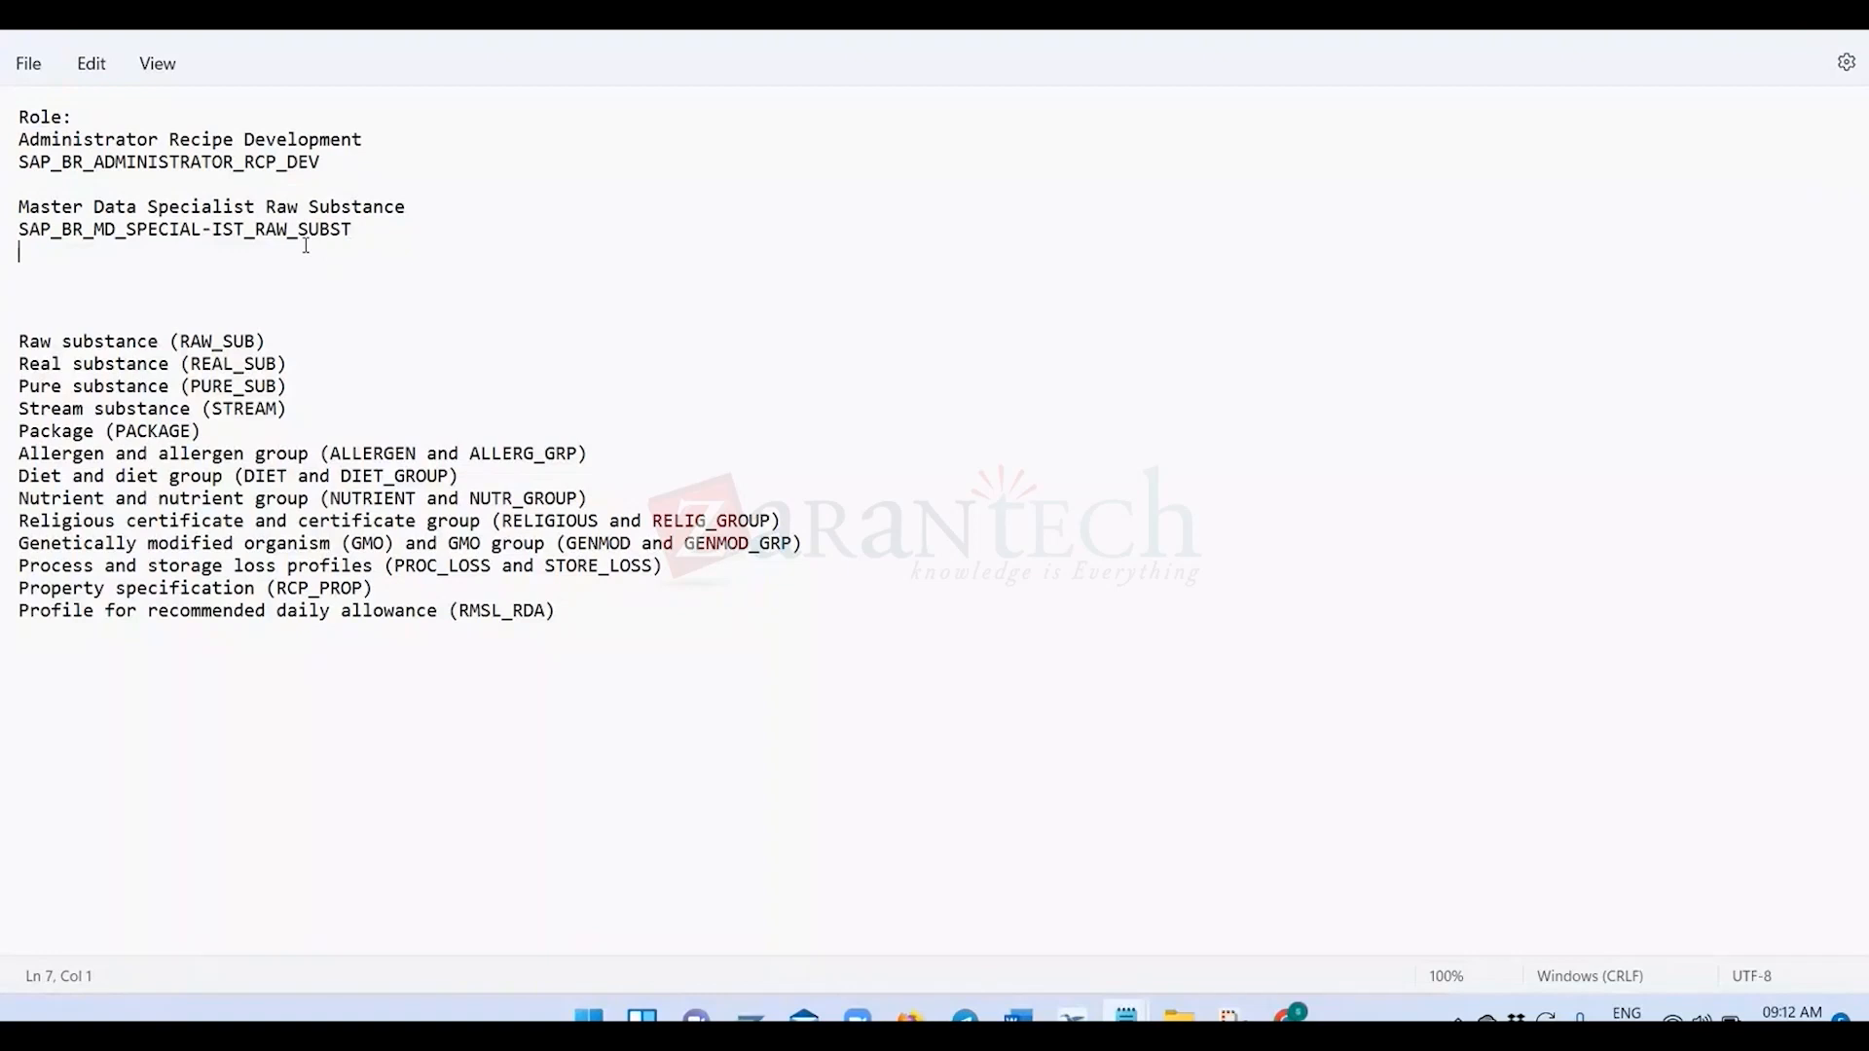
Copy the Role block with both role names from the notes and switch to the Fiori launchpad in Chrome.
drag(375, 235, 18, 117)
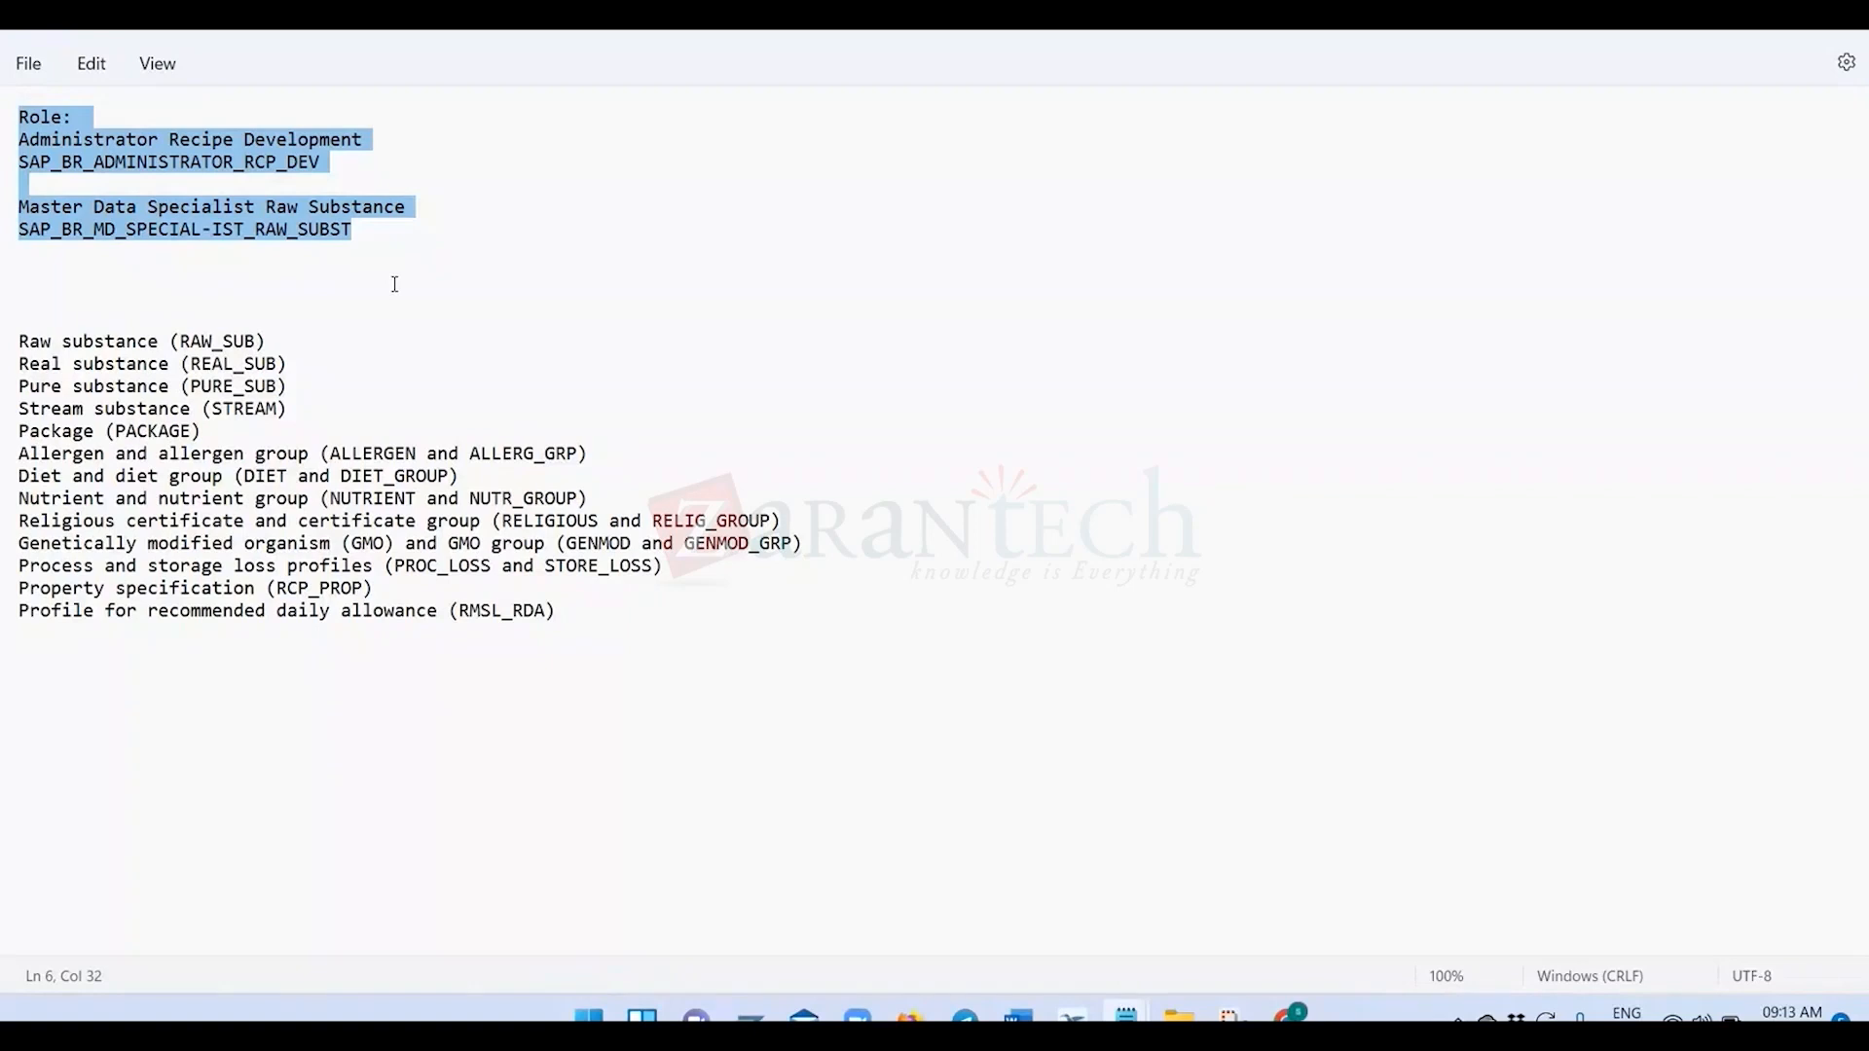
click(362, 231)
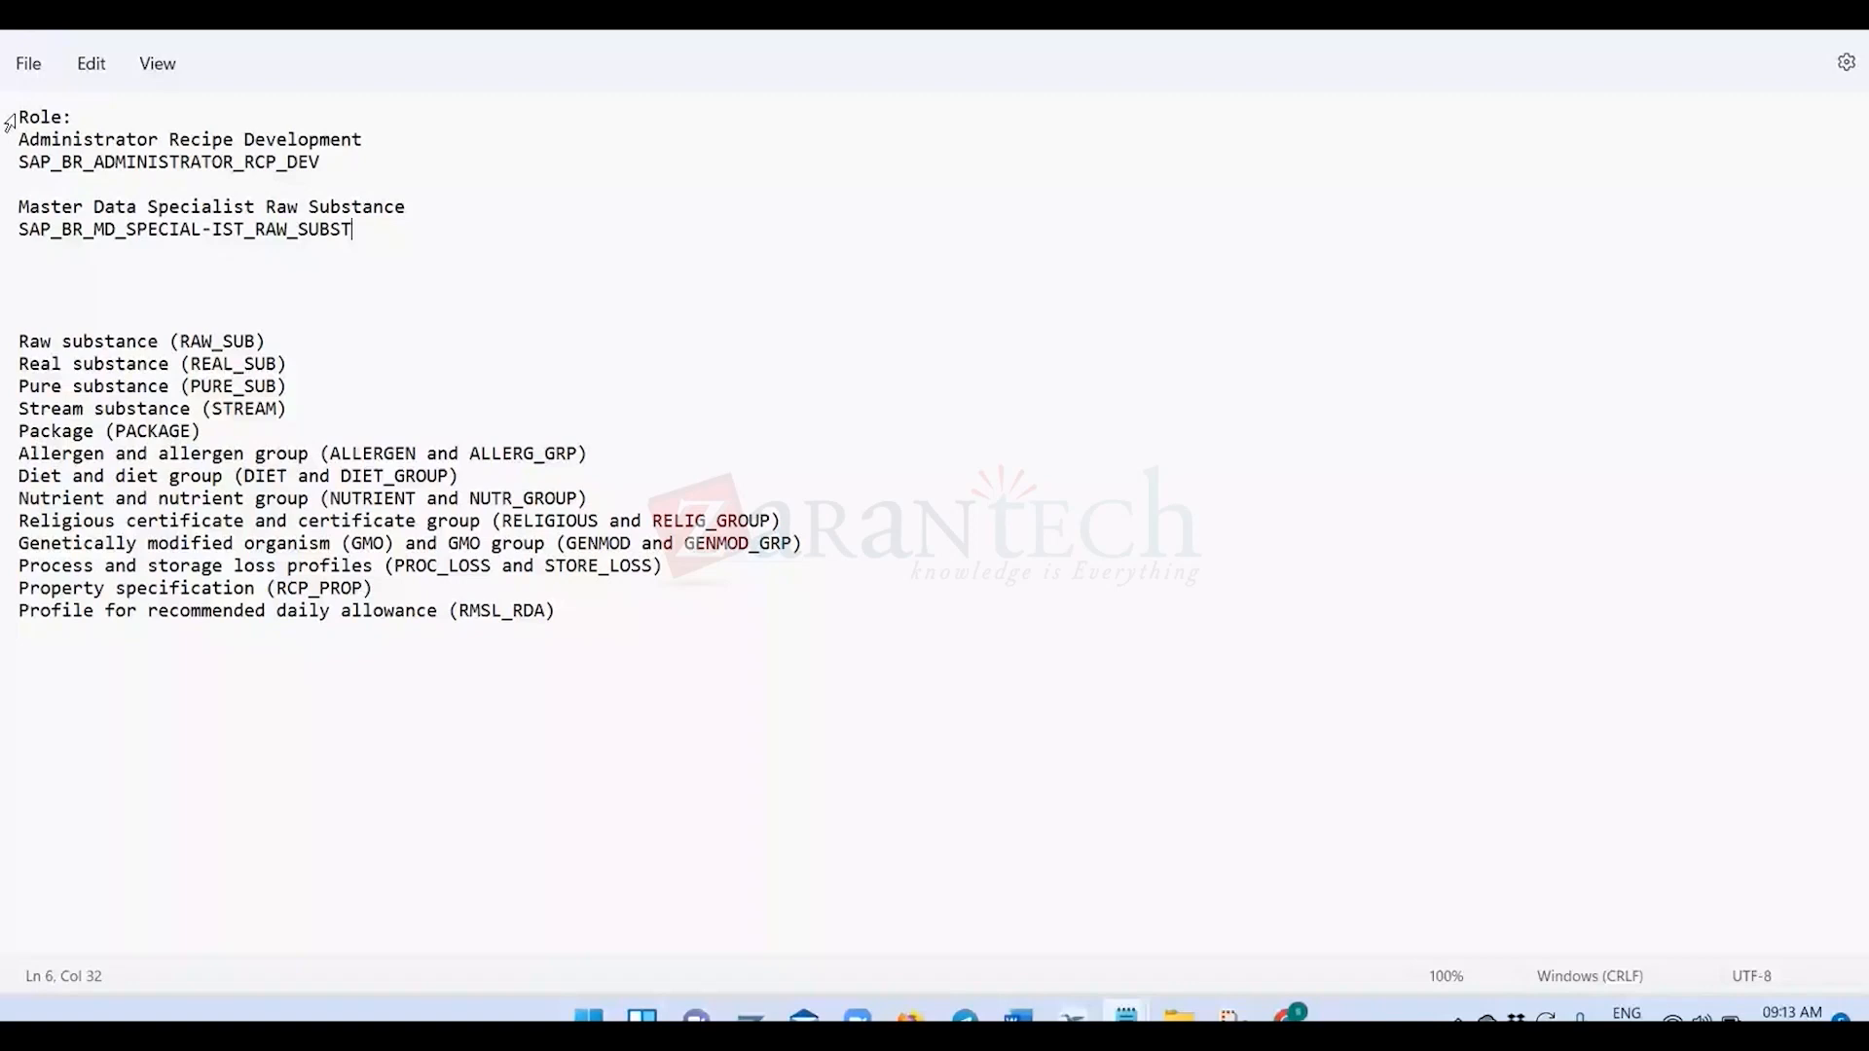
drag(10, 123, 360, 232)
key(ctrl+c)
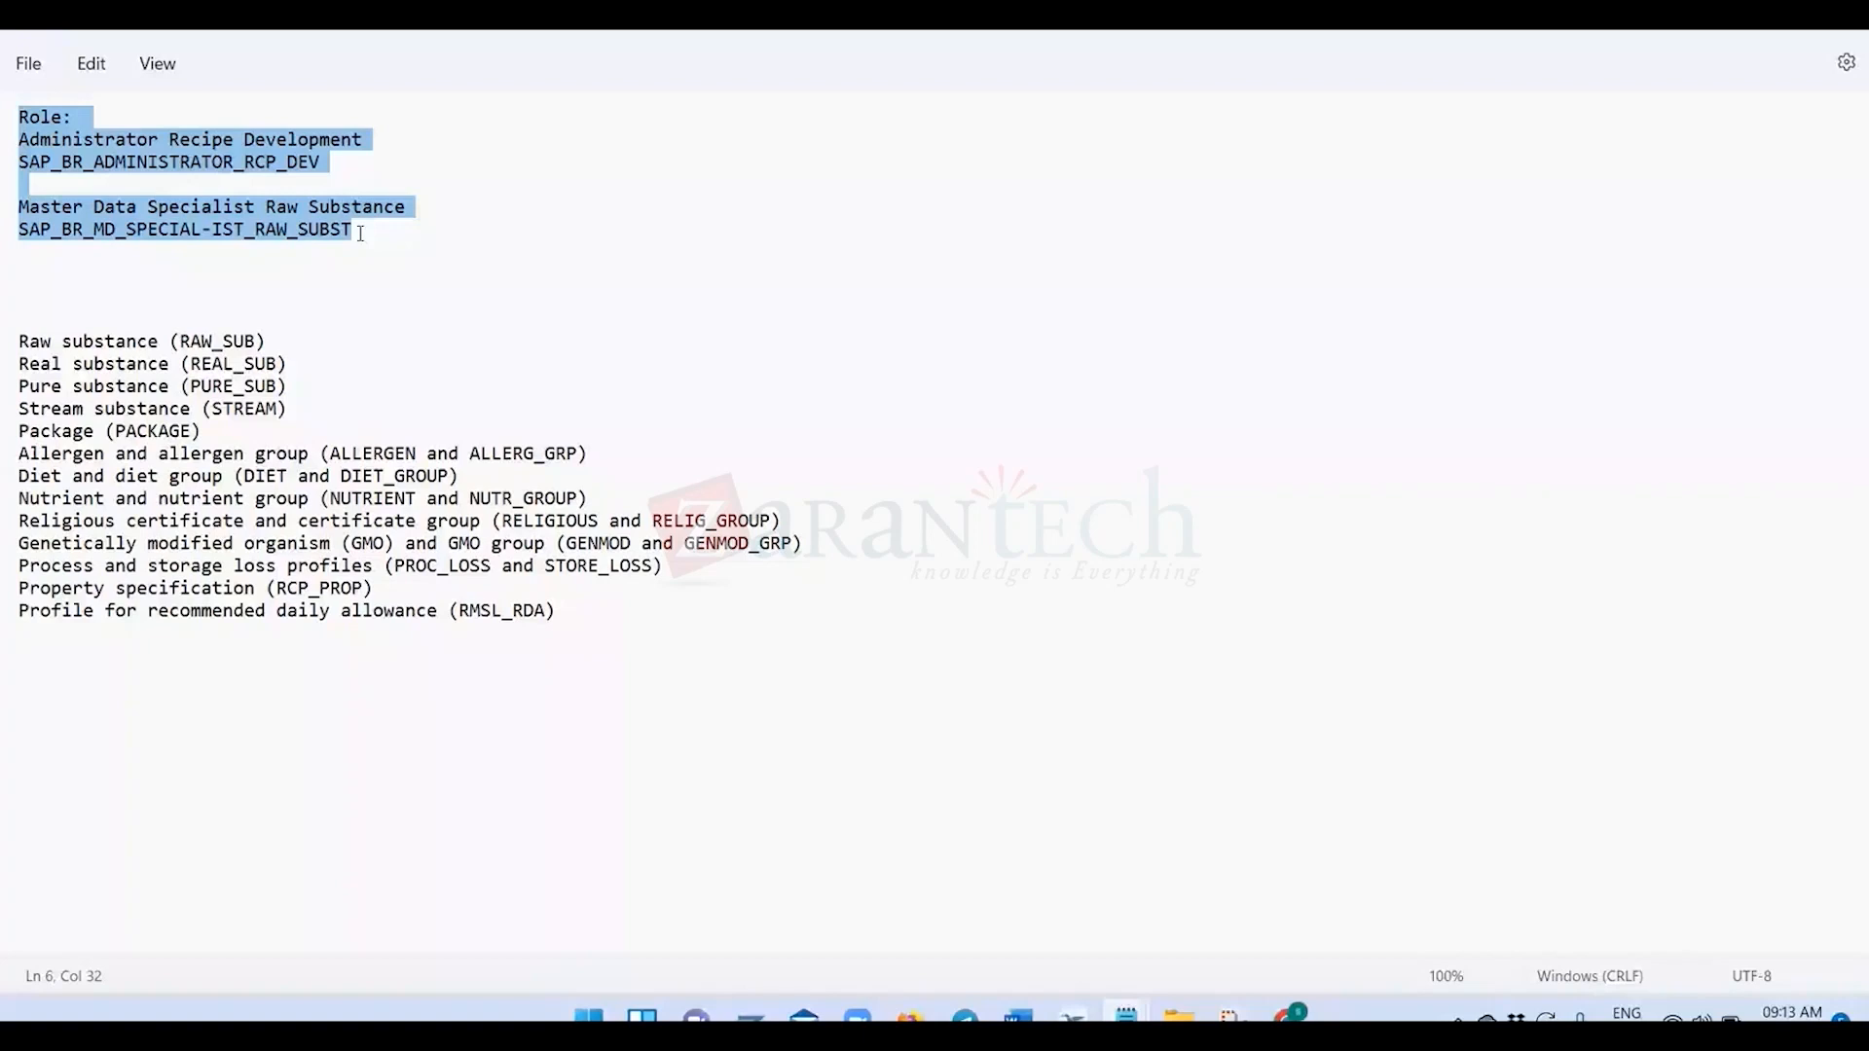
key(super+Tab)
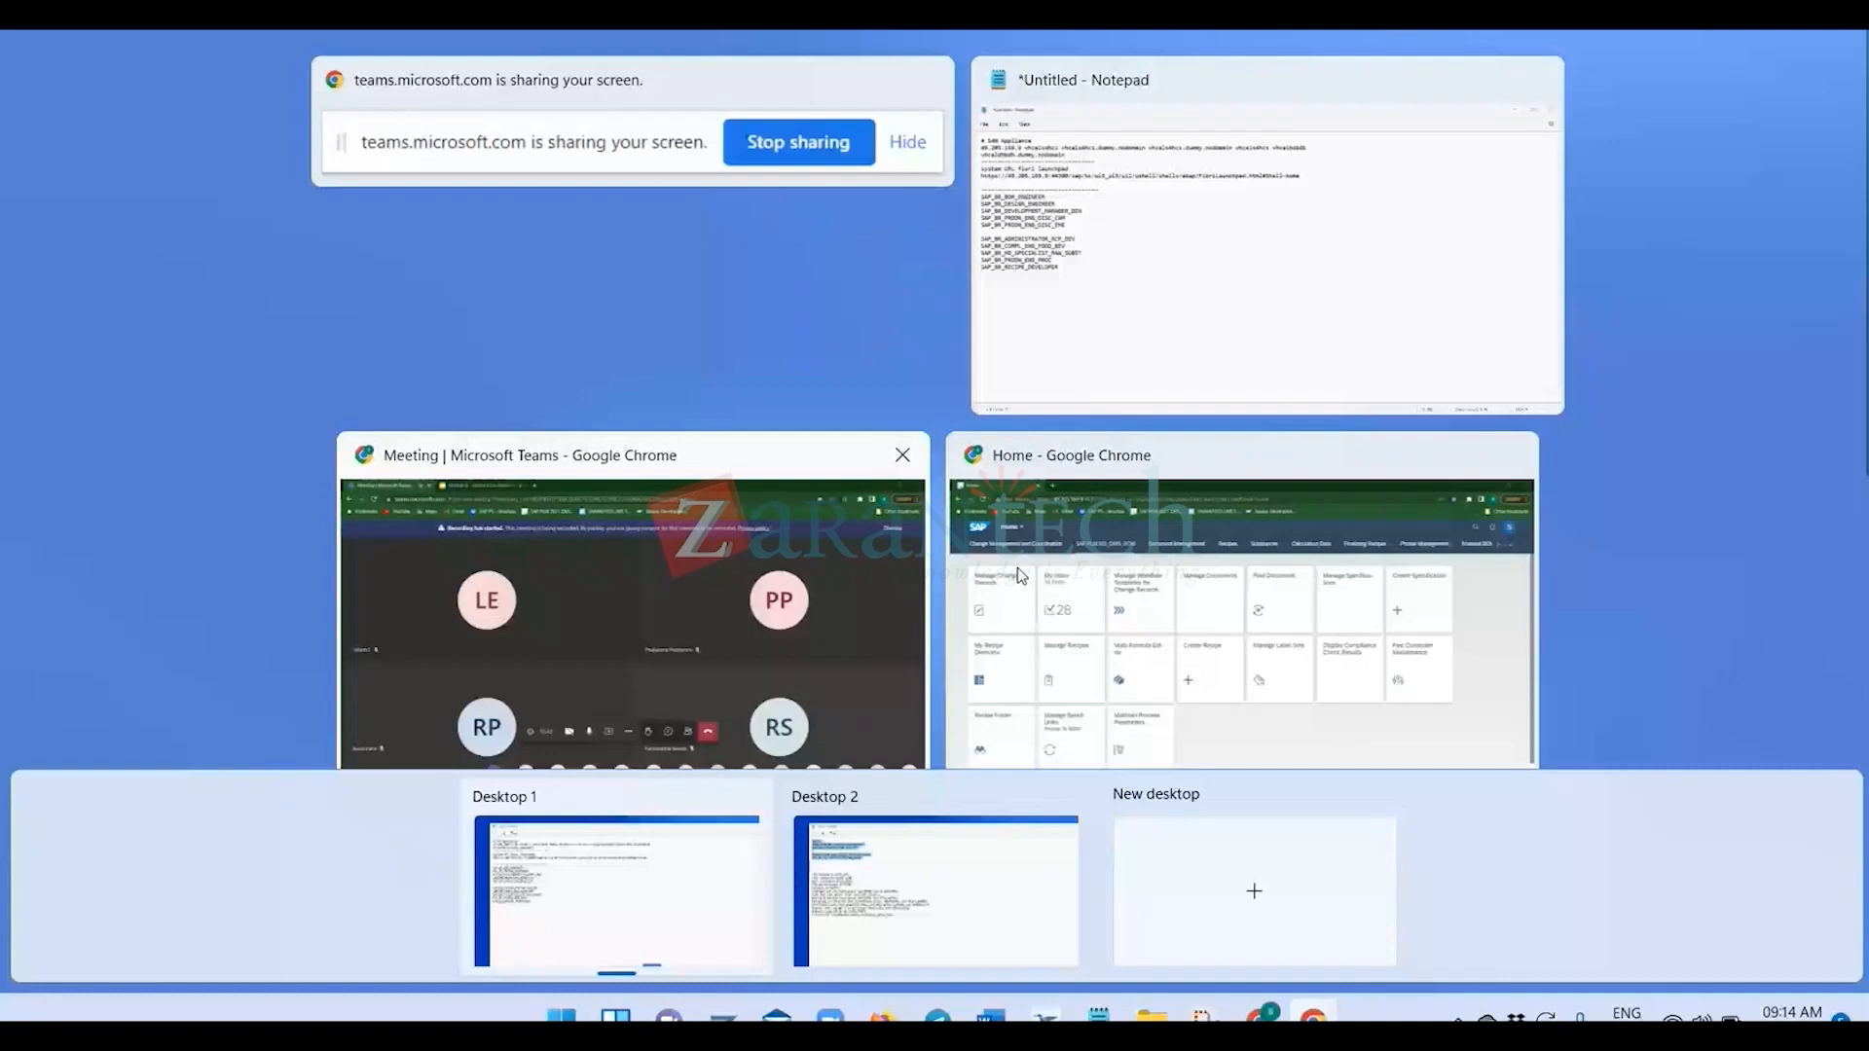
click(1018, 569)
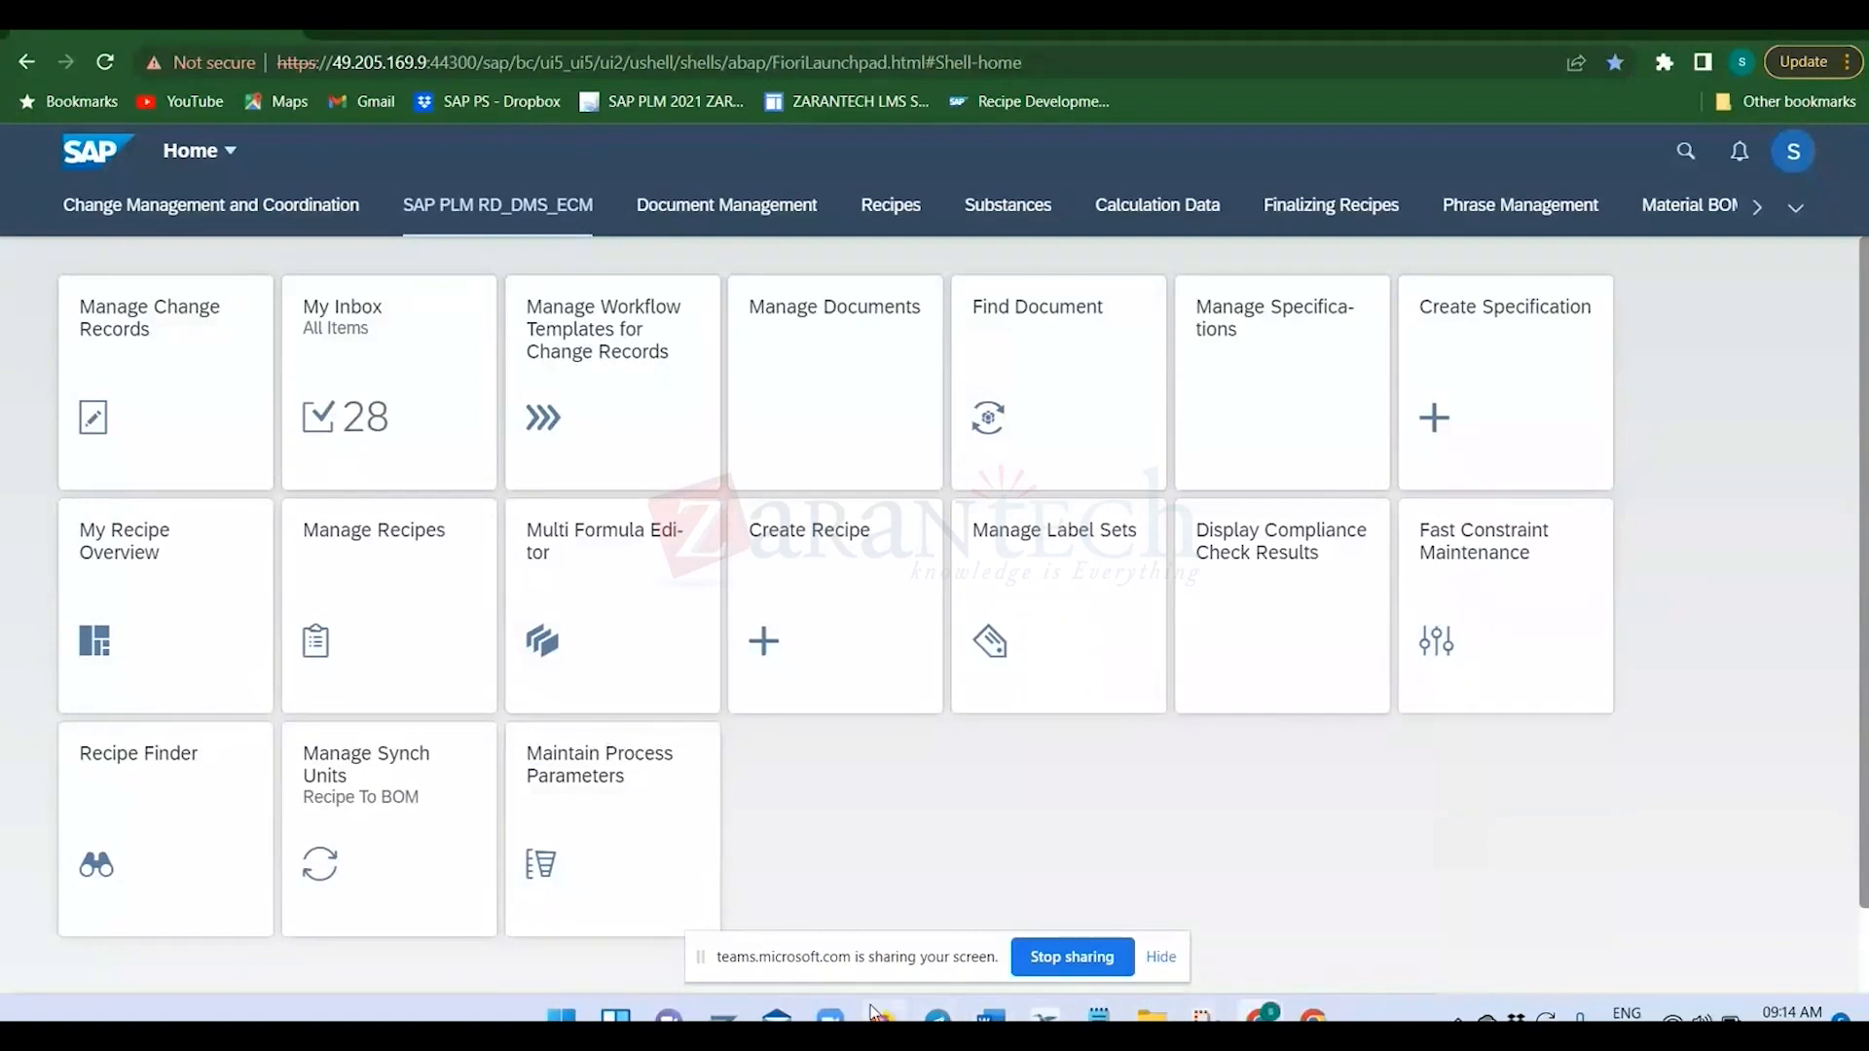
click(725, 1017)
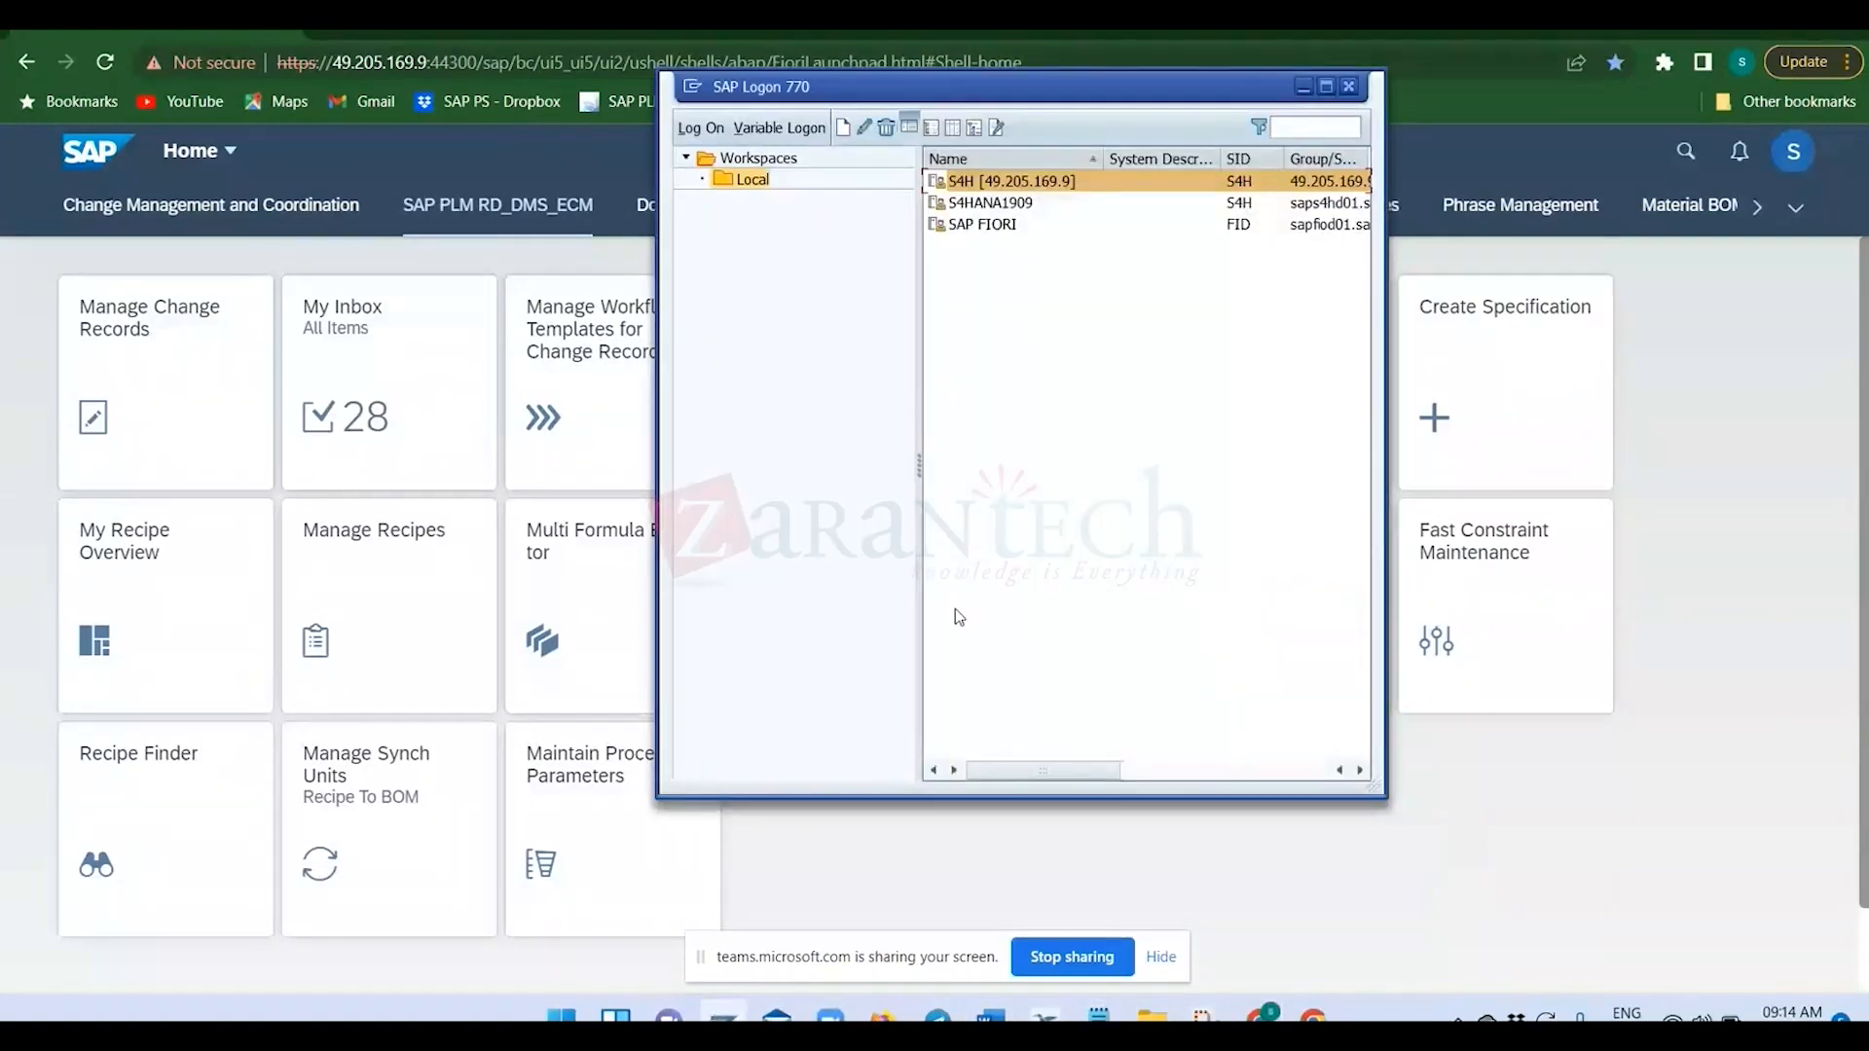
double_click(1014, 188)
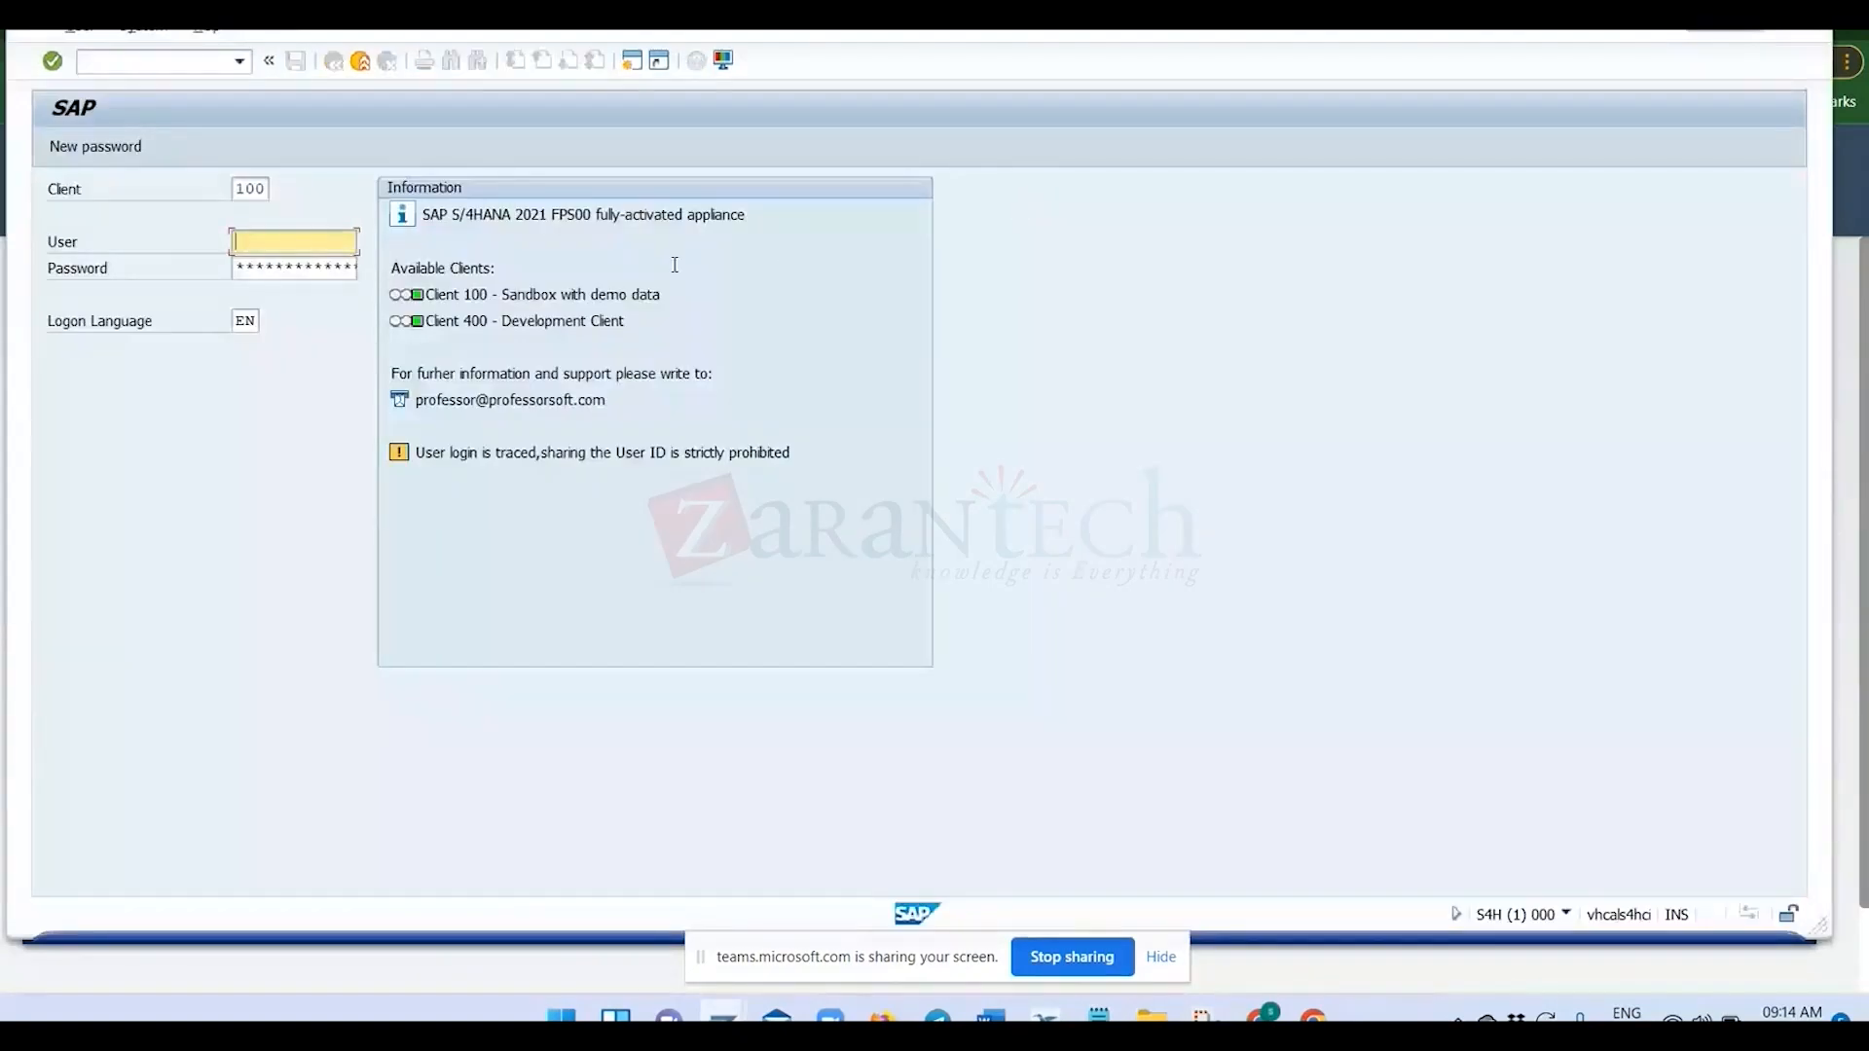
text(s)
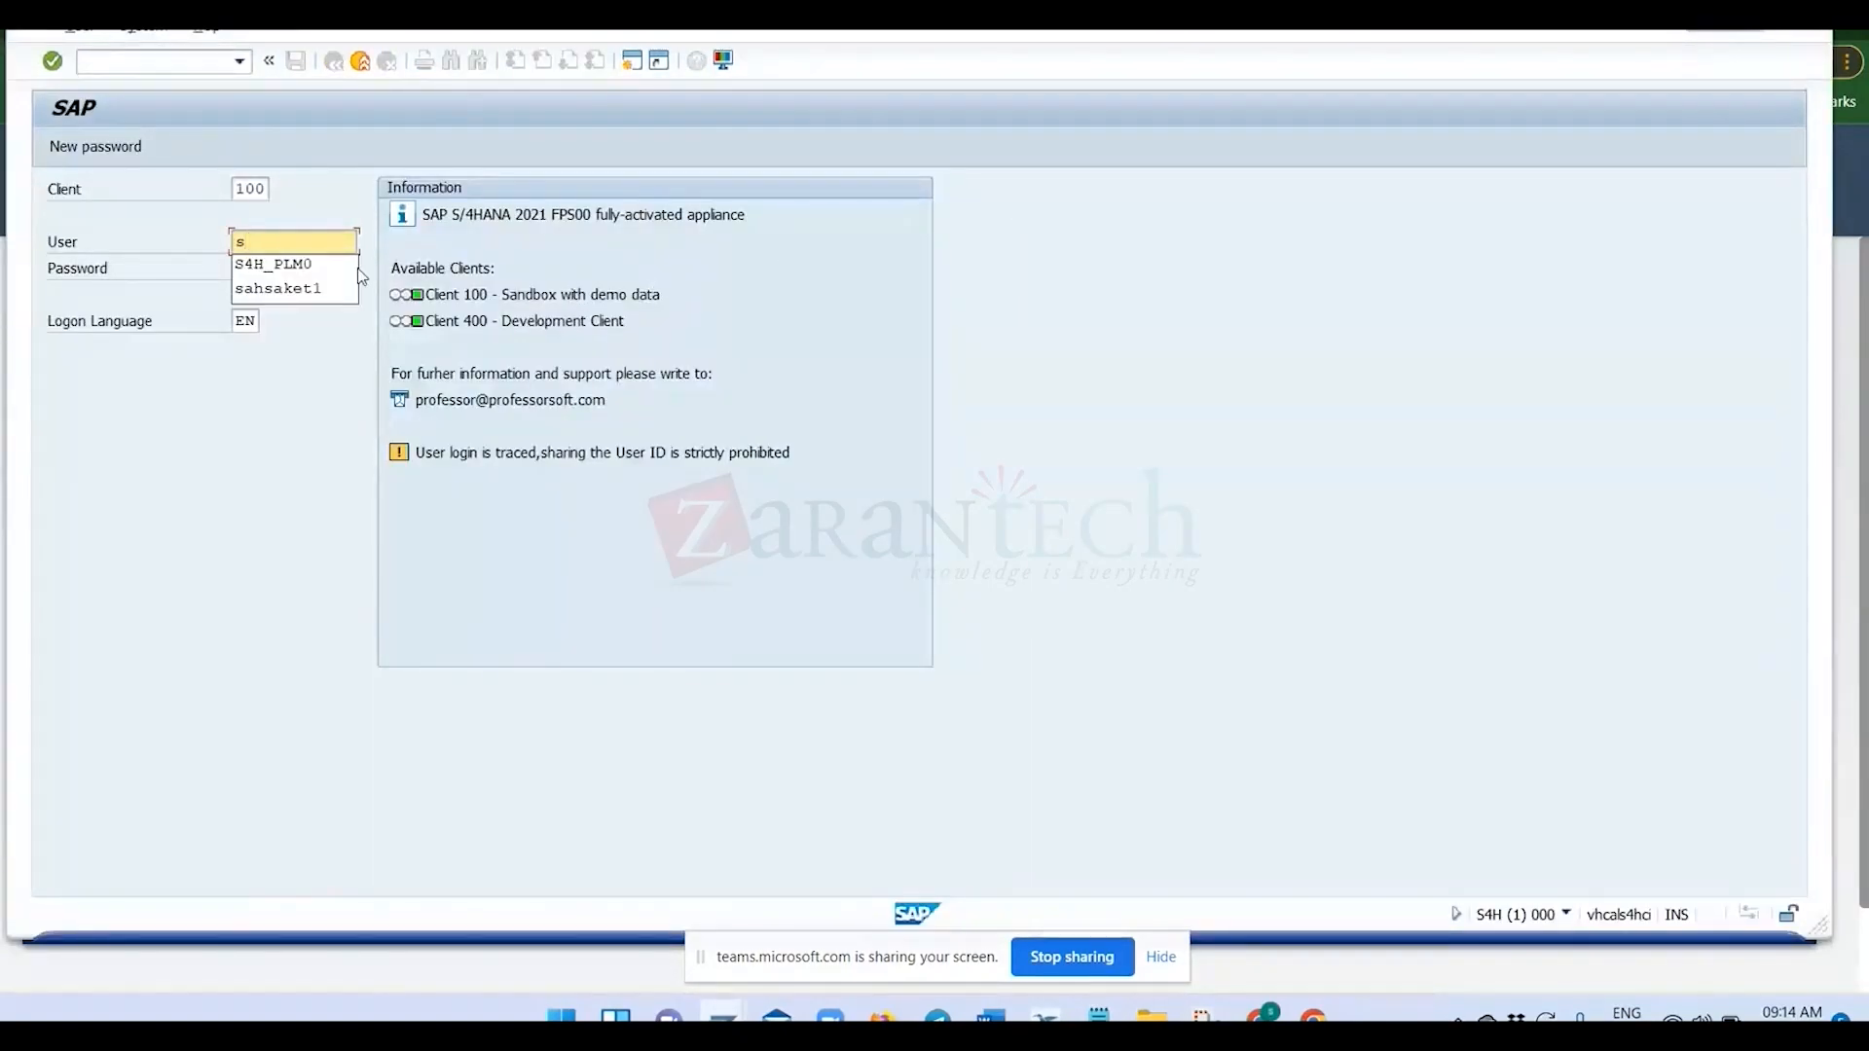
key(Tab)
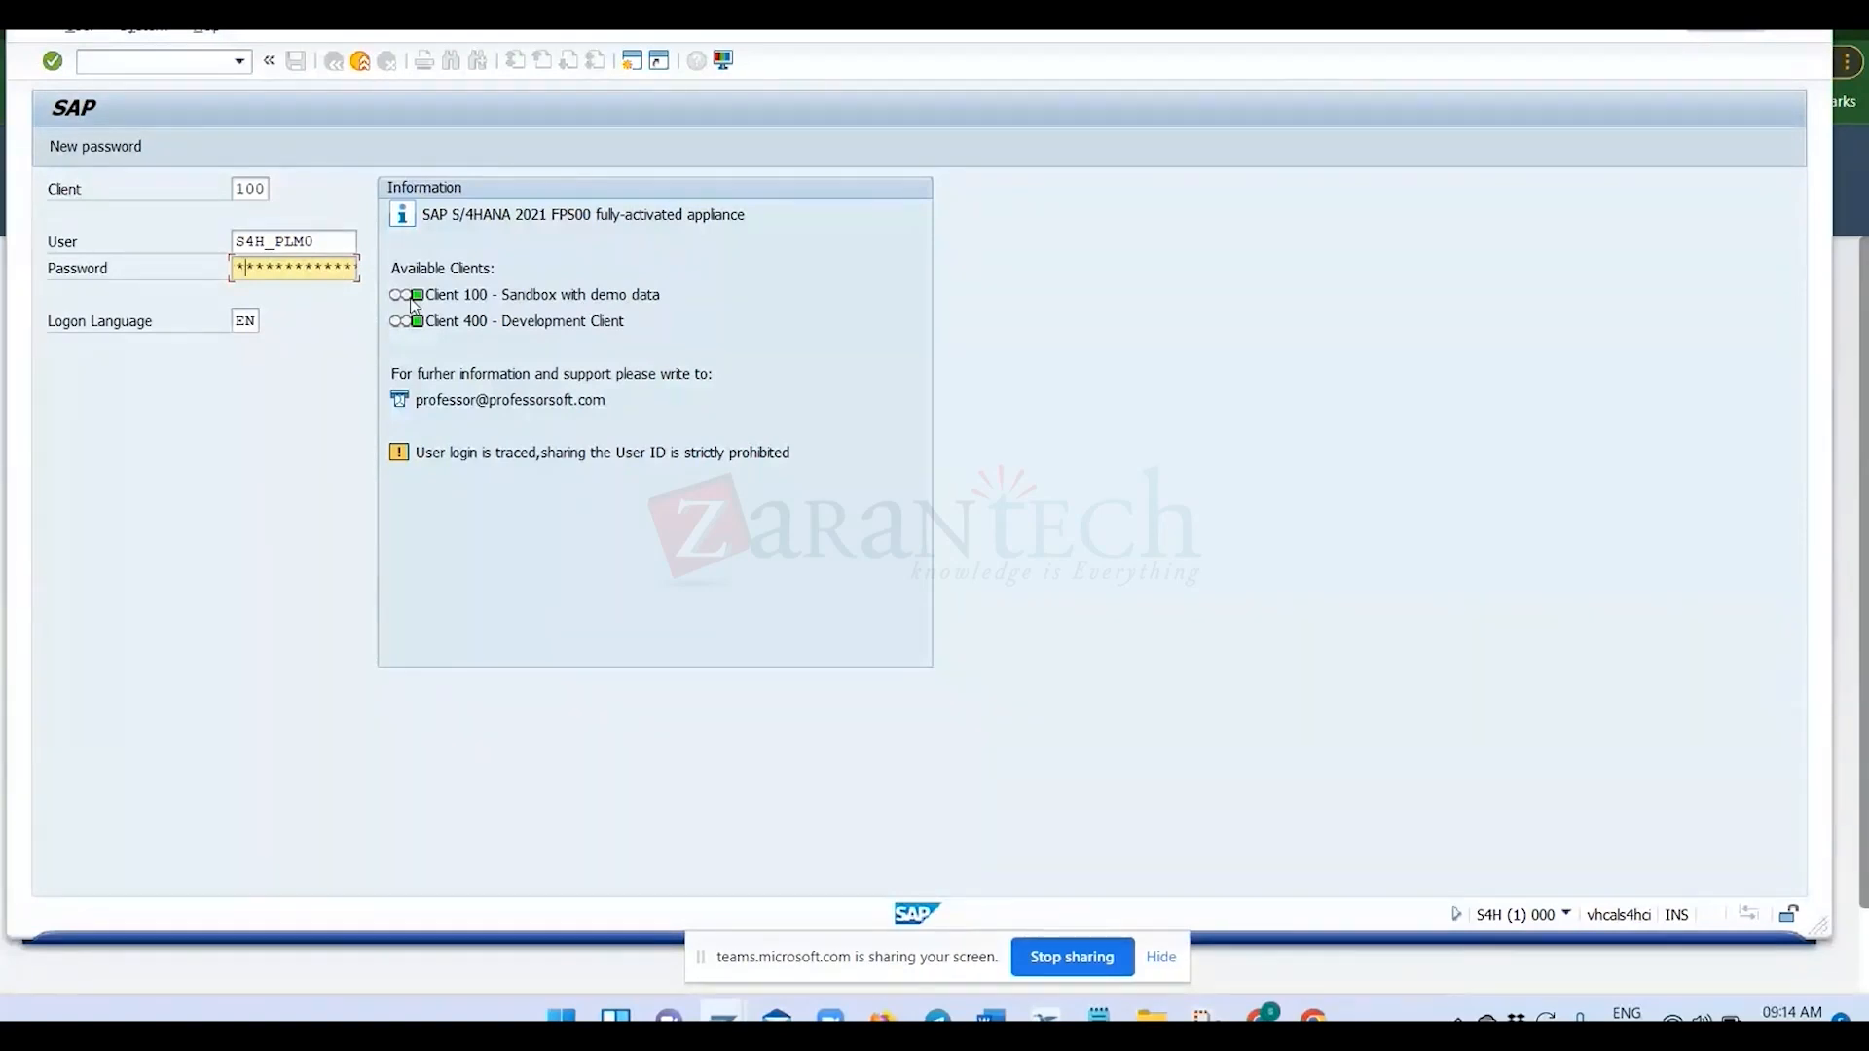
text(*******)
key(Return)
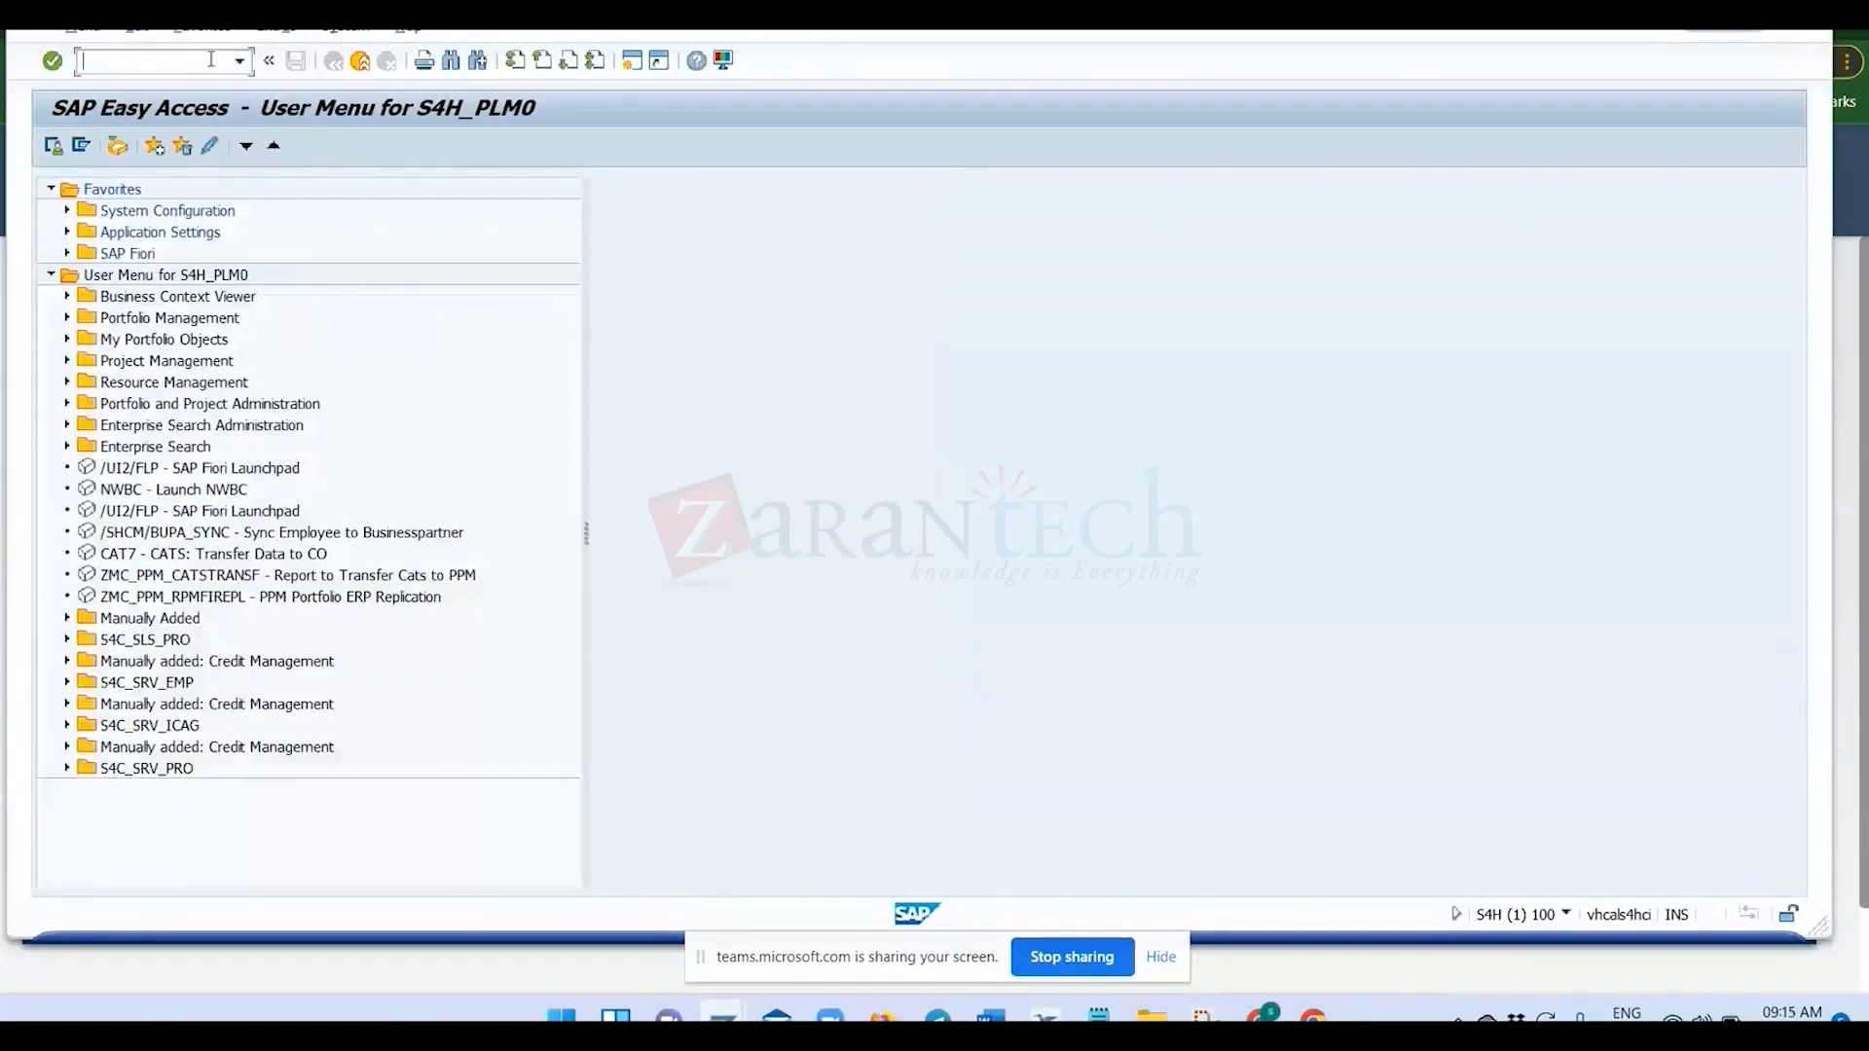
Run transaction SU01 and display the role assignments of user S4H_PLM0.
text(su01)
key(Return)
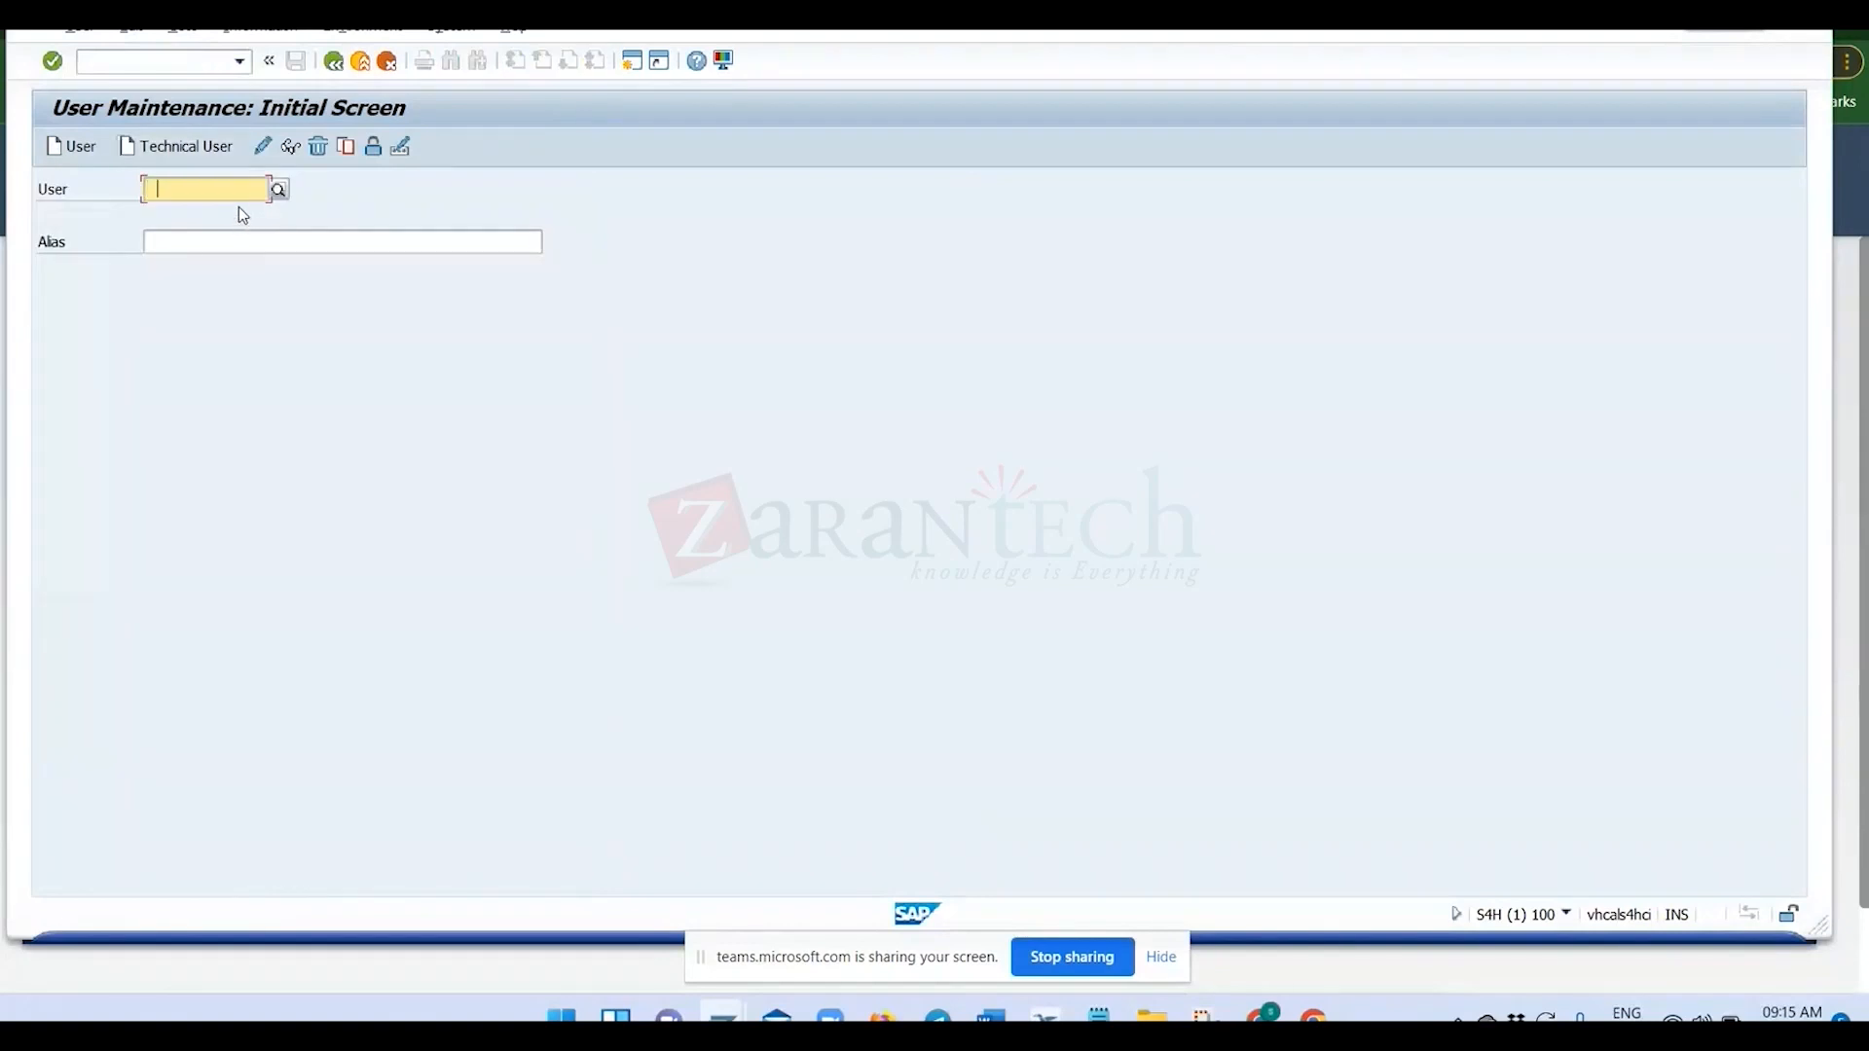
click(229, 213)
key(Return)
click(286, 147)
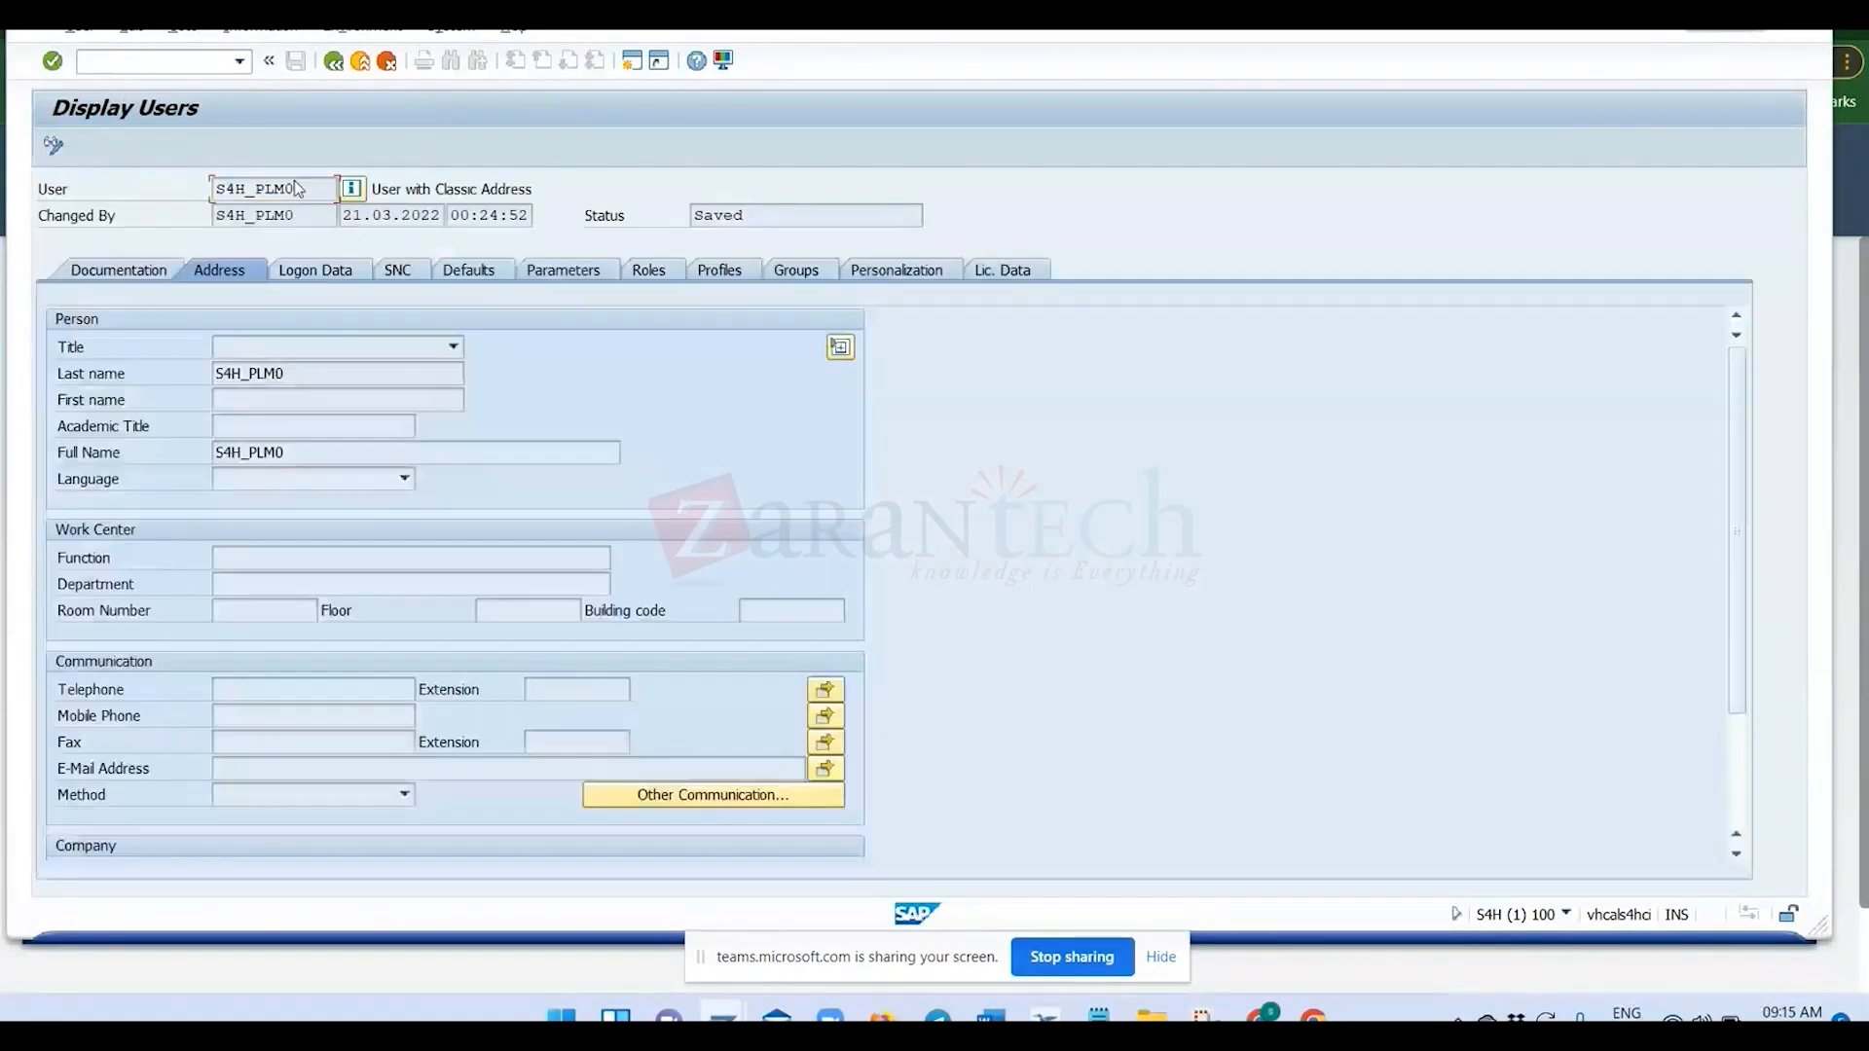
click(659, 279)
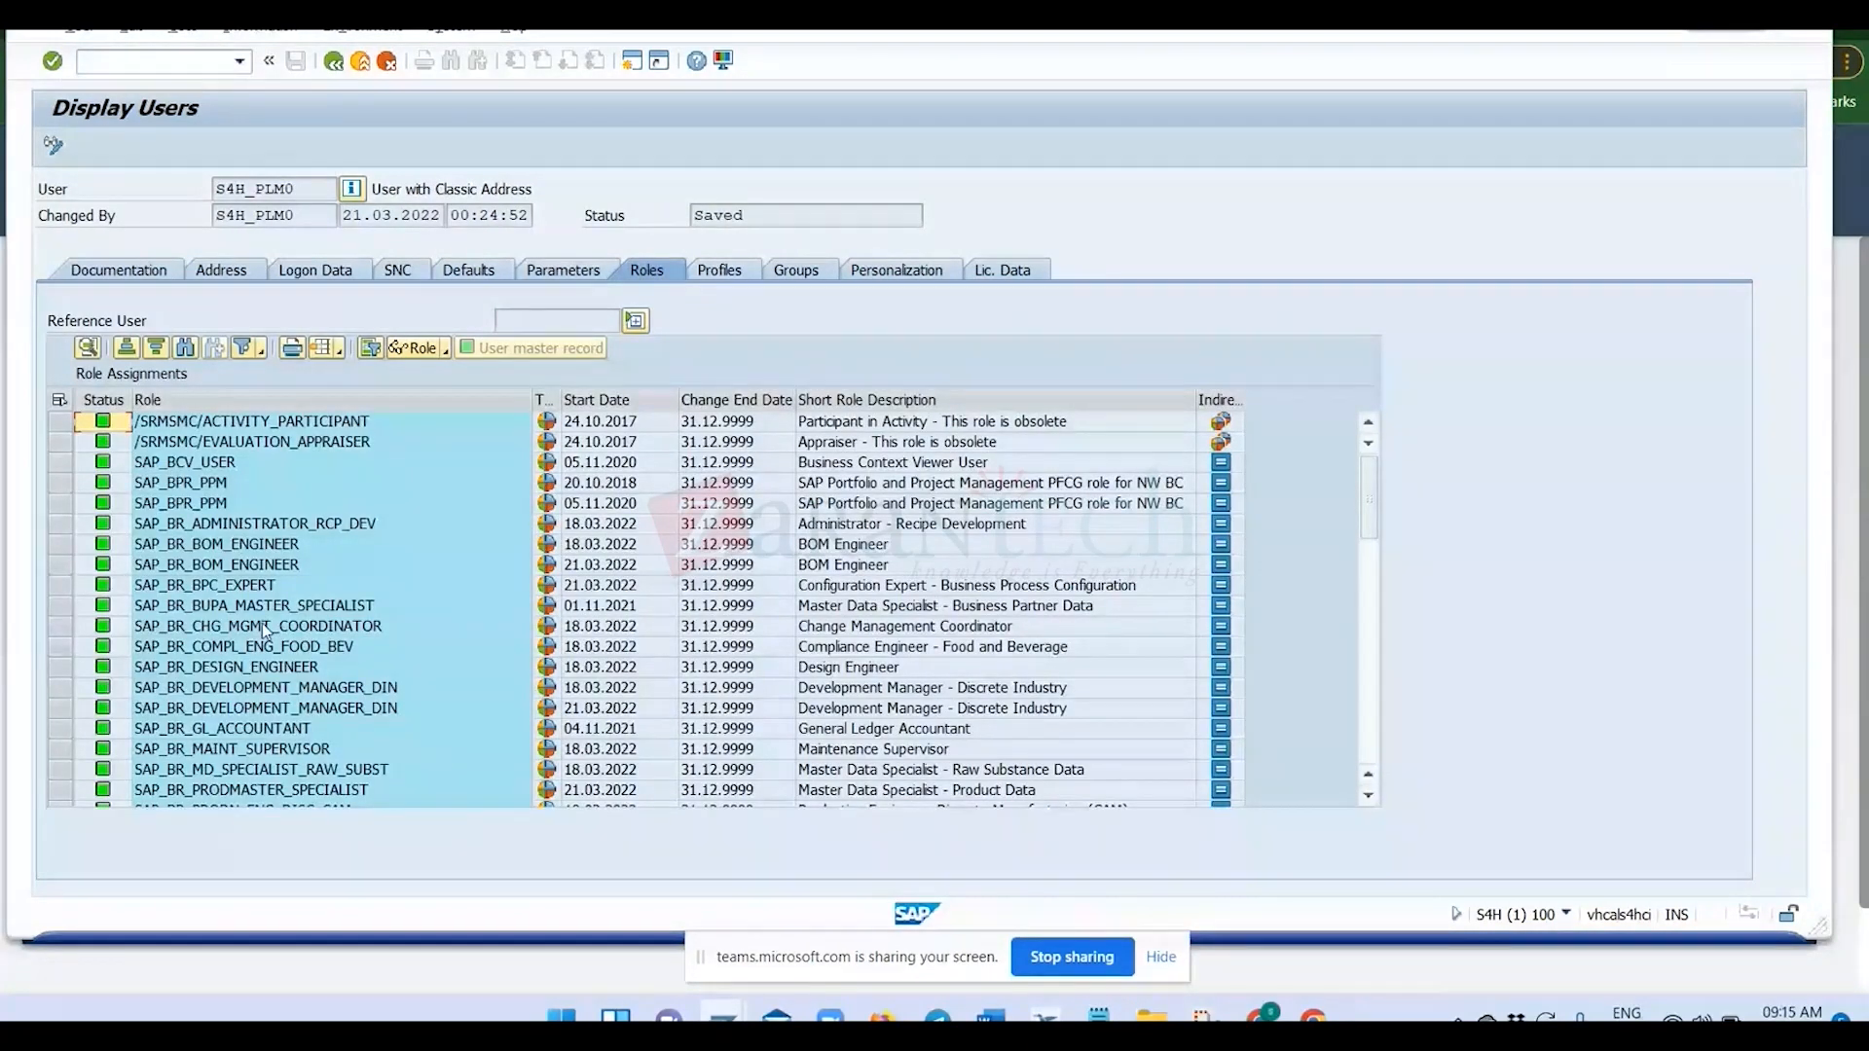
Compare the user's assigned roles with the SAP_BR role names listed in the Notepad notes.
scroll(278, 631, down, 6)
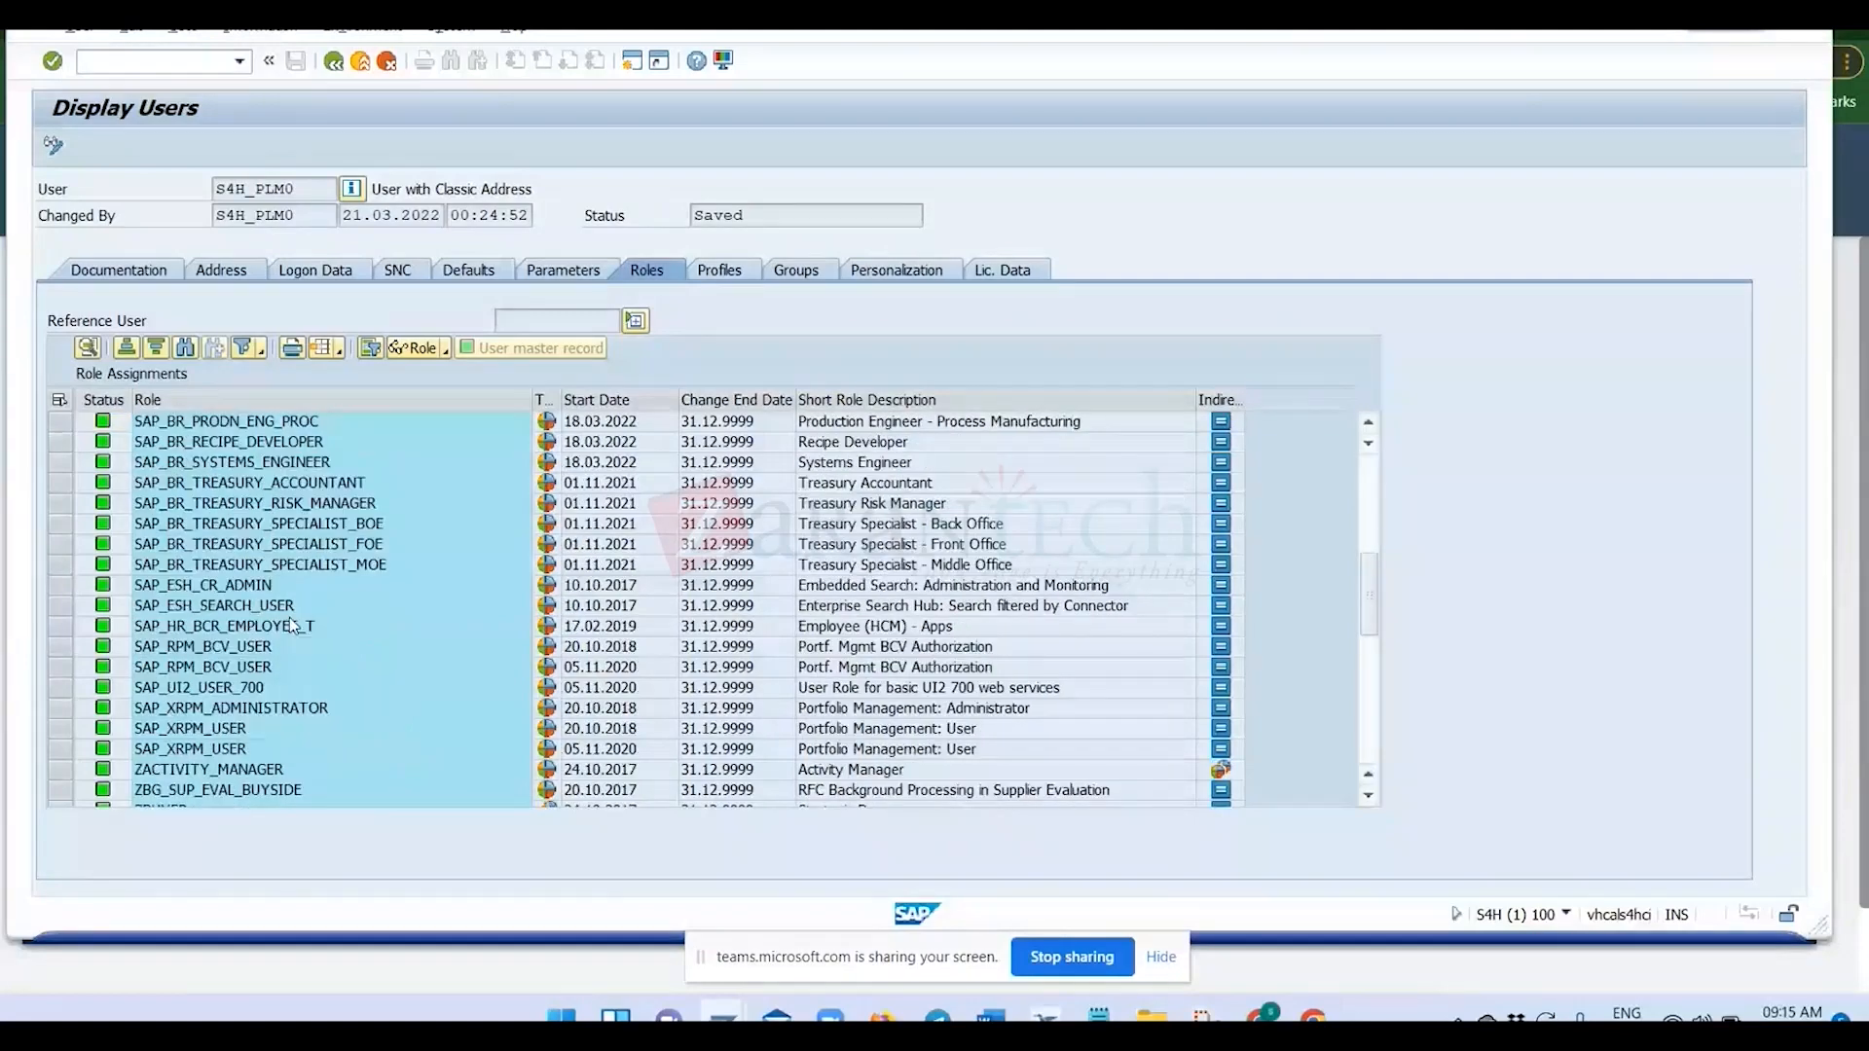
scroll(292, 625, down, 6)
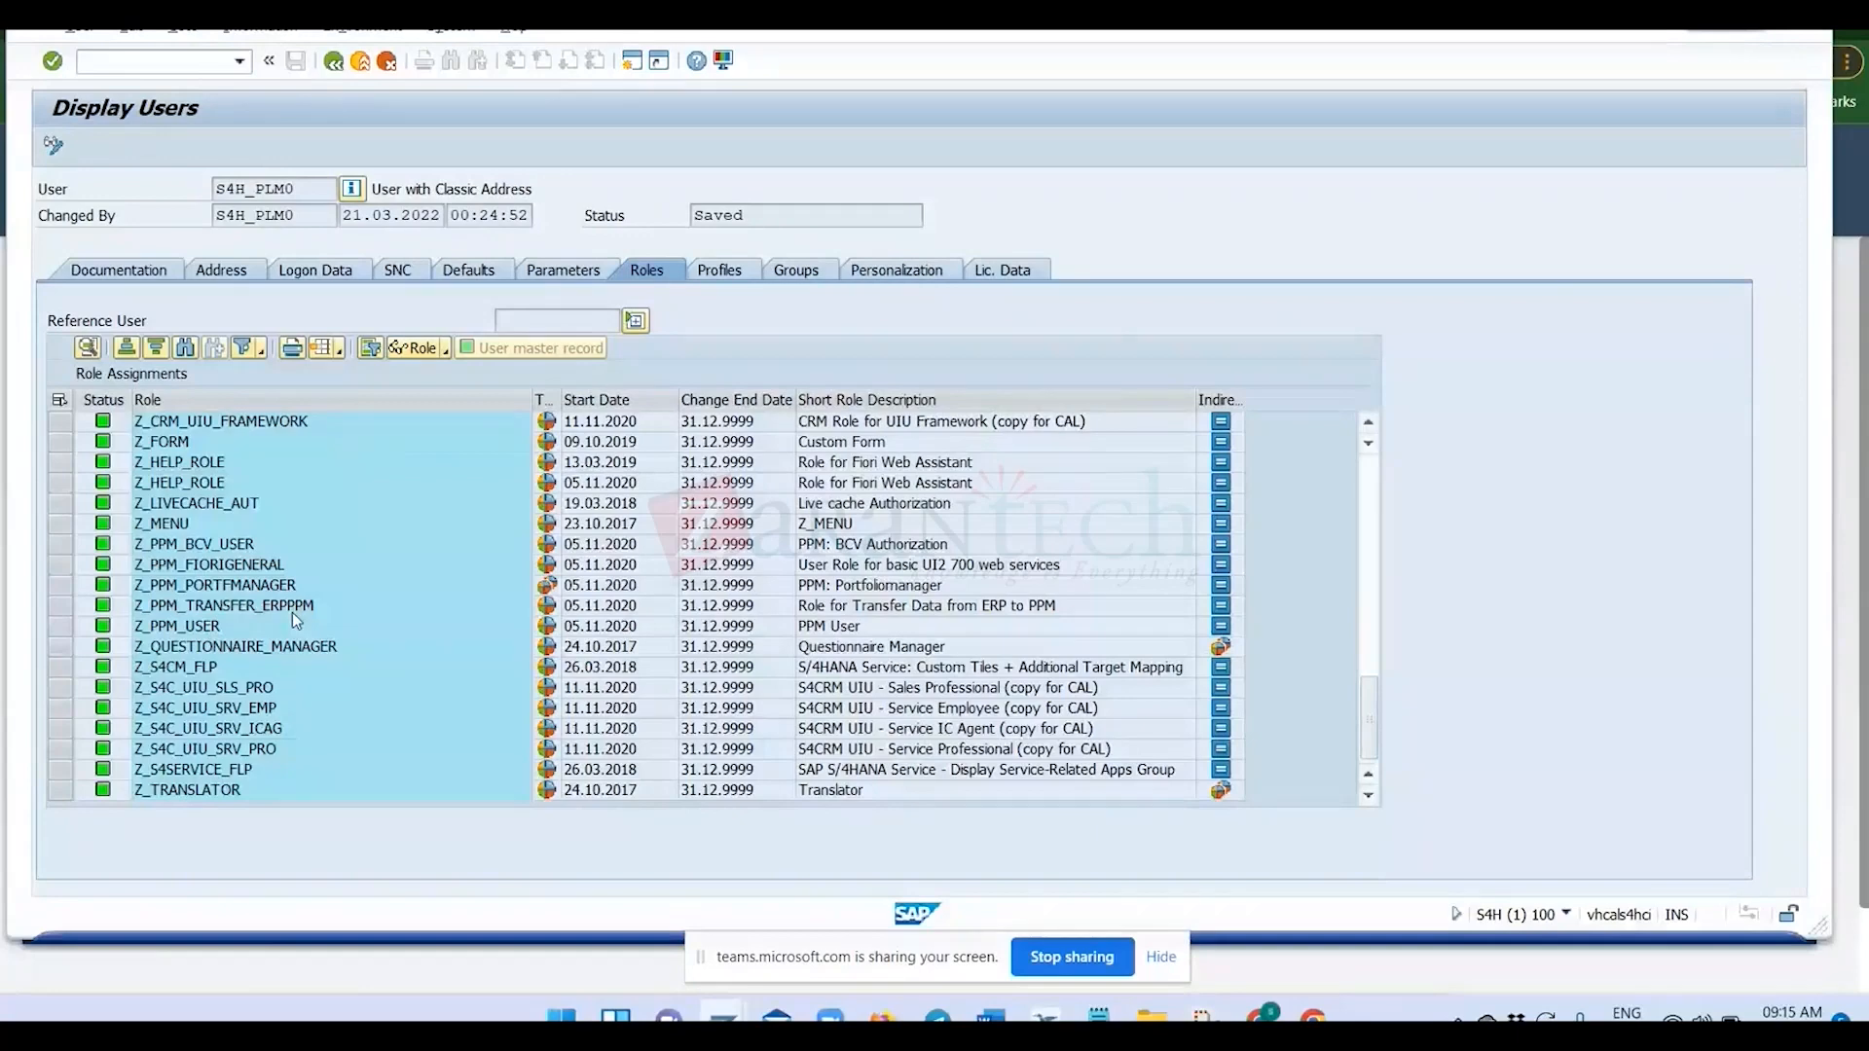
scroll(292, 611, up, 15)
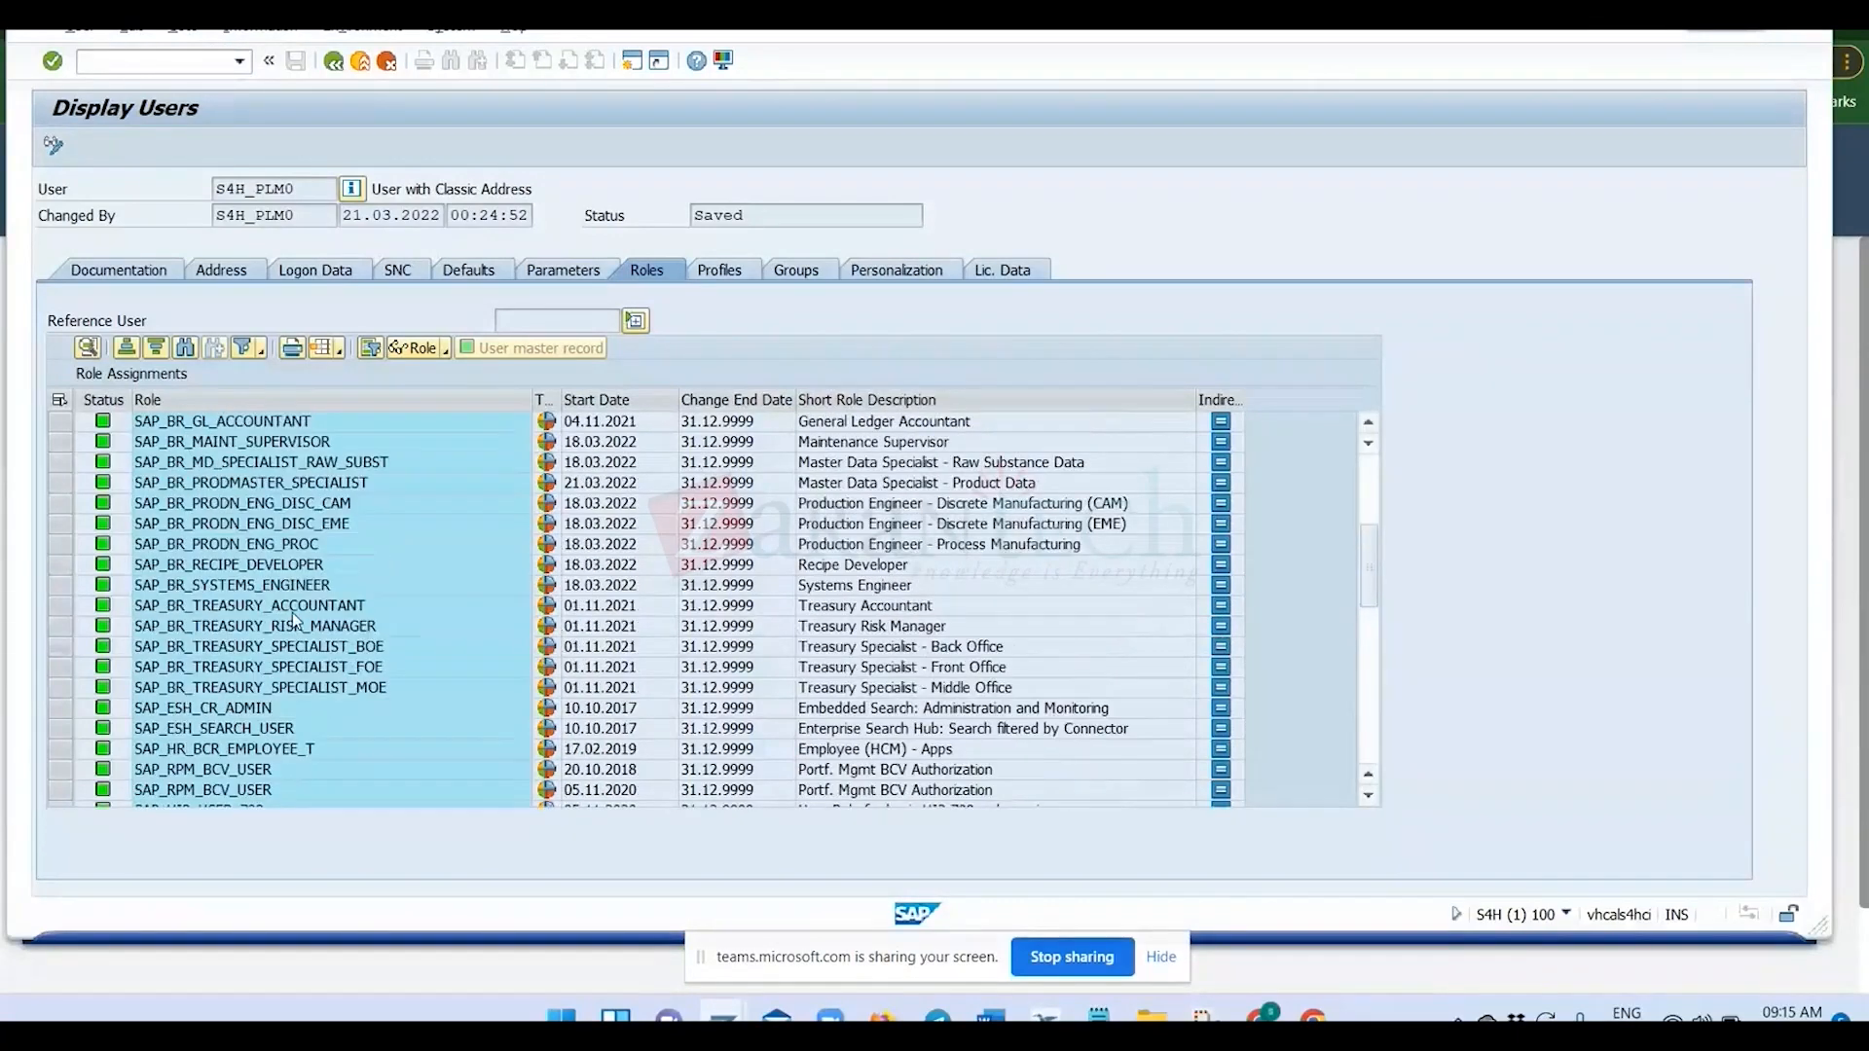
scroll(292, 618, up, 2)
key(alt+Tab)
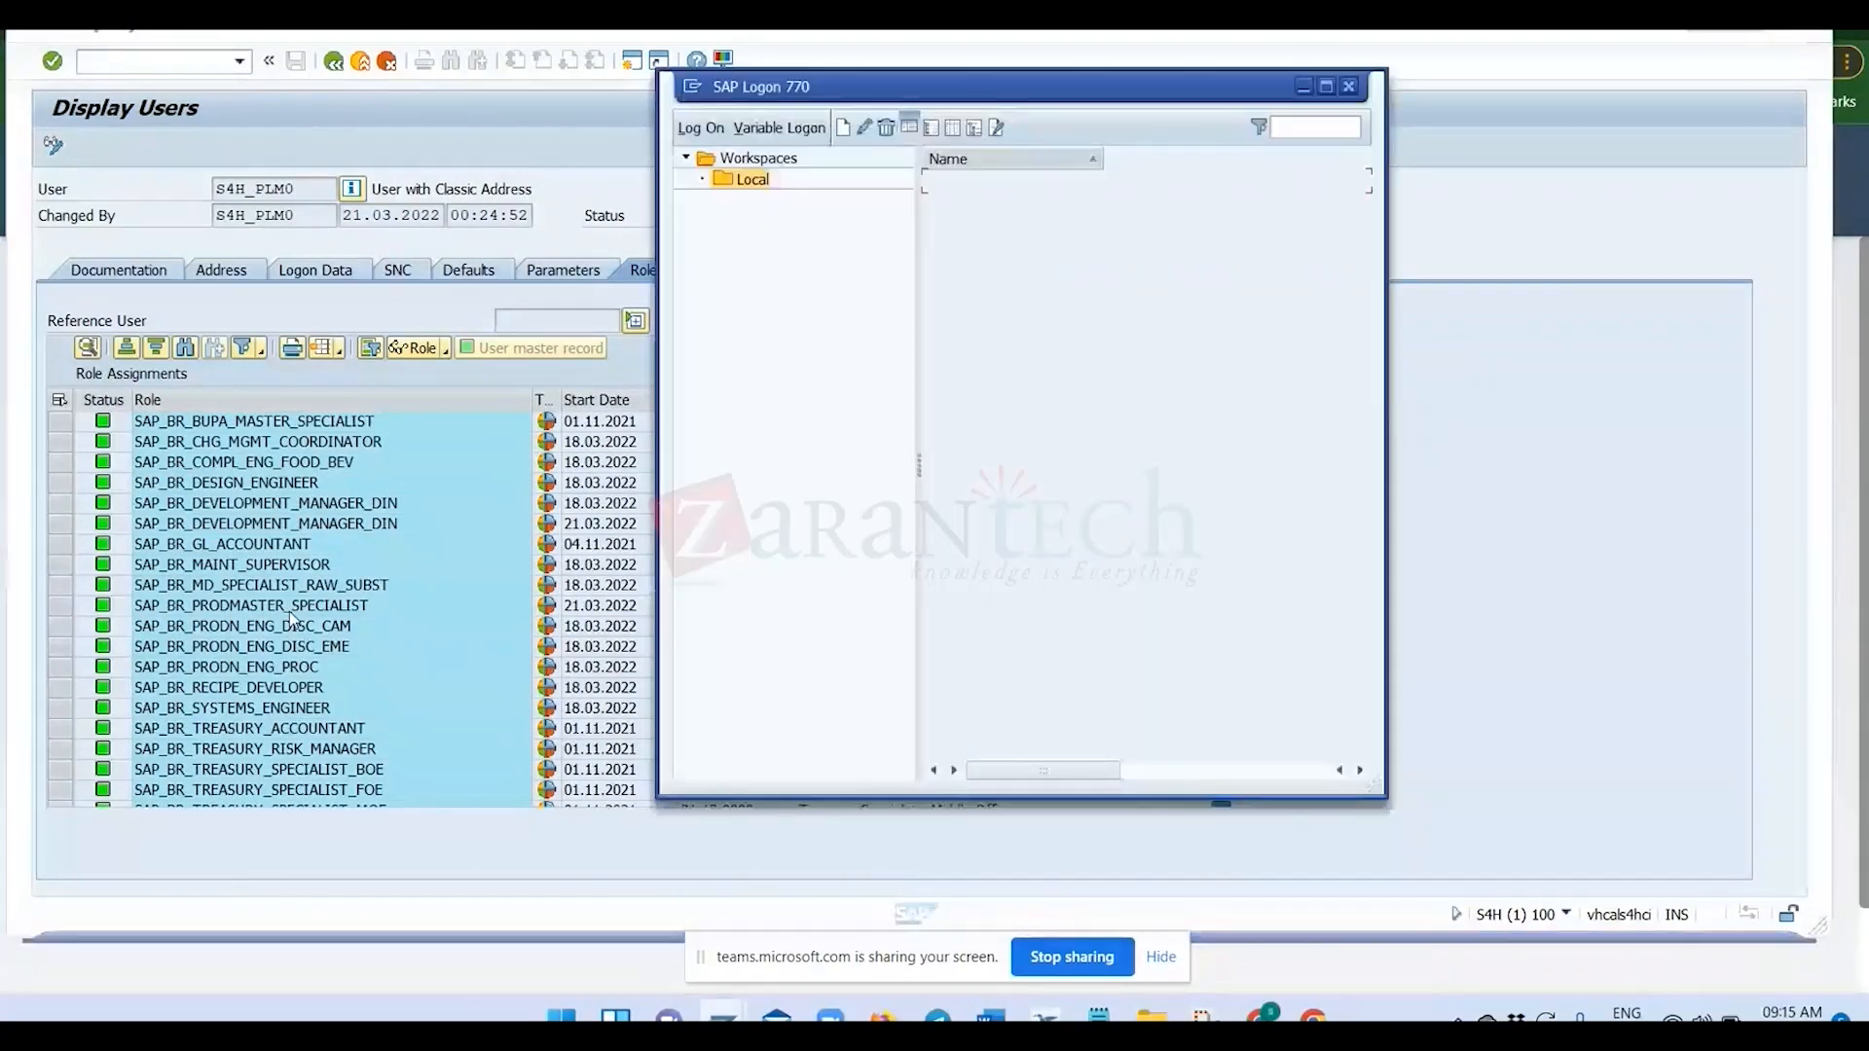
key(alt+Tab)
key(alt+Tab)
key(alt+Tab)
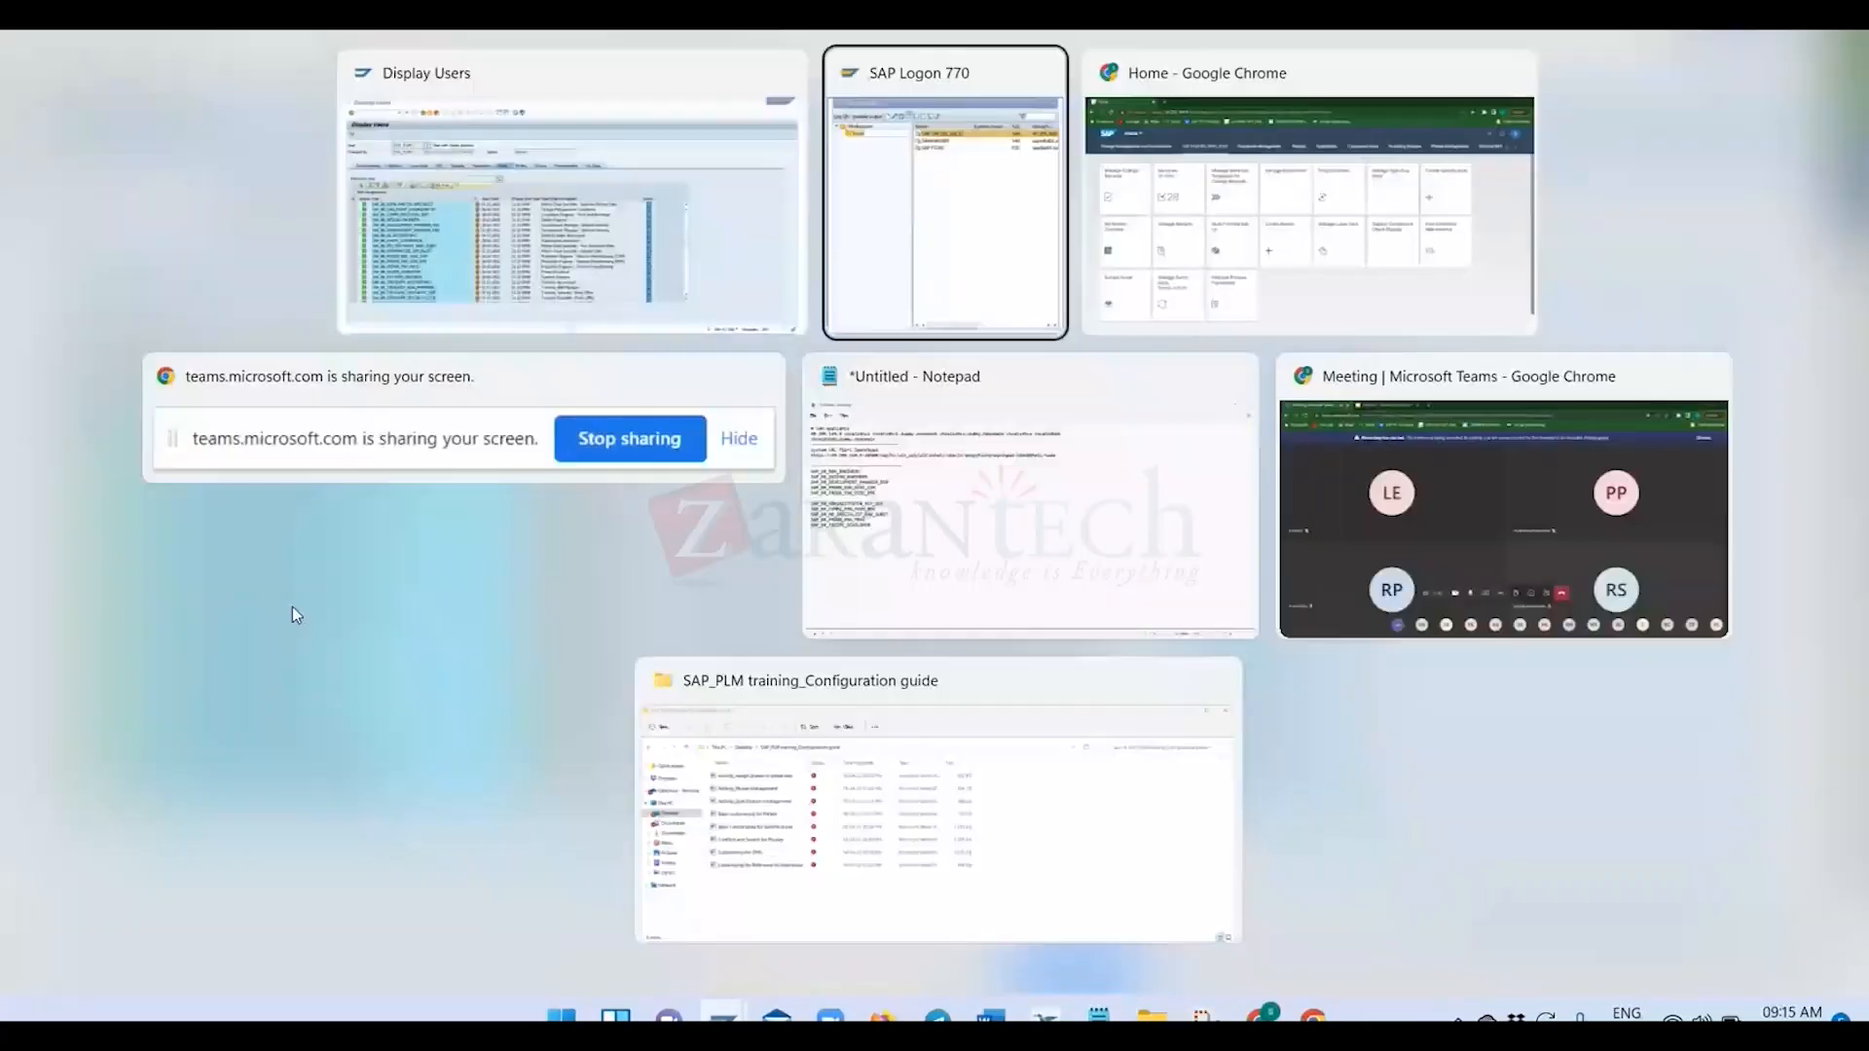
key(alt+Tab)
key(alt+Tab)
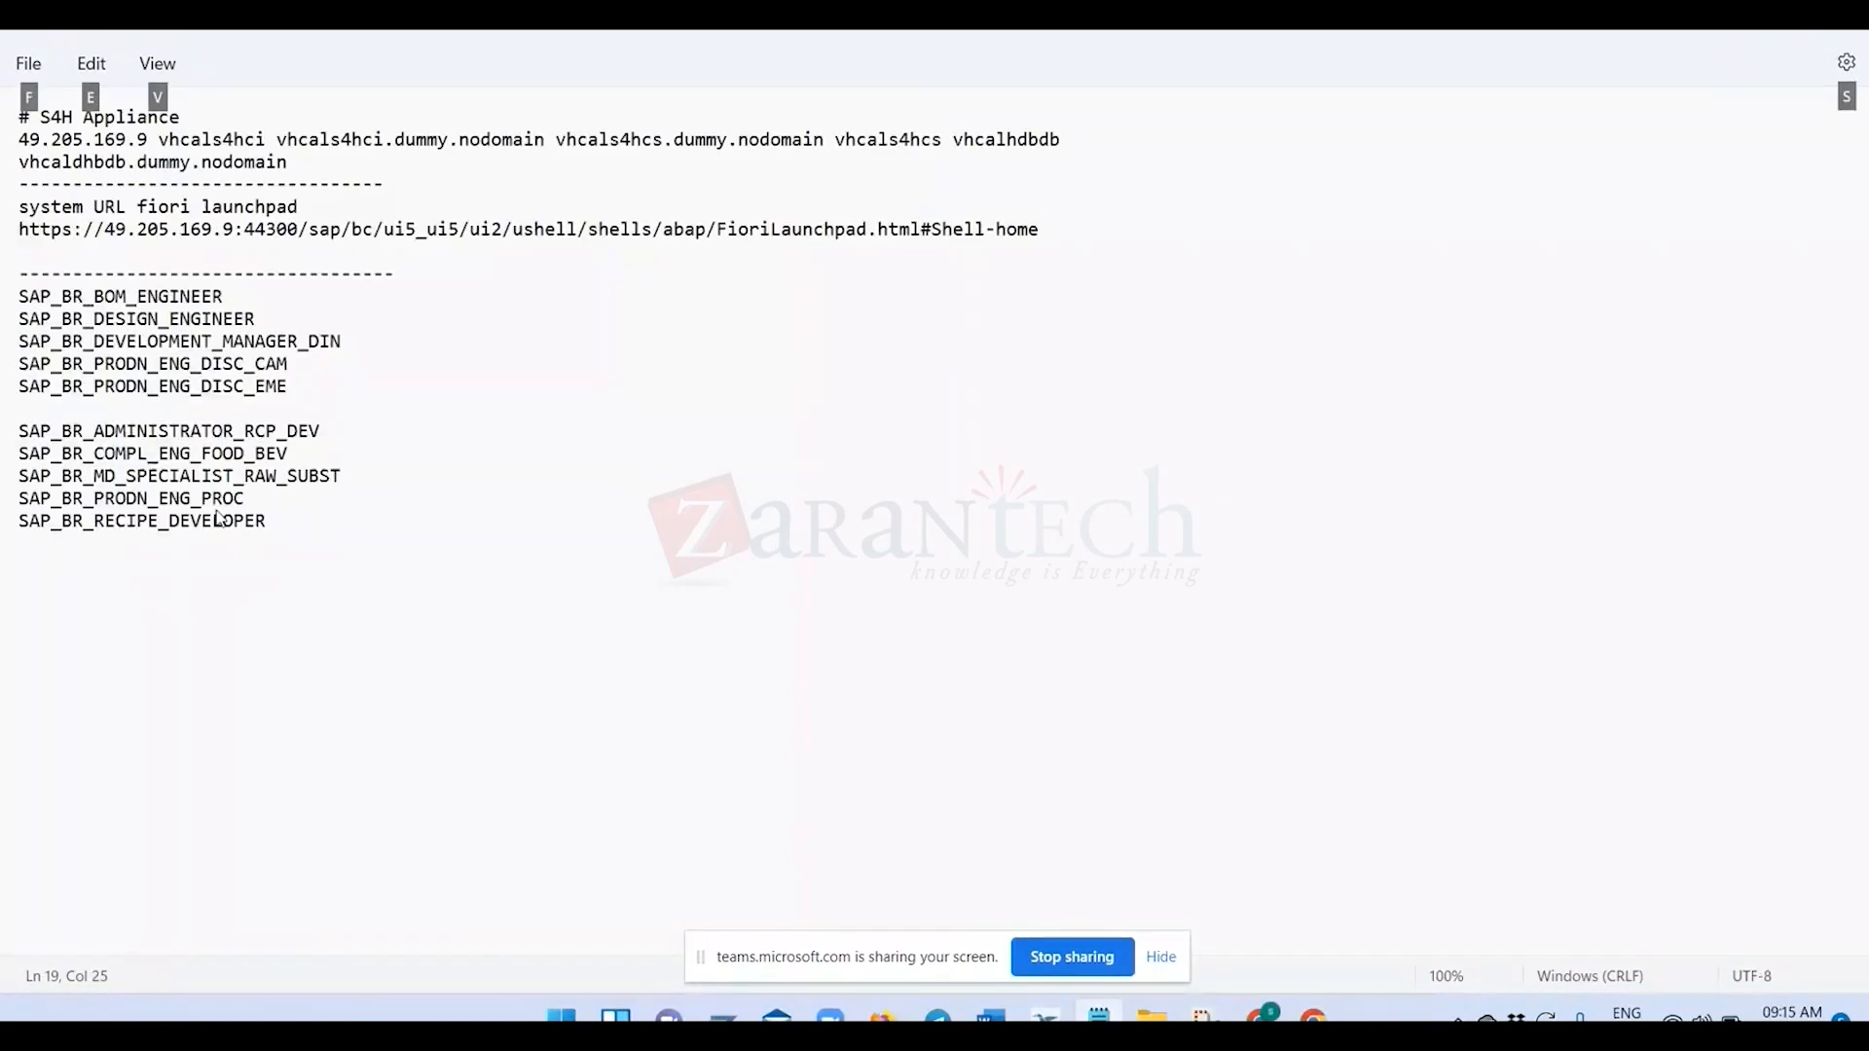
drag(270, 521, 23, 526)
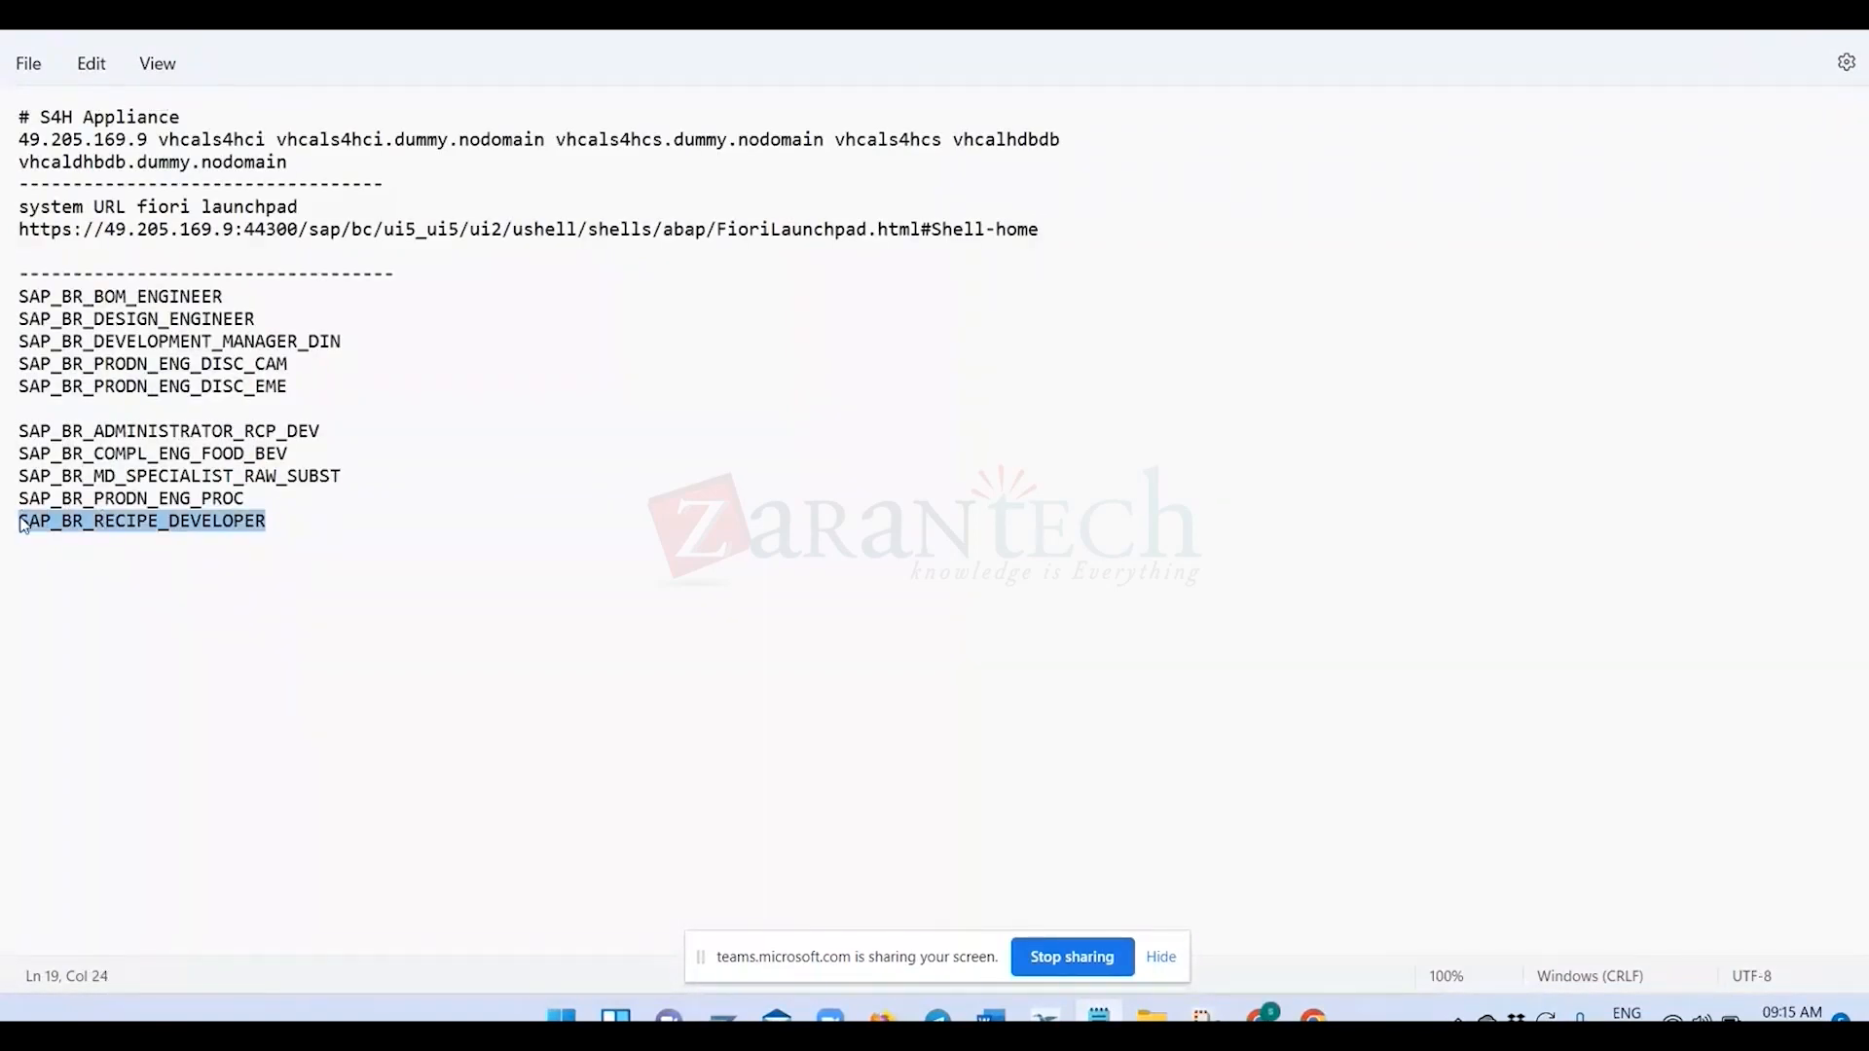
click(283, 539)
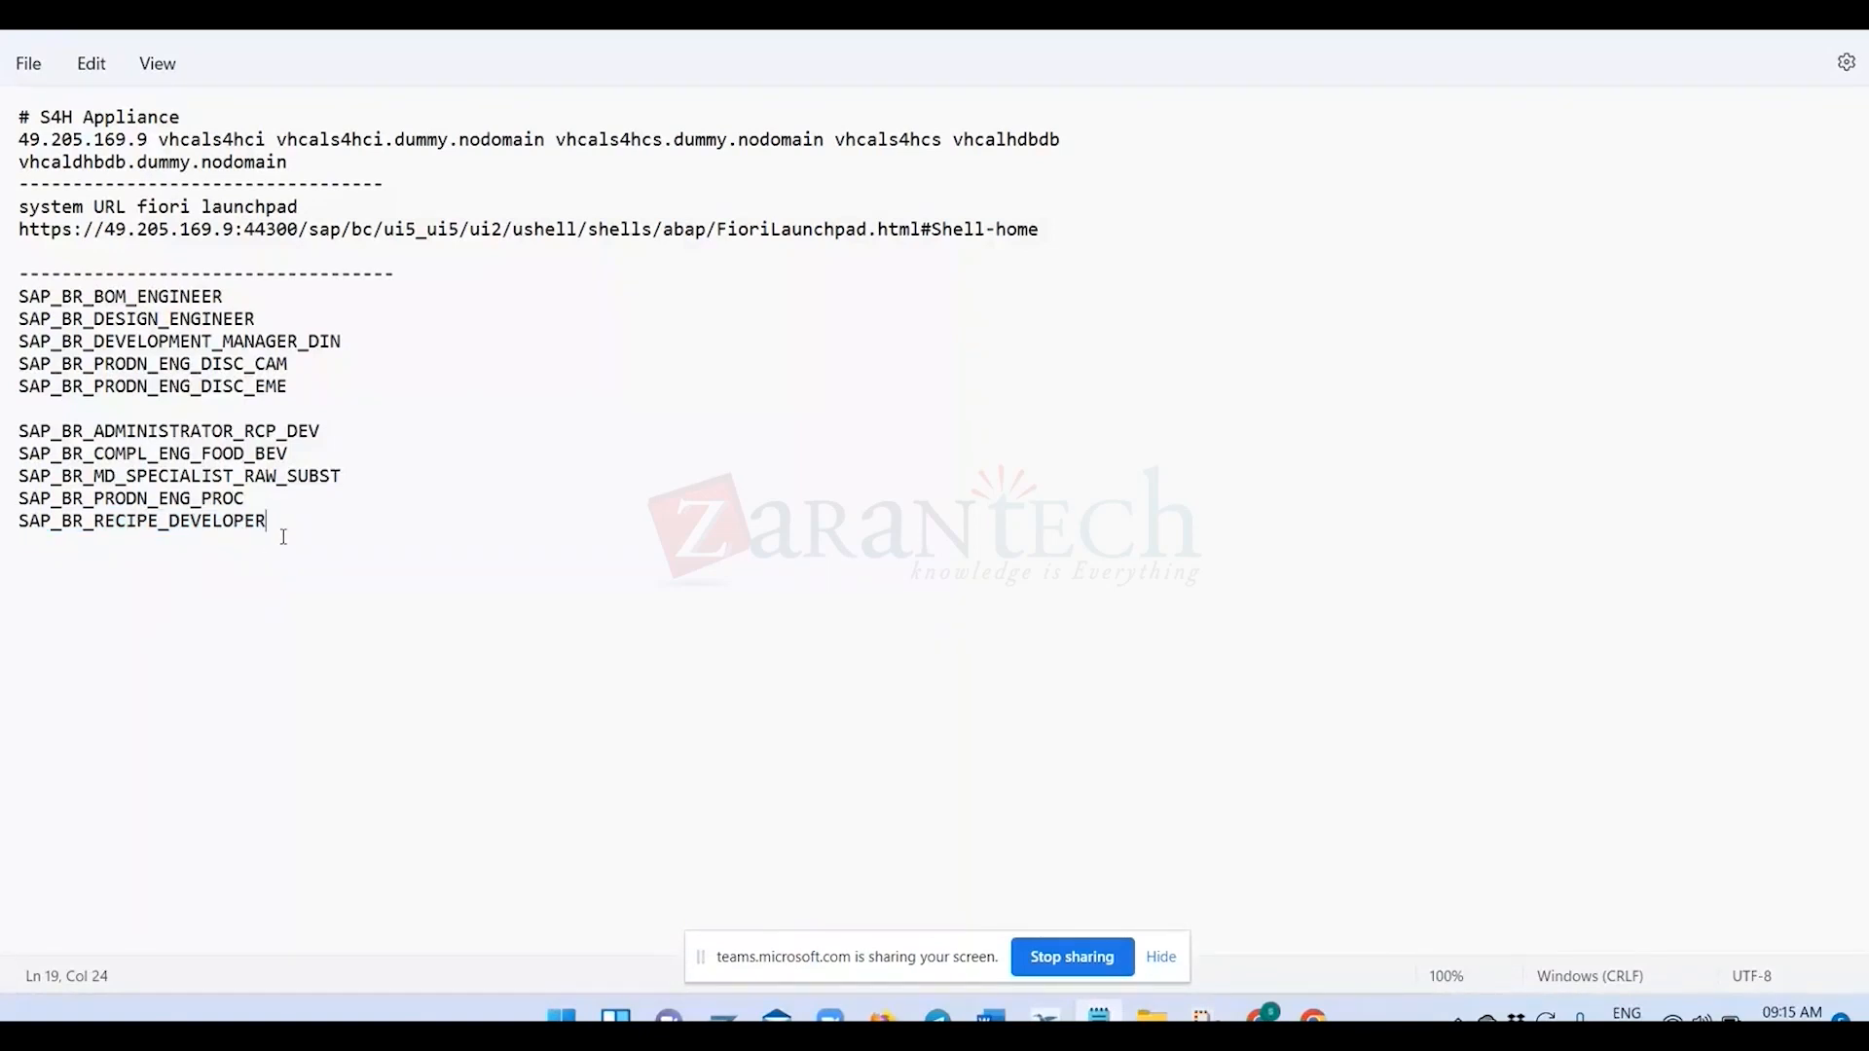
key(alt+Tab)
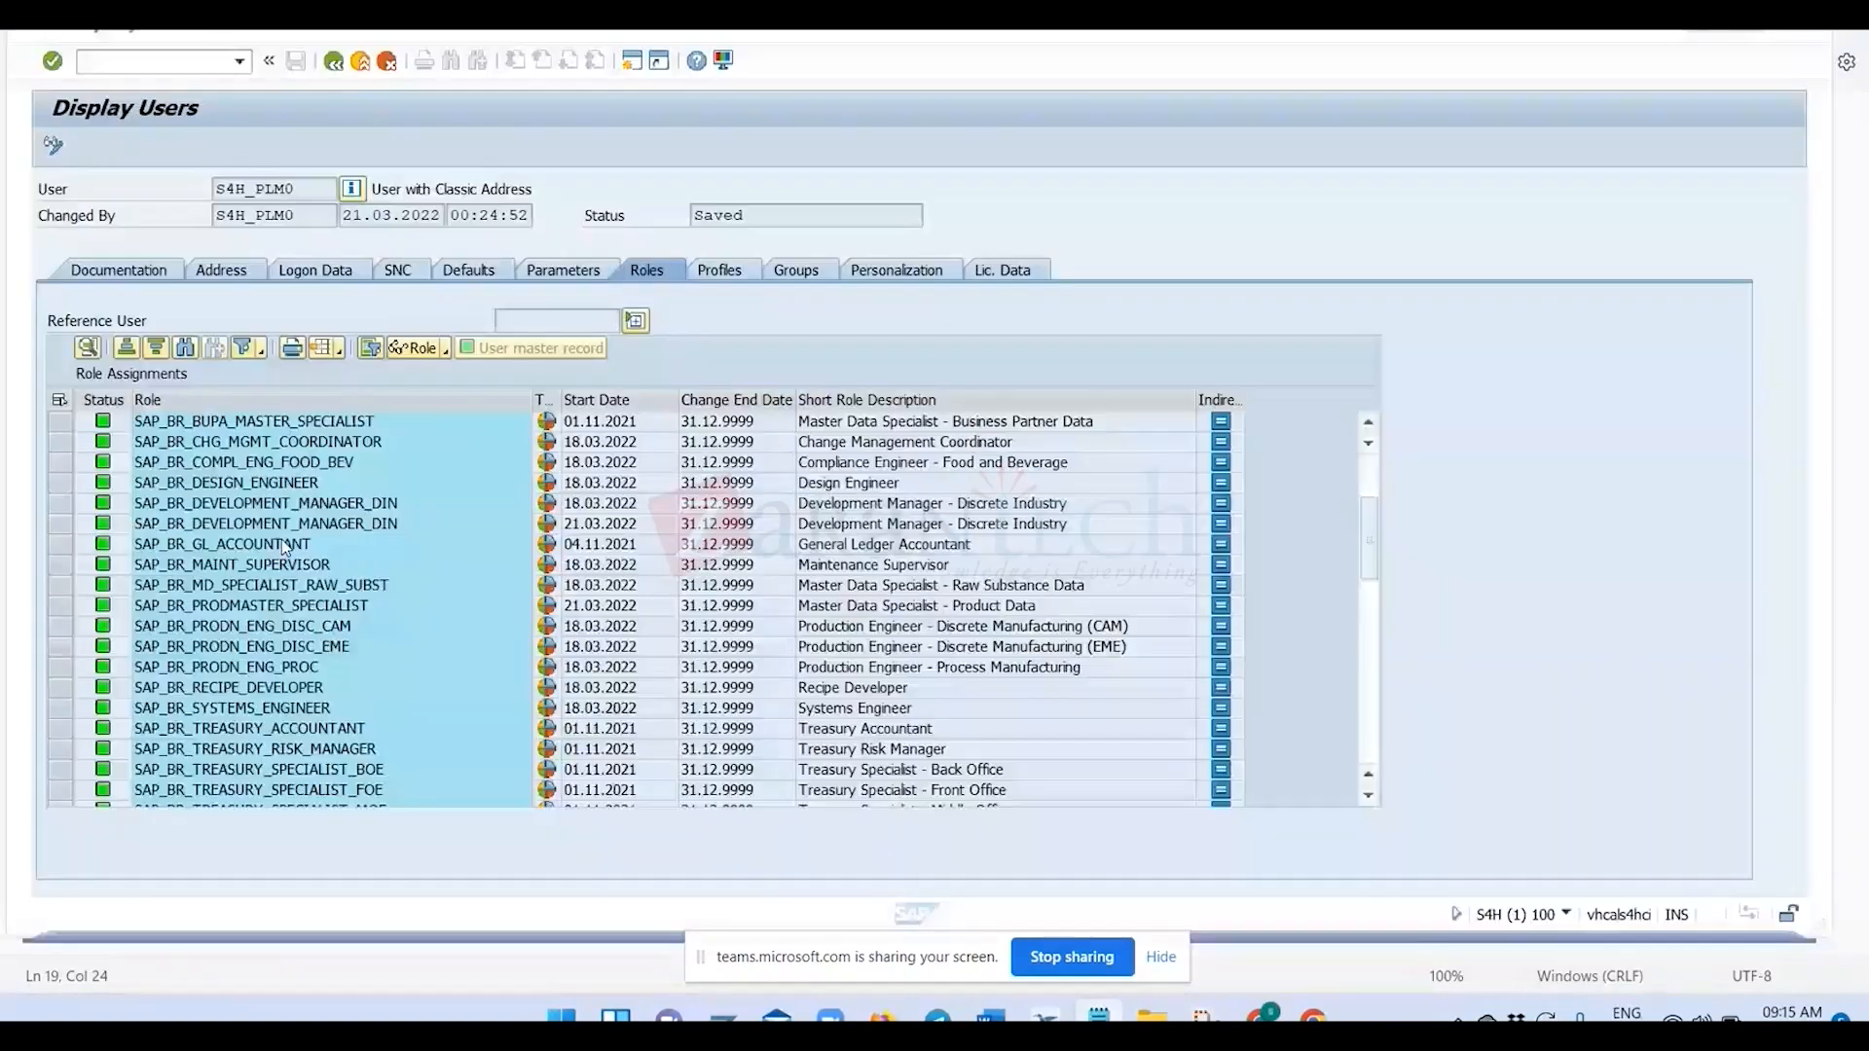
key(alt+Tab)
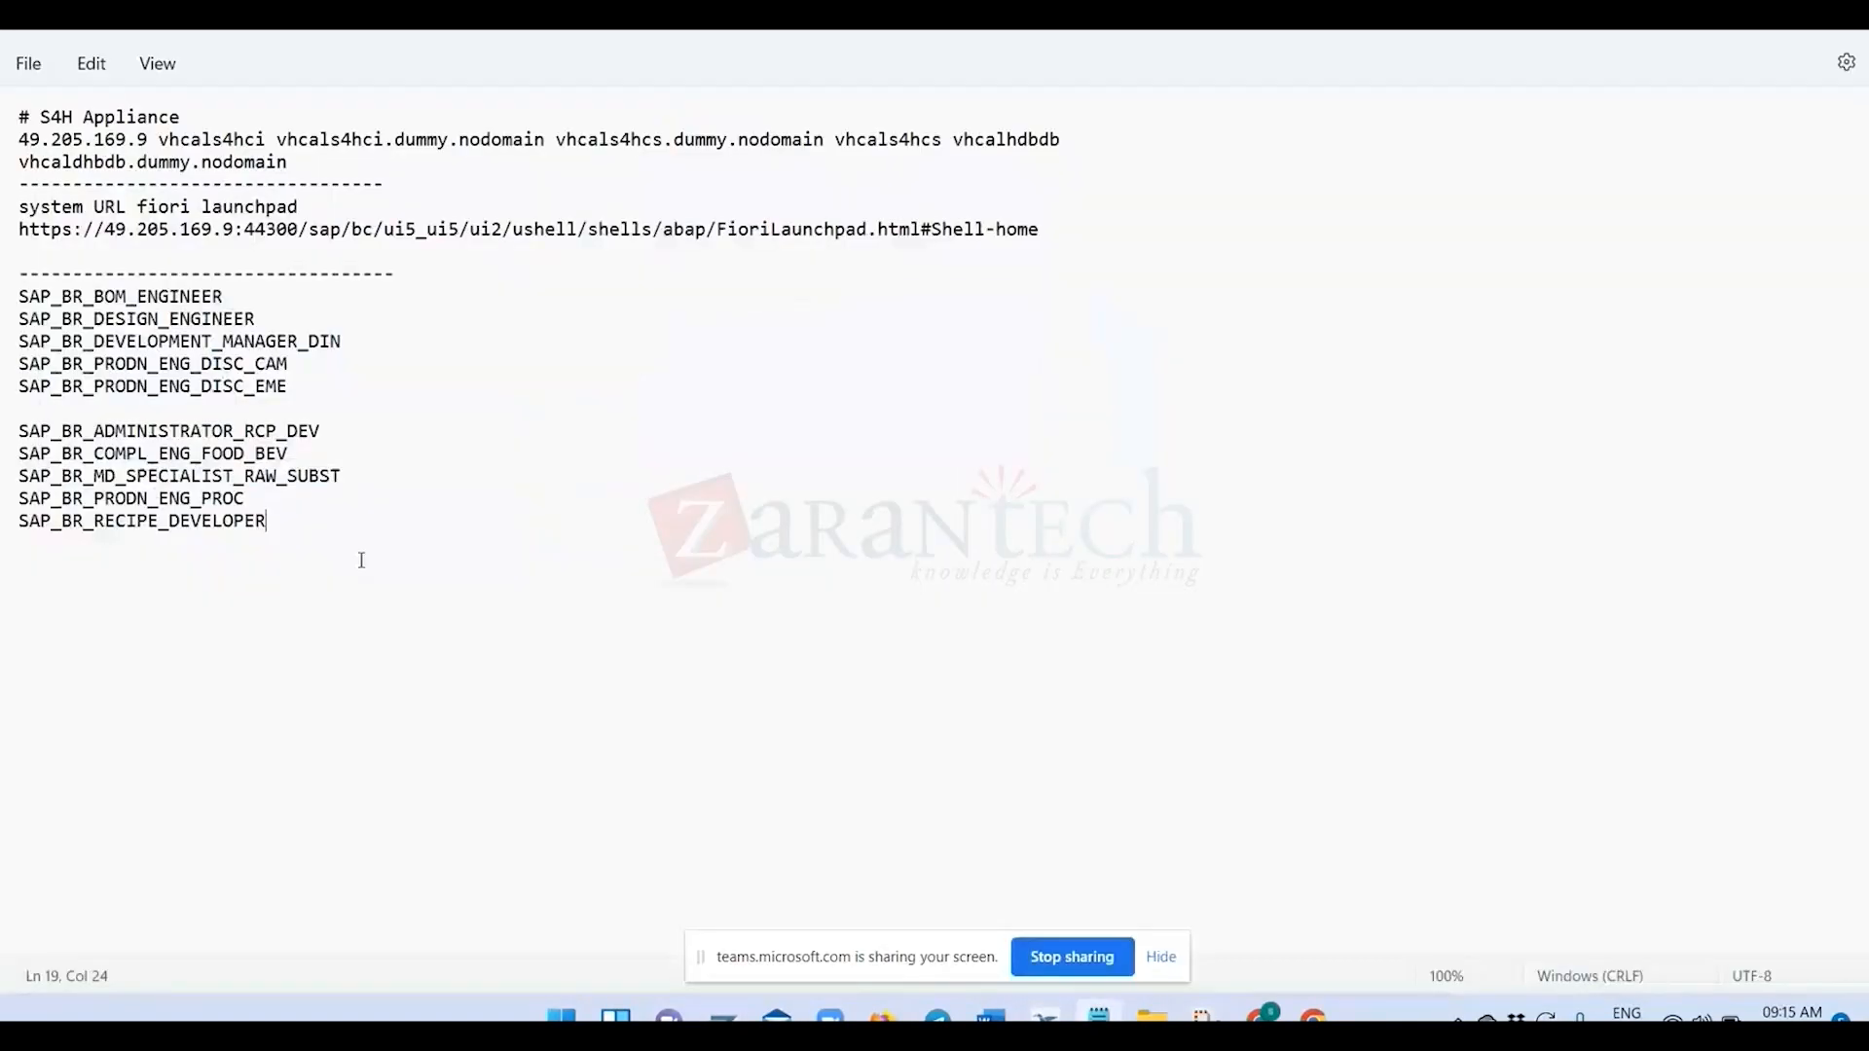
key(alt+Tab)
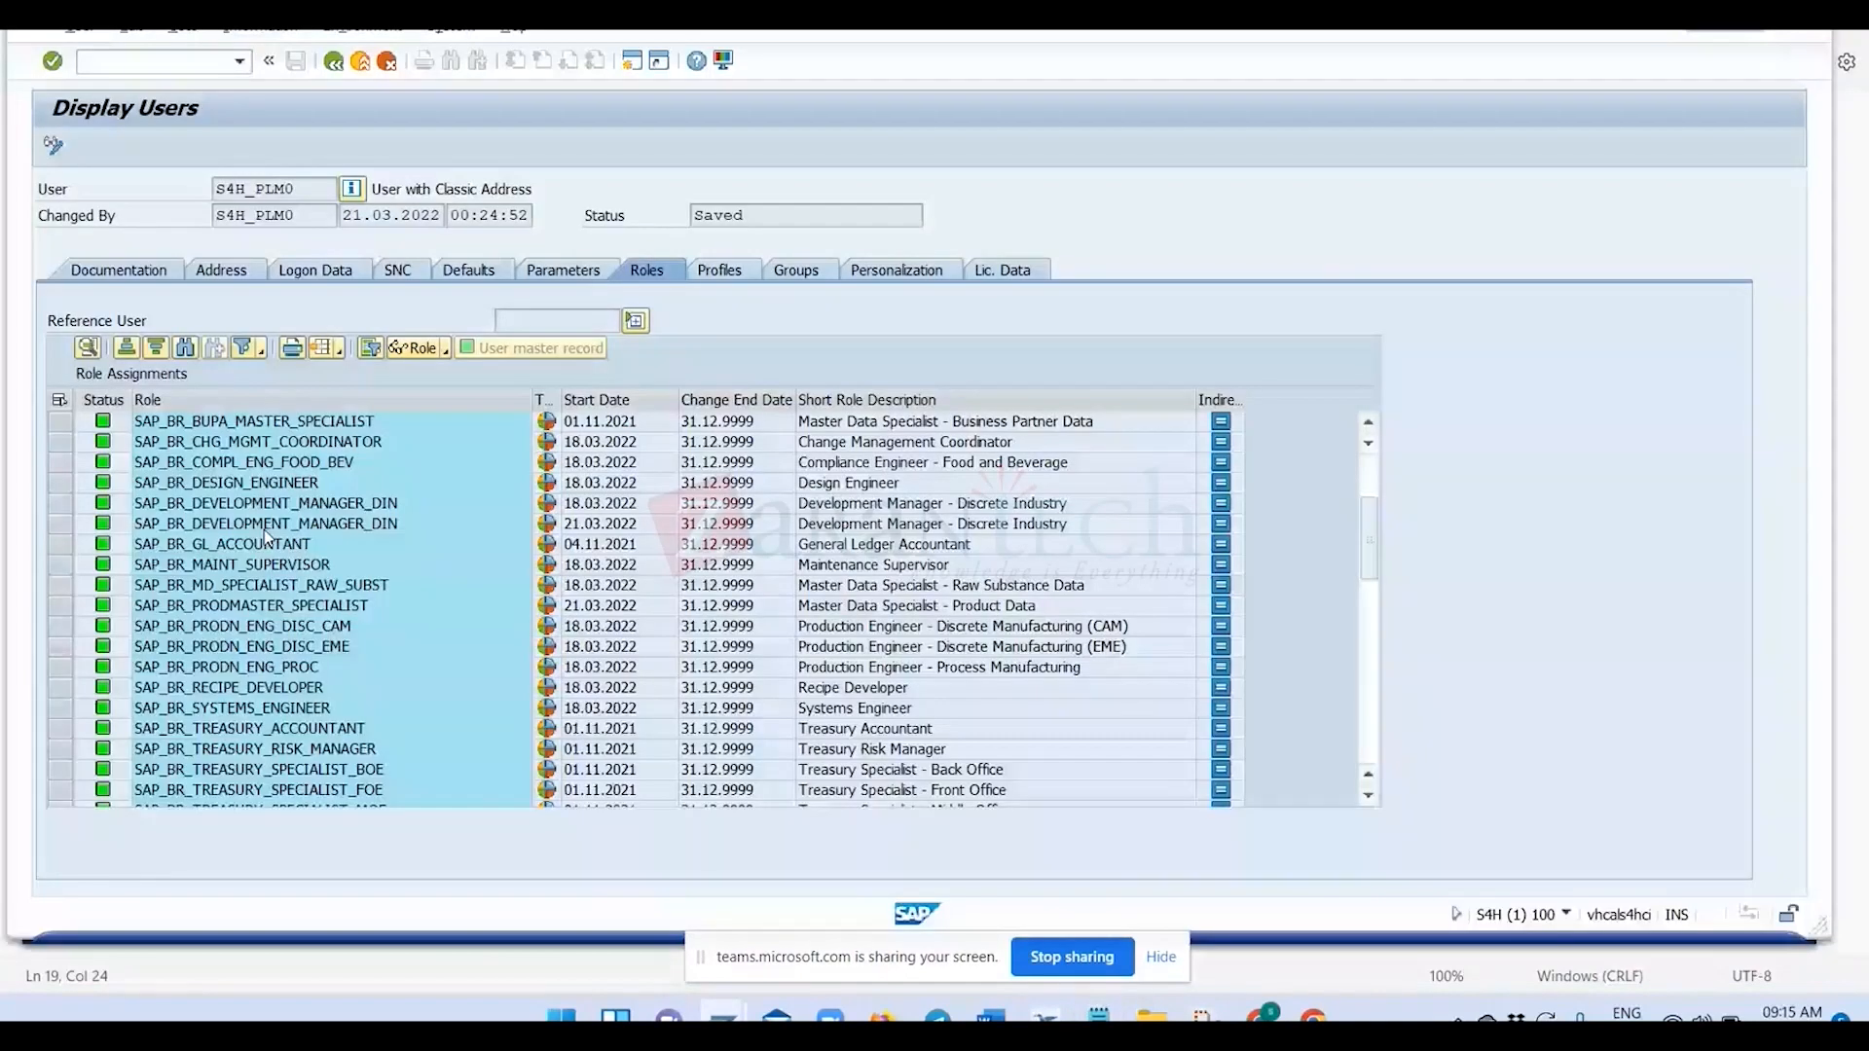
Paste the copied Role block into the Notepad notes below SAP_BR_RECIPE_DEVELOPER, separated by a blank line.
key(alt+Tab)
key(Return)
key(Return)
key(ctrl+v)
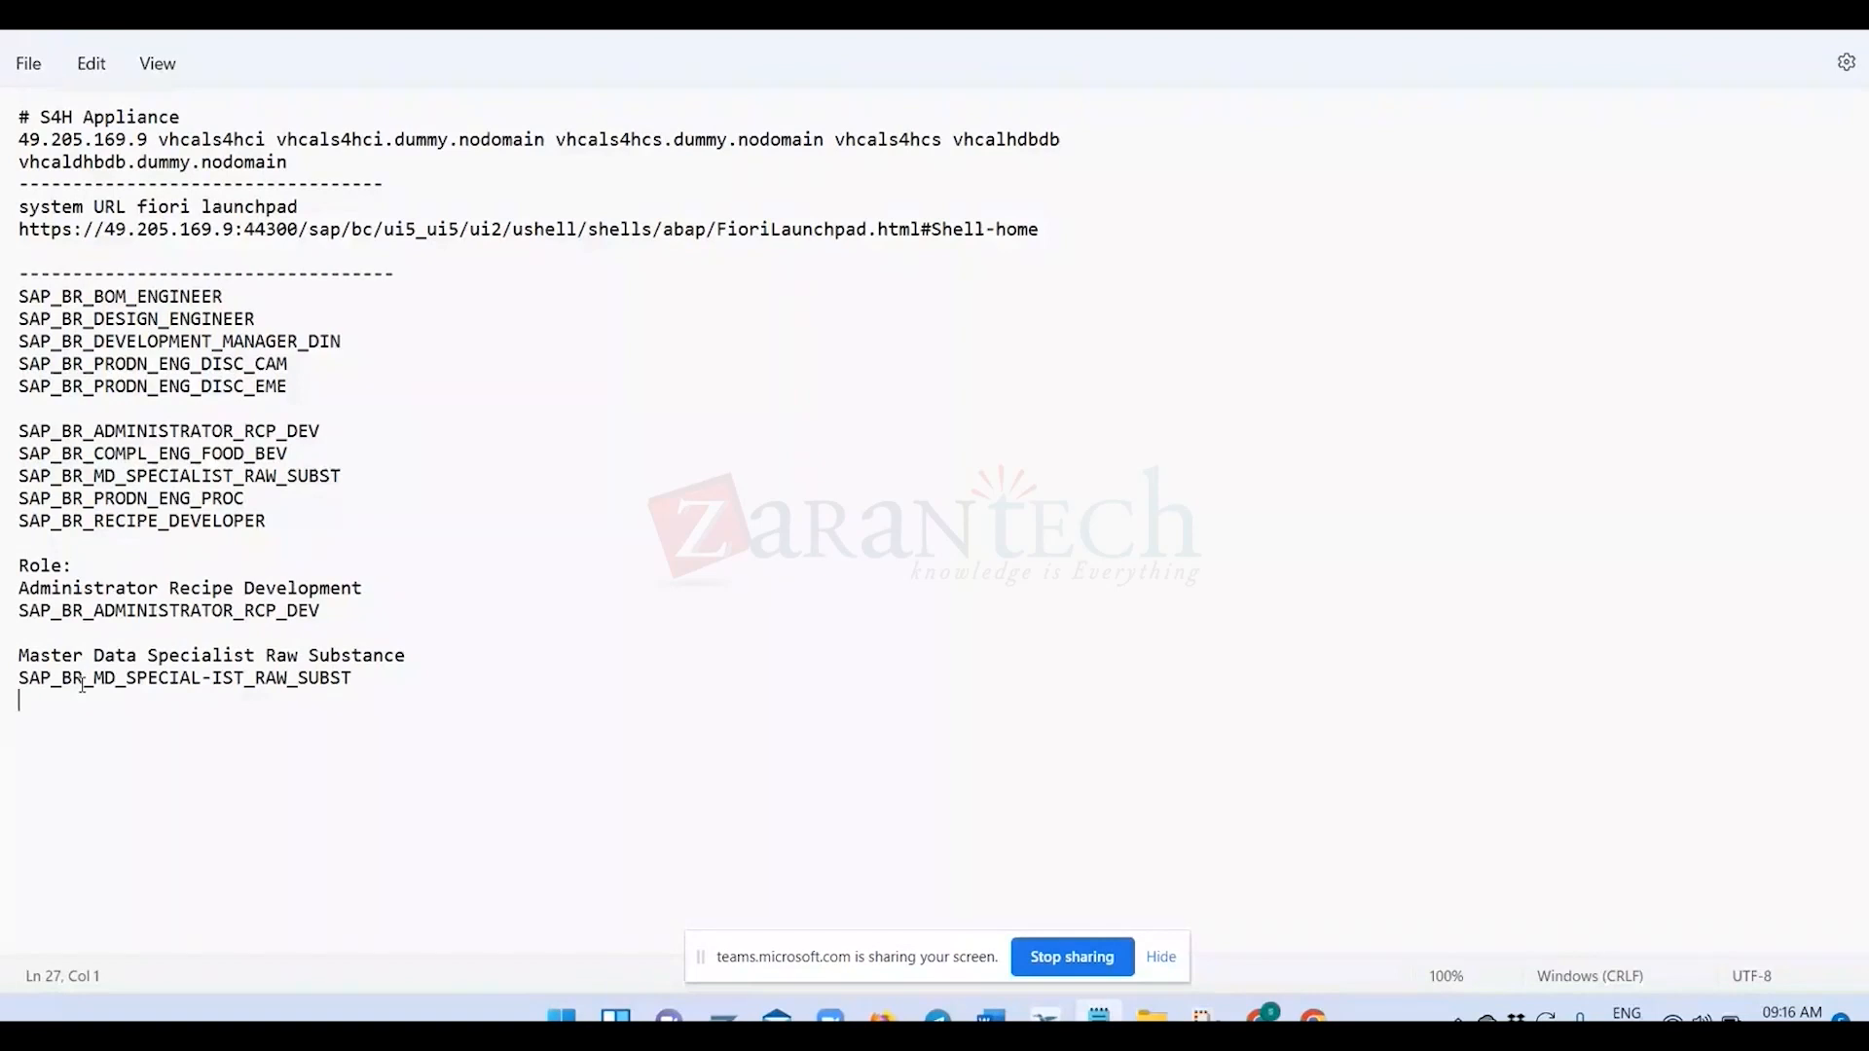
Highlight SAP_BR_ADMINISTRATOR_RCP_DEV and SAP_BR_MD_SPECIAL-IST_RAW_SUBST in the pasted block, and return to the Fiori launchpad in Chrome.
triple_click(71, 594)
click(157, 612)
drag(330, 615, 11, 616)
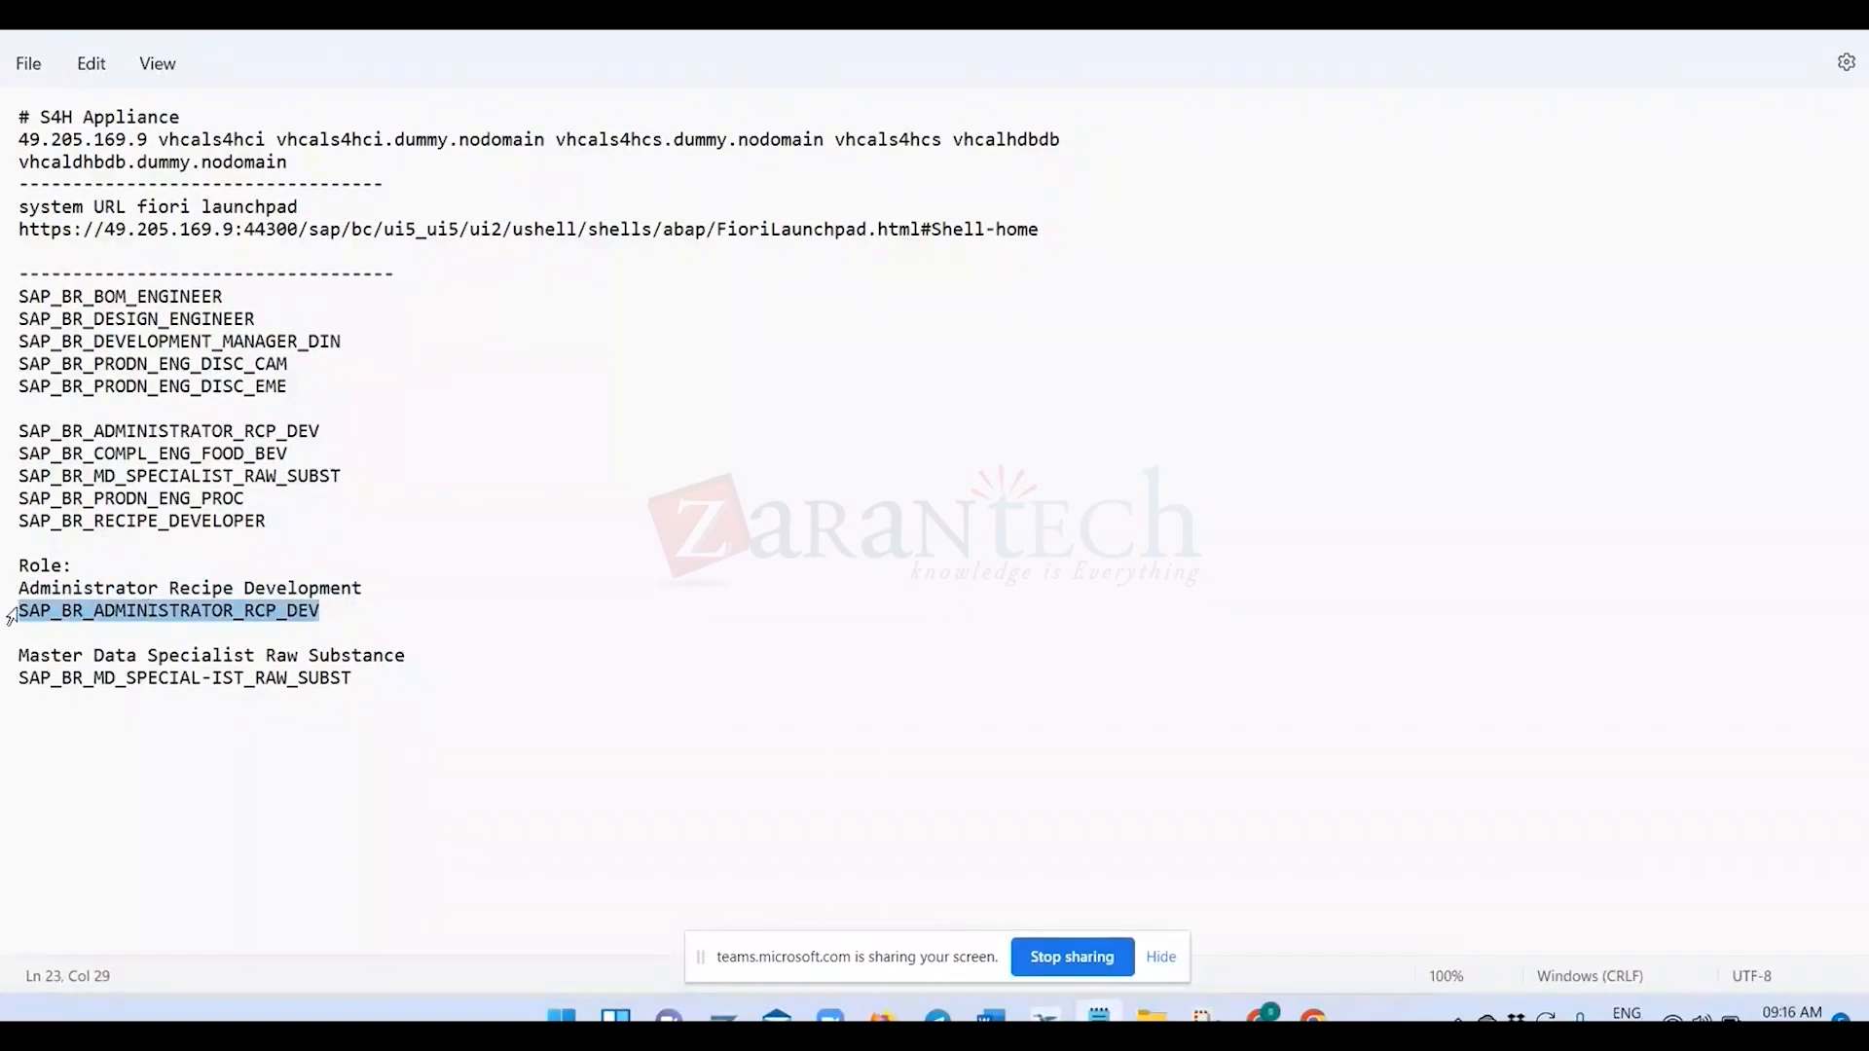
drag(348, 696, 3, 716)
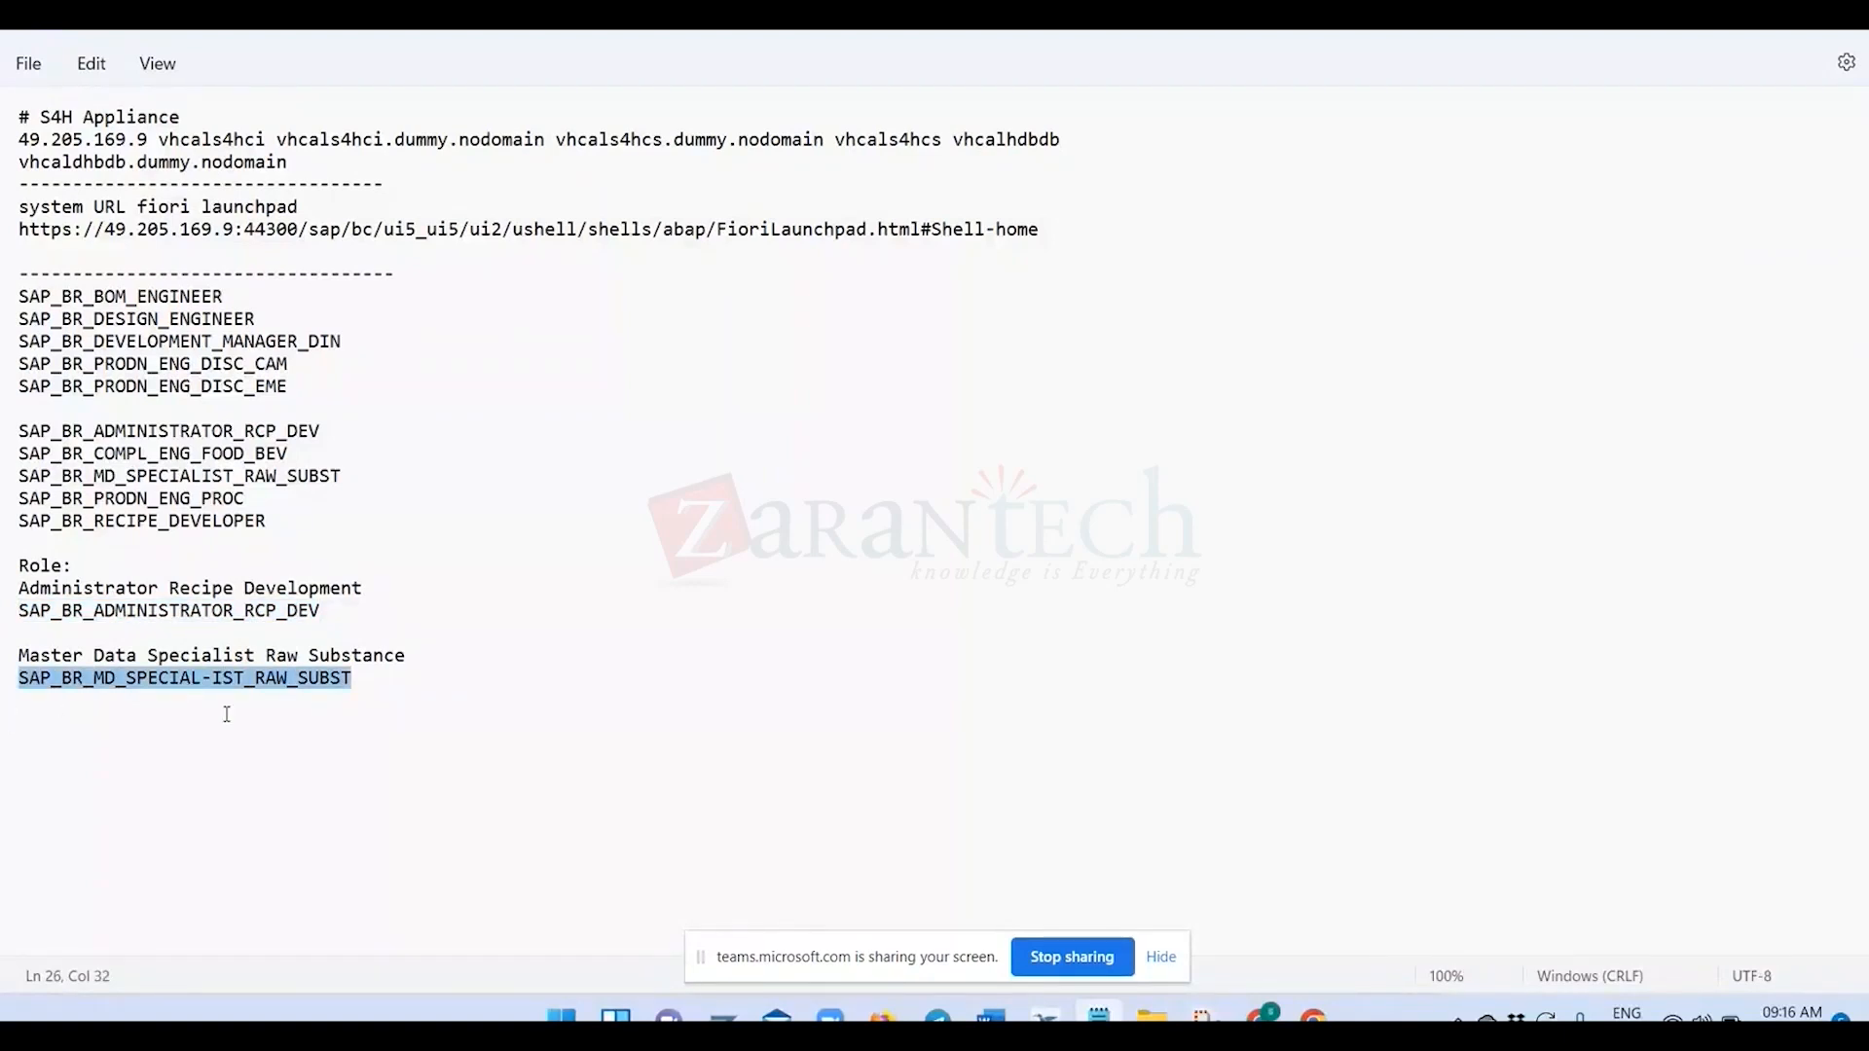
click(318, 715)
drag(348, 683, 7, 703)
key(alt+Tab)
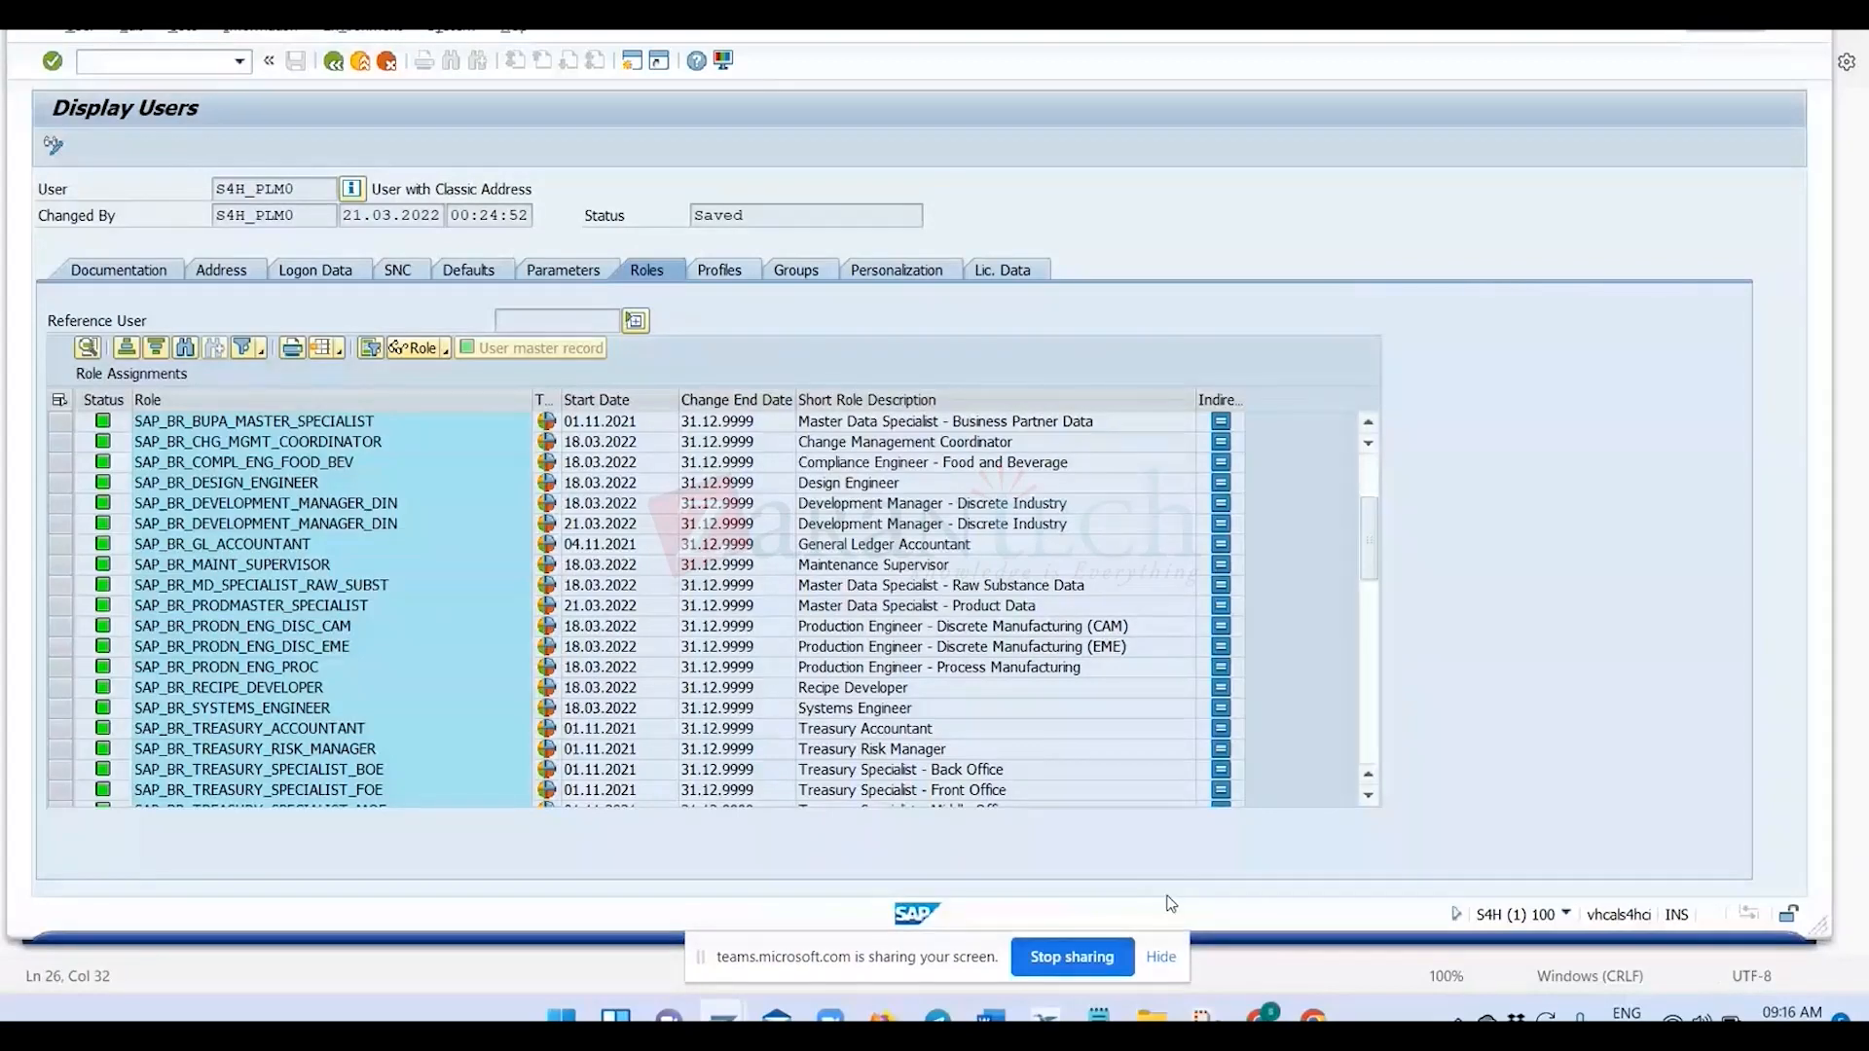
click(1262, 1014)
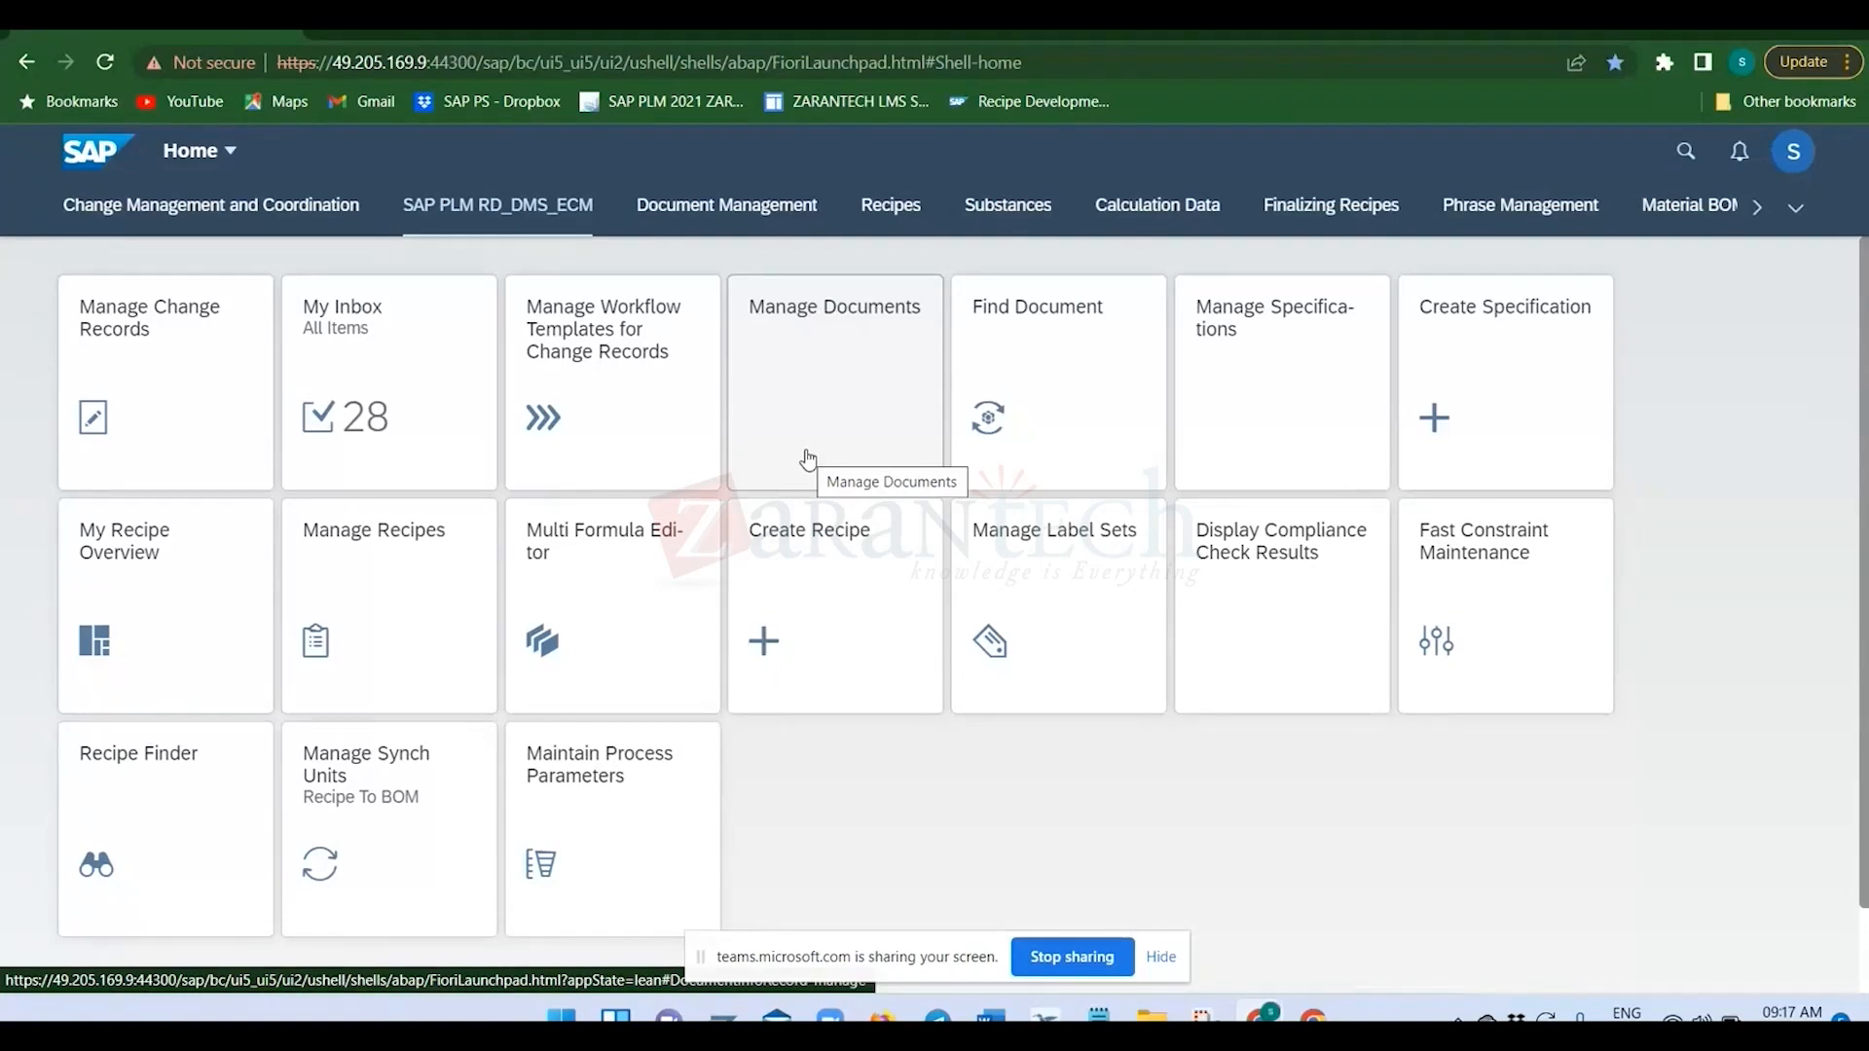
Try to search the launchpad's apps for "Manage bill" and clear the search text.
click(1685, 151)
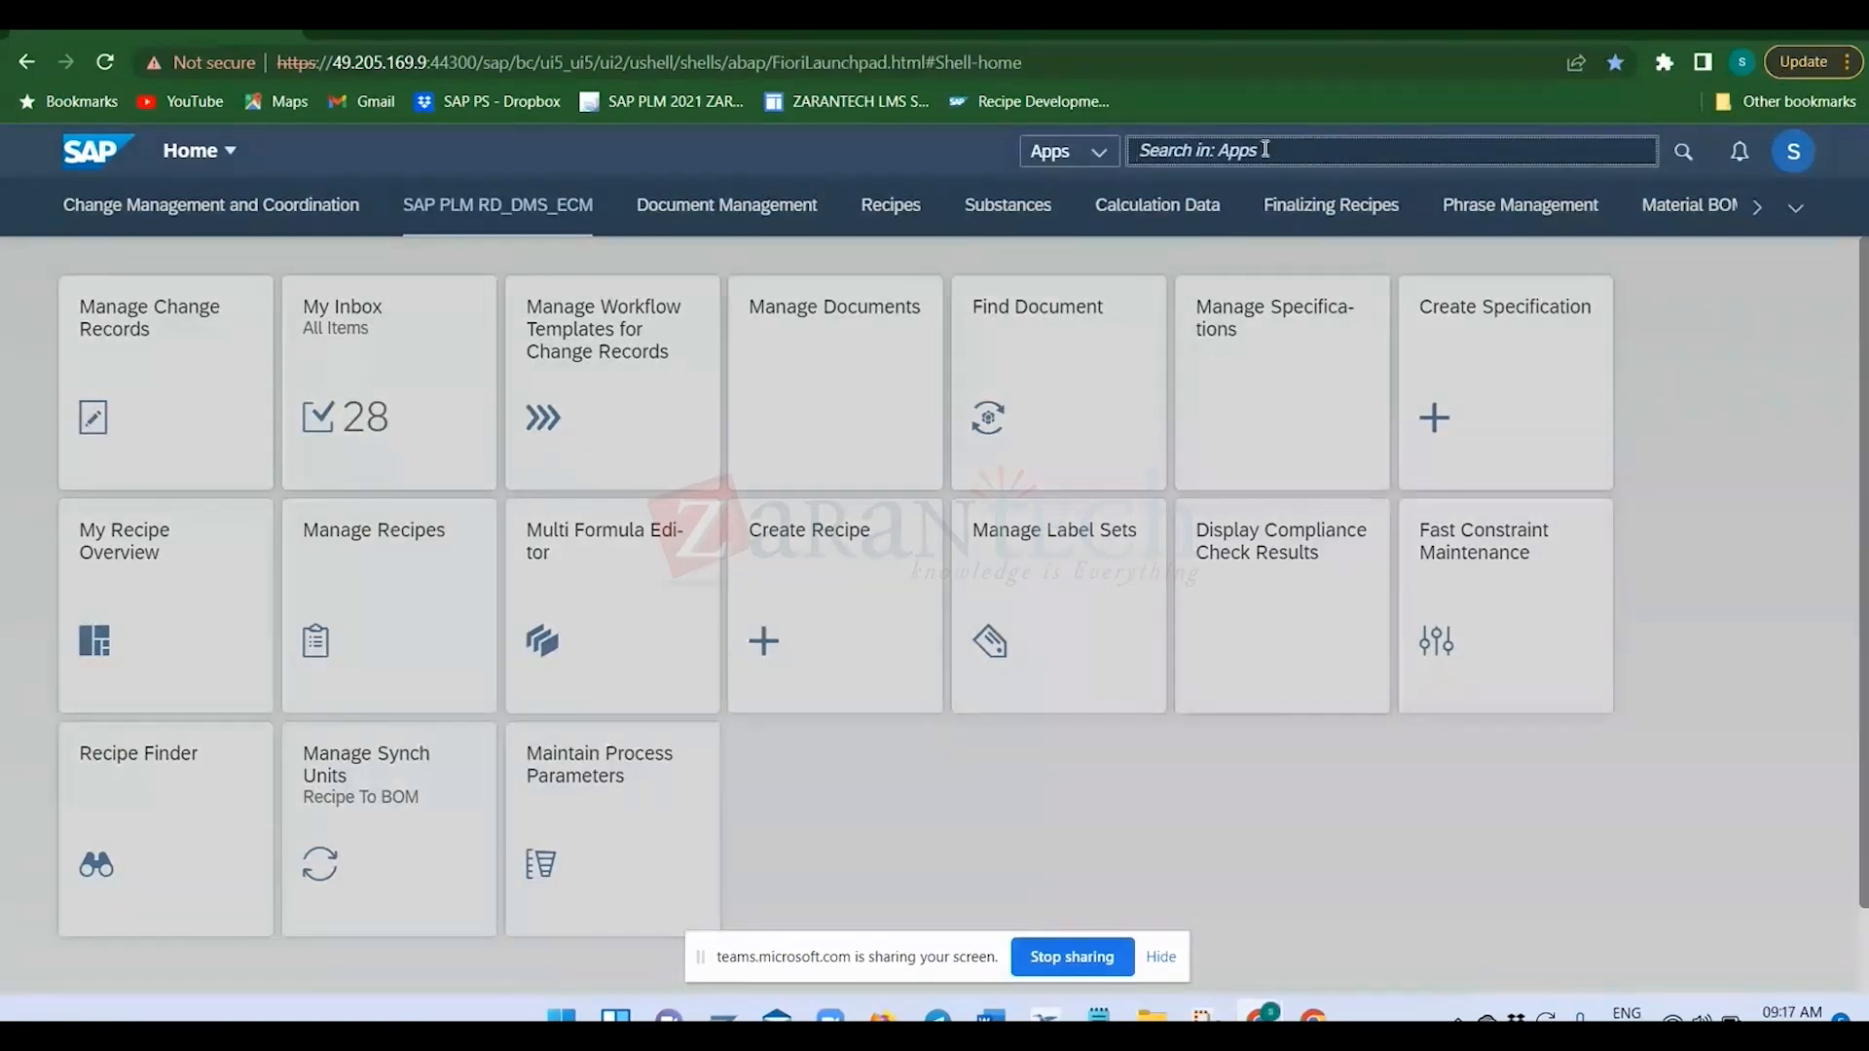
text(Manag)
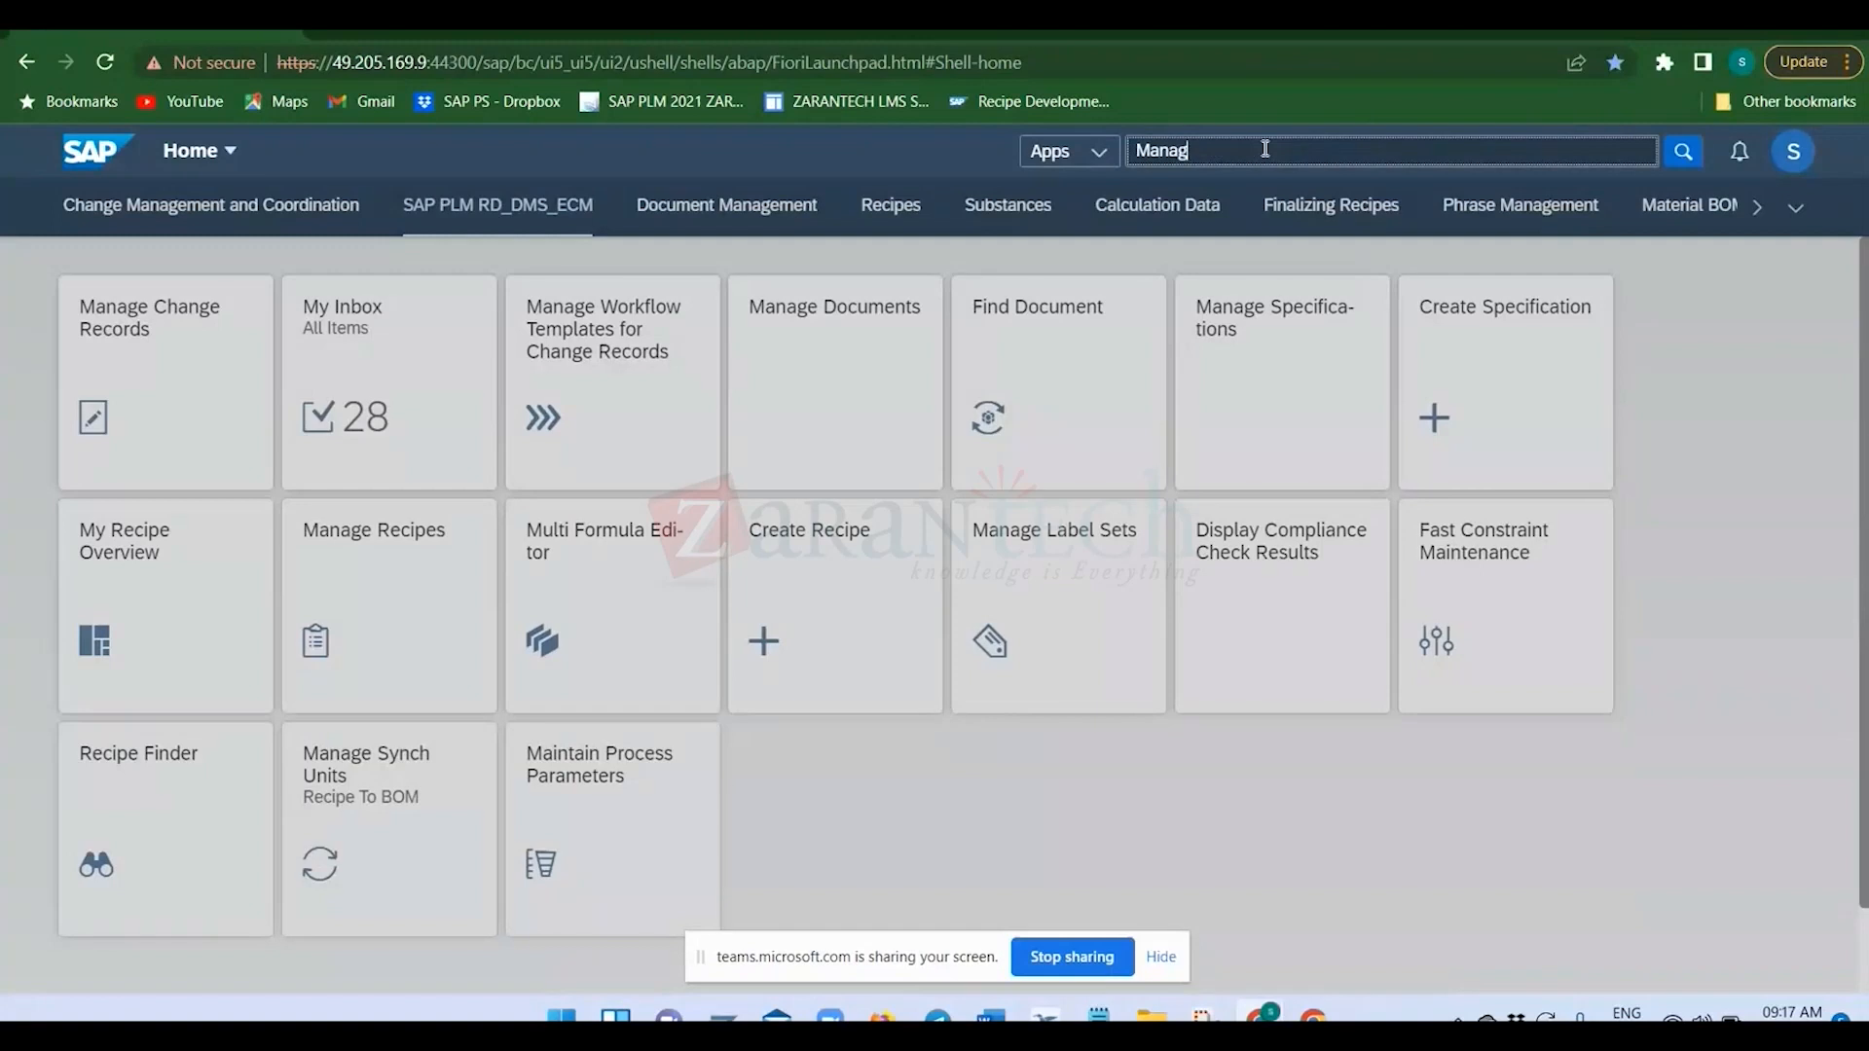
text(e )
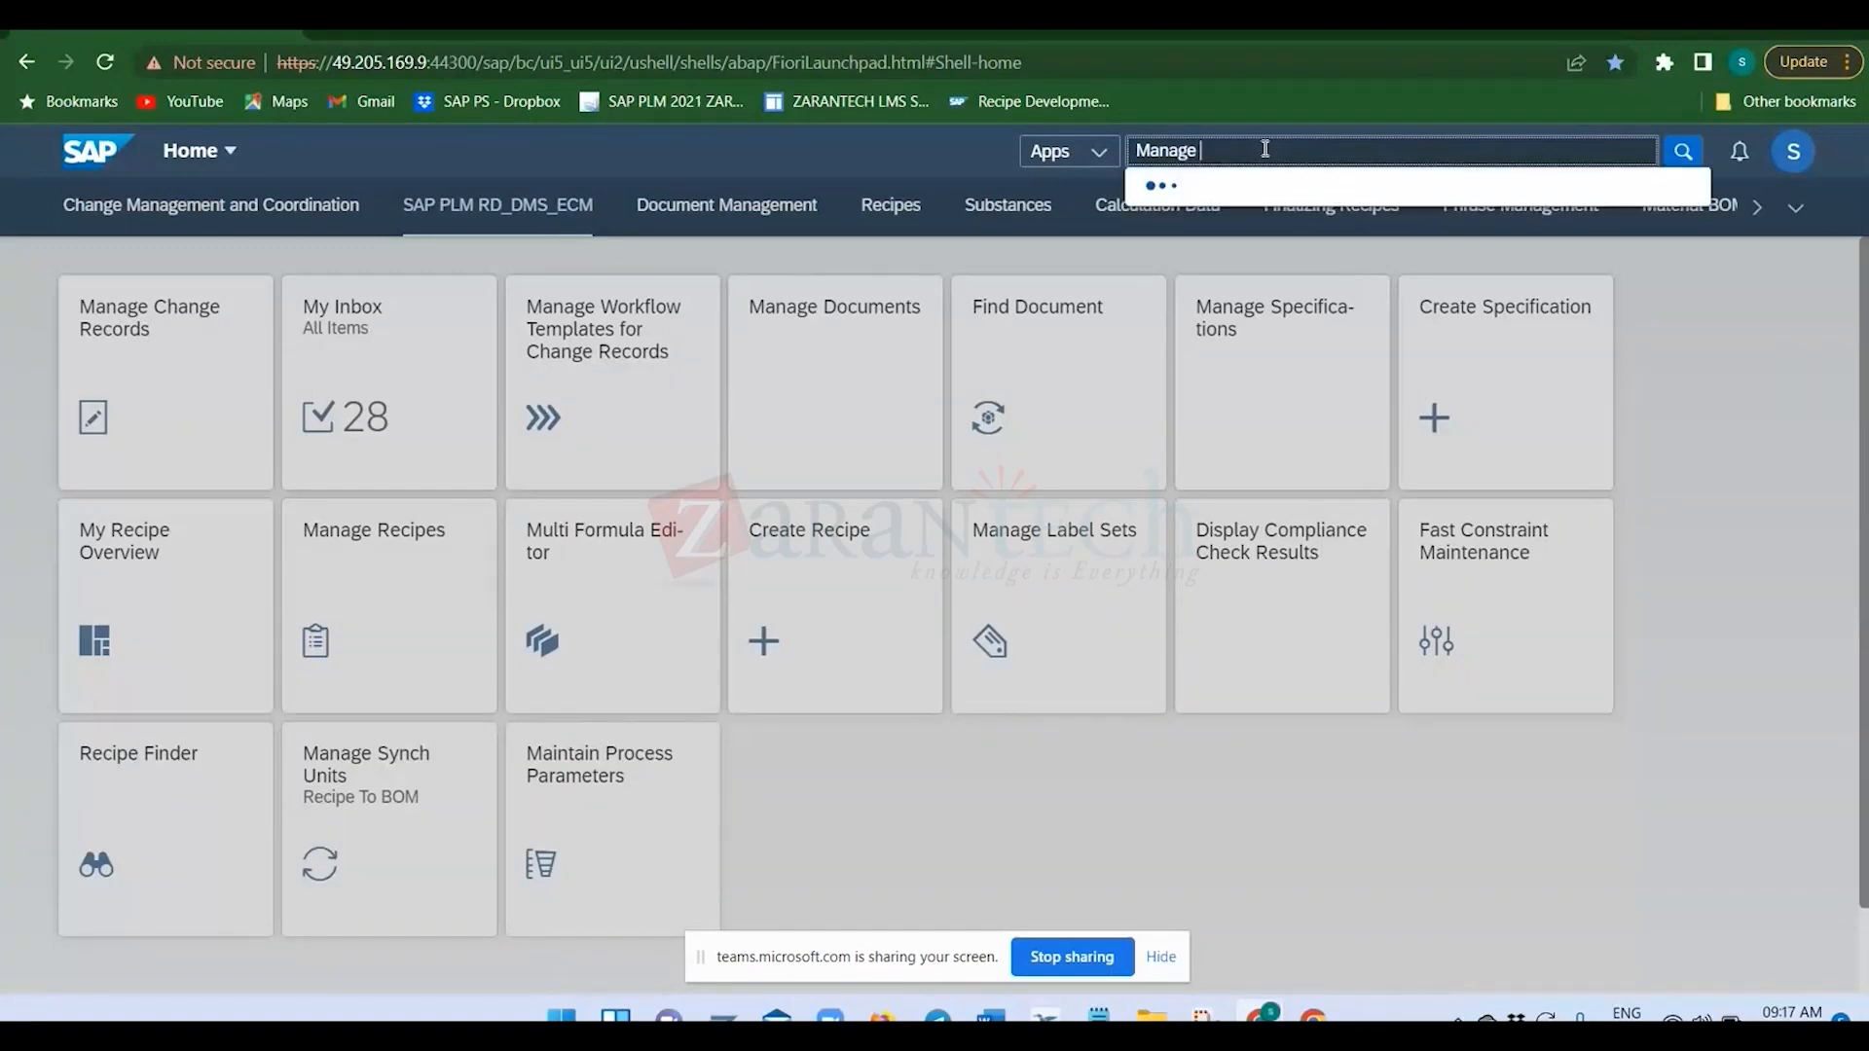
text(bill)
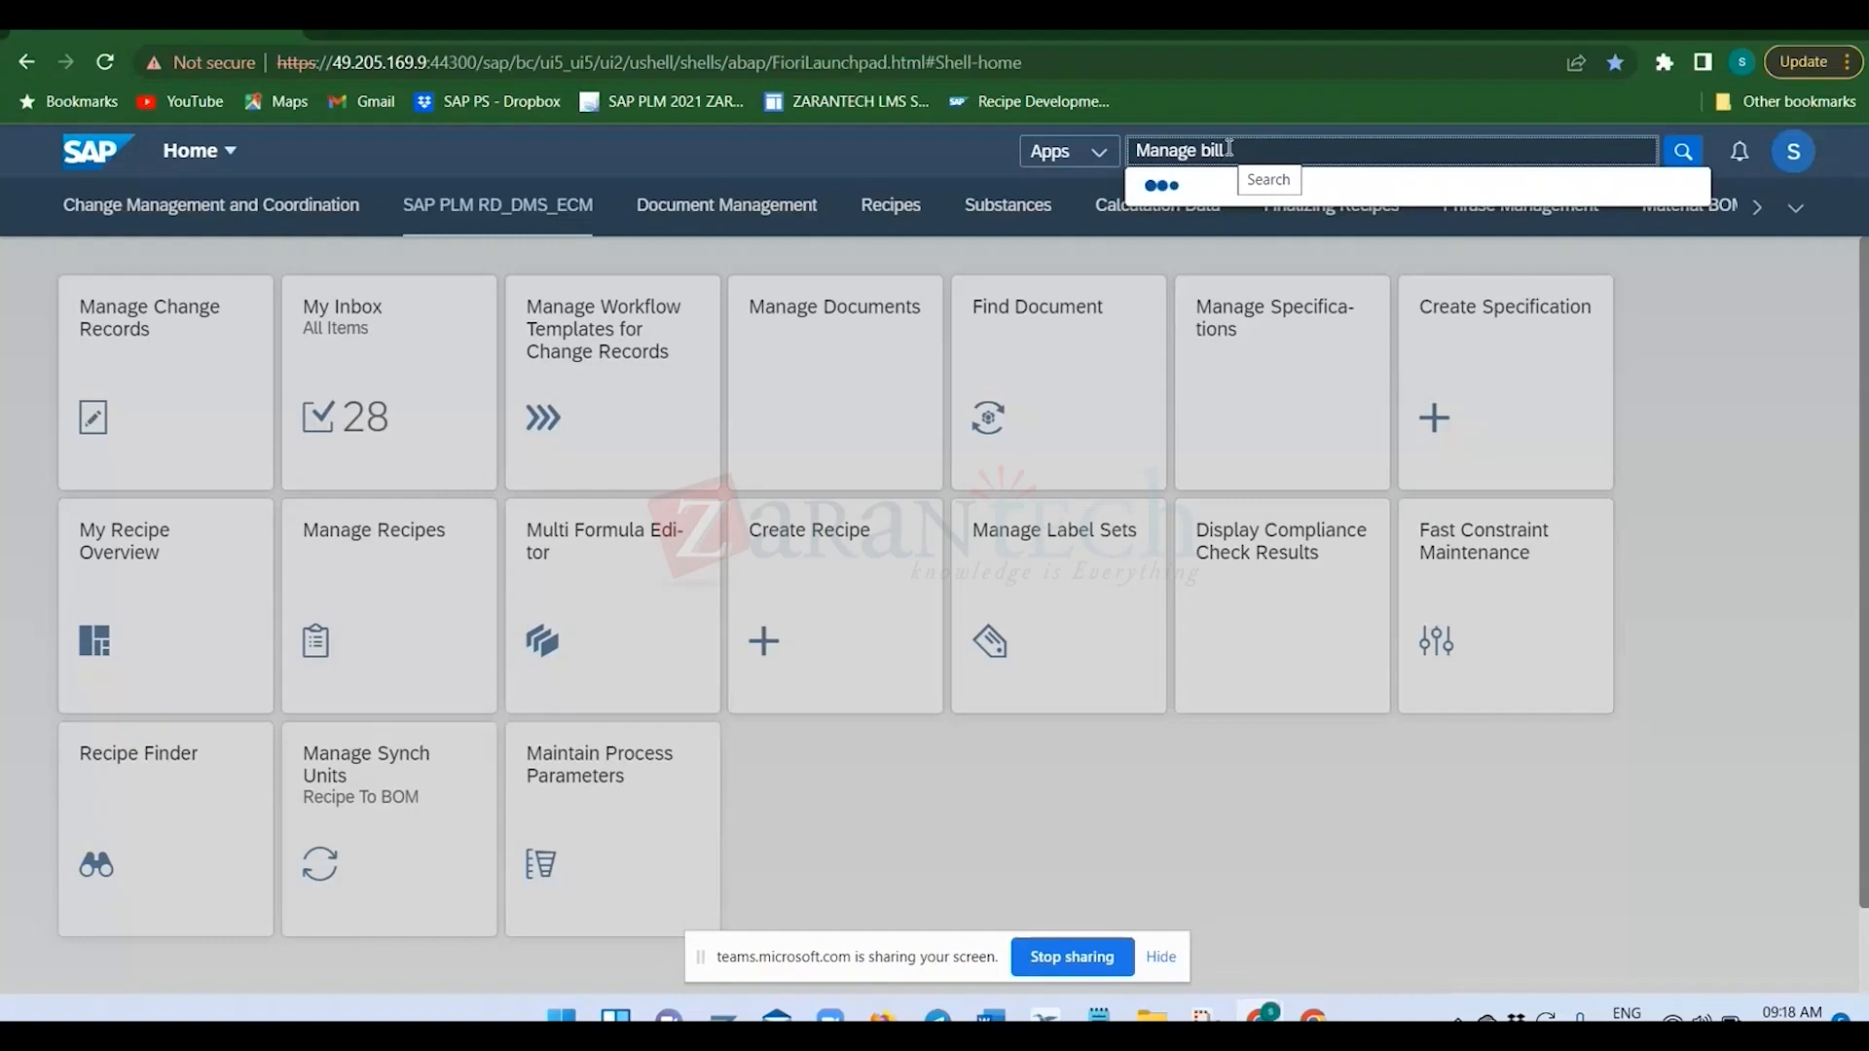
drag(1267, 150, 1060, 158)
key(BackSpace)
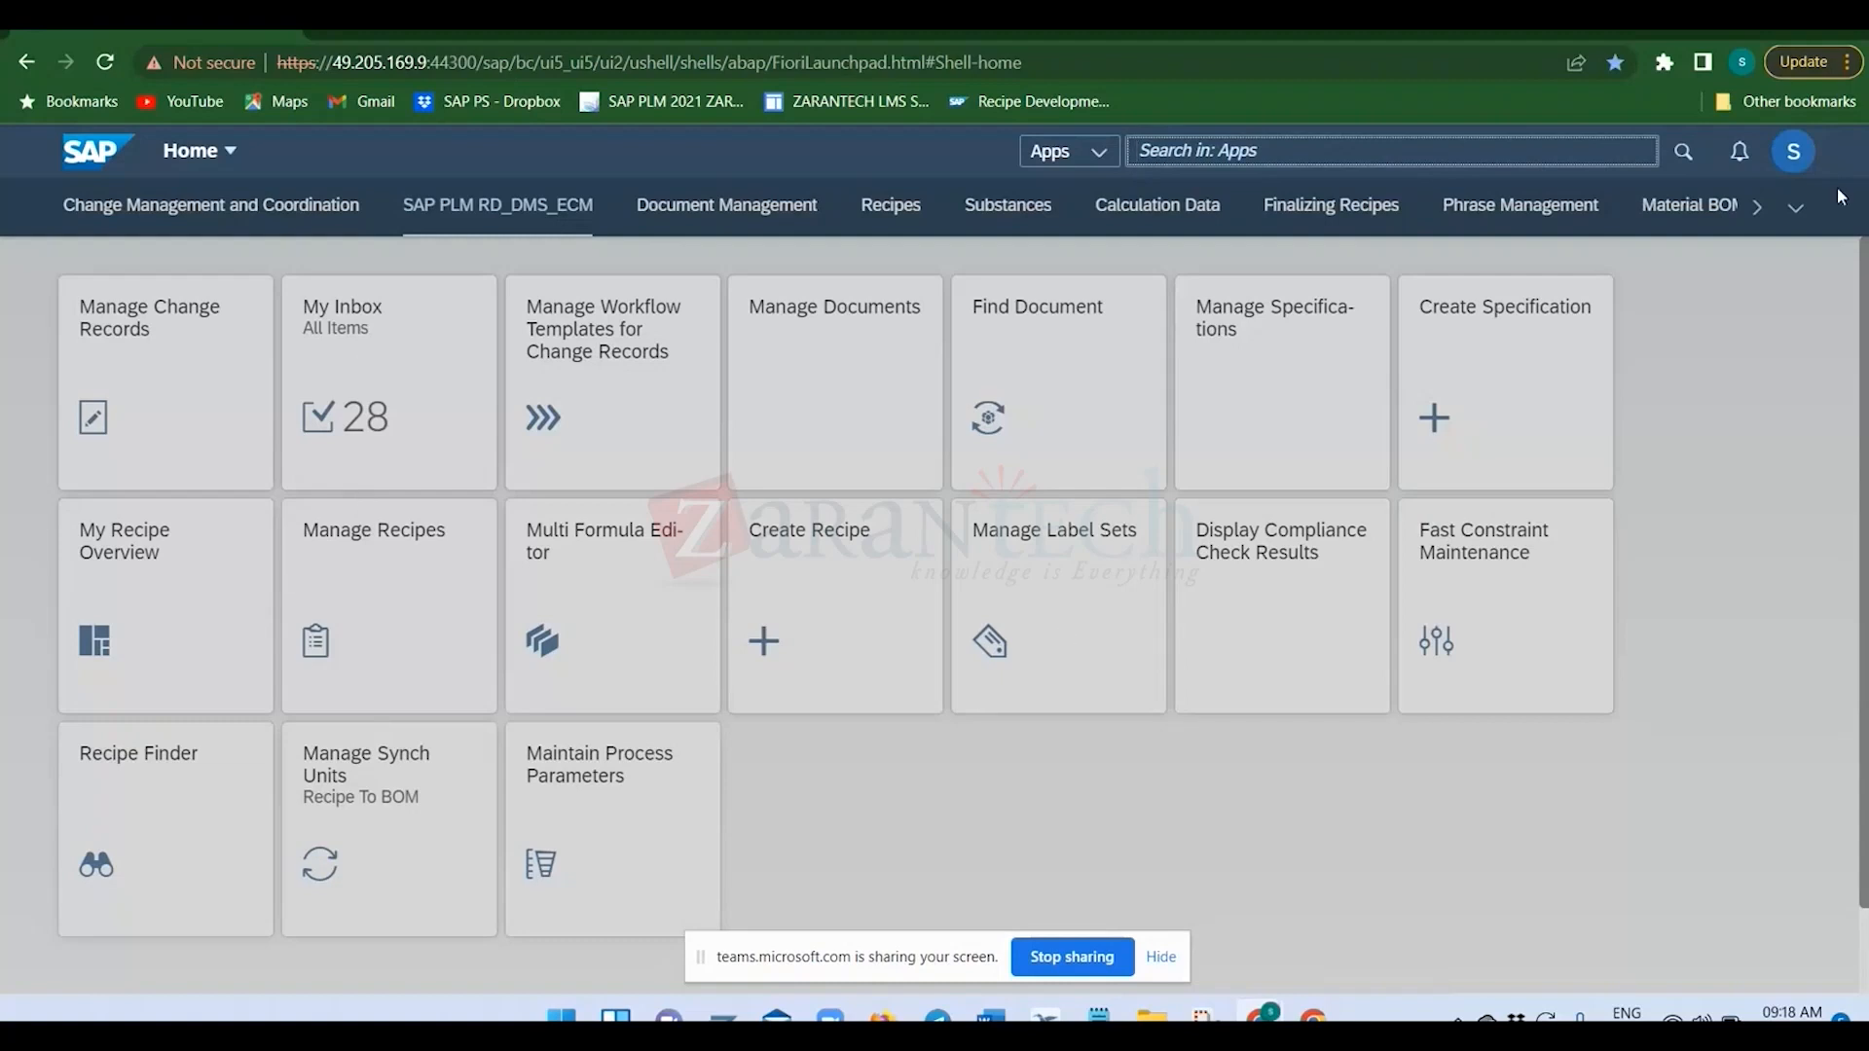
click(1804, 326)
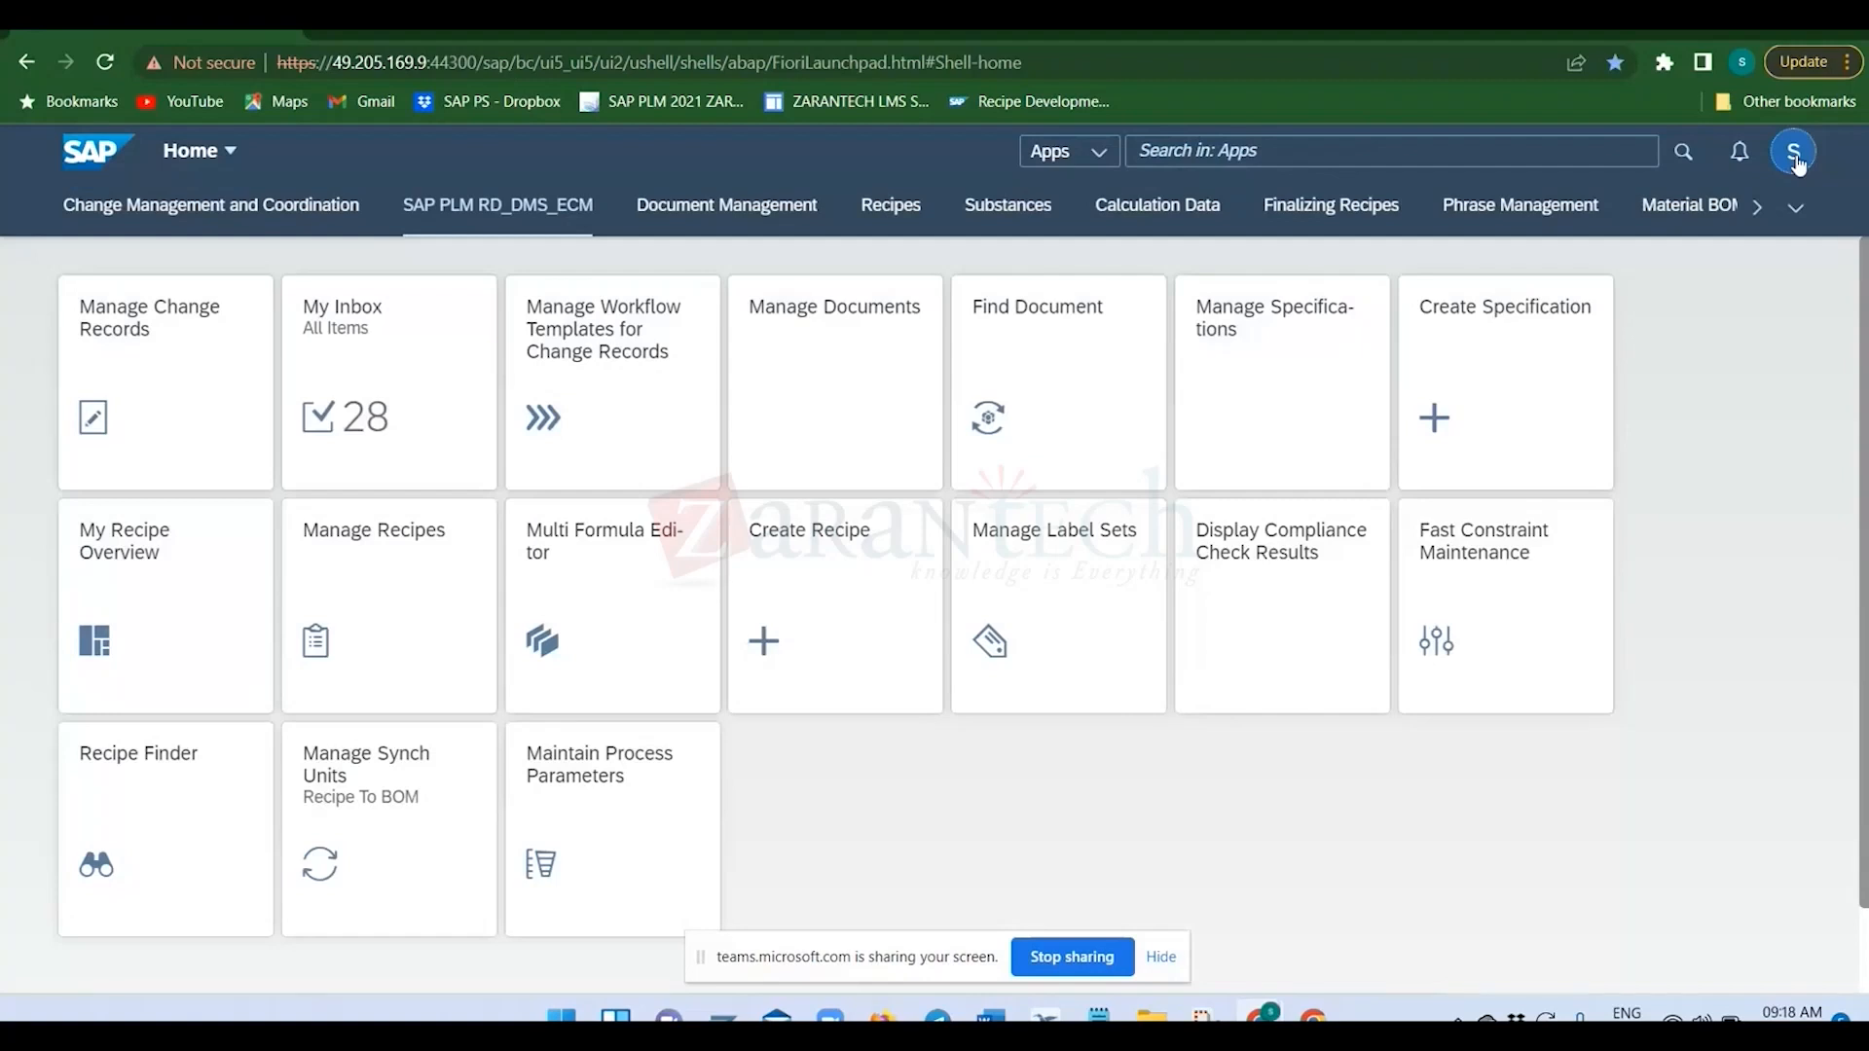
Open the launchpad home page for editing and add a group named Training_TCS_PLM directly below My Home.
click(1796, 156)
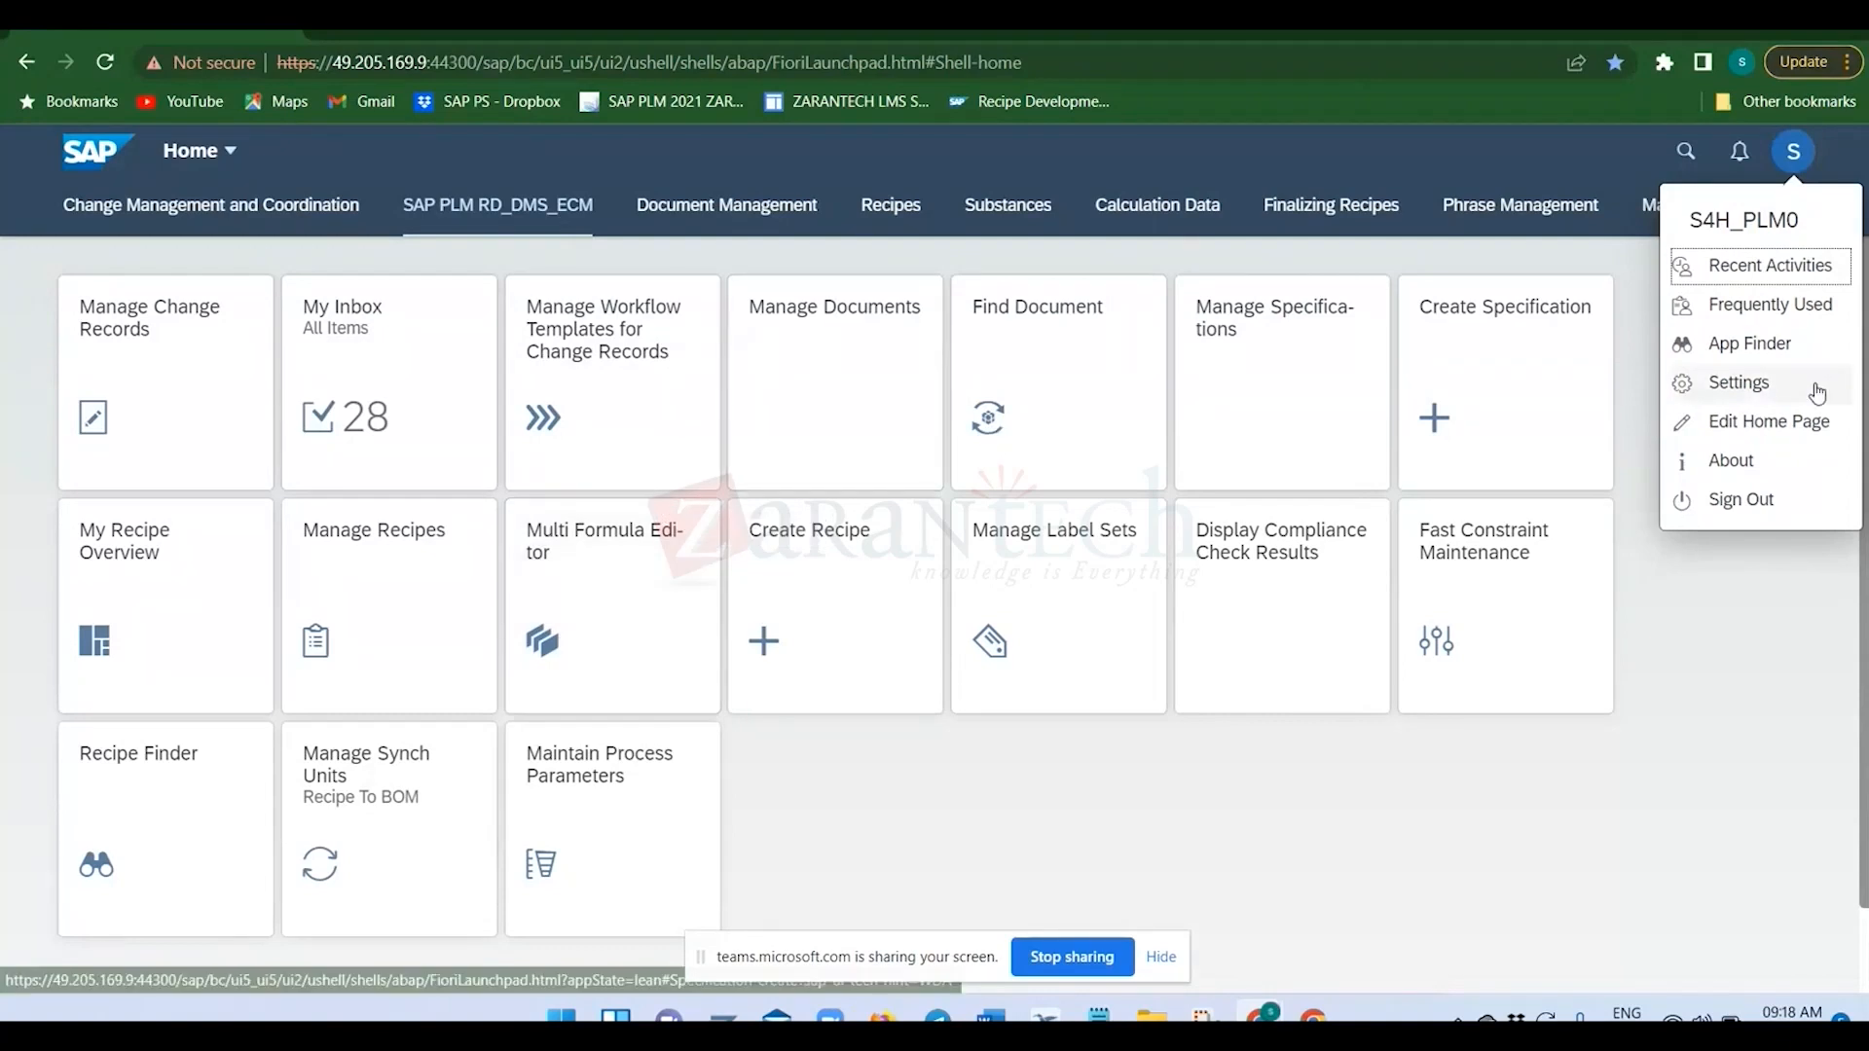
click(1762, 429)
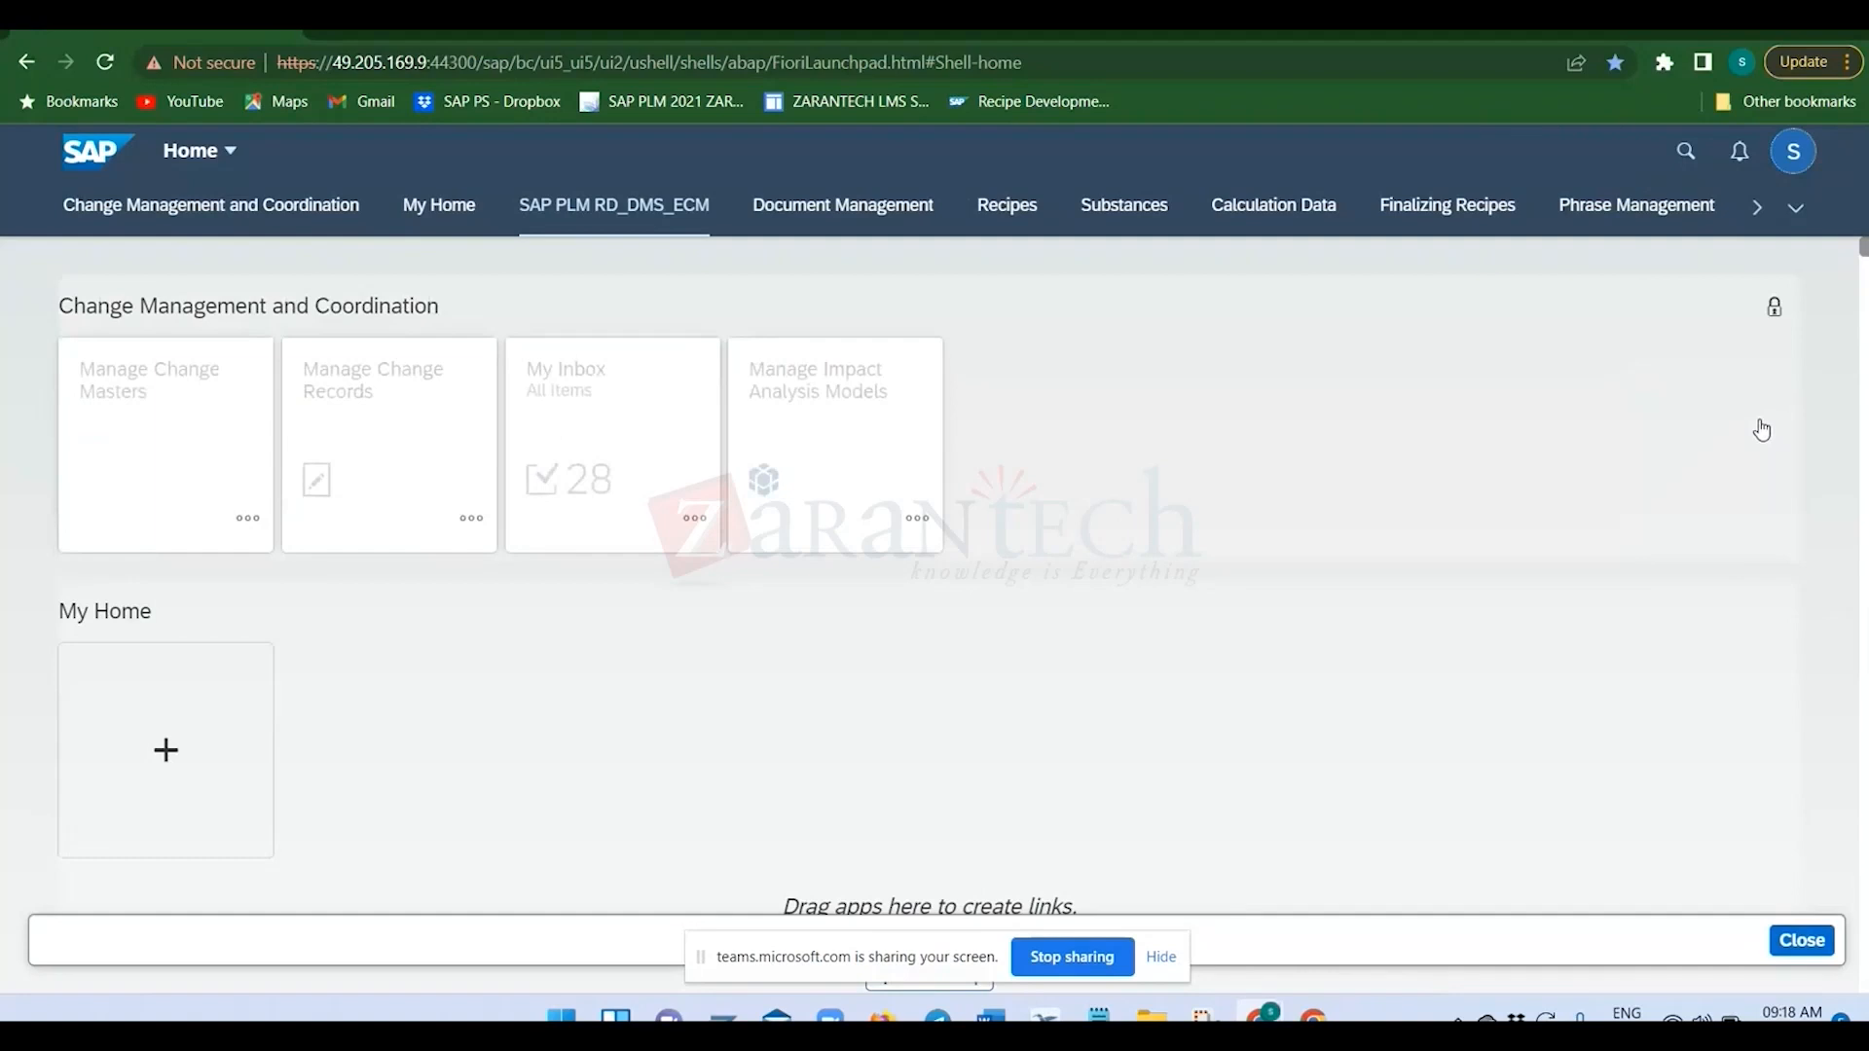
scroll(328, 722, down, 2)
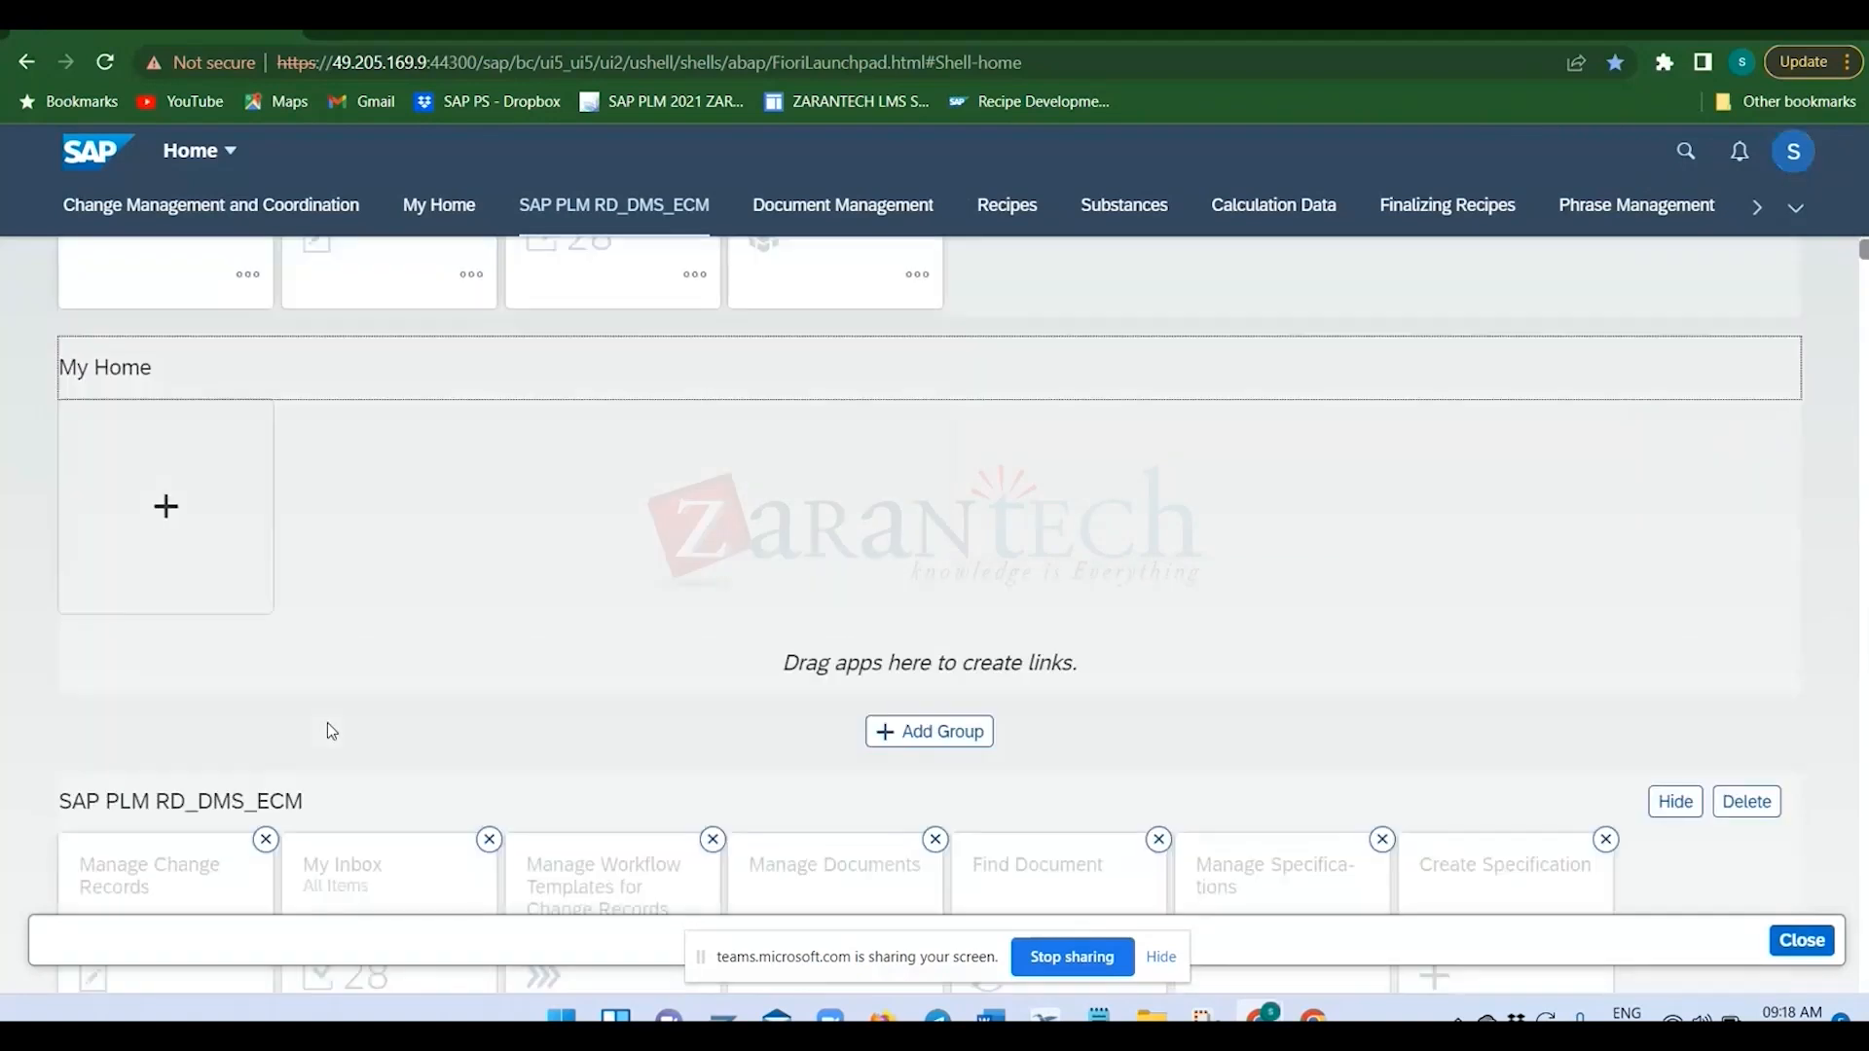
scroll(779, 691, down, 1)
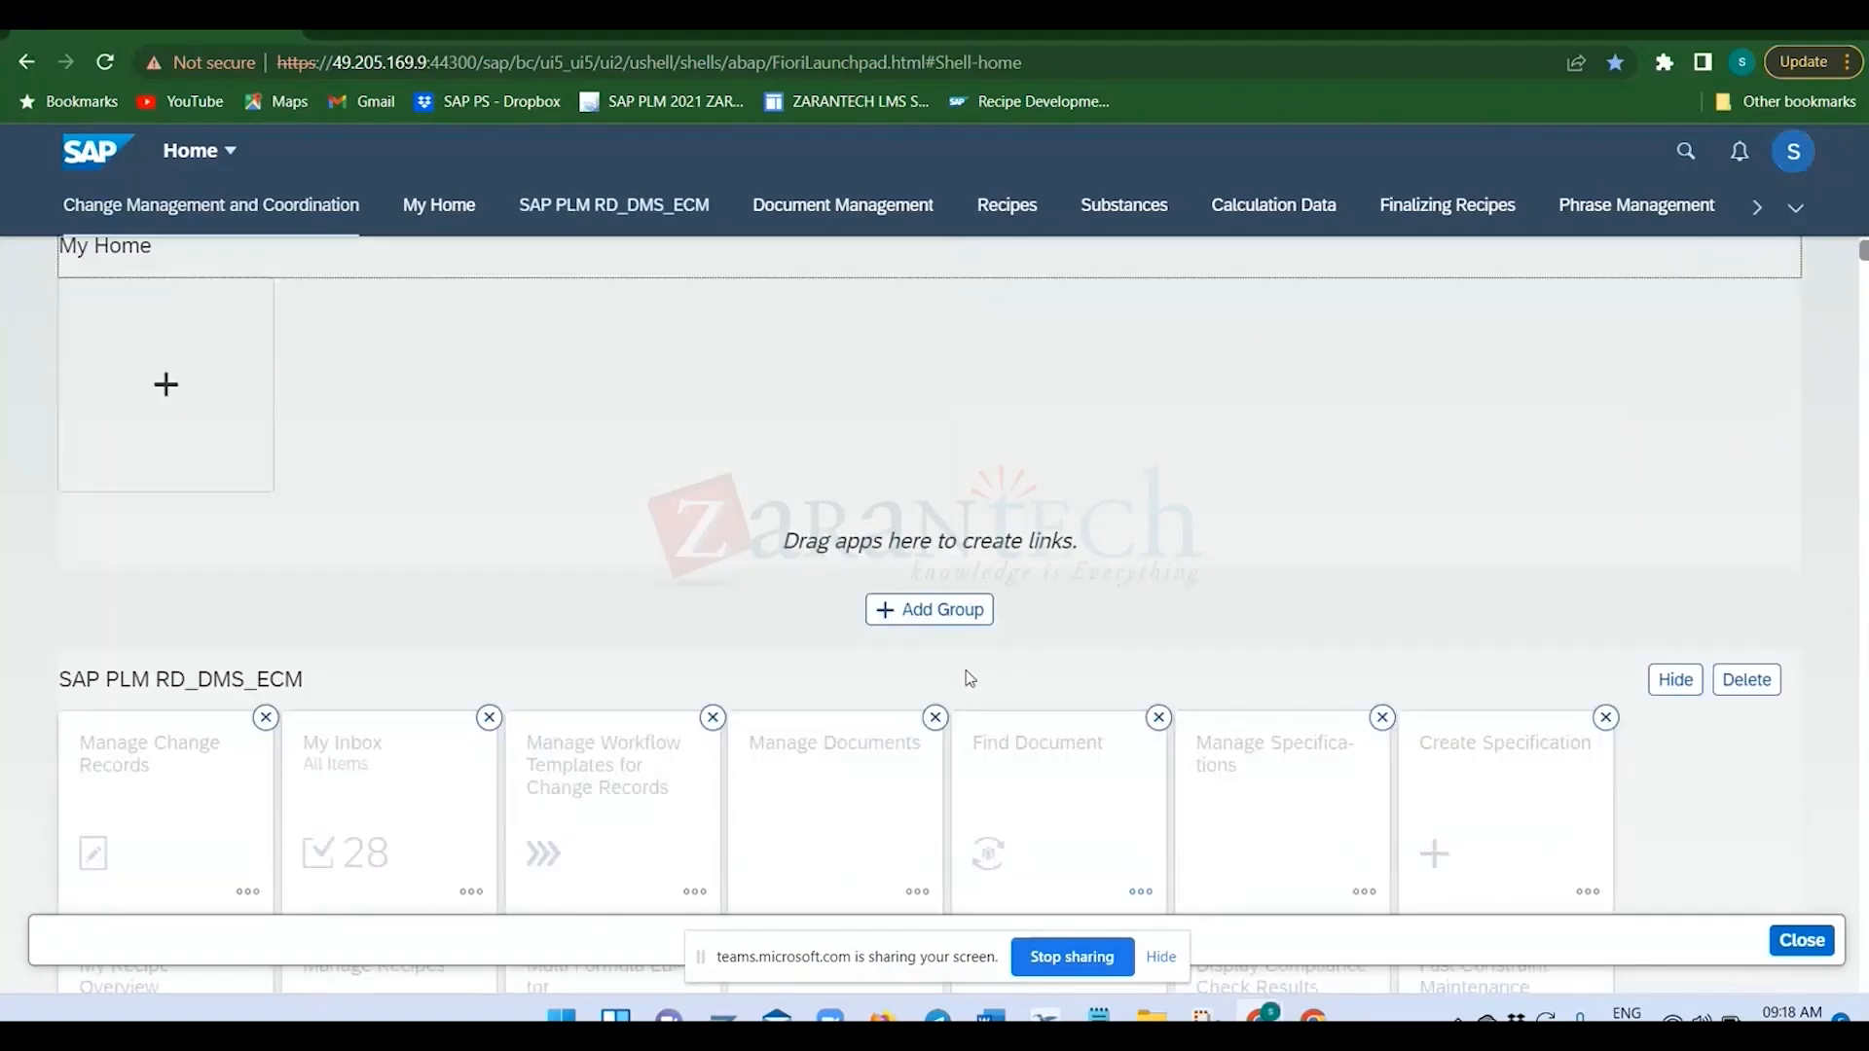
click(925, 621)
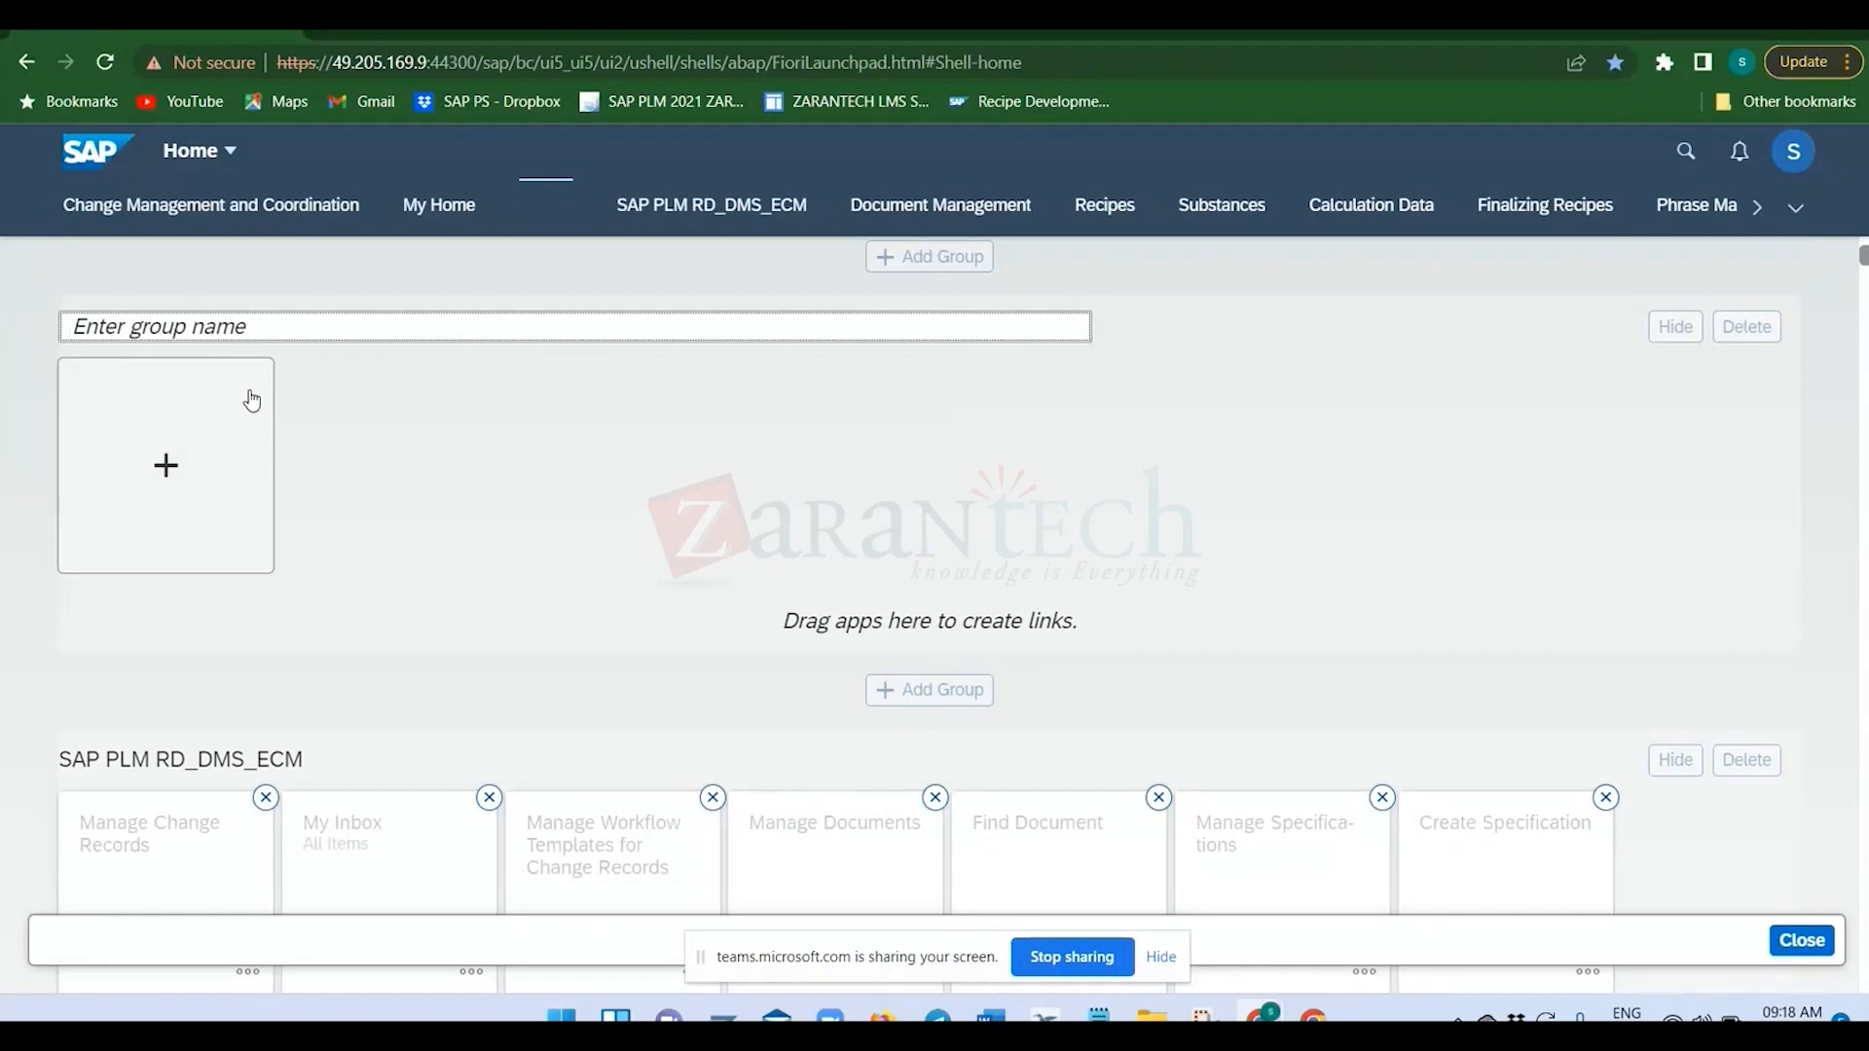
text(Training_TCS)
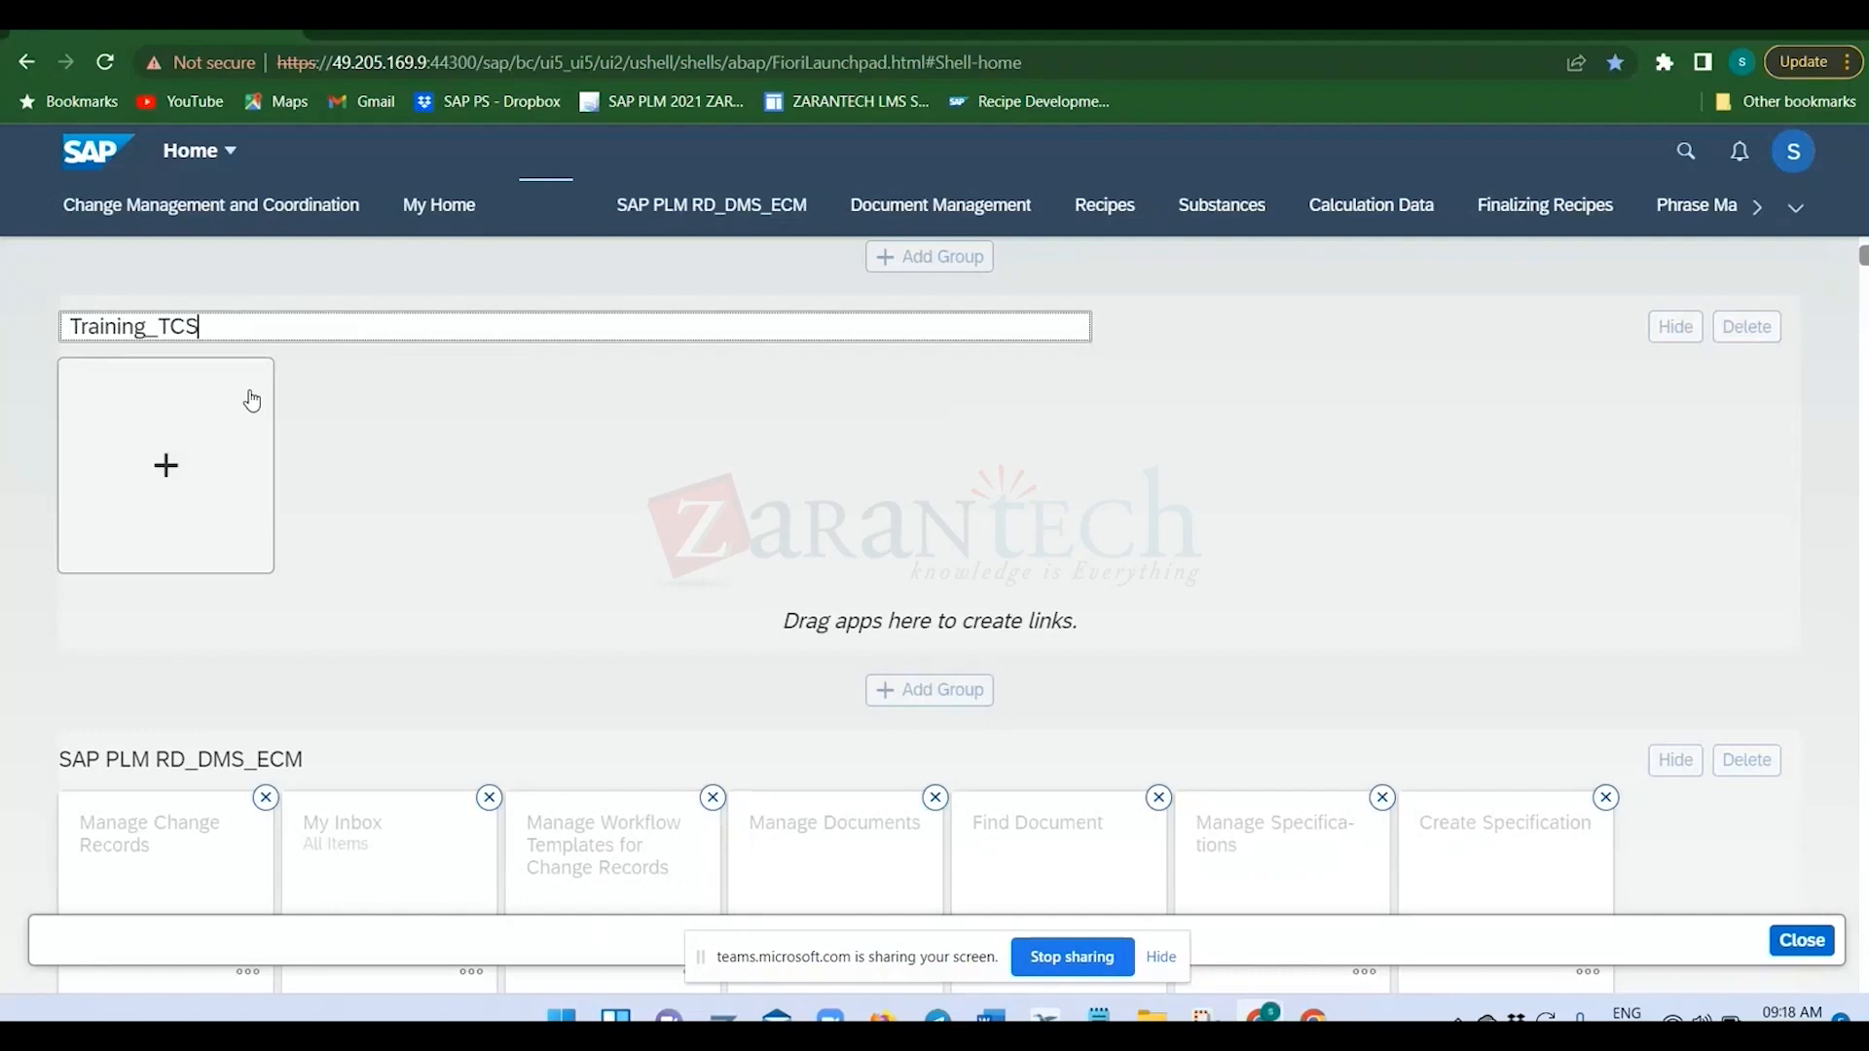
text(_PLM)
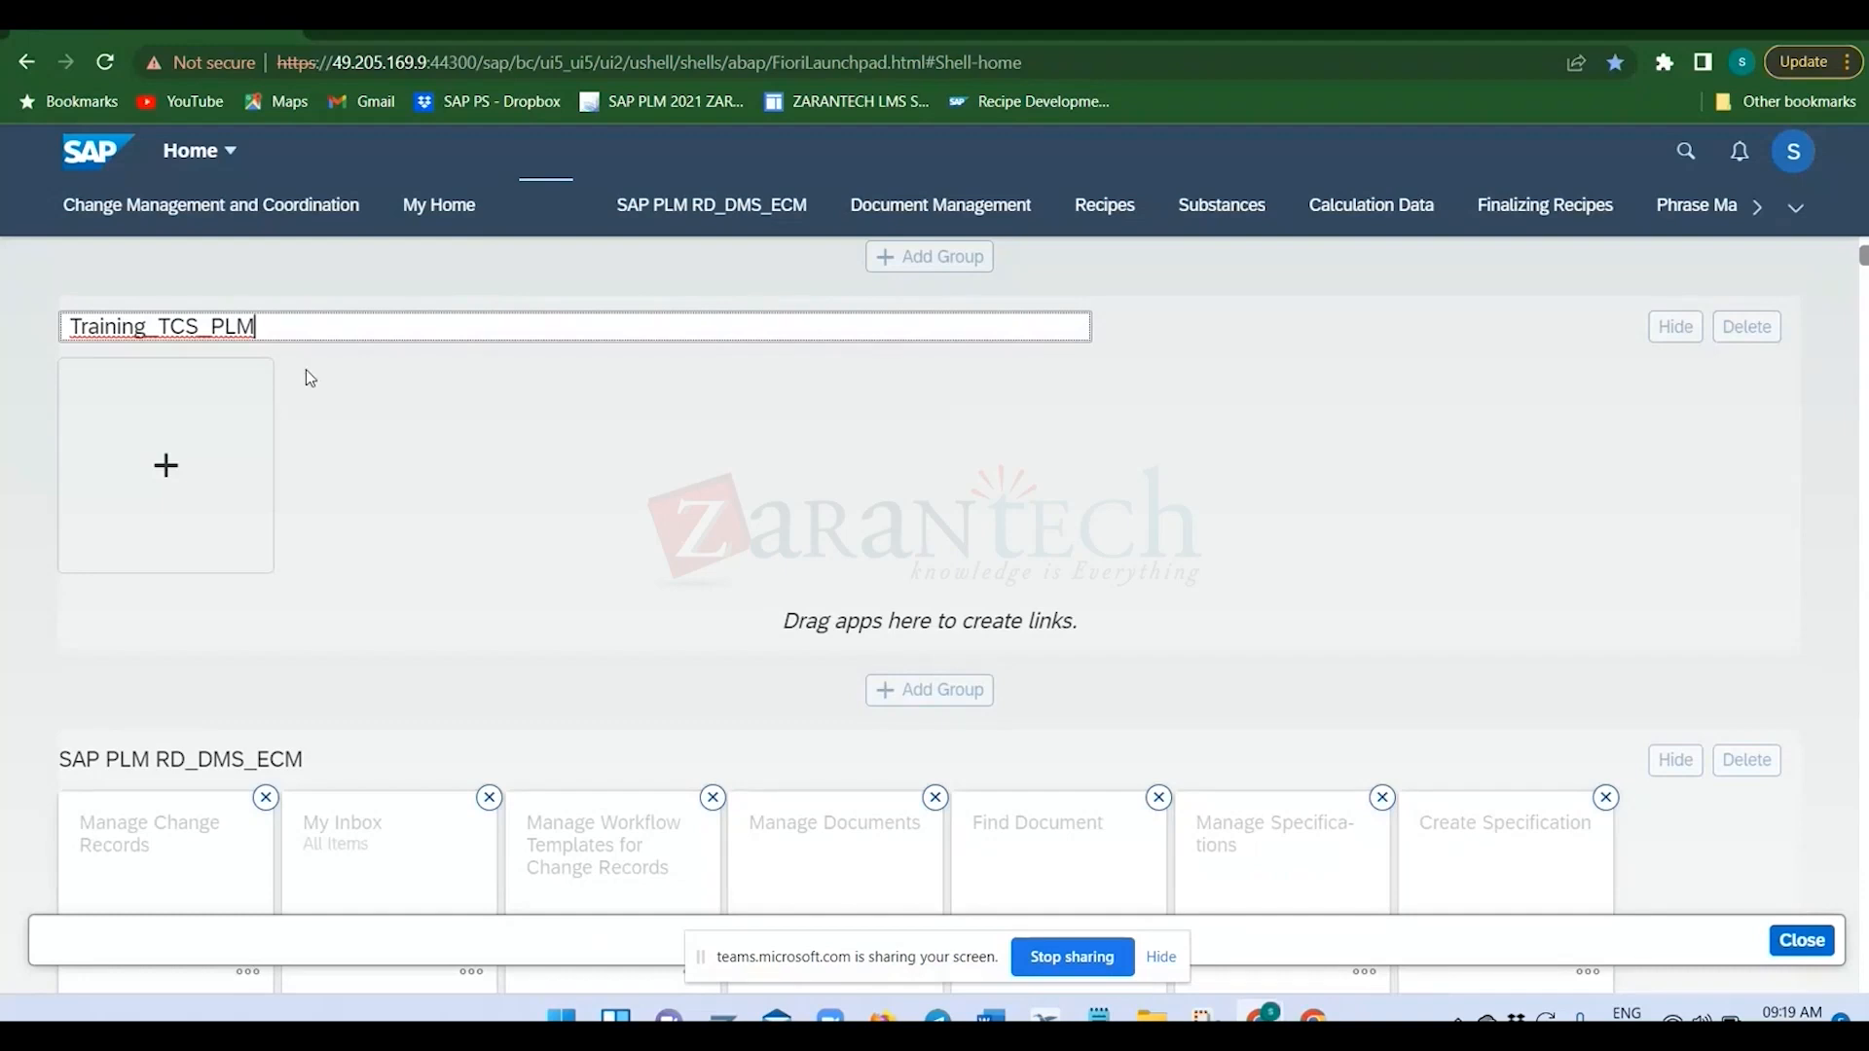
click(327, 394)
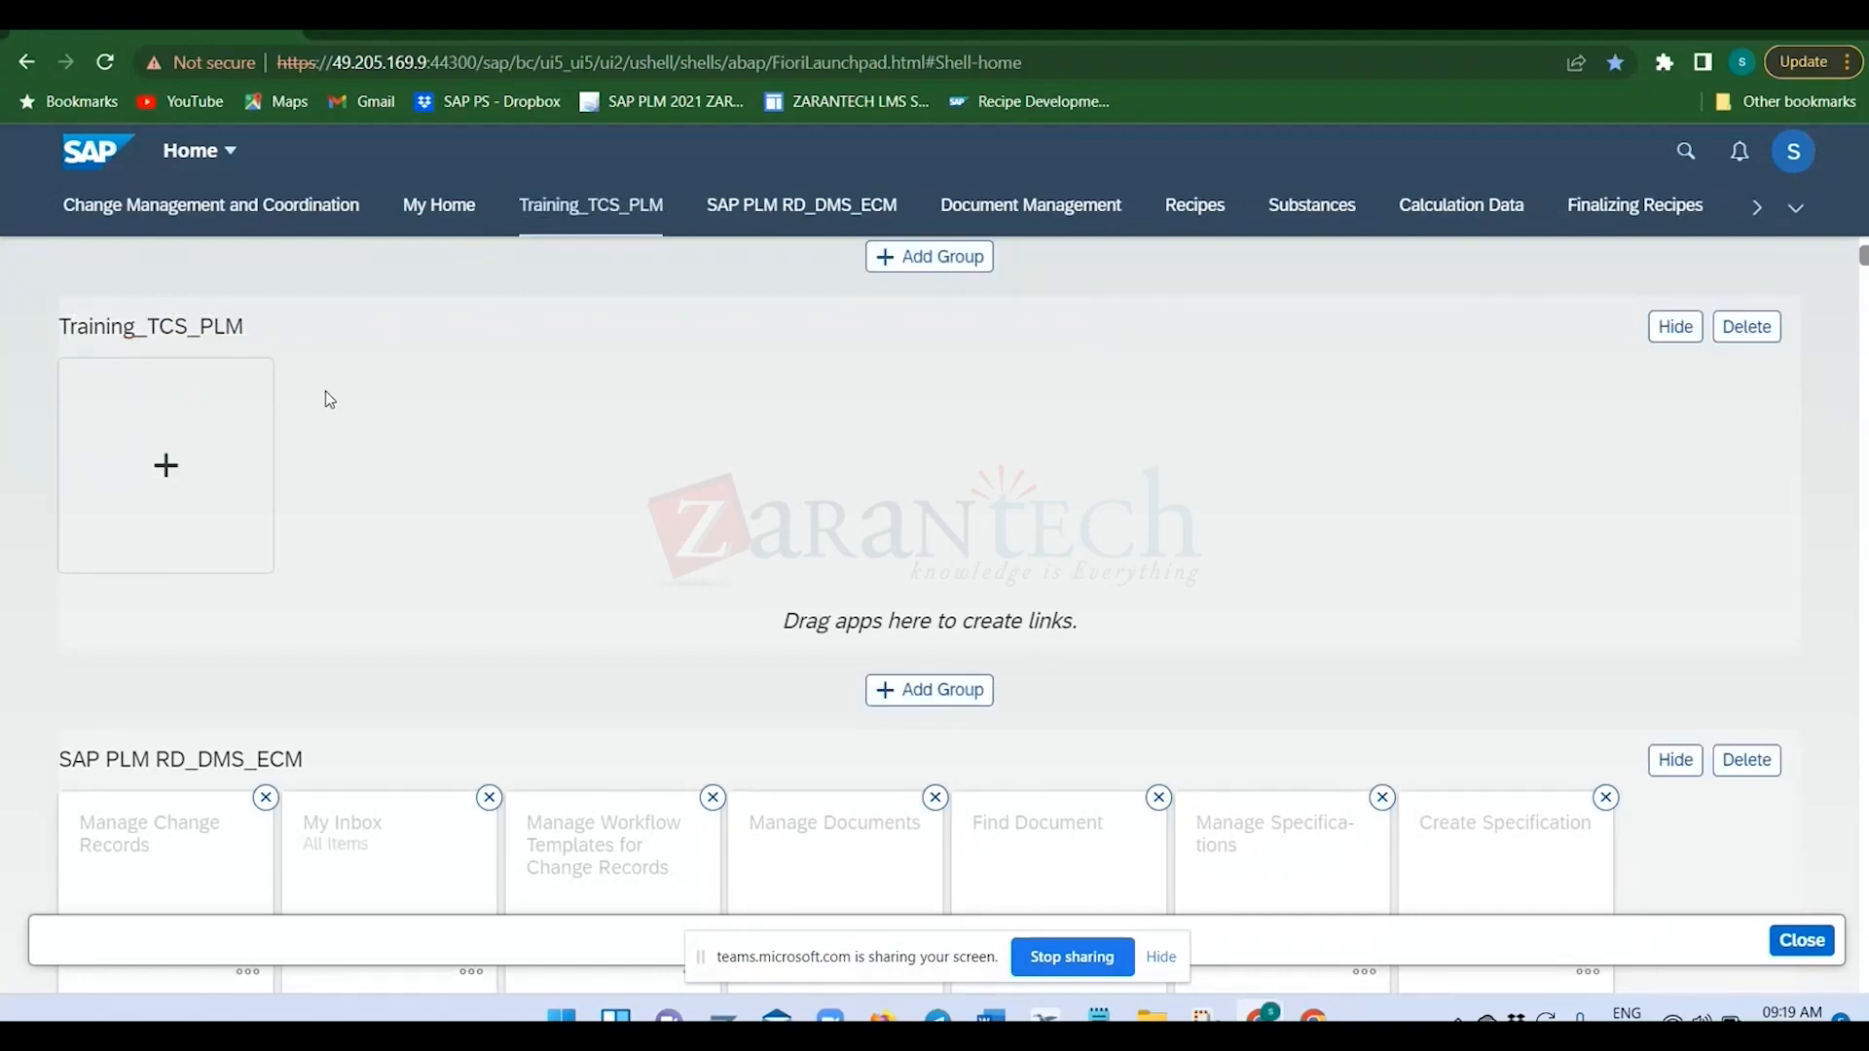
Add the BOM Comparison app from the Material BOM catalog to the Training_TCS_PLM group.
click(195, 466)
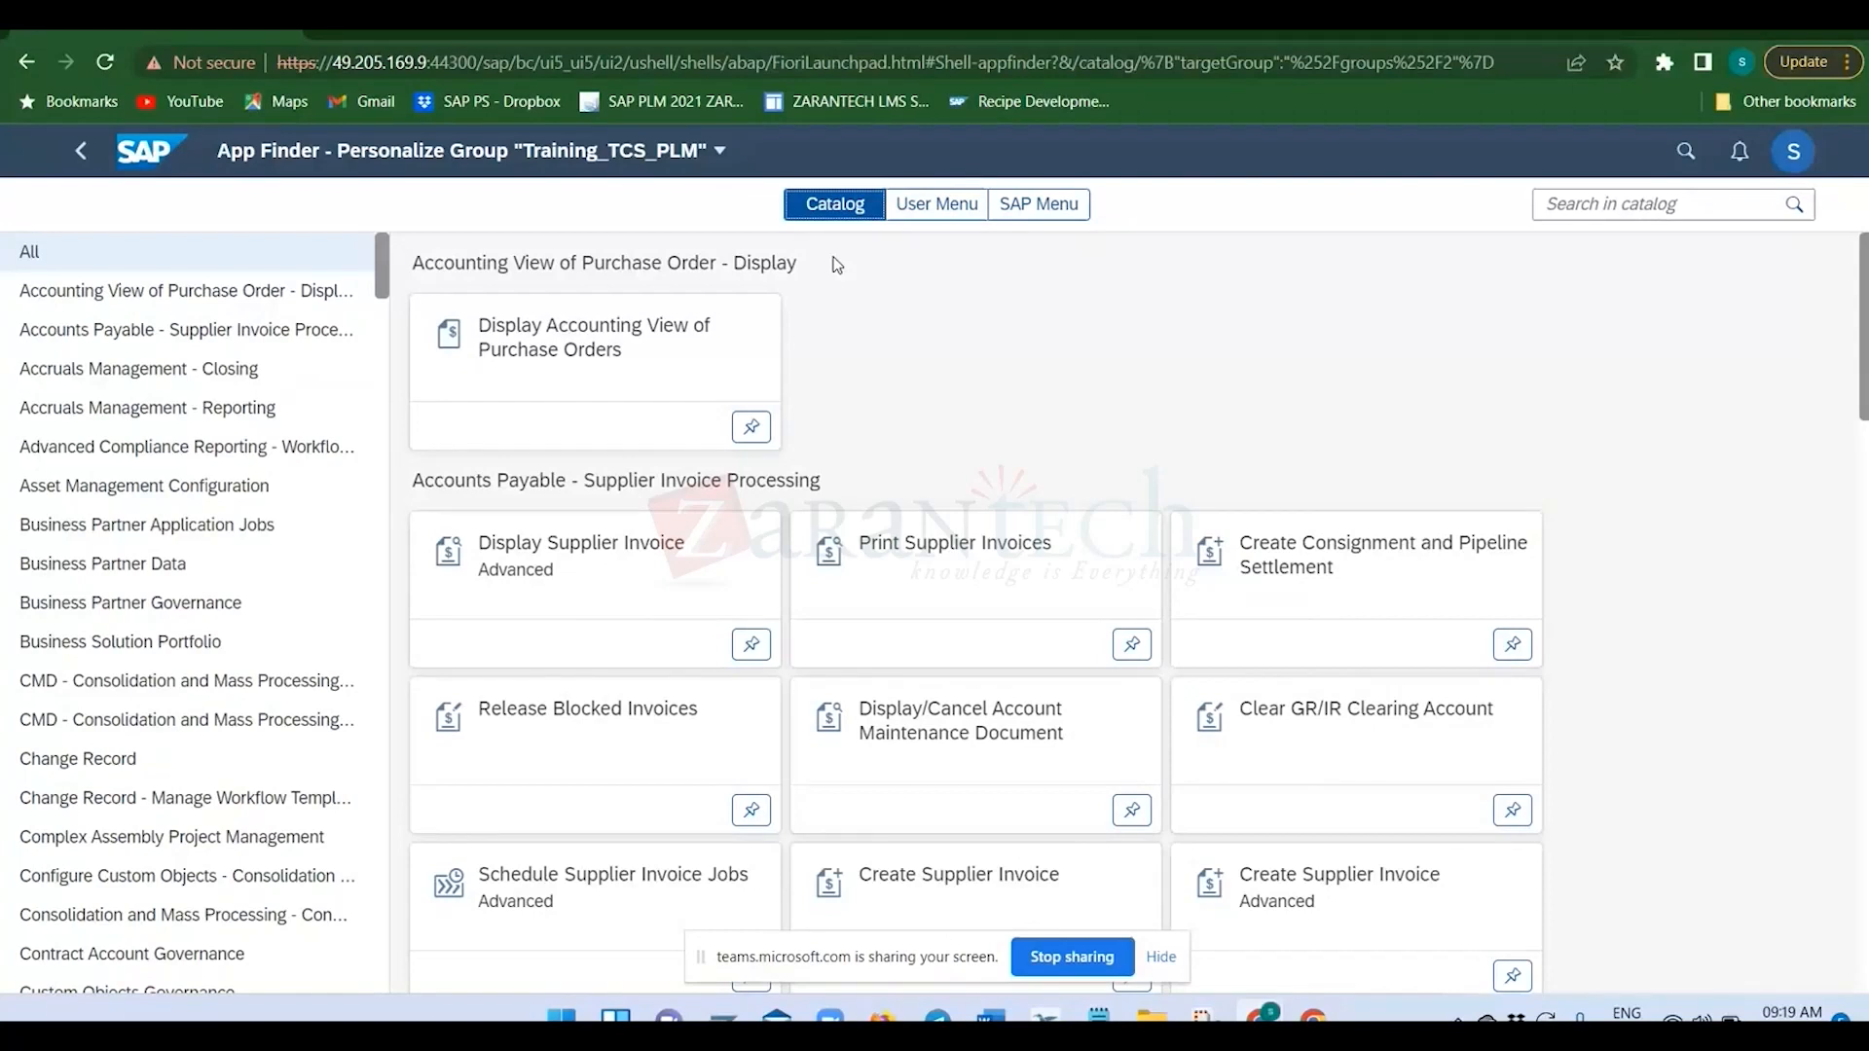
scroll(176, 552, down, 3)
scroll(177, 552, down, 3)
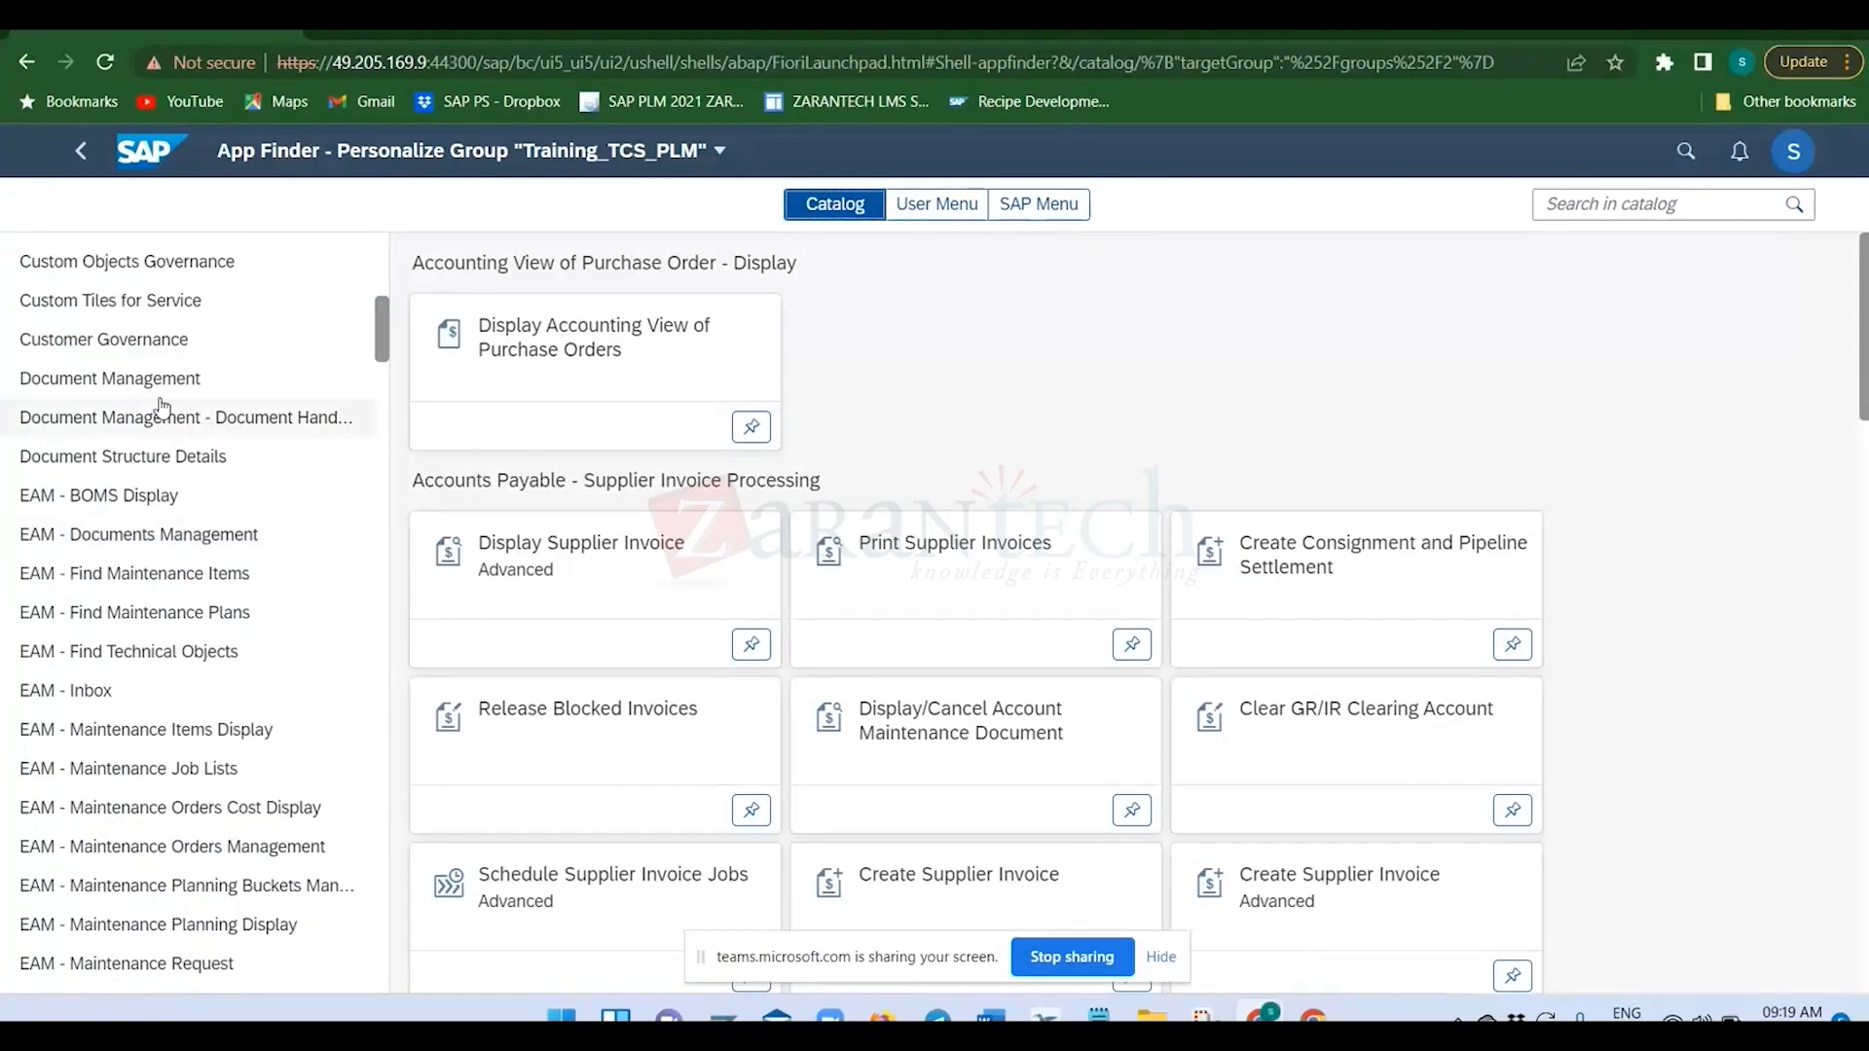
scroll(146, 423, down, 6)
scroll(146, 428, down, 2)
scroll(151, 487, up, 2)
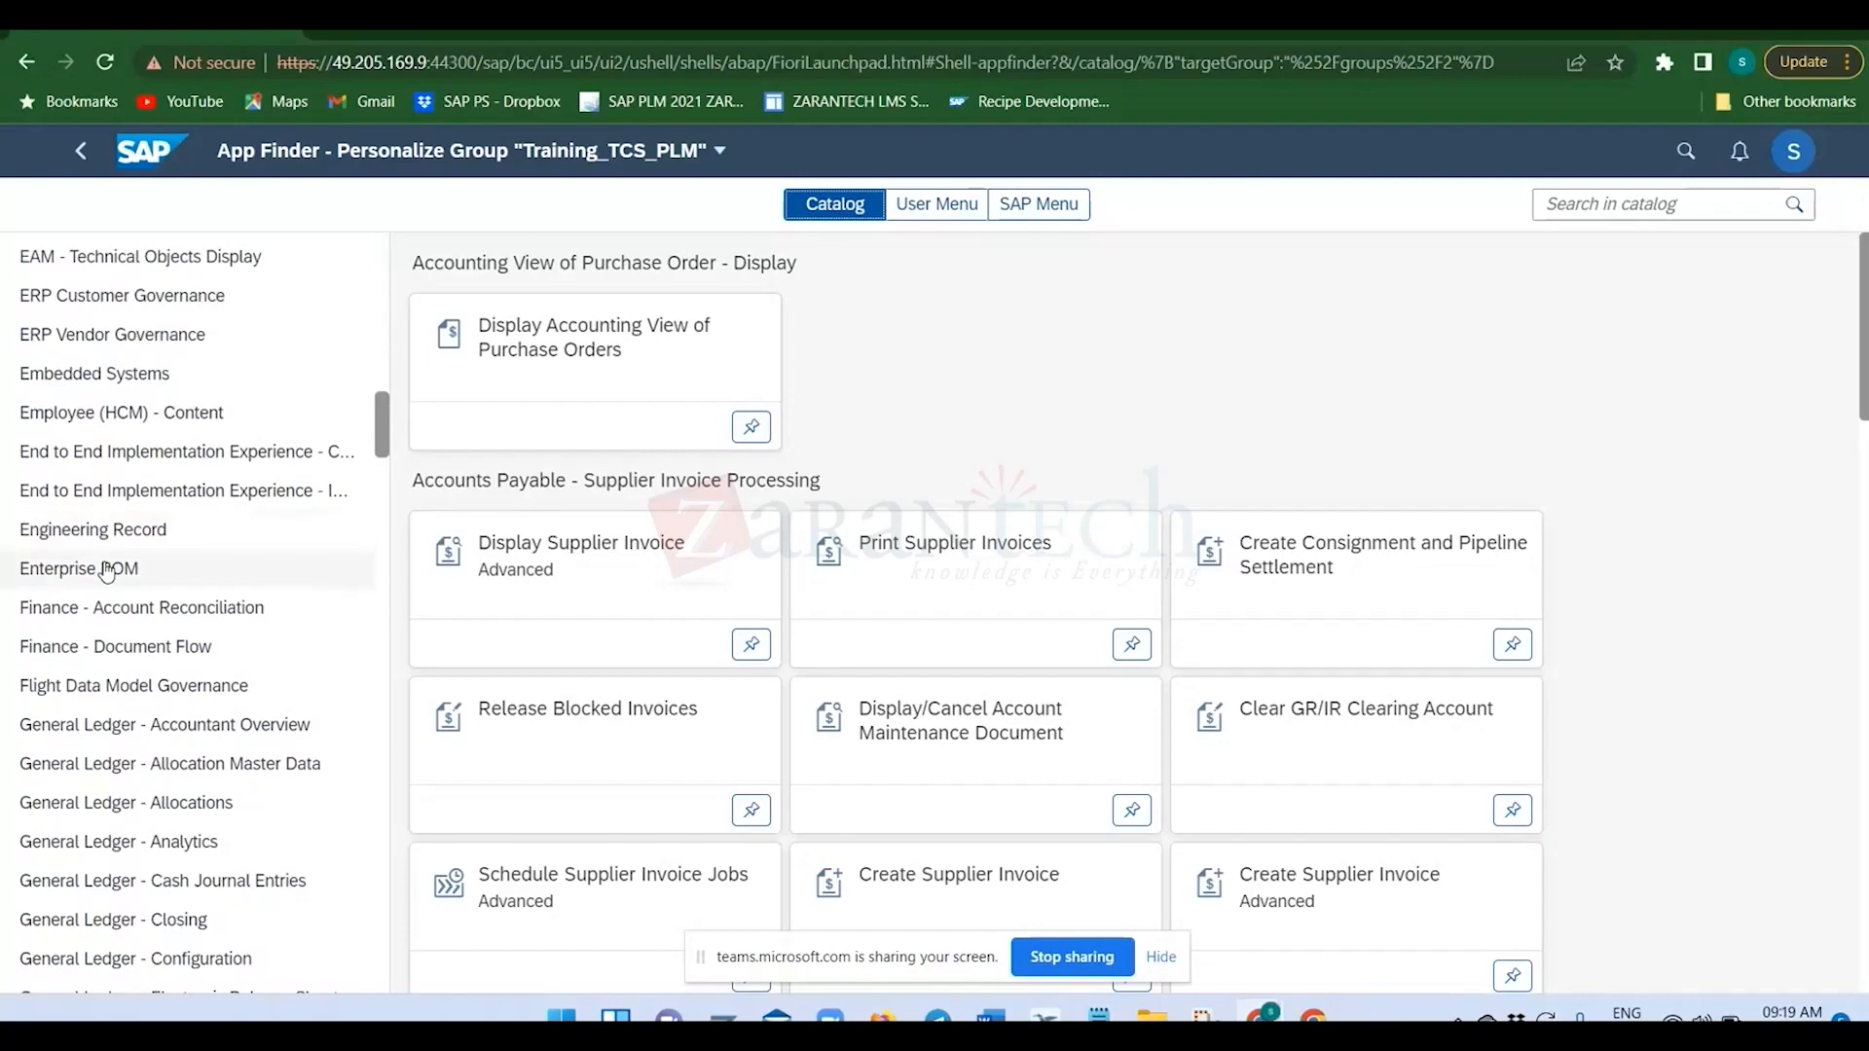
scroll(109, 565, down, 7)
scroll(111, 653, down, 5)
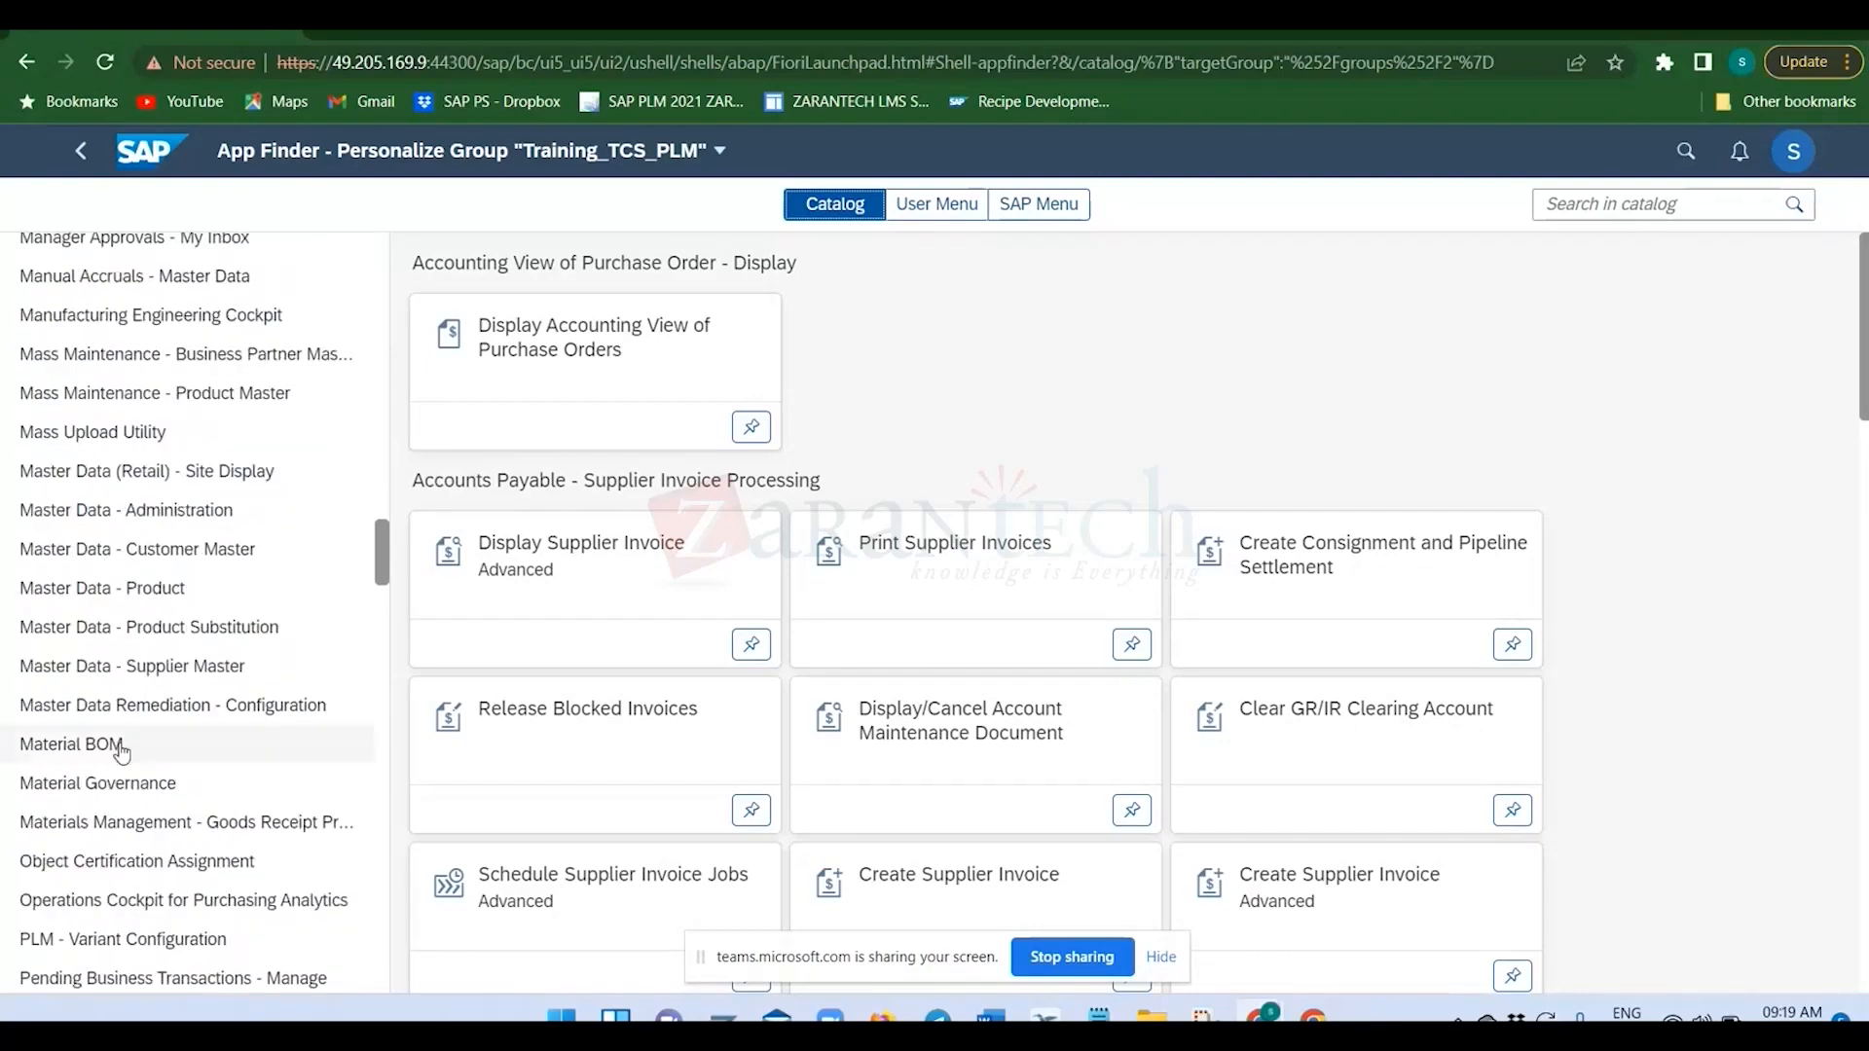
click(118, 746)
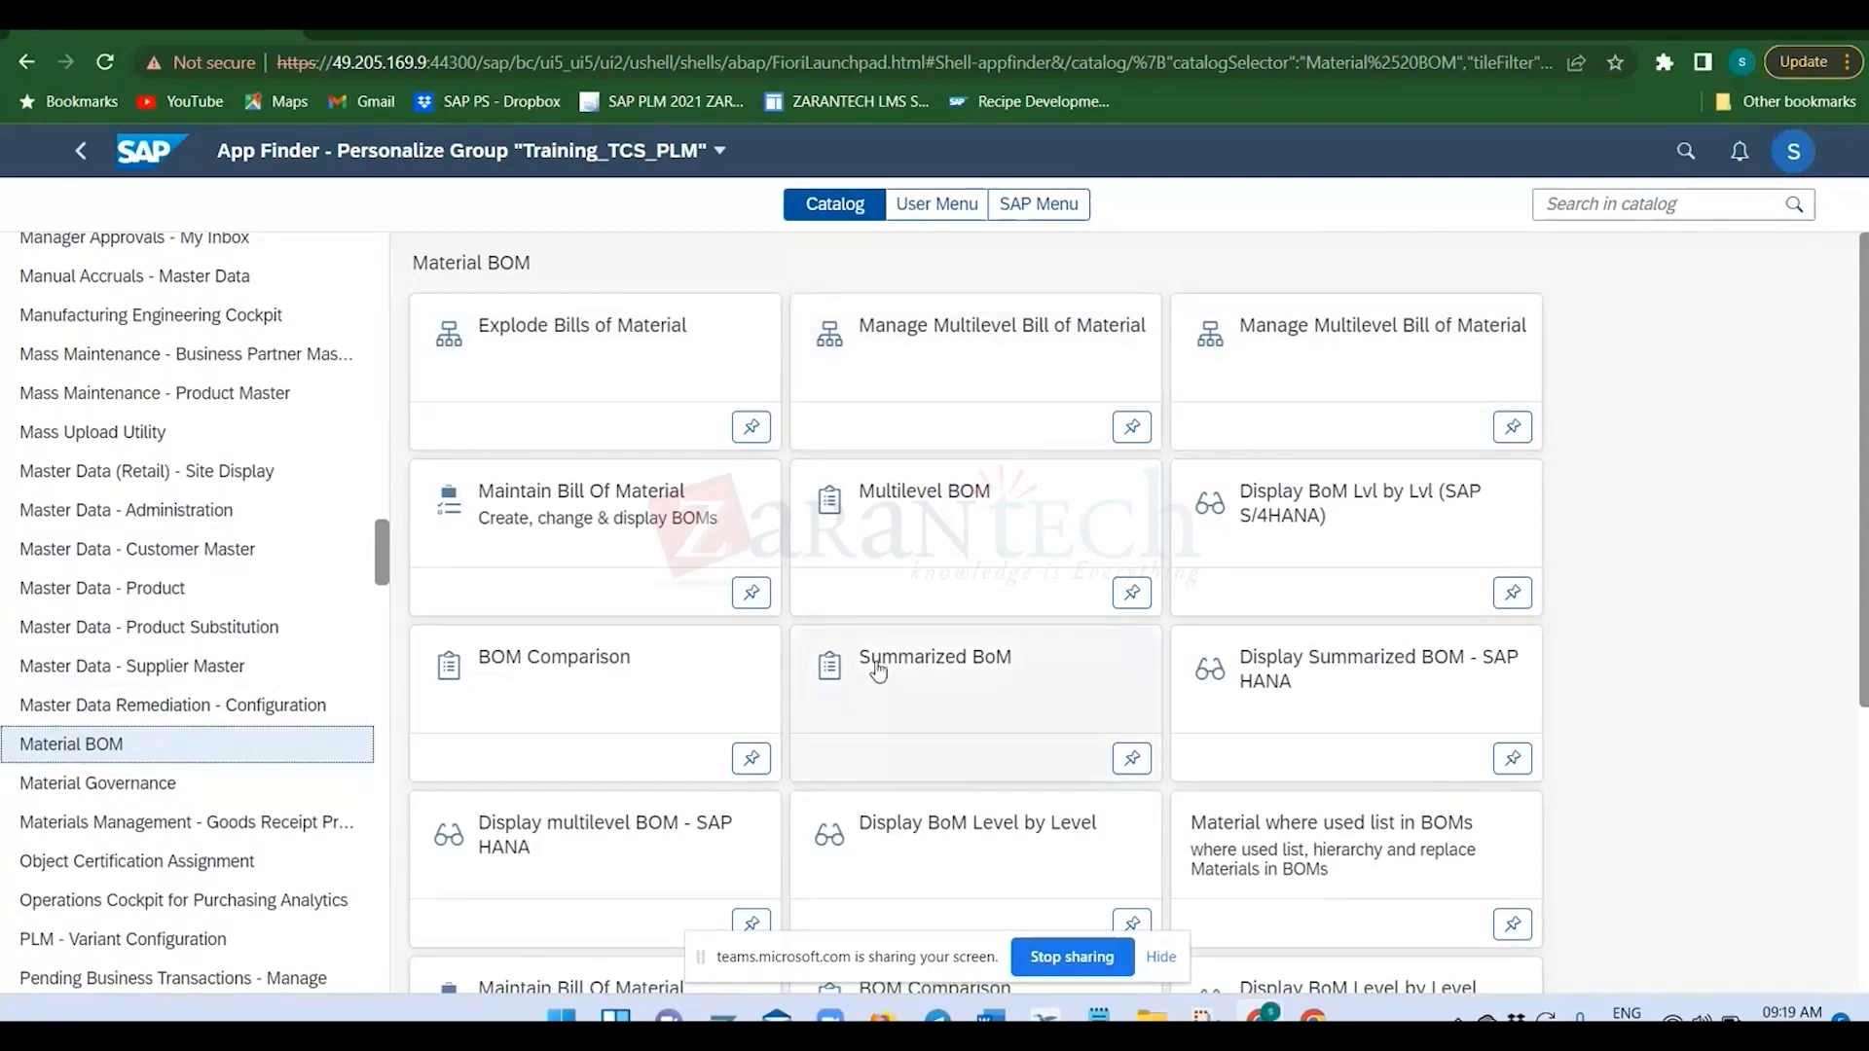
click(752, 762)
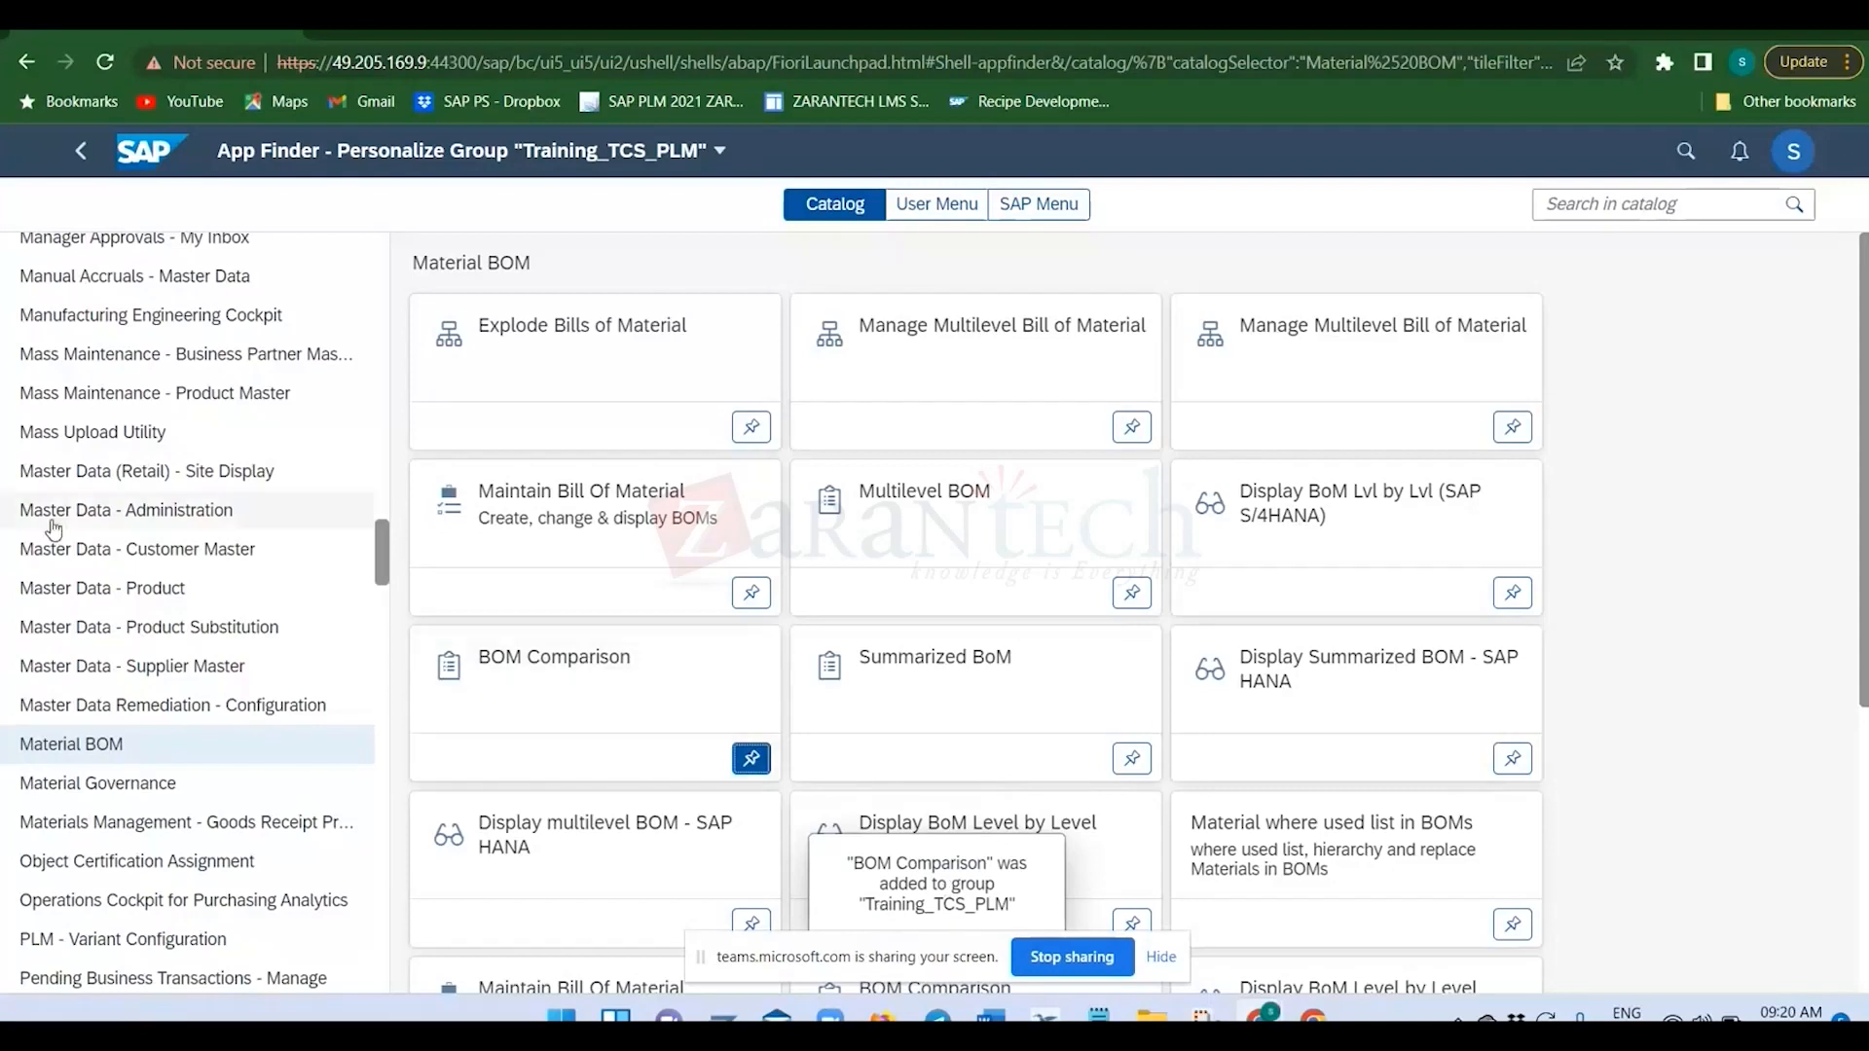
Add the Create Nutrient app from the Recipe Development - Nutrients catalog to the Training_TCS_PLM group.
scroll(68, 536, down, 3)
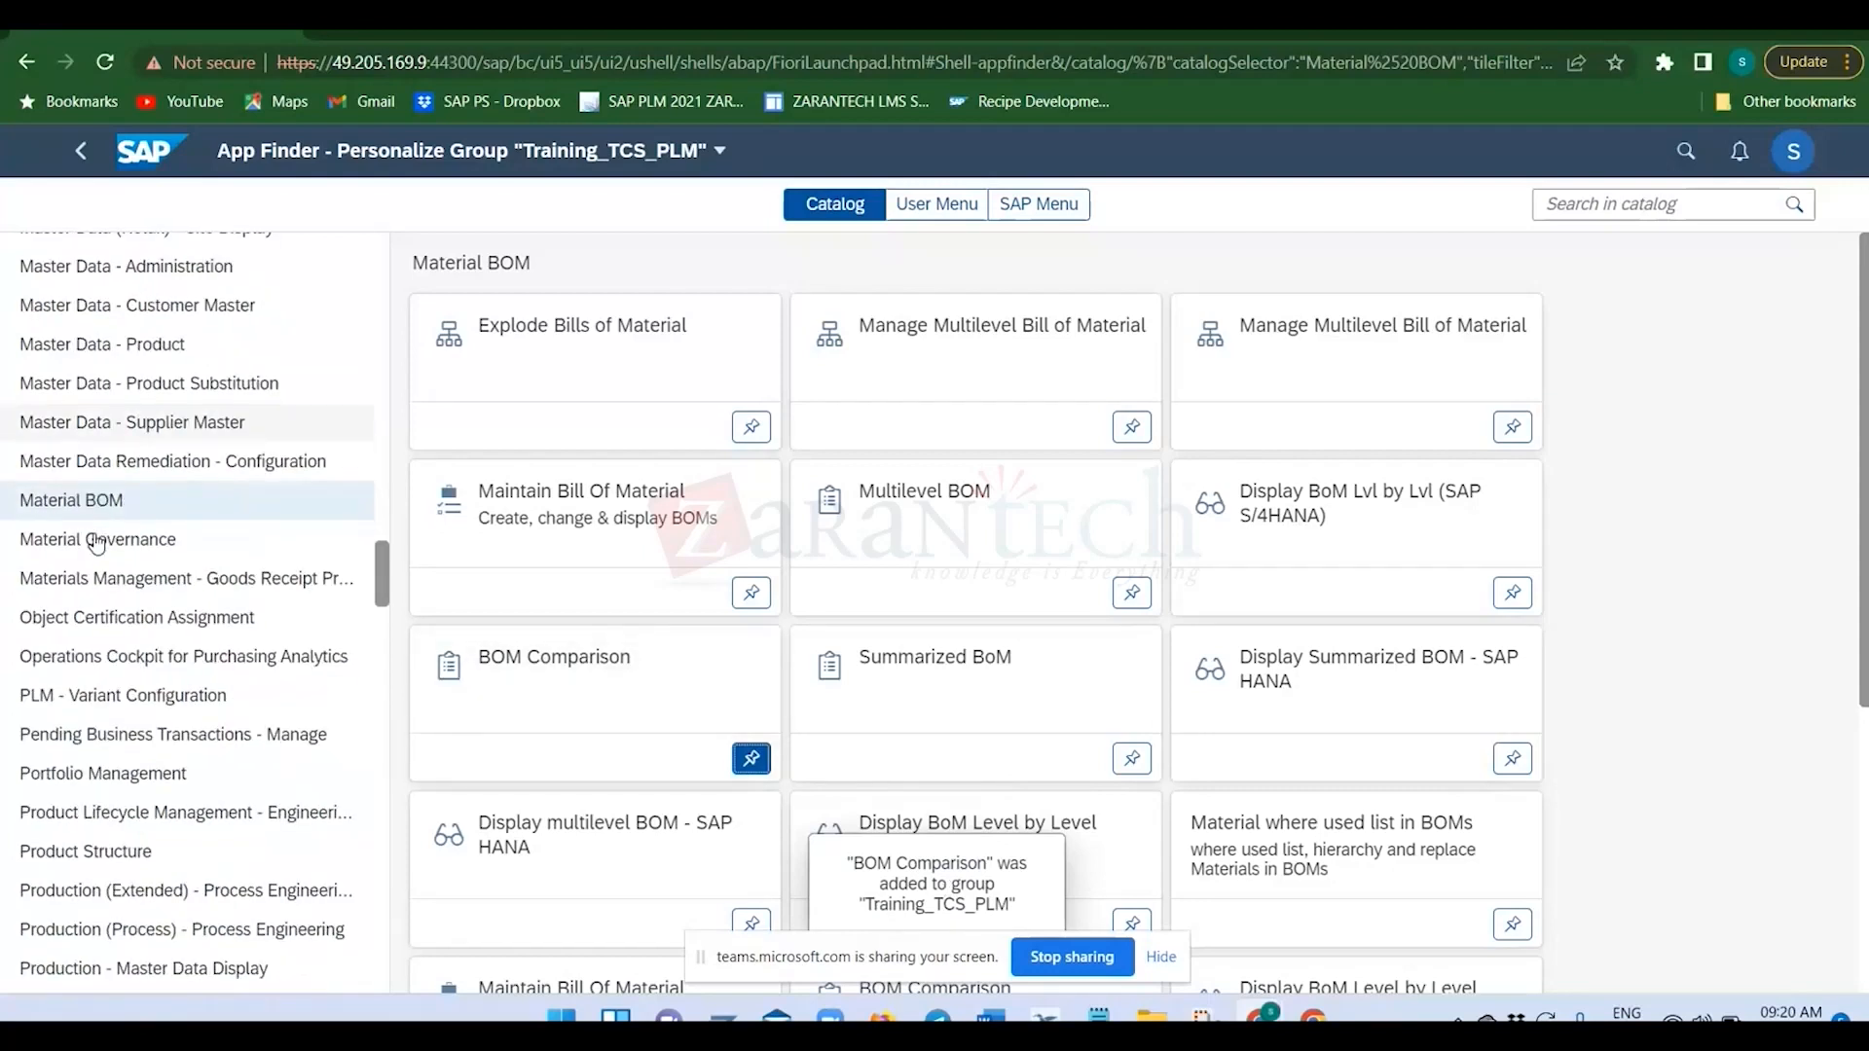
scroll(96, 544, down, 2)
scroll(117, 584, down, 1)
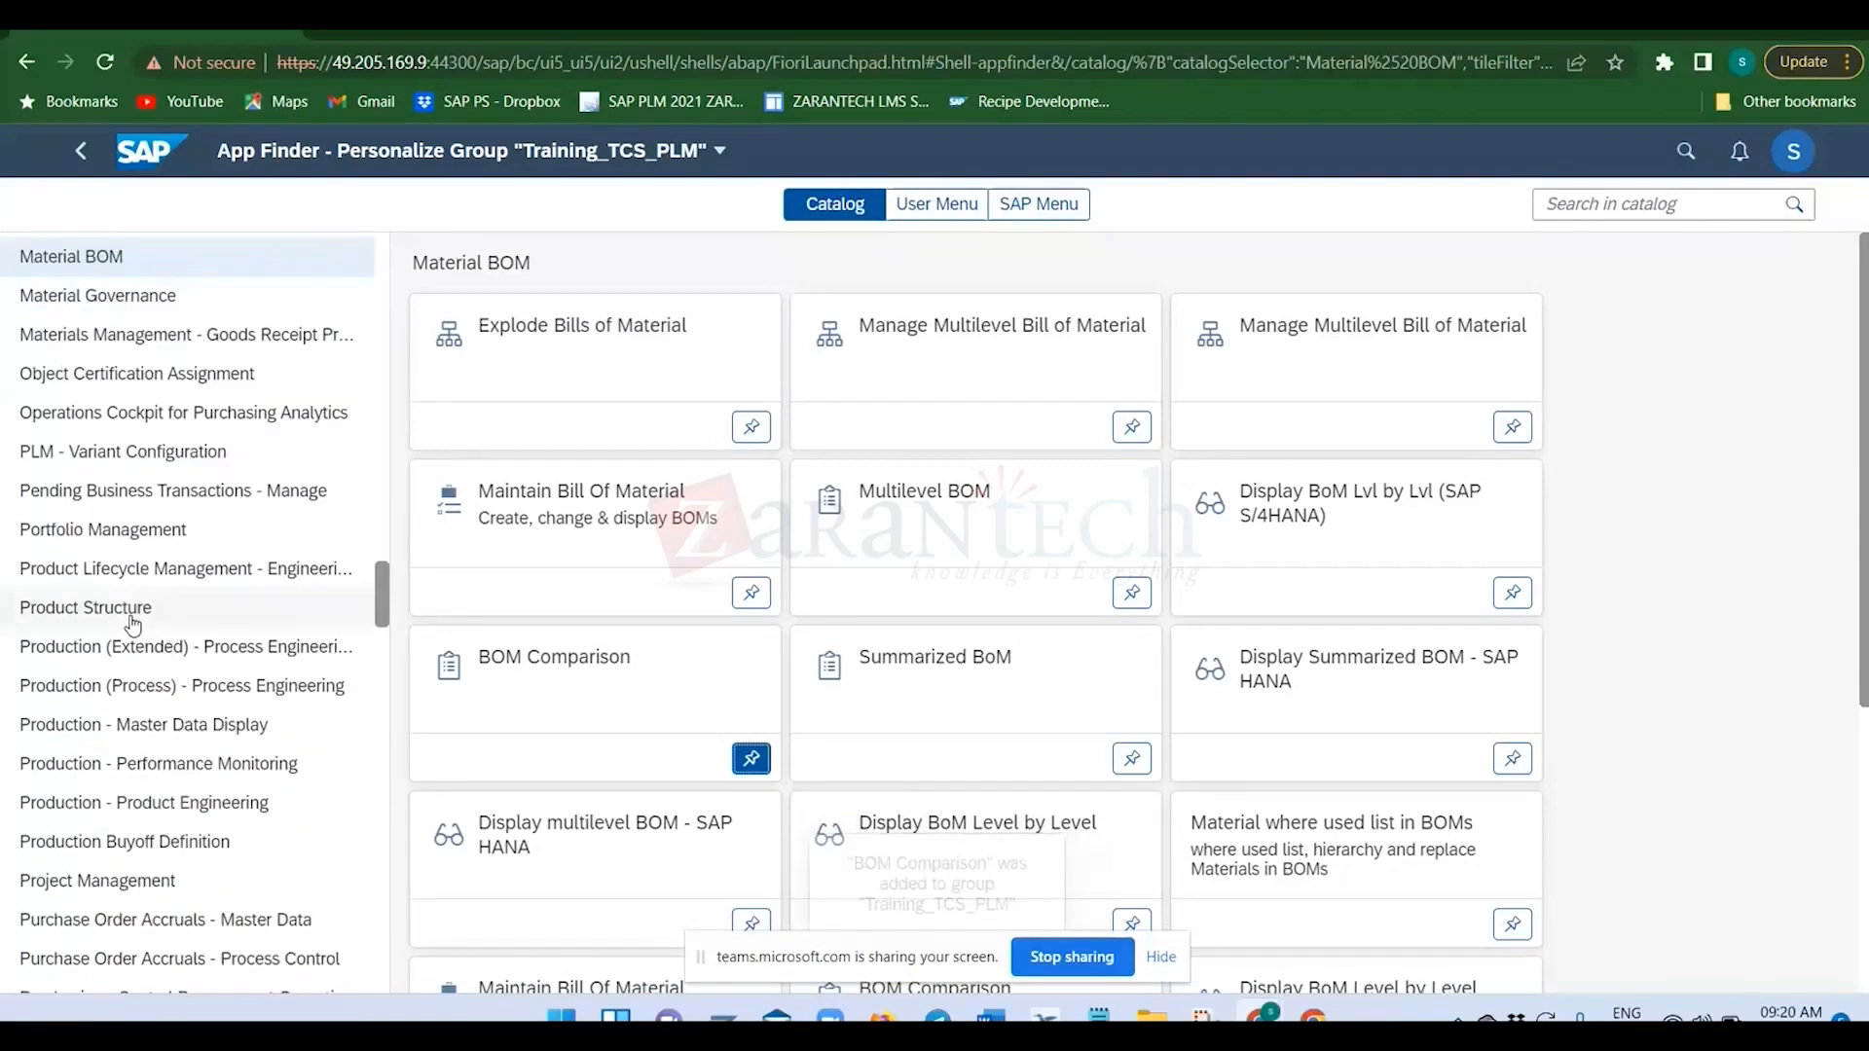
scroll(133, 624, down, 8)
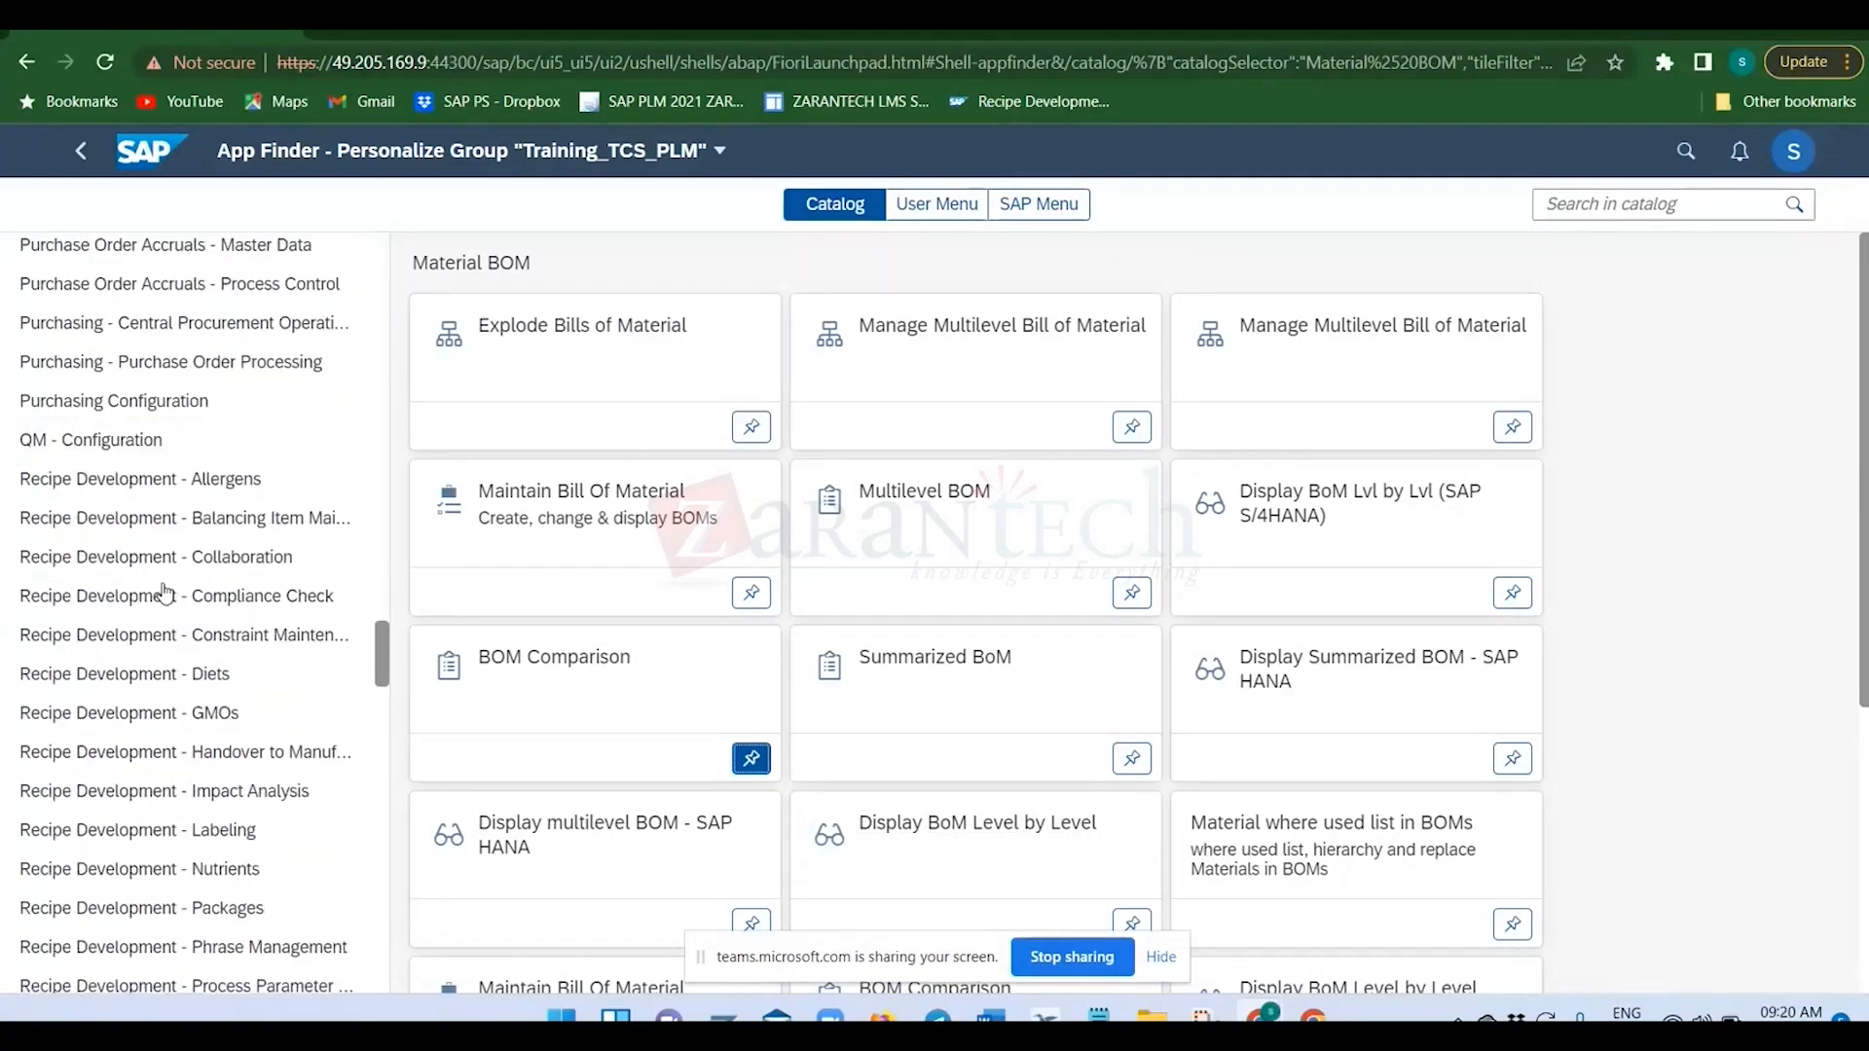
scroll(163, 591, down, 4)
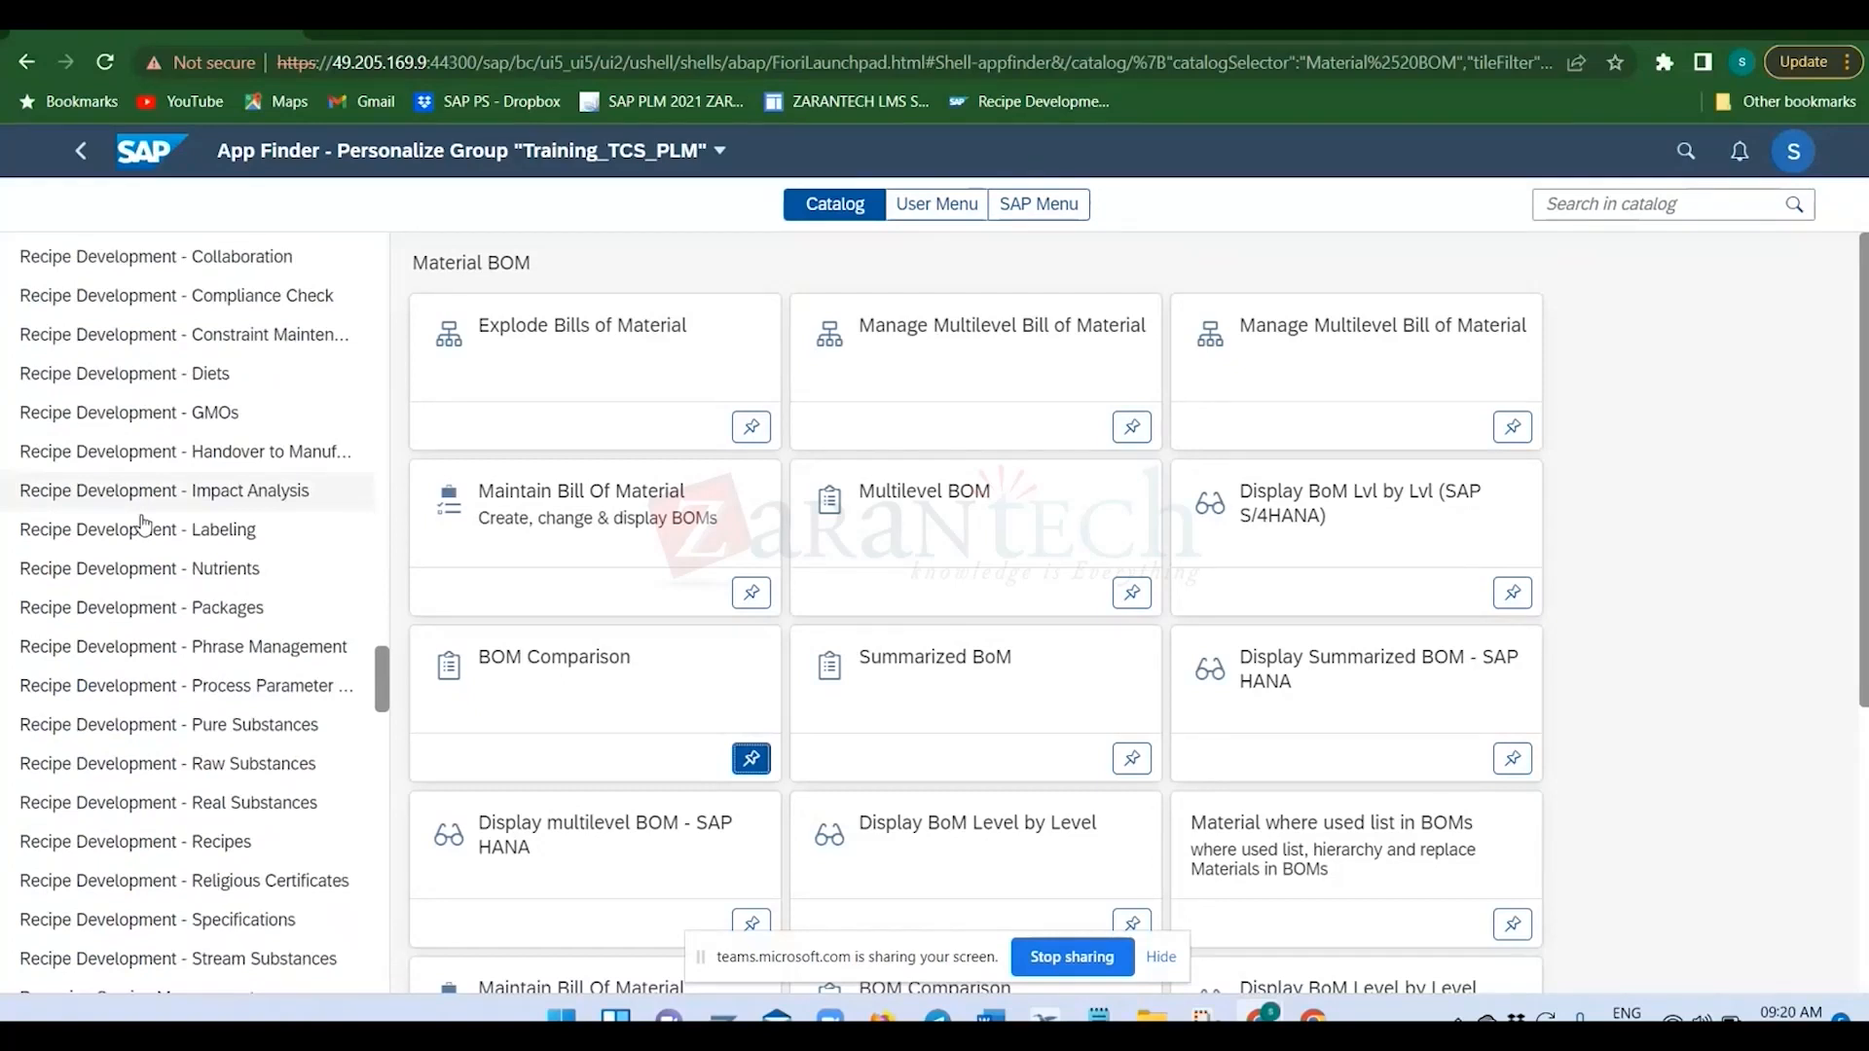
click(146, 571)
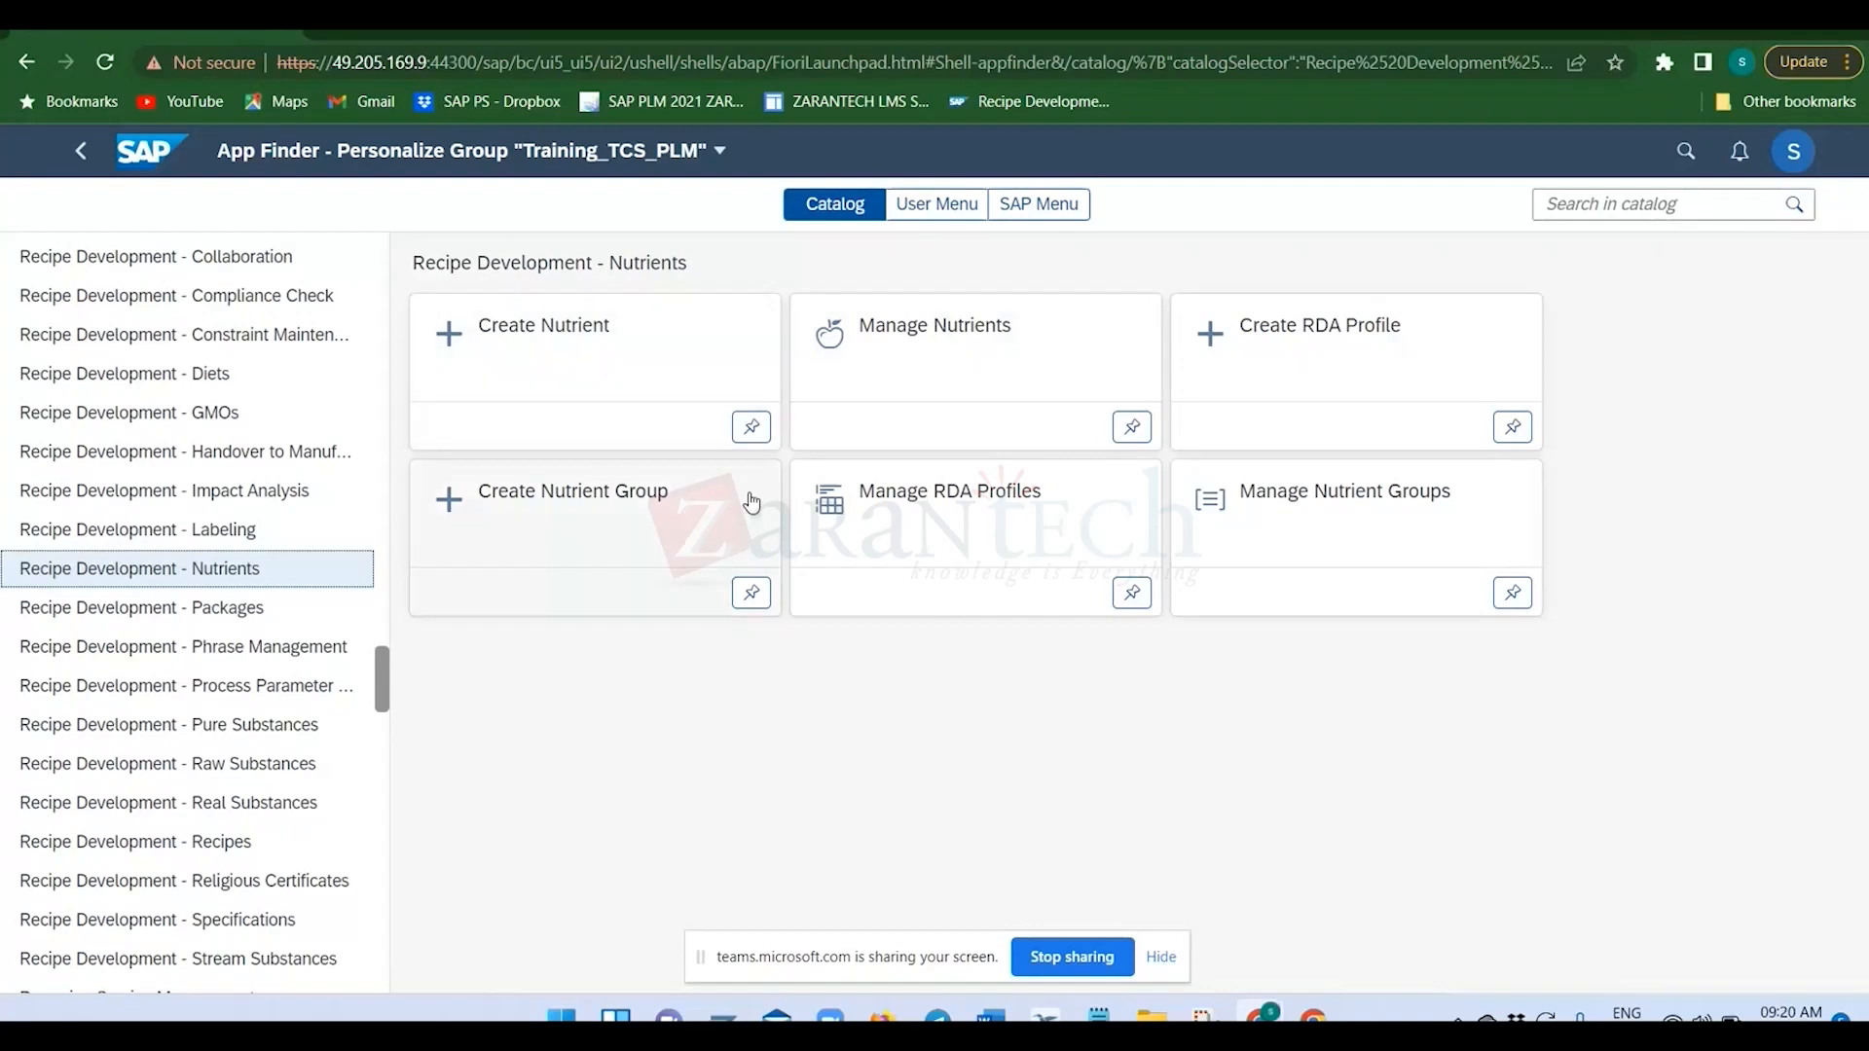
click(753, 430)
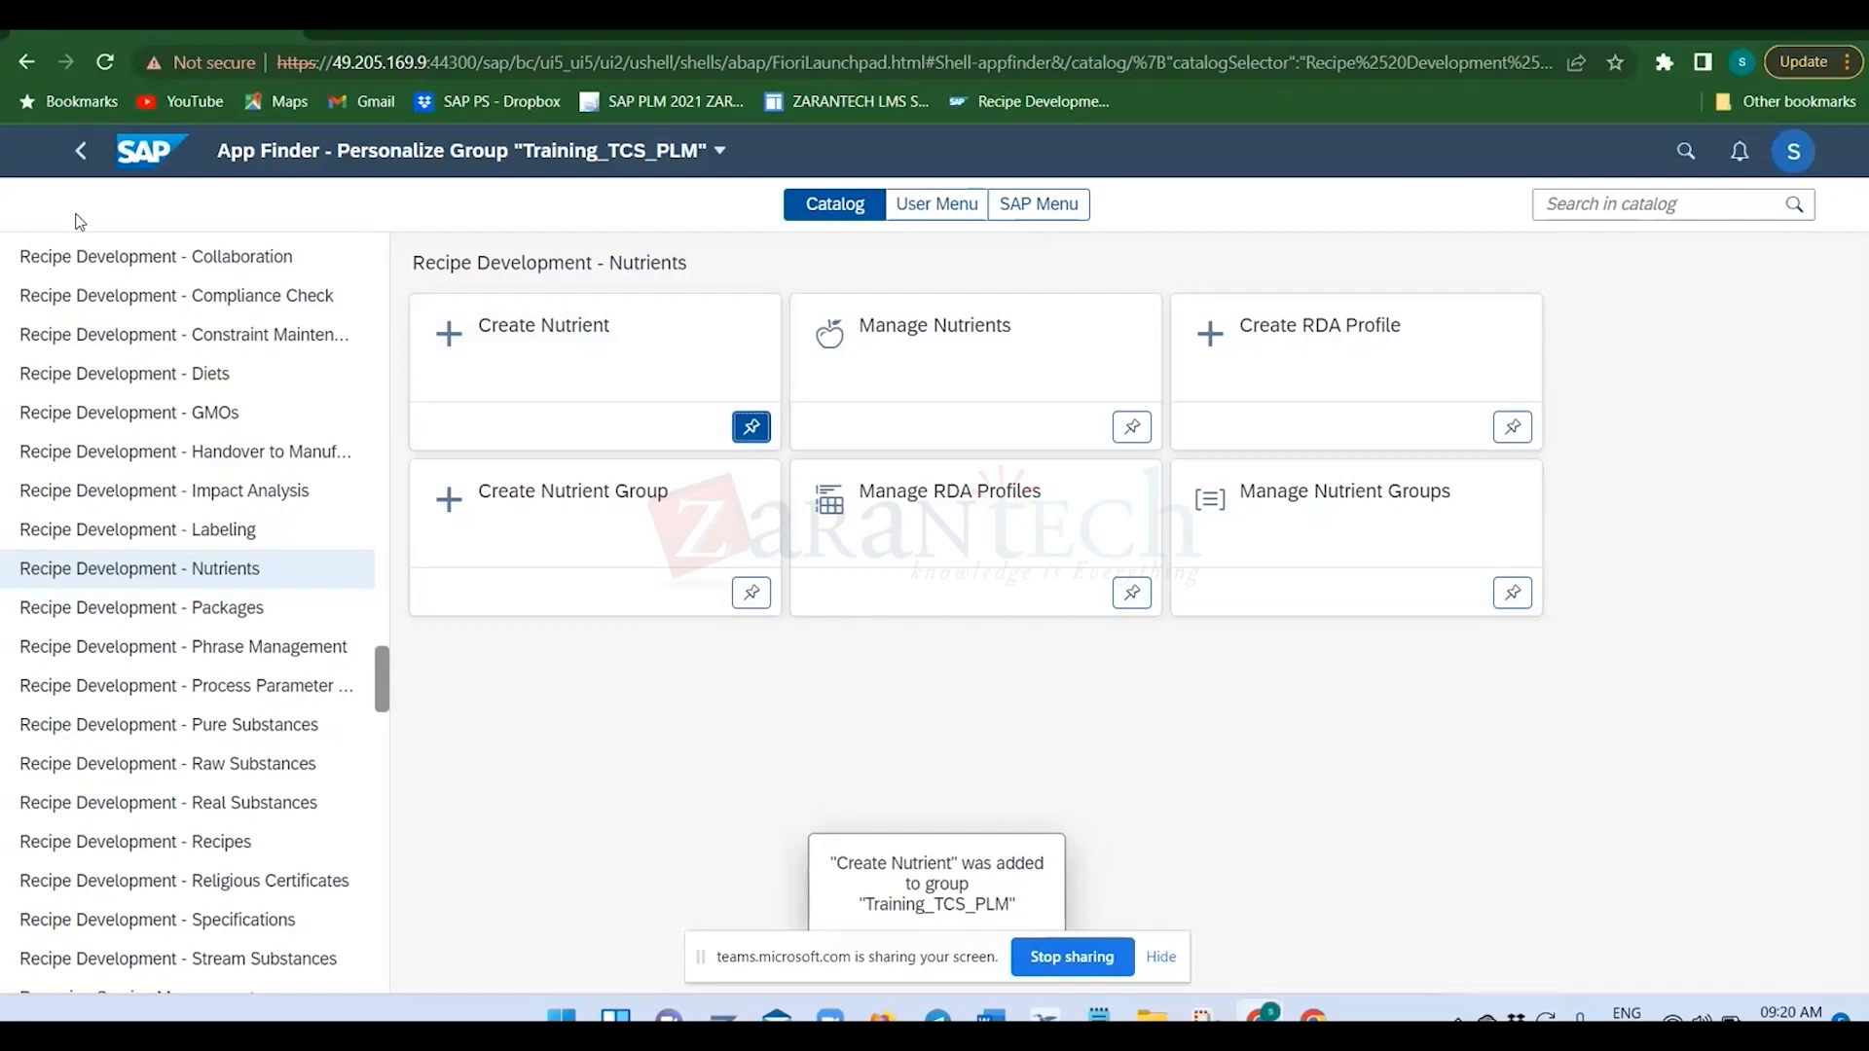
Return to the home page, finish editing it, and show the SAP PLM RD_DMS_ECM group.
click(121, 162)
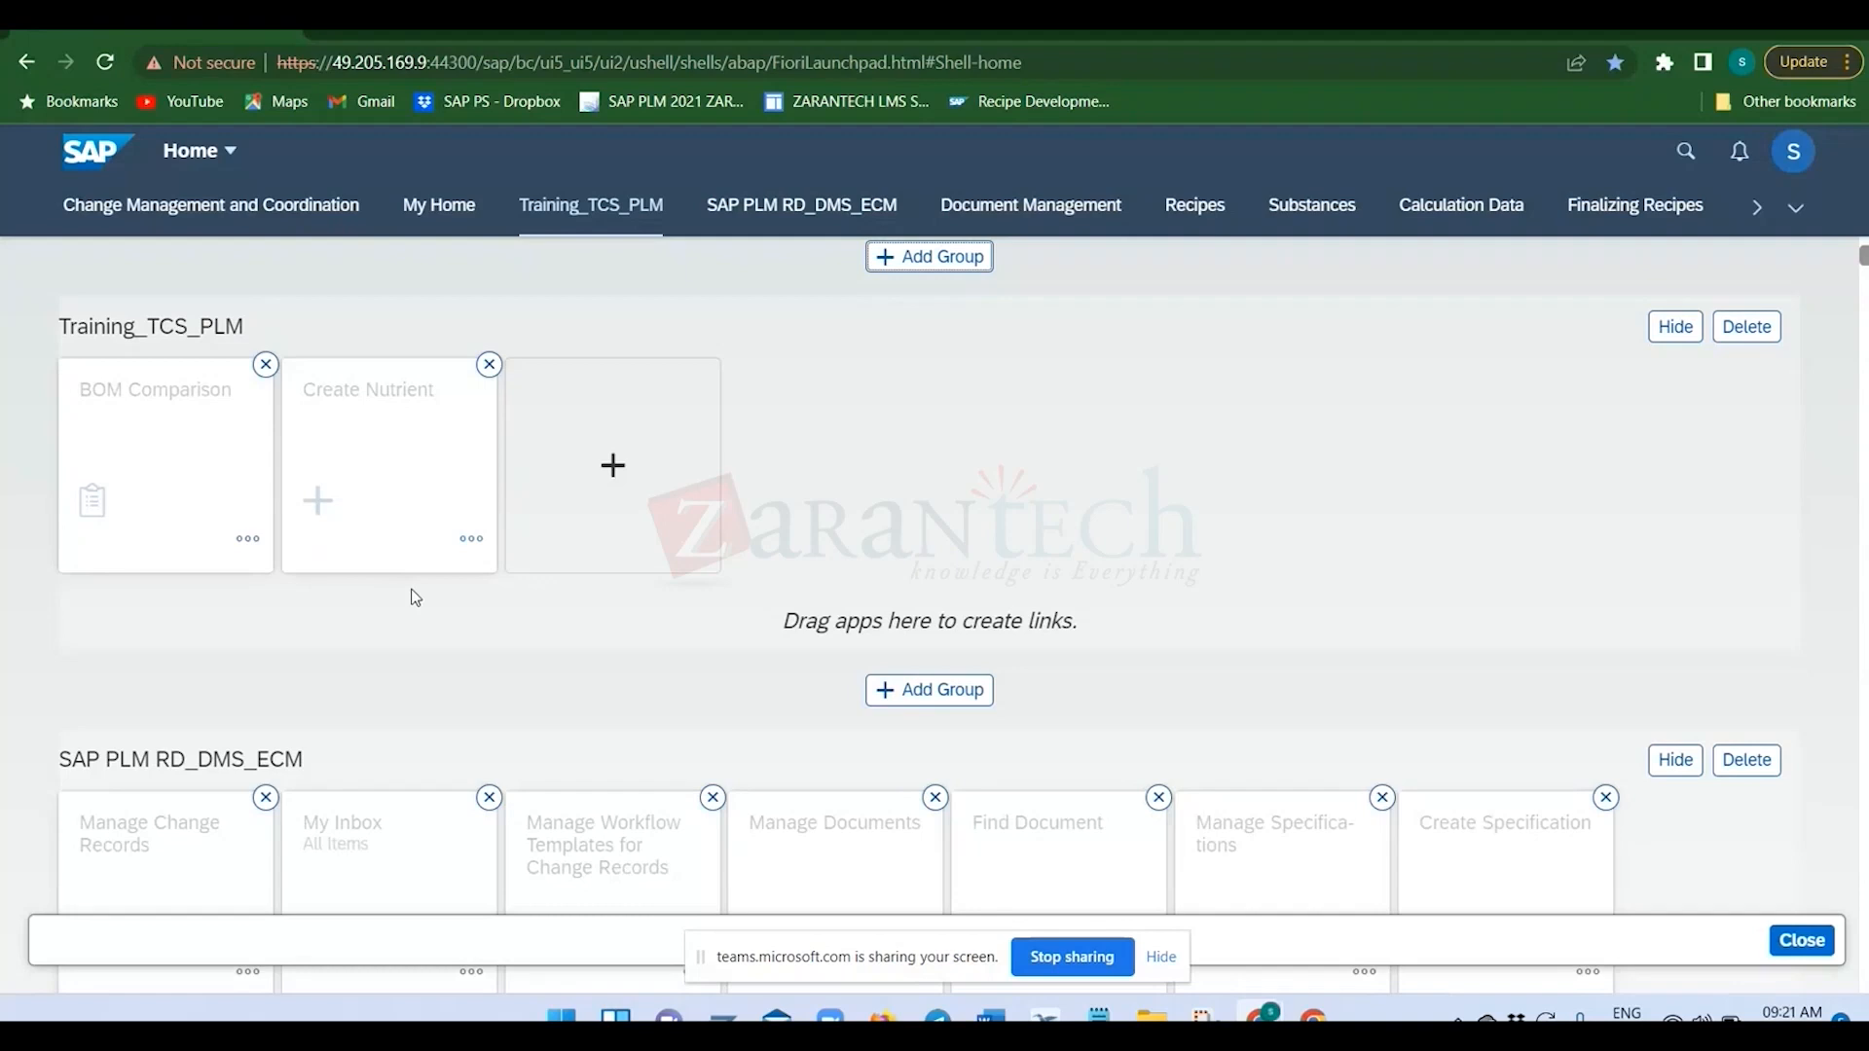
click(1778, 944)
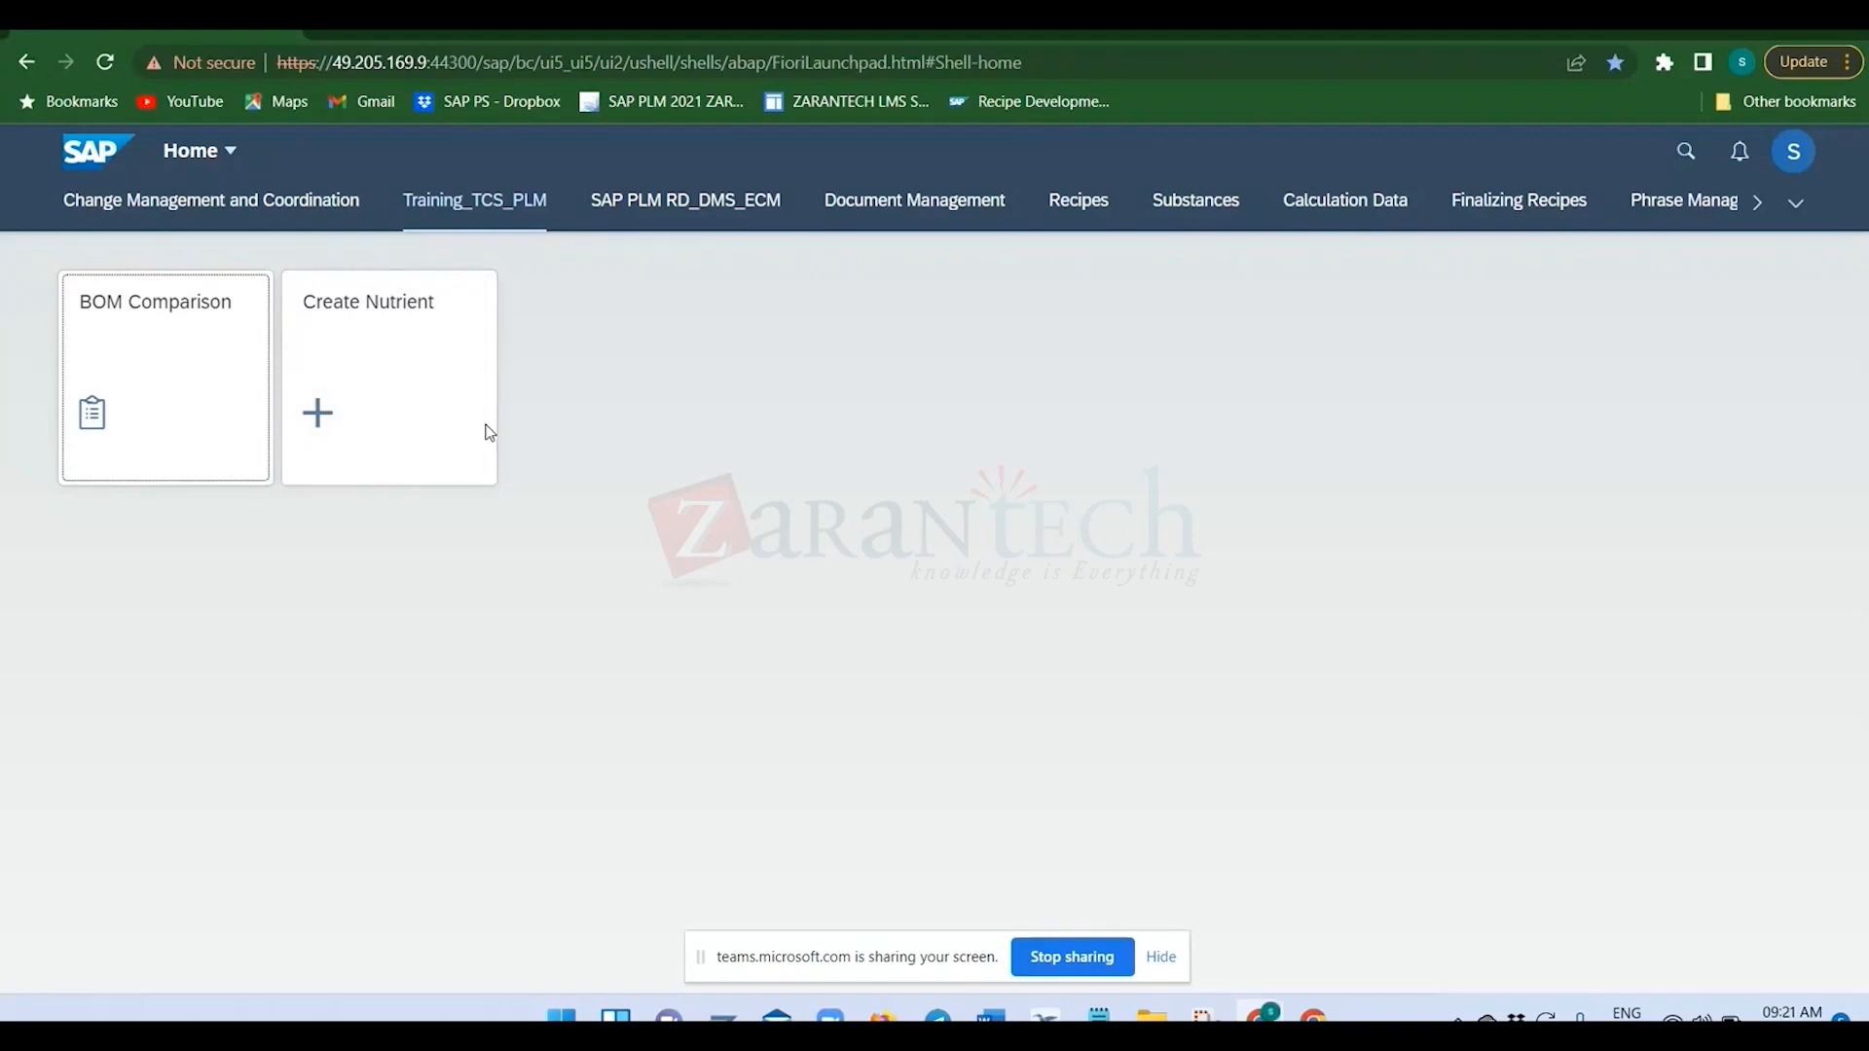
click(748, 209)
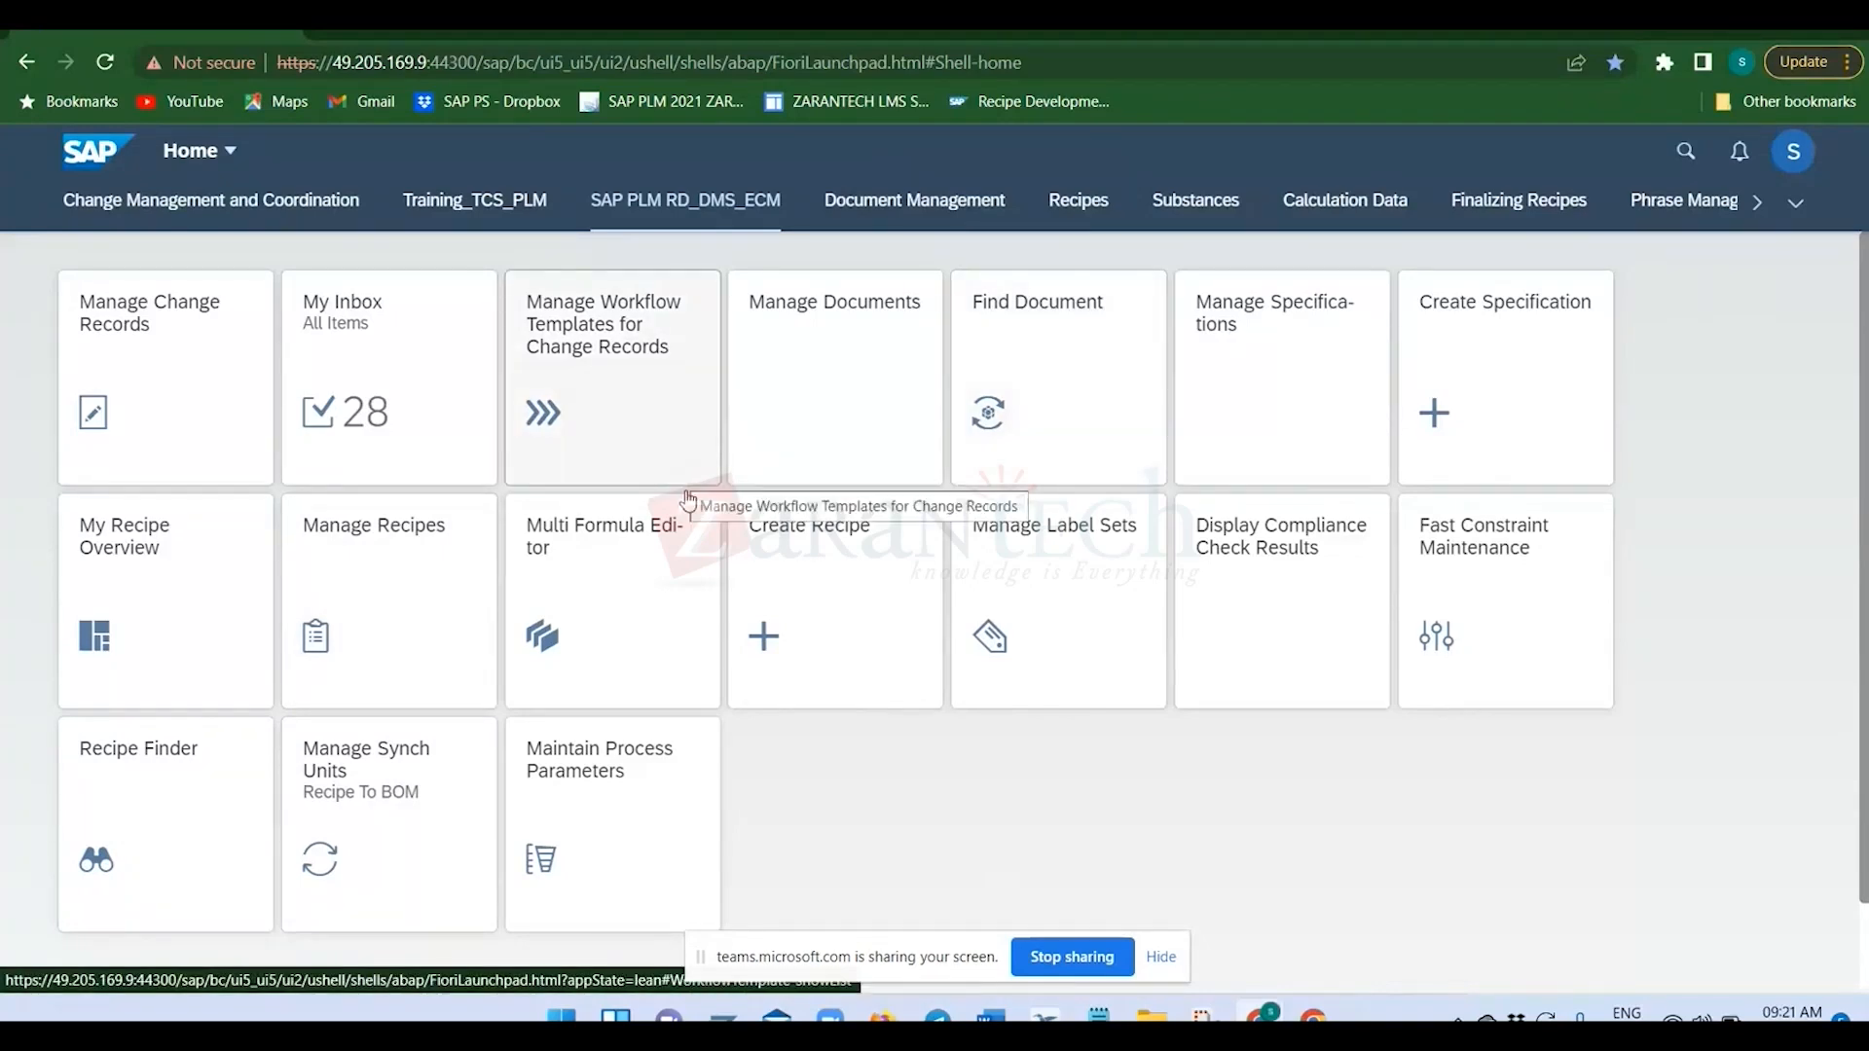
Switch to the Notepad notes and highlight the role names from SAP_BR_BOM_ENGINEER through SAP_BR_RECIPE_DEVELOPER.
mouse_move(1098, 1017)
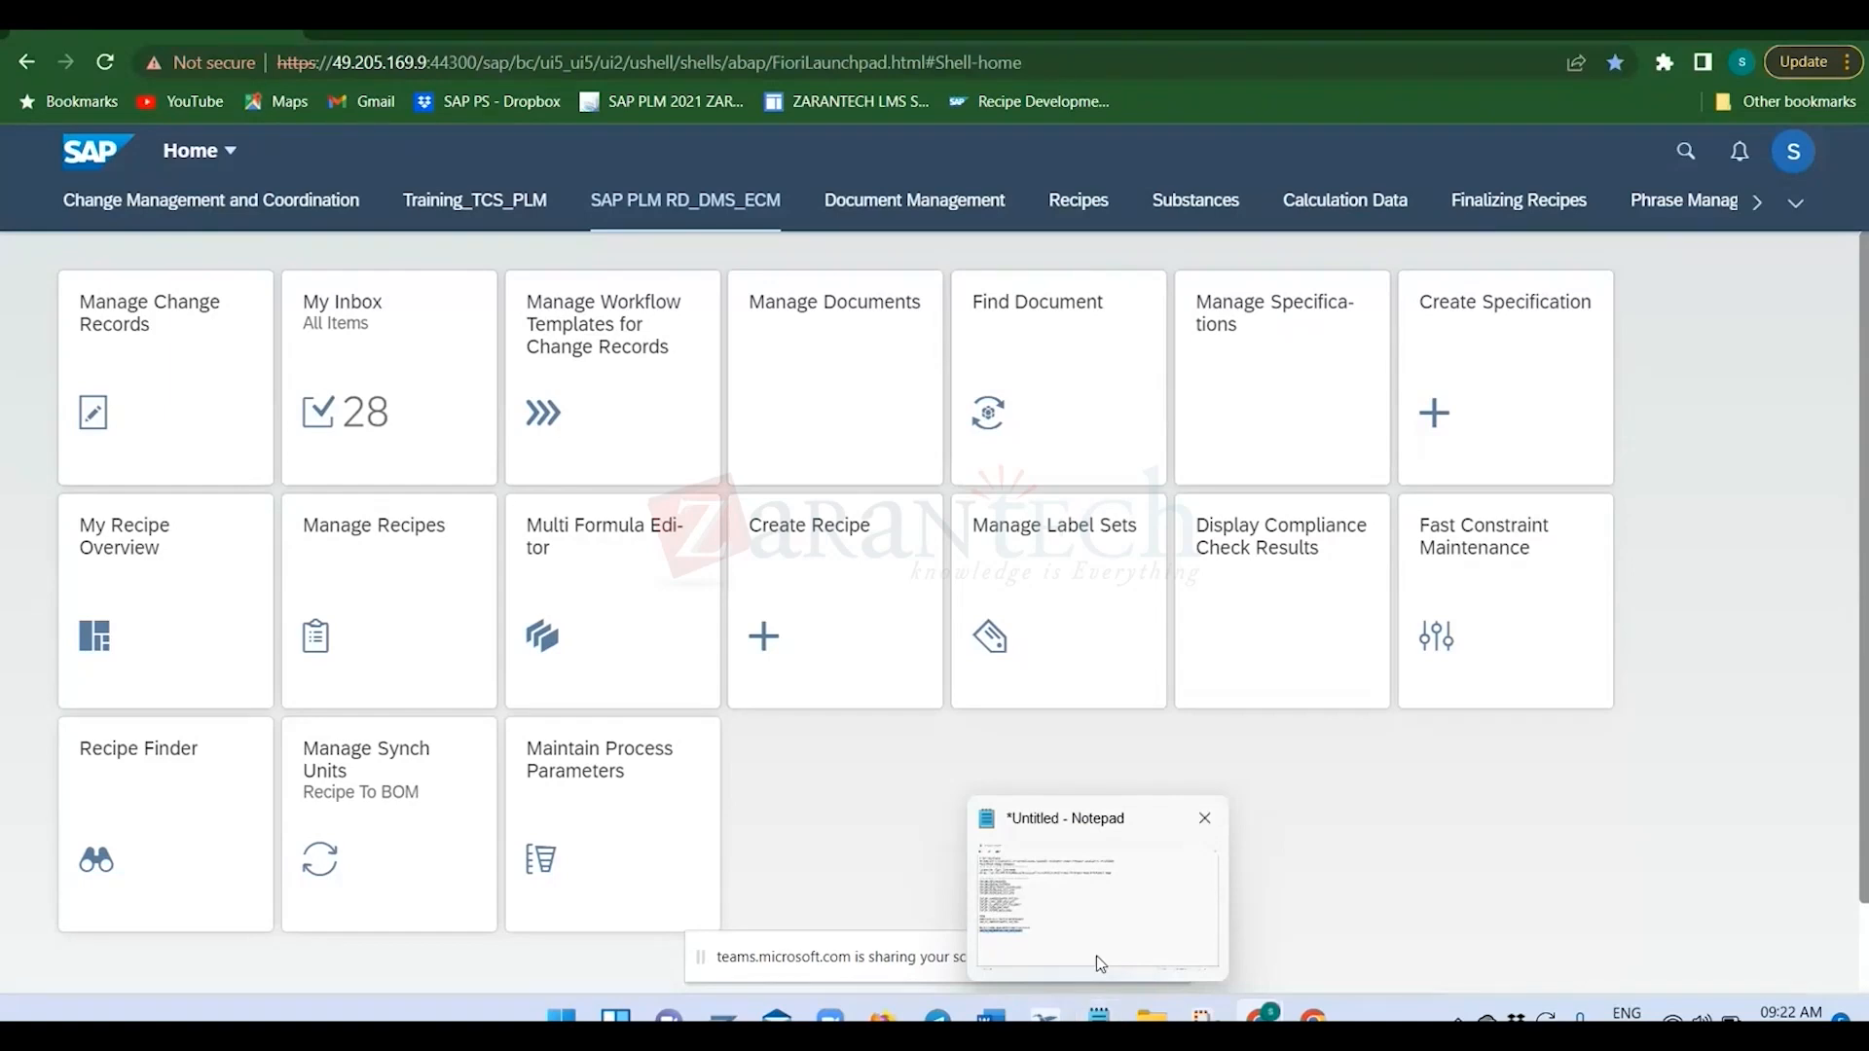
mouse_move(1090, 920)
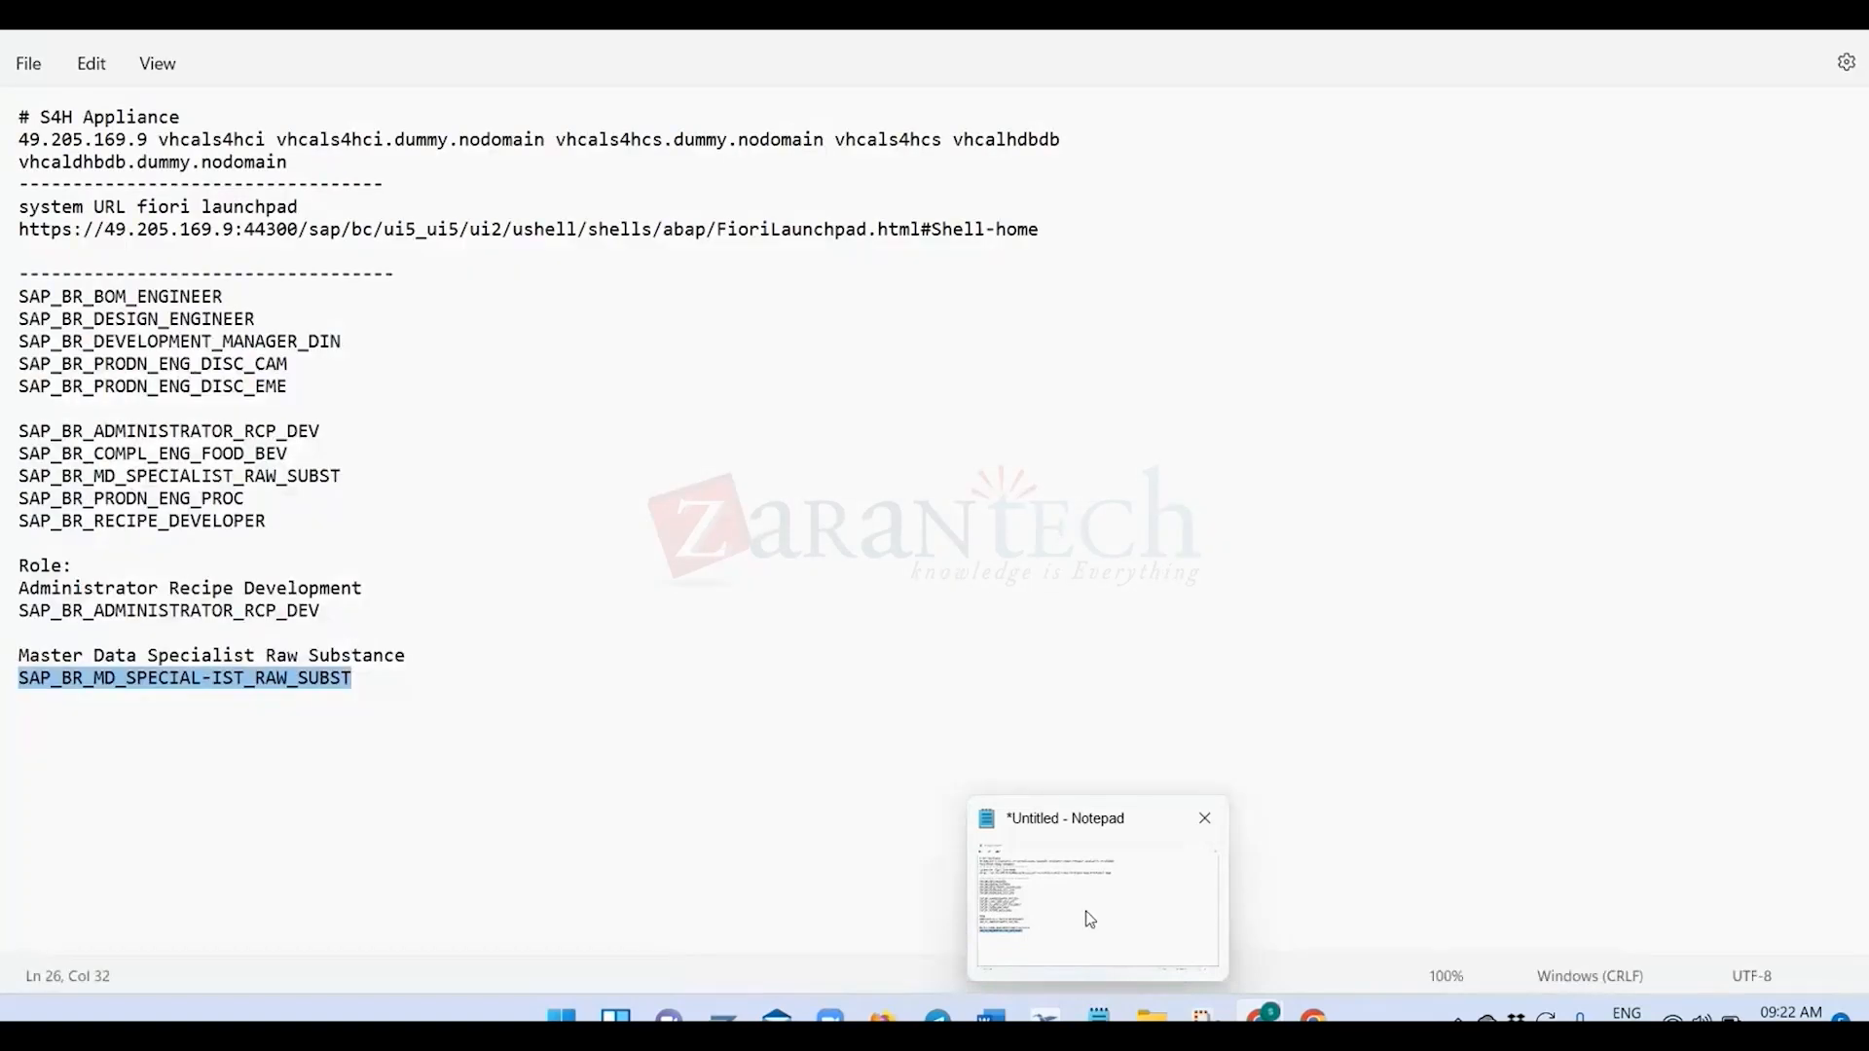
click(1091, 920)
click(331, 590)
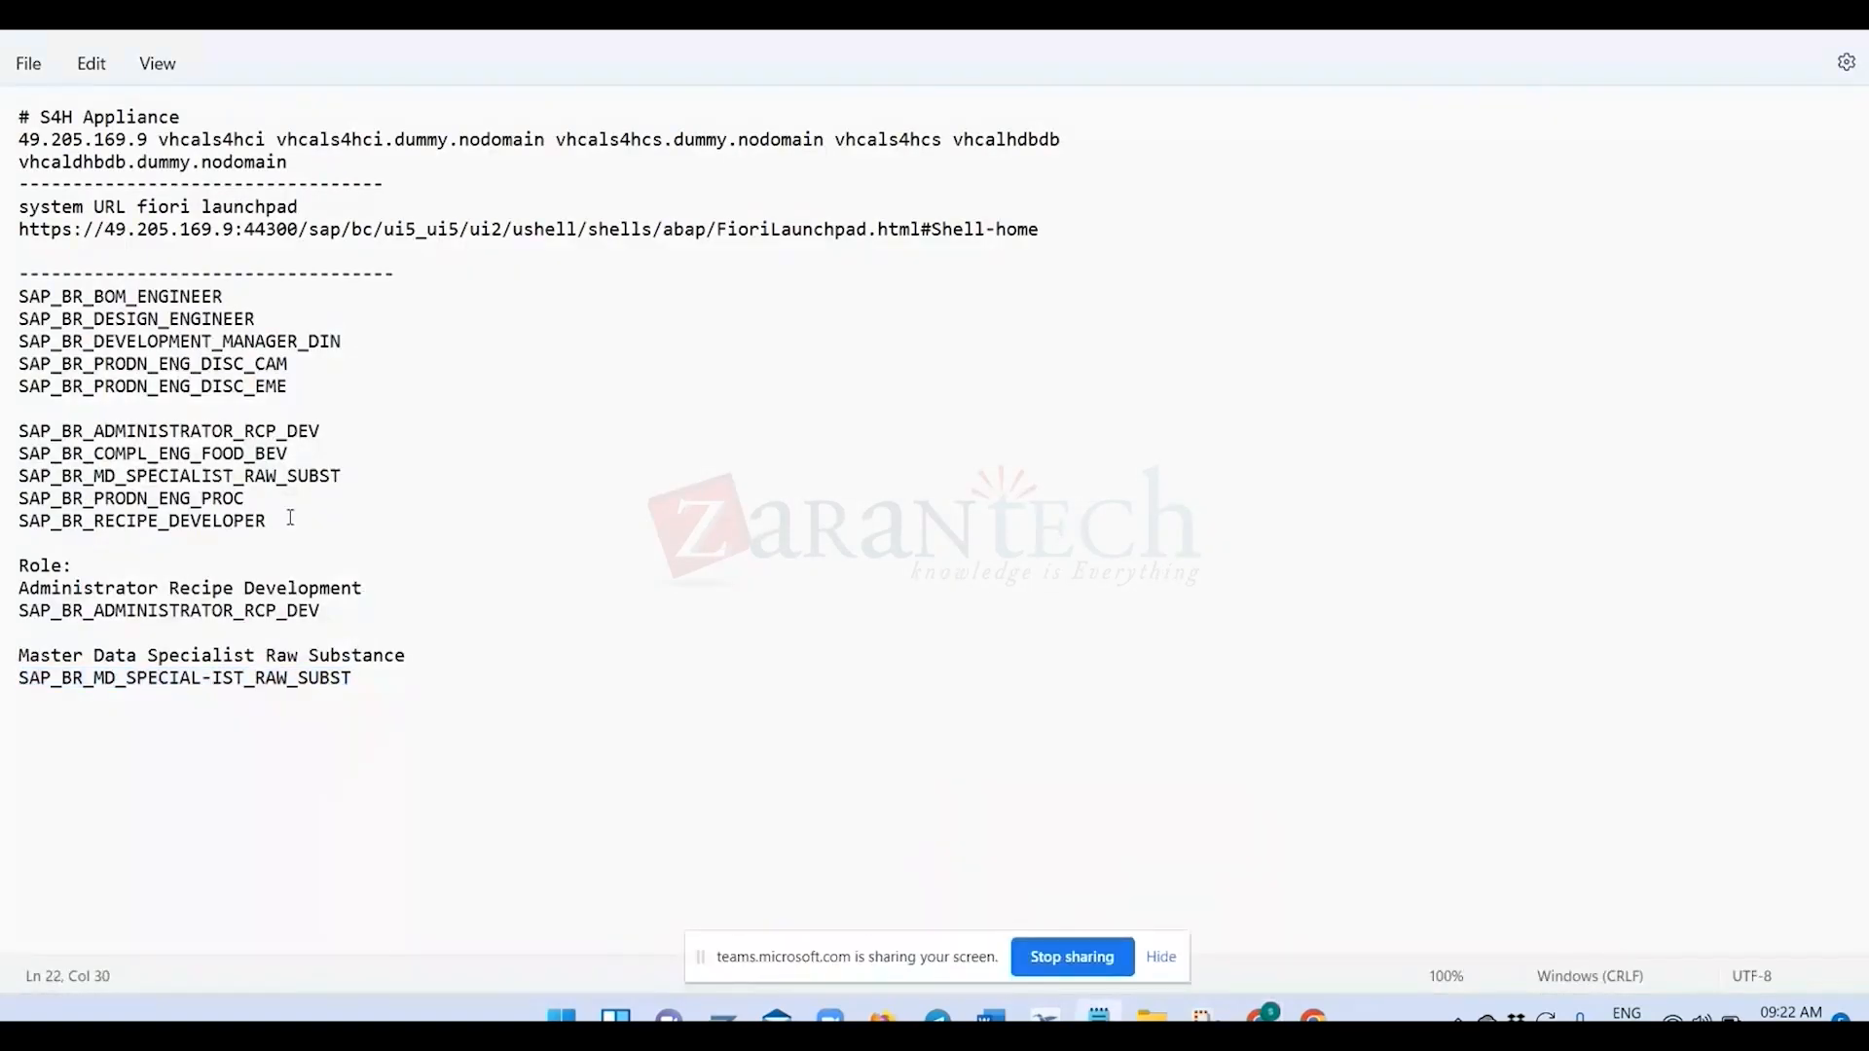
drag(290, 517, 19, 294)
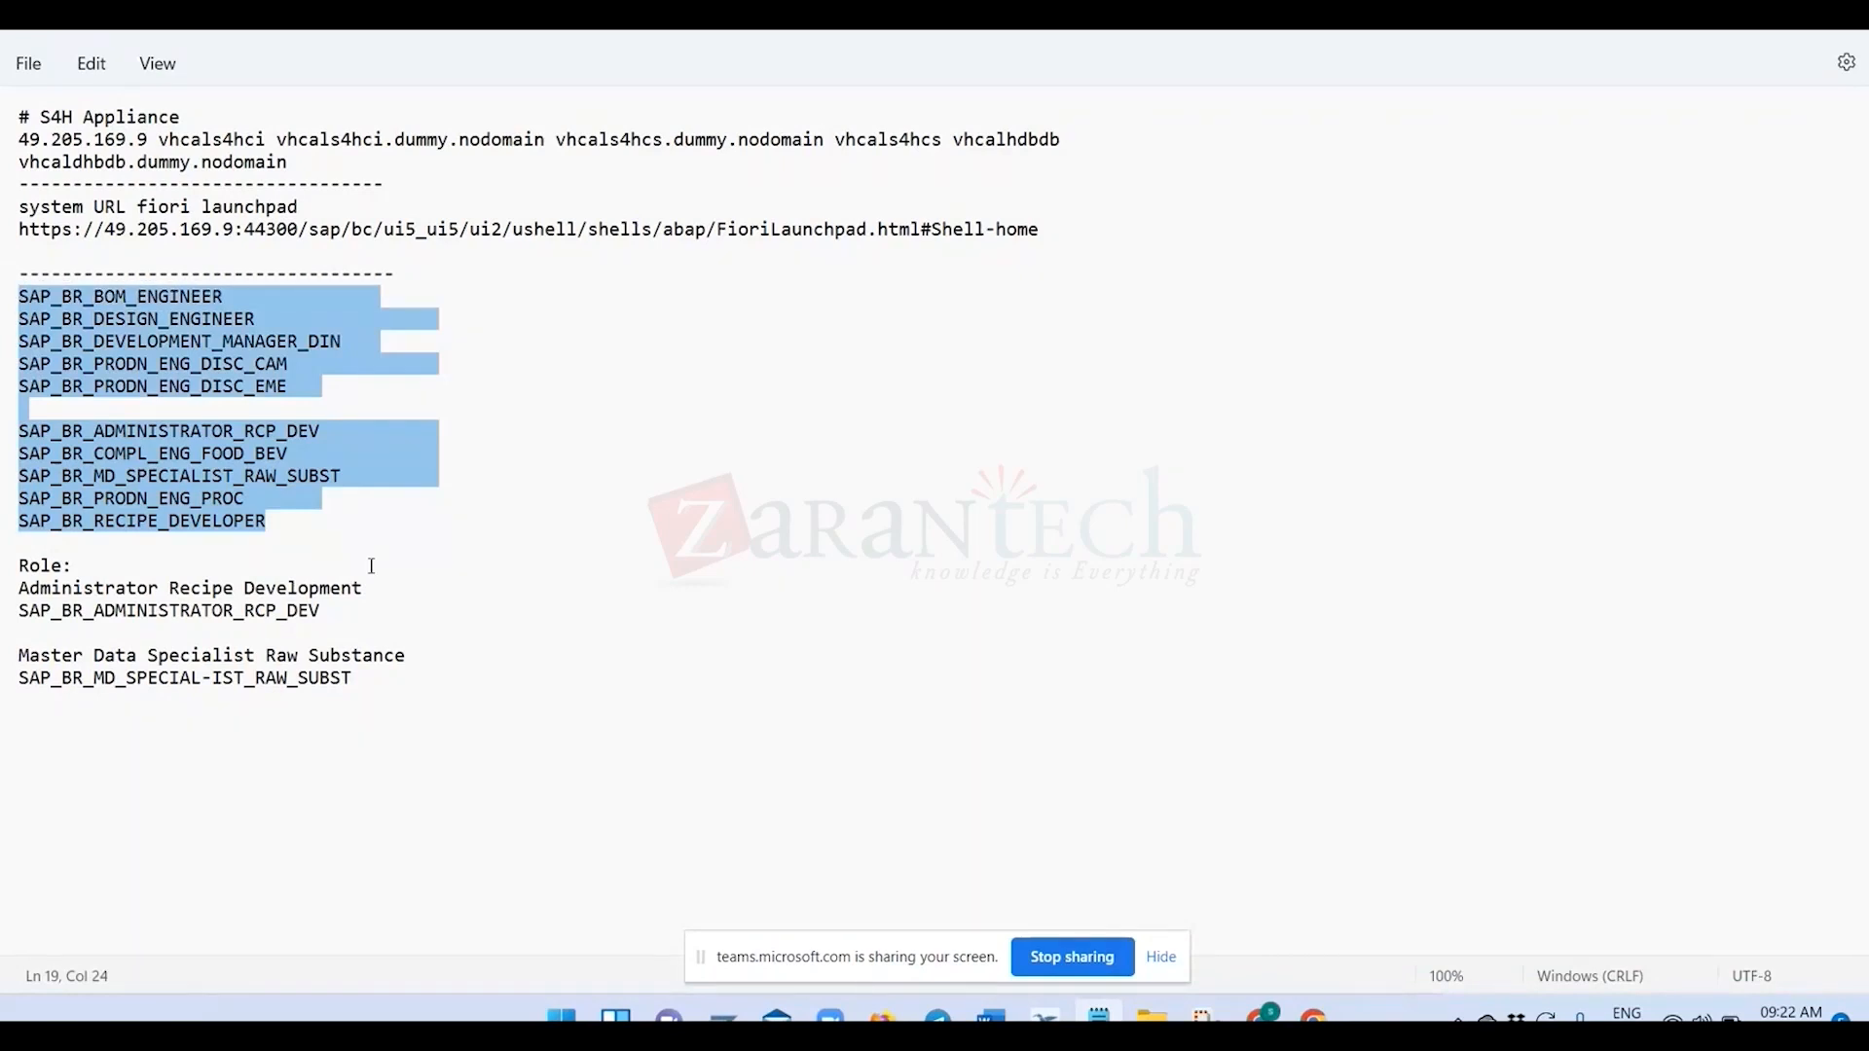
mouse_move(1263, 1018)
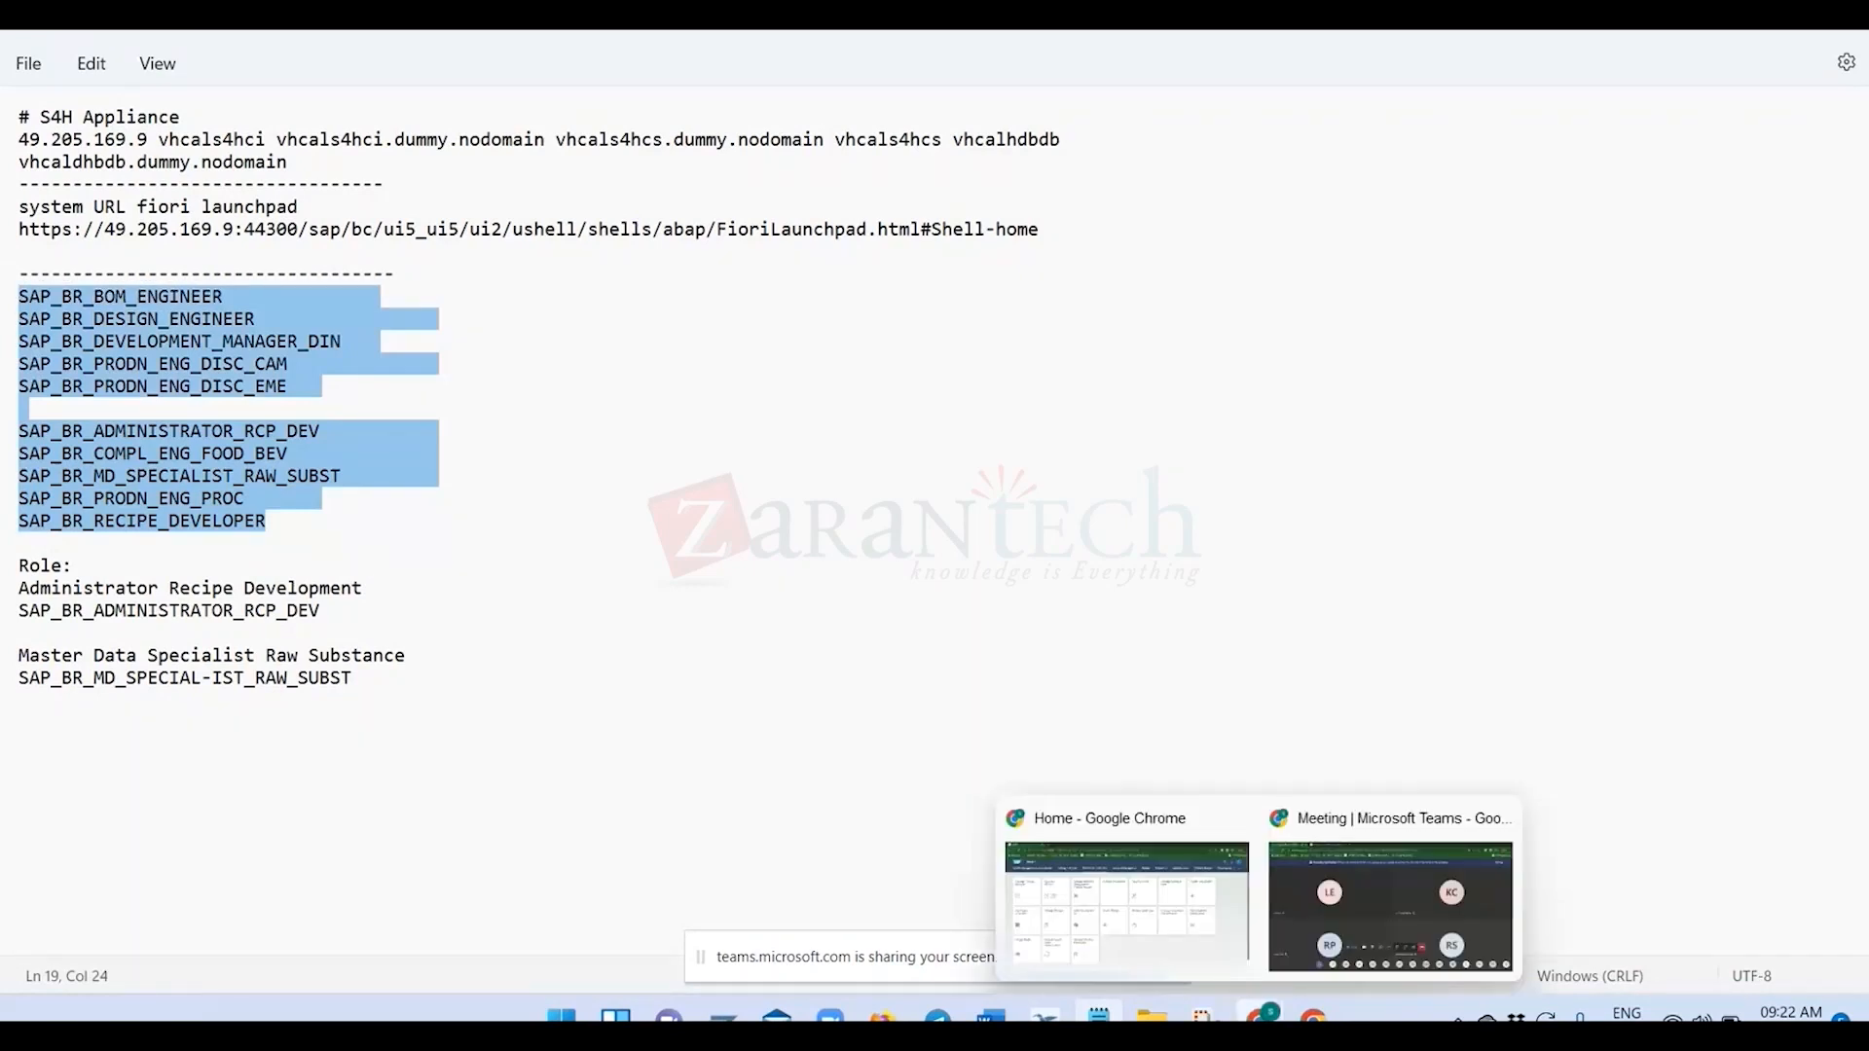
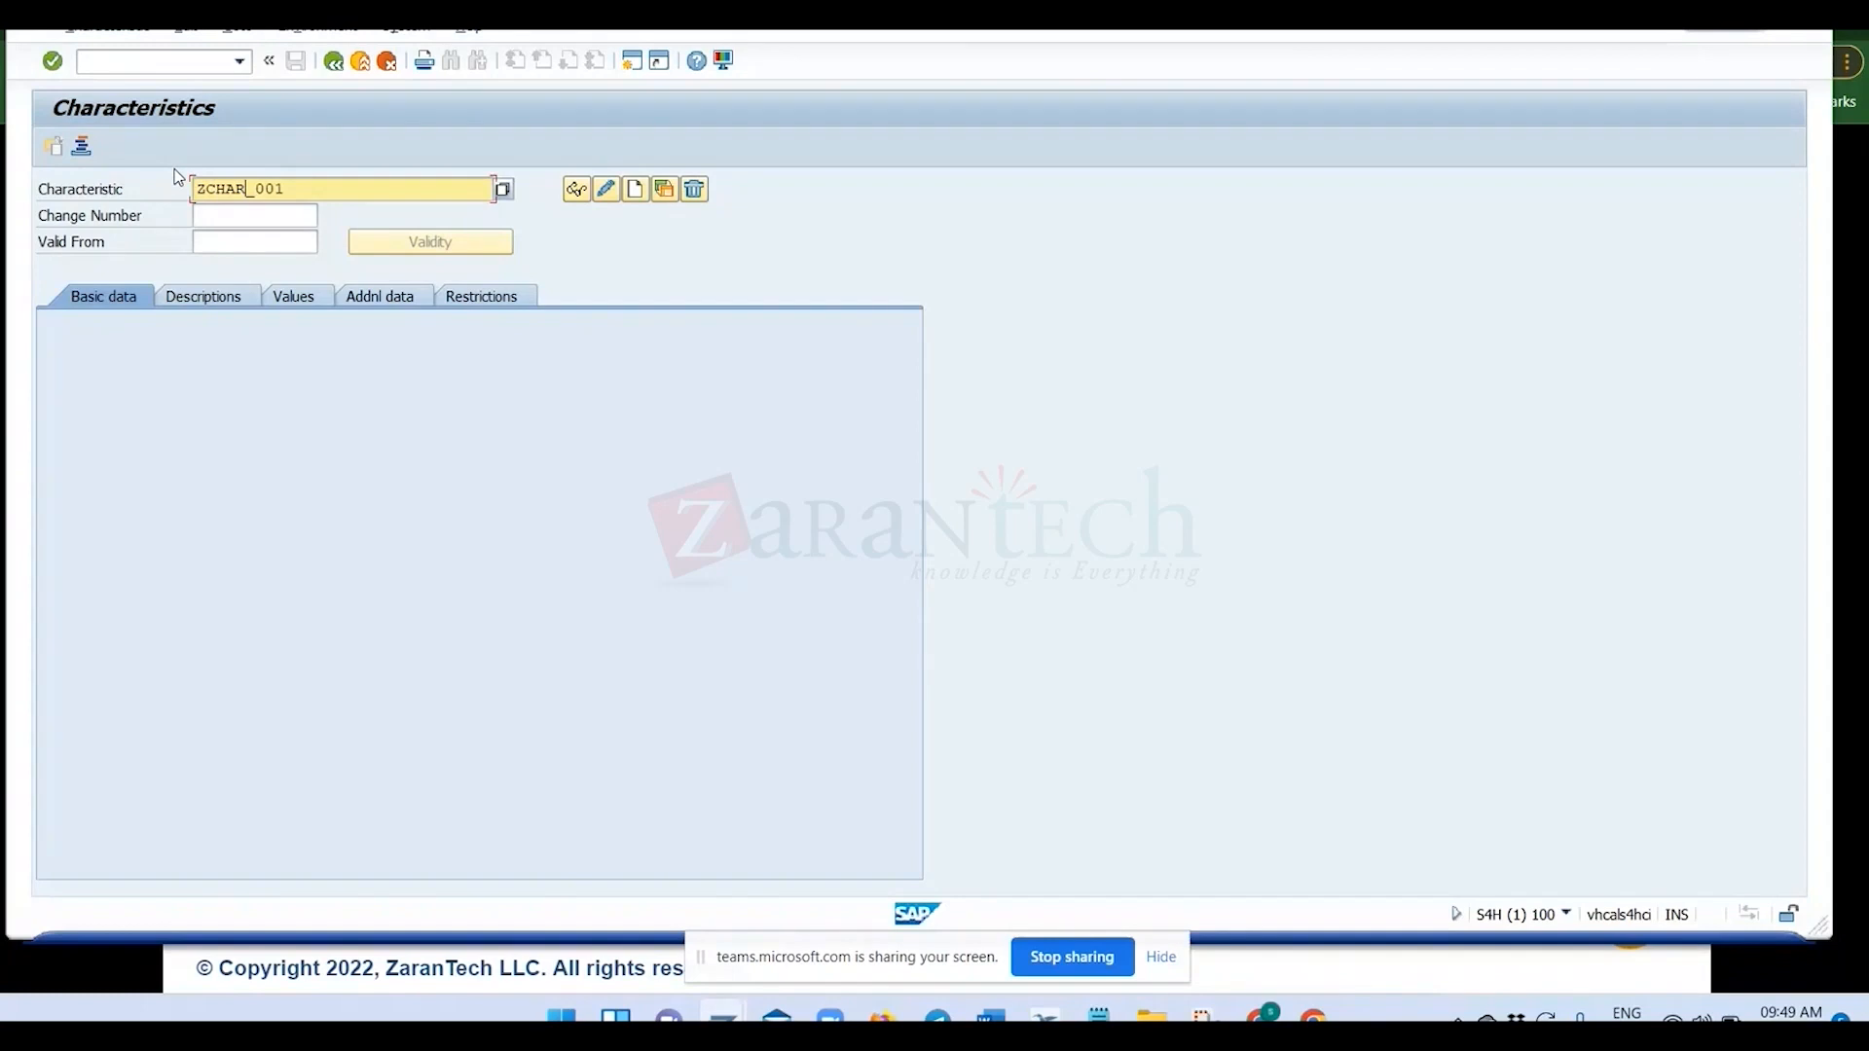
Start creating characteristic ZCHAR_001, enter the description Char01, and view the available characteristic groups.
click(636, 191)
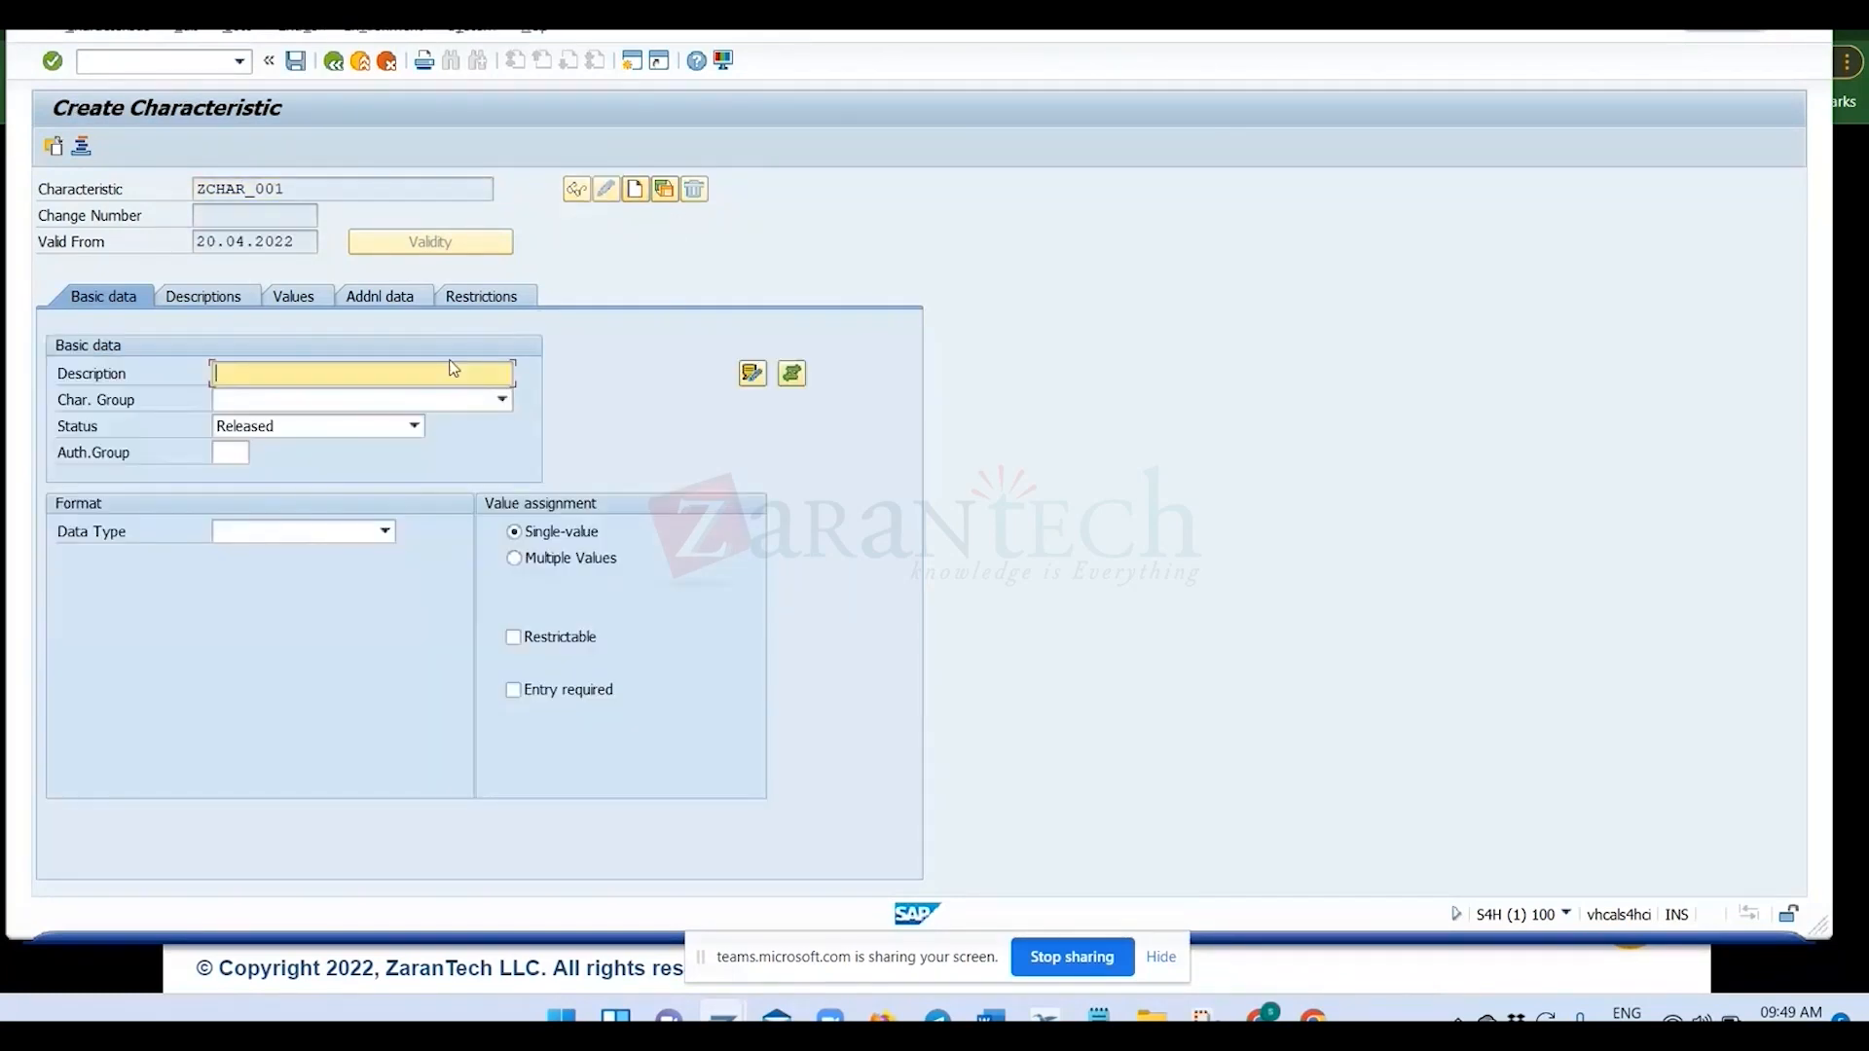
text(Char01)
click(505, 402)
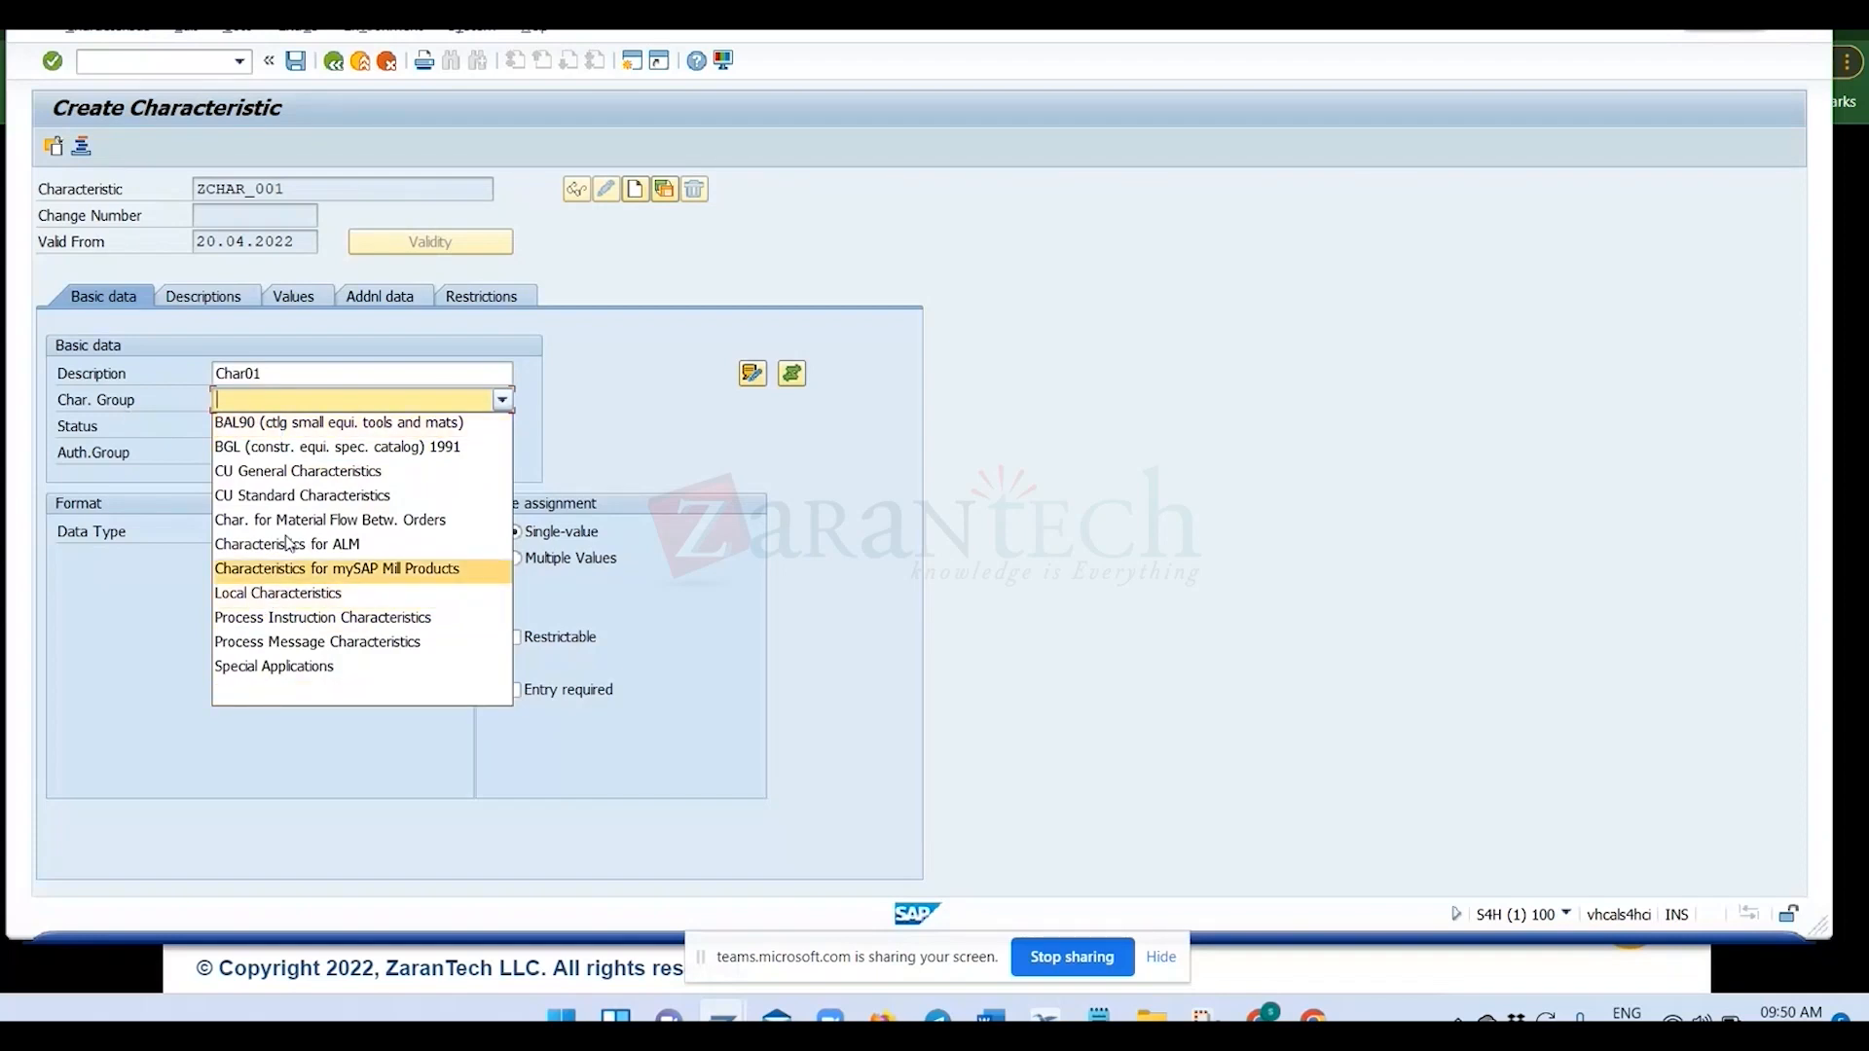
click(595, 426)
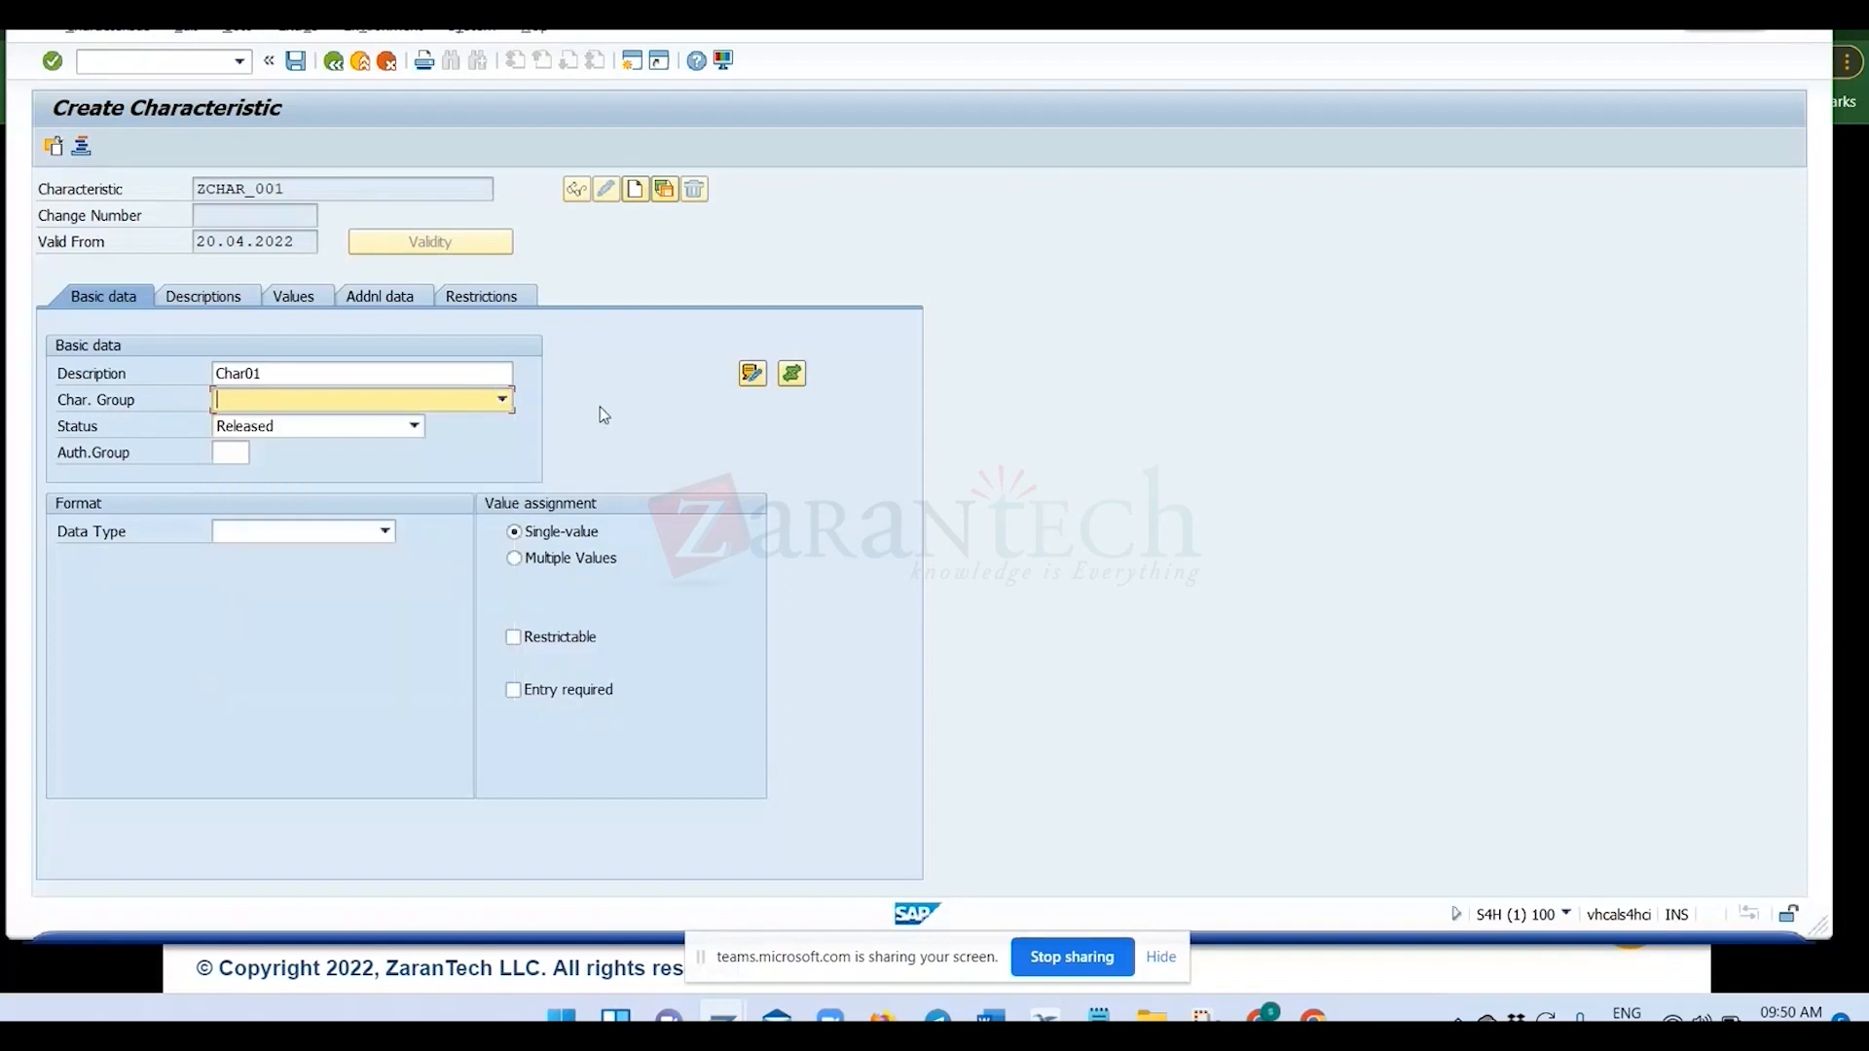
Set the characteristic's status to In Preparation and view the available data types.
click(320, 431)
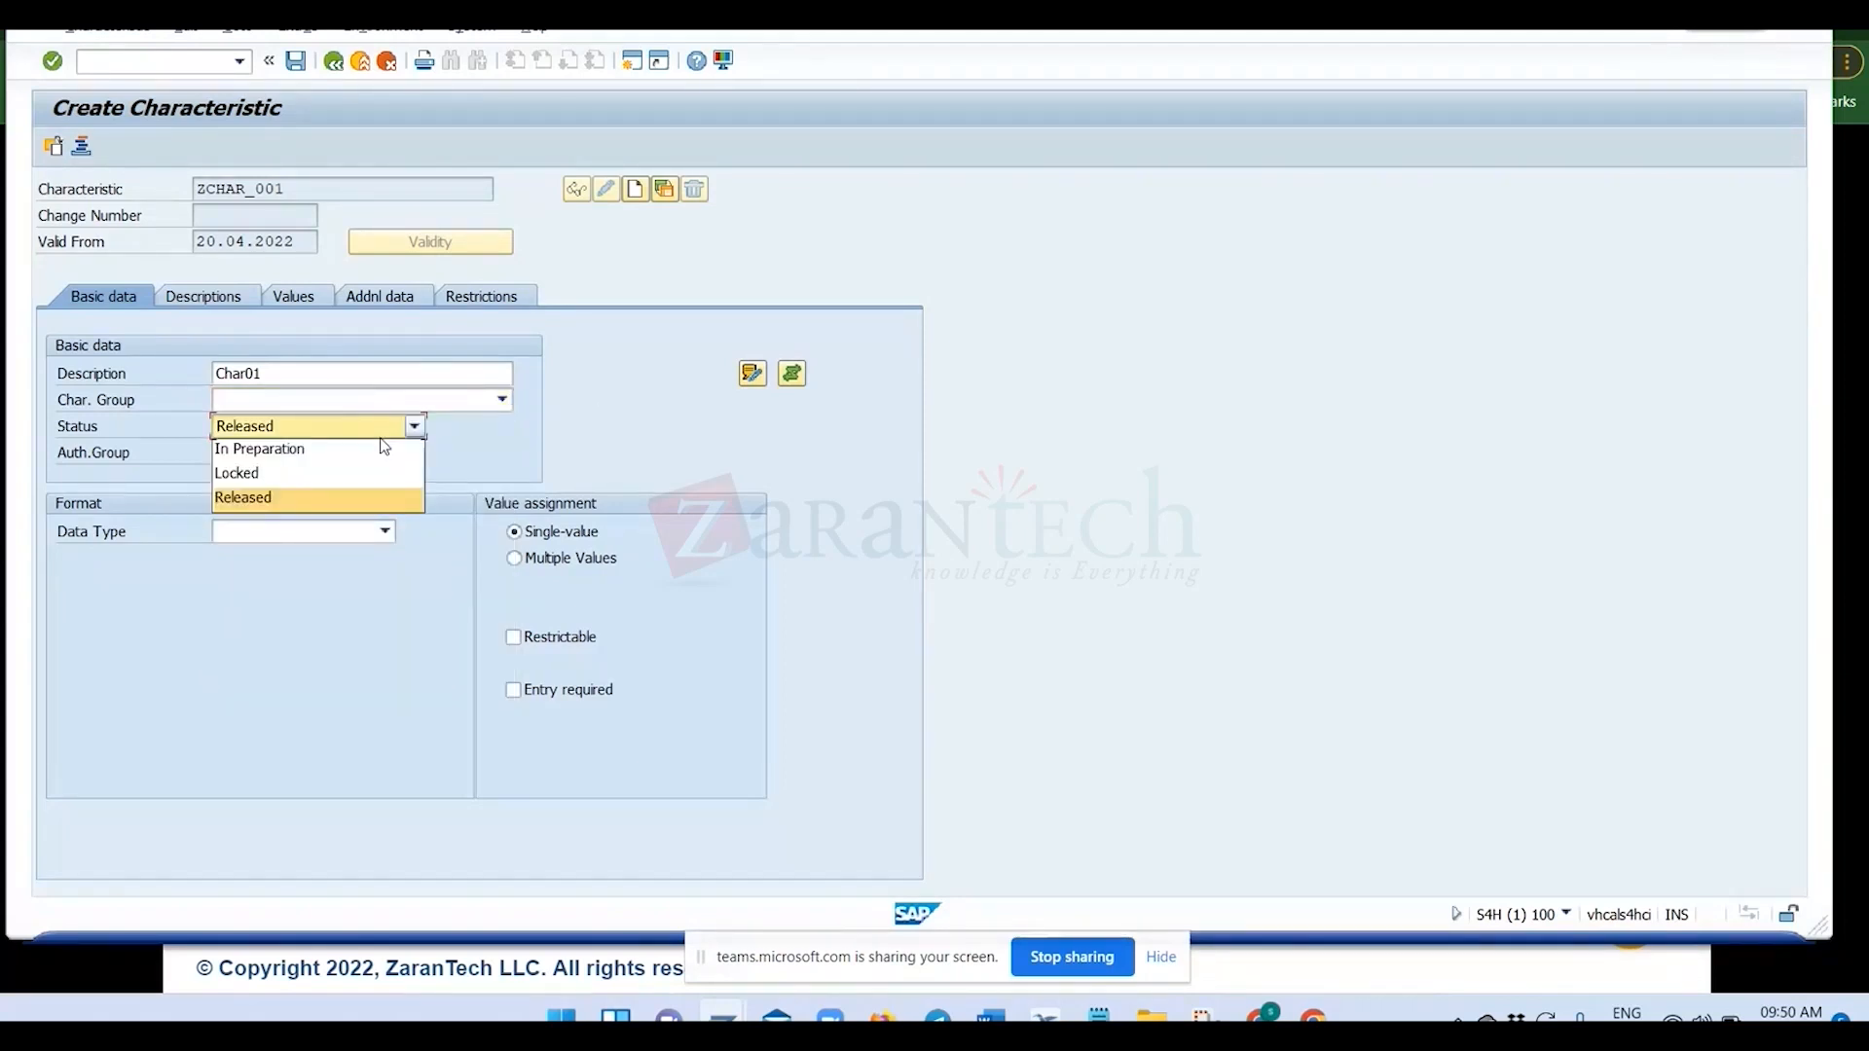
click(260, 451)
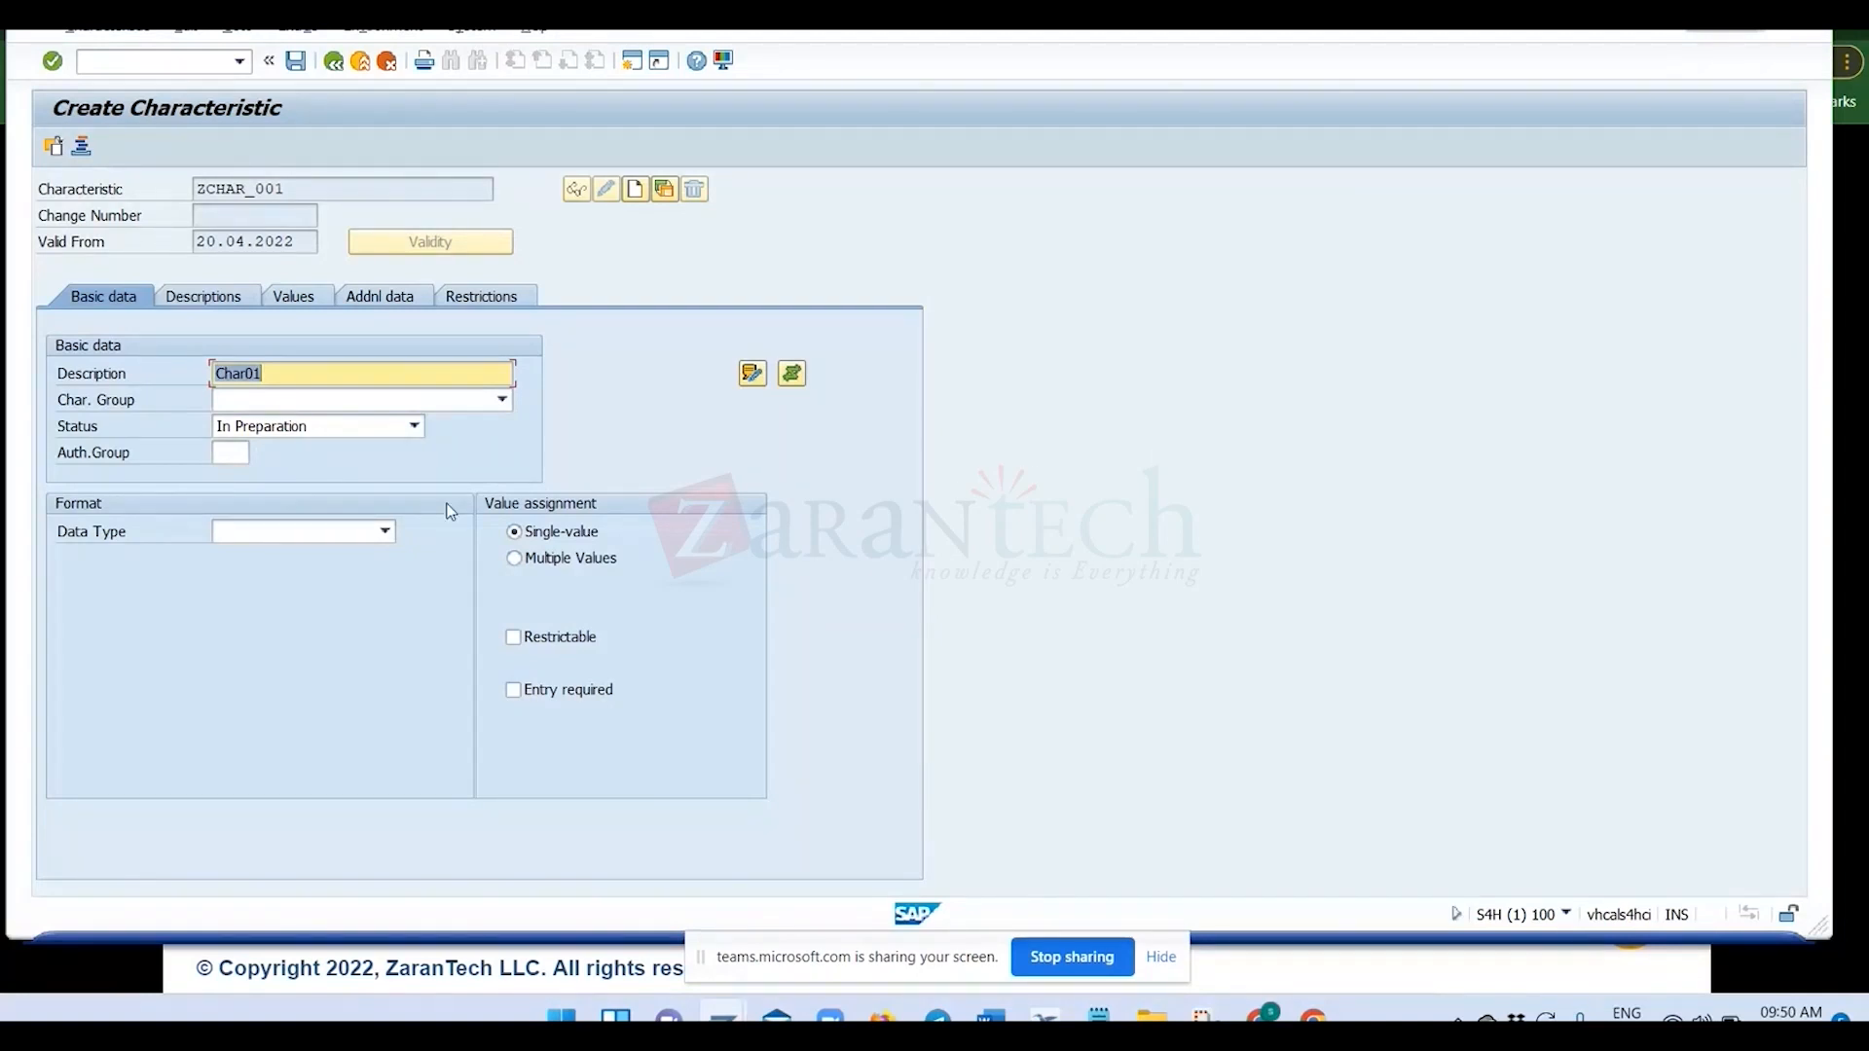
click(385, 532)
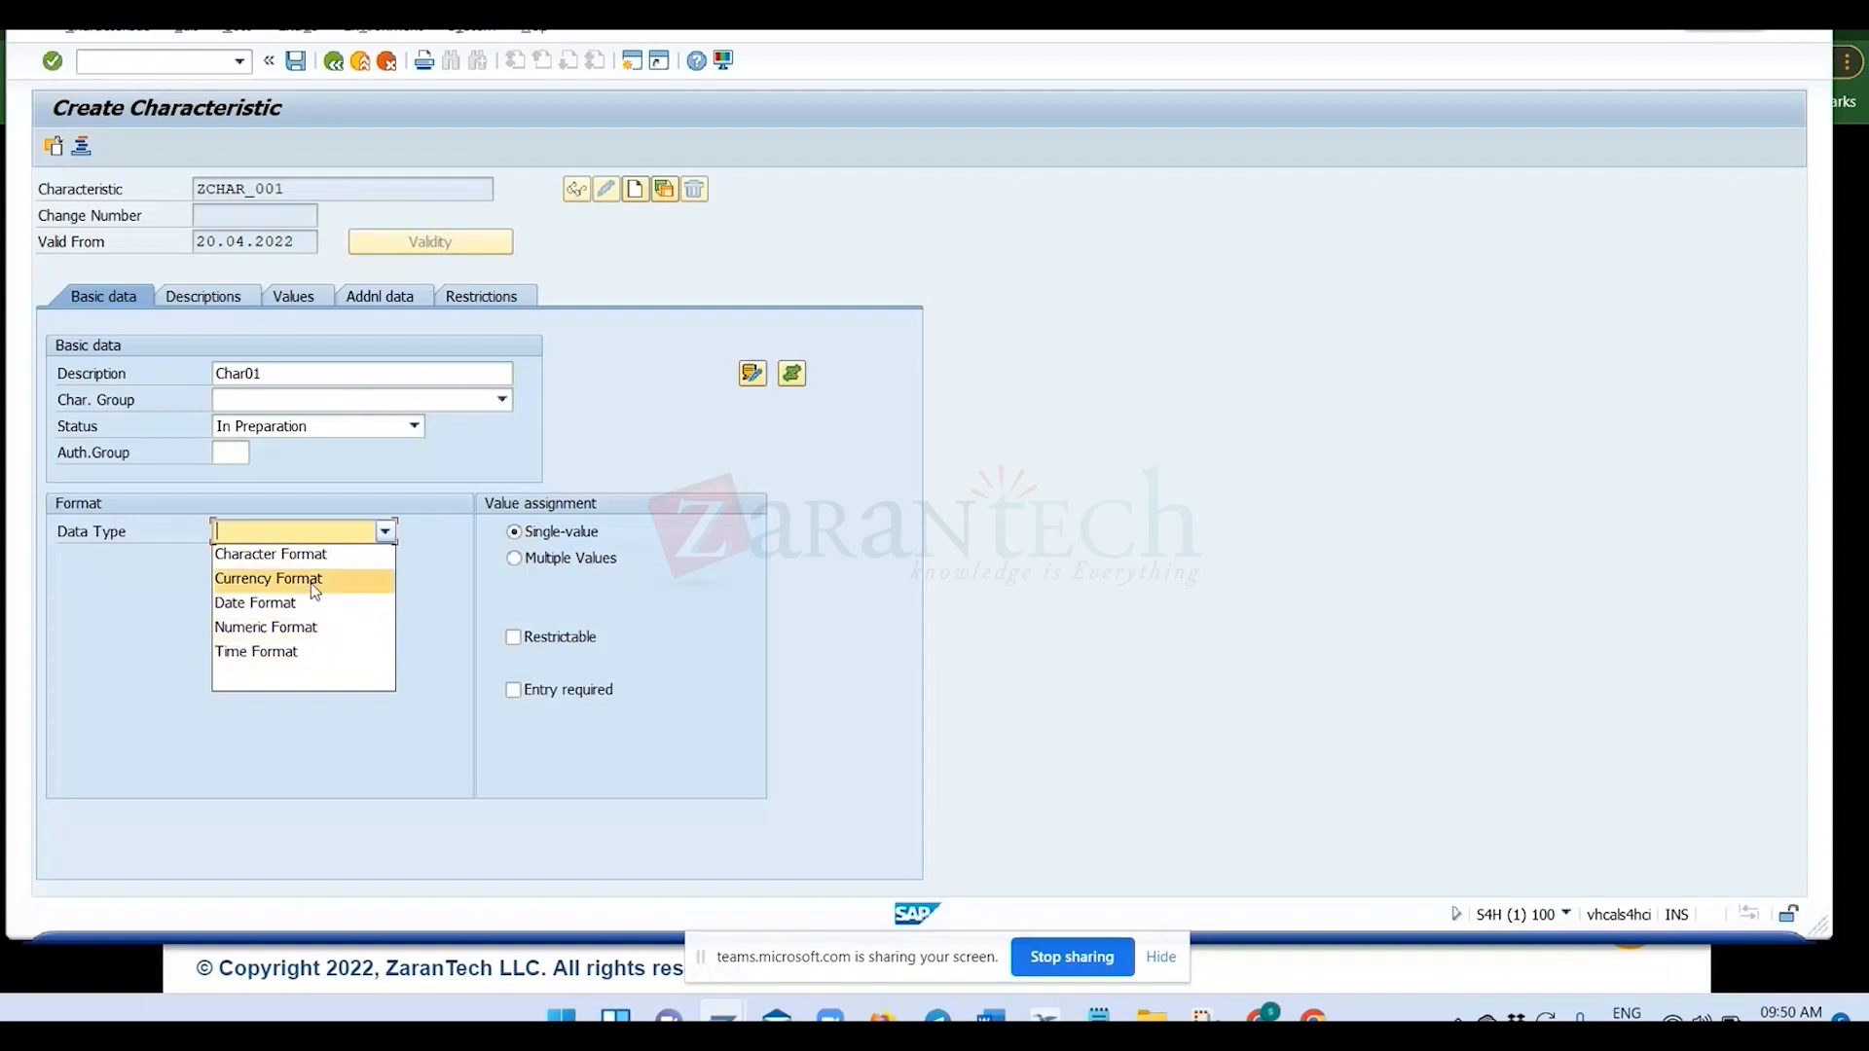
click(438, 616)
Open a second SAP session and start transaction cg02 for the Specification Workbench.
click(633, 61)
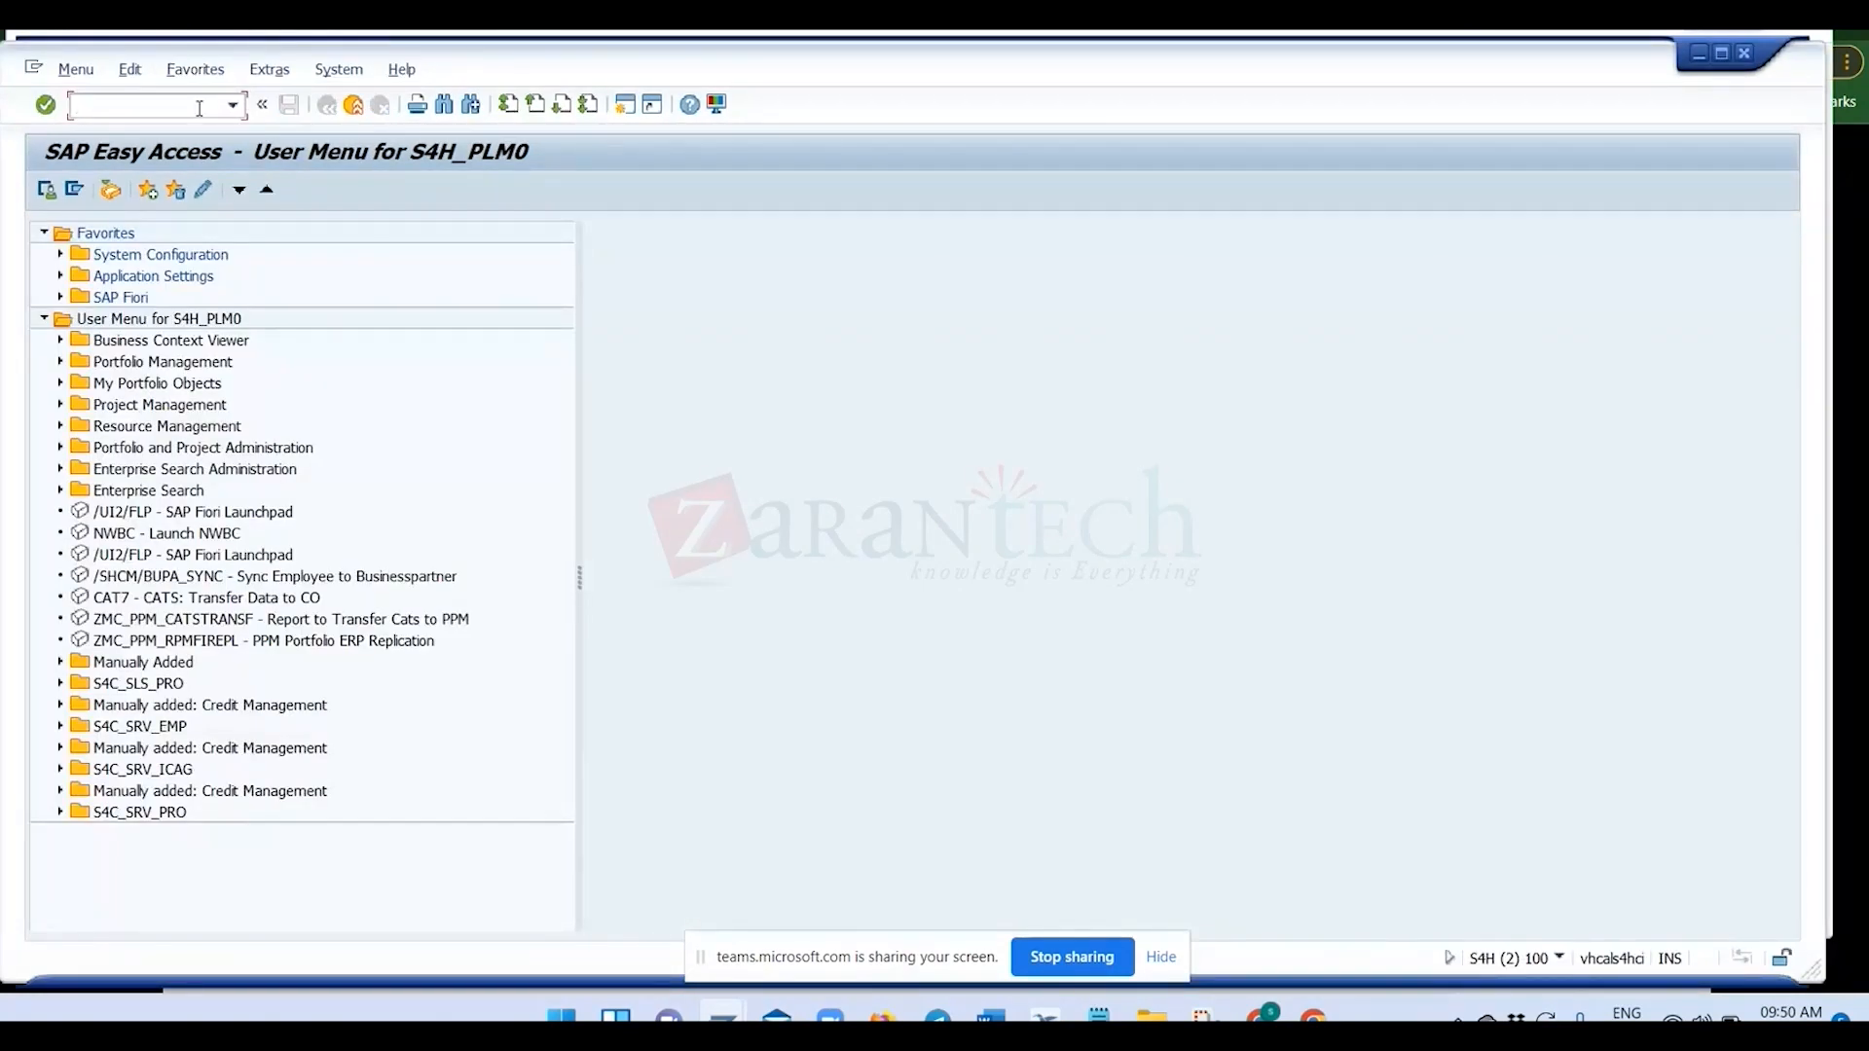
click(200, 105)
text(cg02)
key(Return)
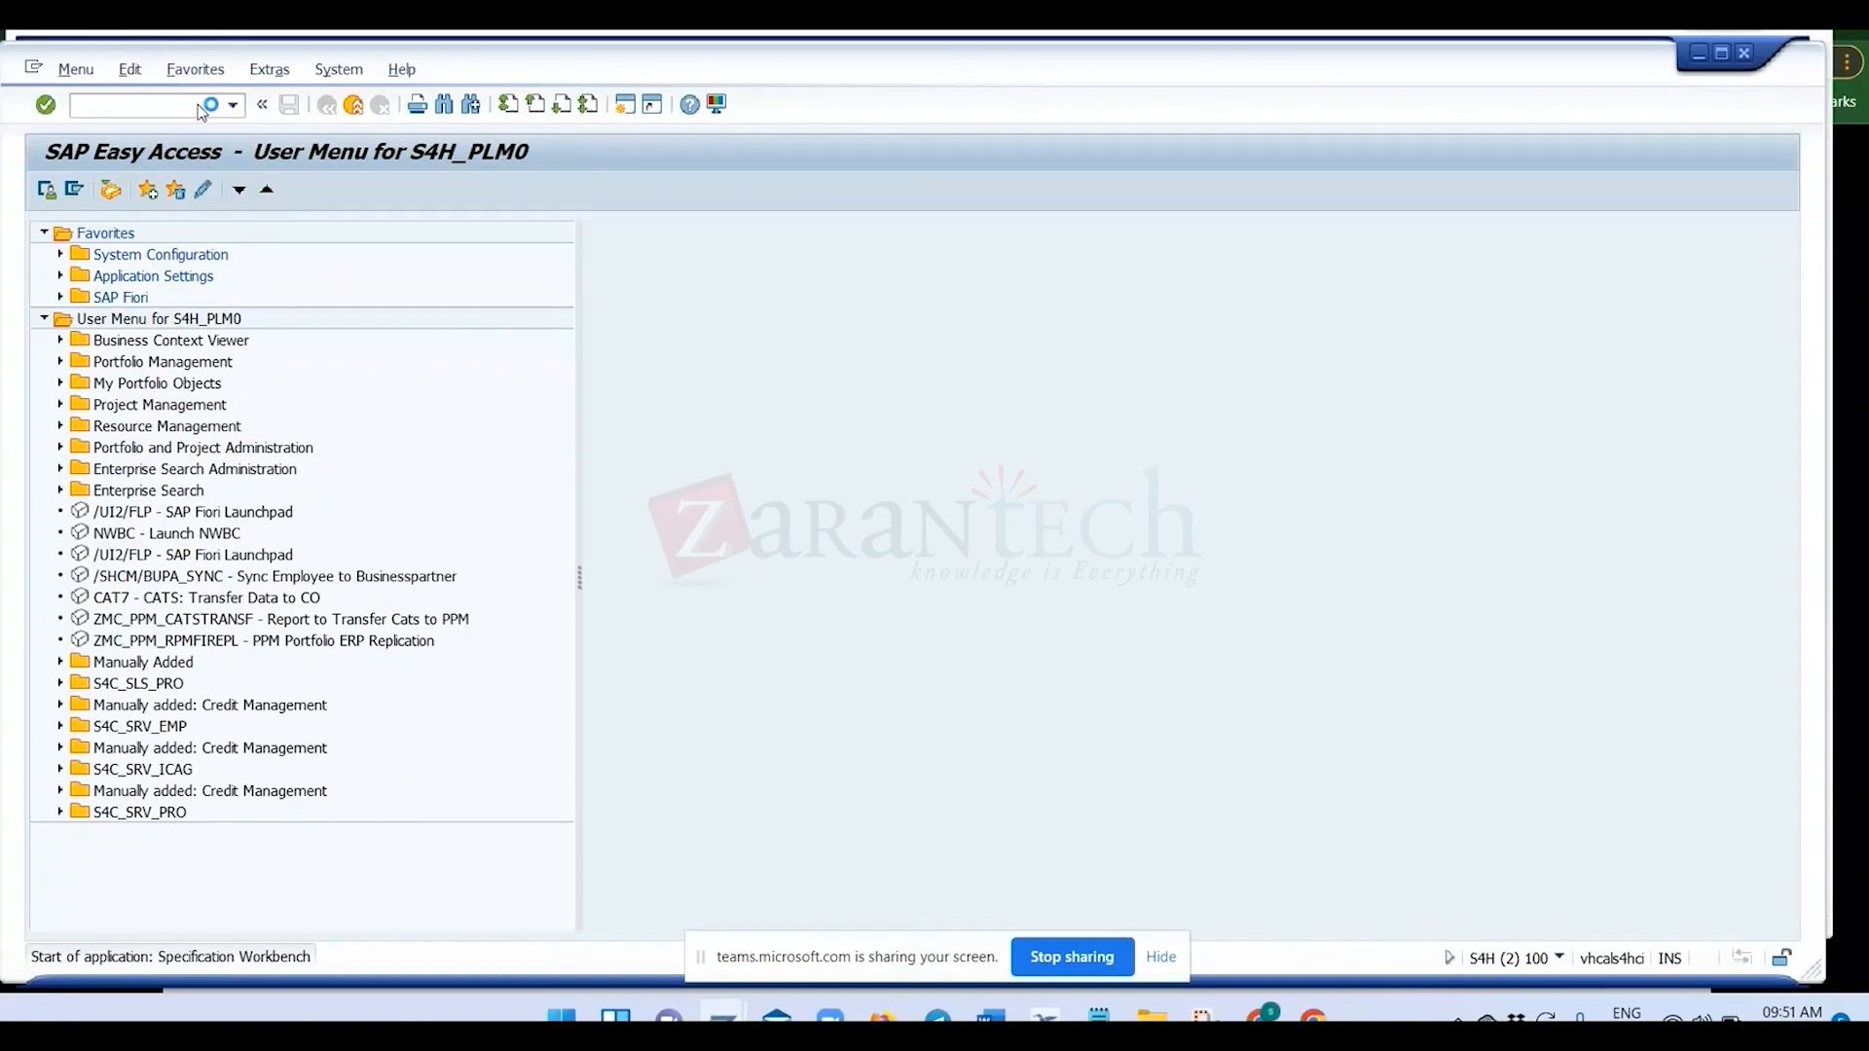
Search for substances without any search parameters and show the results as a simple hit list.
click(114, 293)
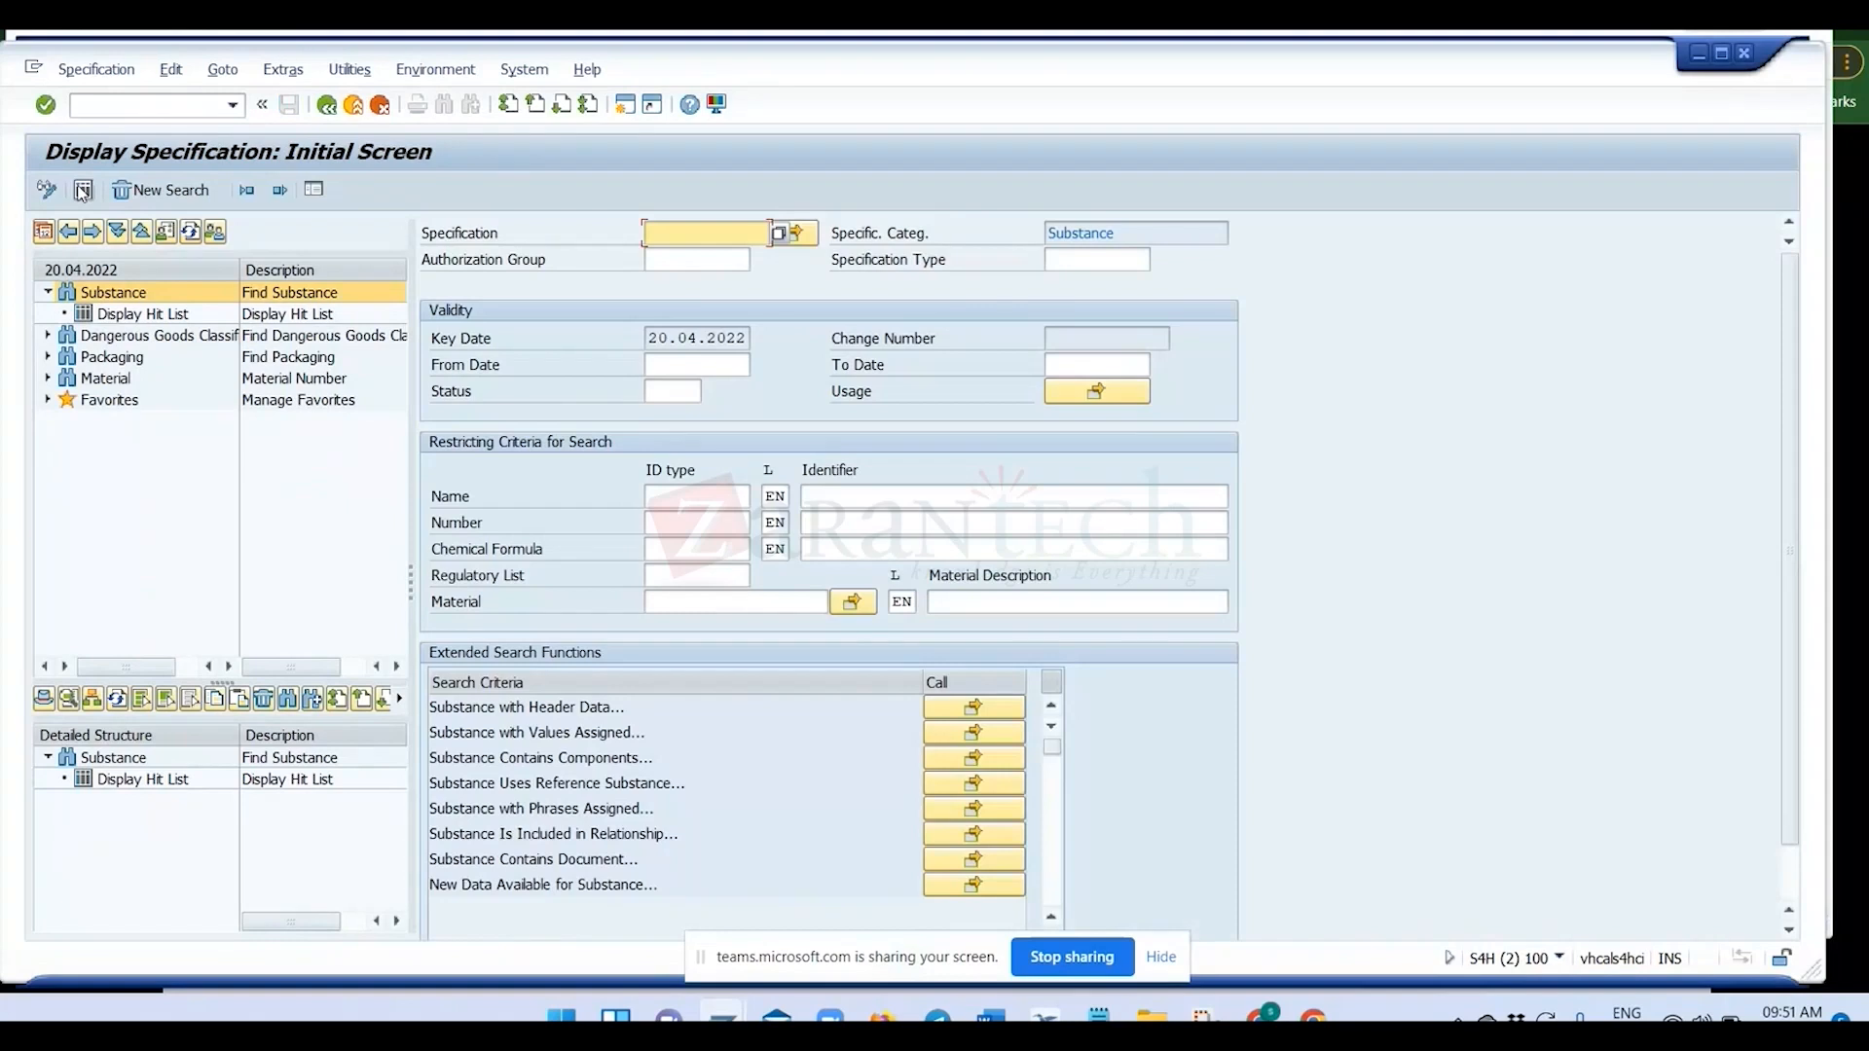
click(83, 190)
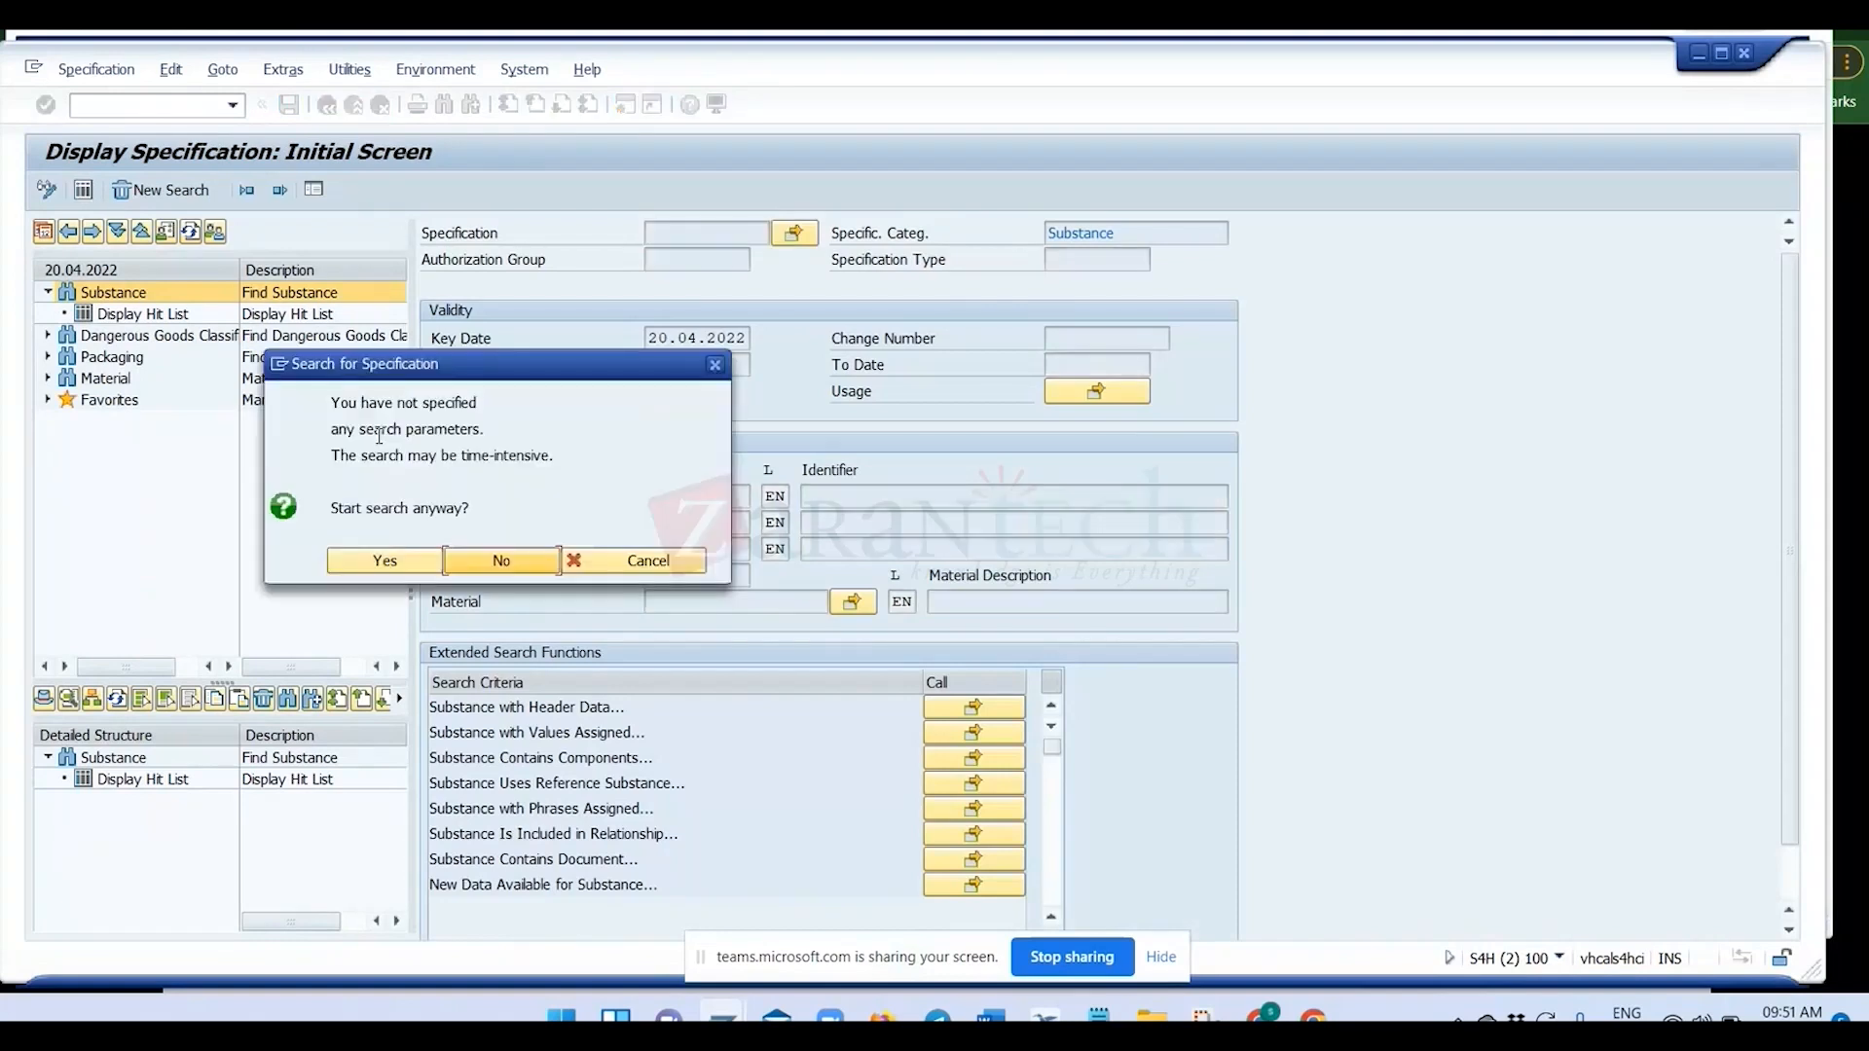
click(419, 570)
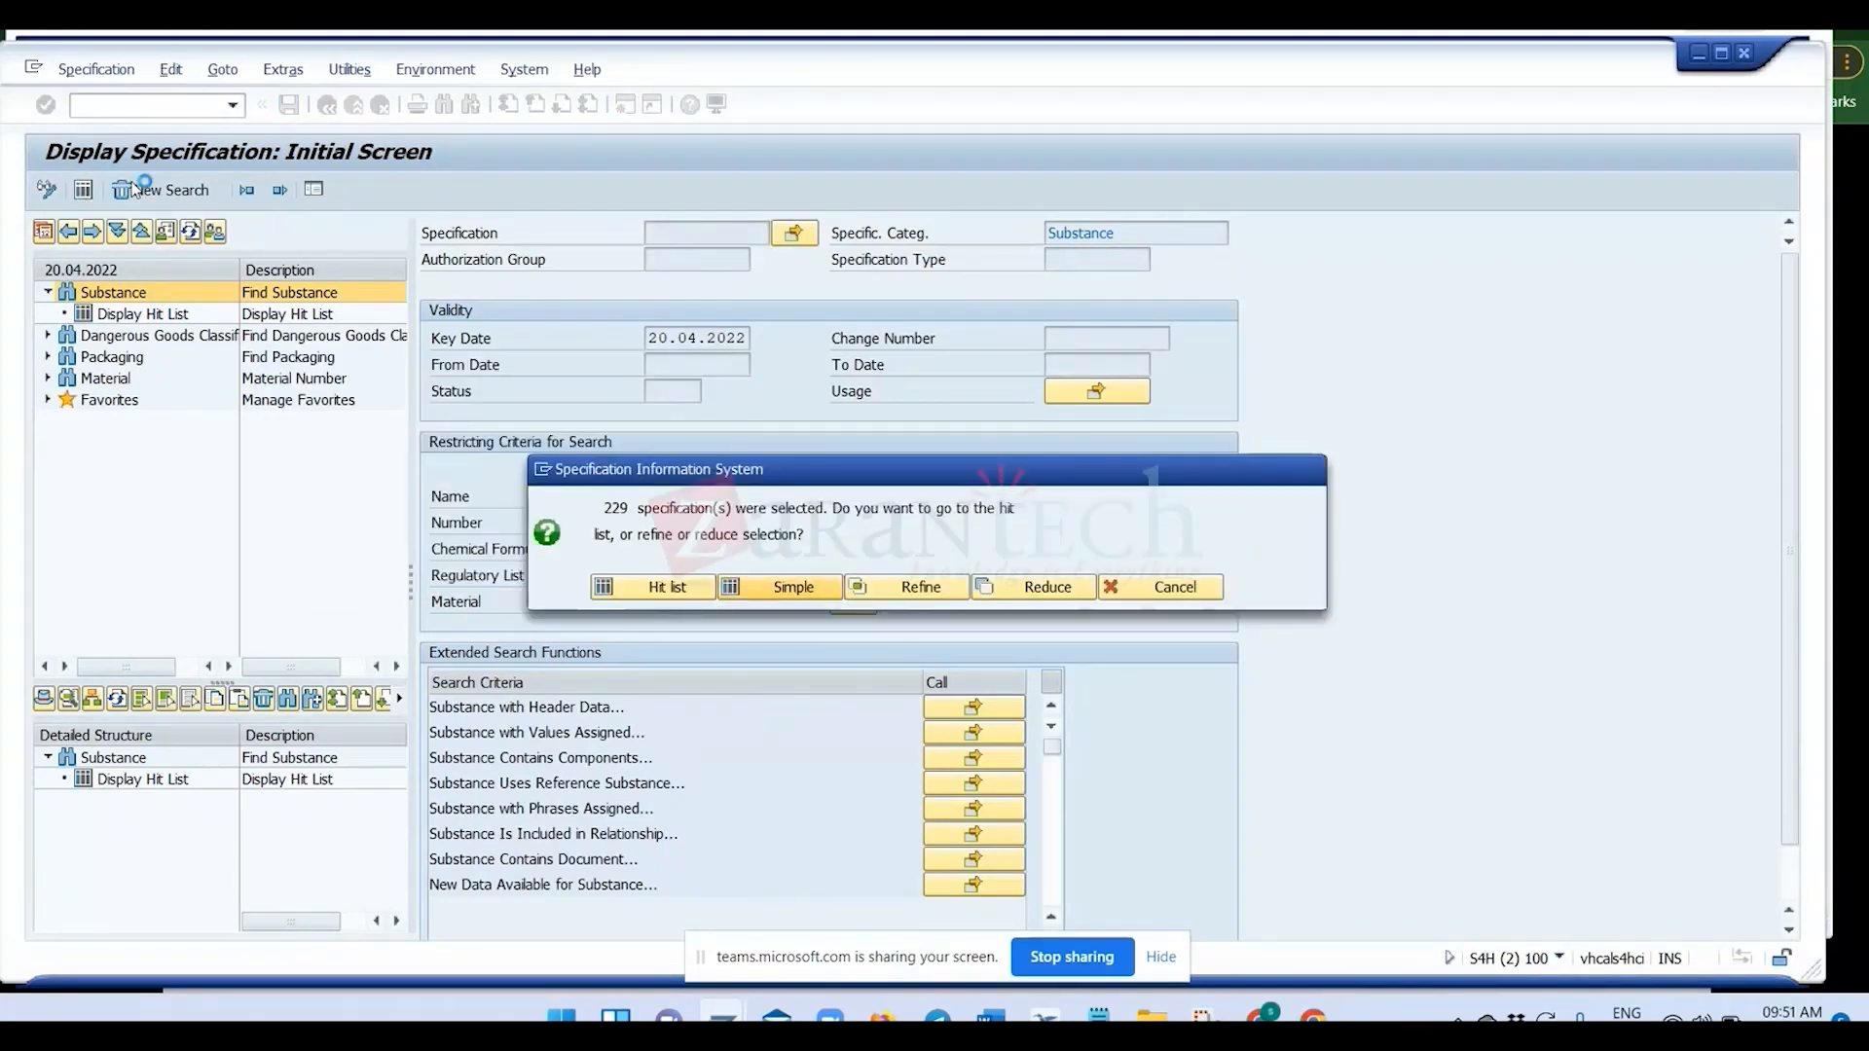
key(Return)
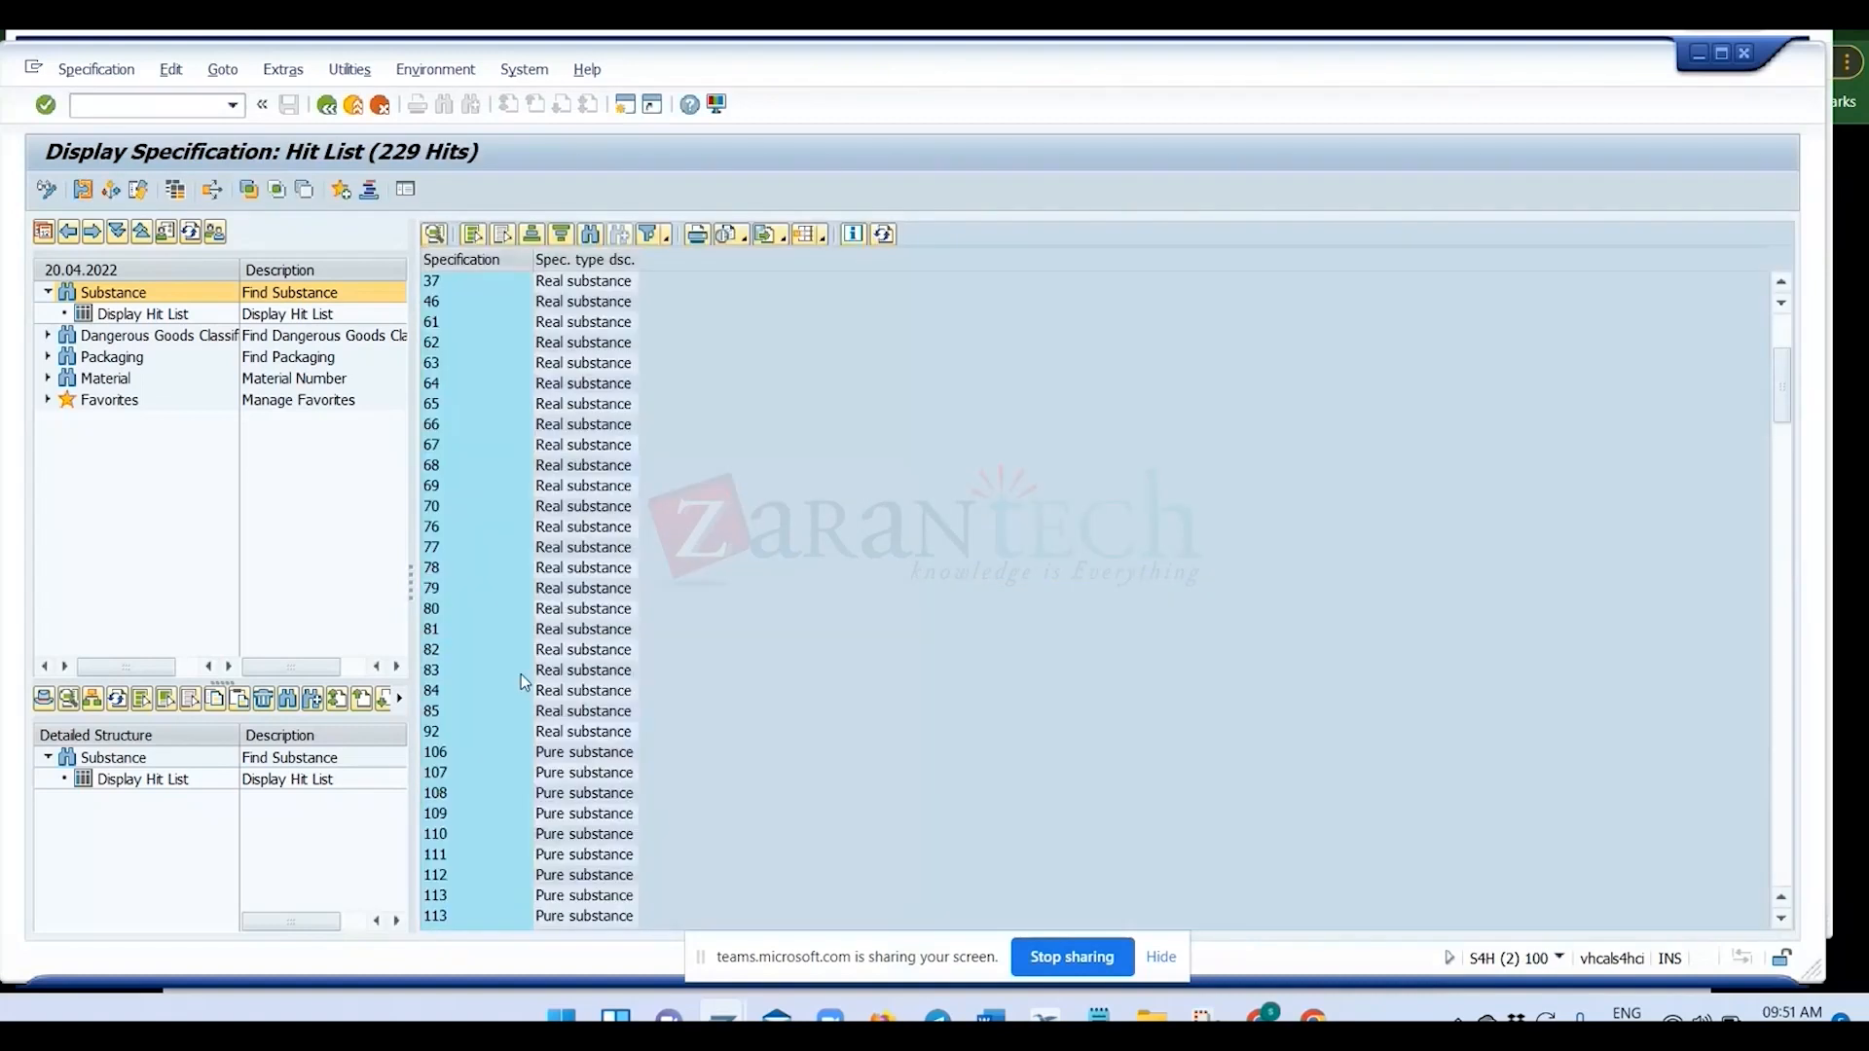
Open real substance 123 from the hit list and enlarge the area showing its property tree.
scroll(522, 673, down, 8)
click(536, 656)
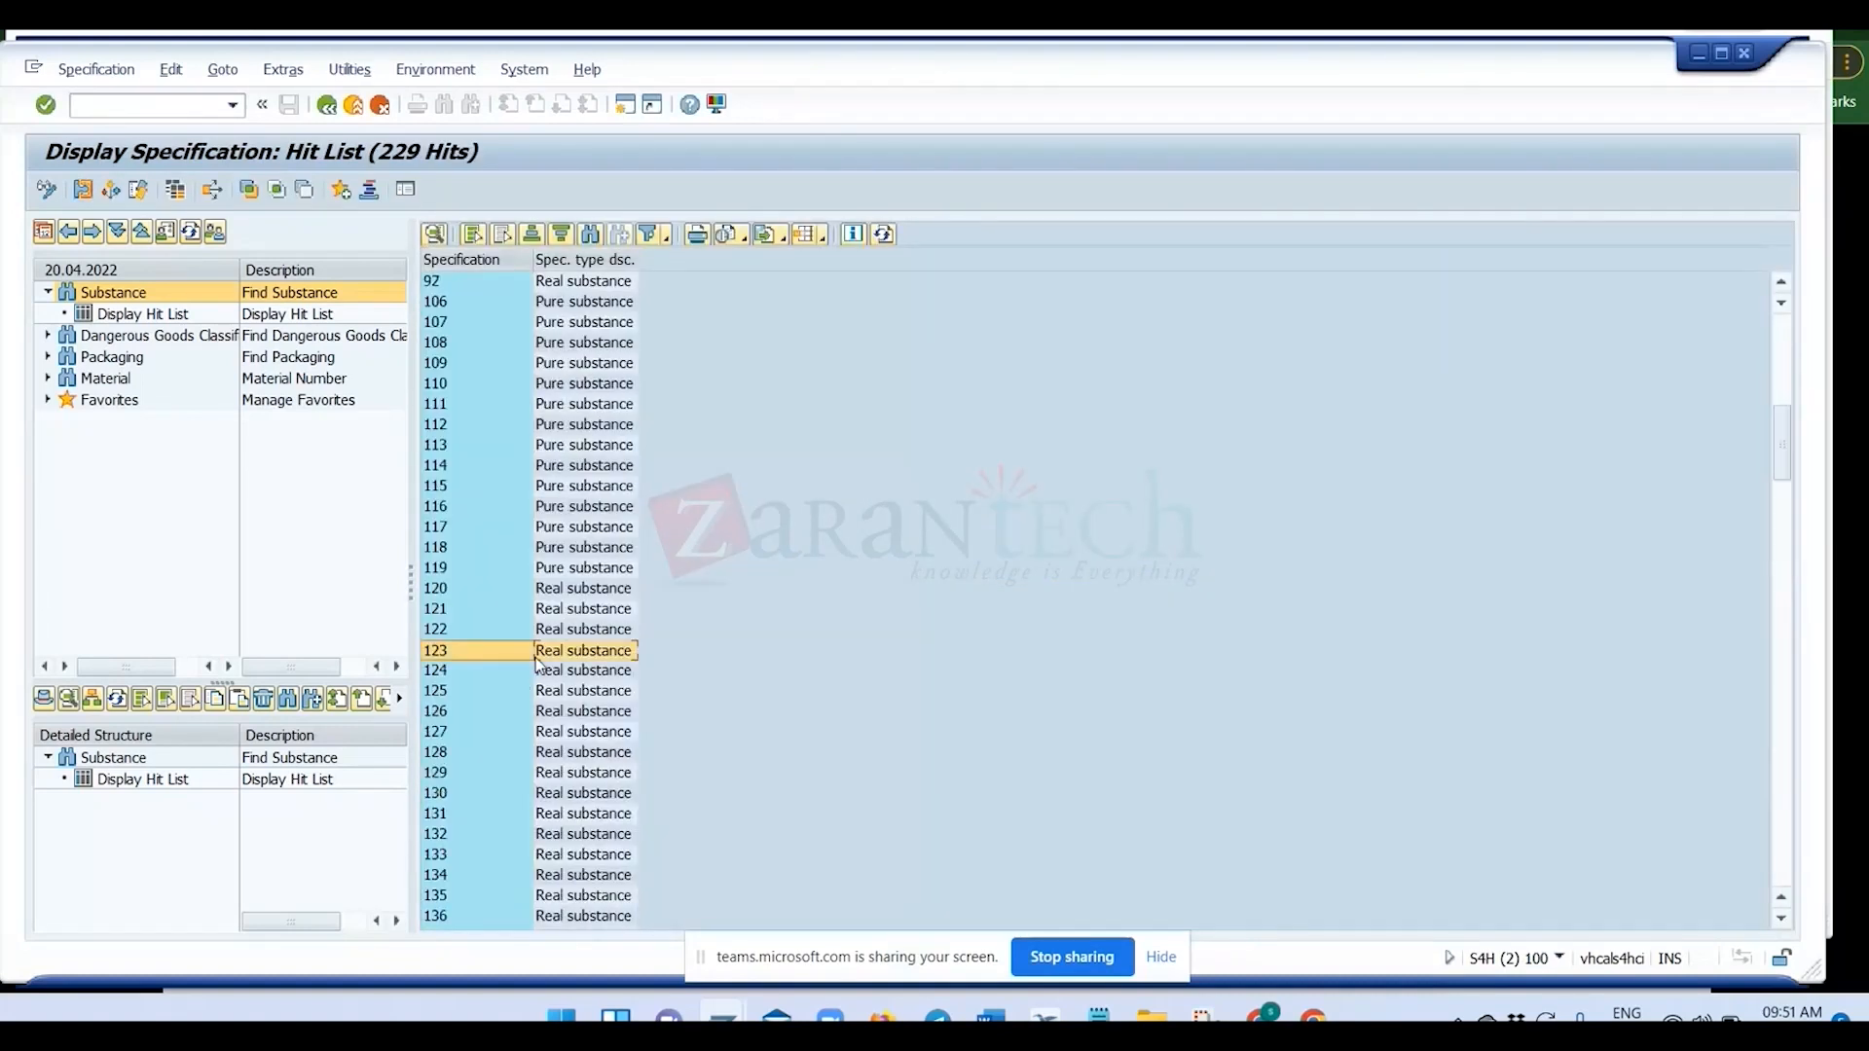
double_click(538, 662)
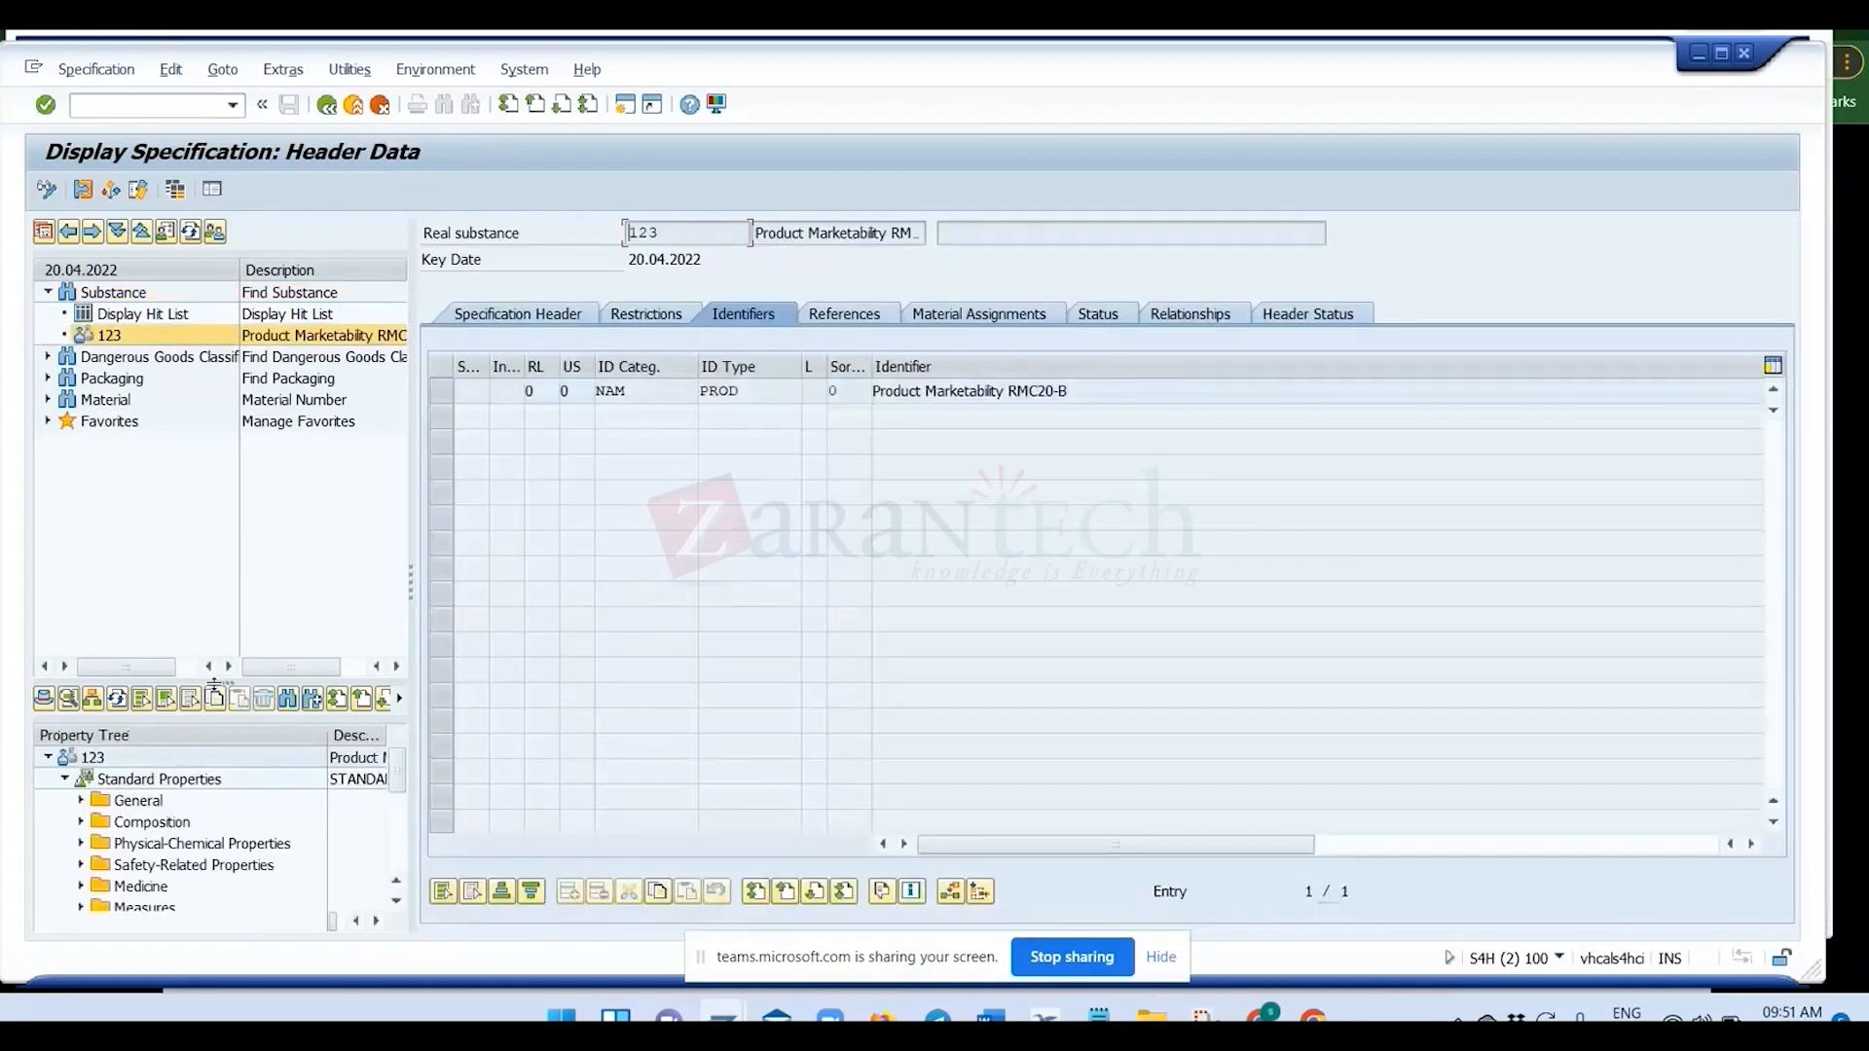
drag(214, 687, 215, 511)
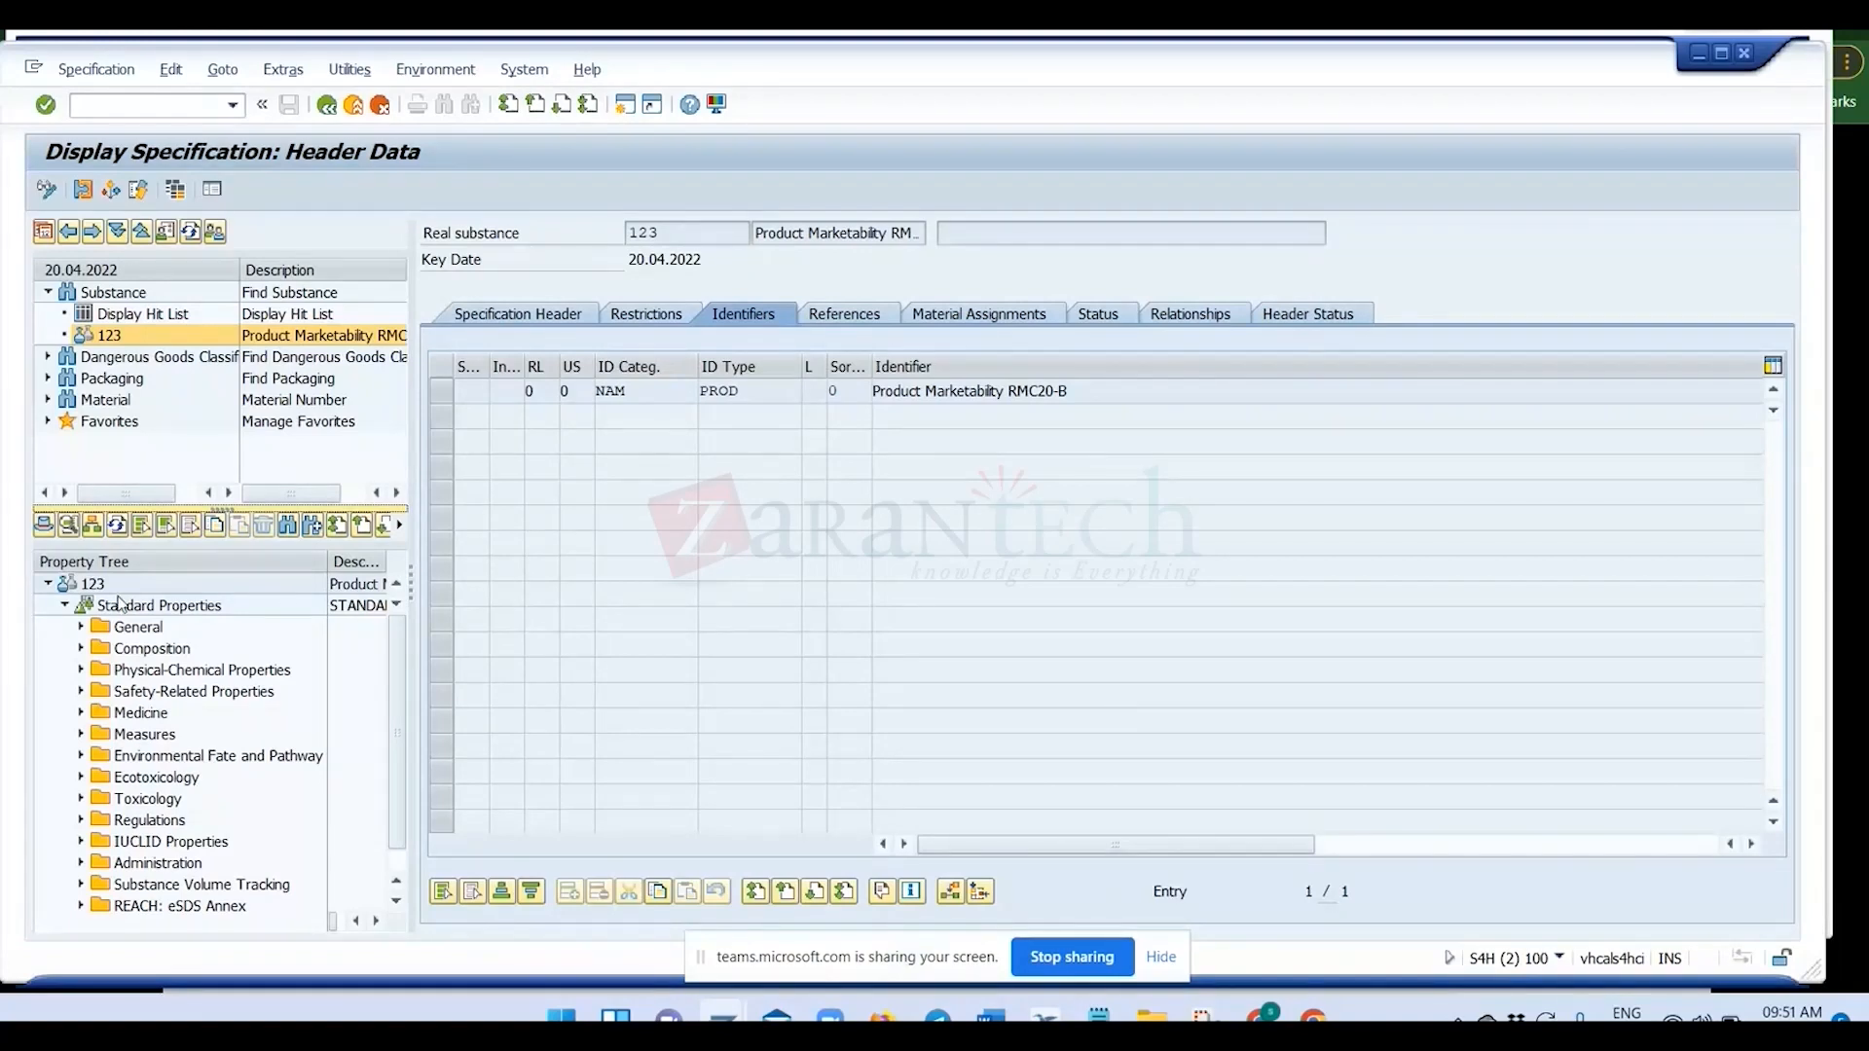
Review the property trees available for specification 123, keeping the specification data in view, and close the list without choosing one.
click(92, 526)
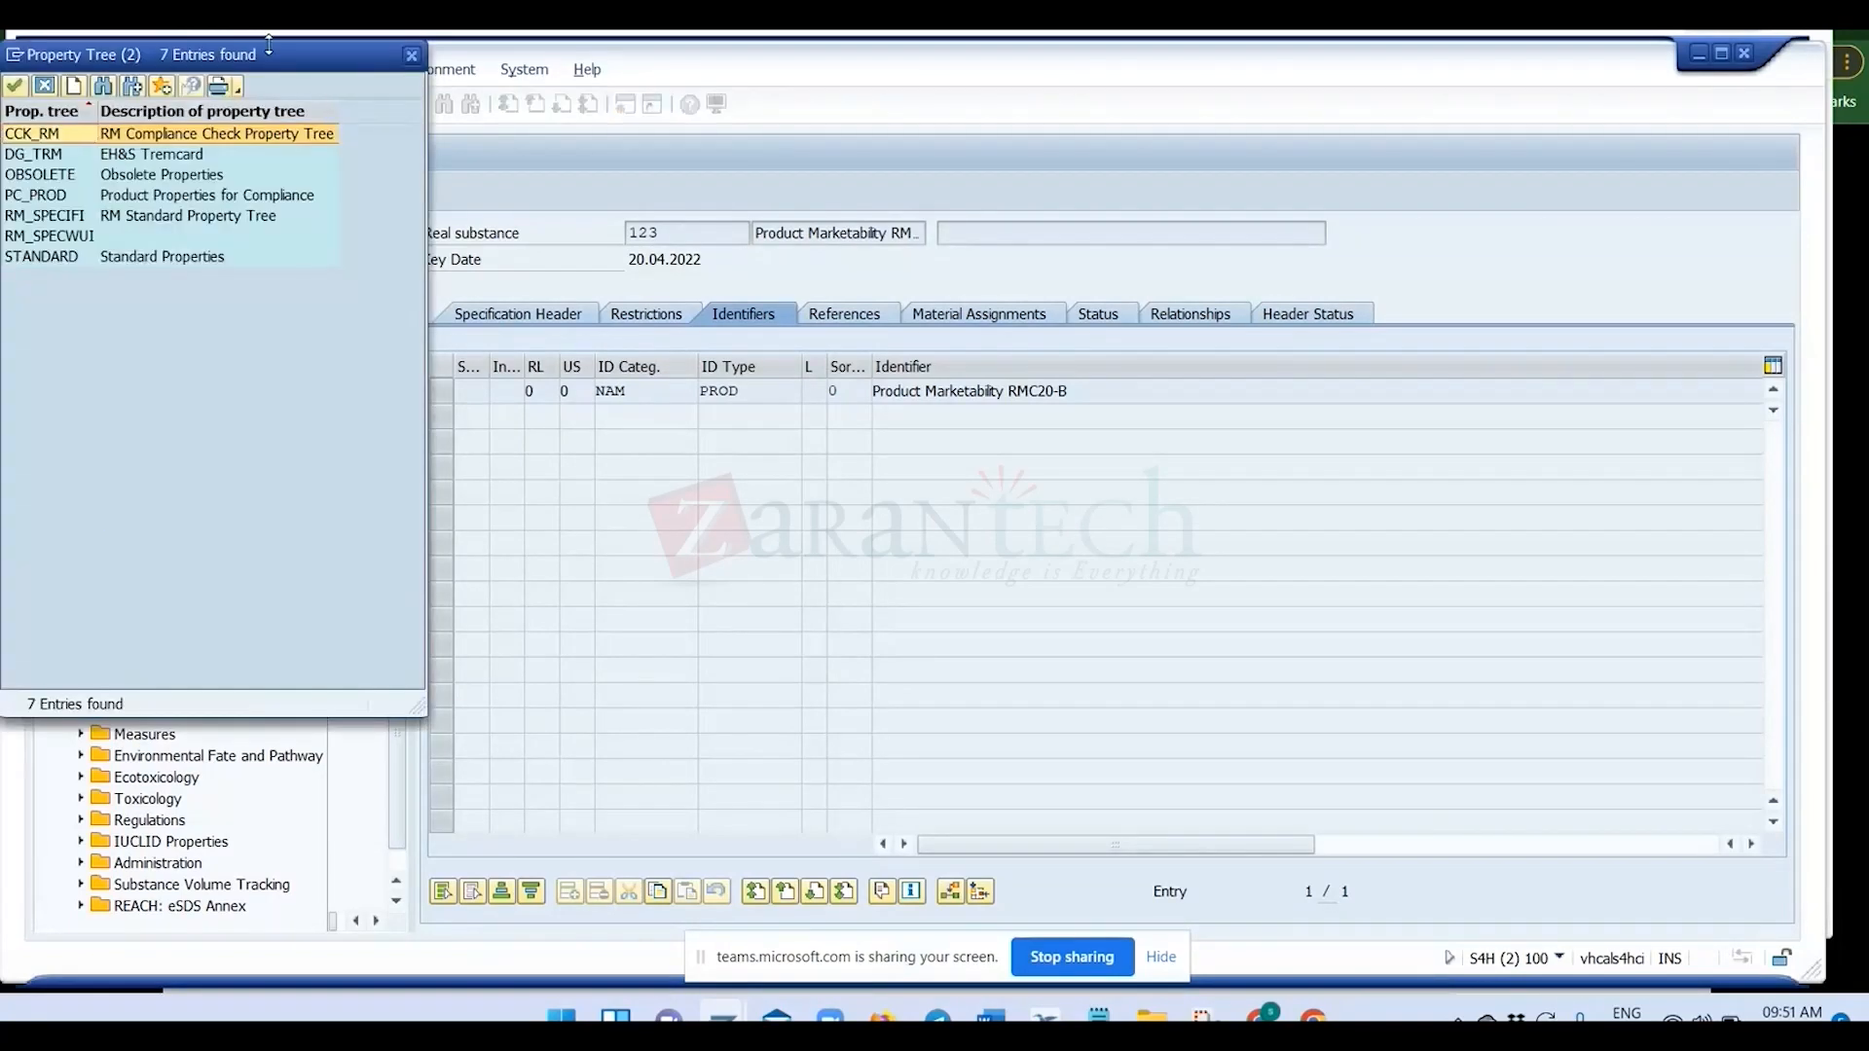
drag(269, 46, 781, 246)
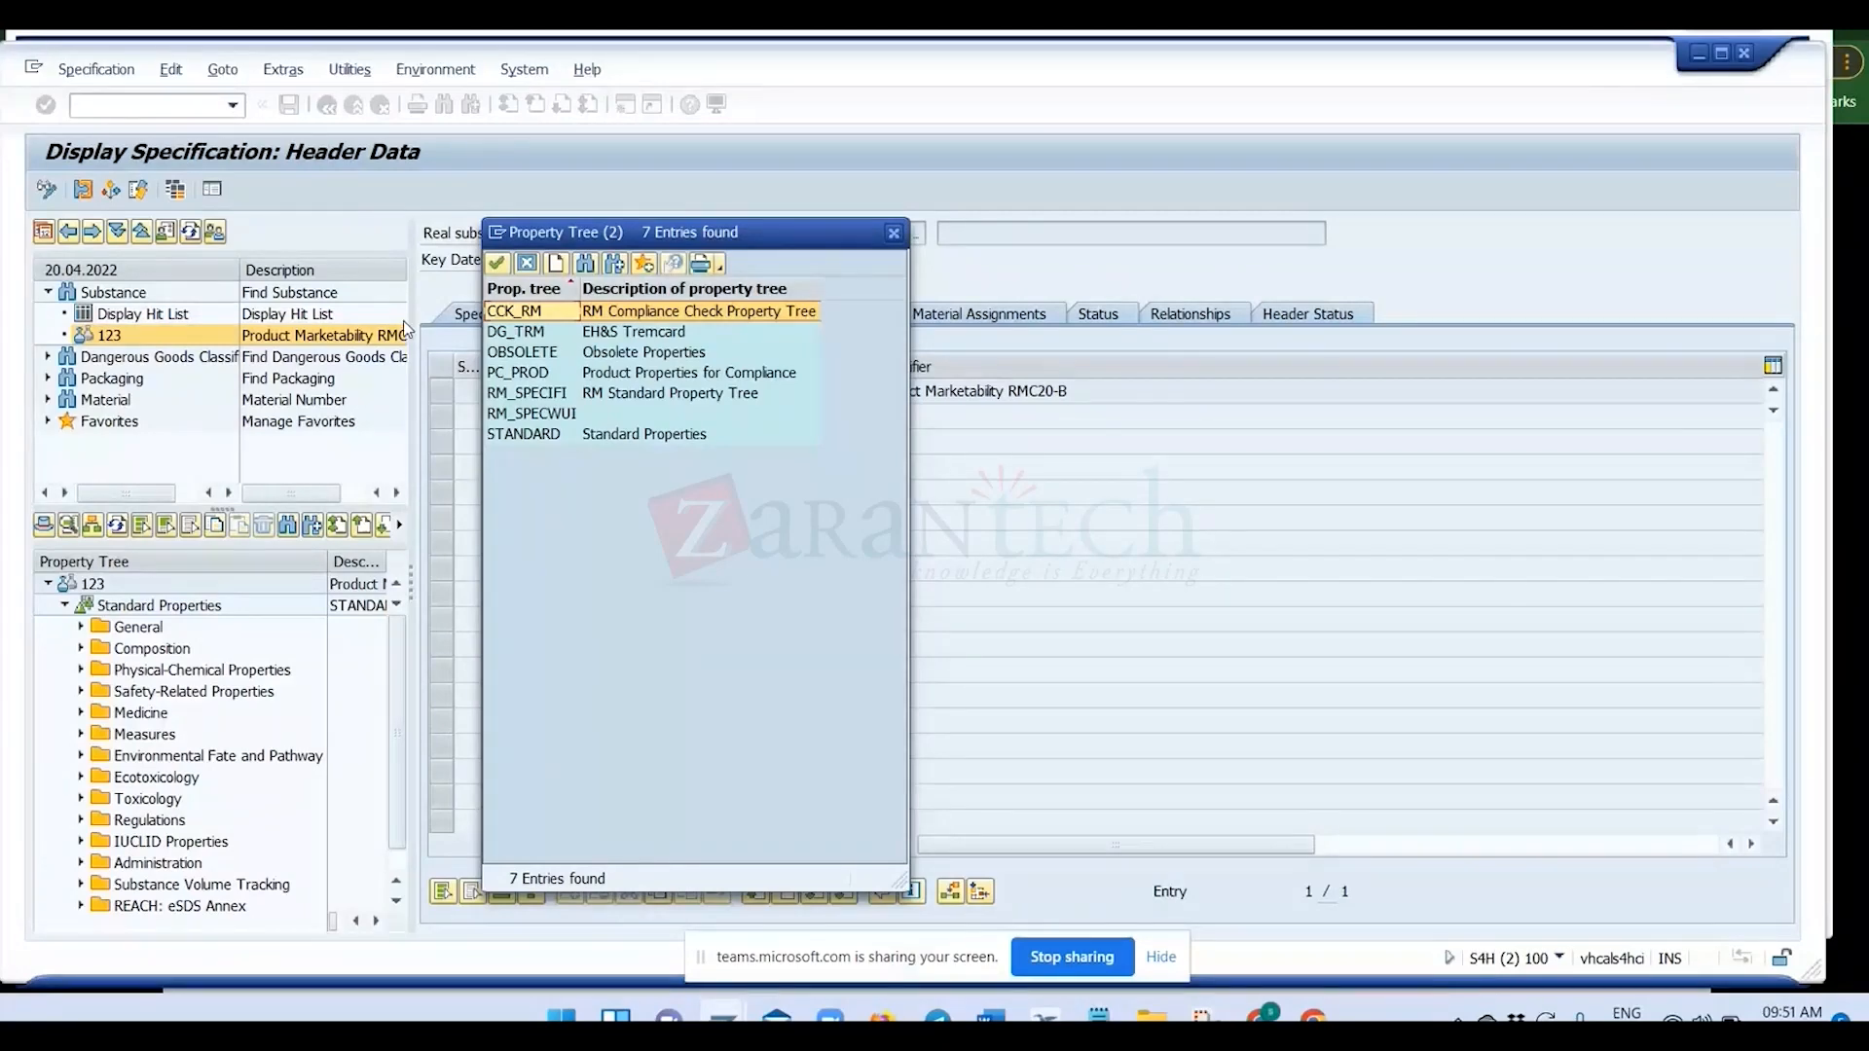
drag(569, 233, 1178, 242)
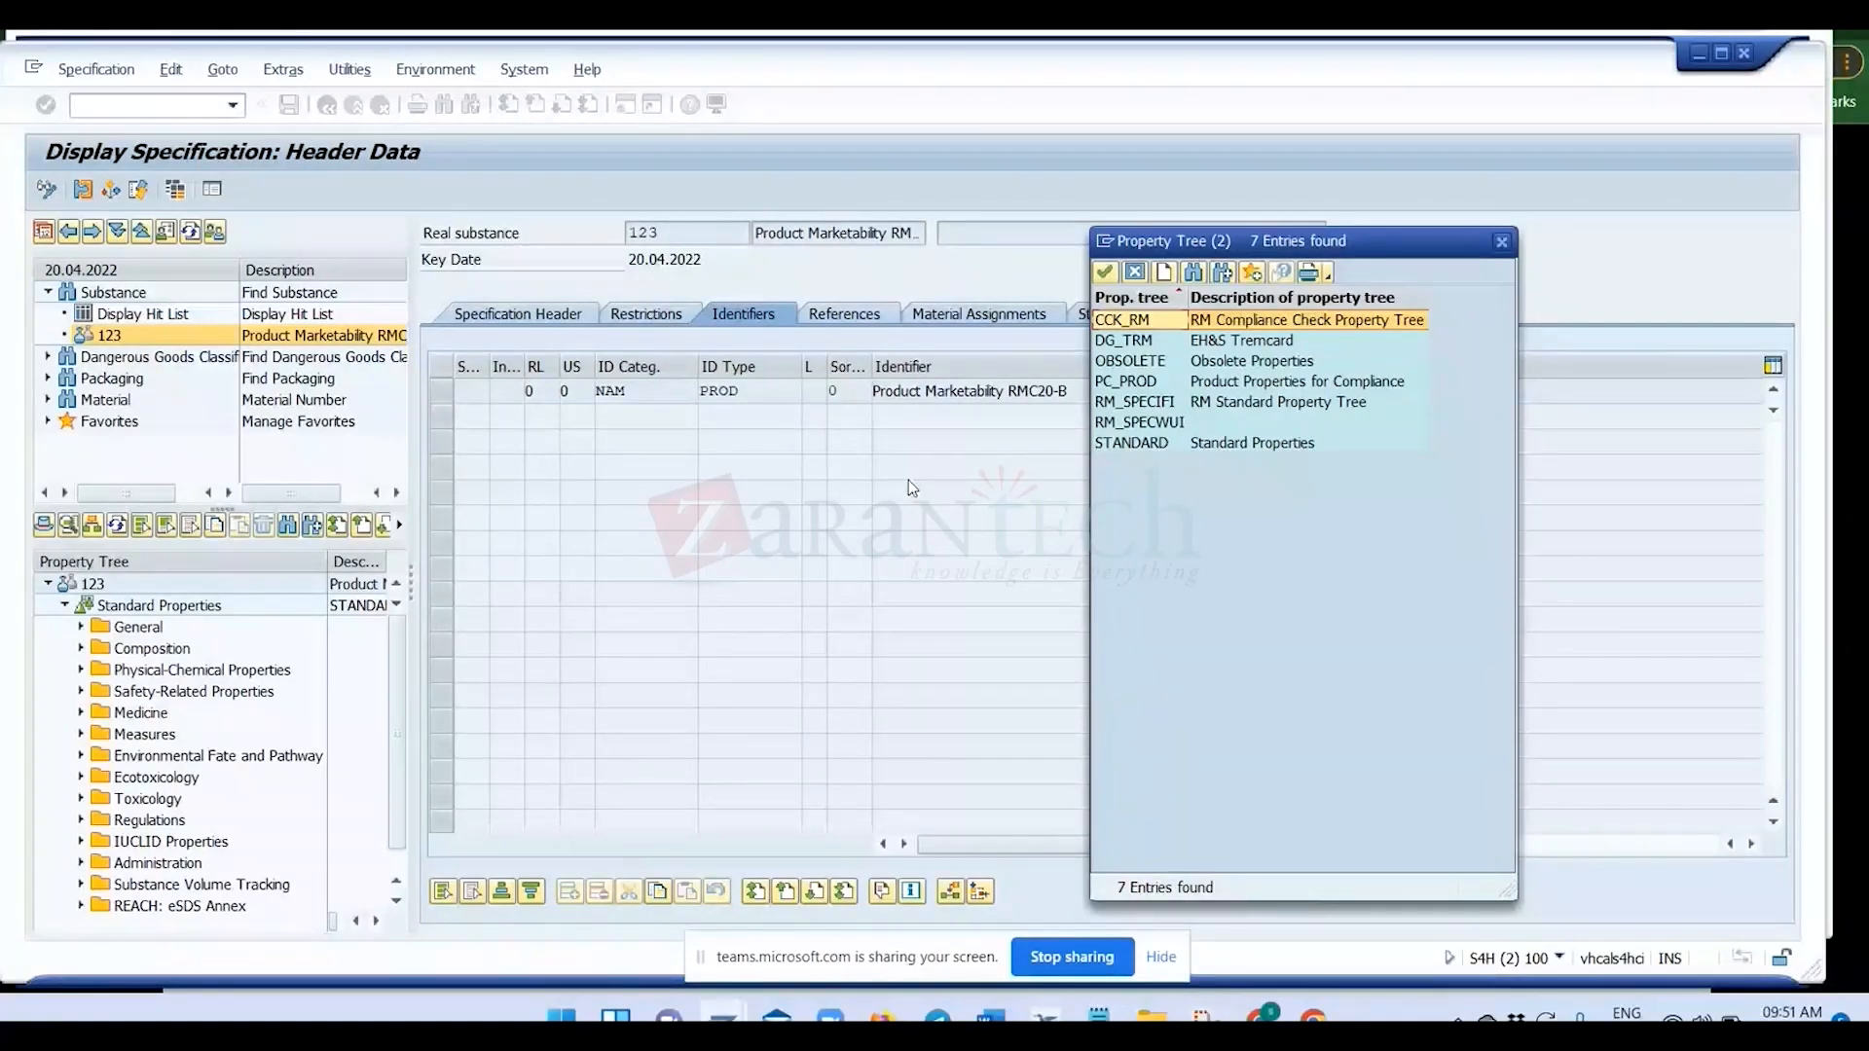
key(Escape)
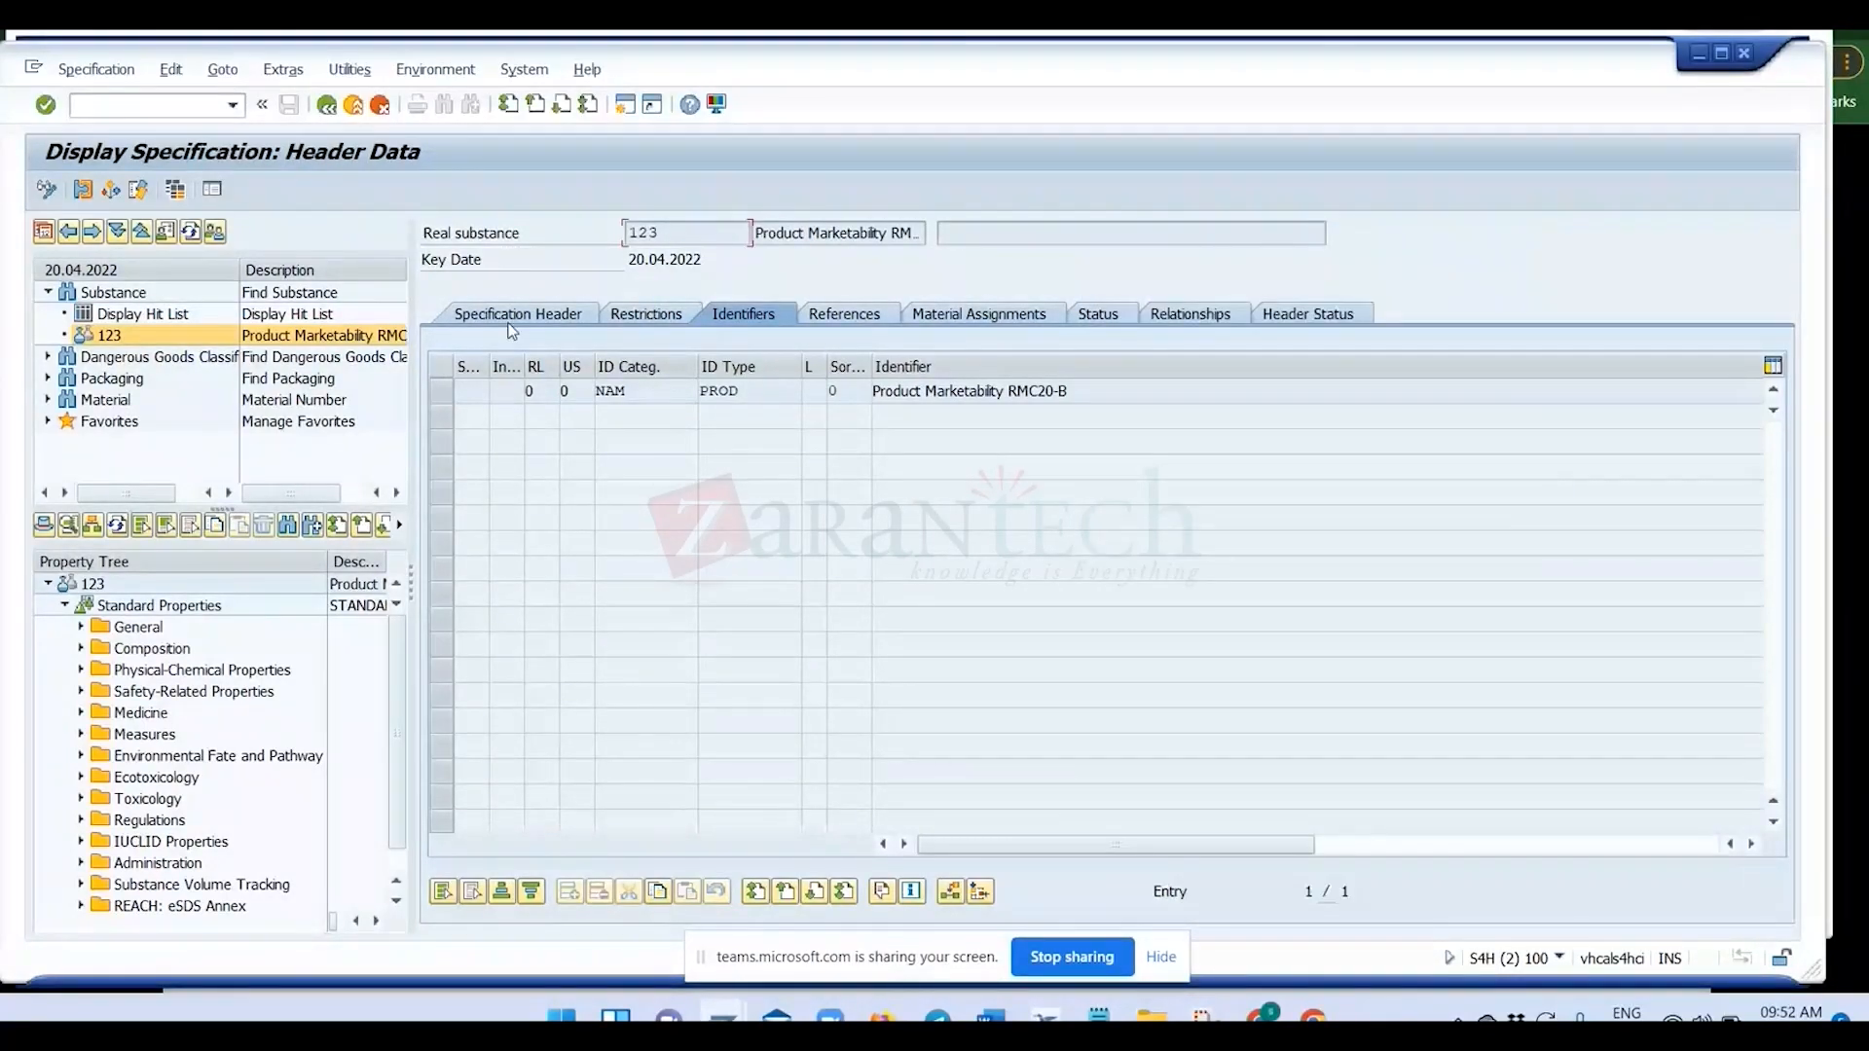
Review the specification header of substance 123, highlighting its type and number, and look at the available property trees again.
click(481, 321)
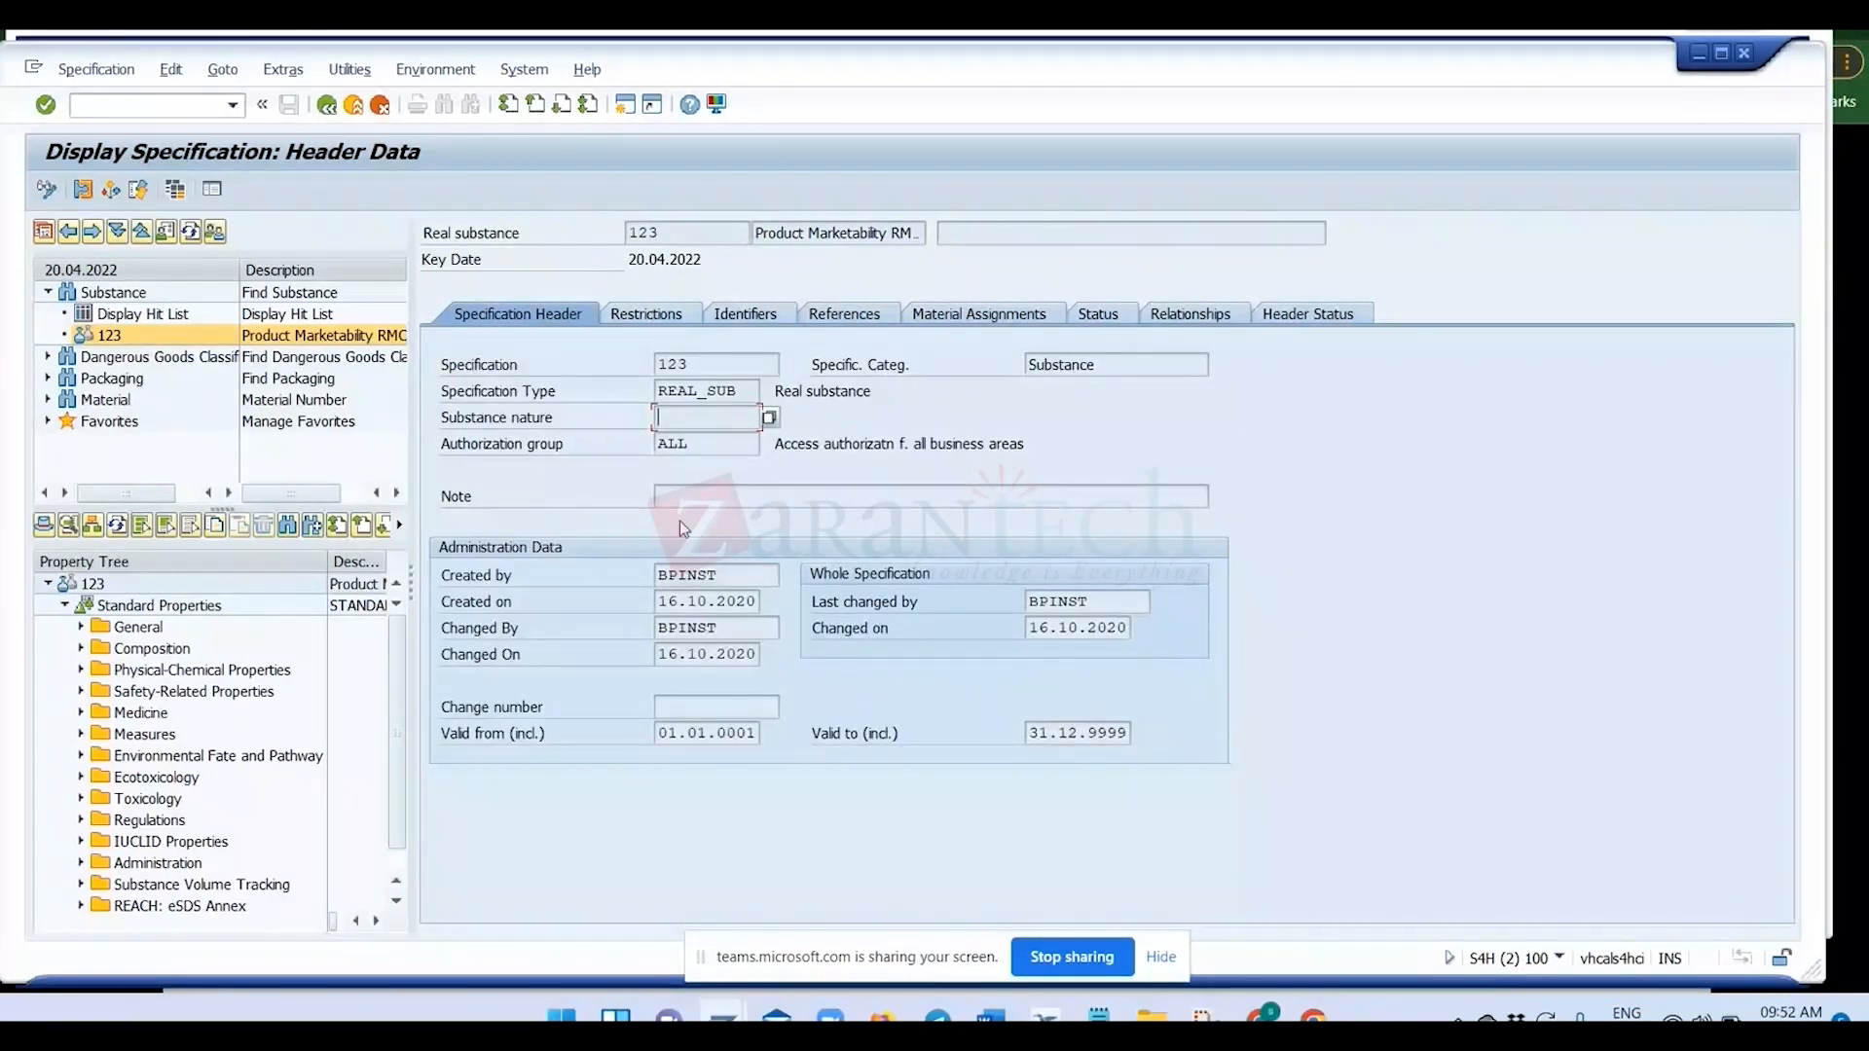
click(718, 389)
double_click(717, 389)
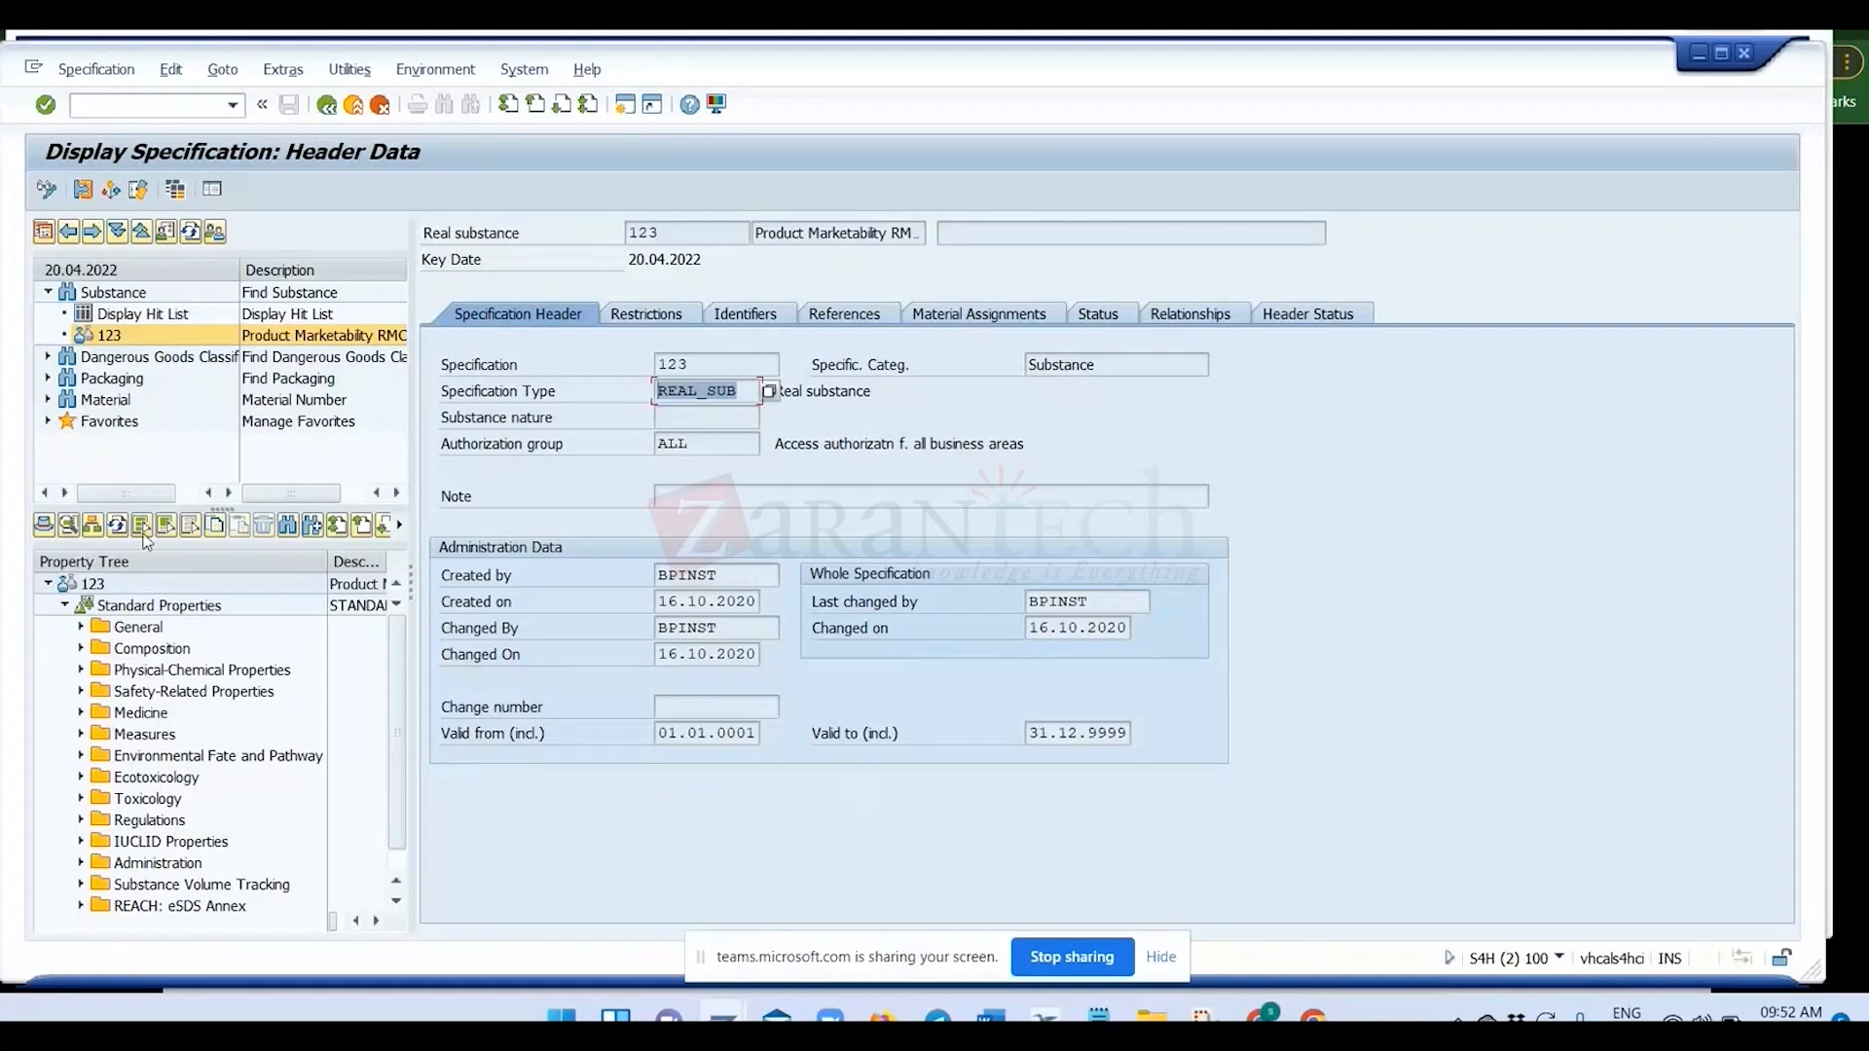
click(702, 390)
double_click(692, 231)
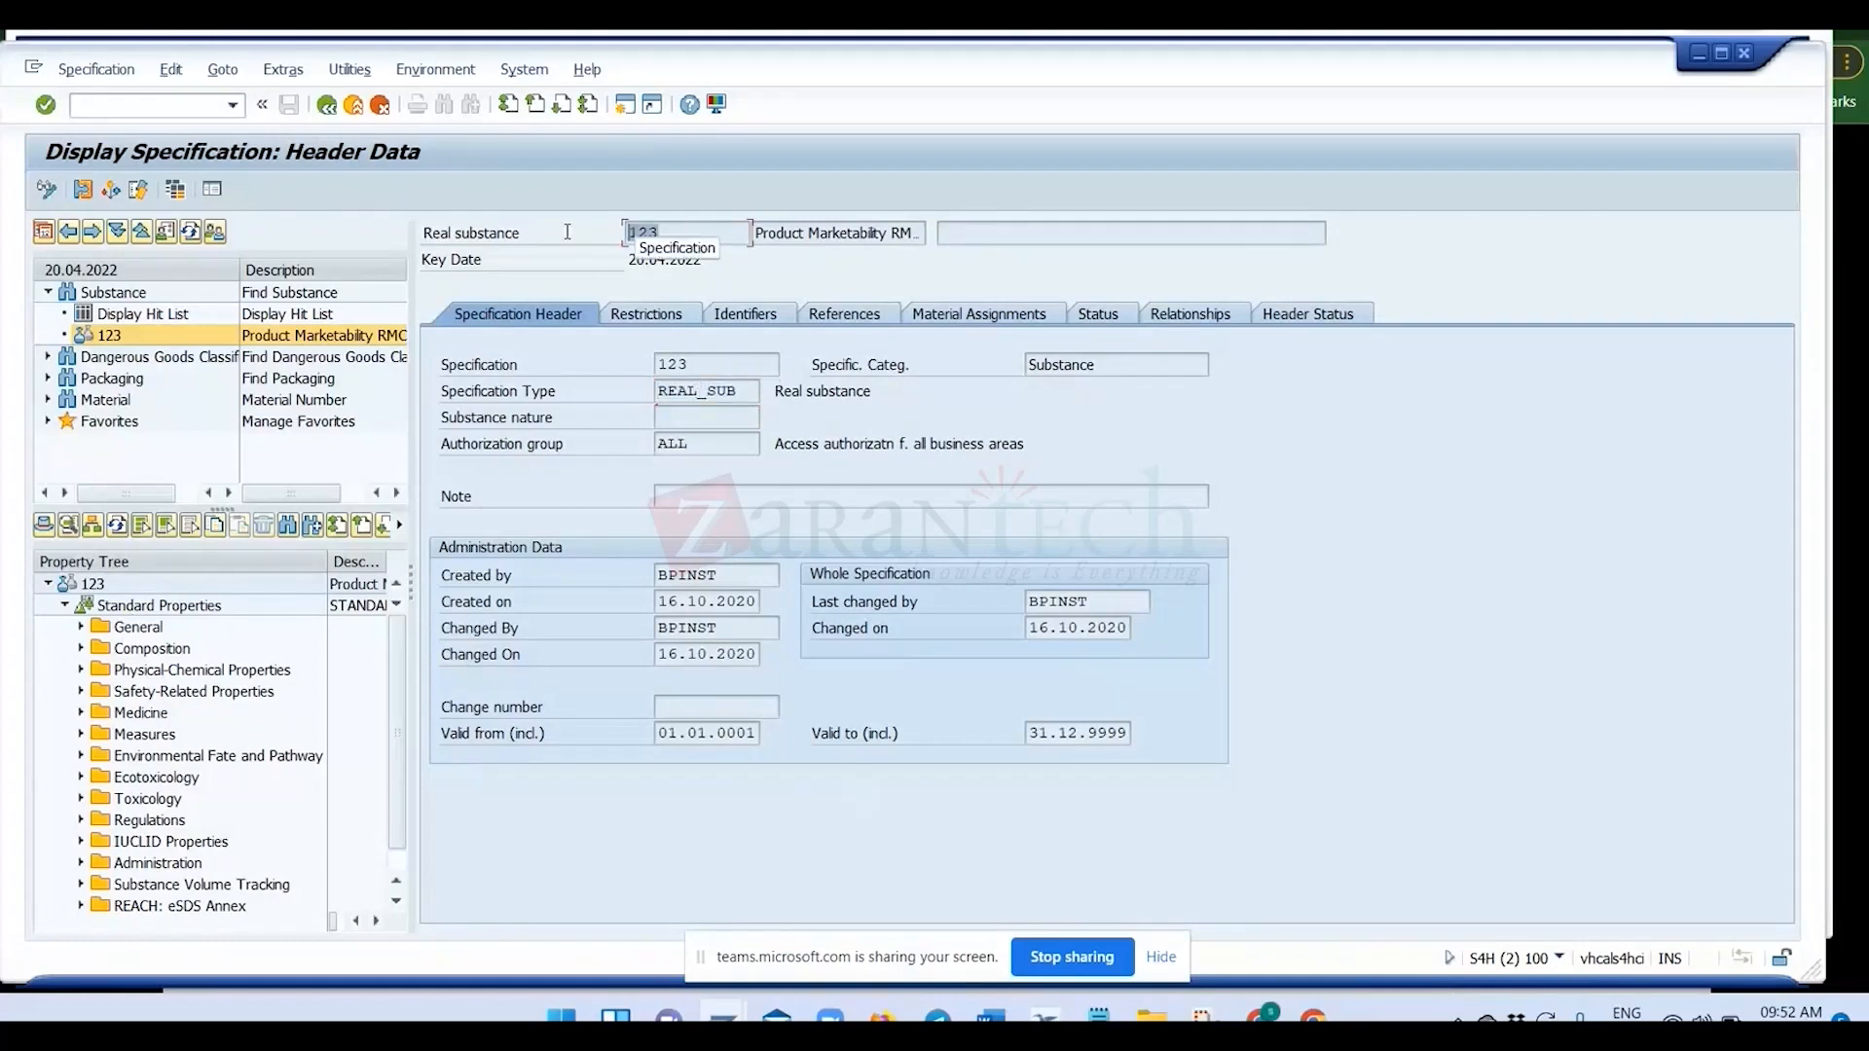
click(91, 527)
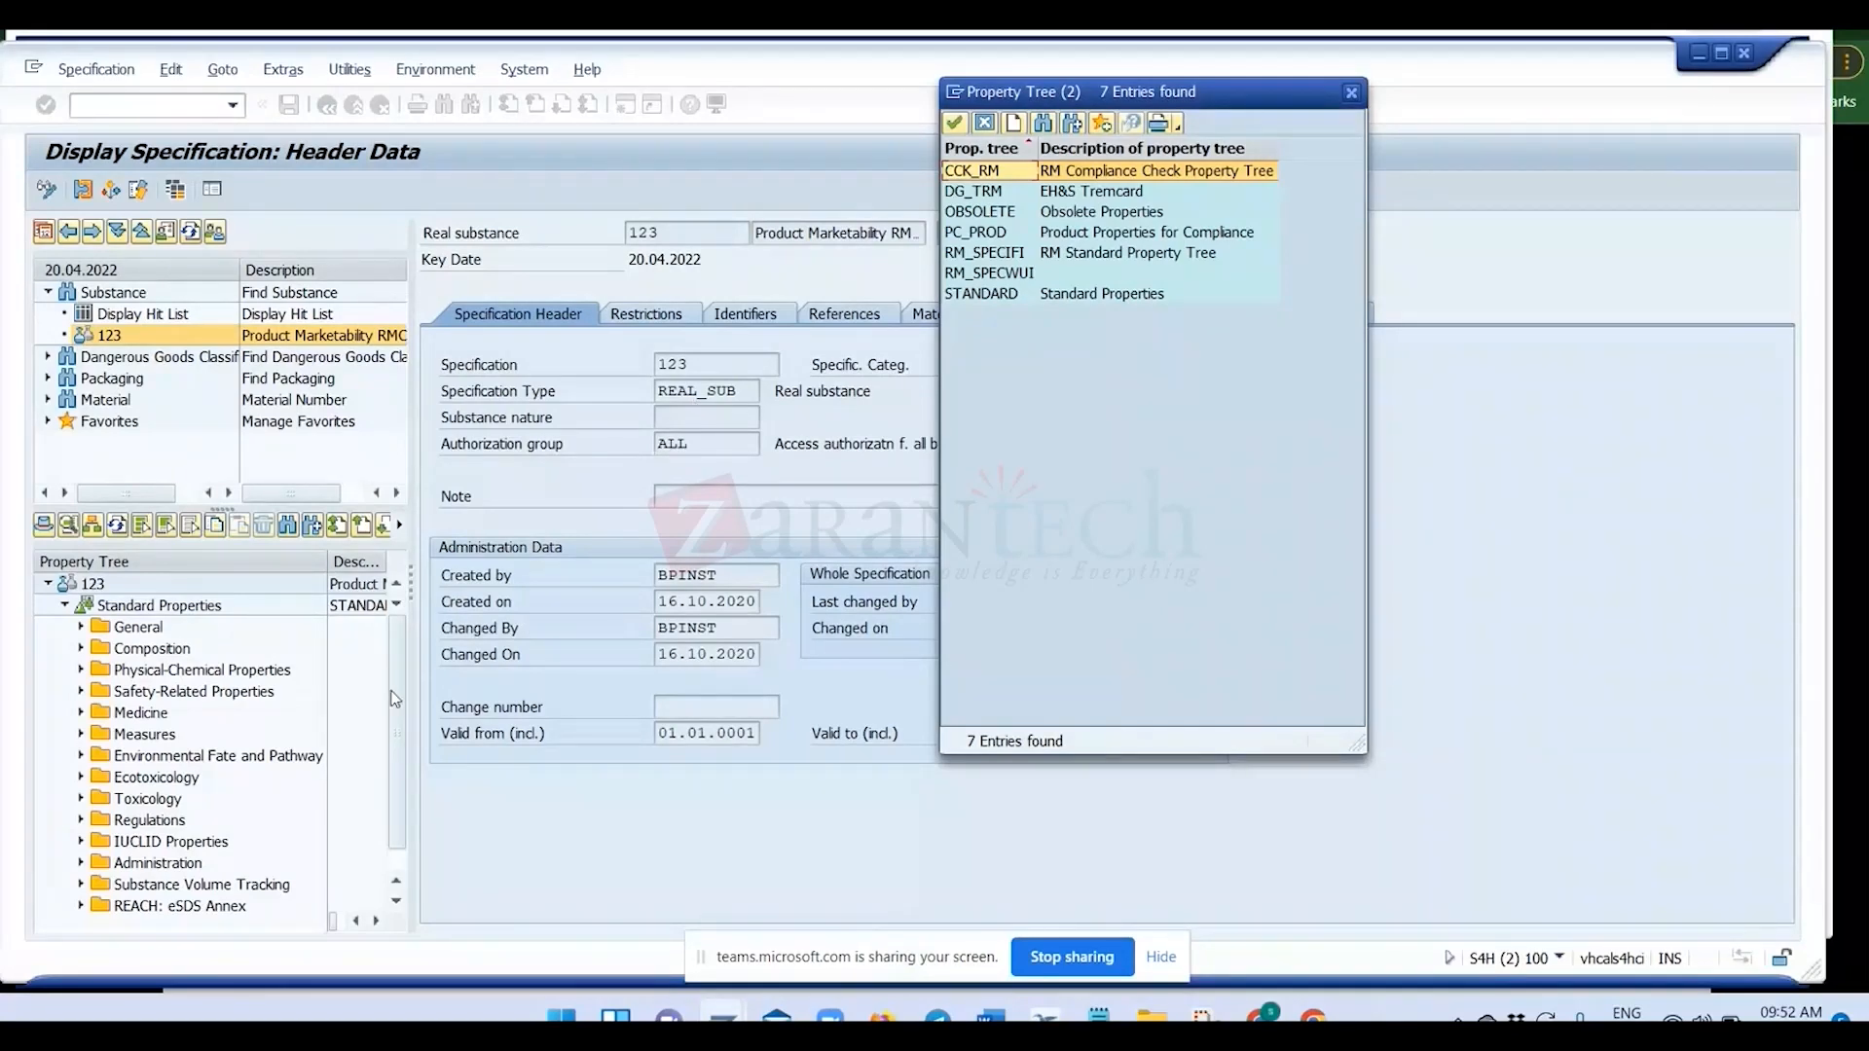
key(Escape)
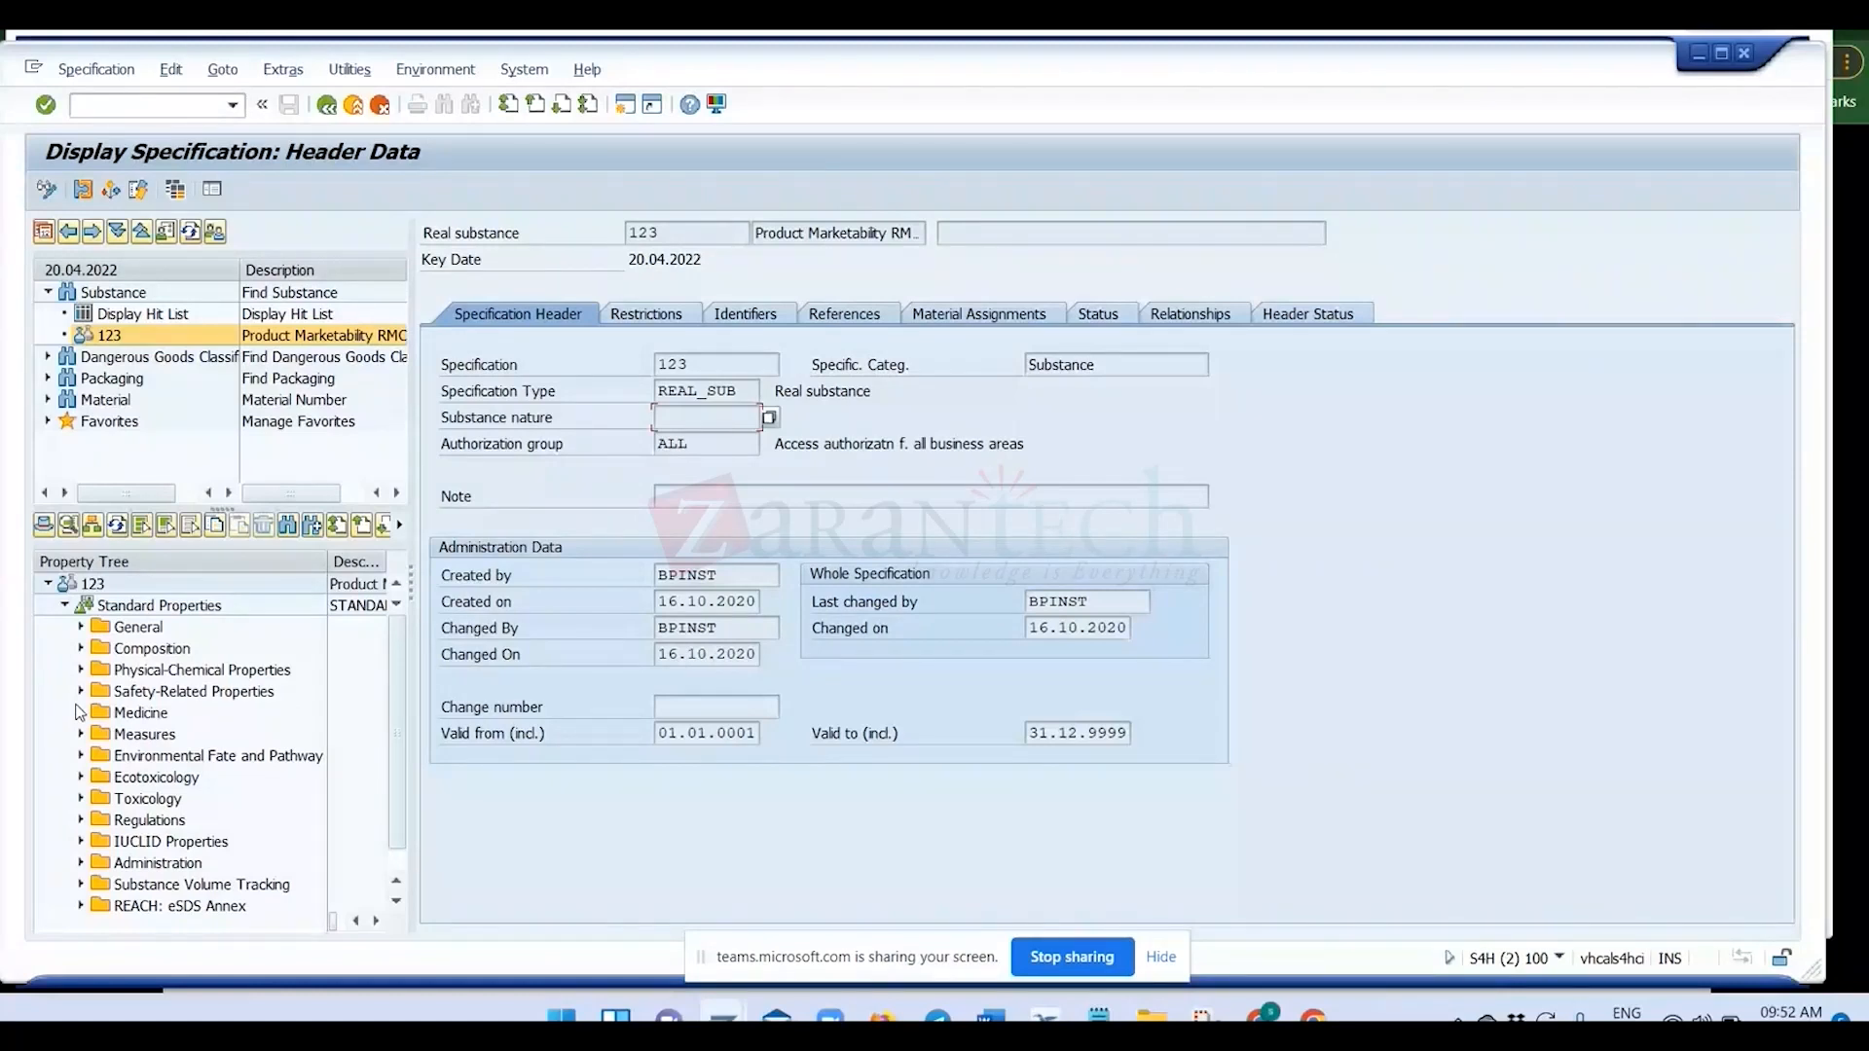
Expand the Storage properties under Measures and display the Mixed Storage value assignment.
scroll(80, 713, down, 1)
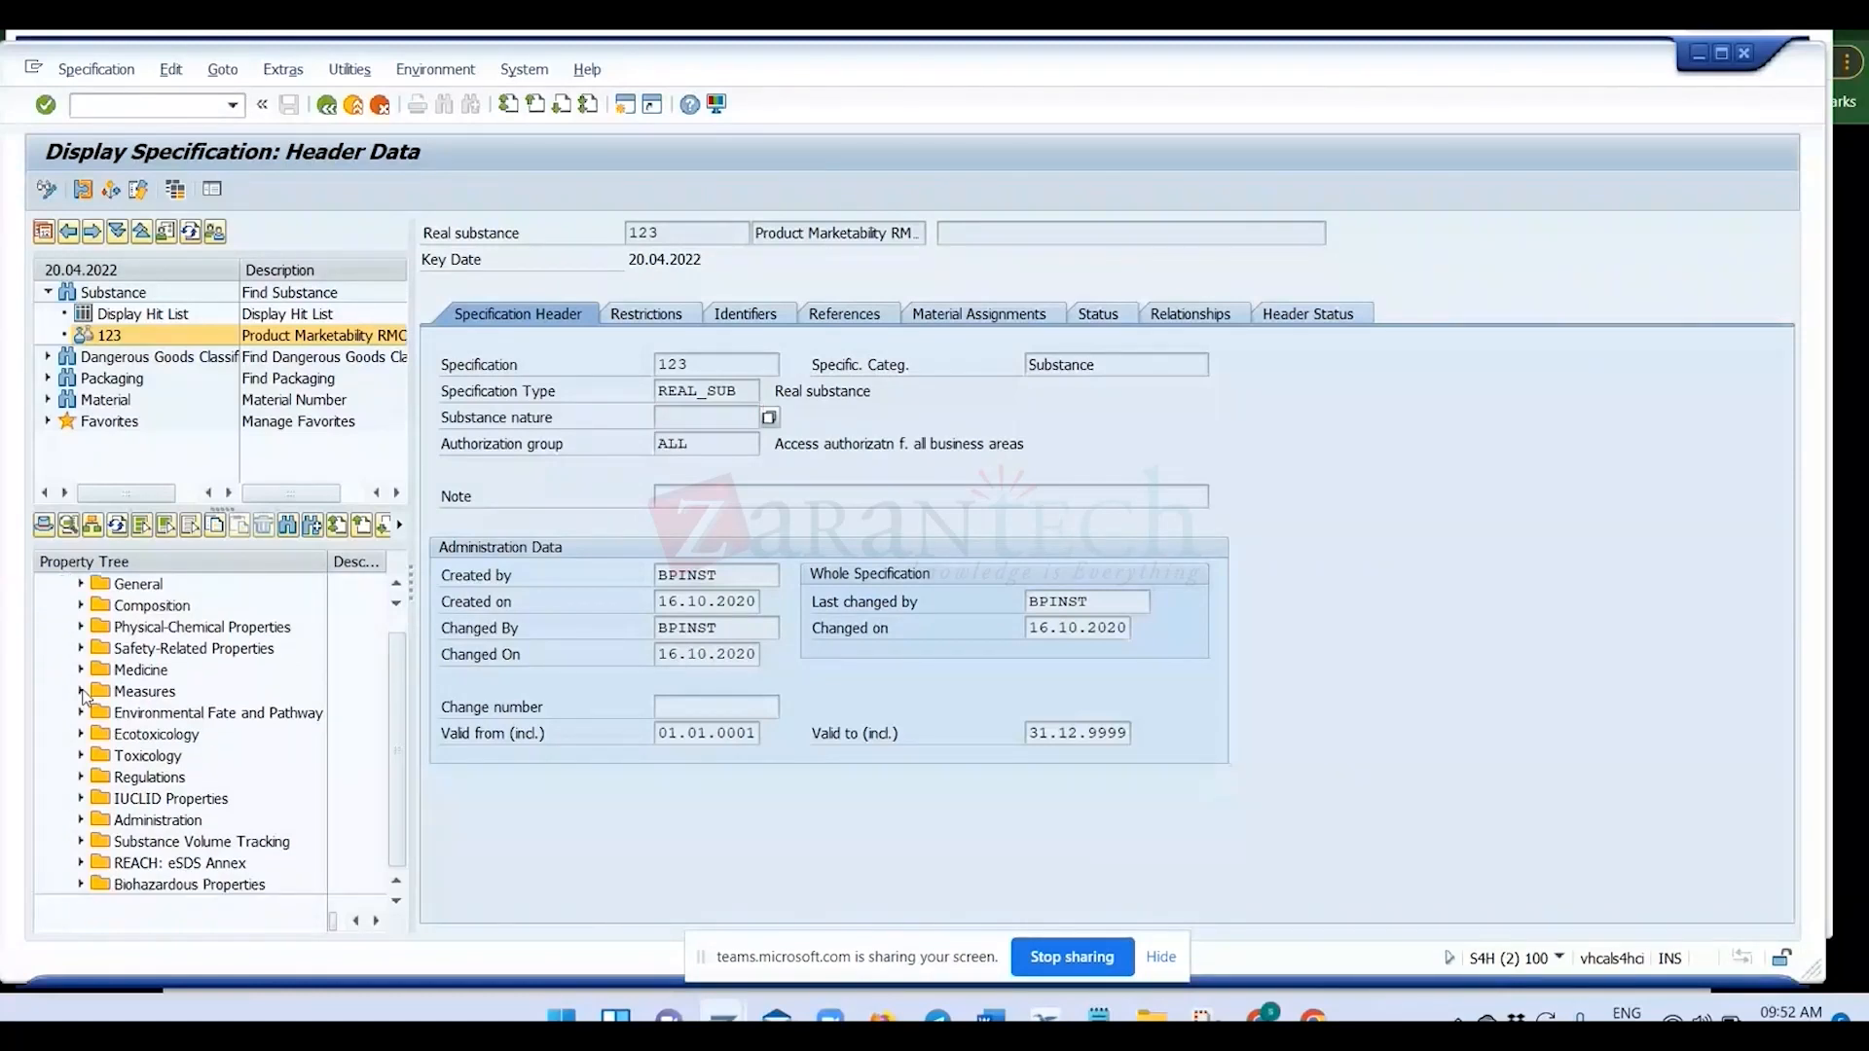
click(81, 691)
click(97, 734)
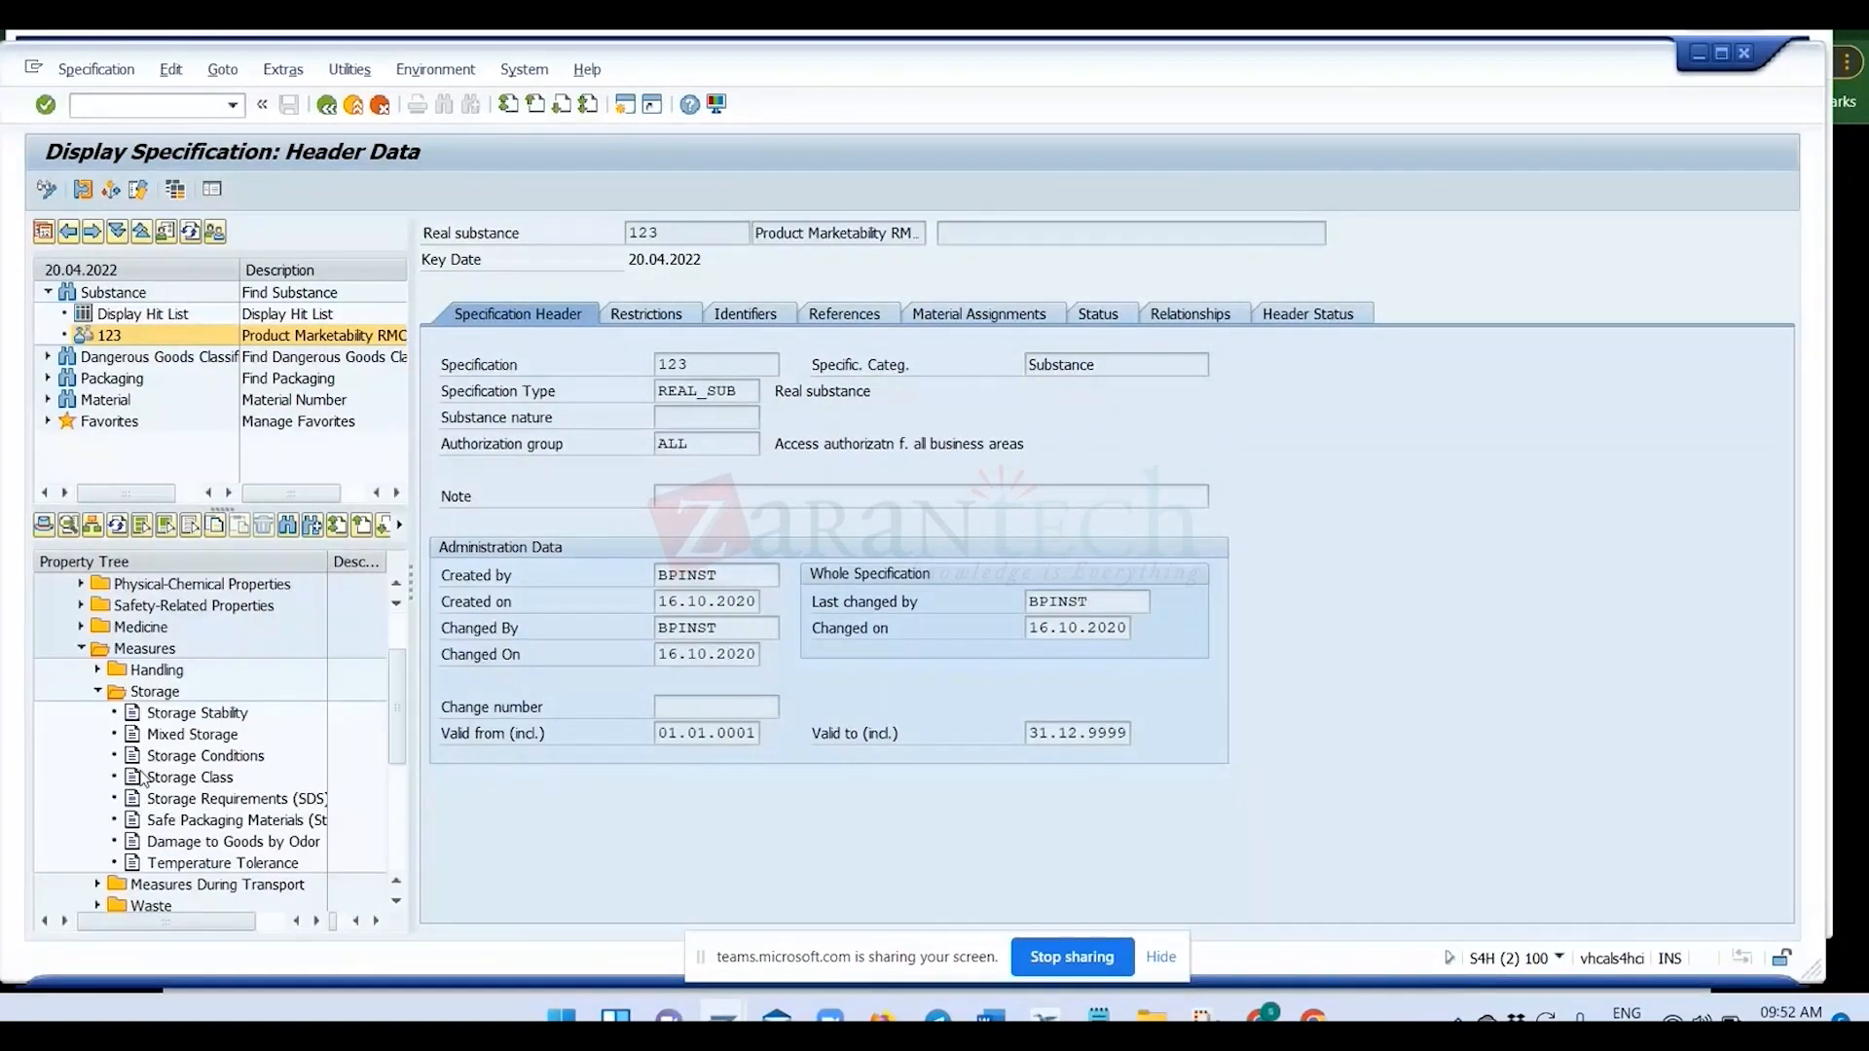
double_click(192, 734)
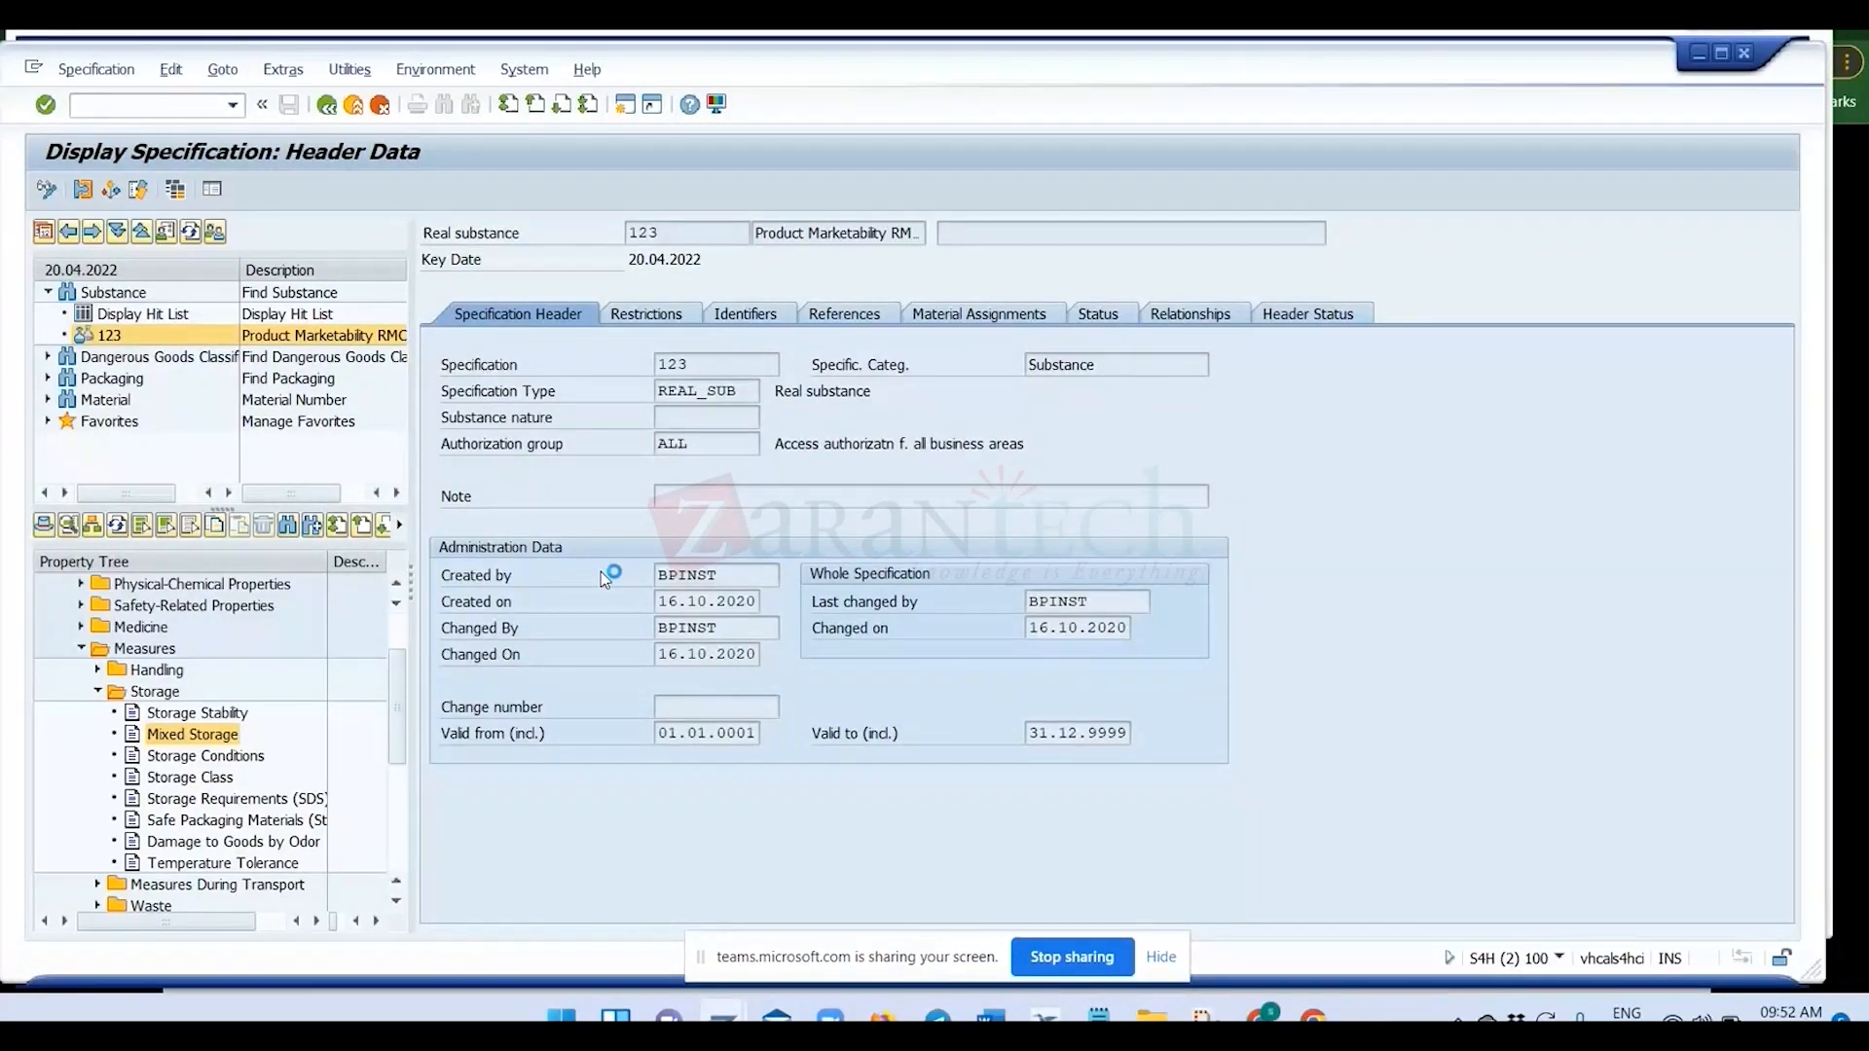
Expand the General properties of substance 123 and display the Type of Substance value assignment.
scroll(143, 688, down, 1)
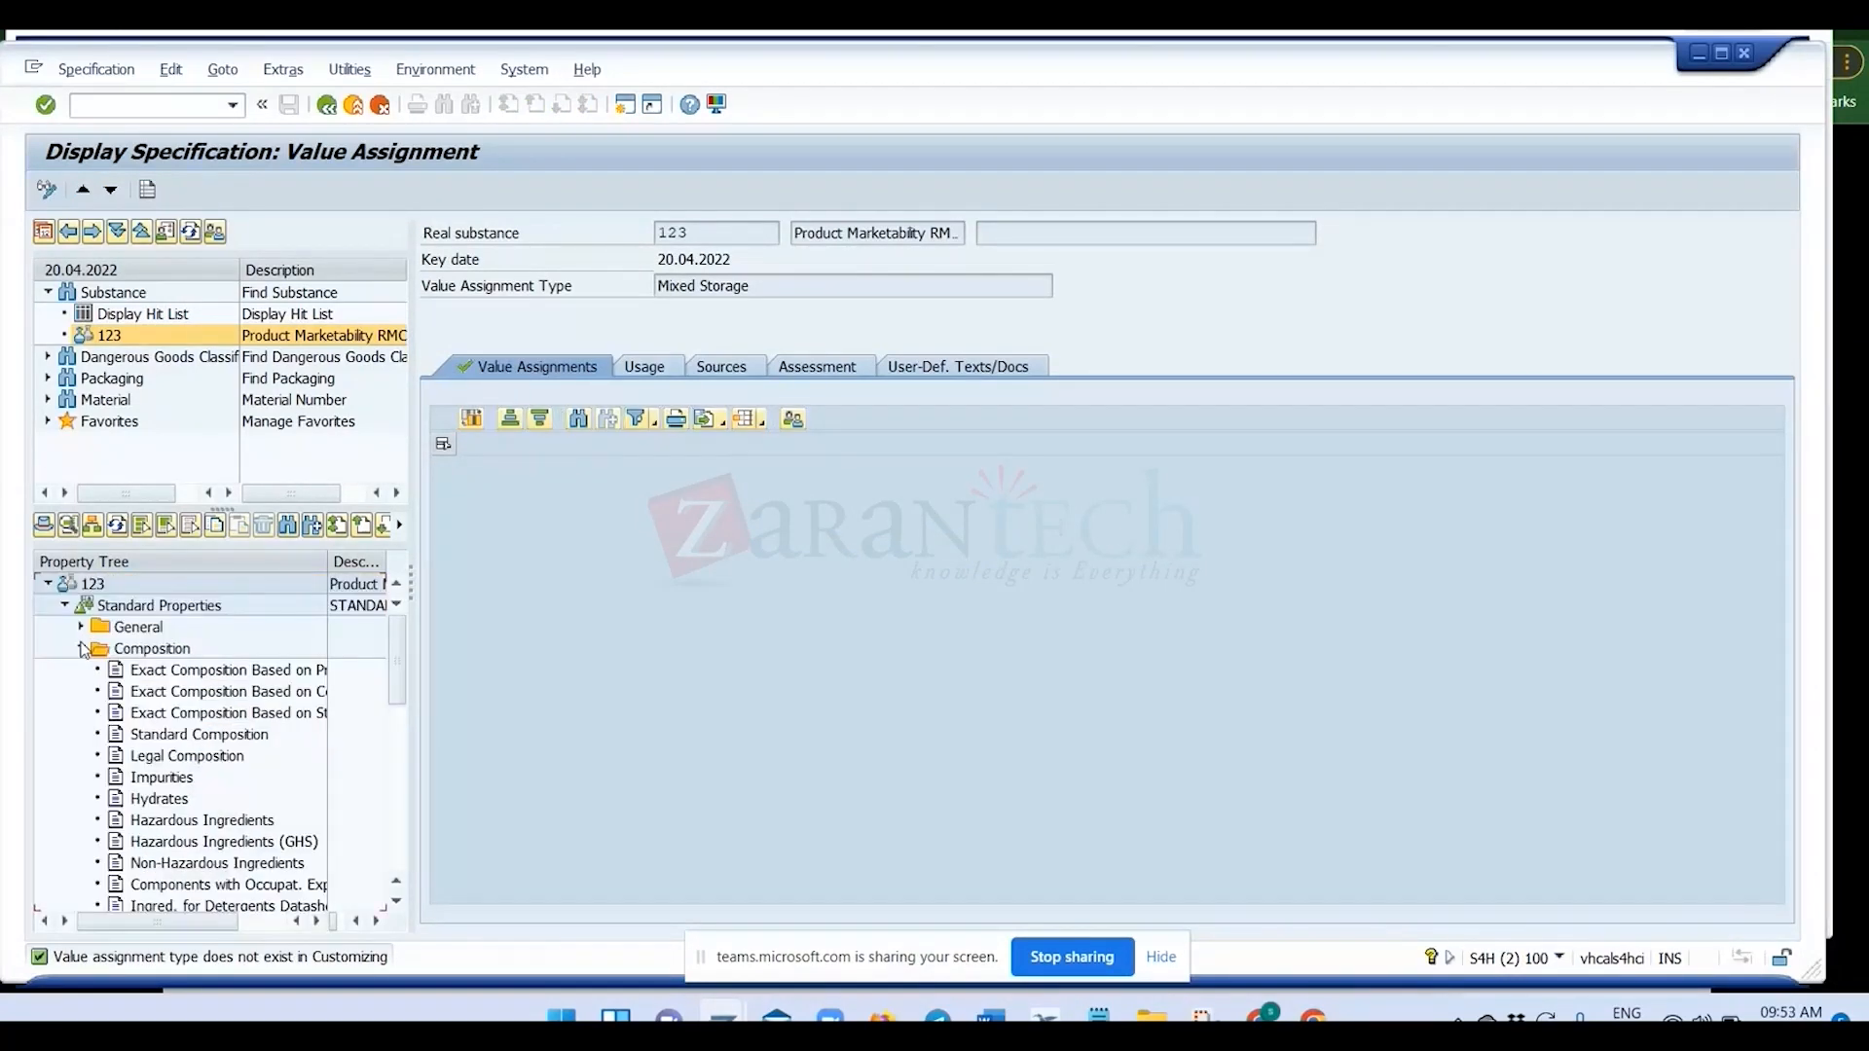
click(82, 627)
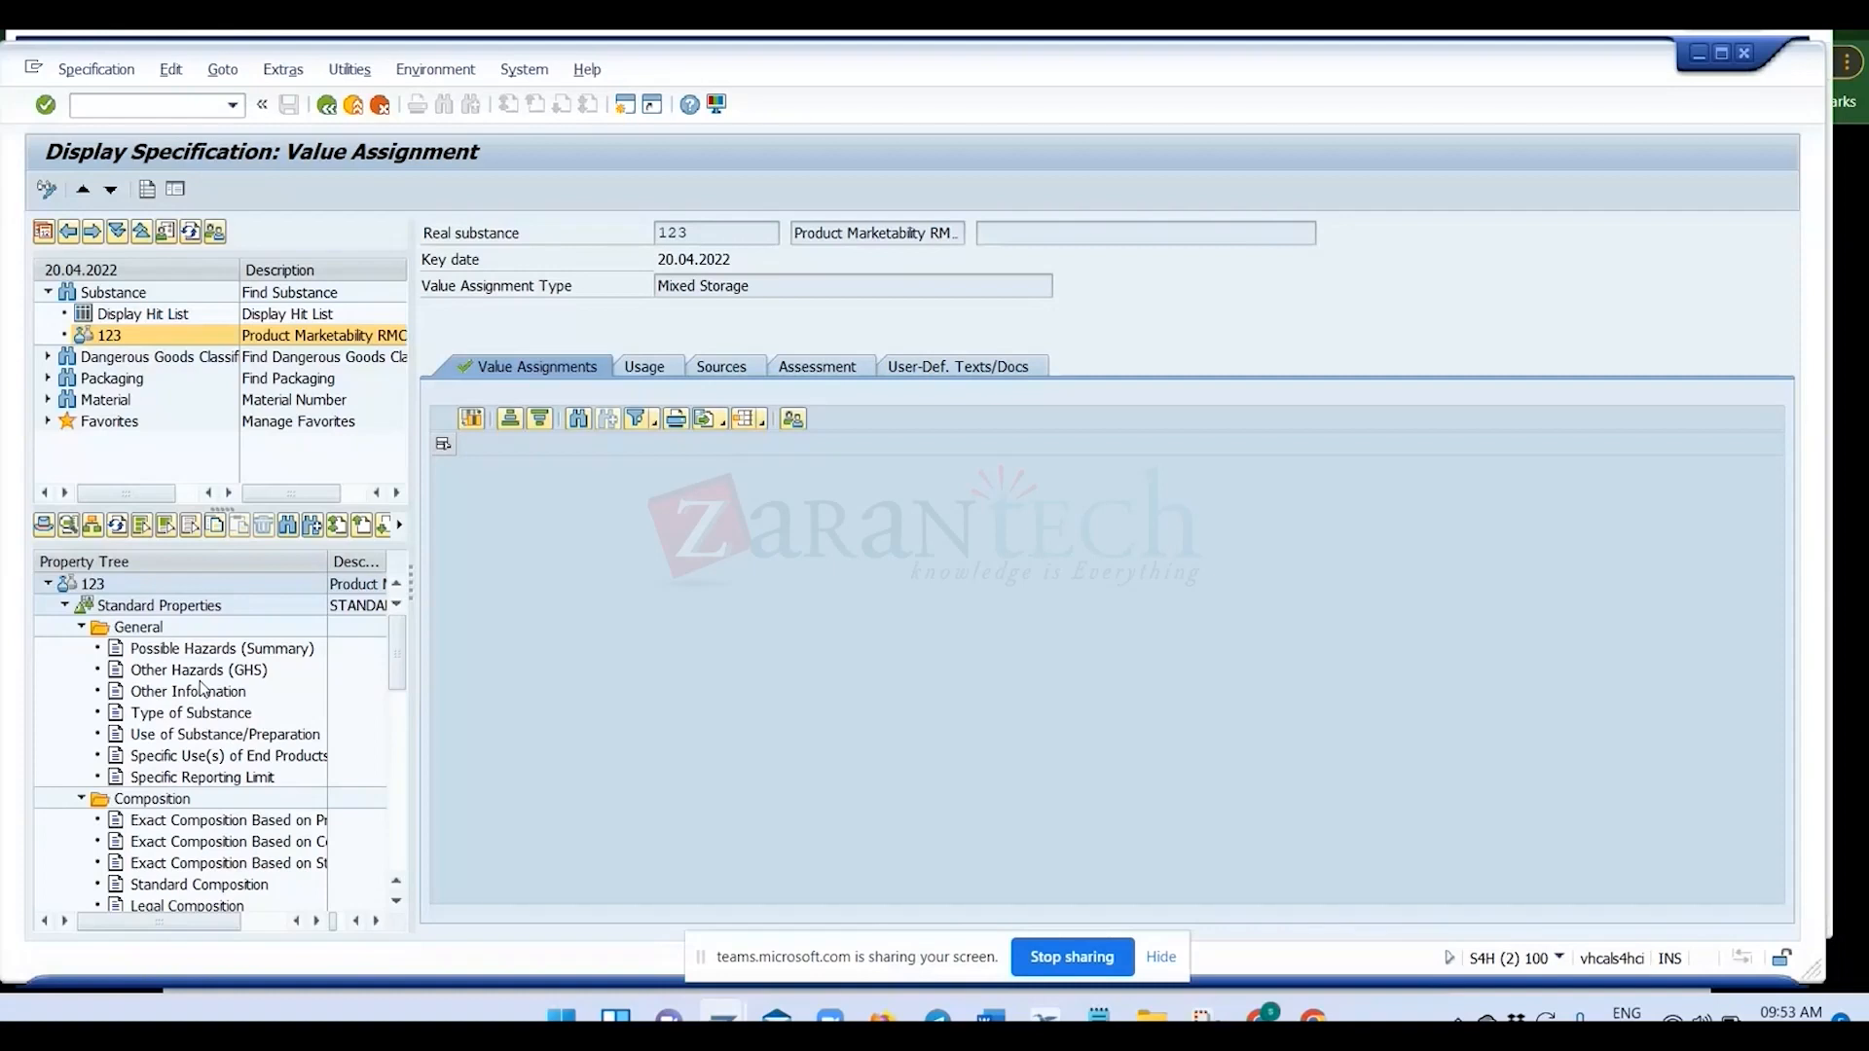
click(191, 712)
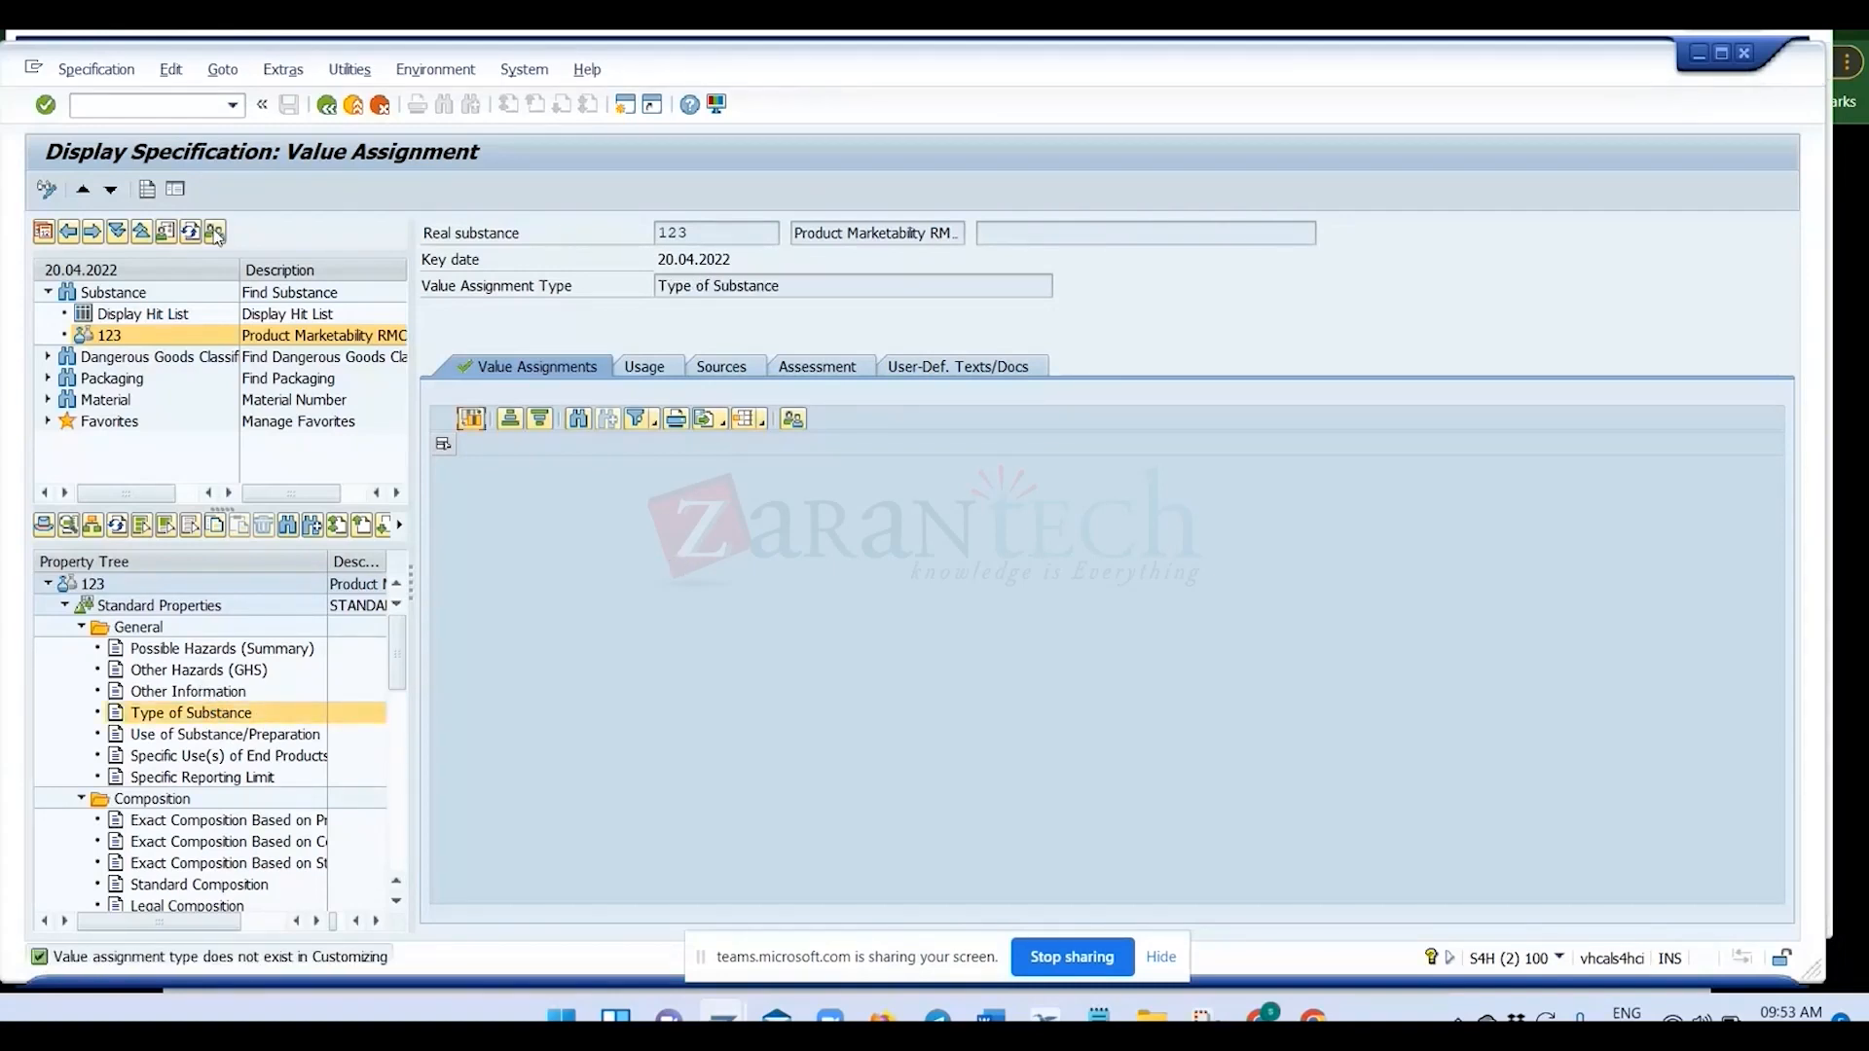
Put specification 123 into edit mode and change its property tree to RM_SPECIFI, the RM Standard Property Tree.
click(47, 189)
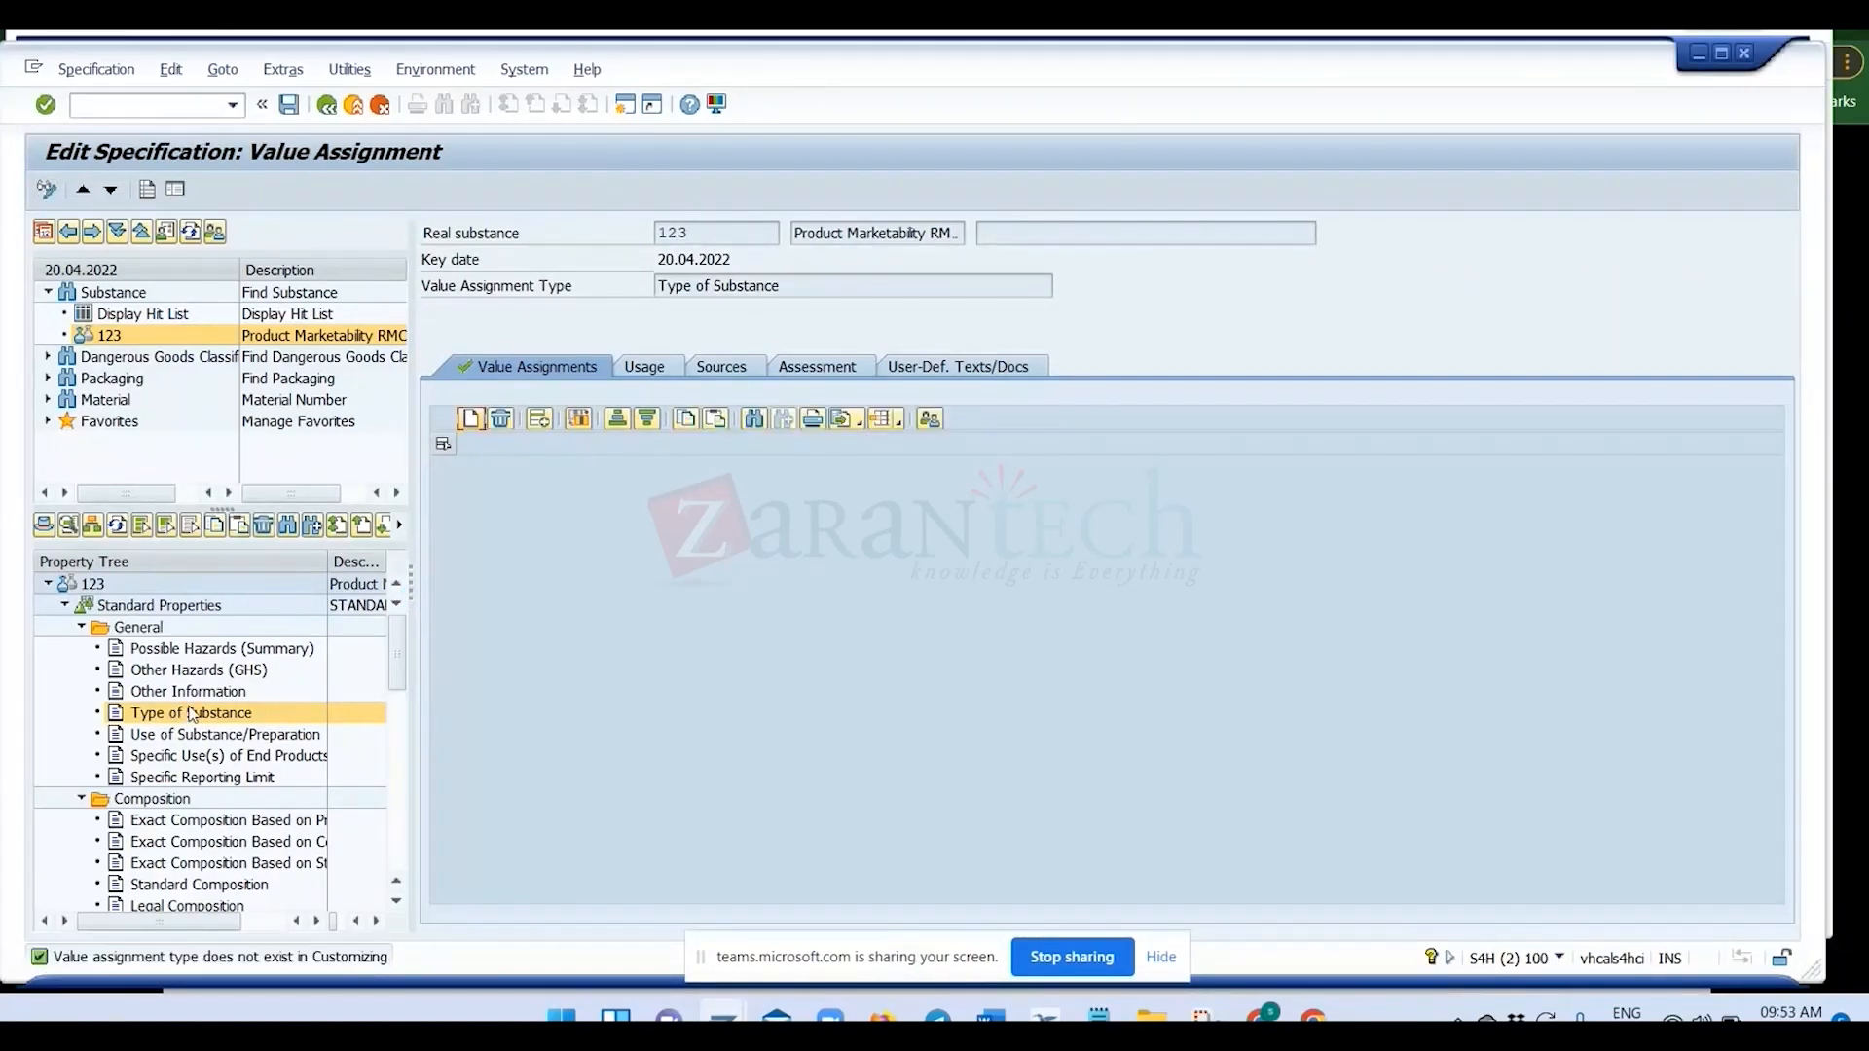
click(101, 532)
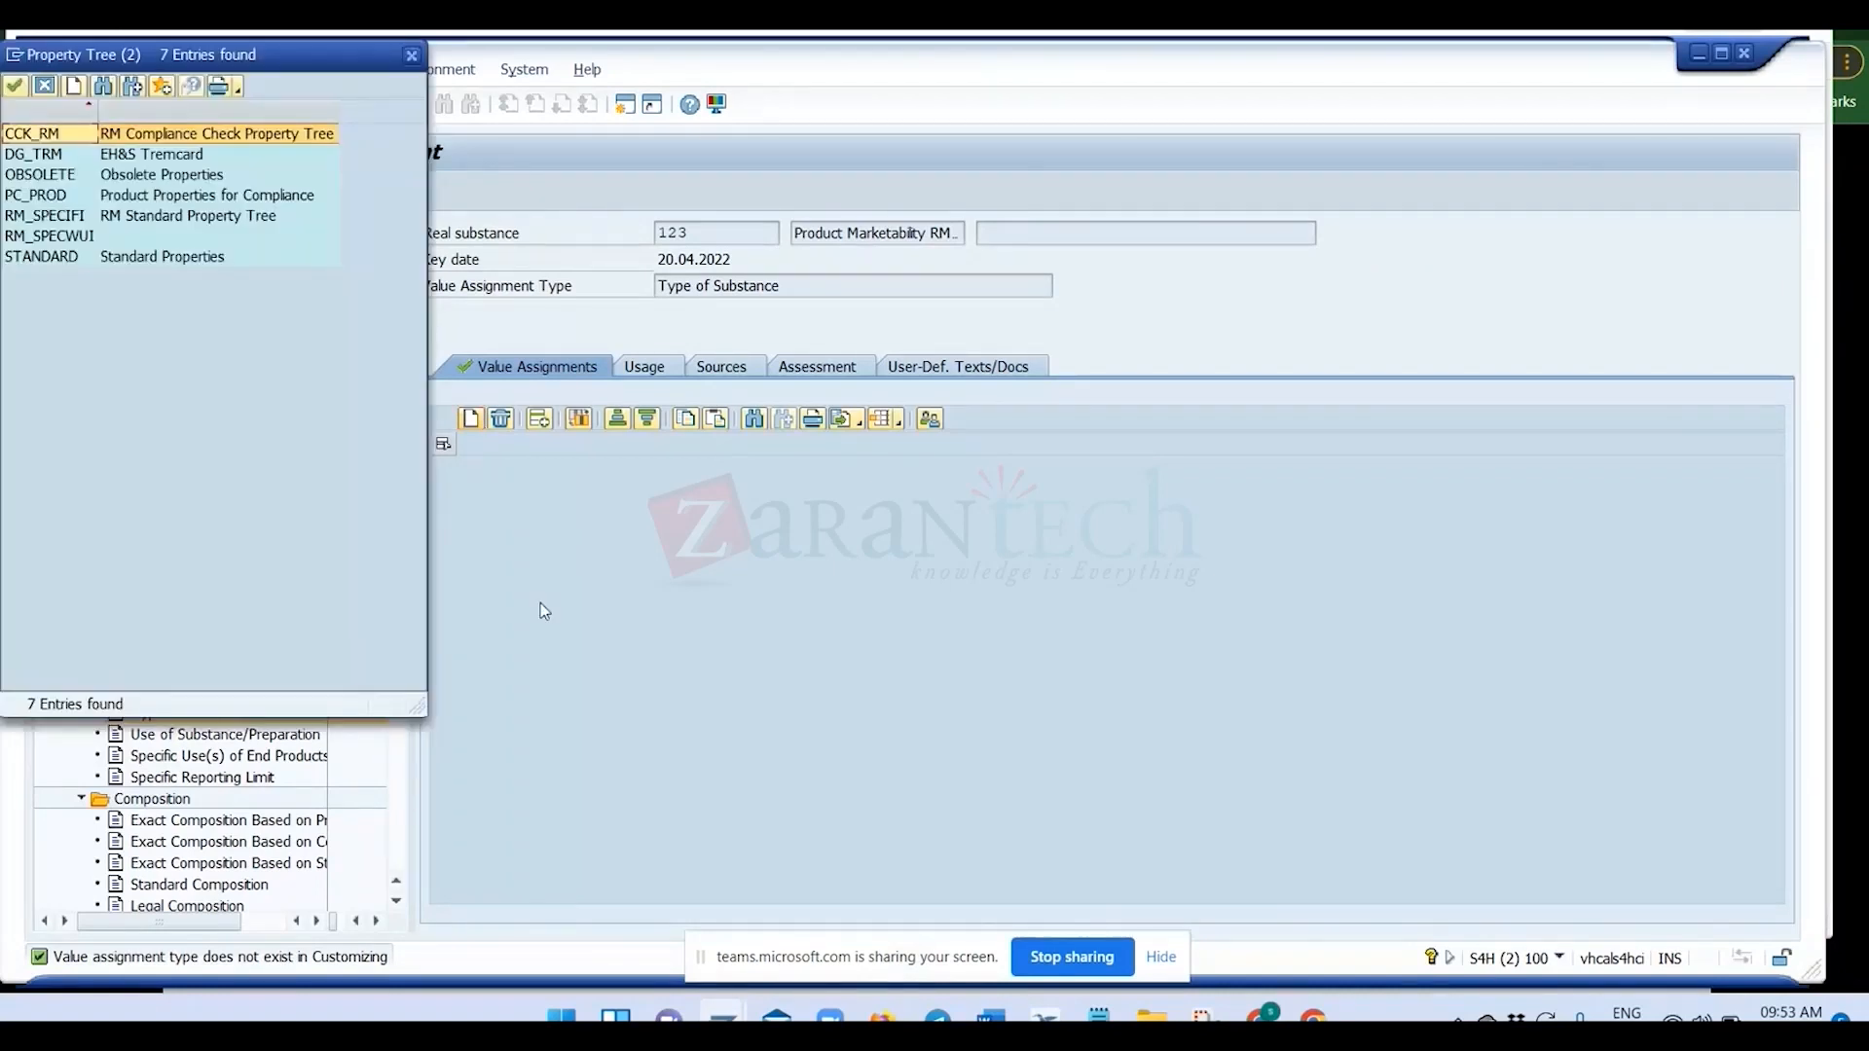
double_click(37, 261)
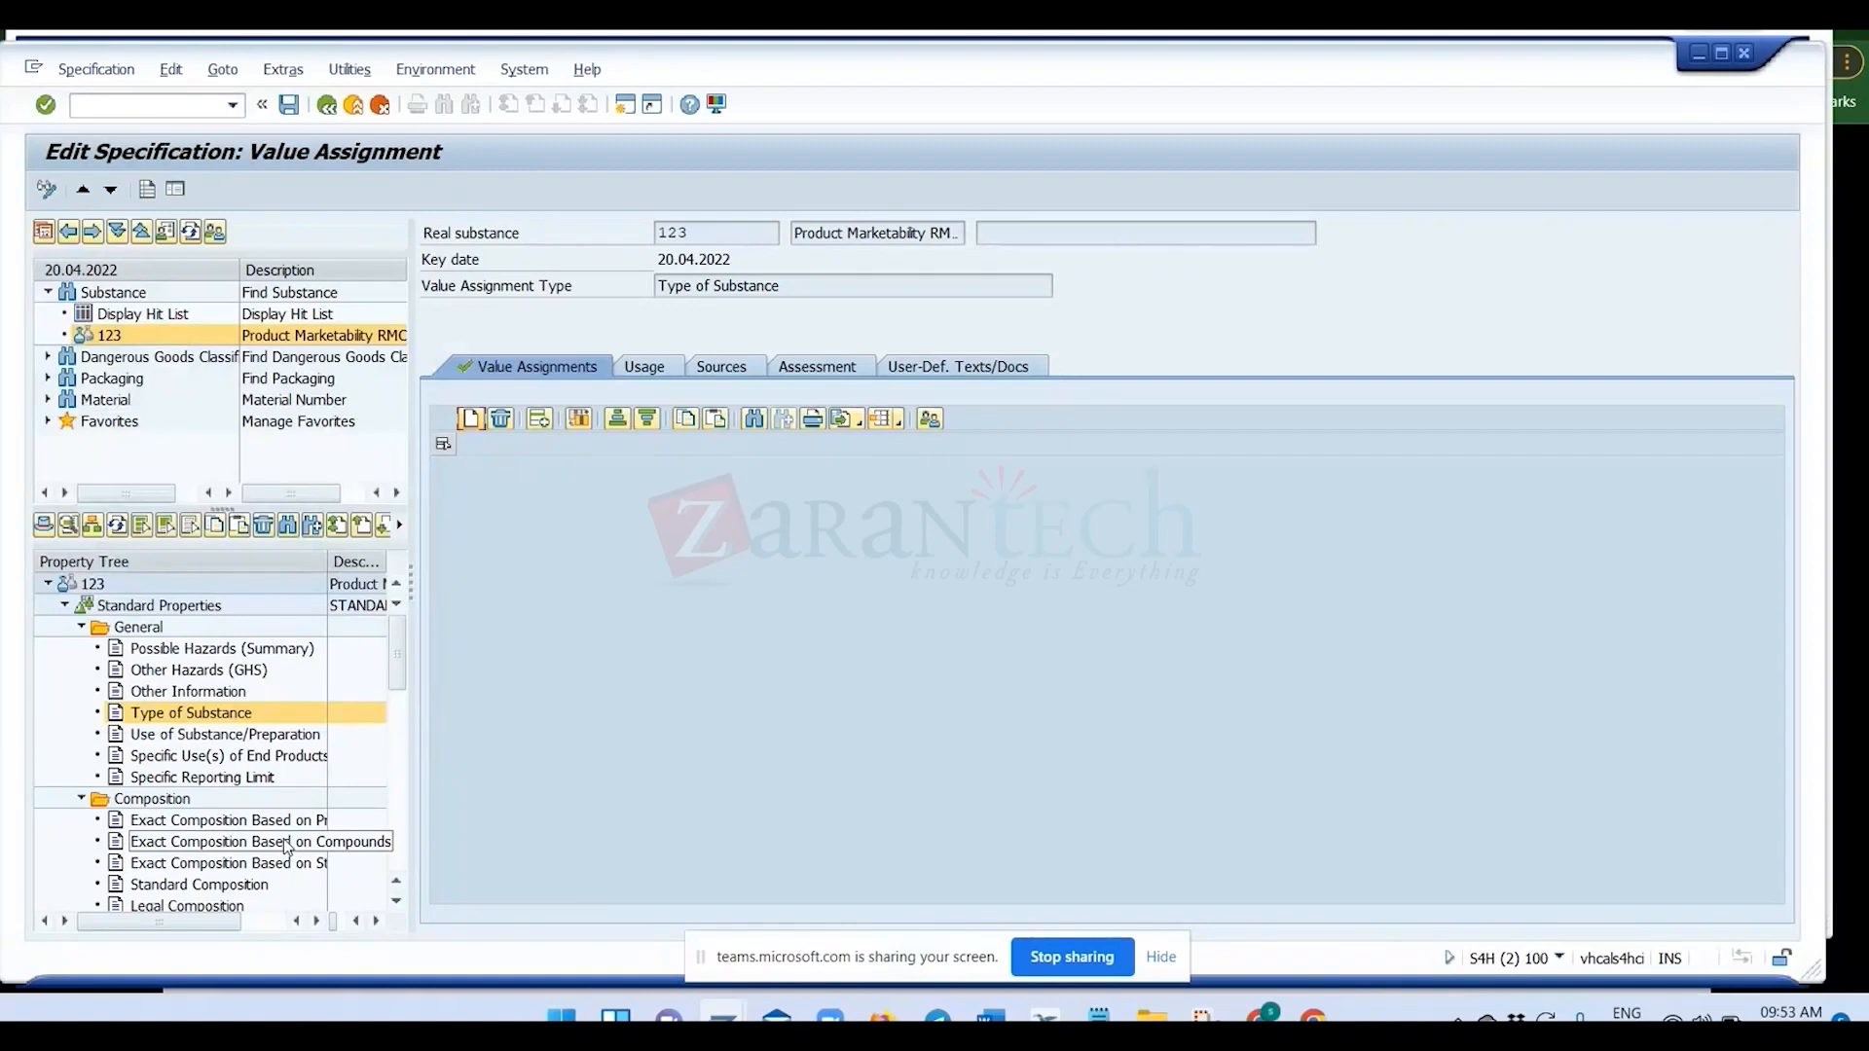
double_click(118, 613)
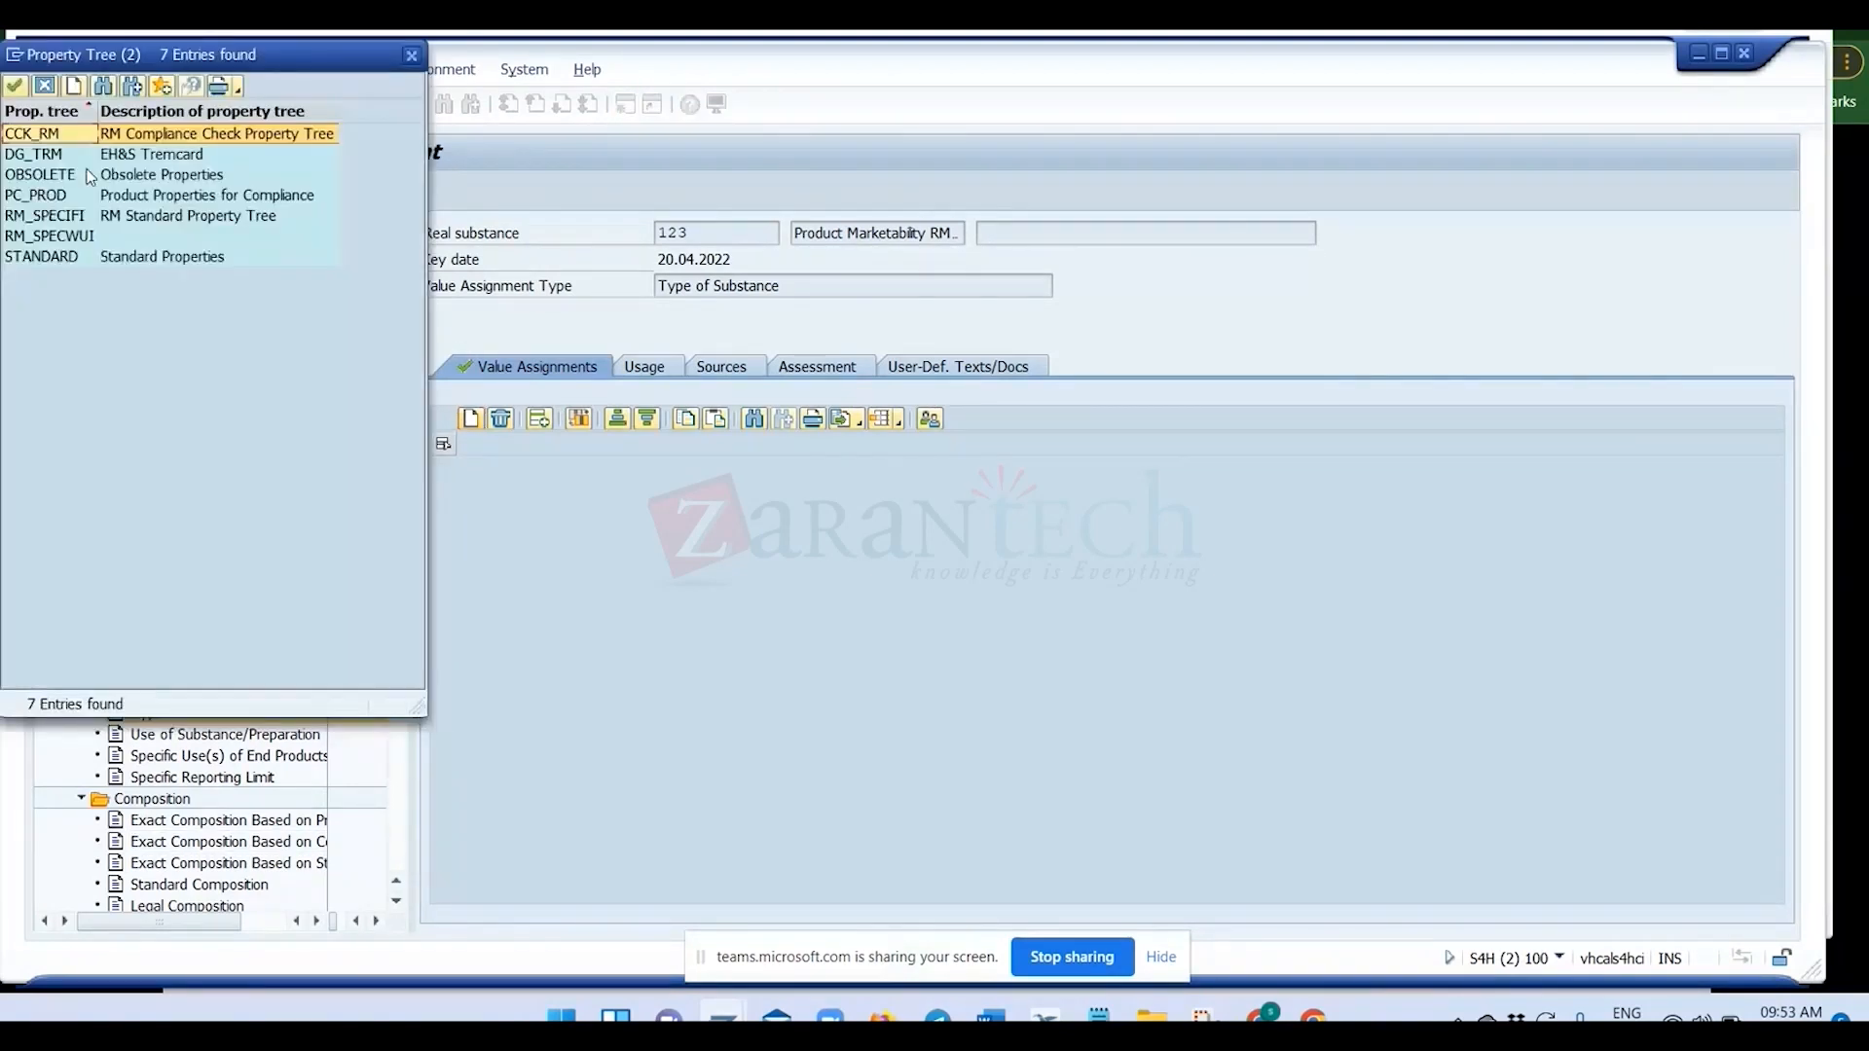
double_click(94, 215)
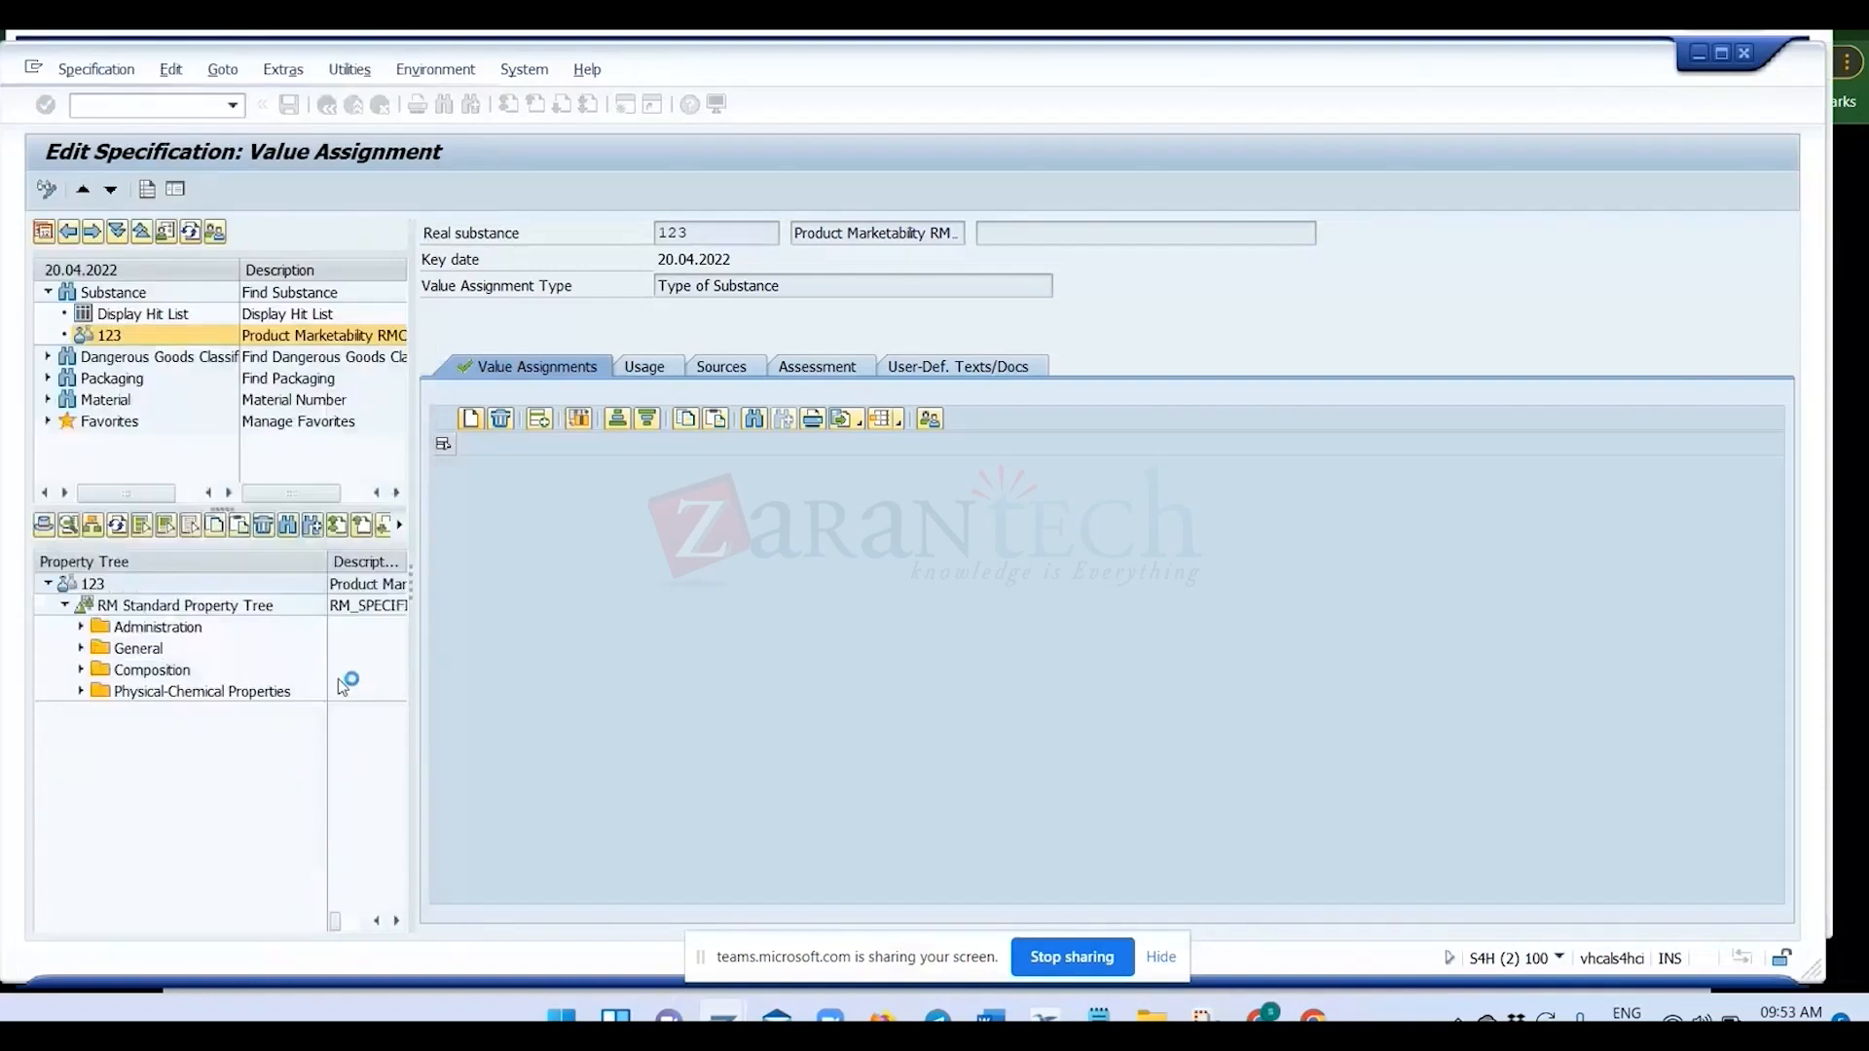
Expand the Administration properties of specification 123 and open the Estimated Price value assignment with its fields listed vertically.
click(81, 627)
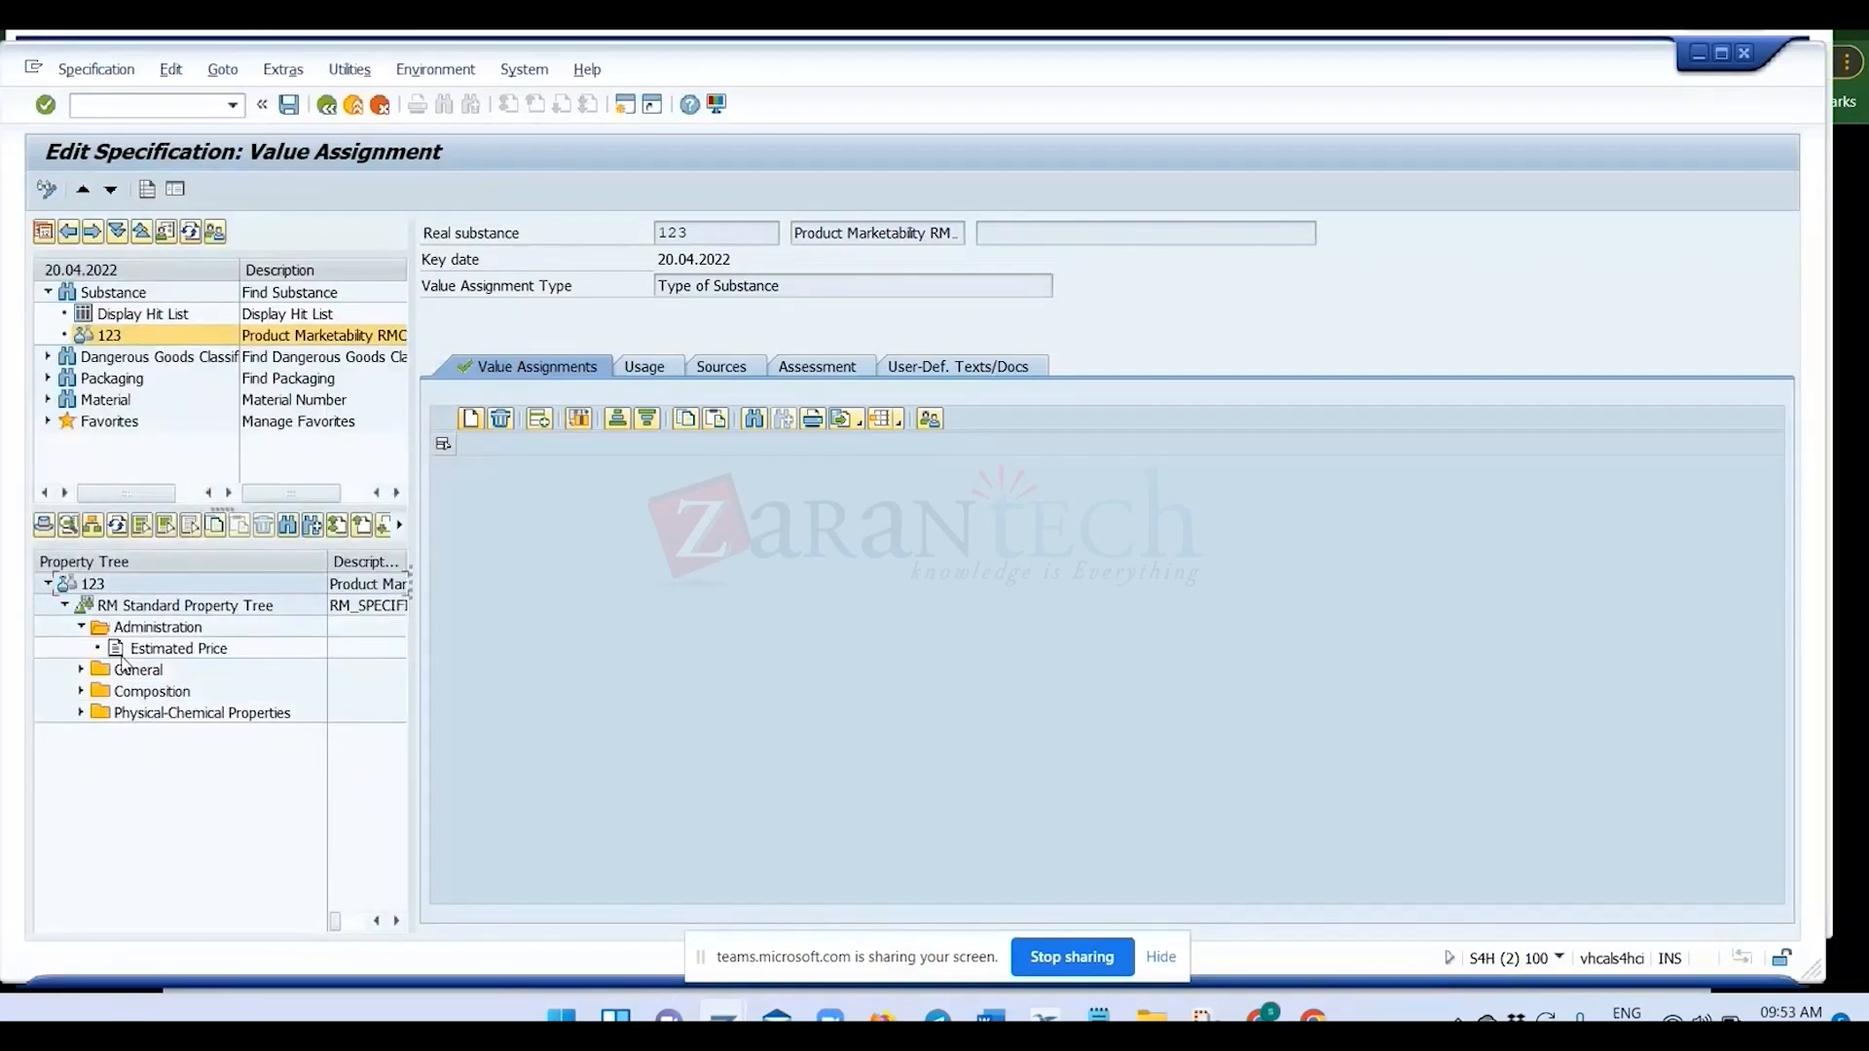
click(146, 649)
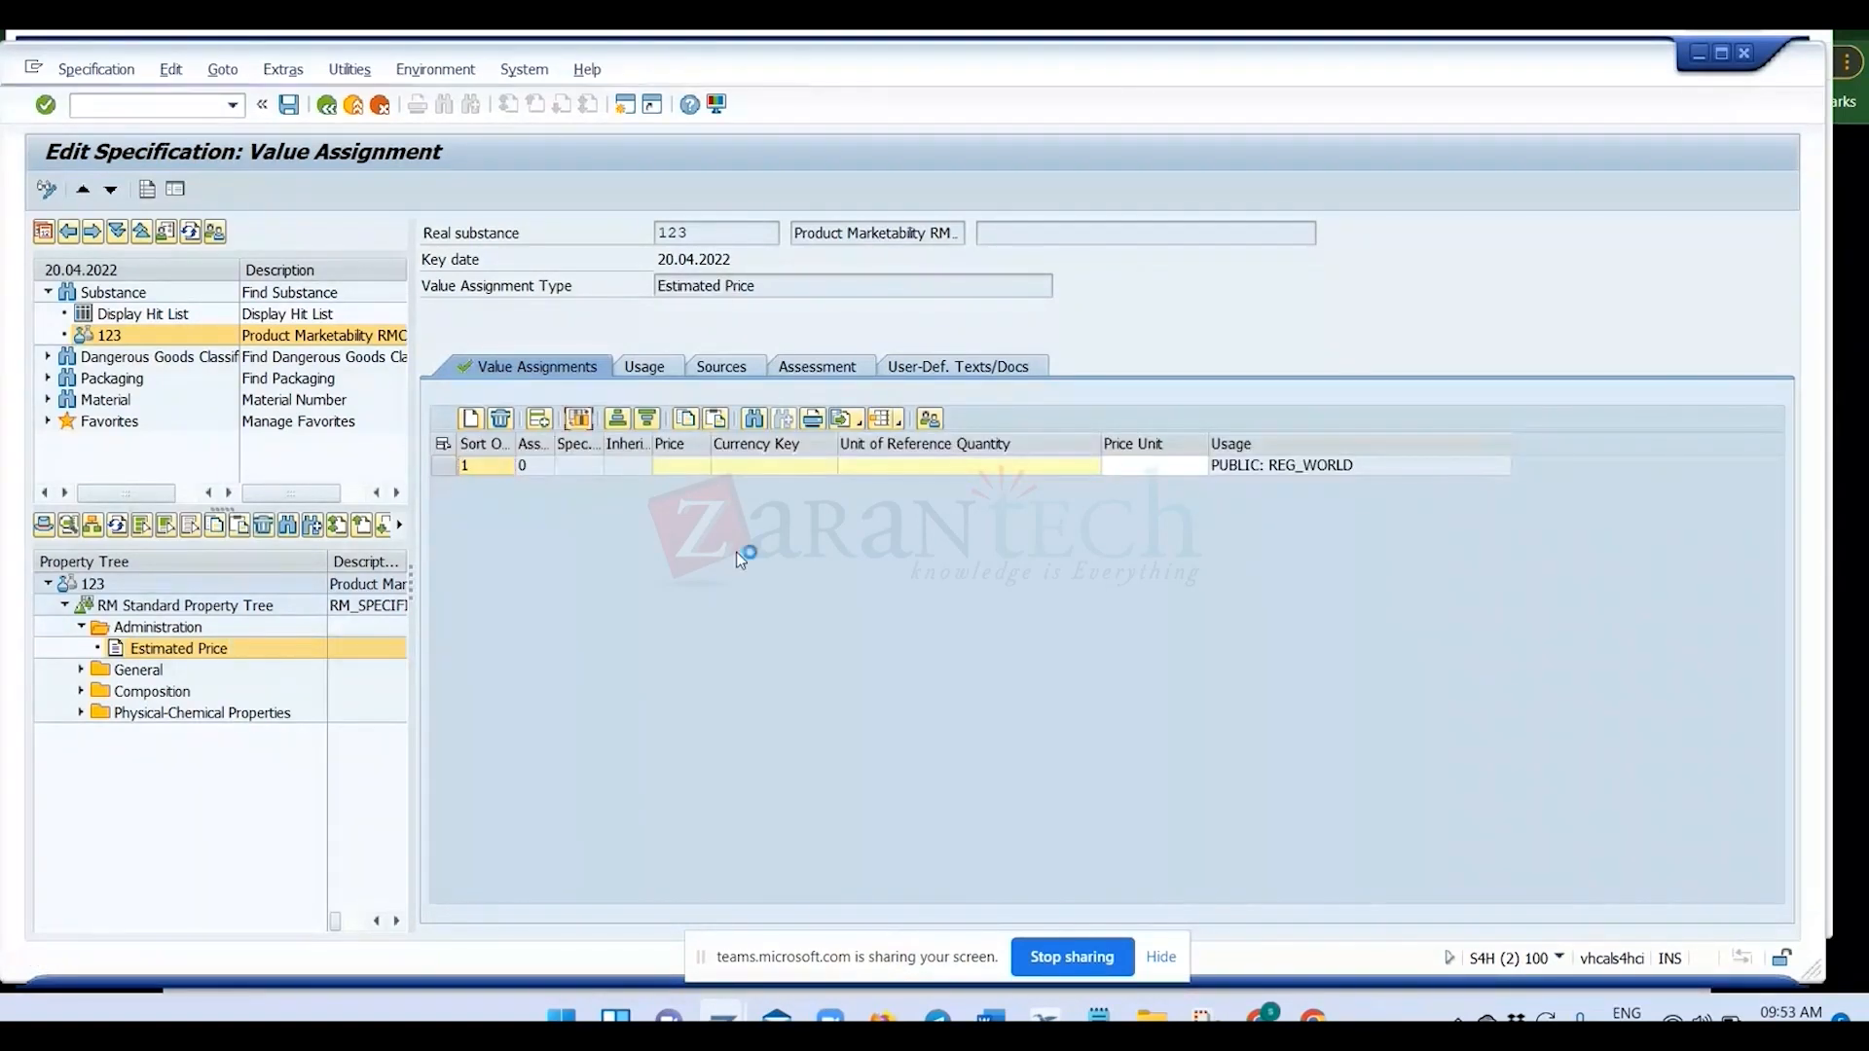
click(547, 425)
Examine the Price, Currency Key and Unit of Reference Quantity fields of the Estimated Price value assignment.
click(578, 550)
click(578, 571)
click(576, 587)
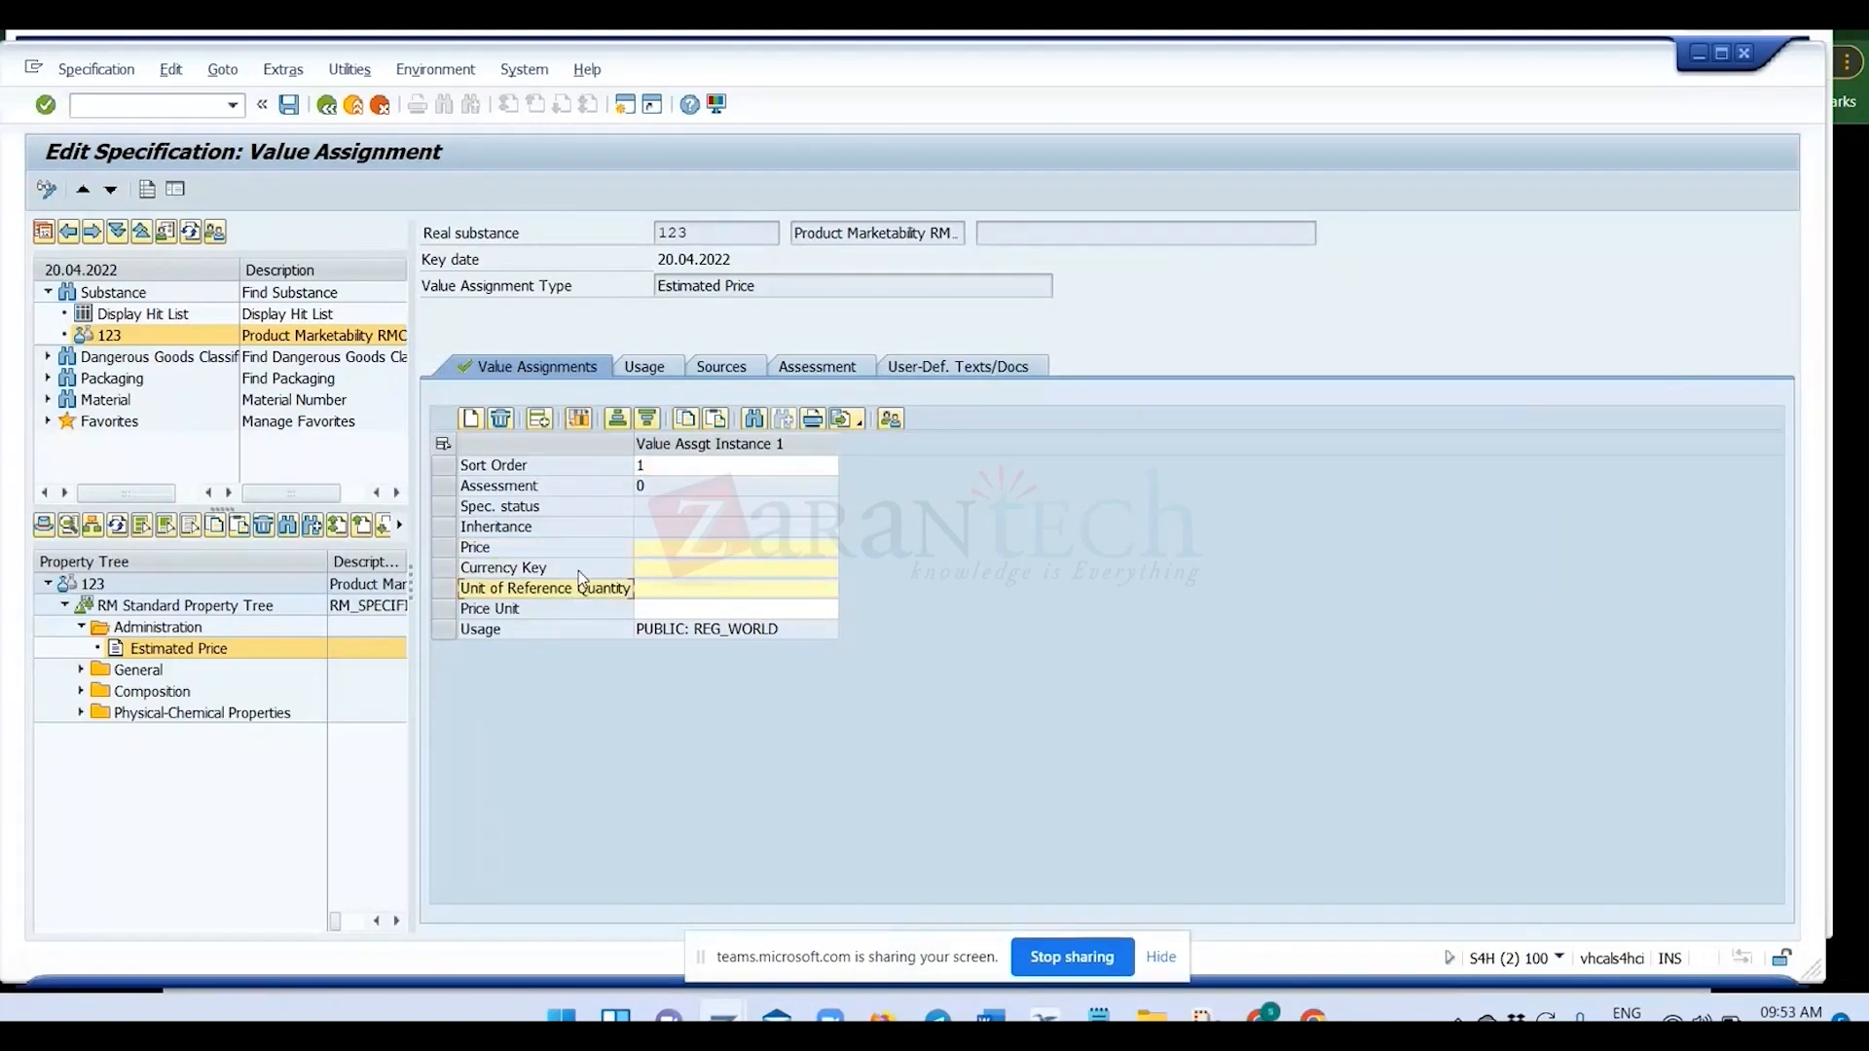
click(579, 572)
click(588, 587)
click(775, 571)
click(770, 590)
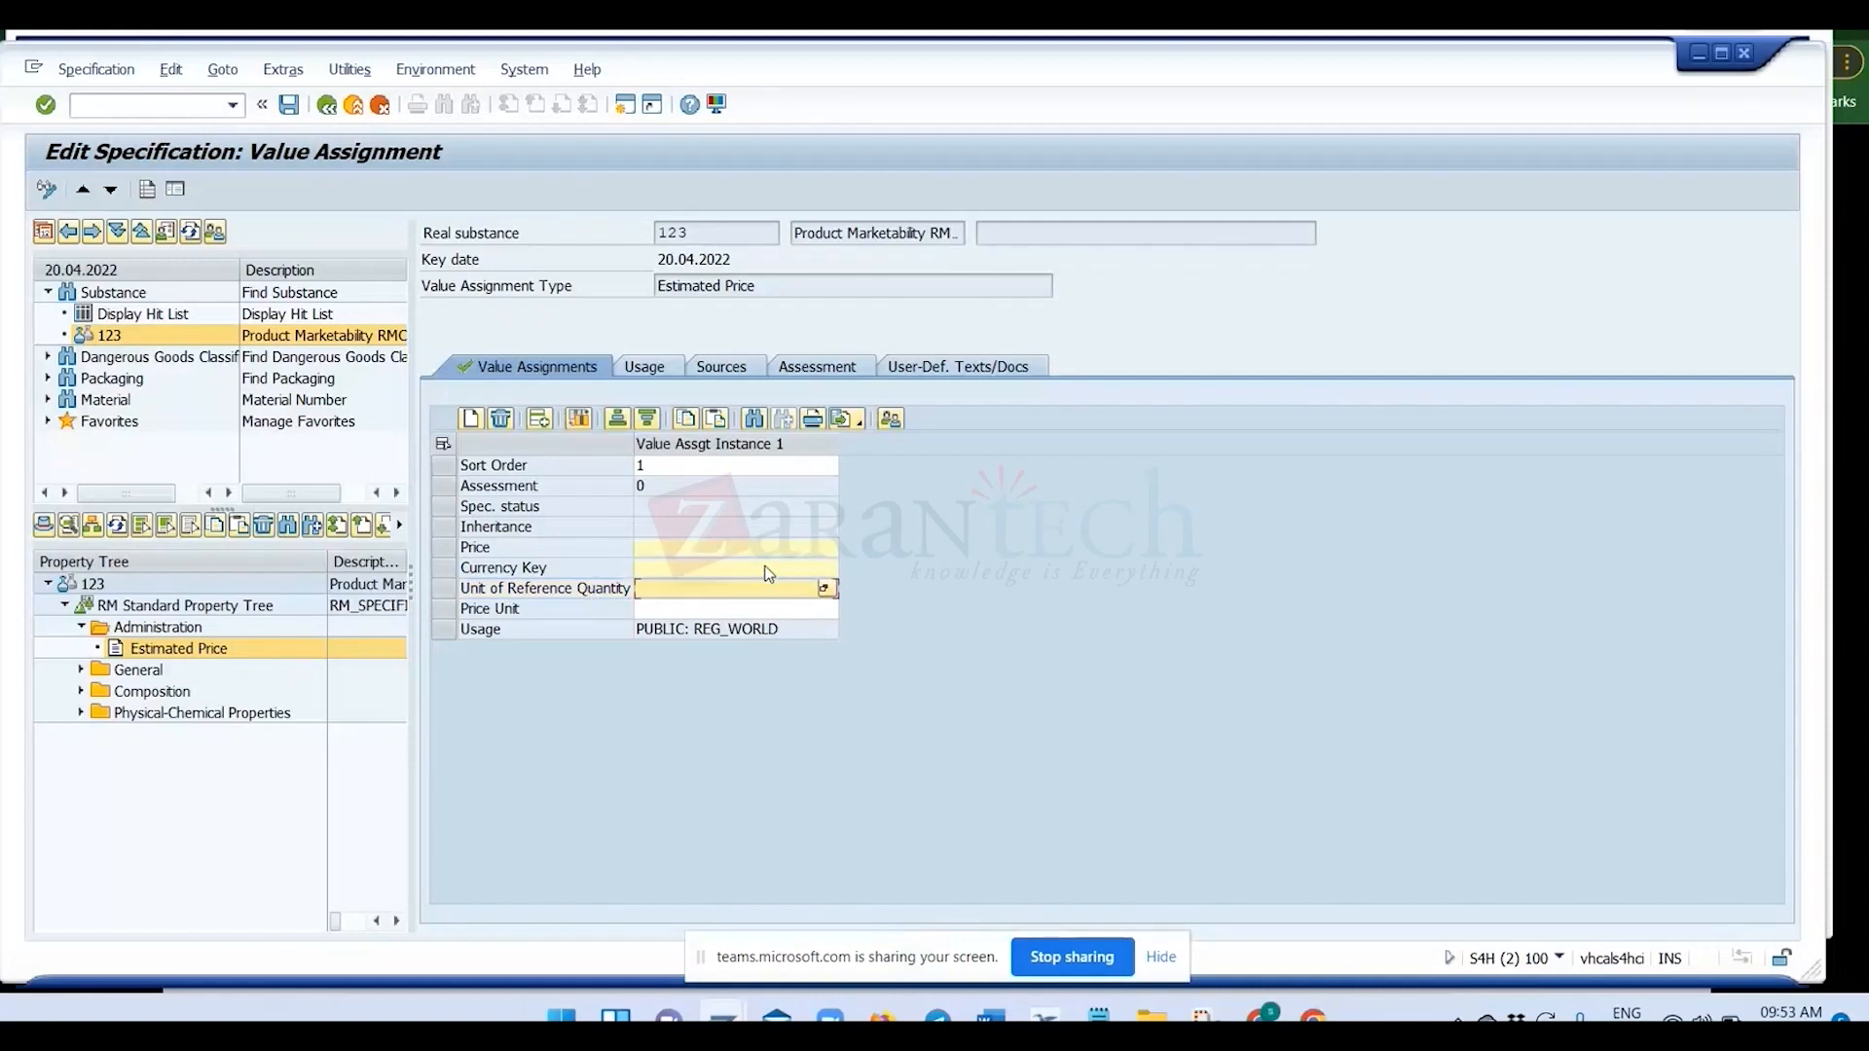
click(759, 549)
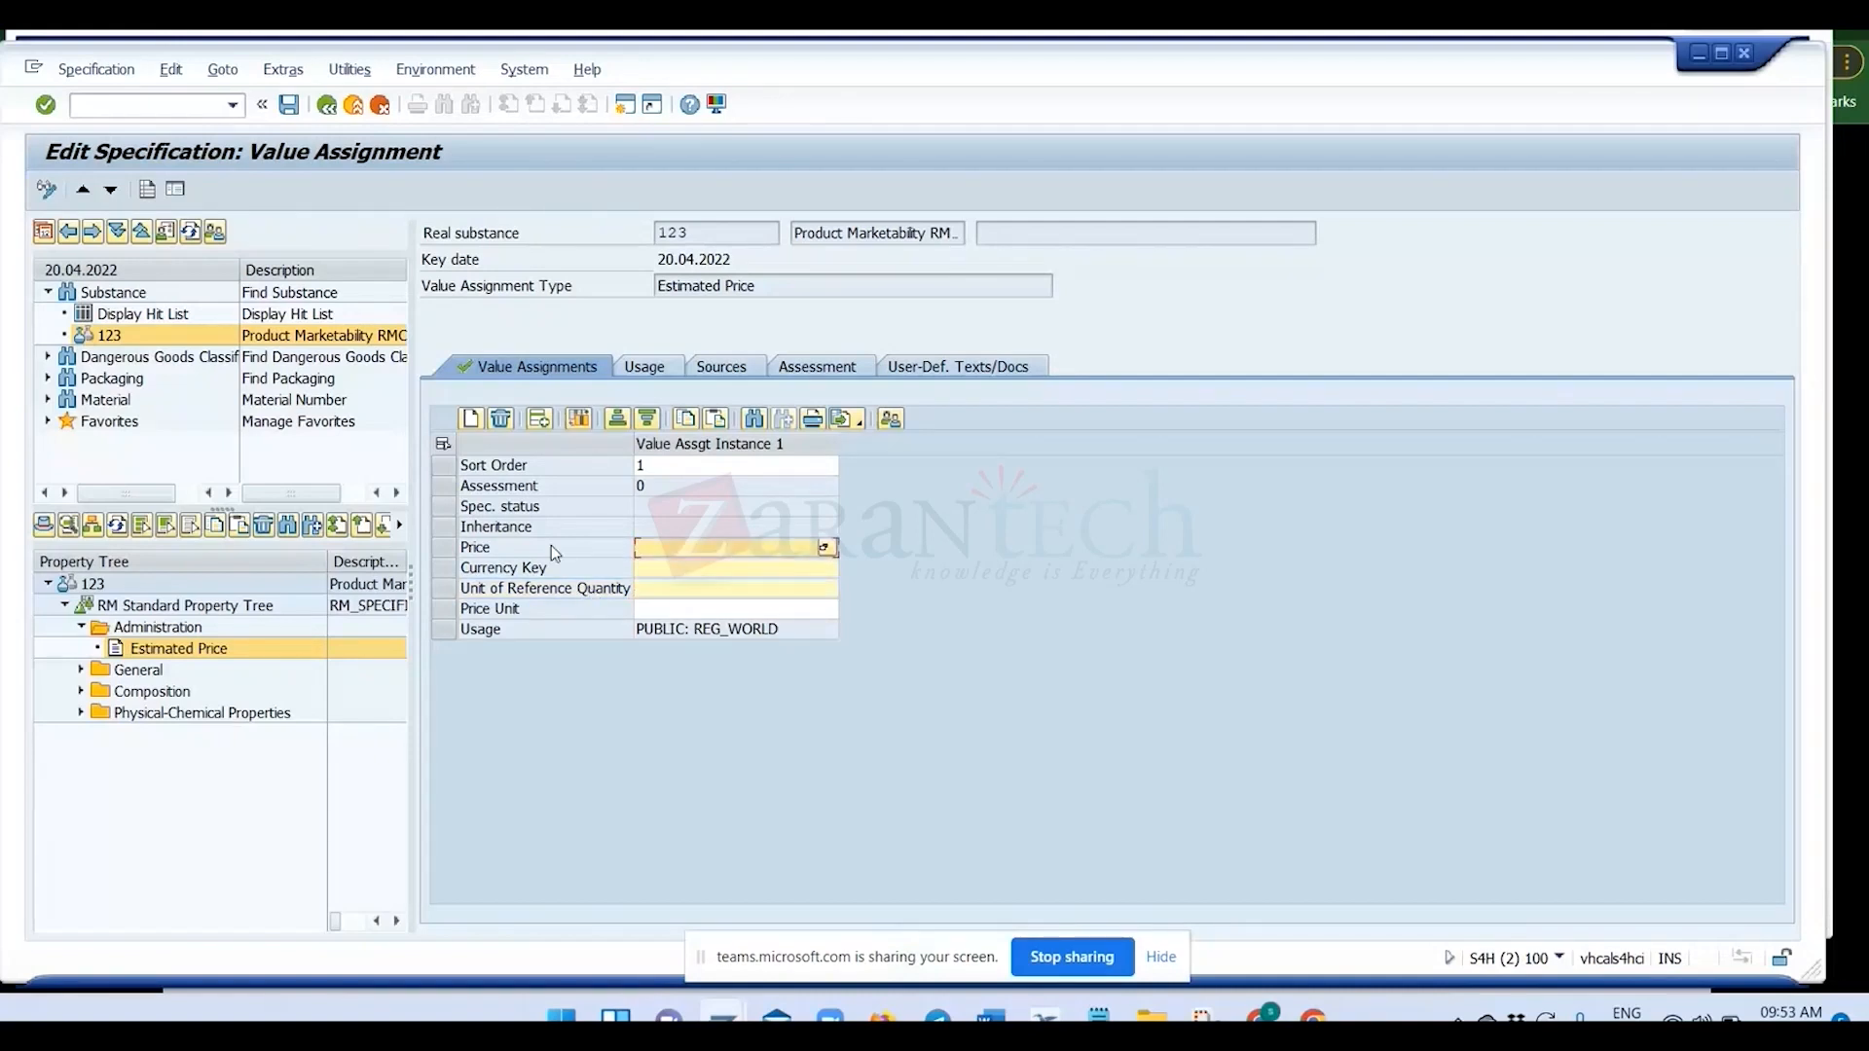
click(549, 546)
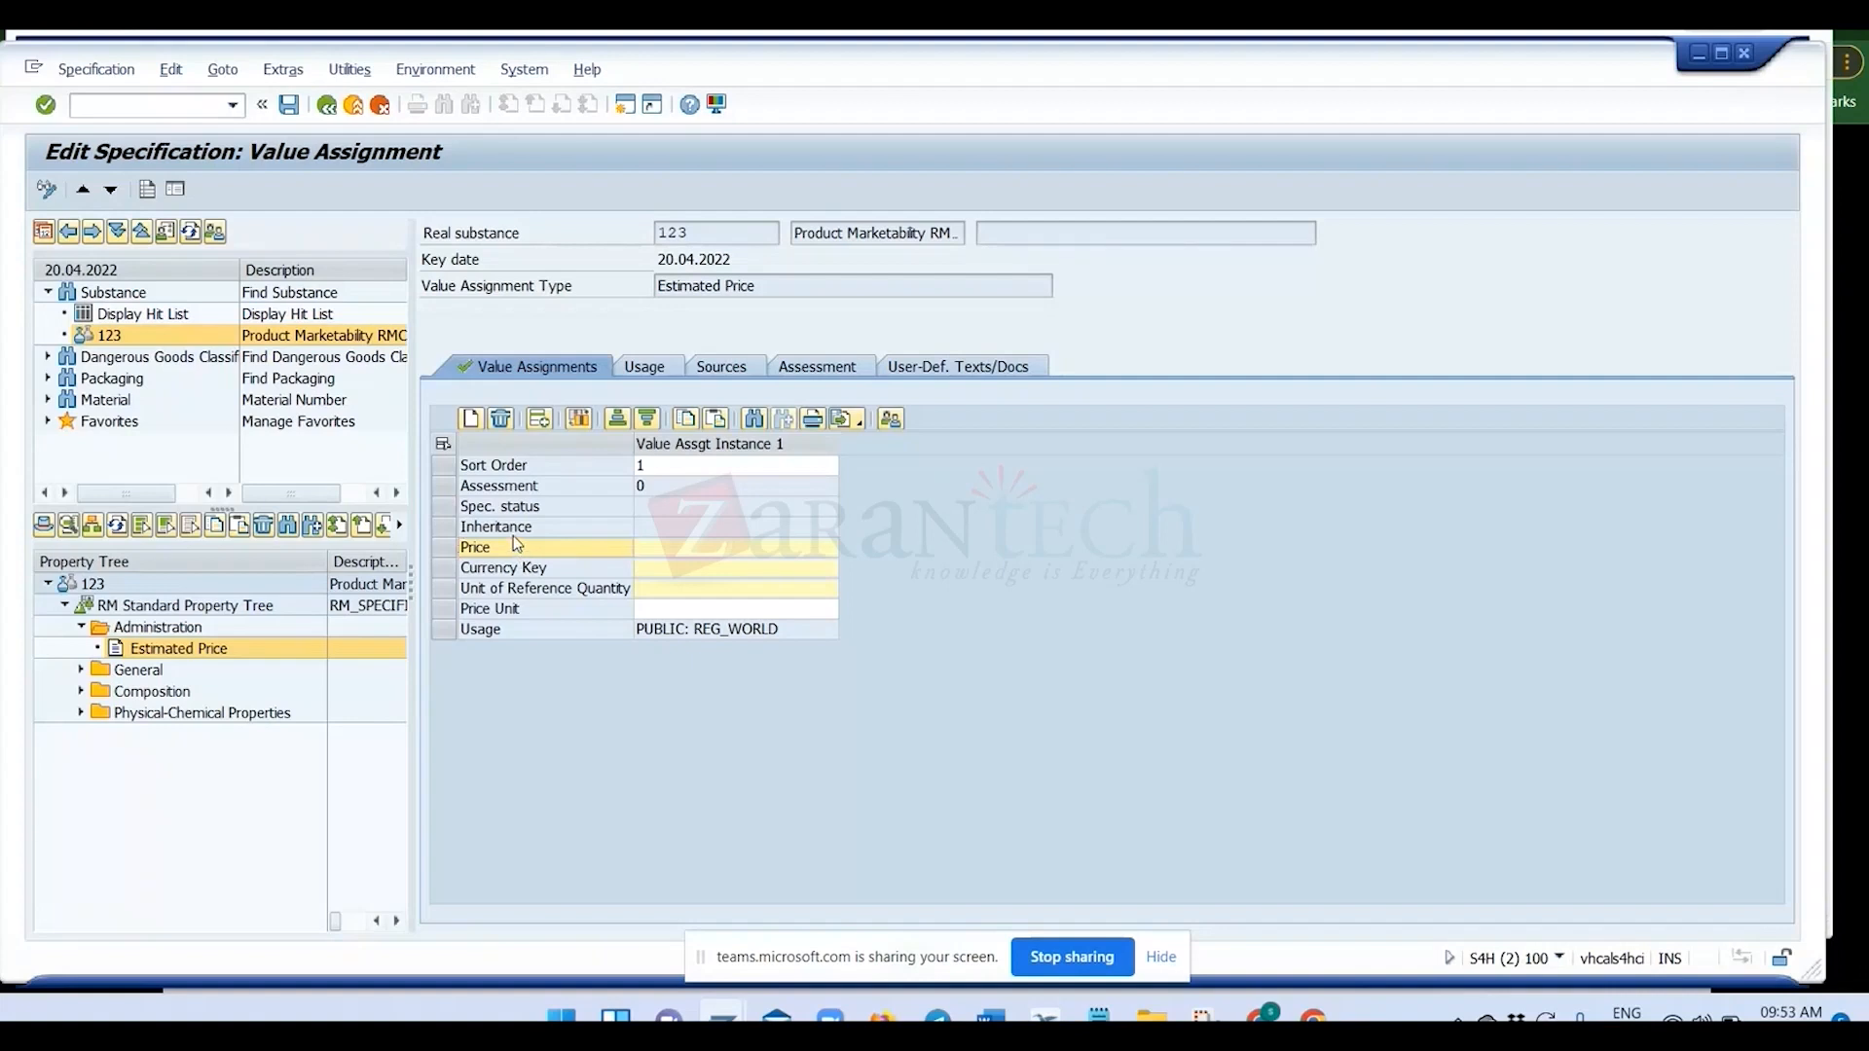
Display the characteristic behind the Price field, review its name, data type options and value assignment settings, and return to the specification.
double_click(513, 536)
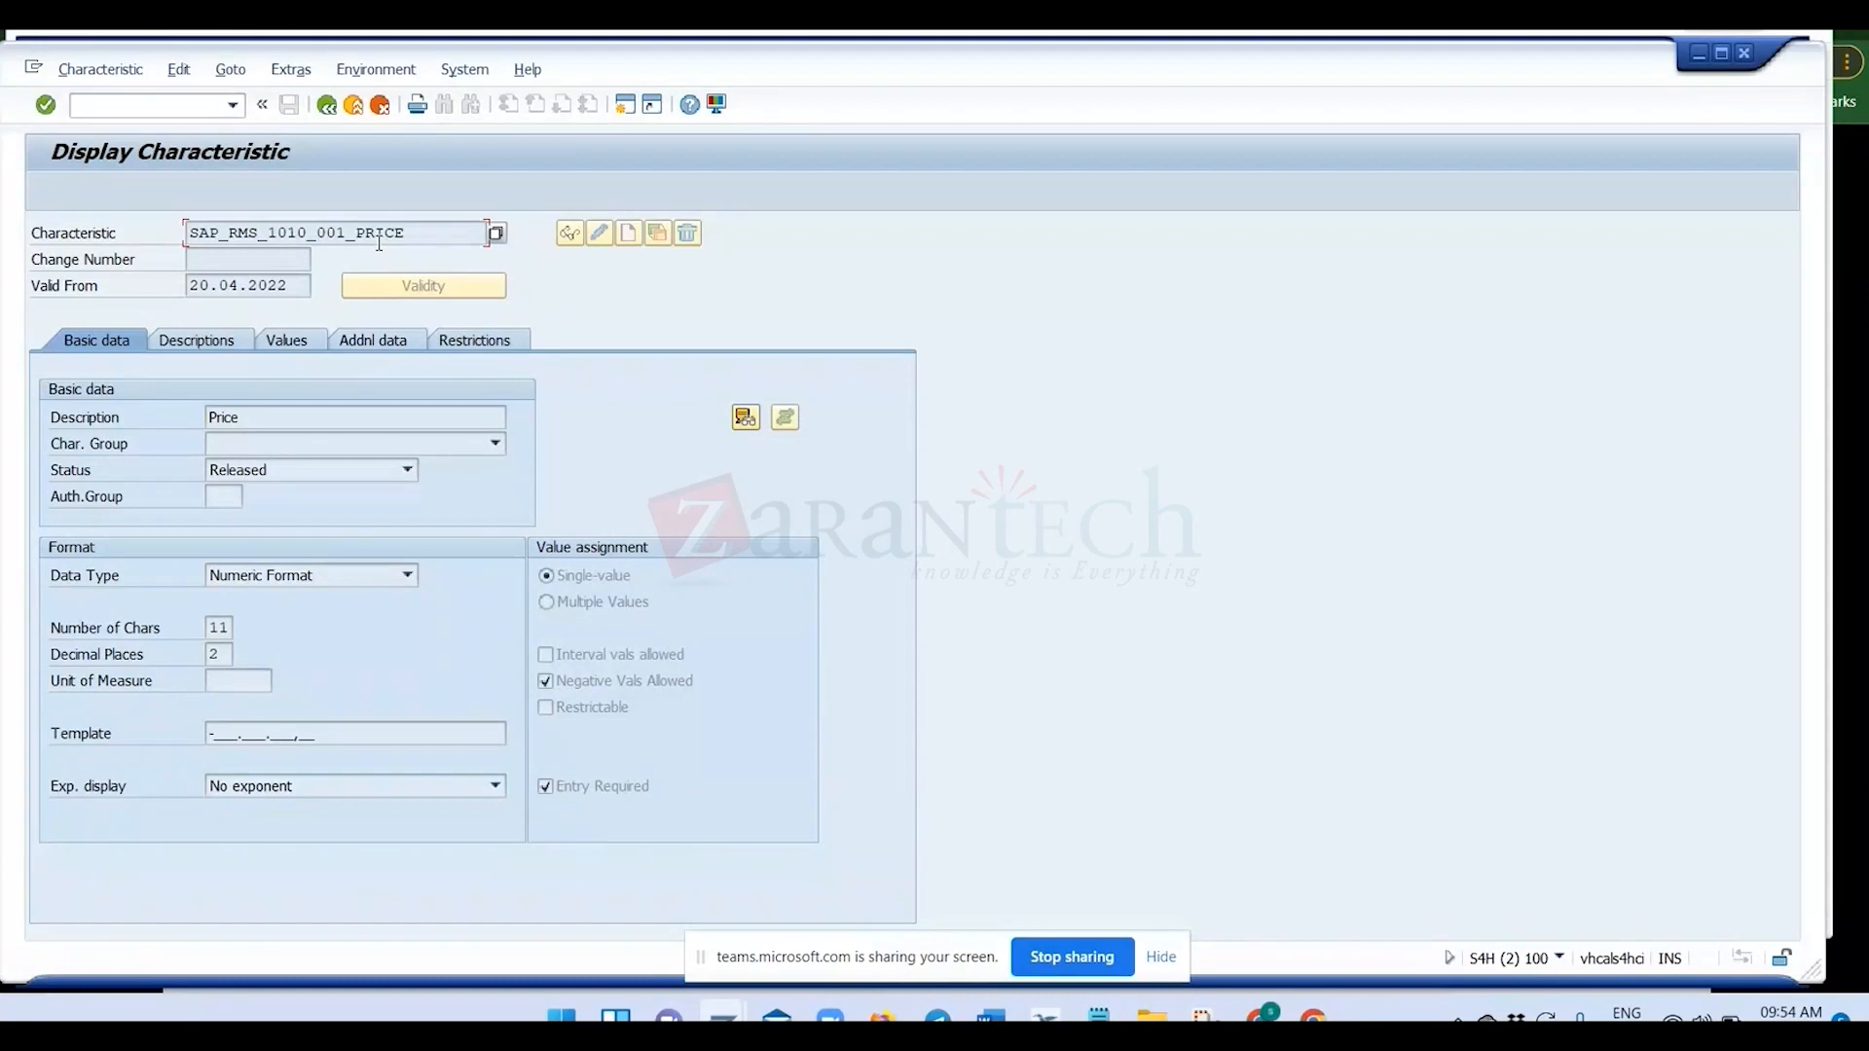
drag(424, 234, 187, 234)
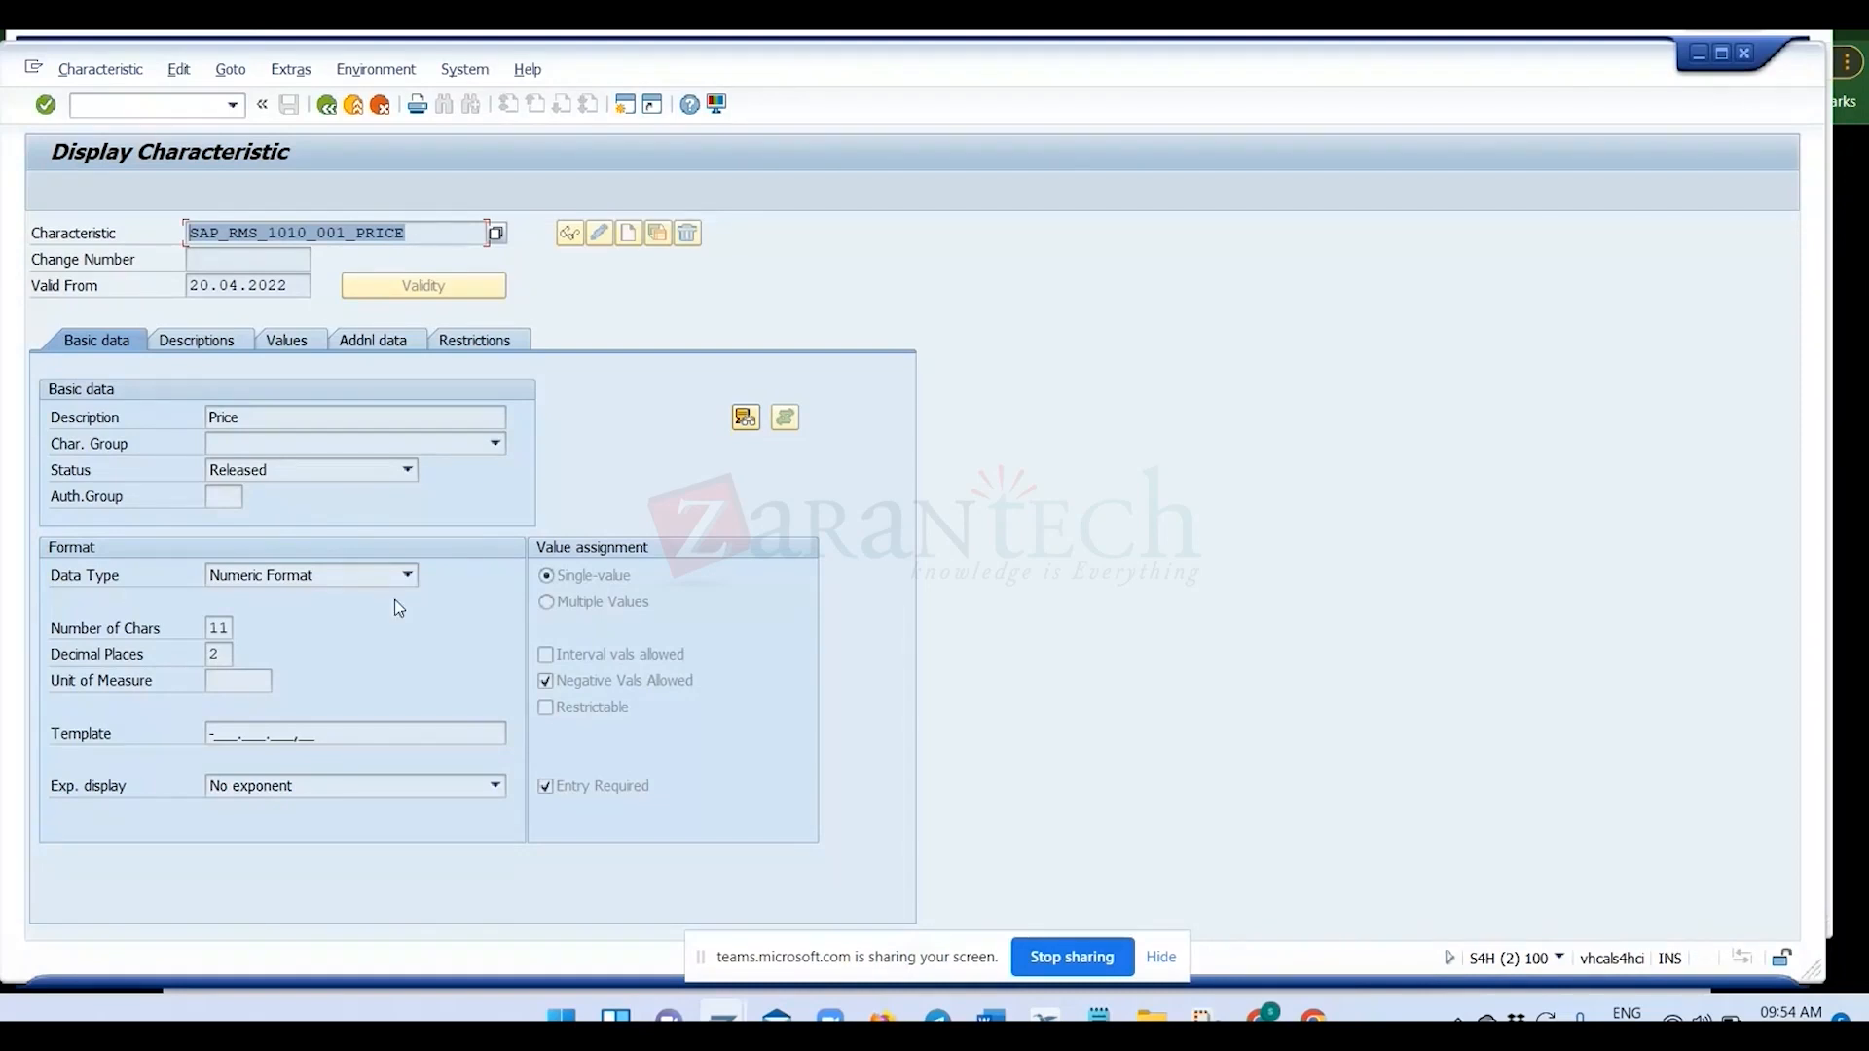
click(407, 575)
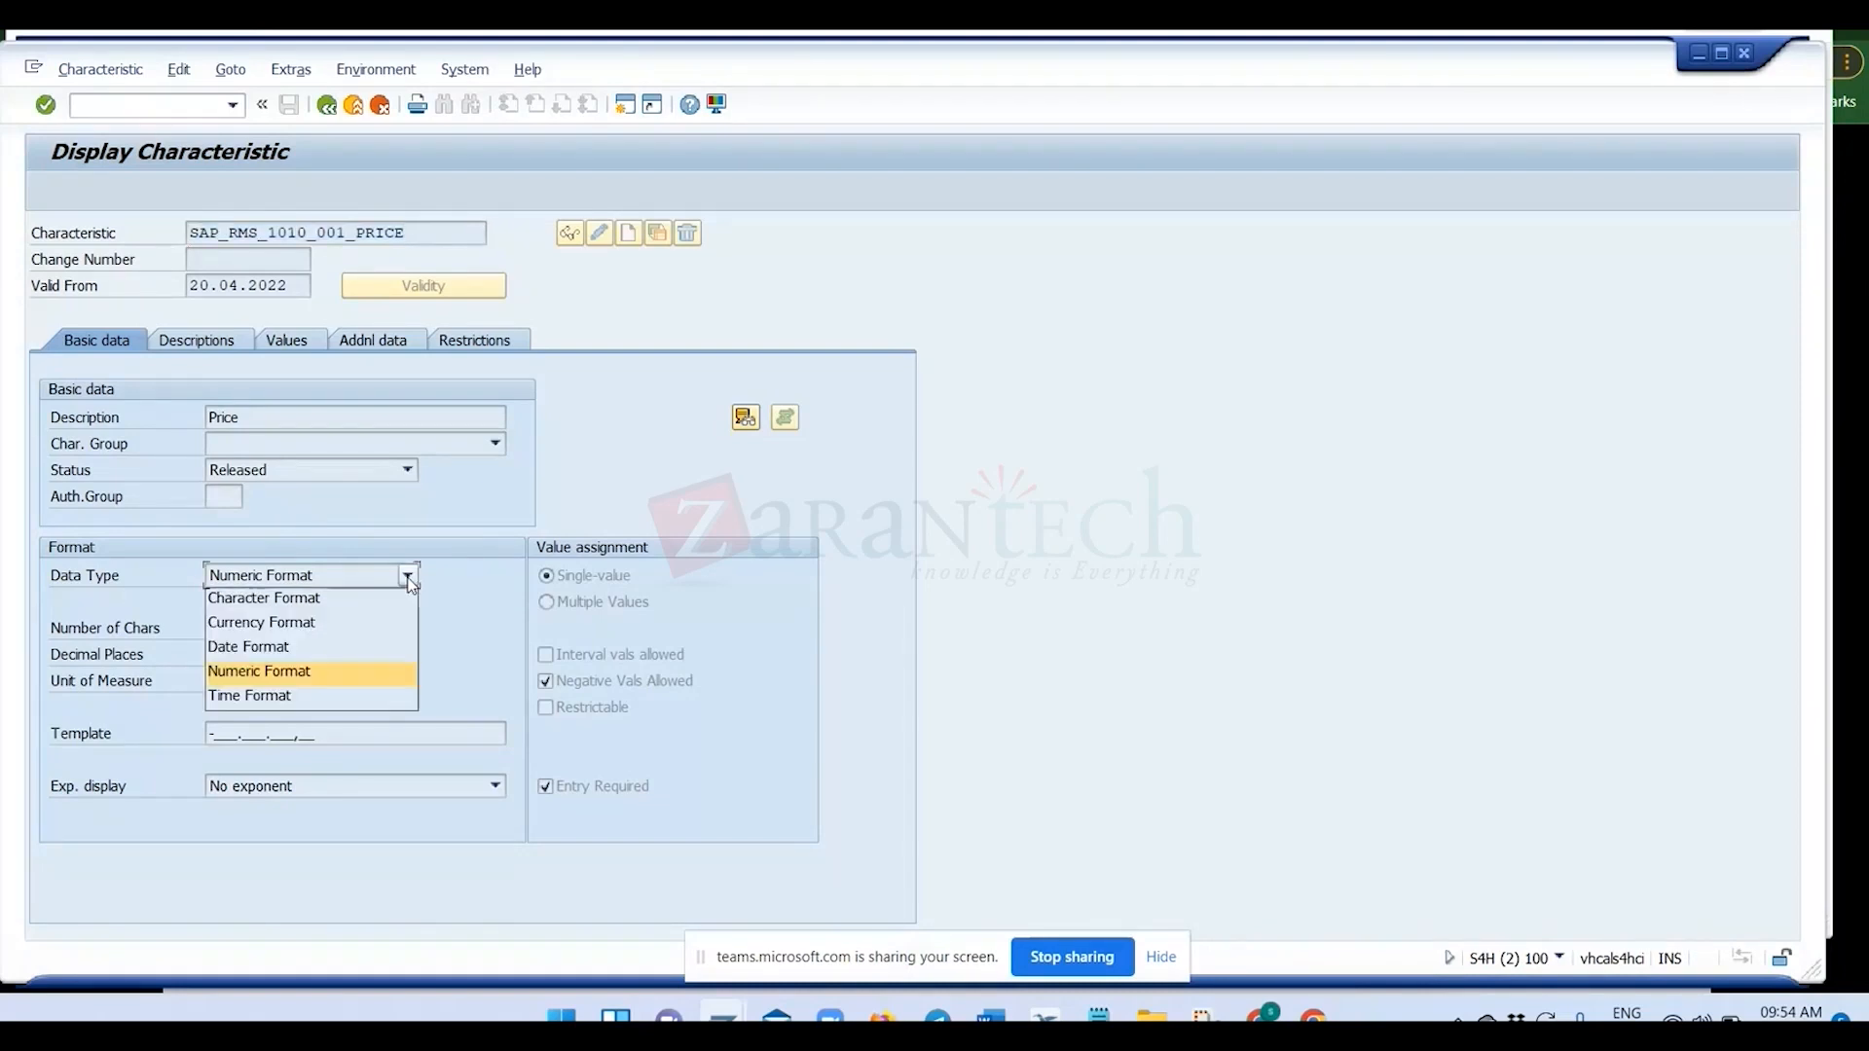
click(406, 665)
click(604, 576)
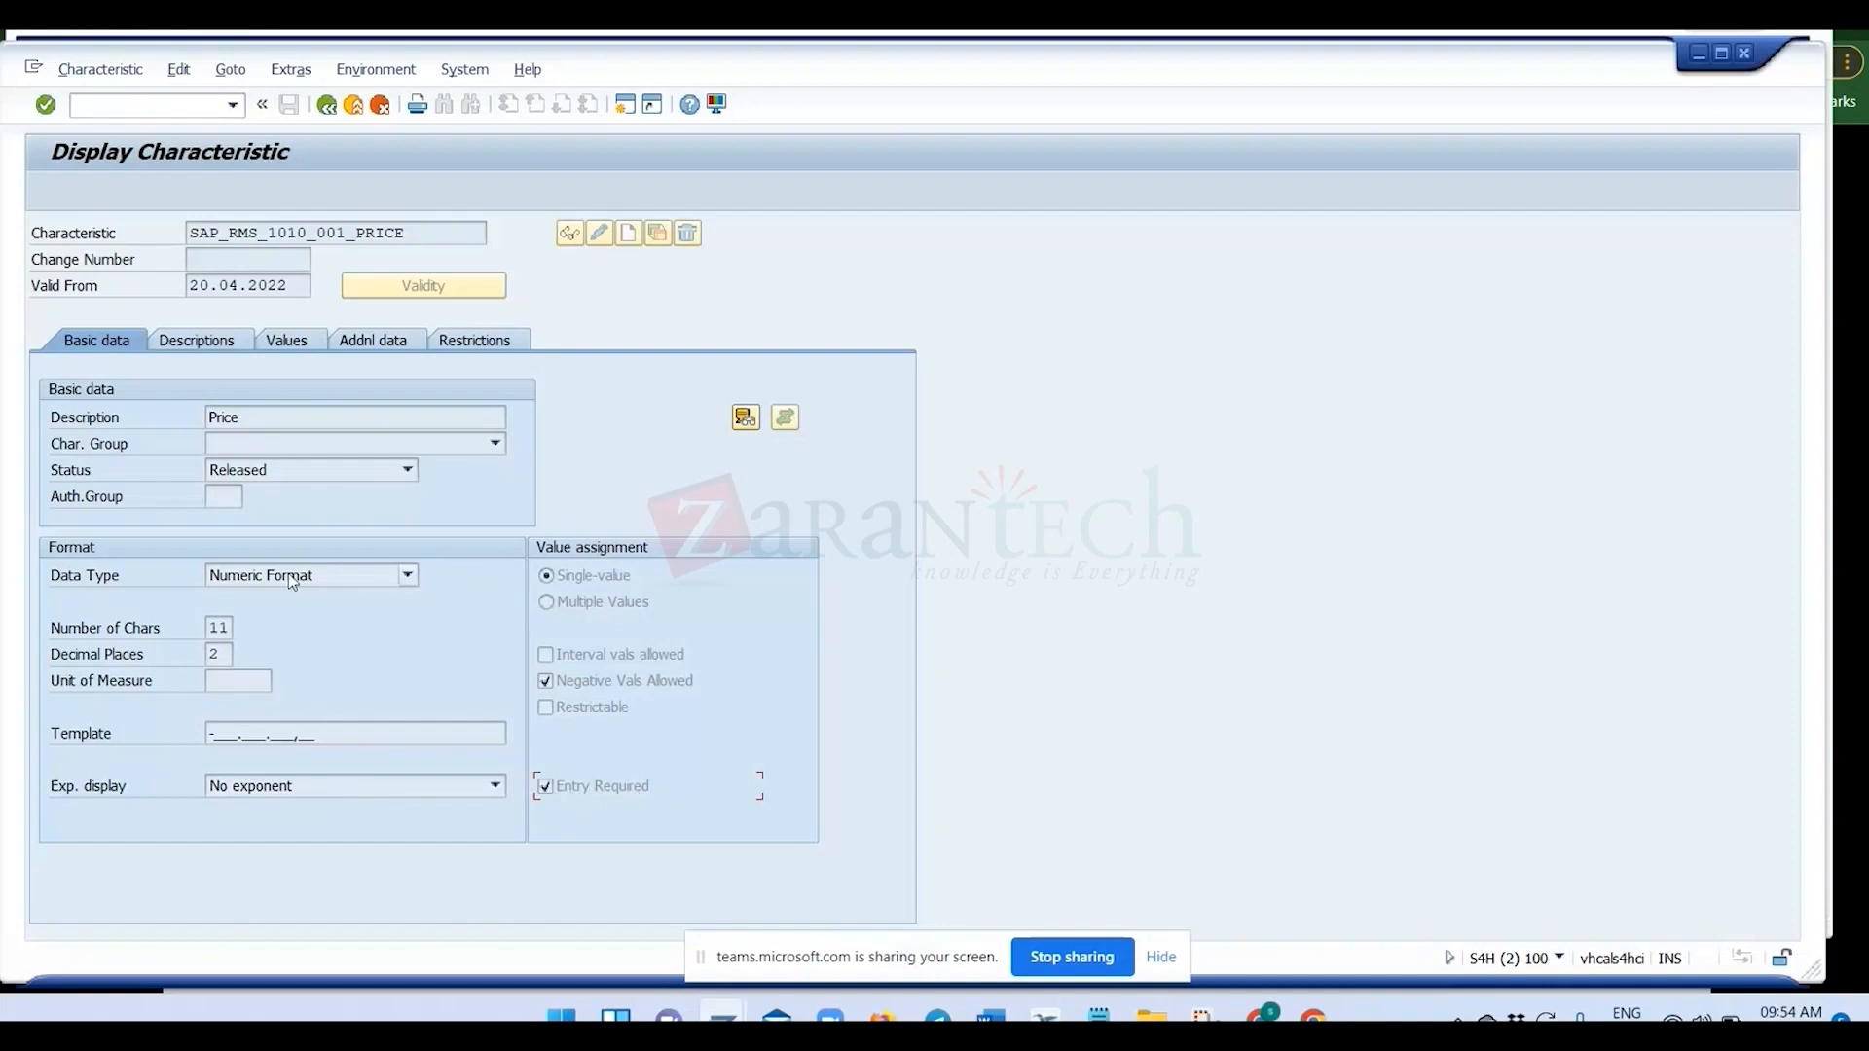
click(225, 628)
click(328, 104)
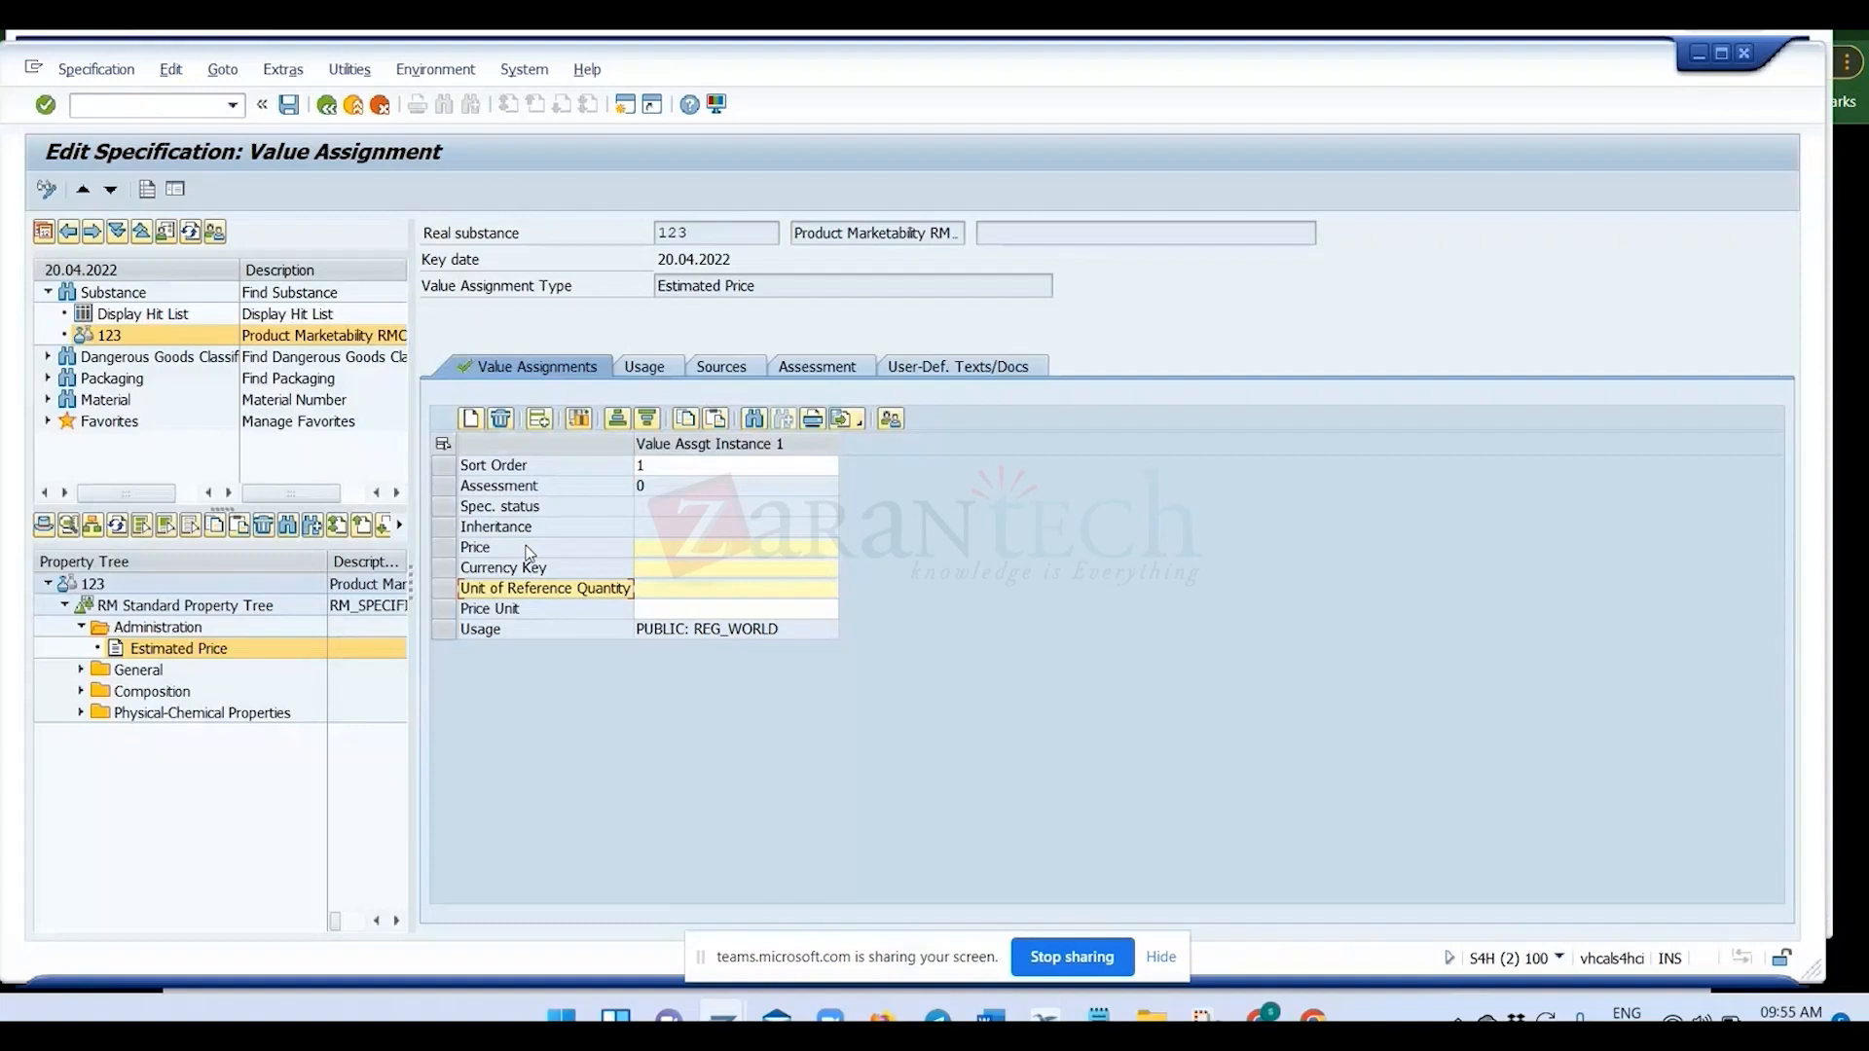
Request the property help for Estimated Price to look up its value assignment type class.
click(136, 655)
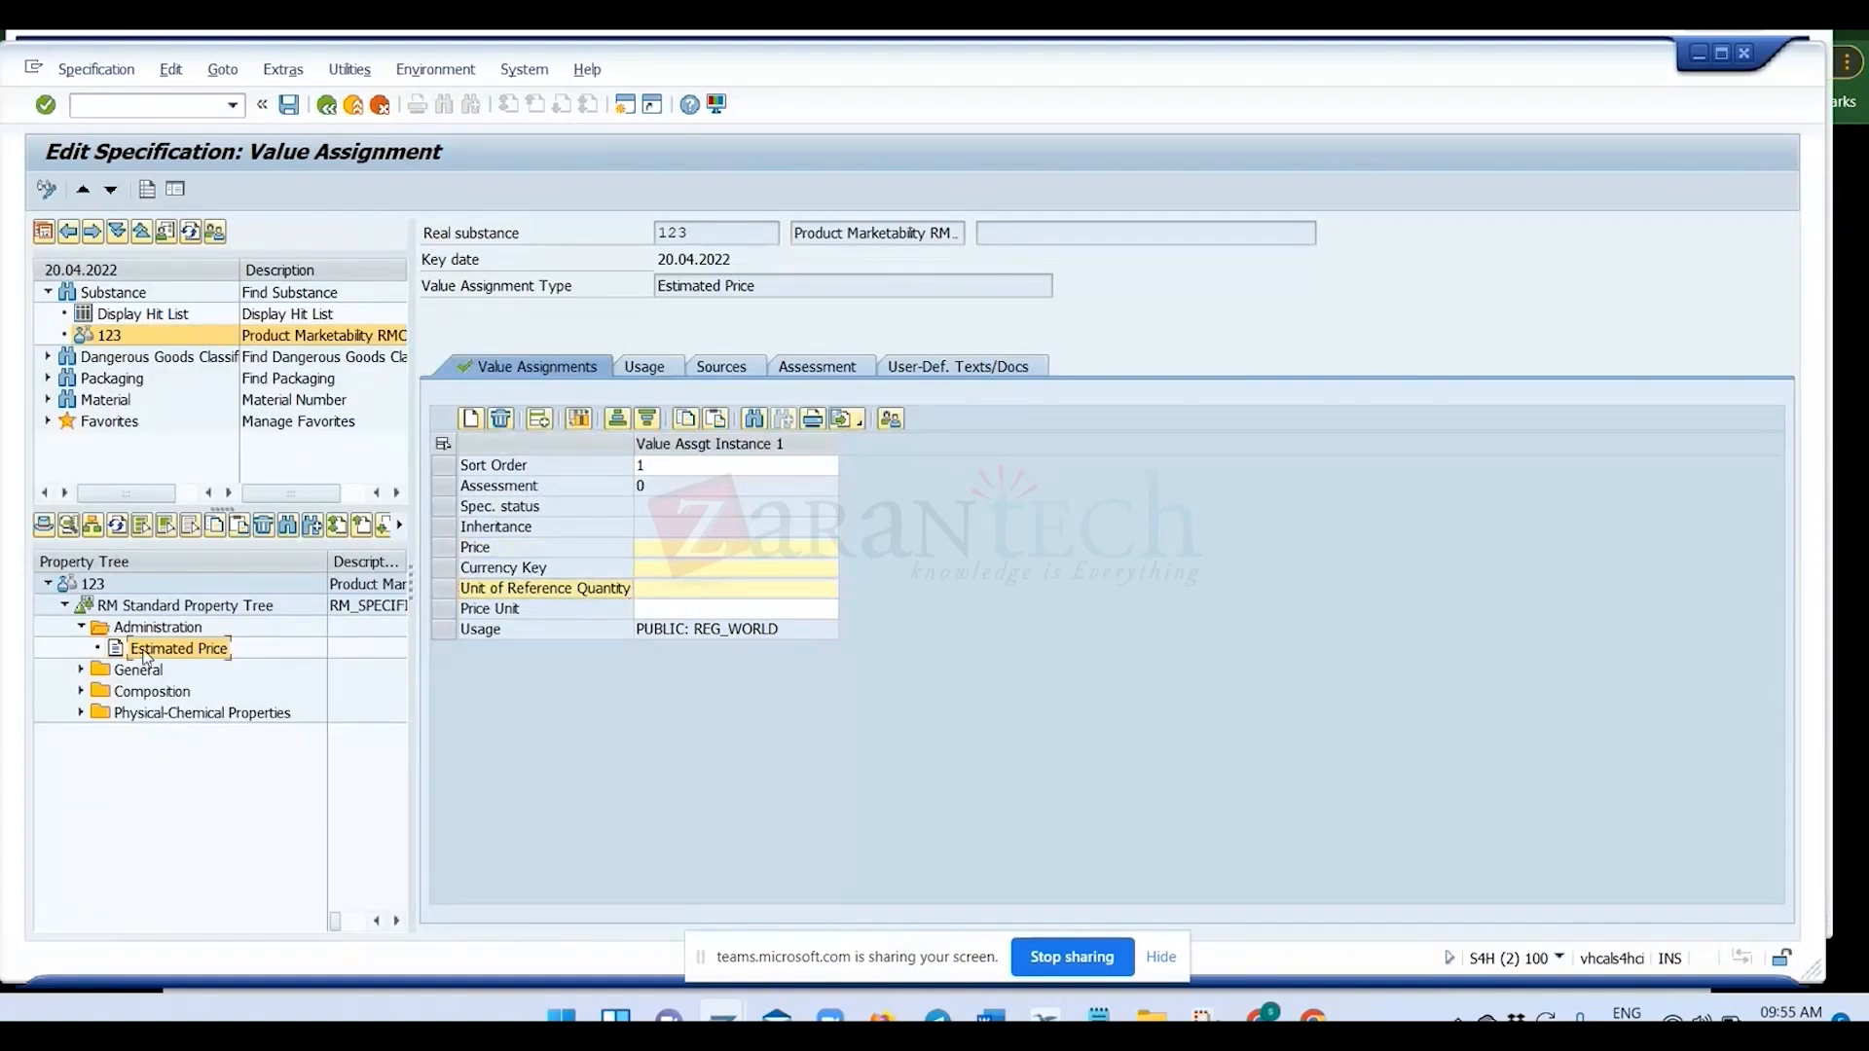
right_click(146, 657)
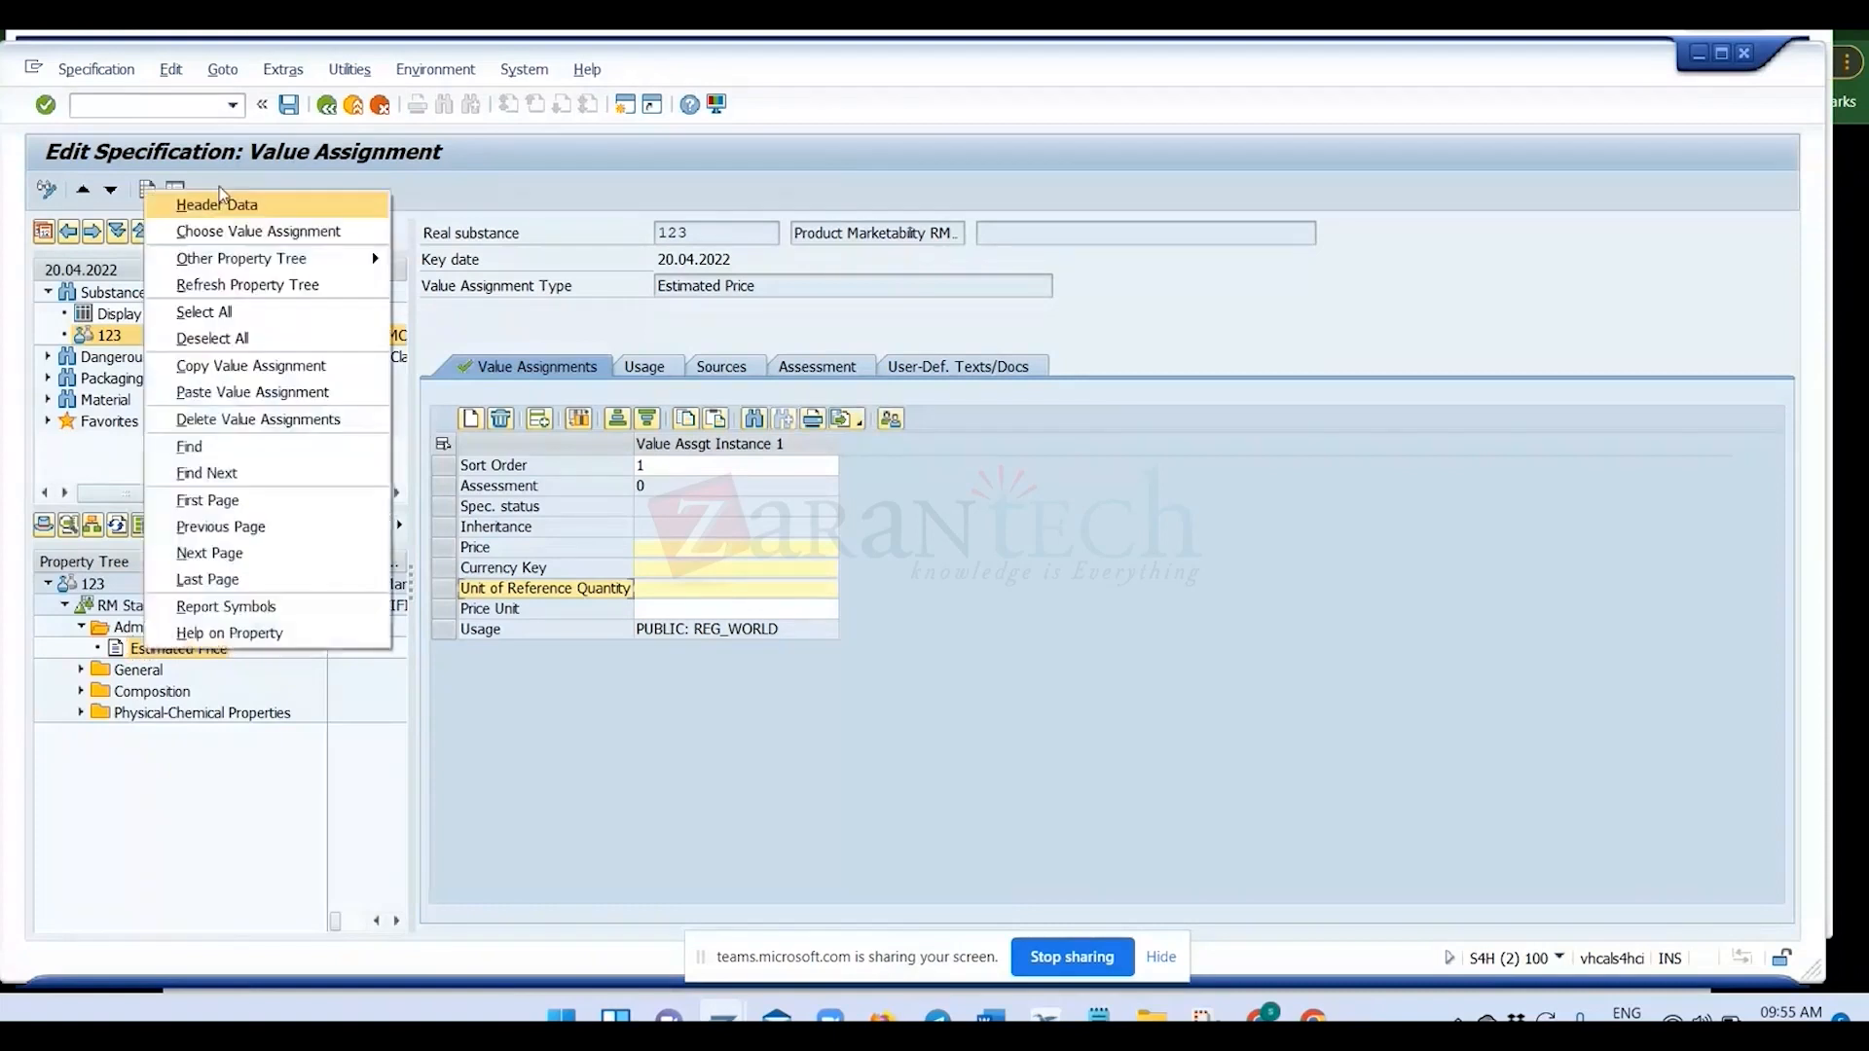
click(218, 366)
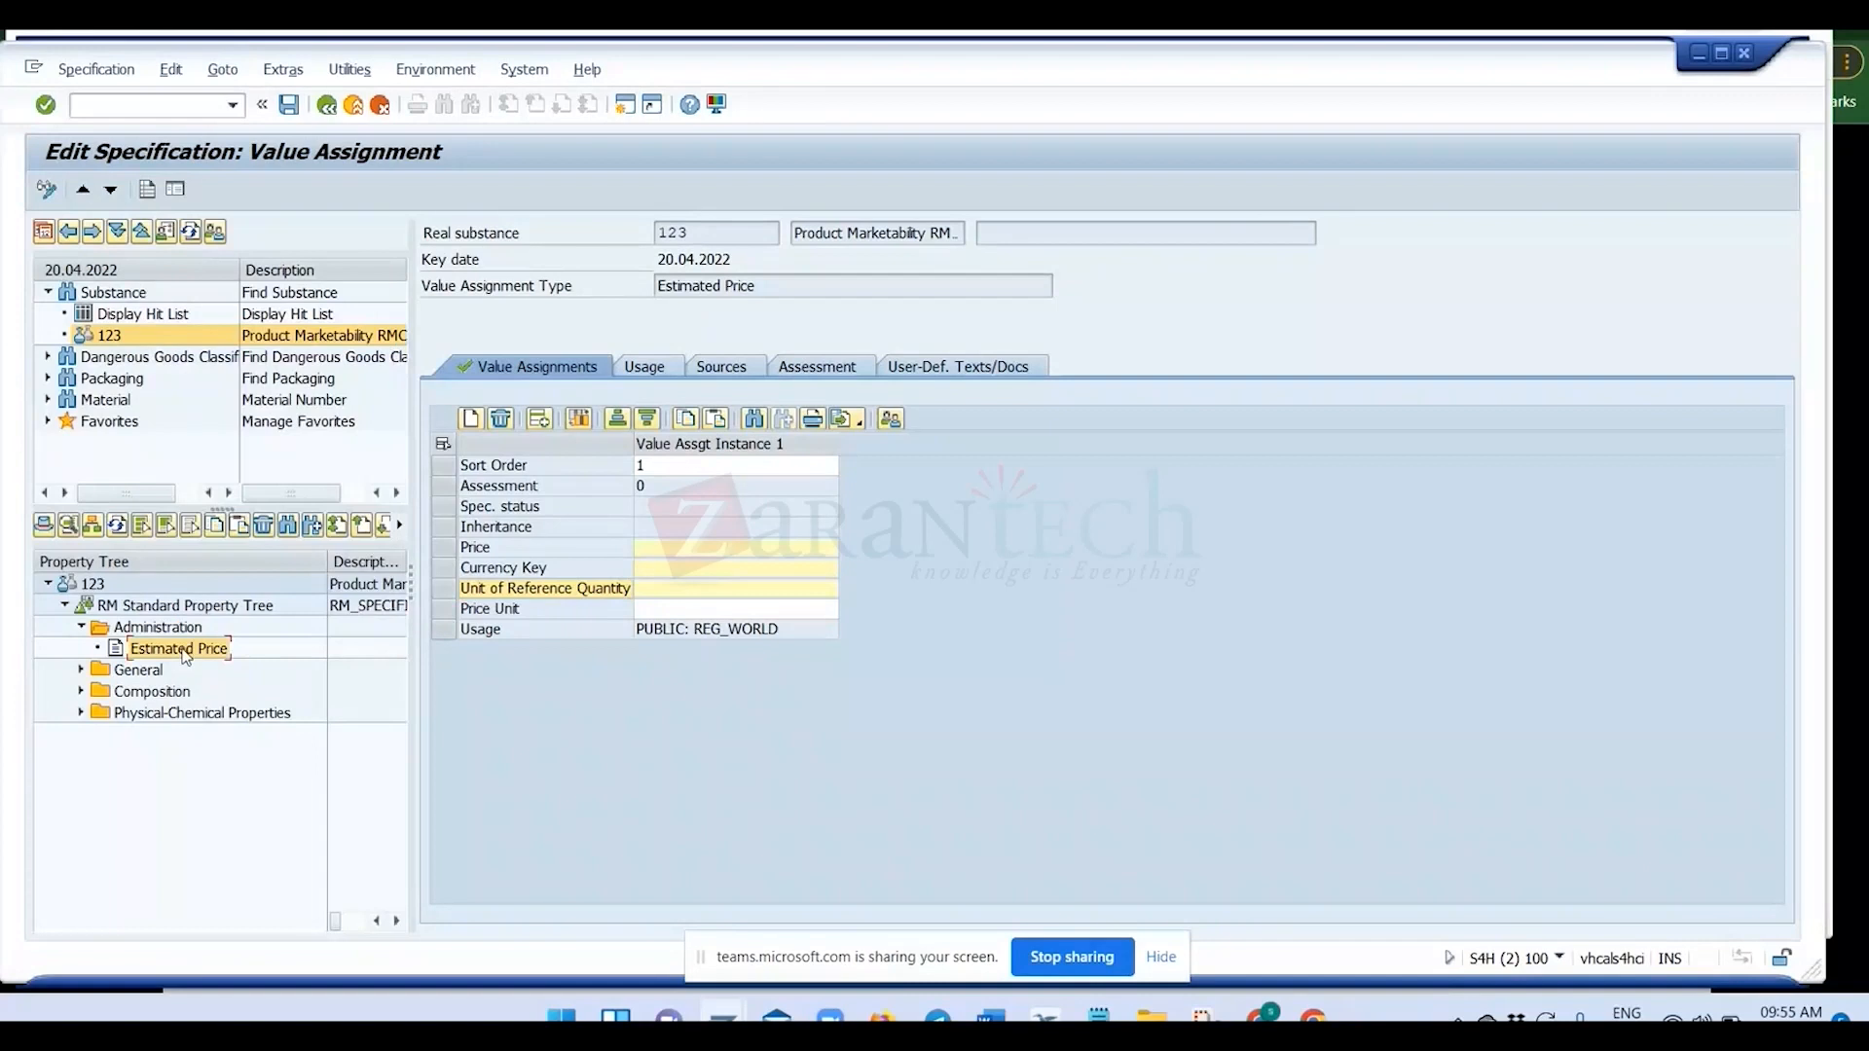
double_click(182, 650)
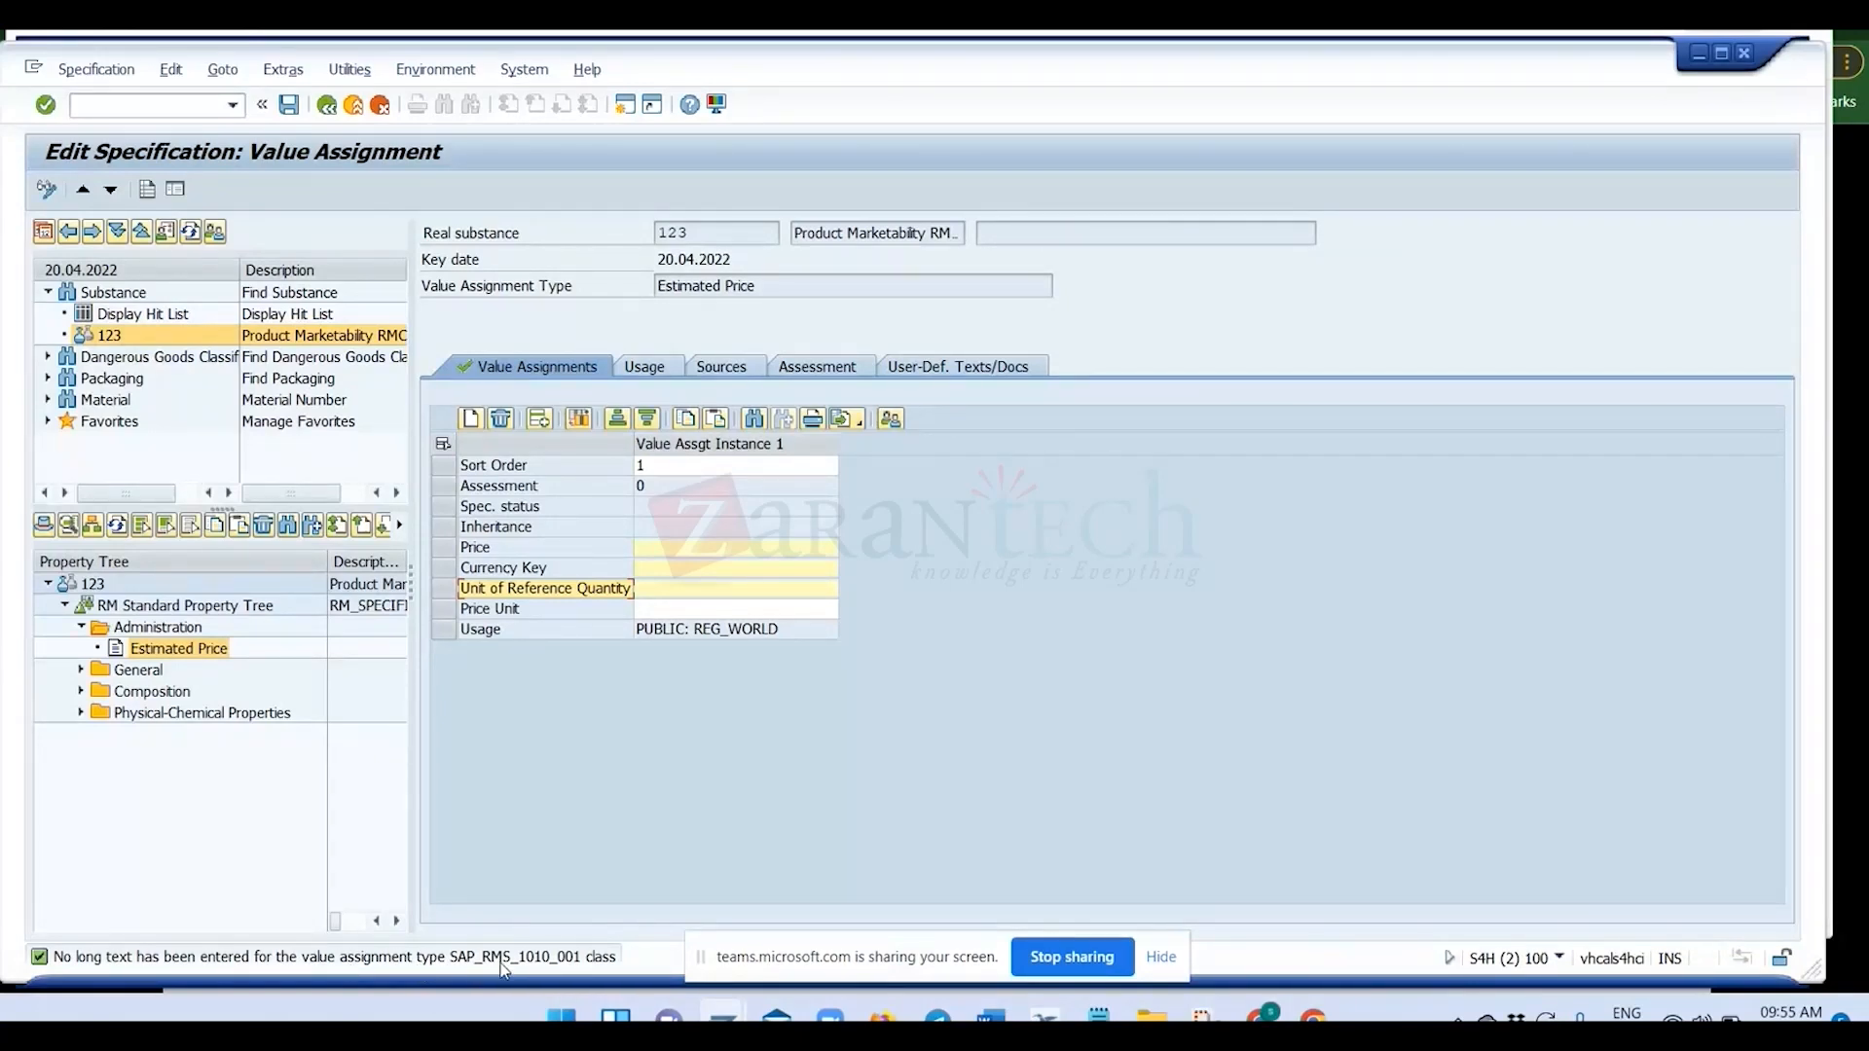
Reselect Estimated Price in the property tree and step through its Price, Currency Key and Unit of Reference Quantity fields.
click(171, 651)
double_click(169, 650)
key(Up)
key(Up)
key(Down)
key(Down)
key(Up)
key(Up)
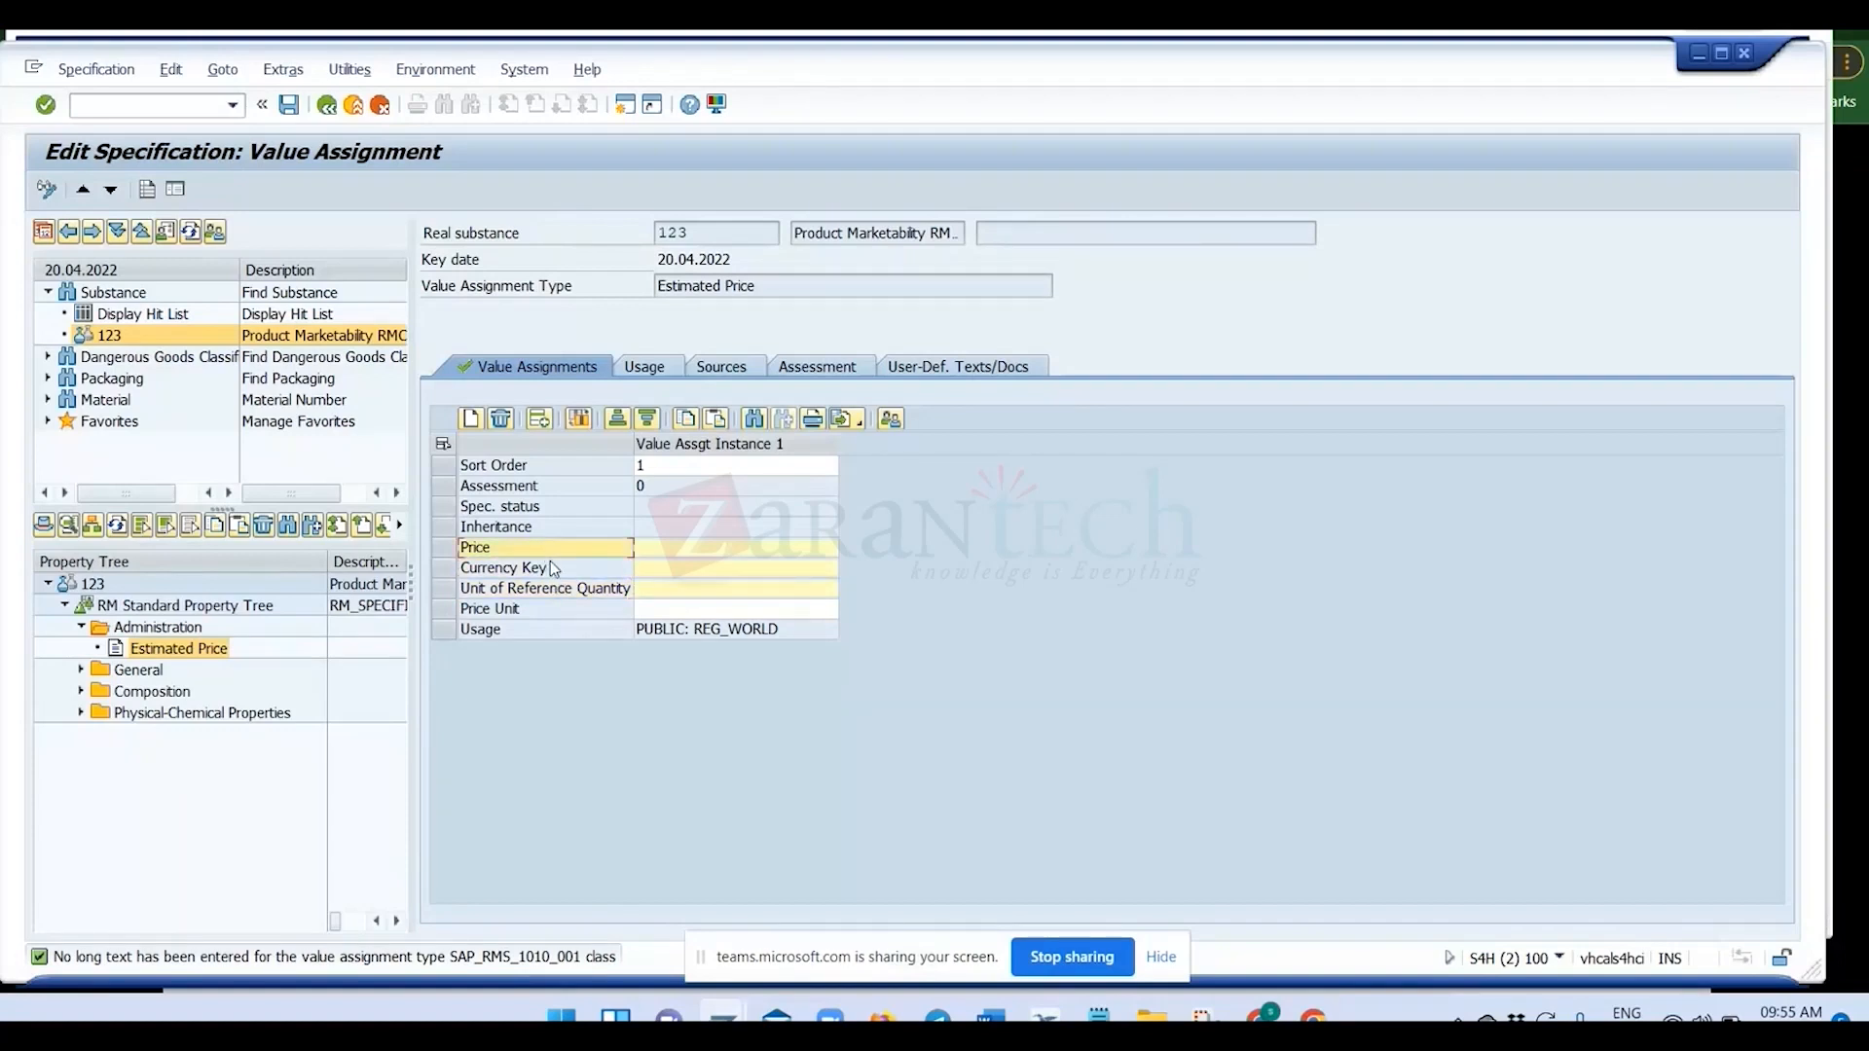
key(Down)
key(Down)
key(Up)
key(Up)
key(Down)
key(Down)
key(Up)
key(Up)
double_click(155, 651)
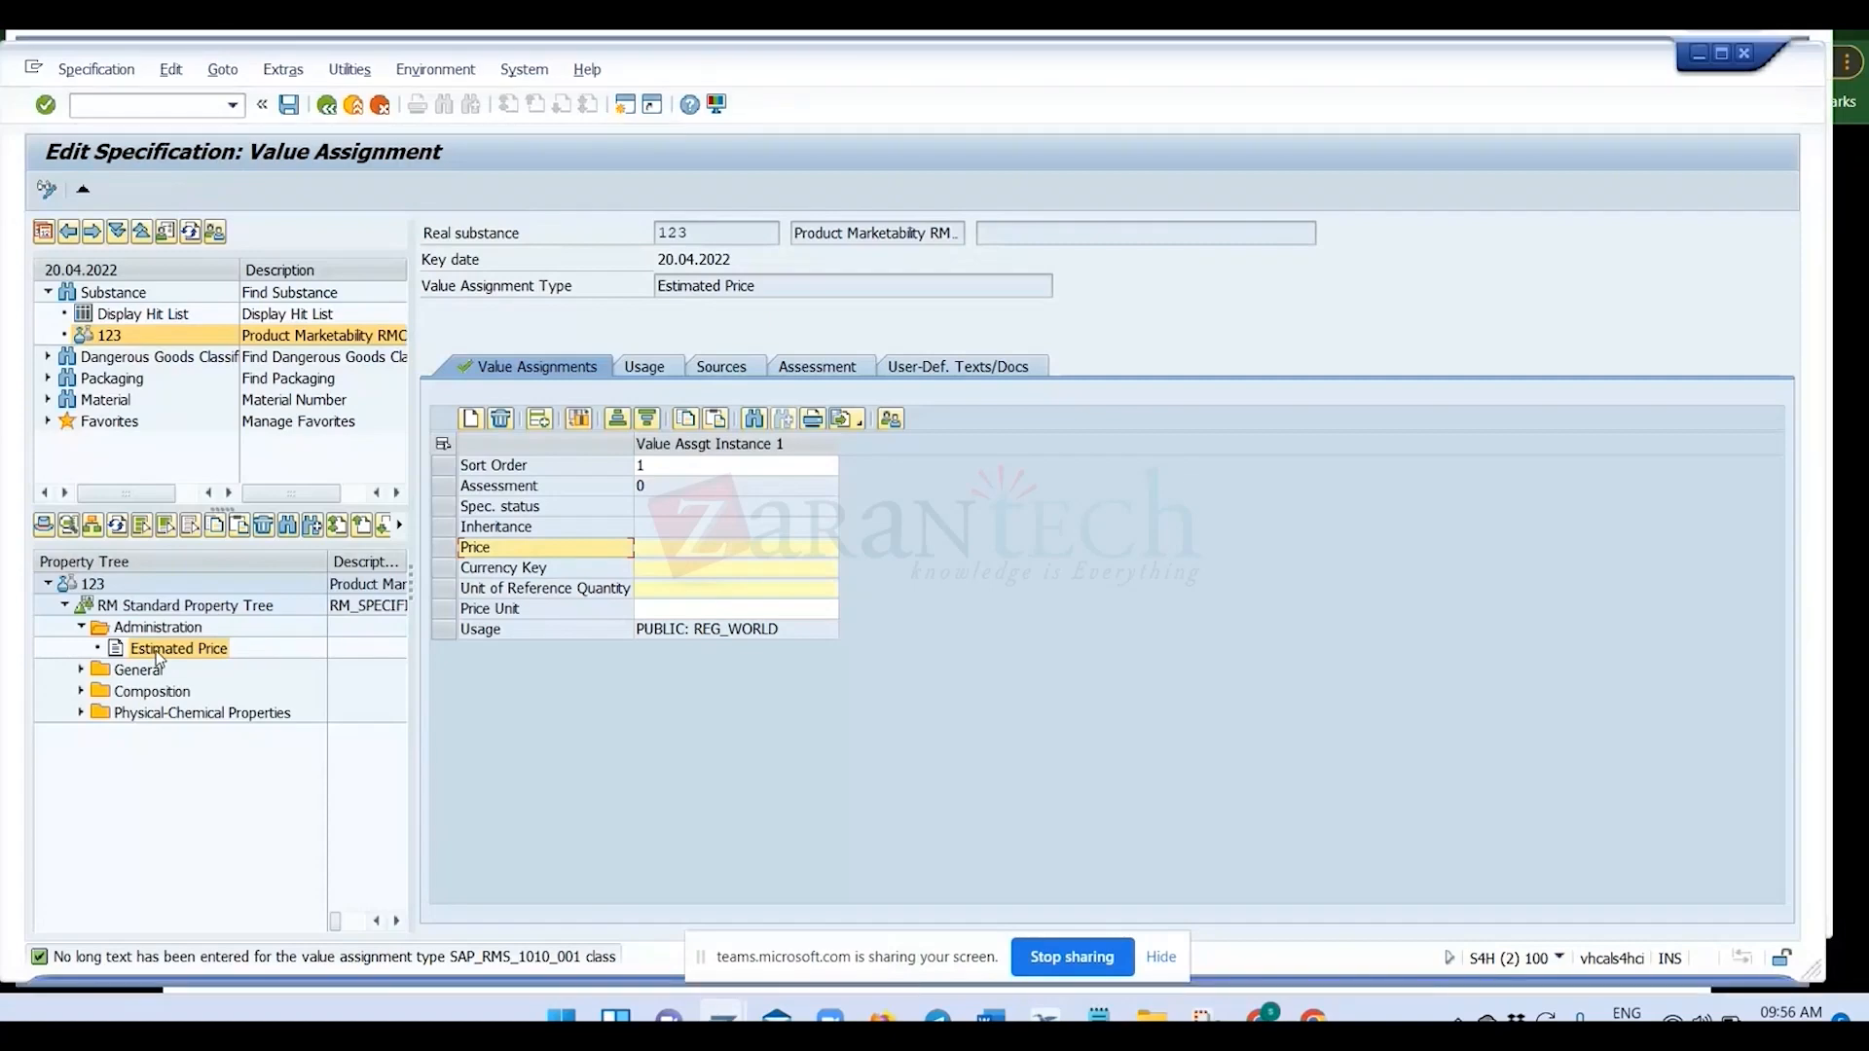
Switch to the Master Data Elements for Recipe Development slide in Chrome to review the class creation stage, and return to SAP.
key(alt+Tab)
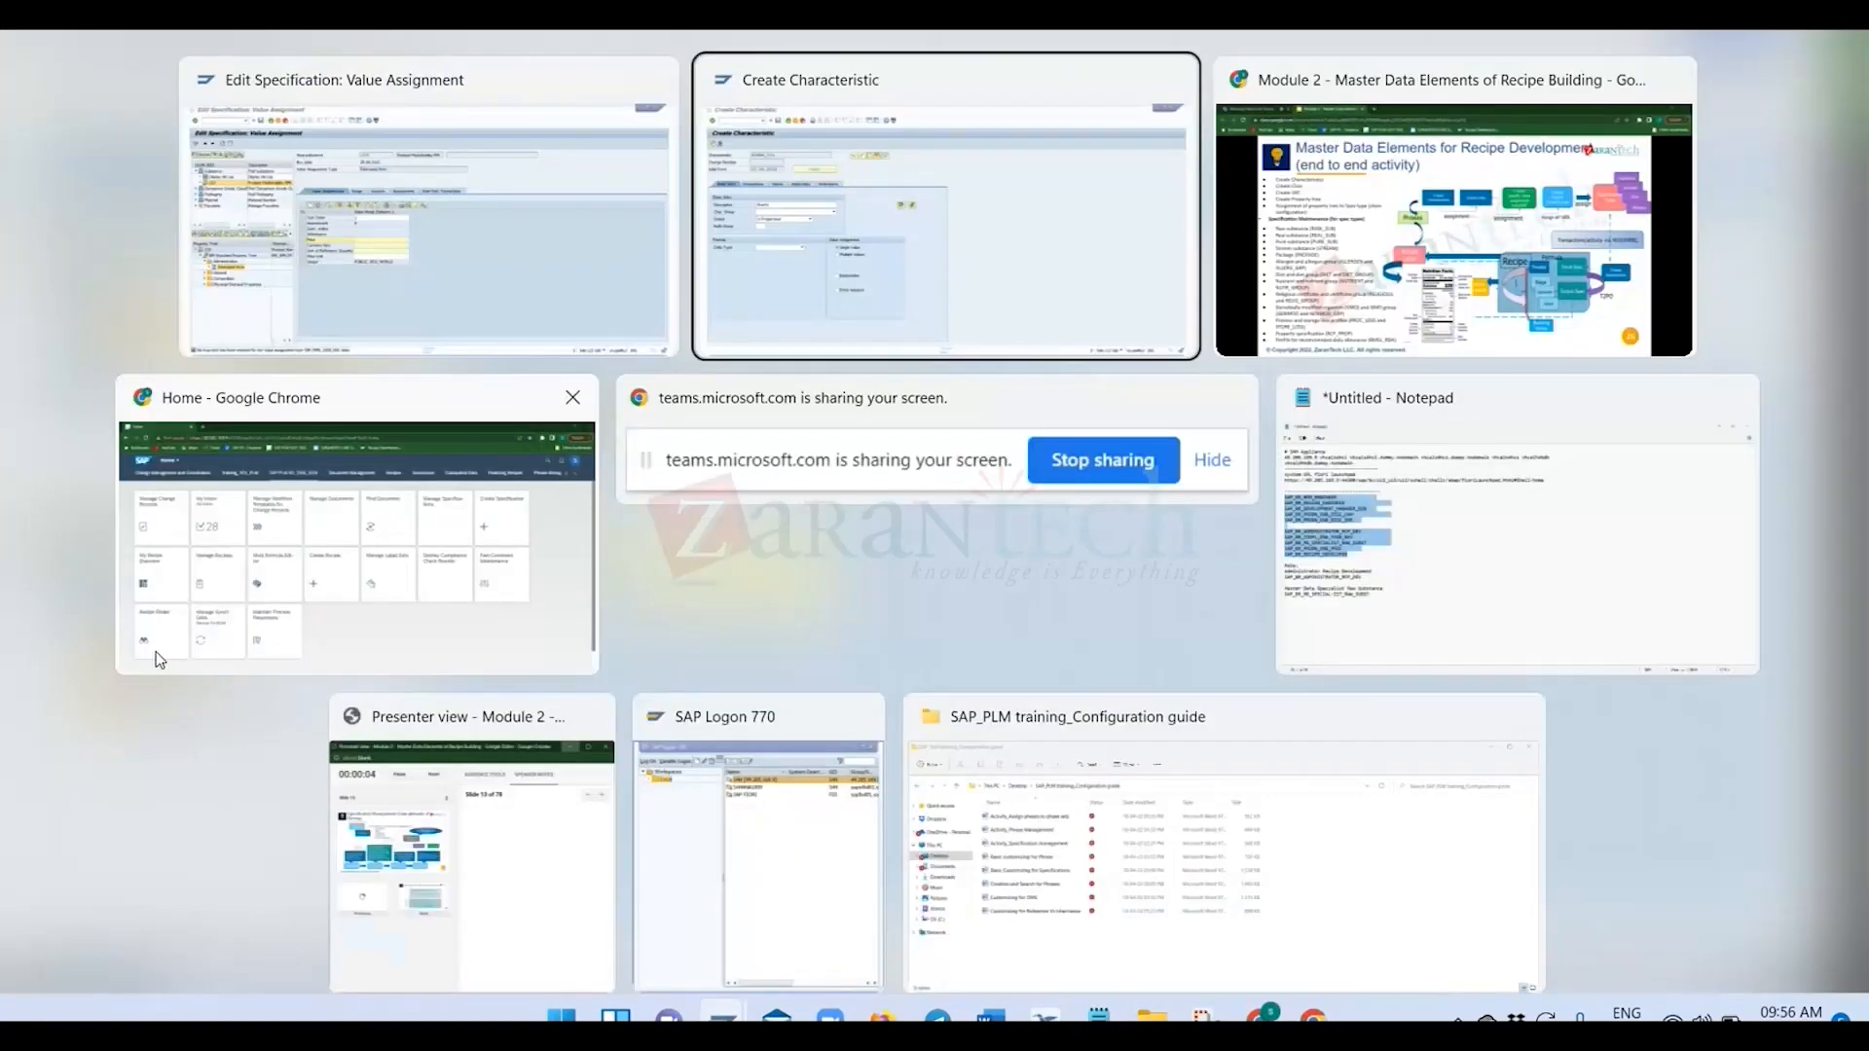
key(alt+Tab)
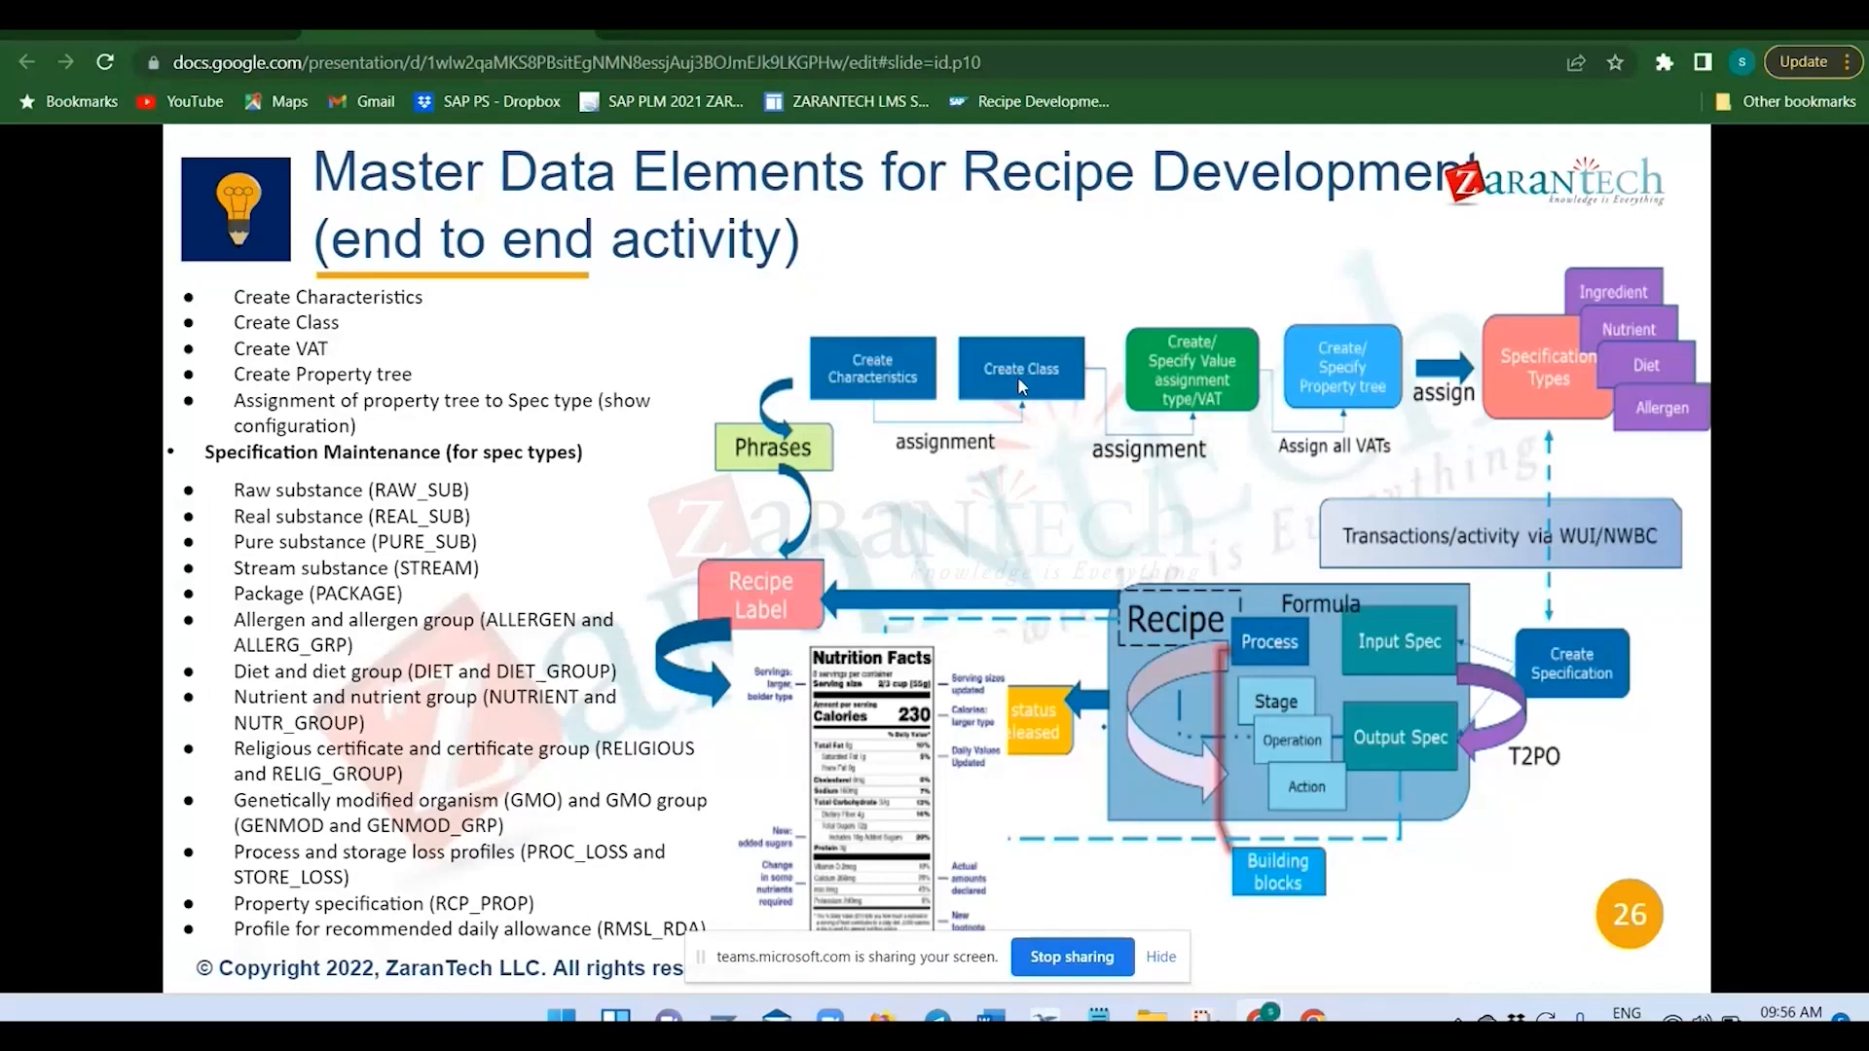
key(alt+Tab)
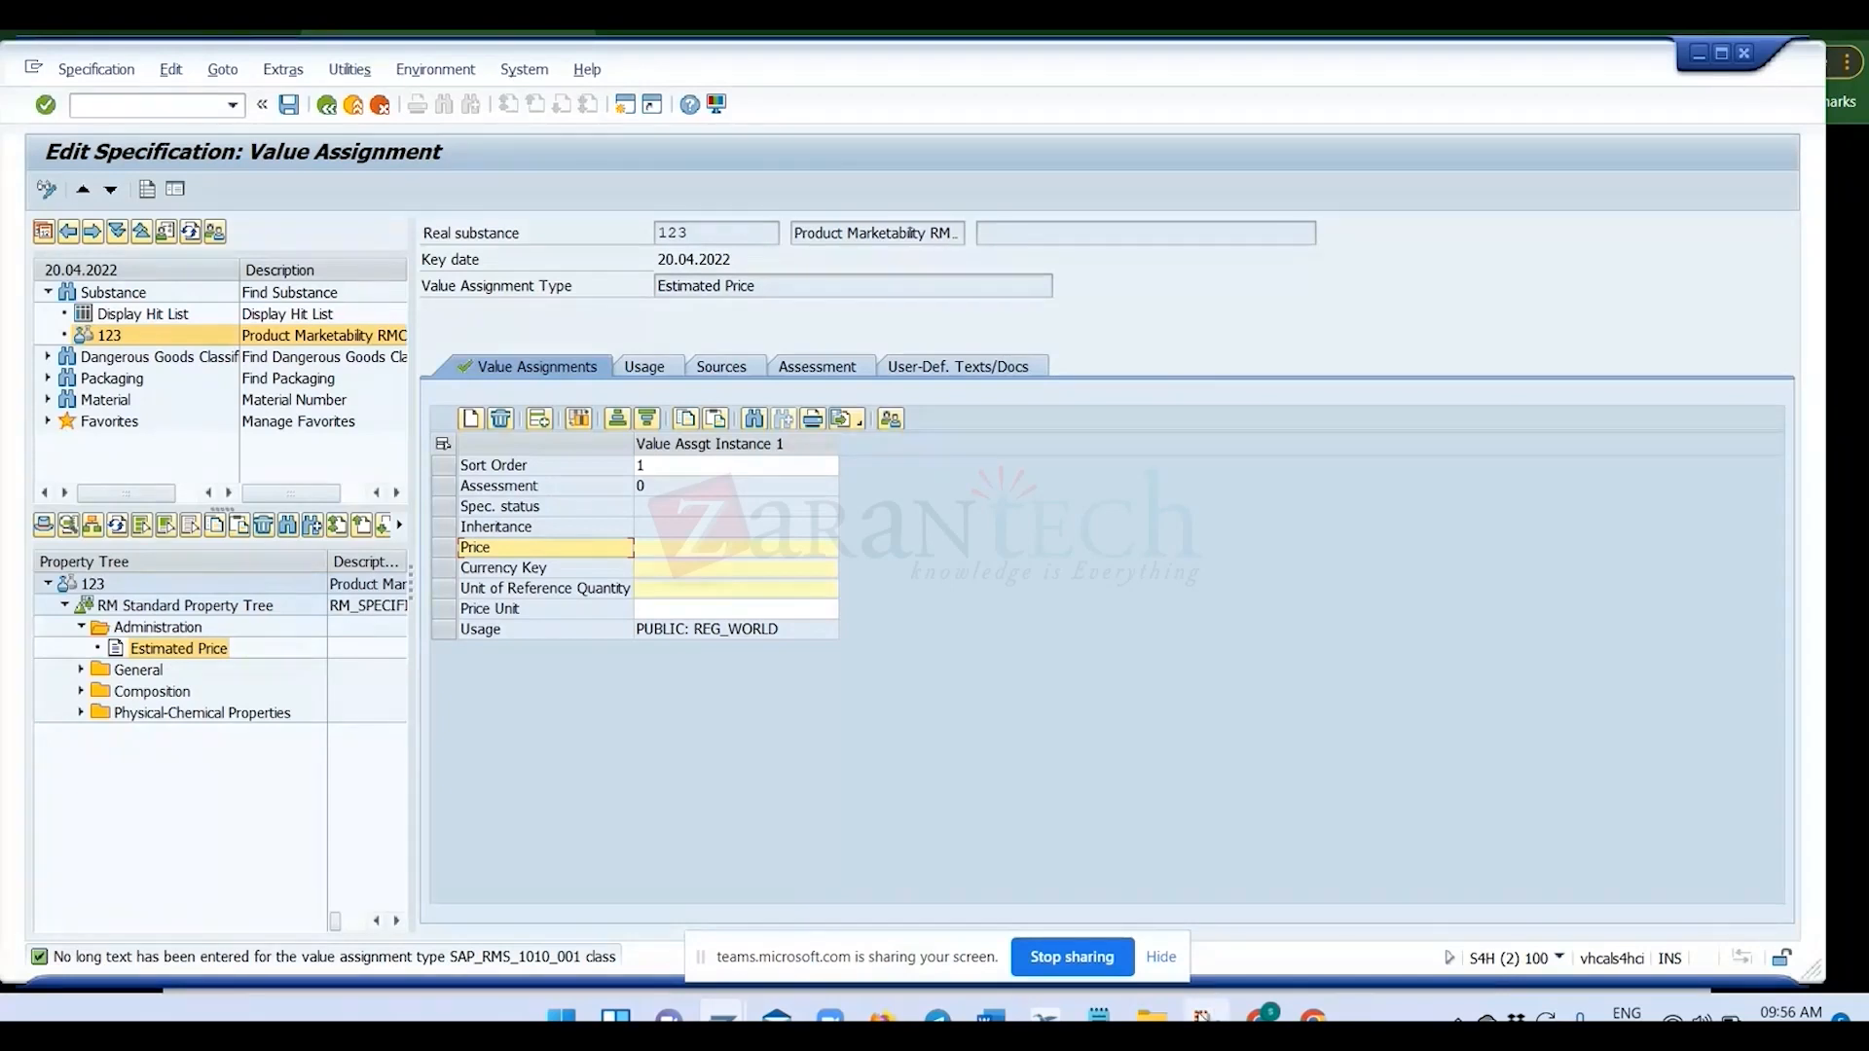
Switch to the Create Characteristic window and give ZCHAR_001 the Character Format data type with 29 characters.
mouse_move(723, 1017)
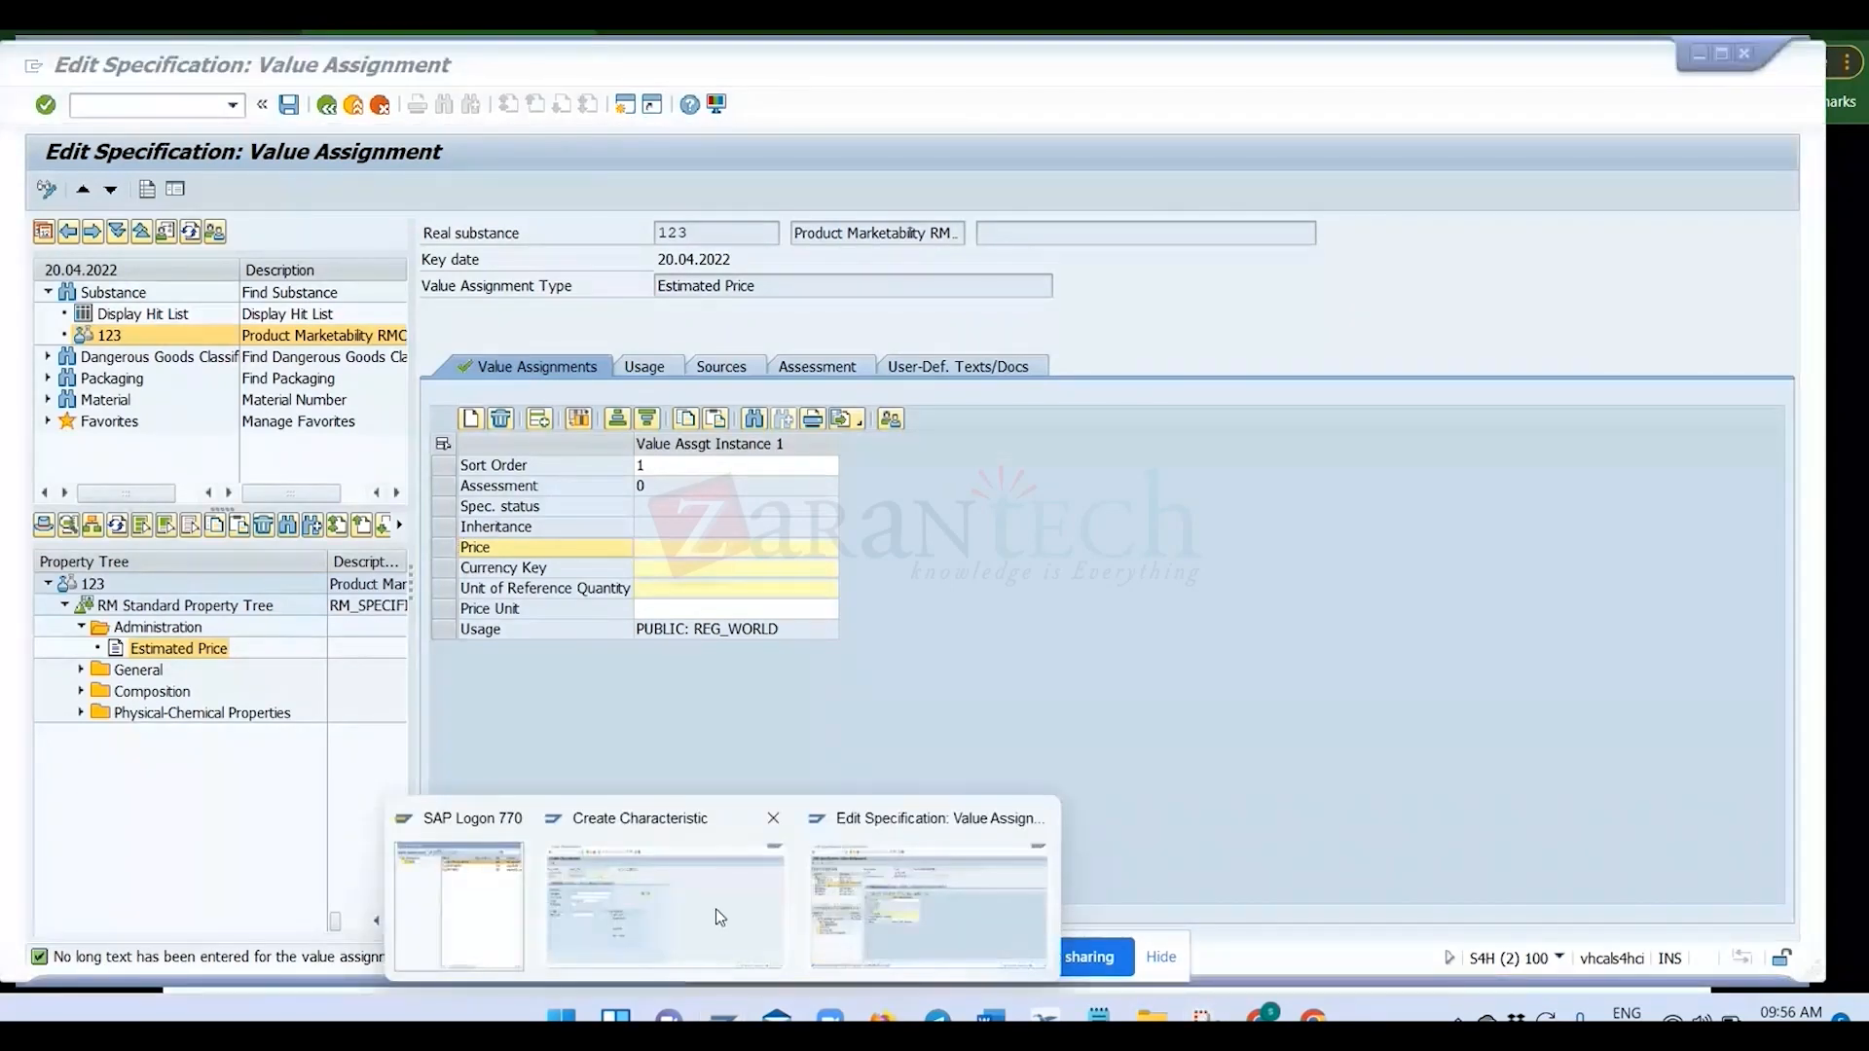
click(715, 909)
click(385, 531)
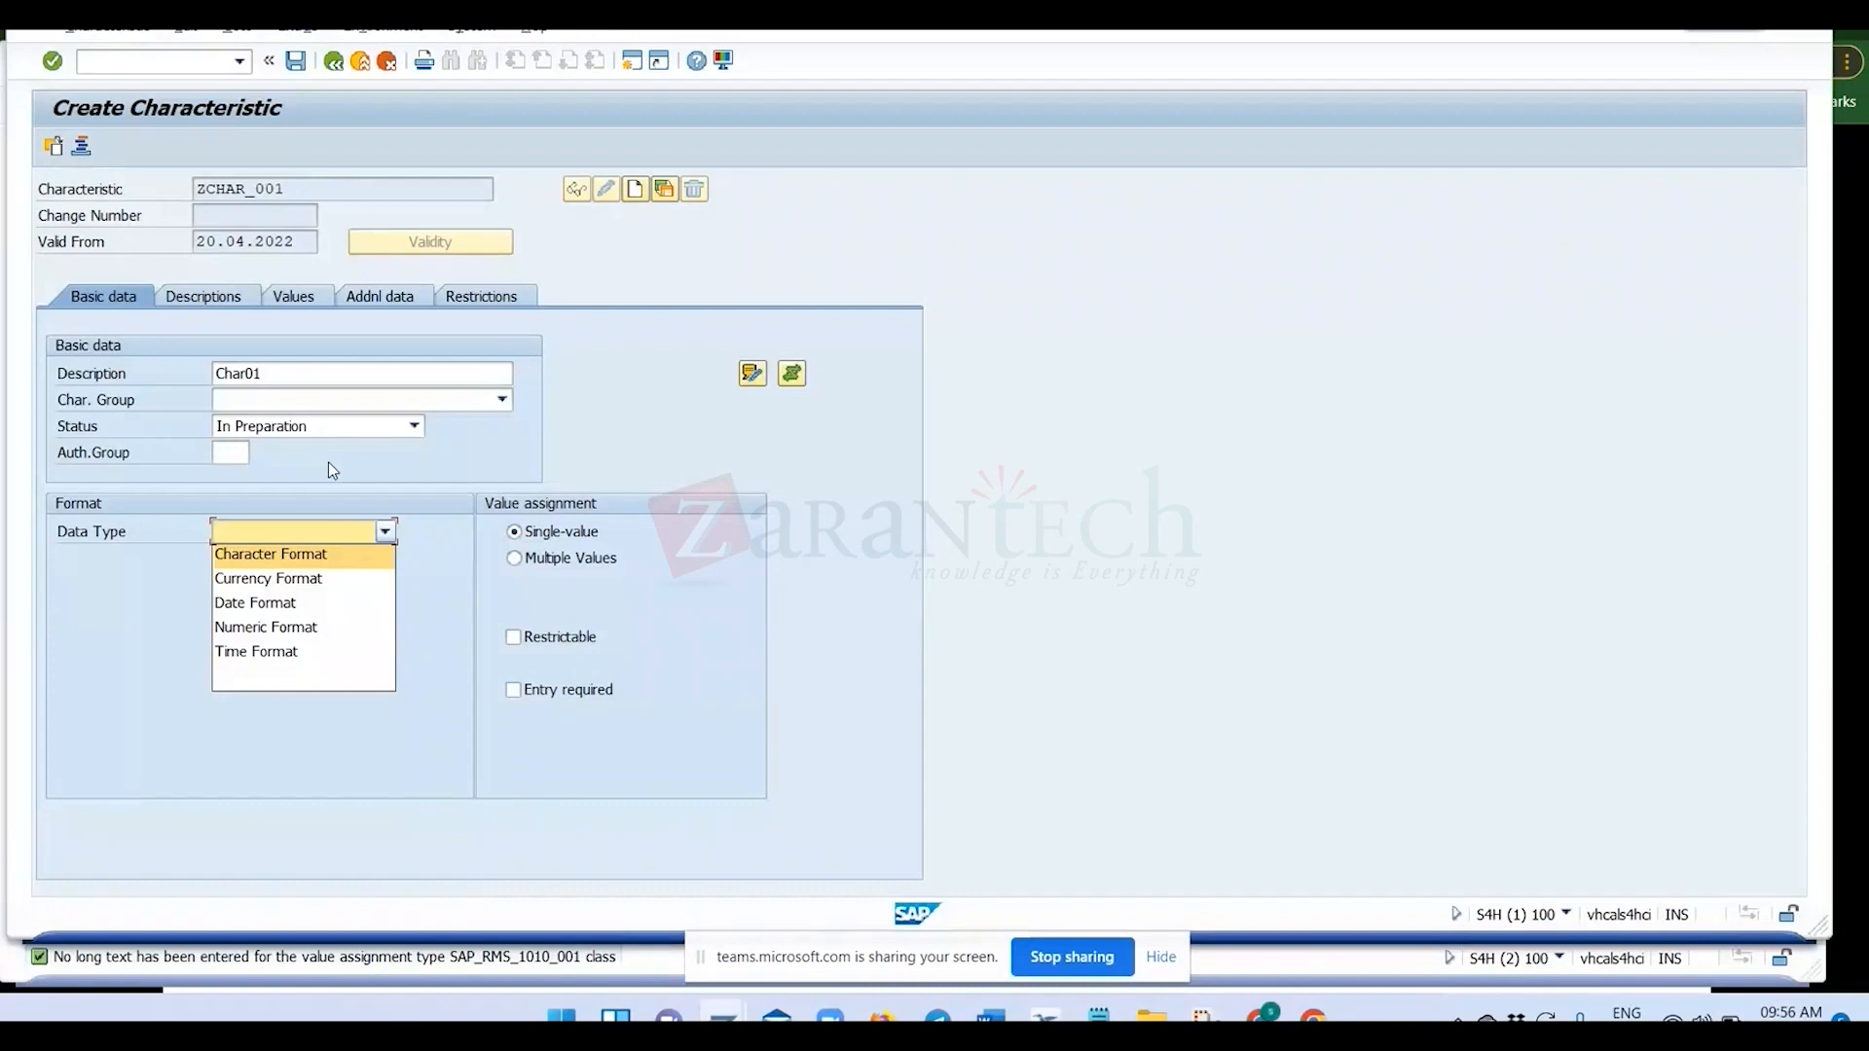
click(330, 554)
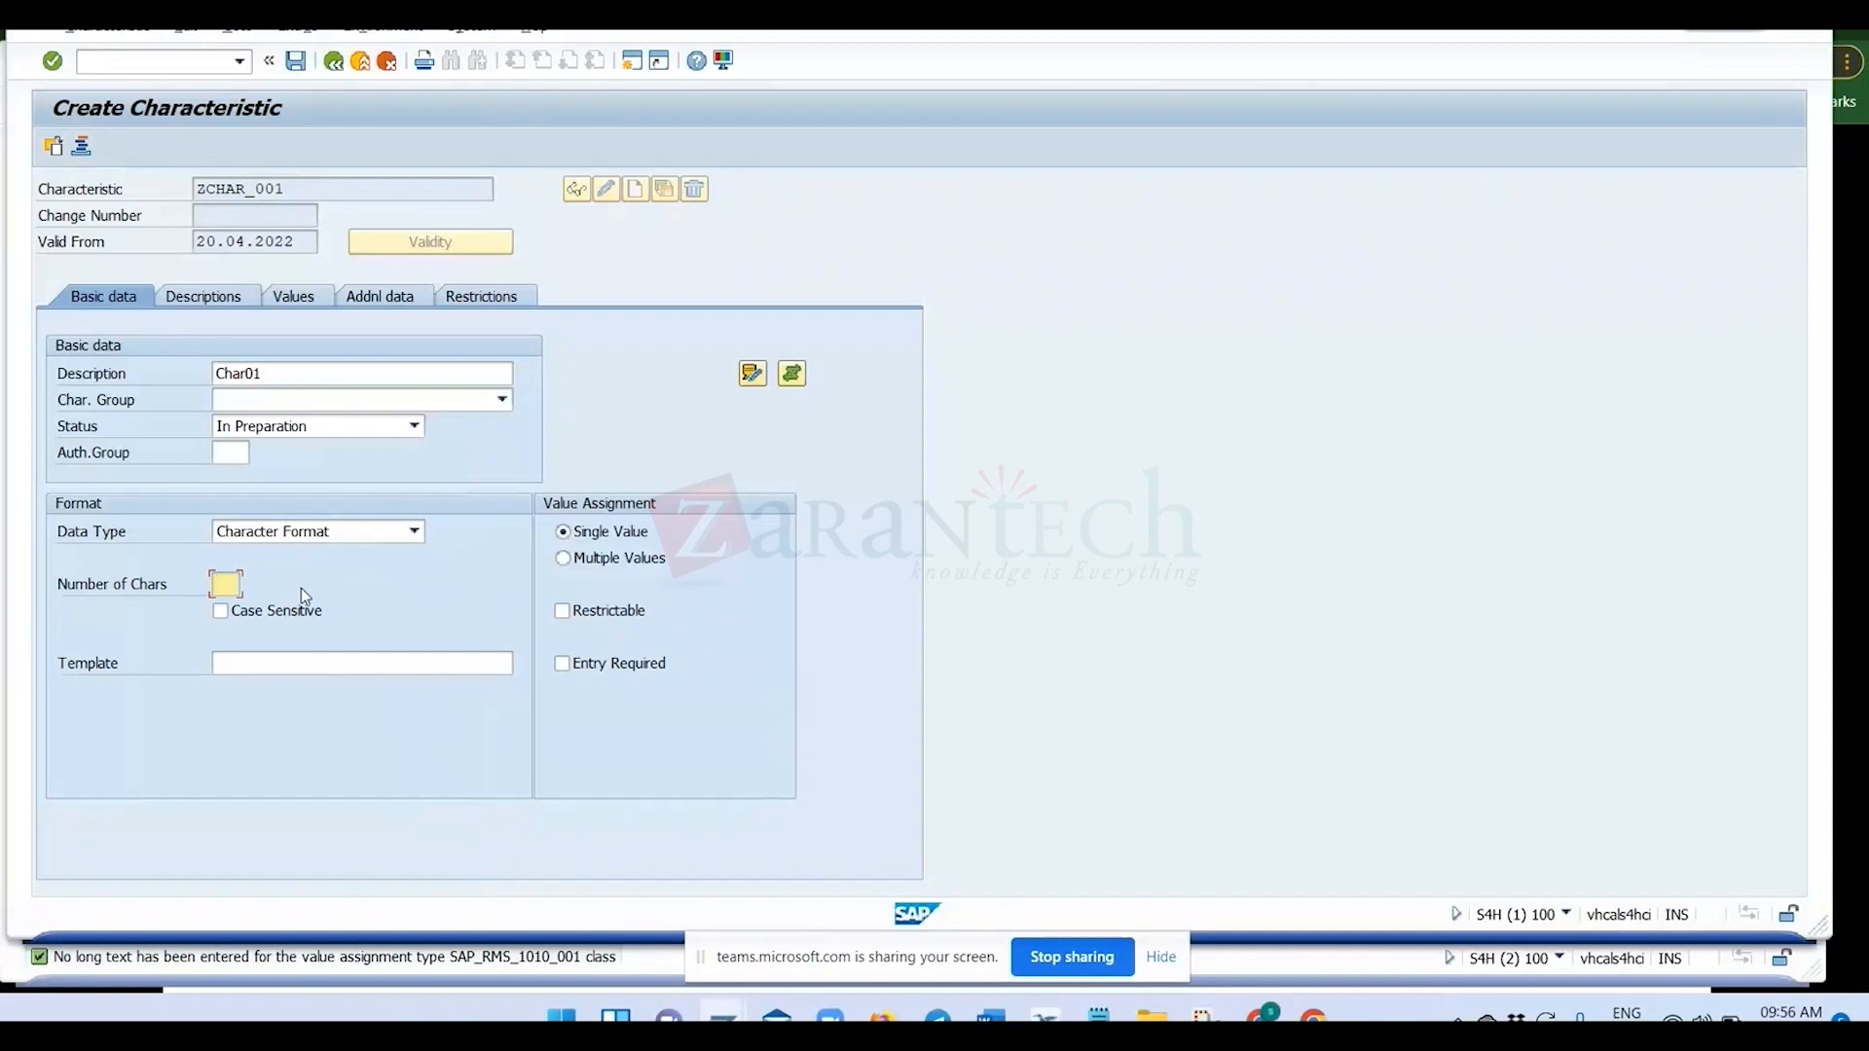
text(29)
key(ctrl+a)
double_click(243, 373)
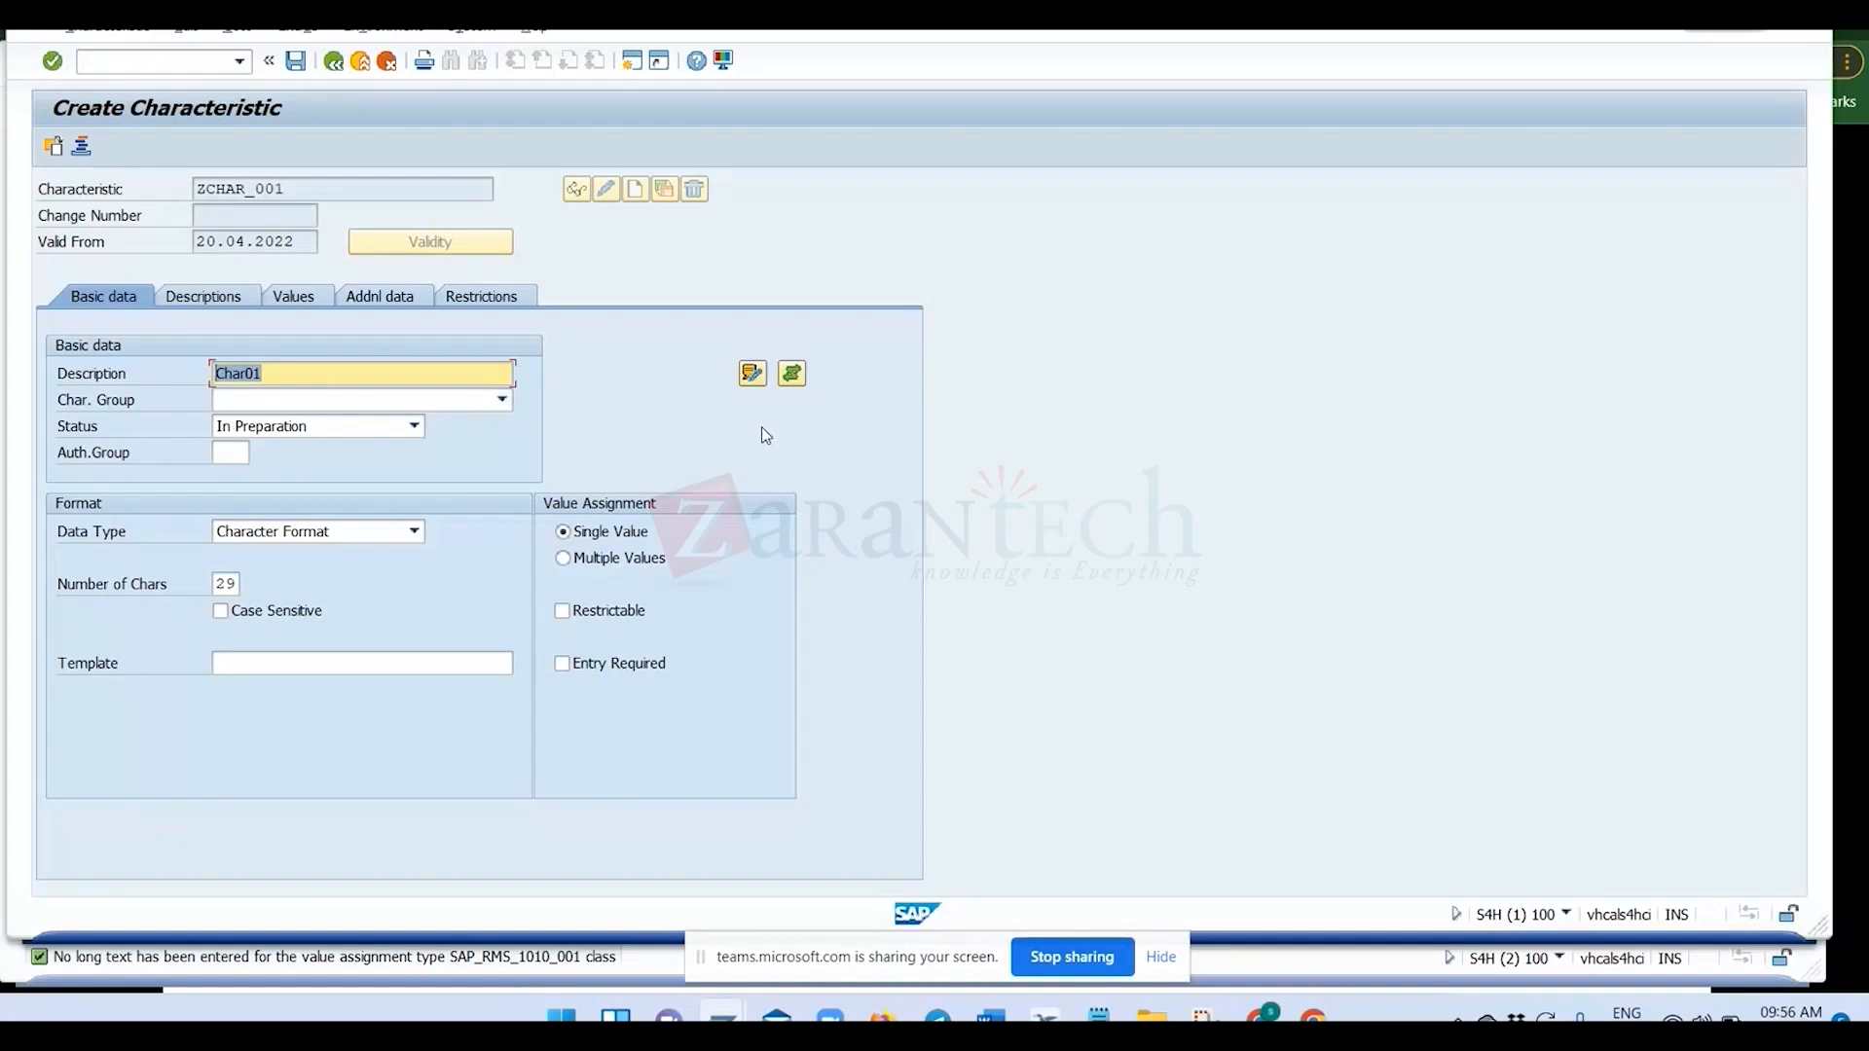
key(Return)
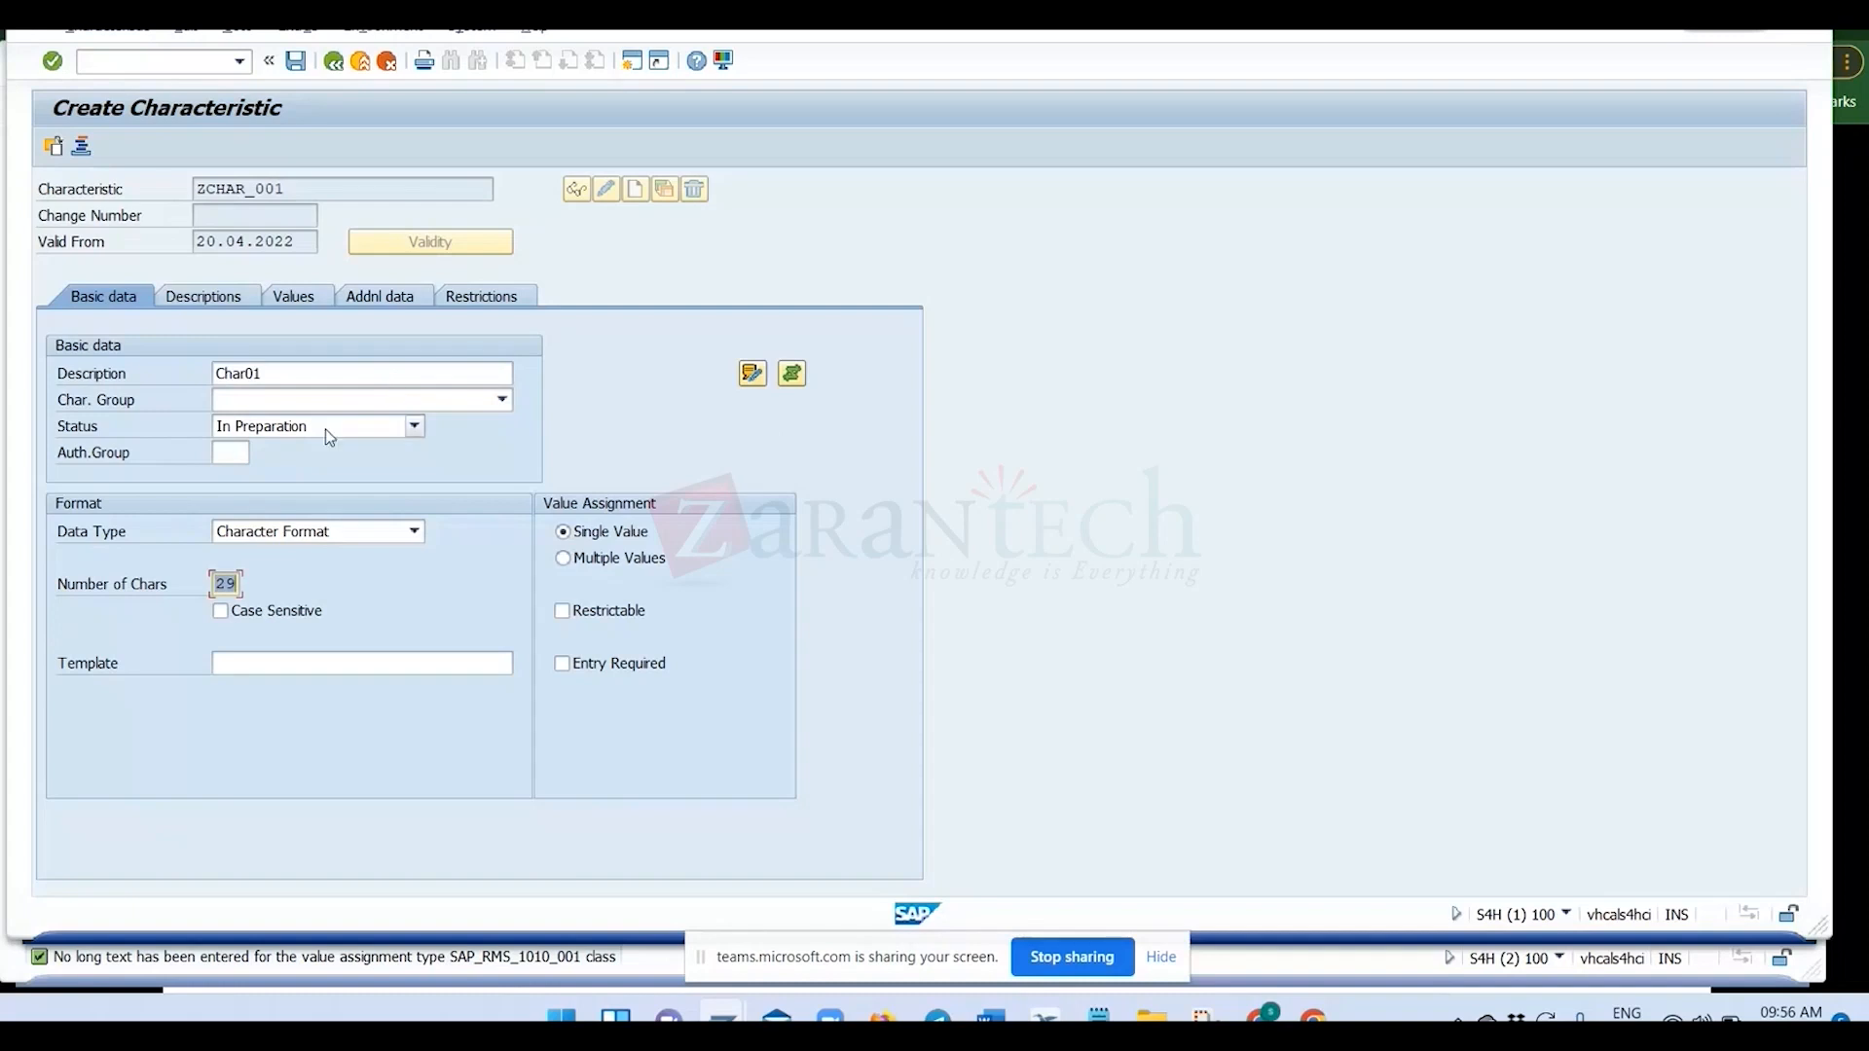
Review the status options of ZCHAR_001 and save the characteristic.
click(416, 427)
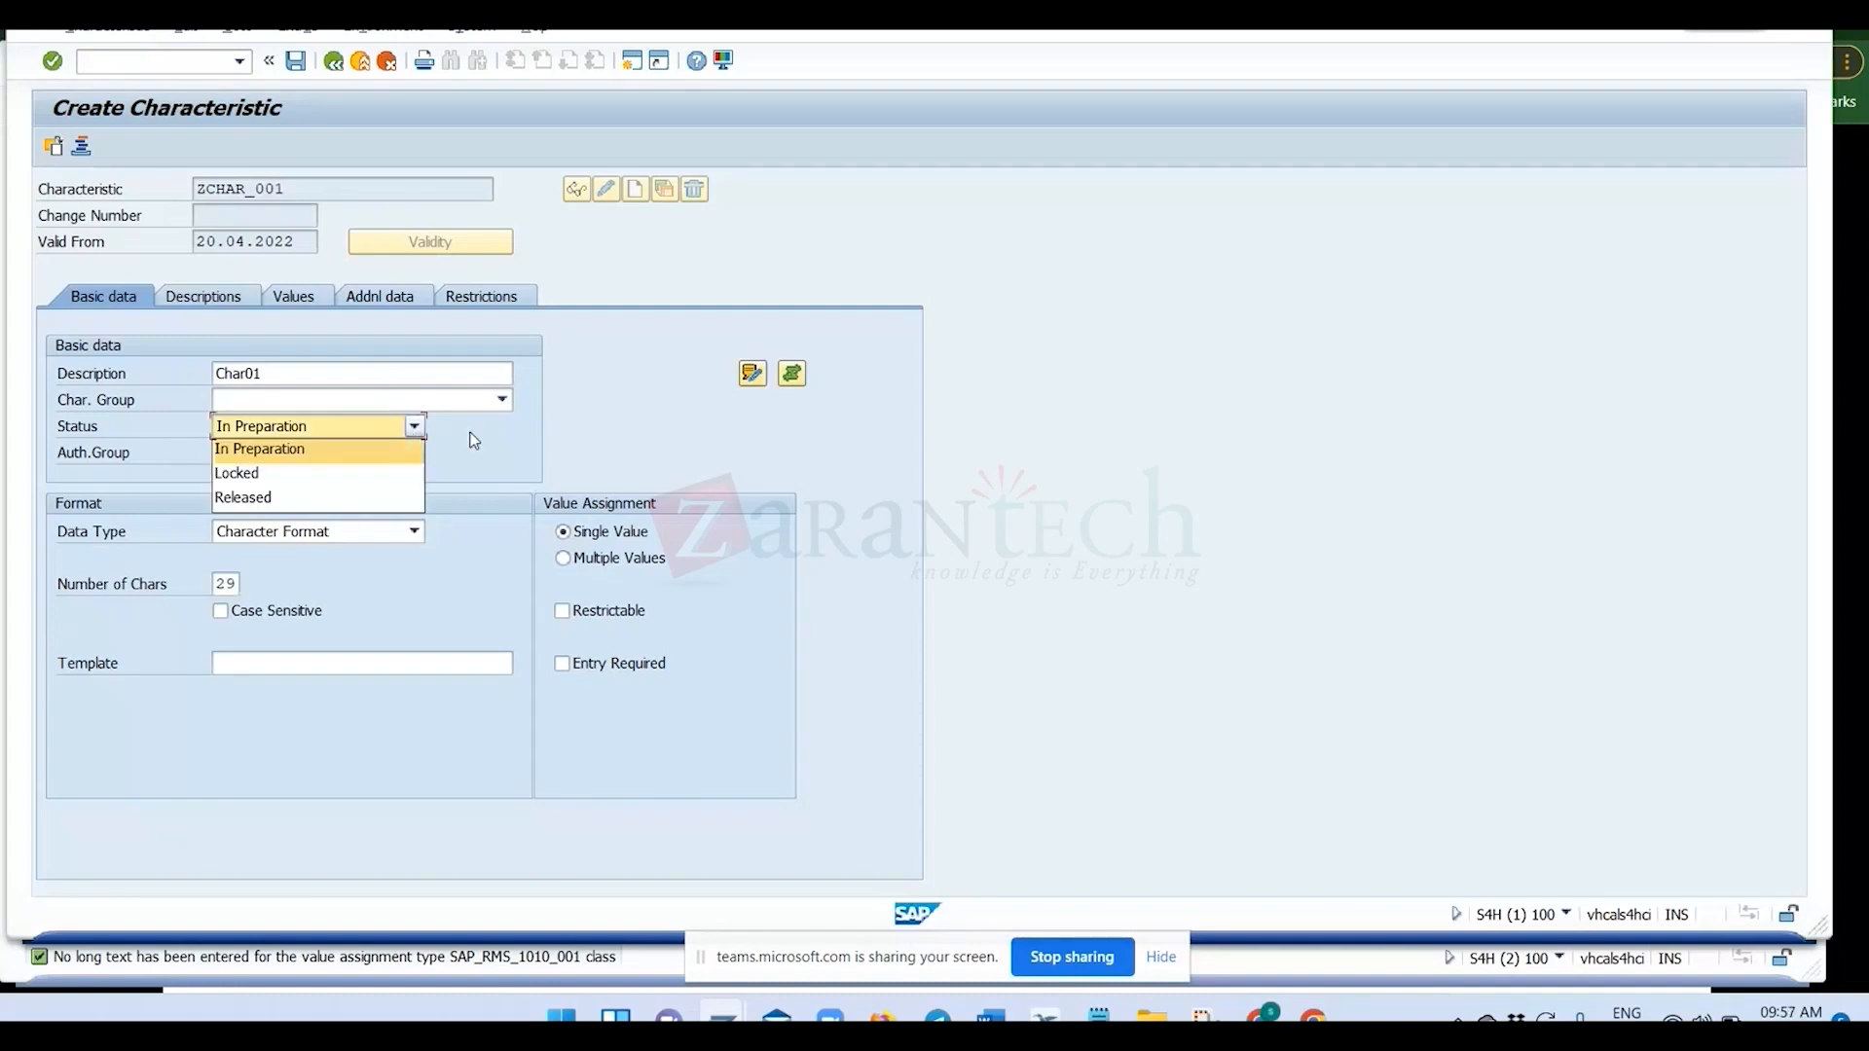
click(406, 342)
click(333, 60)
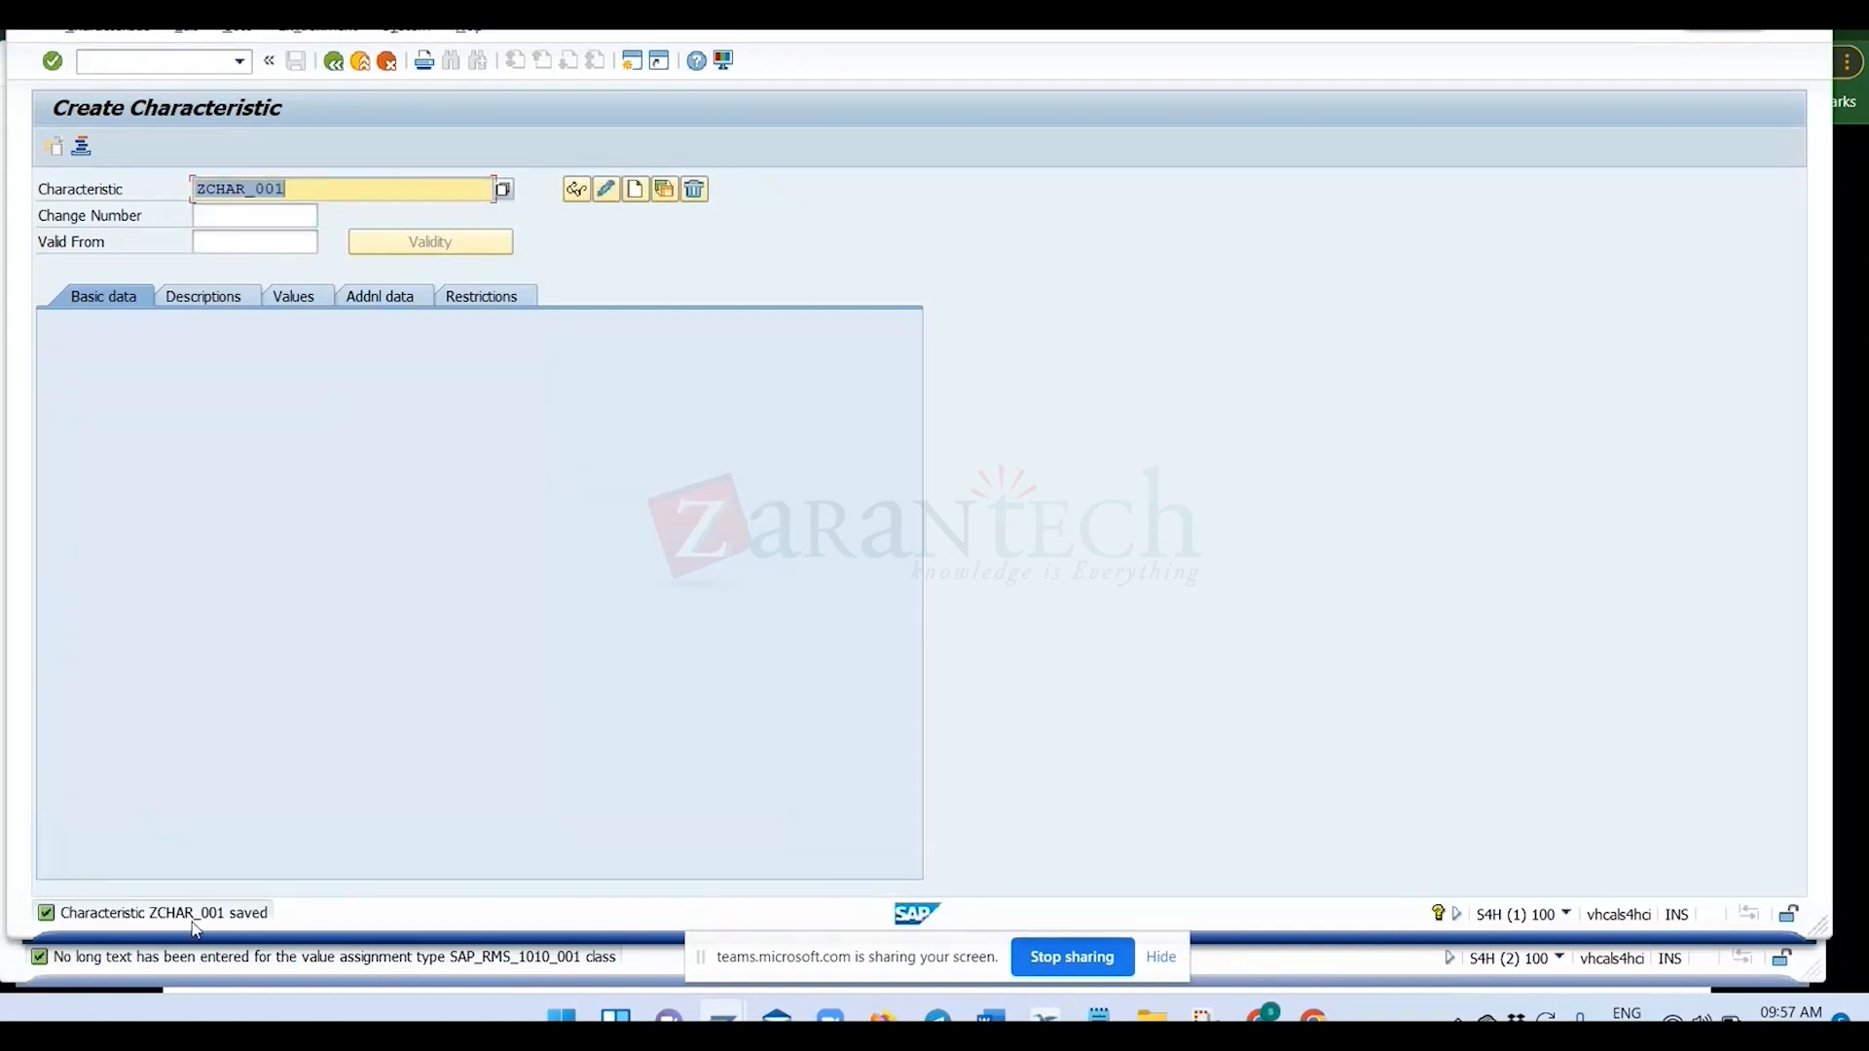
Open the details of the save message, highlight the characteristic name in it, and close the details.
click(192, 918)
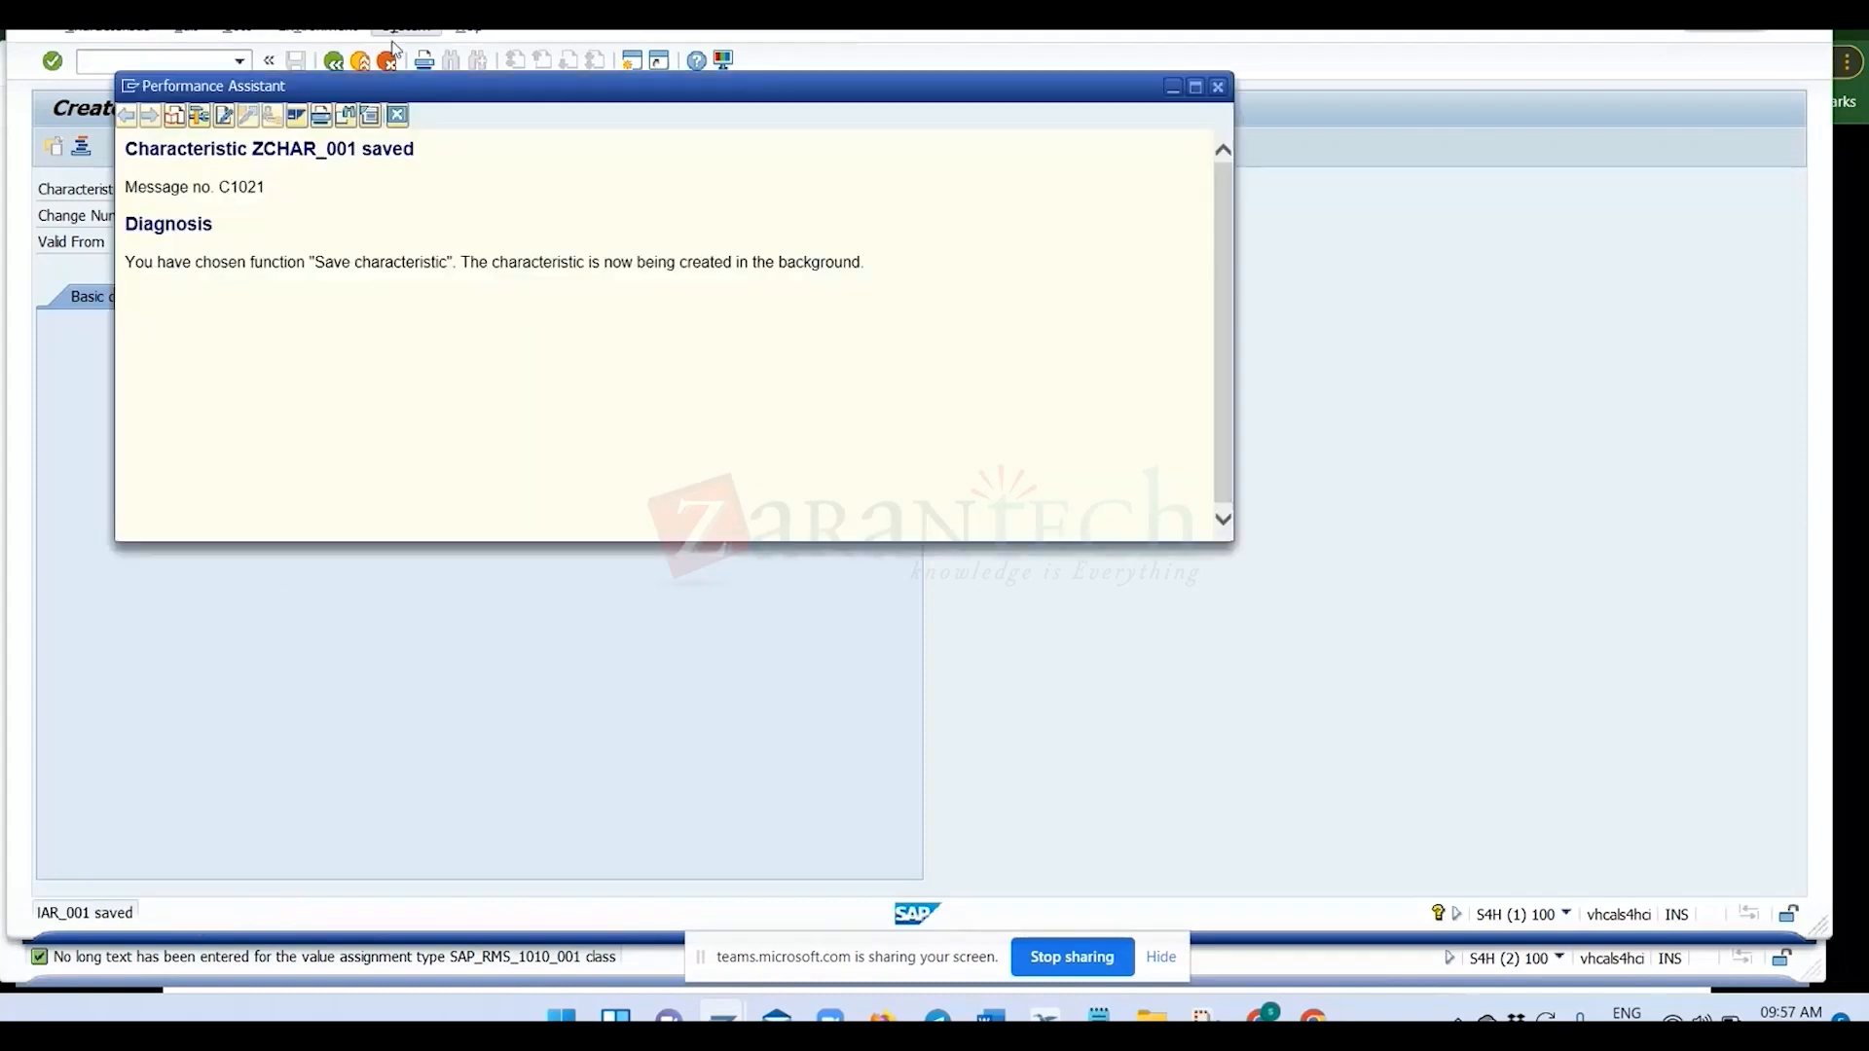
drag(250, 153, 358, 156)
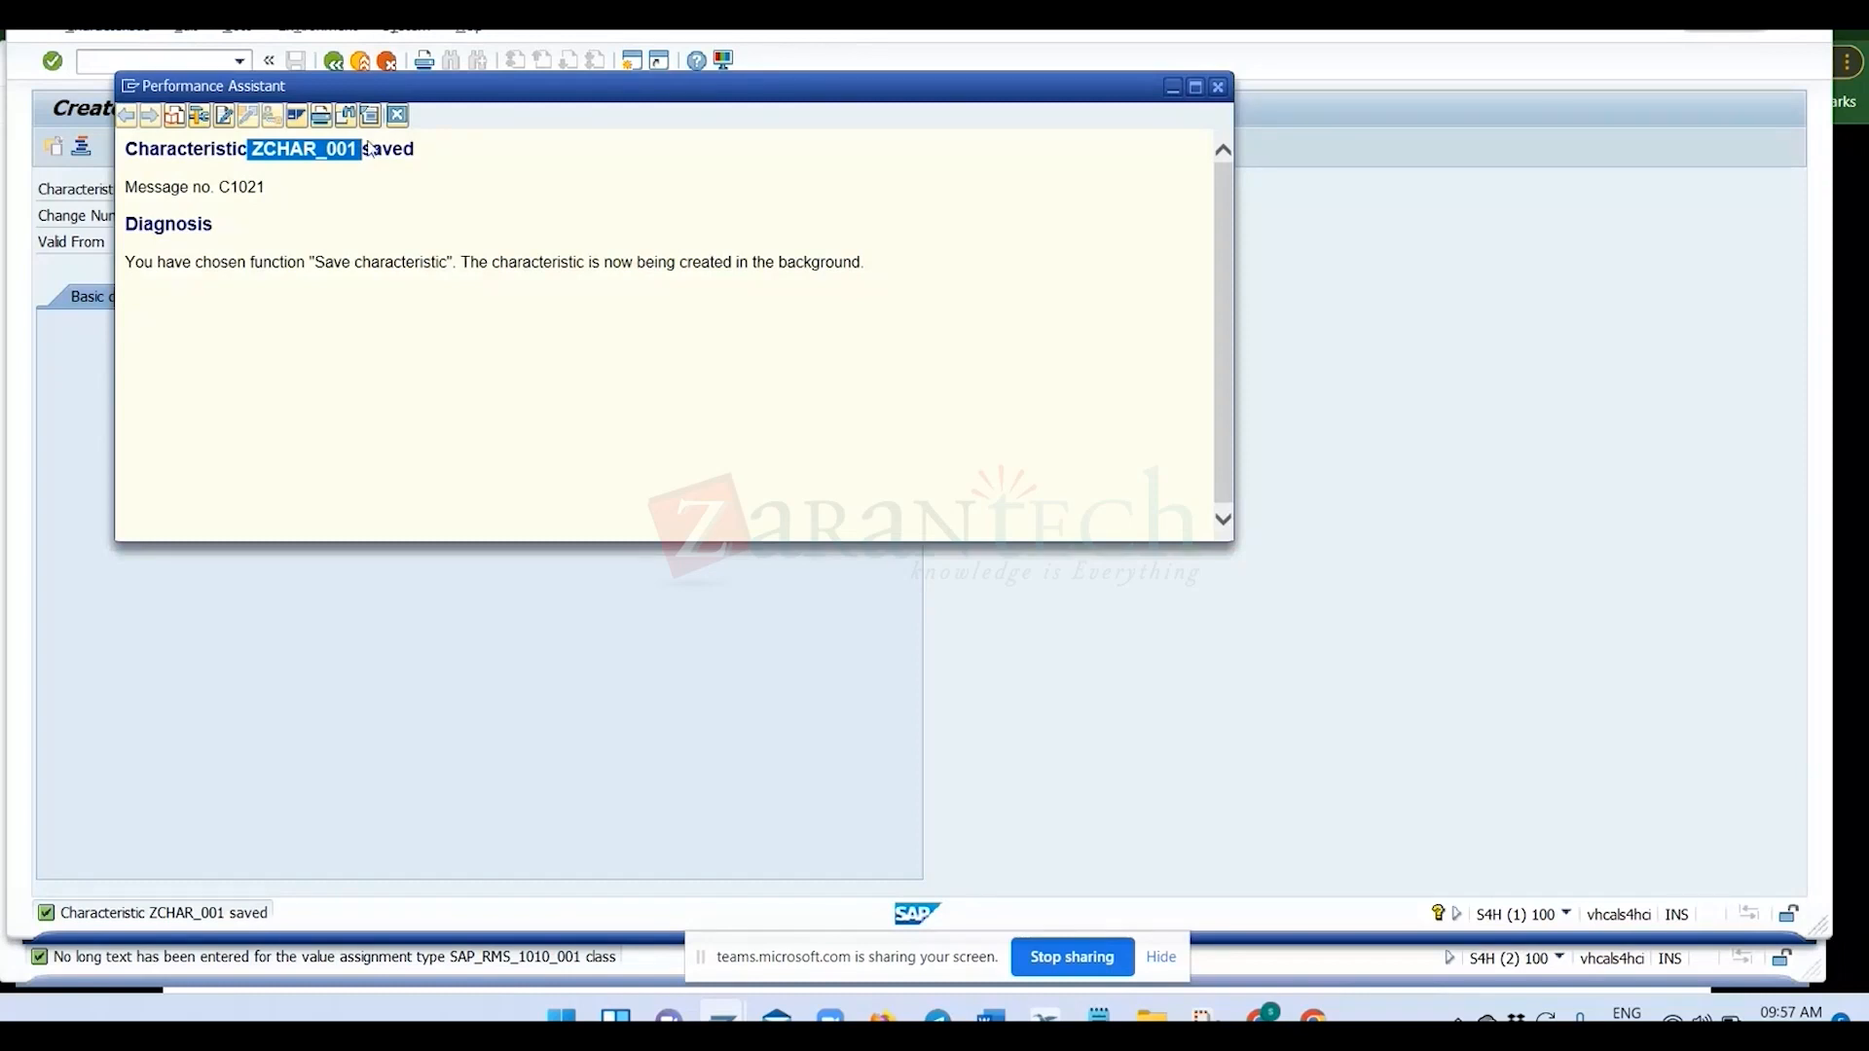
click(397, 115)
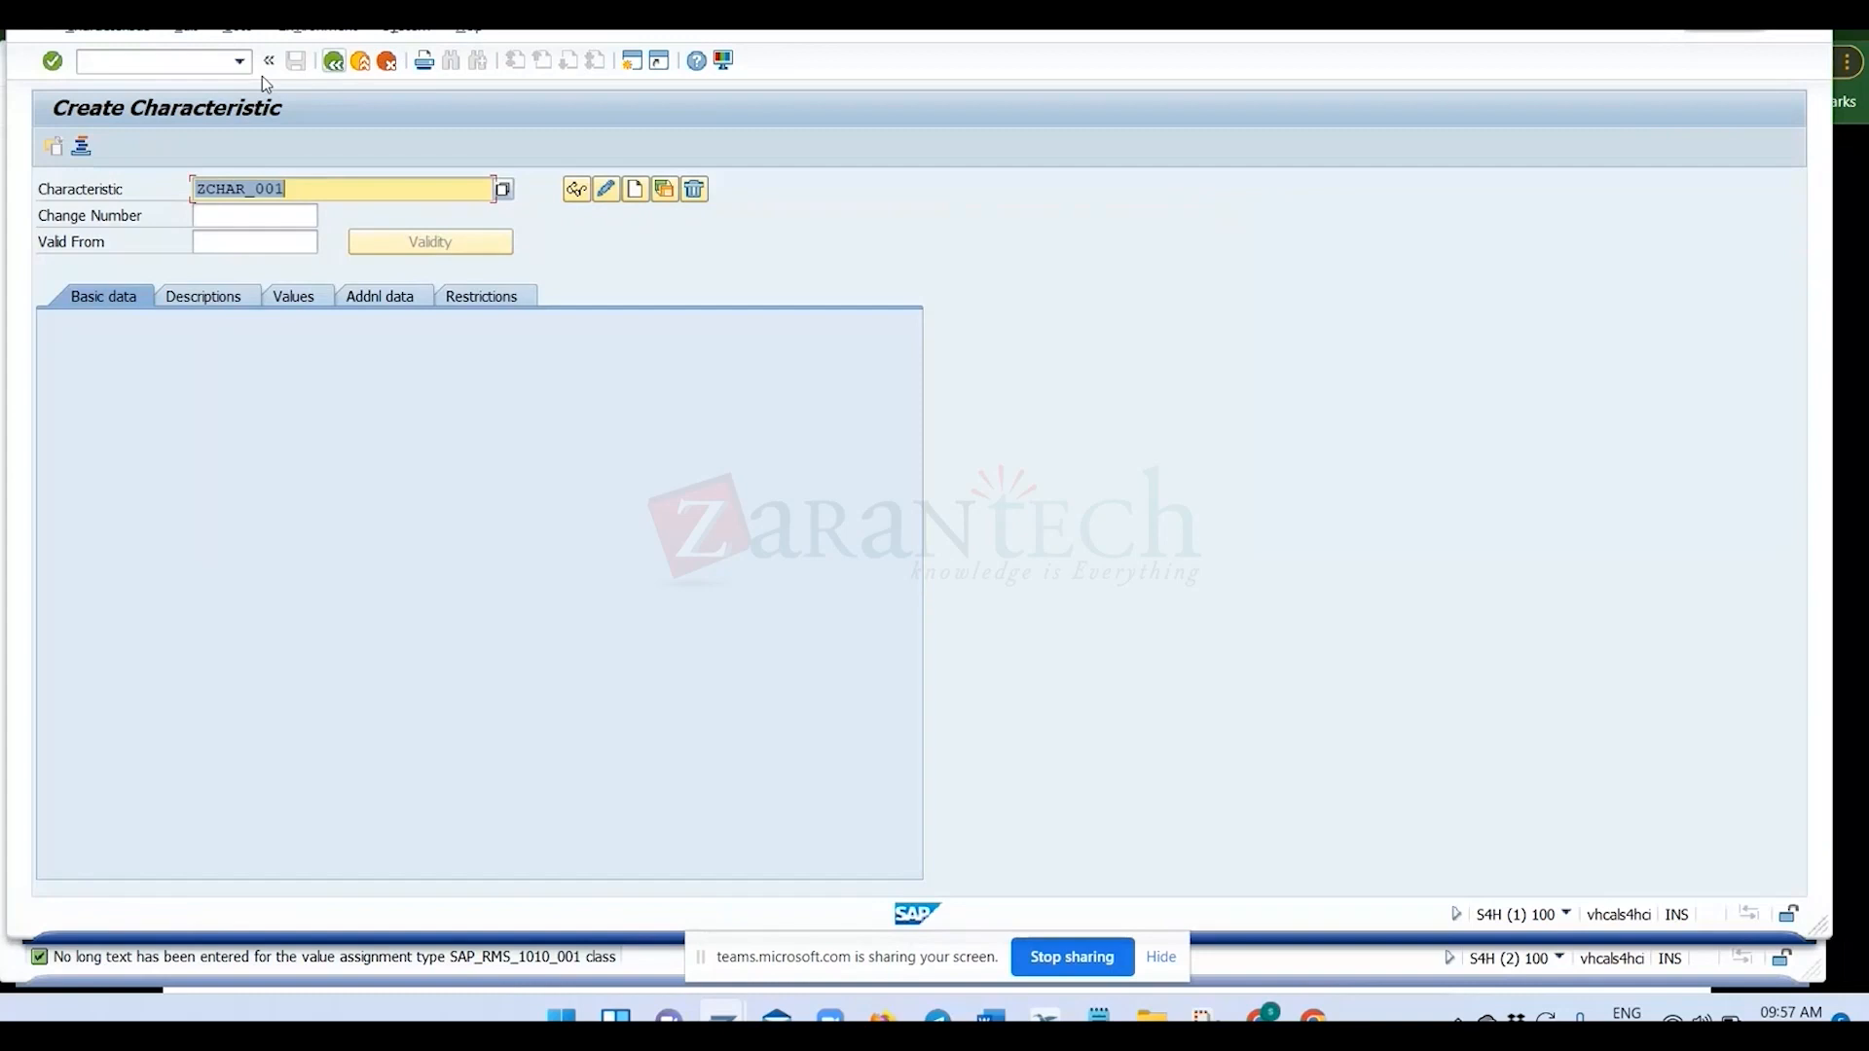
Open the class transaction with /ncl02 and enter ZCLASS_001 as the class name.
click(213, 63)
text(/)
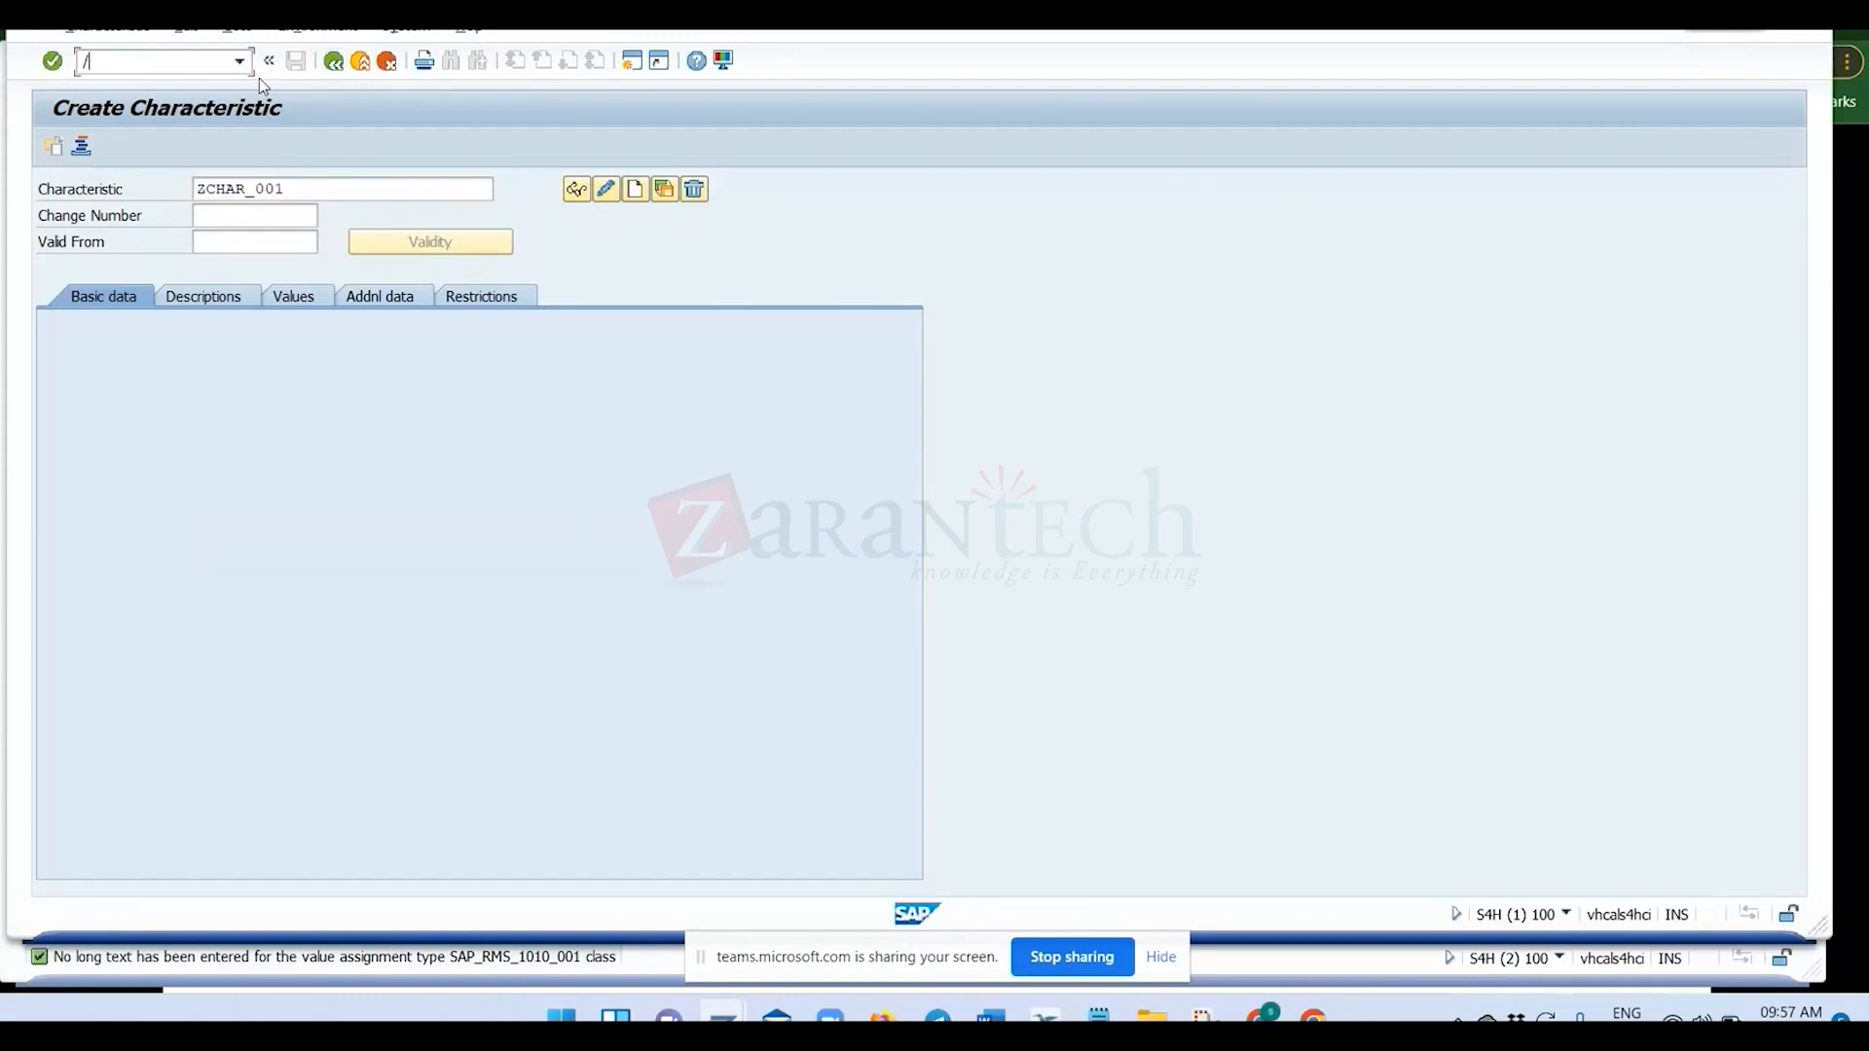
text(ncl02)
key(Return)
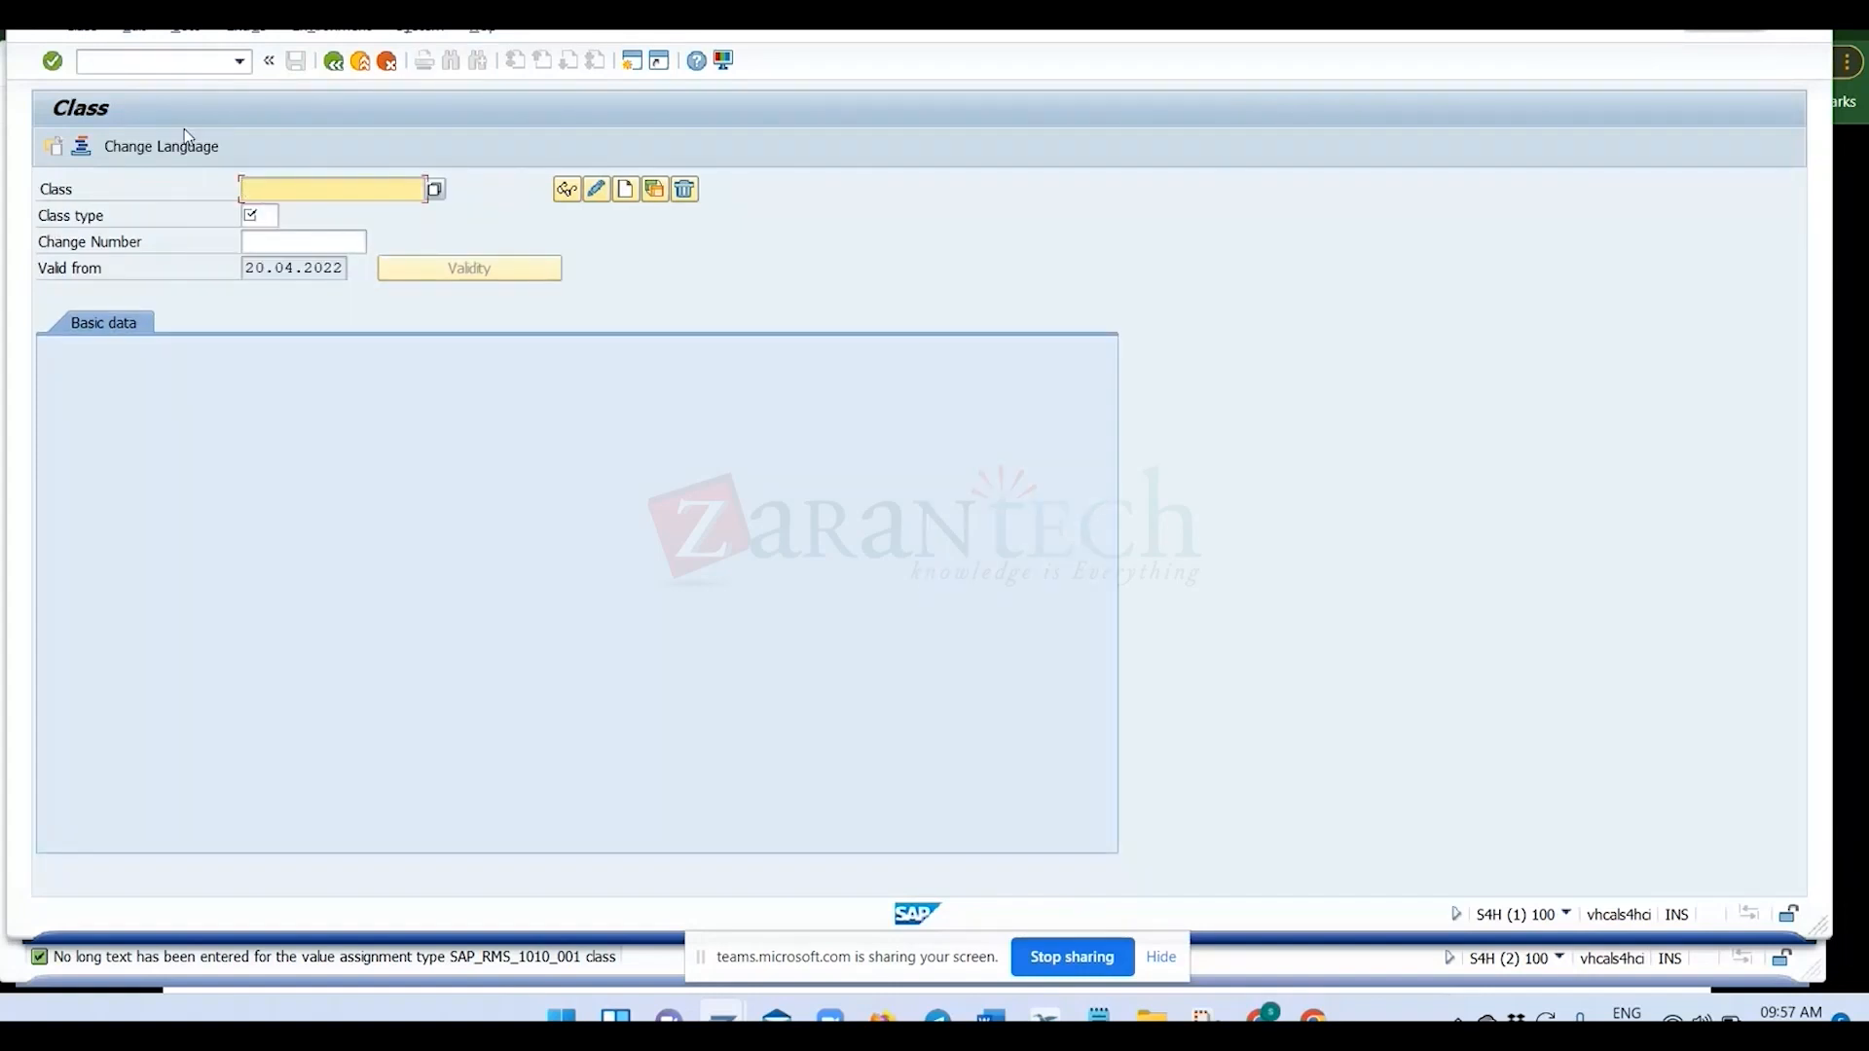
text(ZCHAR_001)
key(BackSpace)
key(BackSpace)
key(BackSpace)
text(ASS)
Look through the list of available class types for ZCLASS_001, including Substance Value Assignments and Recipe.
click(271, 218)
click(257, 241)
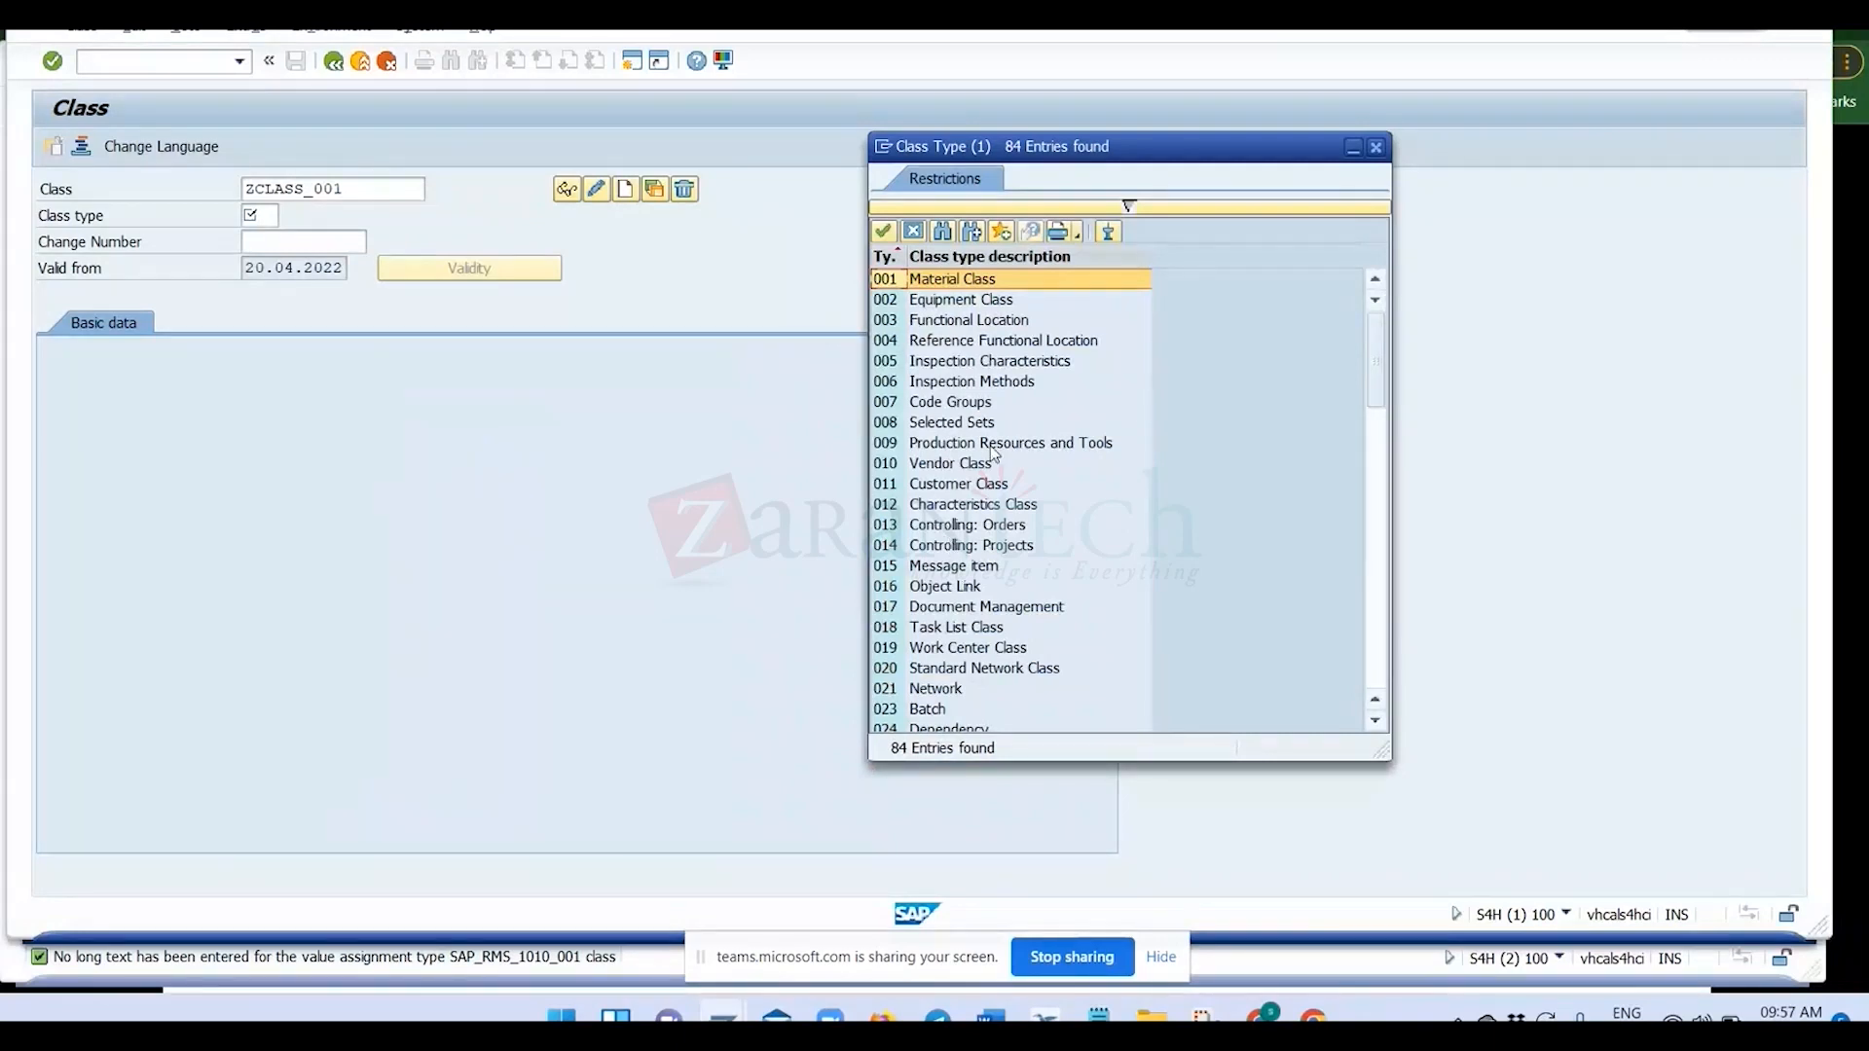
scroll(955, 583, down, 6)
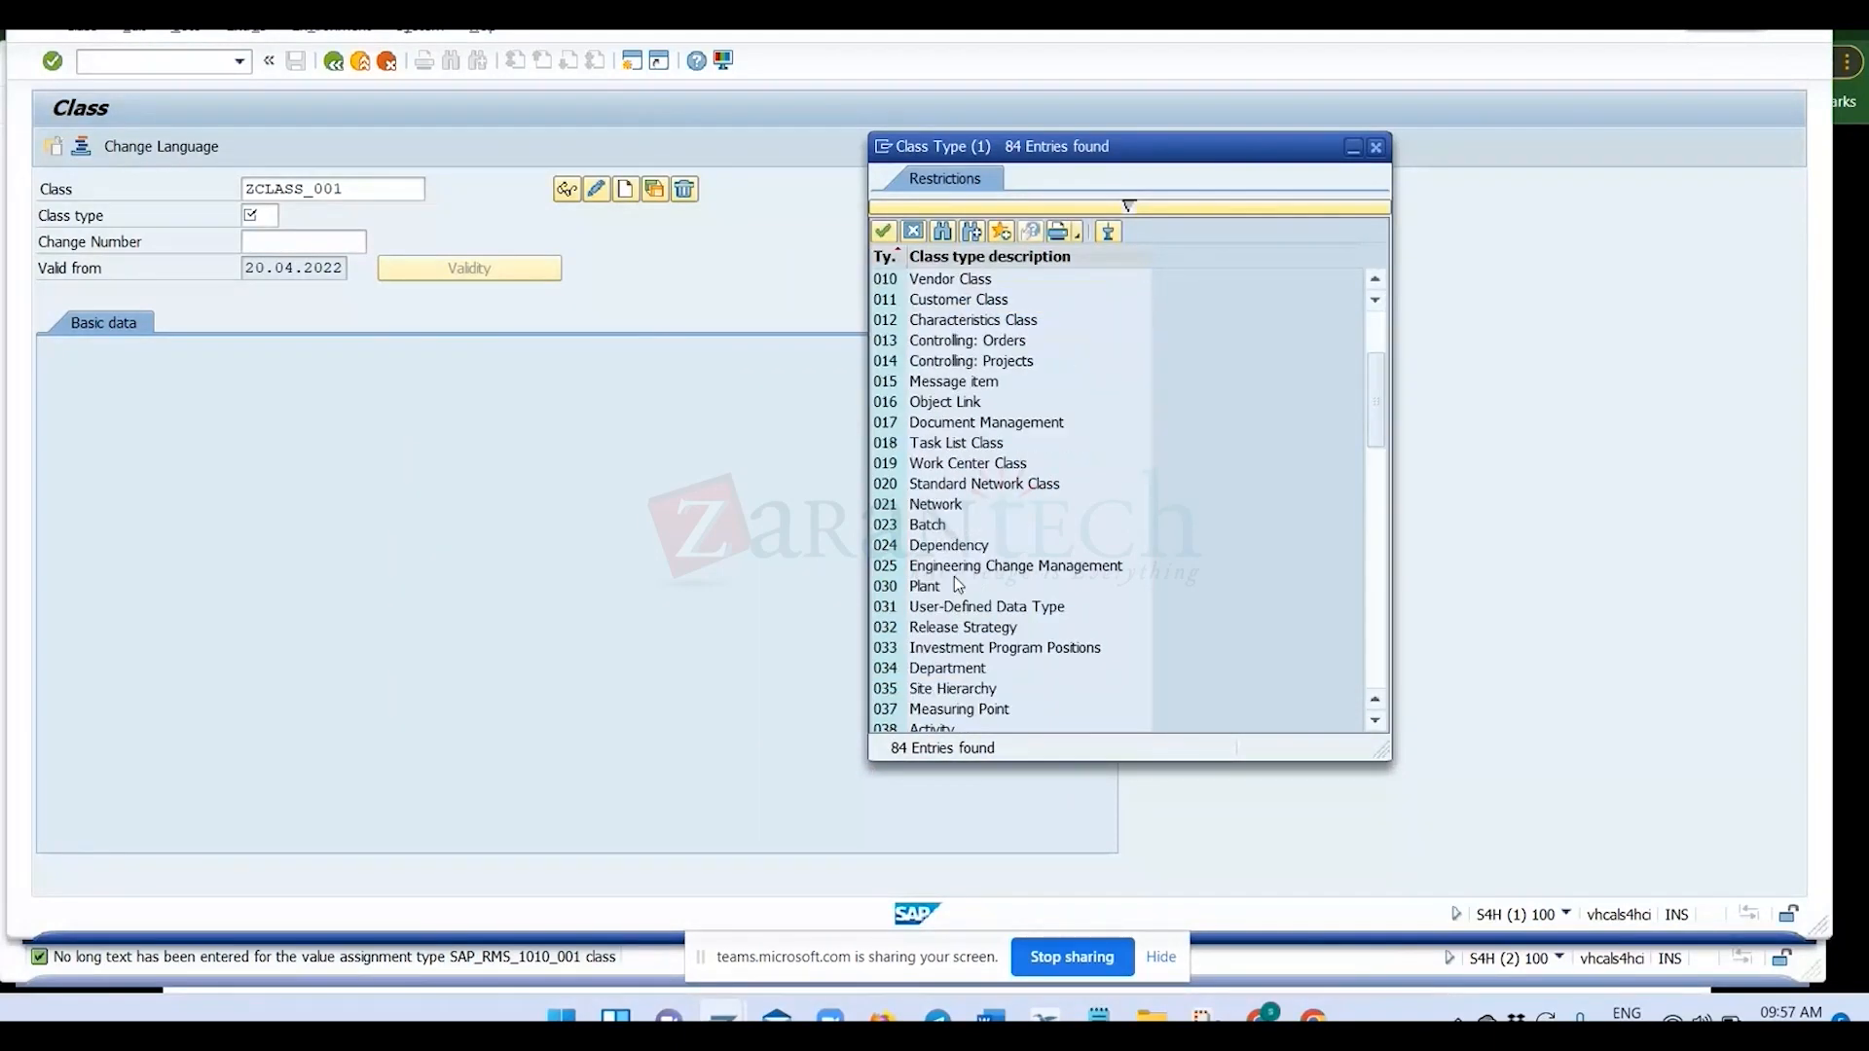
scroll(954, 584, down, 1)
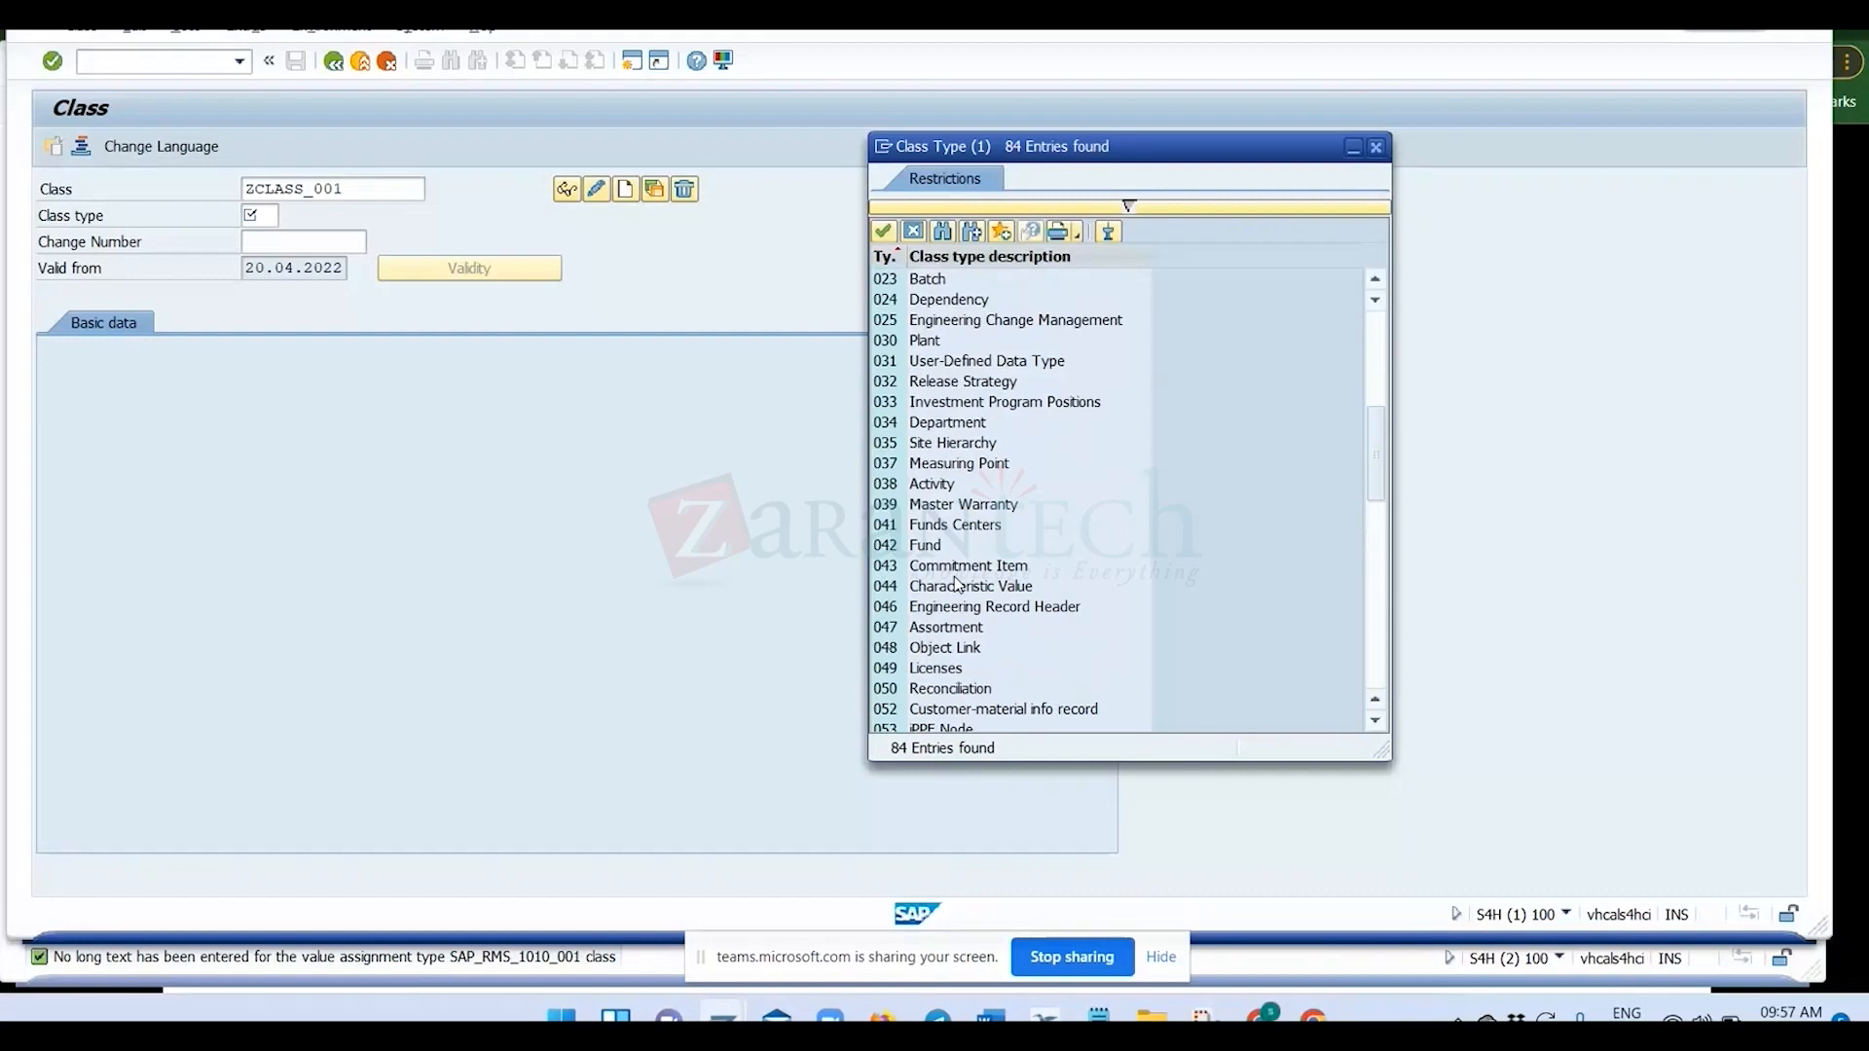
scroll(957, 585, down, 4)
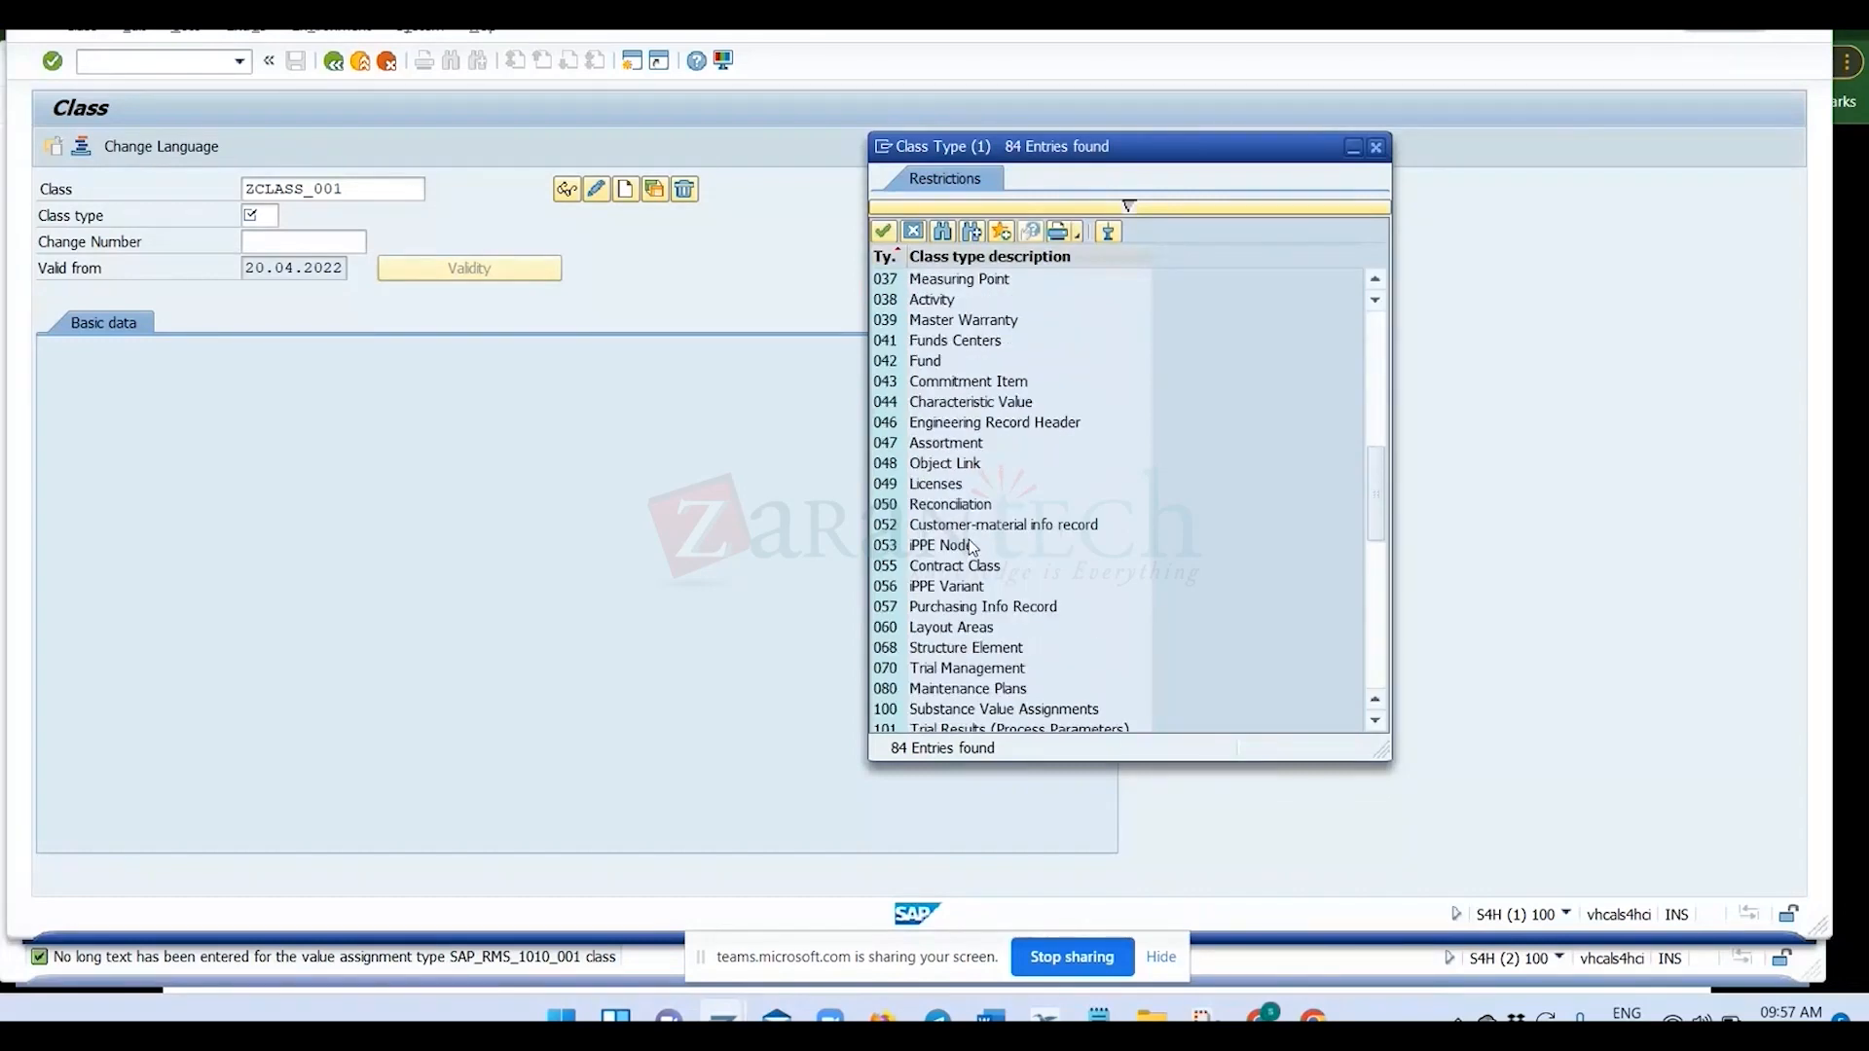
click(937, 648)
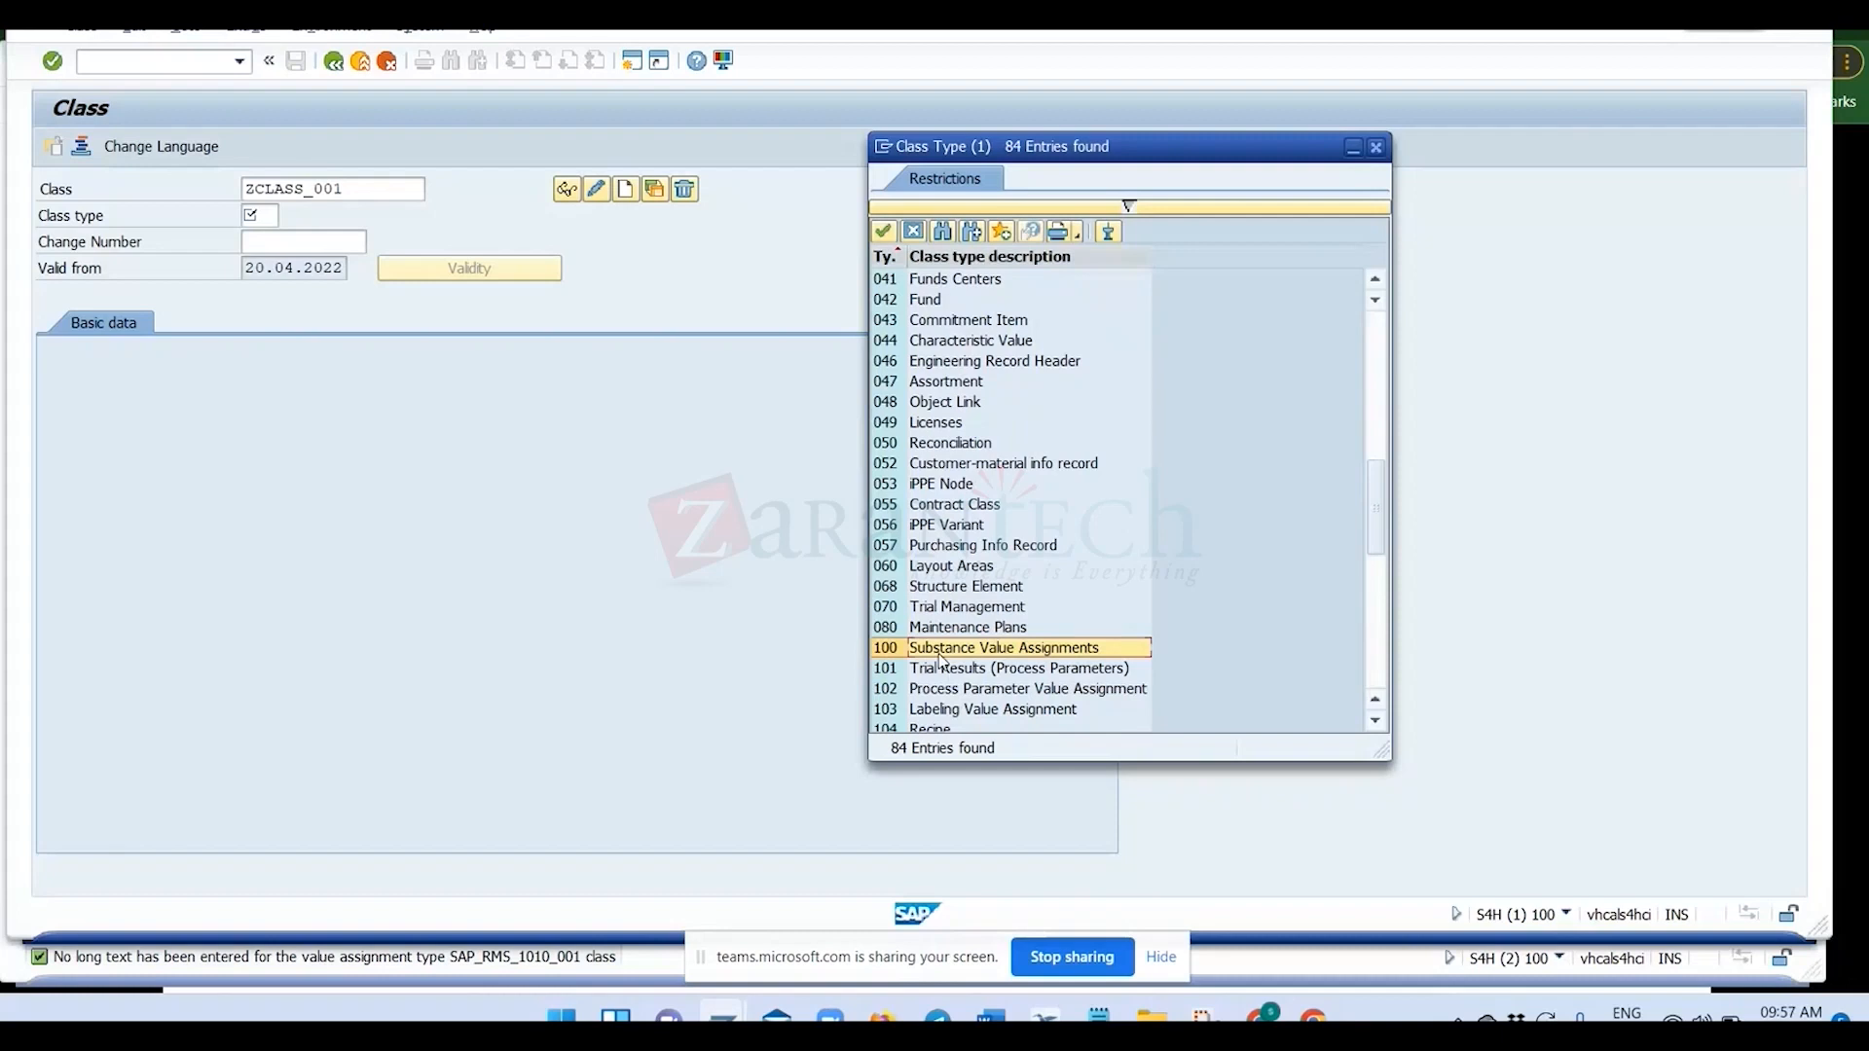
scroll(942, 666, down, 3)
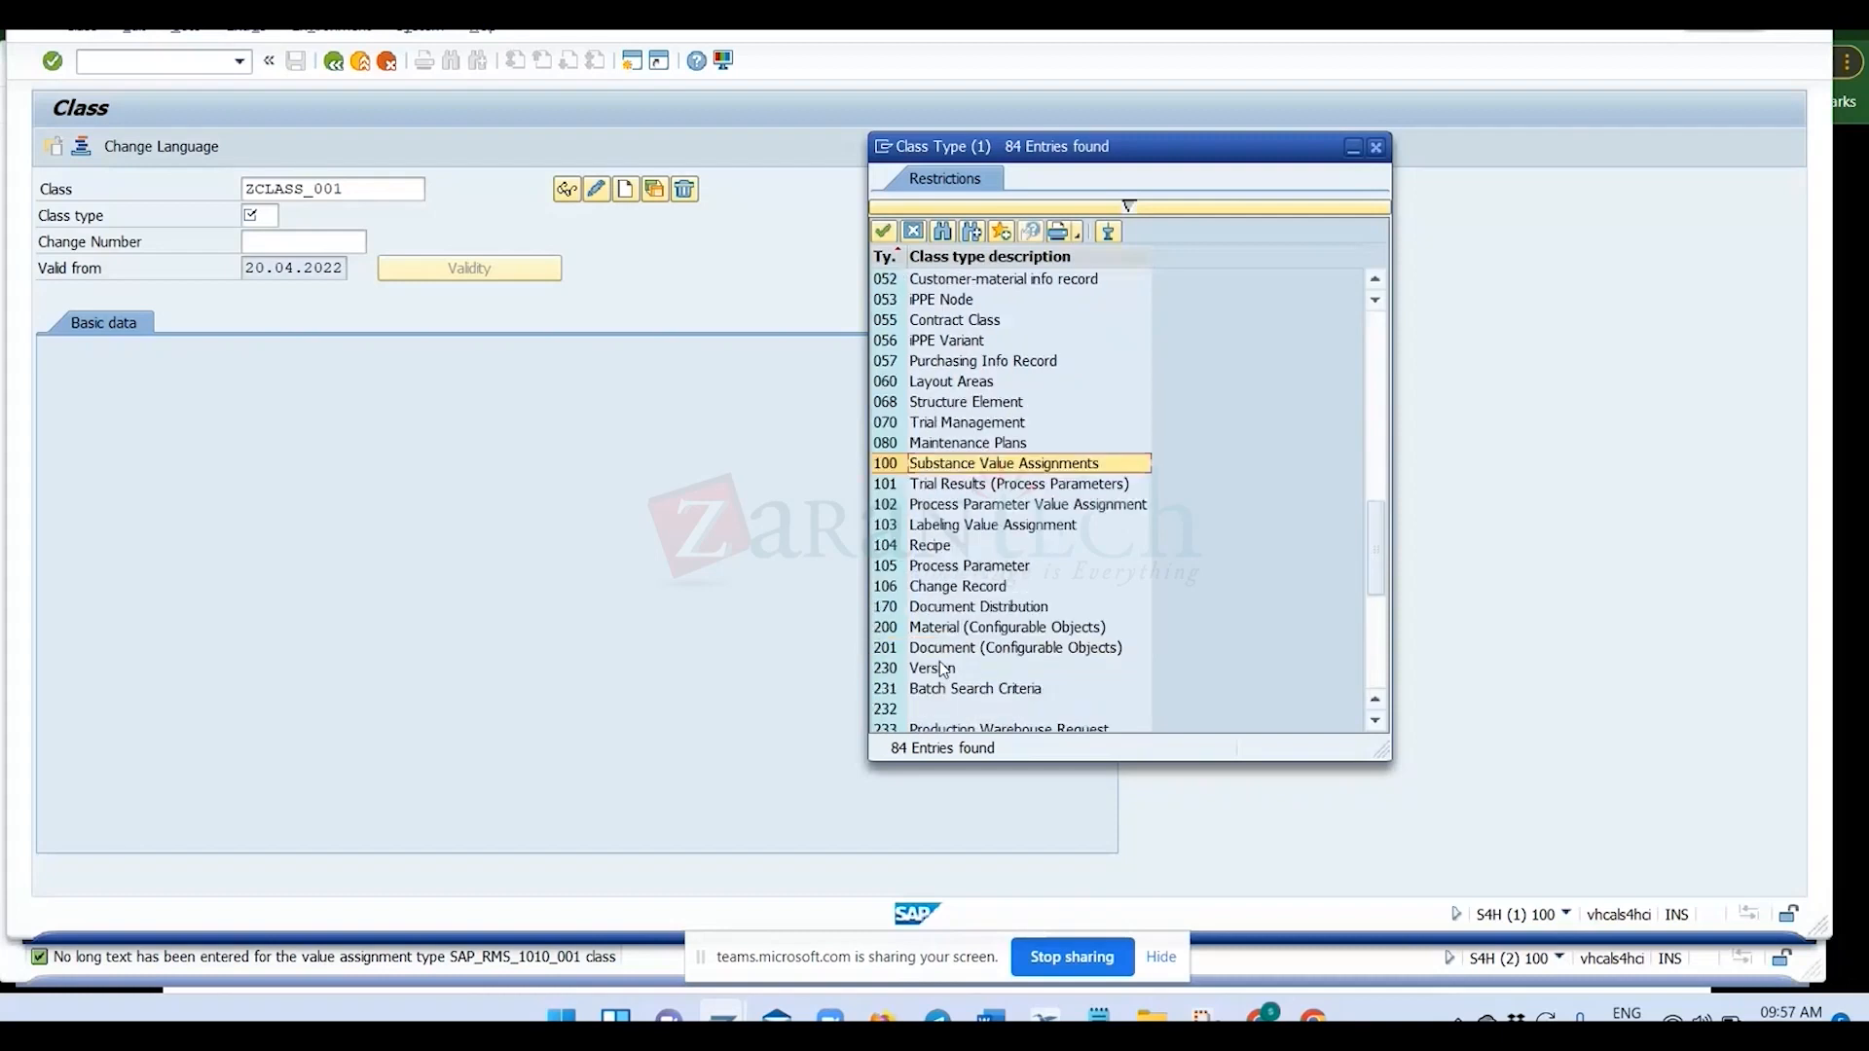
scroll(938, 662, down, 1)
scroll(943, 670, down, 1)
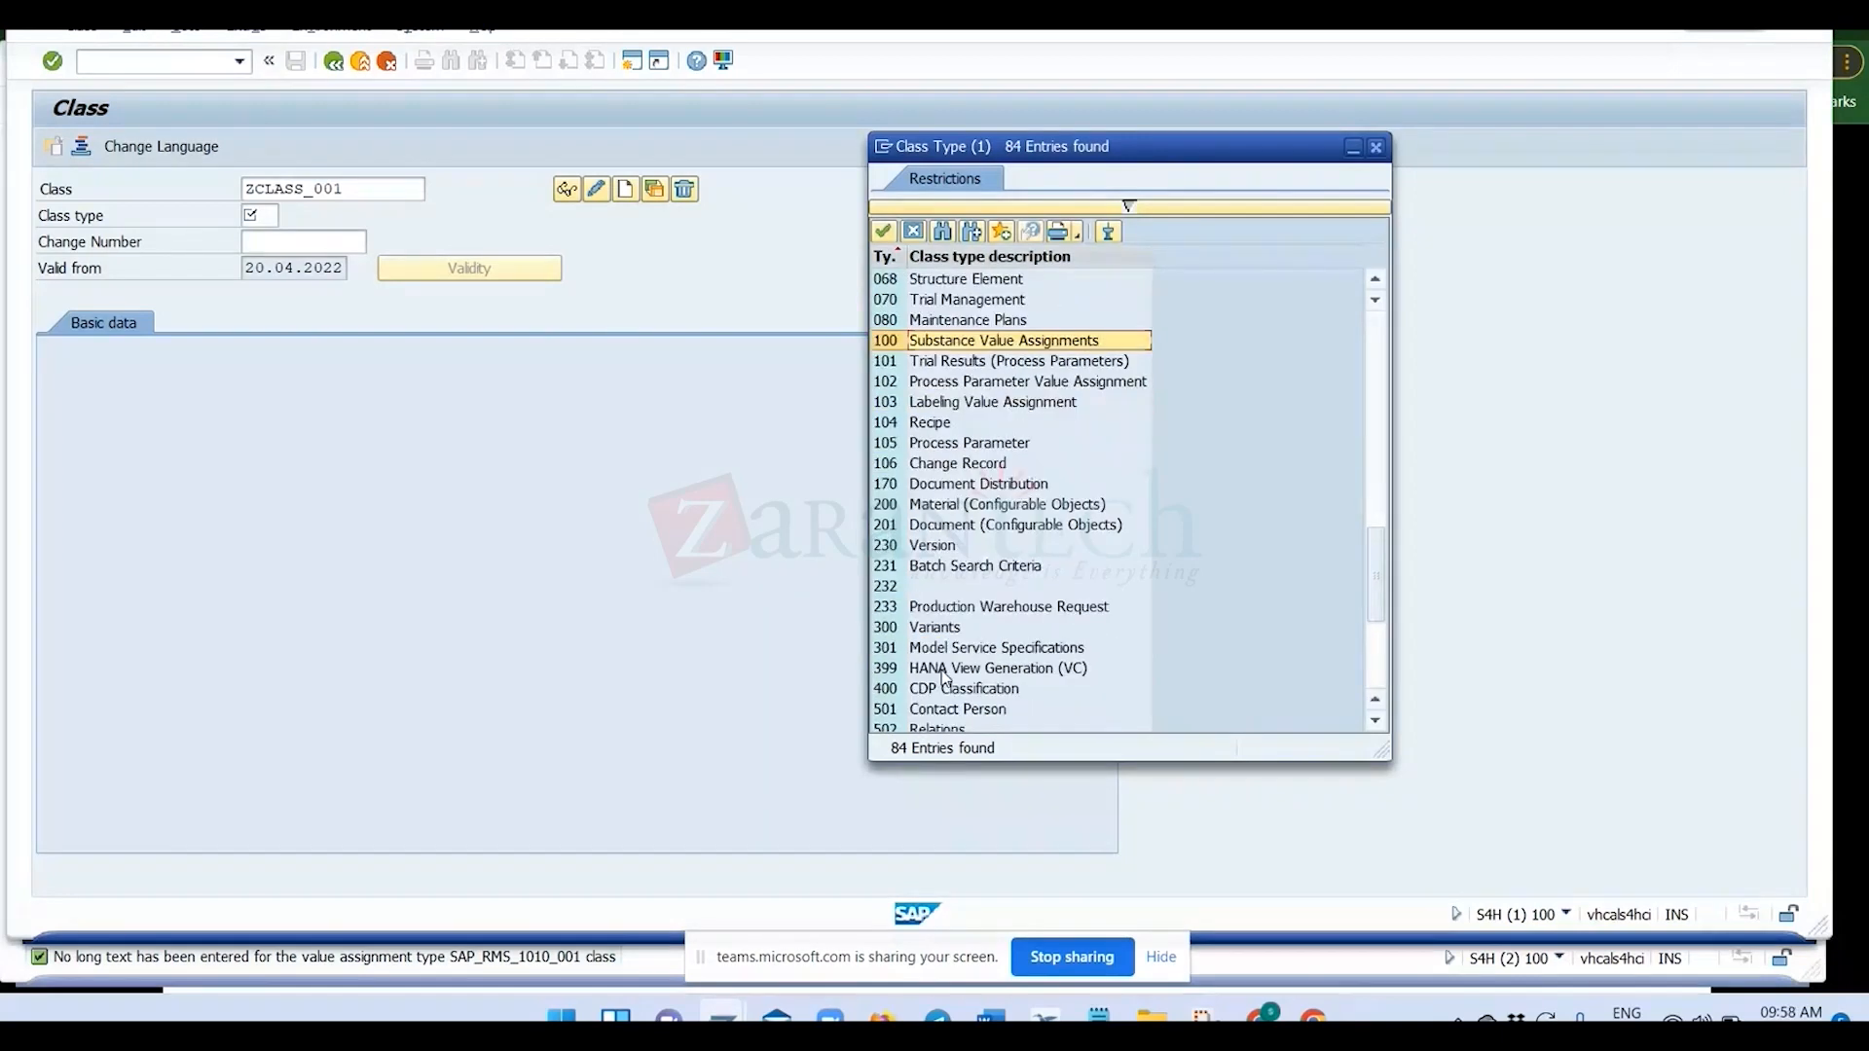
scroll(943, 679, down, 2)
scroll(943, 678, down, 1)
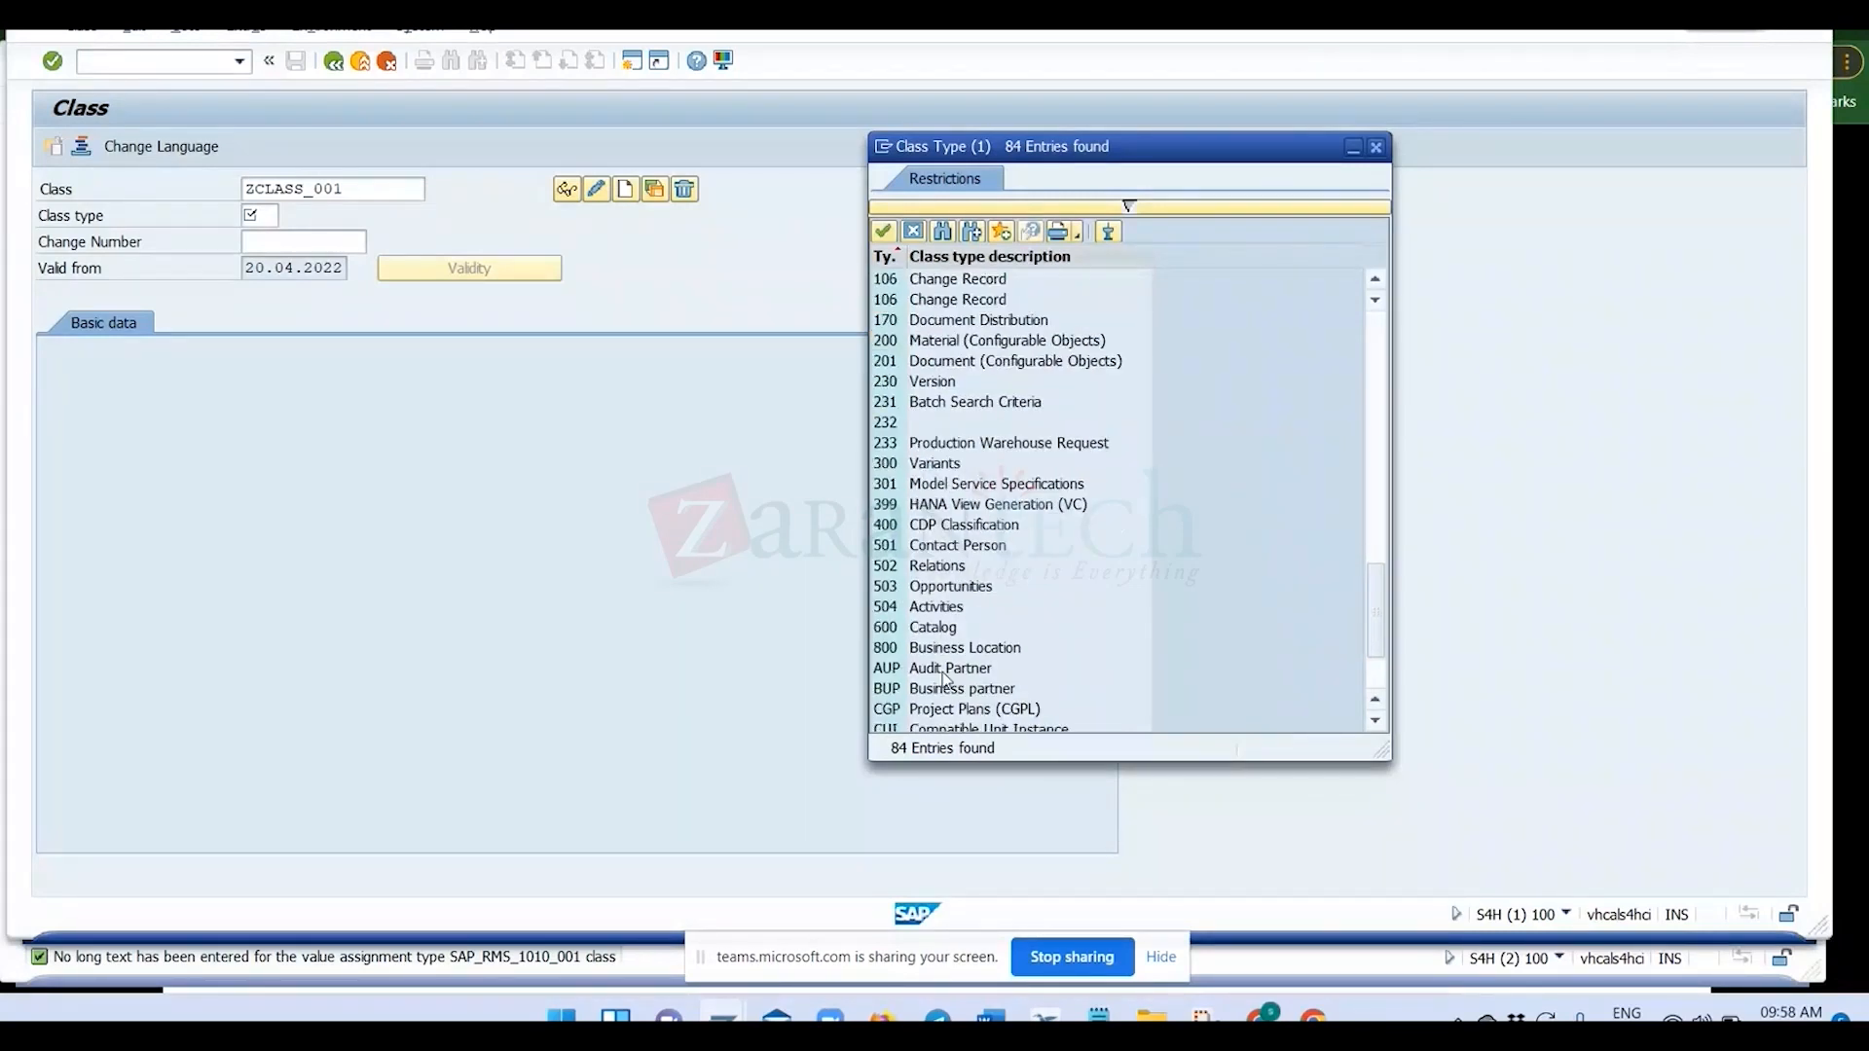
scroll(944, 679, up, 3)
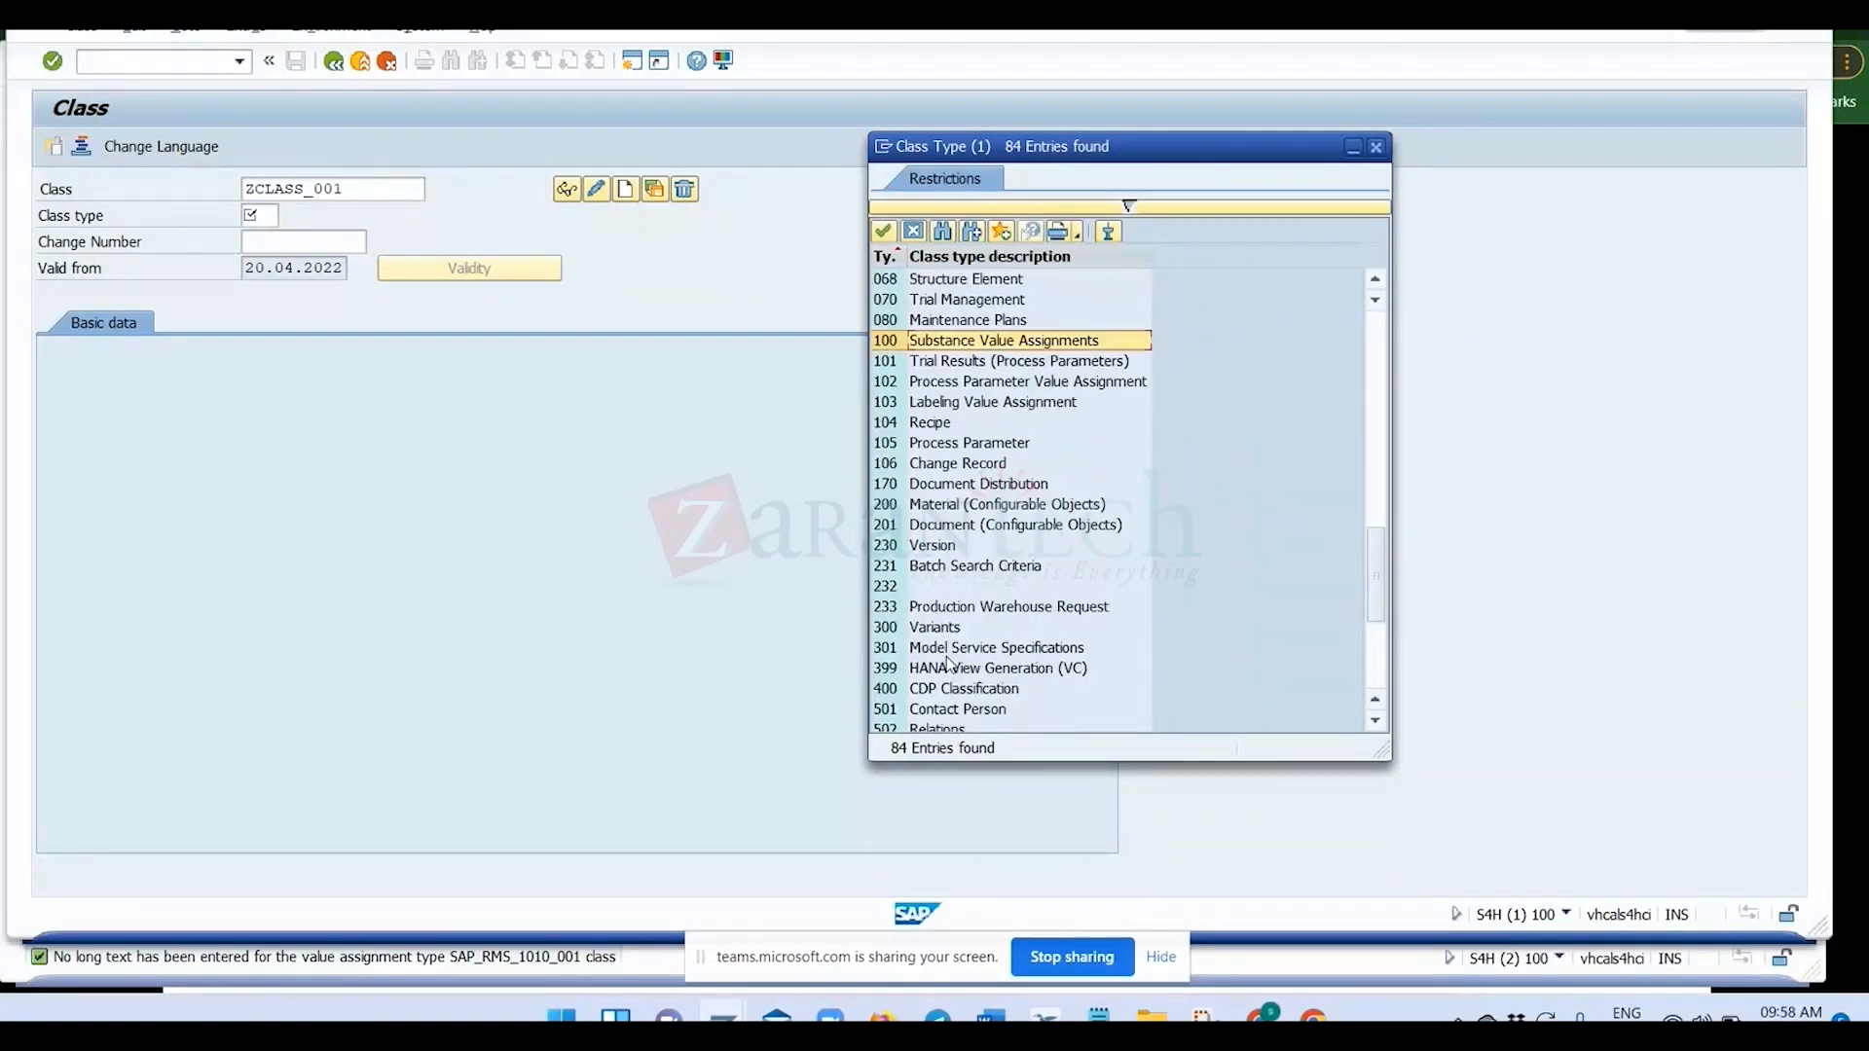
scroll(949, 662, up, 1)
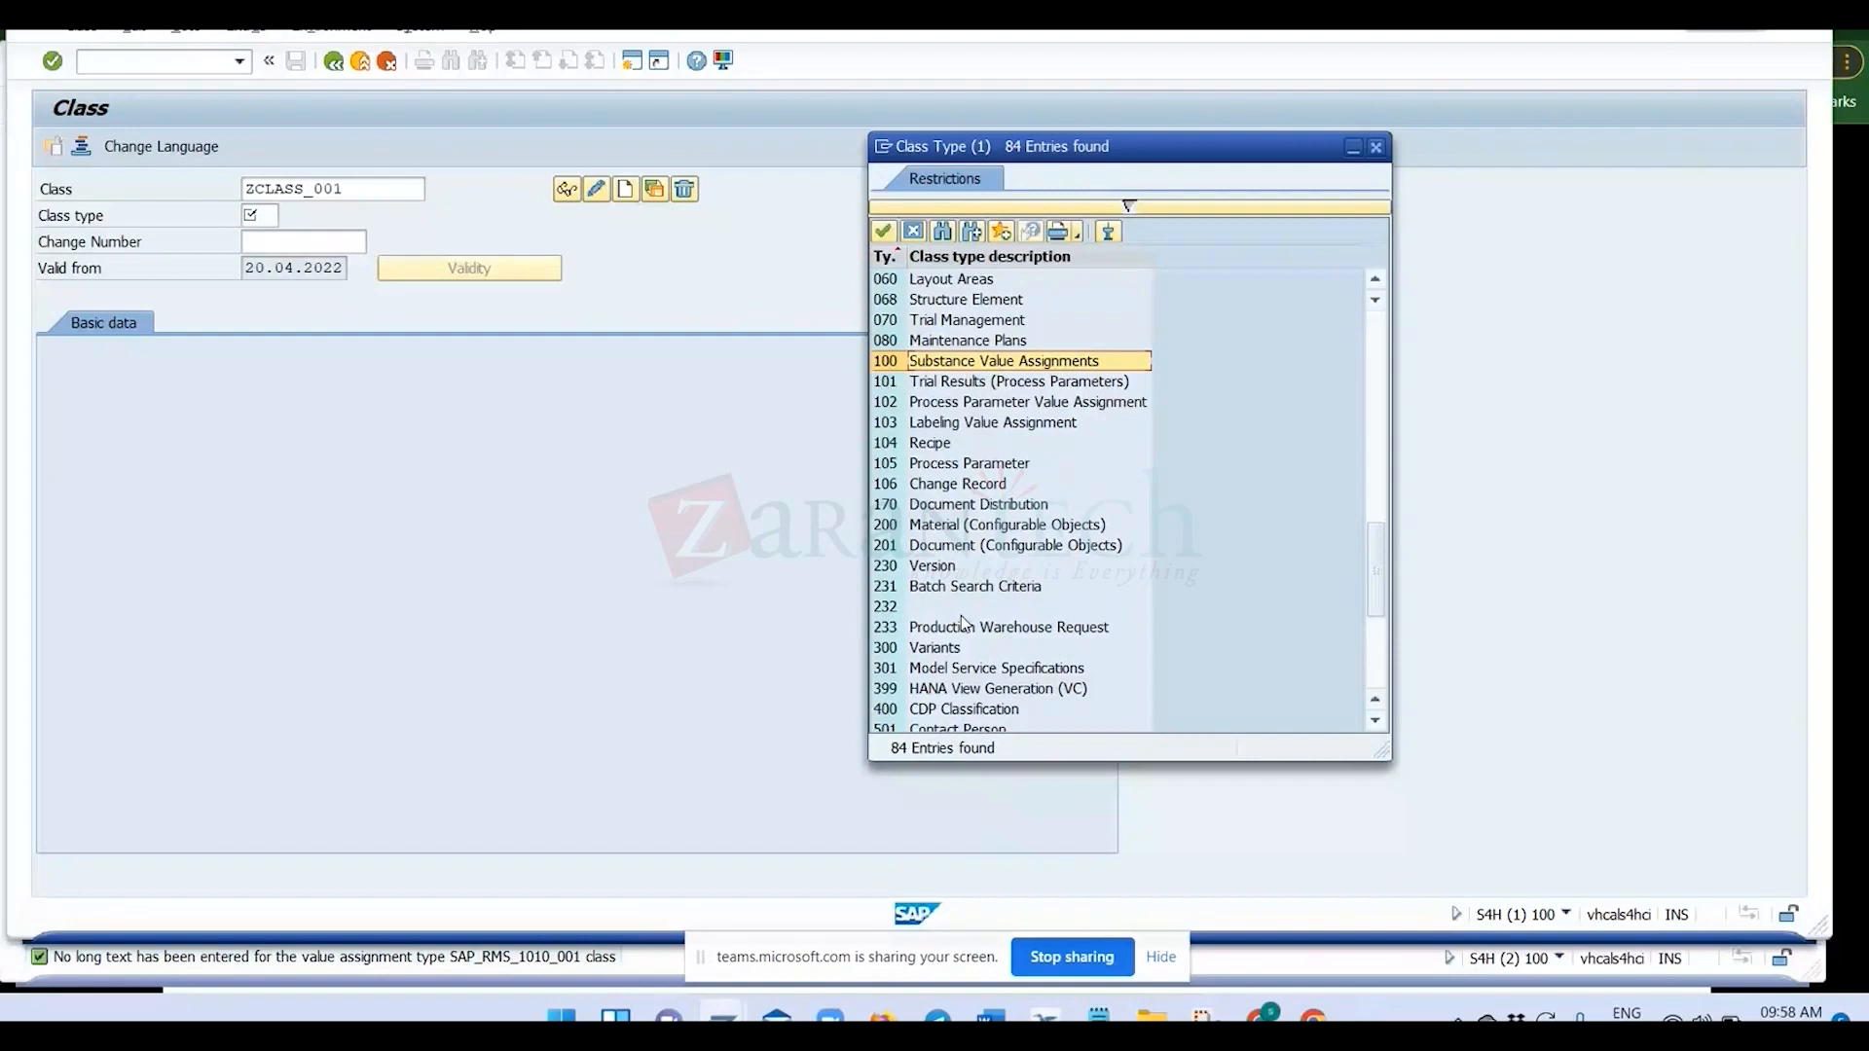
Choose class type 100, Substance Value Assignments, for class ZCLASS_001.
click(884, 443)
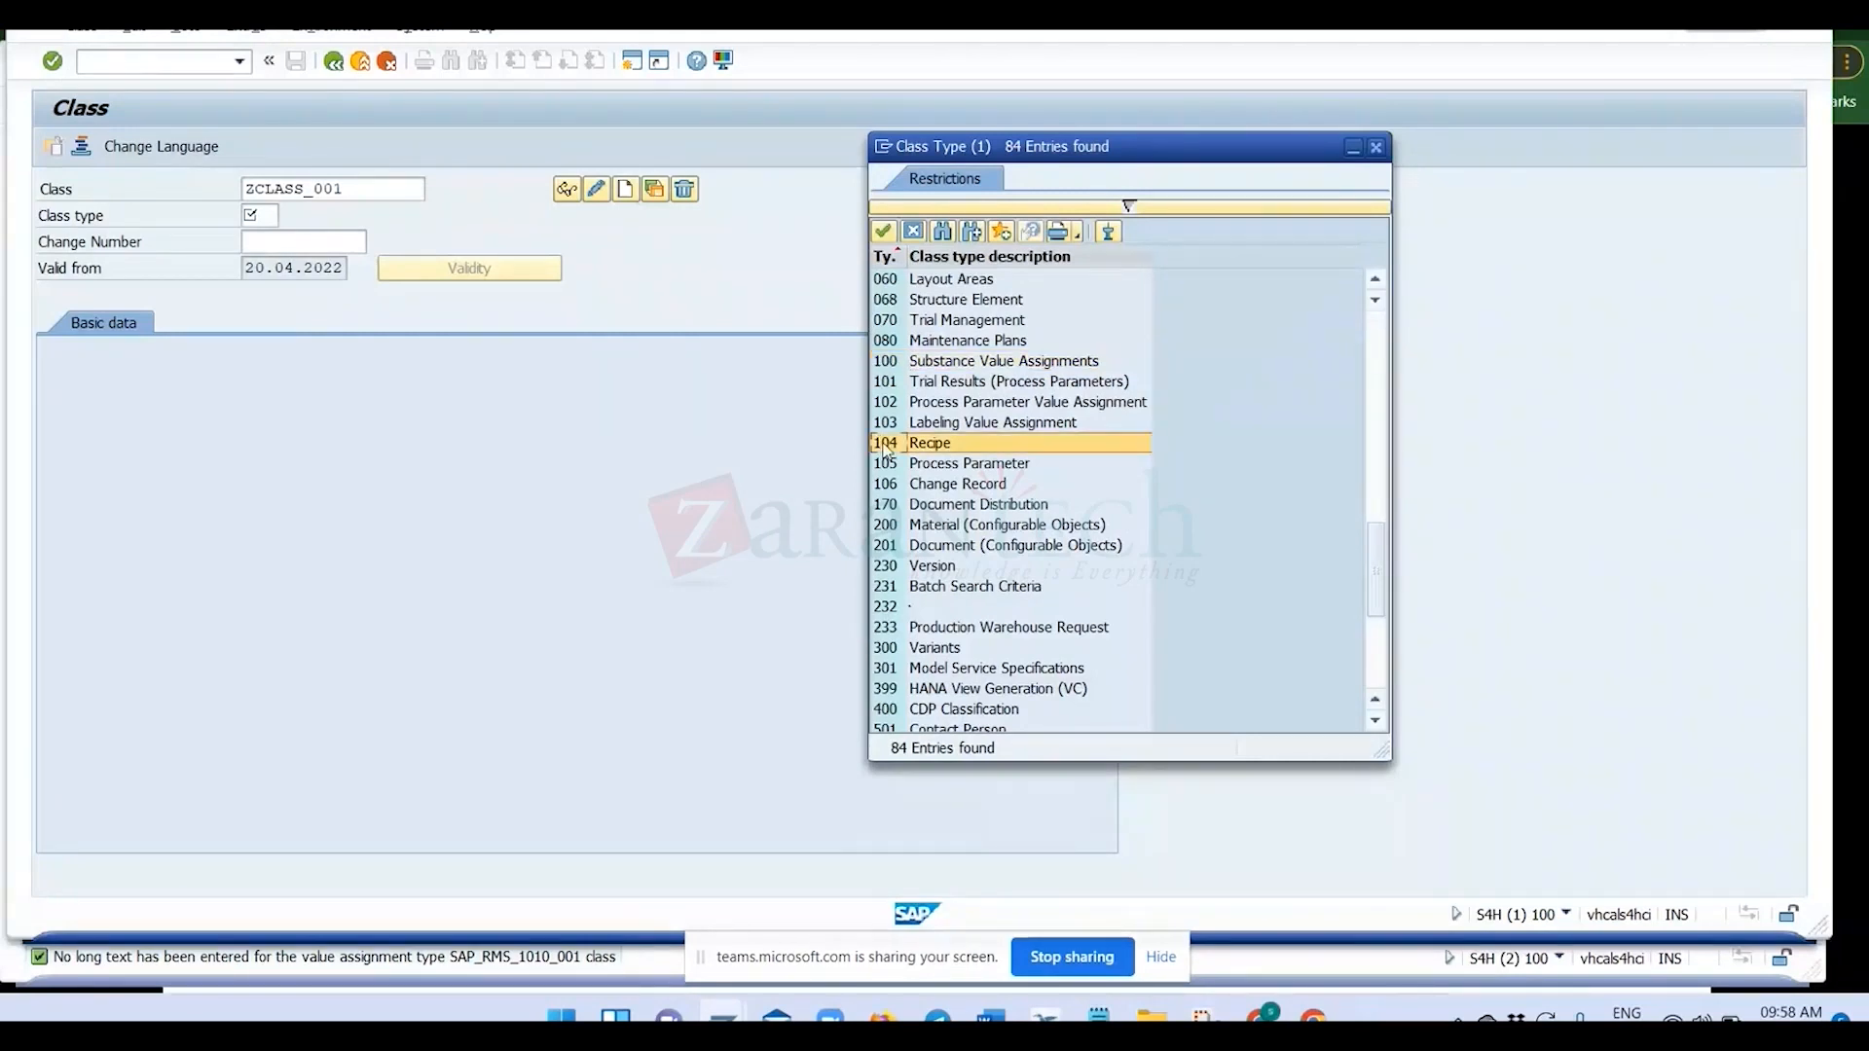
click(895, 363)
scroll(905, 426, up, 3)
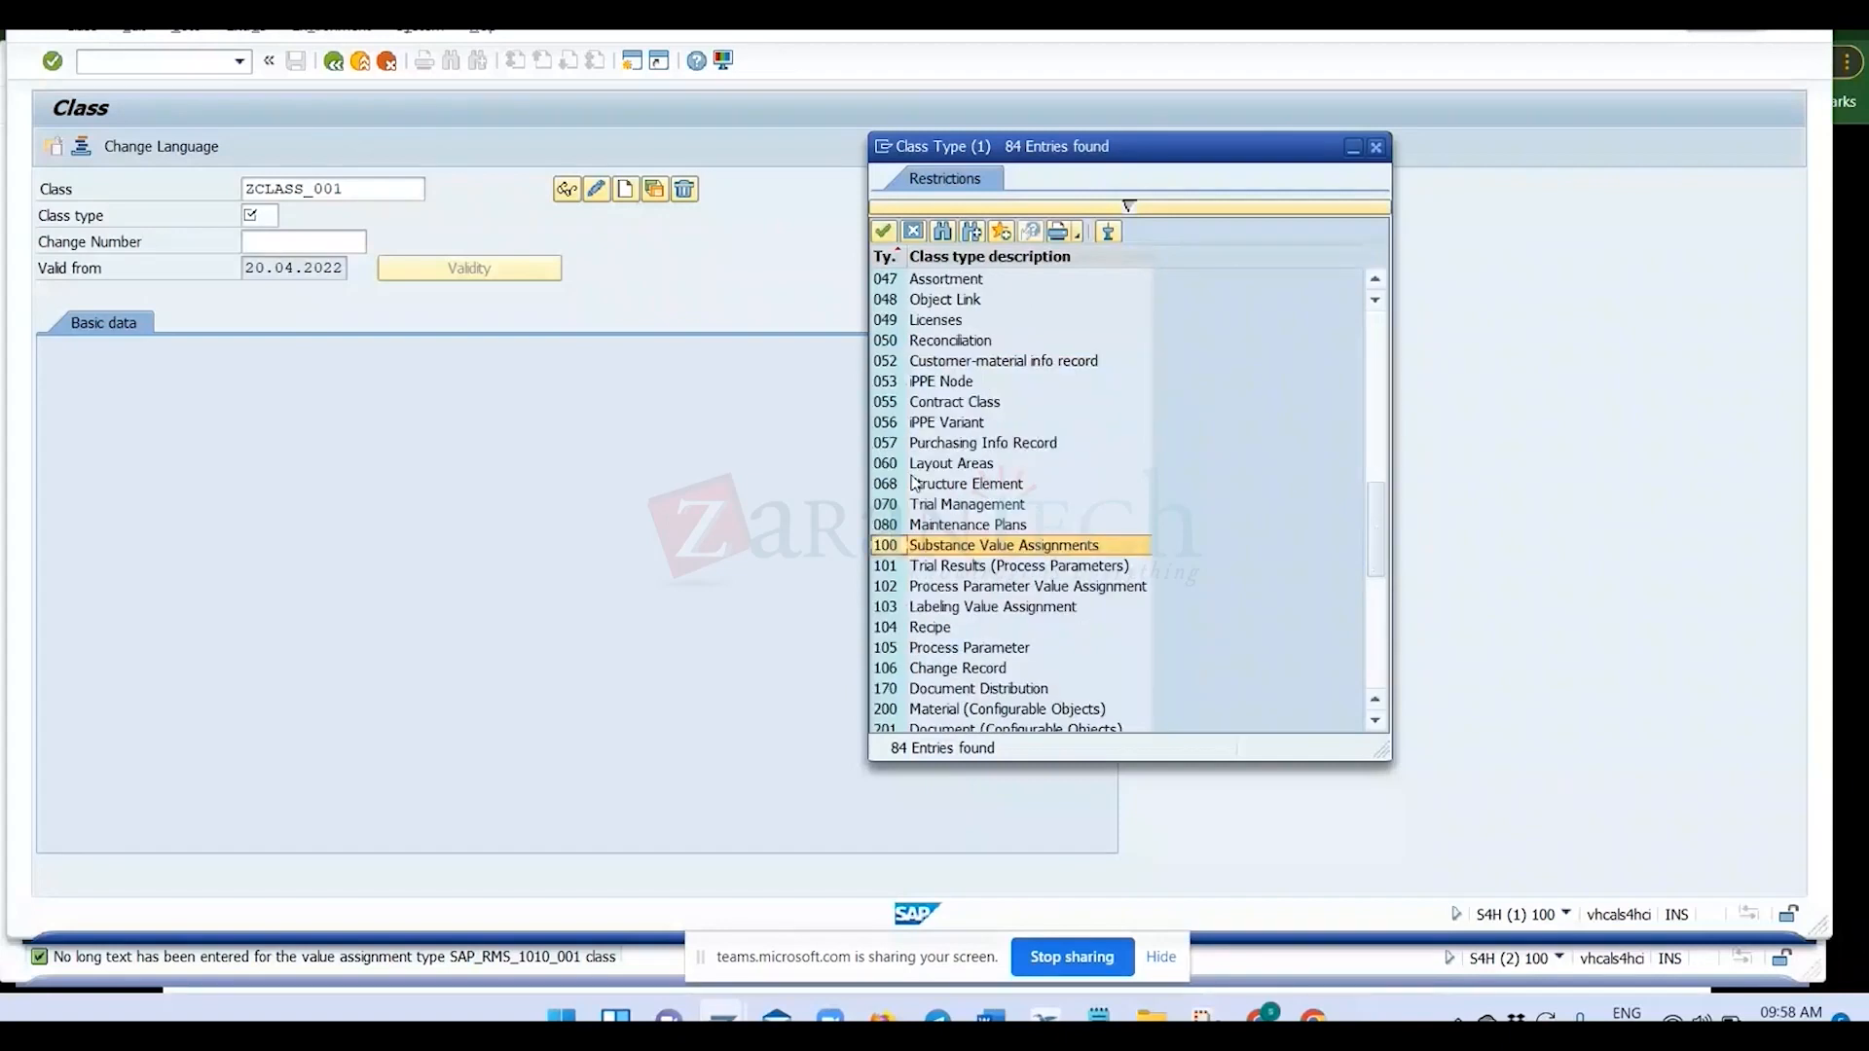
scroll(914, 481, up, 2)
scroll(915, 486, up, 5)
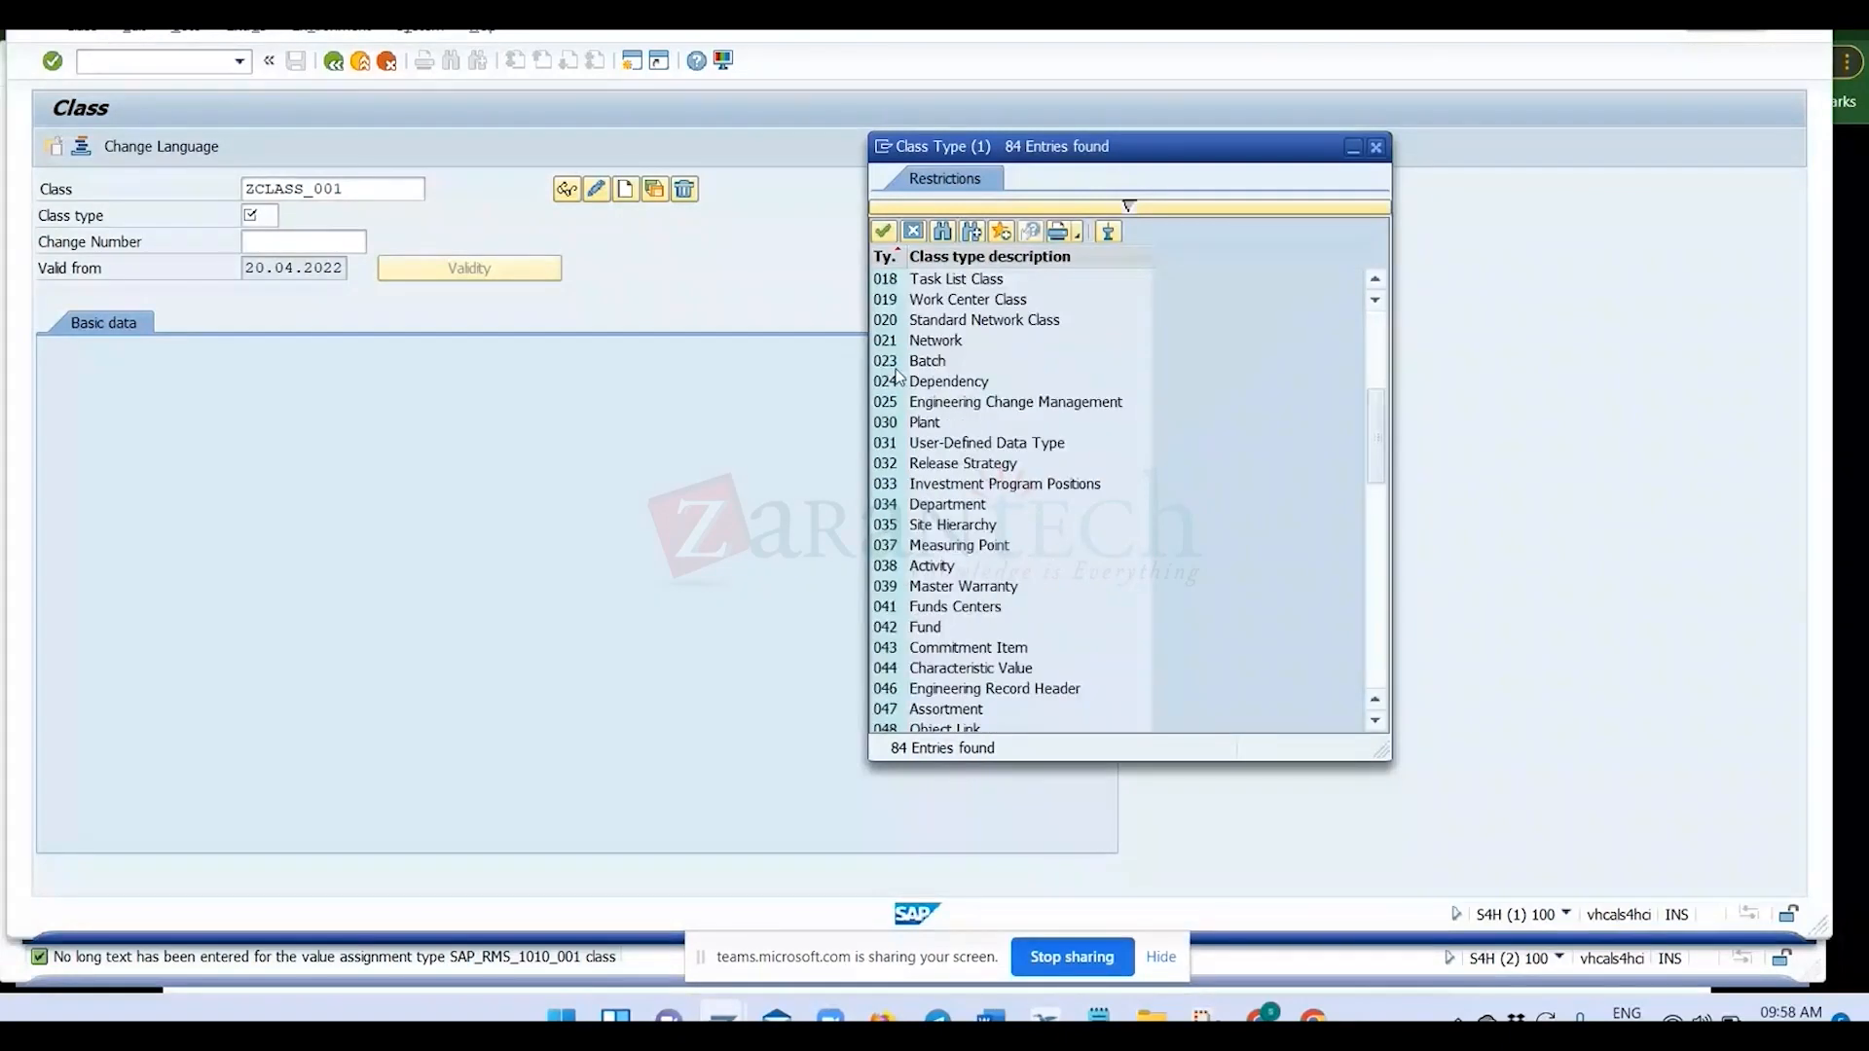
scroll(915, 438, down, 7)
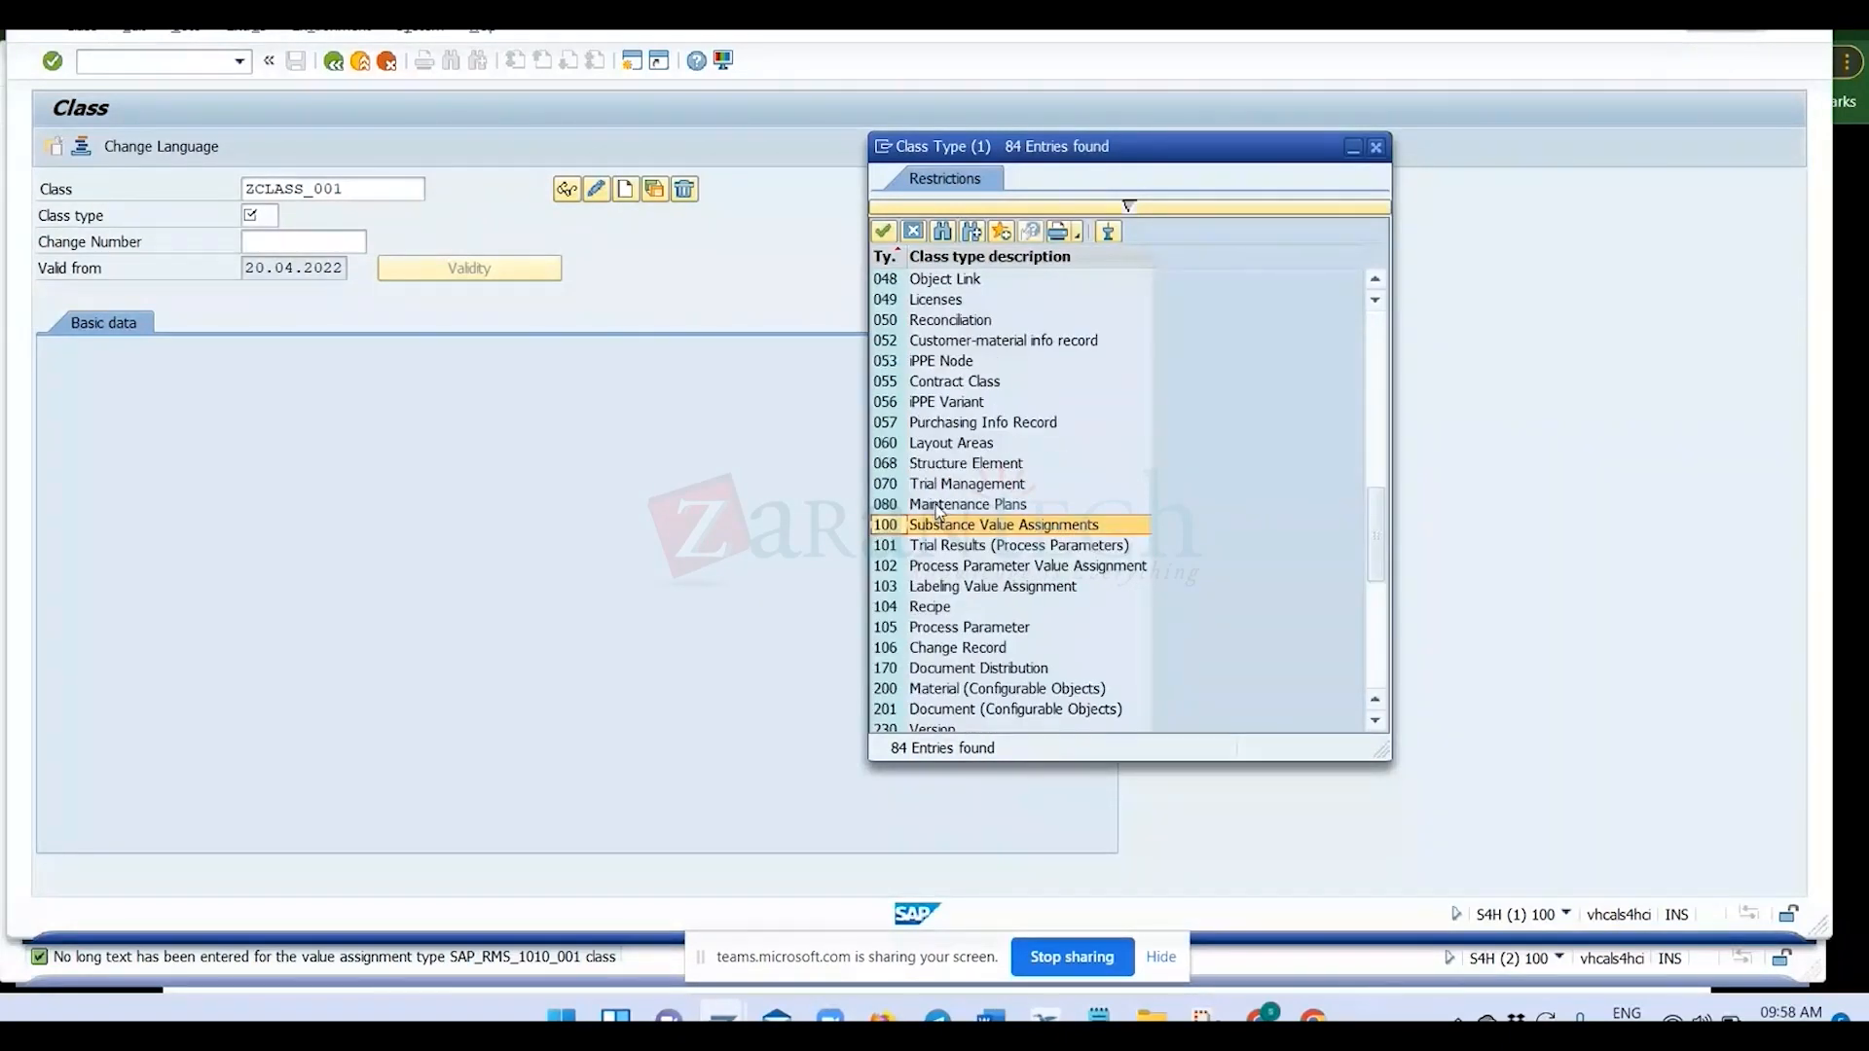
double_click(938, 522)
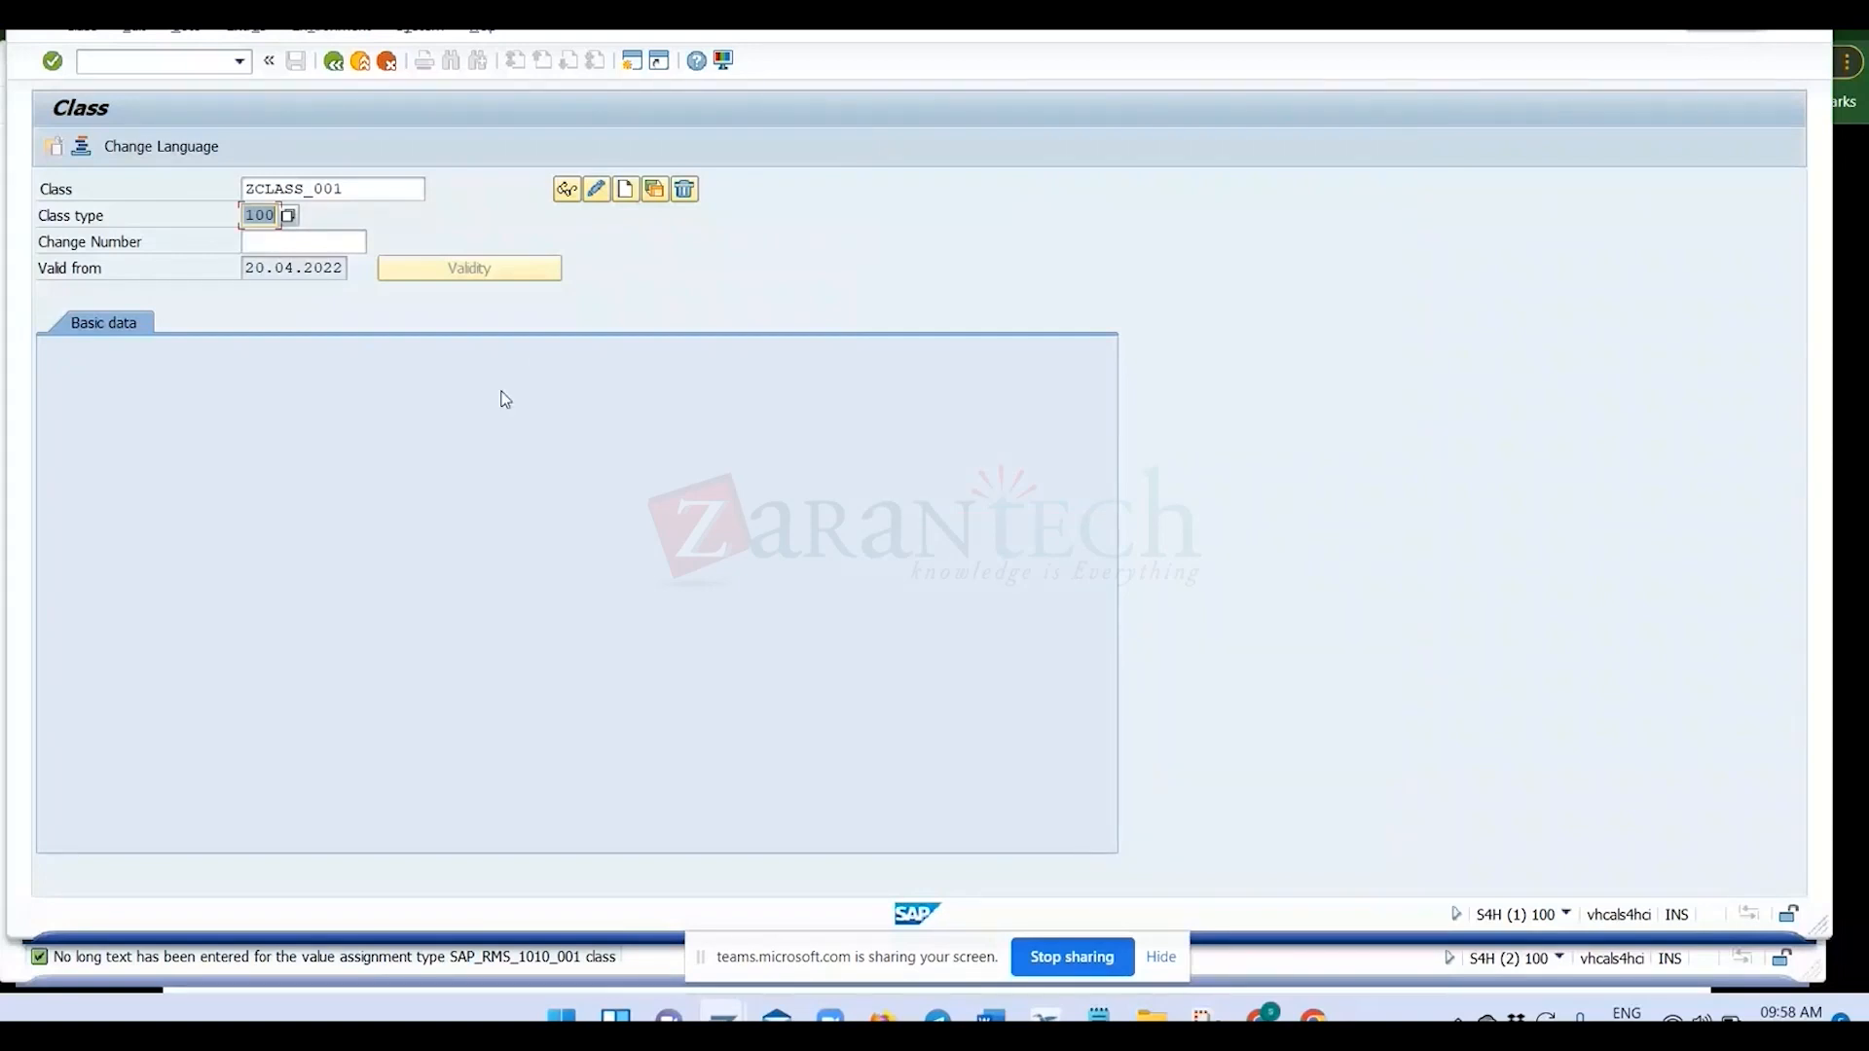
Start creating class ZCLASS_001 and enter Class01 as its description.
key(Return)
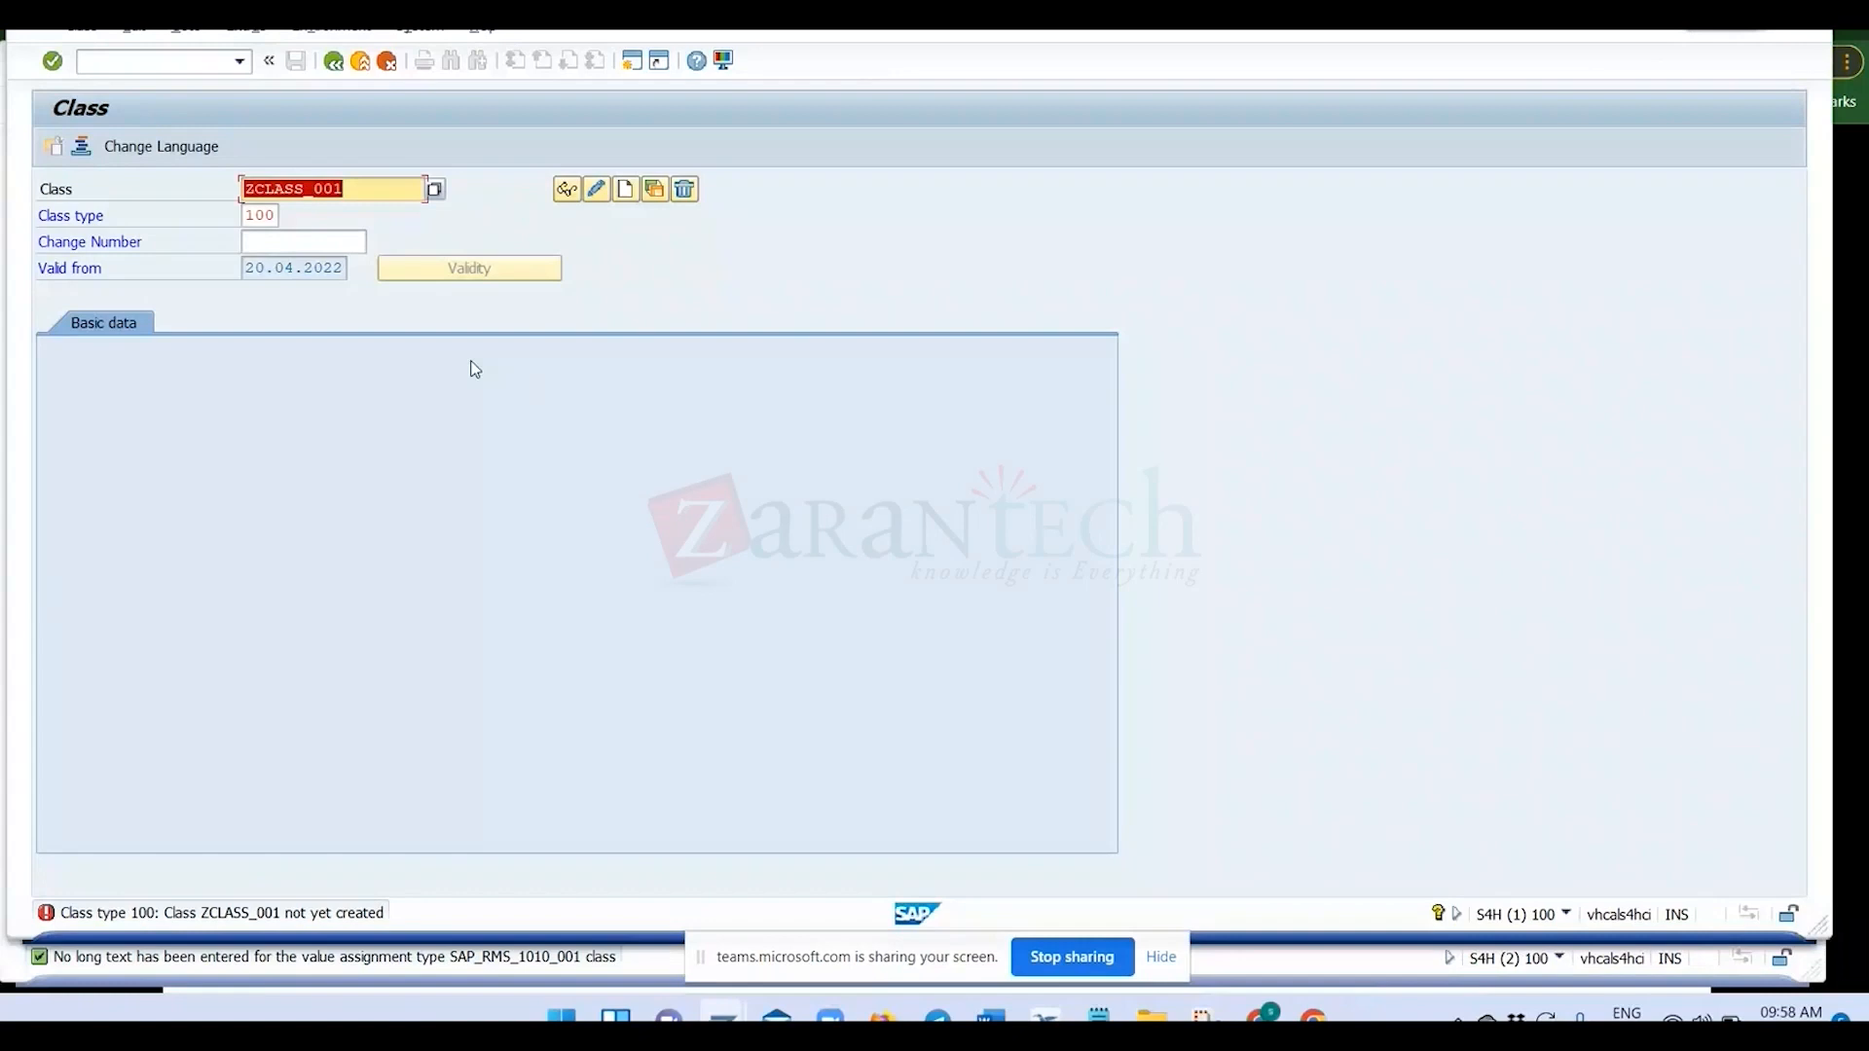
click(627, 190)
drag(347, 190, 244, 189)
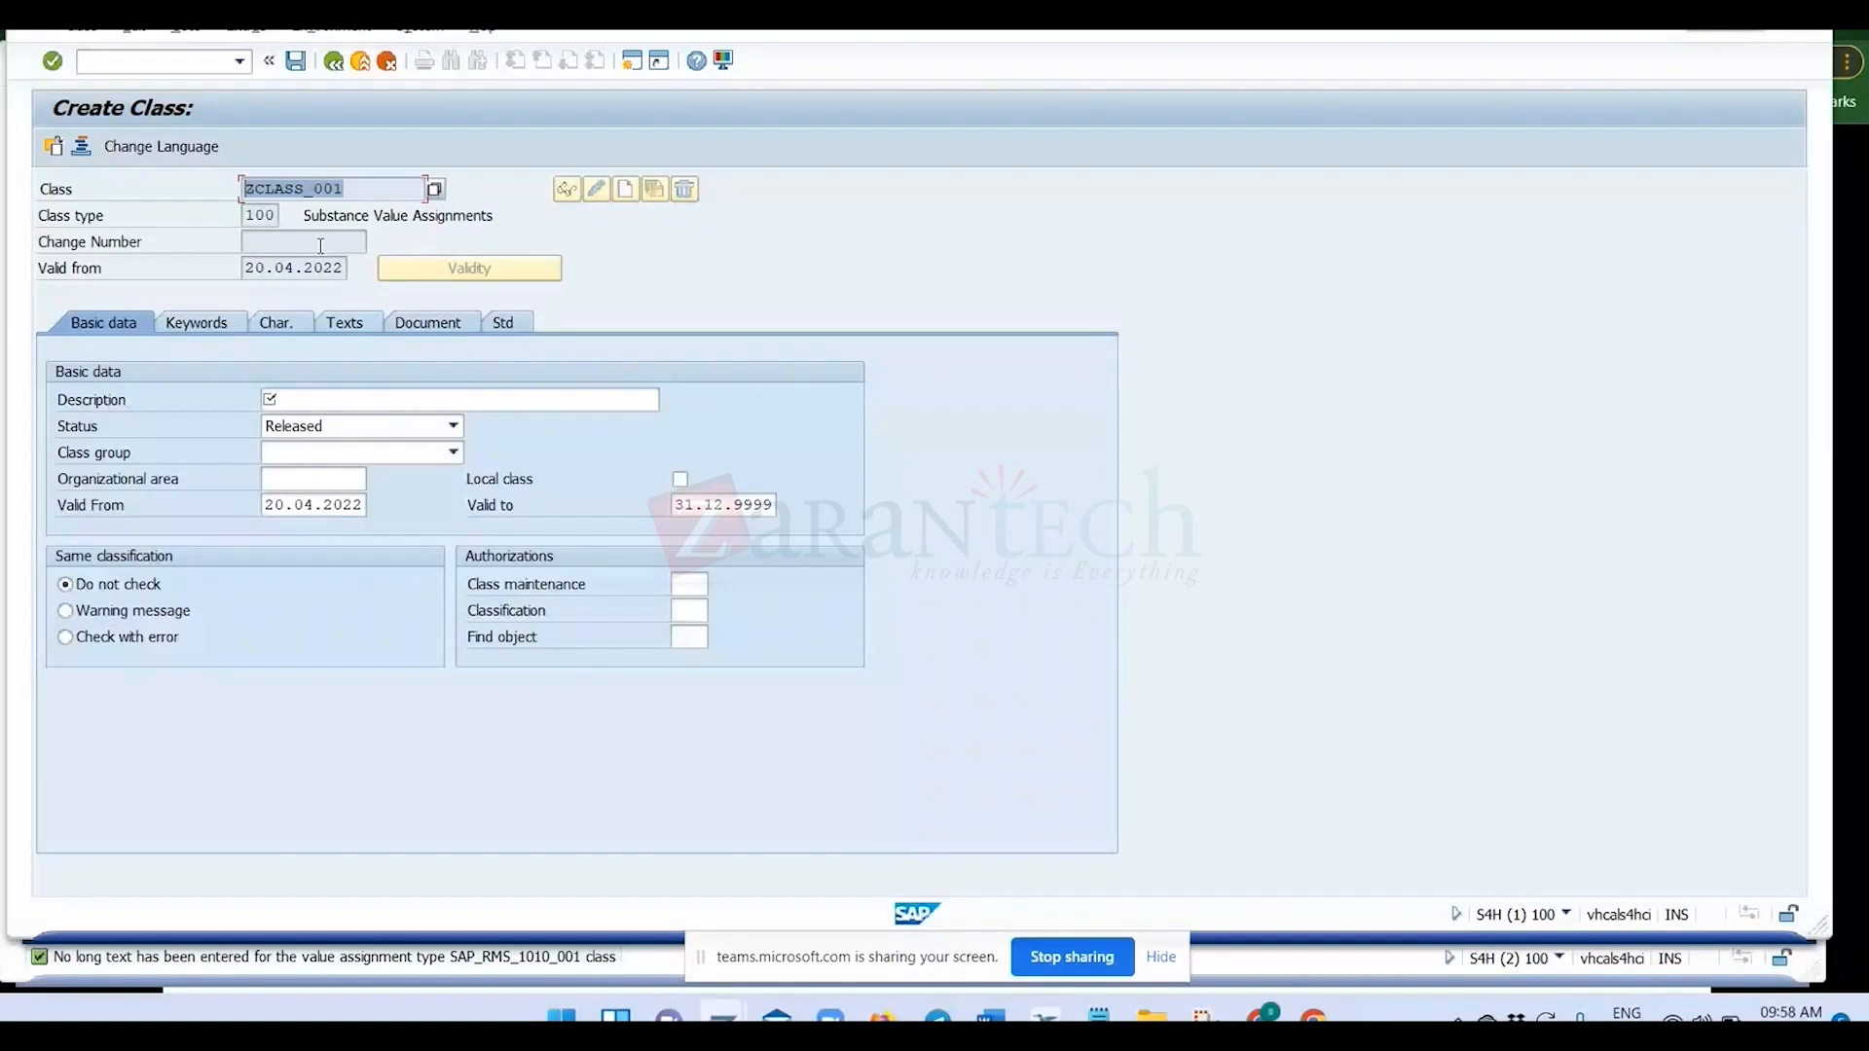
click(294, 398)
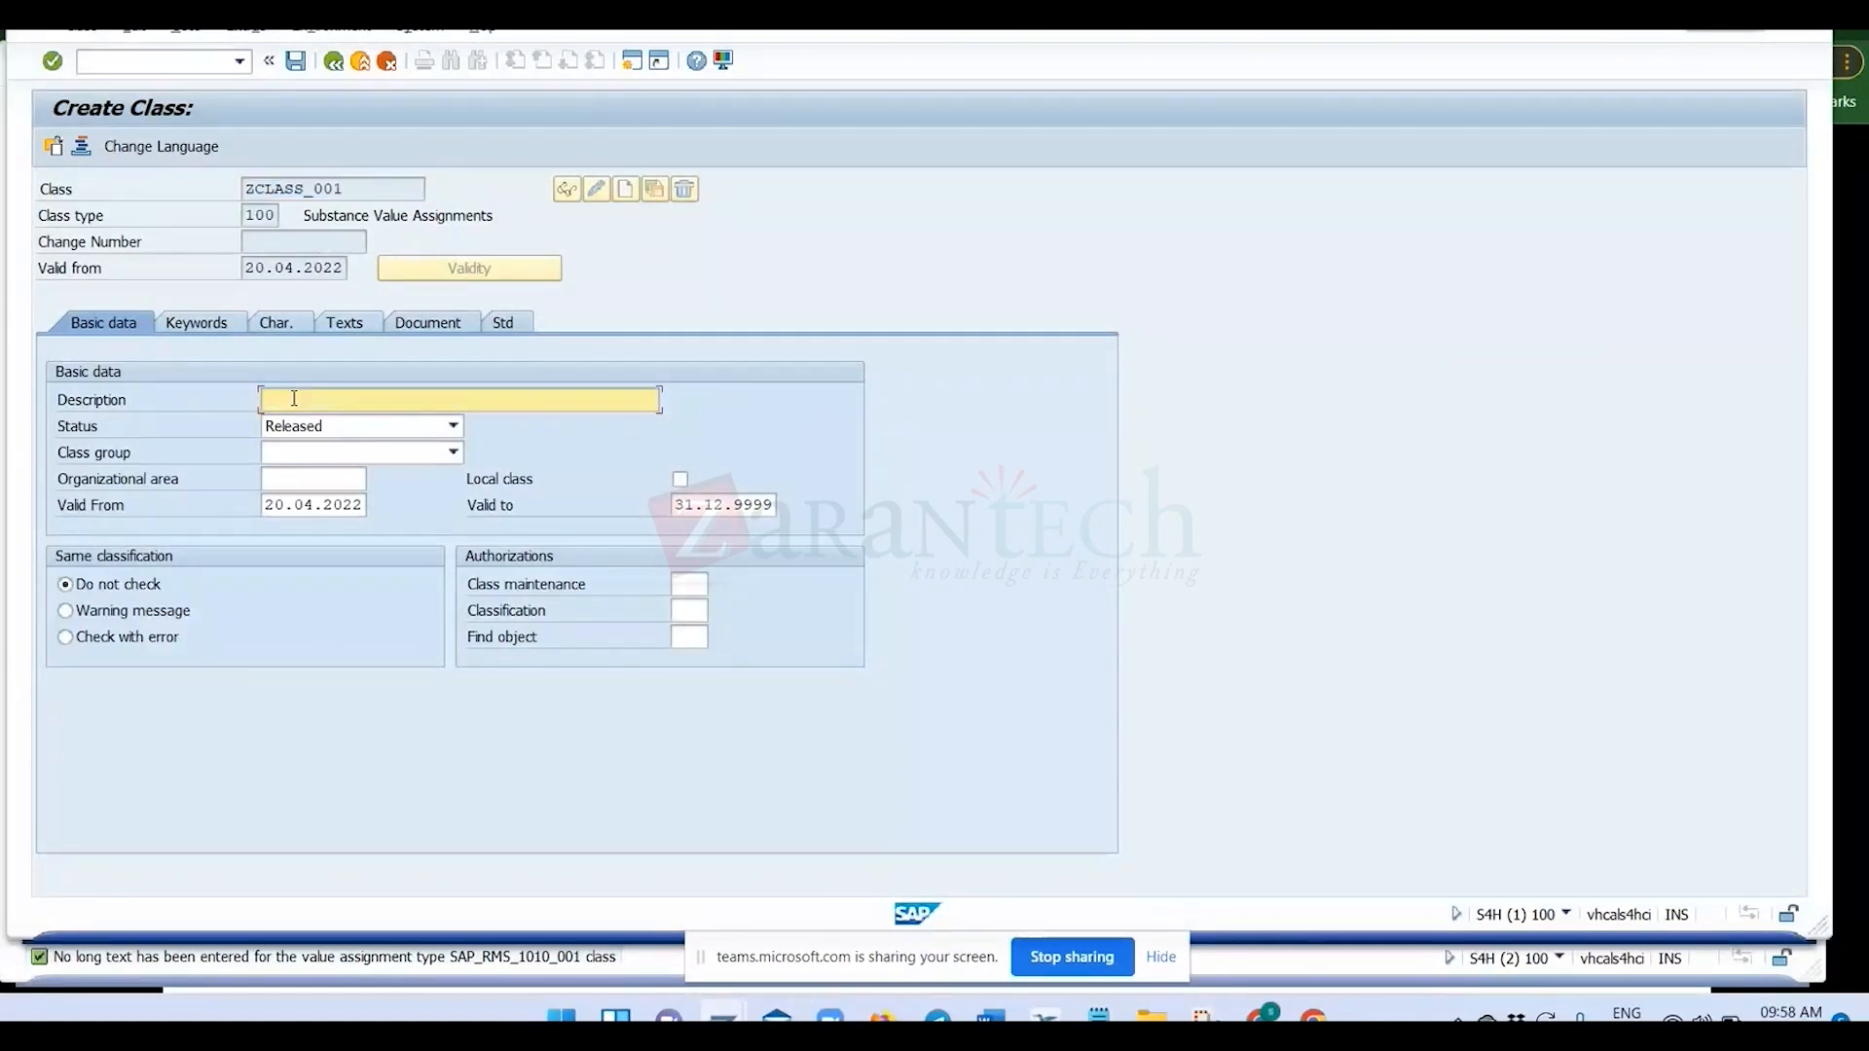
text(Class01)
Set the status of class ZCLASS_001 to In Preparation and save the class.
click(451, 429)
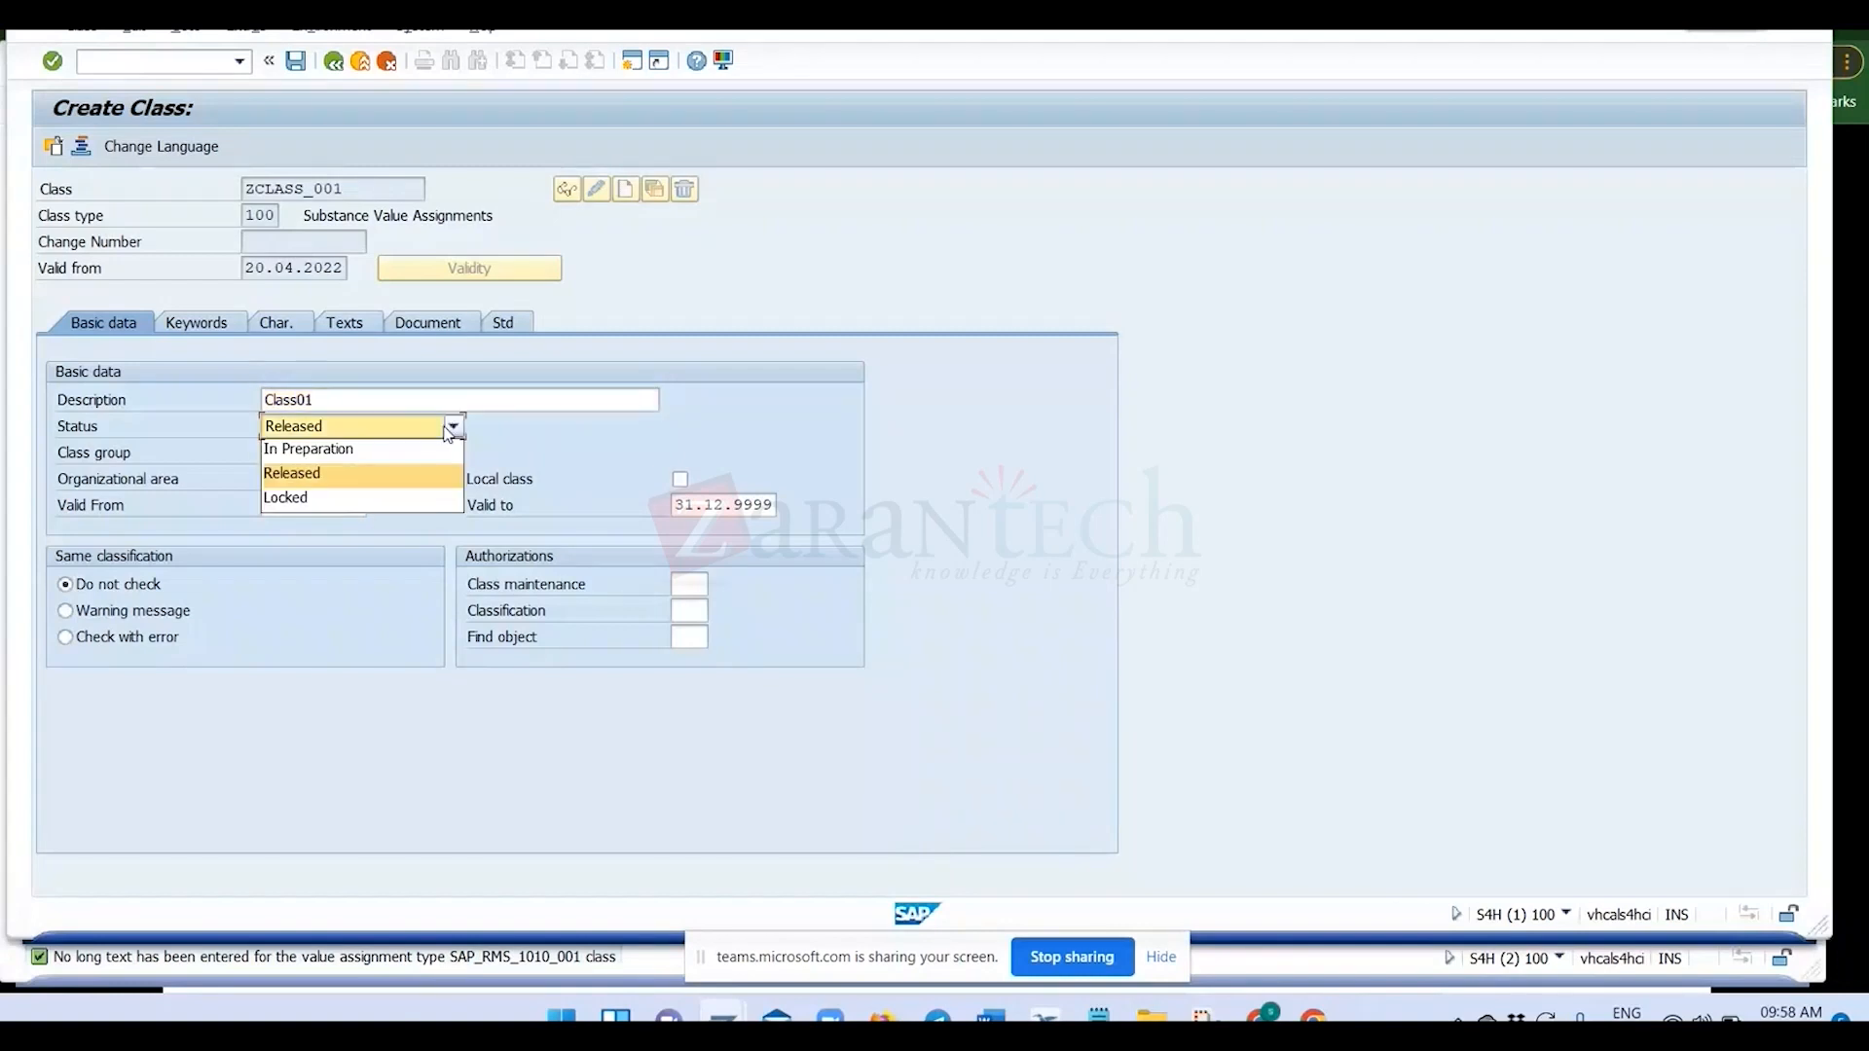
click(443, 449)
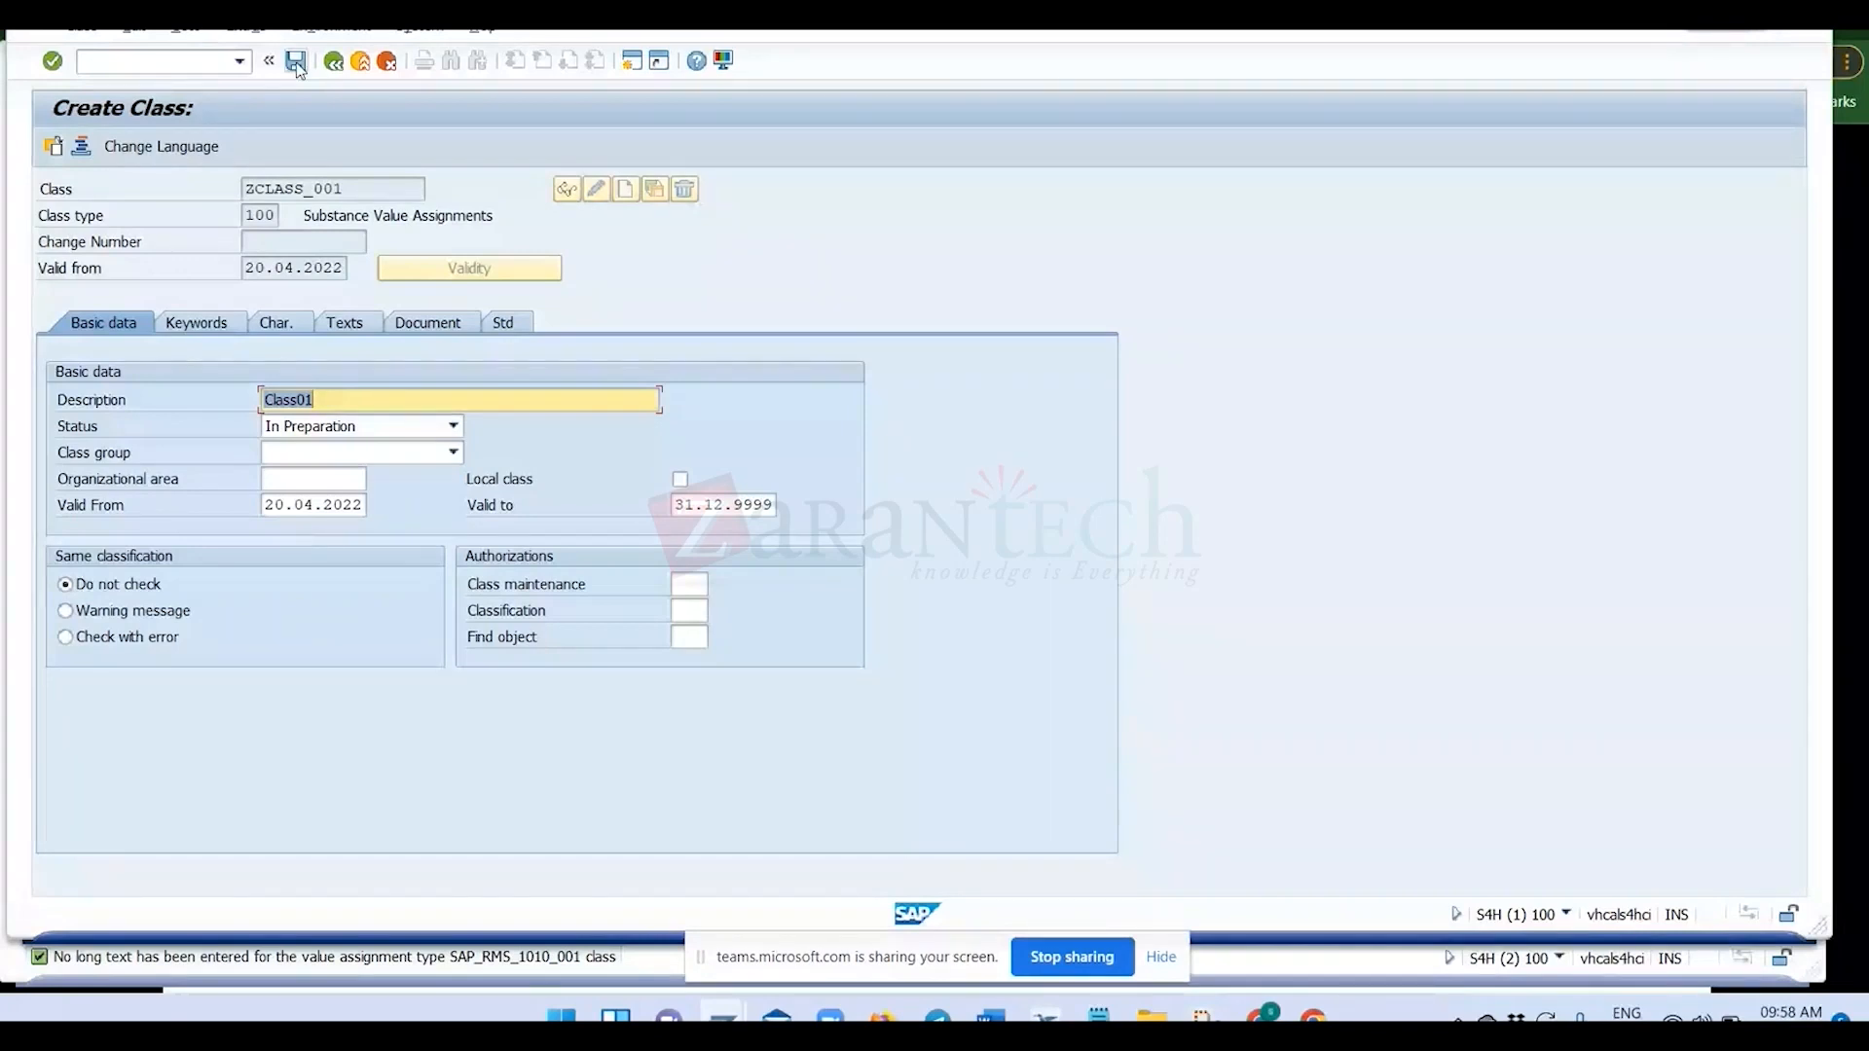
drag(352, 190, 181, 187)
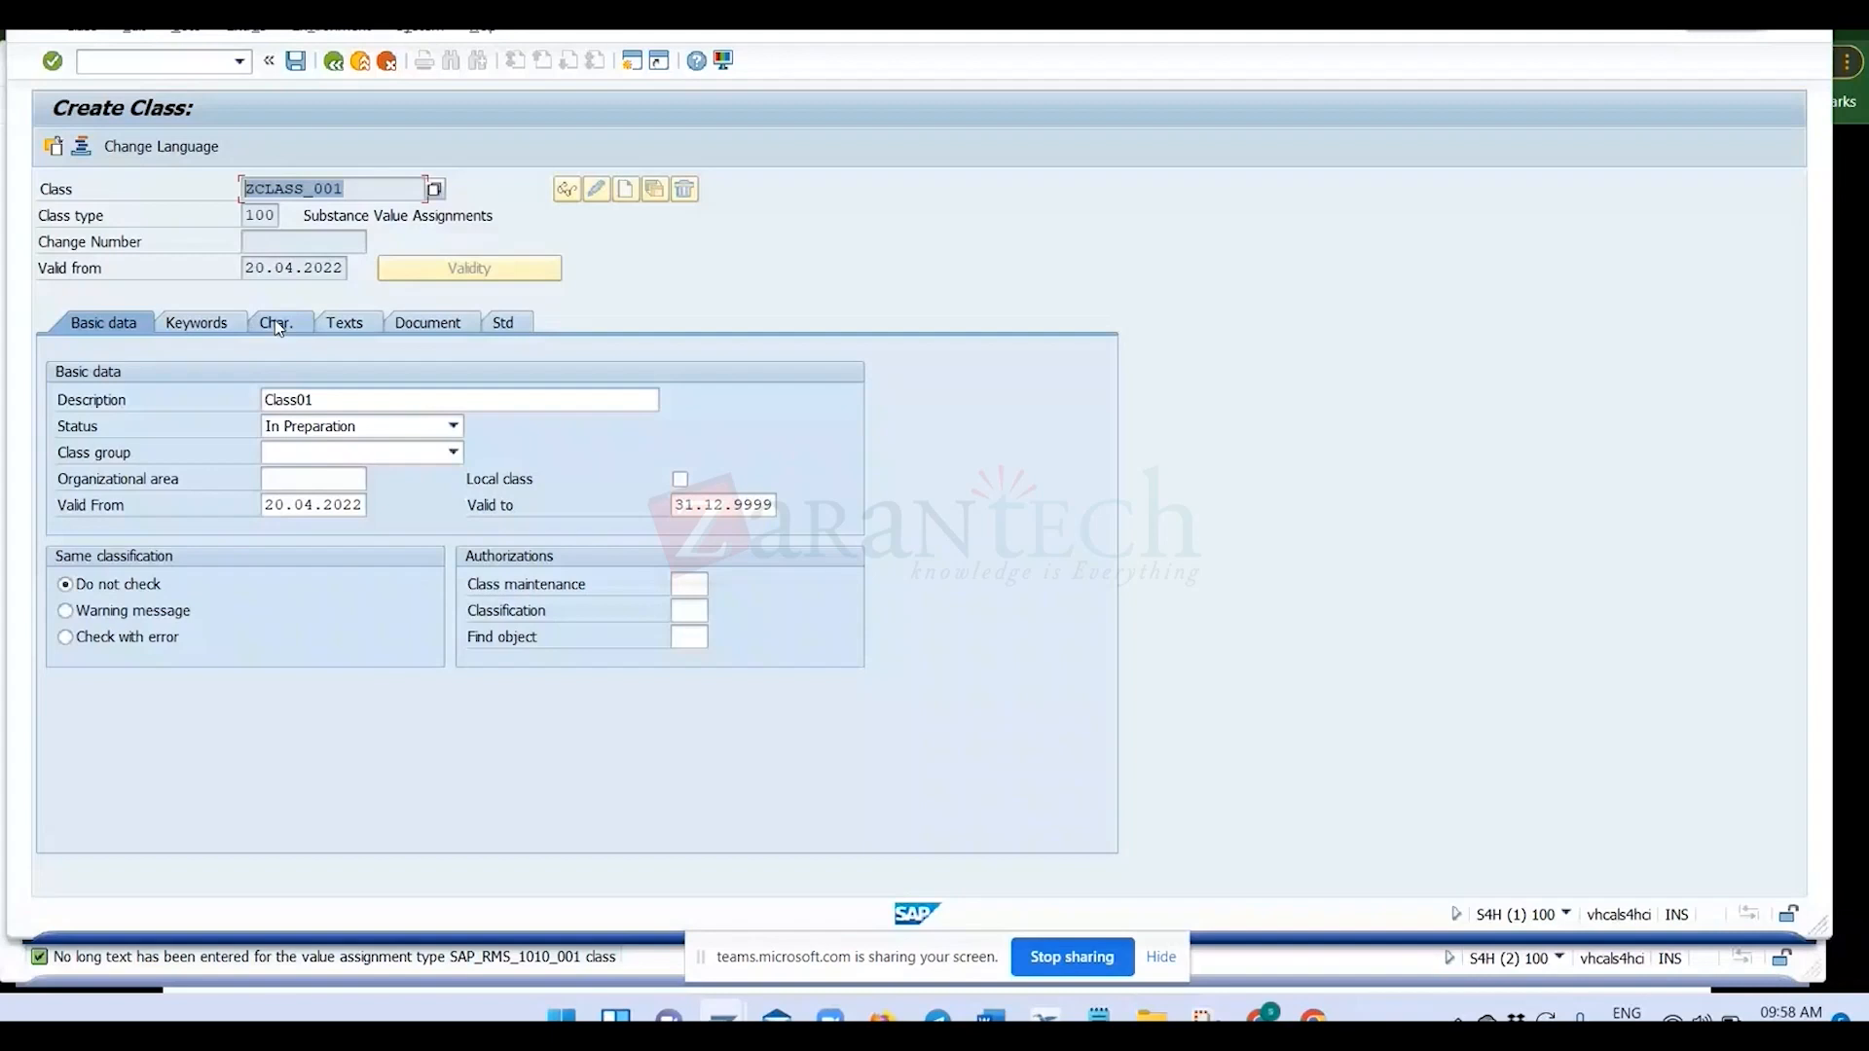
click(296, 62)
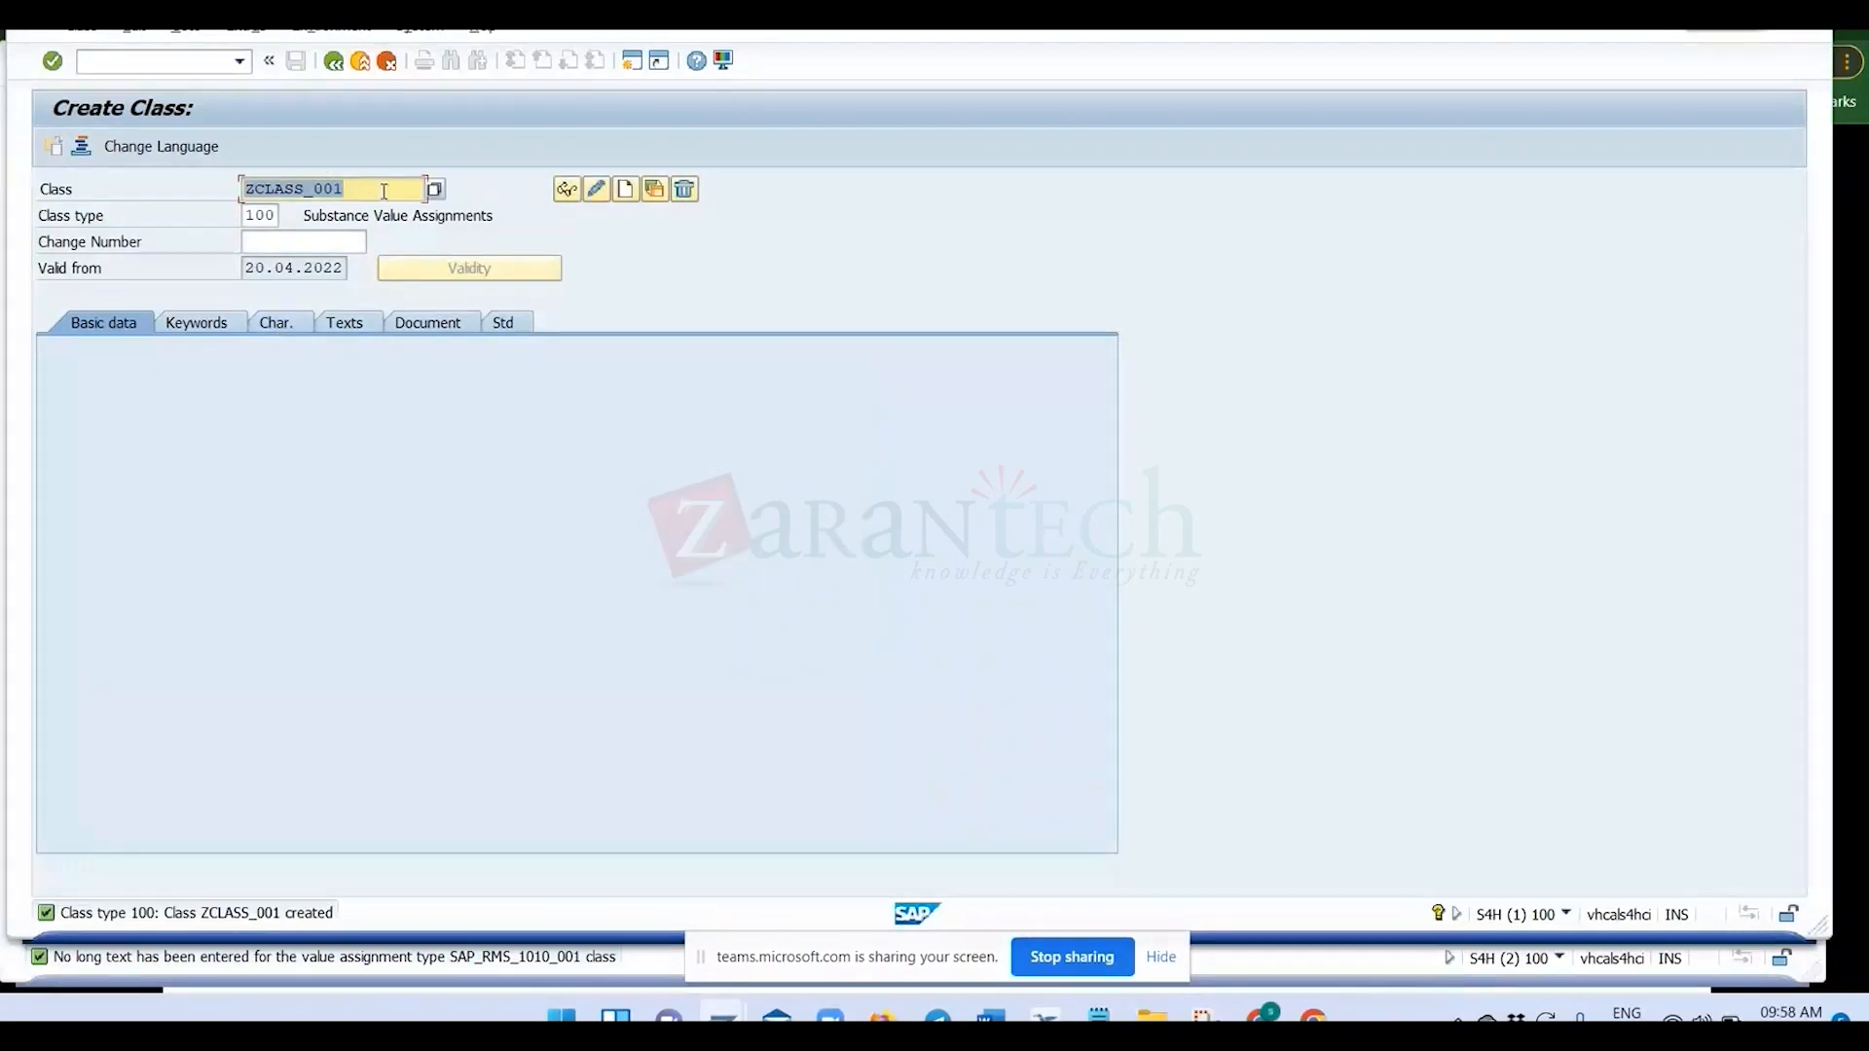
Open class ZCLASS_001 for changing and display its characteristics assignment table.
key(Return)
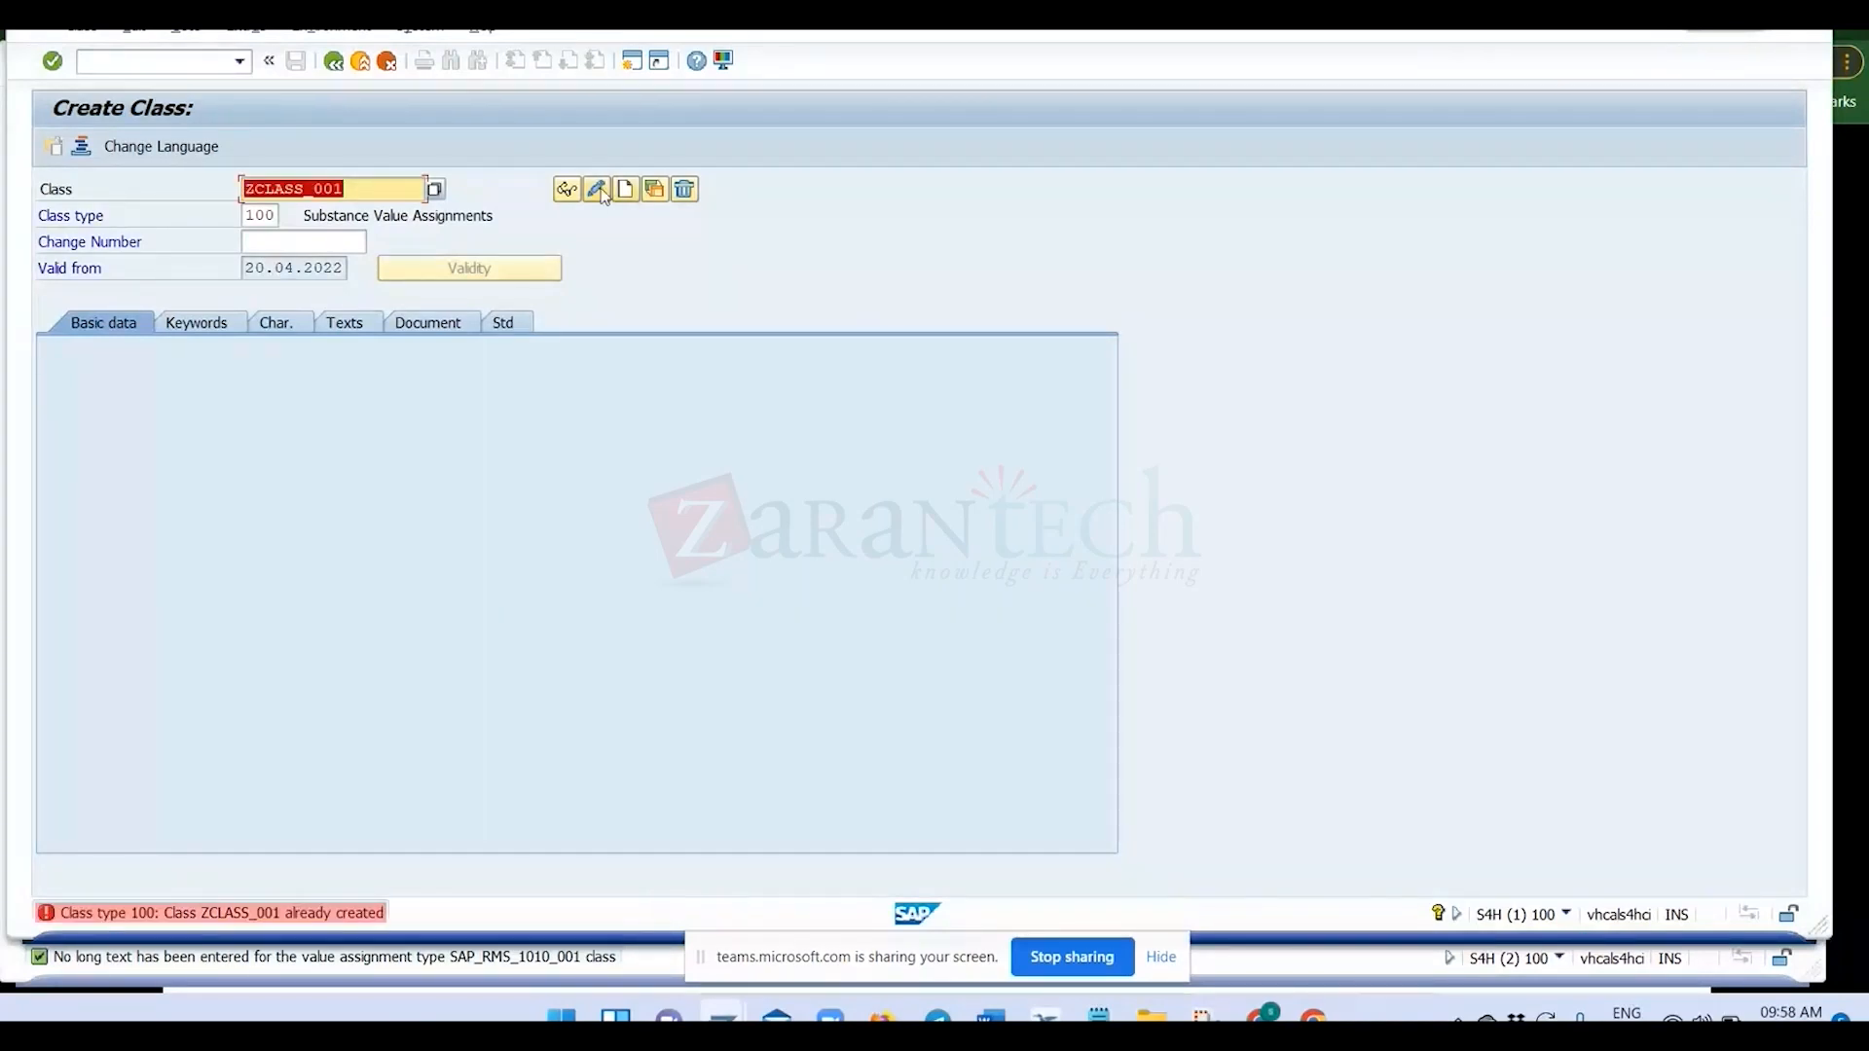
click(597, 189)
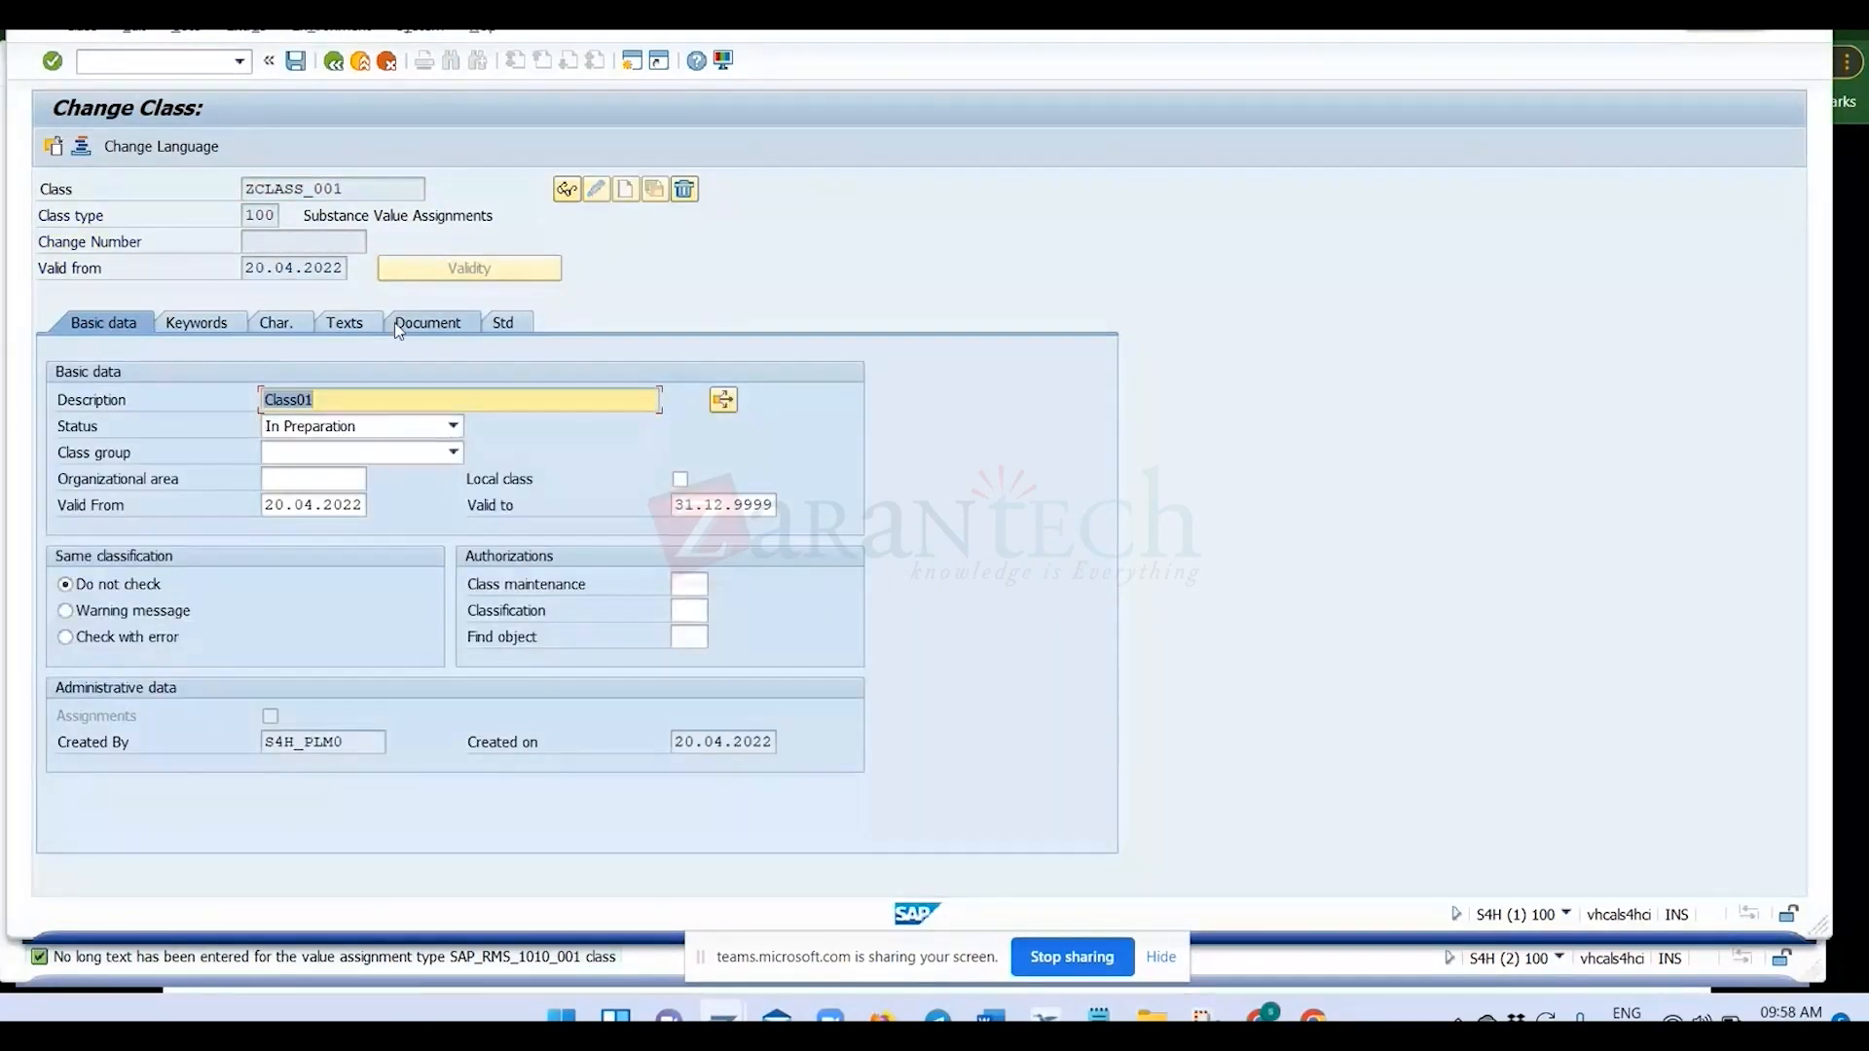
click(275, 323)
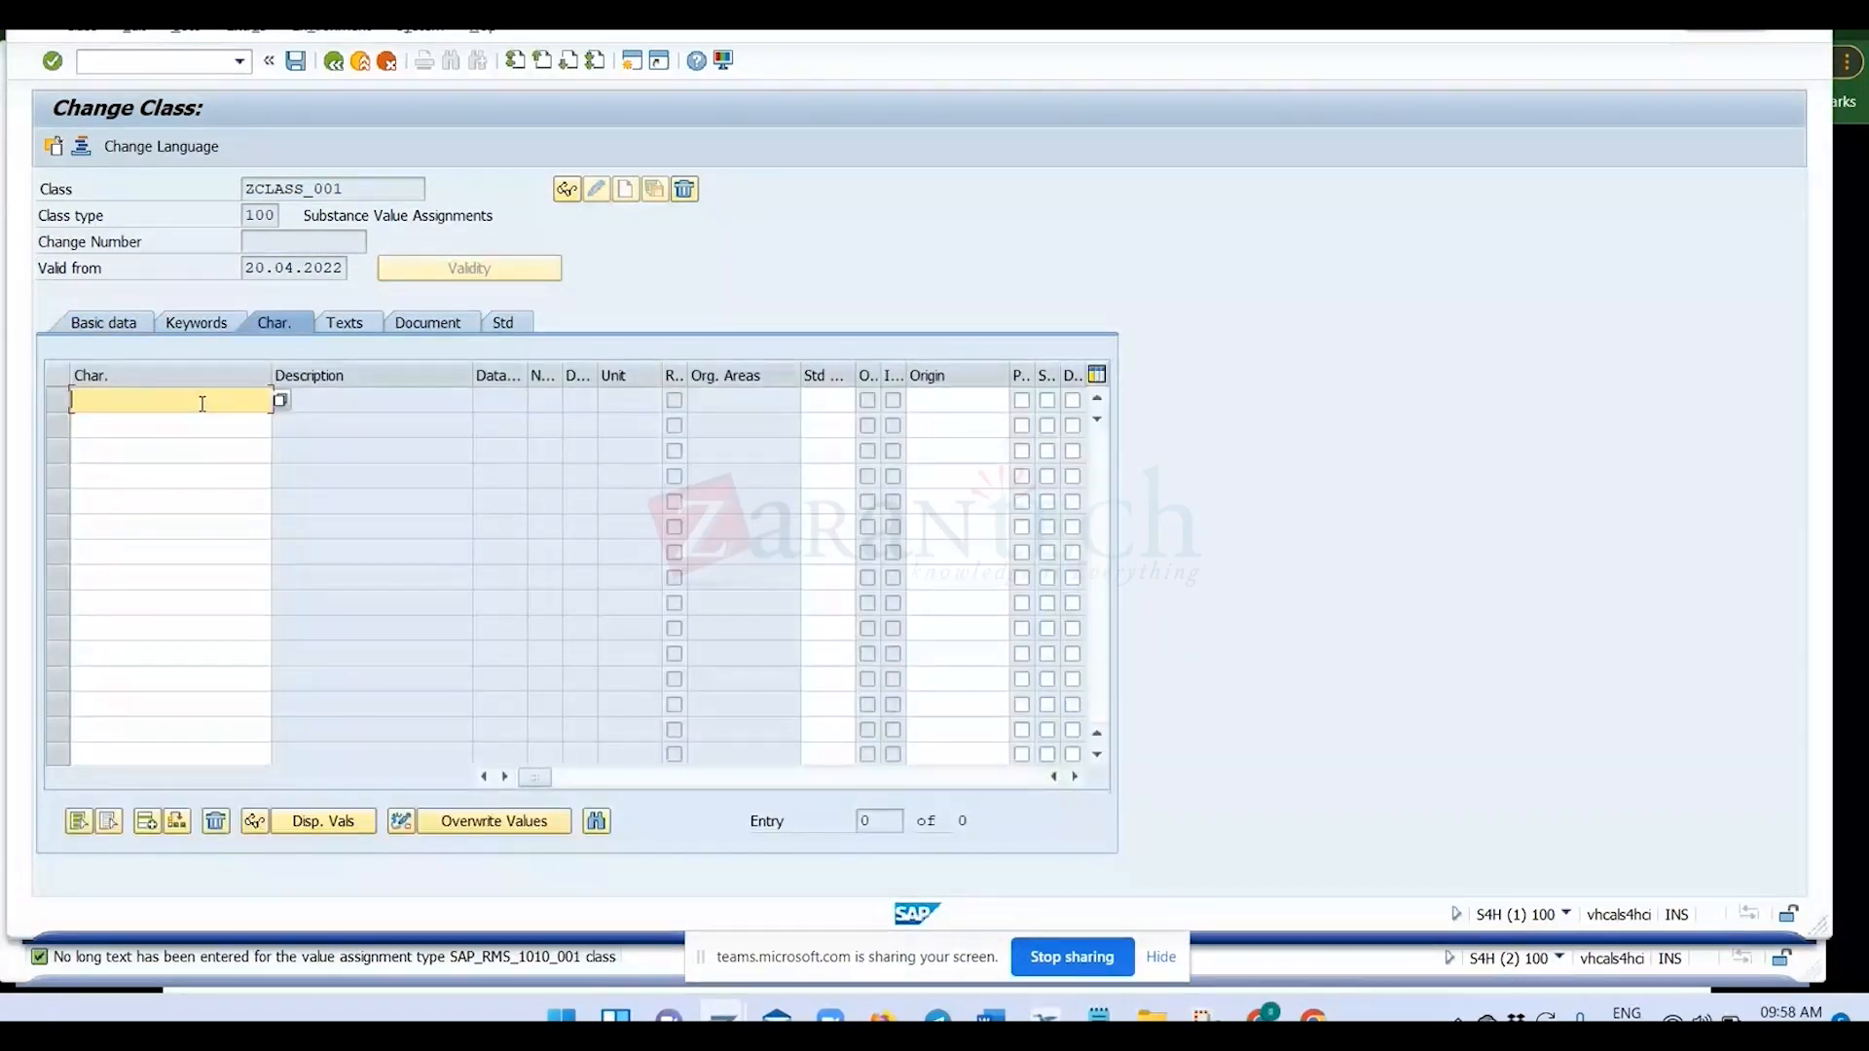
Try to assign characteristic ZCHAR_01 to the class, correct the name to ZCHAR_001, and clear the entry.
text(ZCHAR)
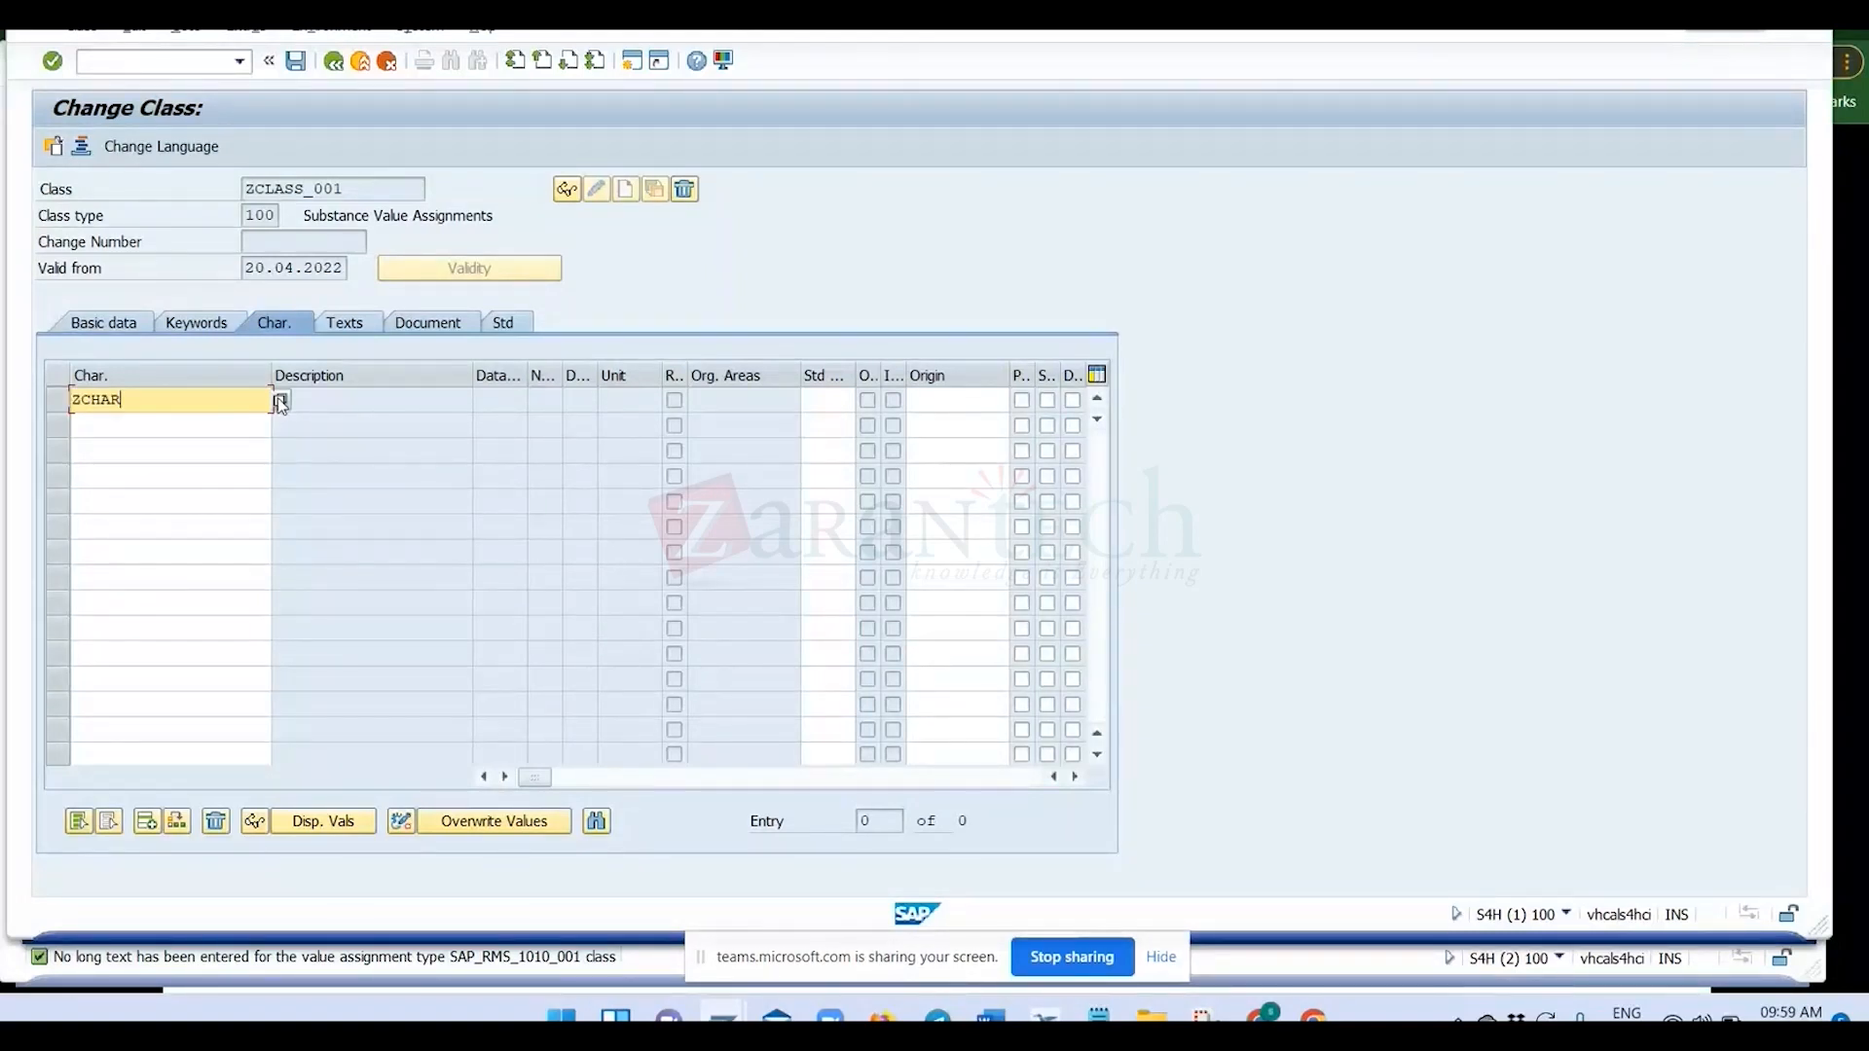
text(_)
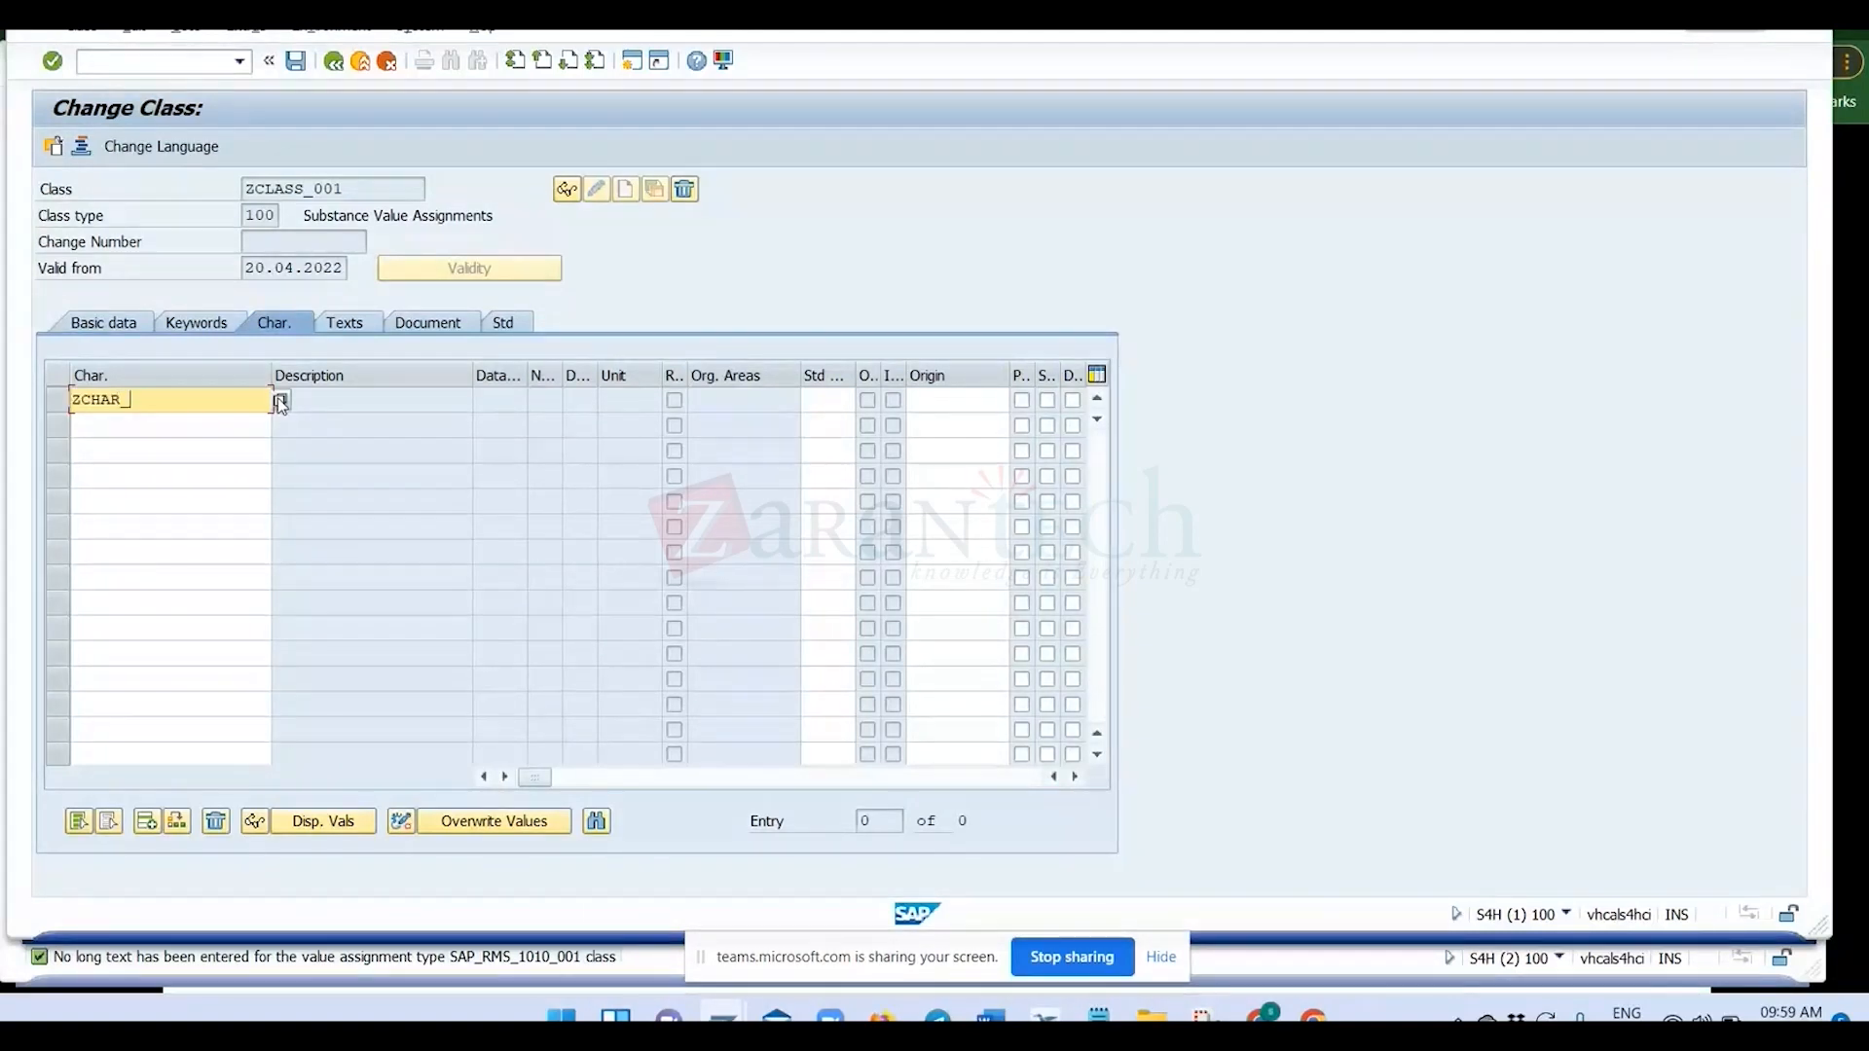
text(01)
key(Return)
key(Return)
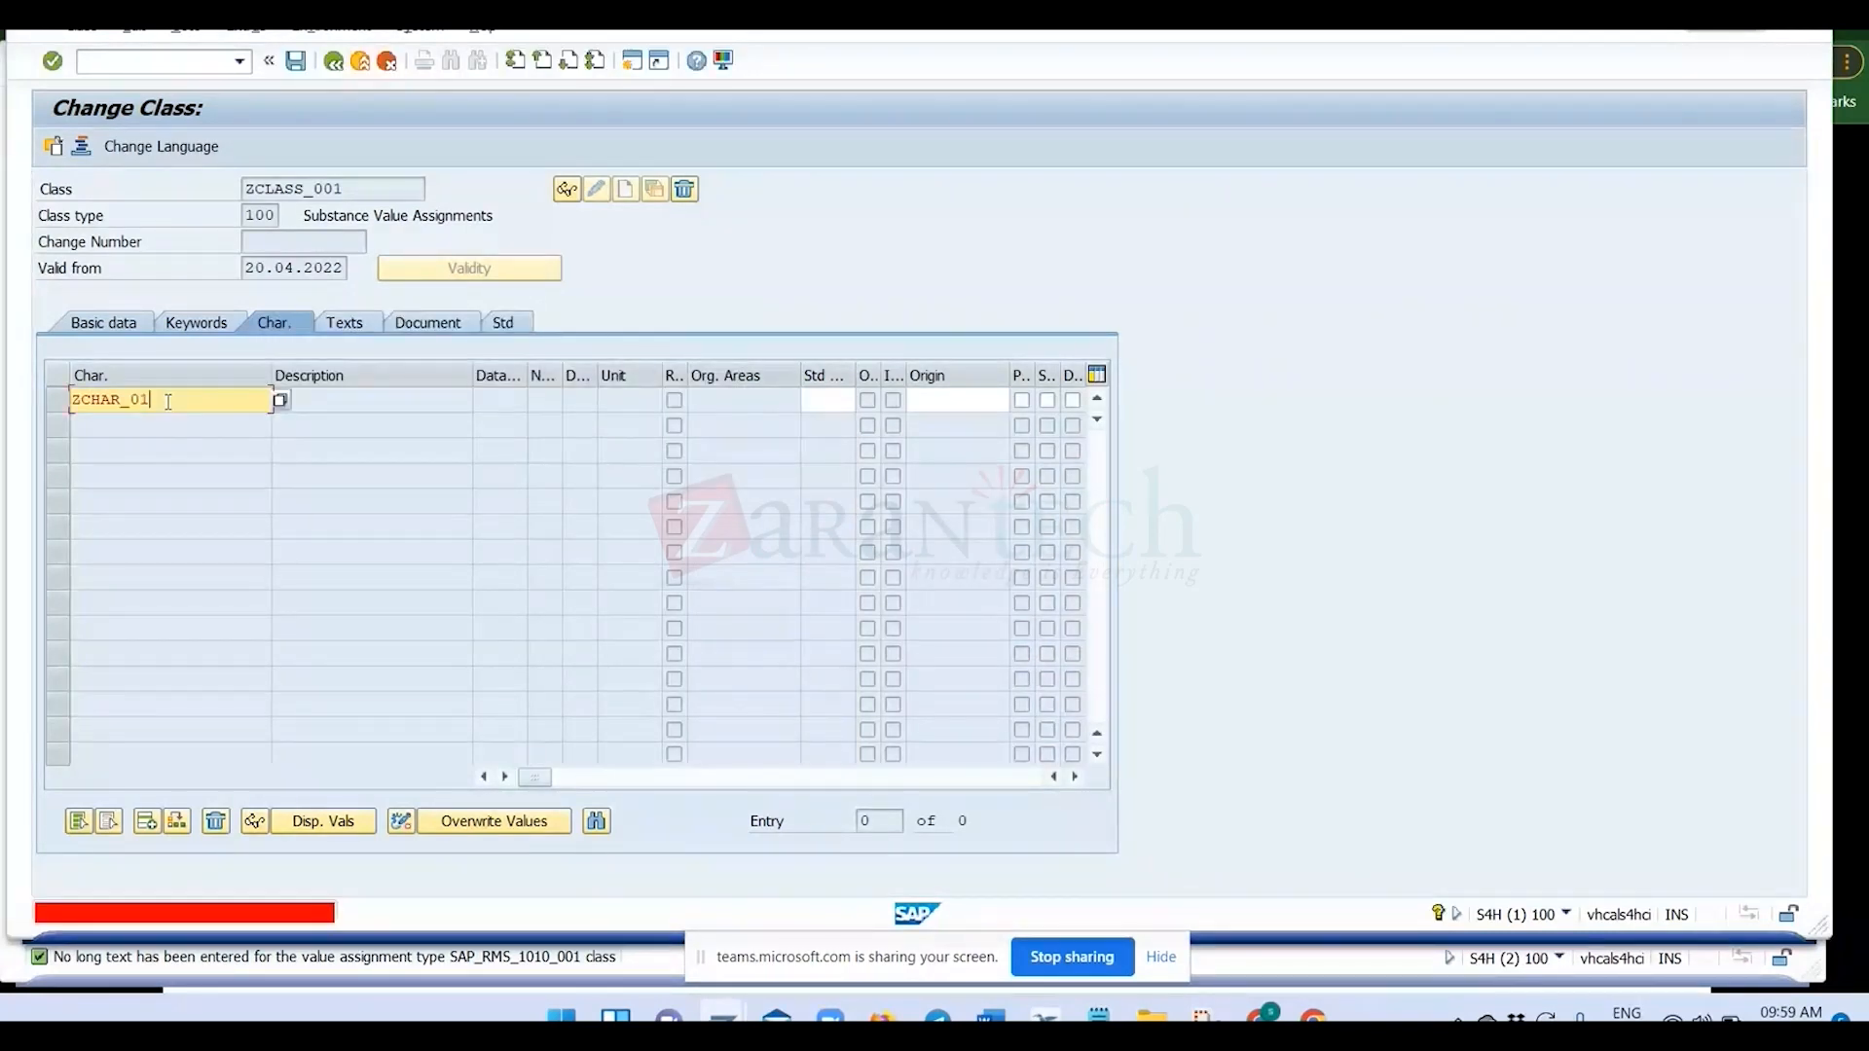
text(01)
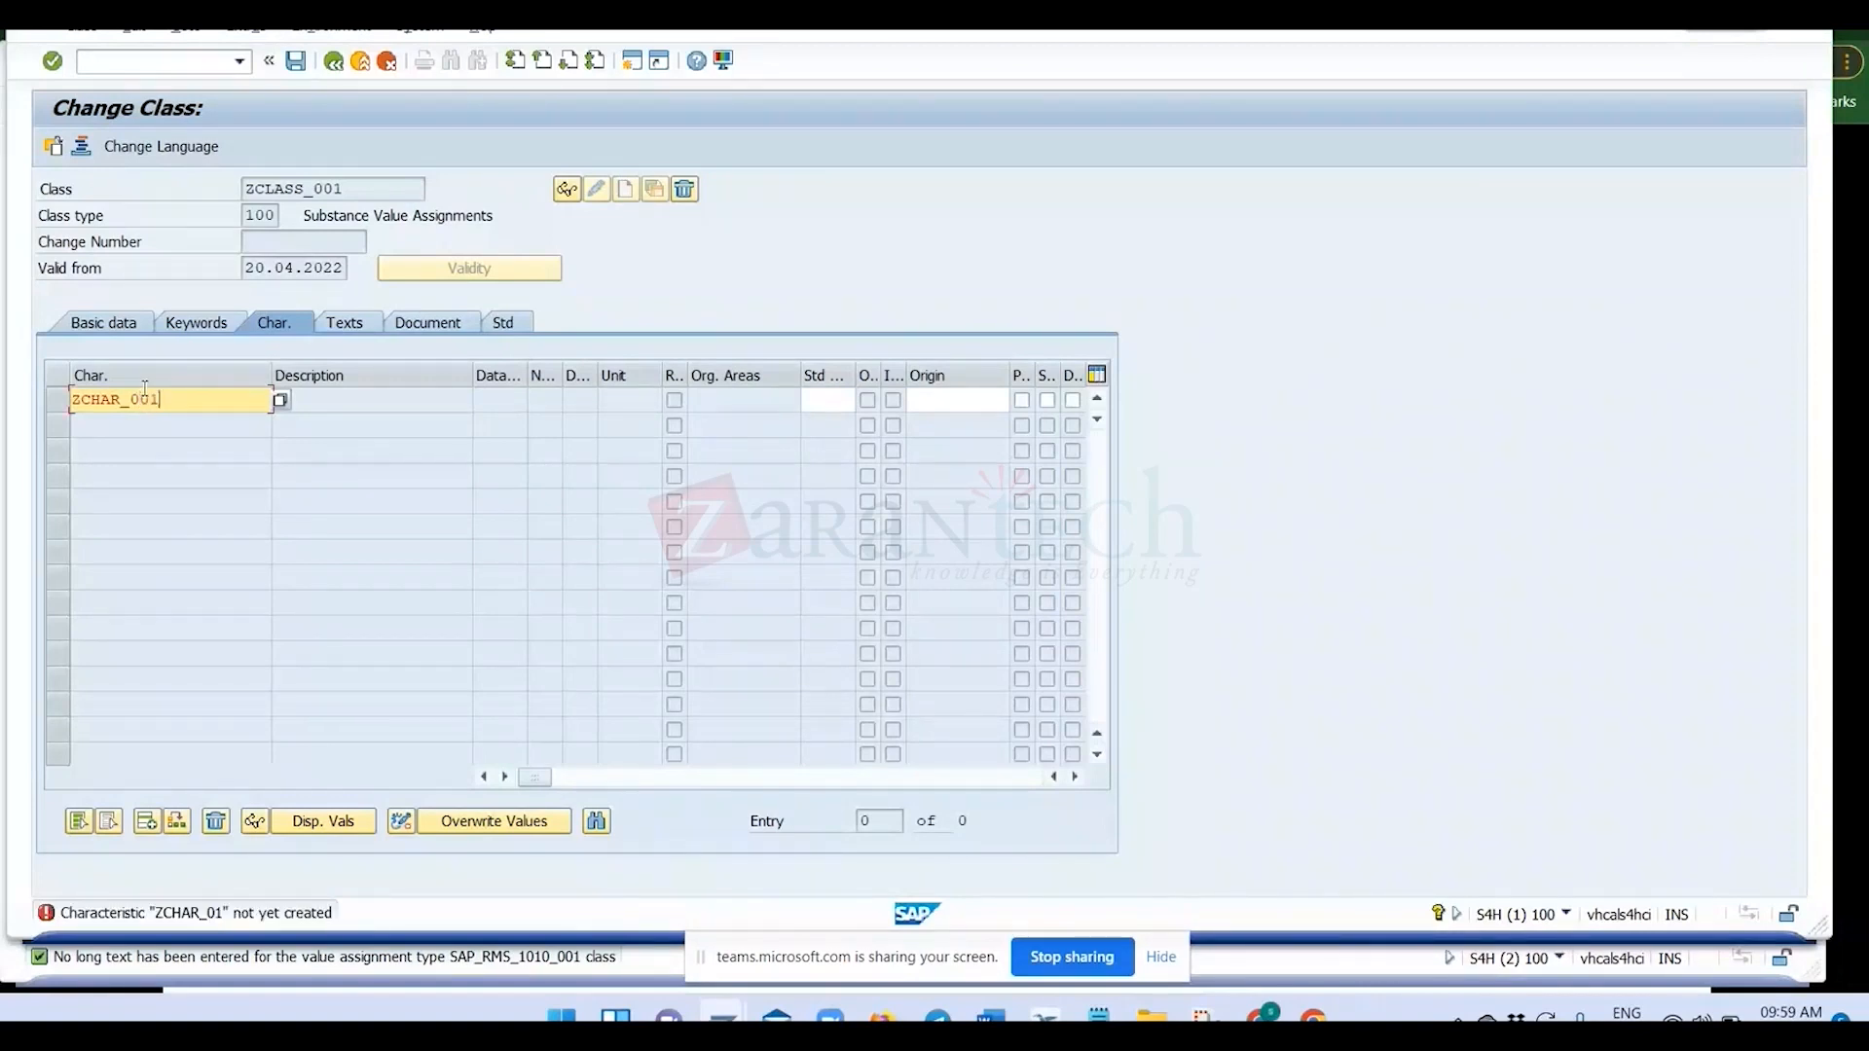
key(Return)
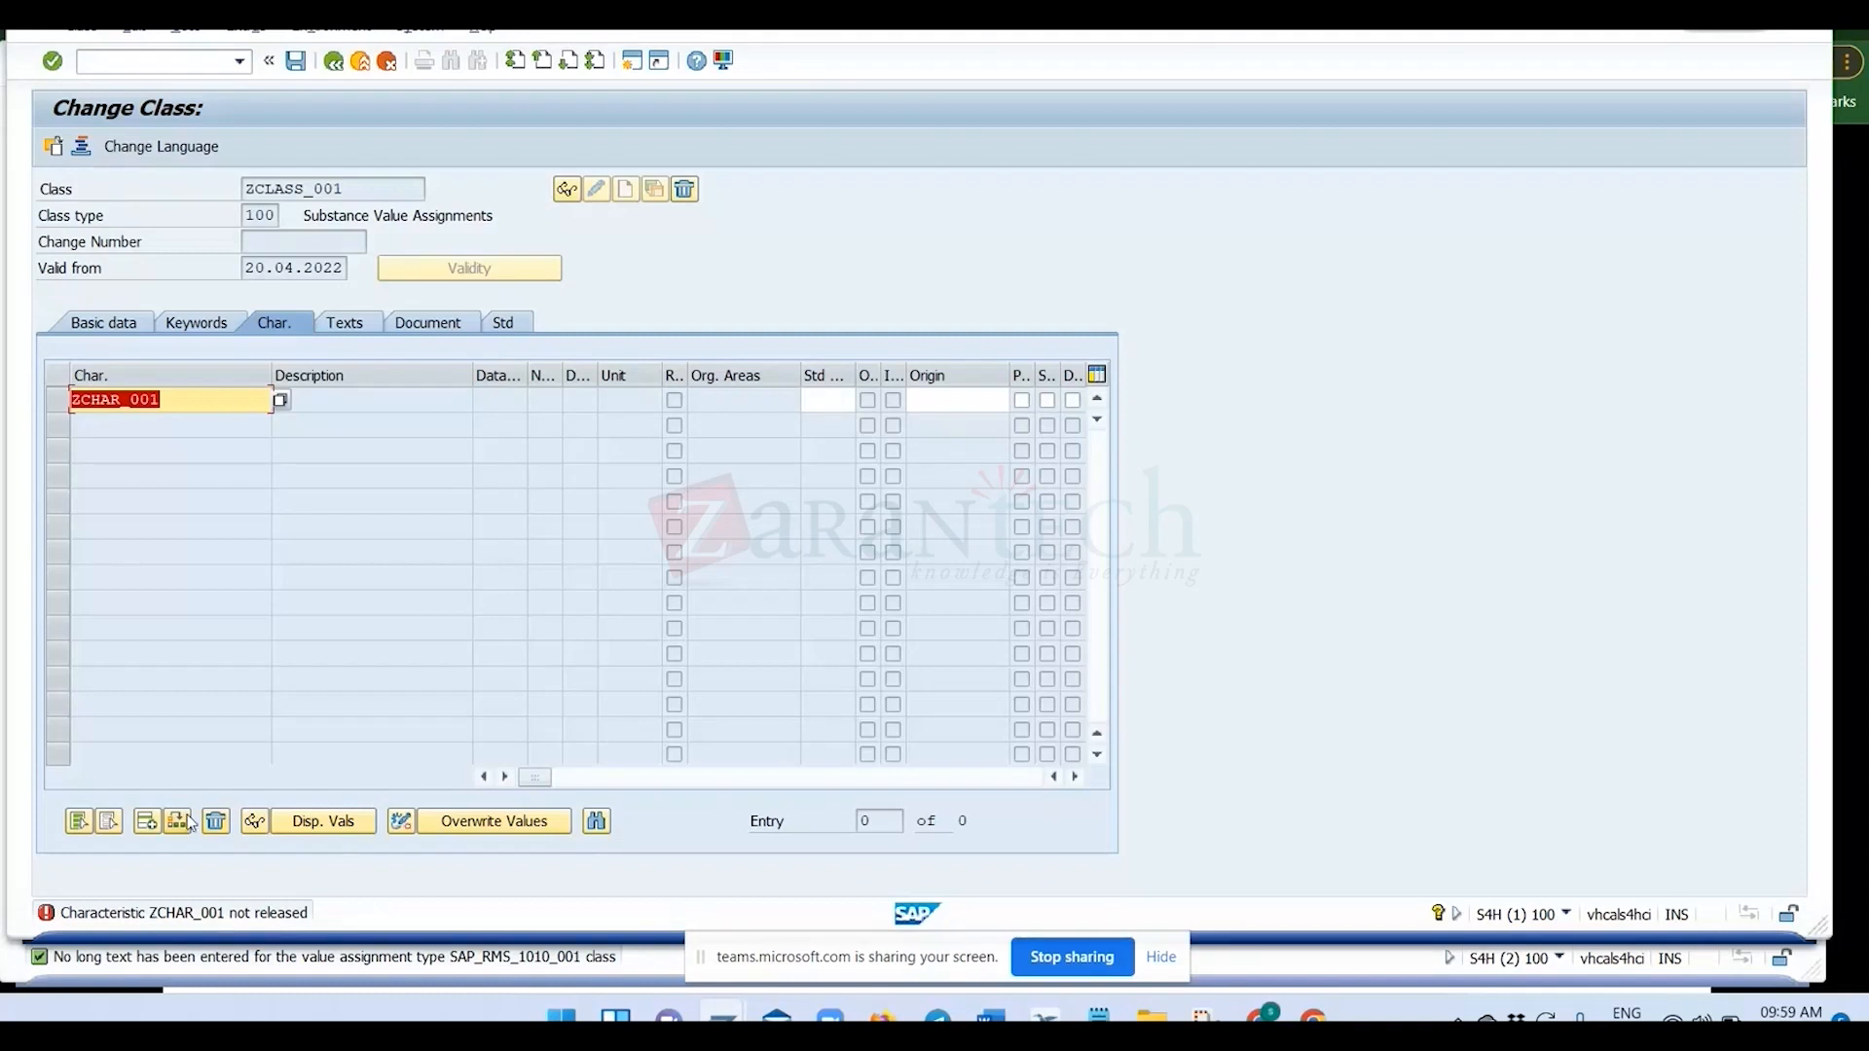
key(Delete)
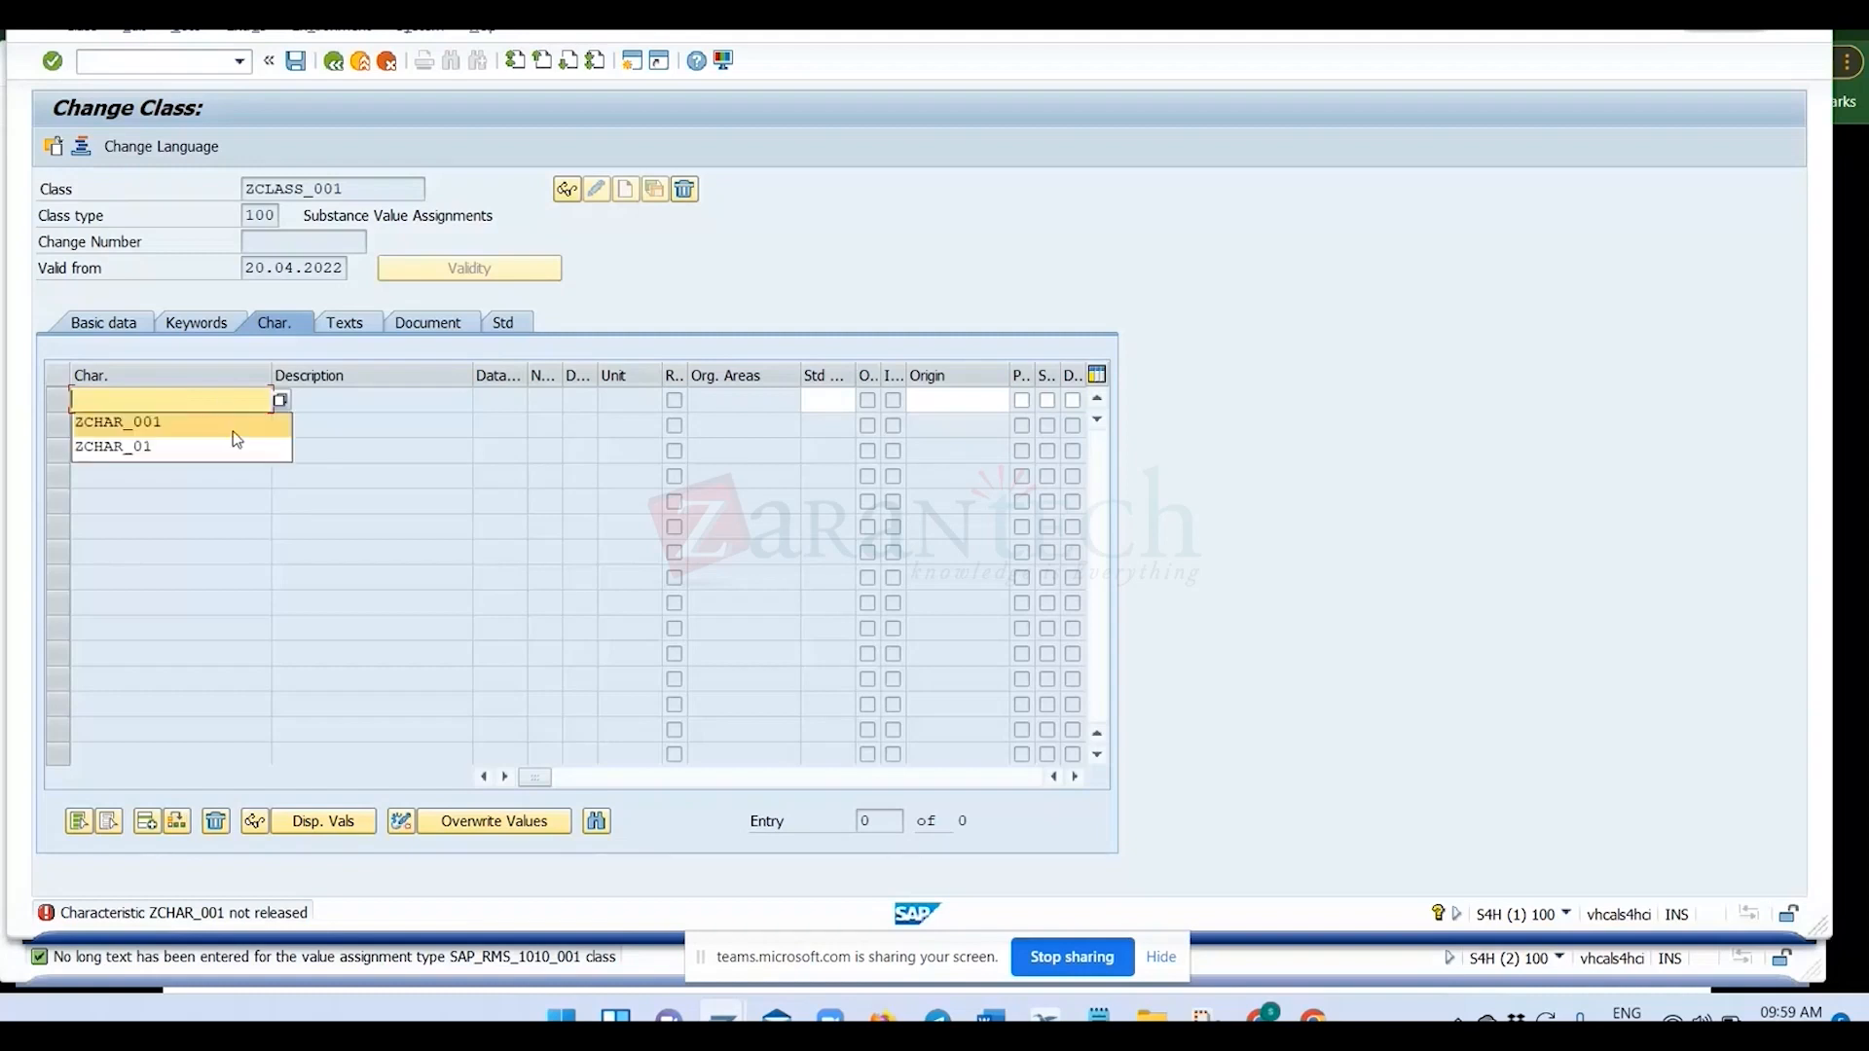
click(245, 411)
key(Return)
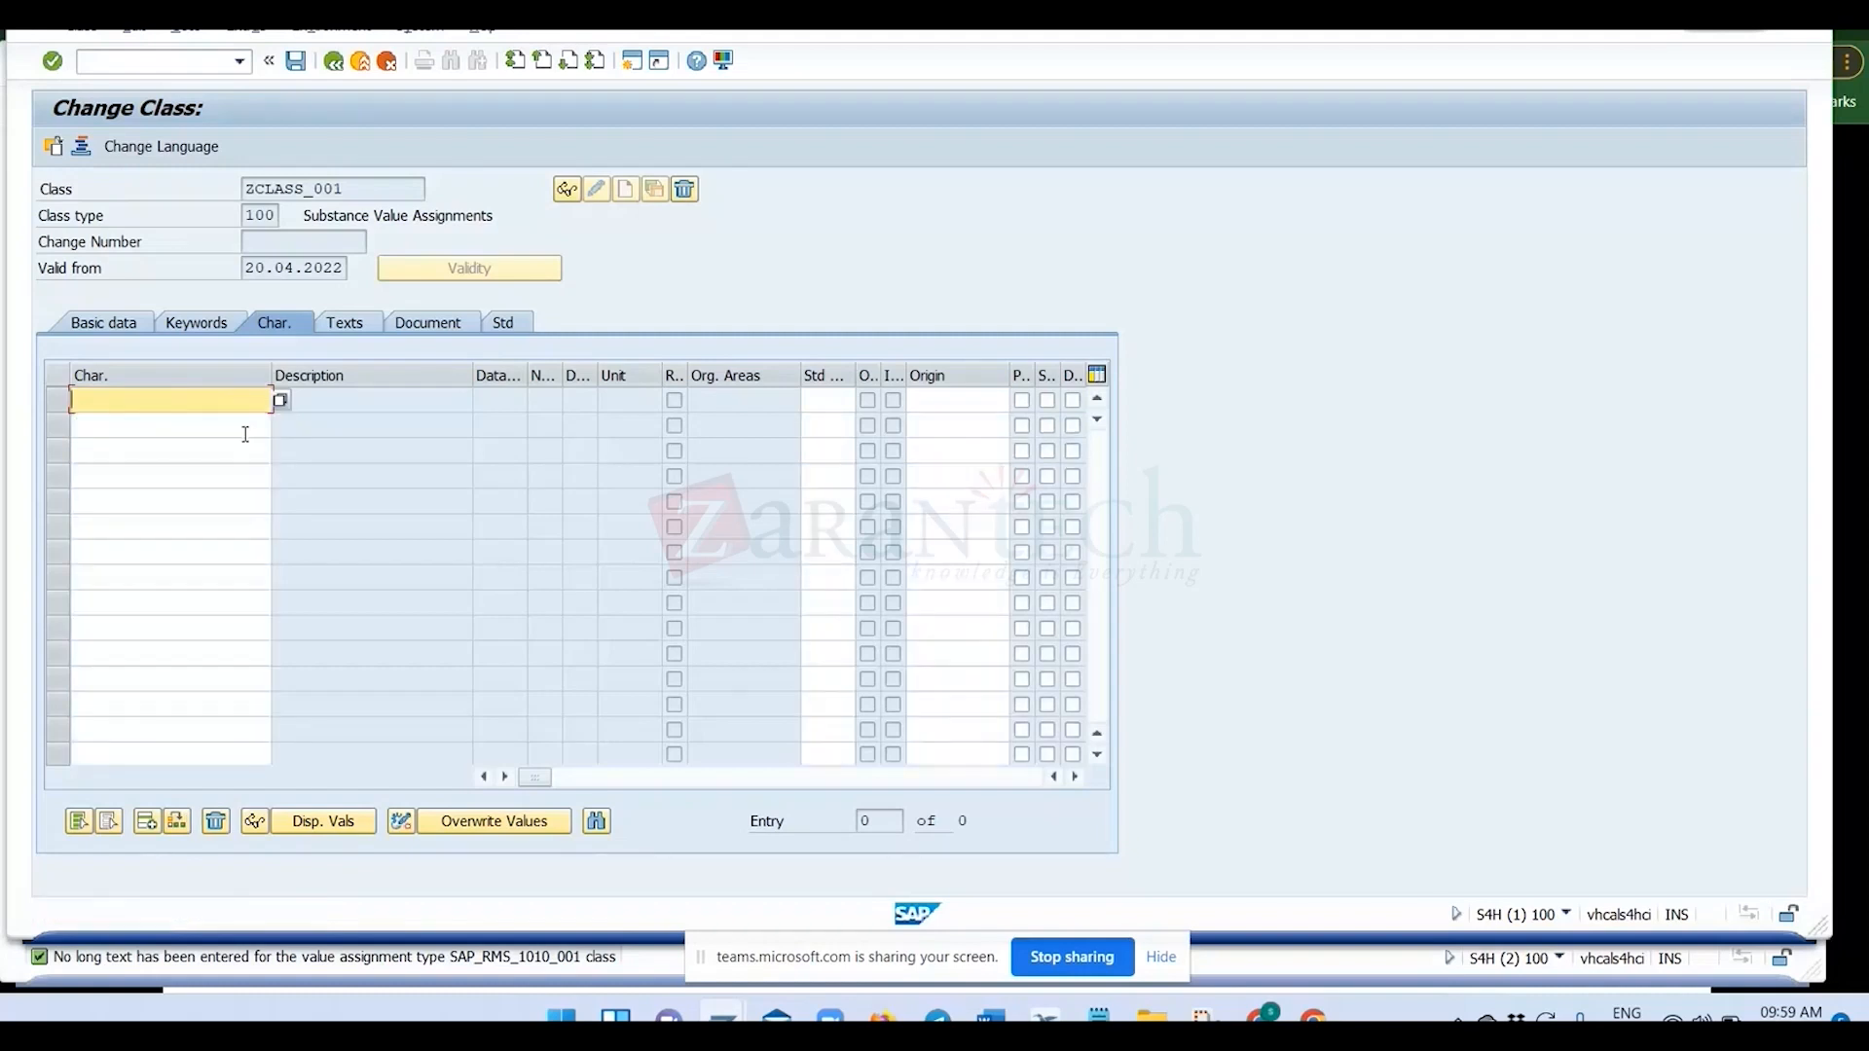
Leave the class for the Characteristics transaction and open ZCHAR_001 for changing.
click(223, 59)
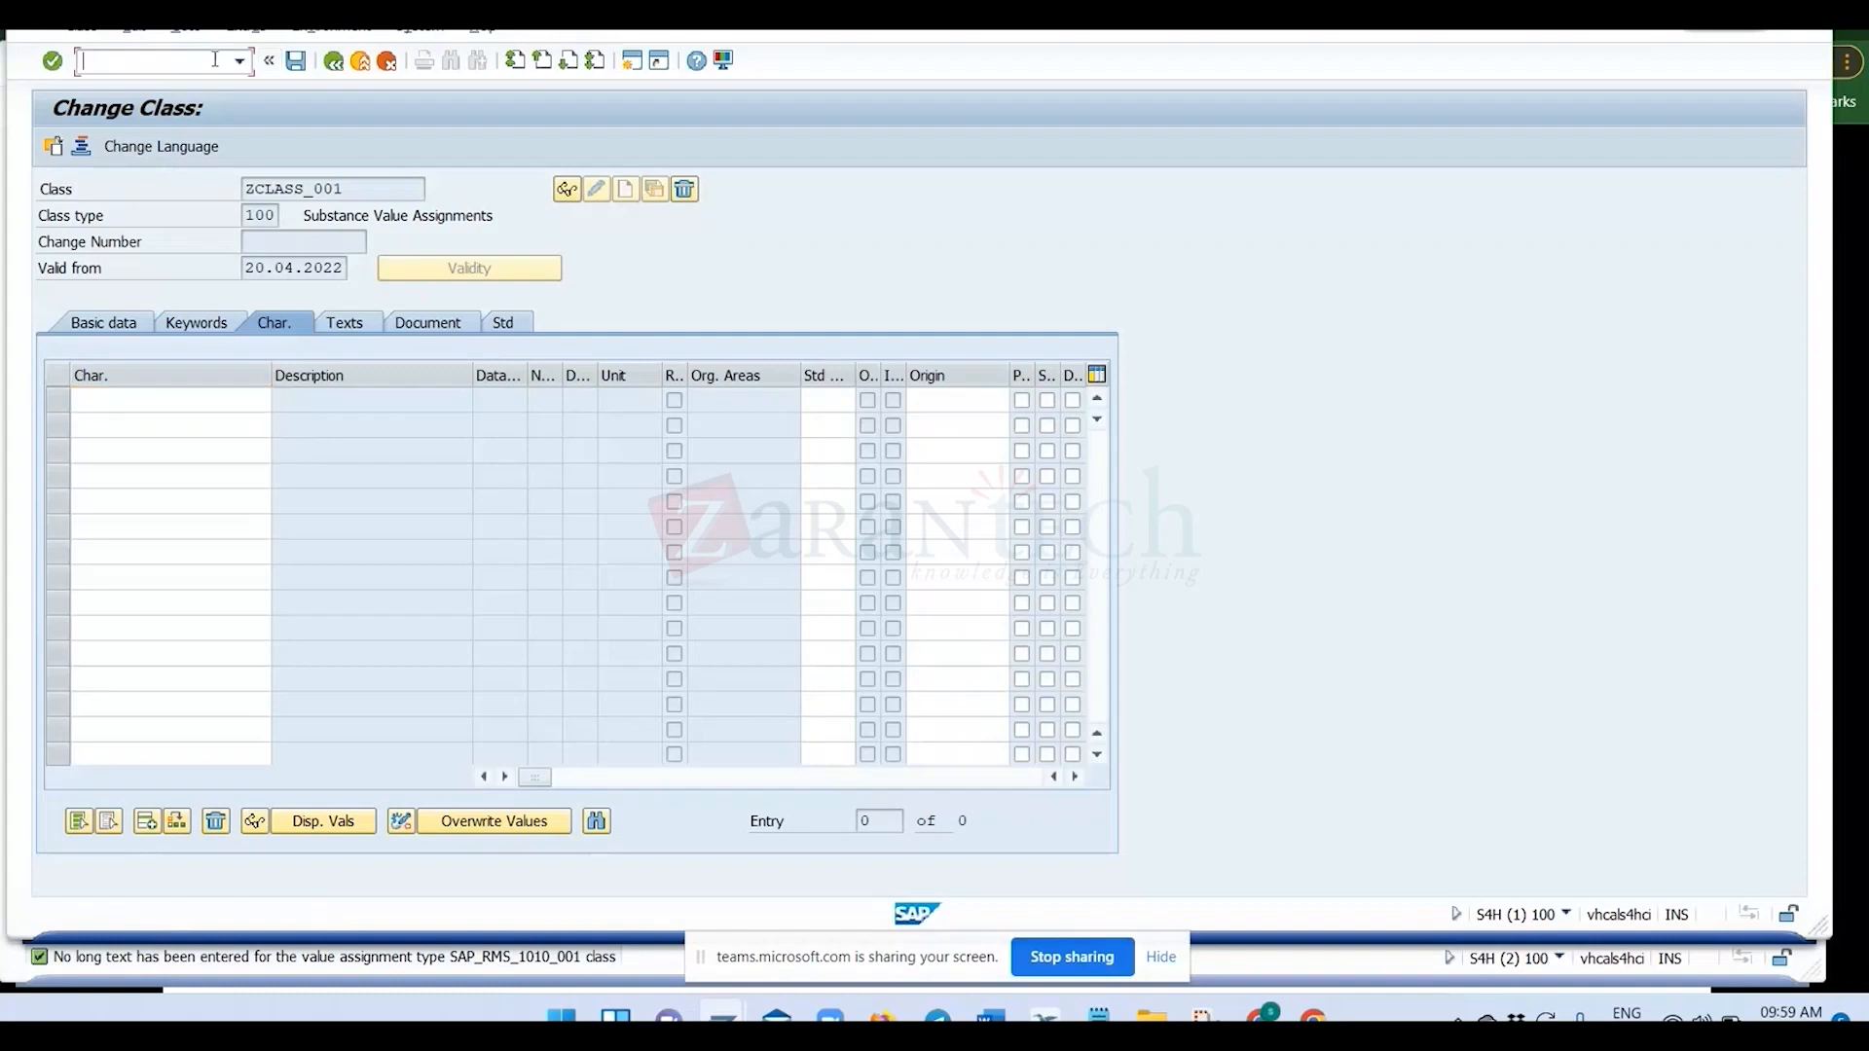
text(/nct)
key(Return)
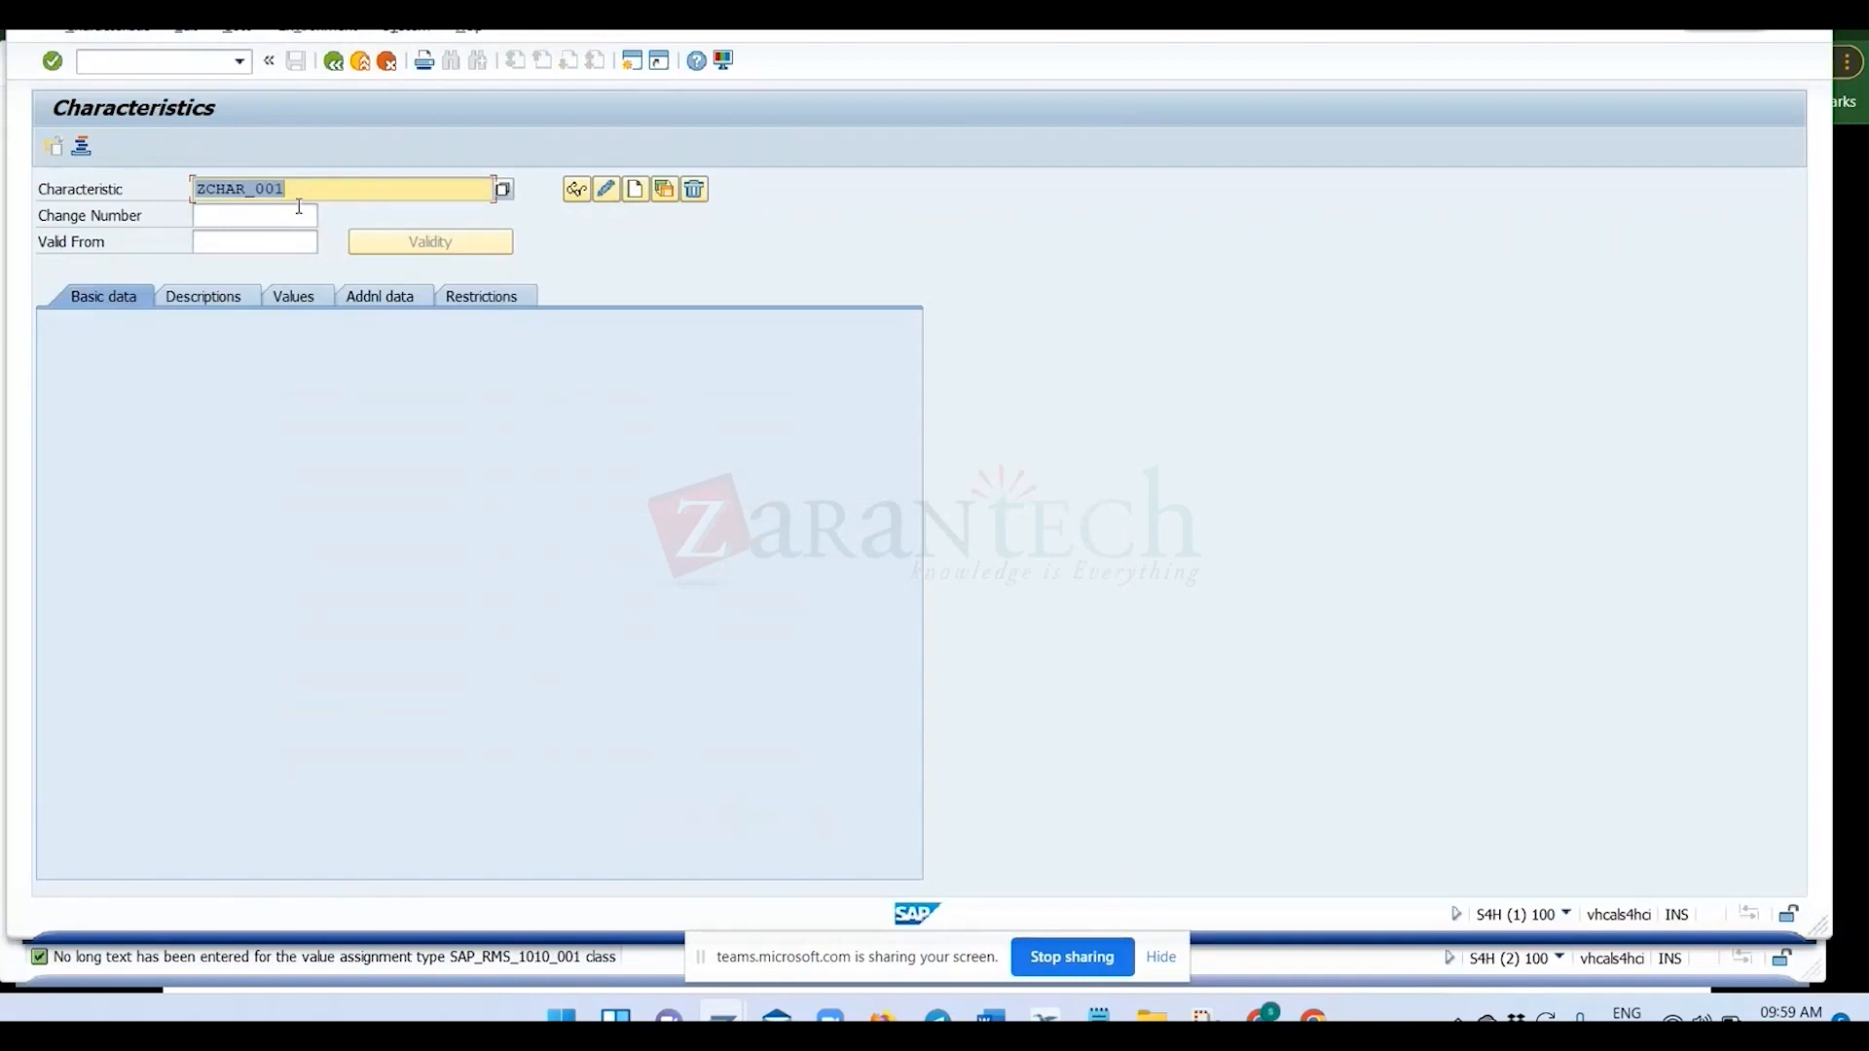
click(605, 190)
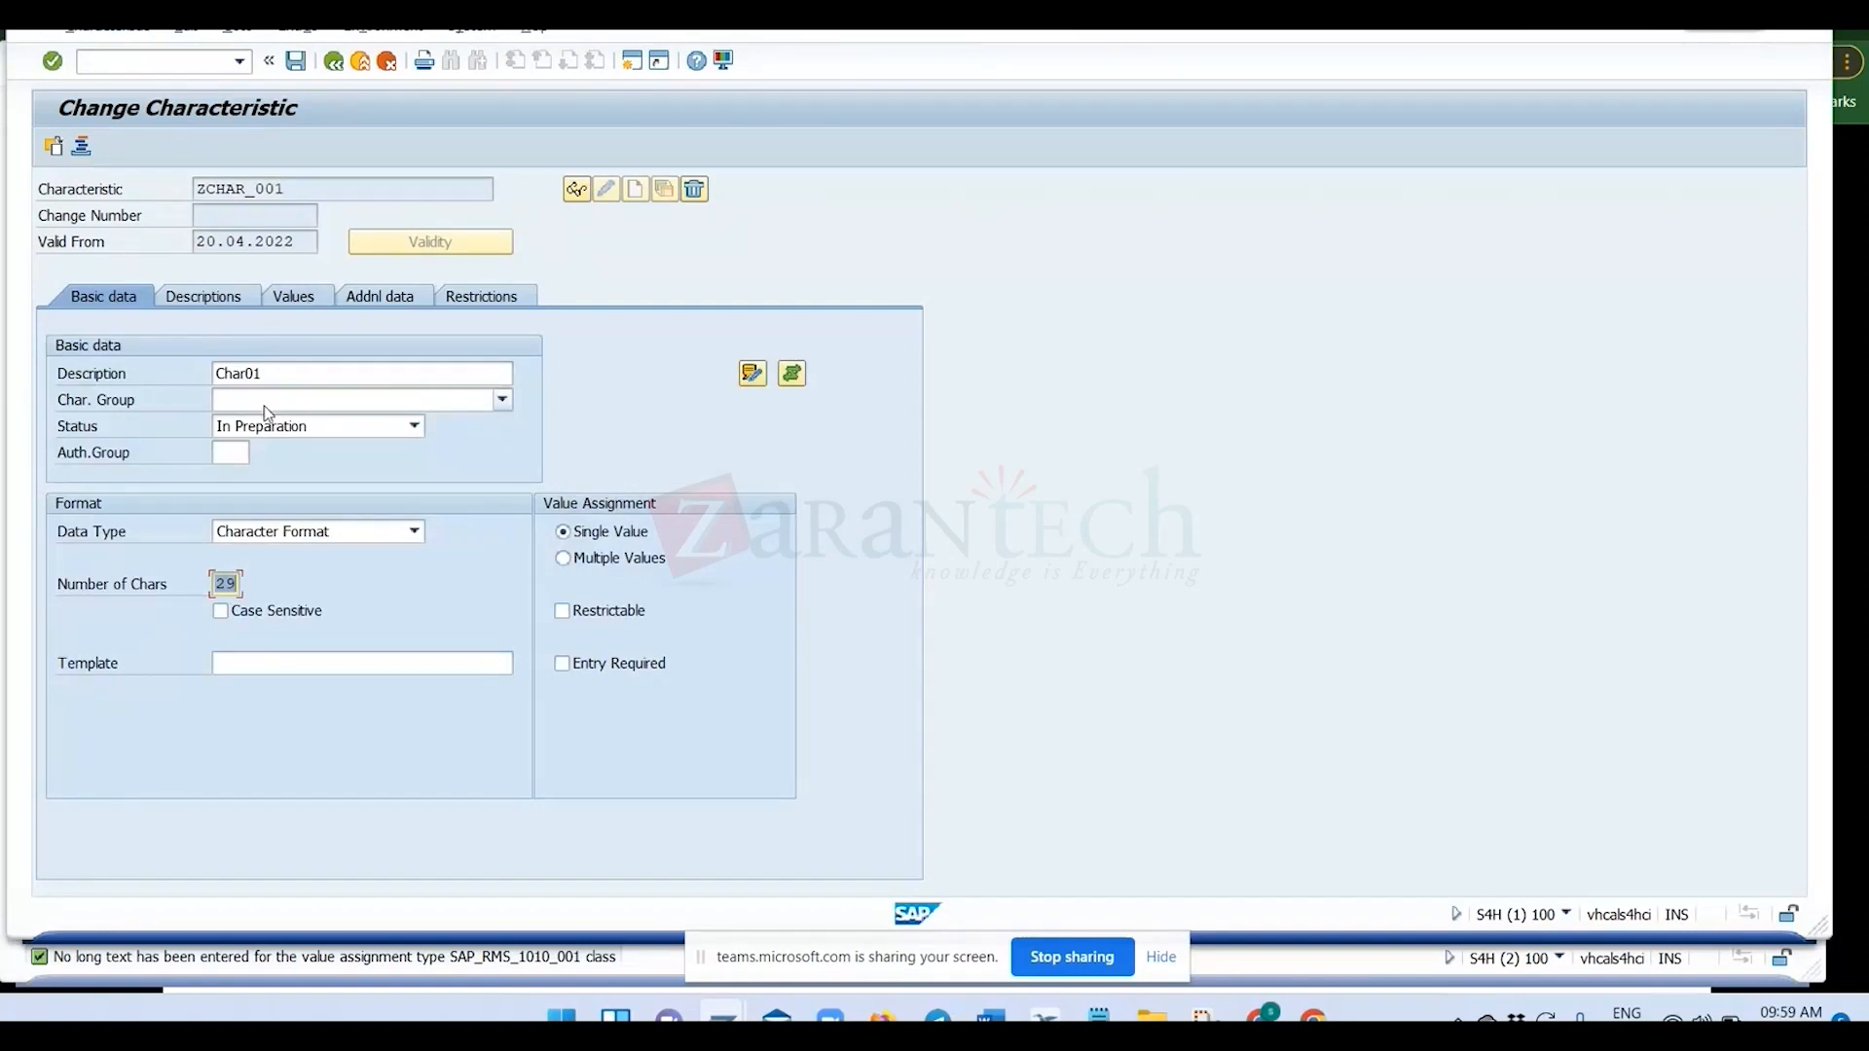
Set the status of characteristic ZCHAR_001 to Released and save the characteristic.
click(282, 426)
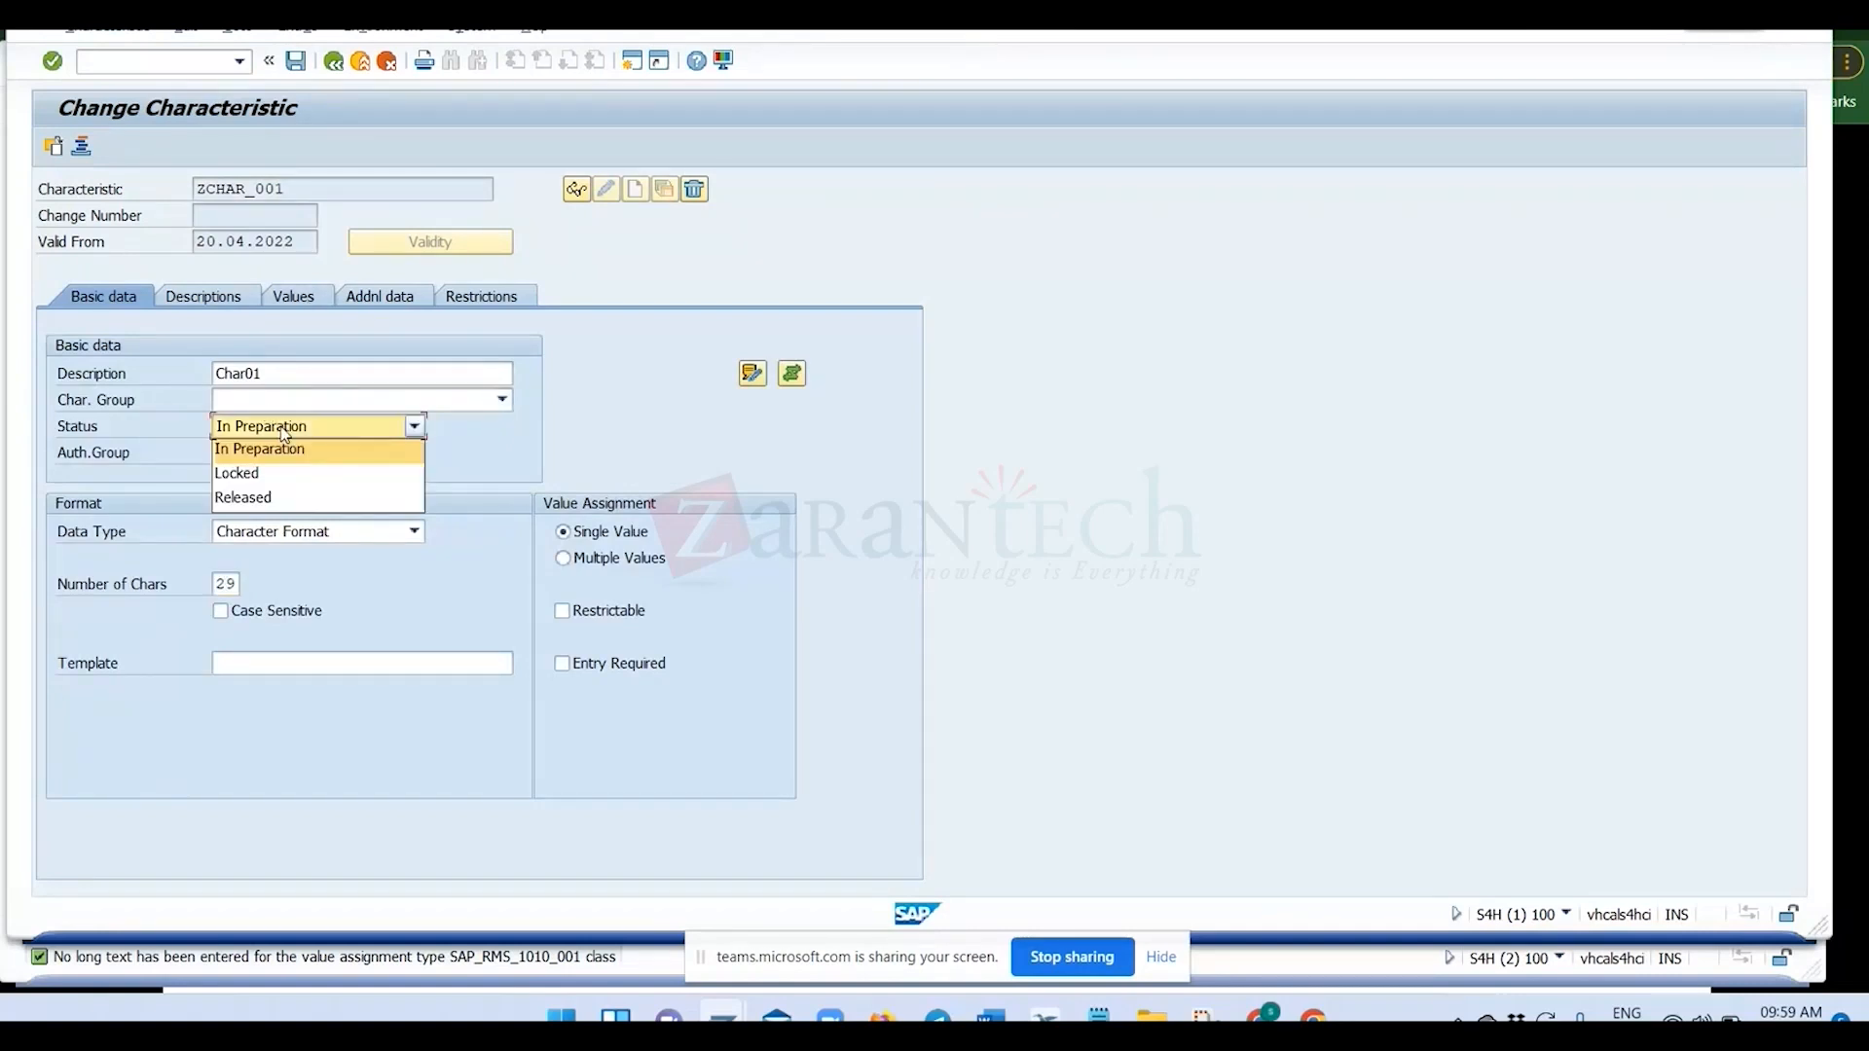
click(272, 492)
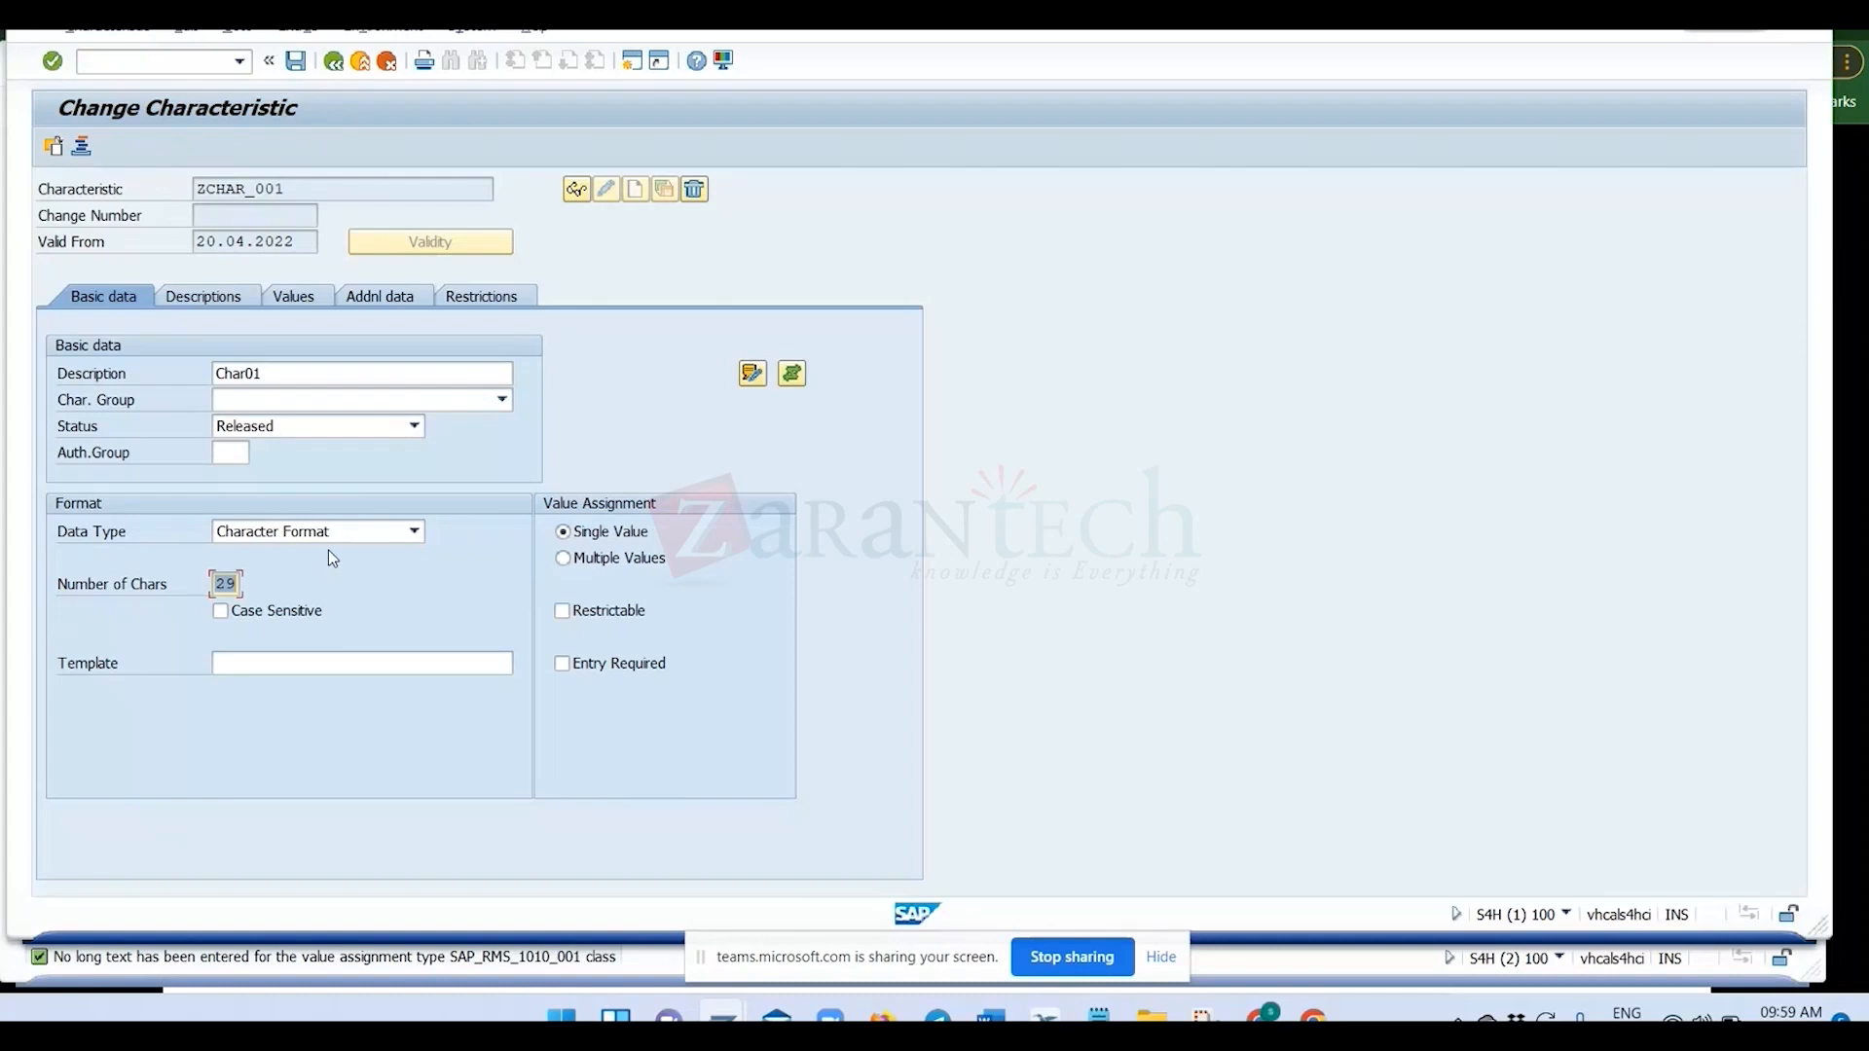
click(295, 61)
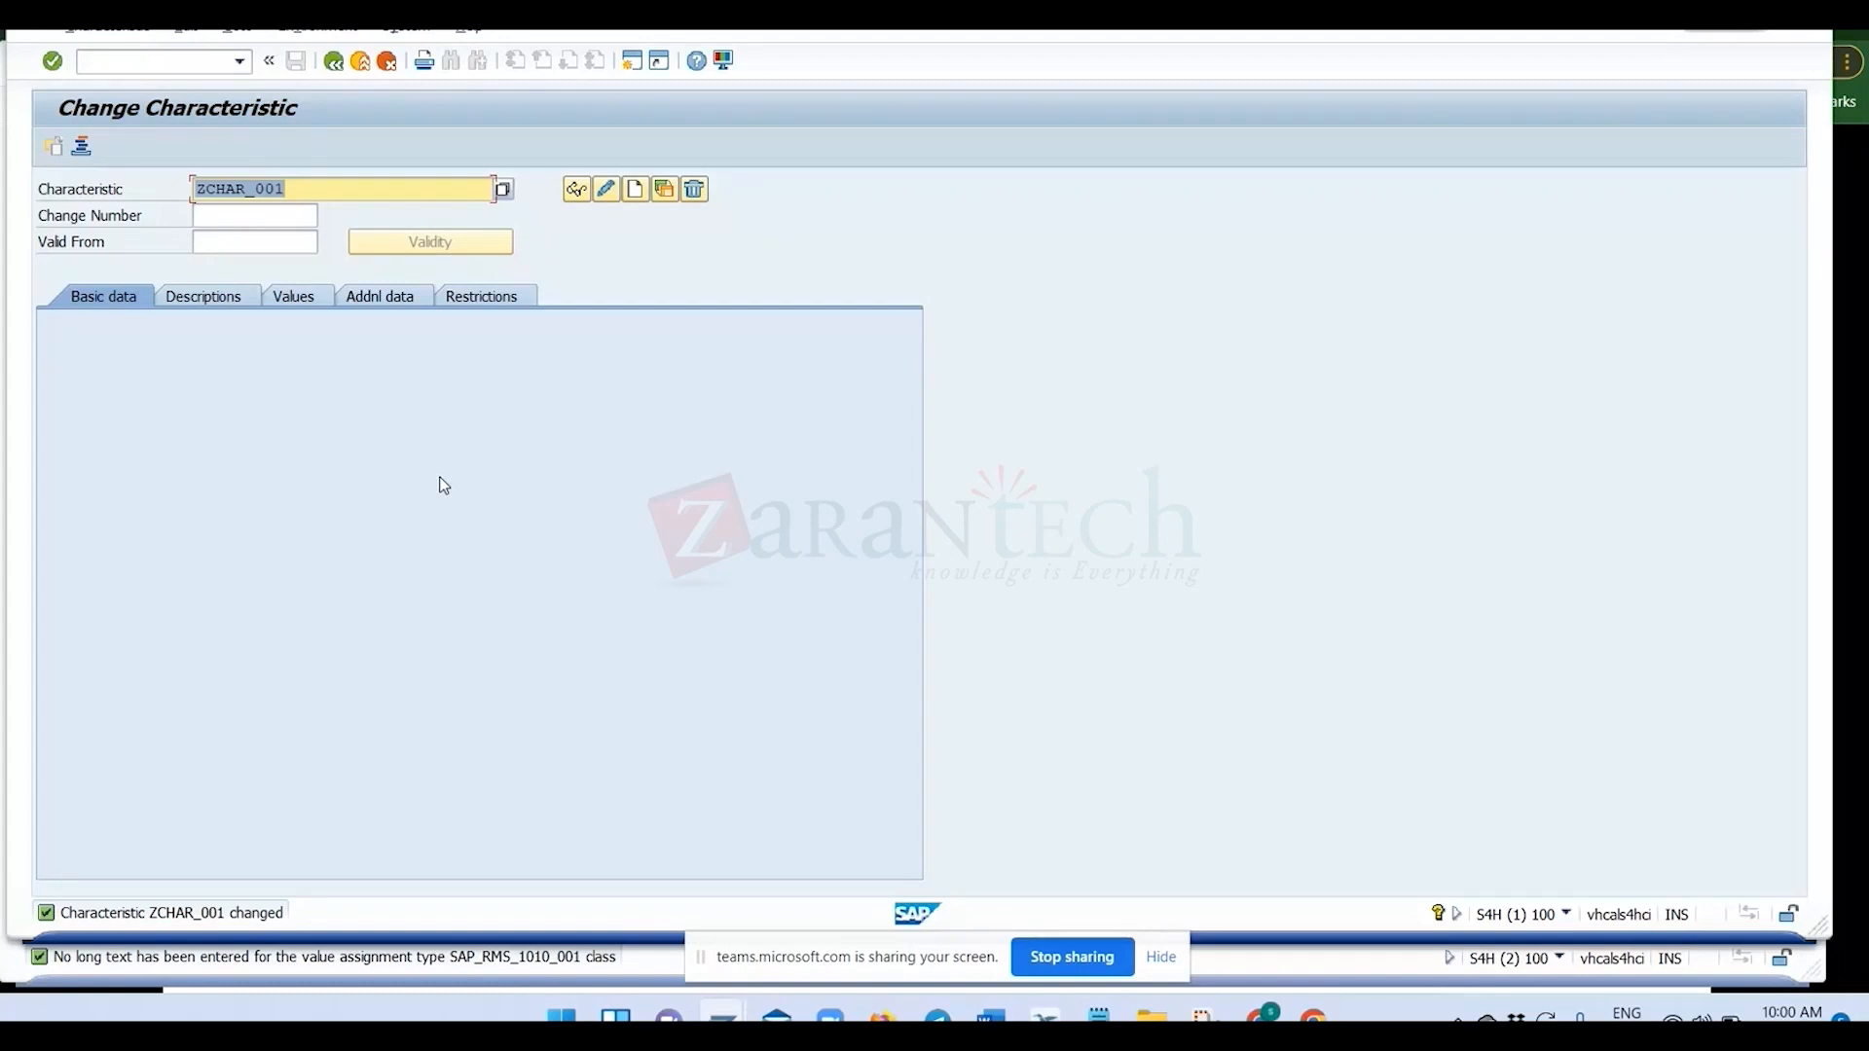
Copy the characteristic name ZCHAR_001 and leave the characteristic for transaction CL02.
drag(307, 184, 177, 186)
key(ctrl+c)
click(177, 163)
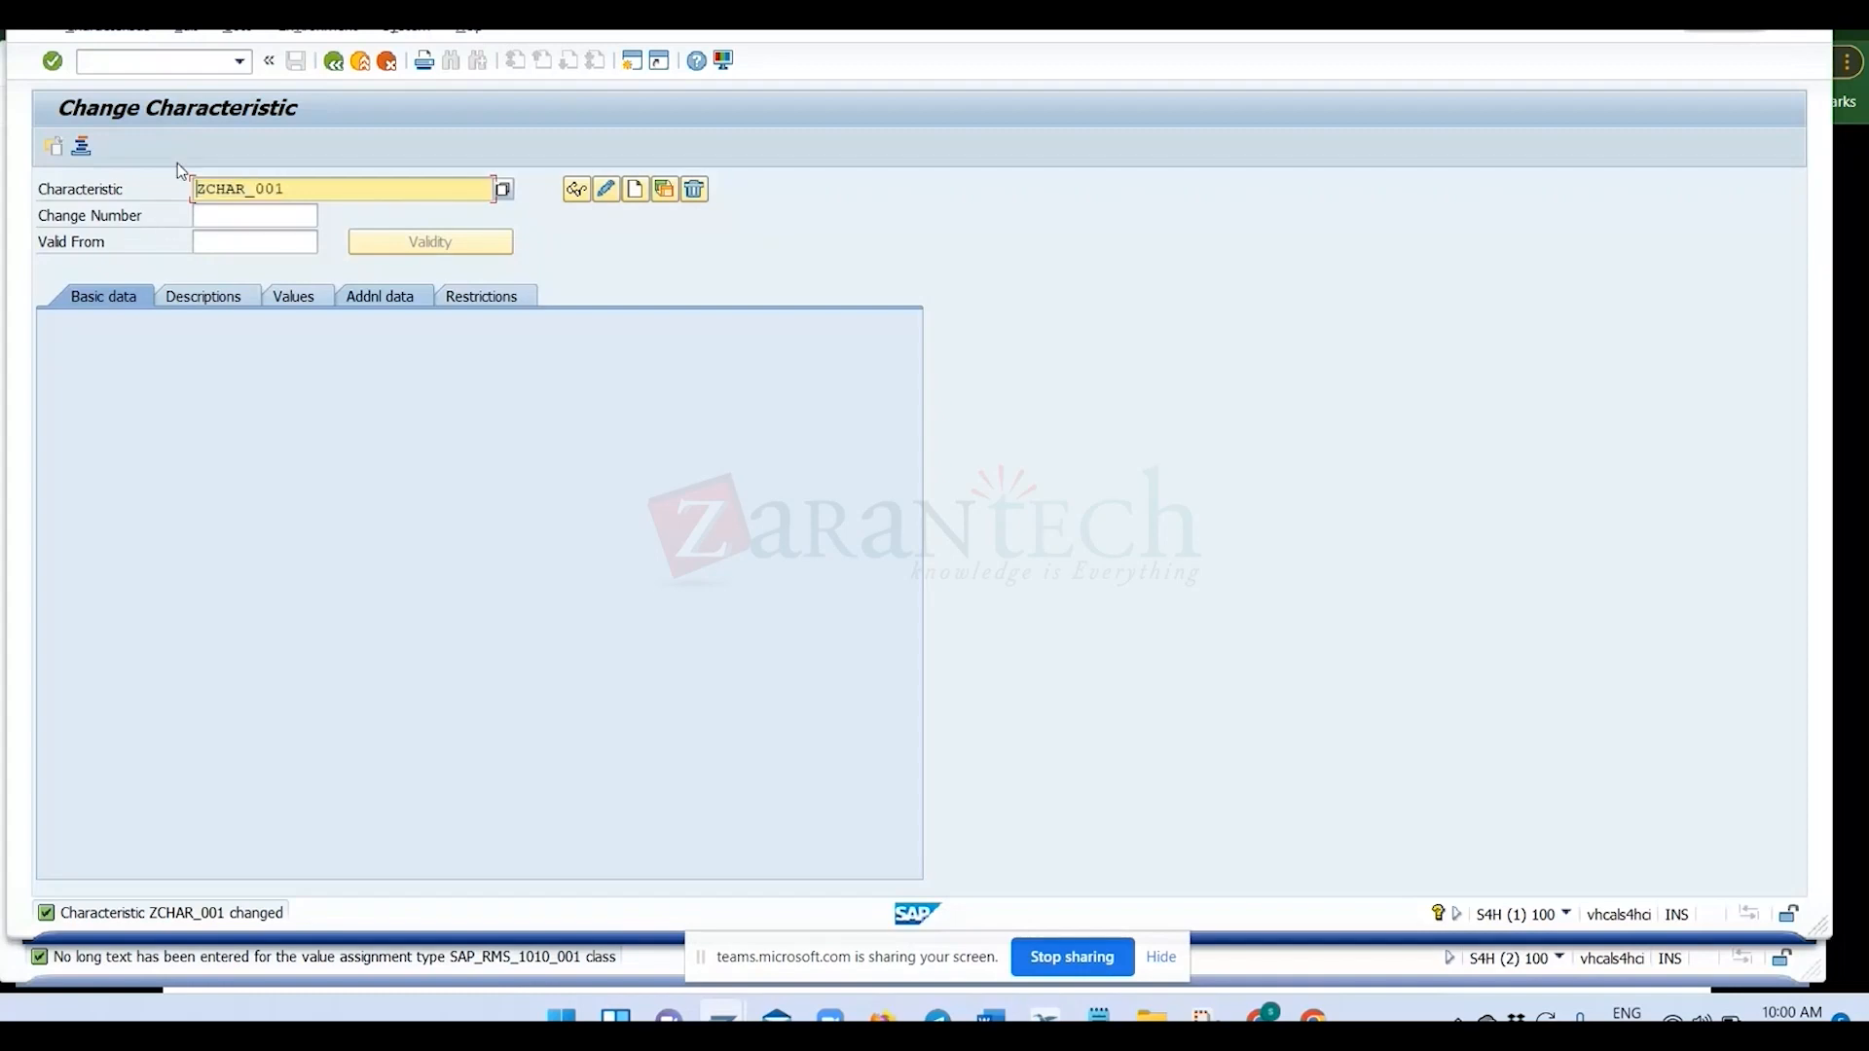
click(180, 64)
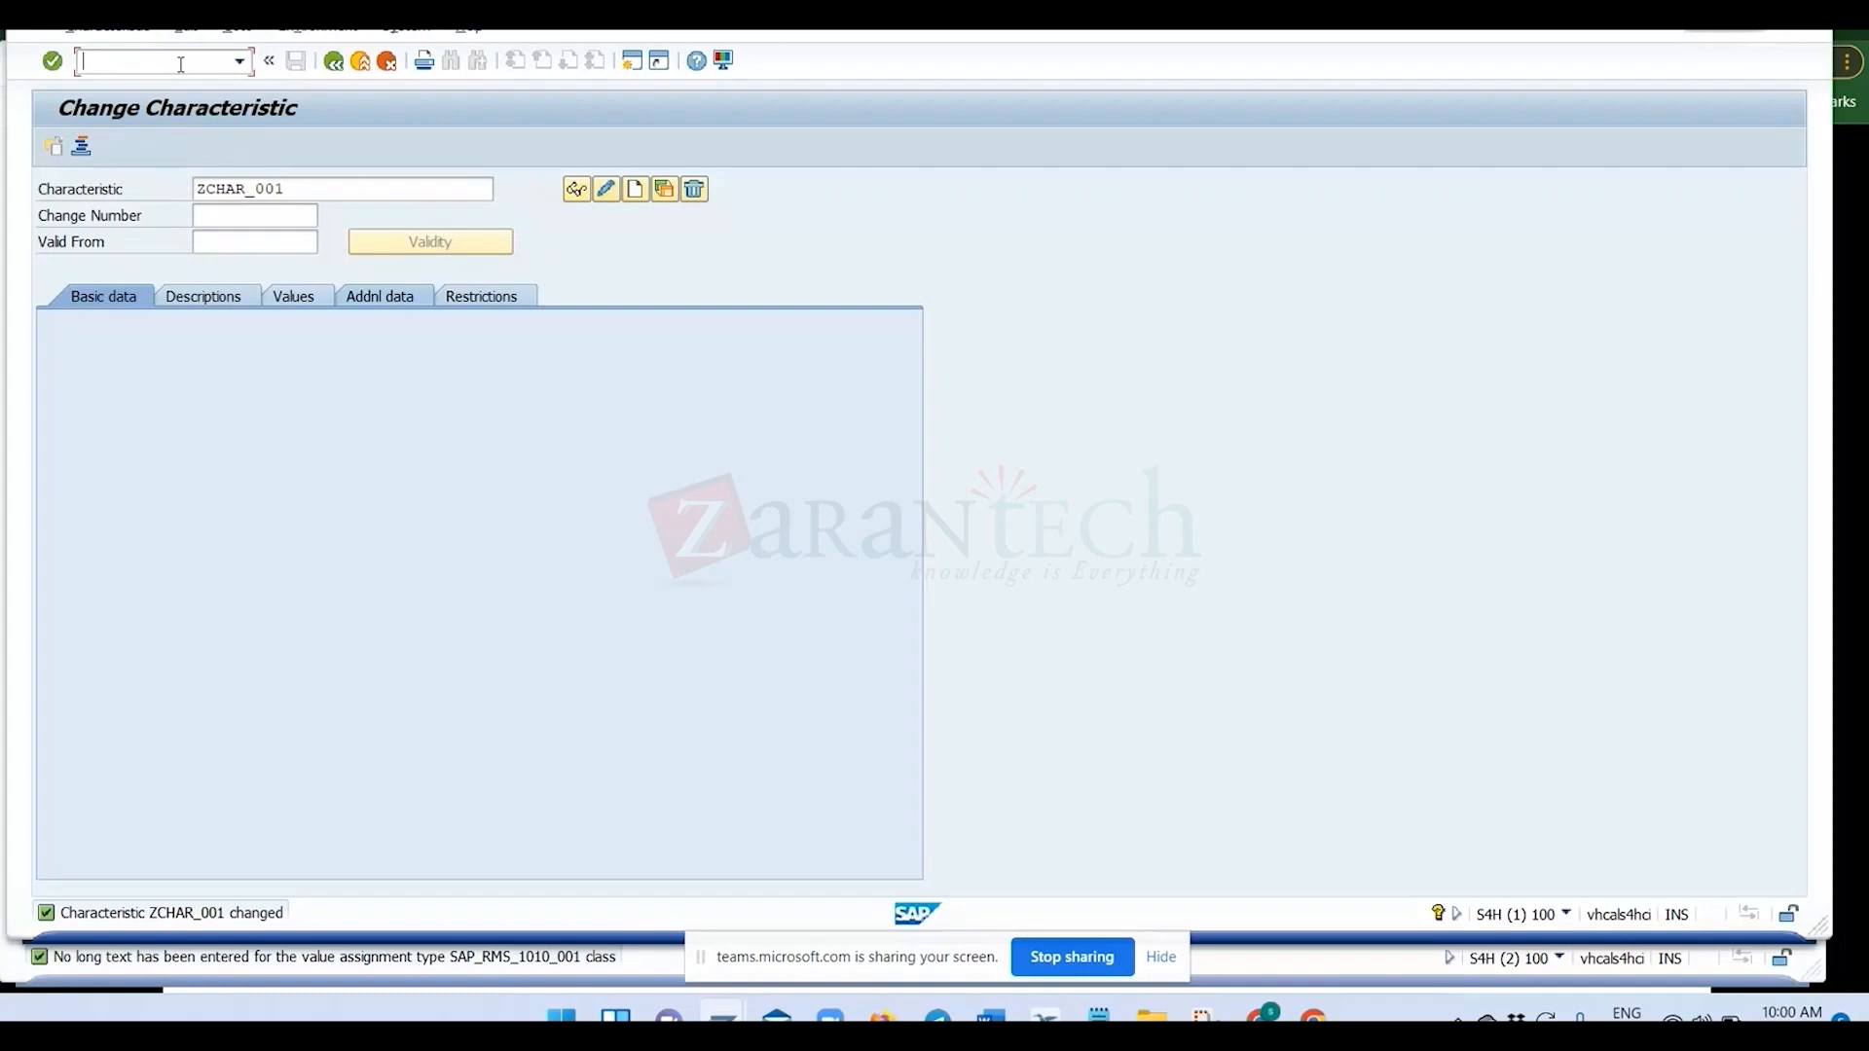
text(cl02)
key(Return)
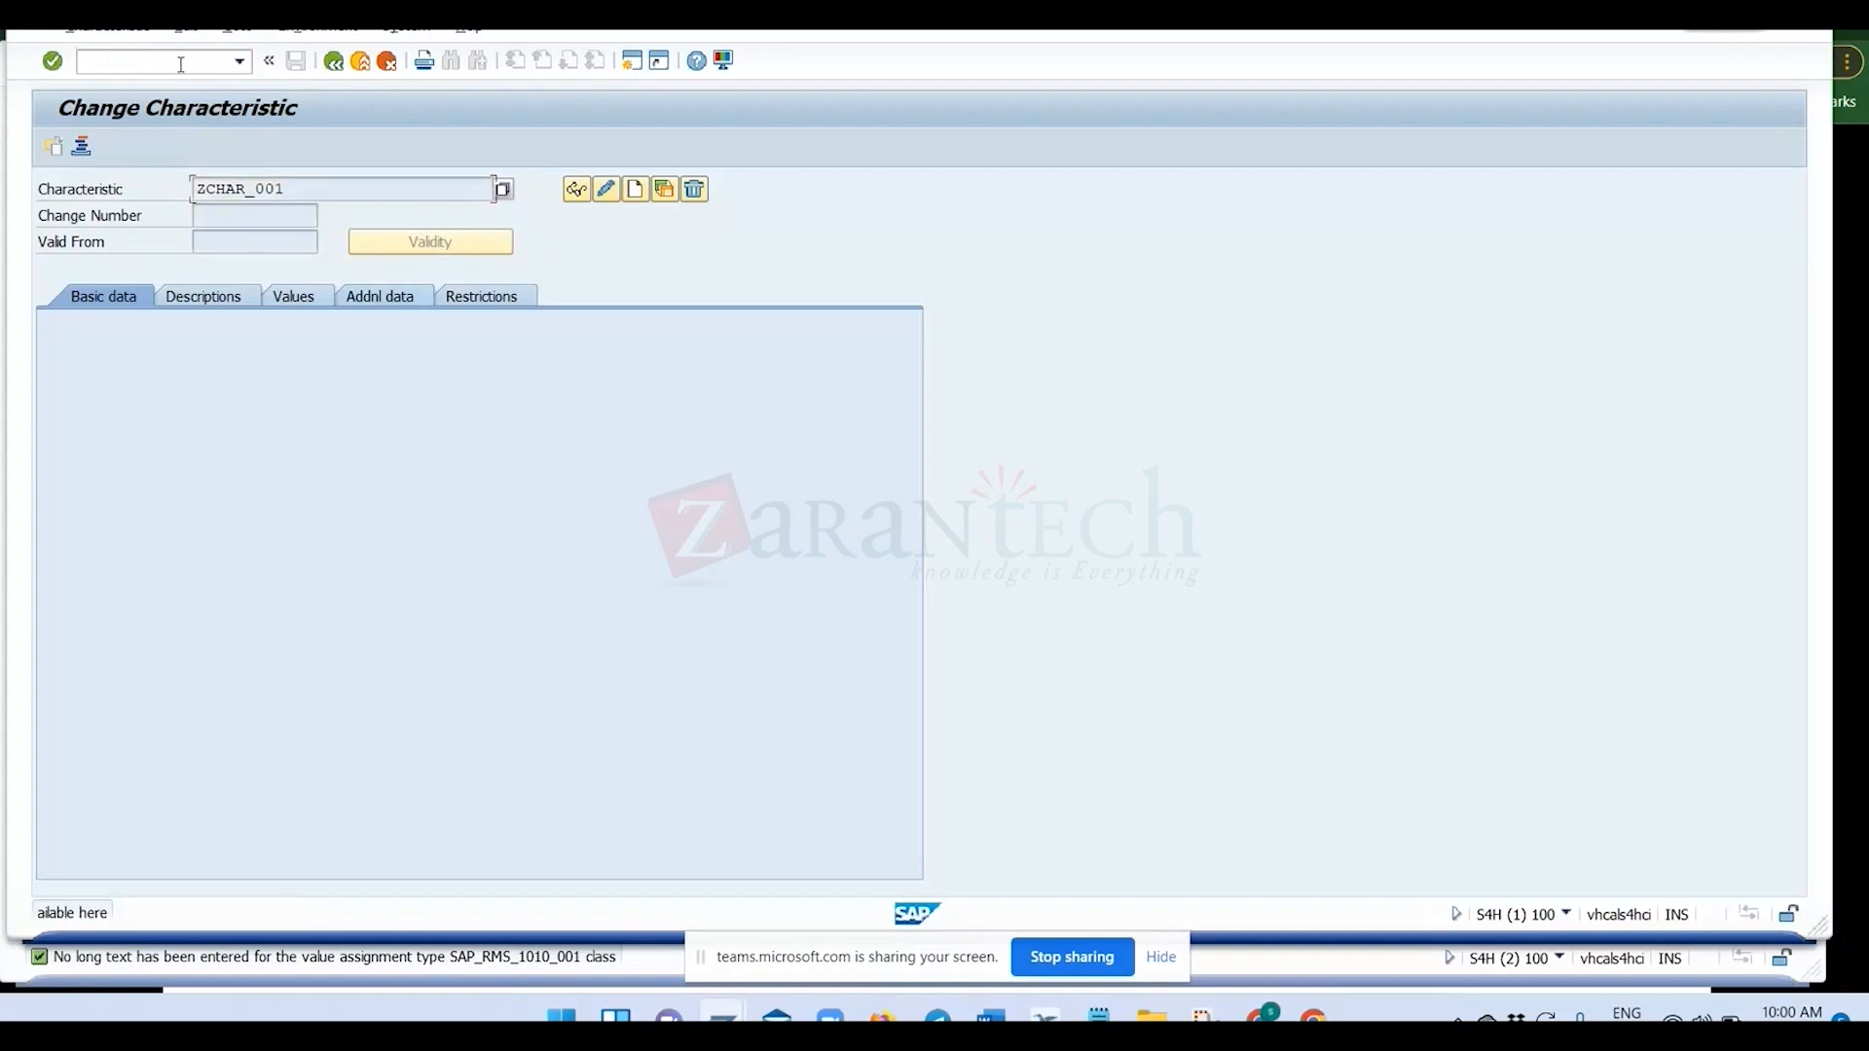
text(/ncl02)
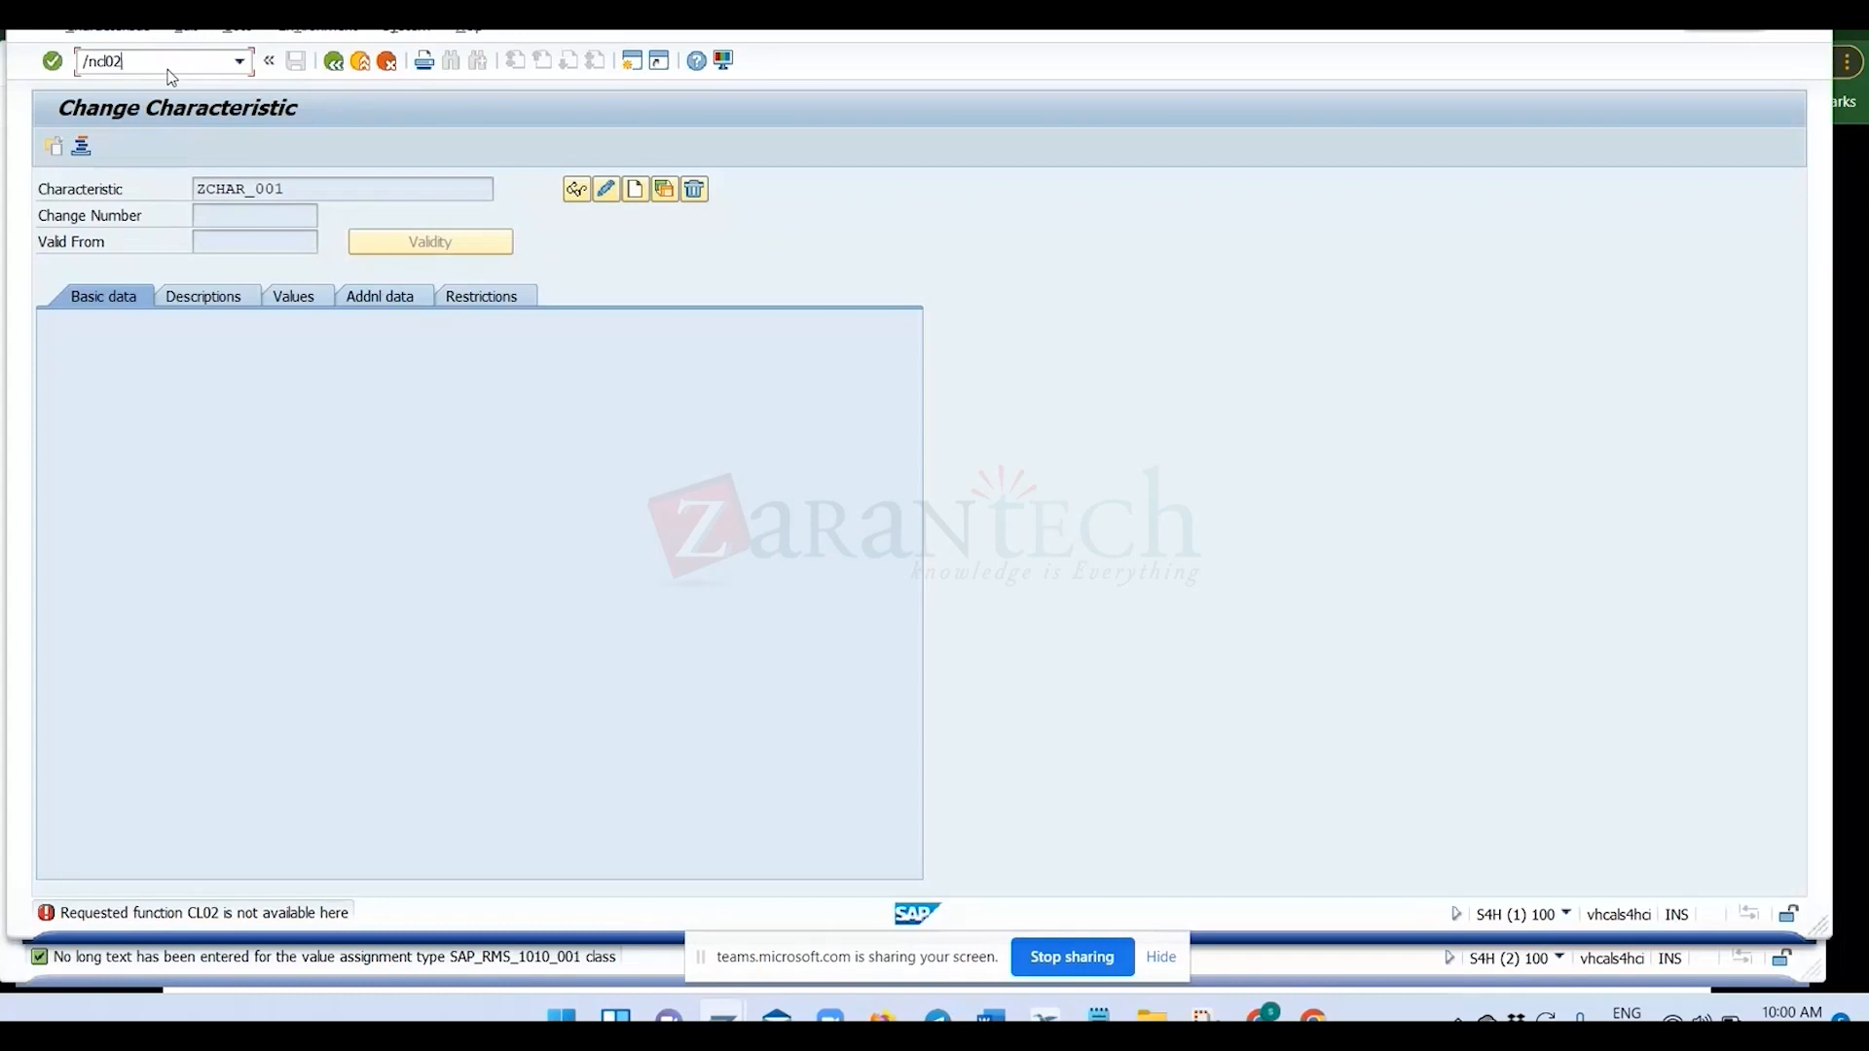
key(Return)
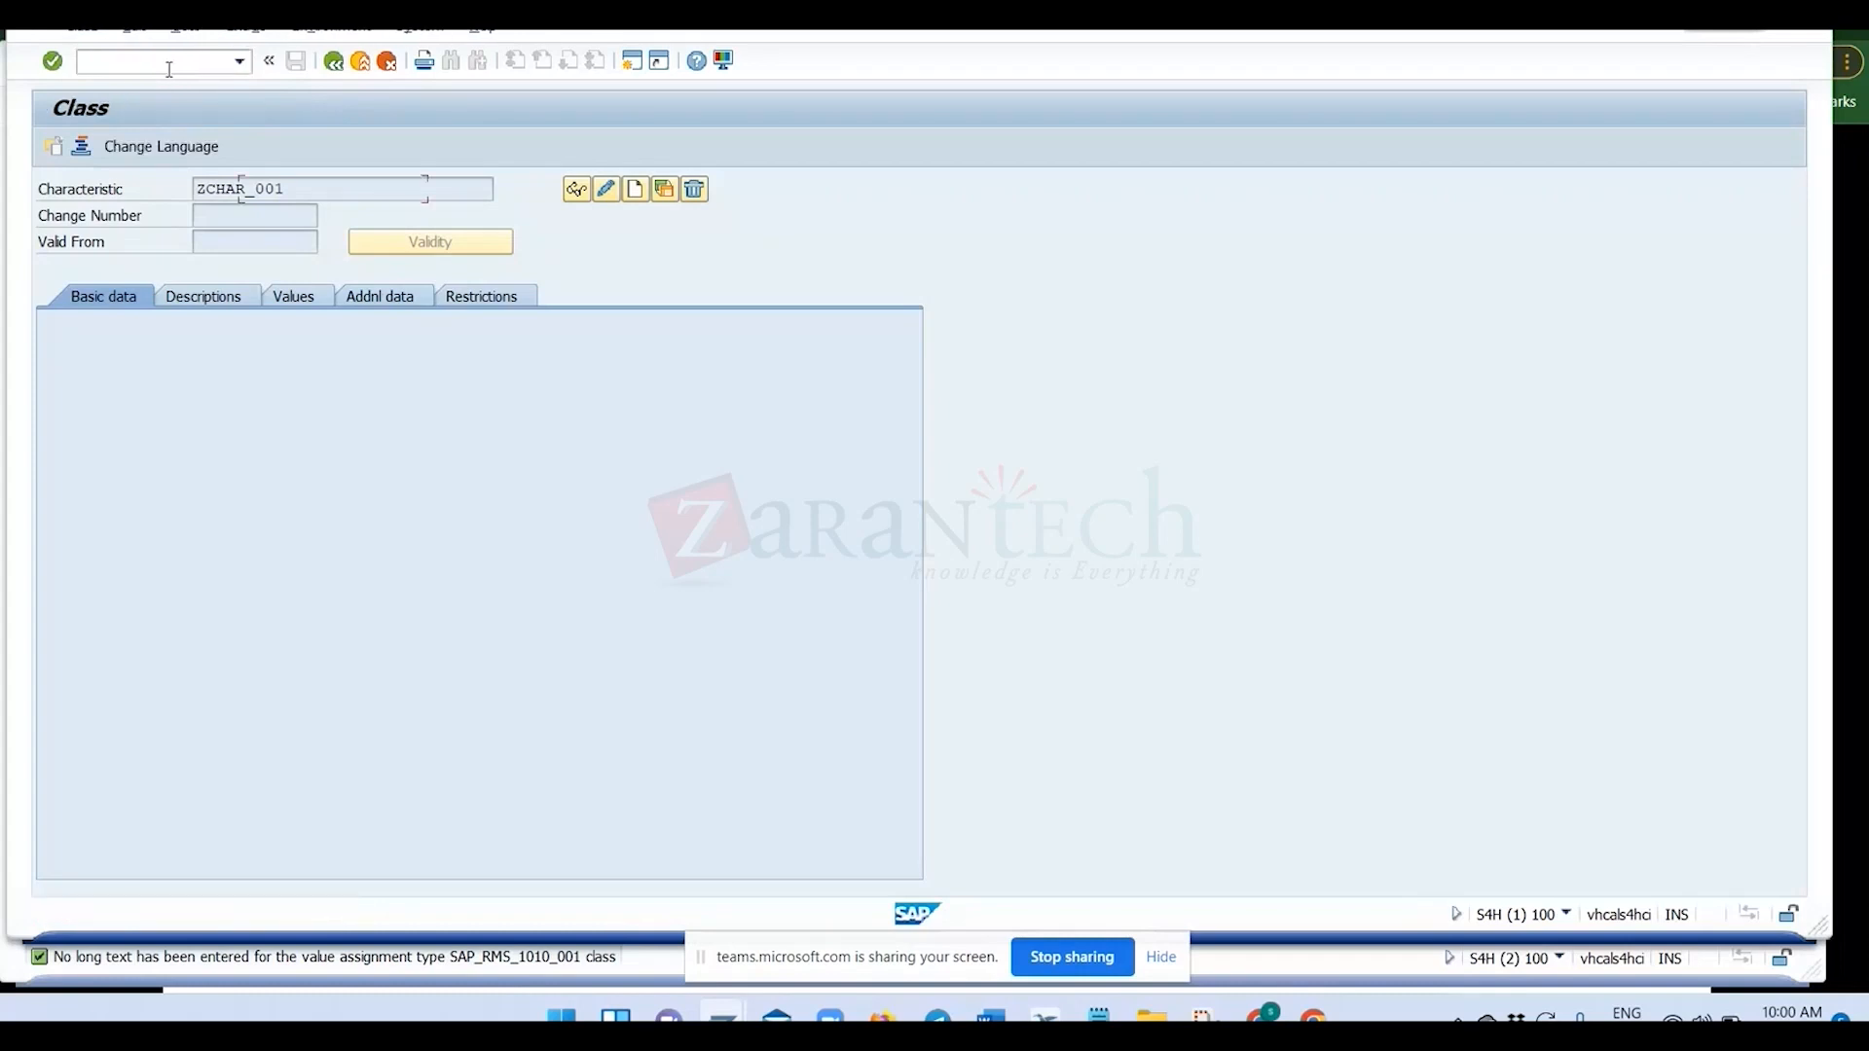
Open class ZCLASS_001 for changing, assign characteristic ZCHAR_001 to it, and save the class.
click(590, 195)
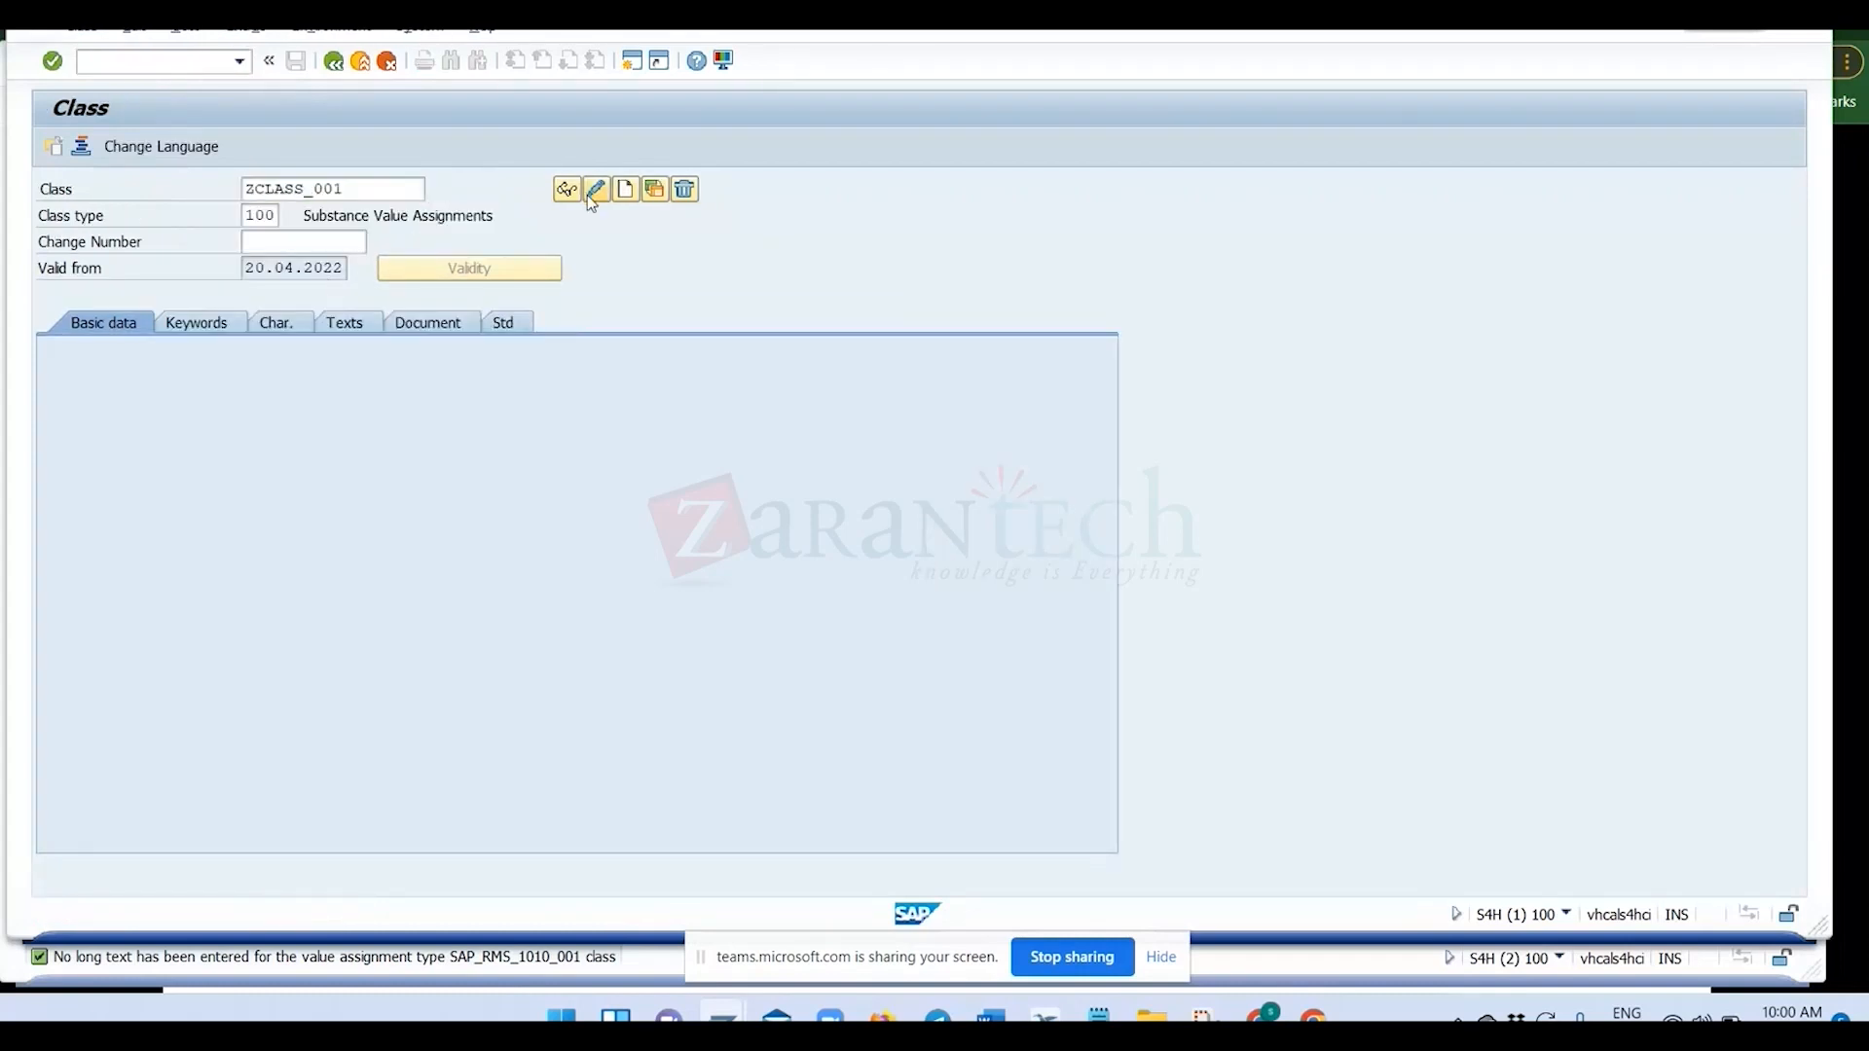
click(292, 318)
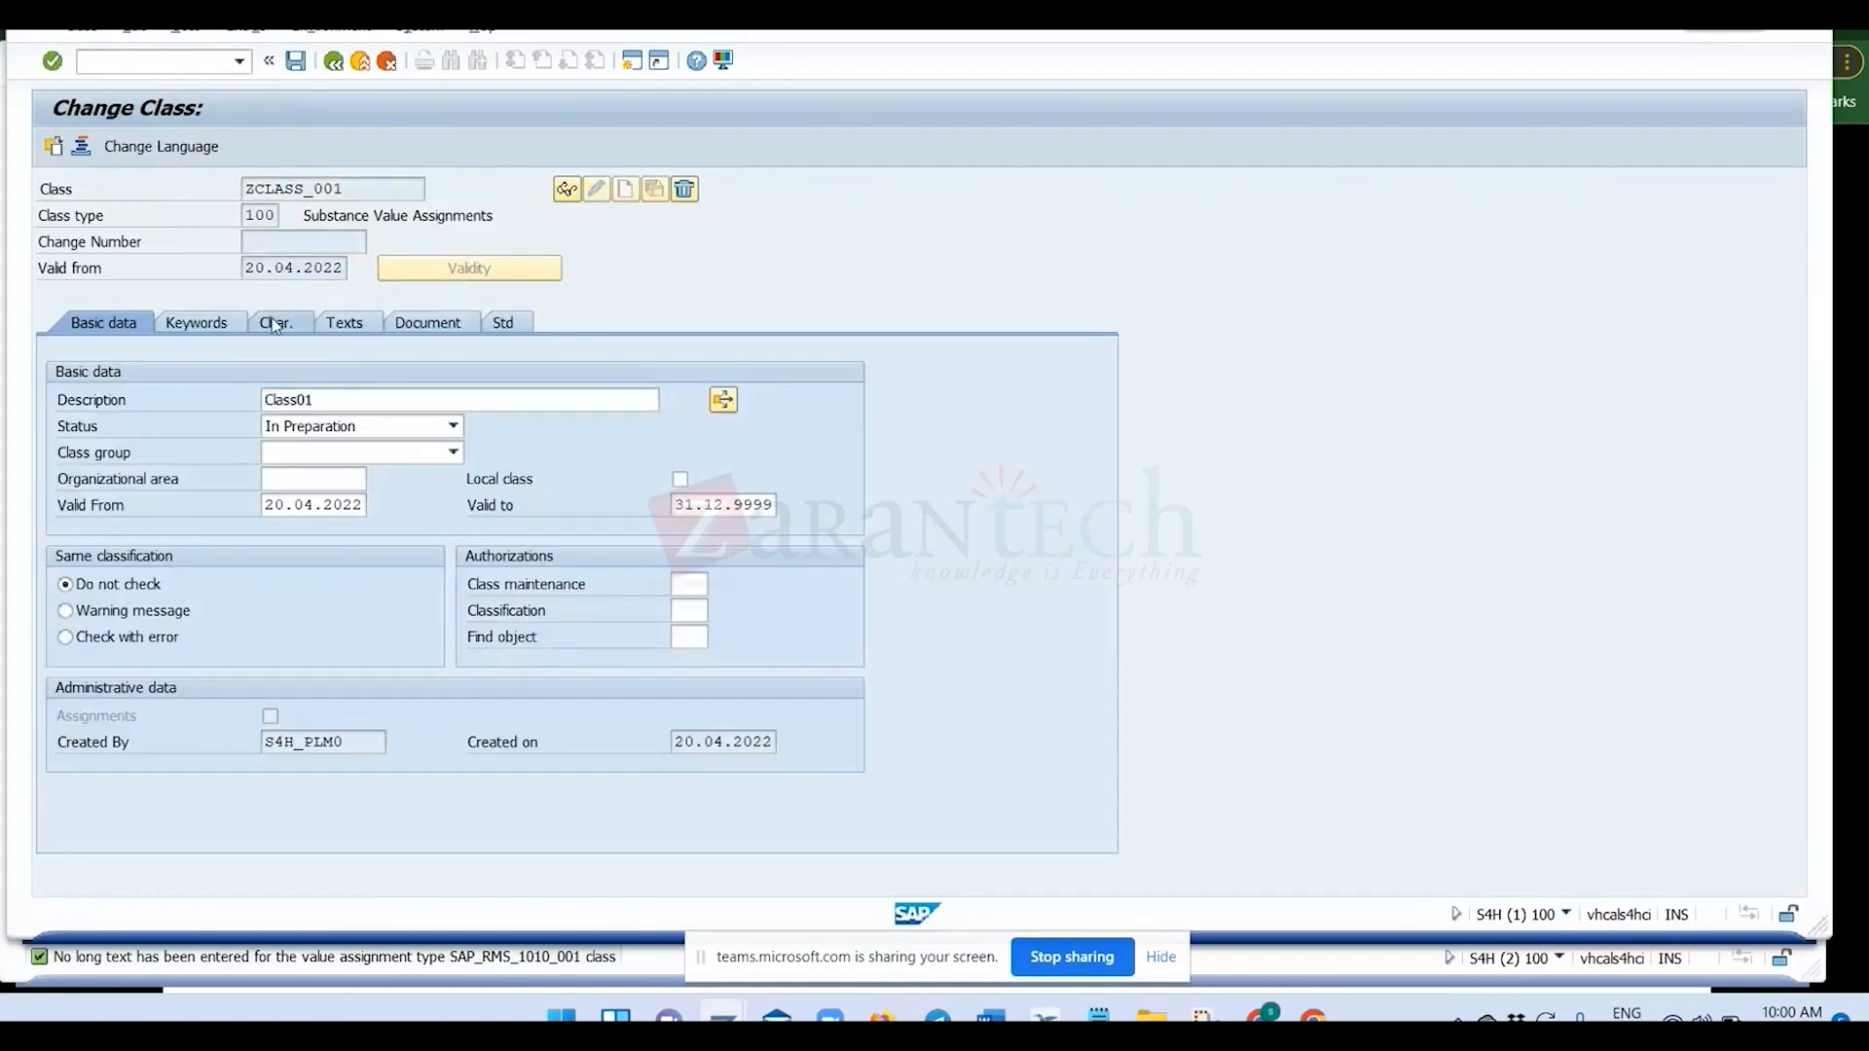
key(ctrl+v)
key(Return)
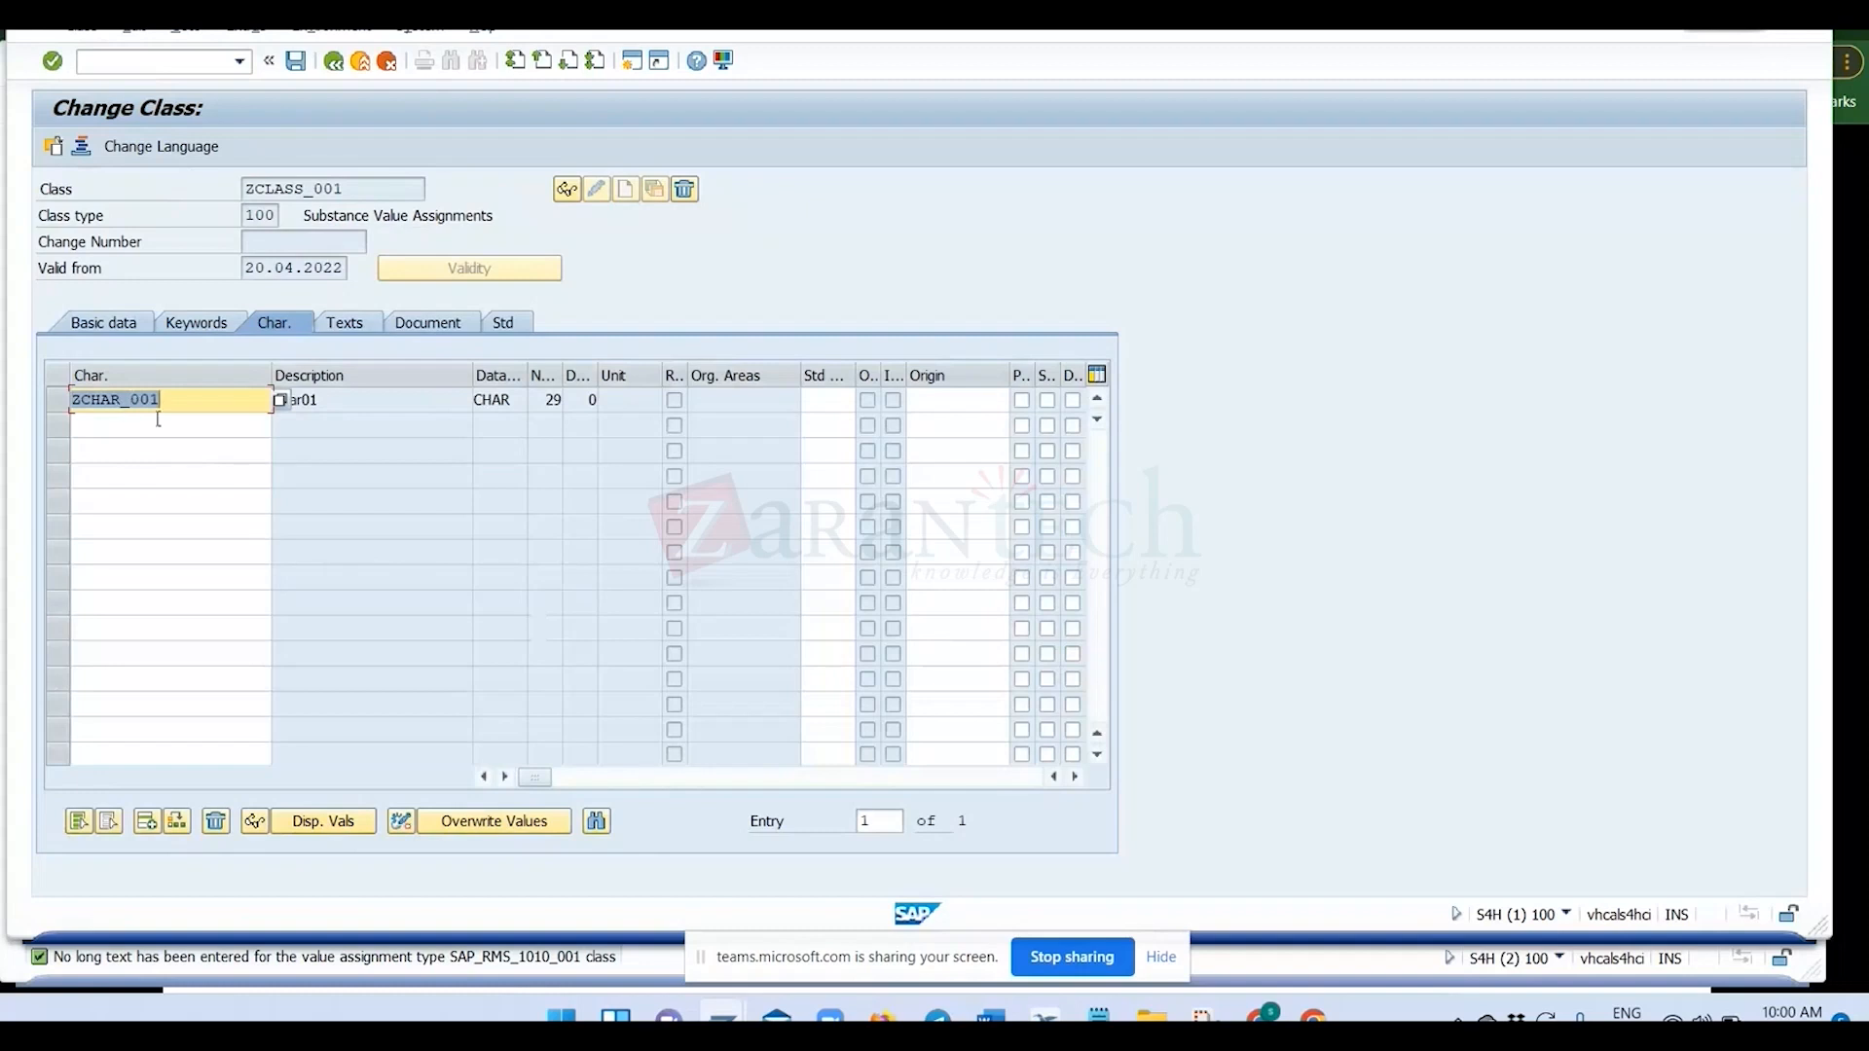
click(296, 65)
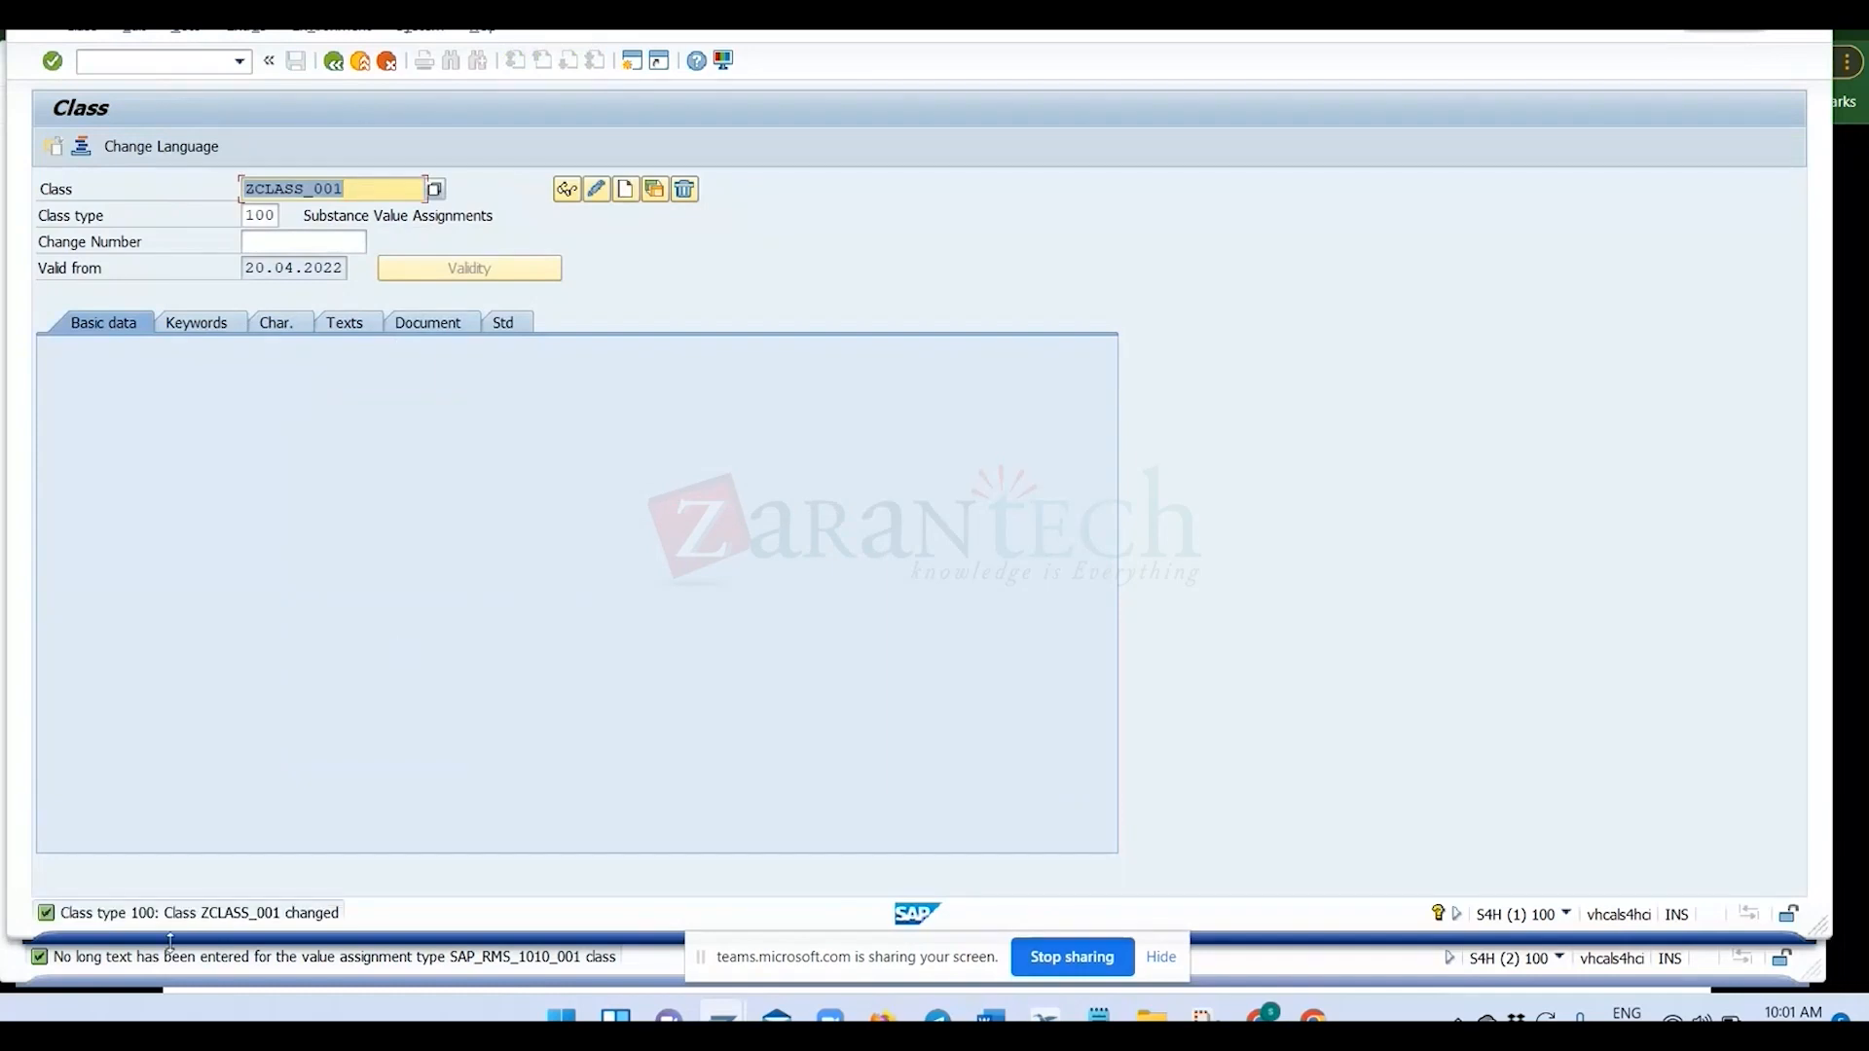
Reopen class ZCLASS_001 for changing and review the master data elements slide in the browser before returning to the class.
click(588, 199)
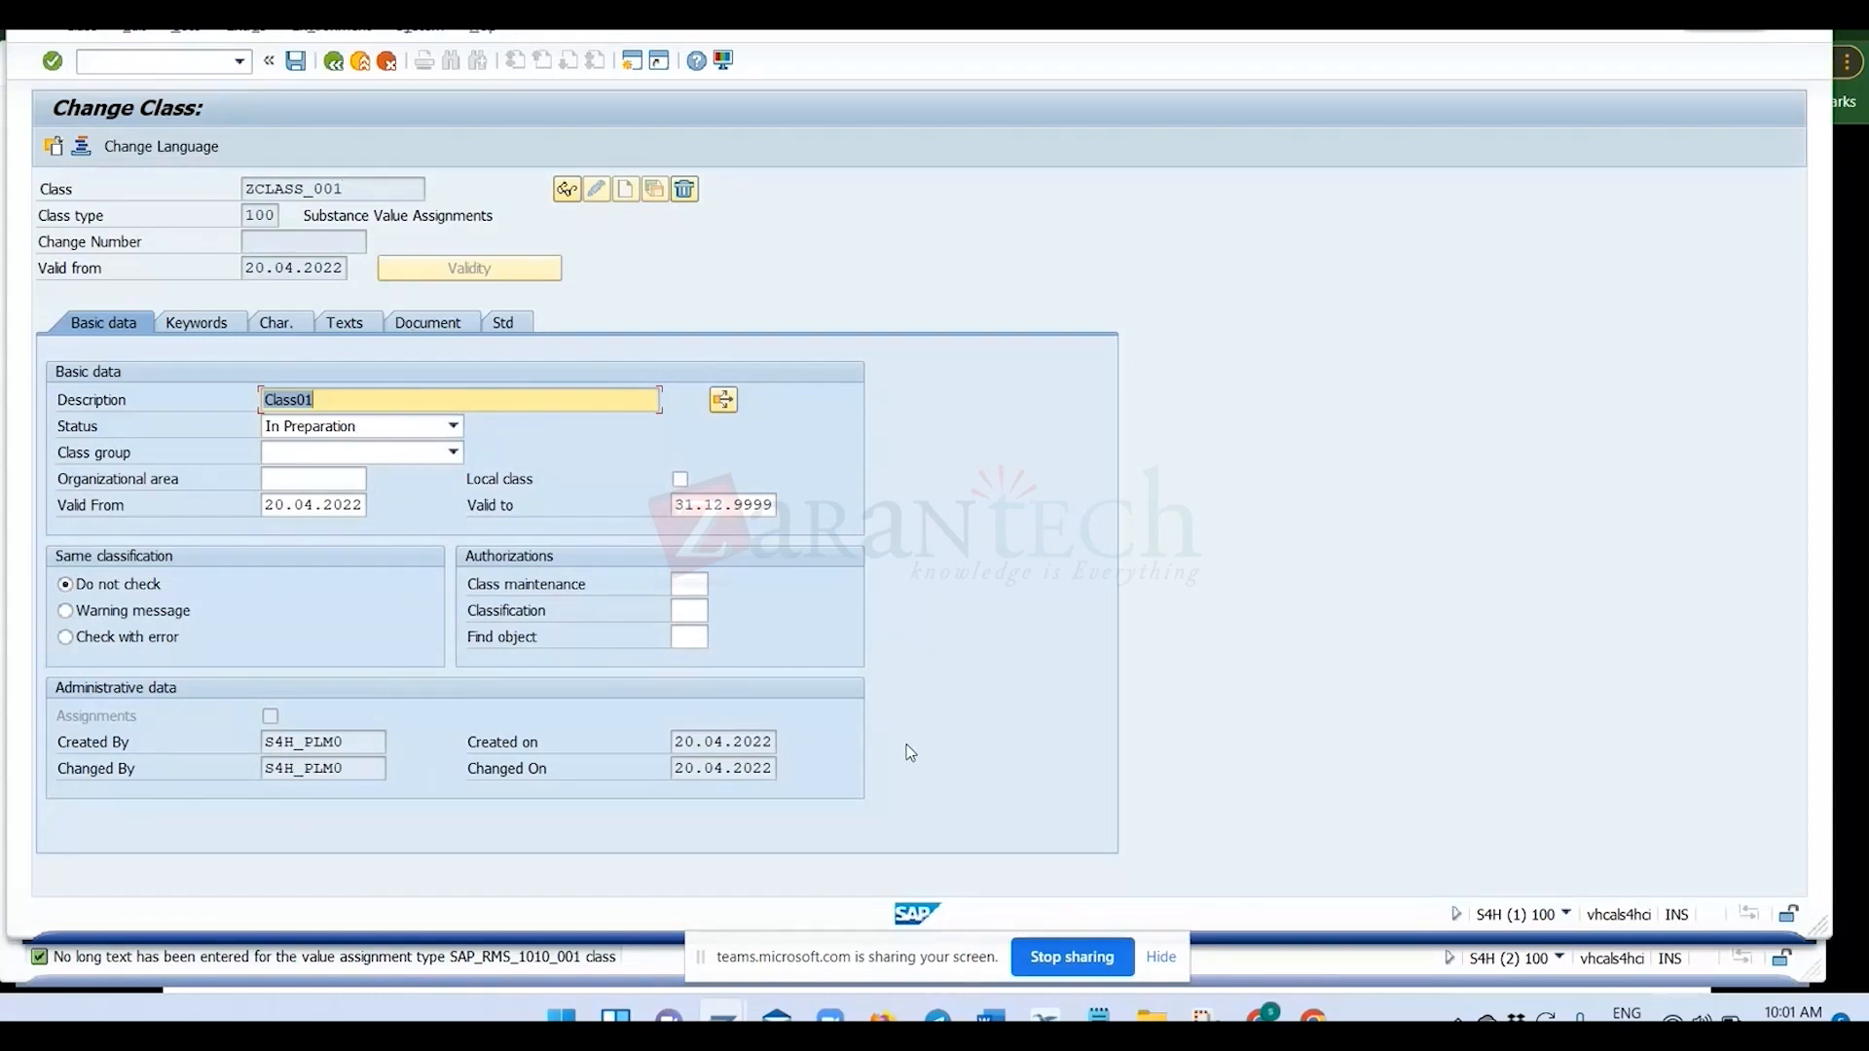
key(alt+Tab)
key(alt+Tab)
key(alt+Tab)
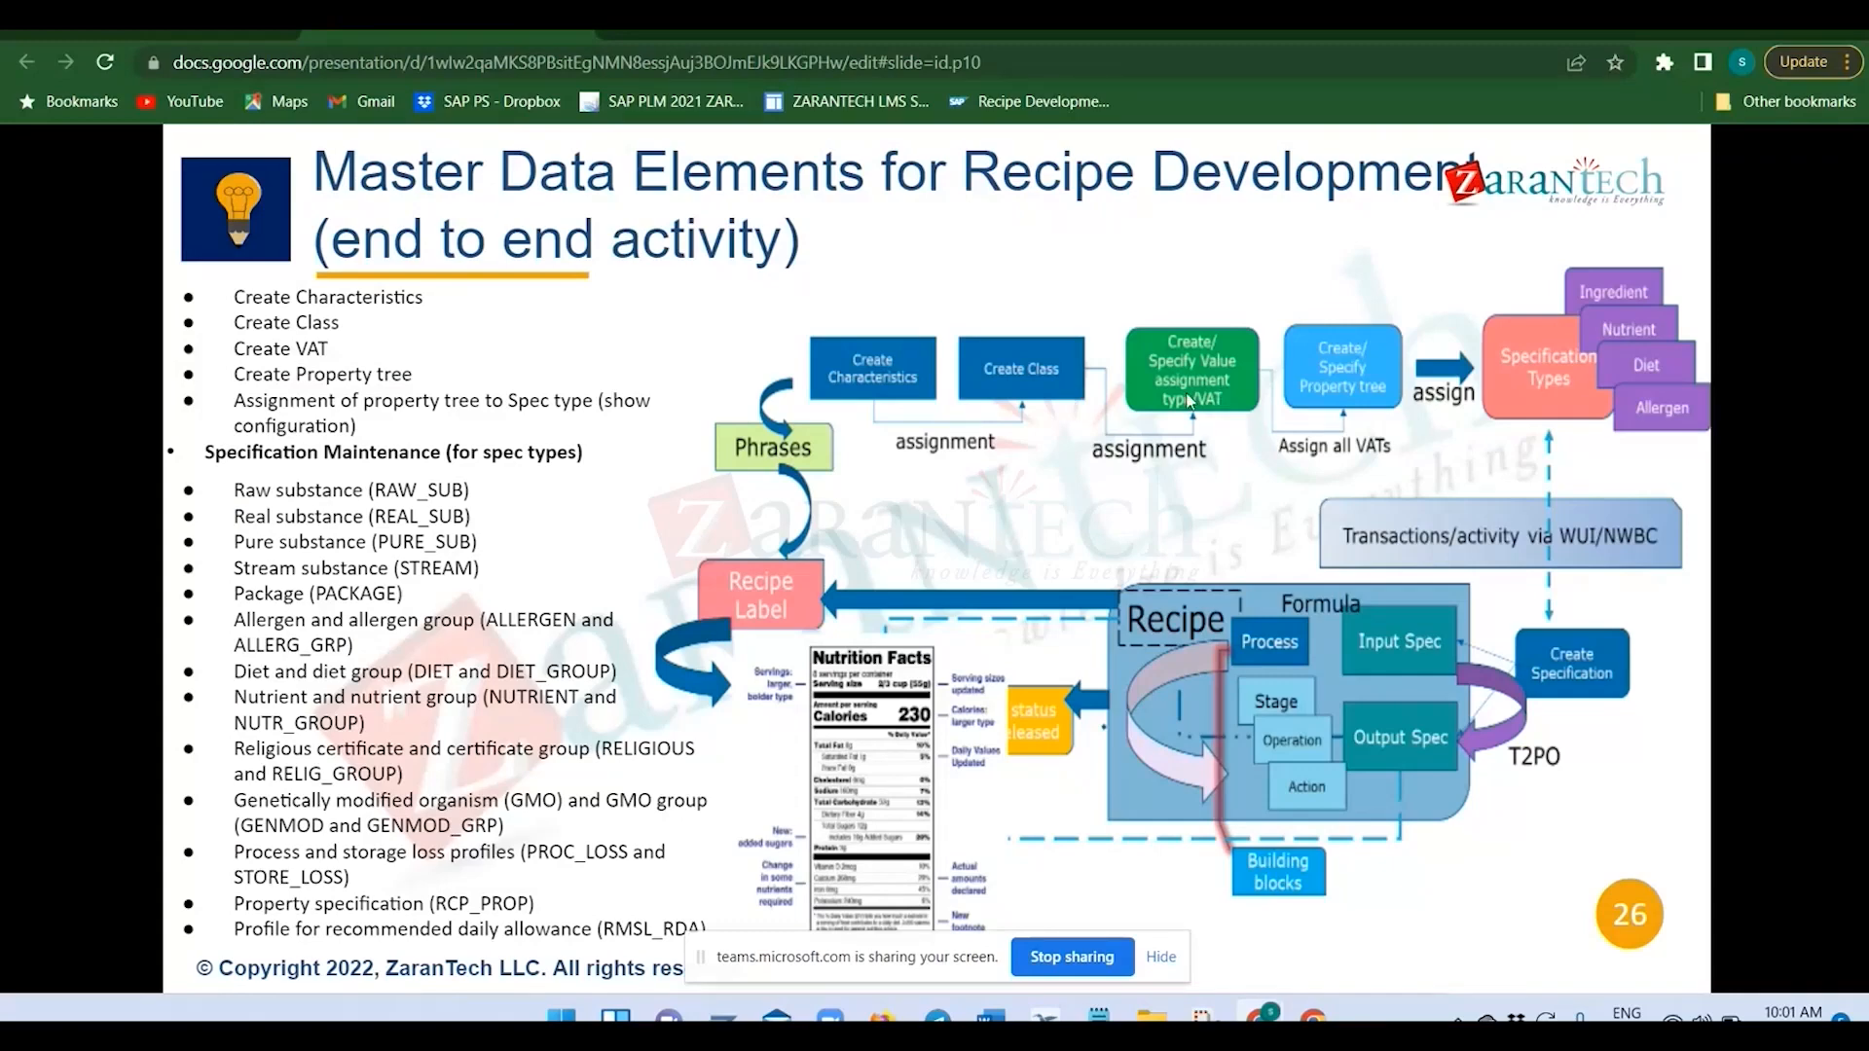
key(alt+Tab)
Copy the class name and record ZCLASS_001 and ZCHAR_001 at the end of the Notepad notes, and return to SAP.
drag(350, 183, 205, 189)
key(ctrl+c)
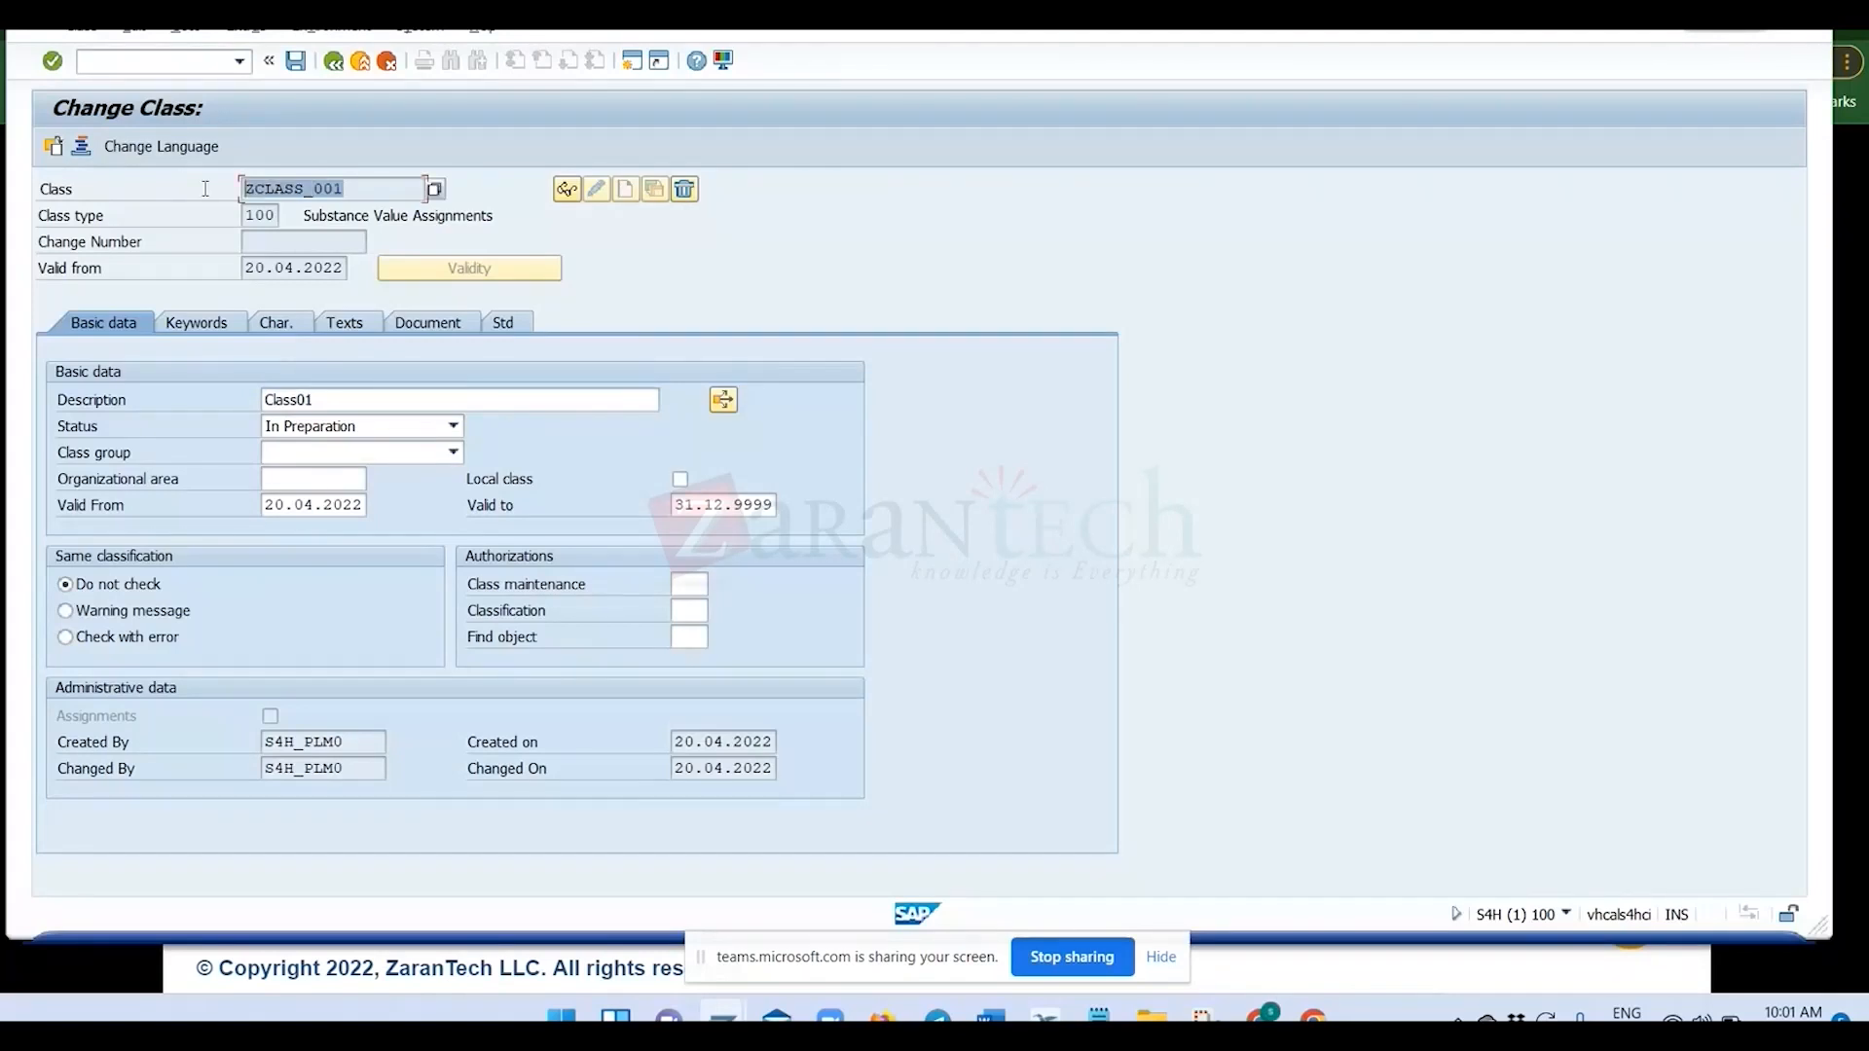
click(337, 195)
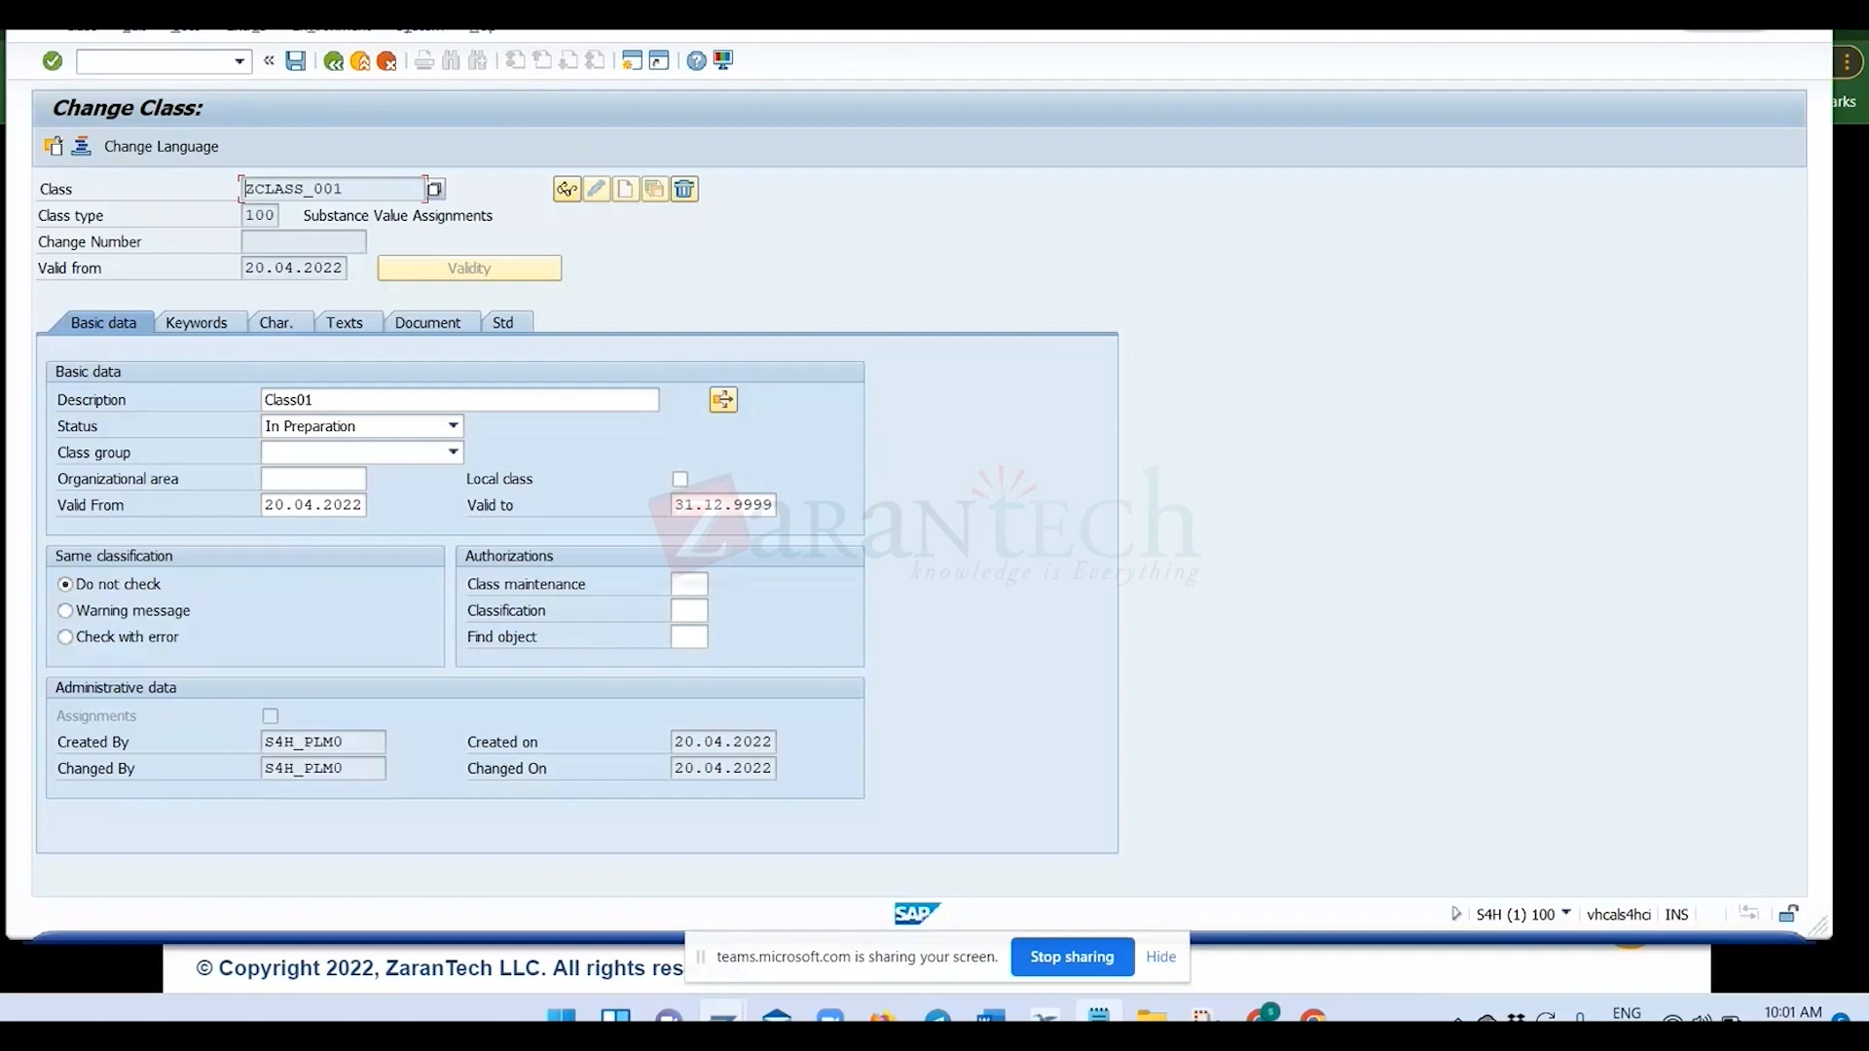
click(1098, 1017)
click(438, 652)
key(Return)
key(Return)
key(ctrl+v)
text(ZCHAR_001)
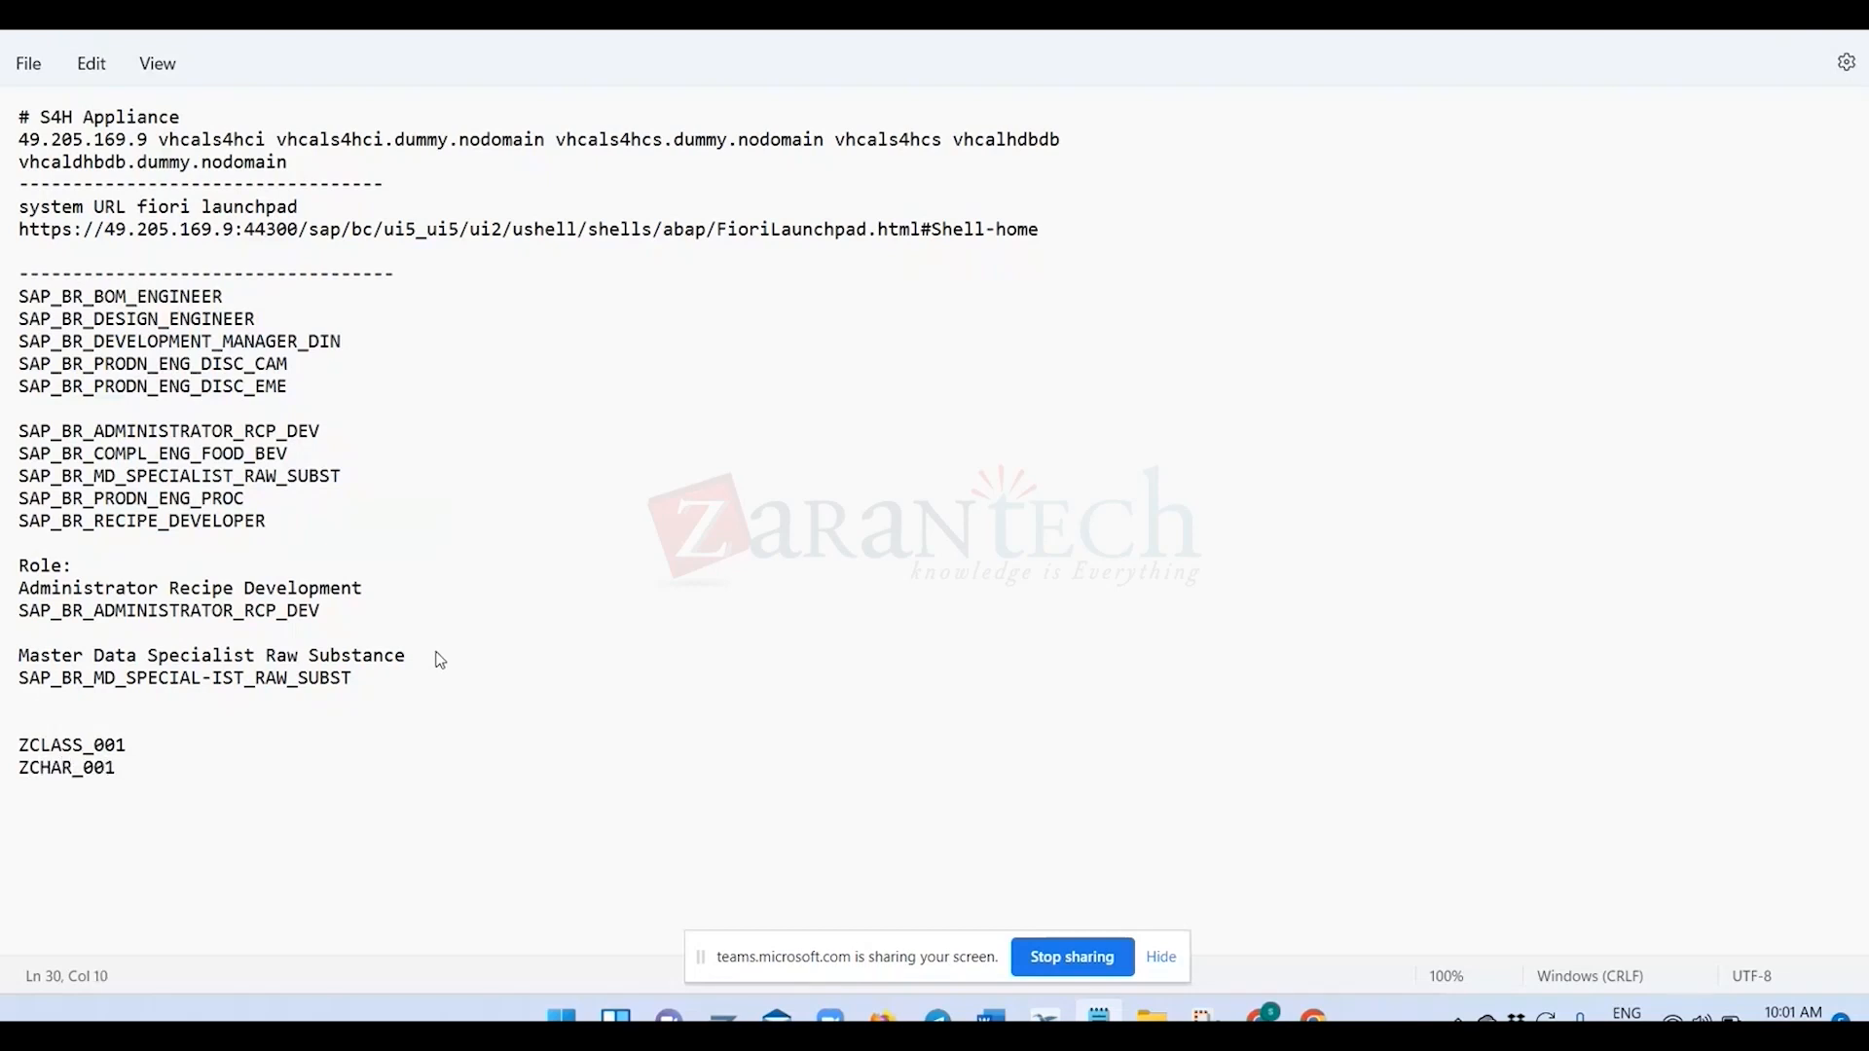
key(alt+Tab)
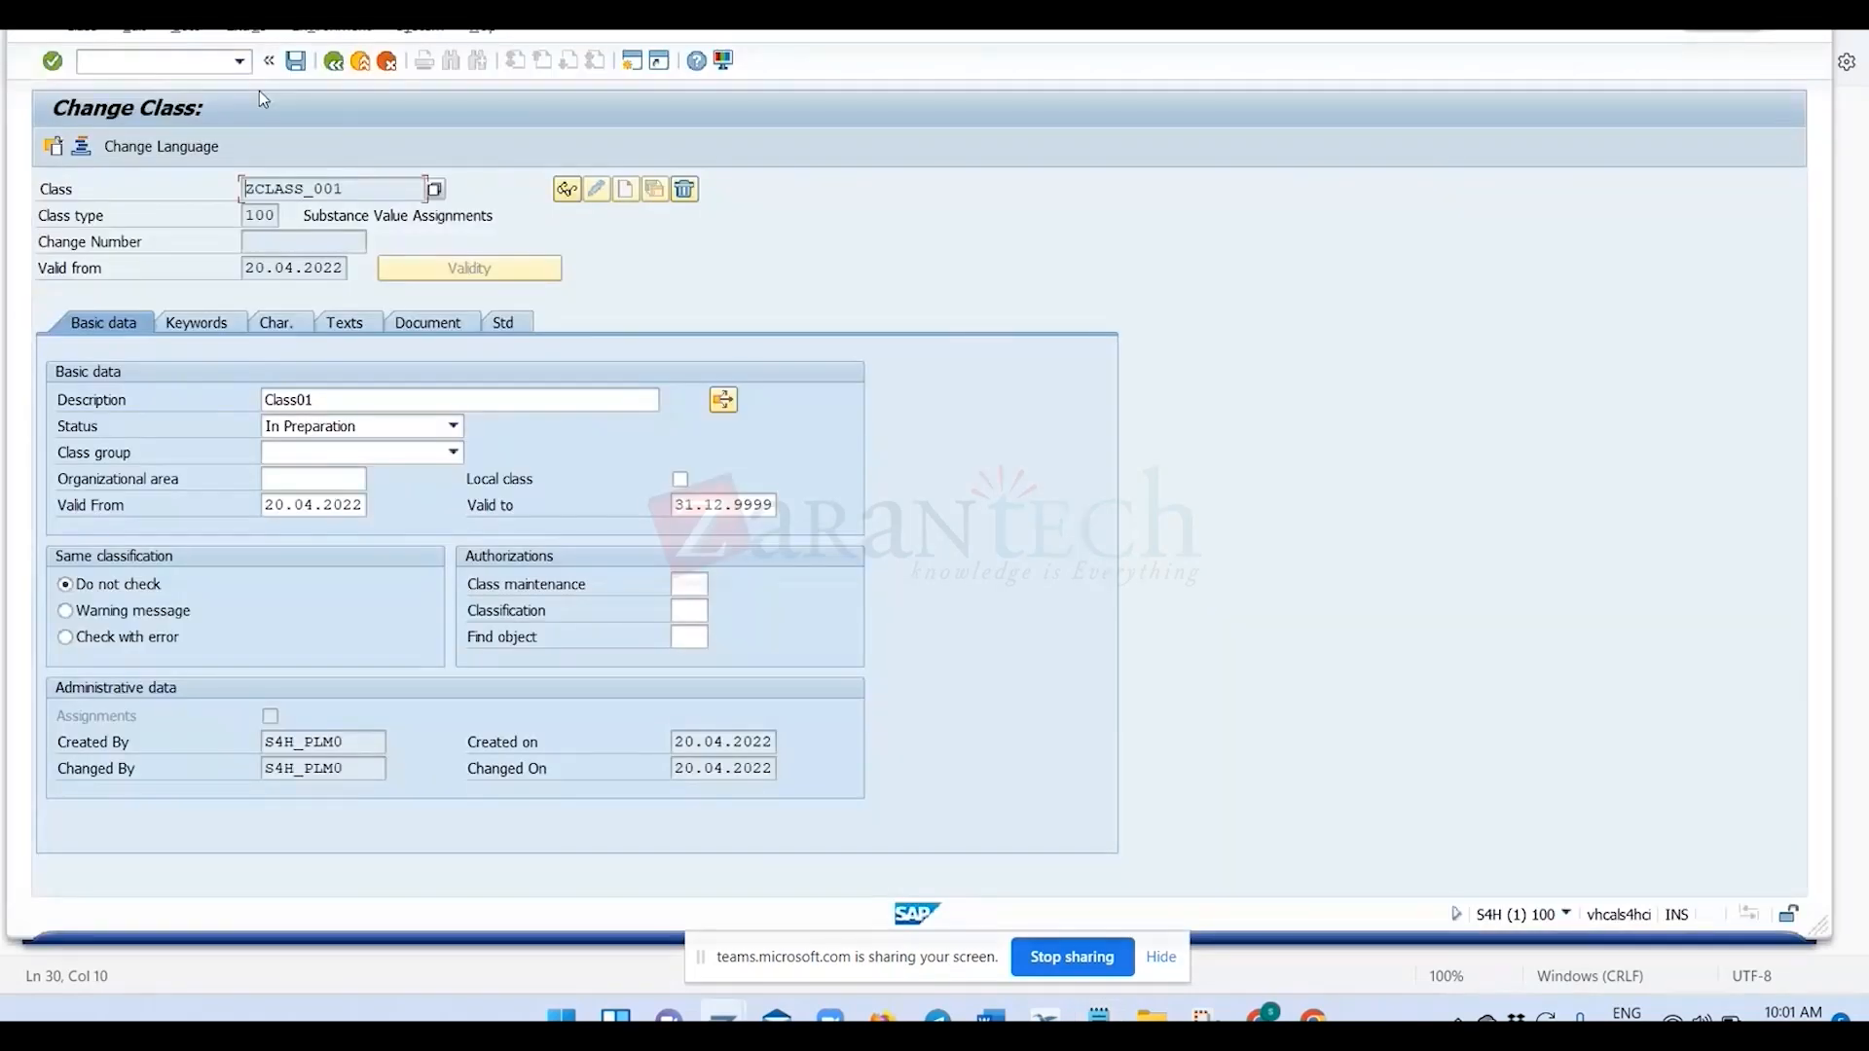
Leave the class for transaction SPRO and display the SAP Reference IMG.
click(211, 64)
text(/nspro)
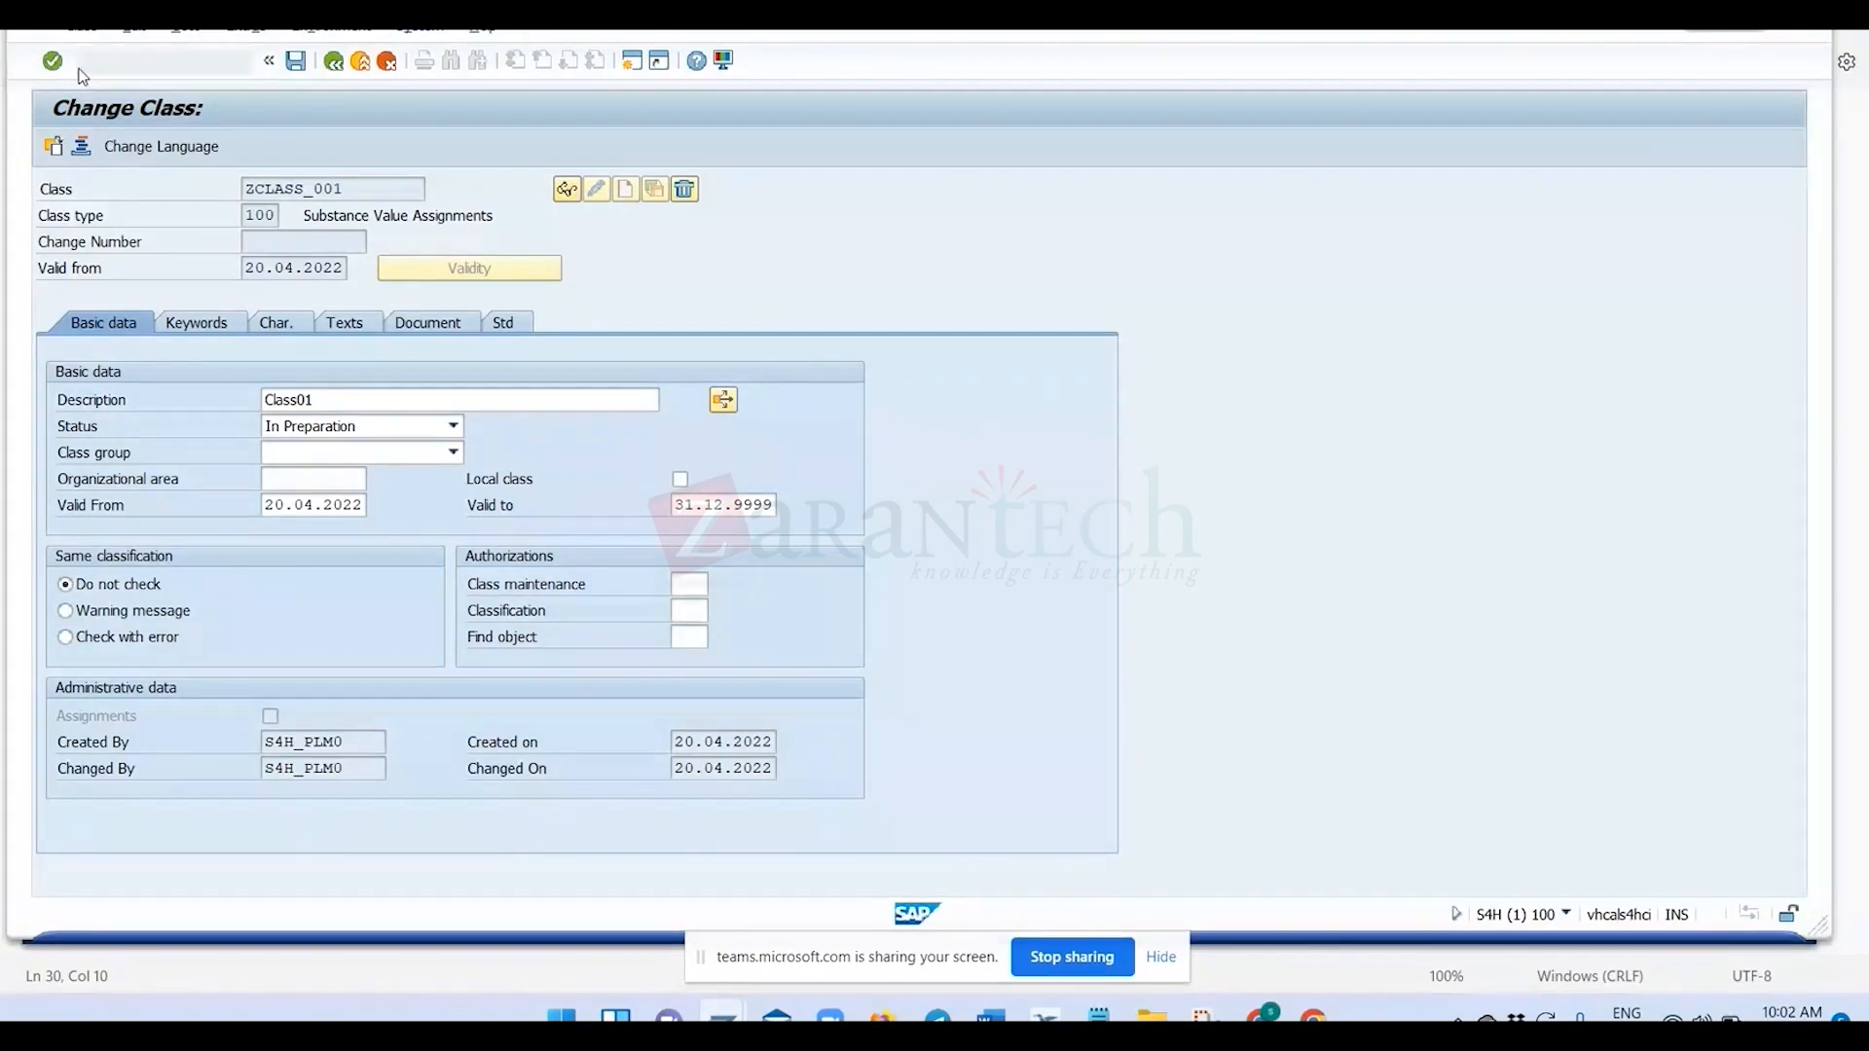
key(Return)
click(127, 146)
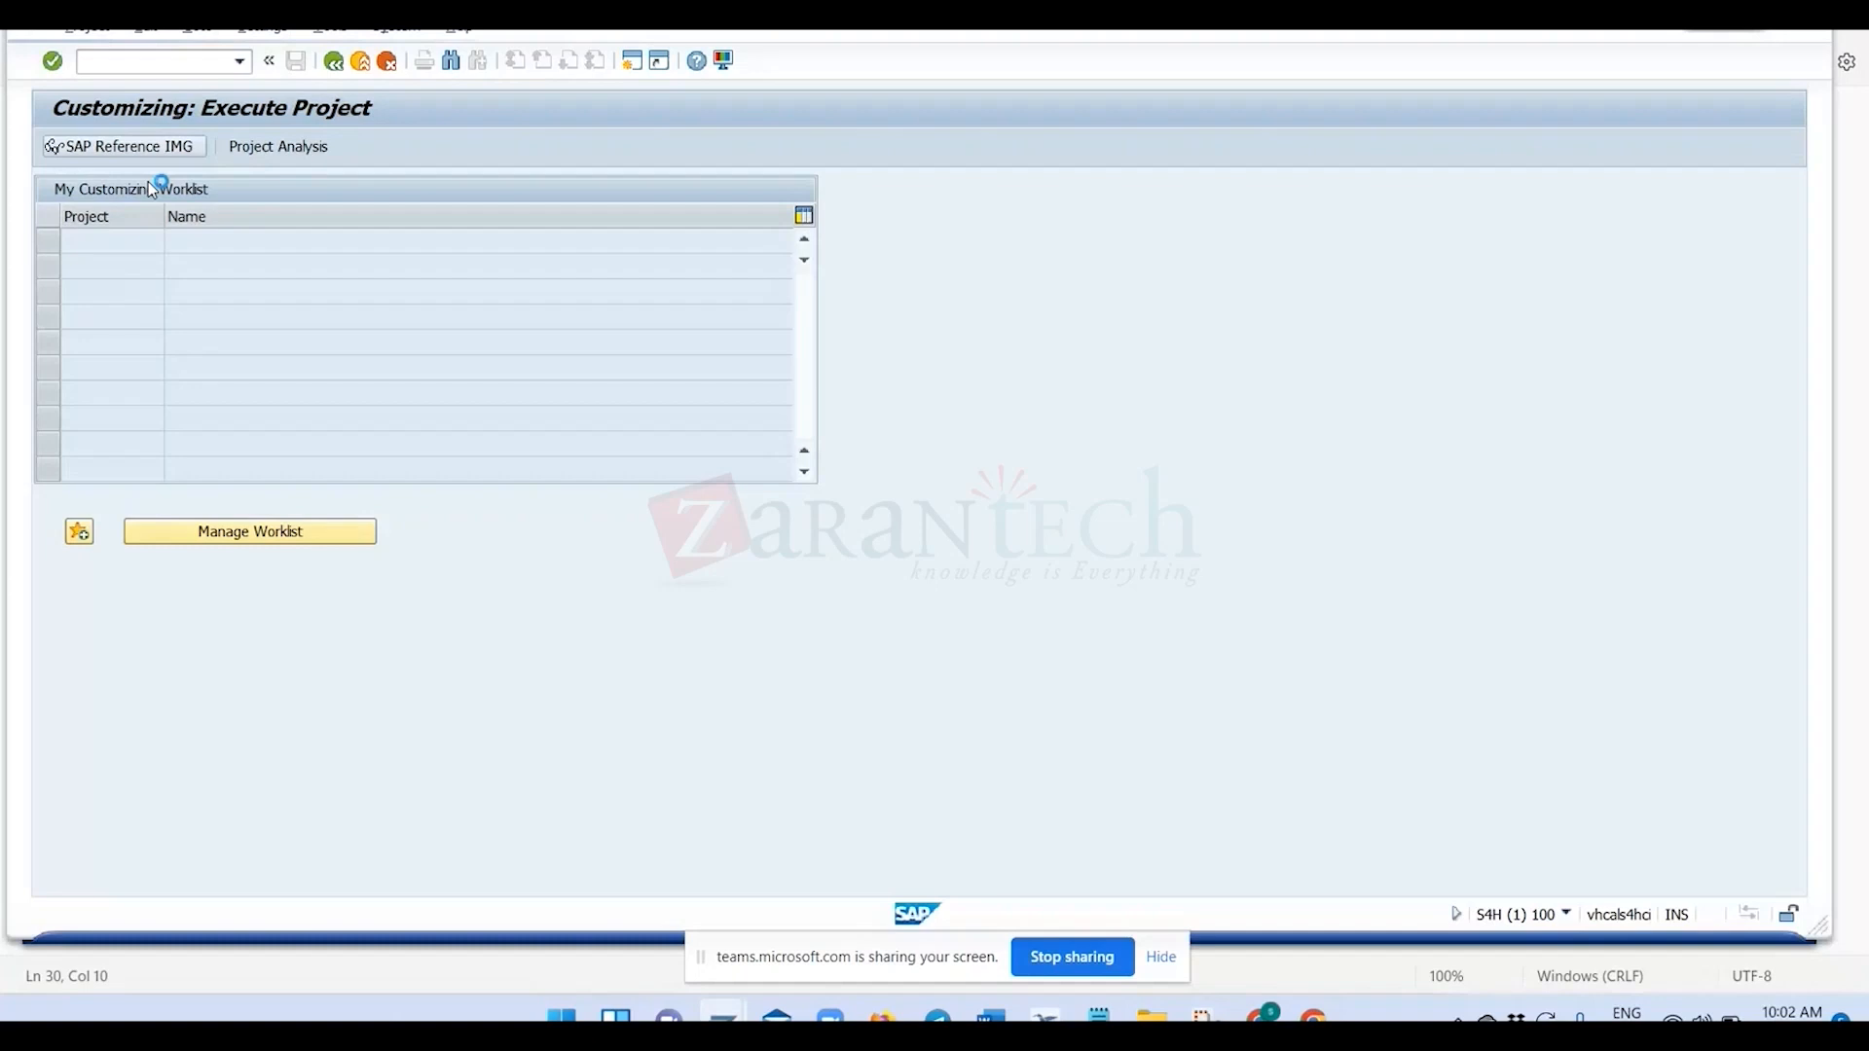
Expand the IMG structure through Logistics - General, Product Lifecycle Management (PLM), and PLM Web User Interface to Recipe Development.
scroll(110, 633, down, 1)
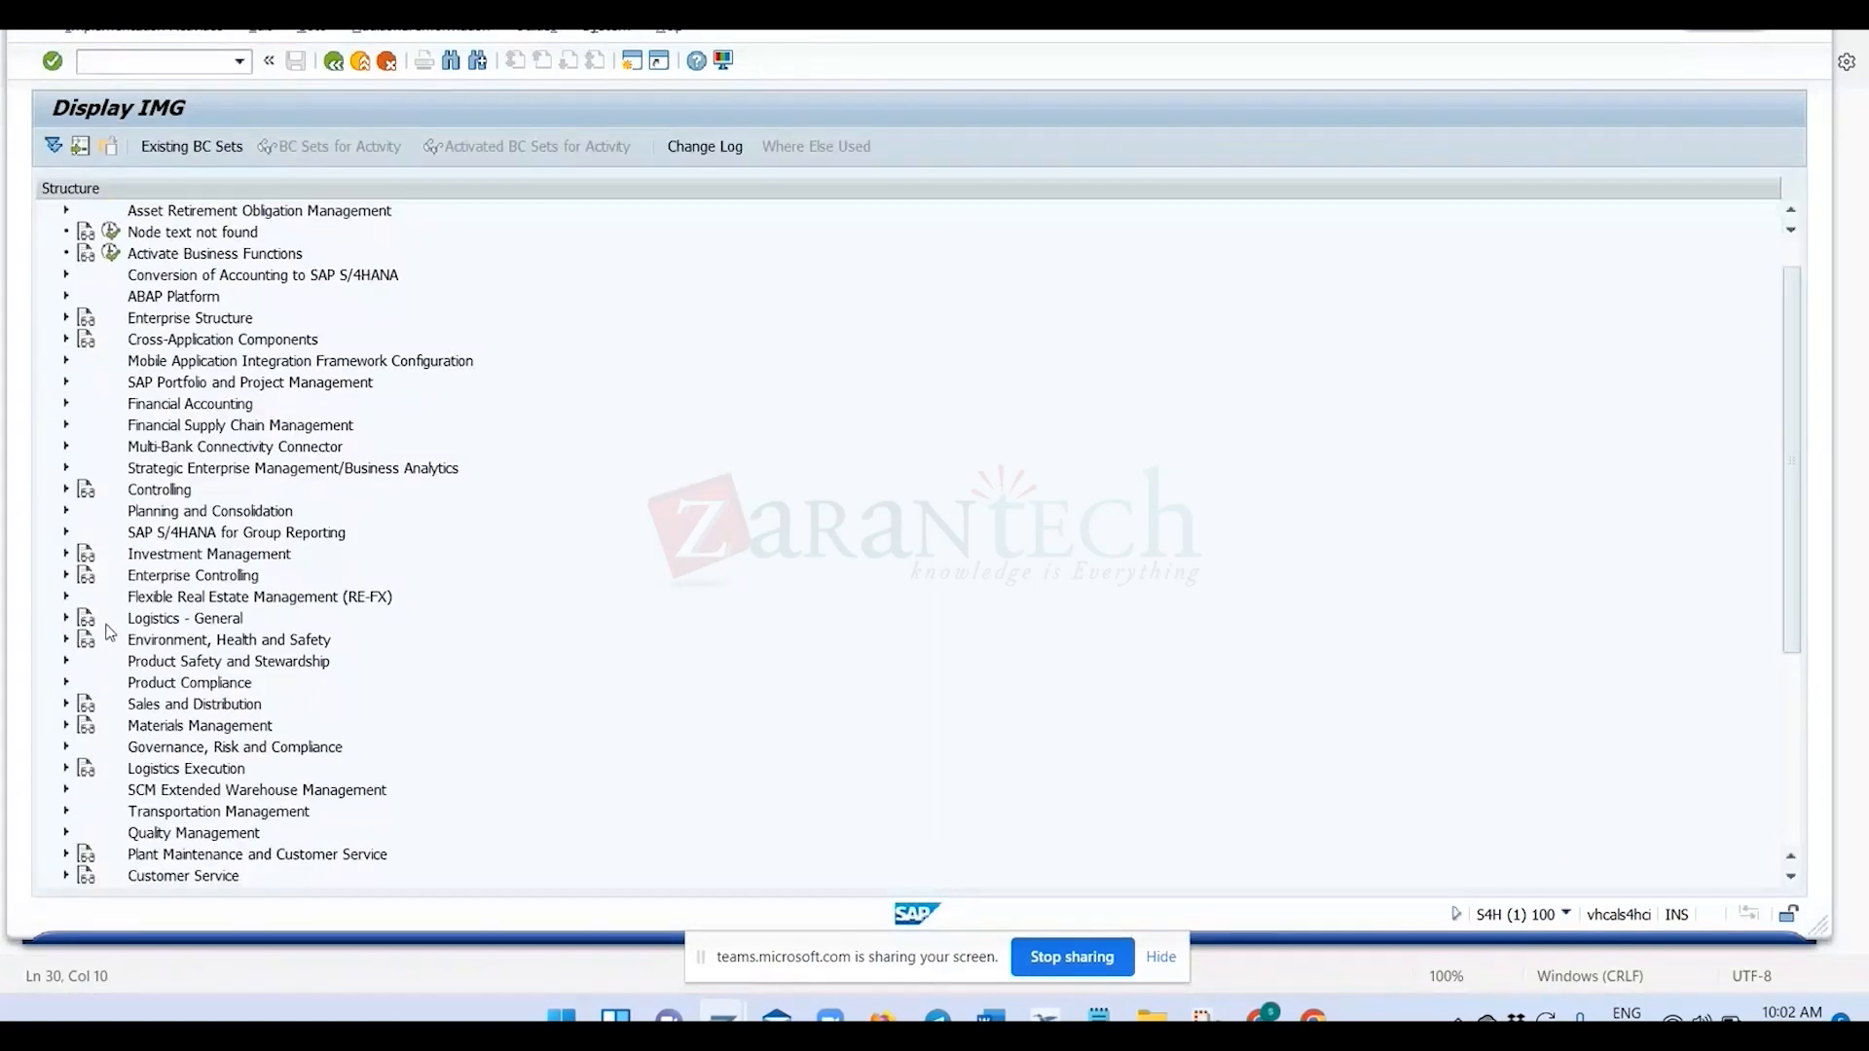
scroll(110, 633, down, 1)
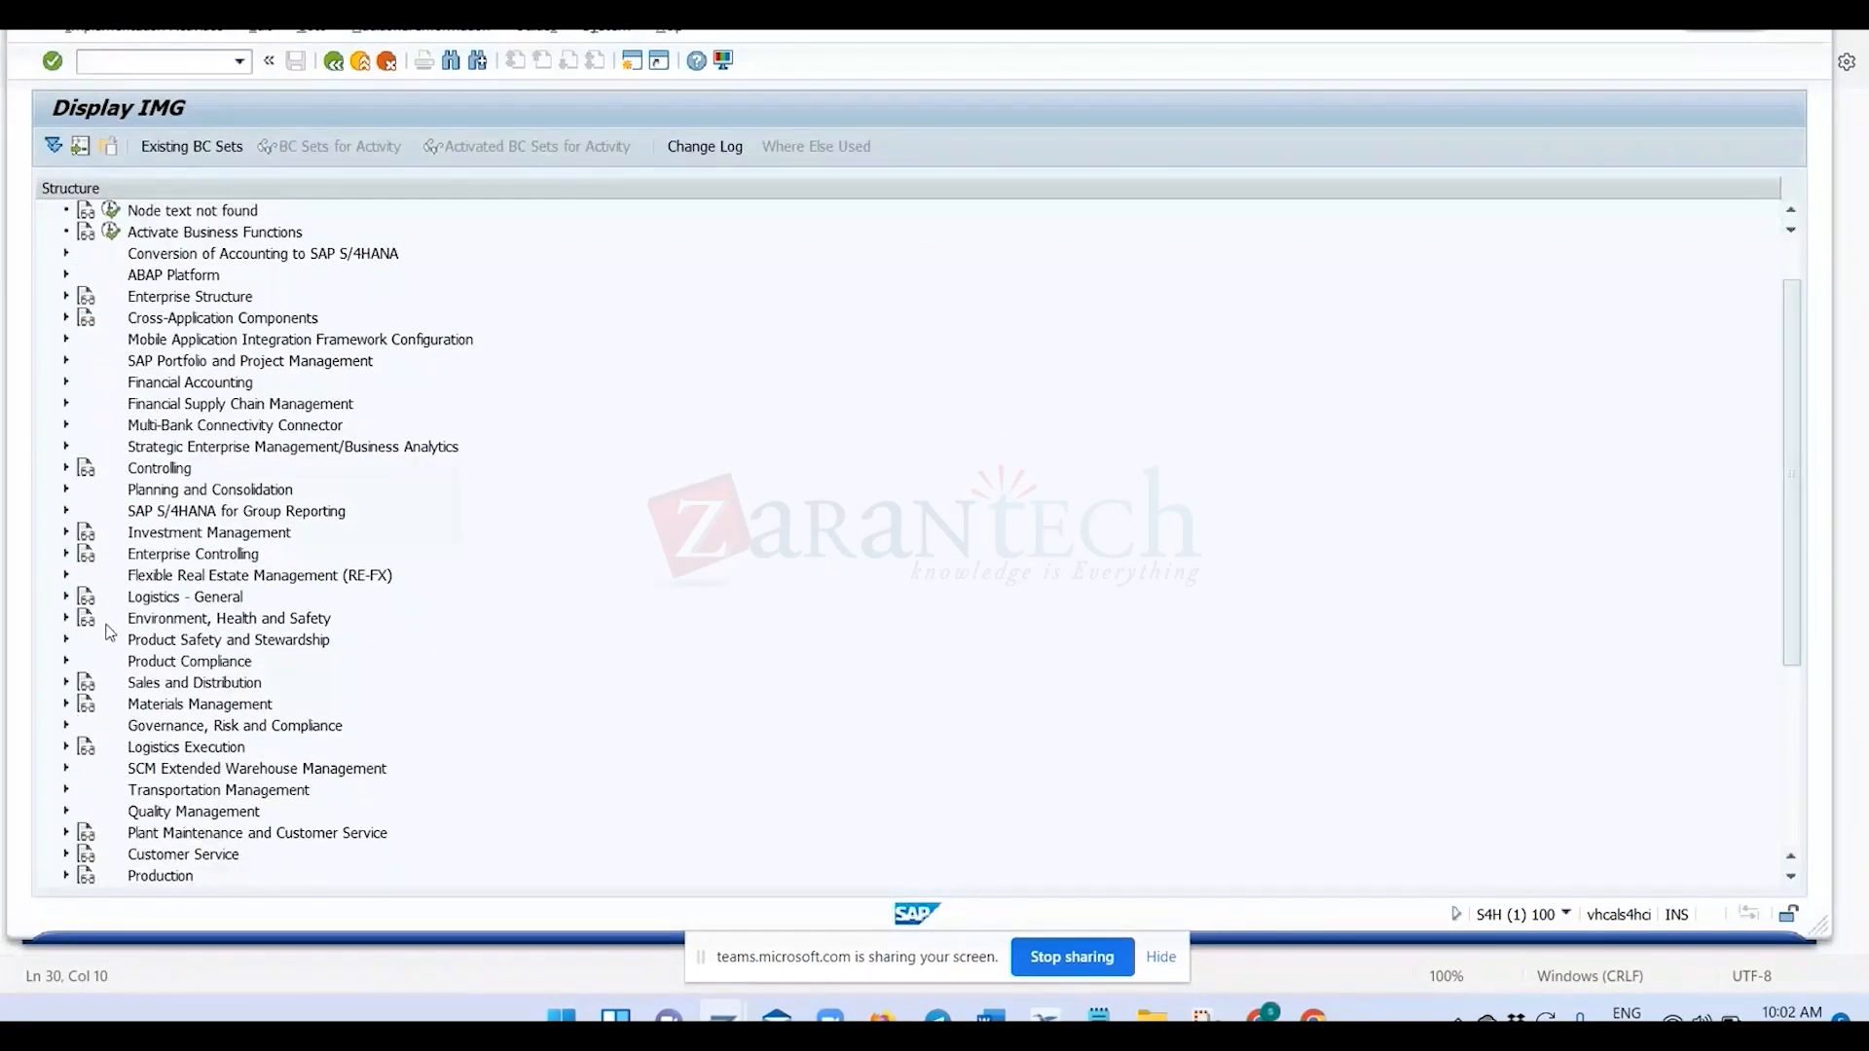
click(65, 599)
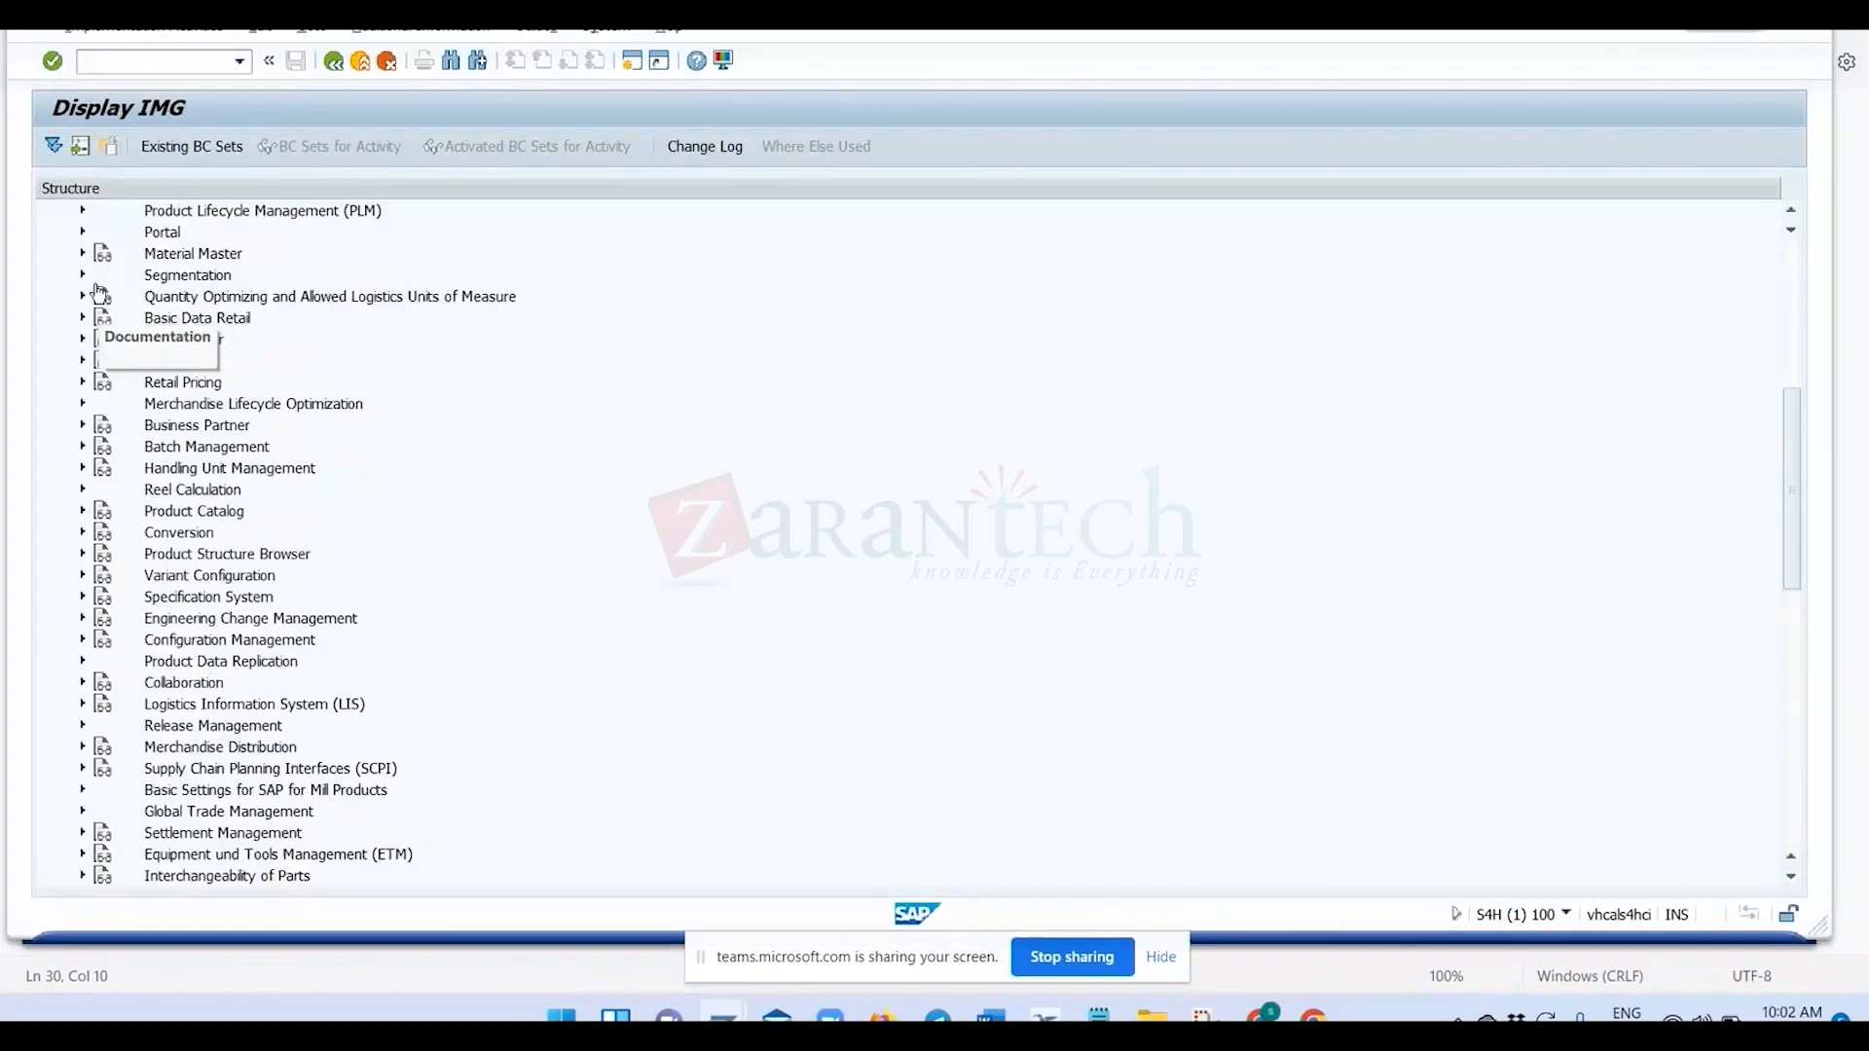
click(83, 211)
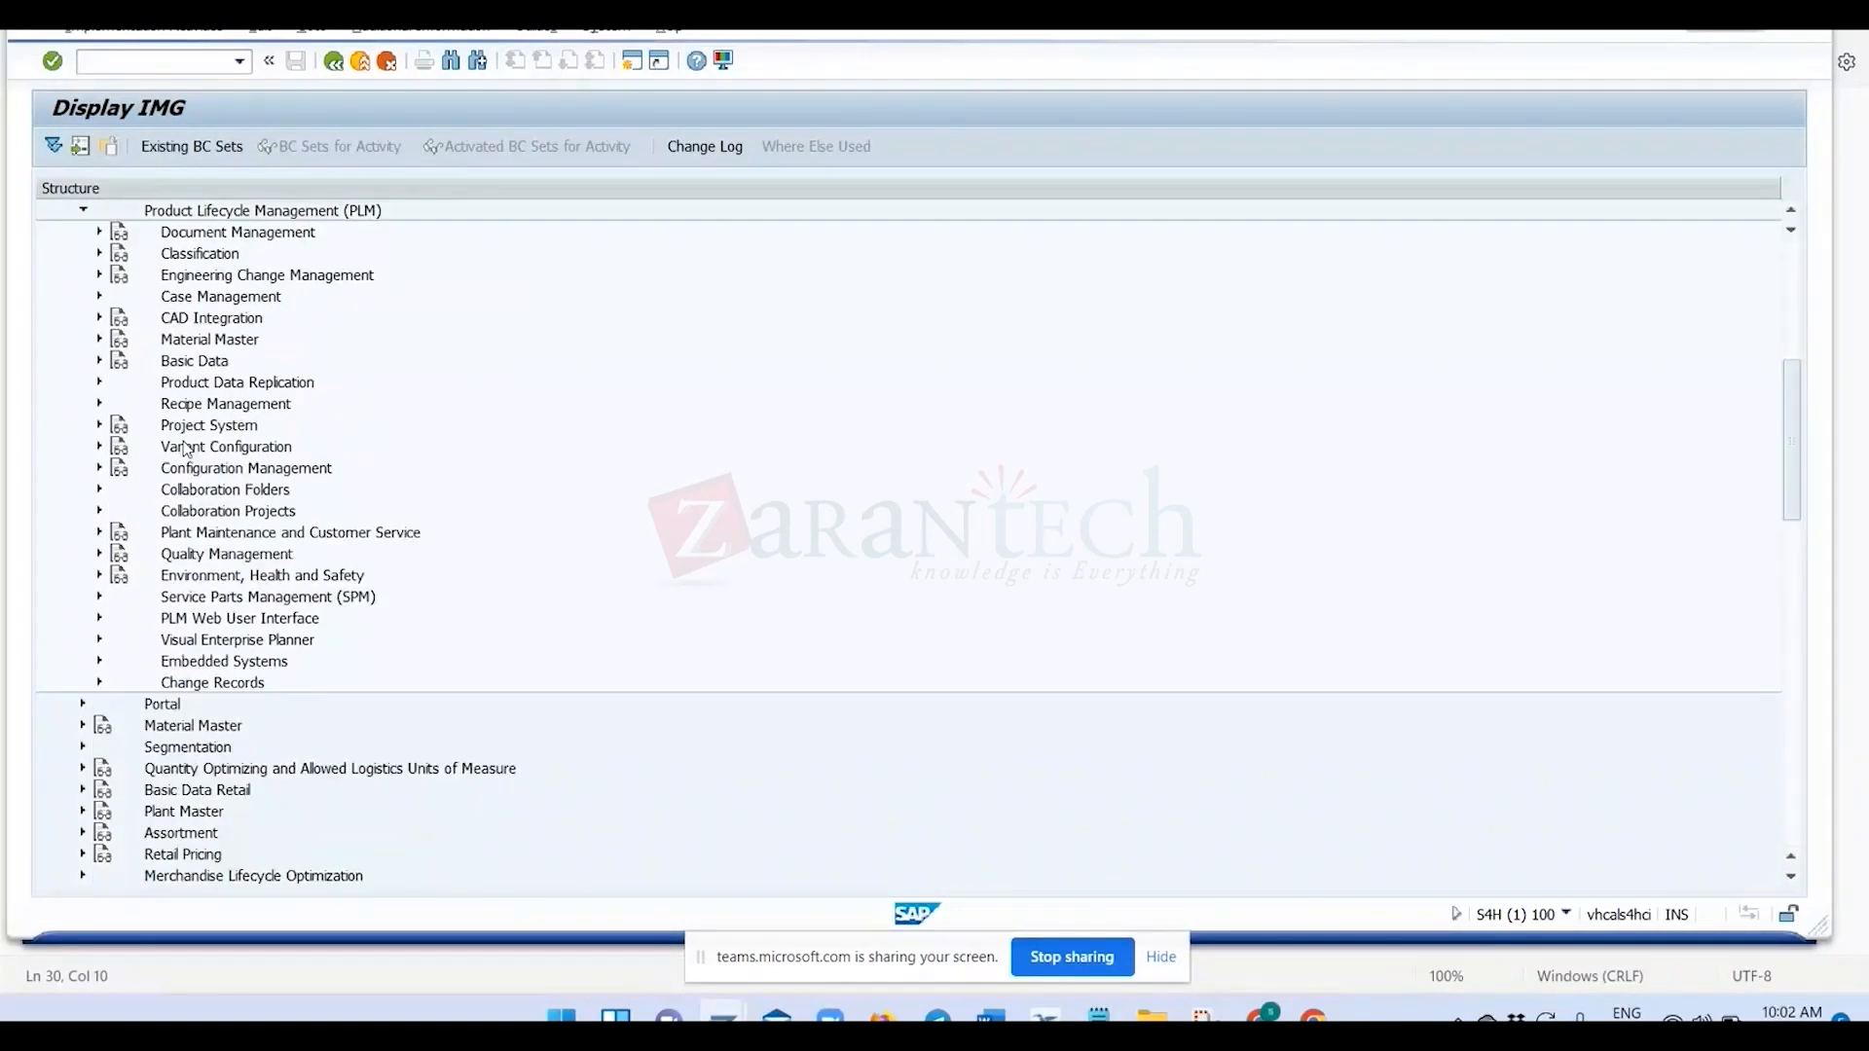
scroll(187, 450, down, 1)
click(99, 599)
click(117, 641)
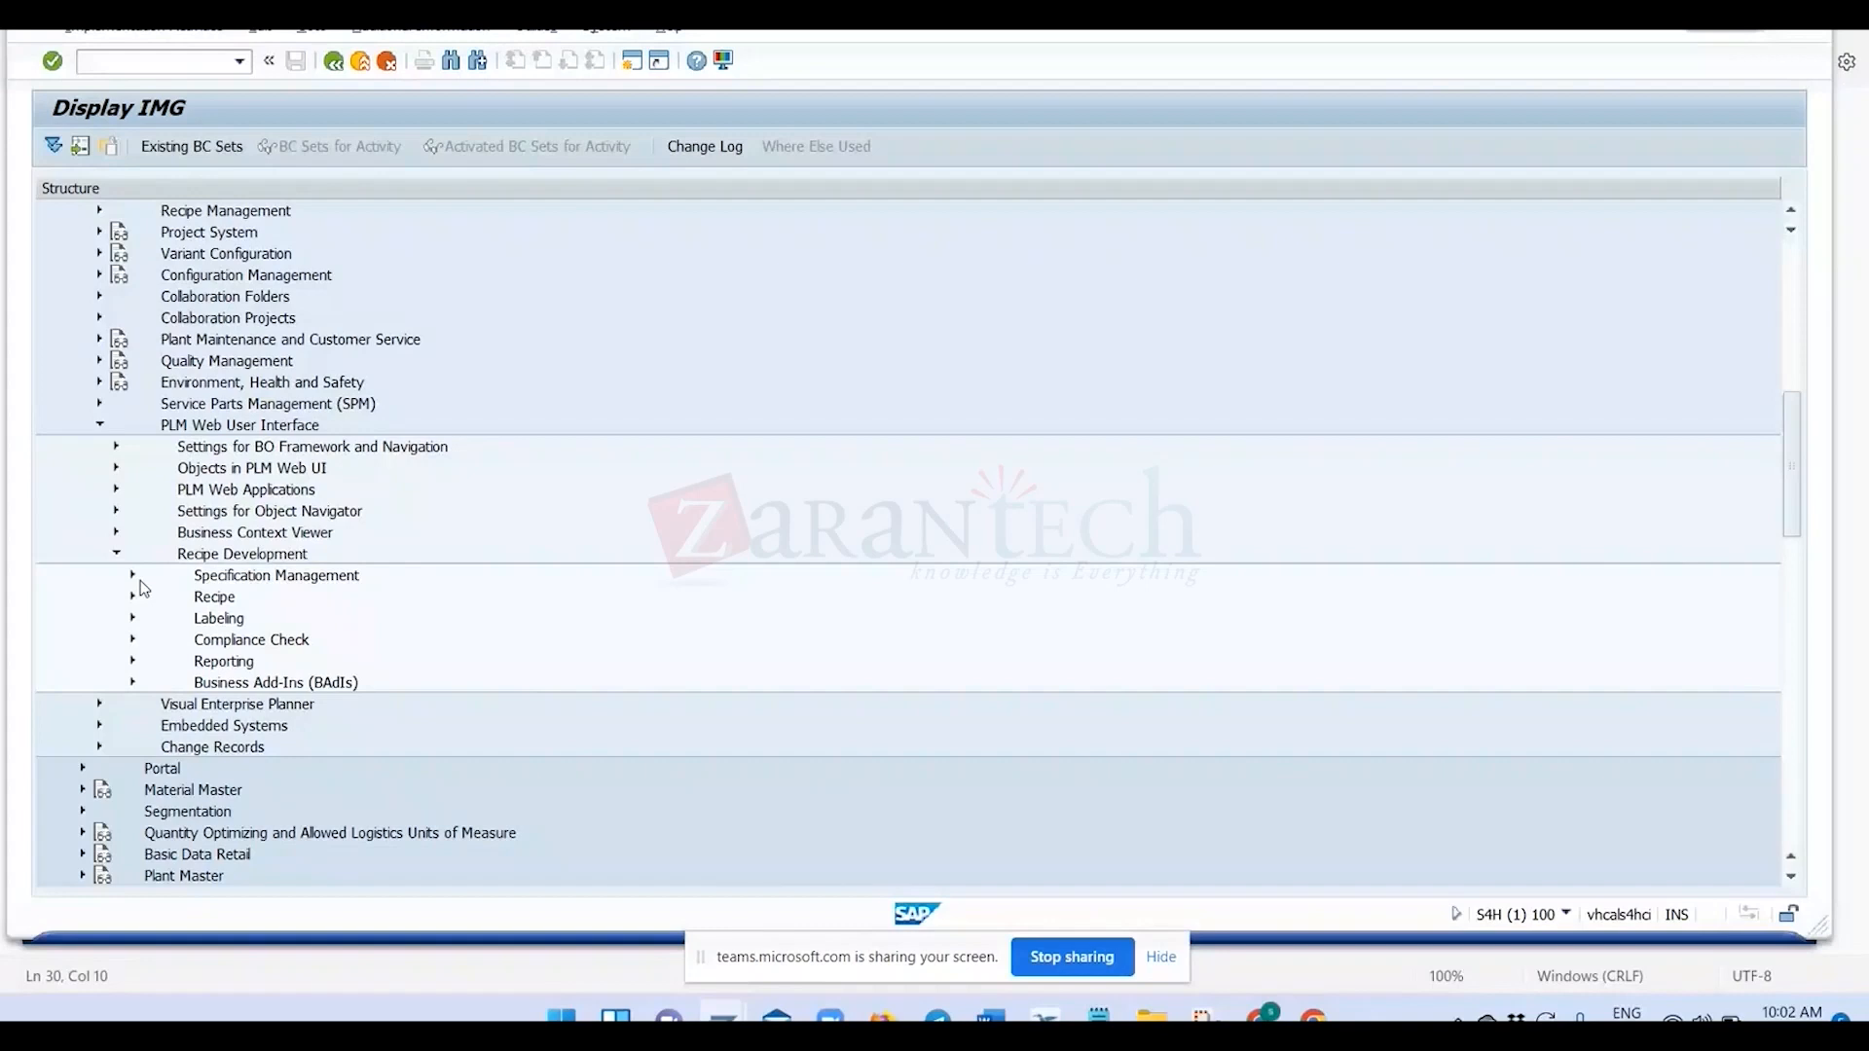
Expand Specification Management, Specification, and Specification Database Structure under Recipe Development.
click(136, 576)
click(149, 512)
click(149, 512)
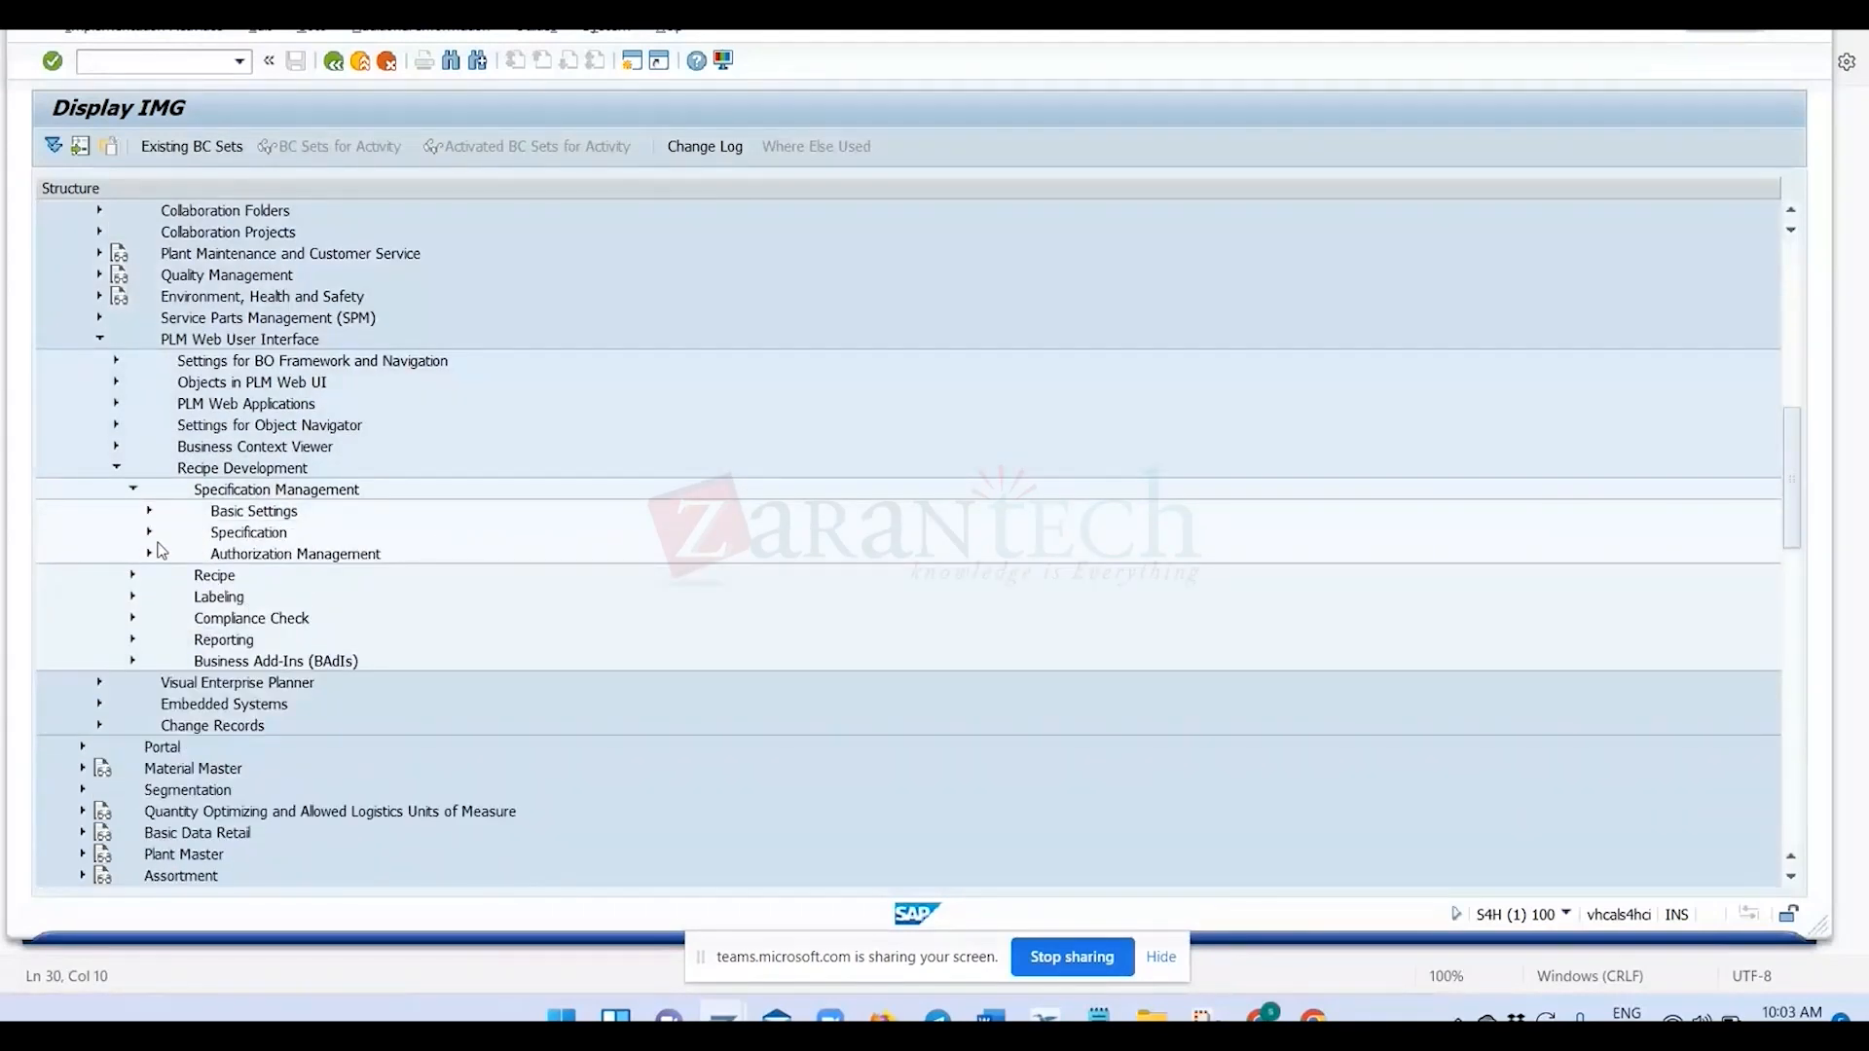
click(151, 533)
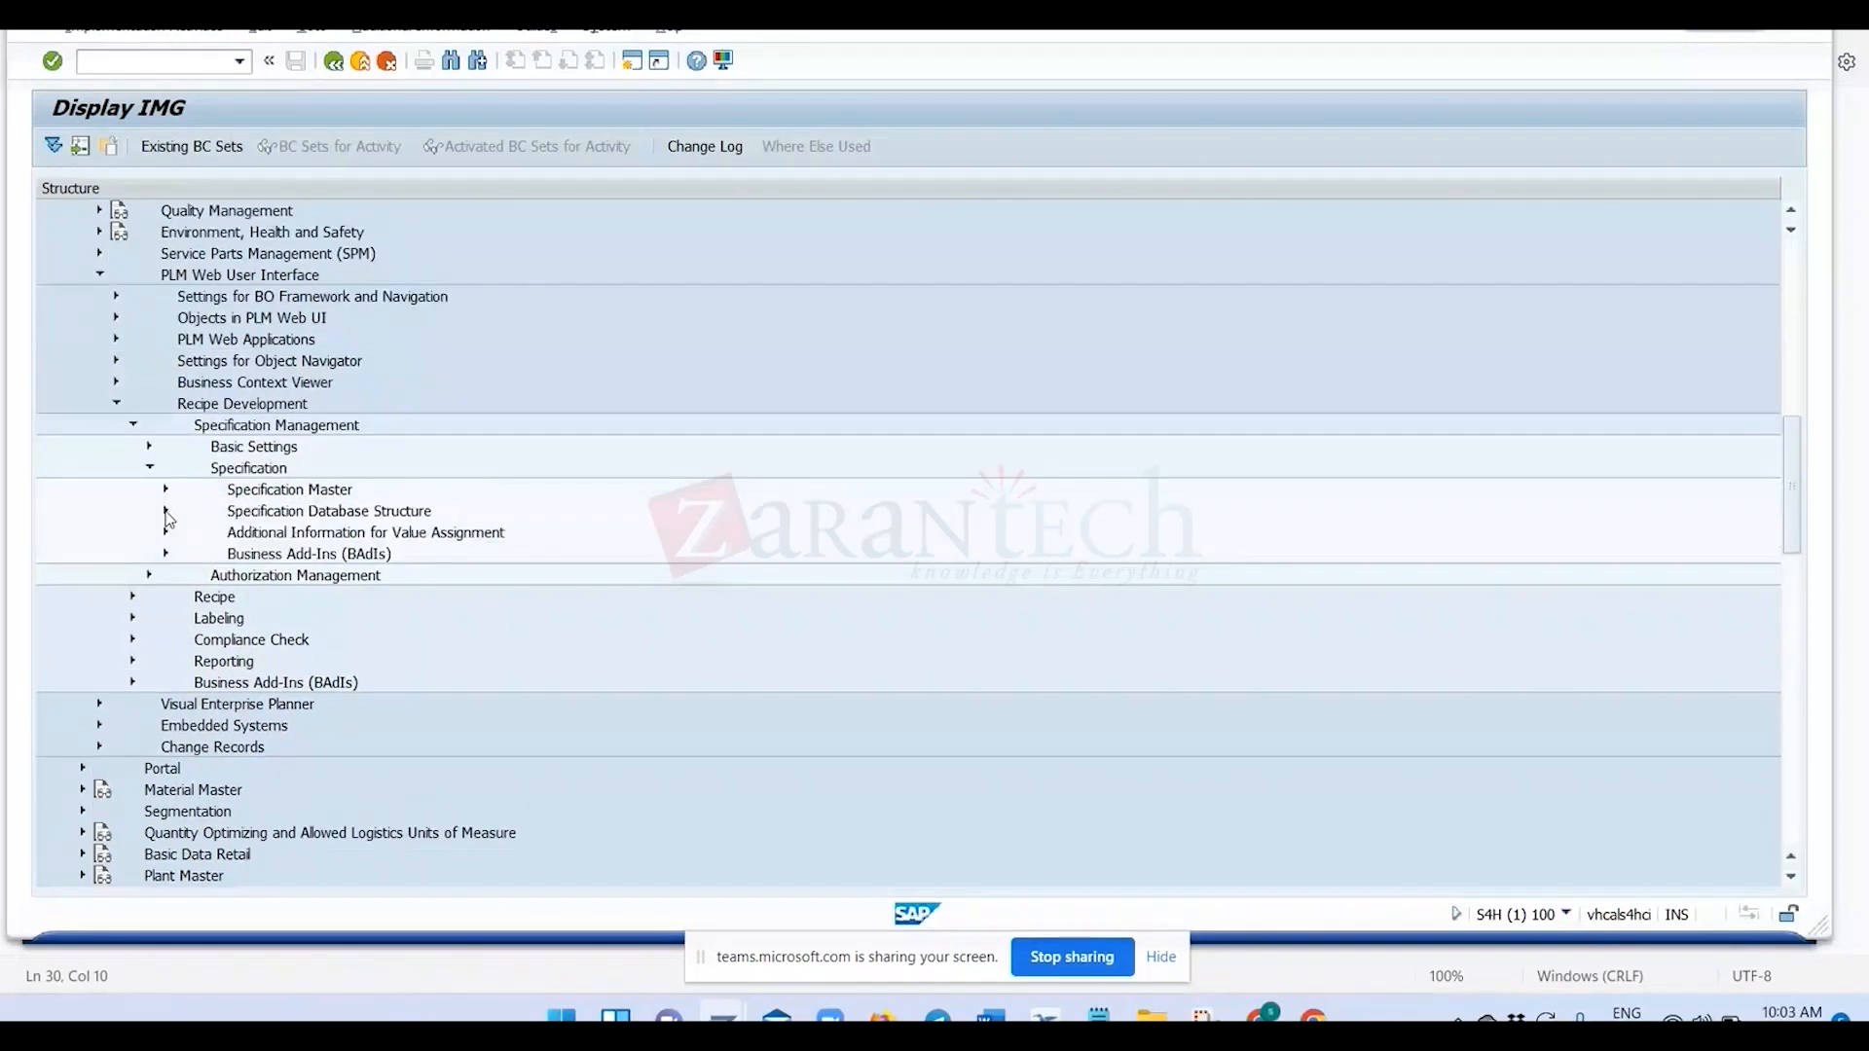
click(166, 511)
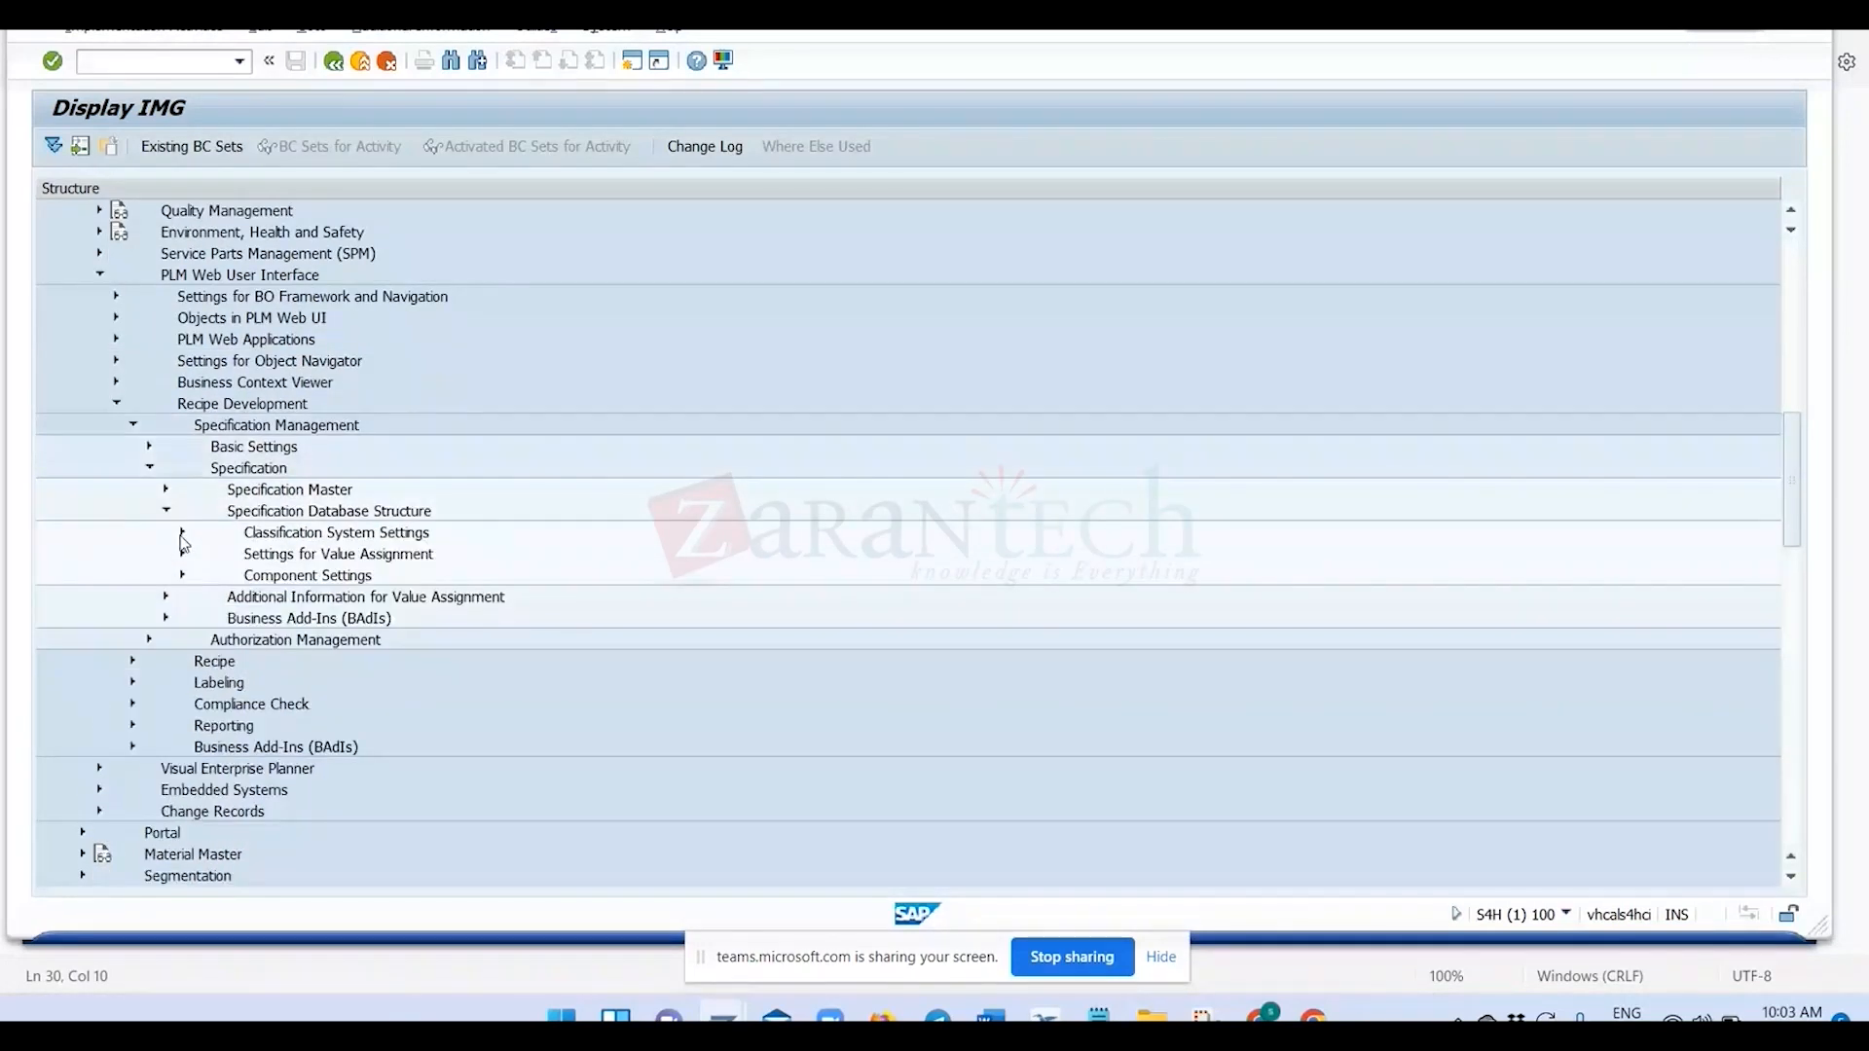
Expand Settings for Value Assignment and execute the Specify Value Assignment Types activity.
scroll(133, 507, down, 1)
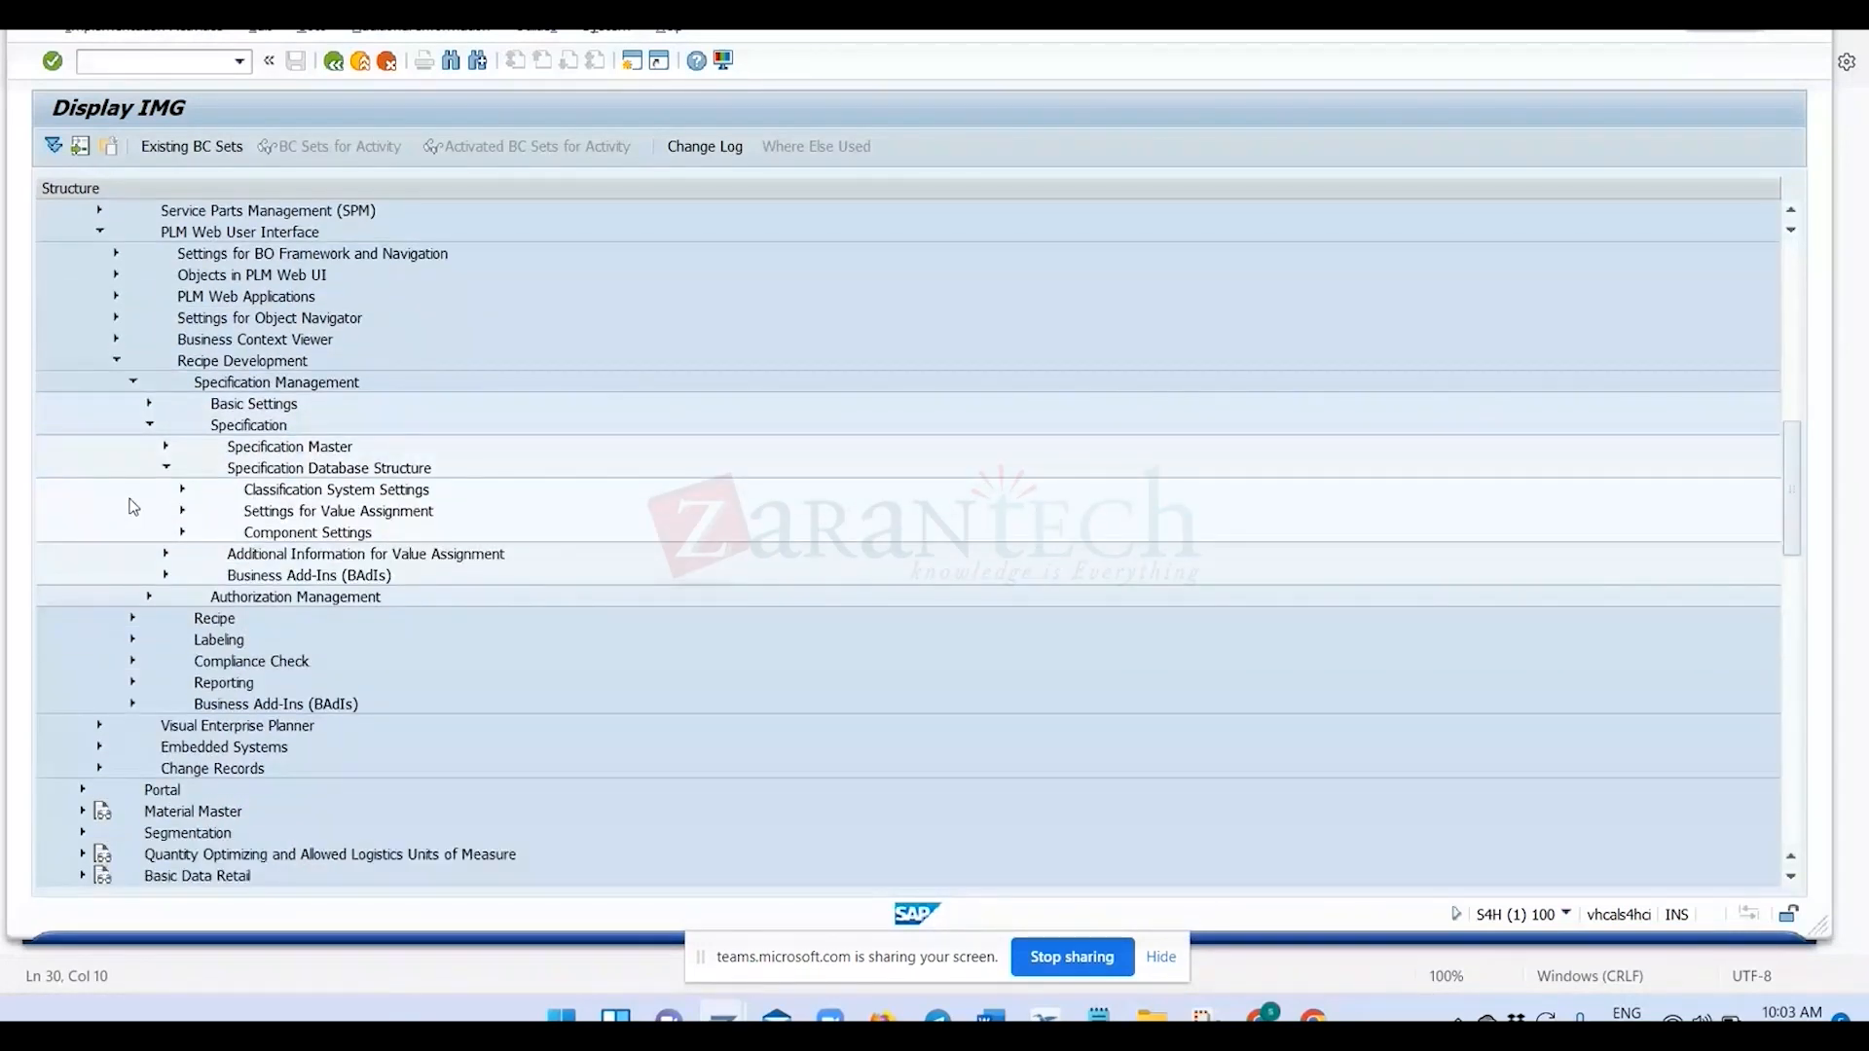
click(183, 511)
scroll(281, 649, down, 1)
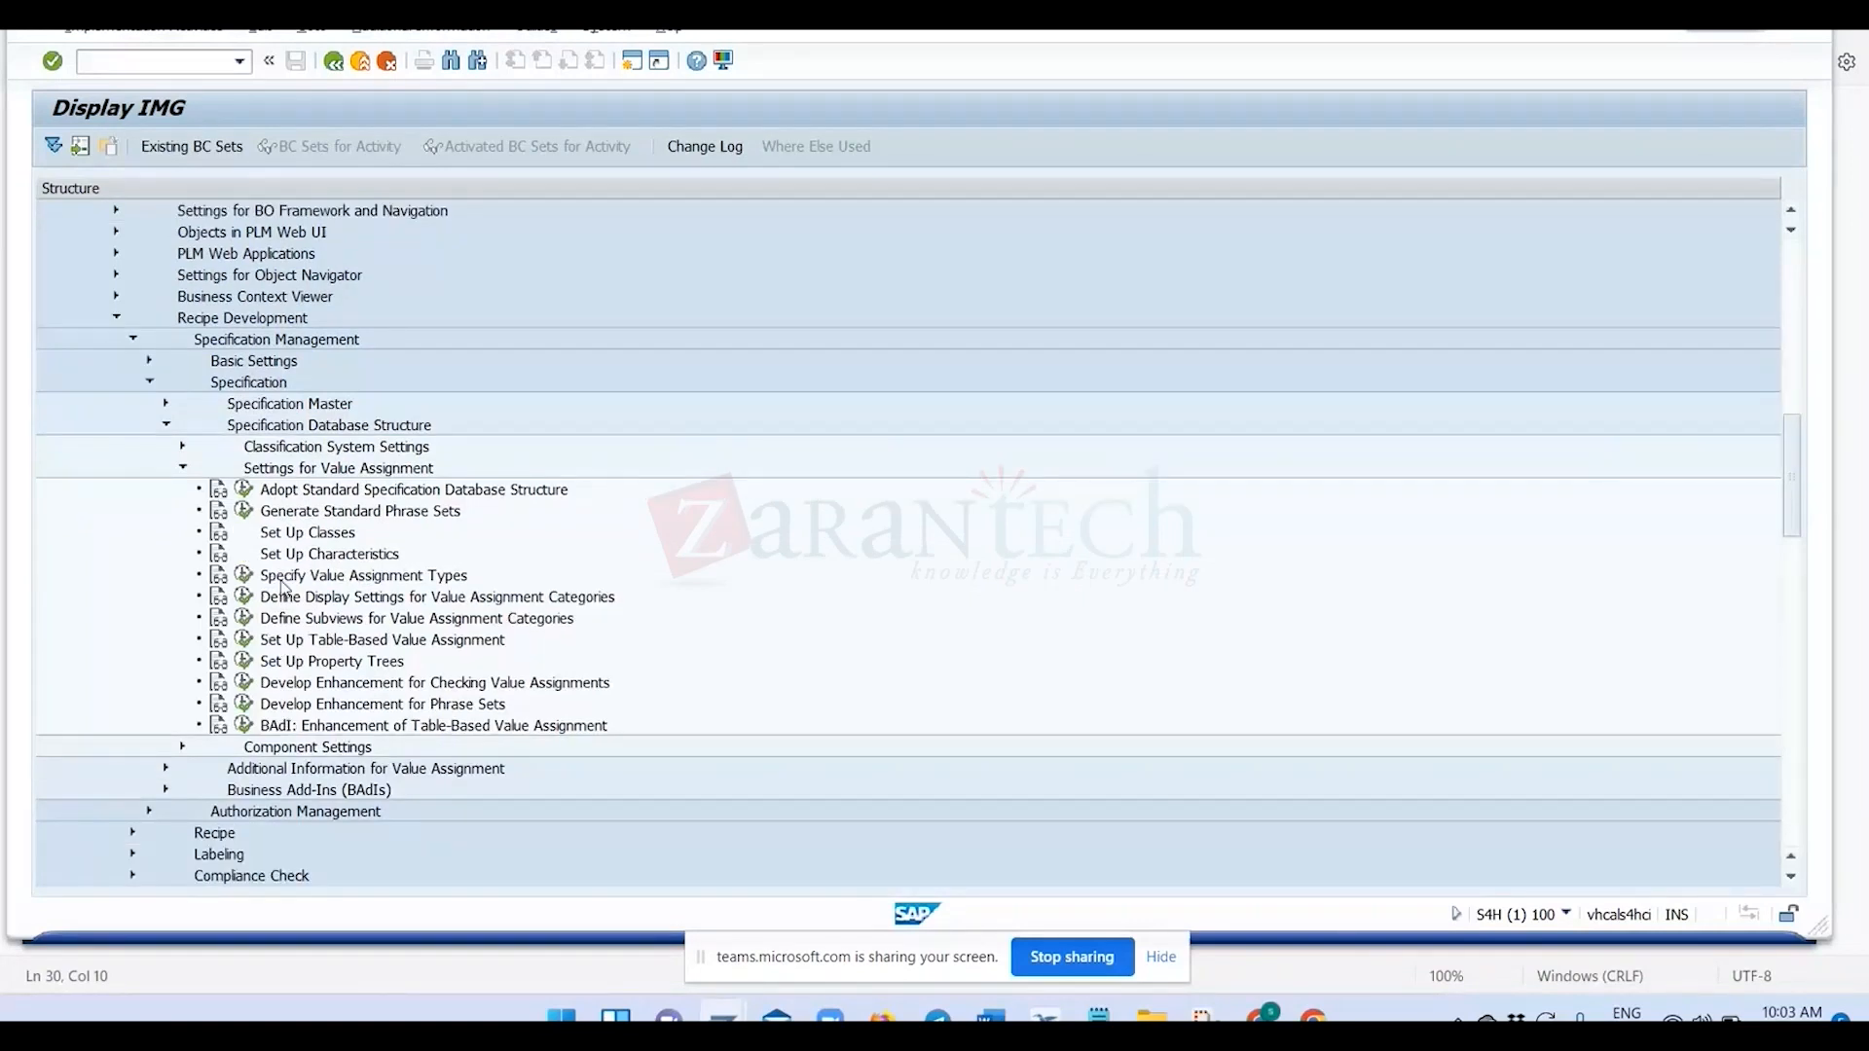
click(245, 575)
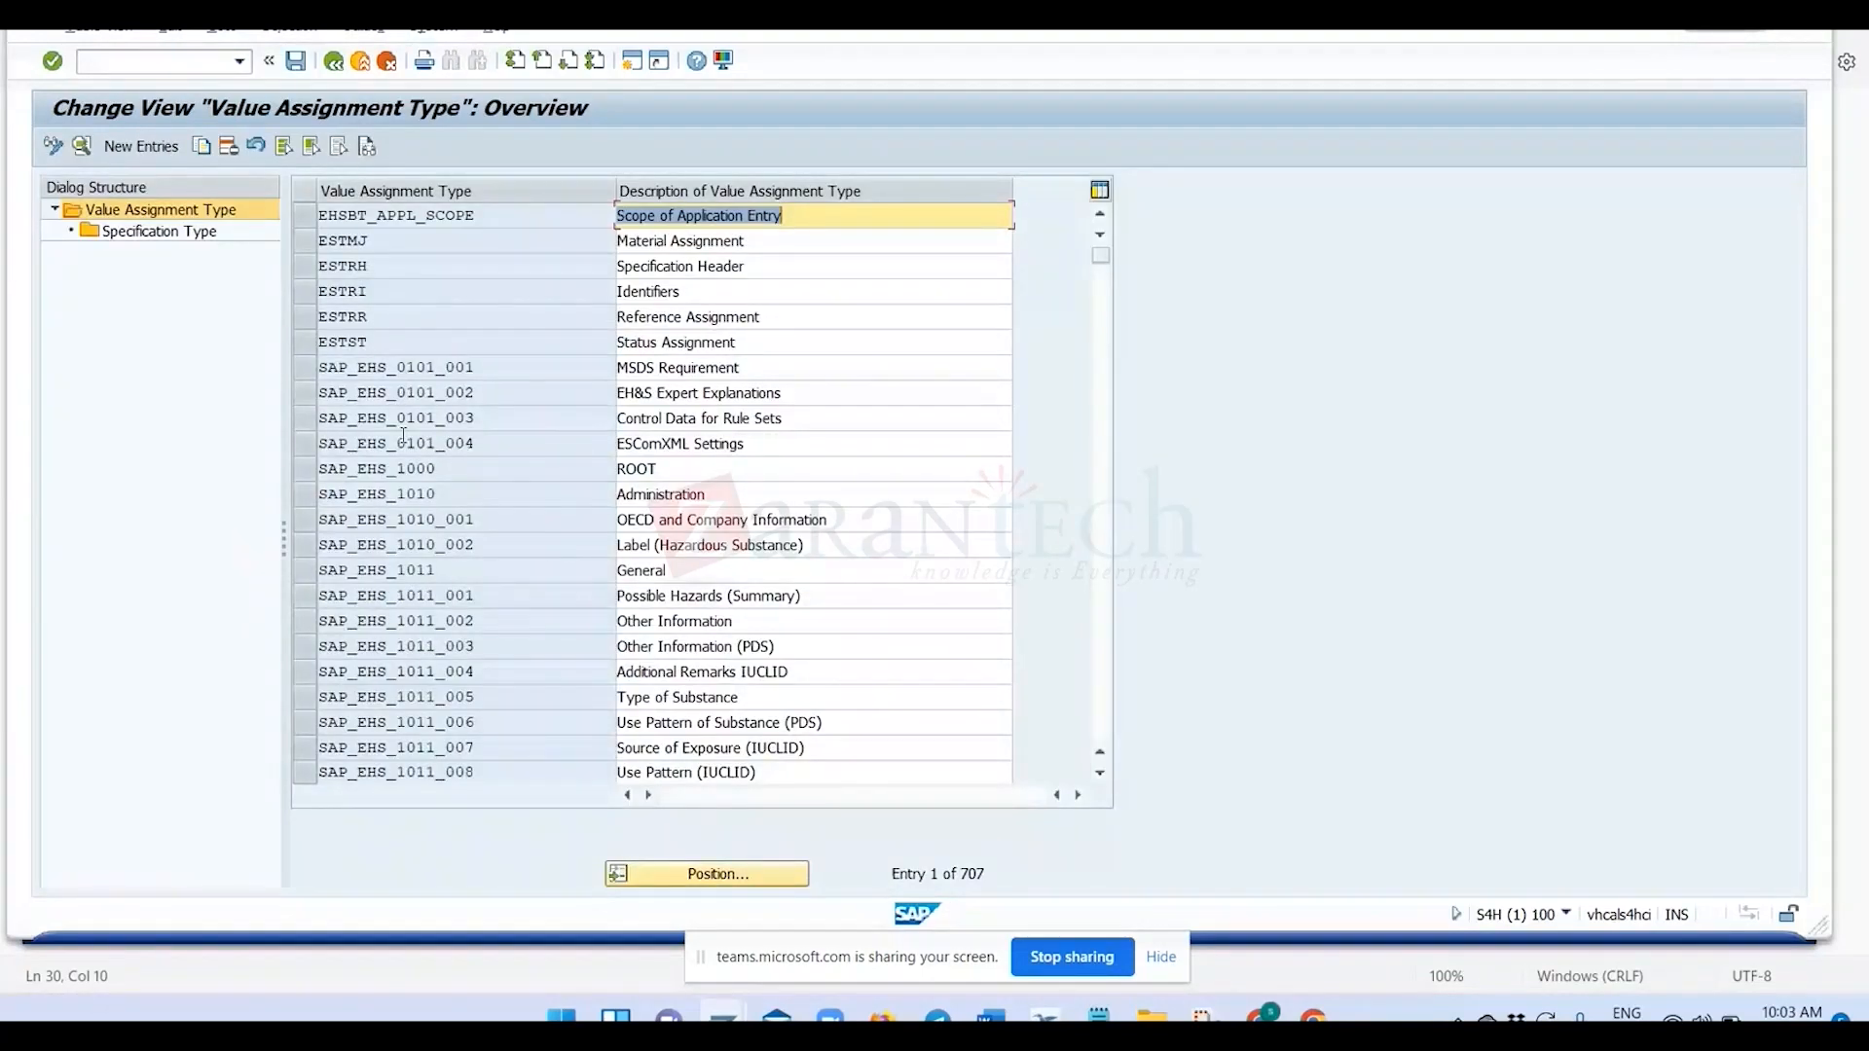
Examine the existing value assignment types and their descriptions in the overview list, from SAP_EHS_0101_001 through the SAP_EHS_1022 transport entries.
drag(348, 368, 378, 370)
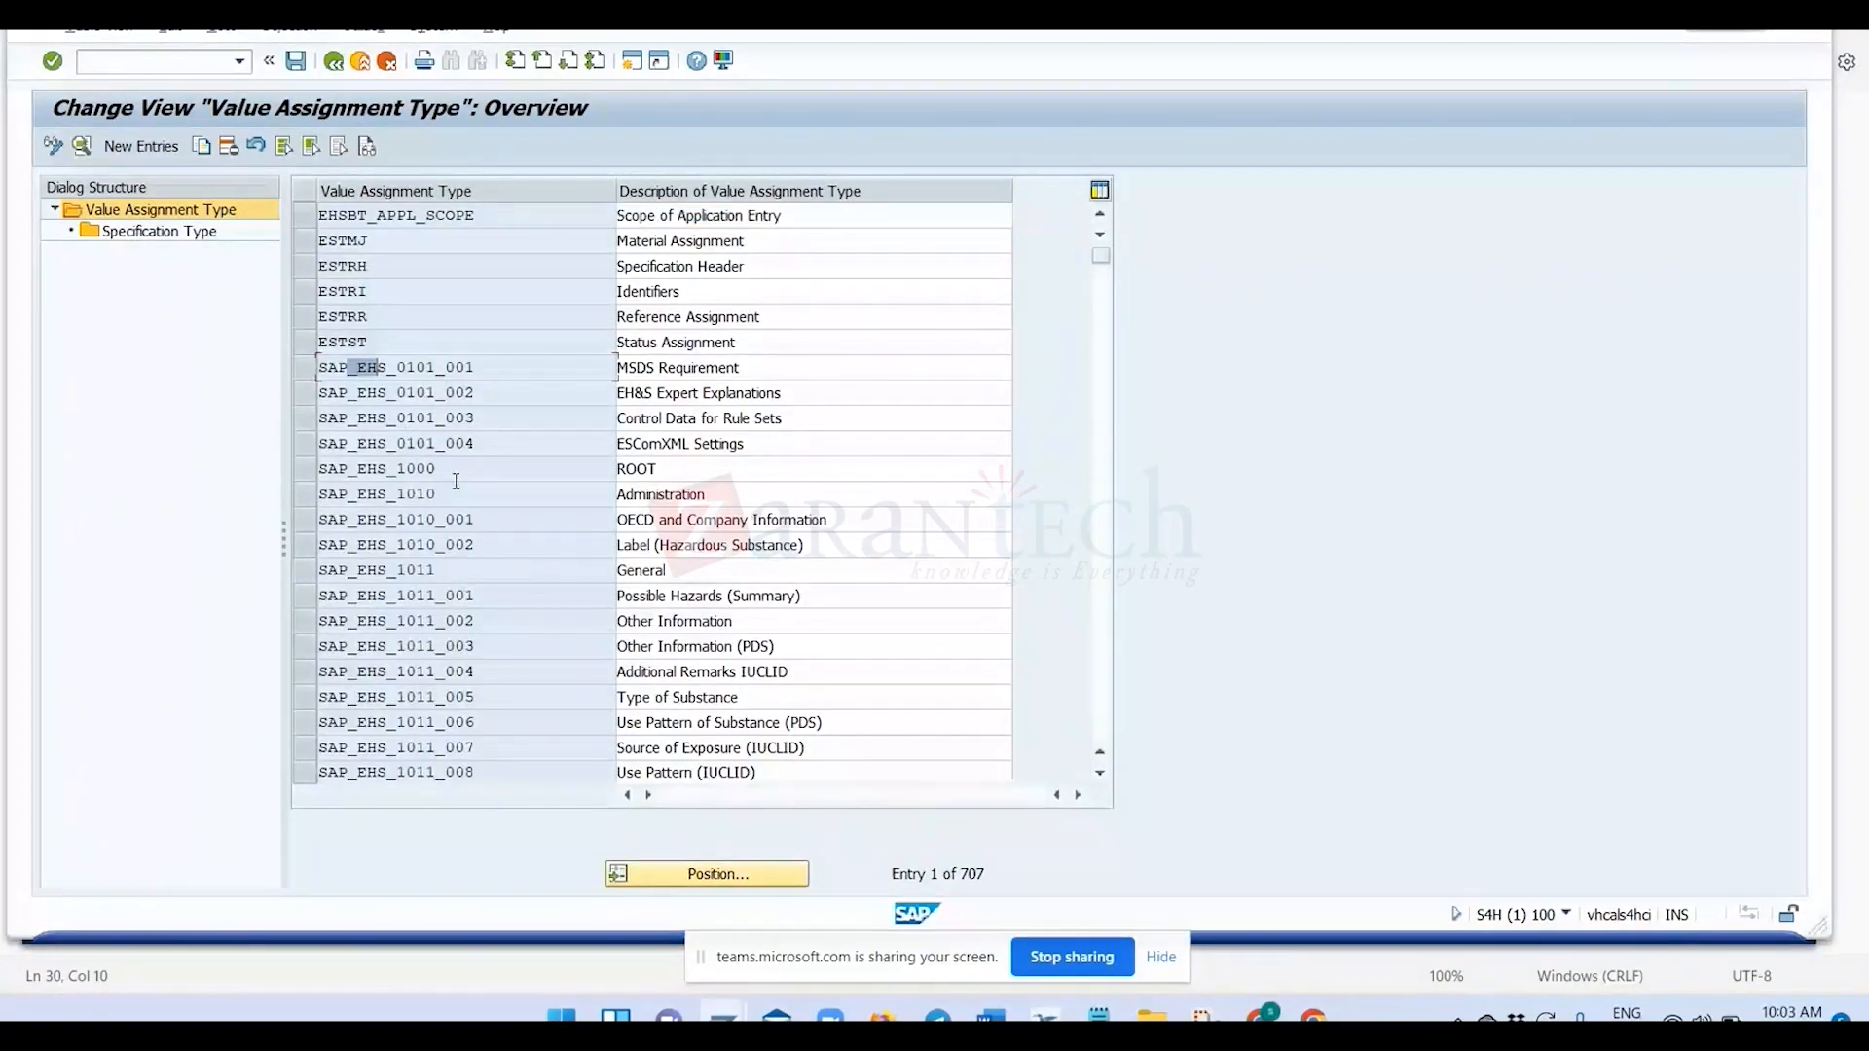
double_click(321, 366)
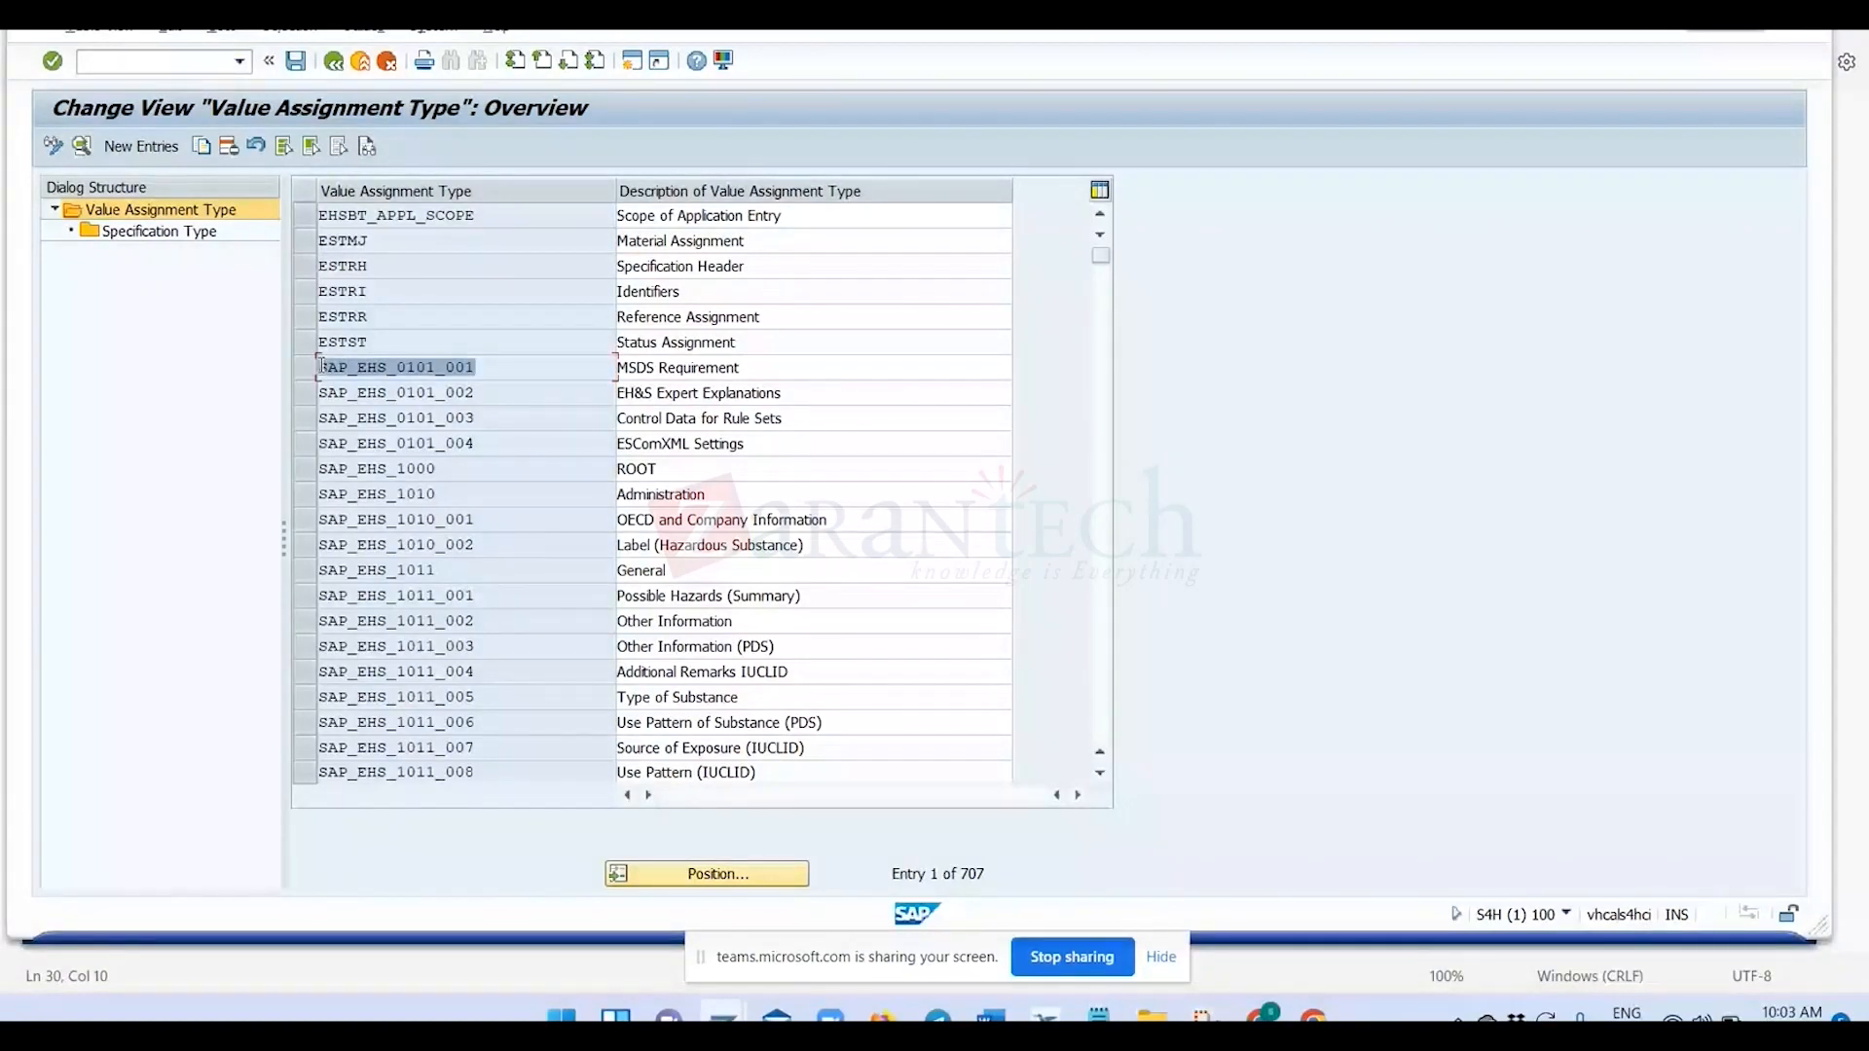
scroll(442, 548, down, 1)
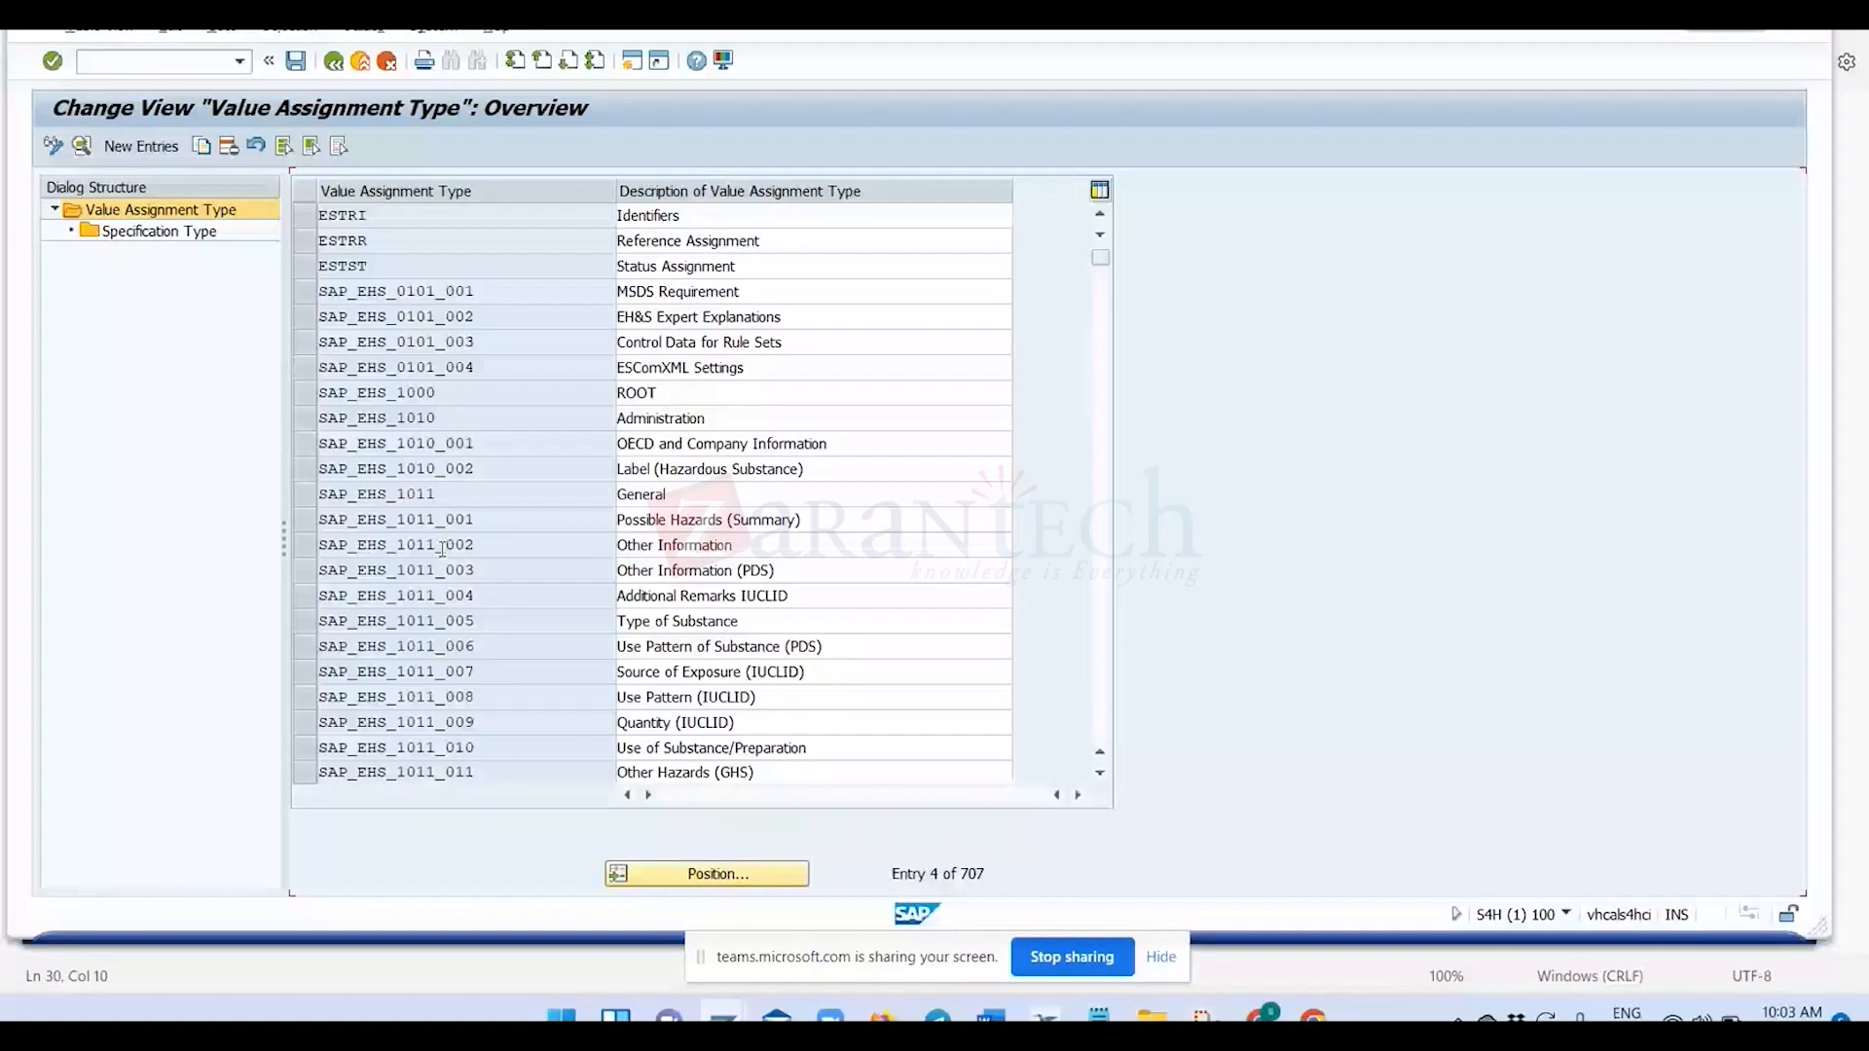
scroll(442, 549, down, 10)
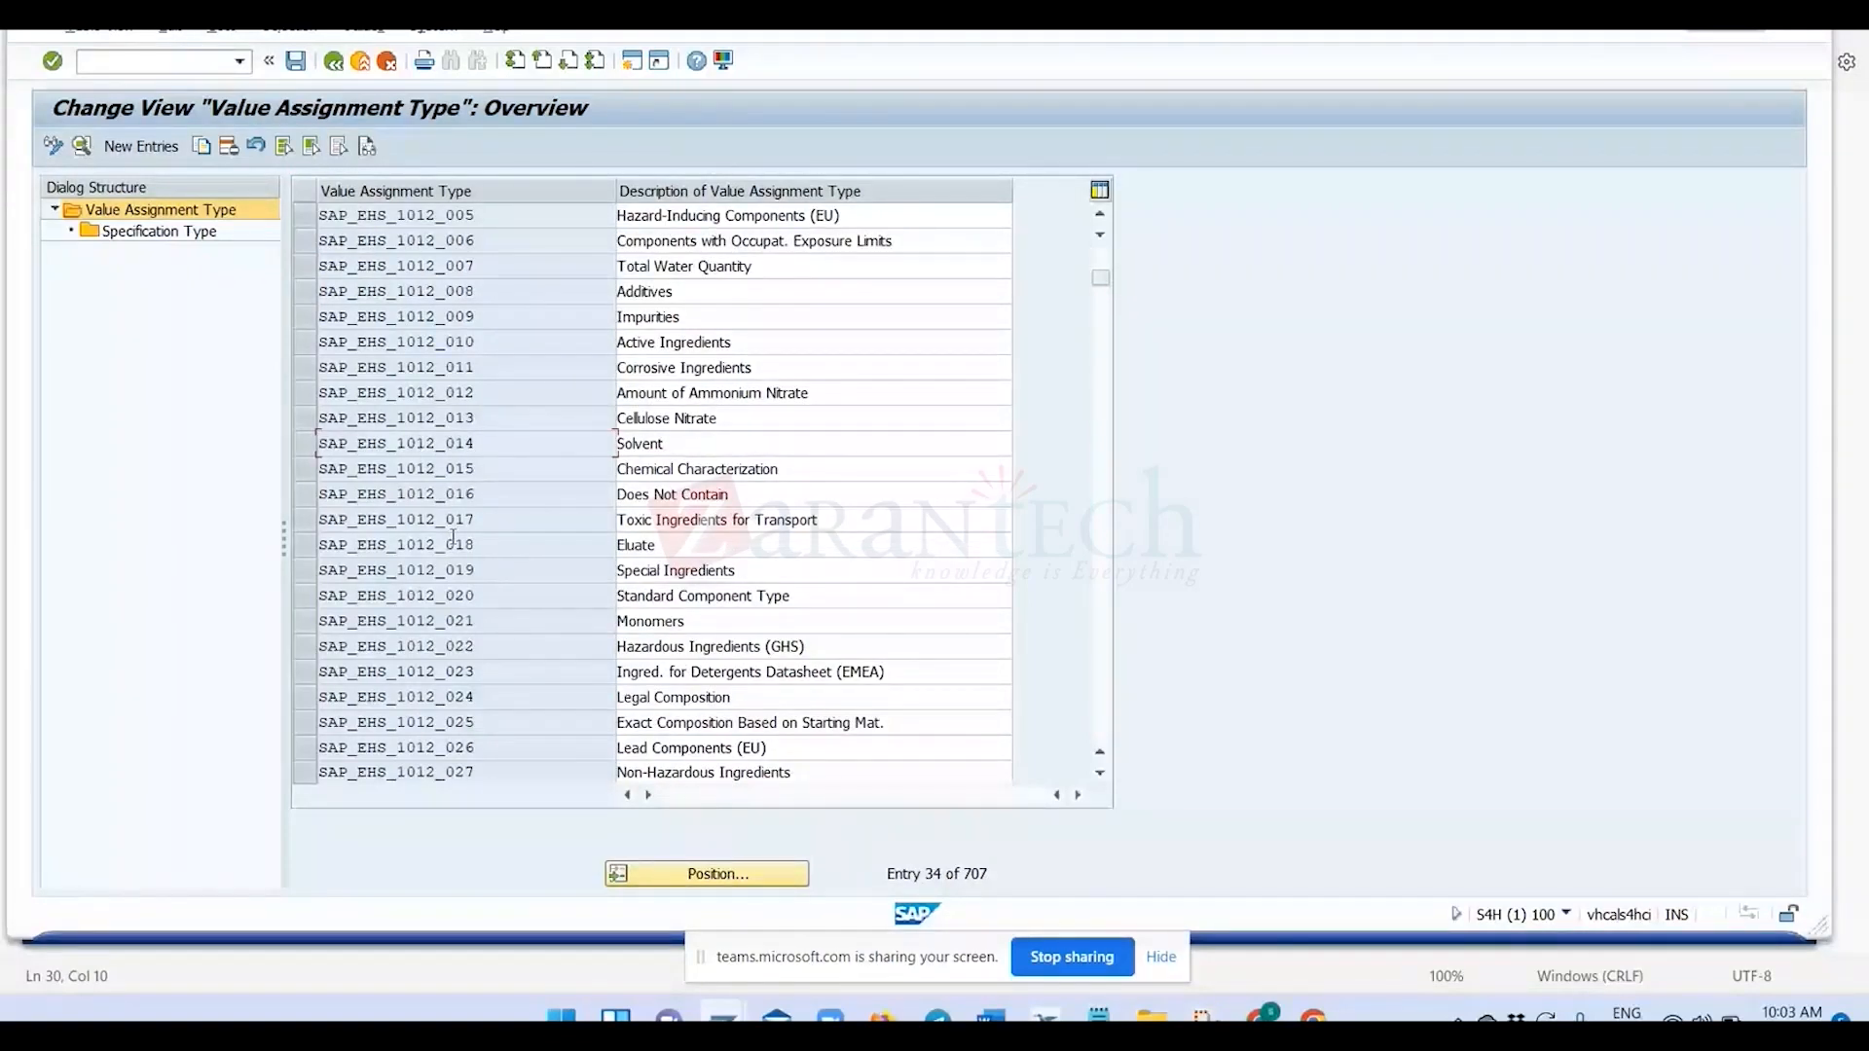
scroll(452, 546, down, 8)
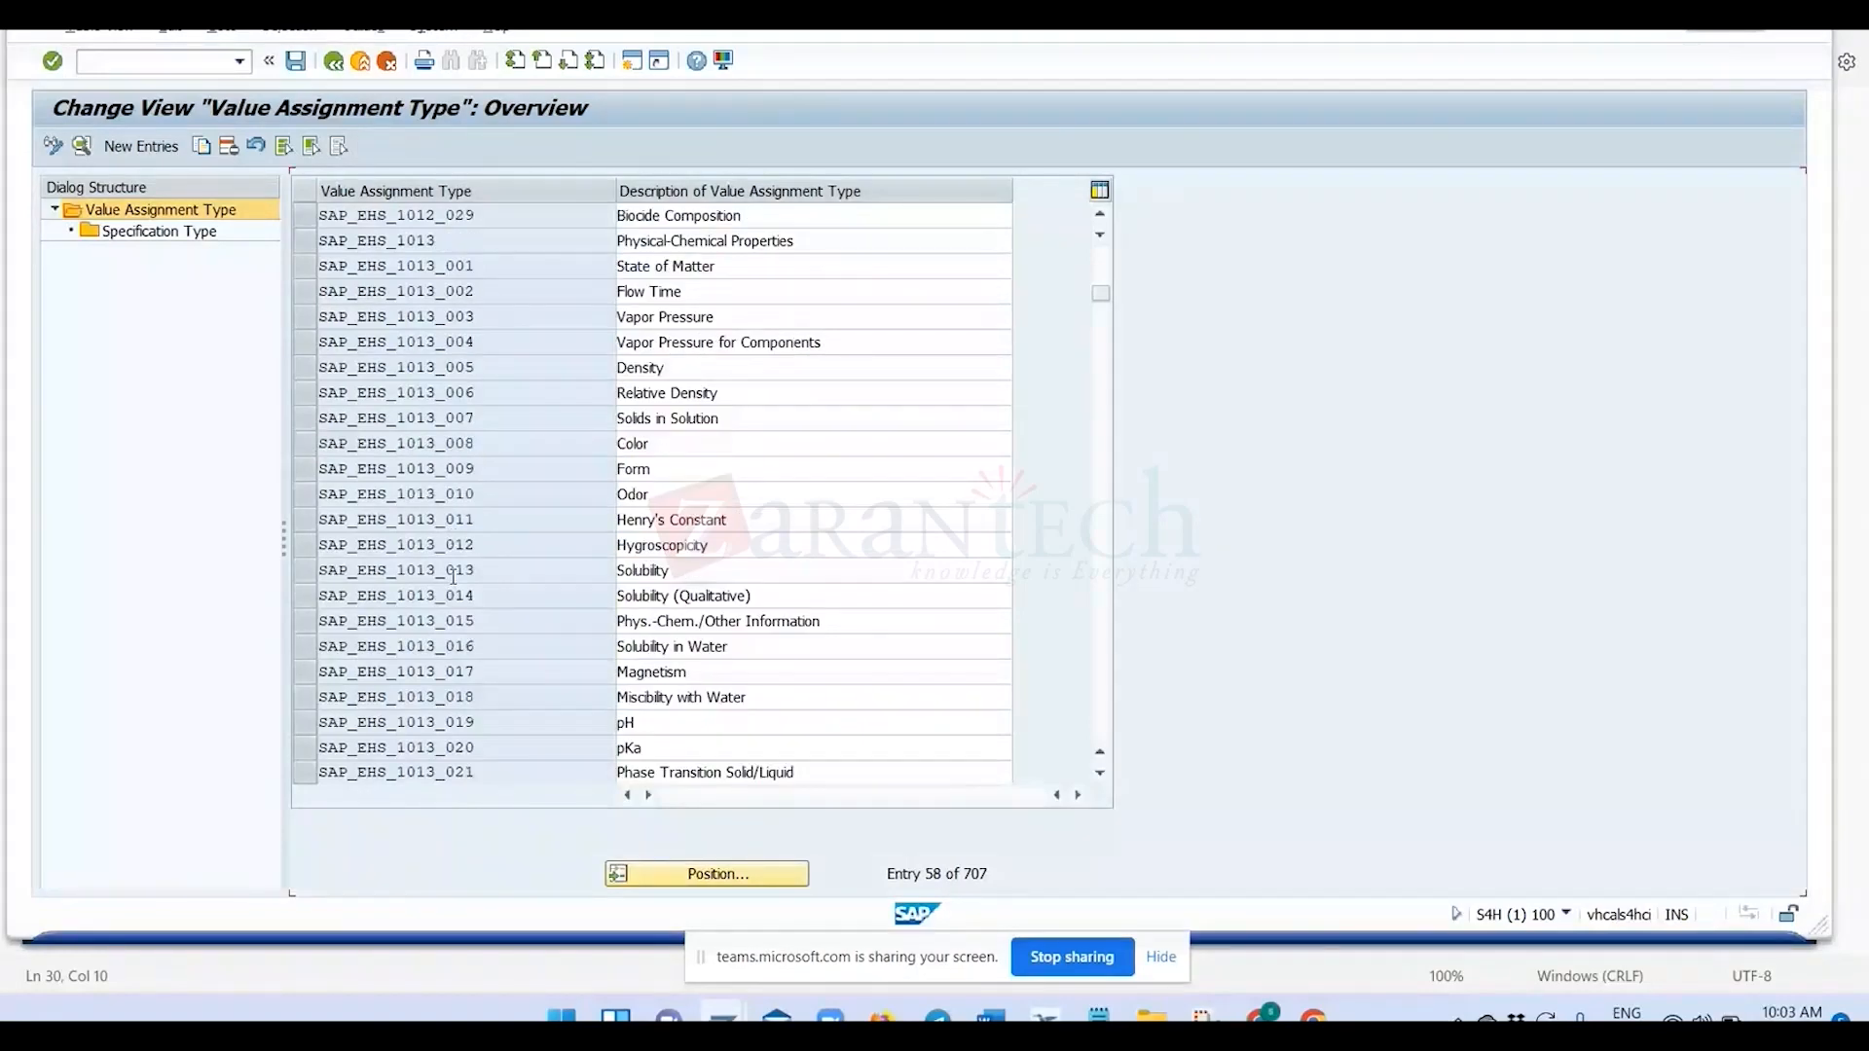
scroll(452, 569, down, 5)
scroll(452, 554, down, 3)
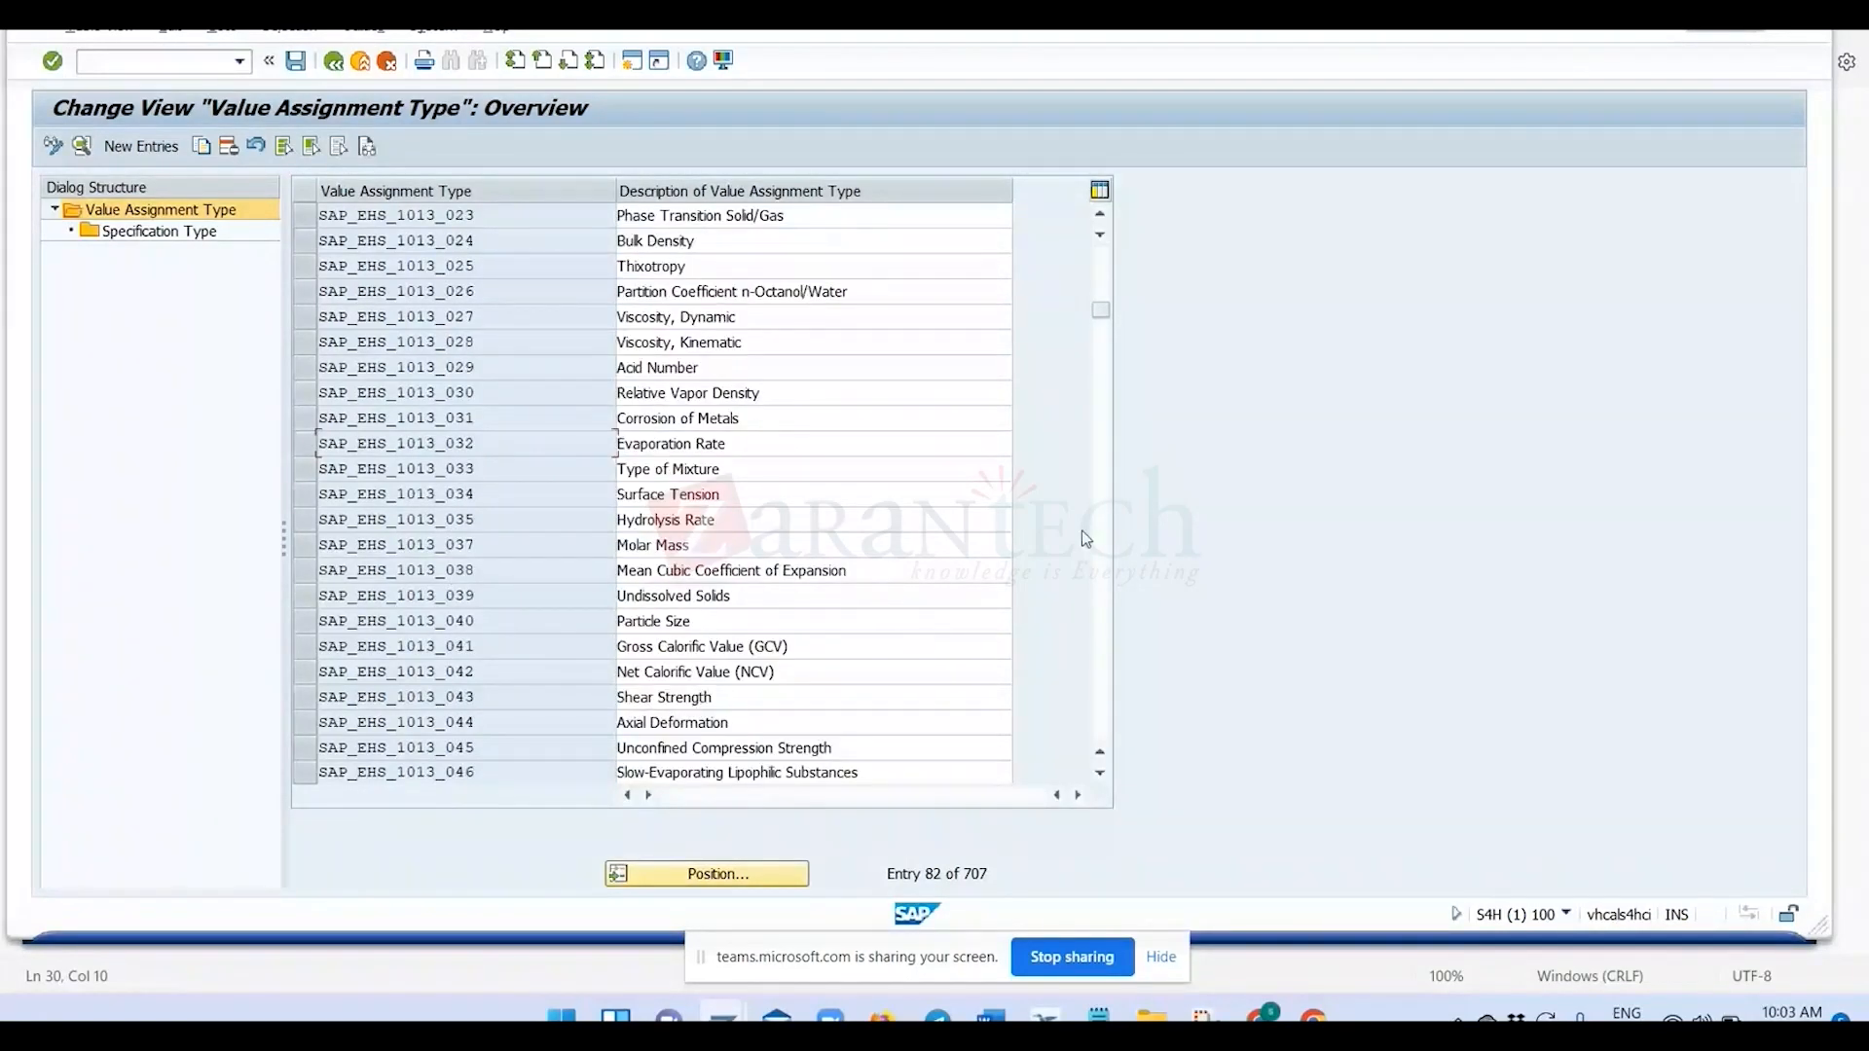
scroll(1085, 539, down, 20)
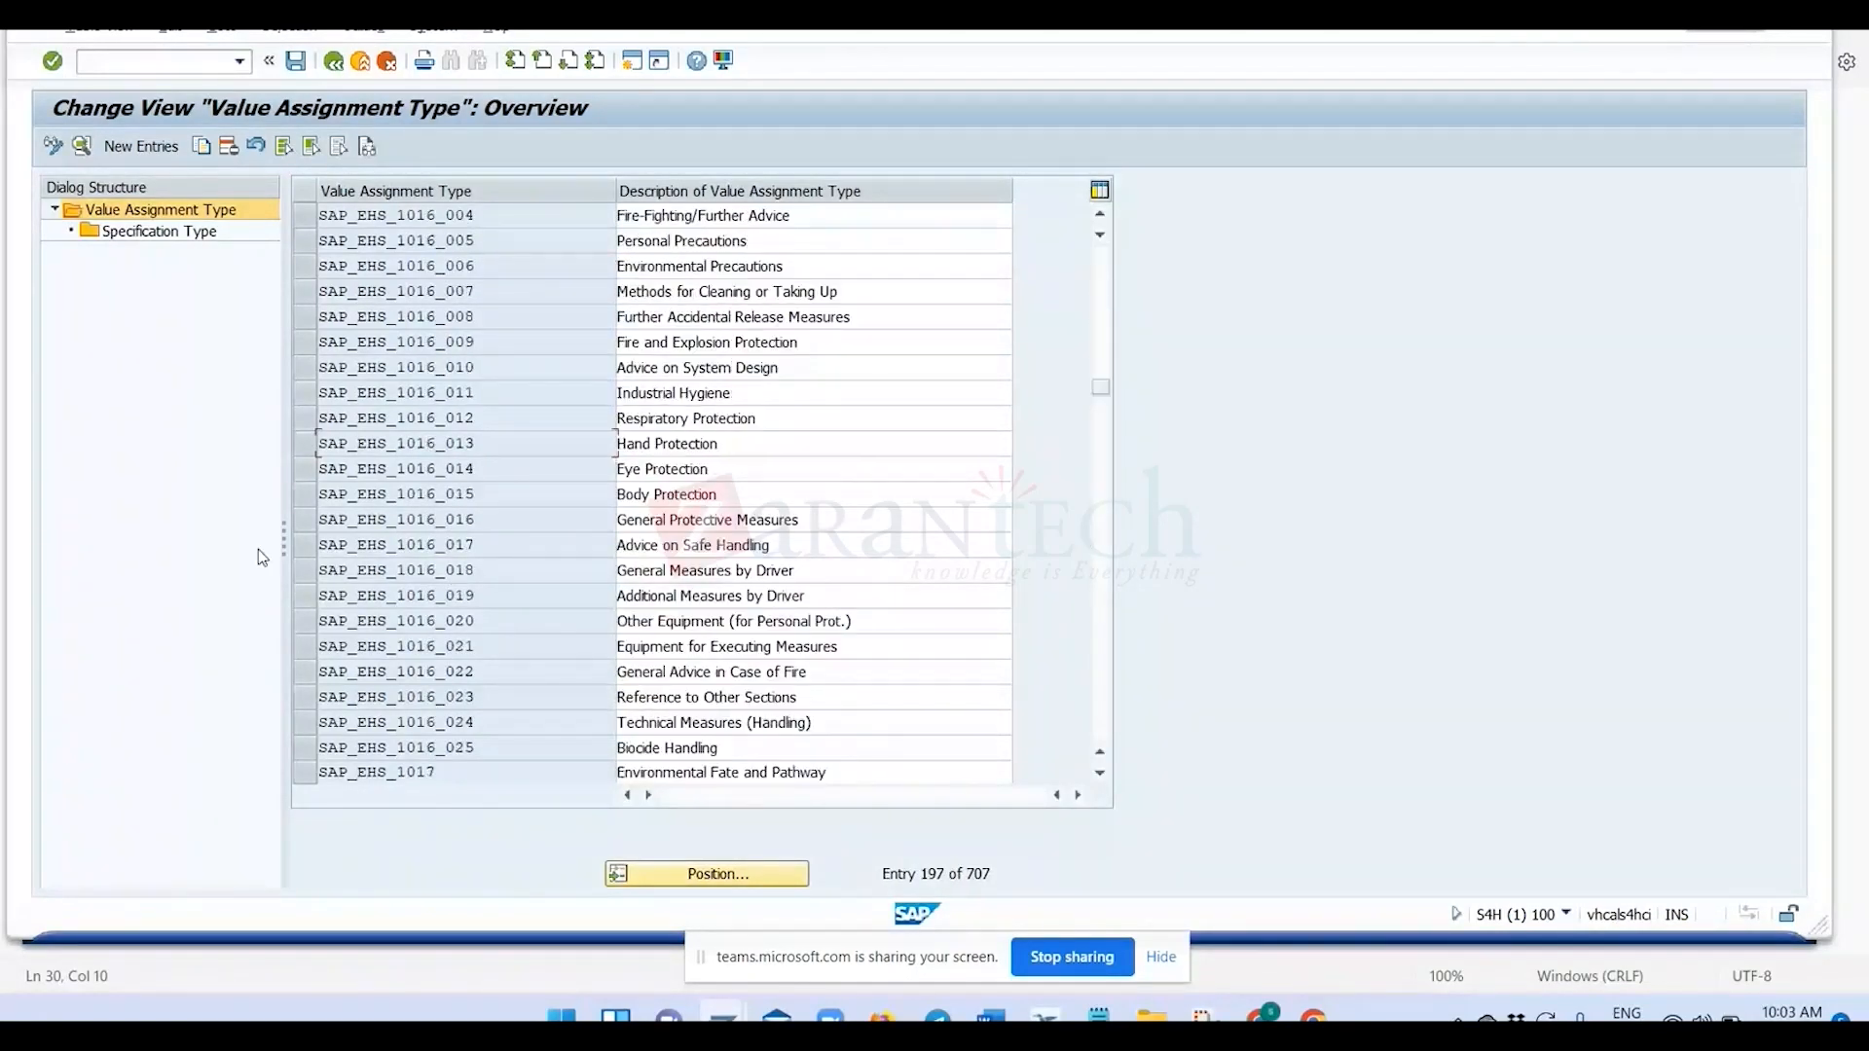
scroll(434, 570, down, 1)
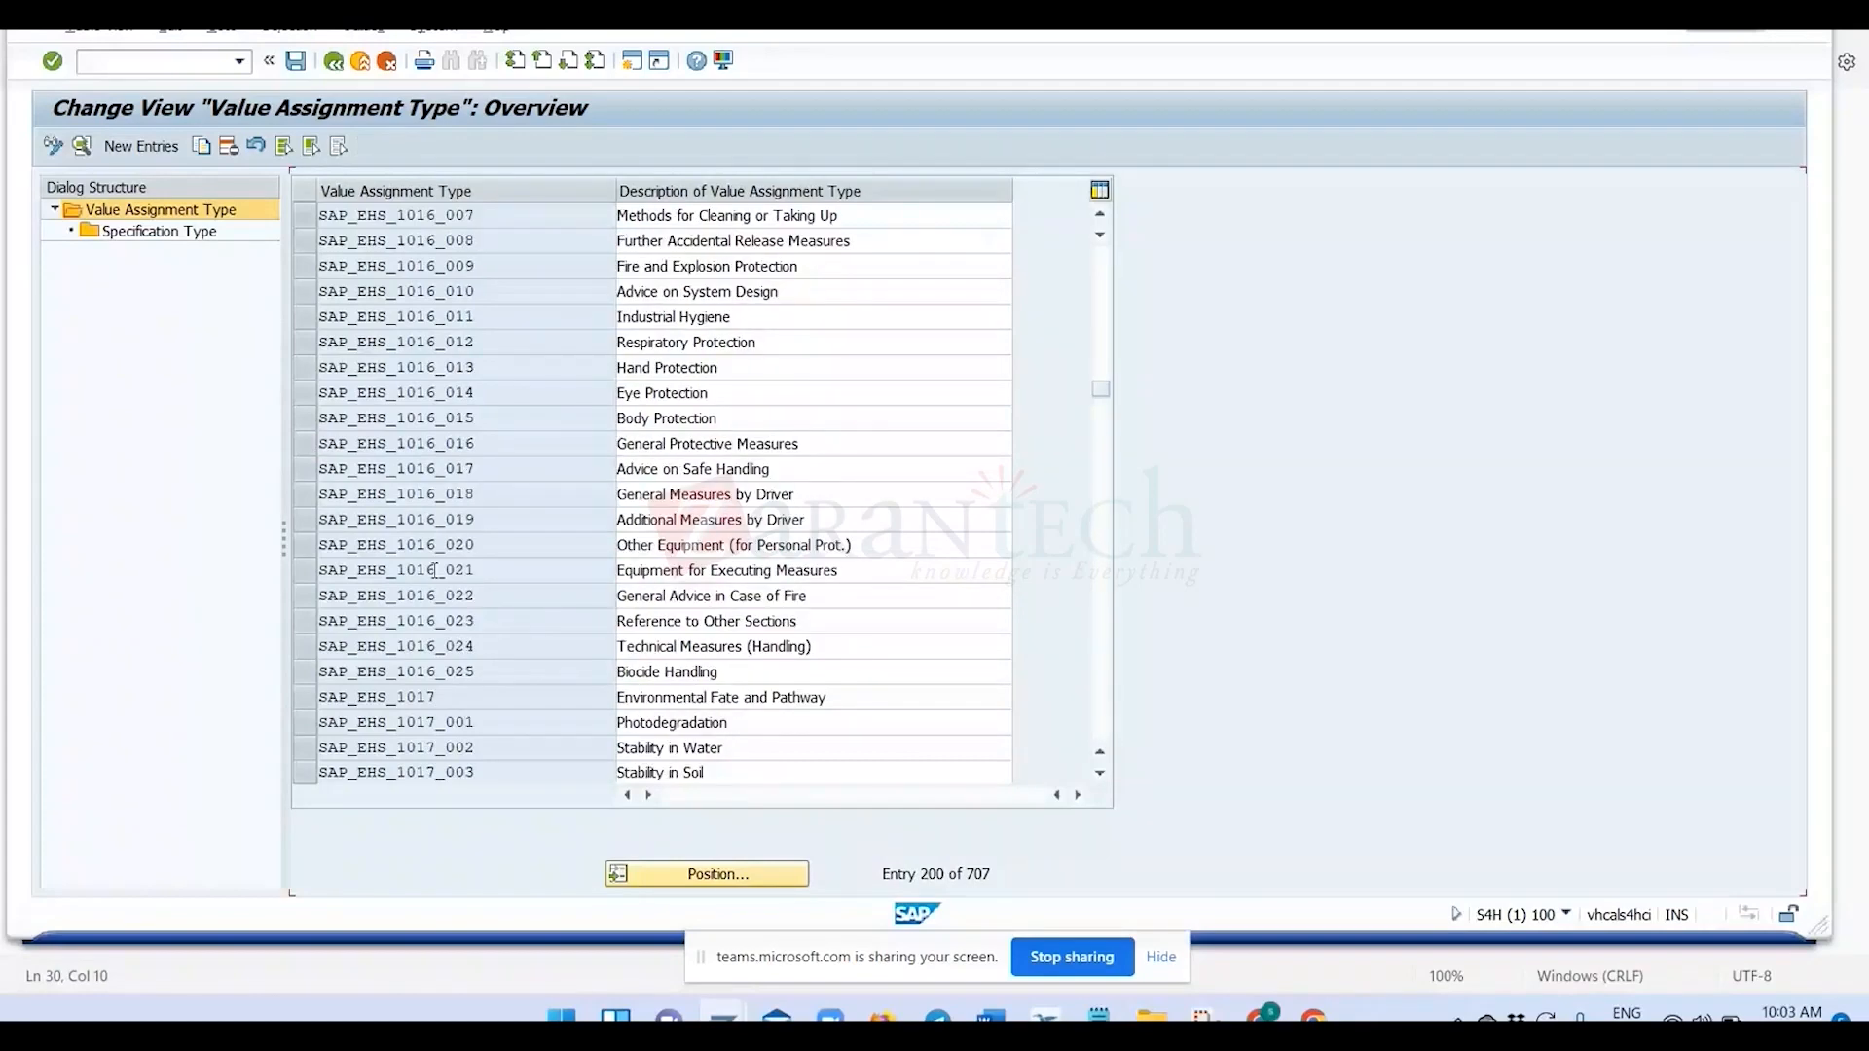
scroll(435, 570, down, 7)
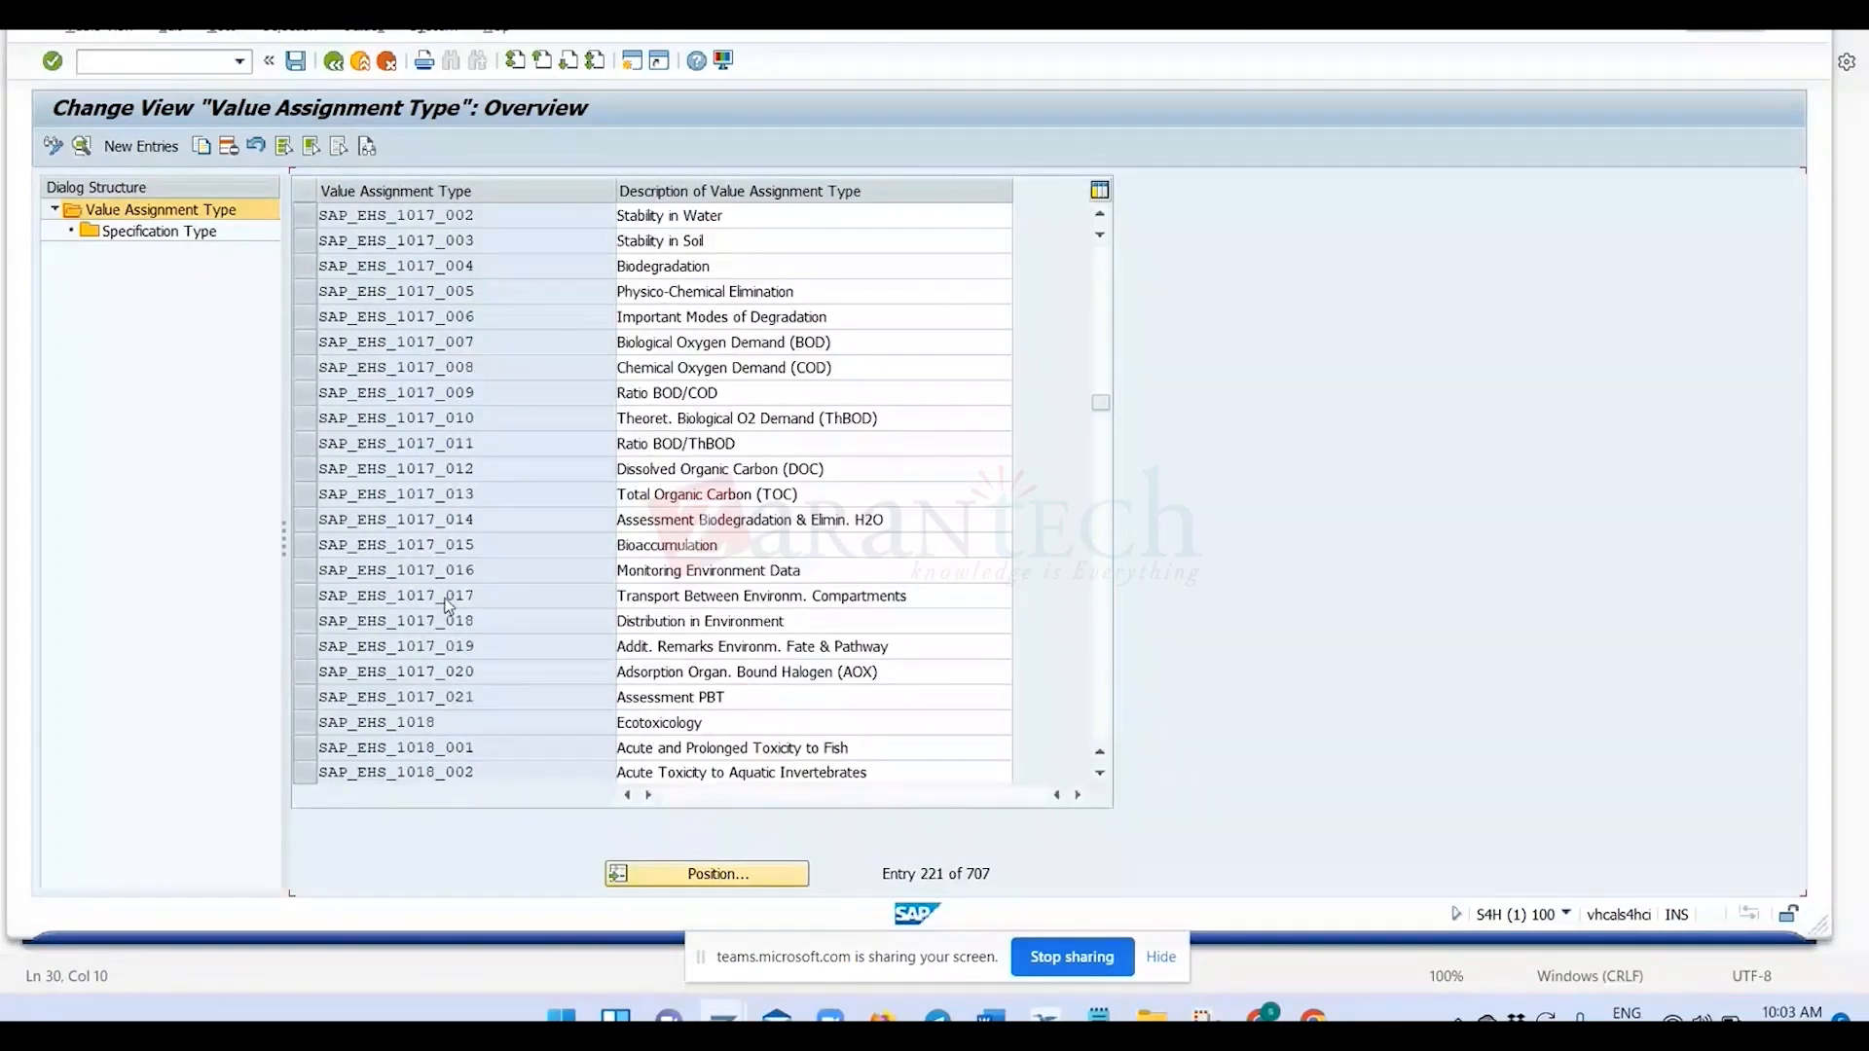
scroll(449, 605, down, 8)
scroll(1100, 547, down, 8)
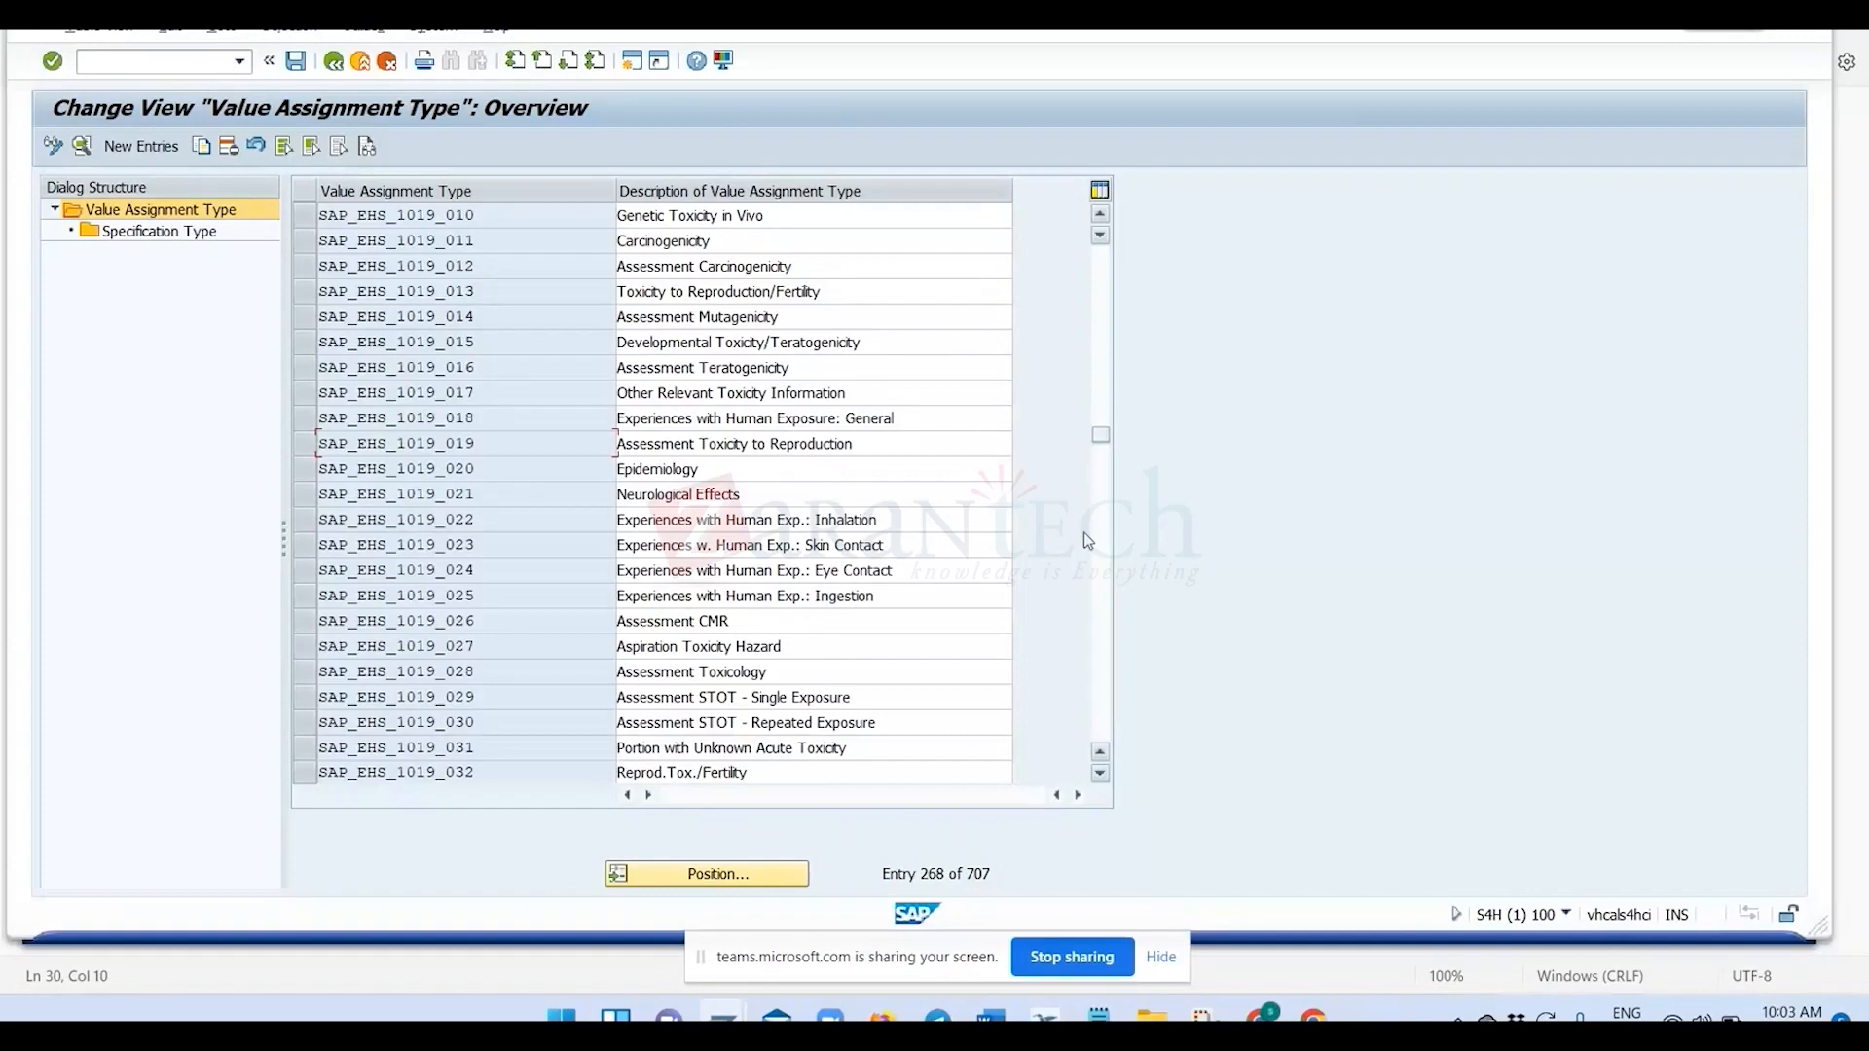
scroll(442, 548, down, 3)
scroll(426, 709, down, 9)
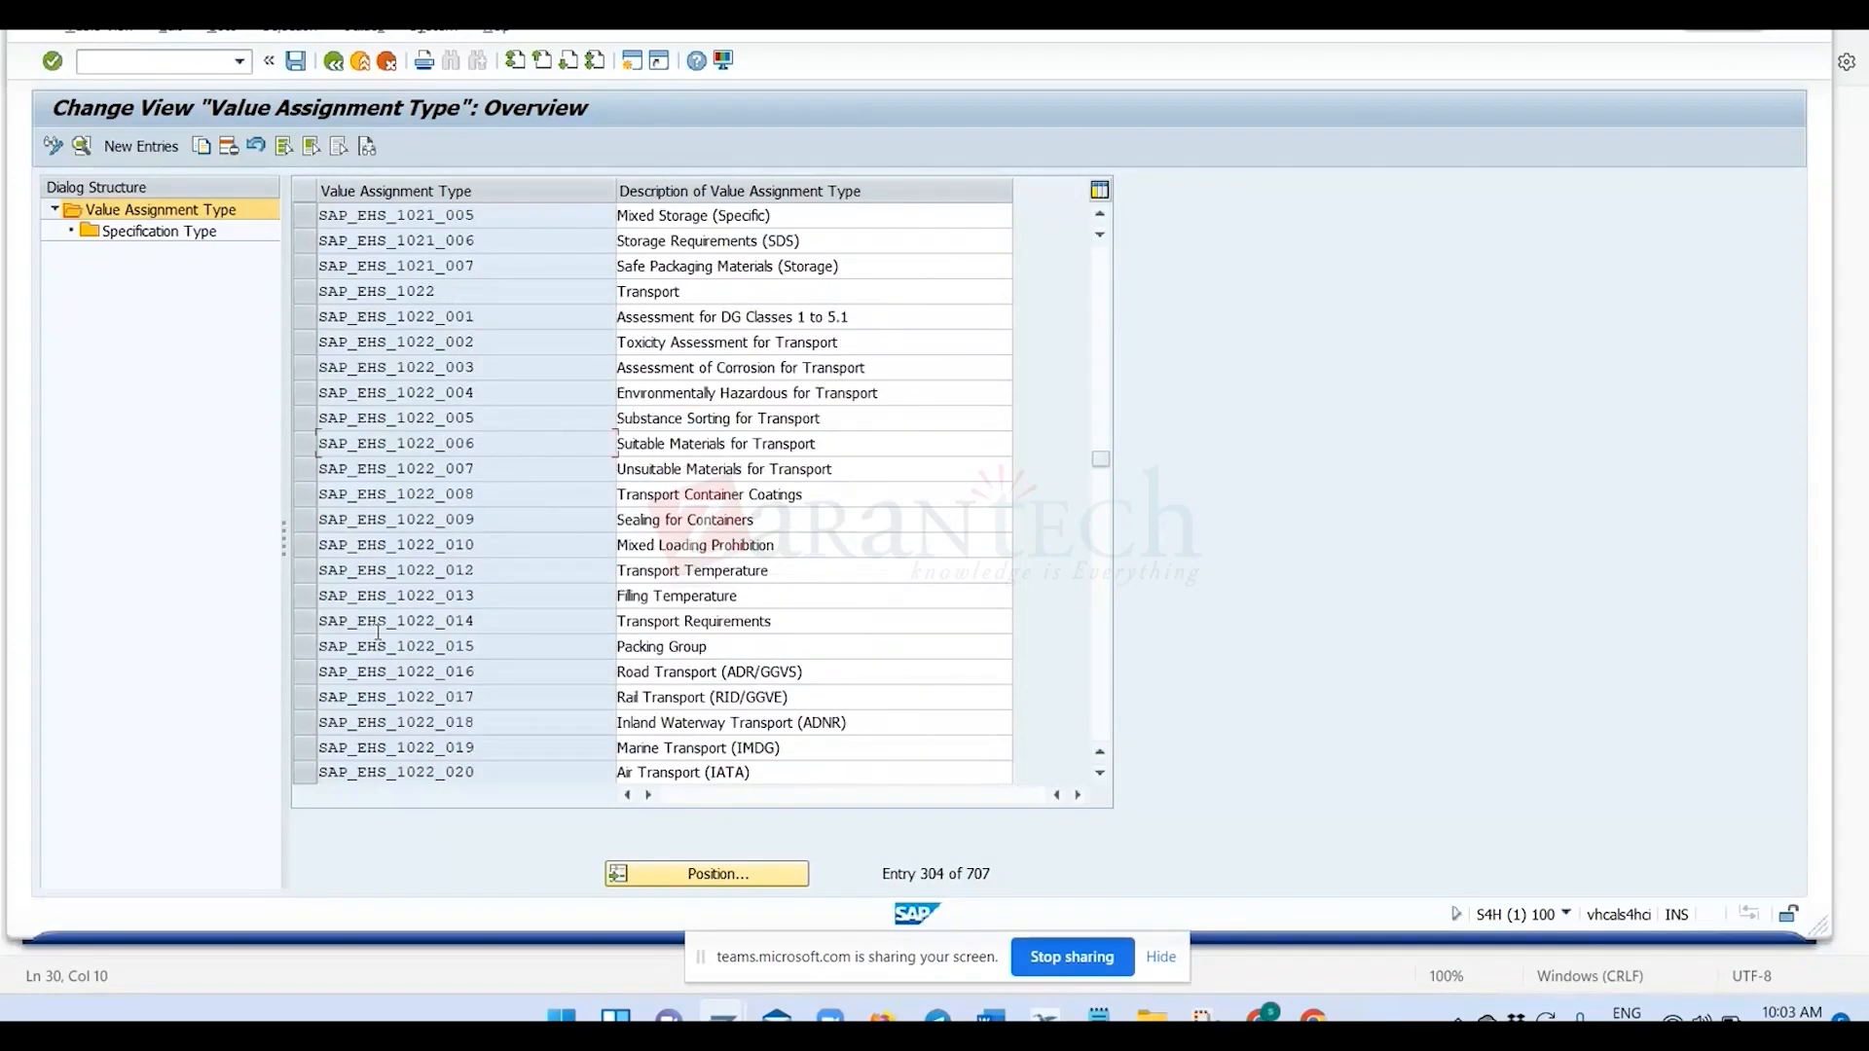
Open the details of value assignment type SAP_EHS_1022_013.
click(300, 596)
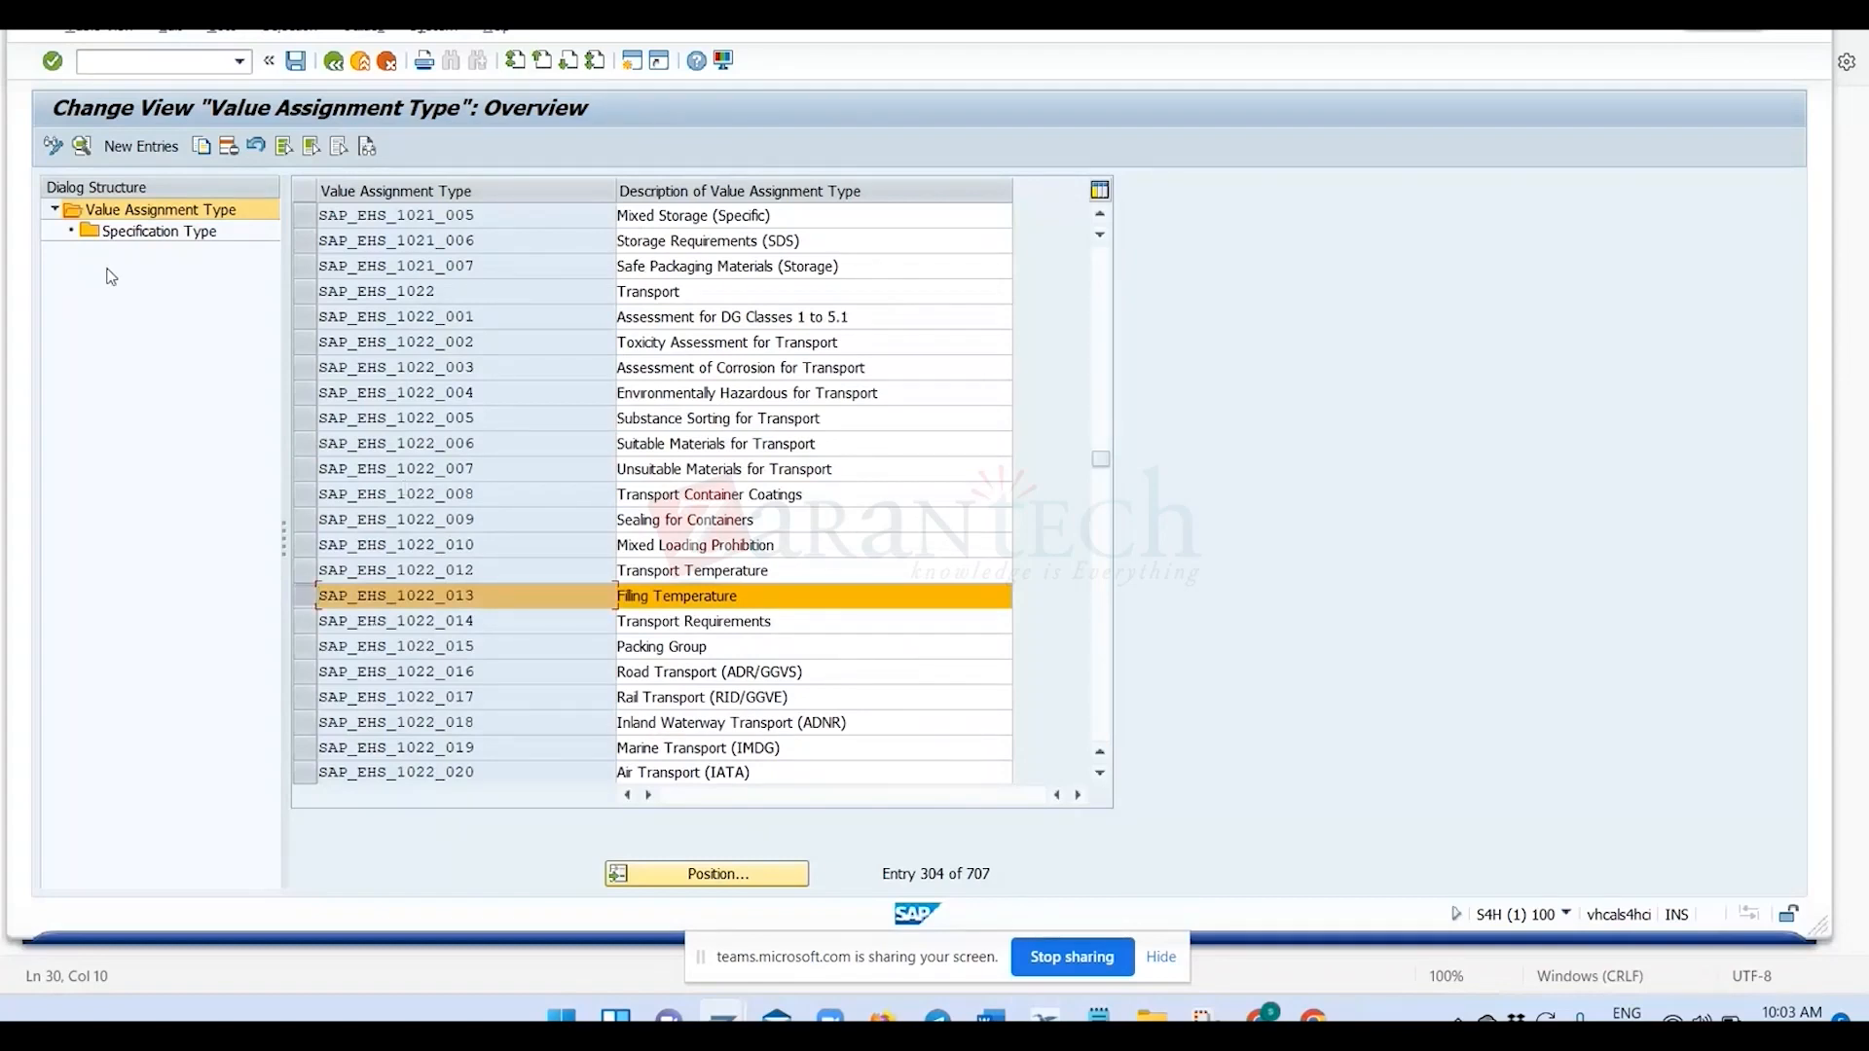
click(81, 145)
click(522, 354)
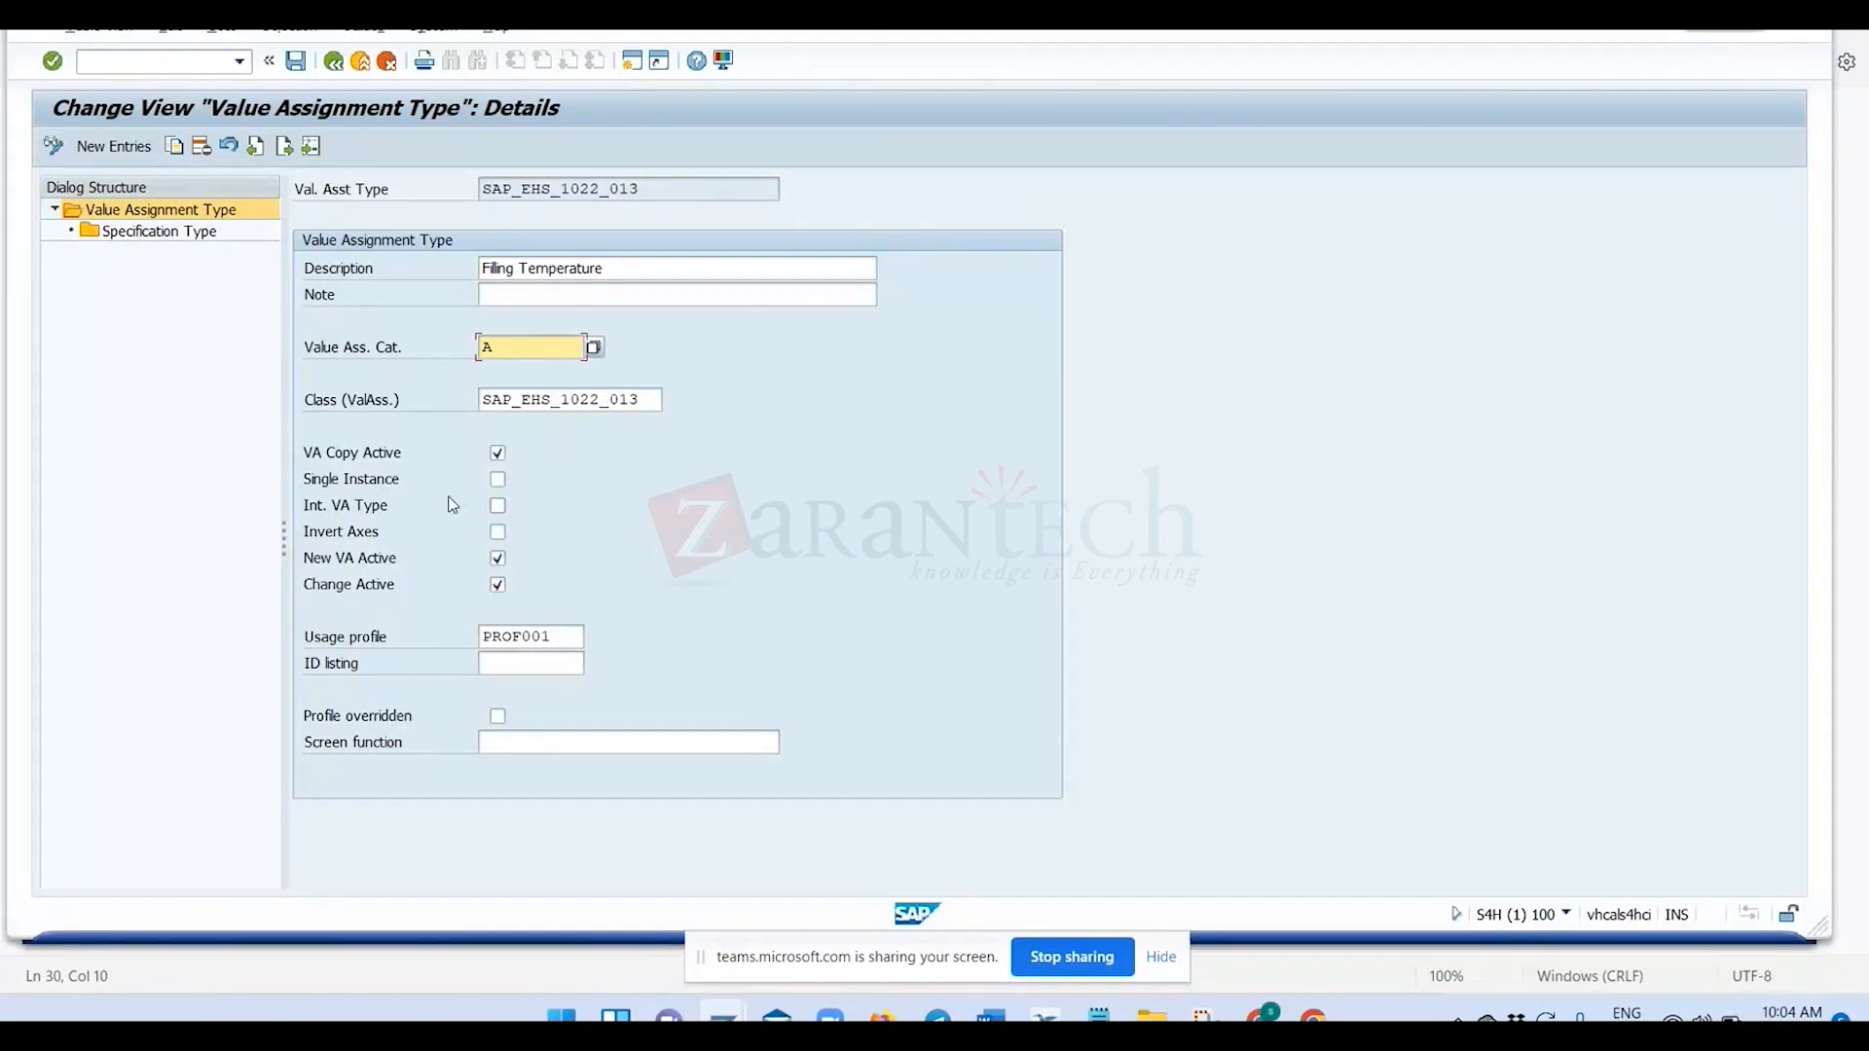
Display the possible value assignment categories and examine RMS_D, RMS_N, C, A and E.
click(365, 353)
click(537, 353)
click(593, 349)
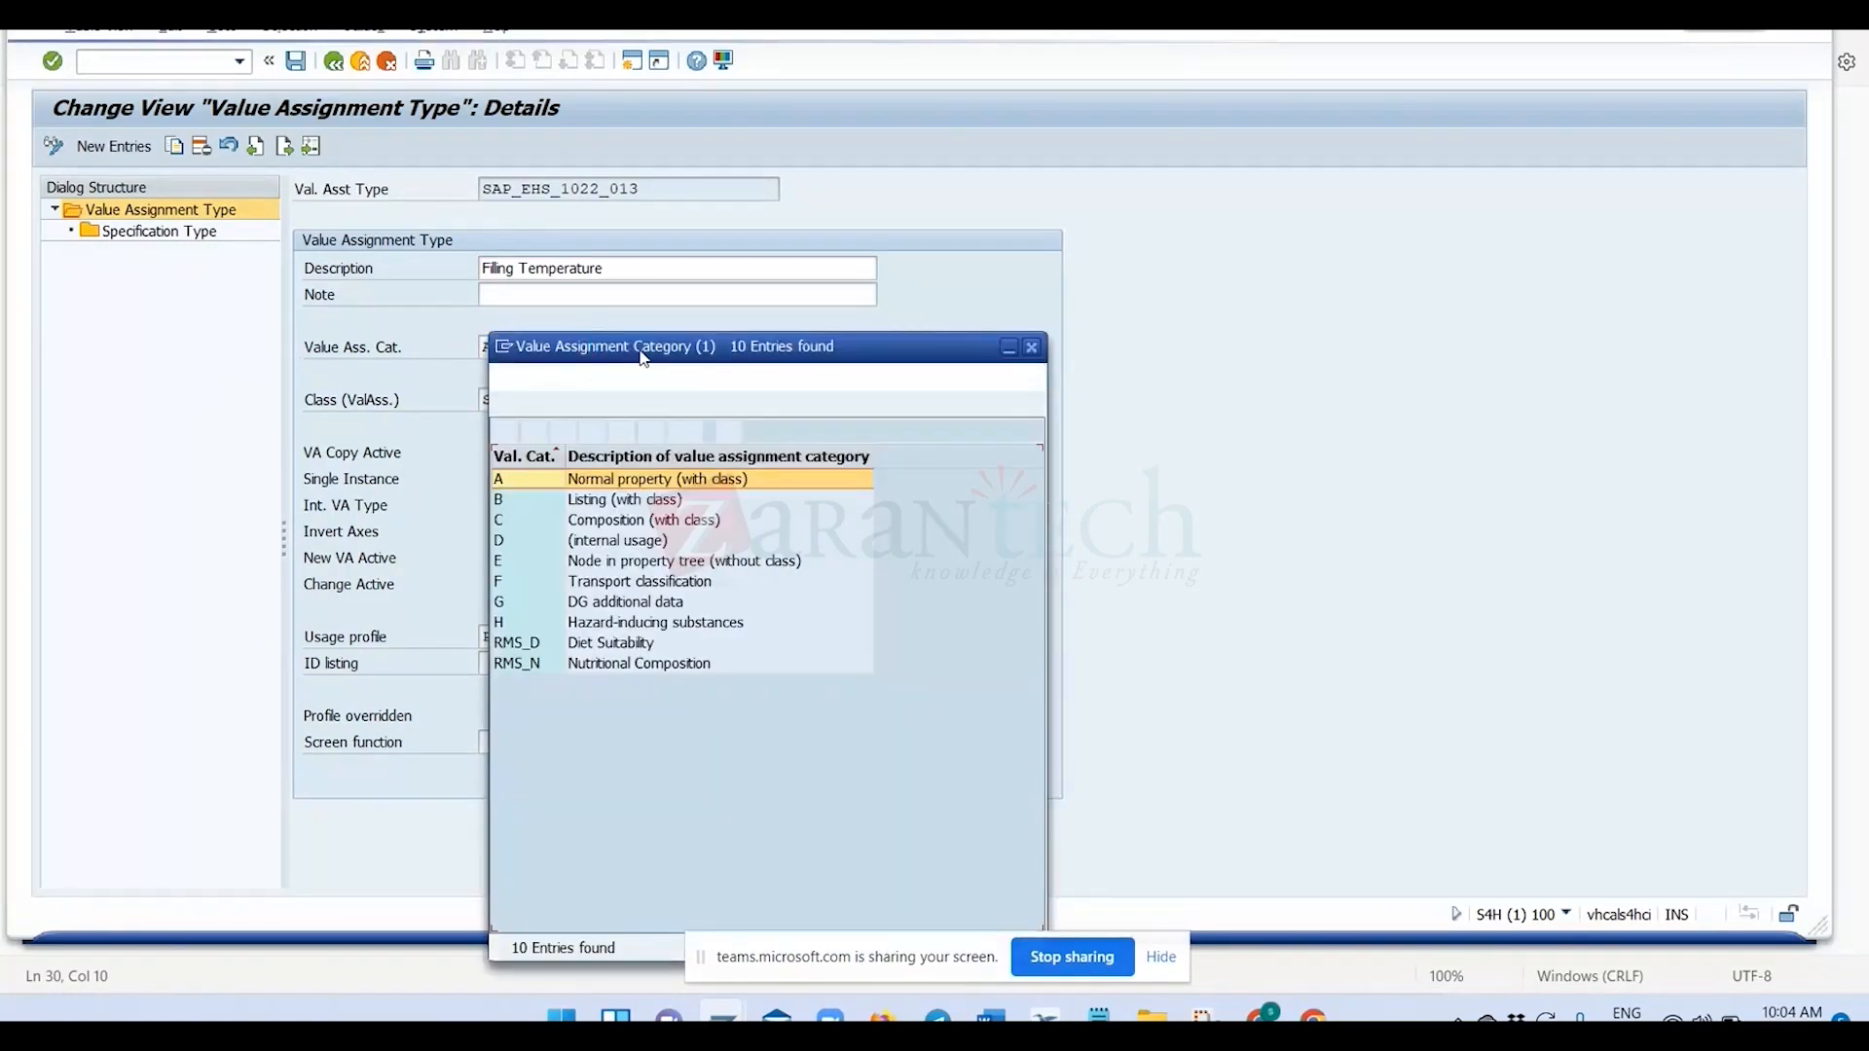
drag(658, 351, 853, 232)
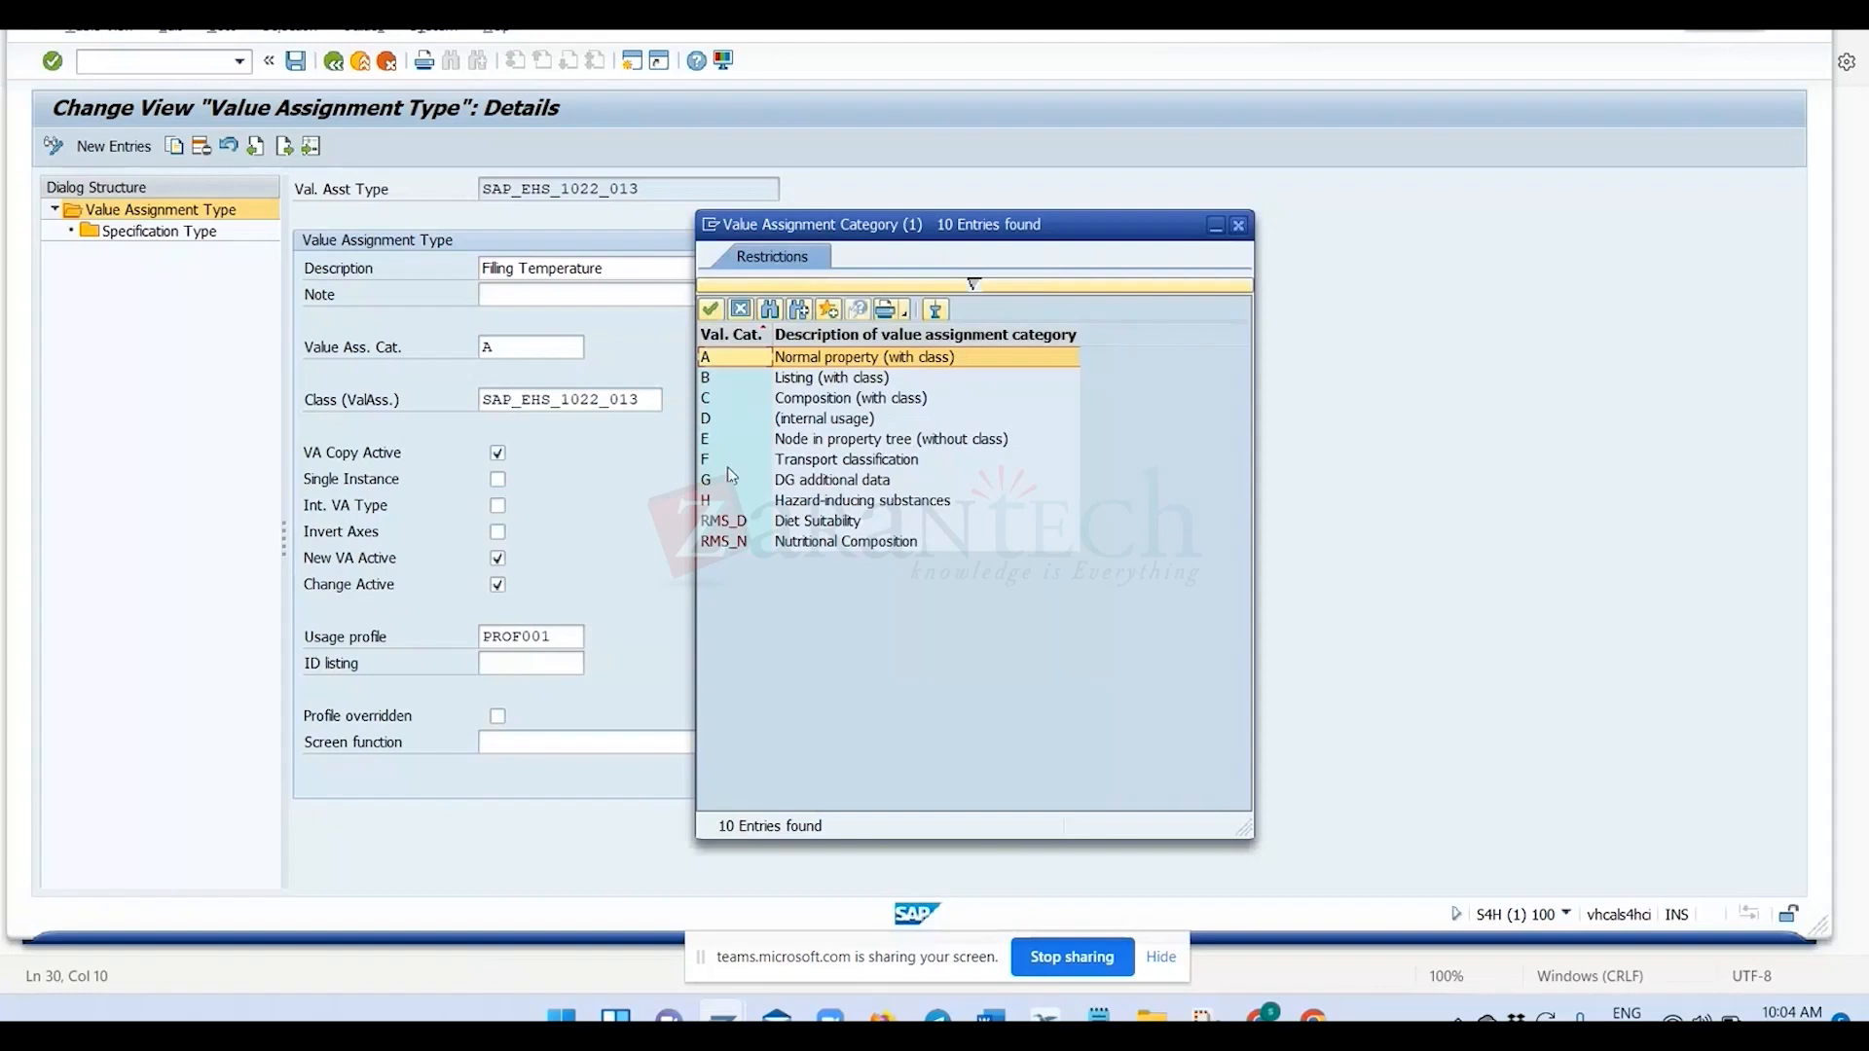
click(740, 527)
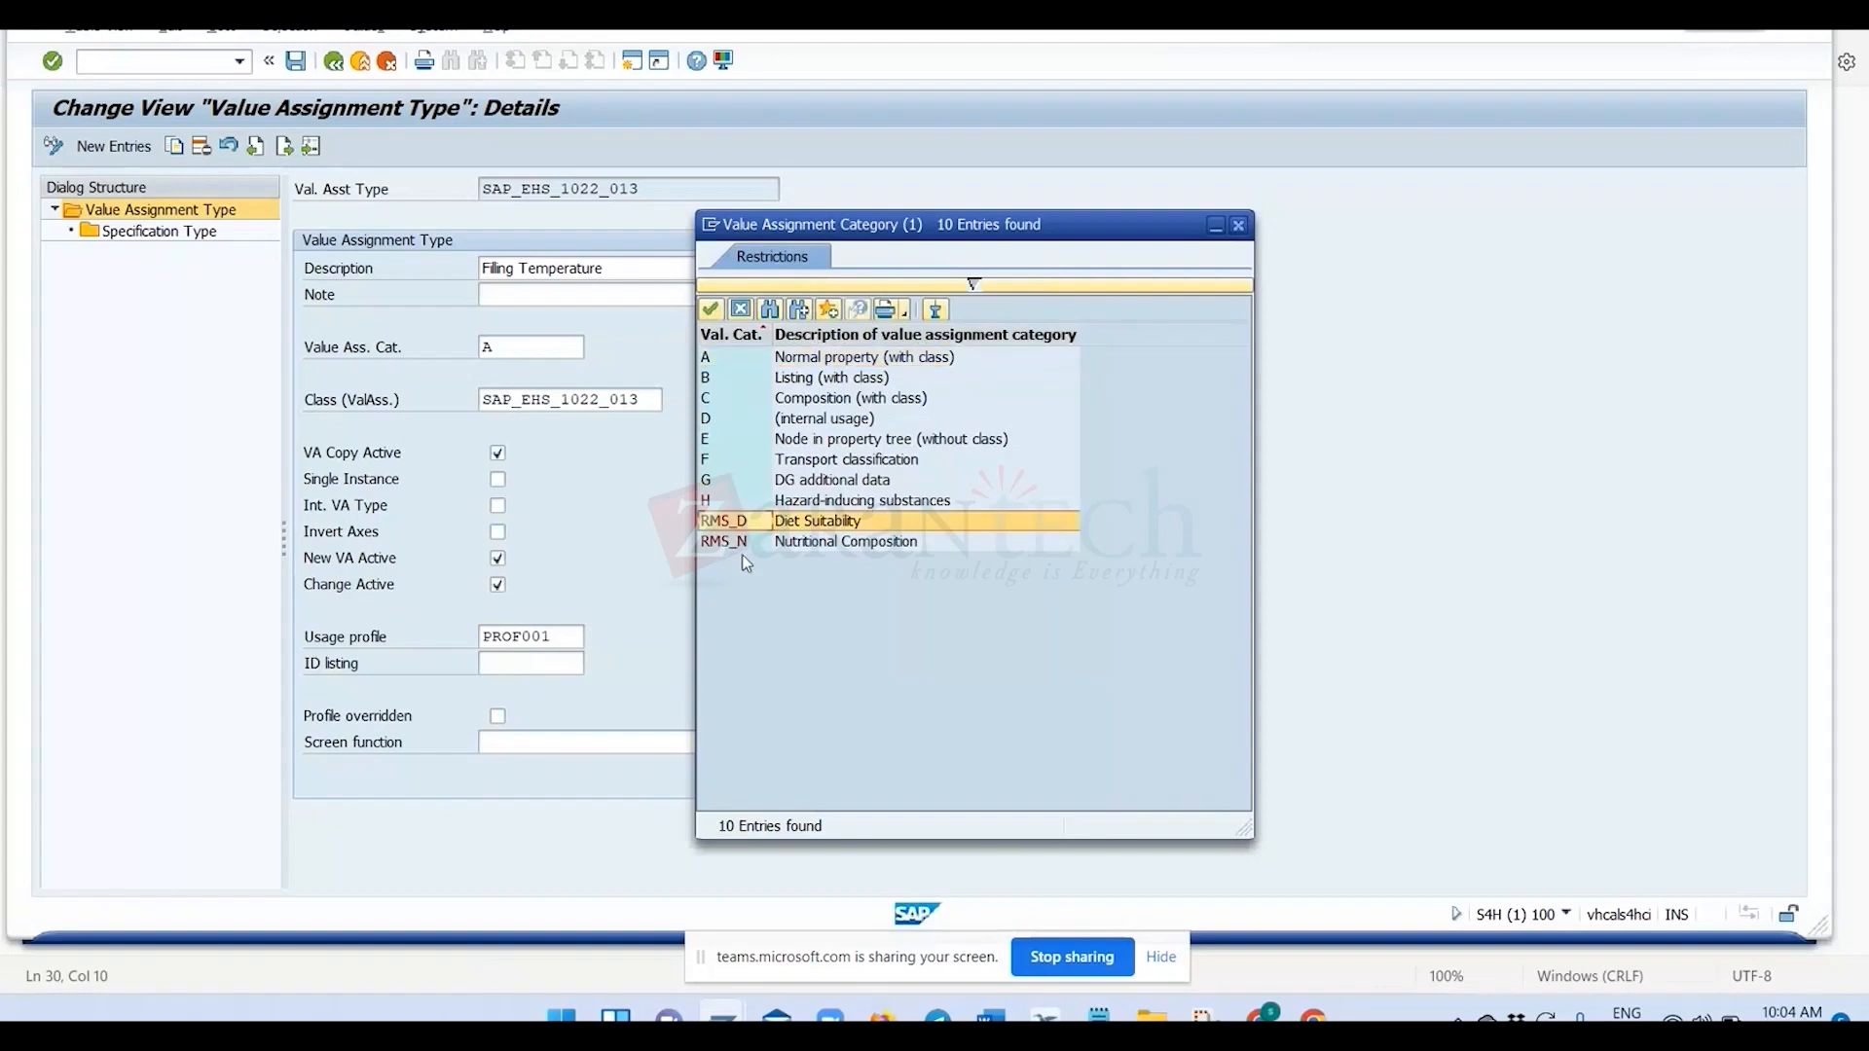
click(745, 542)
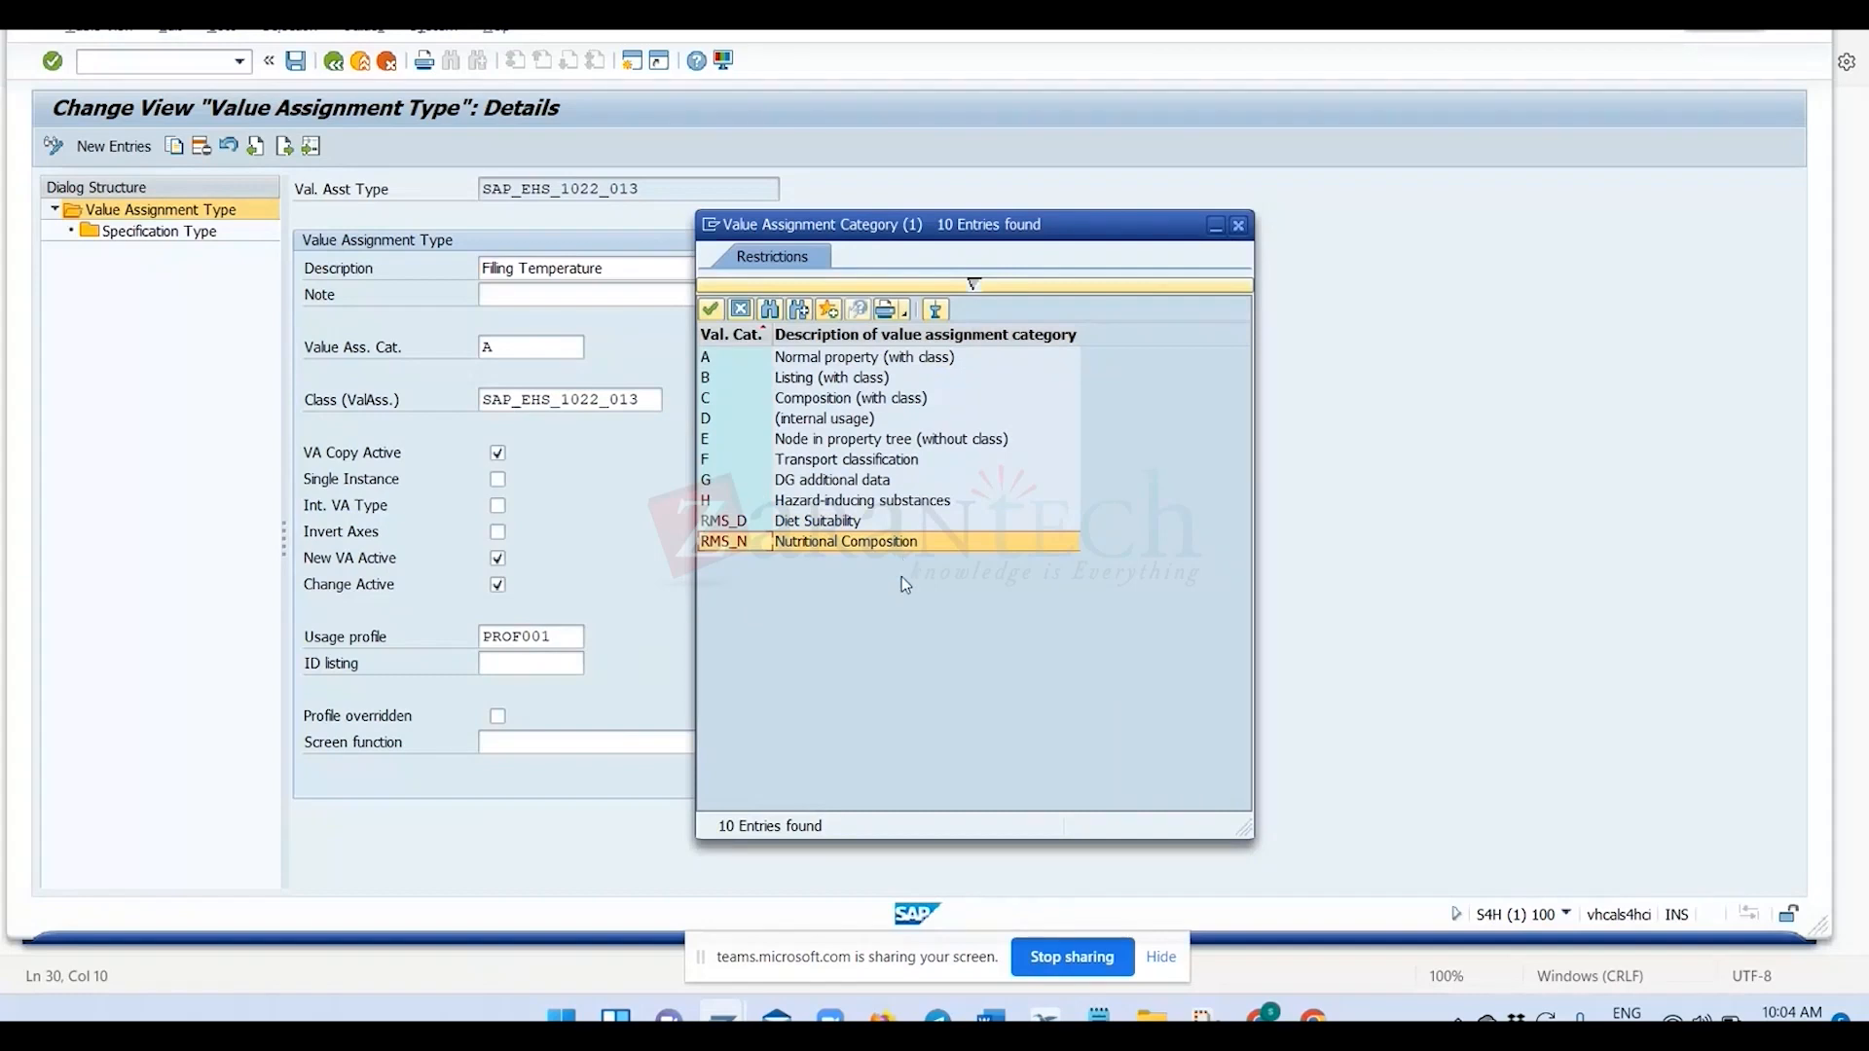
click(744, 397)
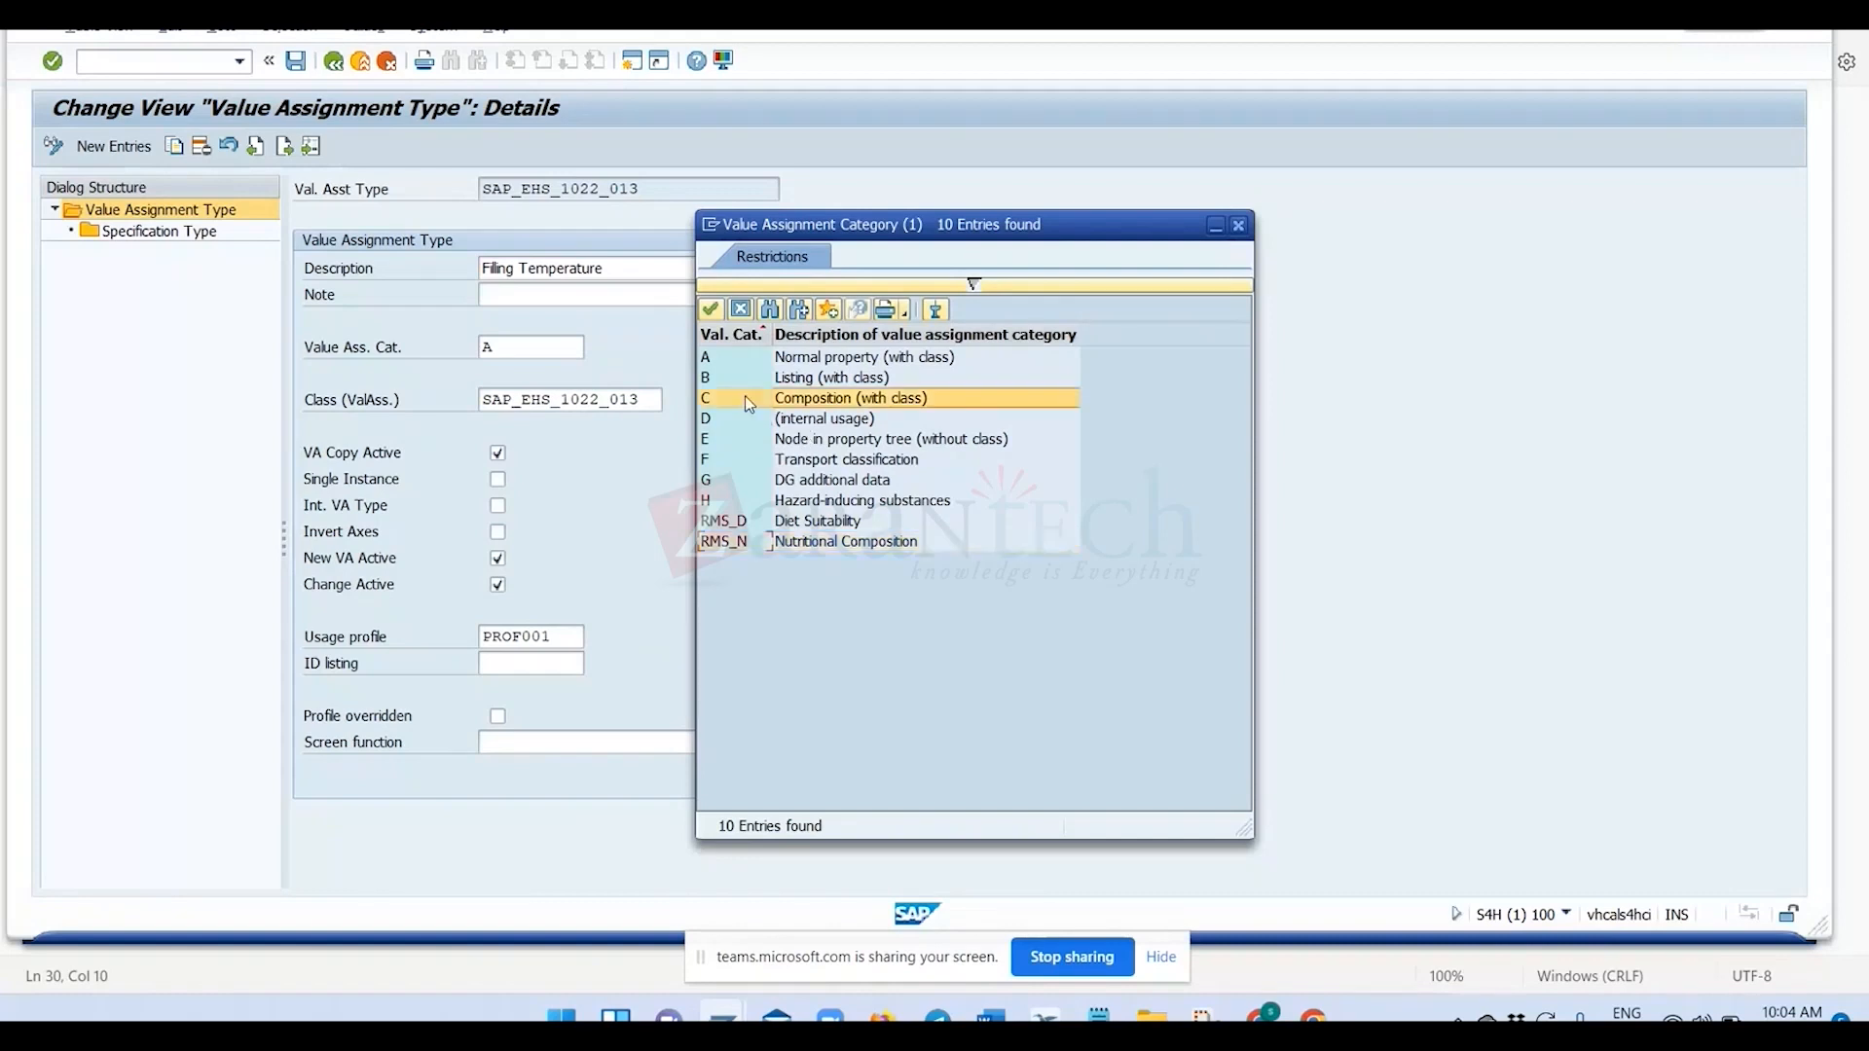
click(781, 361)
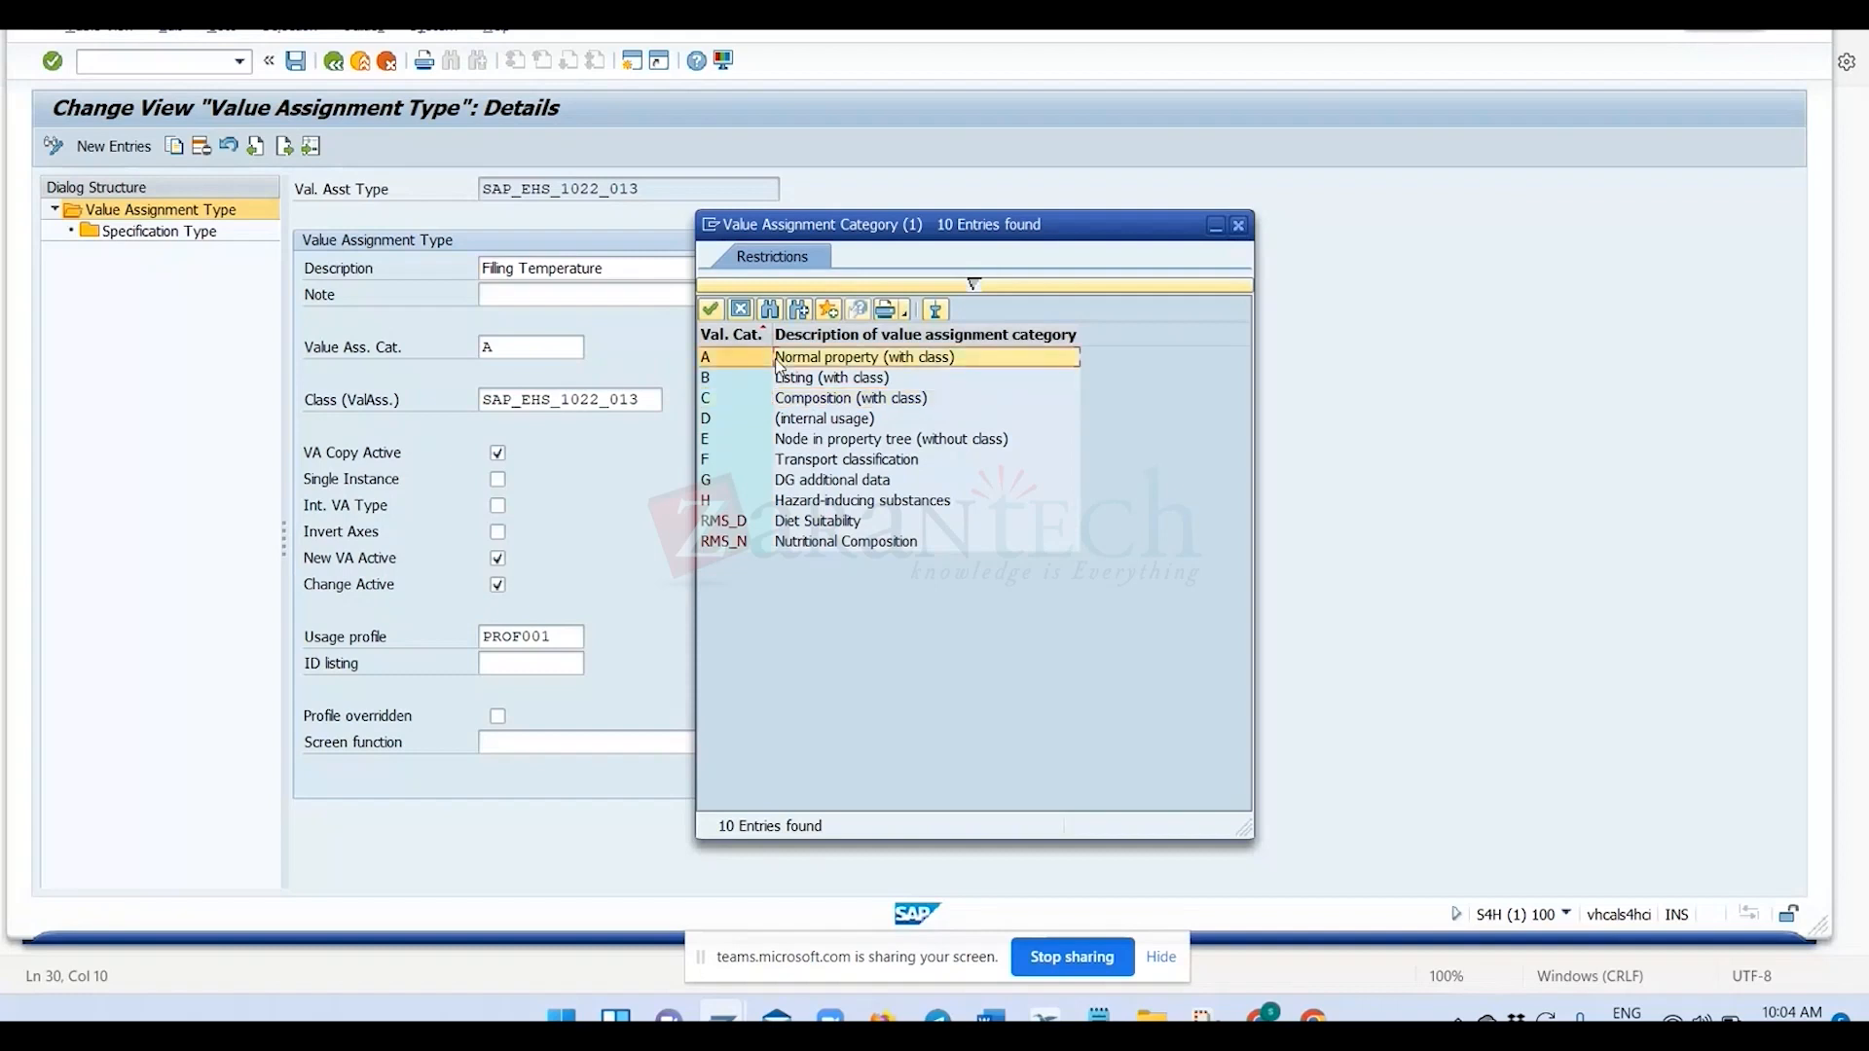
click(768, 442)
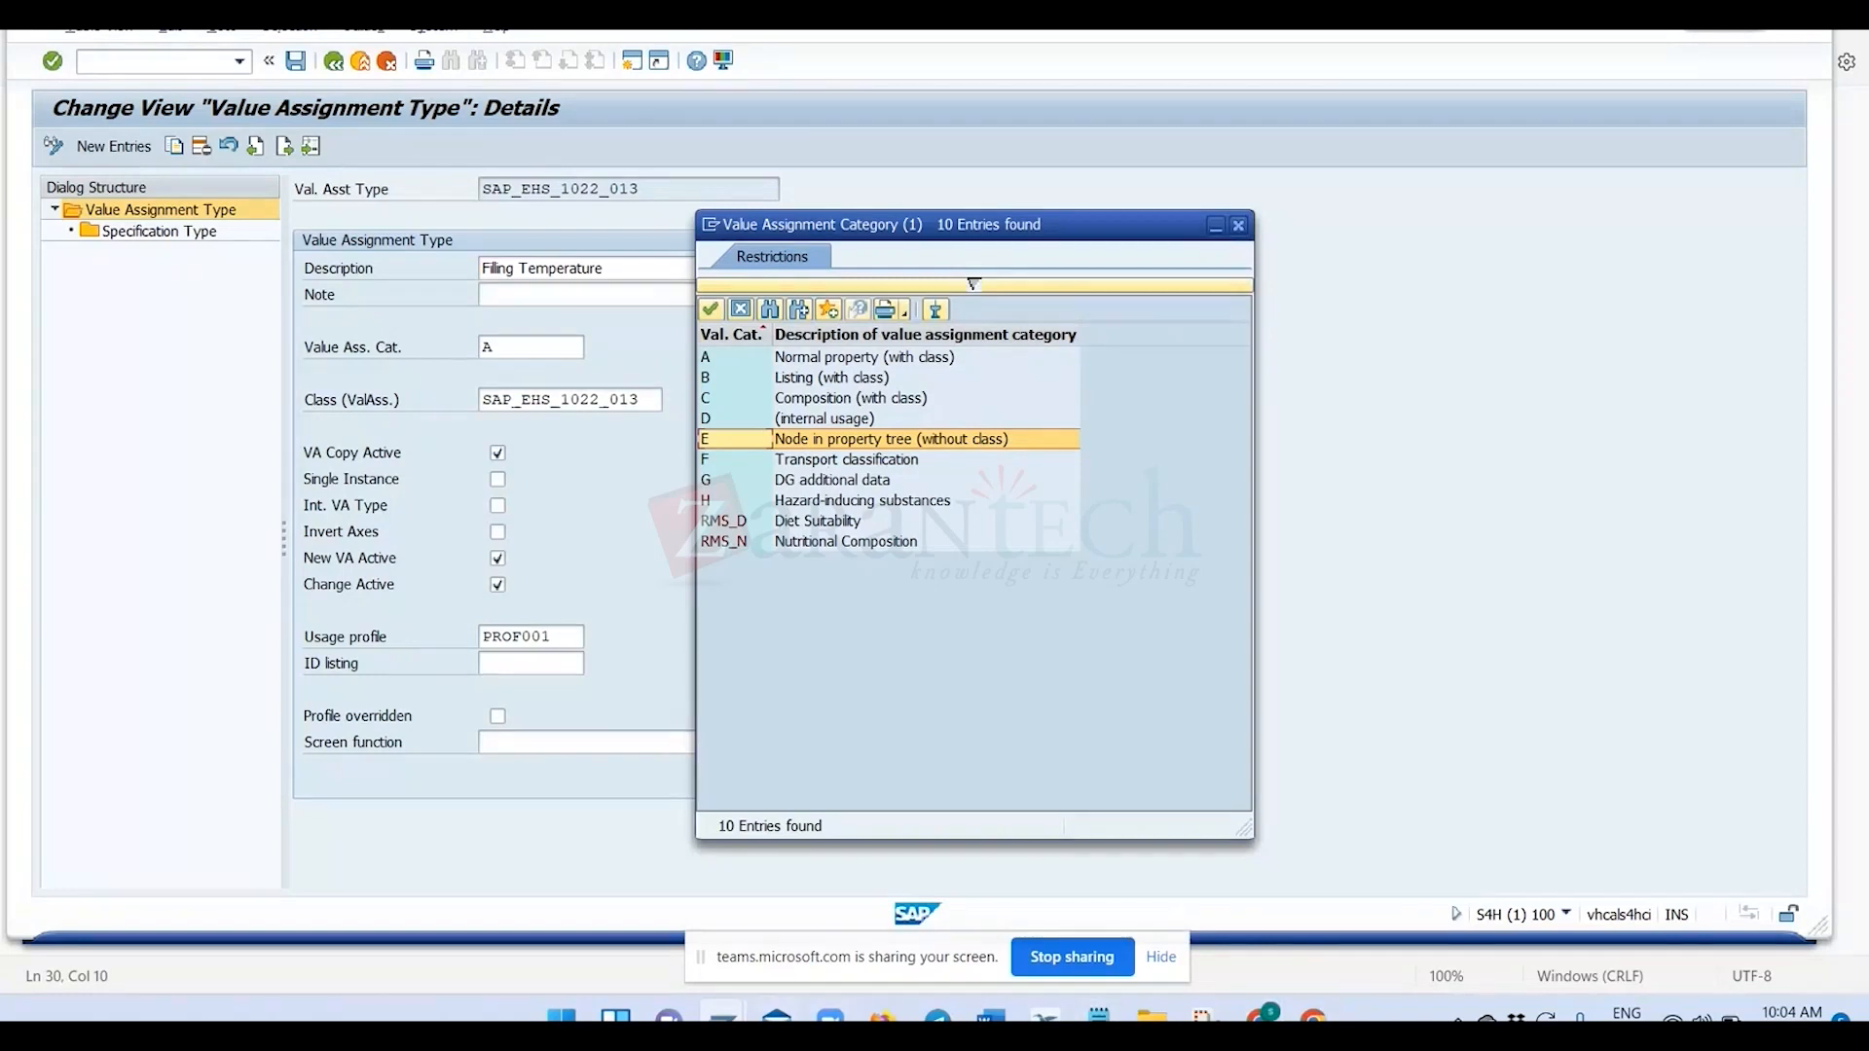
Compare the Administration node and Estimated Price in specification 123's property tree with value assignment categories E and A.
click(769, 889)
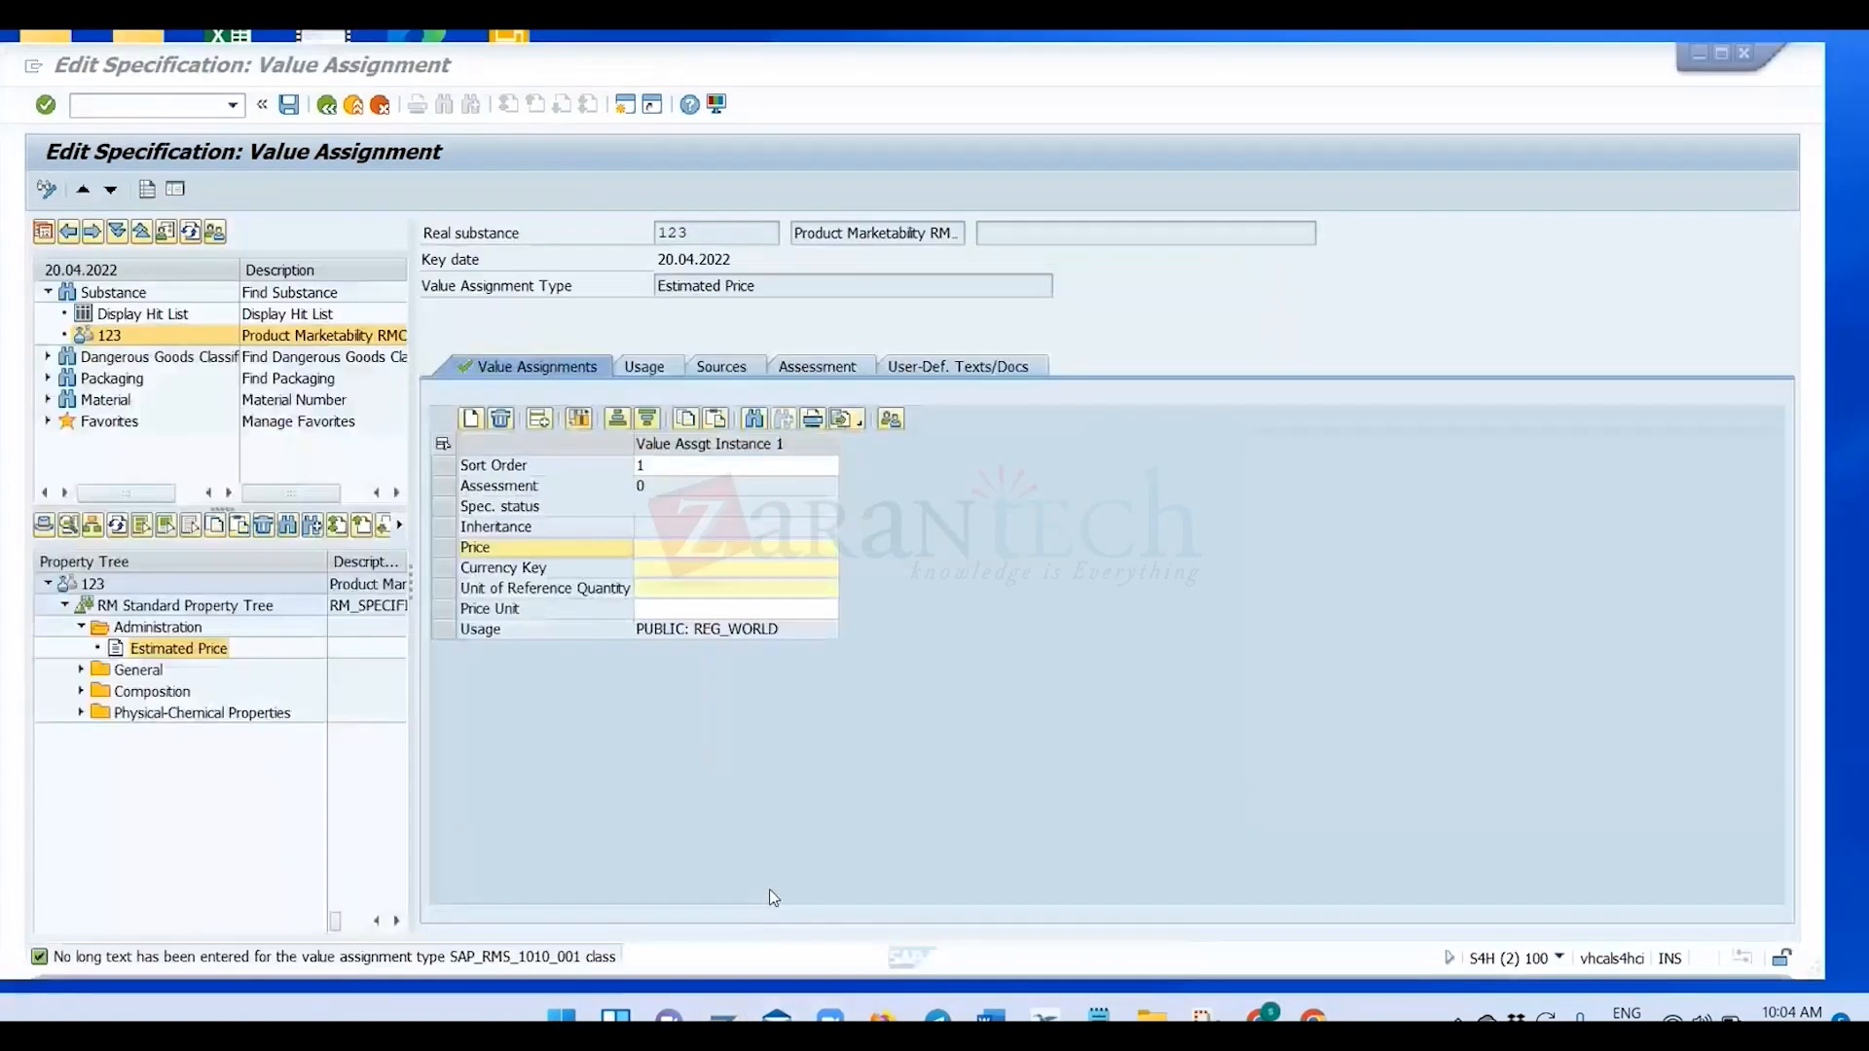
click(151, 628)
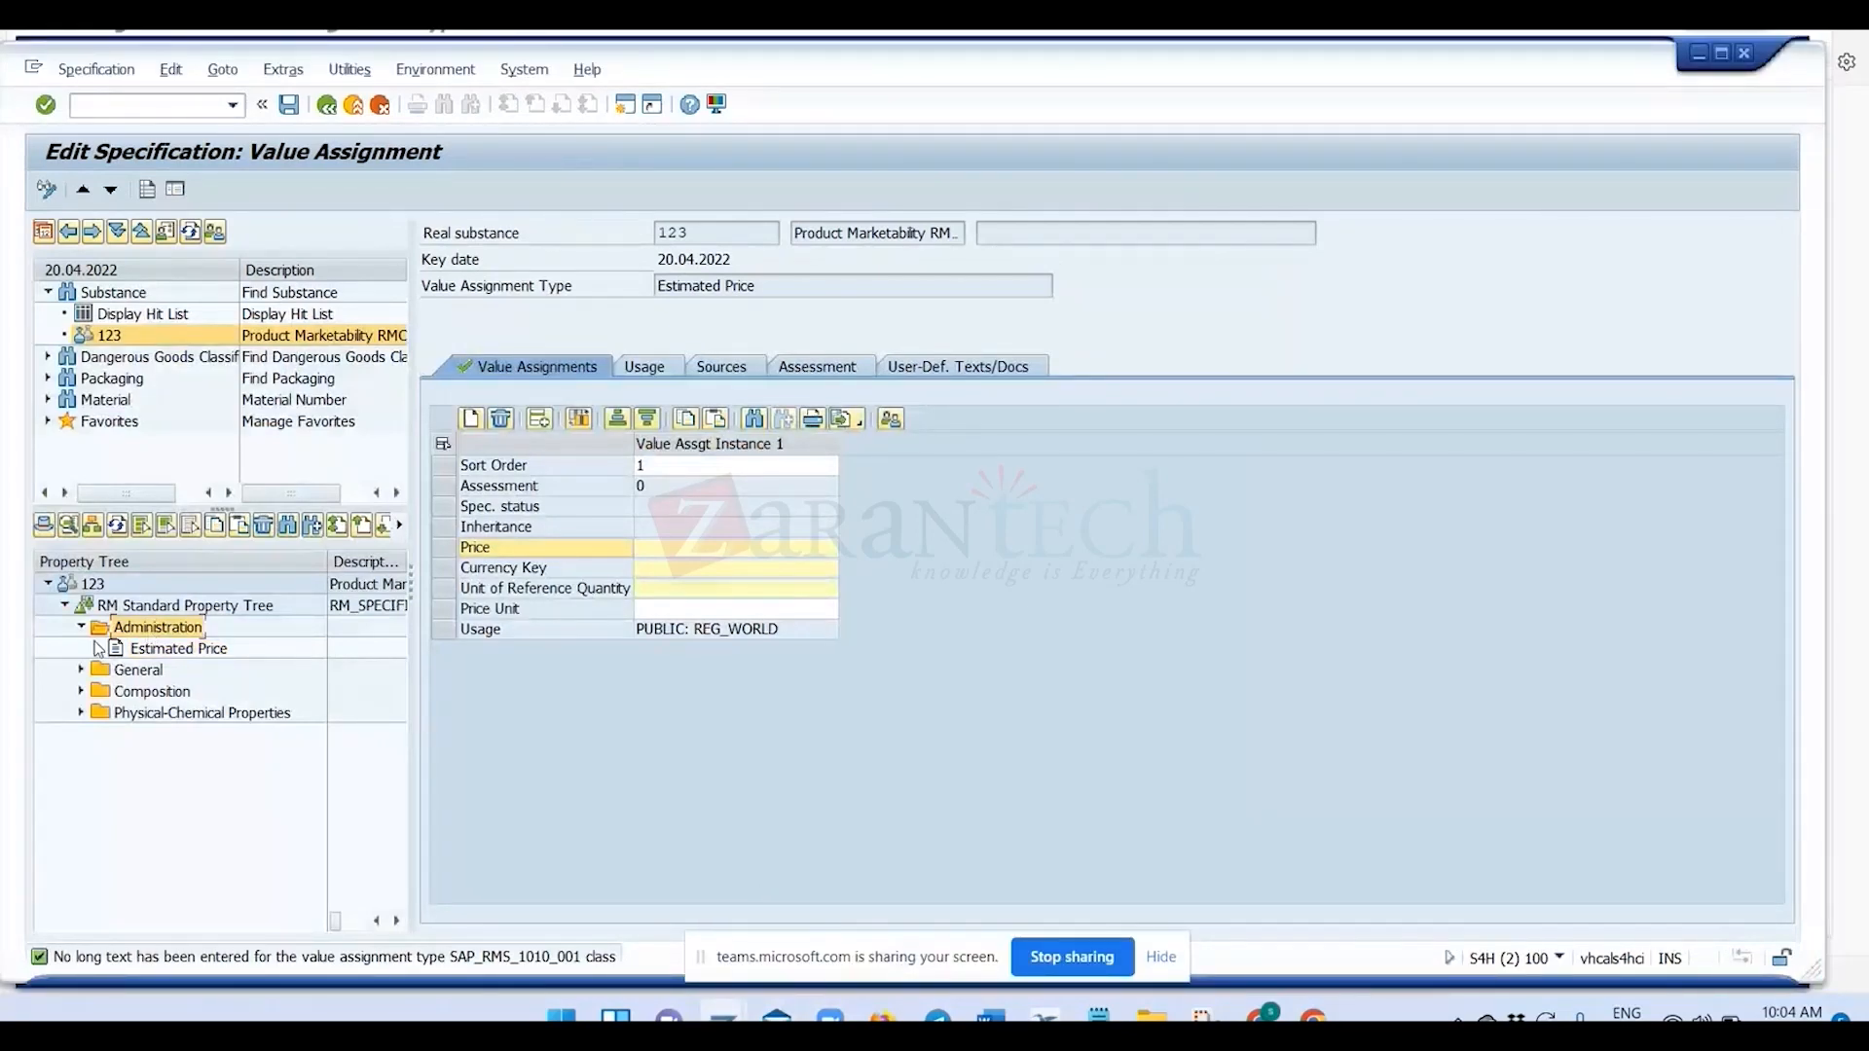
click(157, 653)
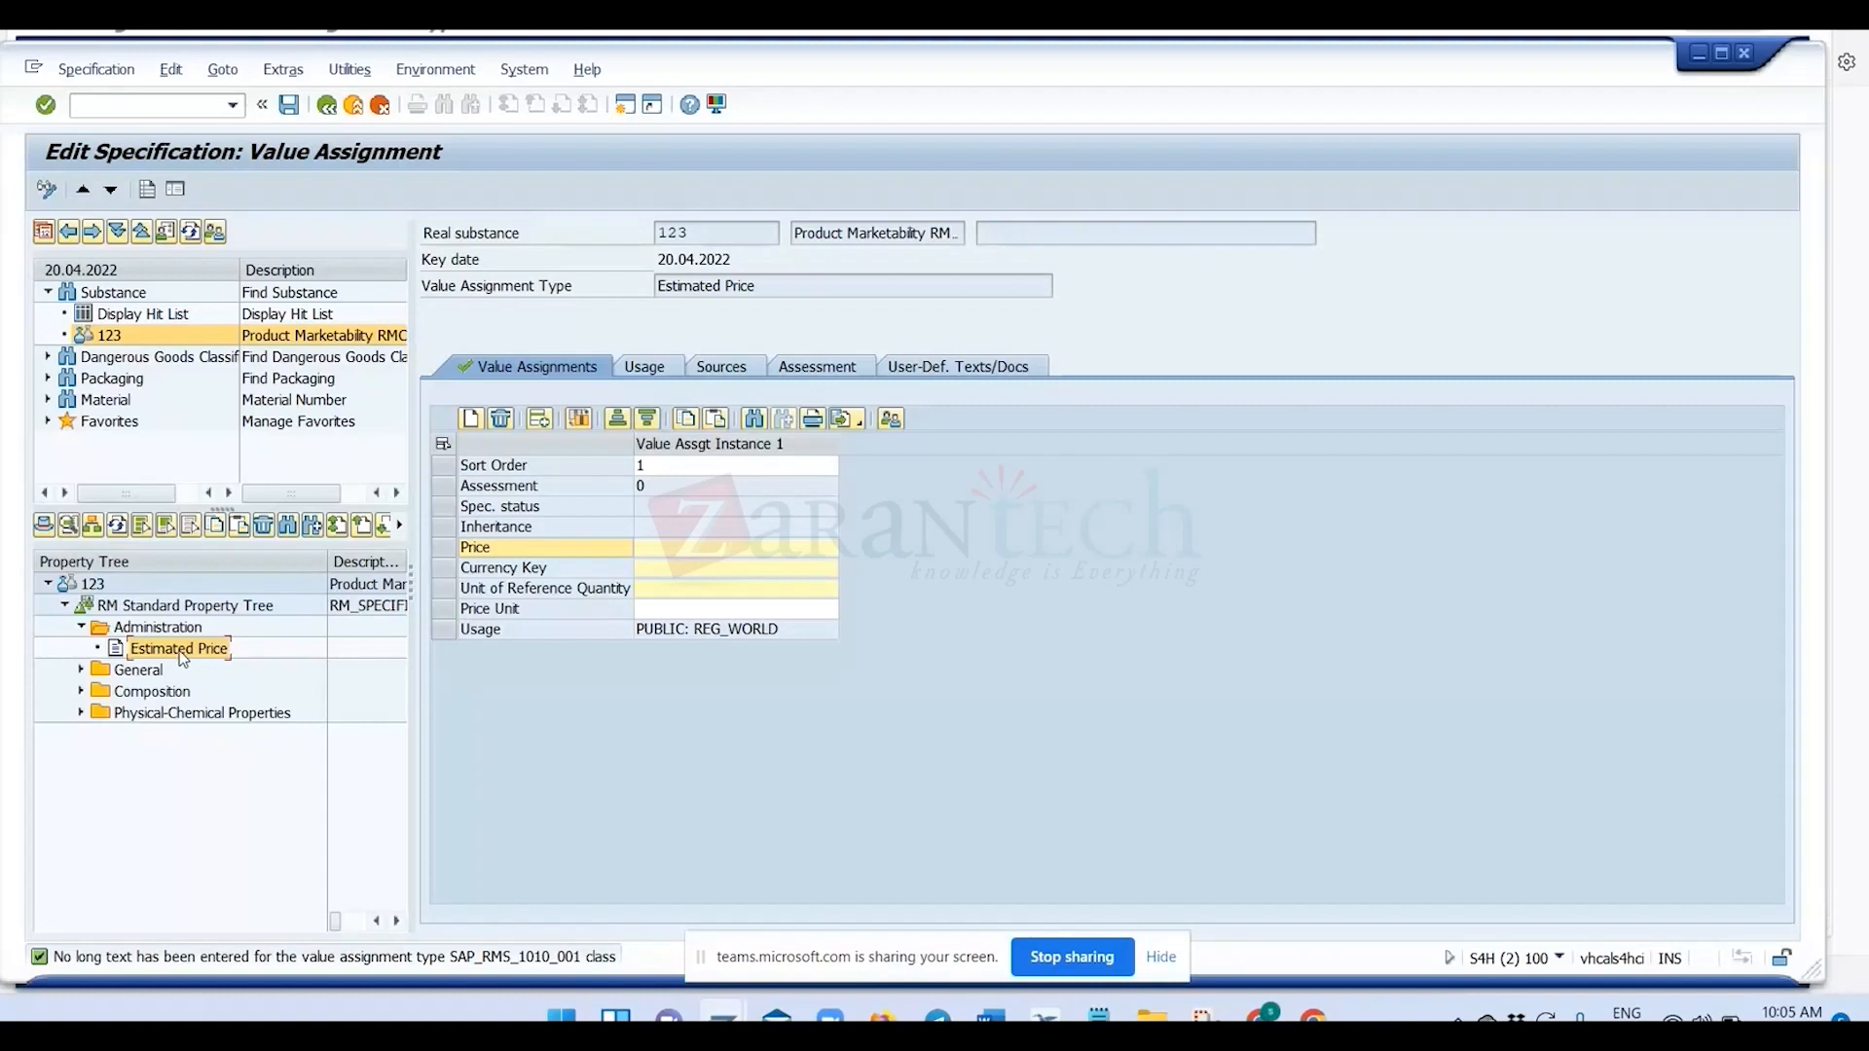
key(alt+Tab)
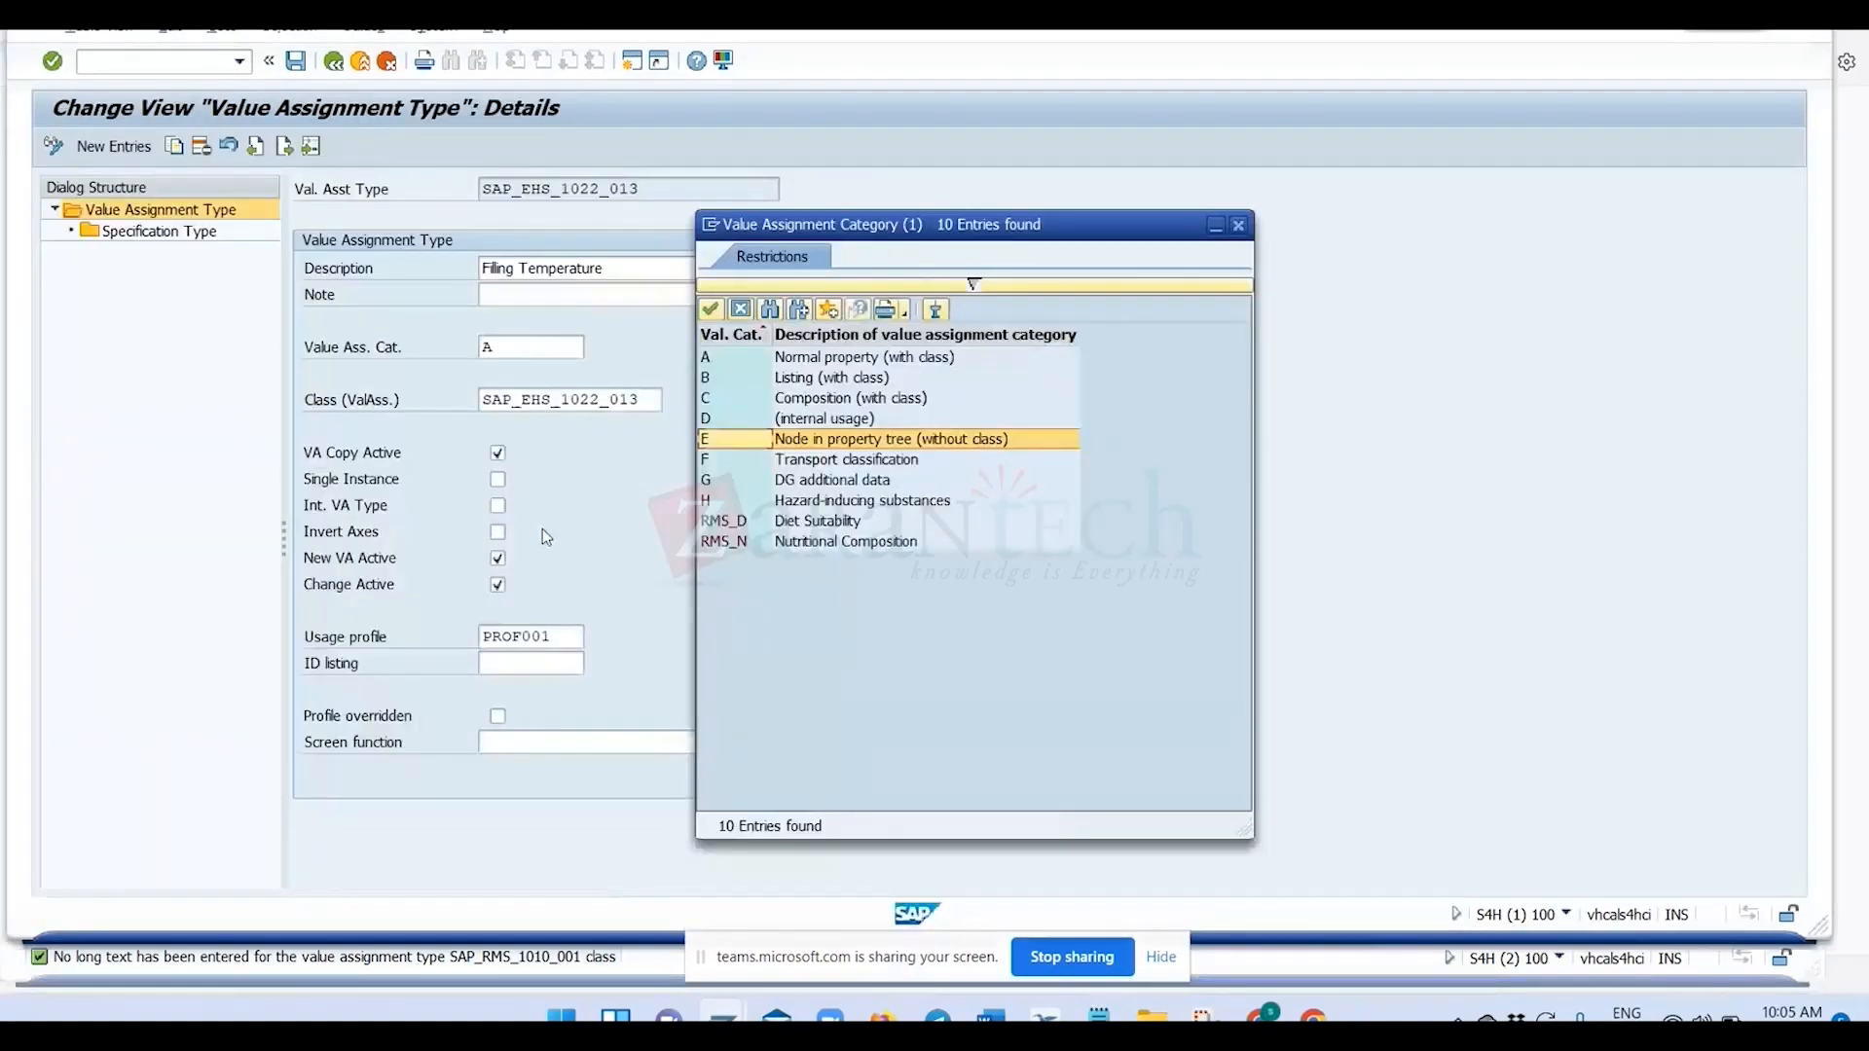
click(764, 358)
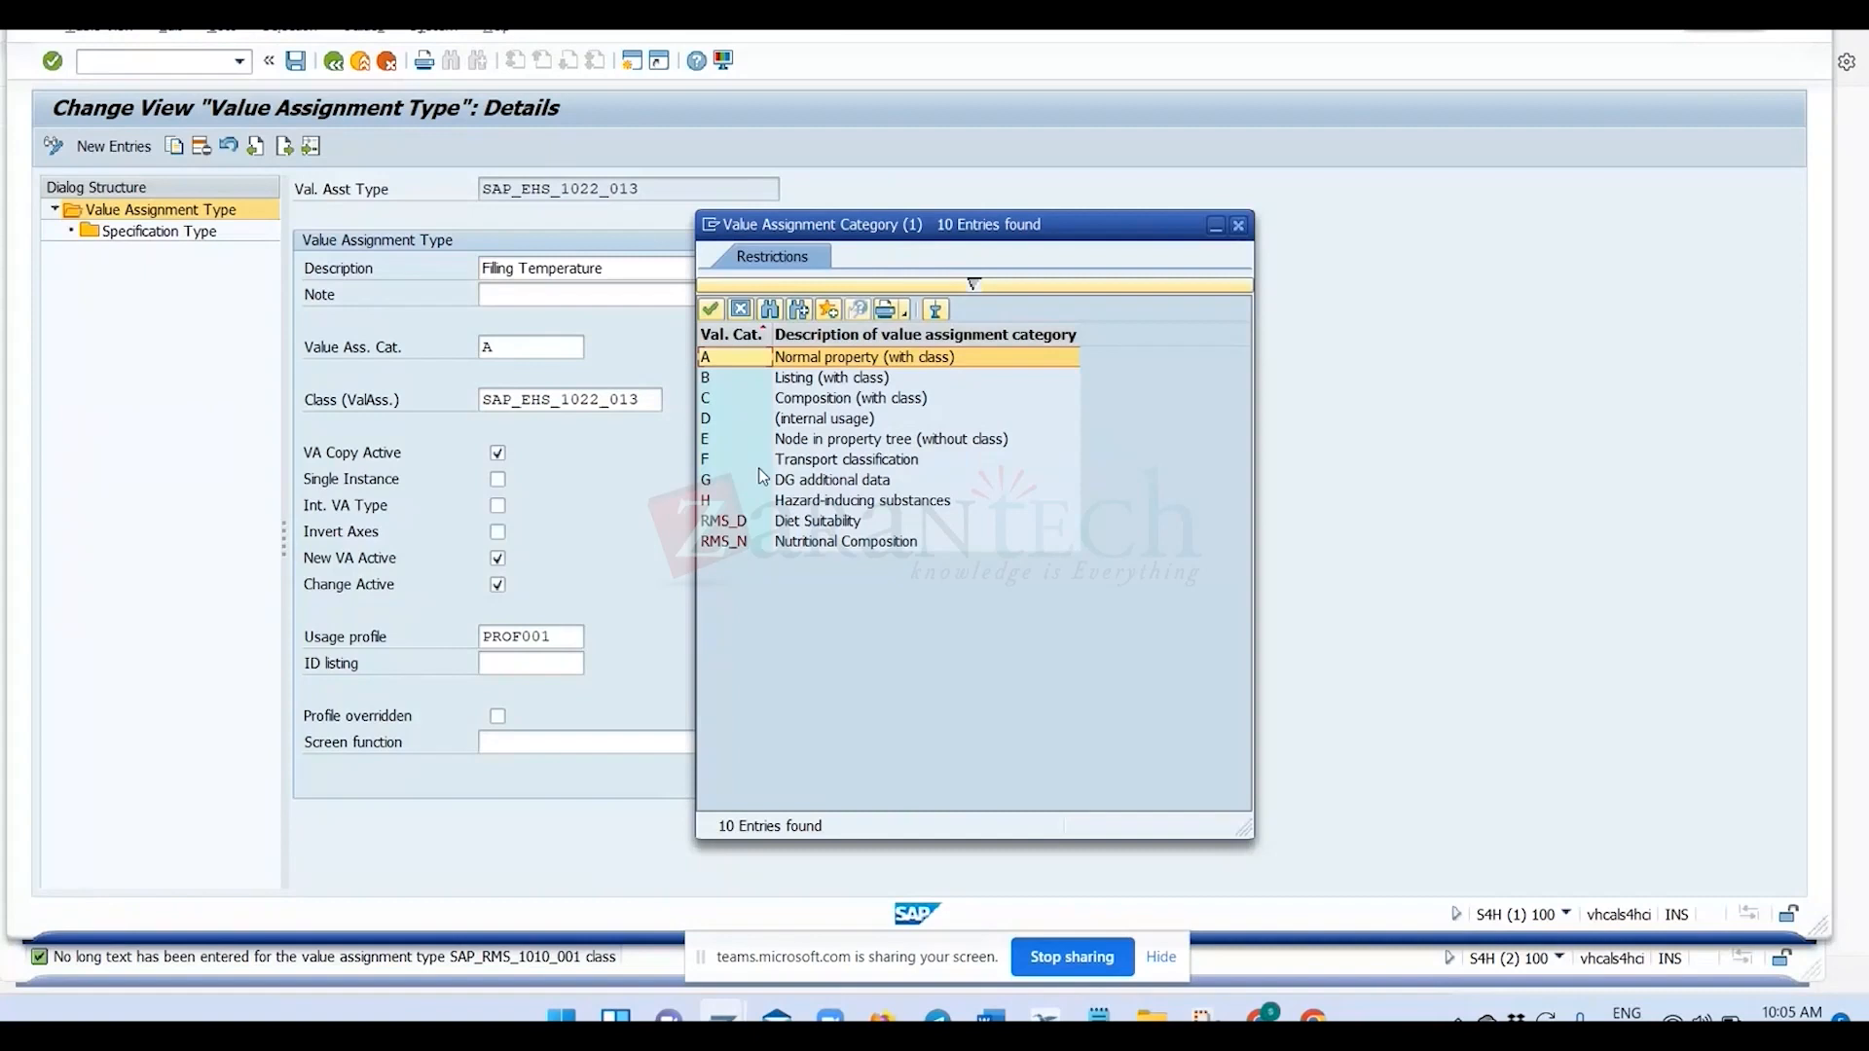
Expand Composition in specification 123's property tree, compare Standard Composition with category C, and close the category list without choosing a value.
key(alt+Tab)
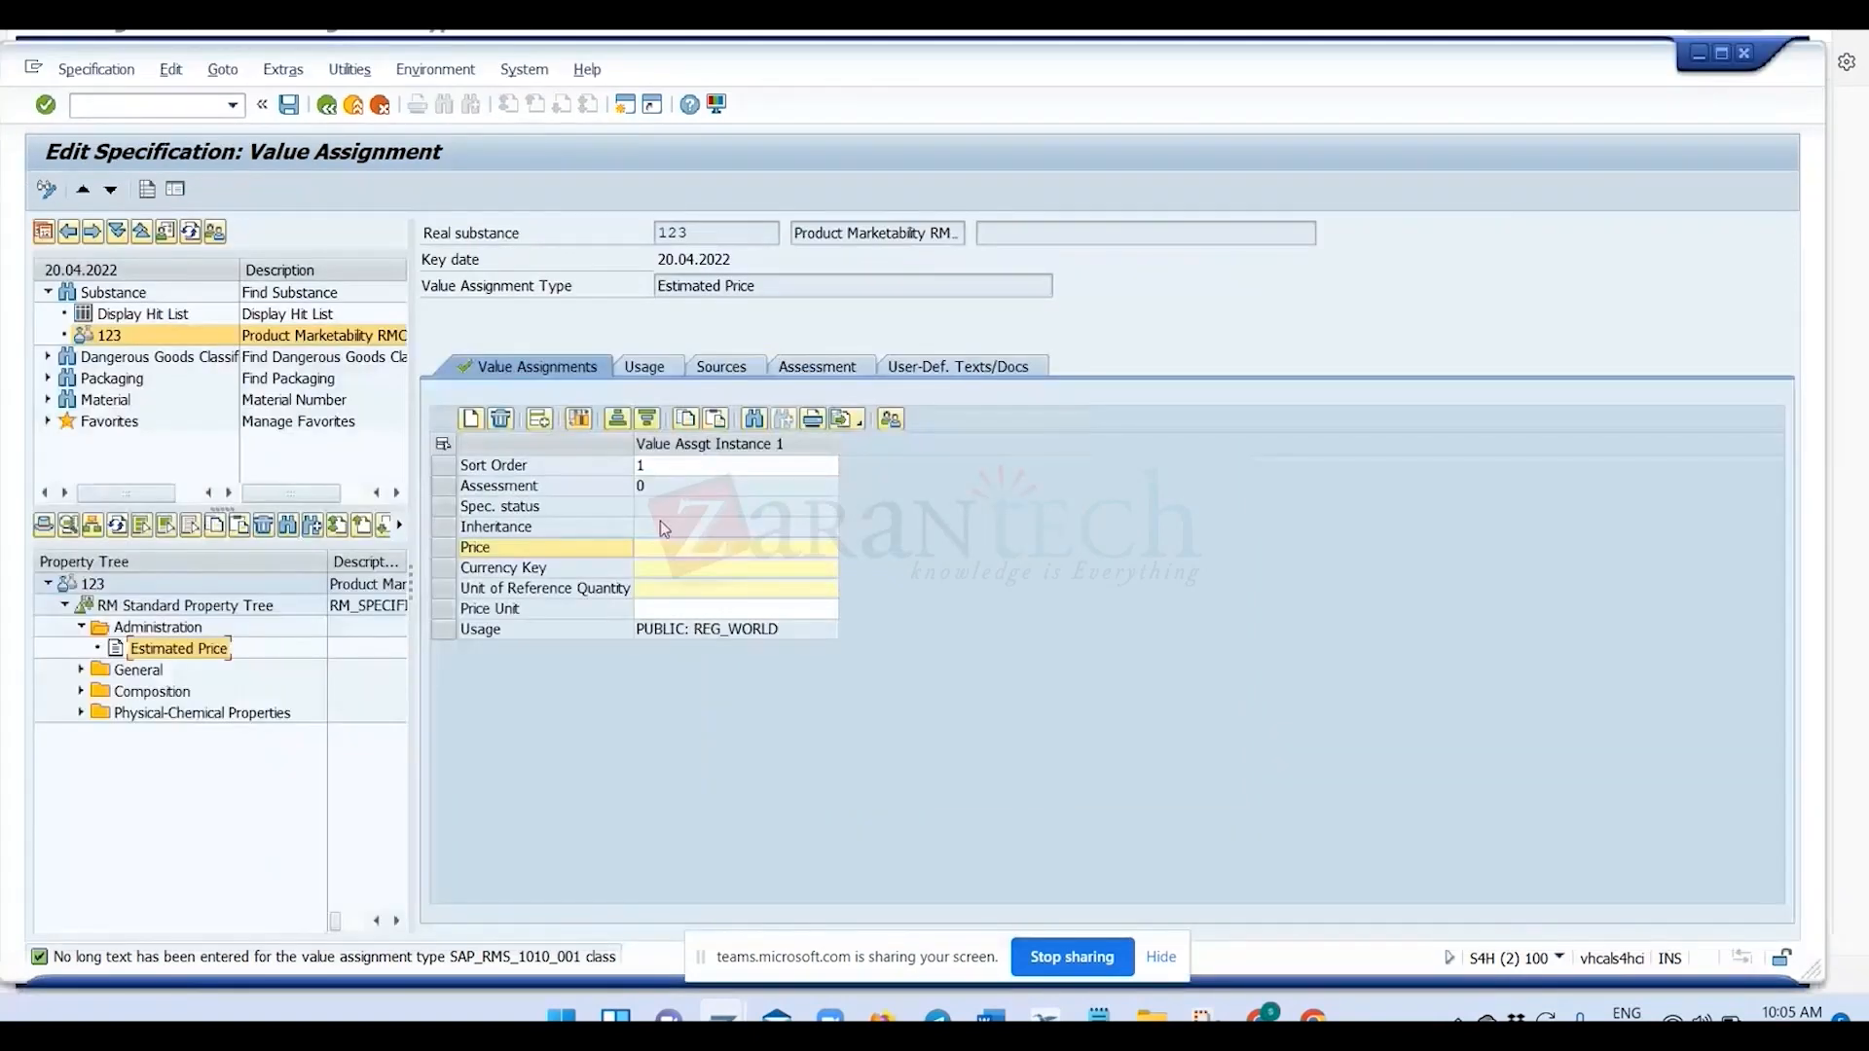
click(81, 691)
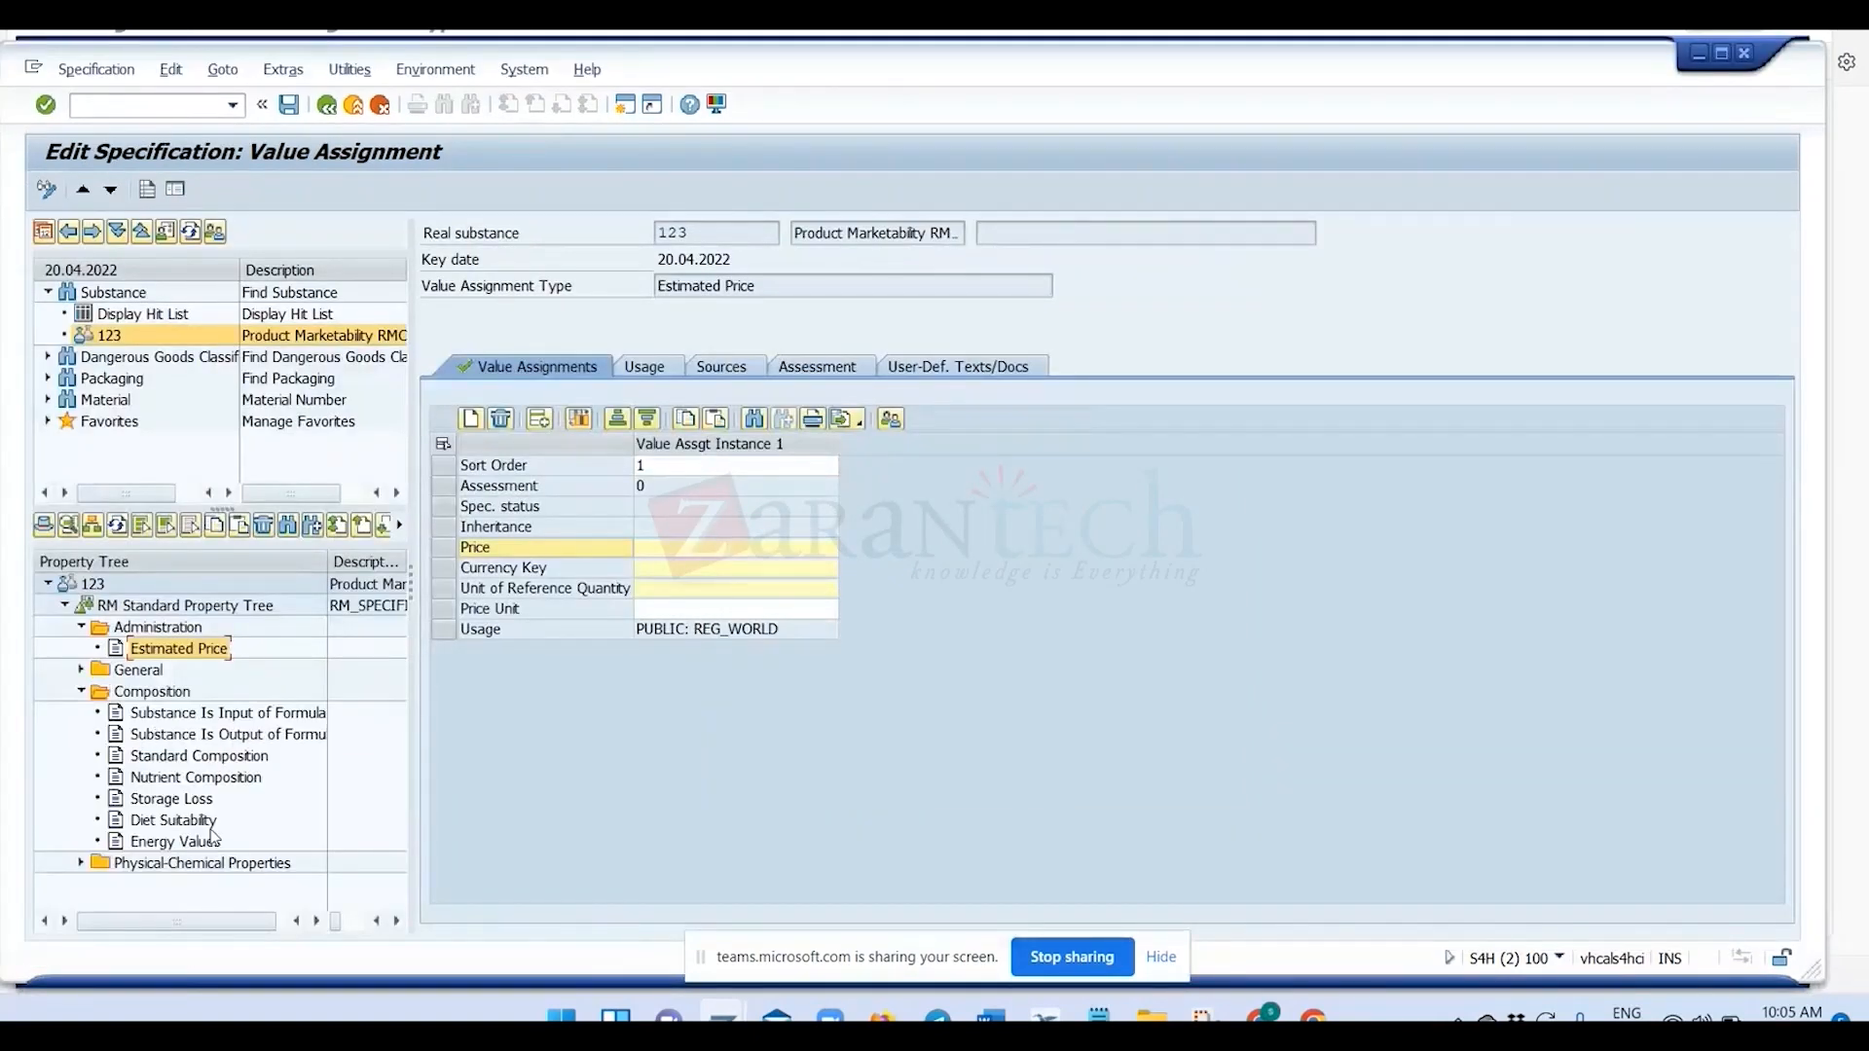
click(205, 761)
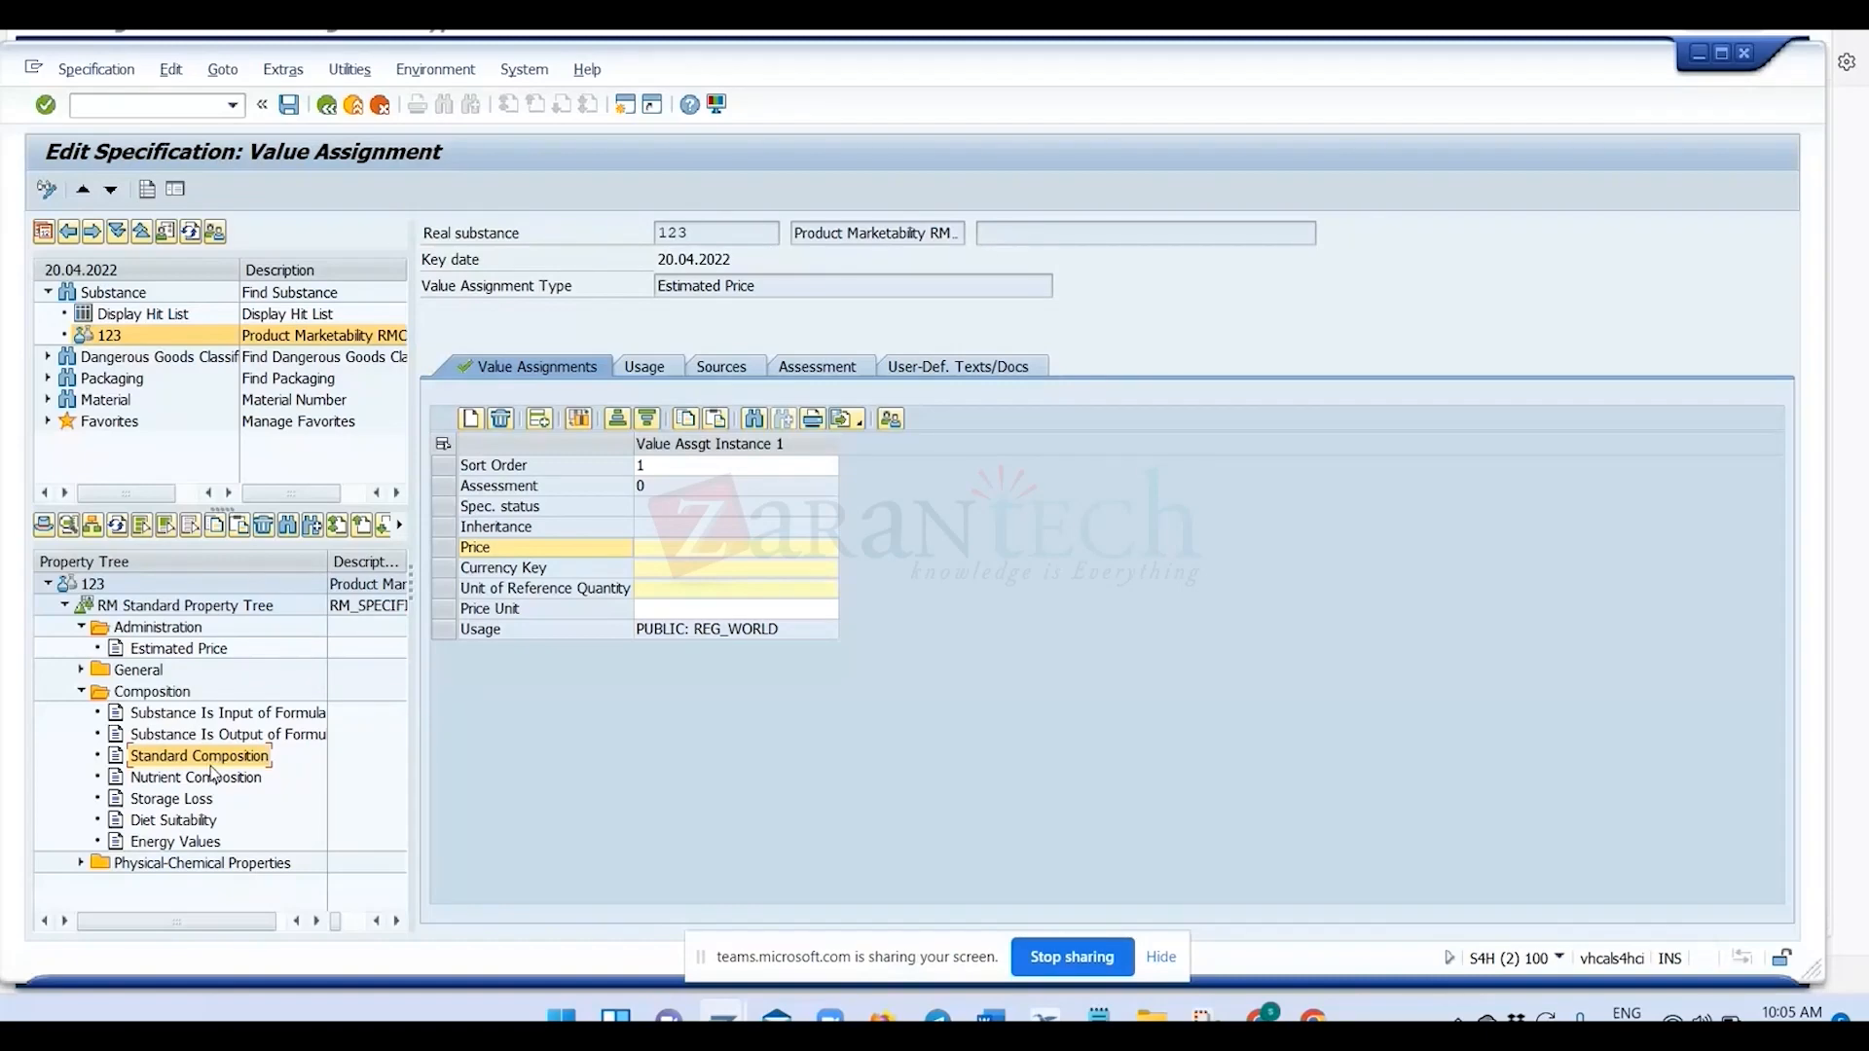
key(alt+Tab)
click(785, 401)
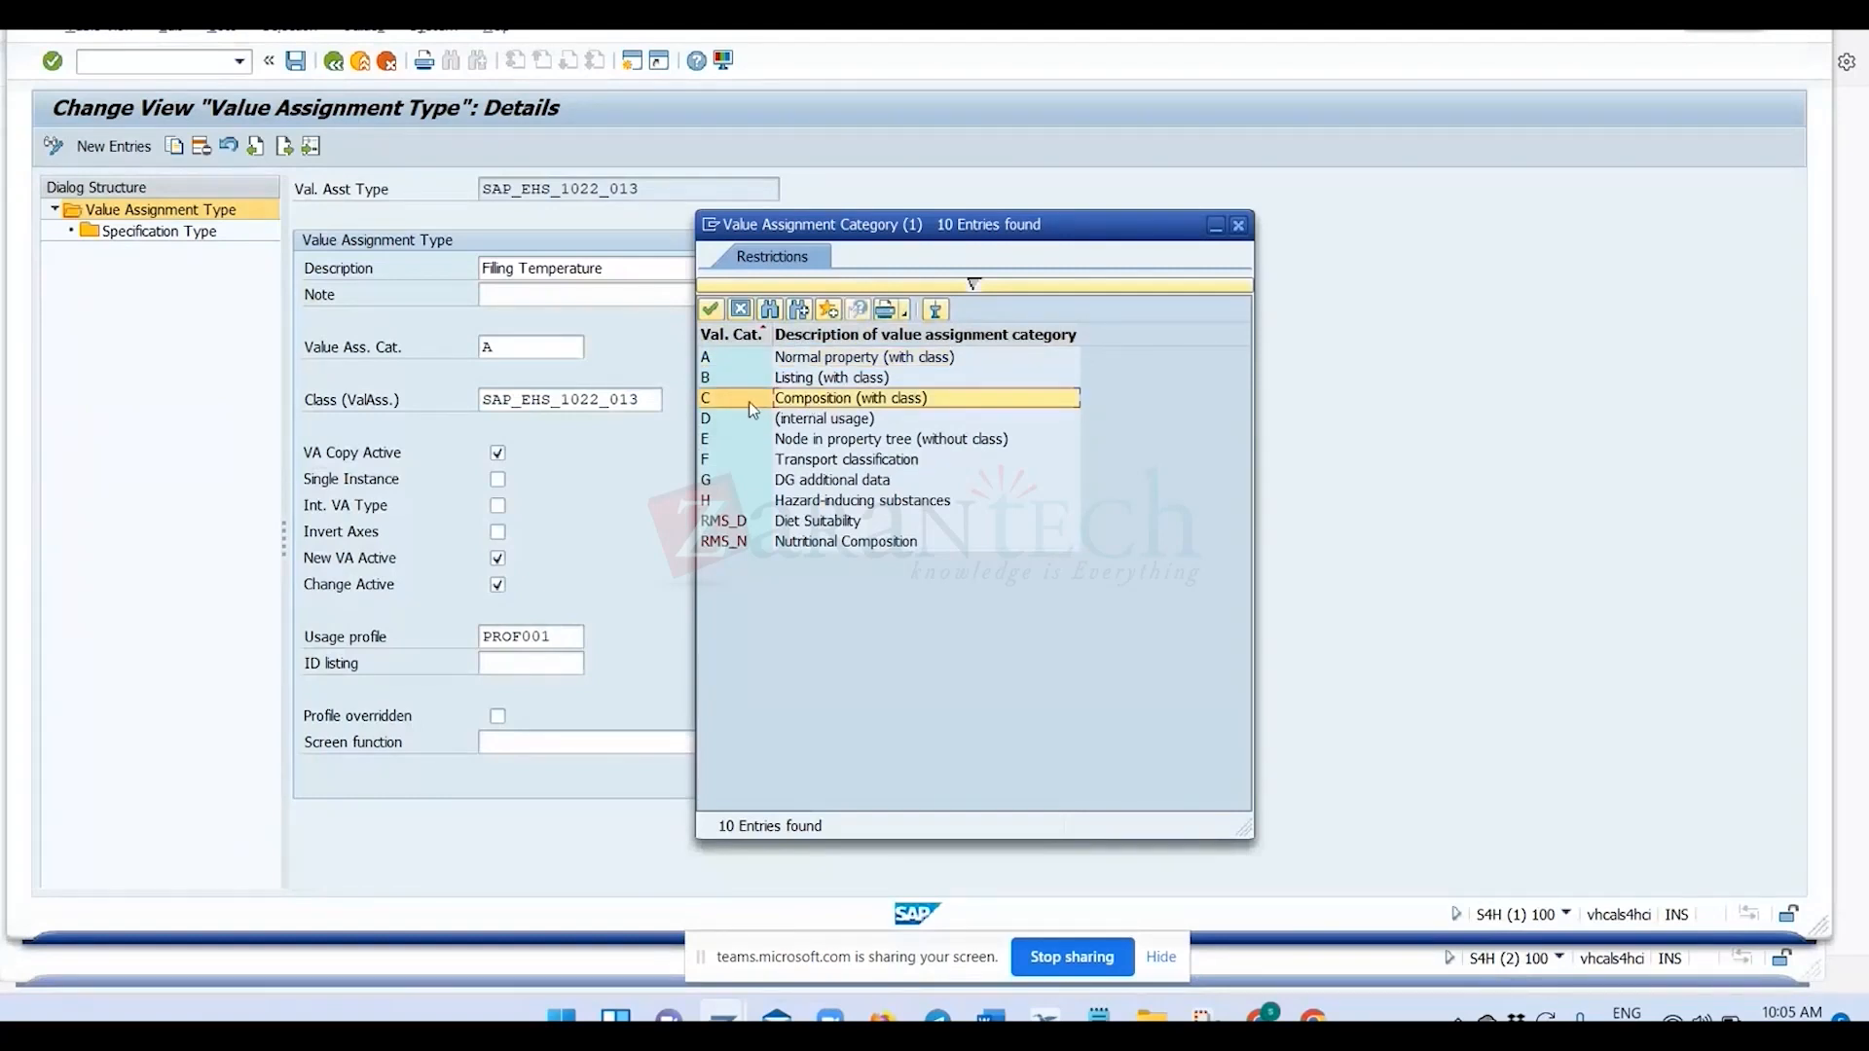
click(1238, 225)
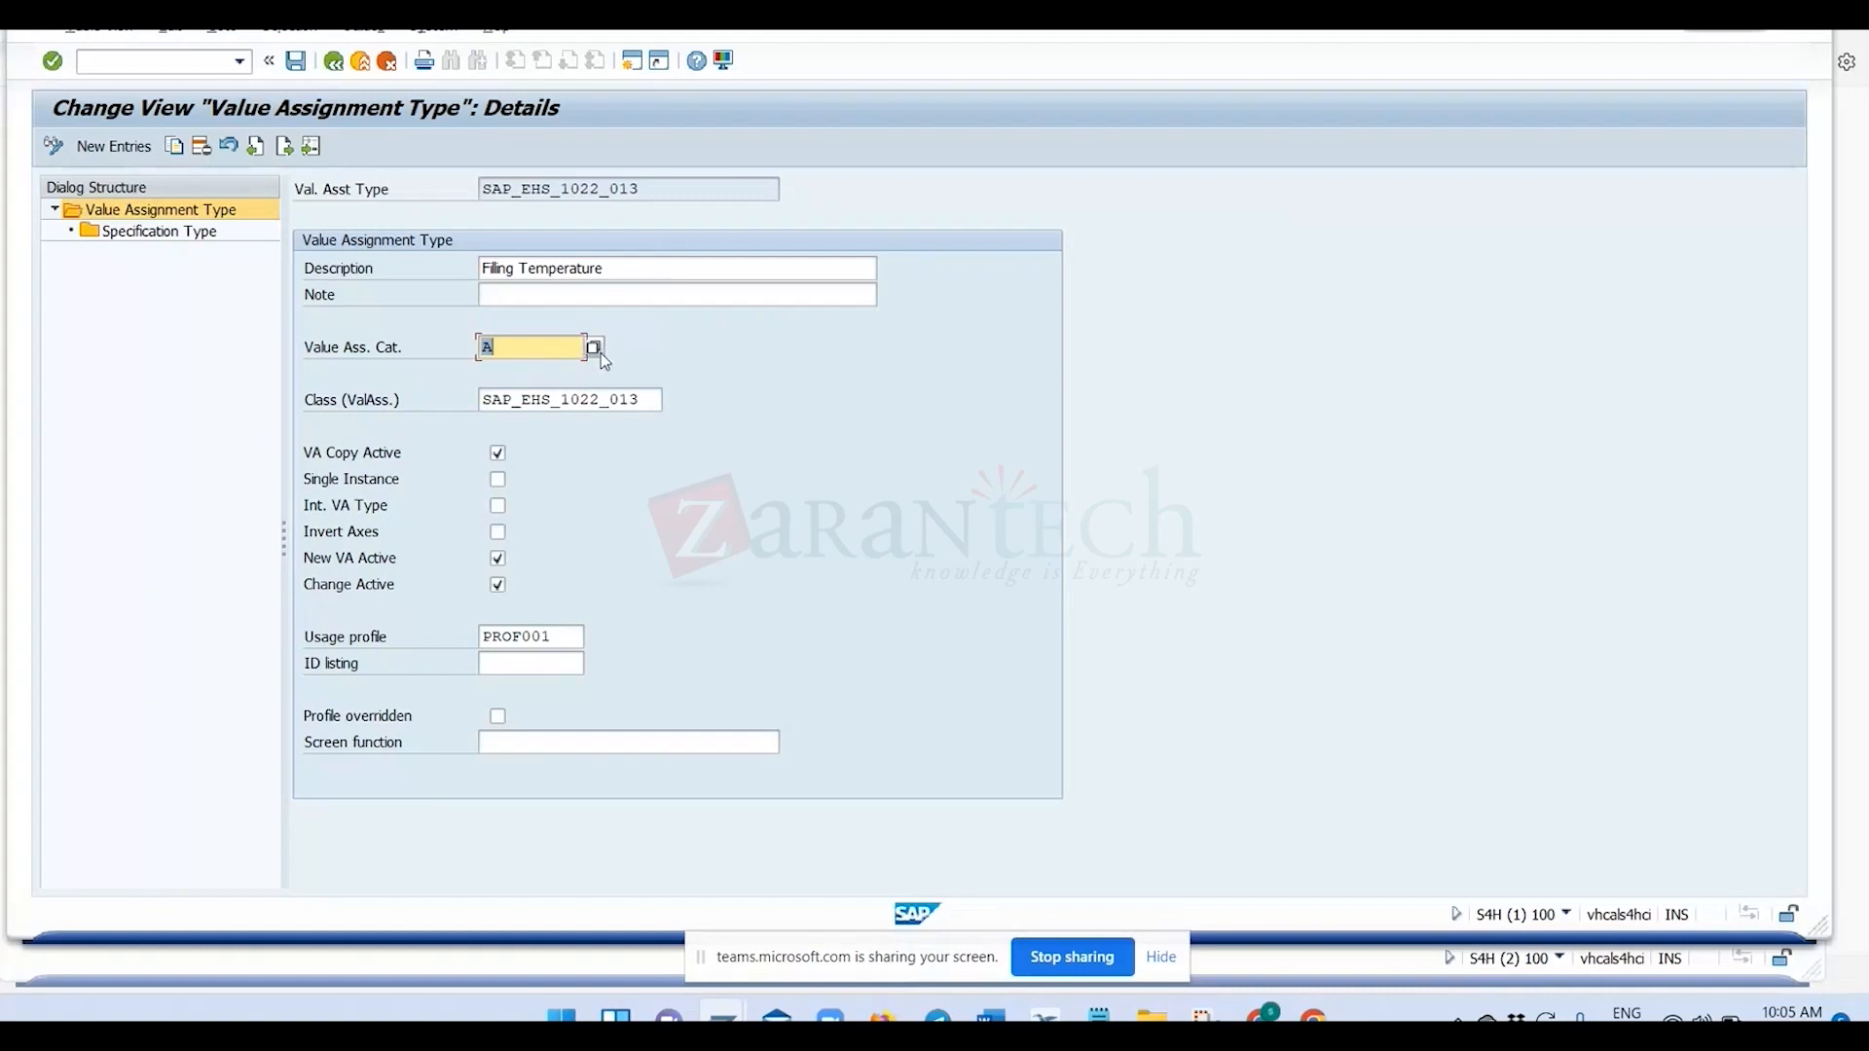
Consult the recipe development master data slide in Google Slides and examine the class assigned to SAP_EHS_1022_013 back in SAP.
mouse_move(1100, 1017)
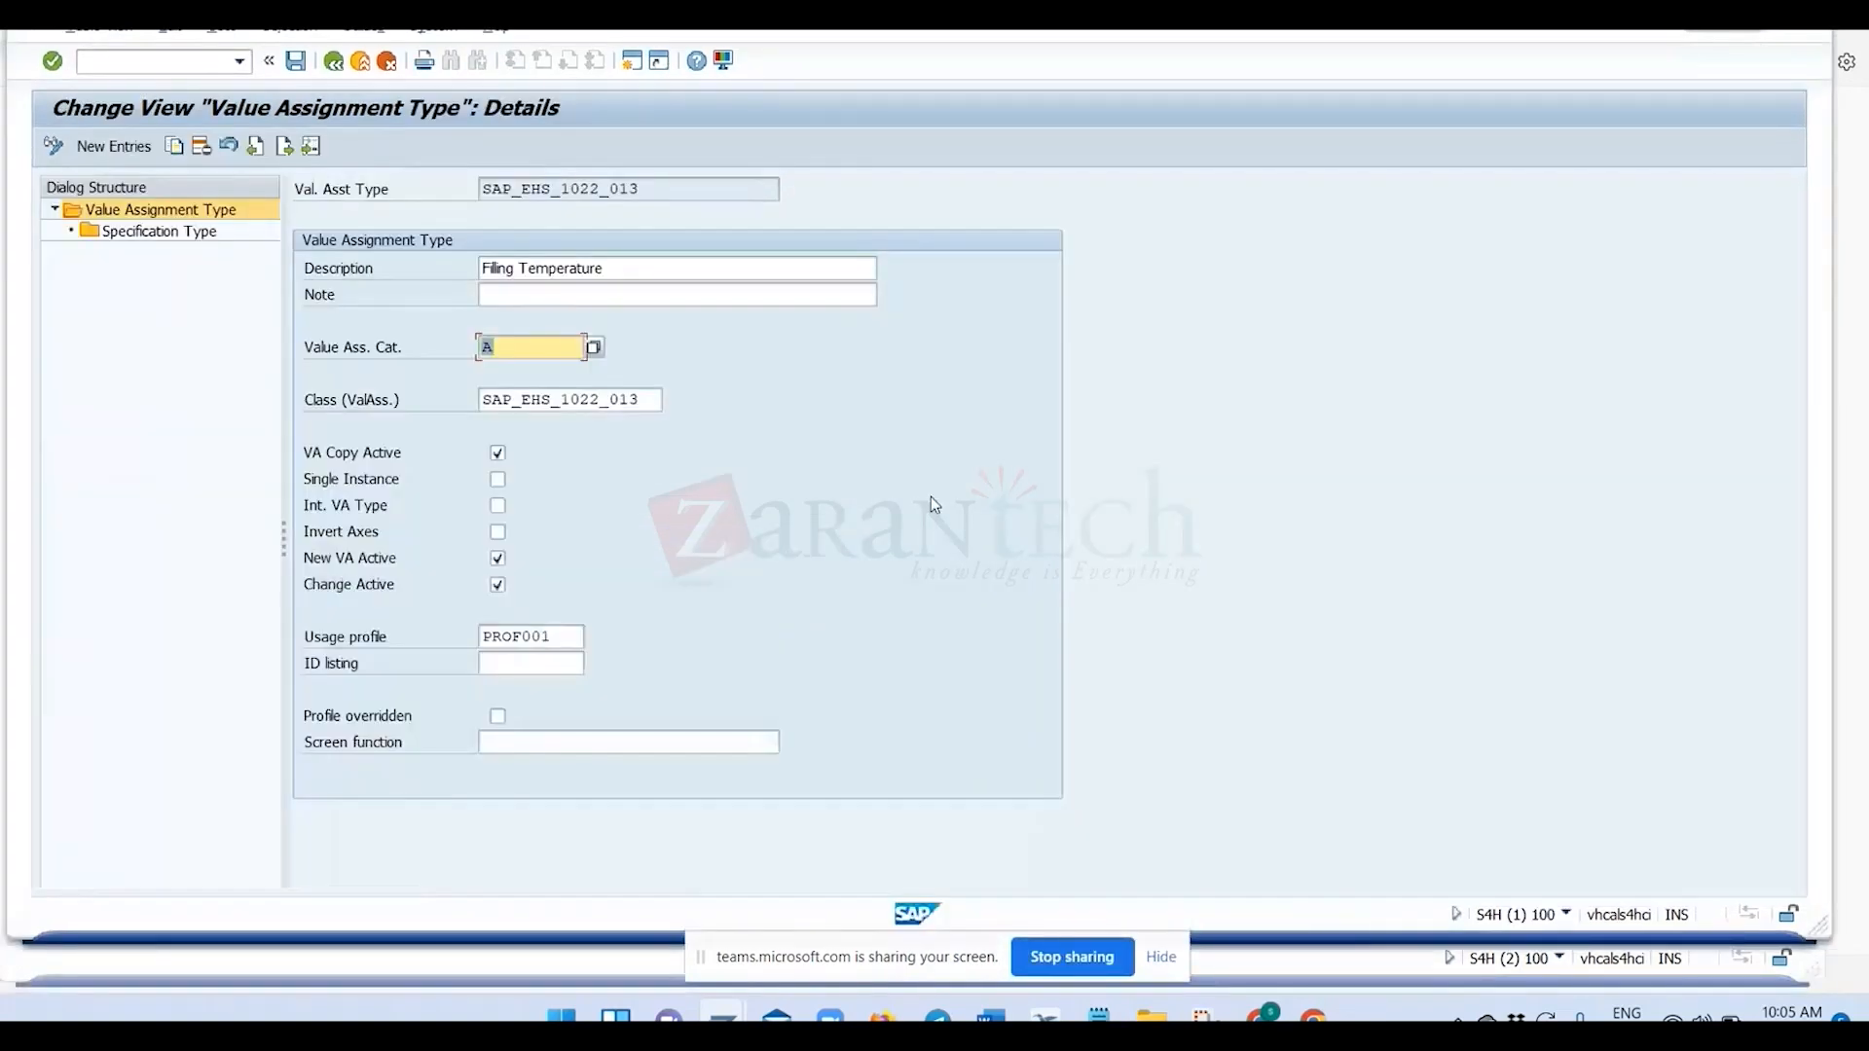
key(alt+Tab)
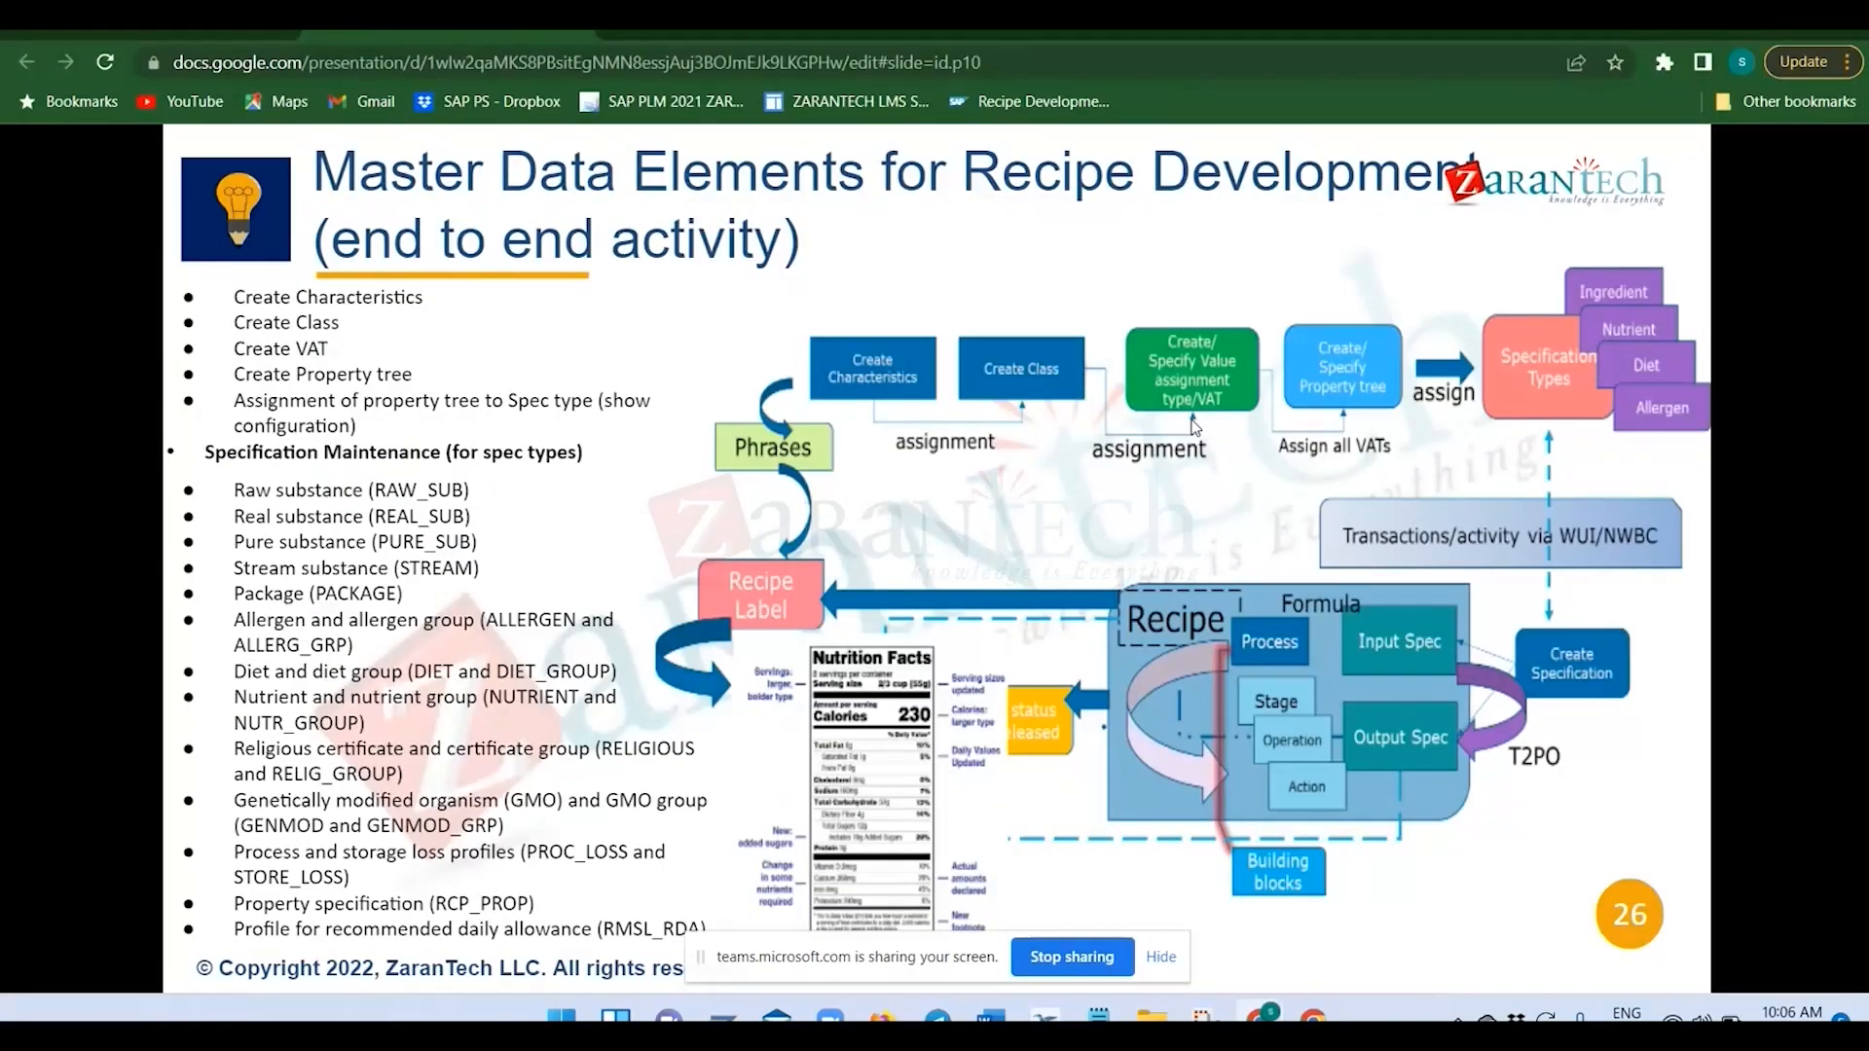
key(alt+Tab)
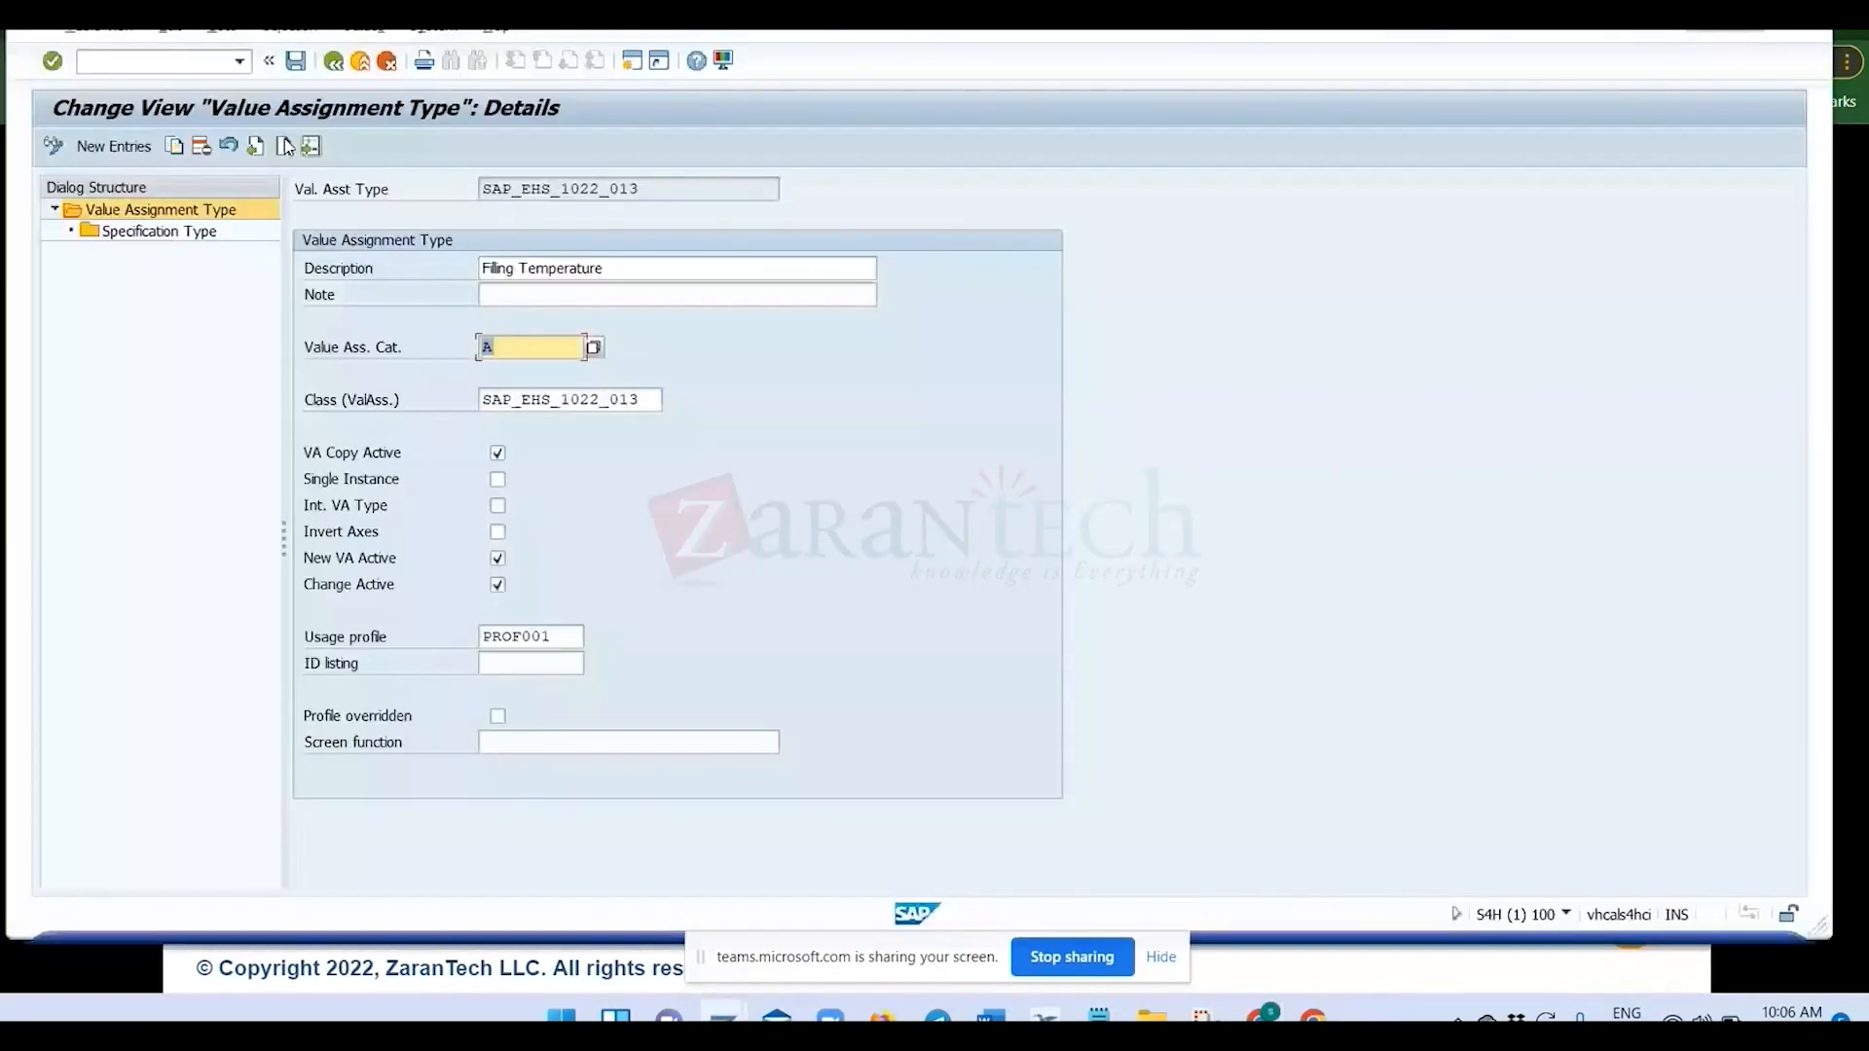
click(654, 400)
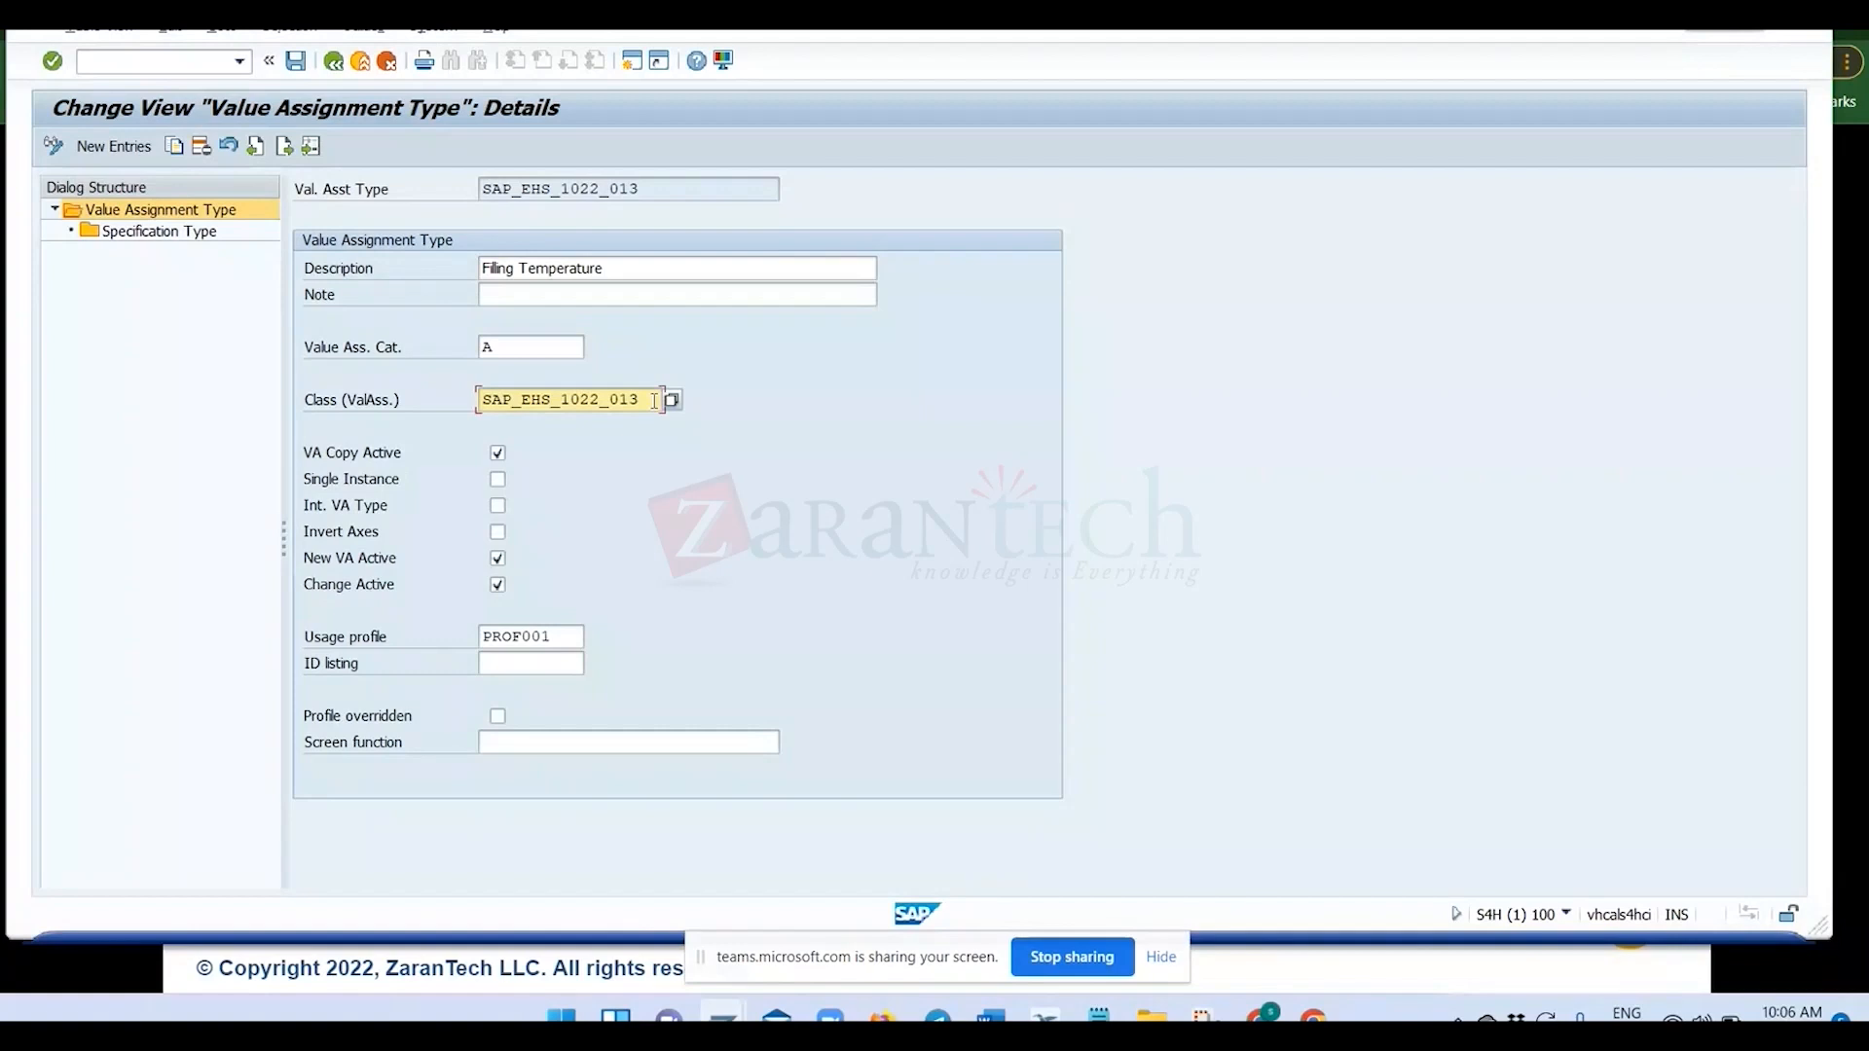
drag(654, 400, 439, 409)
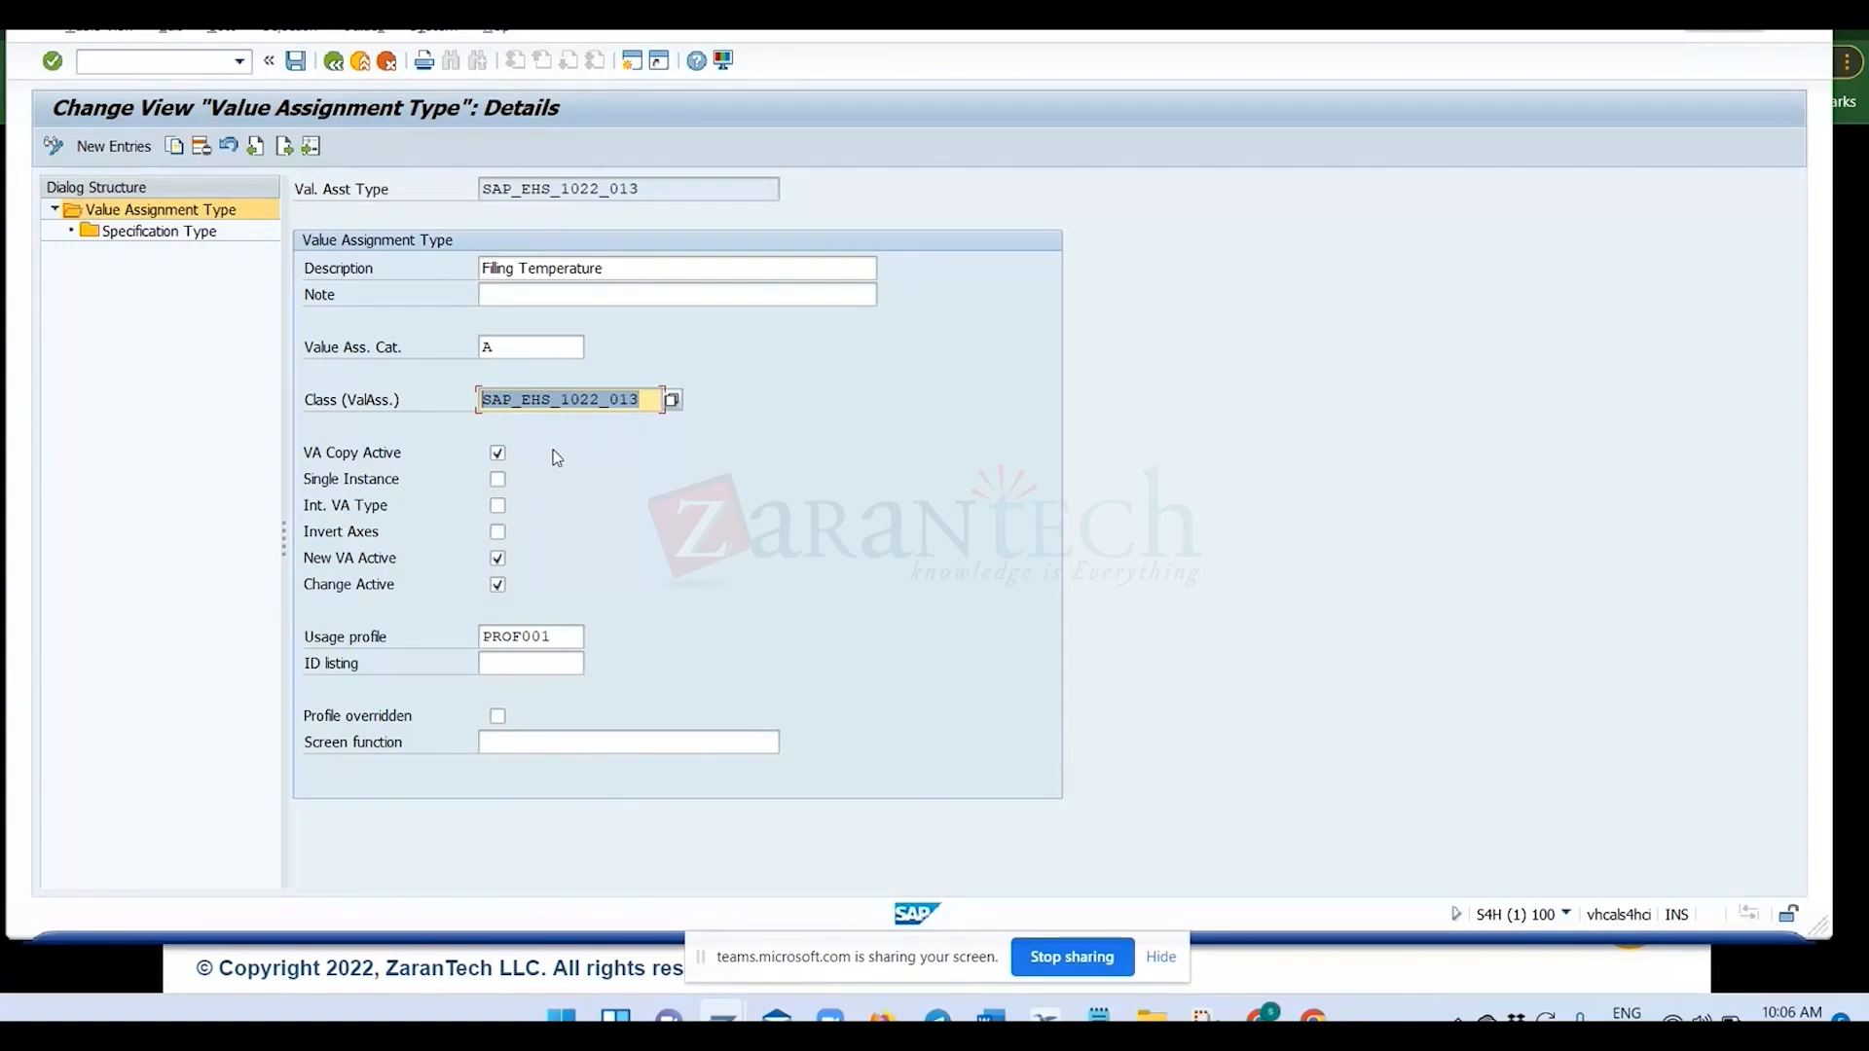
Consult the recipe development slide, return to SAP, and start a copy of value assignment type SAP_EHS_1022_013 named ZVAT_001.
key(alt+Tab)
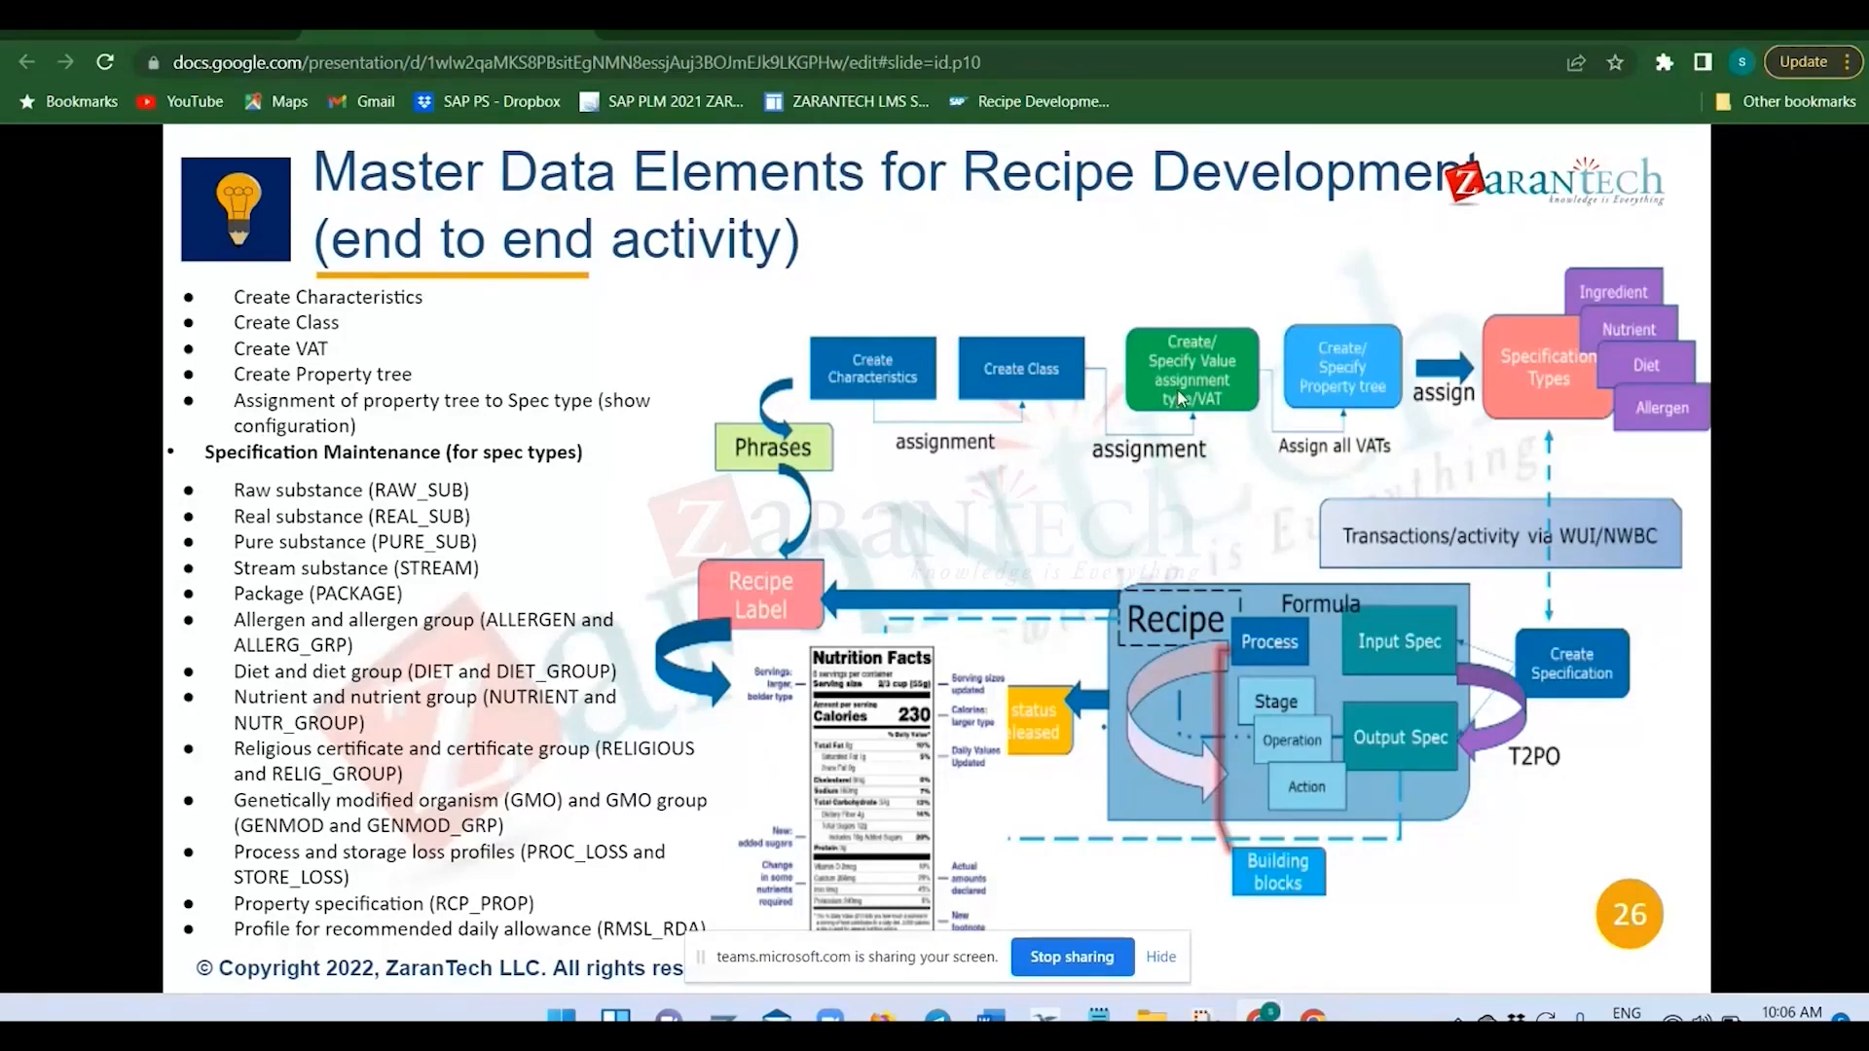
key(alt+Tab)
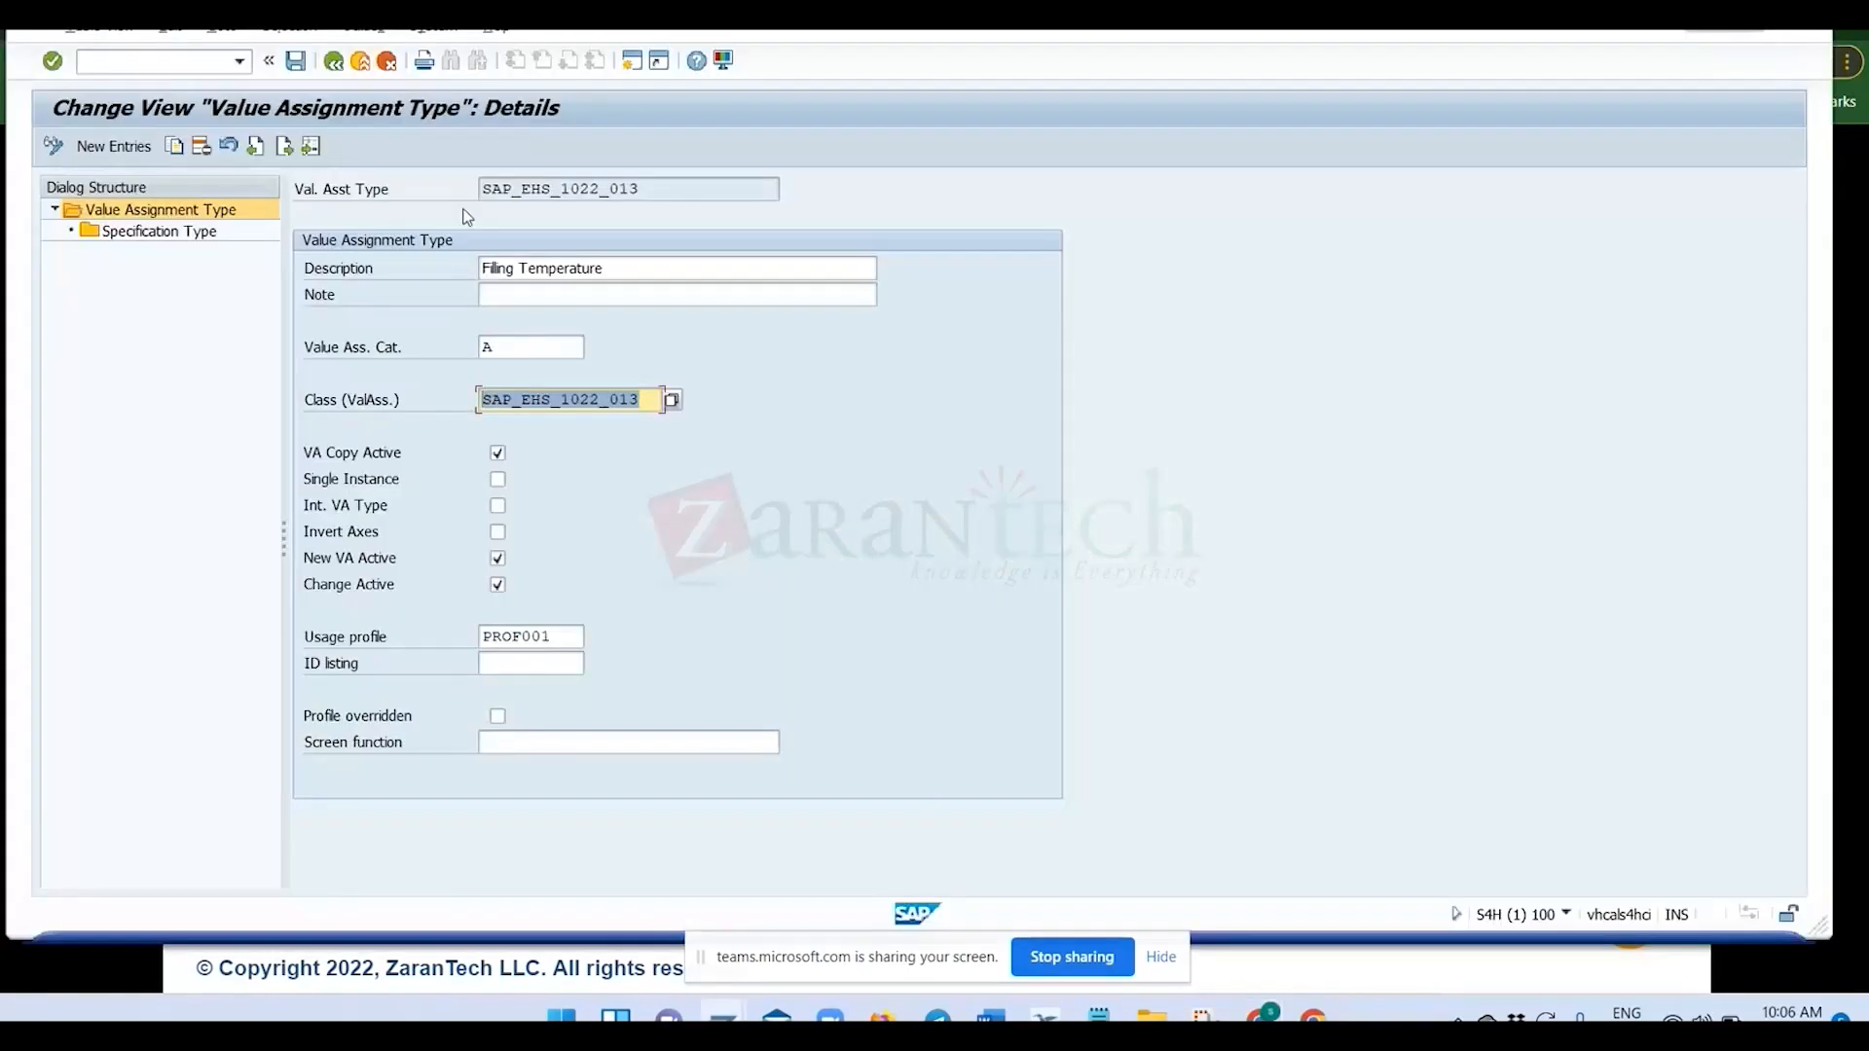
click(176, 148)
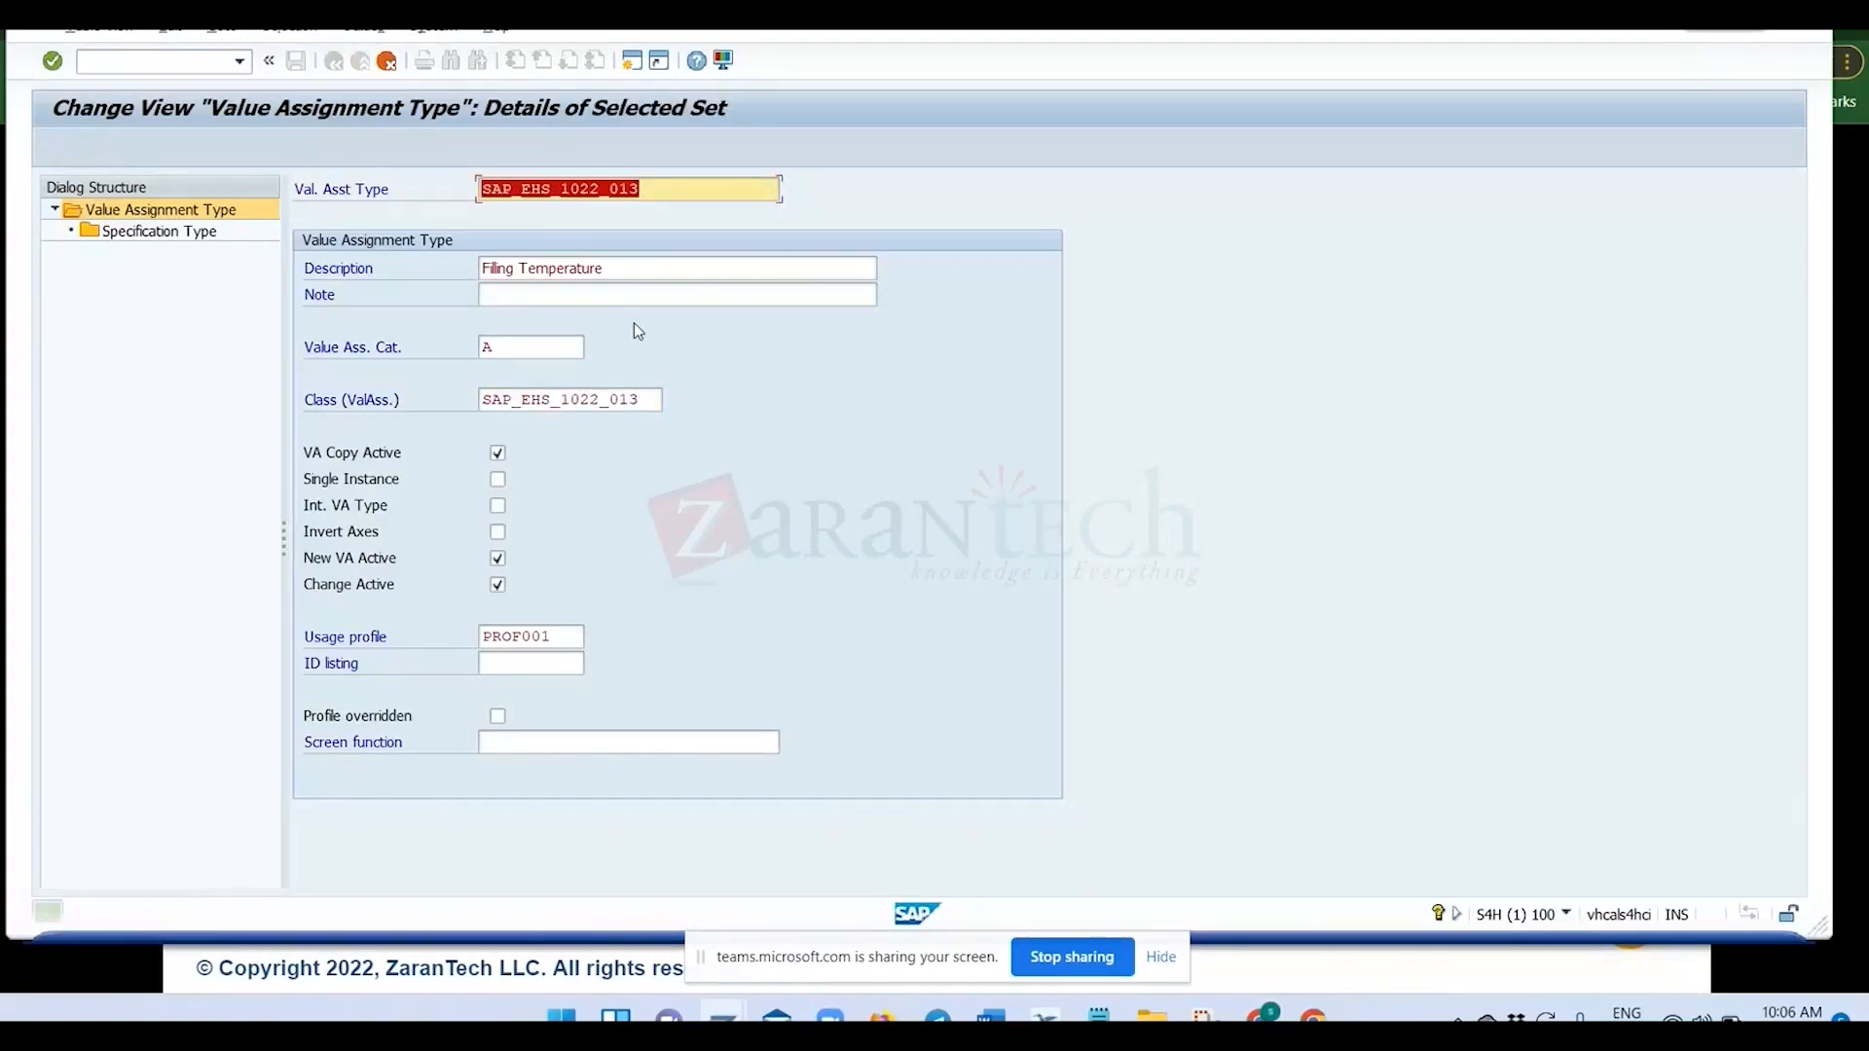
text(Z)
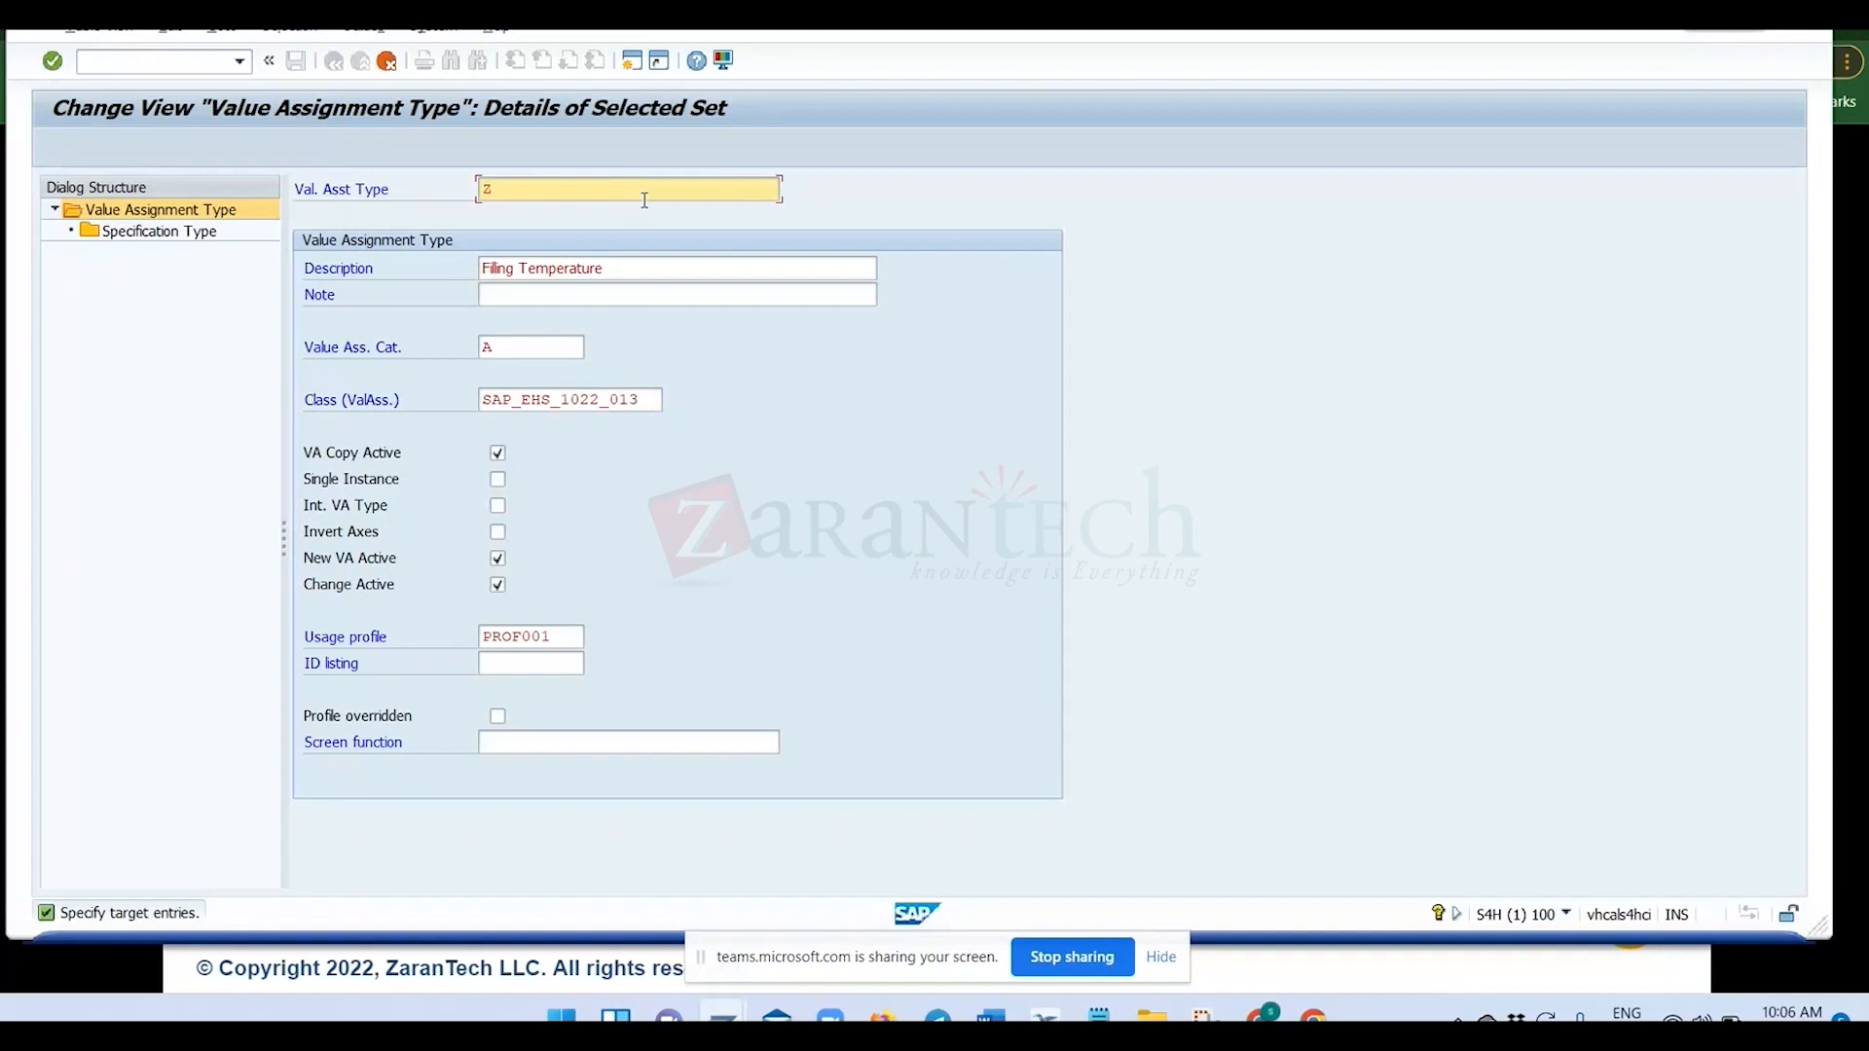
text(VAT_001)
key(Tab)
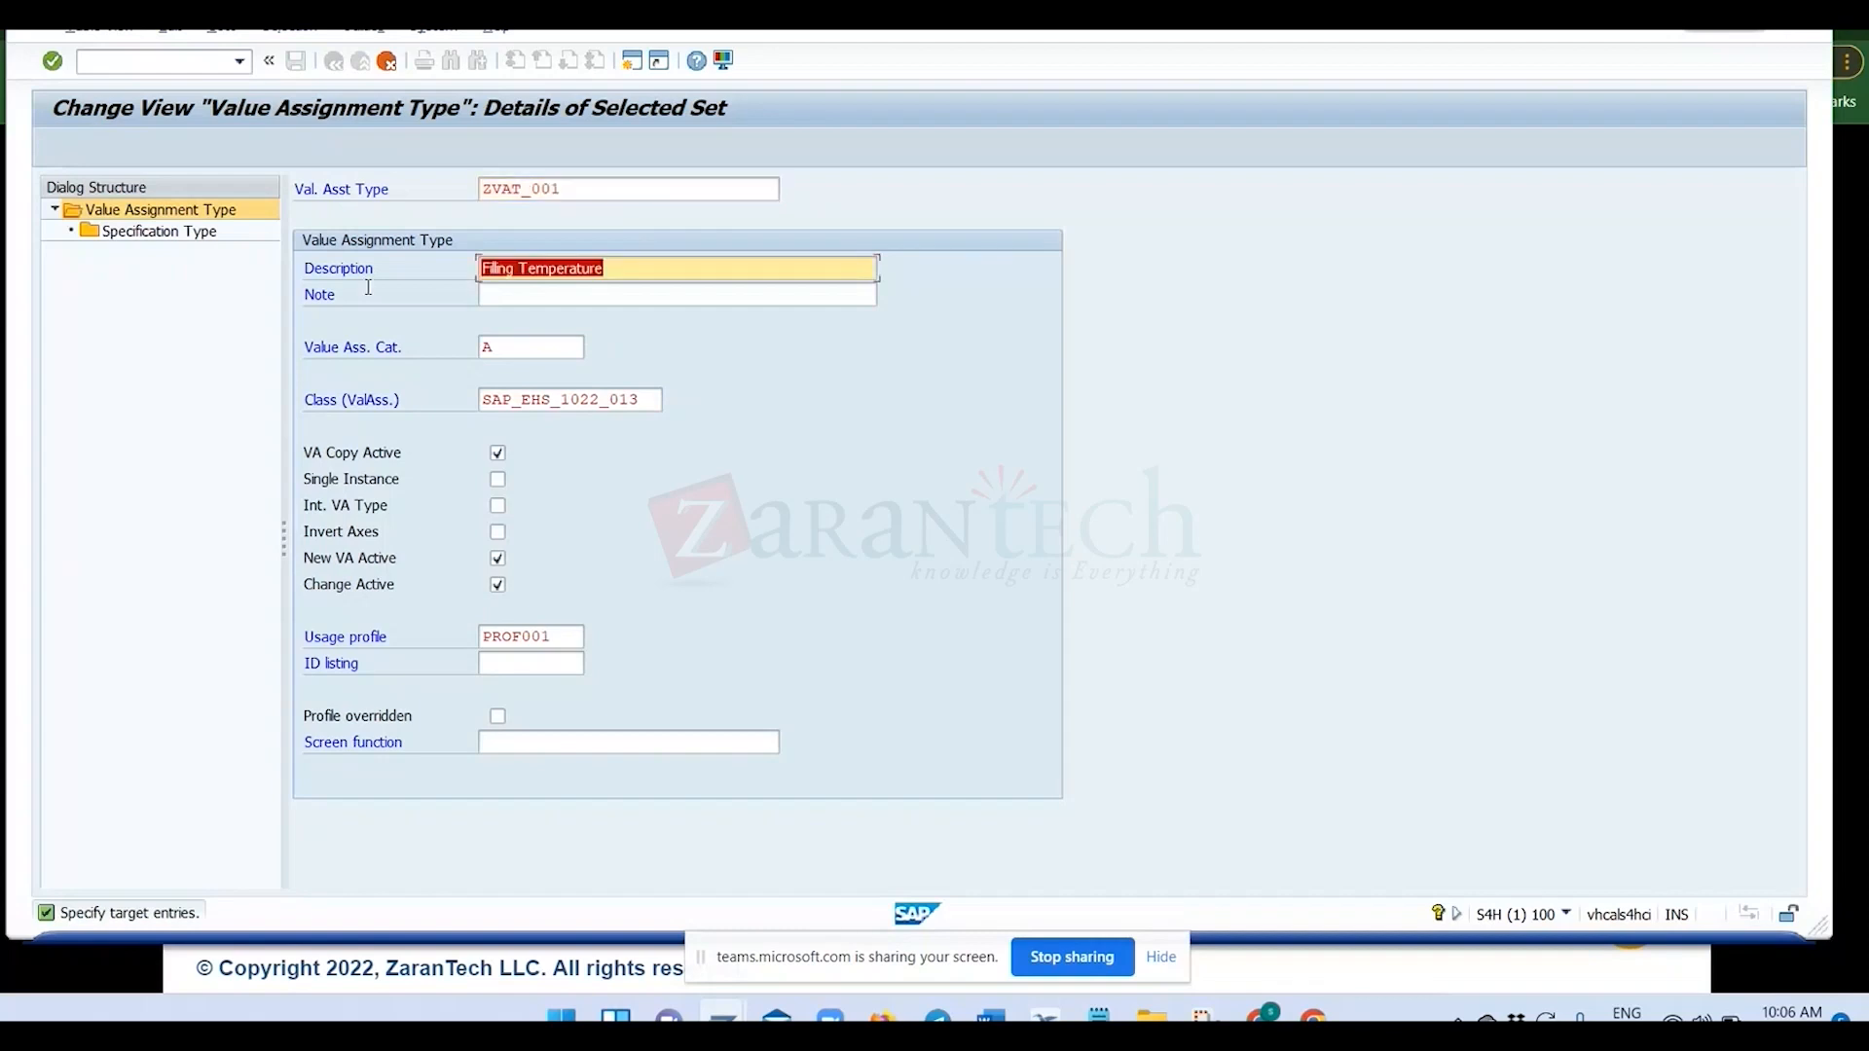
Set the description of ZVAT_001 to "VAT type for test" and clear the class carried over from the source entry.
text(F)
text(VAT t)
text(ype for )
text(test)
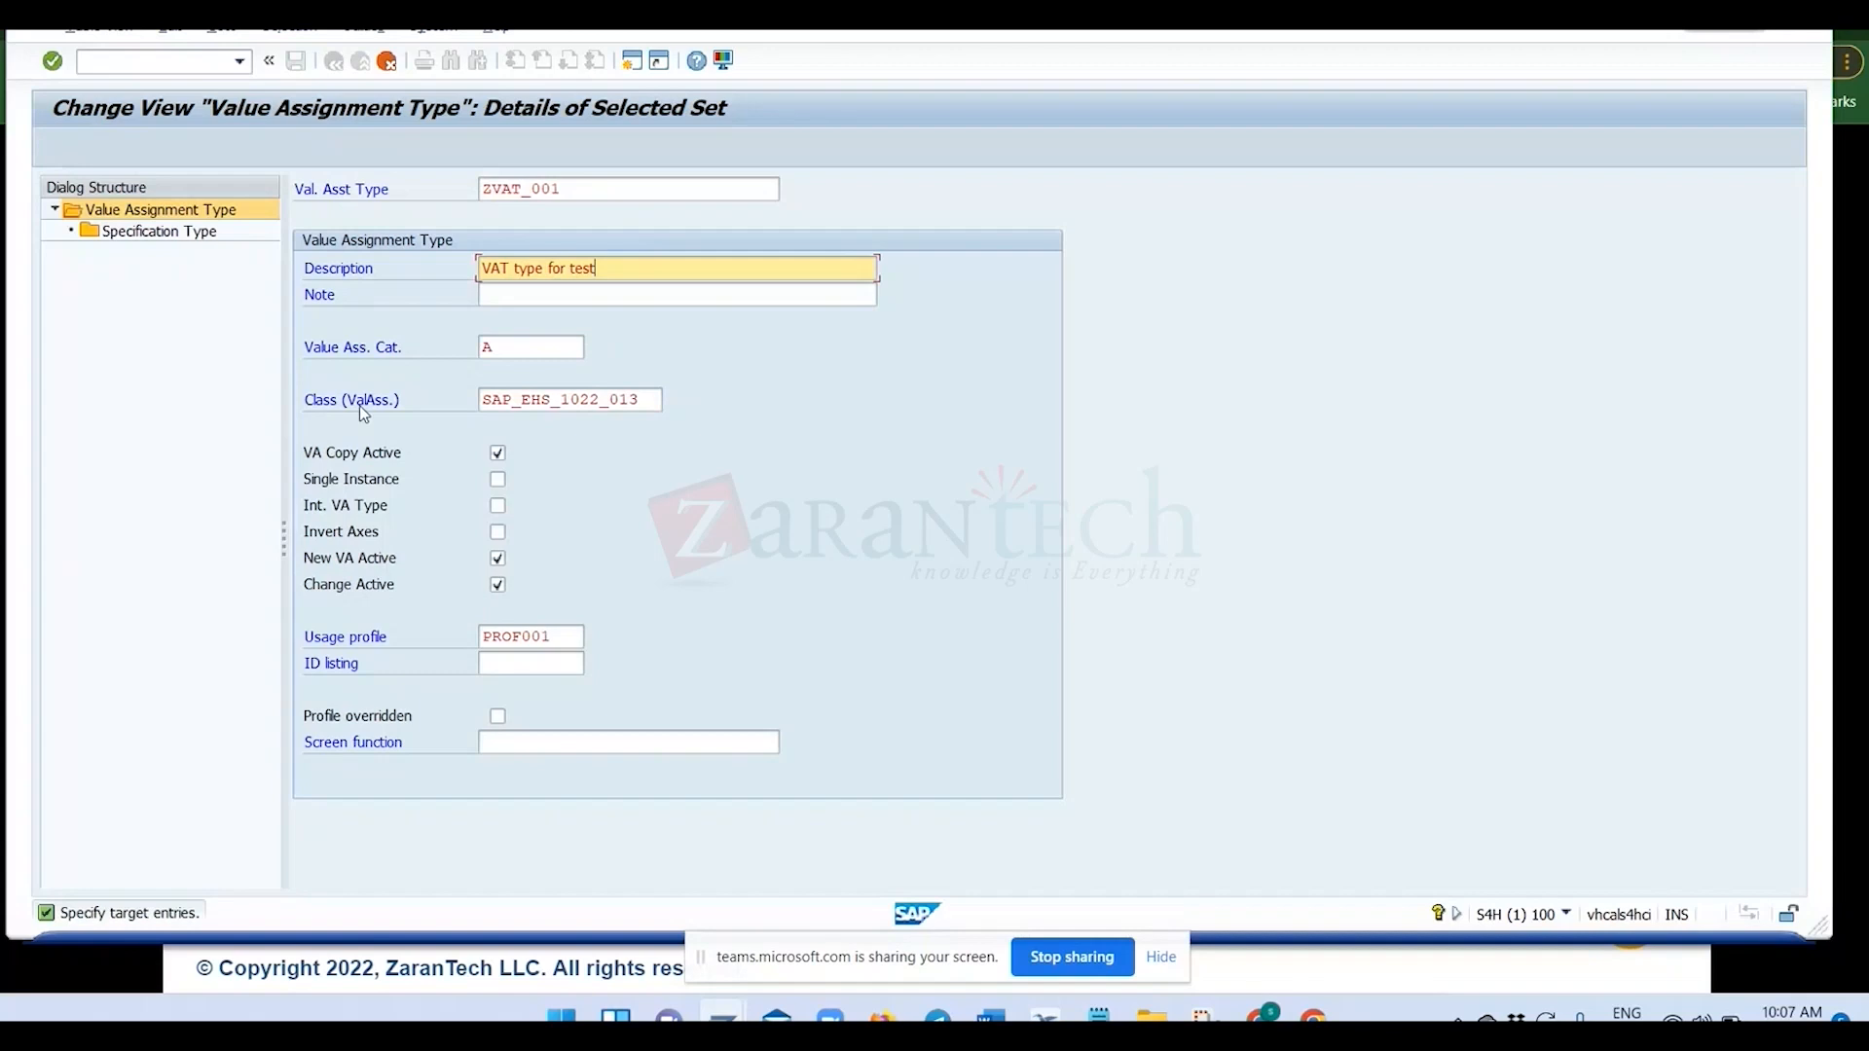
double_click(649, 400)
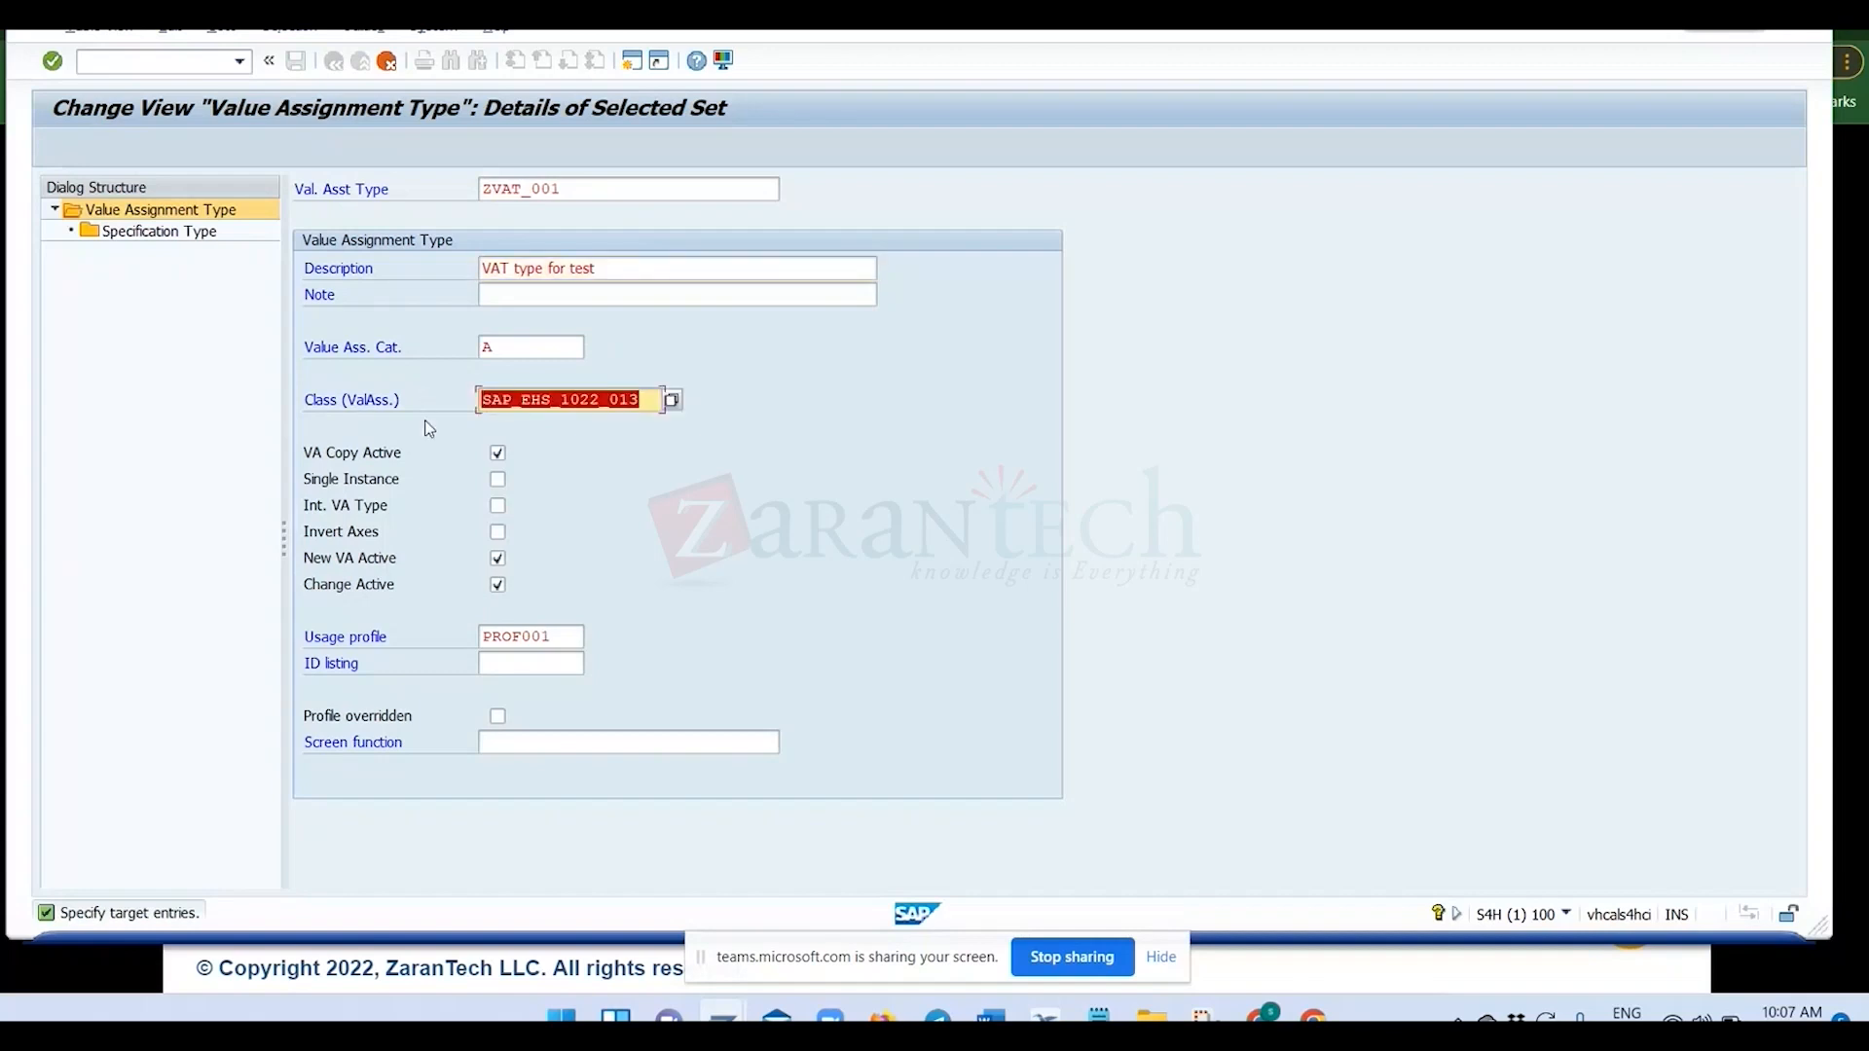
key(Delete)
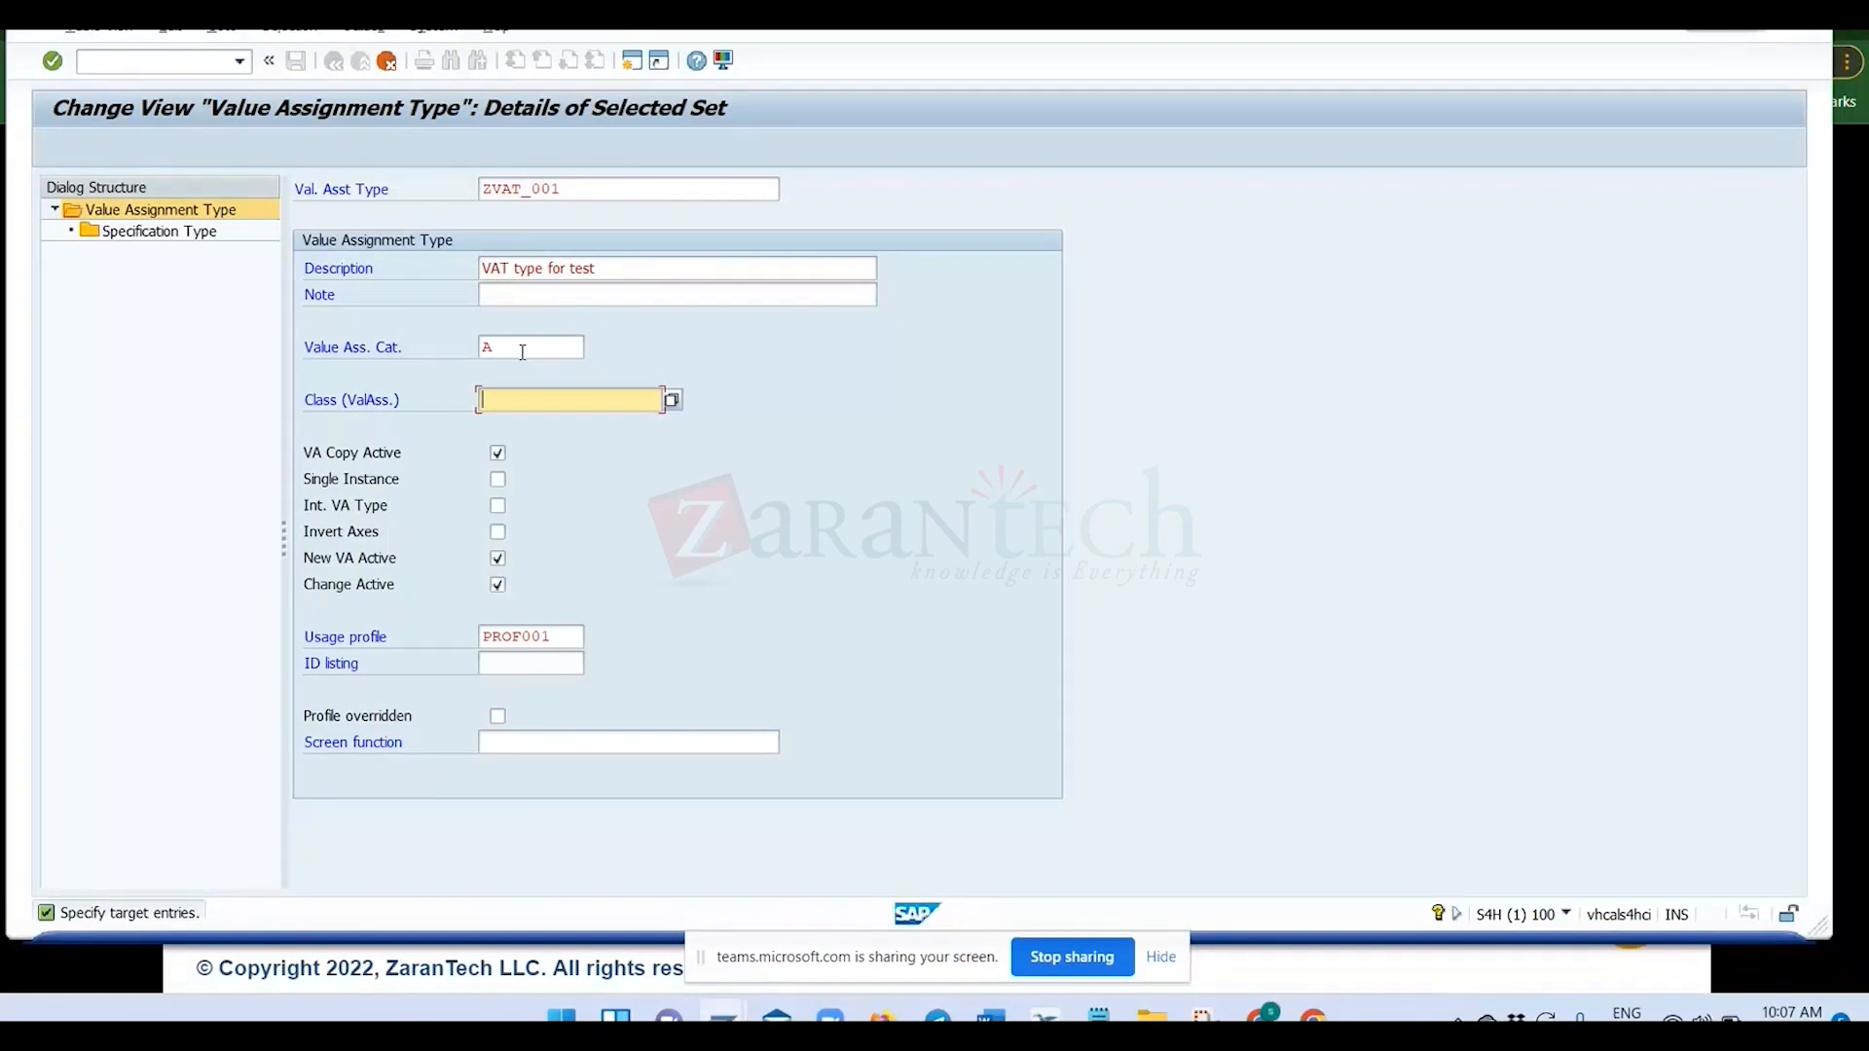
Choose value assignment category A, Normal property (with class), for ZVAT_001 from the list of possible categories.
click(486, 349)
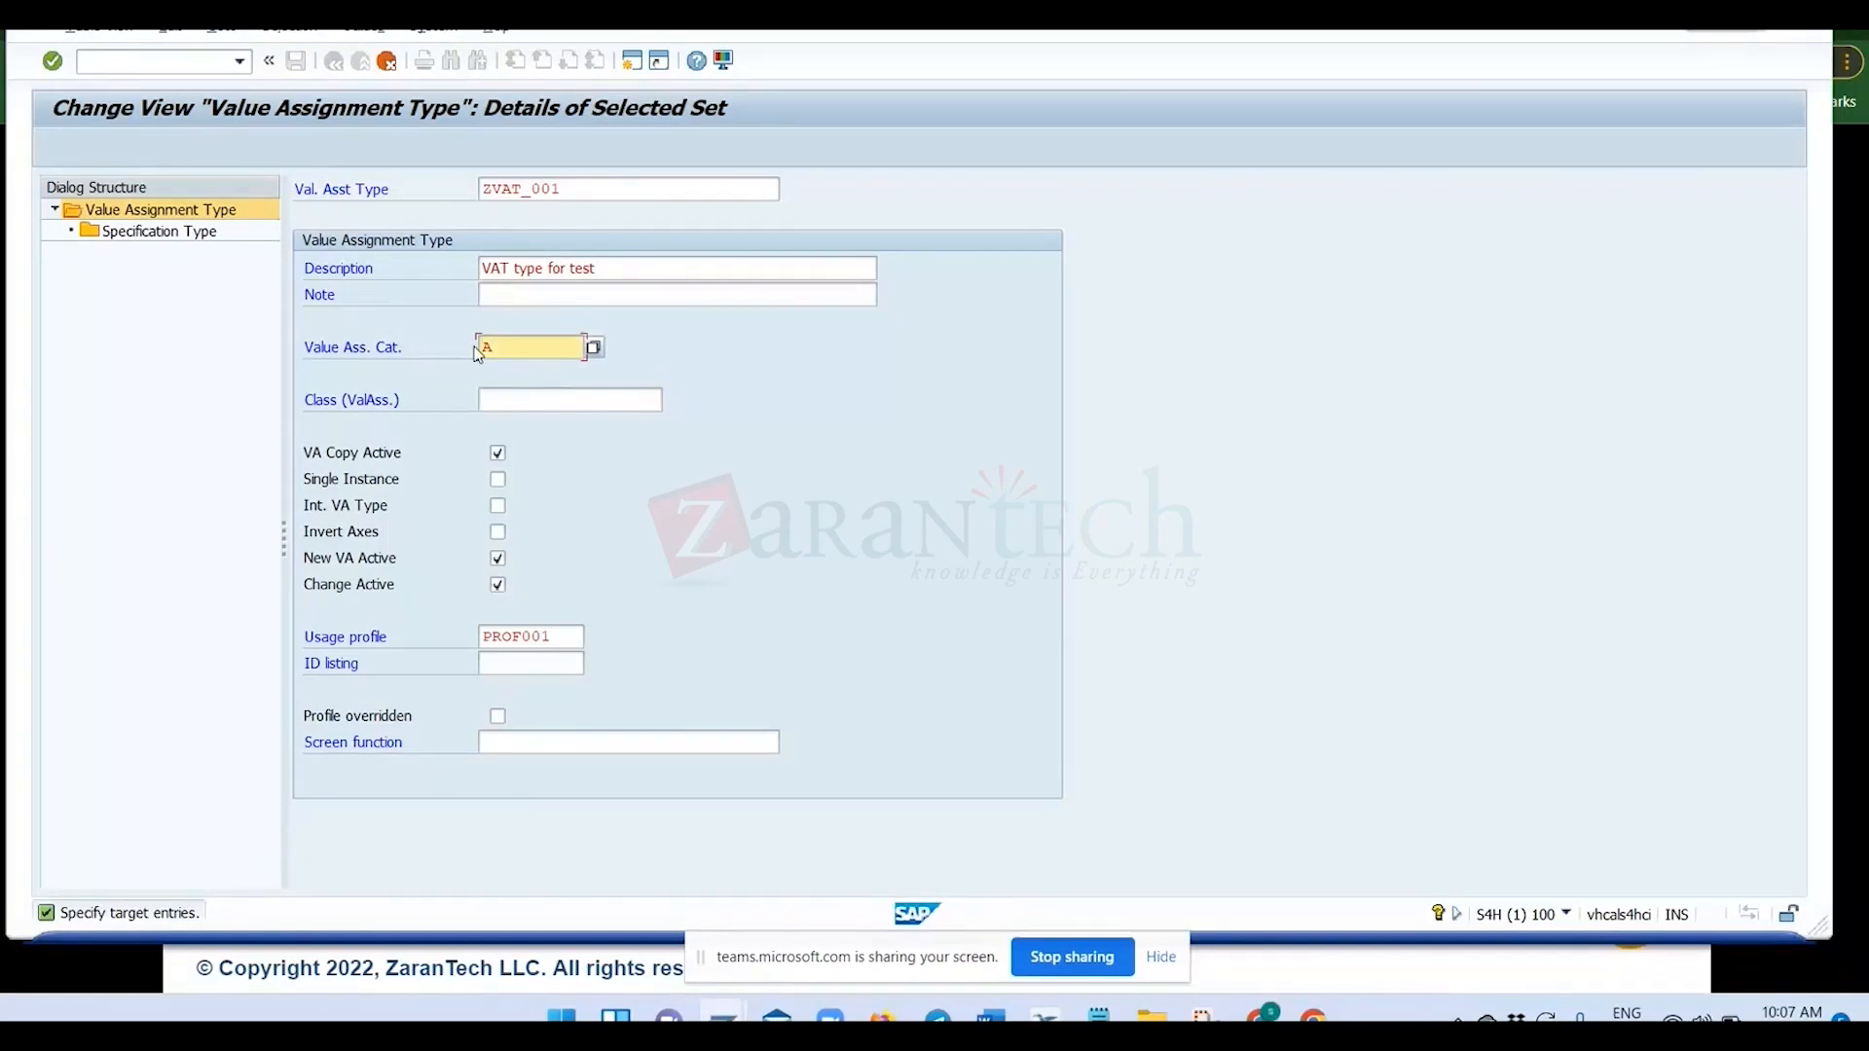
click(593, 348)
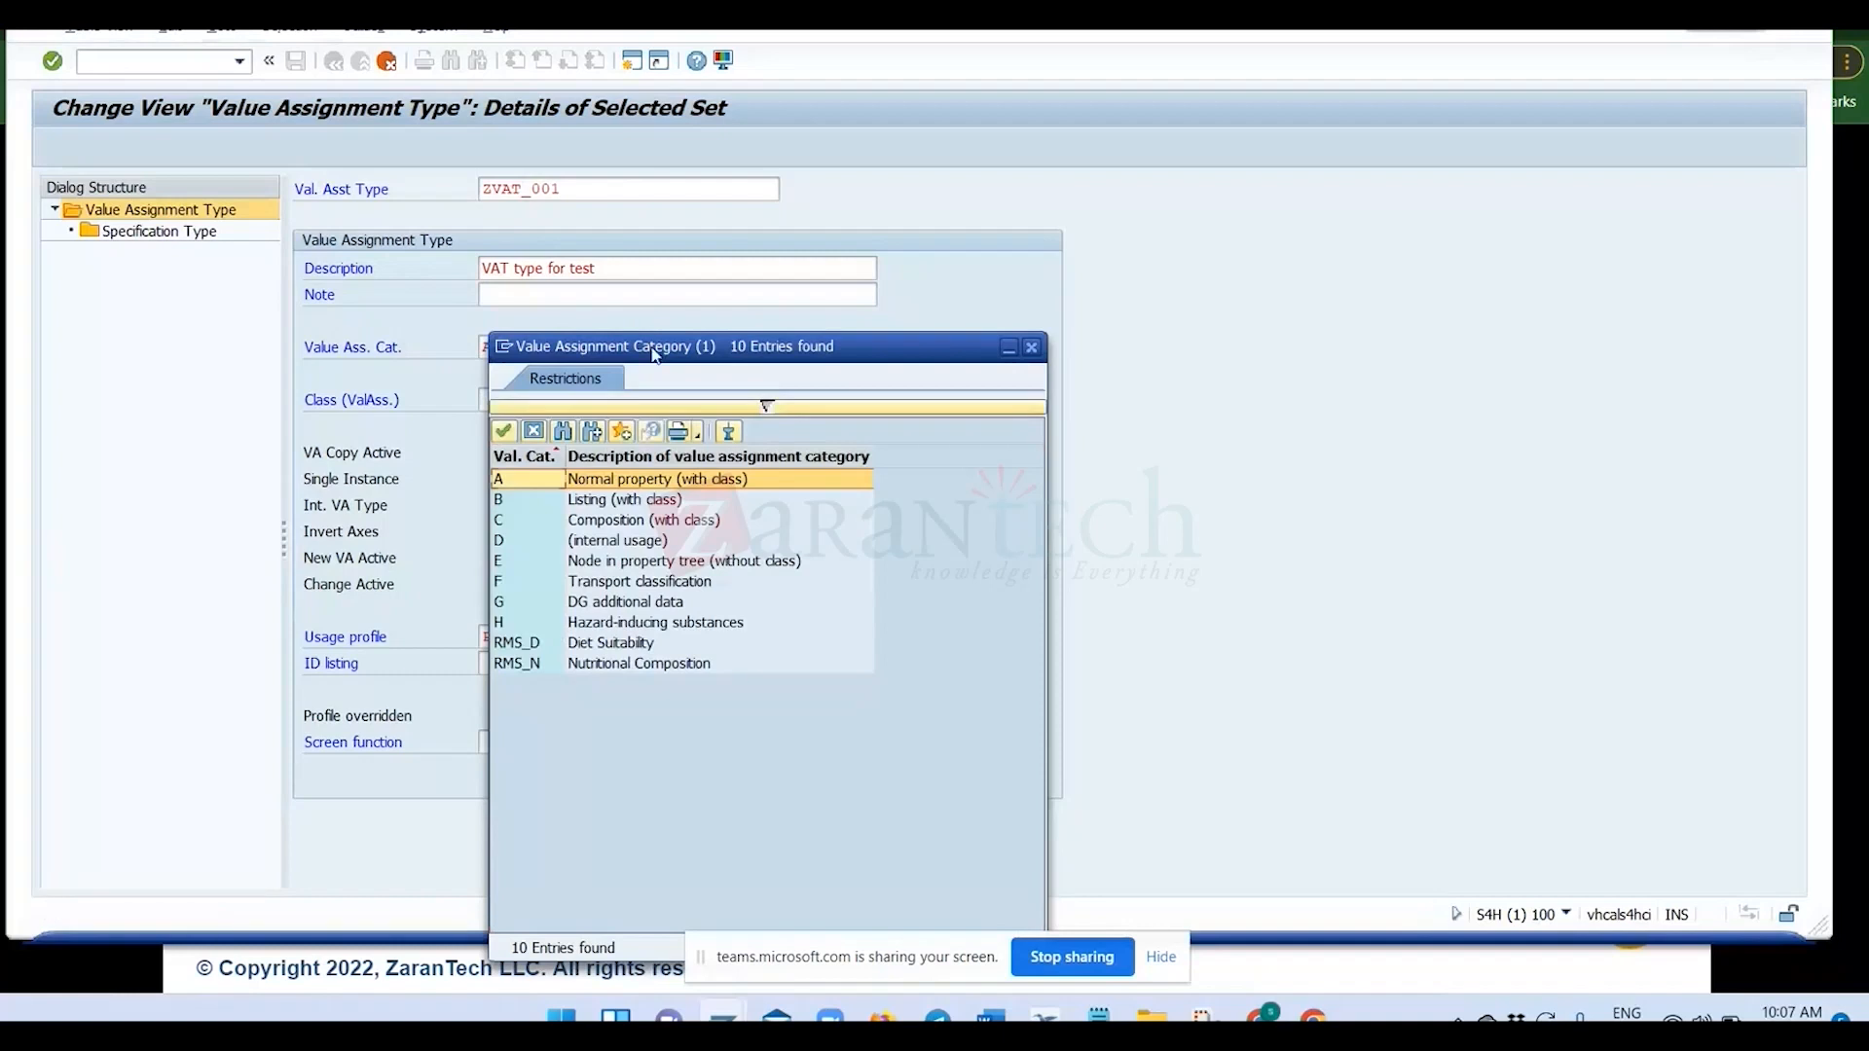
drag(654, 354, 1092, 184)
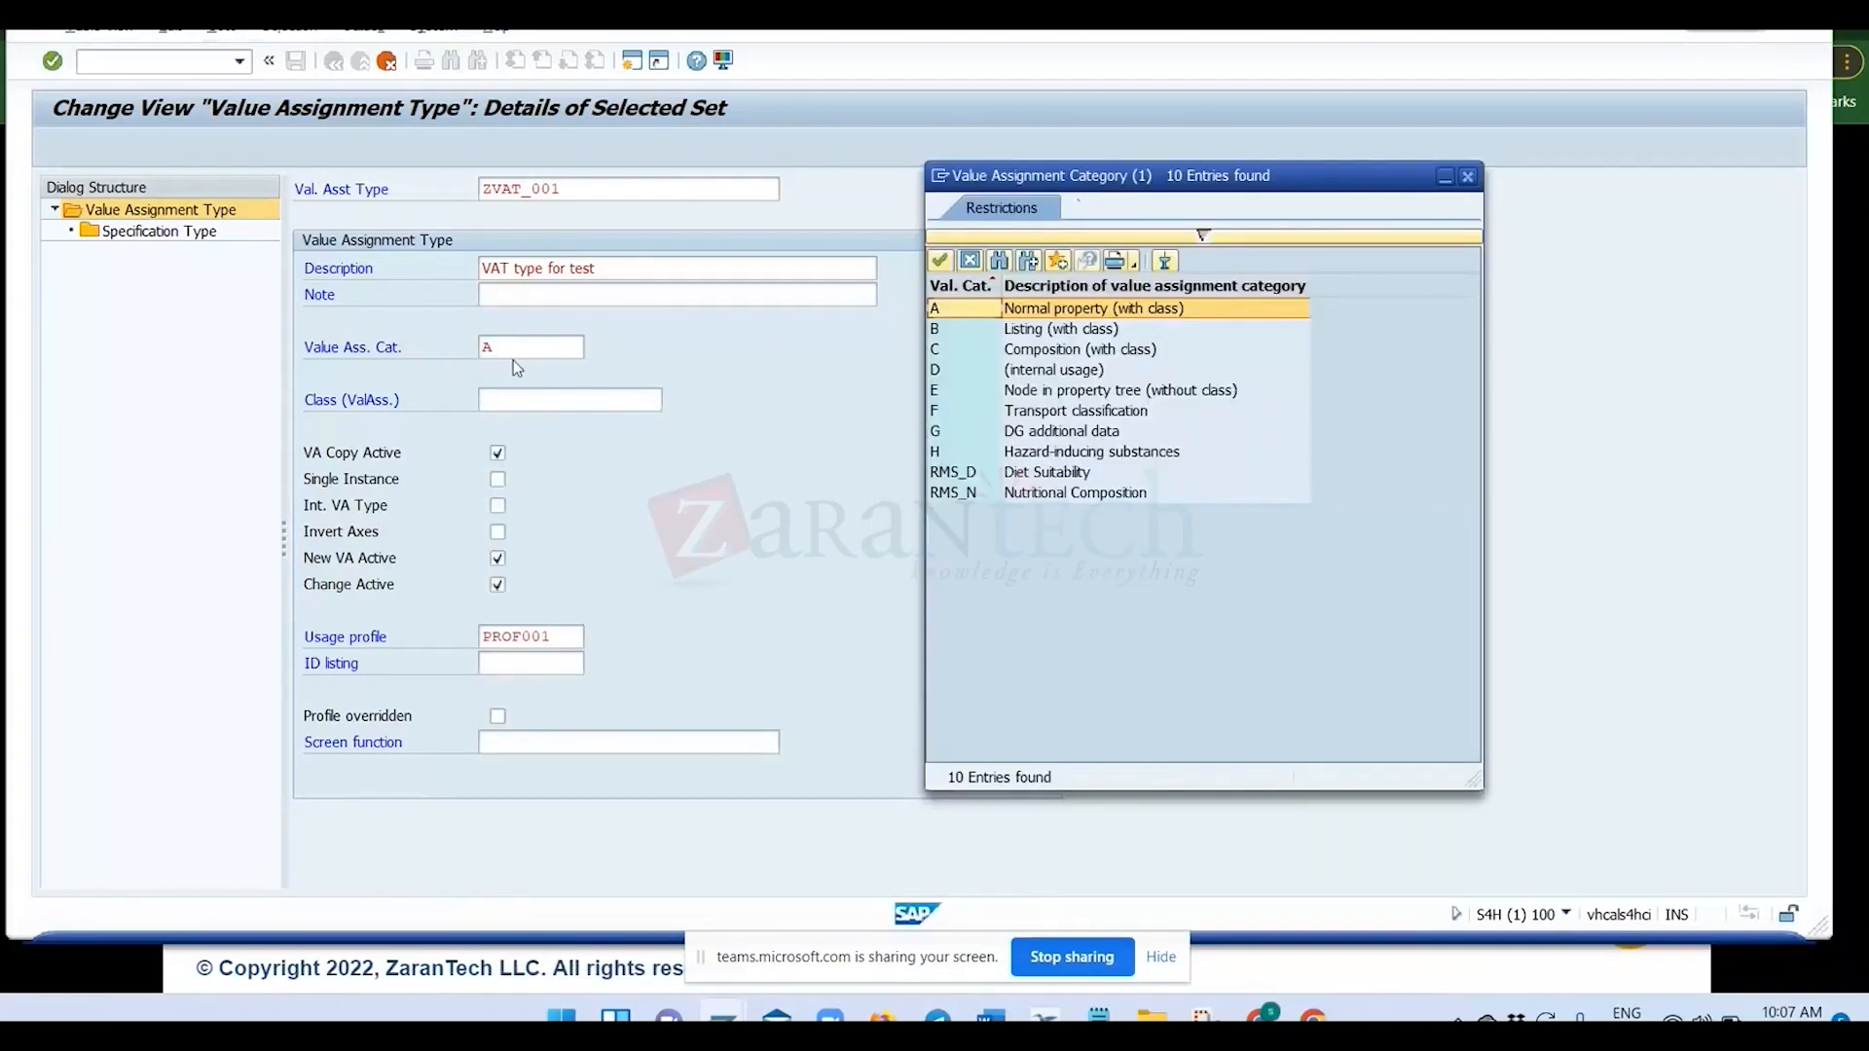
double_click(971, 308)
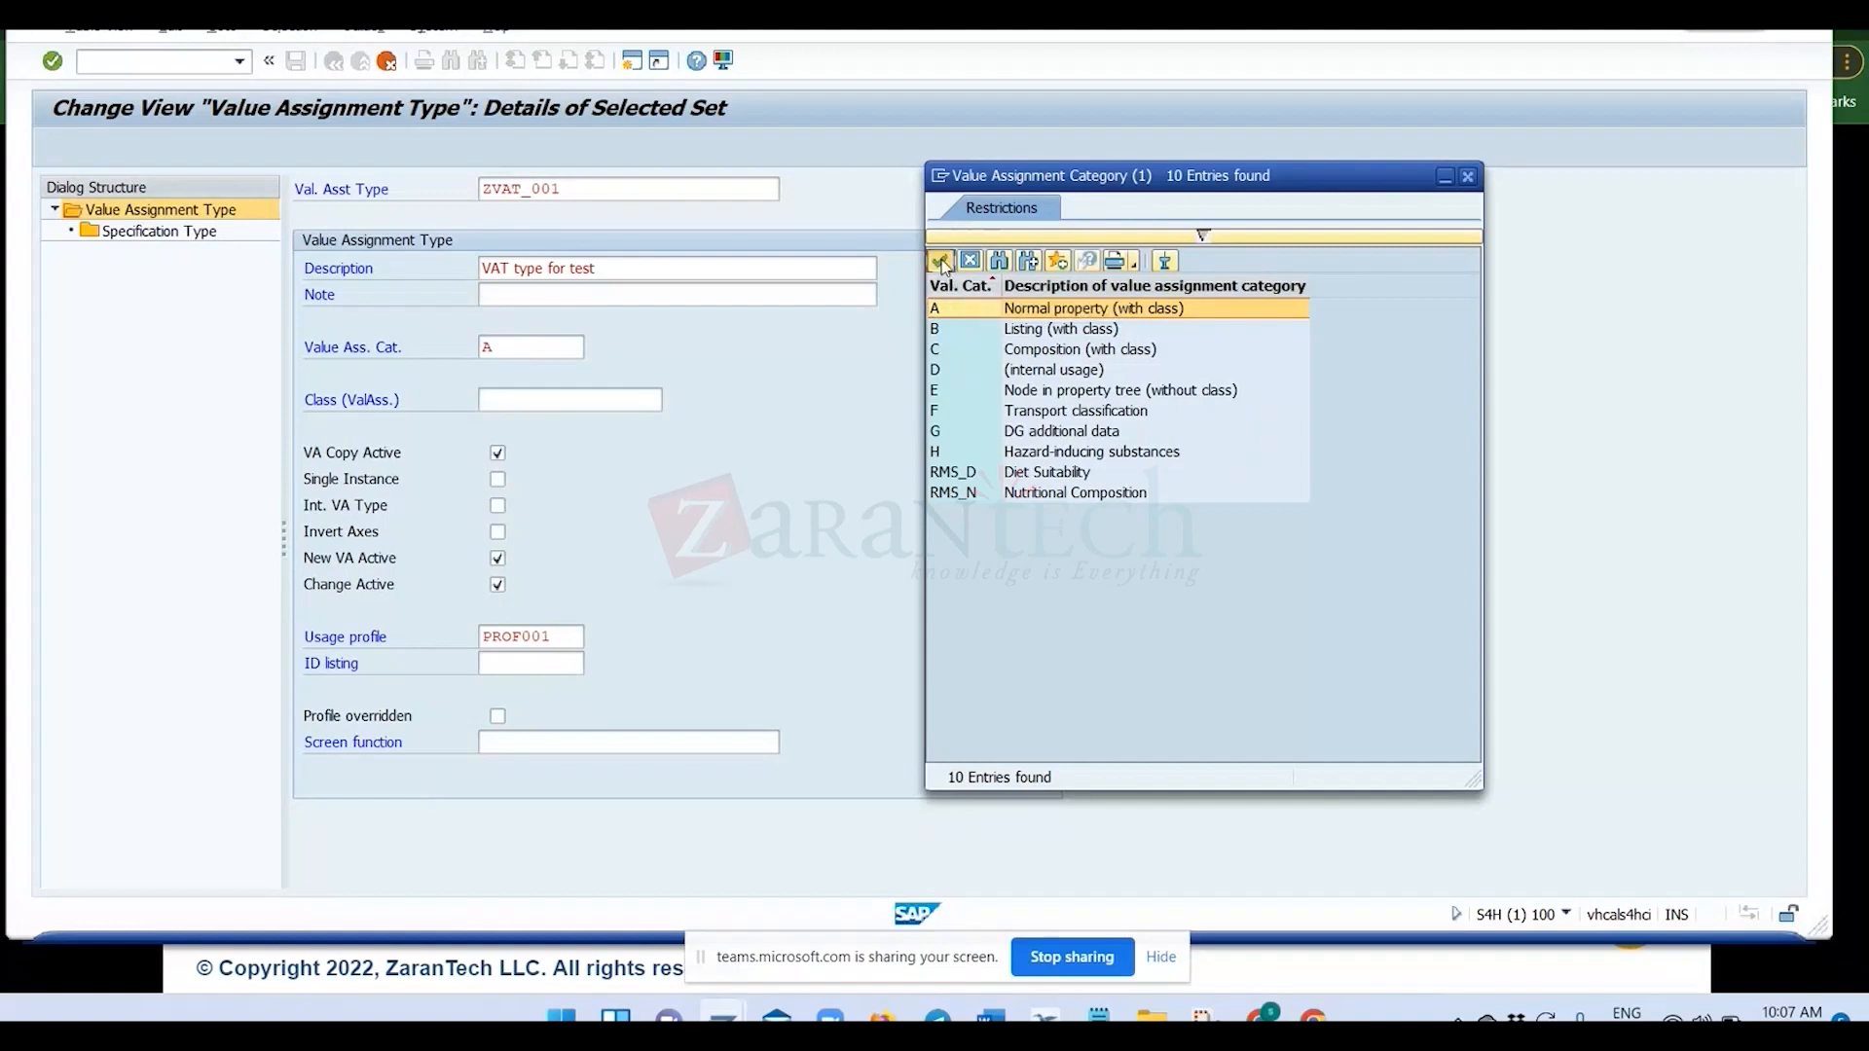
click(503, 347)
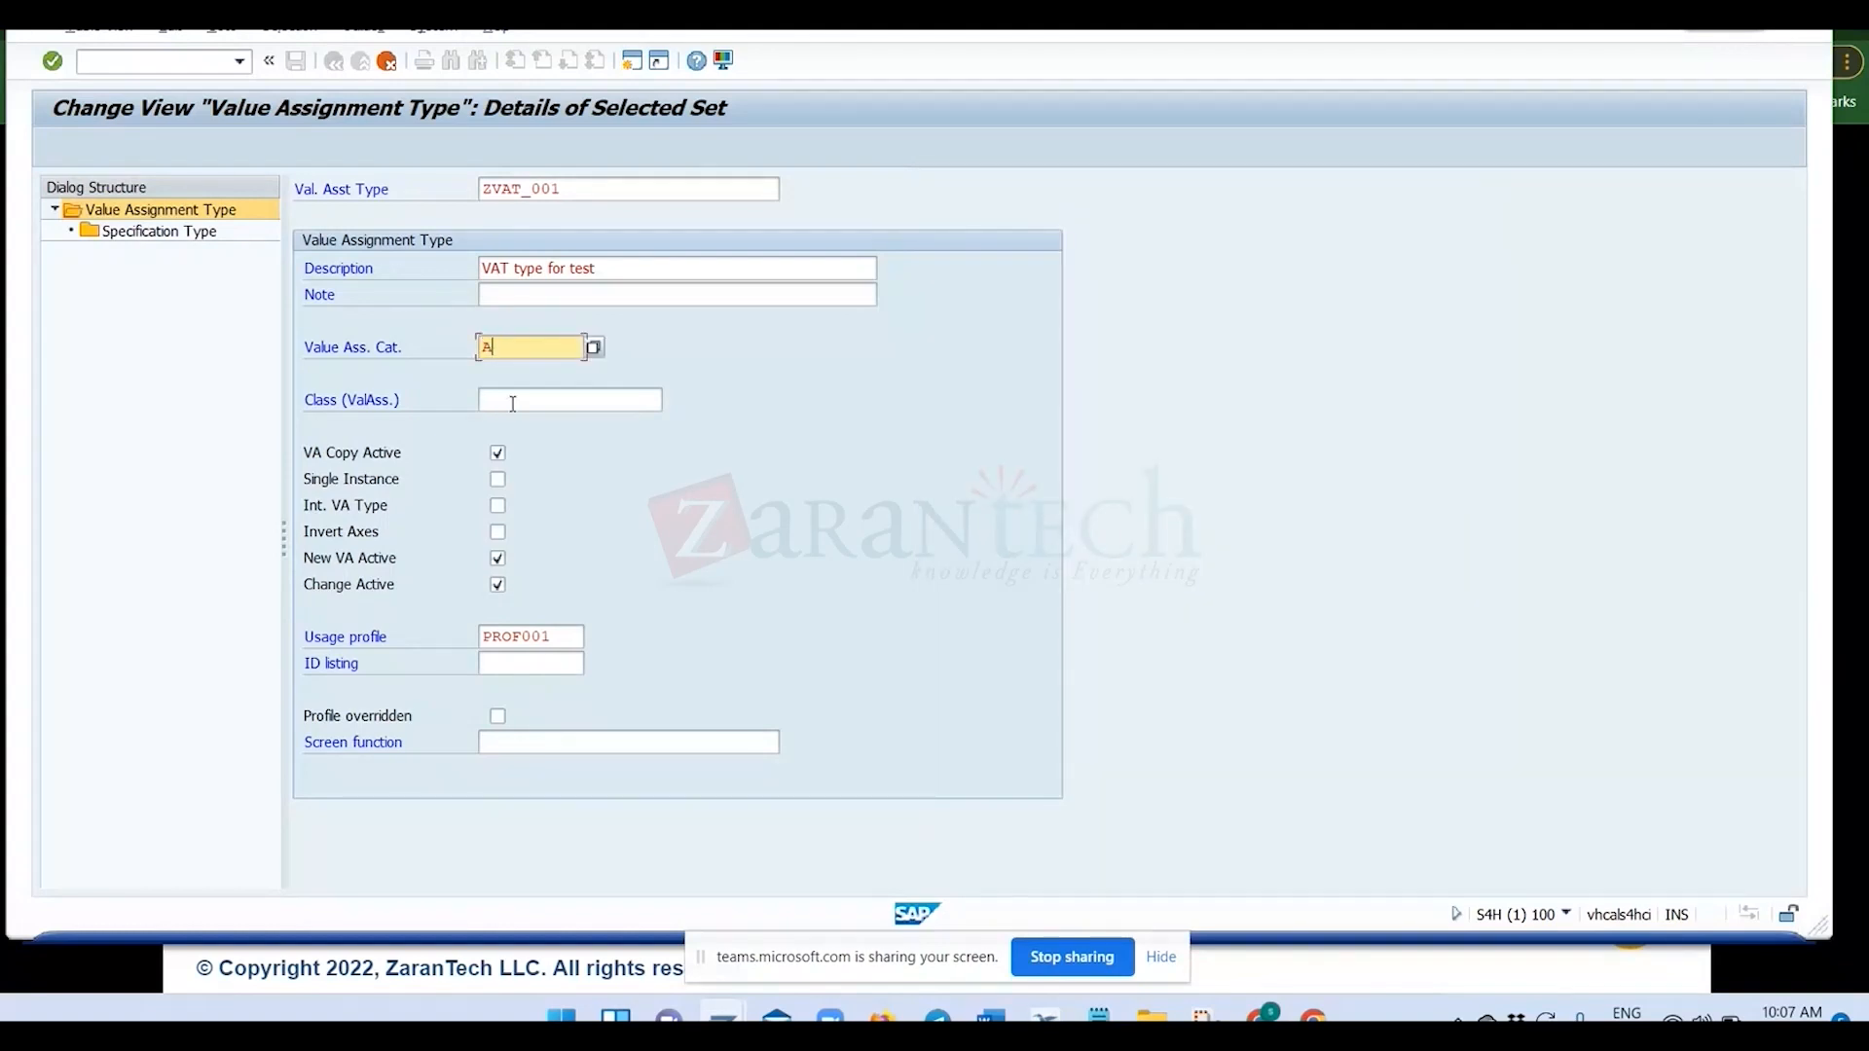
Take the class name ZCLASS_001 from the Notepad notes, assign it to ZVAT_001, and confirm the copied entry.
click(637, 406)
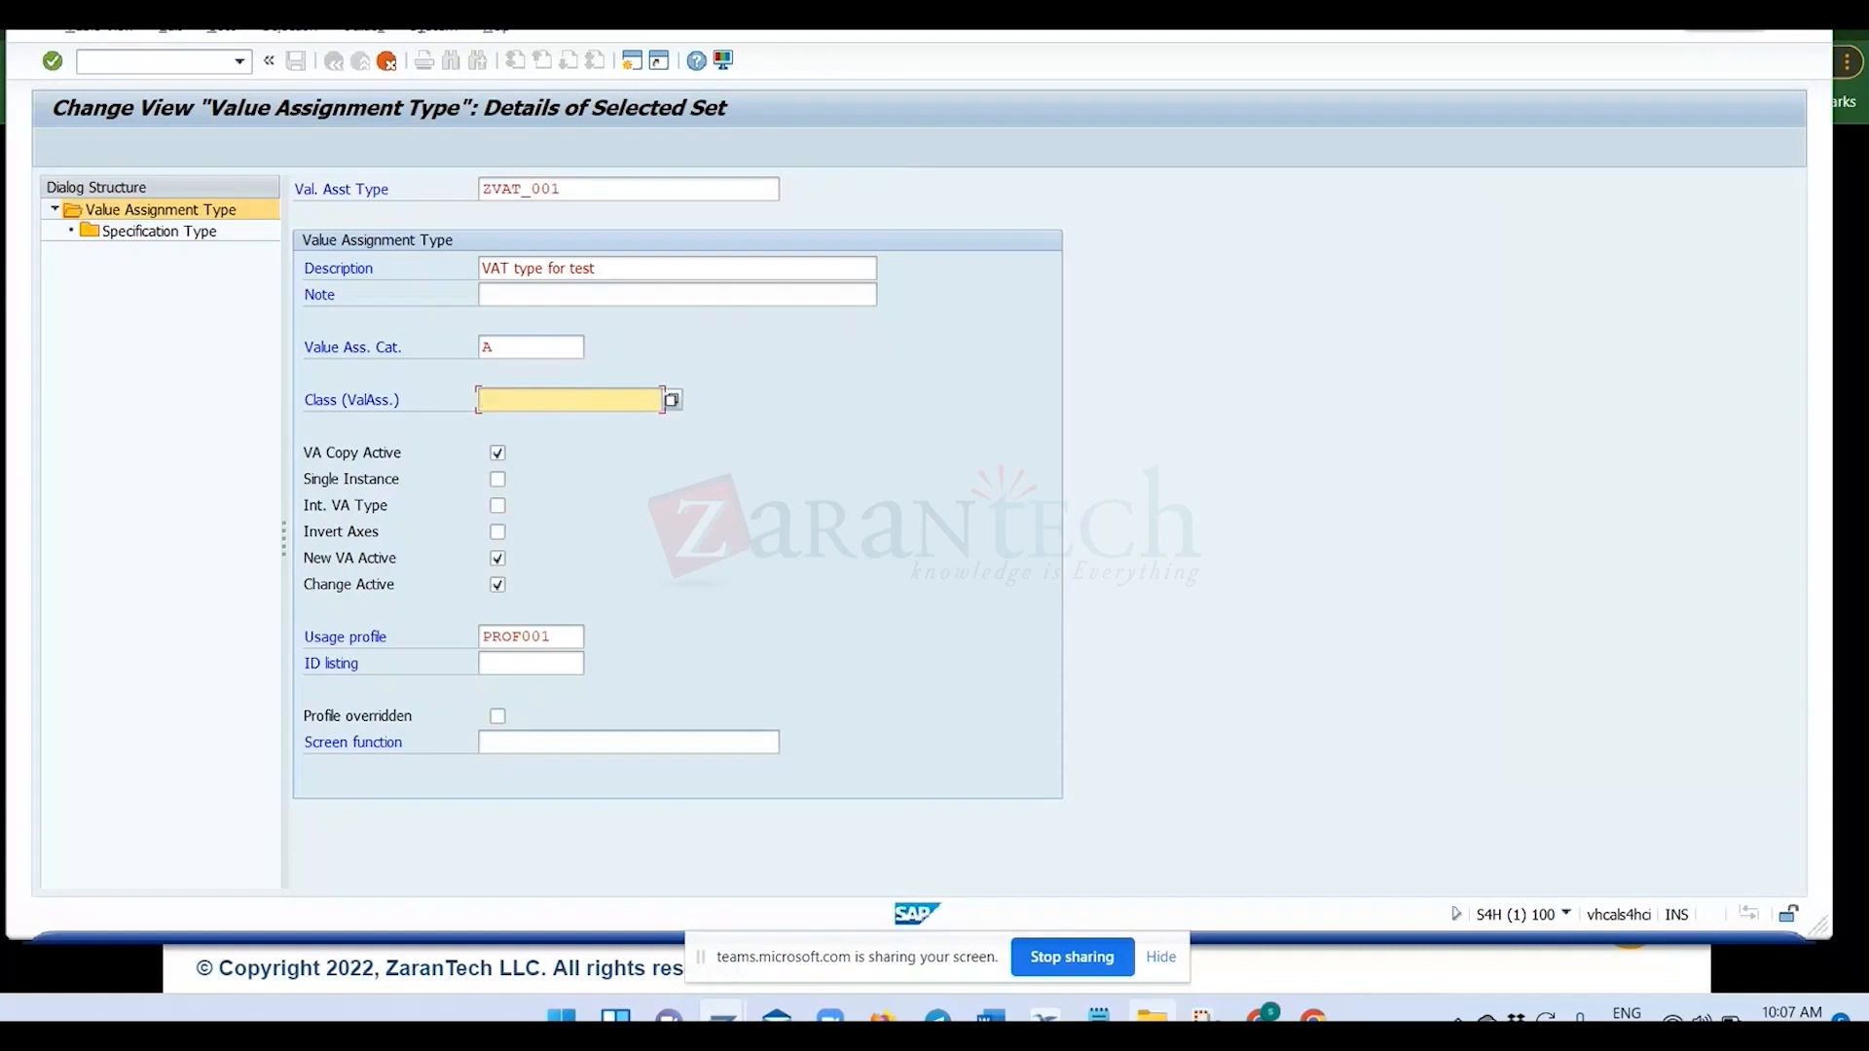
mouse_move(1099, 1018)
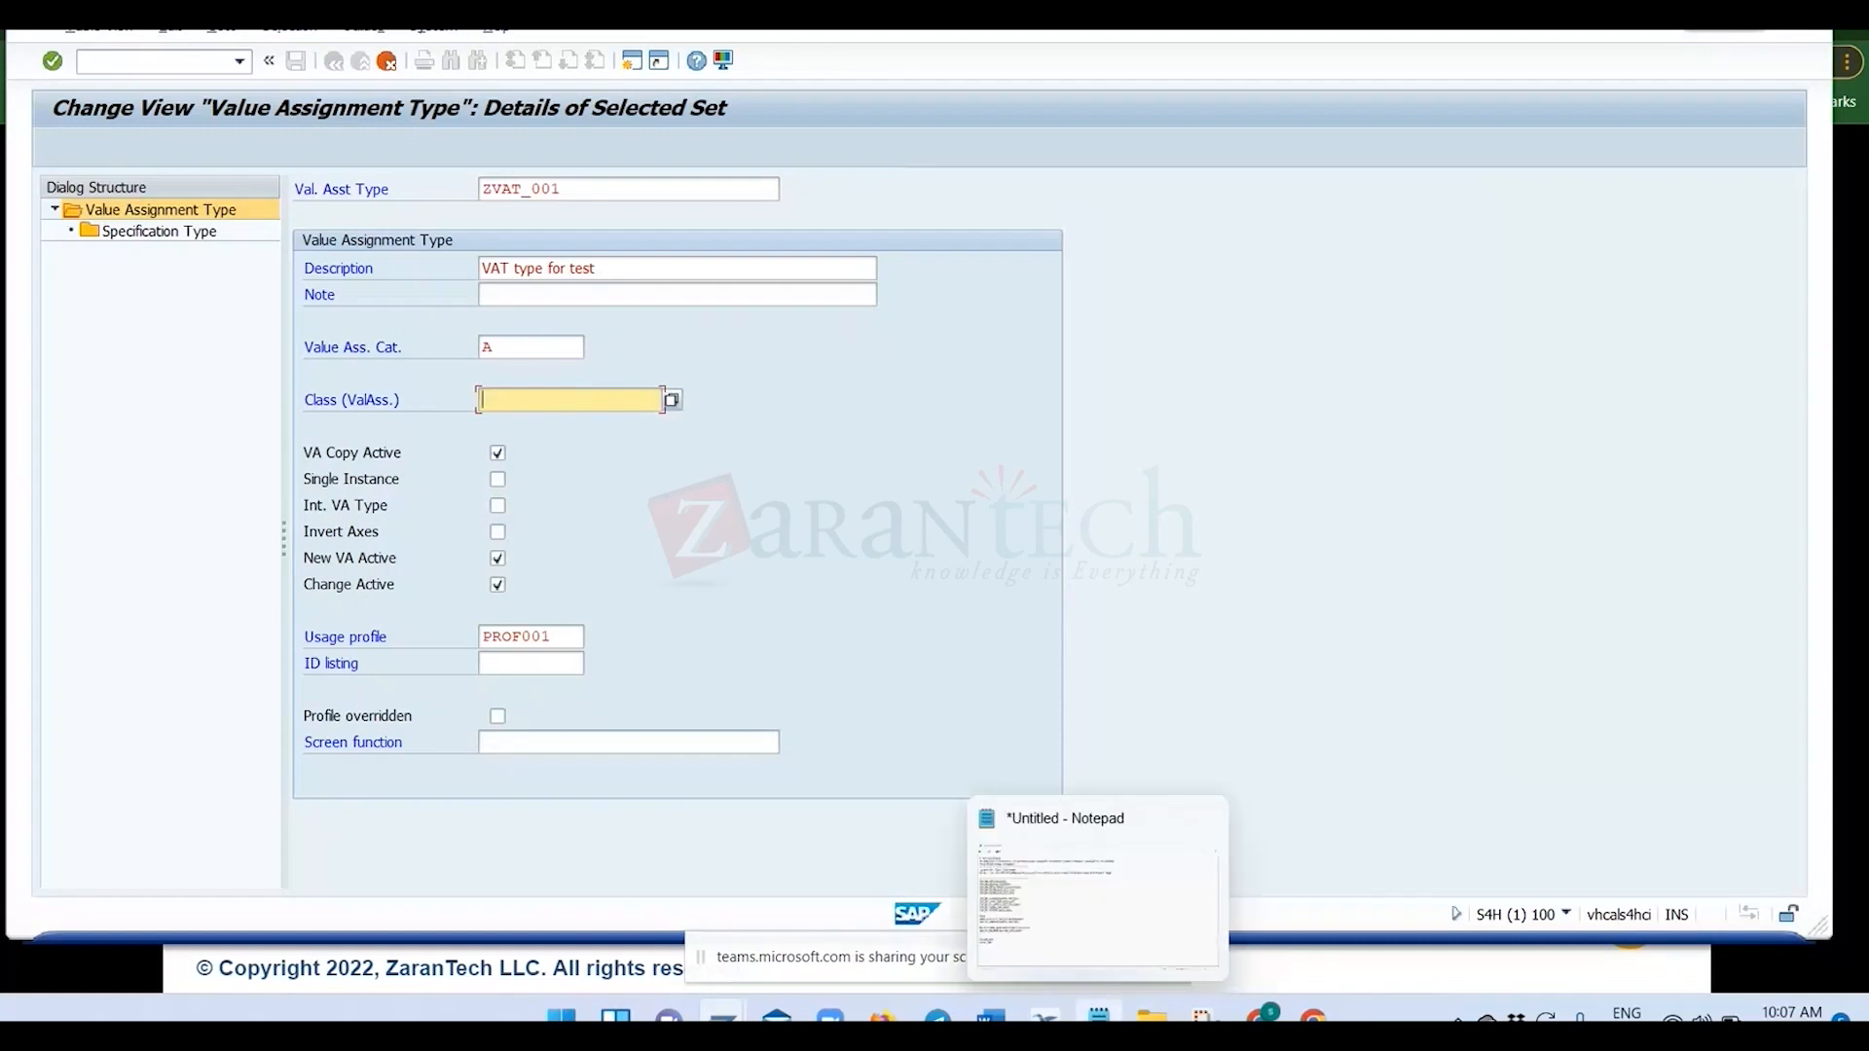
click(1067, 931)
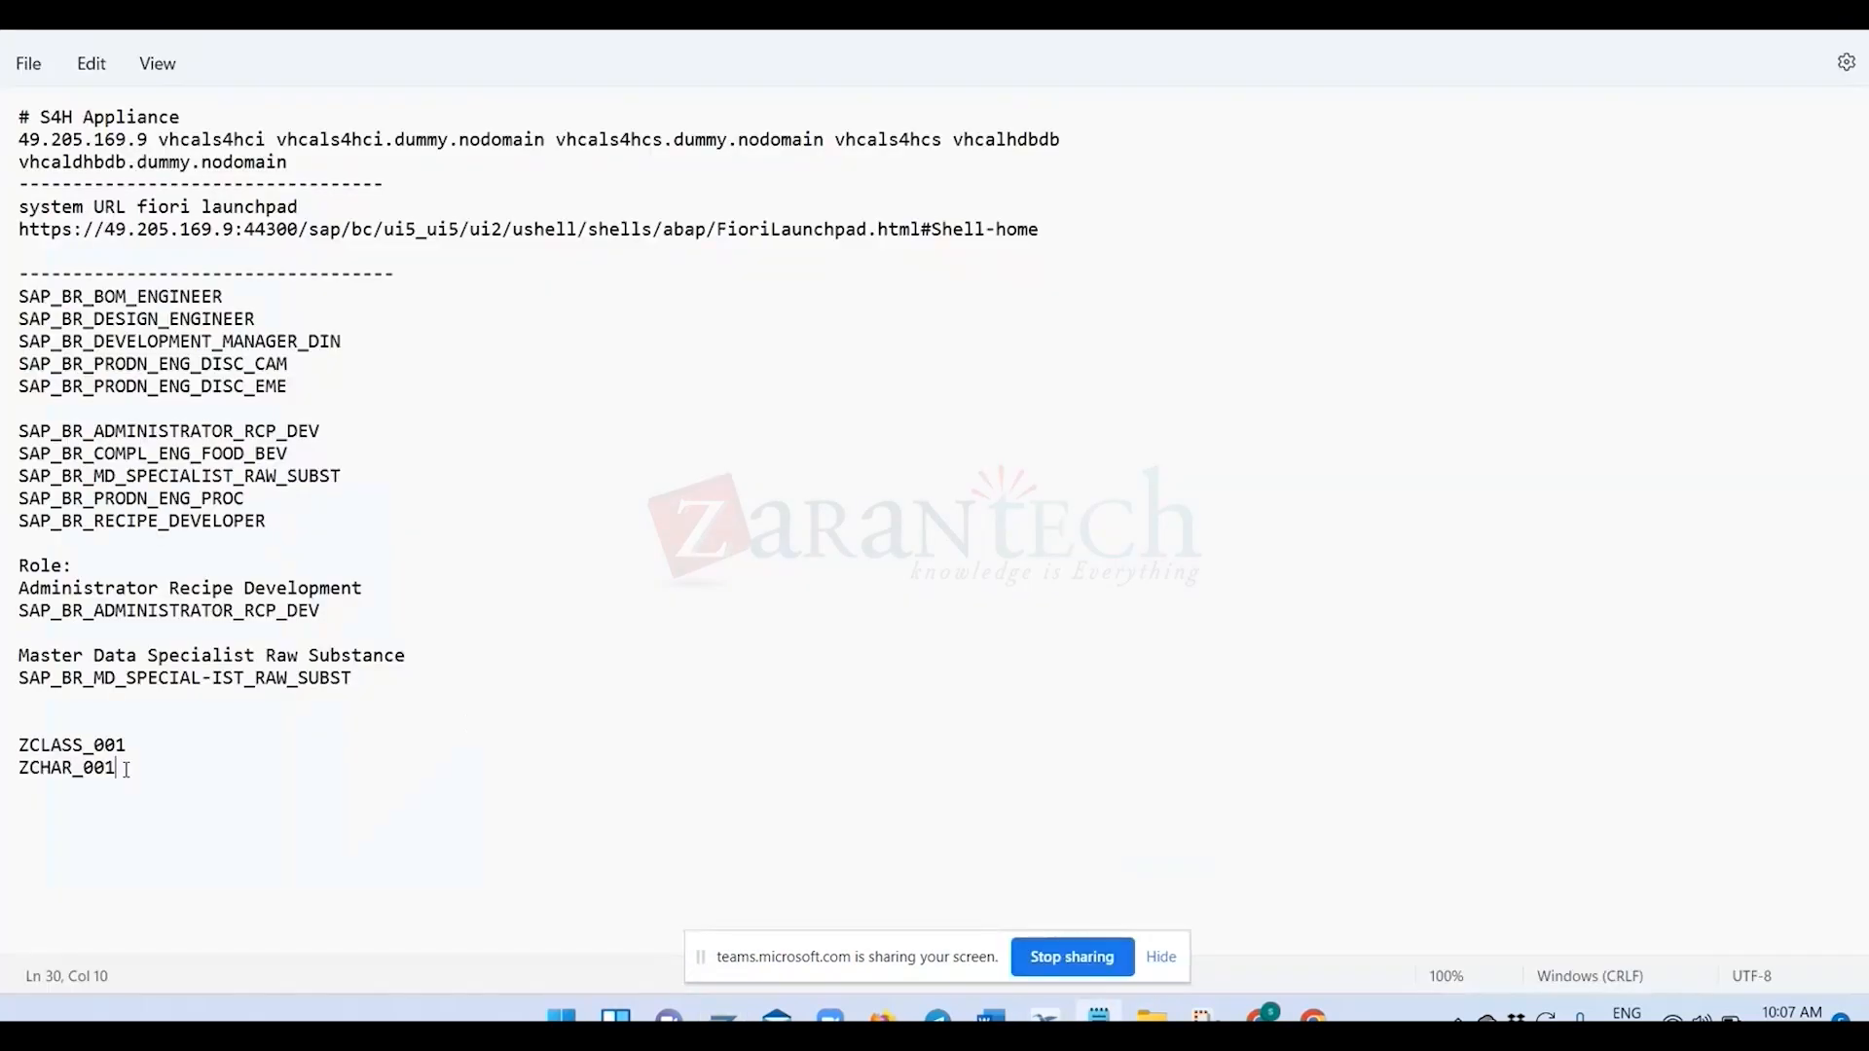
double_click(129, 748)
key(ctrl+c)
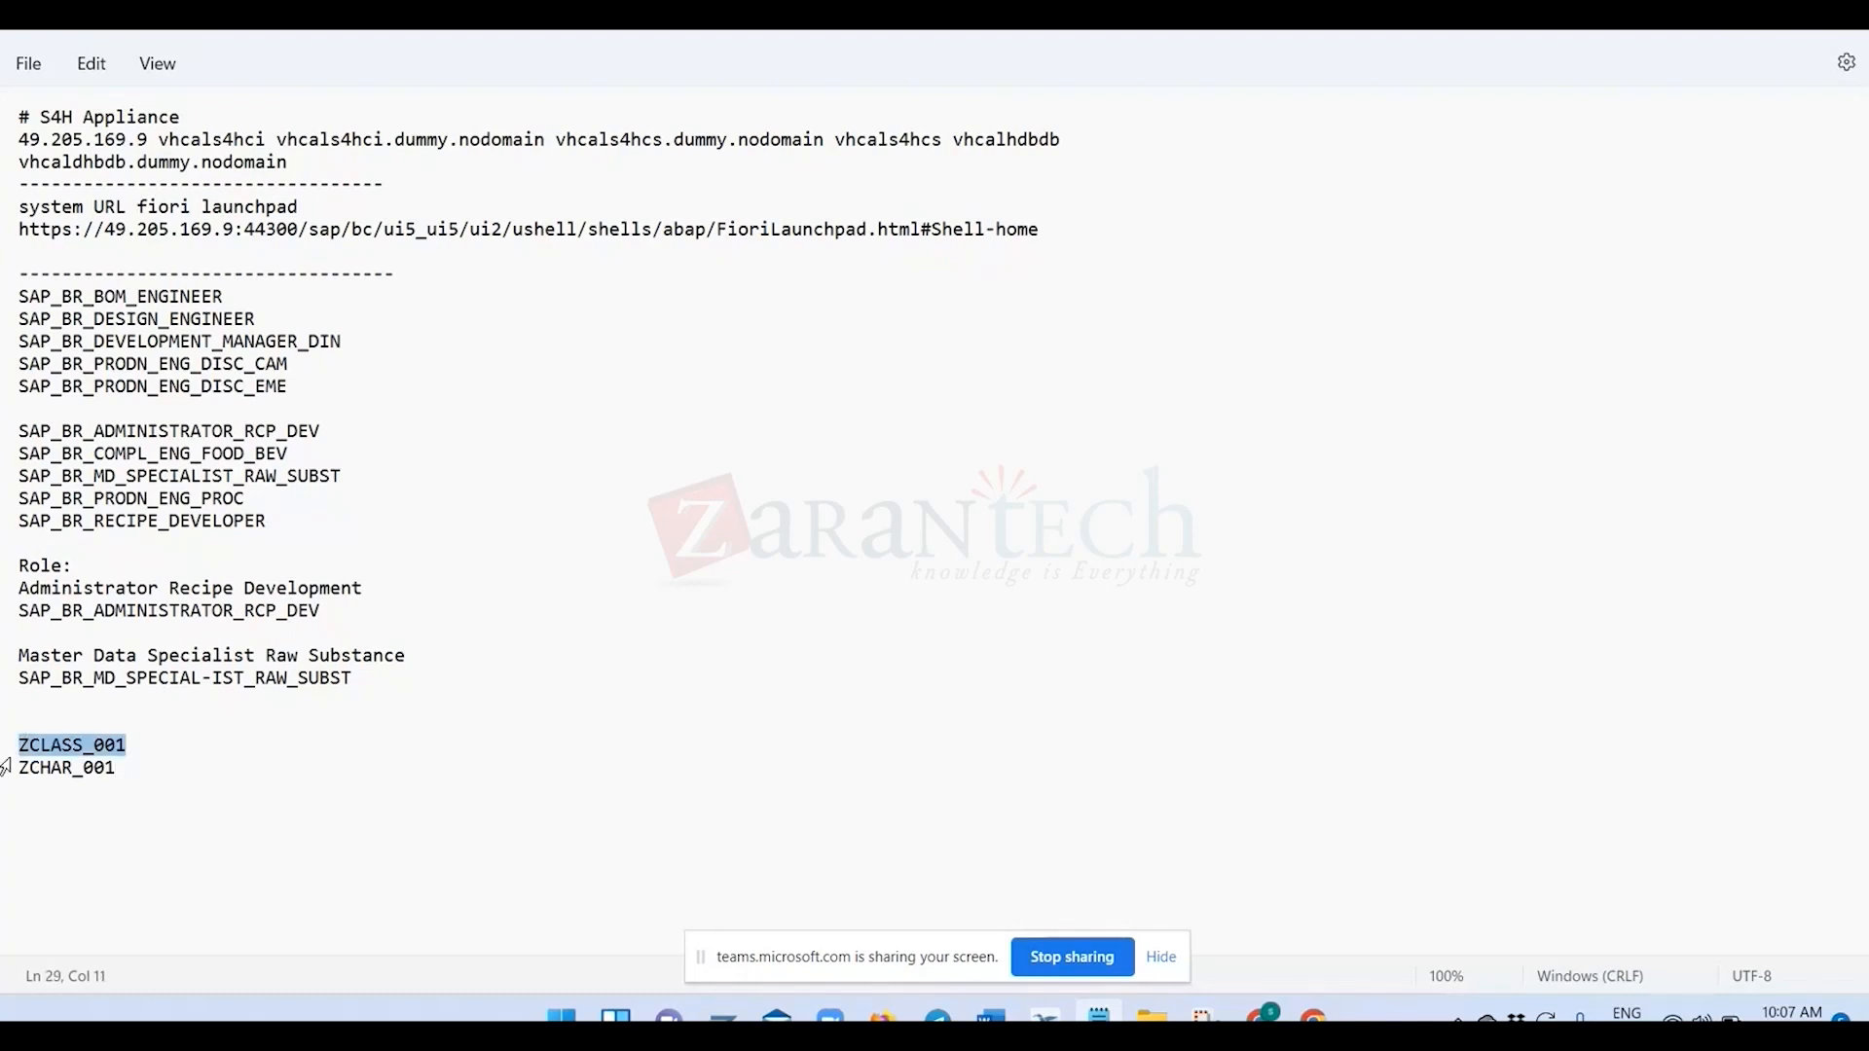
key(alt+Tab)
key(ctrl+v)
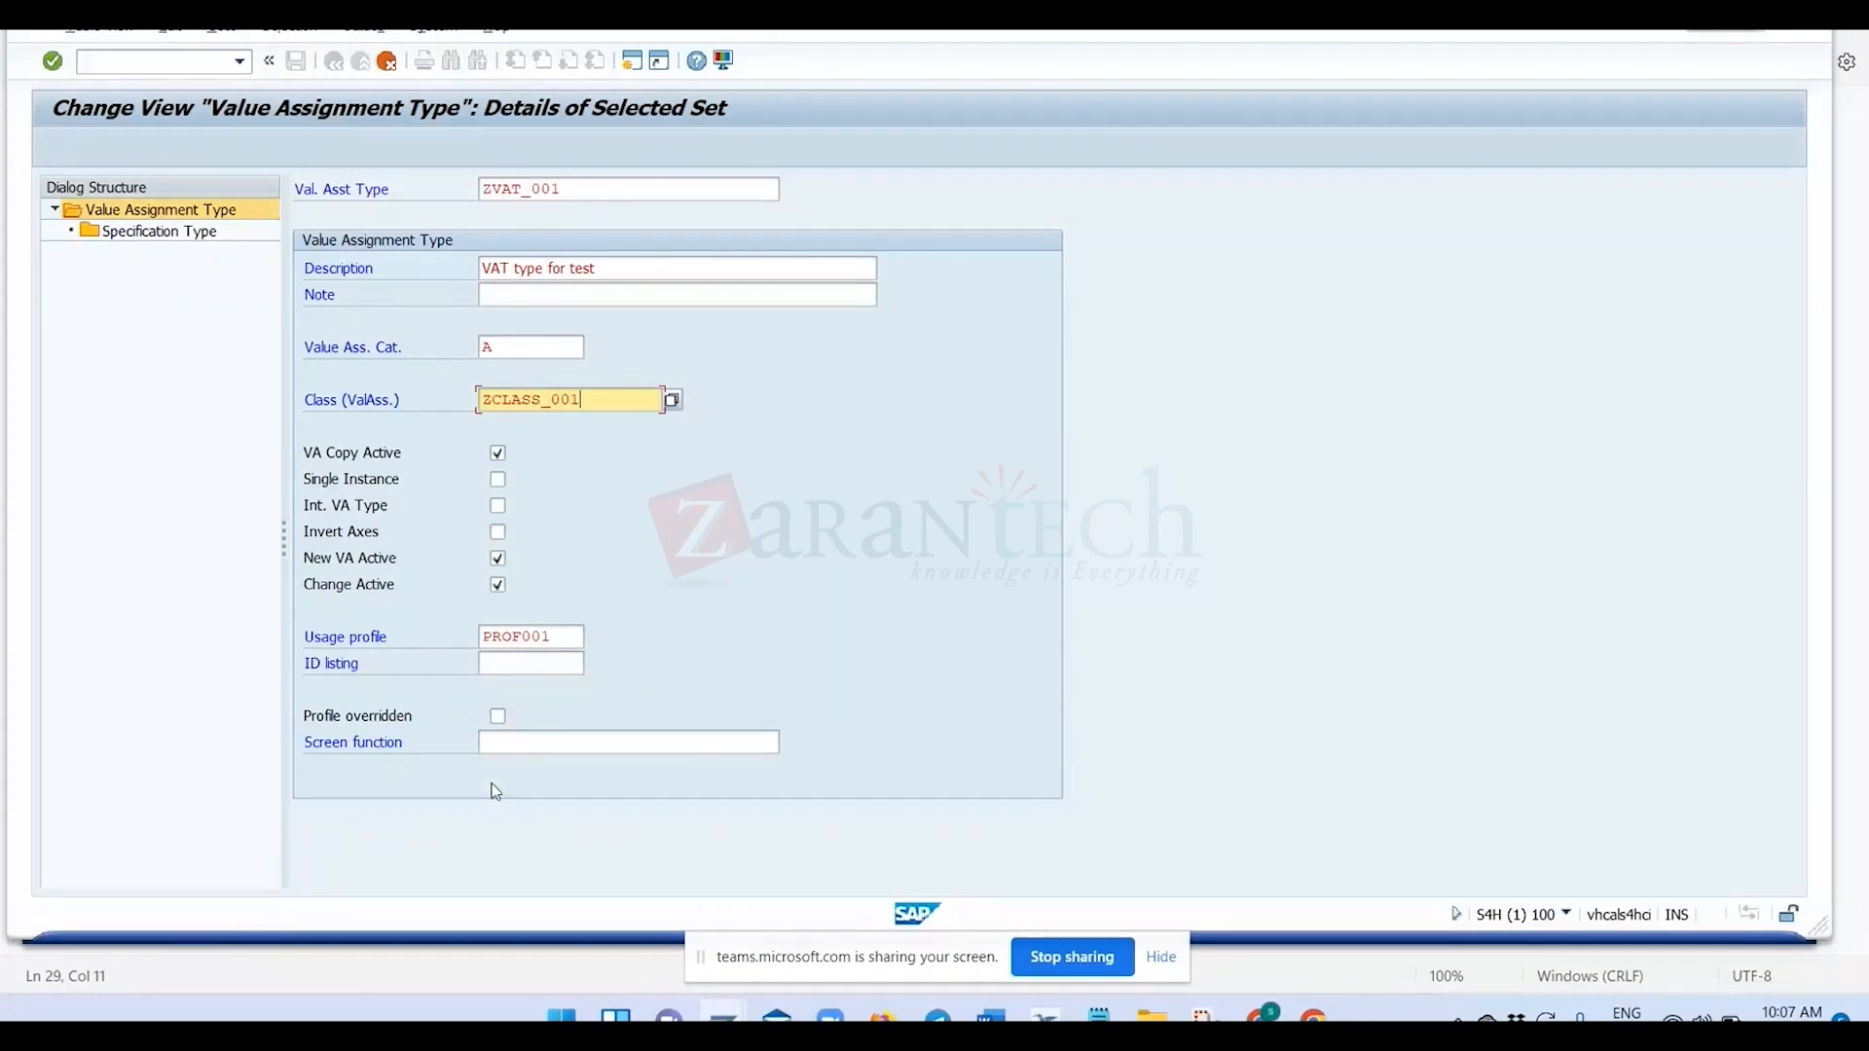
key(Return)
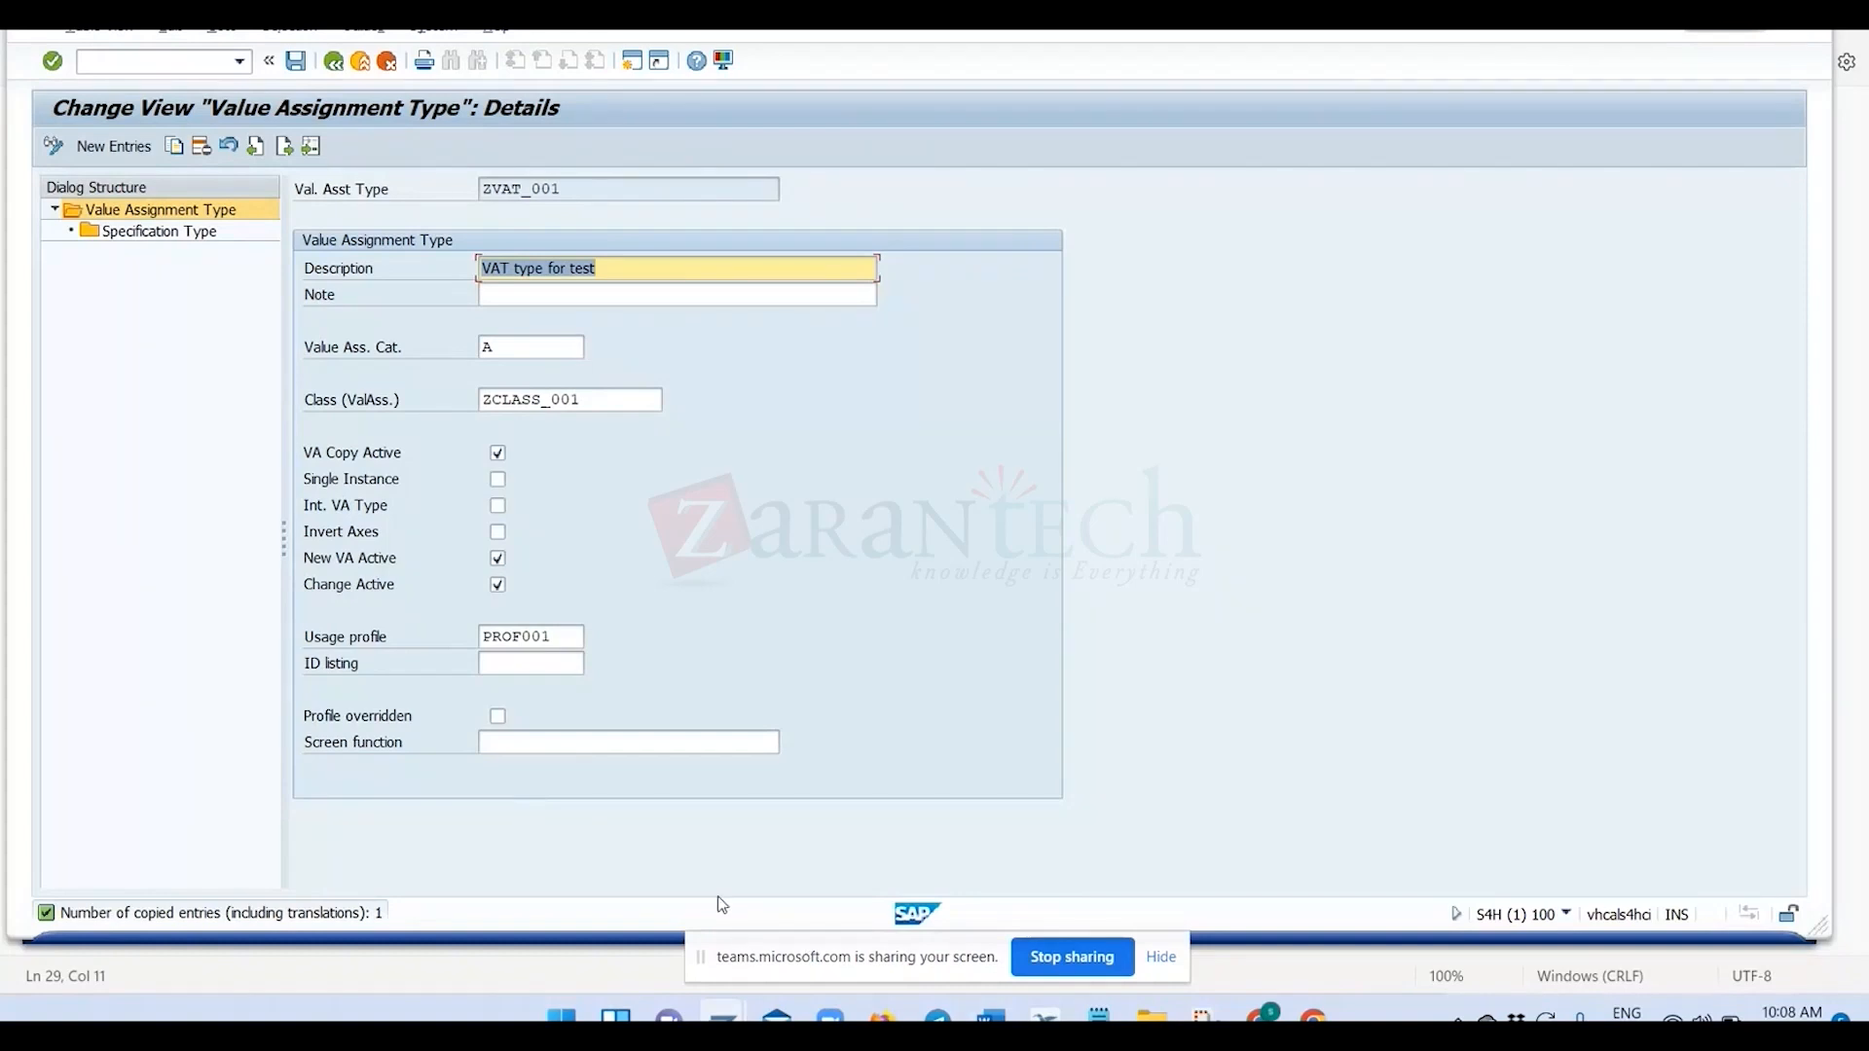
Examine the usage profiles available for ZVAT_001 and close the list without choosing another one.
key(alt+Tab)
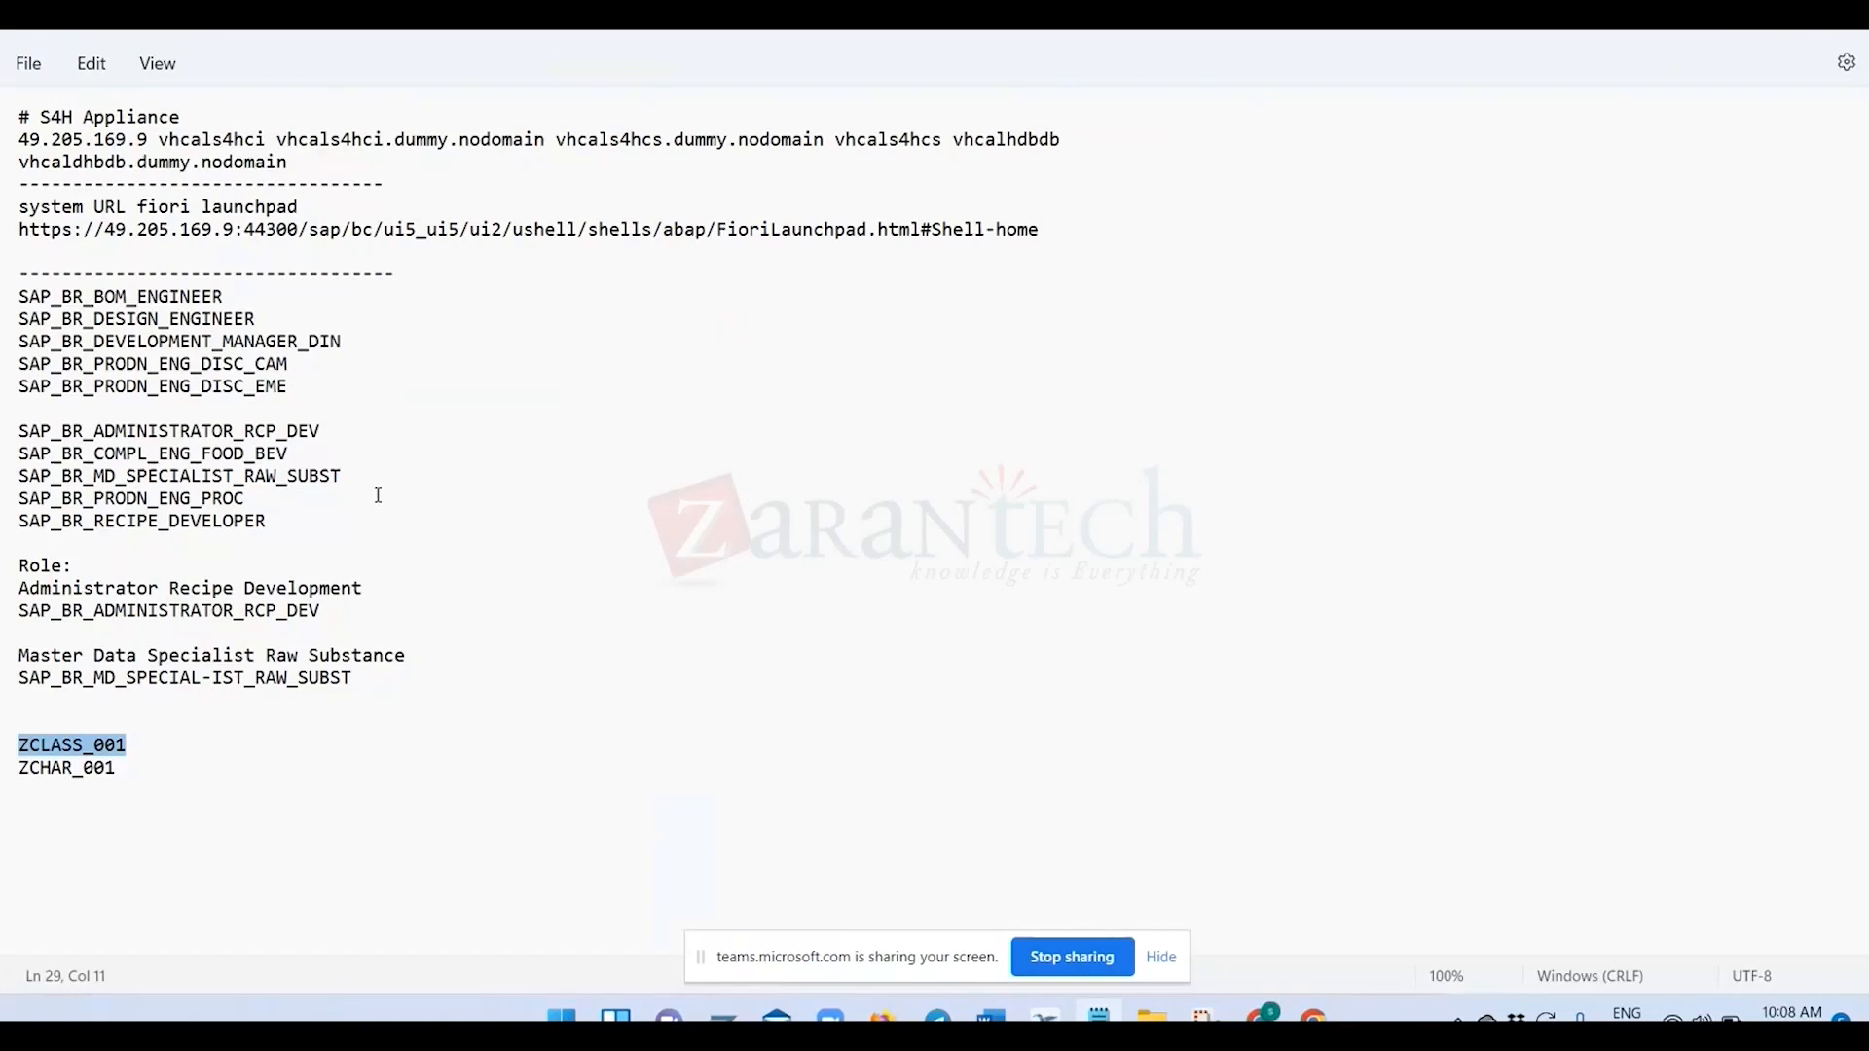
key(alt+Tab)
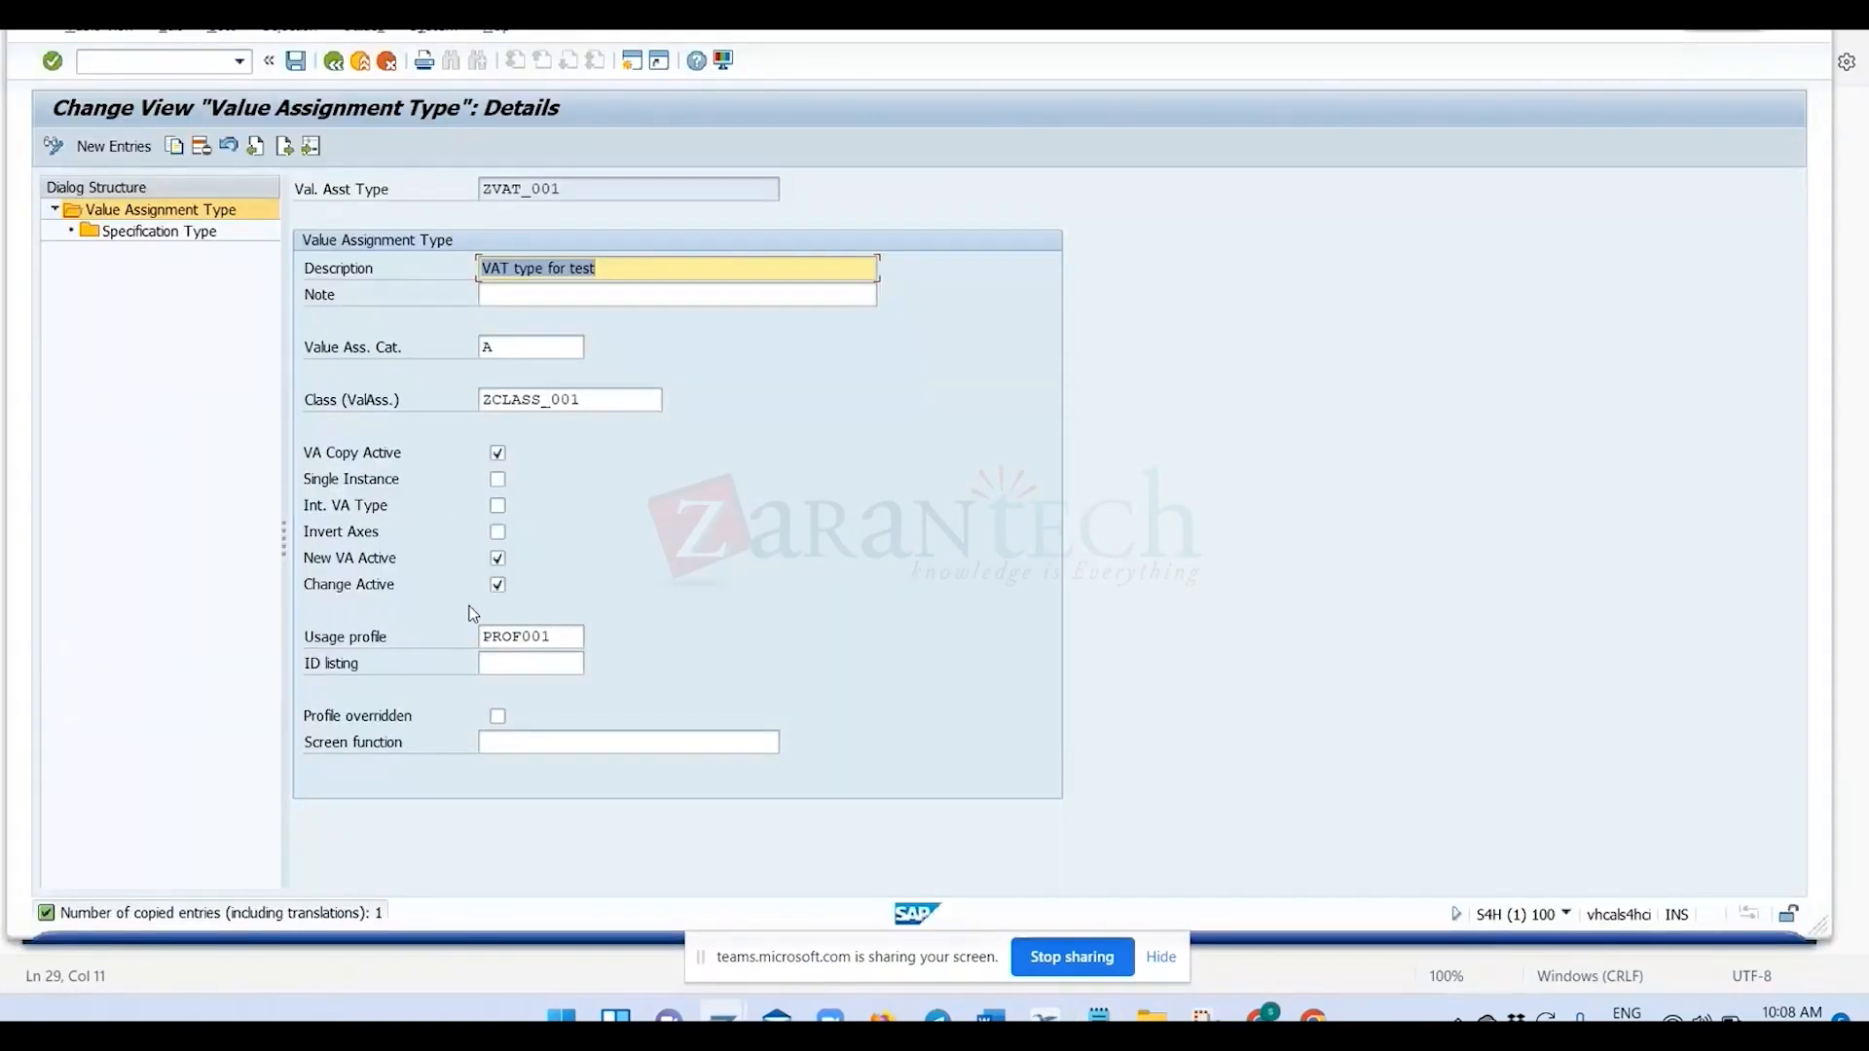
click(552, 639)
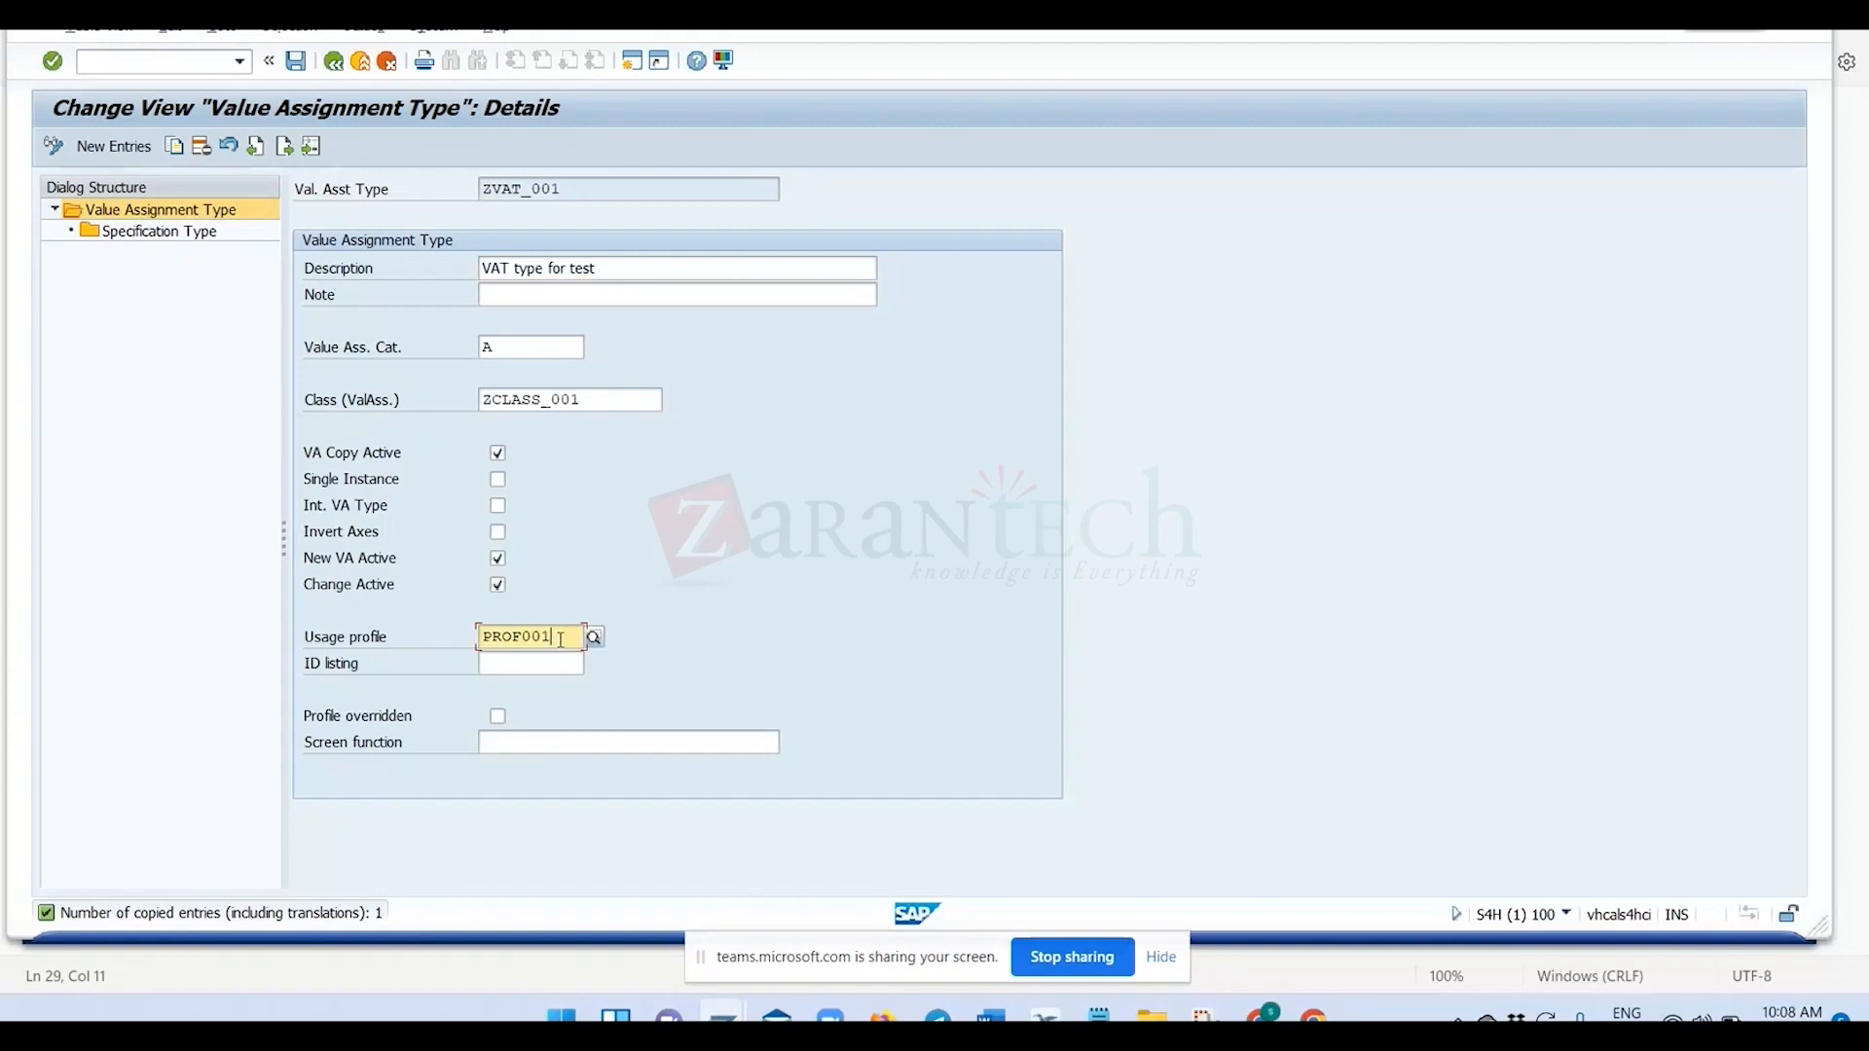
click(595, 641)
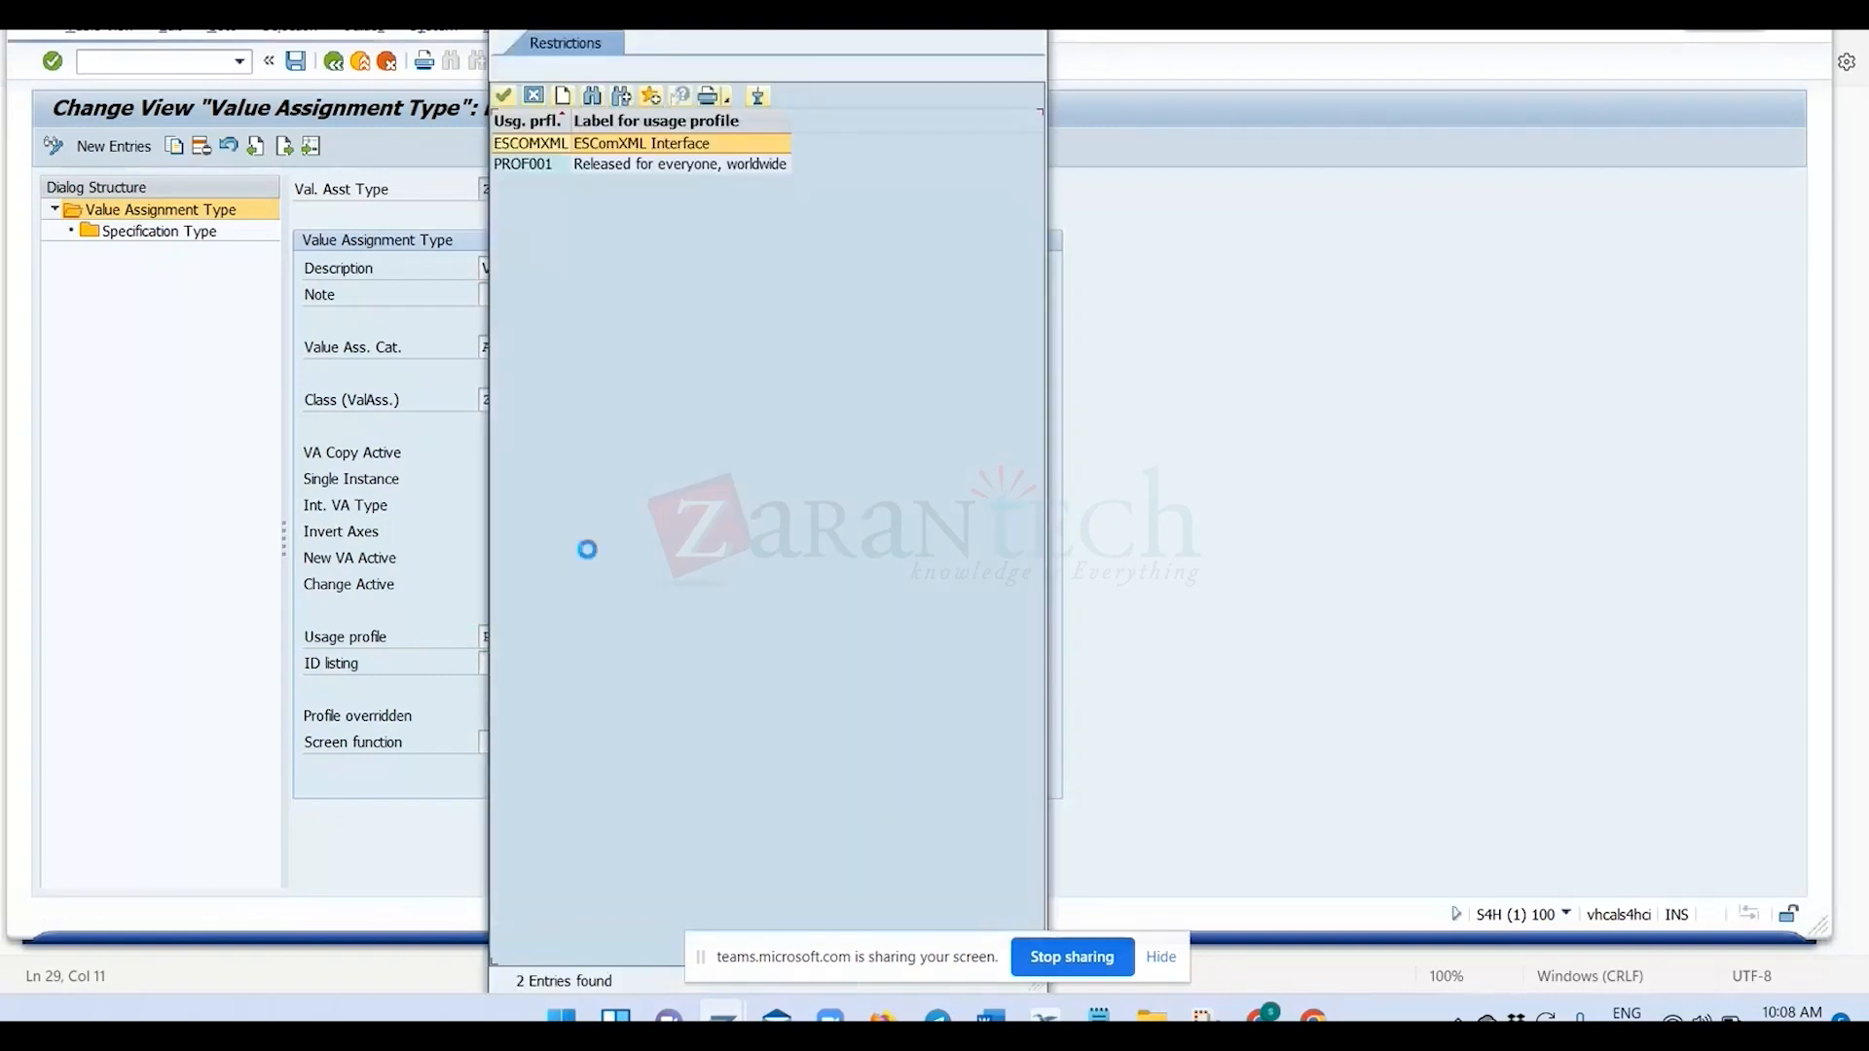
drag(565, 17, 1212, 17)
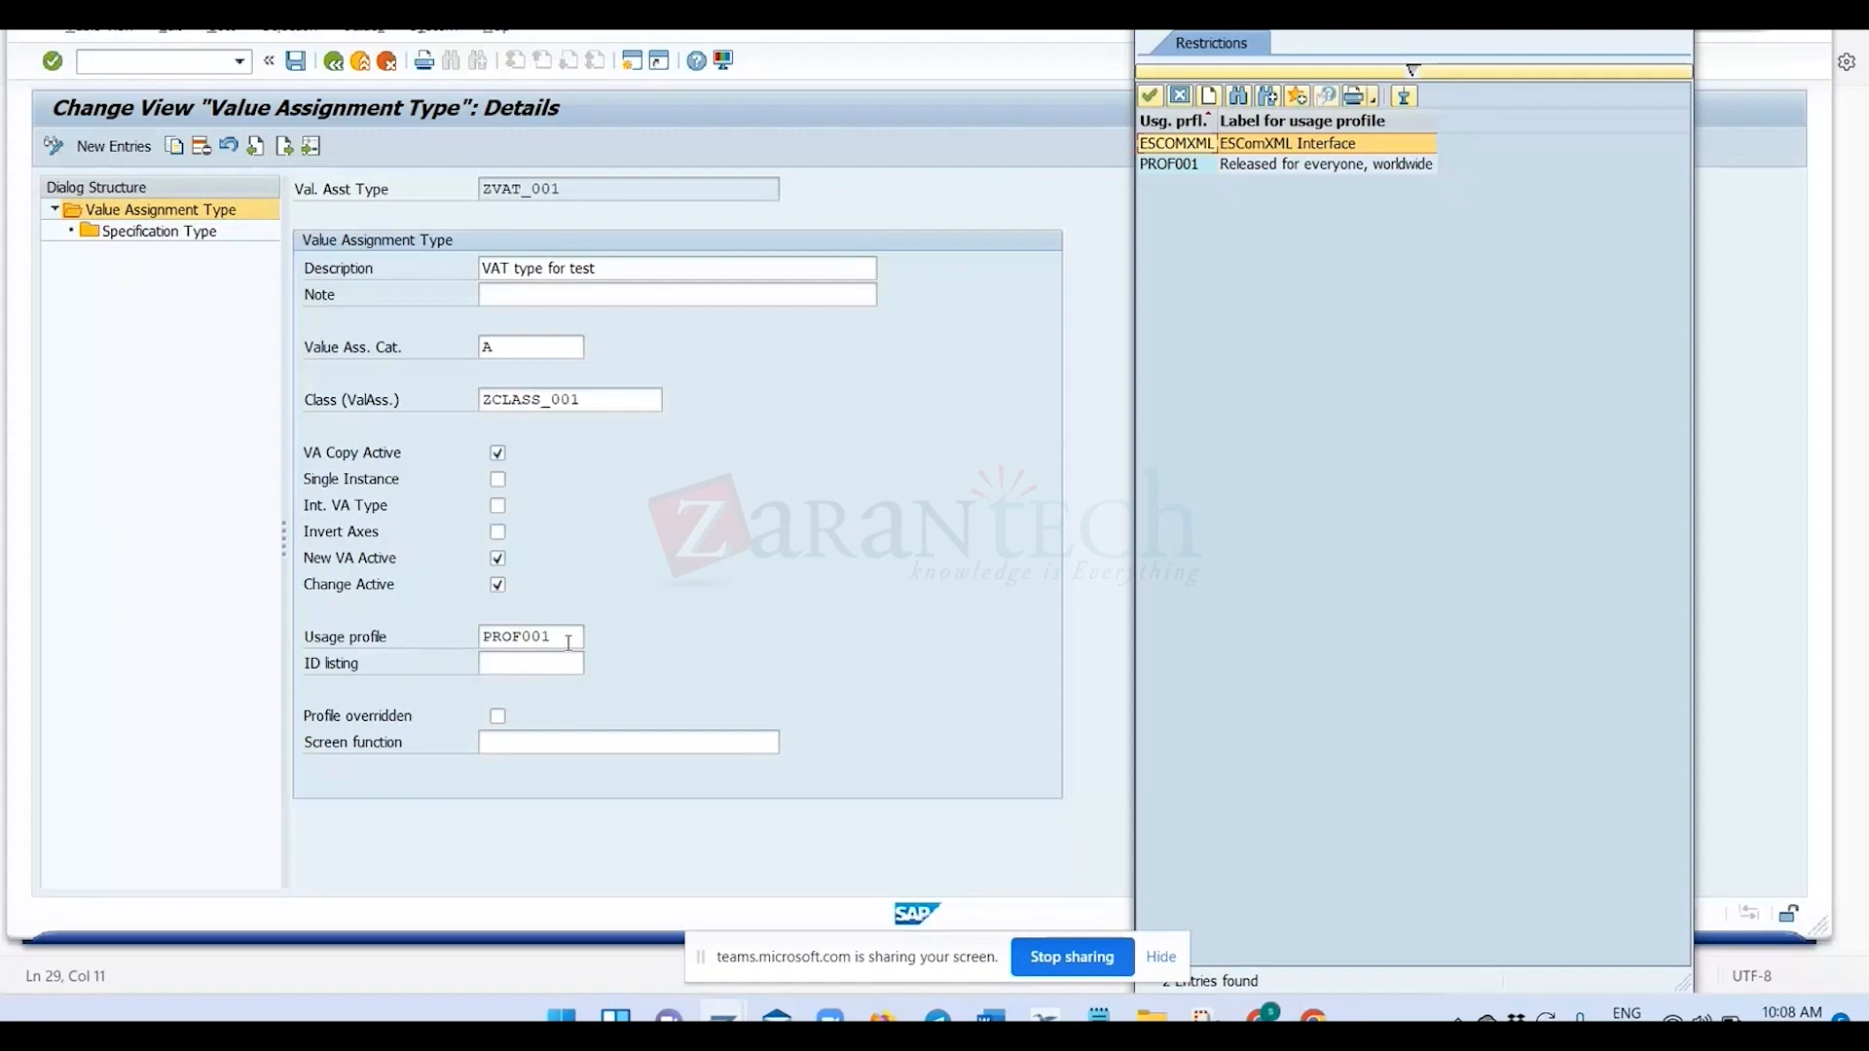
click(1180, 97)
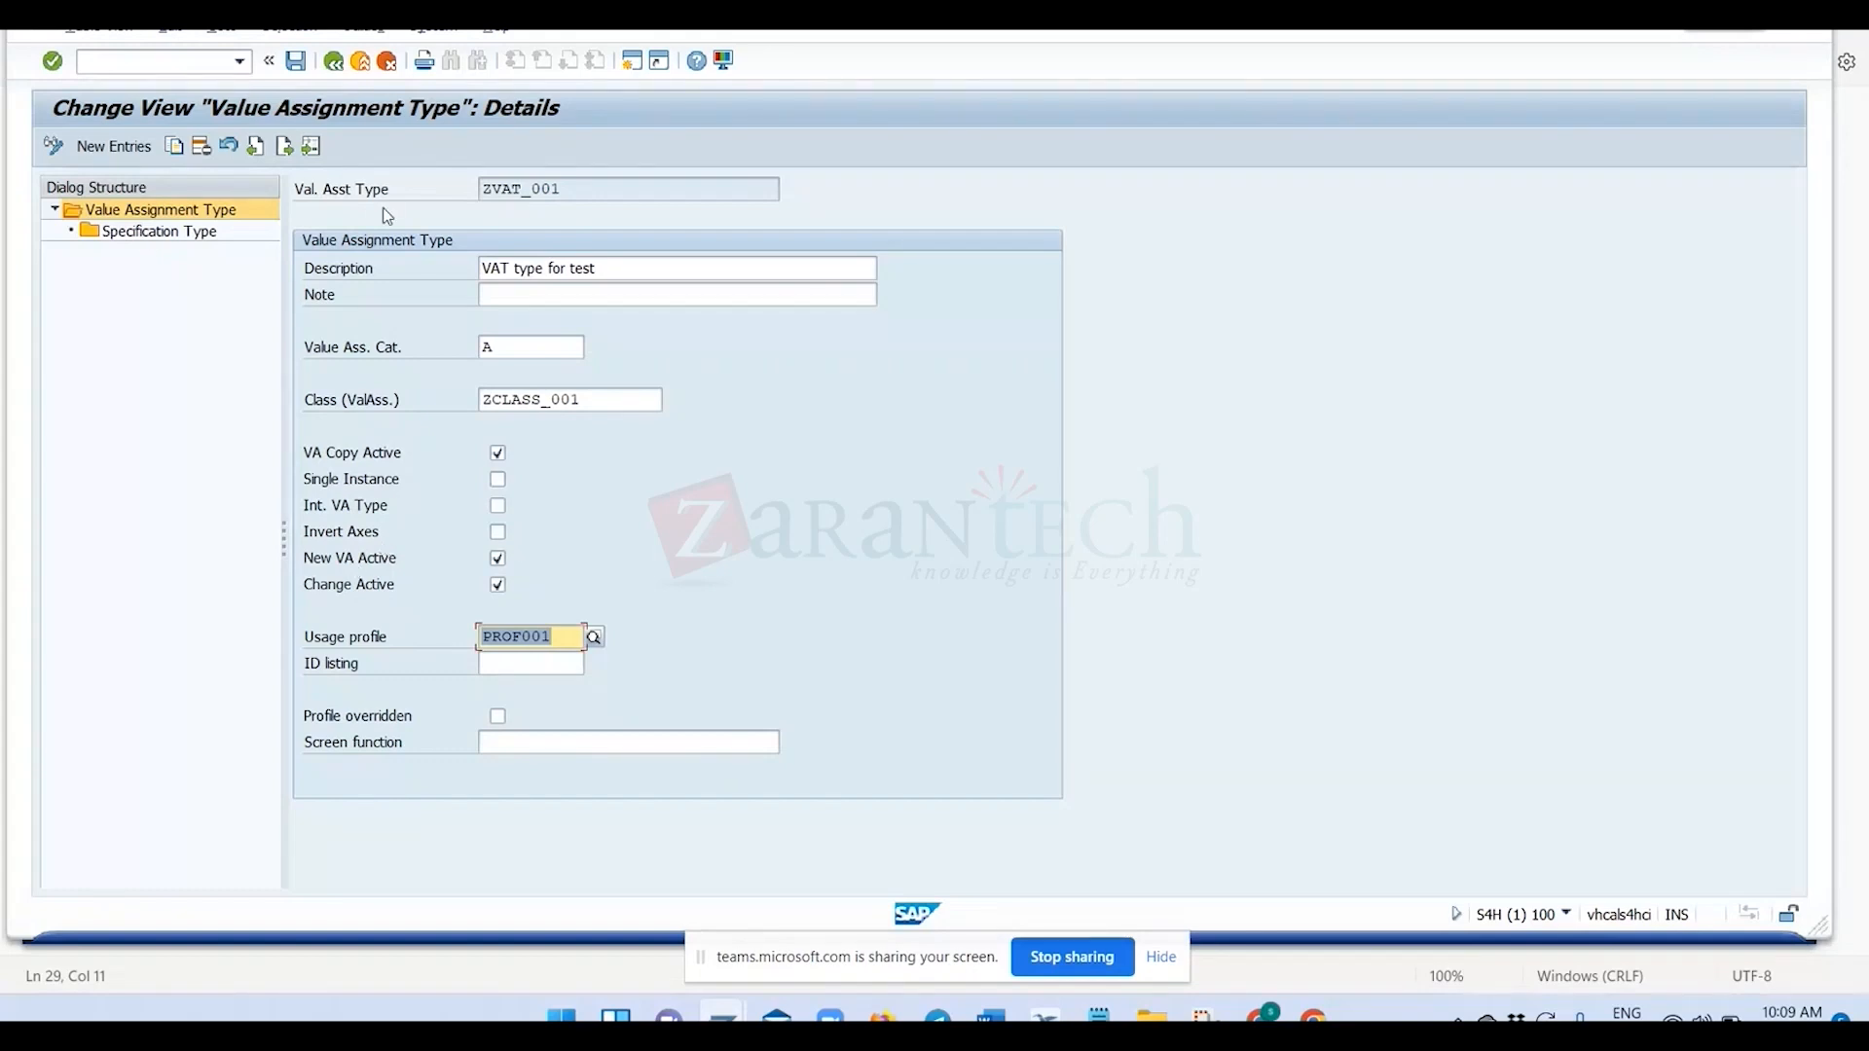
Open the specification types of ZVAT_001 and add REAL_SUB as a new entry.
drag(562, 190, 475, 191)
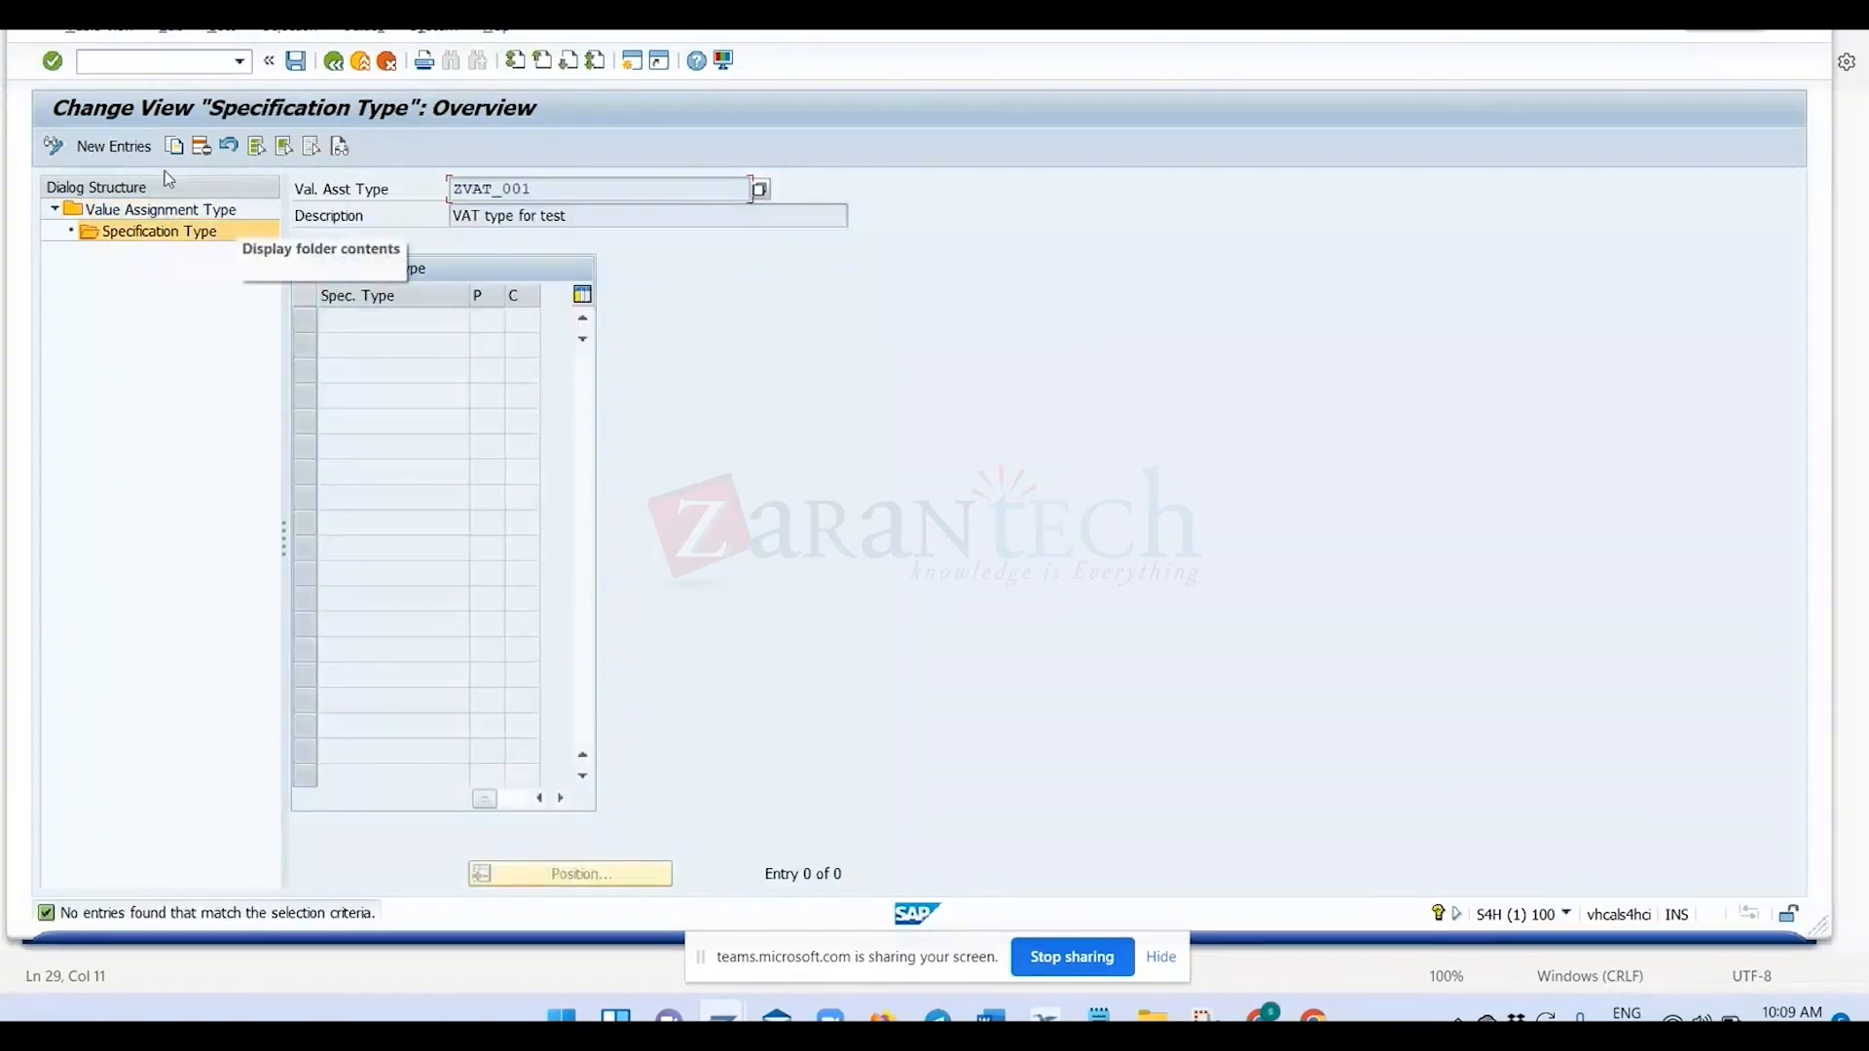
click(137, 149)
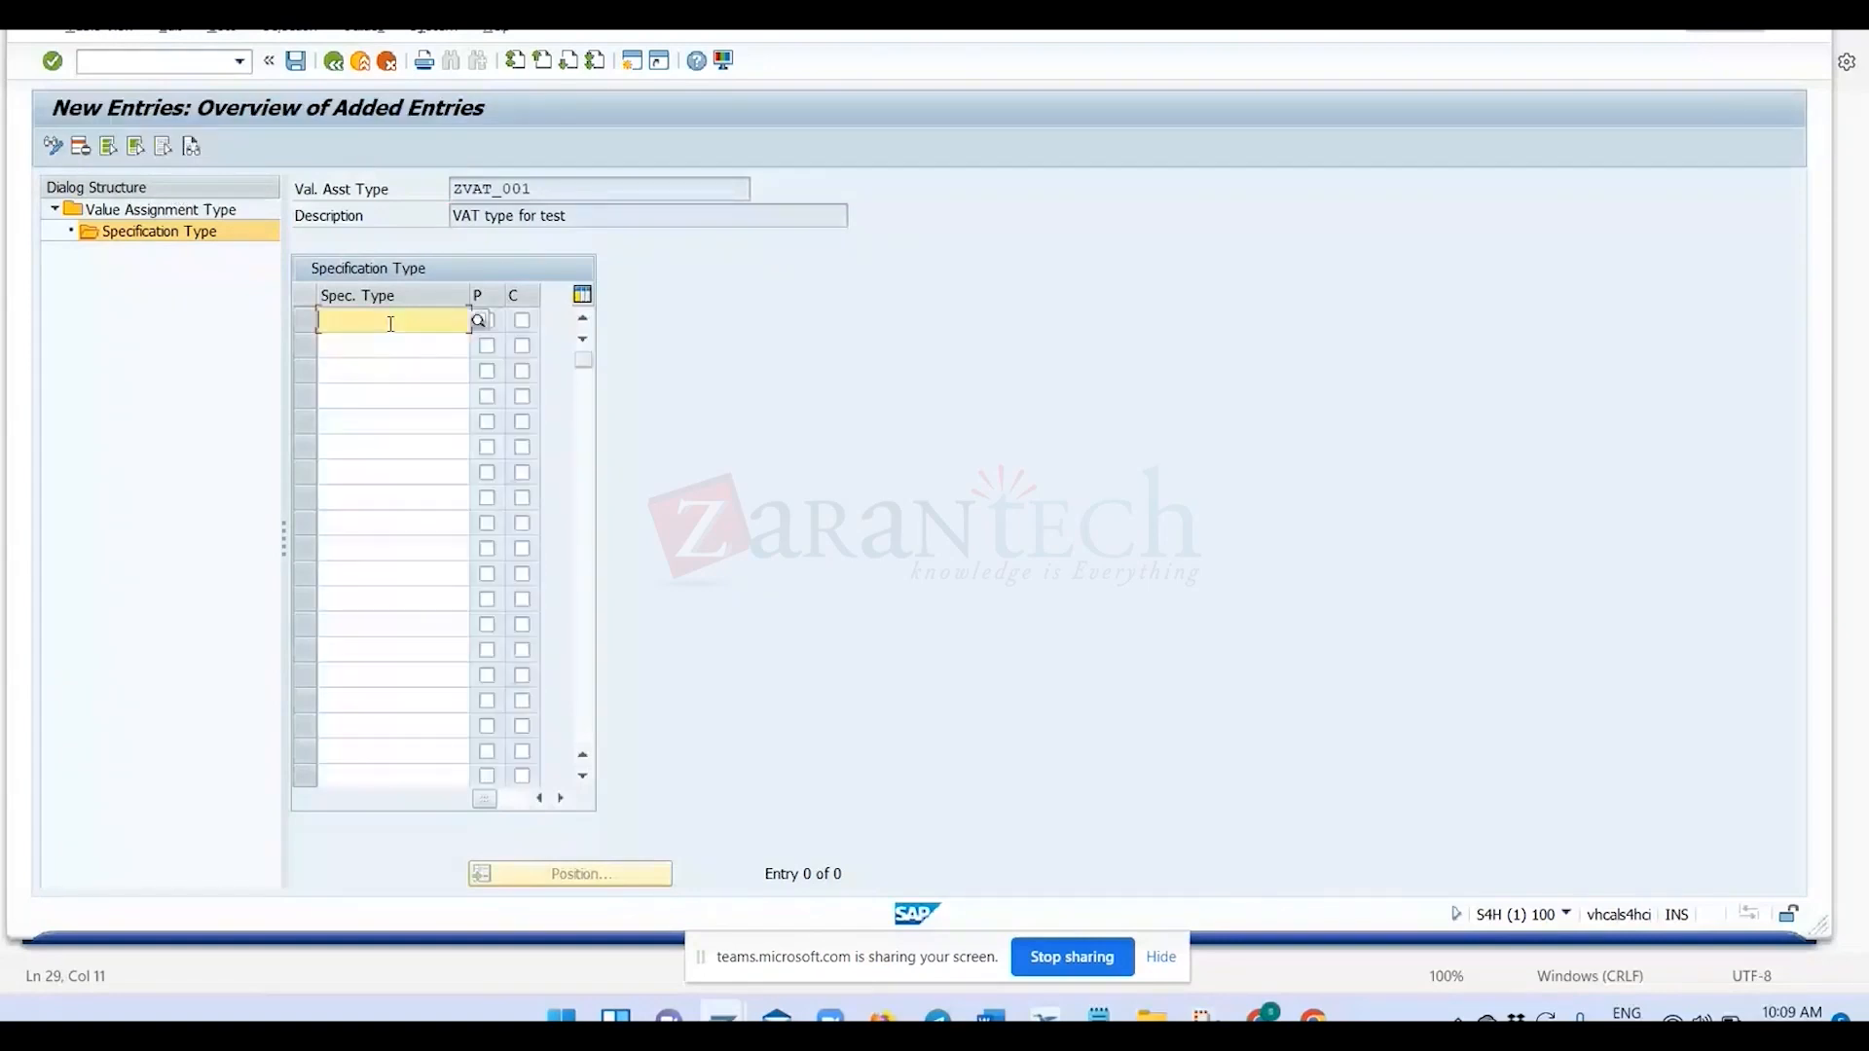
text(REAL)
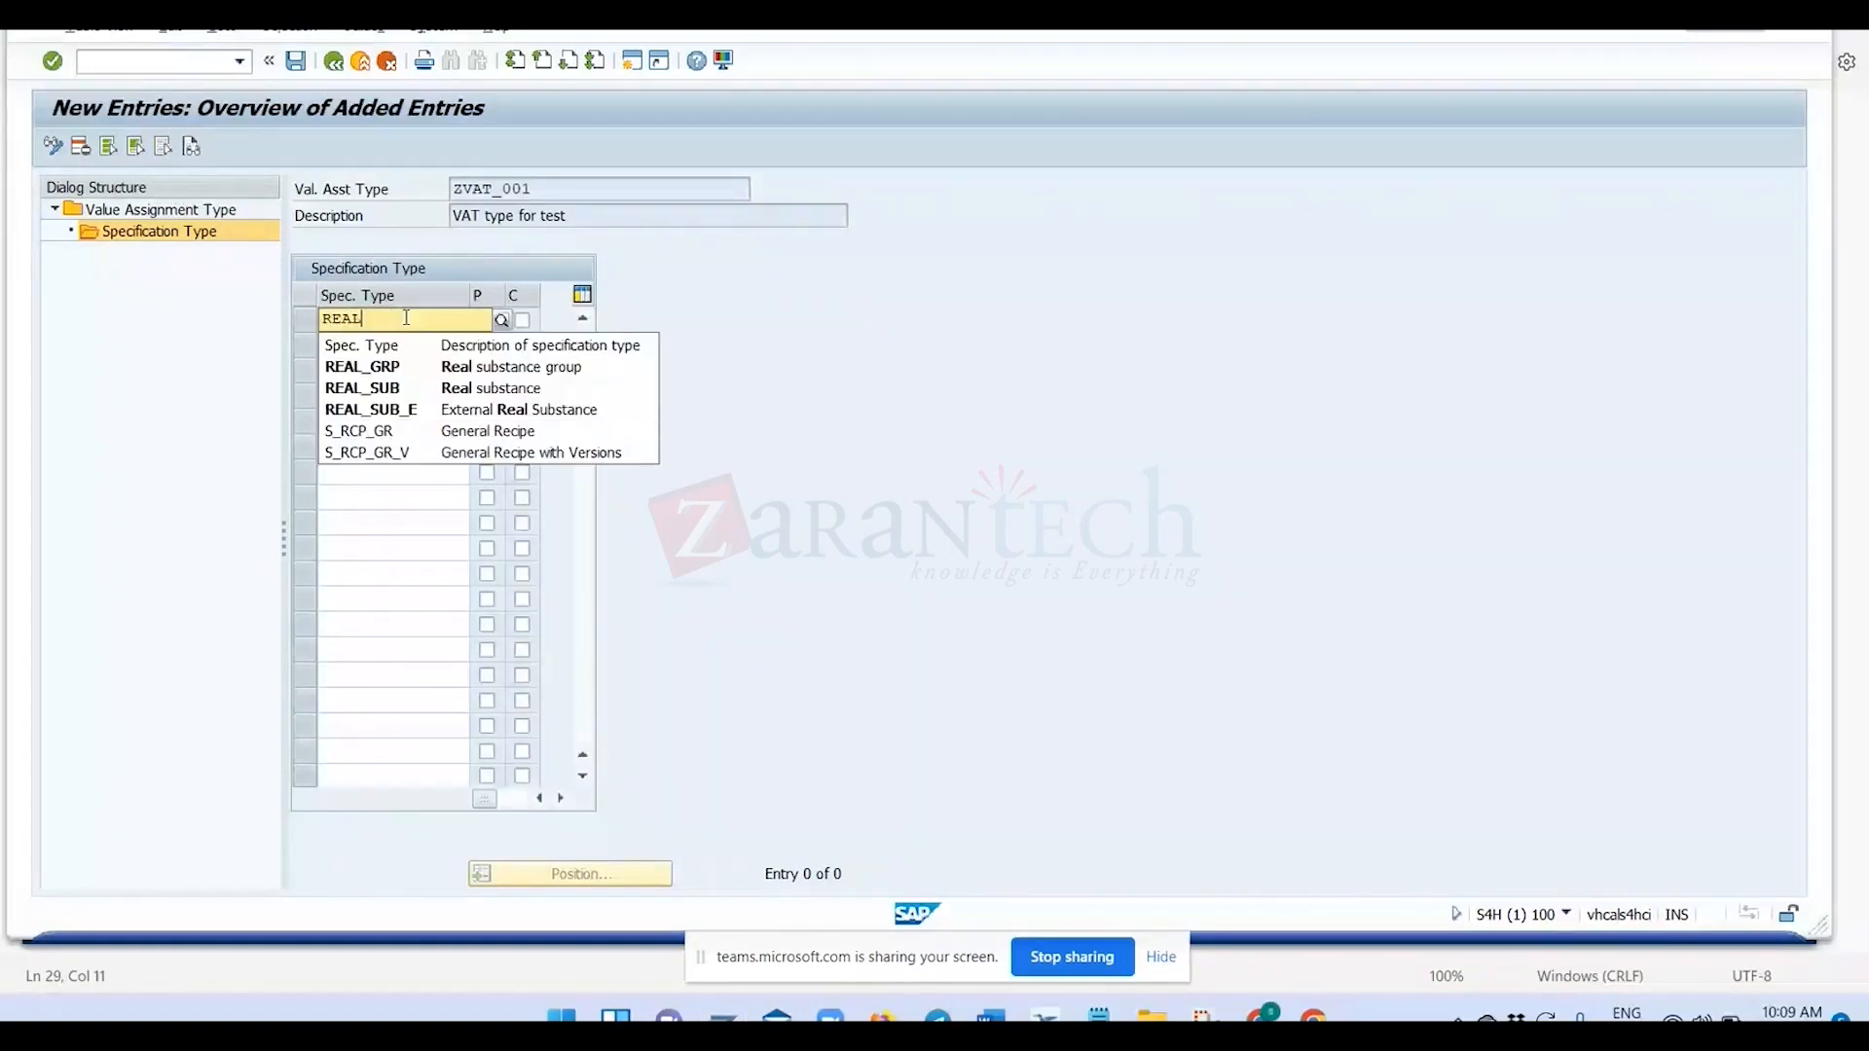
click(428, 389)
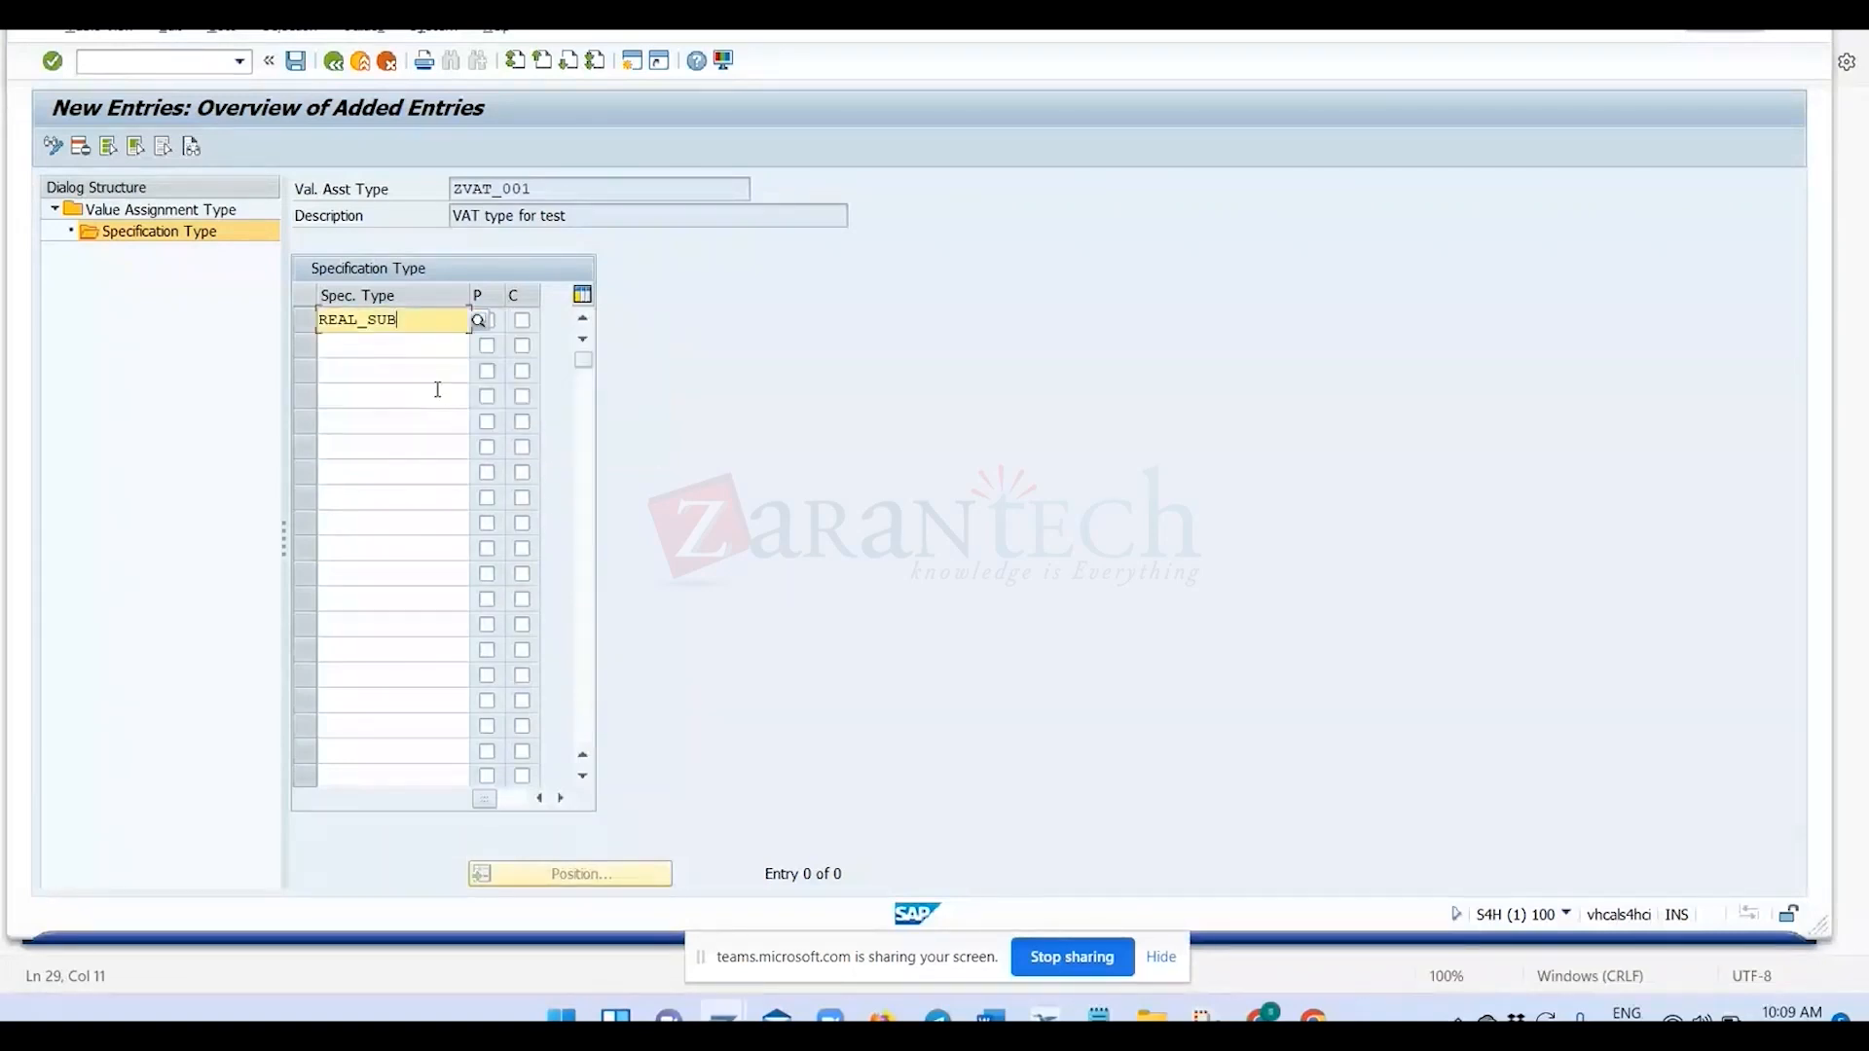
key(Return)
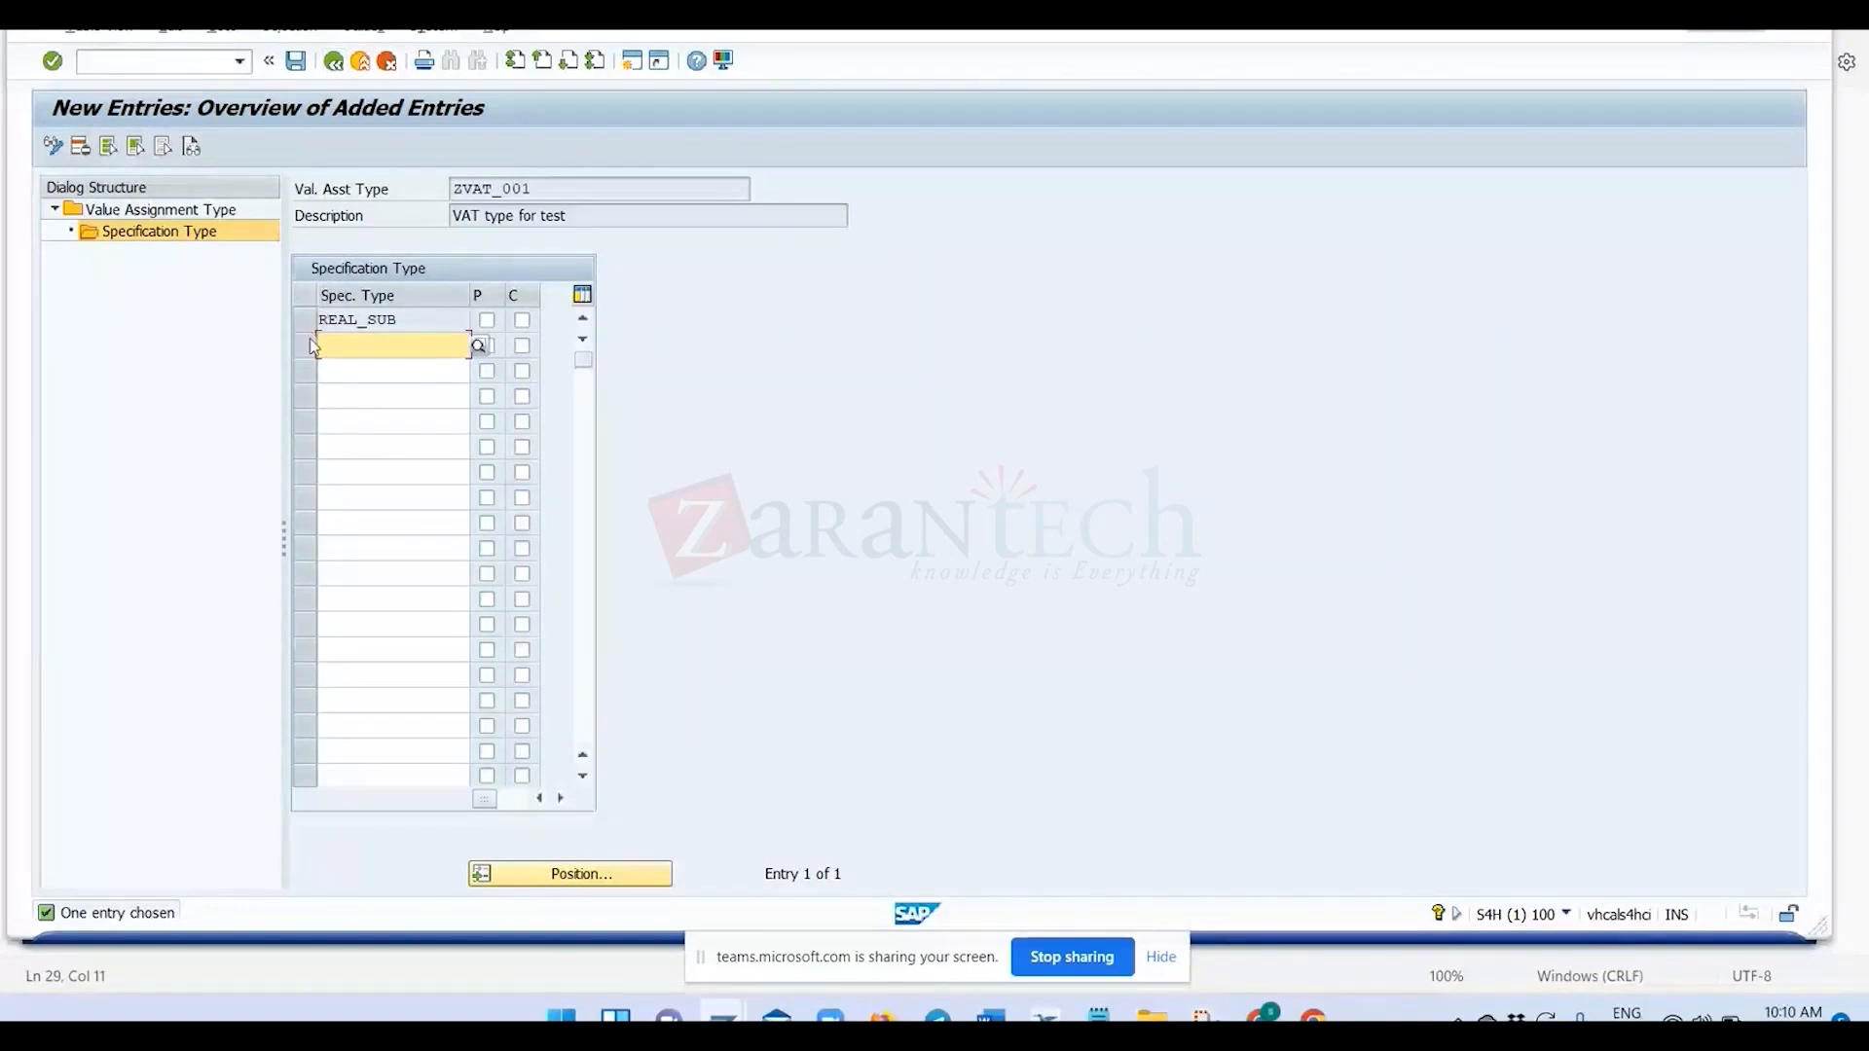
Delete the REAL_SUB entry from the specification types of ZVAT_001.
click(307, 313)
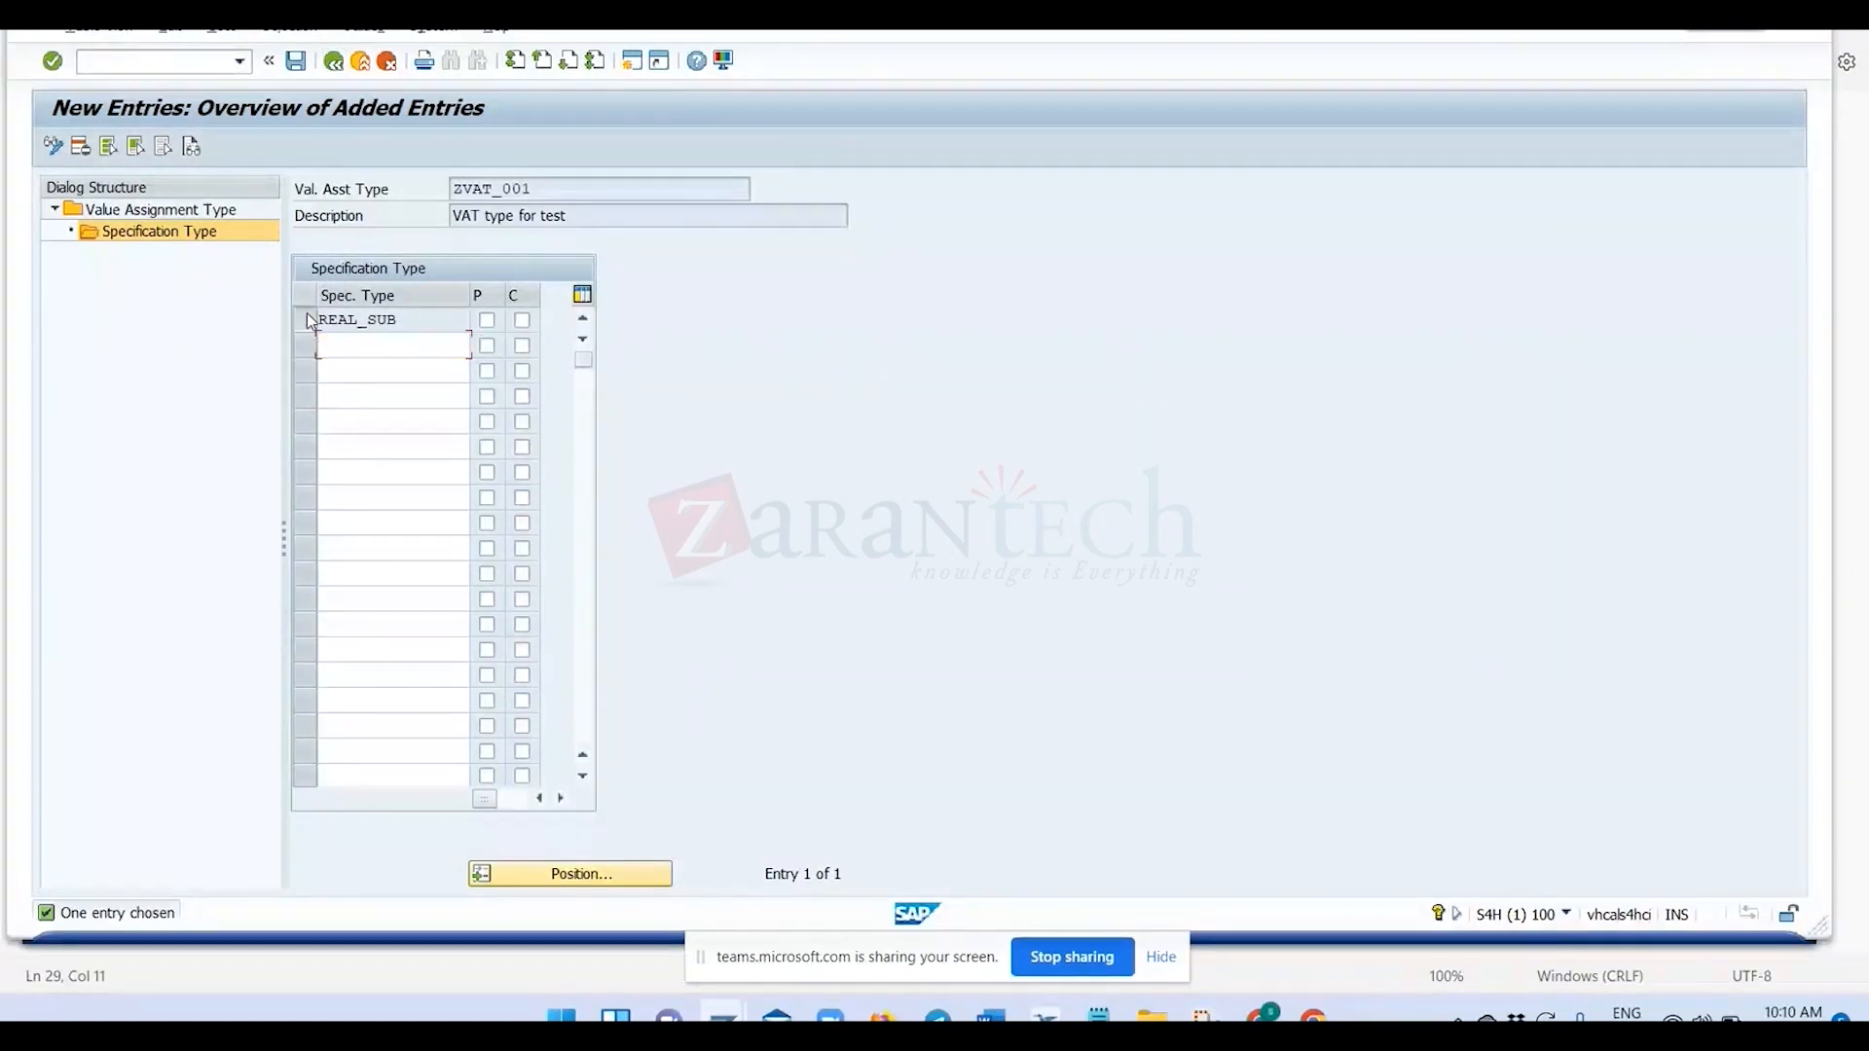
key(shift+F2)
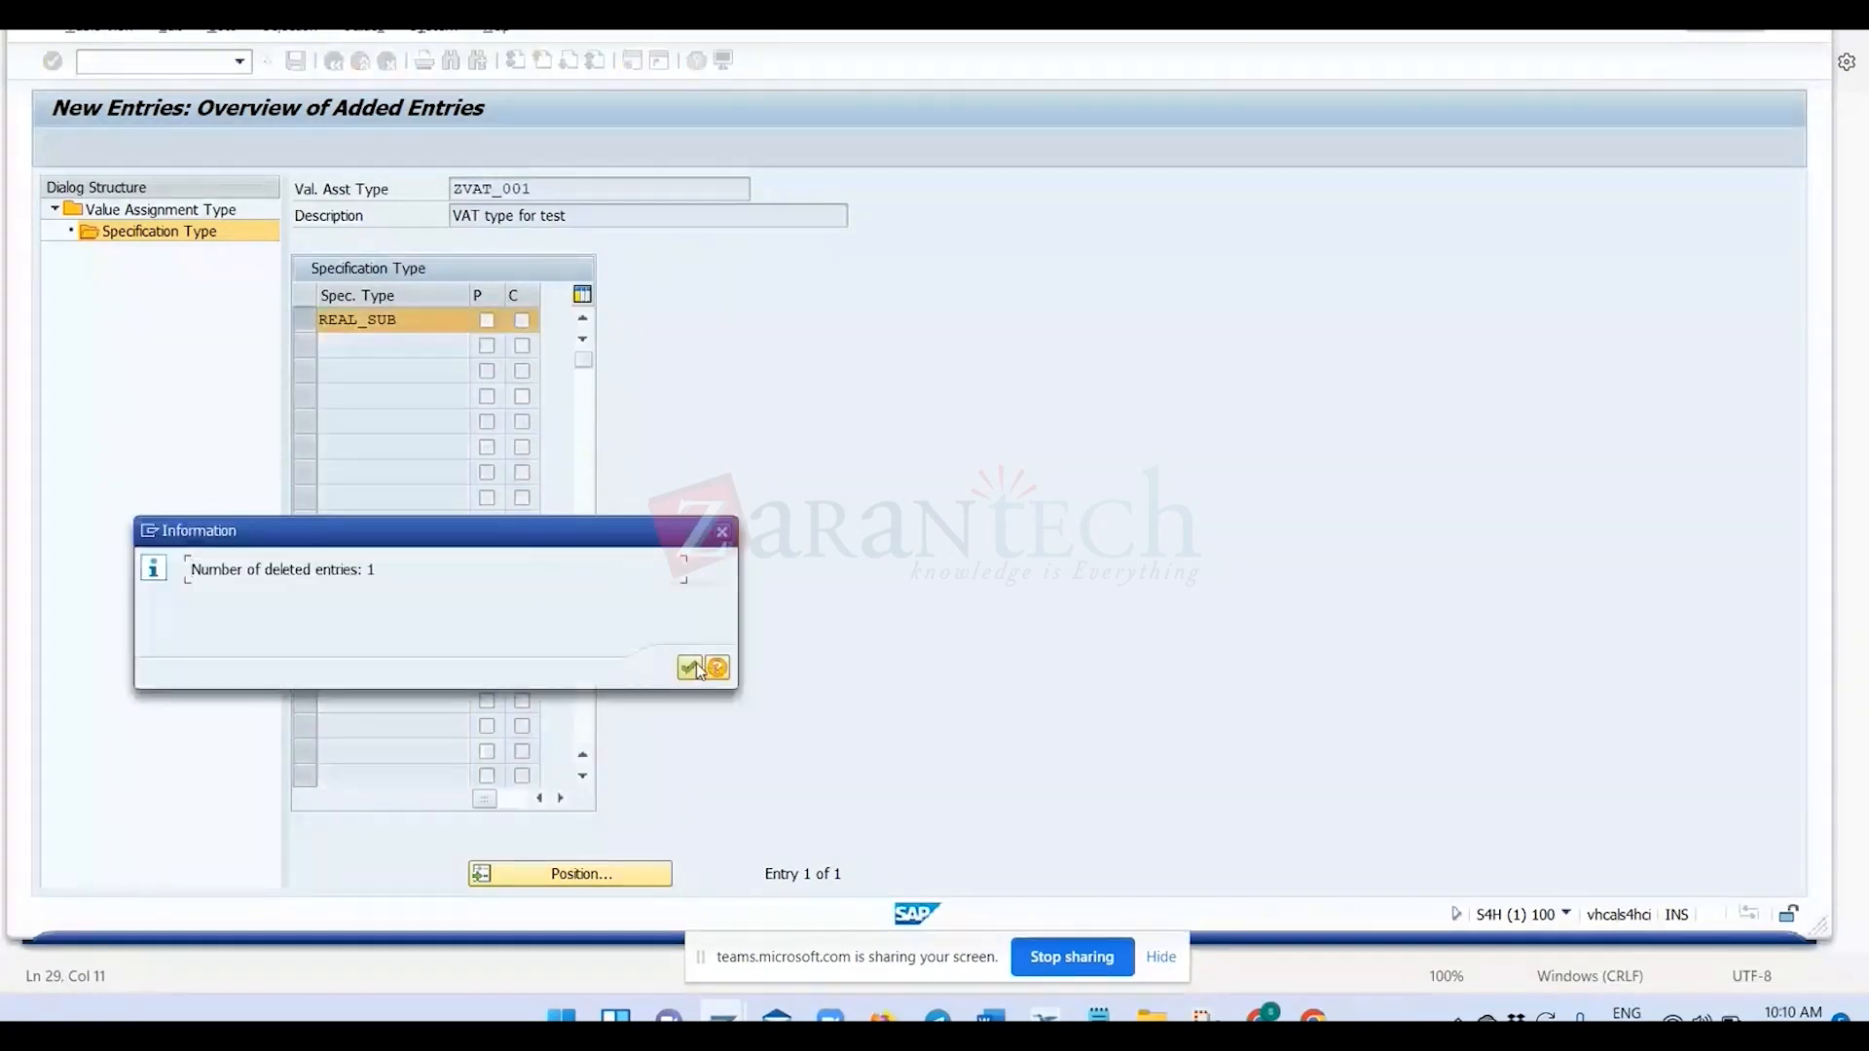
key(Return)
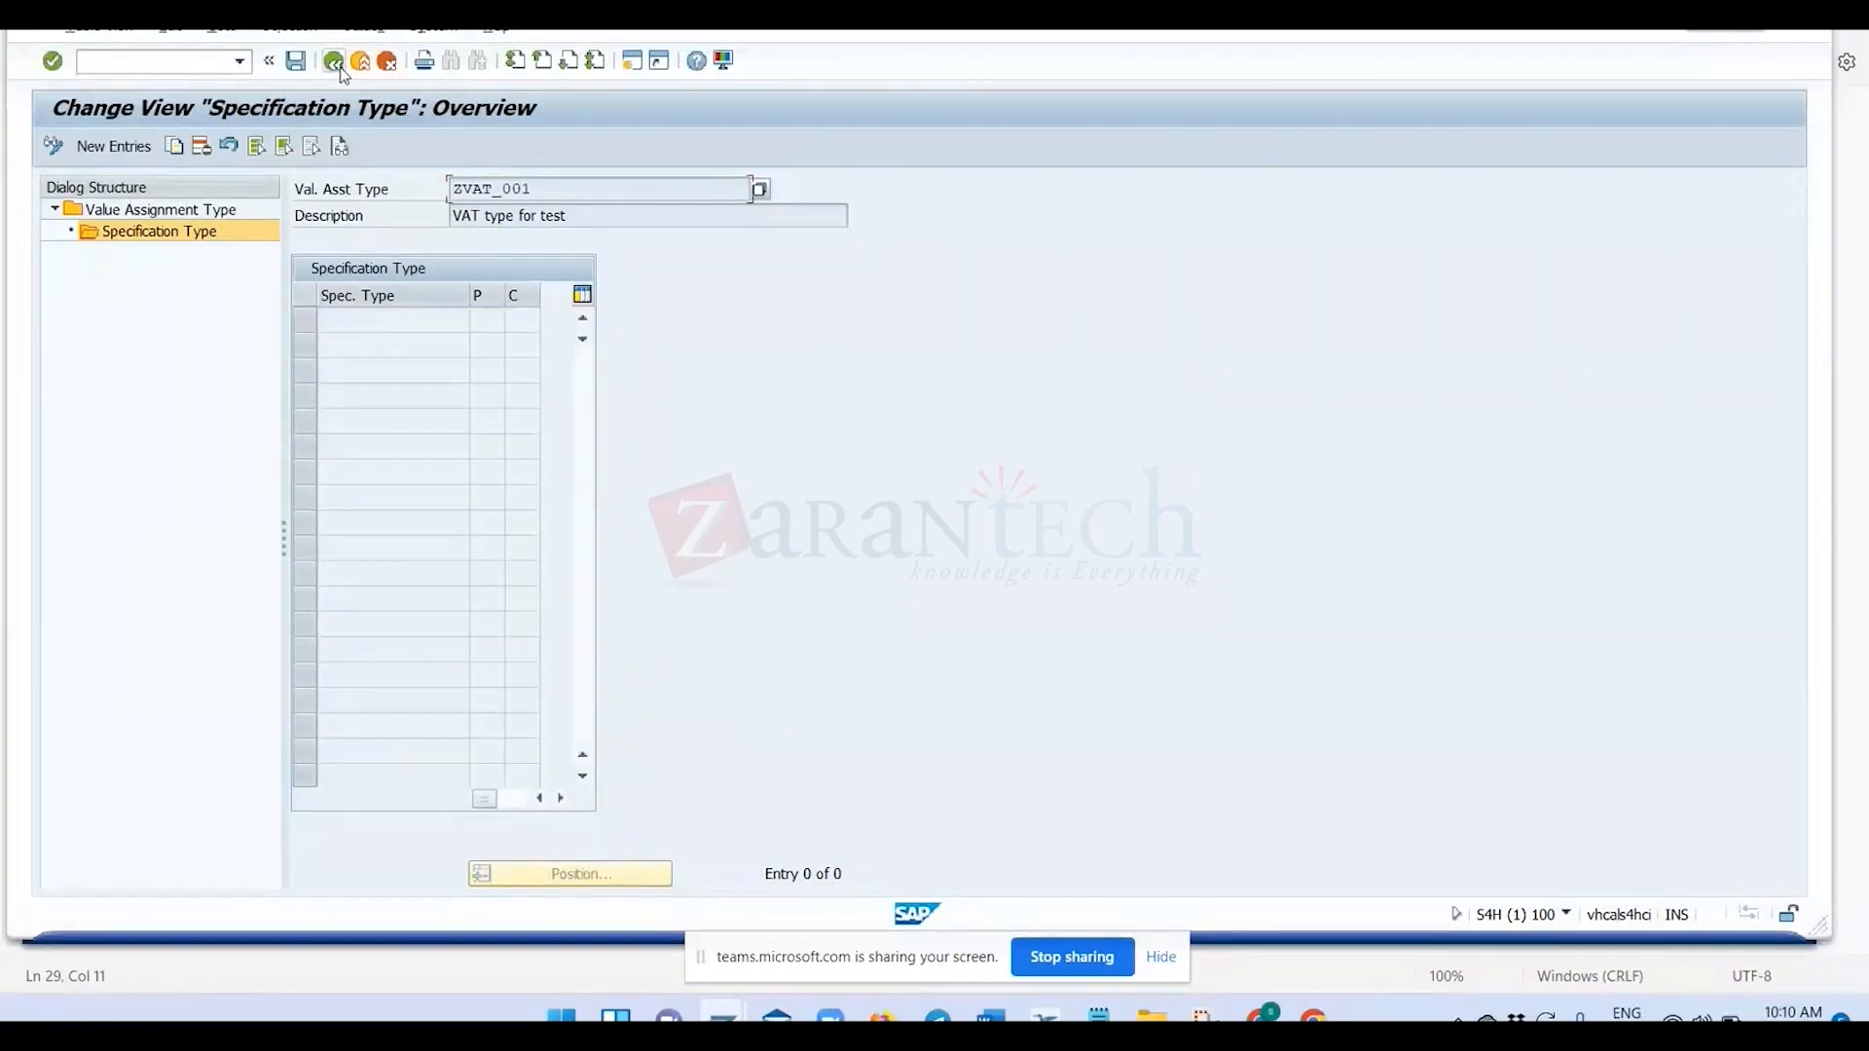
Save value assignment type ZVAT_001 under a new customizing request described as ZTEST and return to its entry in the overview.
click(336, 64)
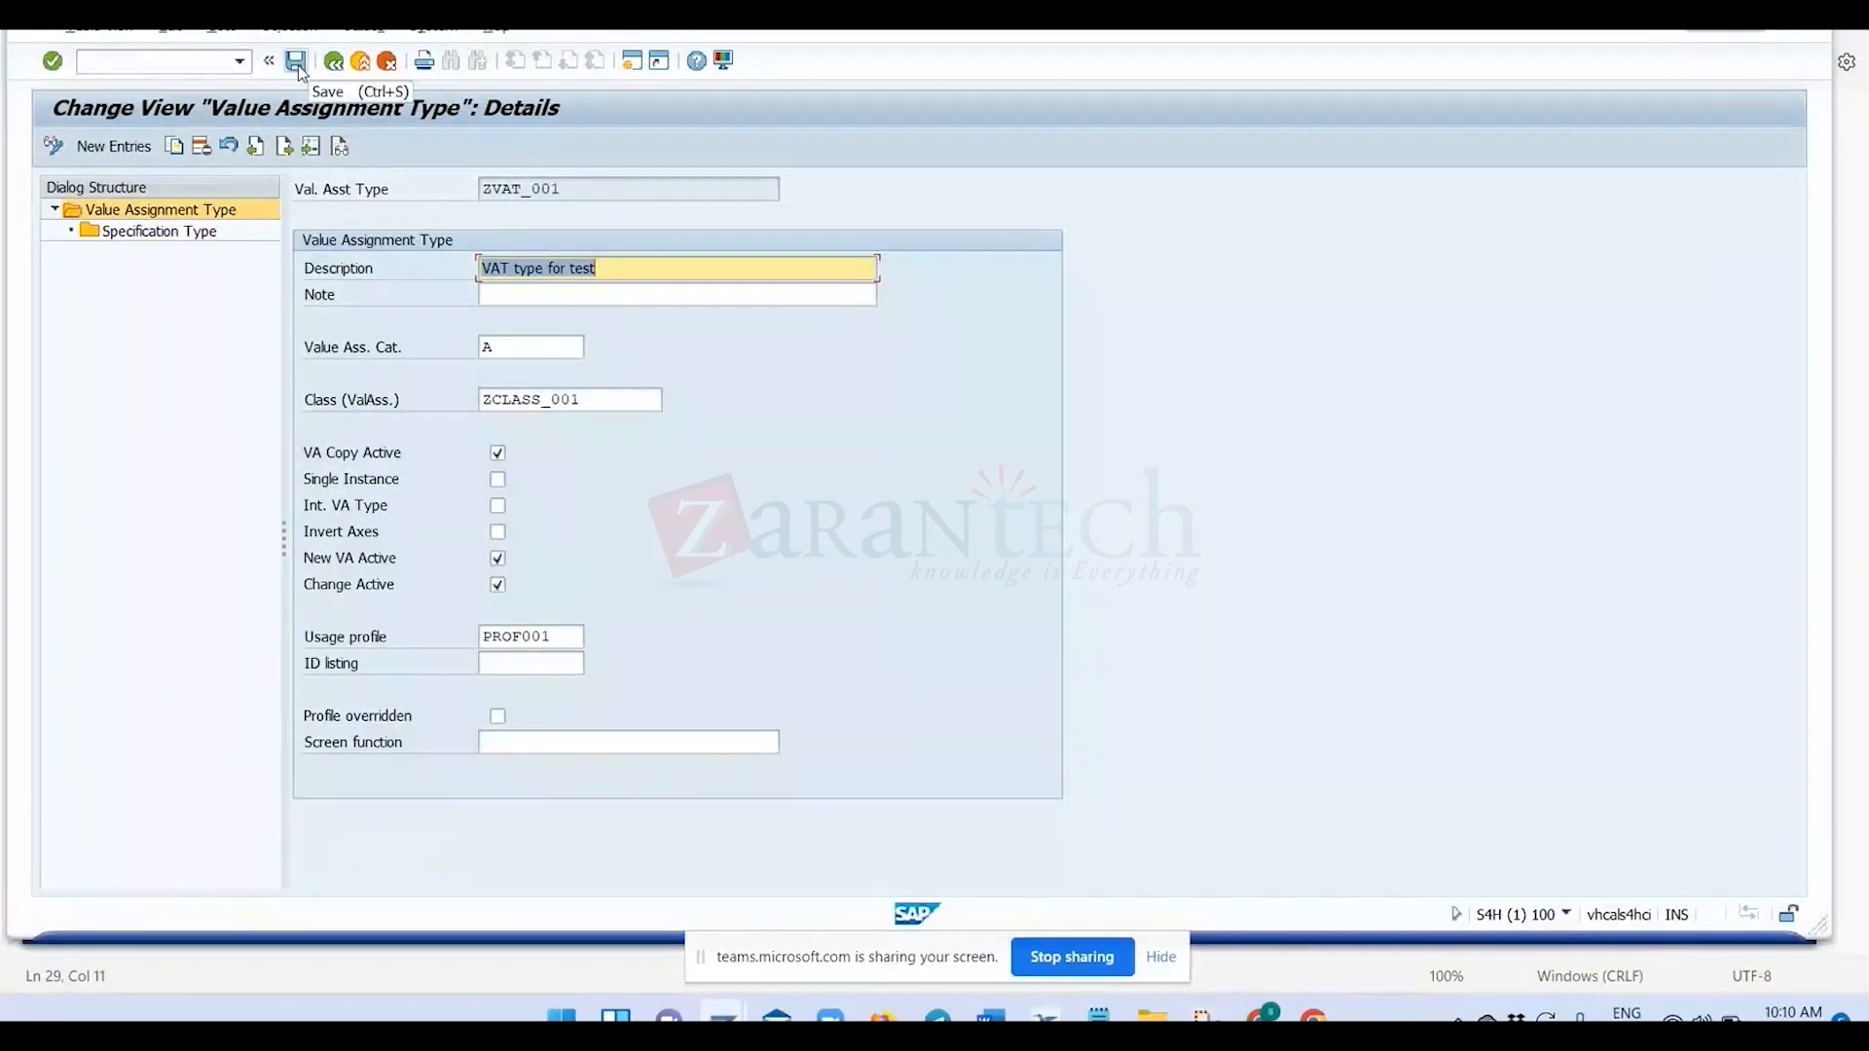
click(296, 64)
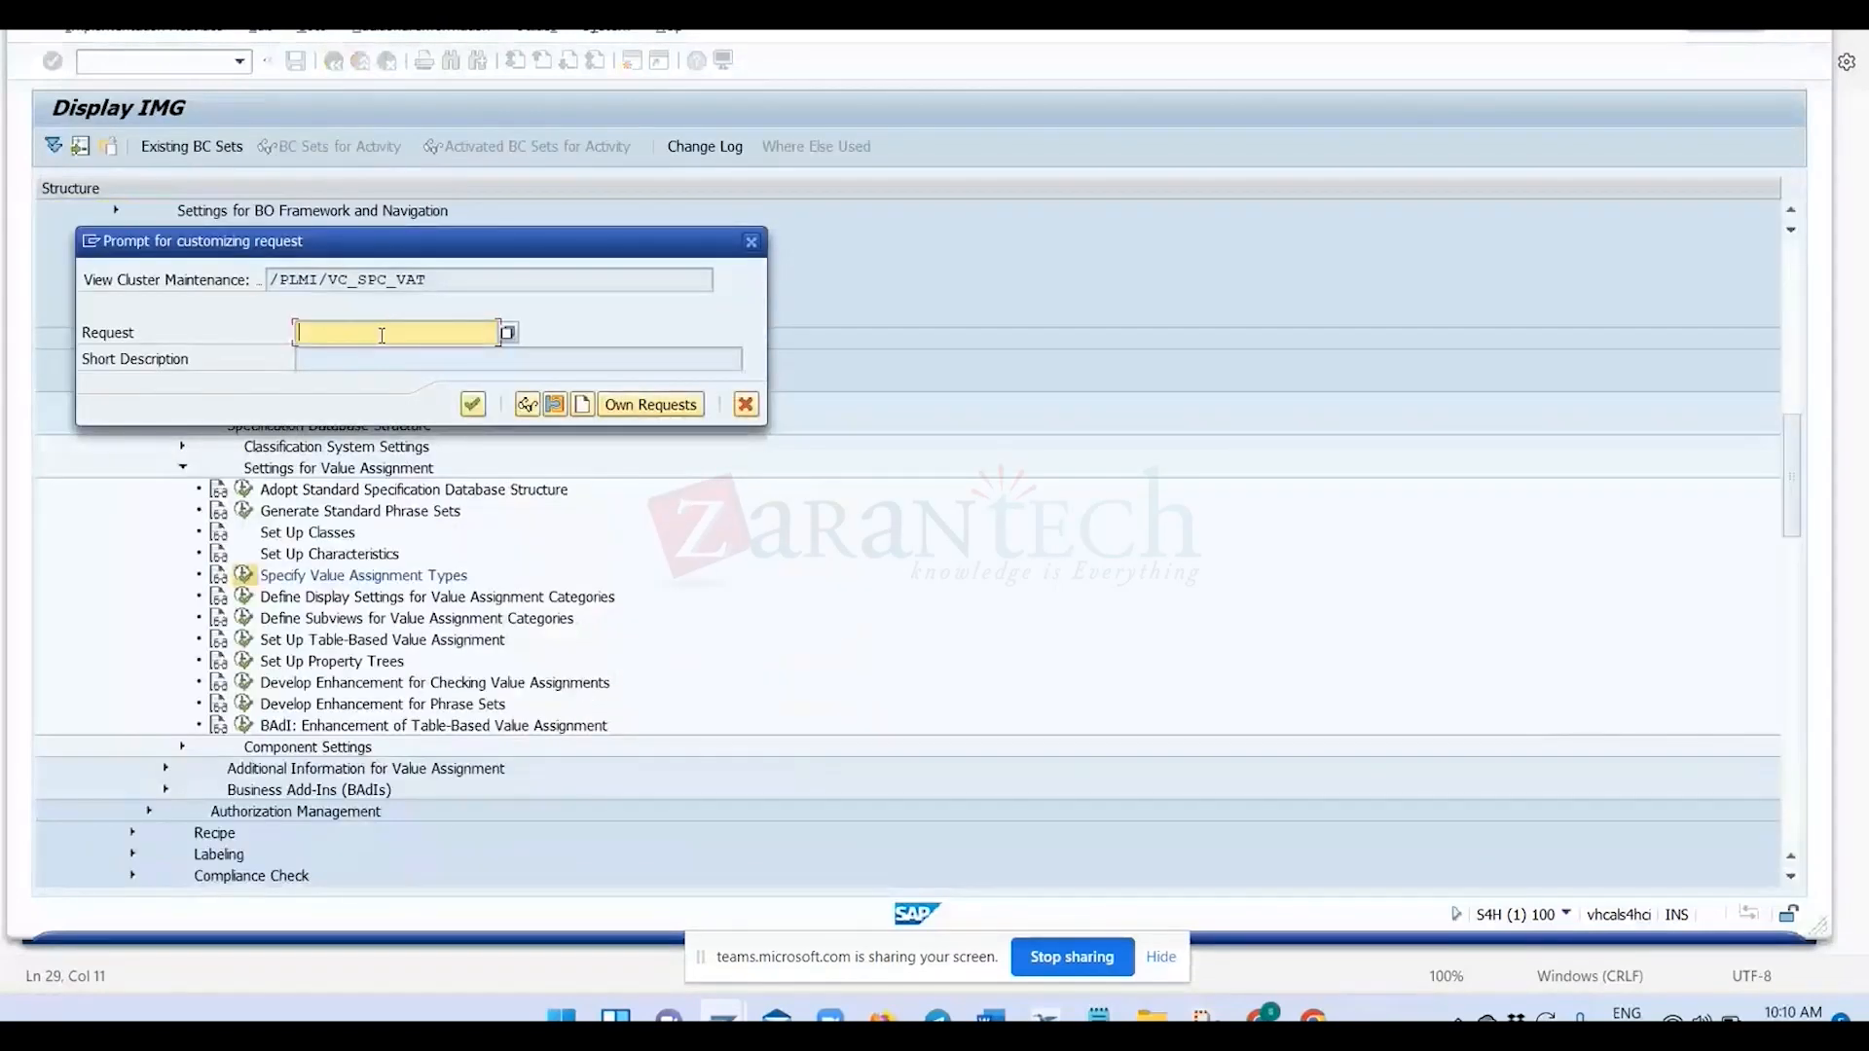
click(582, 406)
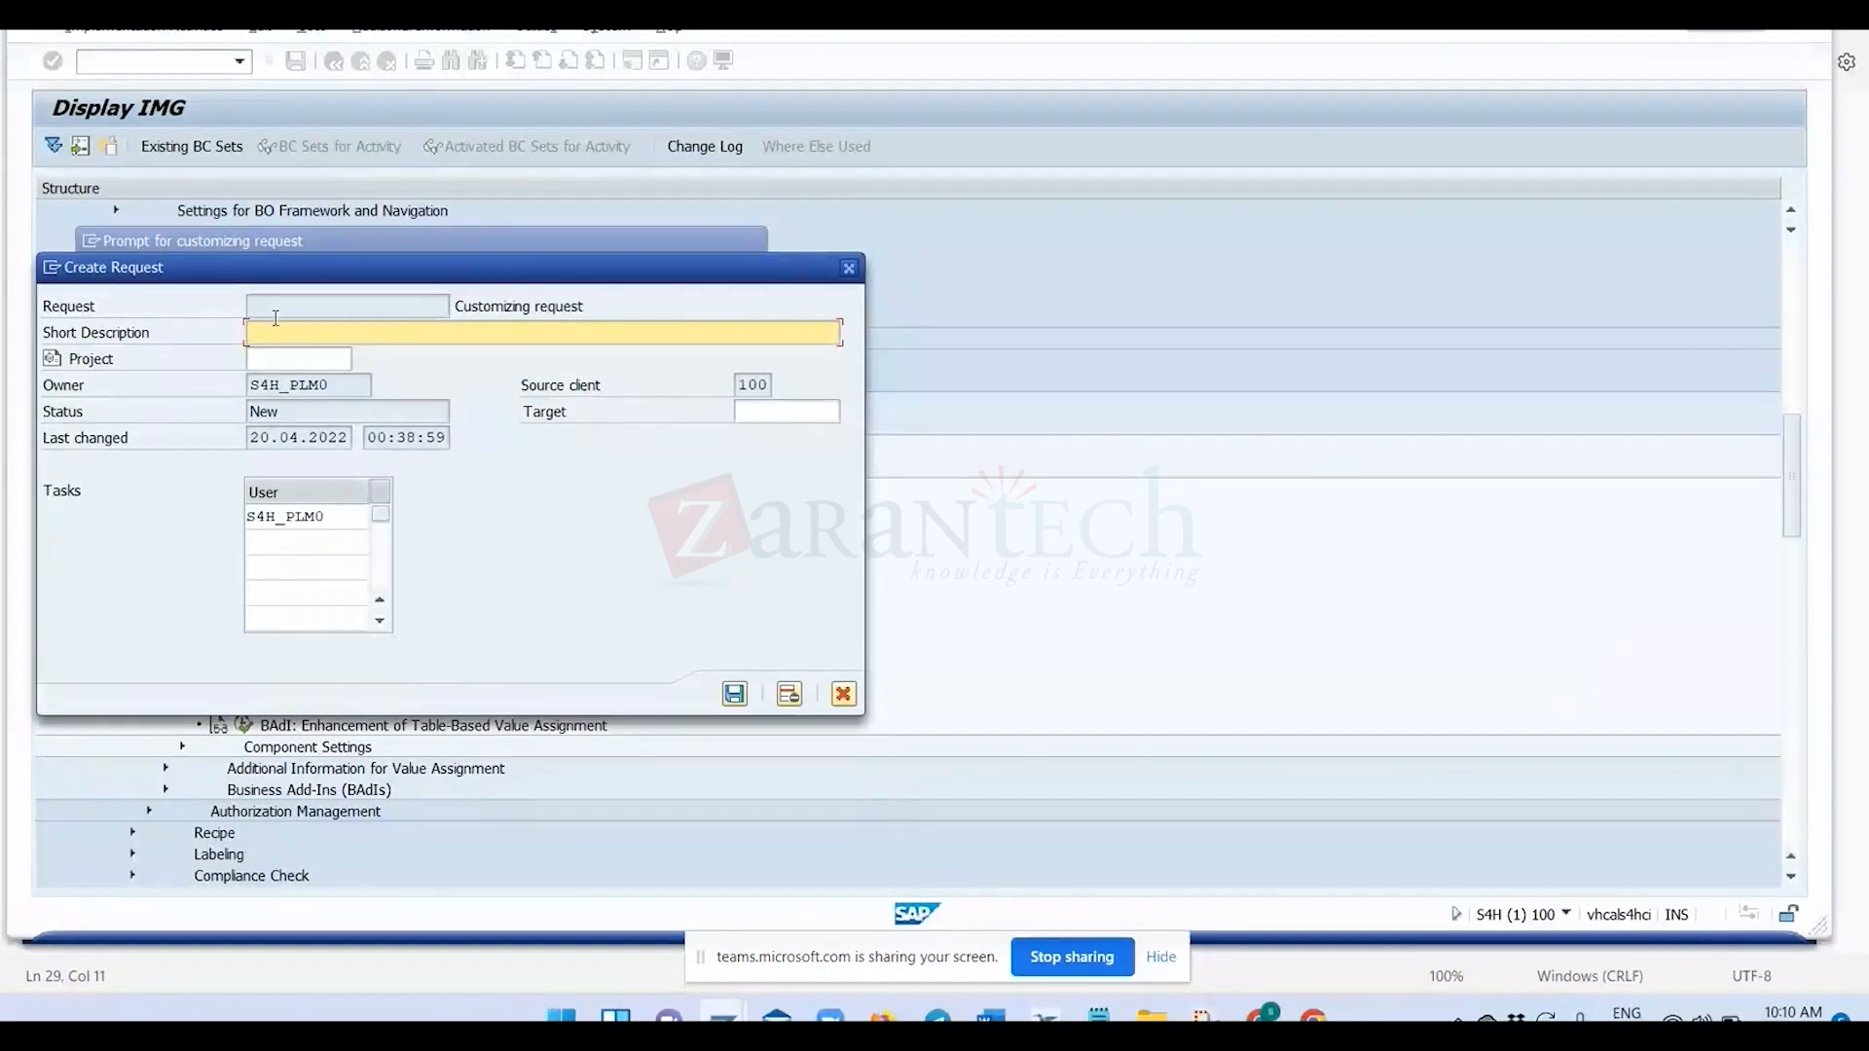
text(T)
text(TEST)
key(Tab)
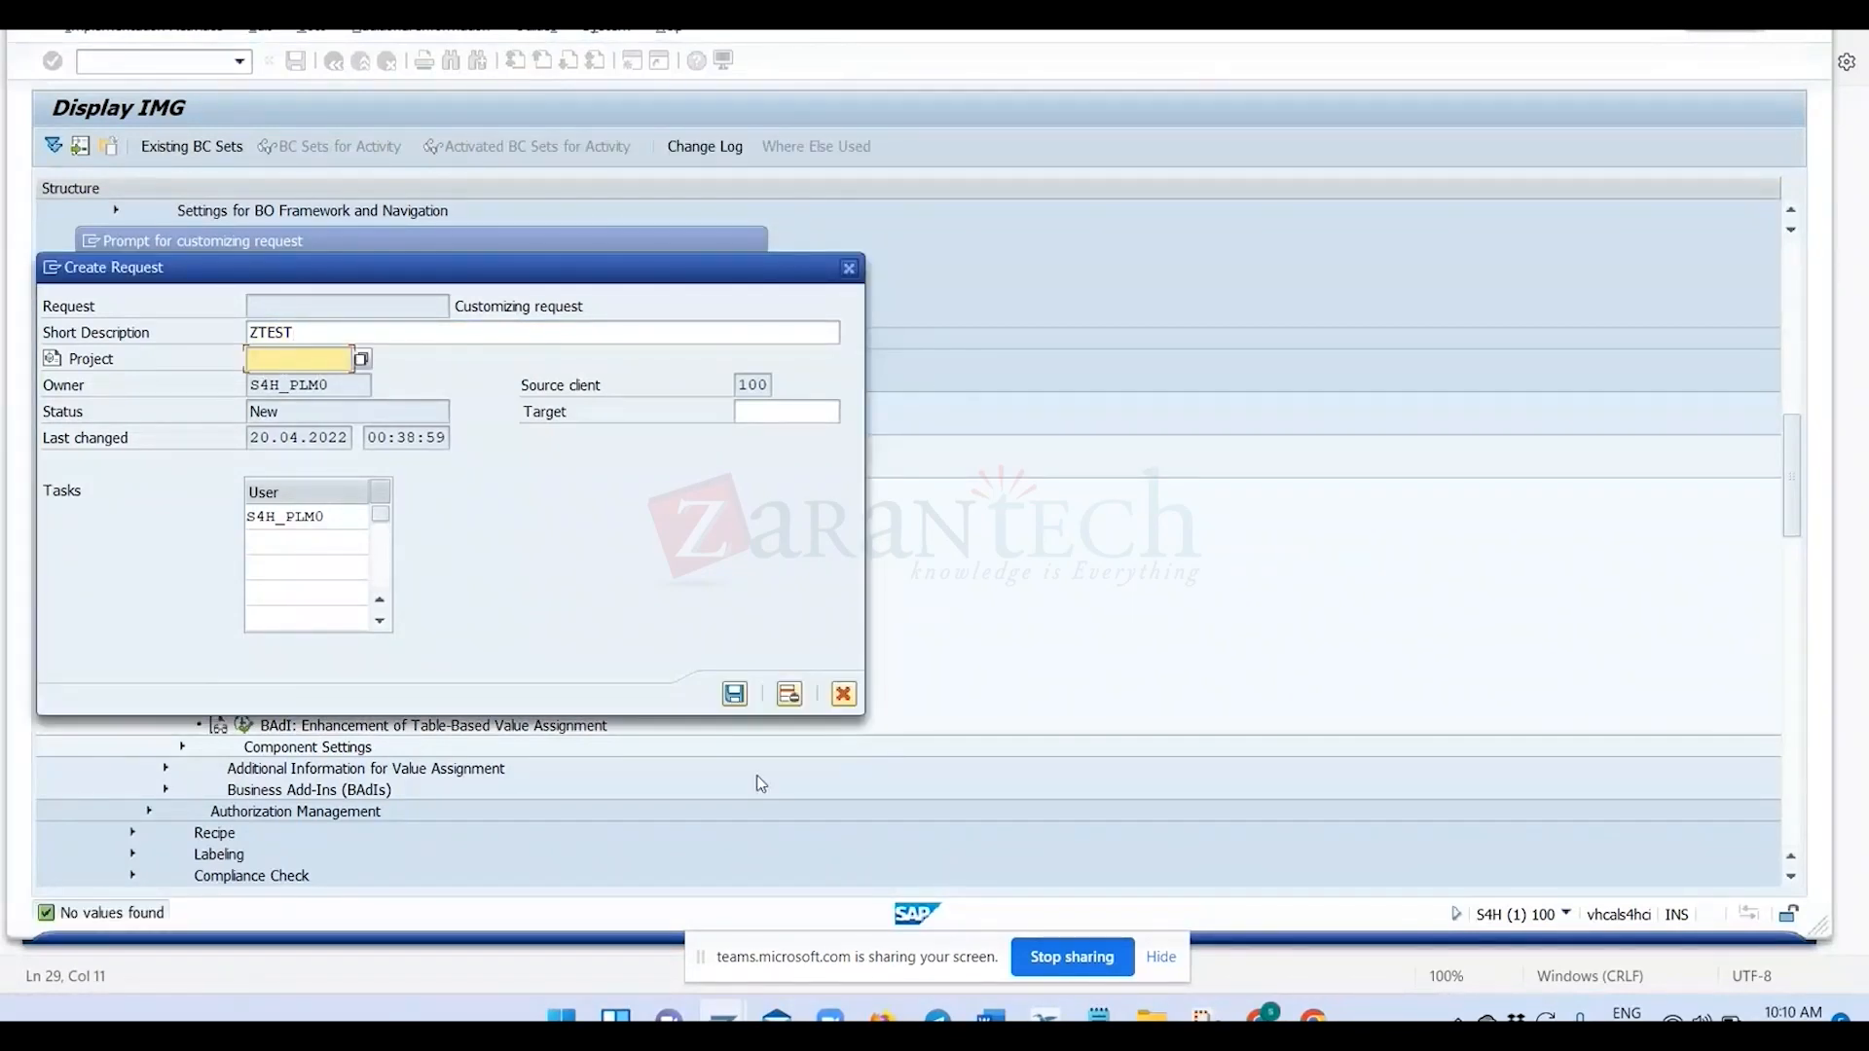
click(735, 694)
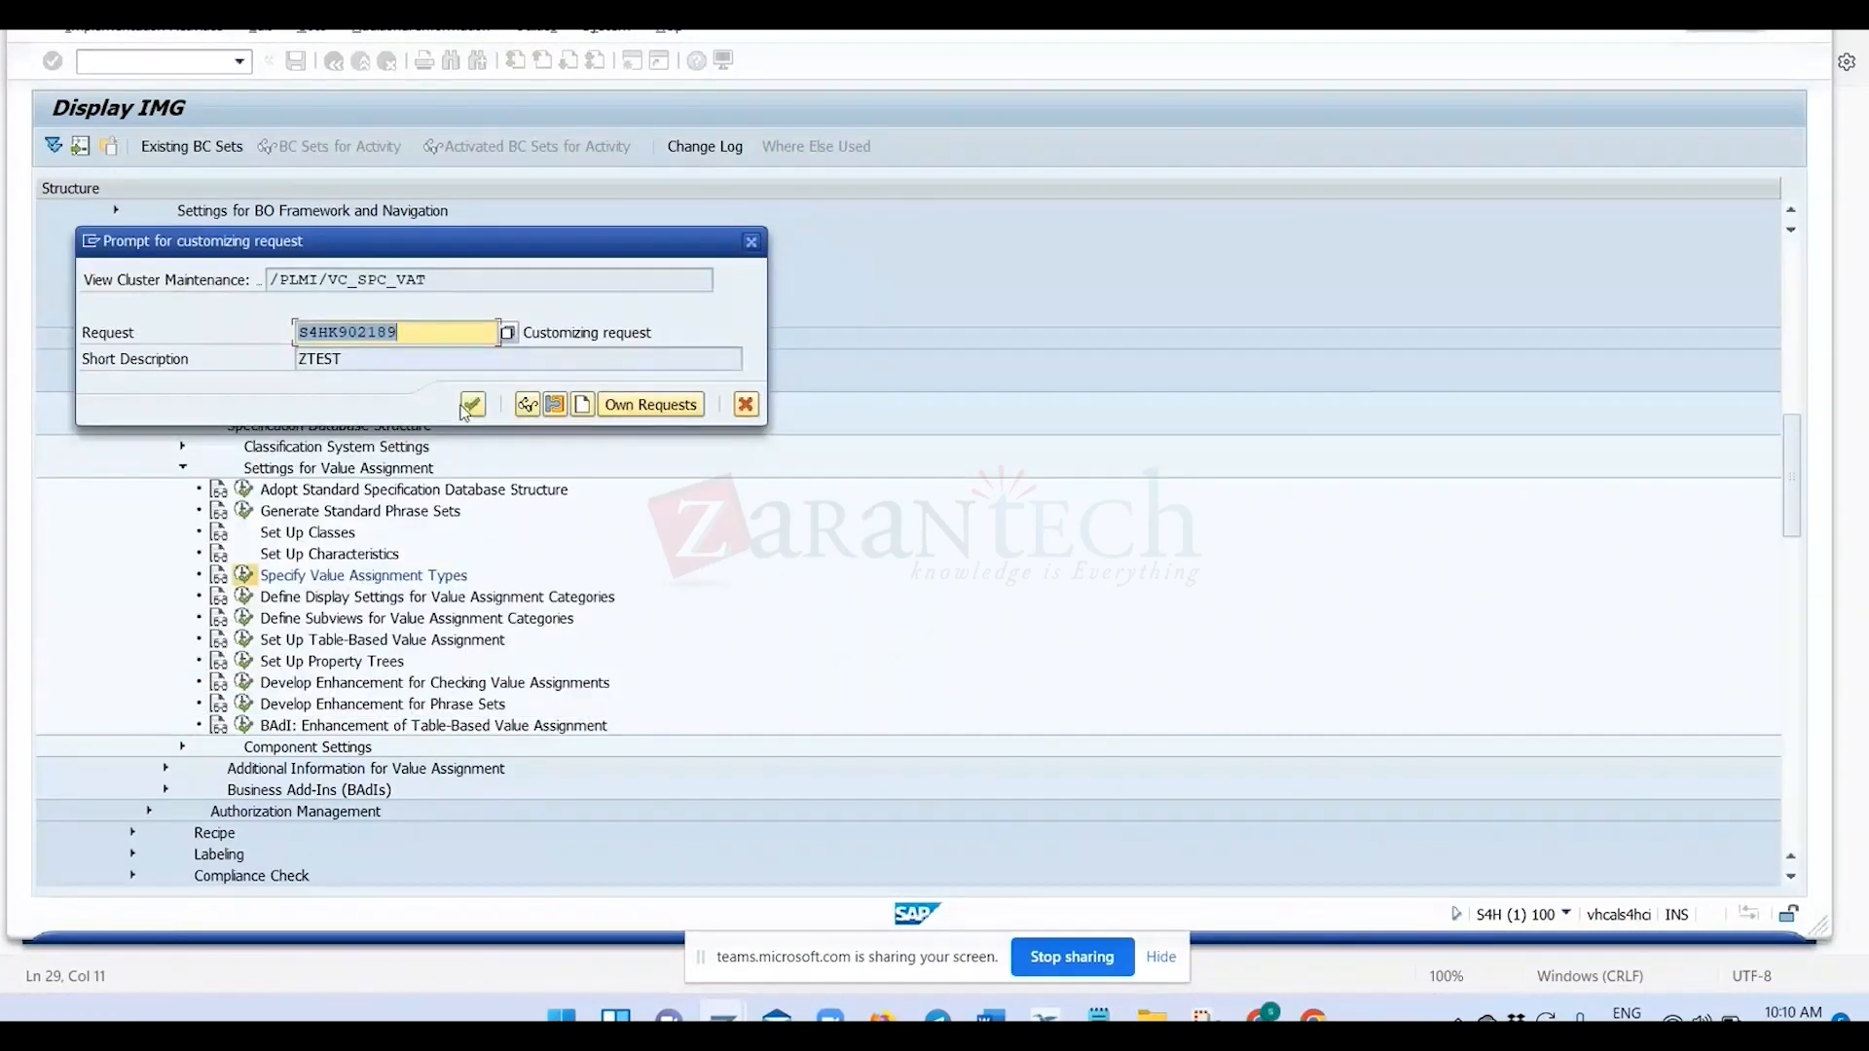
click(469, 406)
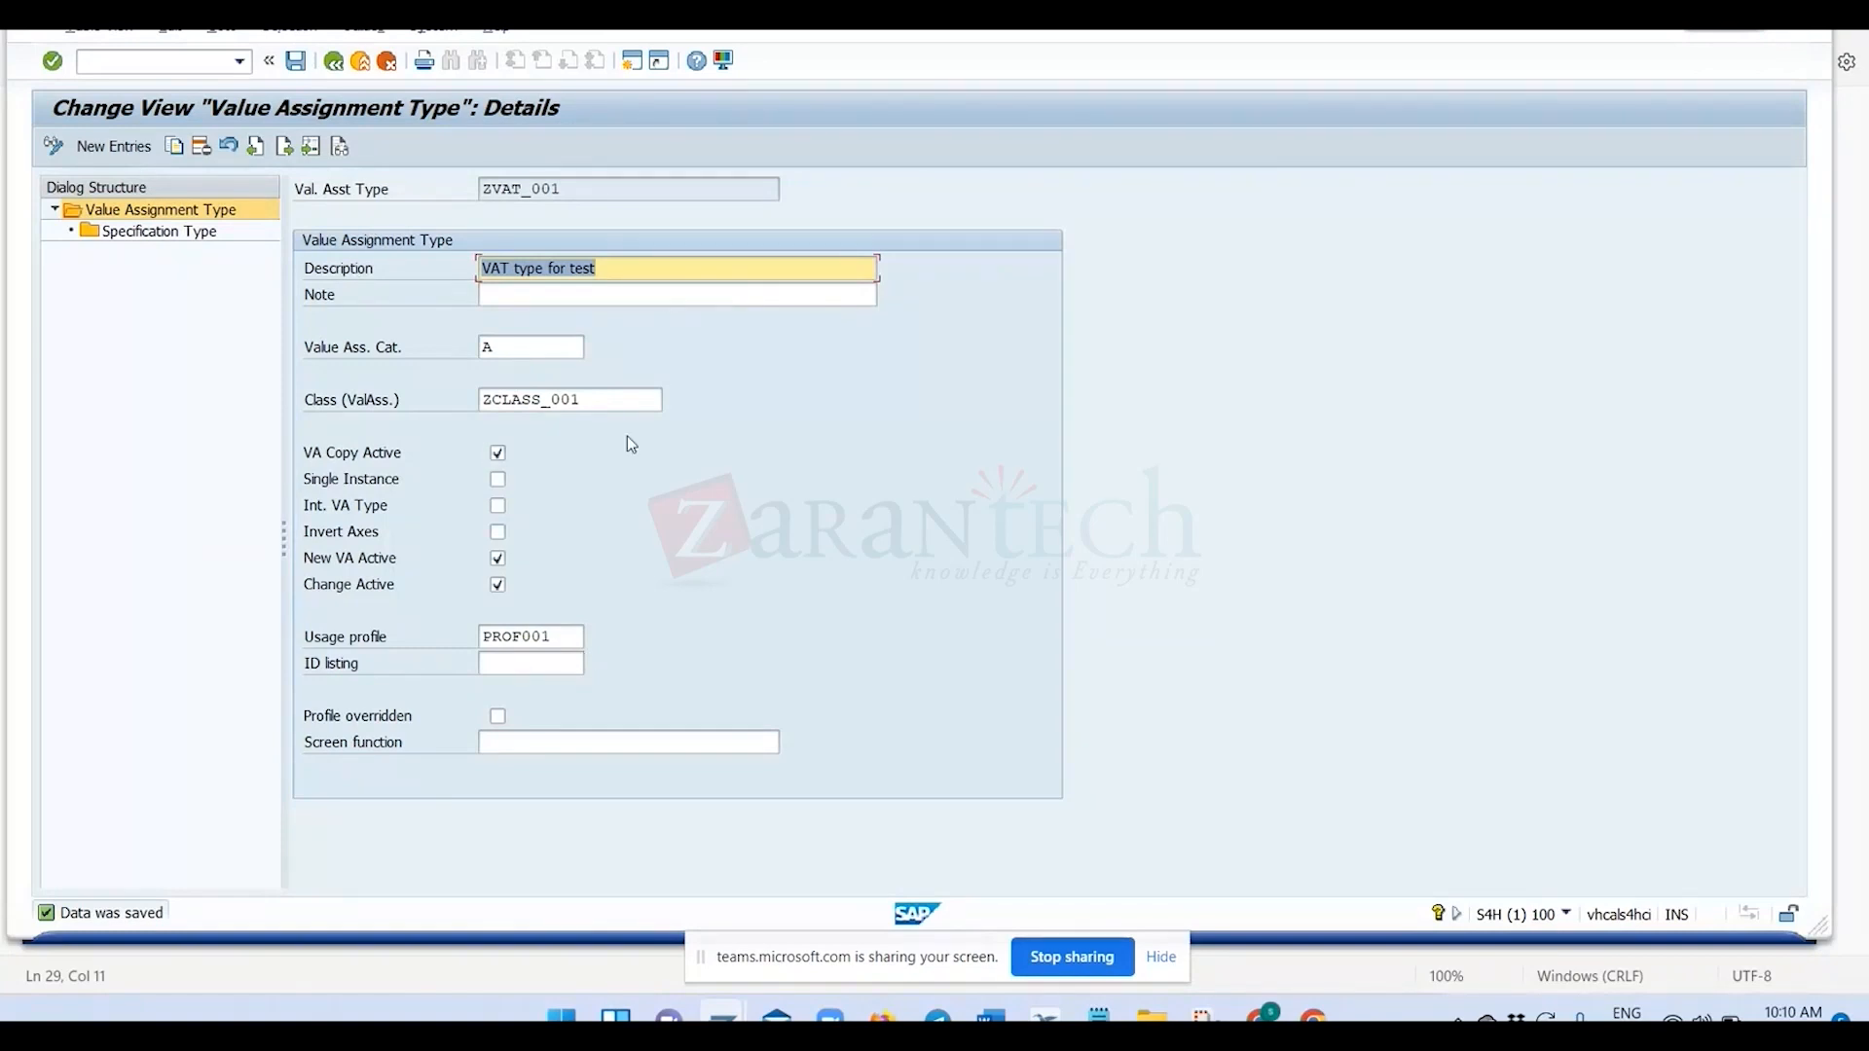
click(334, 62)
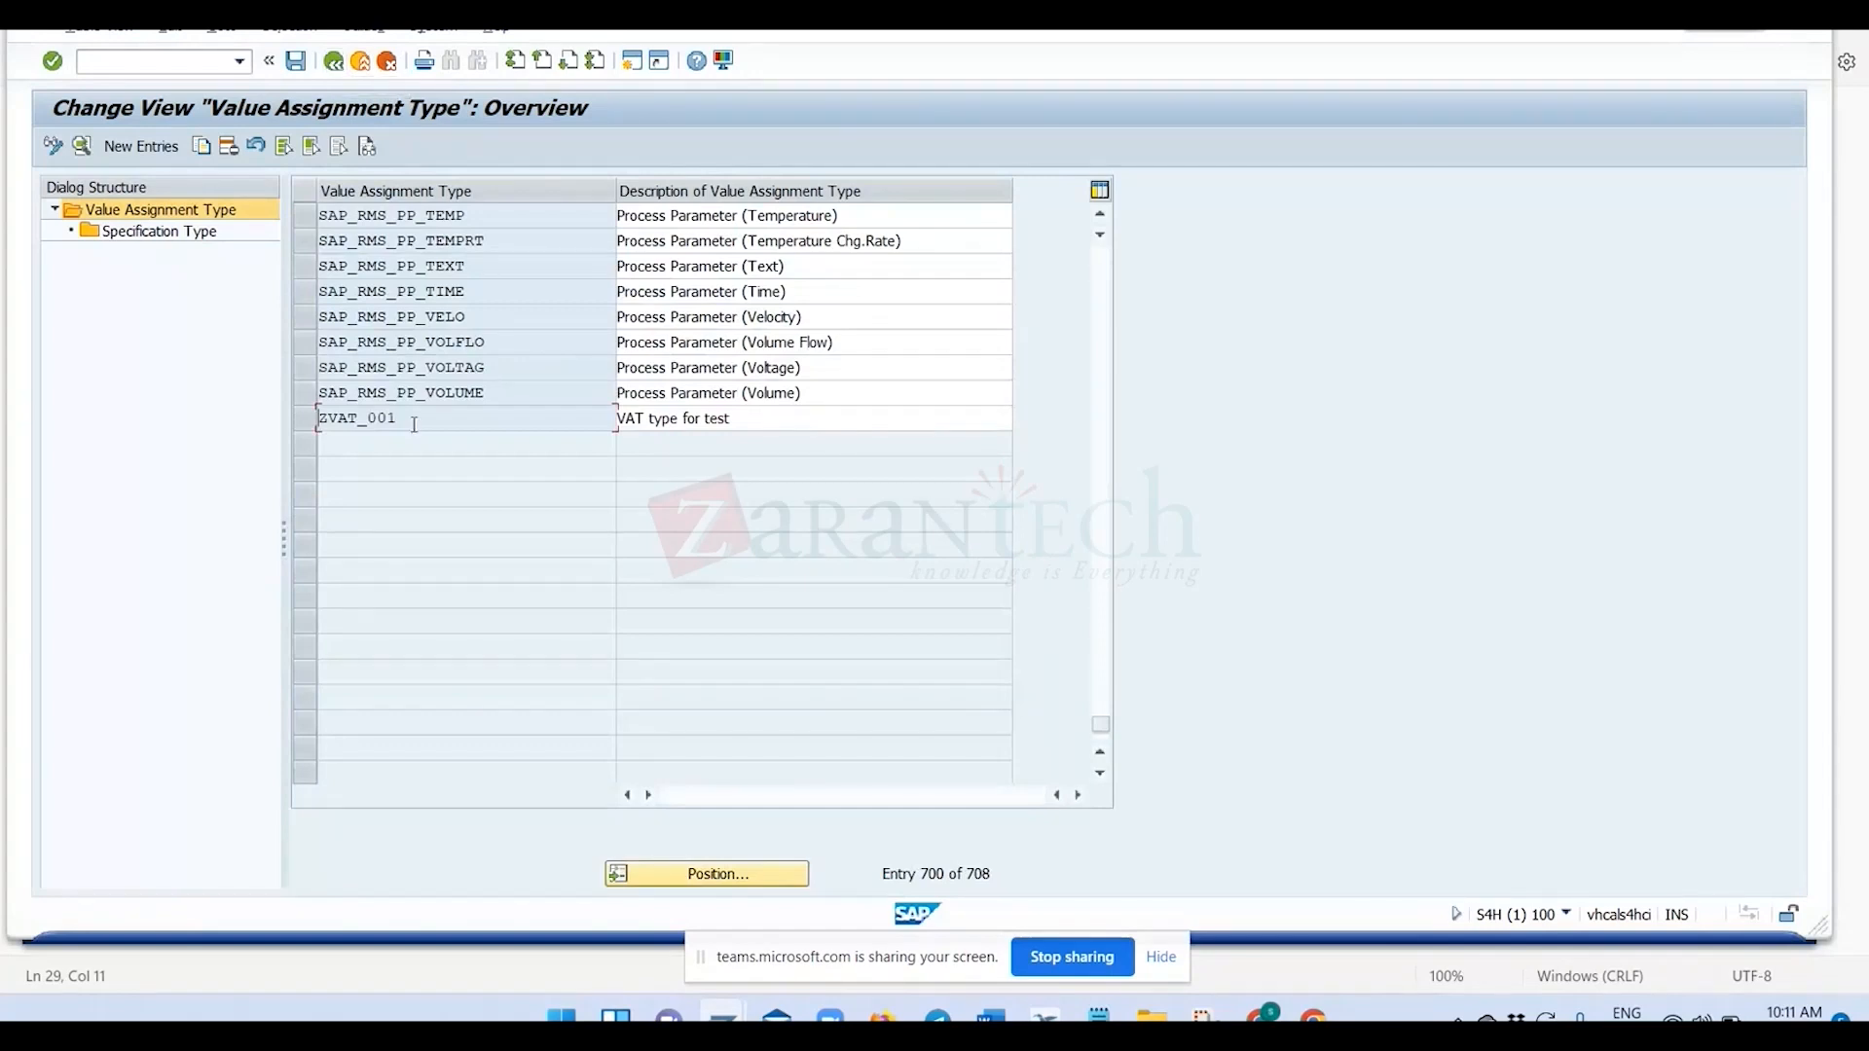
double_click(400, 419)
Switch to the Edit Specification window, examine the usage of the Estimated Price instance of substance 123, and close it without changes.
mouse_move(722, 1017)
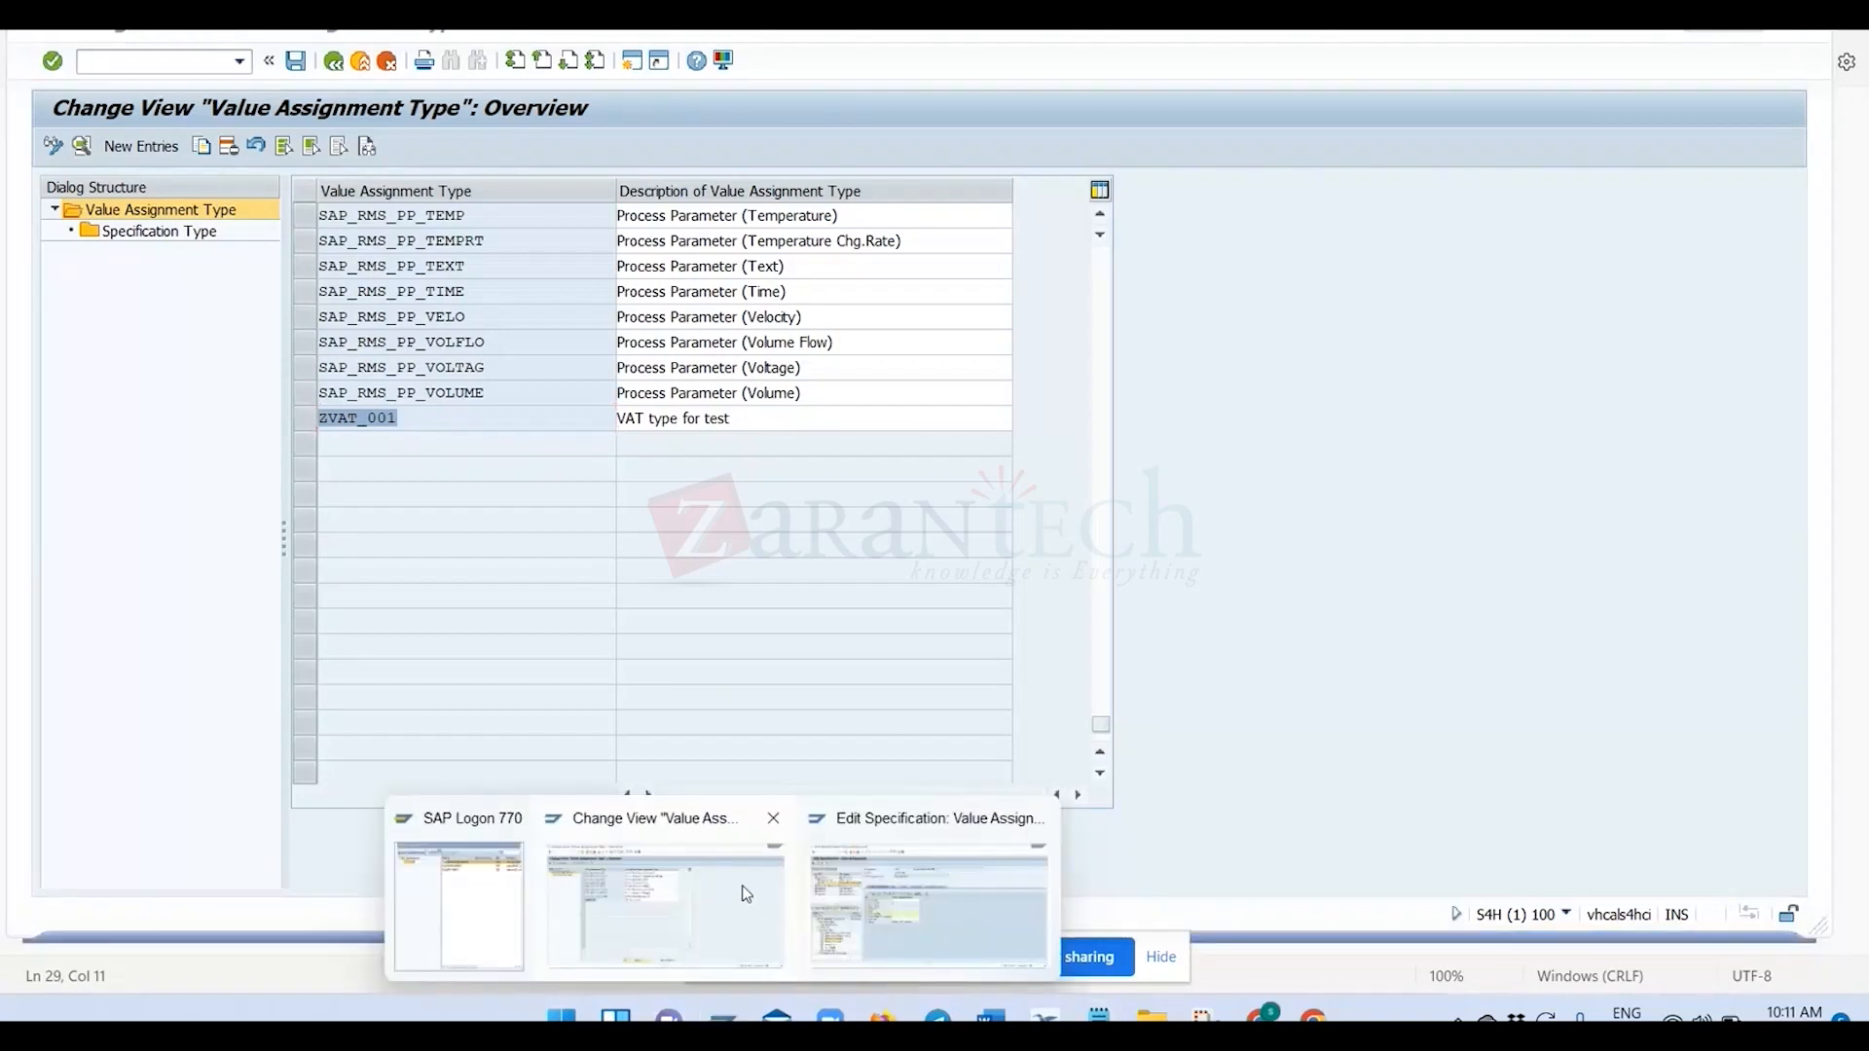
click(929, 905)
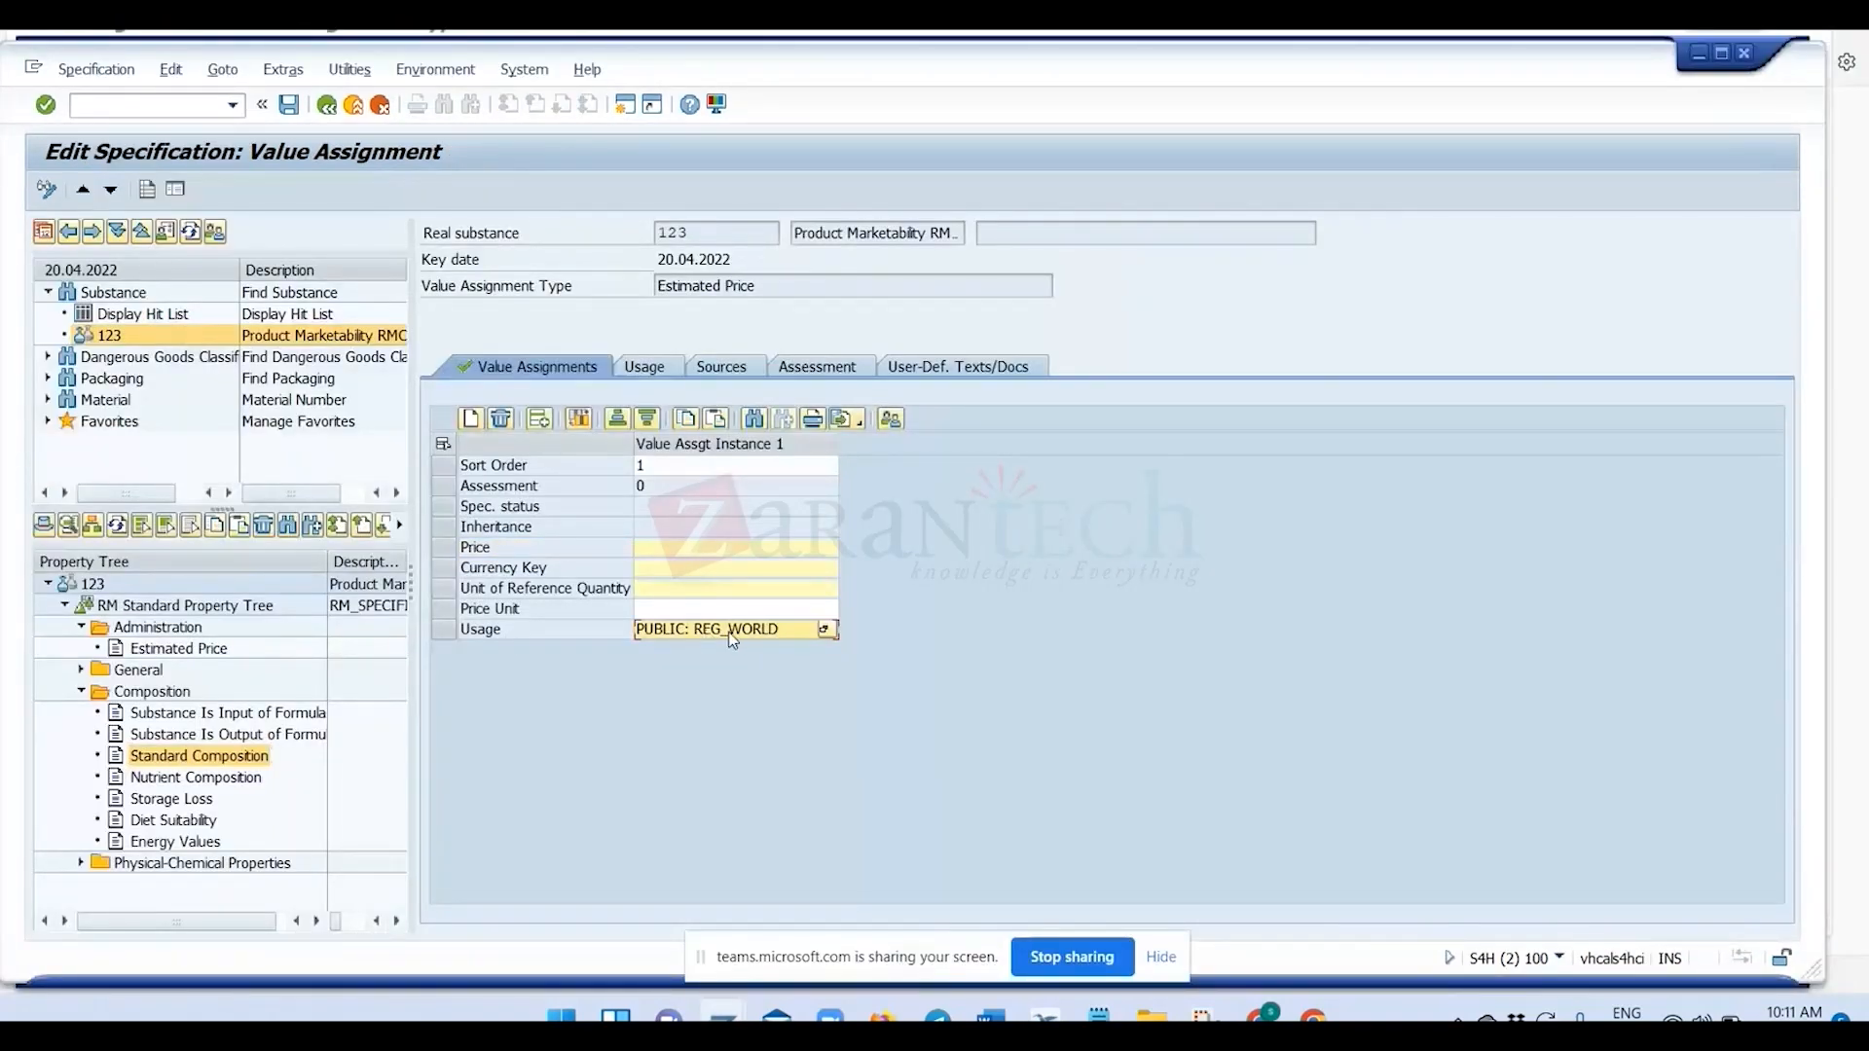
click(823, 631)
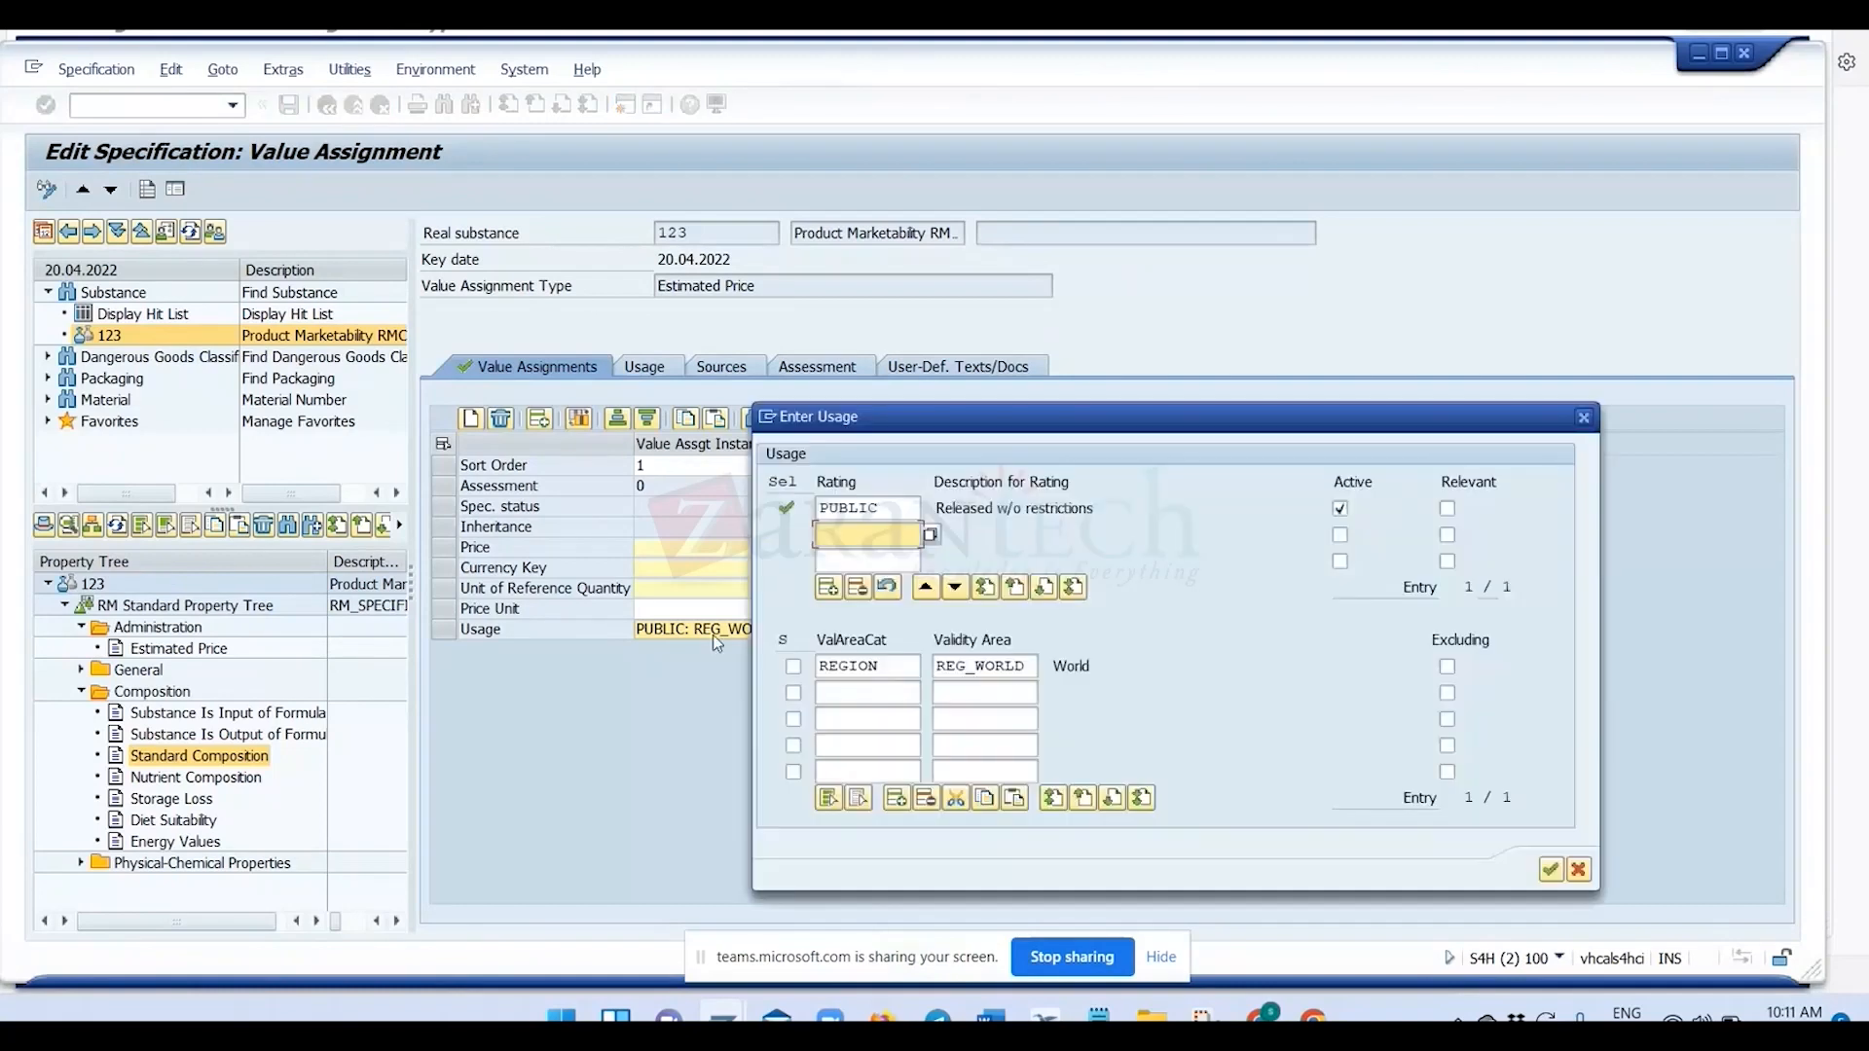
click(1579, 870)
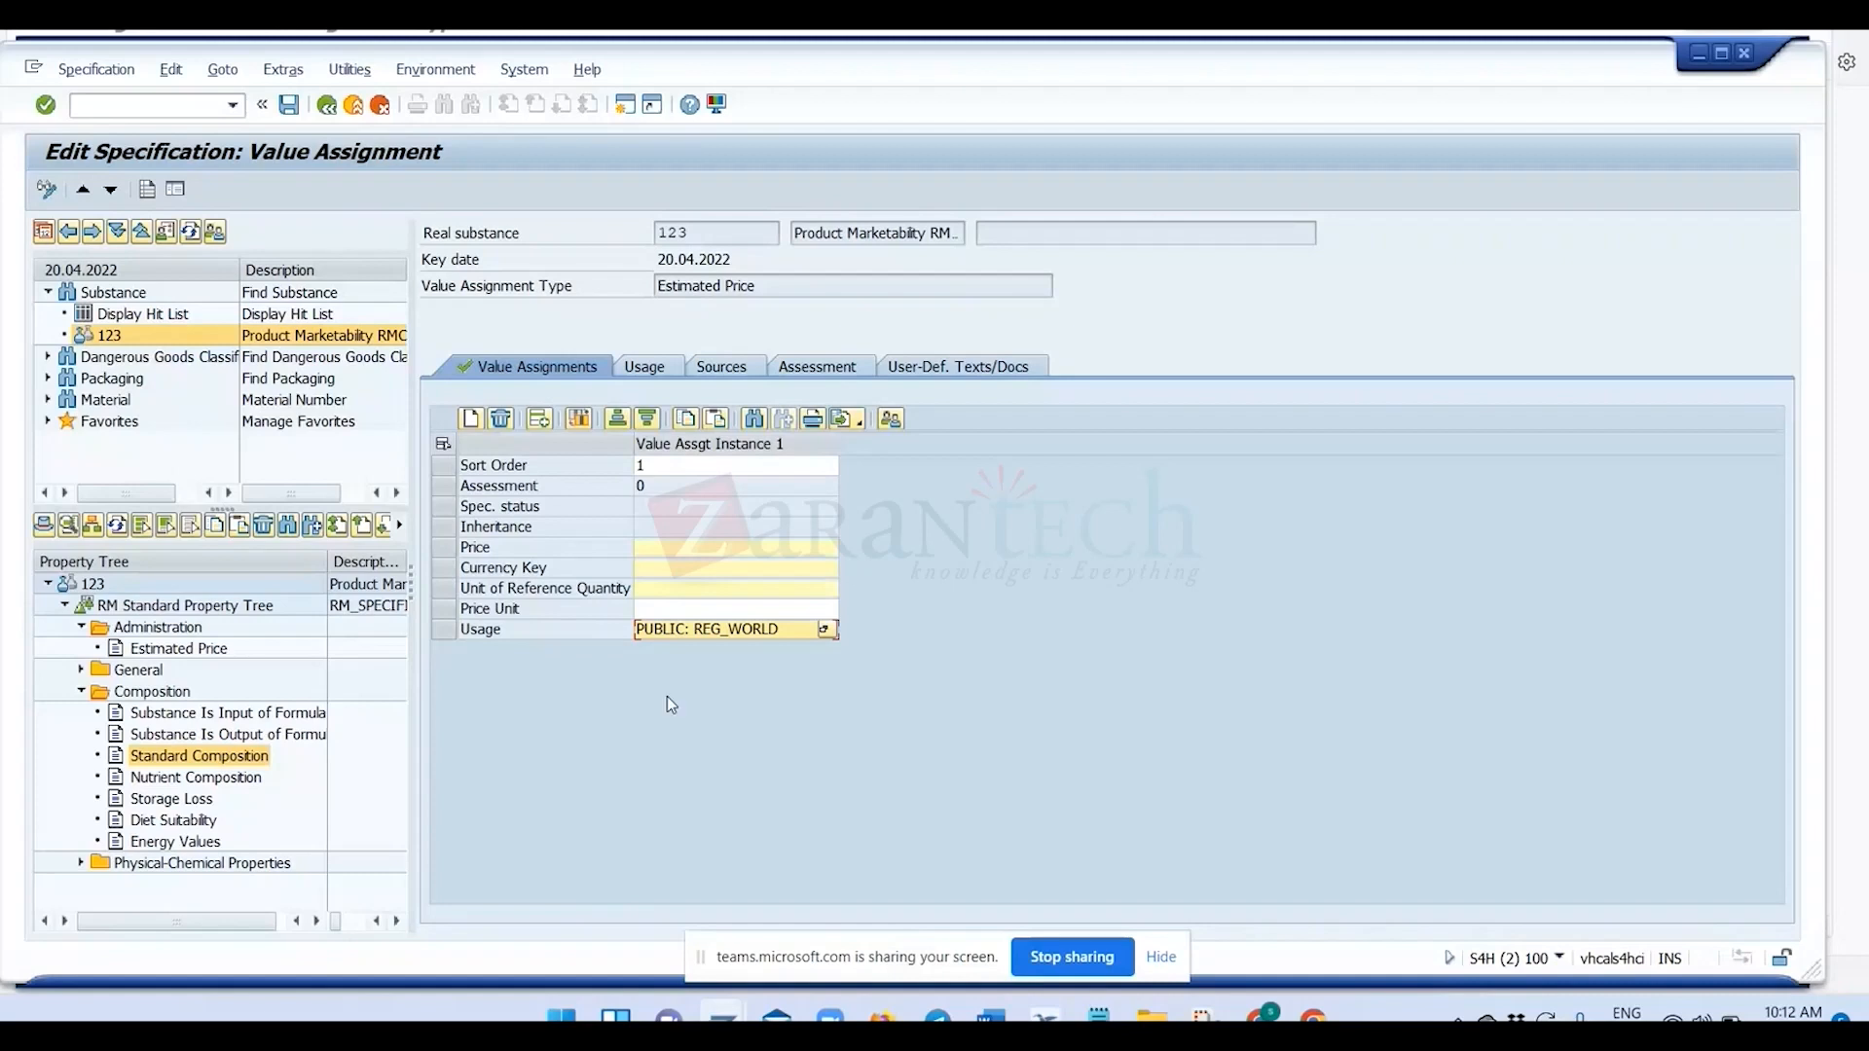
Return to the ZVAT_001 entry among the value assignment types and leave the overview for the customizing structure.
key(alt+Tab)
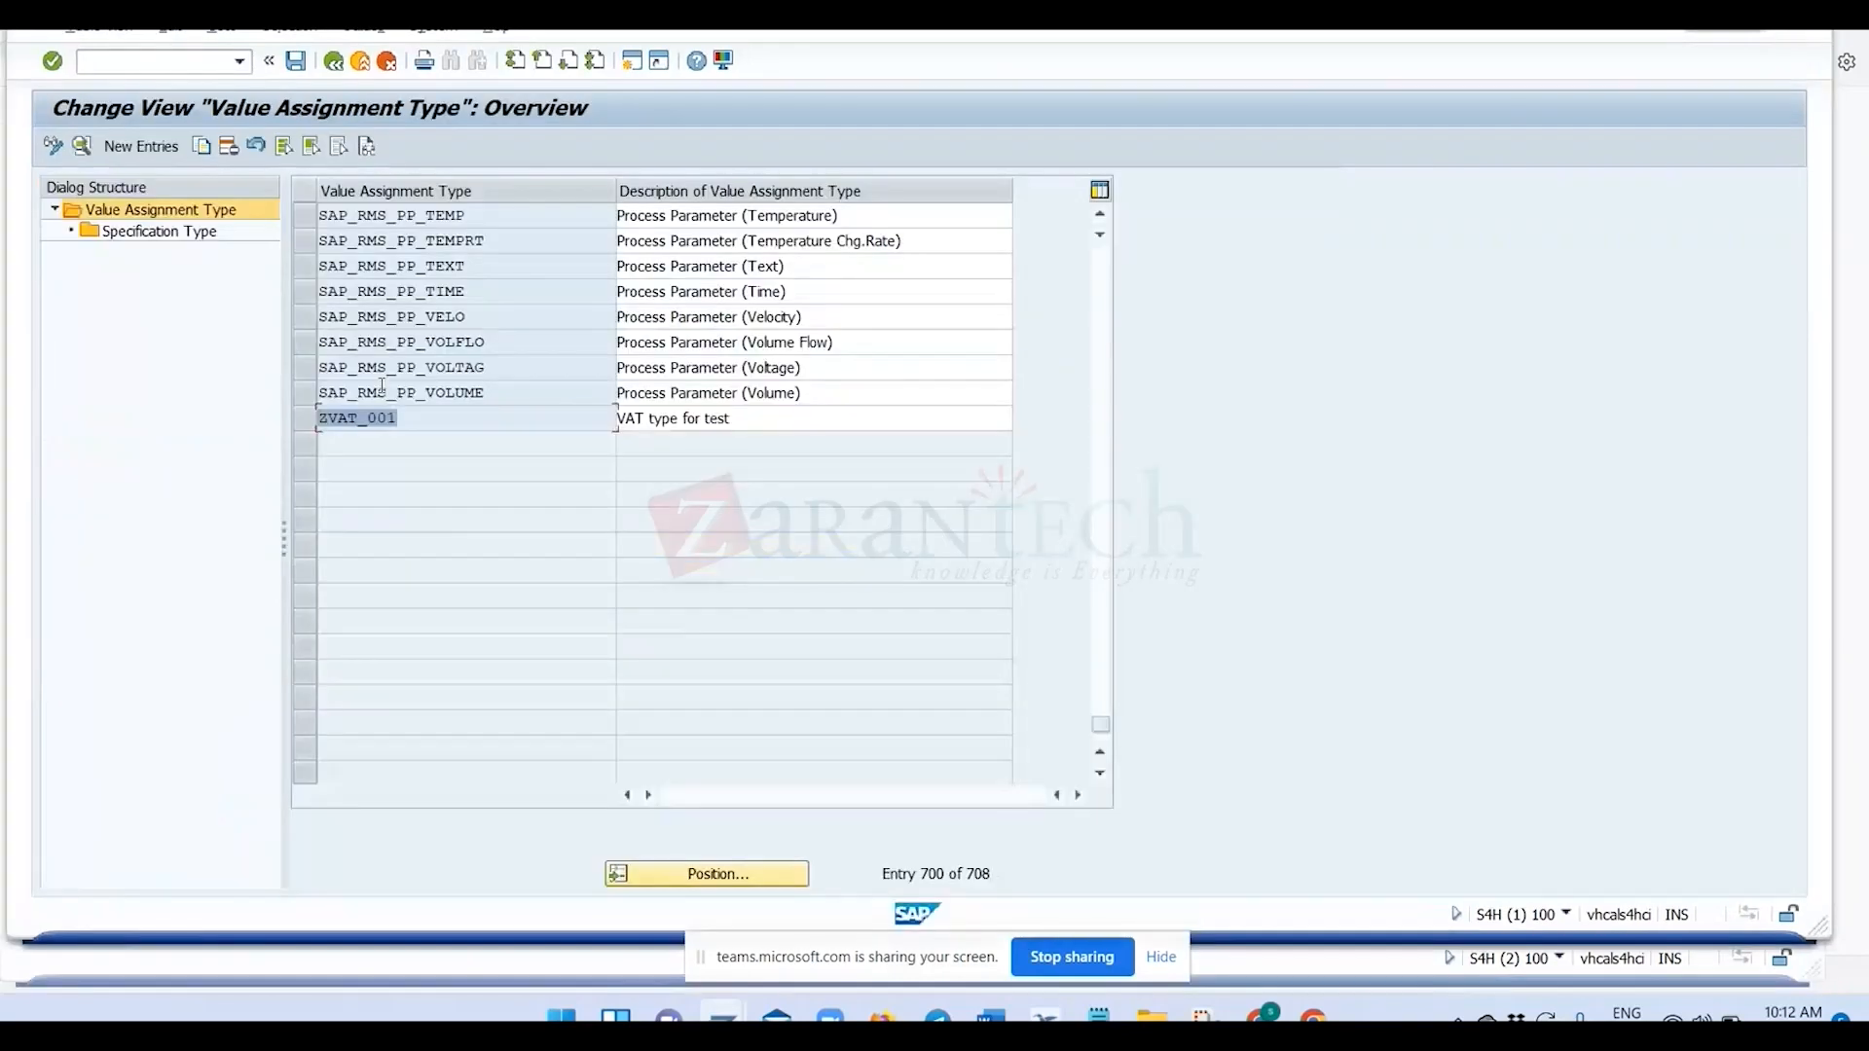
click(320, 417)
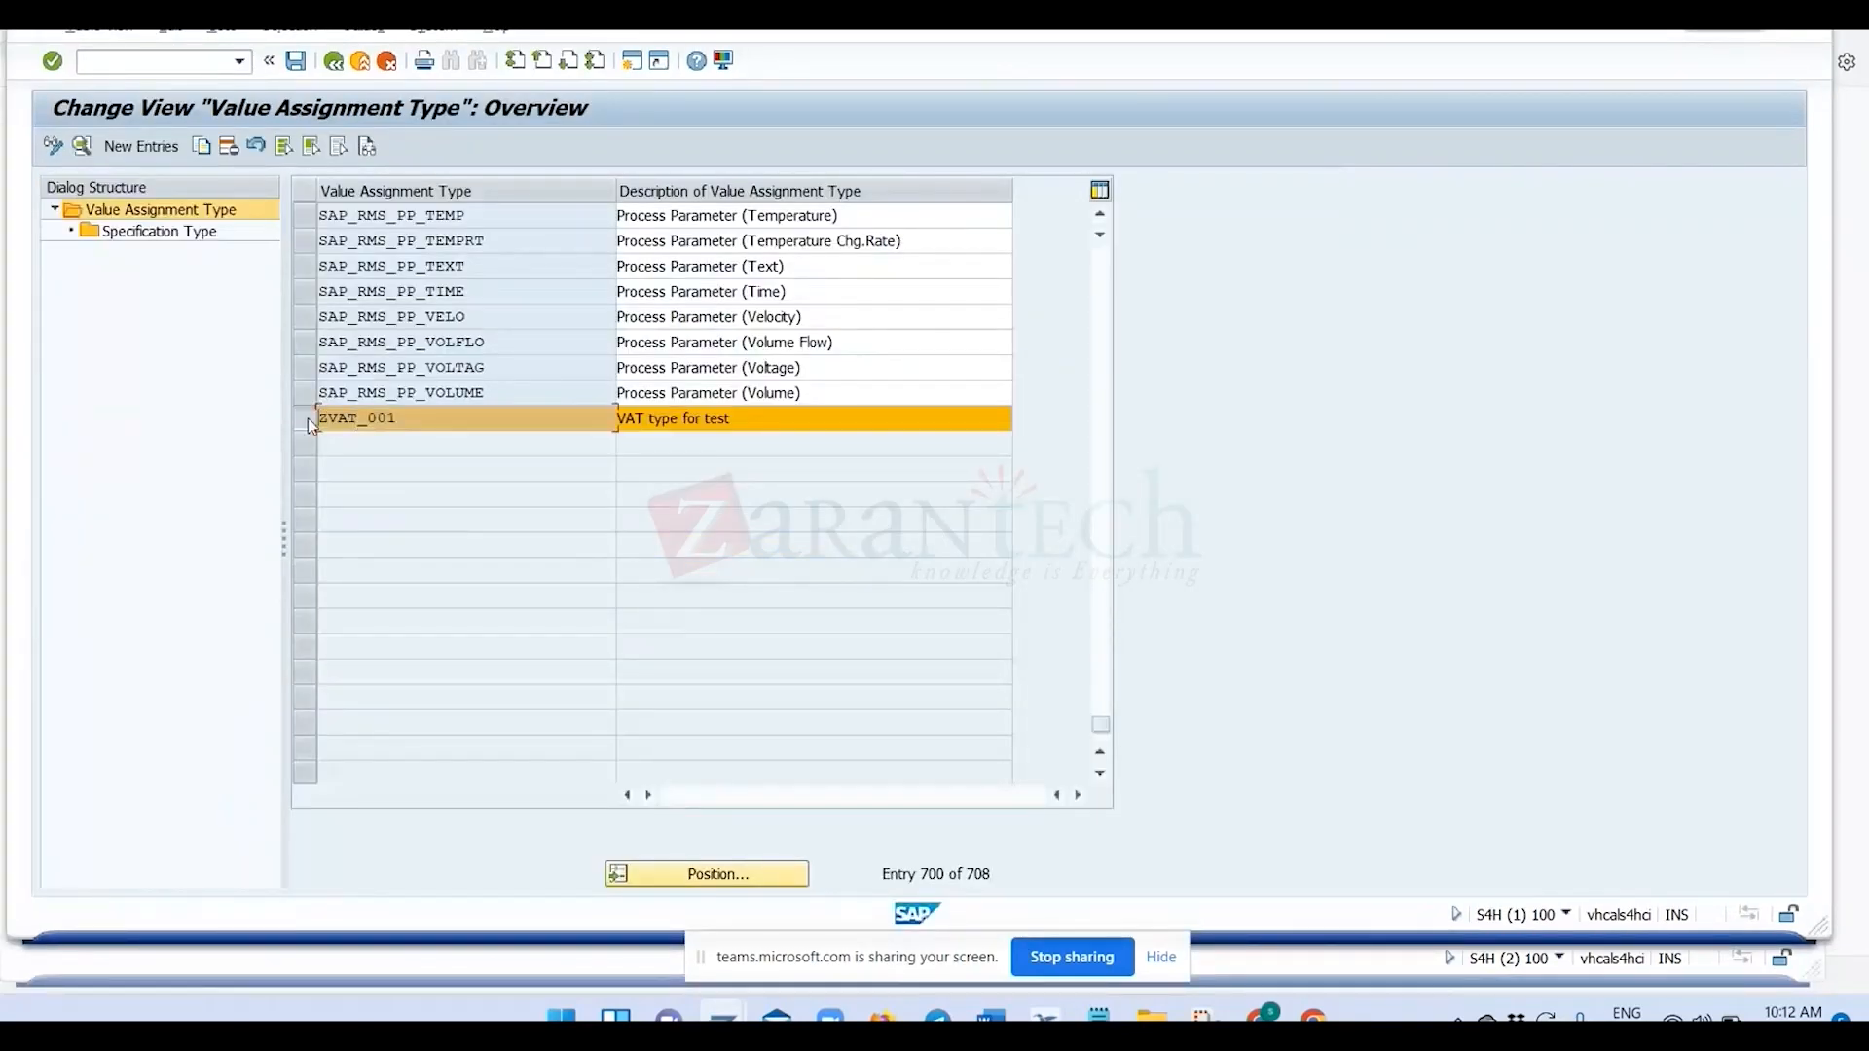
click(308, 419)
drag(399, 417, 327, 417)
click(407, 415)
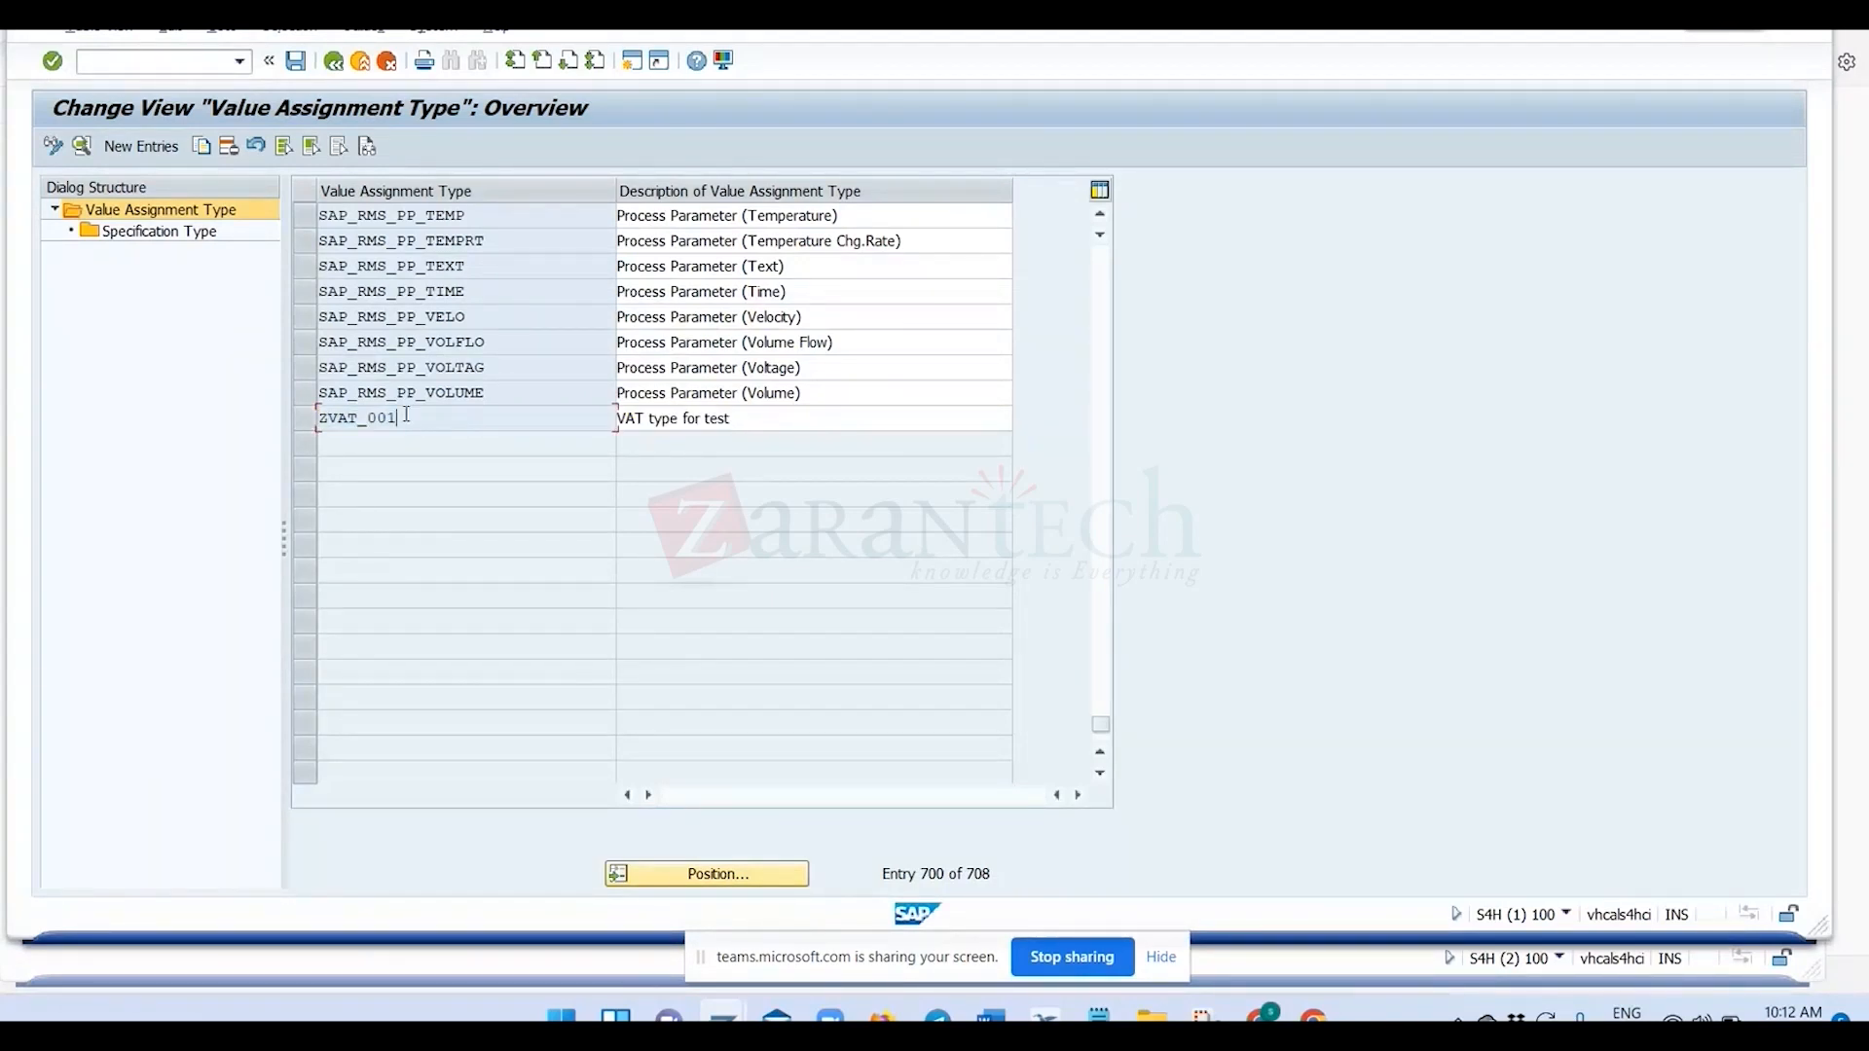
click(334, 62)
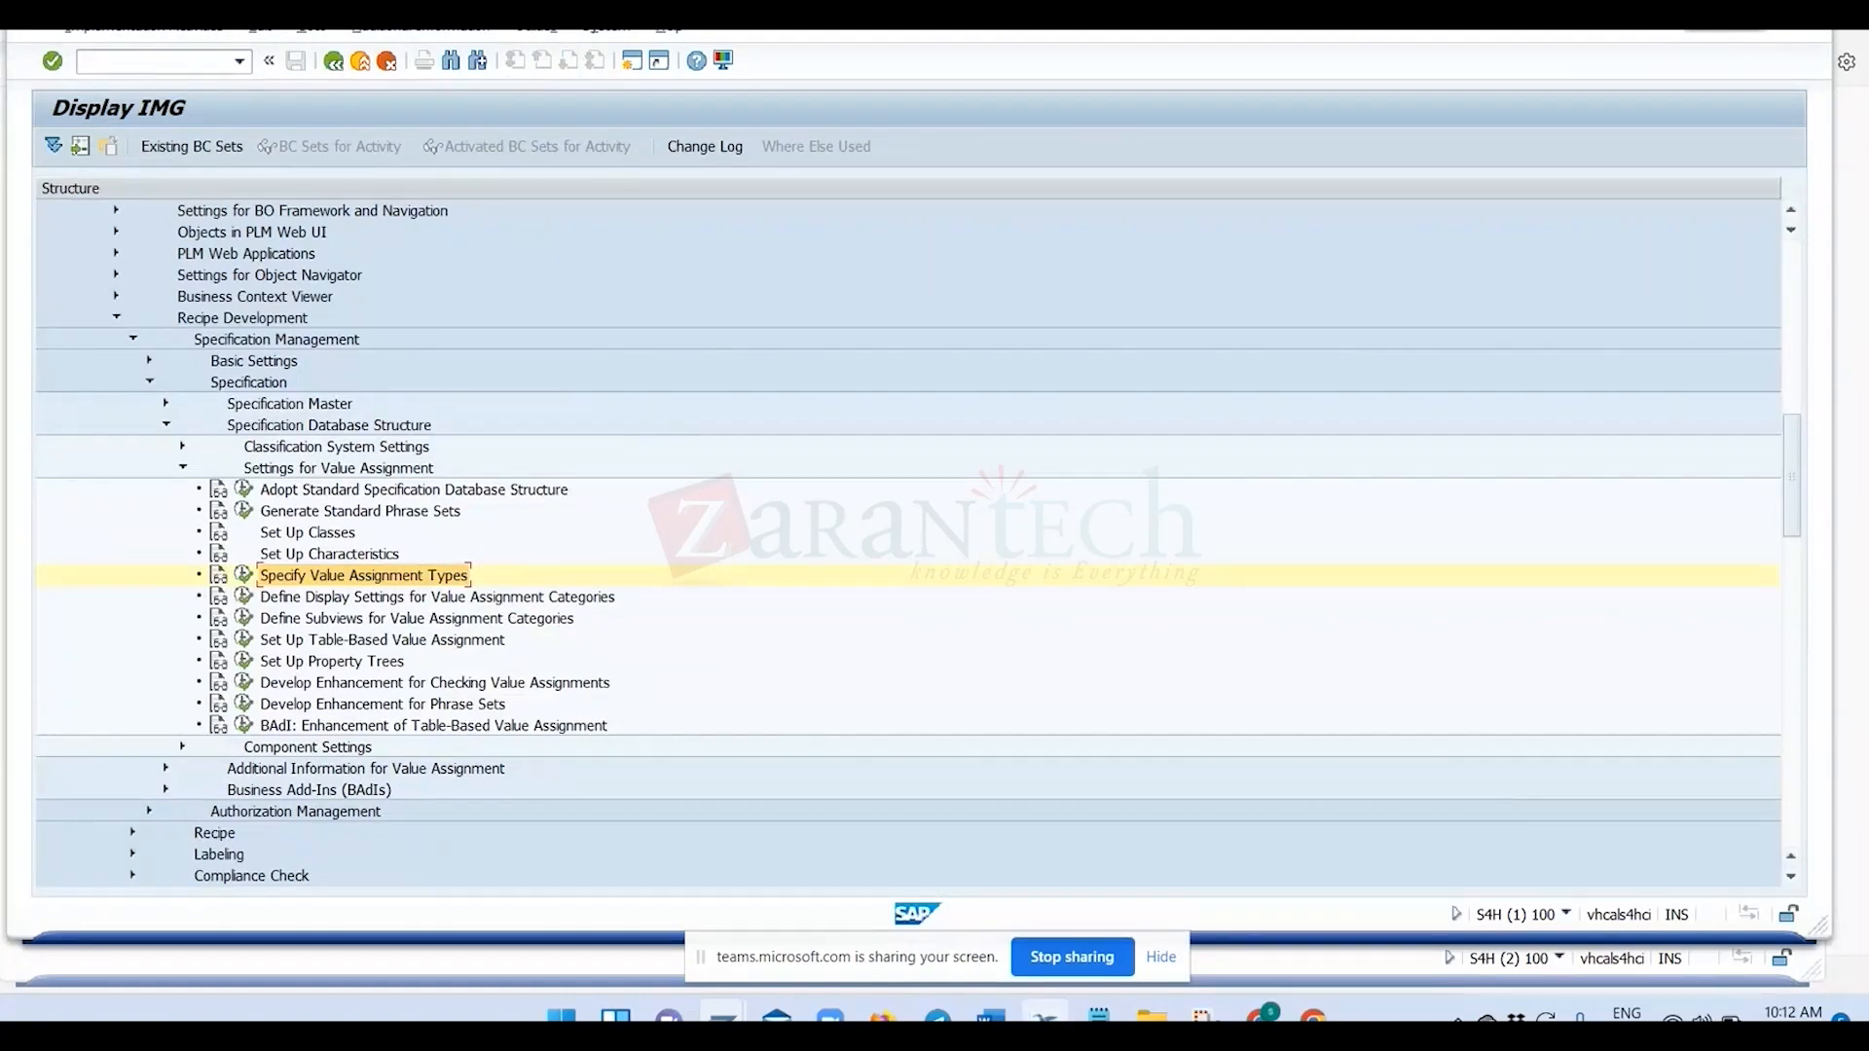
Switch to the Edit Specification window showing the value assignment of real substance 123.
mouse_move(723, 1018)
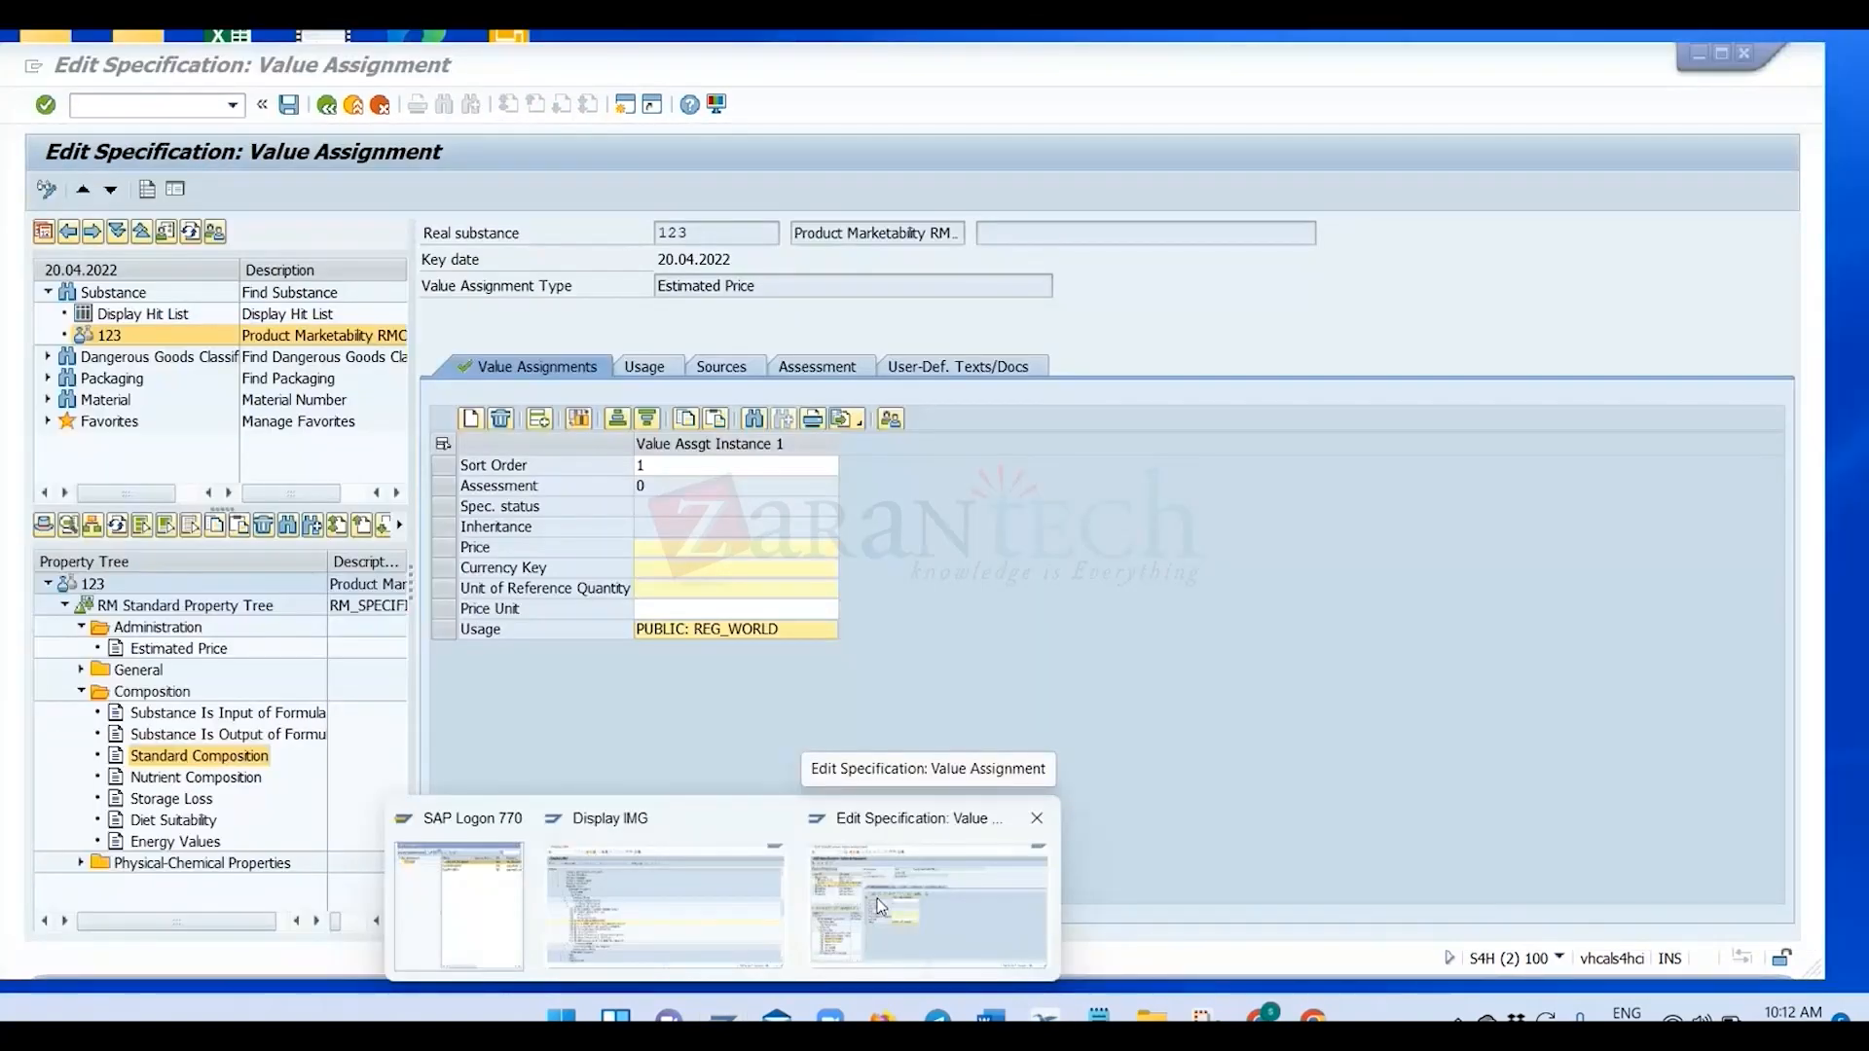
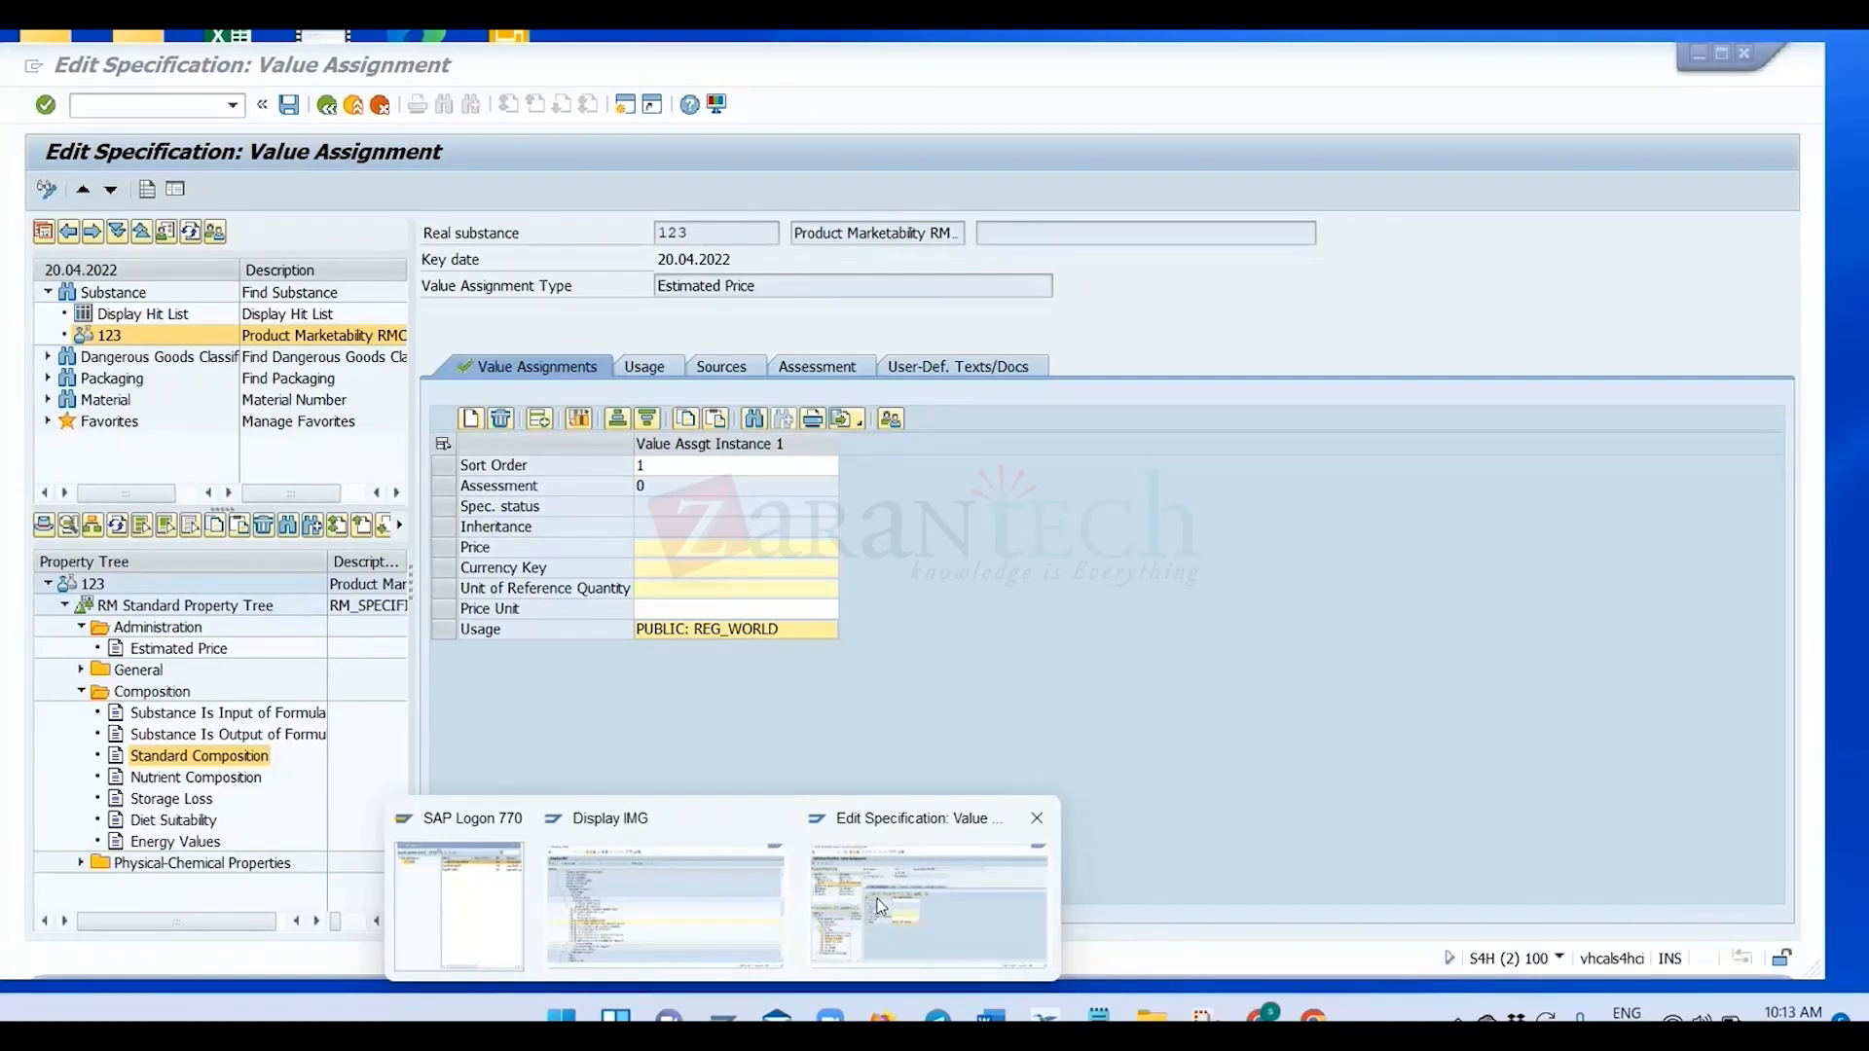
Review the Create/Specify Property tree stage on the Master Data Elements slide and return to the customizing structure.
click(682, 901)
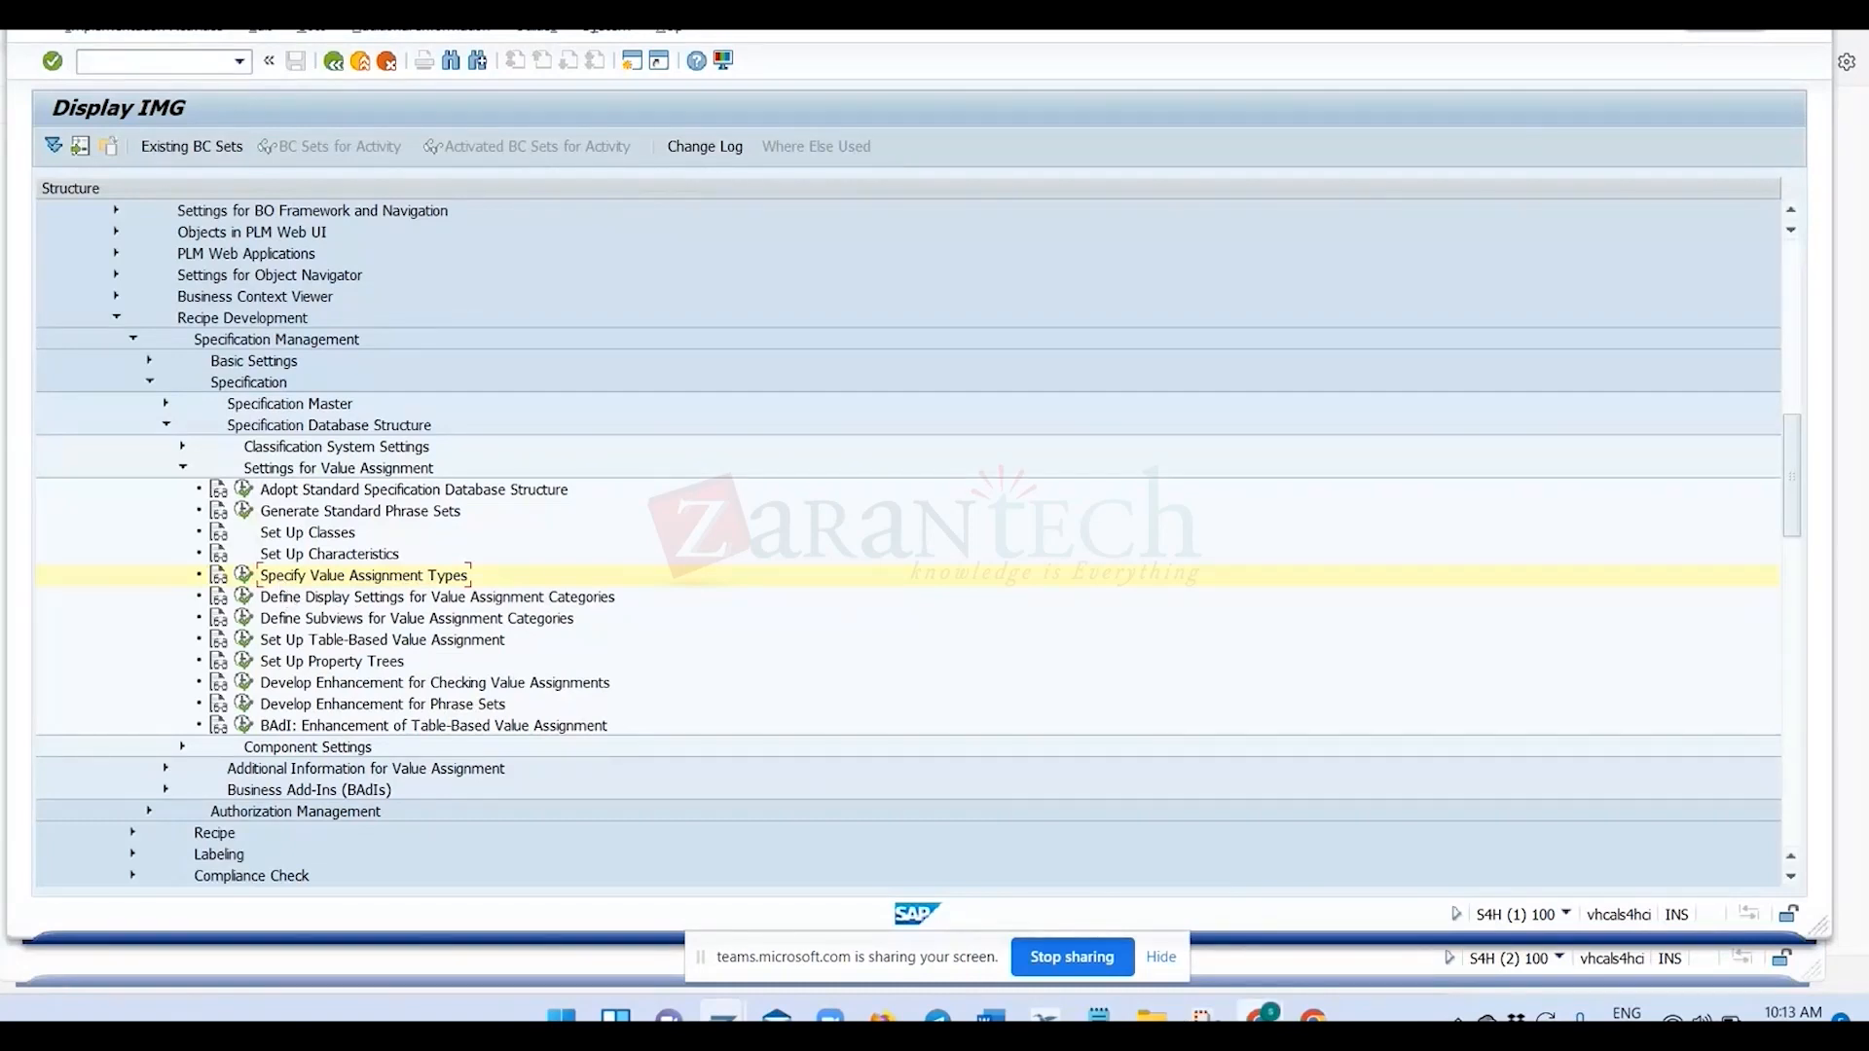
key(alt+Tab)
key(Tab)
key(Tab)
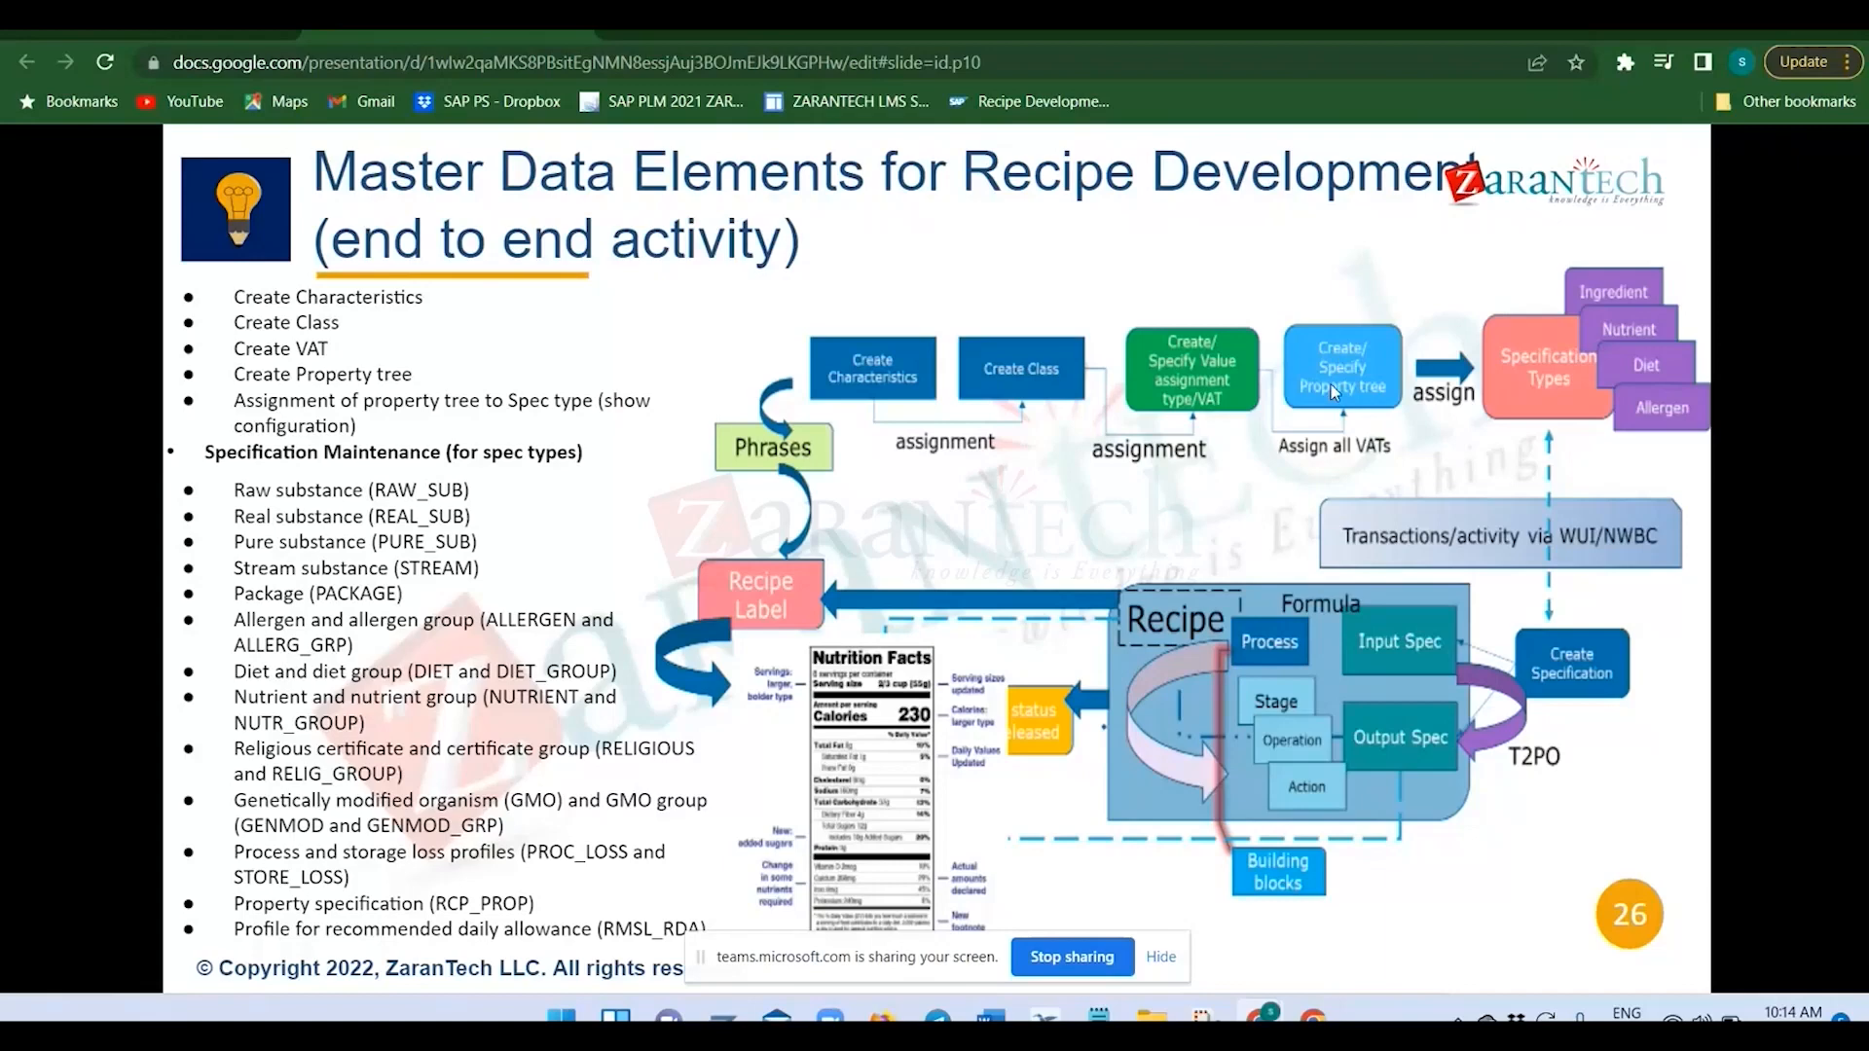
key(alt+Tab)
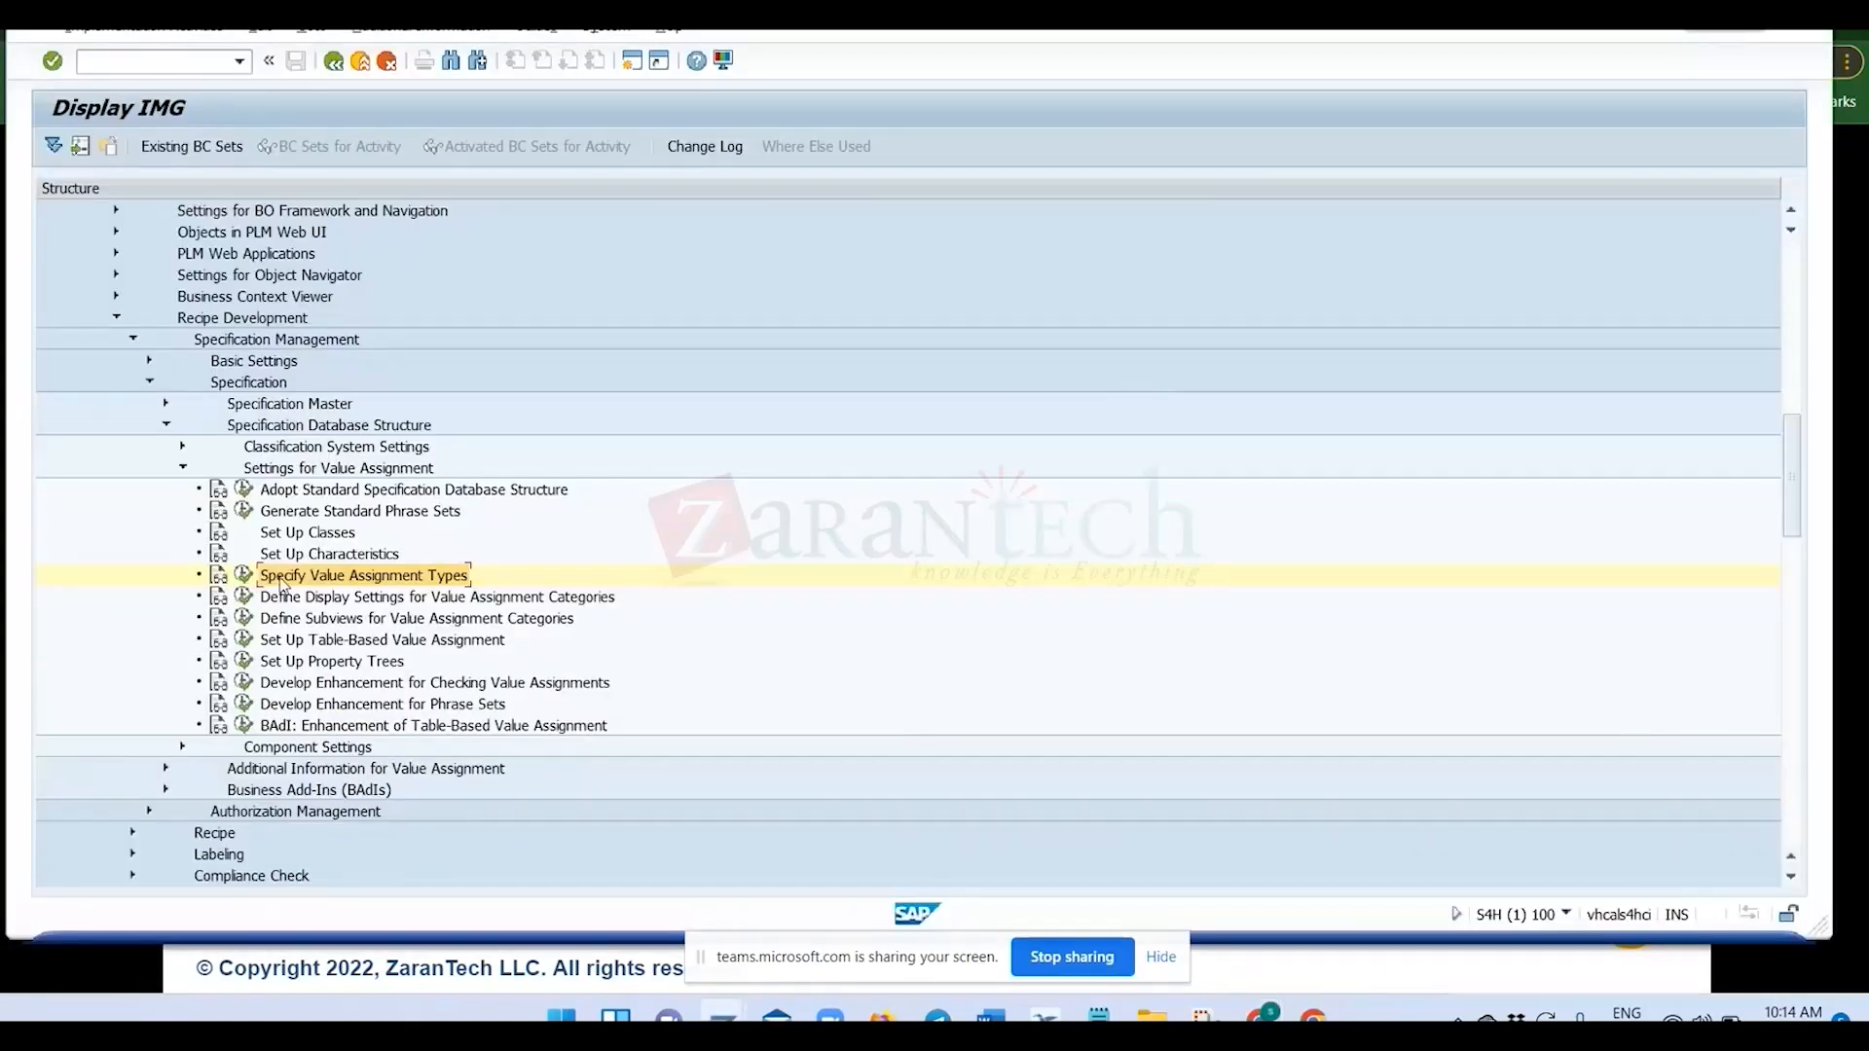
Run the Set Up Property Trees activity and open the value assignment type assignment of the STANDARD property tree.
scroll(178, 532, down, 1)
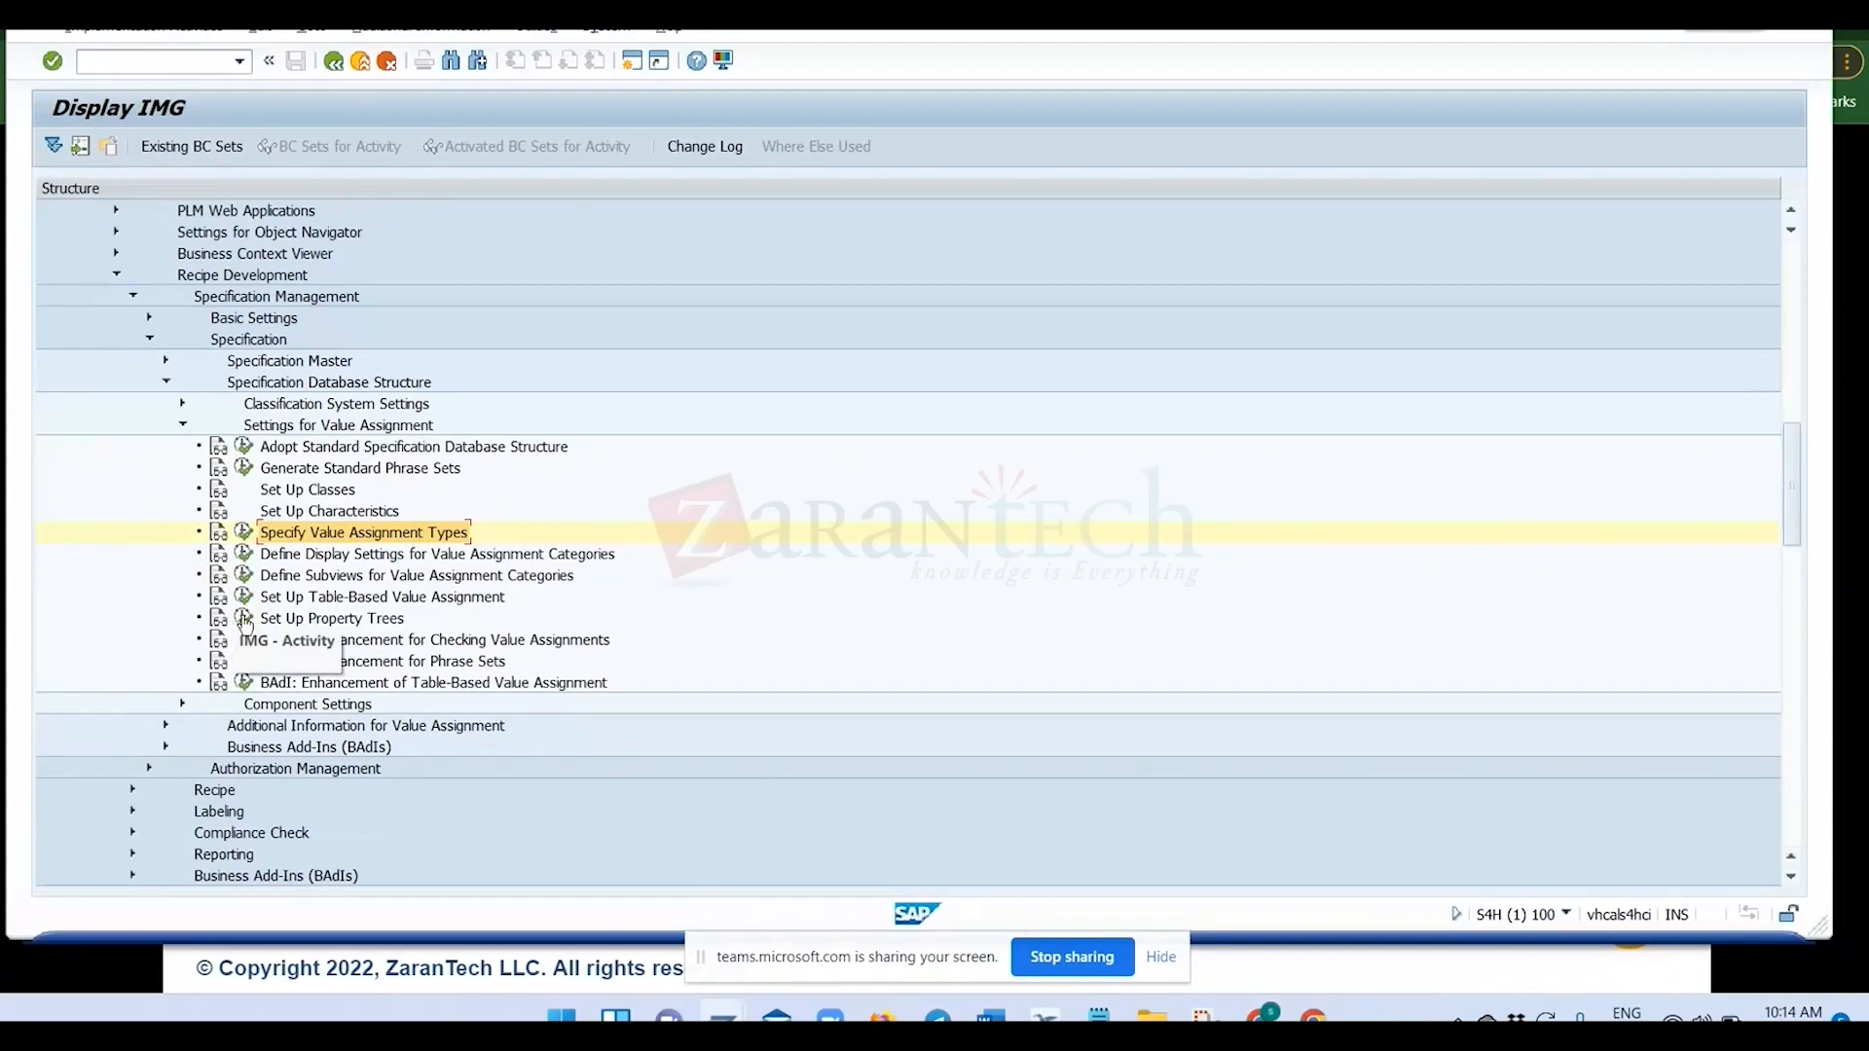
click(269, 620)
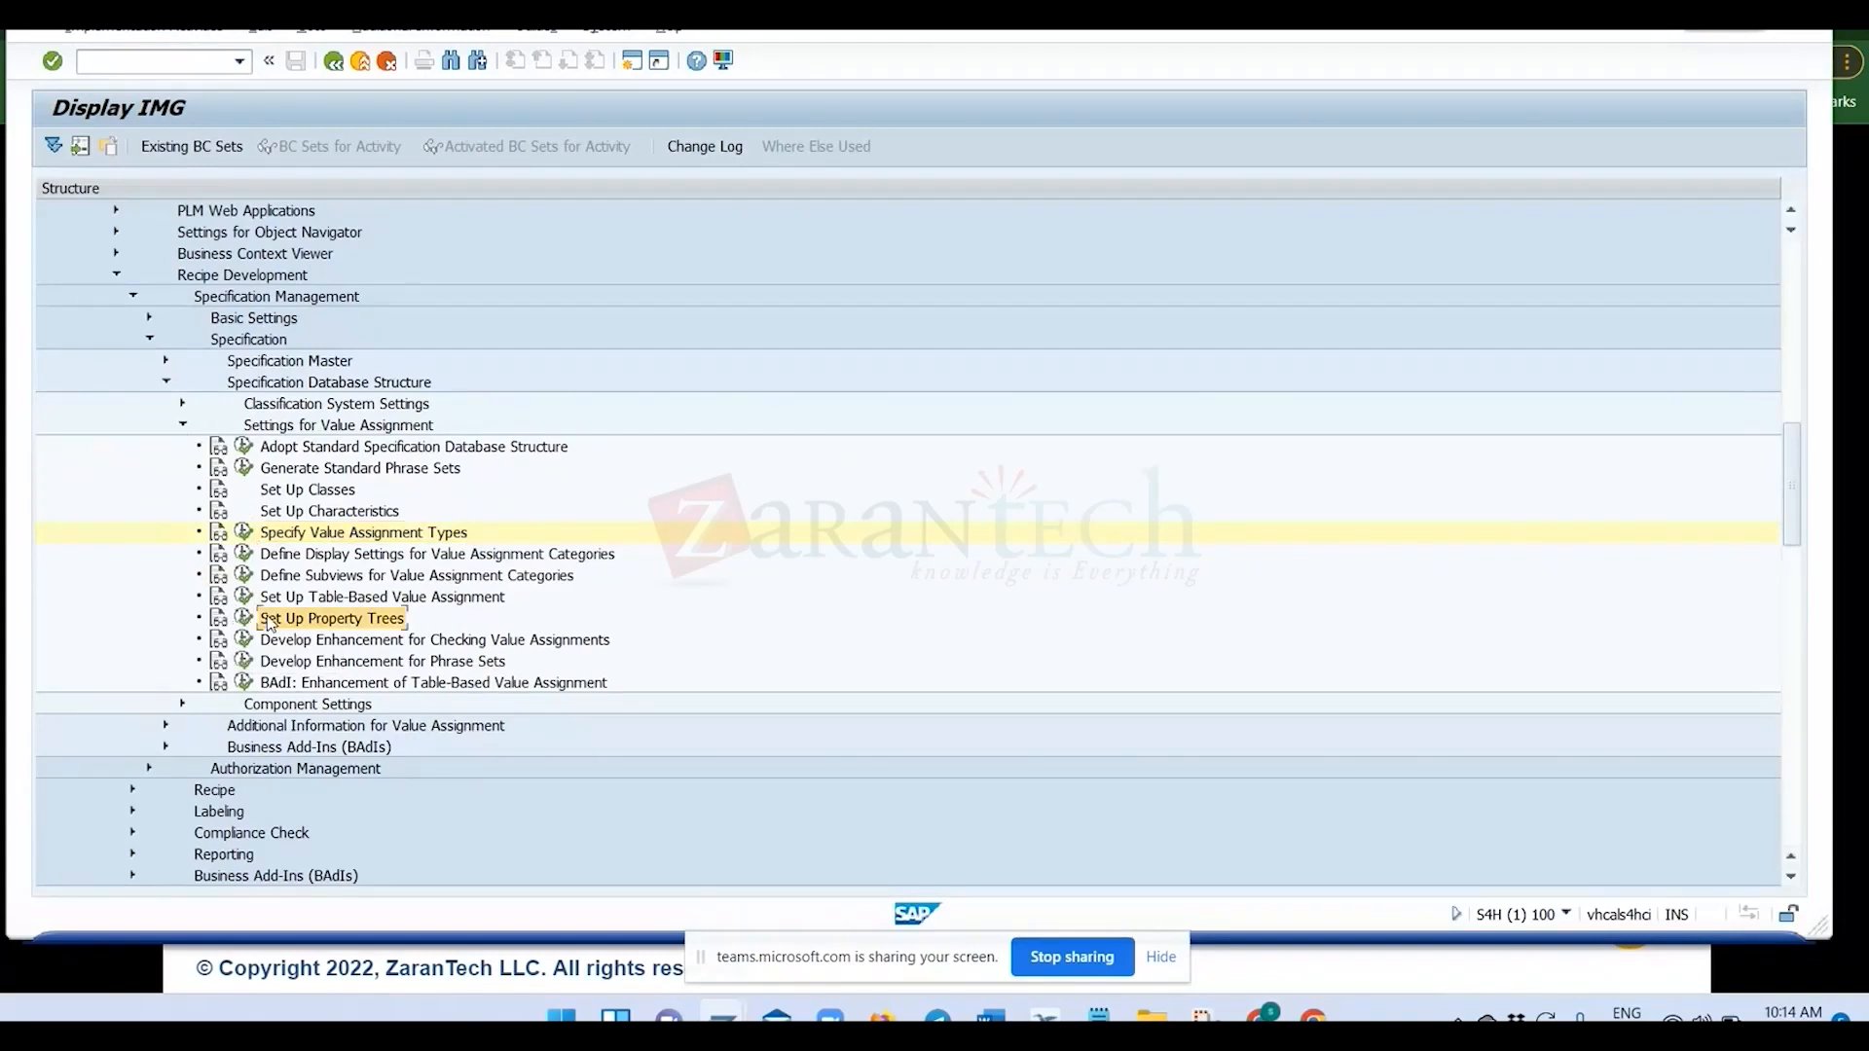
click(245, 619)
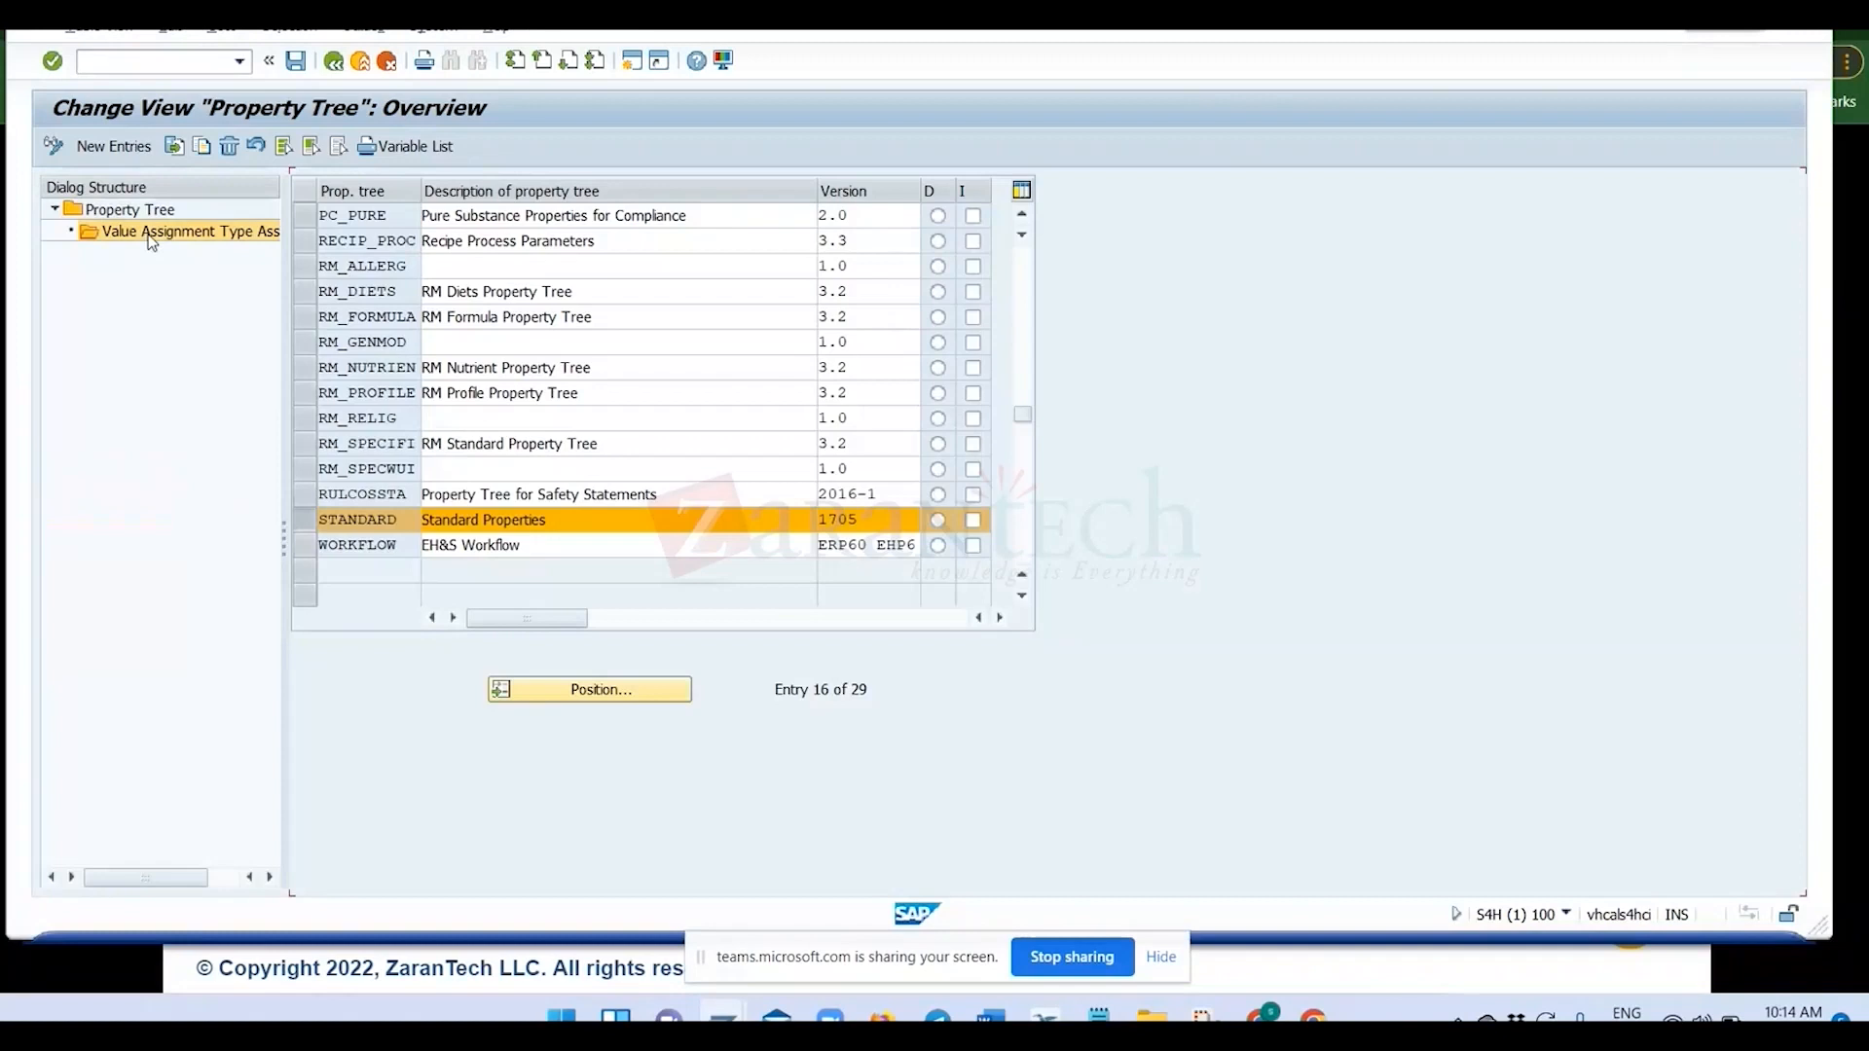
double_click(150, 241)
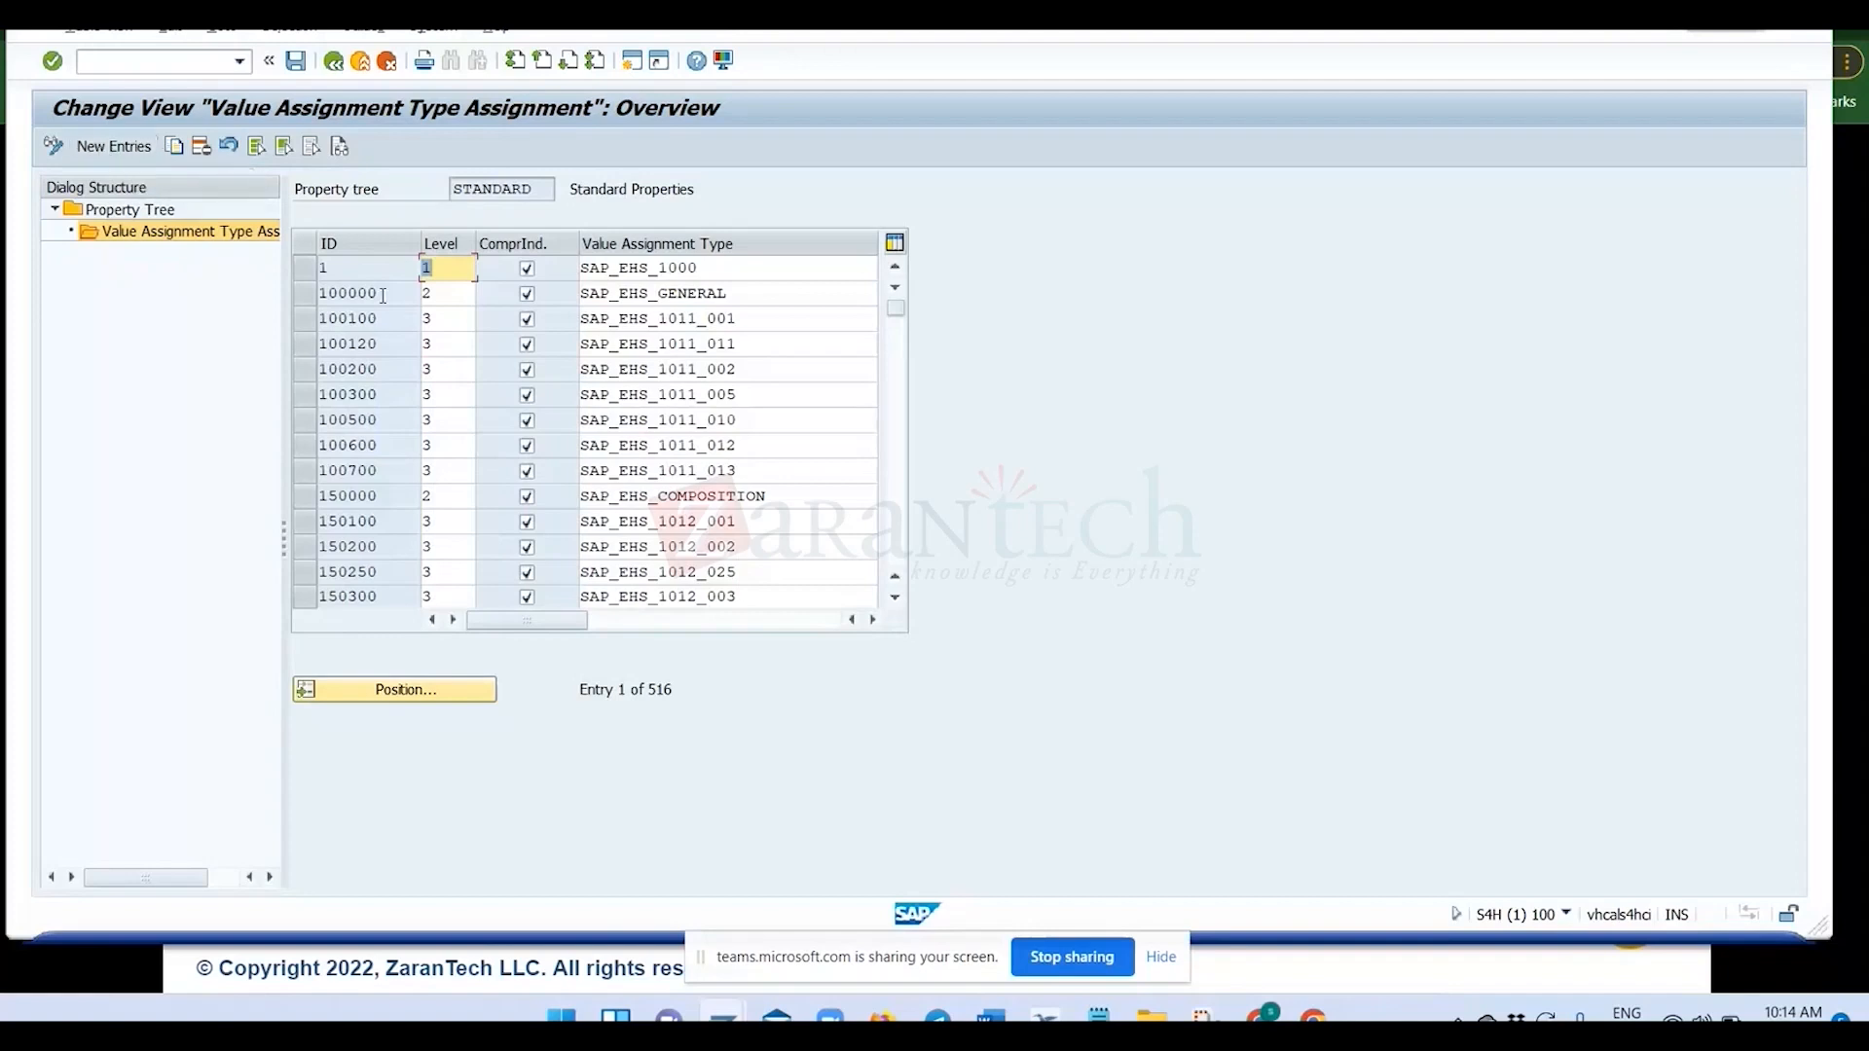
Look through the STANDARD tree's IDs, levels and value assignment types, and select entry 100100.
scroll(383, 295, down, 6)
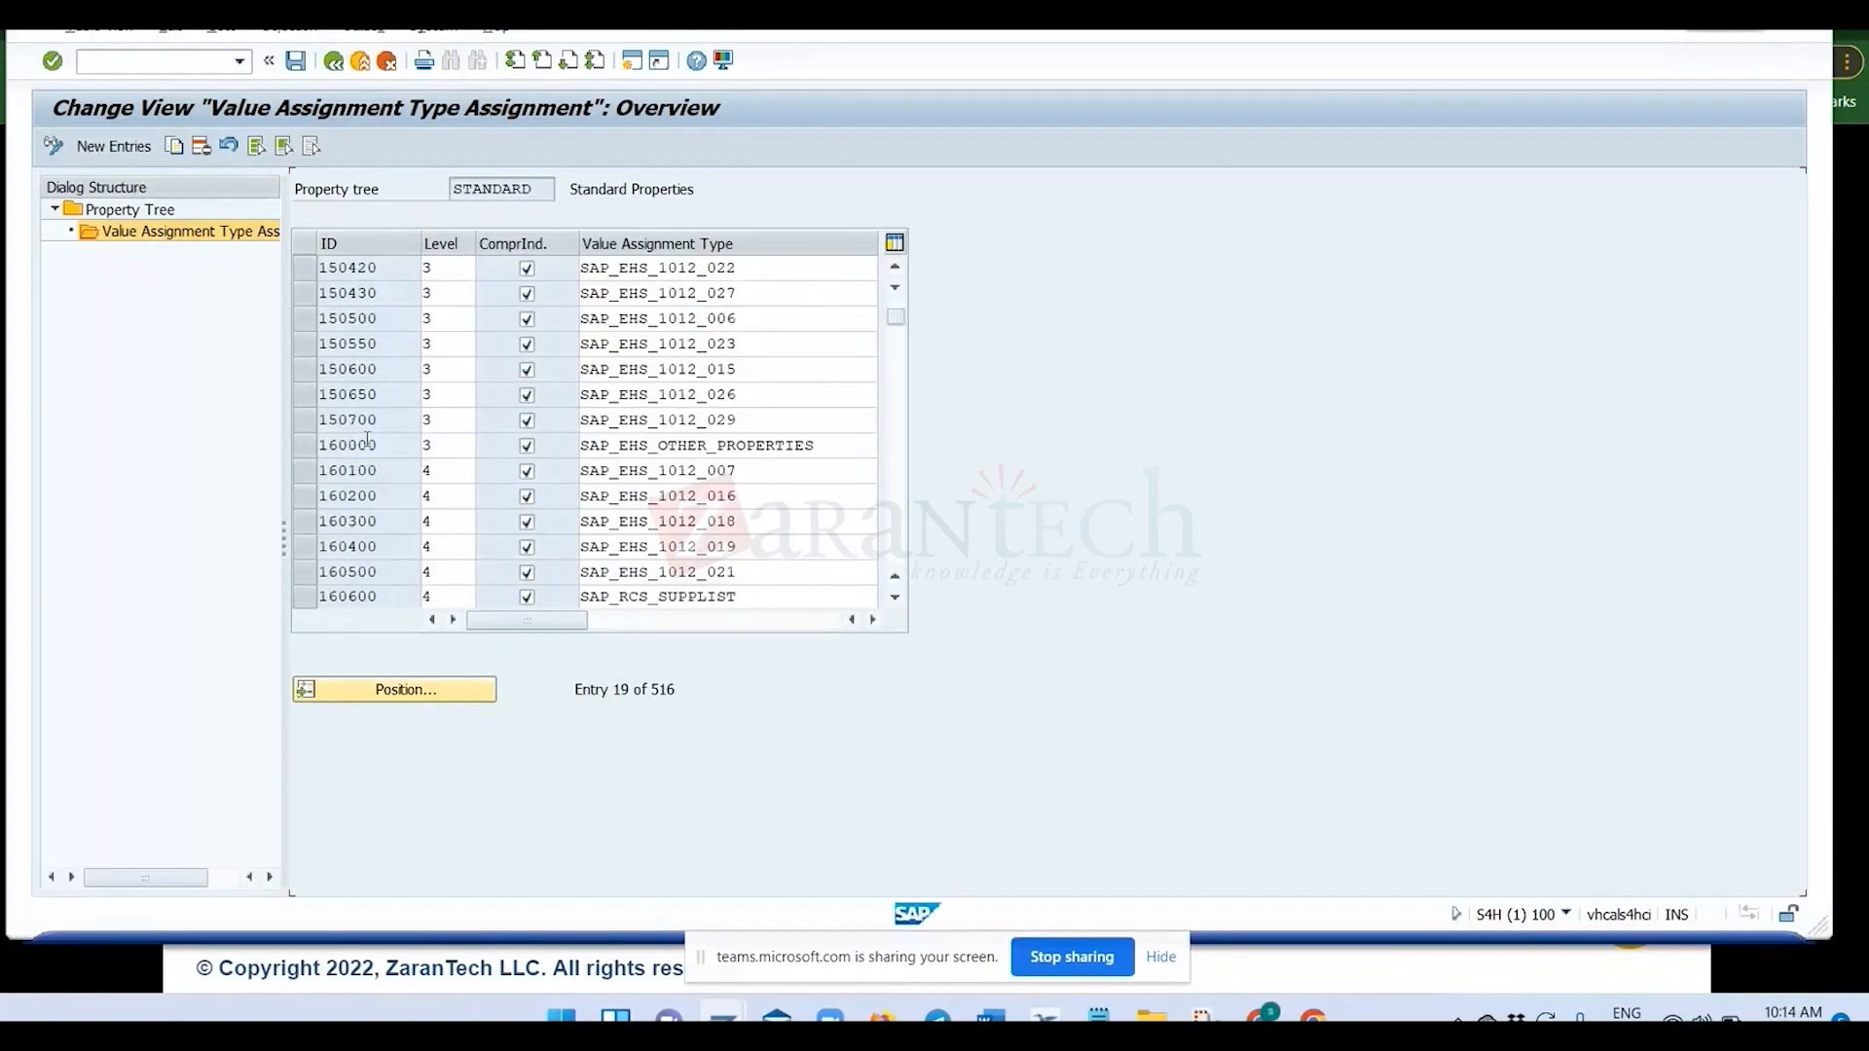
scroll(367, 440, down, 1)
scroll(280, 316, up, 7)
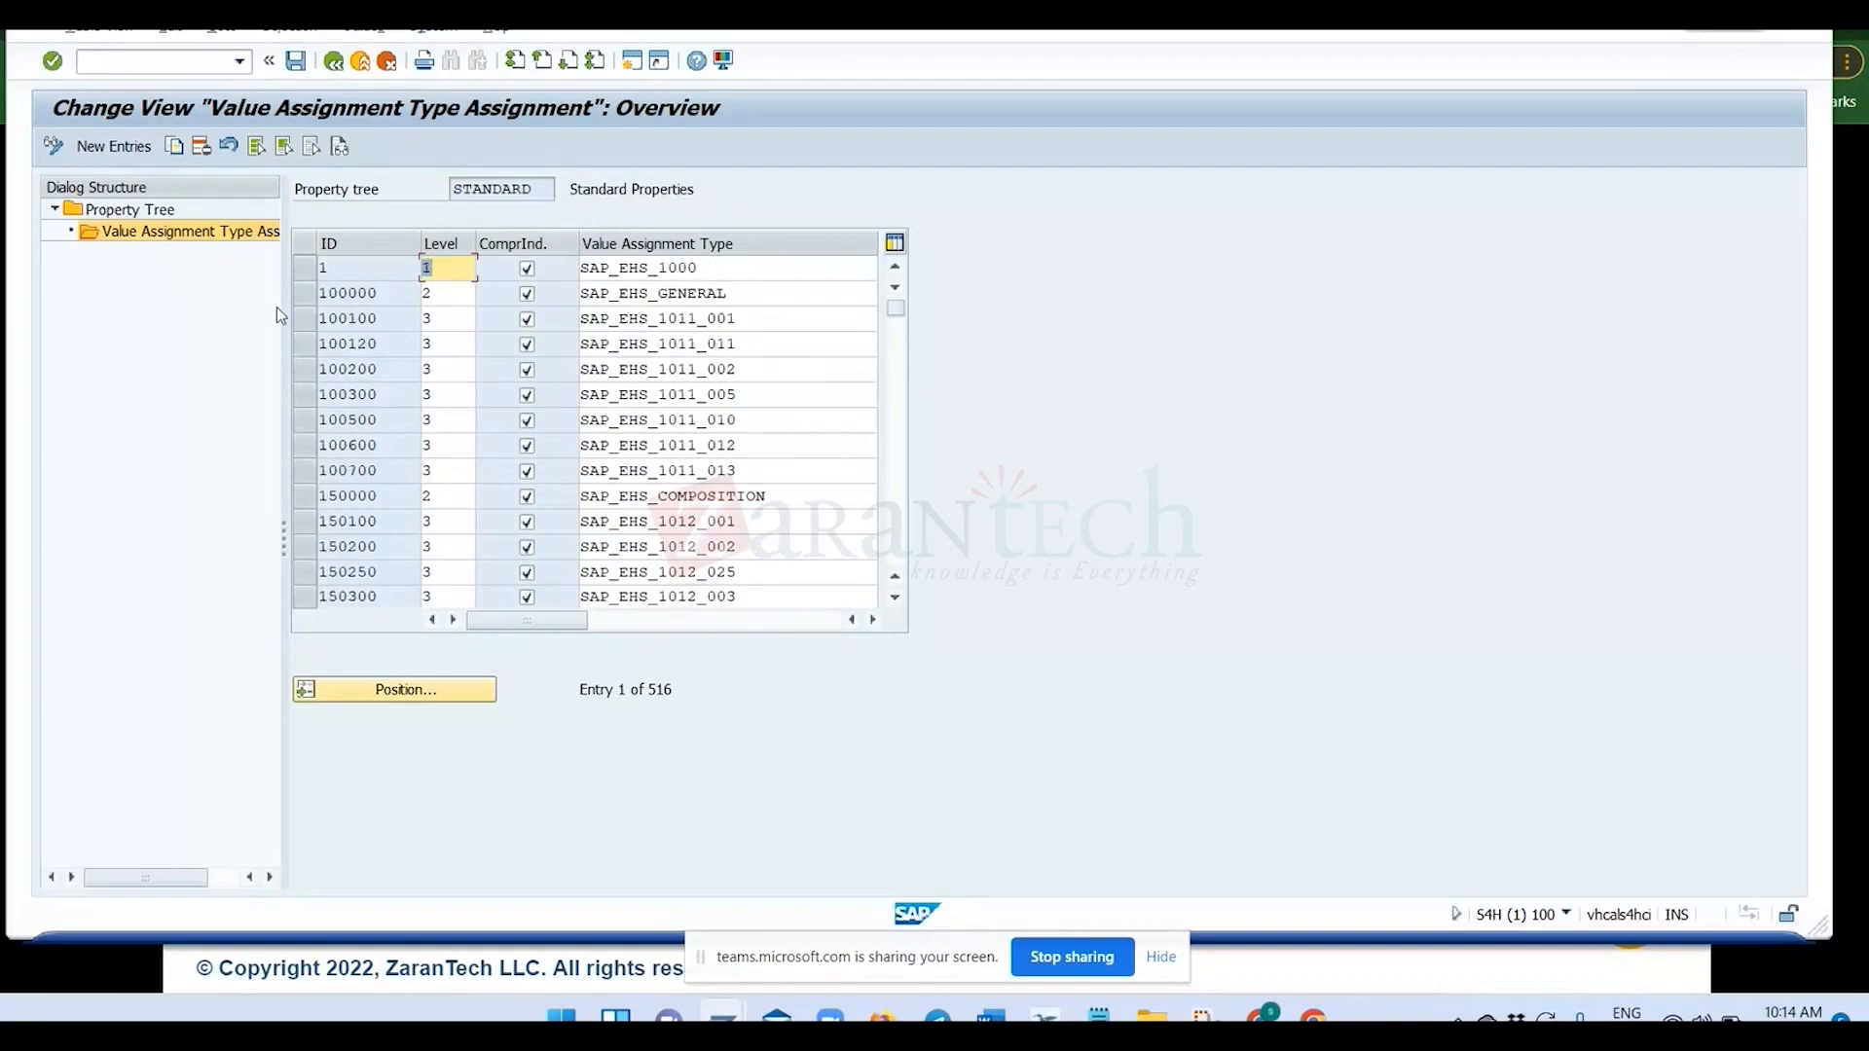
click(306, 318)
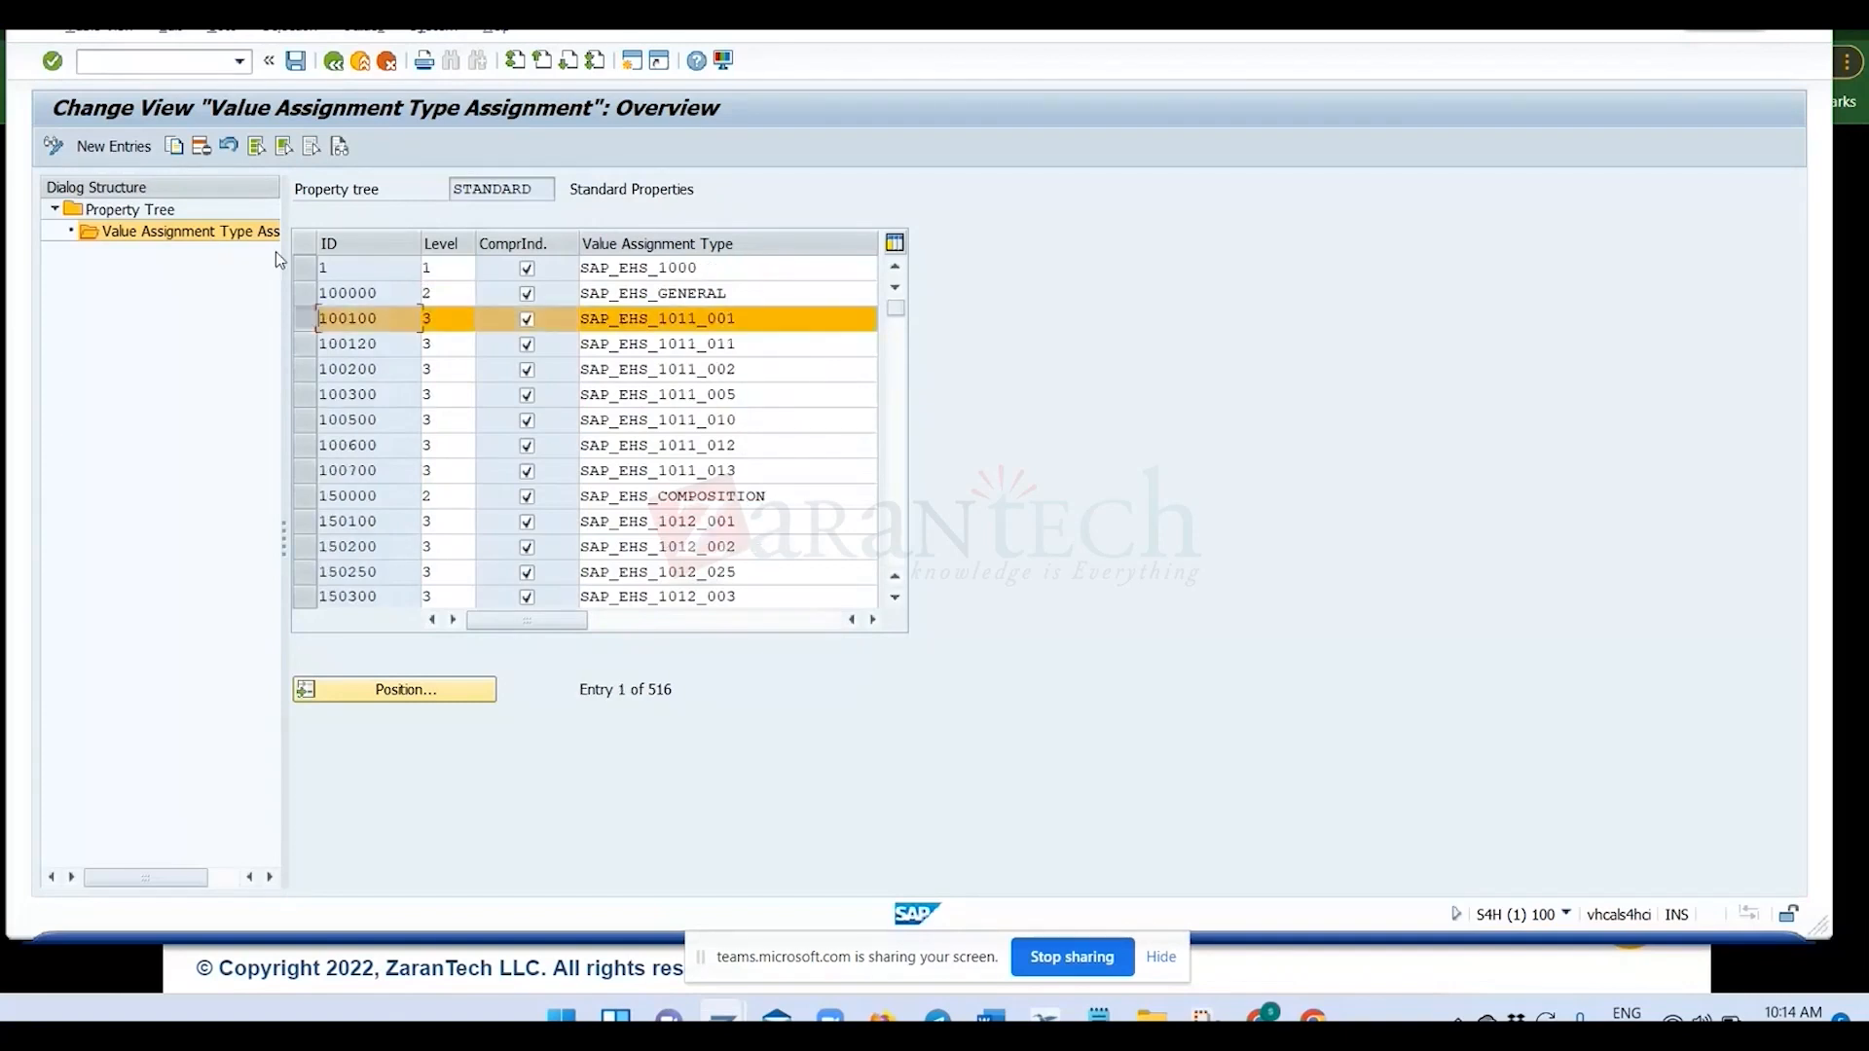
click(114, 147)
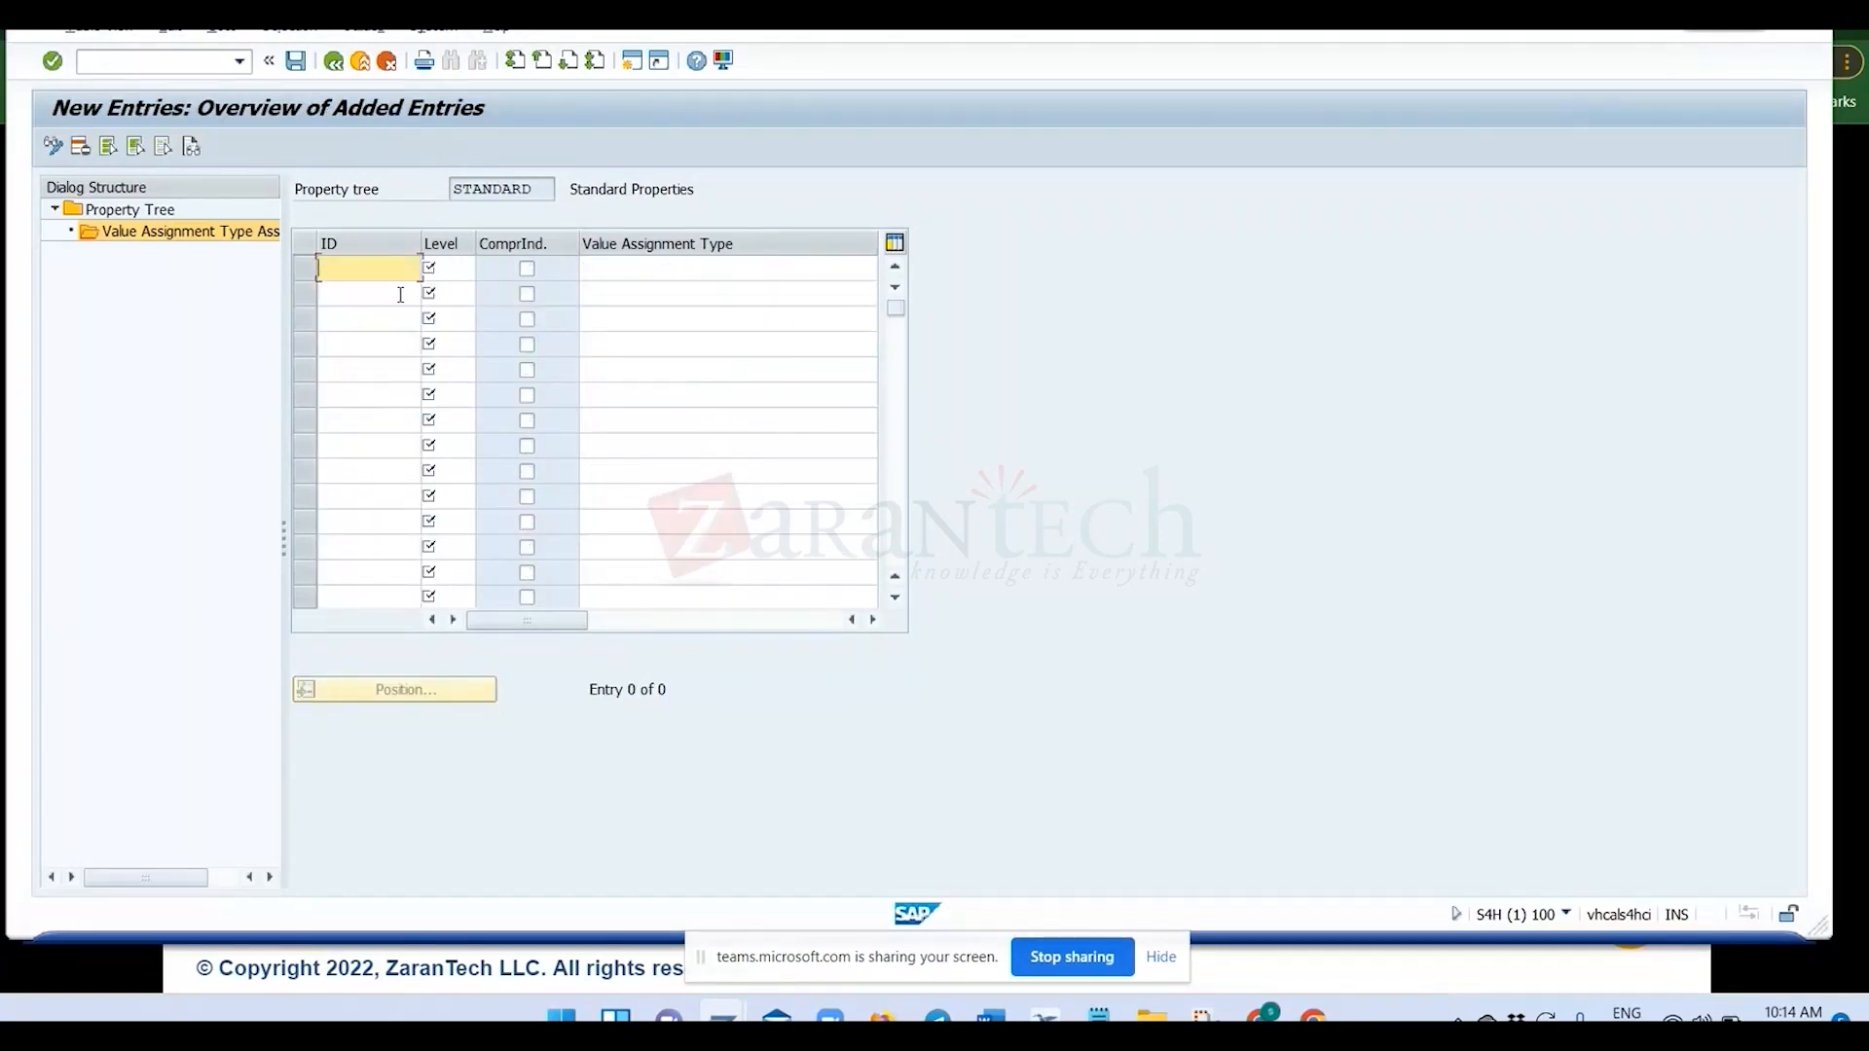
text(100)
key(BackSpace)
key(BackSpace)
key(BackSpace)
click(388, 63)
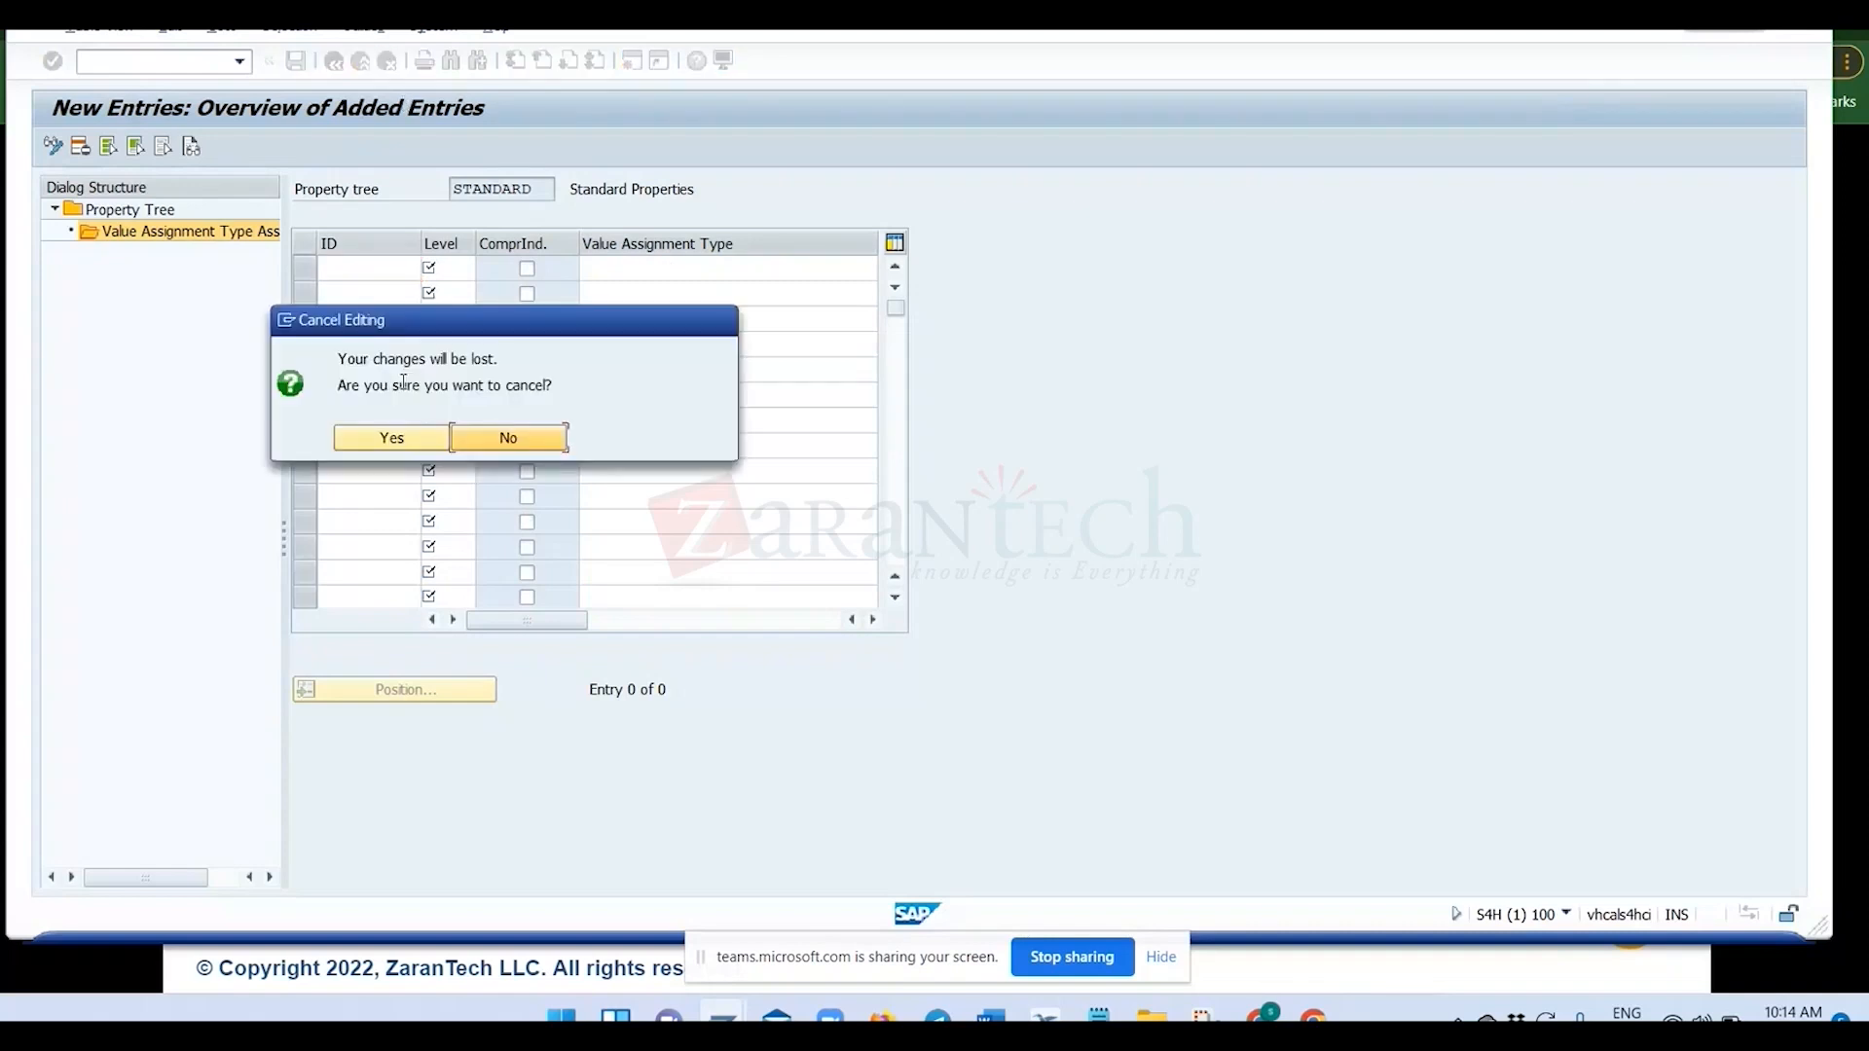
click(426, 445)
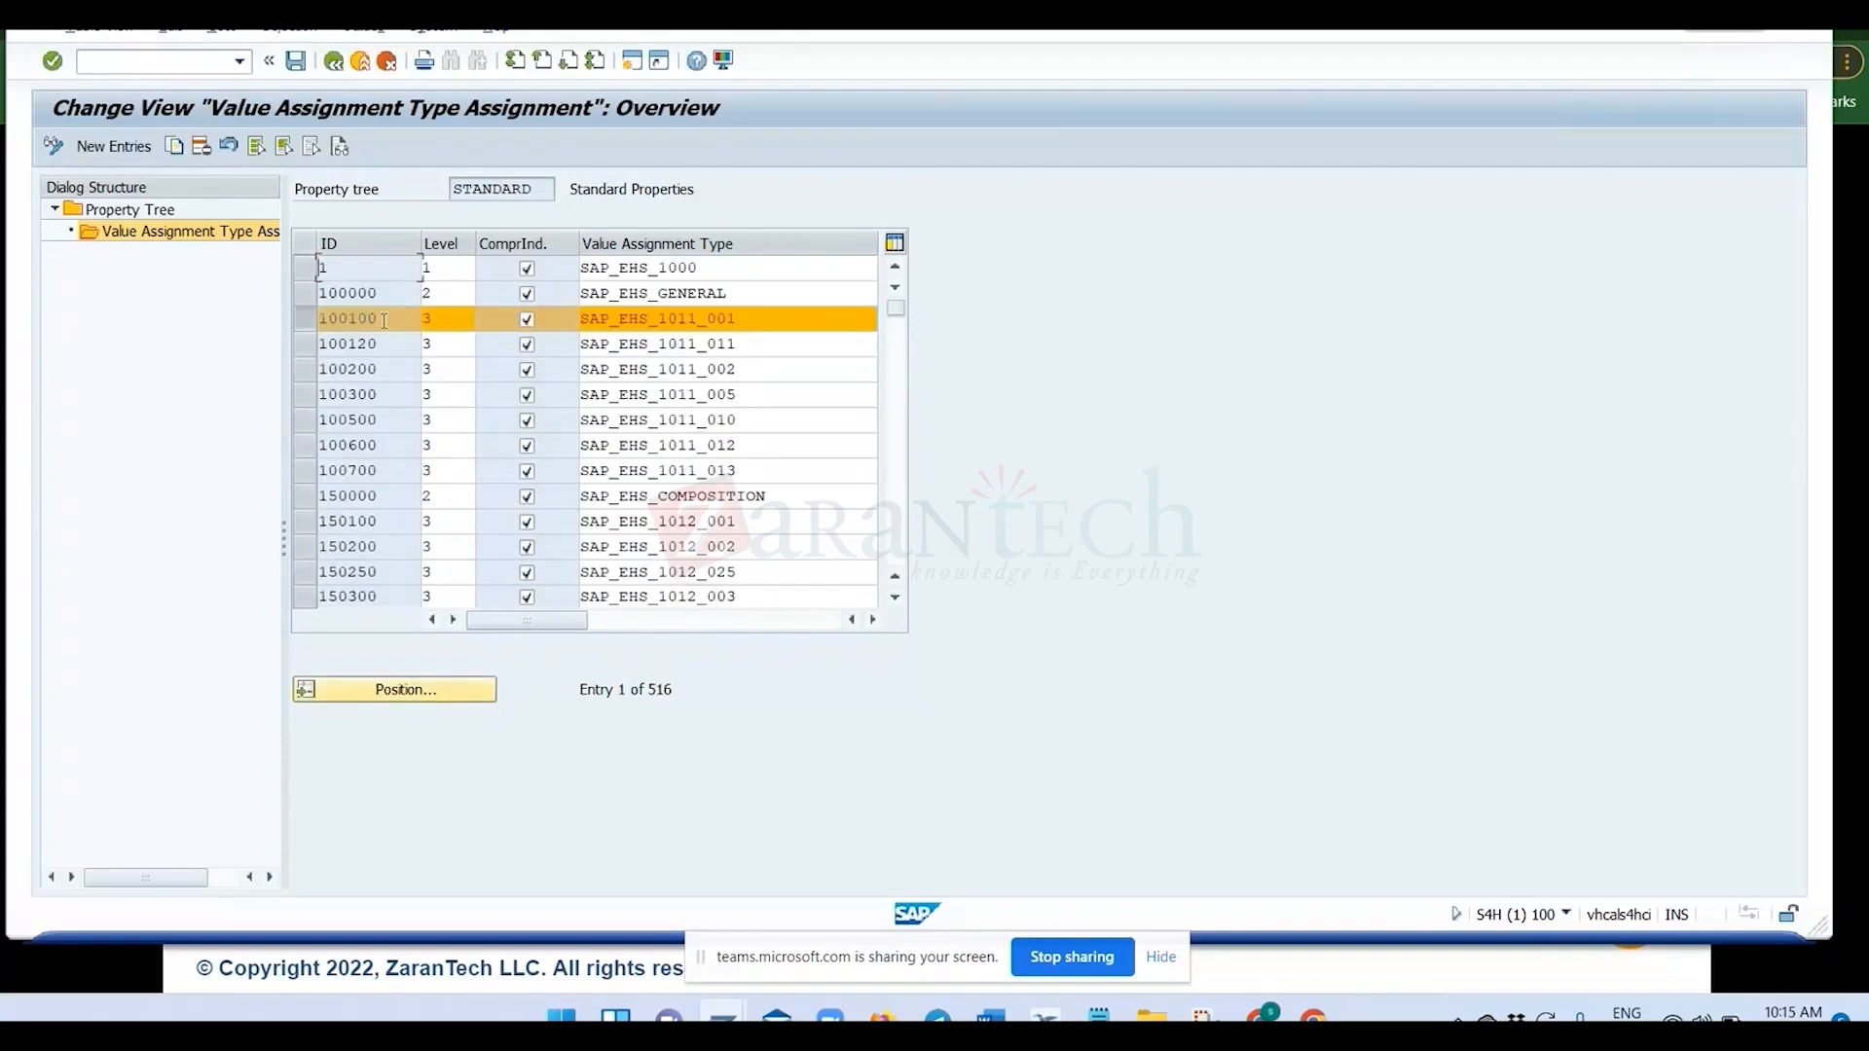
Try to add an entry to the STANDARD property tree with ID 100150, level 3 and value assignment type ZCLASS_001.
click(122, 151)
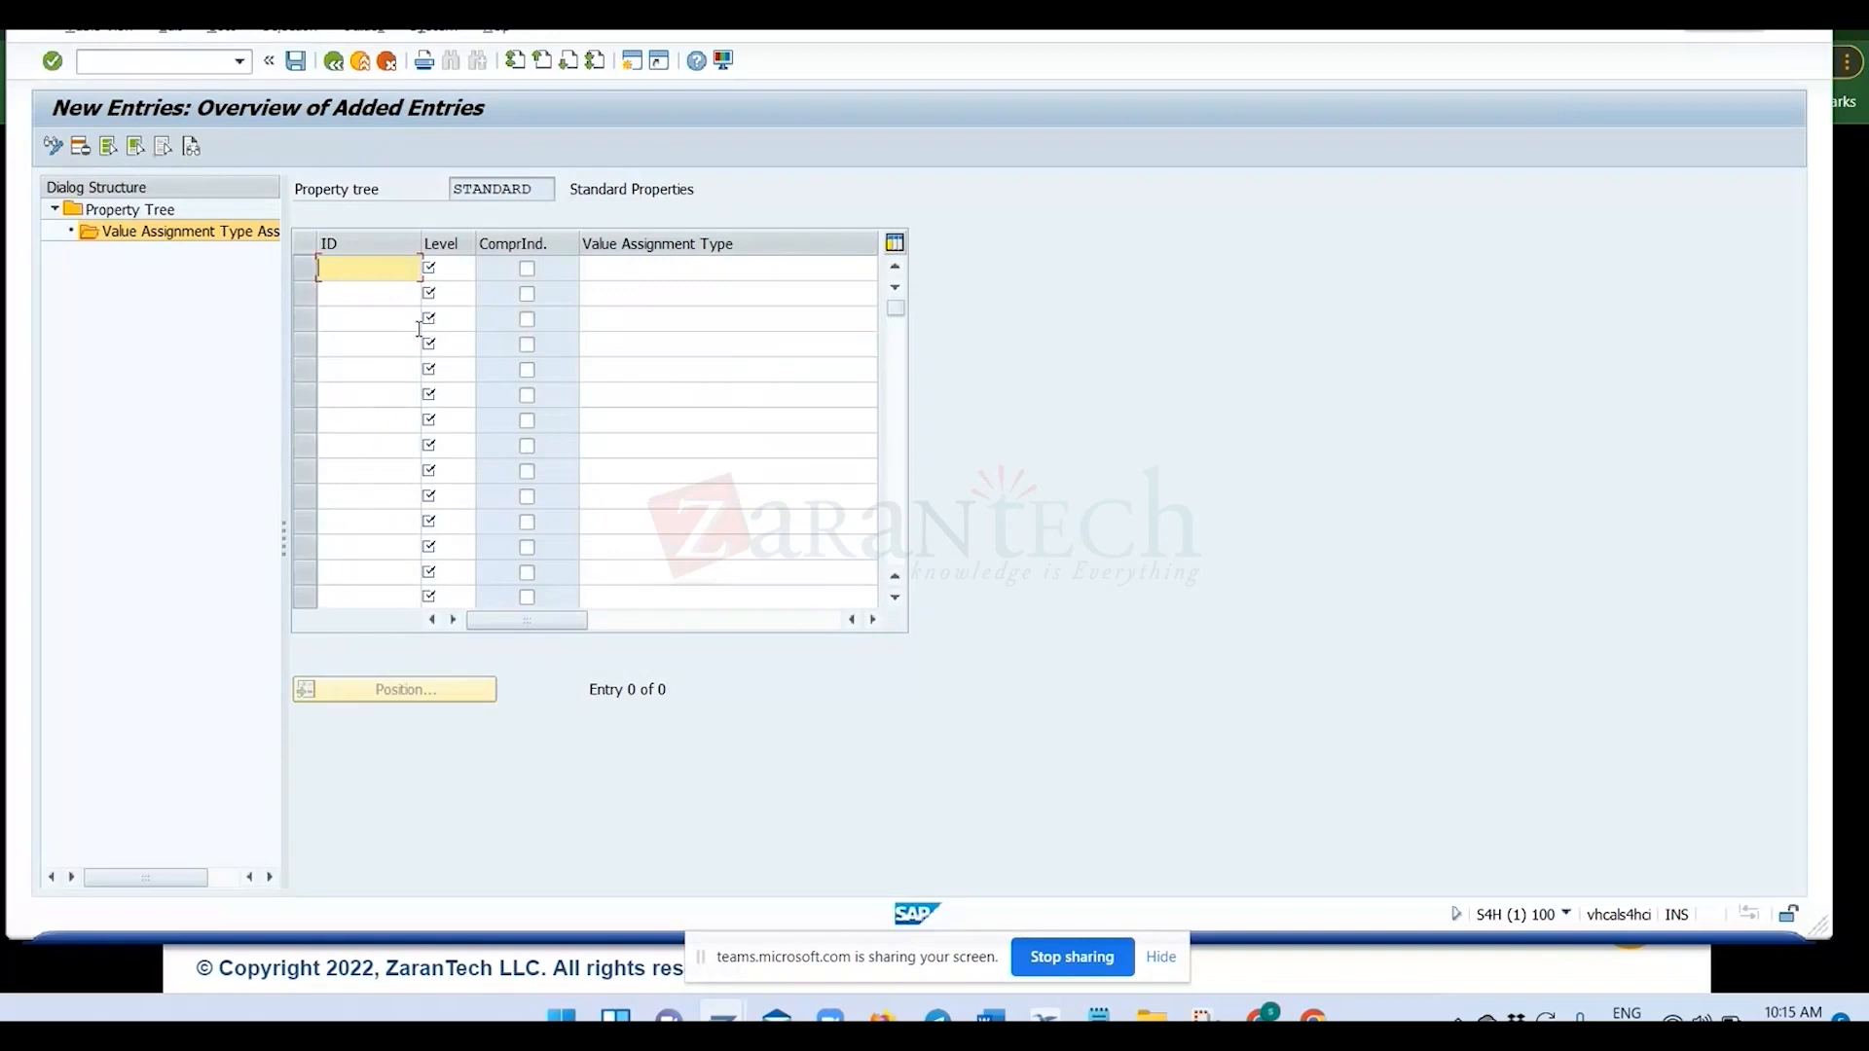
text(100)
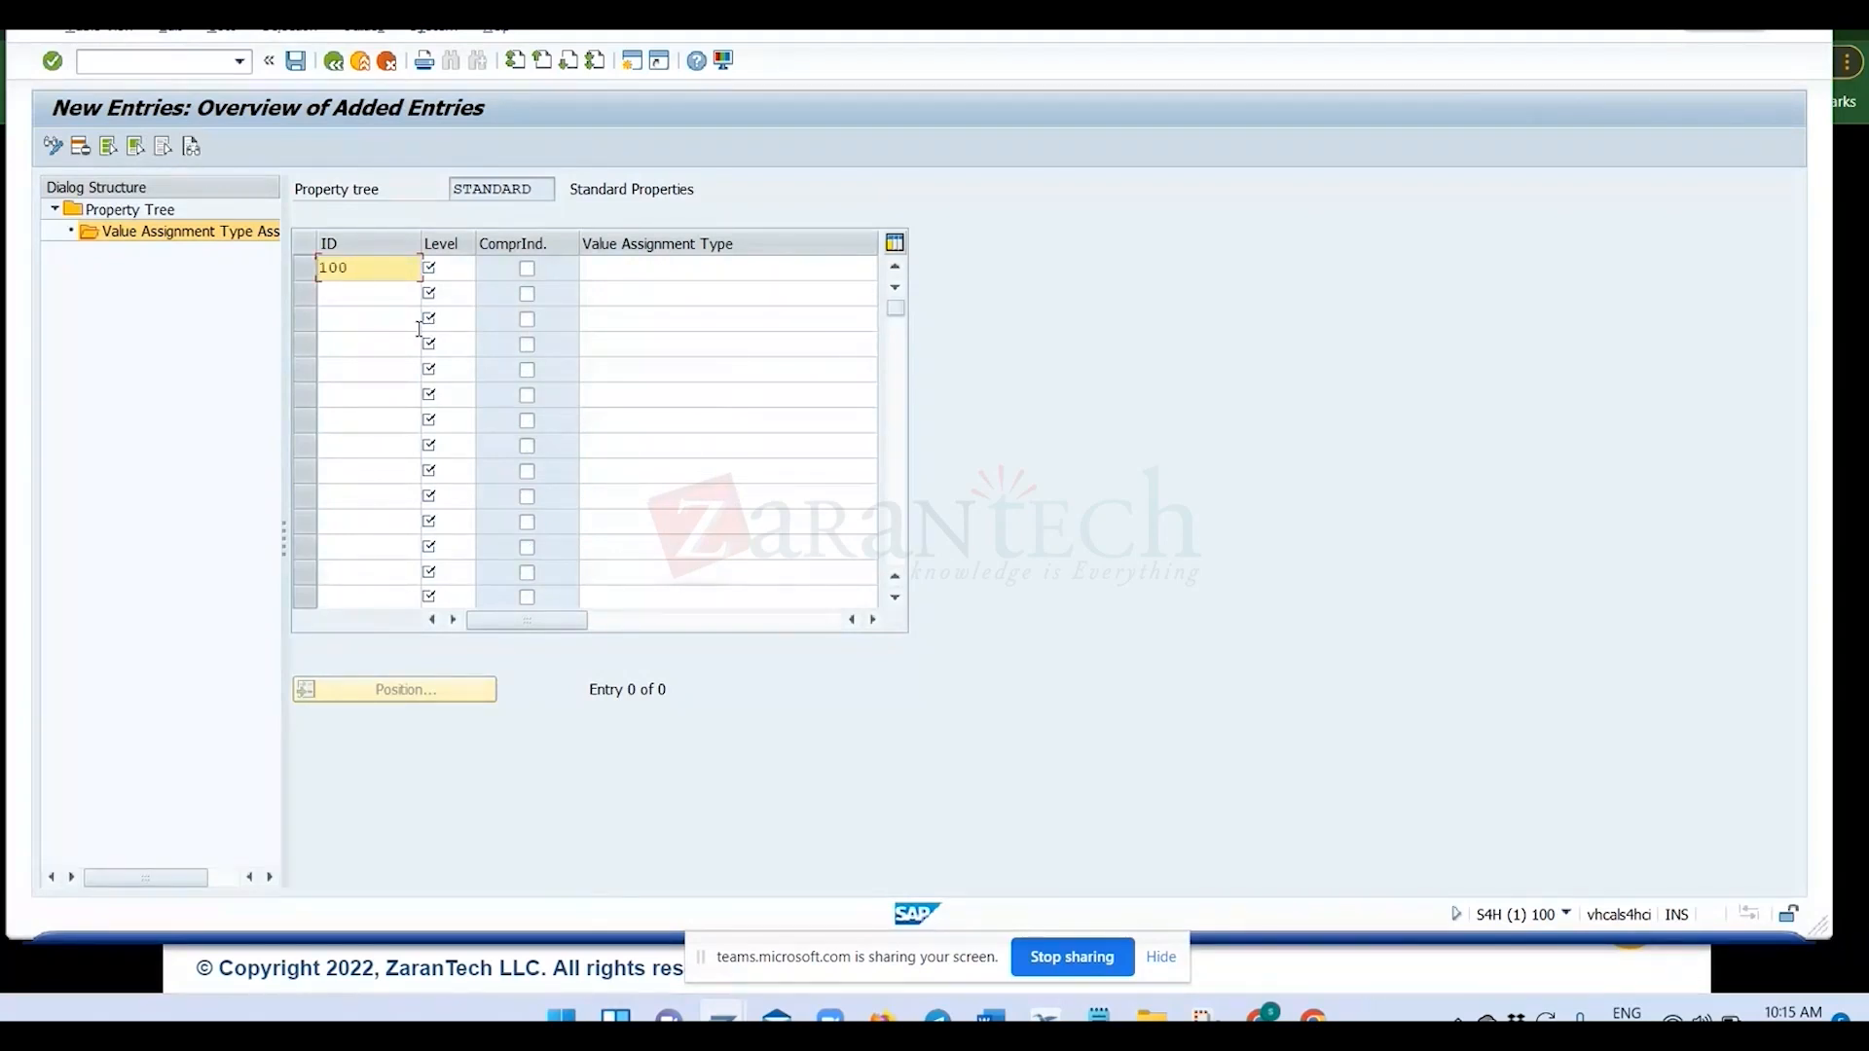
text(150)
click(440, 270)
text(3)
click(632, 270)
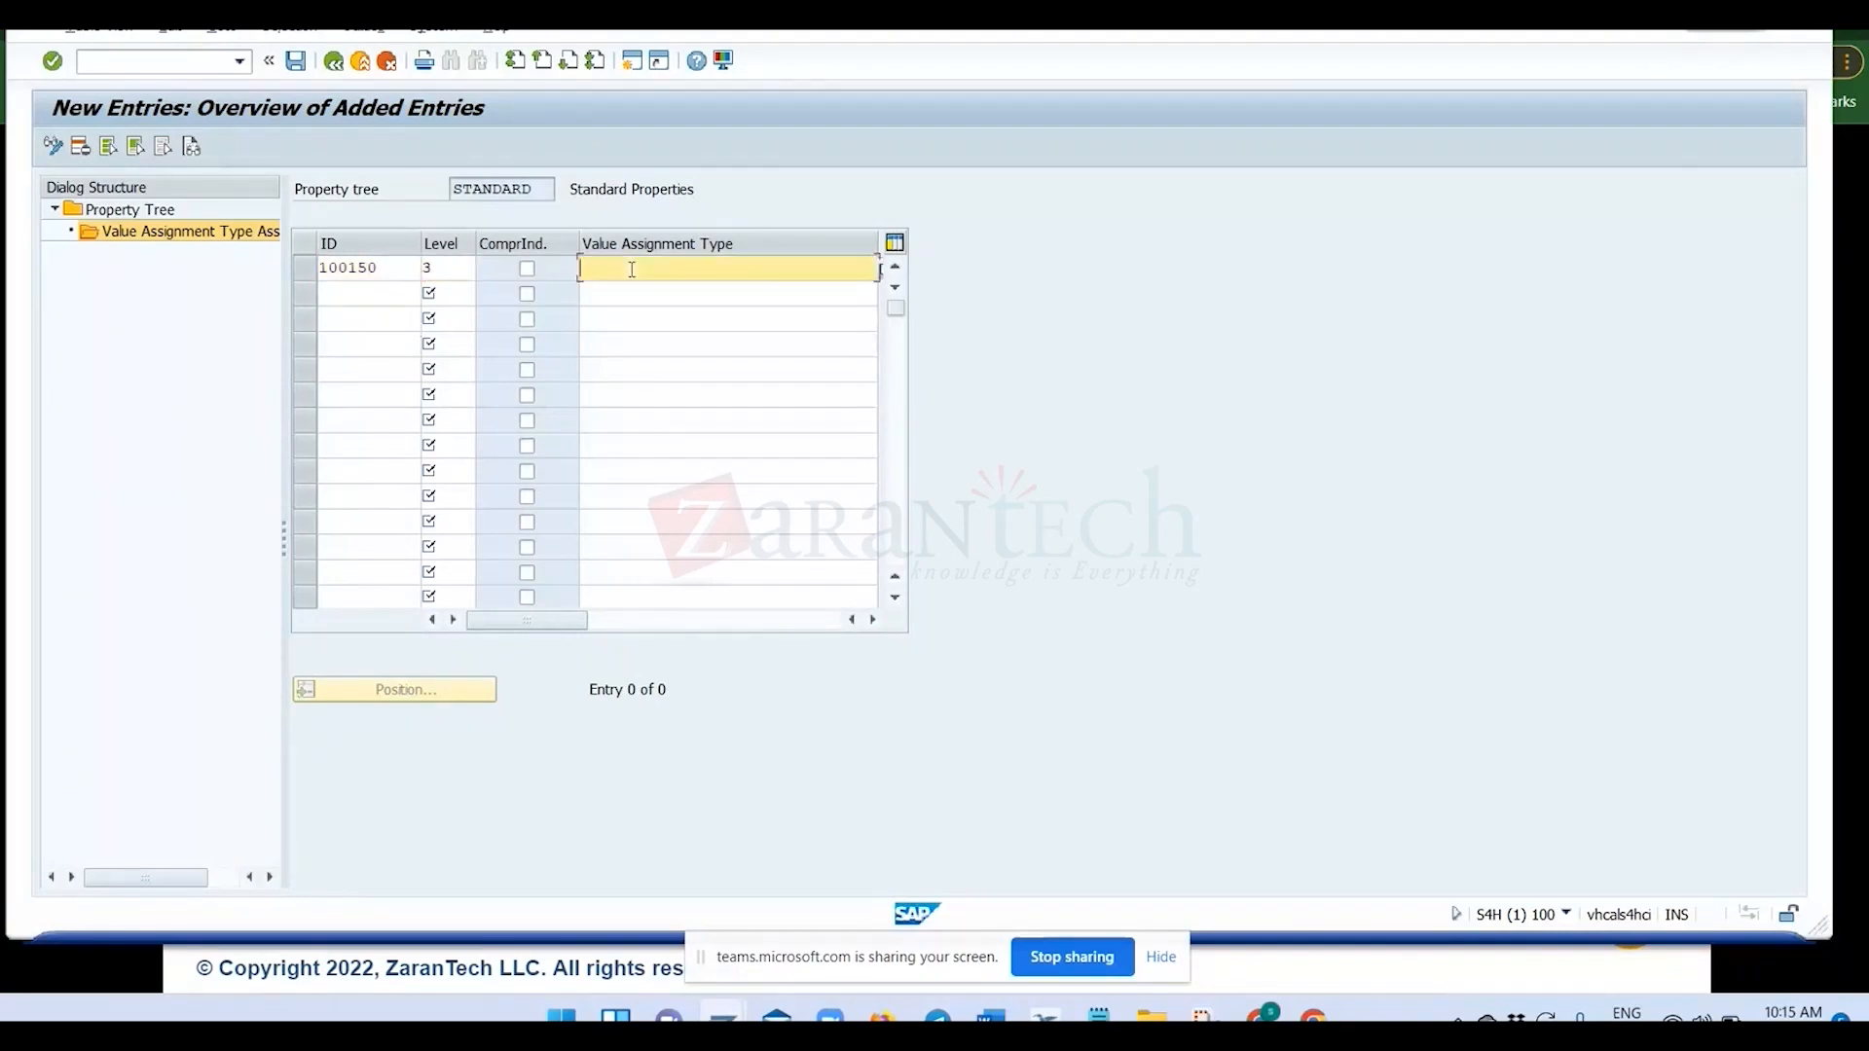
text(ZCLASS_001)
key(Return)
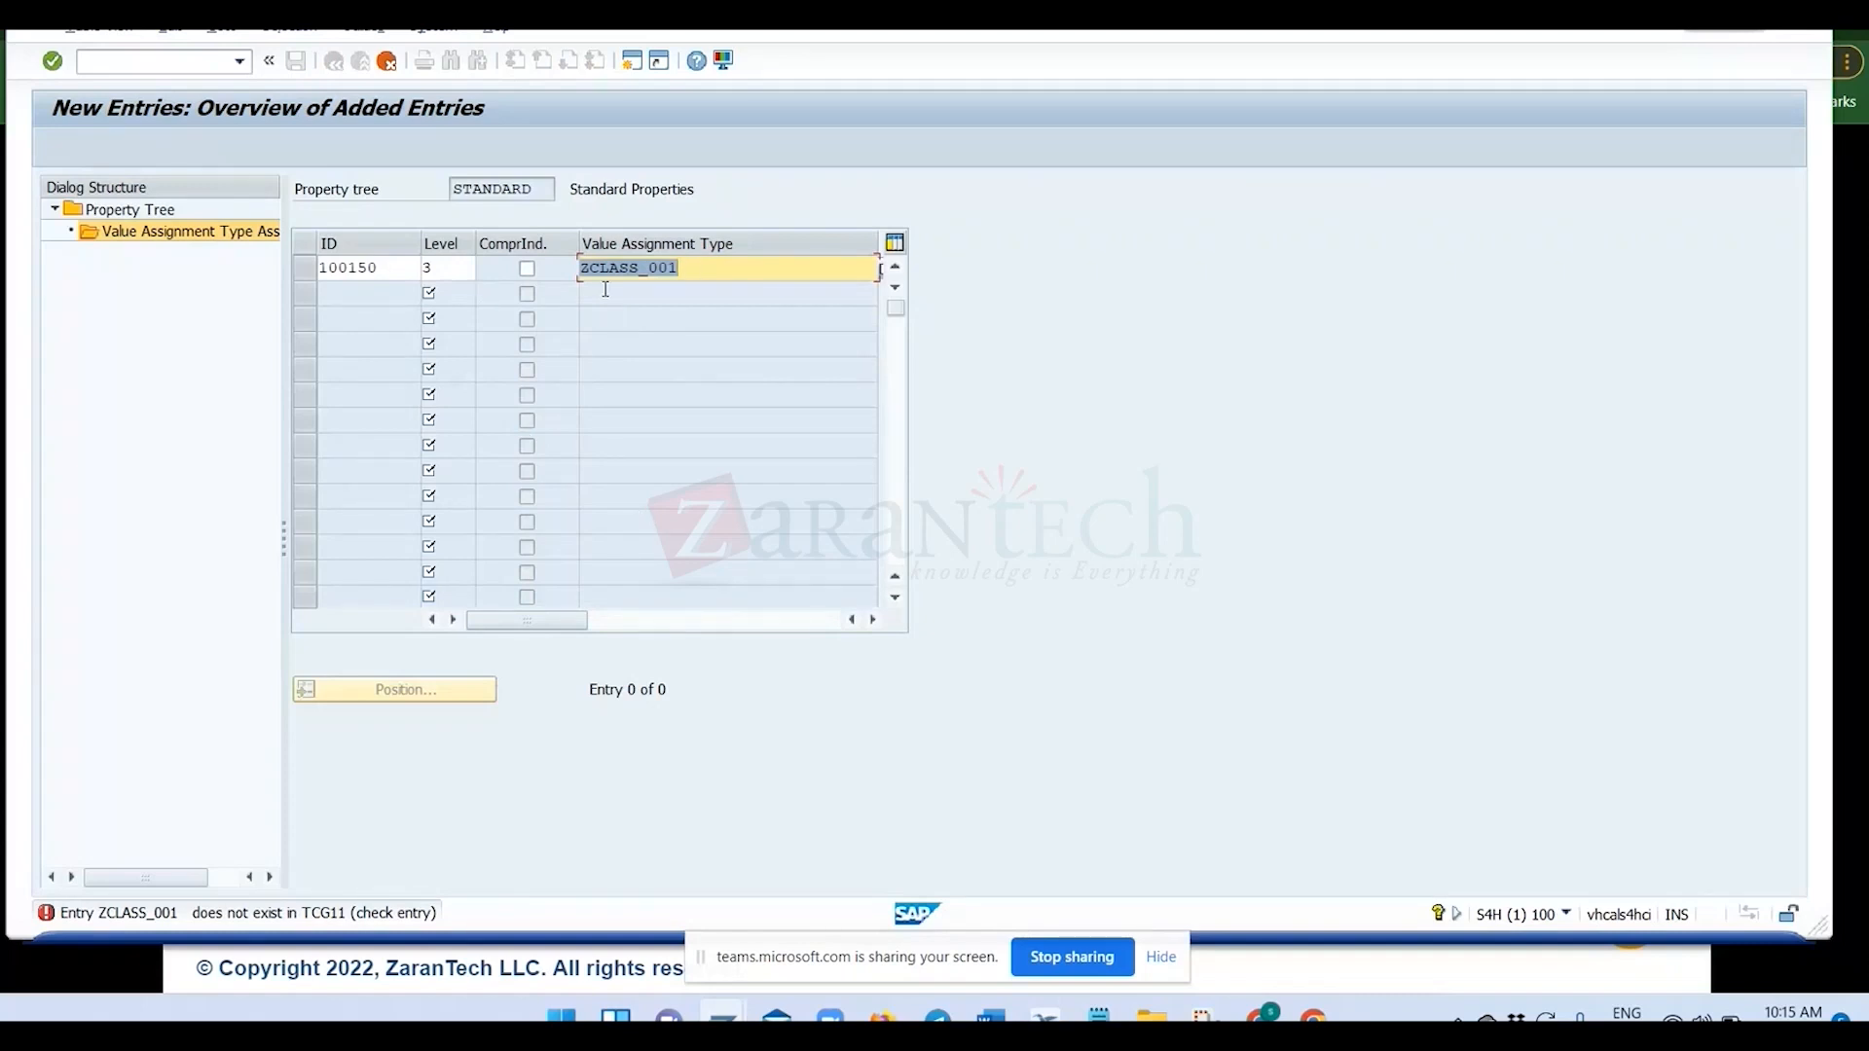
Clear and discard the new property tree entry, return to the assignment overview and deselect entry 100100.
key(BackSpace)
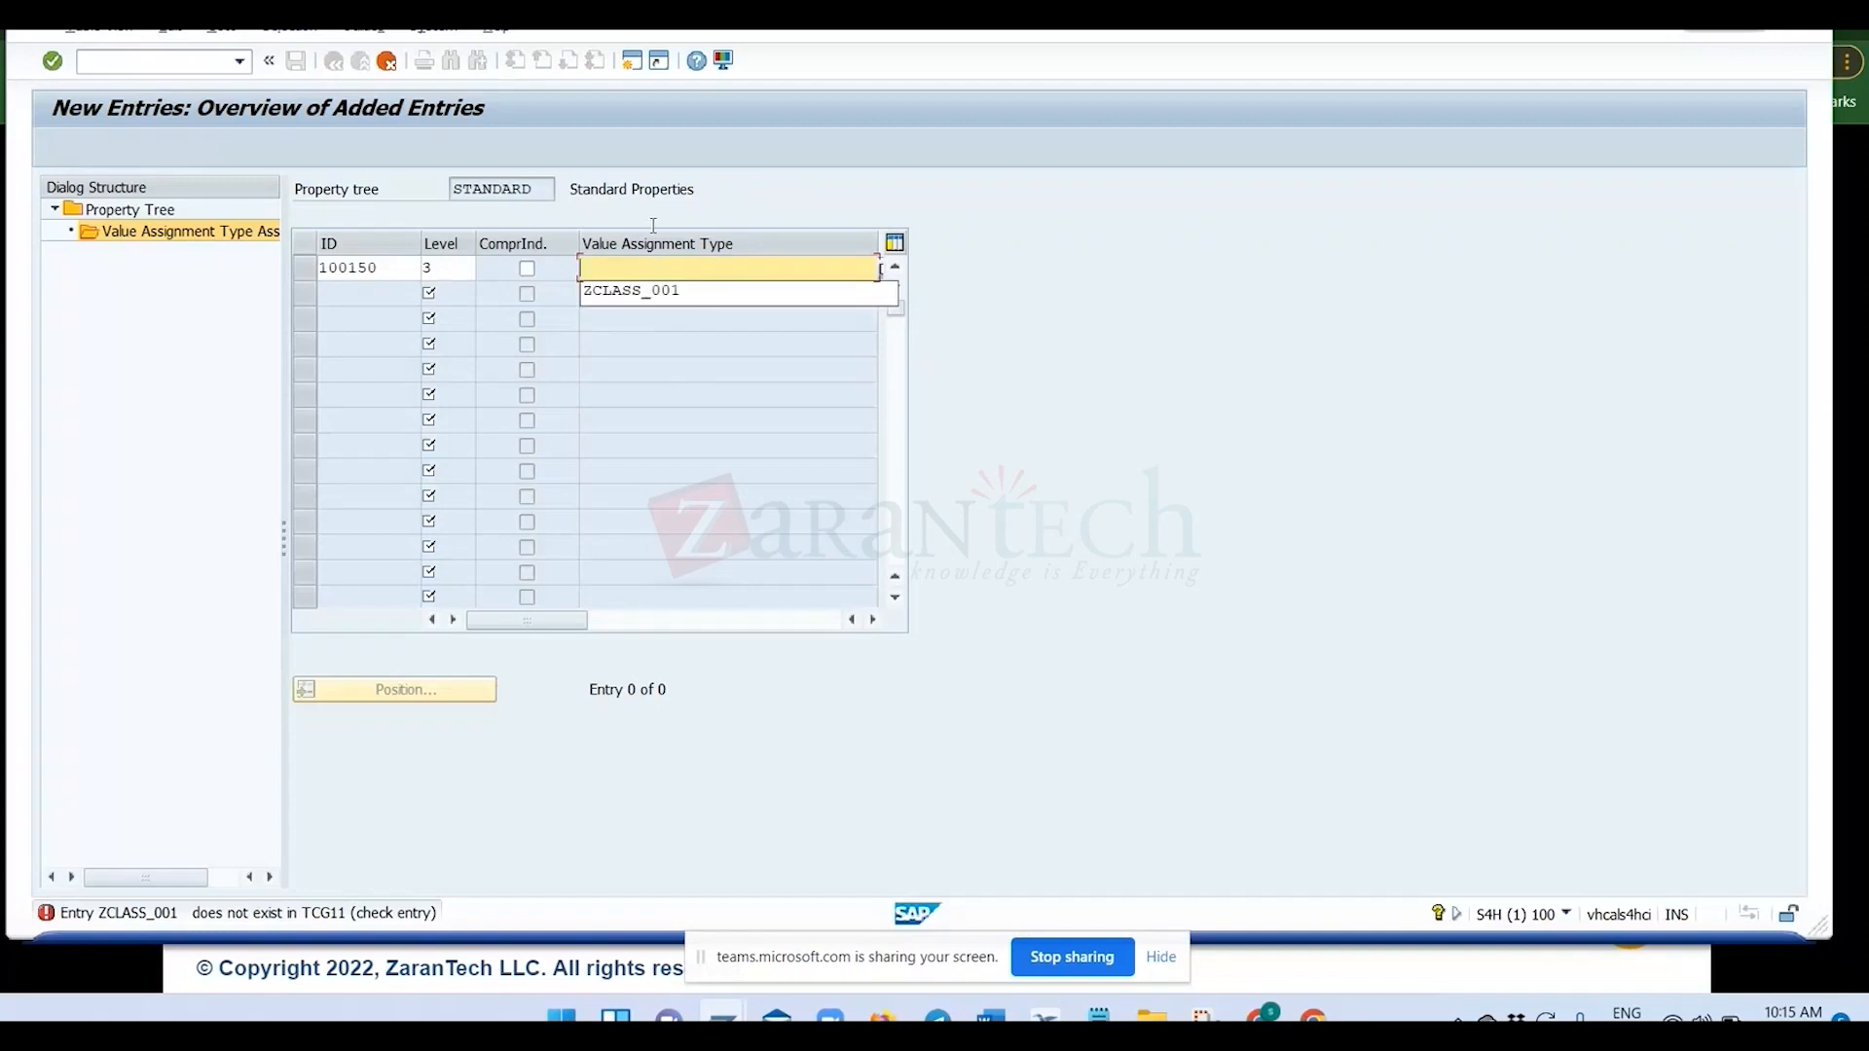
drag(393, 269, 257, 271)
key(BackSpace)
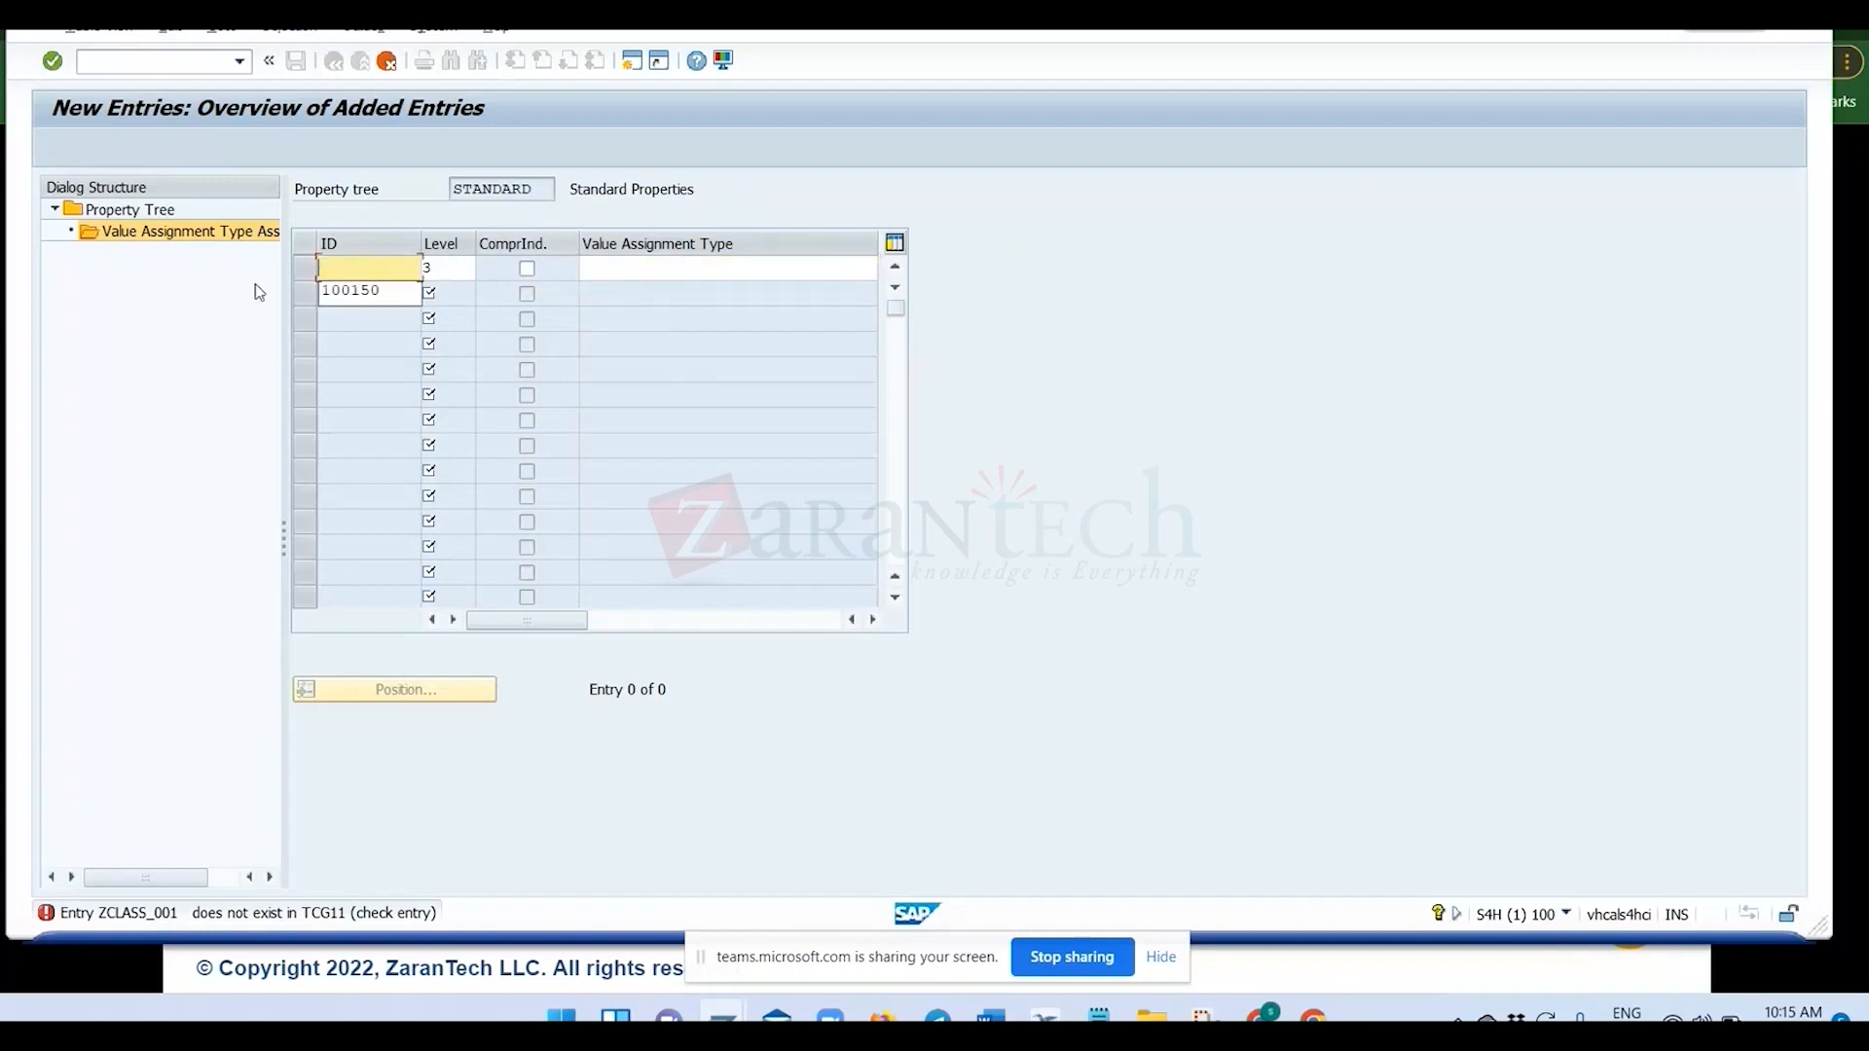
key(Tab)
key(BackSpace)
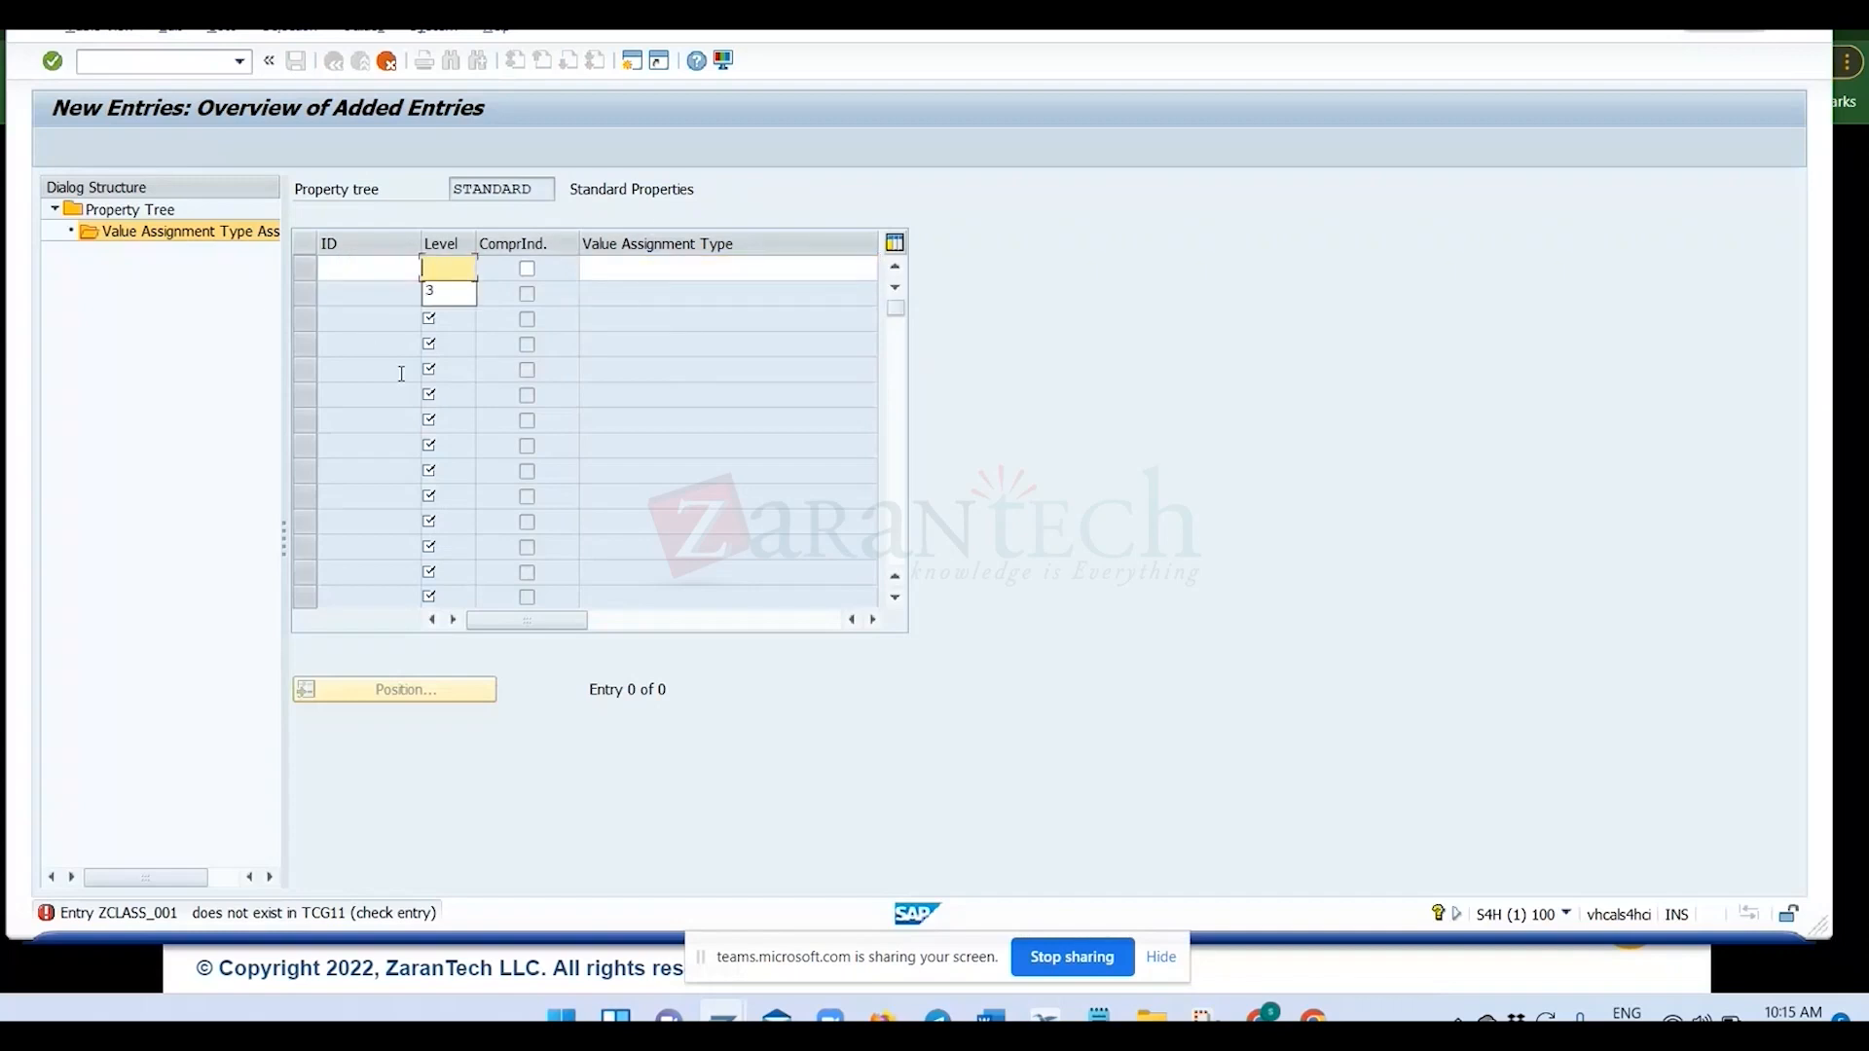
key(Return)
key(Return)
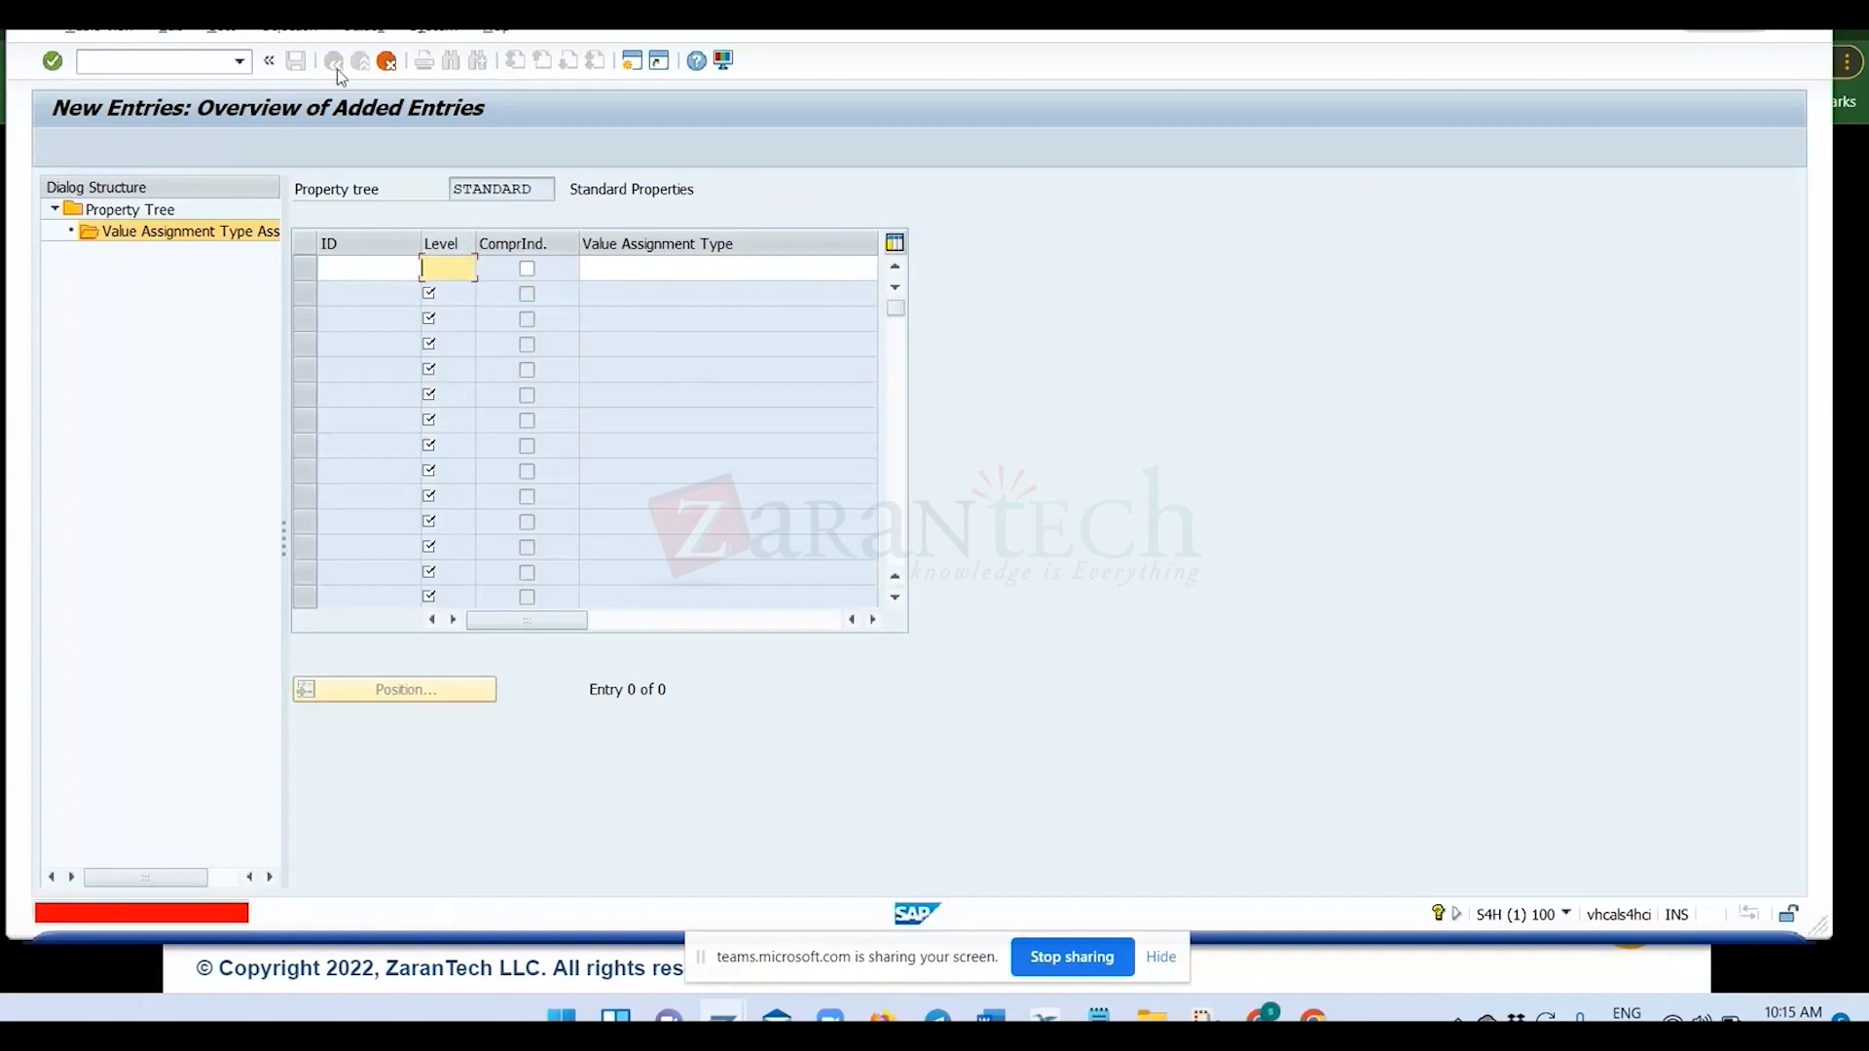
click(387, 60)
click(410, 447)
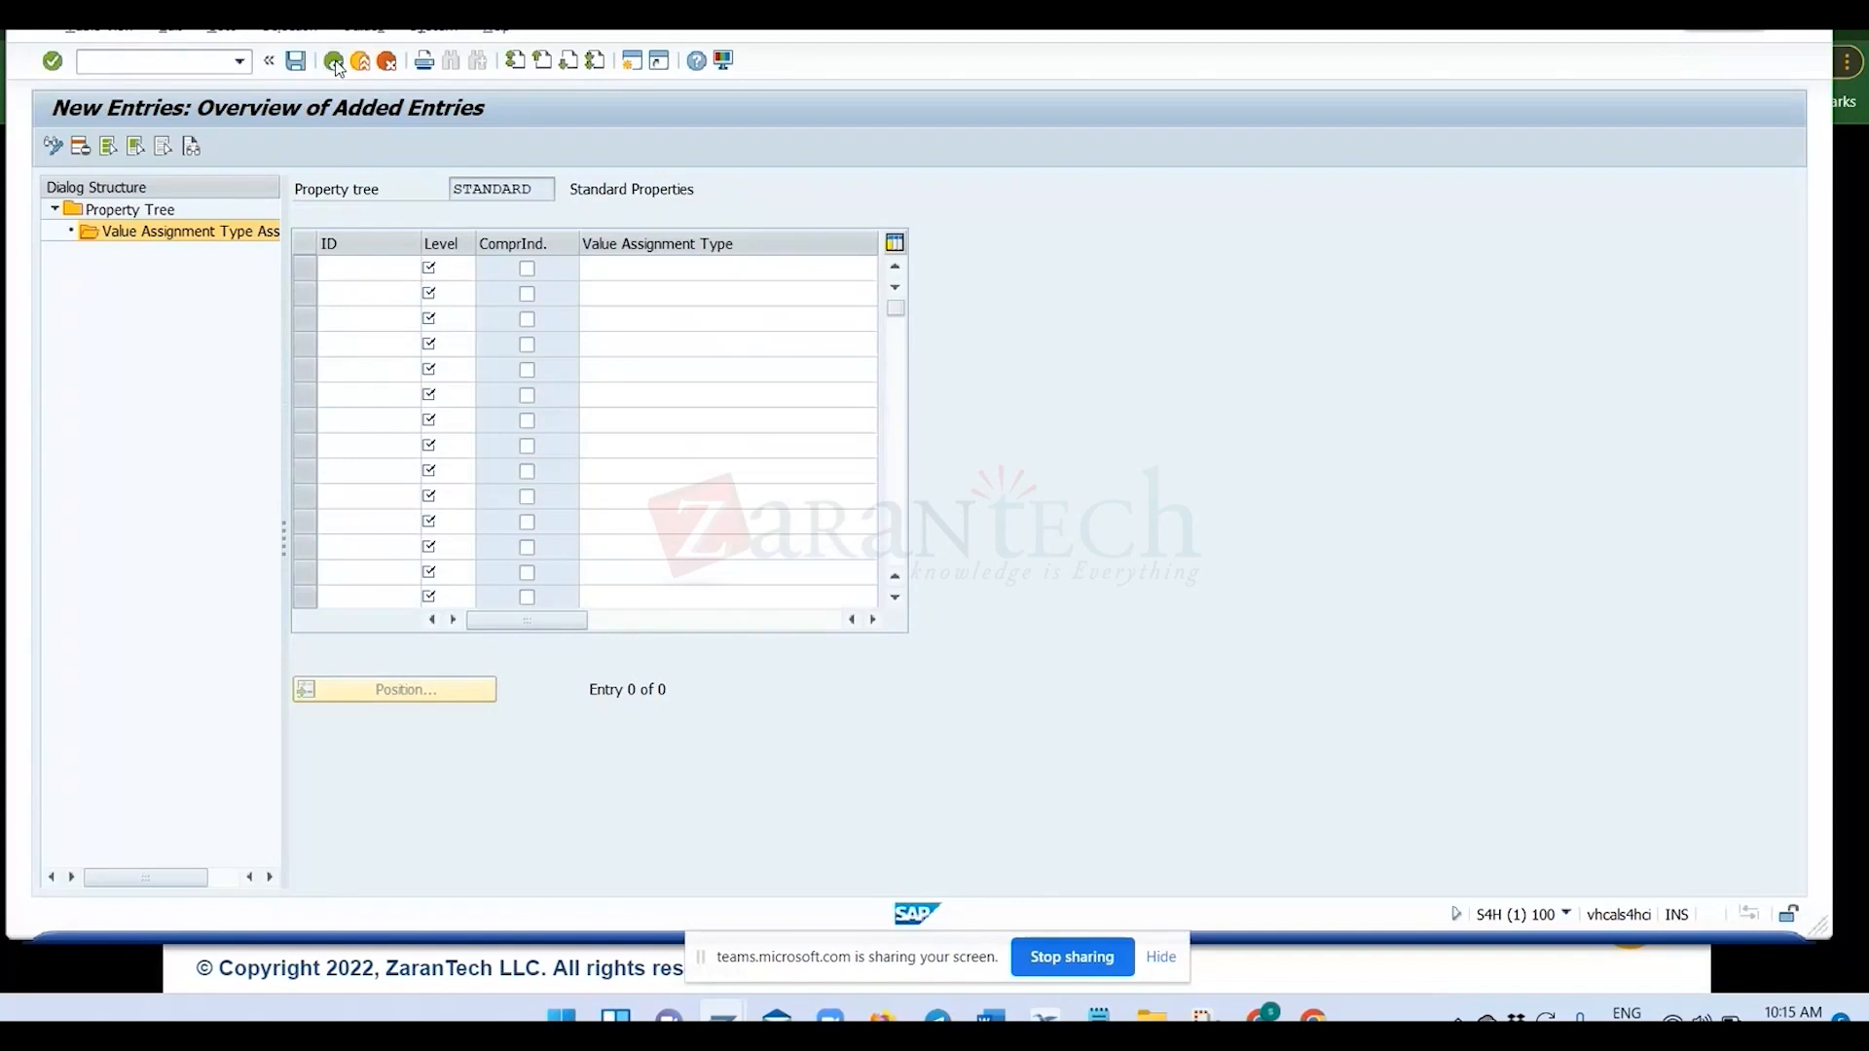
click(334, 61)
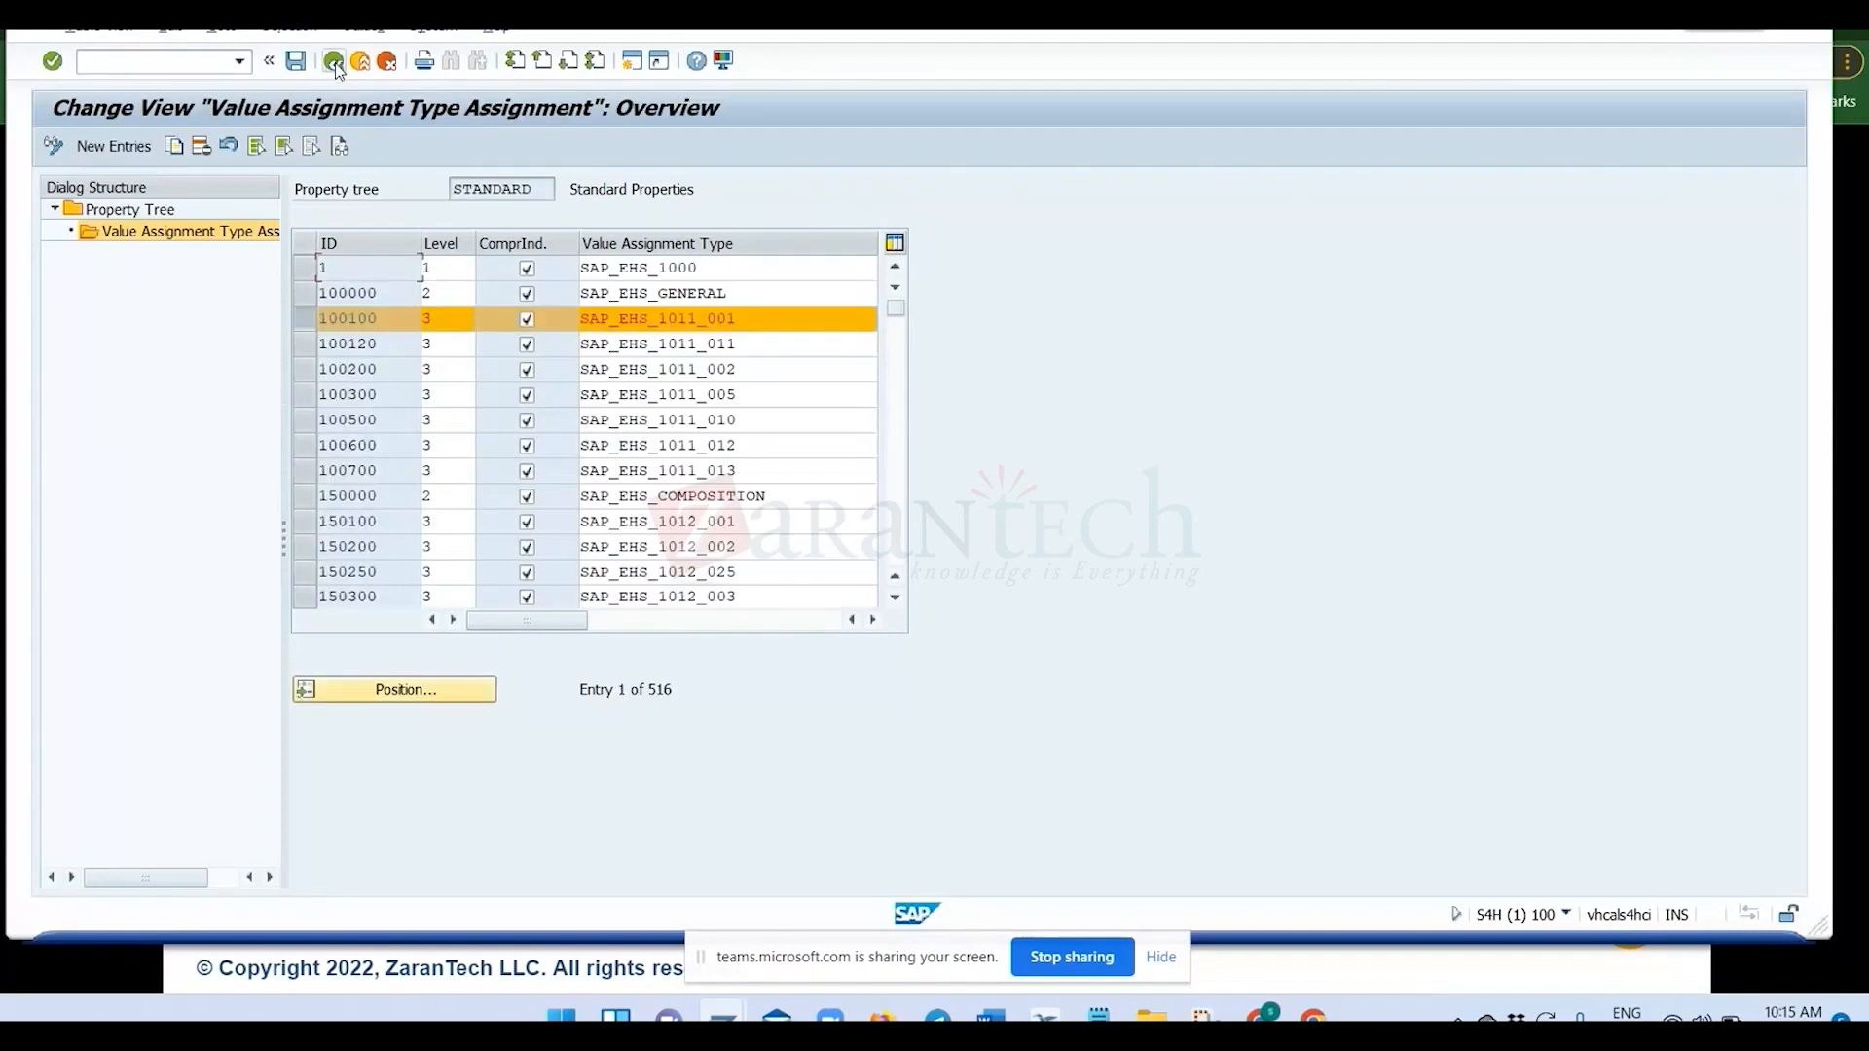
click(306, 319)
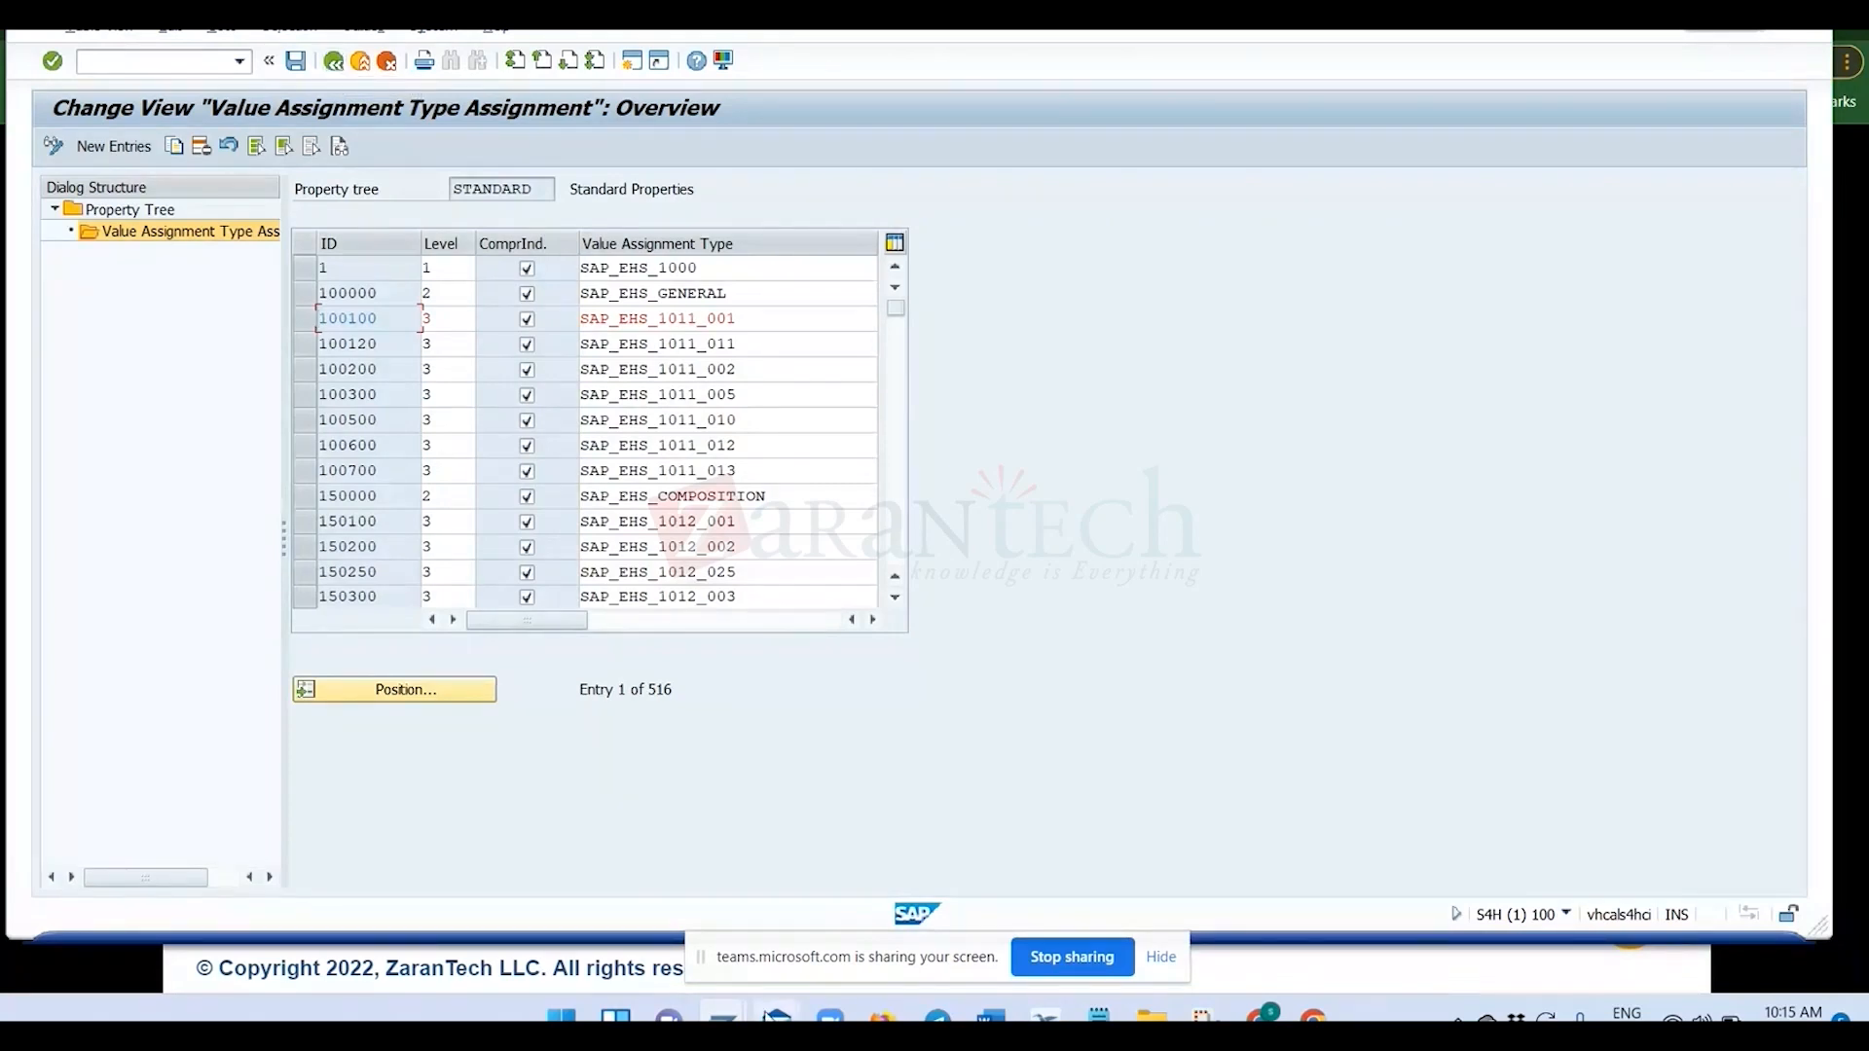
Switch to the Edit Specification window and start transaction CL02 there with /ncl02.
mouse_move(776, 1017)
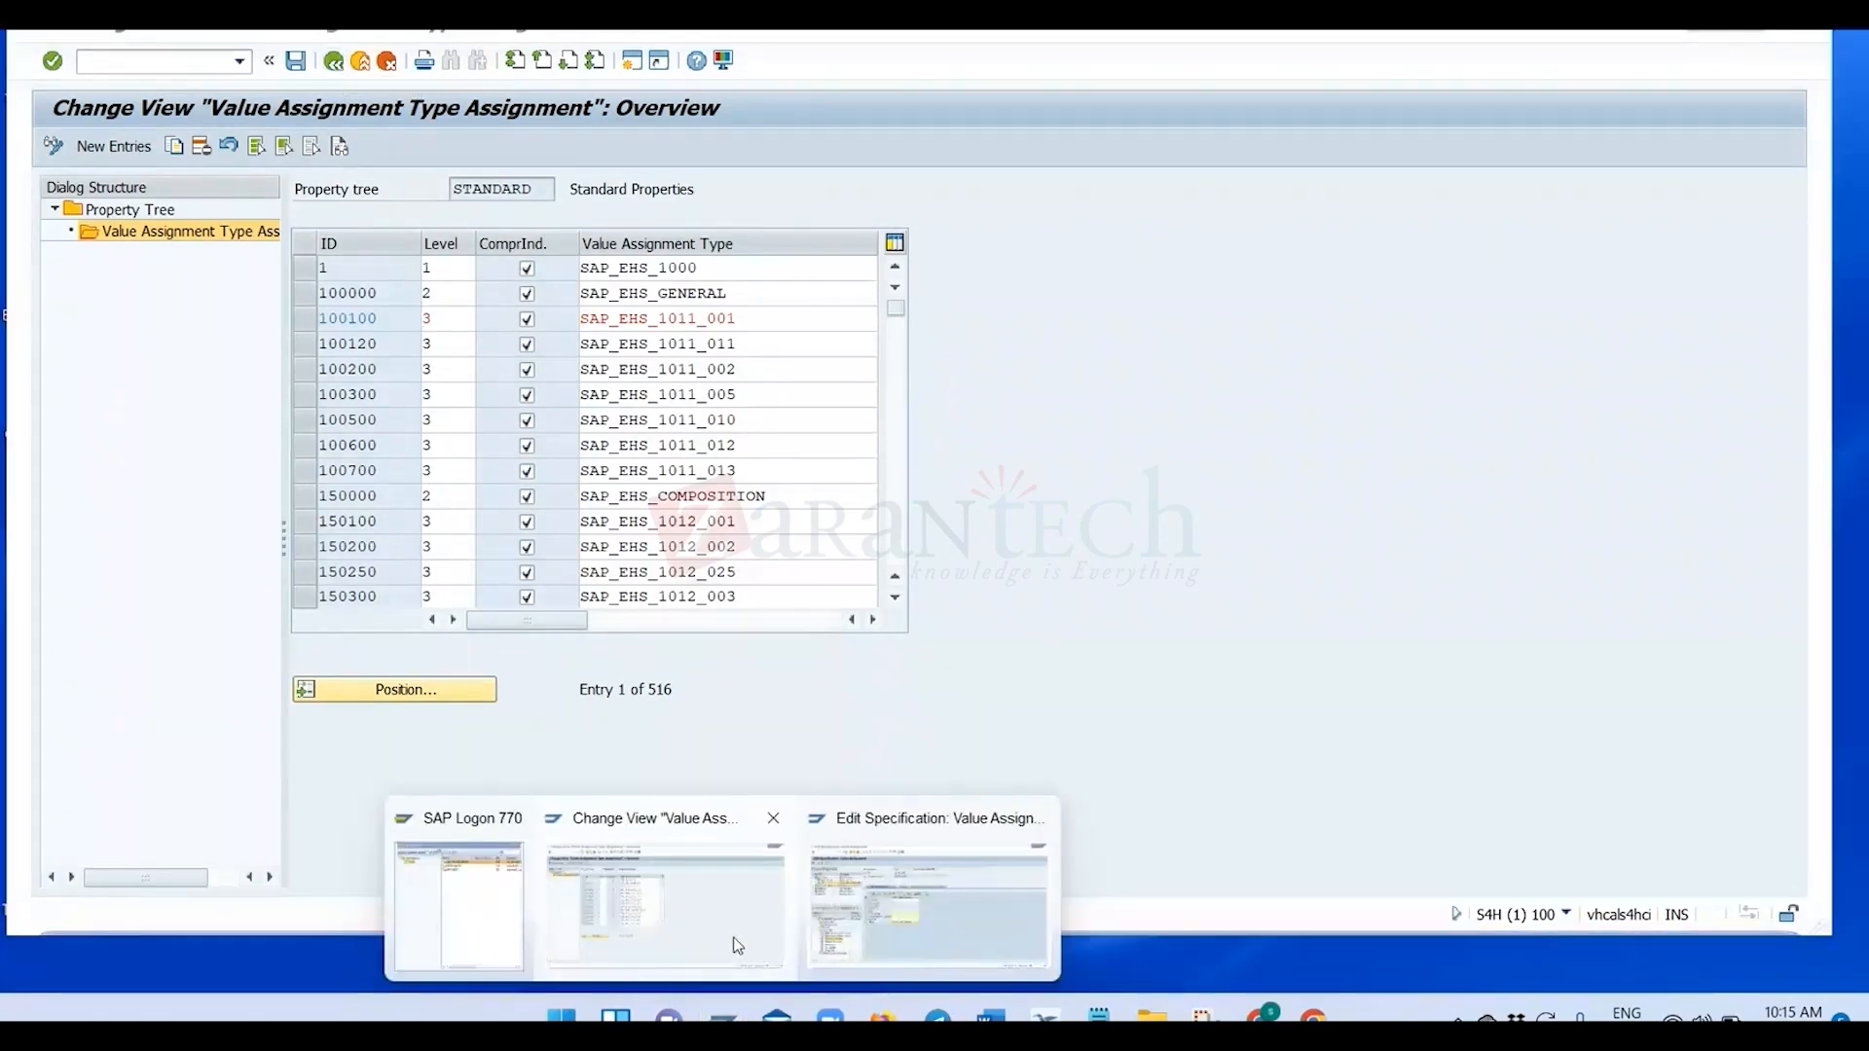
click(927, 906)
click(191, 108)
text(/ncl02)
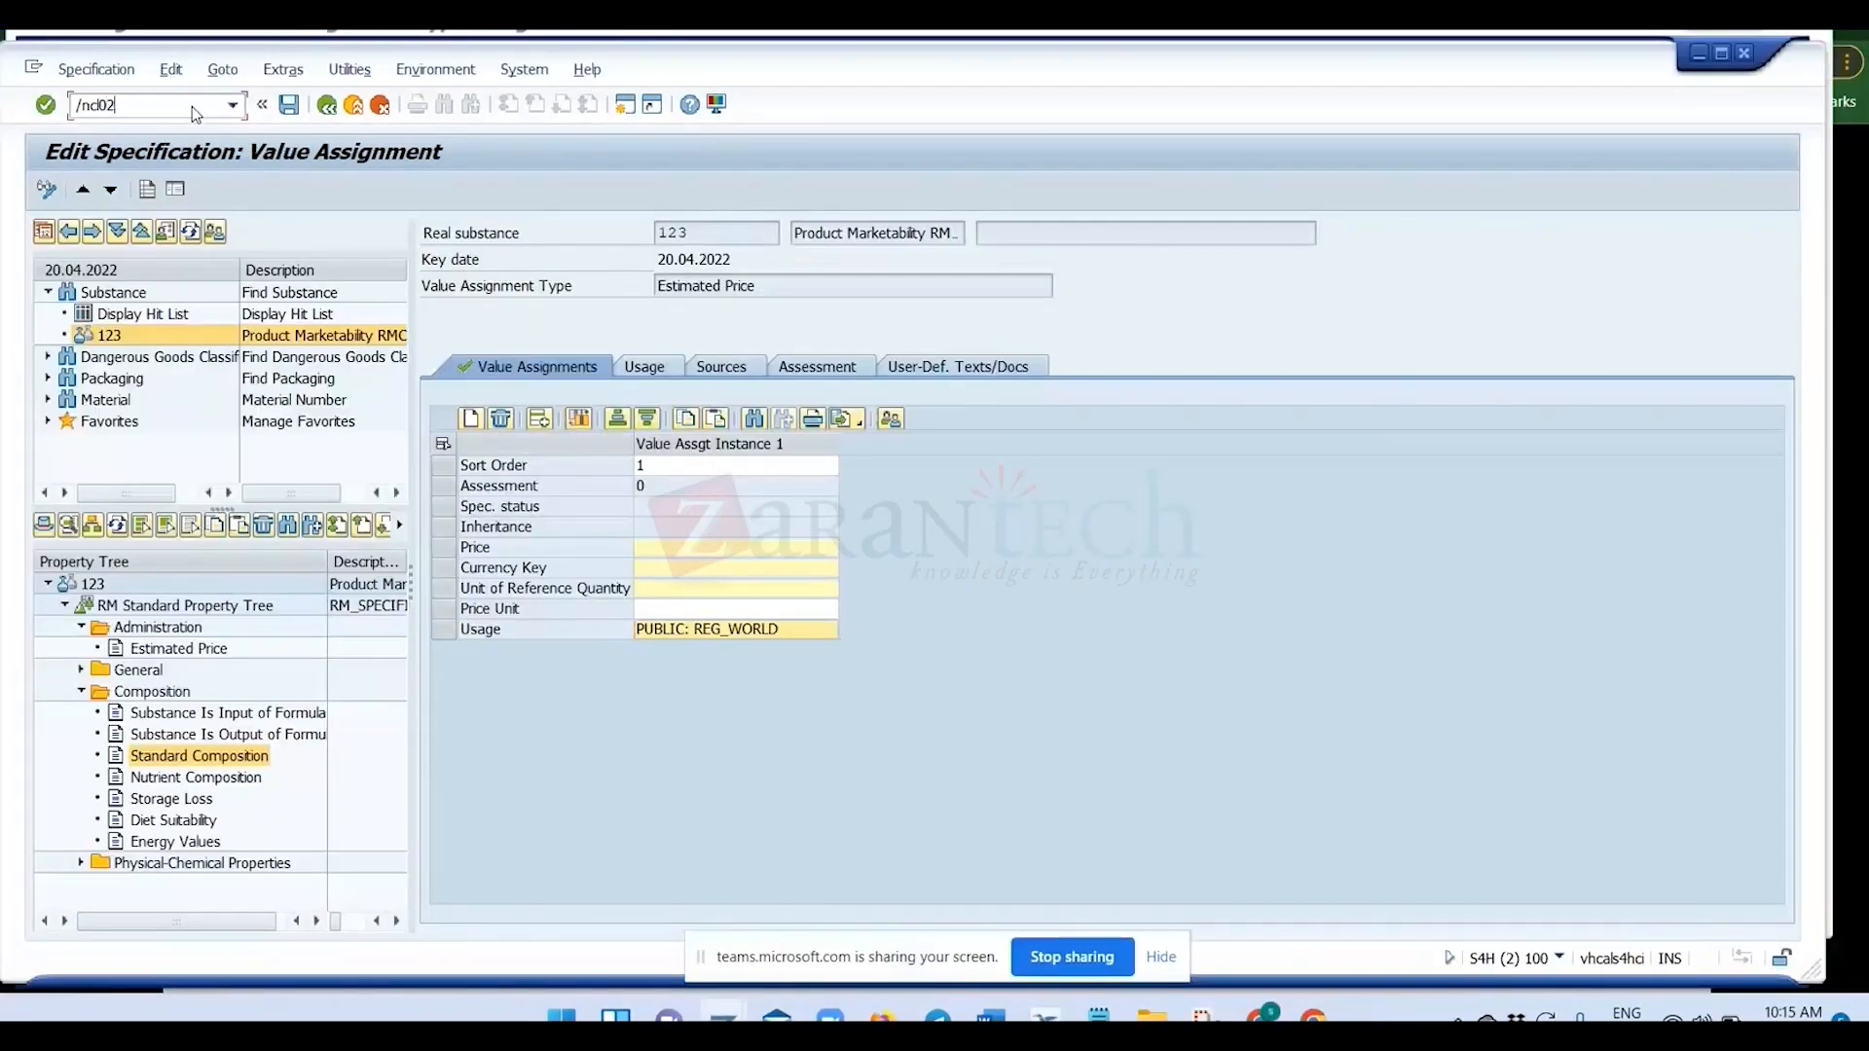
key(Return)
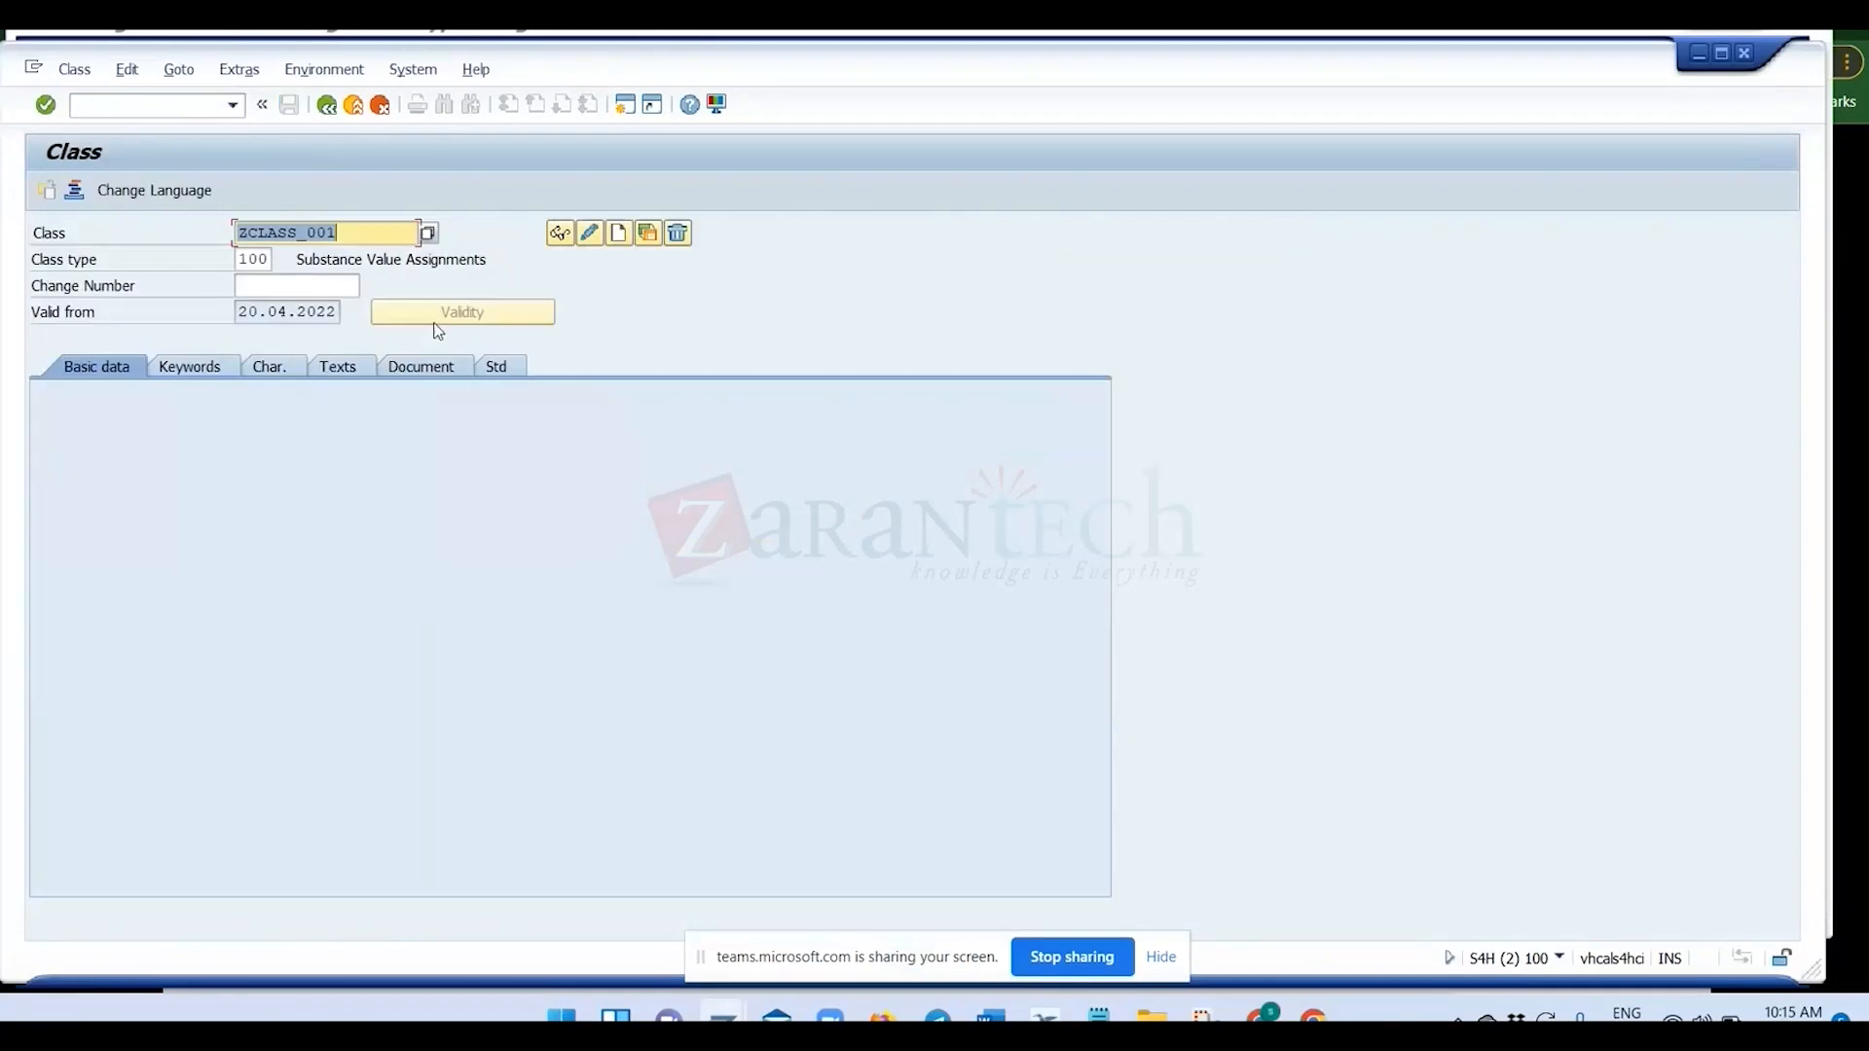
Open class ZCLASS_001 of class type 100 for changing, set its status to Released and save it.
click(590, 235)
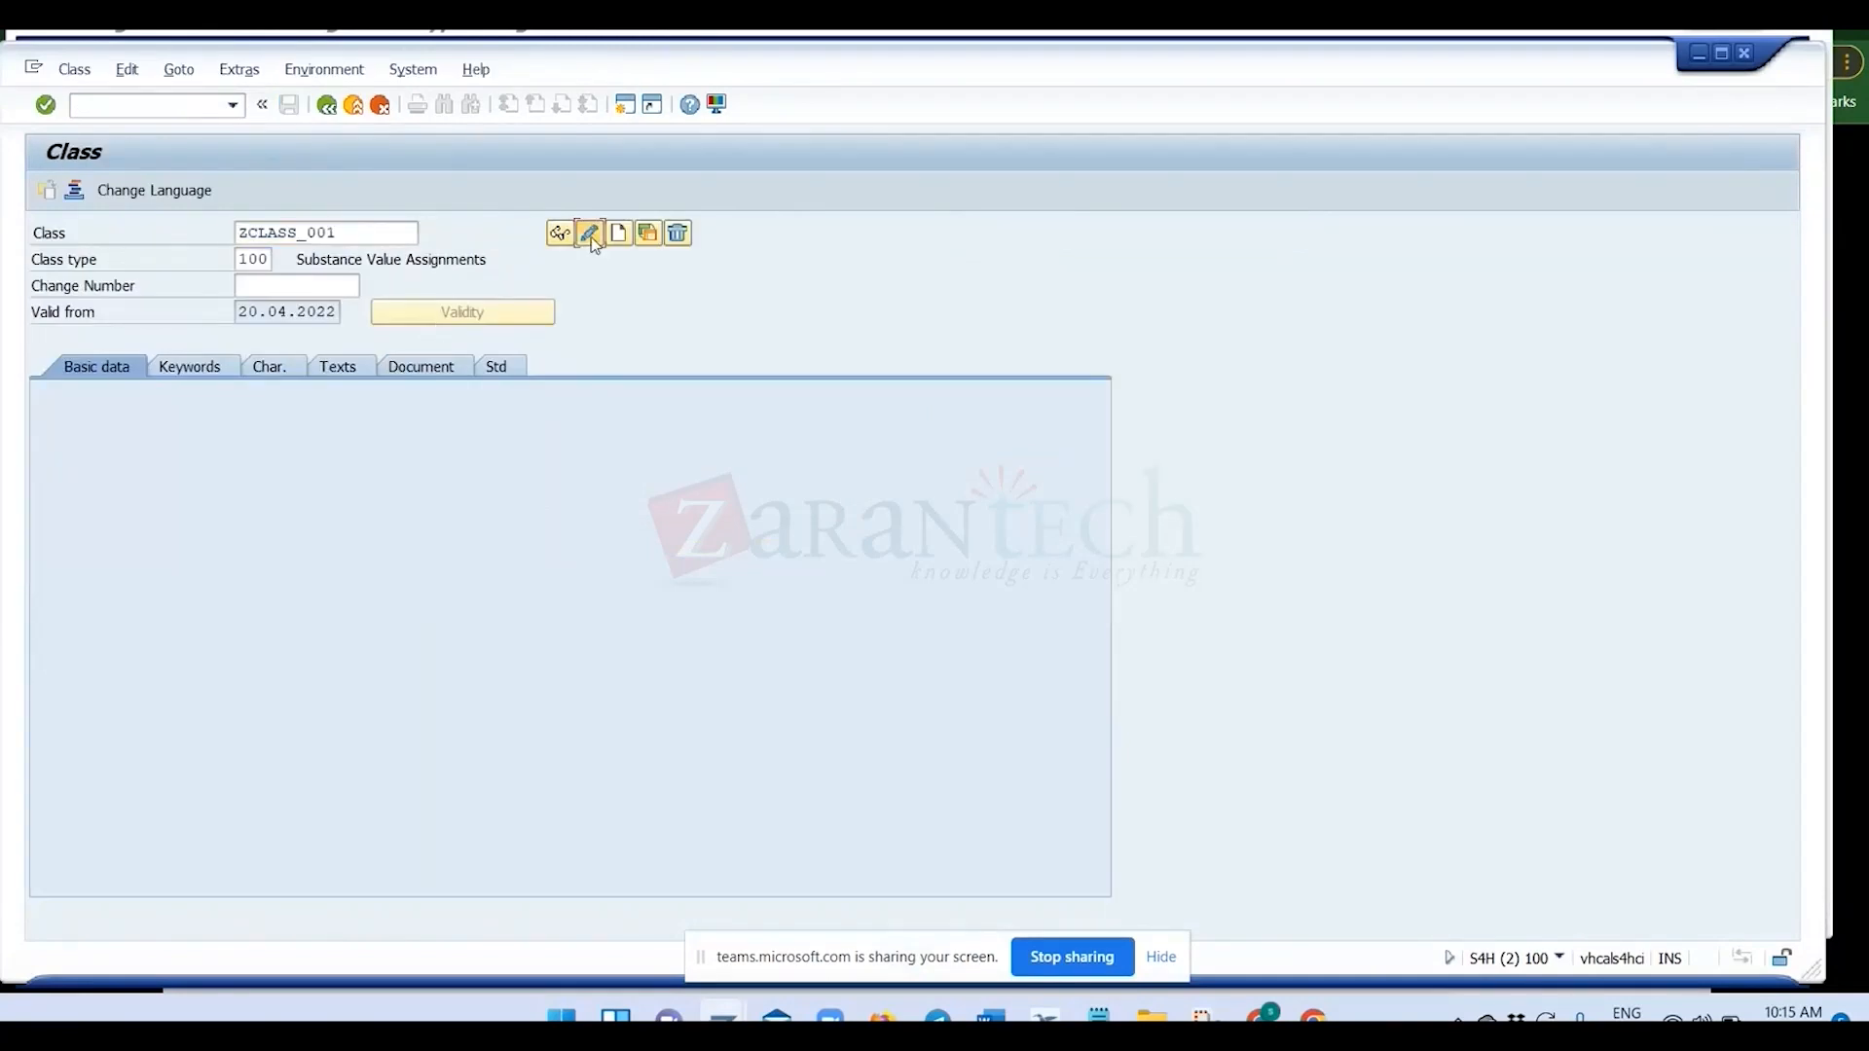
click(399, 470)
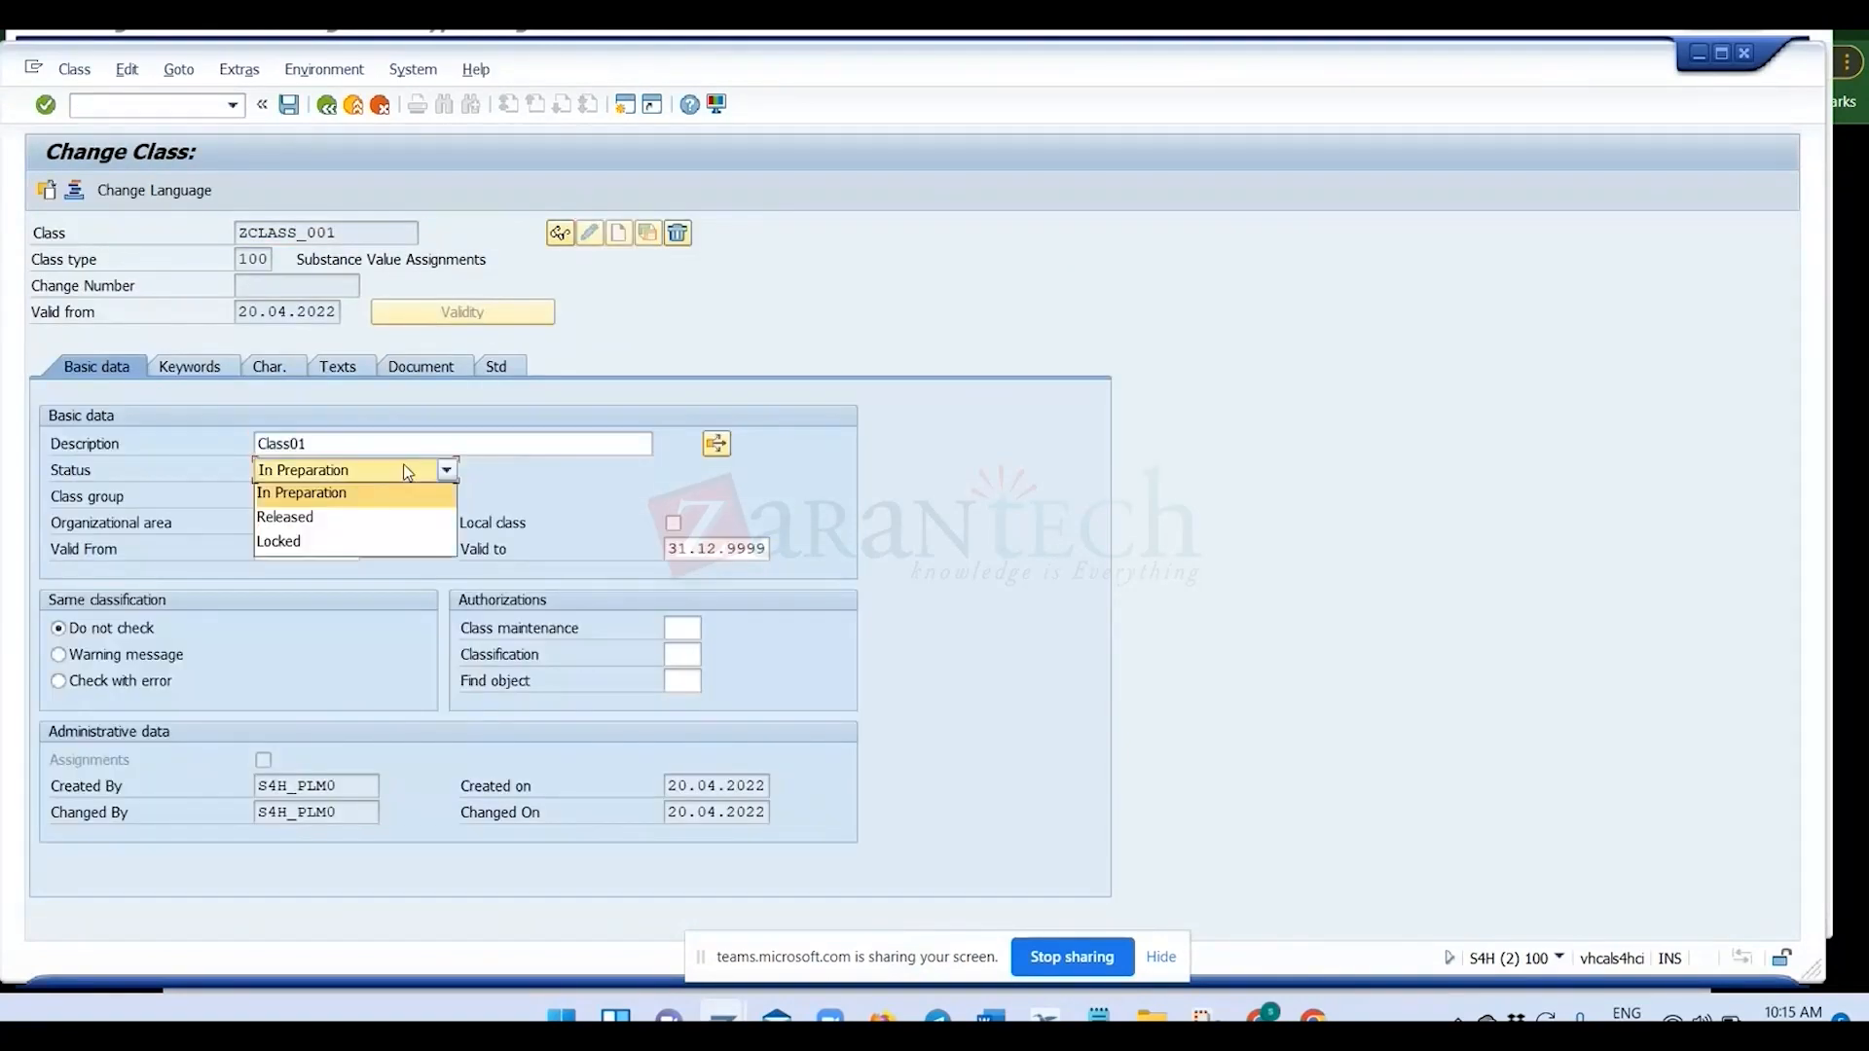
click(354, 517)
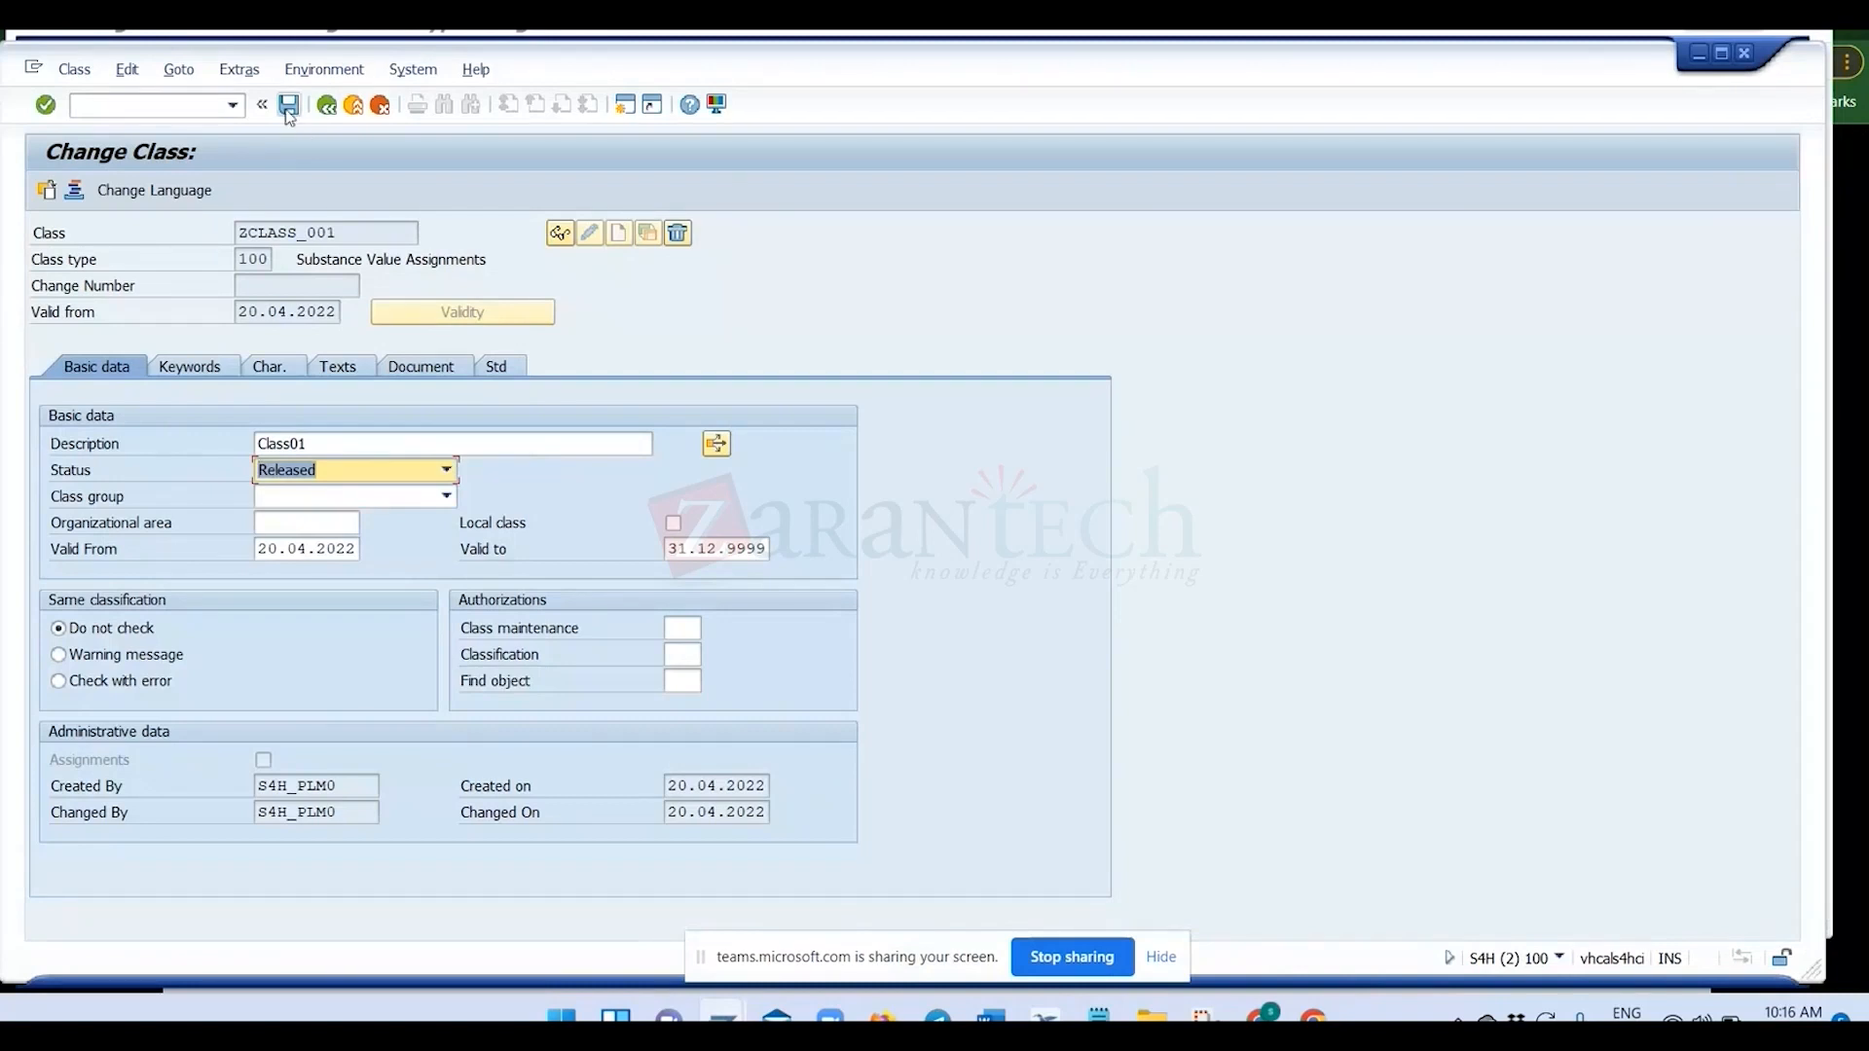
click(288, 105)
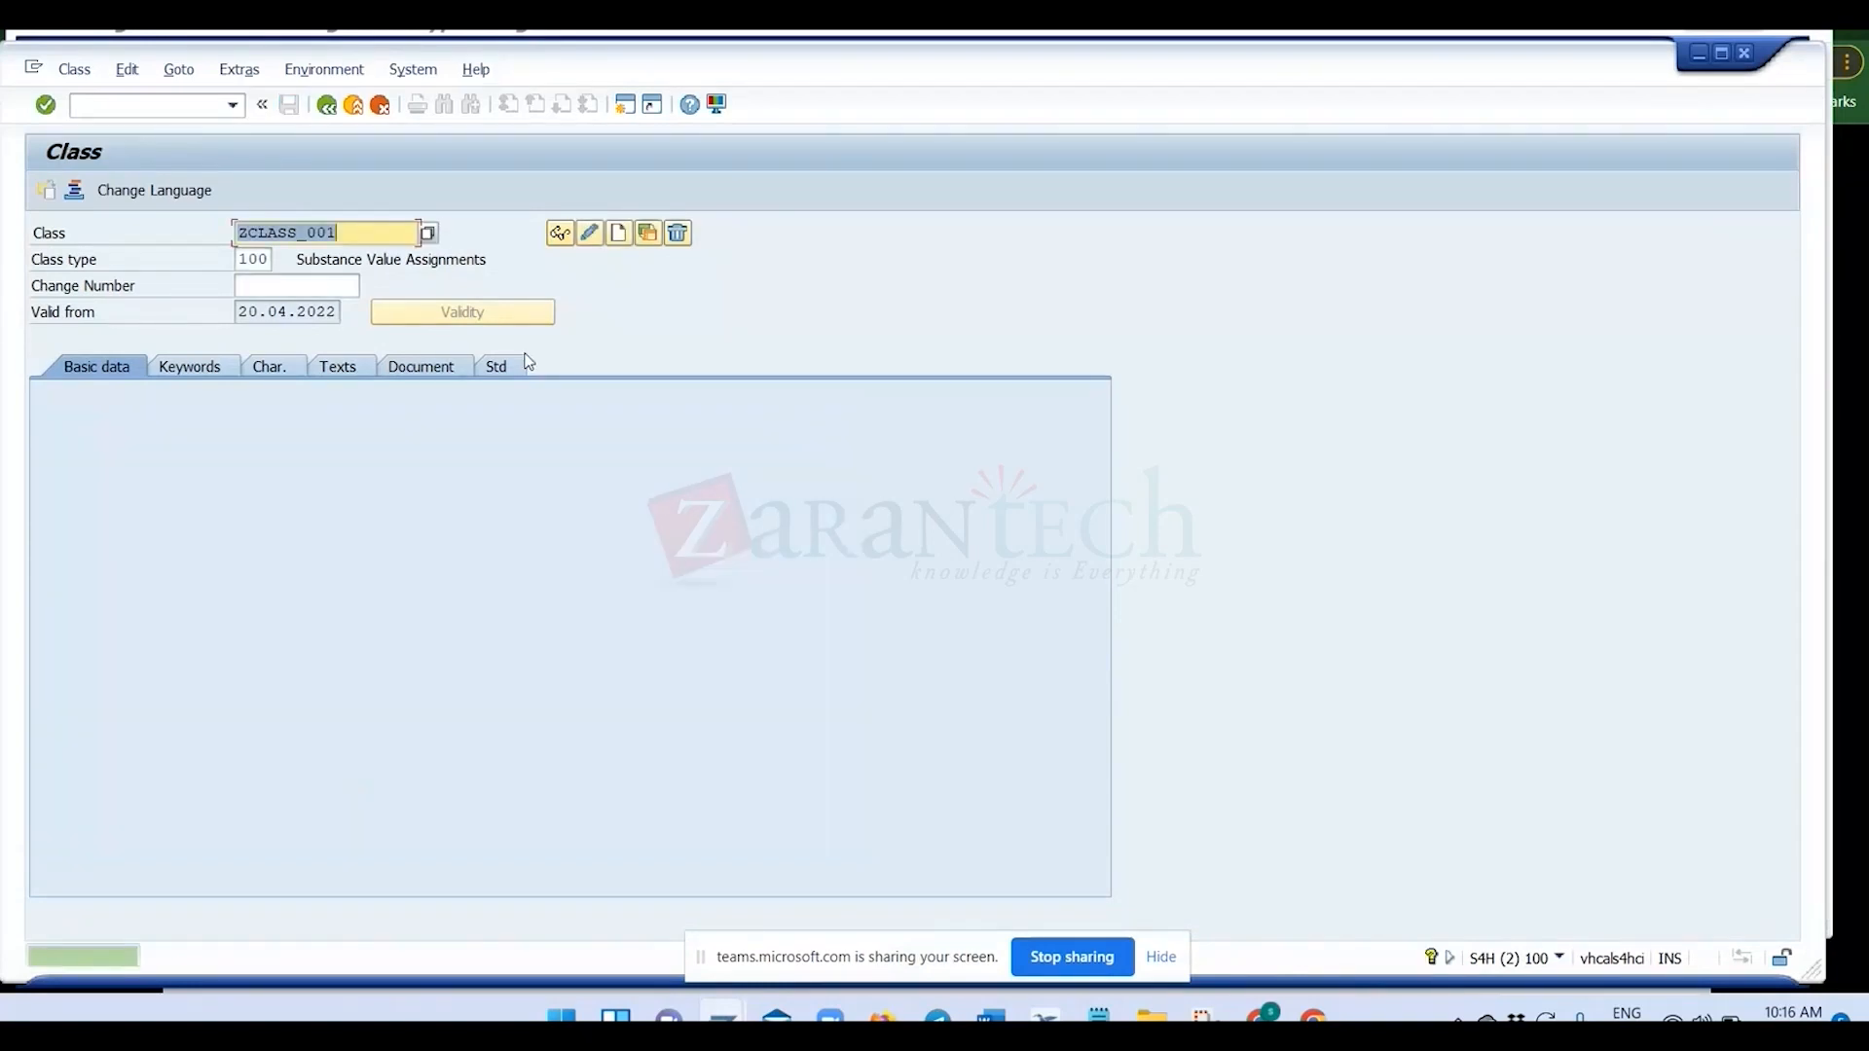
Leave class maintenance, check the property tree assignment overview in its window, and switch back to the SAP Easy Access window.
click(354, 106)
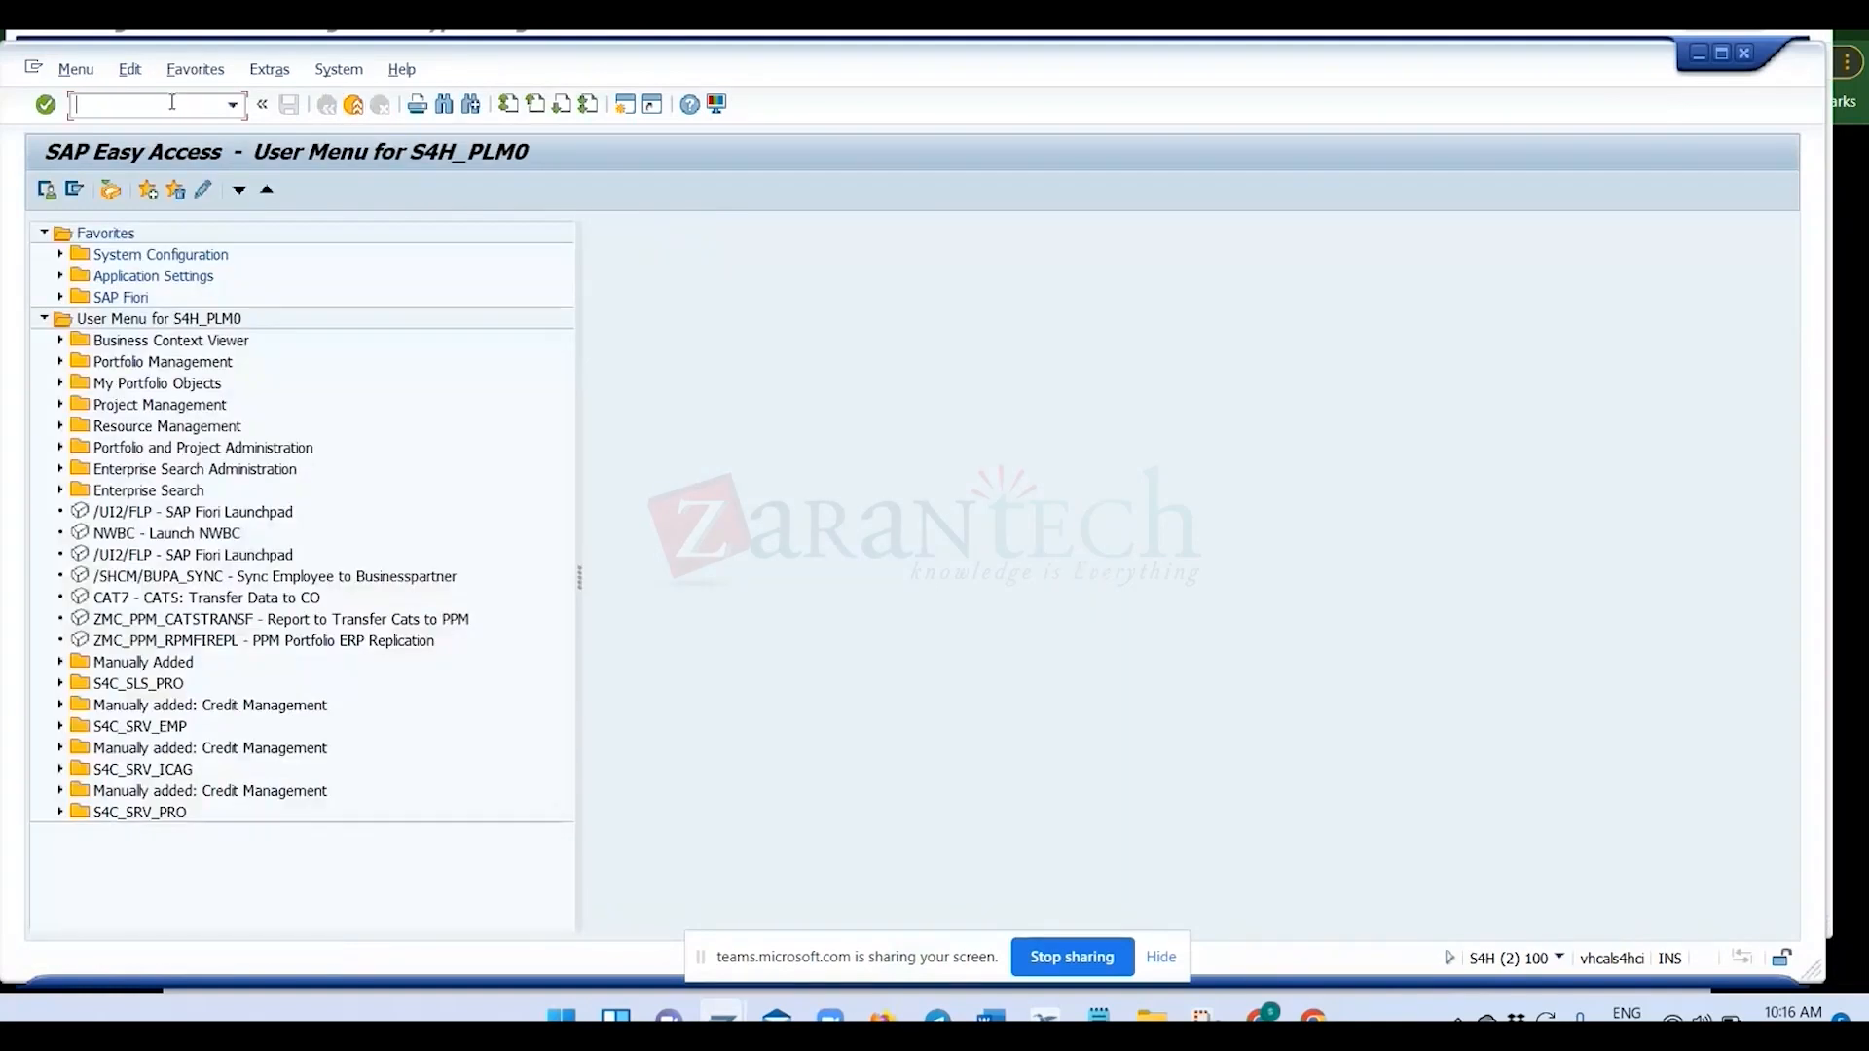
click(724, 1015)
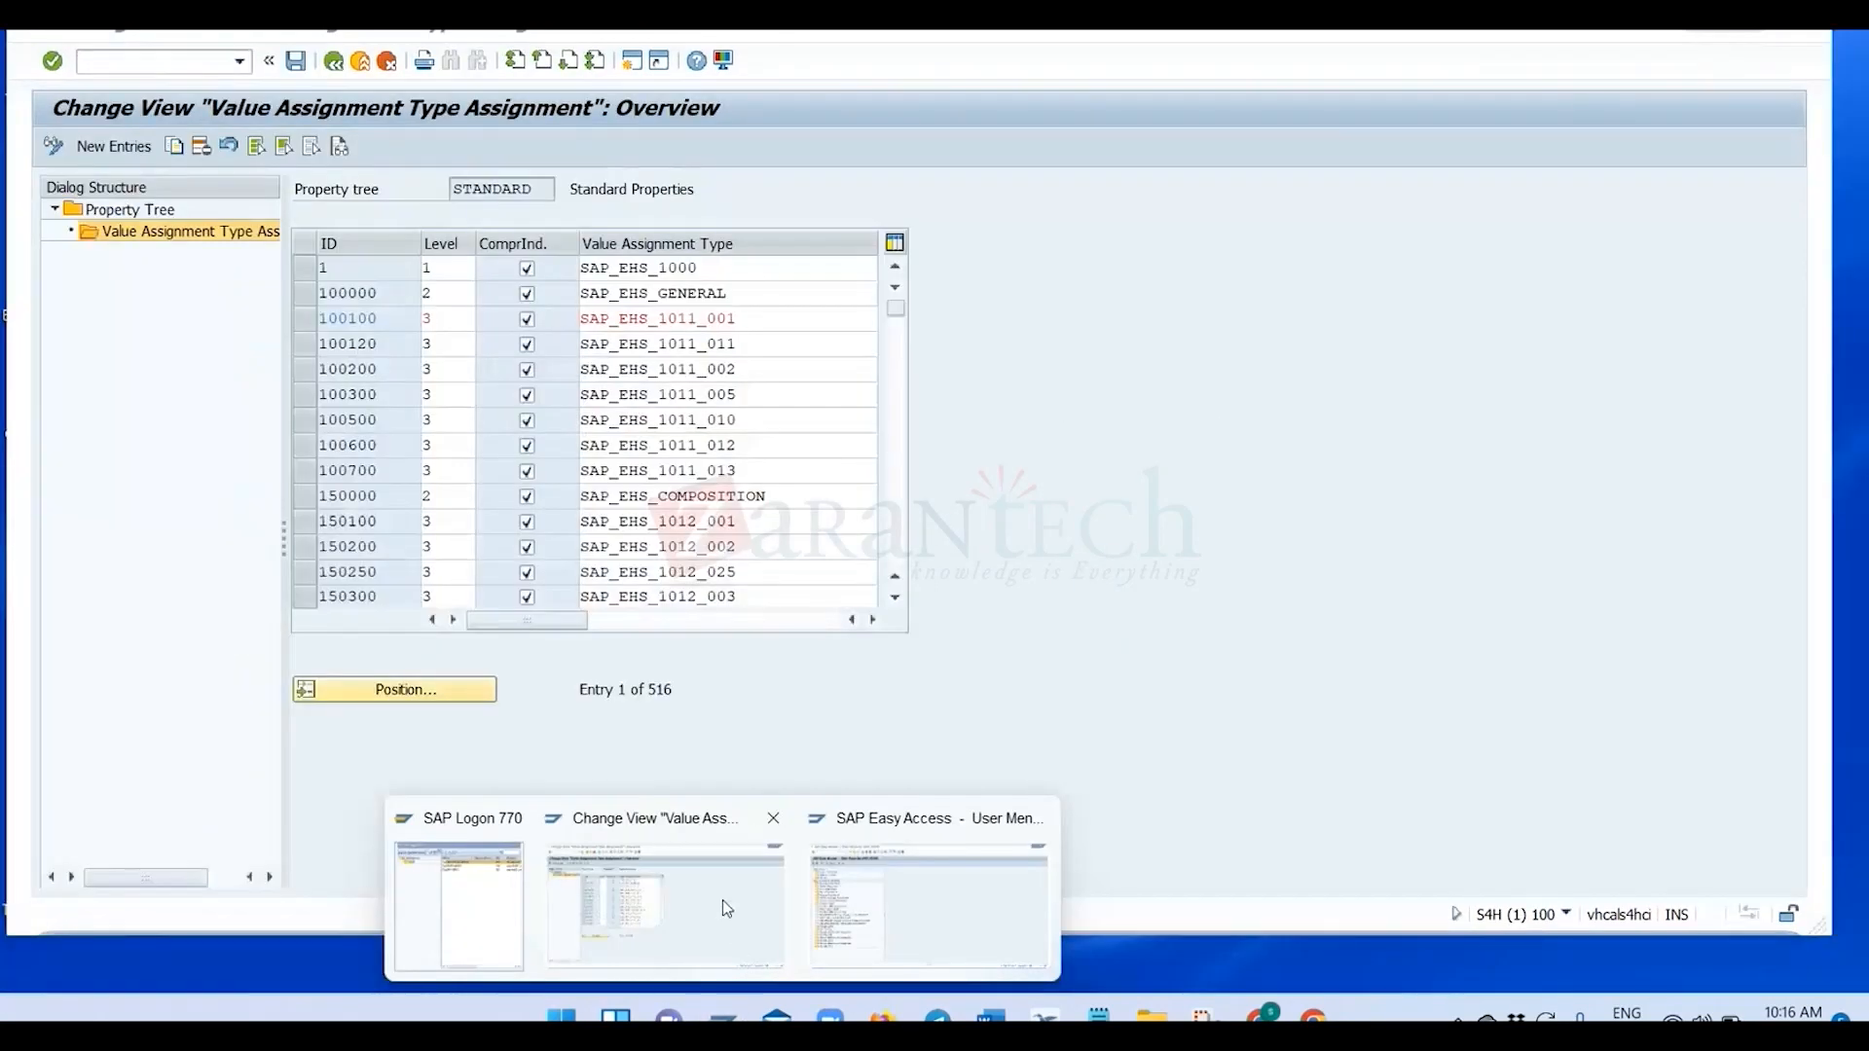
click(722, 900)
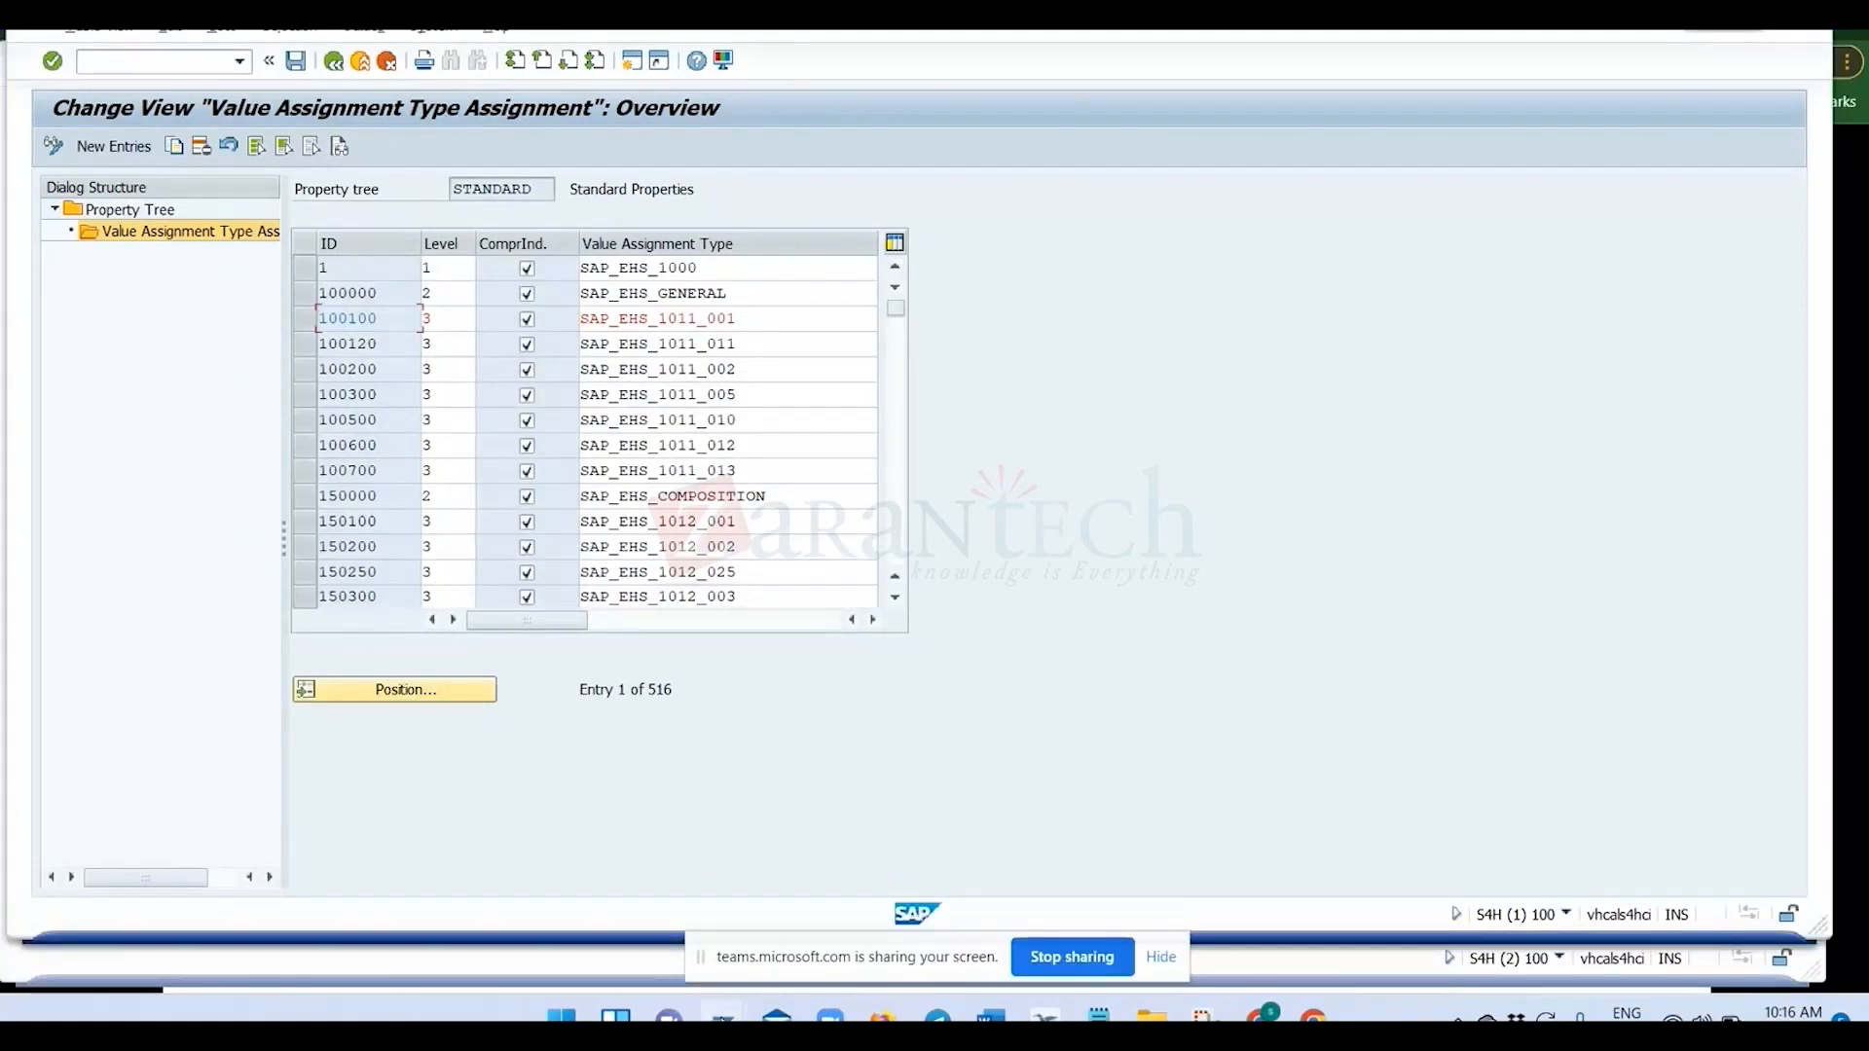
click(857, 890)
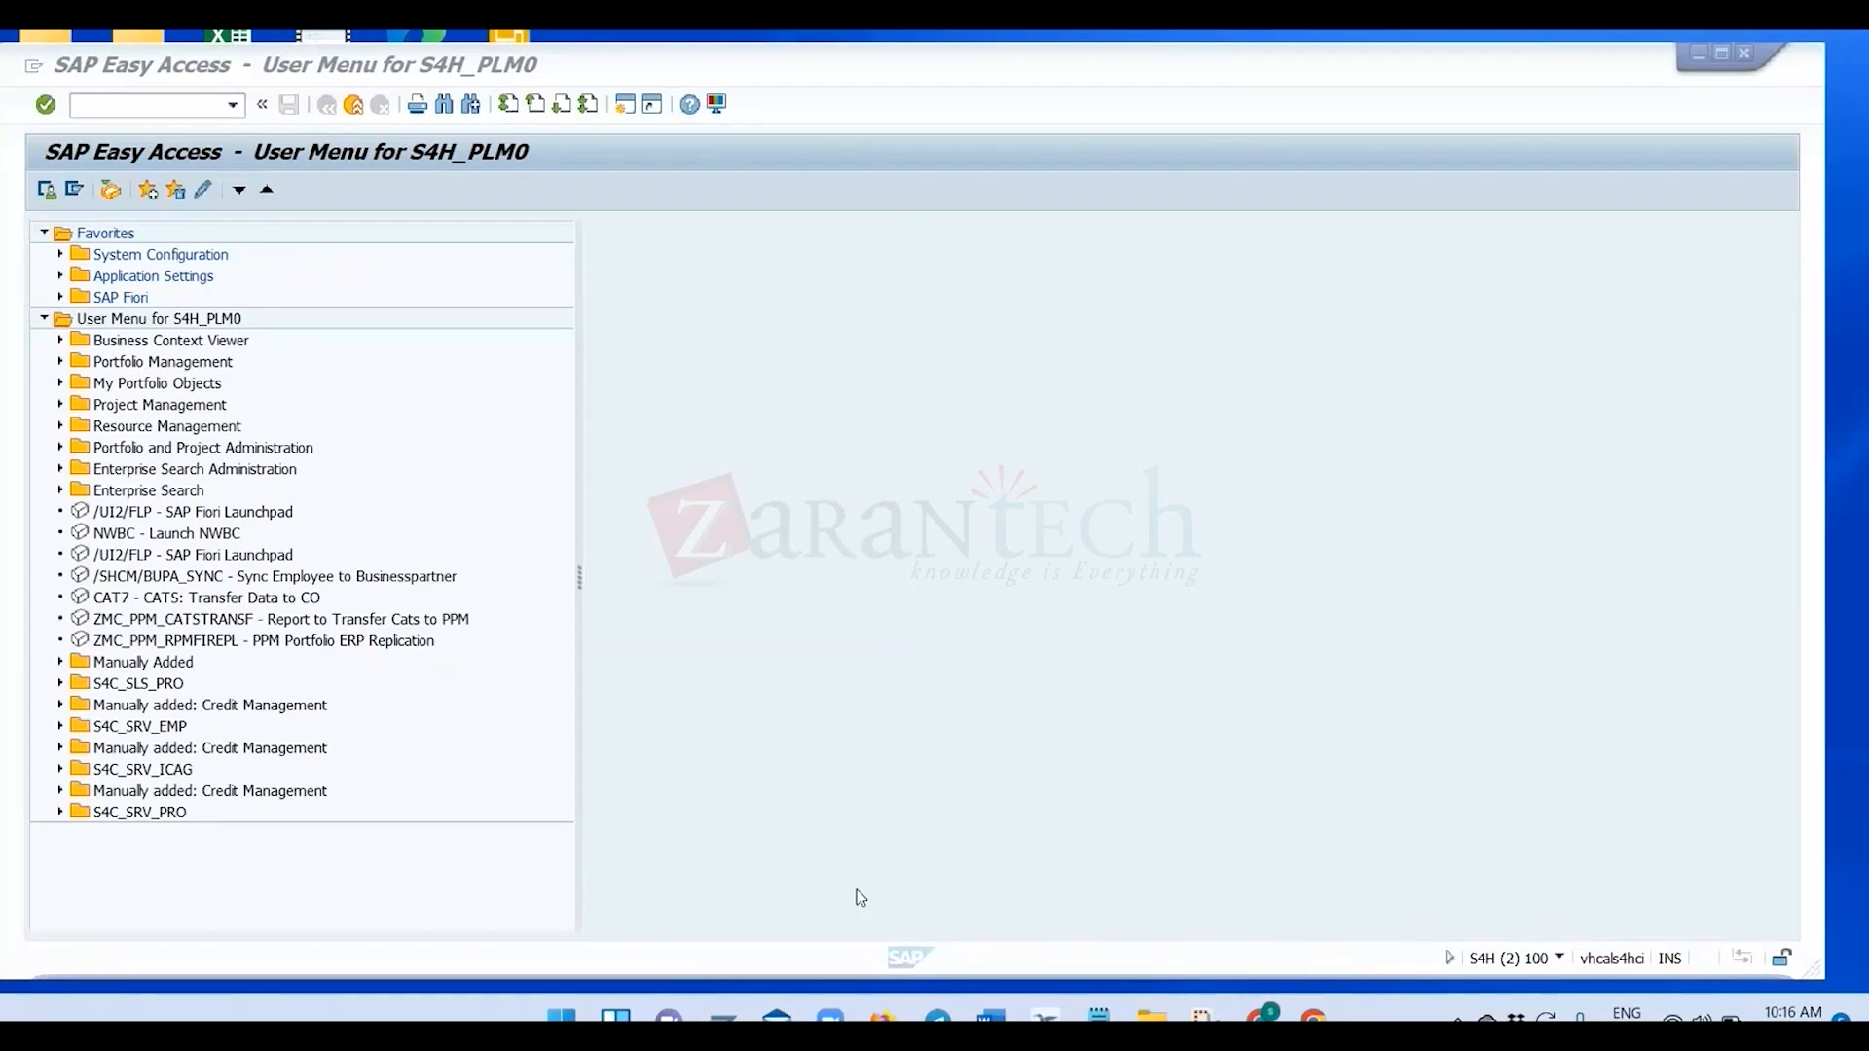
Start transaction CG02 and open the Substance search, checking its hit list entry.
text(cg02)
key(Return)
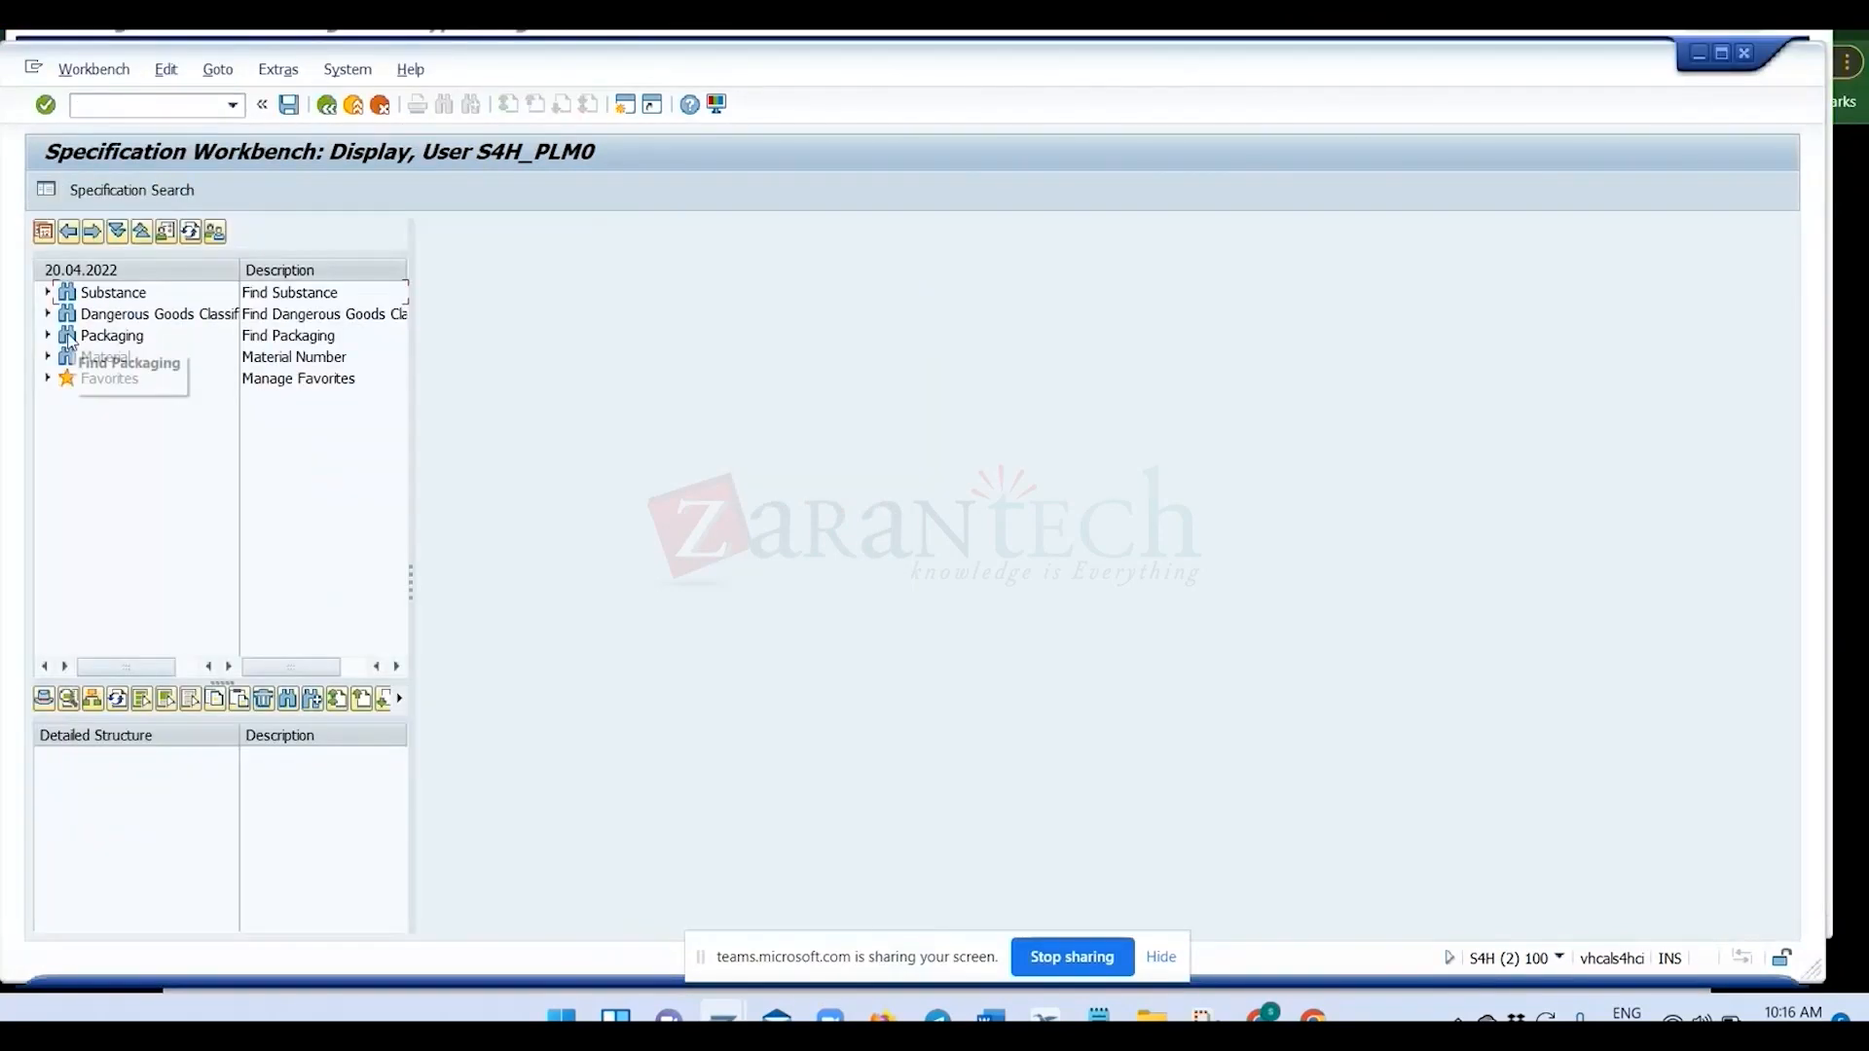
click(47, 293)
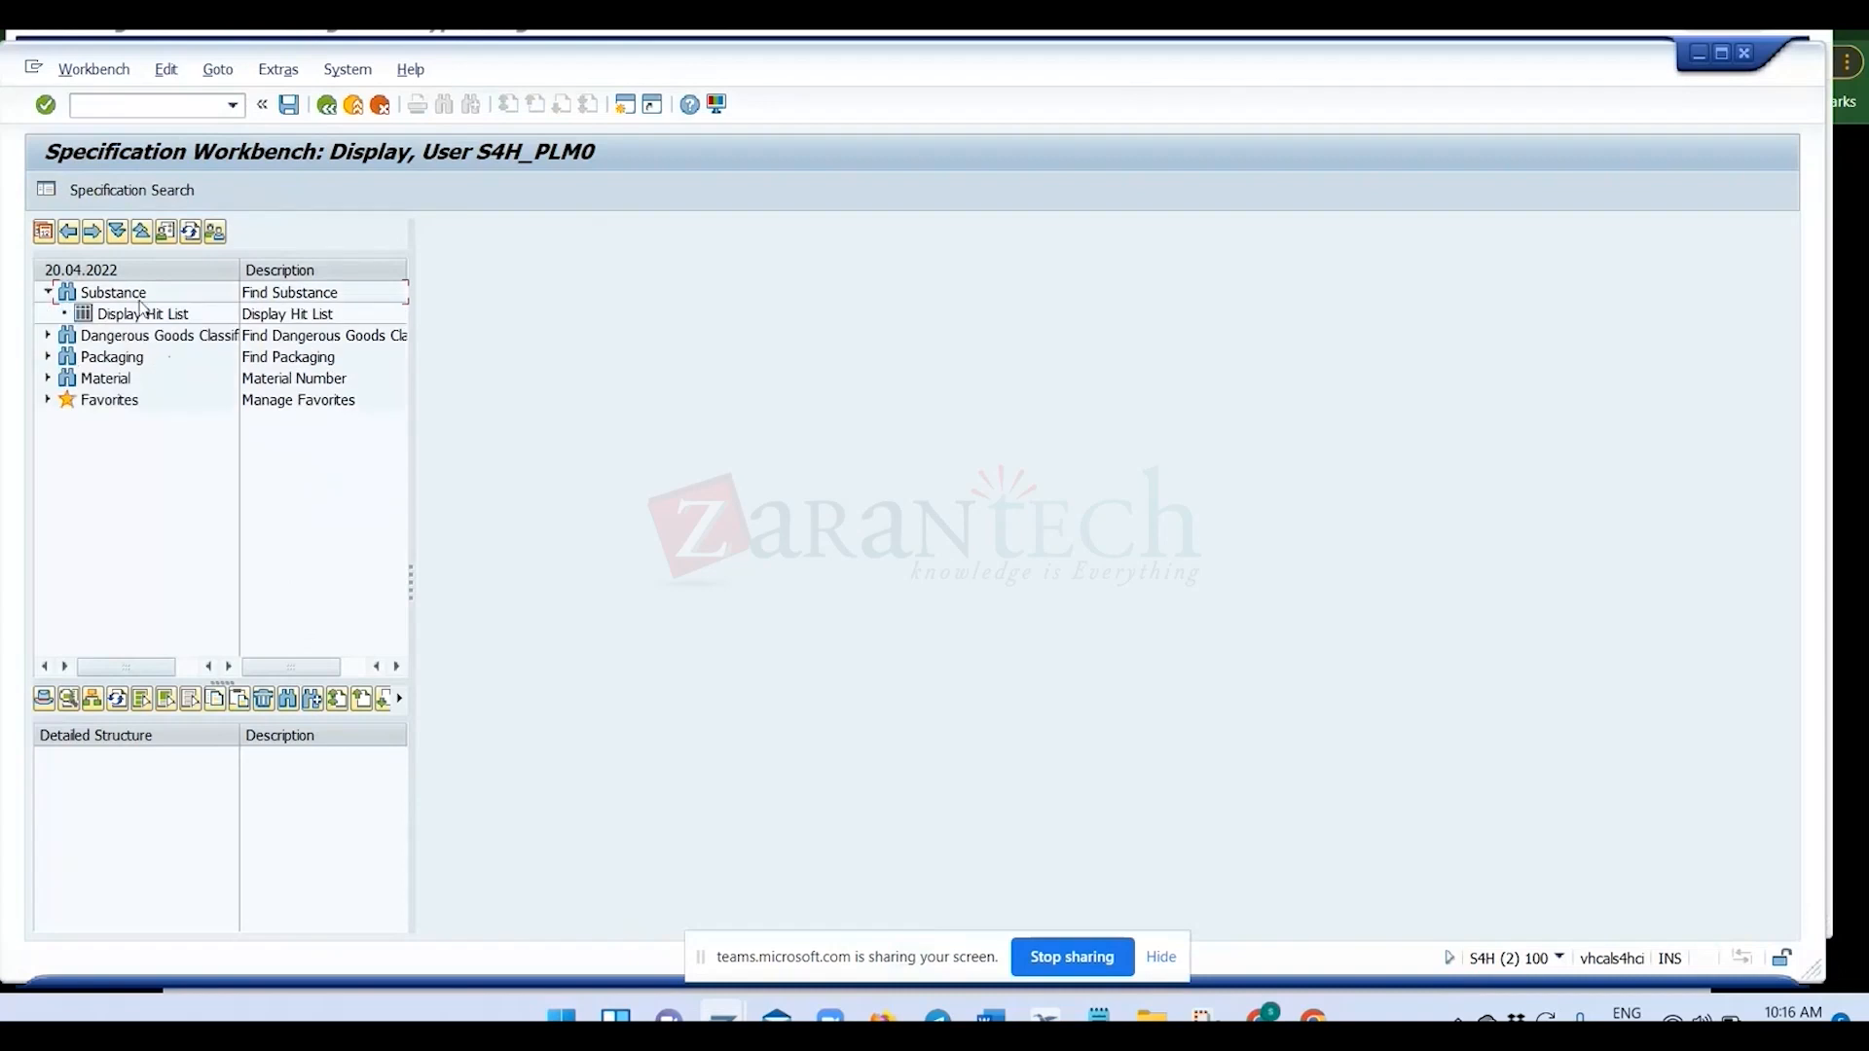
click(113, 319)
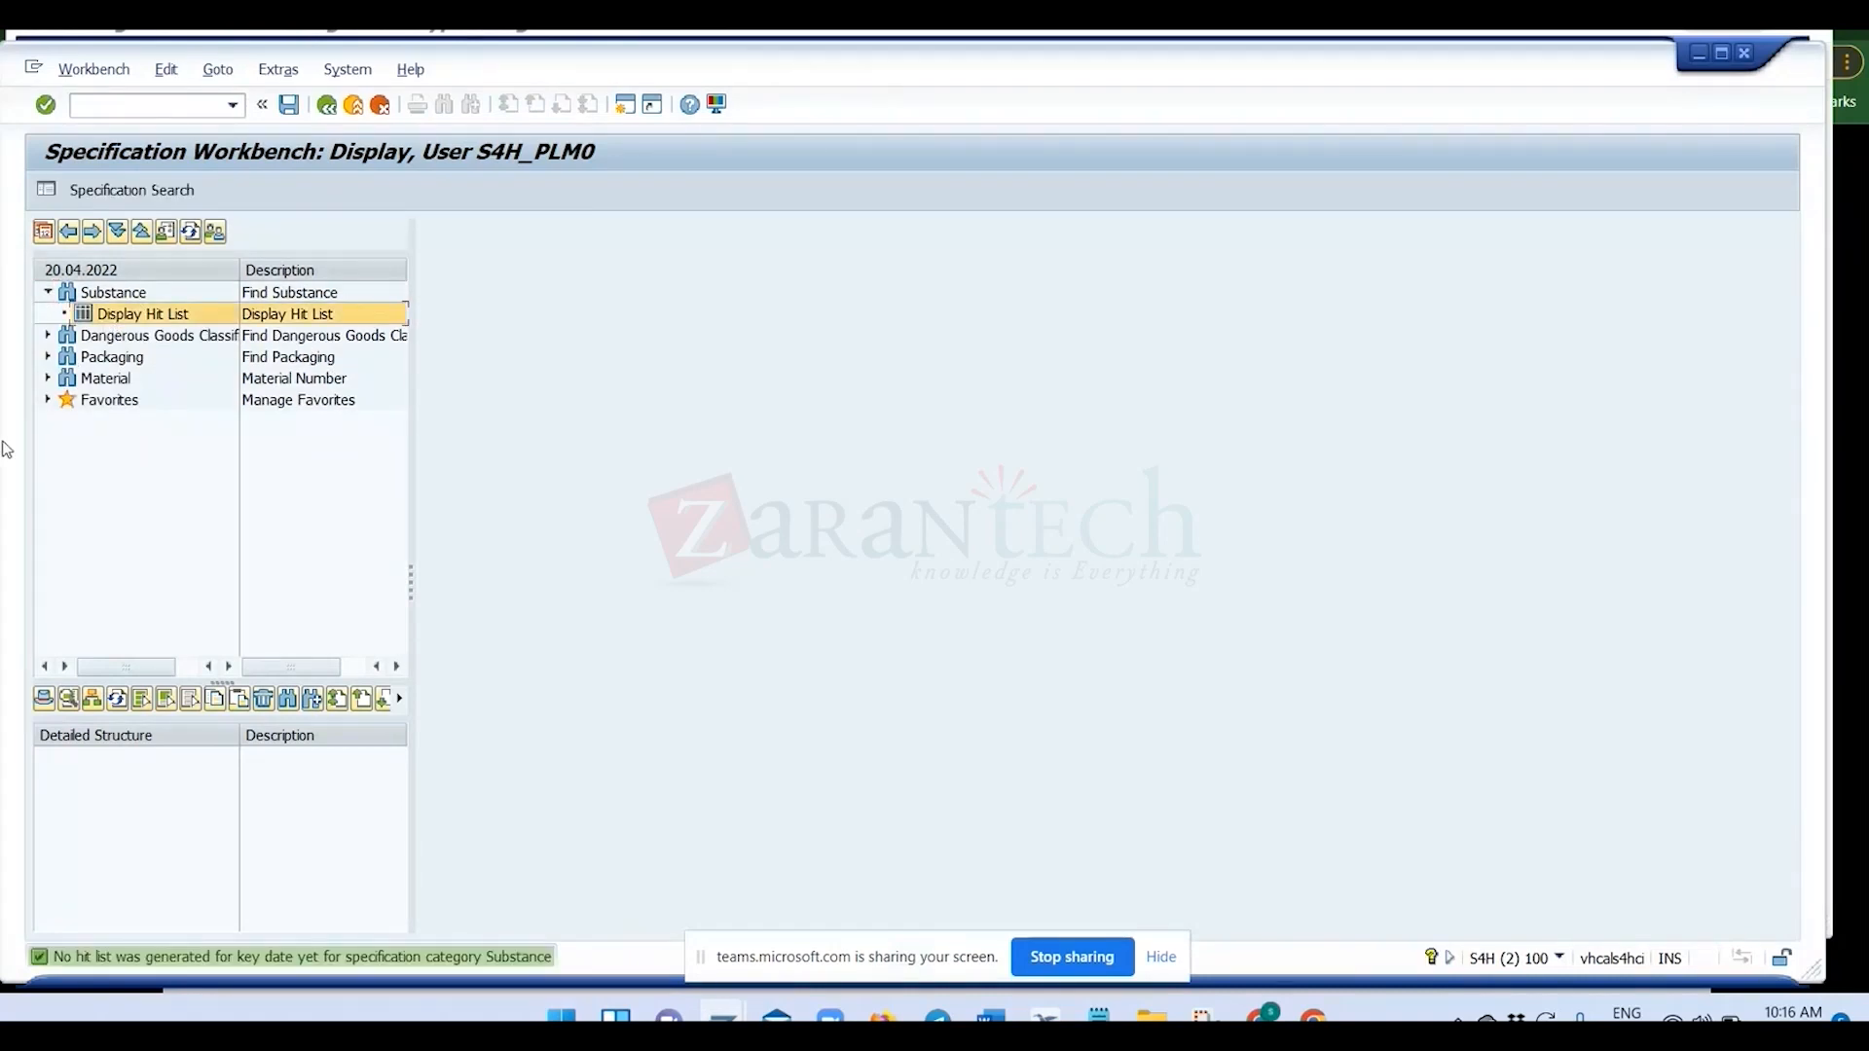
click(141, 292)
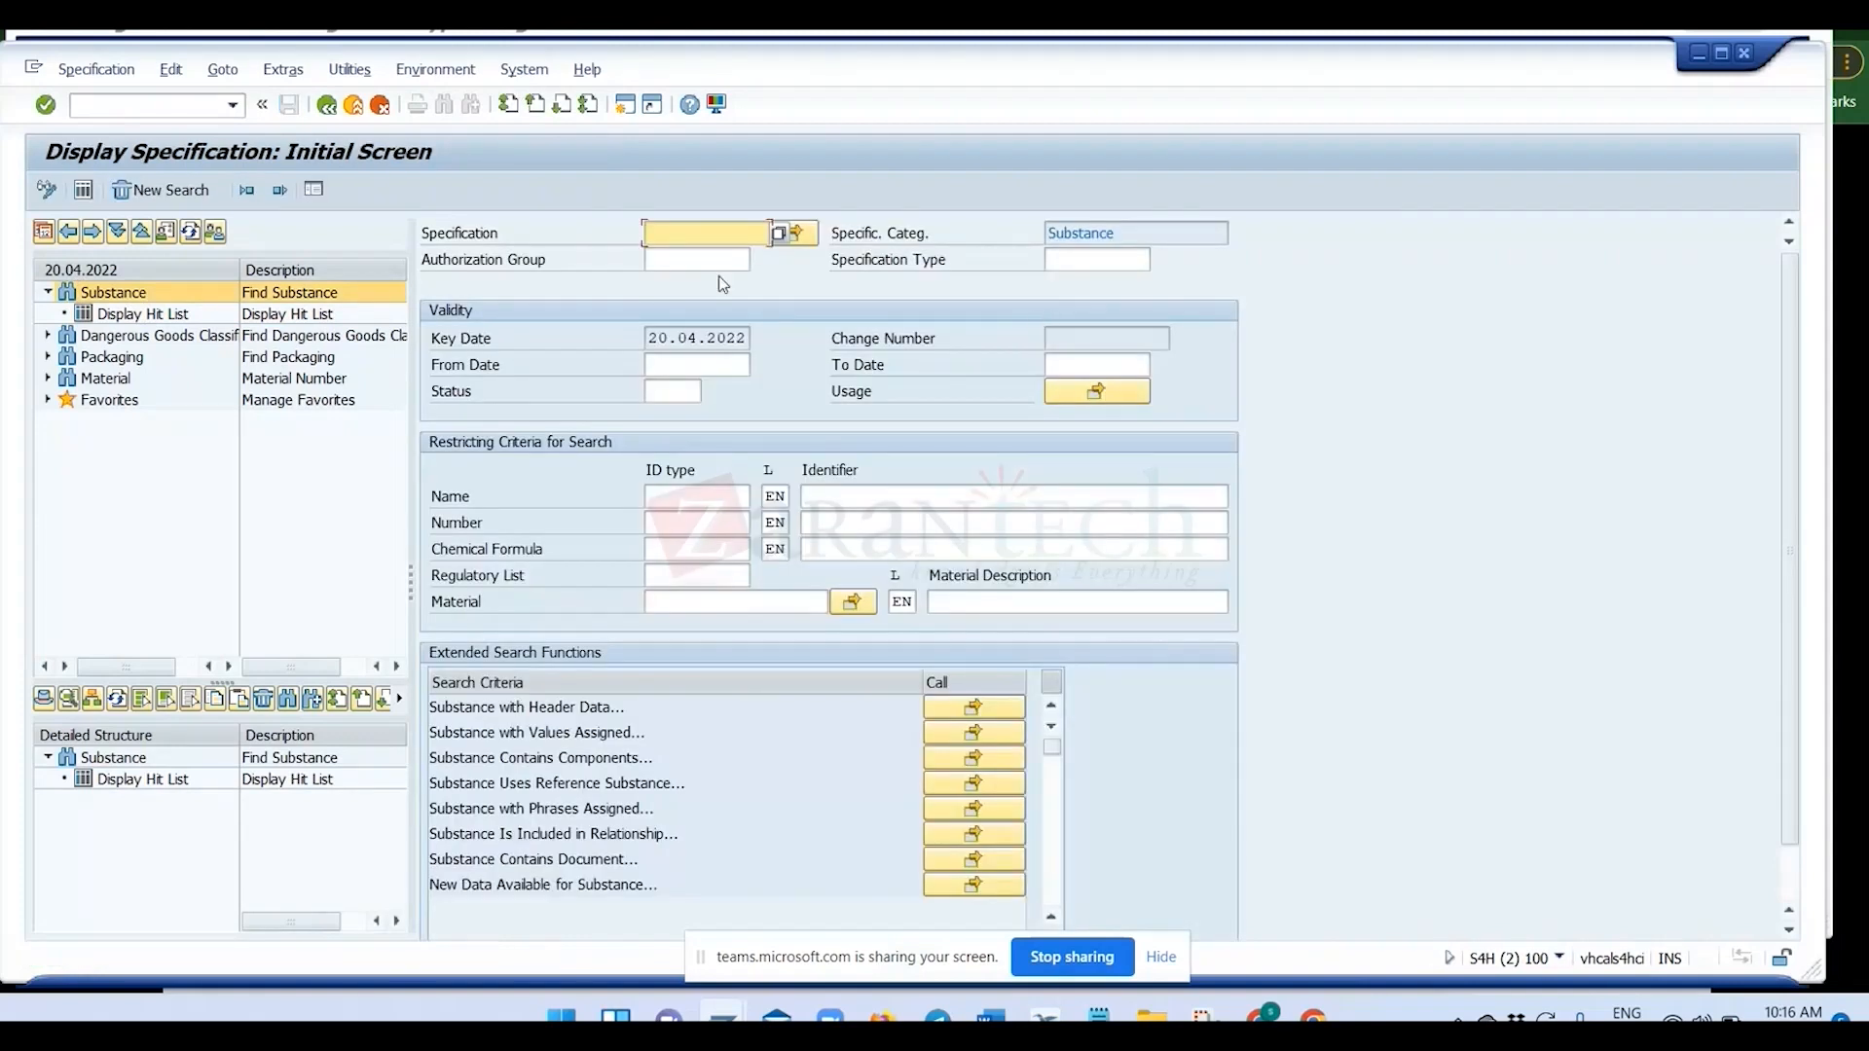
Search for substance specification 123 and open it from the hit list.
text(123)
key(Return)
click(47, 190)
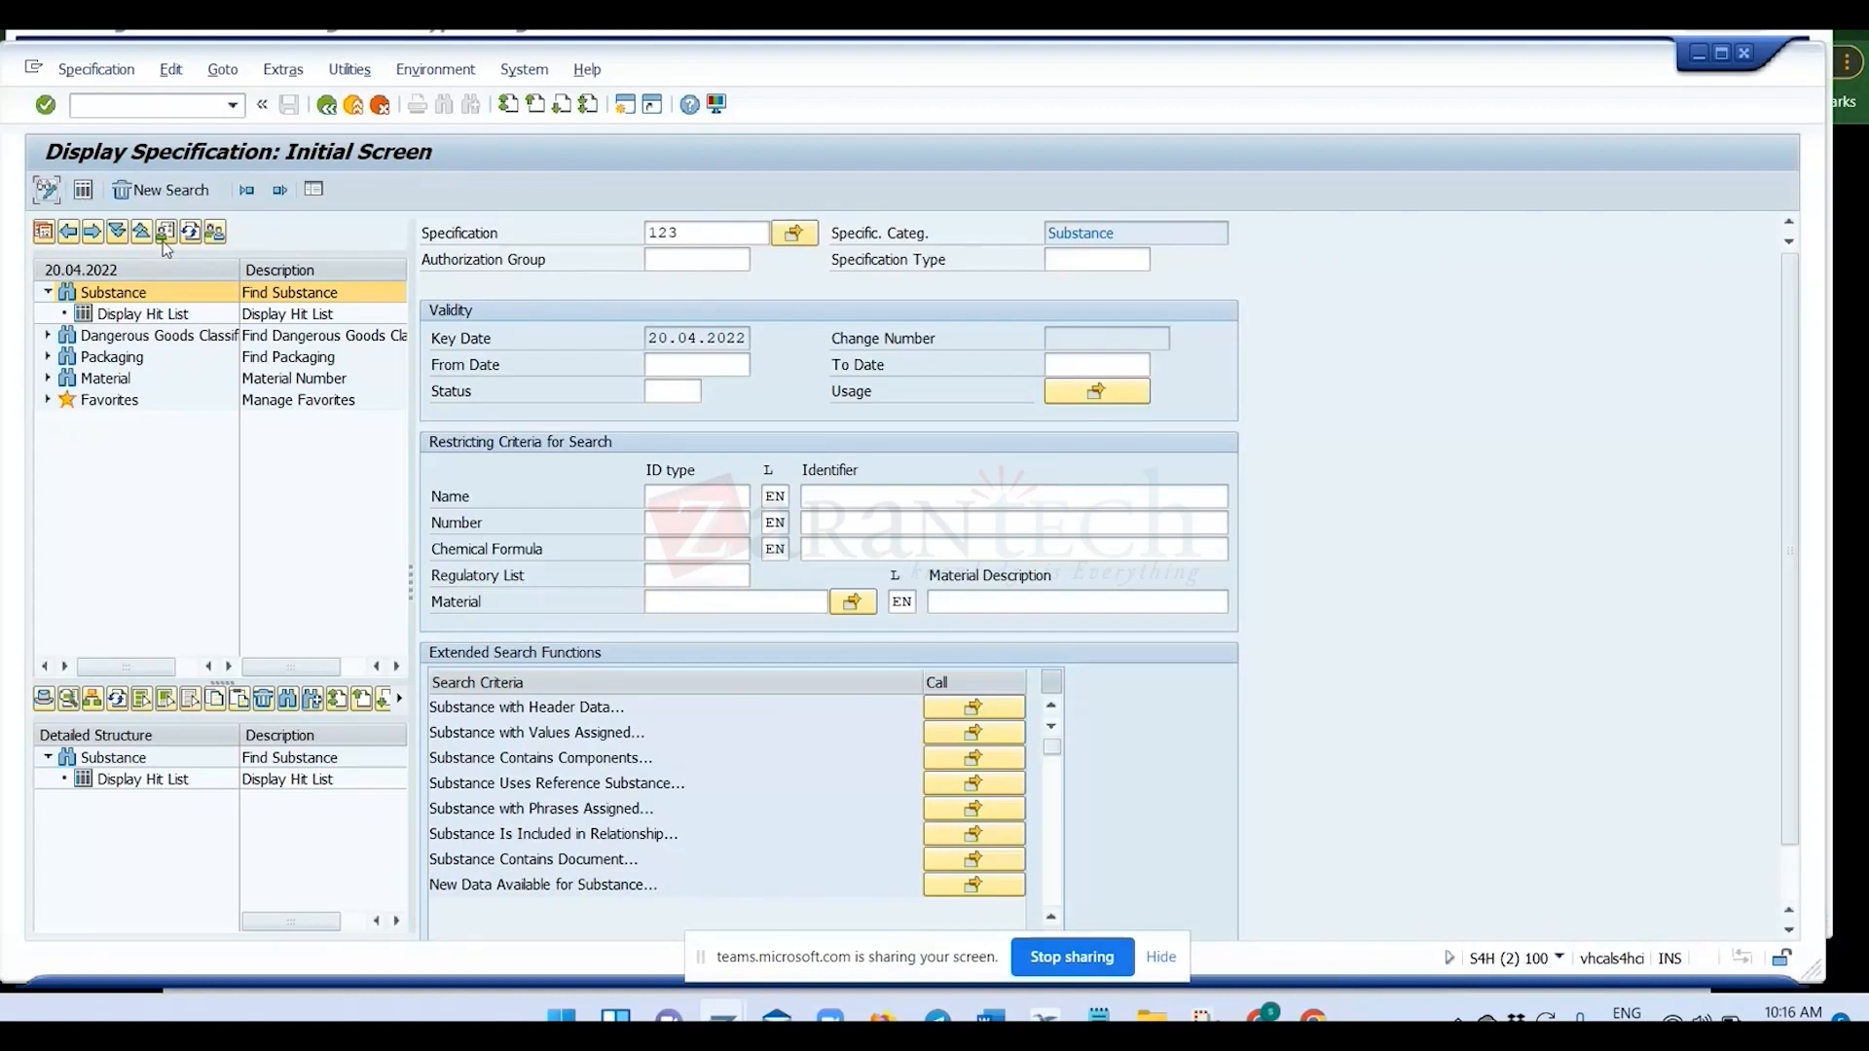
click(91, 193)
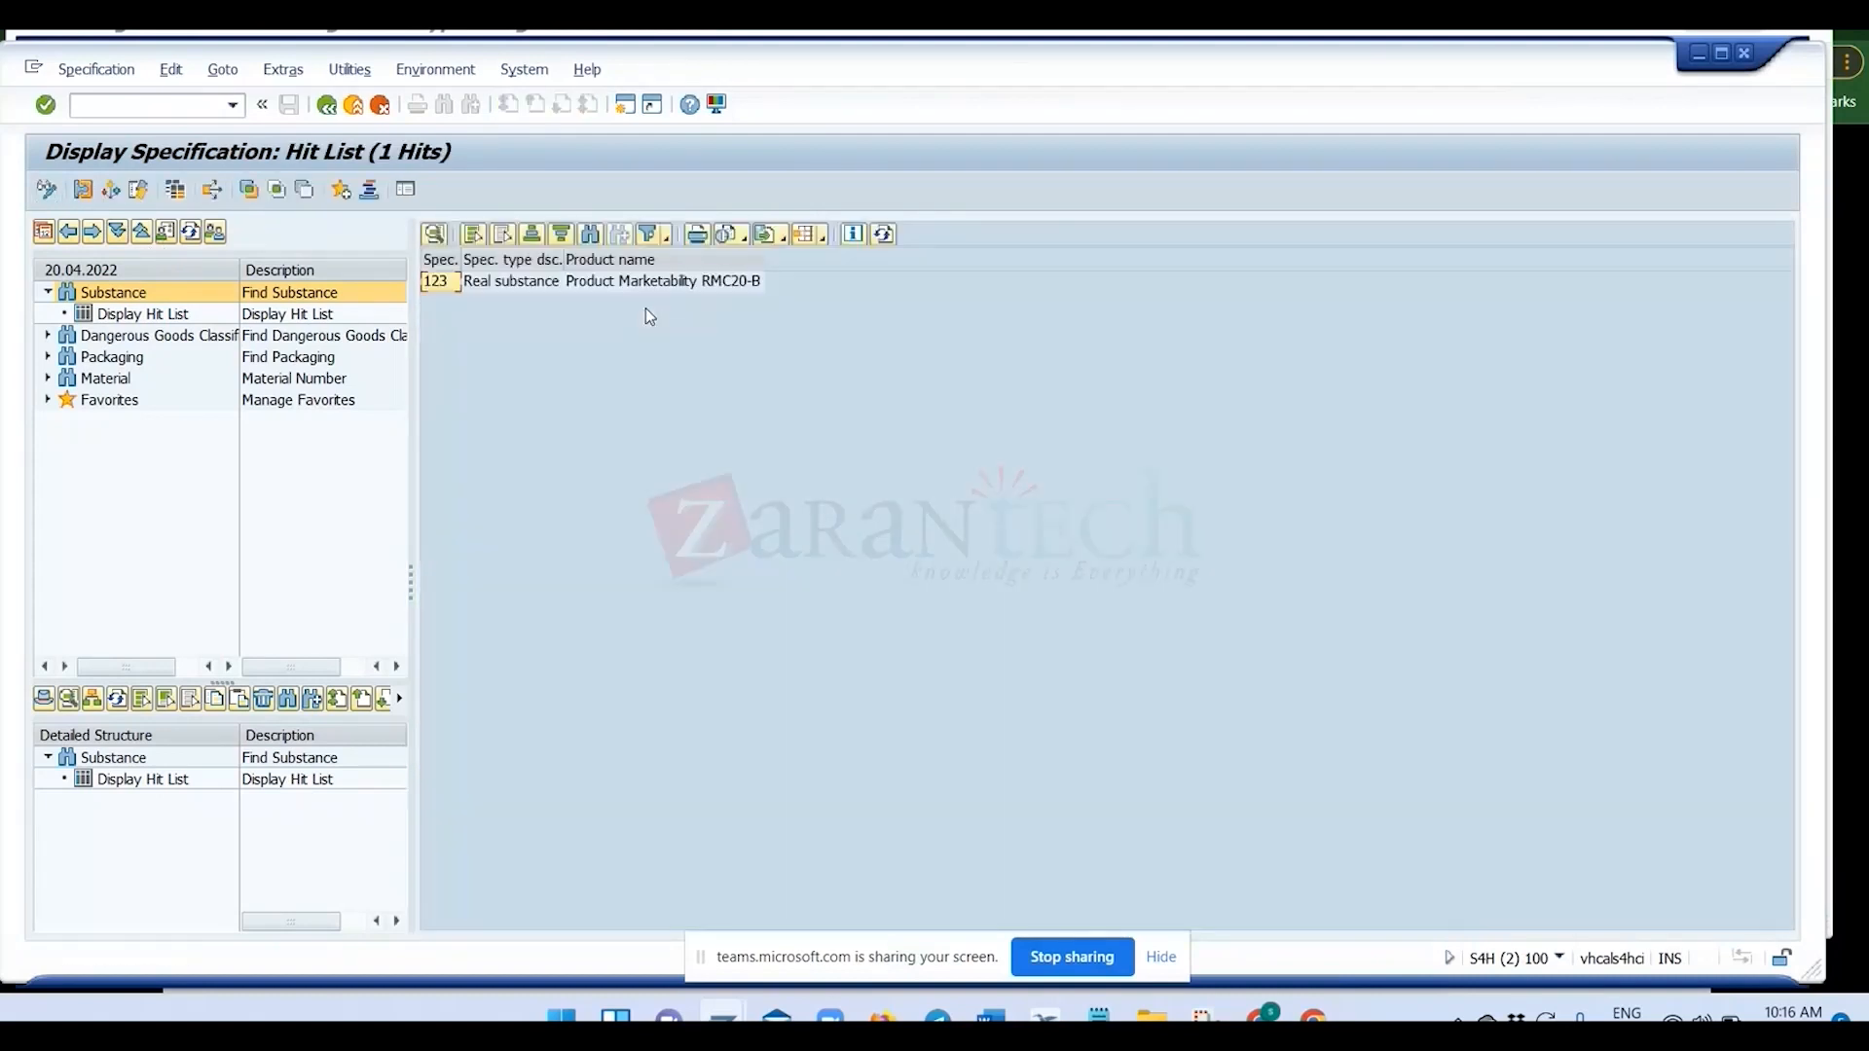
double_click(540, 283)
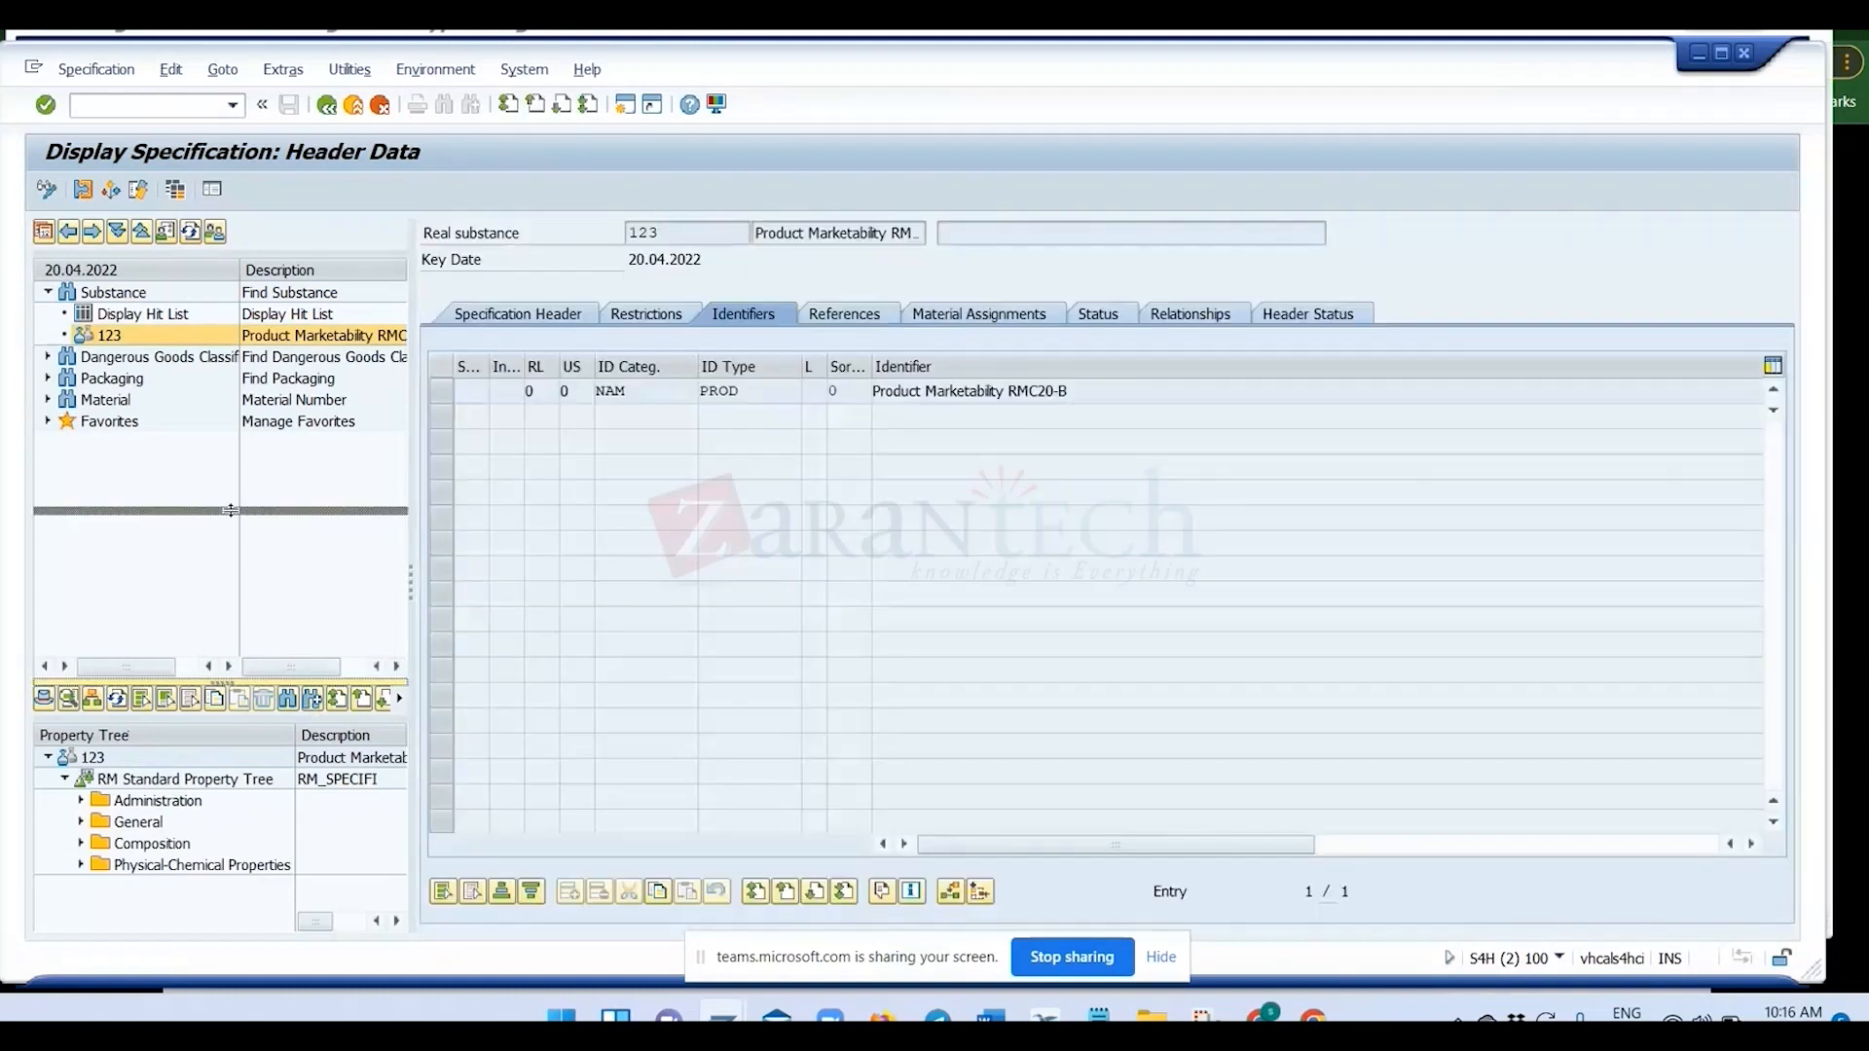
Expand the Administration and General folders of specification 123's property tree and display the text for Estimated Price.
click(81, 627)
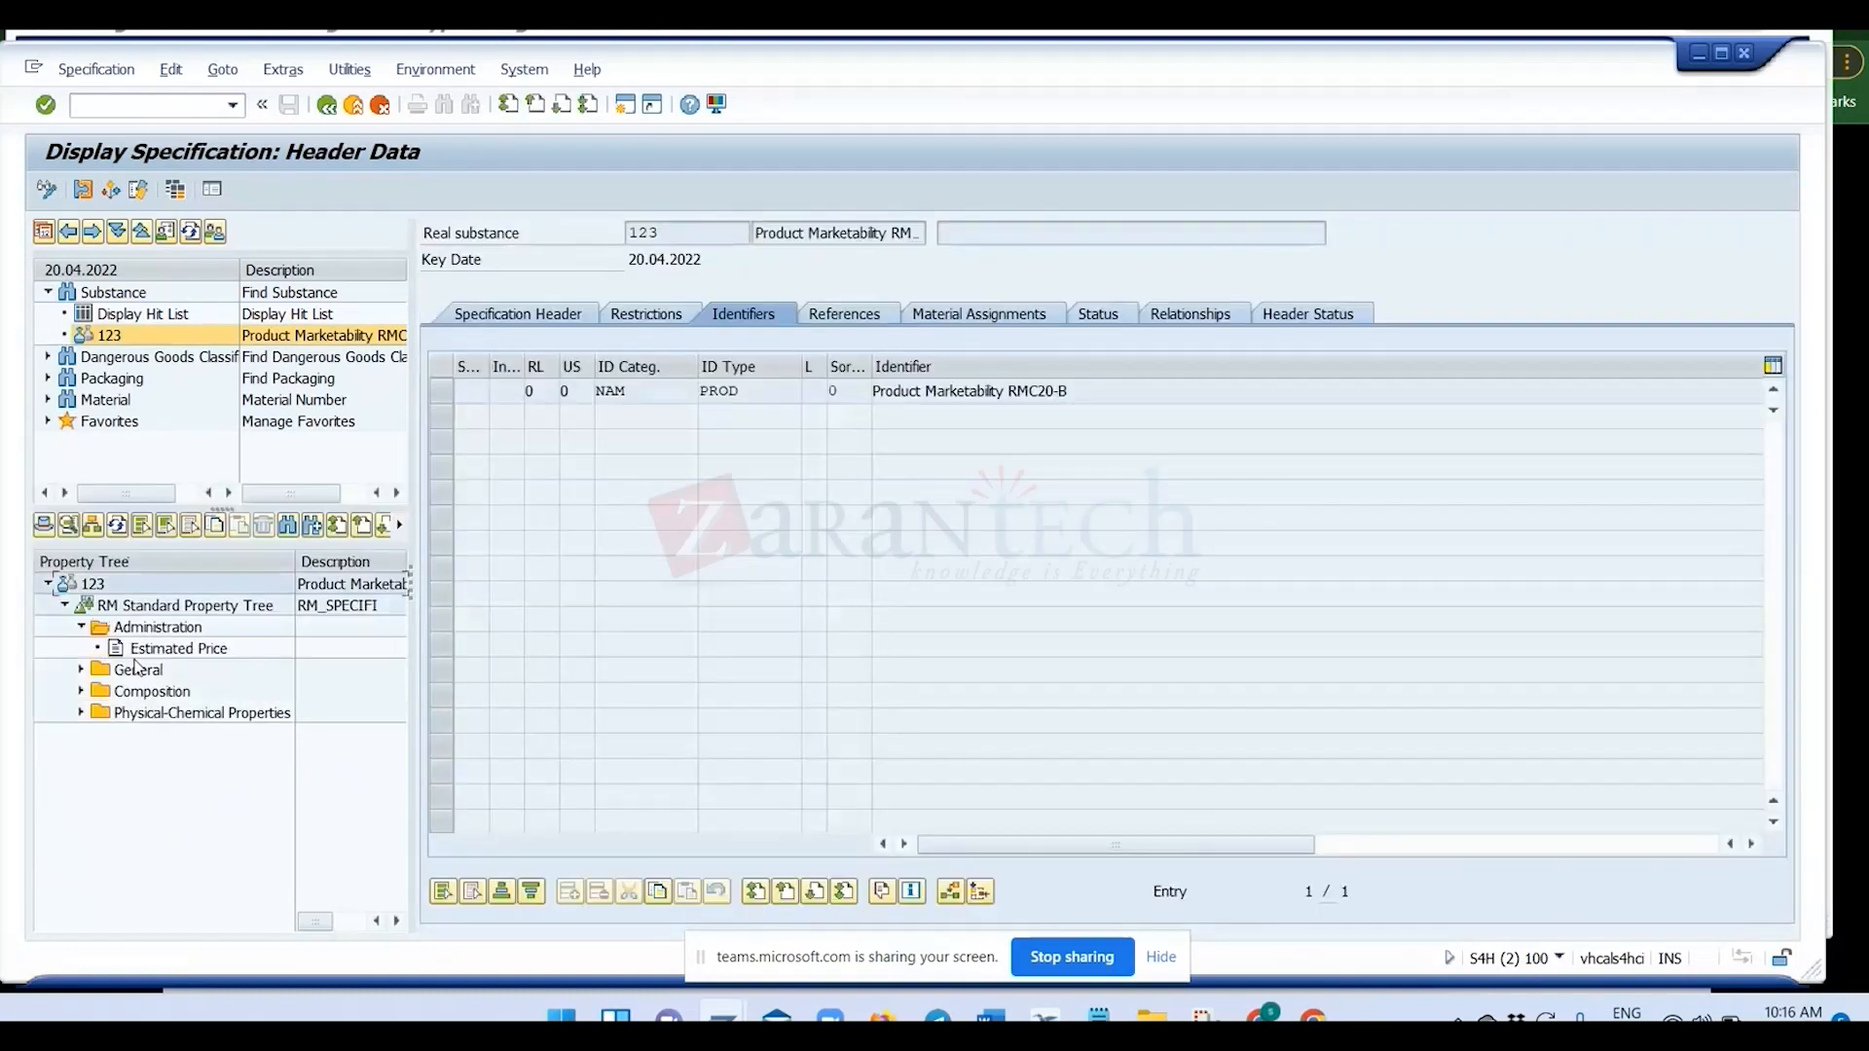
click(82, 669)
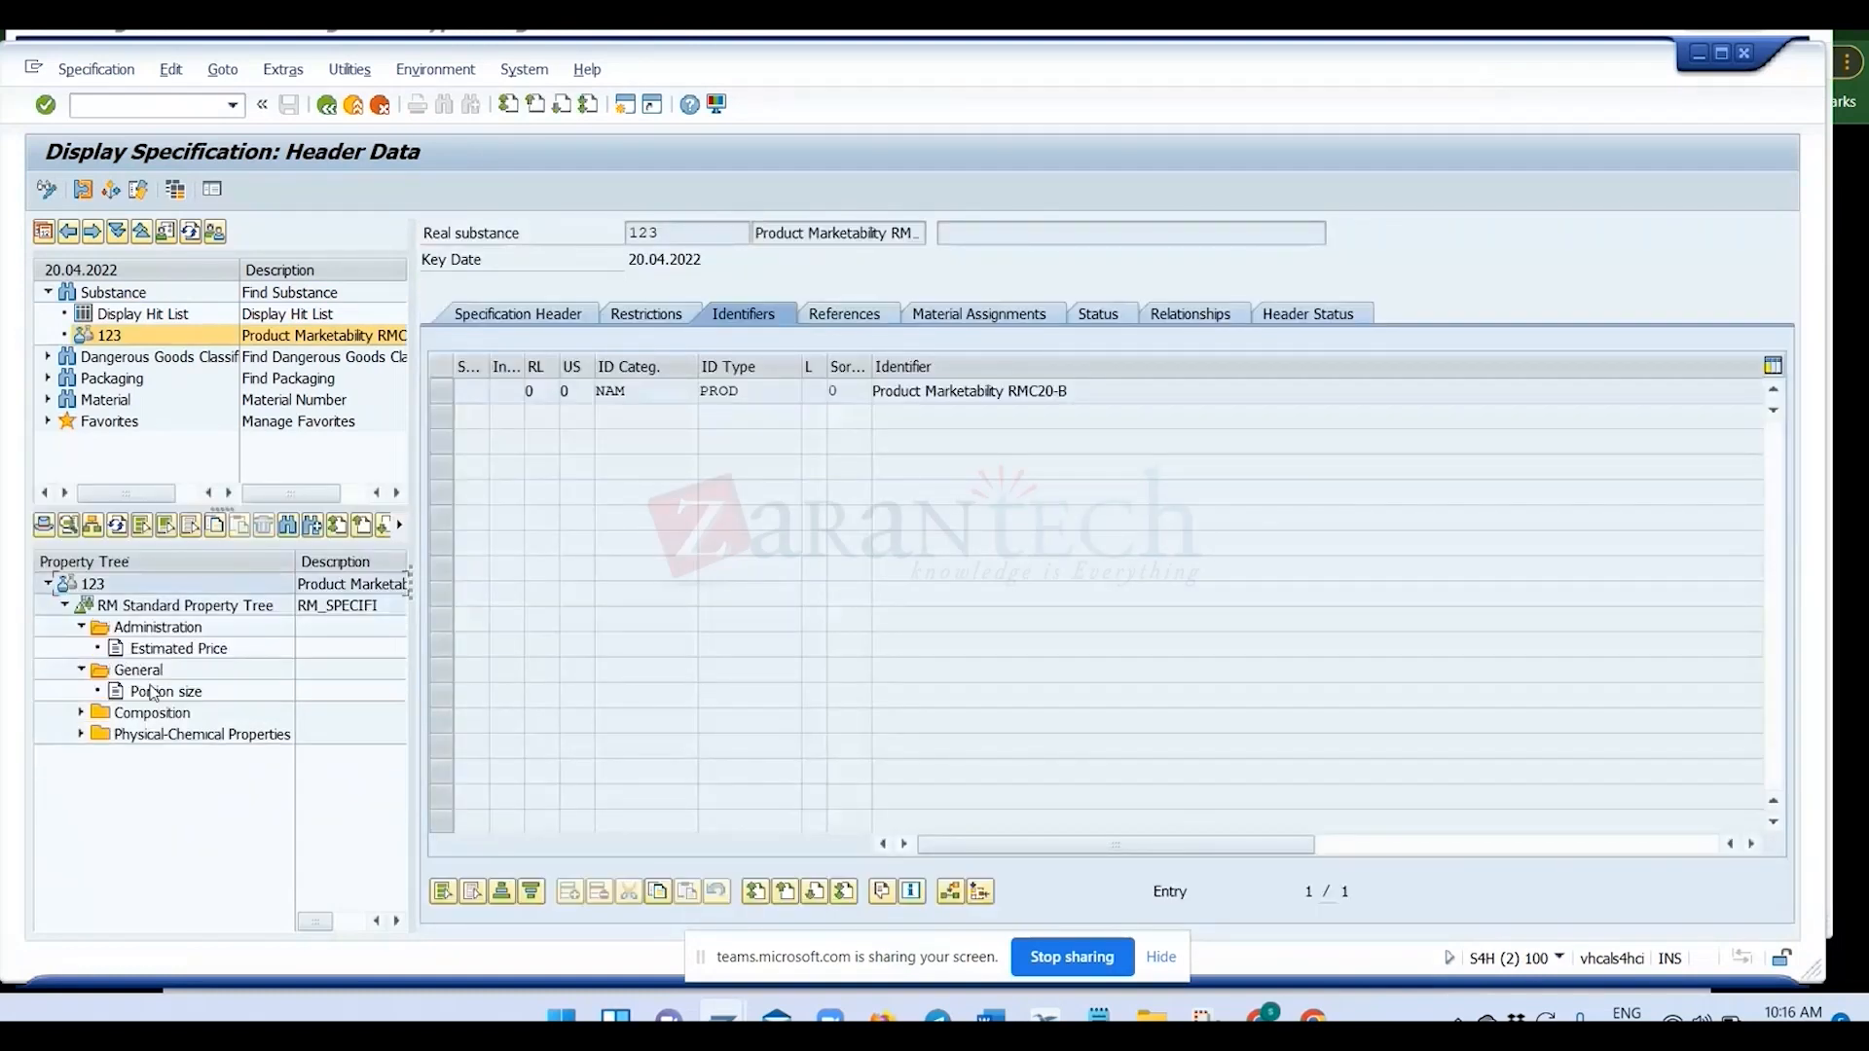
click(151, 633)
click(153, 649)
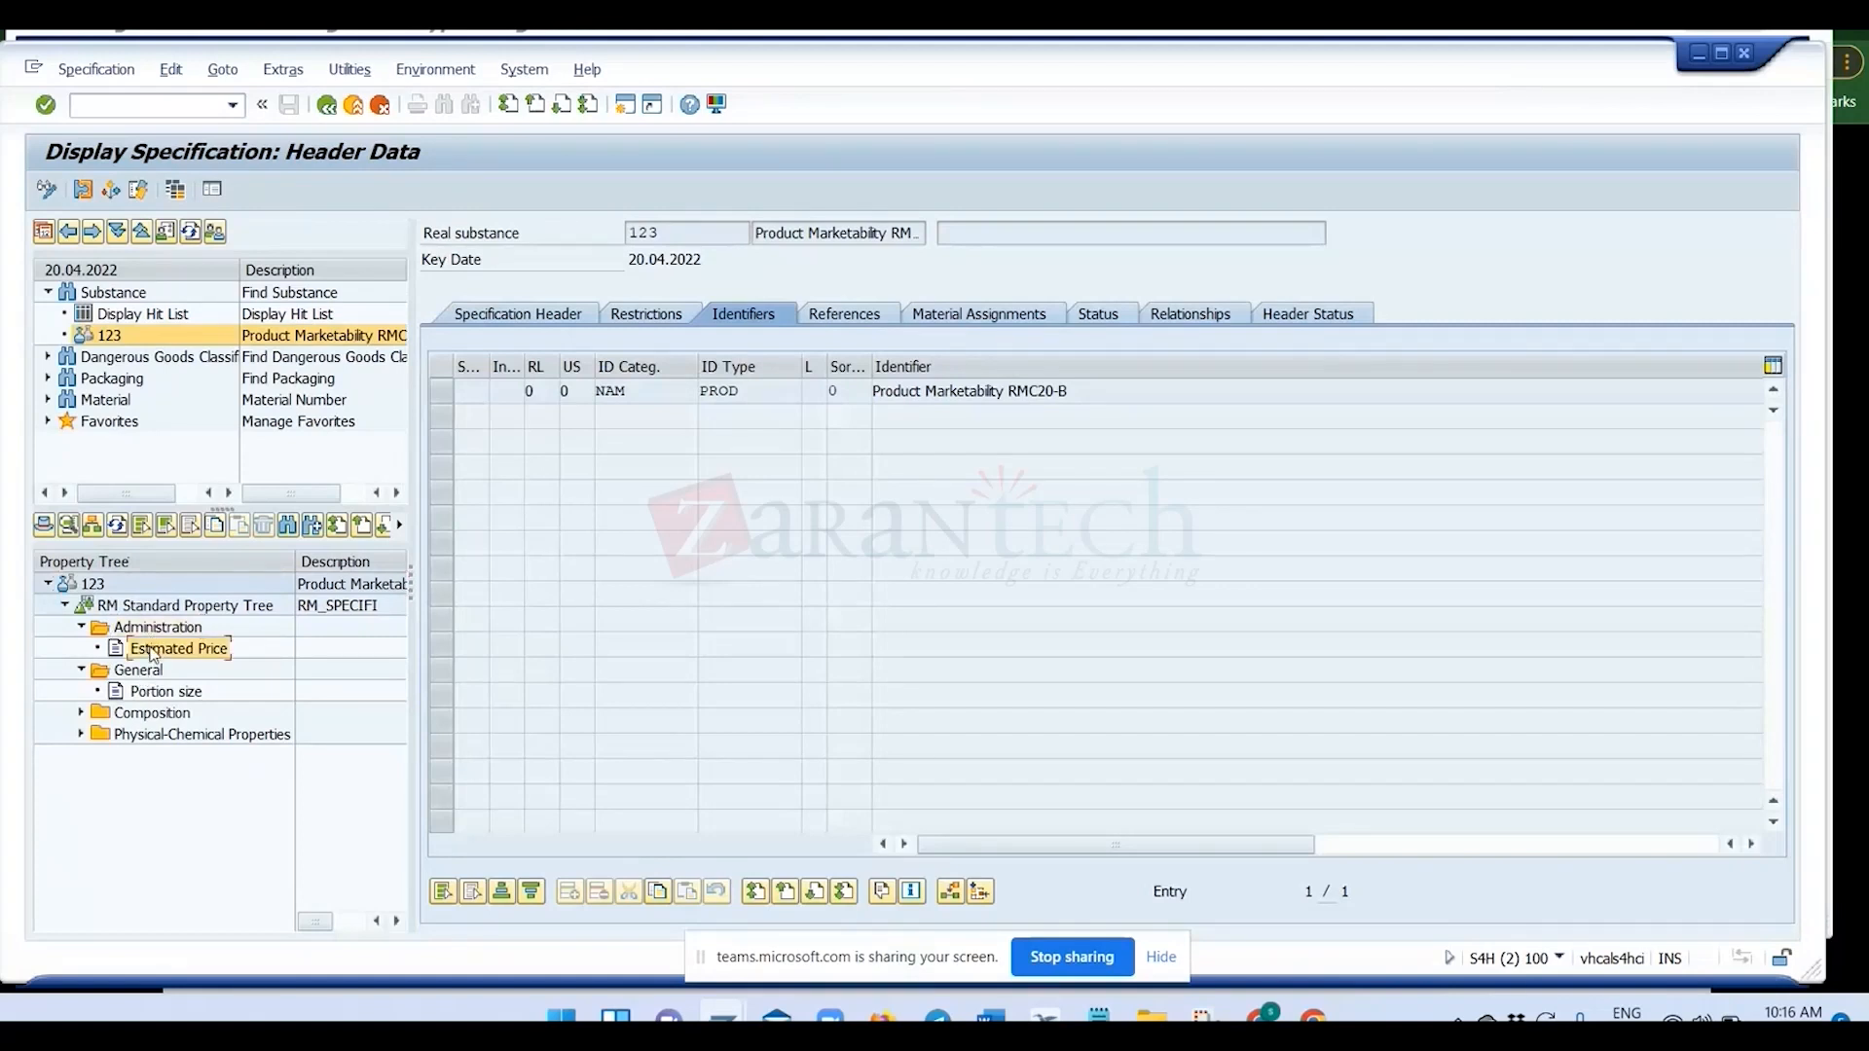
double_click(153, 654)
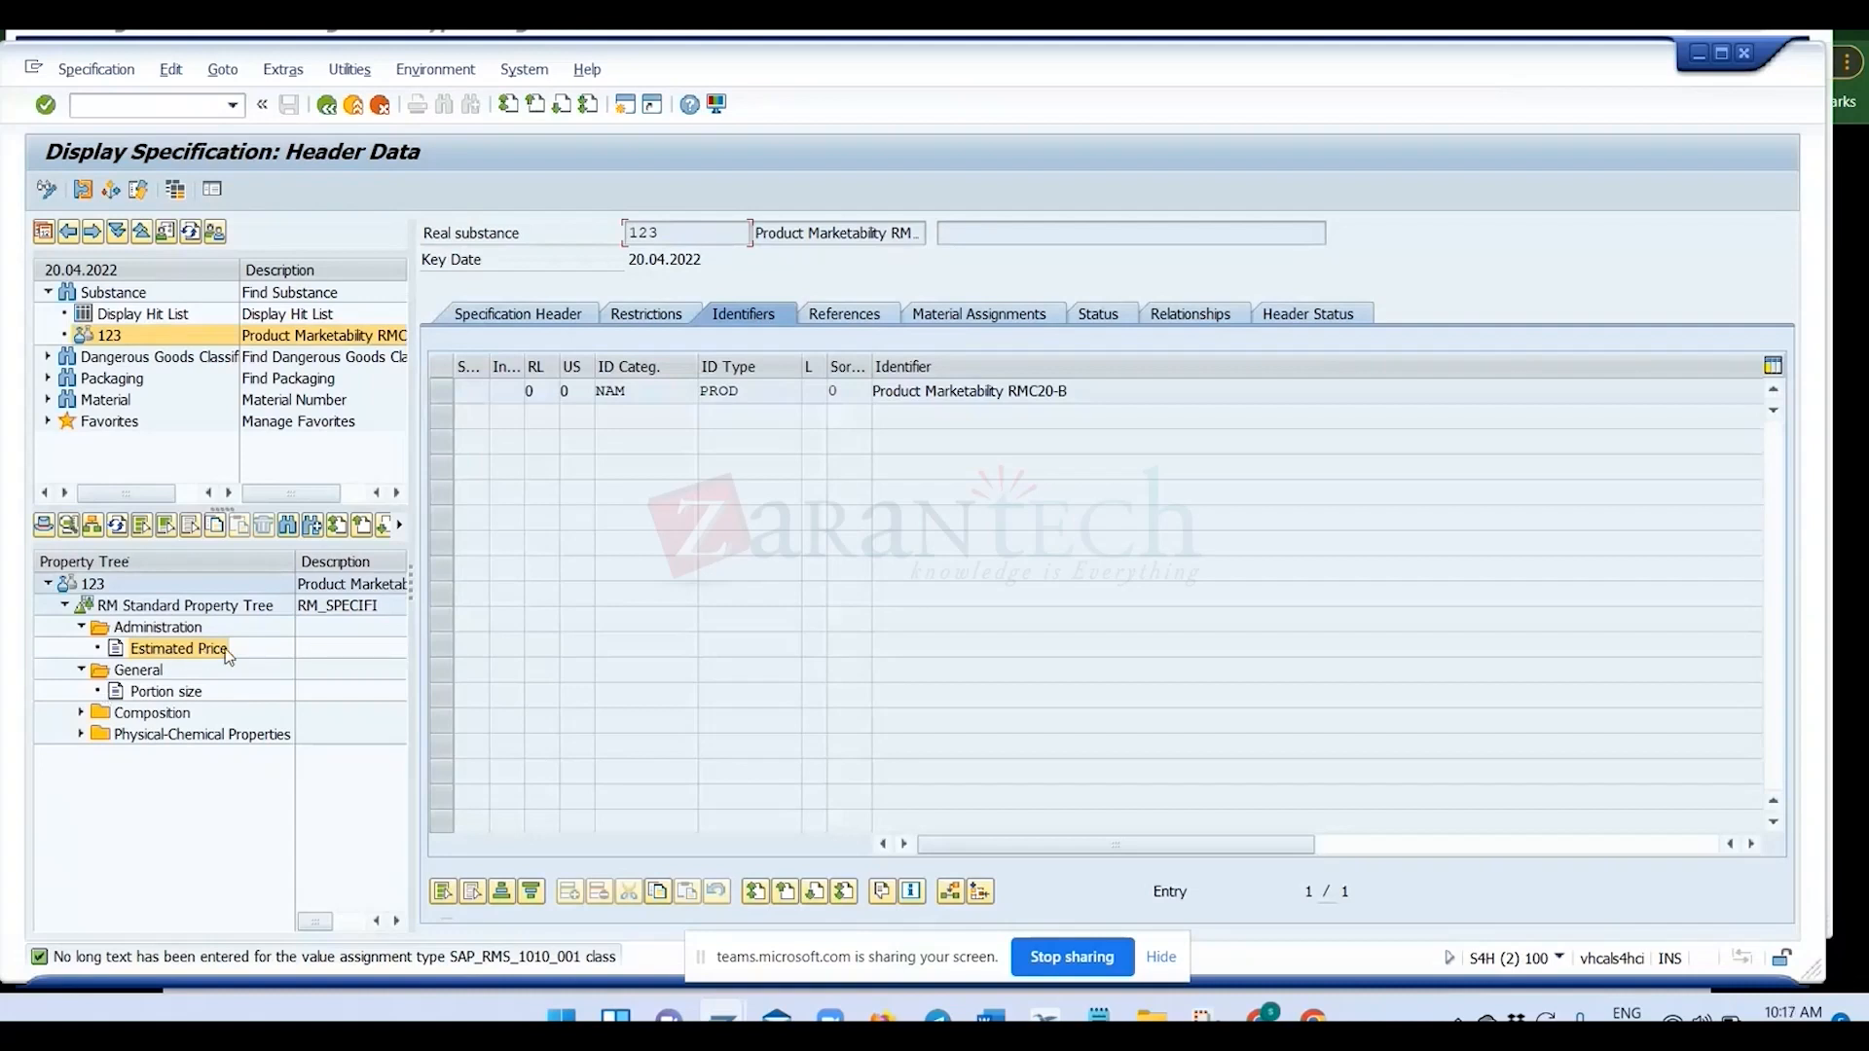
Open the long text of the status message, copy the value assignment type name SAP_RMS_1010_001 and close the help window.
click(471, 960)
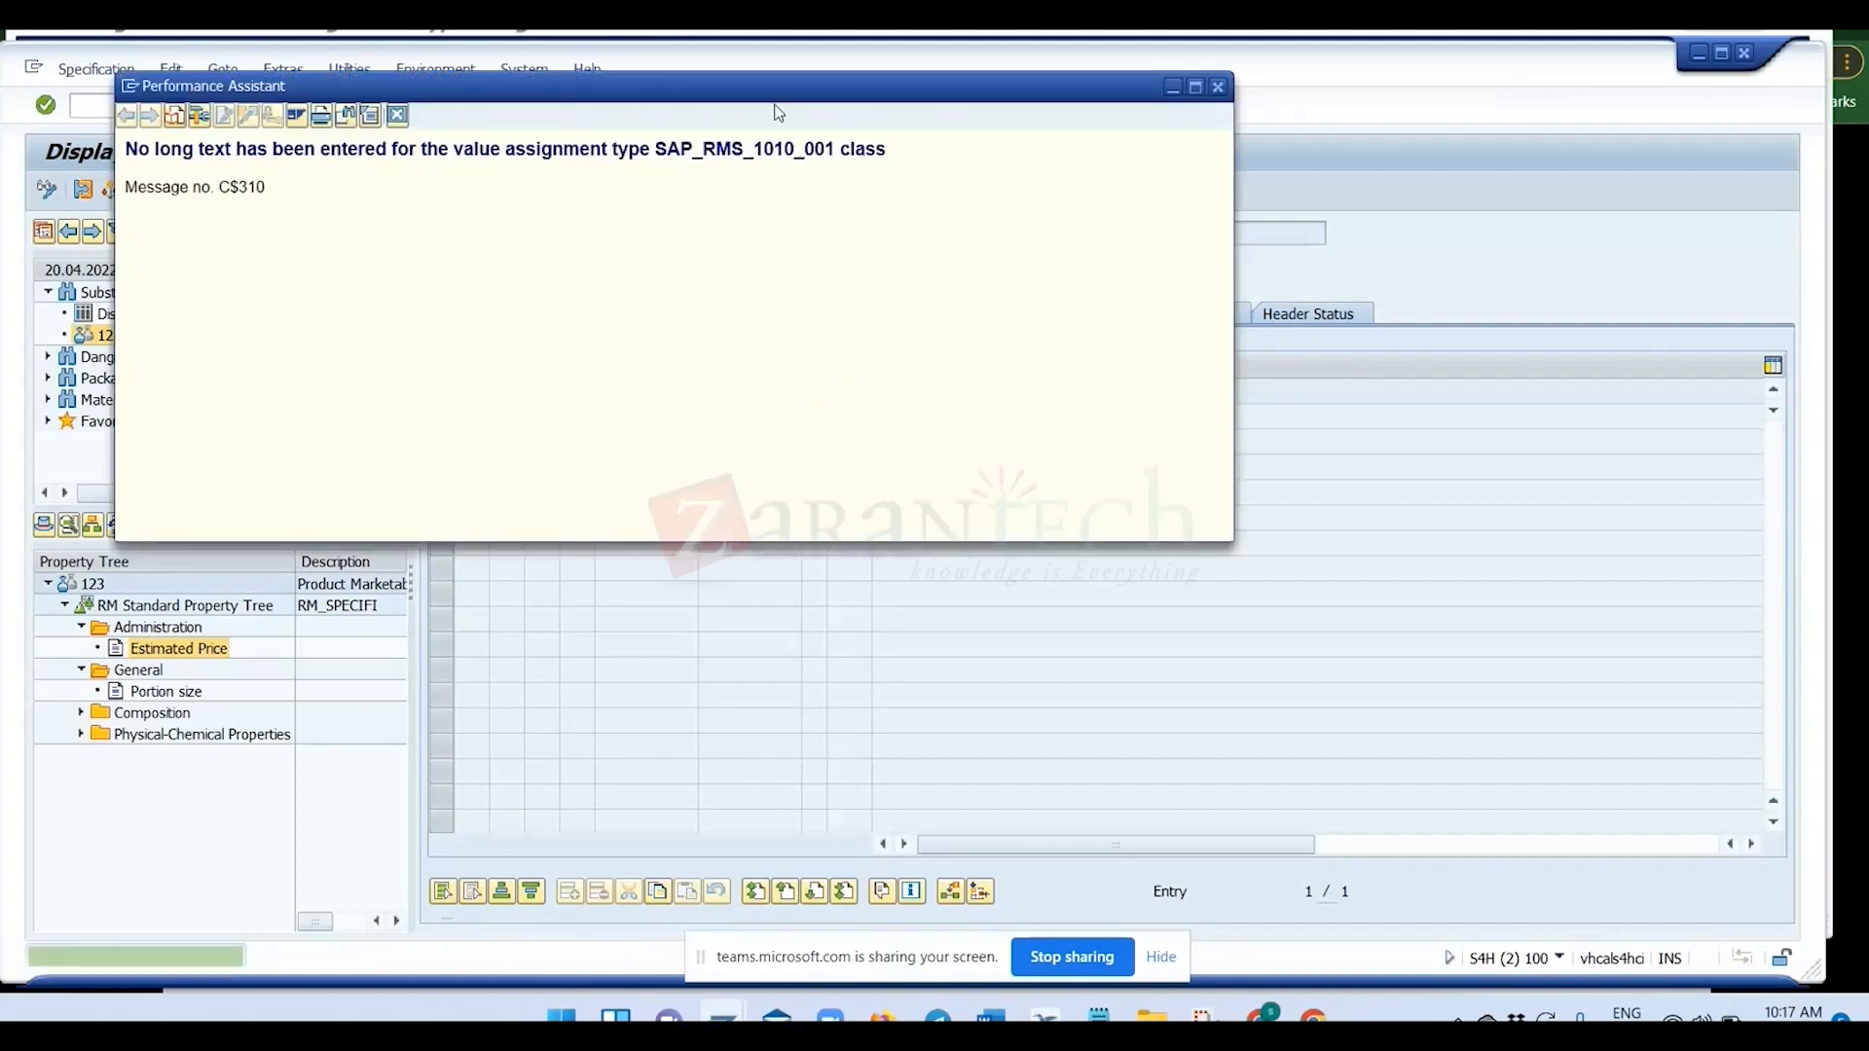
drag(652, 149, 825, 149)
key(ctrl+c)
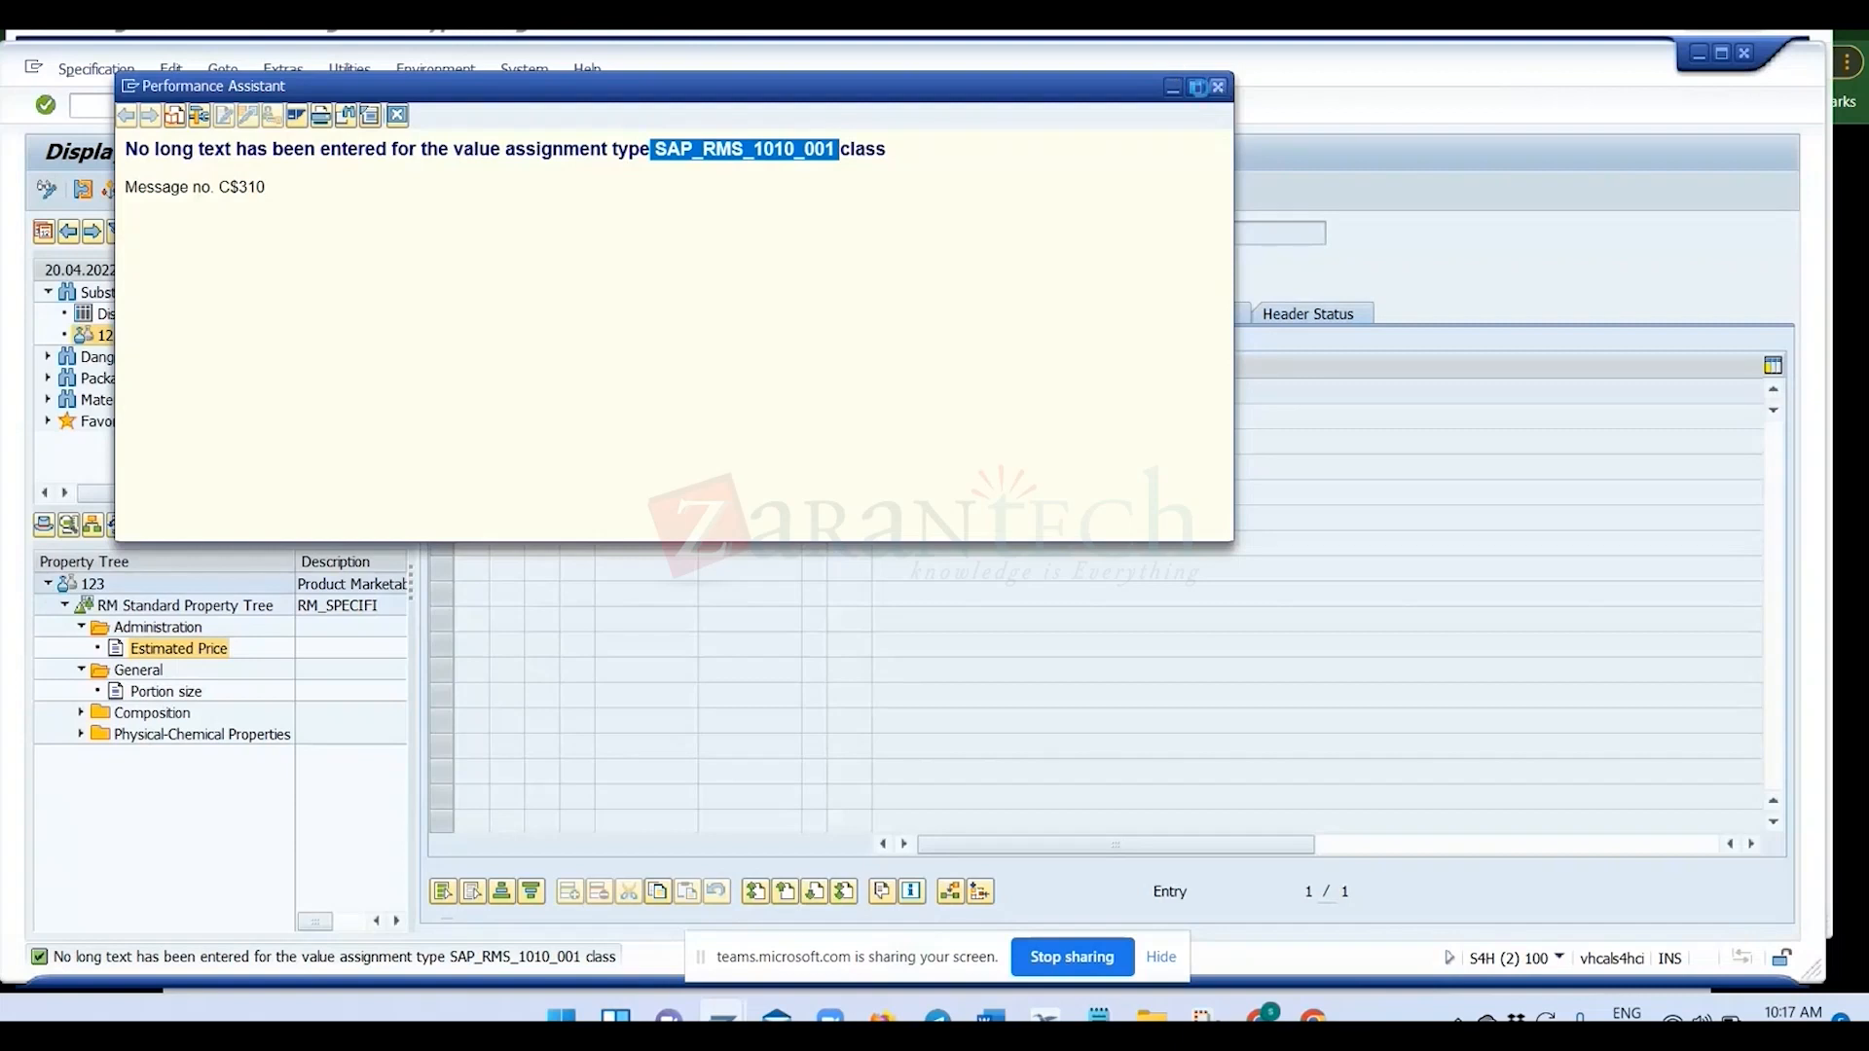
click(1217, 87)
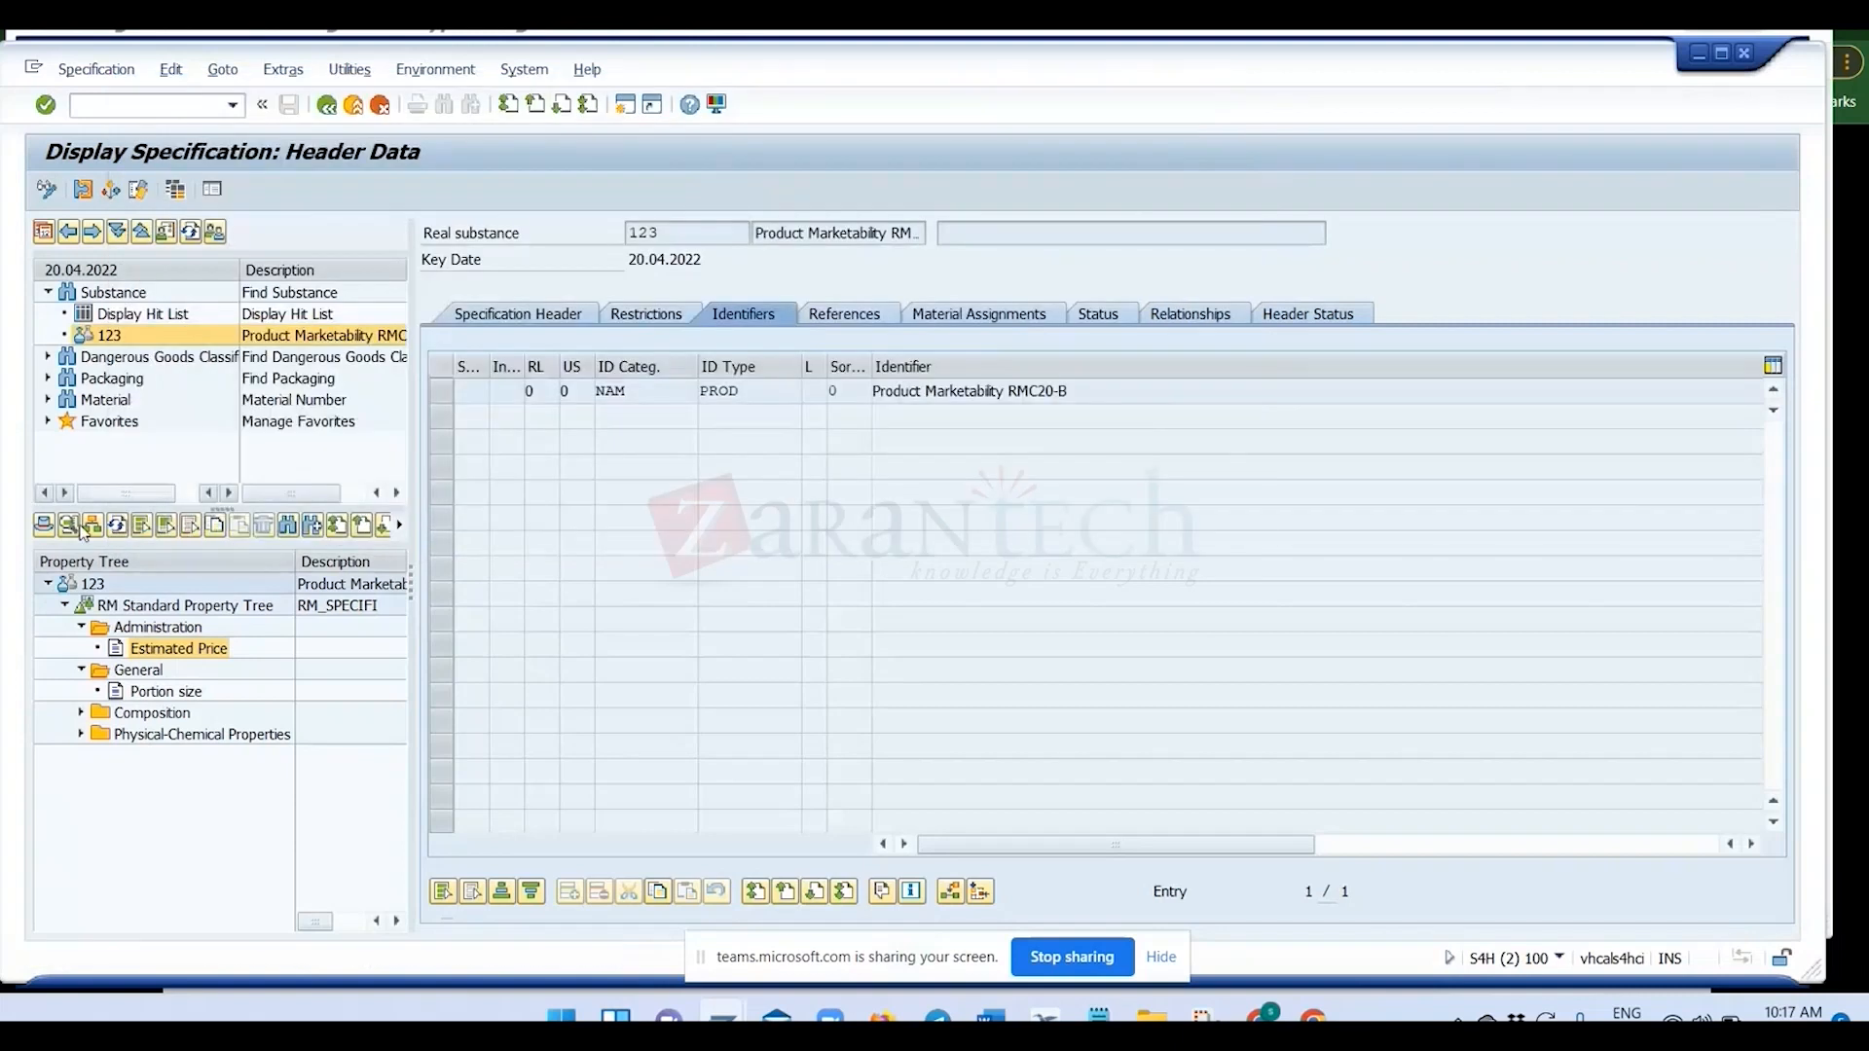
Switch to the value assignment maintenance window and open the value assignment type assignments of property tree RM_SPECIFI.
click(127, 606)
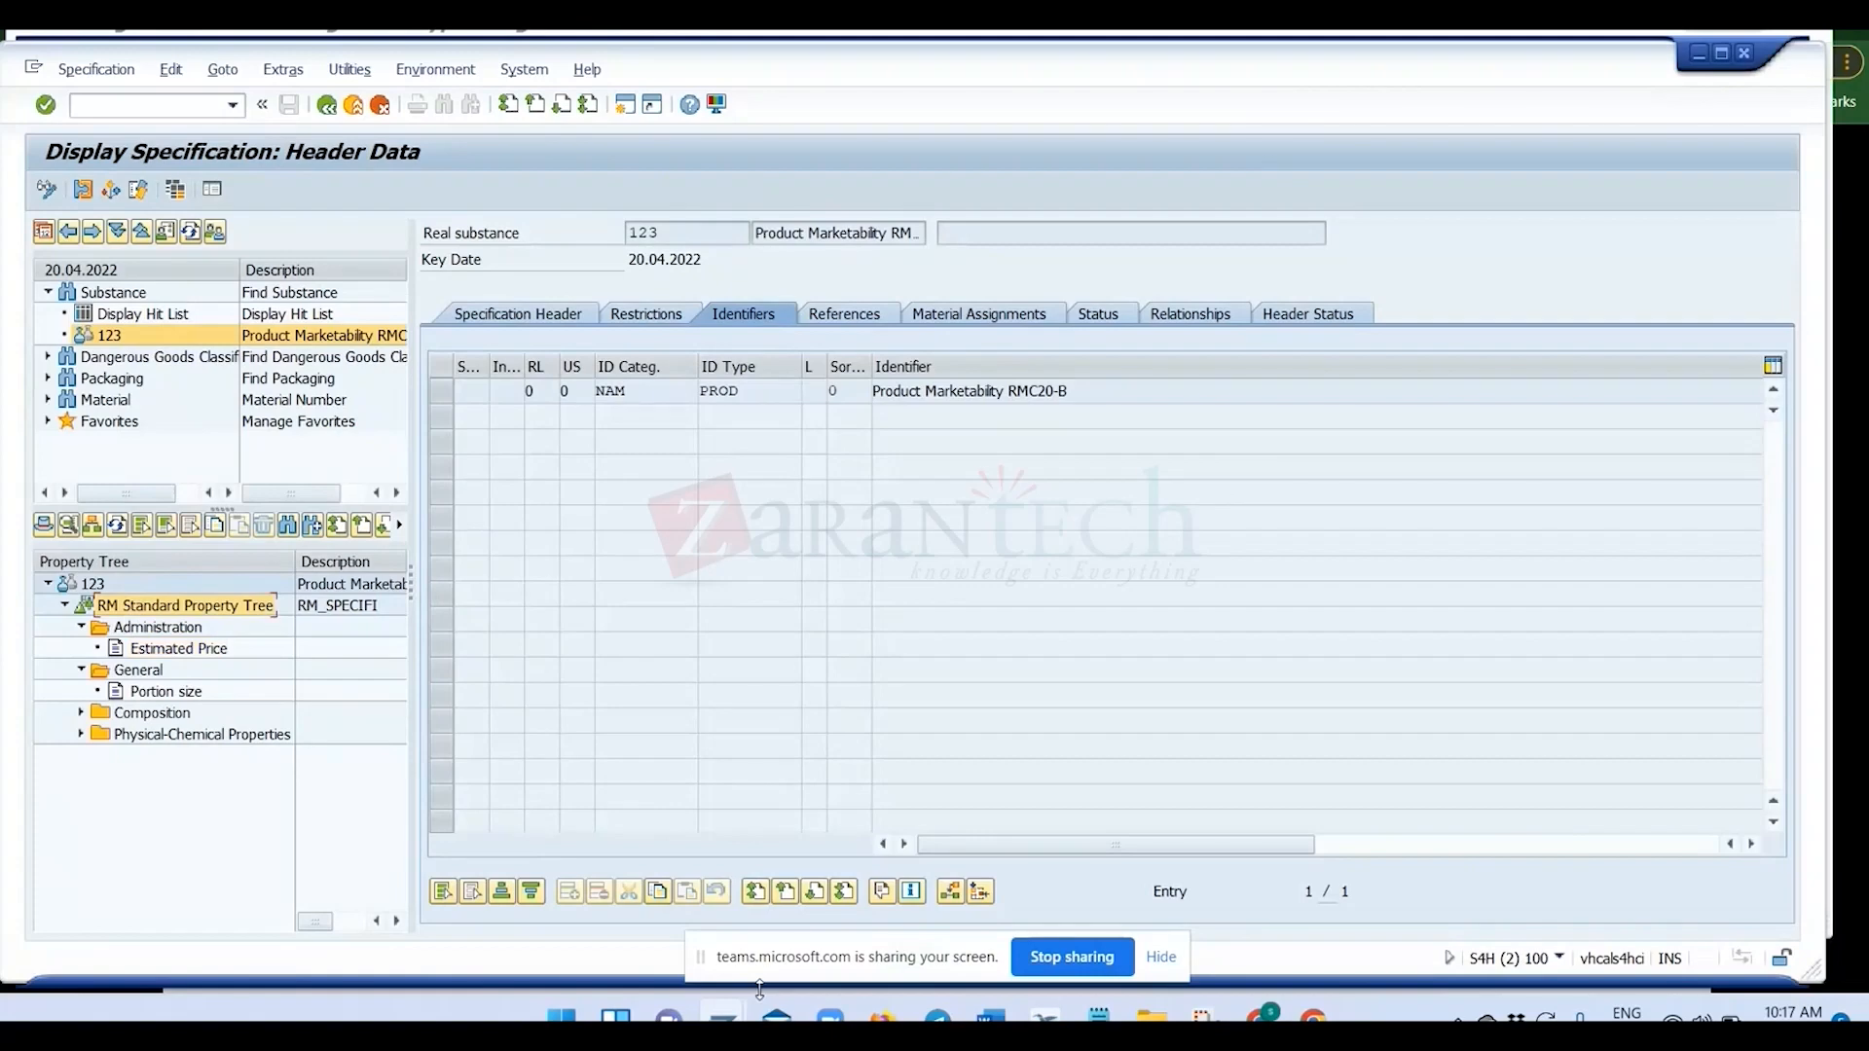
mouse_move(726, 1014)
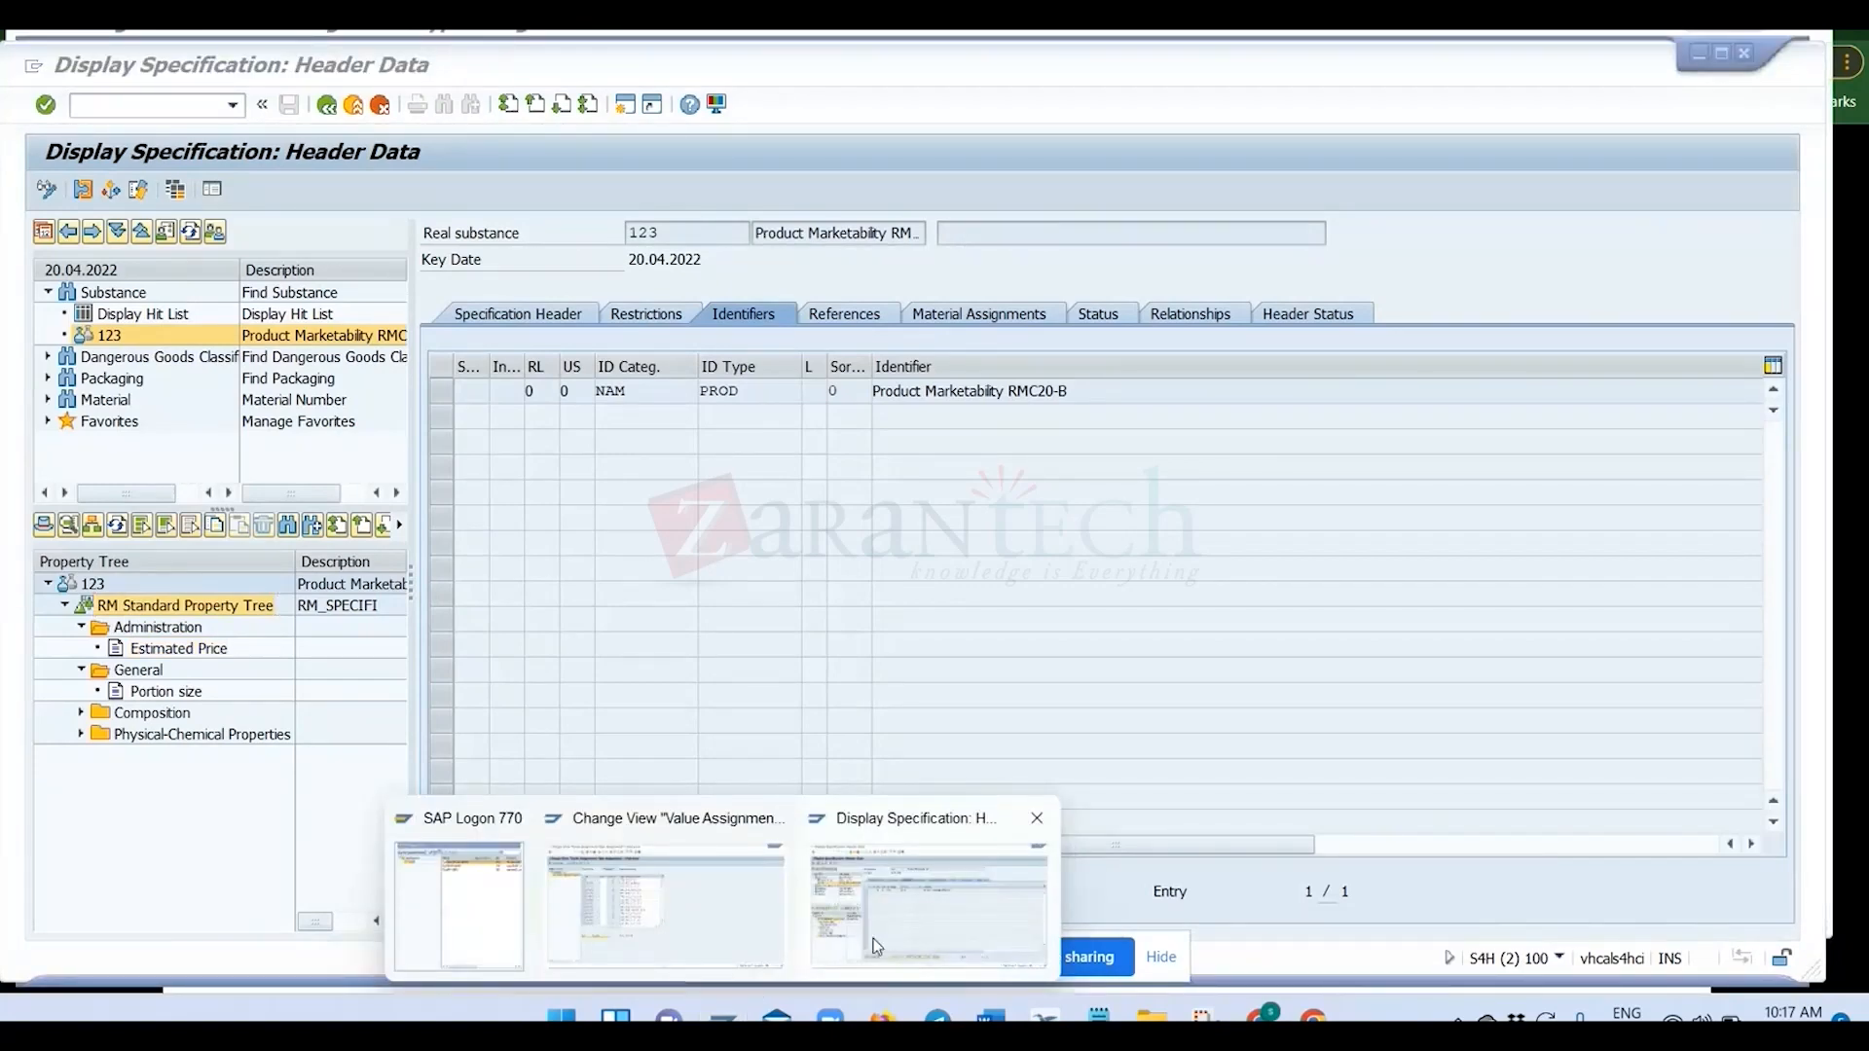
click(665, 905)
click(334, 63)
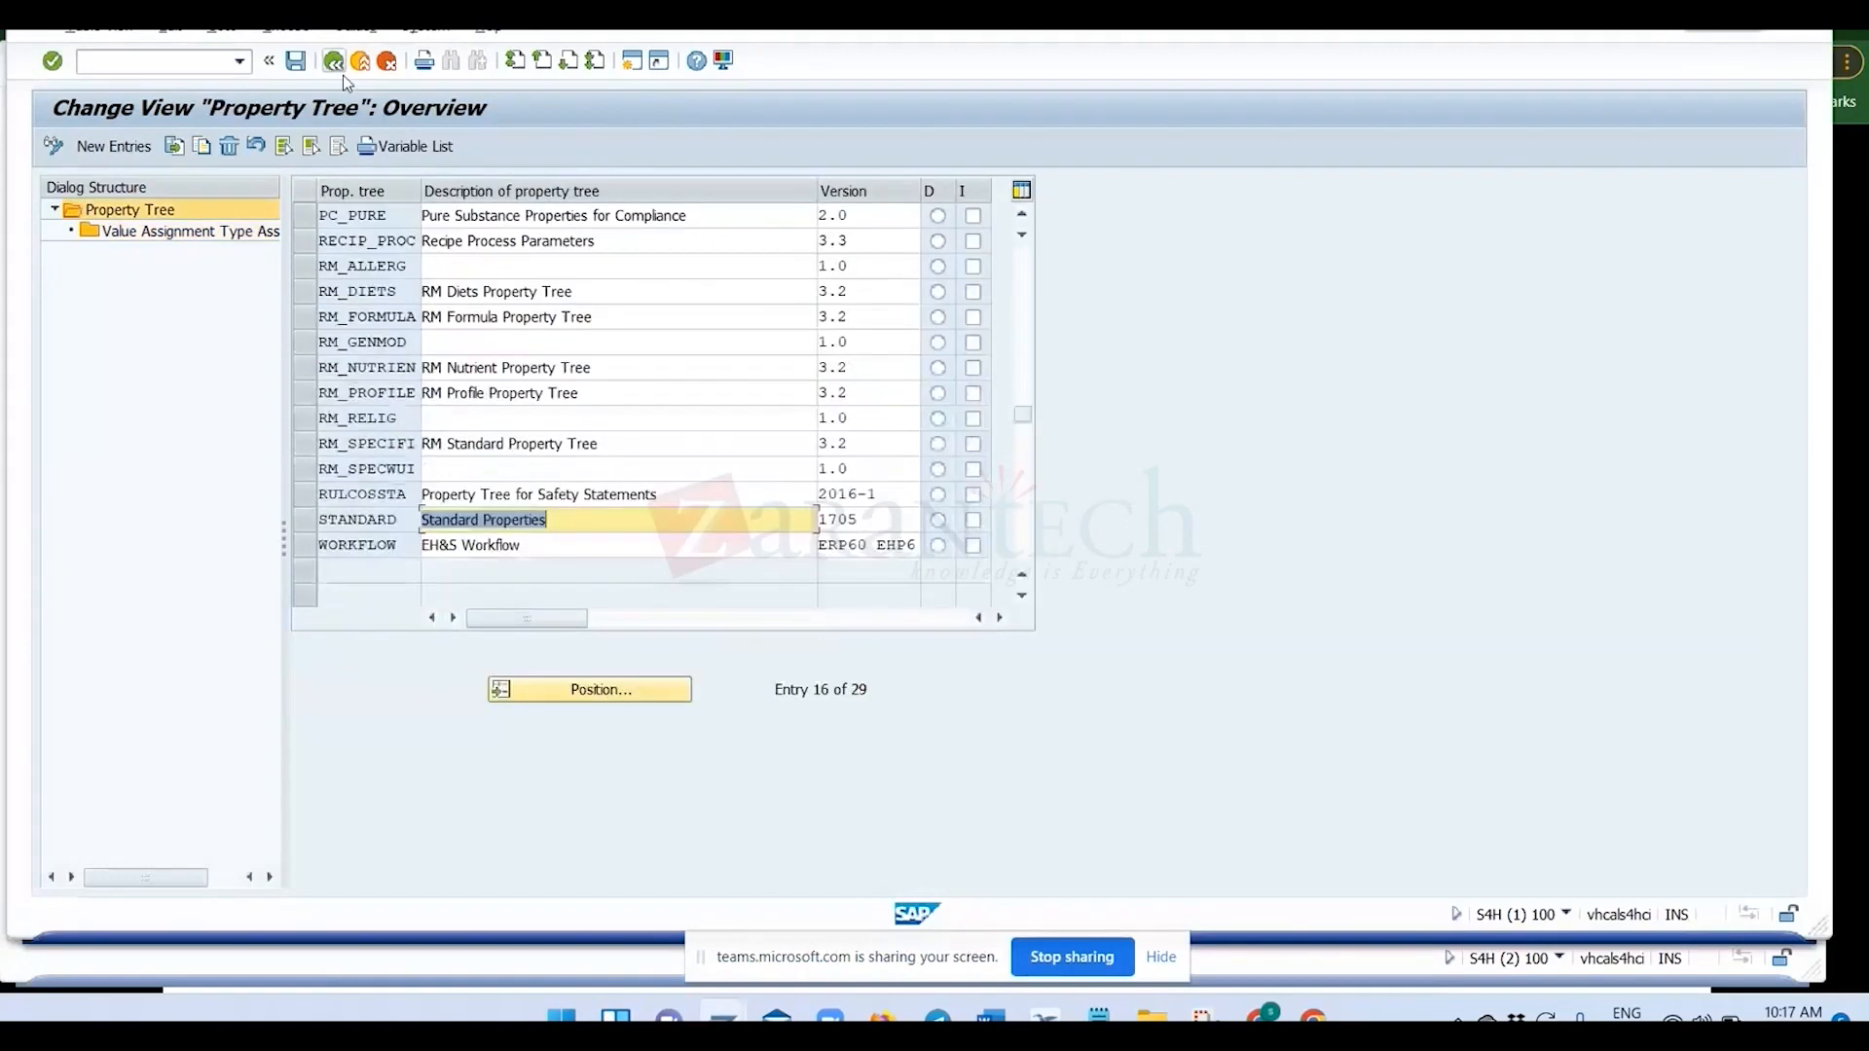
click(305, 444)
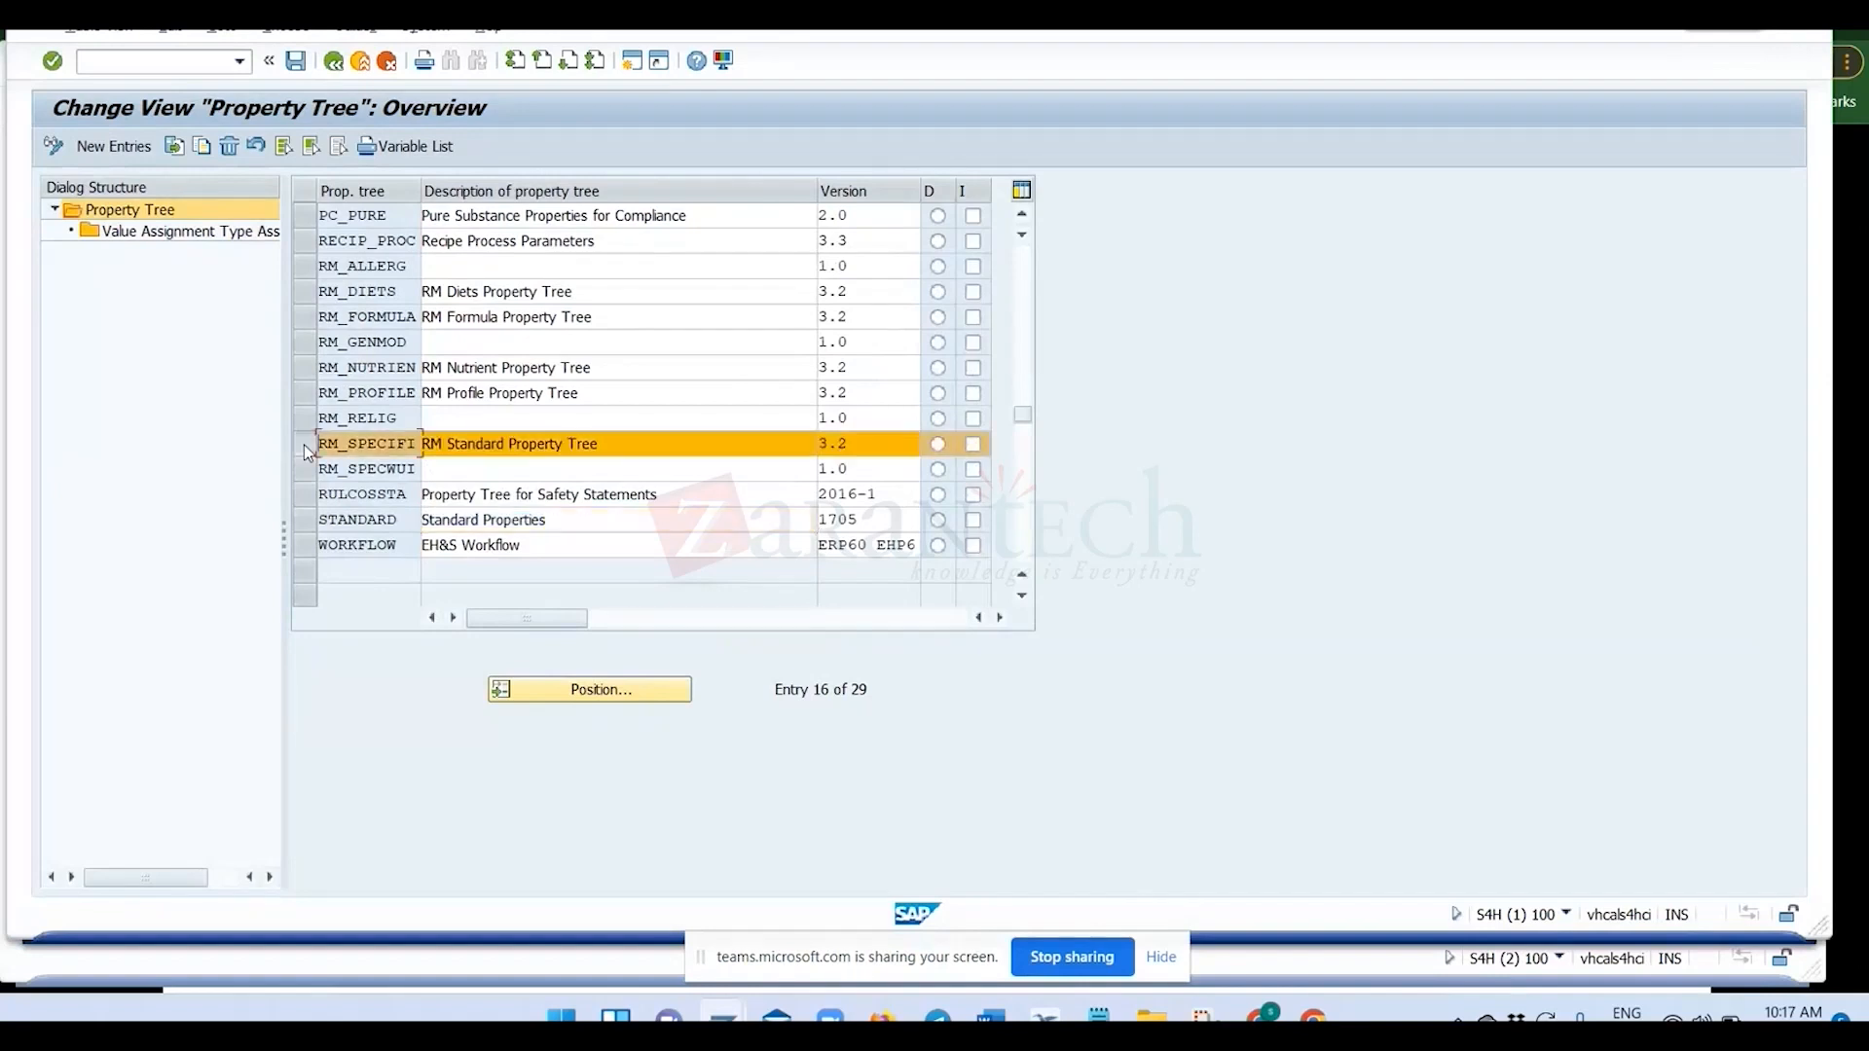
double_click(194, 234)
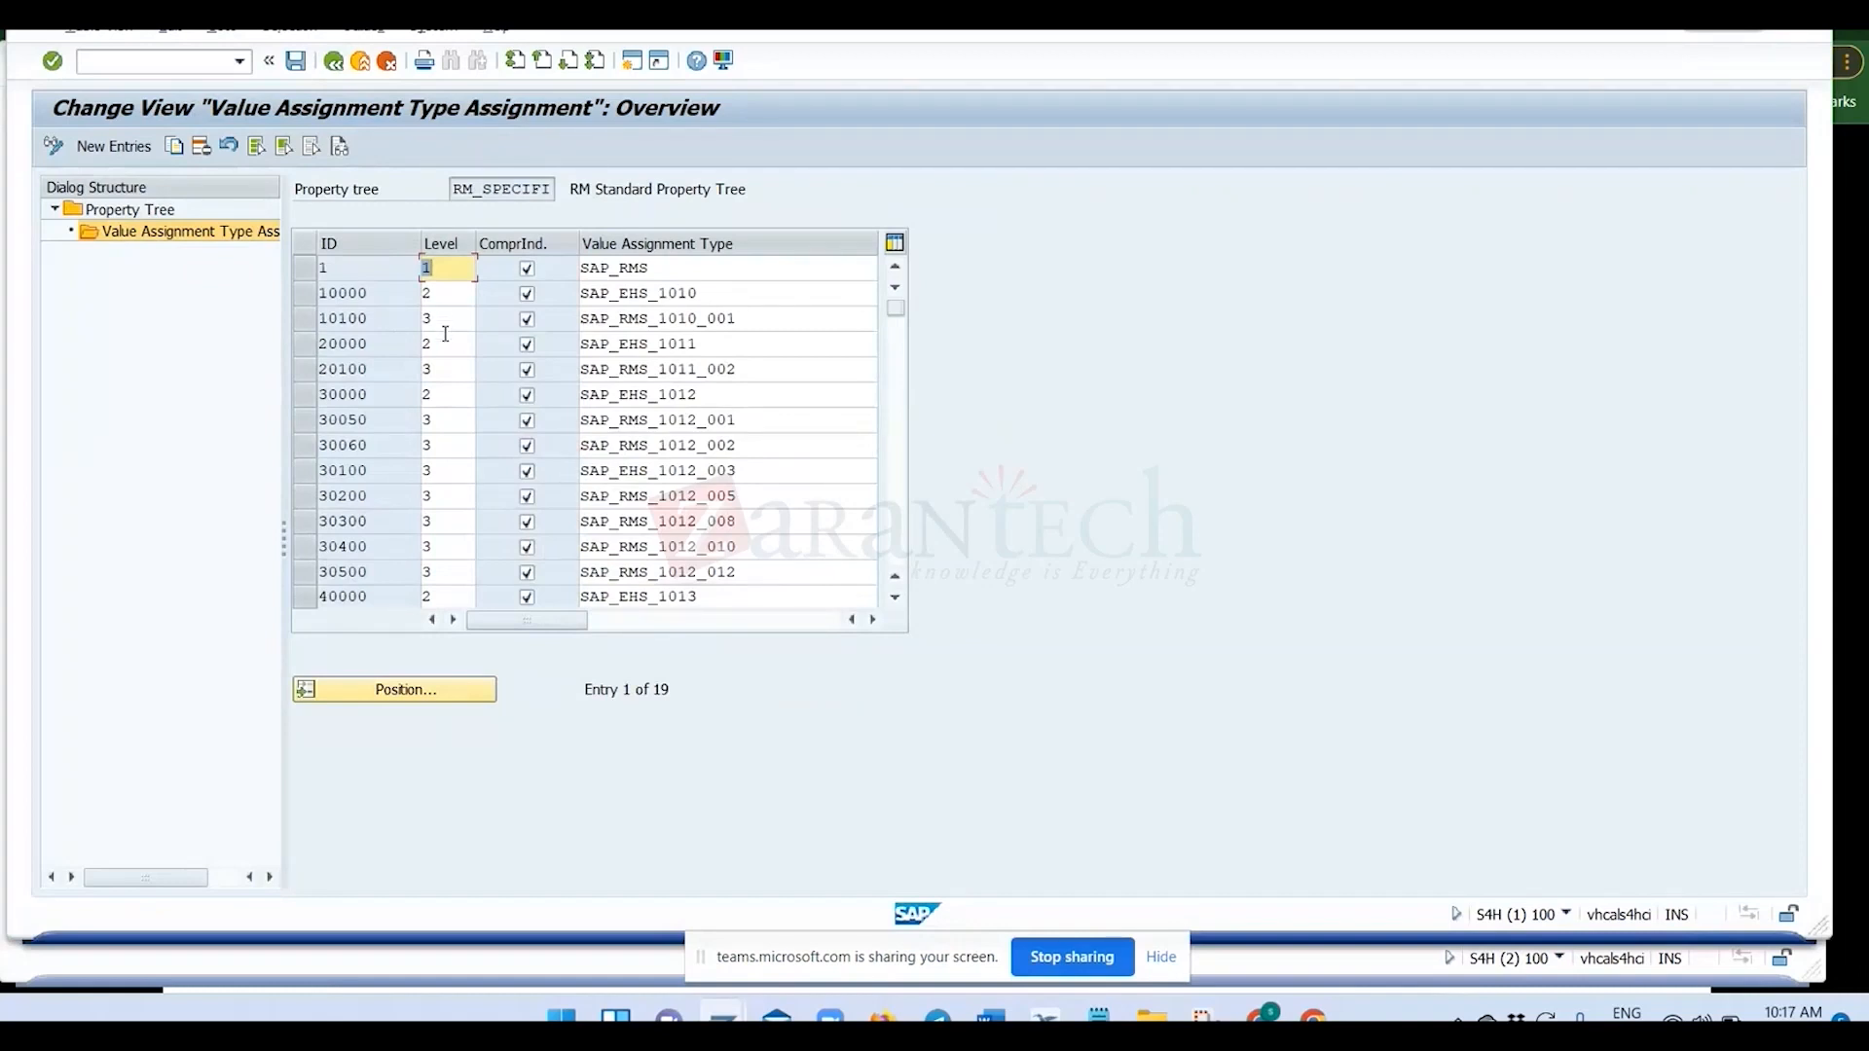
click(439, 297)
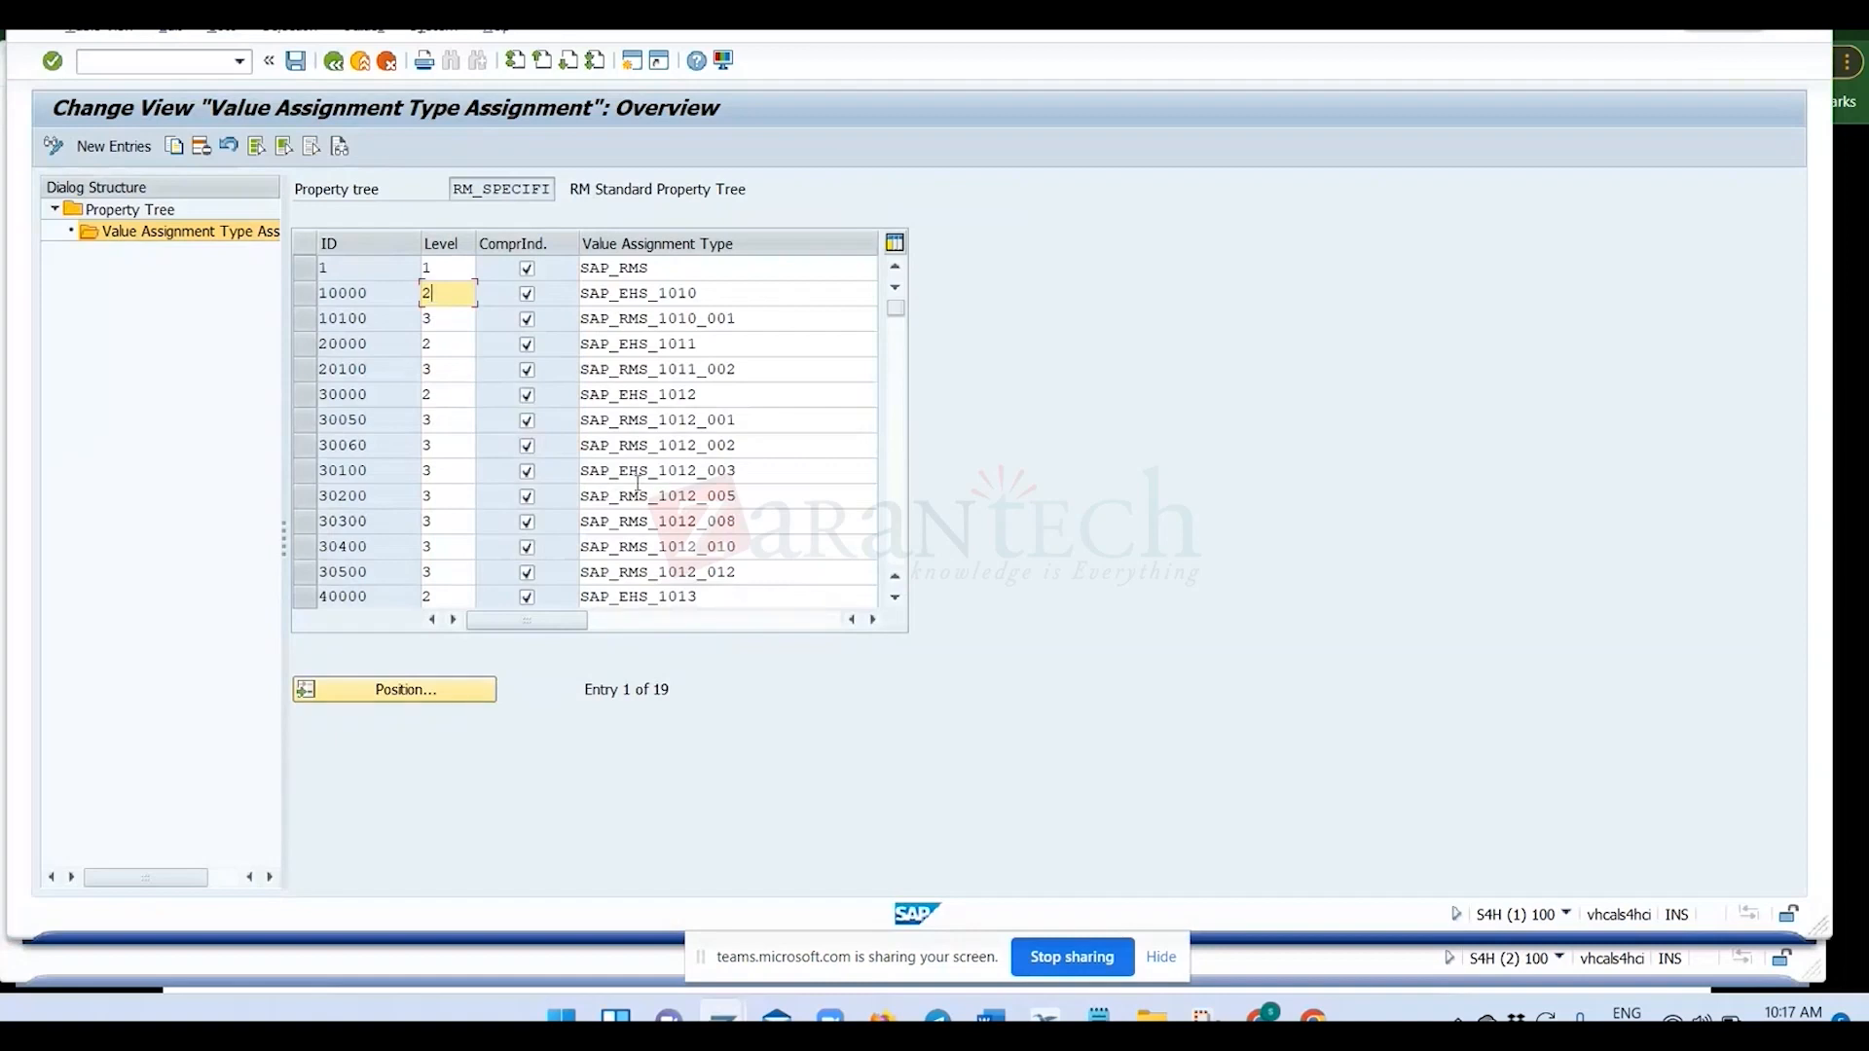
Switch to the Notepad notes and paste SAP_RMS_1010_001 below ZCHAR_001.
click(765, 916)
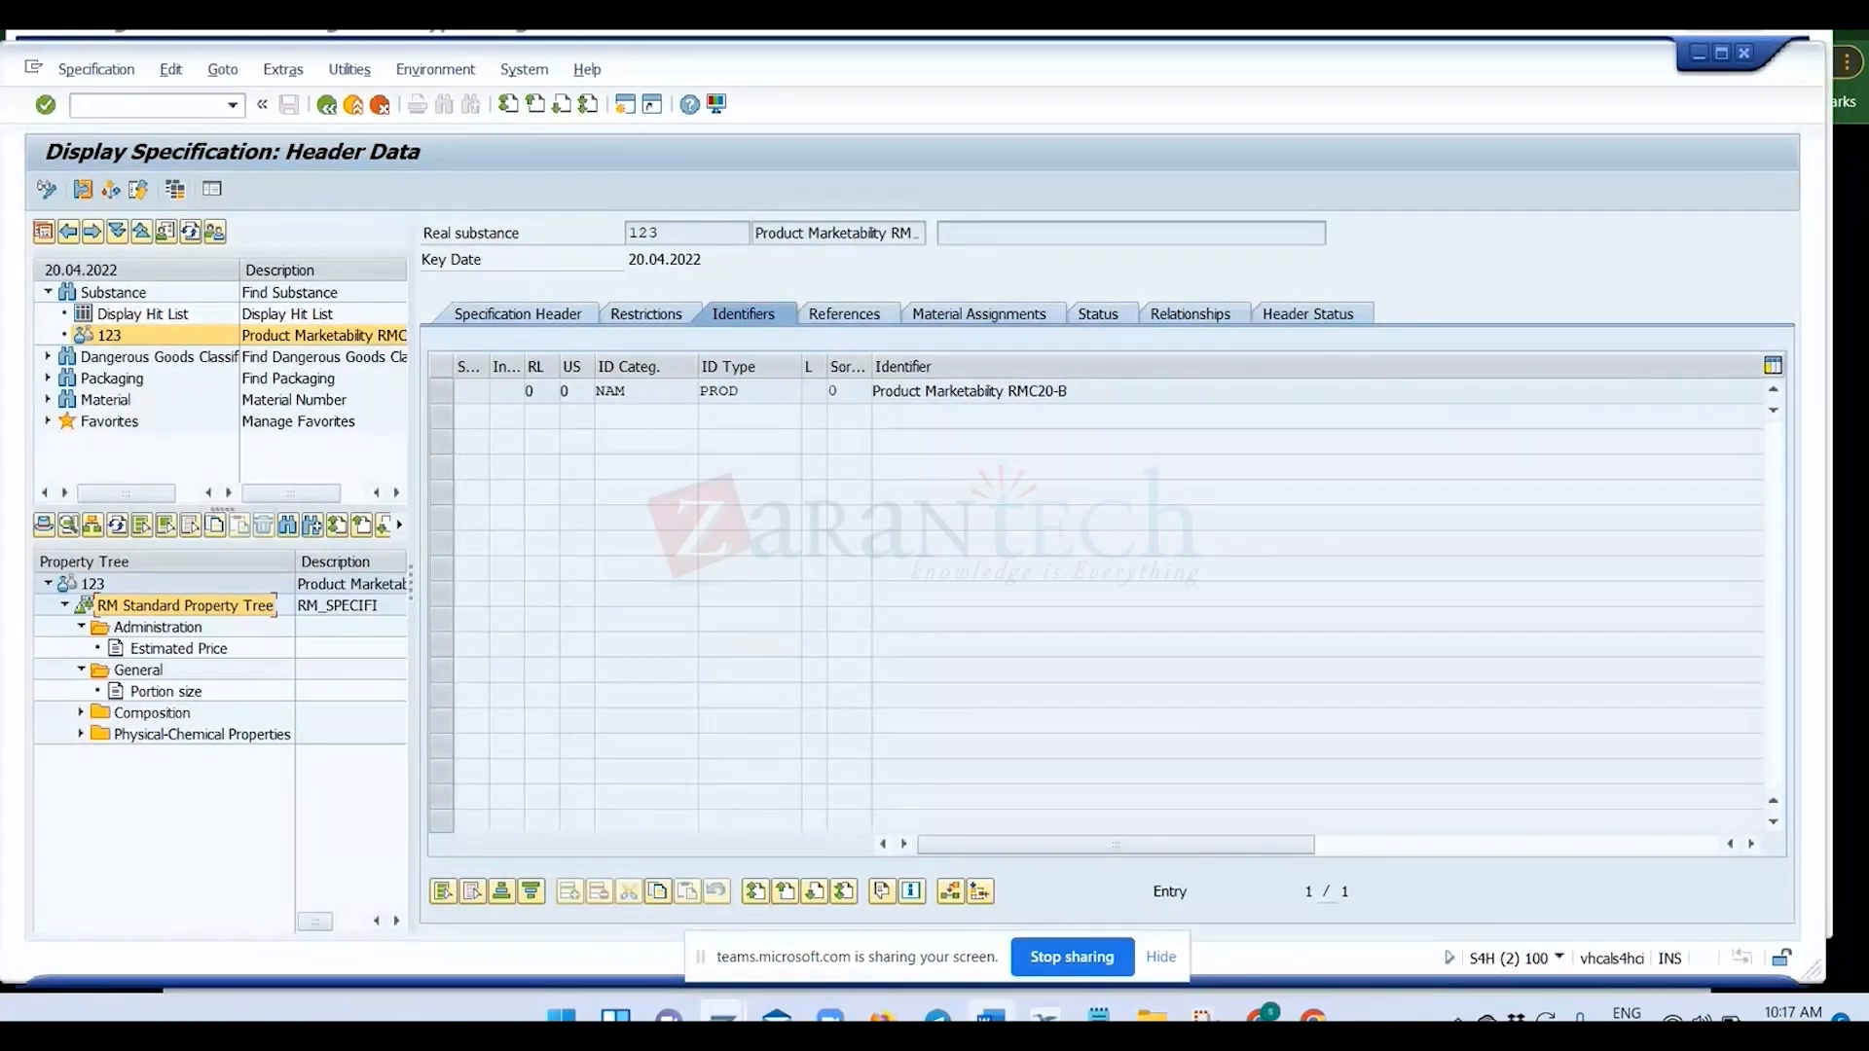
click(1099, 1015)
click(165, 764)
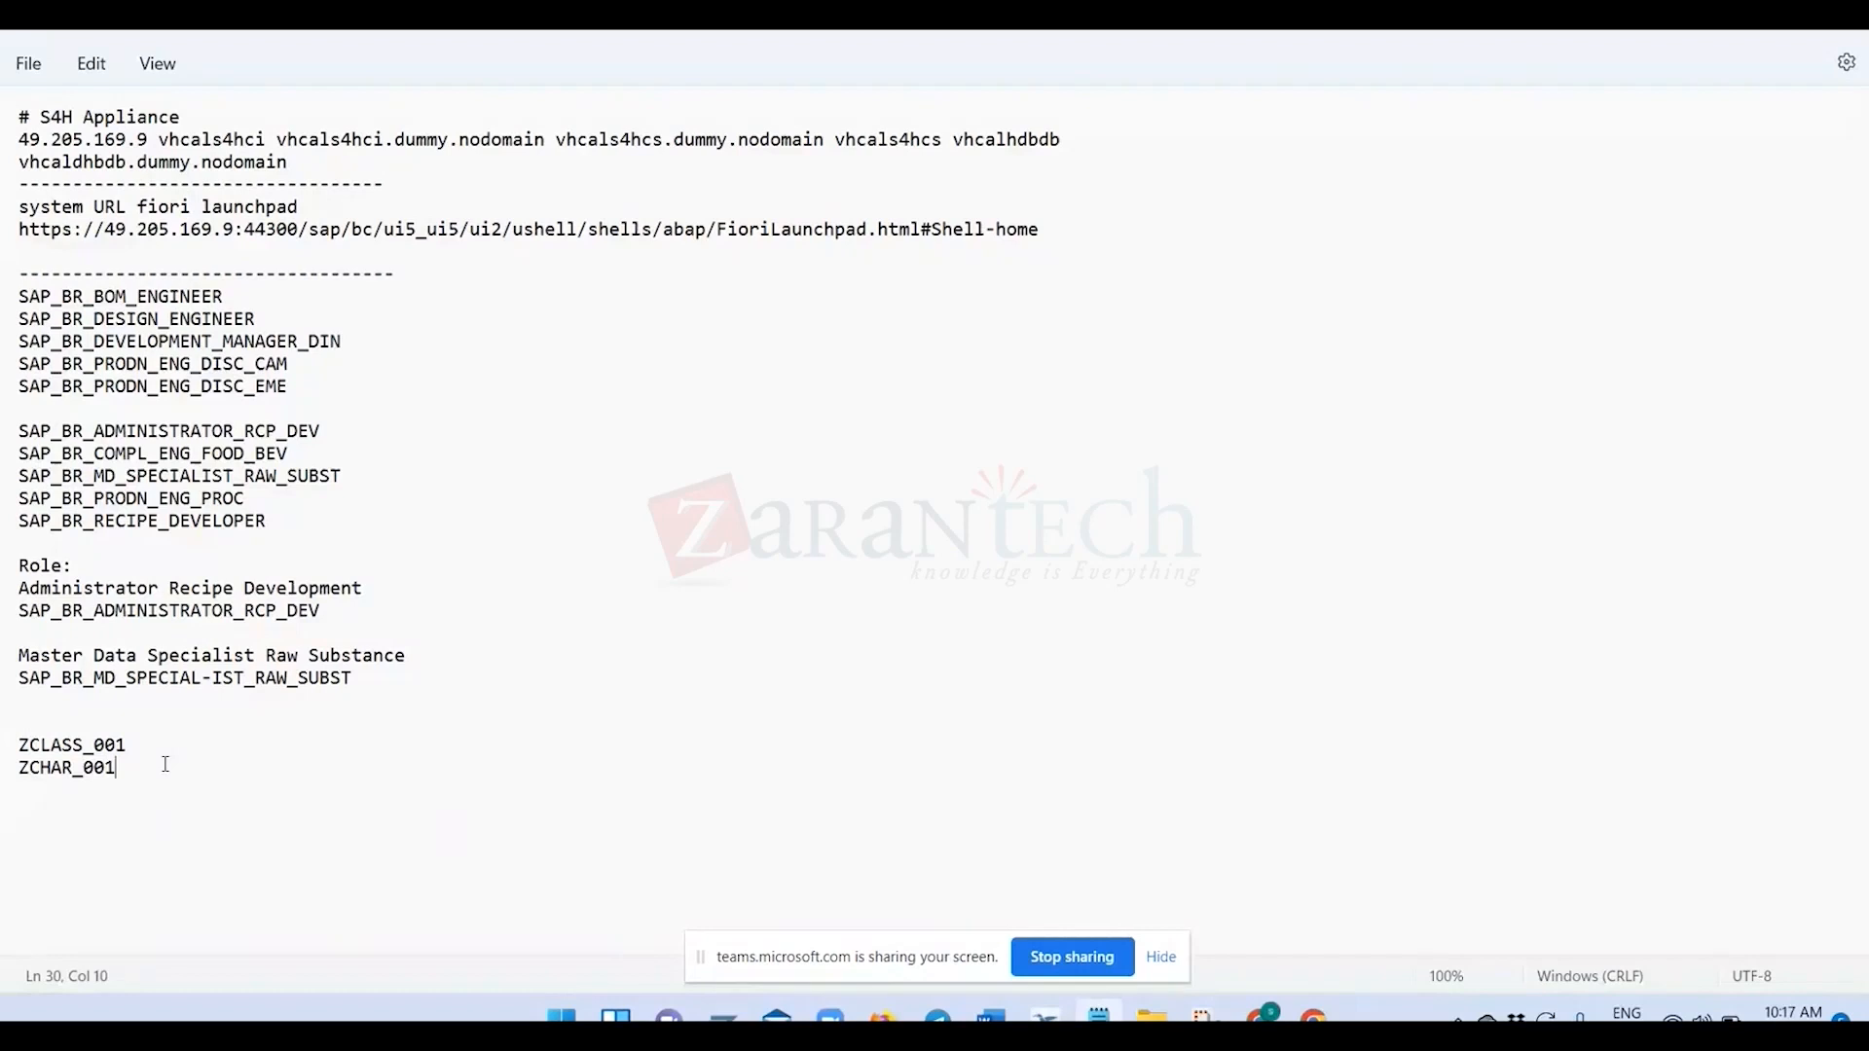
key(ctrl+v)
key(BackSpace)
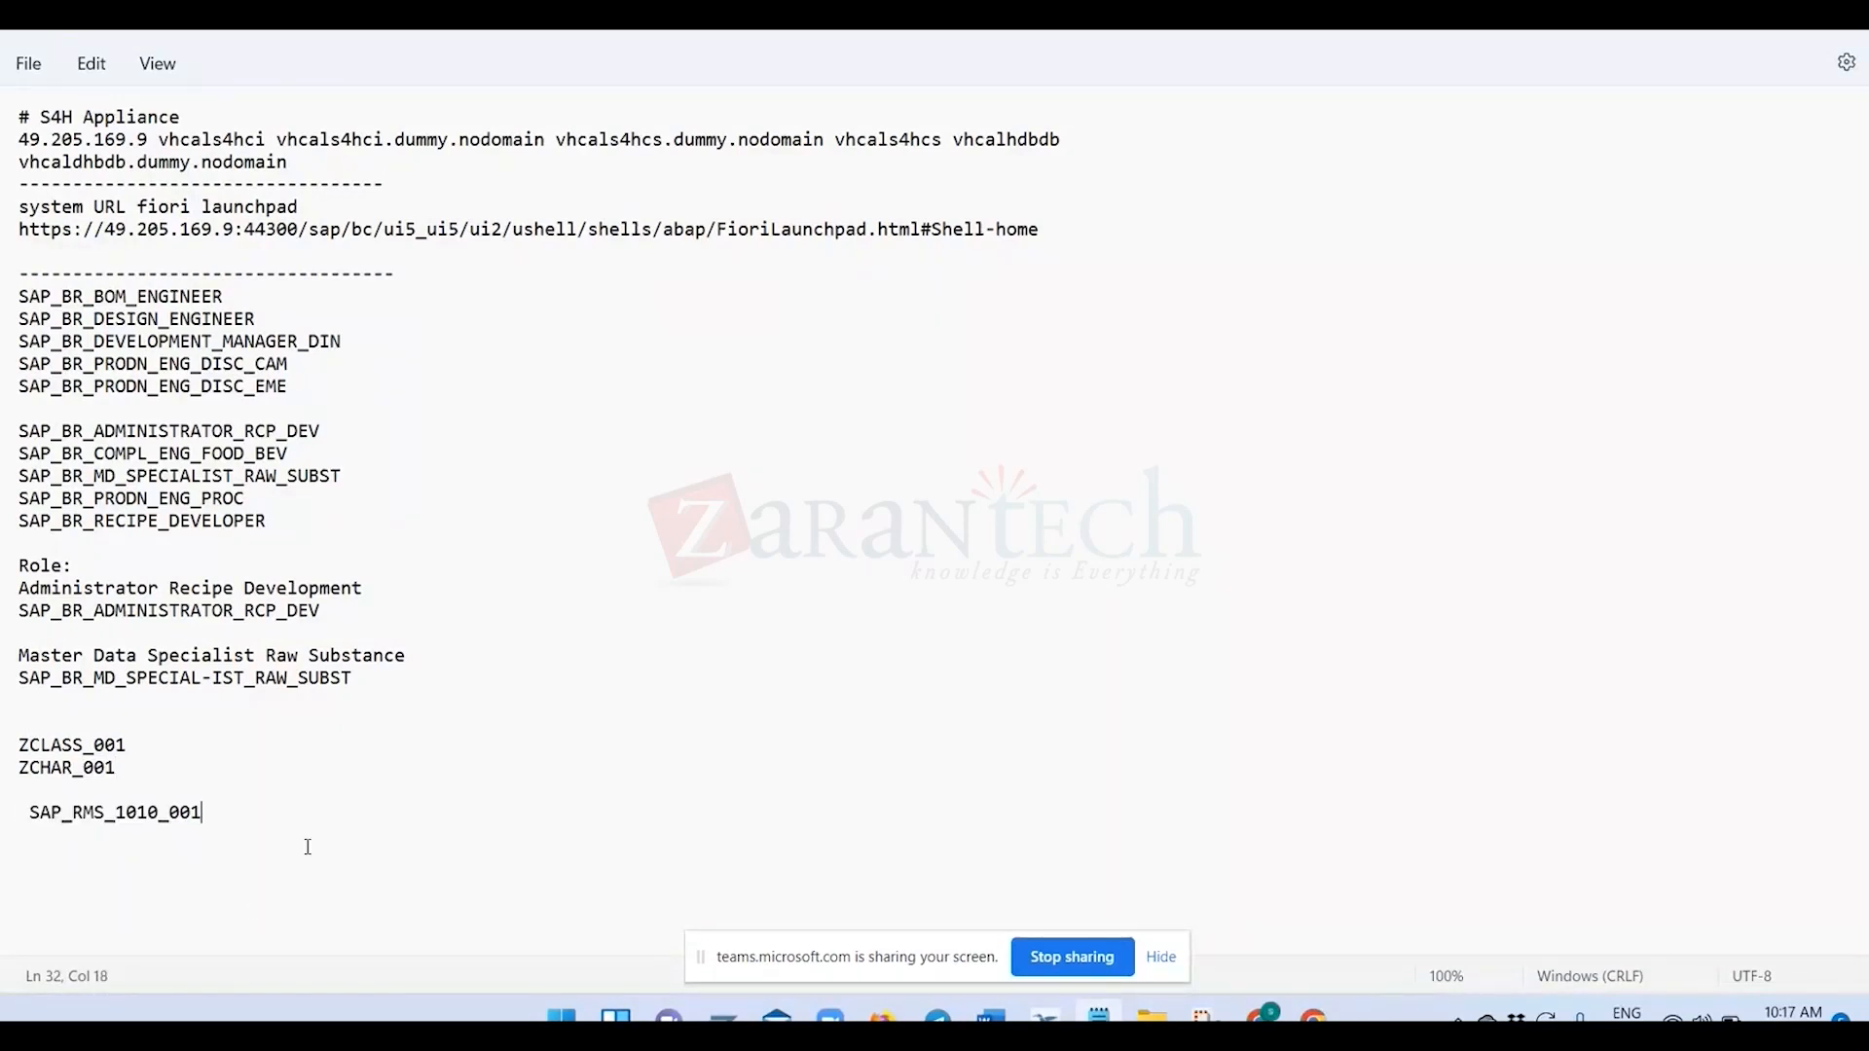
Return to the RM_SPECIFI assignment overview, compare it with the notes and select entry 10100 for SAP_RMS_1010_001.
key(alt+Tab)
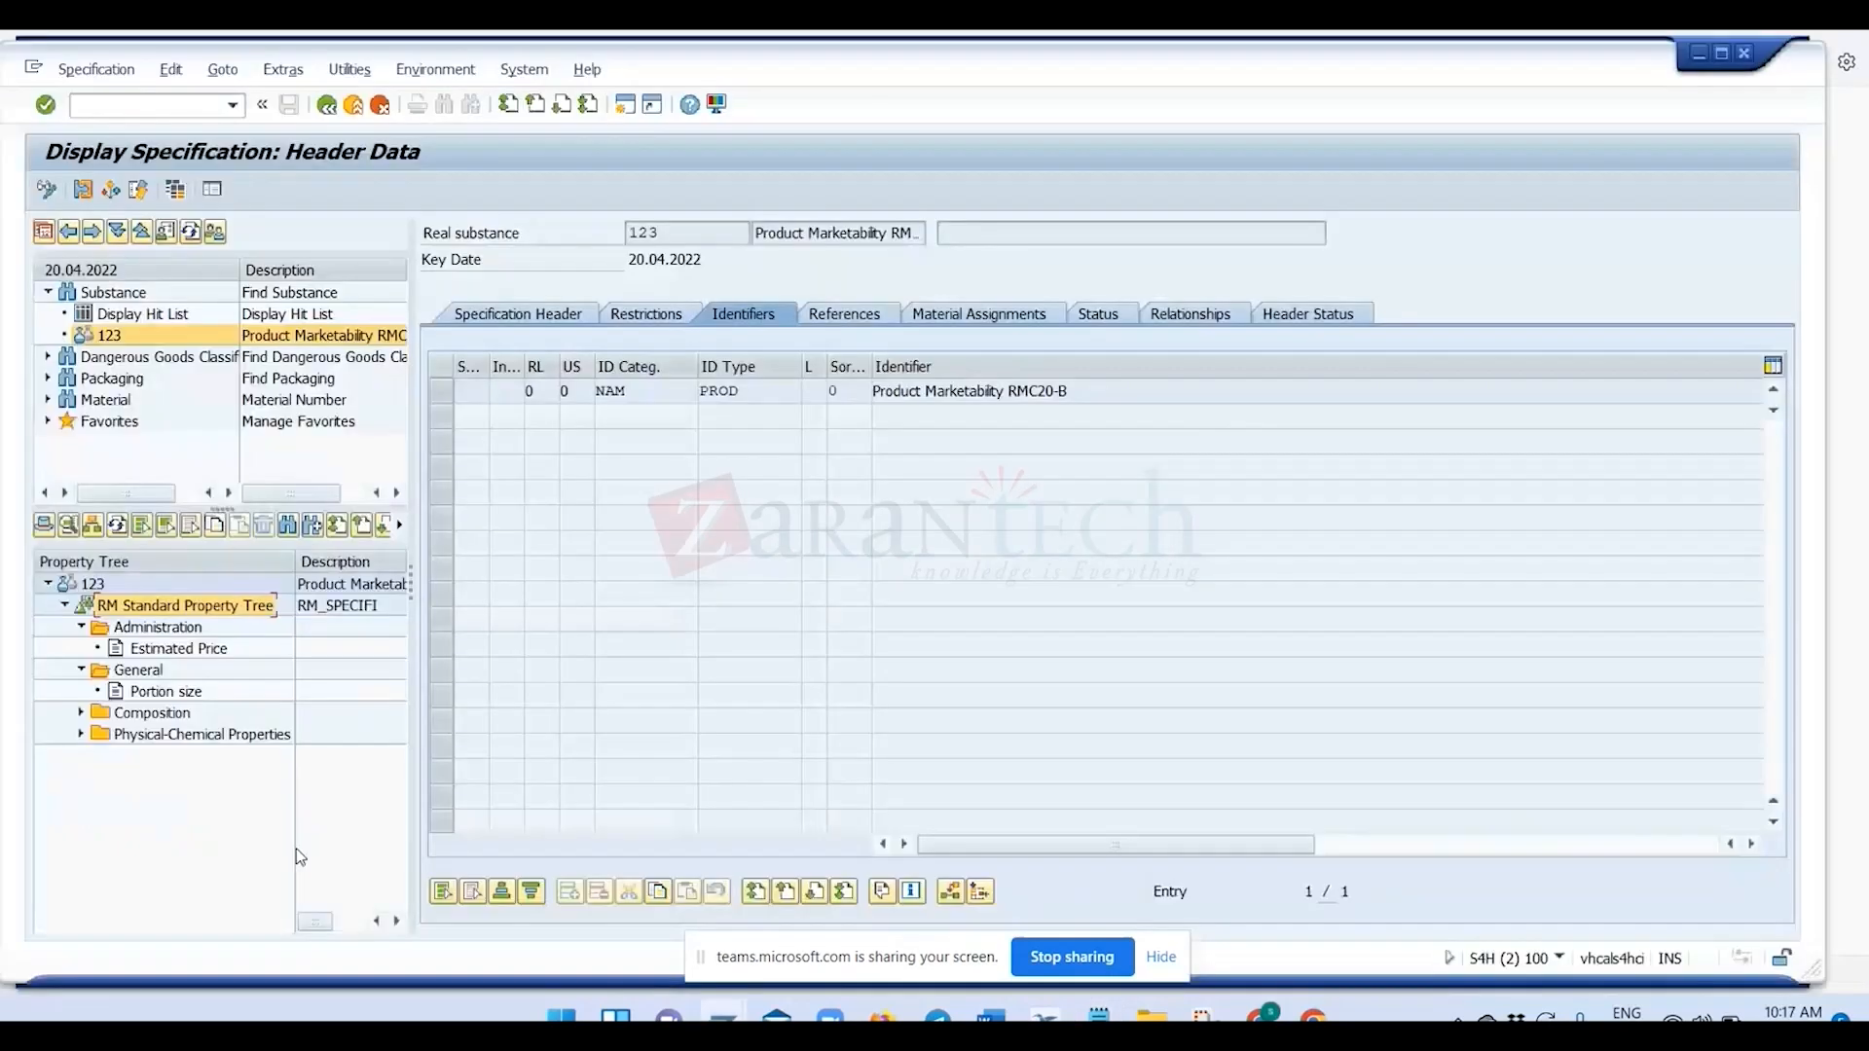
key(alt+Tab)
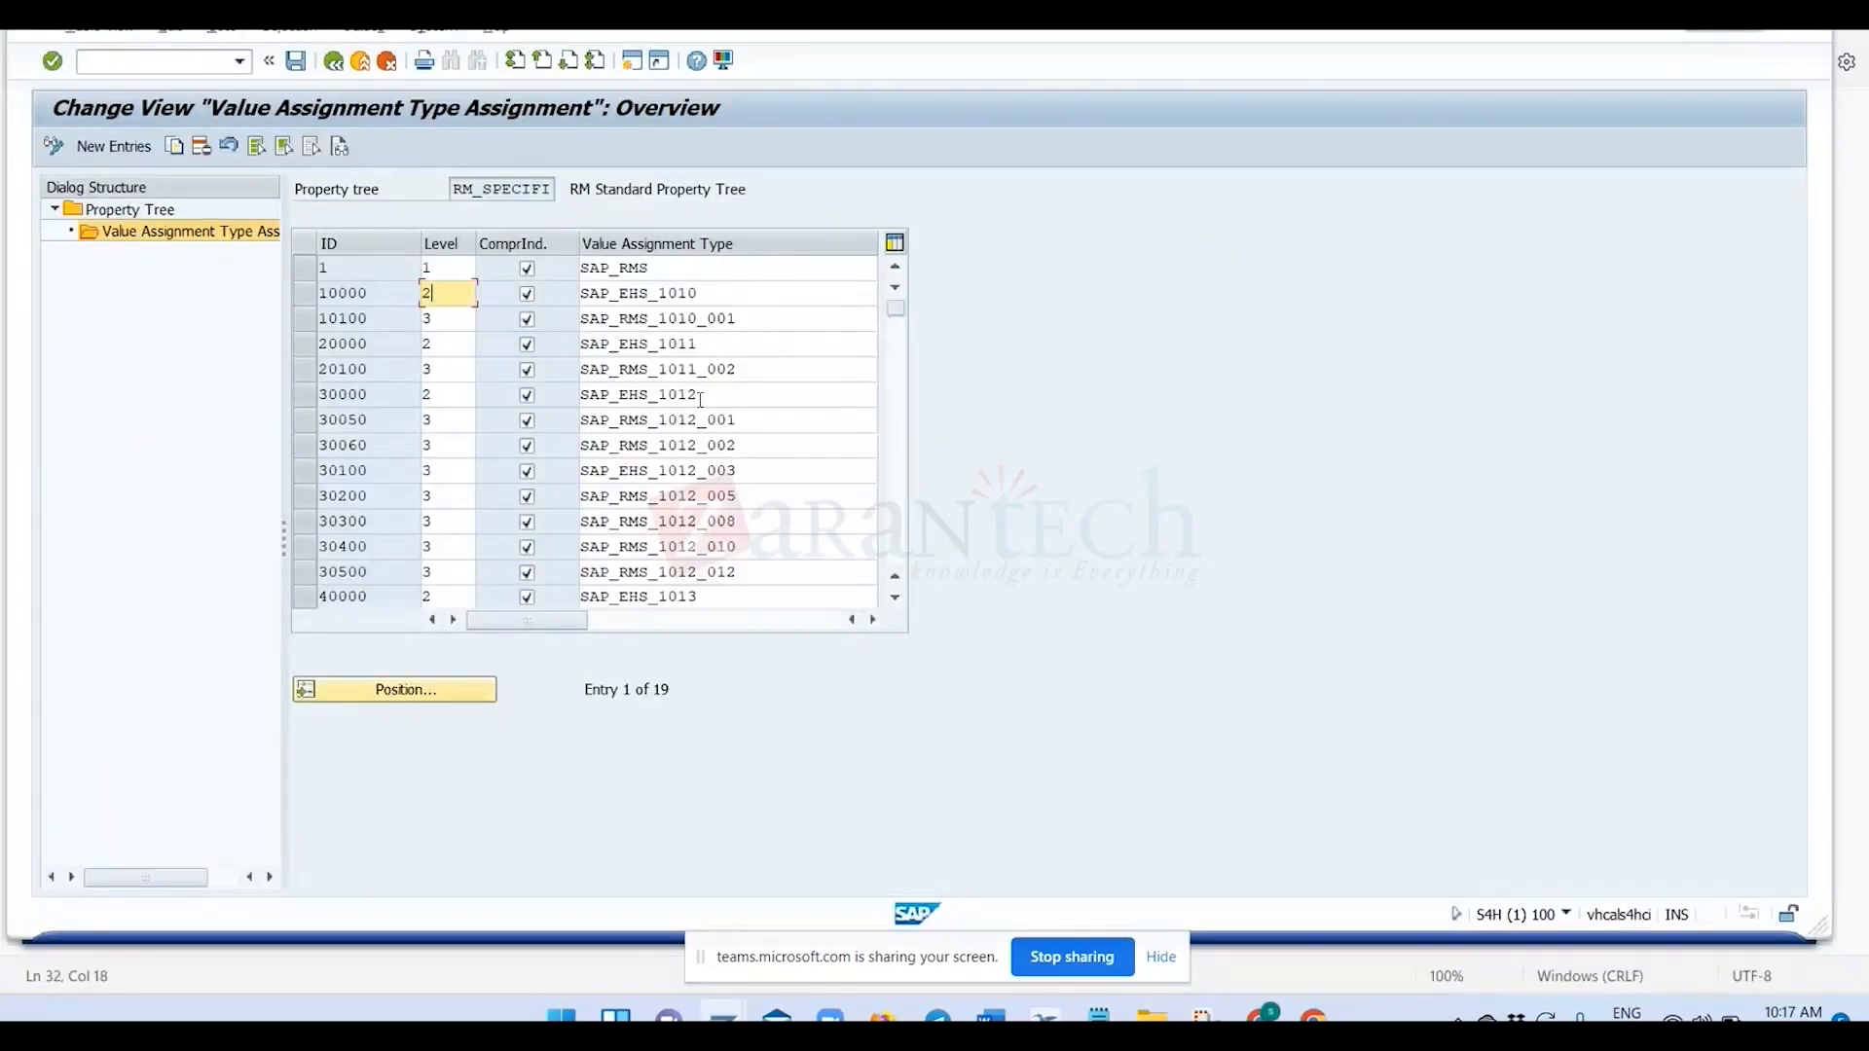
key(alt+Tab)
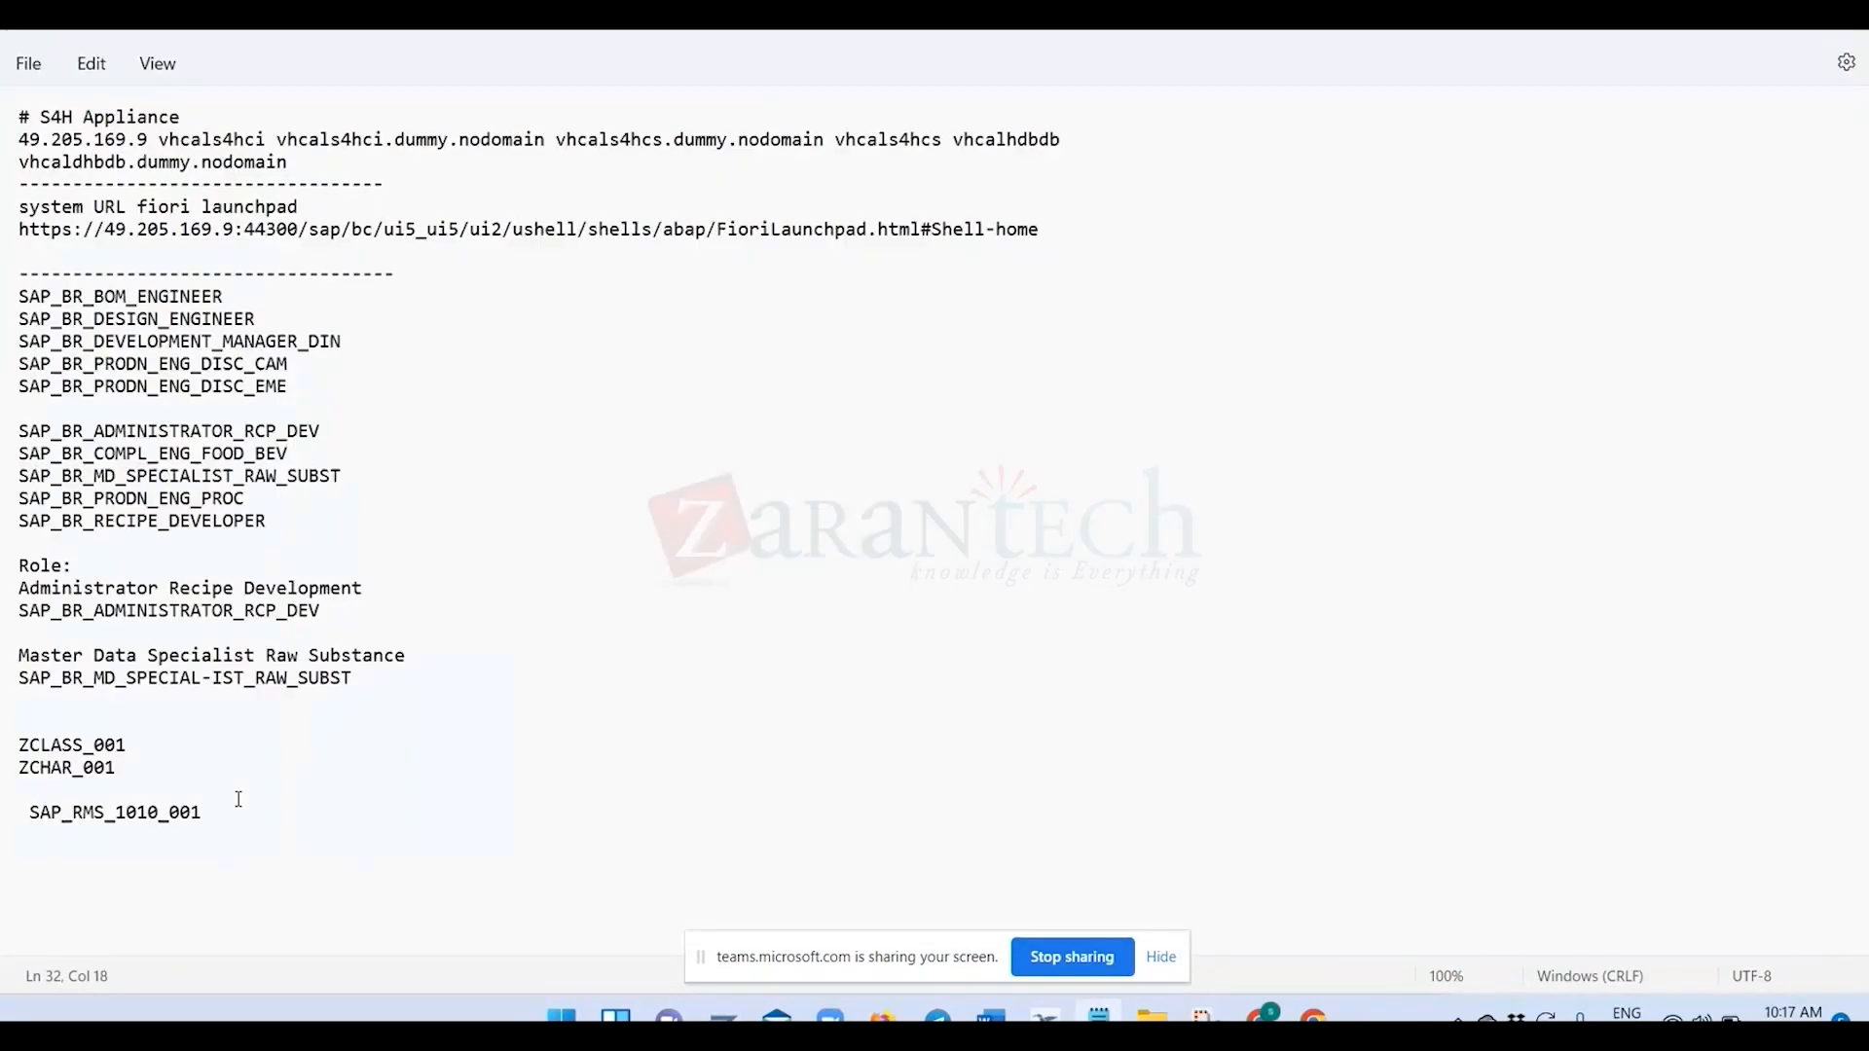
key(alt+Tab)
click(294, 325)
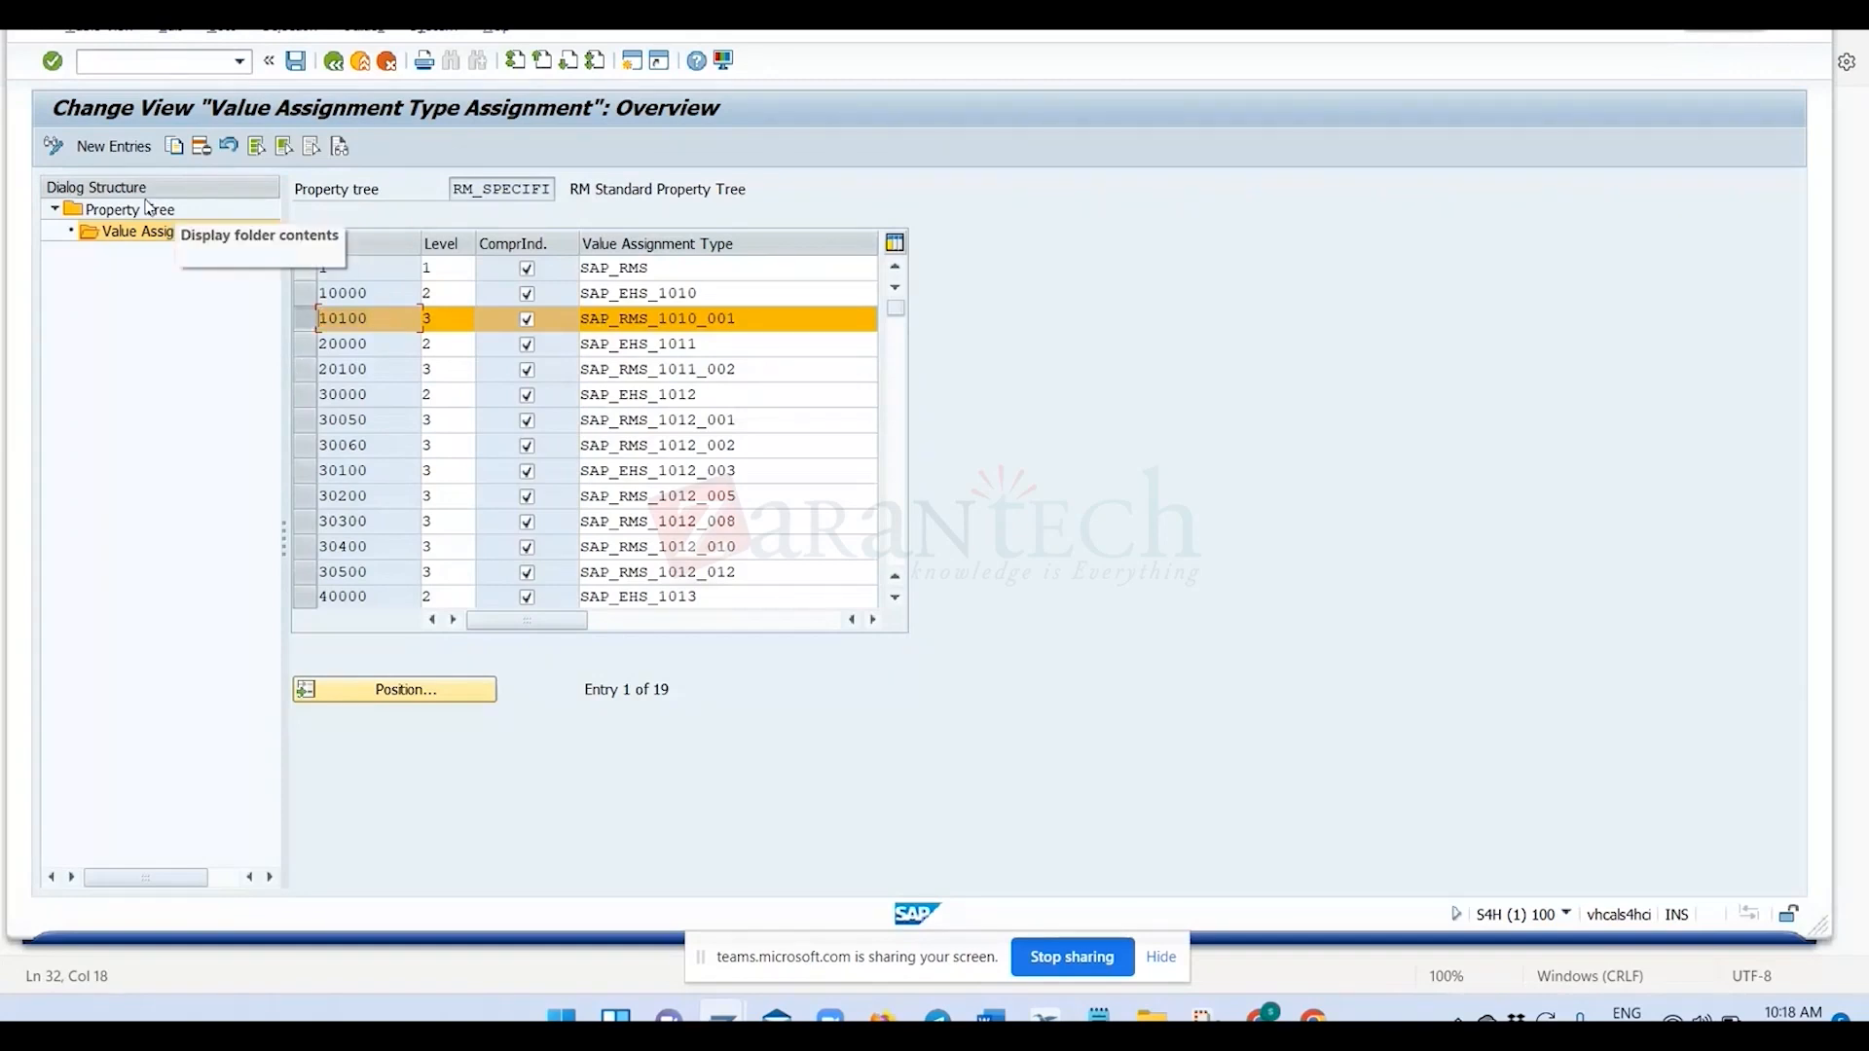
Start a new assignment entry in property tree RM_SPECIFI with ID 10150 and level 3.
click(100, 149)
text(10100)
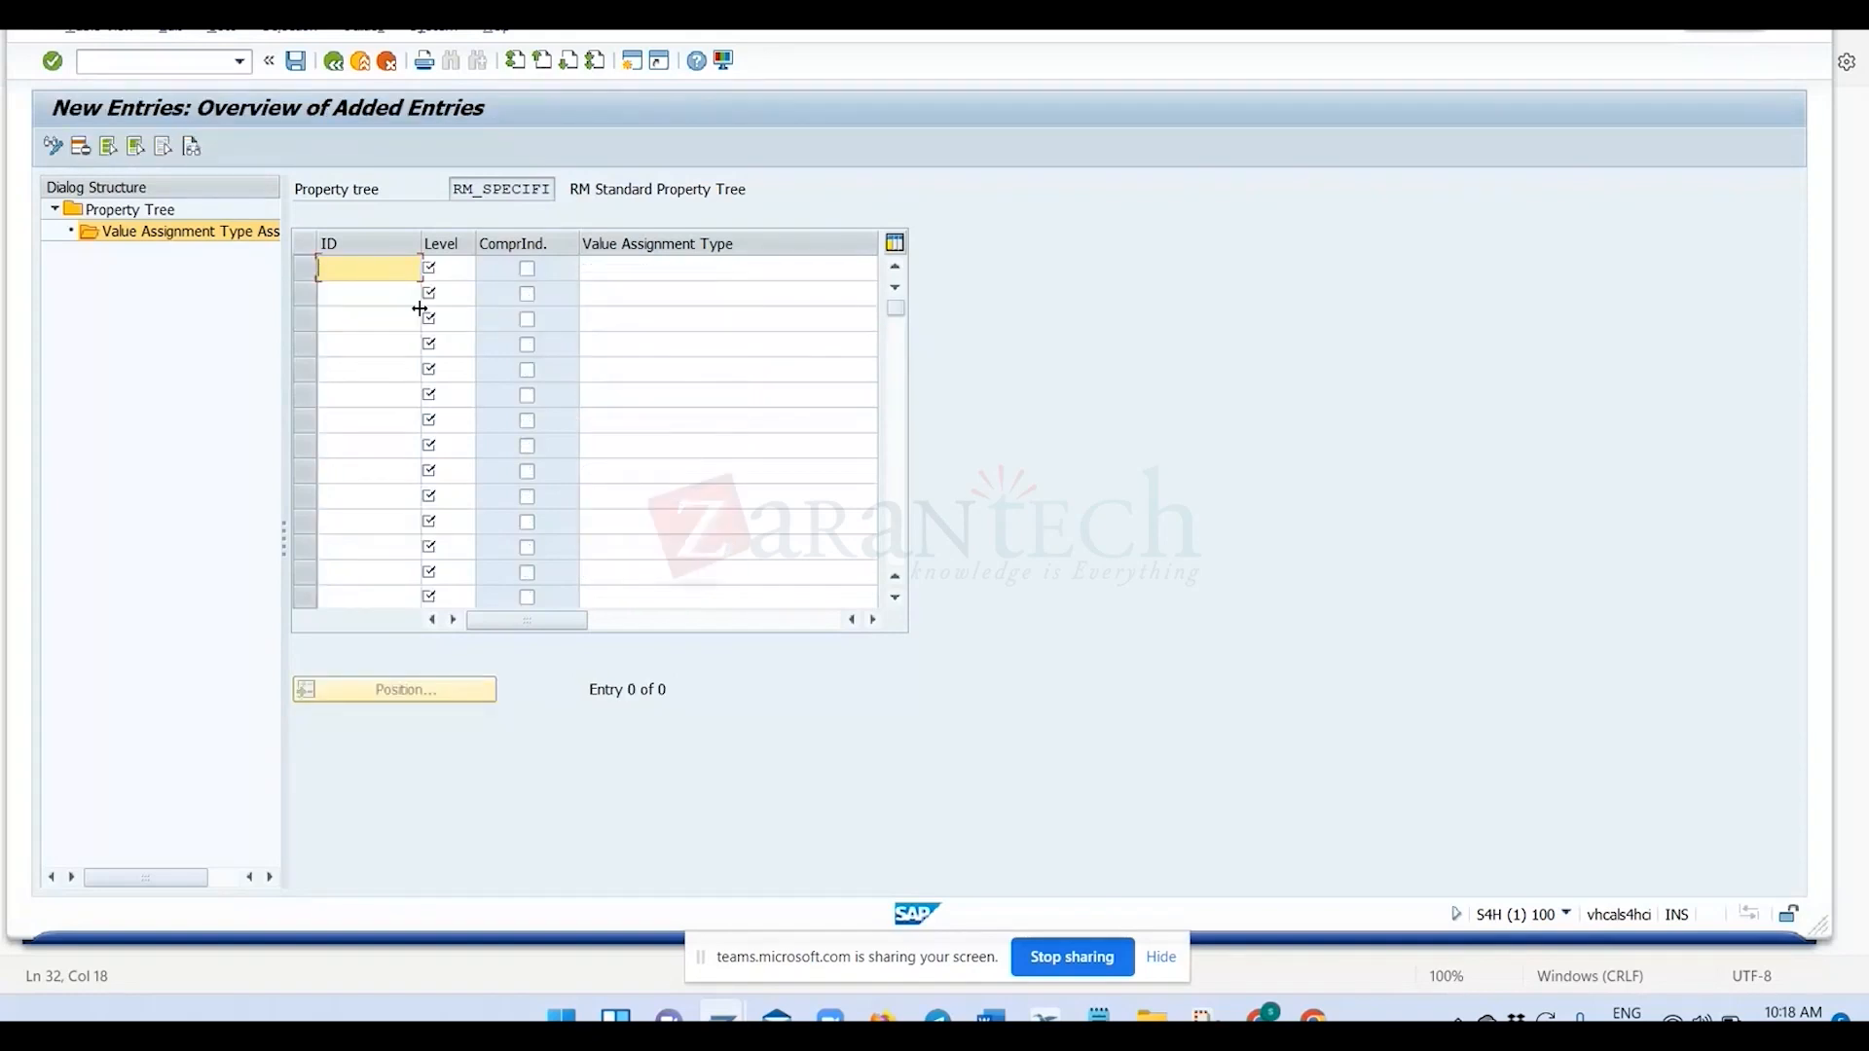
key(BackSpace)
key(BackSpace)
text(50)
click(447, 266)
text(3)
key(Tab)
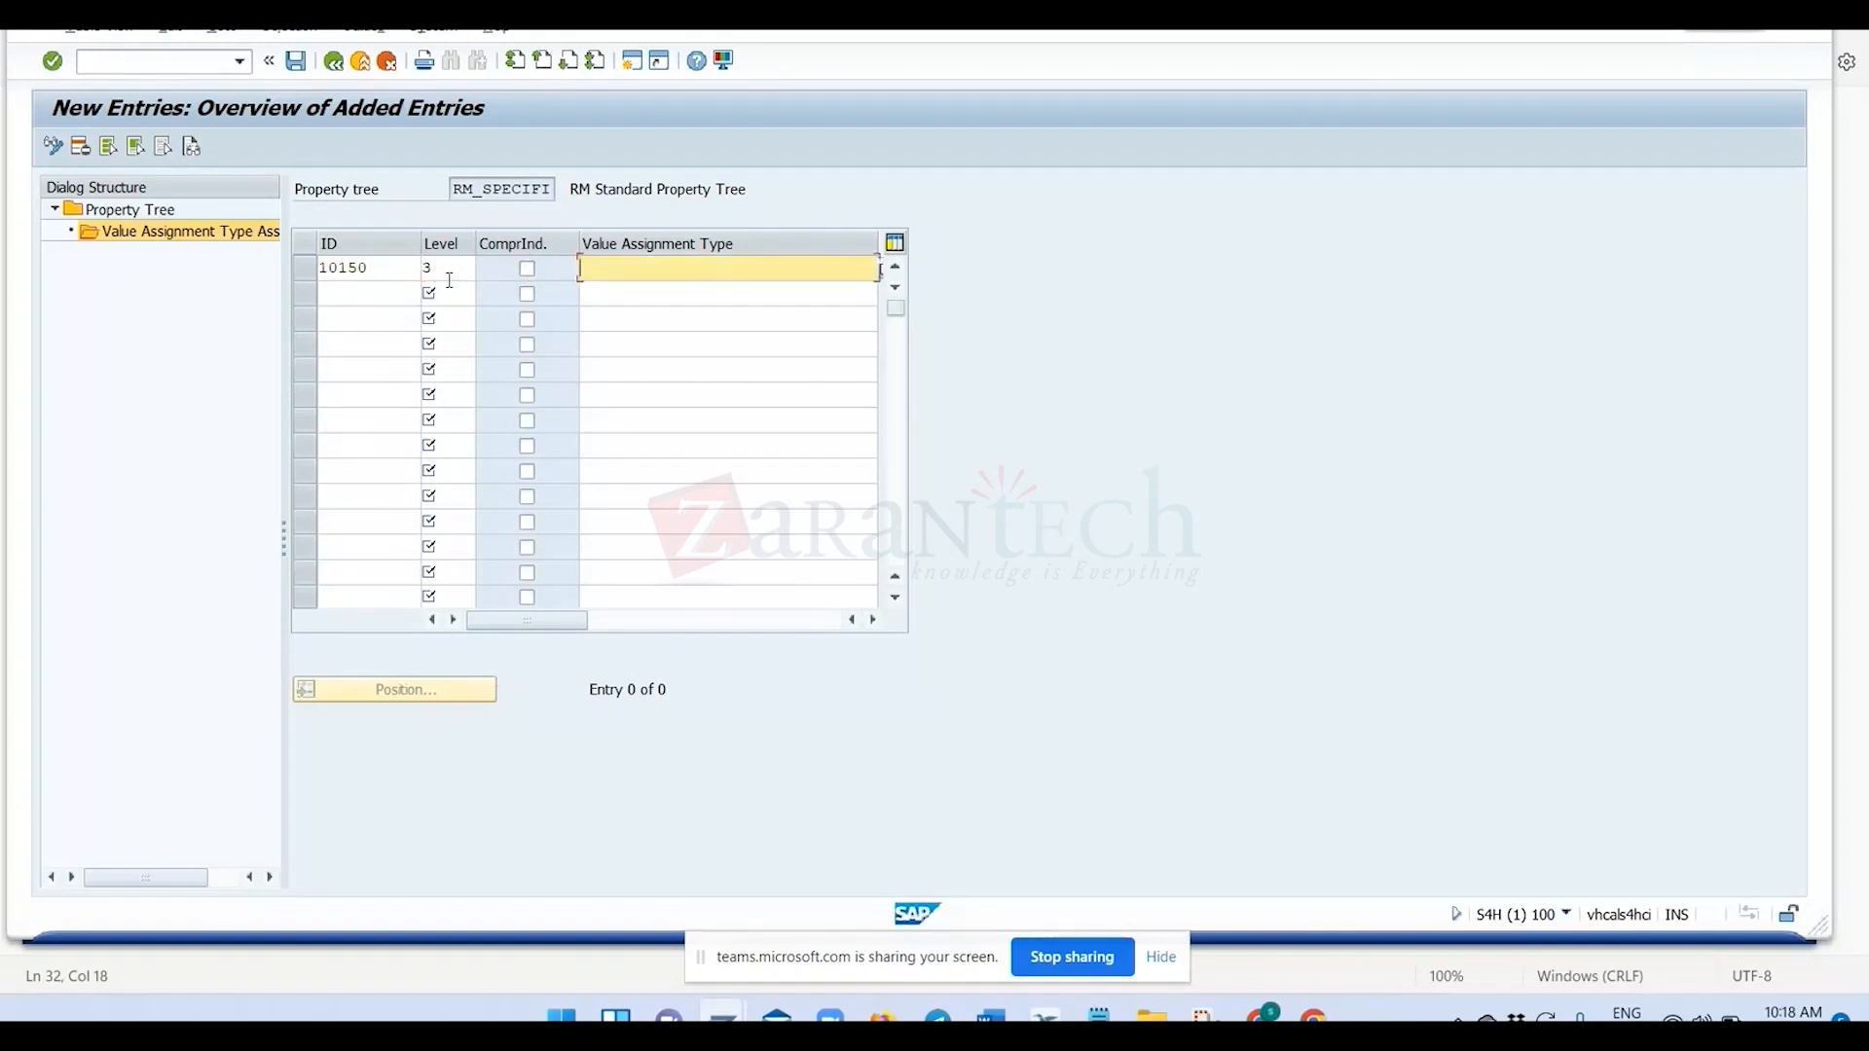
Try entering a value assignment type starting with ZVAT for entry 10150, check the notes for its name and clear the field.
text(Z)
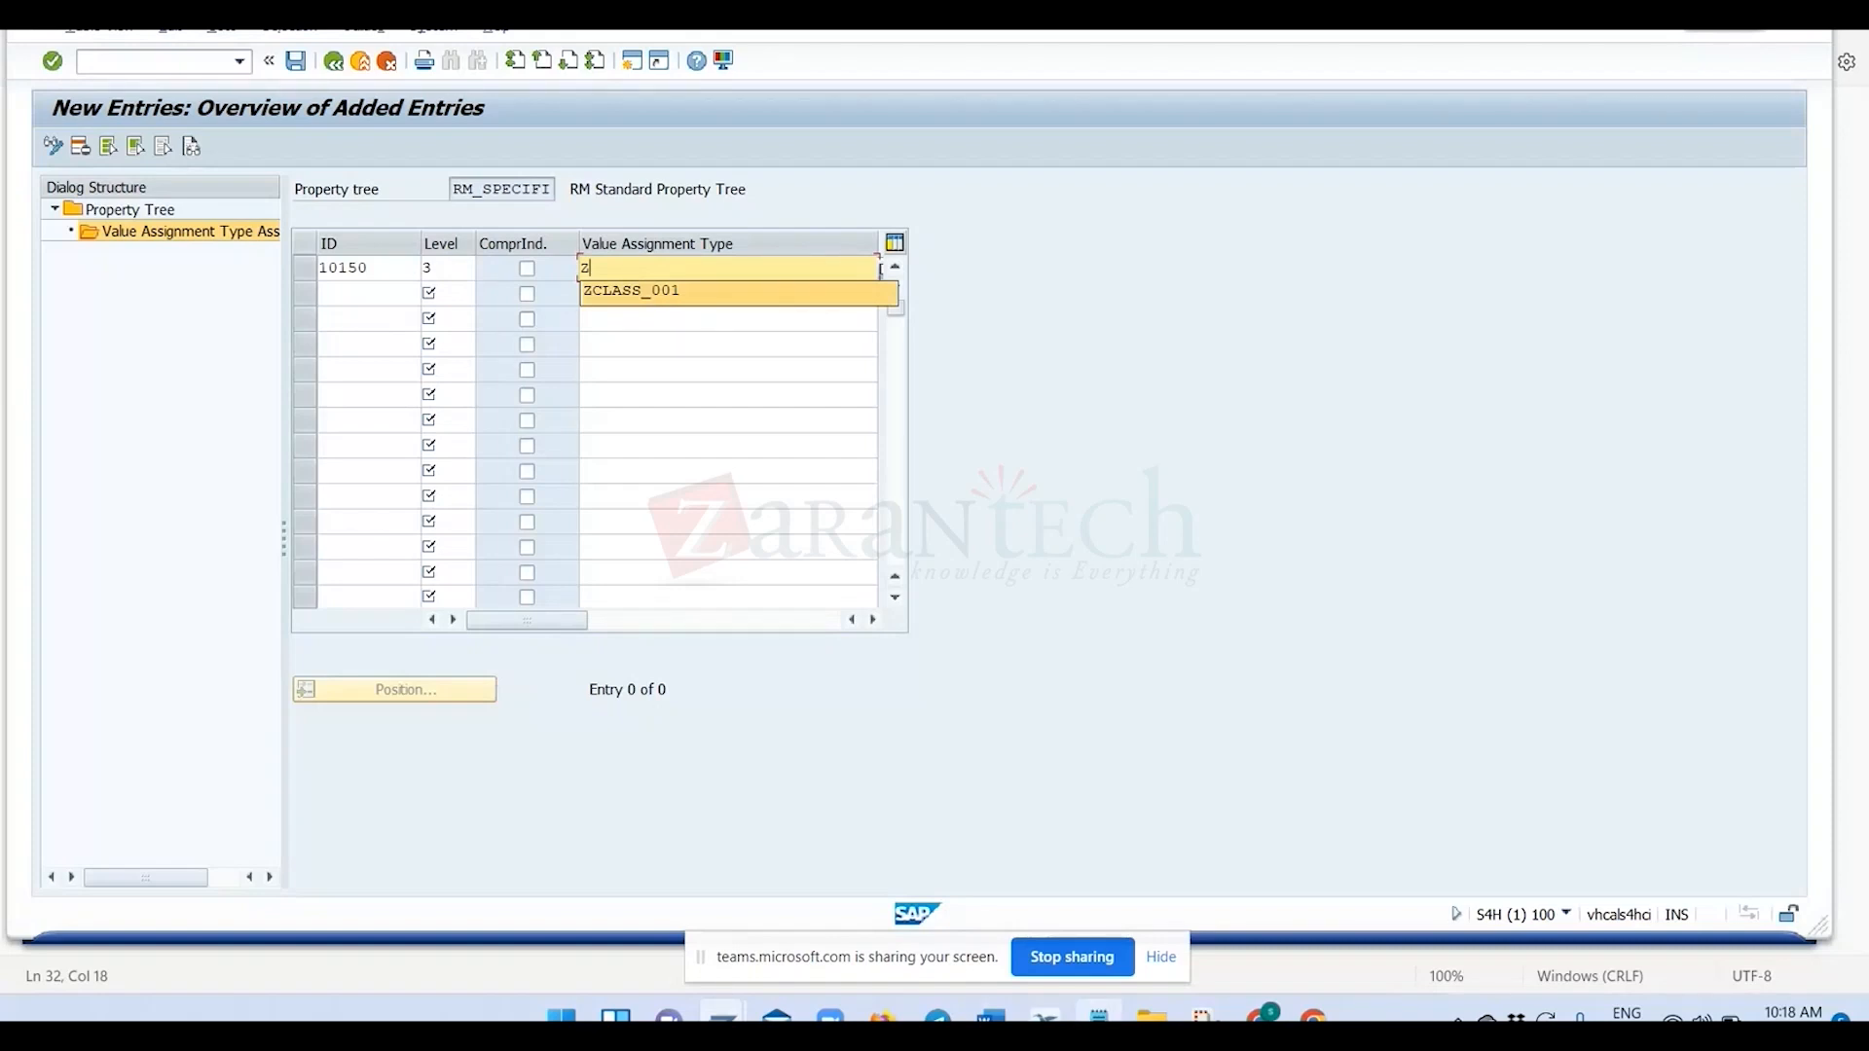
click(1098, 1017)
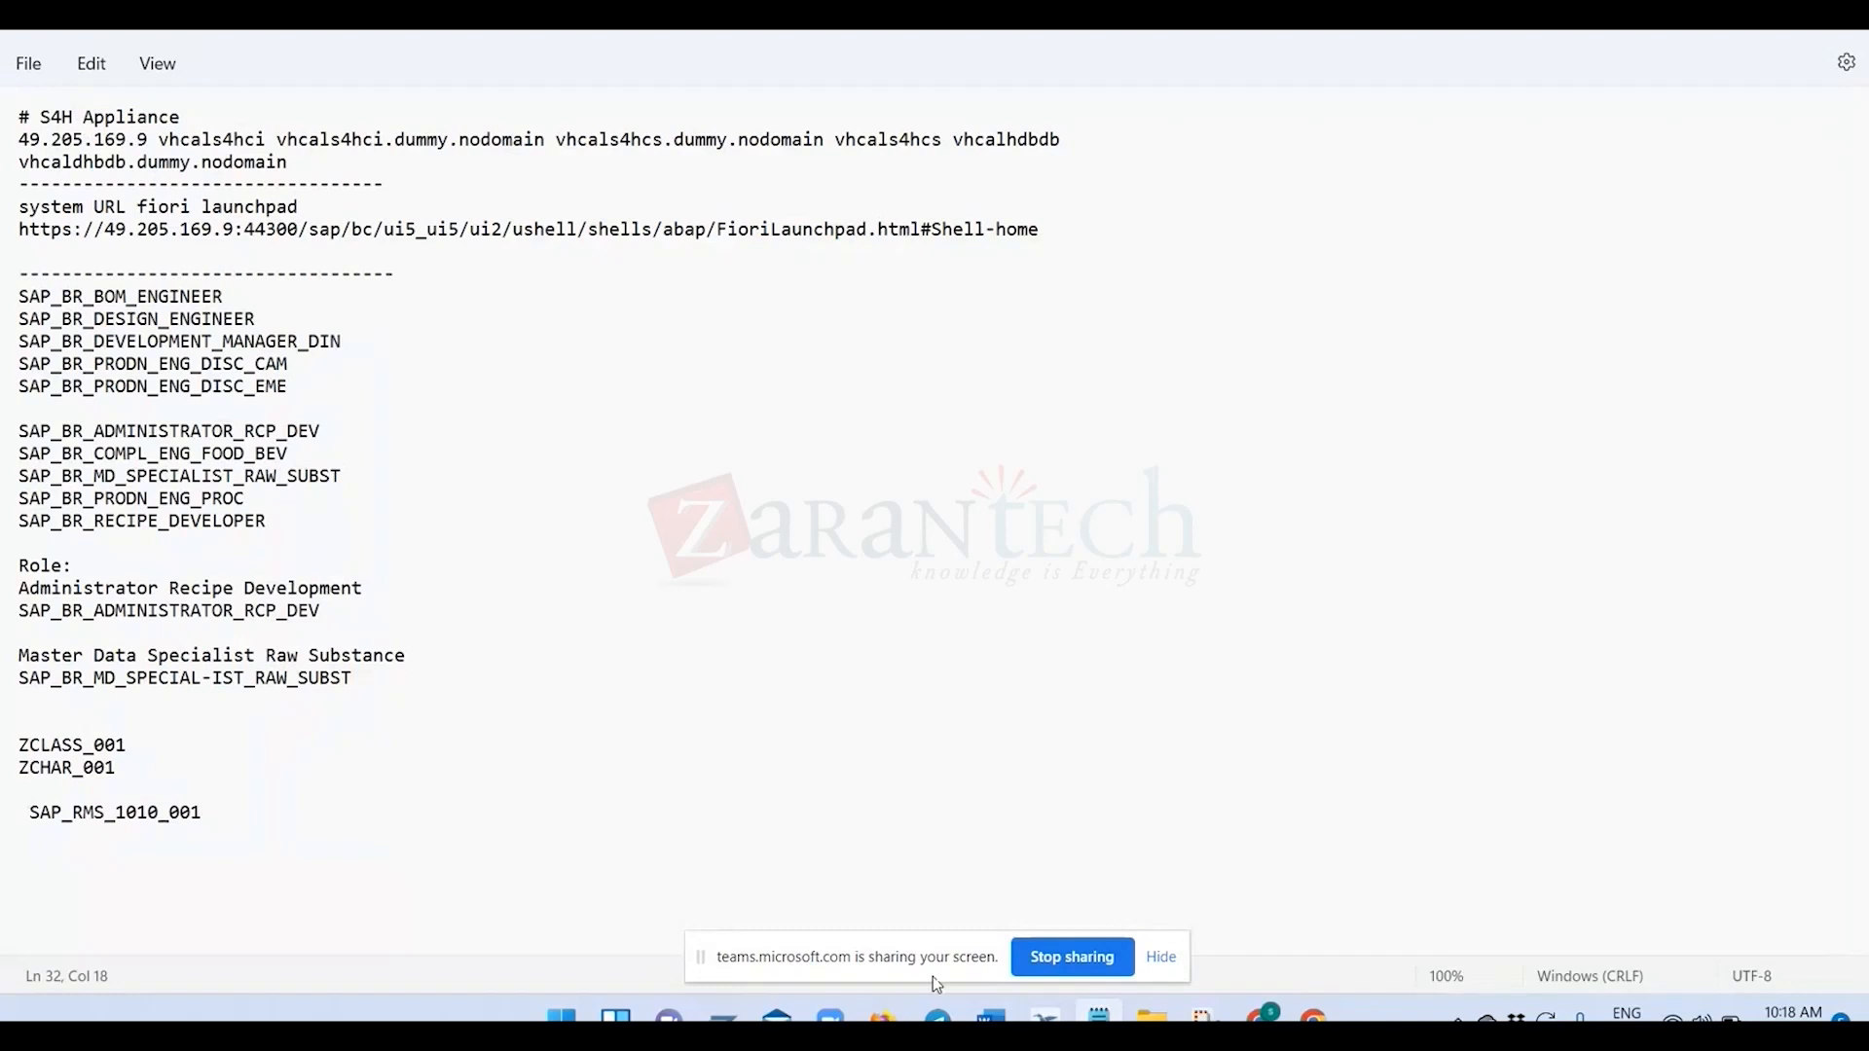
key(alt+Tab)
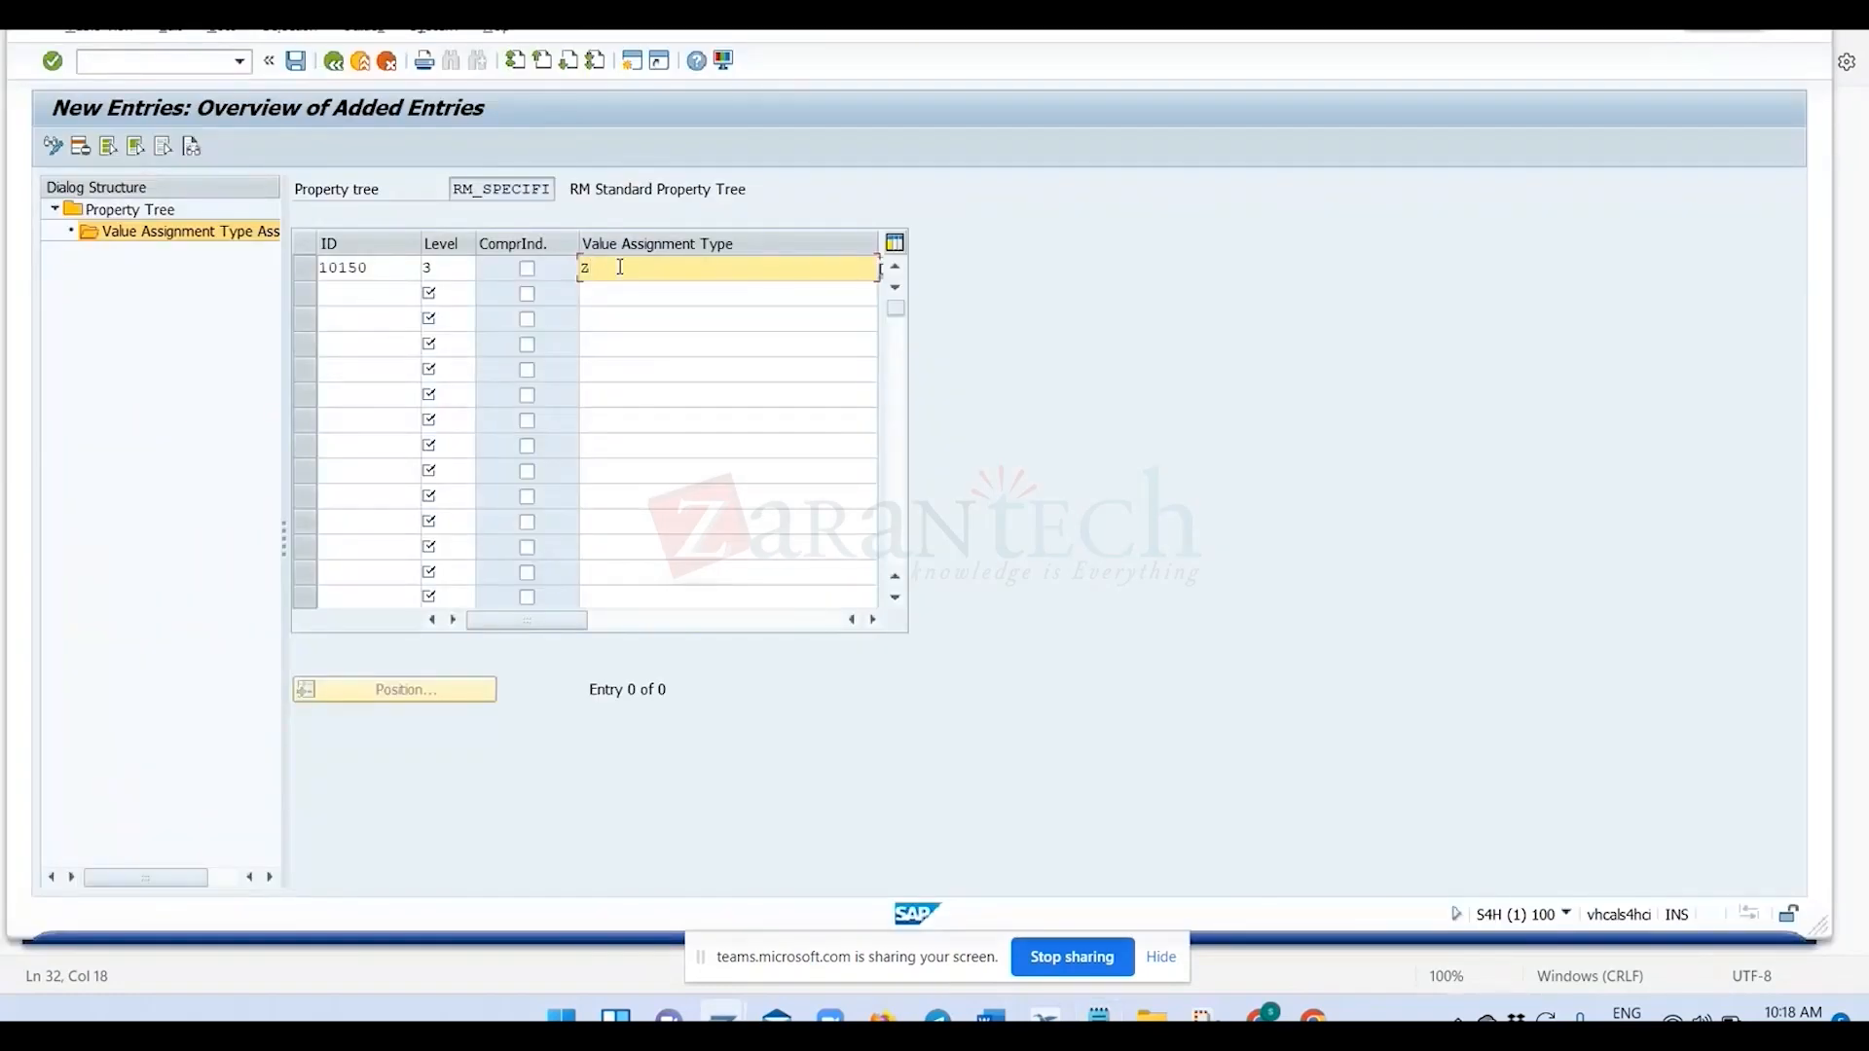
text(VAT)
key(BackSpace)
key(BackSpace)
key(BackSpace)
key(BackSpace)
key(BackSpace)
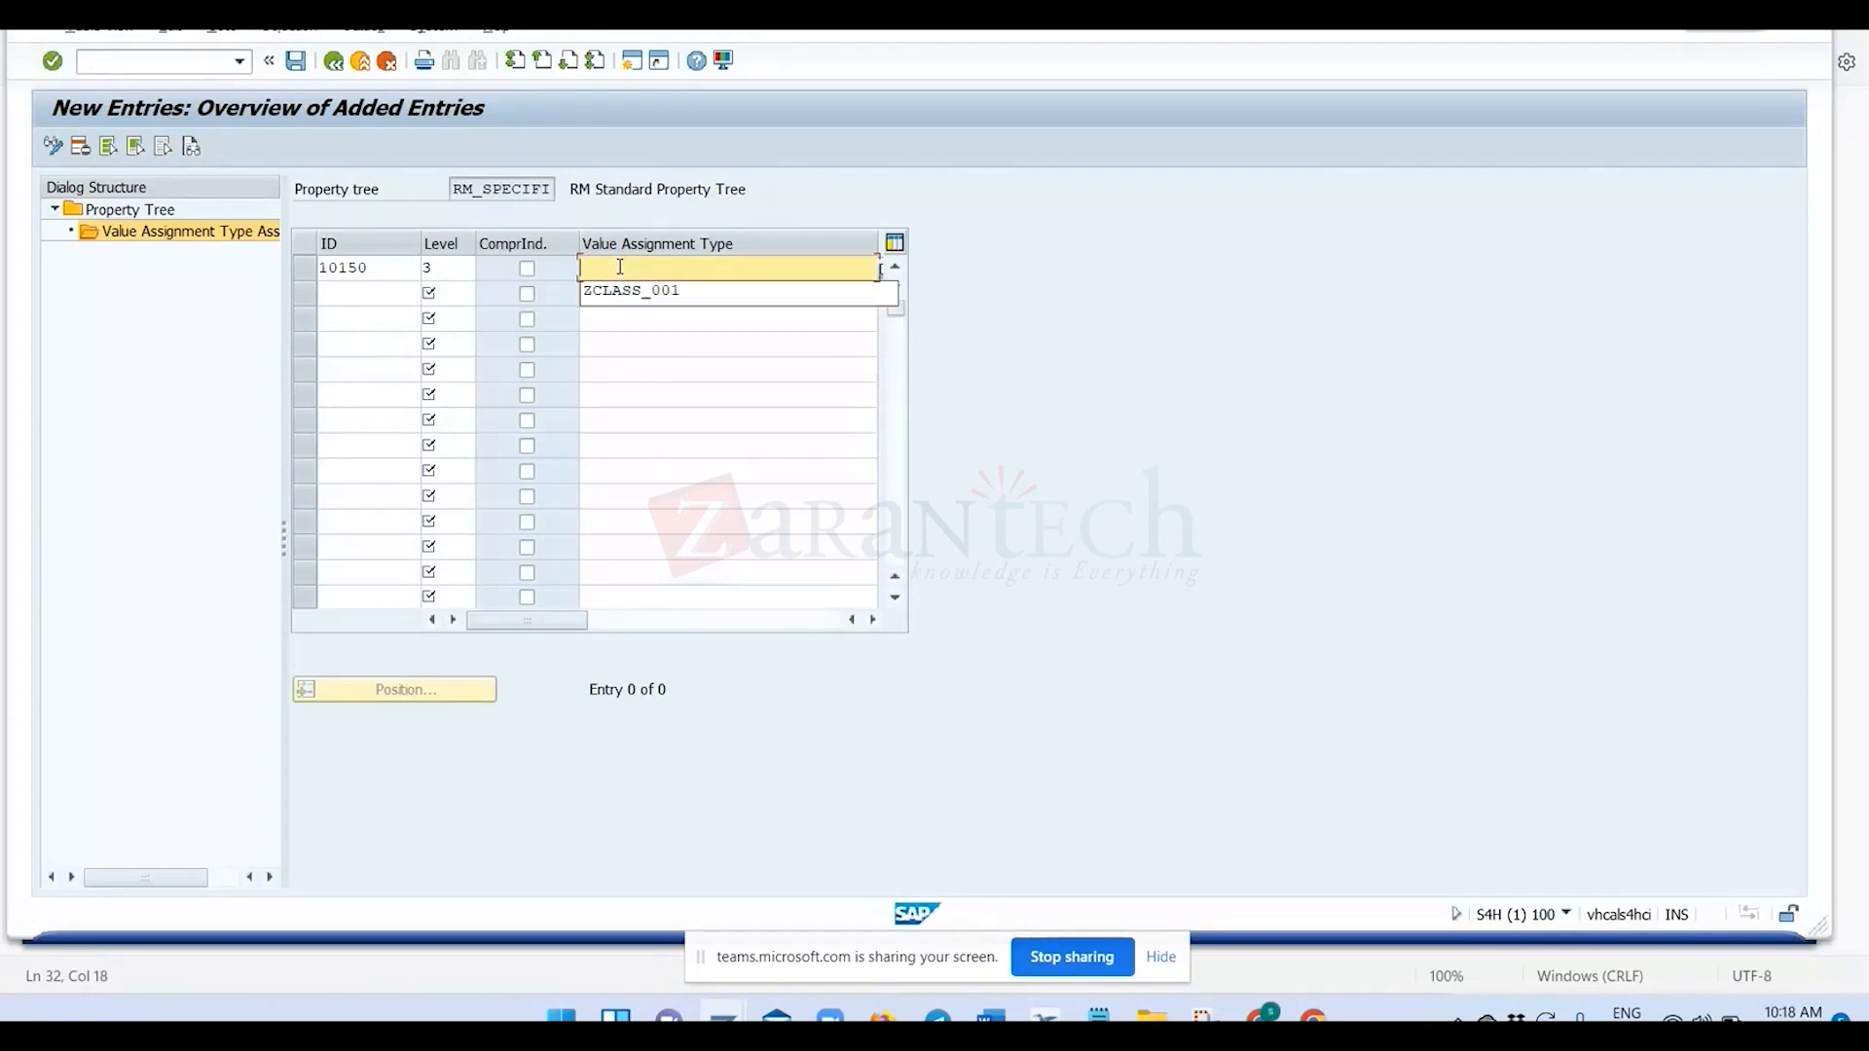
Discard the unsaved assignment entry 10150.
click(680, 100)
click(394, 62)
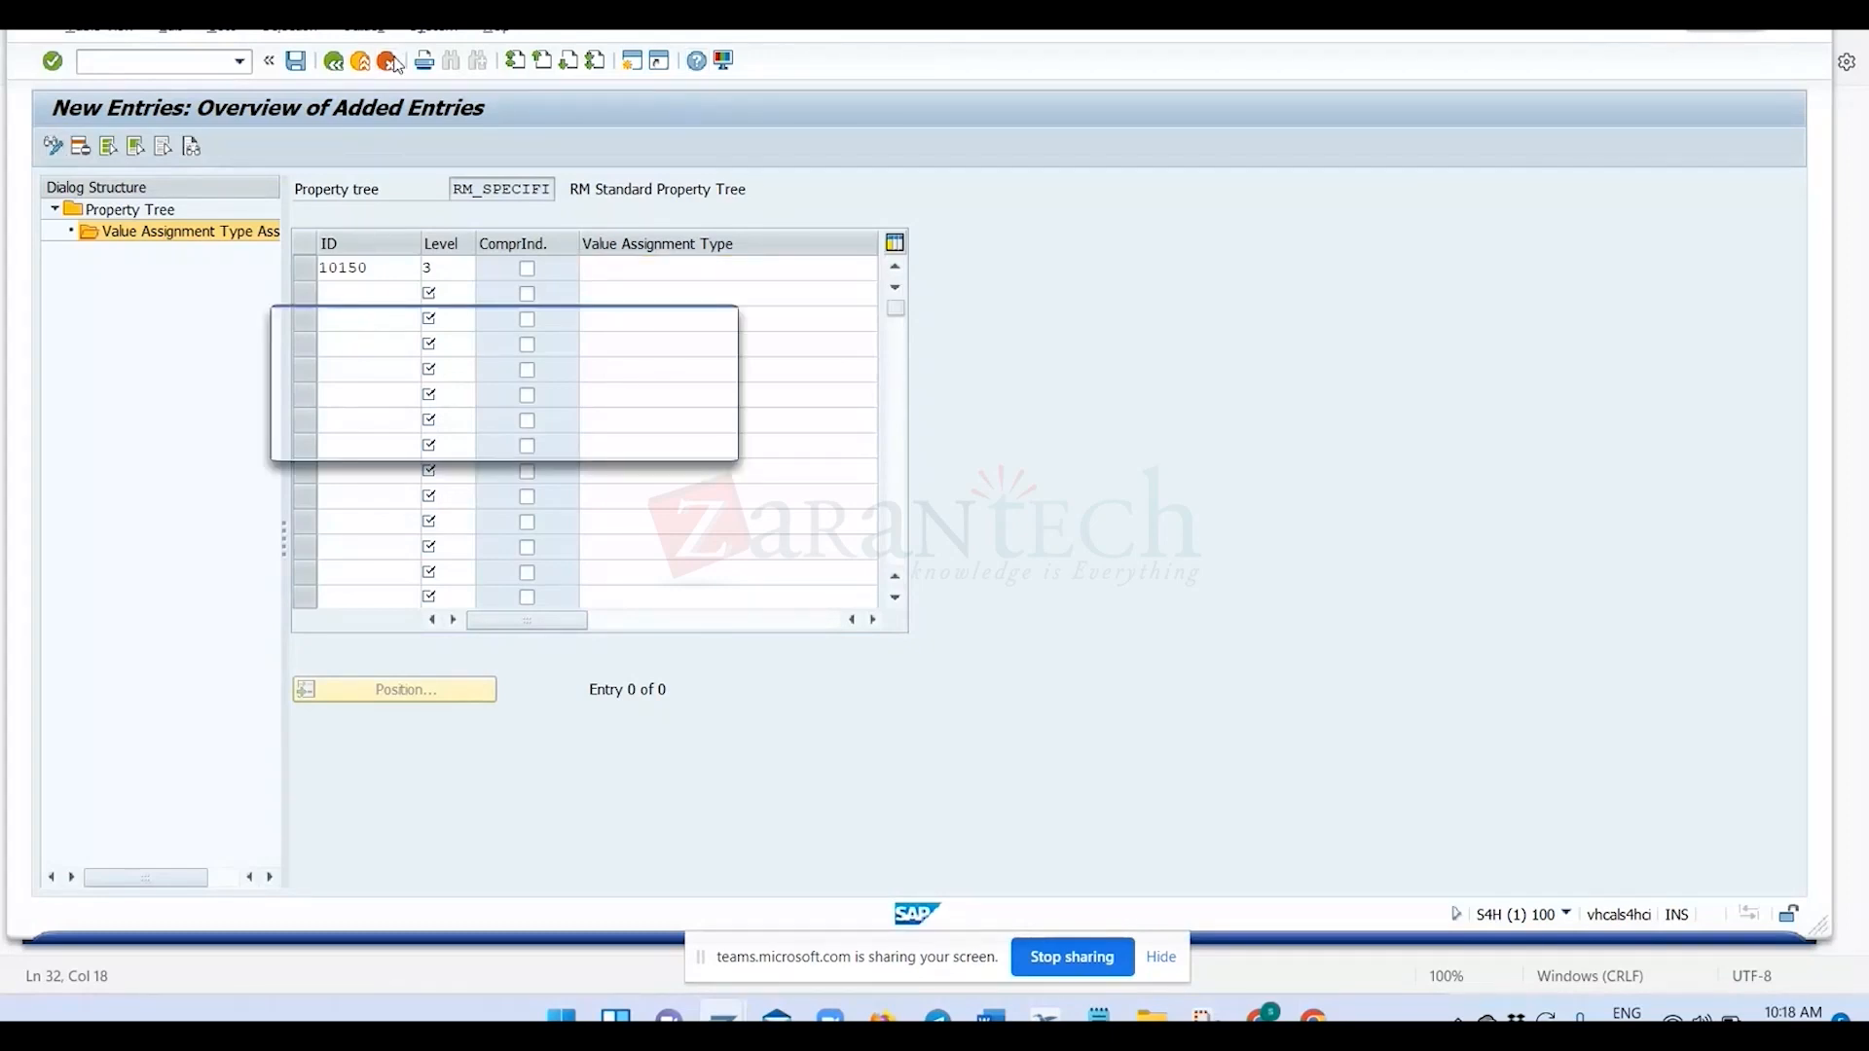
click(426, 443)
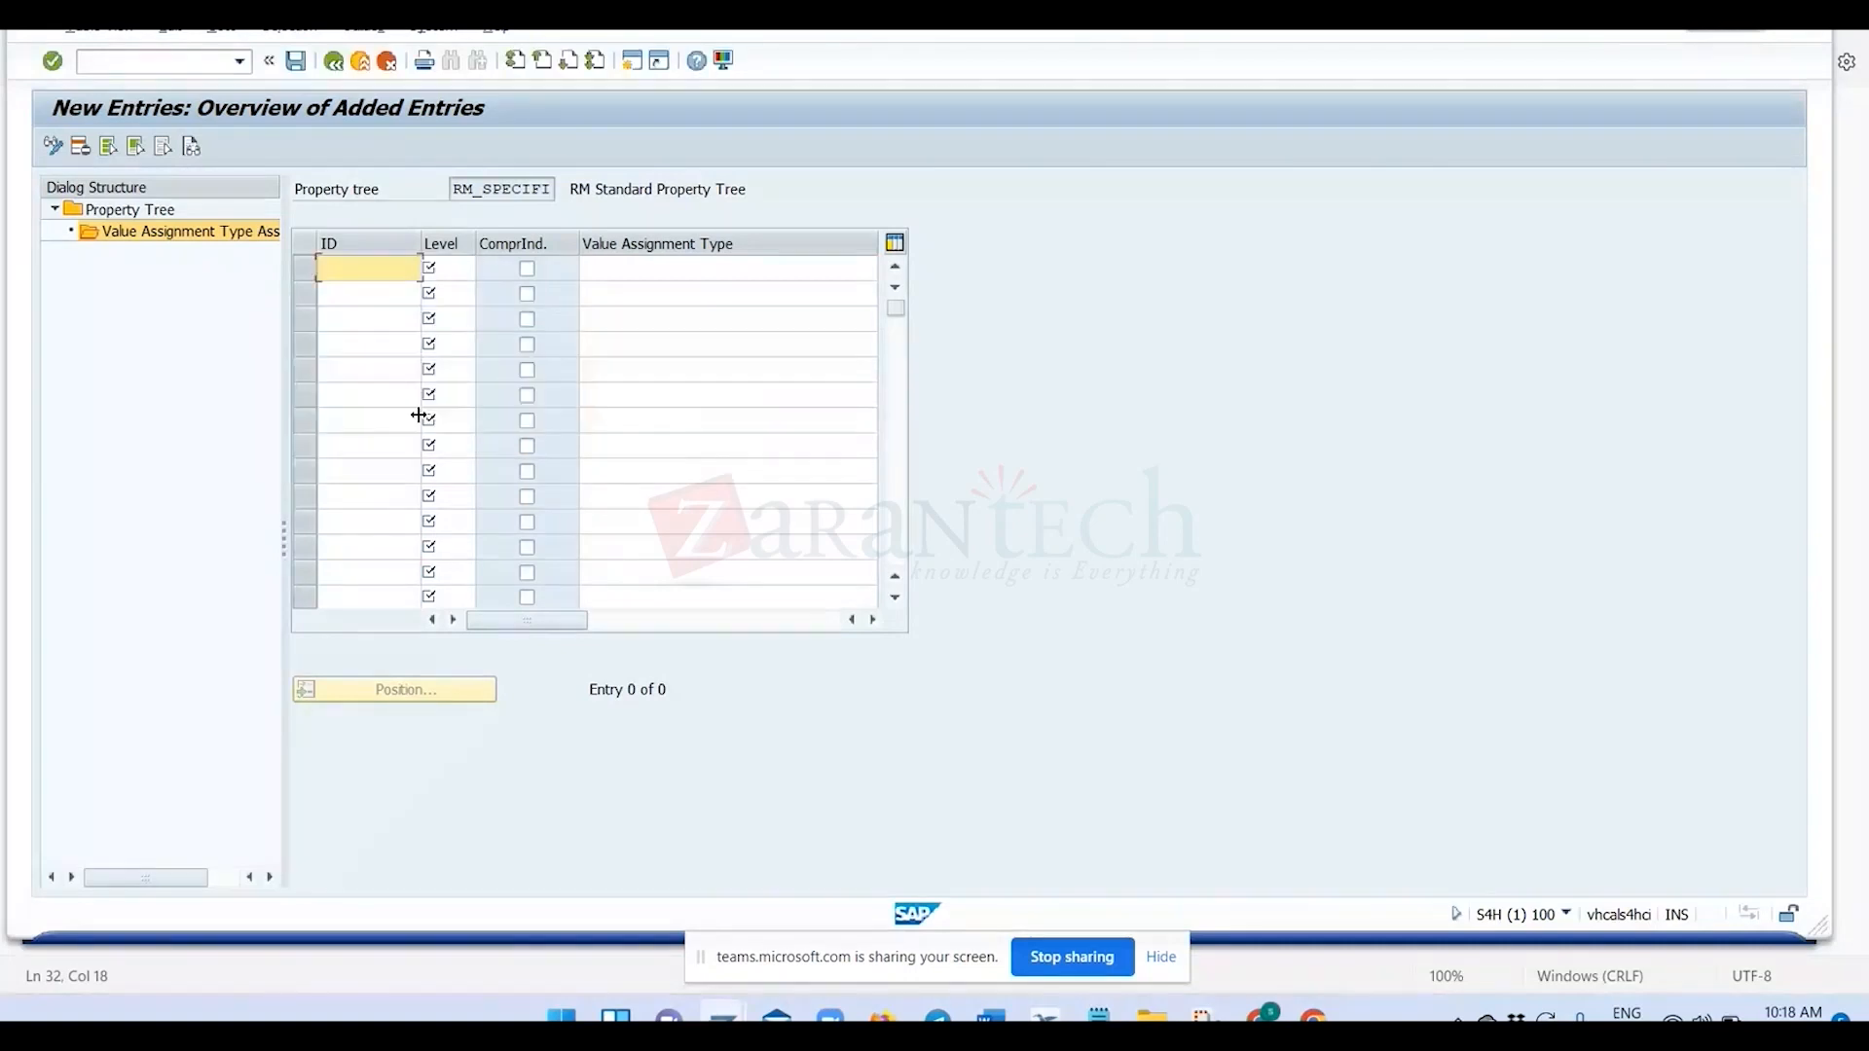
Leave the RM_SPECIFI assignments and locate type ZVAT_001 in the value assignment type settings.
click(334, 62)
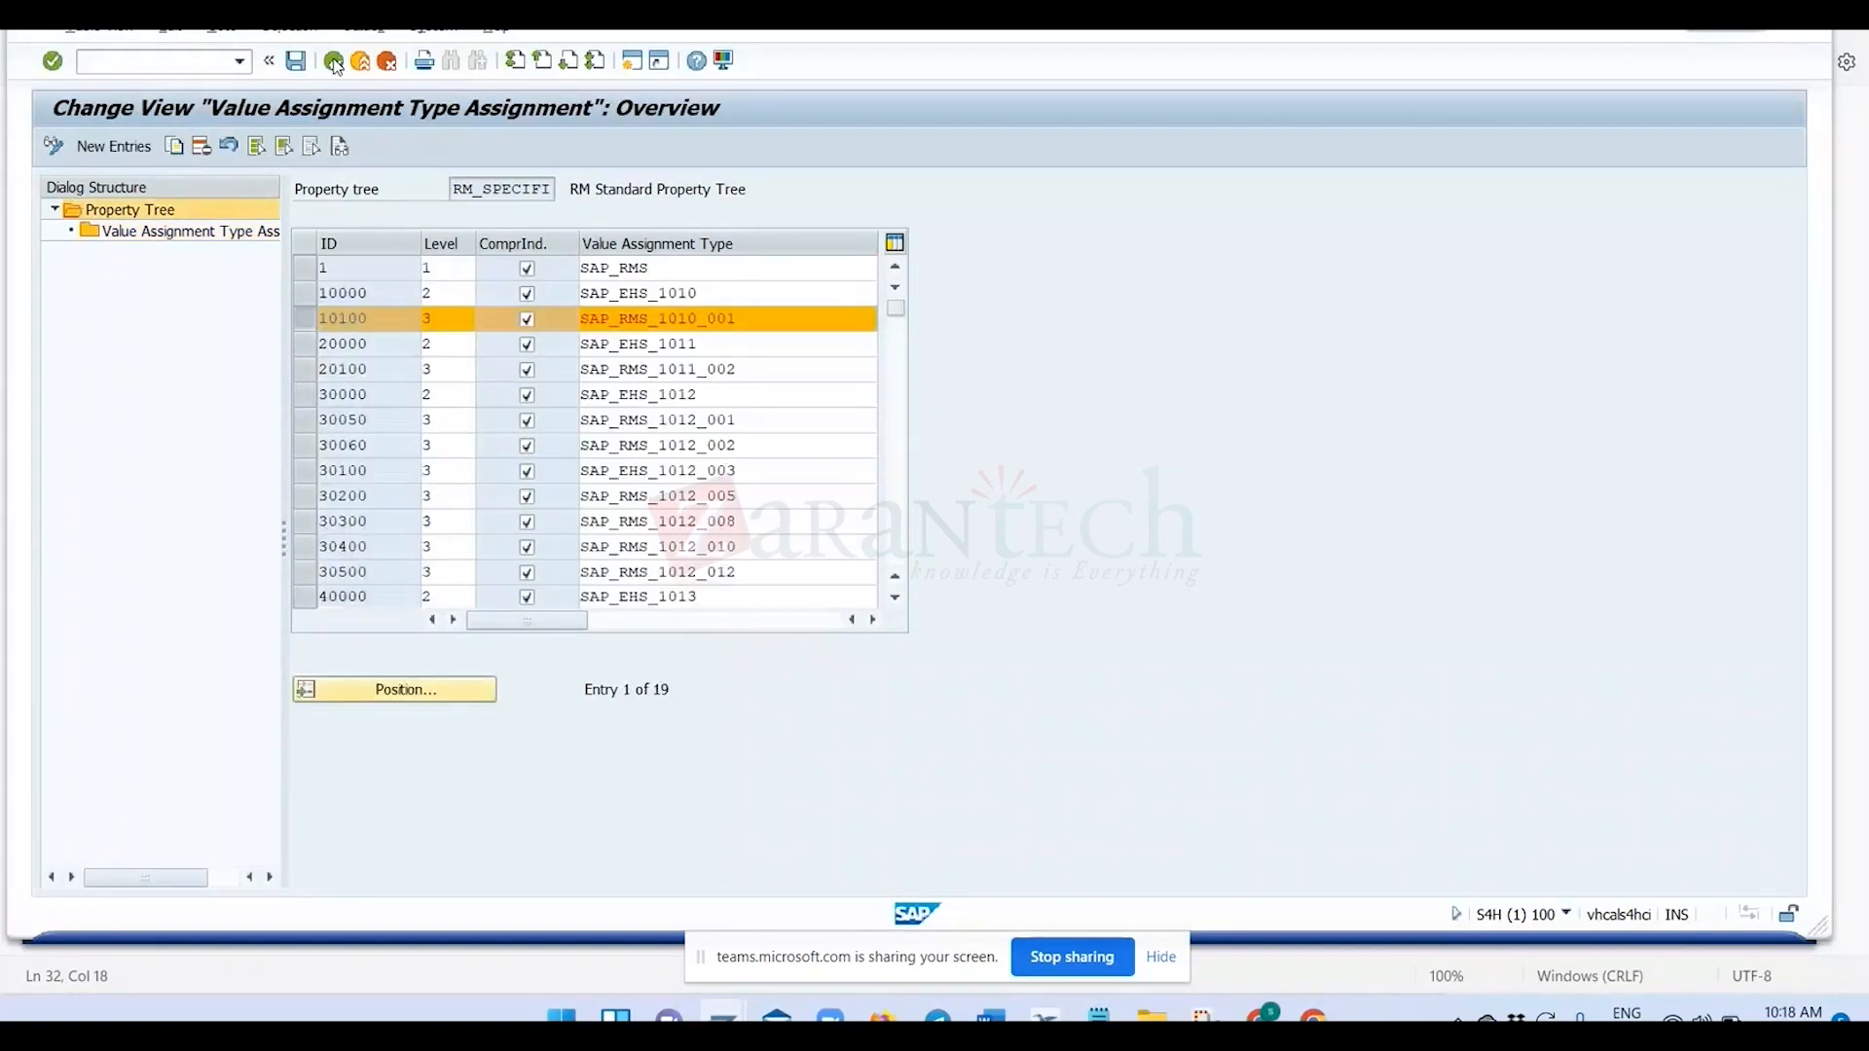
click(334, 62)
click(334, 63)
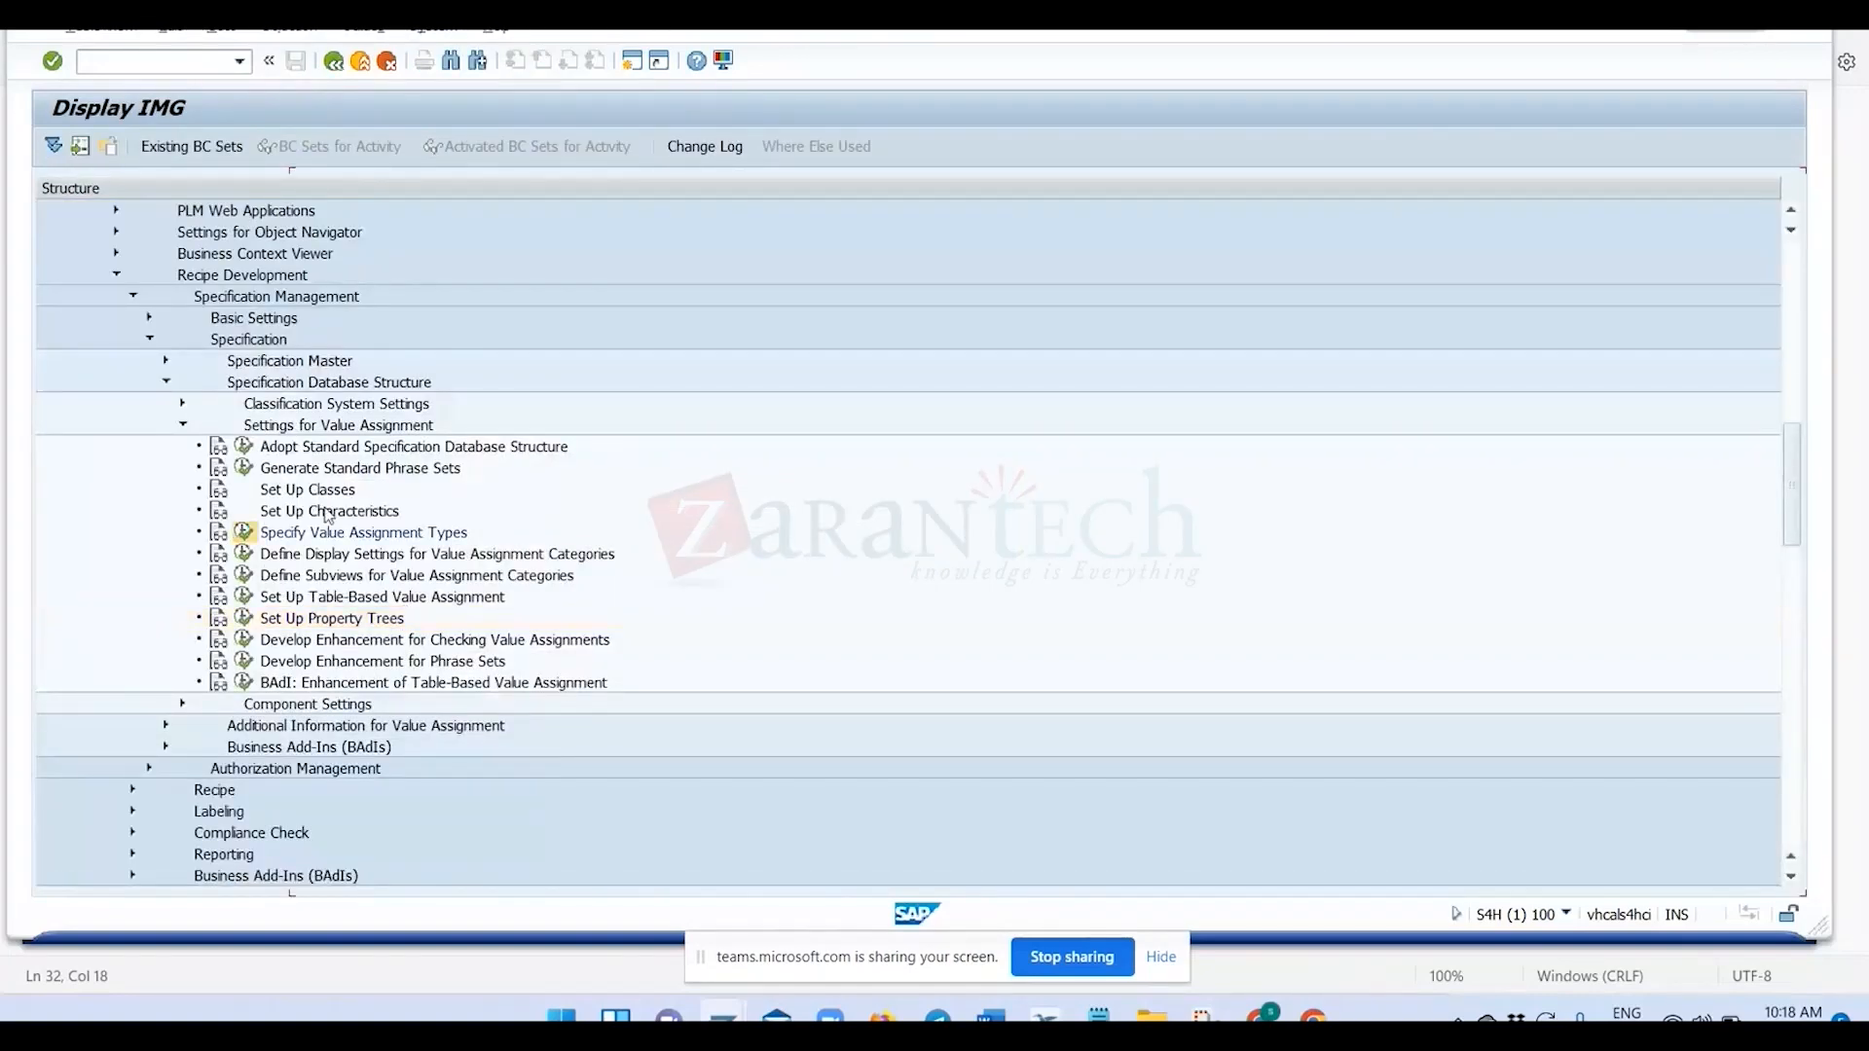
scroll(1091, 277, down, 7)
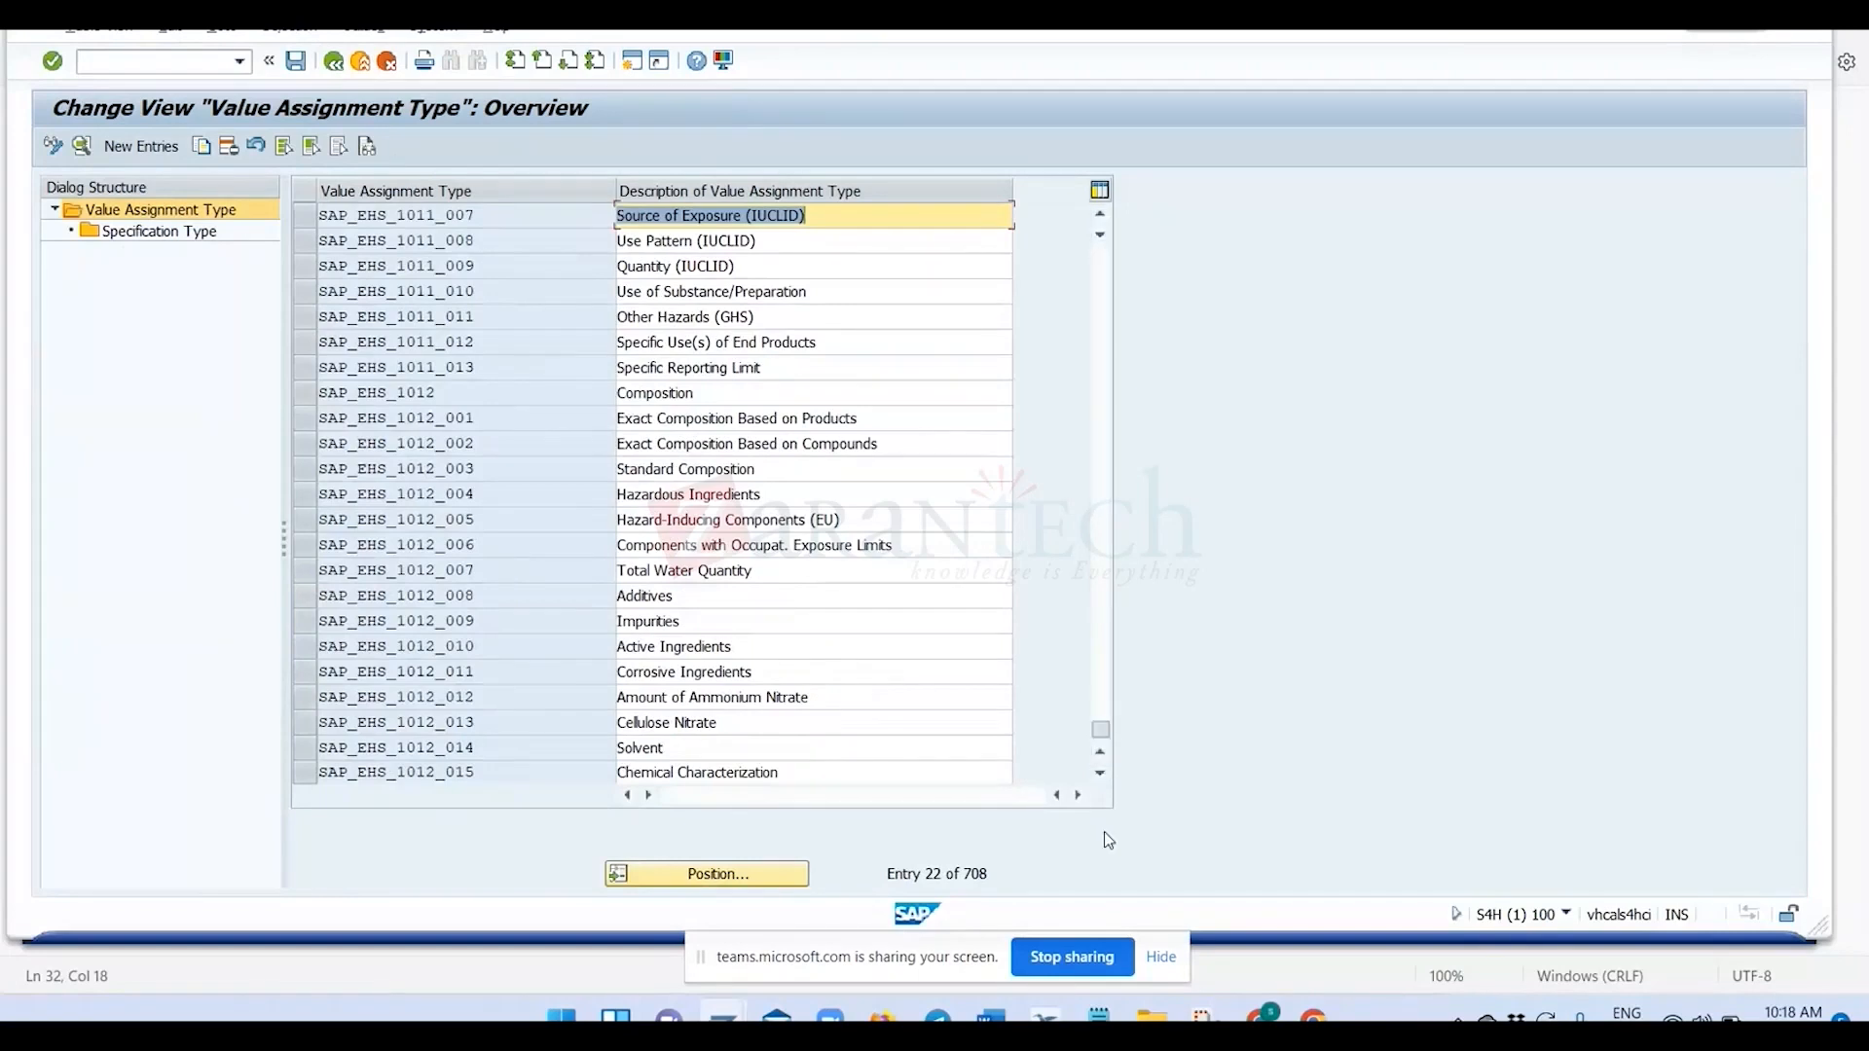
click(404, 217)
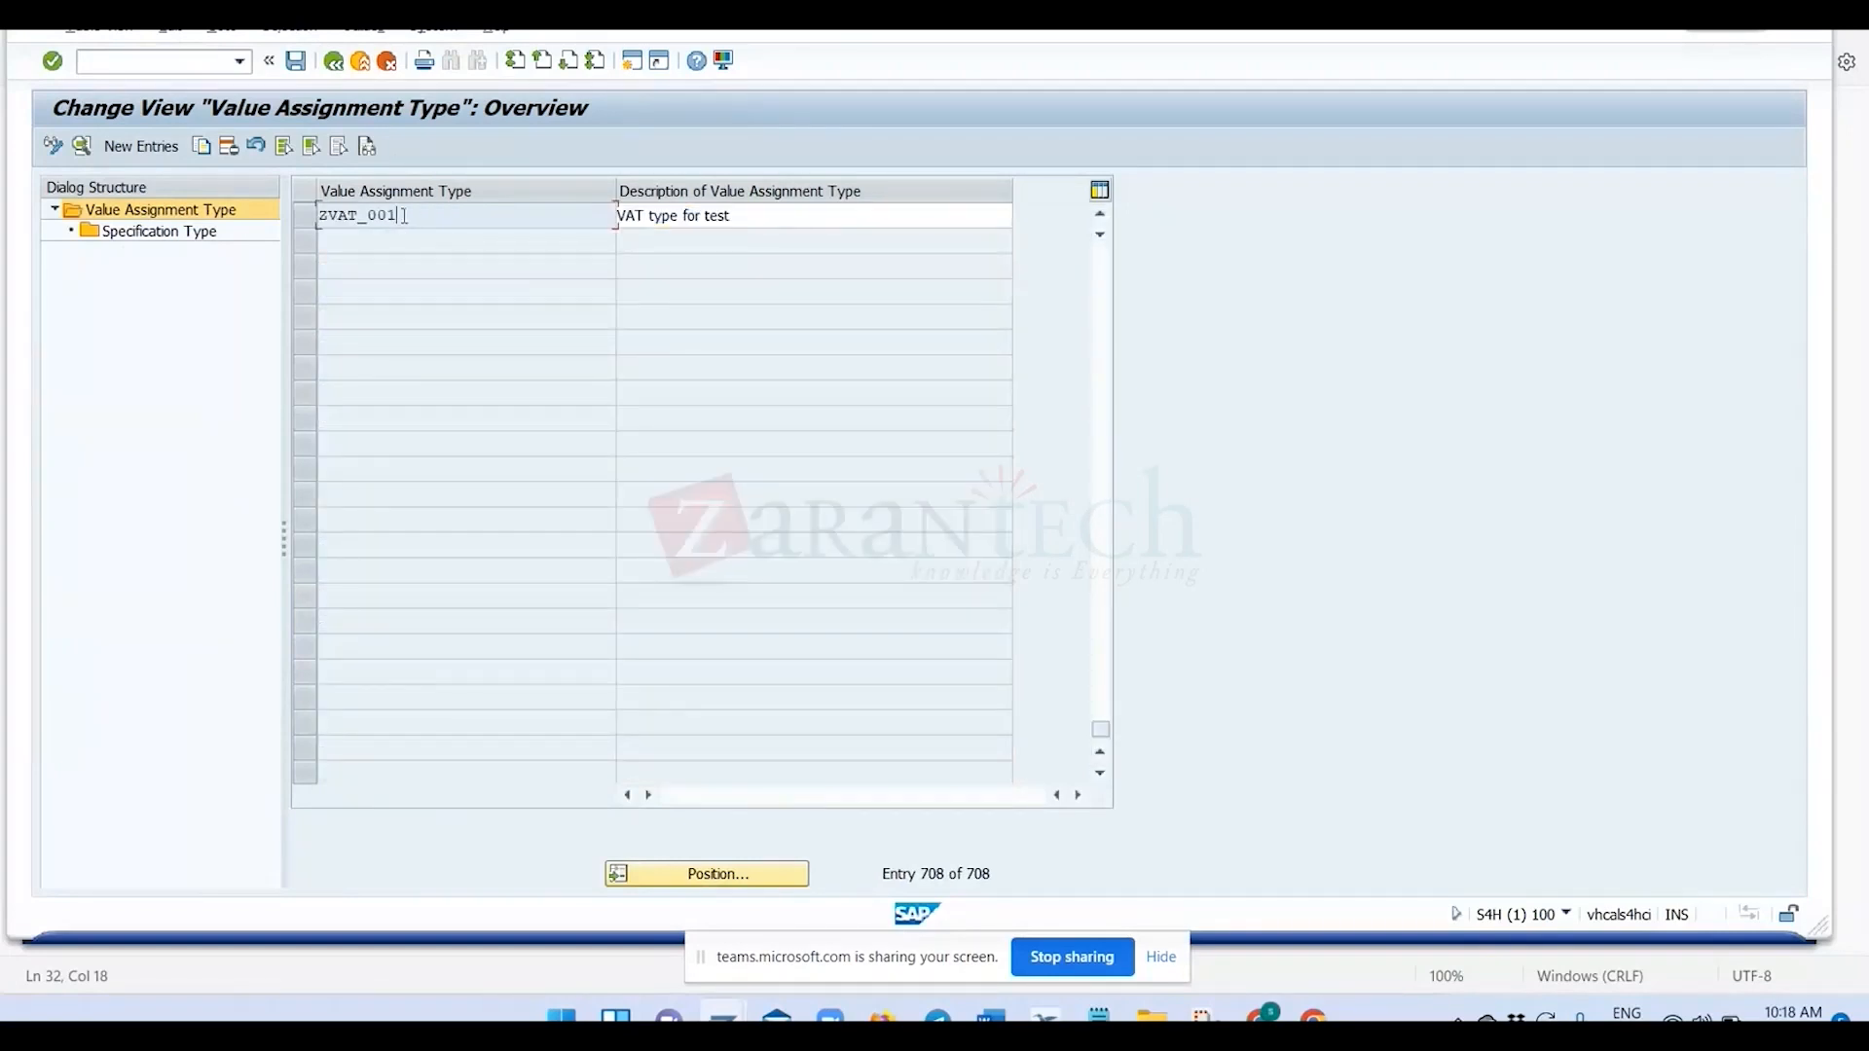
Copy the value assignment type name ZVAT_001 into the notes on a new line below SAP_RMS_1010_001.
drag(404, 217, 306, 220)
key(ctrl+c)
click(396, 380)
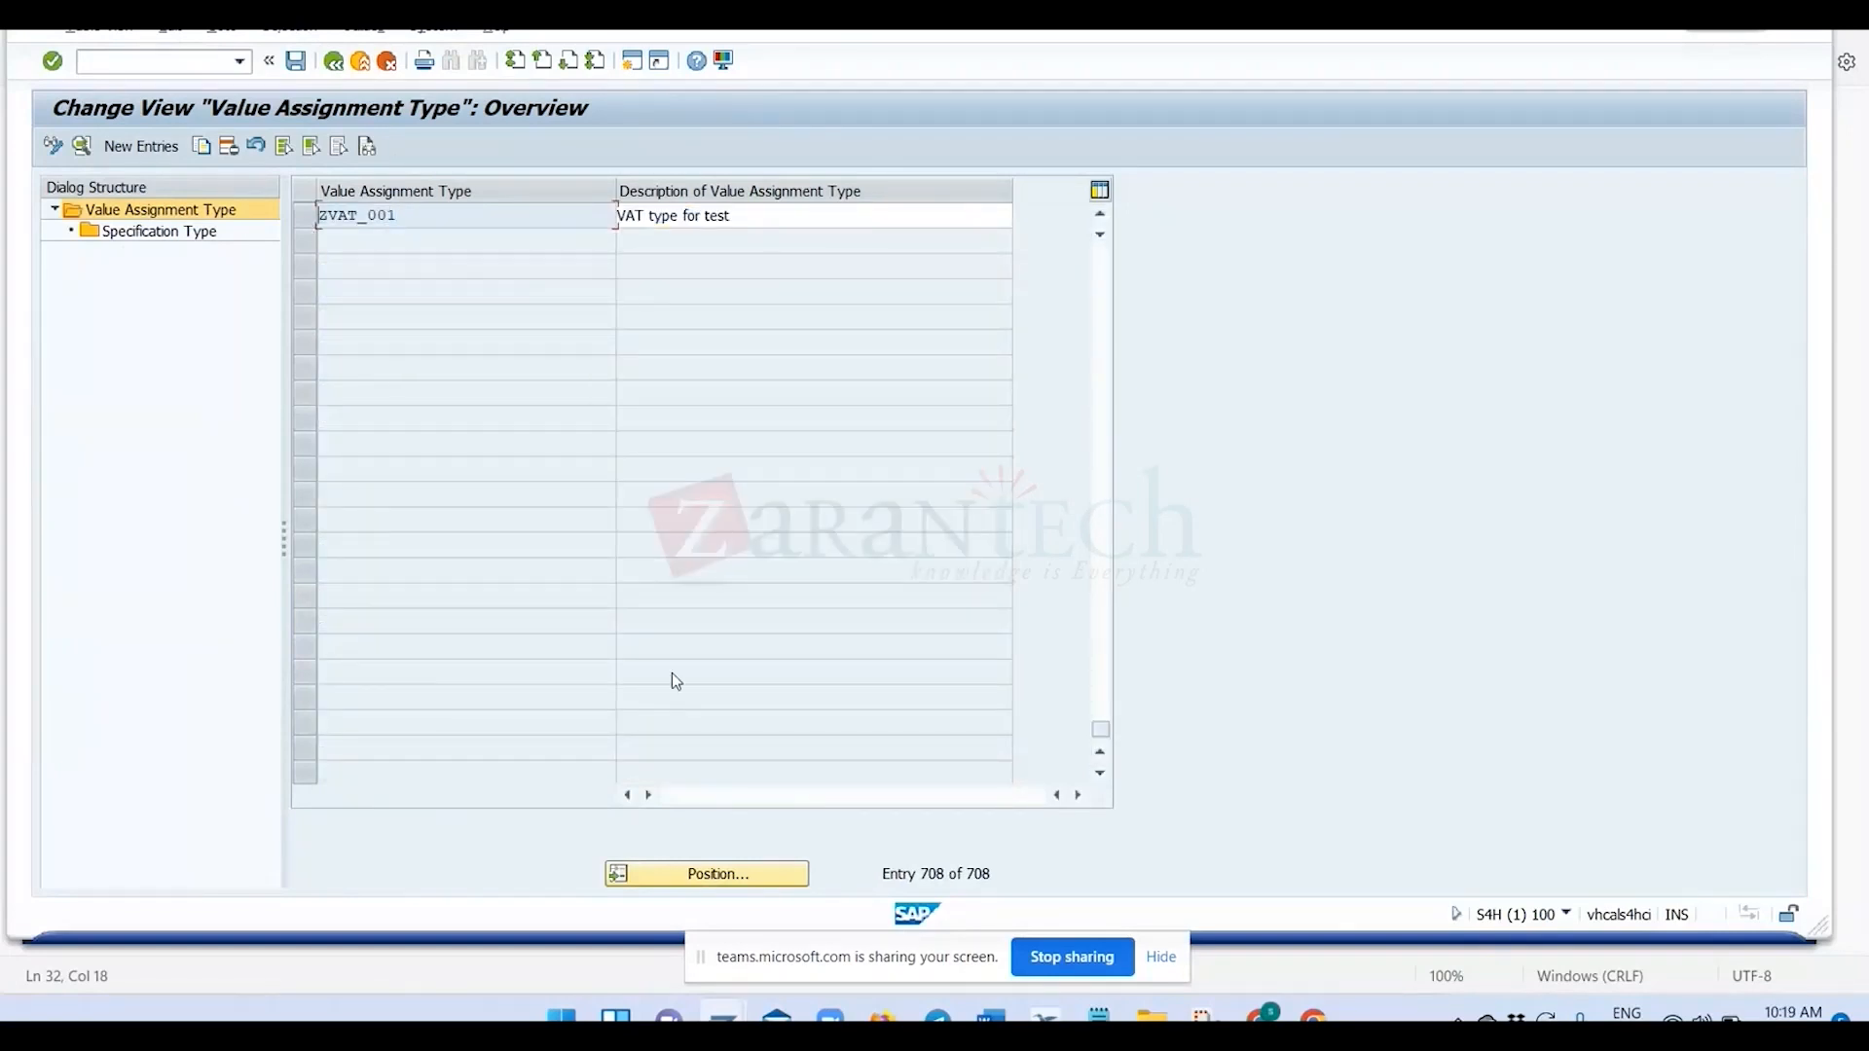
click(1124, 1015)
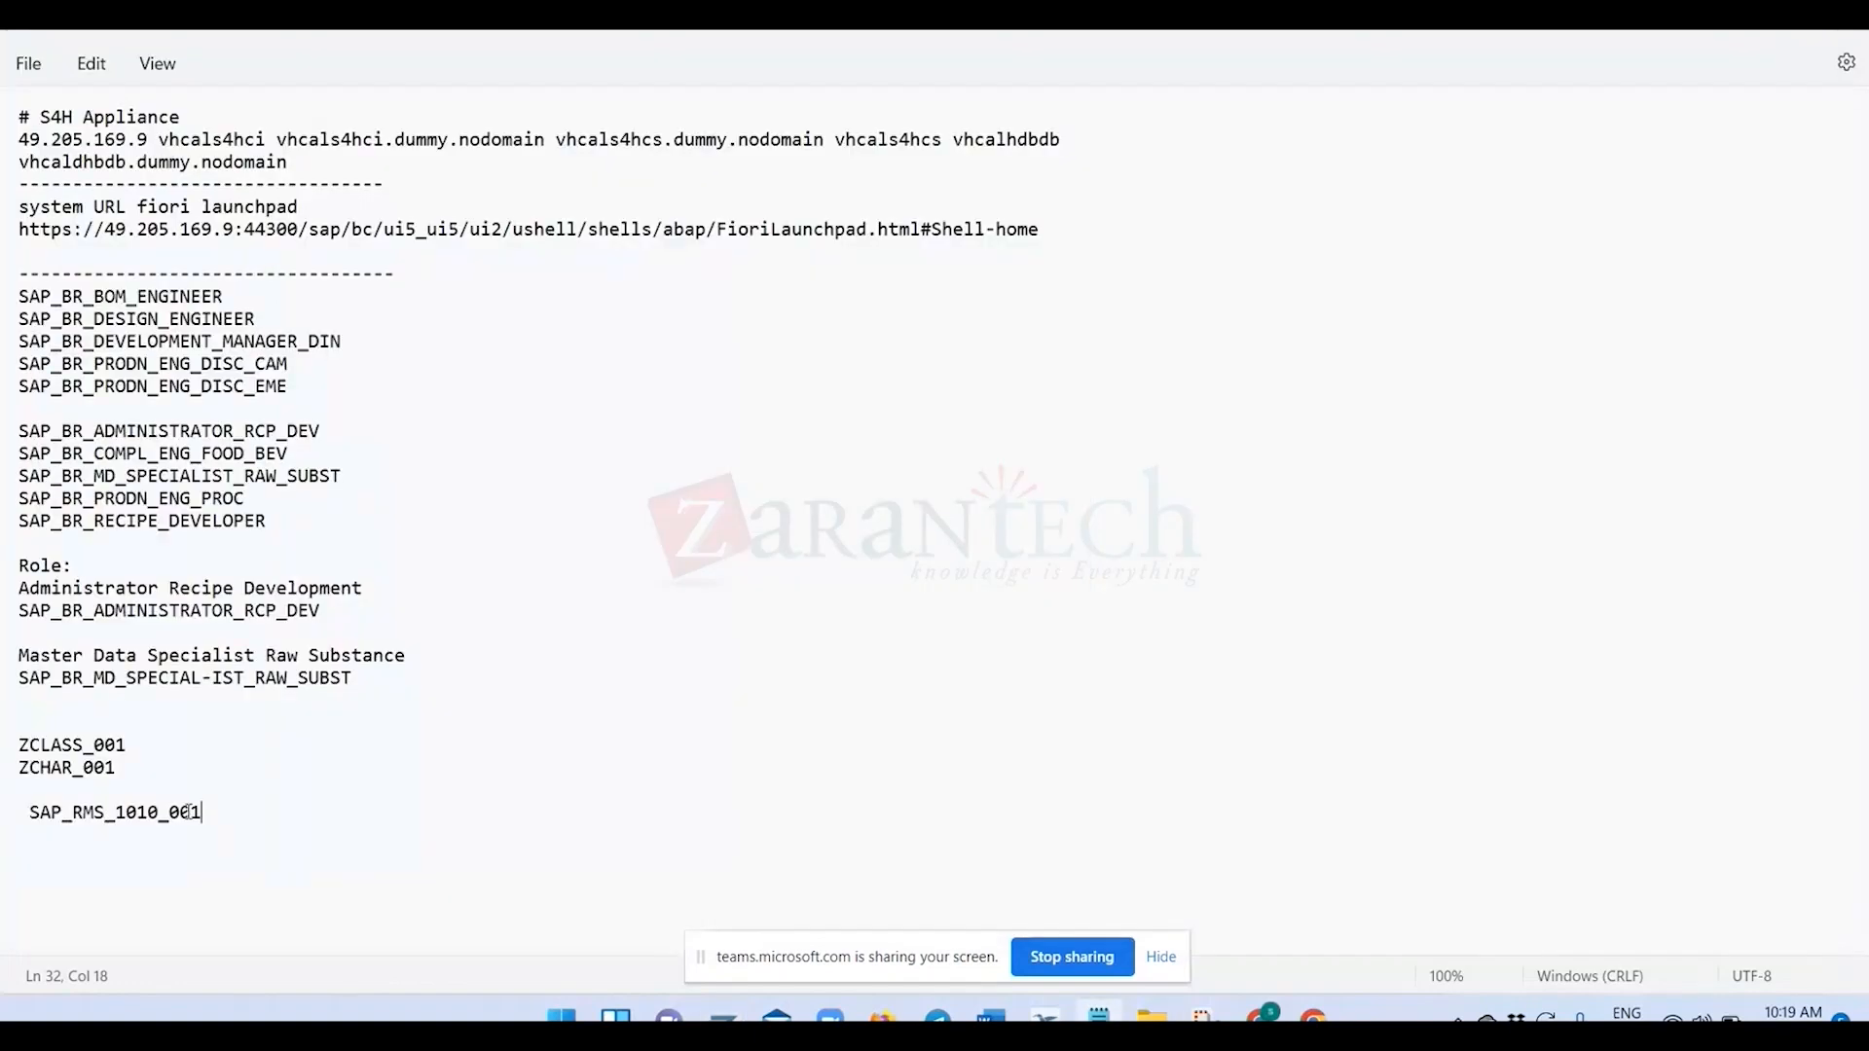
key(Return)
key(ctrl+v)
key(alt+Tab)
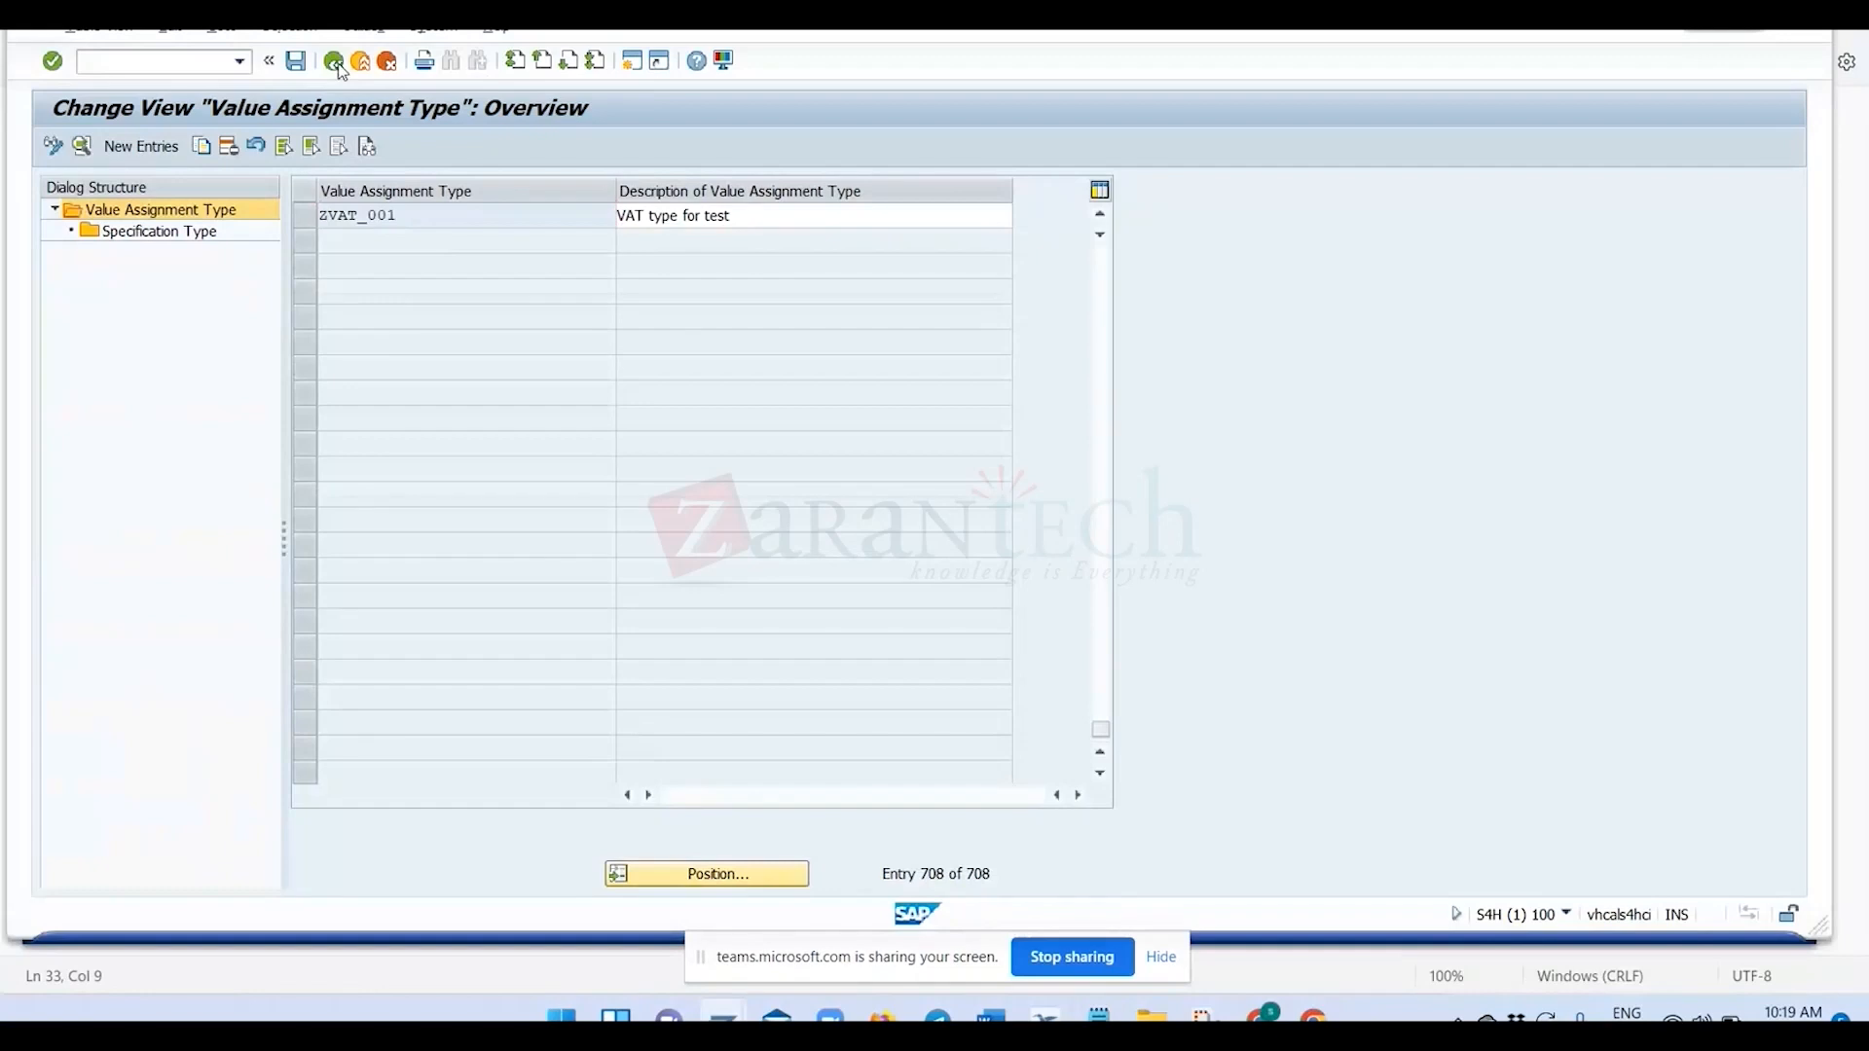
Return to the property tree setup and select the tree RM_SPECIFI.
click(336, 64)
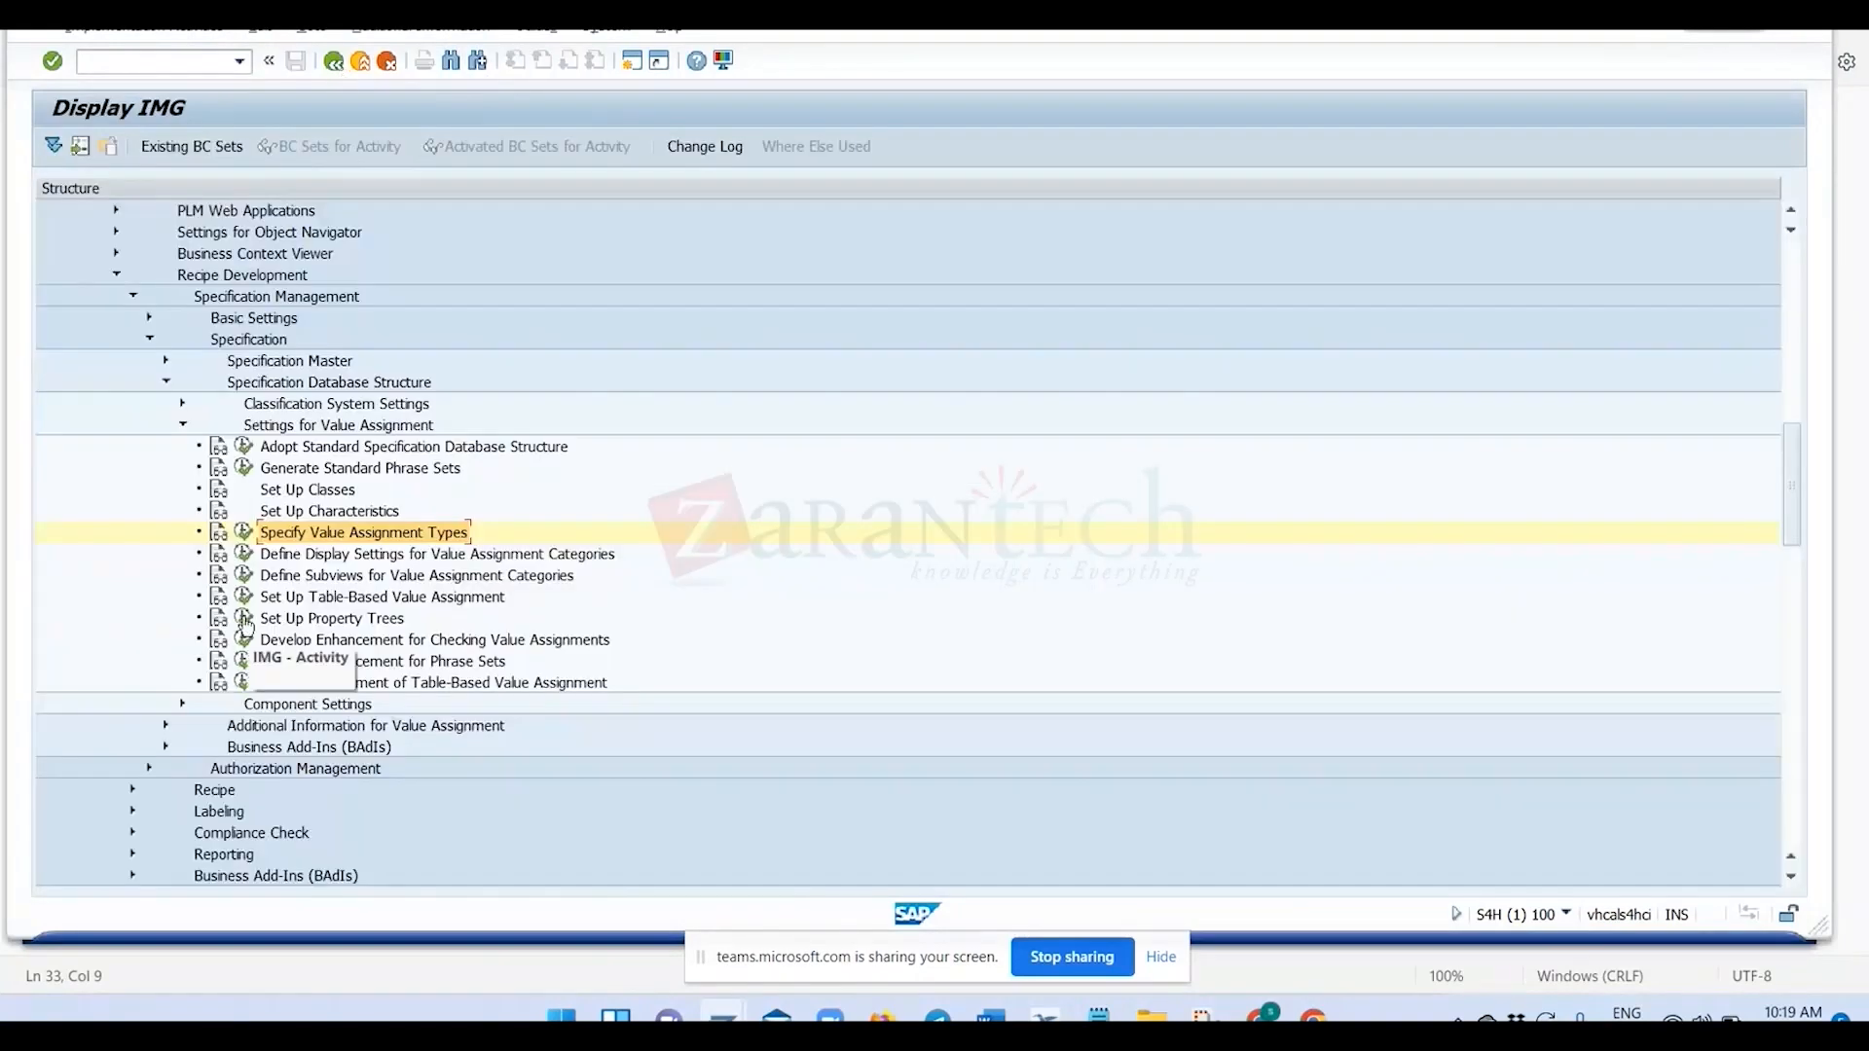
click(245, 620)
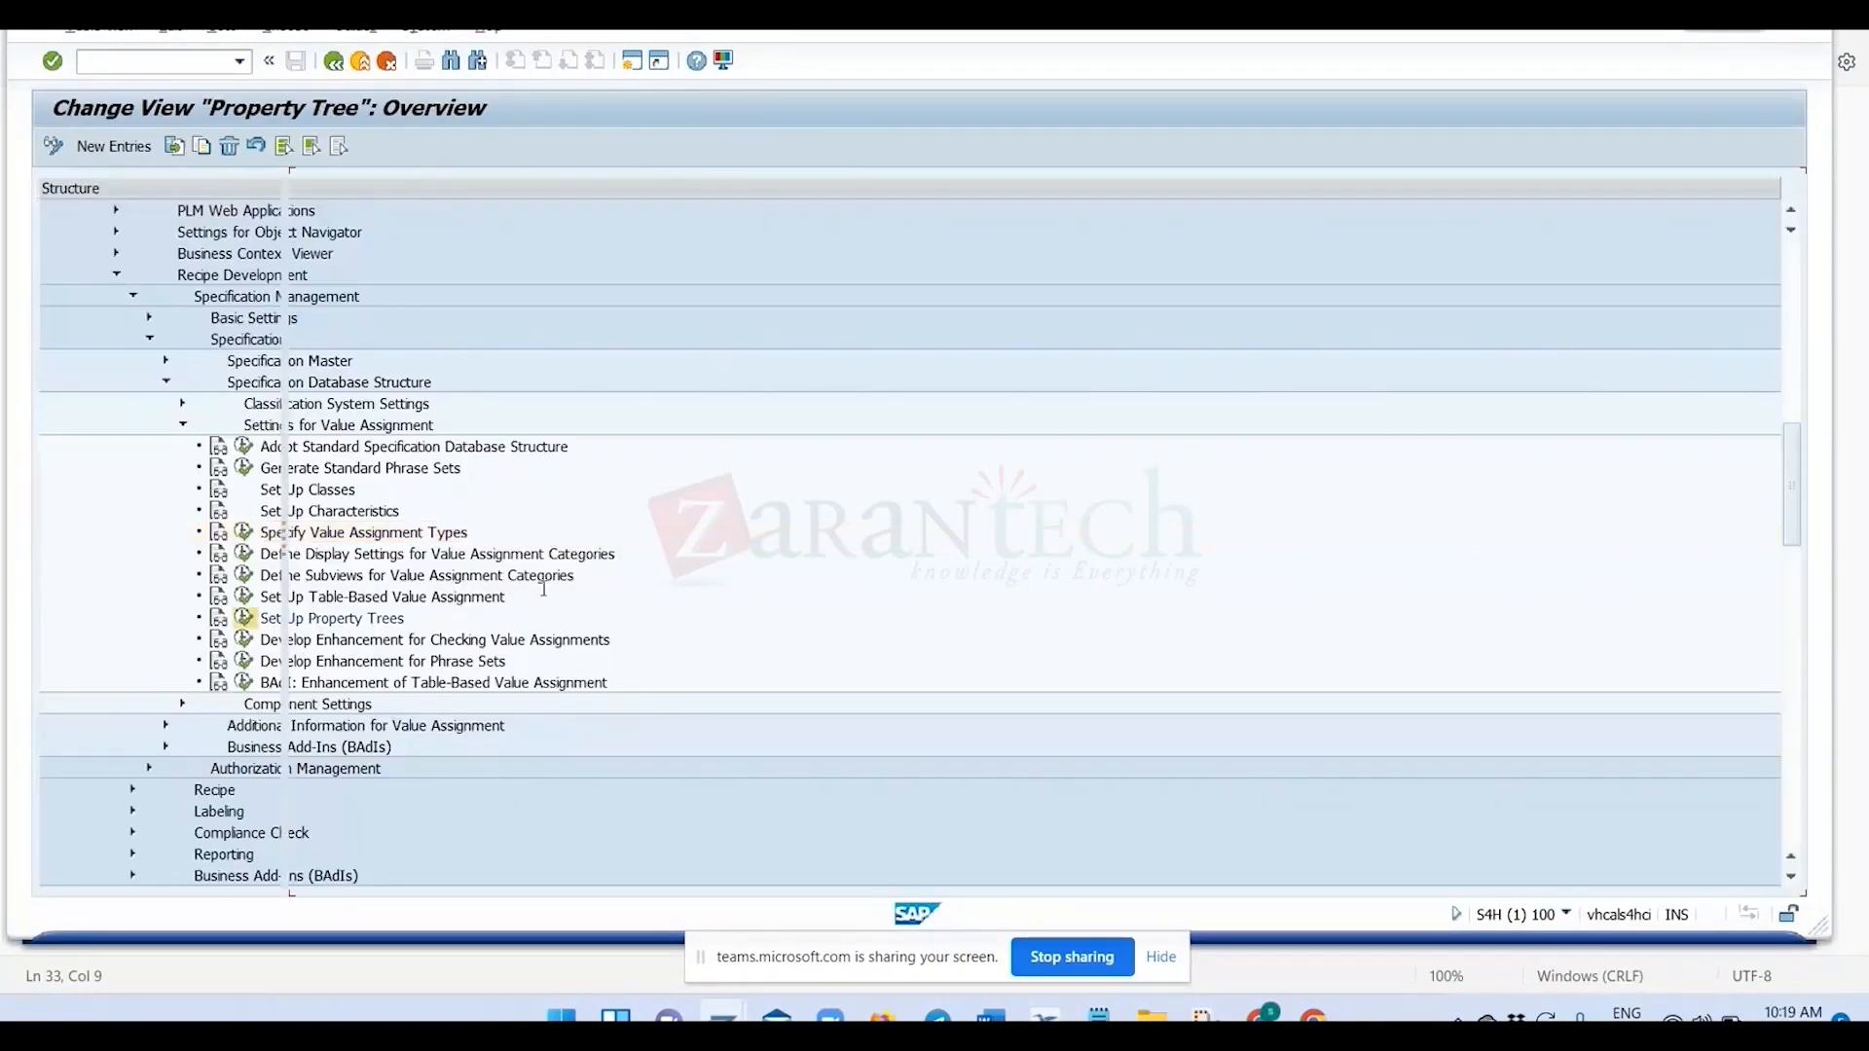
scroll(498, 508, down, 1)
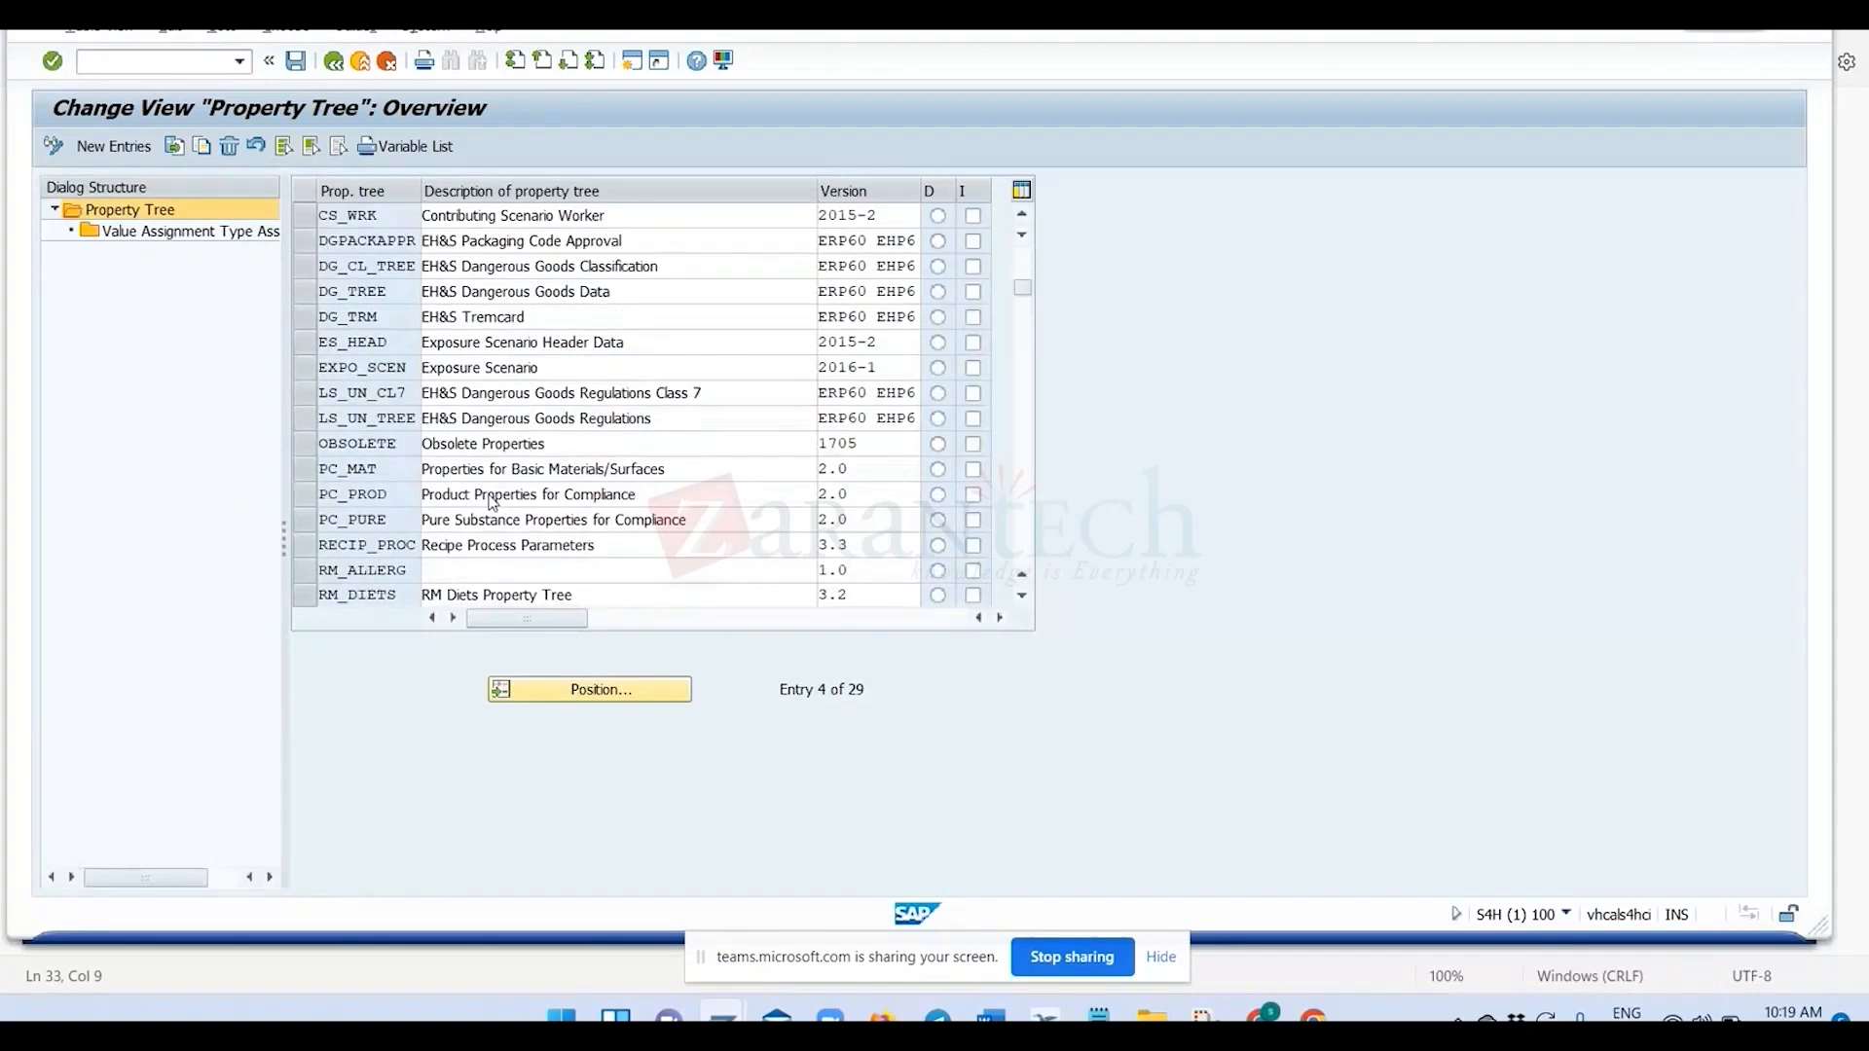
scroll(528, 512, down, 9)
scroll(528, 513, up, 4)
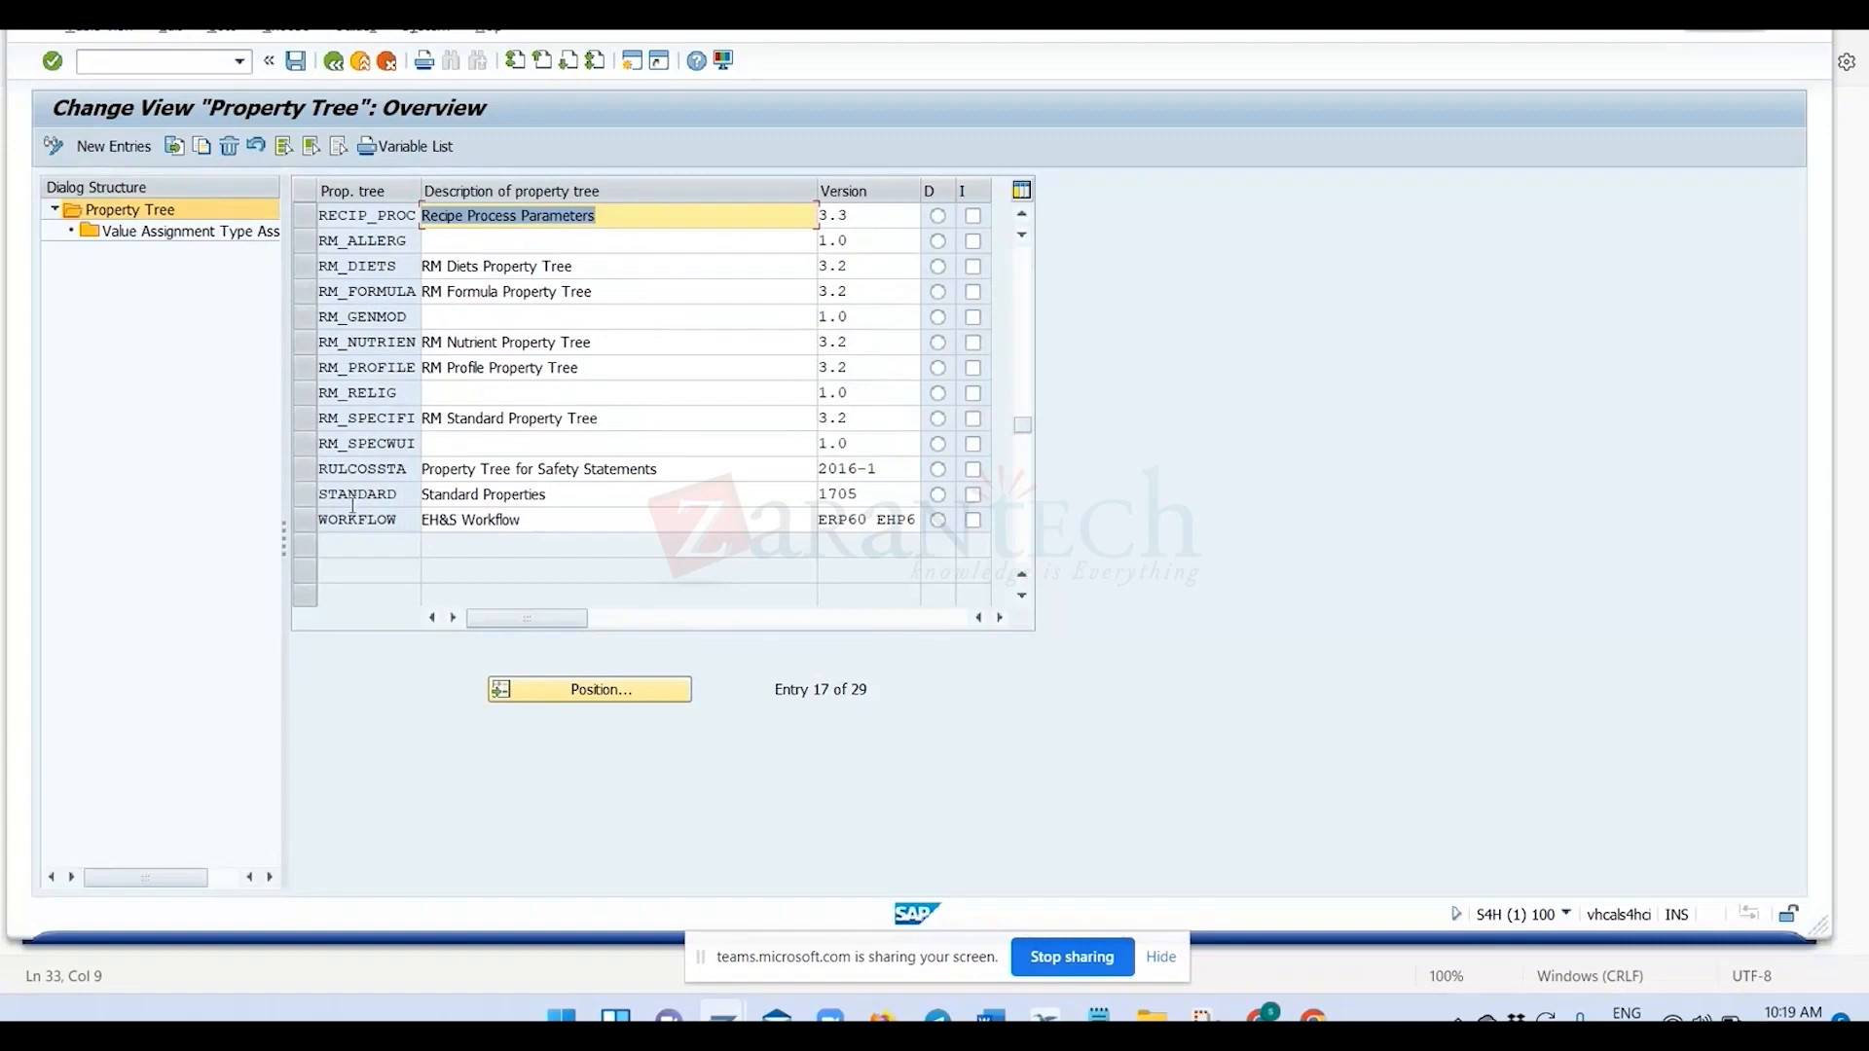
click(309, 416)
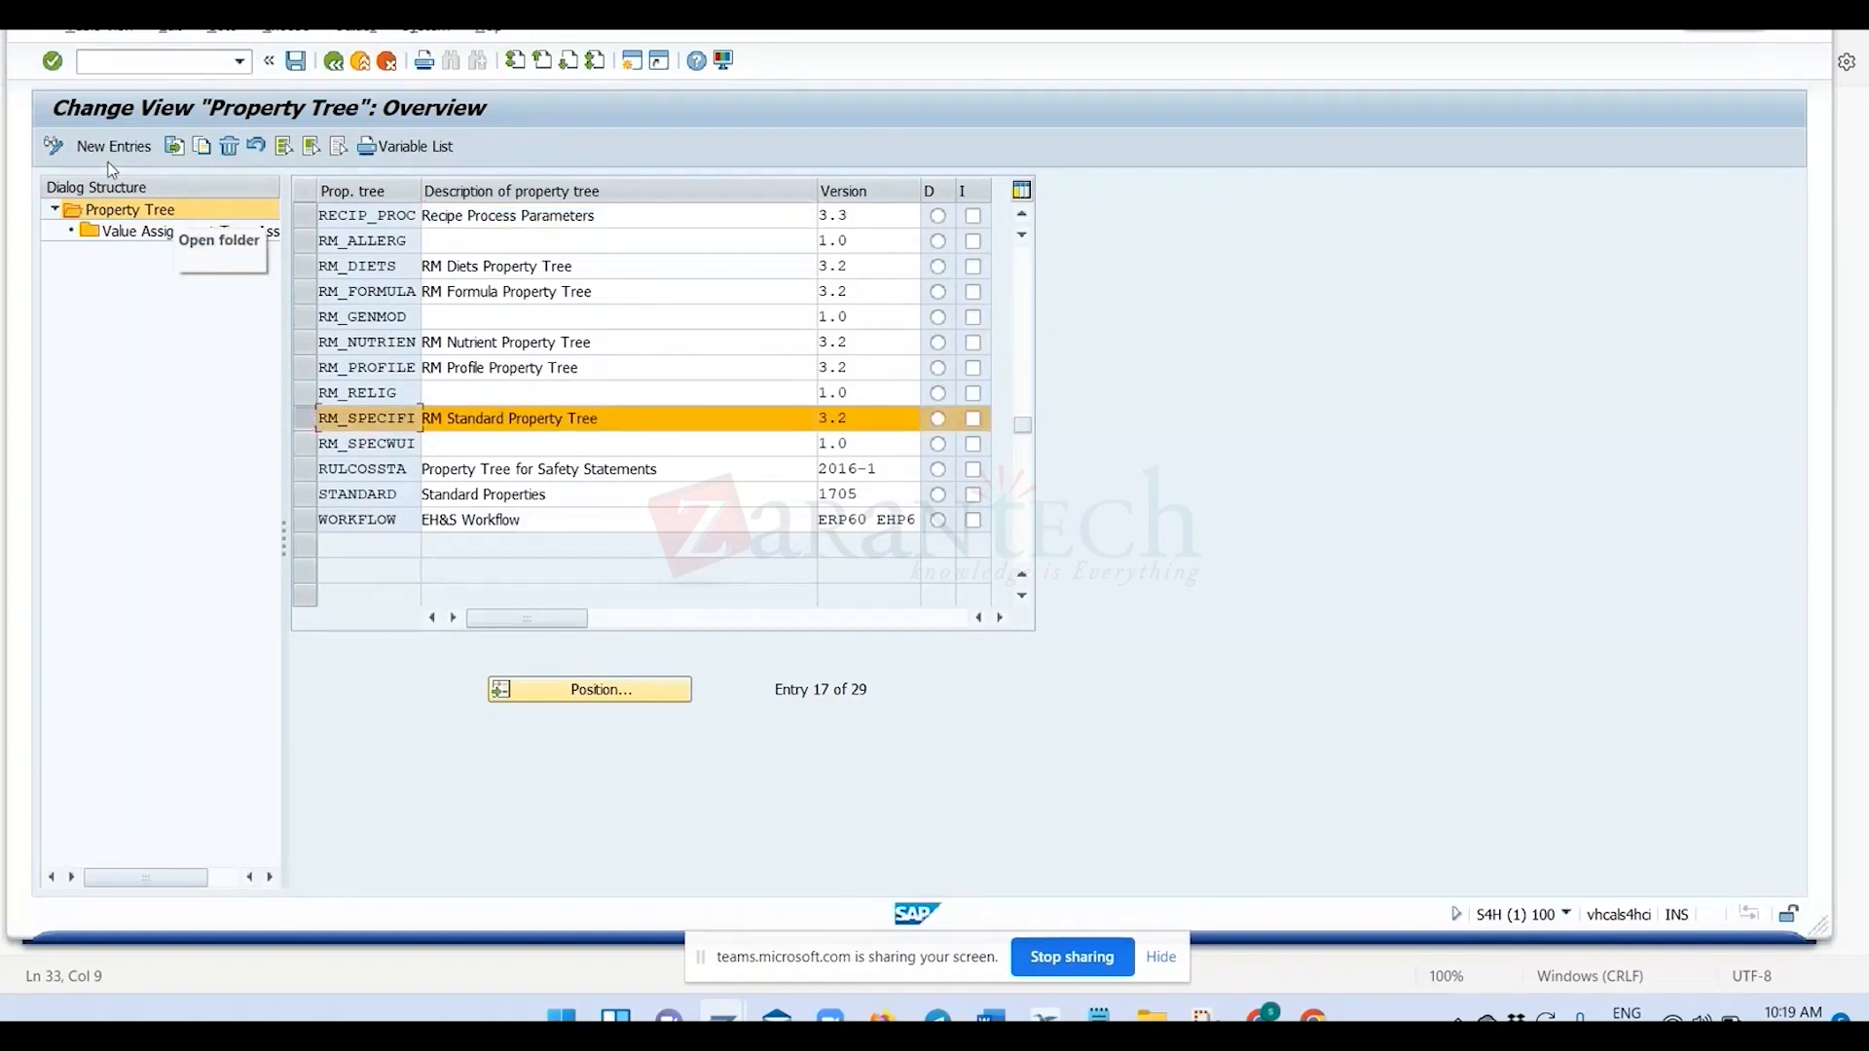
Start a copy of property tree RM_SPECIFI and name the new tree ZRM_PRO.
click(182, 148)
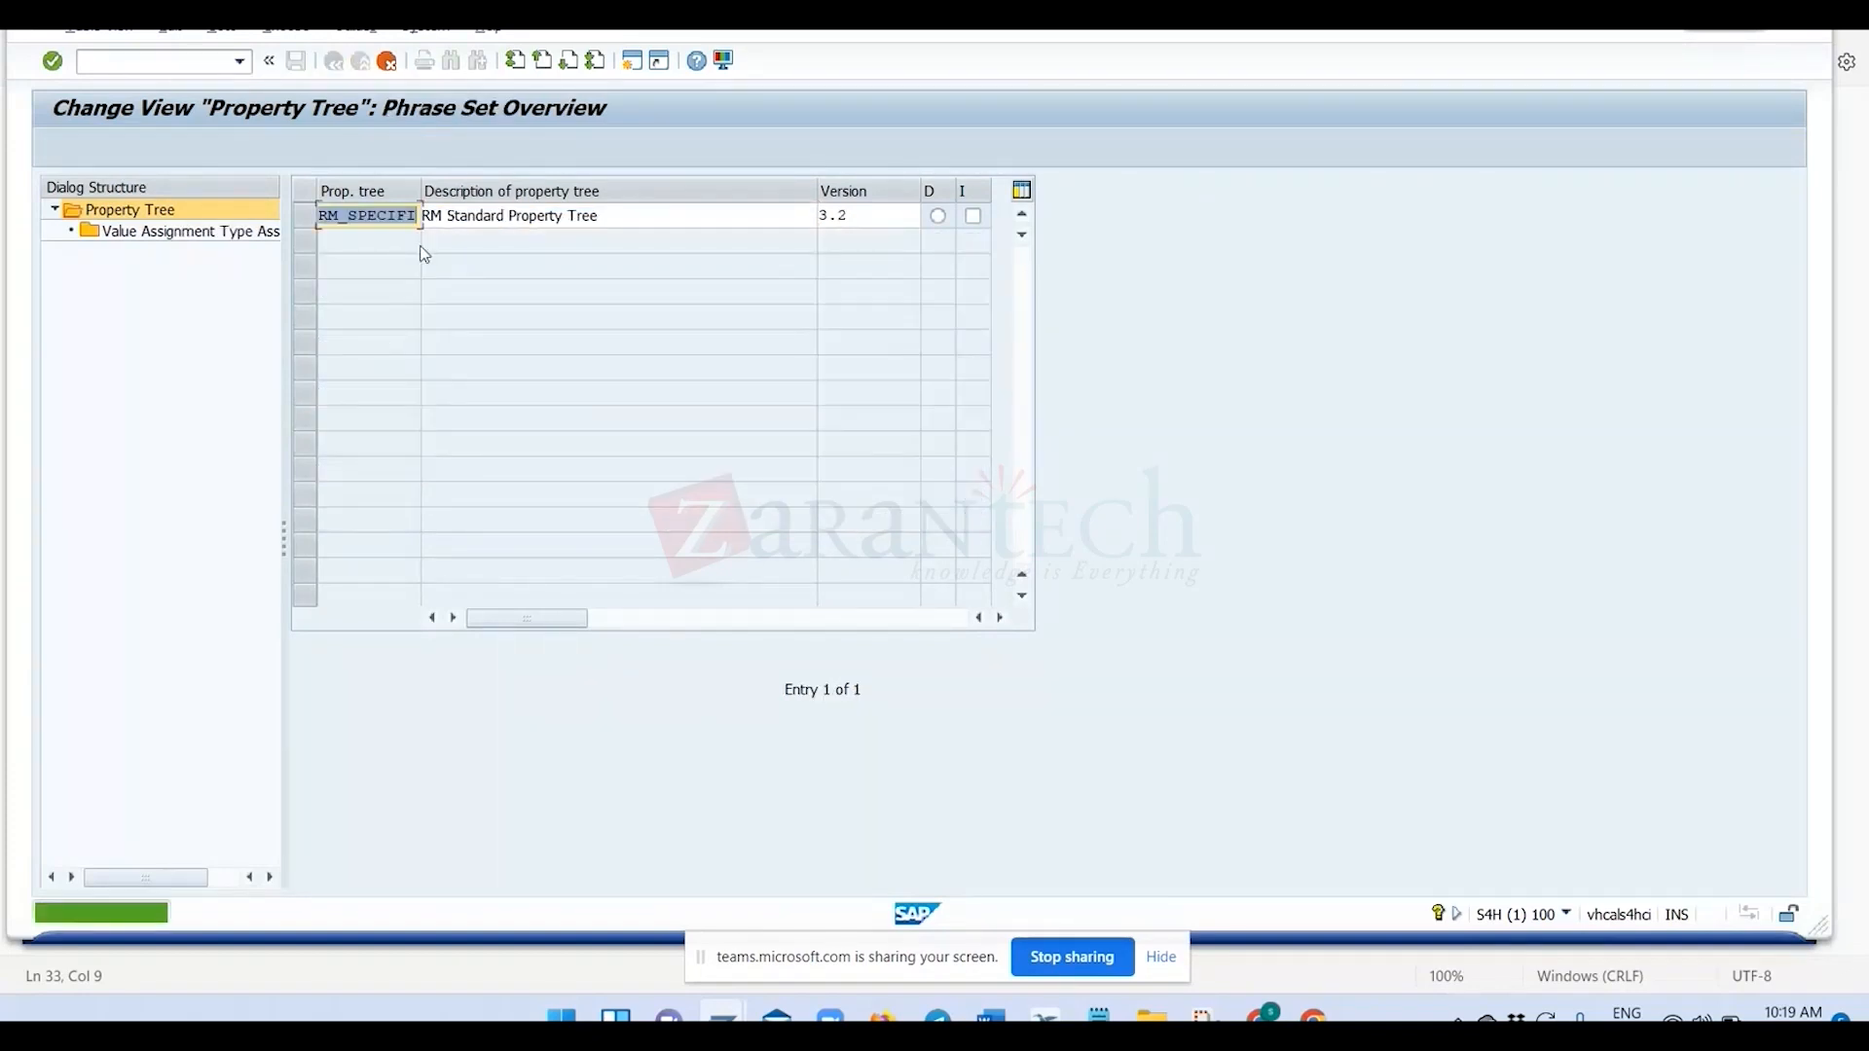
click(321, 216)
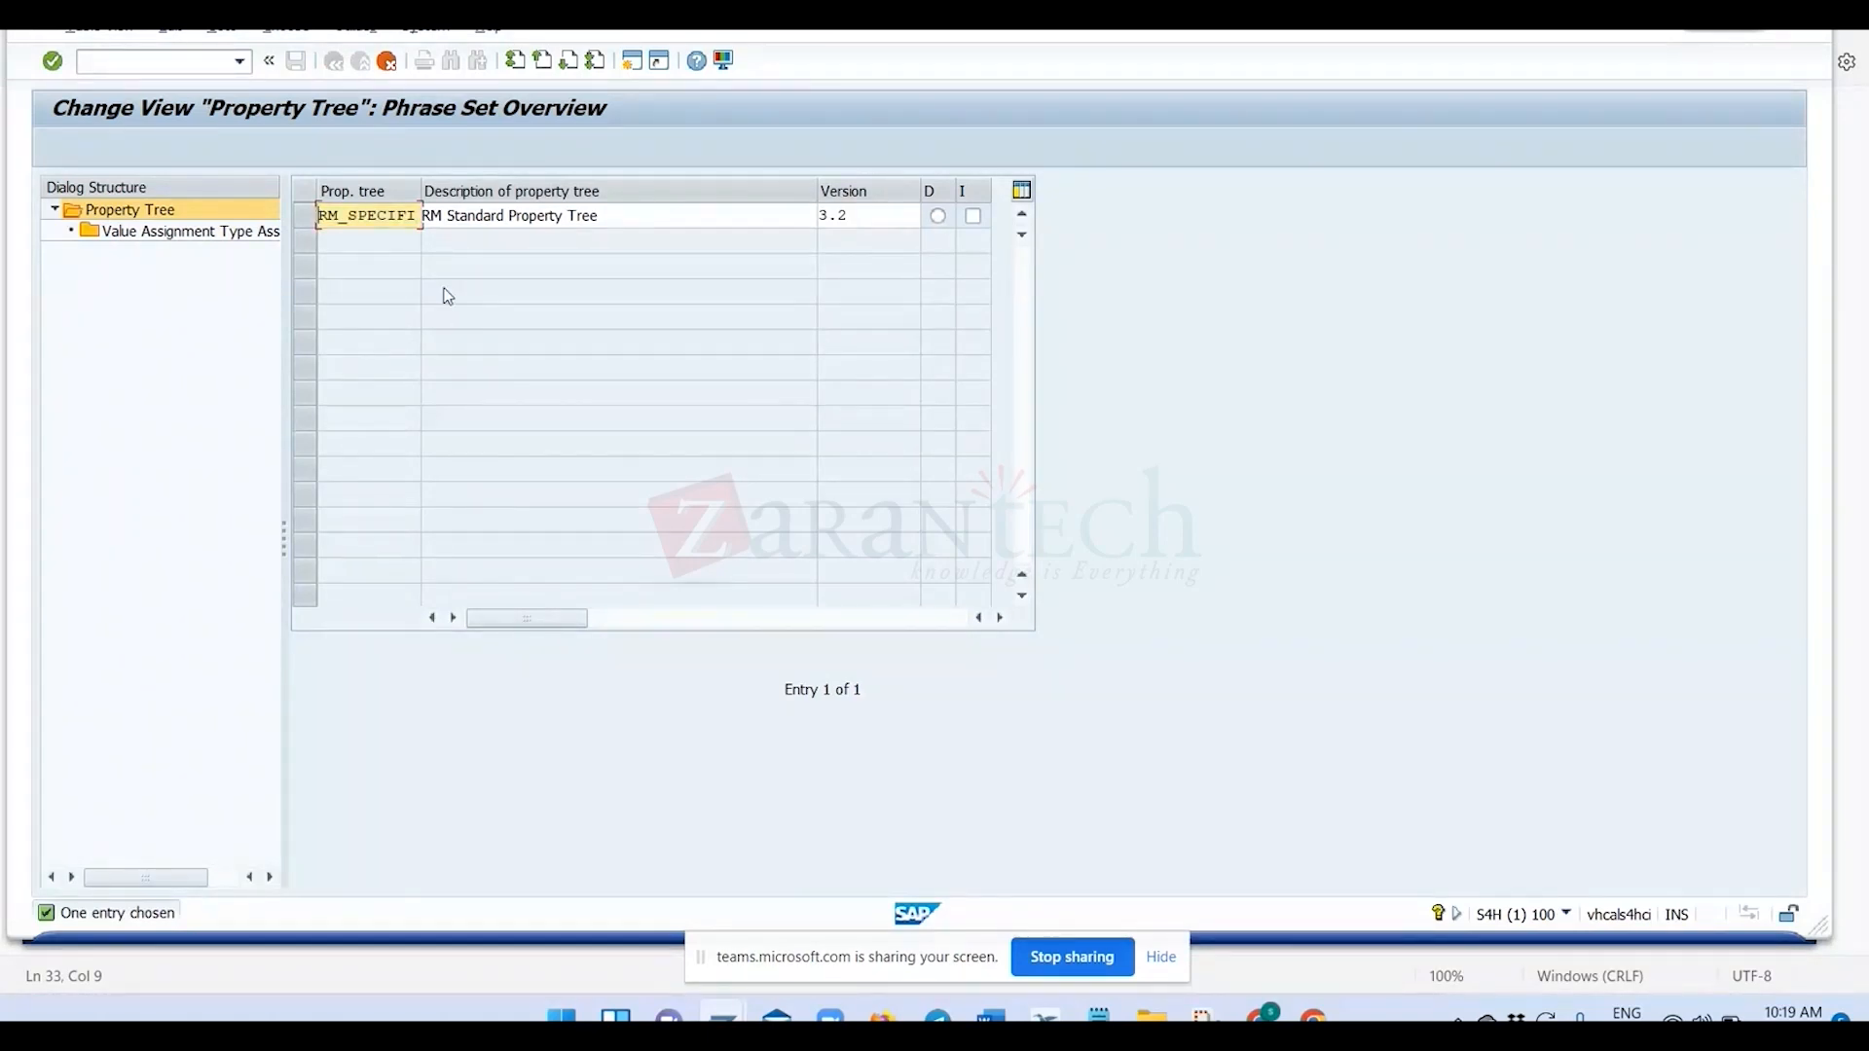
key(Delete)
key(Delete)
key(Delete)
key(Delete)
key(Delete)
key(Delete)
key(Delete)
key(Delete)
key(Delete)
key(Delete)
text(ZRM_PRO)
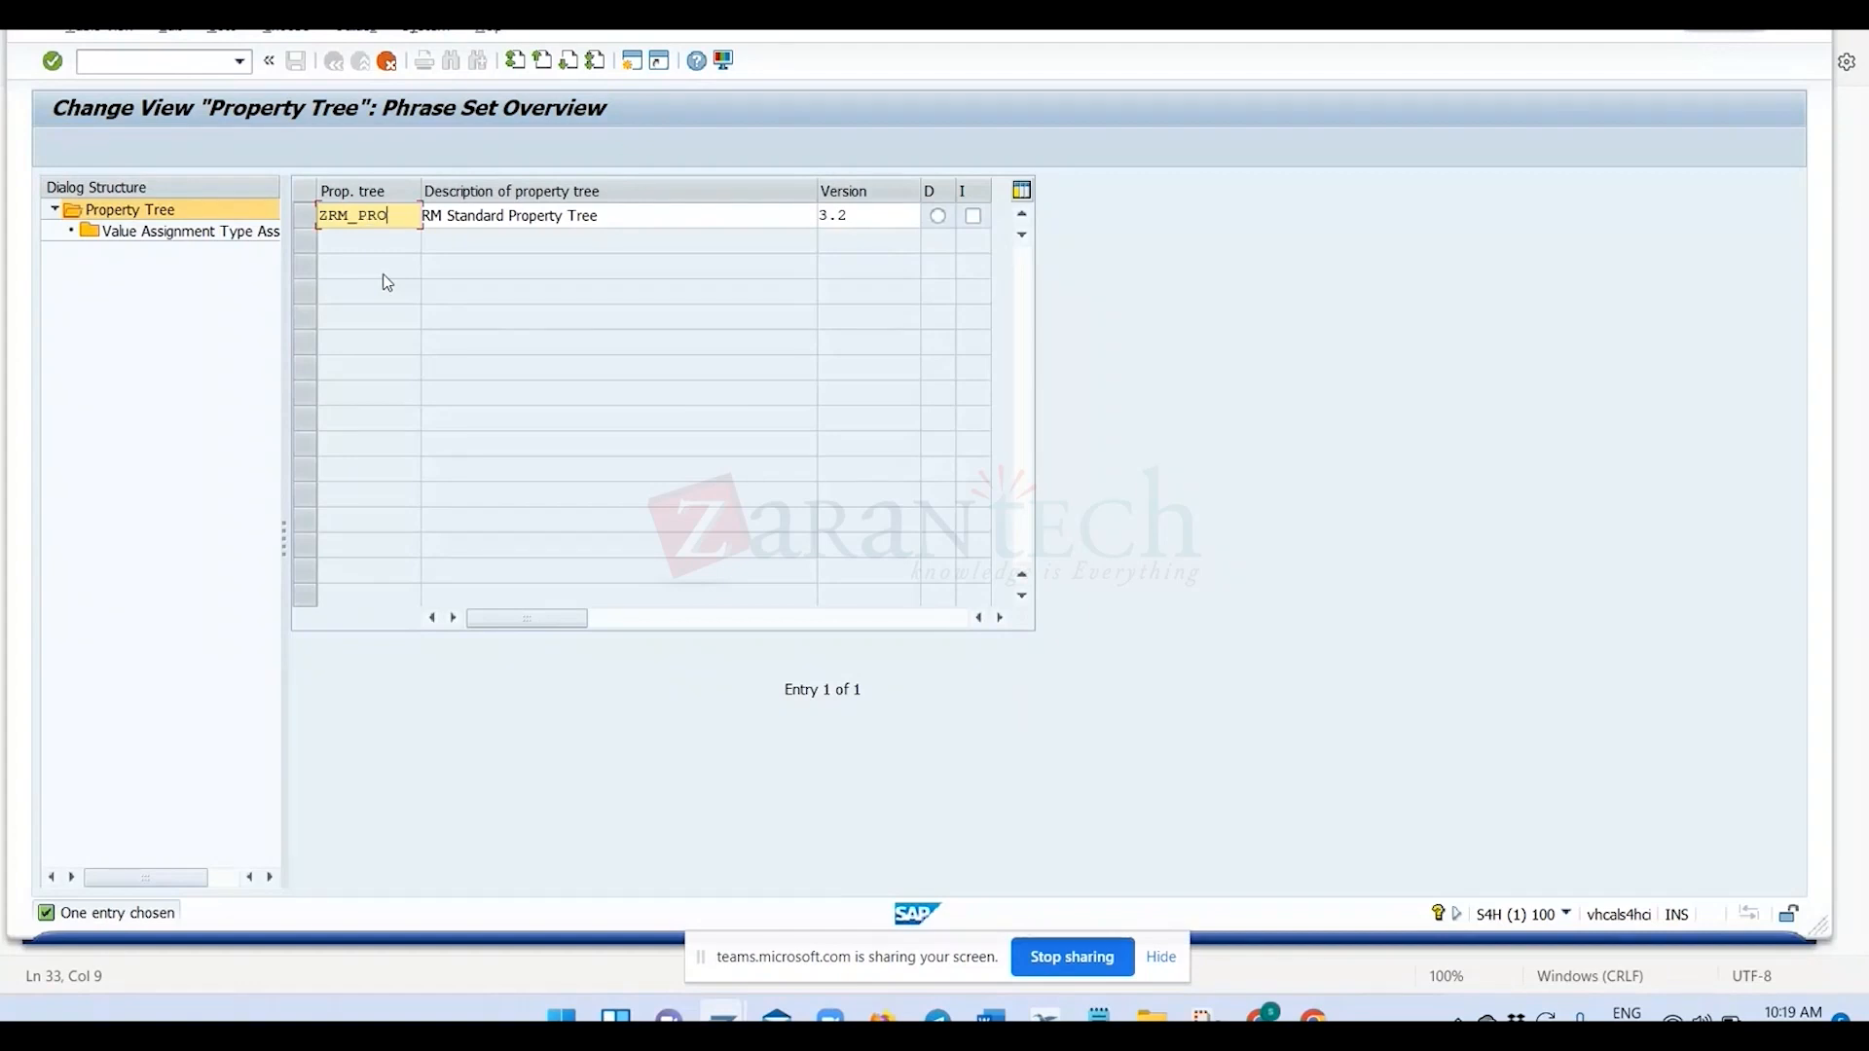
Describe the new tree as "Test RM prop tree" and copy it together with all dependent entries.
key(Tab)
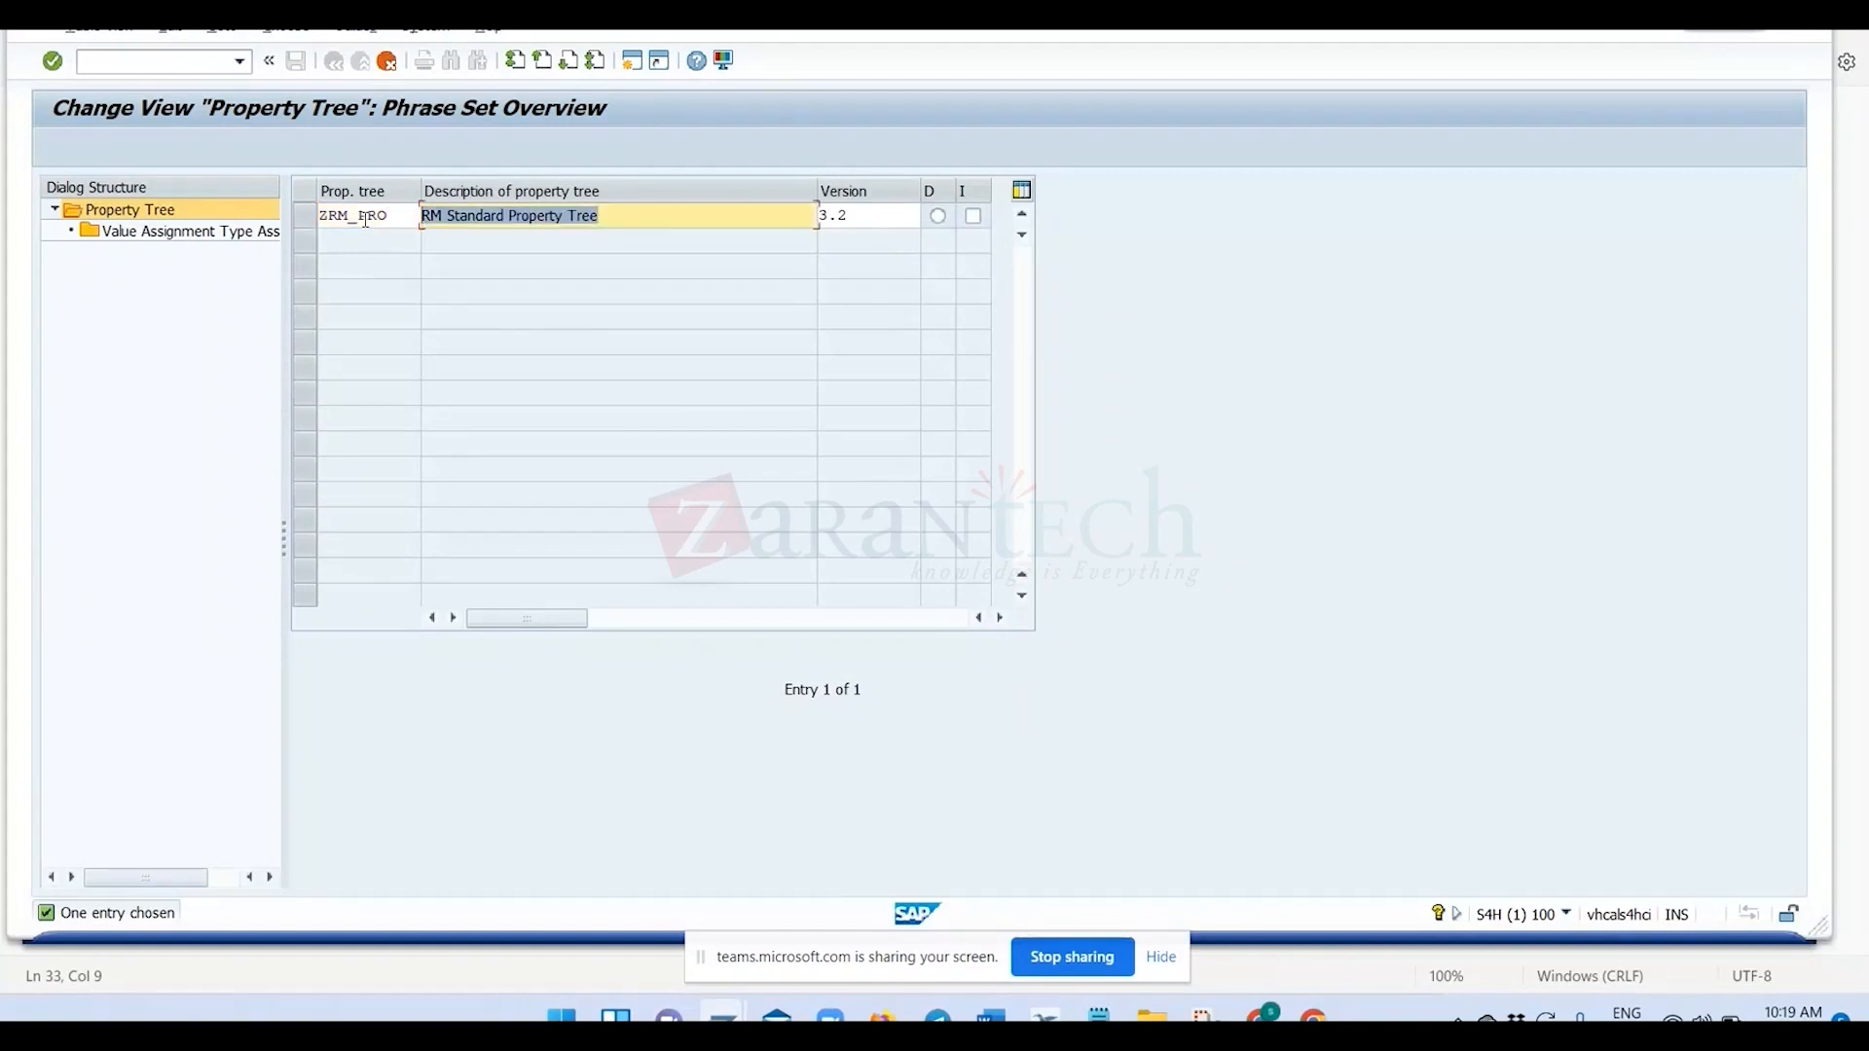
text(Test RM)
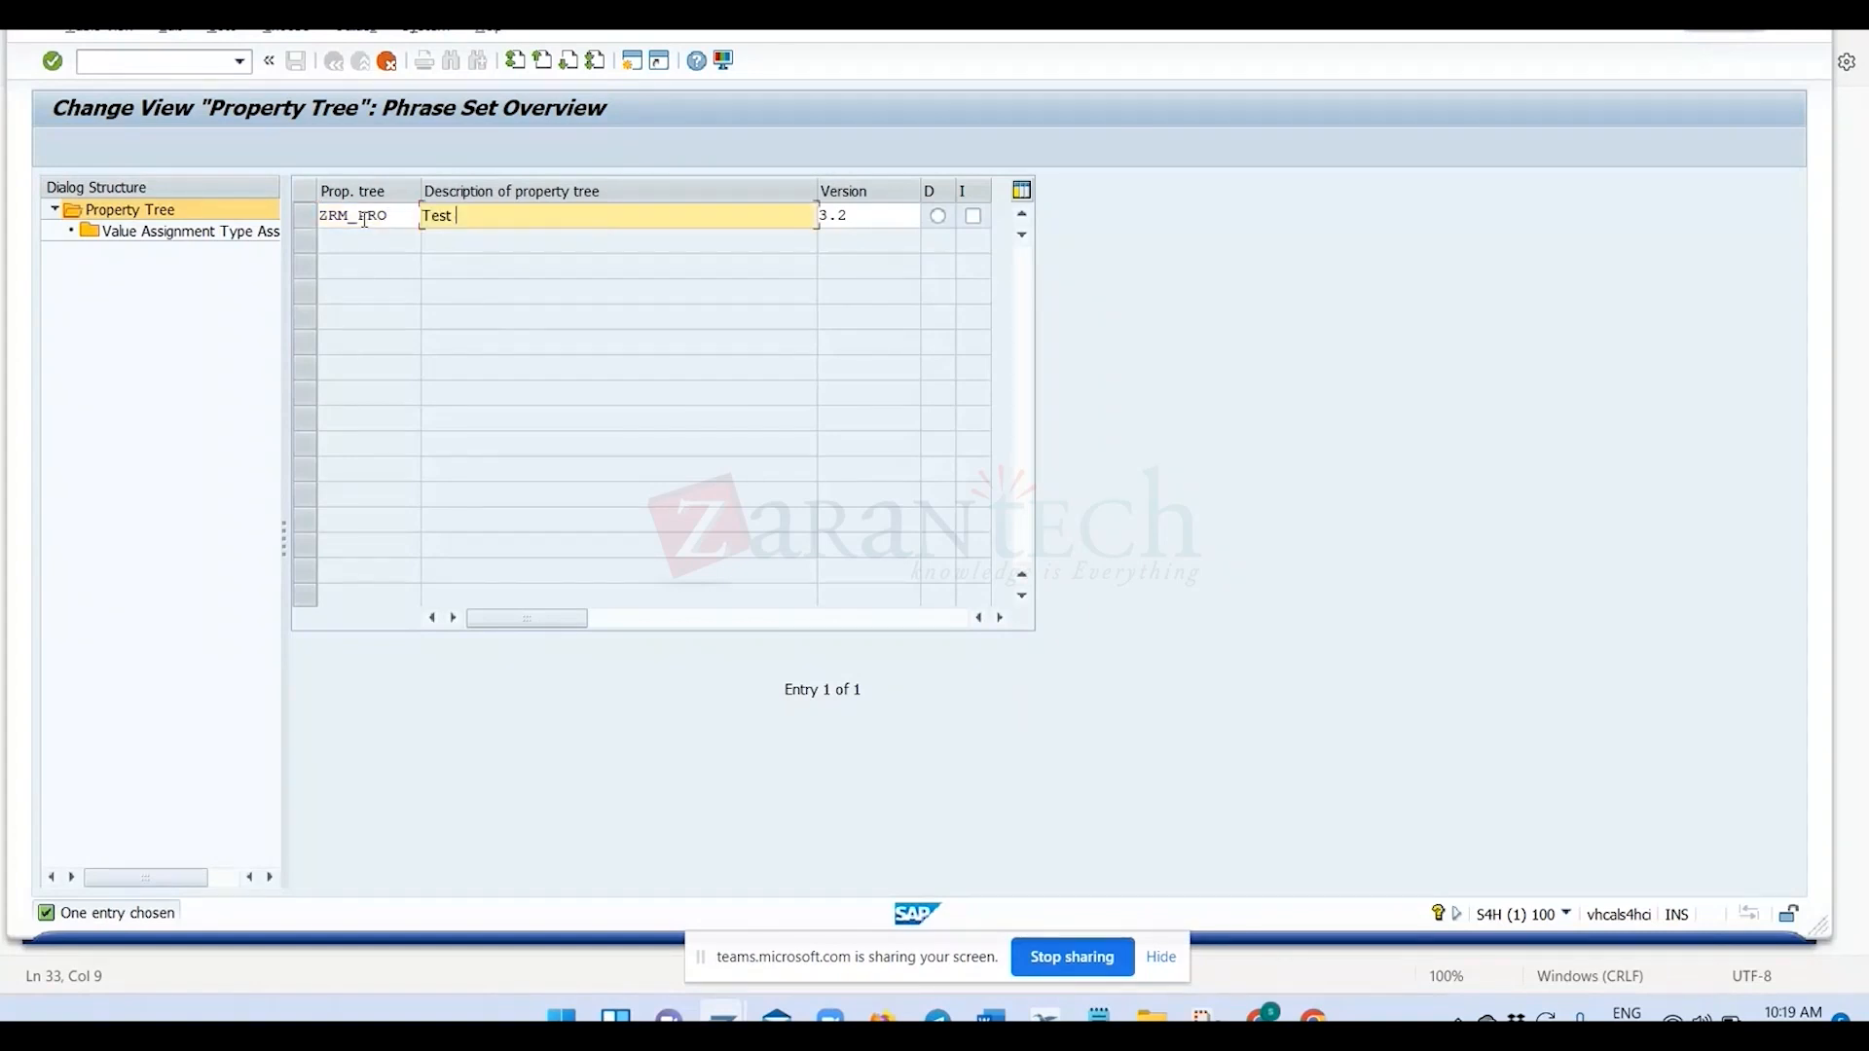
text(p tree)
key(F6)
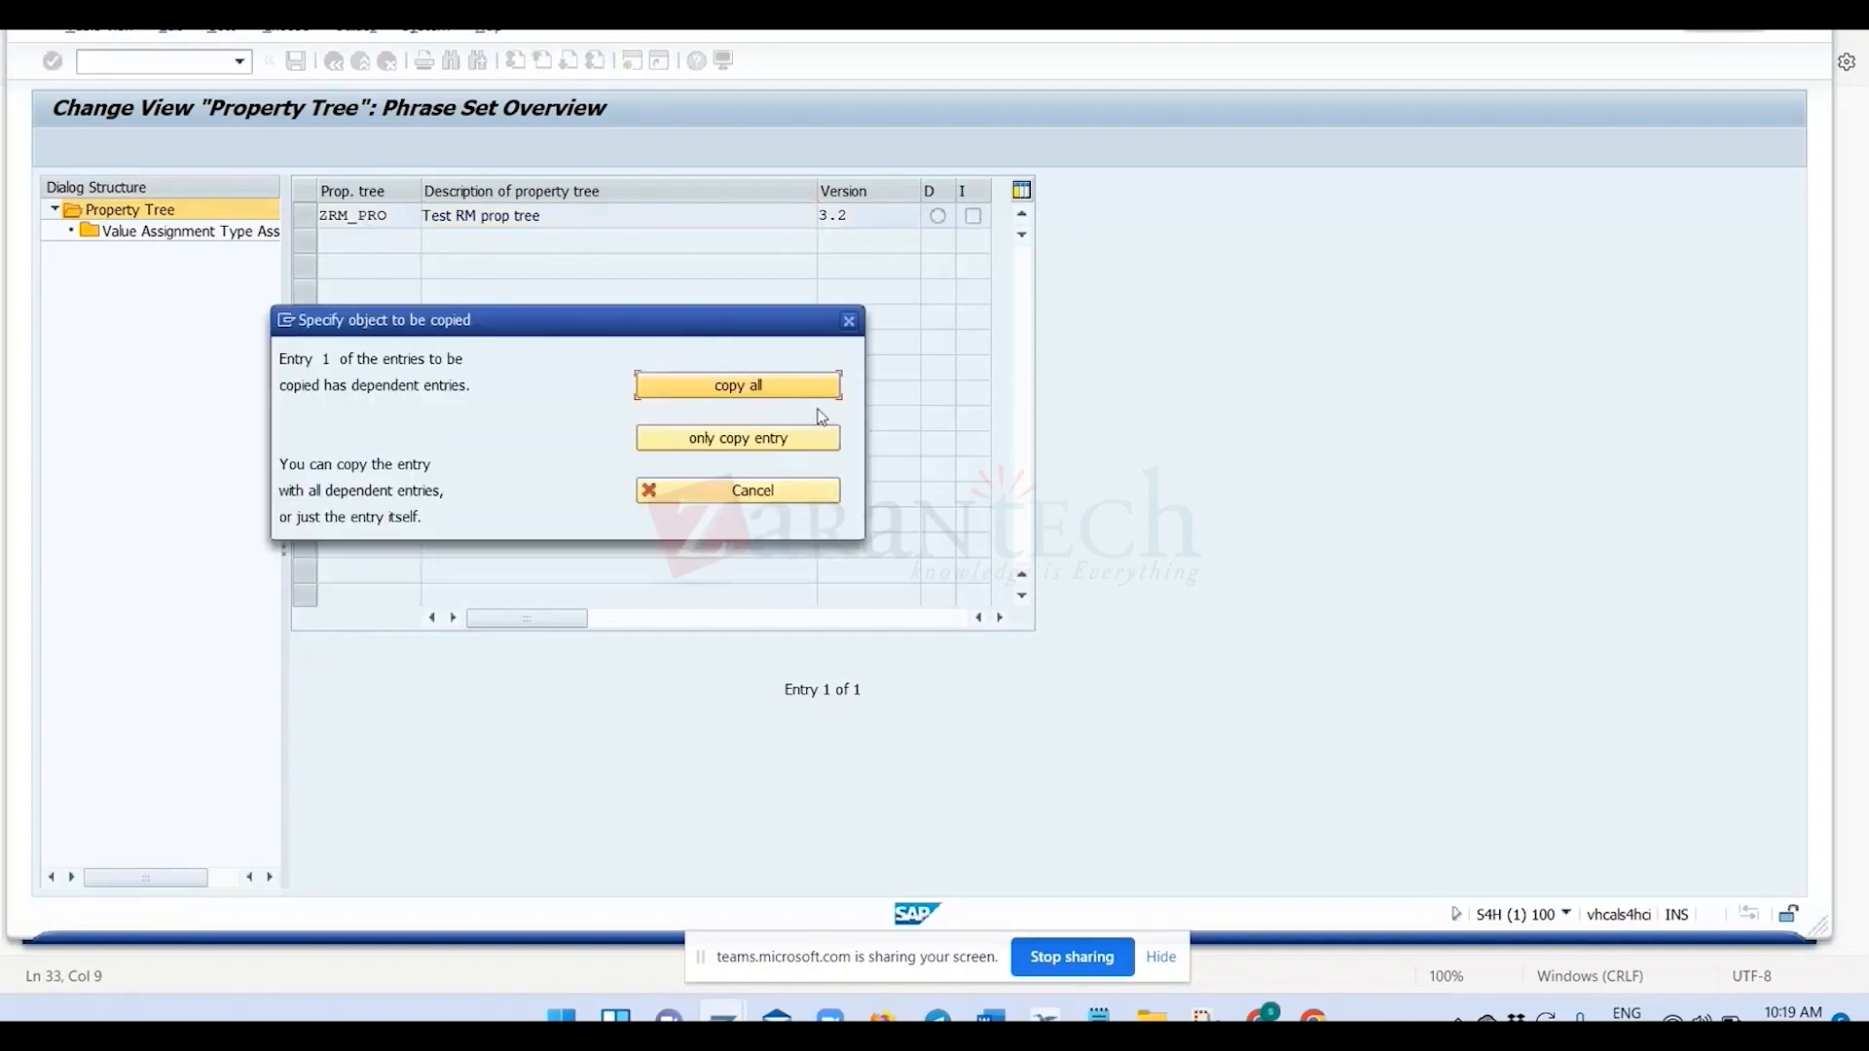
click(791, 389)
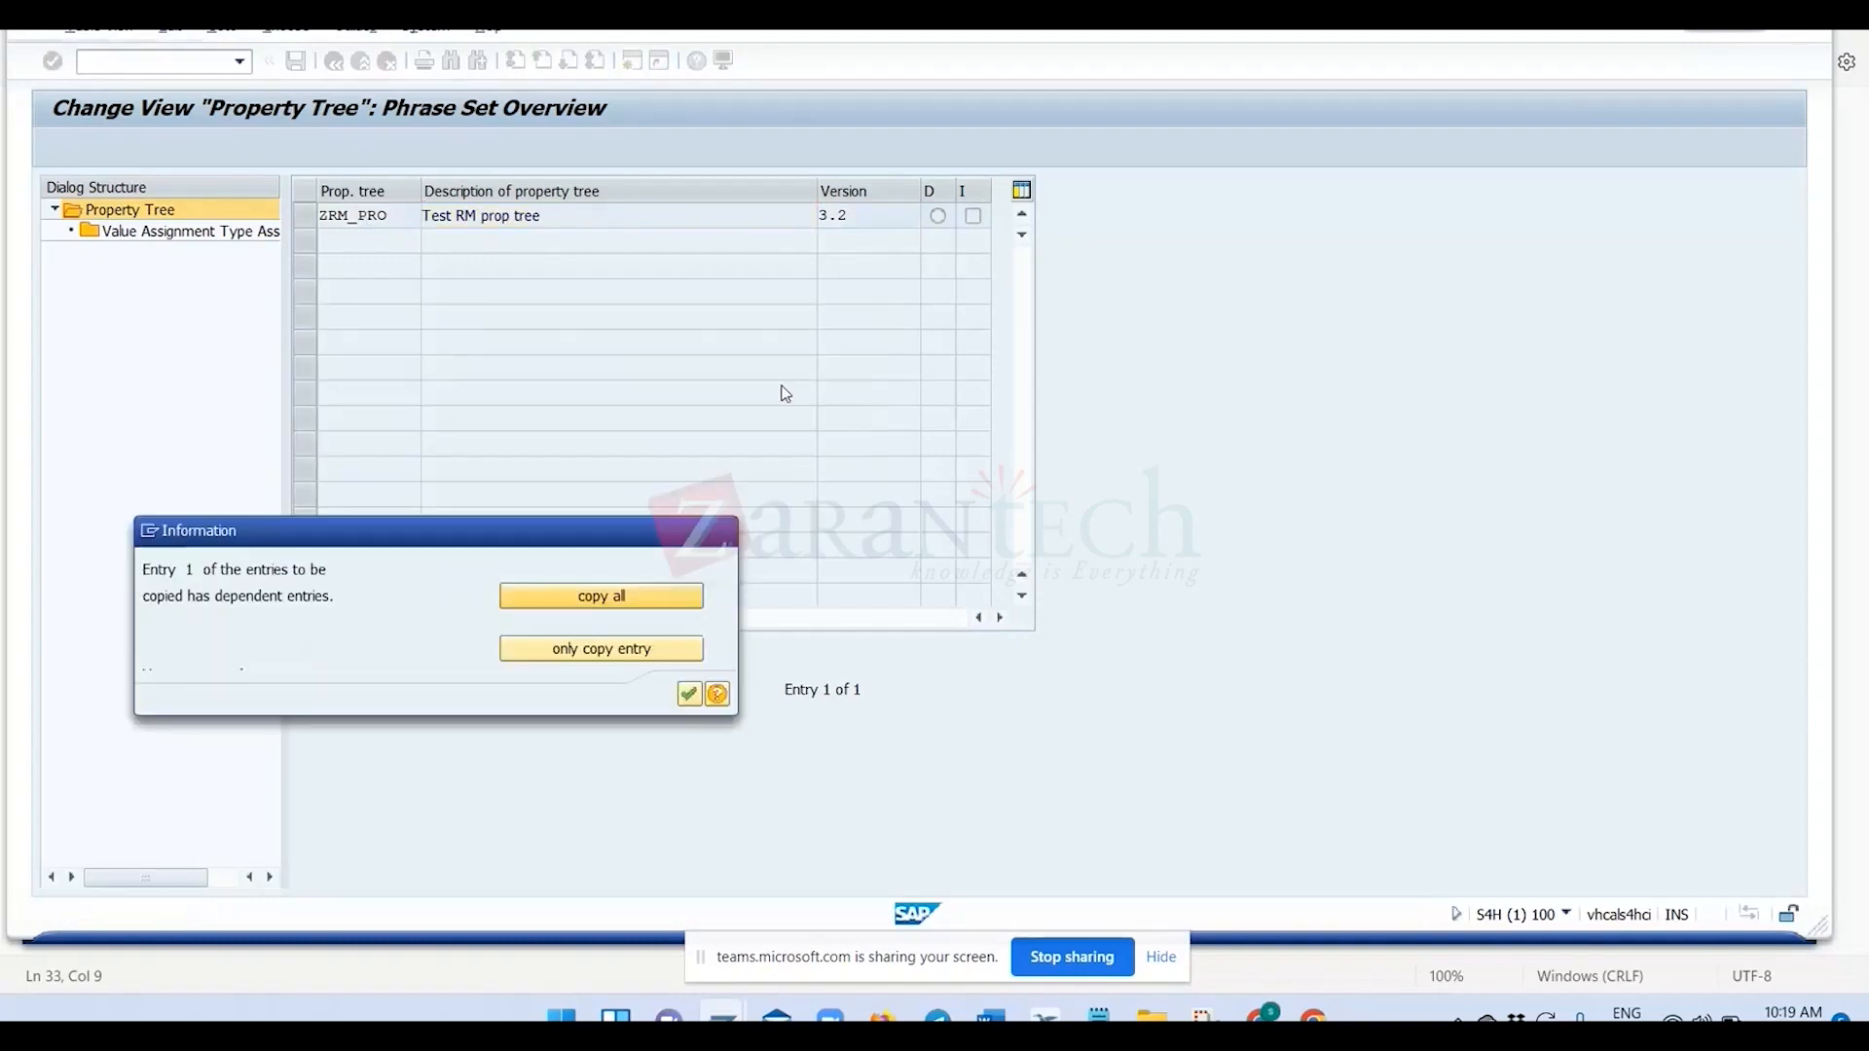
click(689, 697)
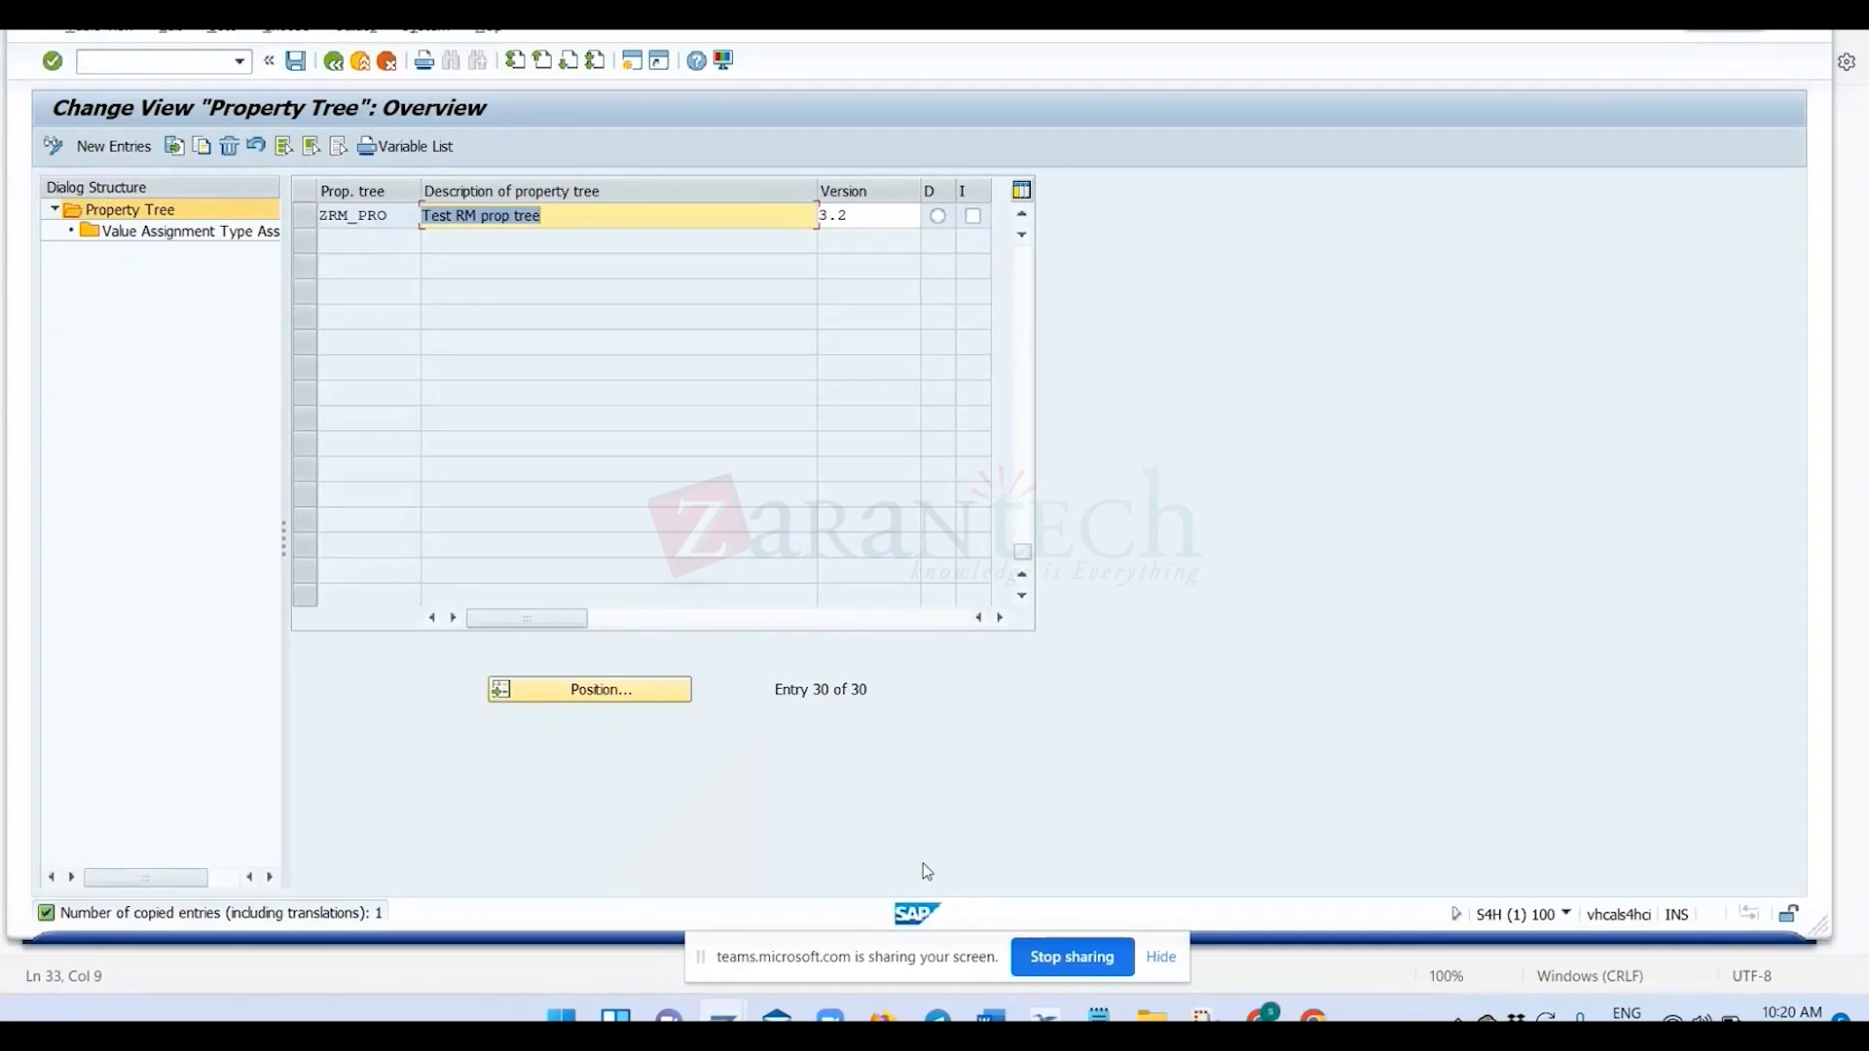
Switch to the Master Data Elements for Recipe Development slide in Chrome, review the property tree stage and return to SAP.
key(alt+Tab)
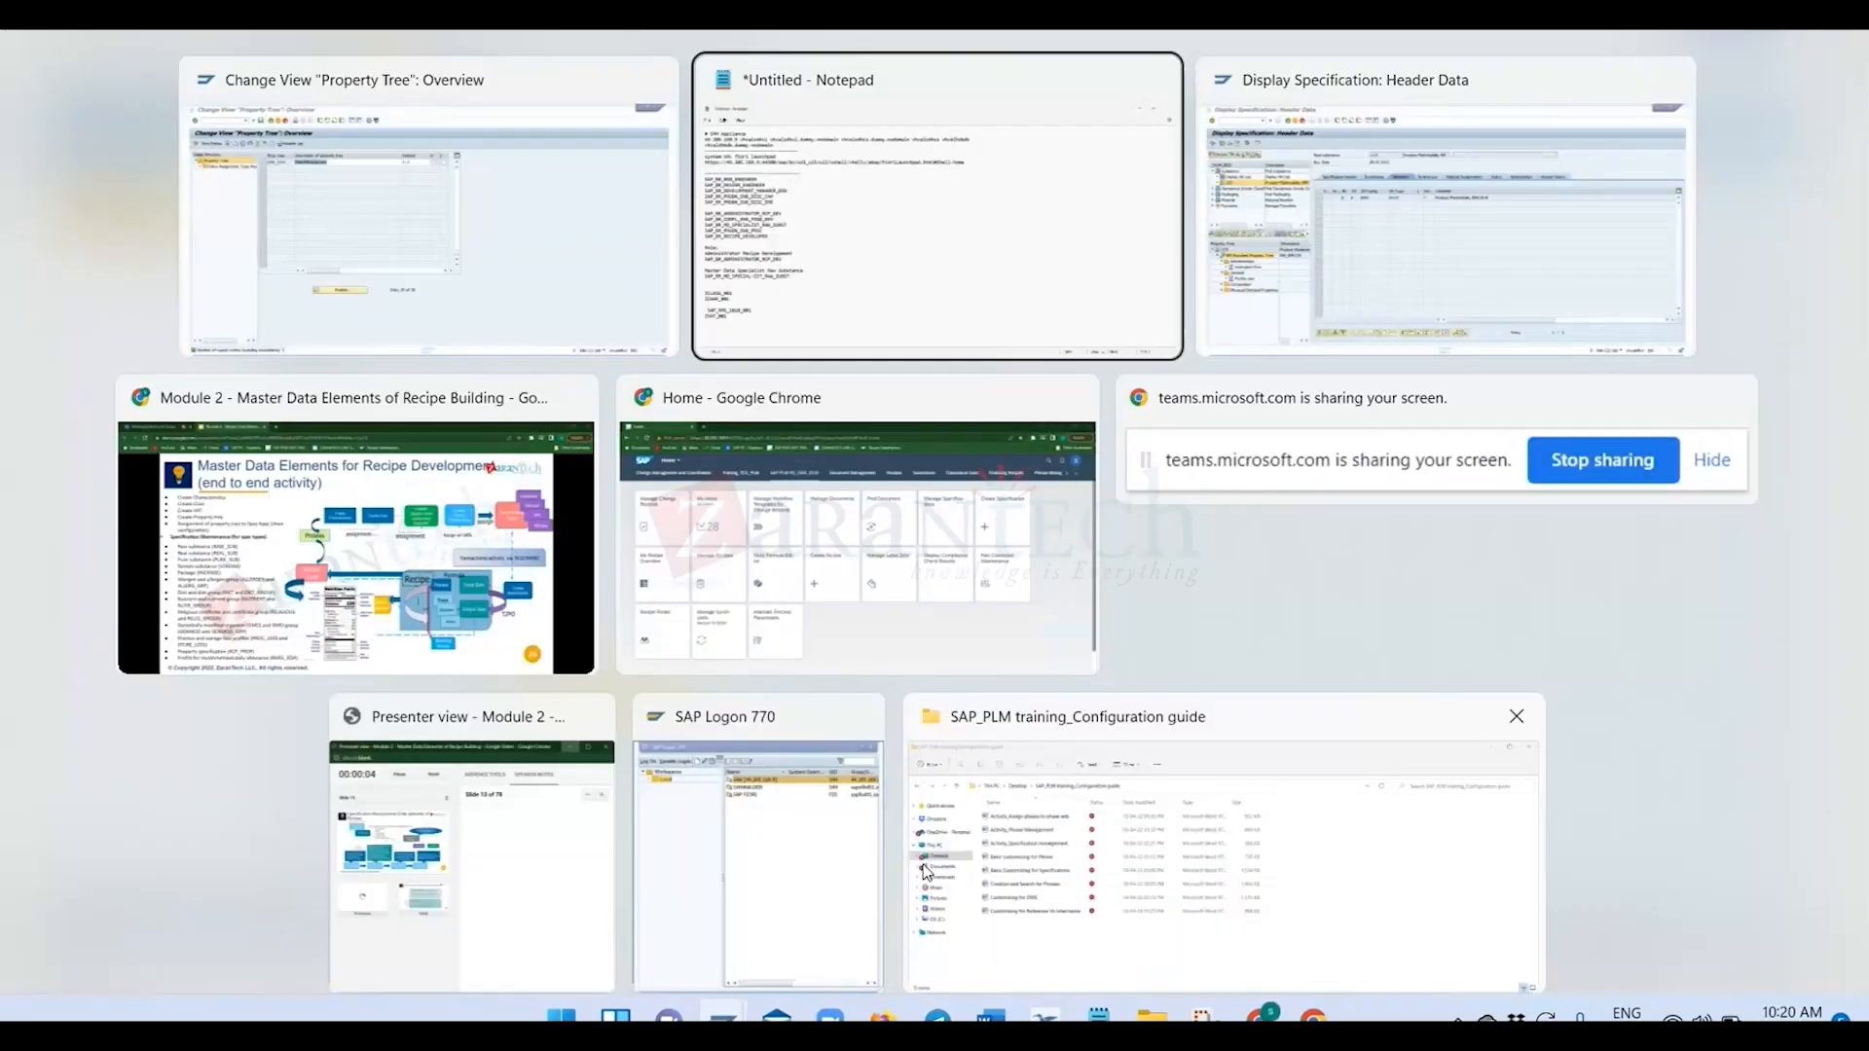
key(alt+Tab)
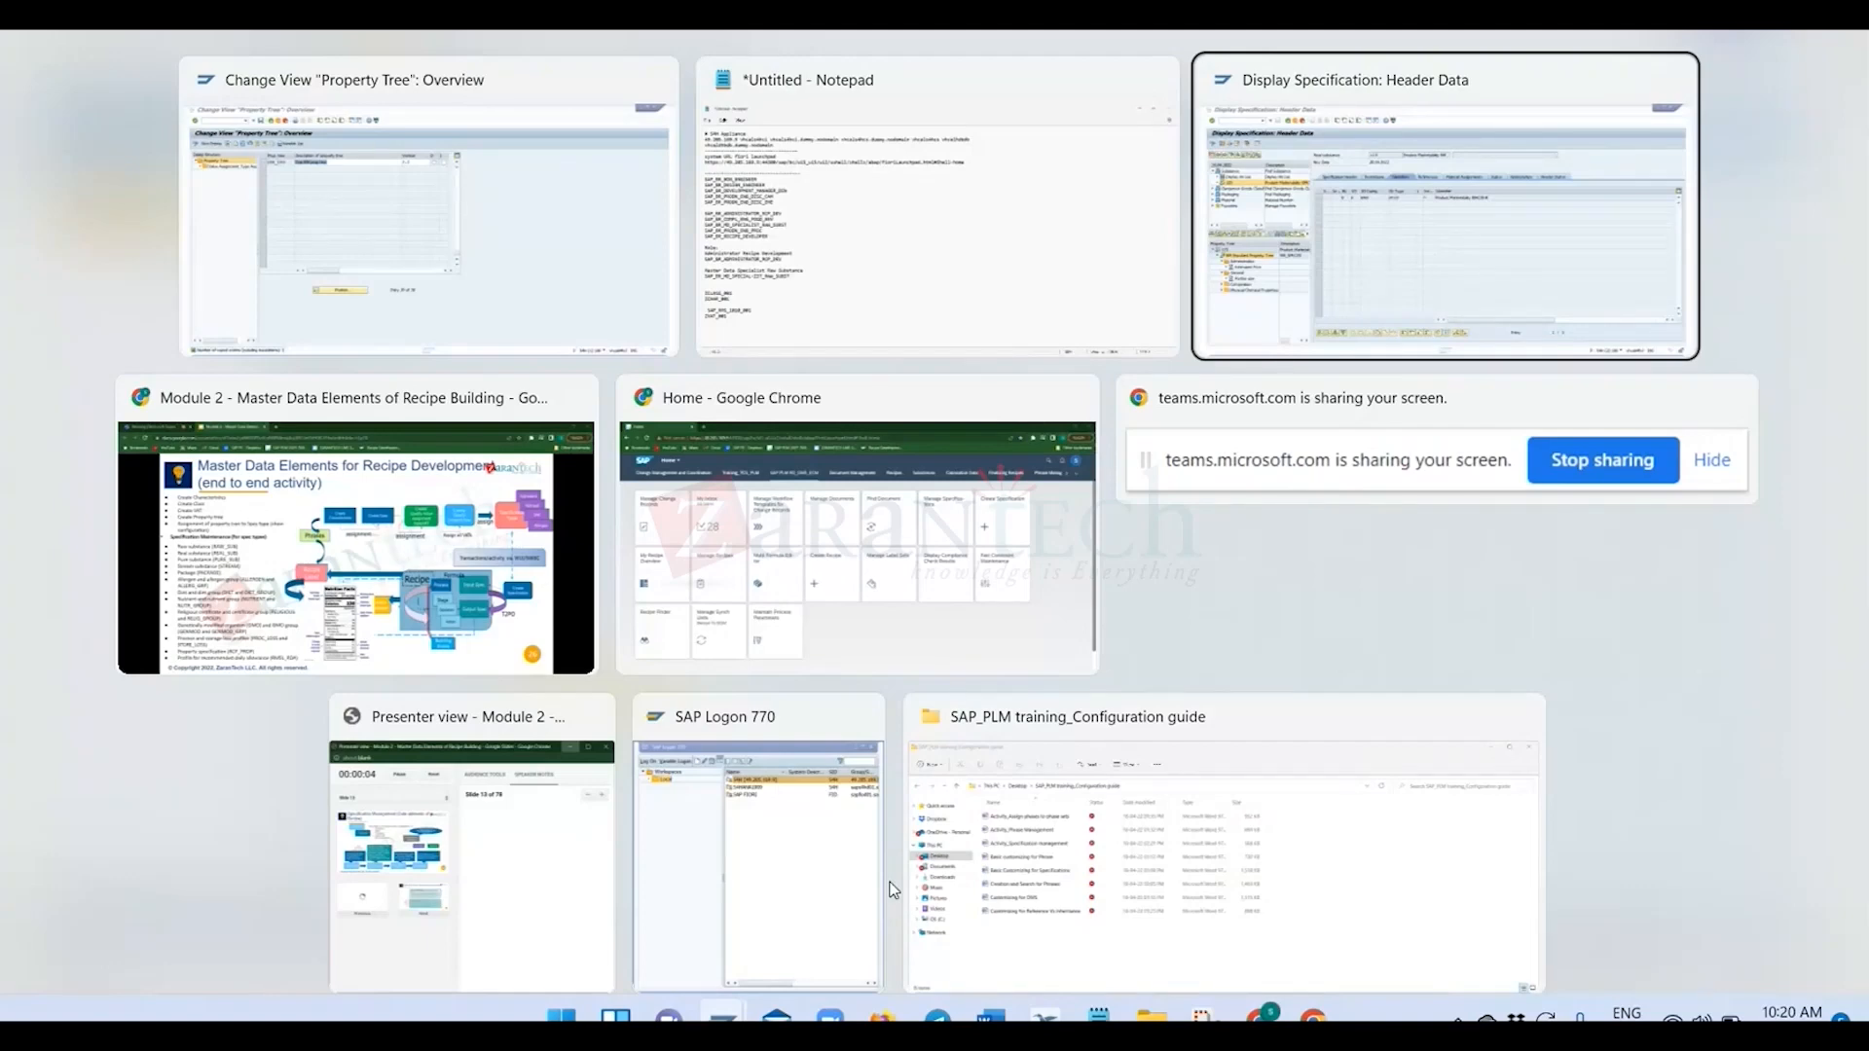
key(alt+Tab)
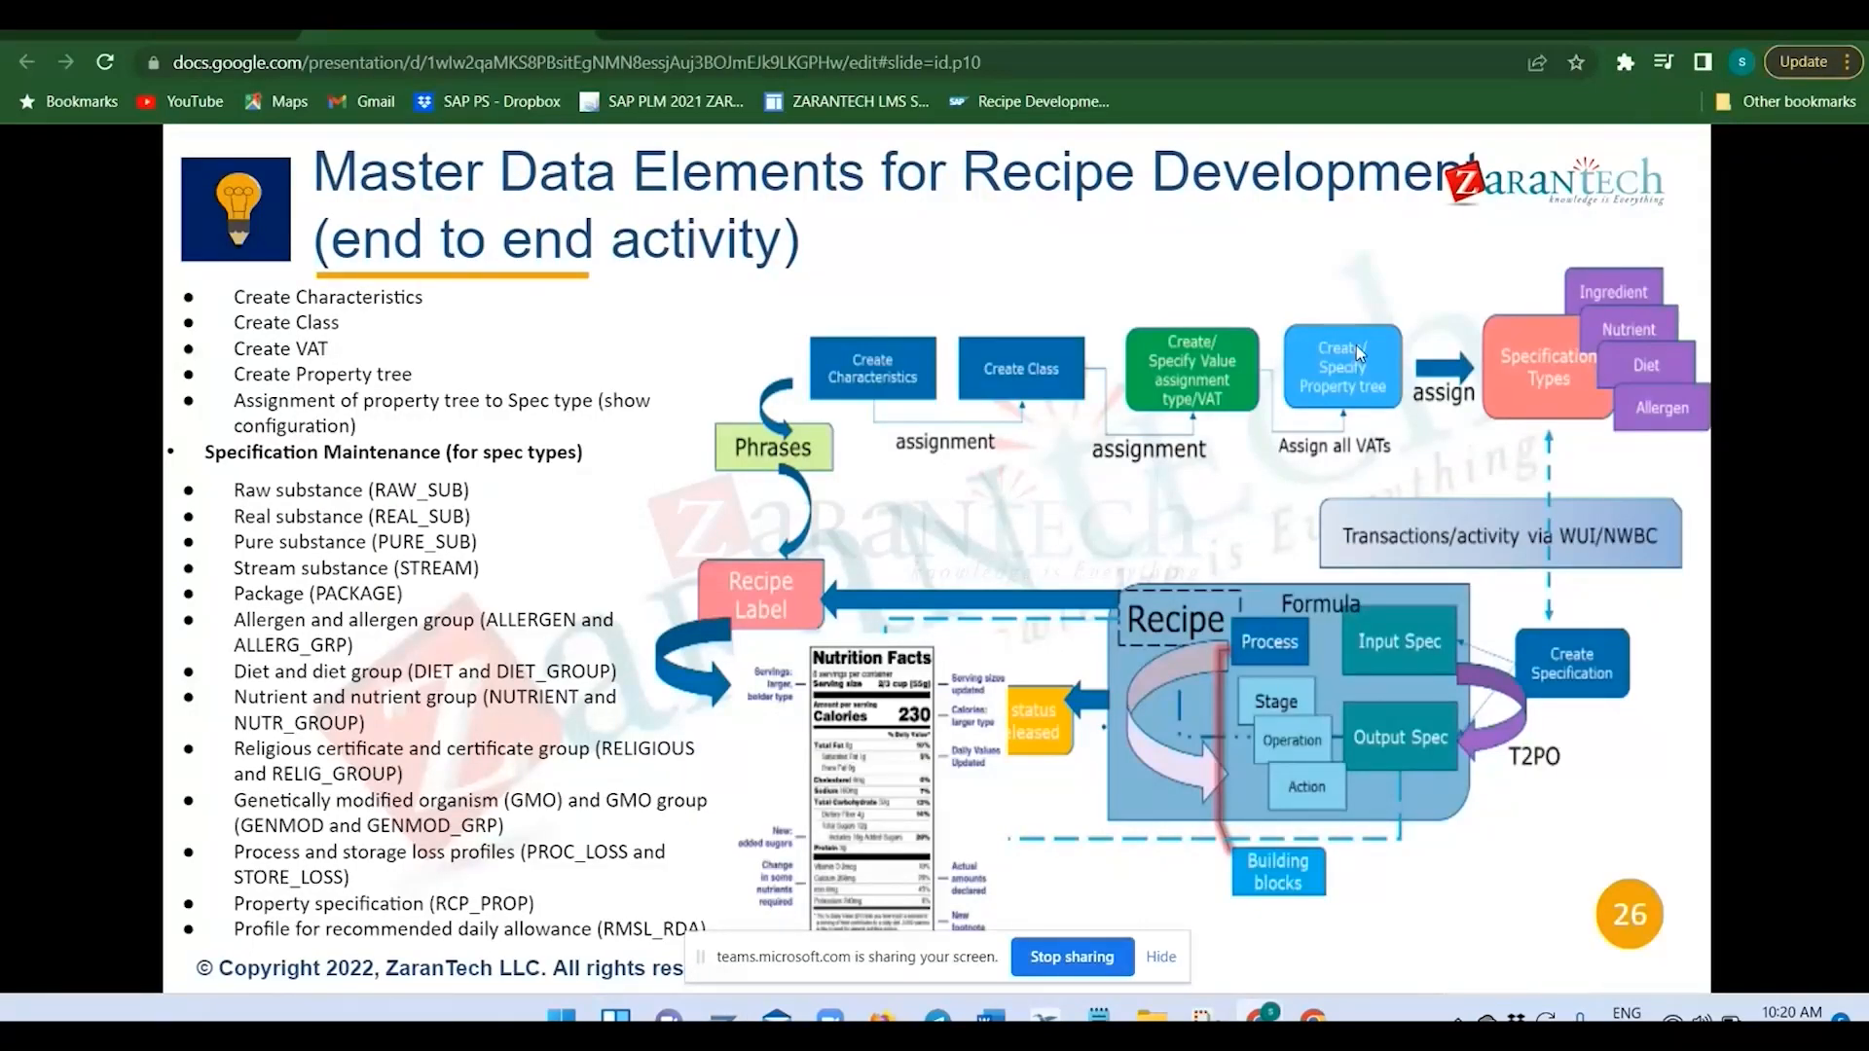
key(alt+Tab)
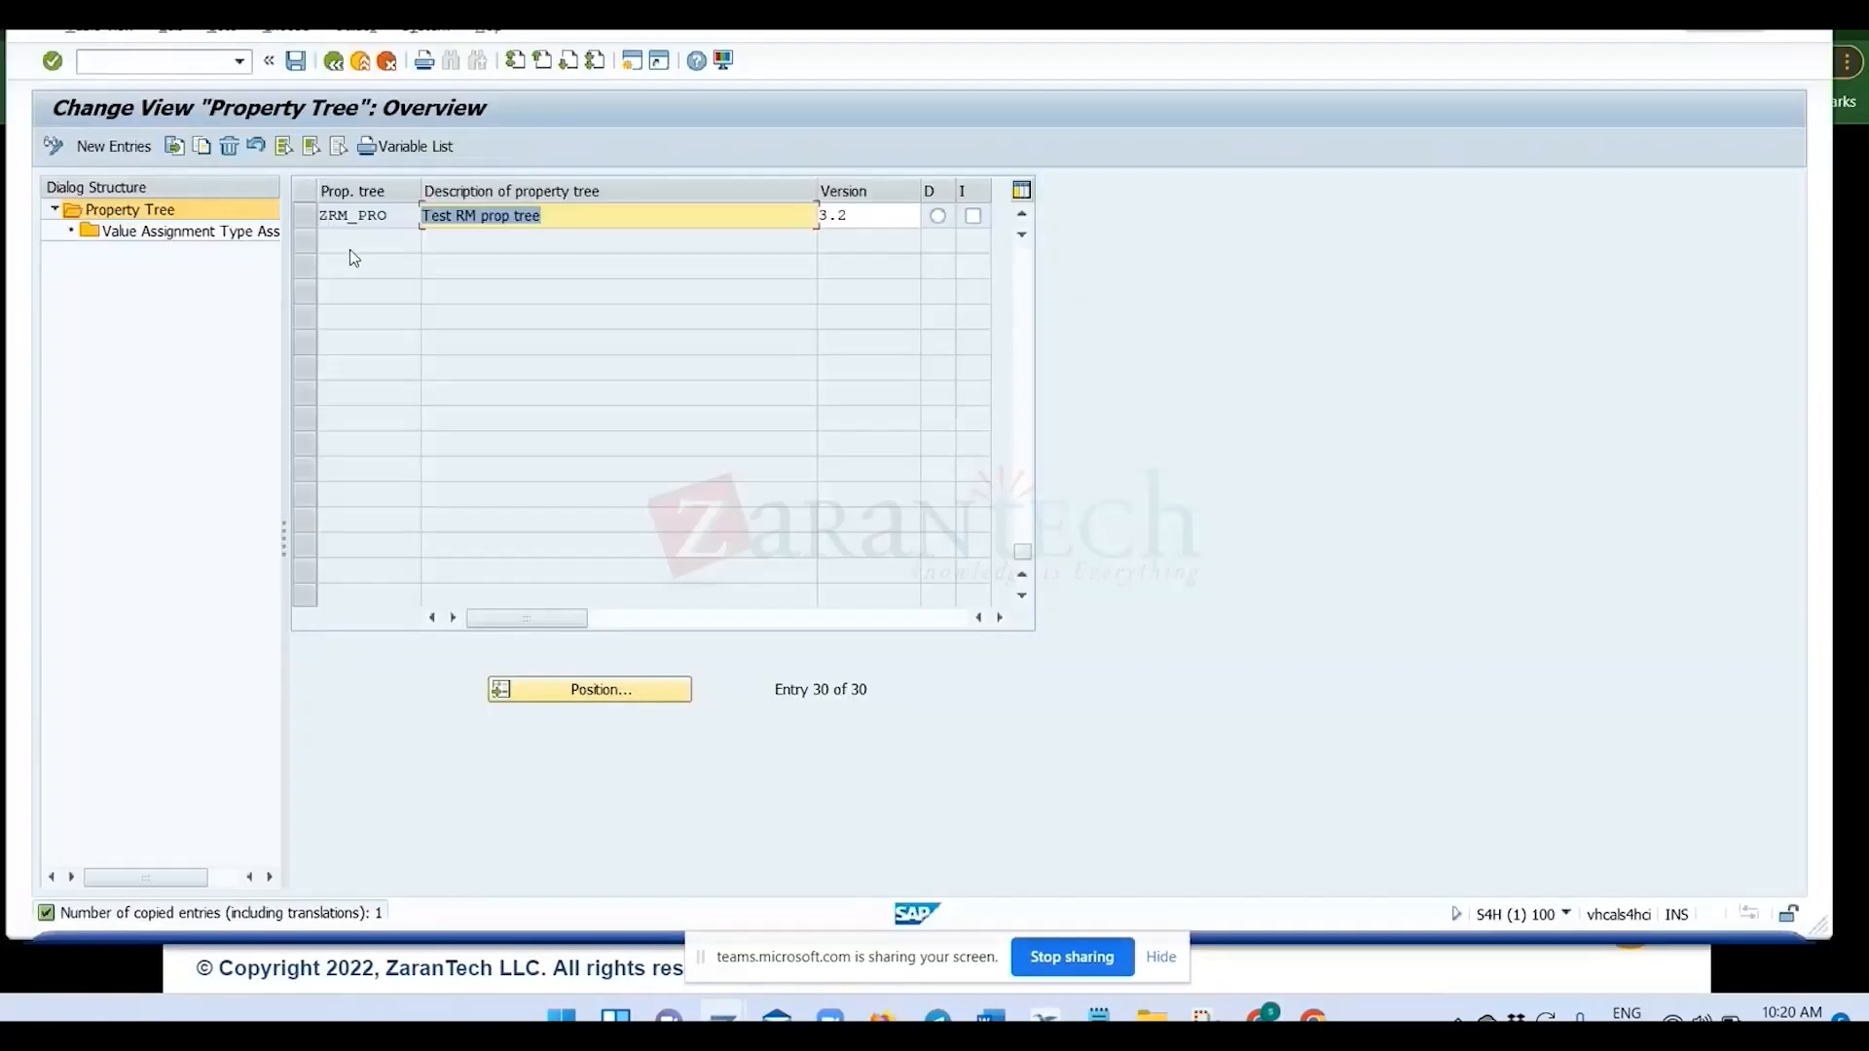
In the value assignment type assignments of ZRM_PRO, start a copy of entry 10100 and set its ID to 10150.
click(298, 217)
click(180, 234)
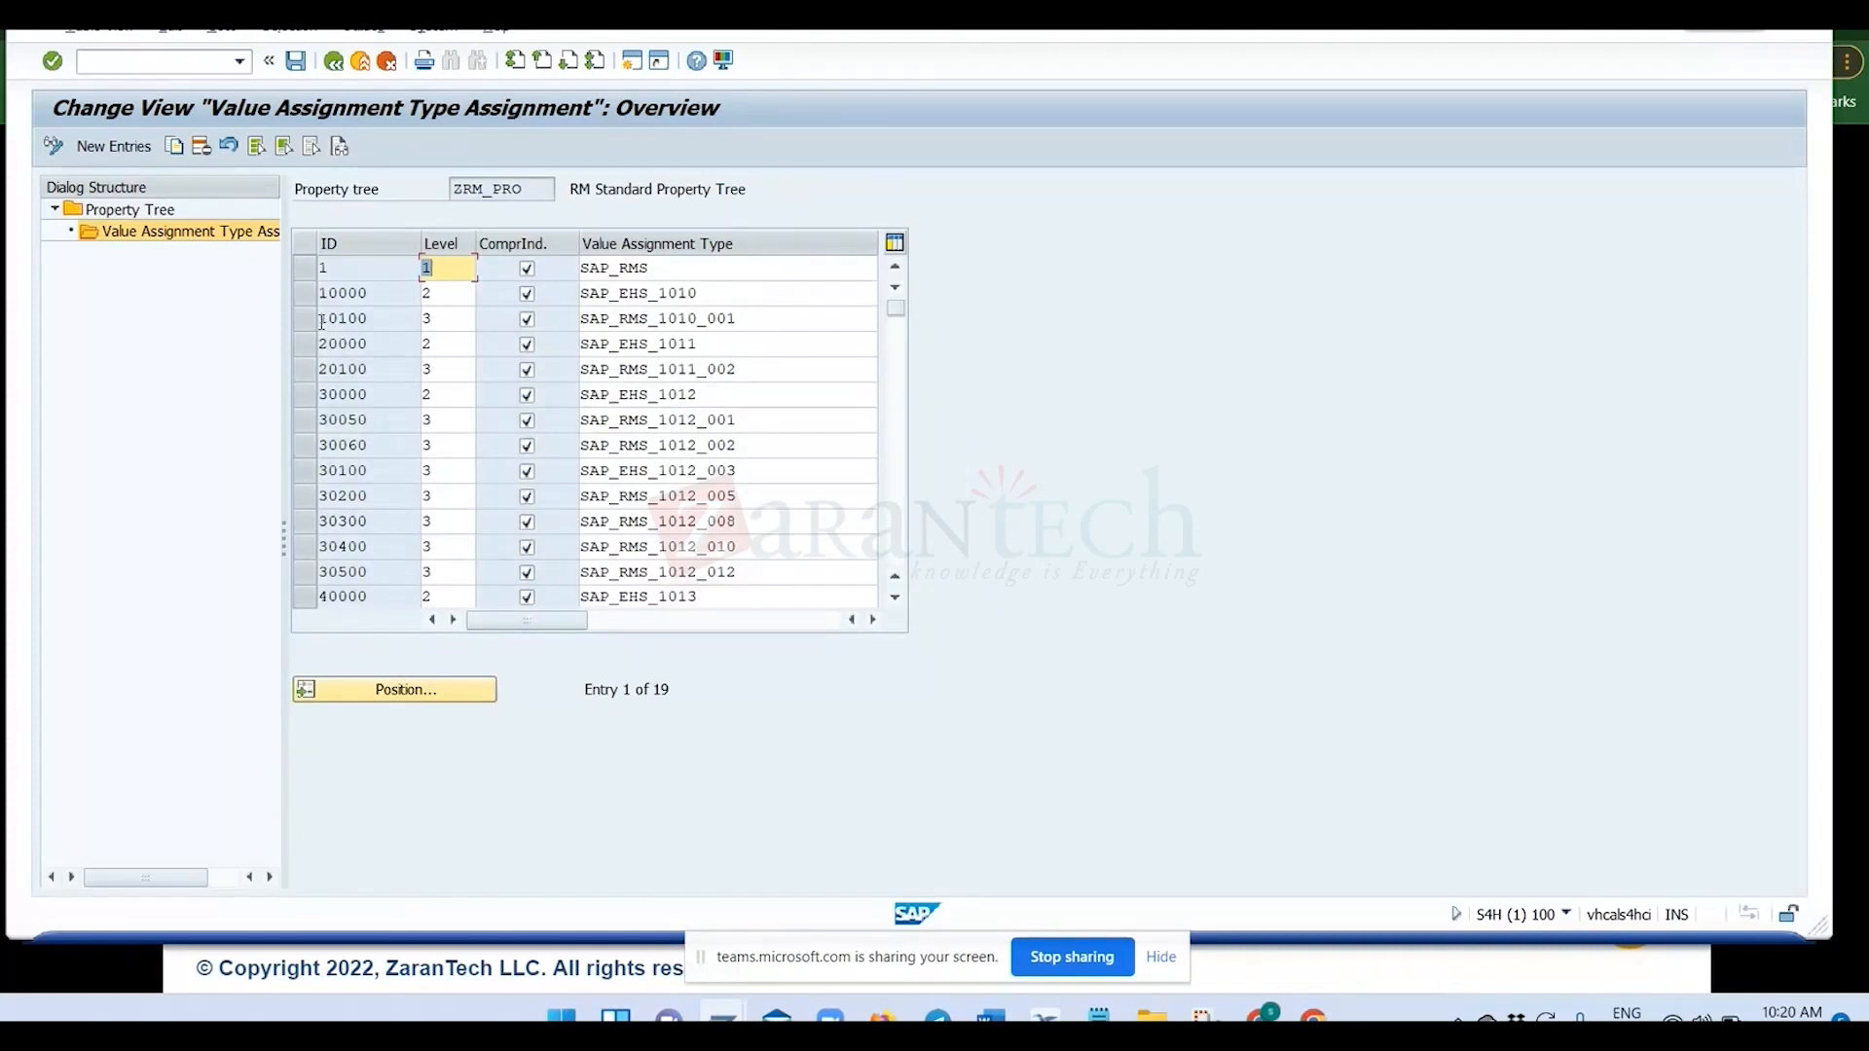
click(307, 320)
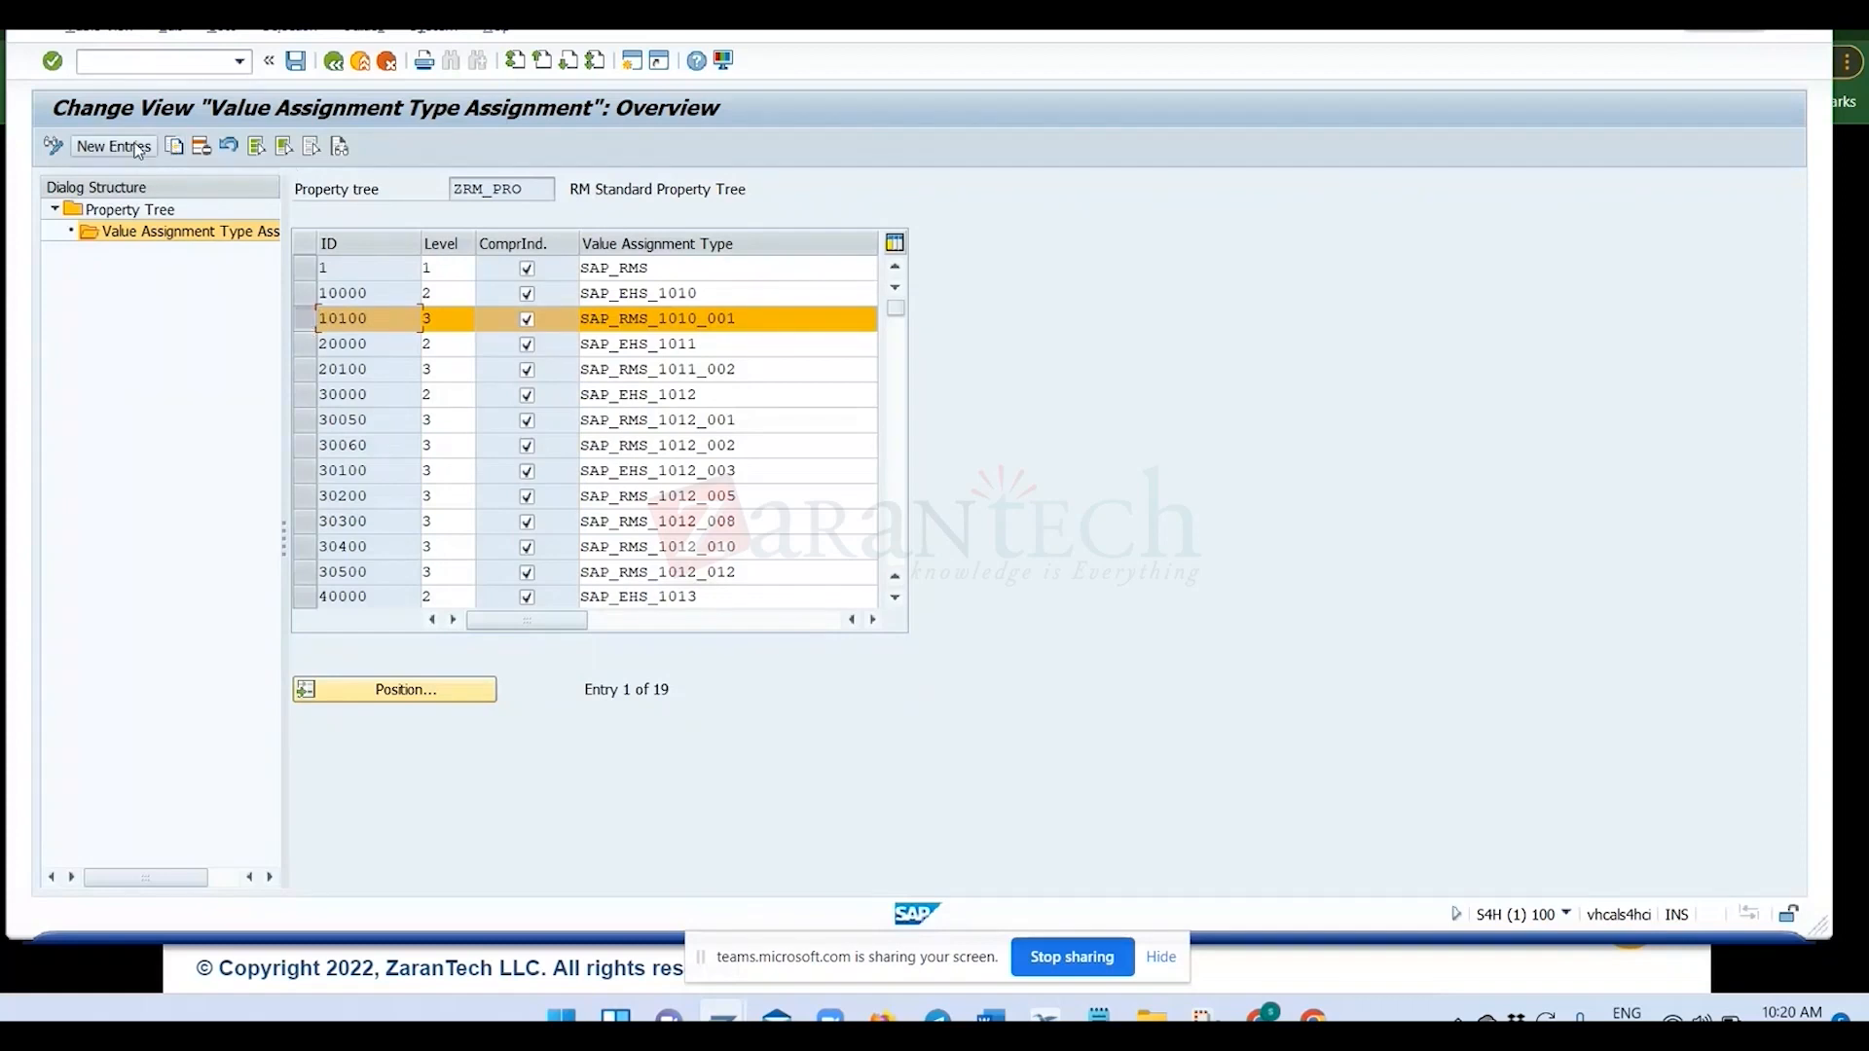
click(174, 147)
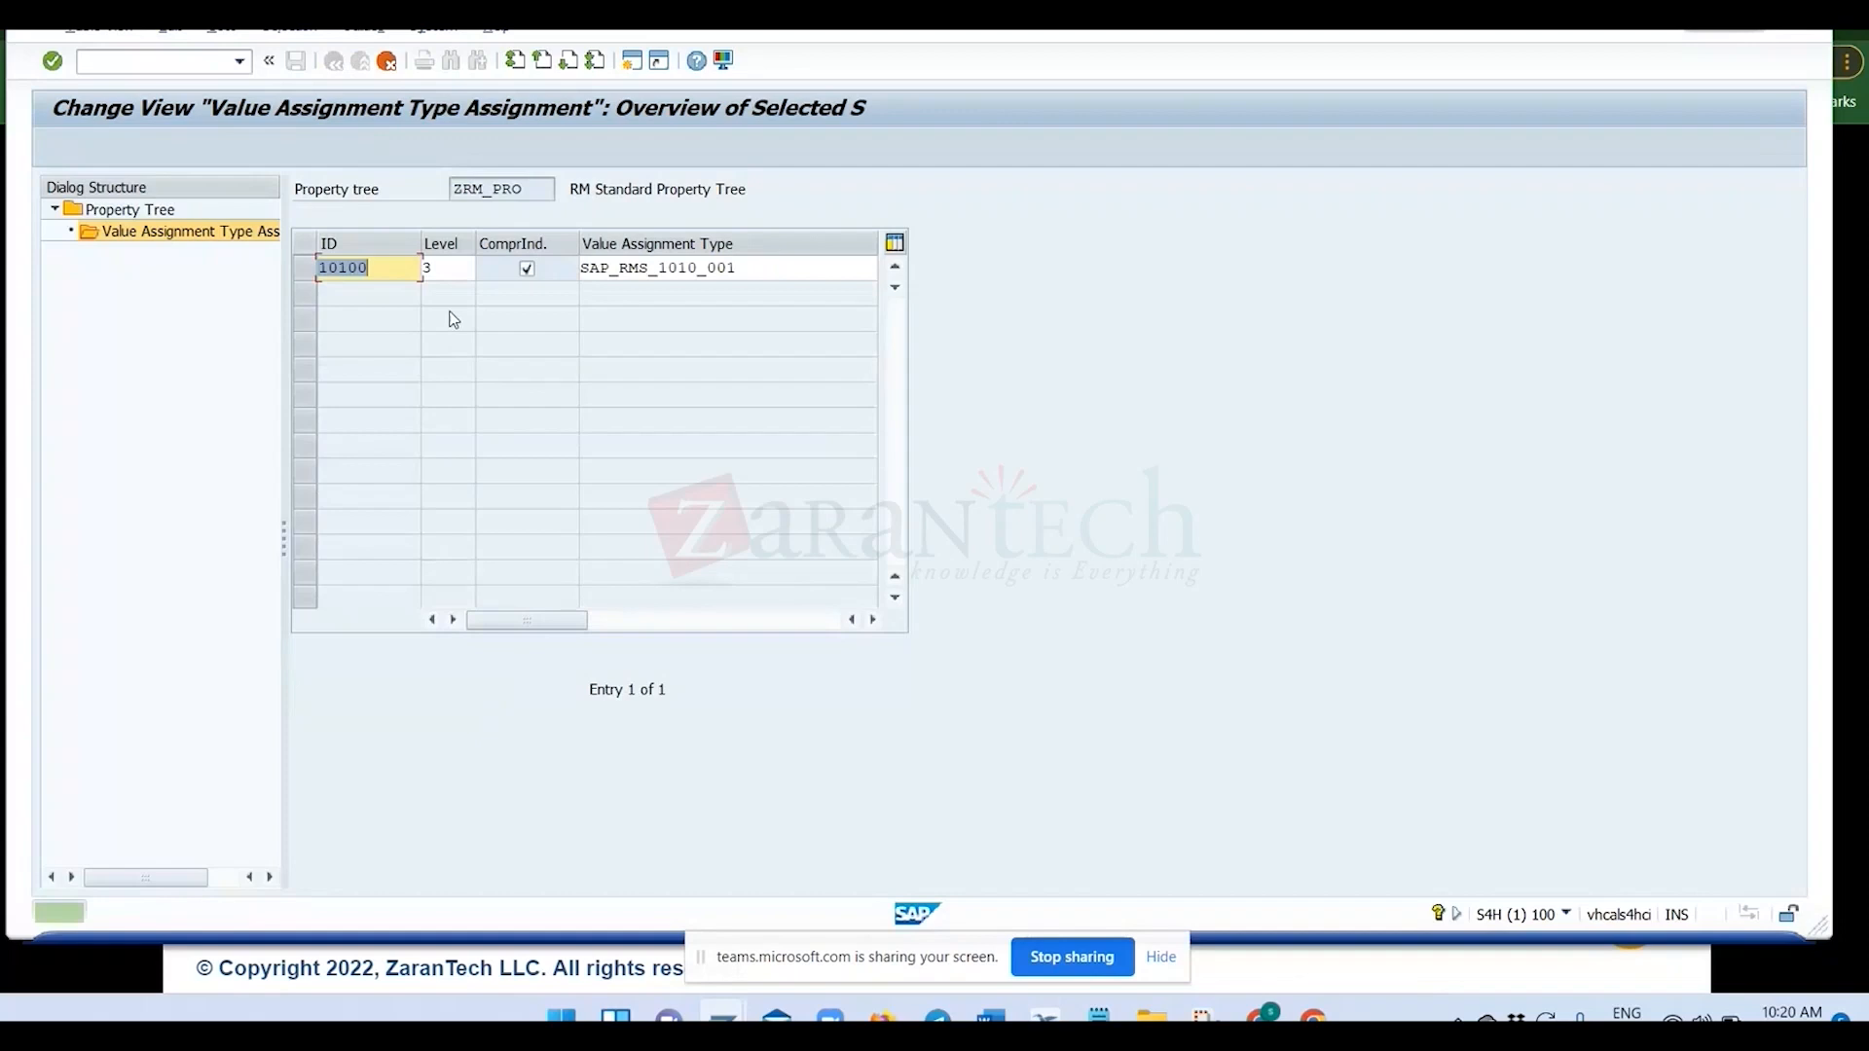
click(418, 269)
key(BackSpace)
key(BackSpace)
text(50)
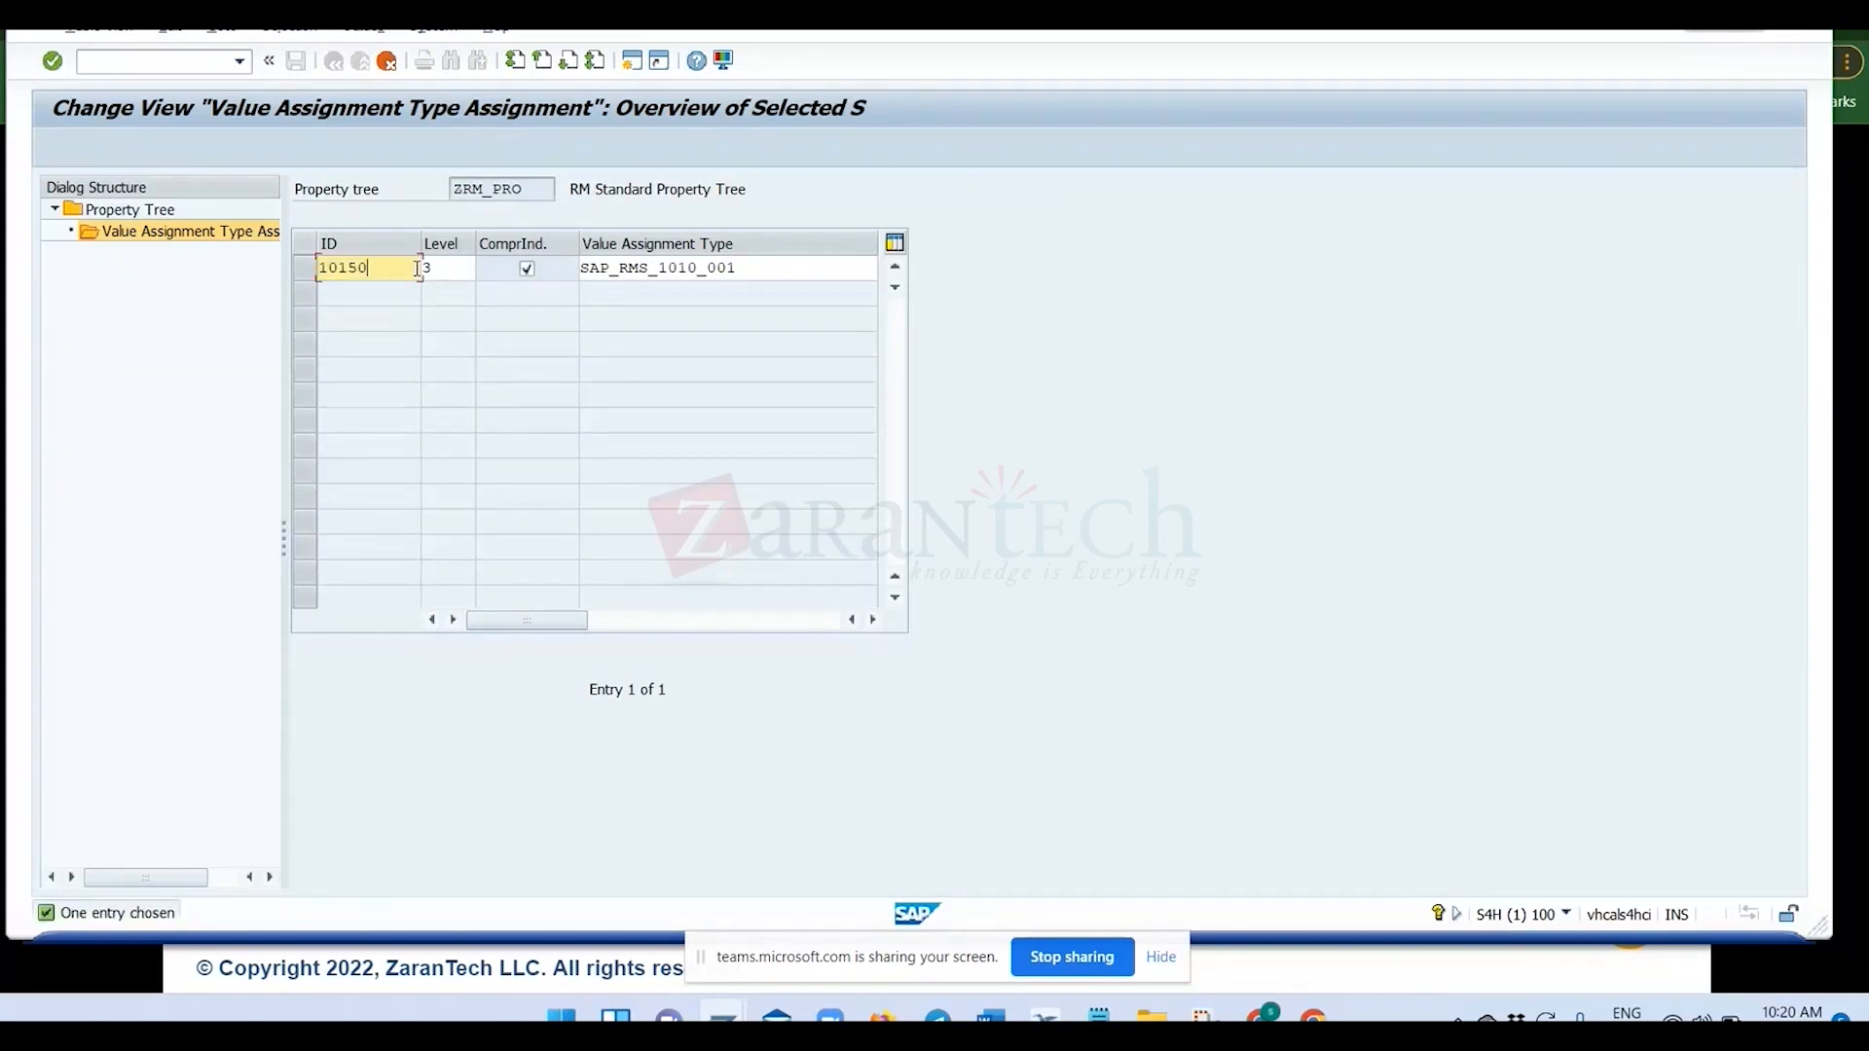
Replace the copied entry's value assignment type with ZVAT_001 from the notes, confirm the copy and check it in the ZRM_PRO list.
drag(827, 267, 576, 270)
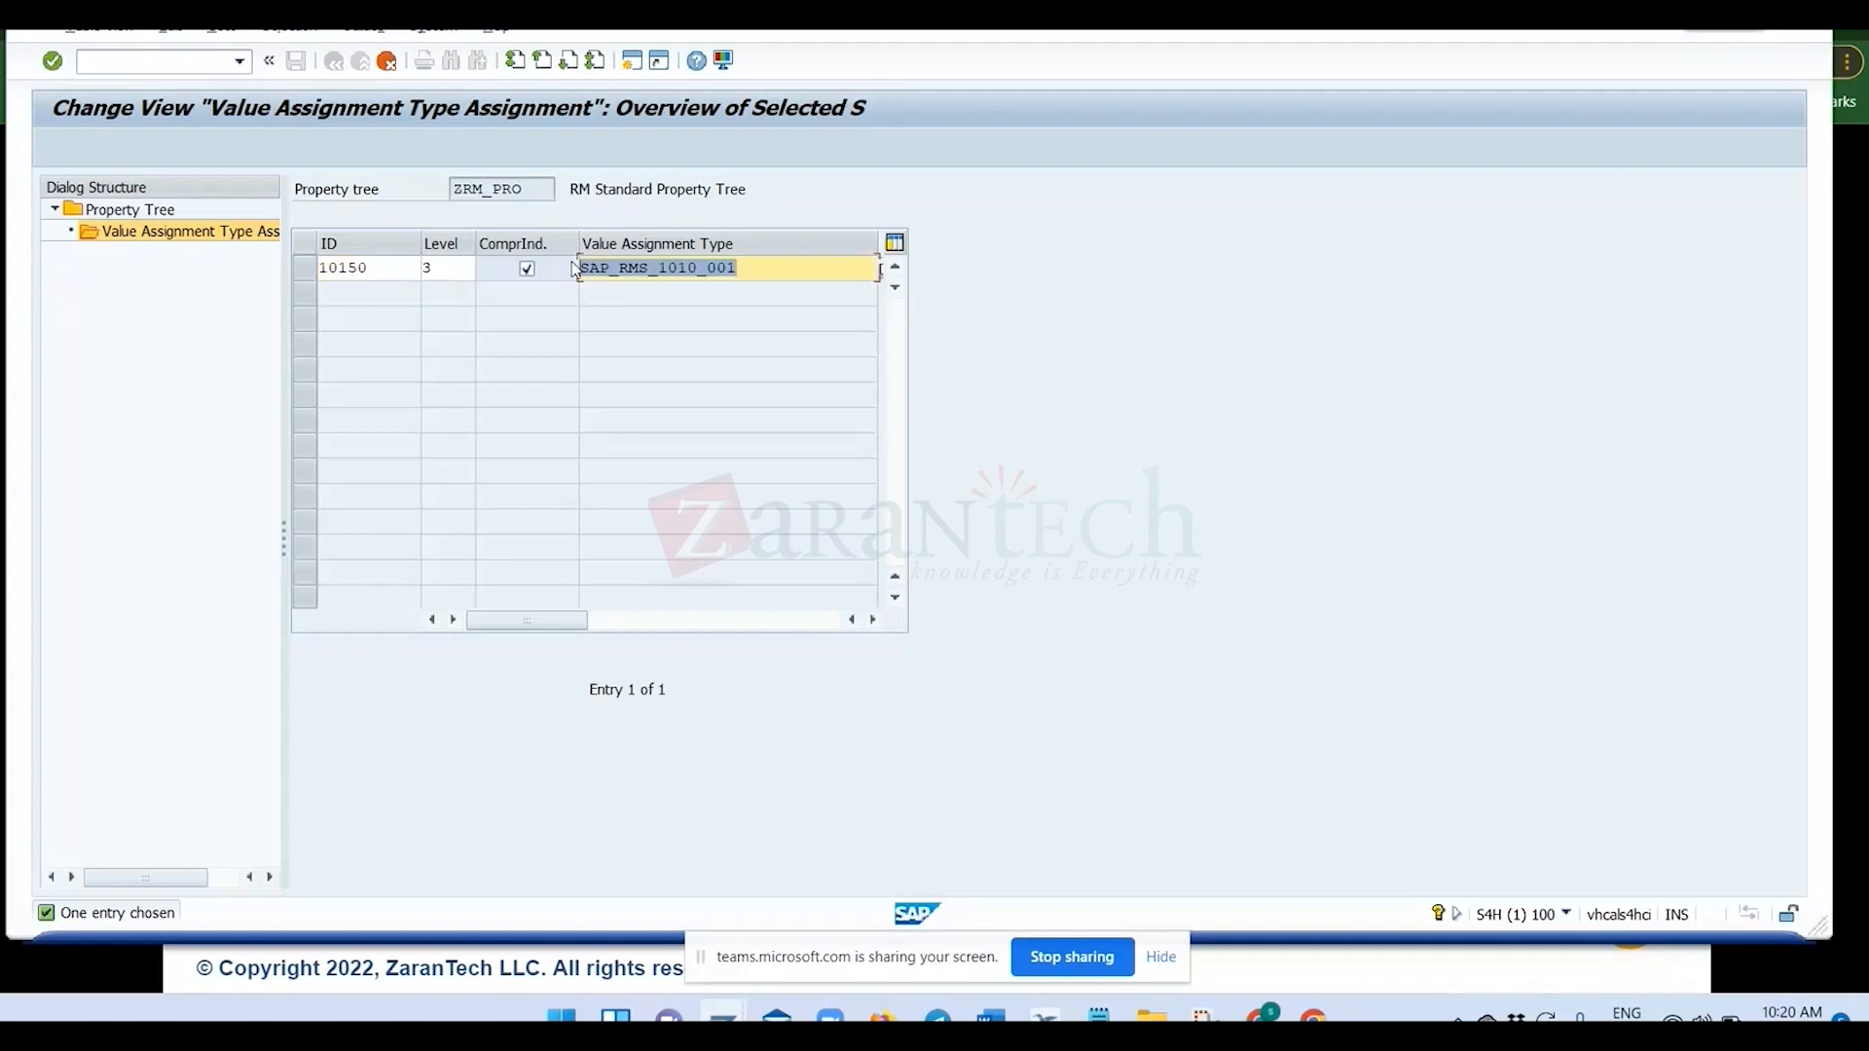
key(BackSpace)
key(Down)
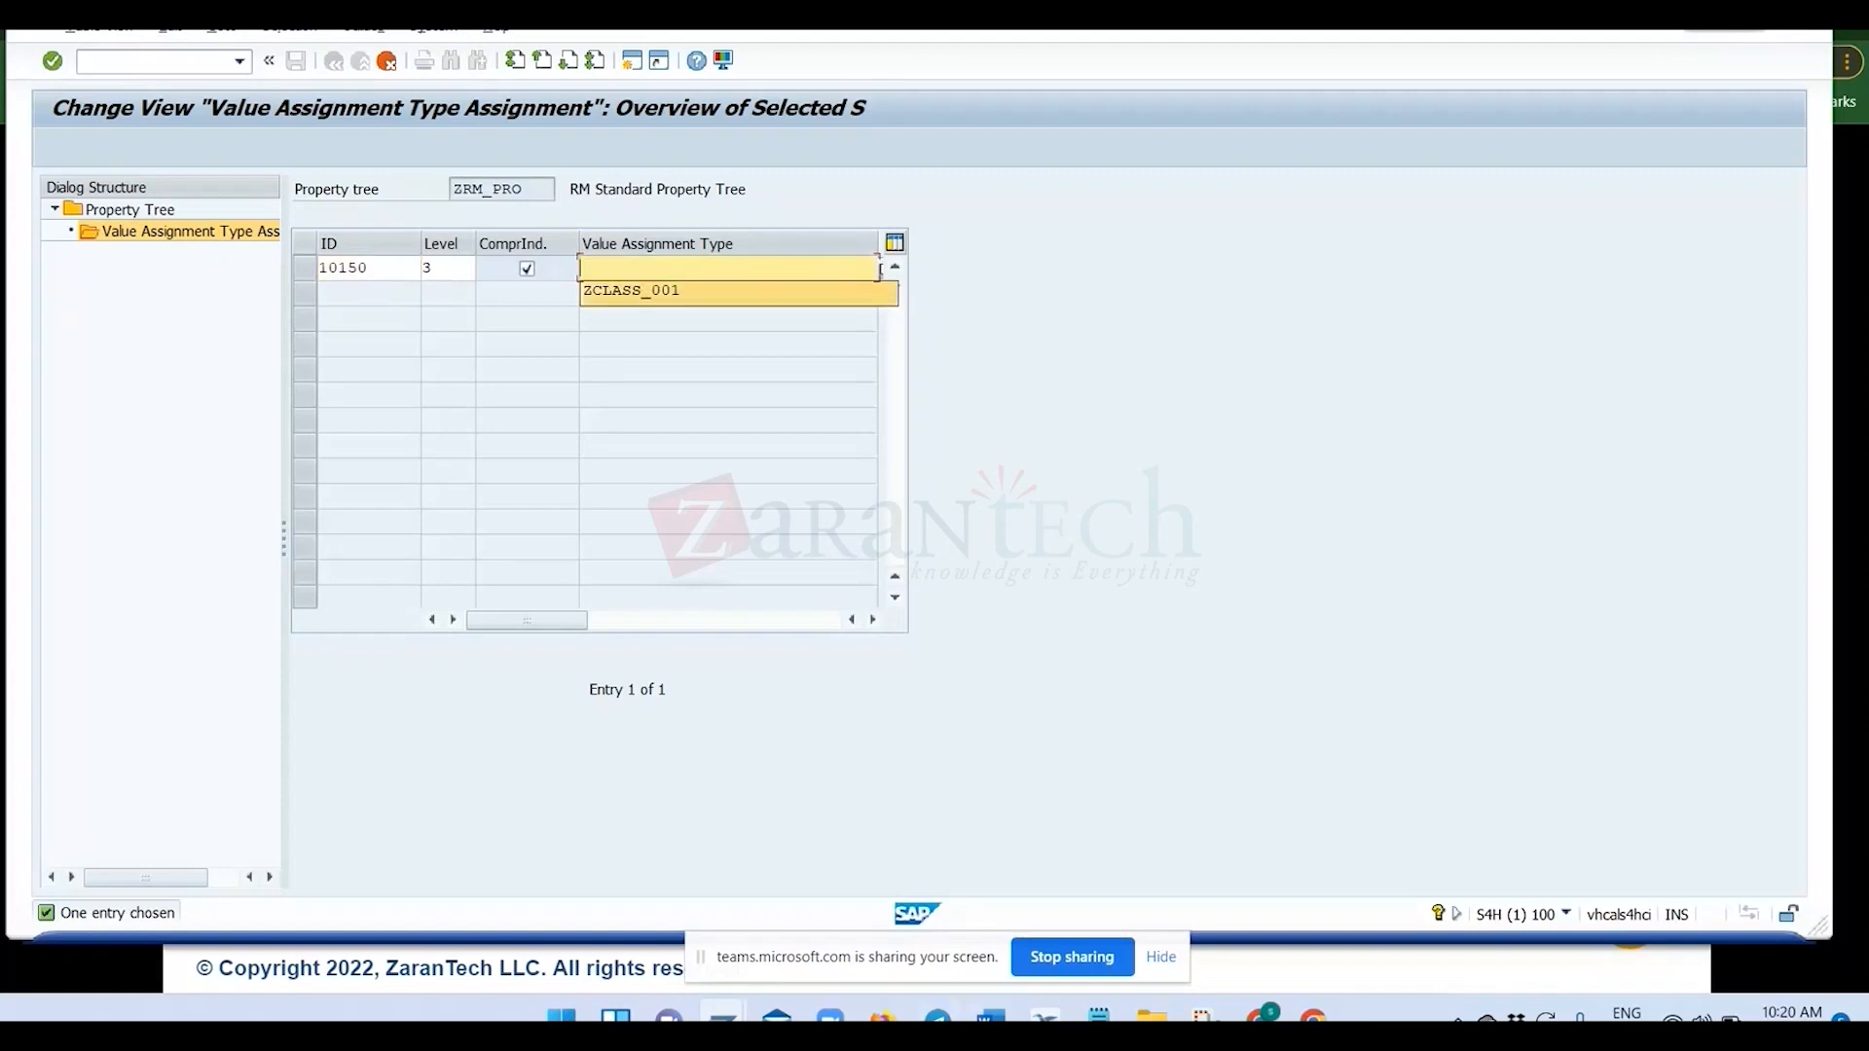
key(alt+Tab)
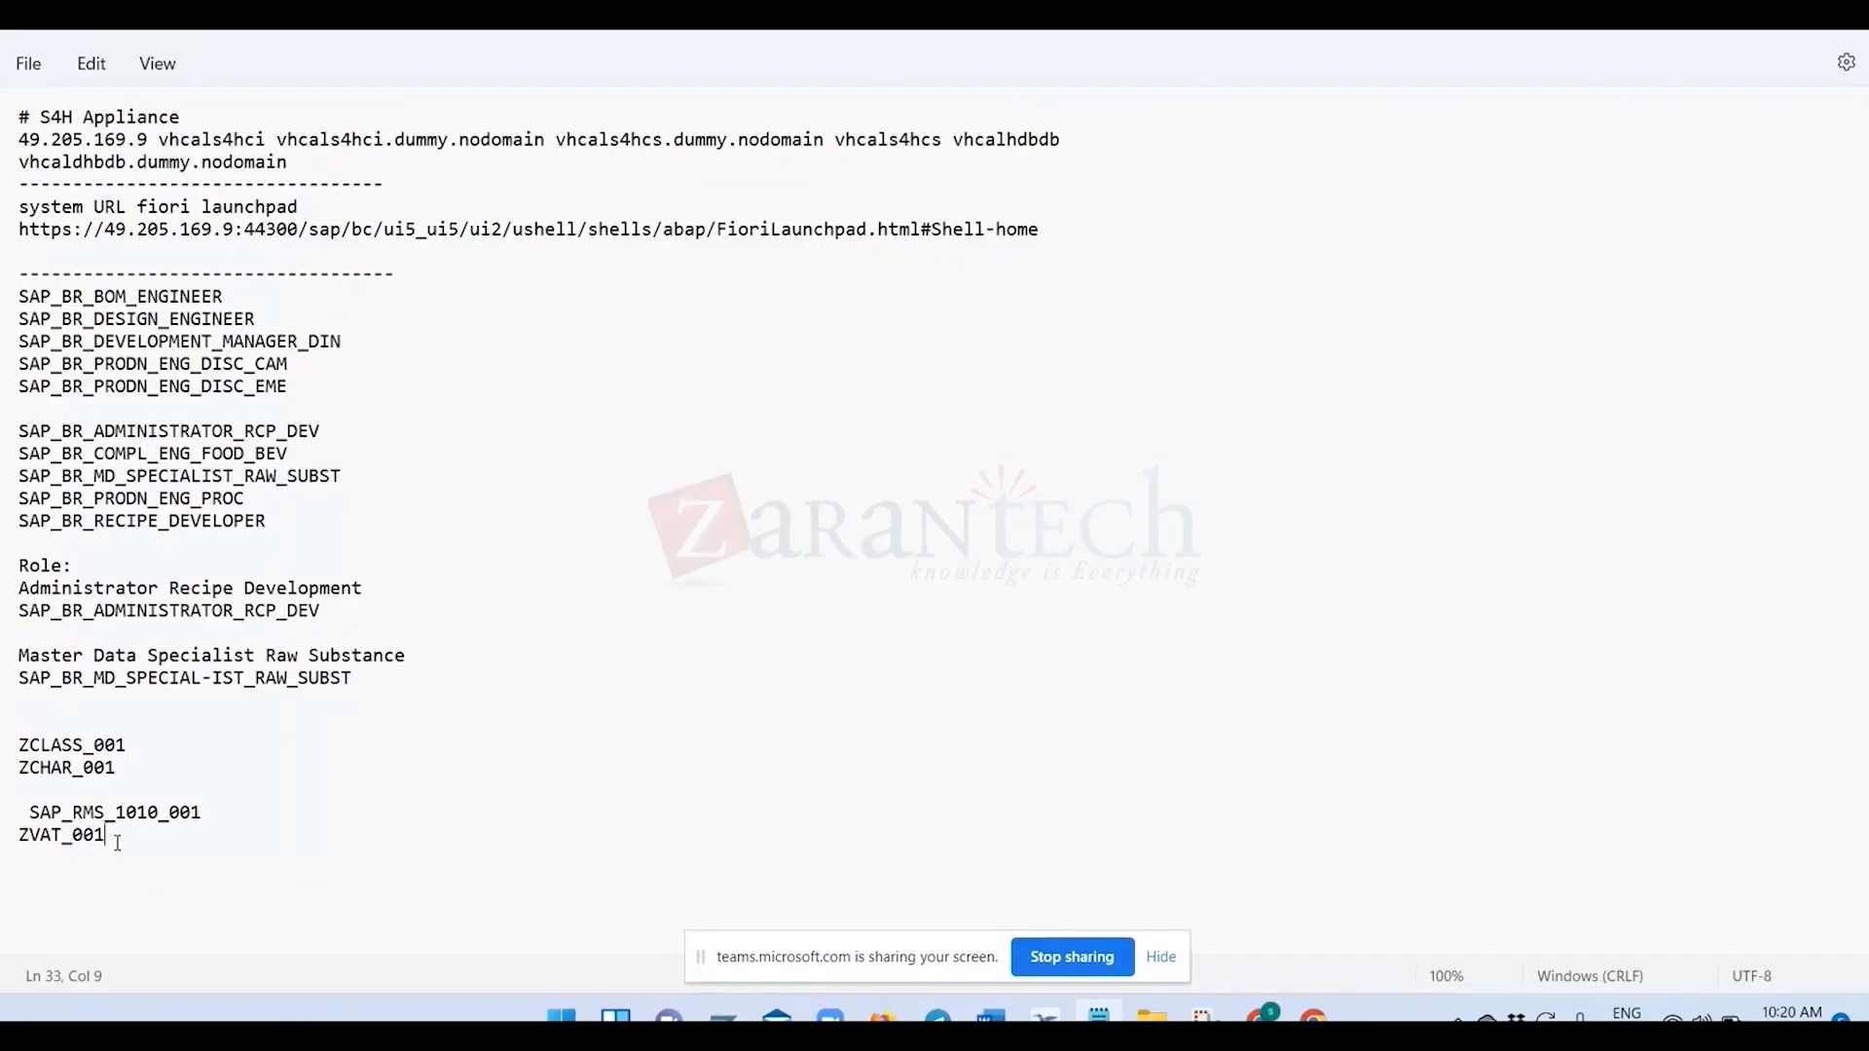
drag(115, 835, 20, 833)
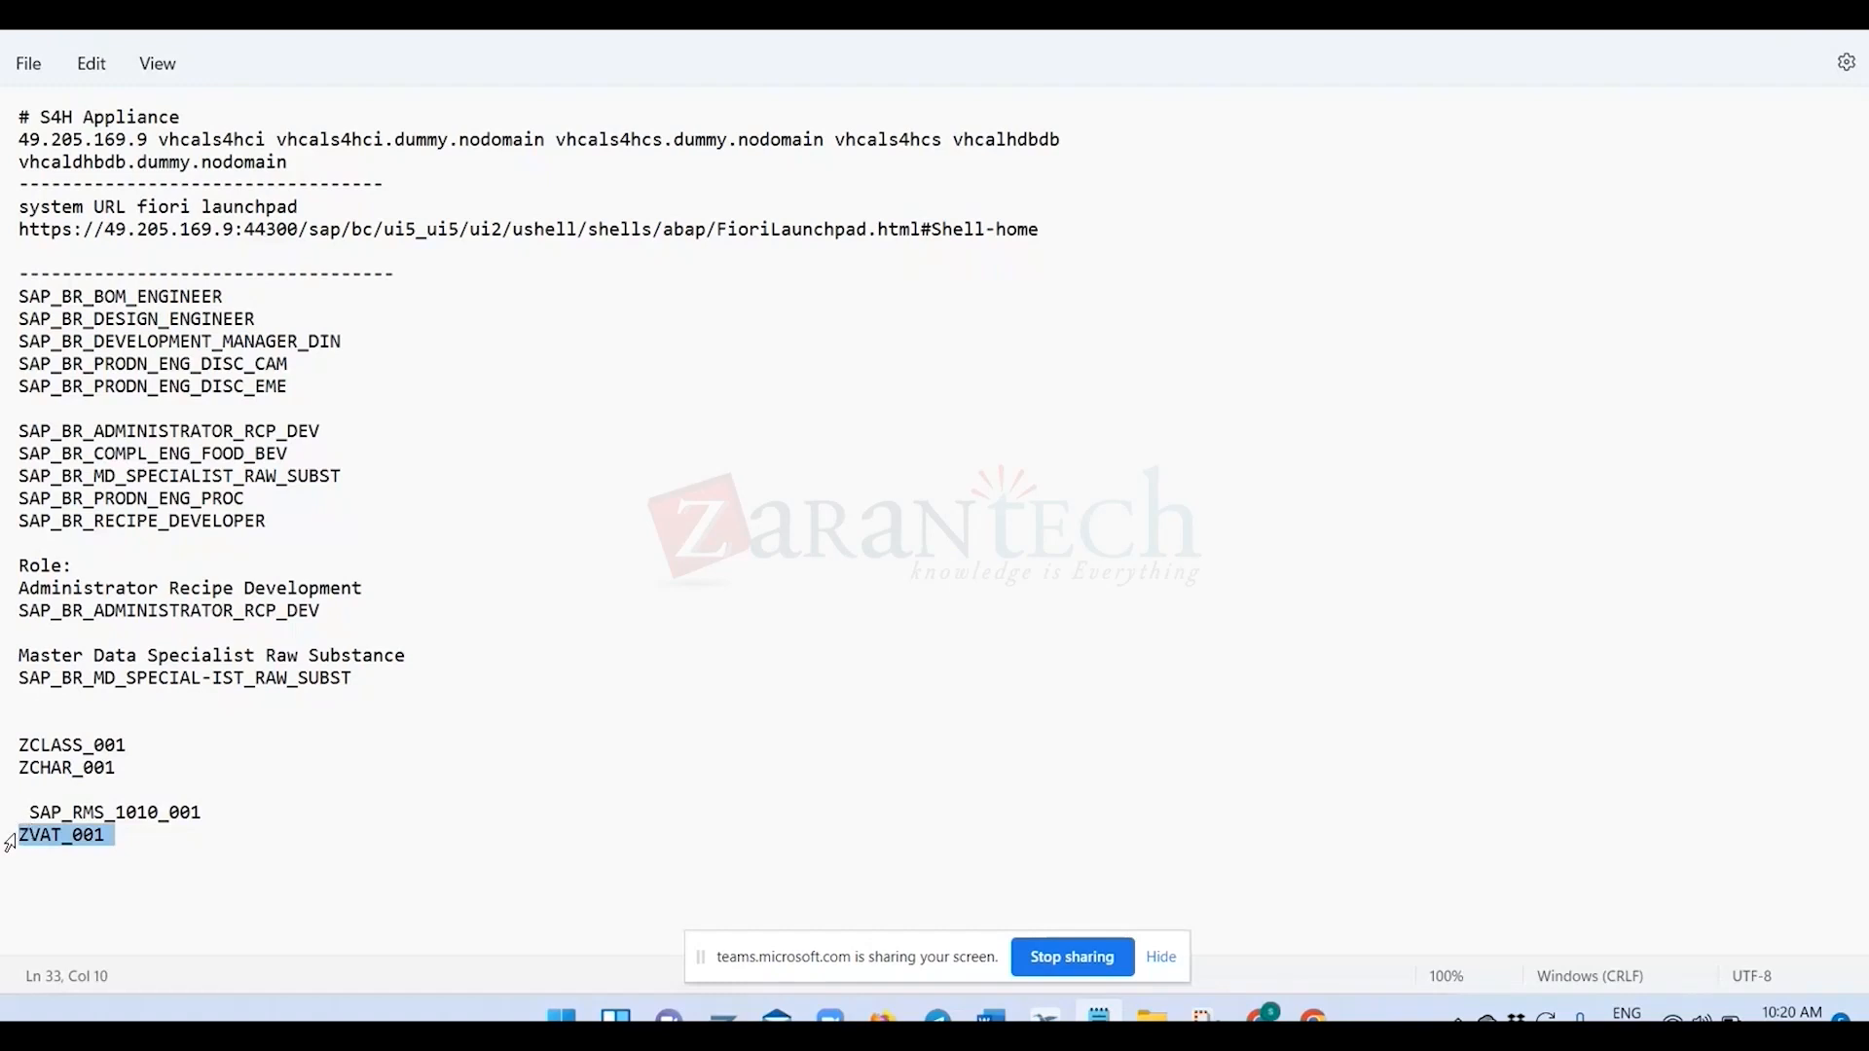
key(ctrl+c)
key(alt+Tab)
key(ctrl+v)
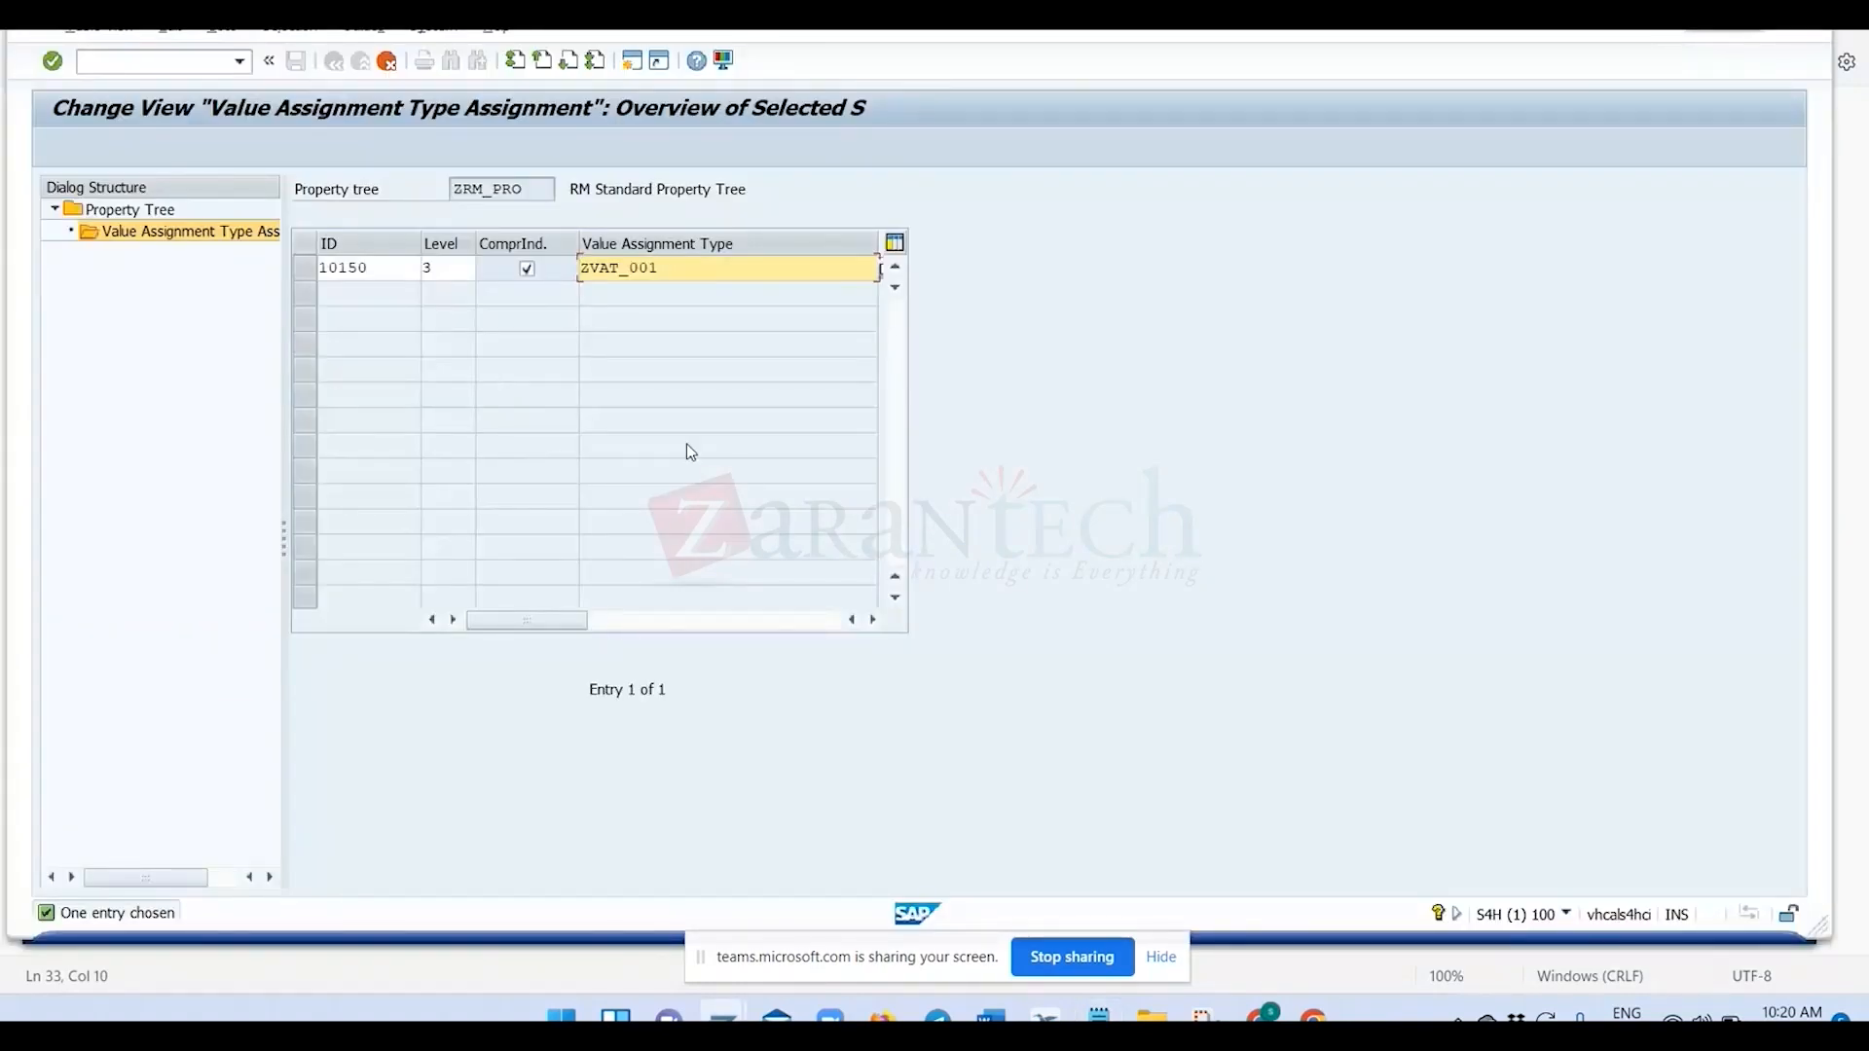
key(Return)
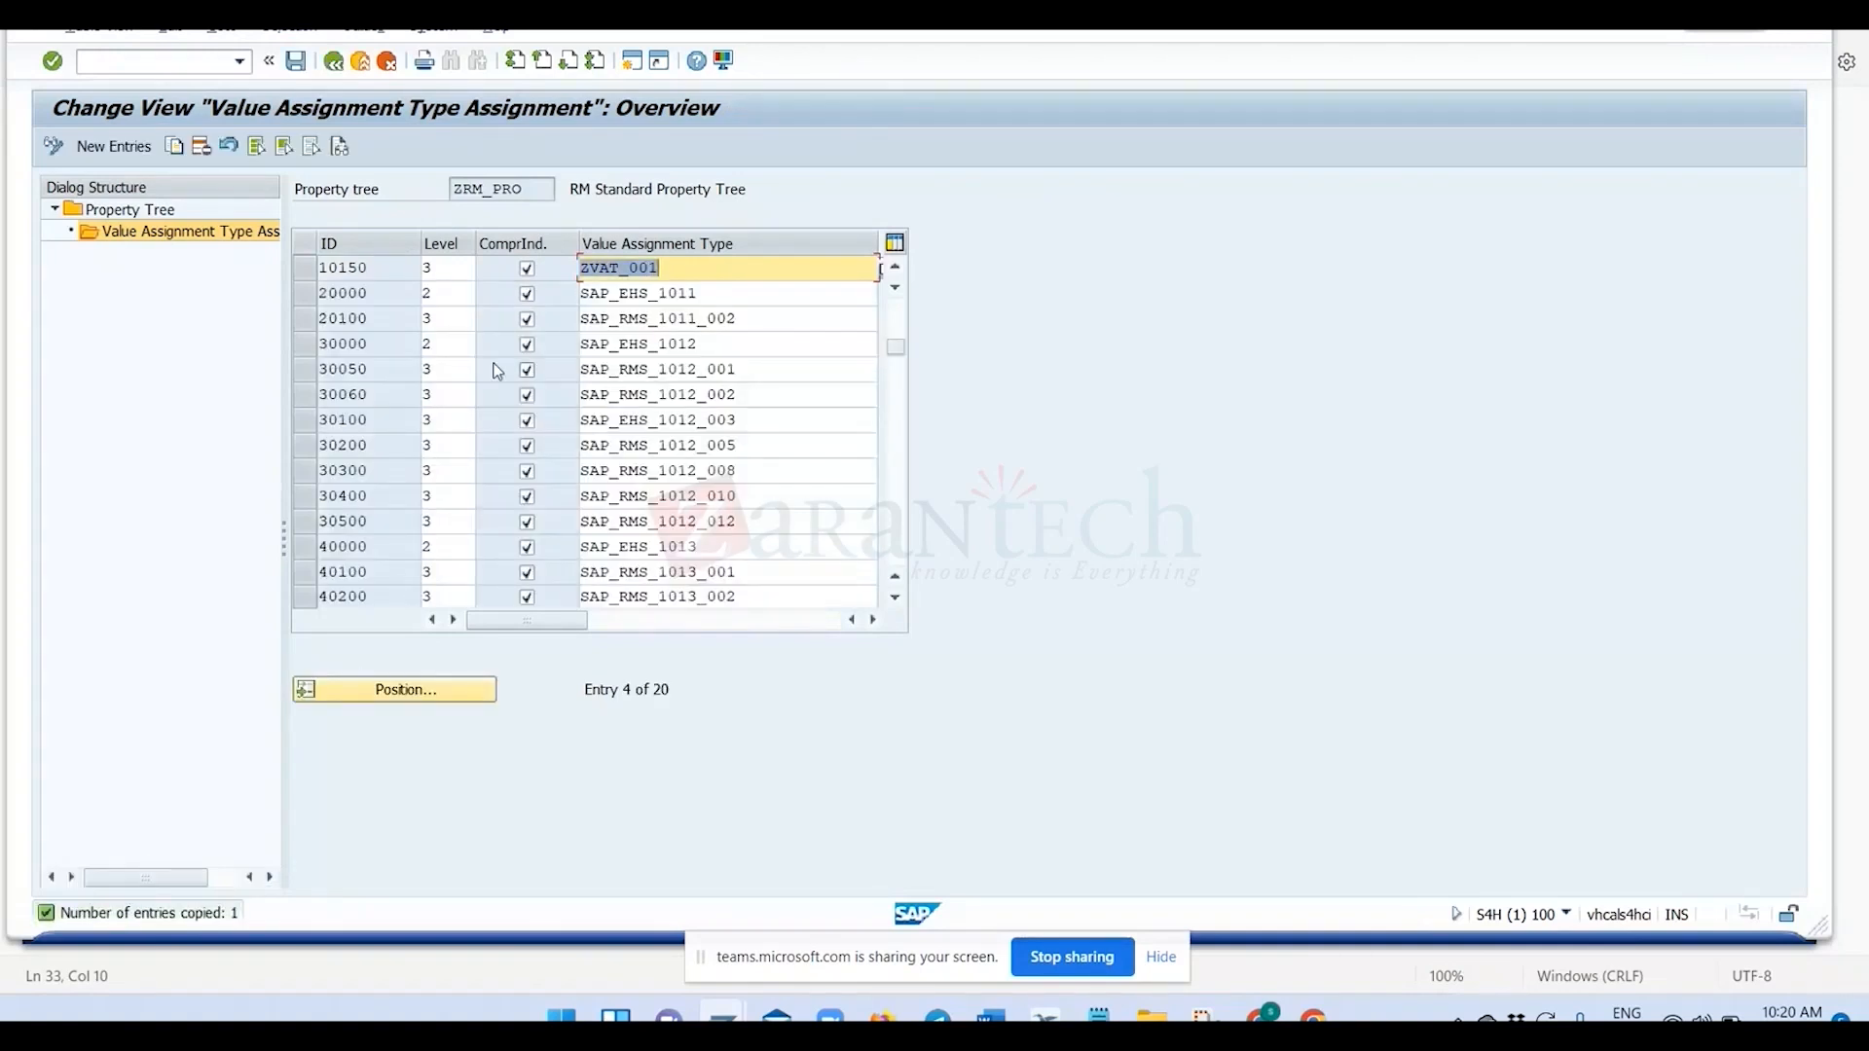
scroll(497, 370, up, 1)
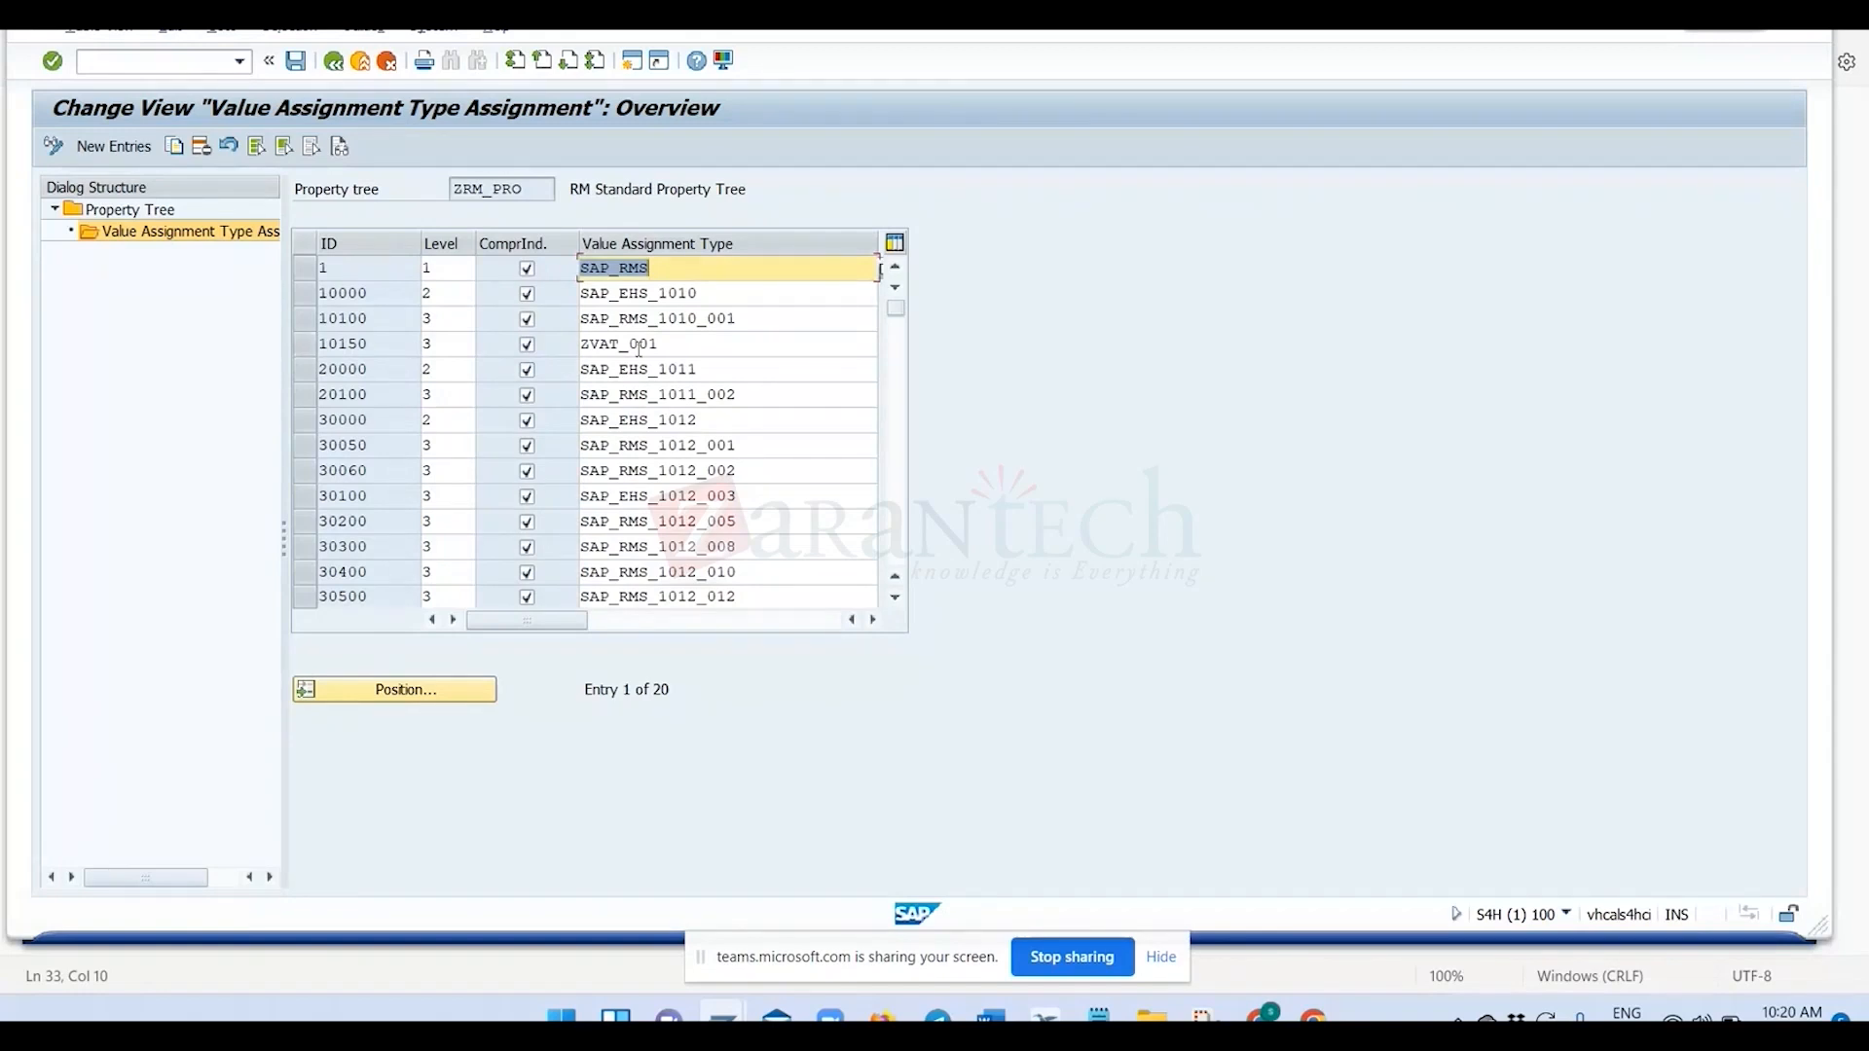
drag(538, 189, 451, 193)
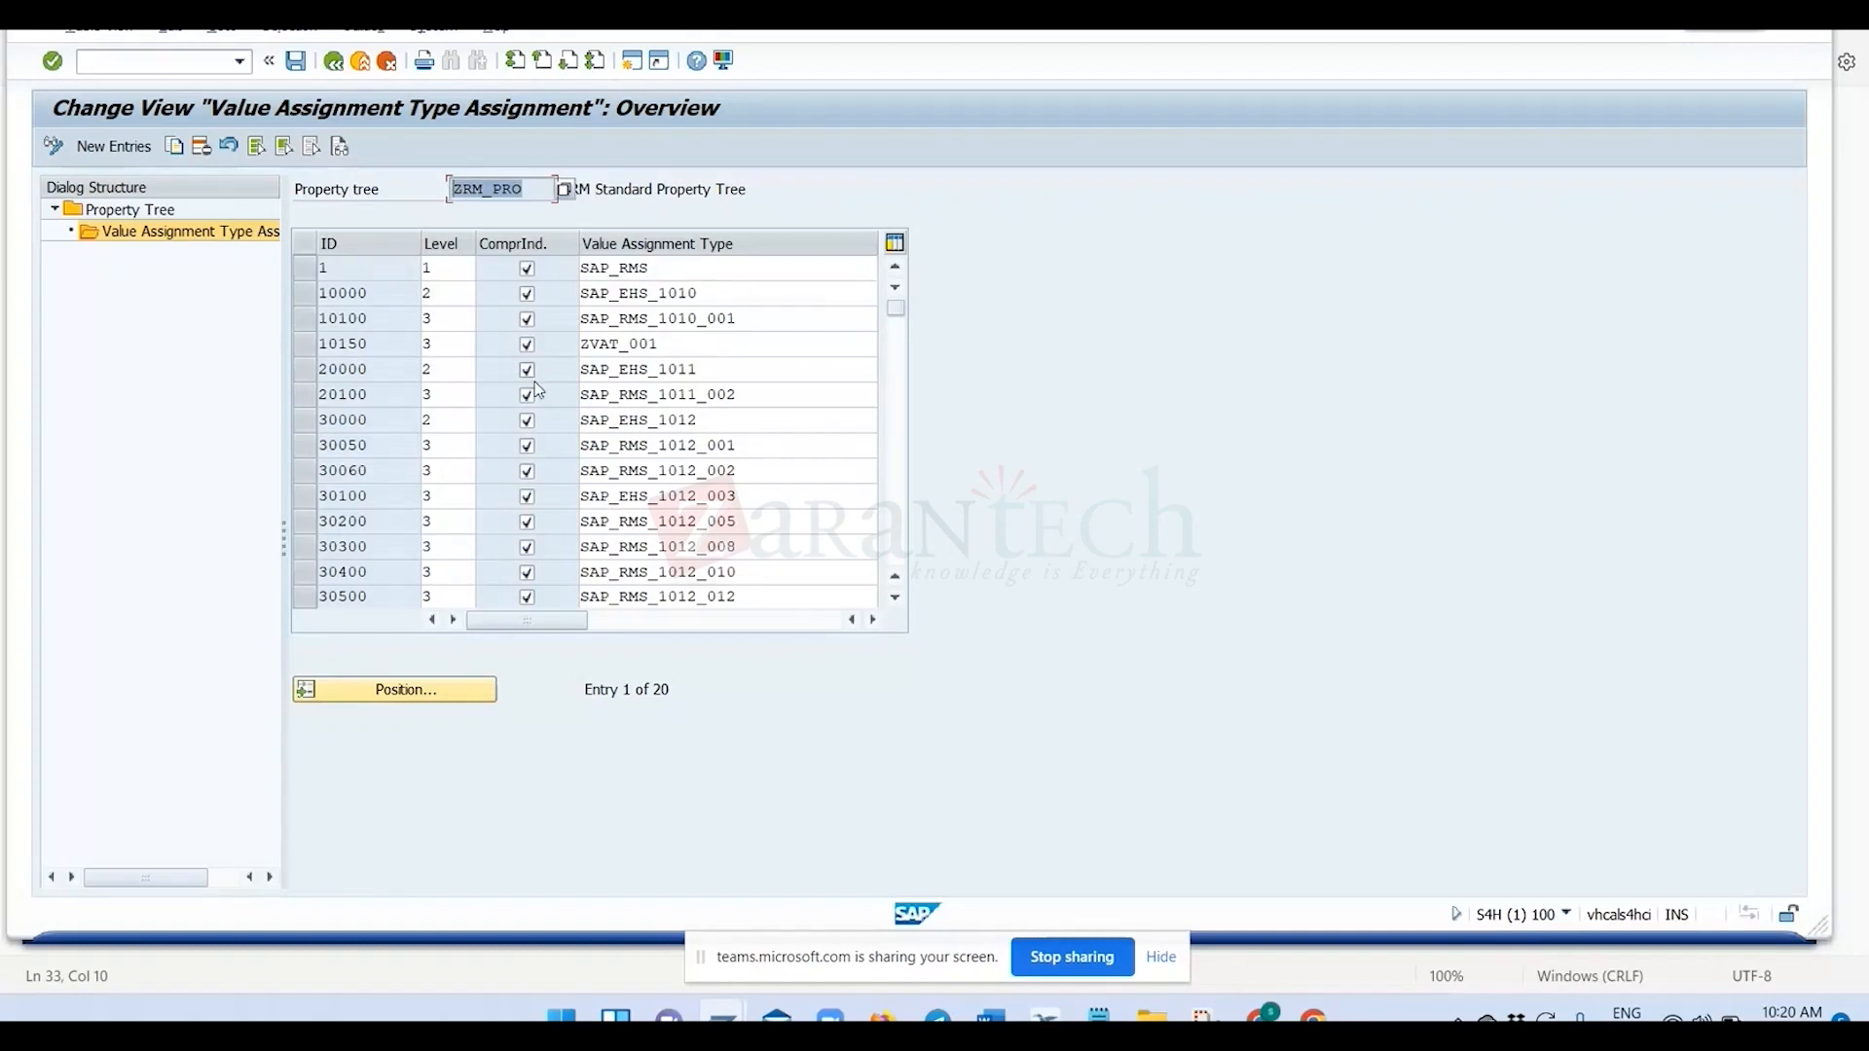
Copy the property tree name ZRM_PRO and label the ZVAT_001 line in the Notepad notes with "VAT:".
key(ctrl+c)
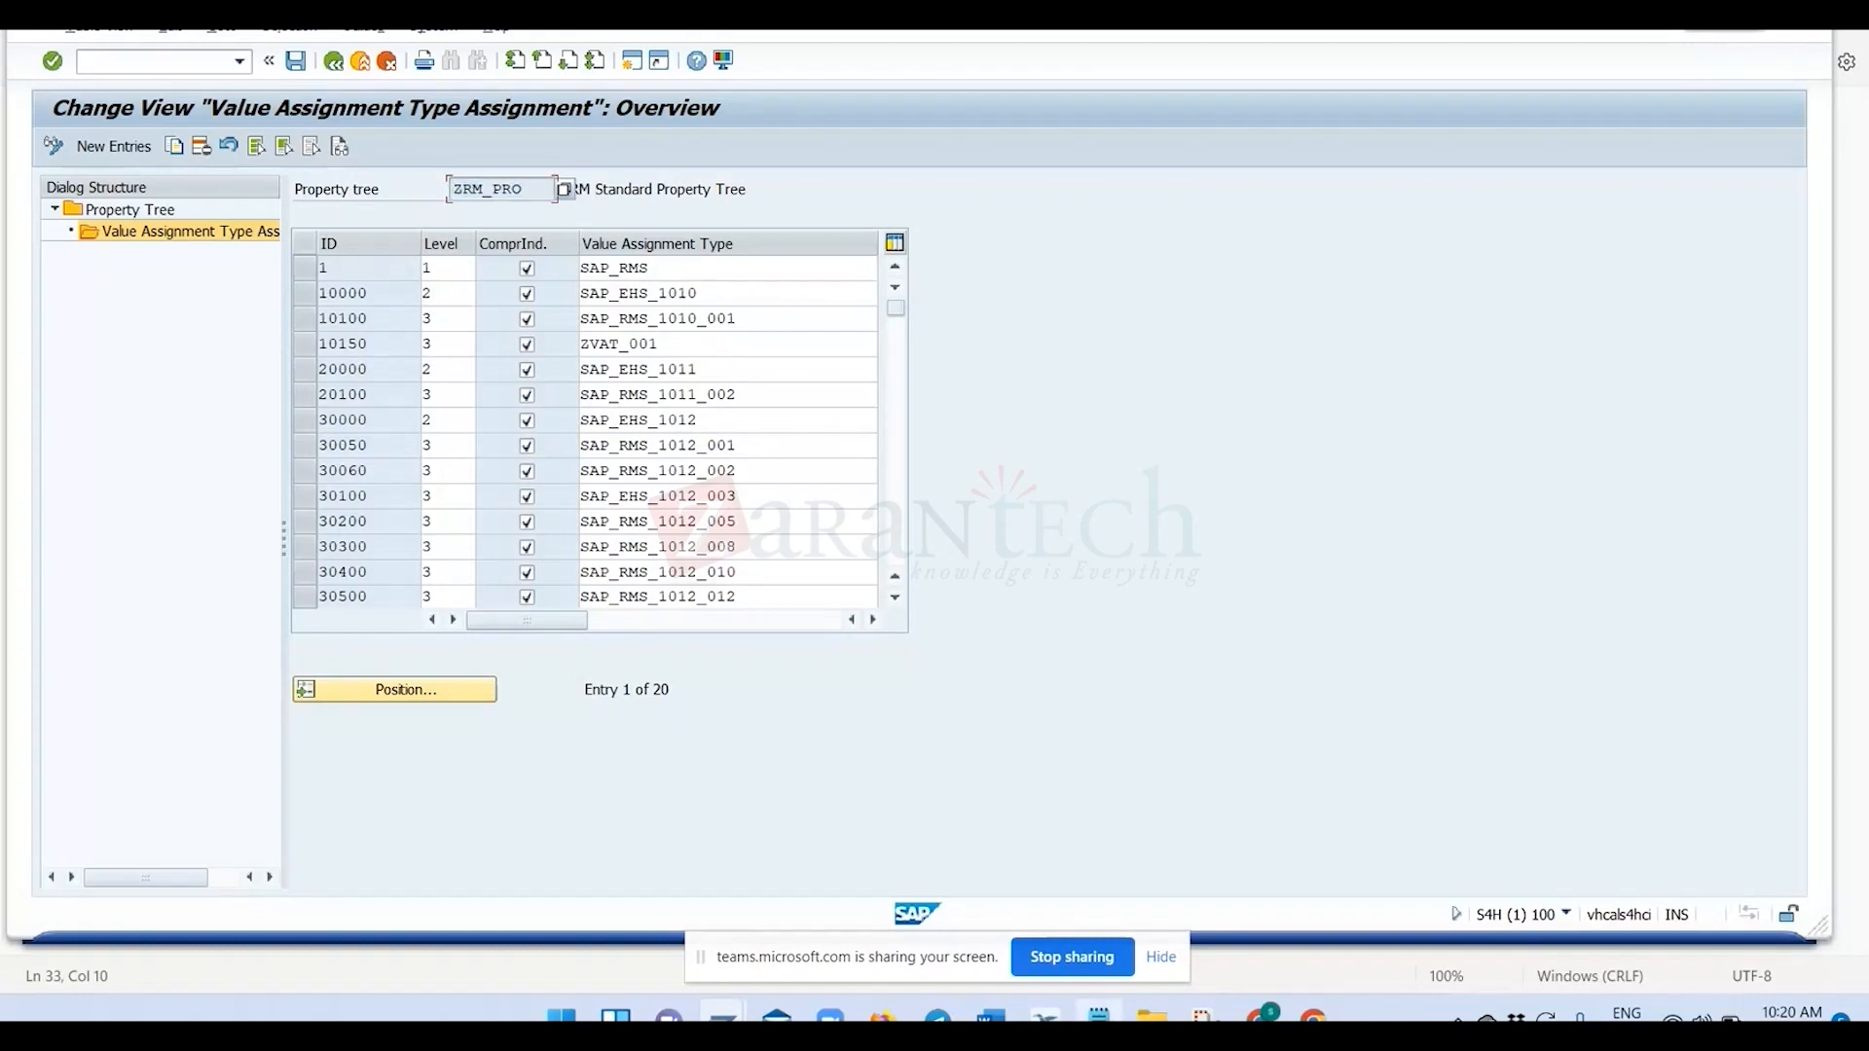
click(1098, 1015)
click(22, 840)
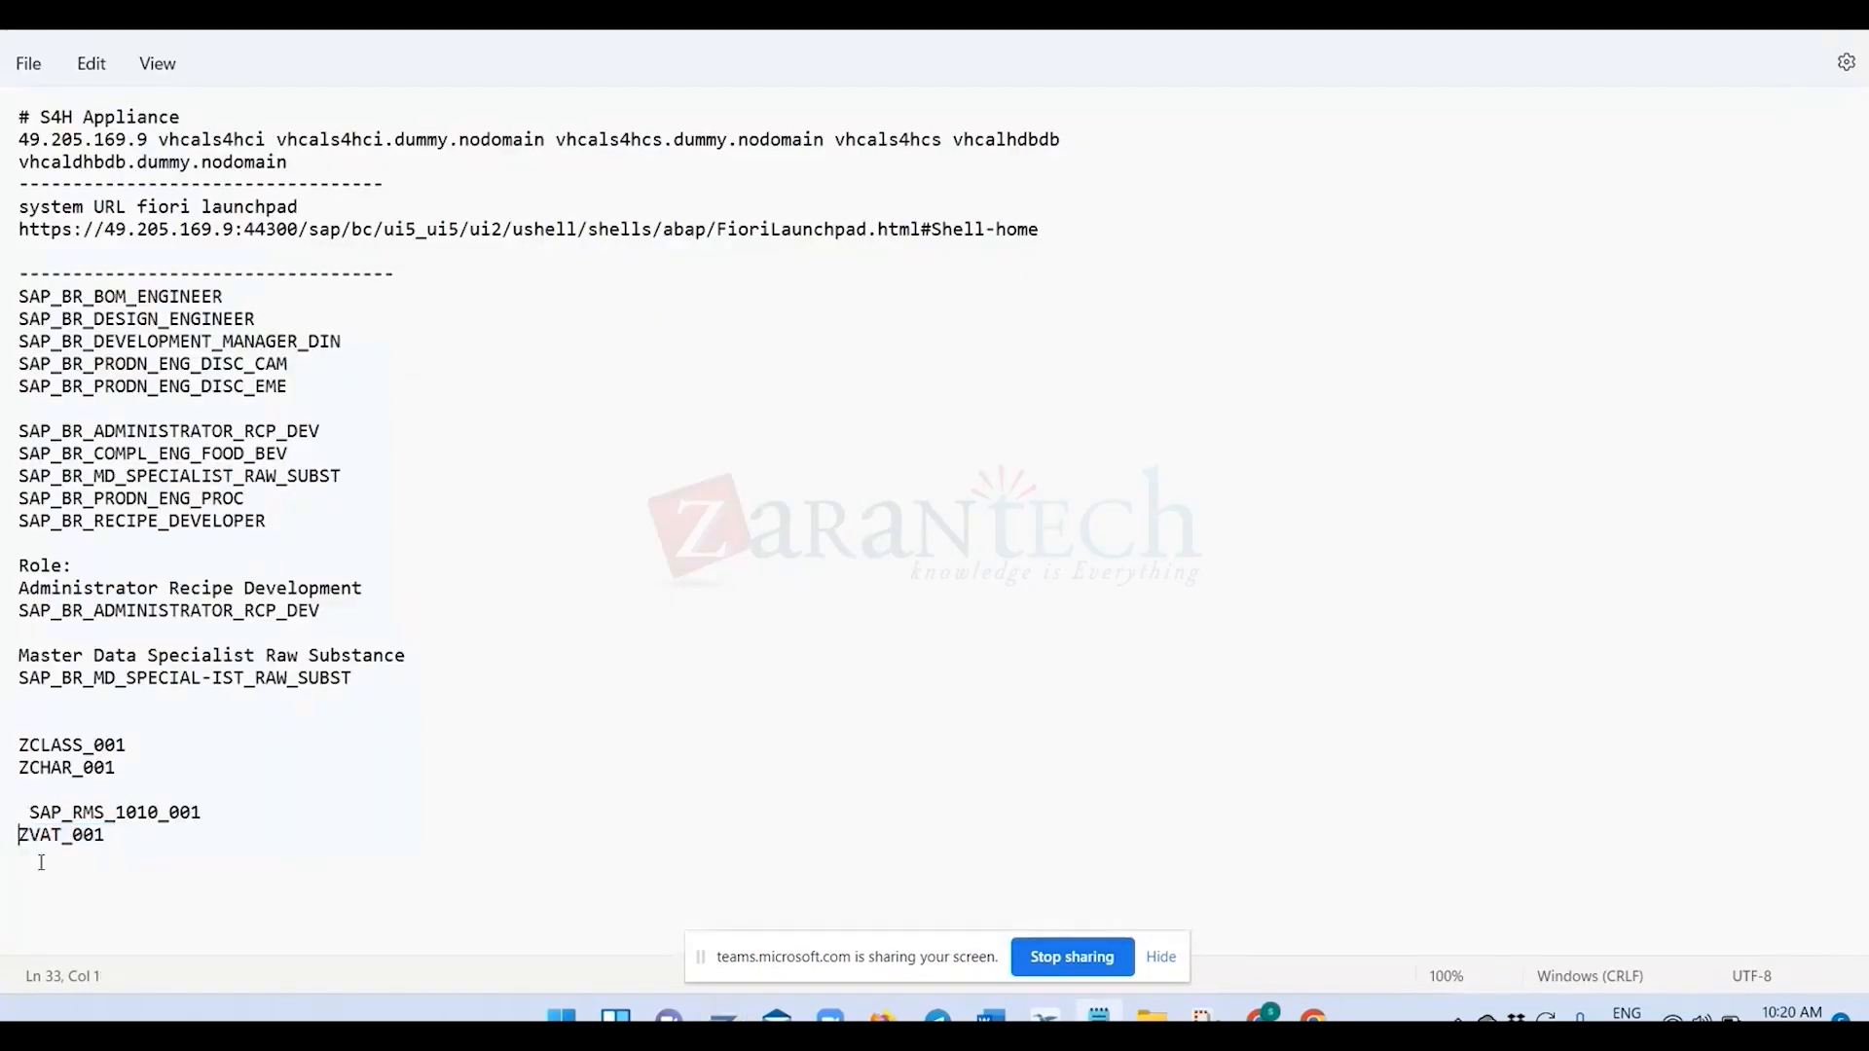
text(VAT_)
key(Delete)
key(ctrl+z)
key(Left)
key(Delete)
key(BackSpace)
text(:)
key(Up)
key(Home)
click(97, 810)
key(shift+End)
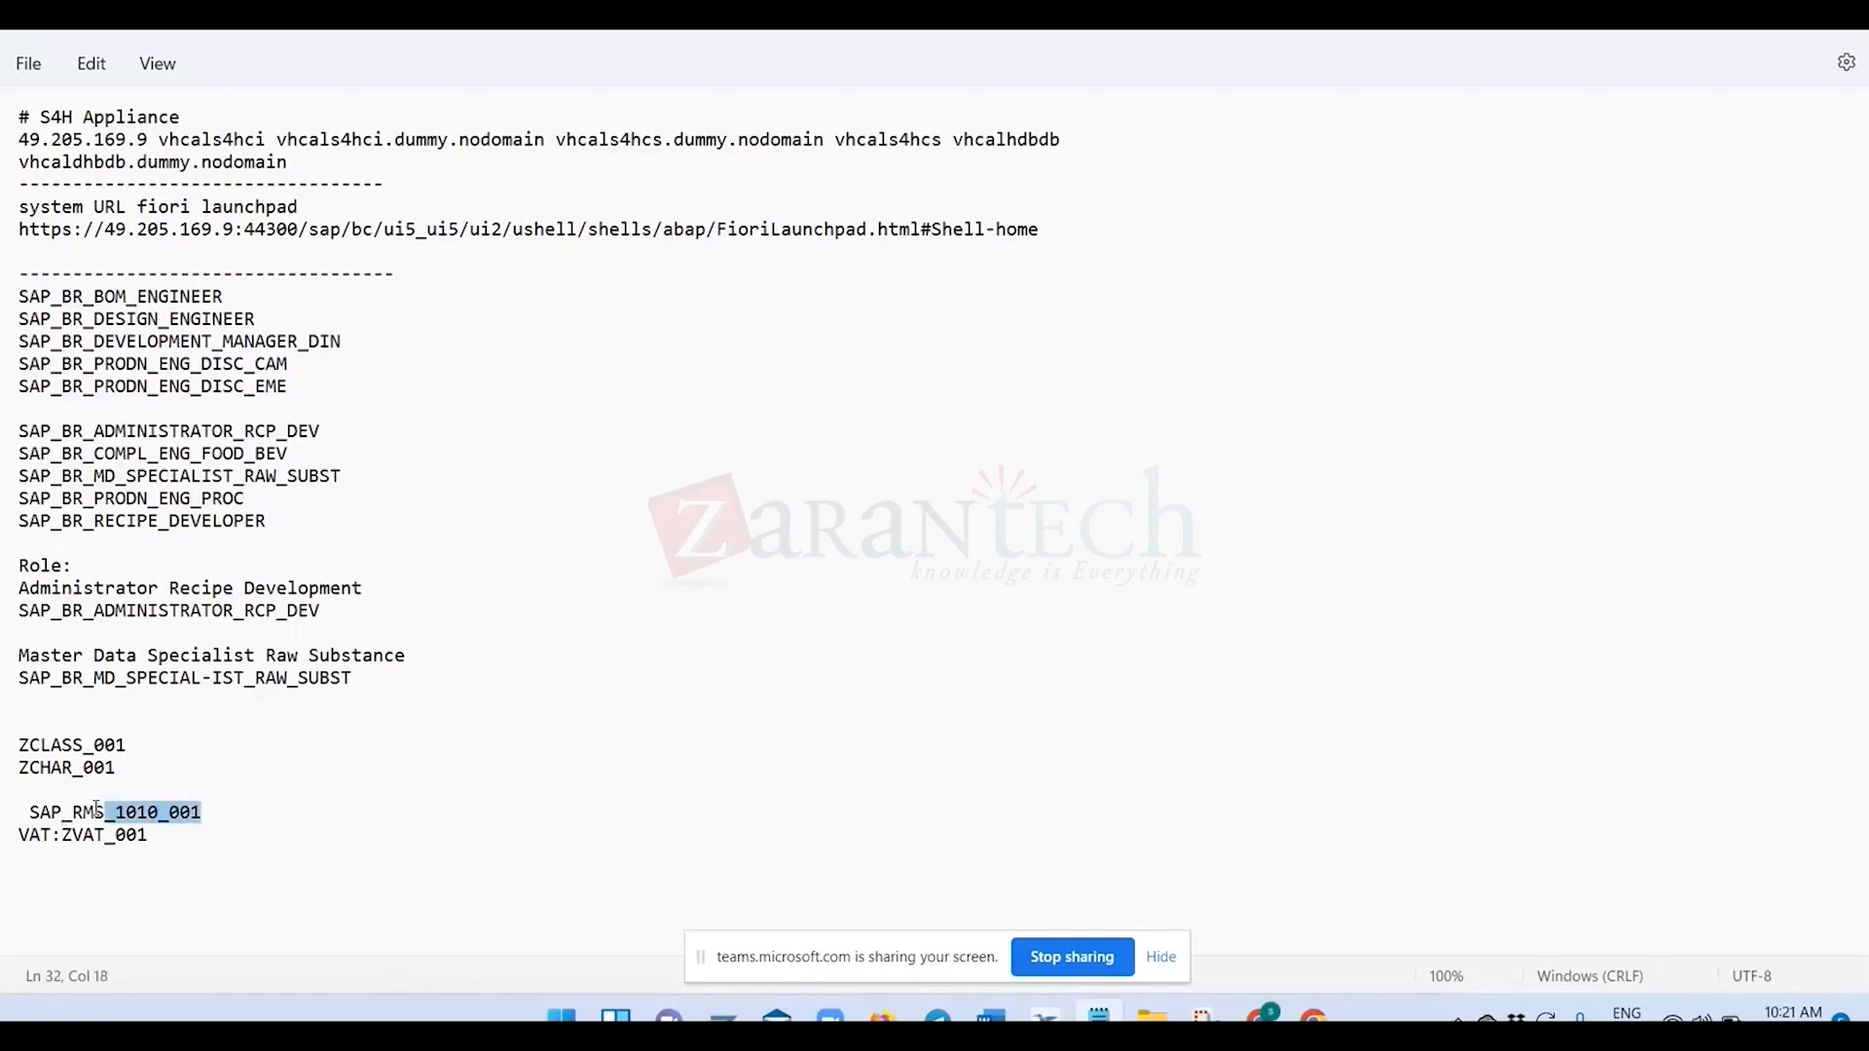
key(shift+Home)
click(17, 746)
text(Class)
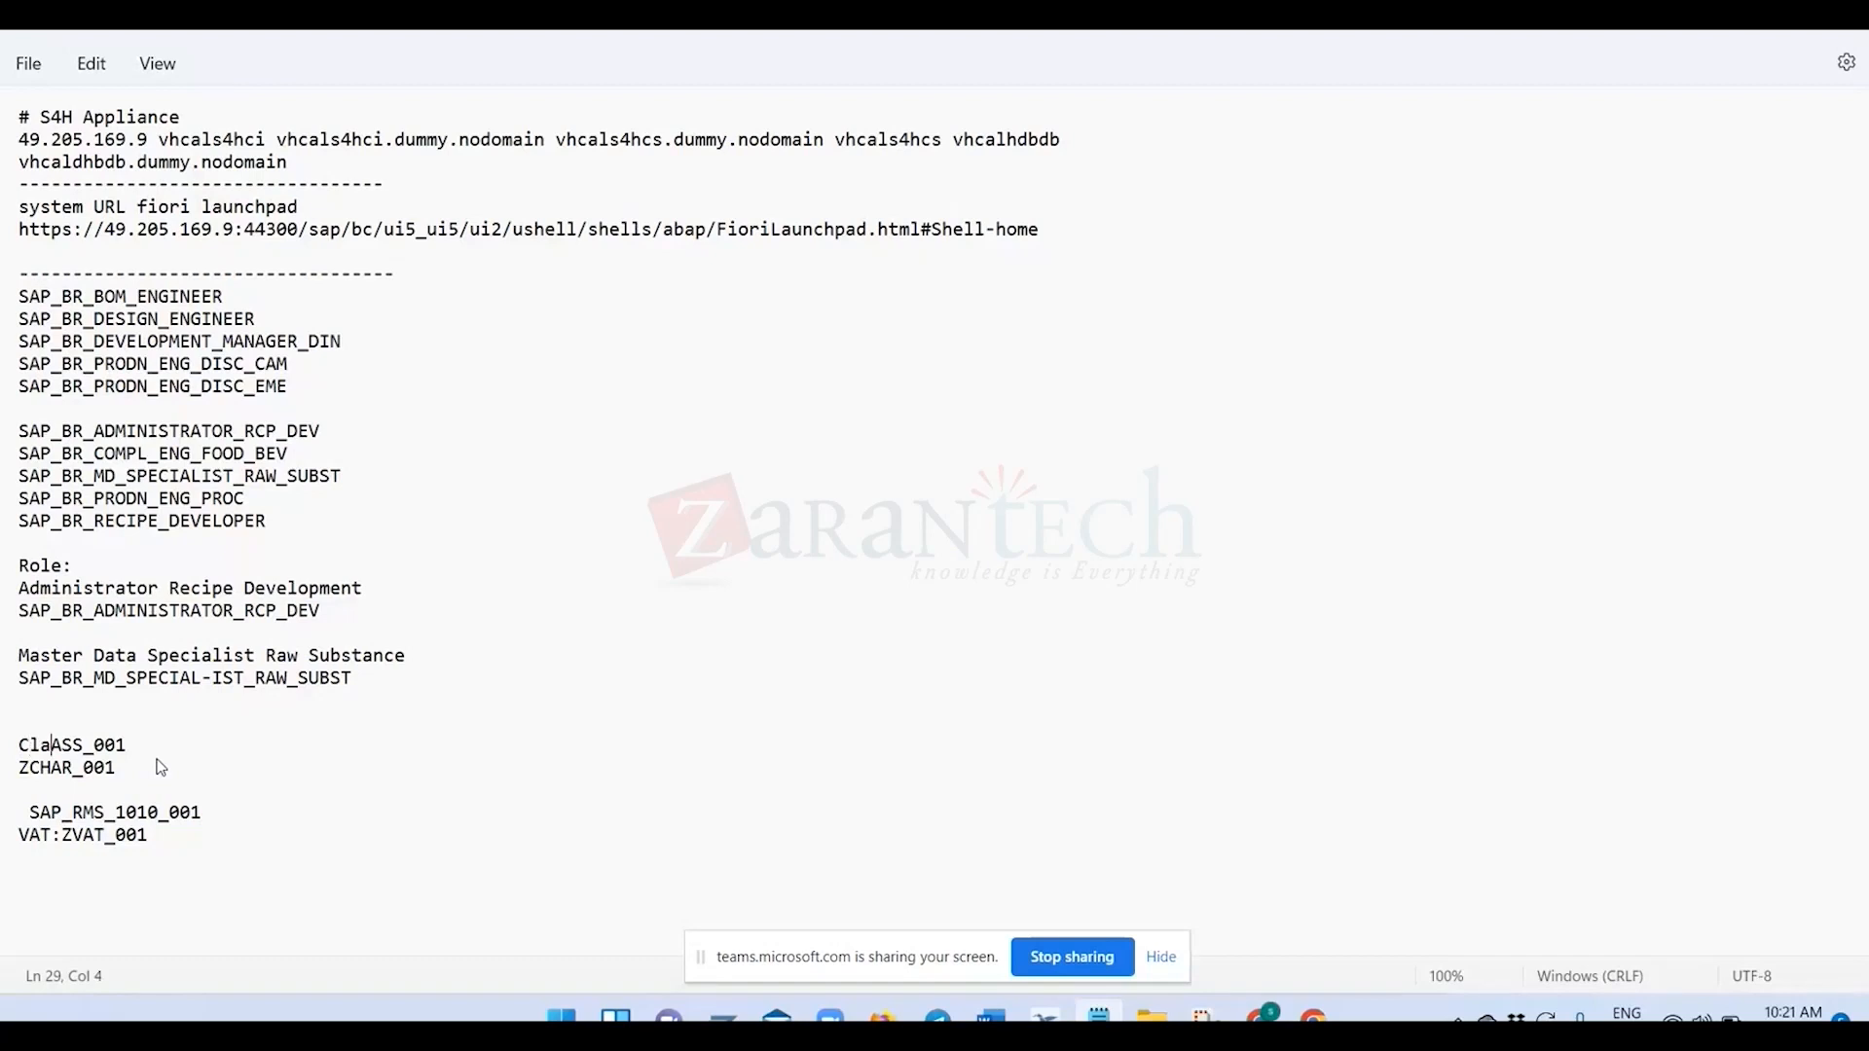
text(:)
key(ctrl+z)
key(ctrl+z)
key(ctrl+y)
Add the line "Property tree: ZRM_PRO" below the ZVAT_001 line in the notes.
click(156, 835)
key(Return)
key(ctrl+v)
key(Home)
key(Delete)
text(P)
key(Delete)
key(Delete)
text(ro)
key(Delete)
text(p)
key(Delete)
key(Delete)
key(Delete)
text(erty tree:)
key(ctrl+v)
key(Return)
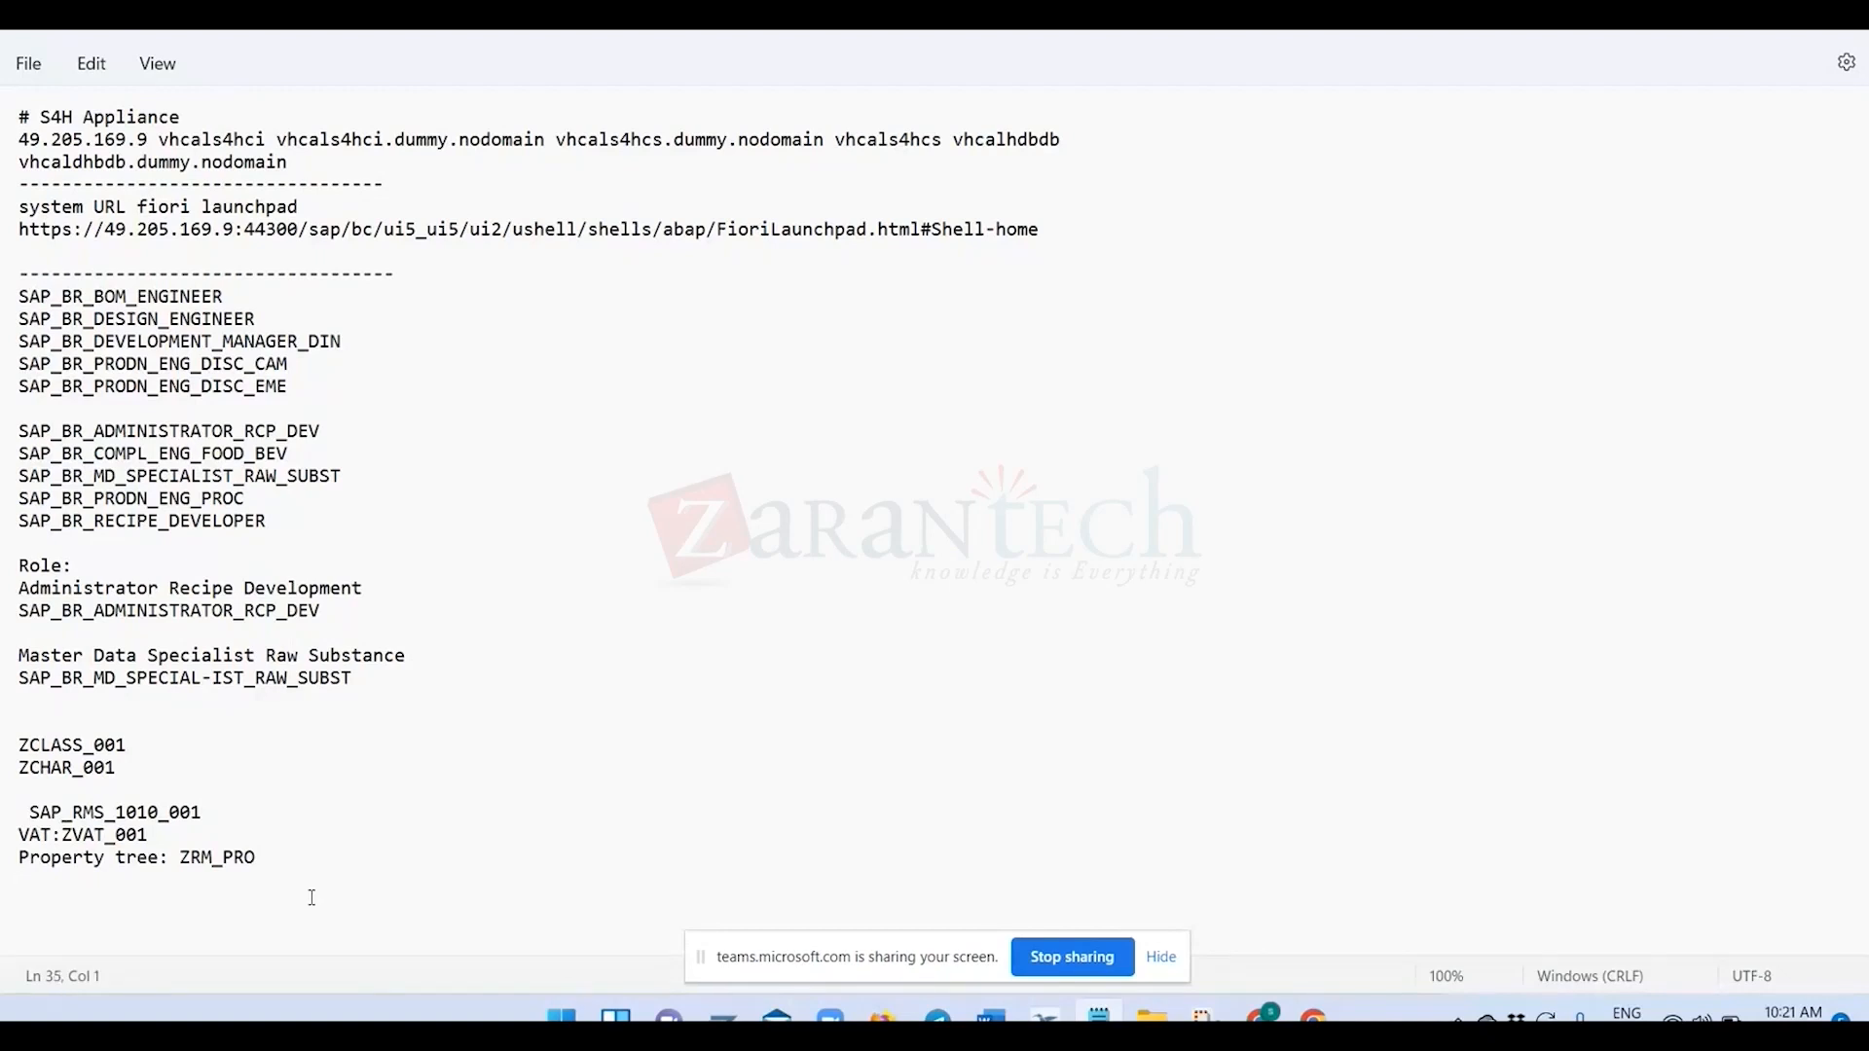
Switch back to SAP, review ZRM_PRO's entry 10150 and its level, and compare with the property tree stage on the Chrome slide.
key(alt+Tab)
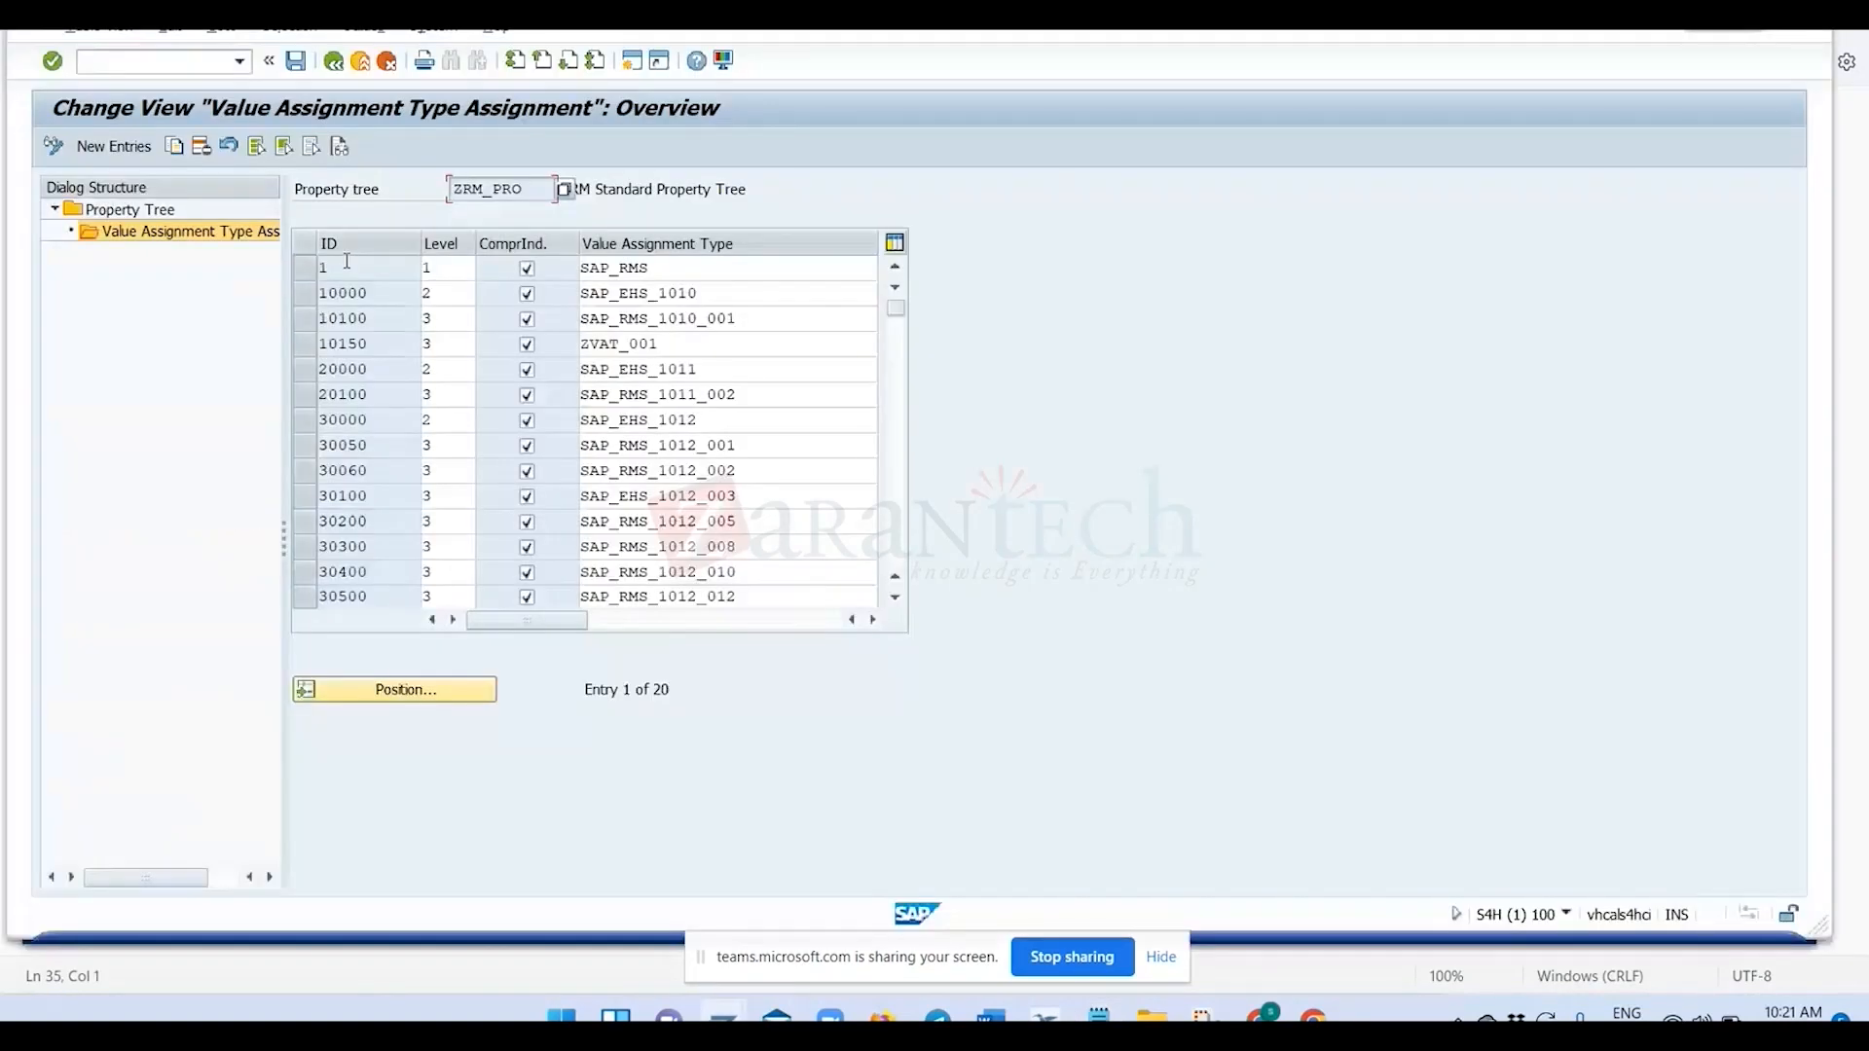
drag(526, 189, 450, 190)
click(308, 342)
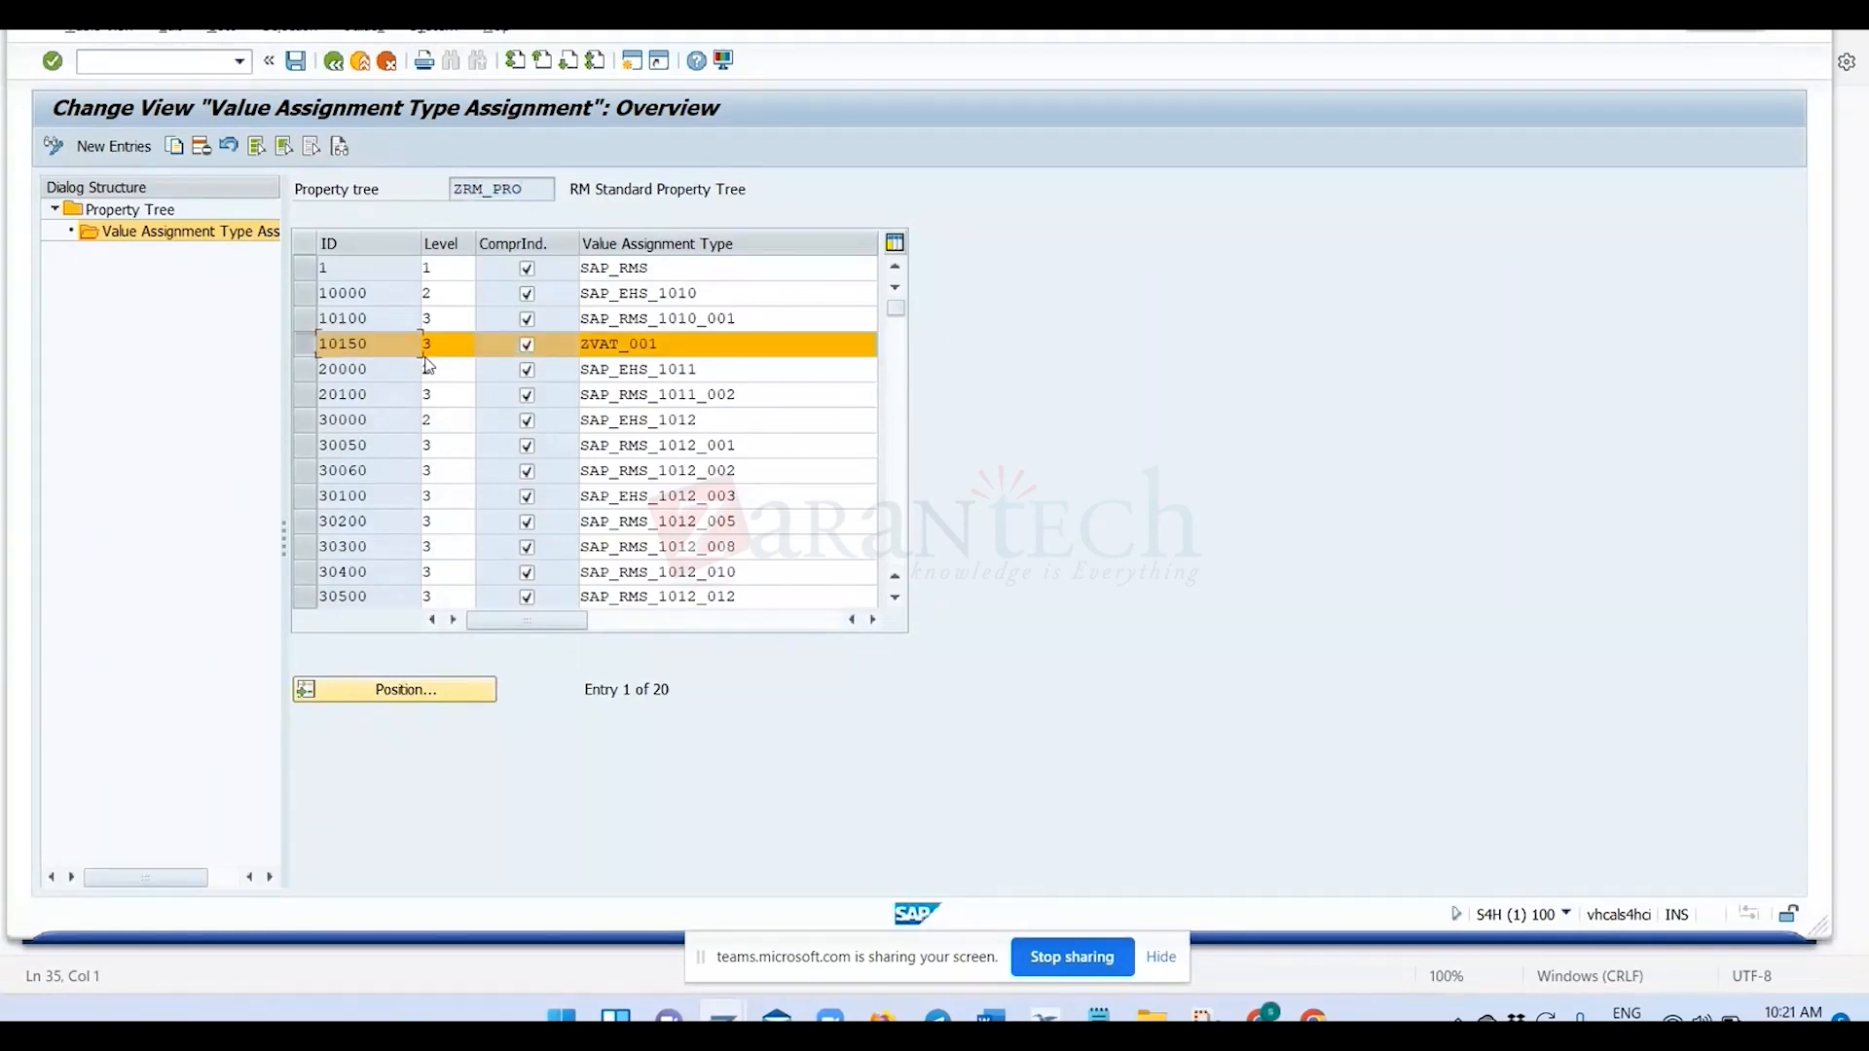
click(304, 345)
click(453, 345)
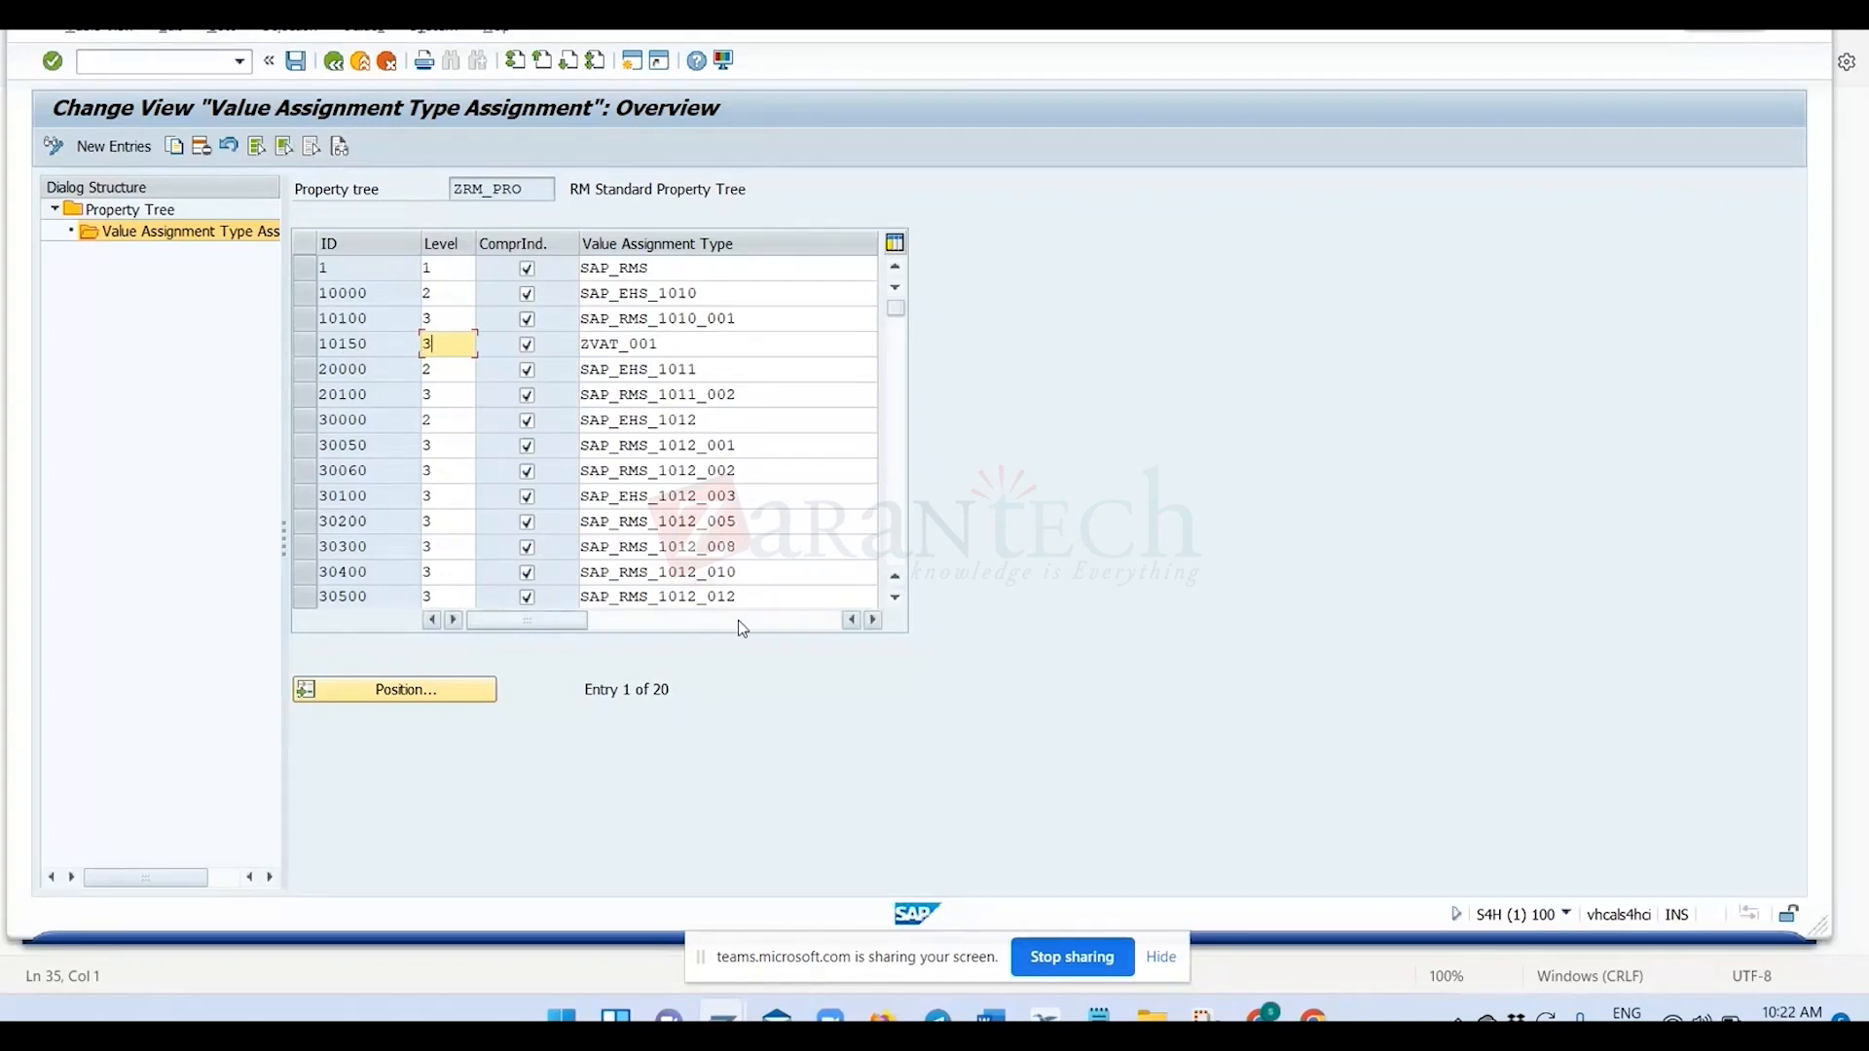
key(alt+Tab)
key(alt+Tab)
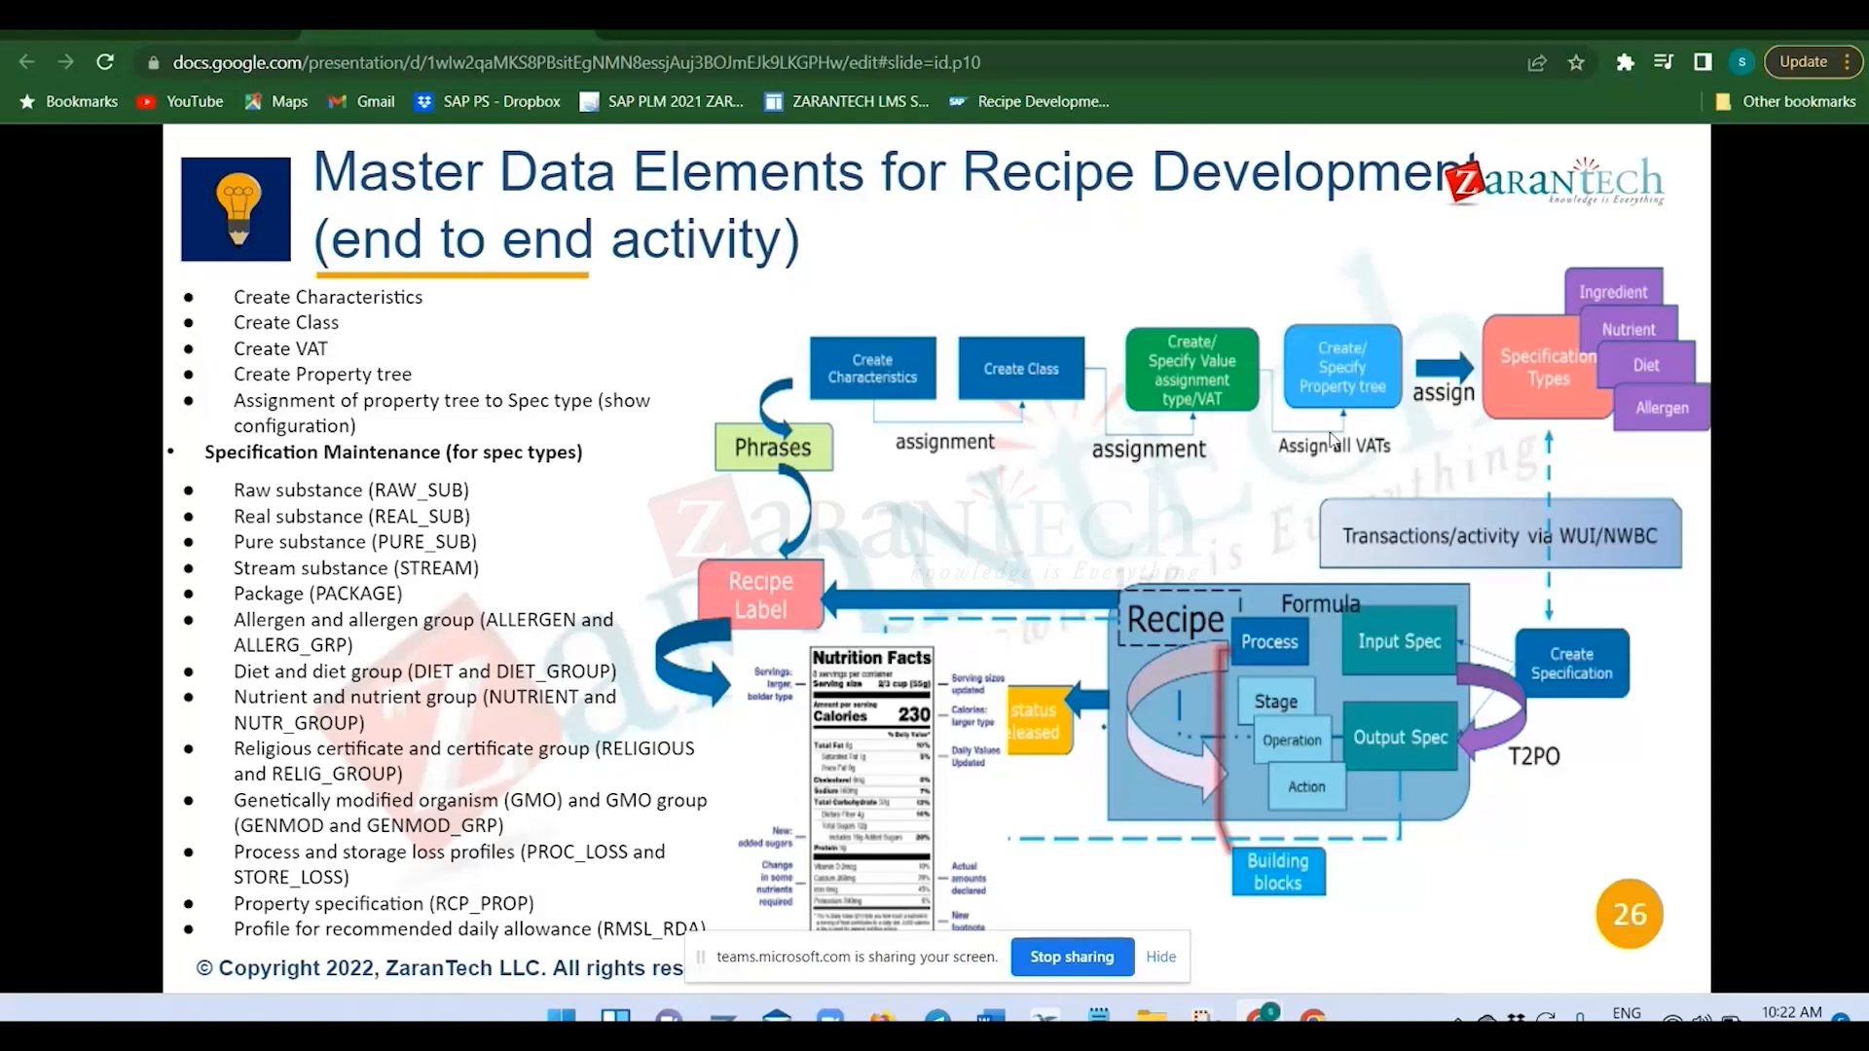
key(alt+Tab)
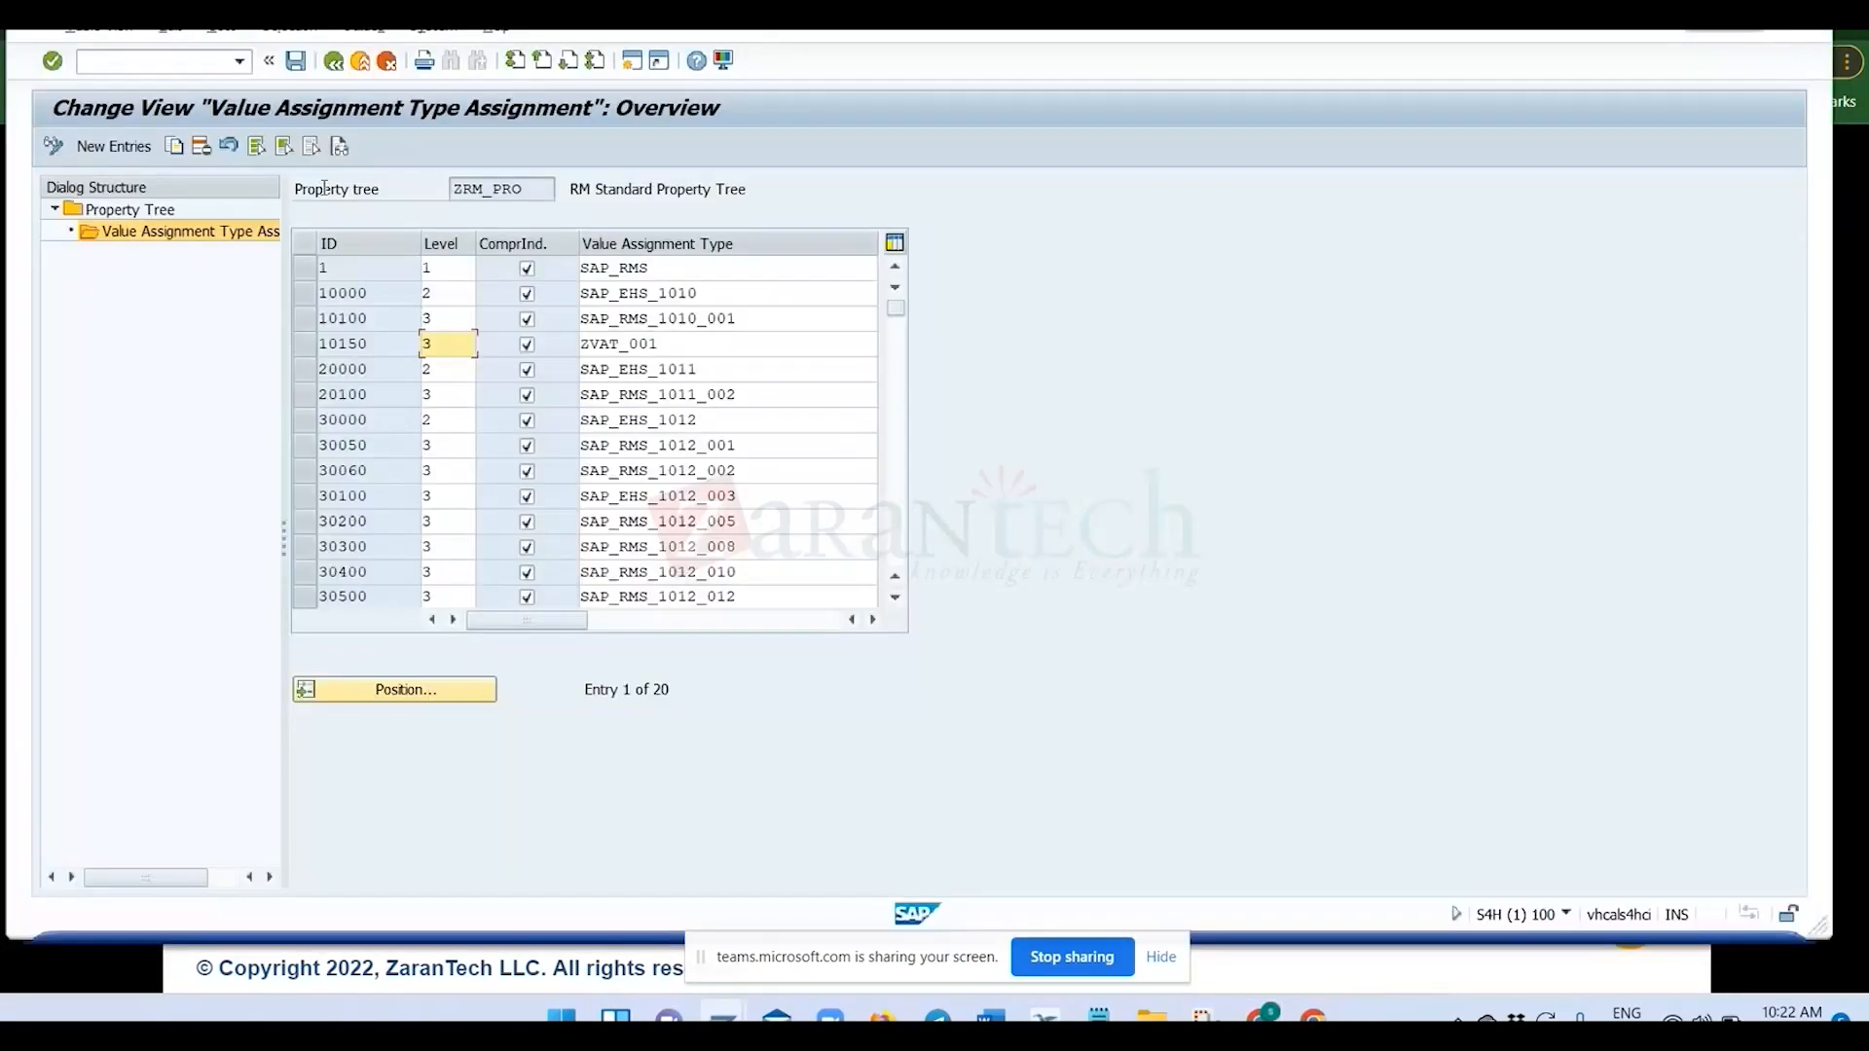
Save the ZRM_PRO assignments under the ZTEST customizing request, check the tree in the property tree overview and return to the IMG.
click(301, 60)
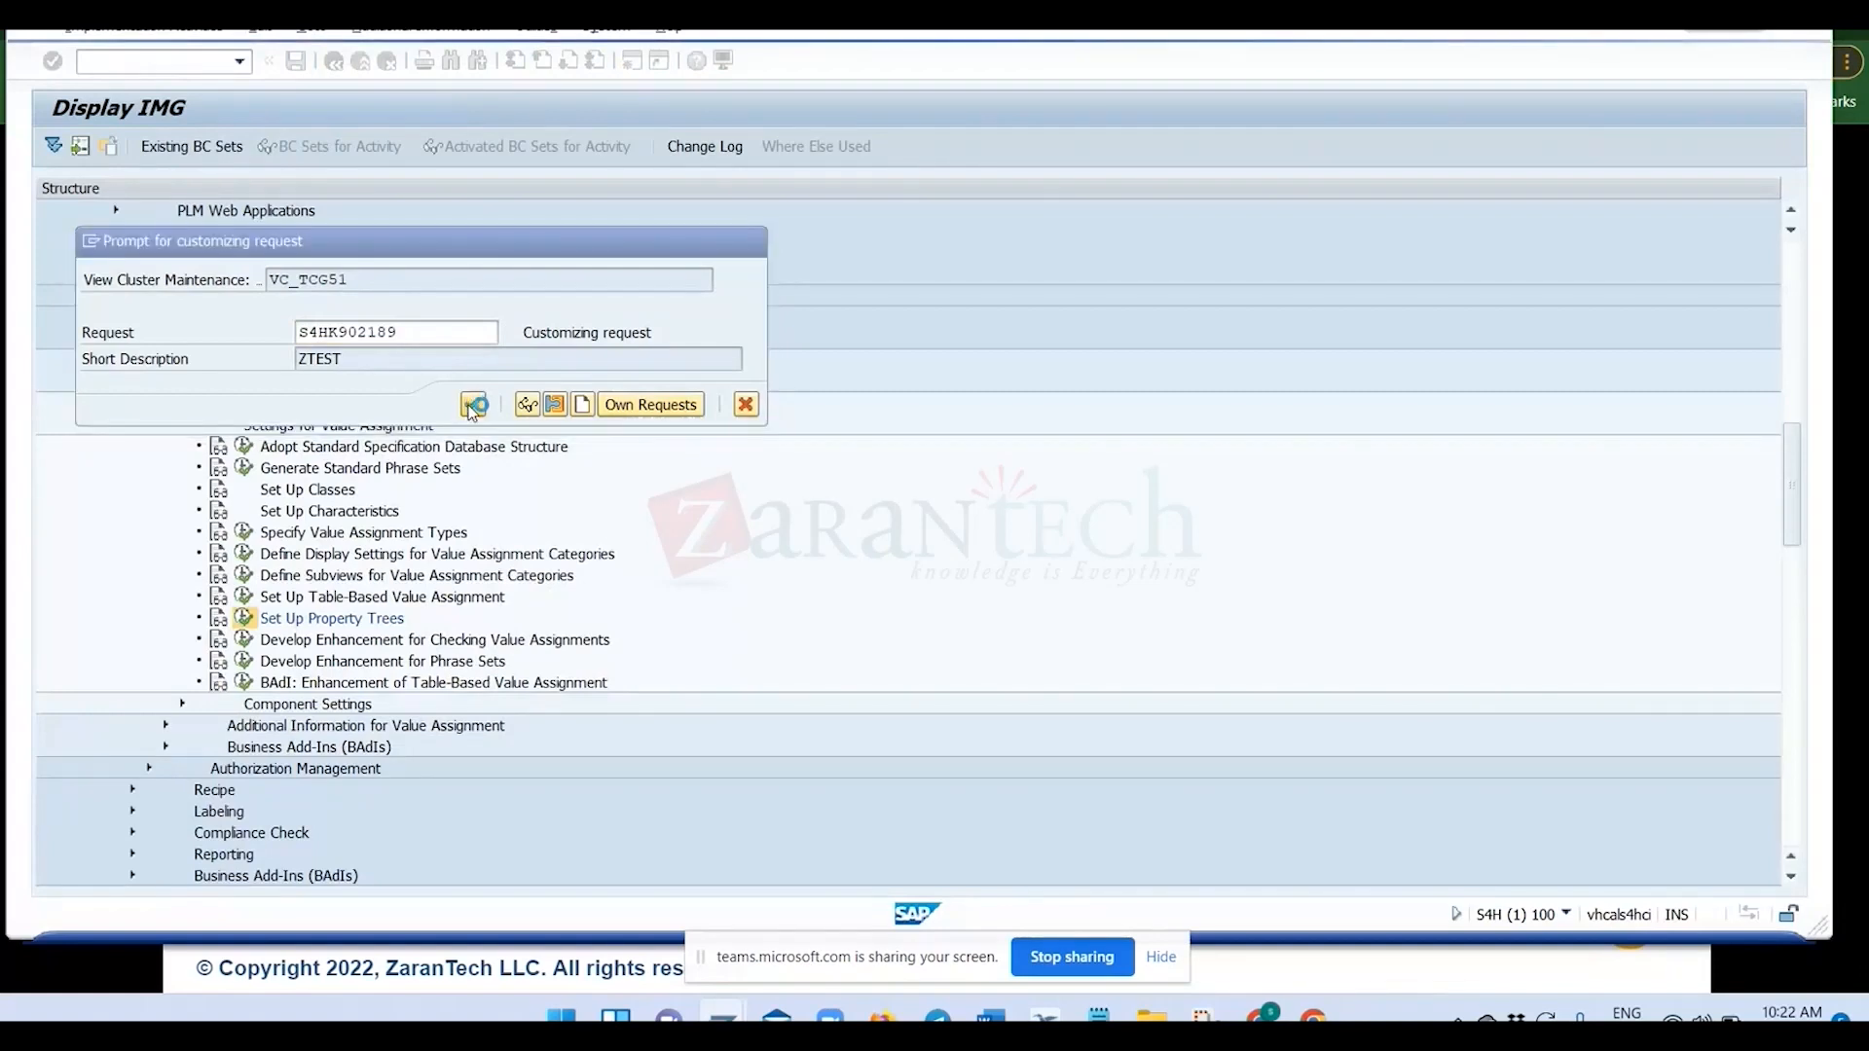
click(474, 404)
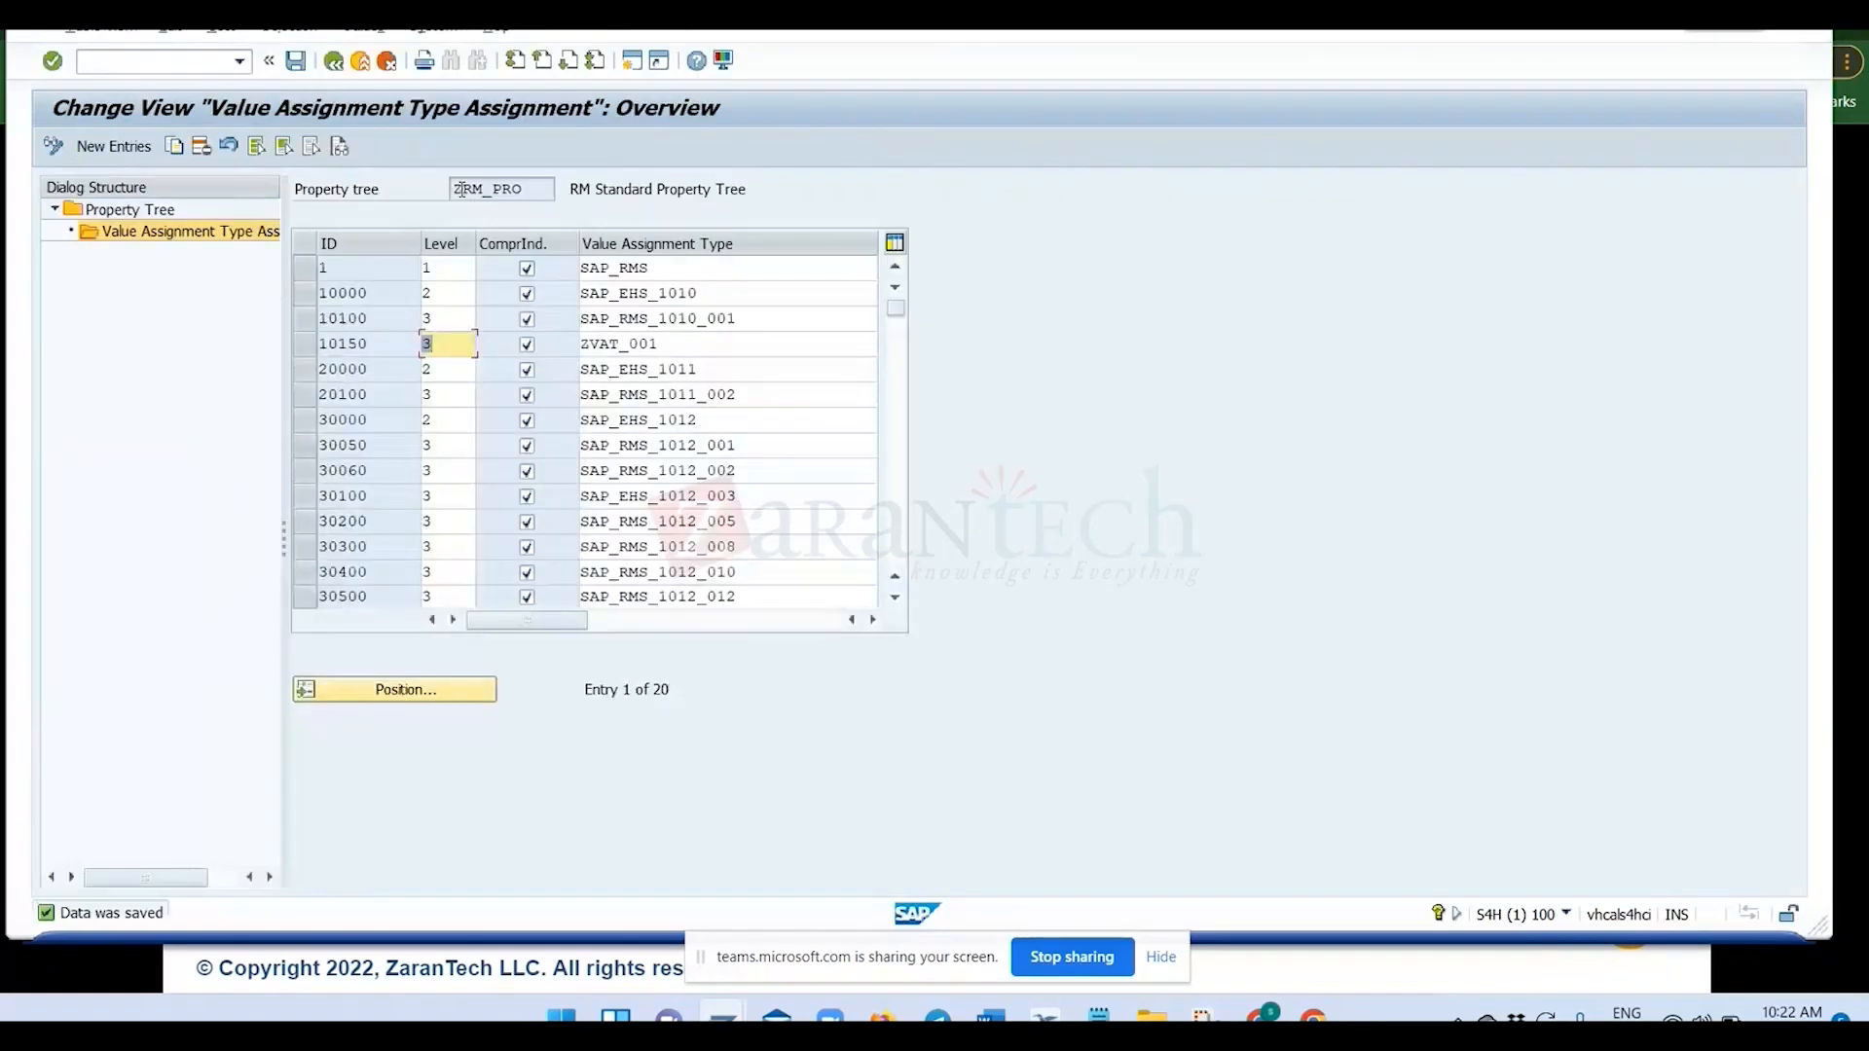
click(536, 188)
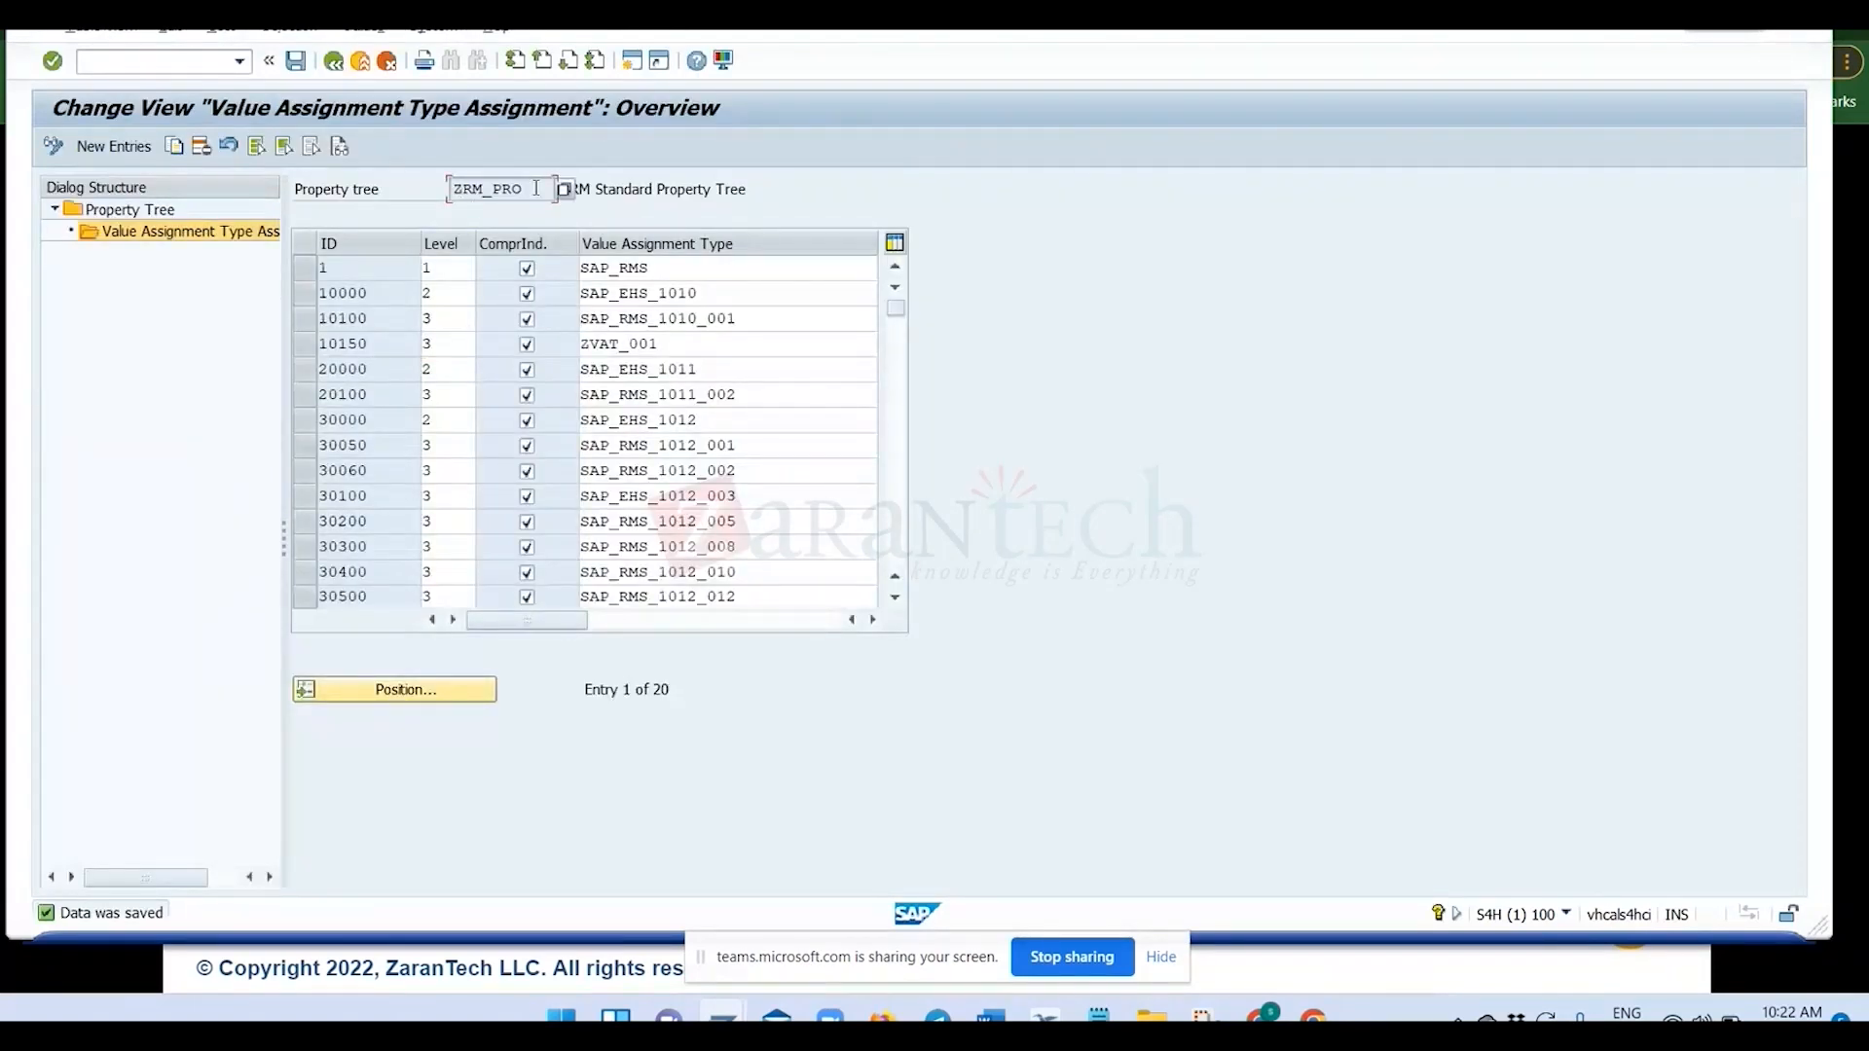
click(139, 211)
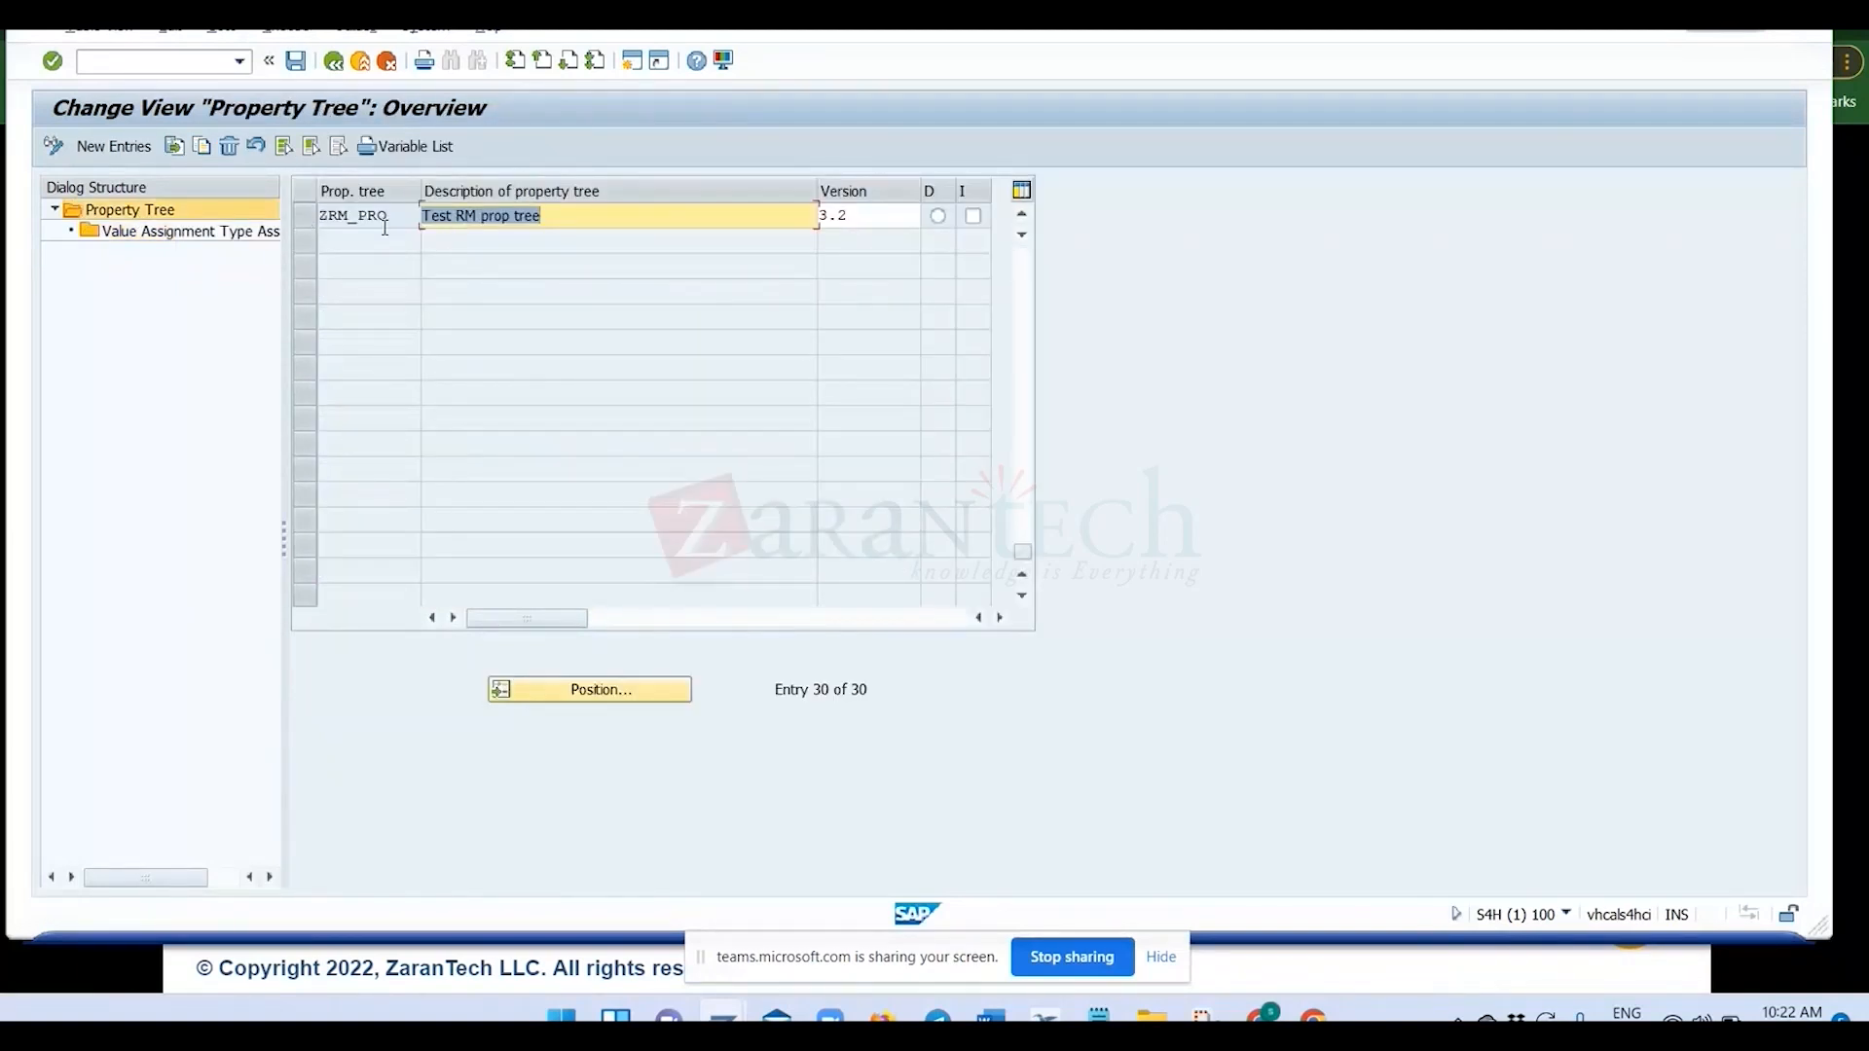
click(335, 63)
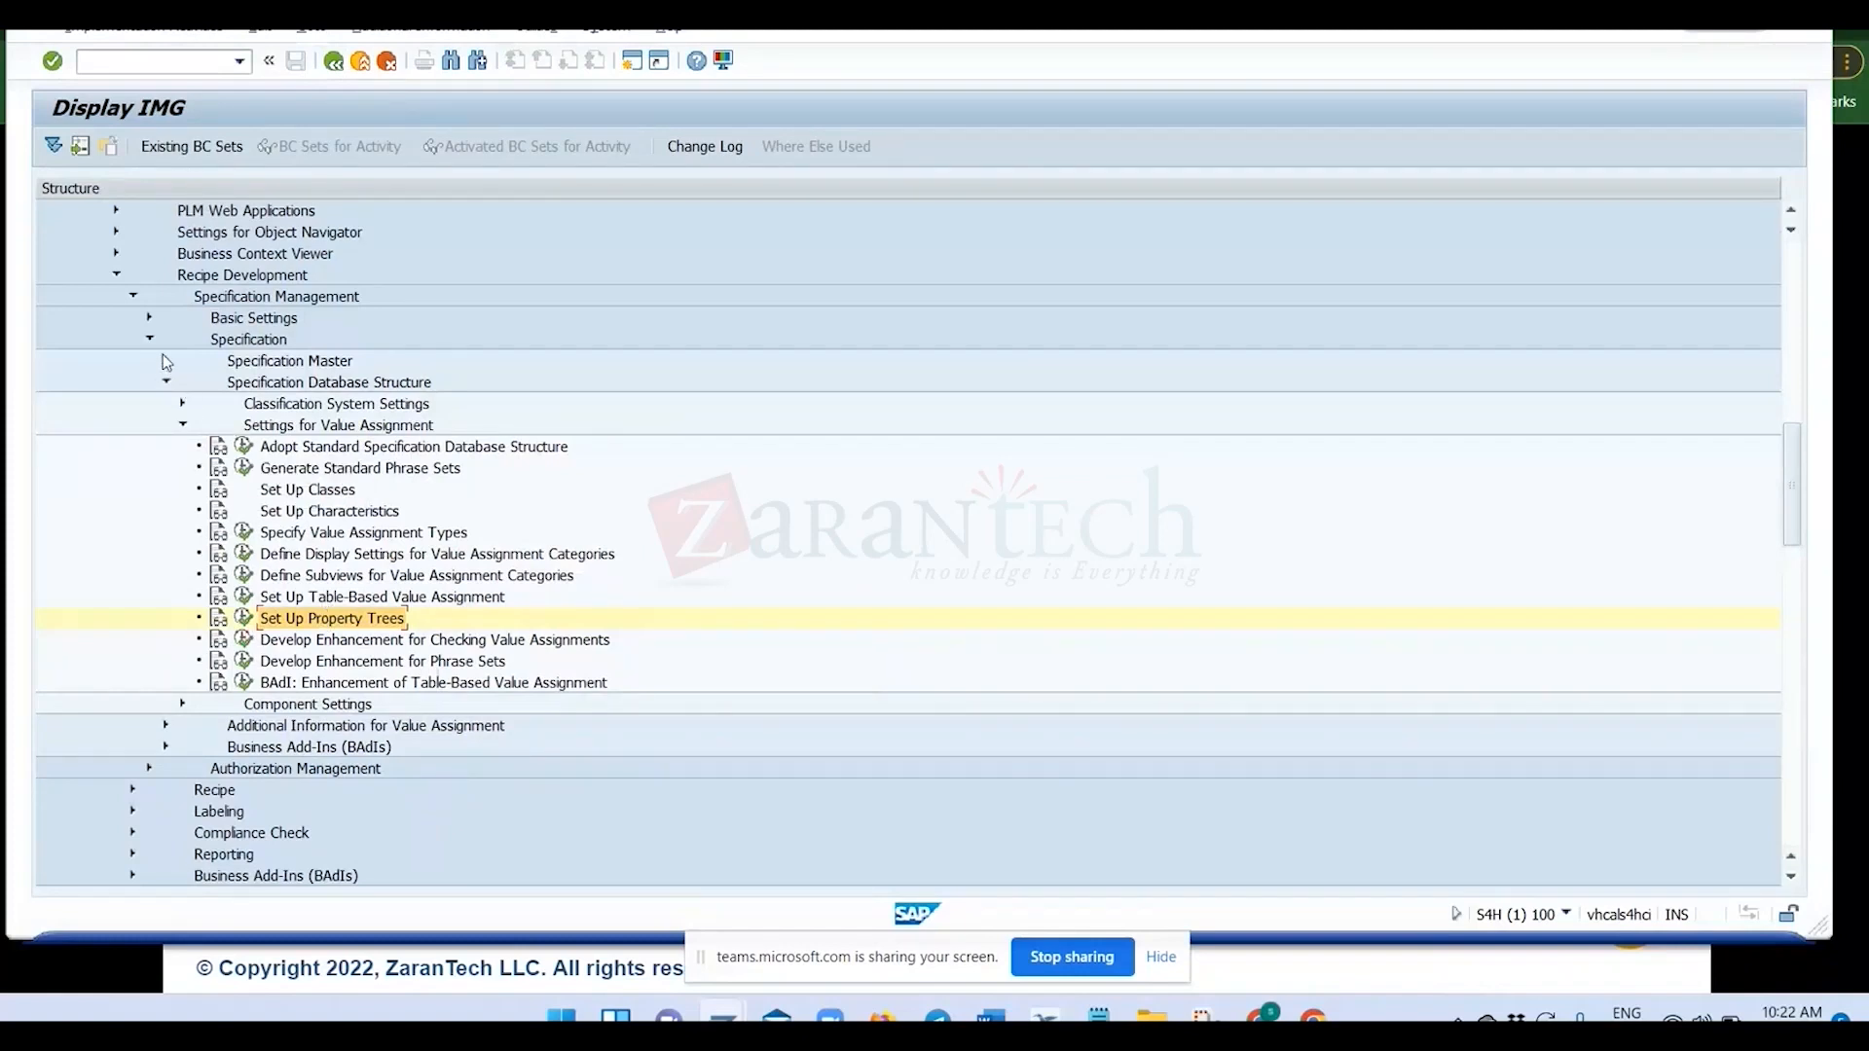
Open the Specify Specification Types activity under Specification Master and position the list at REAL_SUB.
click(166, 361)
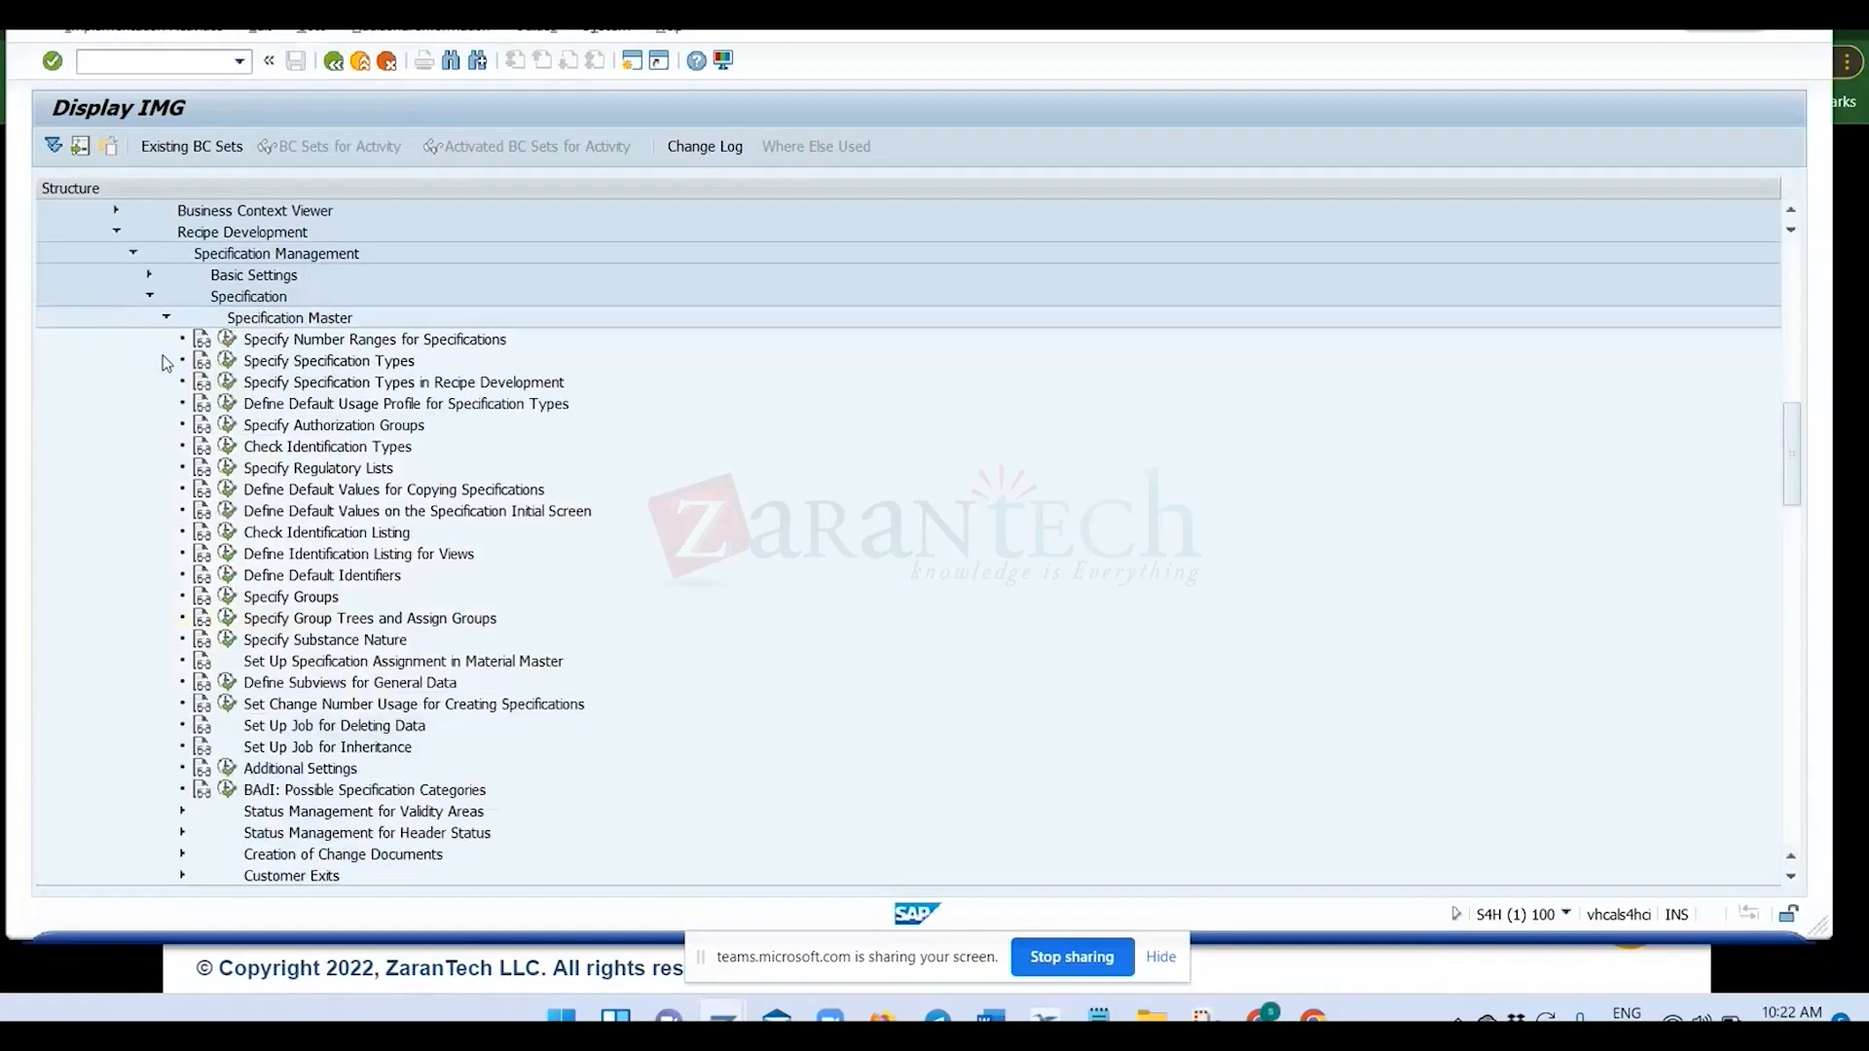
click(228, 362)
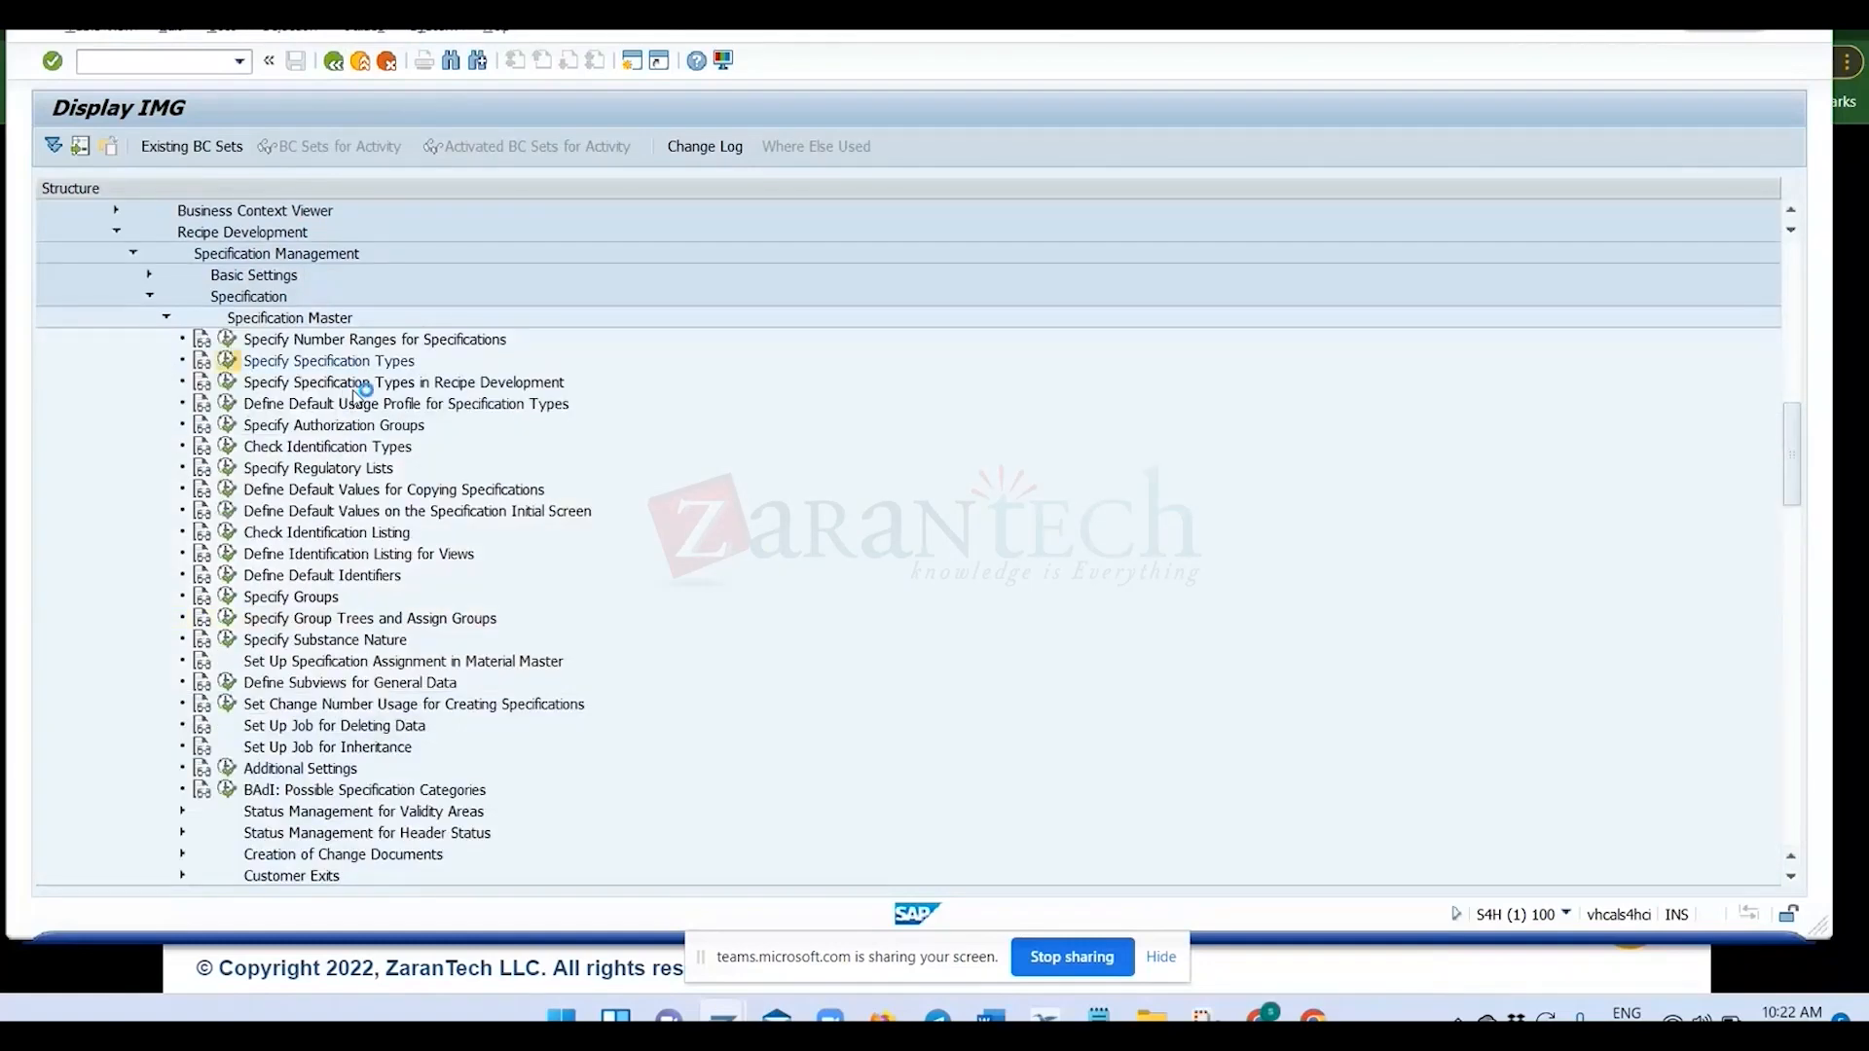
scroll(421, 570, down, 3)
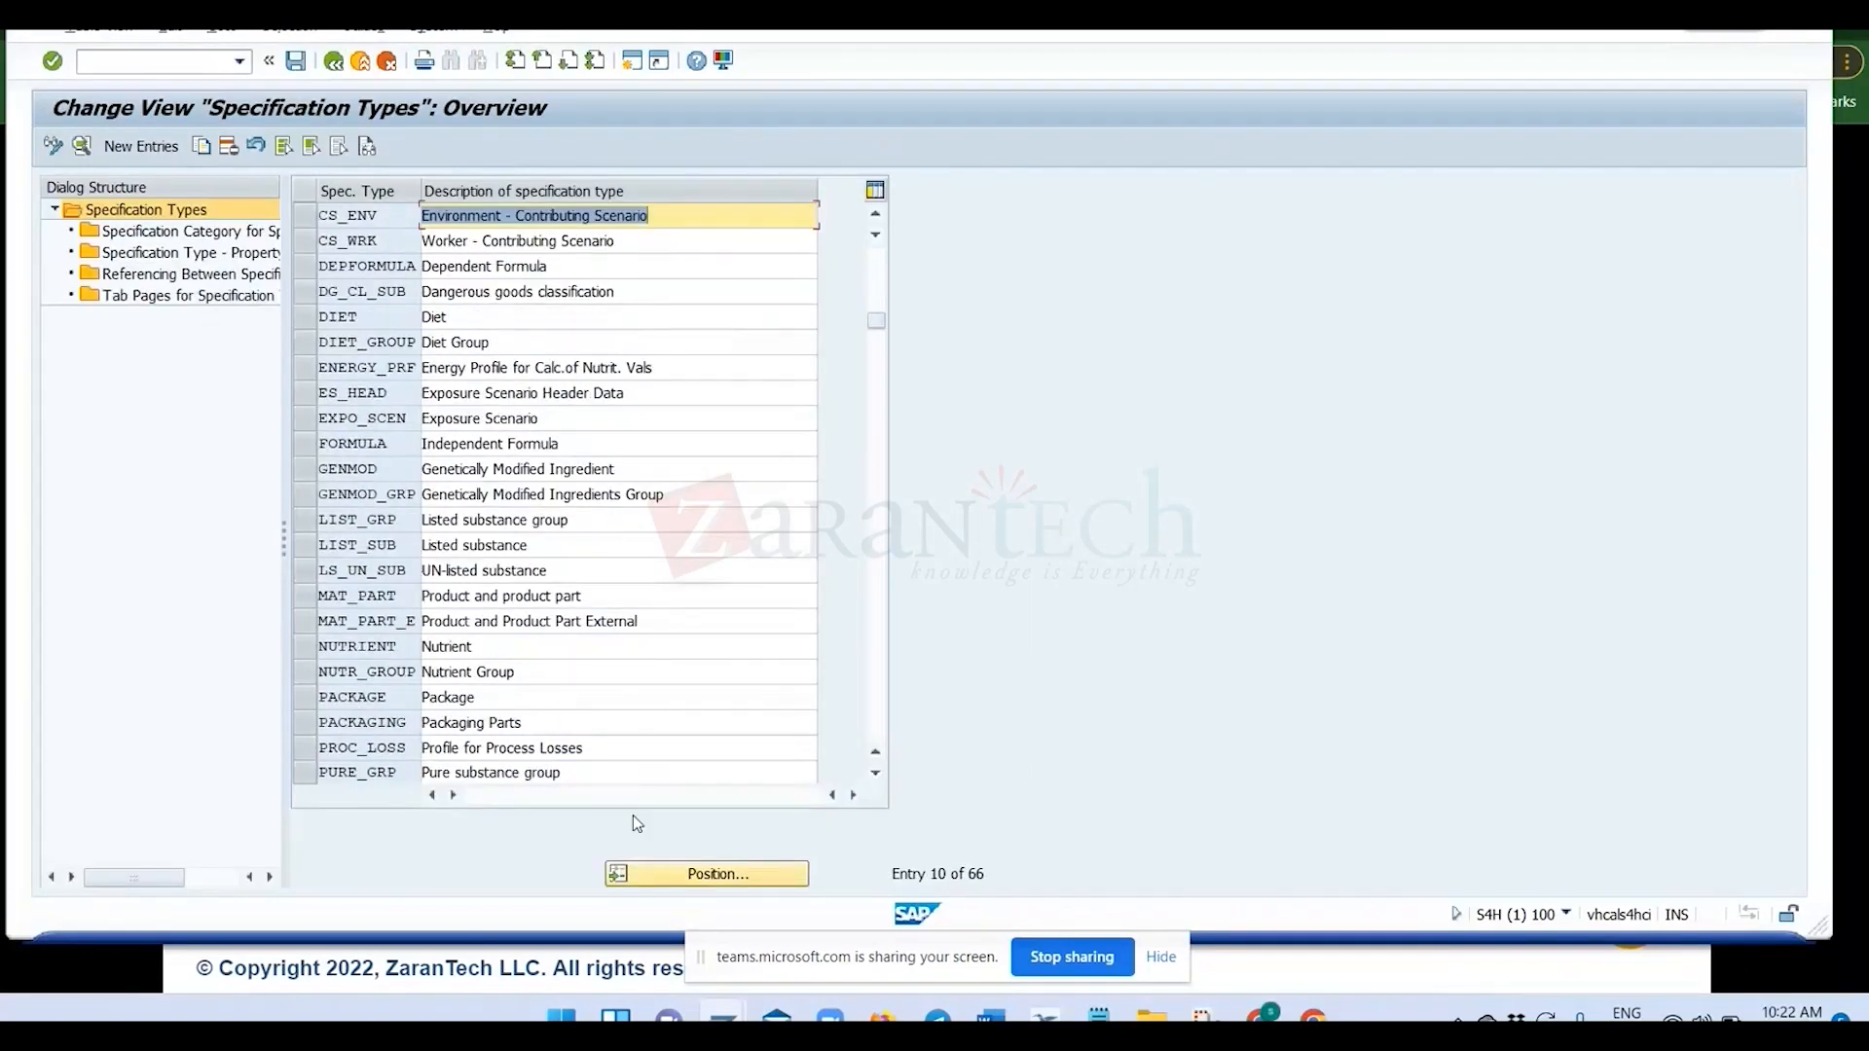
click(712, 875)
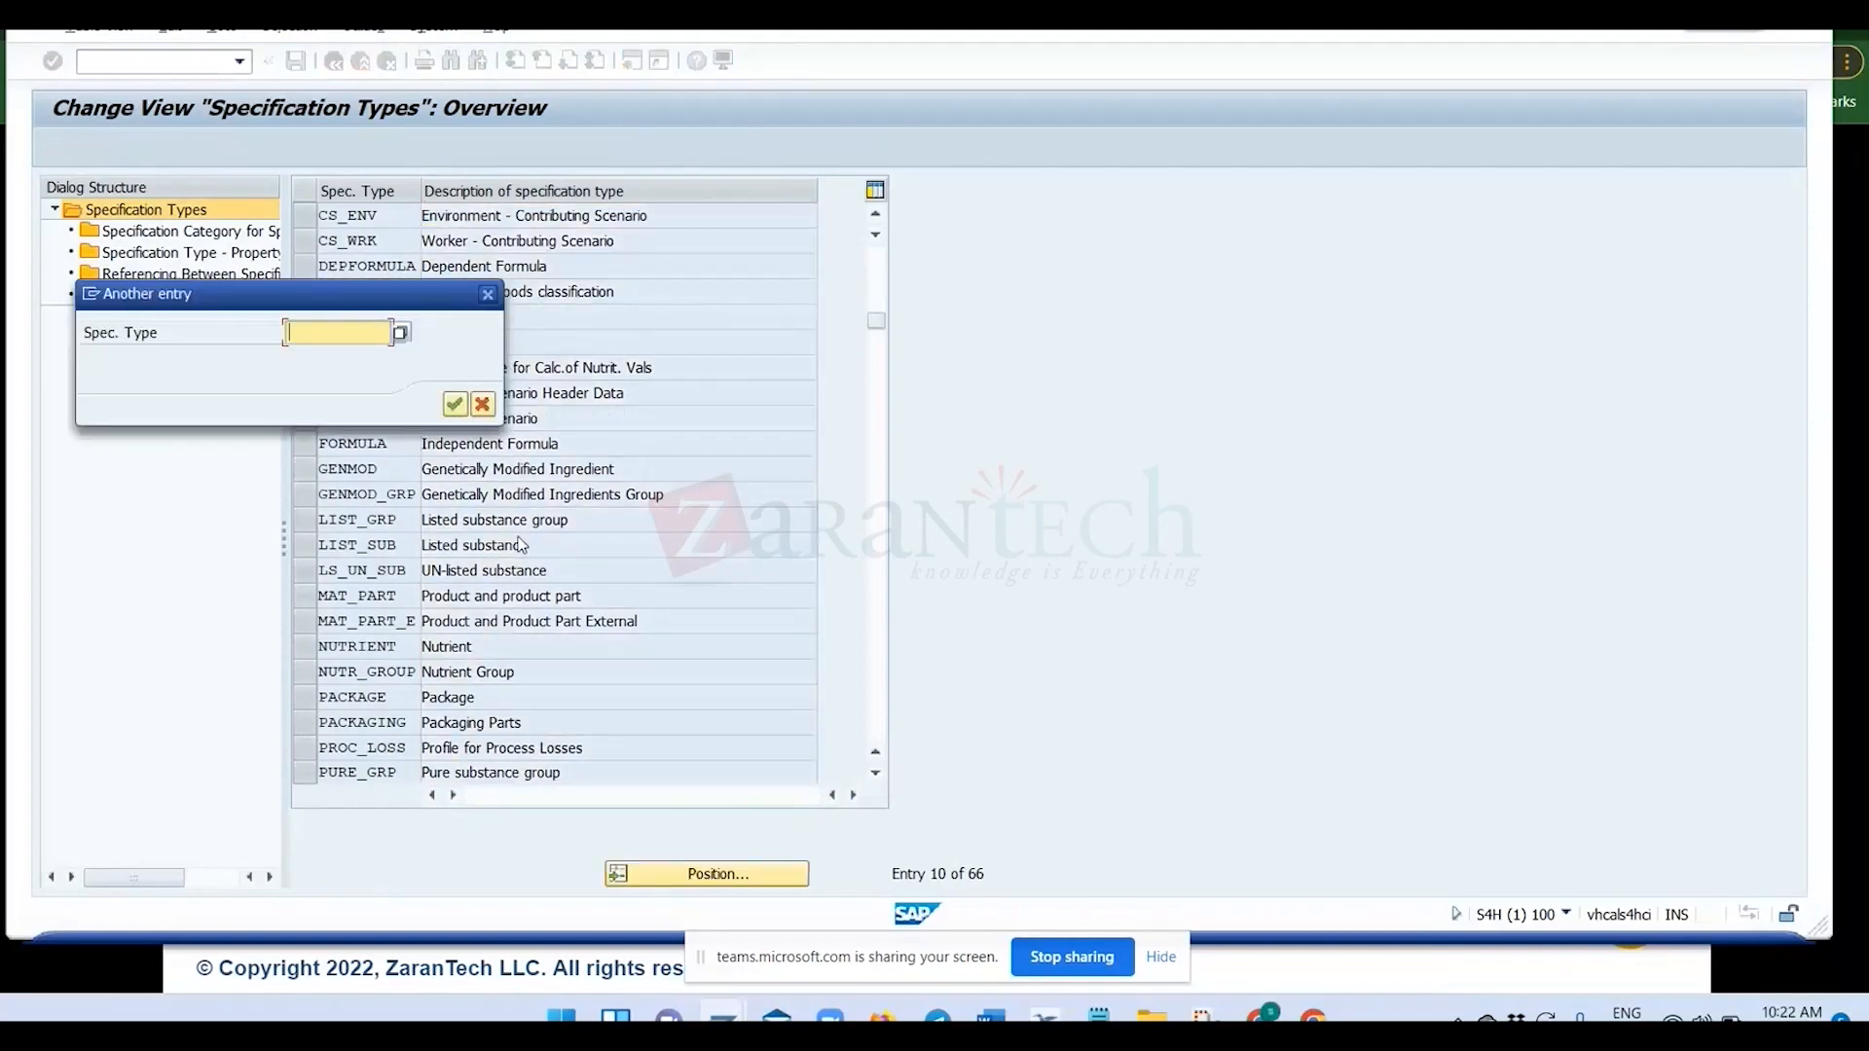
text(REAL_SUB)
key(Return)
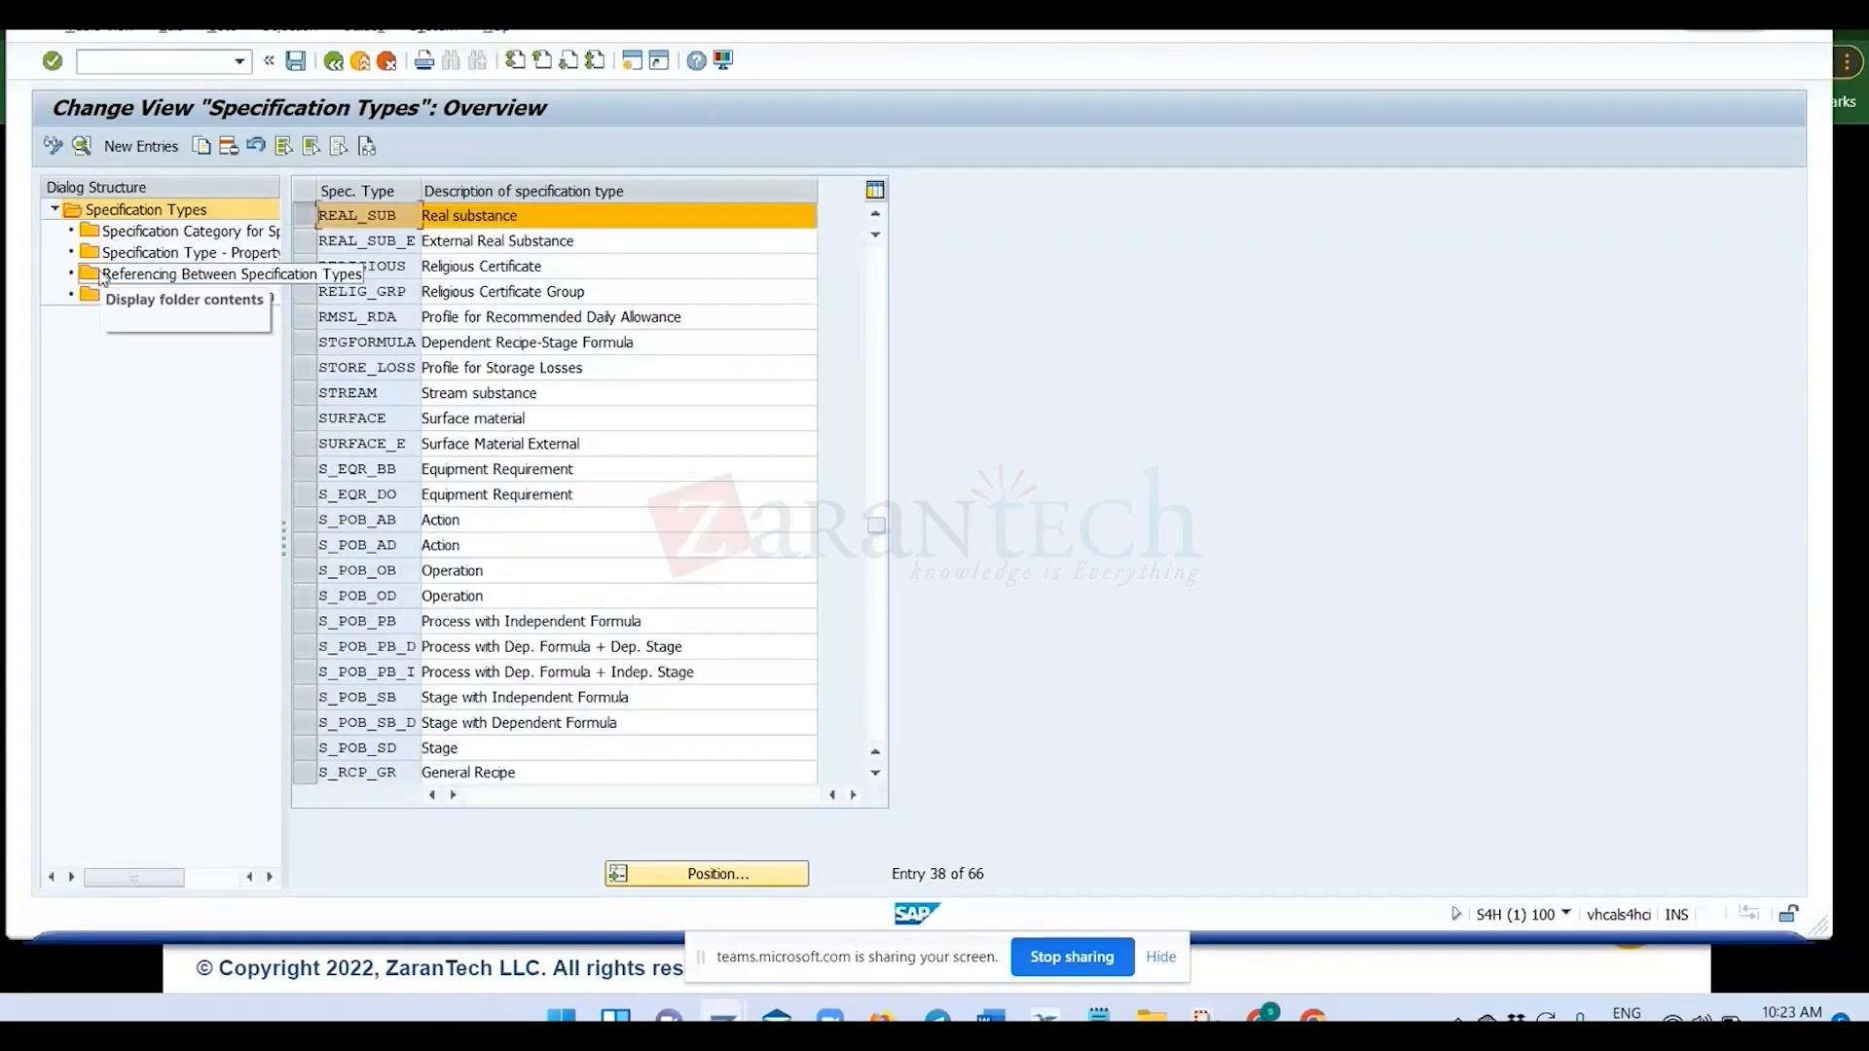
Add property tree ZRM_PRO as a new entry in the property tree assignments of specification type REAL_SUB.
double_click(156, 253)
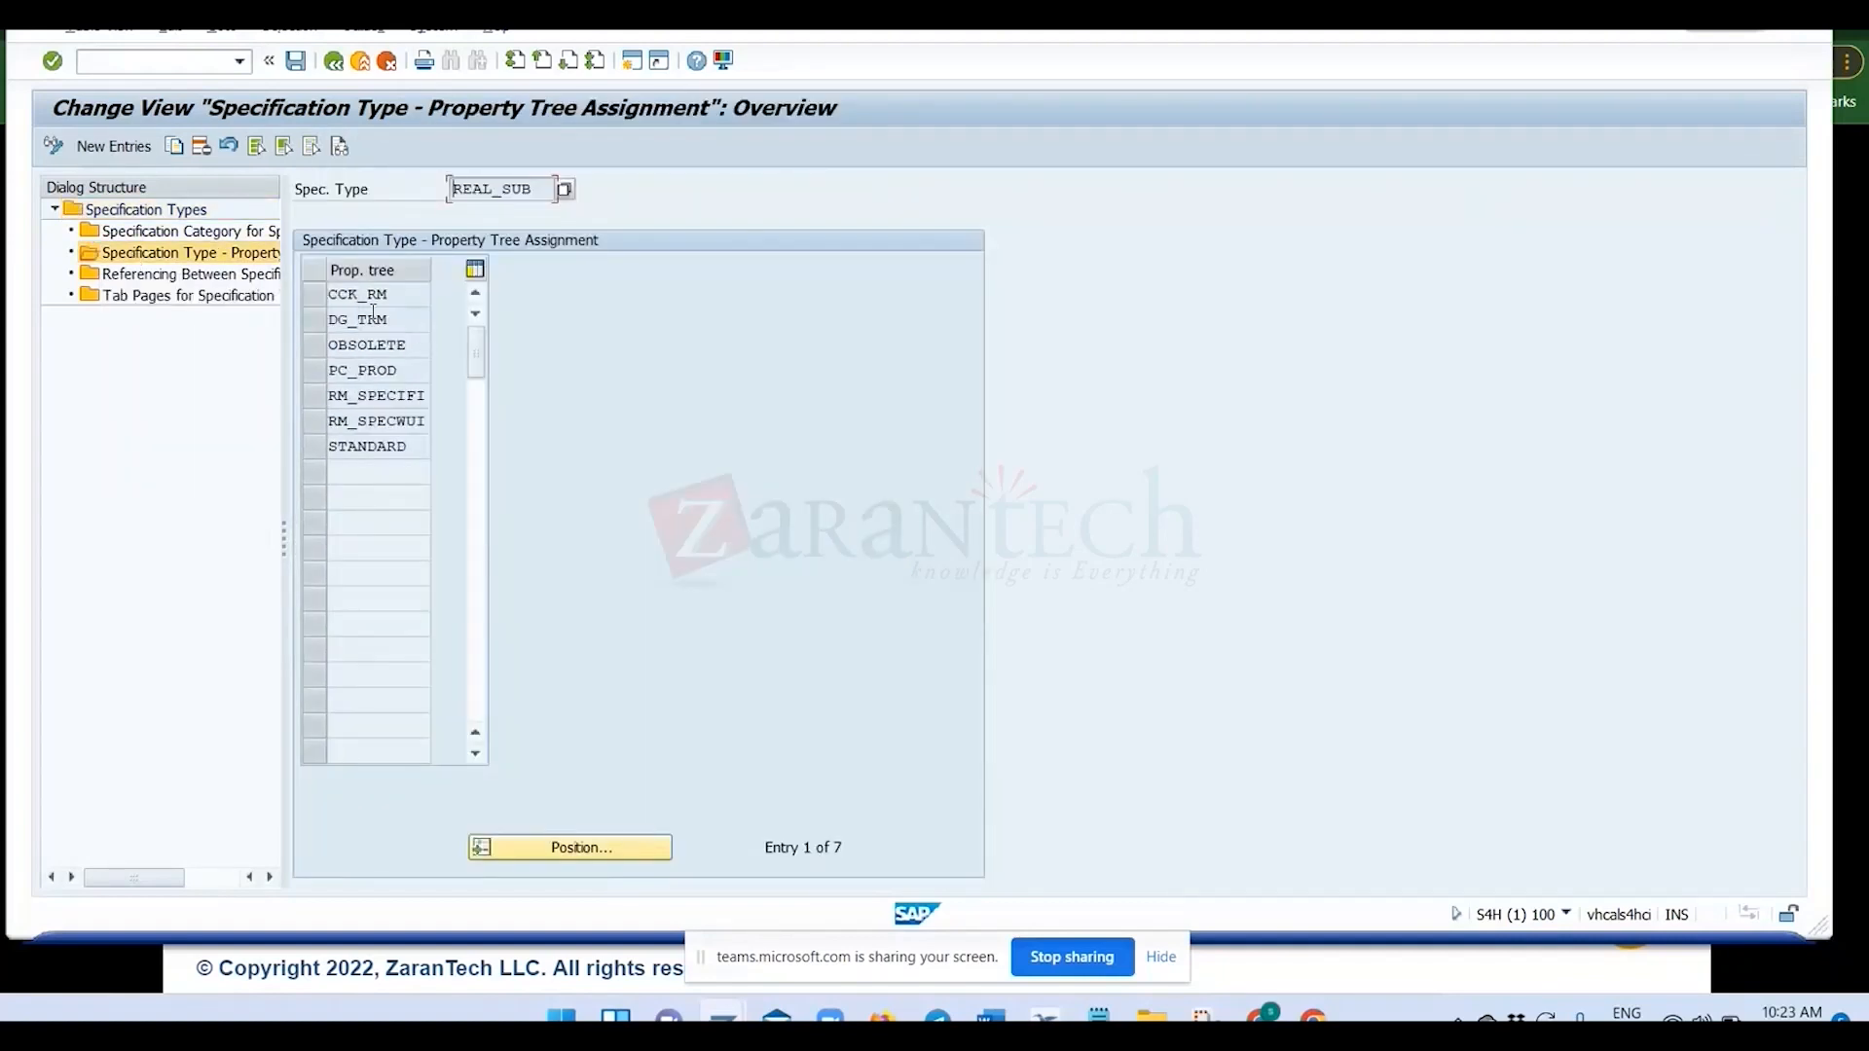
click(114, 146)
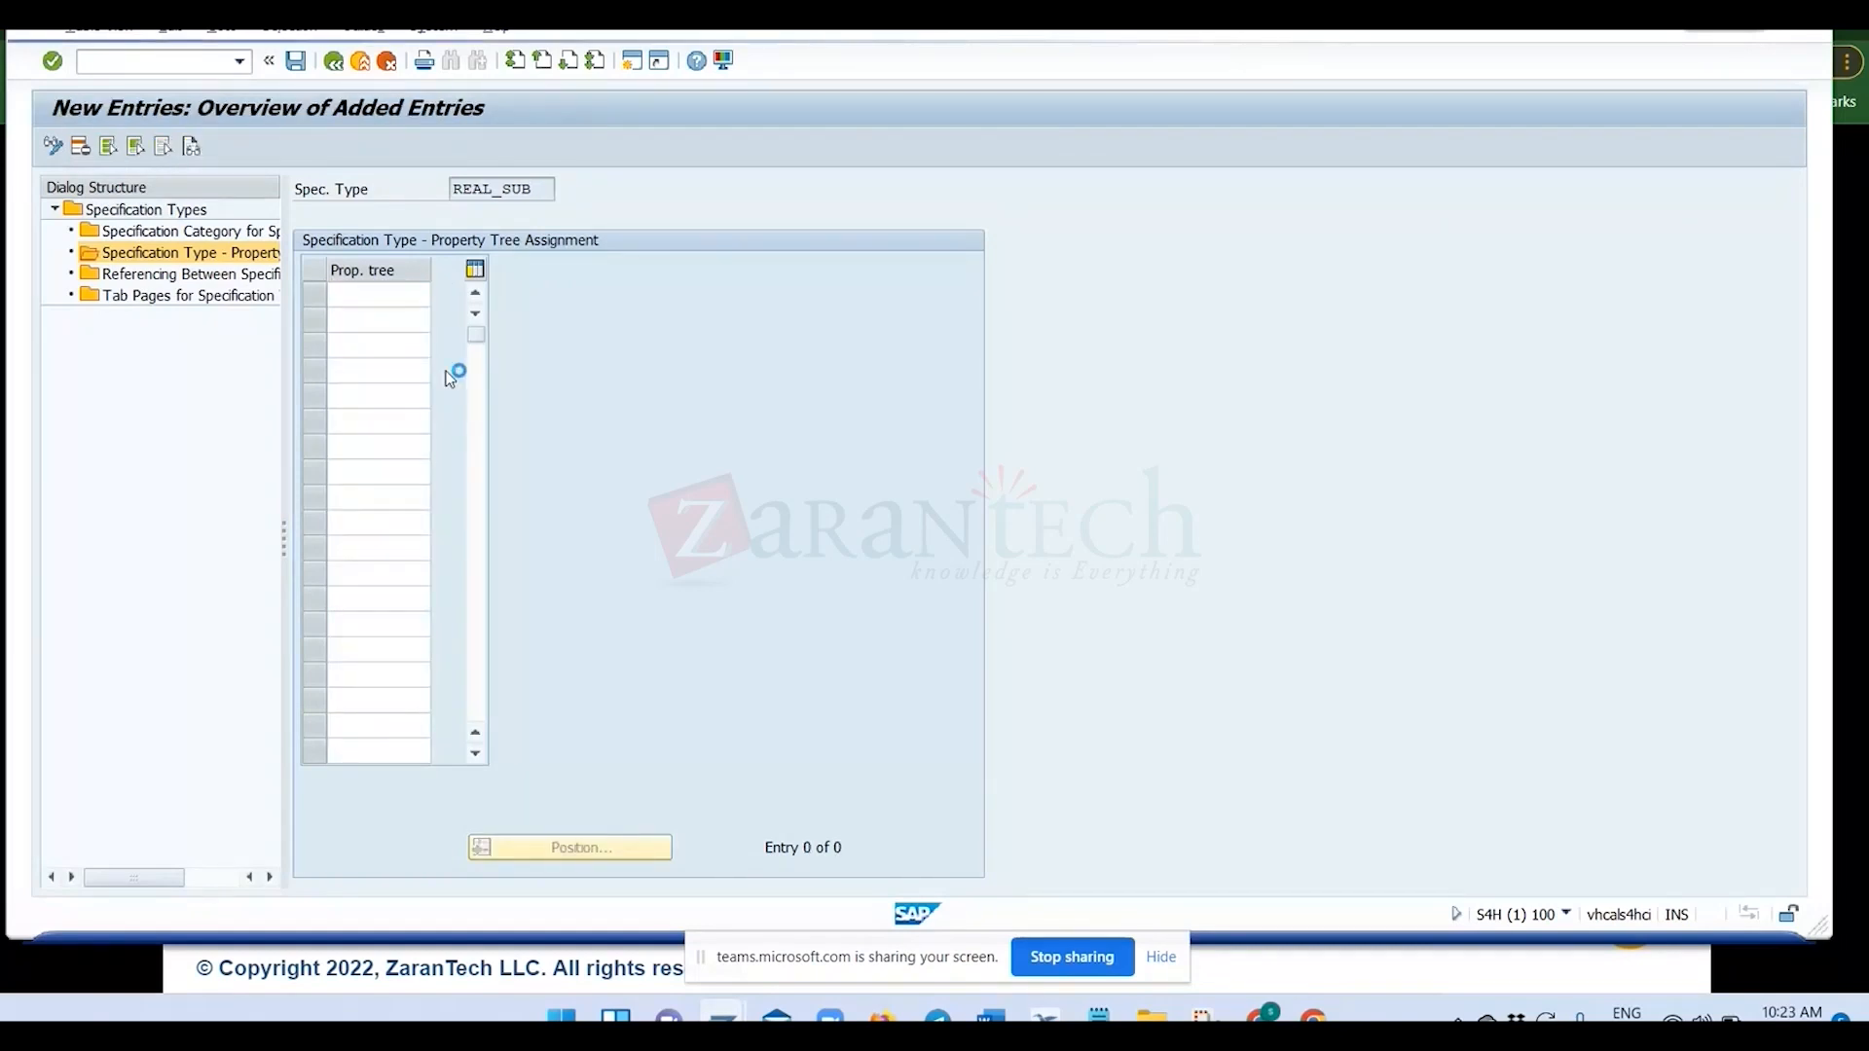
scroll(310, 754, down, 3)
click(382, 757)
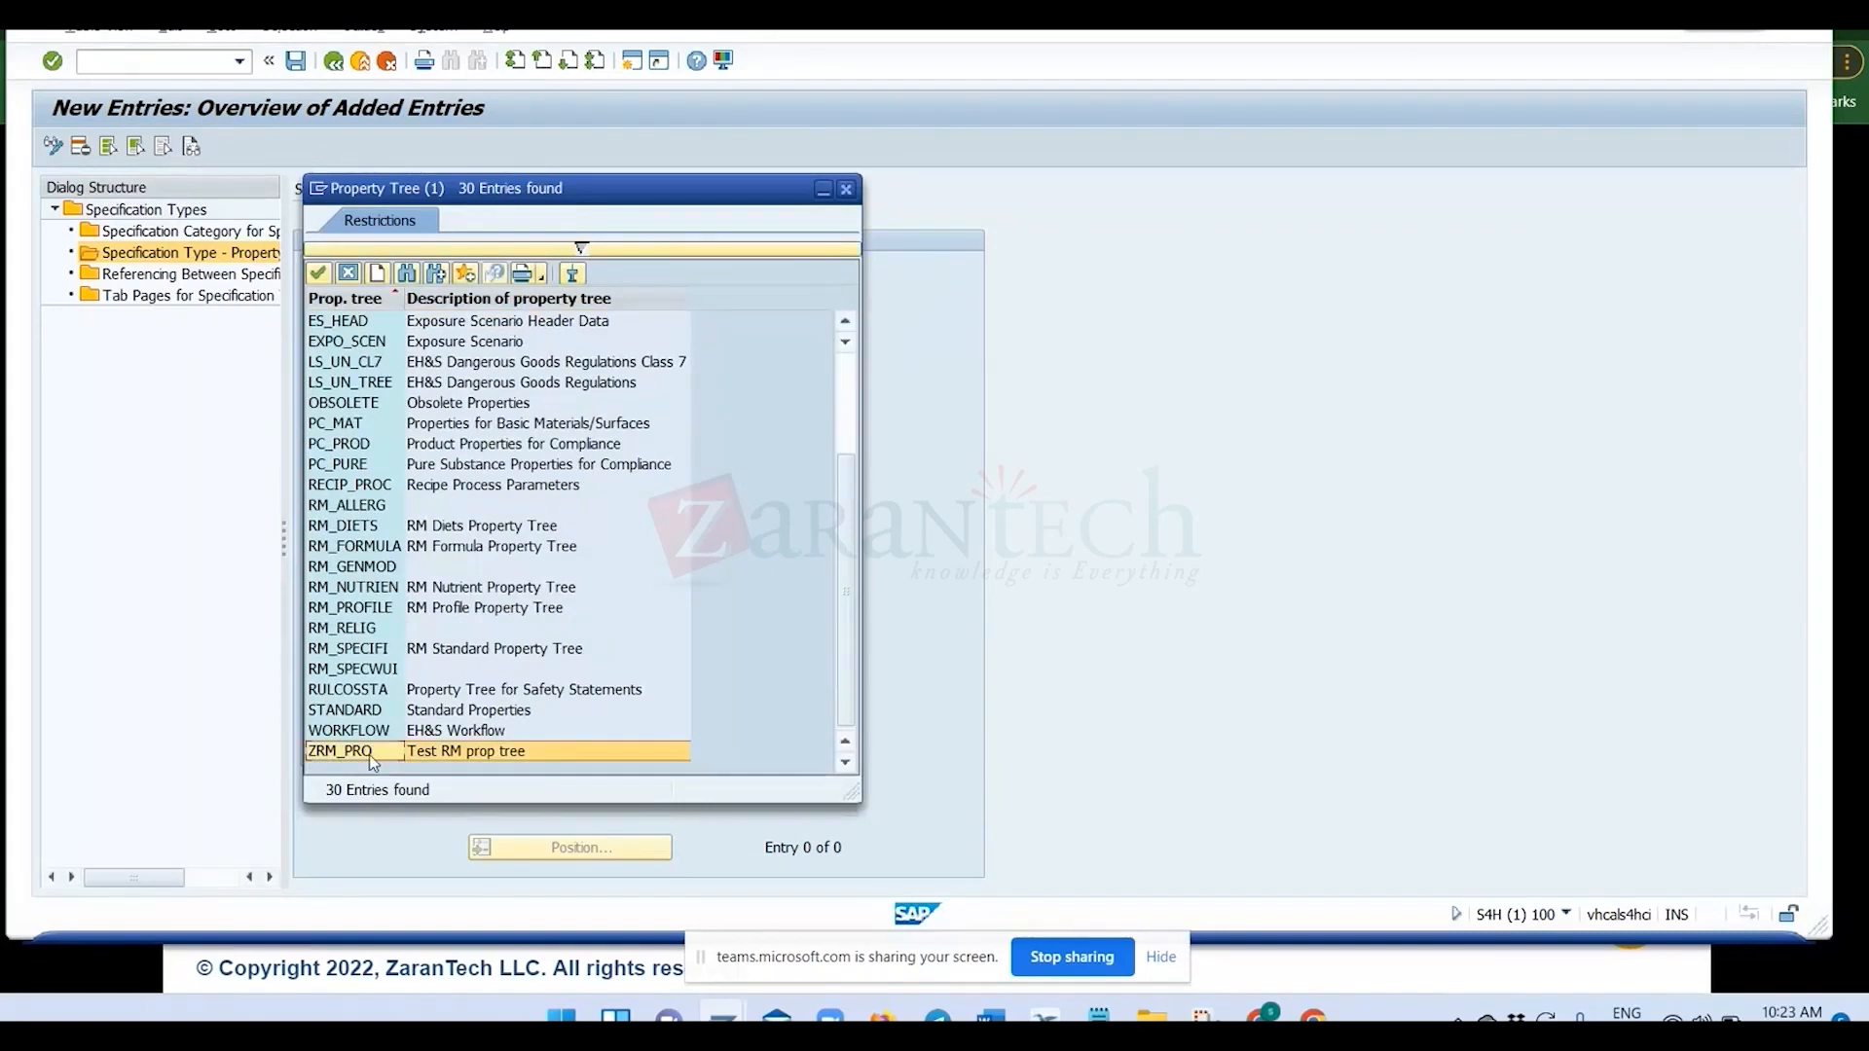
double_click(370, 755)
key(Return)
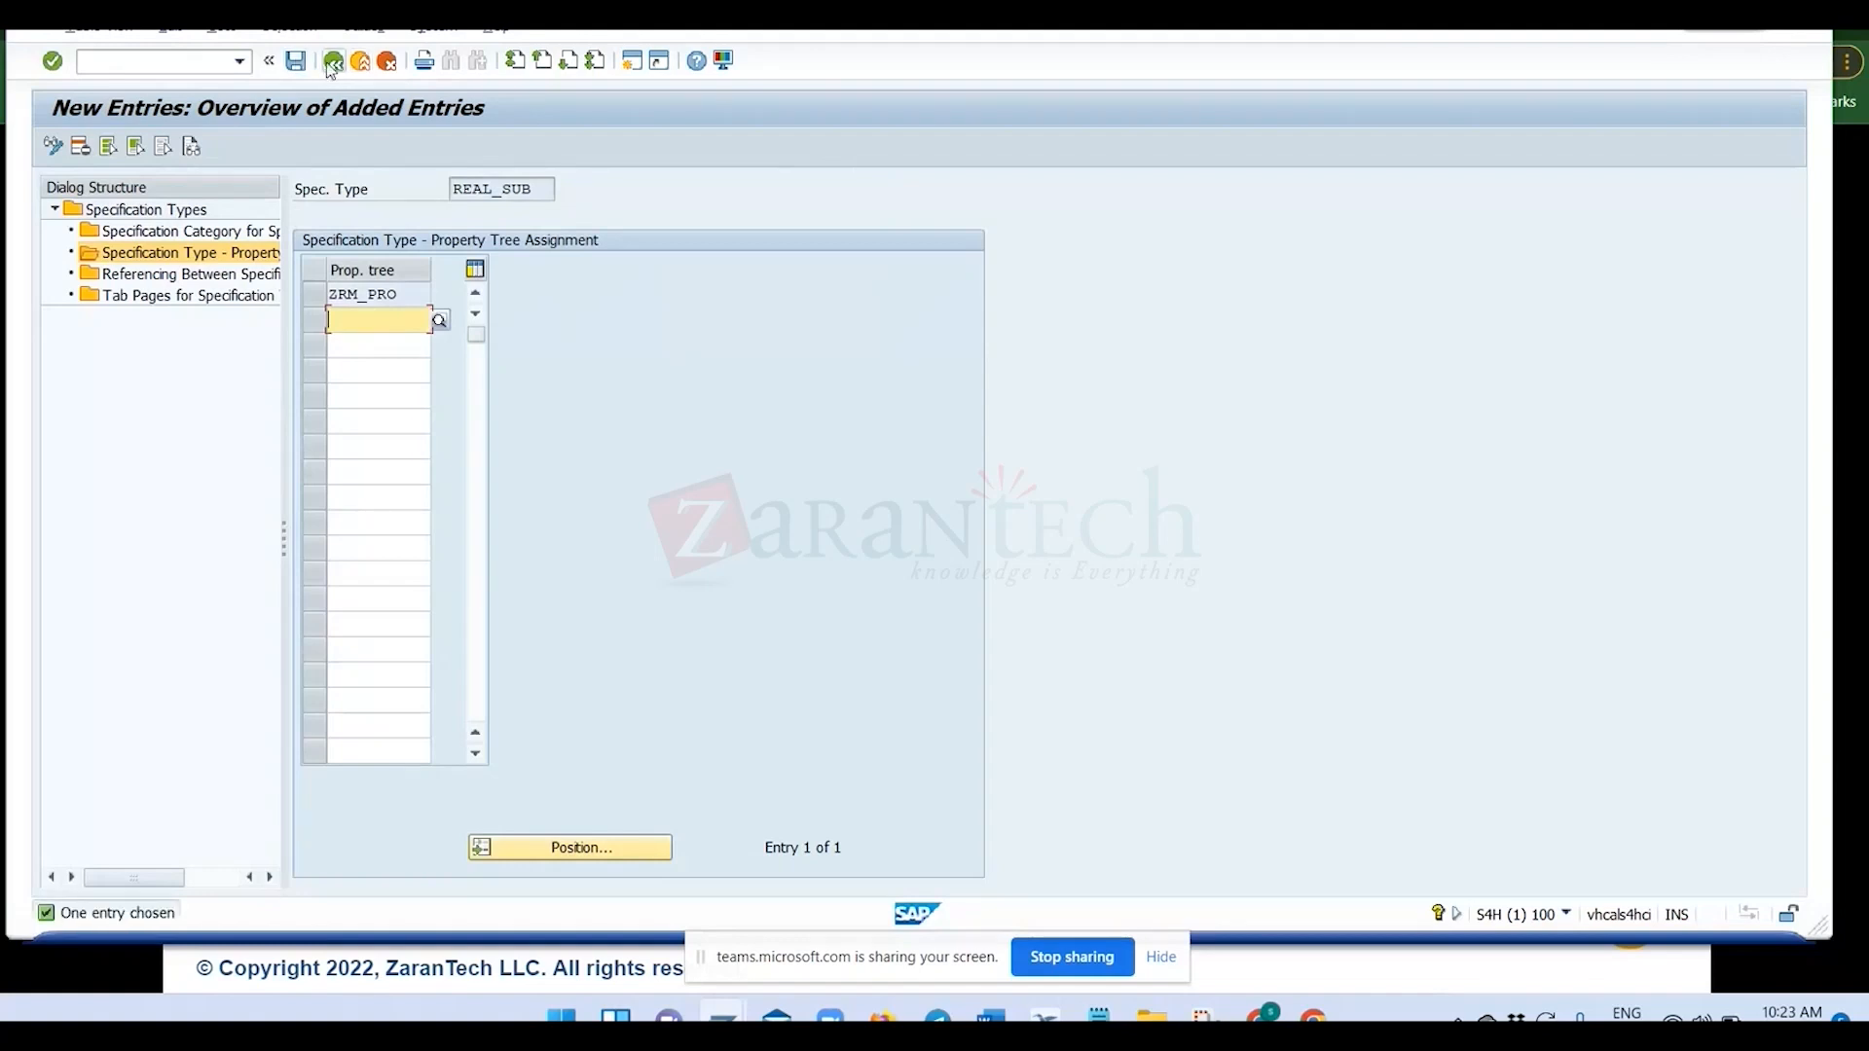
Save the REAL_SUB property tree assignment, check it in the overview and return to the IMG structure.
click(296, 62)
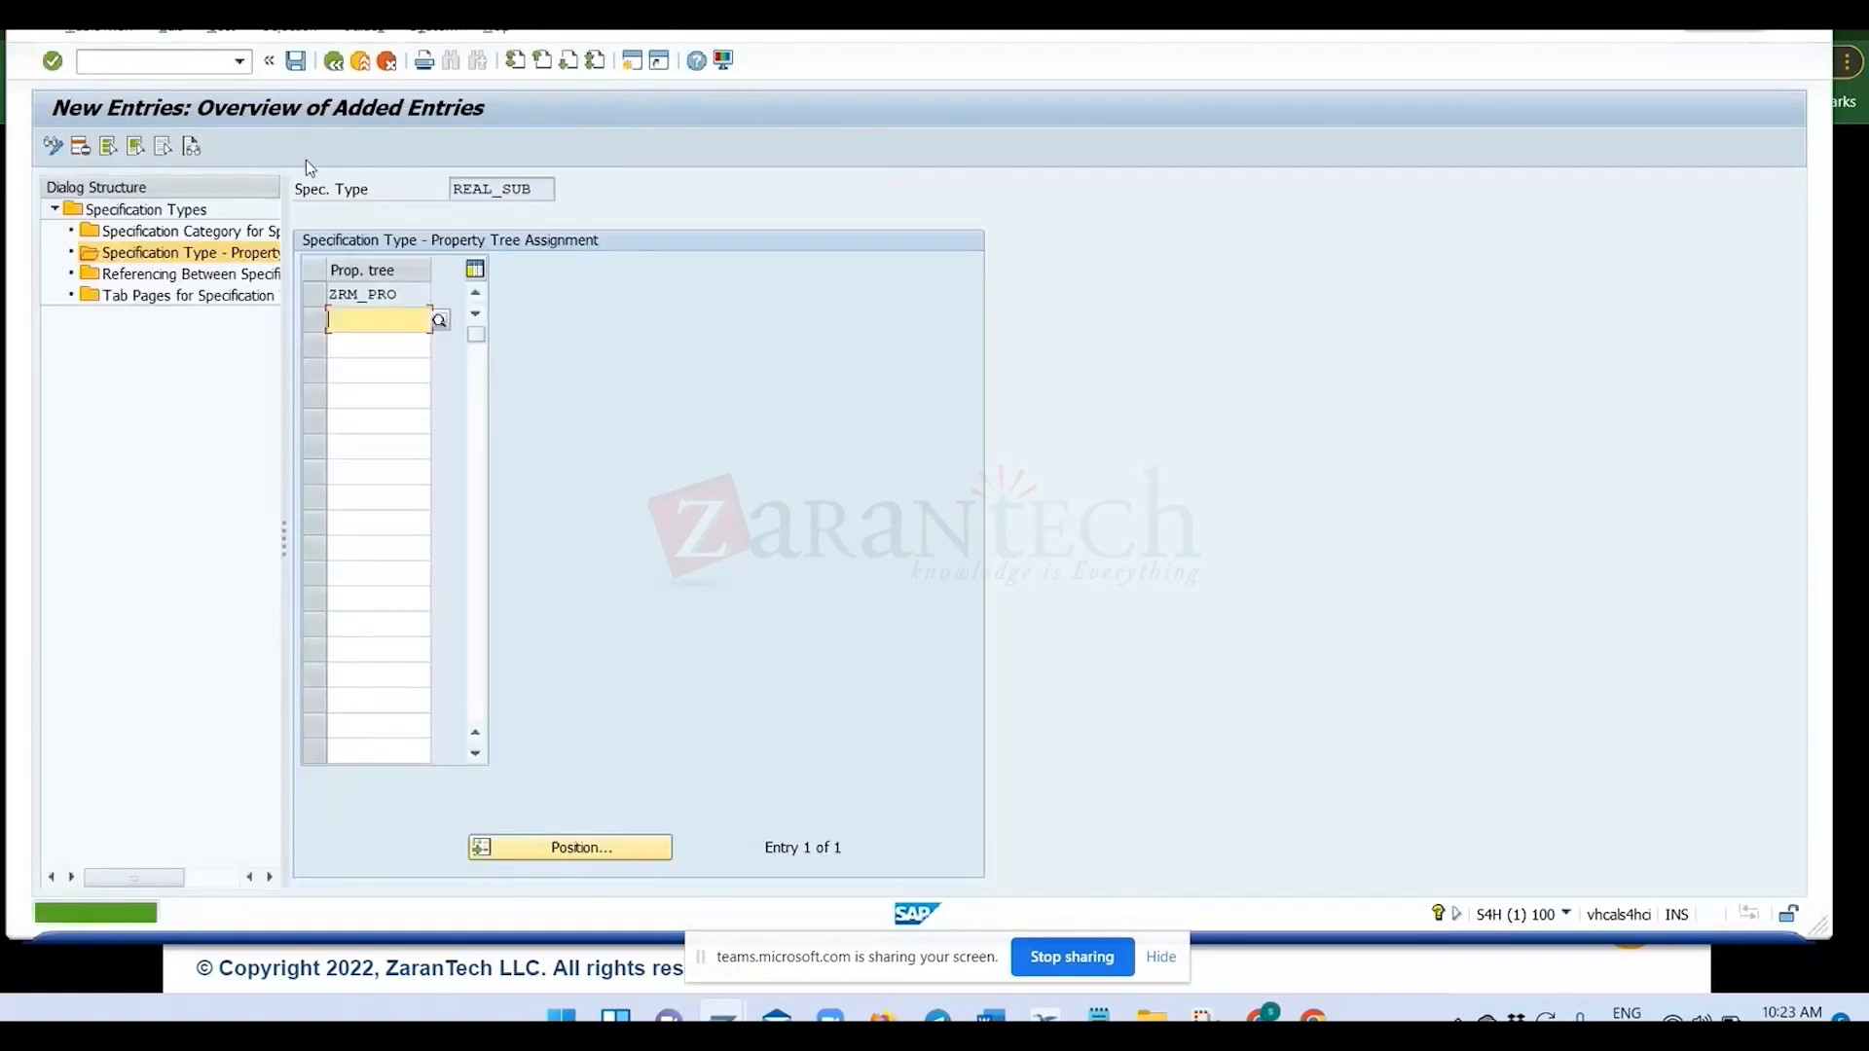
click(334, 62)
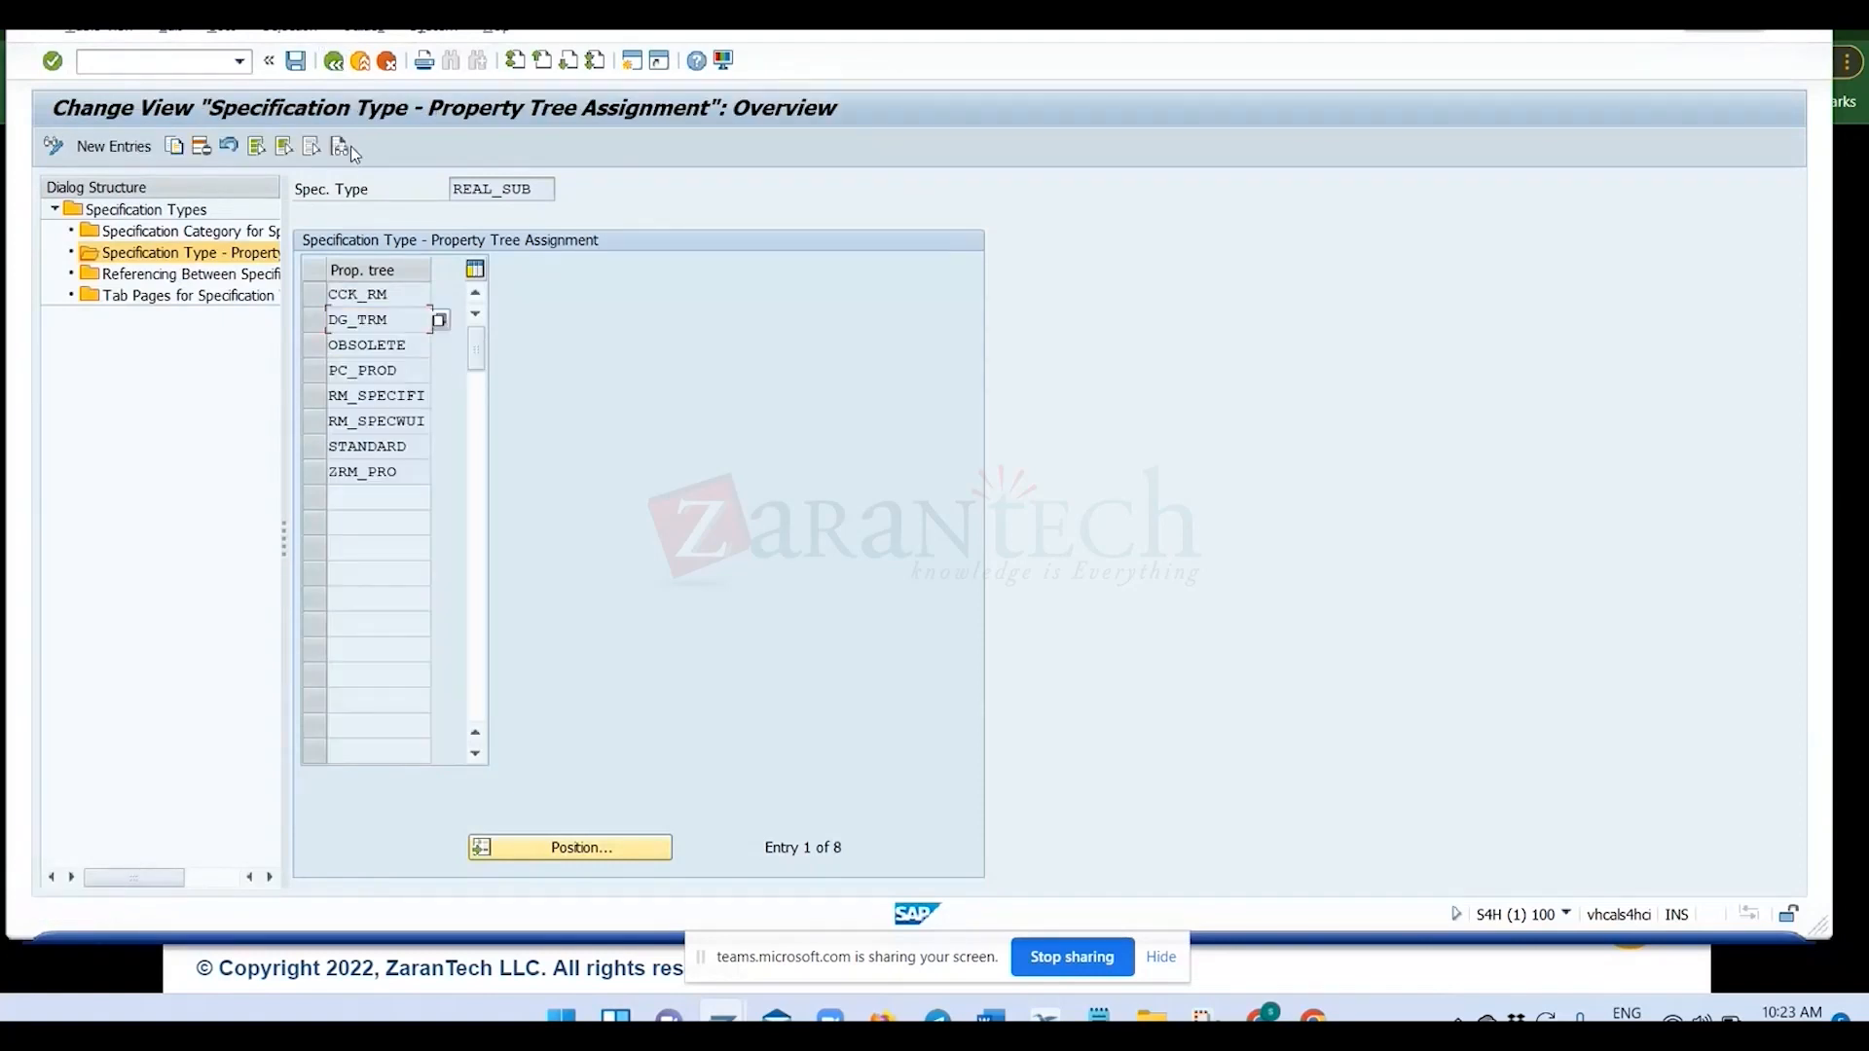
click(334, 64)
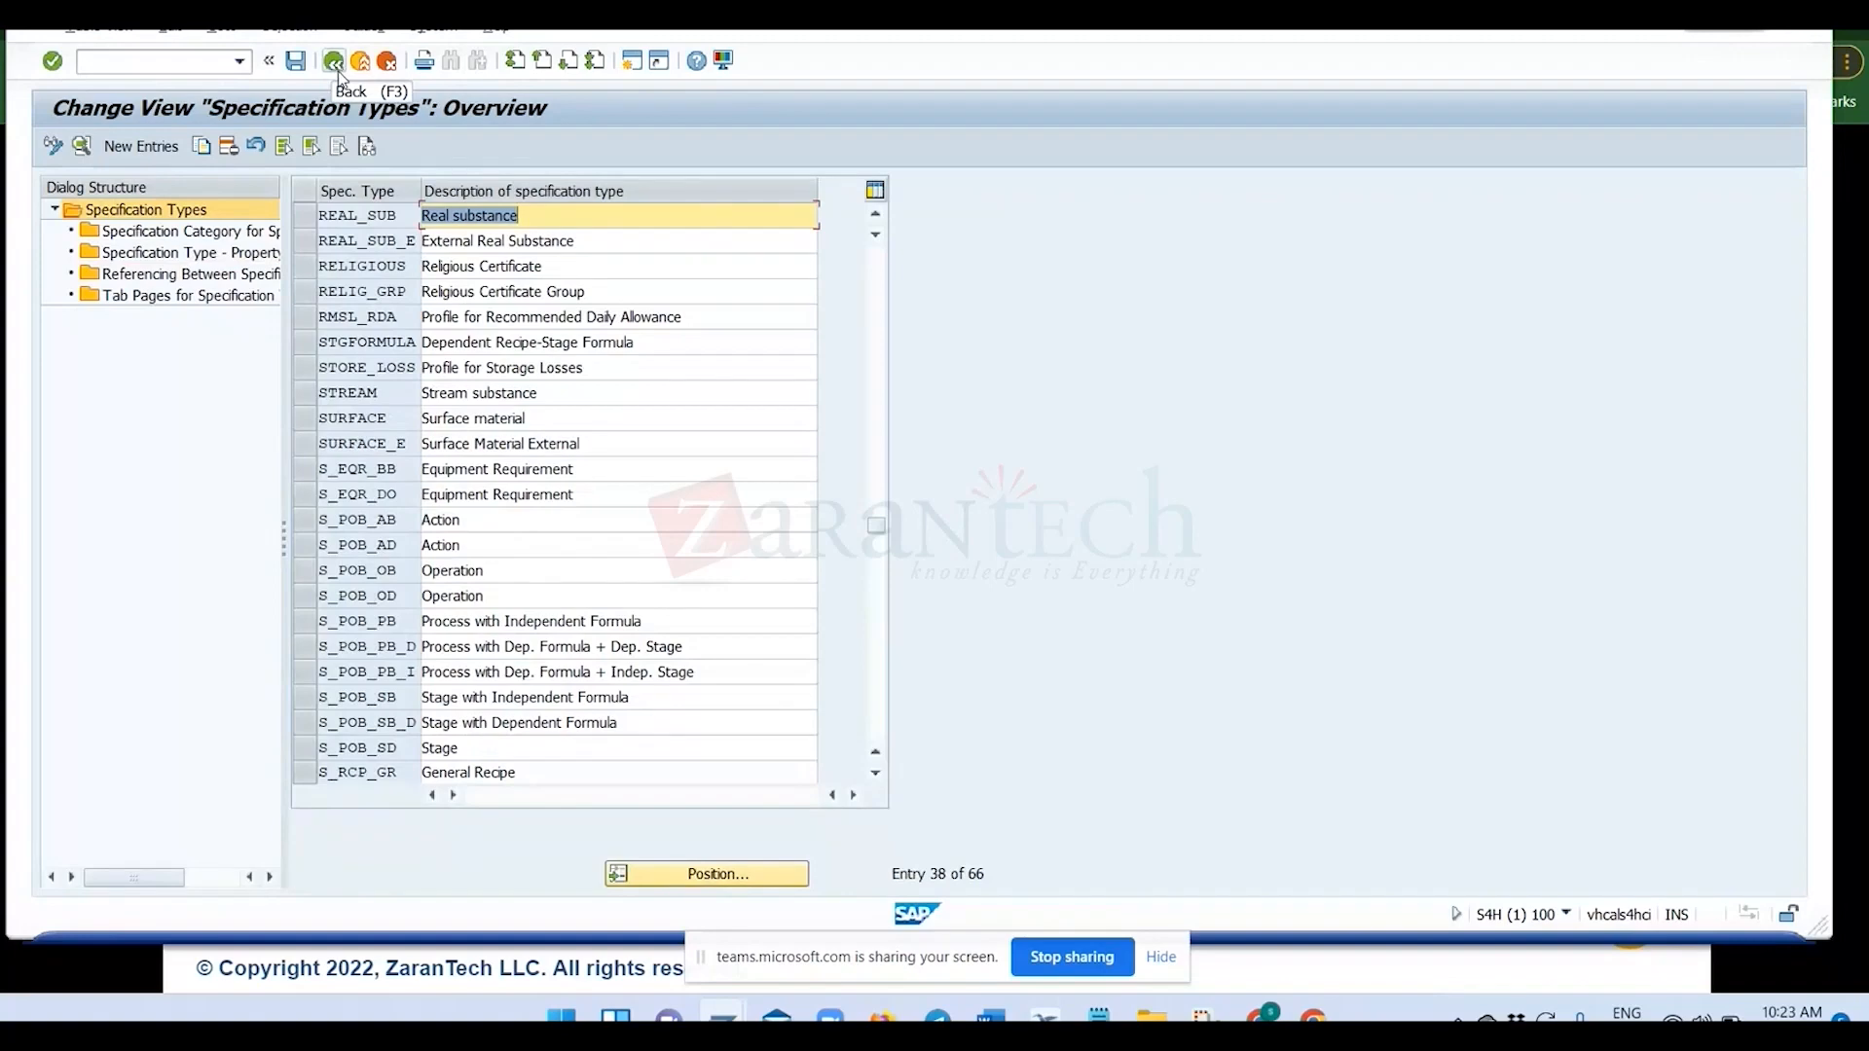
click(335, 65)
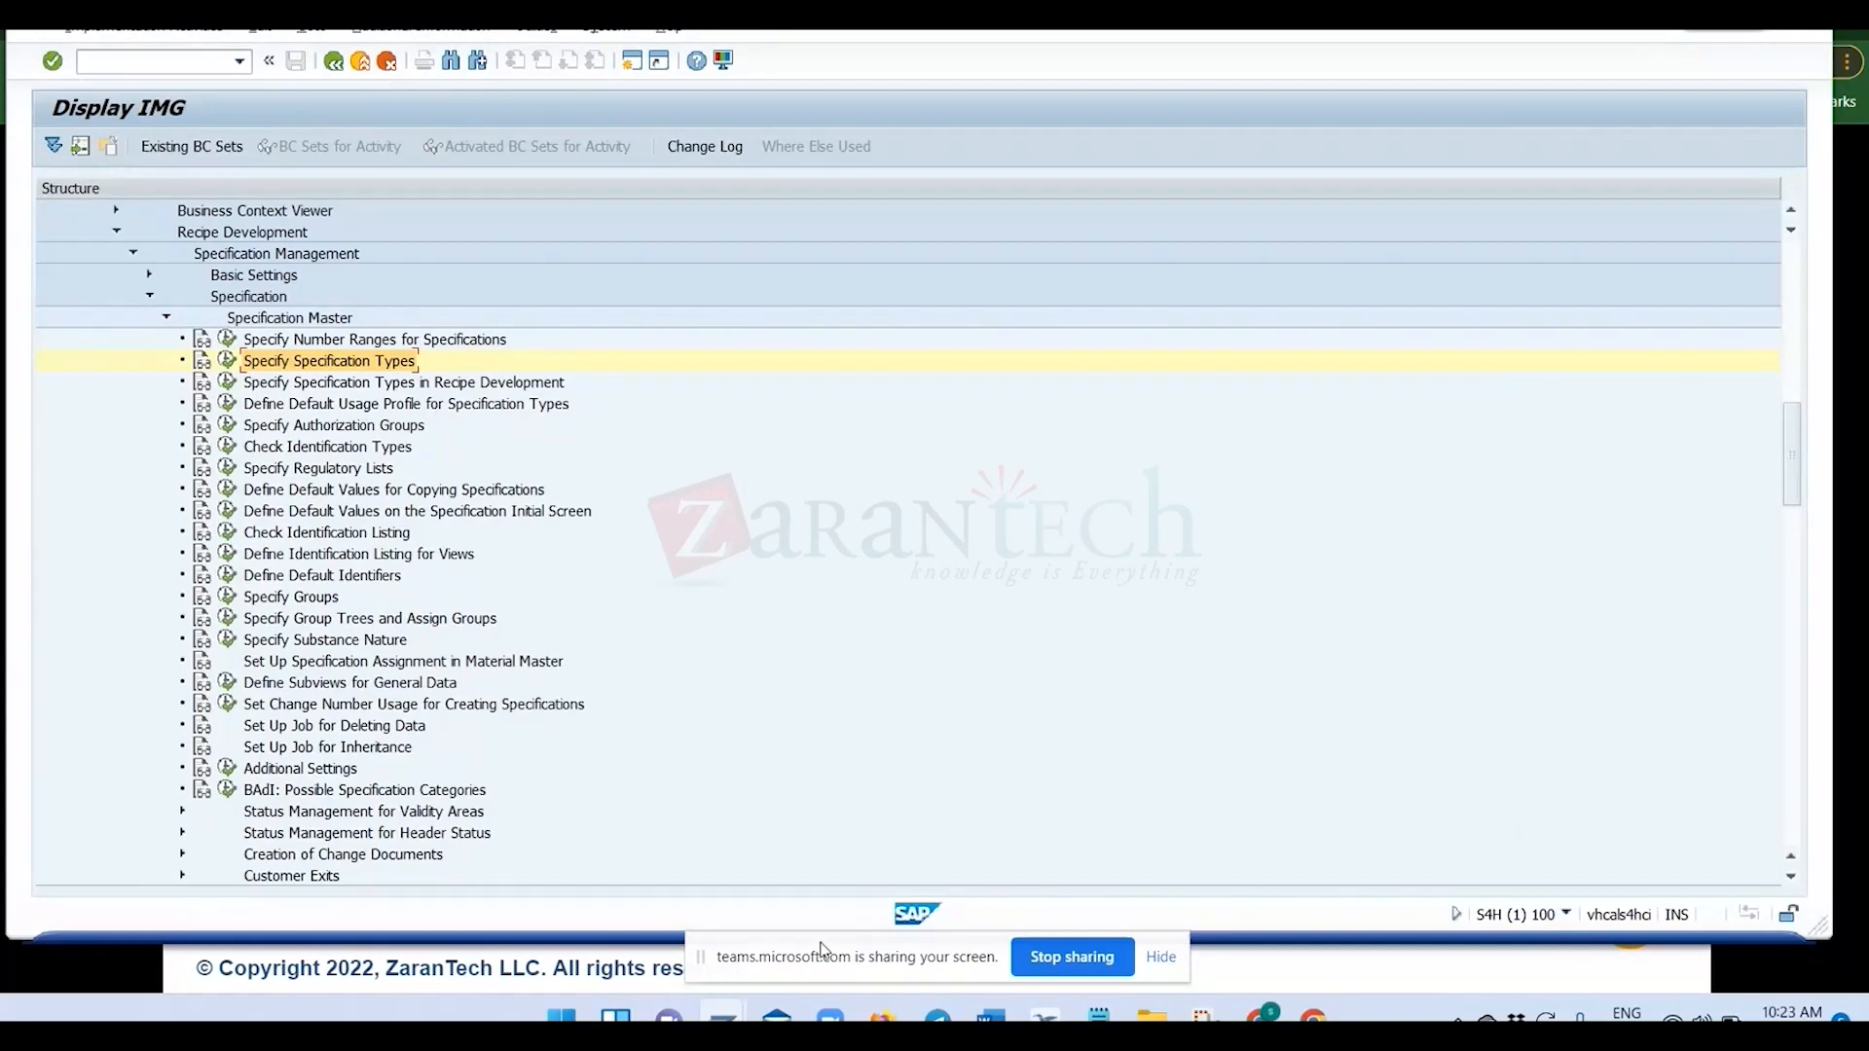
Switch to the SAP session displaying specification 123 and restart the Specification Workbench there.
key(alt+Tab)
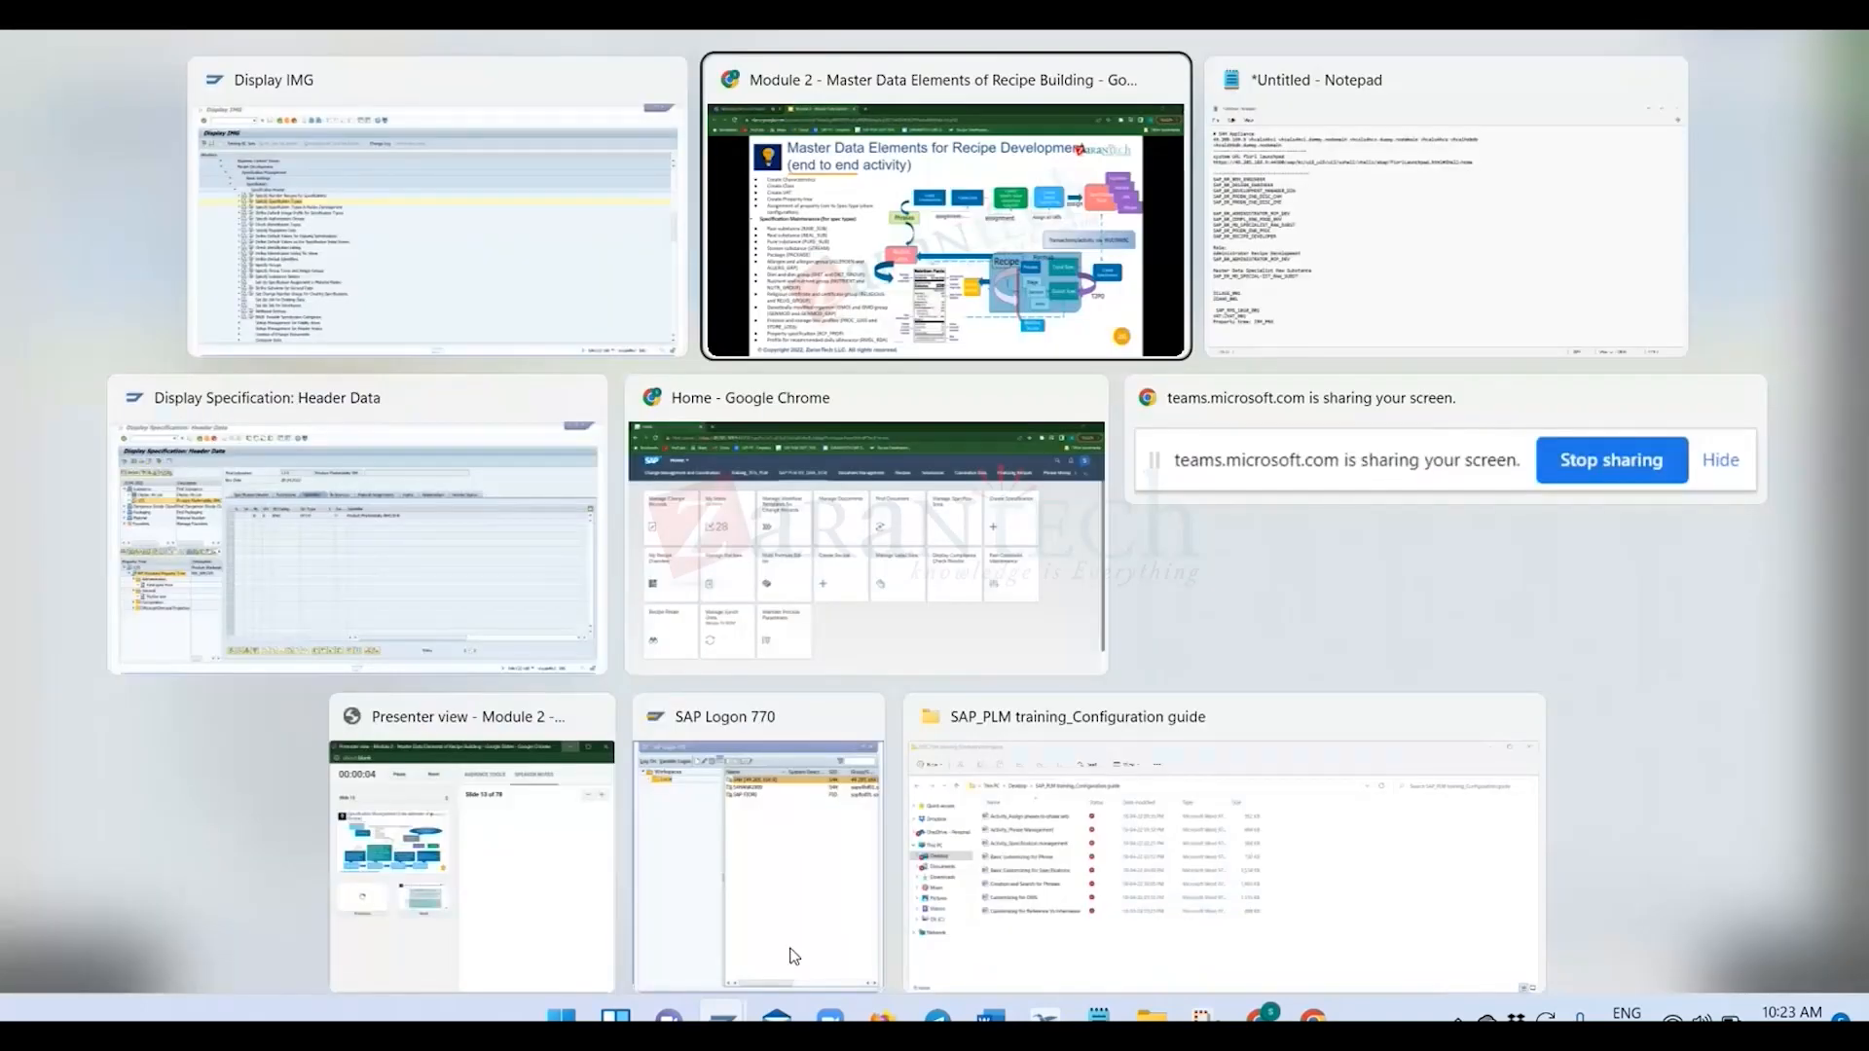
click(474, 443)
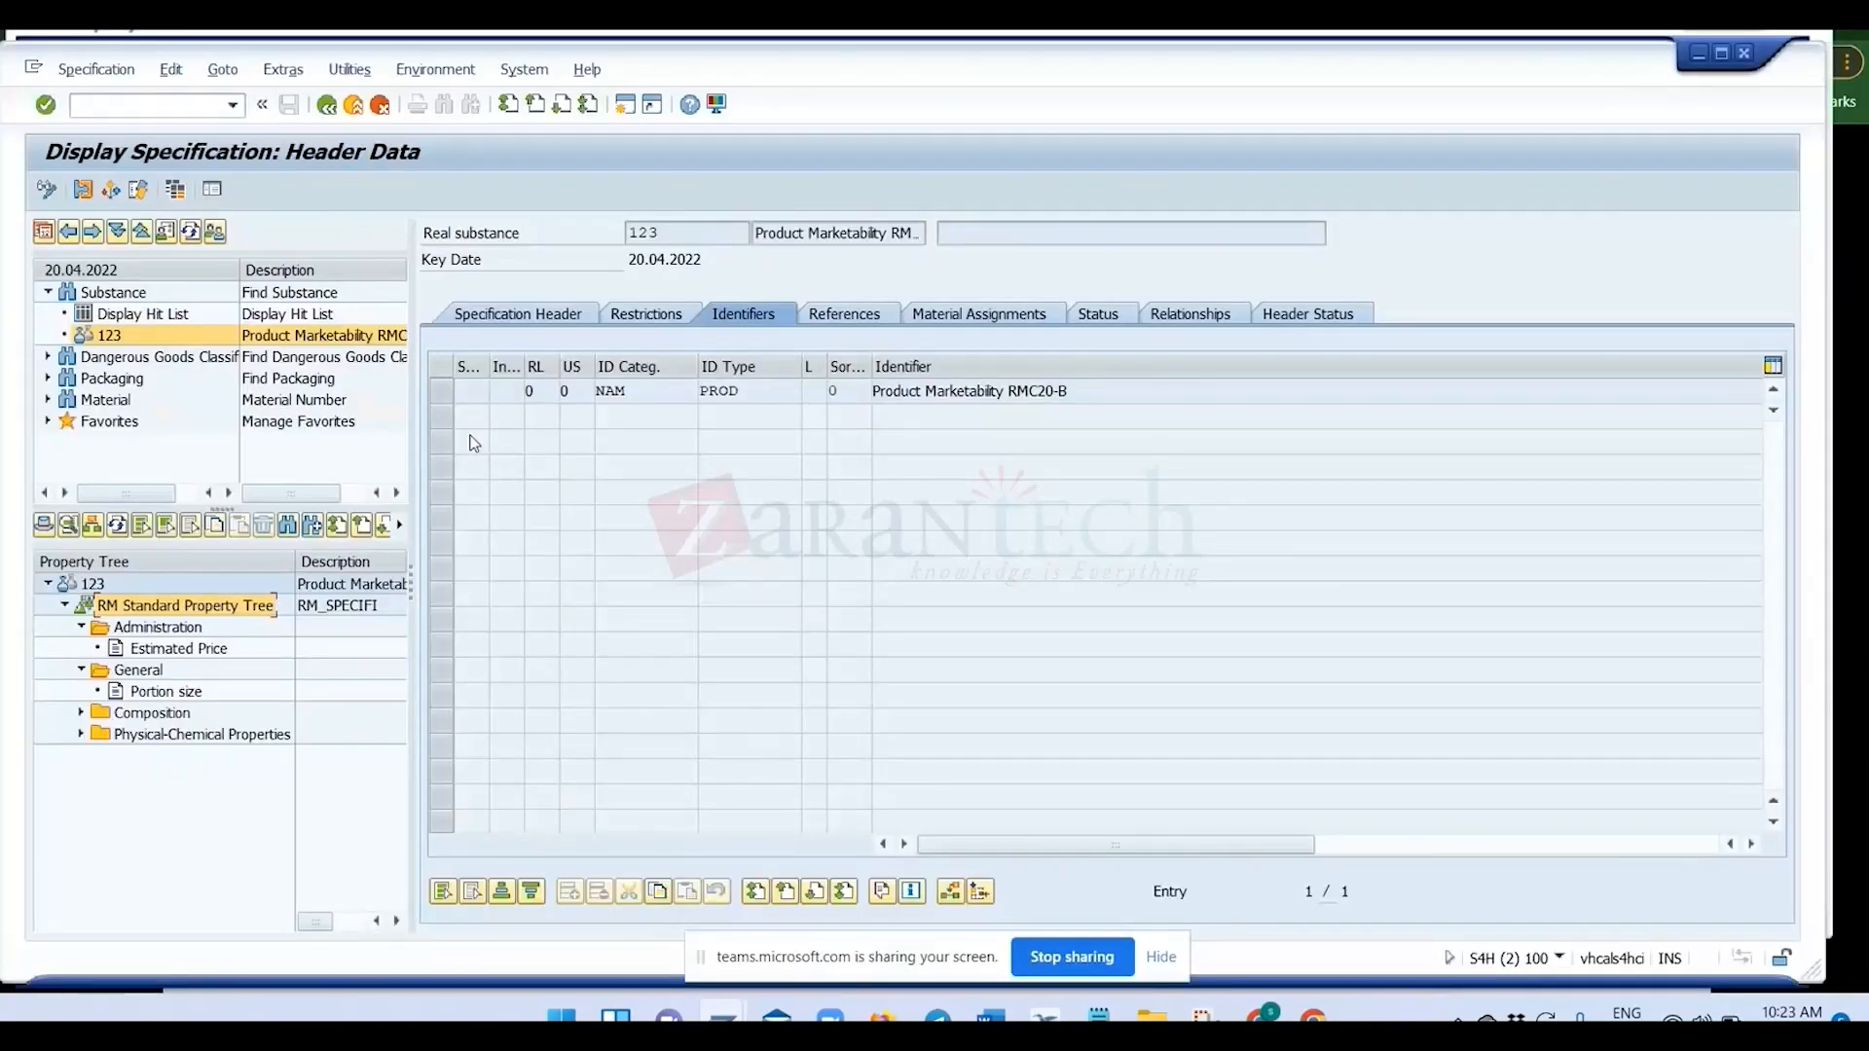
click(157, 95)
text(/nd)
text(g02b)
key(Return)
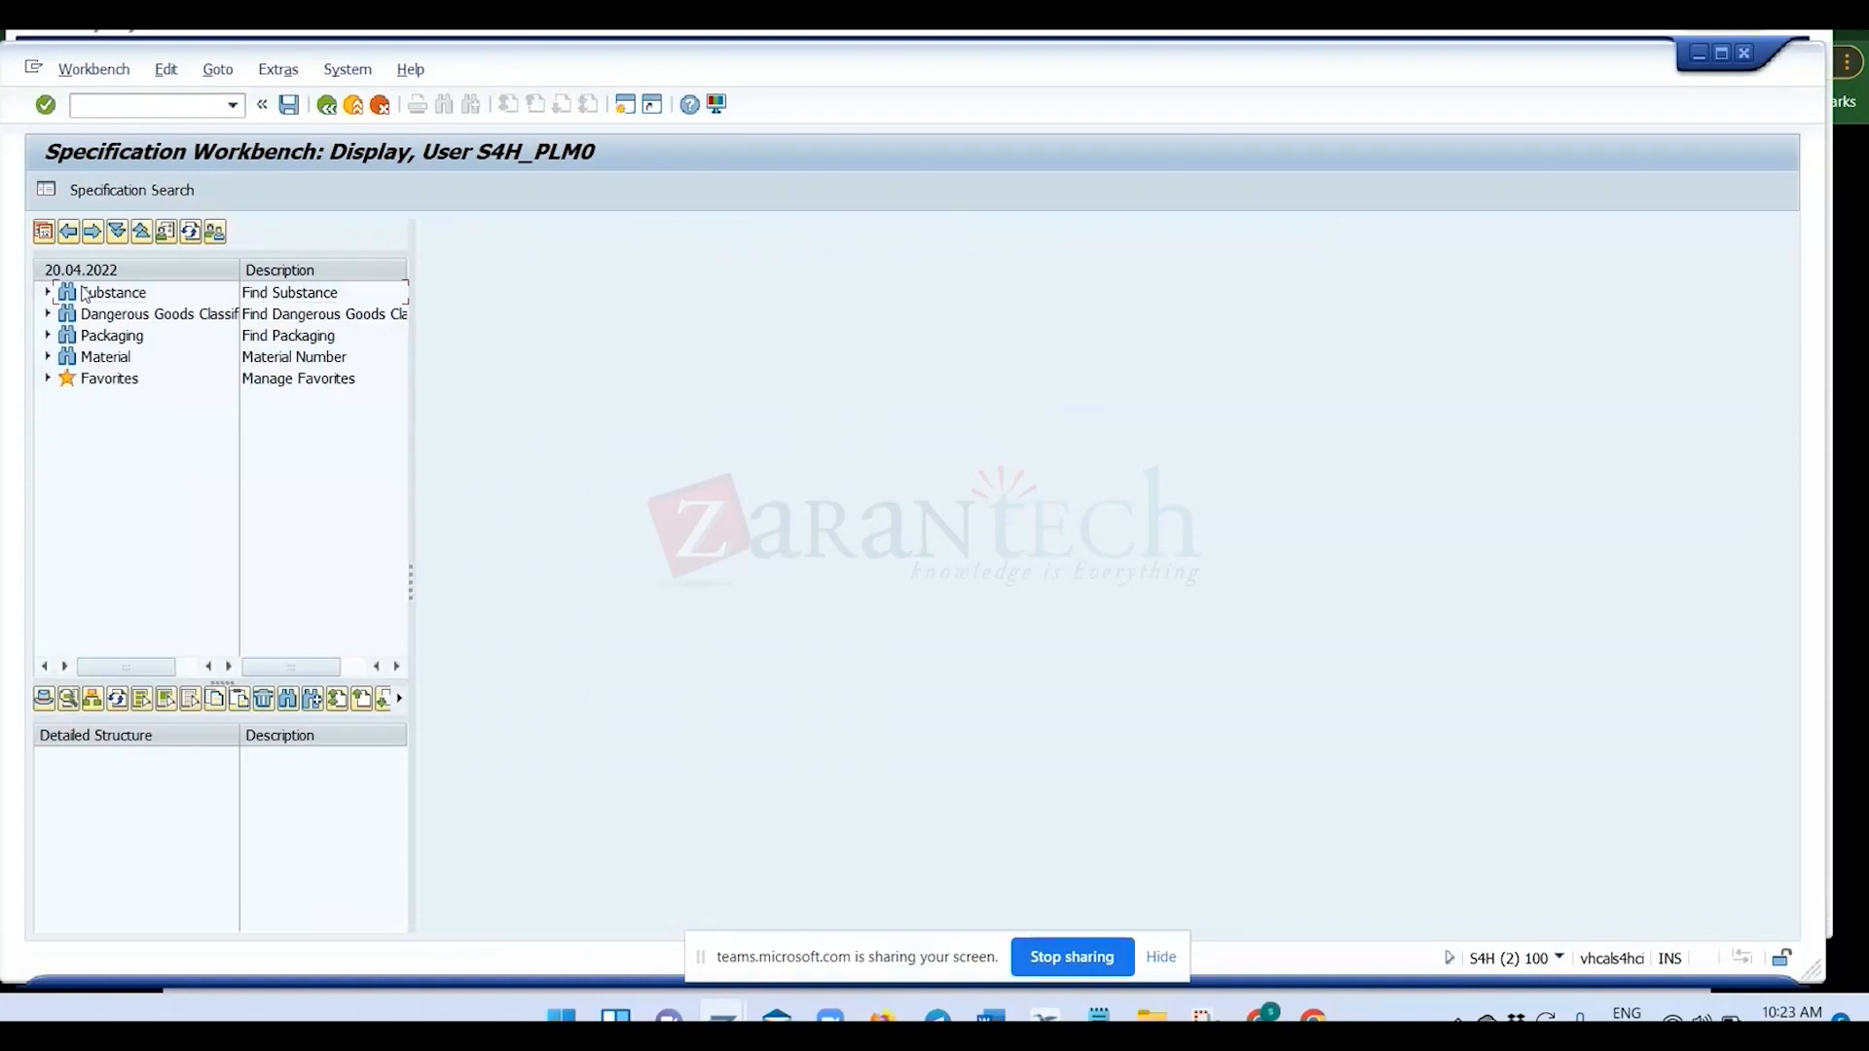
Open the substance search, reset it and start creating a new specification.
click(91, 297)
double_click(91, 297)
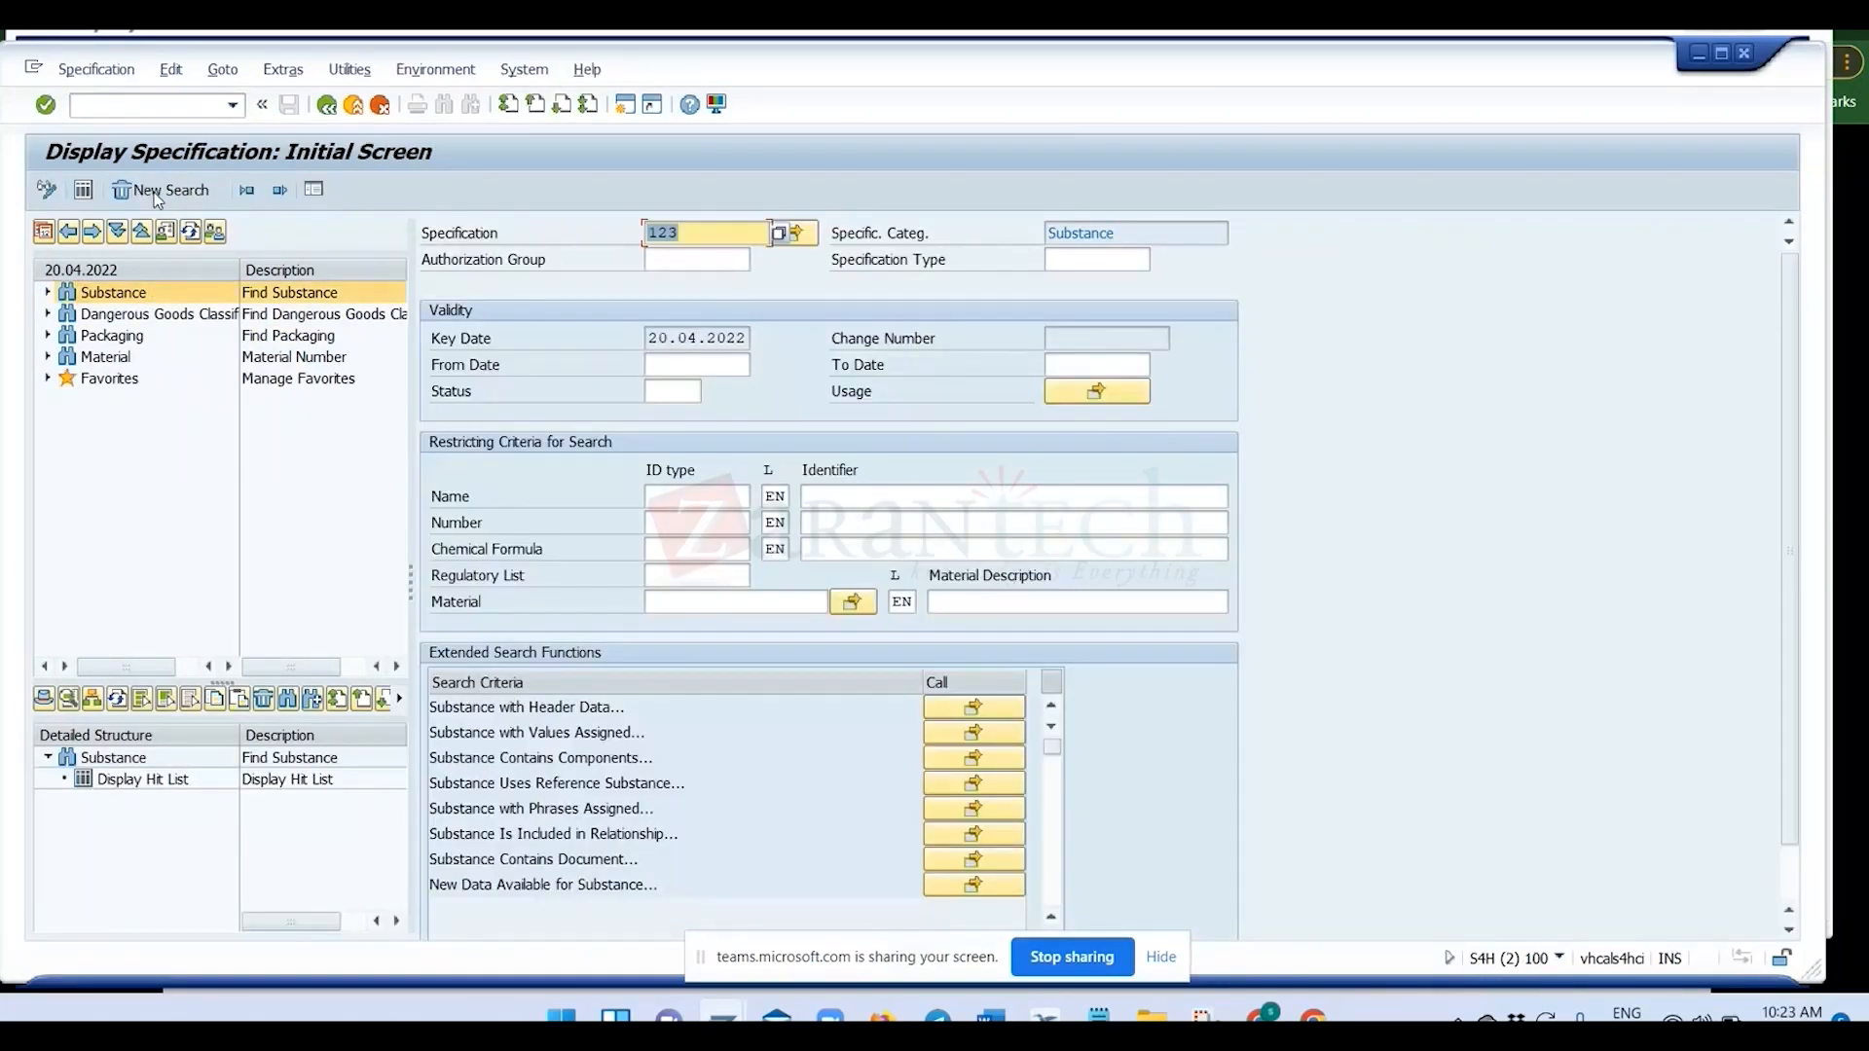
click(157, 192)
click(75, 191)
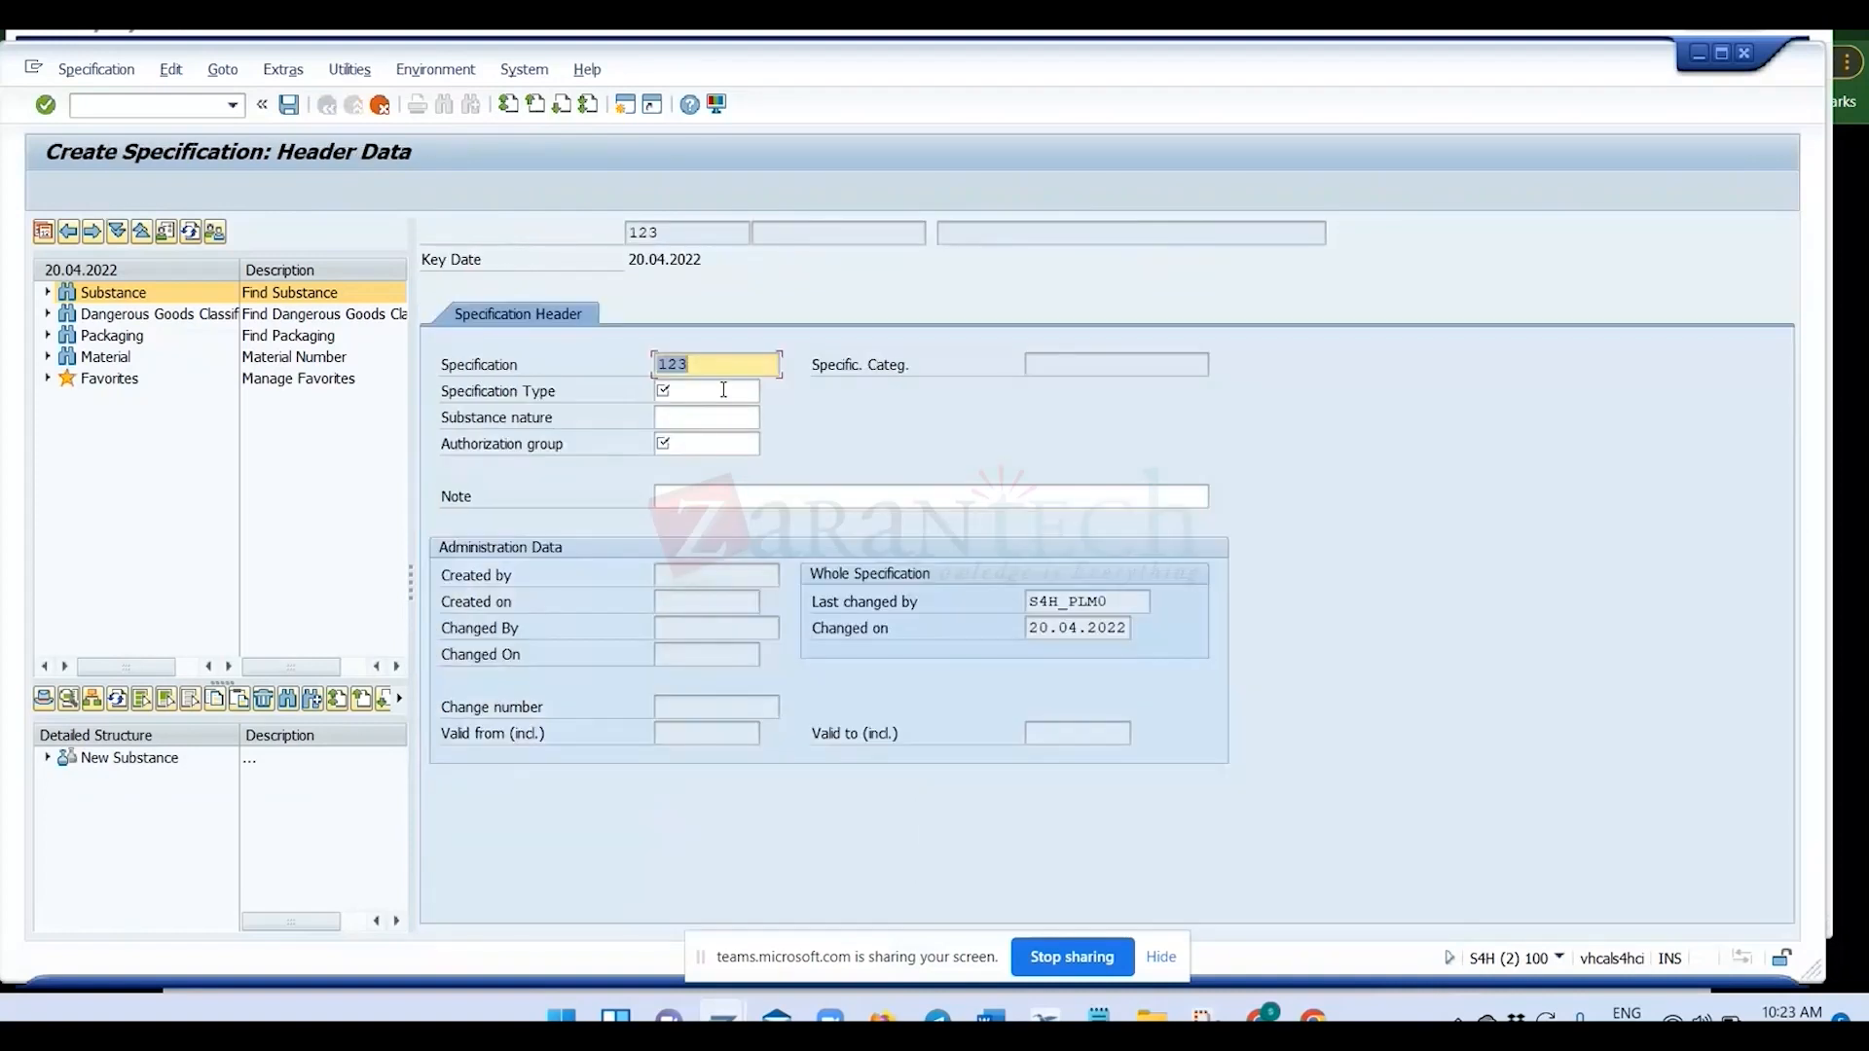
Create the specification with a blank specification number, specification type REAL_SUB and authorization group ALL.
key(BackSpace)
click(718, 391)
text(REAL_SUB)
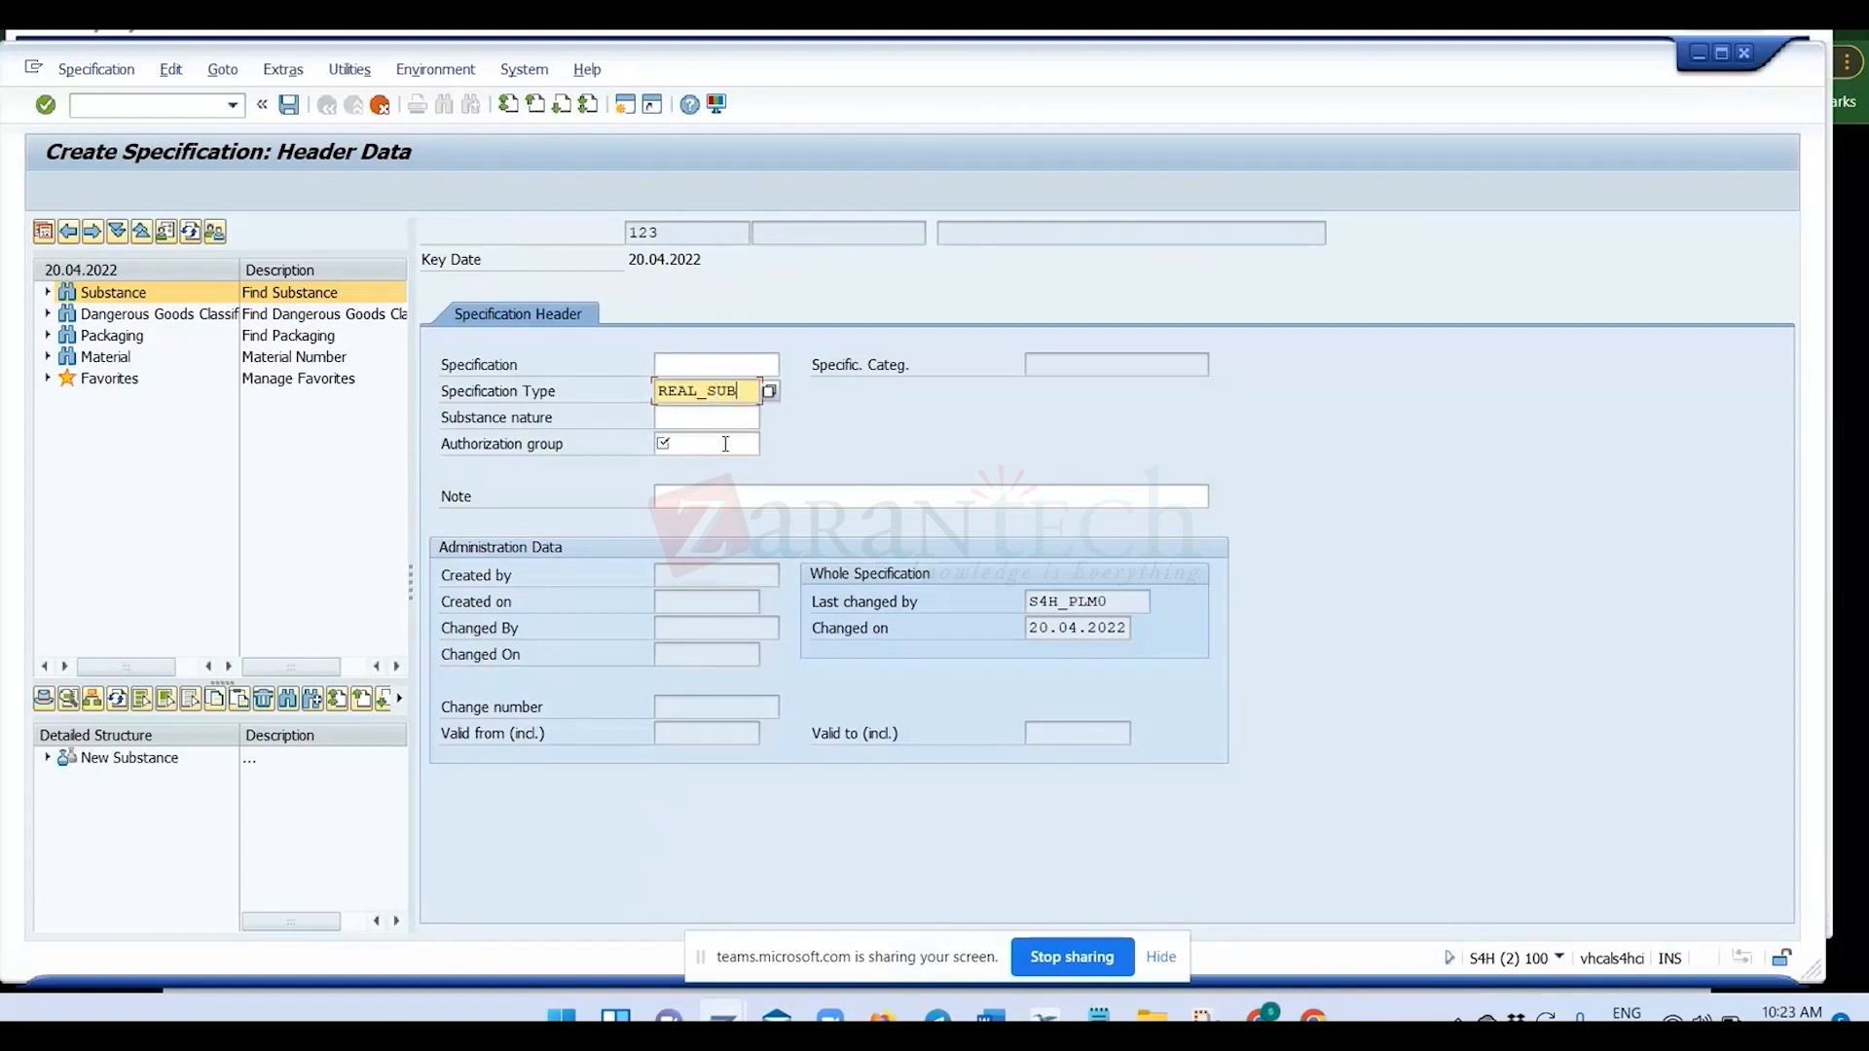
click(729, 443)
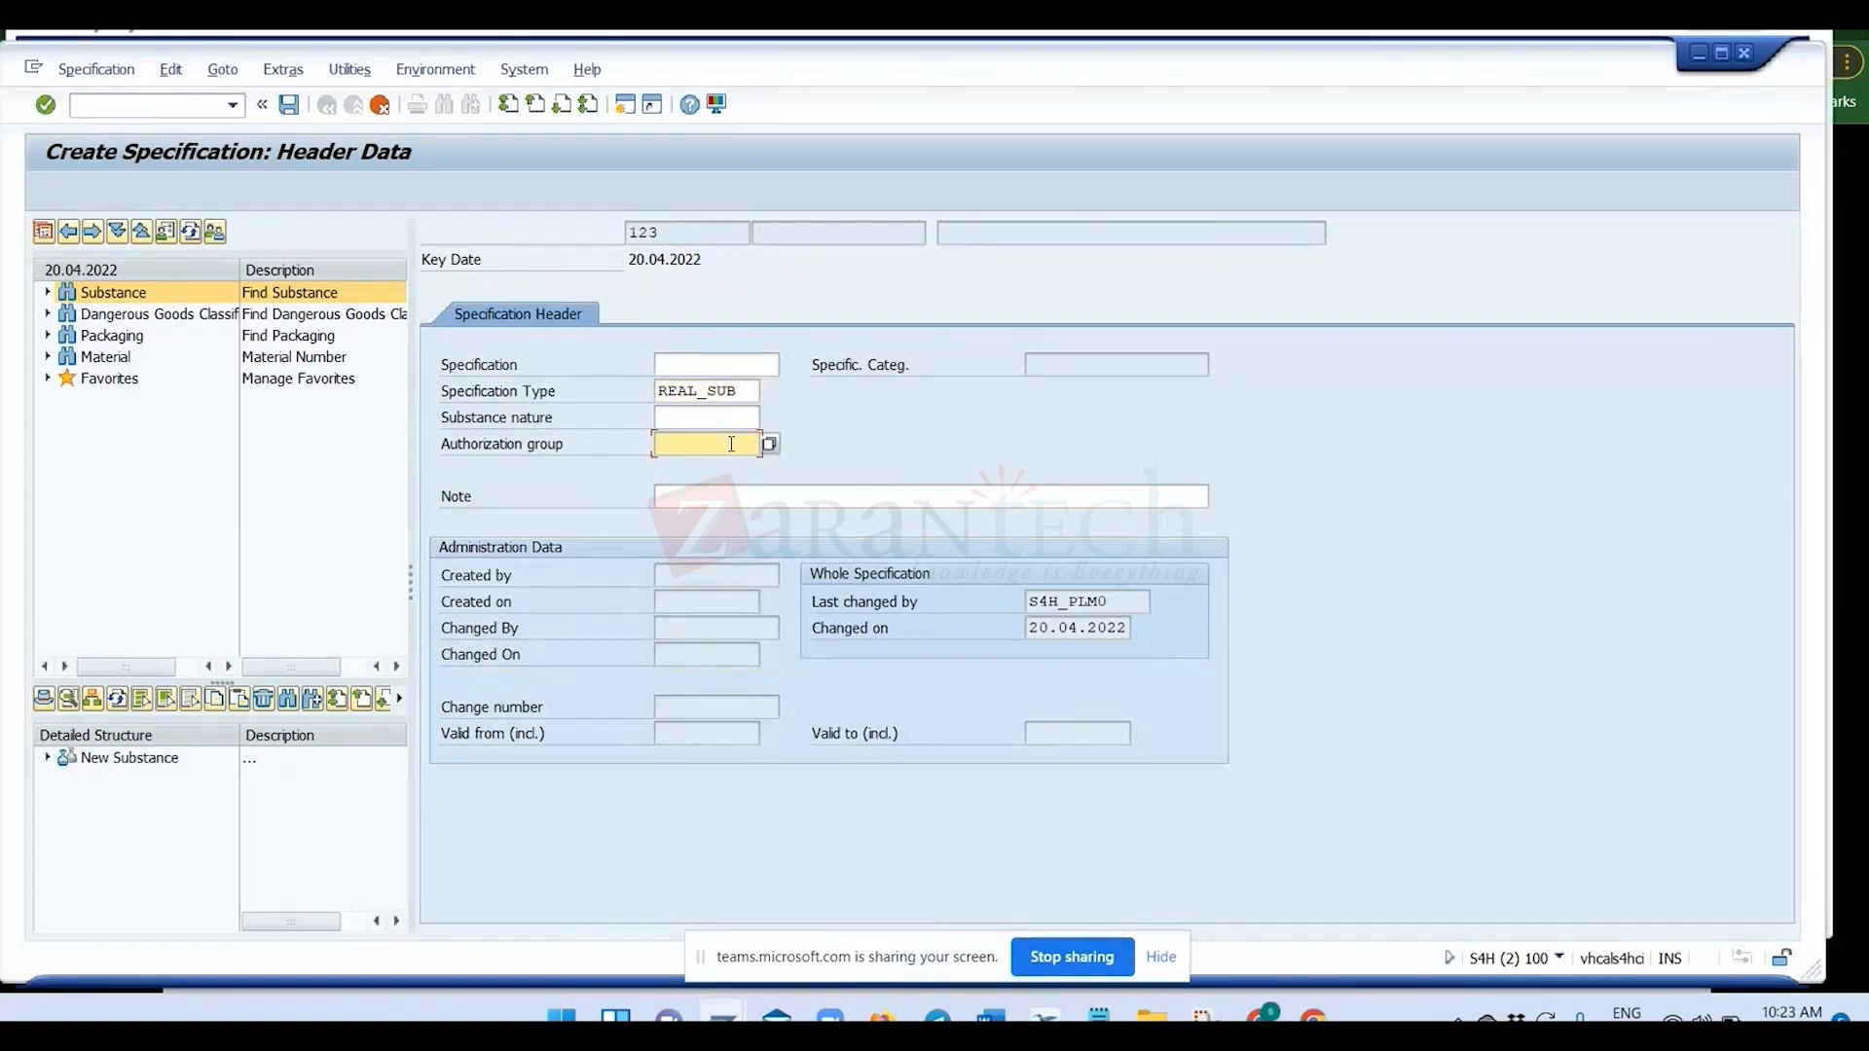
text(all)
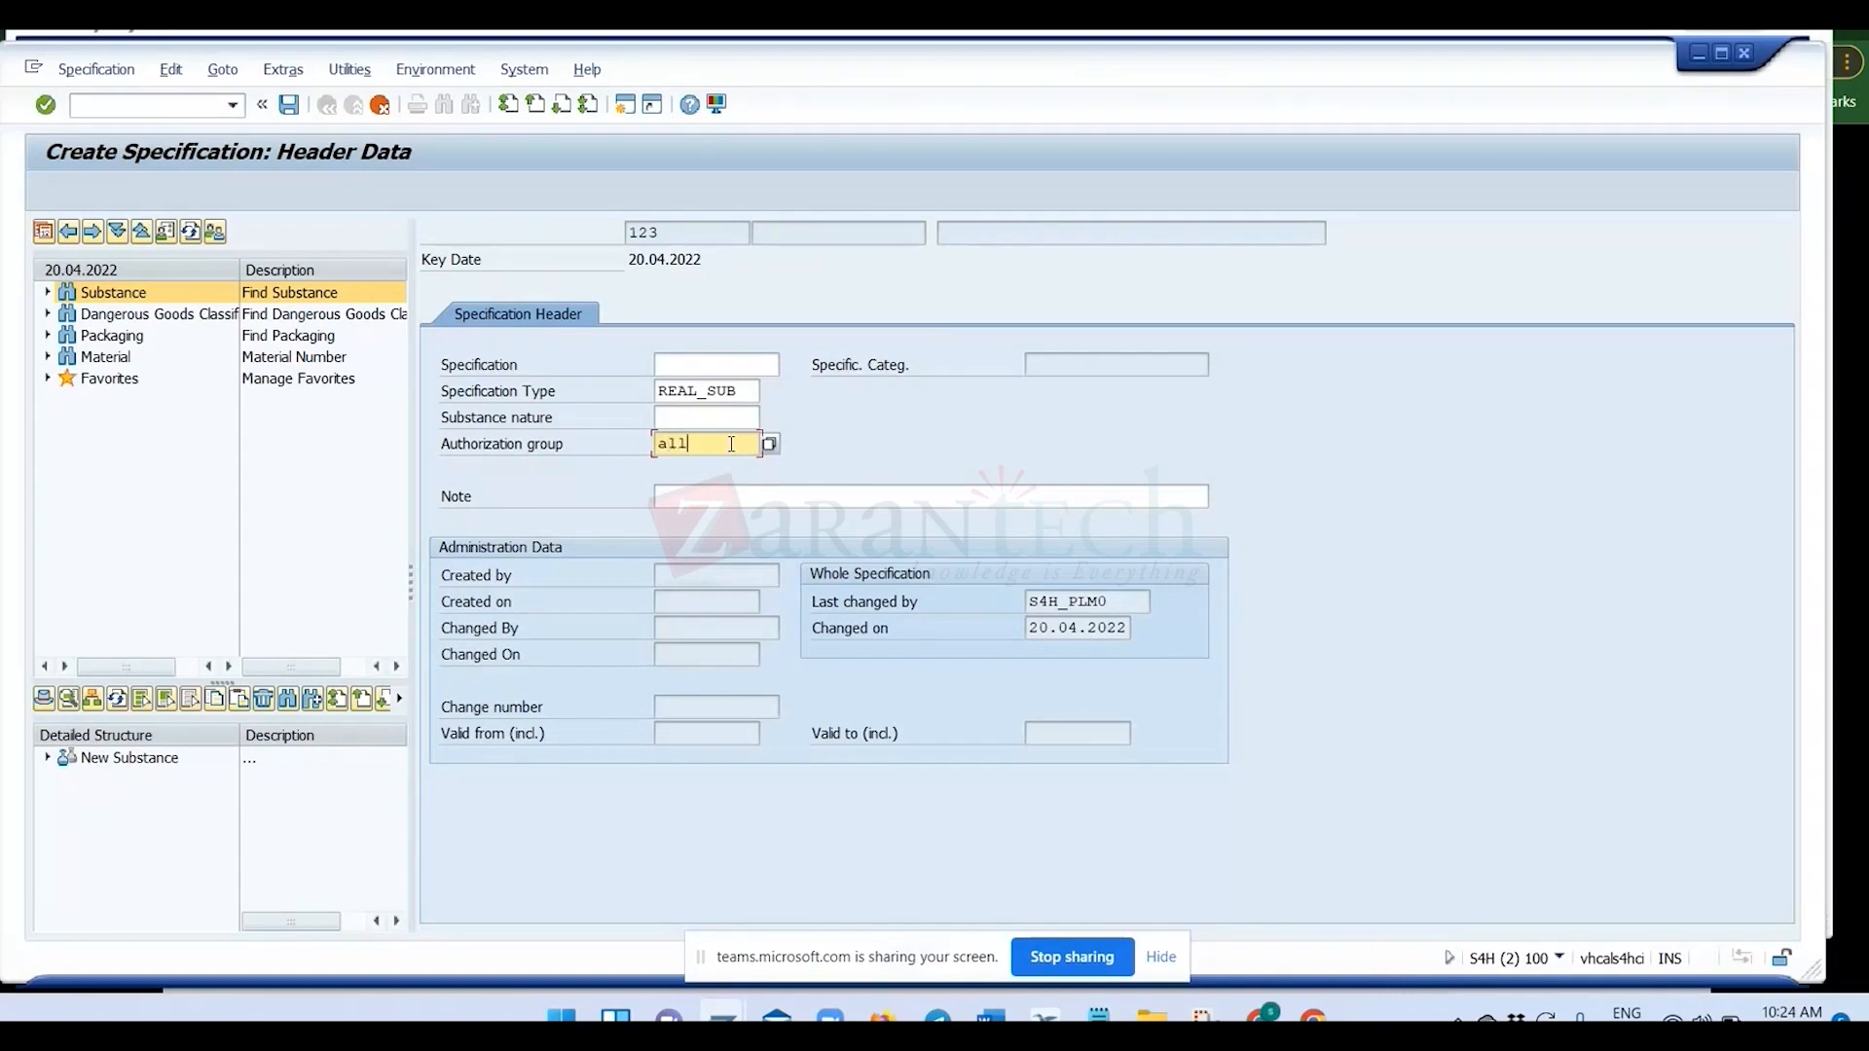
key(Return)
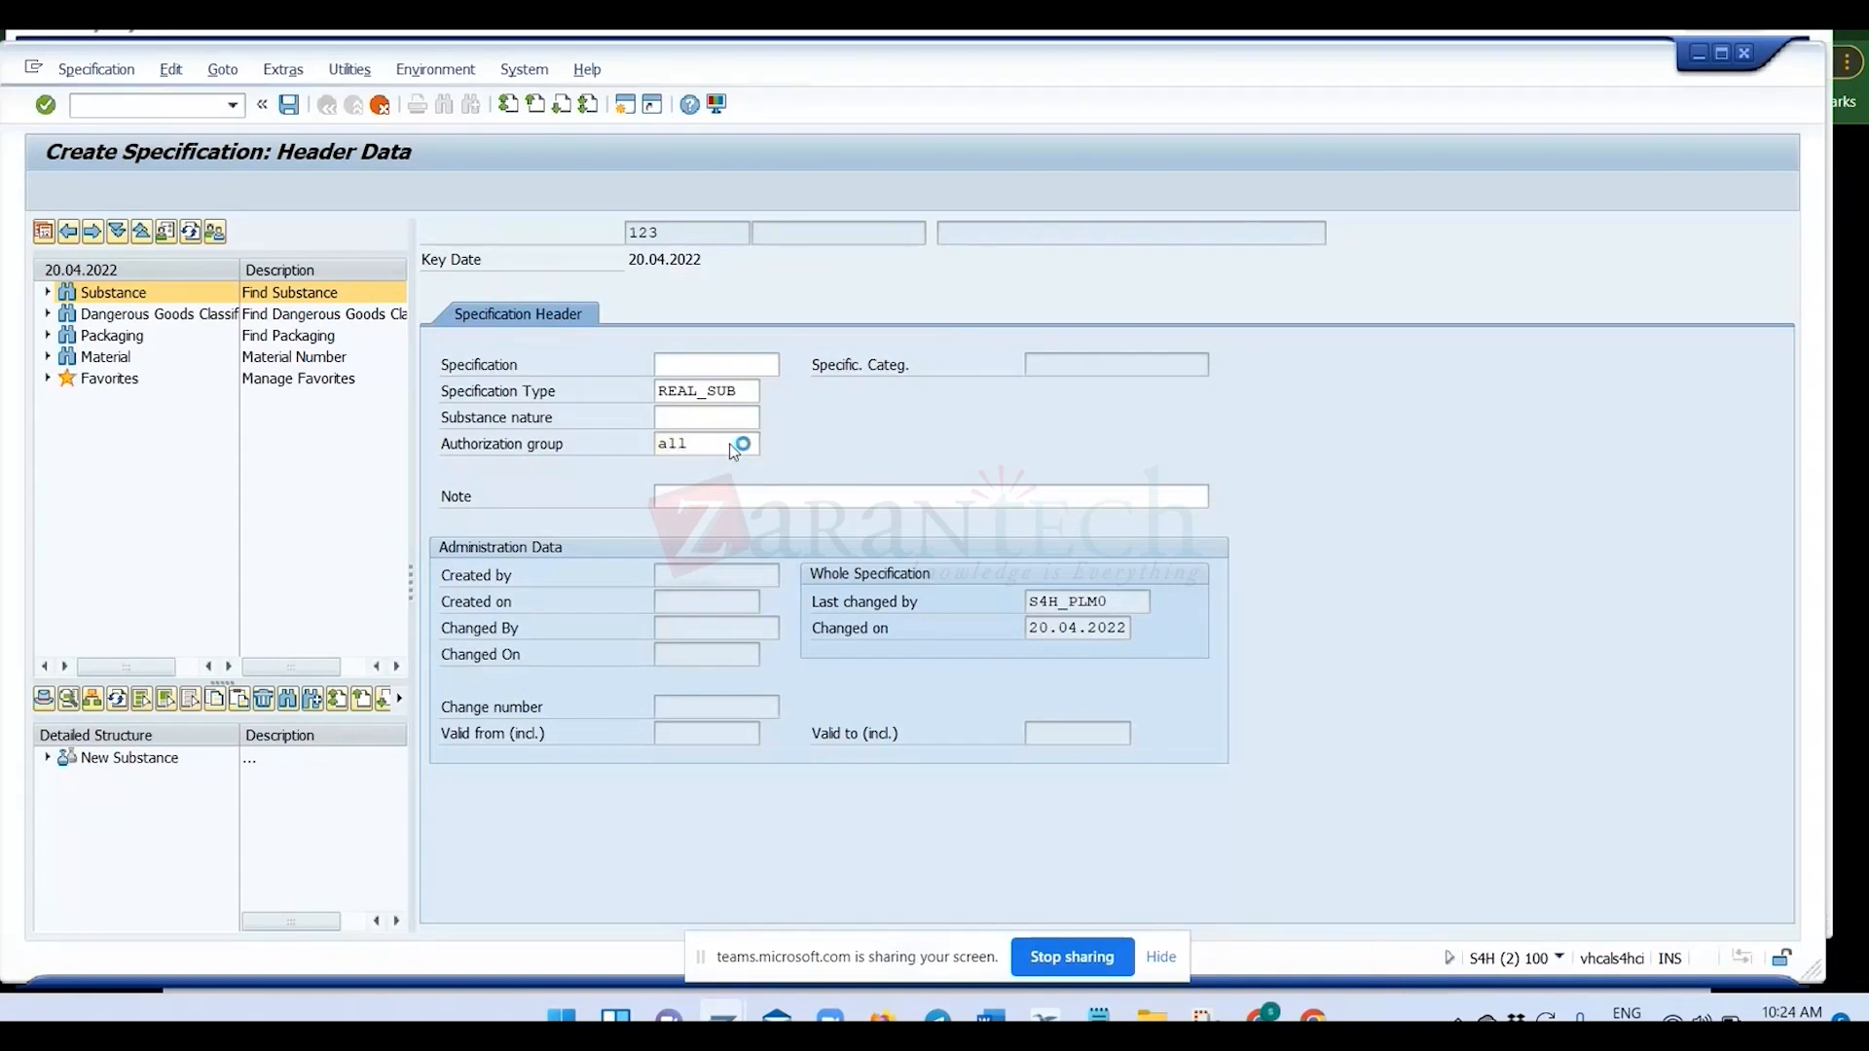
Switch the new specification's property tree to ZRM_PRO (Test RM prop tree).
click(92, 700)
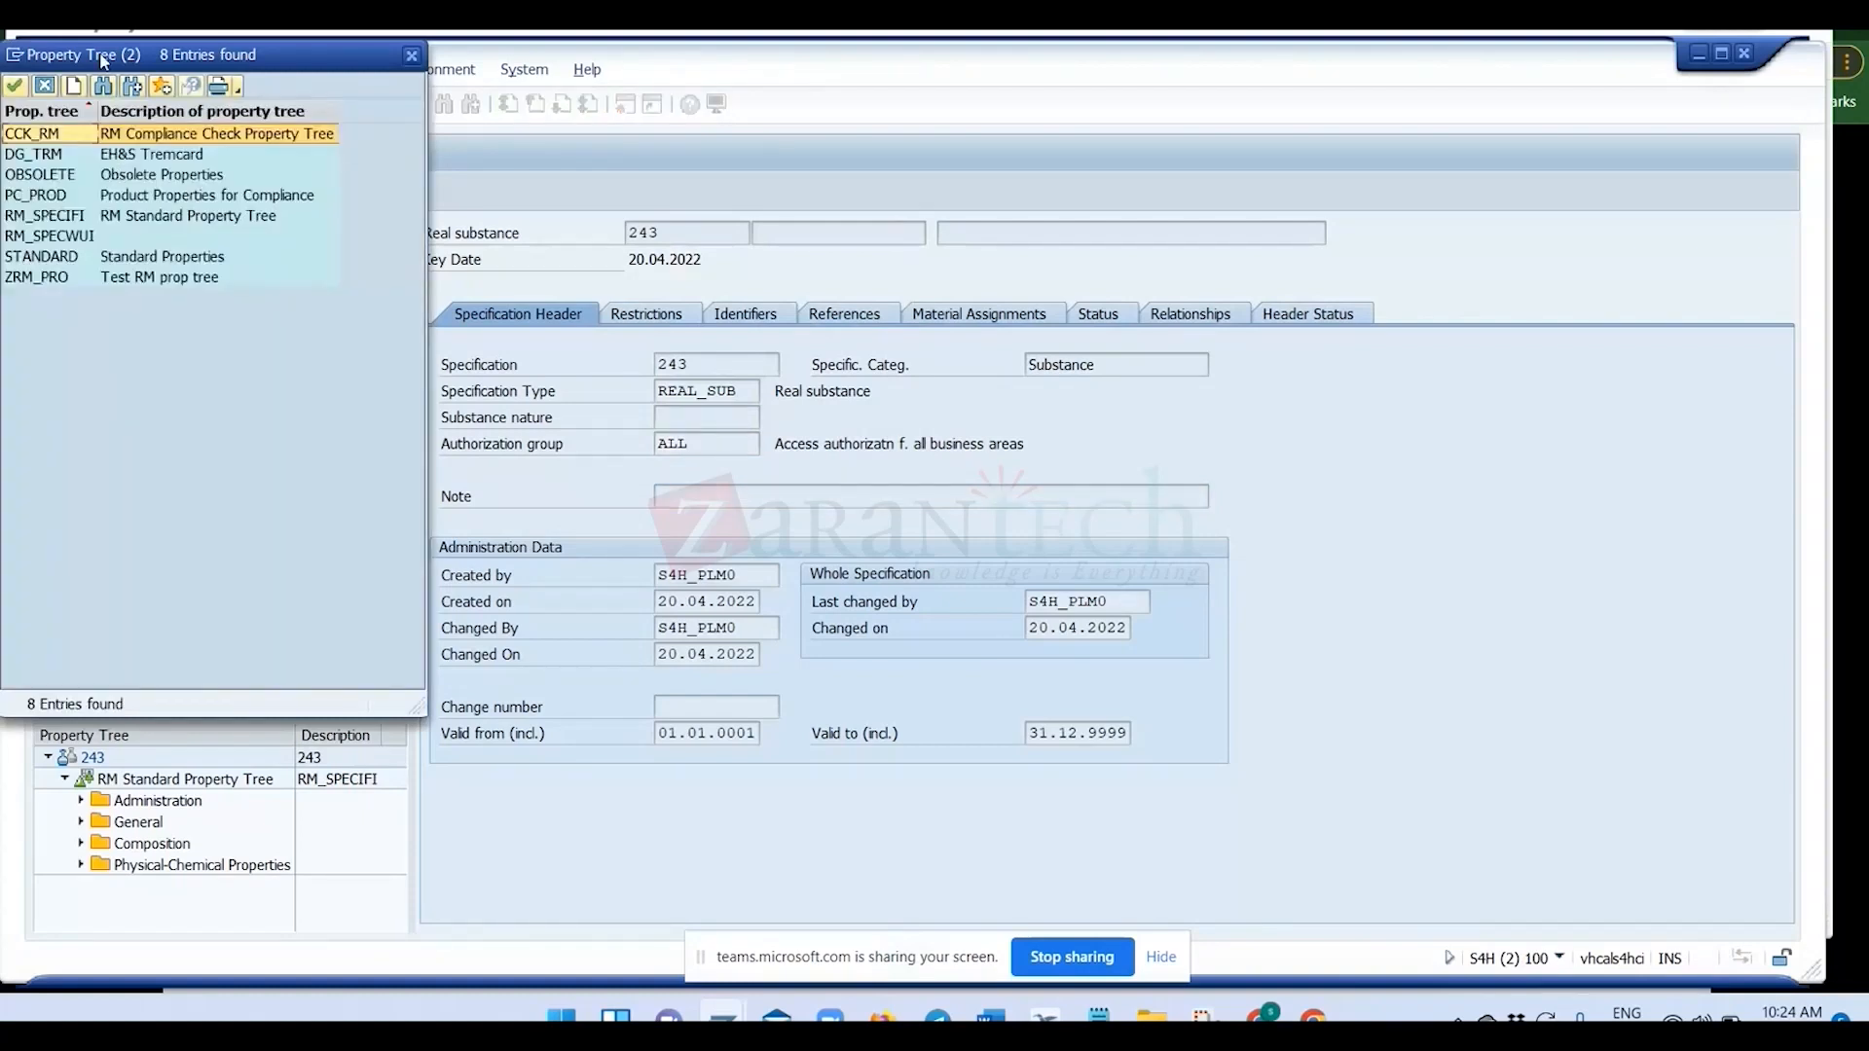
drag(104, 60, 732, 127)
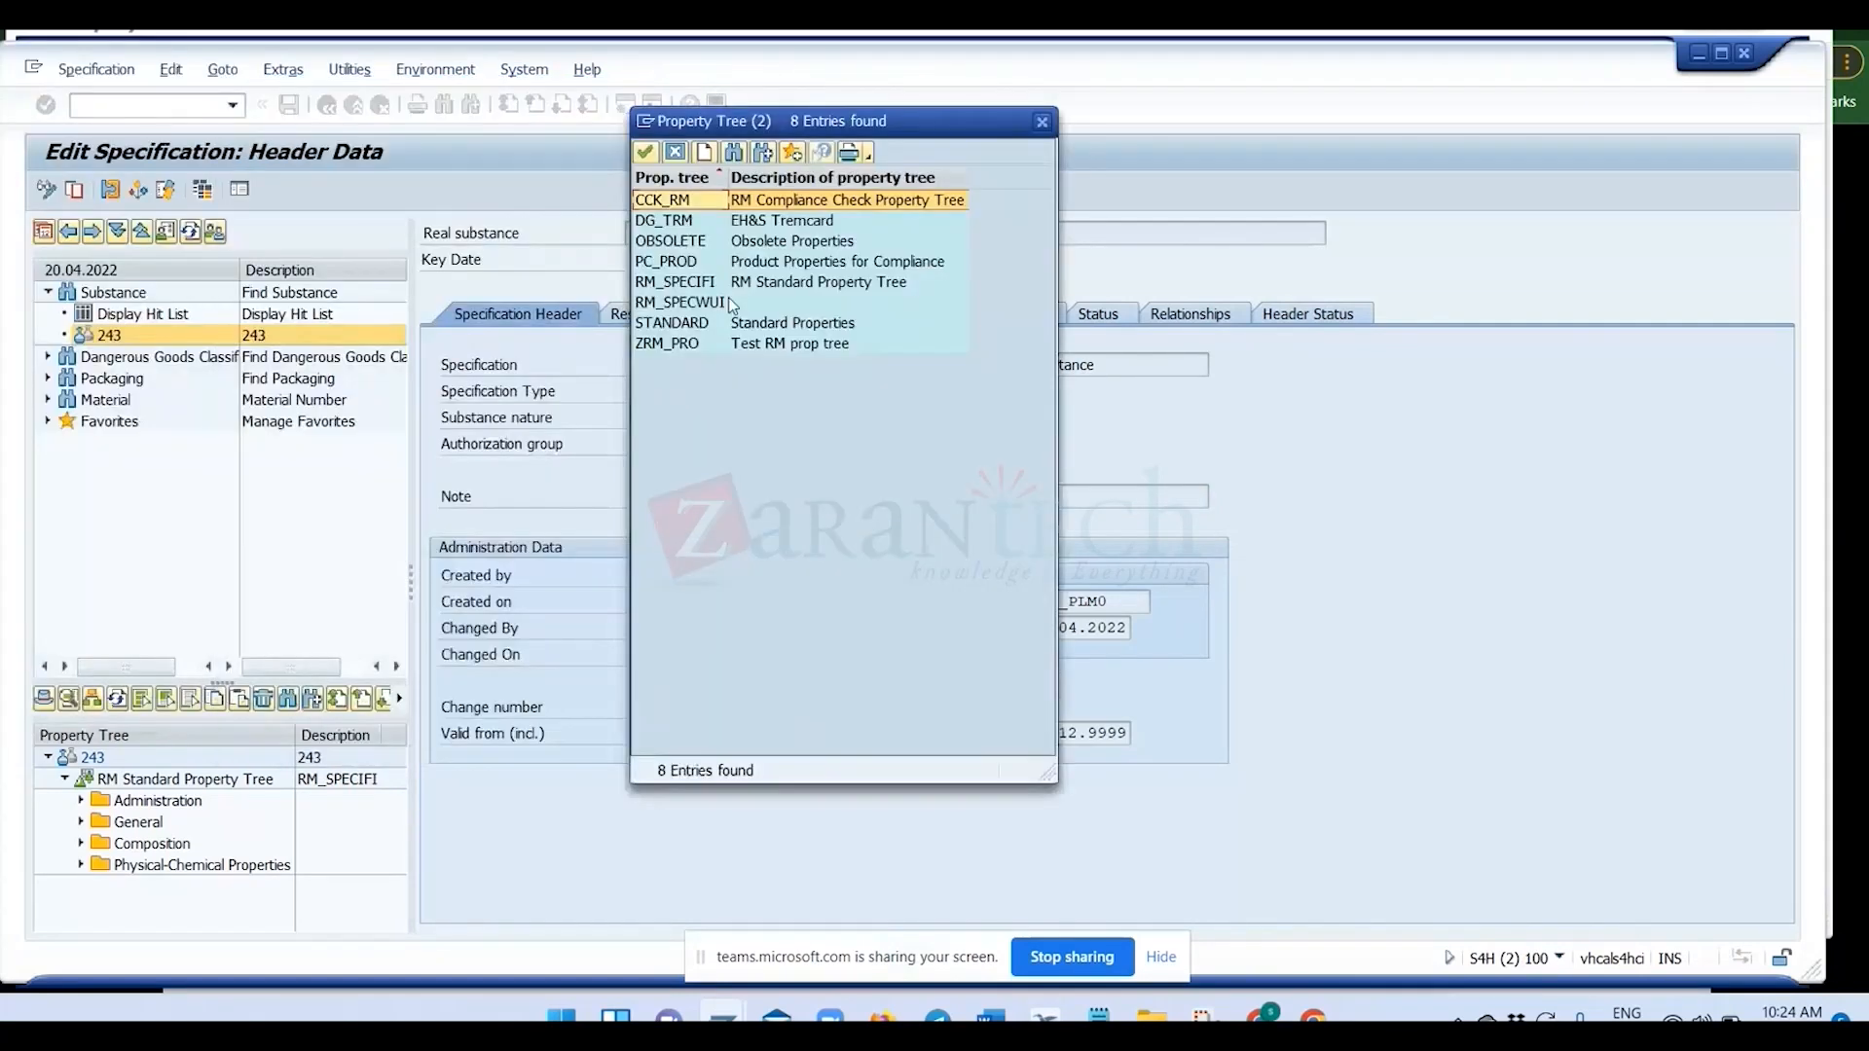
double_click(683, 348)
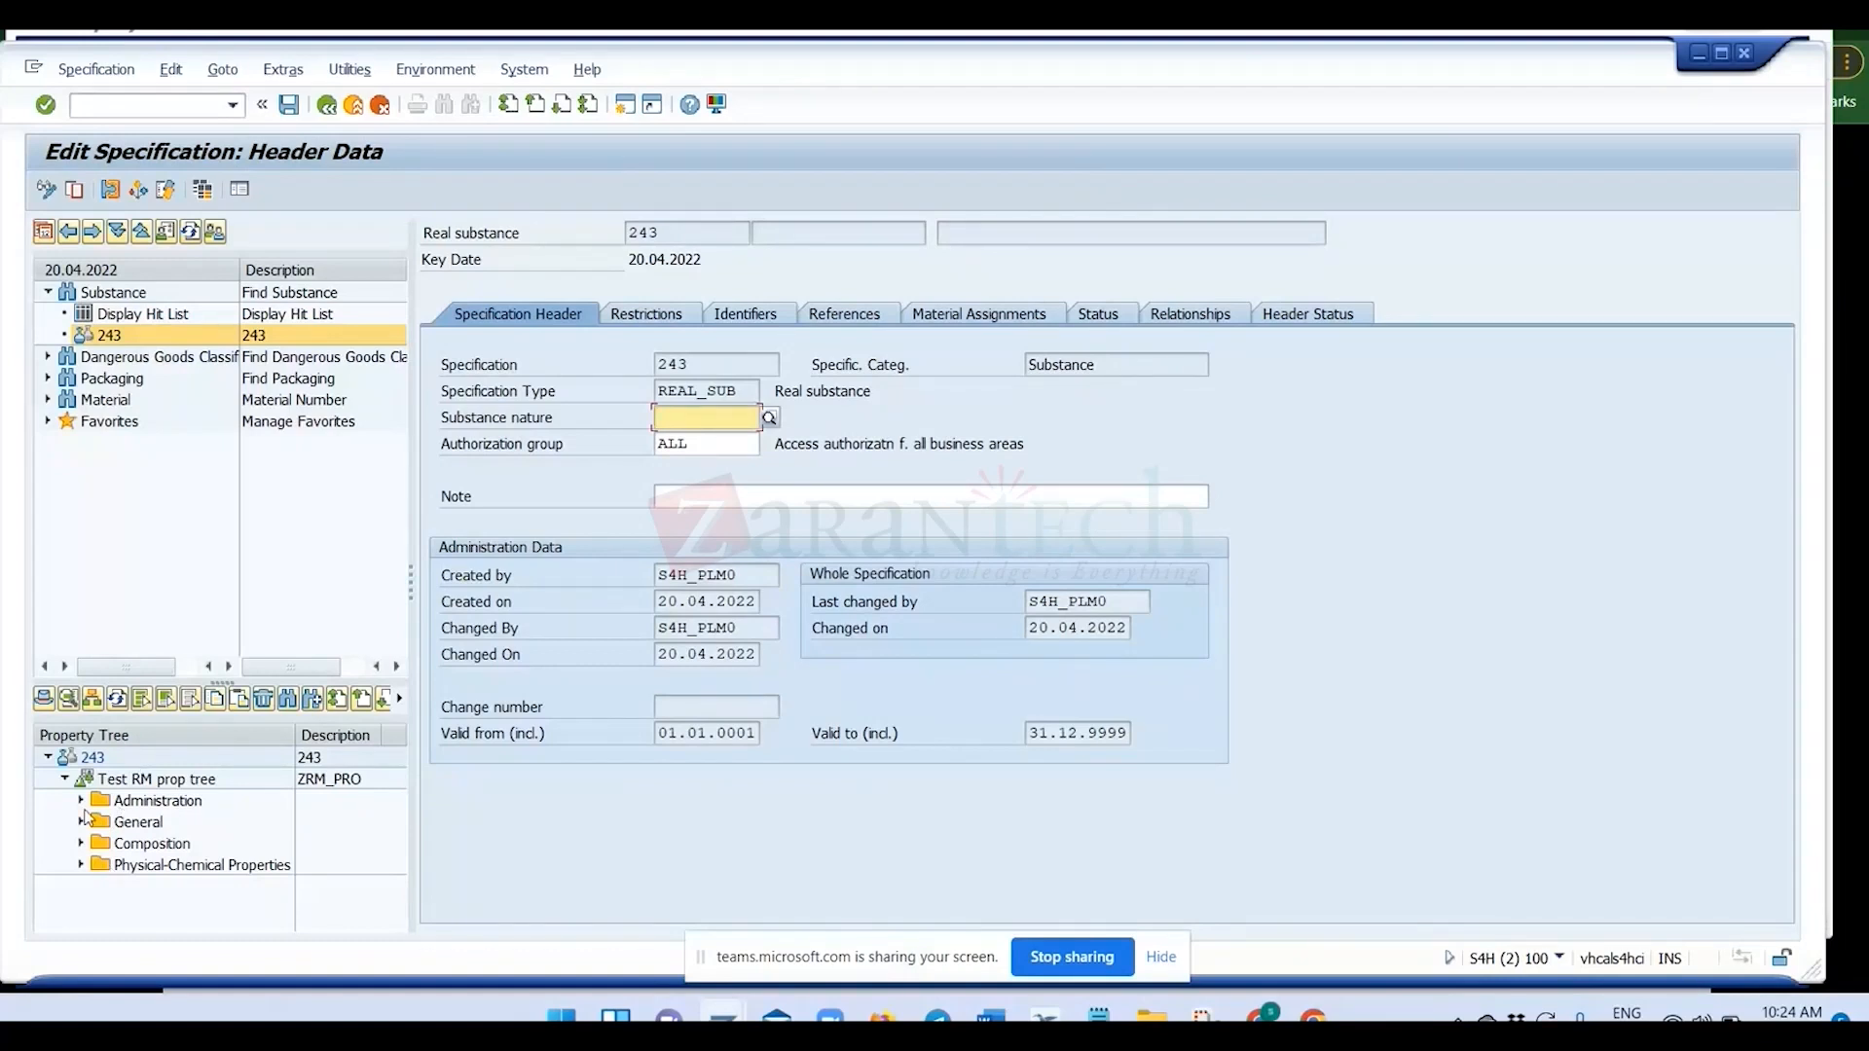
Open the VAT type for test property in the Administration folder, agreeing to save and to create an identifier for the new specification.
click(81, 801)
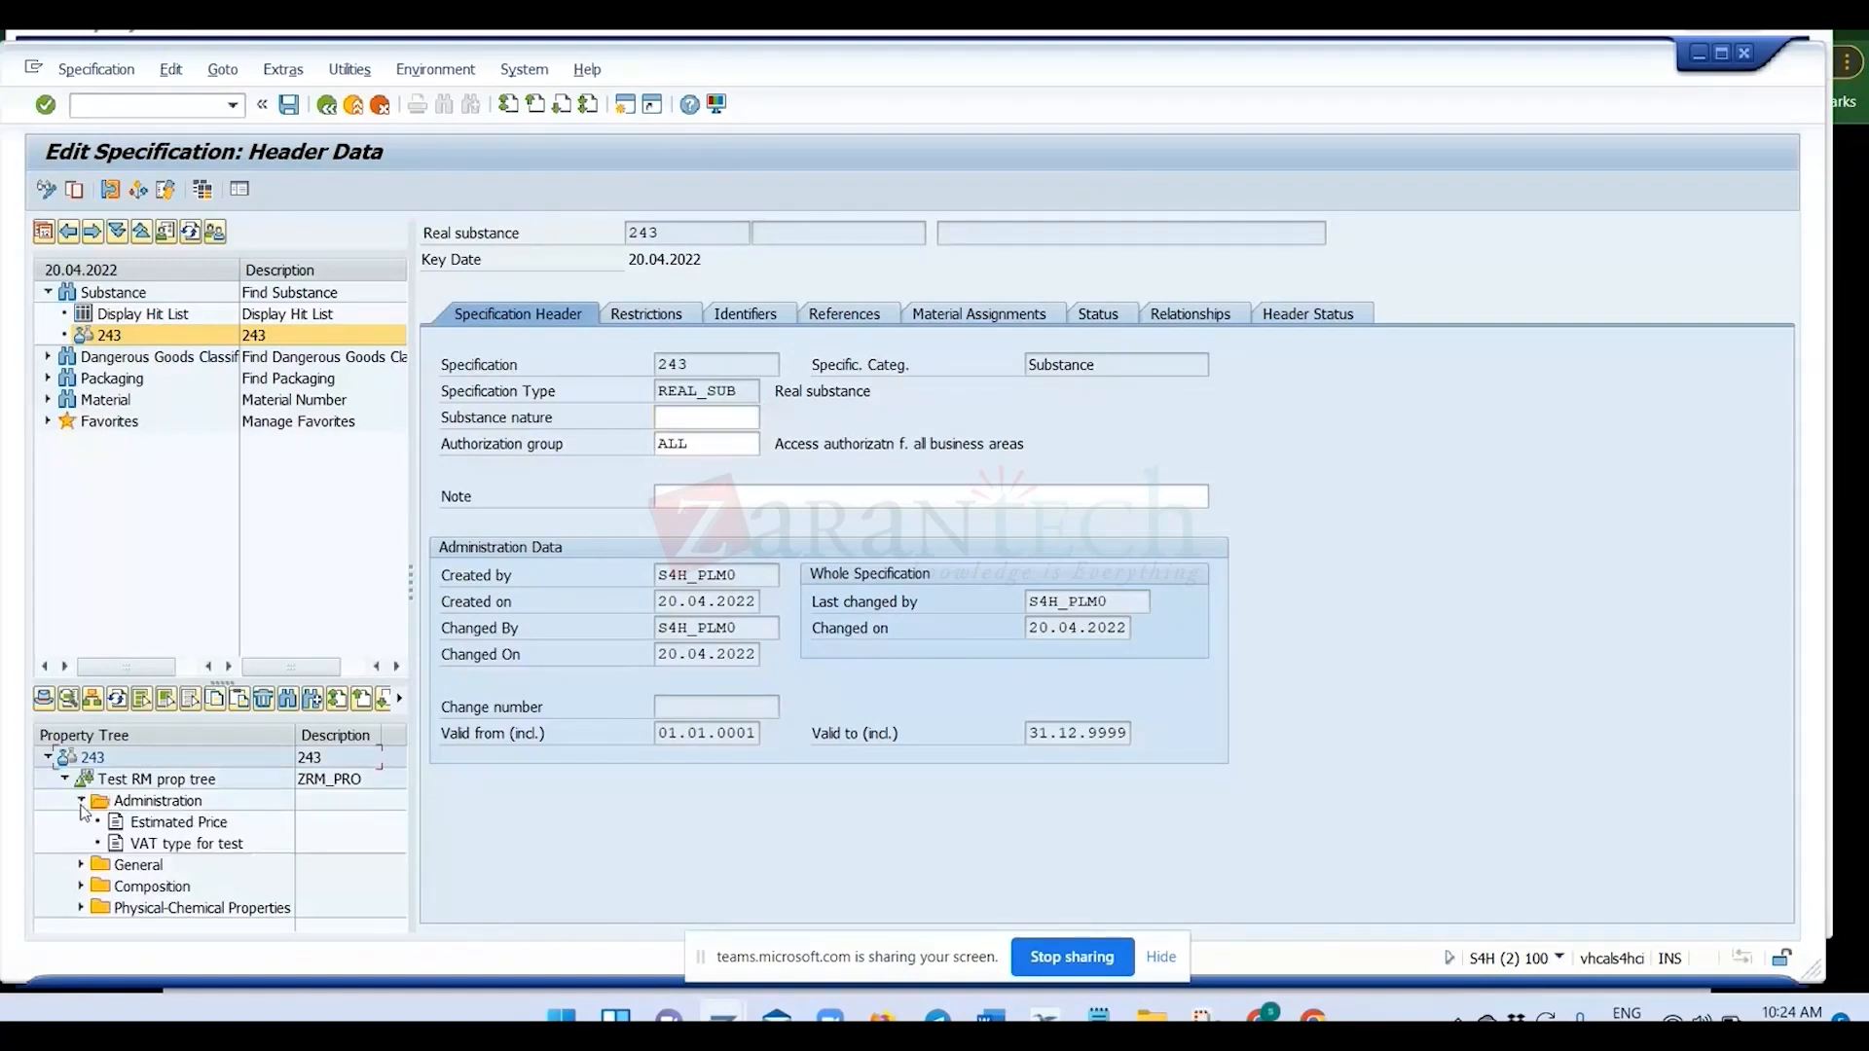
click(153, 844)
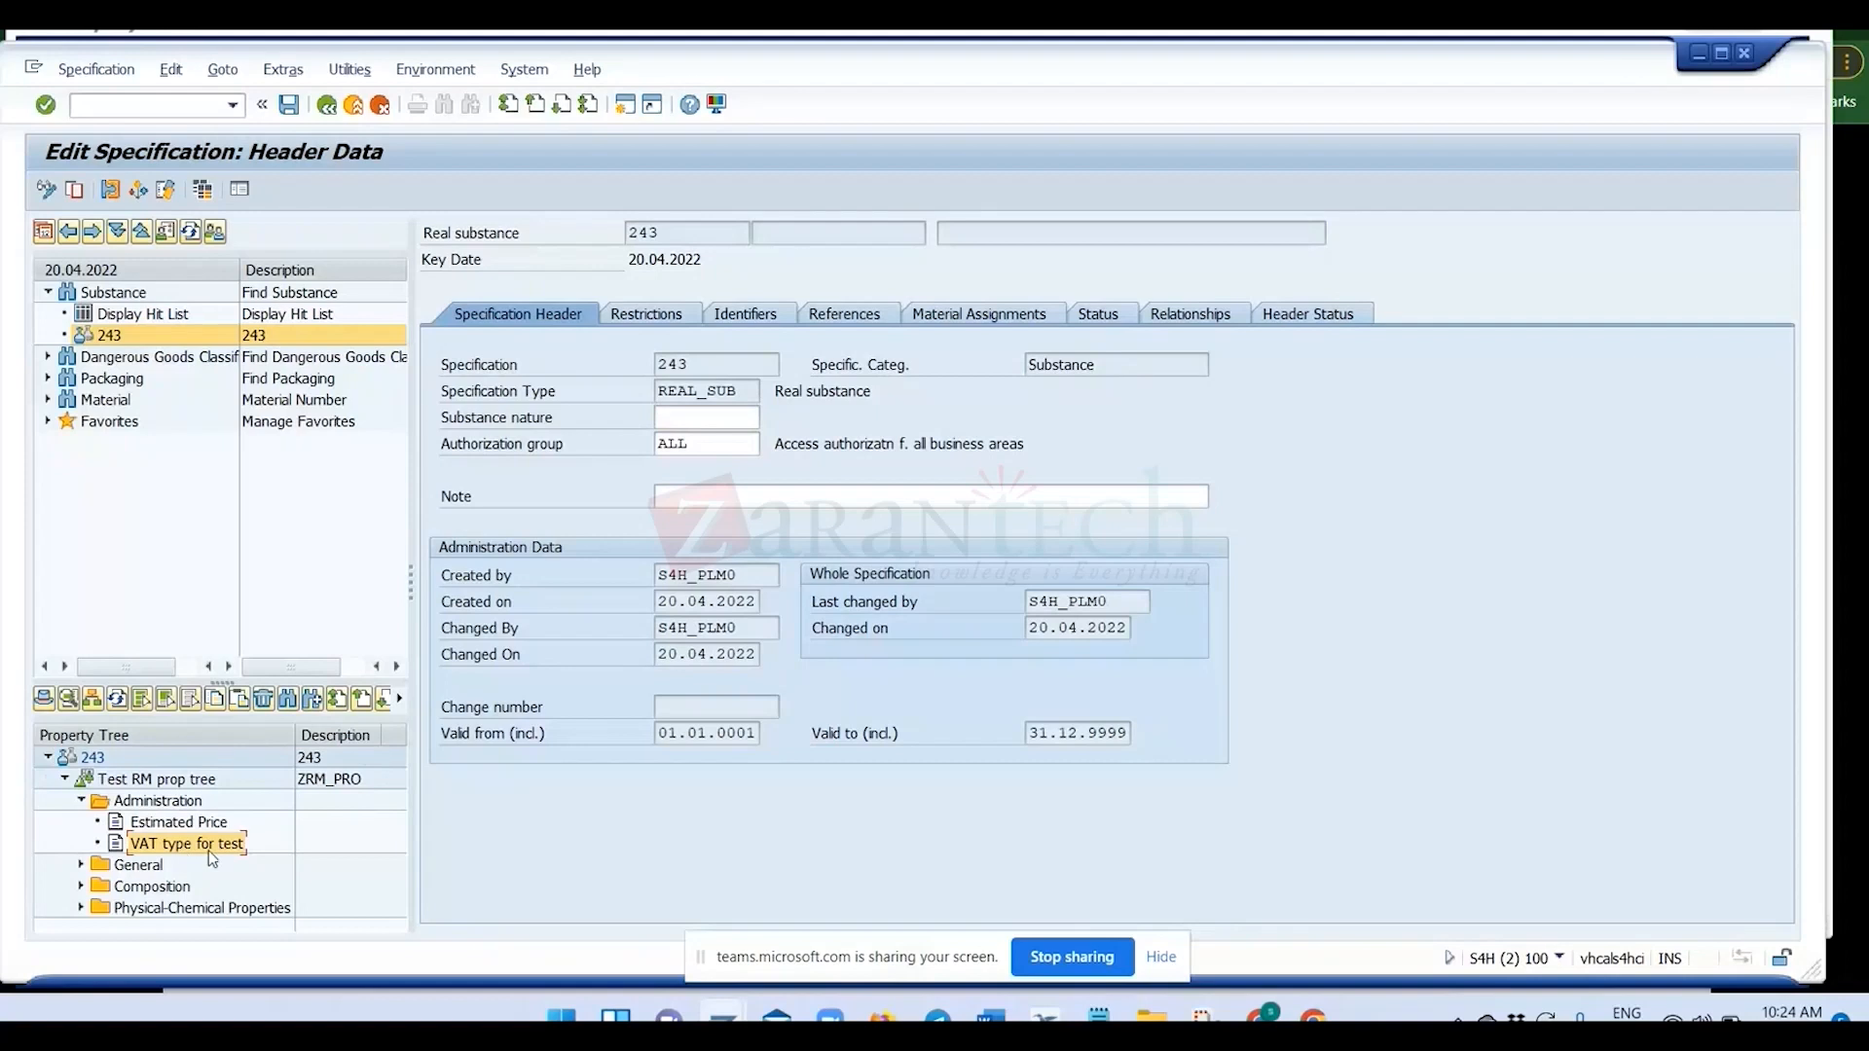
double_click(210, 857)
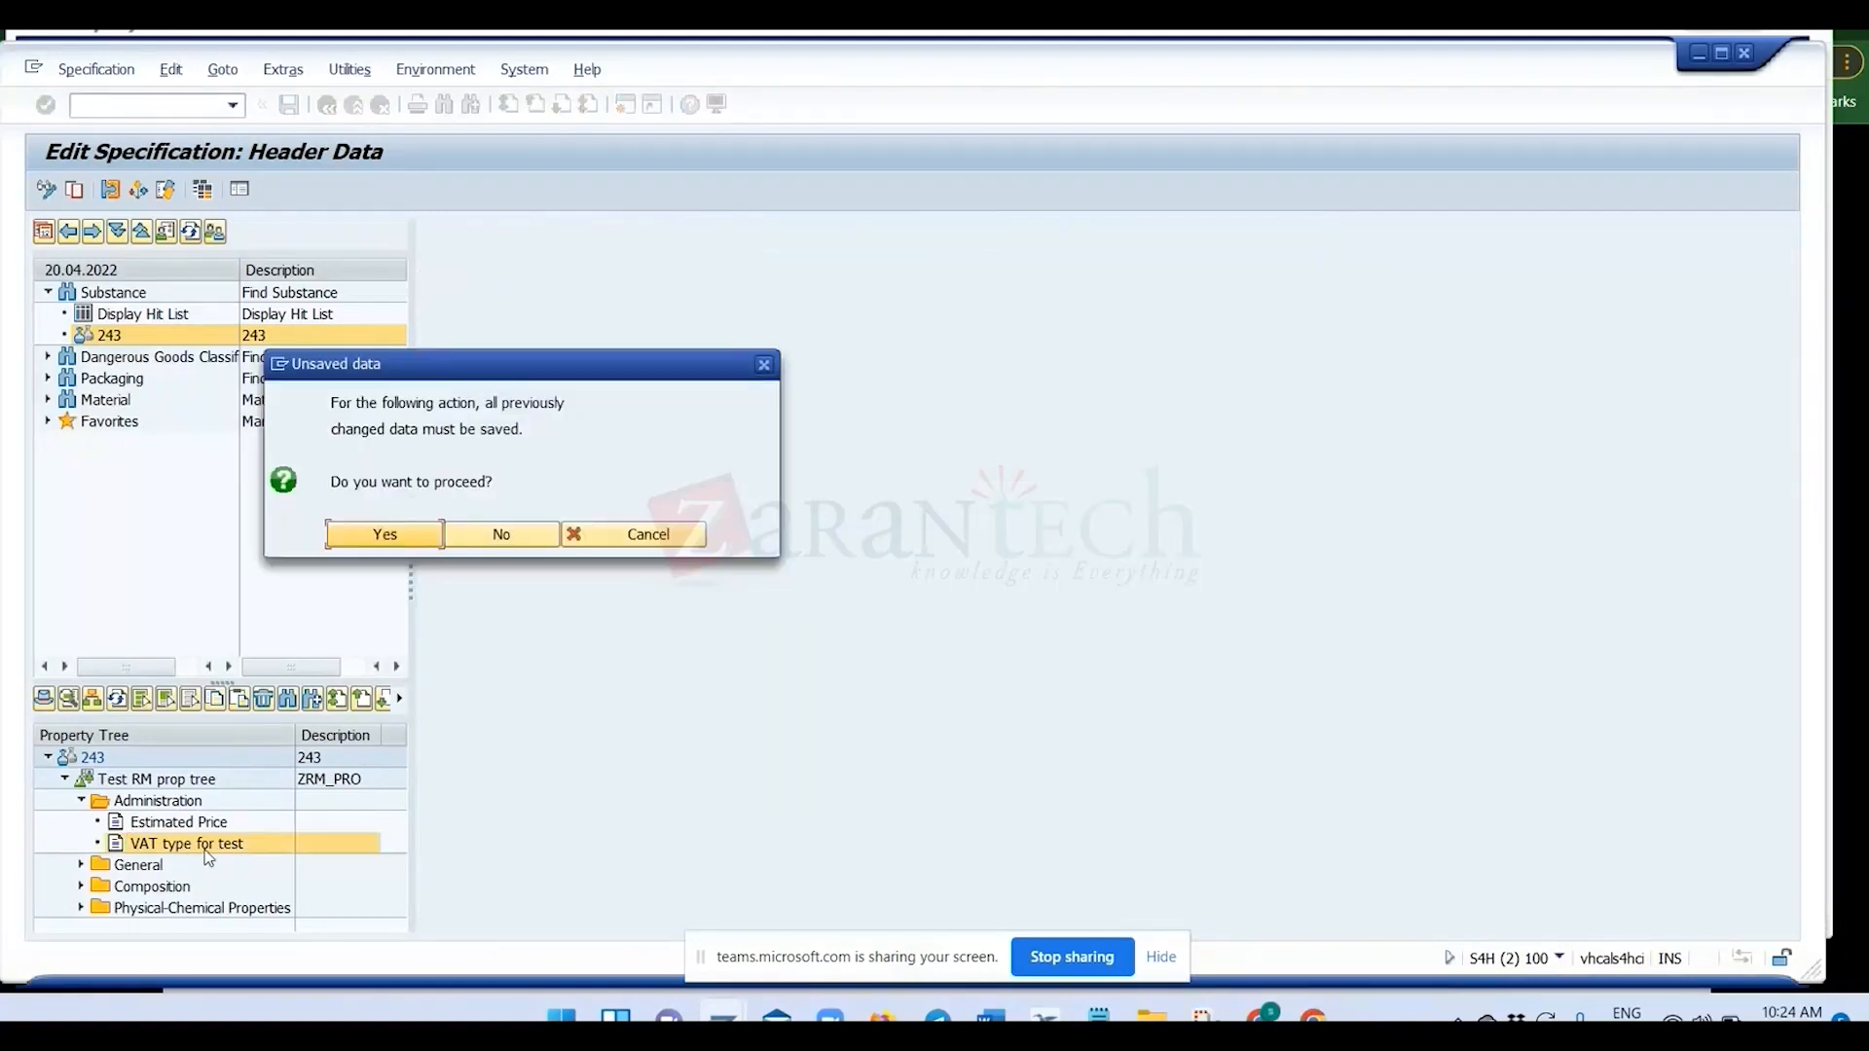
click(389, 535)
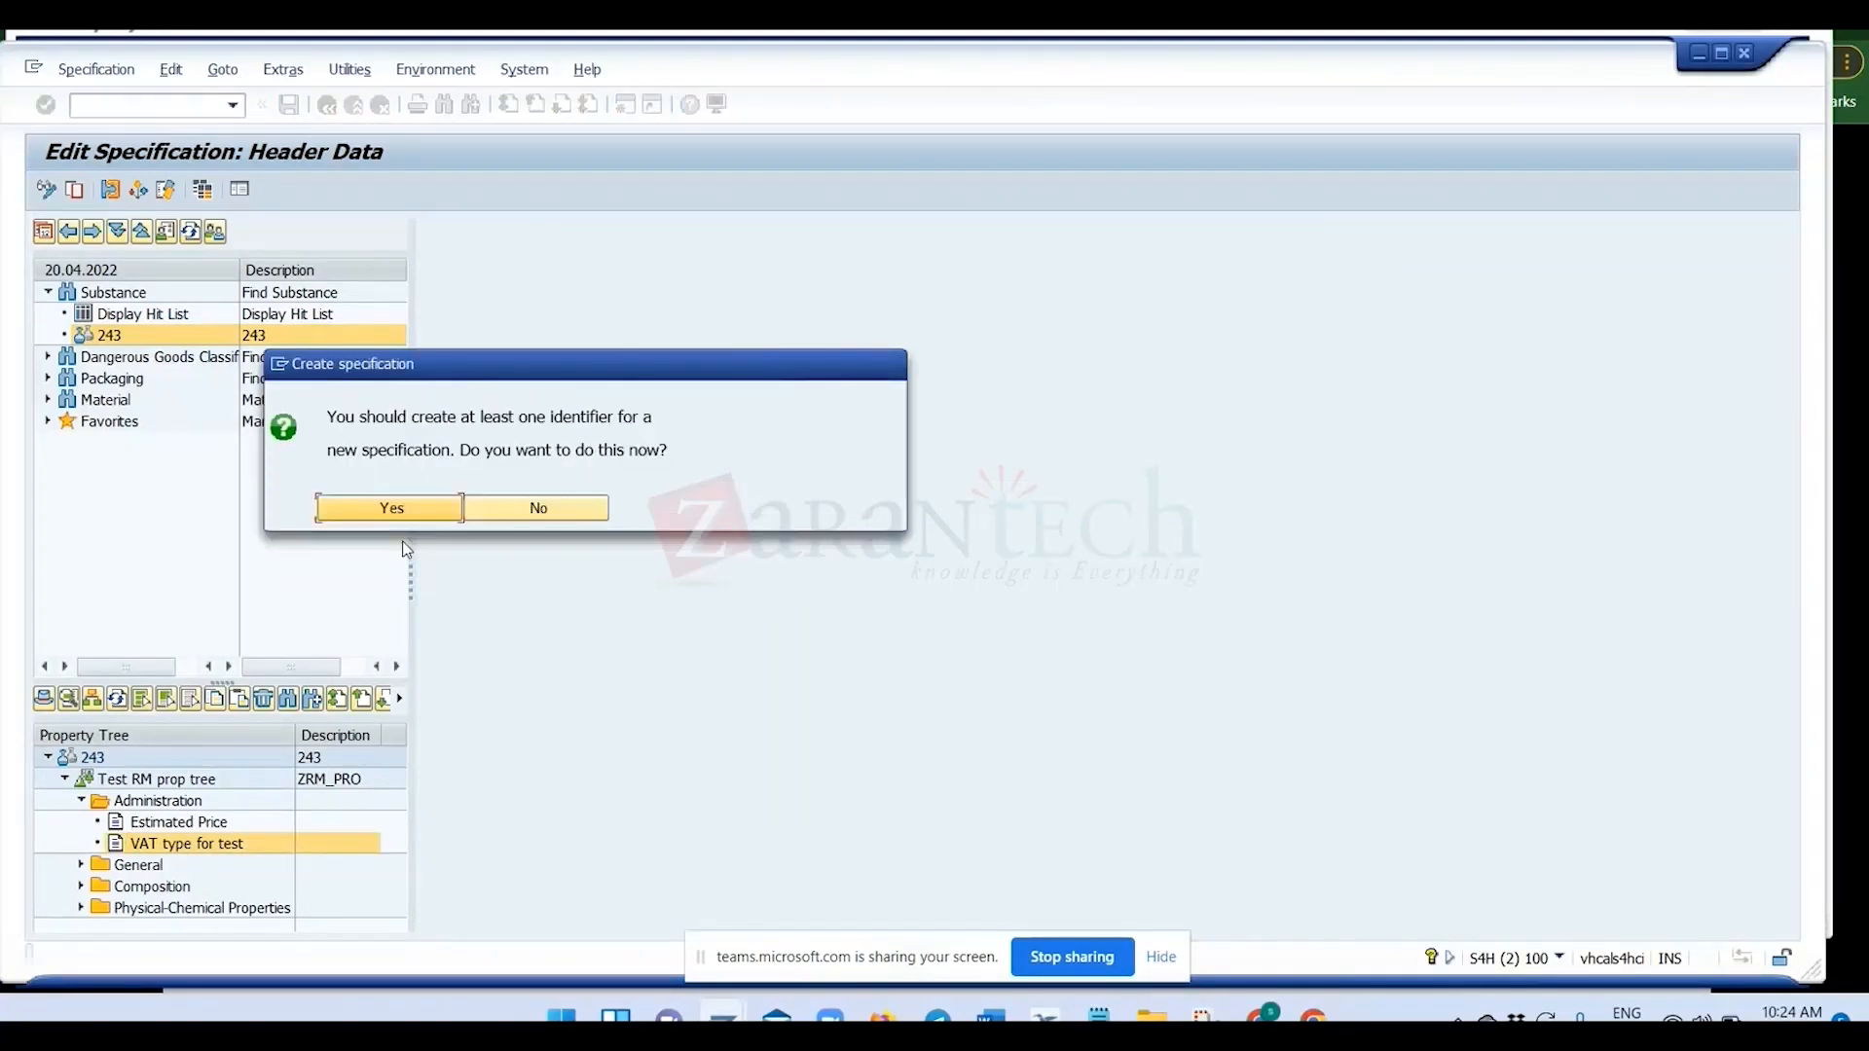
click(407, 515)
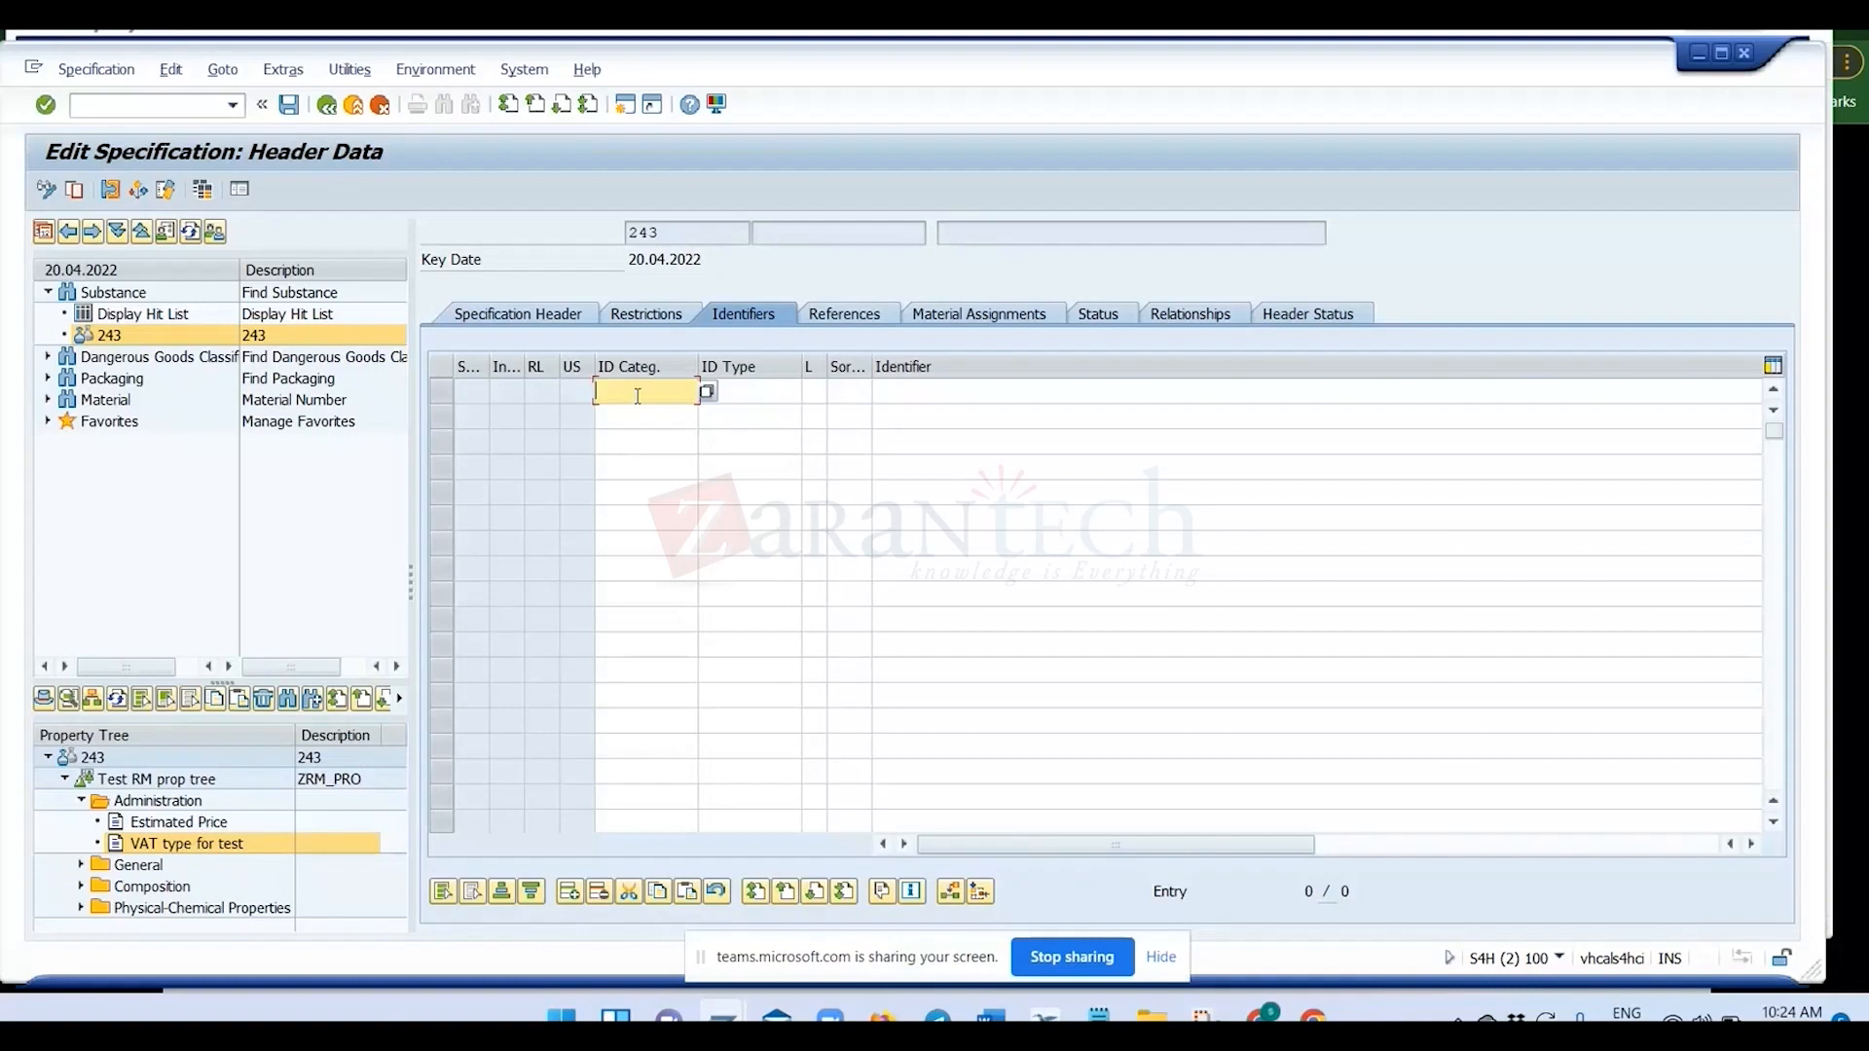
text(NAM)
key(Tab)
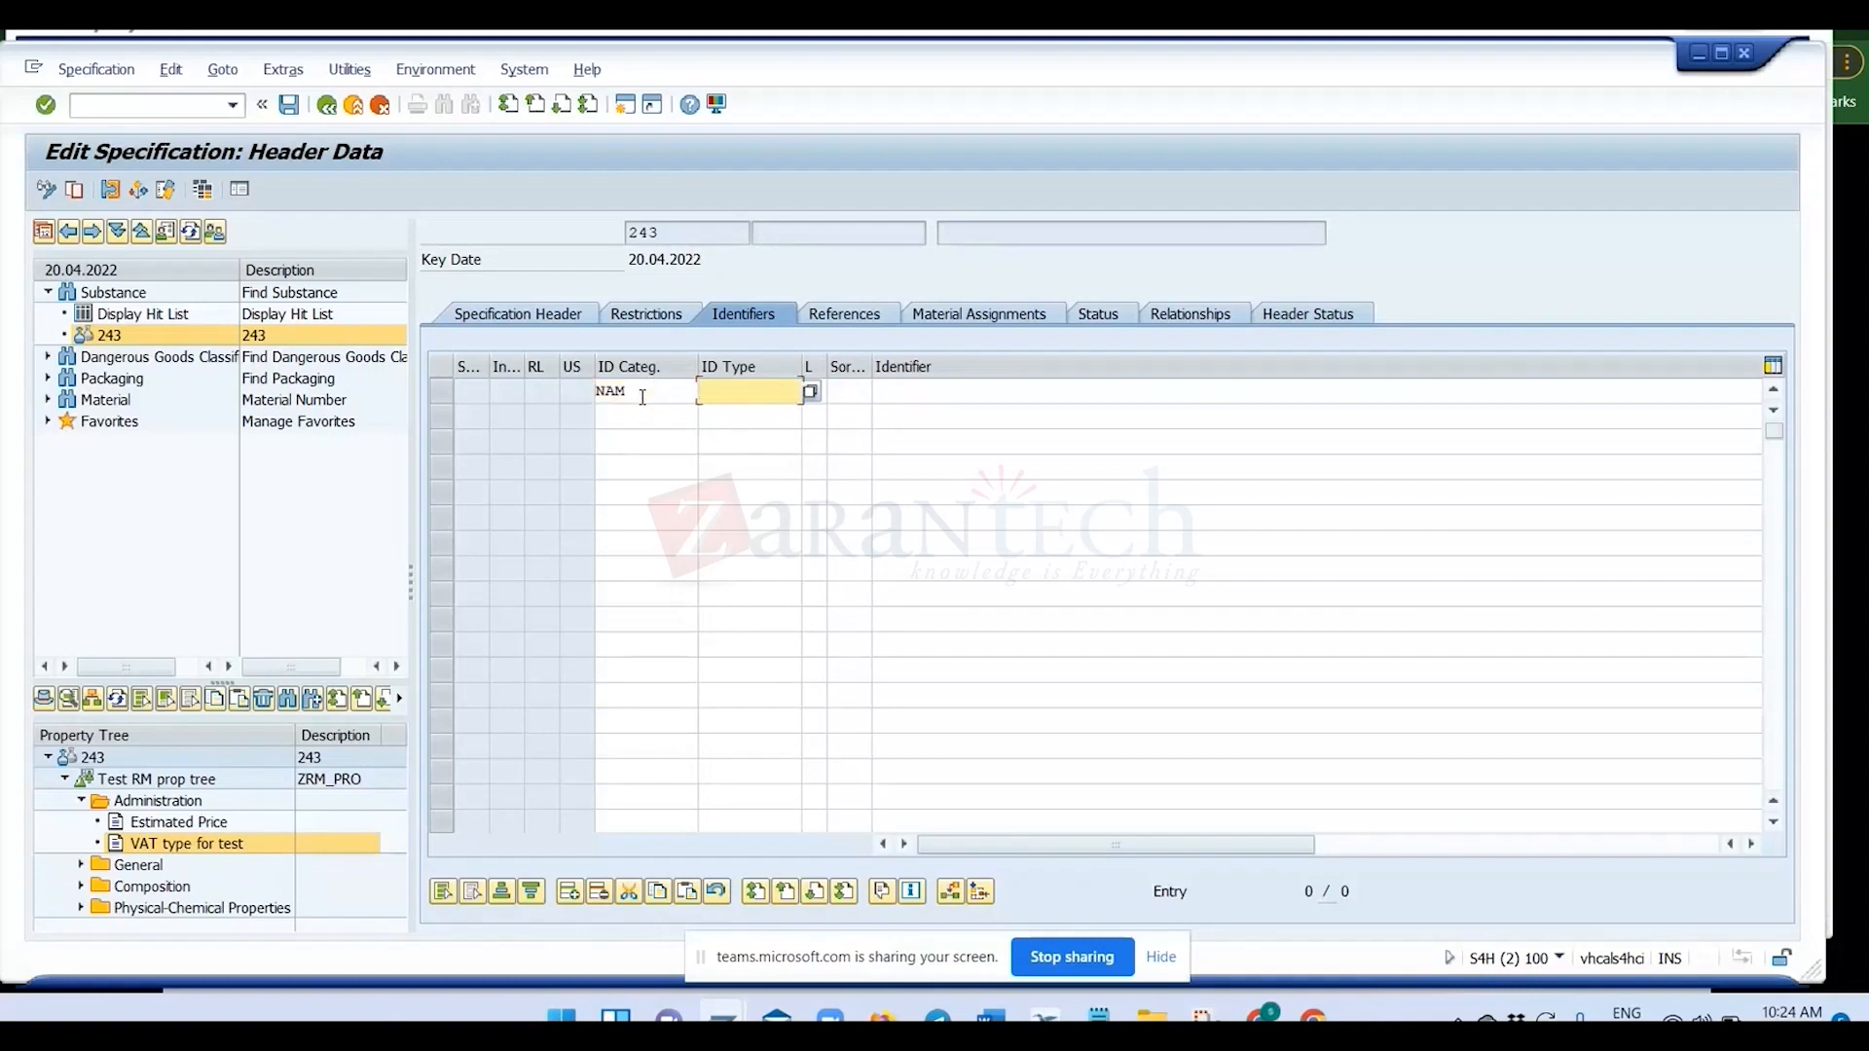
key(shift+Tab)
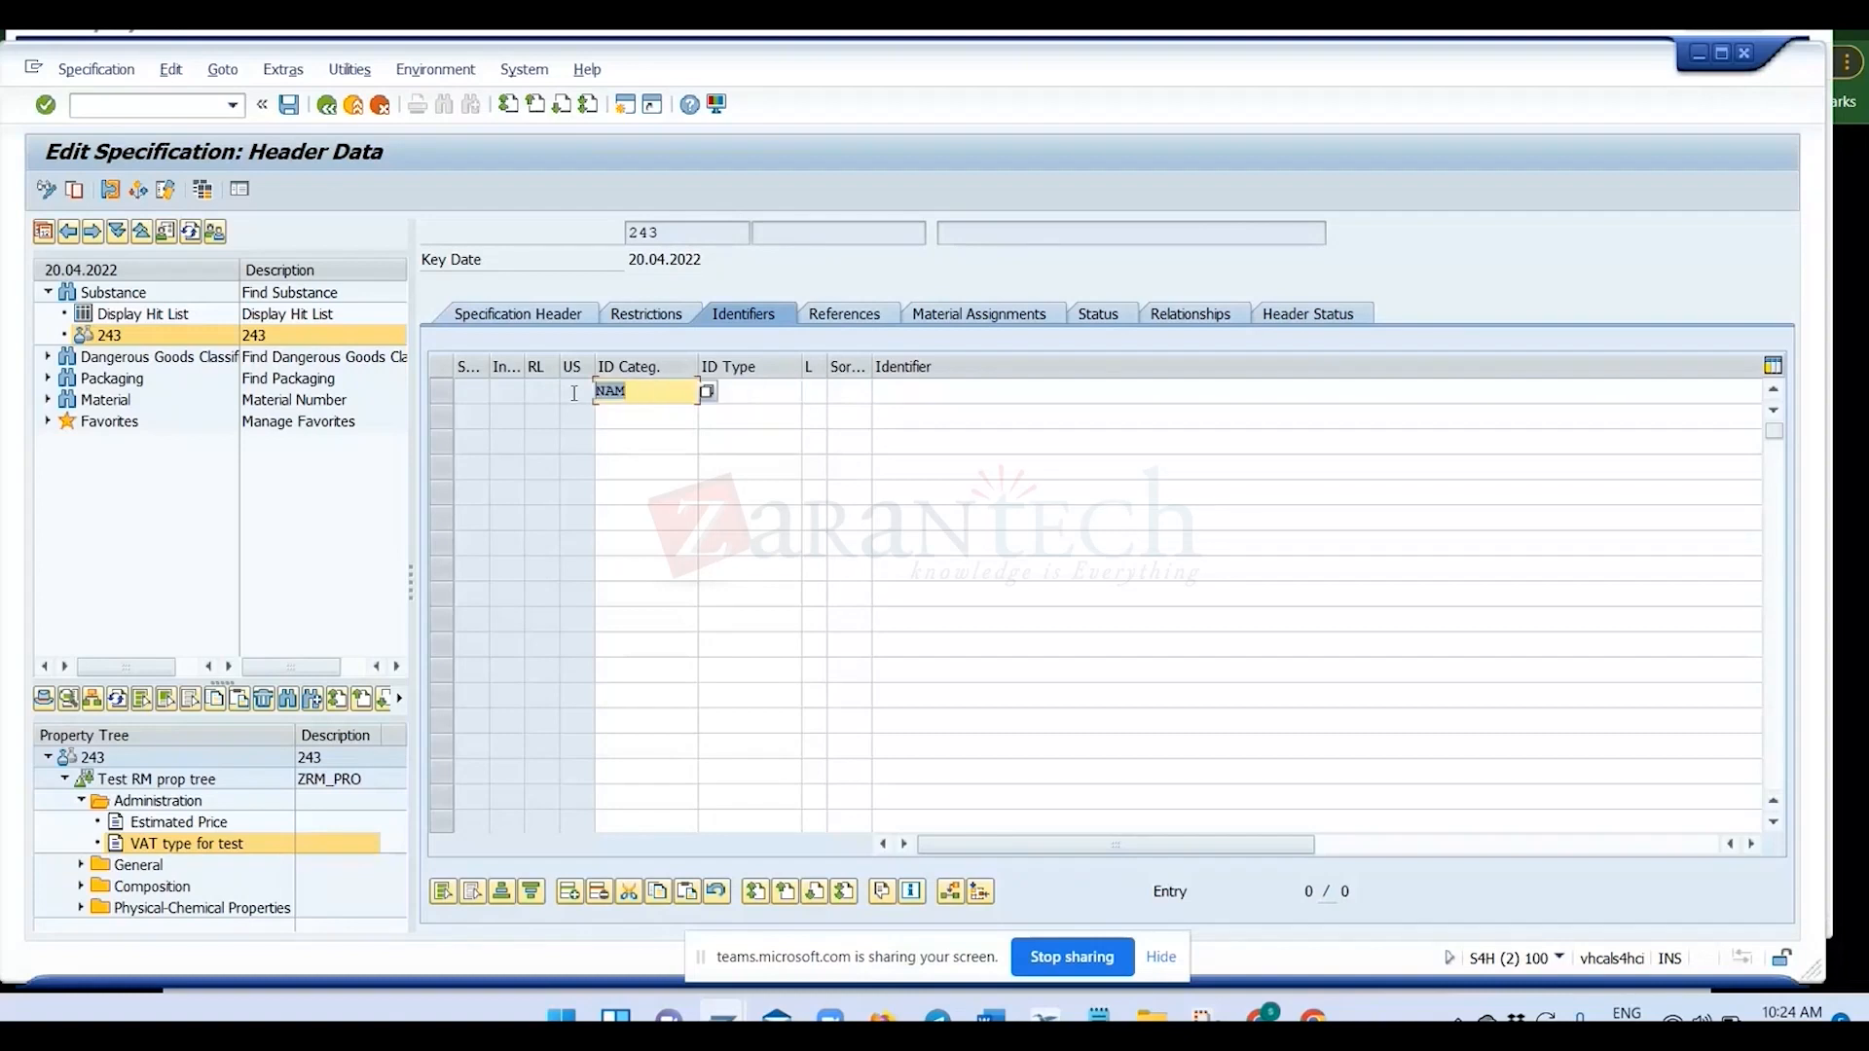
key(BackSpace)
Choose identification category NAM and identification type PROD from the value lists for the first identifier row.
click(707, 391)
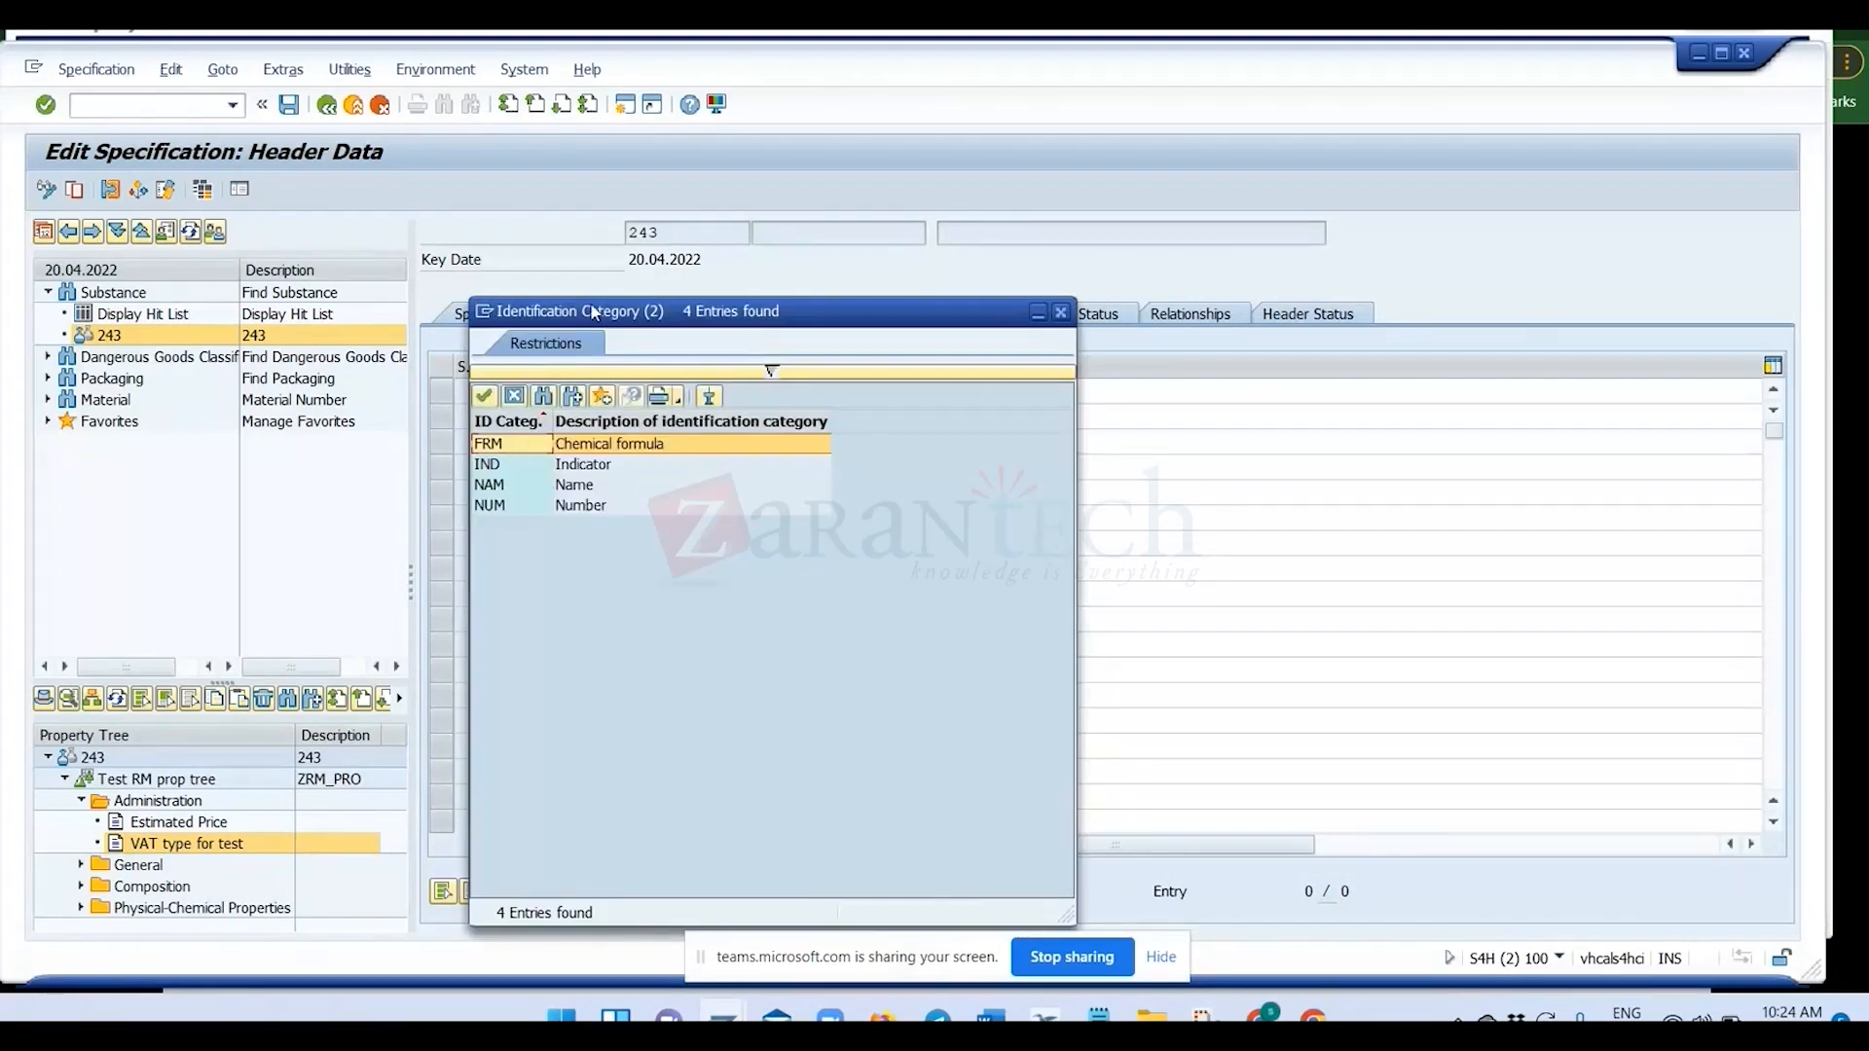
drag(594, 312, 891, 257)
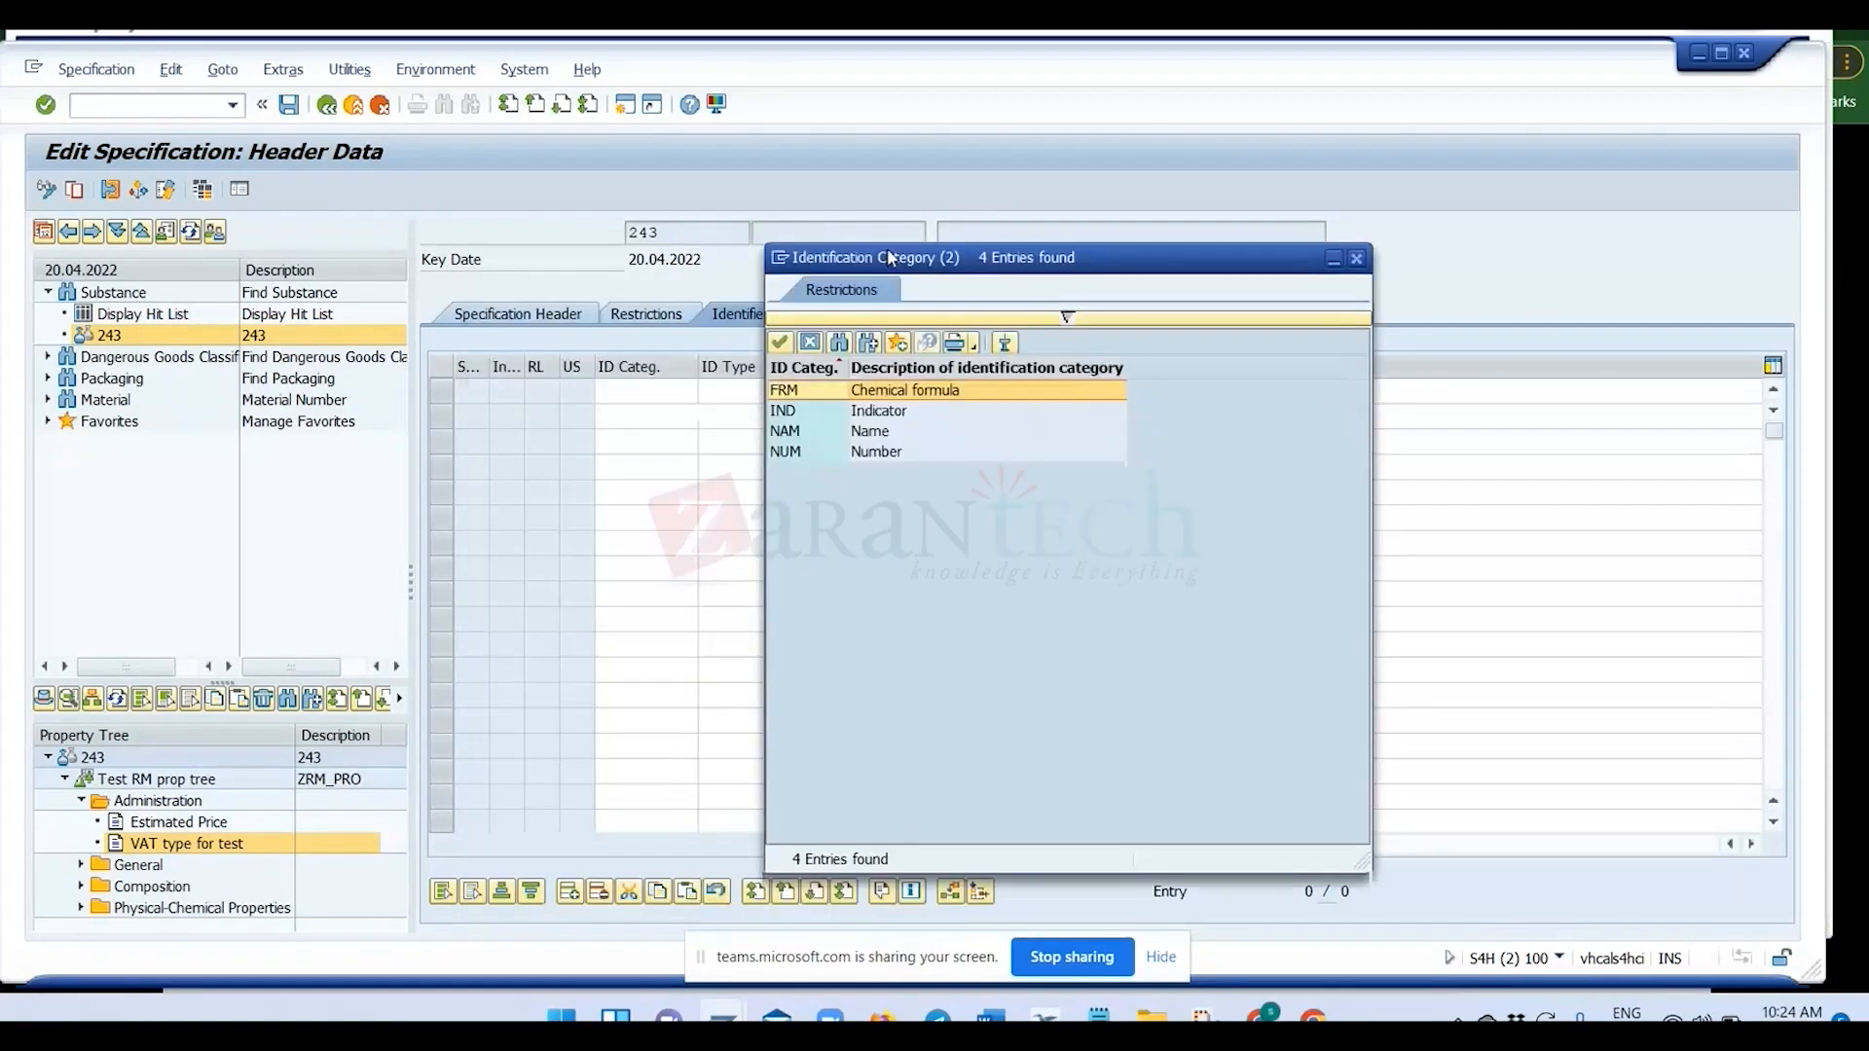
double_click(804, 435)
click(792, 394)
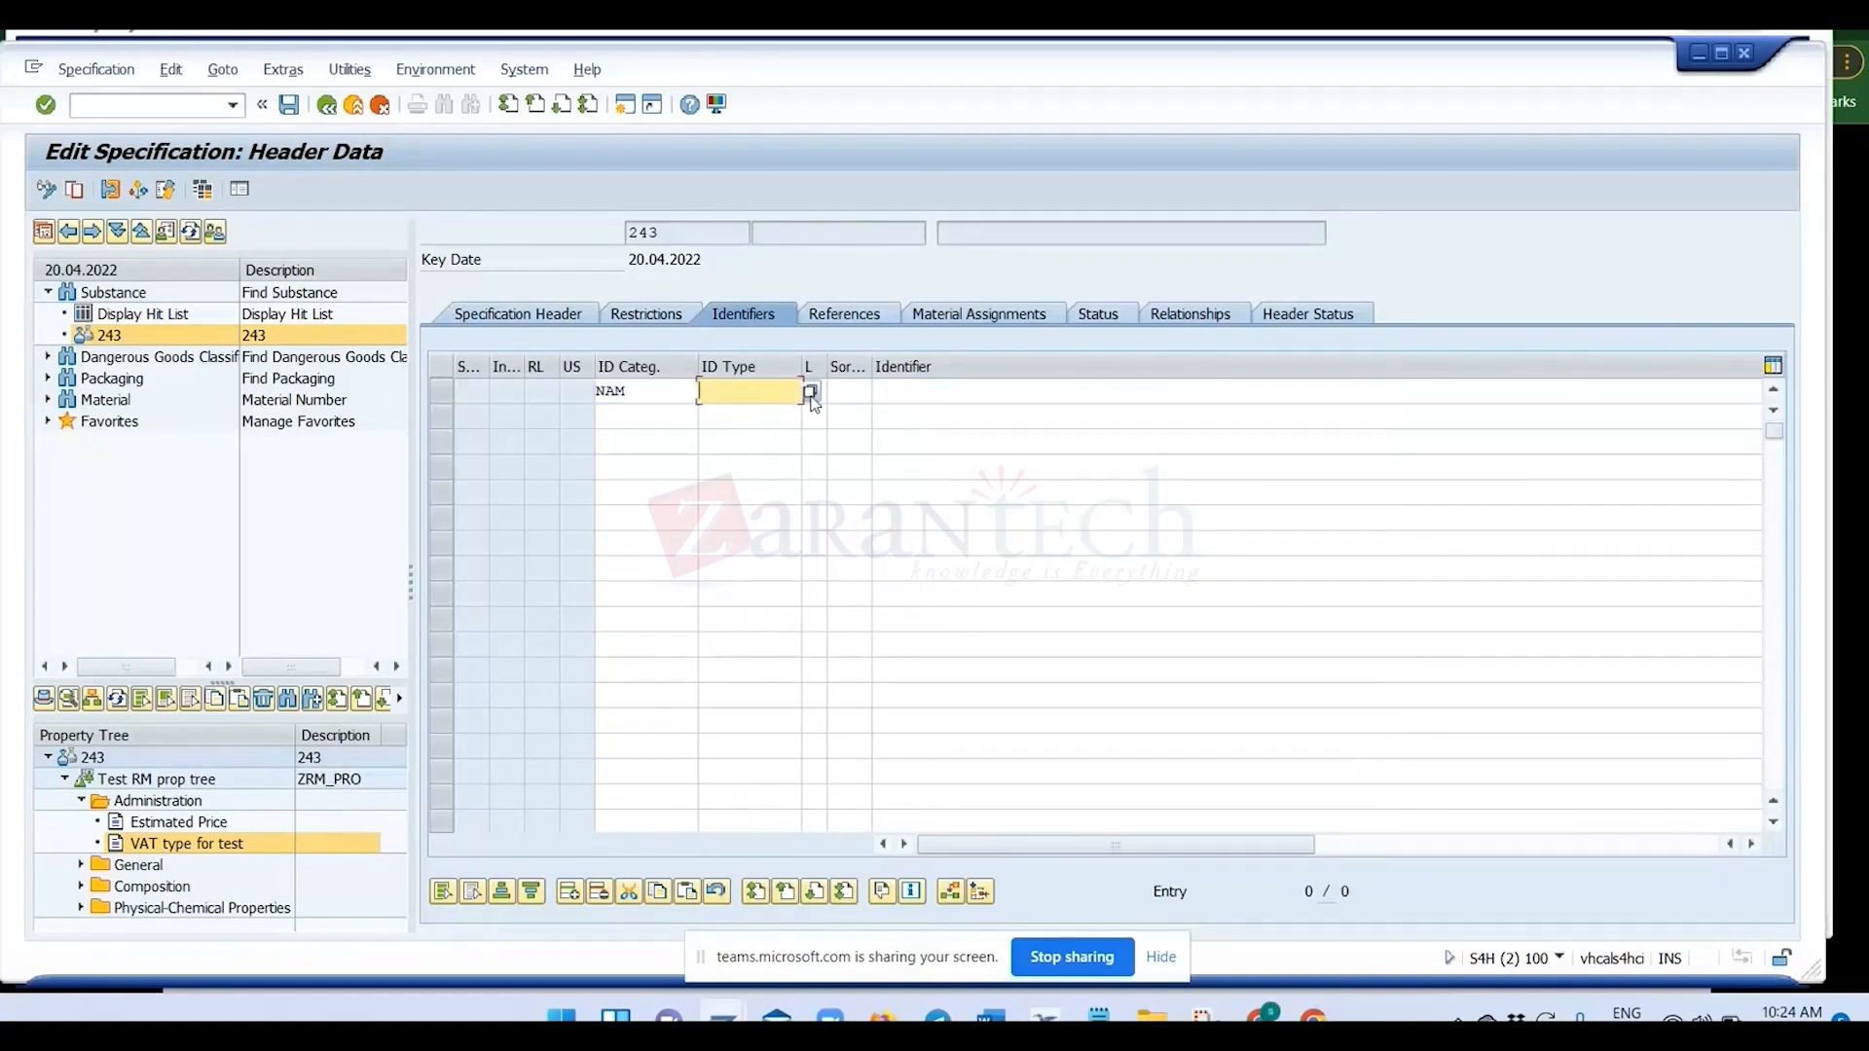
click(810, 393)
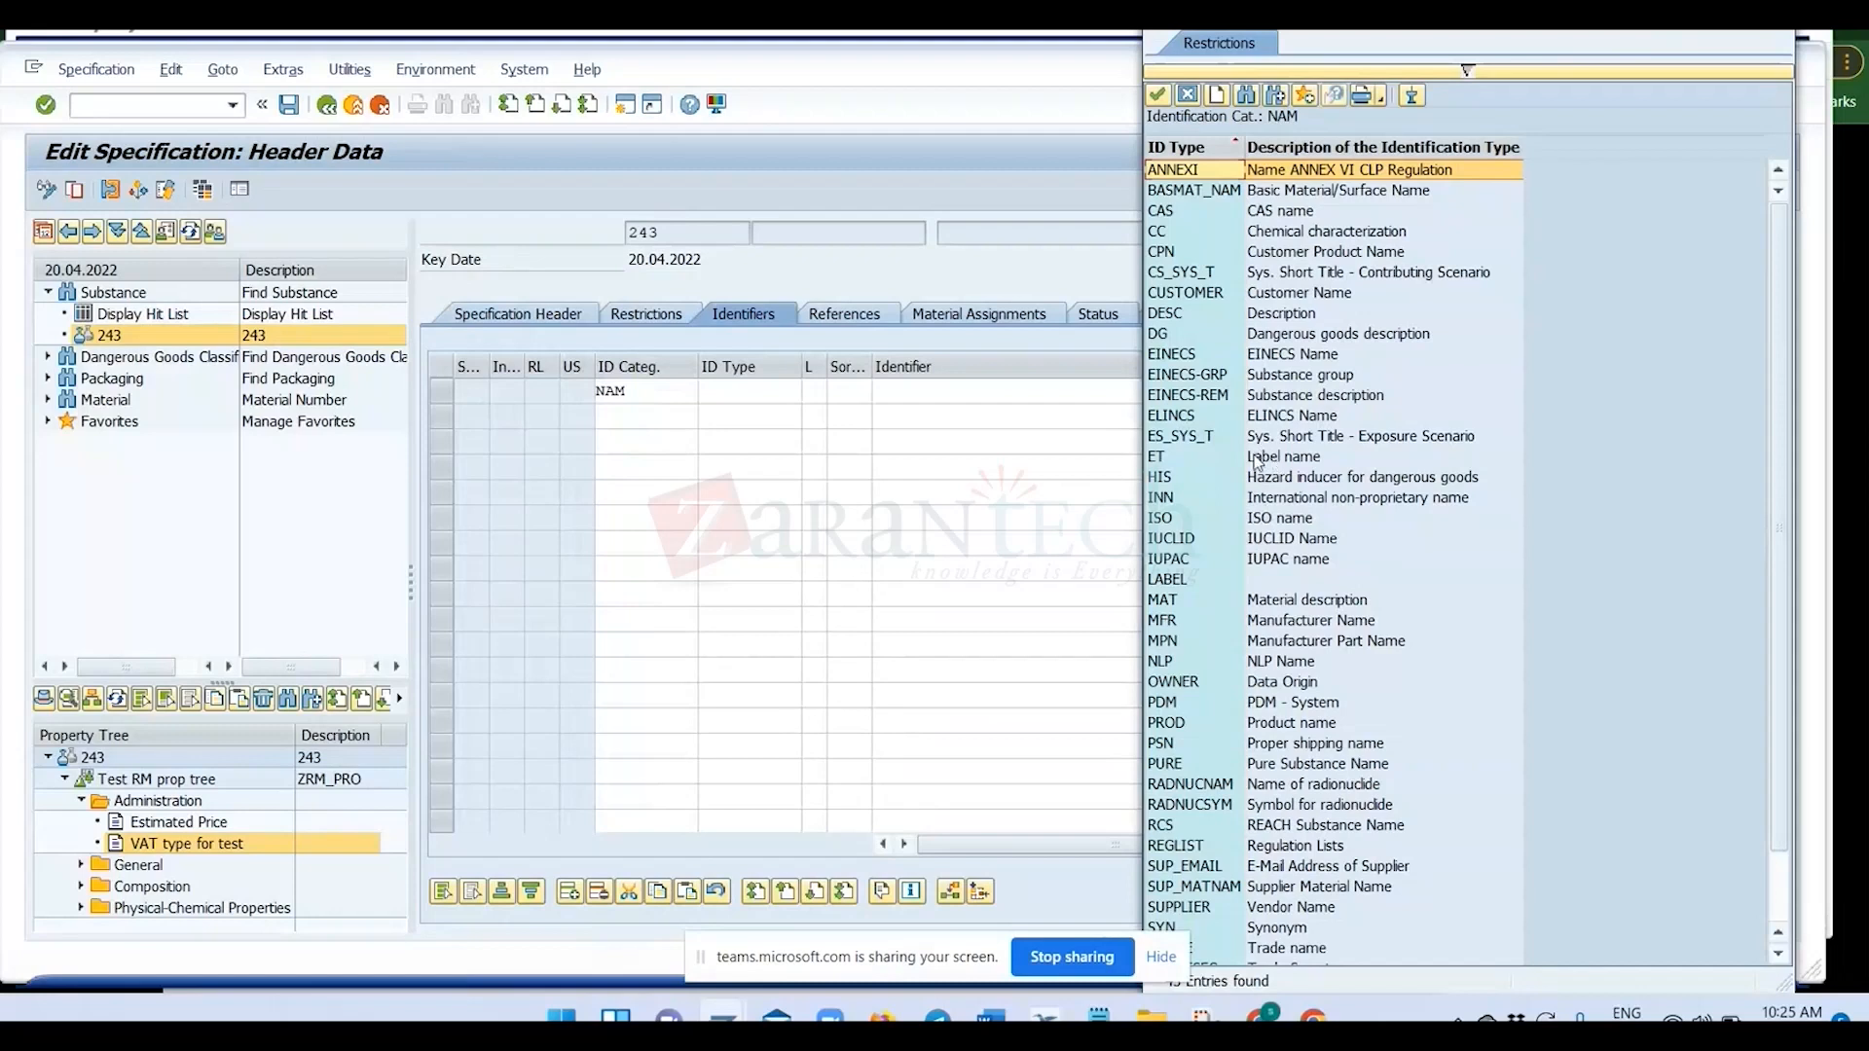
click(1223, 216)
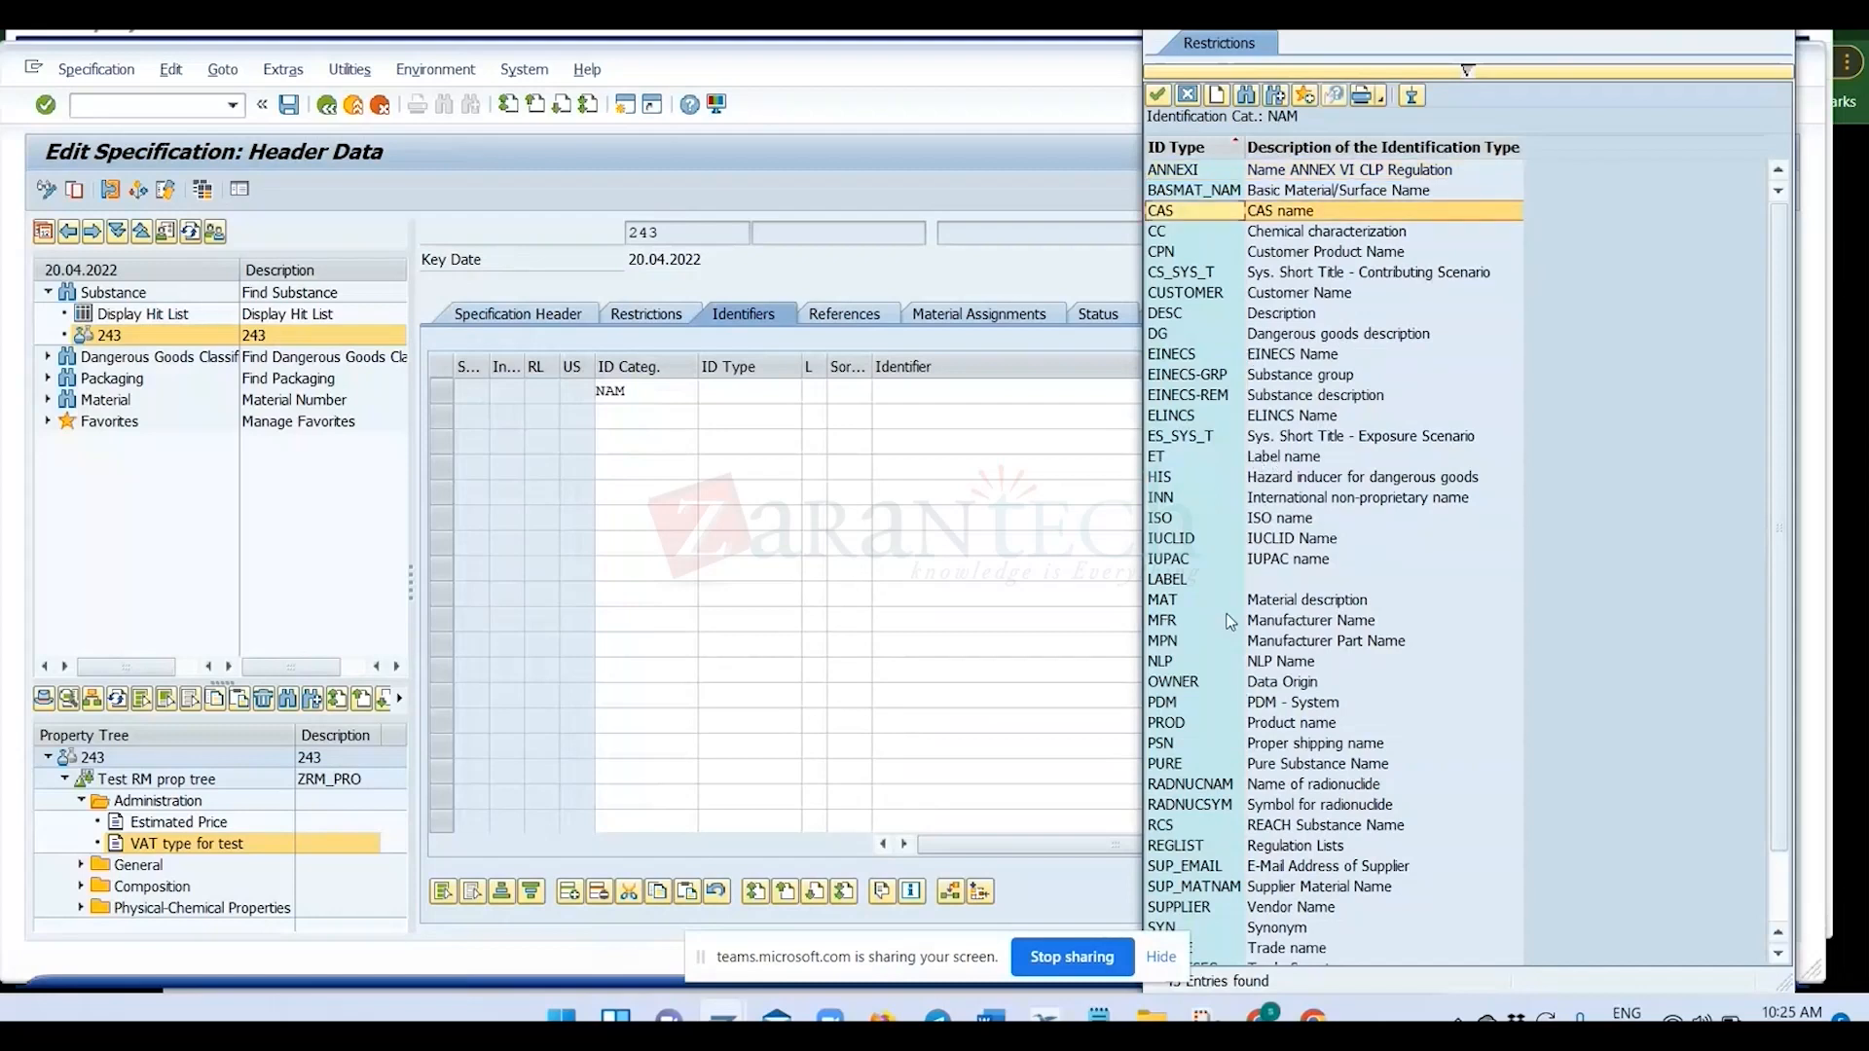
scroll(1230, 623, down, 1)
click(1189, 662)
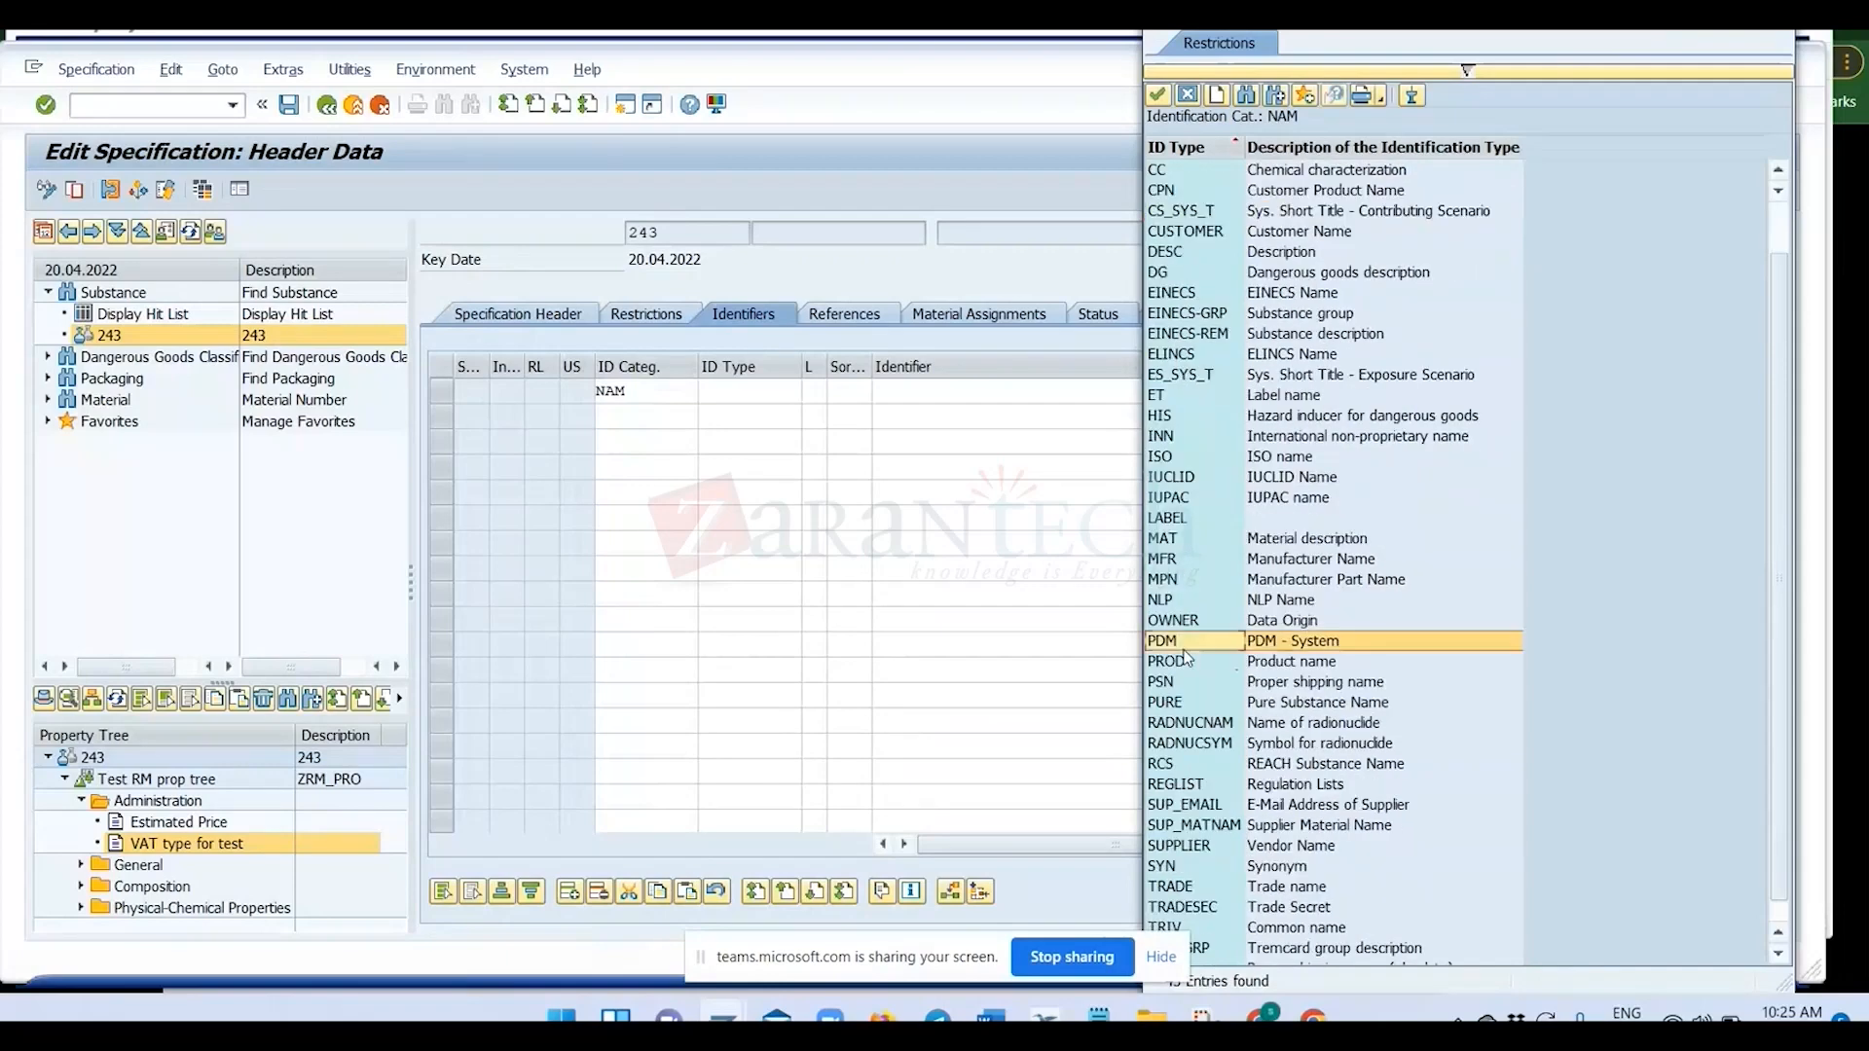
double_click(1189, 663)
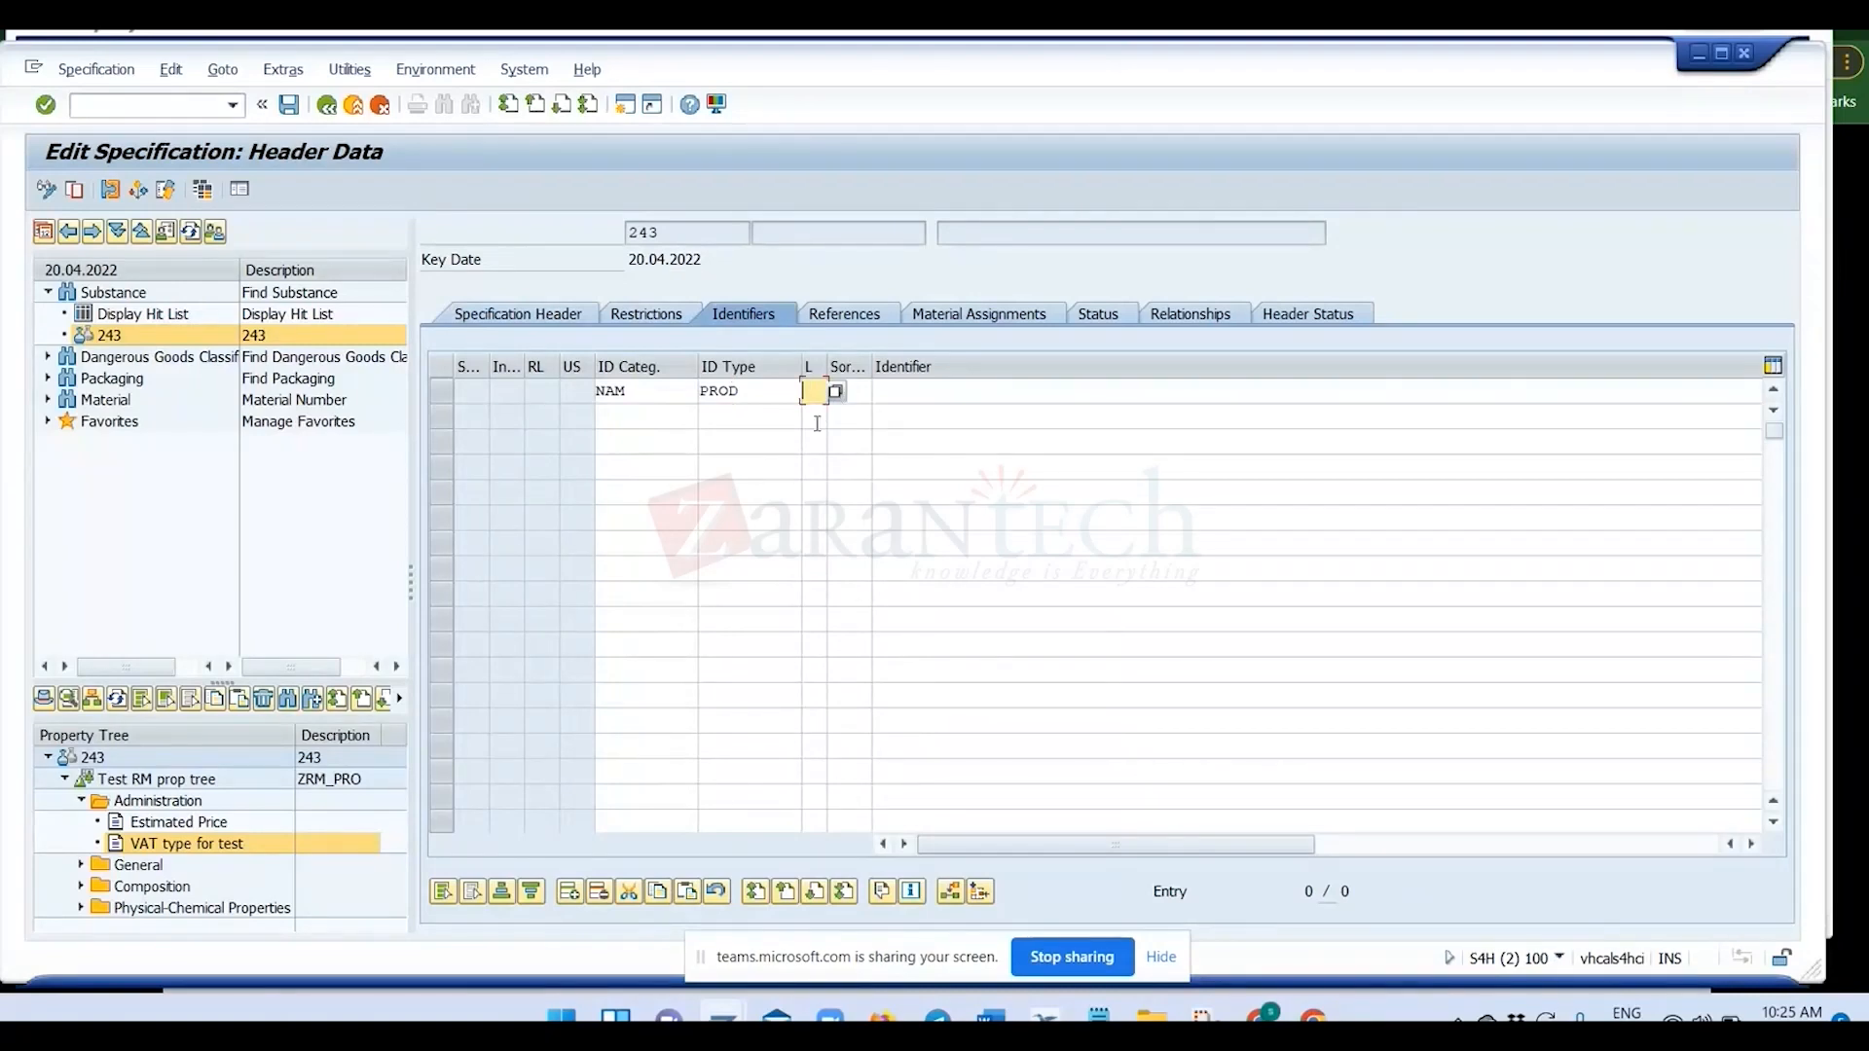
Enter TEST Product name as the identifier of the first row.
click(903, 390)
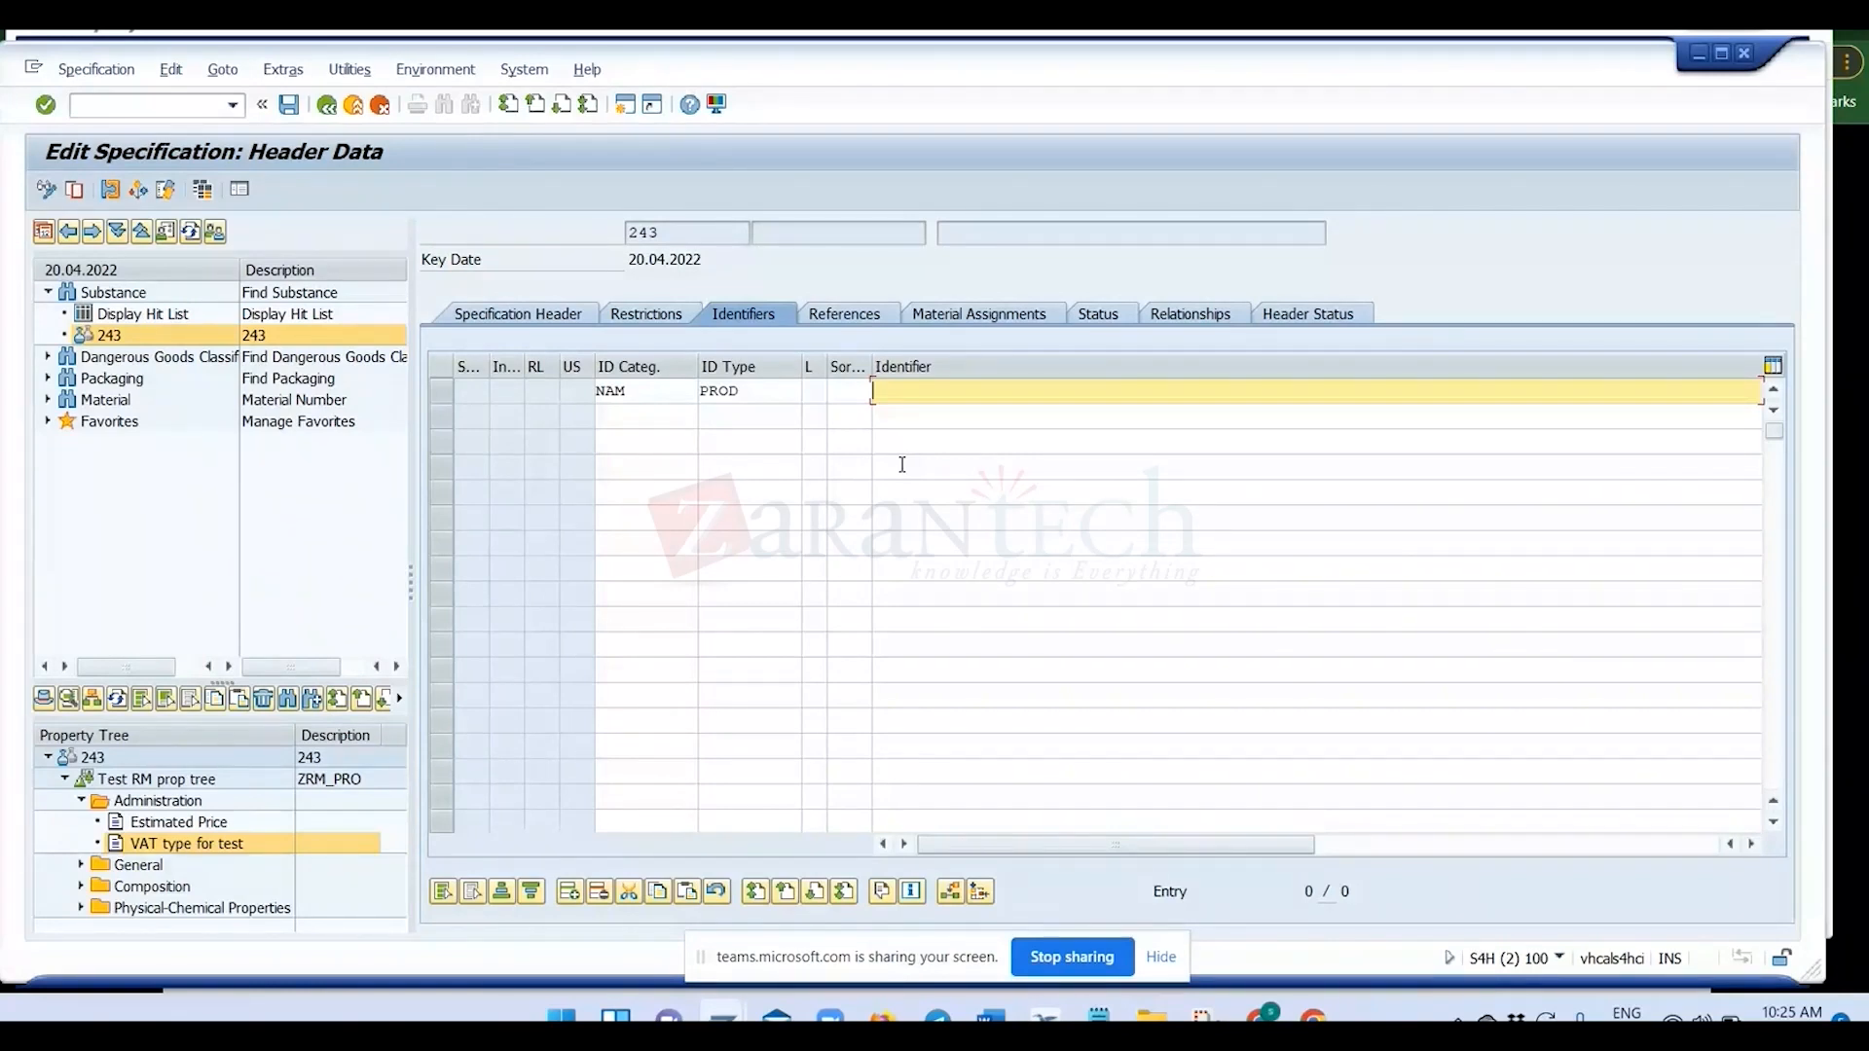
click(817, 393)
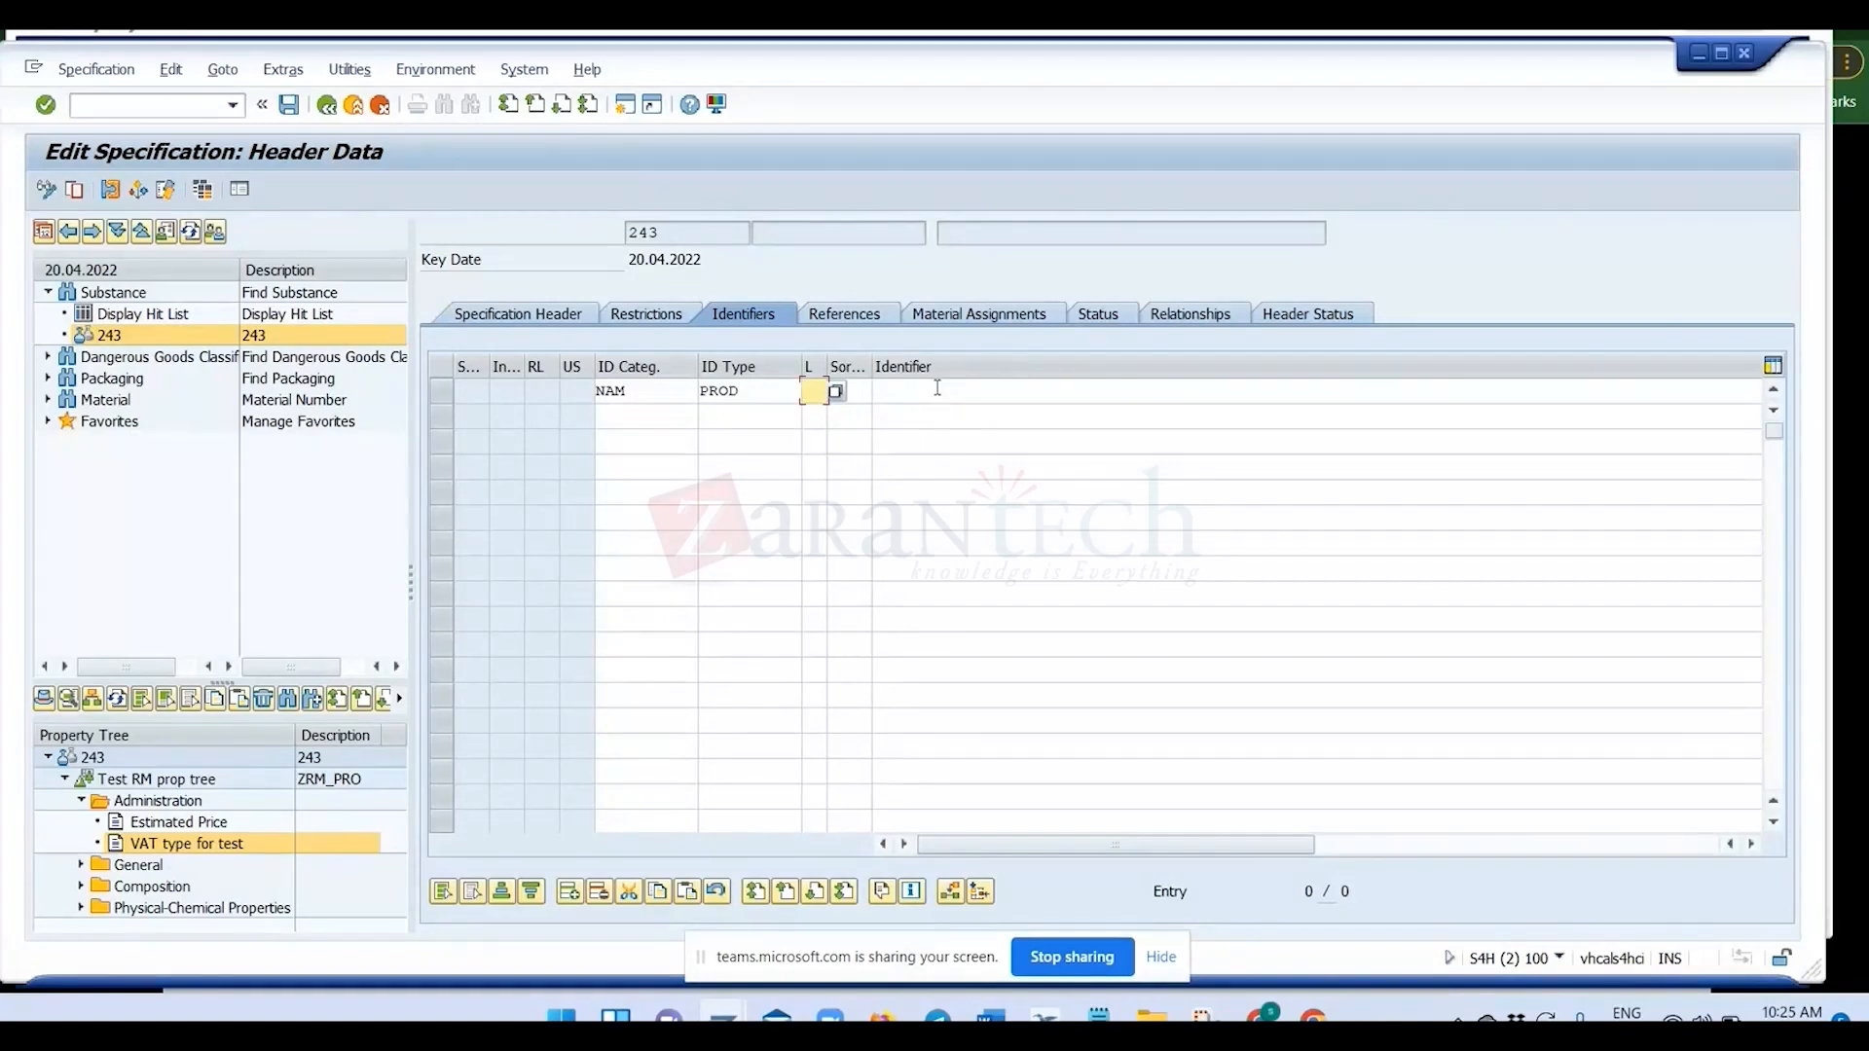
click(932, 388)
text(TEST)
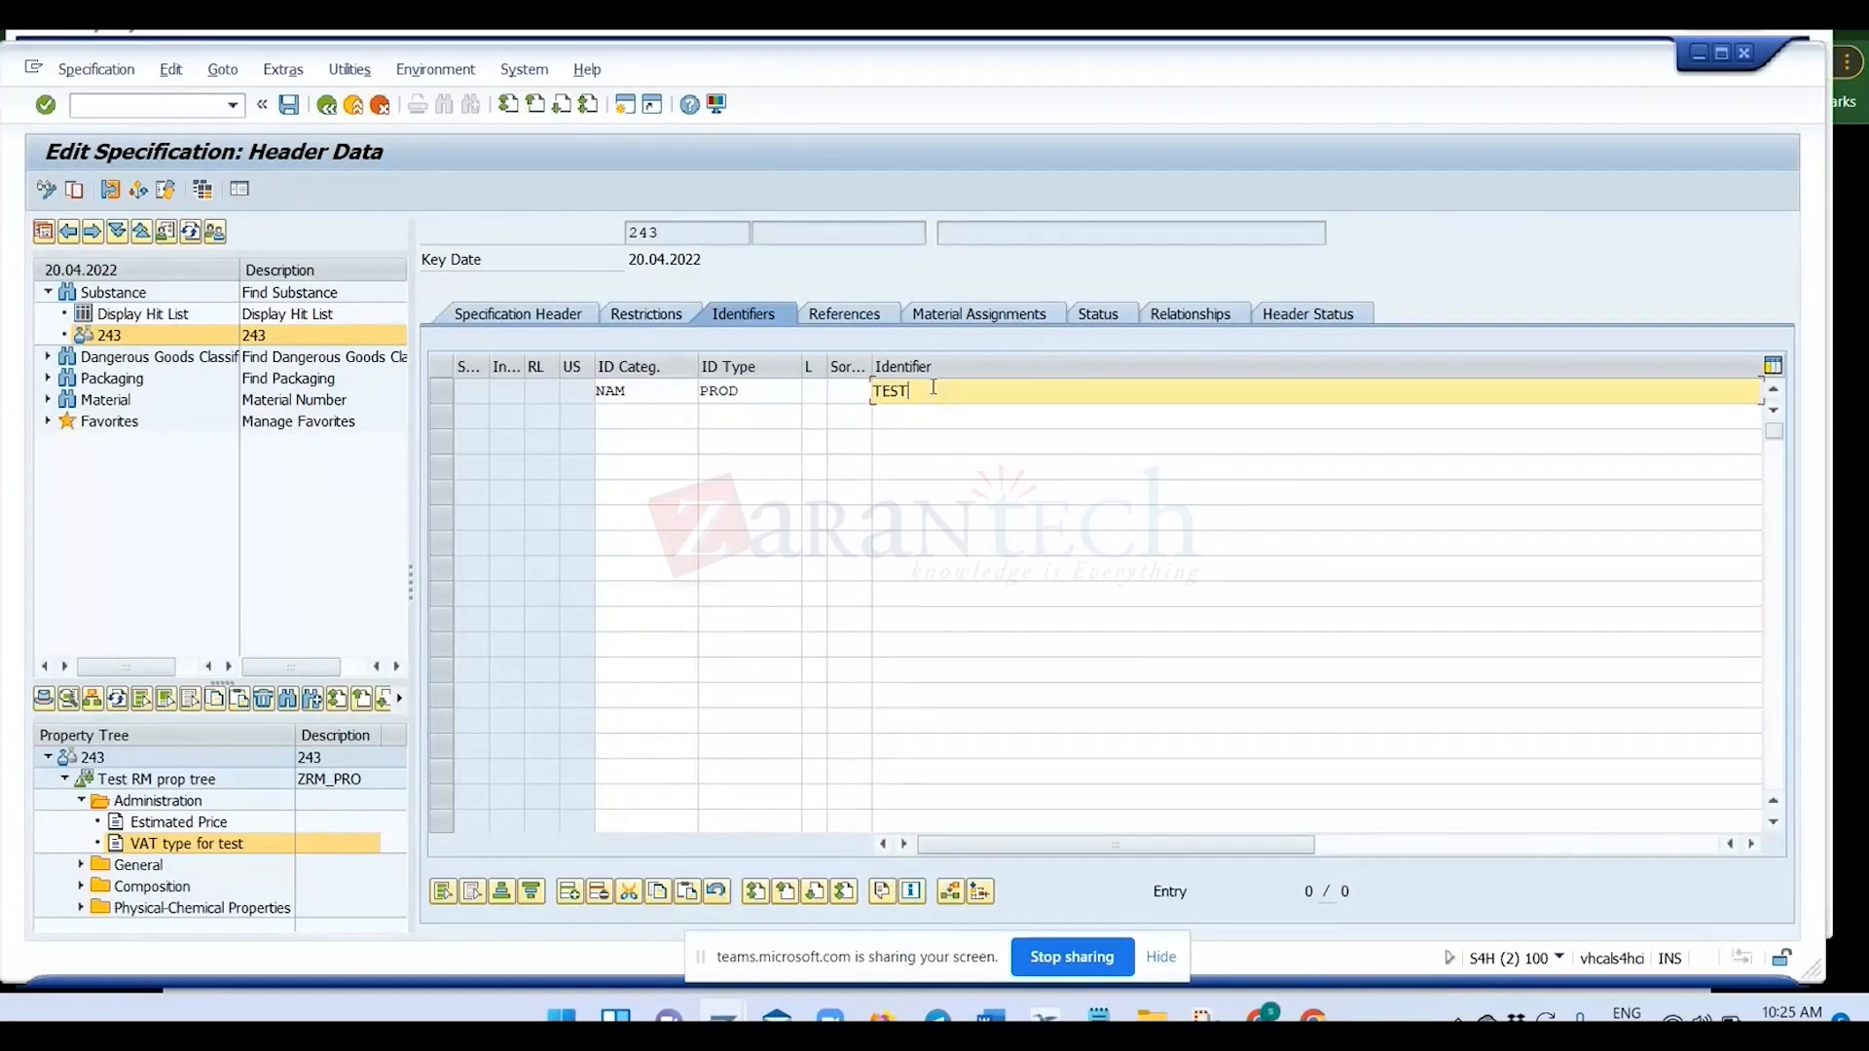
text( Product name)
key(Return)
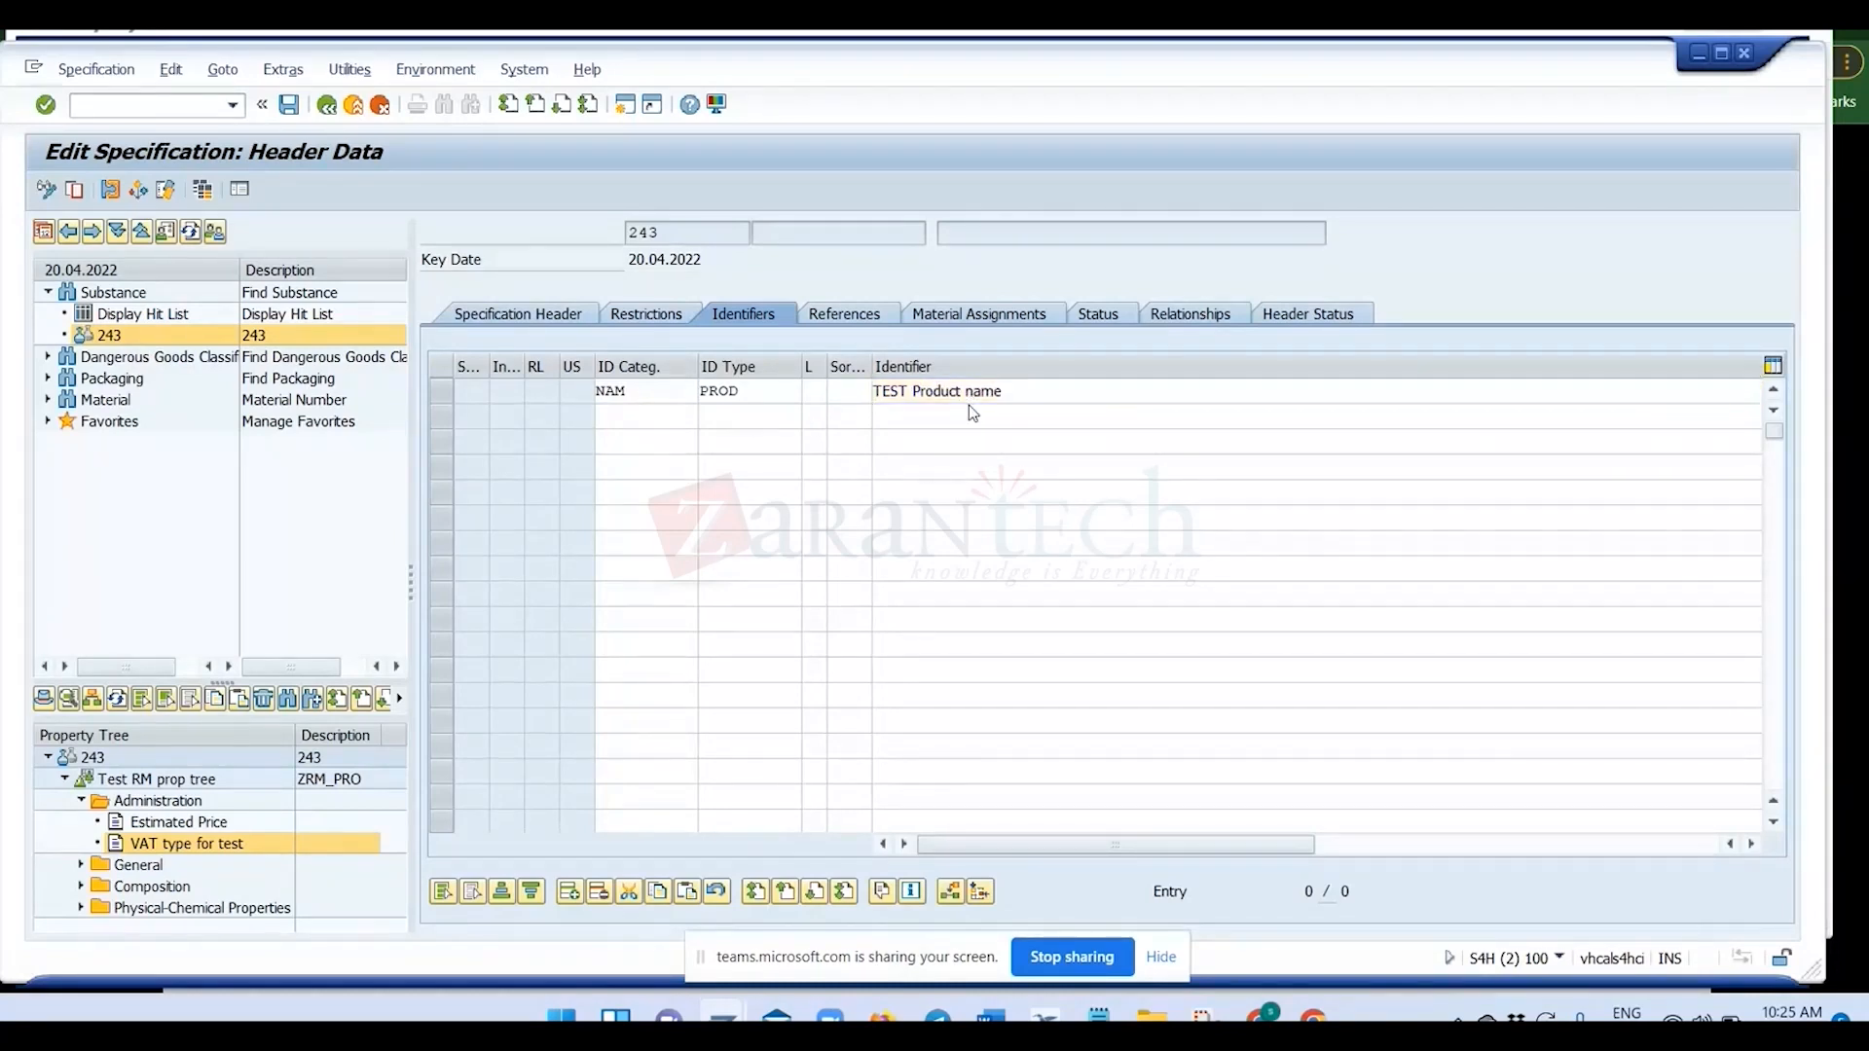
Add a second identifier row with category NAM and type PROD.
click(617, 418)
text(NAM)
click(779, 413)
text(PROD)
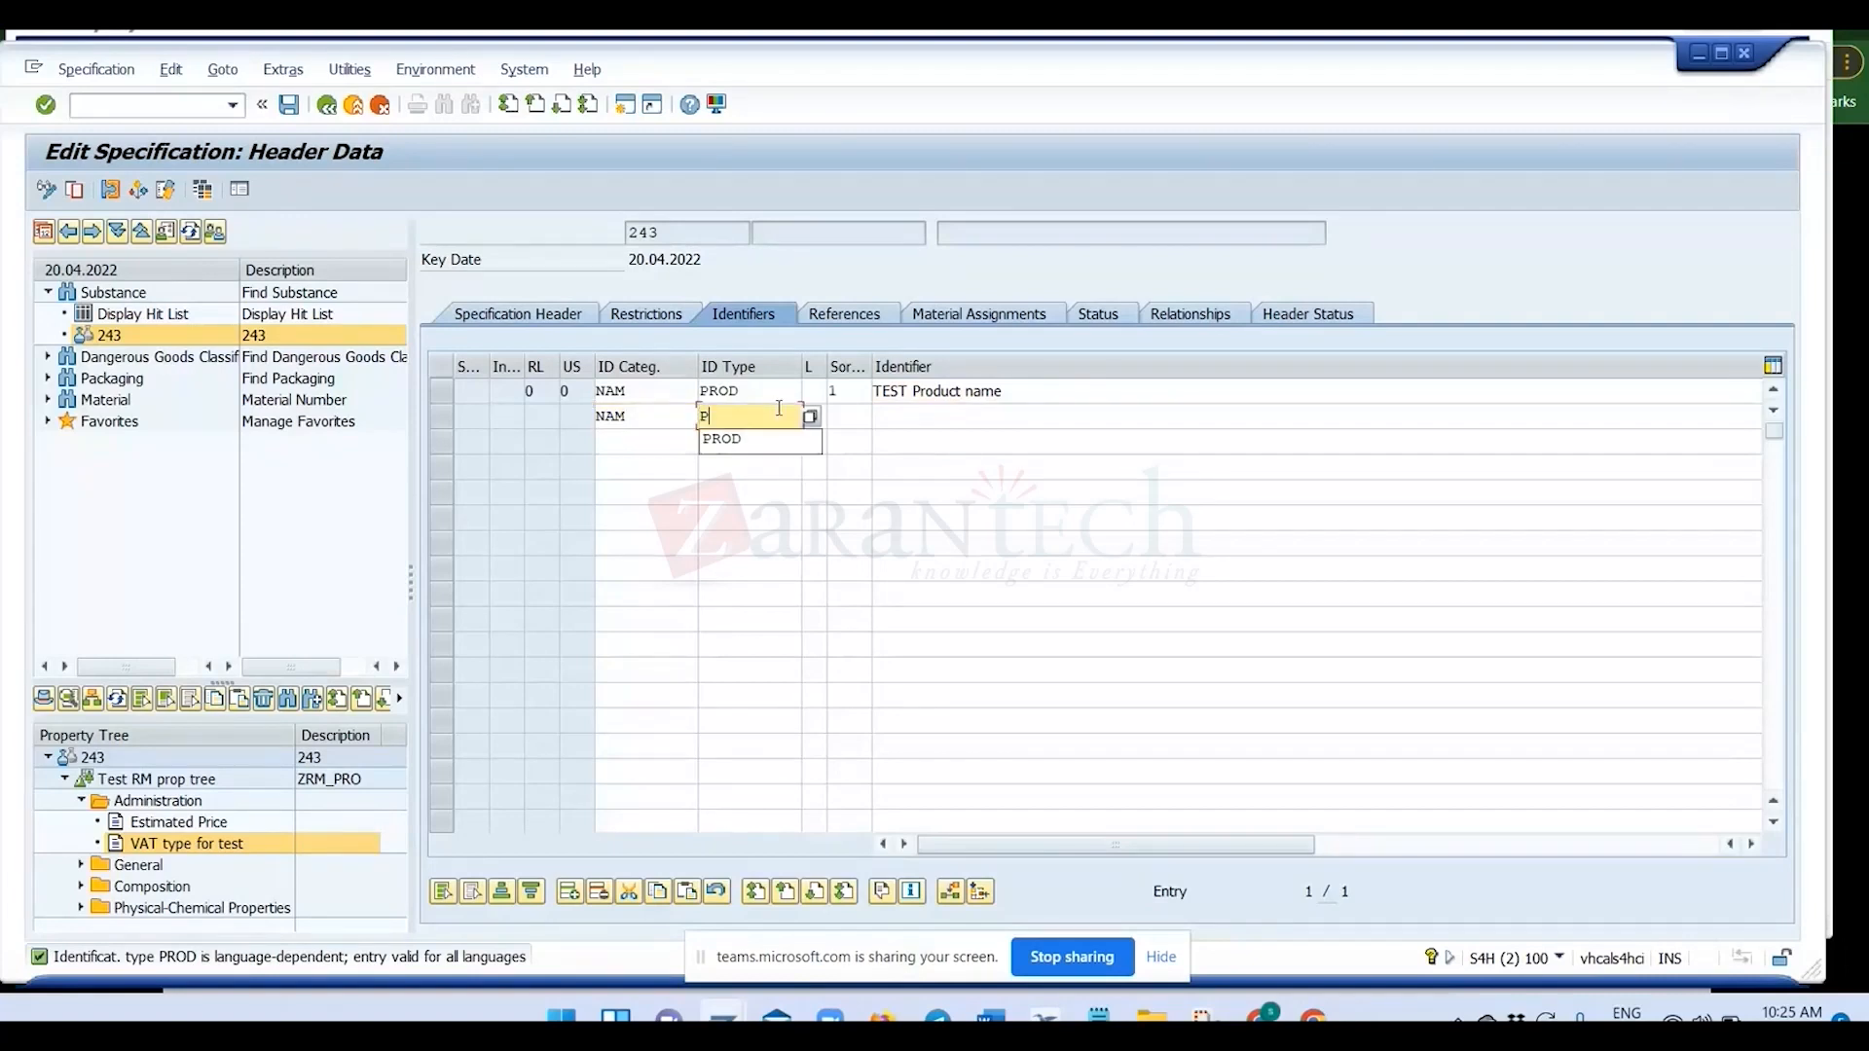
Set the language to EN for the first identifier row and DE for the second.
click(816, 393)
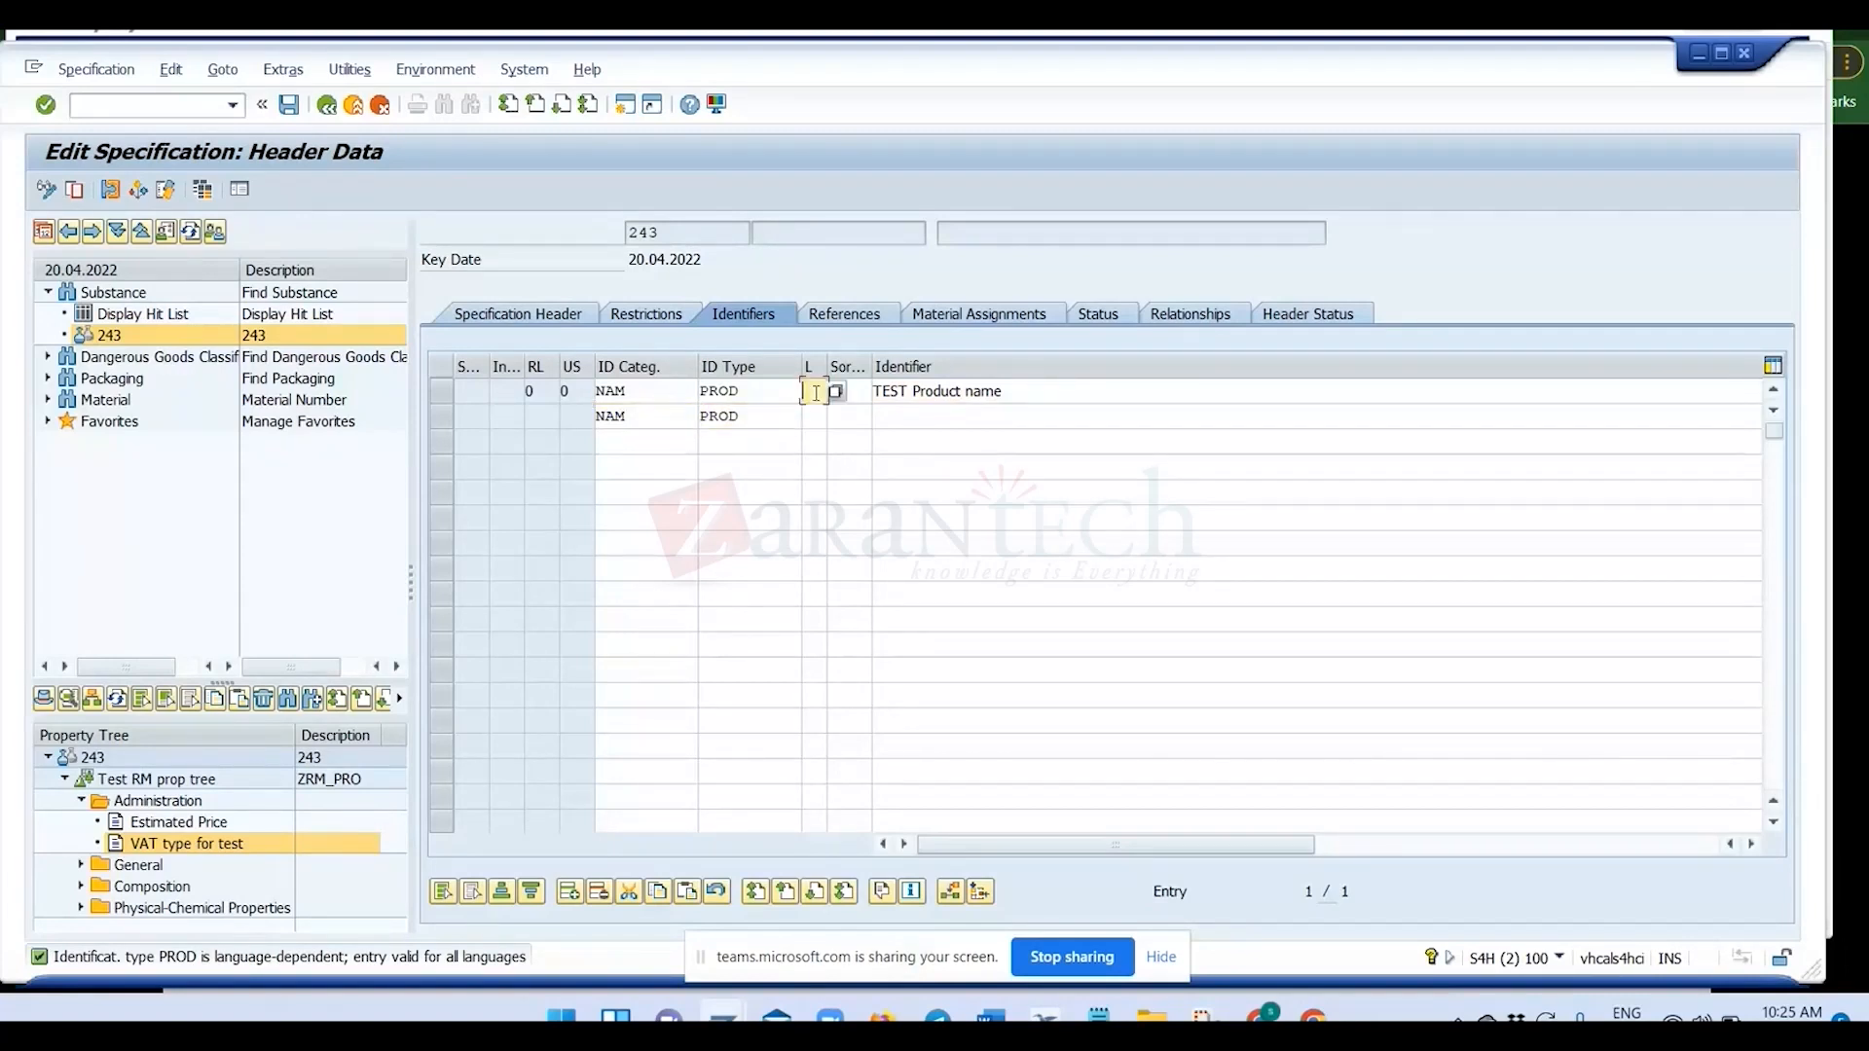
text(EN)
click(815, 419)
text(FR)
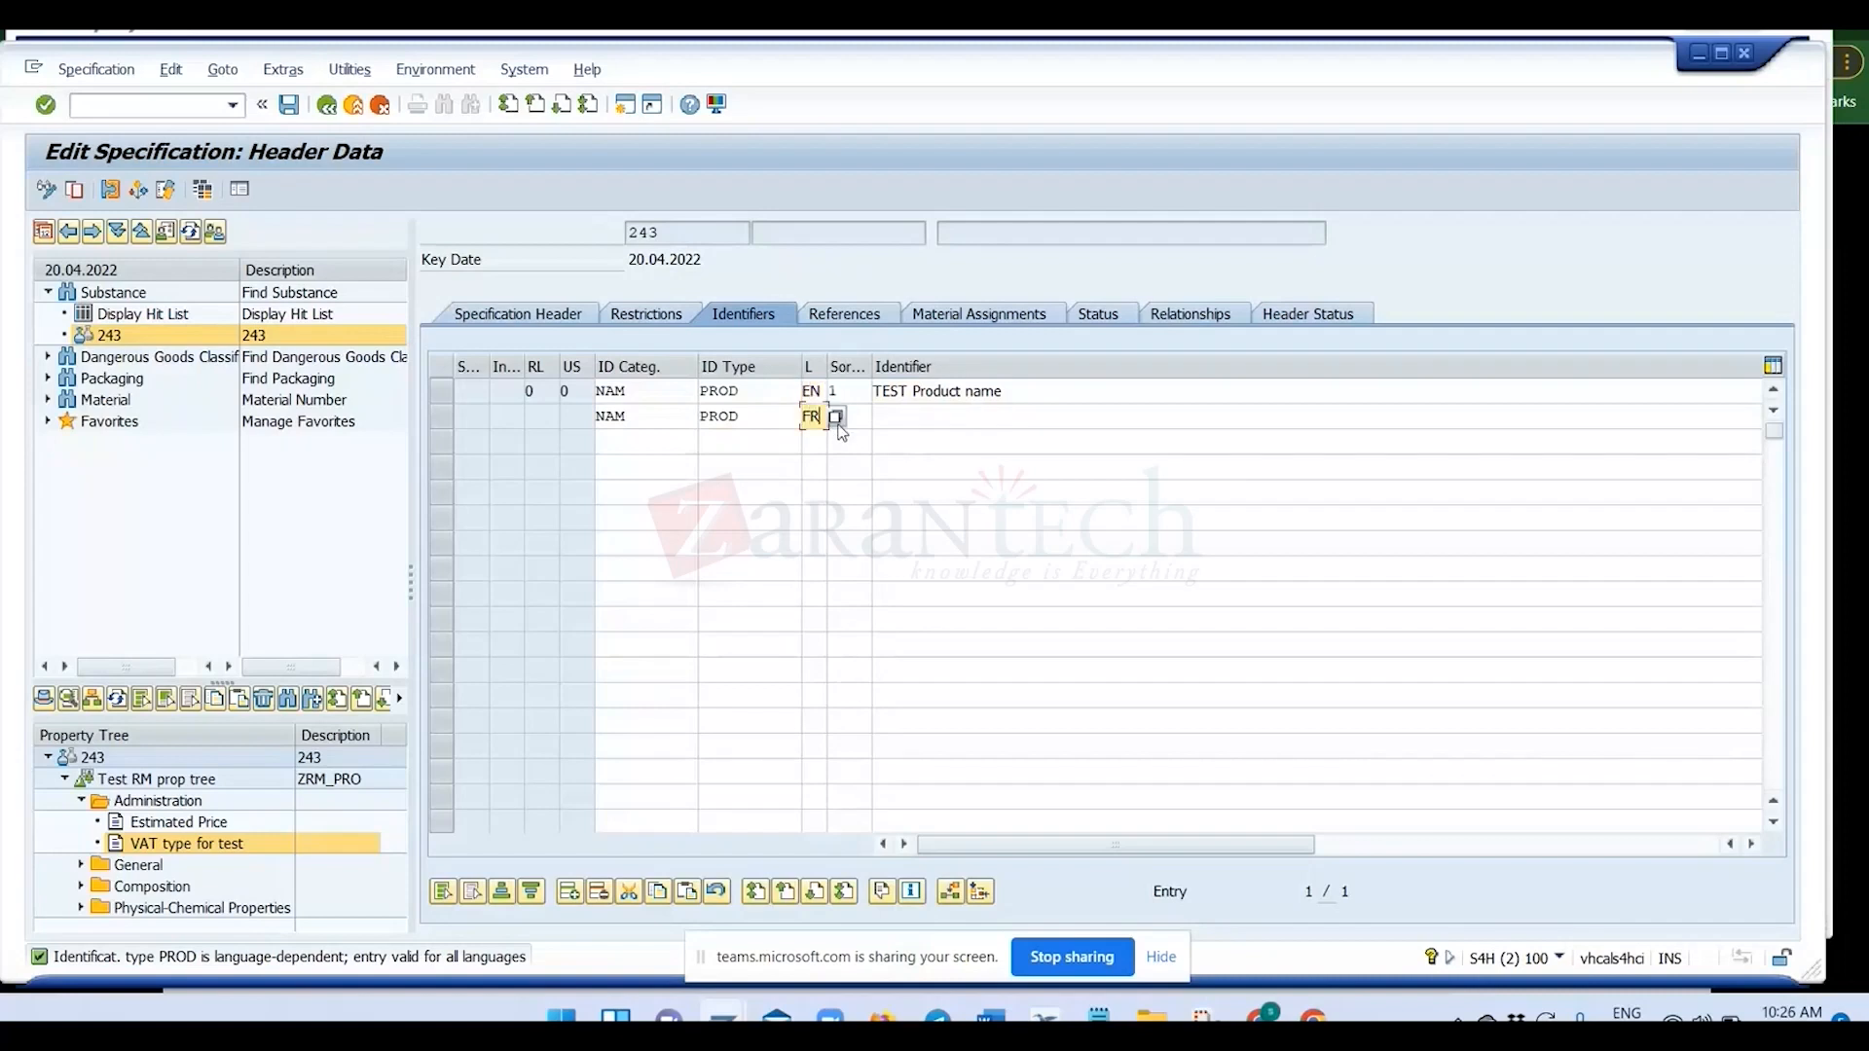
key(Tab)
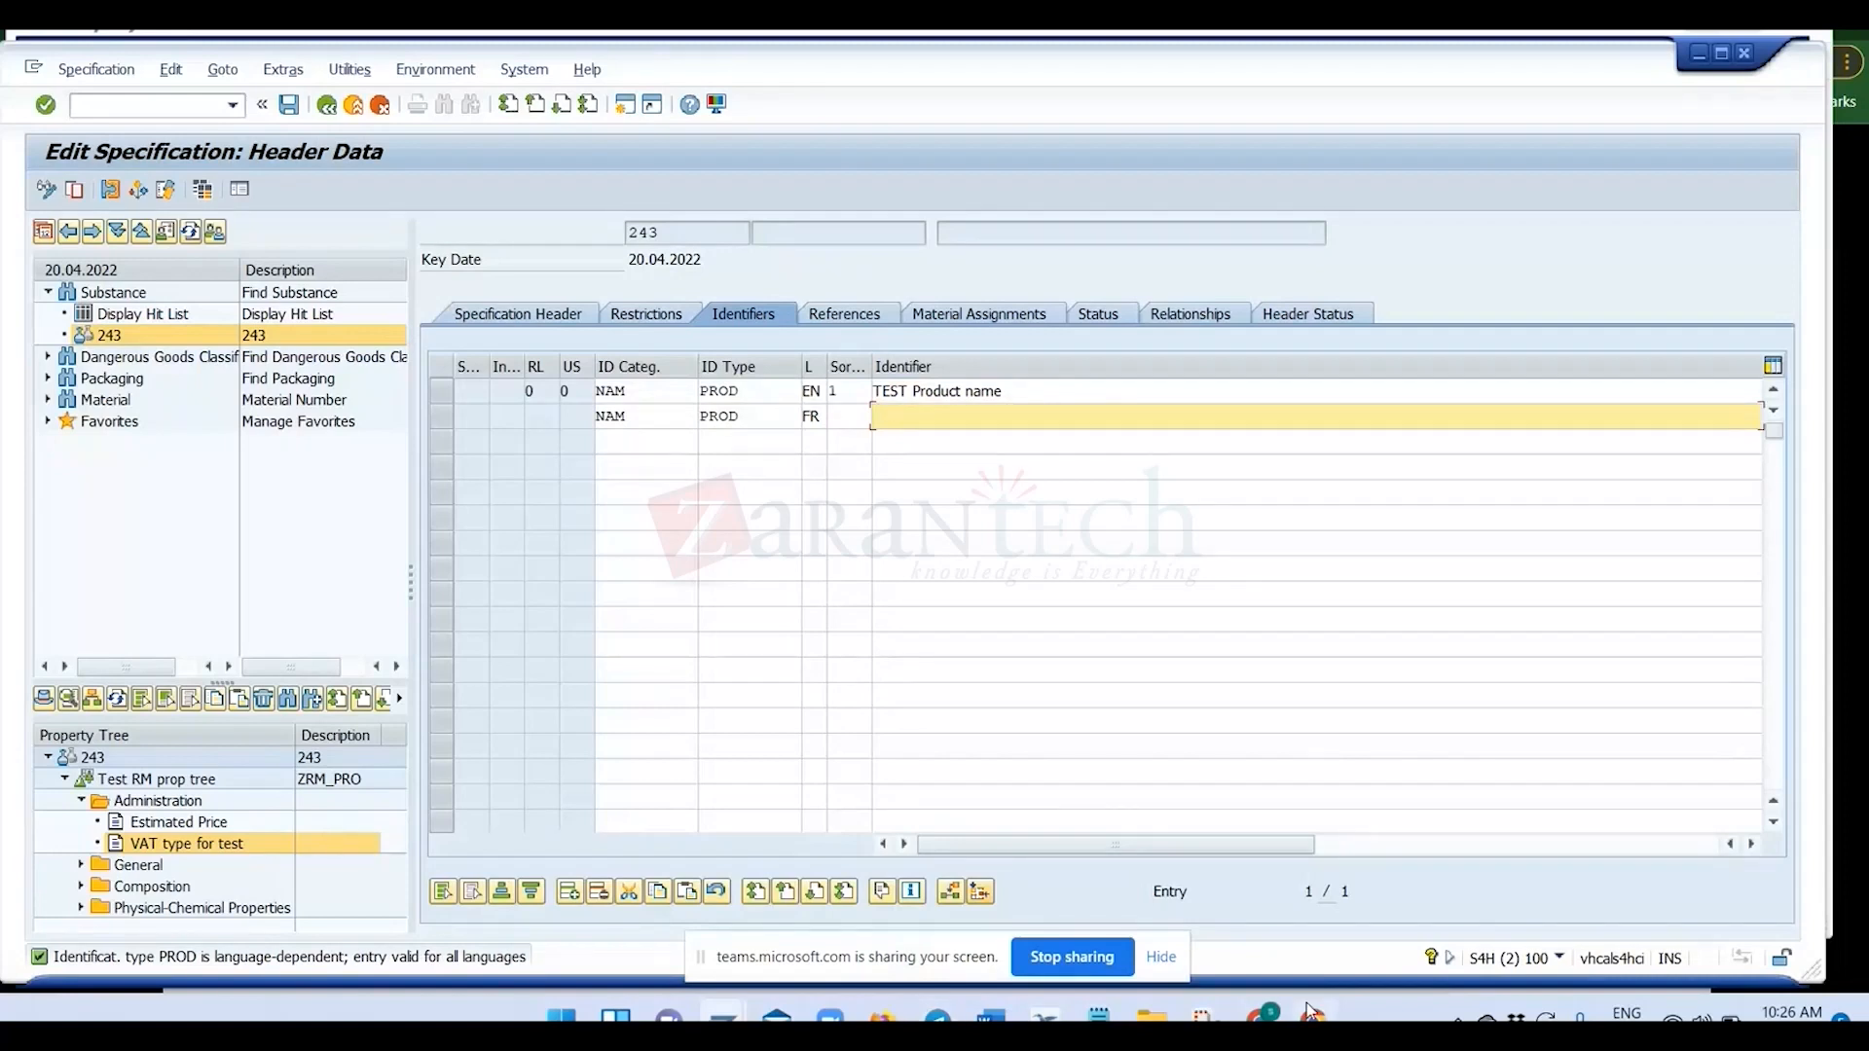
click(798, 416)
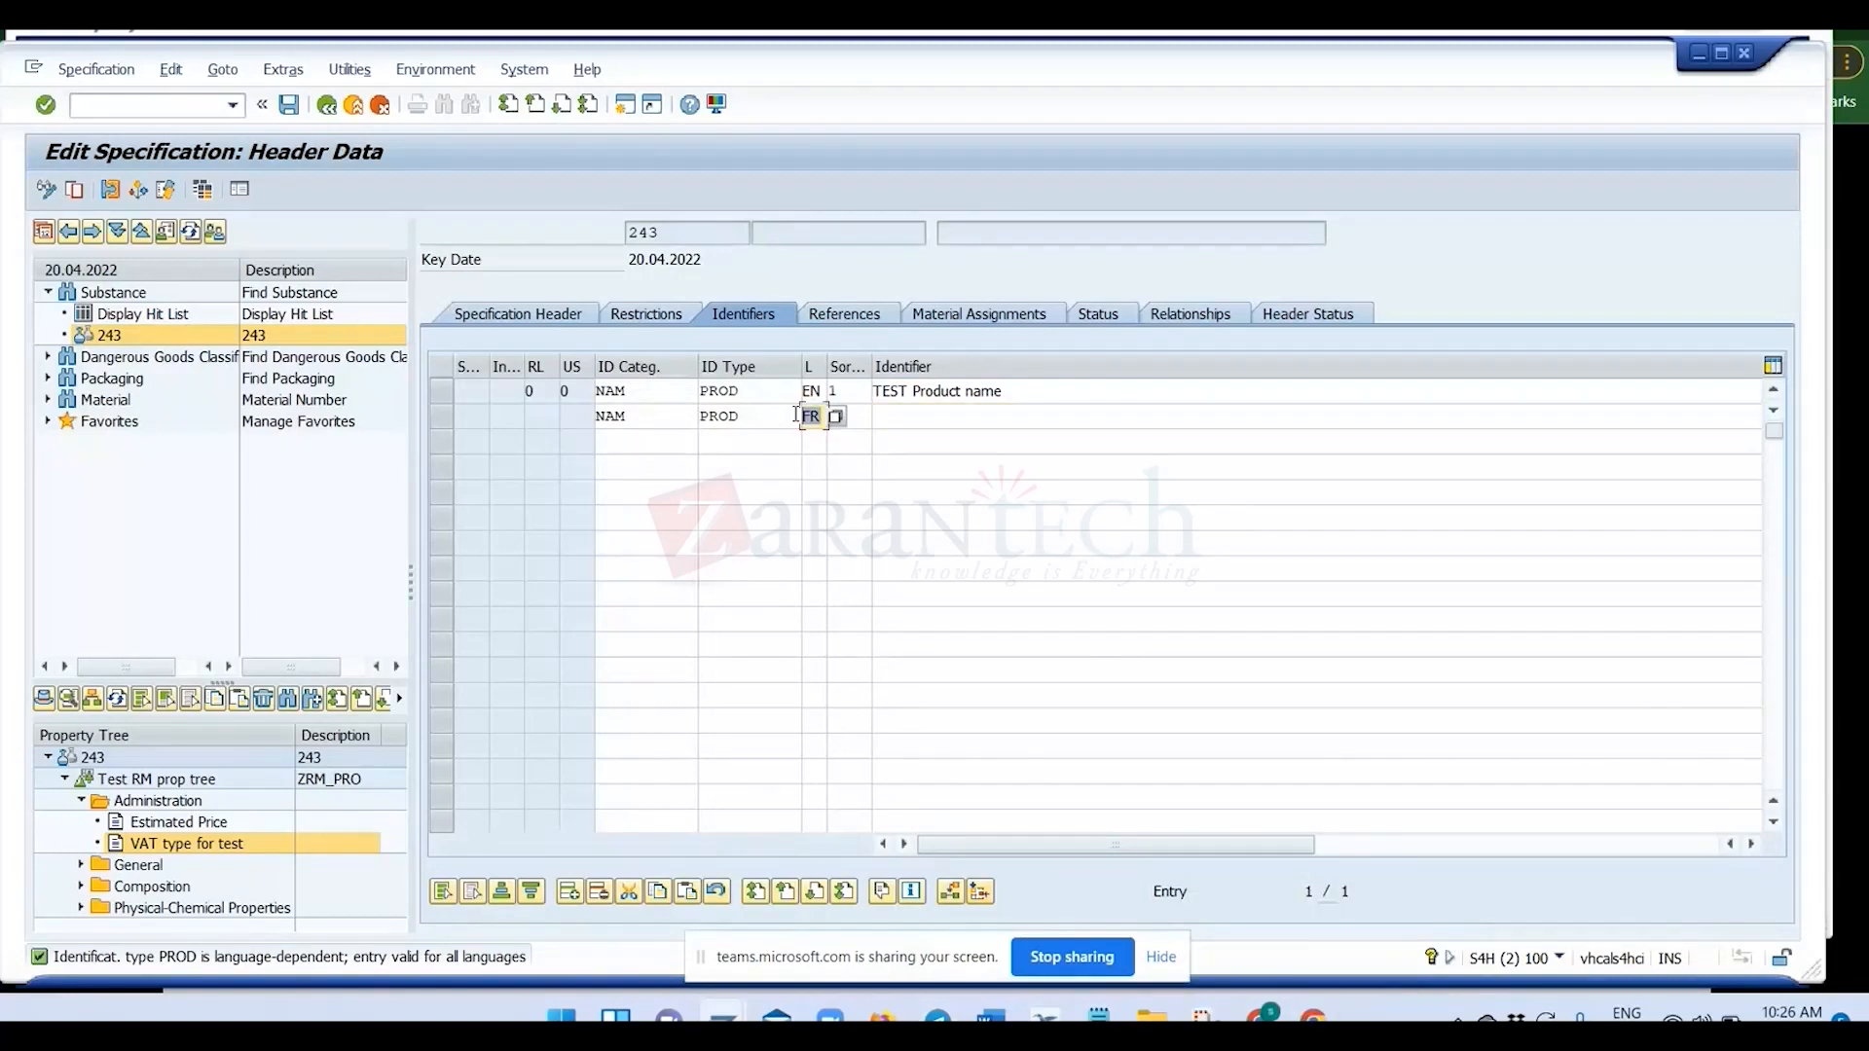
text(DE)
key(Tab)
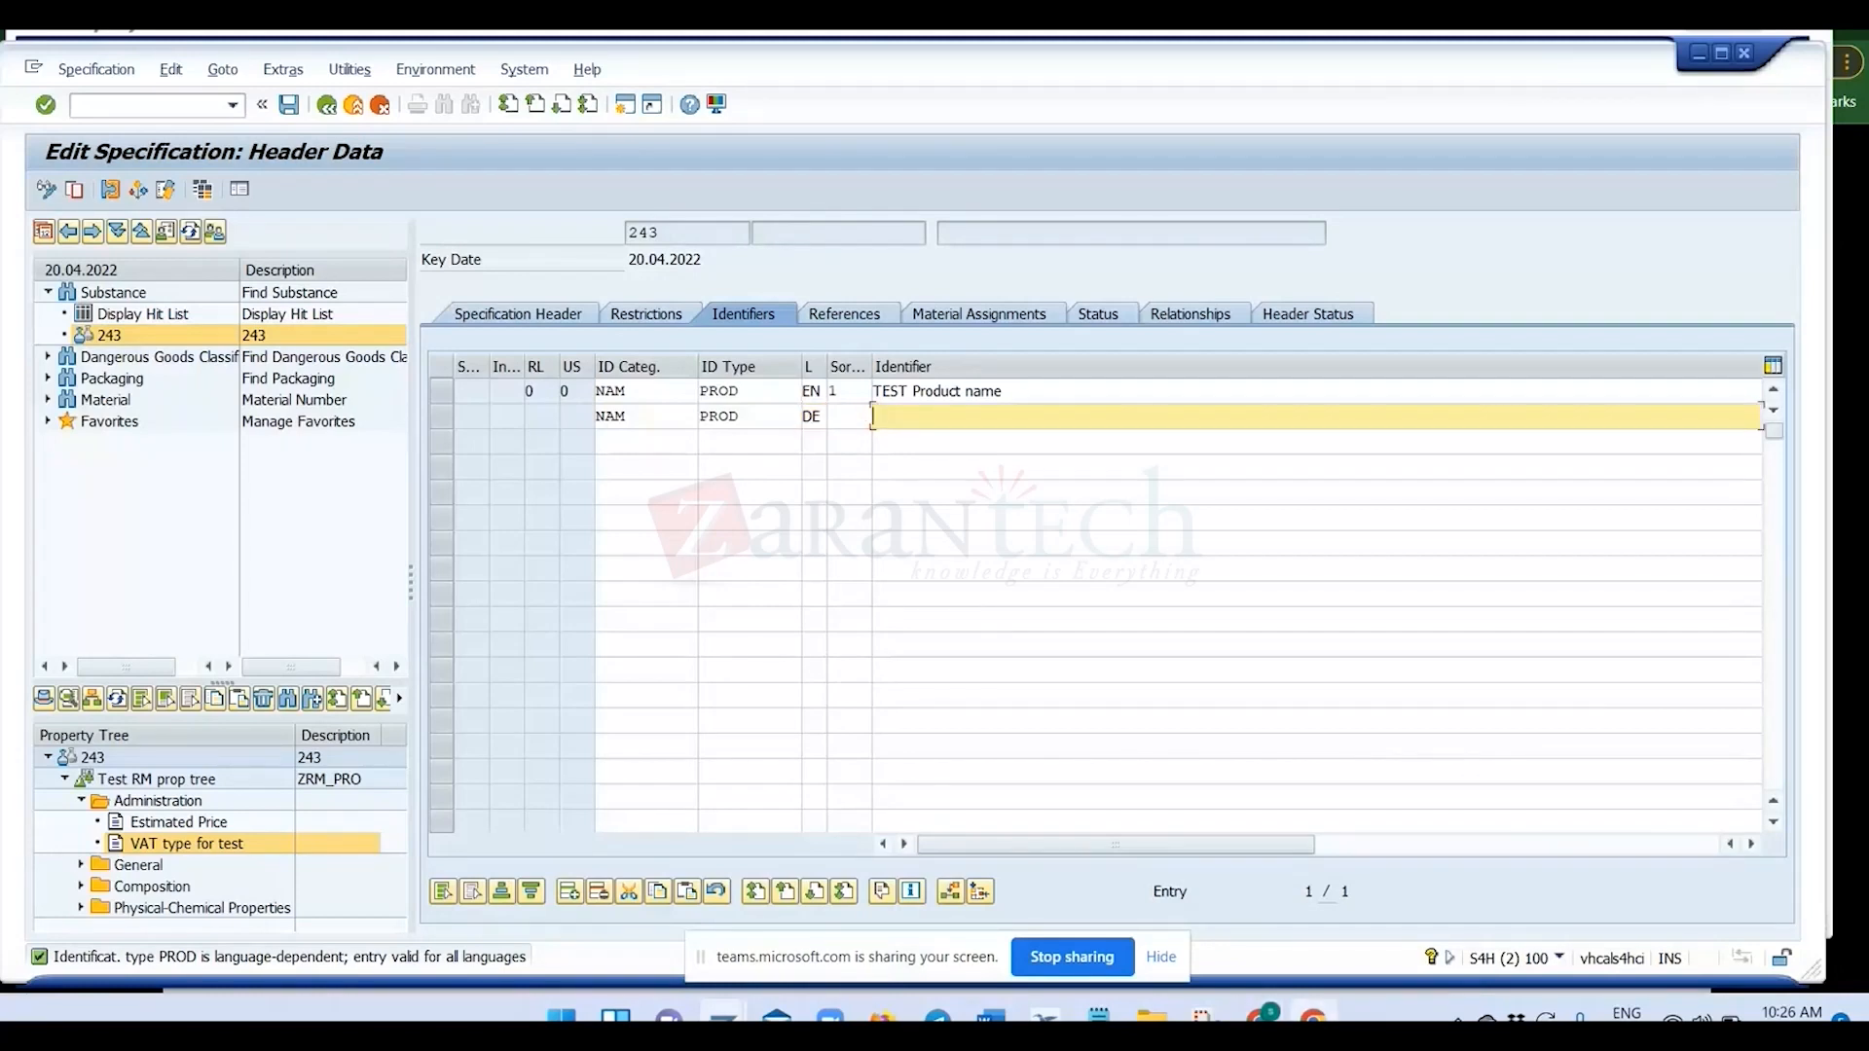
Switch to the Chrome window with the training slides and search Google for translation in a new tab.
key(alt+Tab)
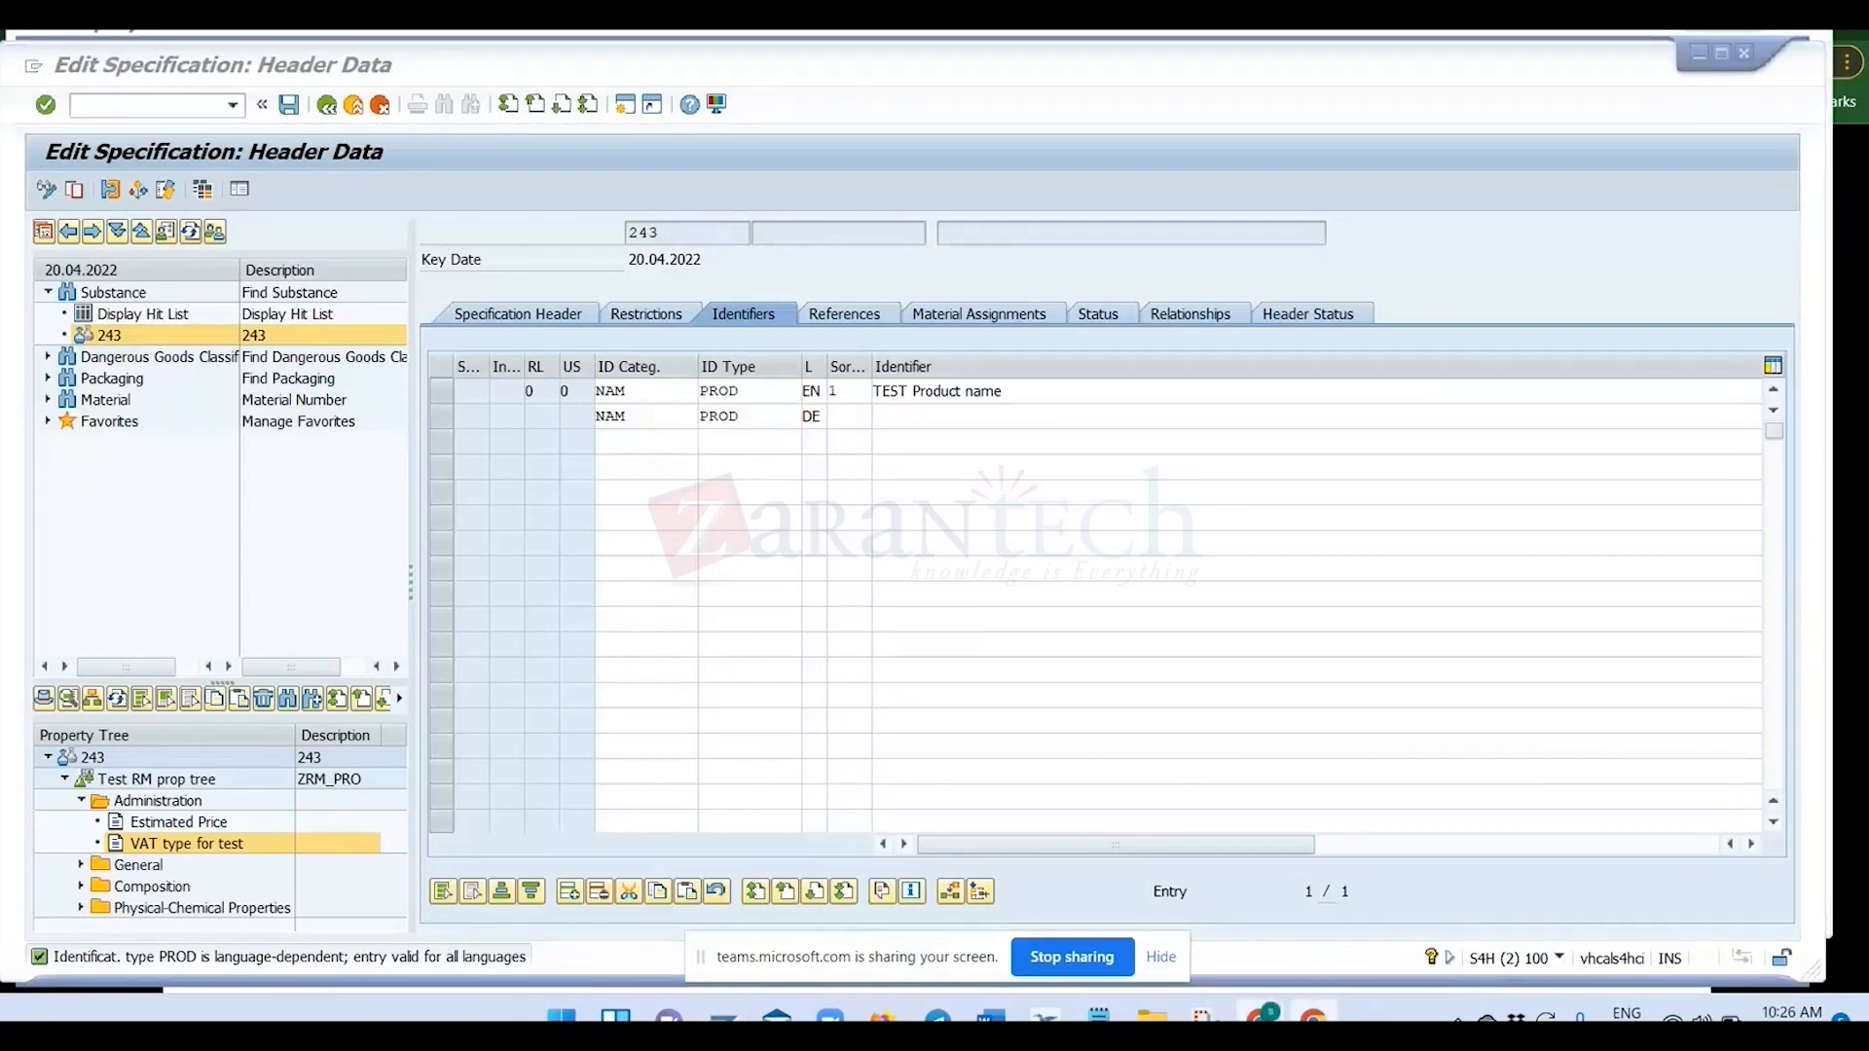
mouse_move(1263, 1015)
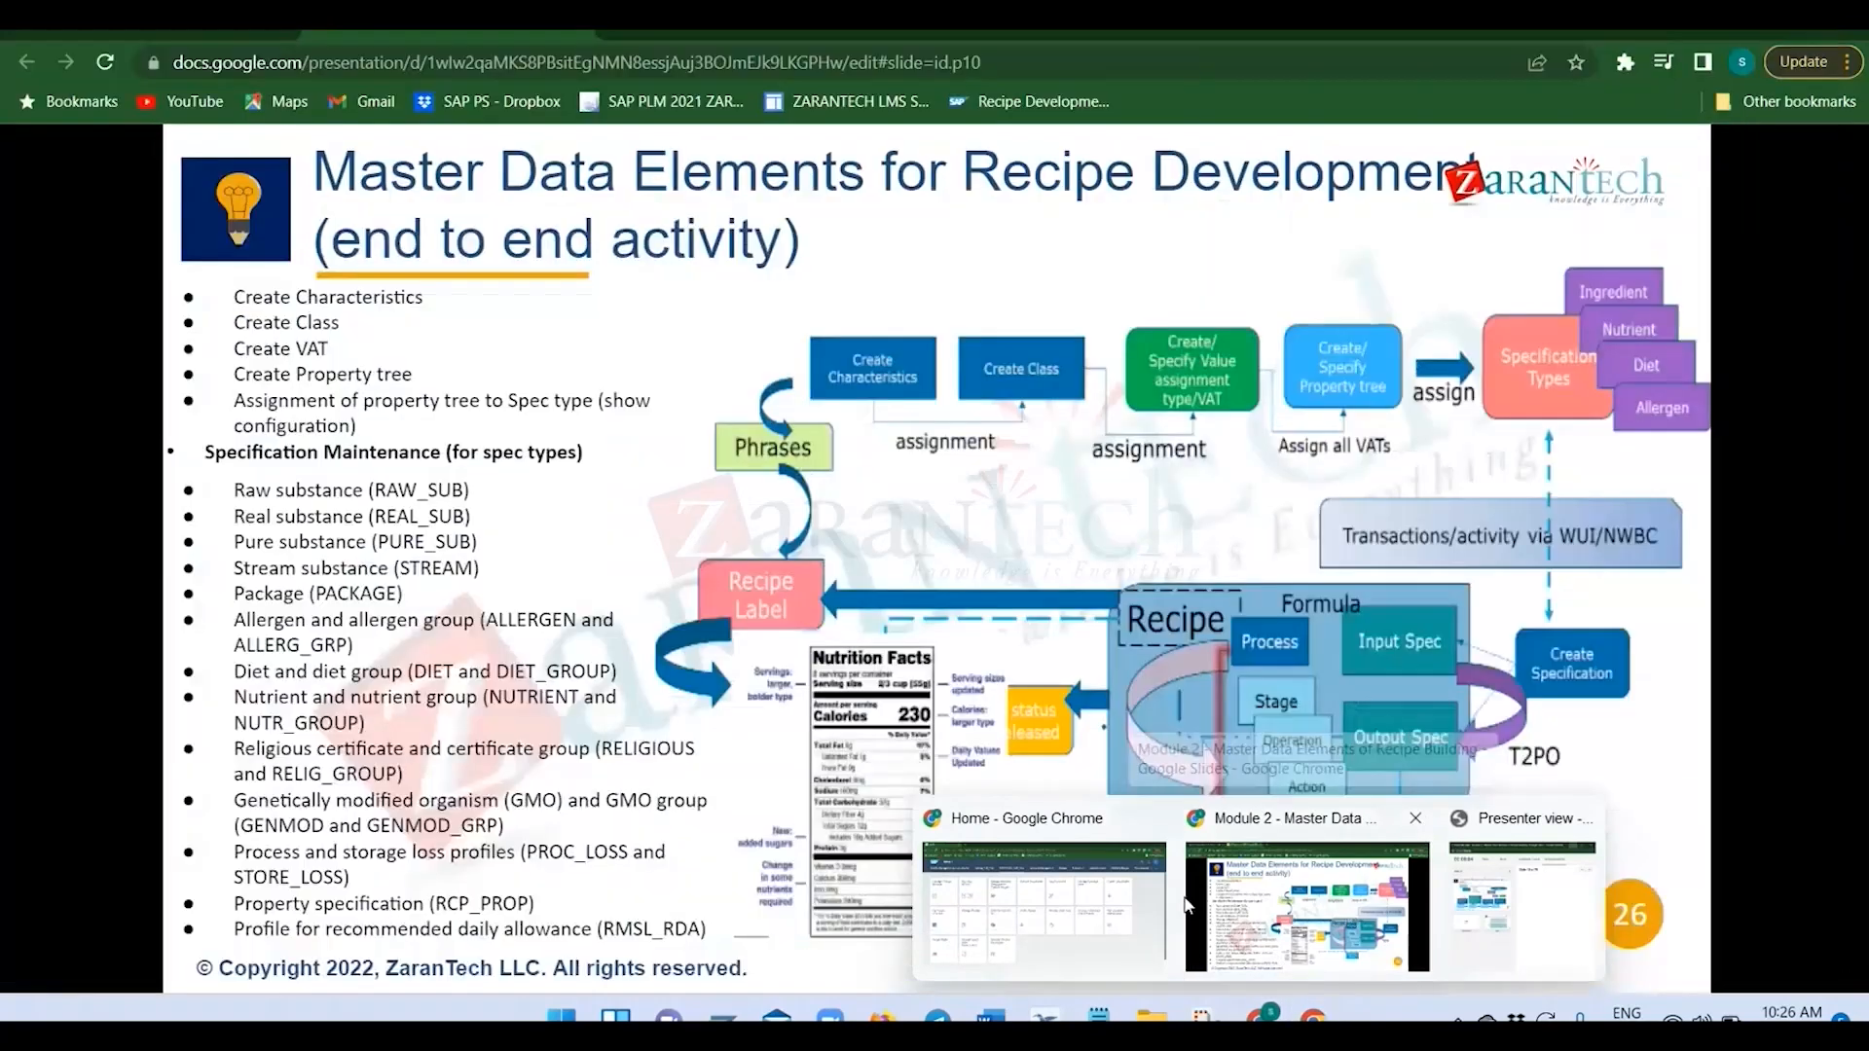
click(1352, 920)
key(ctrl+t)
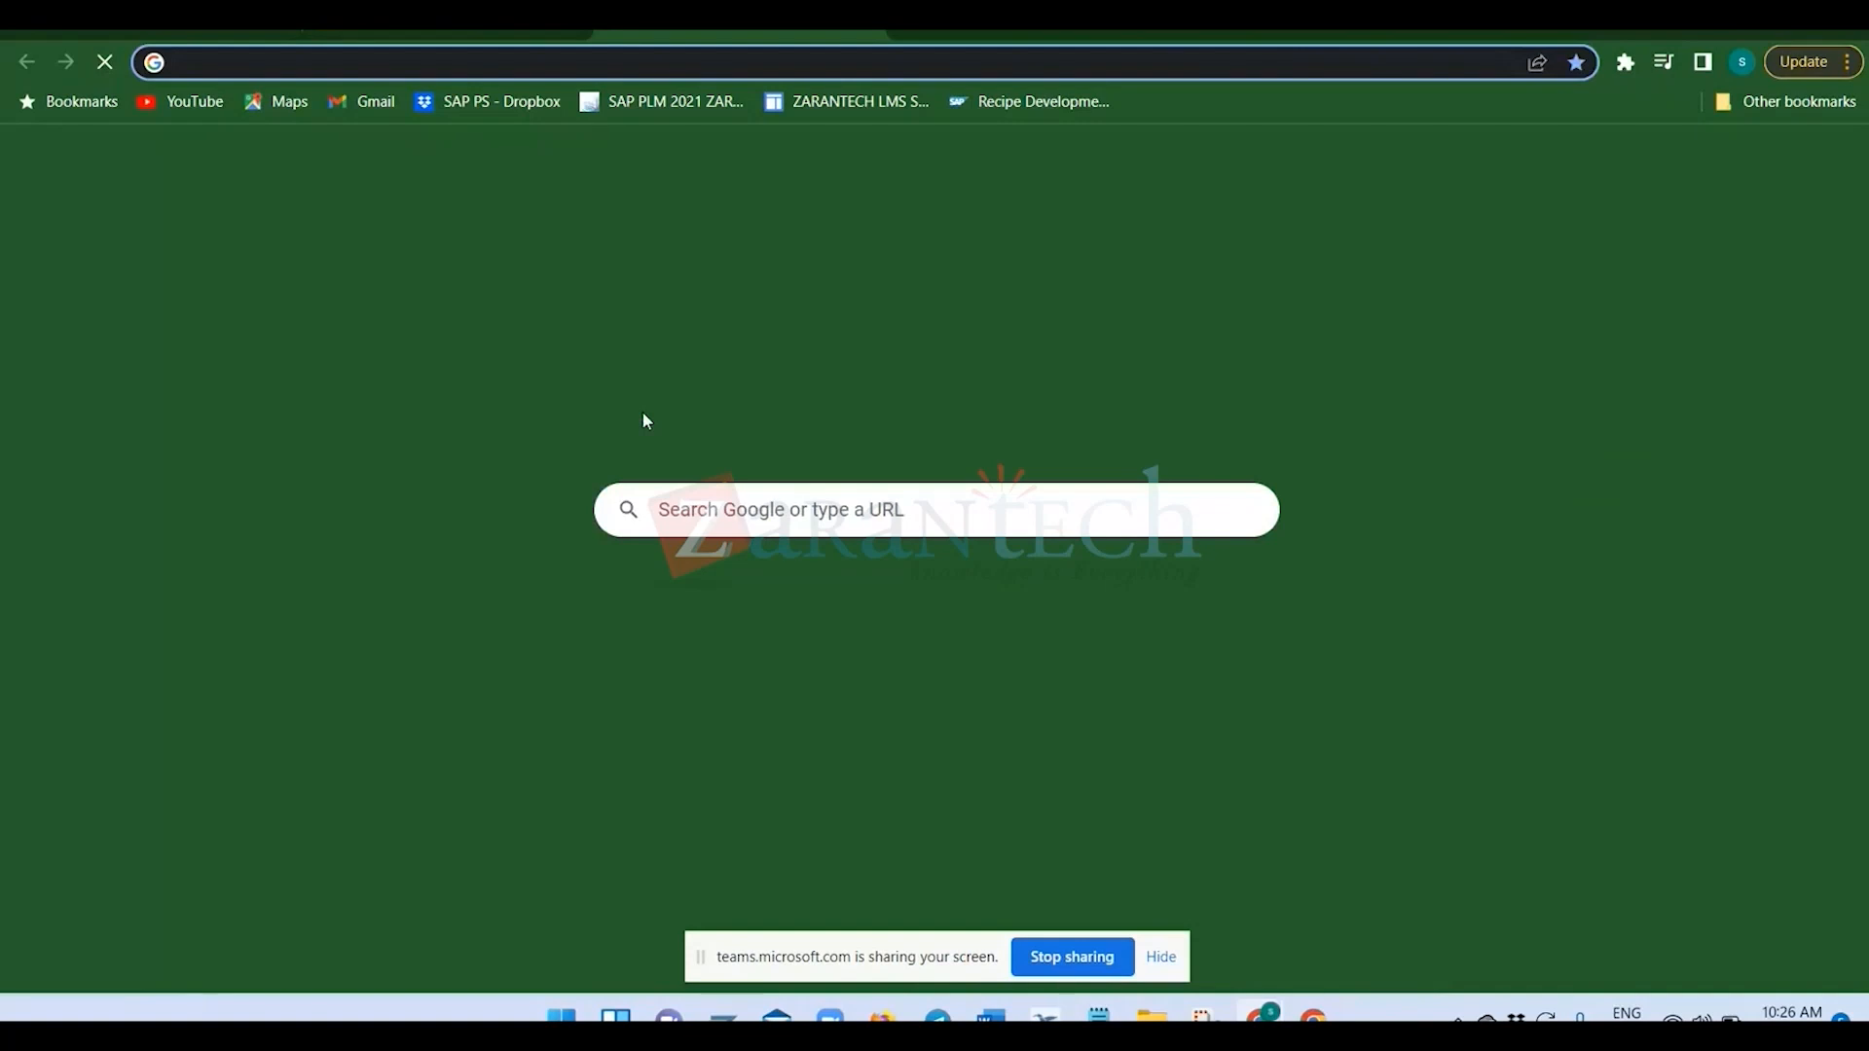
click(730, 509)
text(translation)
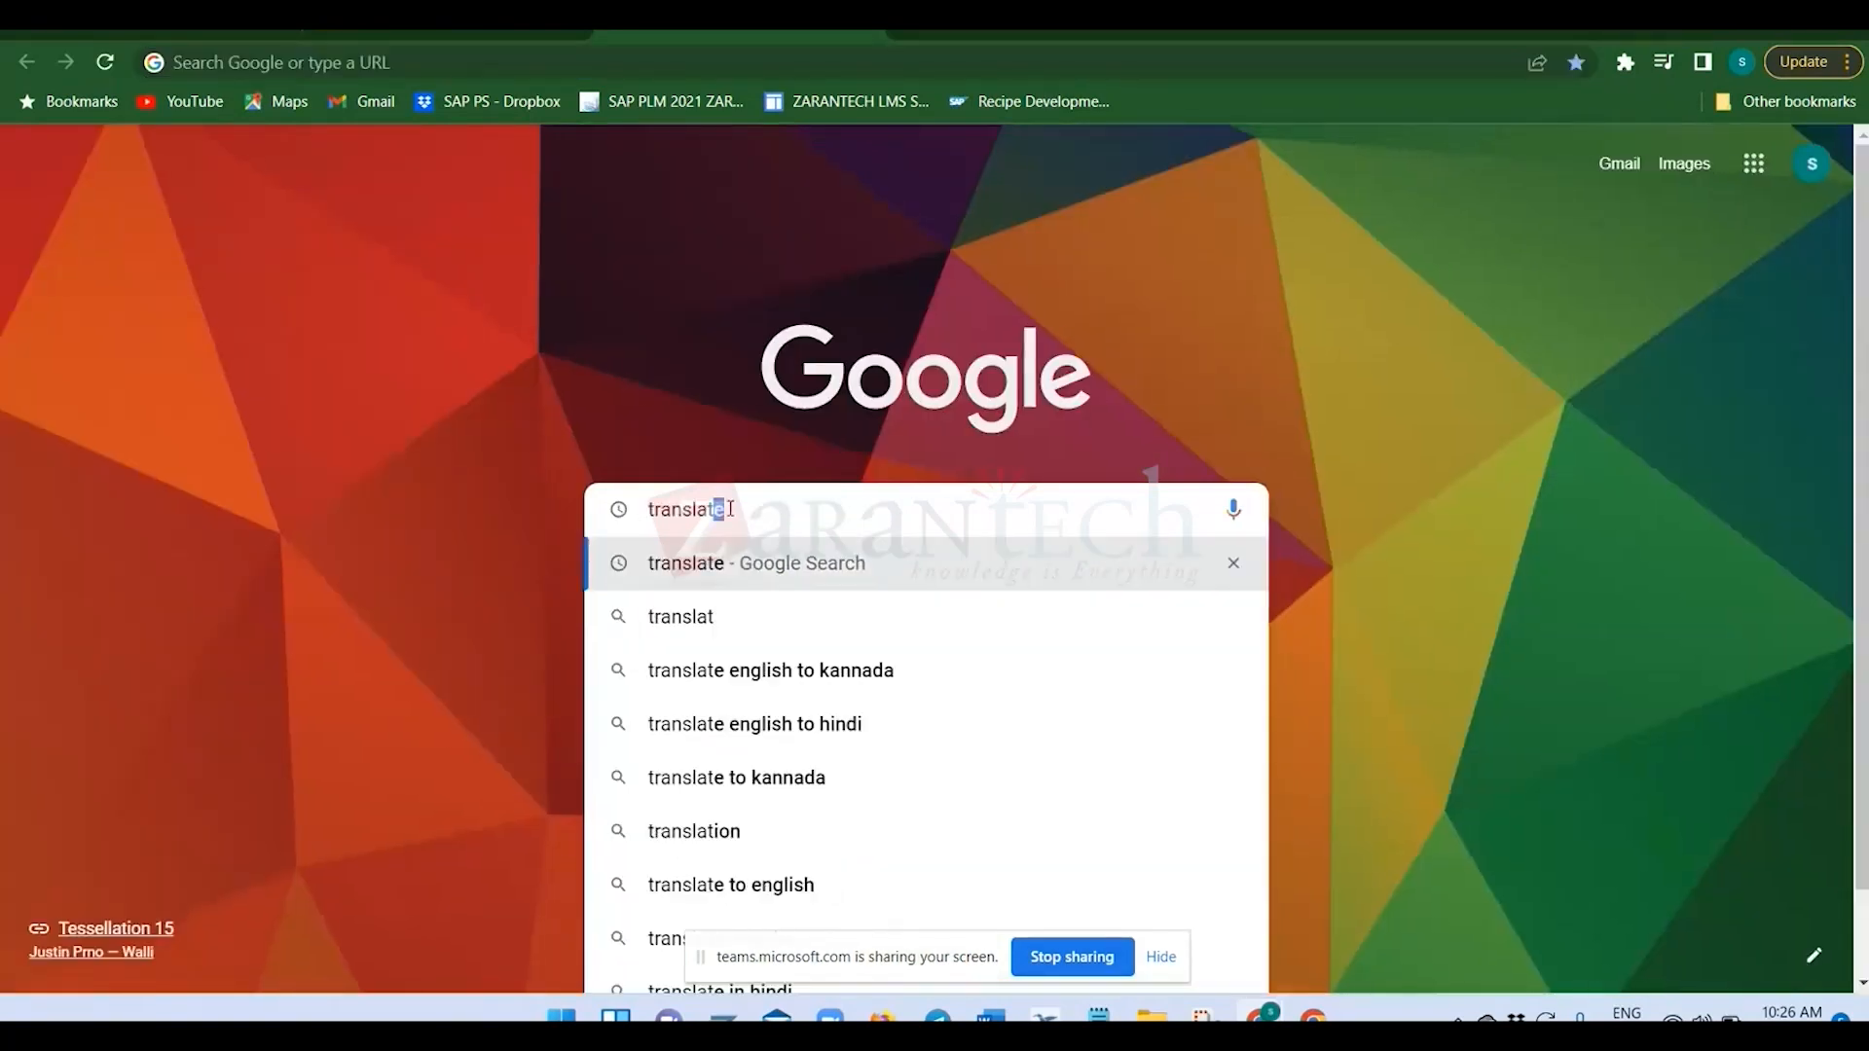
key(Return)
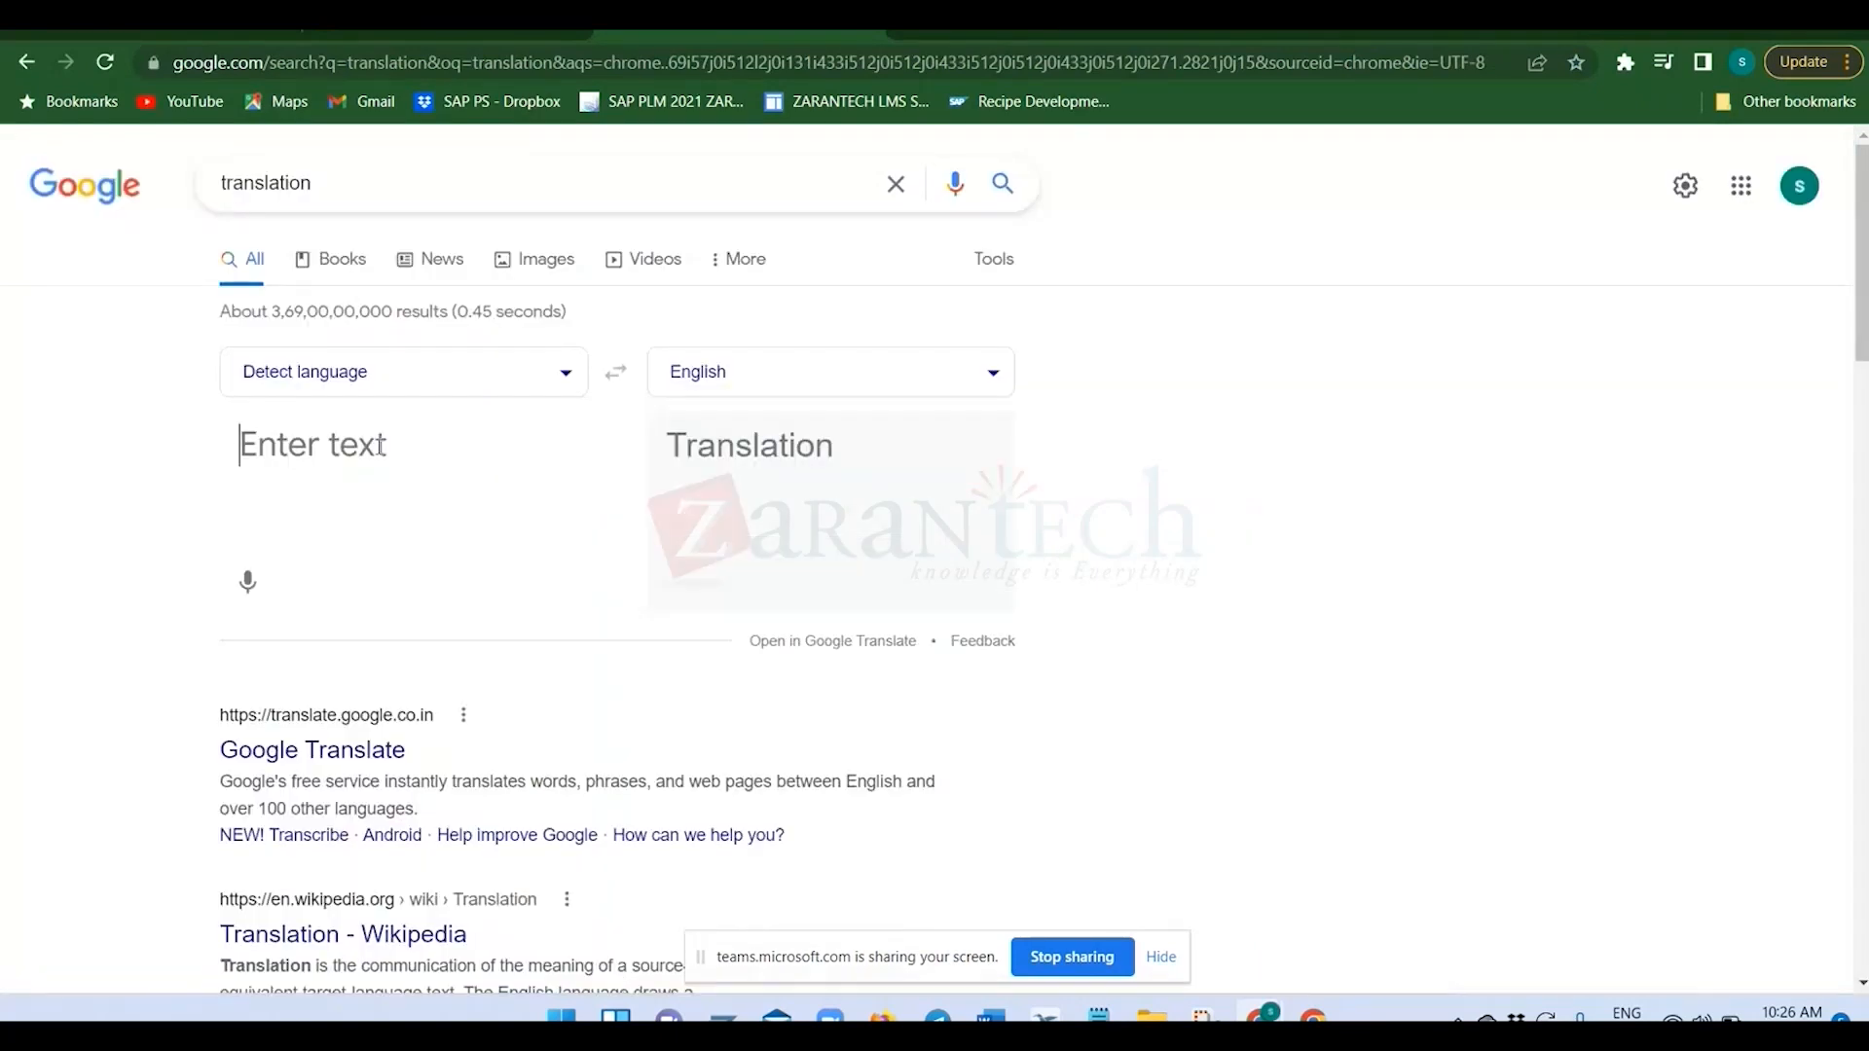
Enter TEST Product as the text to translate, leaving the source language on automatic detection.
text(TEST)
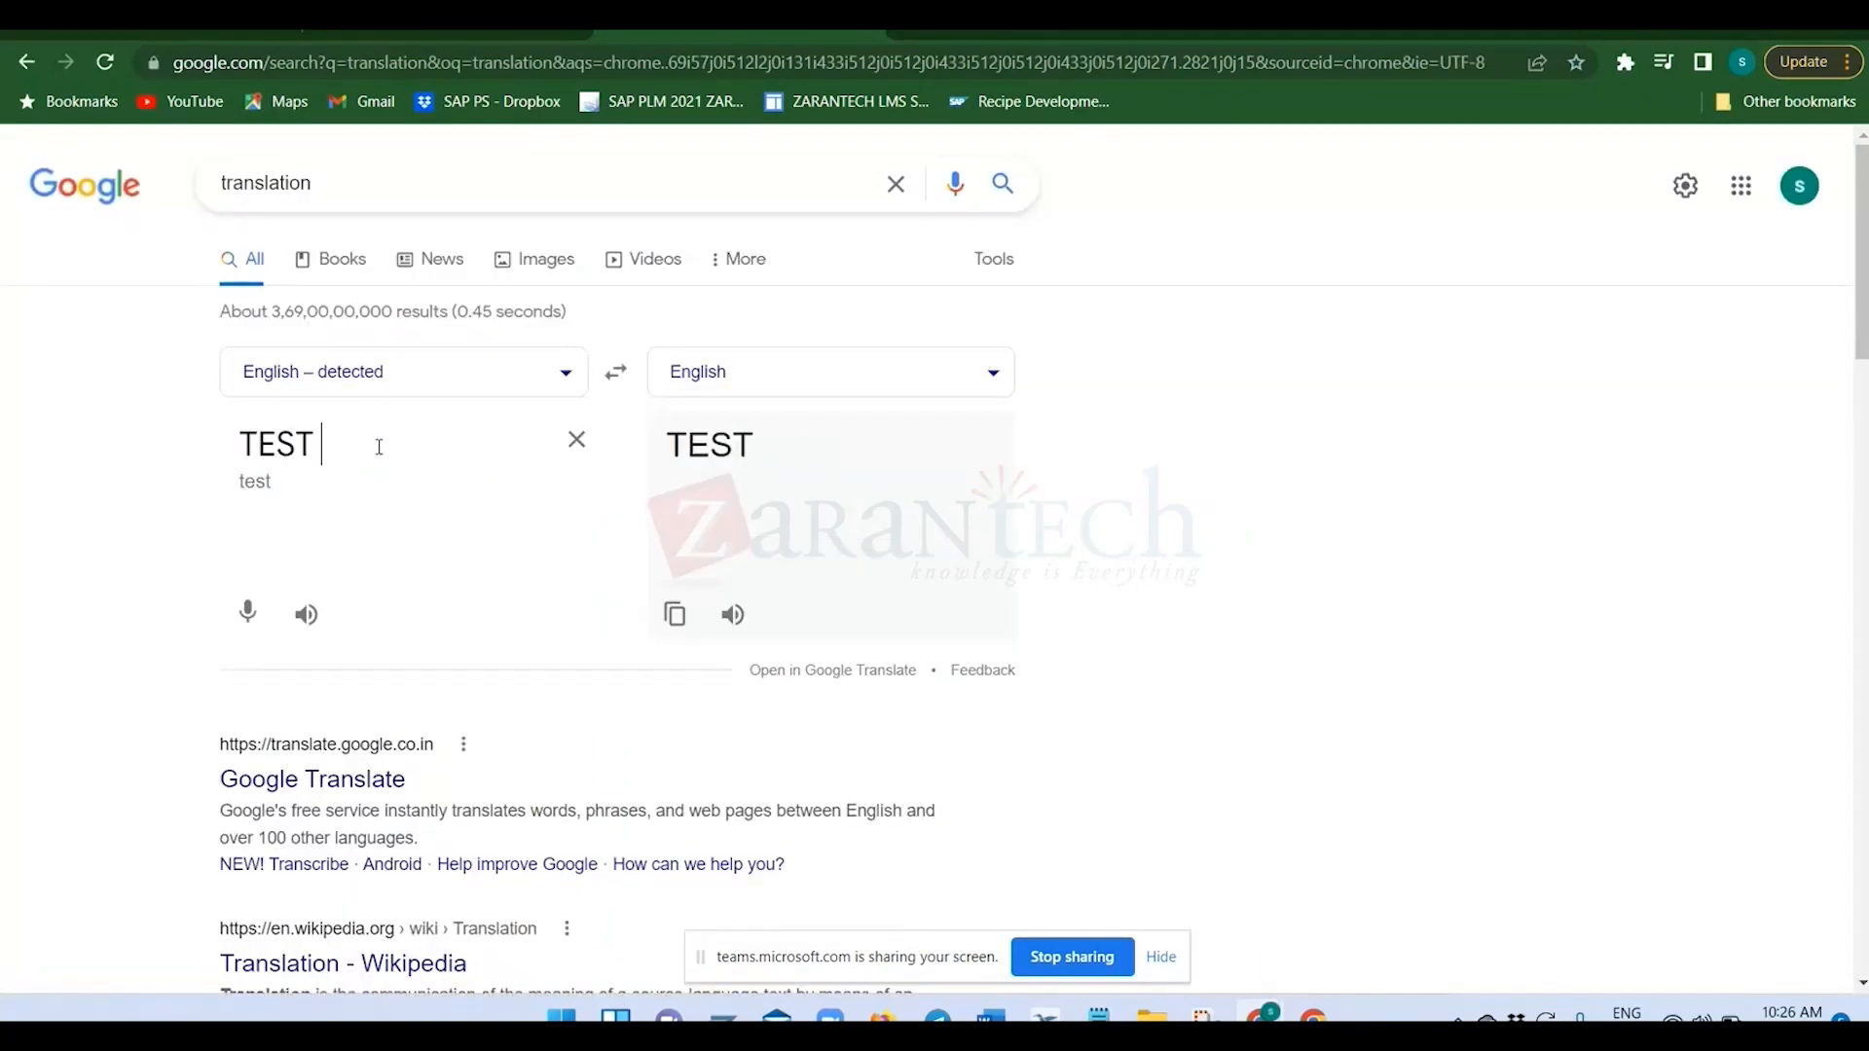
text(roduct)
key(Return)
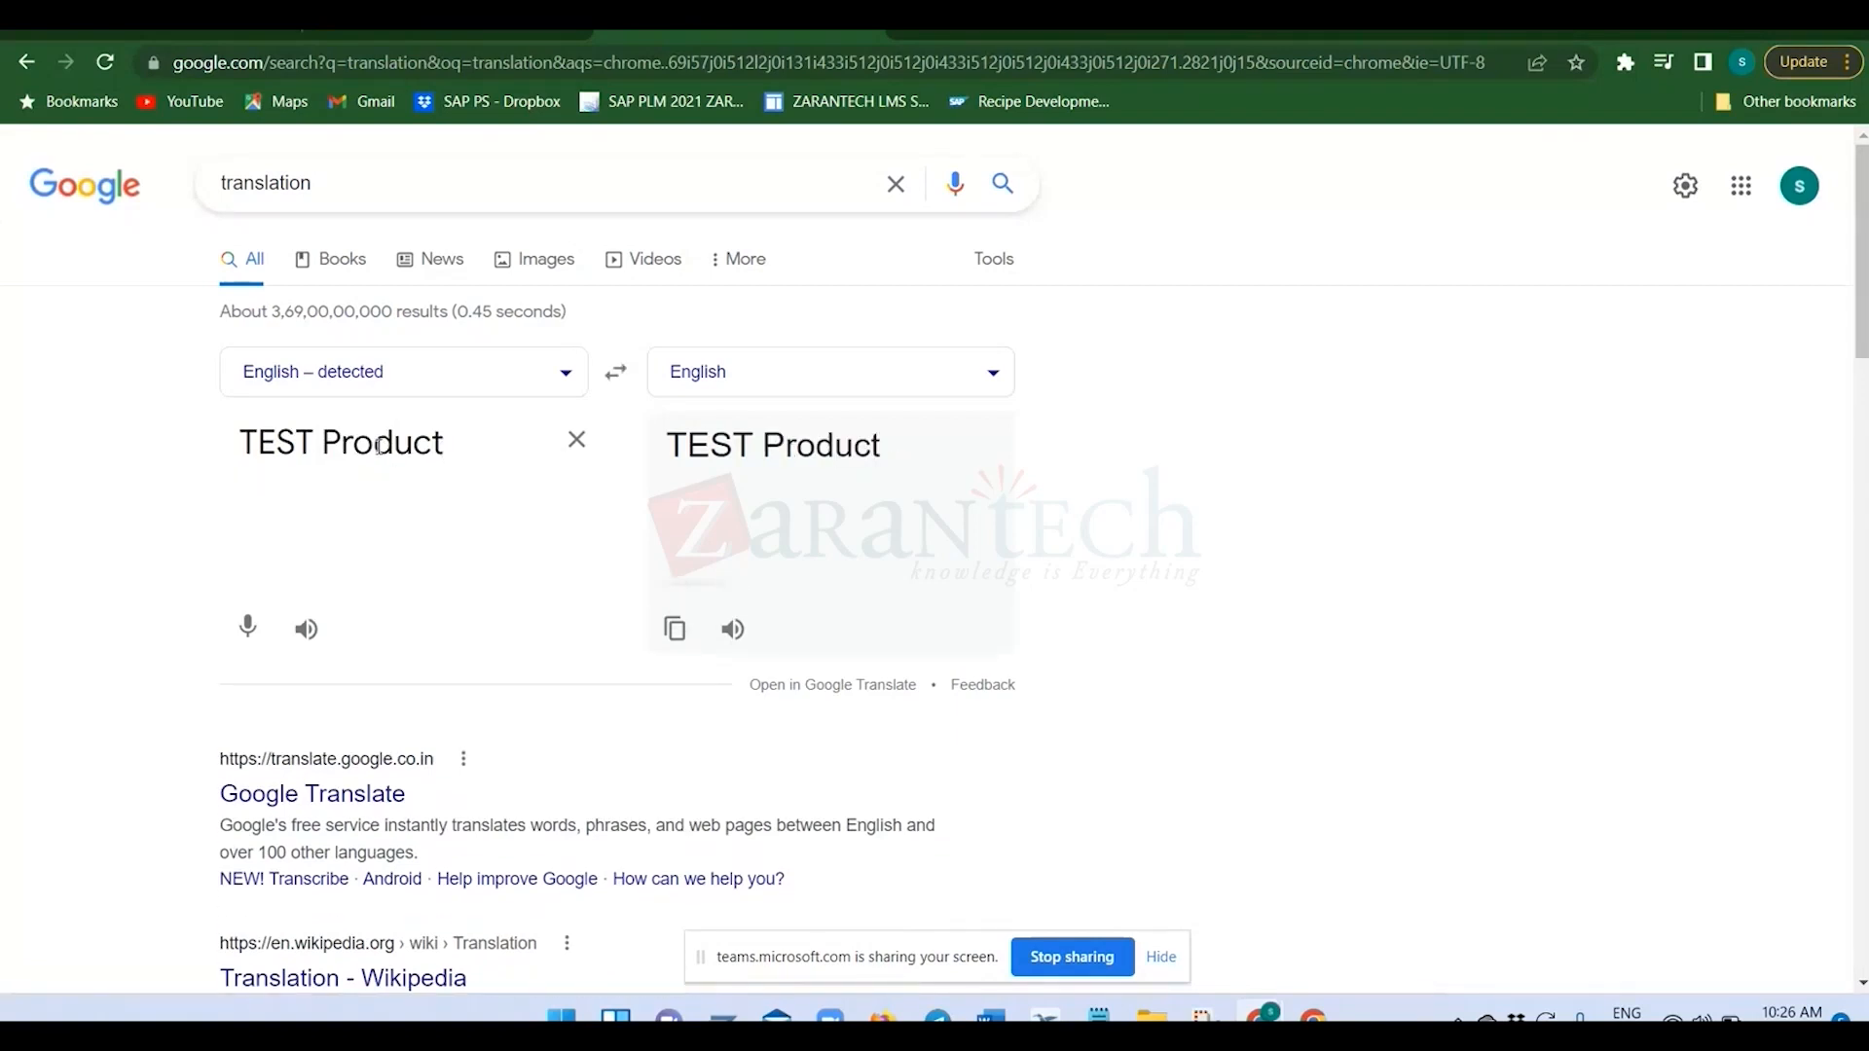
click(563, 378)
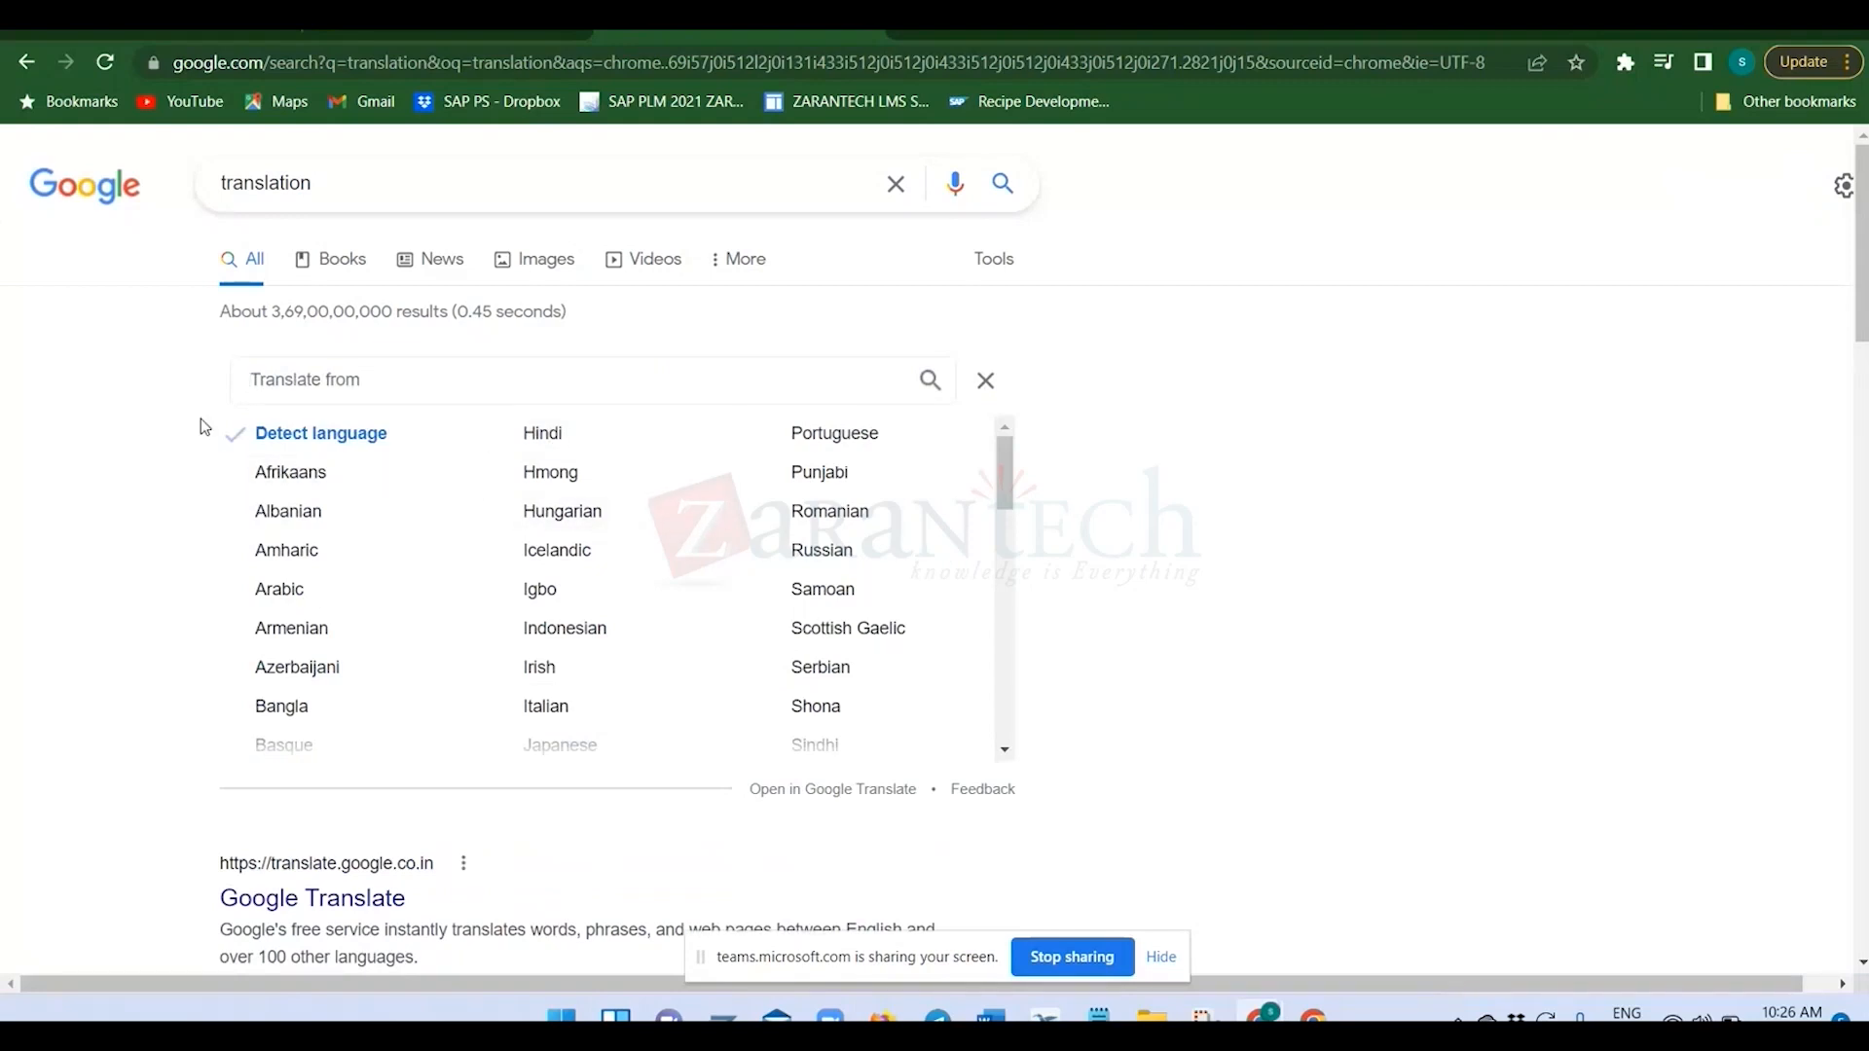
click(986, 382)
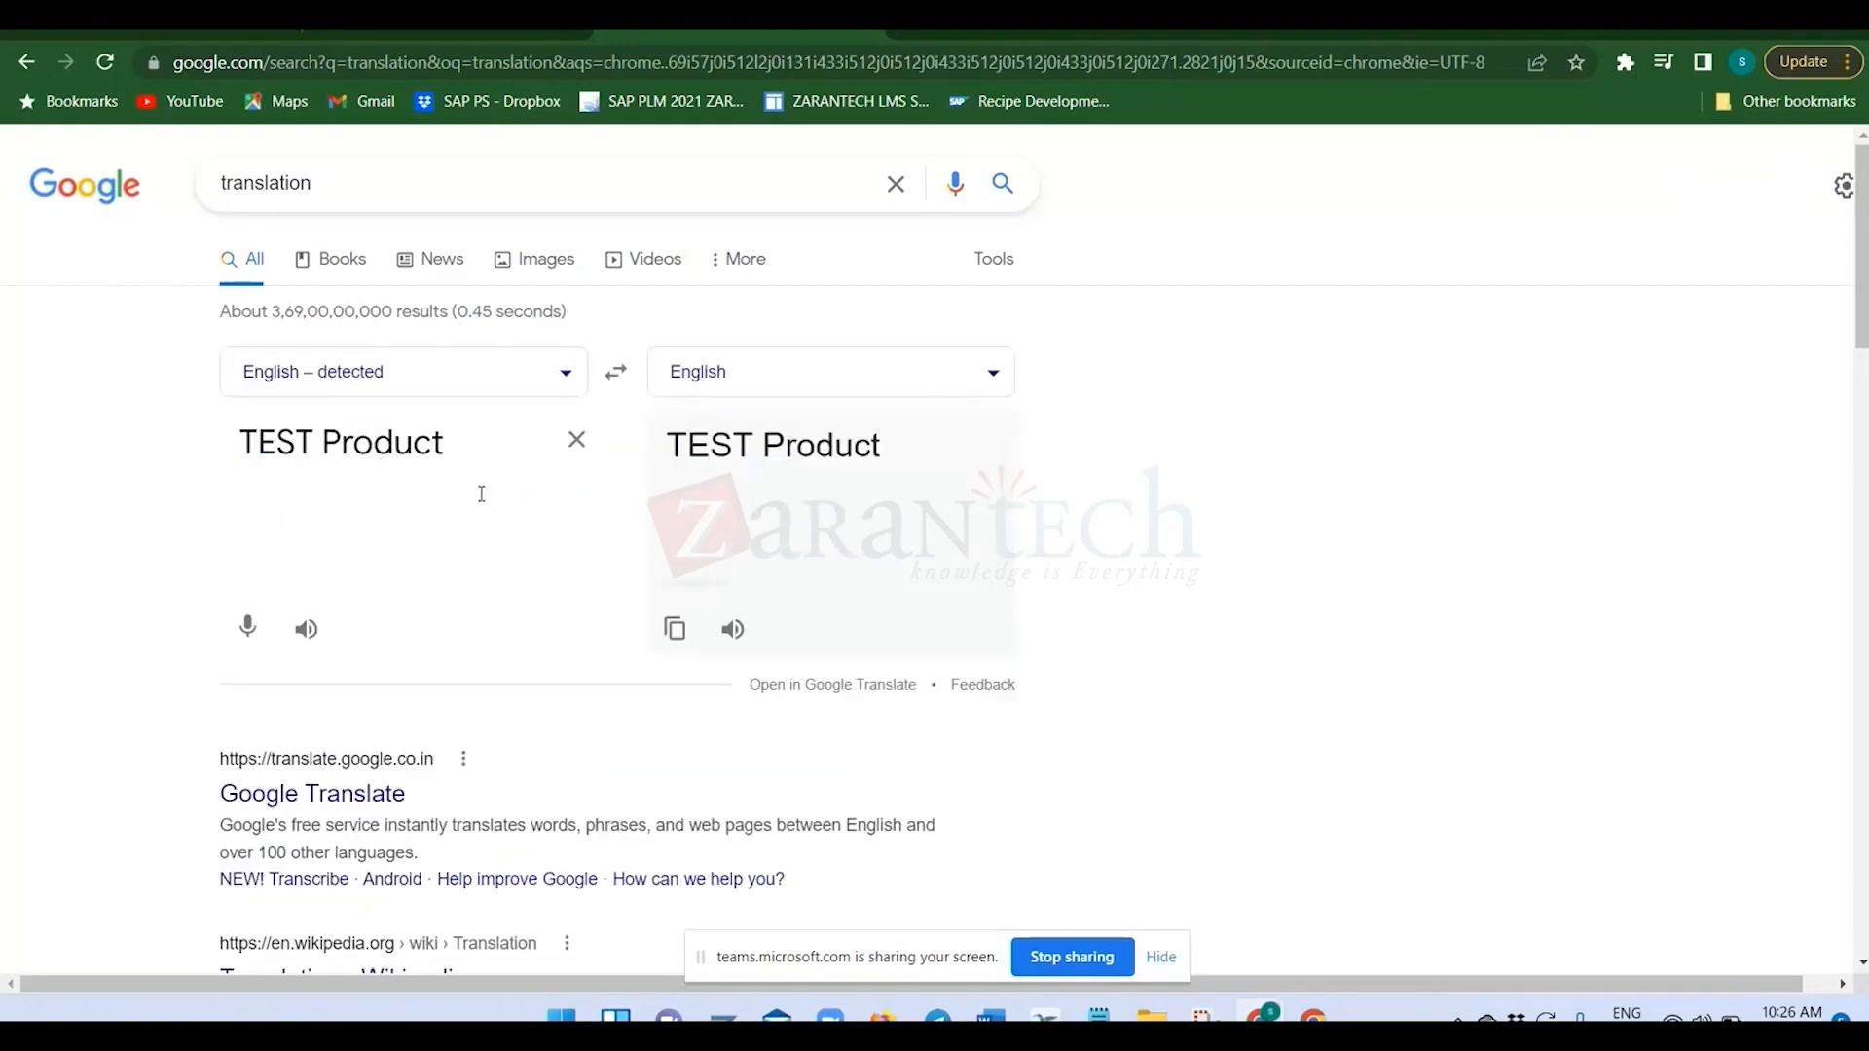
Set the target language to German and copy the translated text.
click(881, 389)
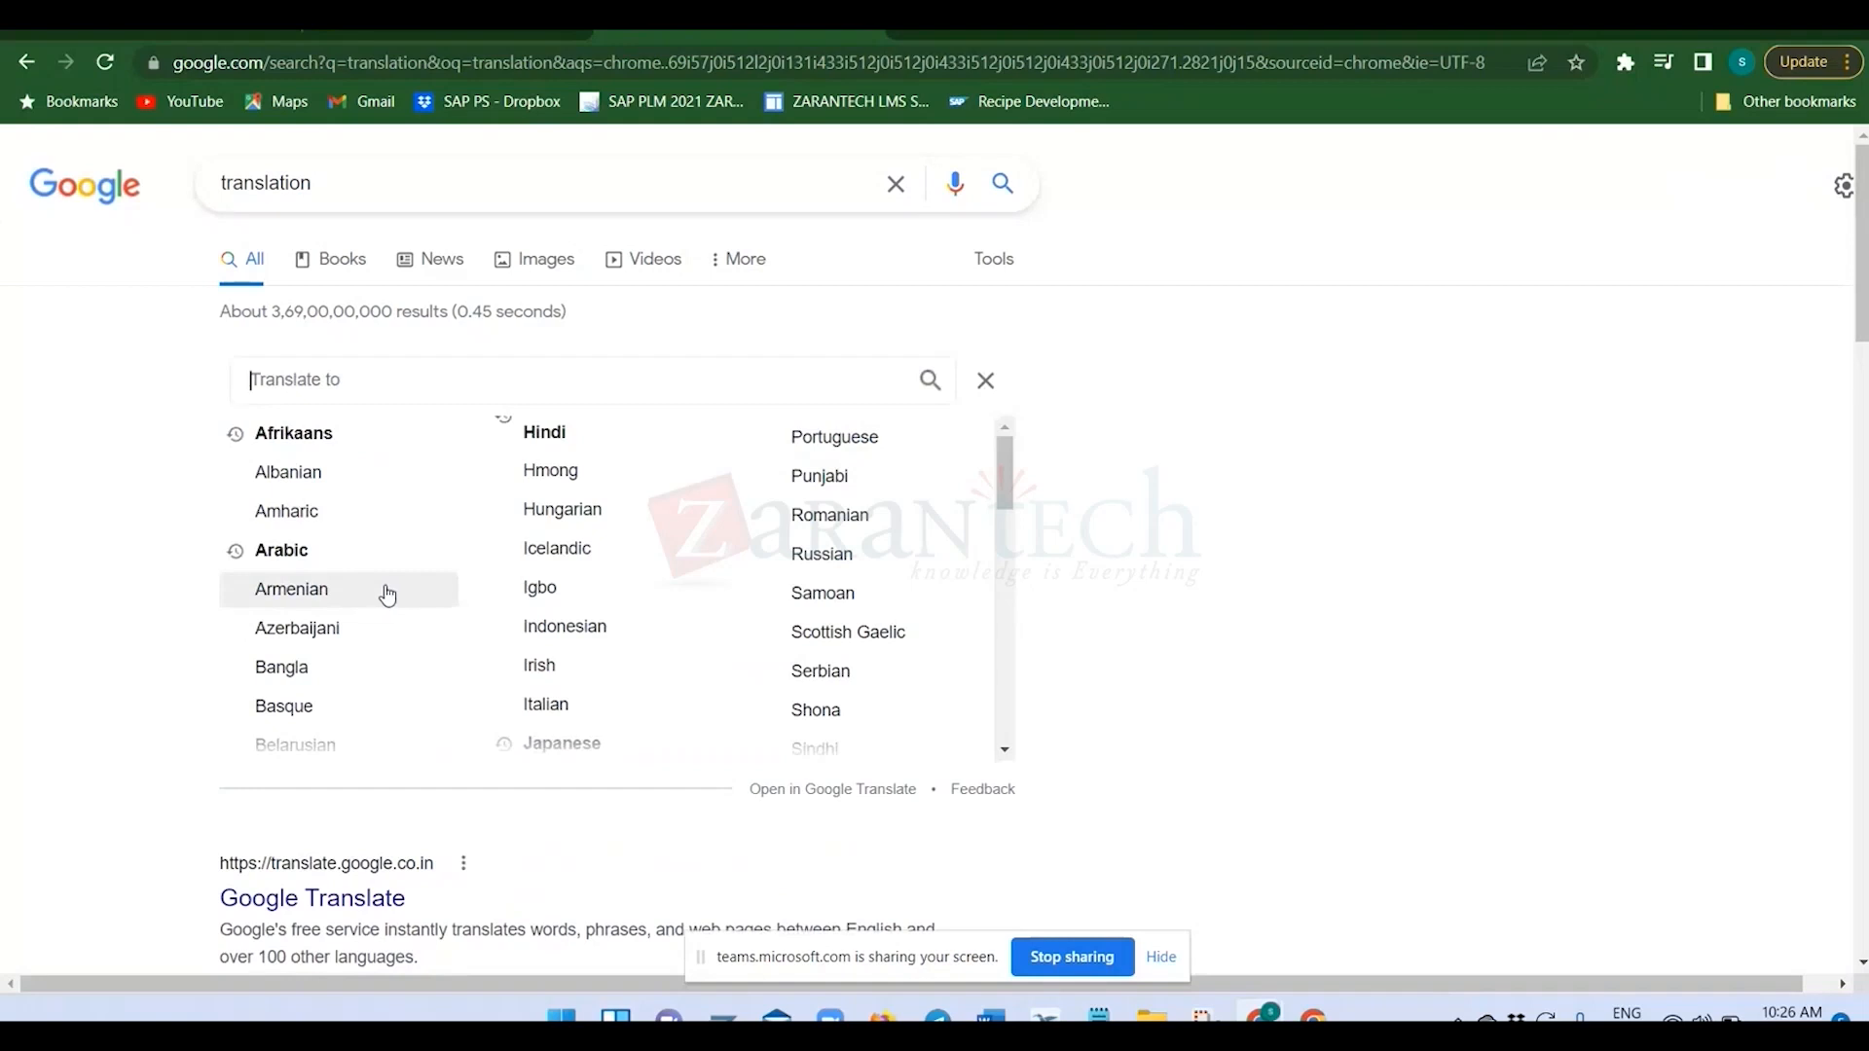
text(d)
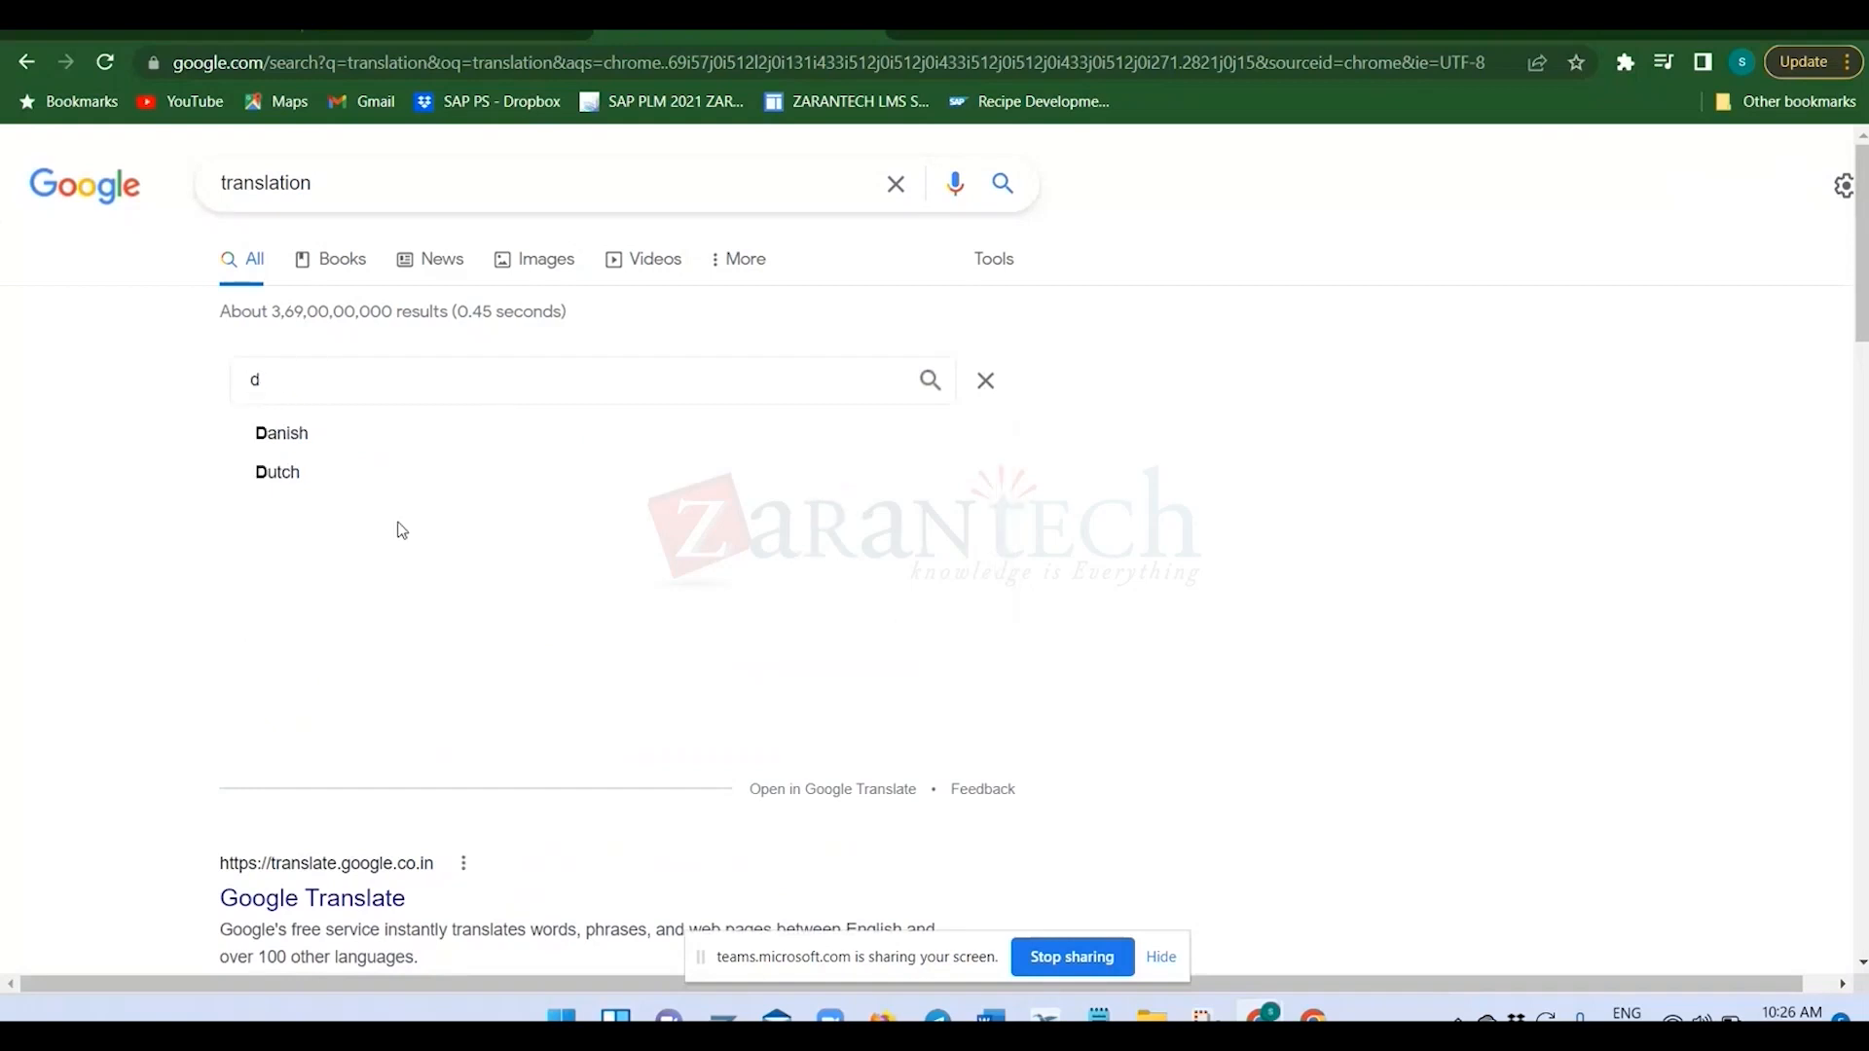
key(BackSpace)
text(ger)
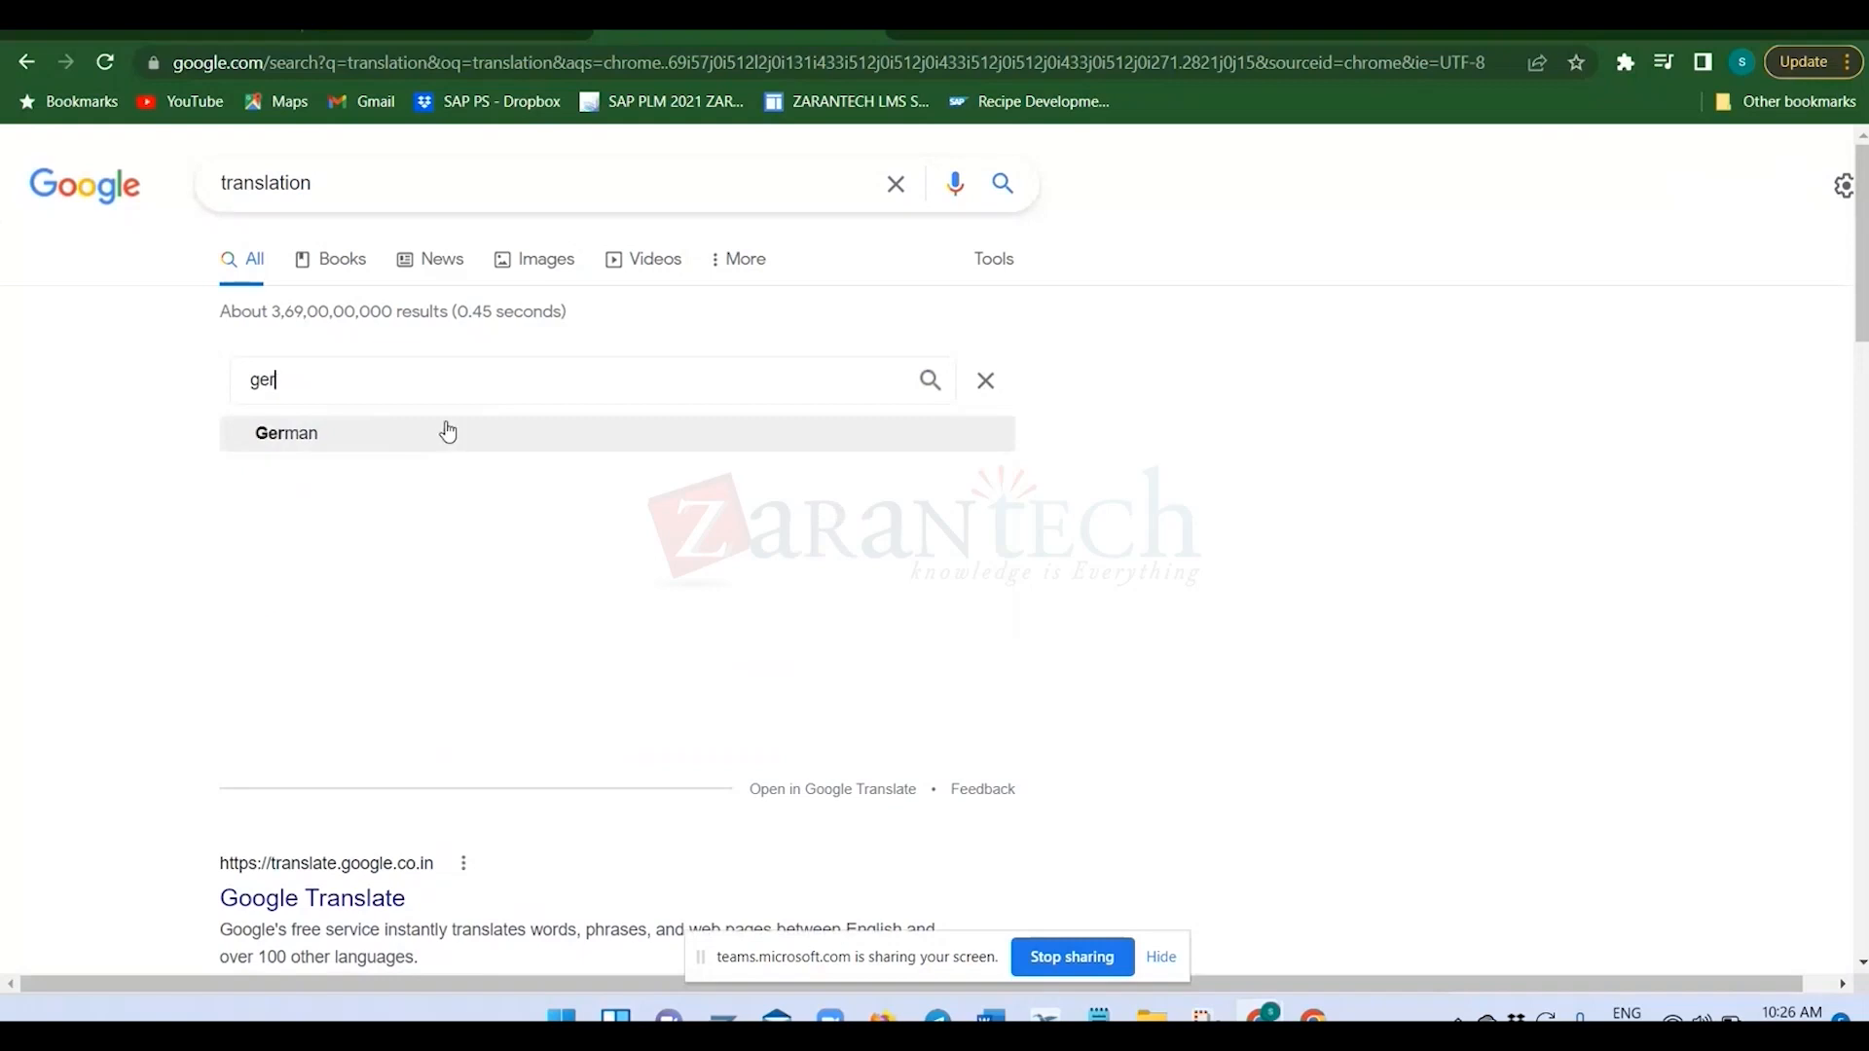
click(446, 431)
drag(884, 450, 670, 425)
key(ctrl+c)
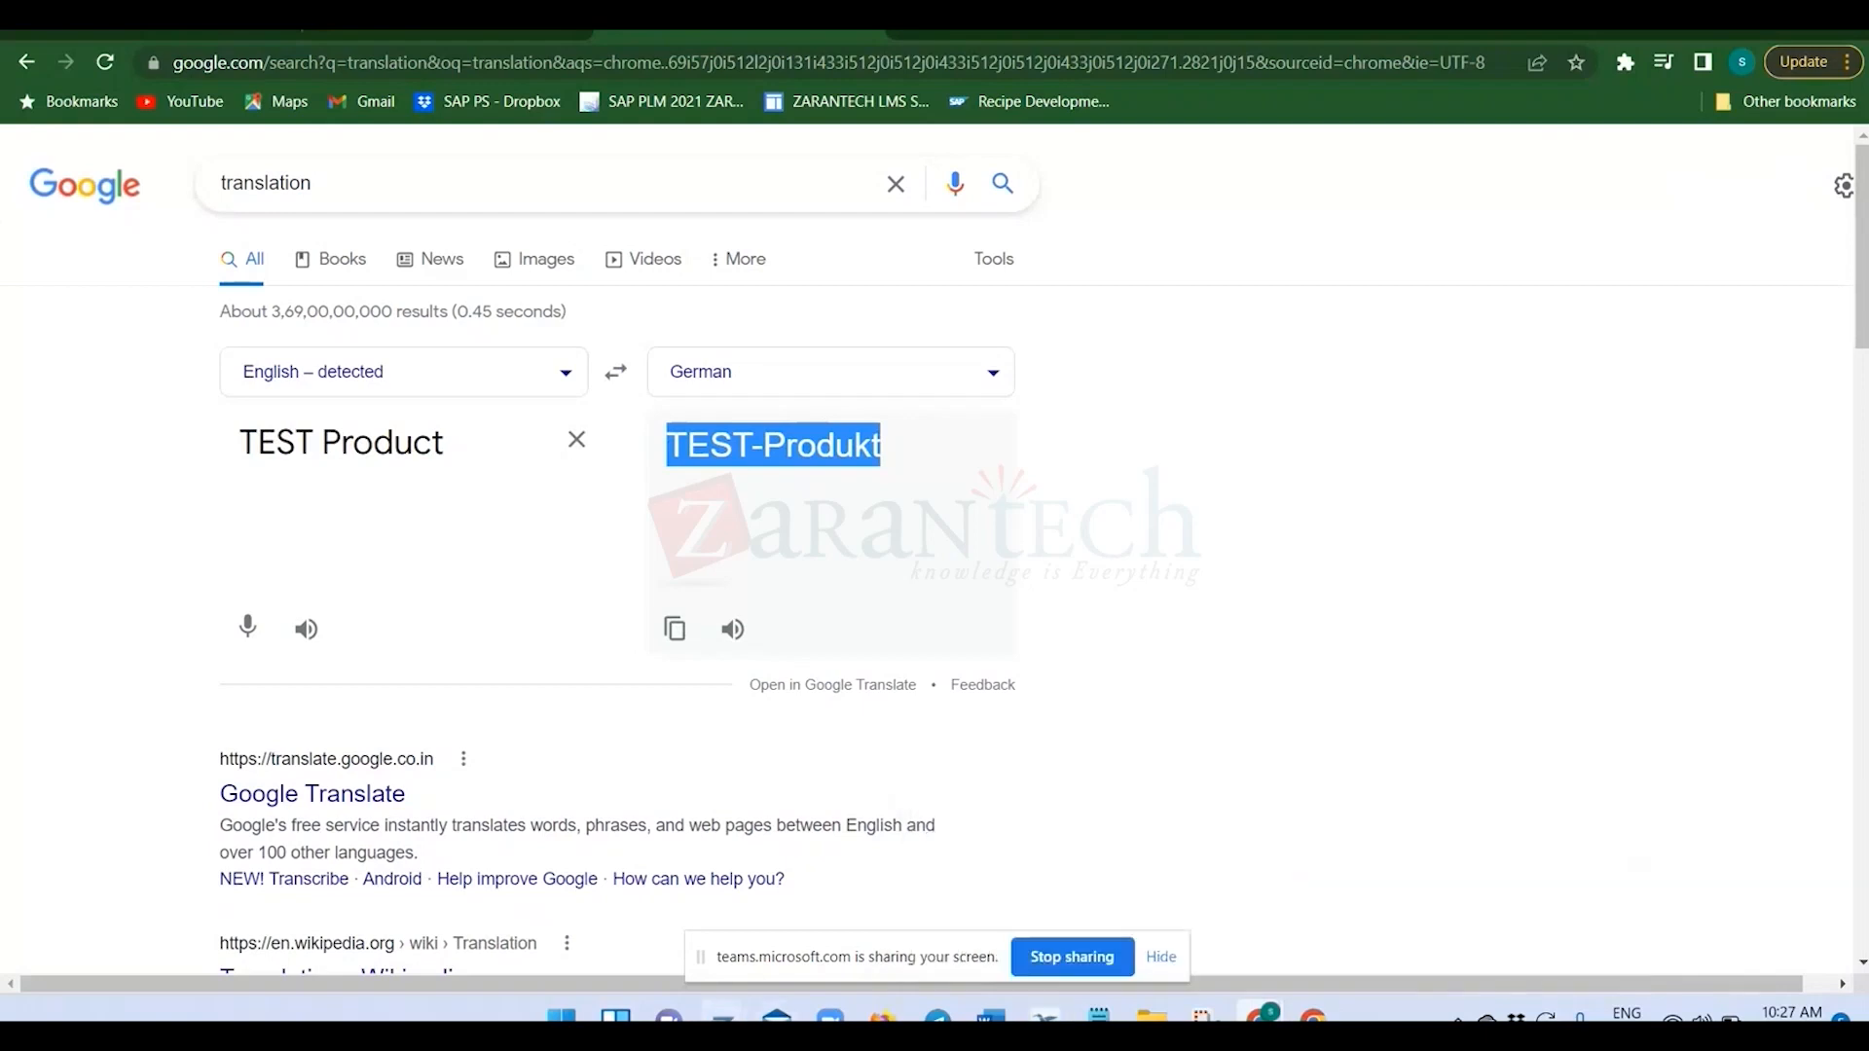
Switch back to the SAP specification window and enter TEST-Produkt as the identifier of the DE row.
click(724, 1019)
click(821, 922)
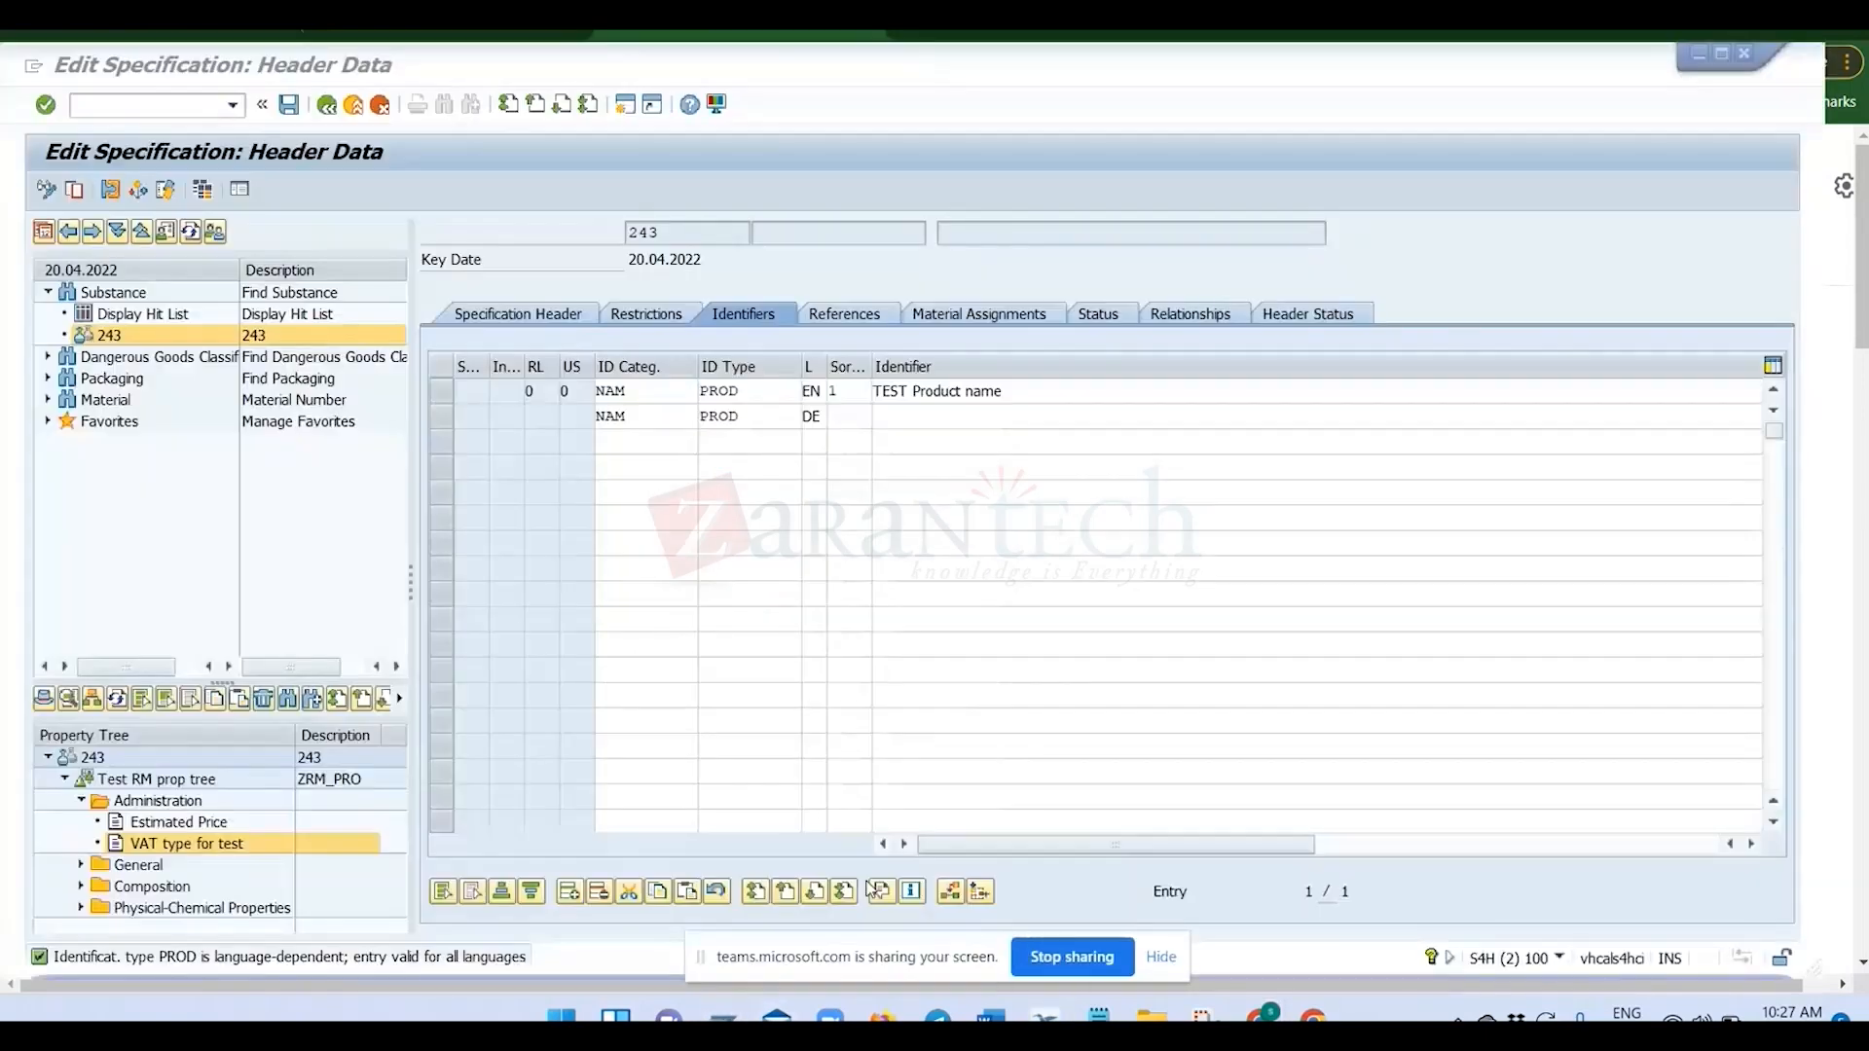
key(ctrl+v)
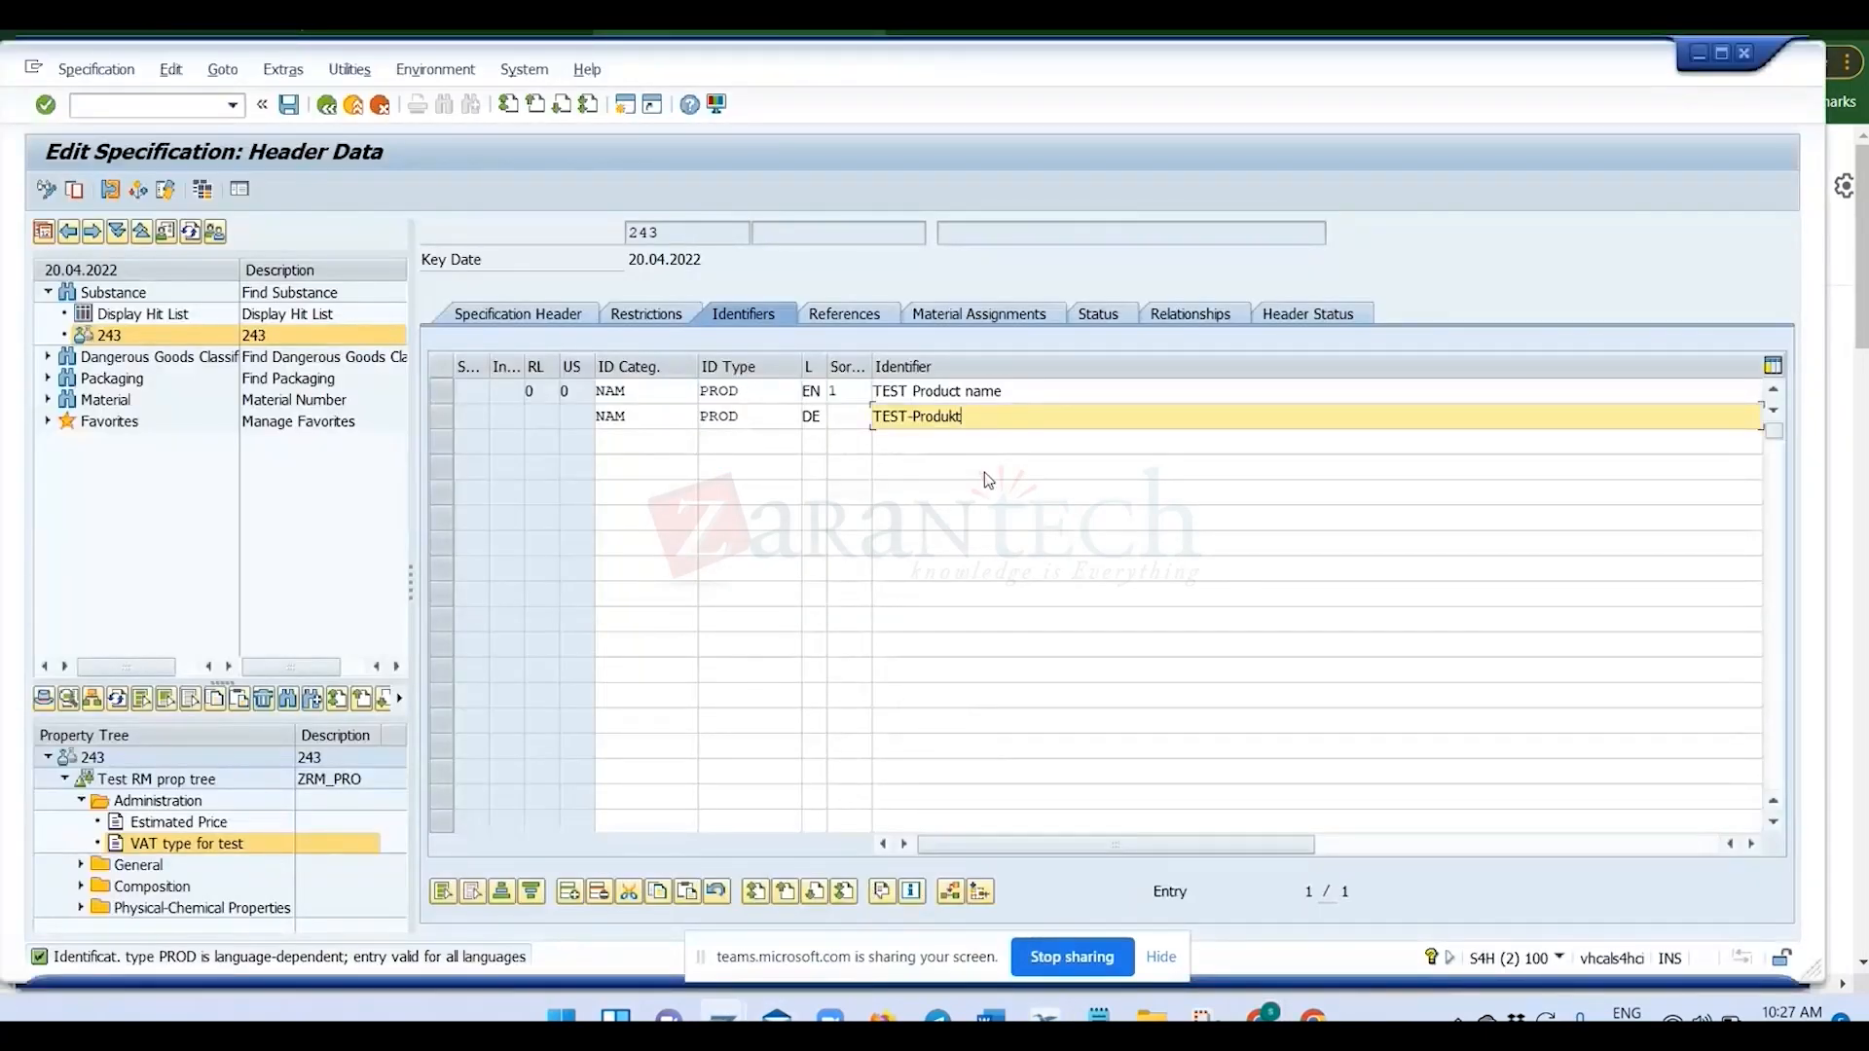
key(Return)
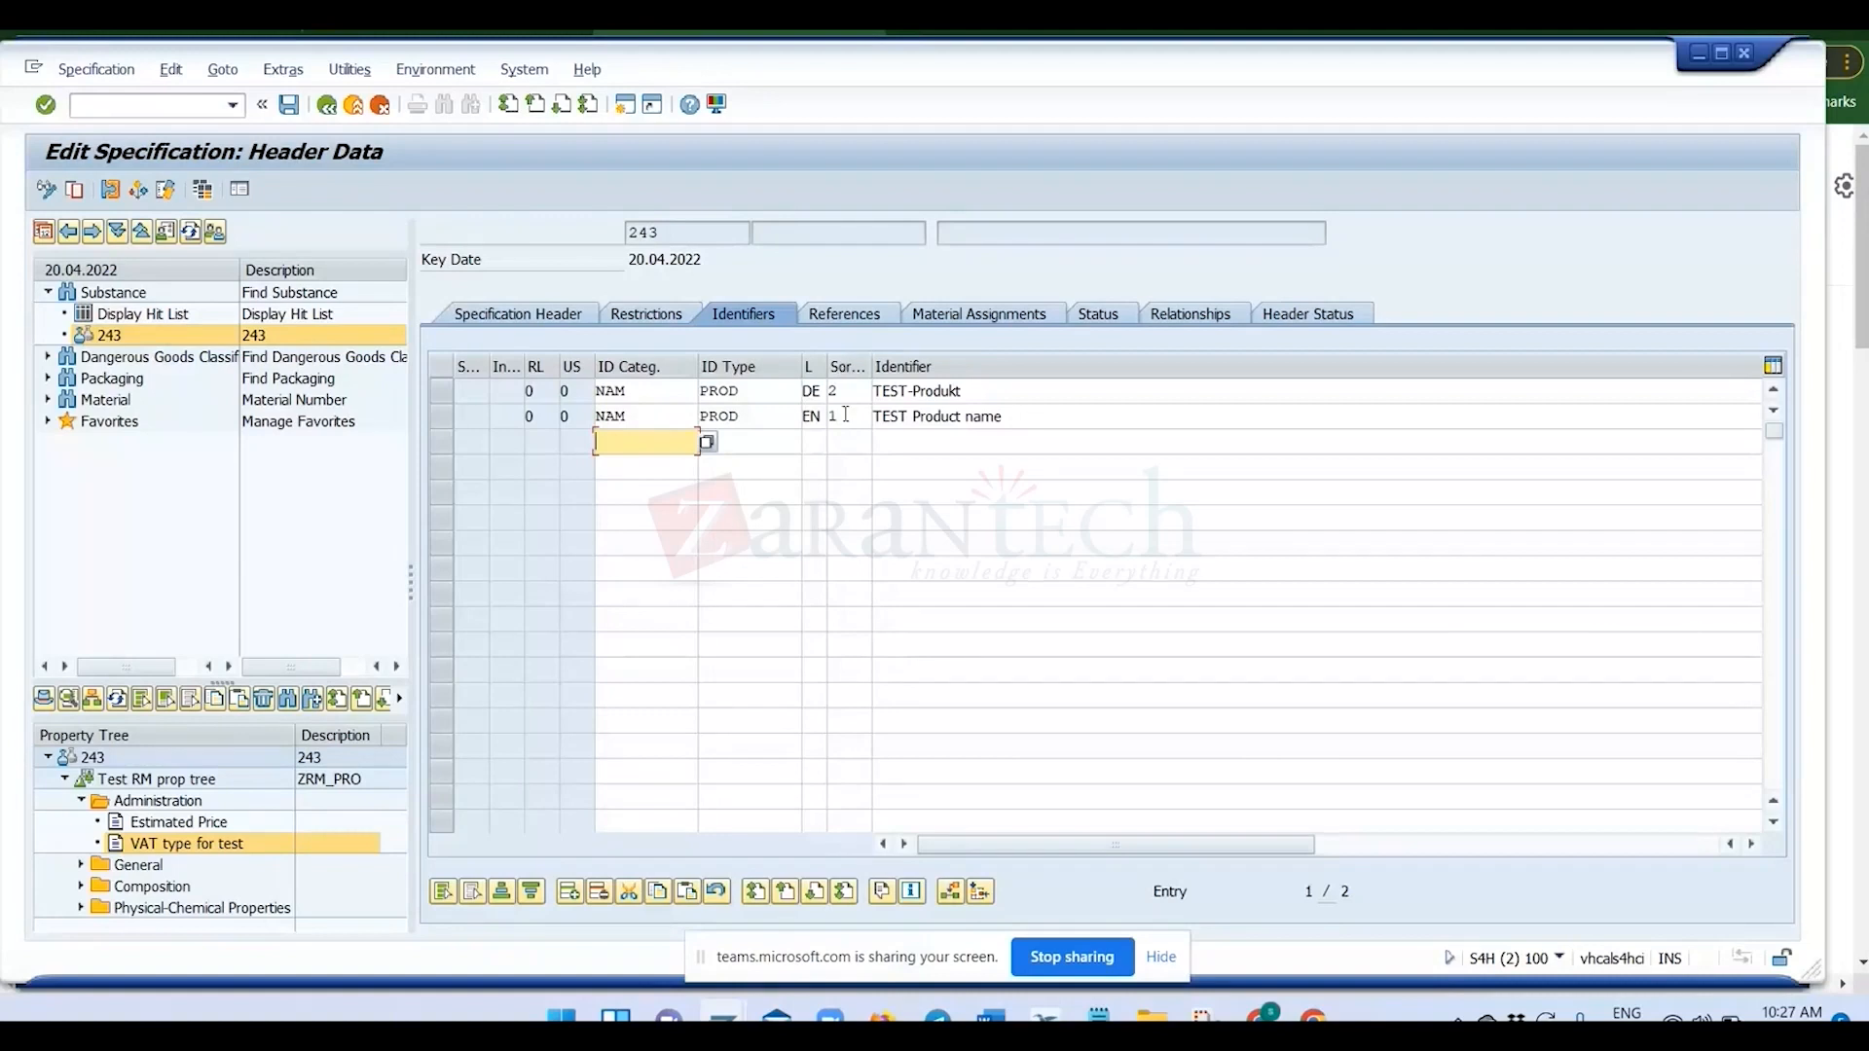
click(845, 415)
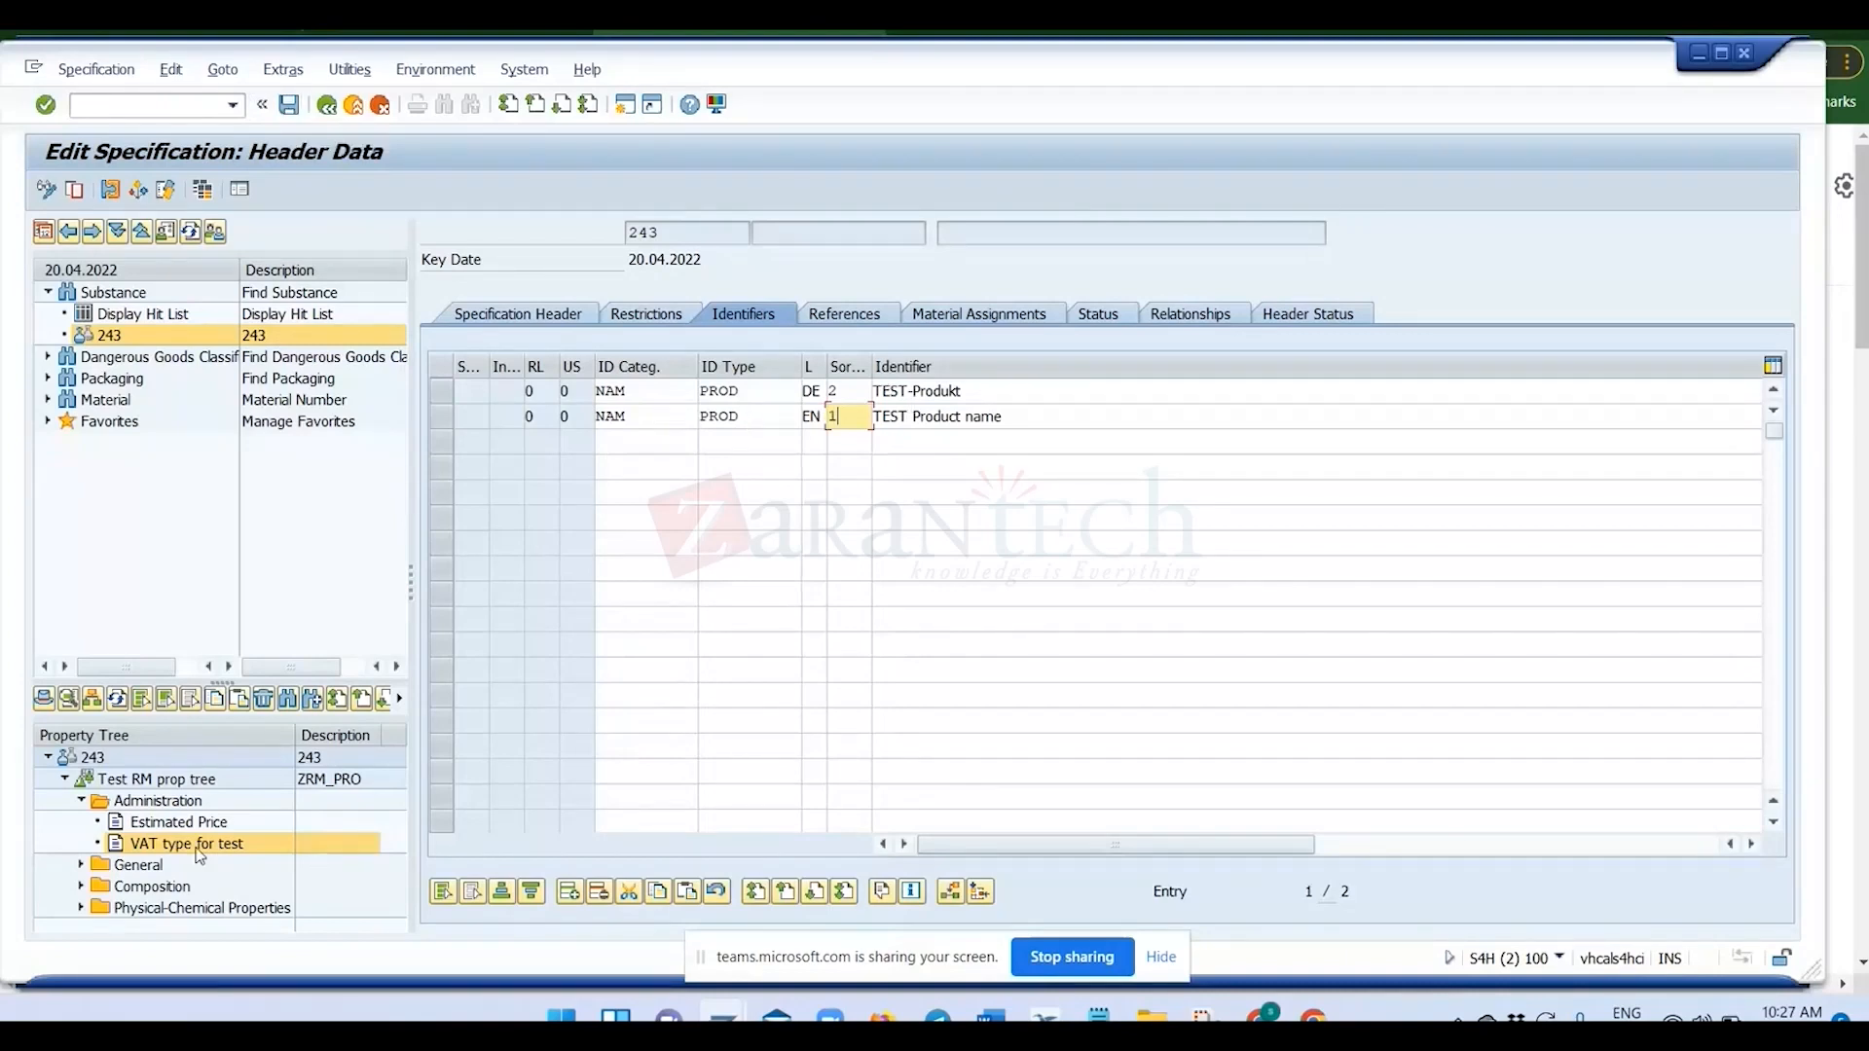
Open the VAT type for test value assignment of specification 243, and save and exit the specification.
double_click(198, 849)
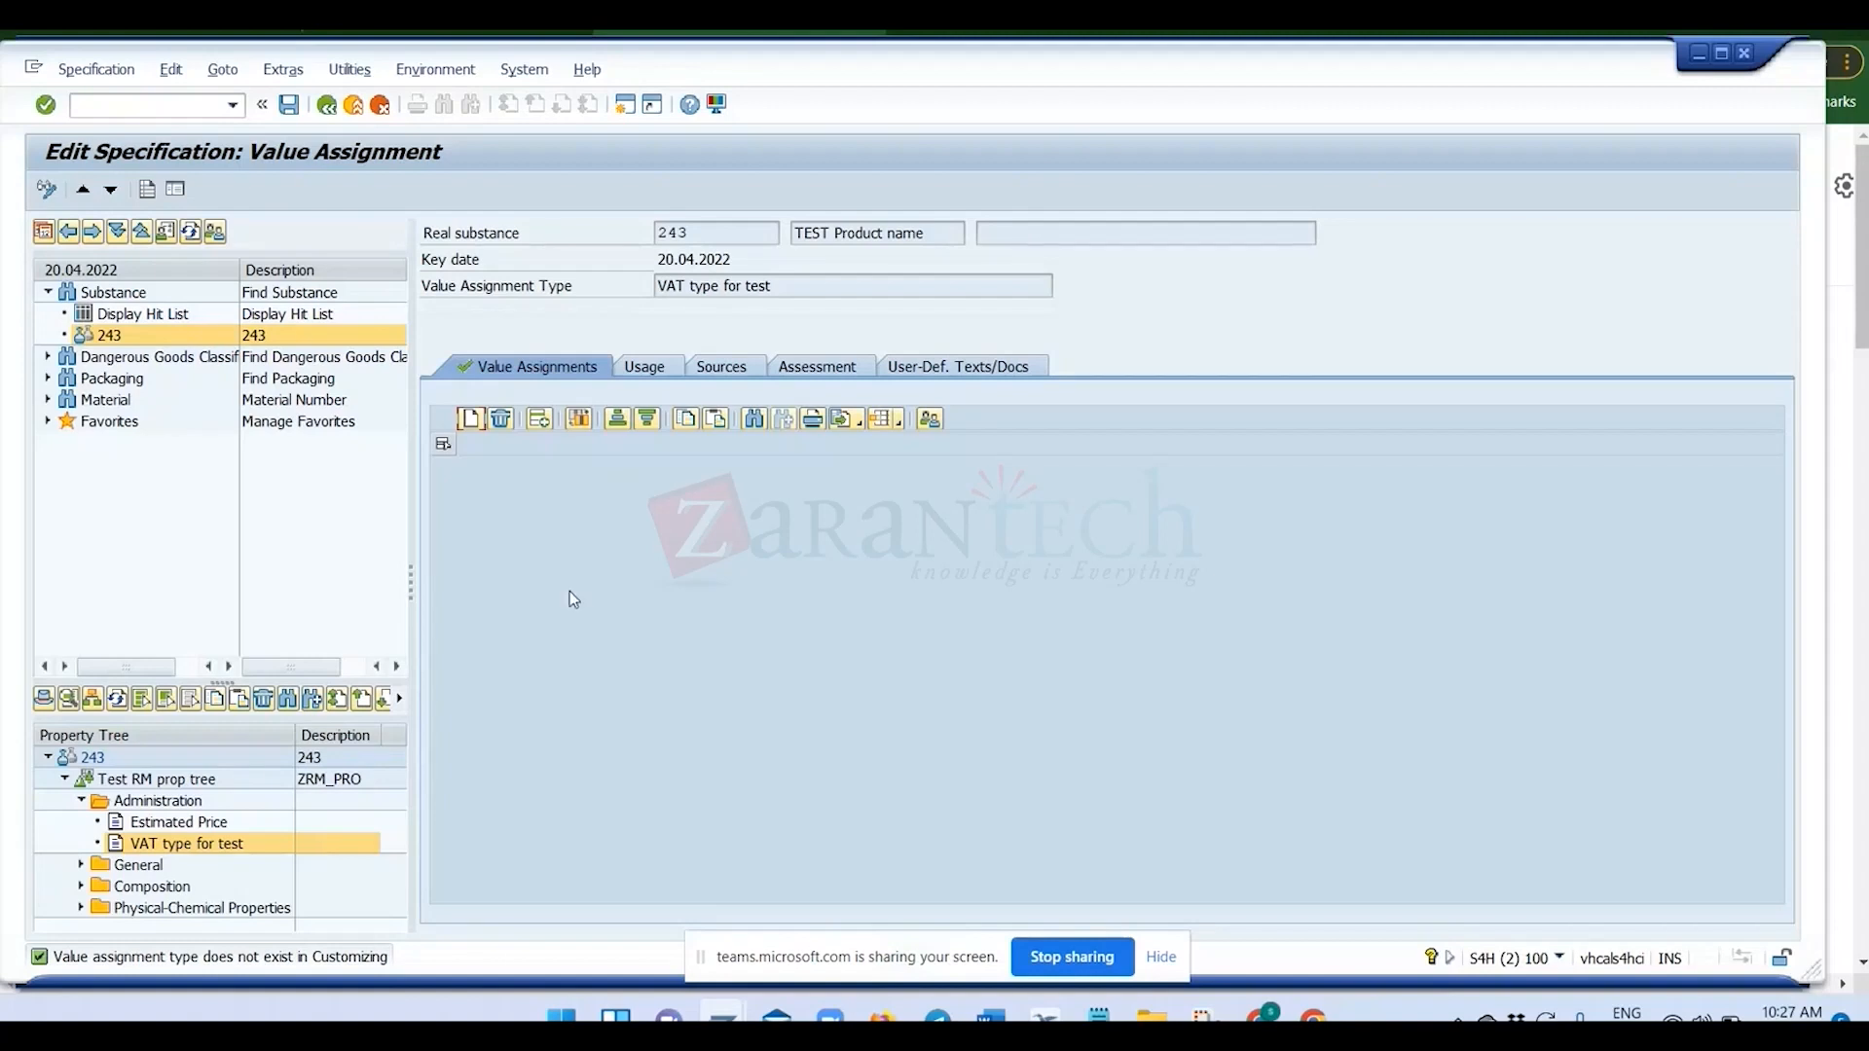
click(289, 105)
click(354, 106)
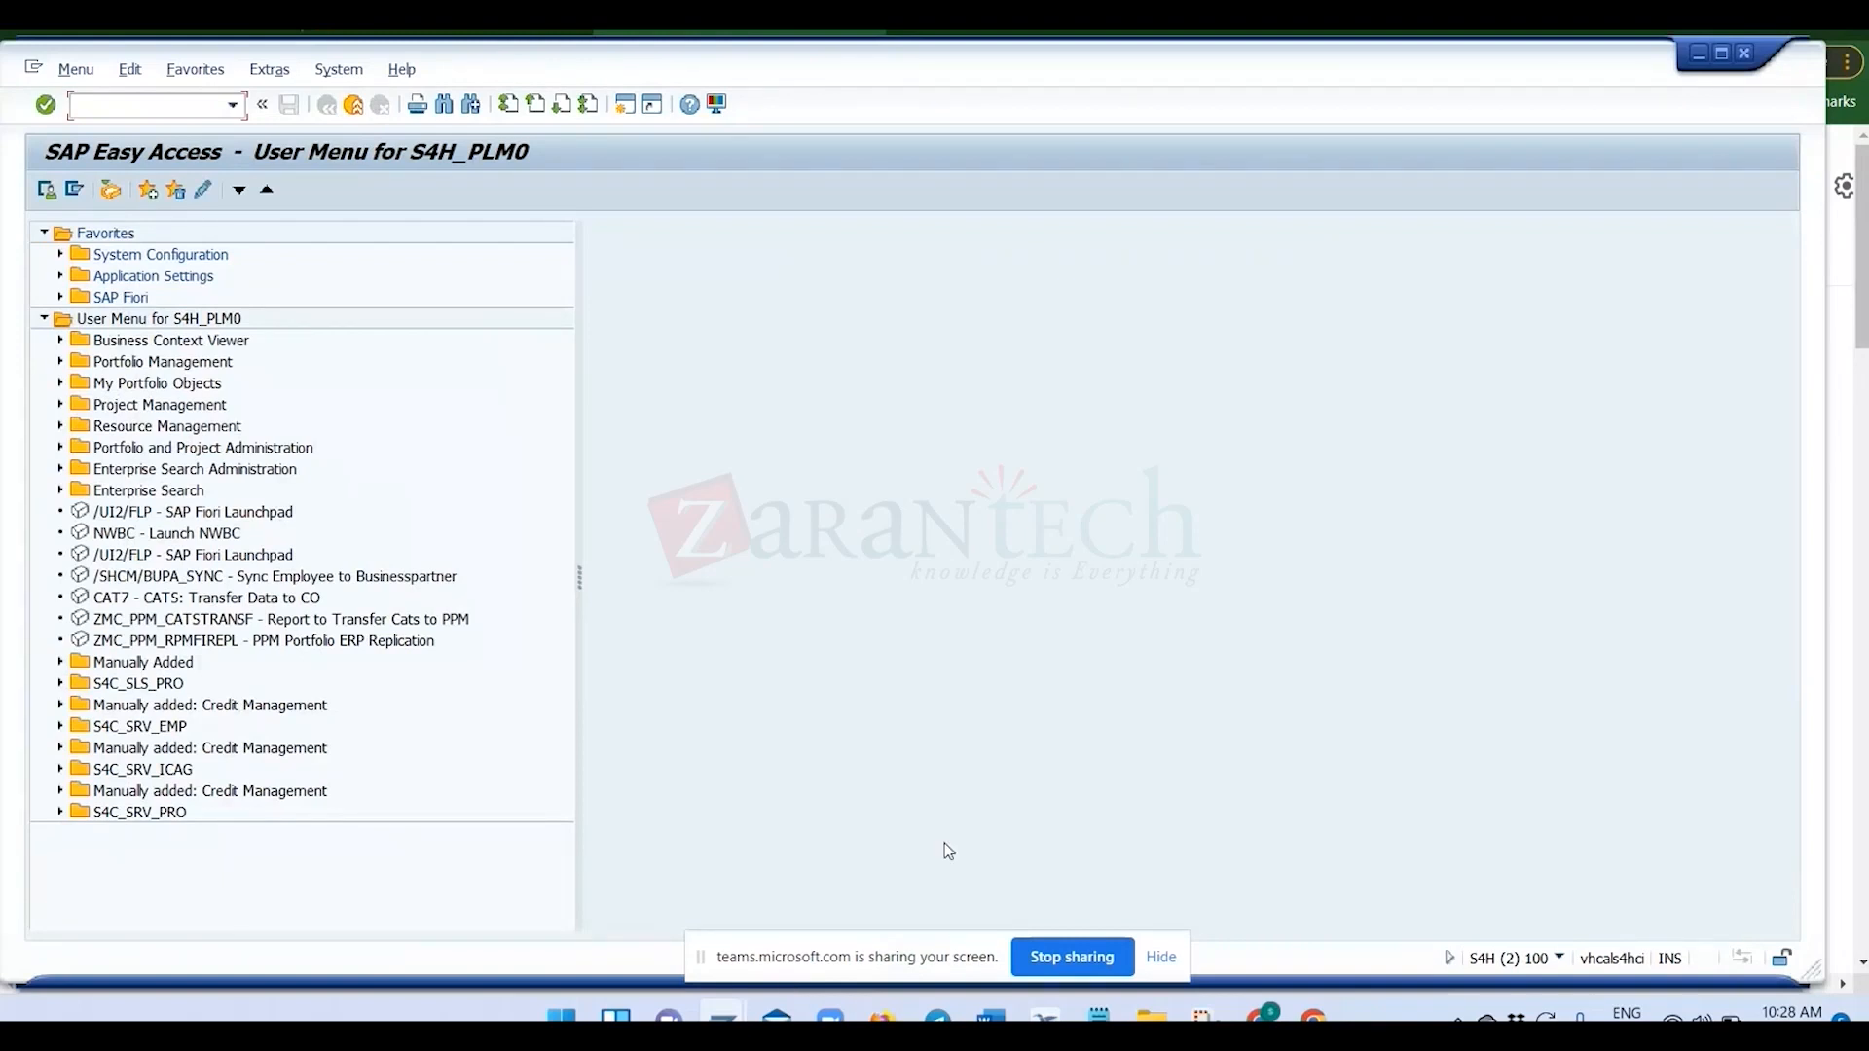
Find the presenter view window of the slide presentation among the open windows and close it.
key(alt+Tab)
key(Tab)
key(Tab)
key(Tab)
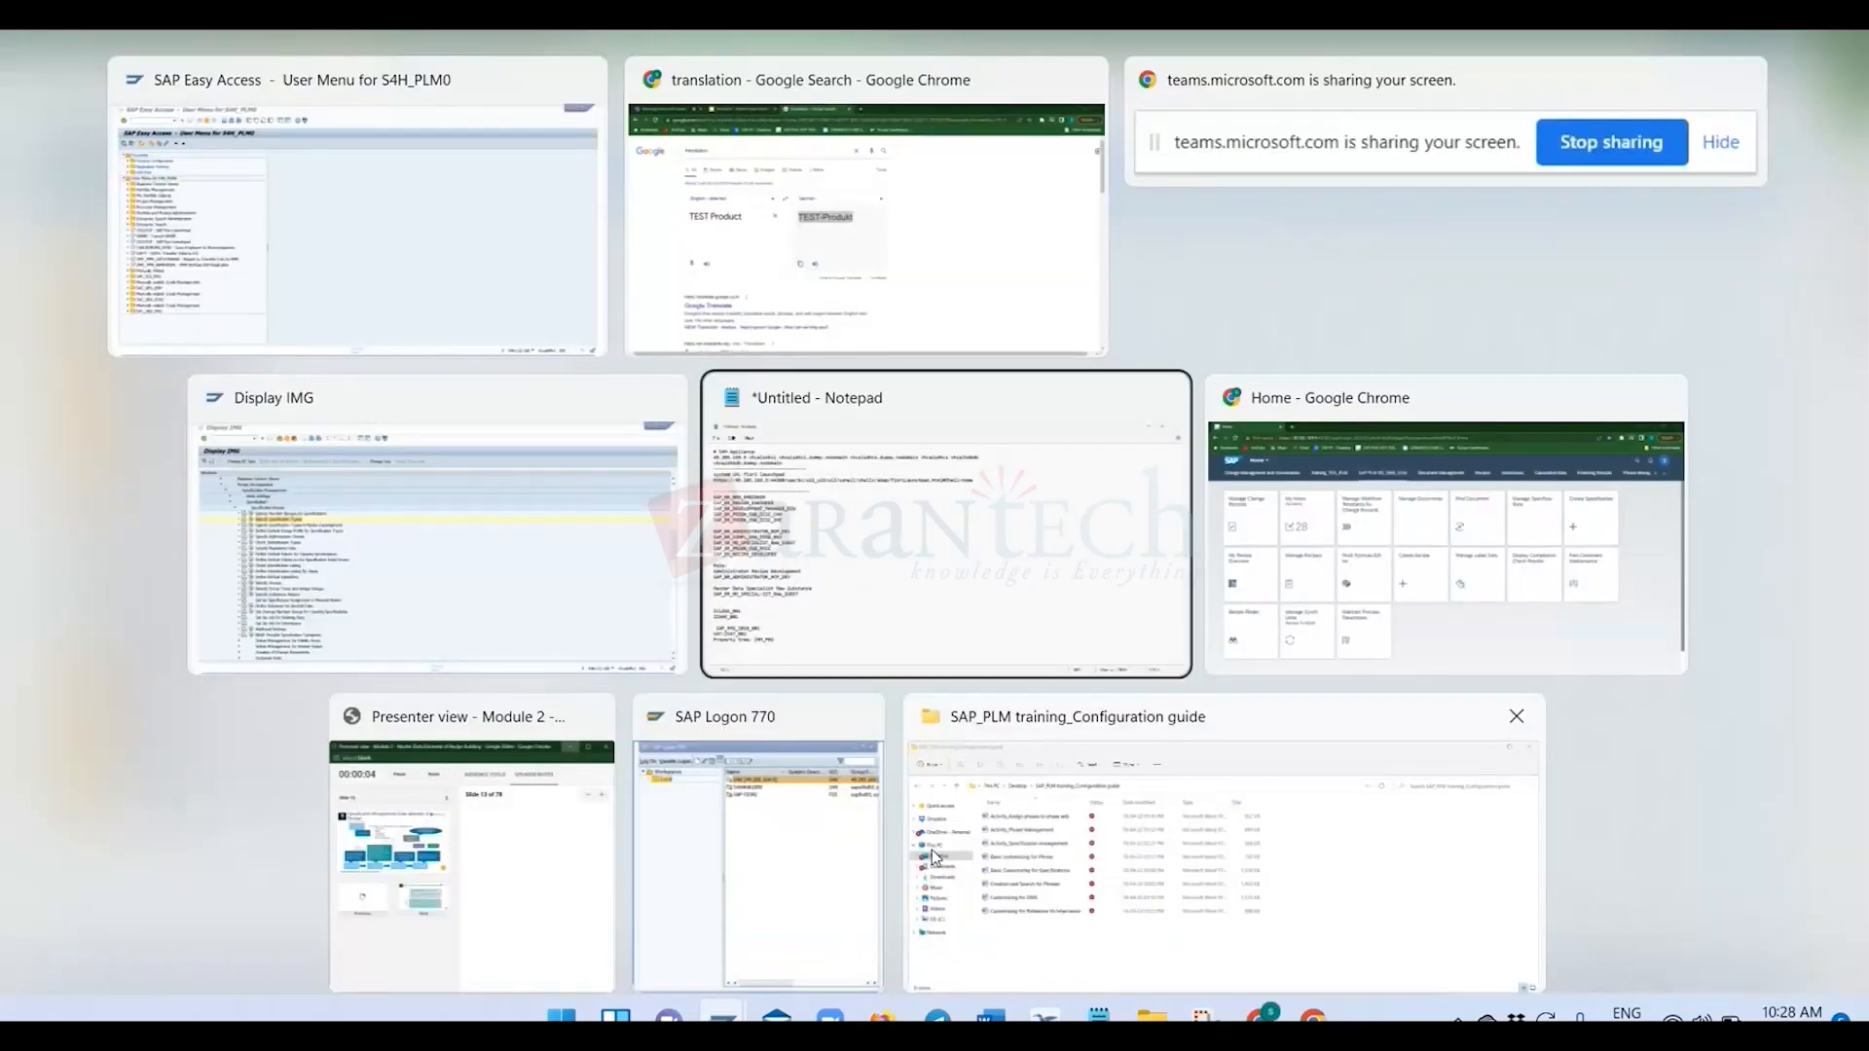
key(alt+Tab)
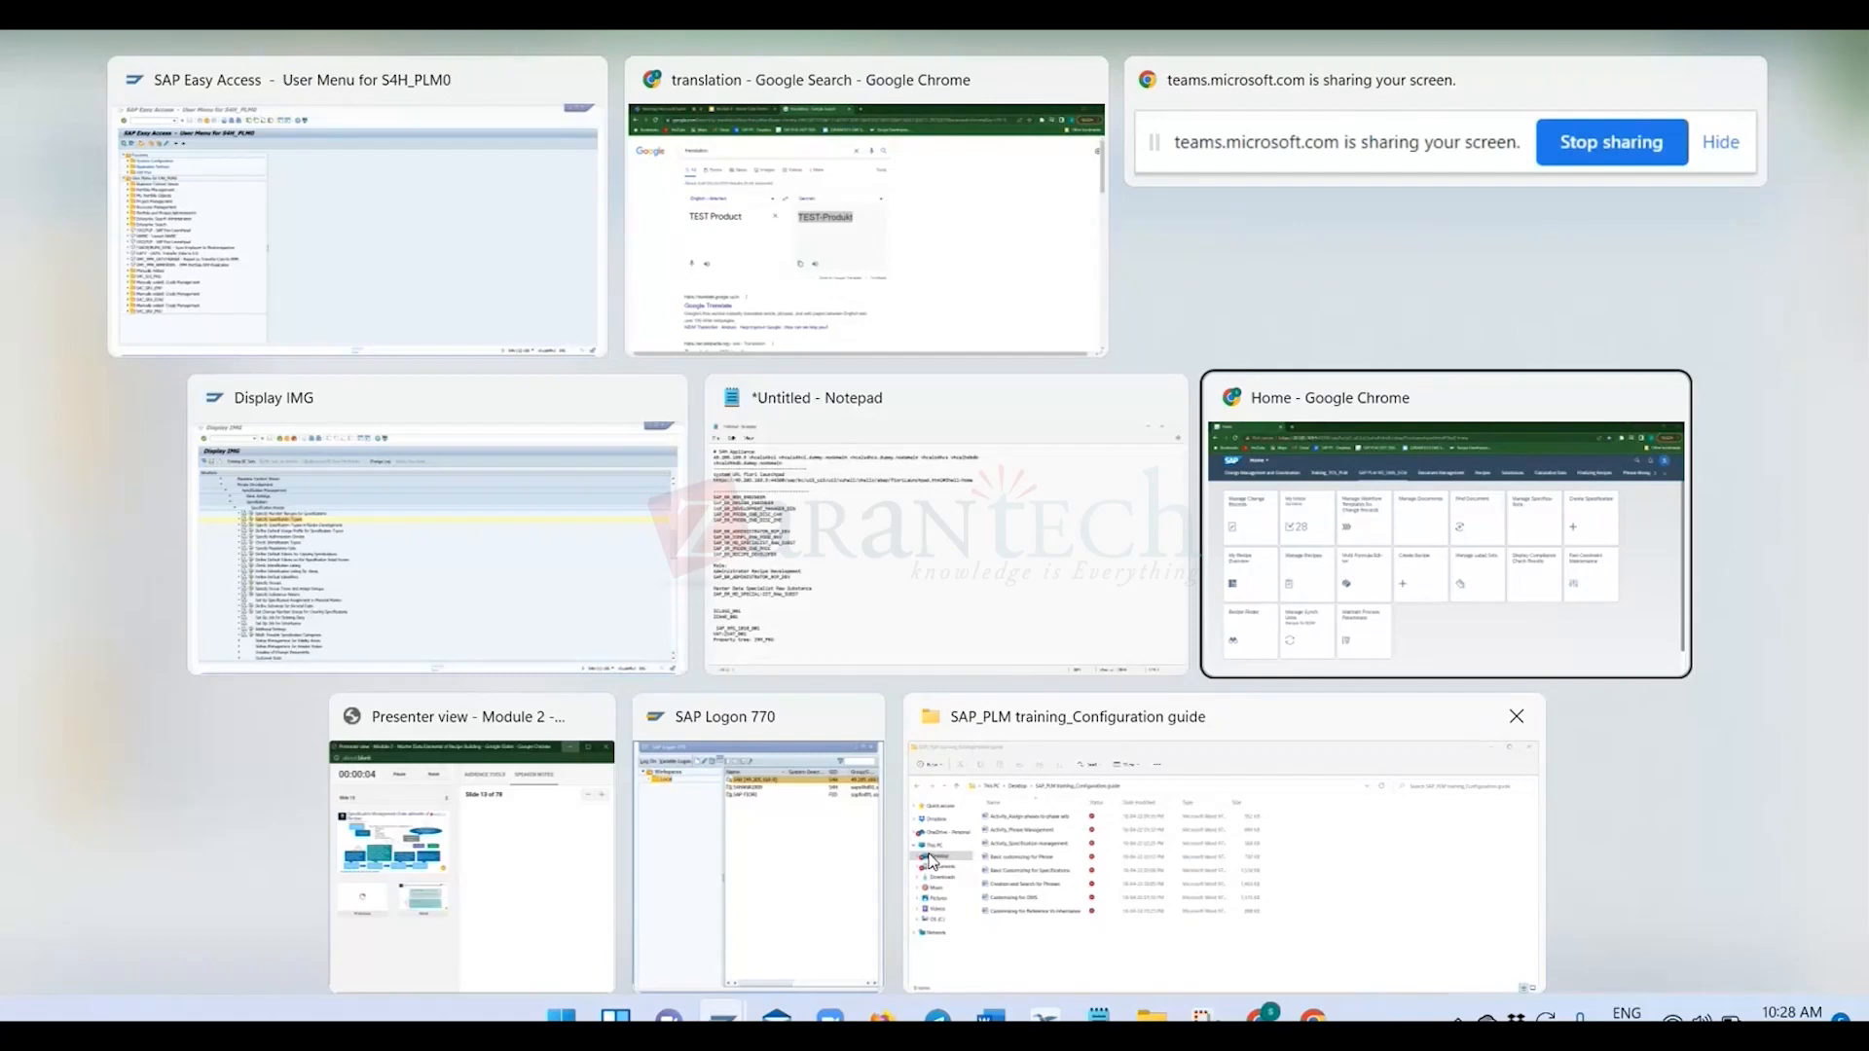
key(alt+Tab)
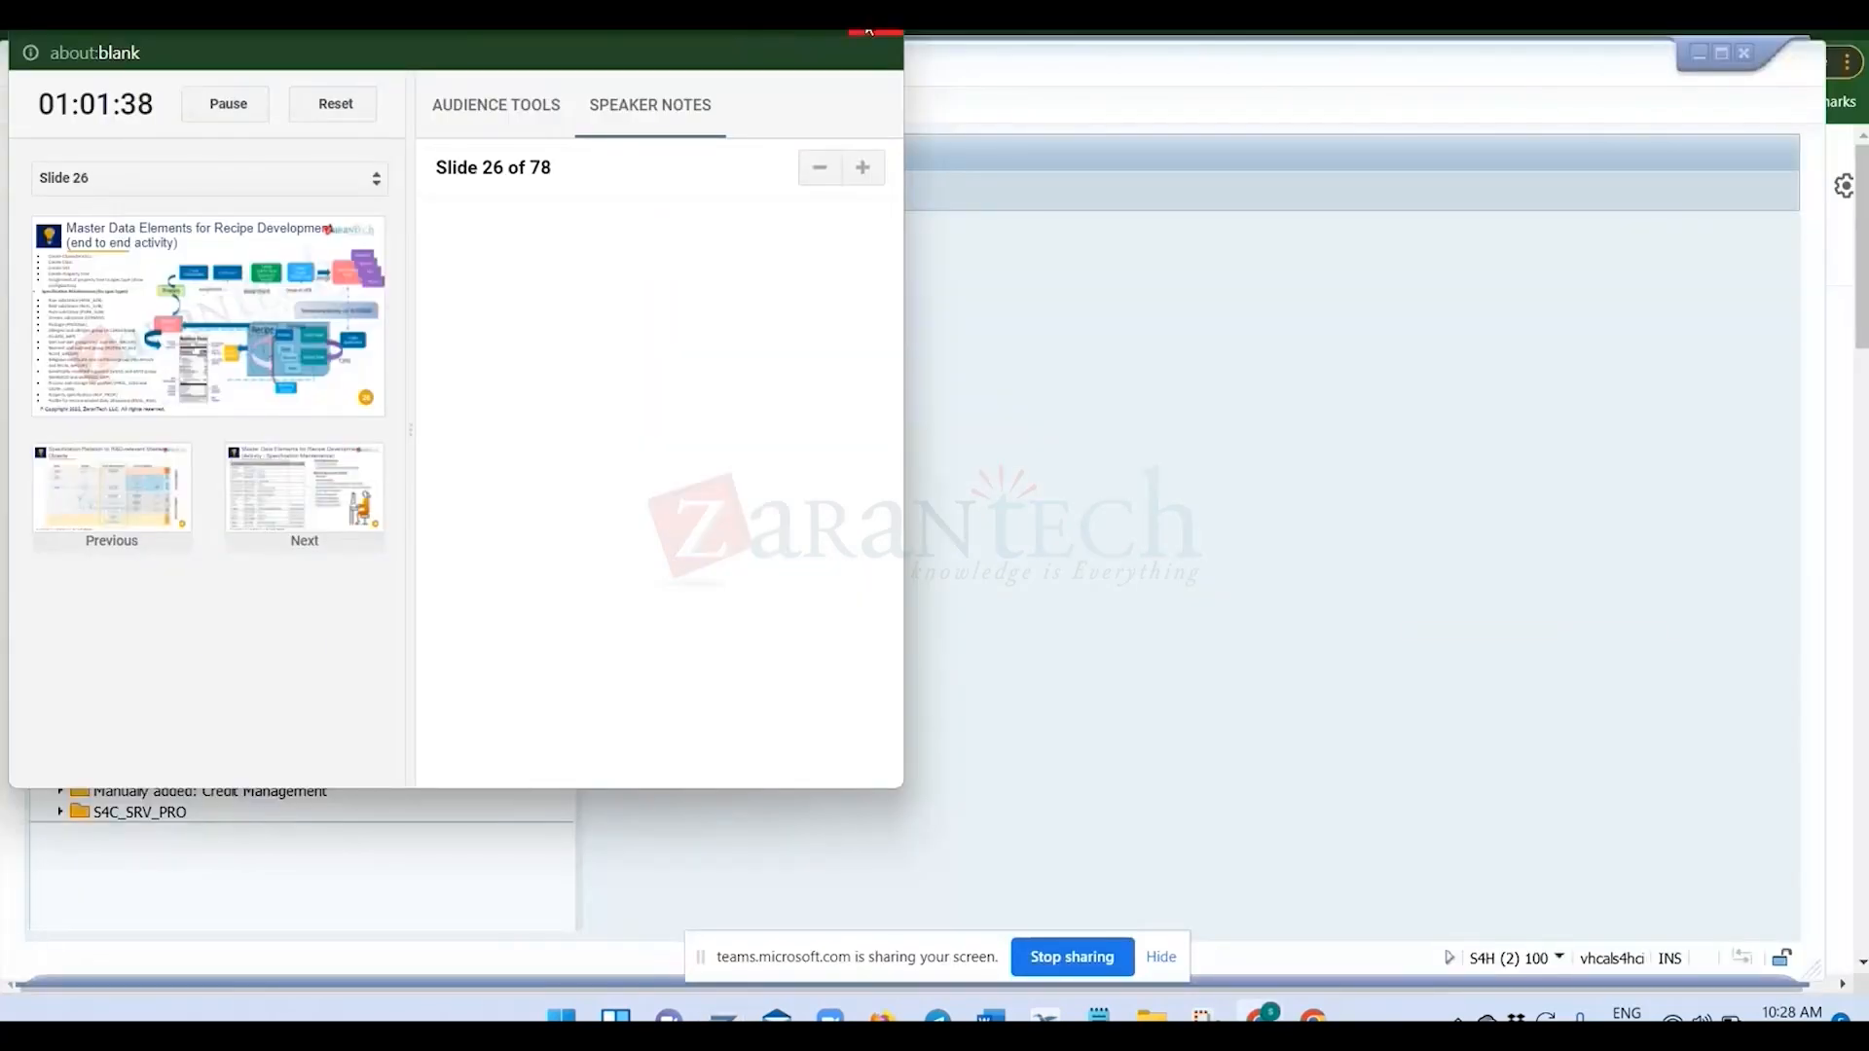
click(869, 31)
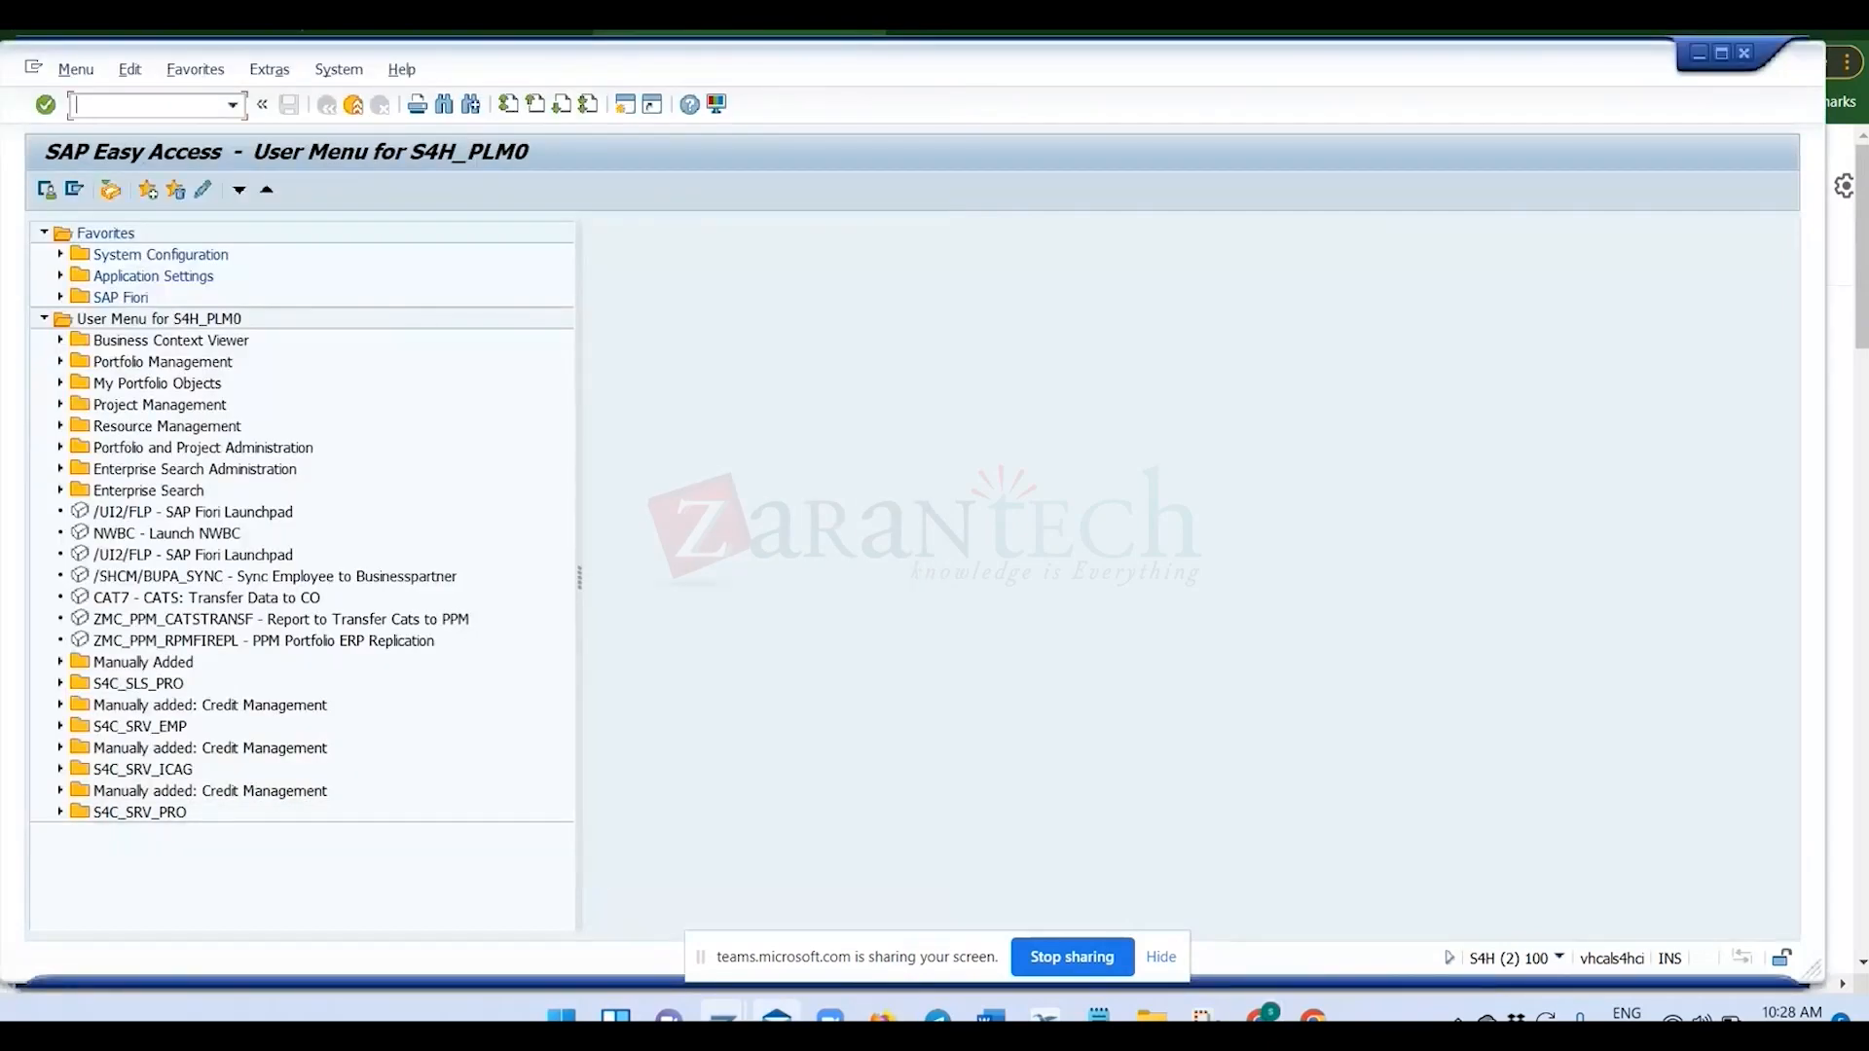
Switch to the SAP Fiori launchpad home page in Chrome.
click(1261, 1016)
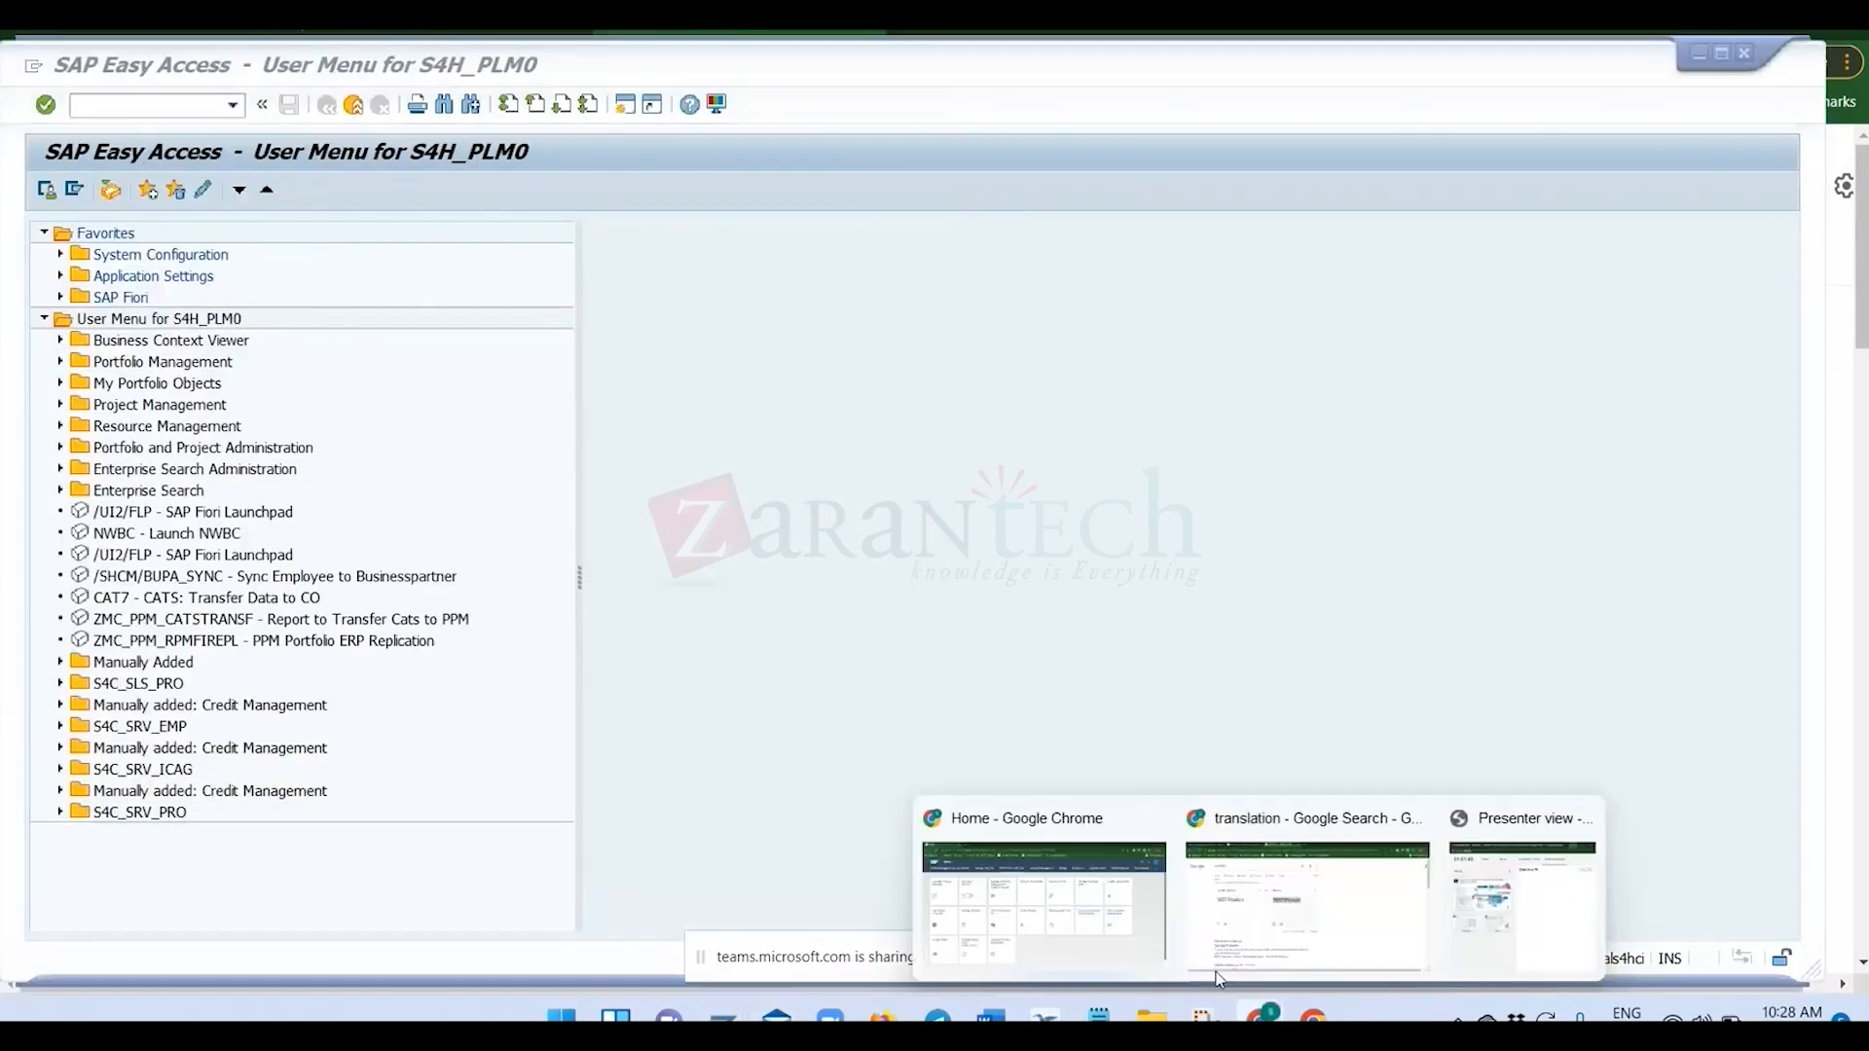
click(1116, 927)
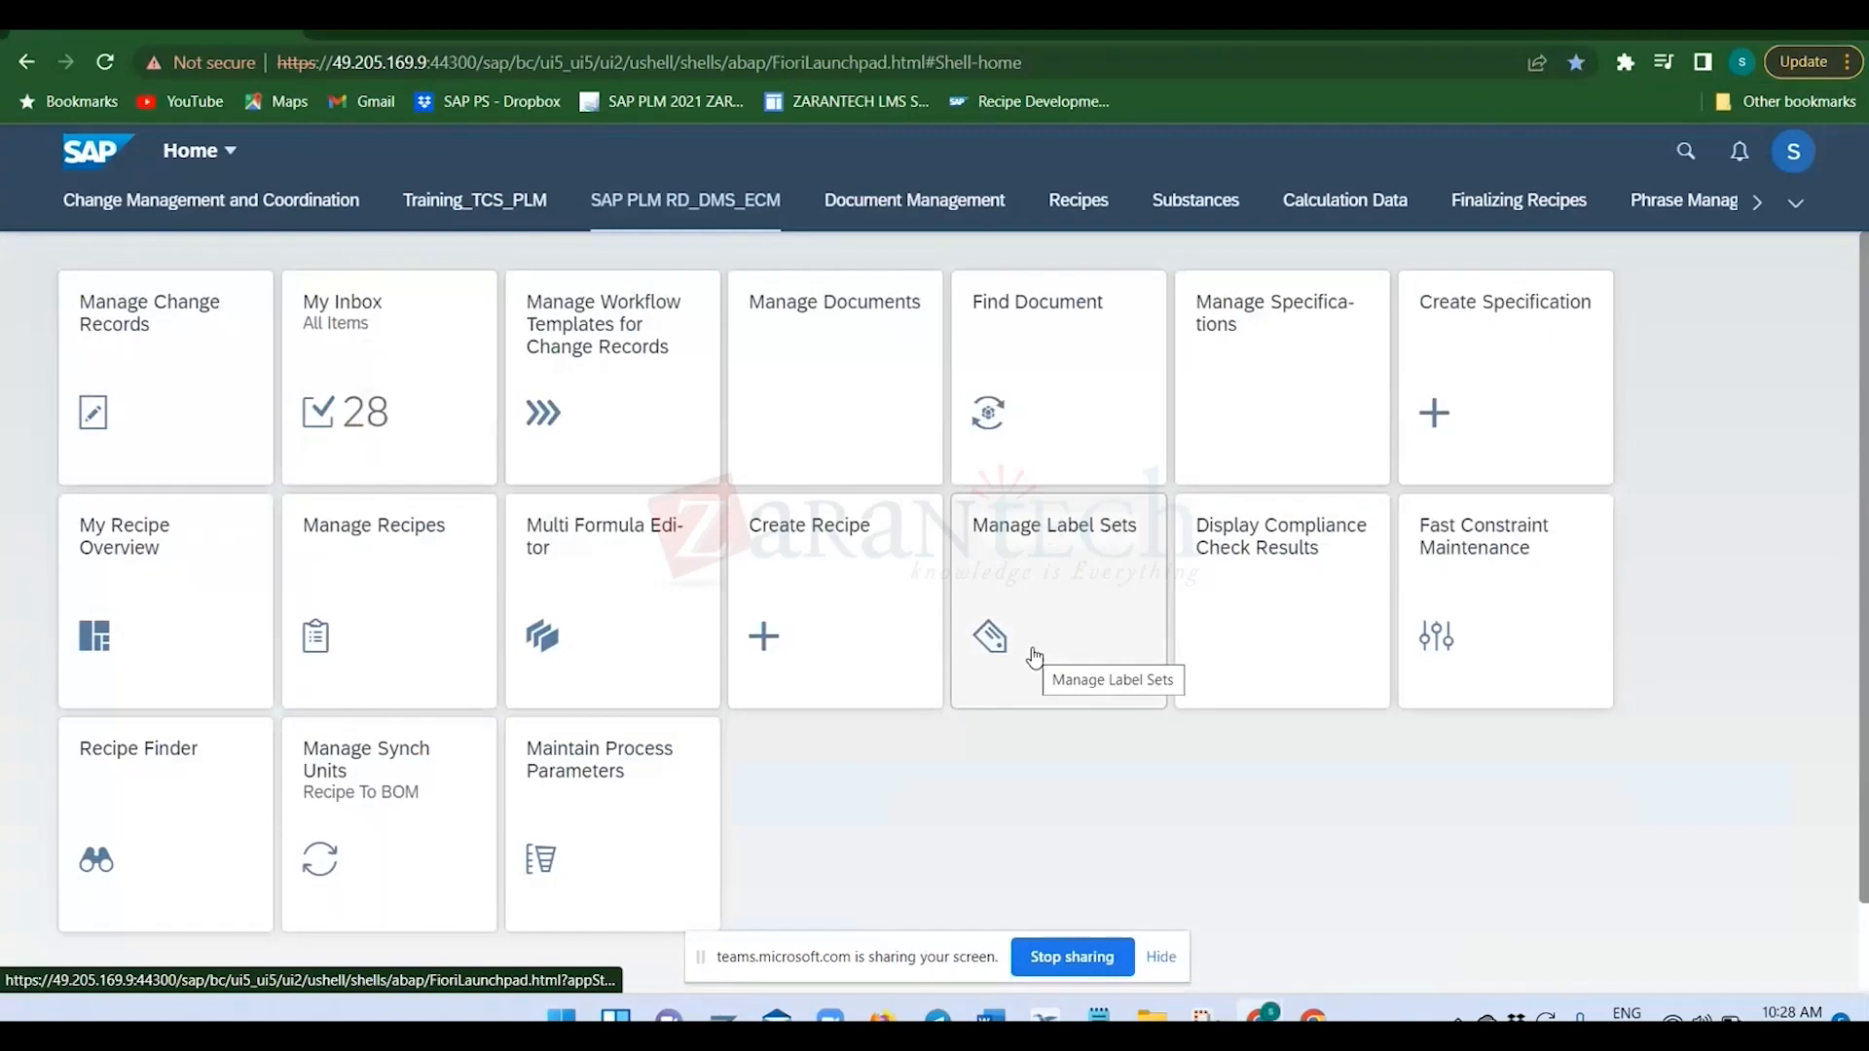
key(super+Tab)
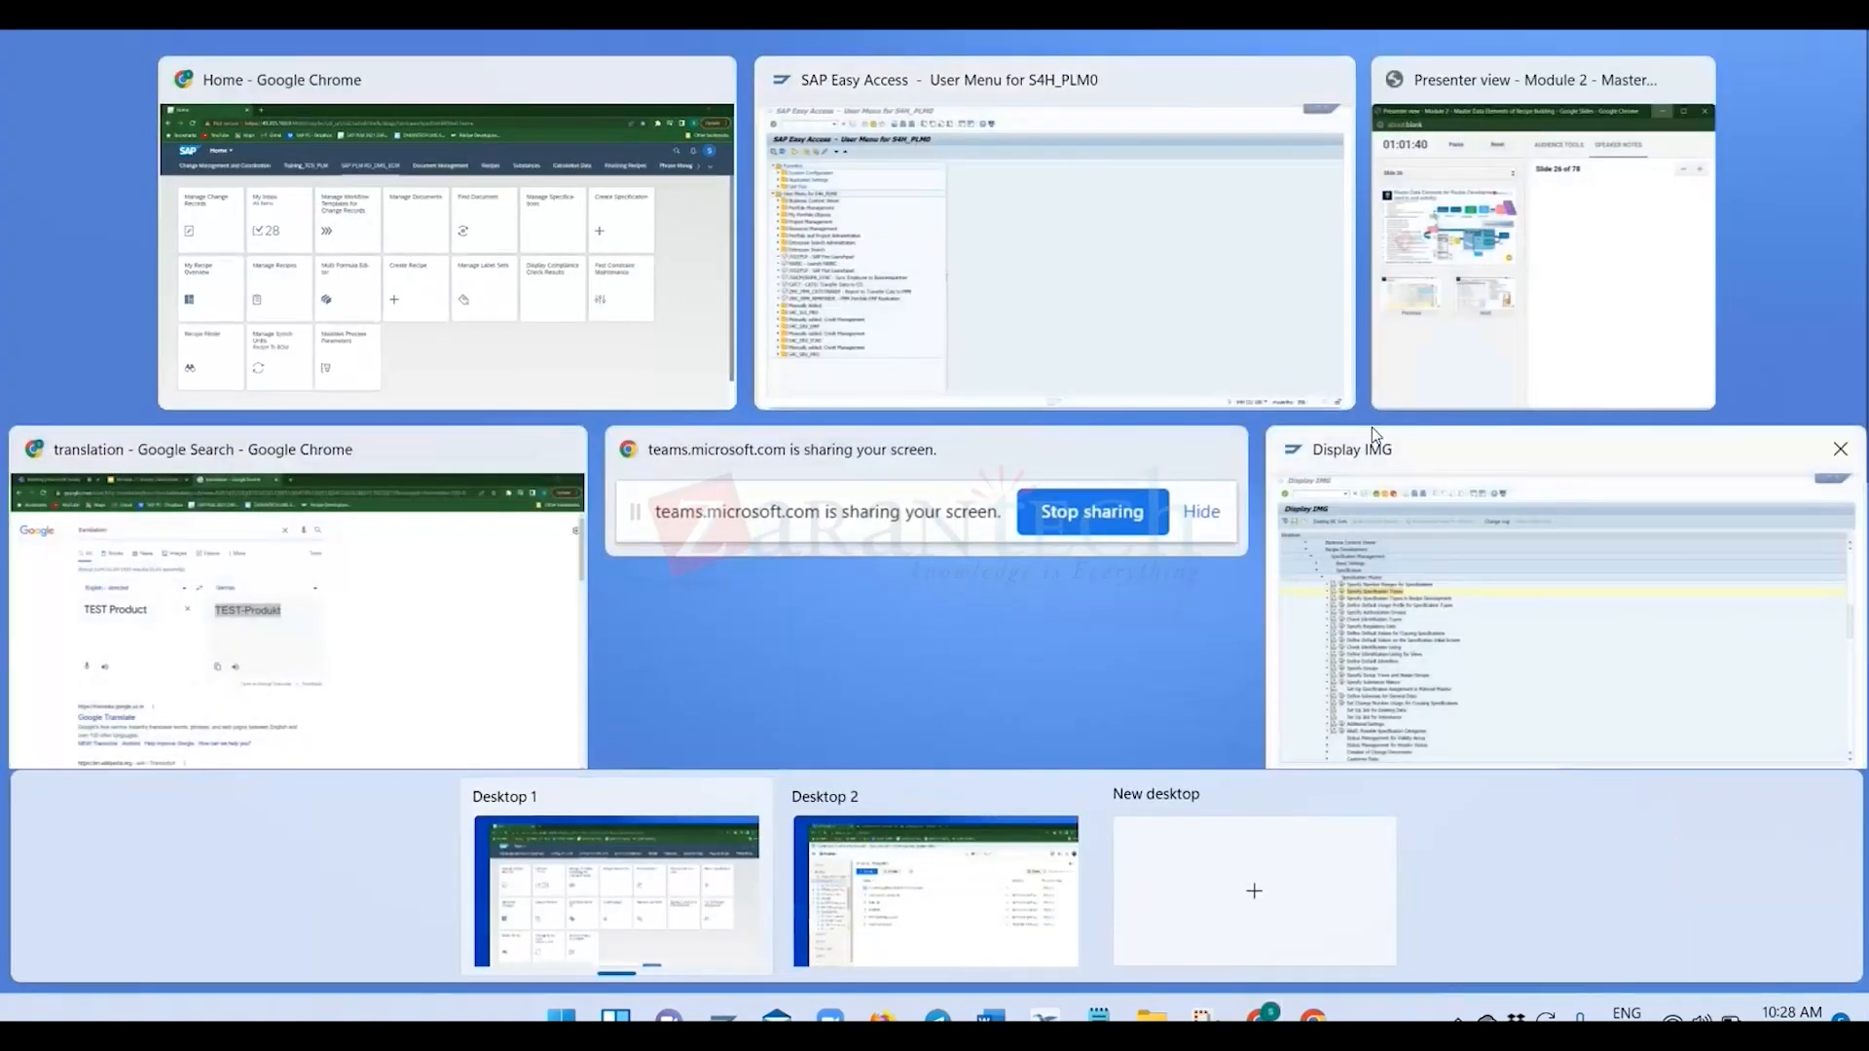
click(1491, 279)
click(1334, 894)
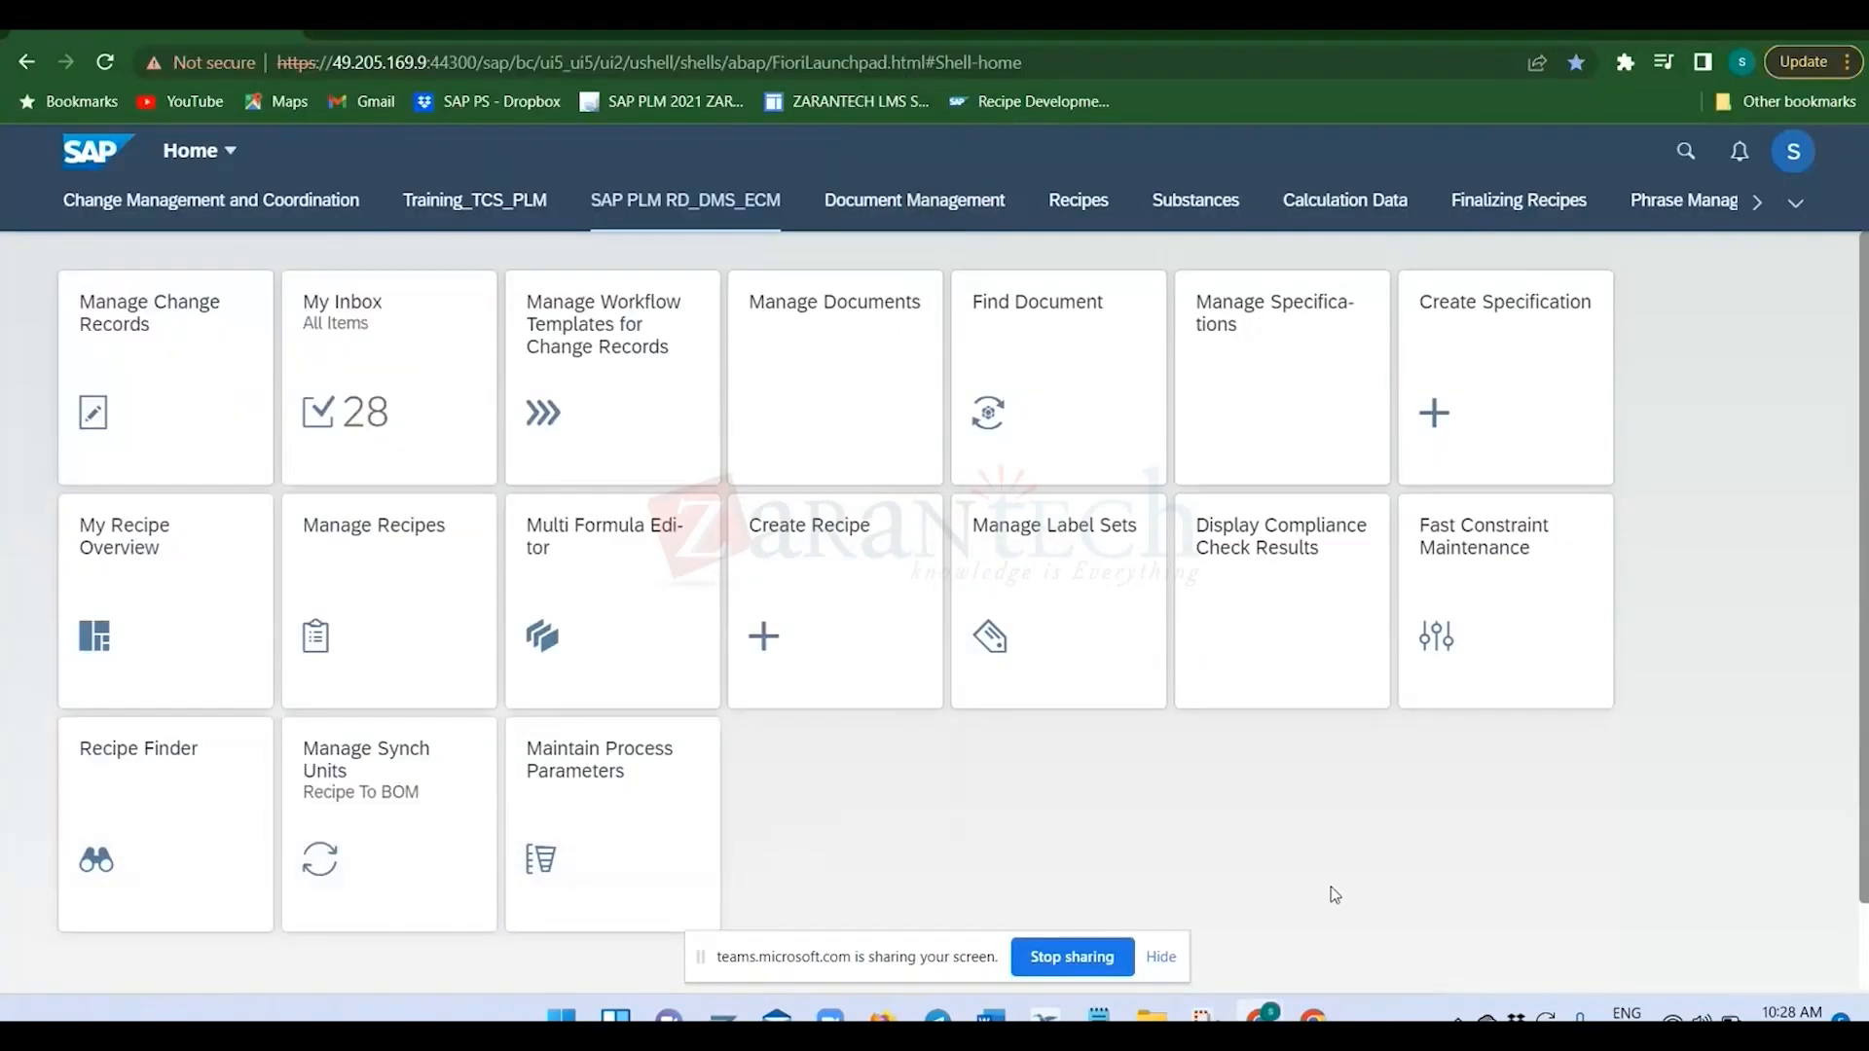
key(super+Tab)
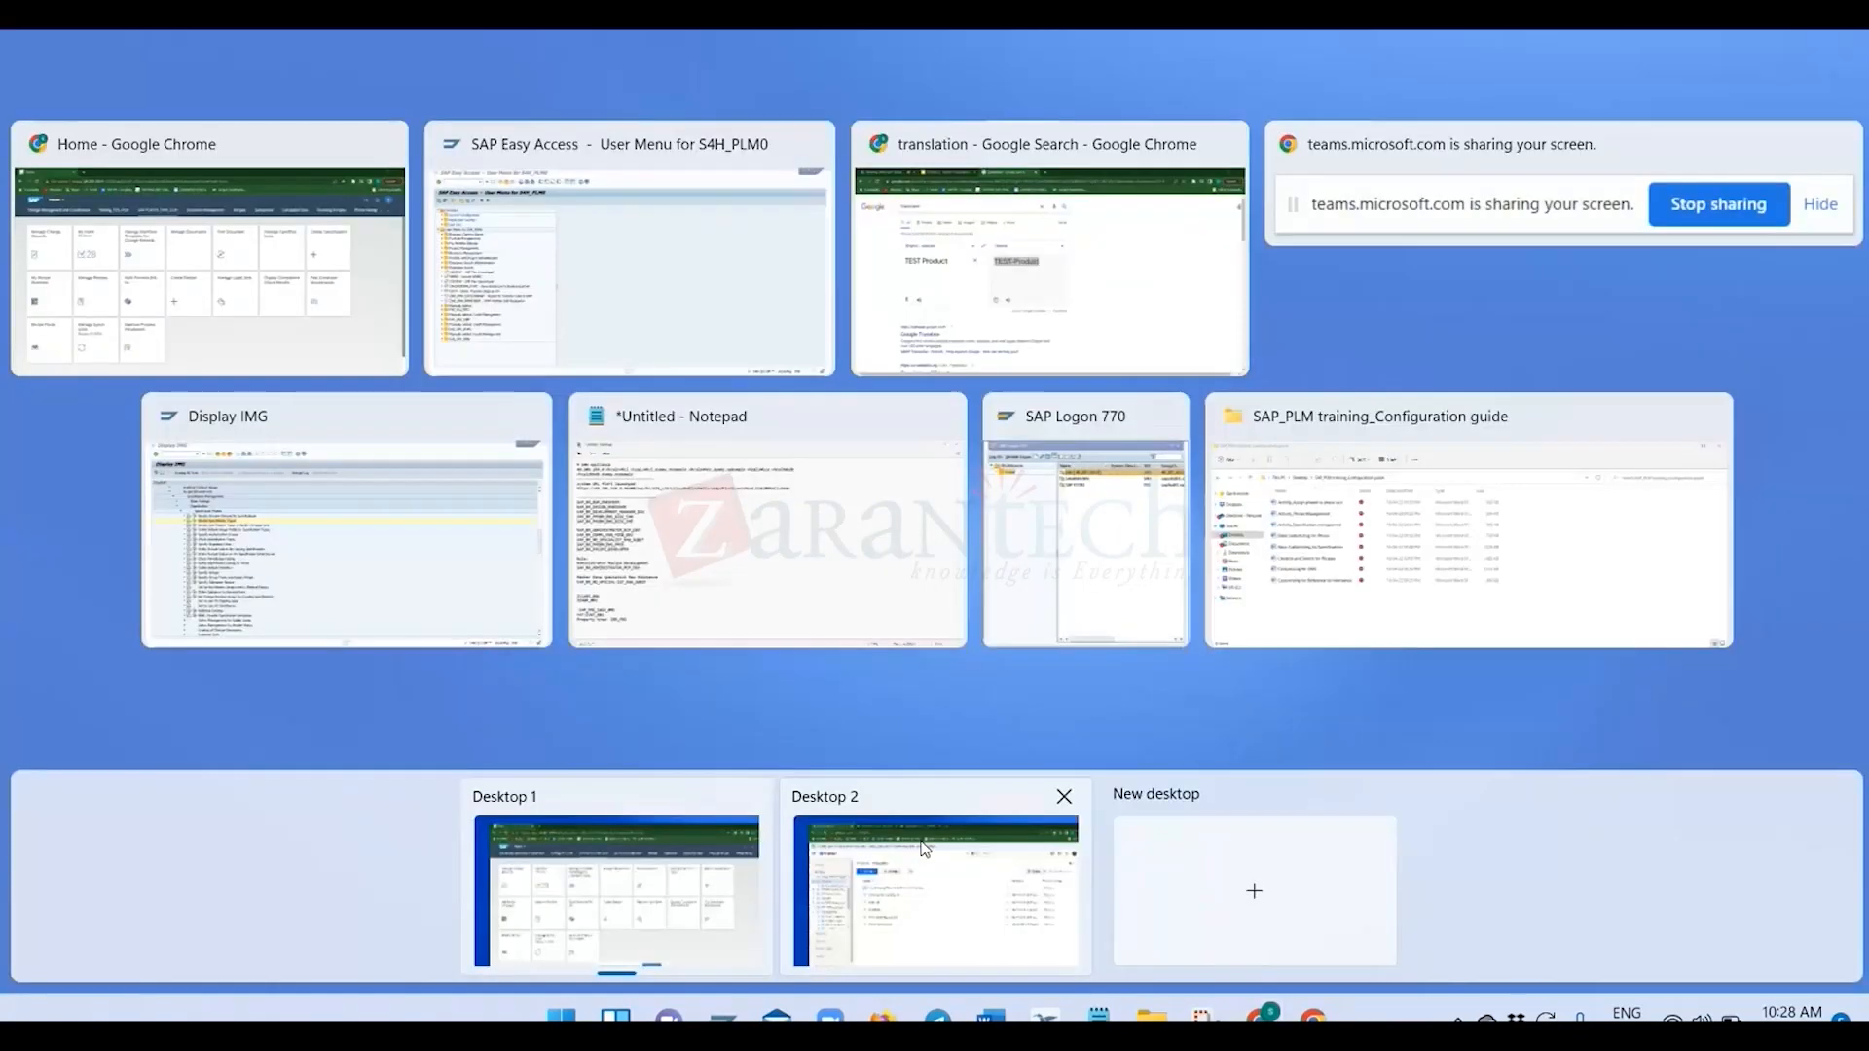
click(965, 923)
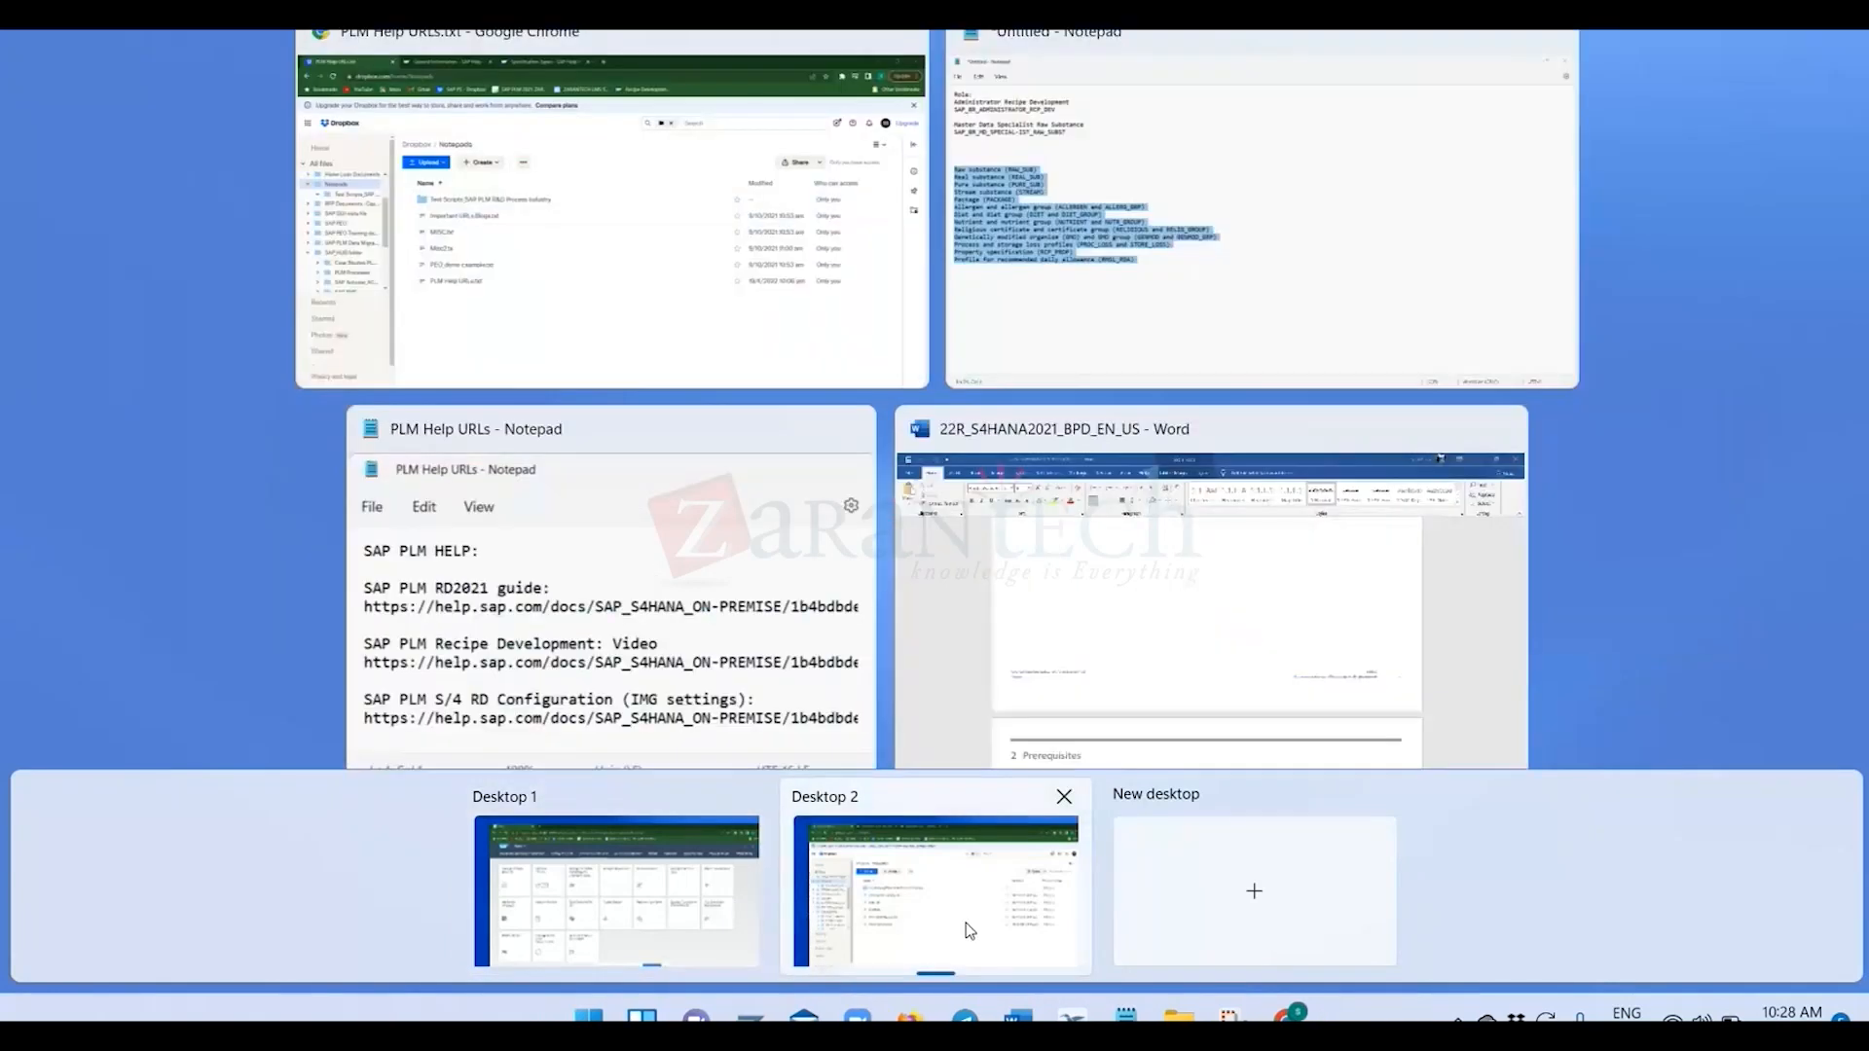
click(664, 923)
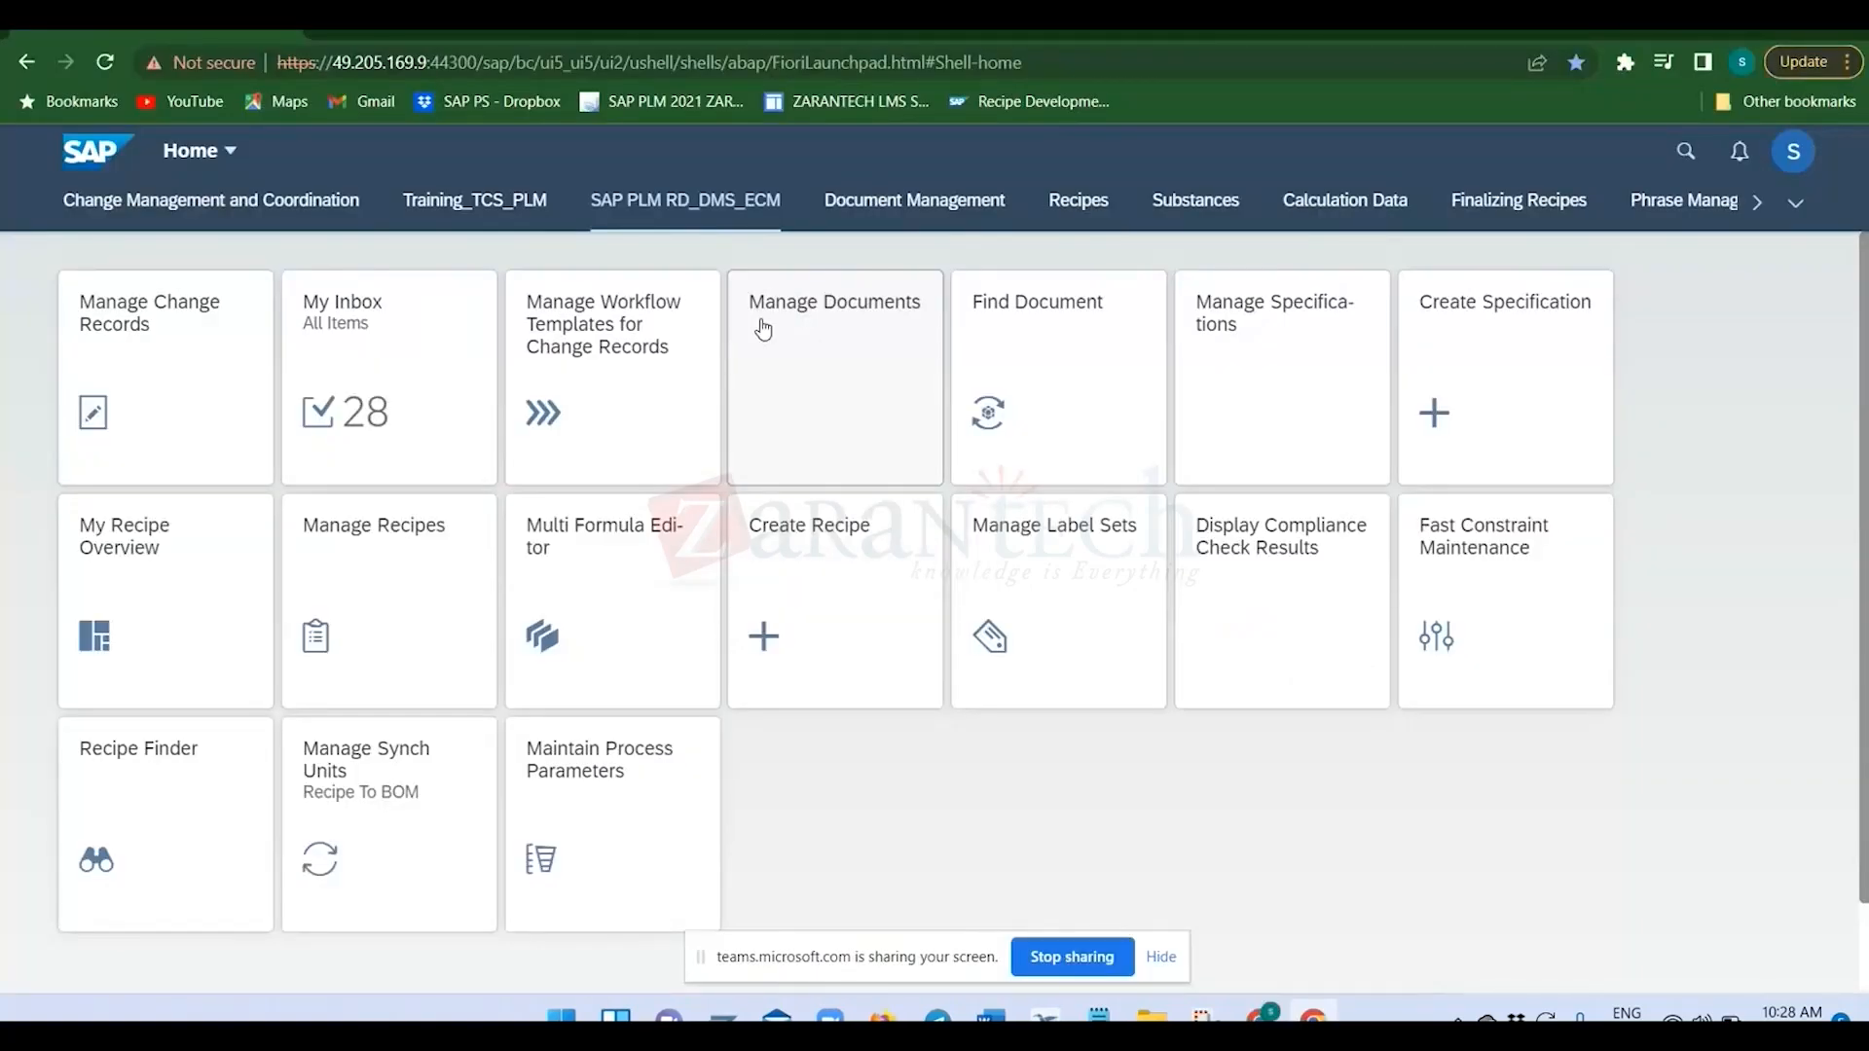
key(super+Tab)
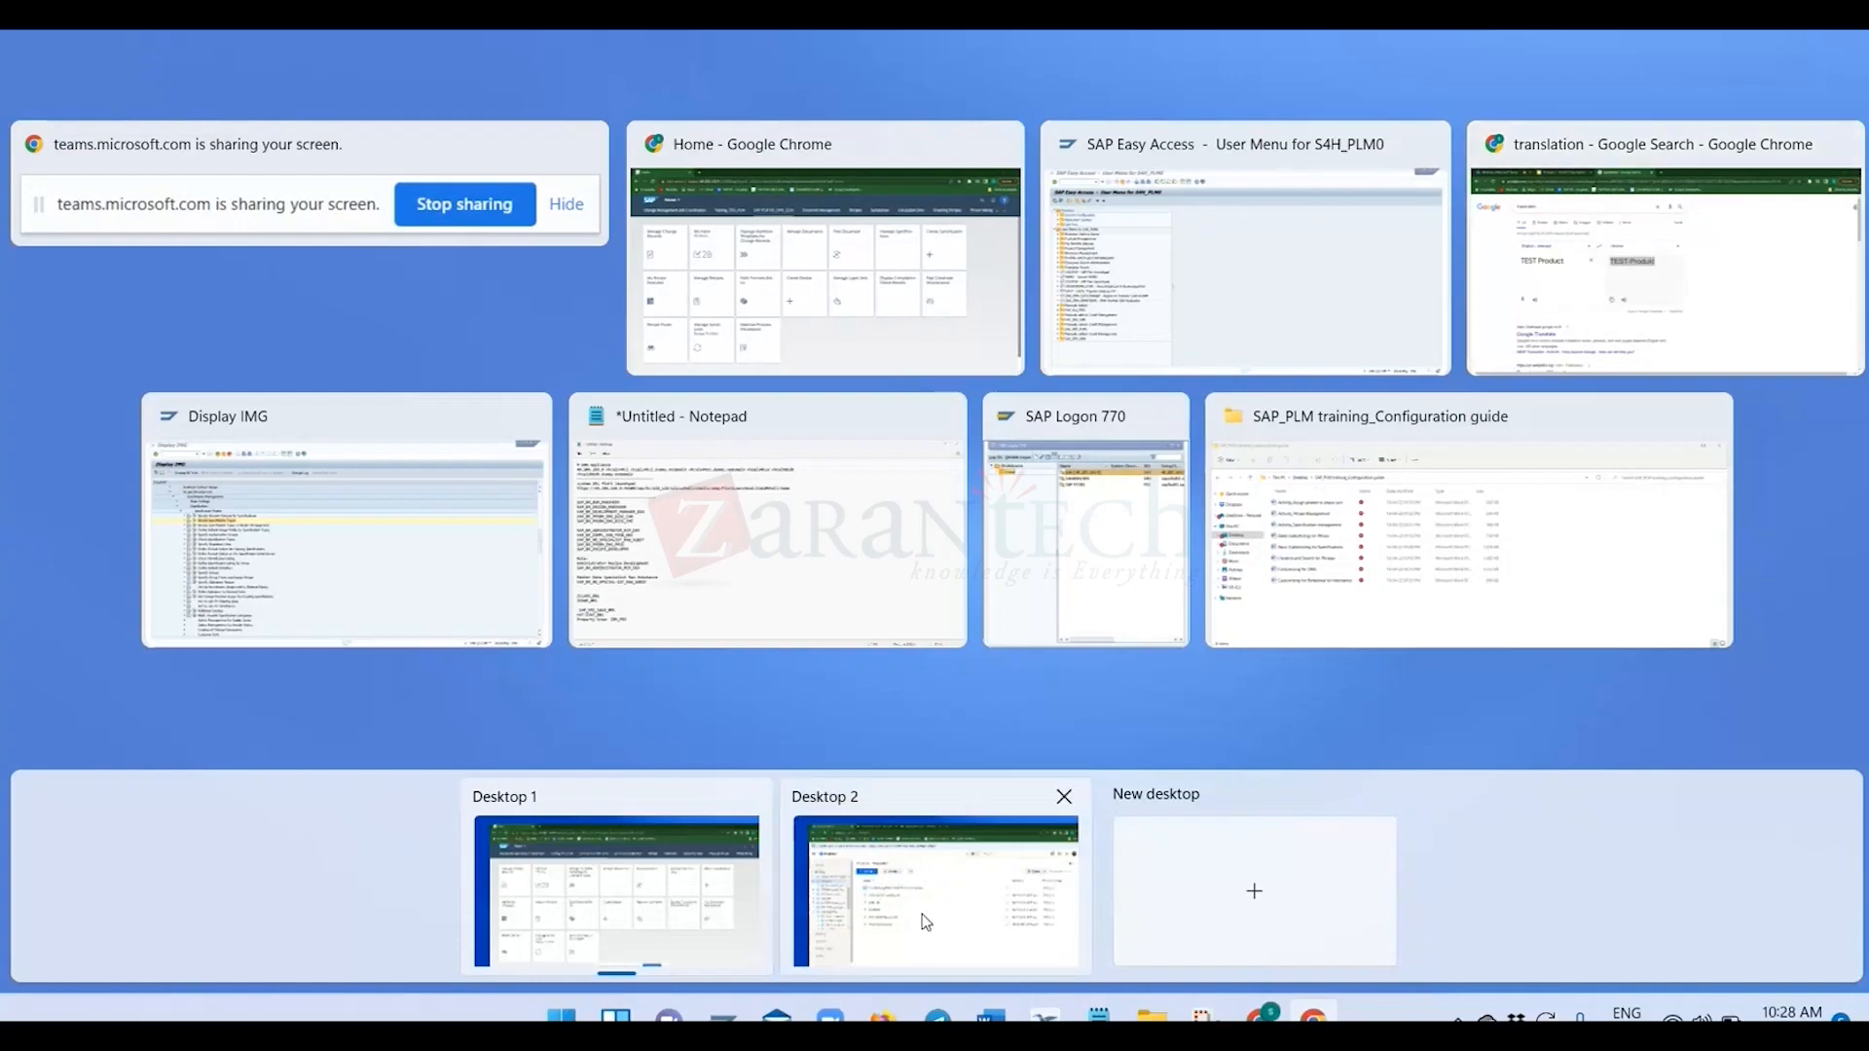
click(708, 921)
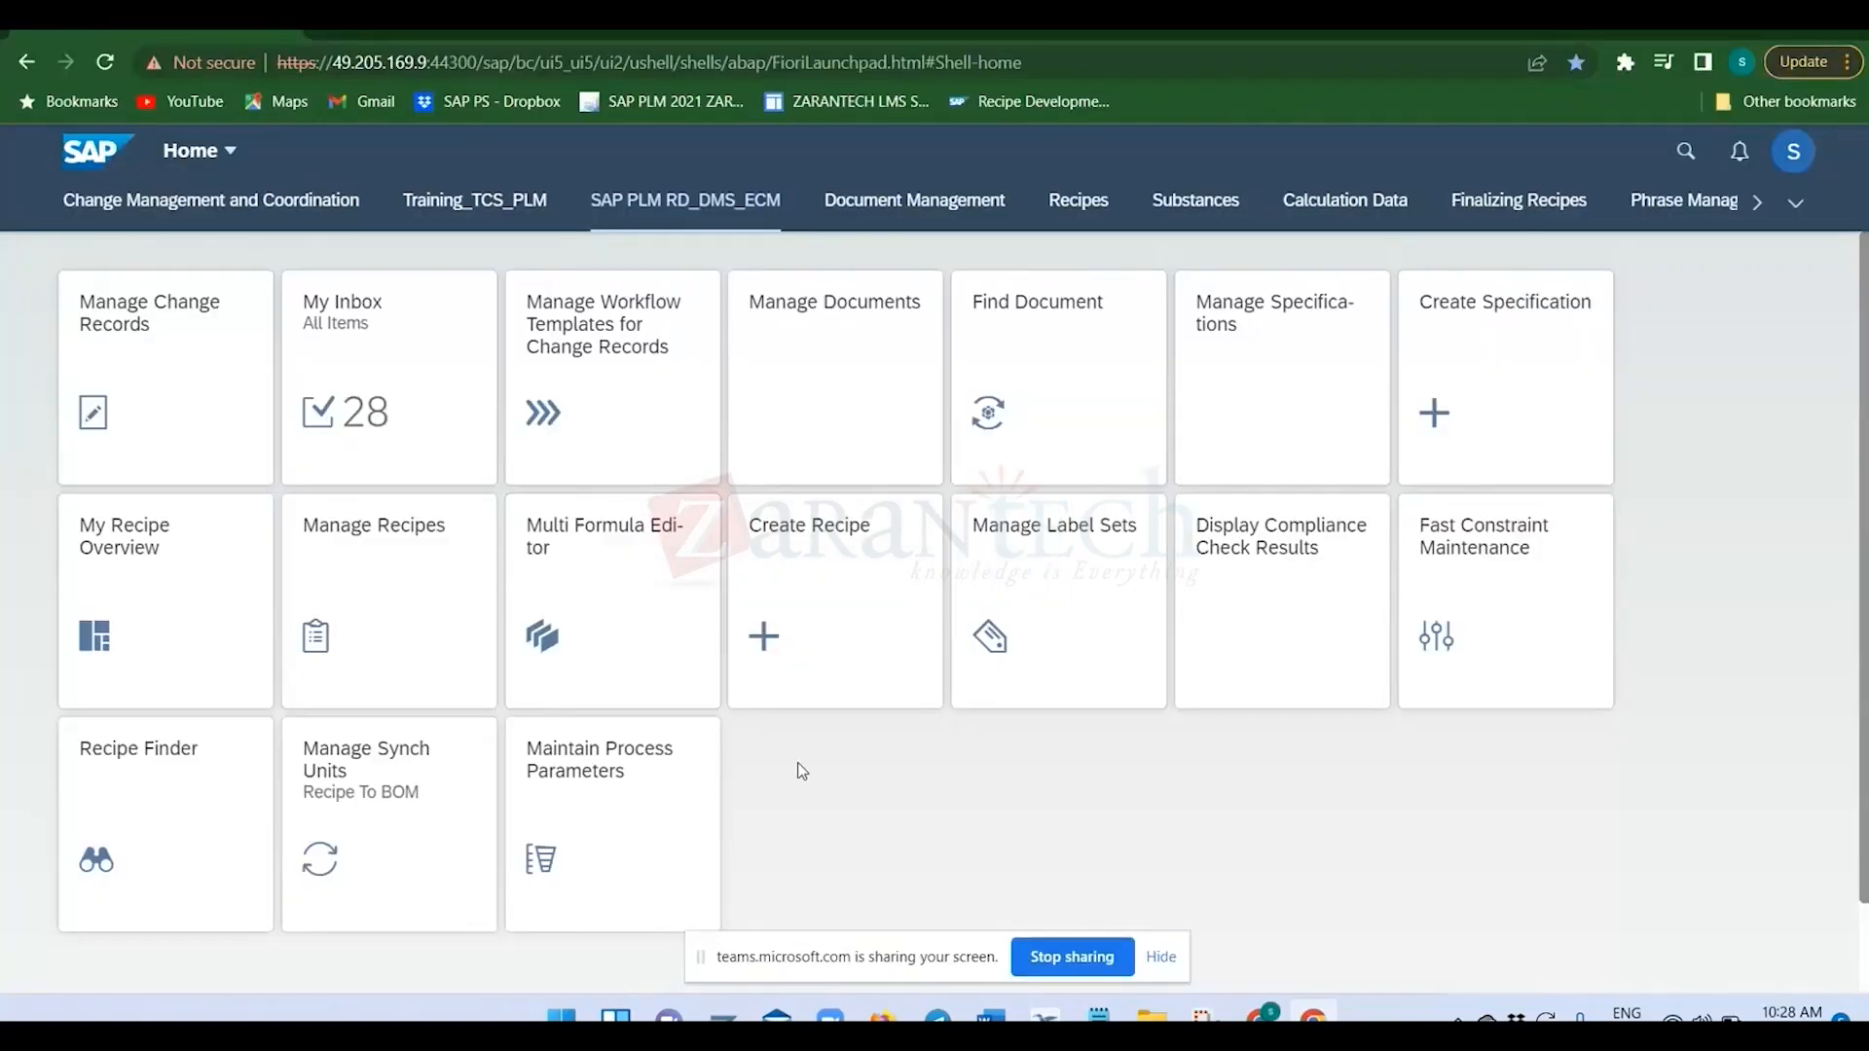
key(super+Tab)
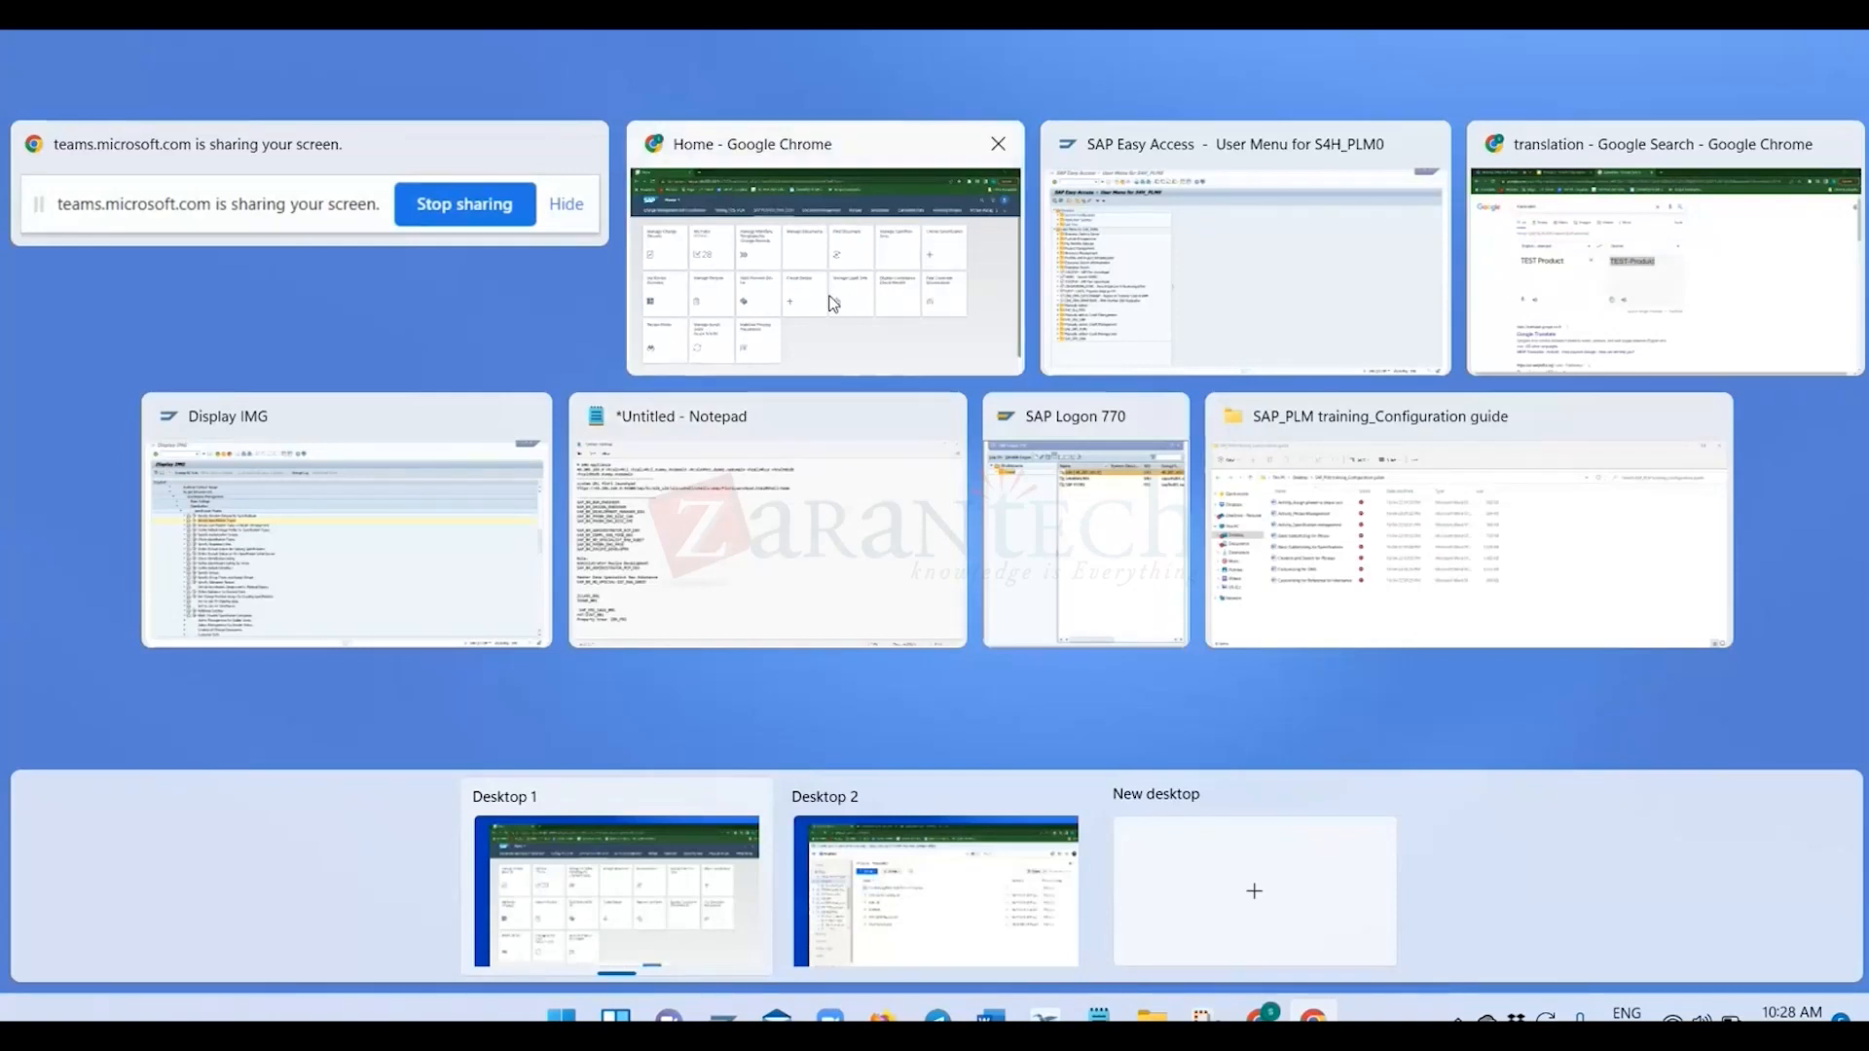
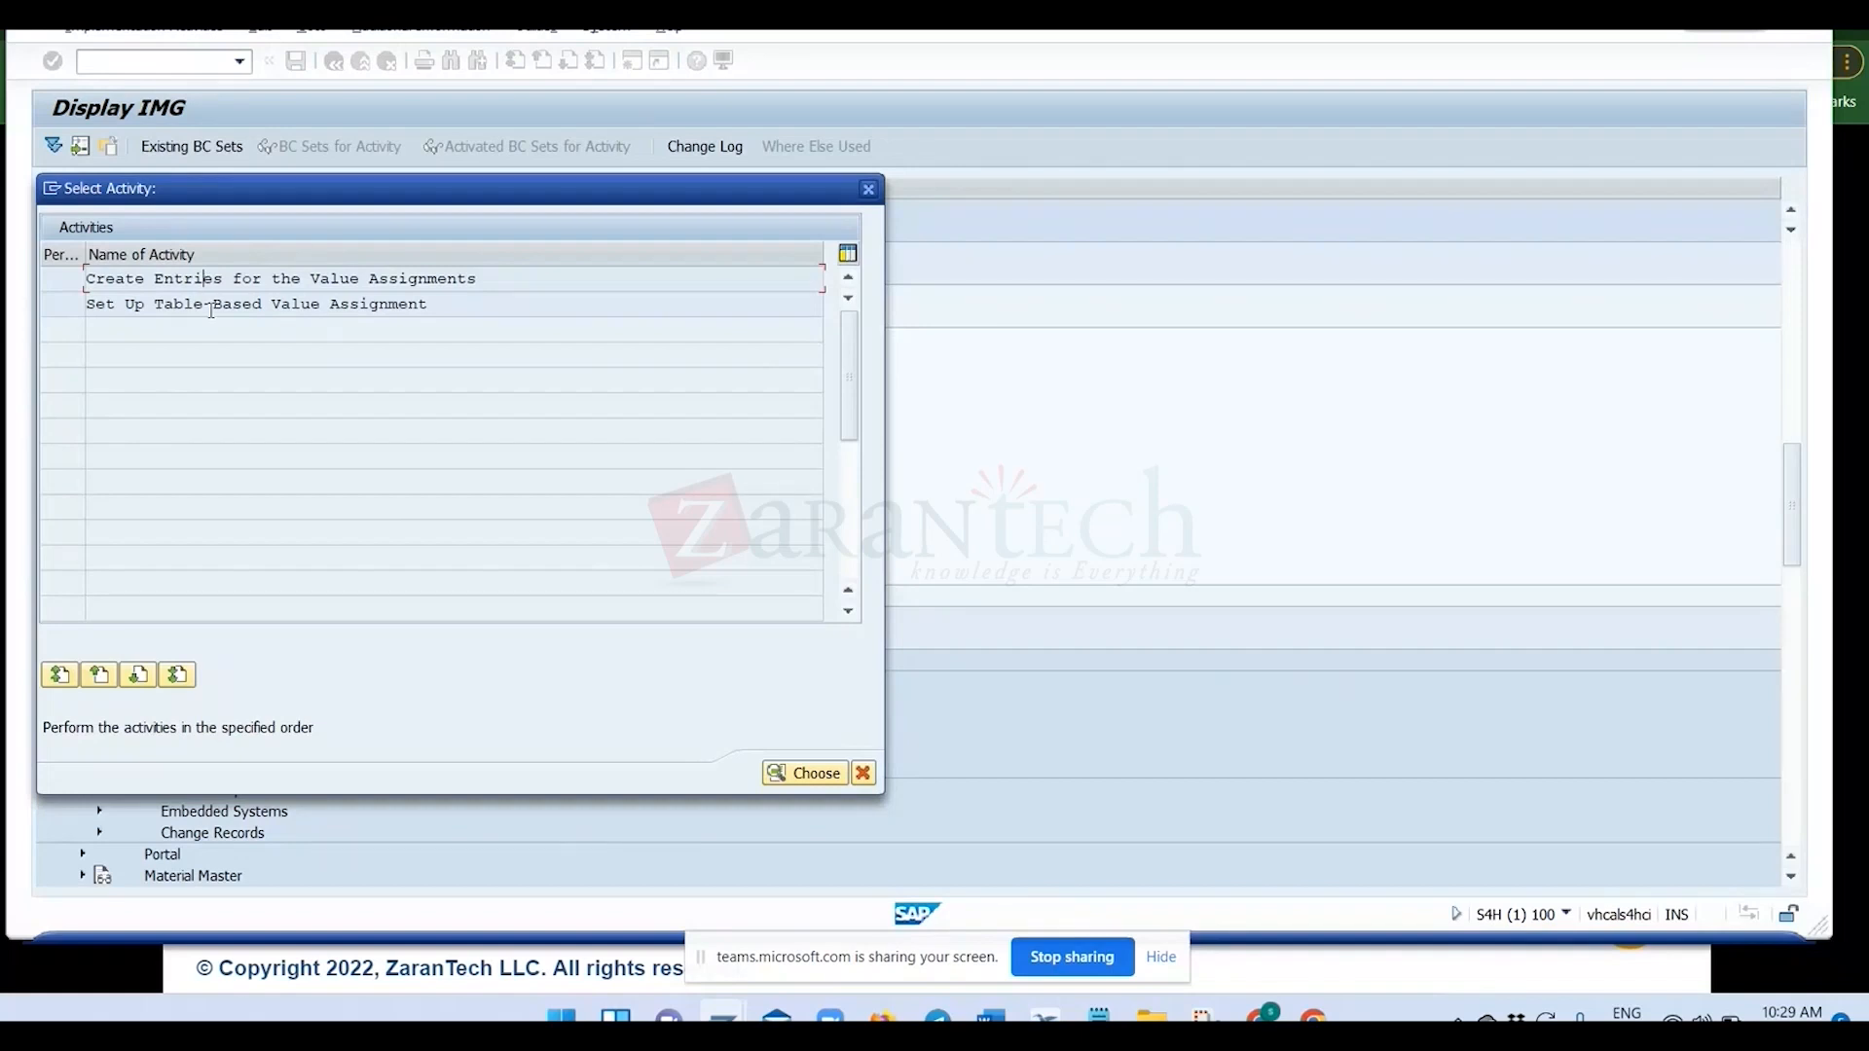
Open Set Up Table-Based Value Assignment and position the table on value assignment type ZVAT_001, copying the name from the notes file.
double_click(211, 308)
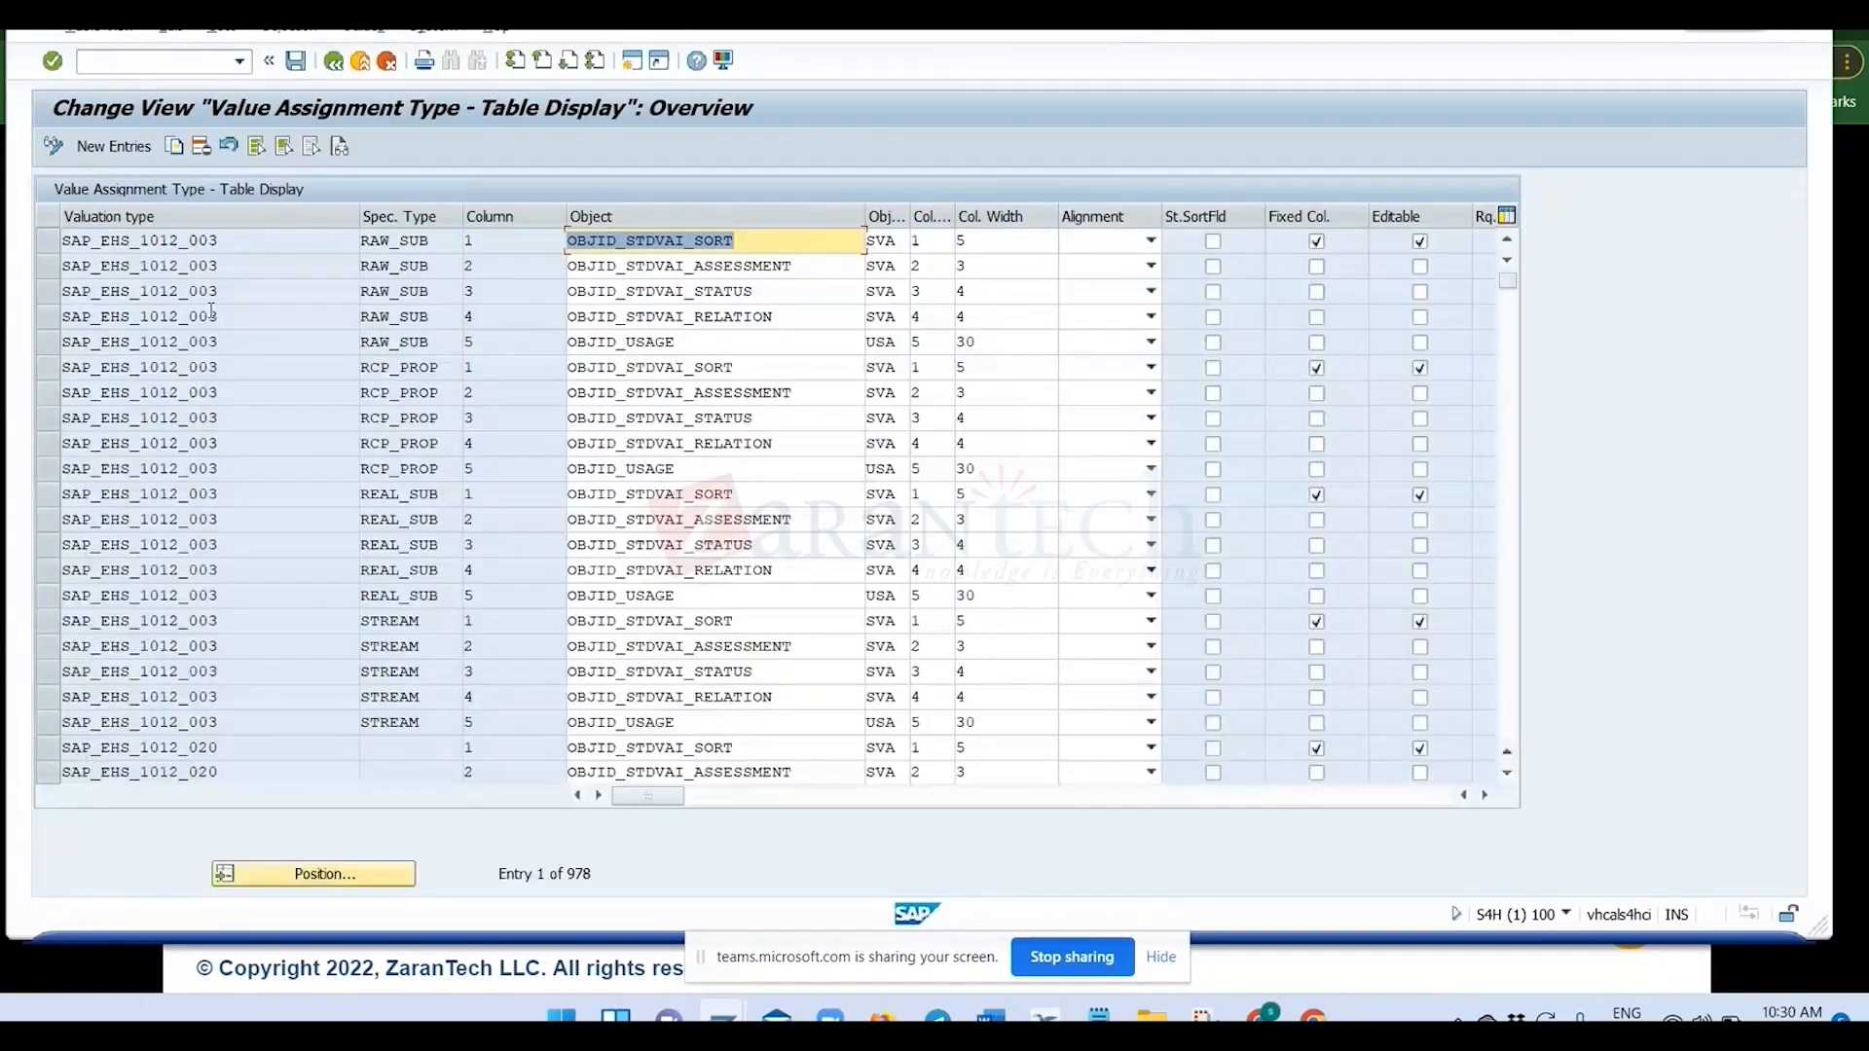
click(336, 874)
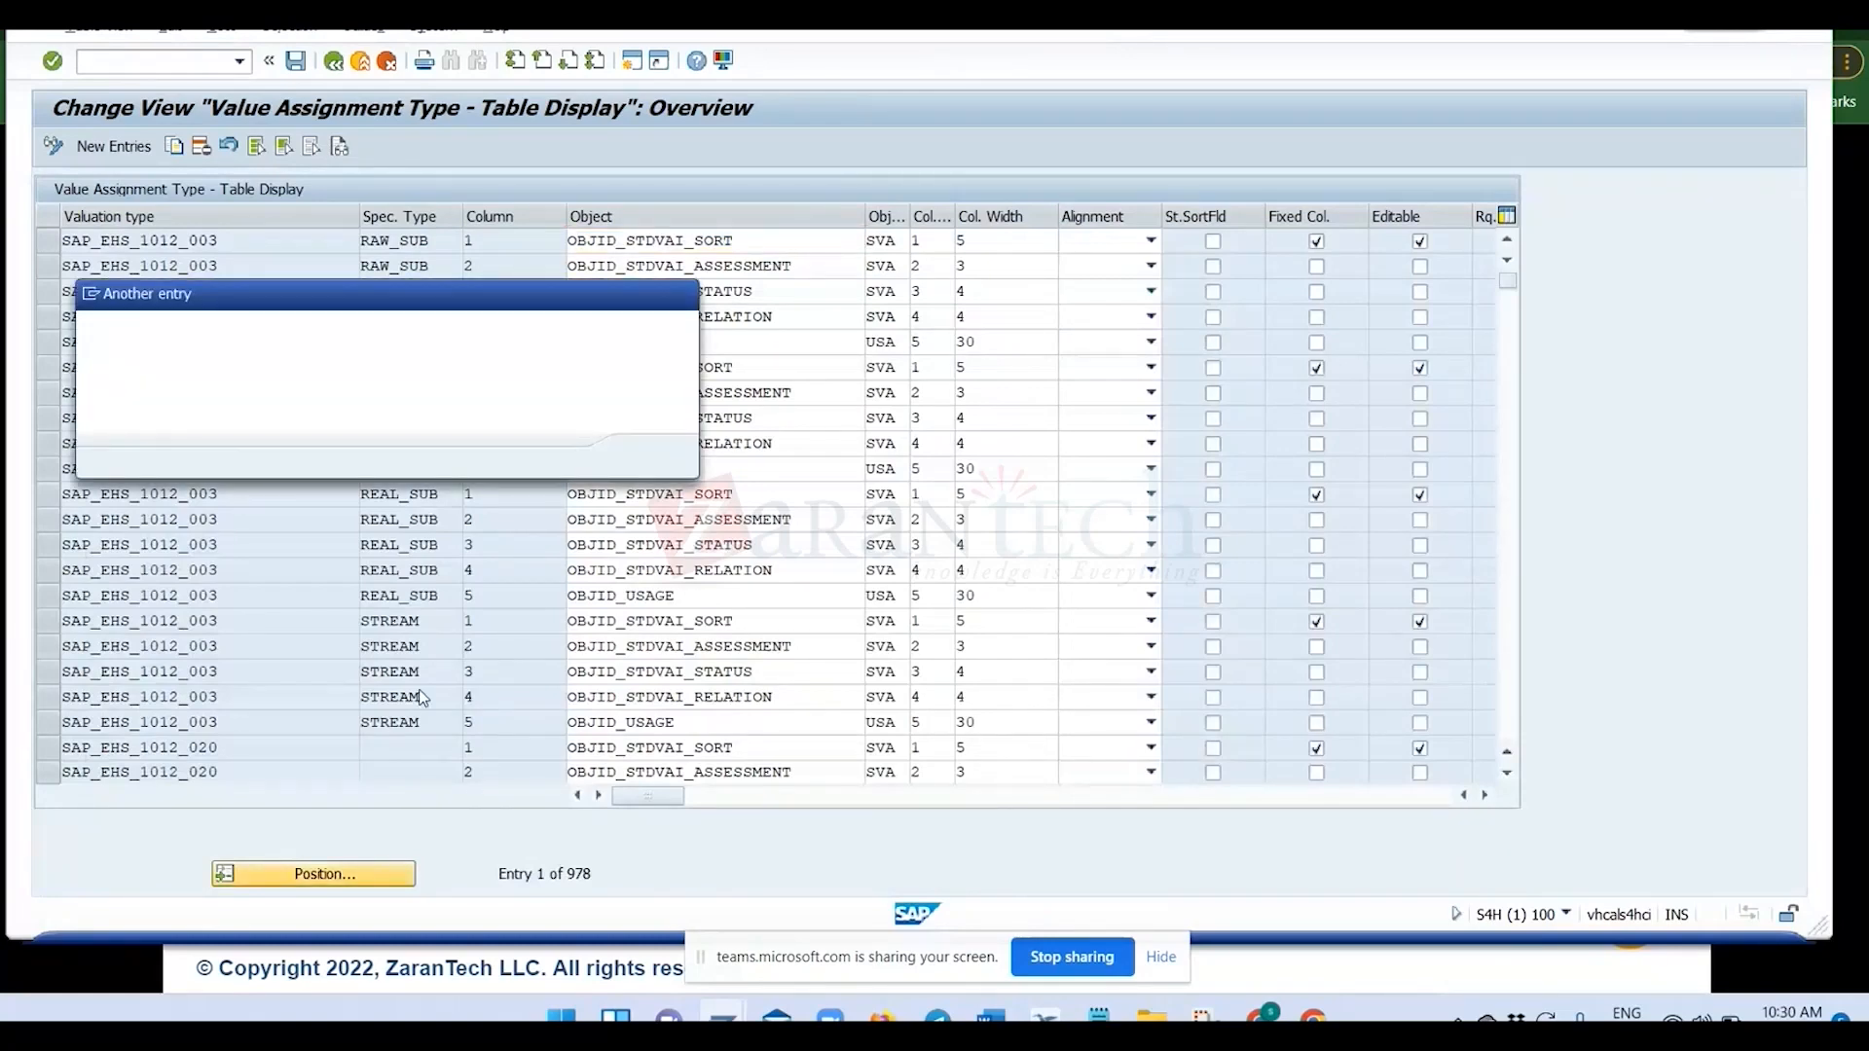
mouse_move(1098, 1017)
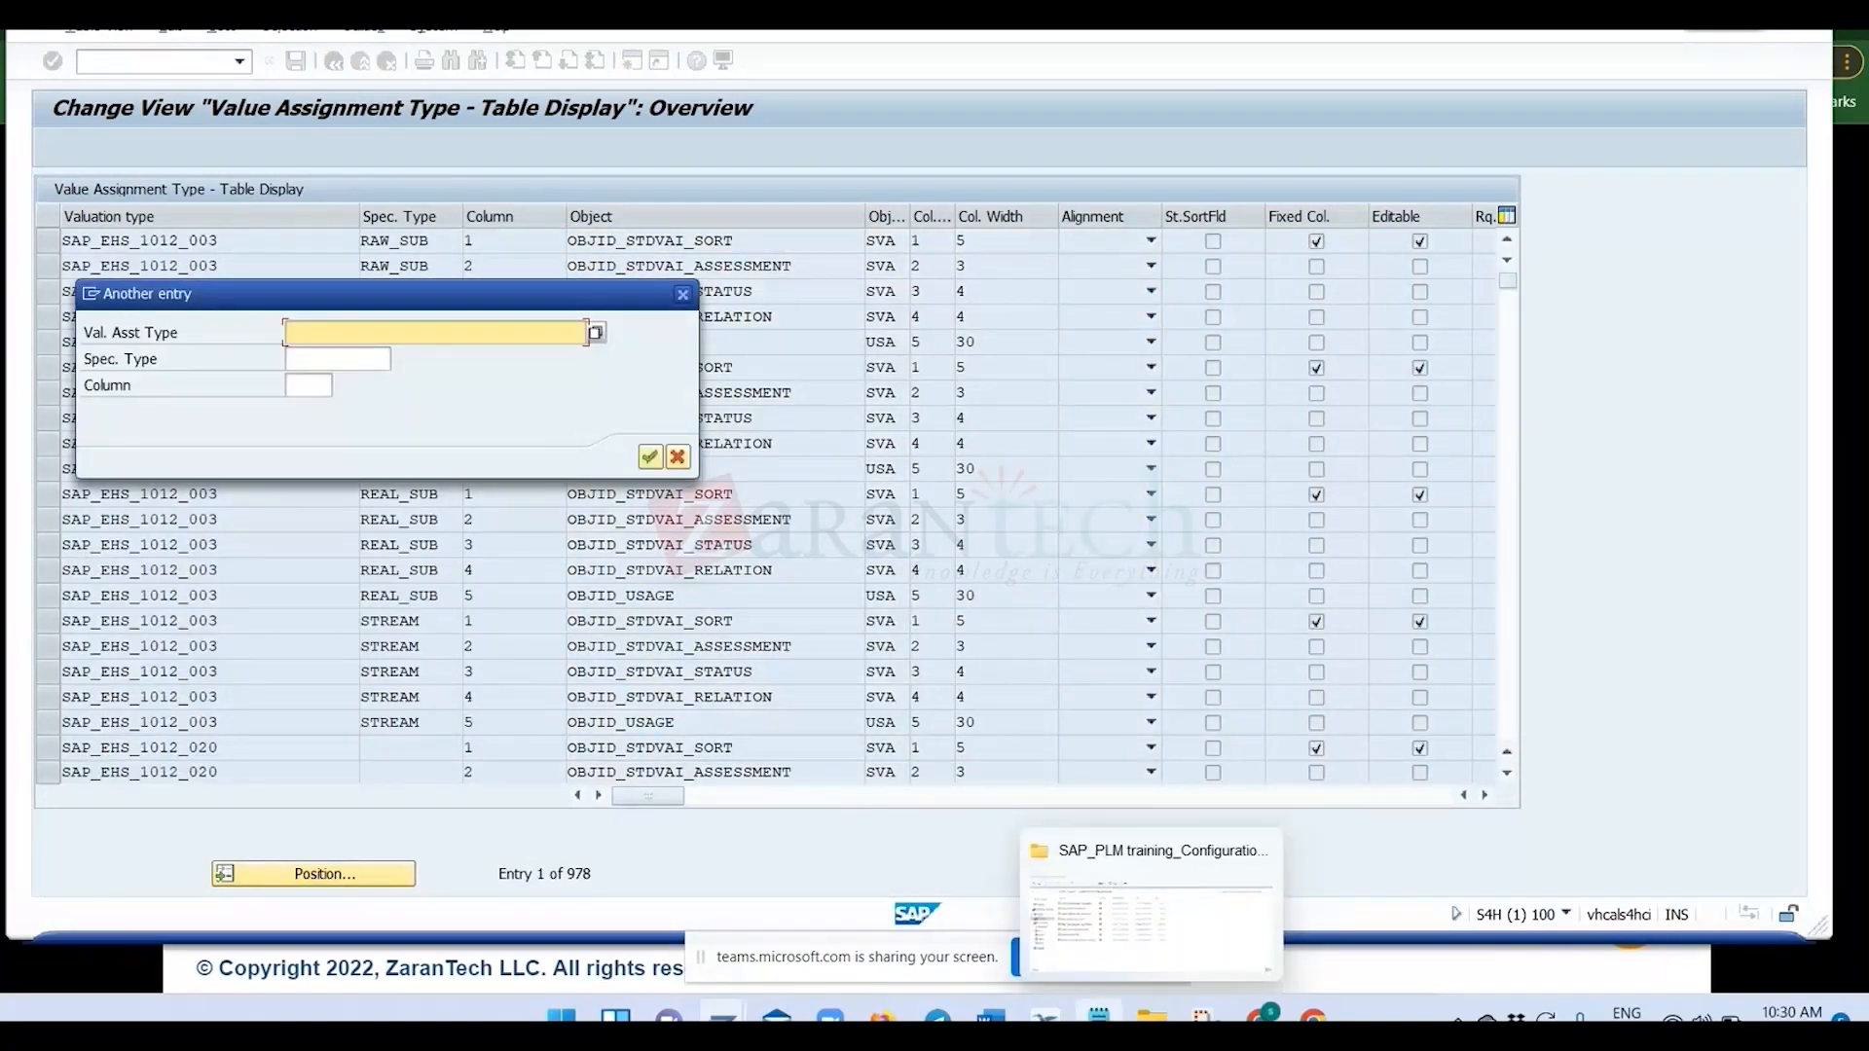
click(1152, 915)
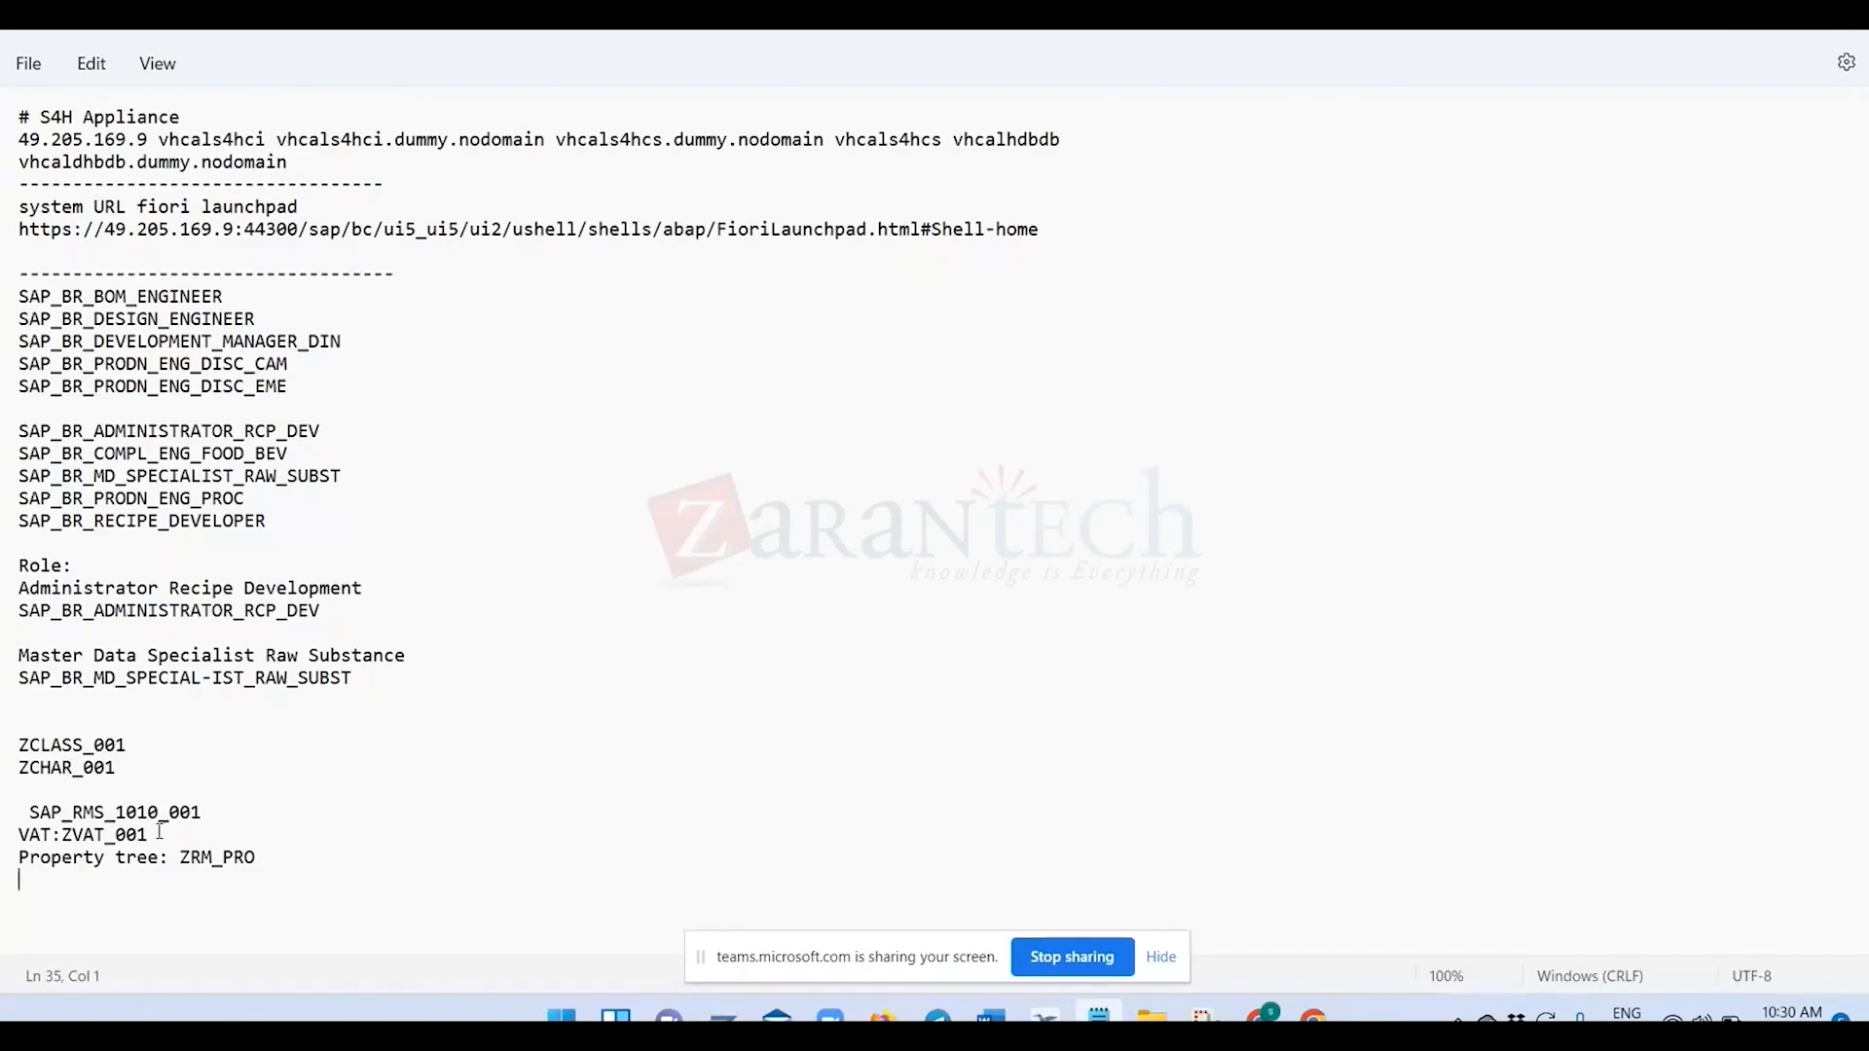
drag(154, 835, 76, 848)
key(ctrl+c)
key(alt+Tab)
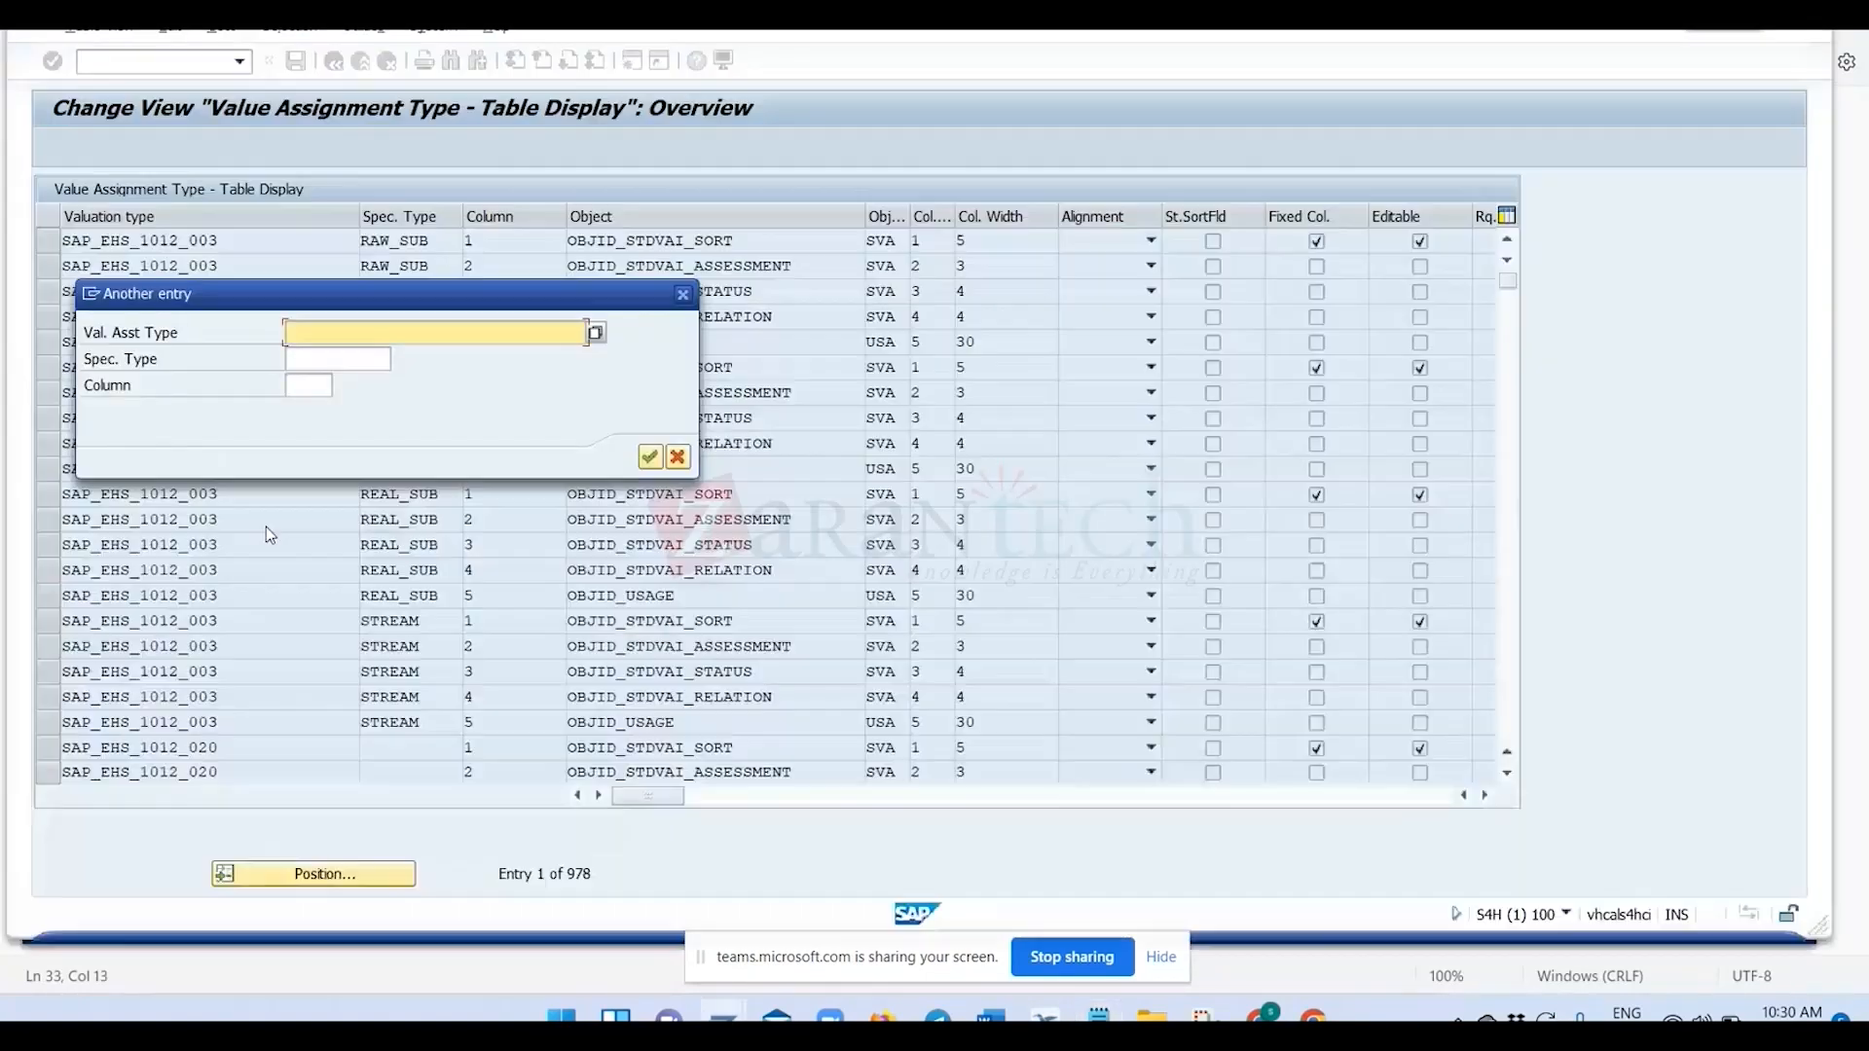
key(ctrl+v)
click(650, 456)
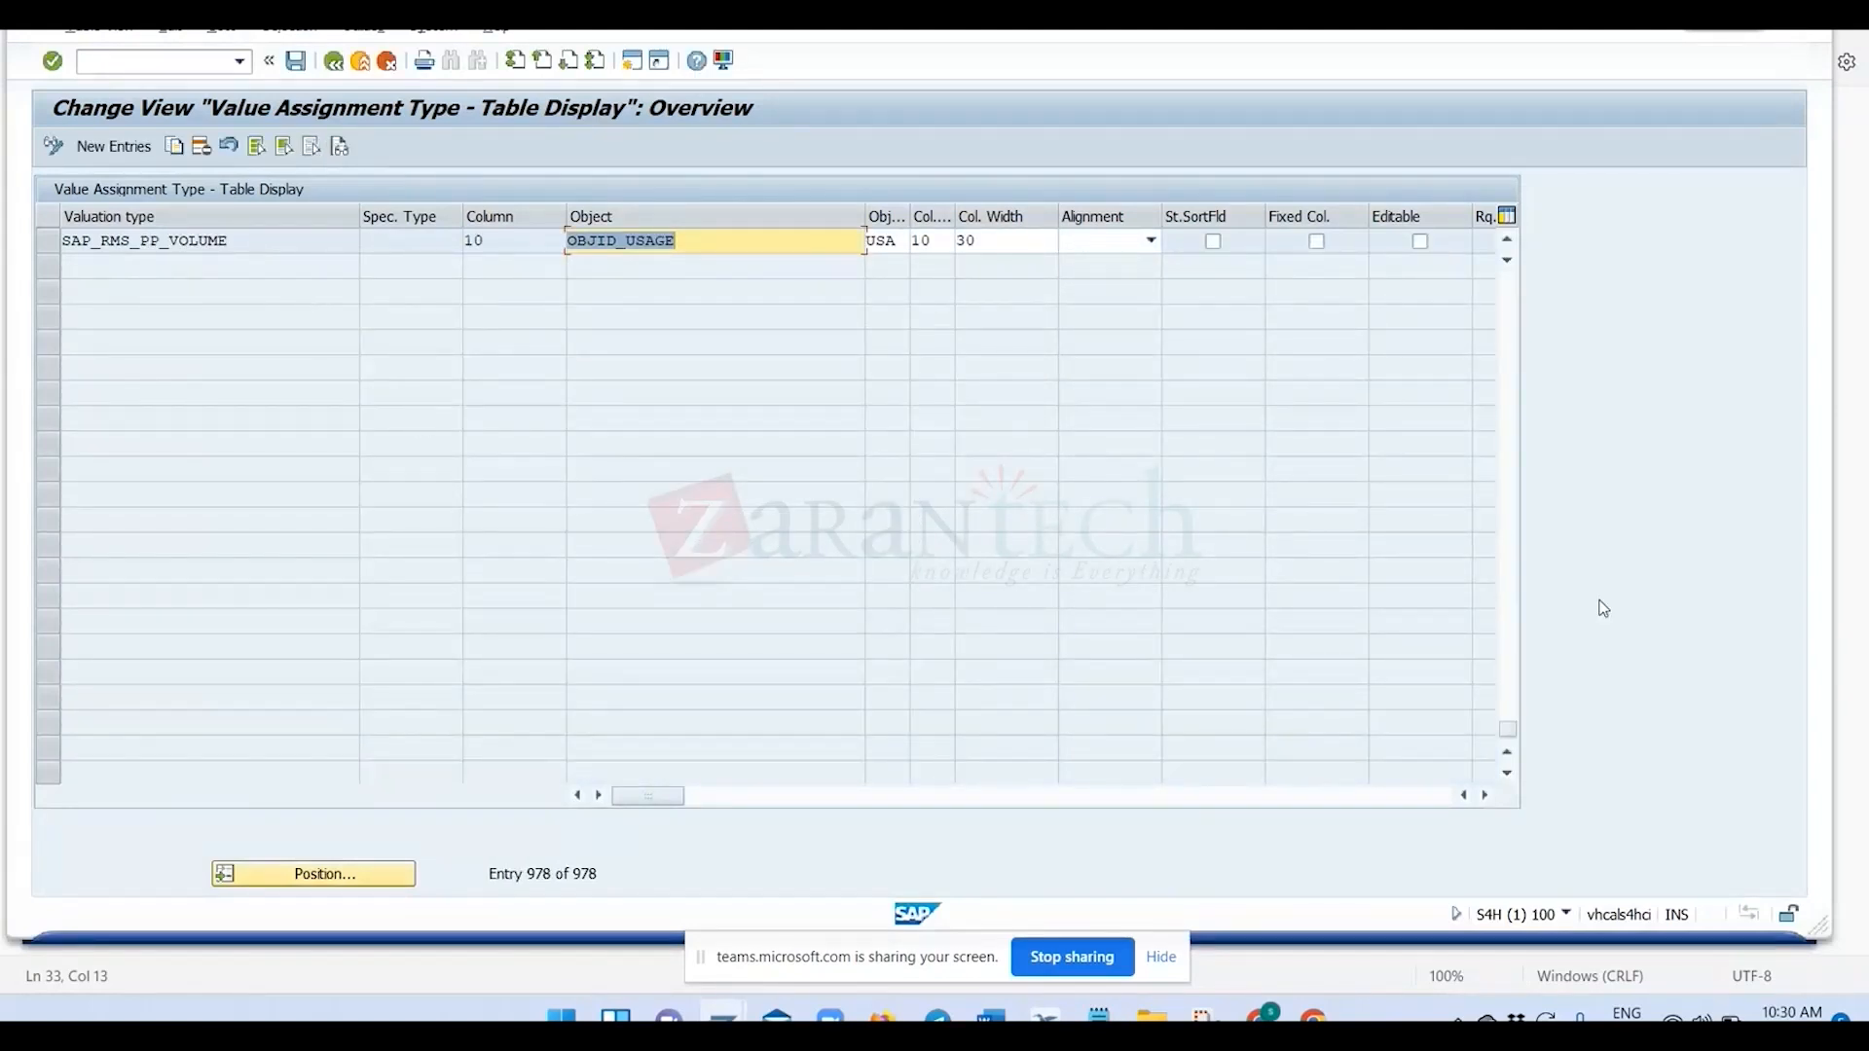
Check the last entries of the value assignment table for ZVAT_001, and return to the activity selection.
scroll(487, 516, up, 5)
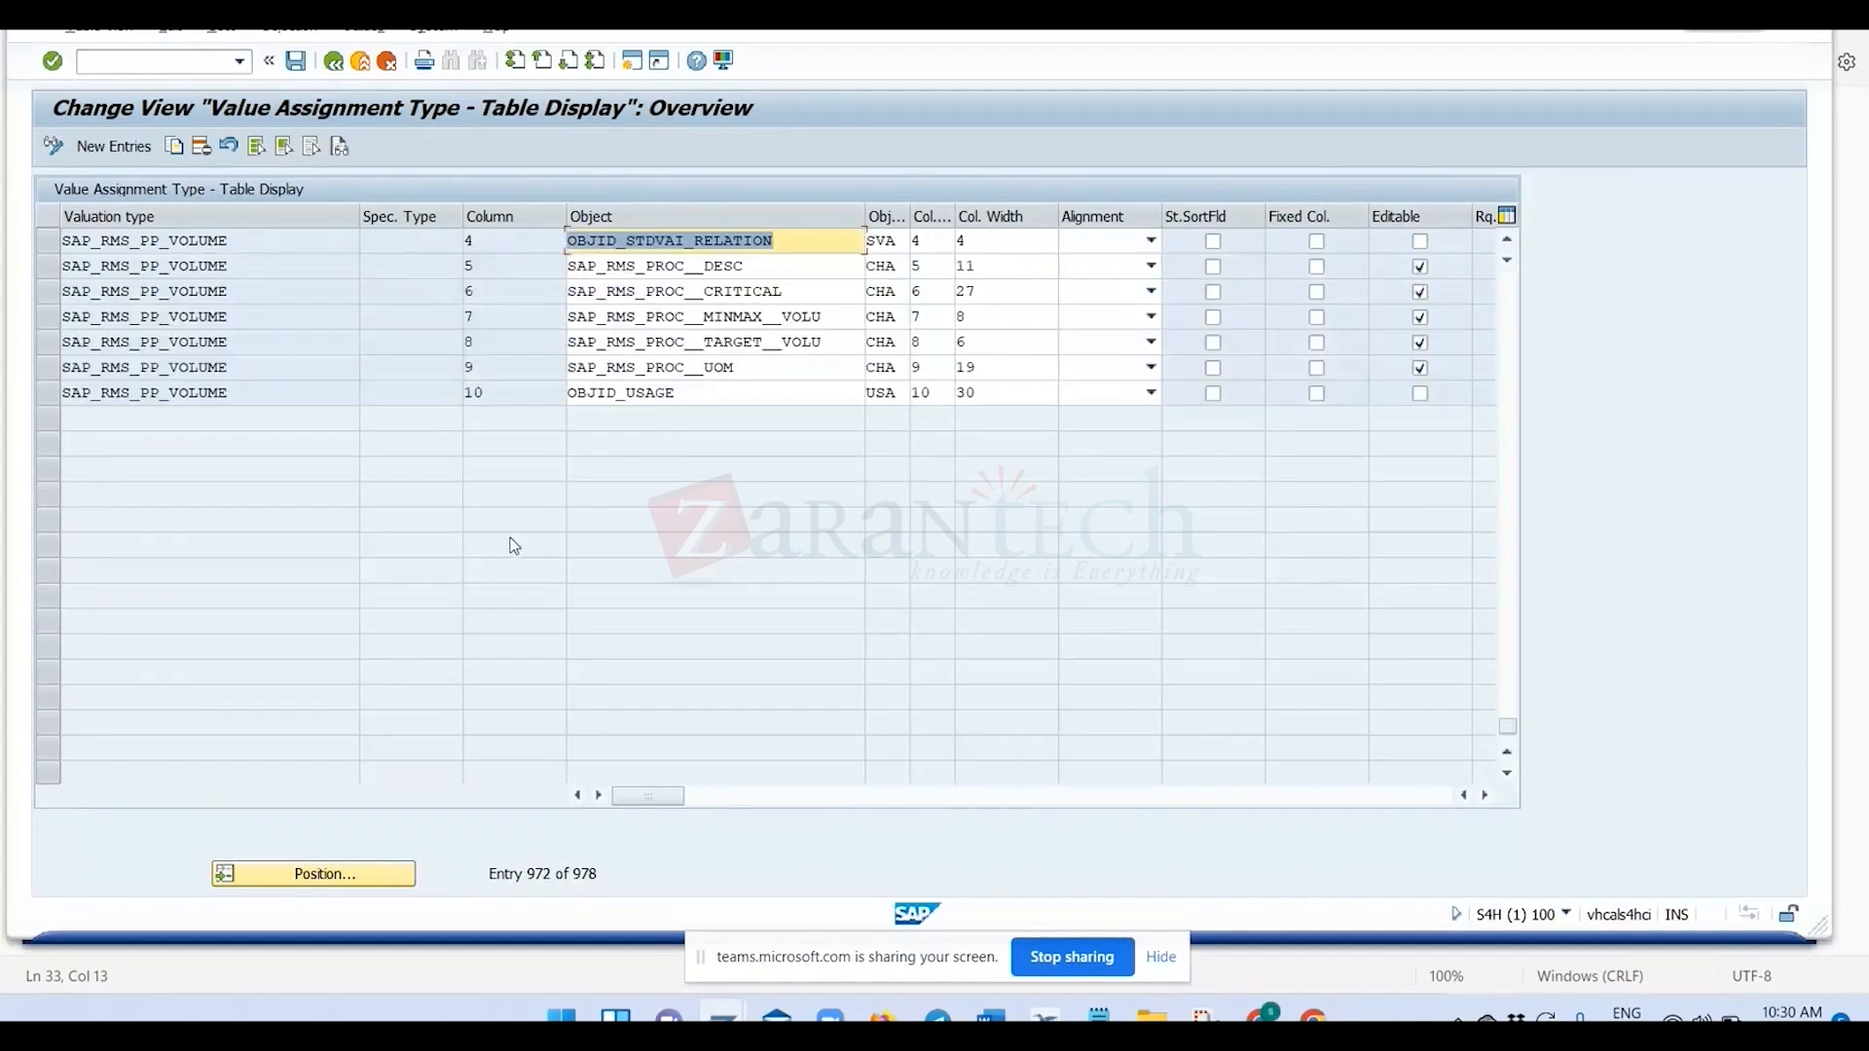
scroll(513, 569, up, 5)
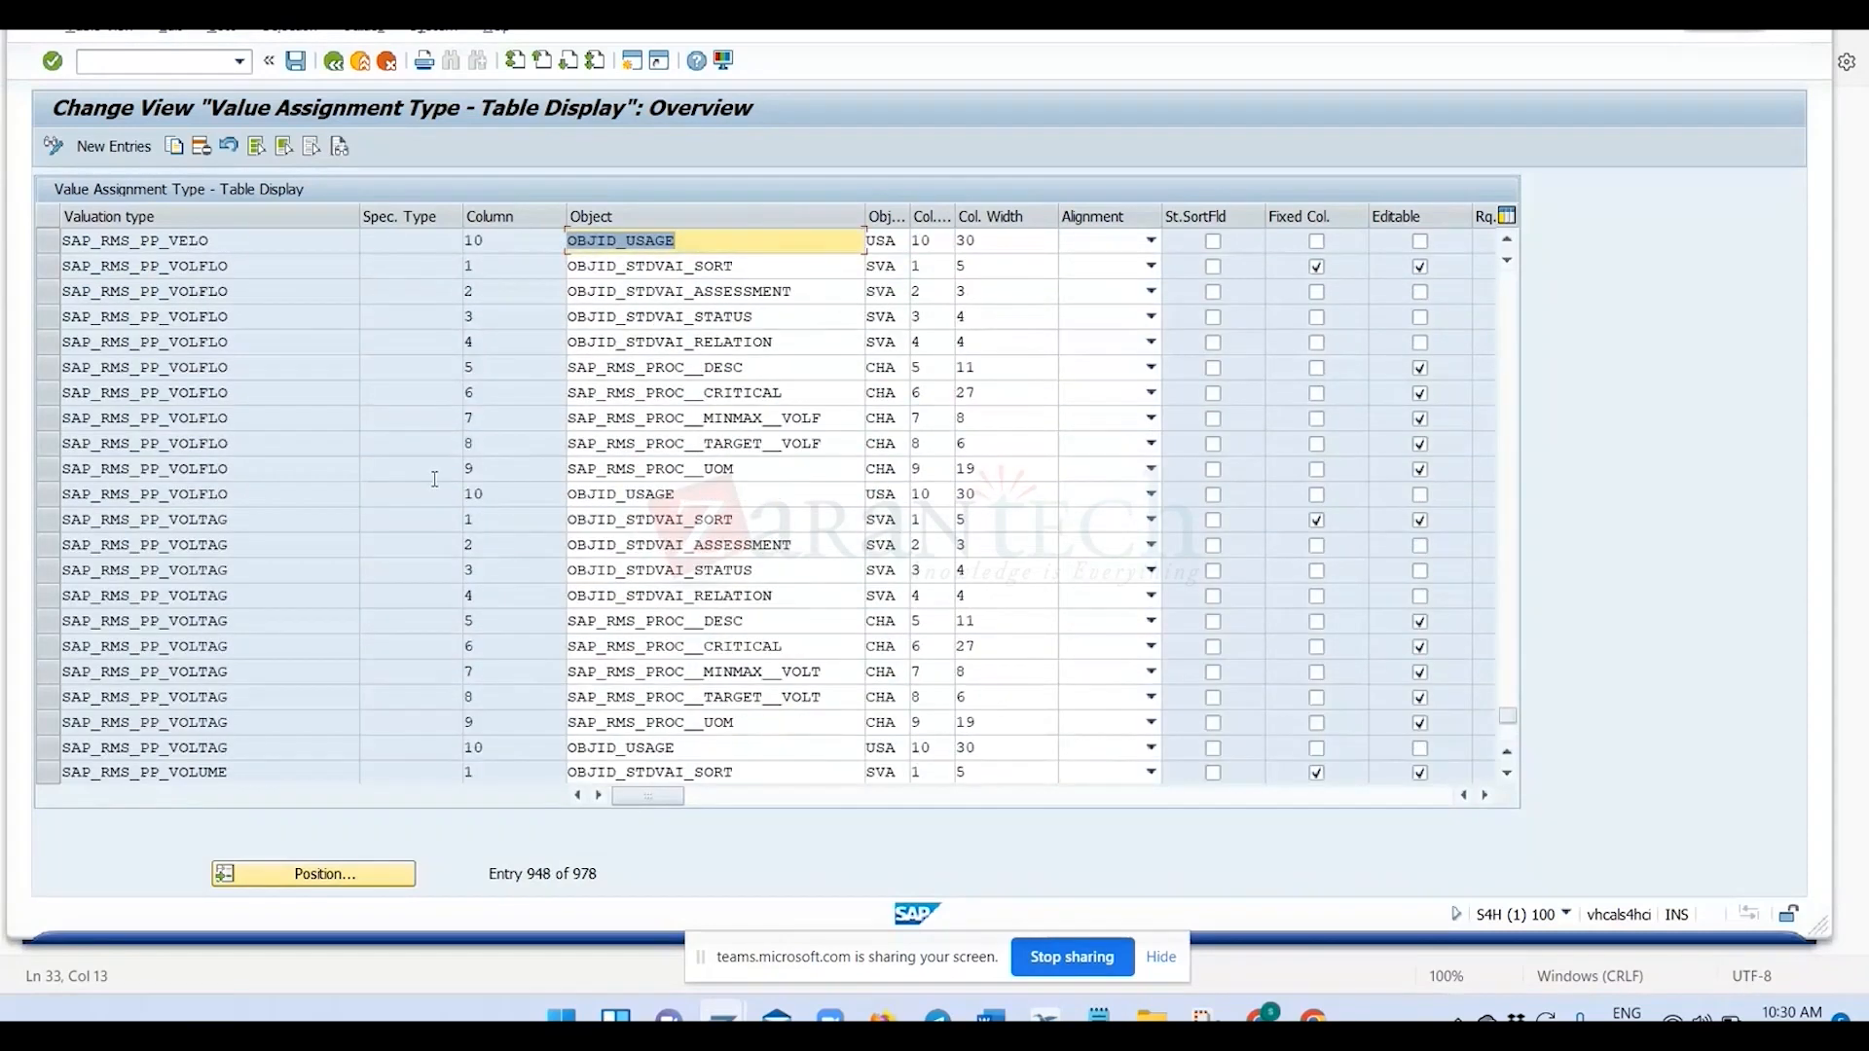
scroll(339, 255, up, 4)
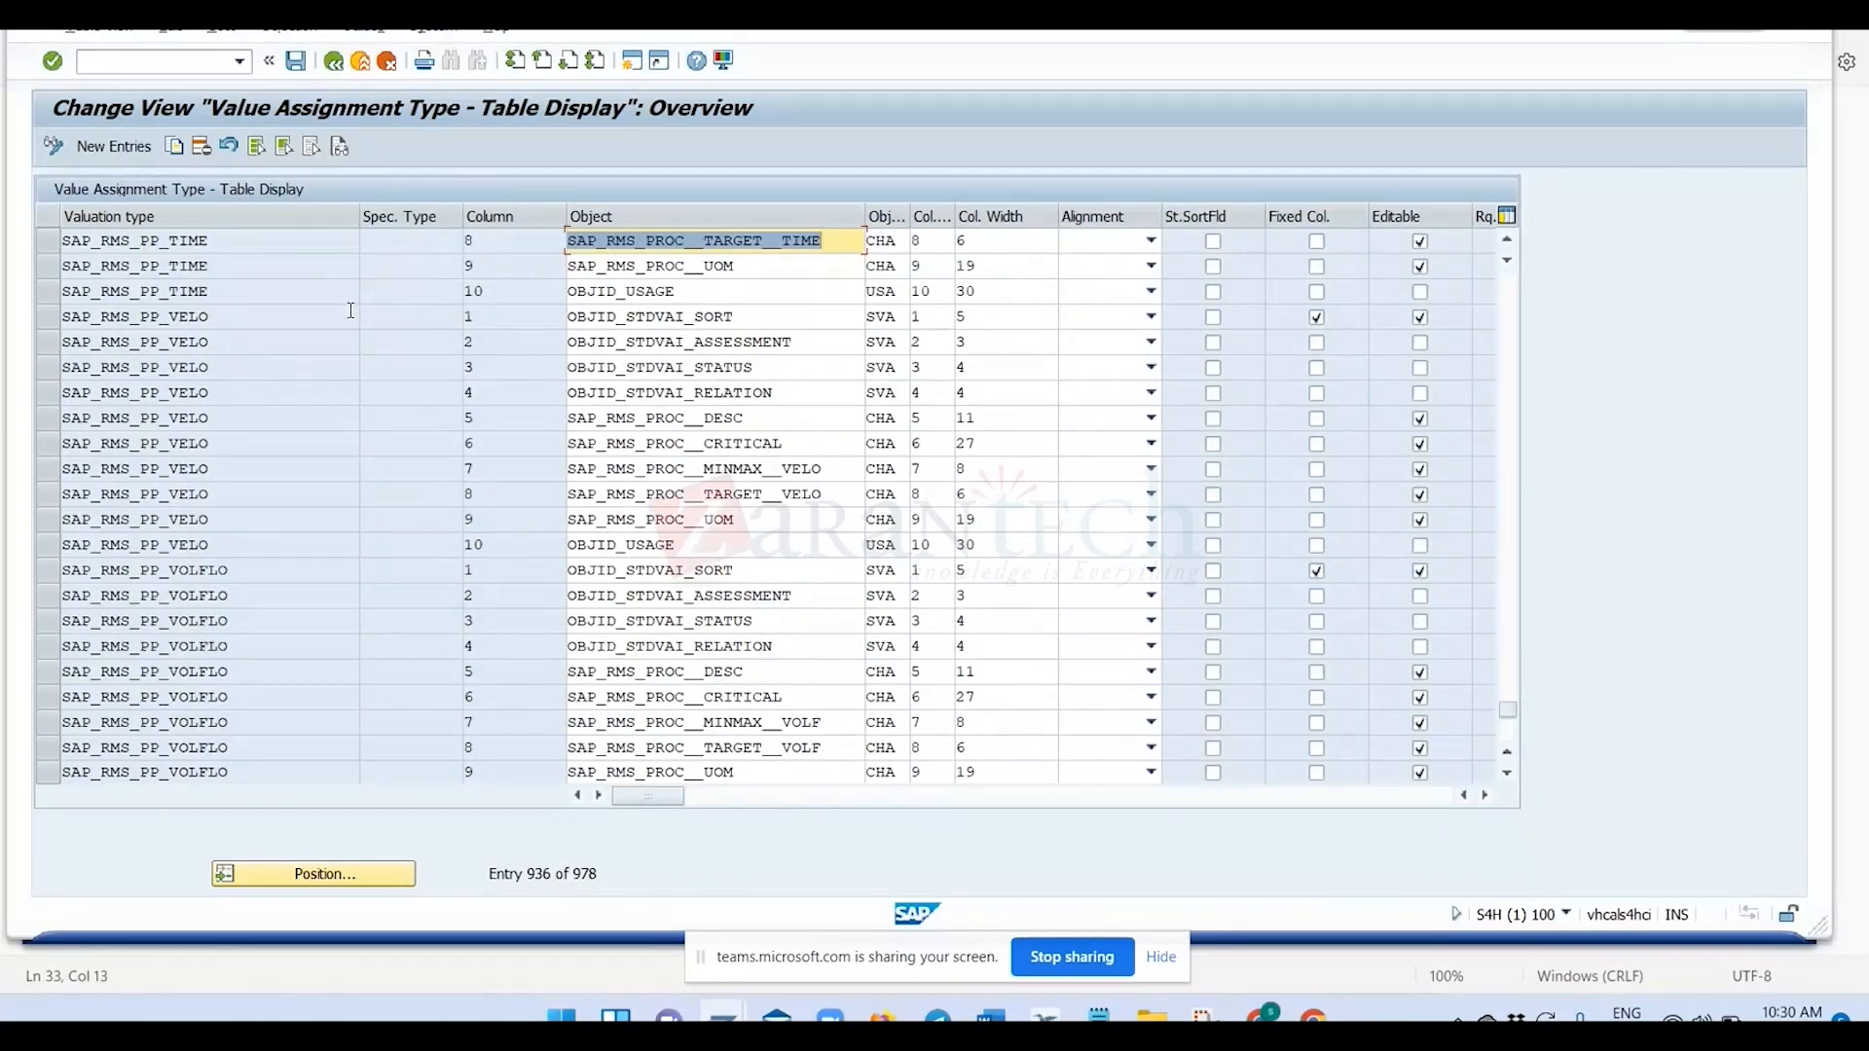
click(334, 62)
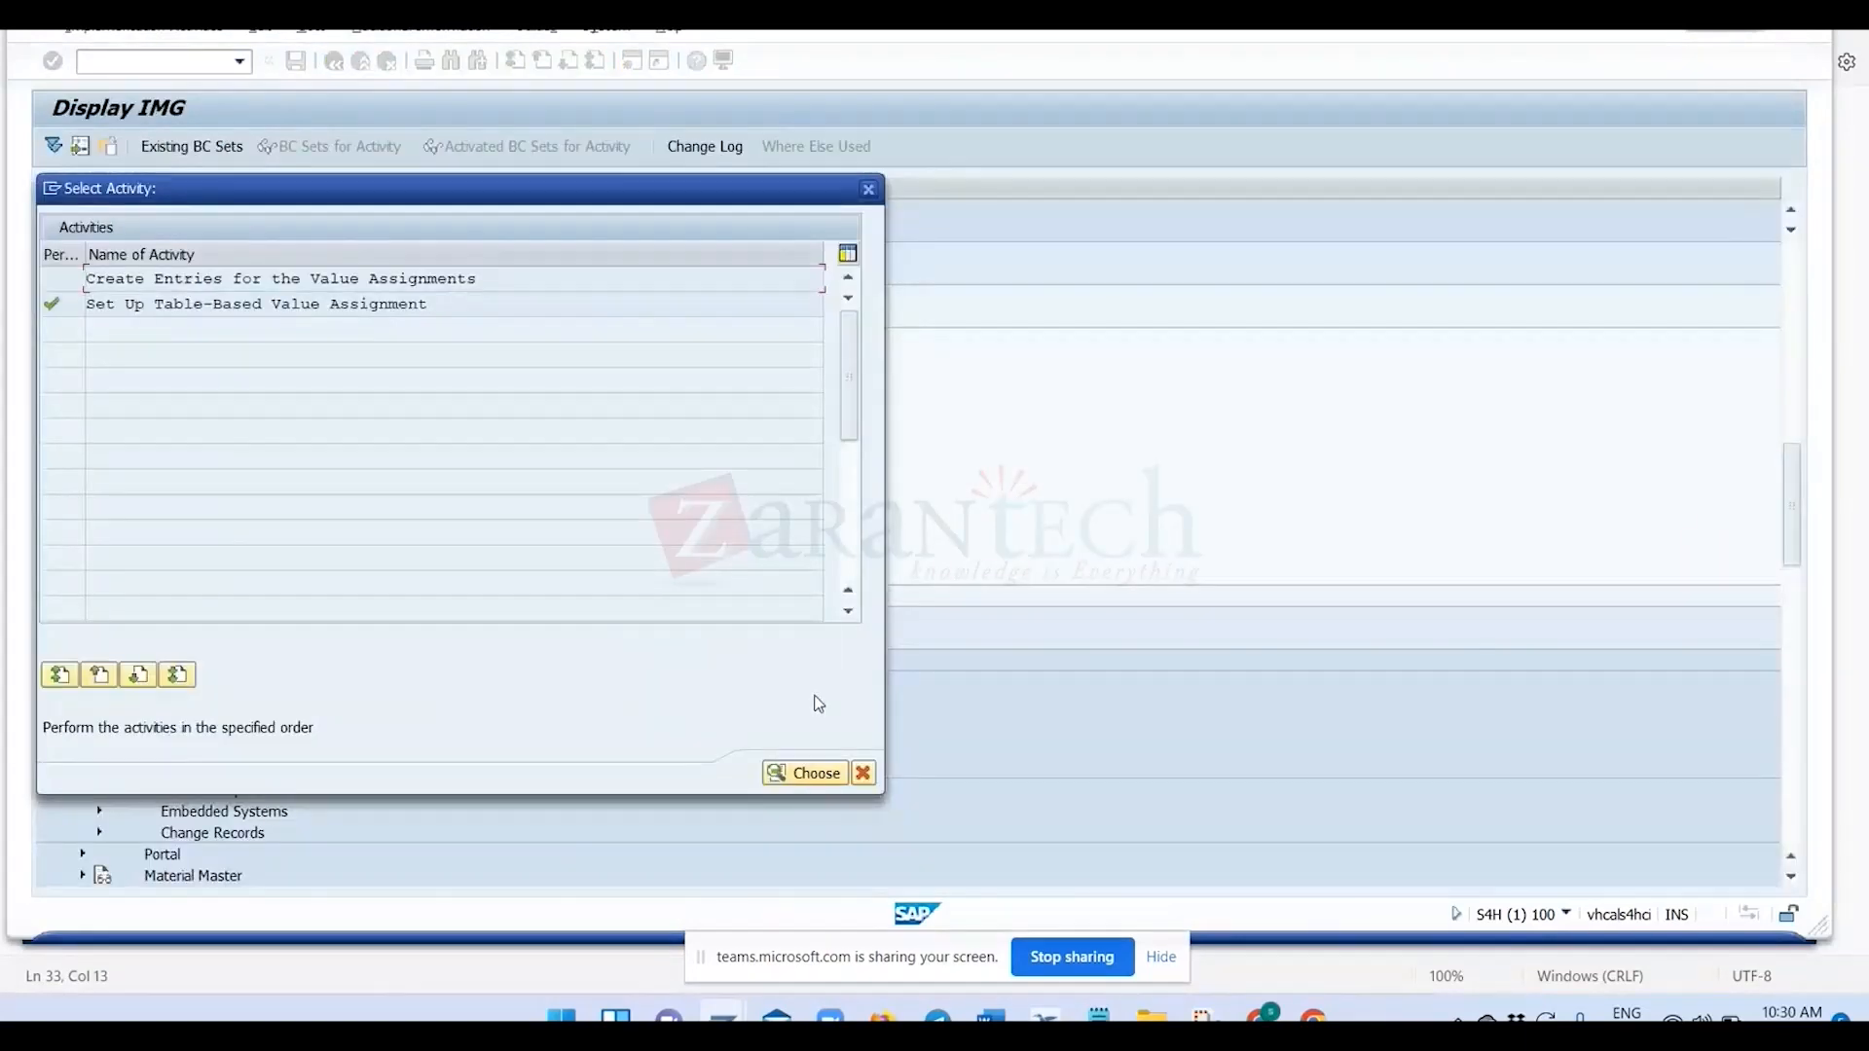
double_click(249, 282)
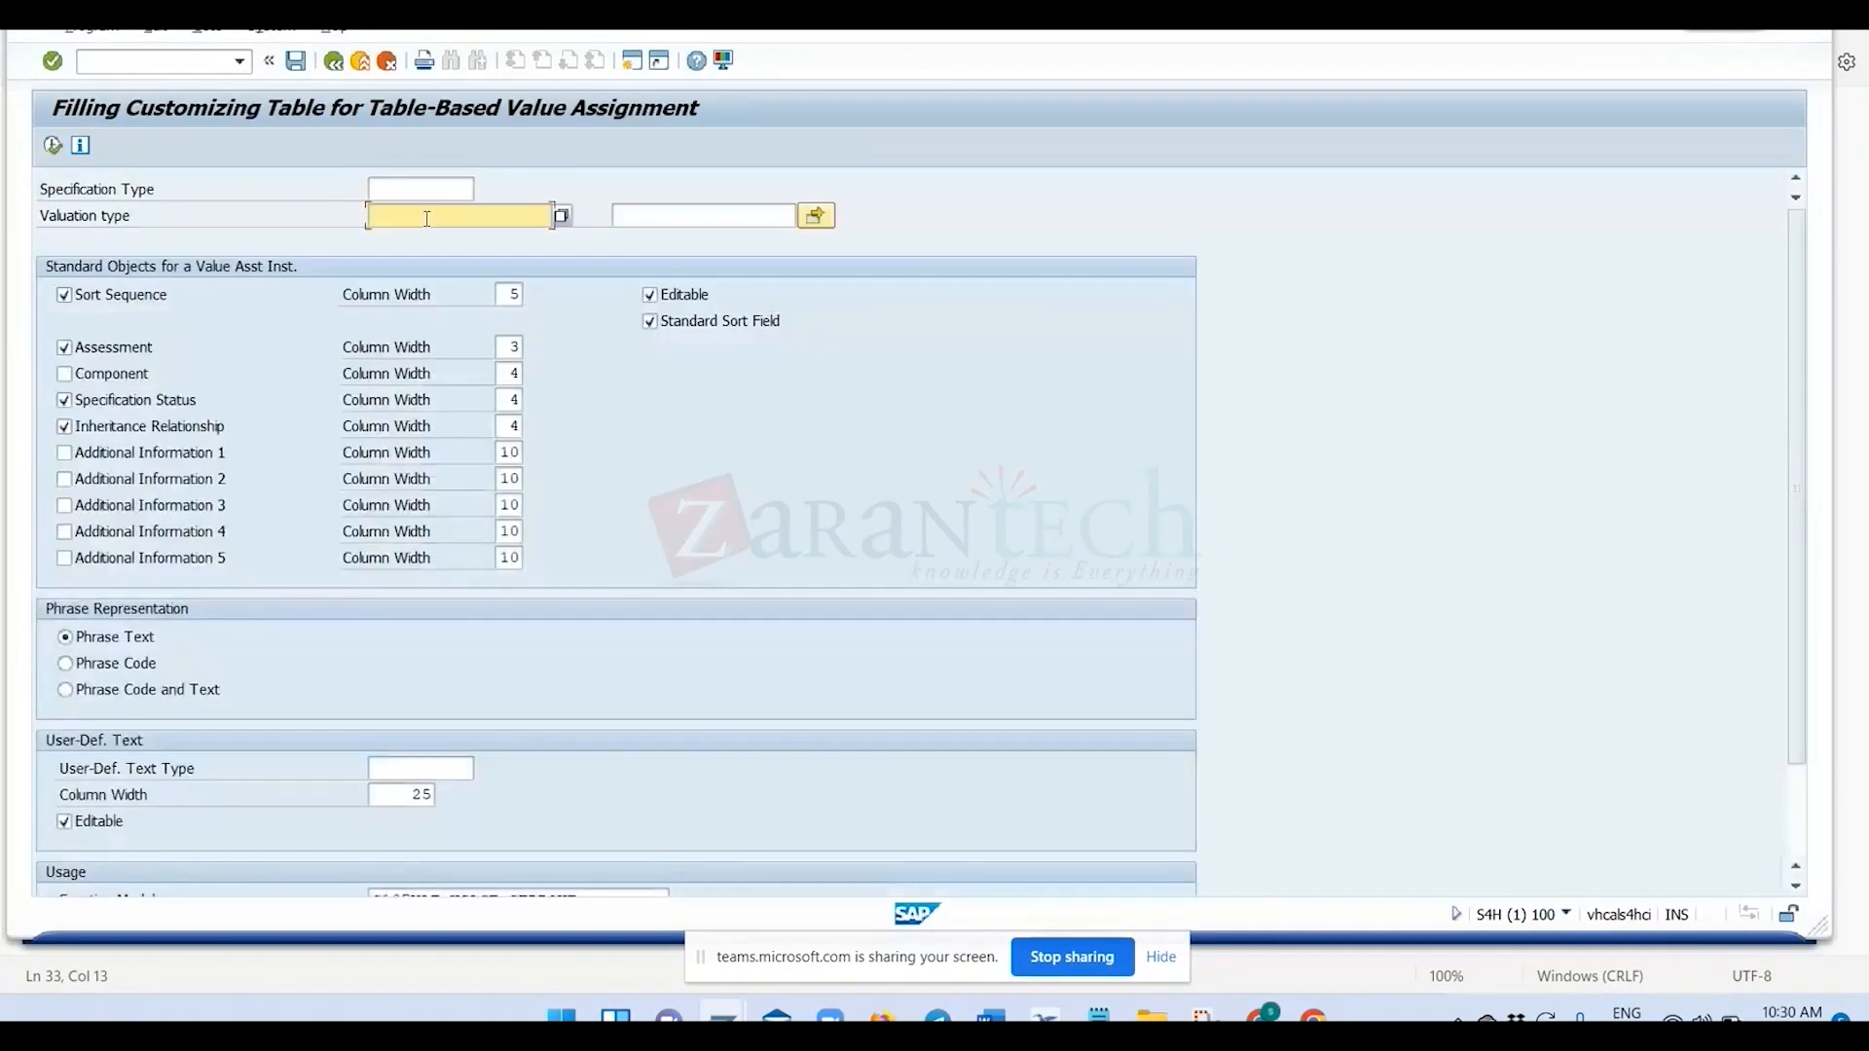
key(ctrl+v)
click(340, 64)
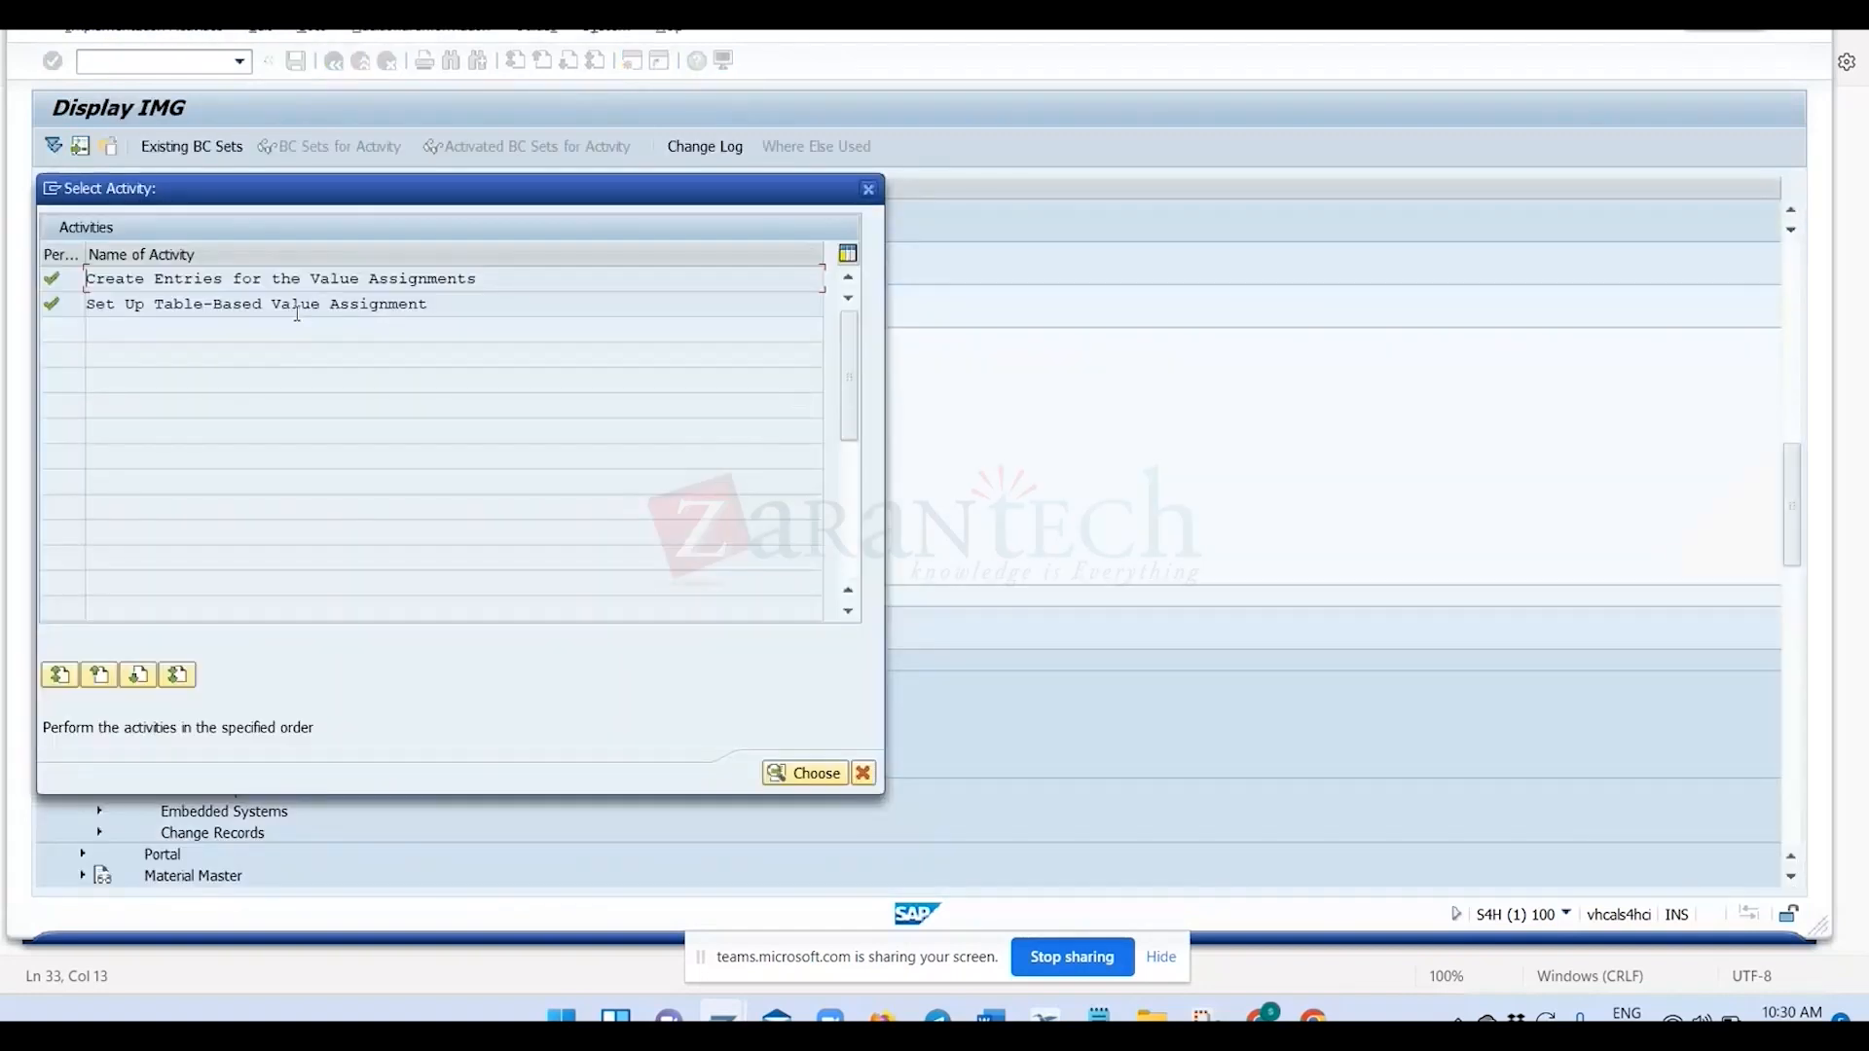
Reopen Set Up Table-Based Value Assignment and examine which objects and columns are defined per valuation type and specification type.
double_click(295, 307)
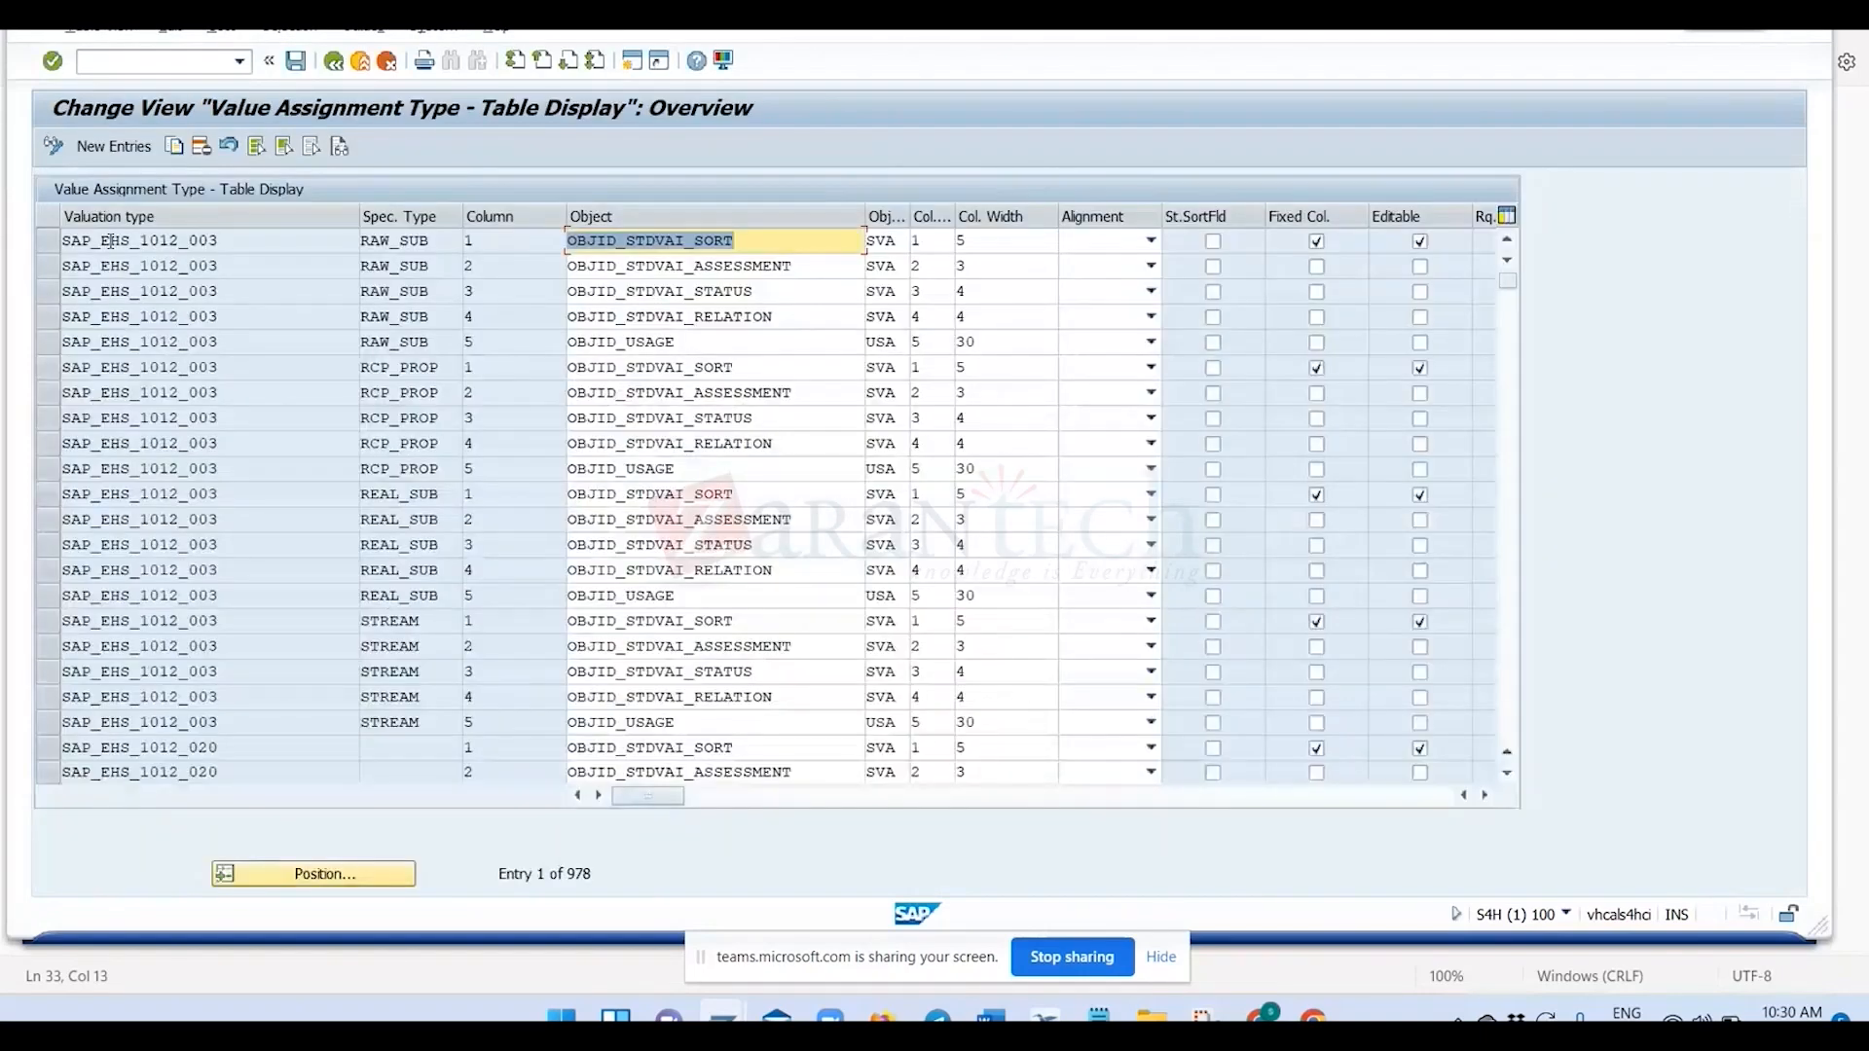
click(102, 393)
click(115, 616)
scroll(115, 616, down, 5)
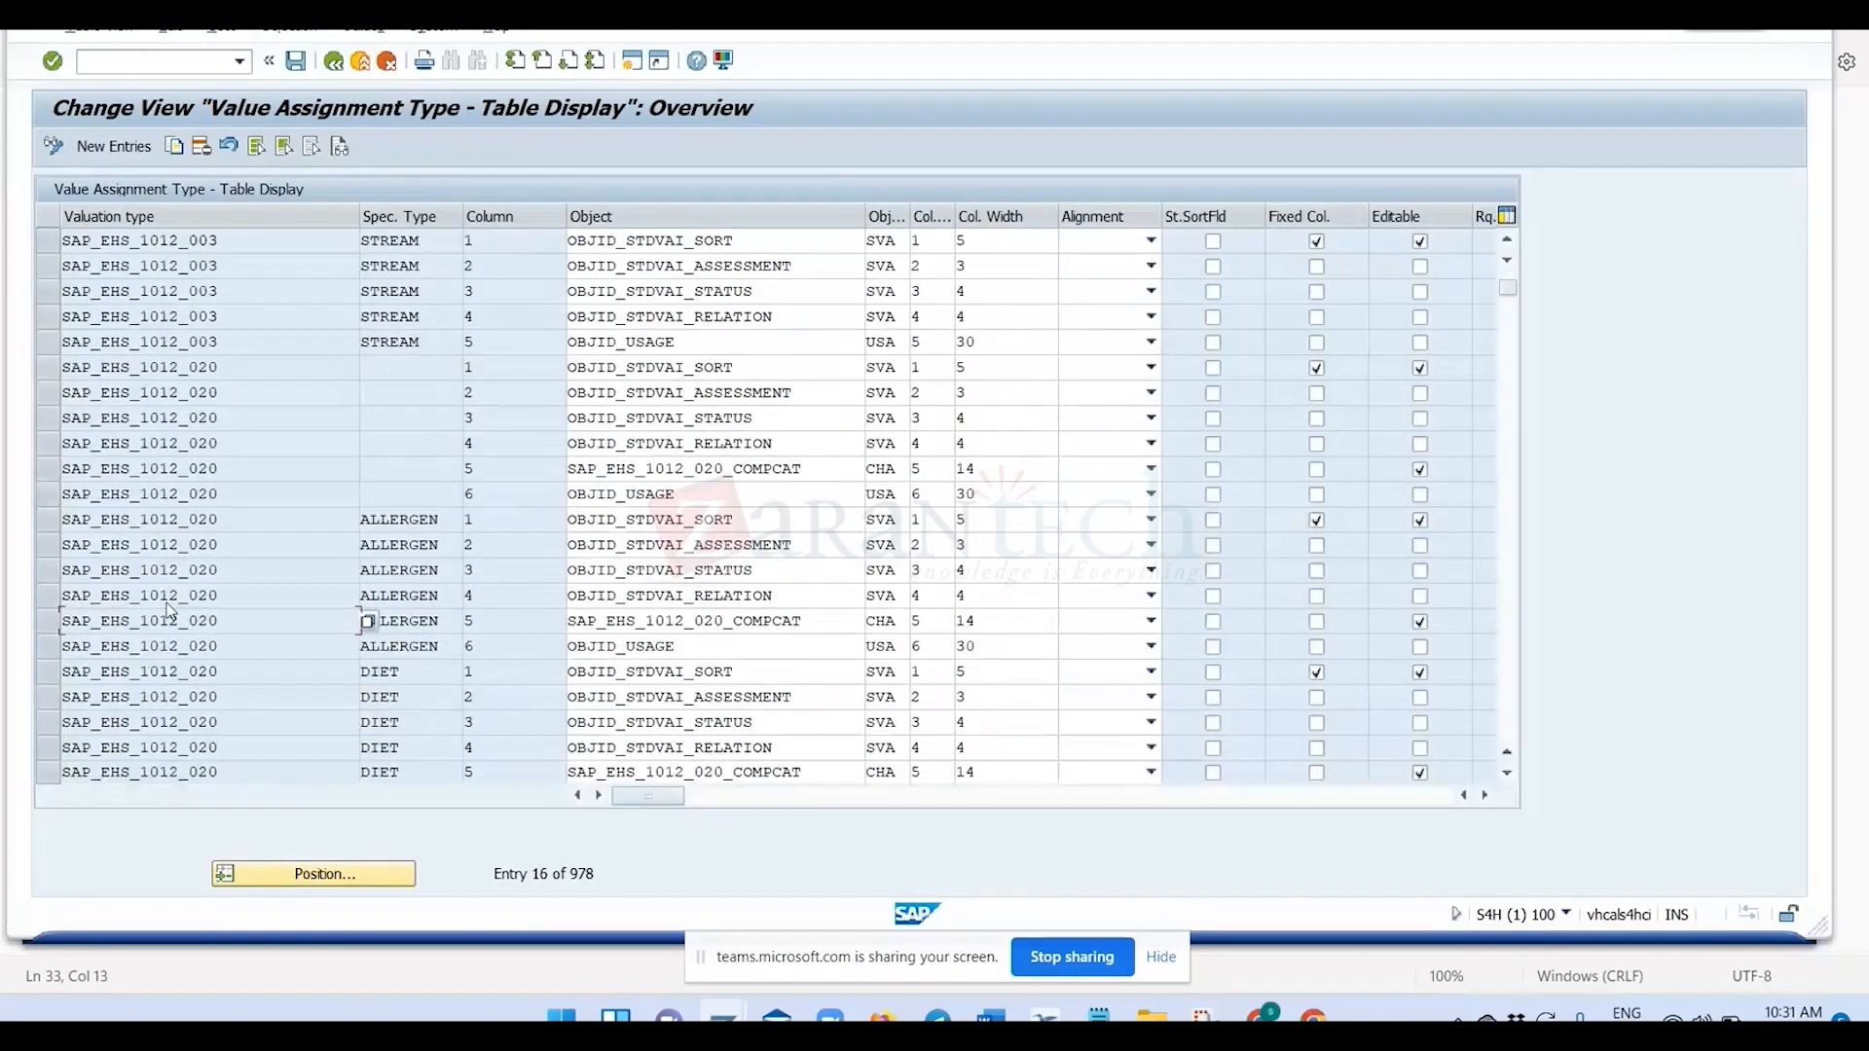
scroll(576, 508, up, 1)
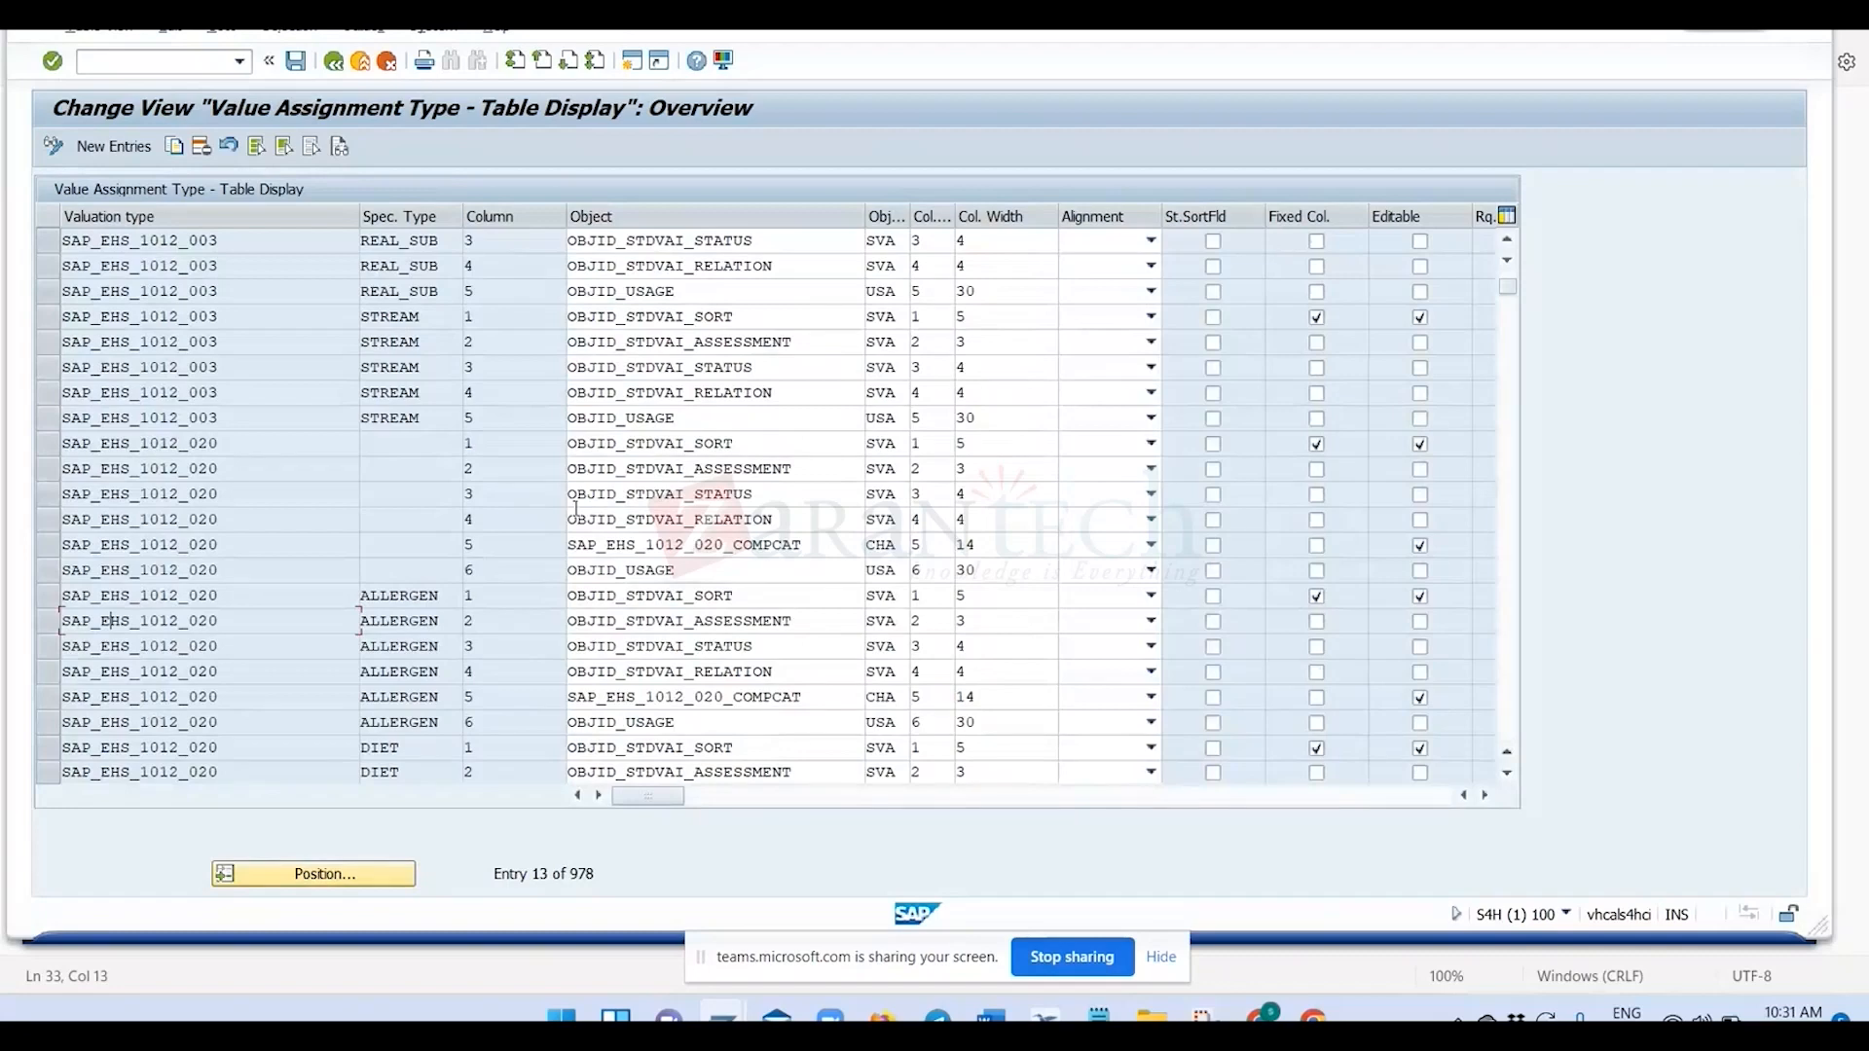
scroll(478, 430, up, 2)
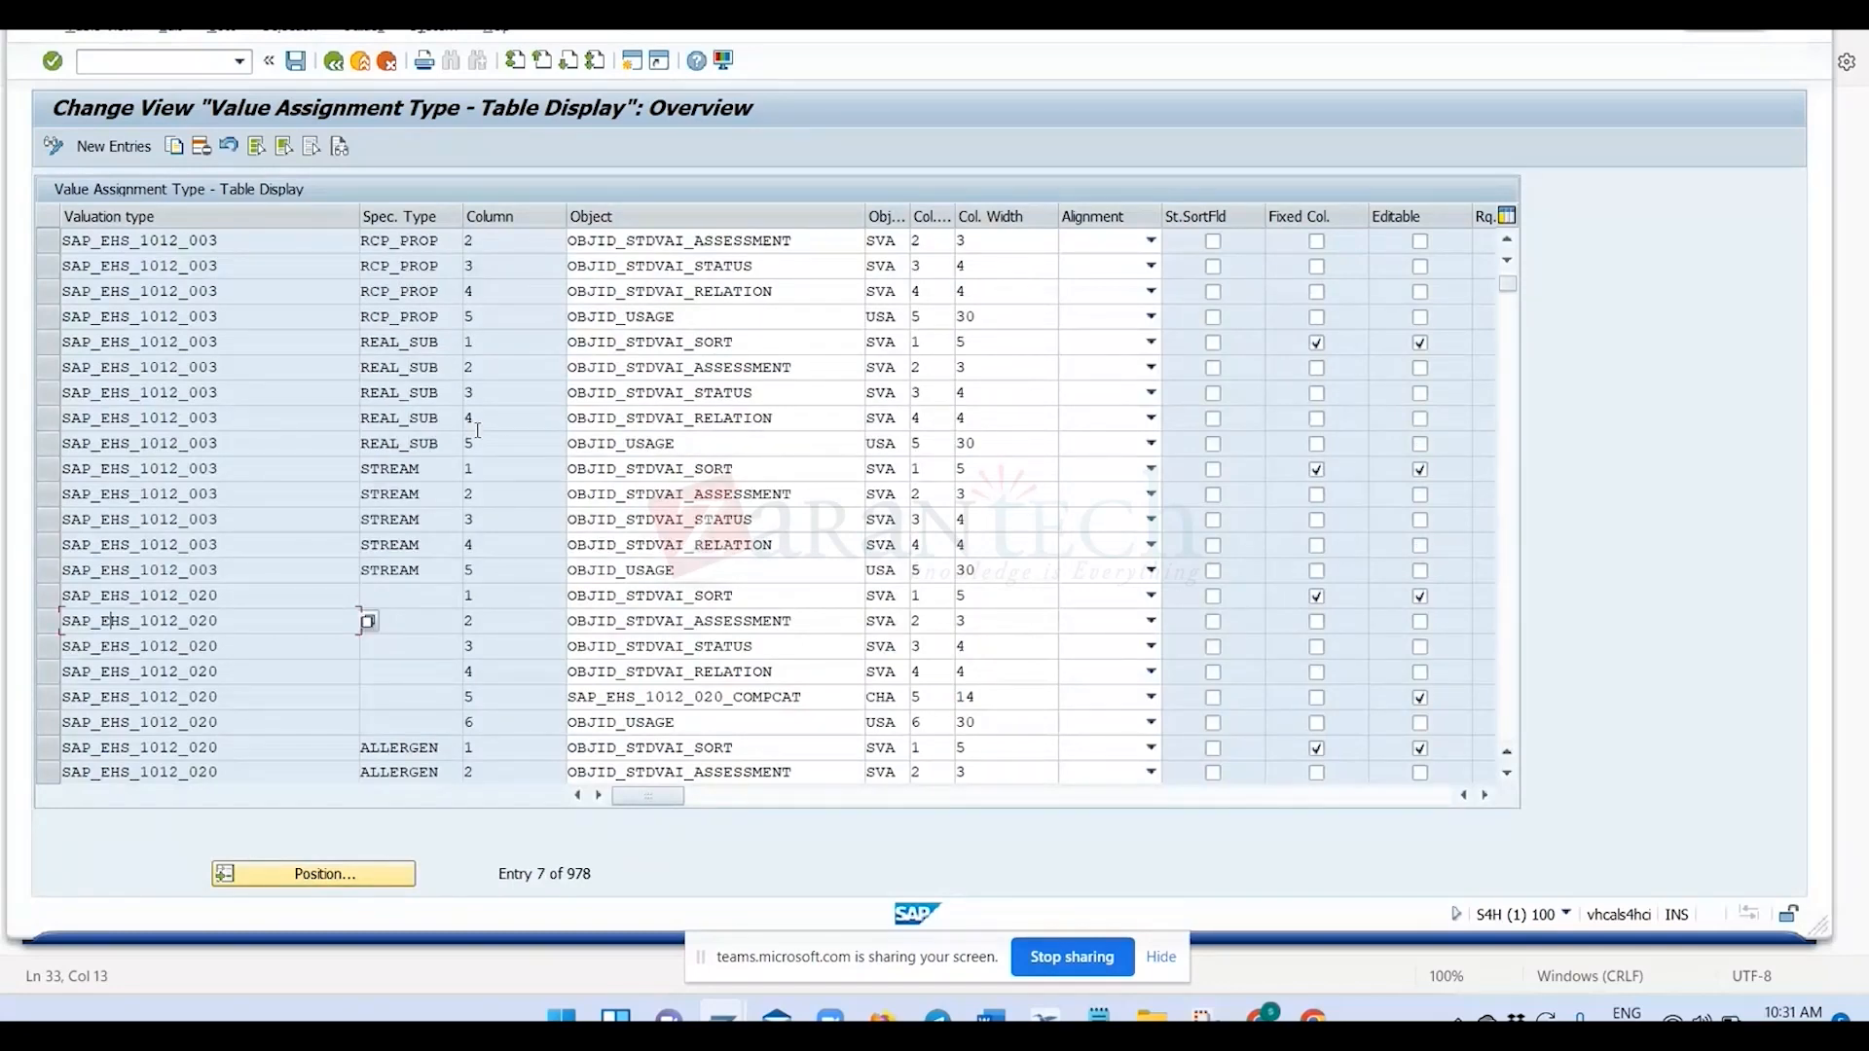
scroll(478, 430, down, 20)
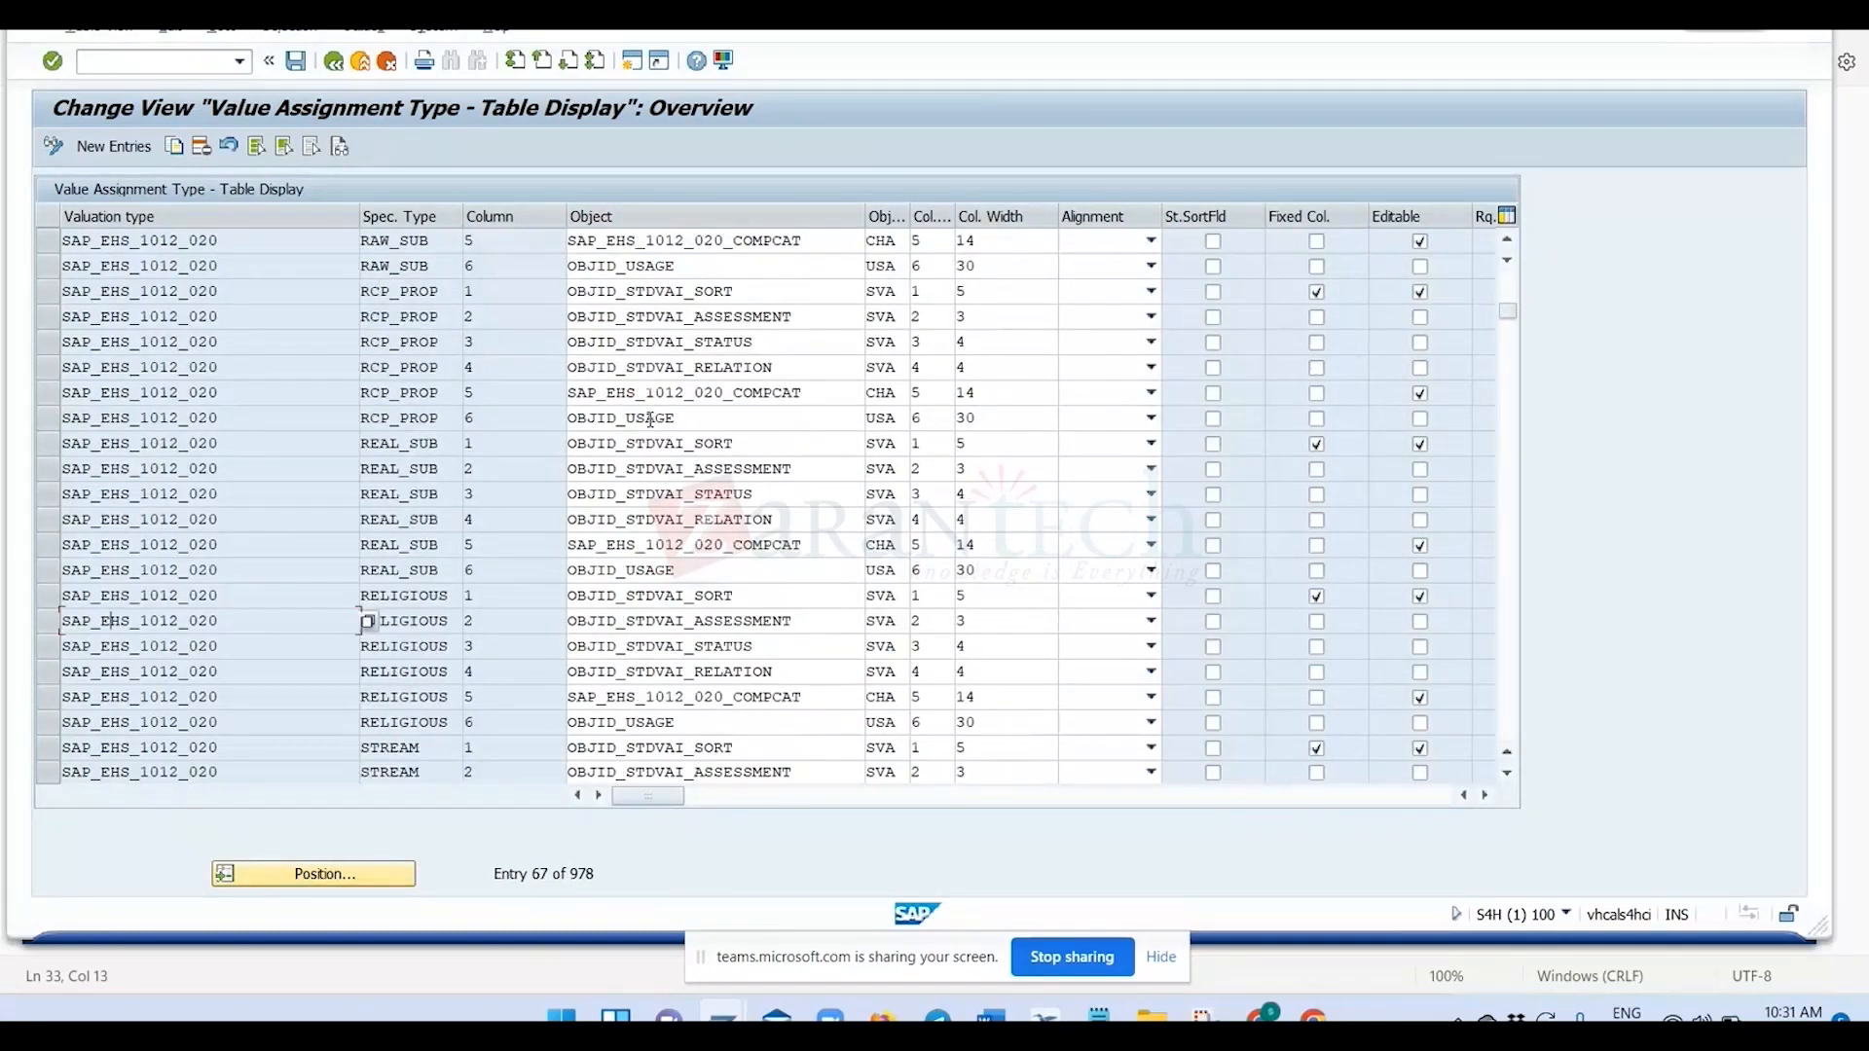
scroll(661, 621, down, 10)
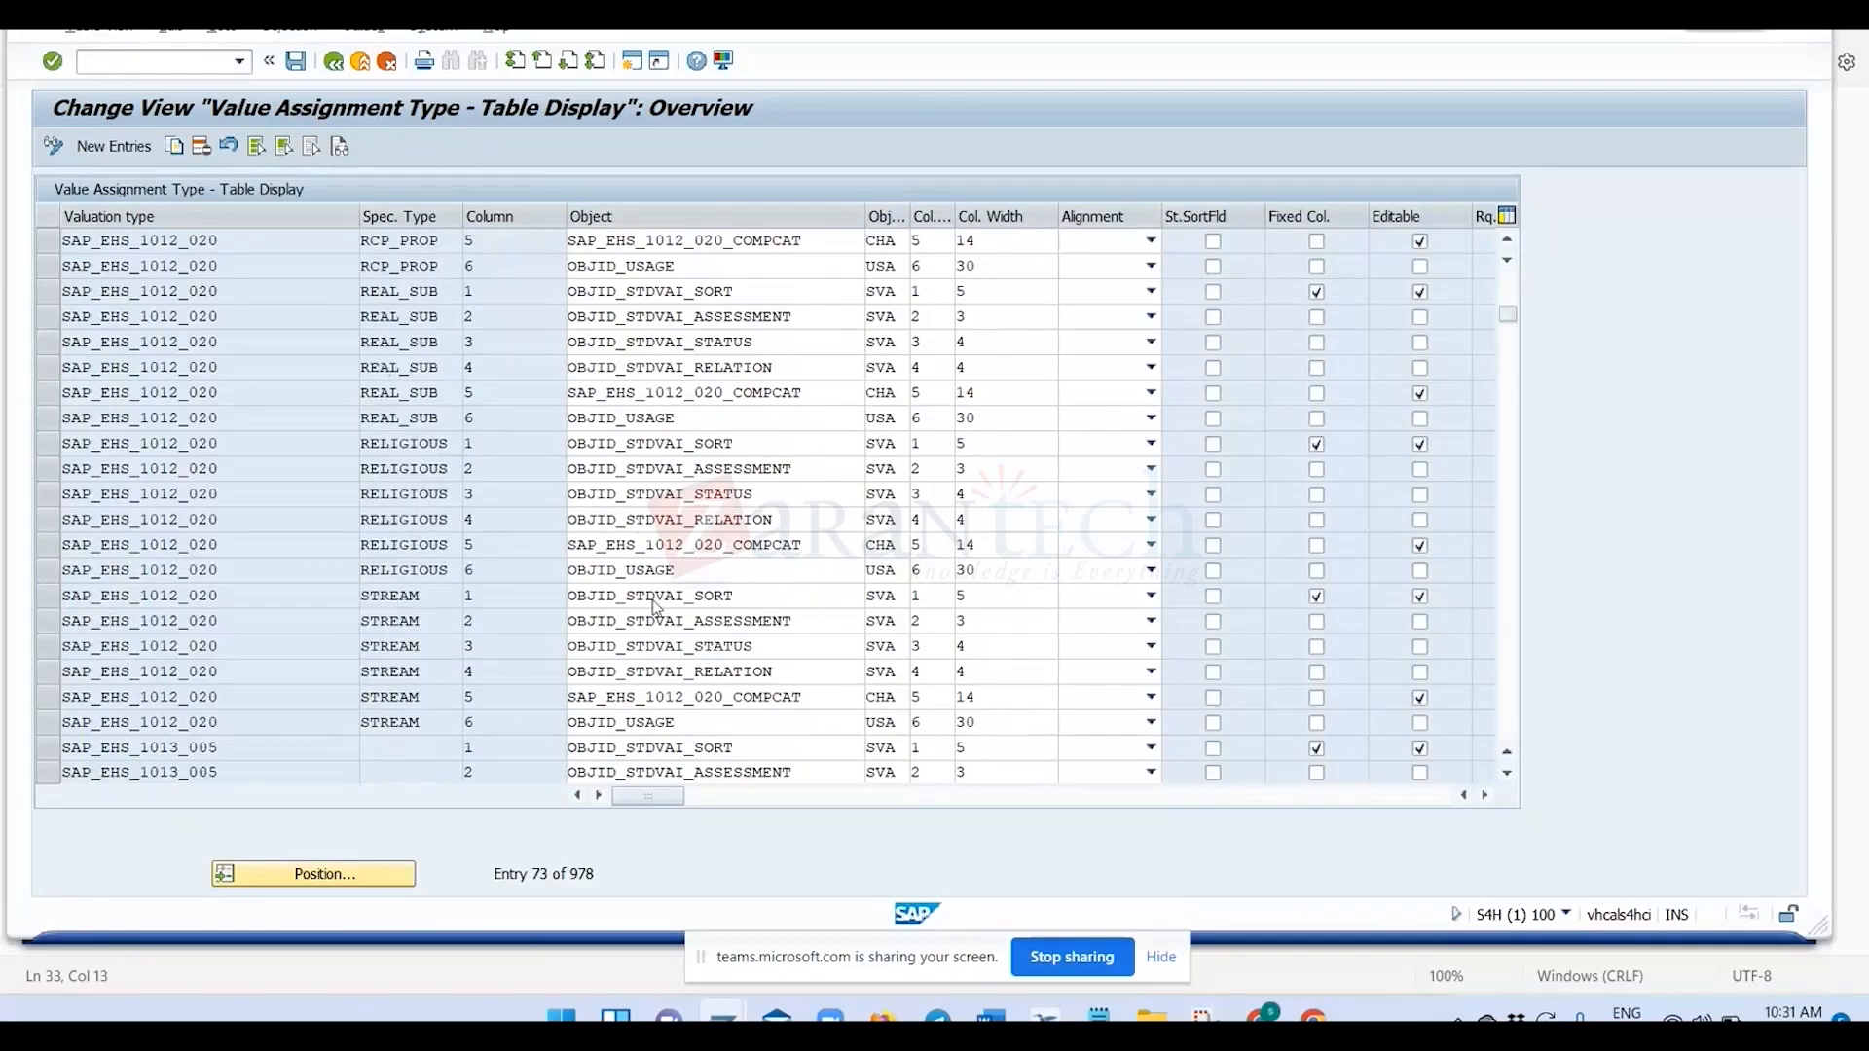
scroll(654, 598, down, 3)
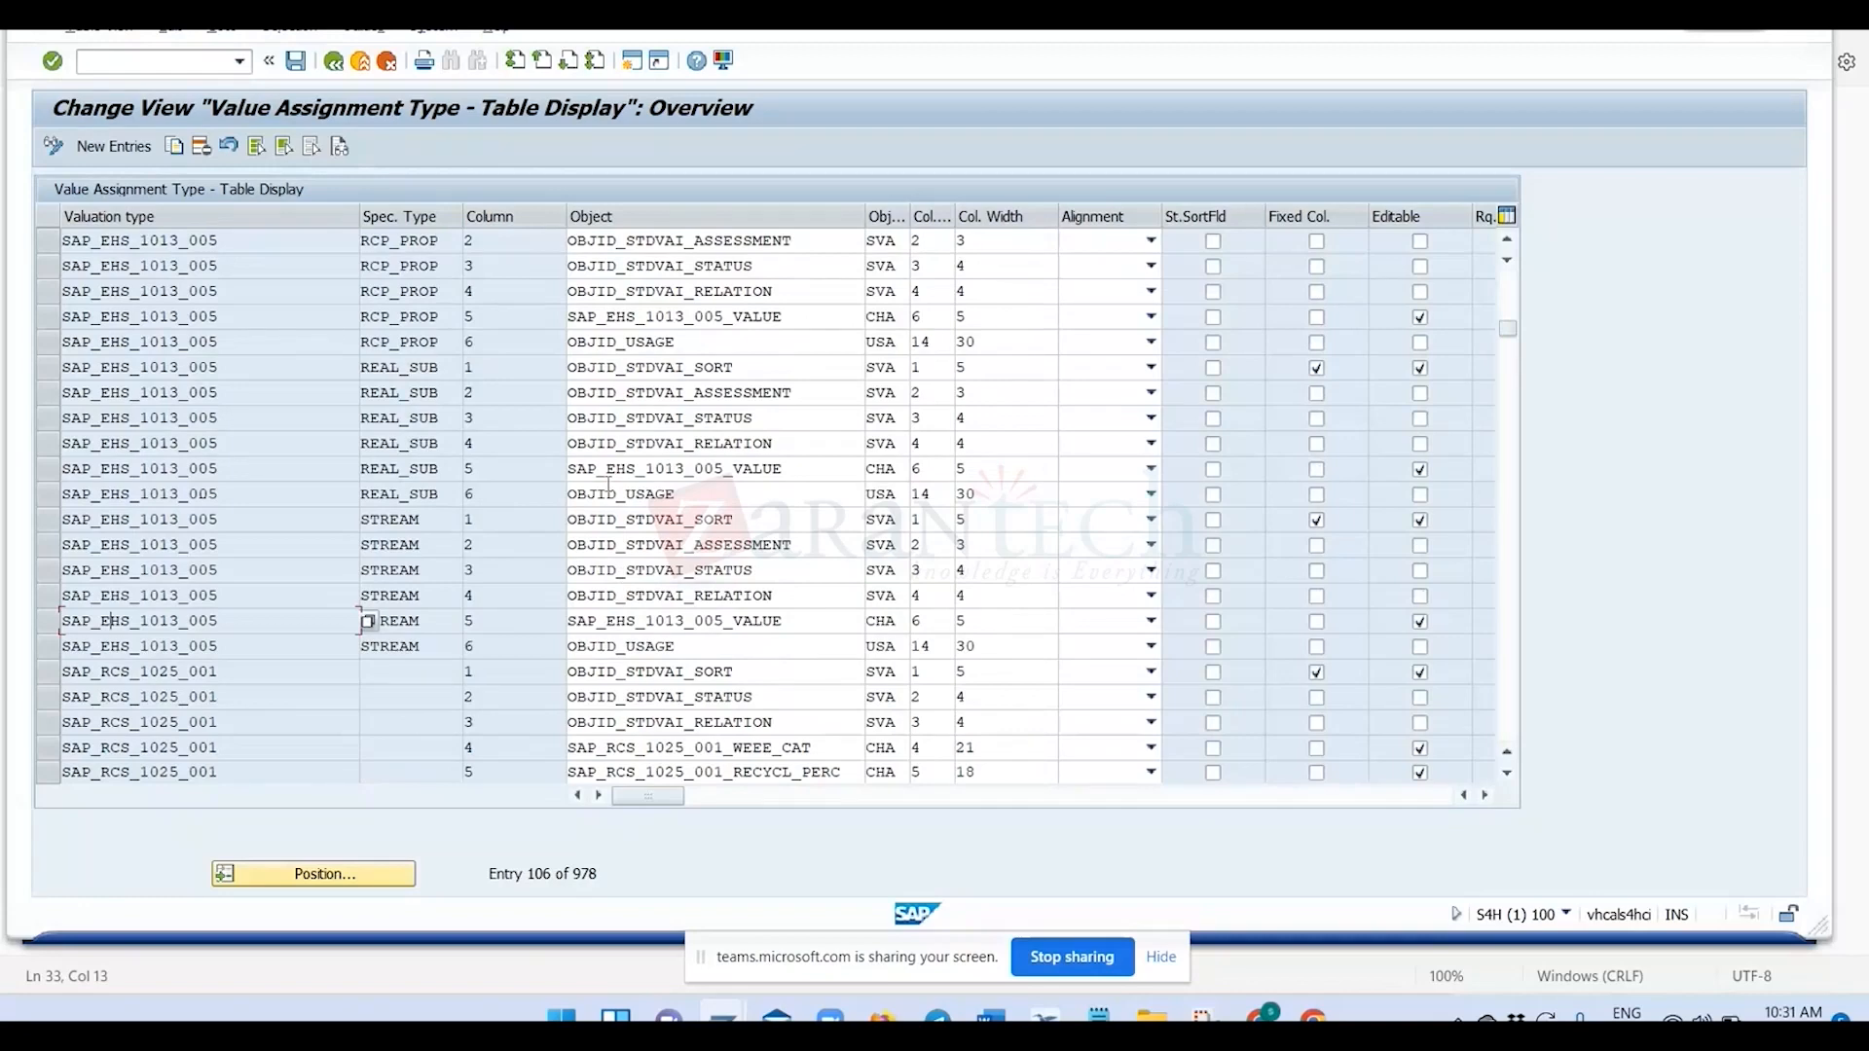
scroll(607, 484, down, 6)
scroll(634, 545, down, 3)
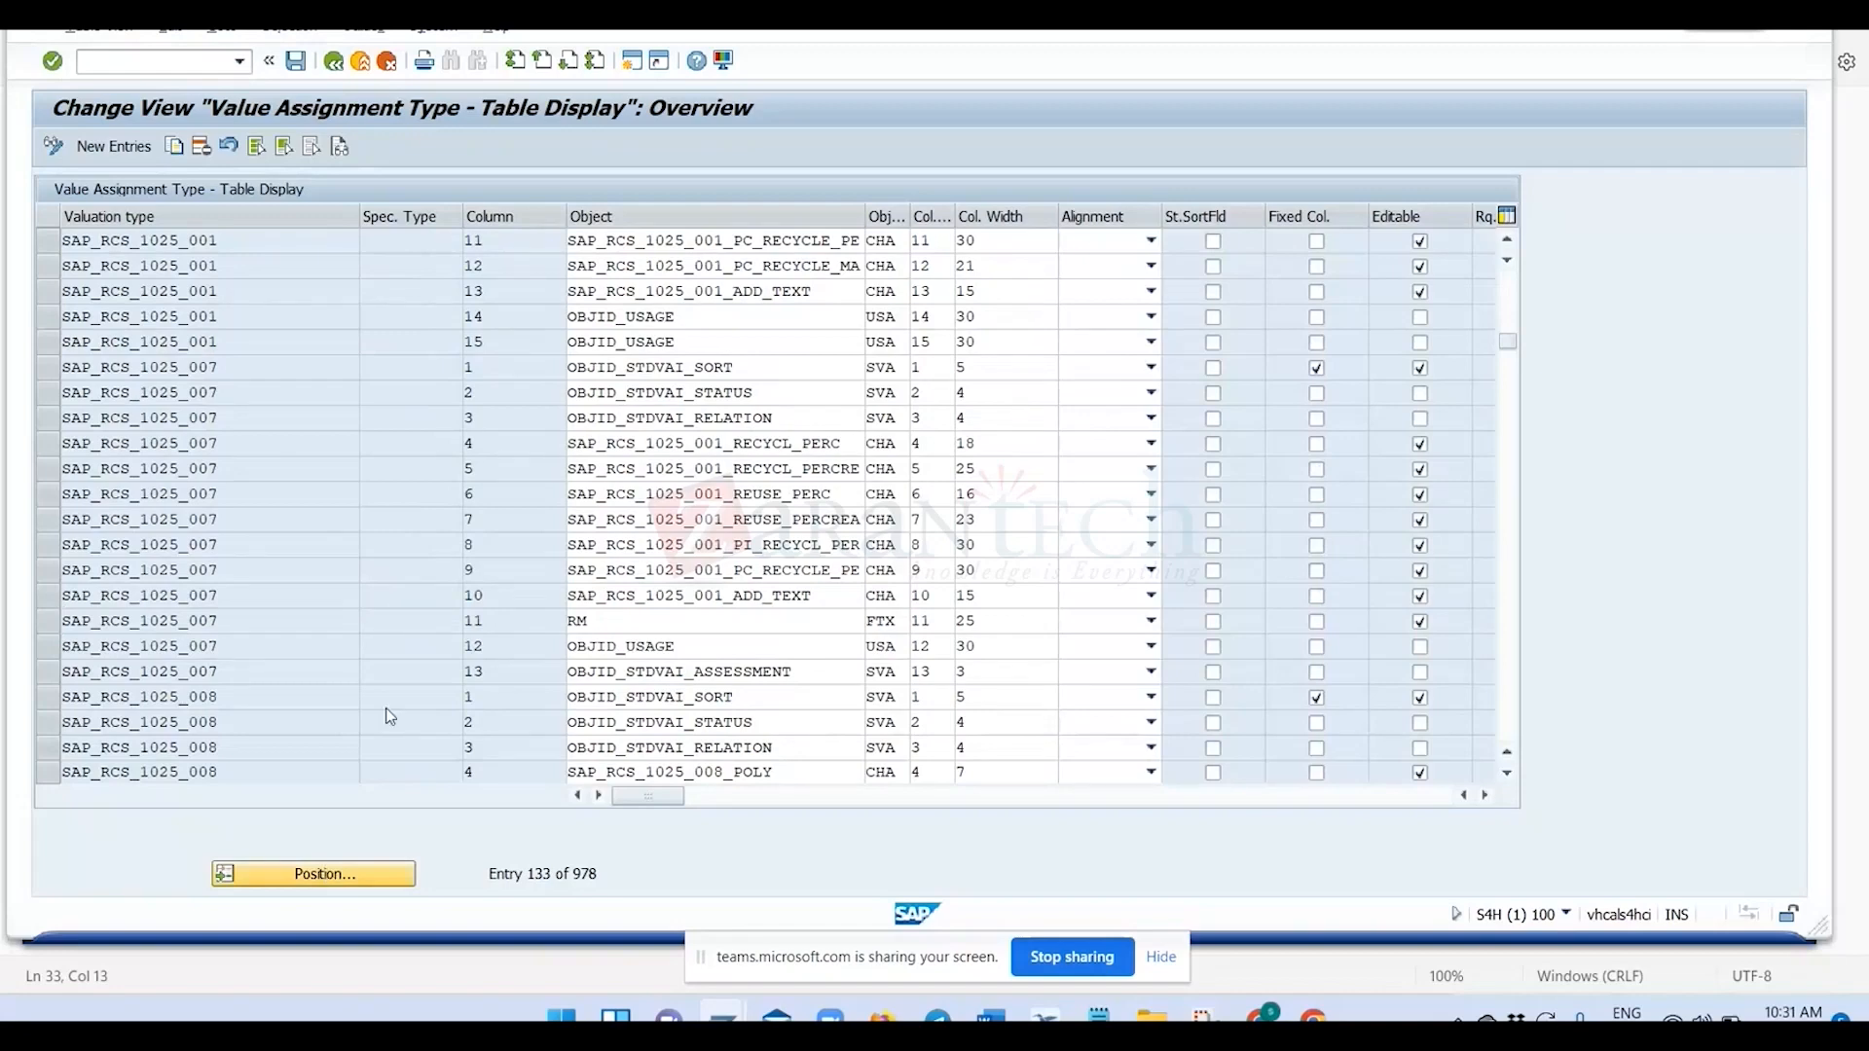
Look up value assignment type ZVAT_001 by position in the table, and return to the activity selection.
key(ctrl+v)
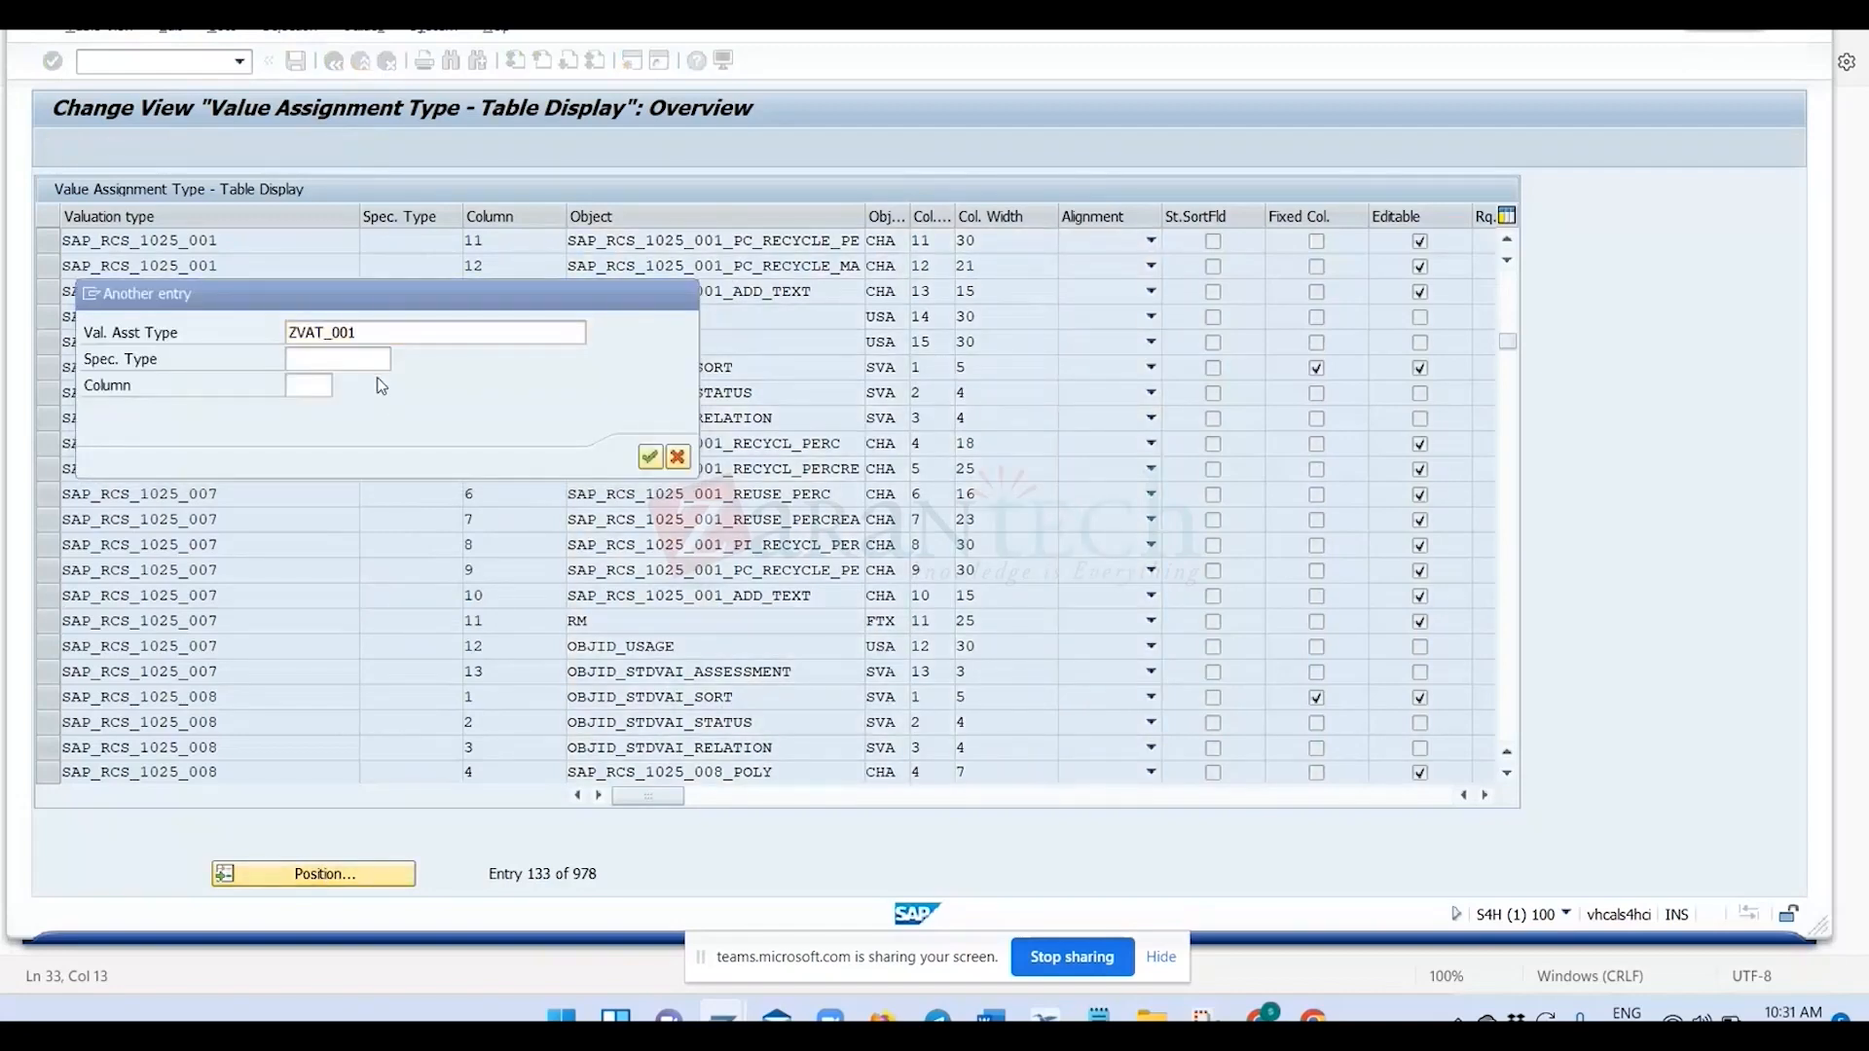
key(Return)
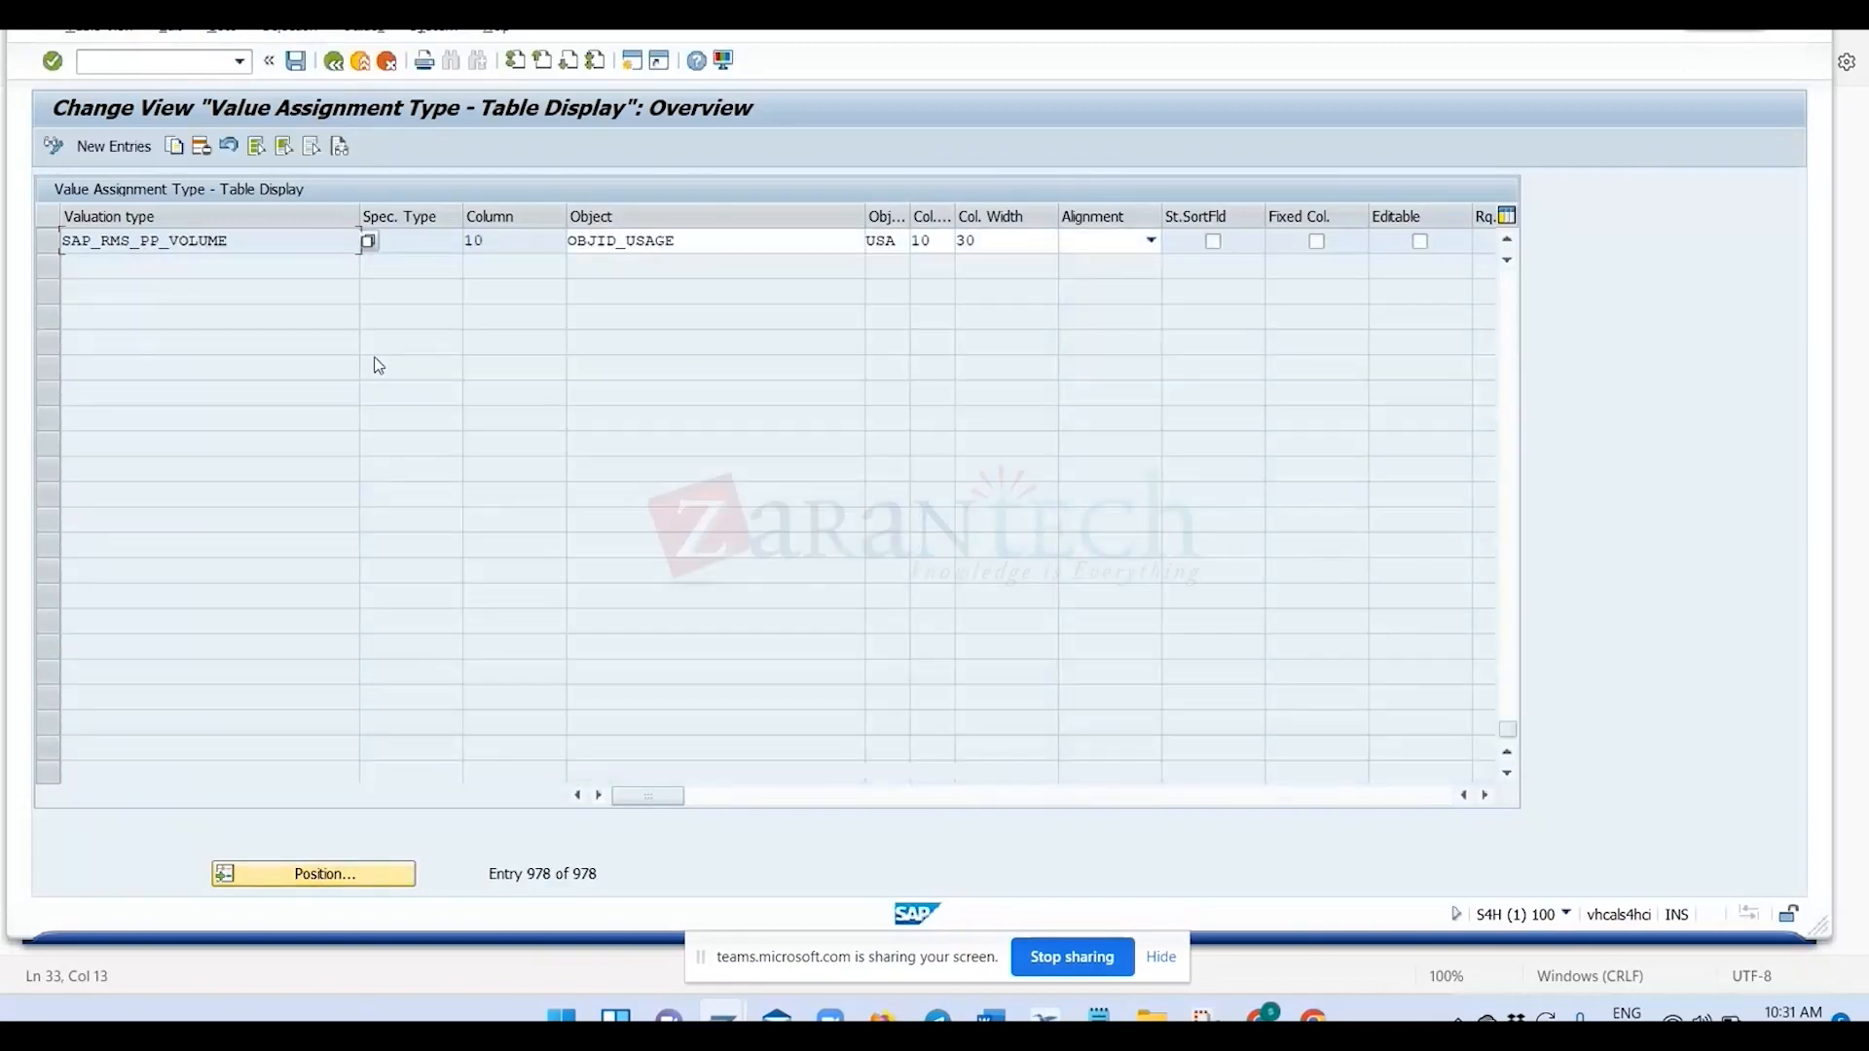
click(334, 64)
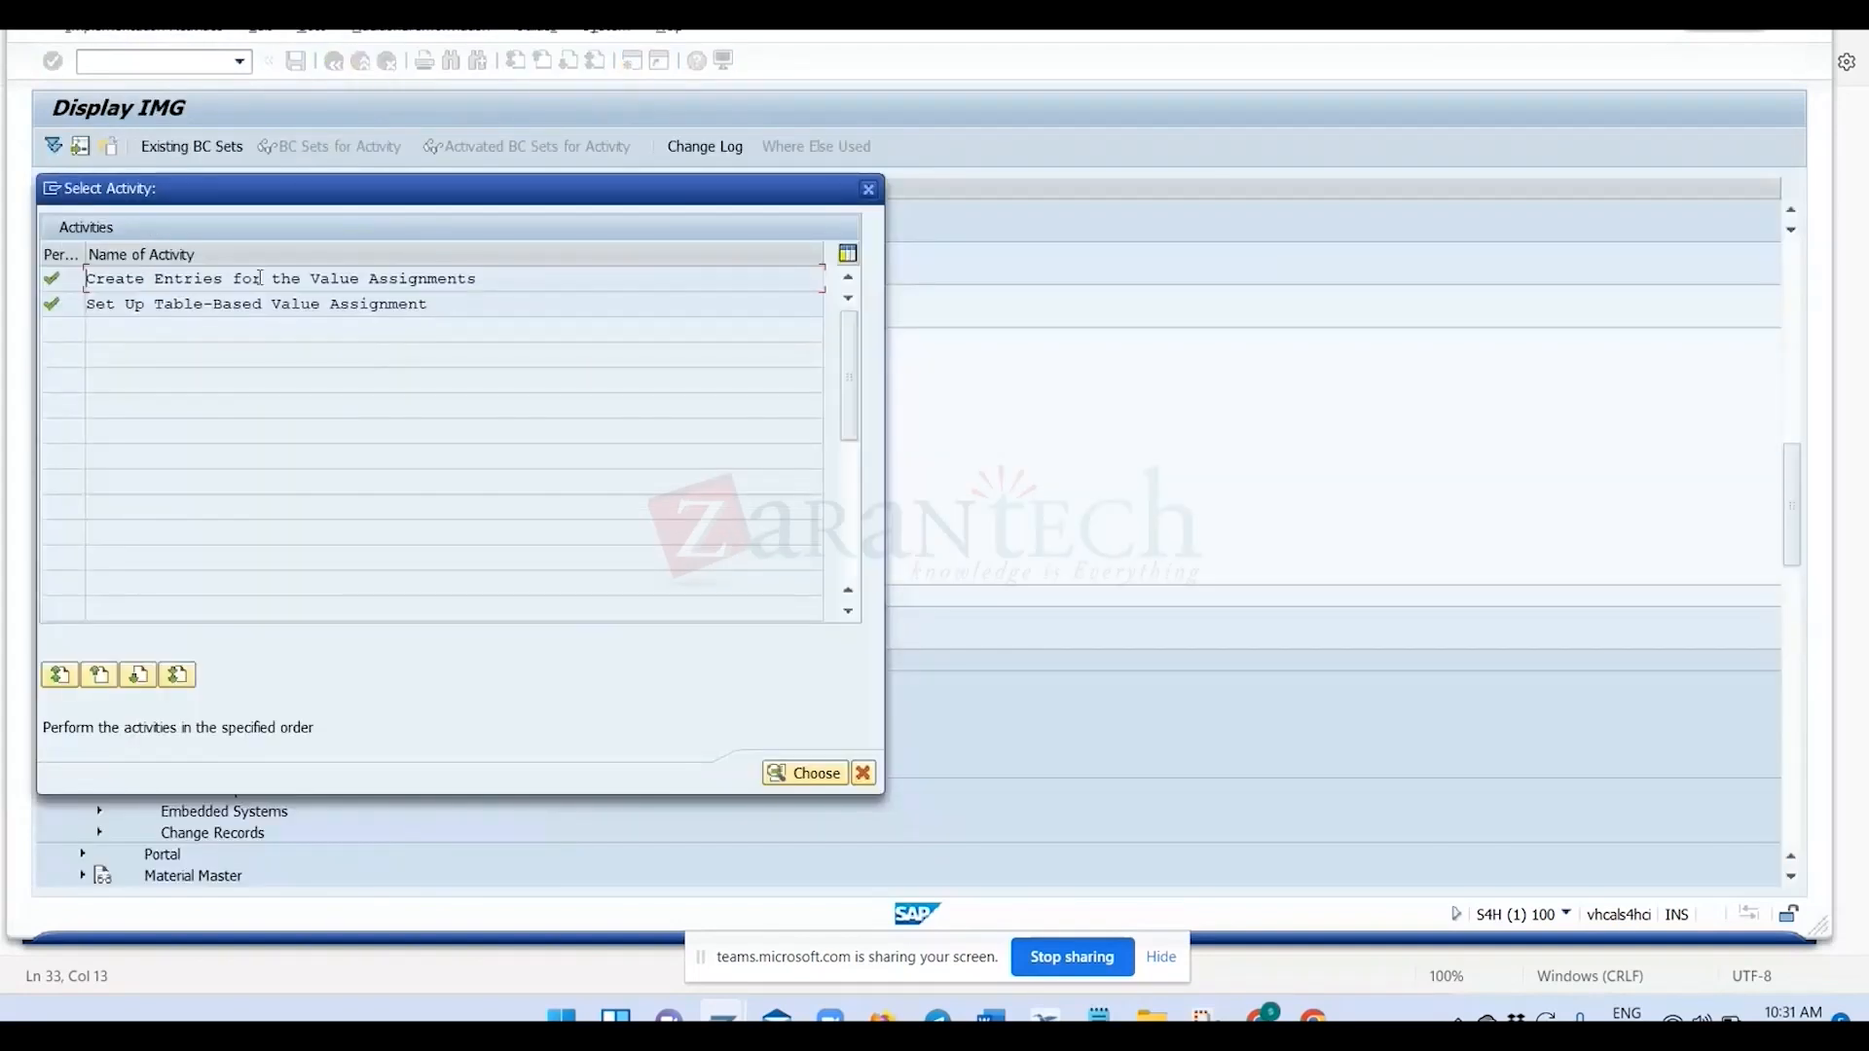
Create the table-based value assignment entries for valuation type ZVAT_001 with the default standard objects, confirm the change, and return to the activity selection.
double_click(262, 282)
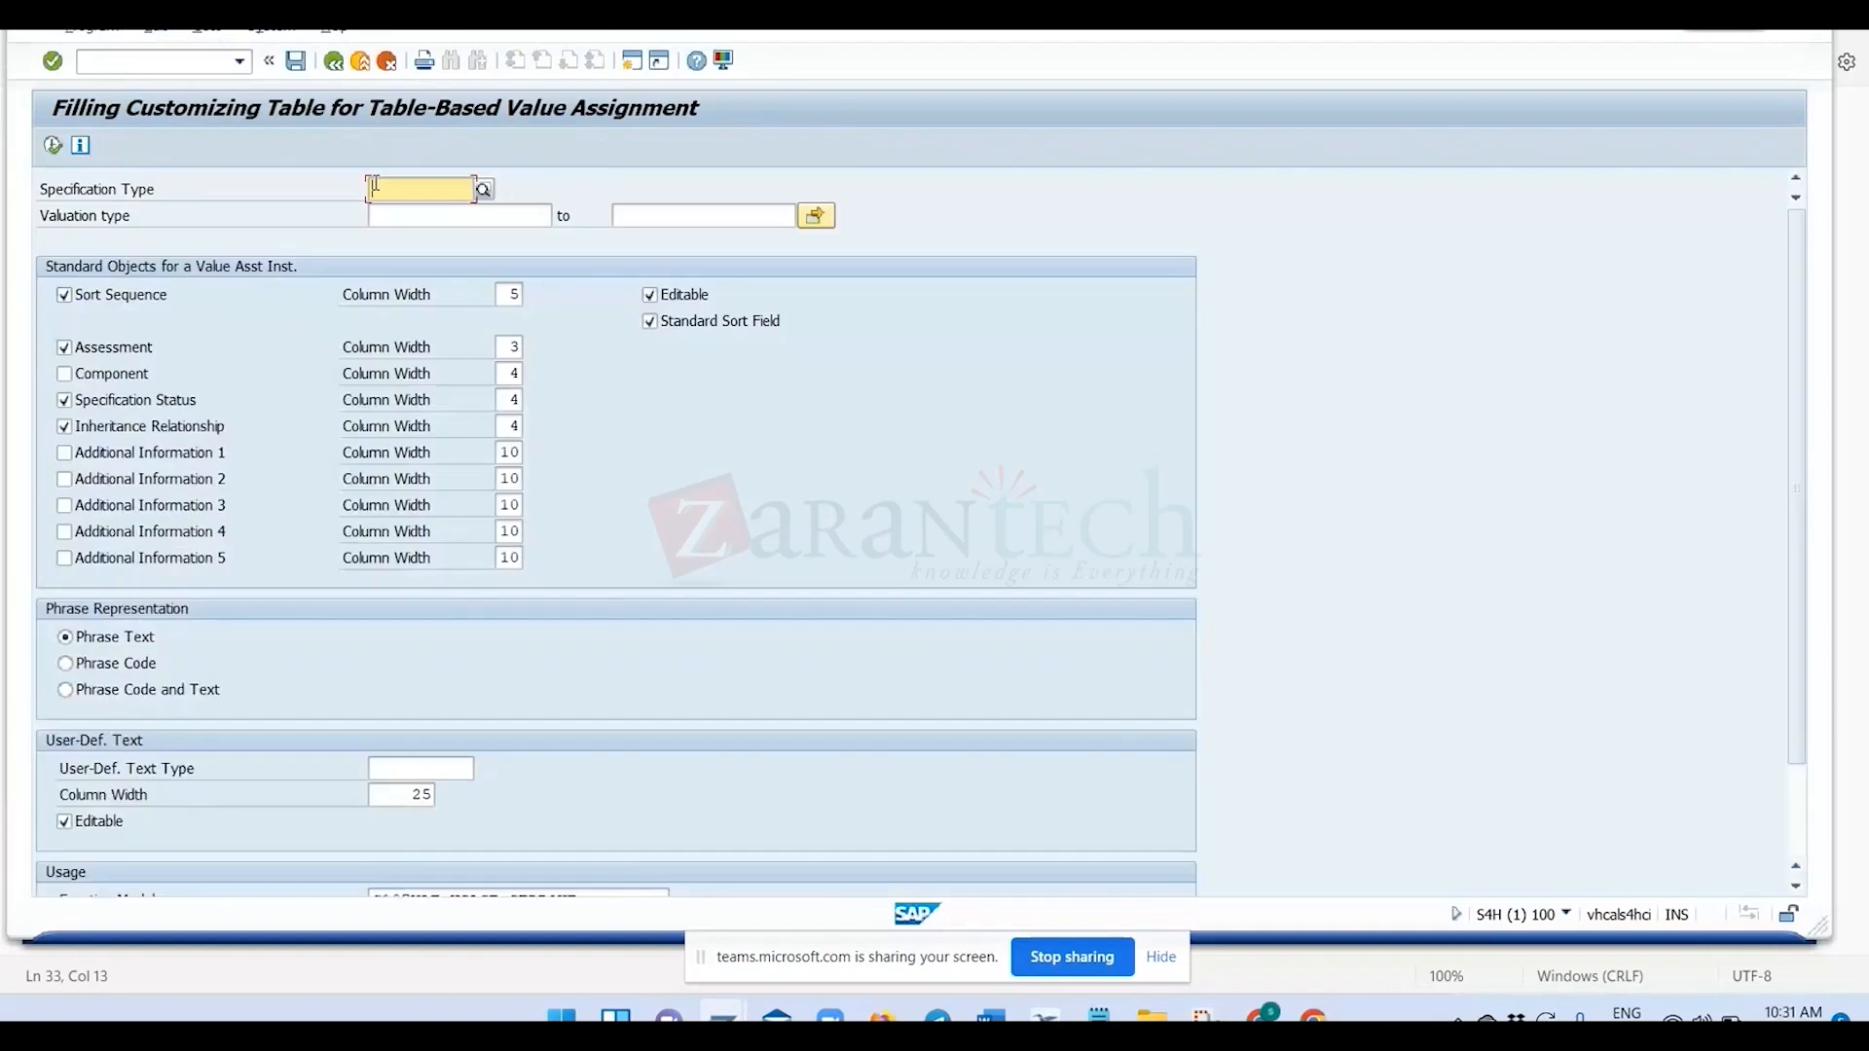
click(382, 226)
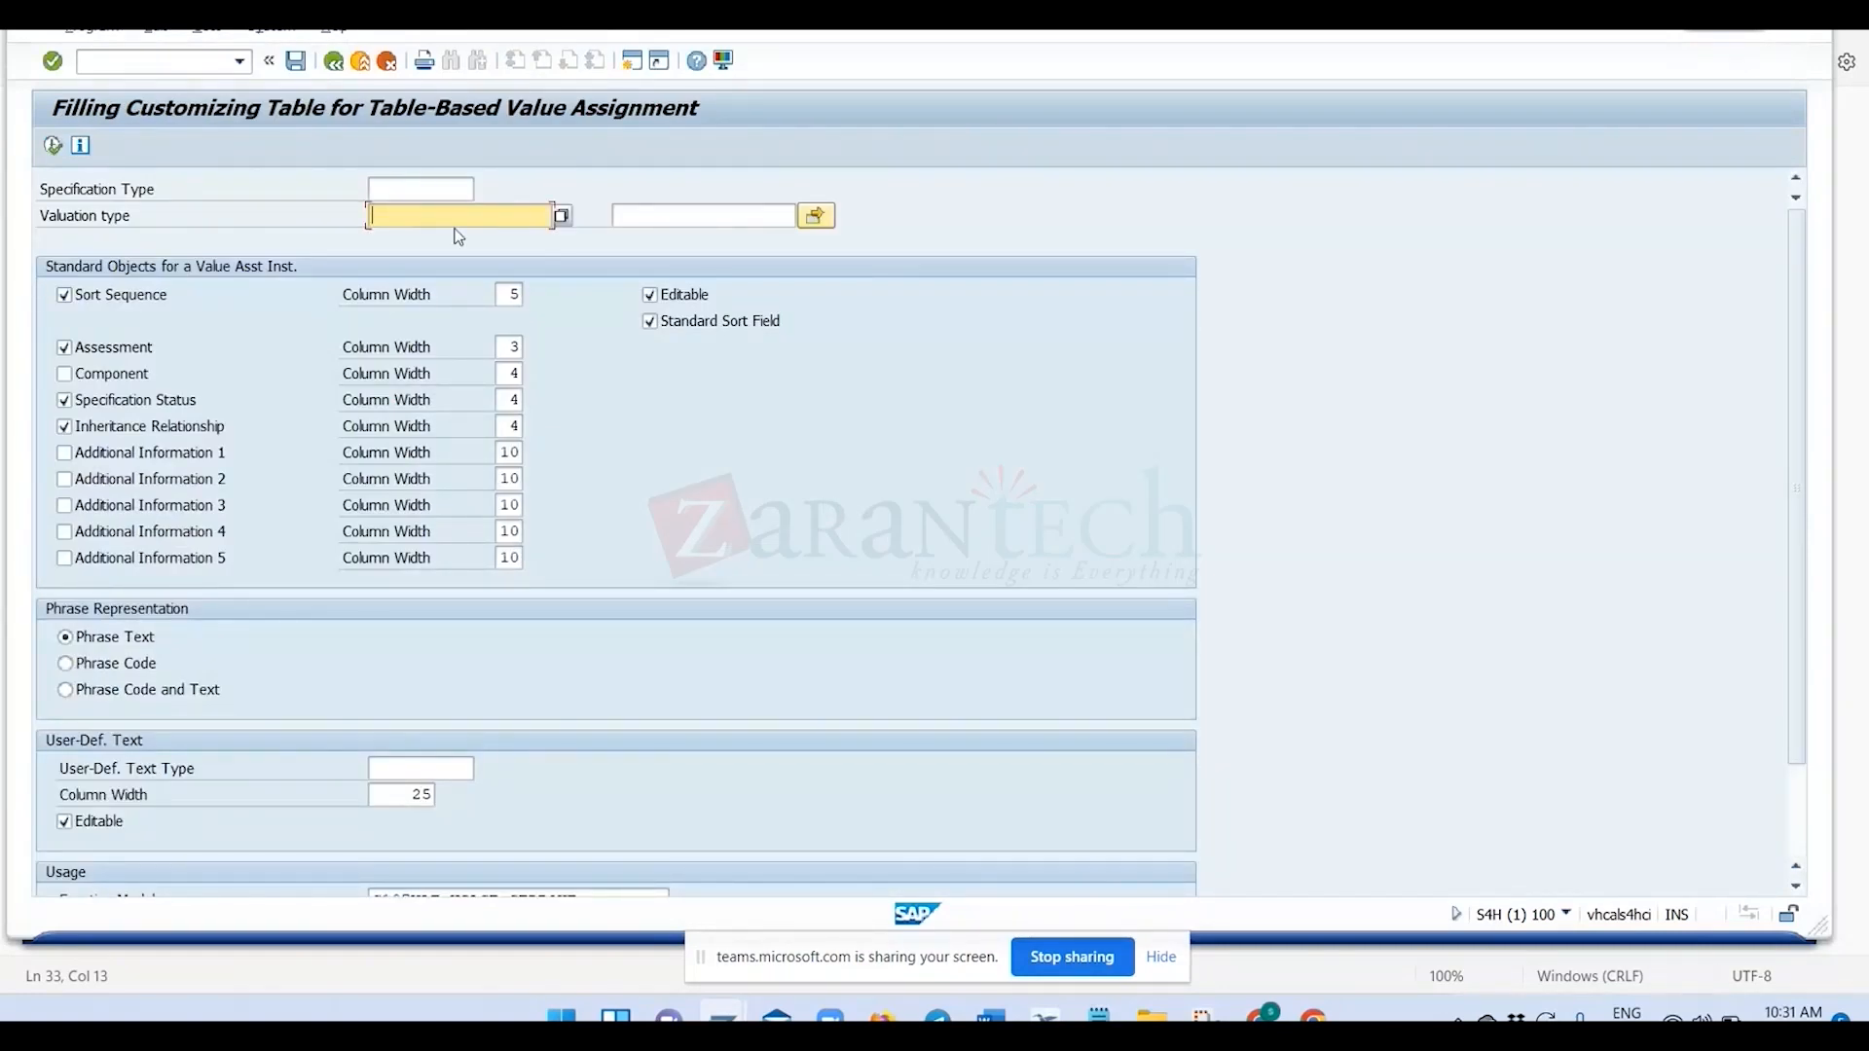
text(ZVAT_001)
key(F8)
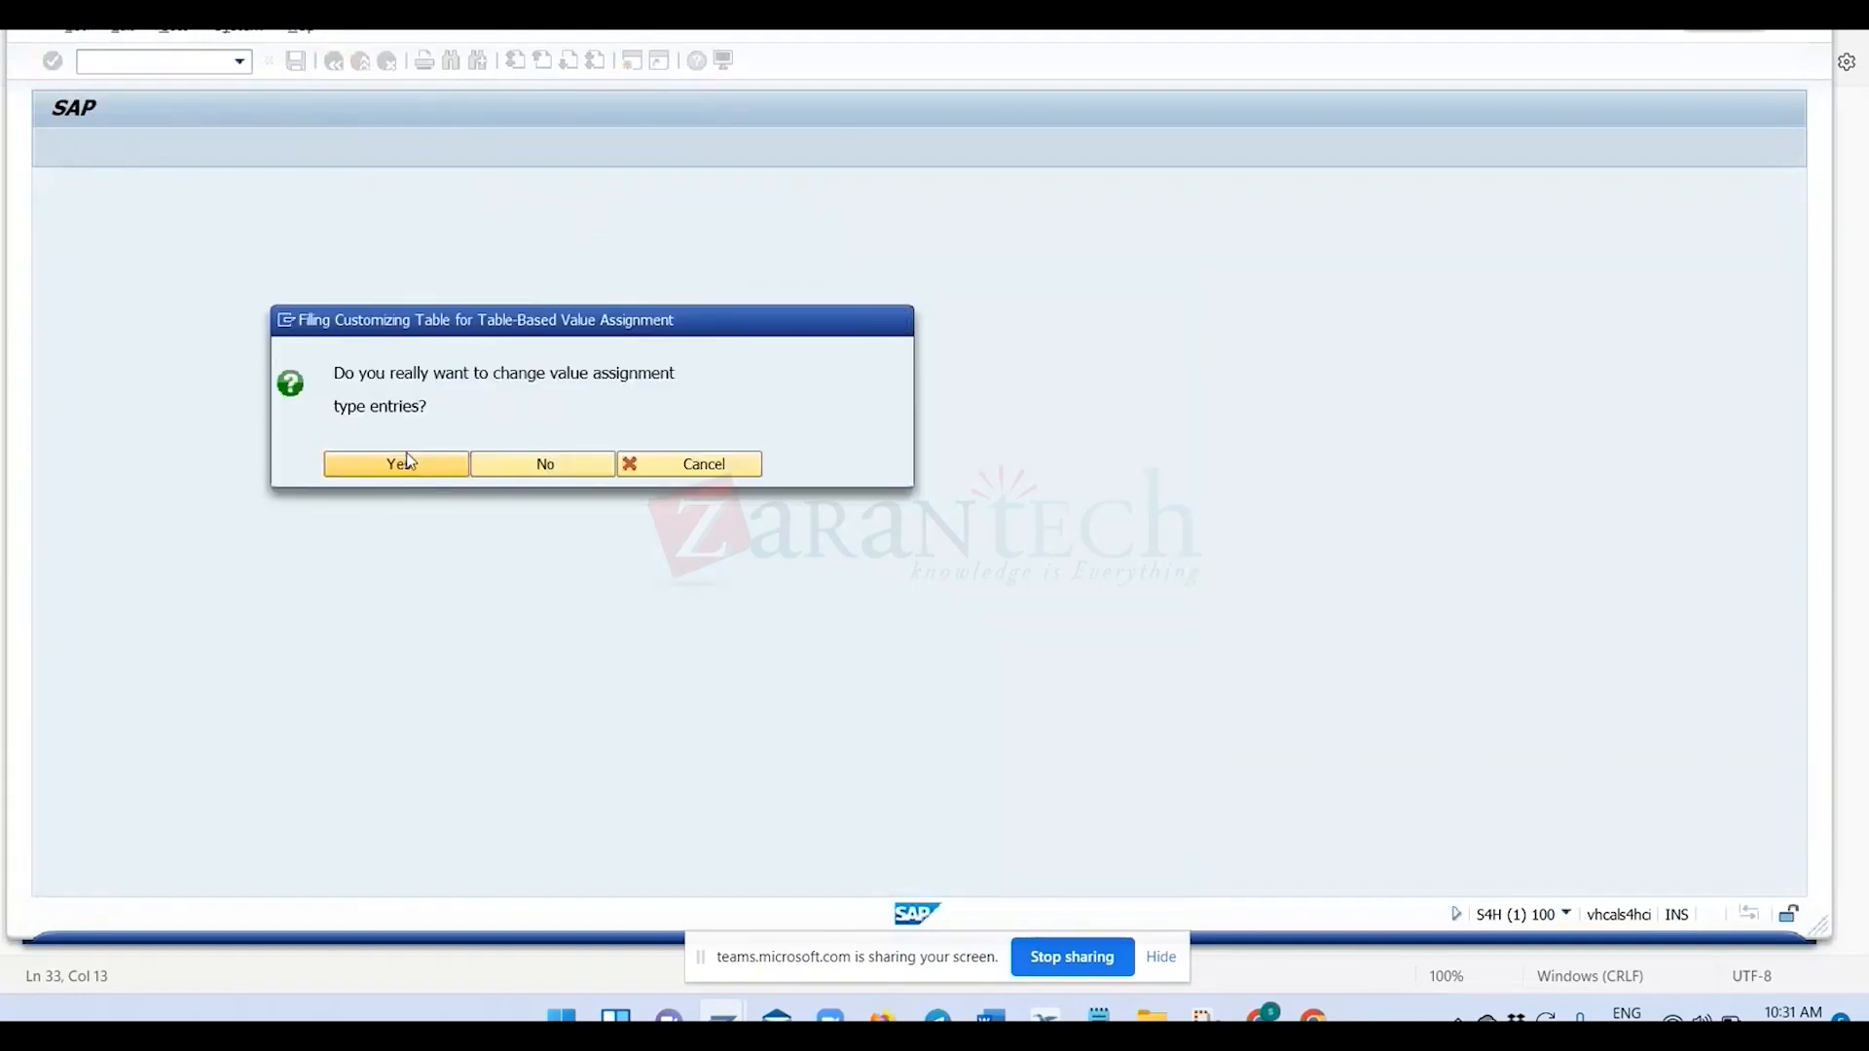
click(411, 460)
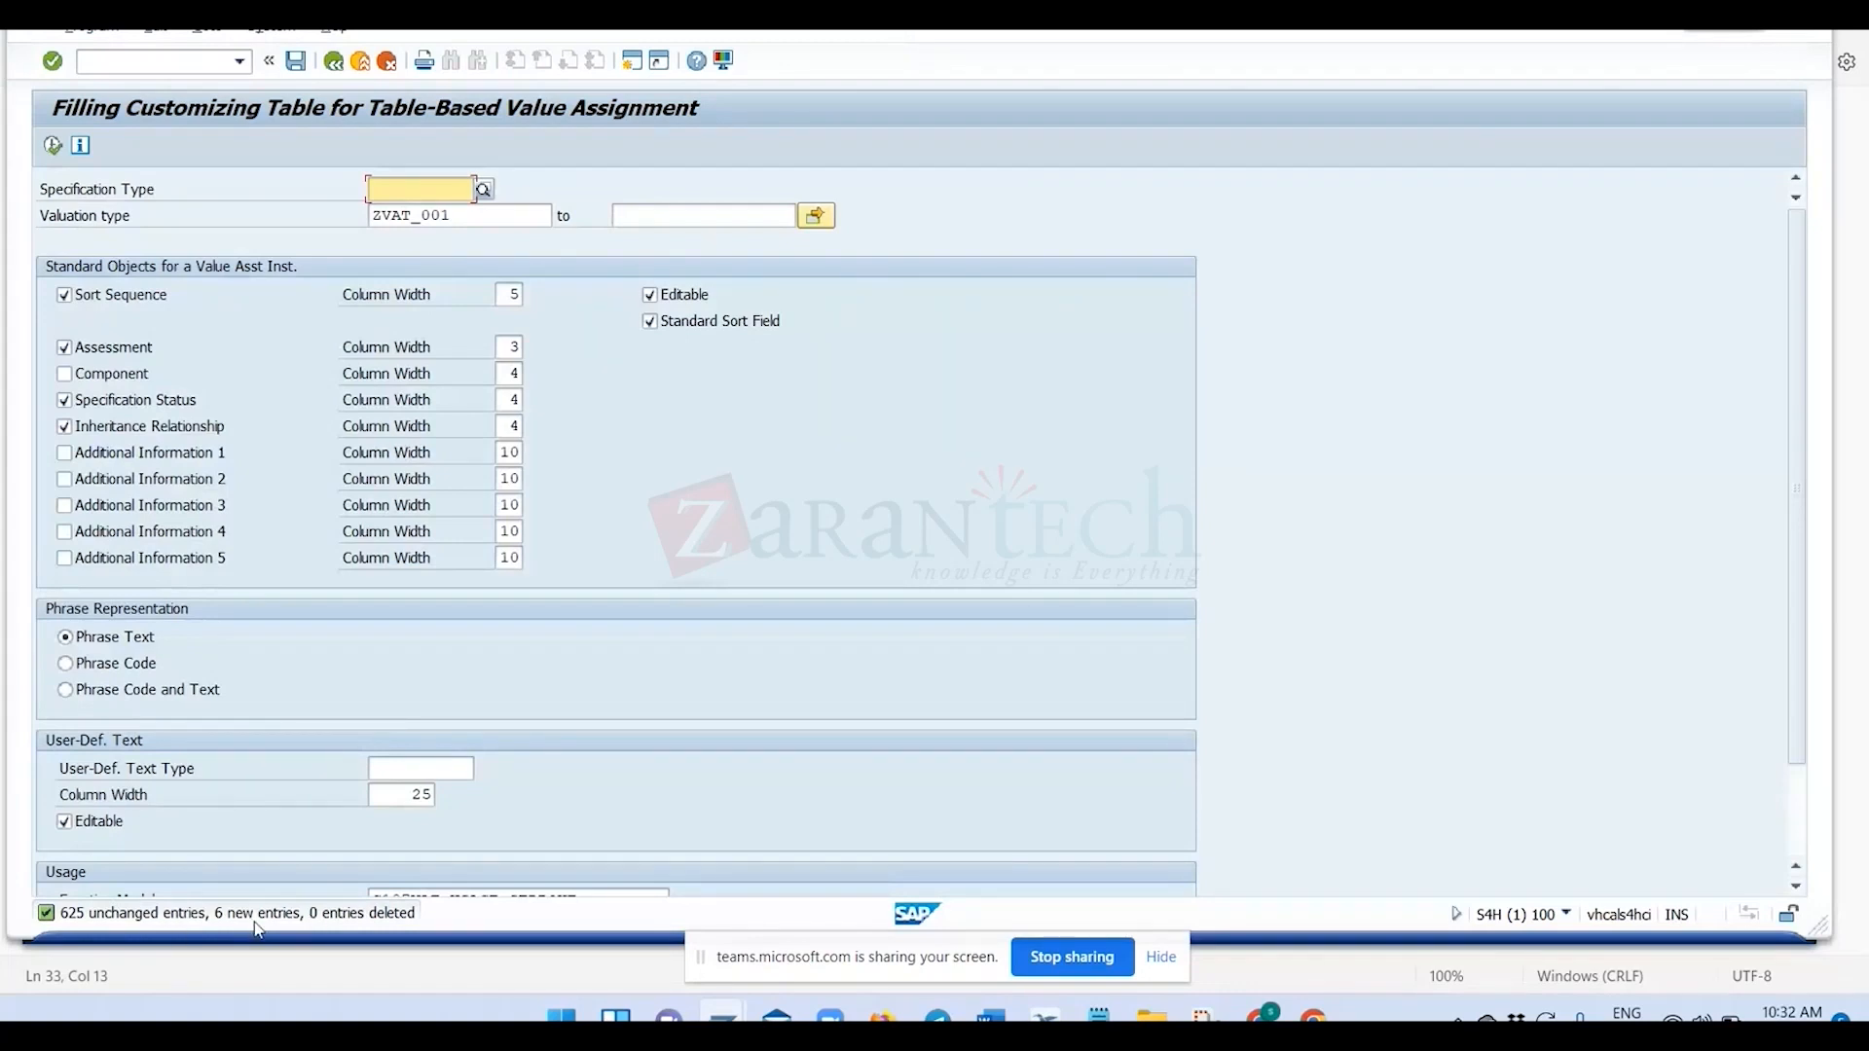
click(334, 62)
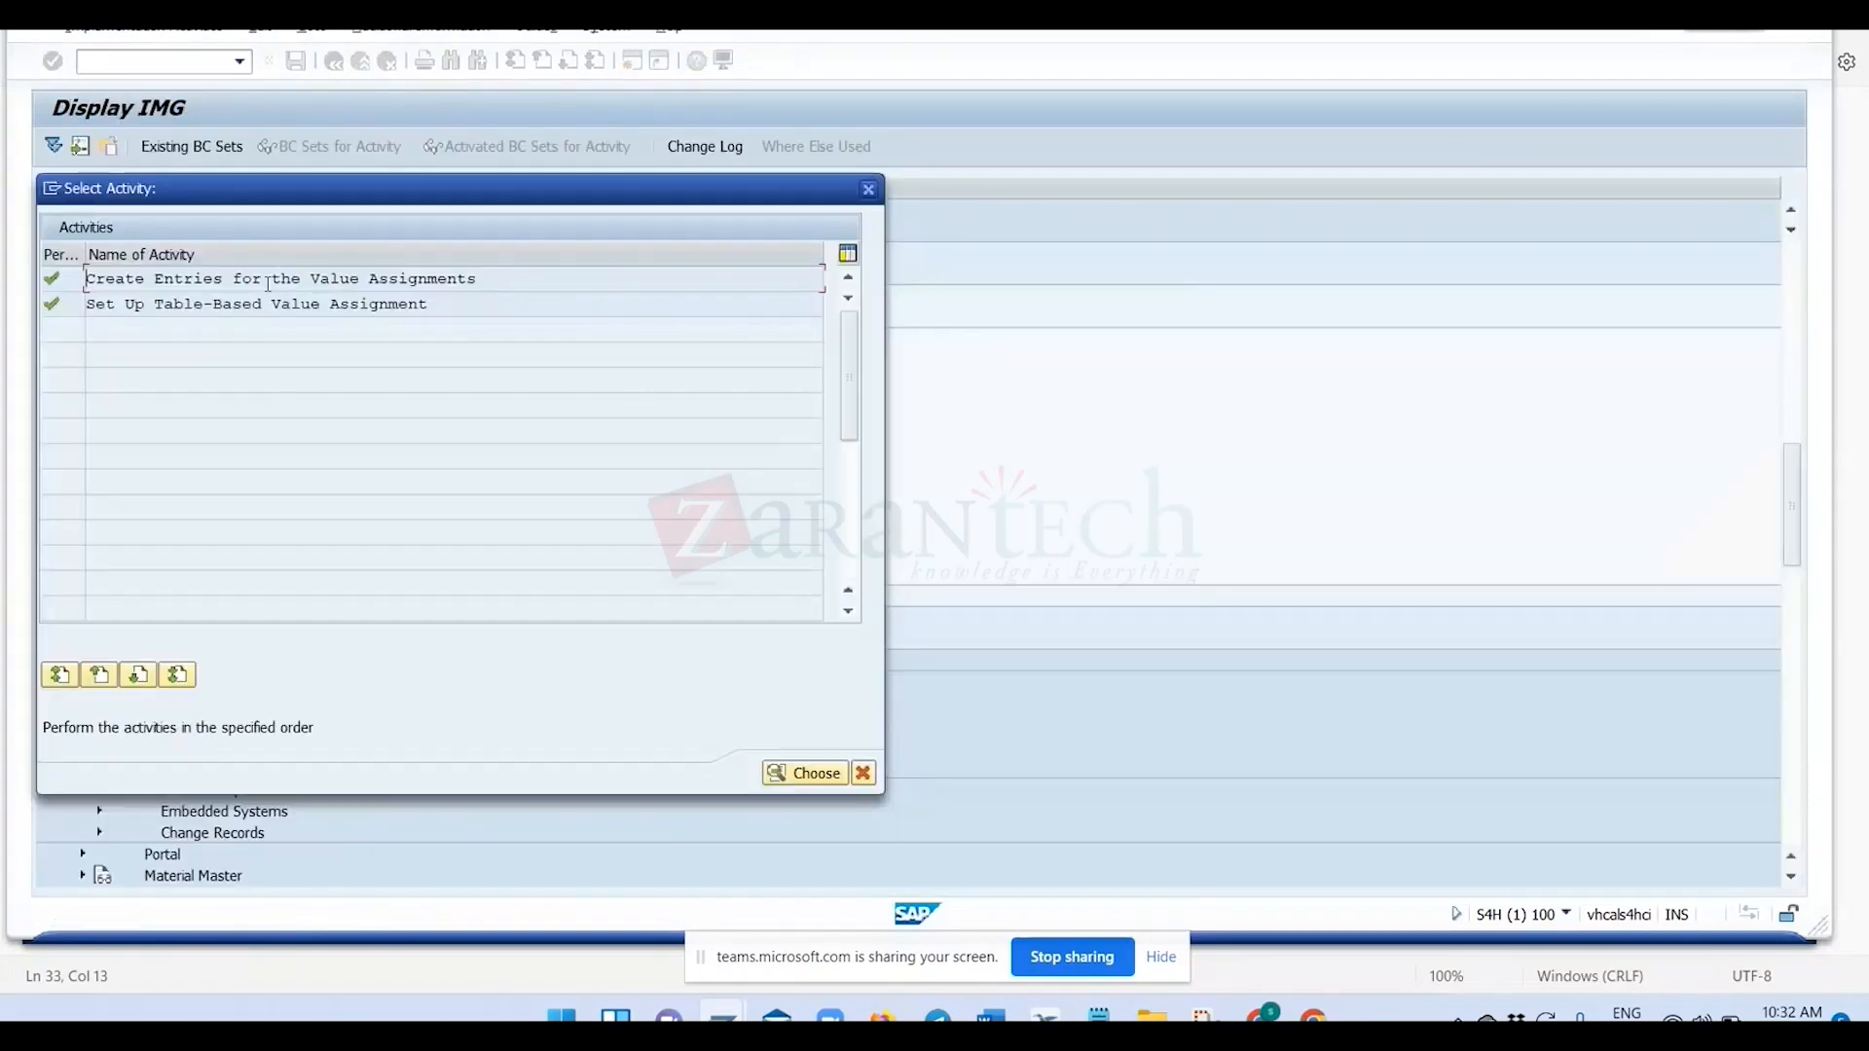
Open Set Up Table-Based Value Assignment, position the table on ZVAT_001 and review its entries.
double_click(259, 302)
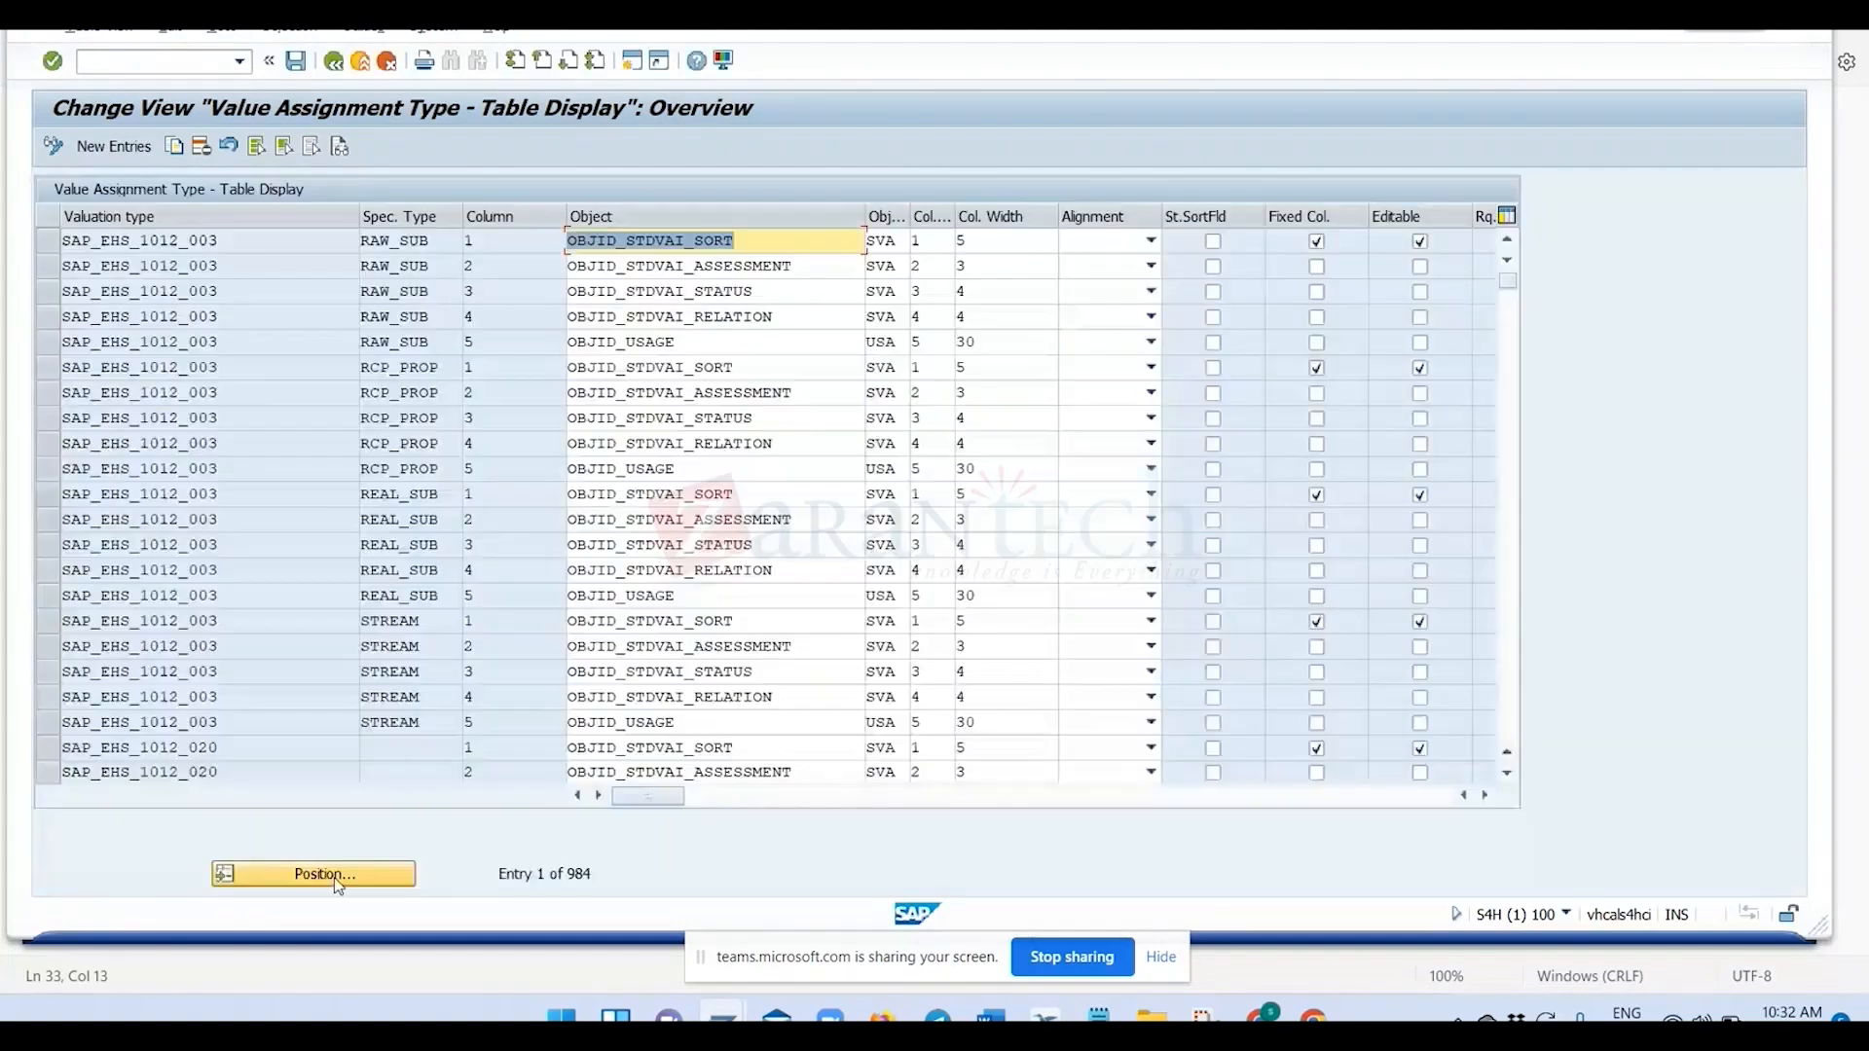
click(334, 878)
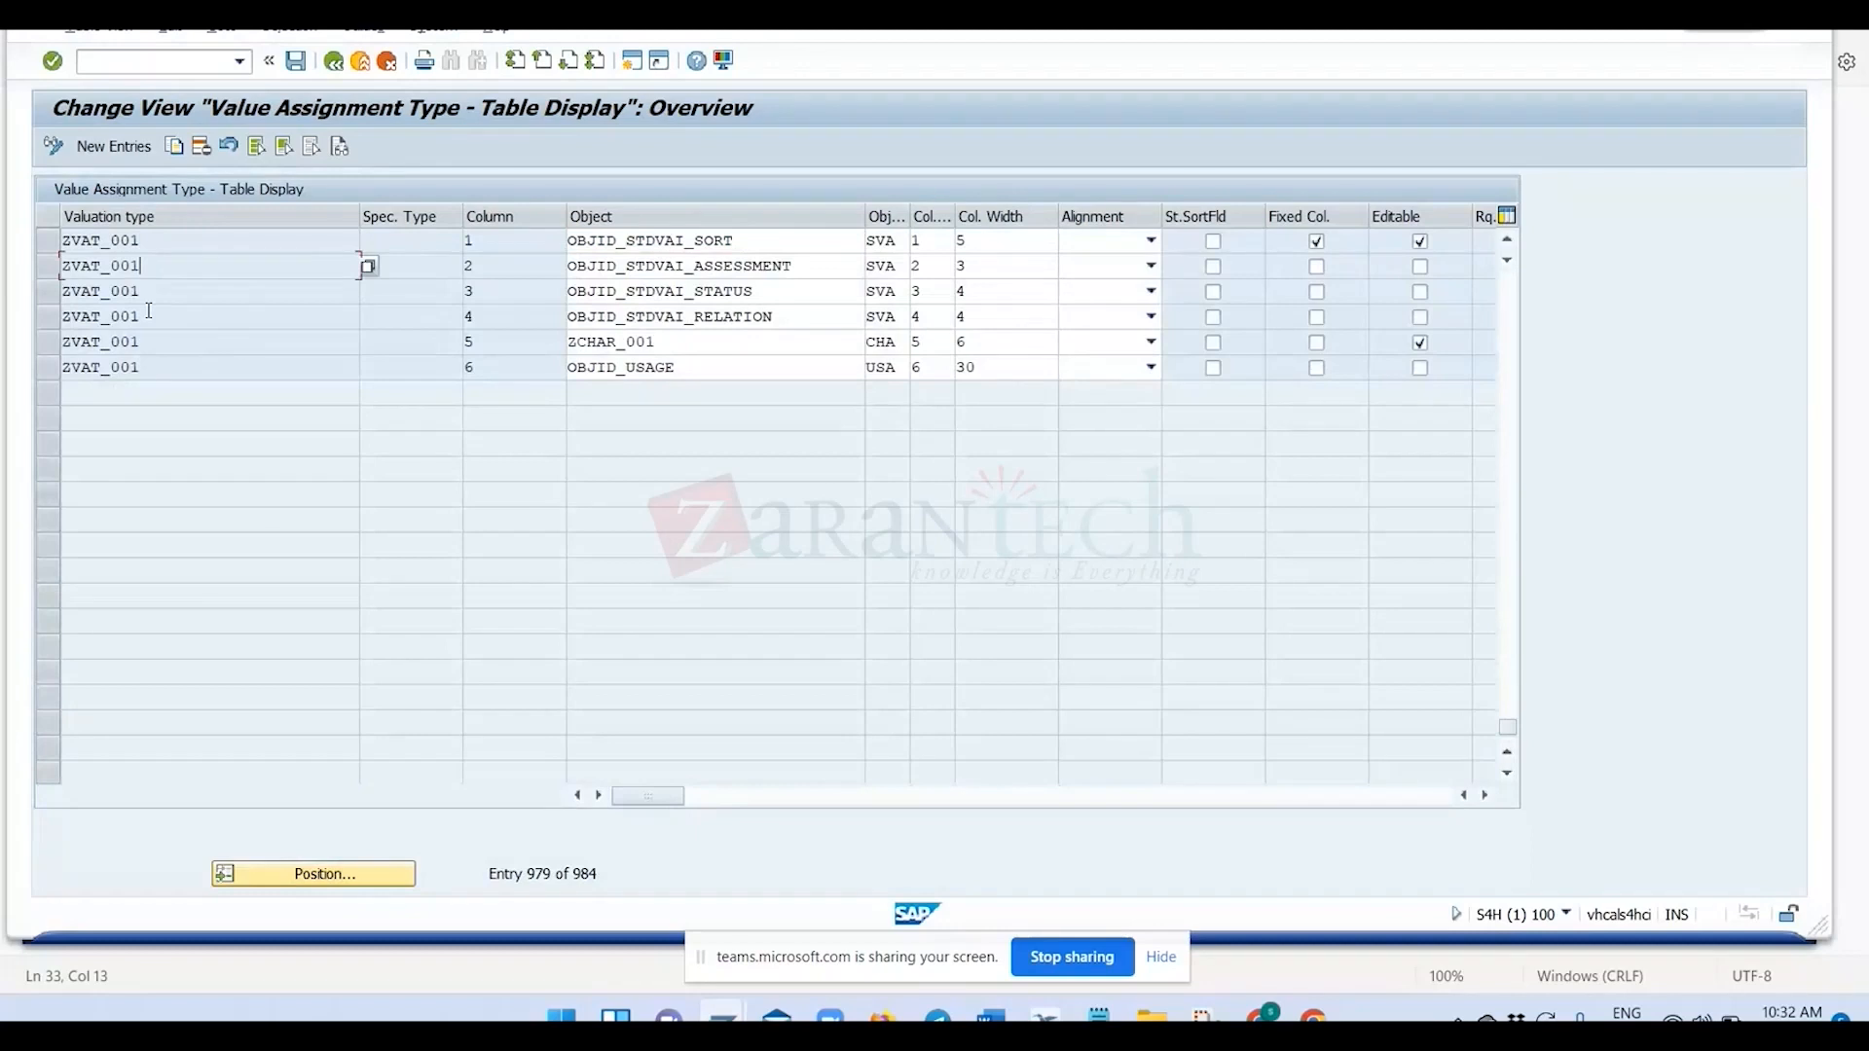
click(149, 313)
click(152, 346)
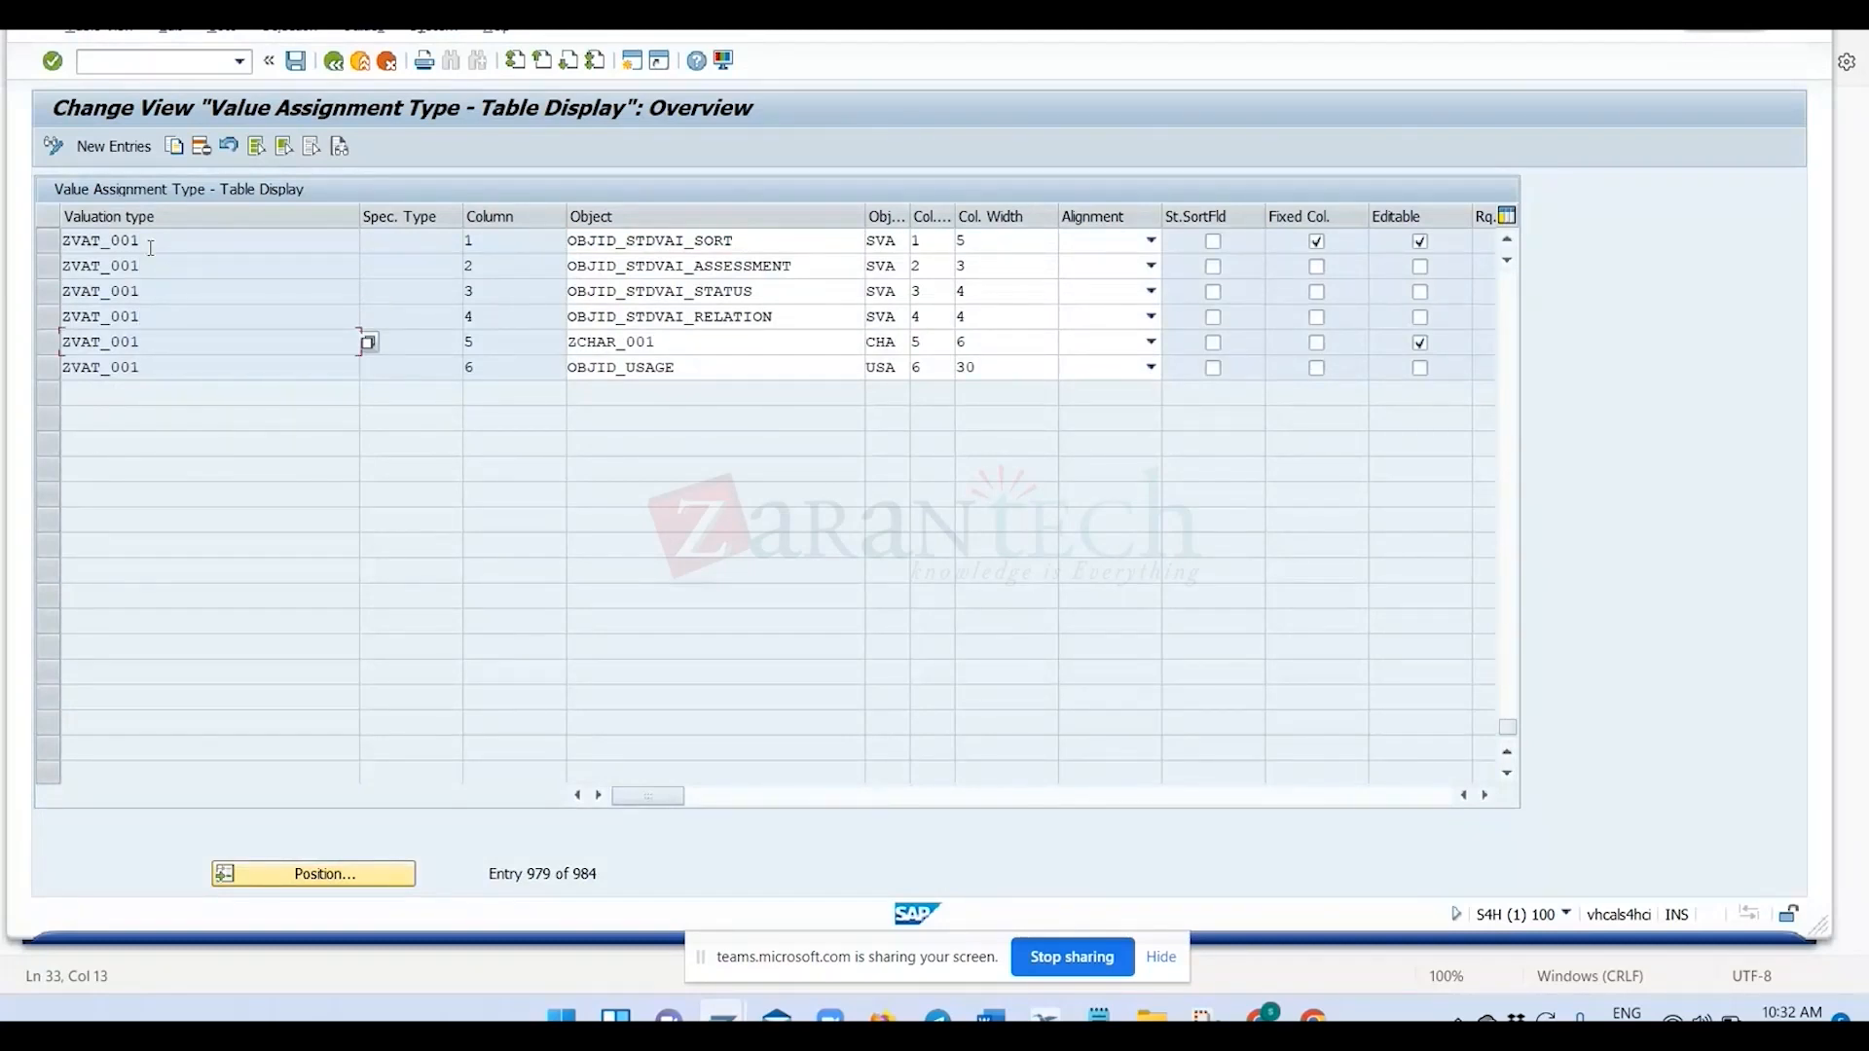
click(156, 375)
Examine the ZCHAR_001 characteristic row of ZVAT_001 and its column position.
drag(684, 341, 561, 344)
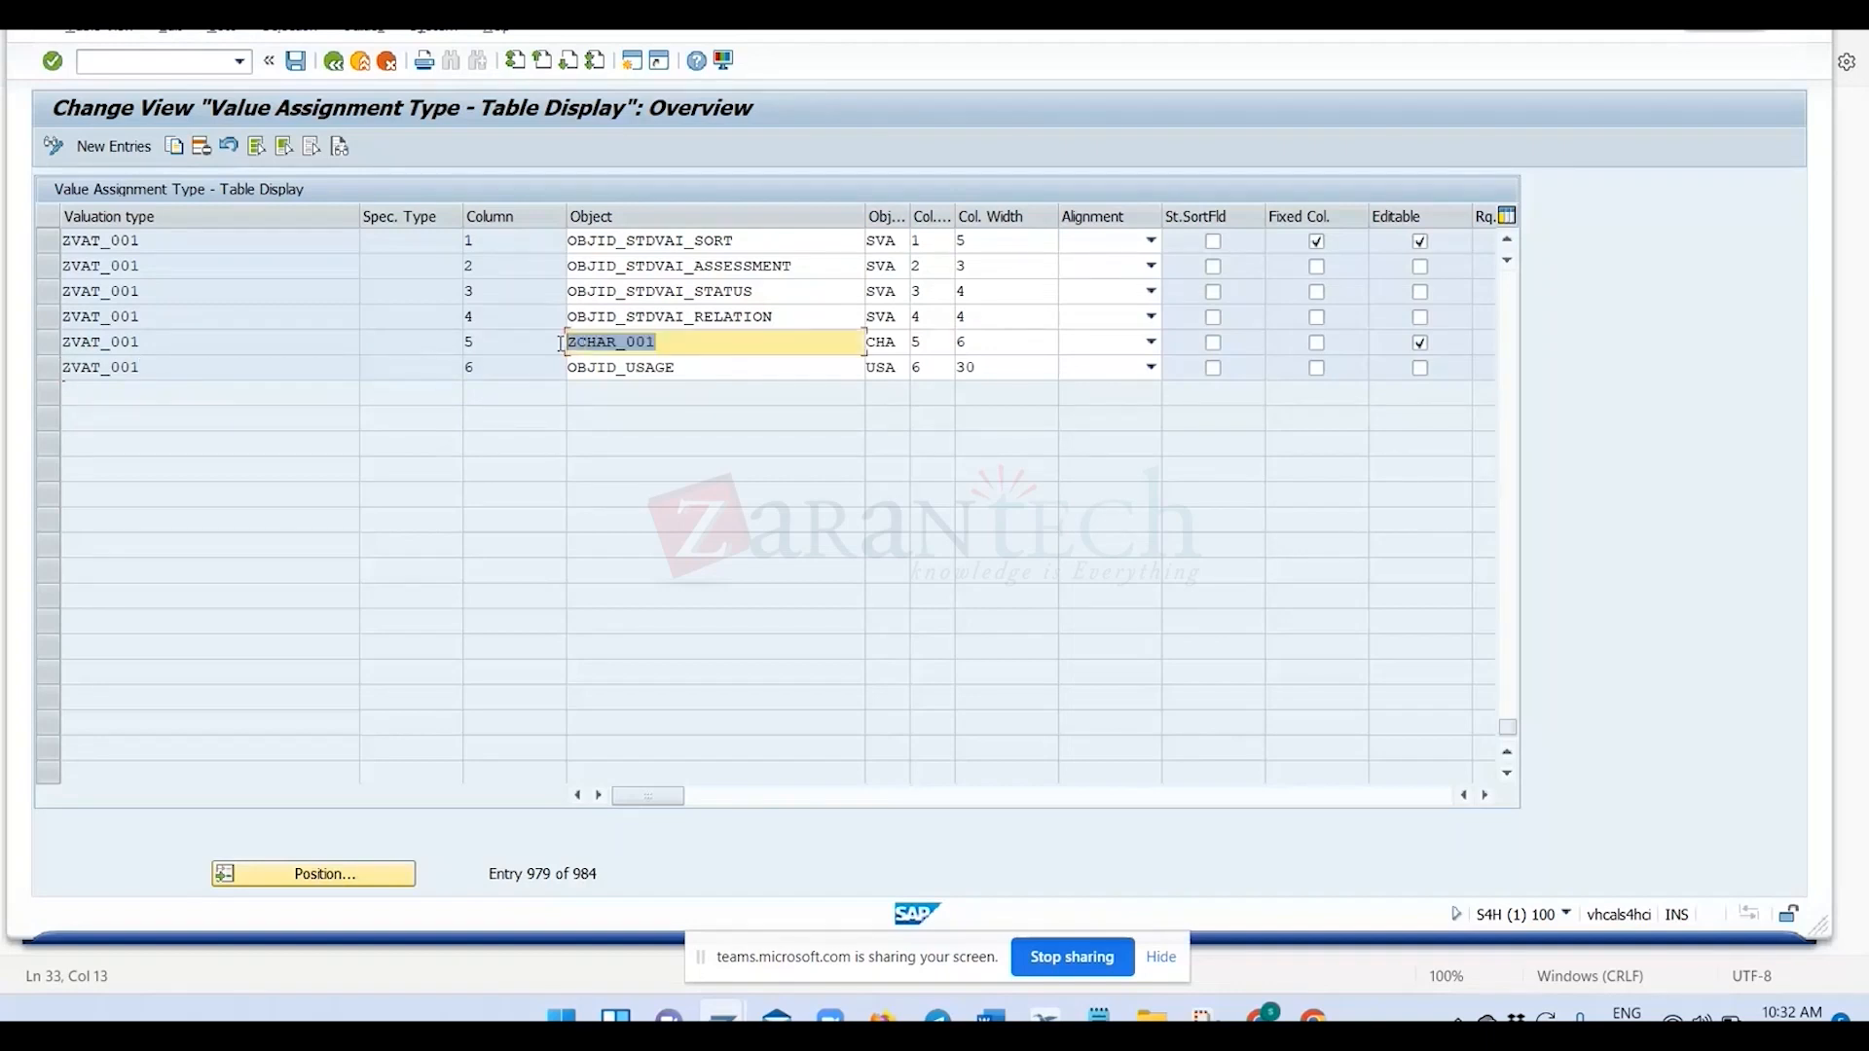
click(646, 346)
drag(659, 346, 563, 343)
click(669, 343)
drag(654, 343, 563, 343)
click(935, 348)
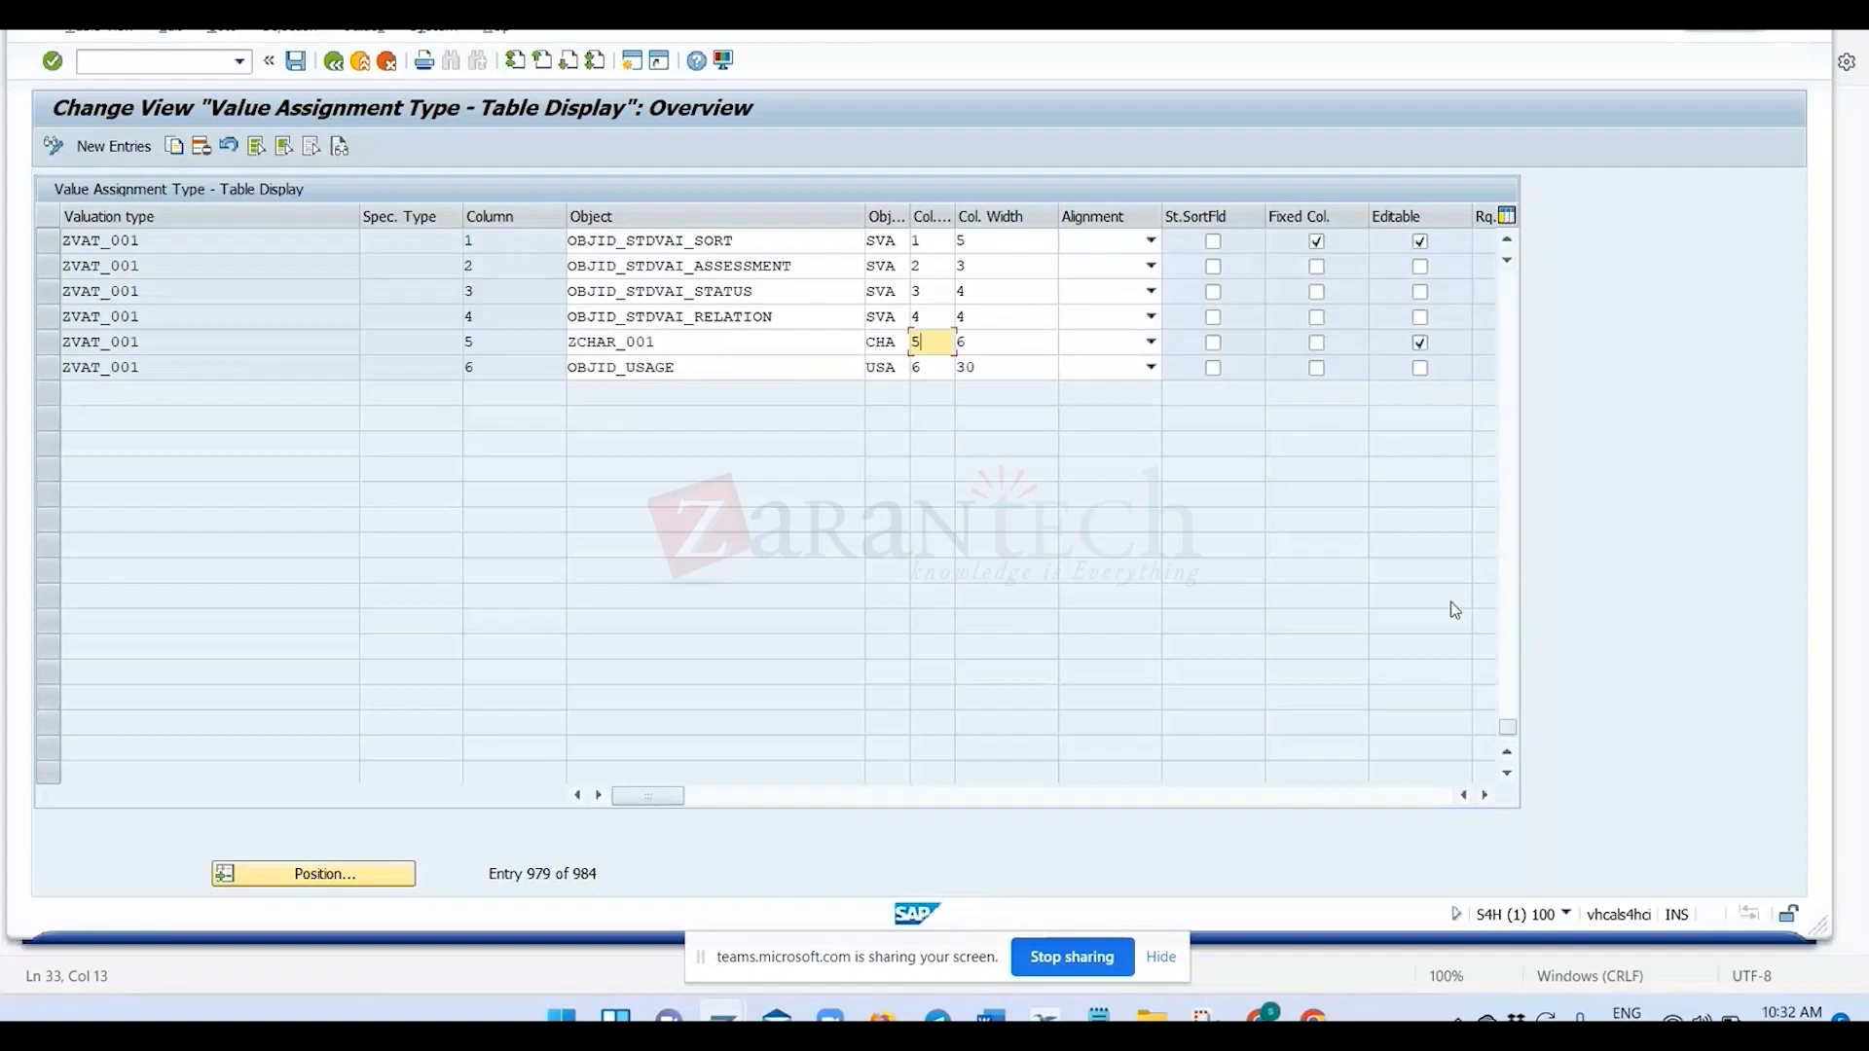
Review the remaining settings of the ZVAT_001 entries through to the function module, and return to the first columns.
click(1485, 795)
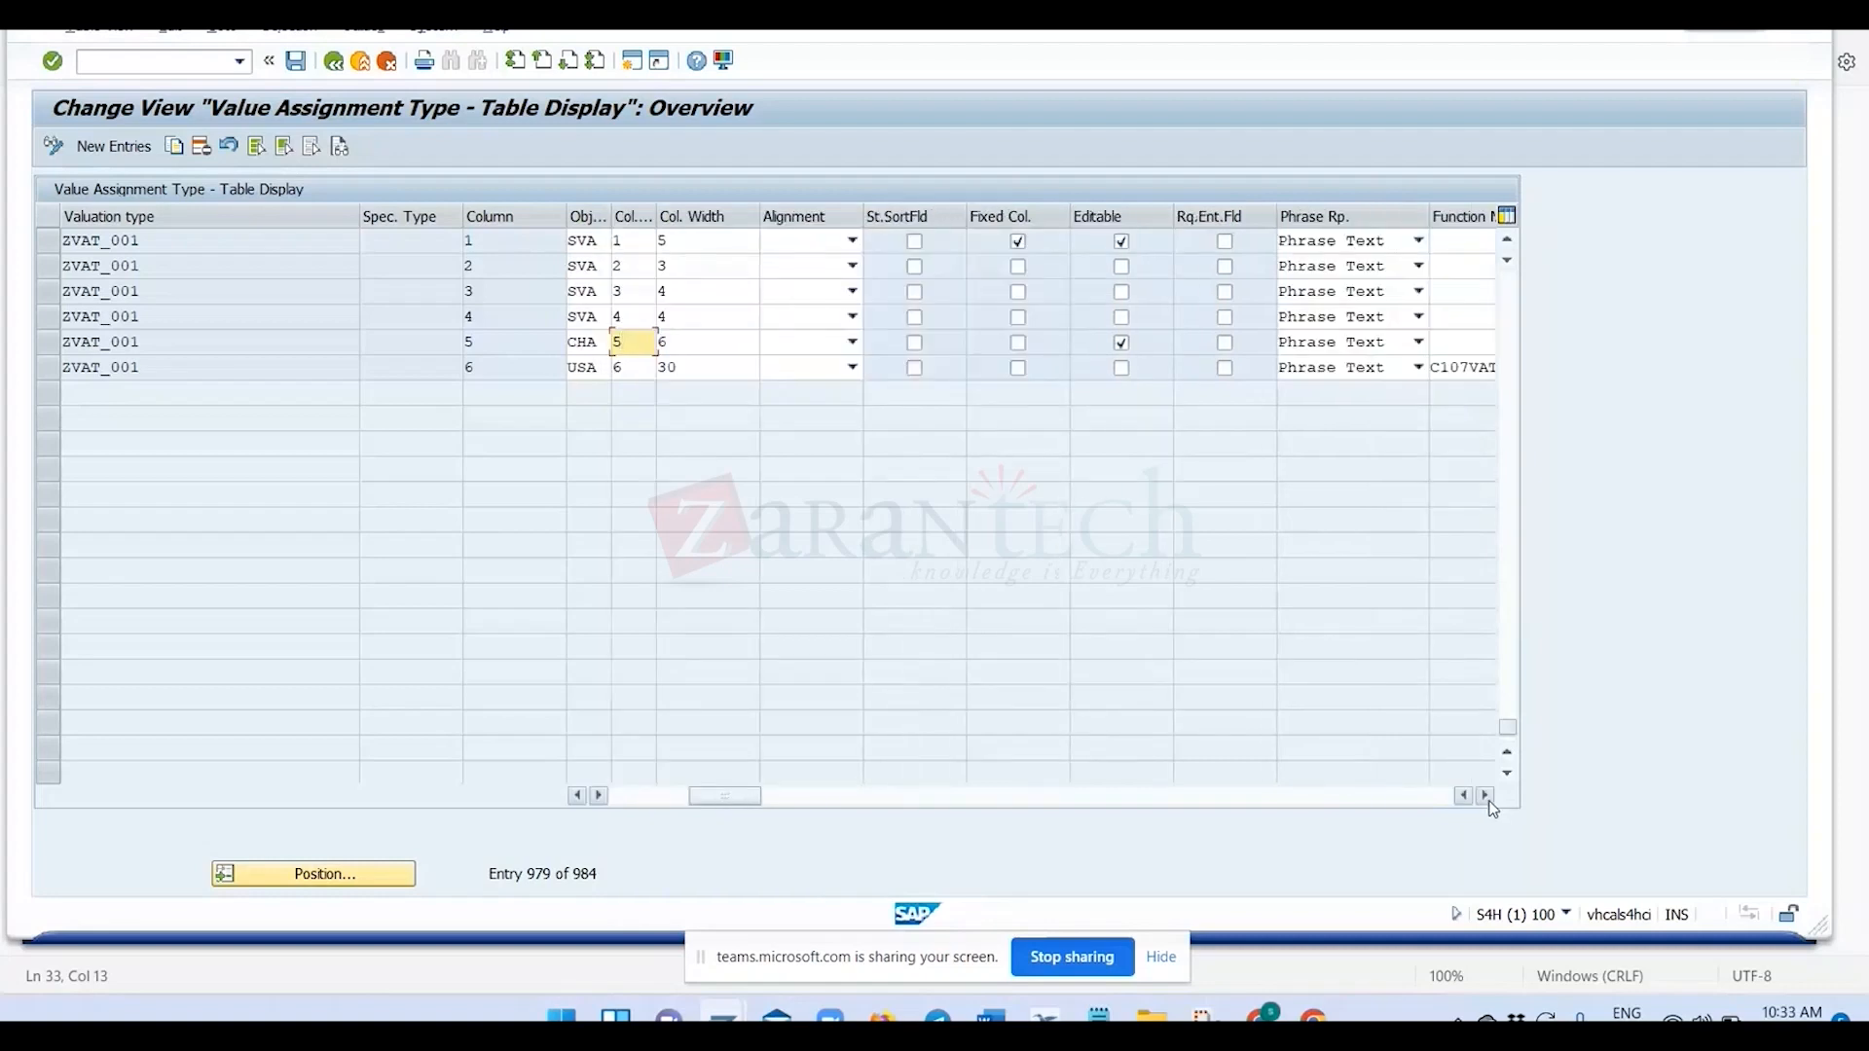
click(1485, 796)
click(1486, 796)
click(1486, 796)
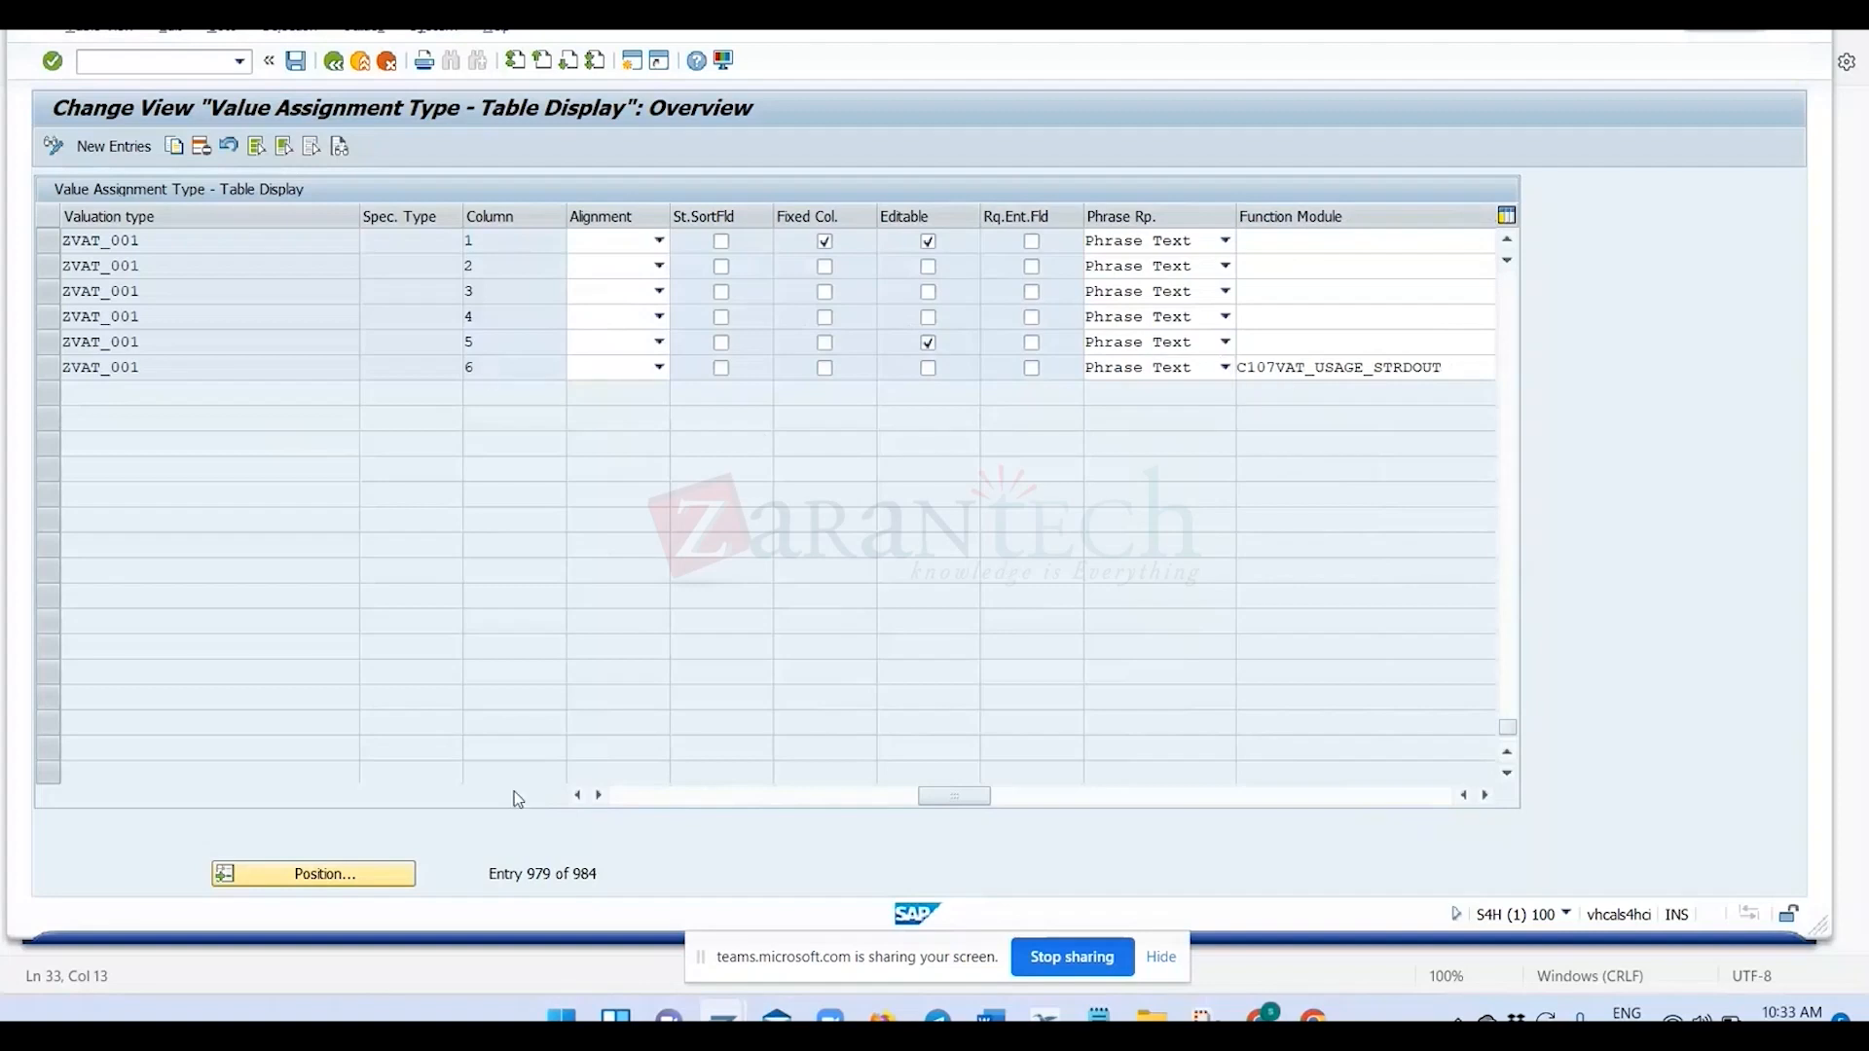
click(579, 797)
click(578, 797)
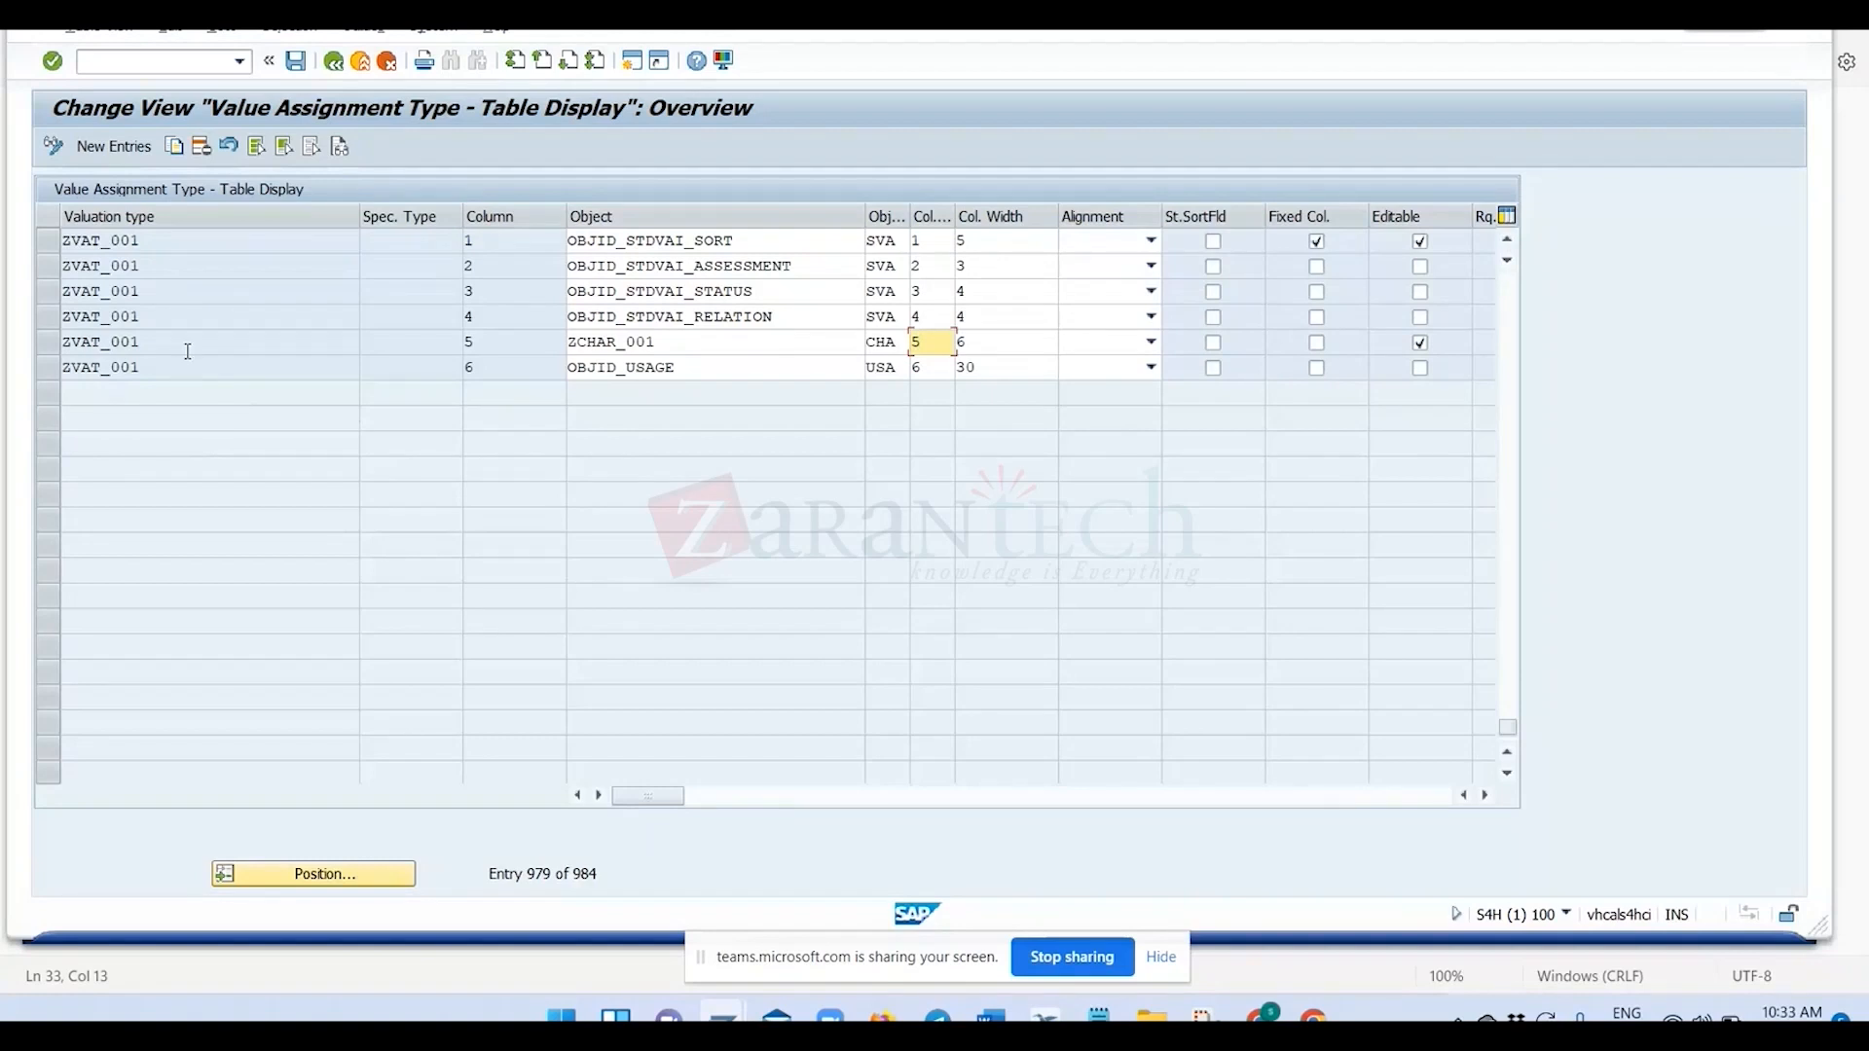
Leave the table-based value assignment settings and start the Specification Workbench in the SAP Easy Access session.
click(334, 65)
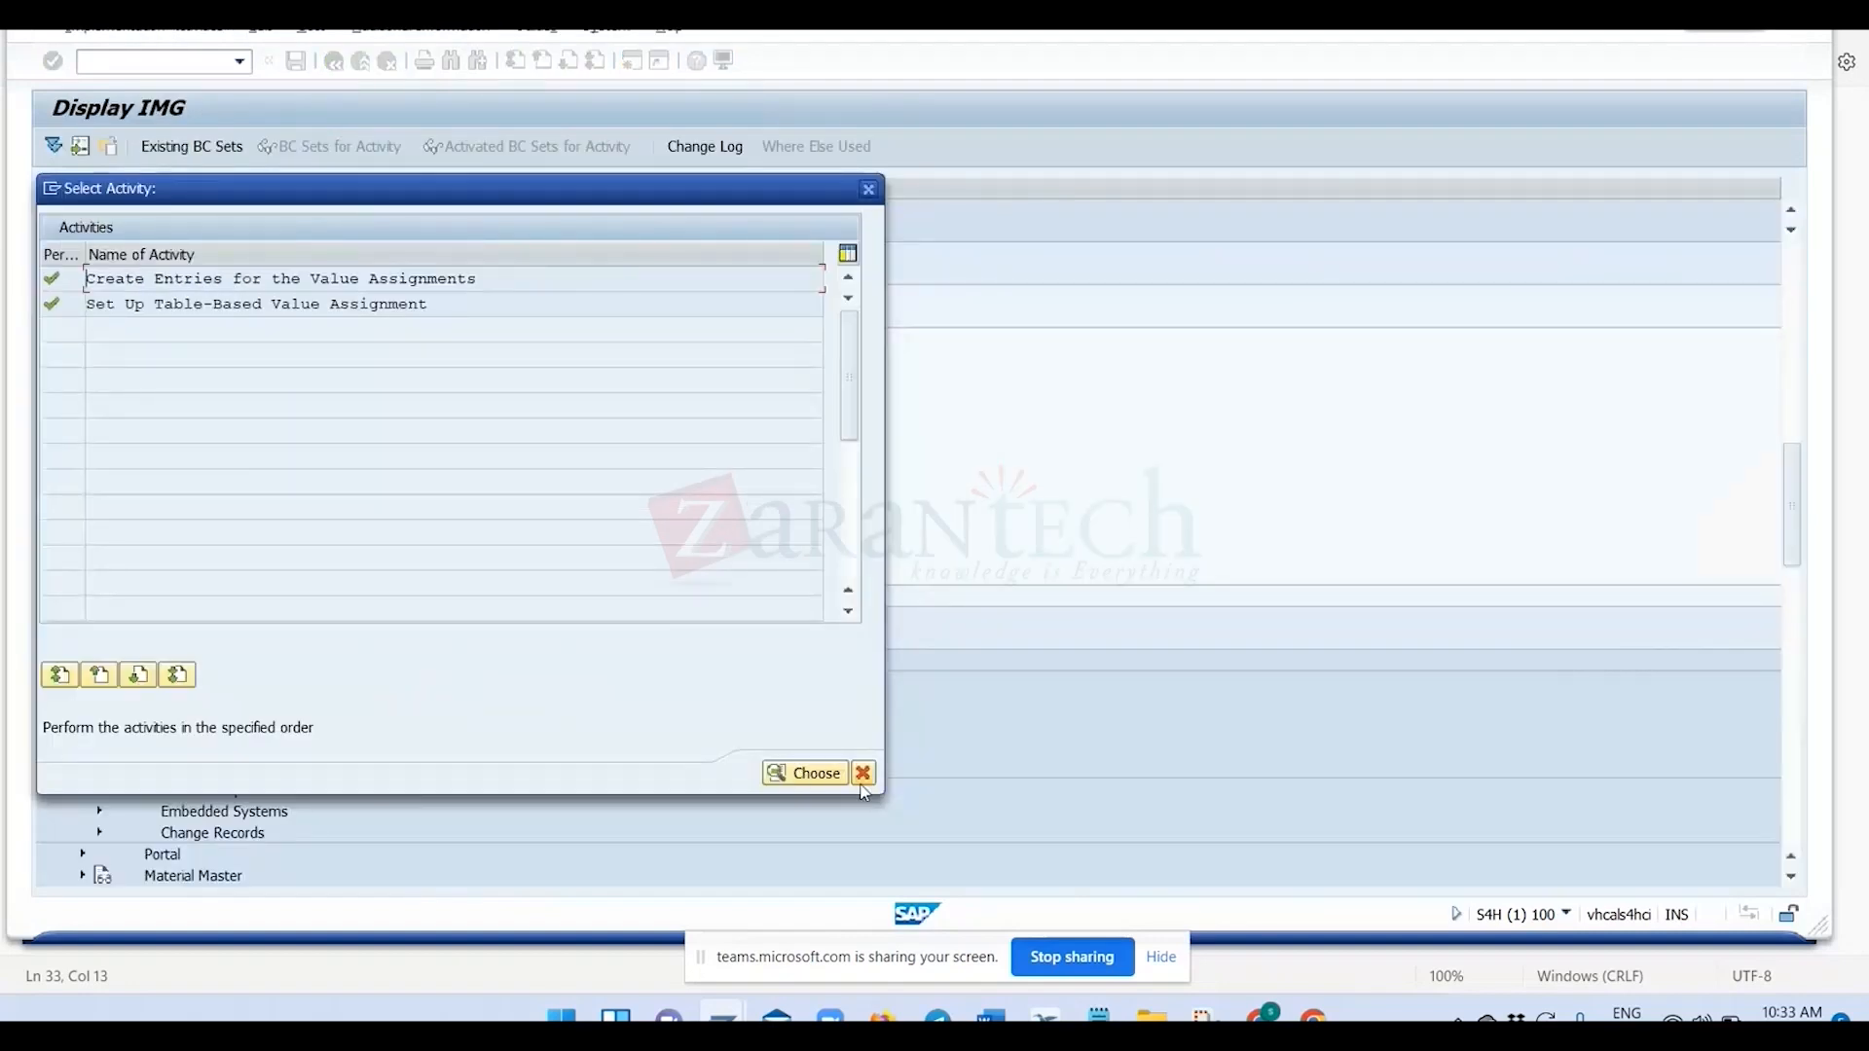
click(863, 775)
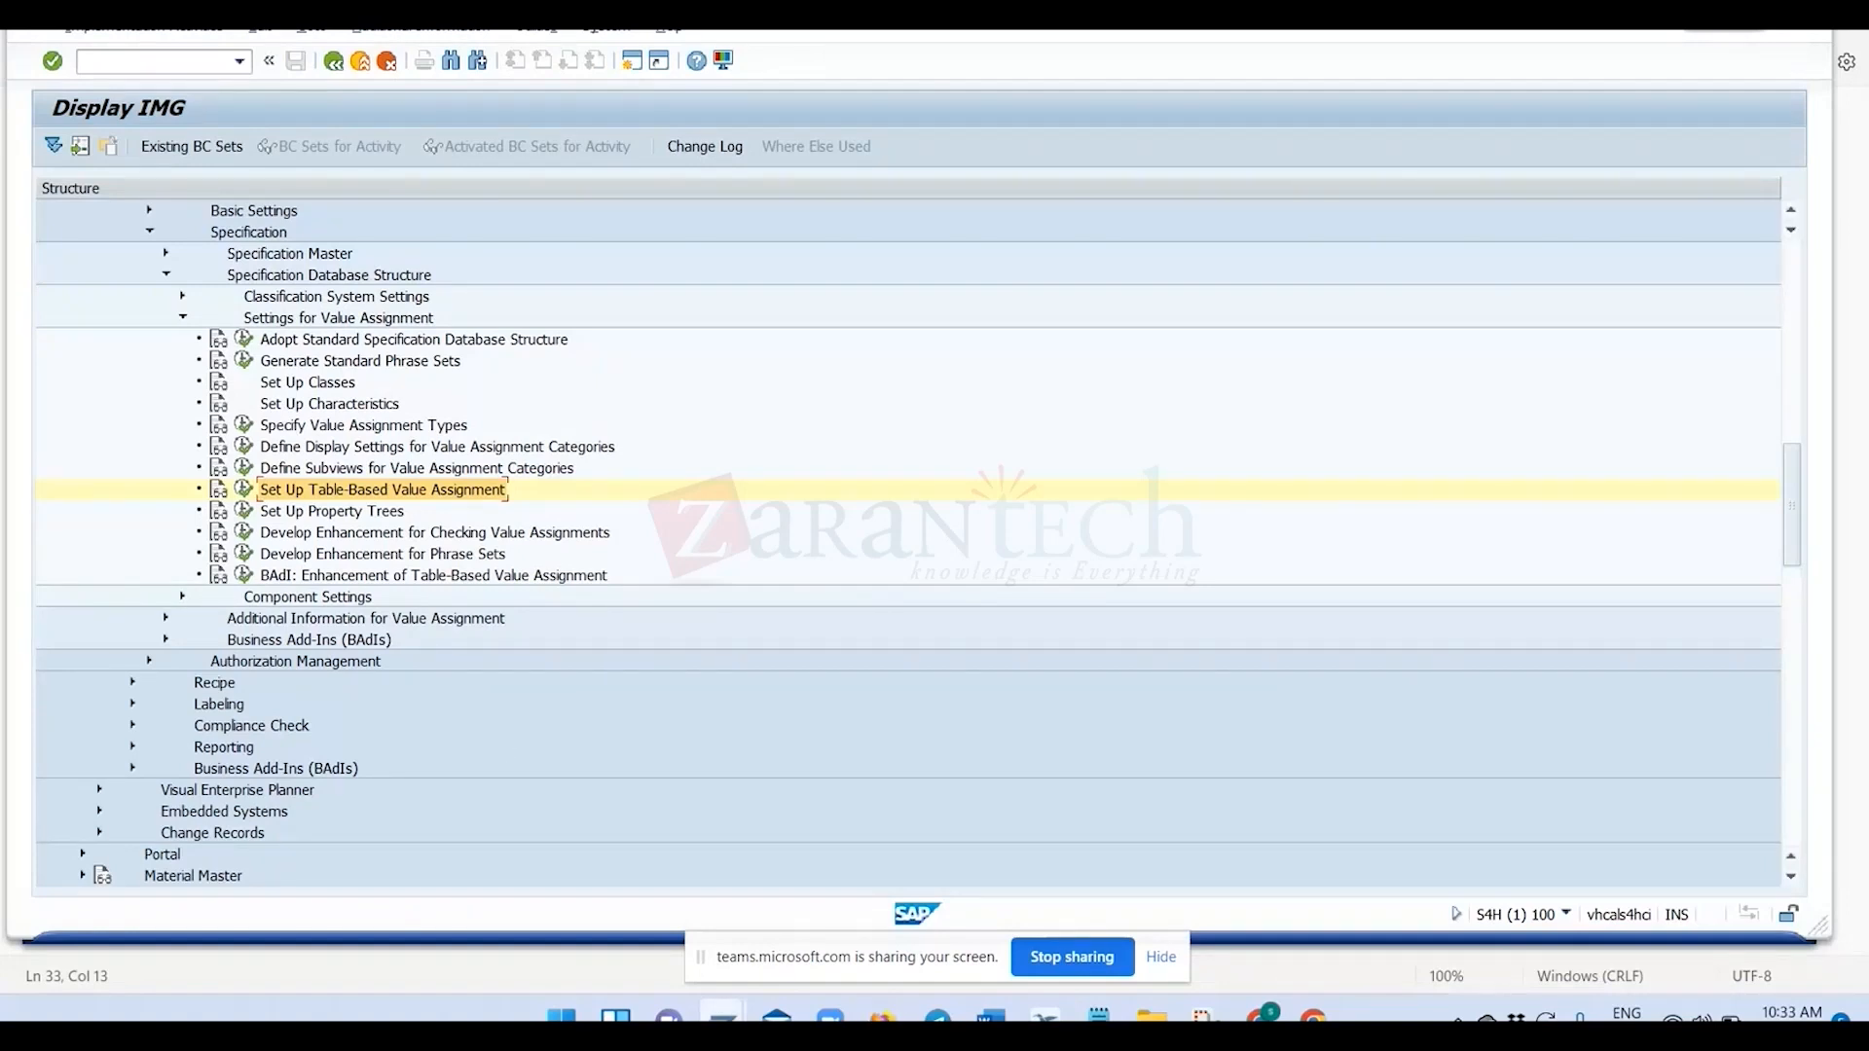
mouse_move(723, 1017)
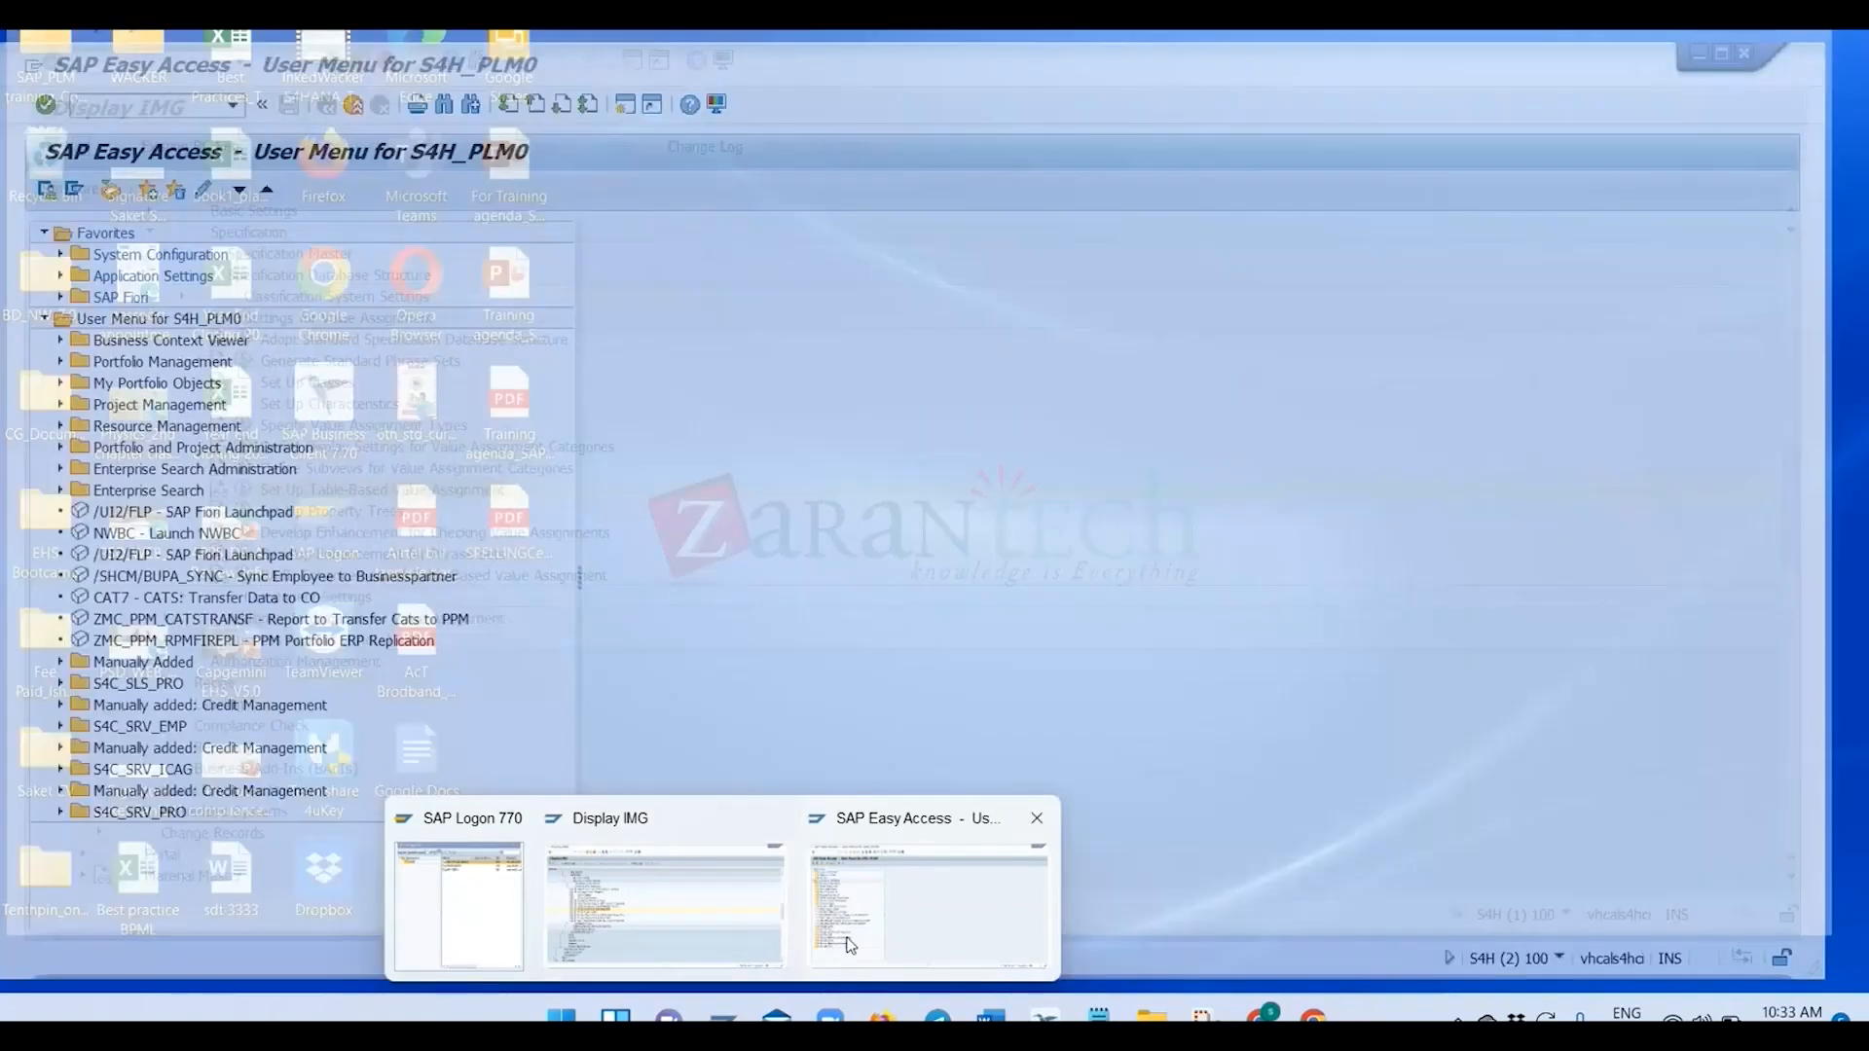
click(851, 944)
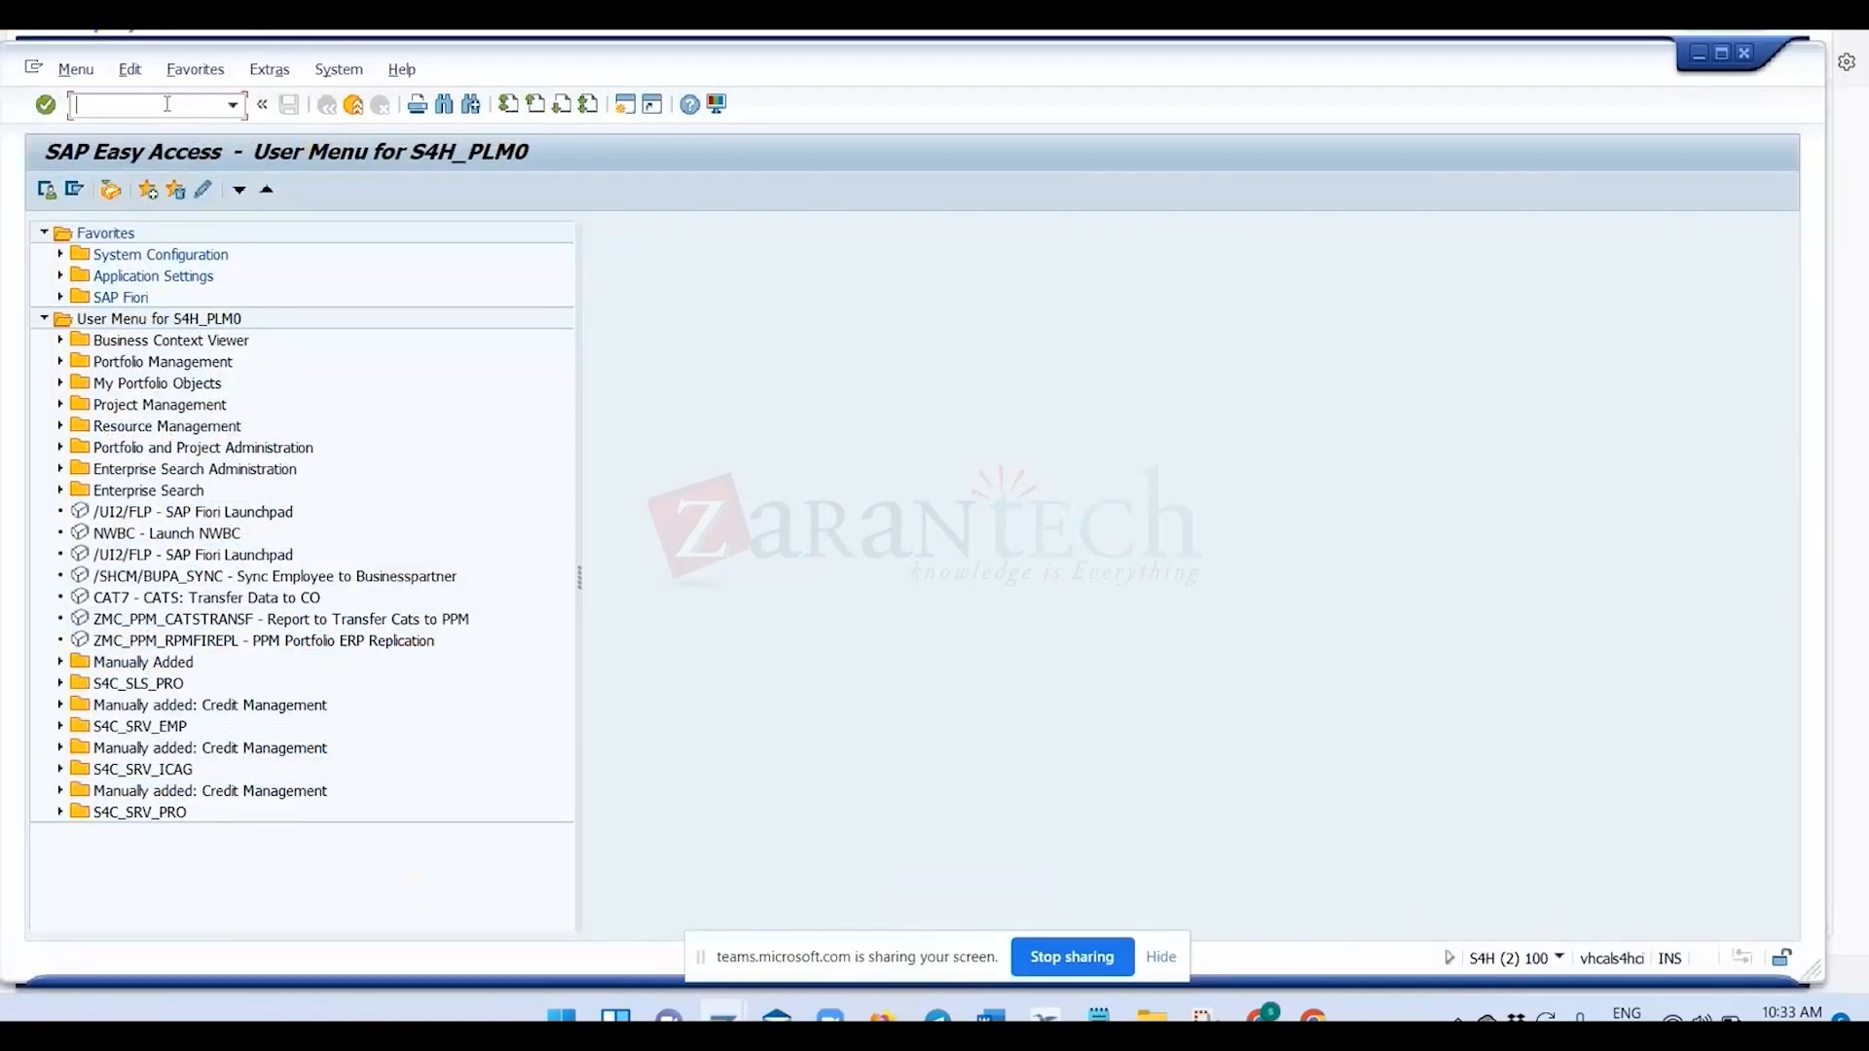
text(cg02bd)
key(Return)
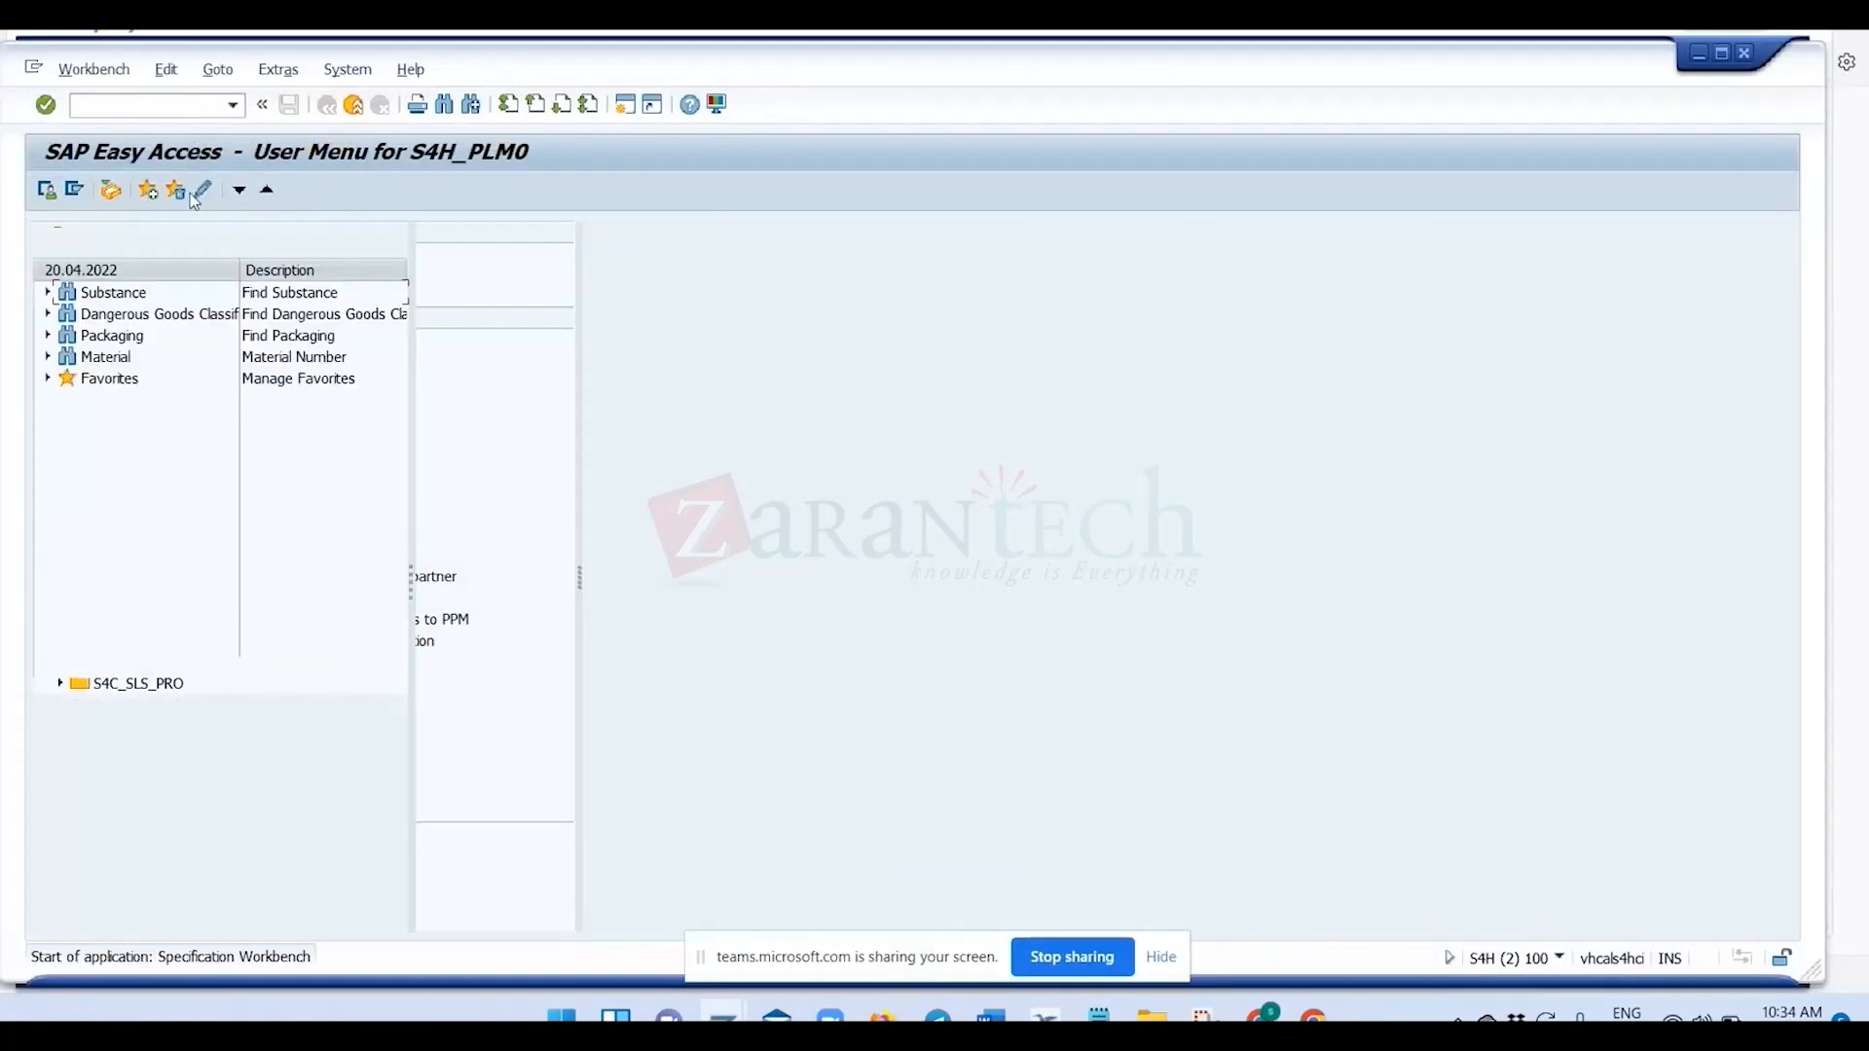
Clear specification 123 from the substance search and search for all substances without any search parameters.
double_click(83, 294)
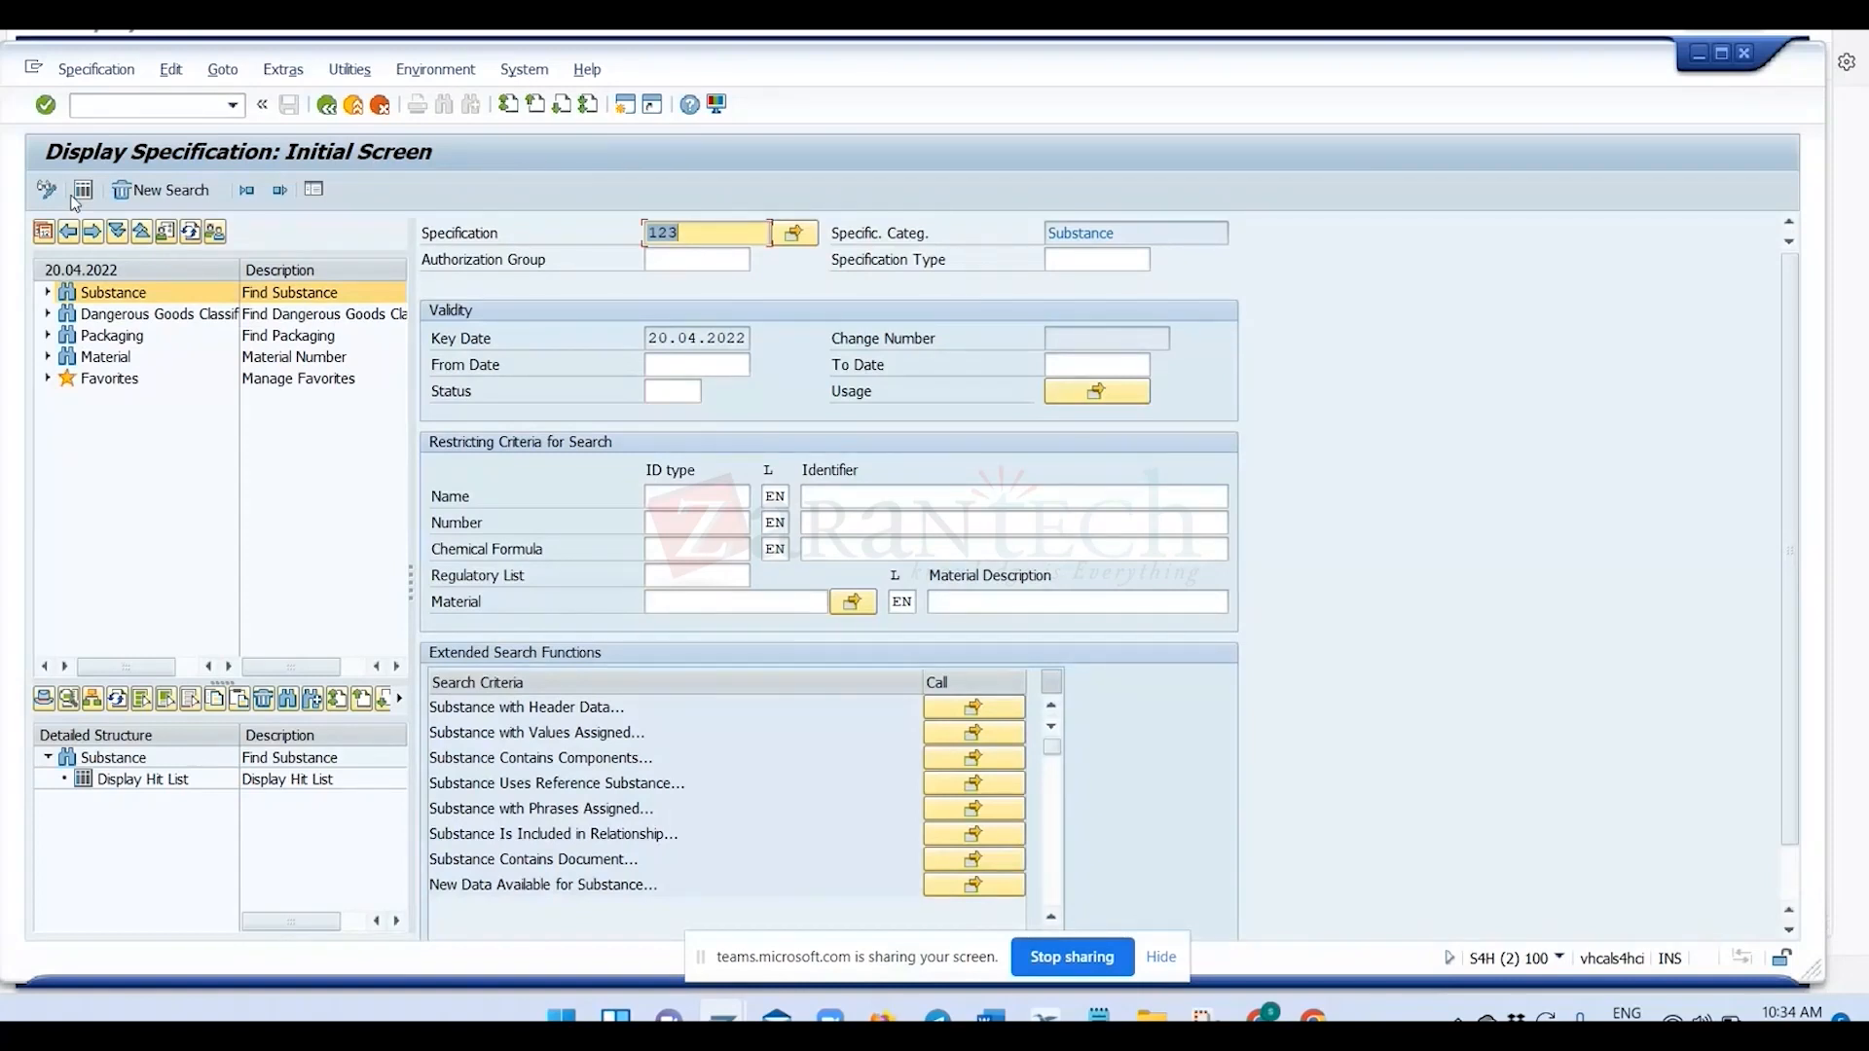
click(82, 192)
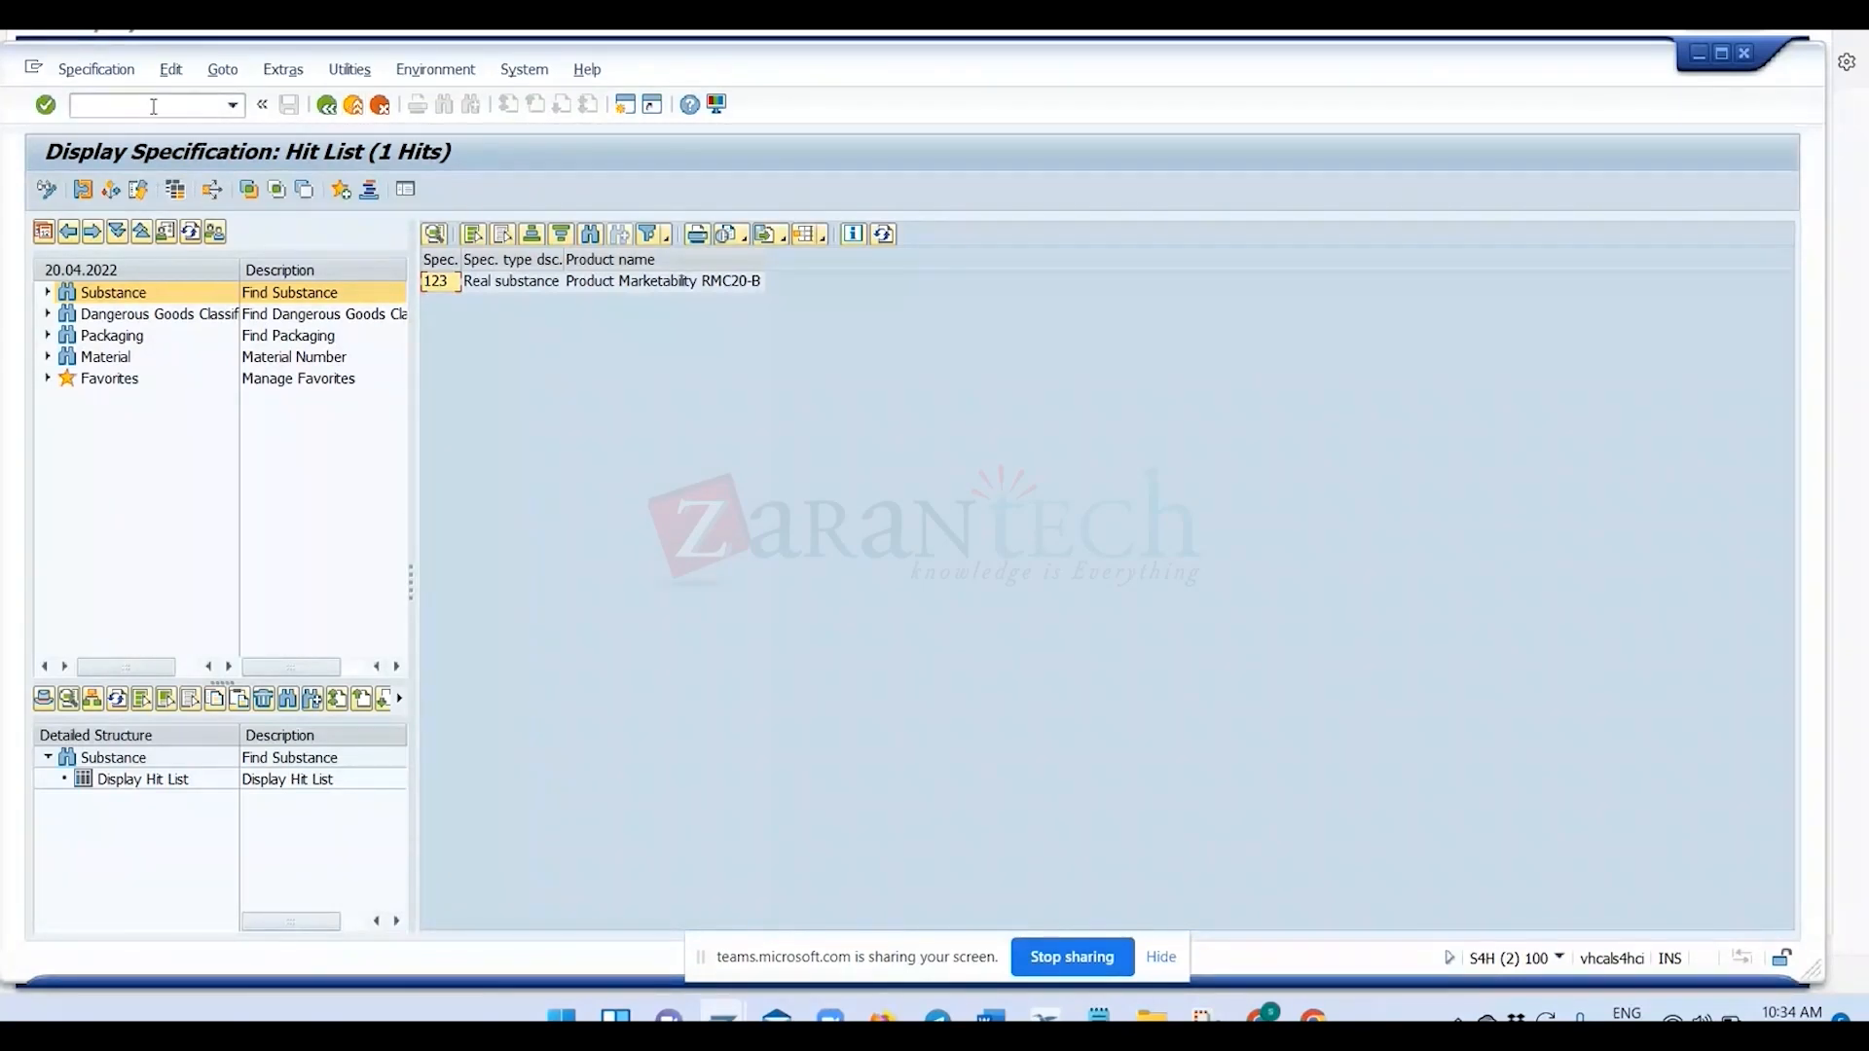
click(327, 105)
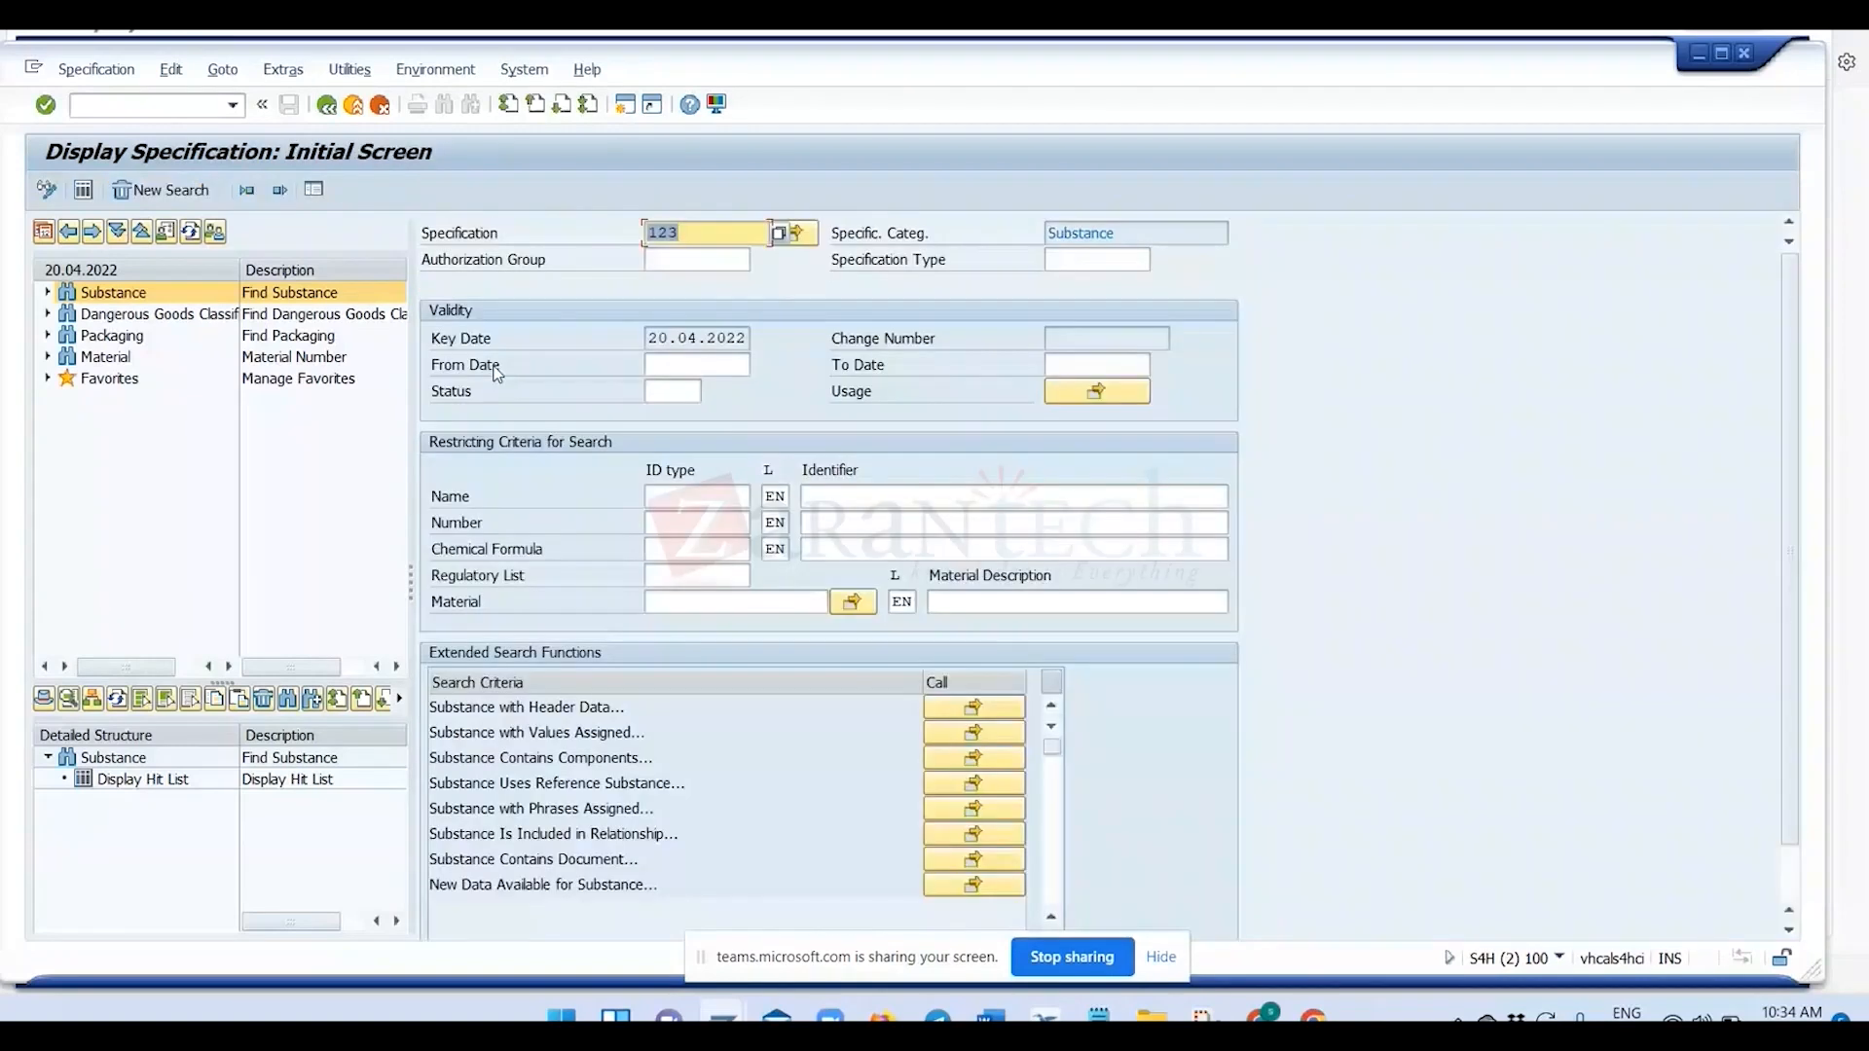
key(BackSpace)
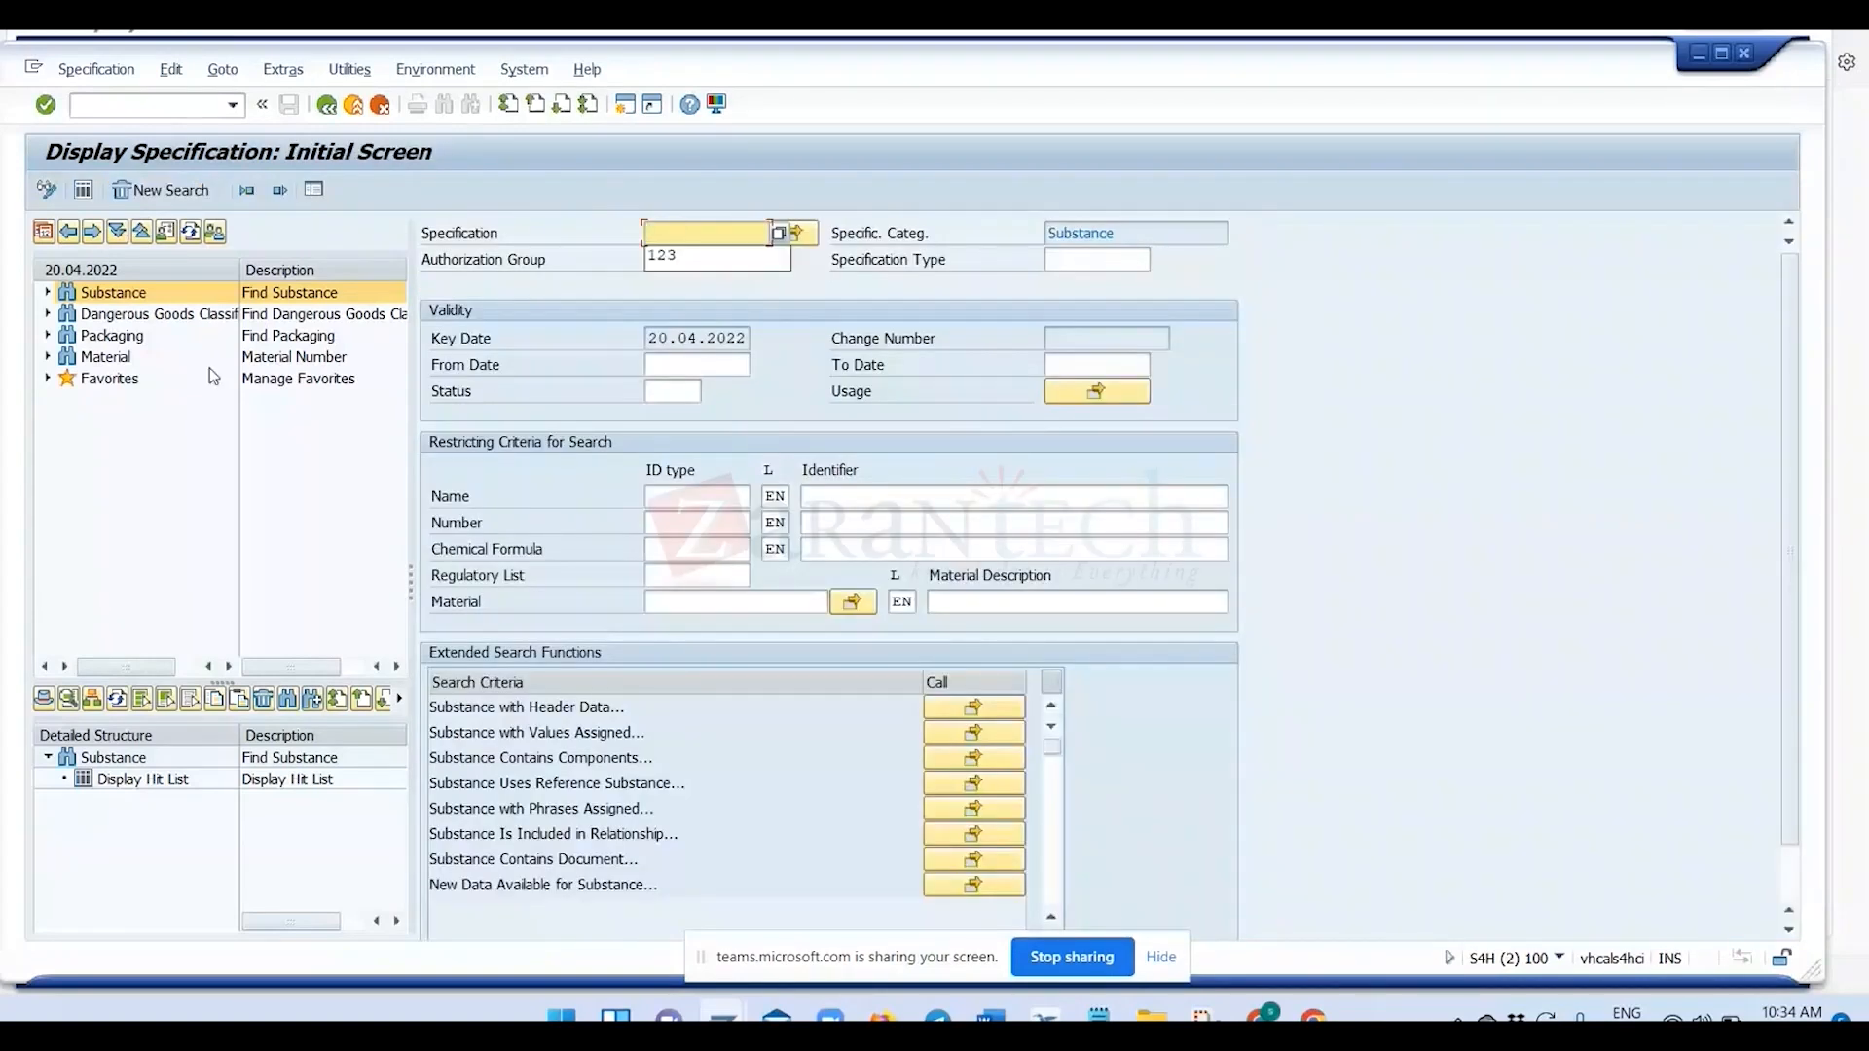
key(Return)
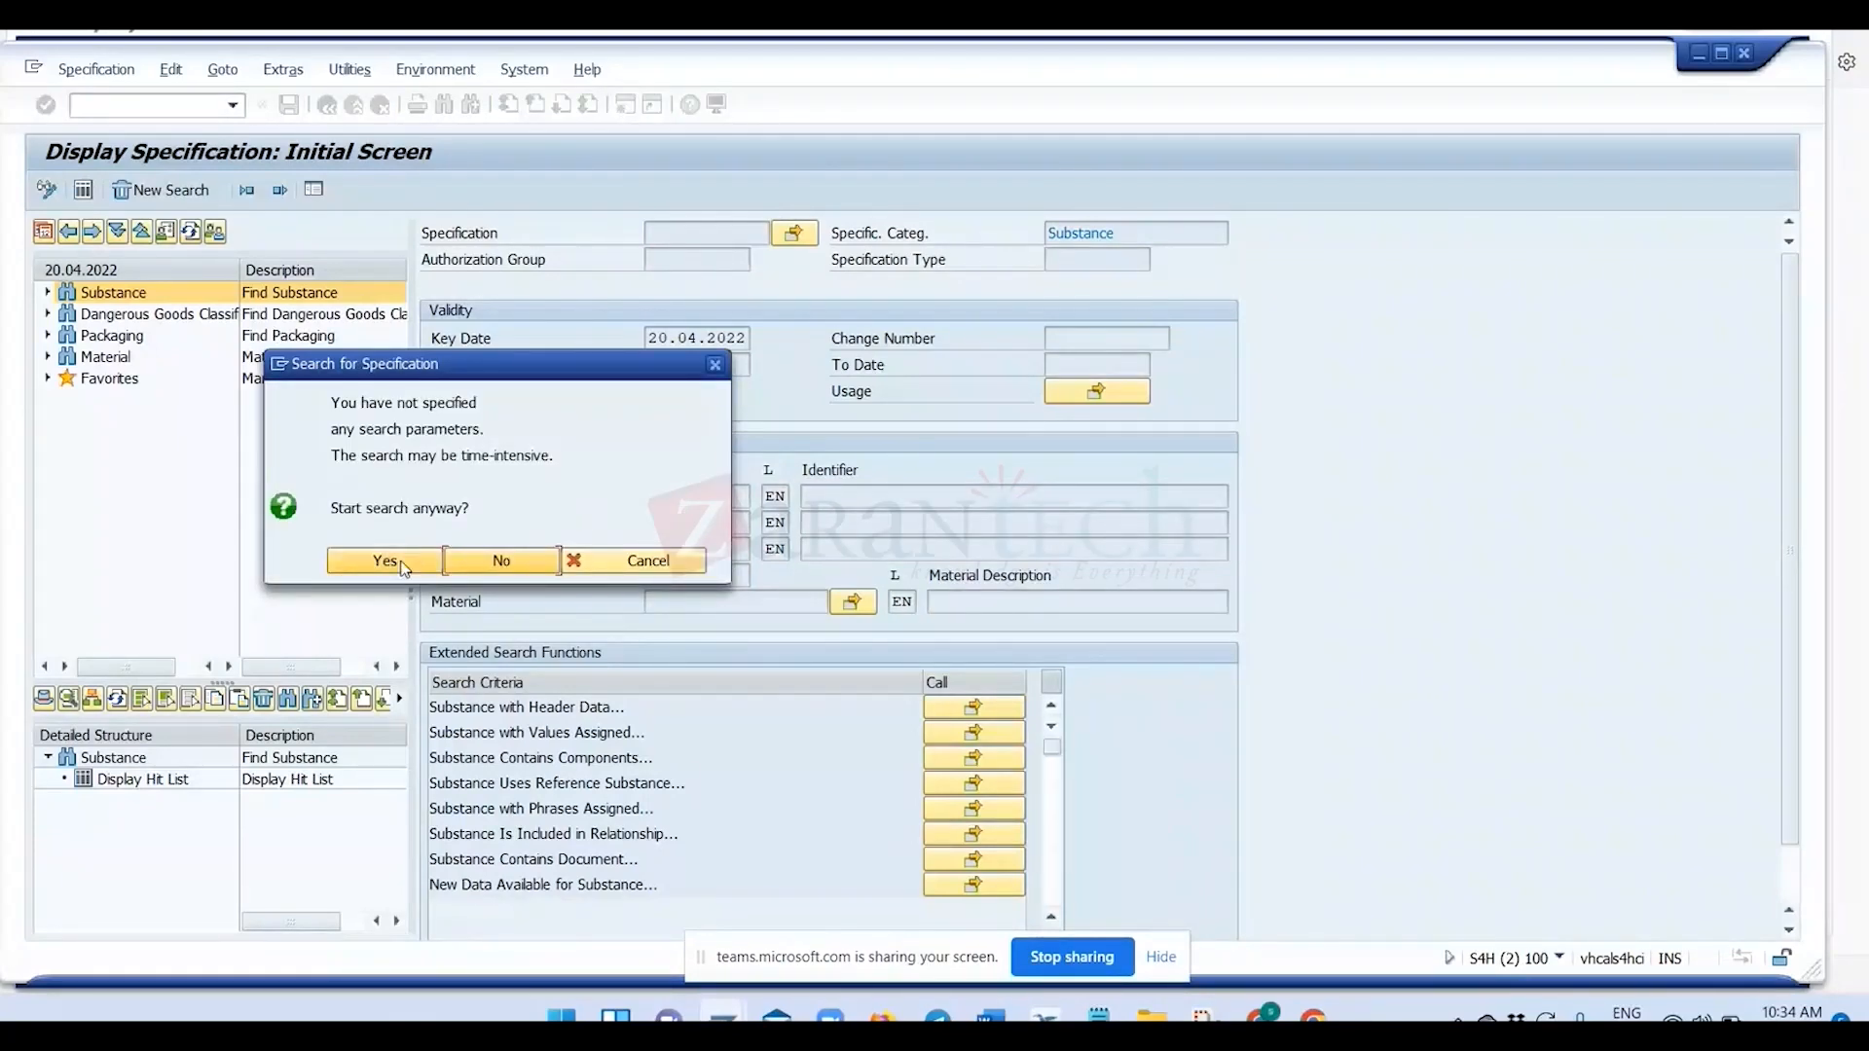
click(386, 561)
click(765, 588)
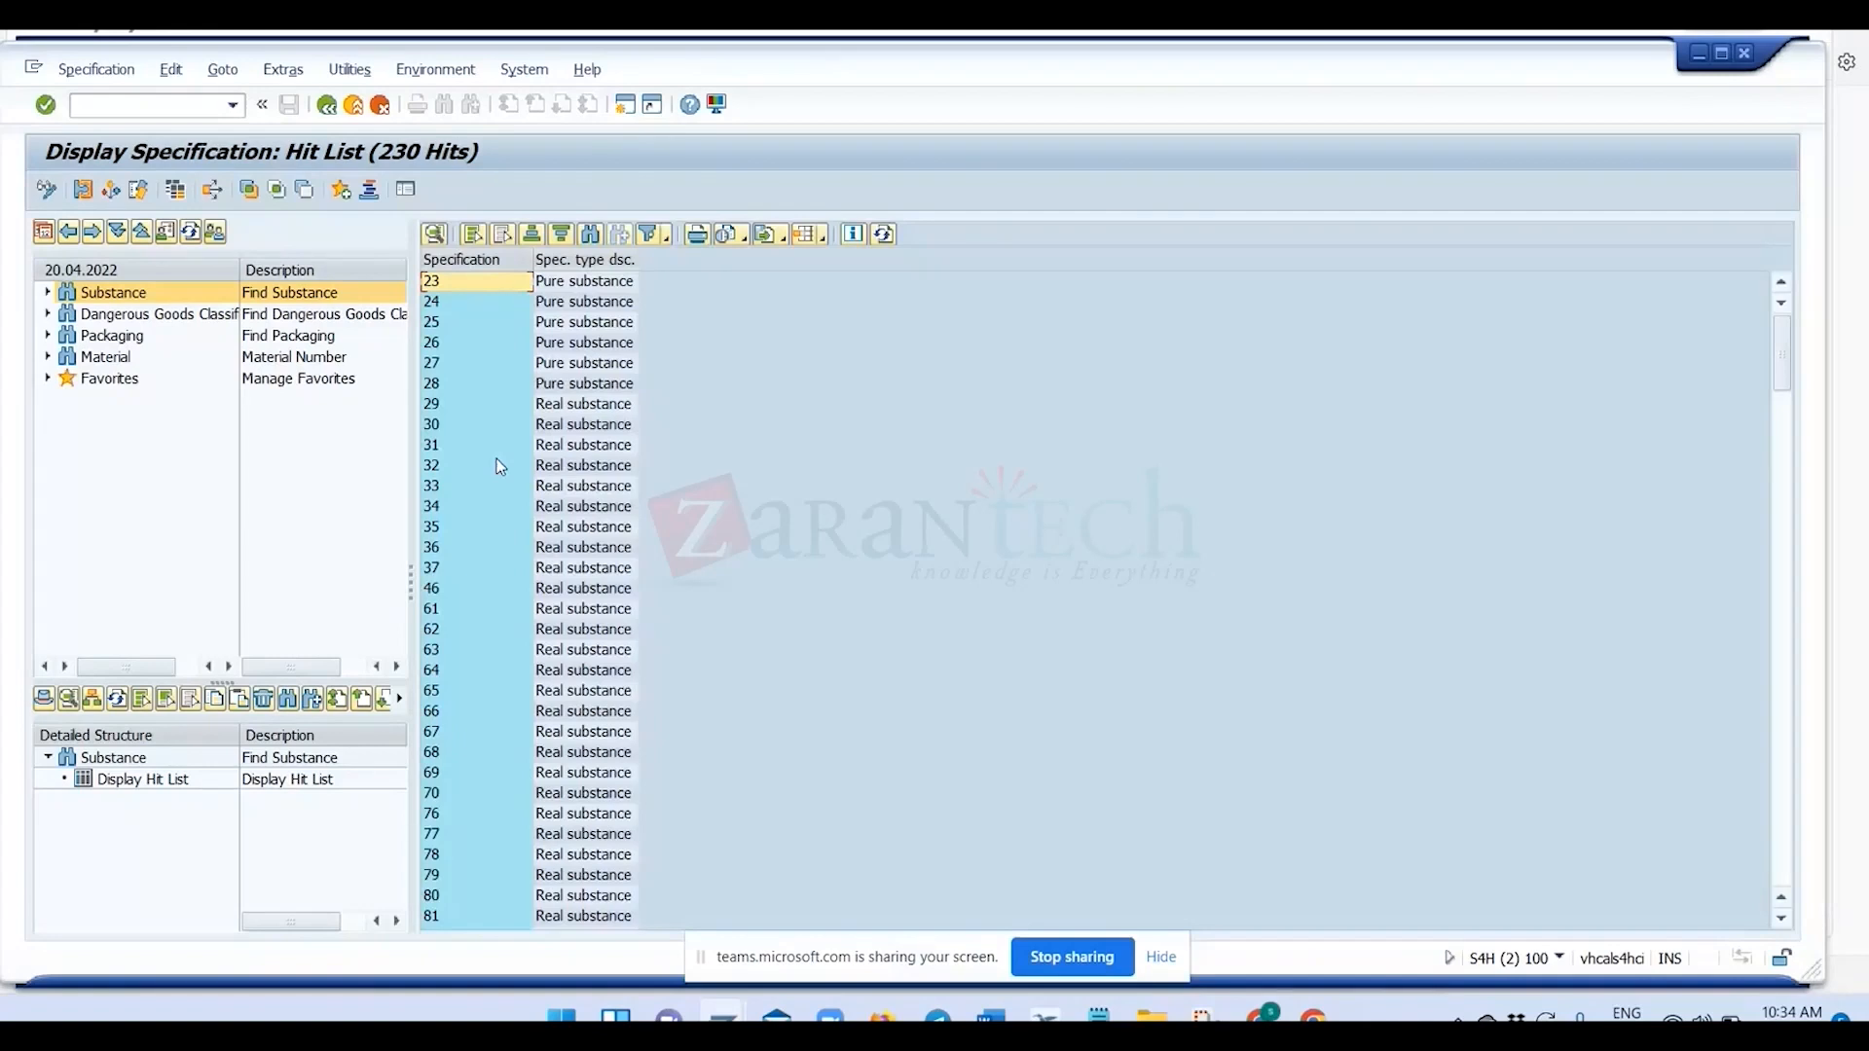
Open real substance 243 from the hit list and display VAT type for test under Administration in property tree ZRM_PRO.
scroll(499, 468, down, 20)
click(460, 469)
double_click(459, 469)
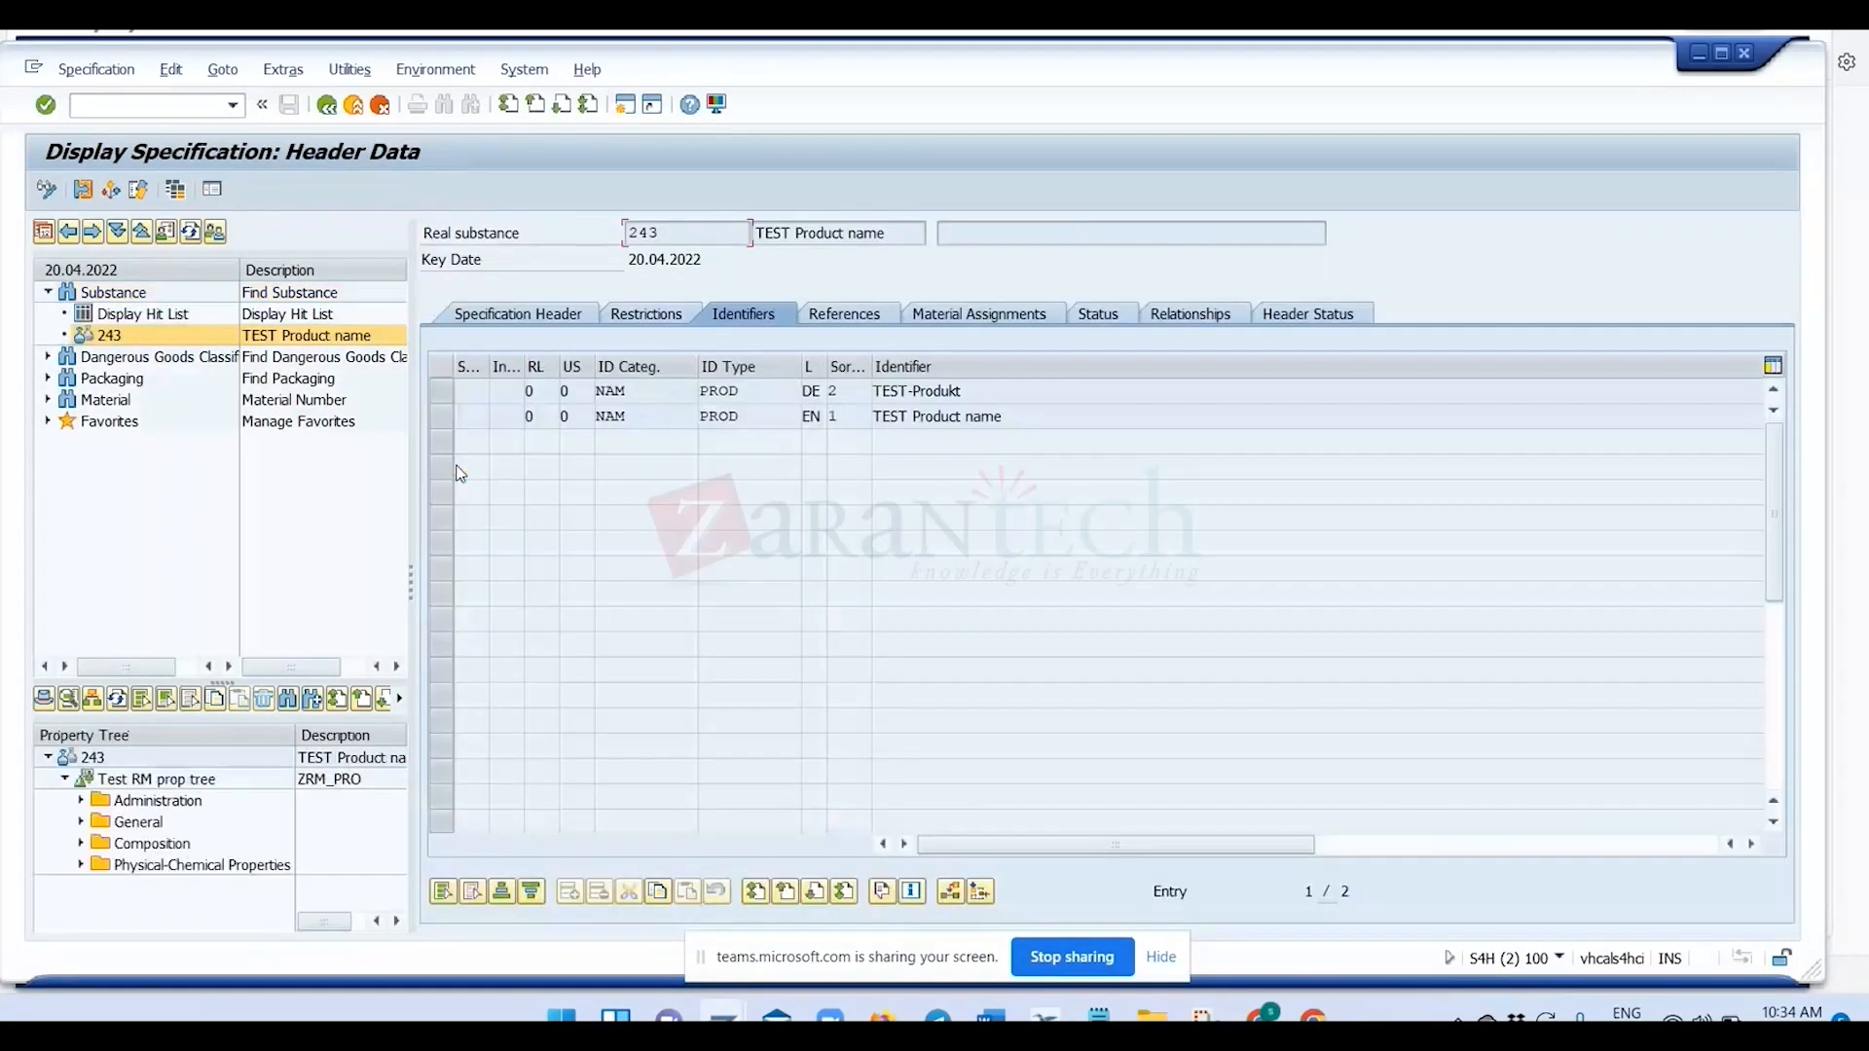
click(81, 801)
click(136, 844)
double_click(136, 845)
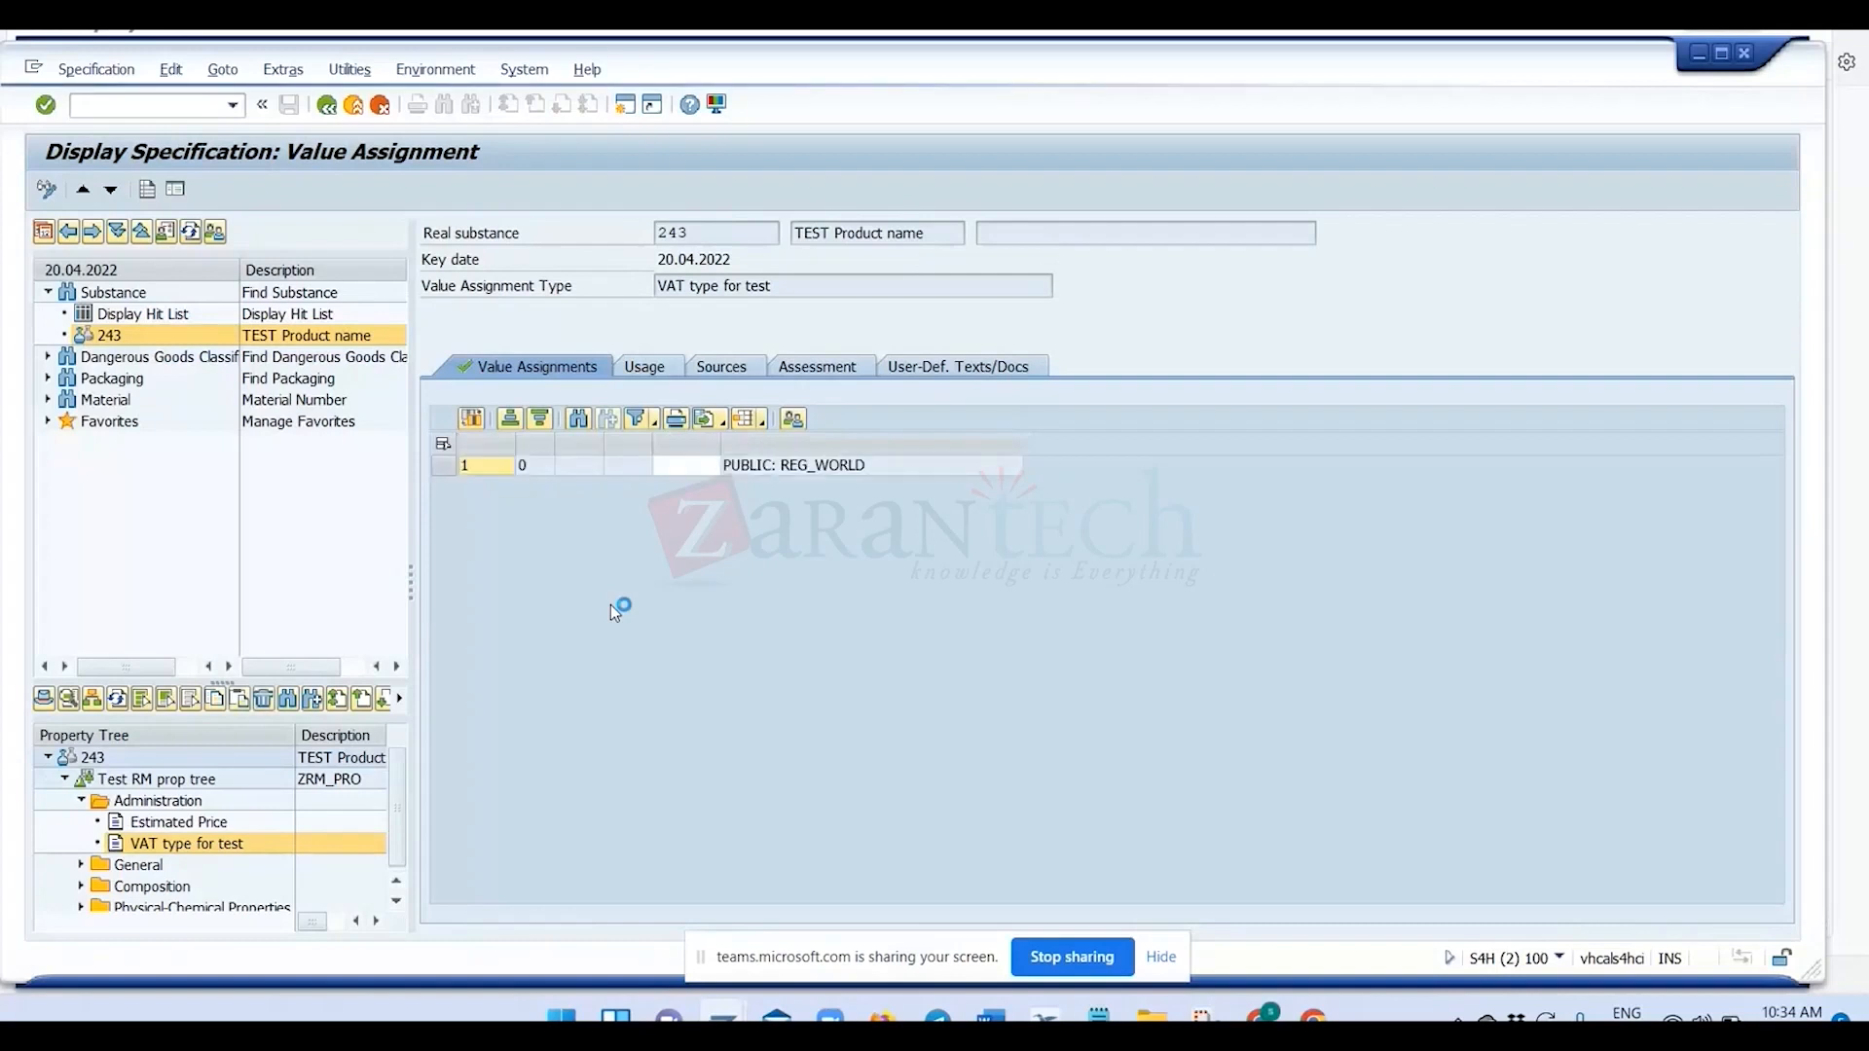
Switch the specification to edit mode and view the value entry for Char01 without entering a value.
click(45, 189)
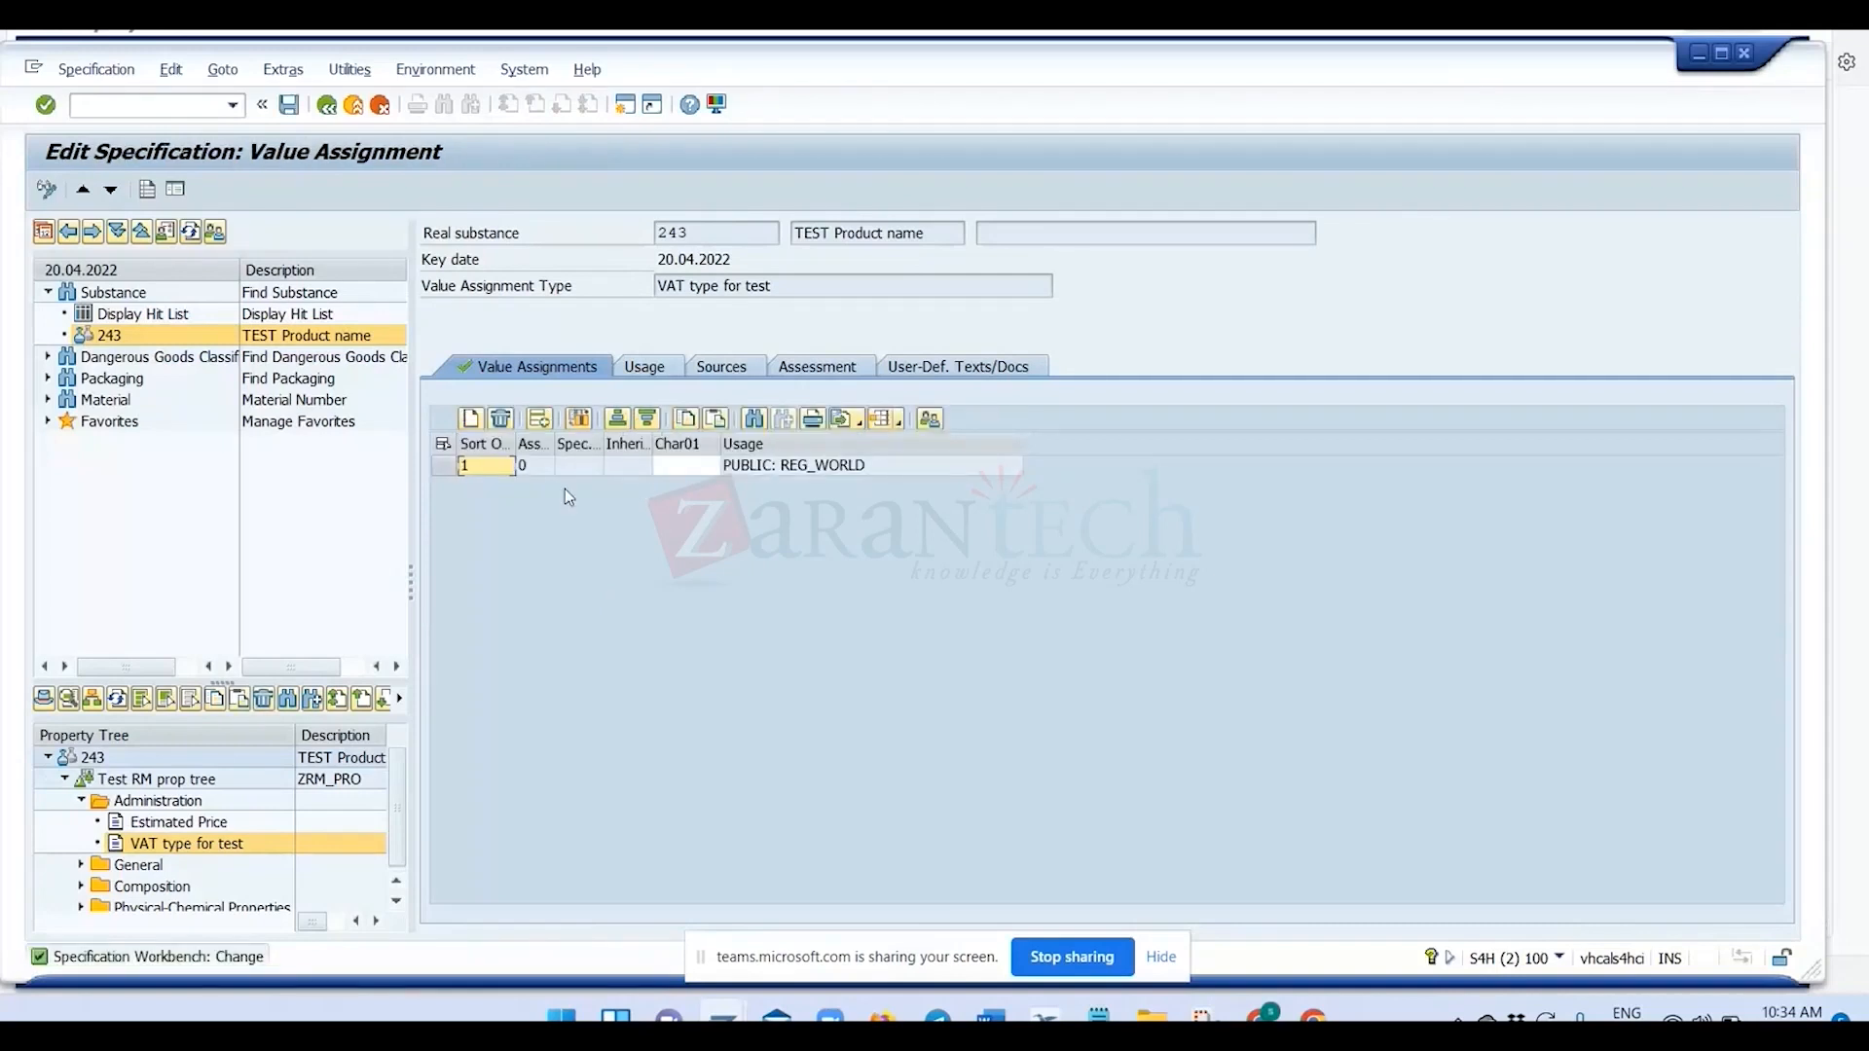
click(707, 470)
click(710, 468)
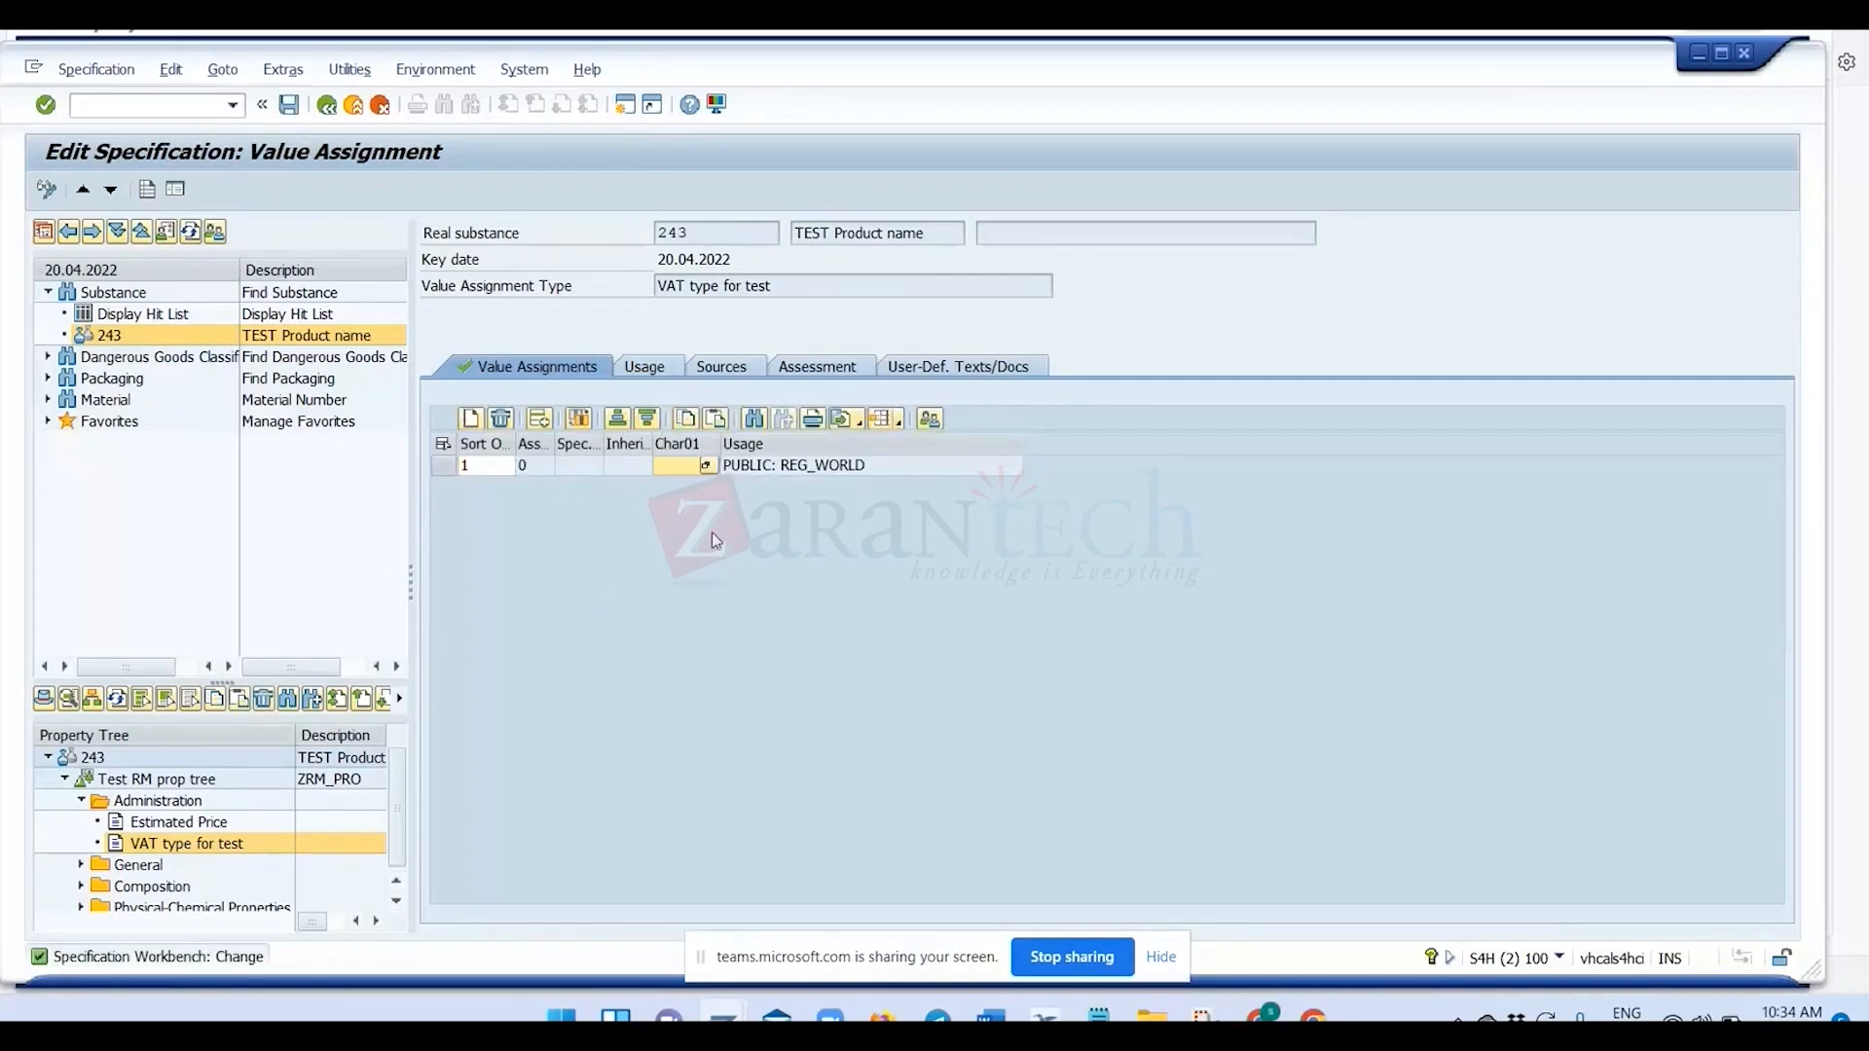
click(181, 546)
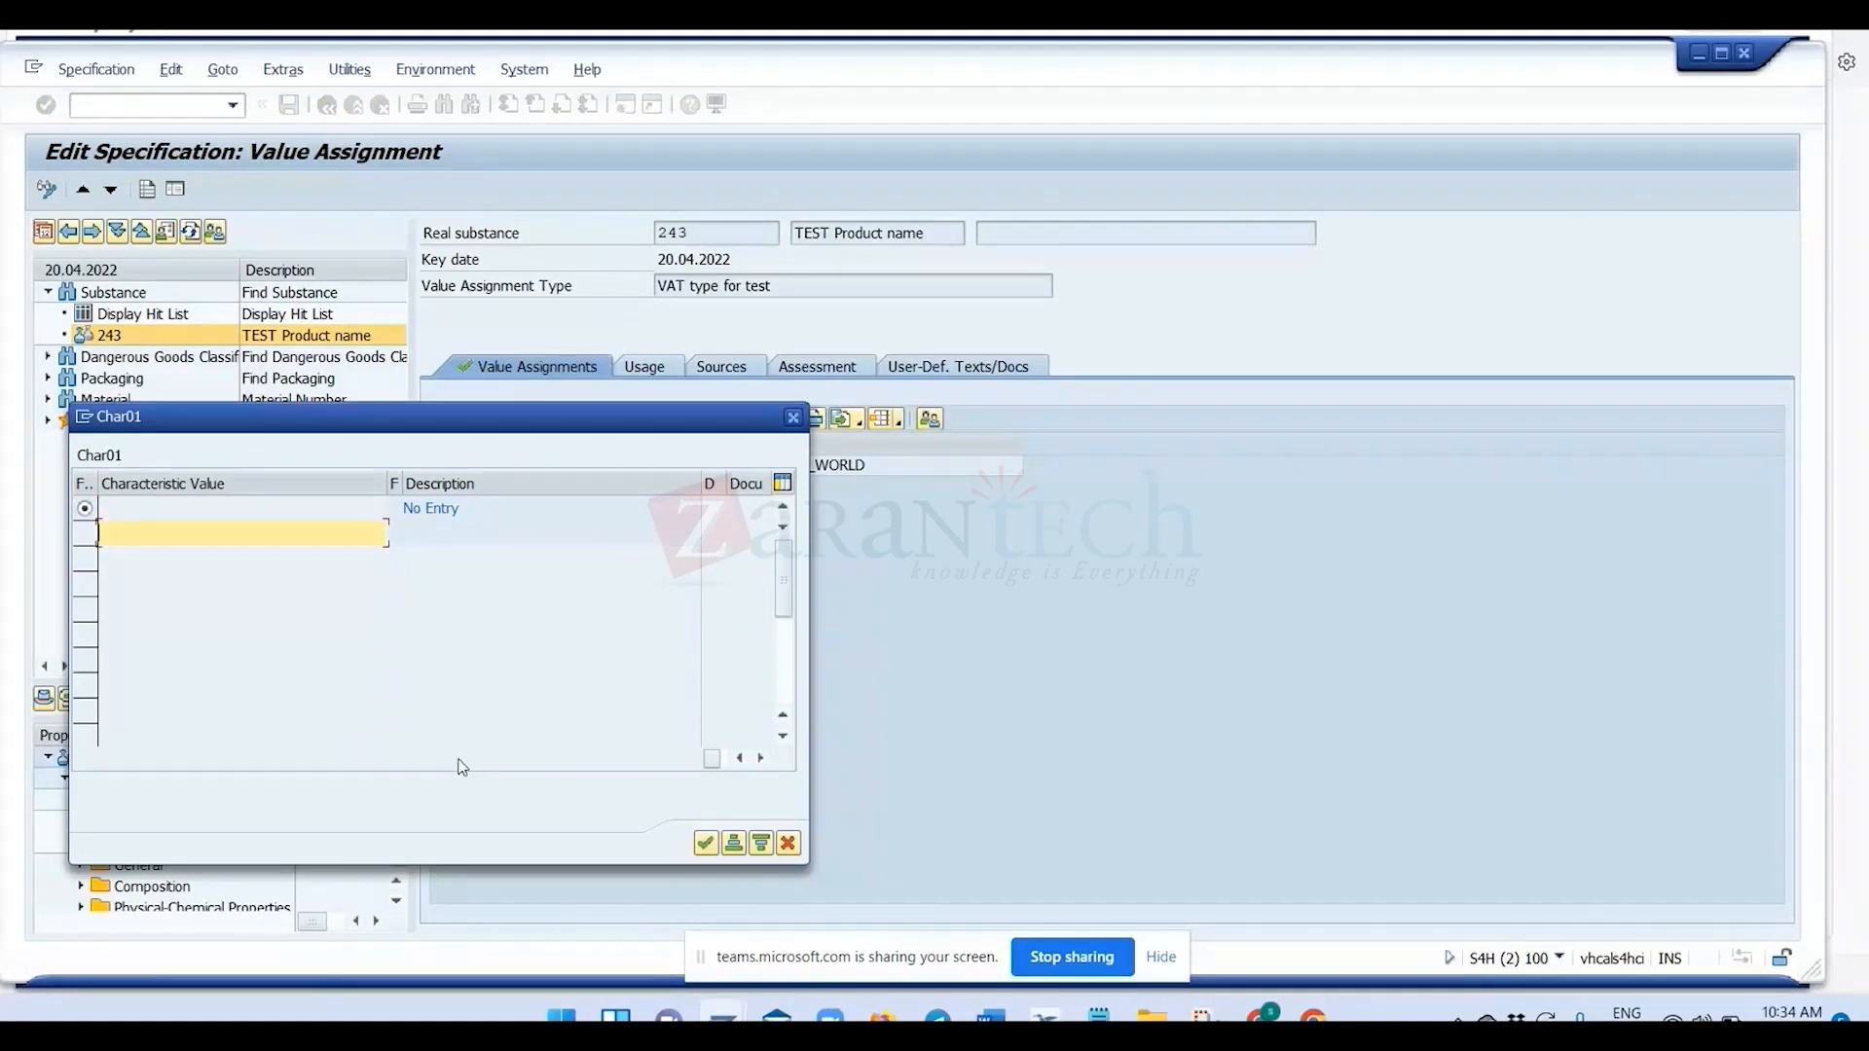
click(788, 844)
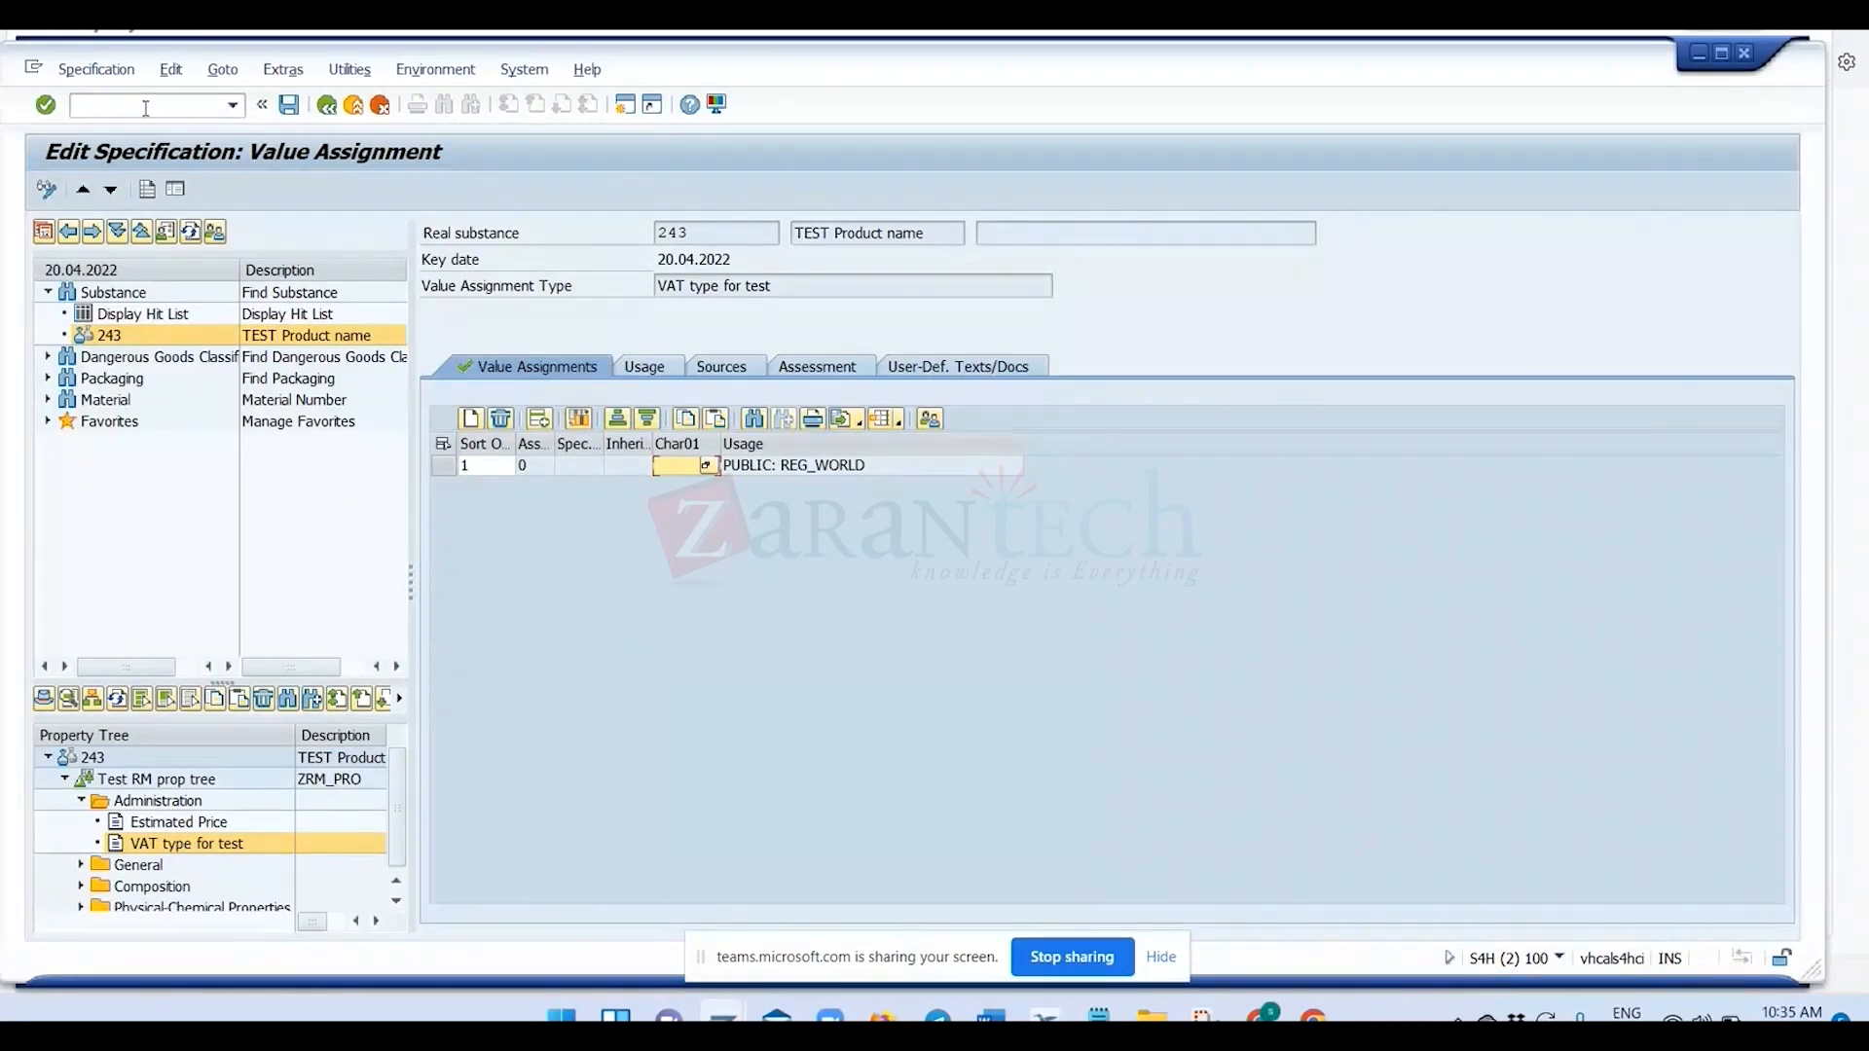
In a new session, run EHS: Match Up Master Data with Match Up ValAss Type and Char. and phrasing of characteristics and fields activated.
click(628, 107)
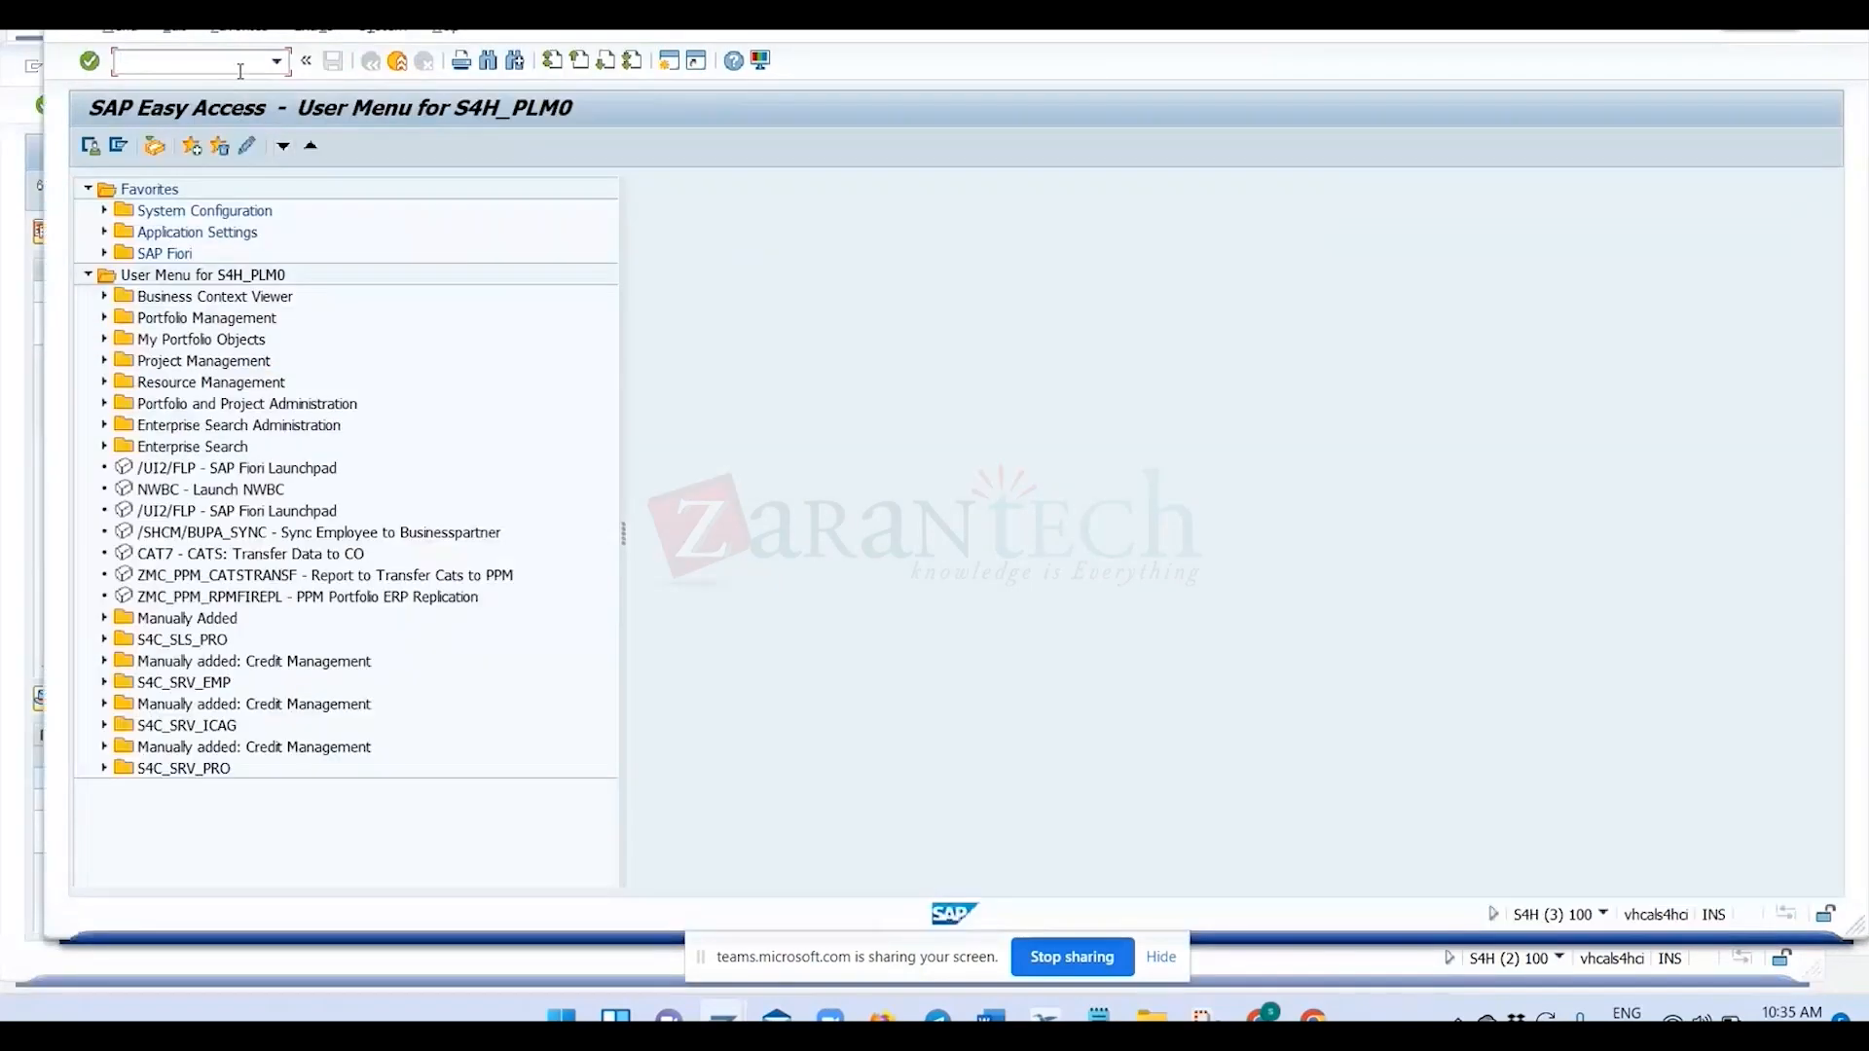
text(spro)
key(Return)
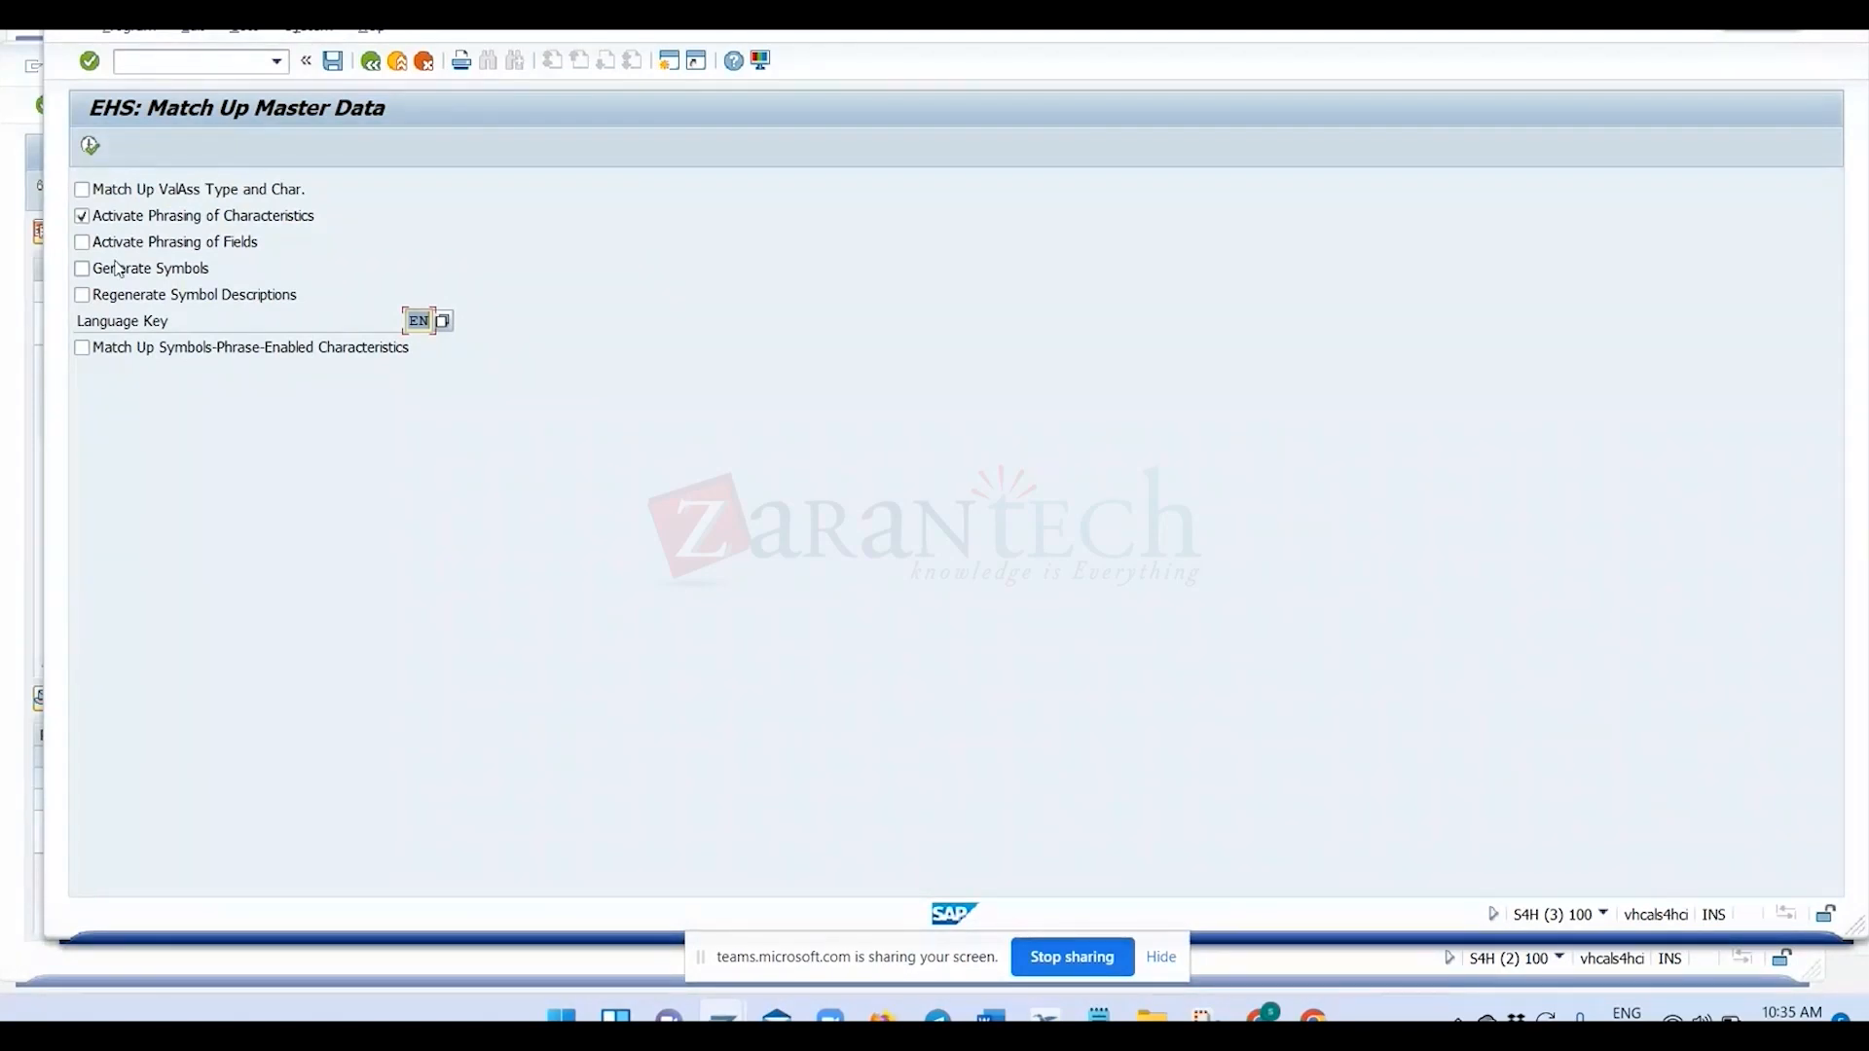
click(83, 191)
click(83, 243)
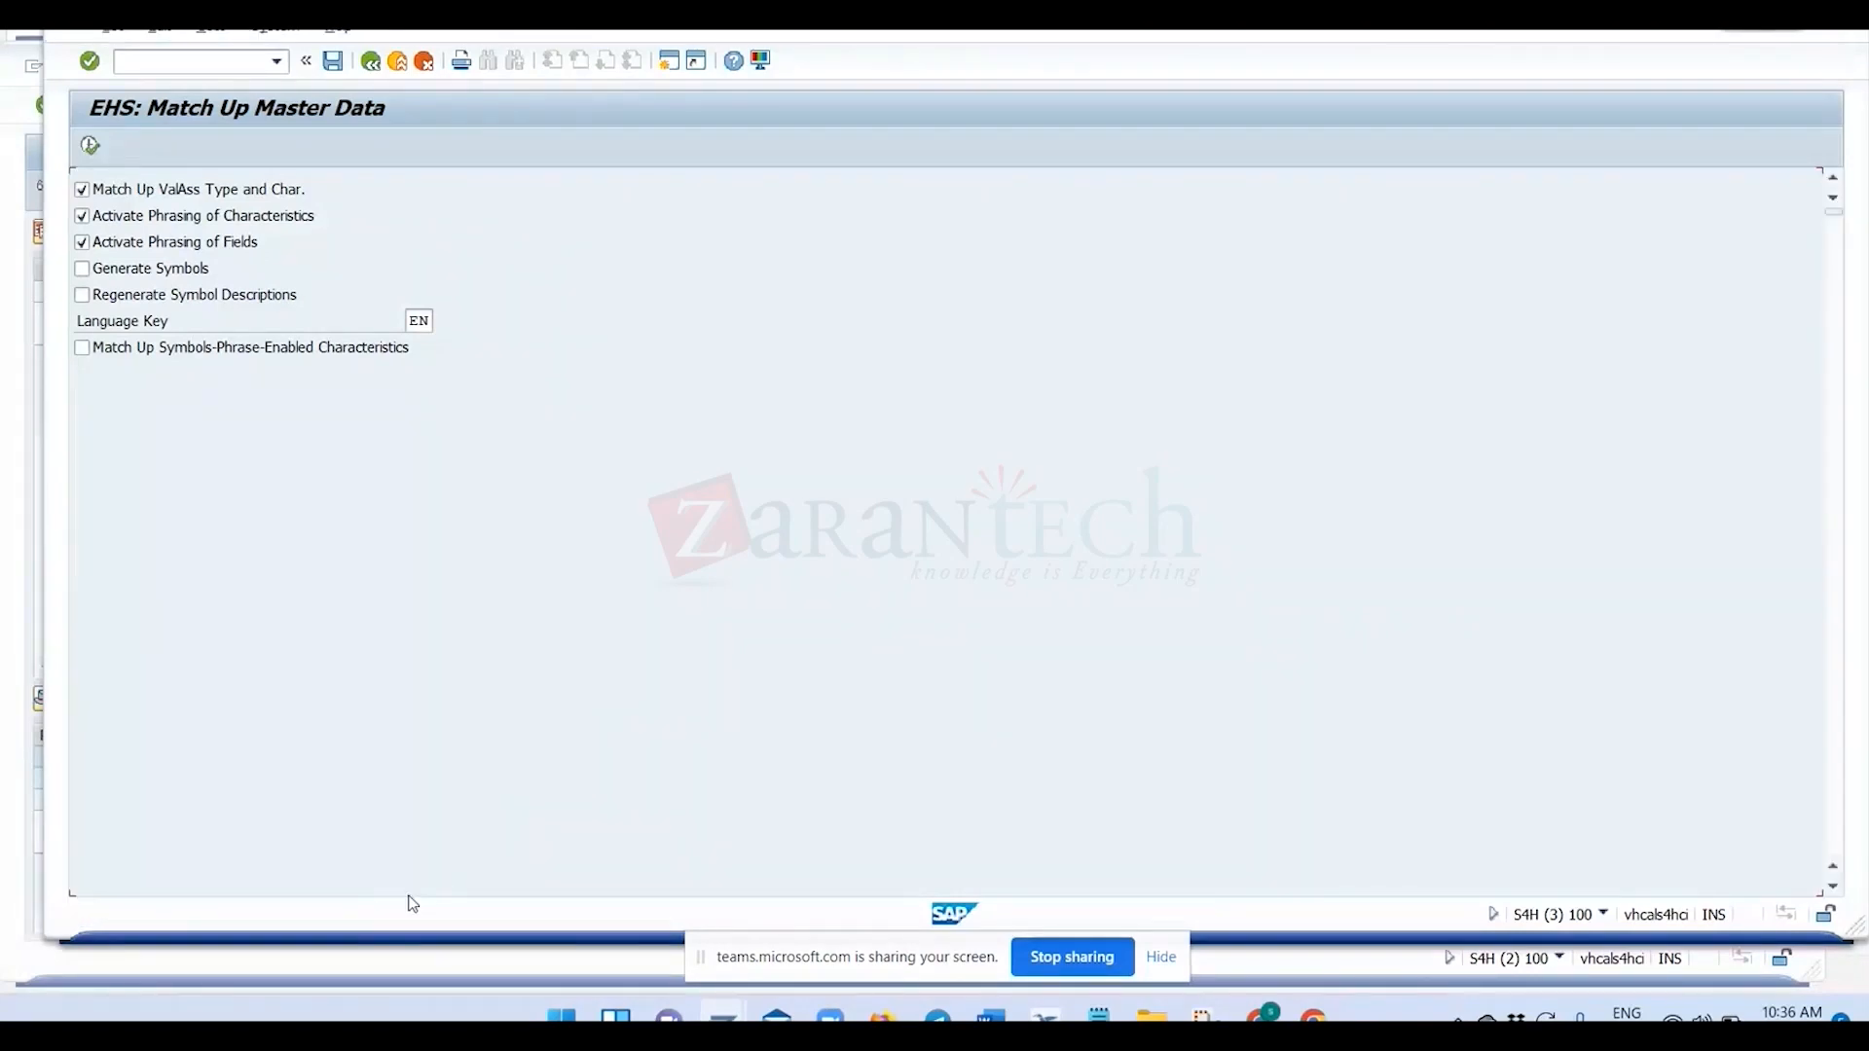
Review the master data match-up log, including the new phrasing attributes, and return to the SAP Easy Access menu.
click(259, 427)
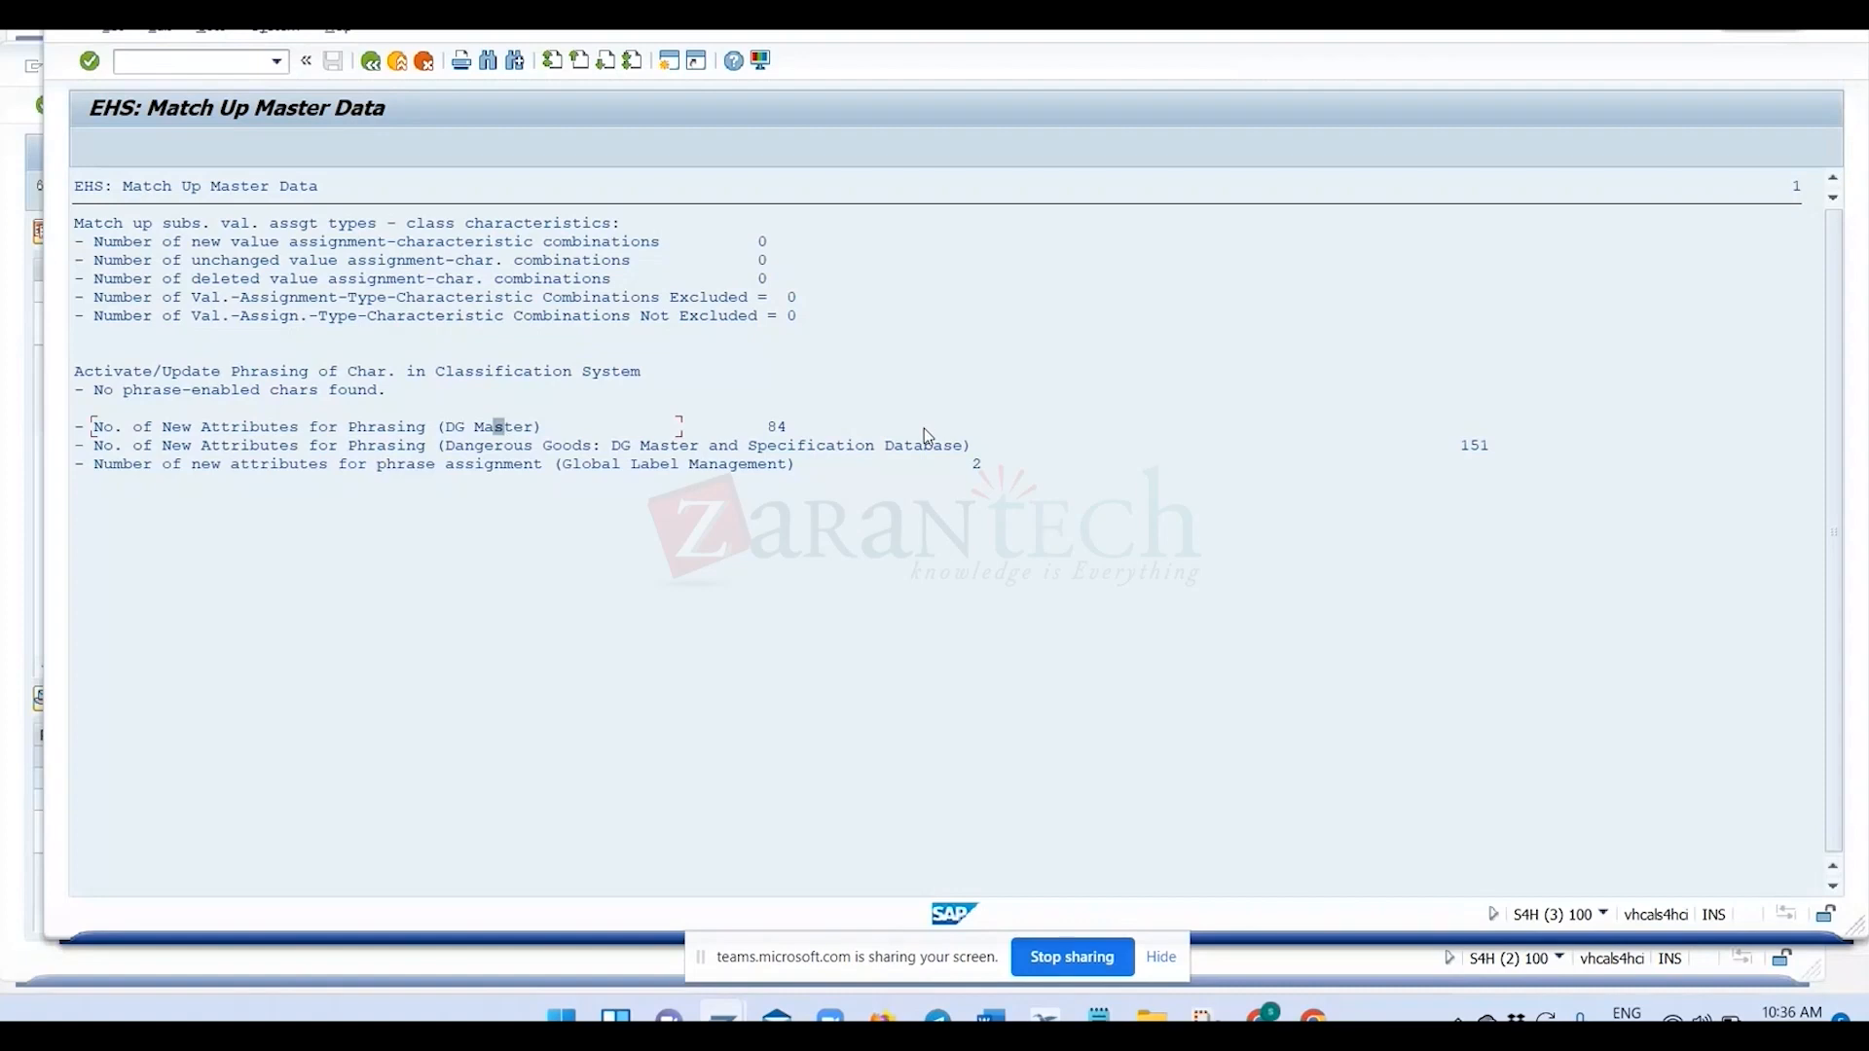
click(954, 464)
click(399, 61)
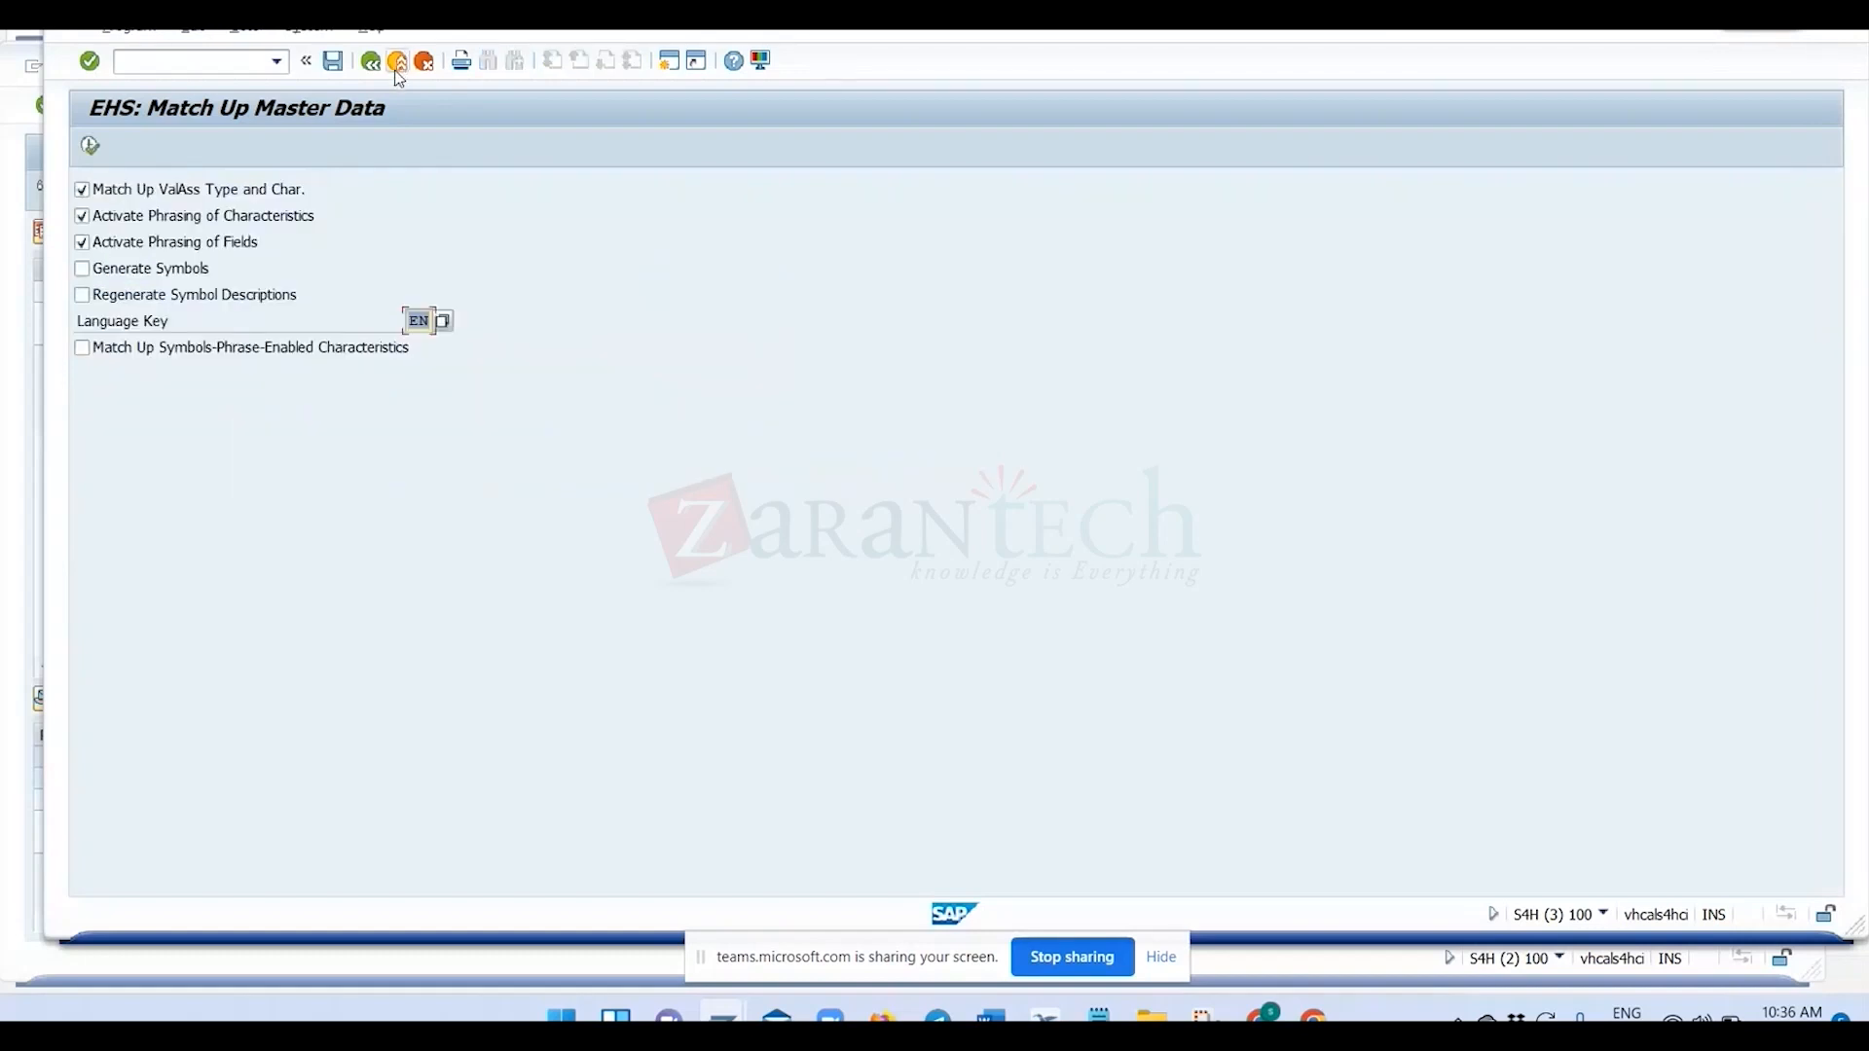
click(398, 62)
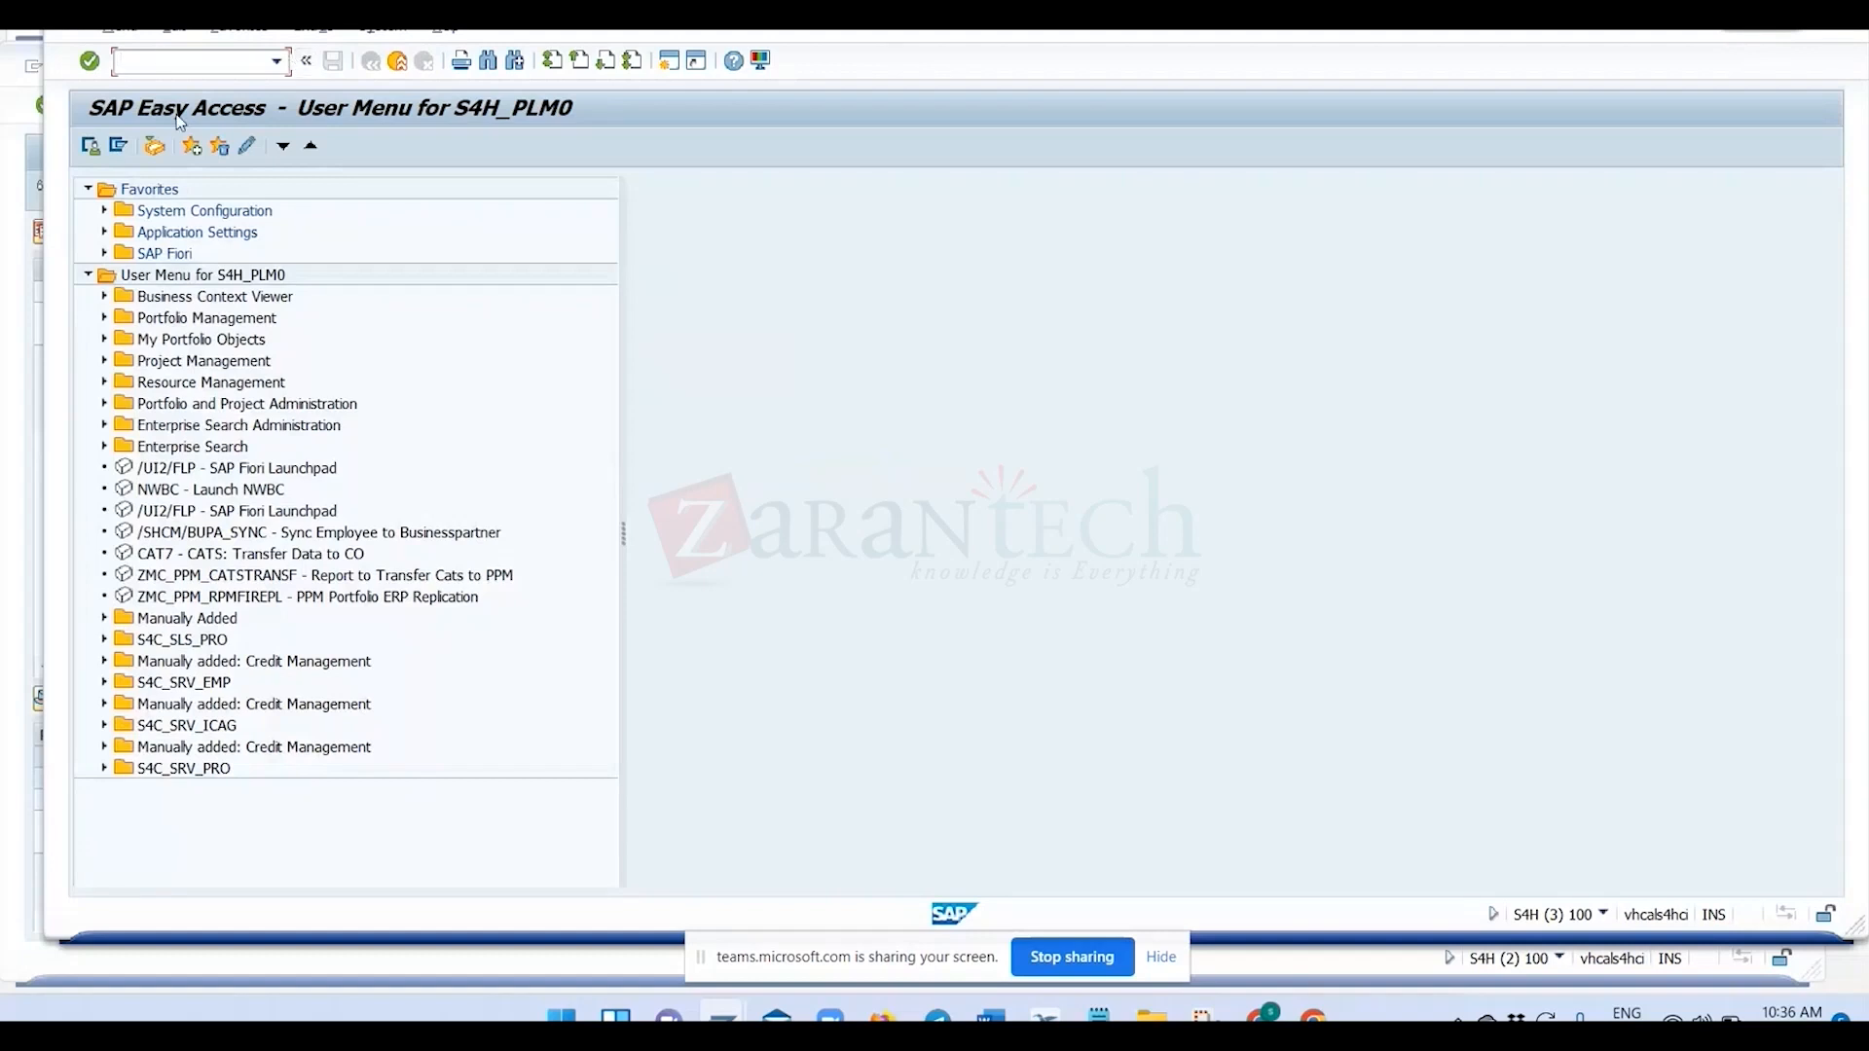
Back in specification 243, transpose the value assignment table of VAT type for test and set Char01 to TEST.
key(alt+Tab)
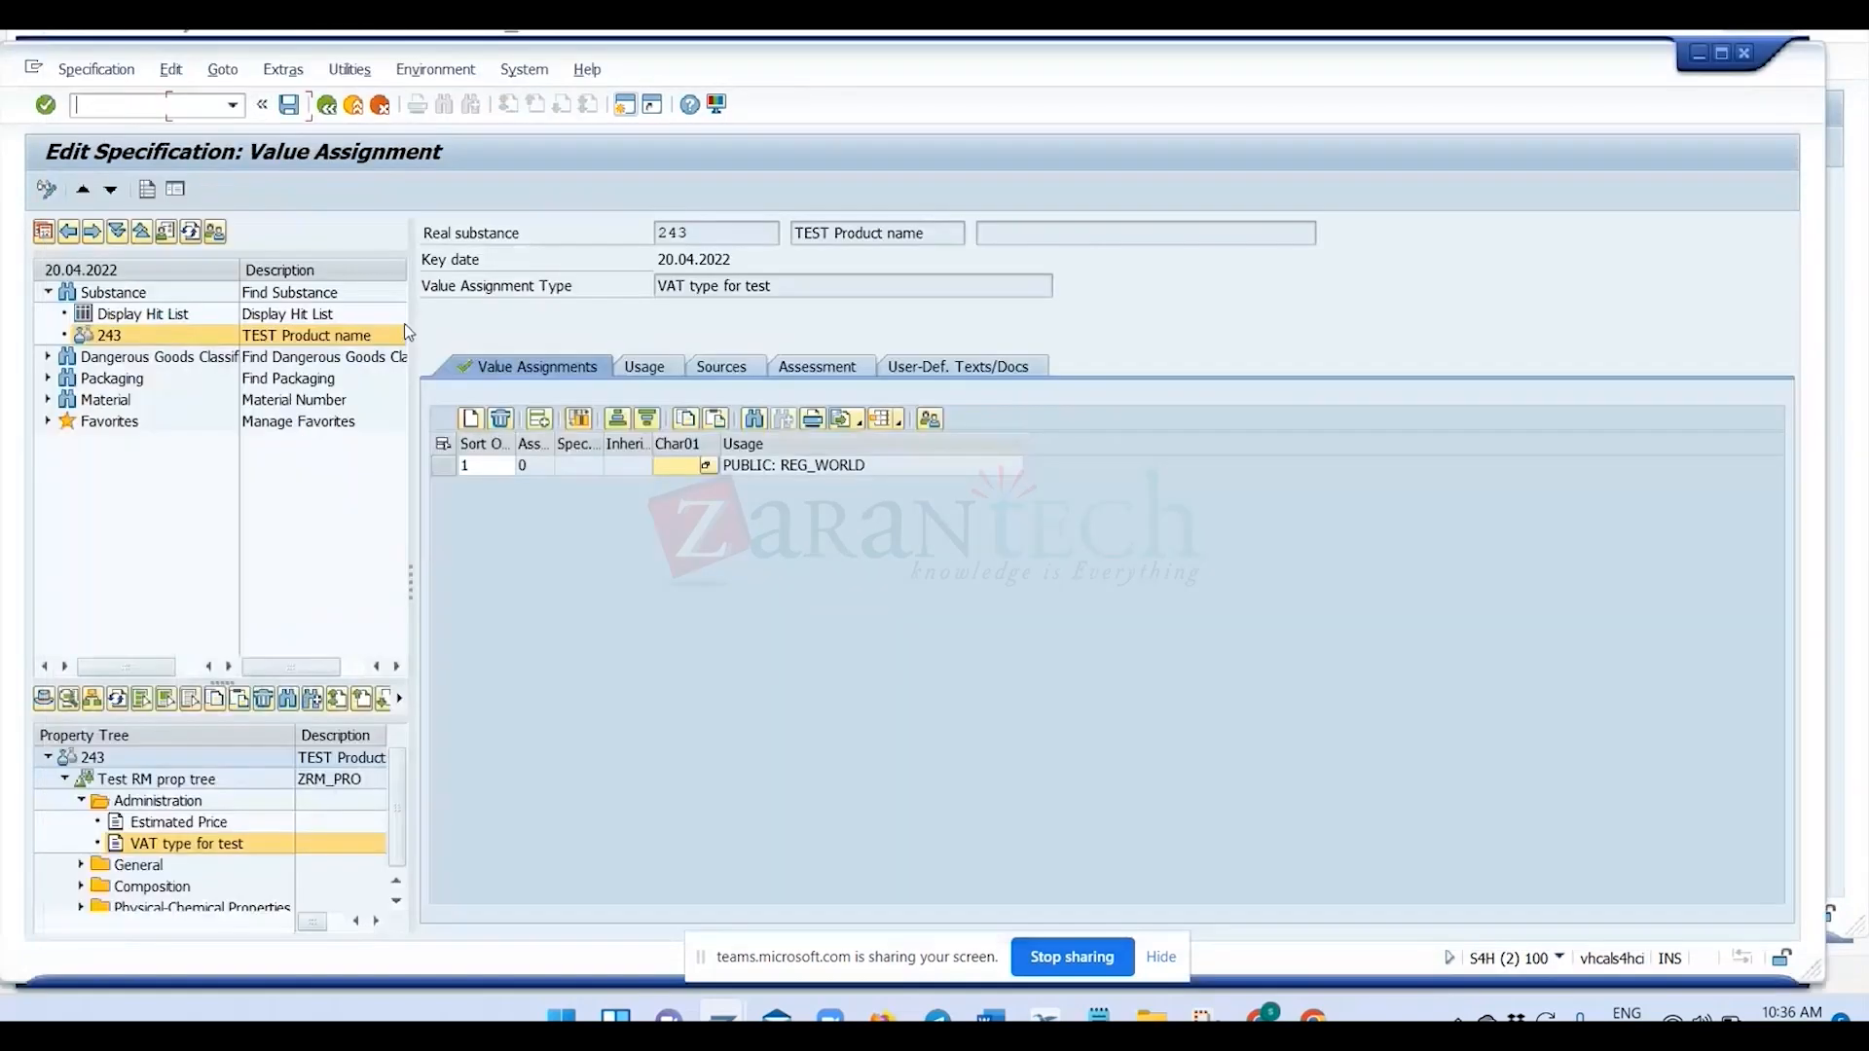
click(581, 421)
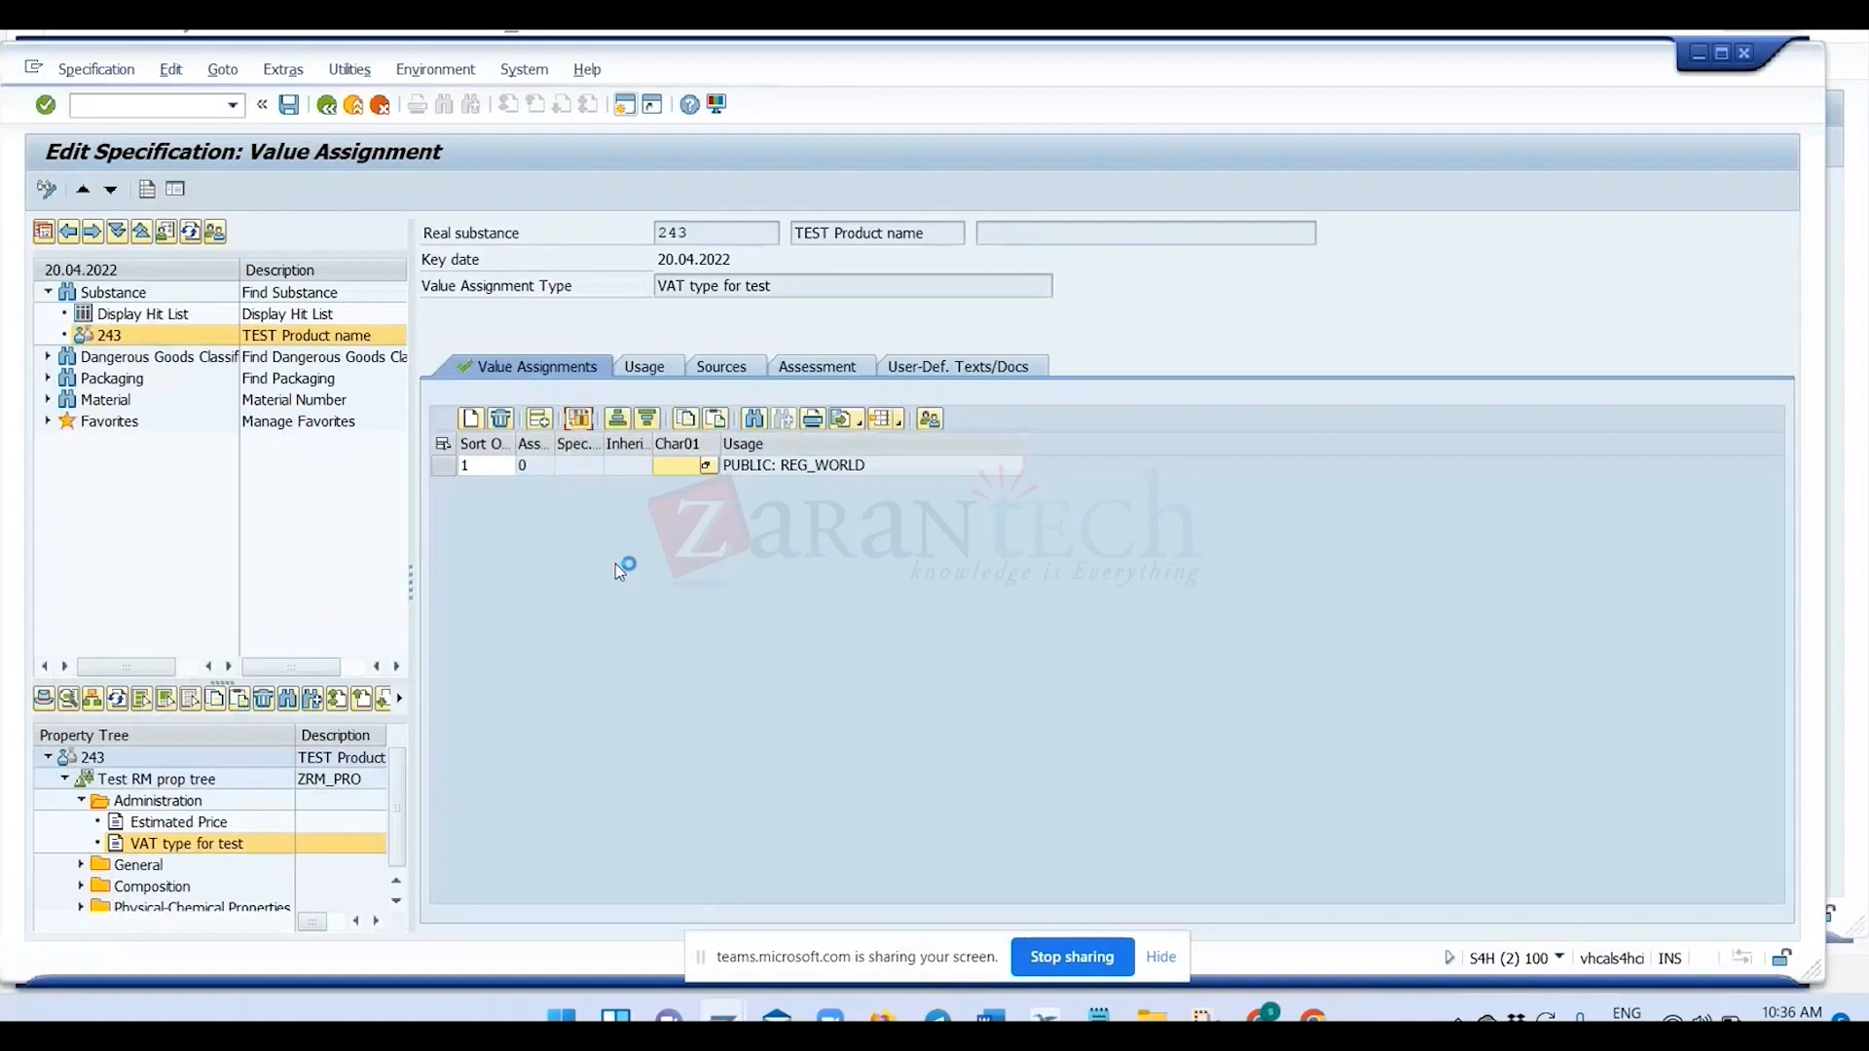
click(623, 572)
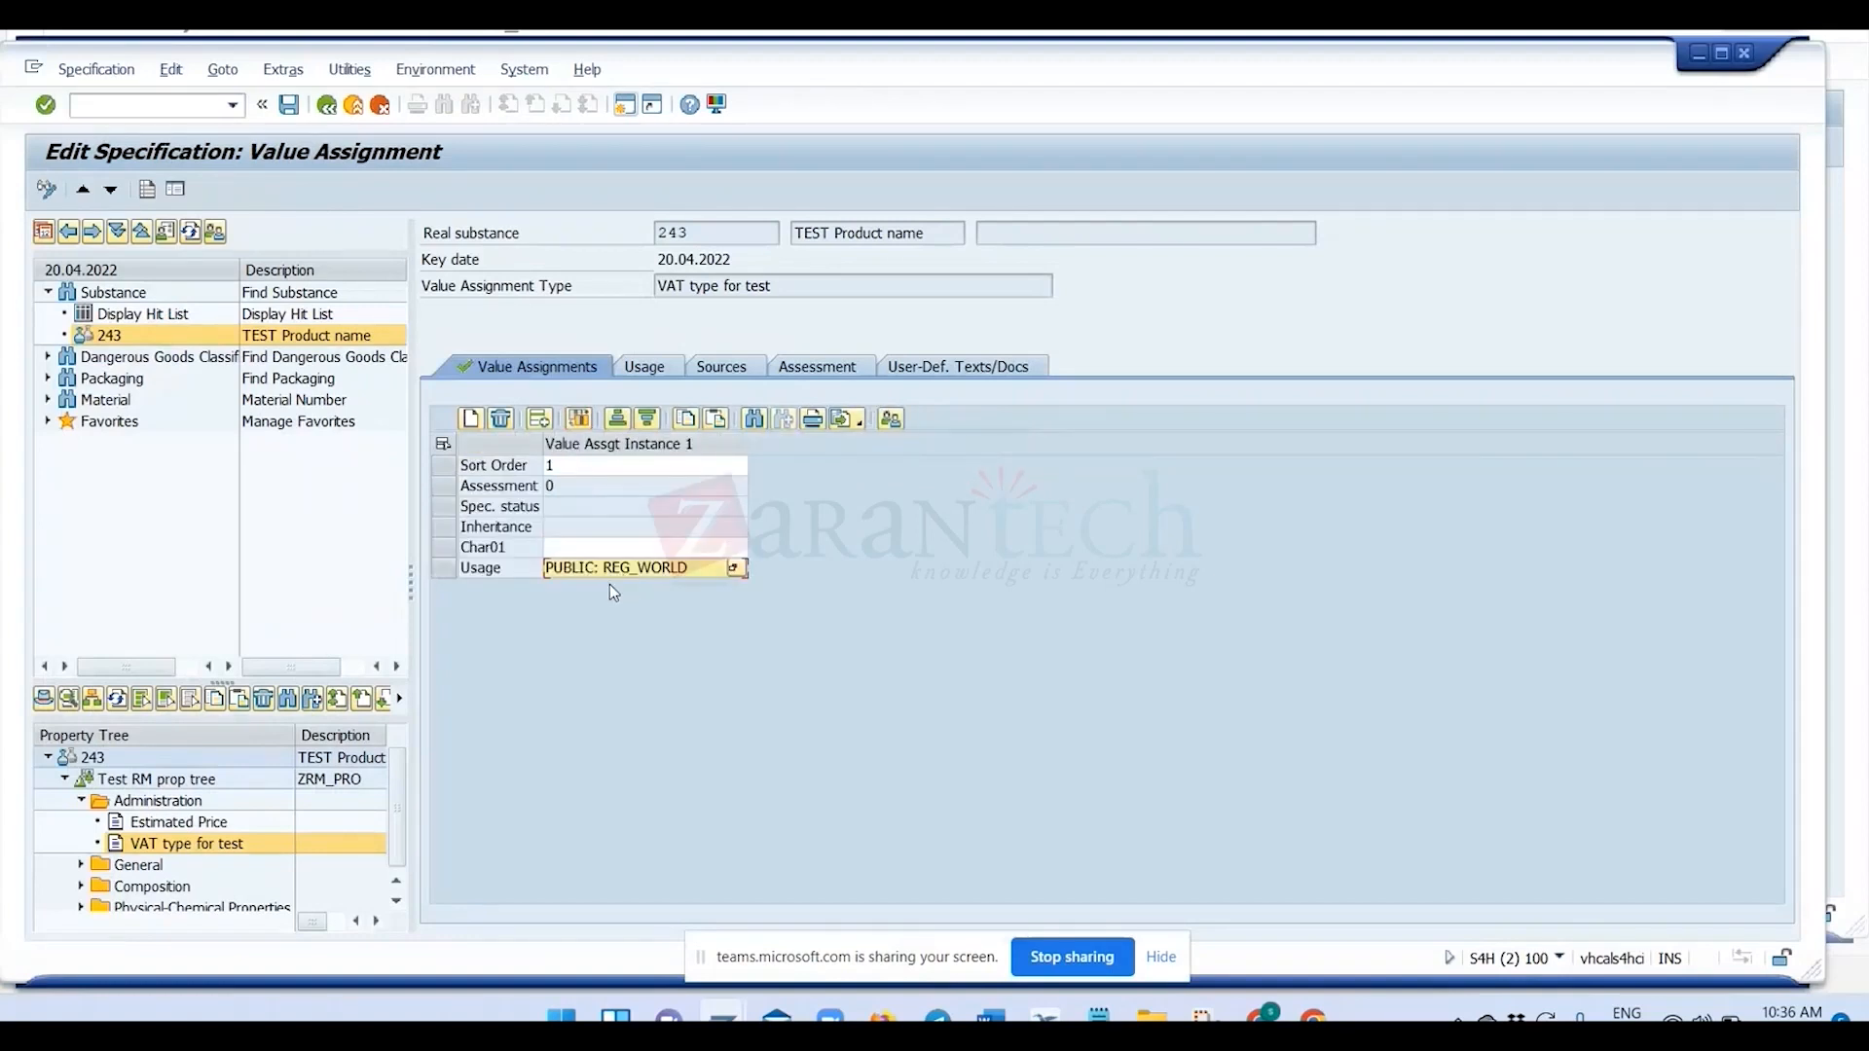
click(594, 551)
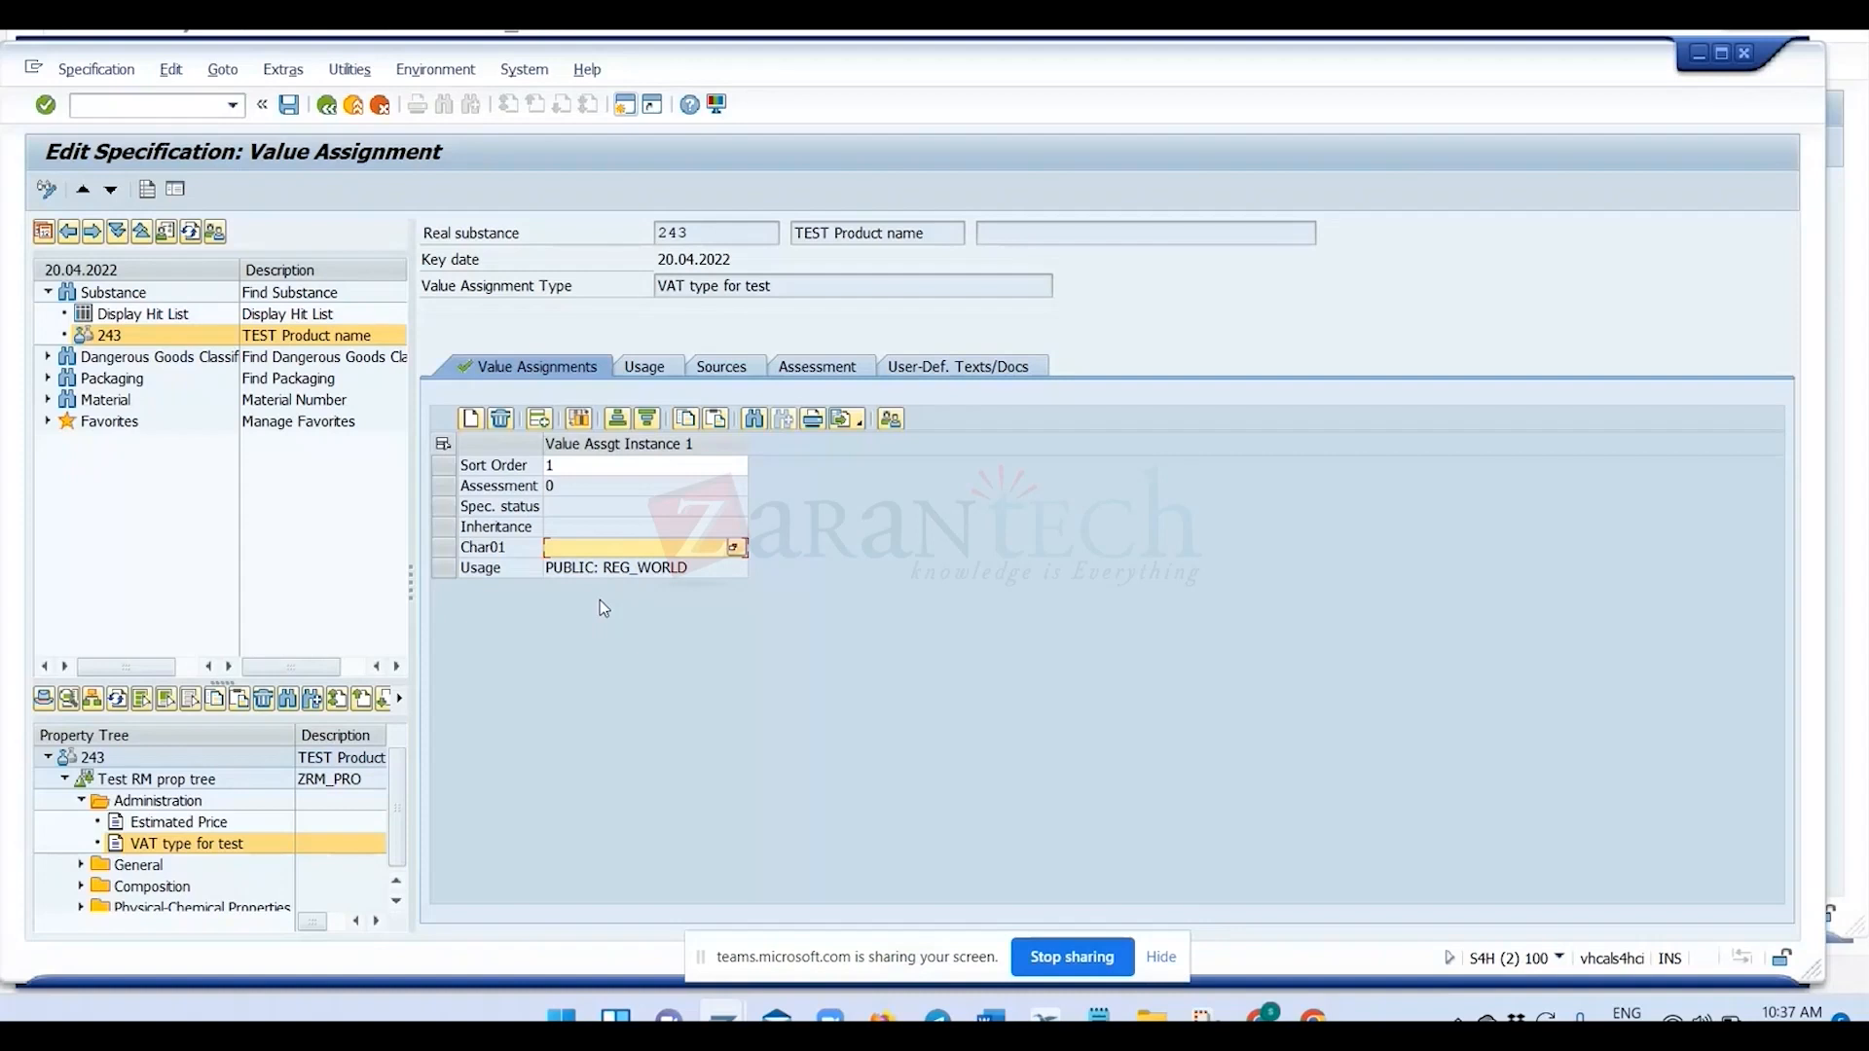
click(736, 547)
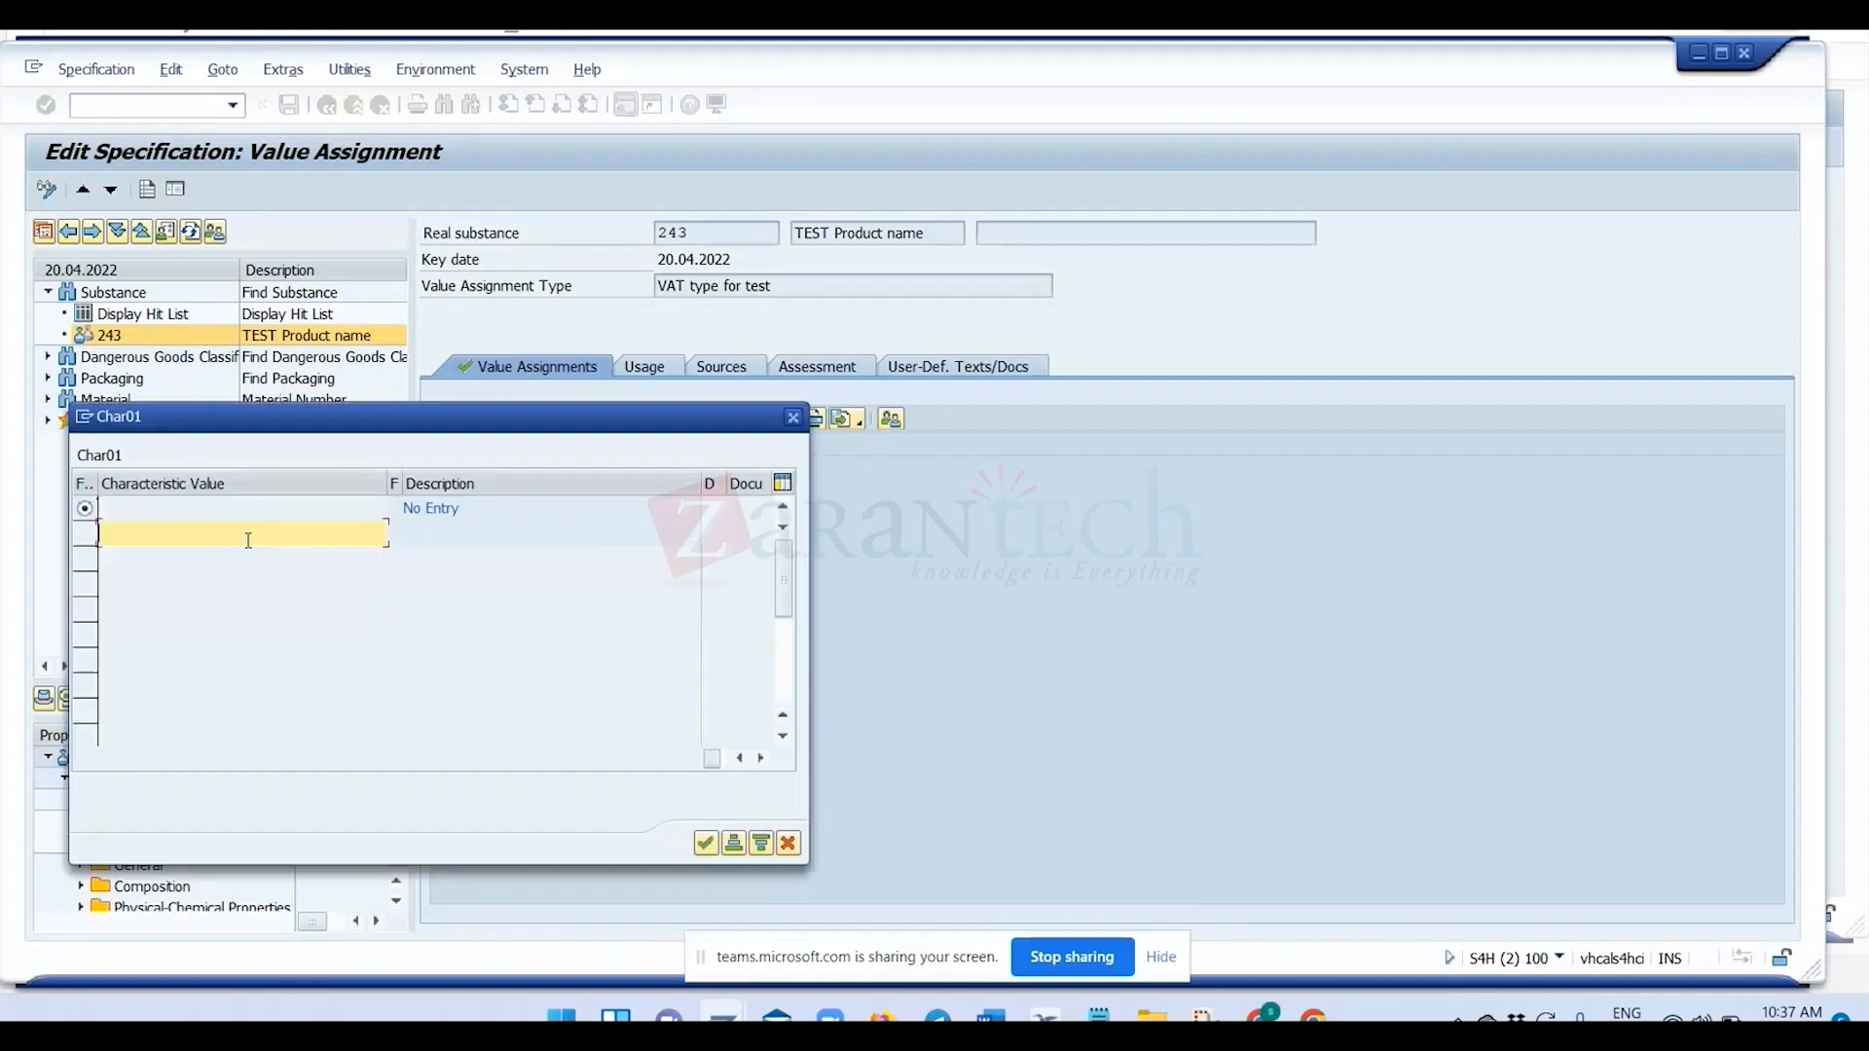
text(TEST)
click(706, 843)
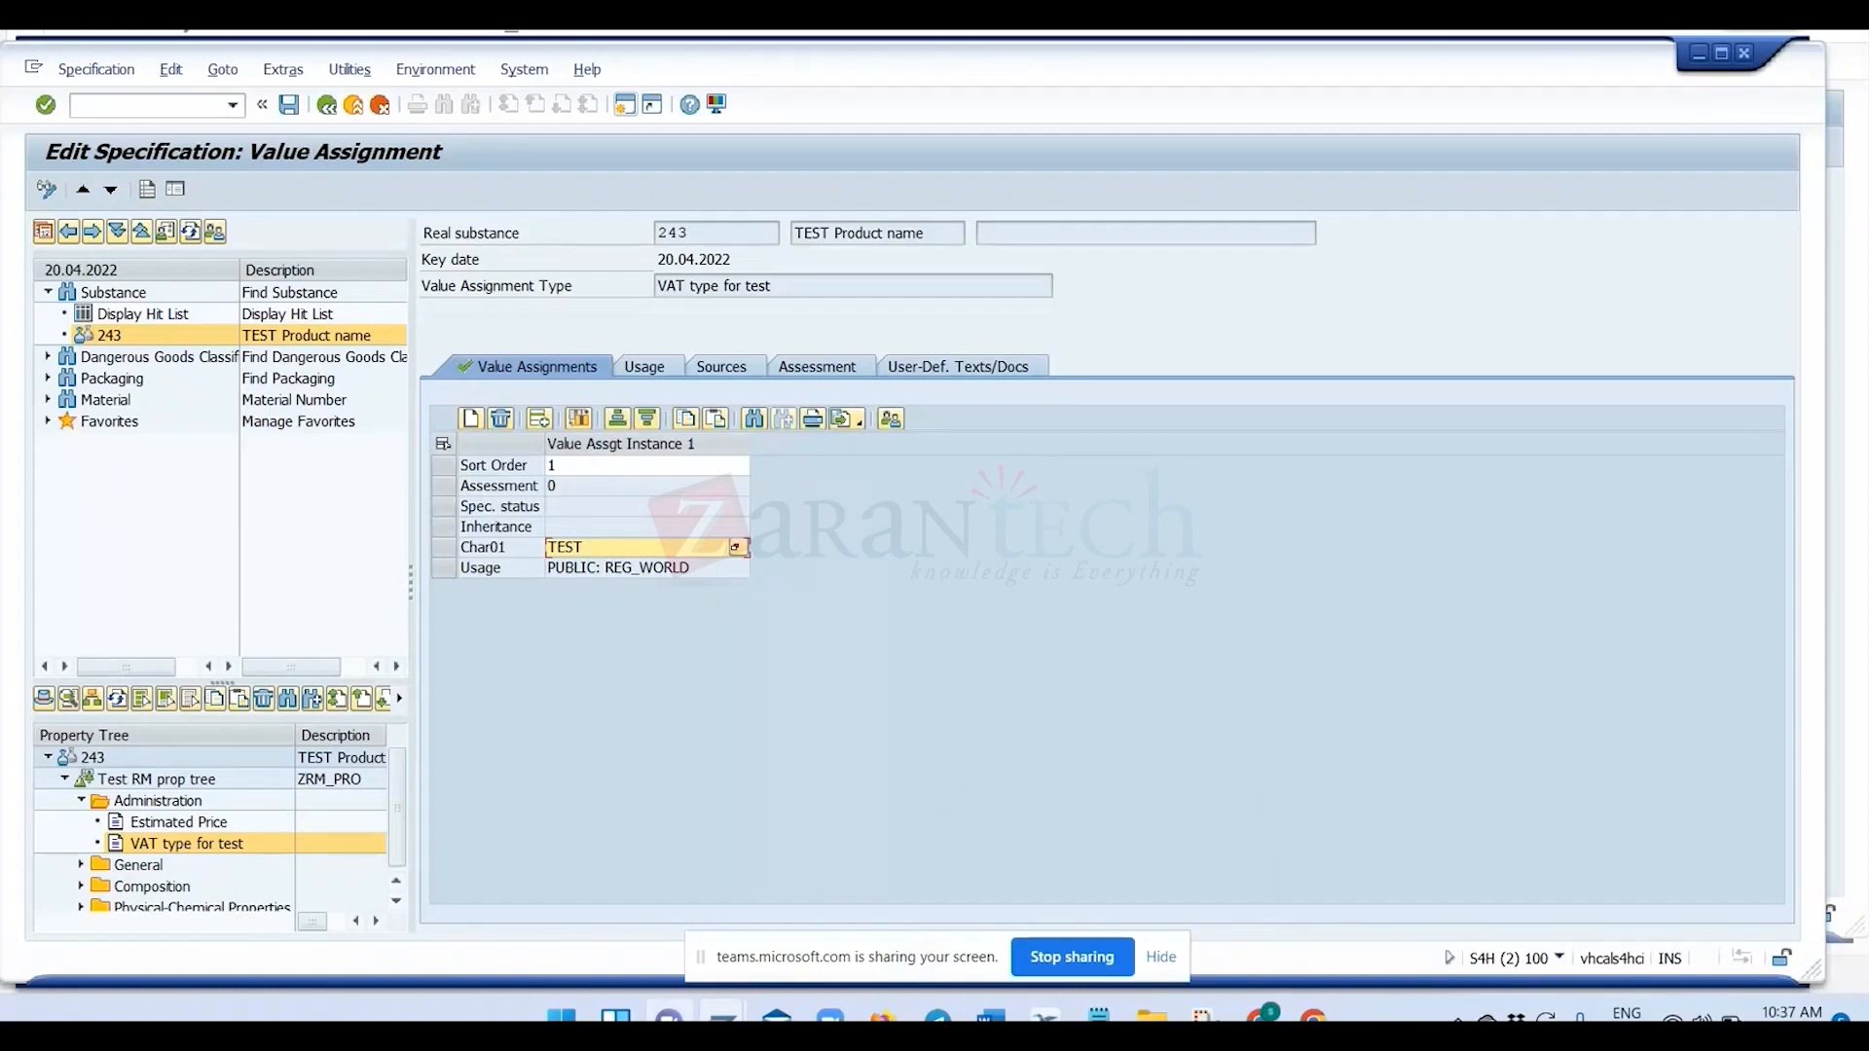
Switch from the specification to the Display IMG session.
key(alt+Tab)
key(alt+Tab)
key(alt+Tab)
key(alt+Tab)
key(alt+Tab)
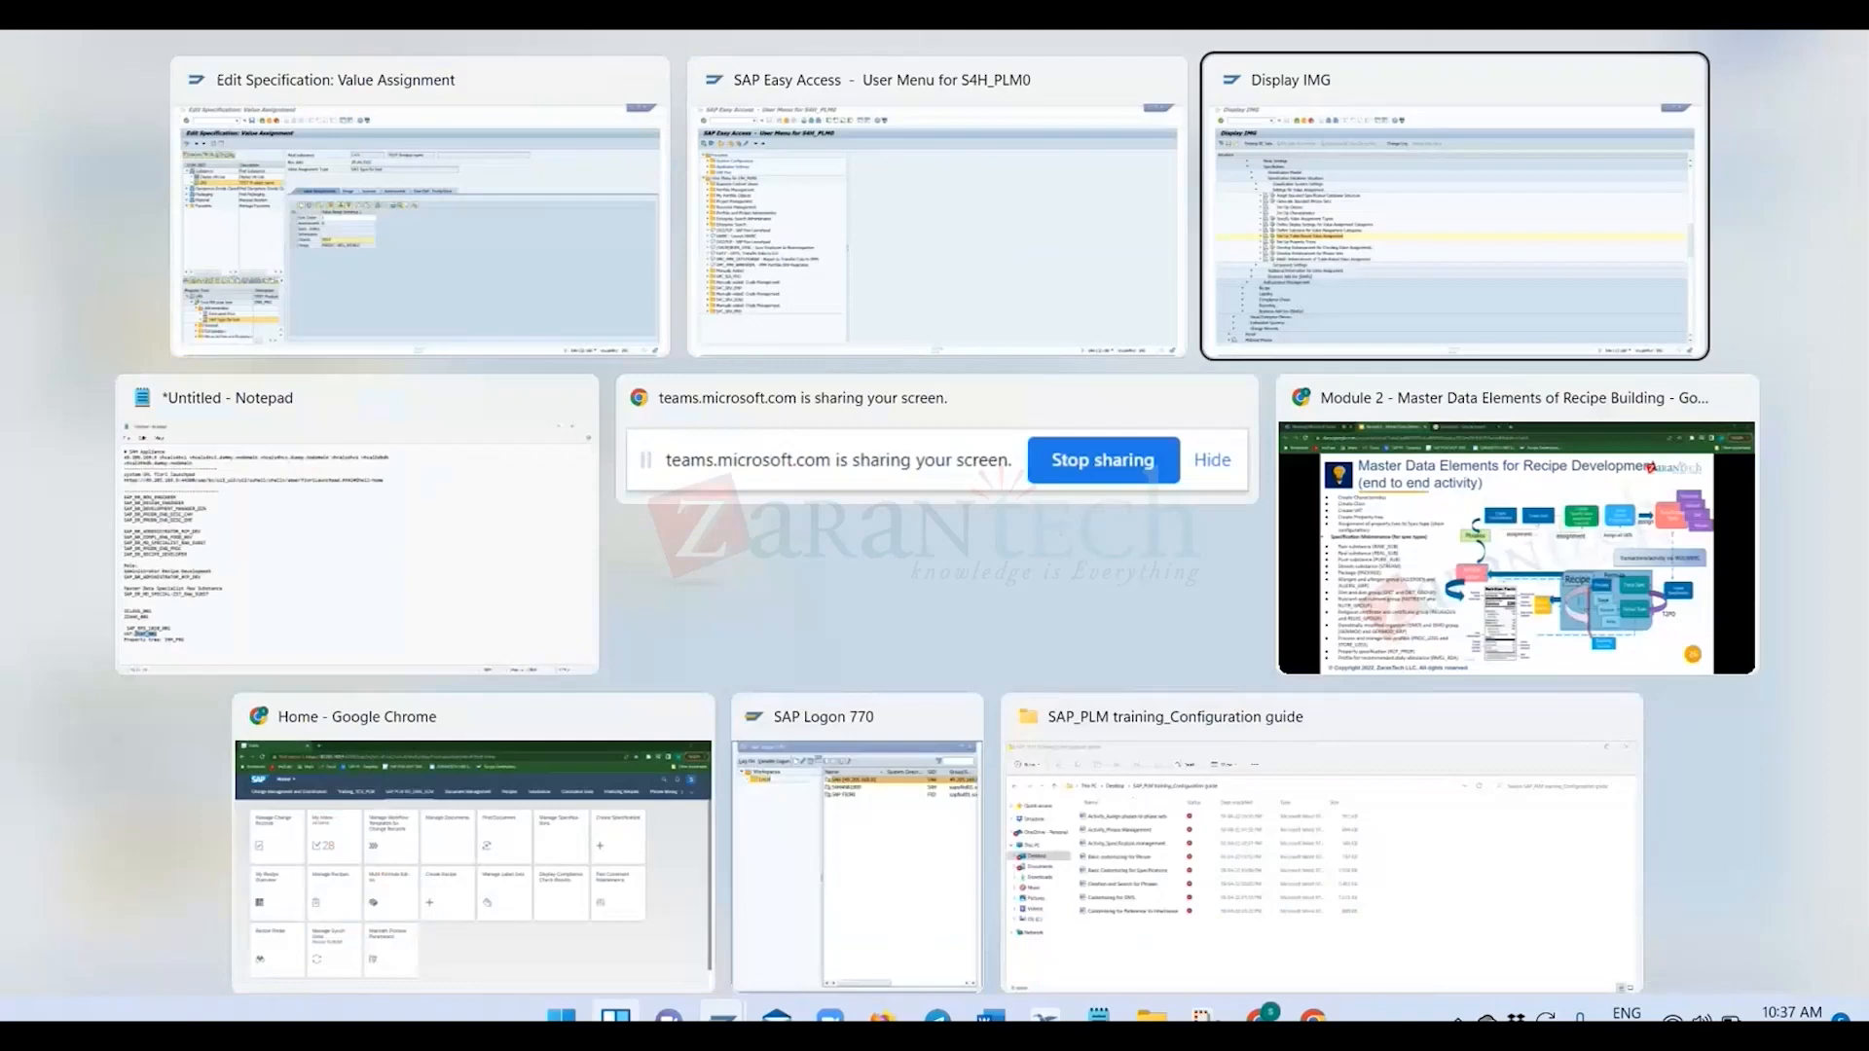
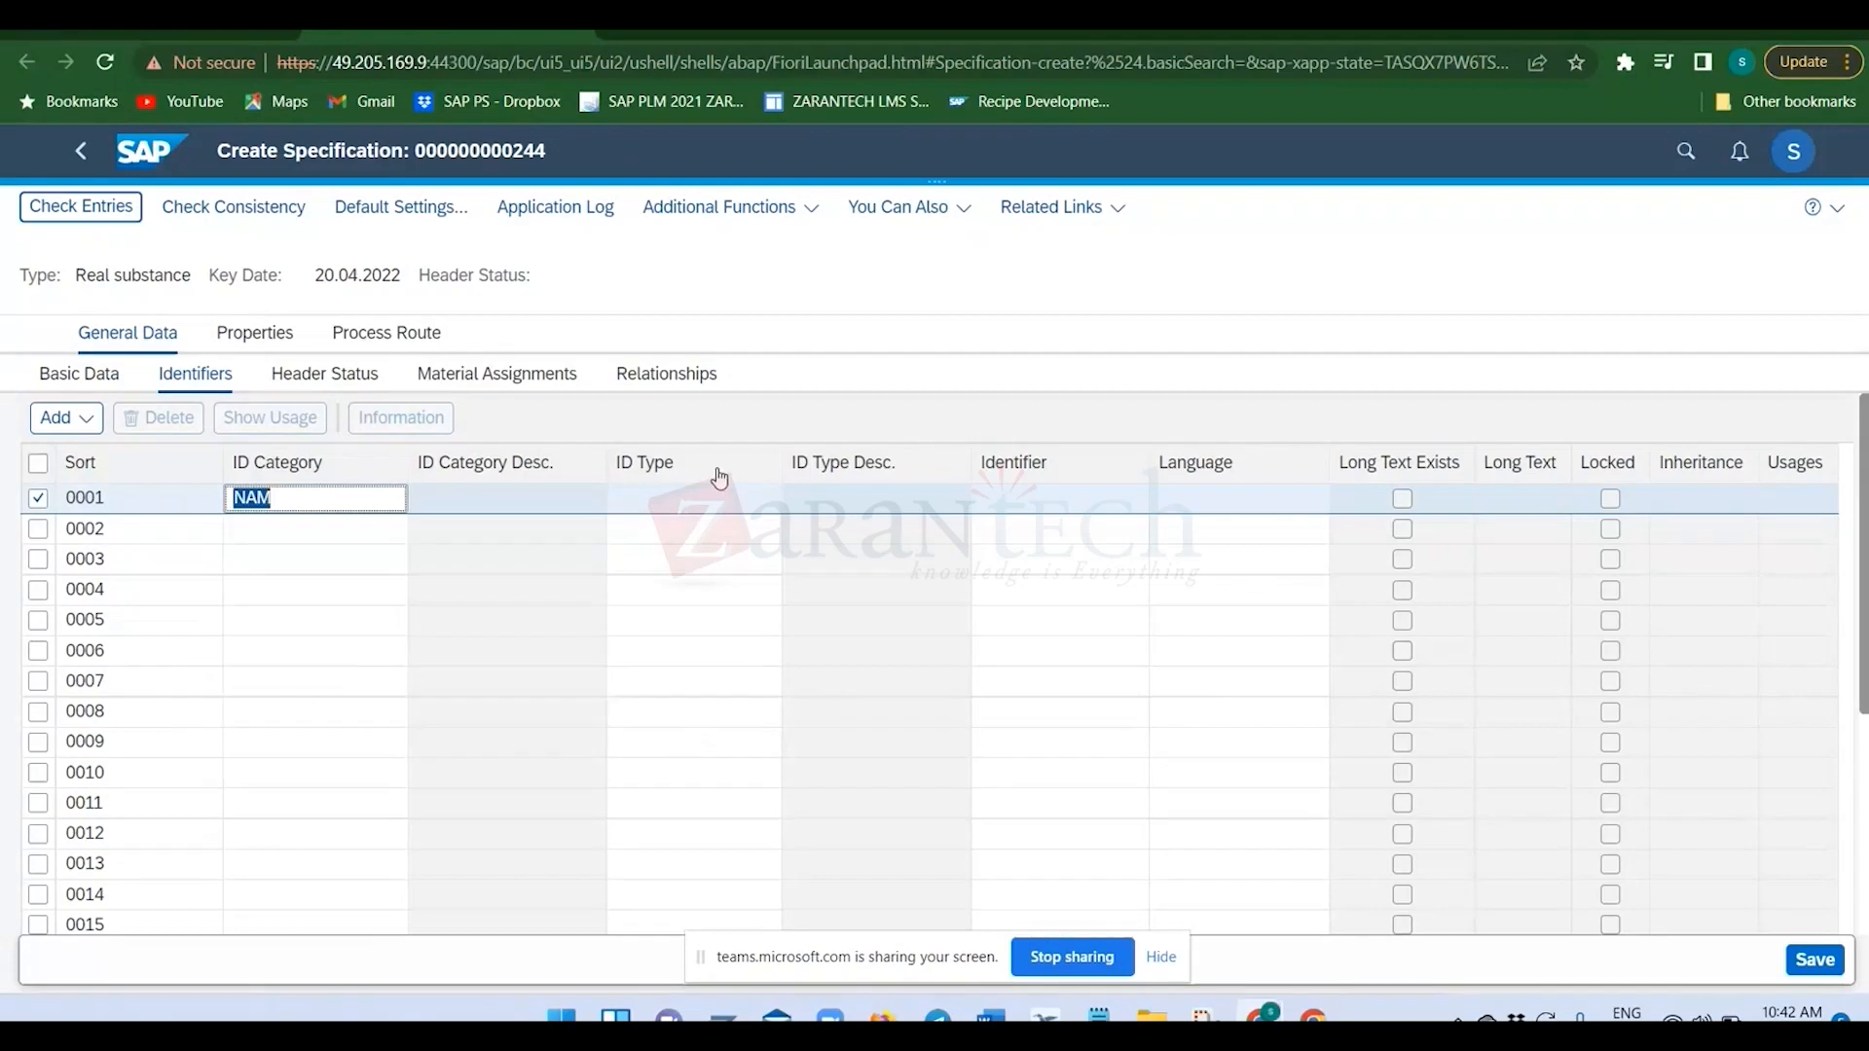
Set the ID type of the first identifier with category NAM to PROD in specification 244.
click(724, 500)
text(P)
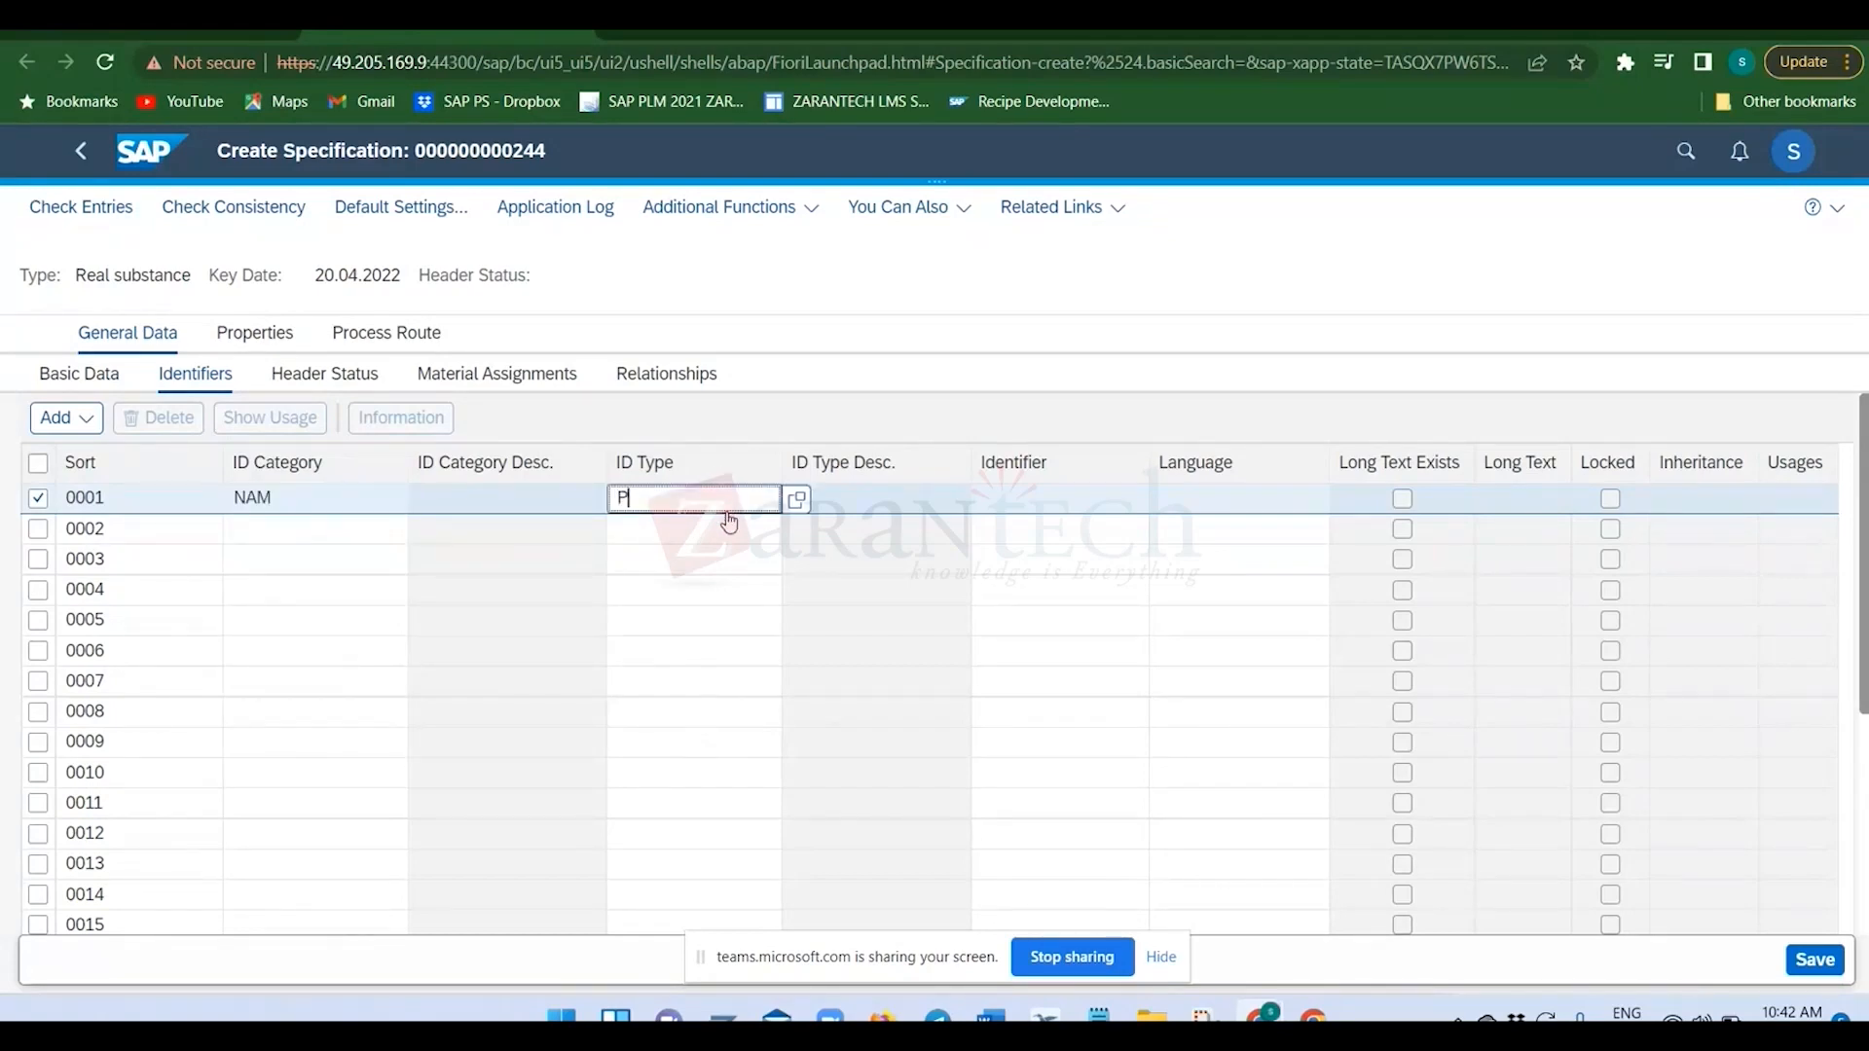
text(ROD)
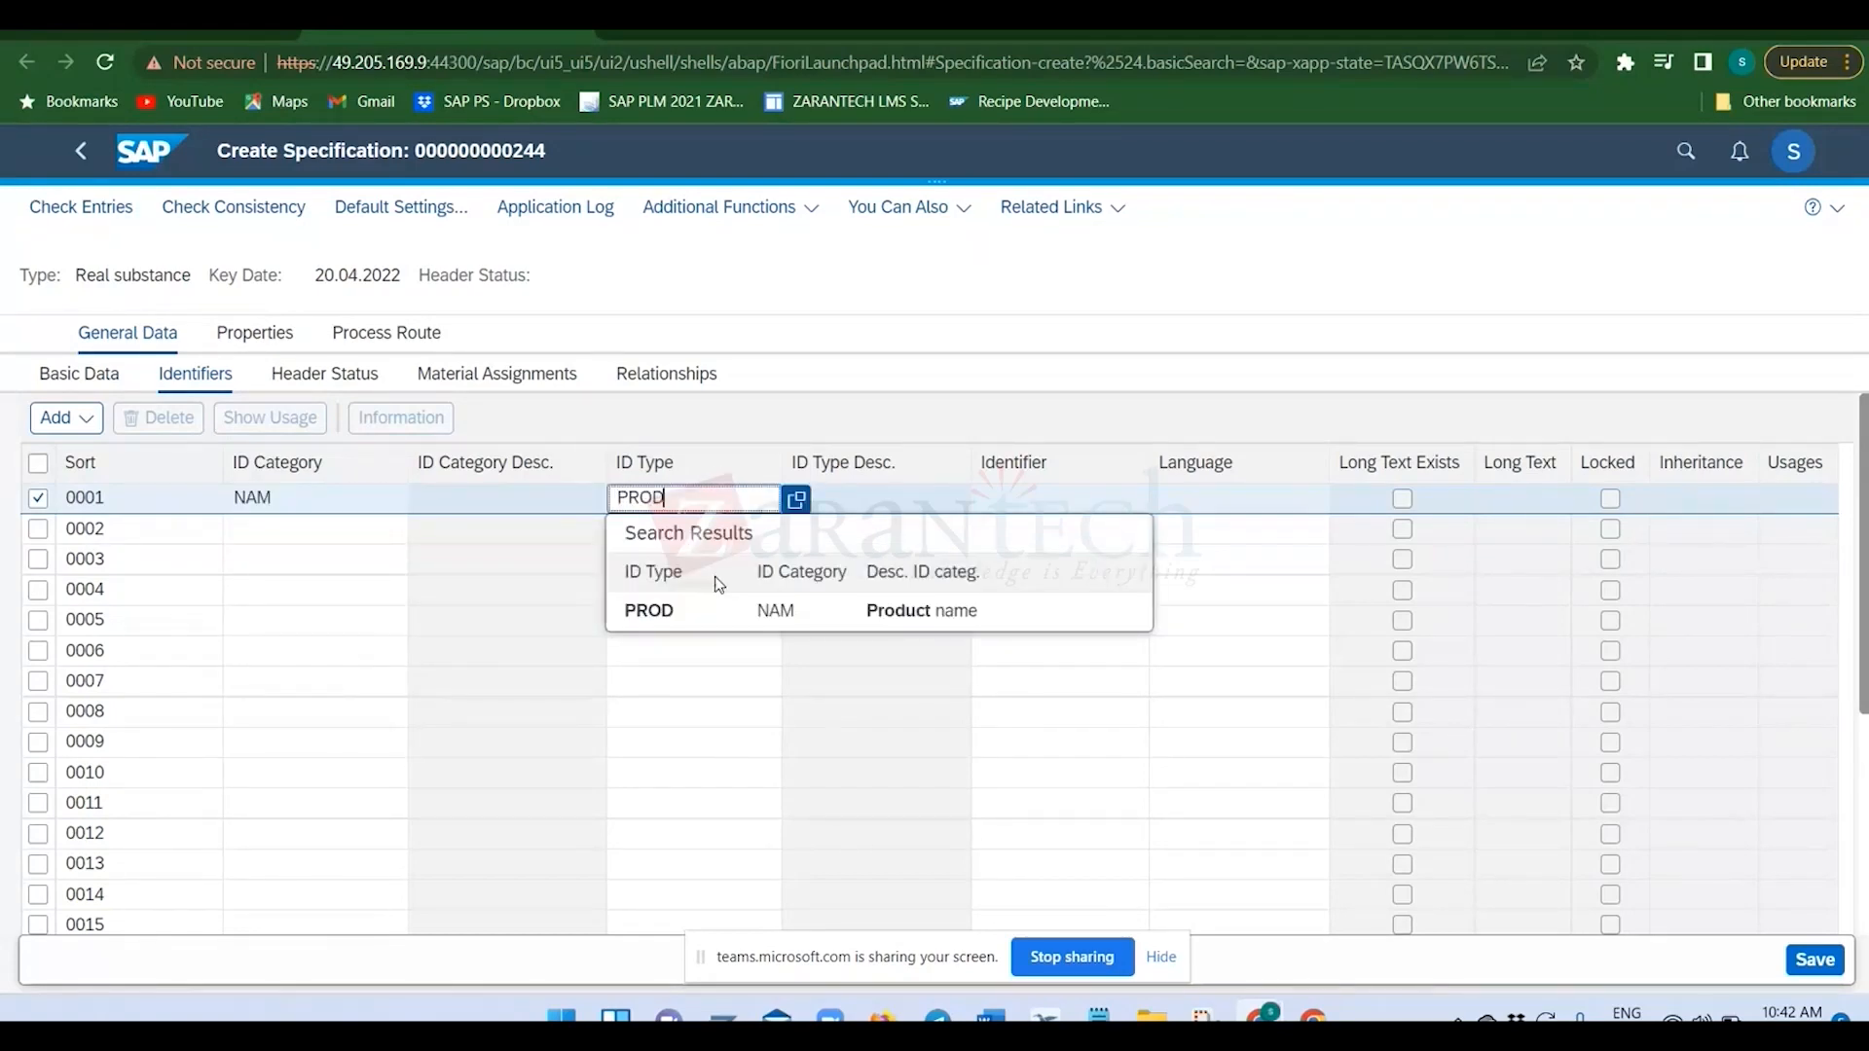
click(703, 617)
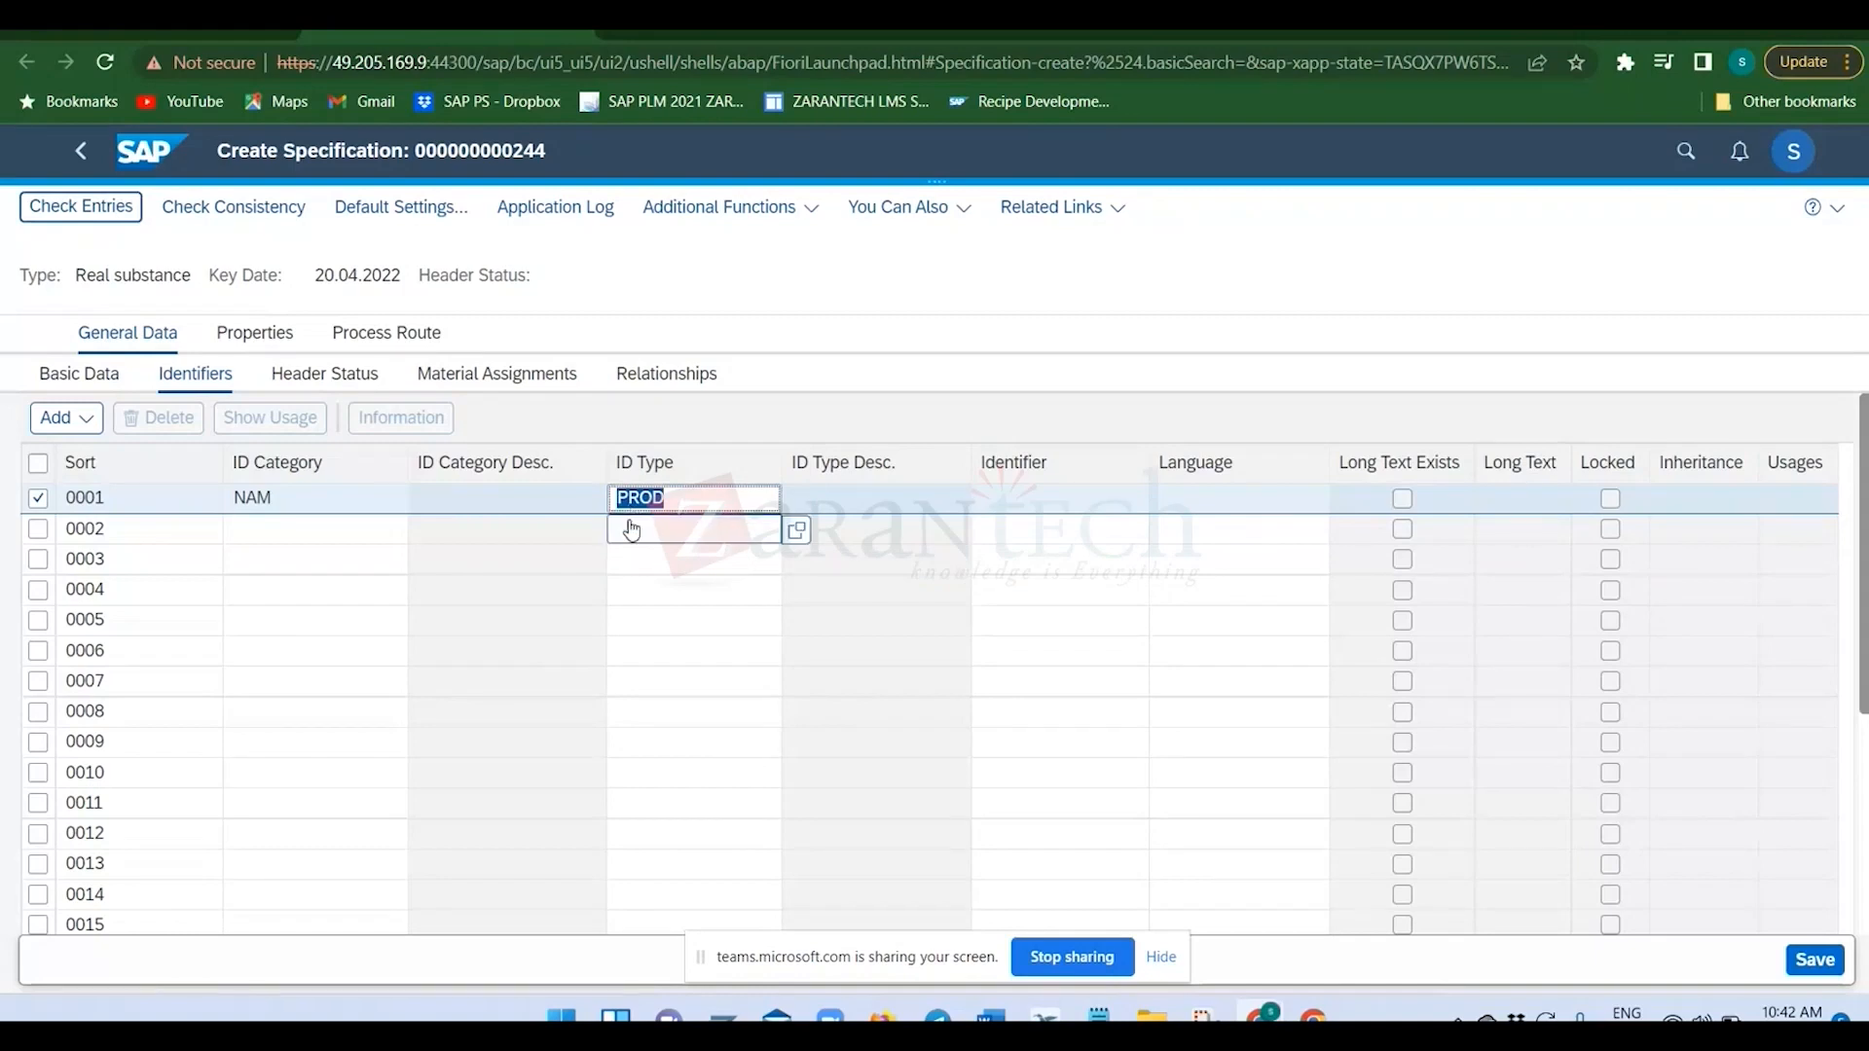
Switch to the Display IMG session and open Check Identification Types for identification category NAM.
key(alt+Tab)
click(334, 61)
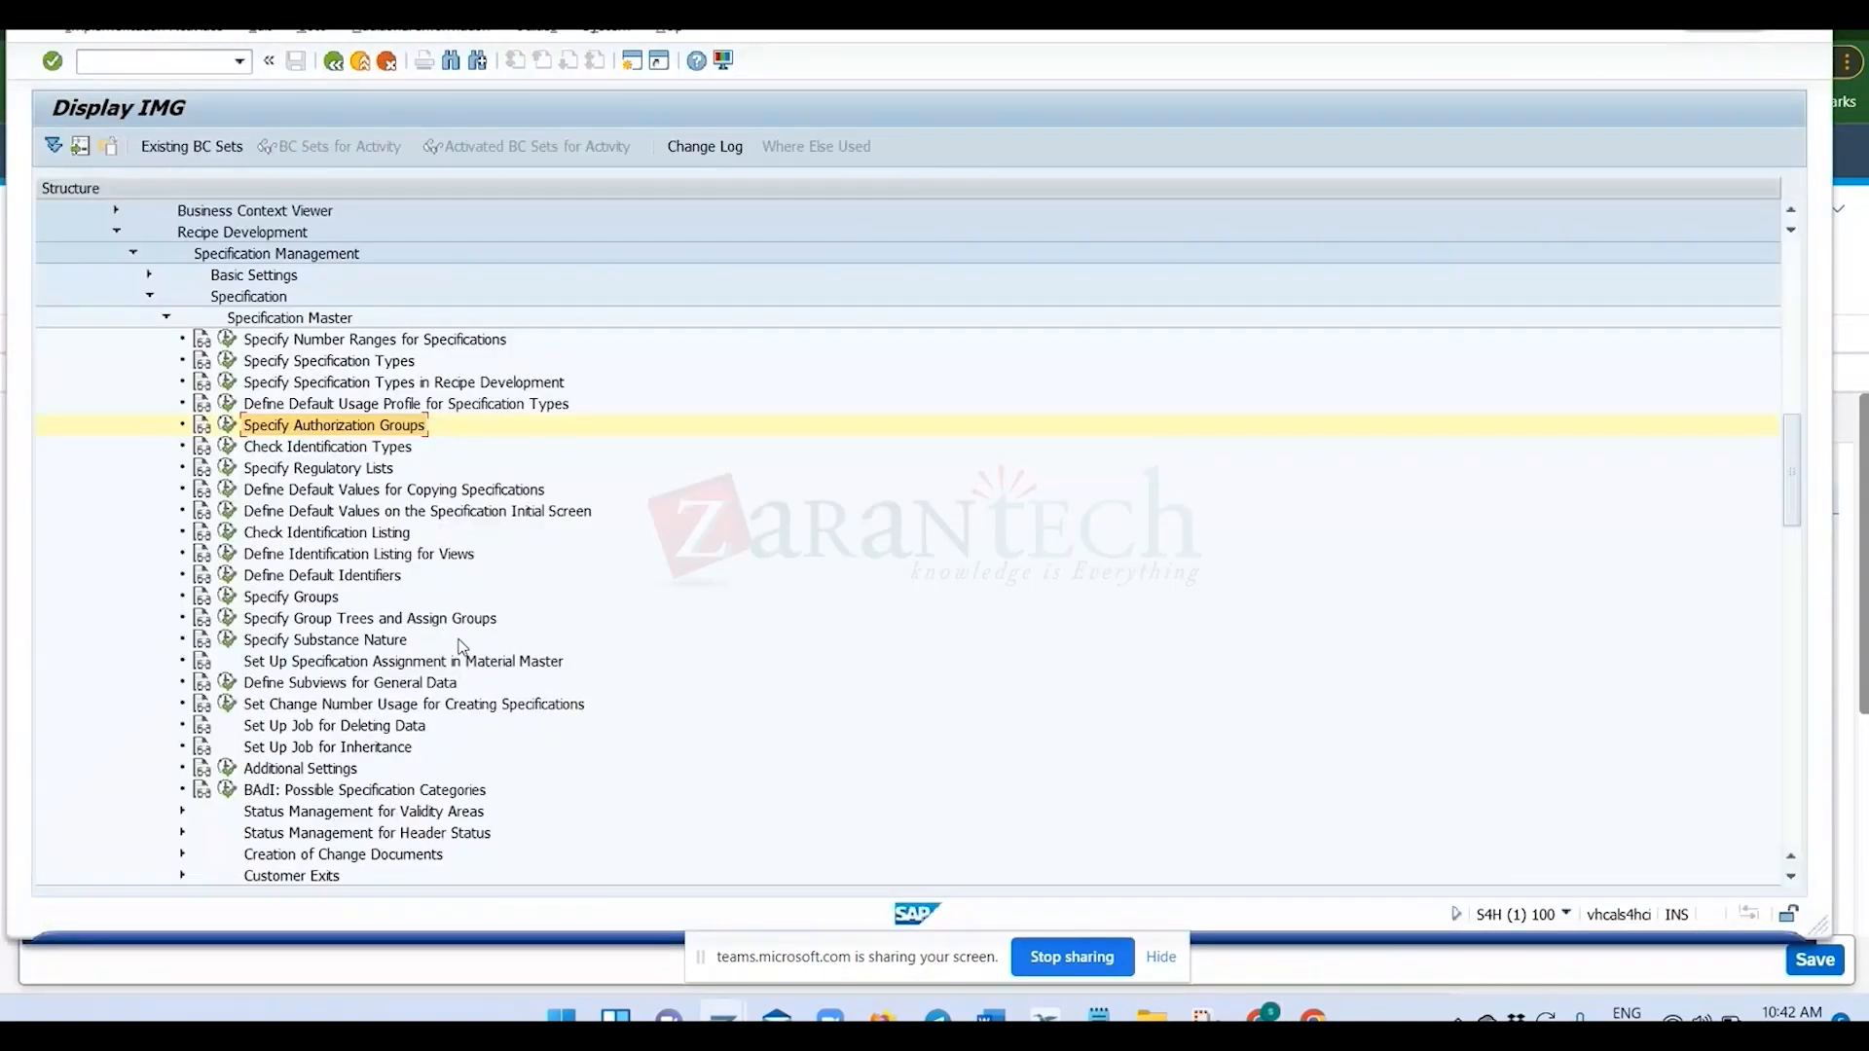
click(222, 449)
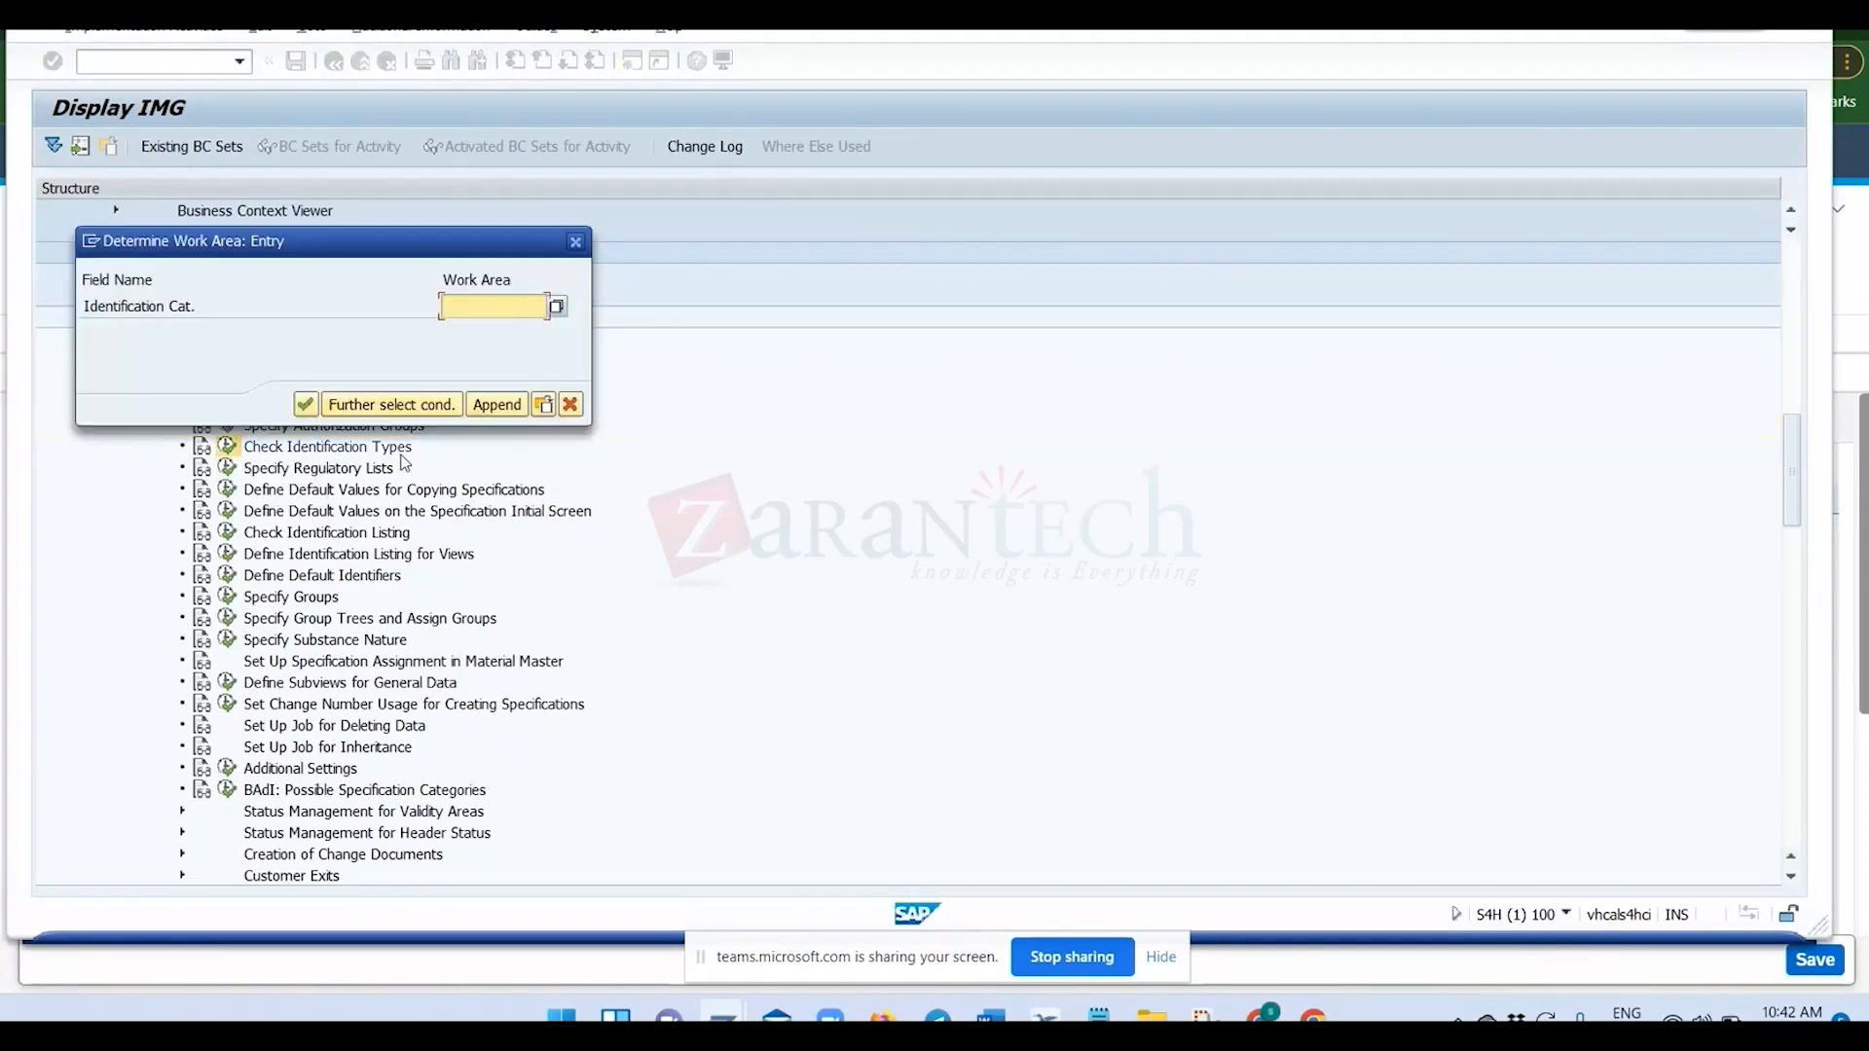
click(556, 308)
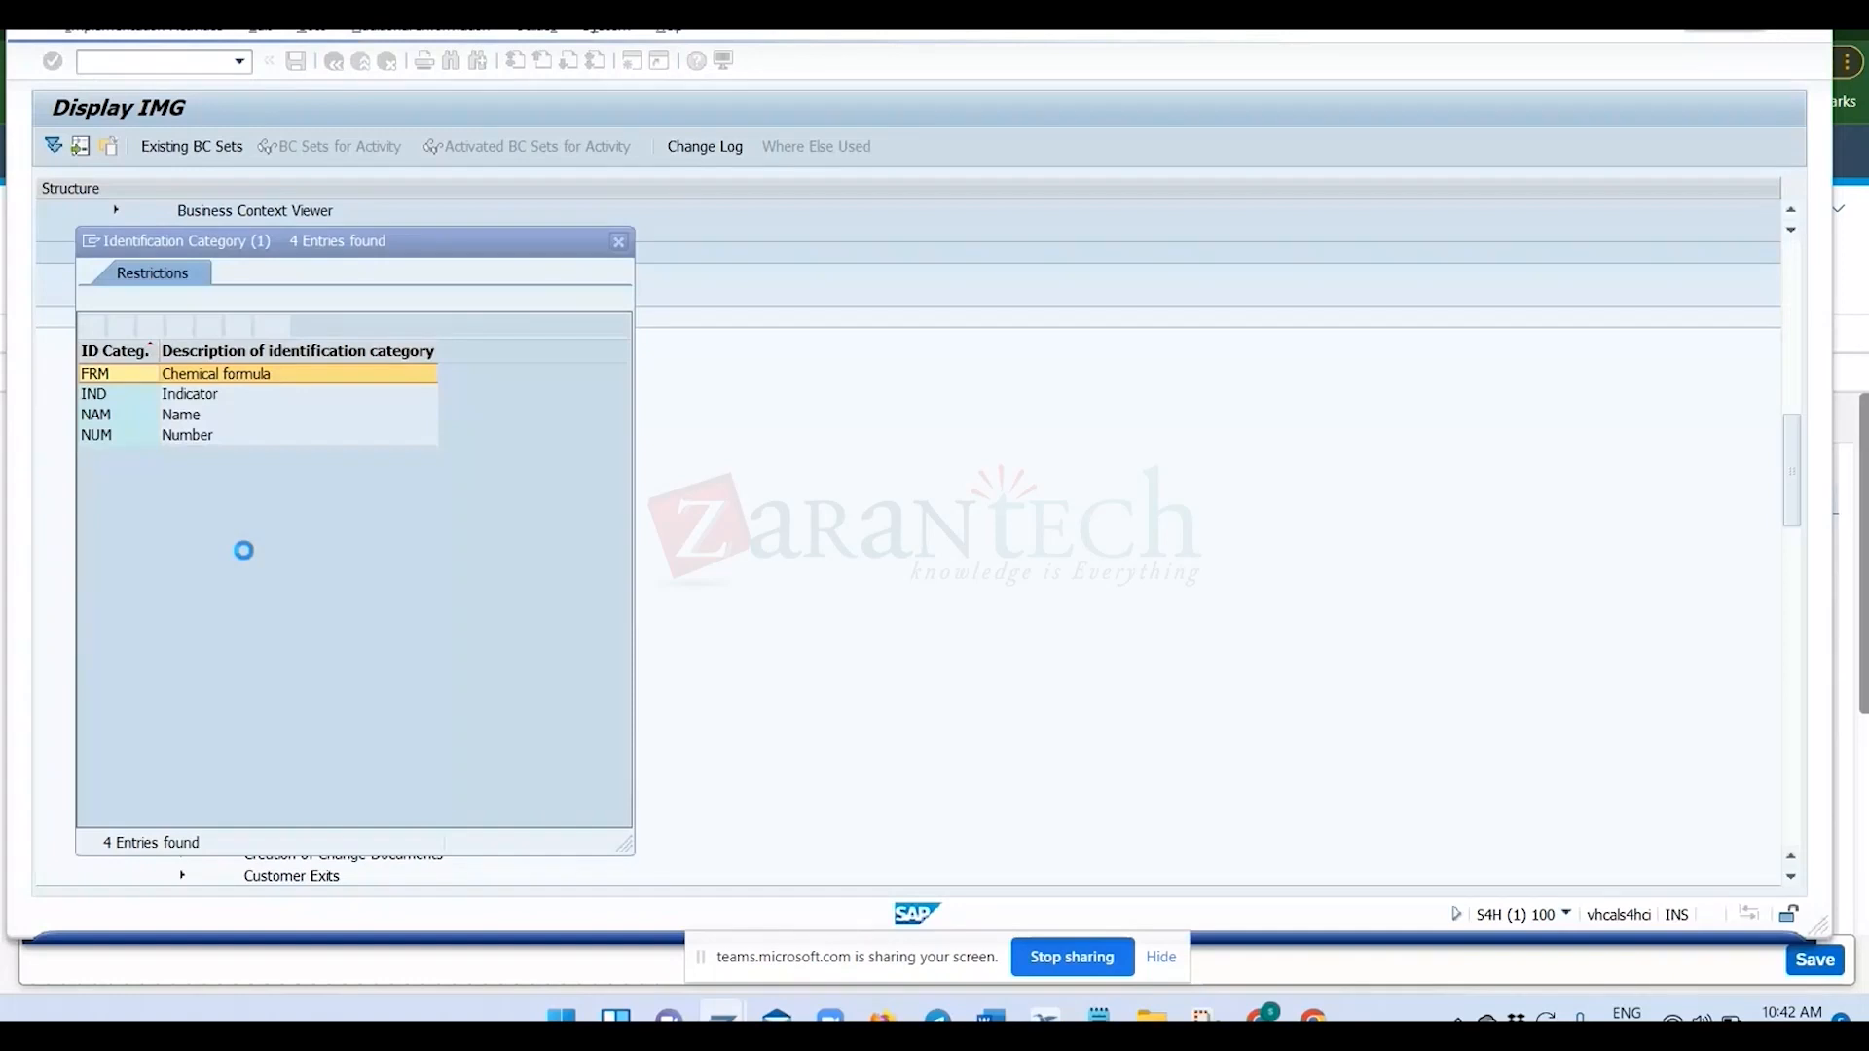
click(102, 414)
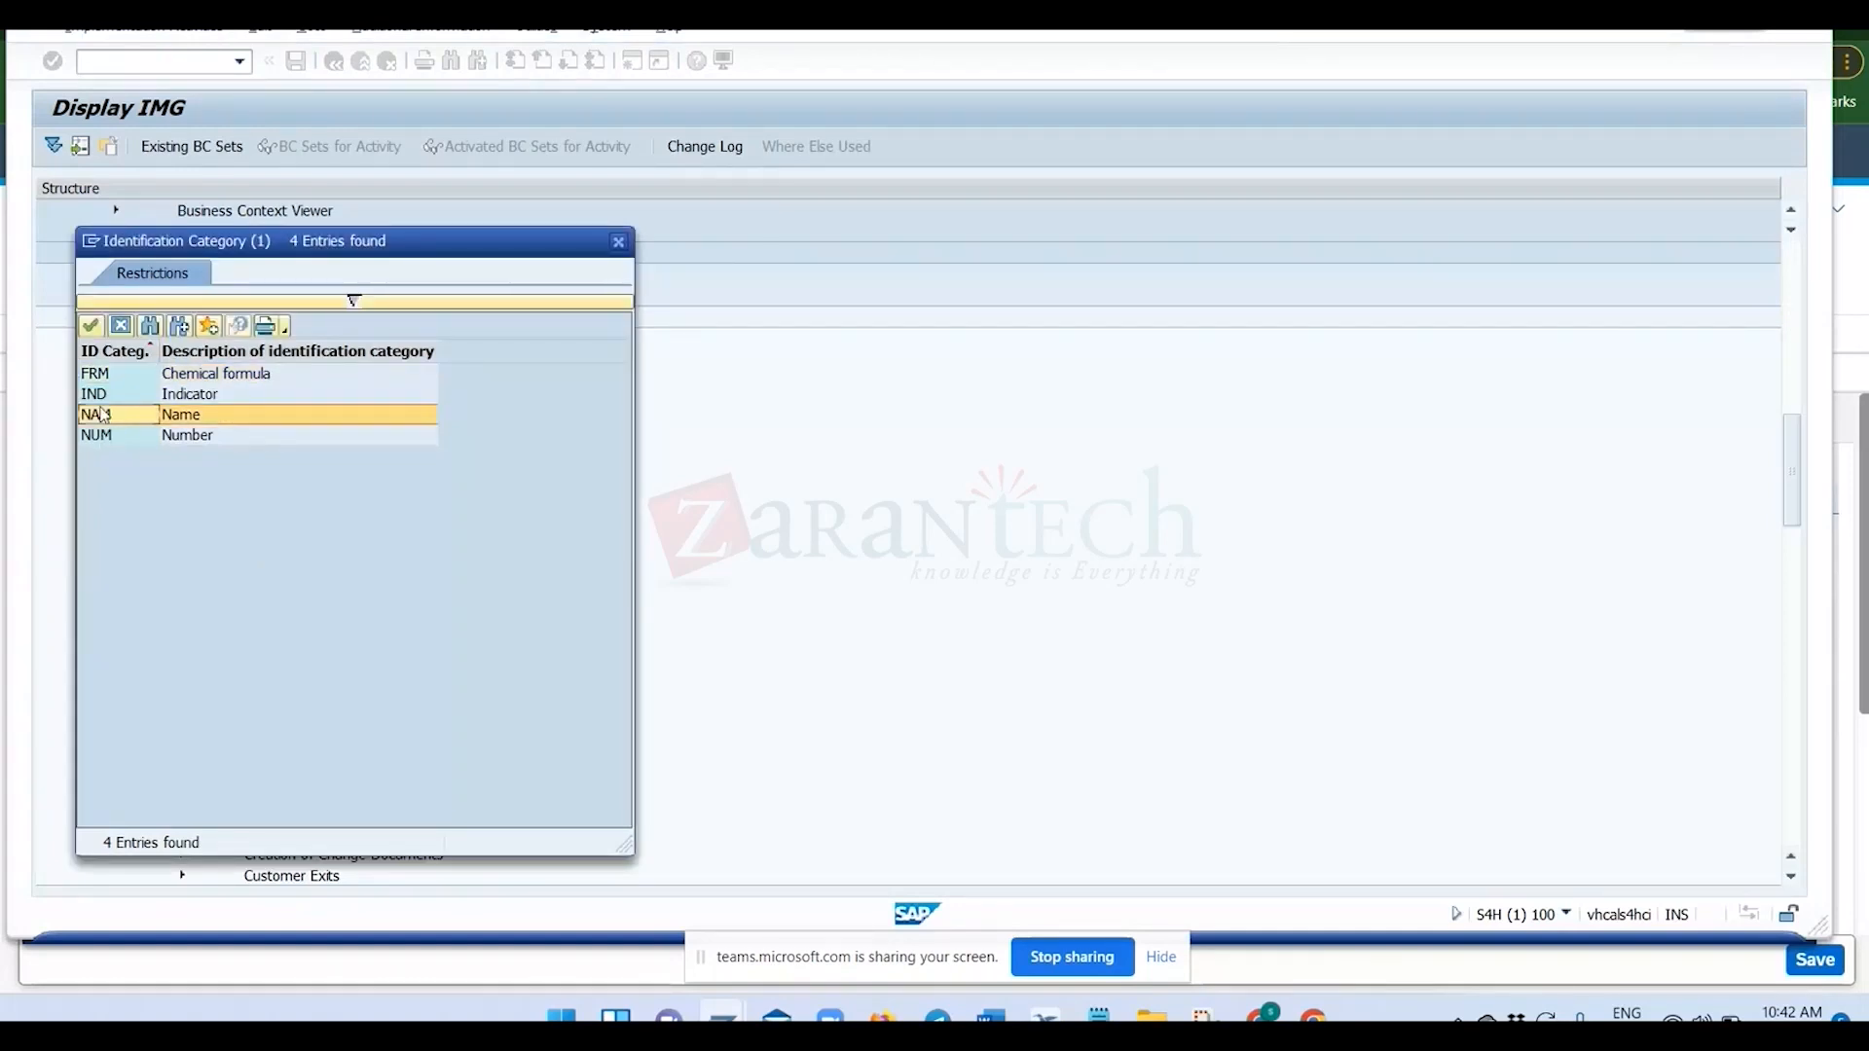
double_click(102, 414)
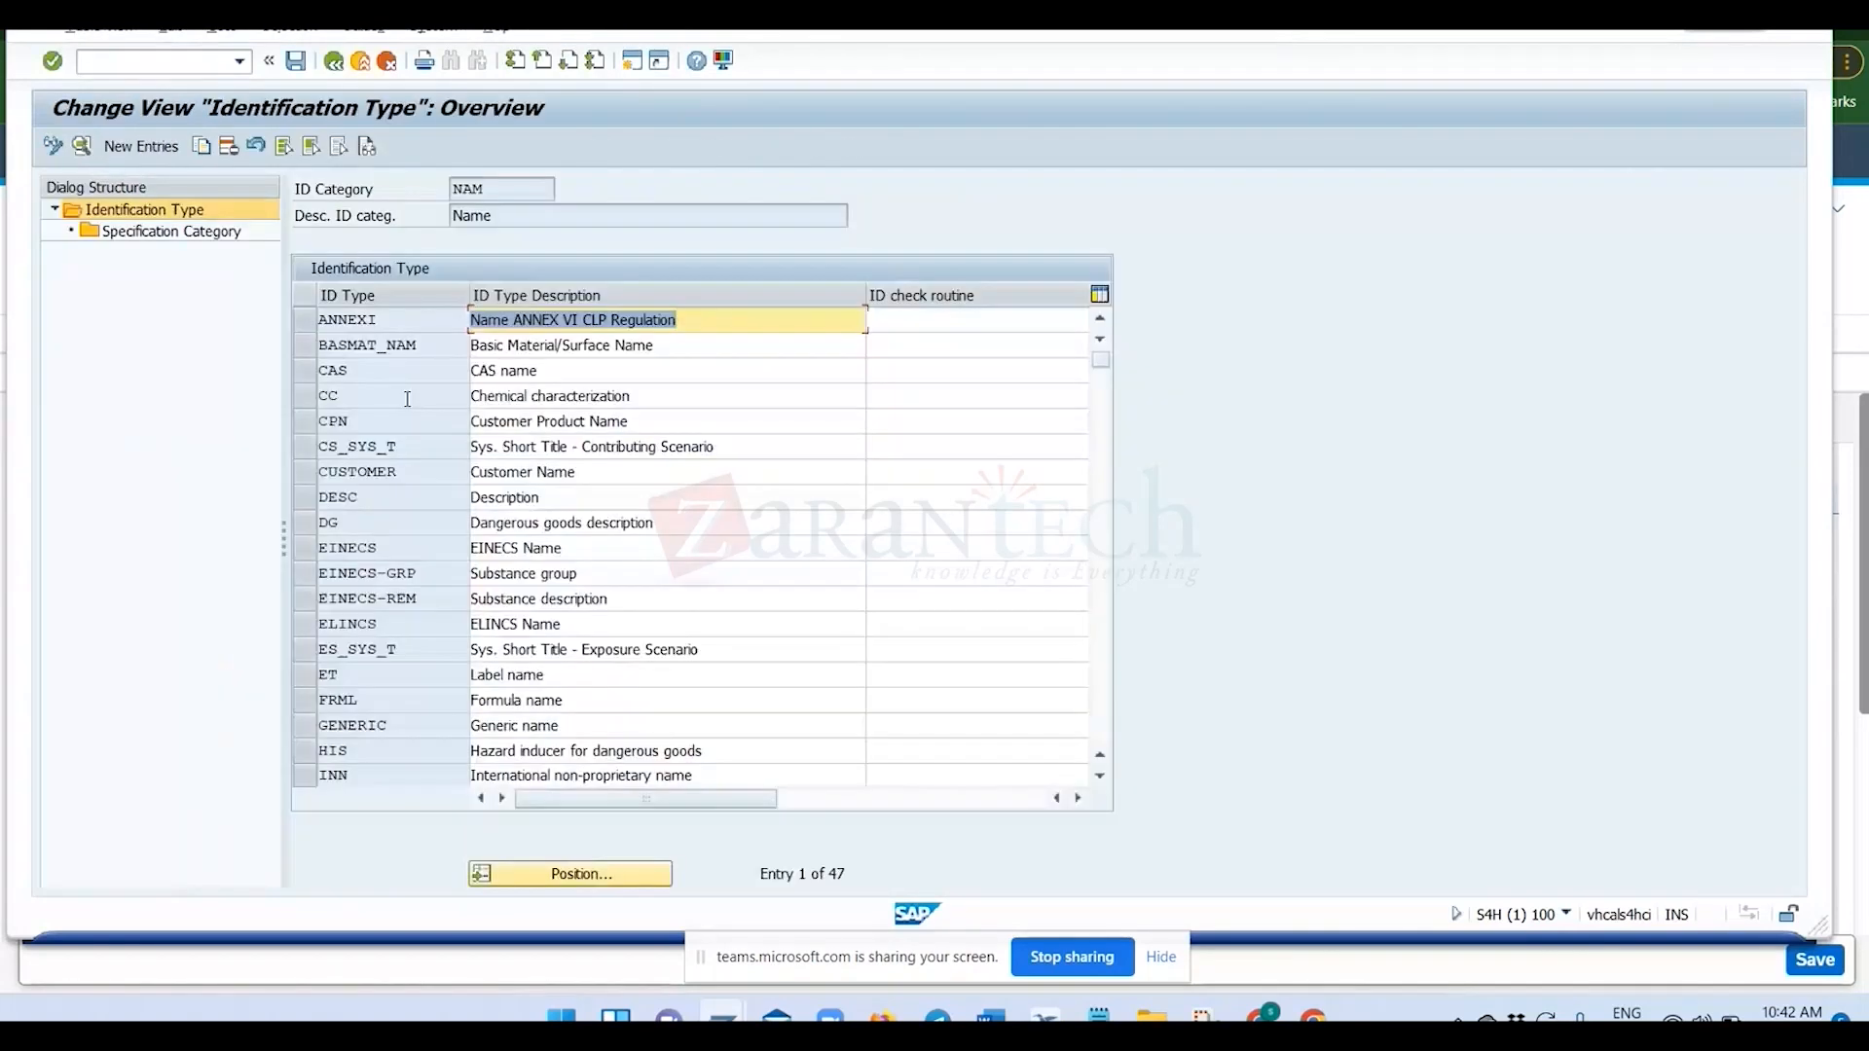
Examine the specification categories assigned to ID type PROD and compare them with the identifier row in specification 244.
scroll(448, 502, down, 6)
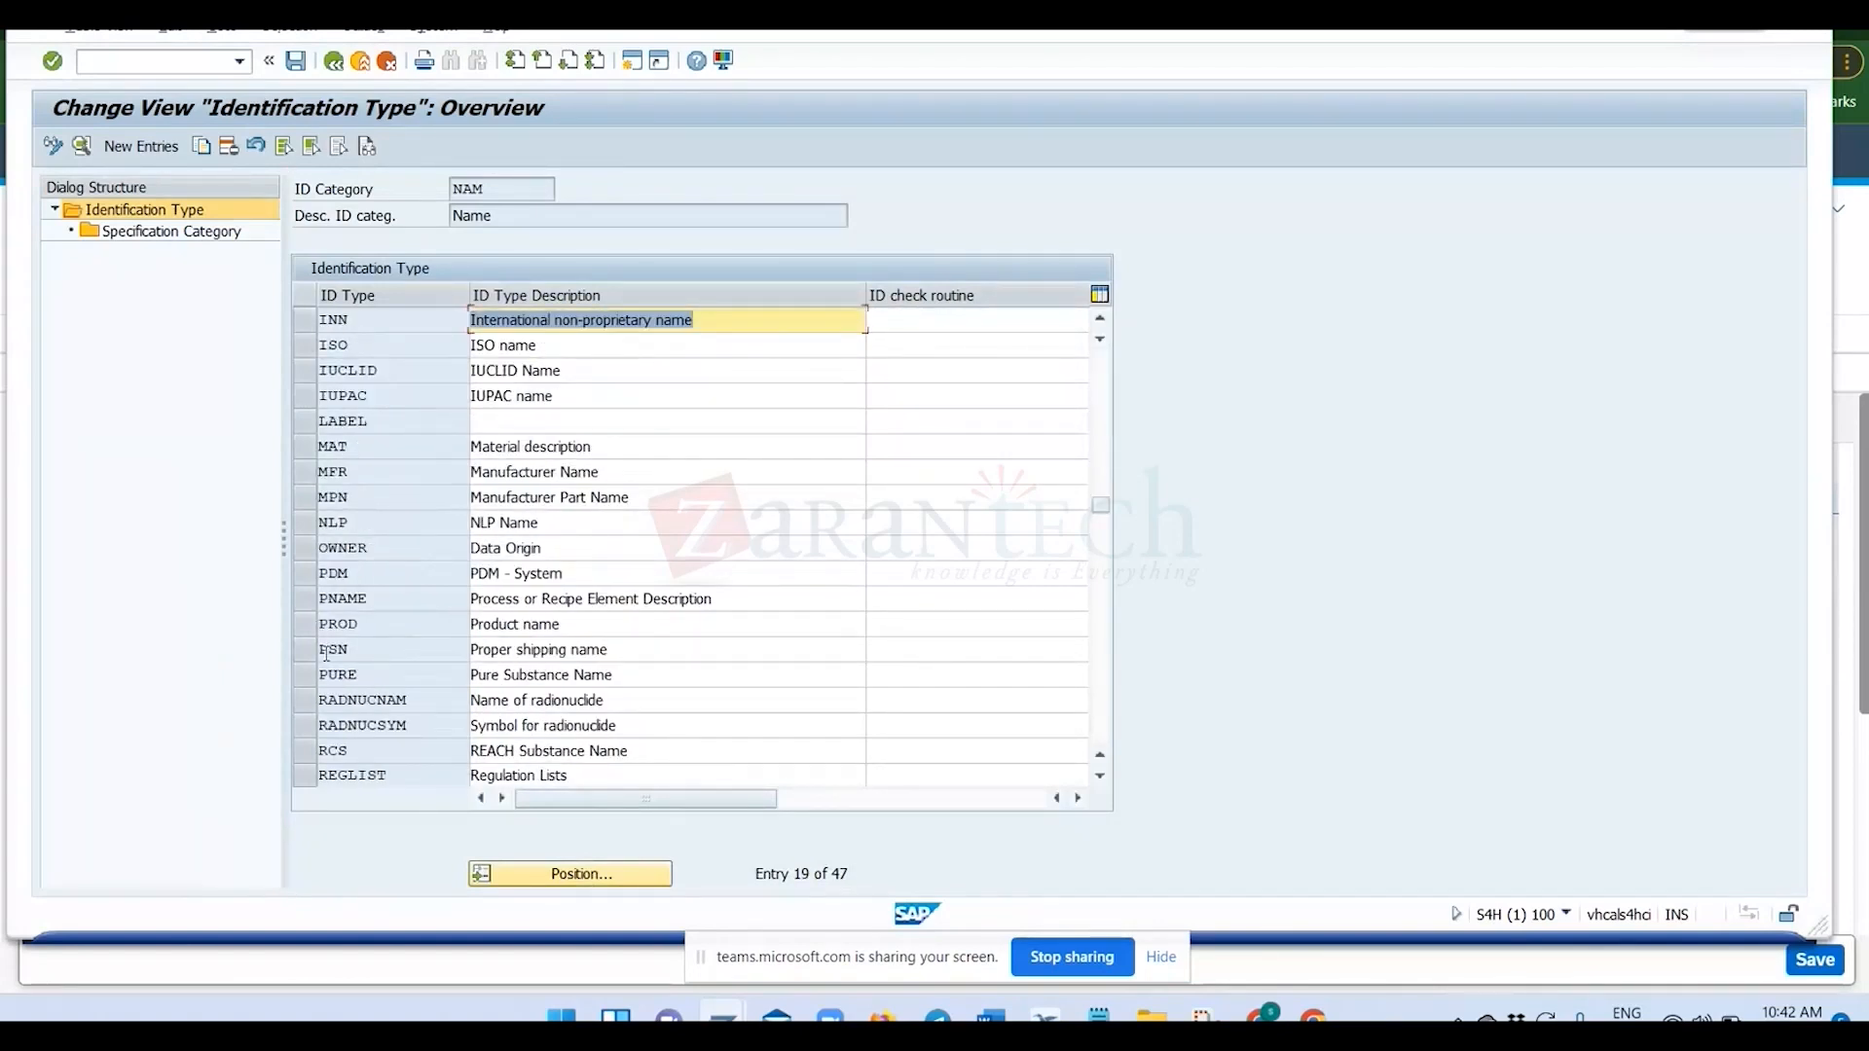
click(312, 624)
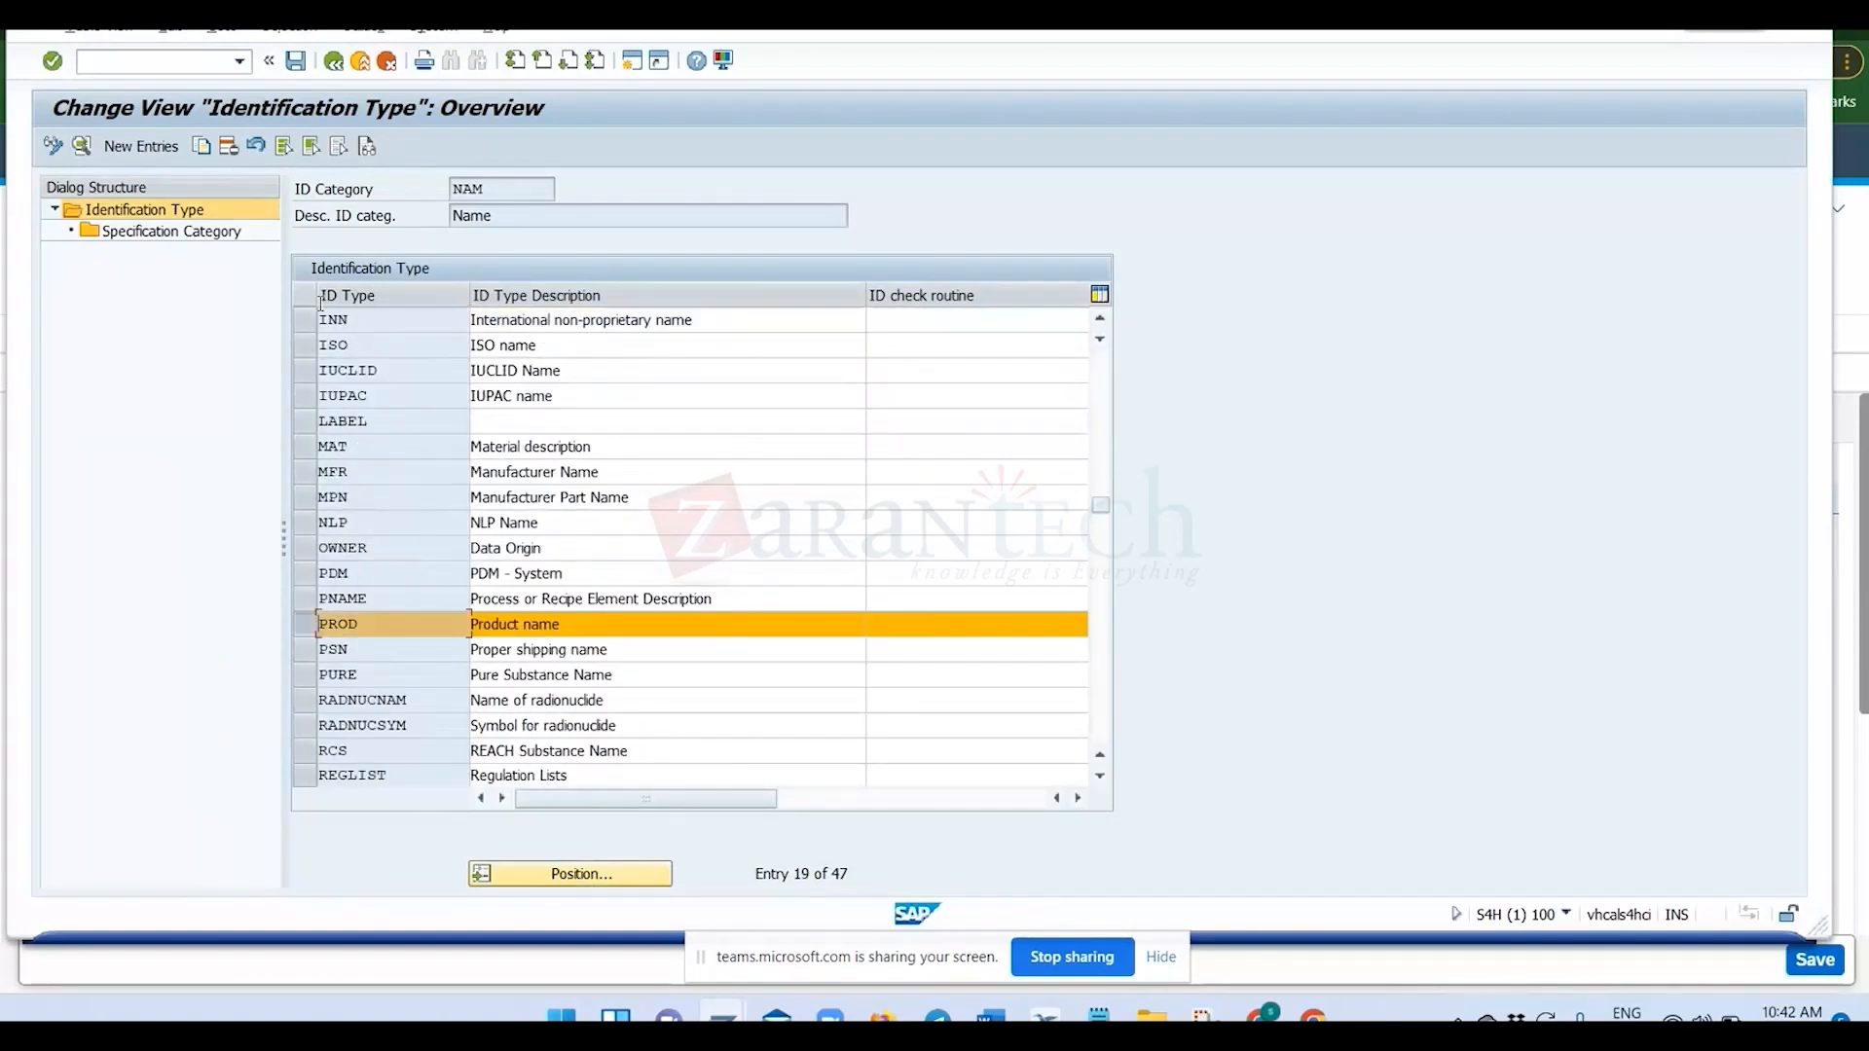
double_click(170, 230)
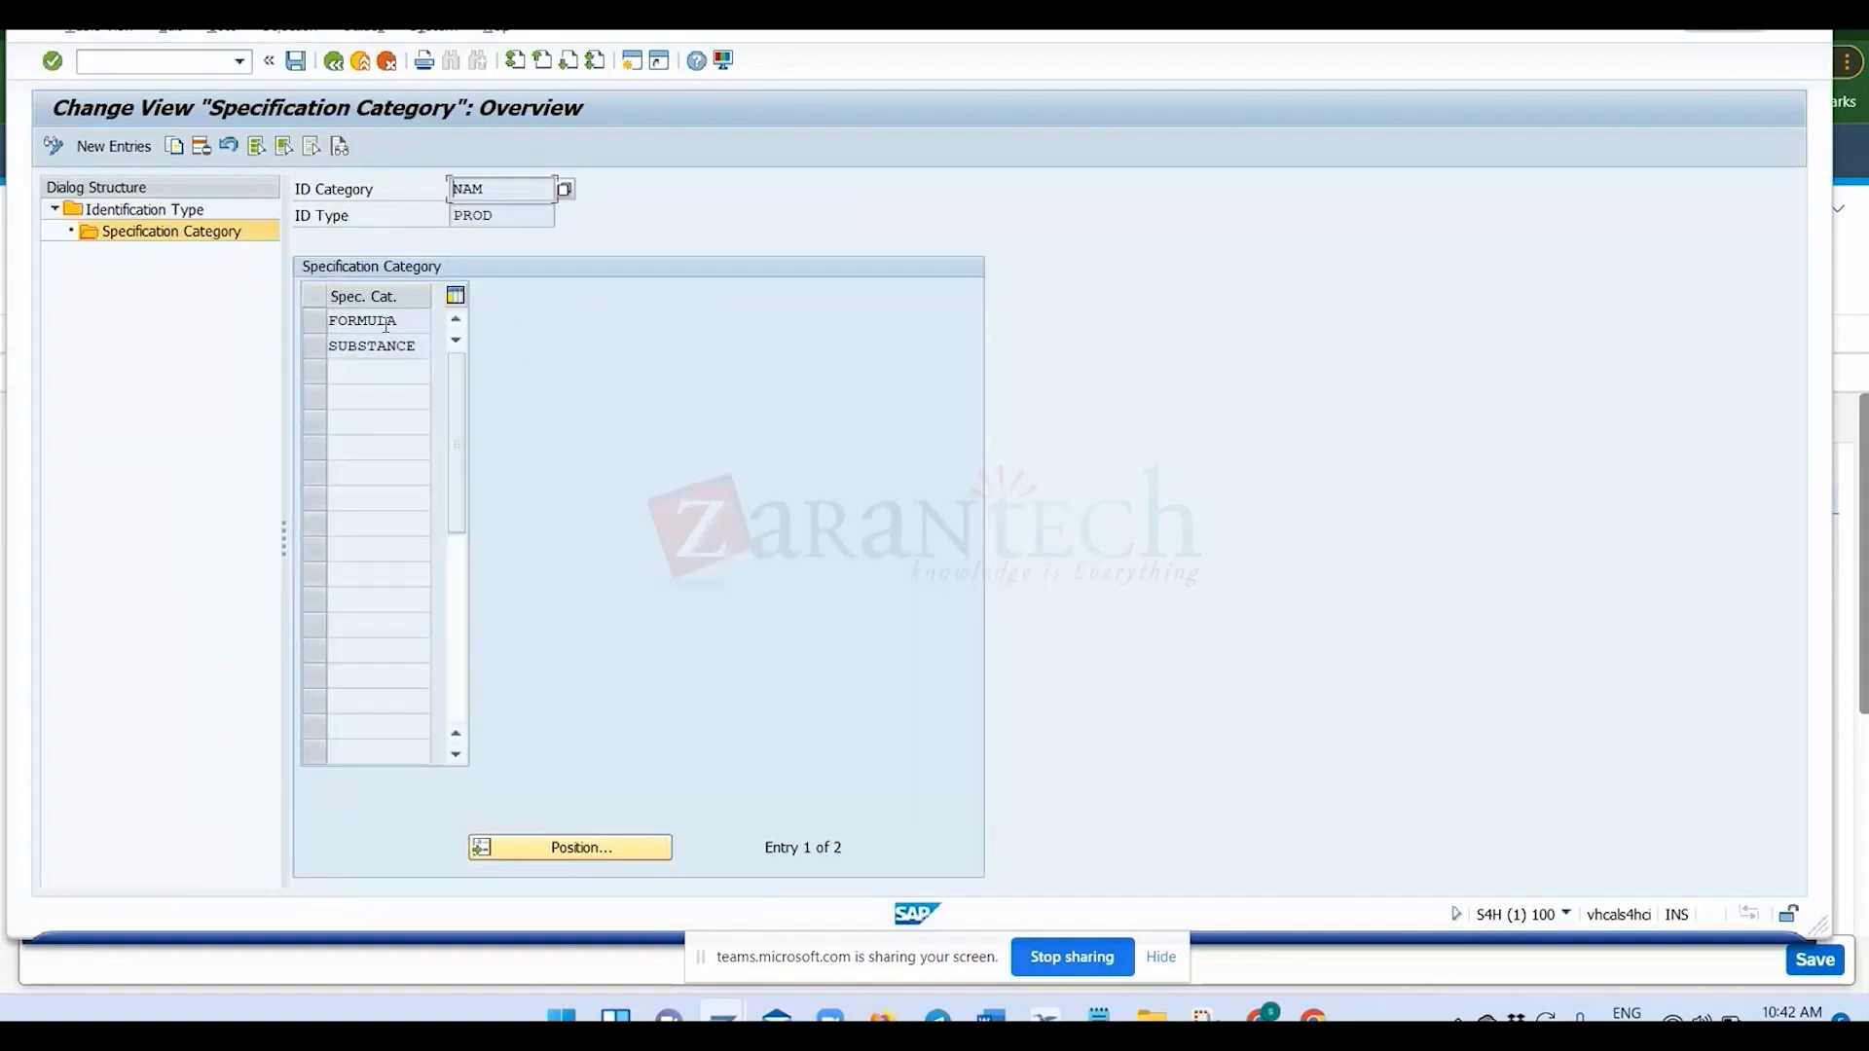
click(406, 347)
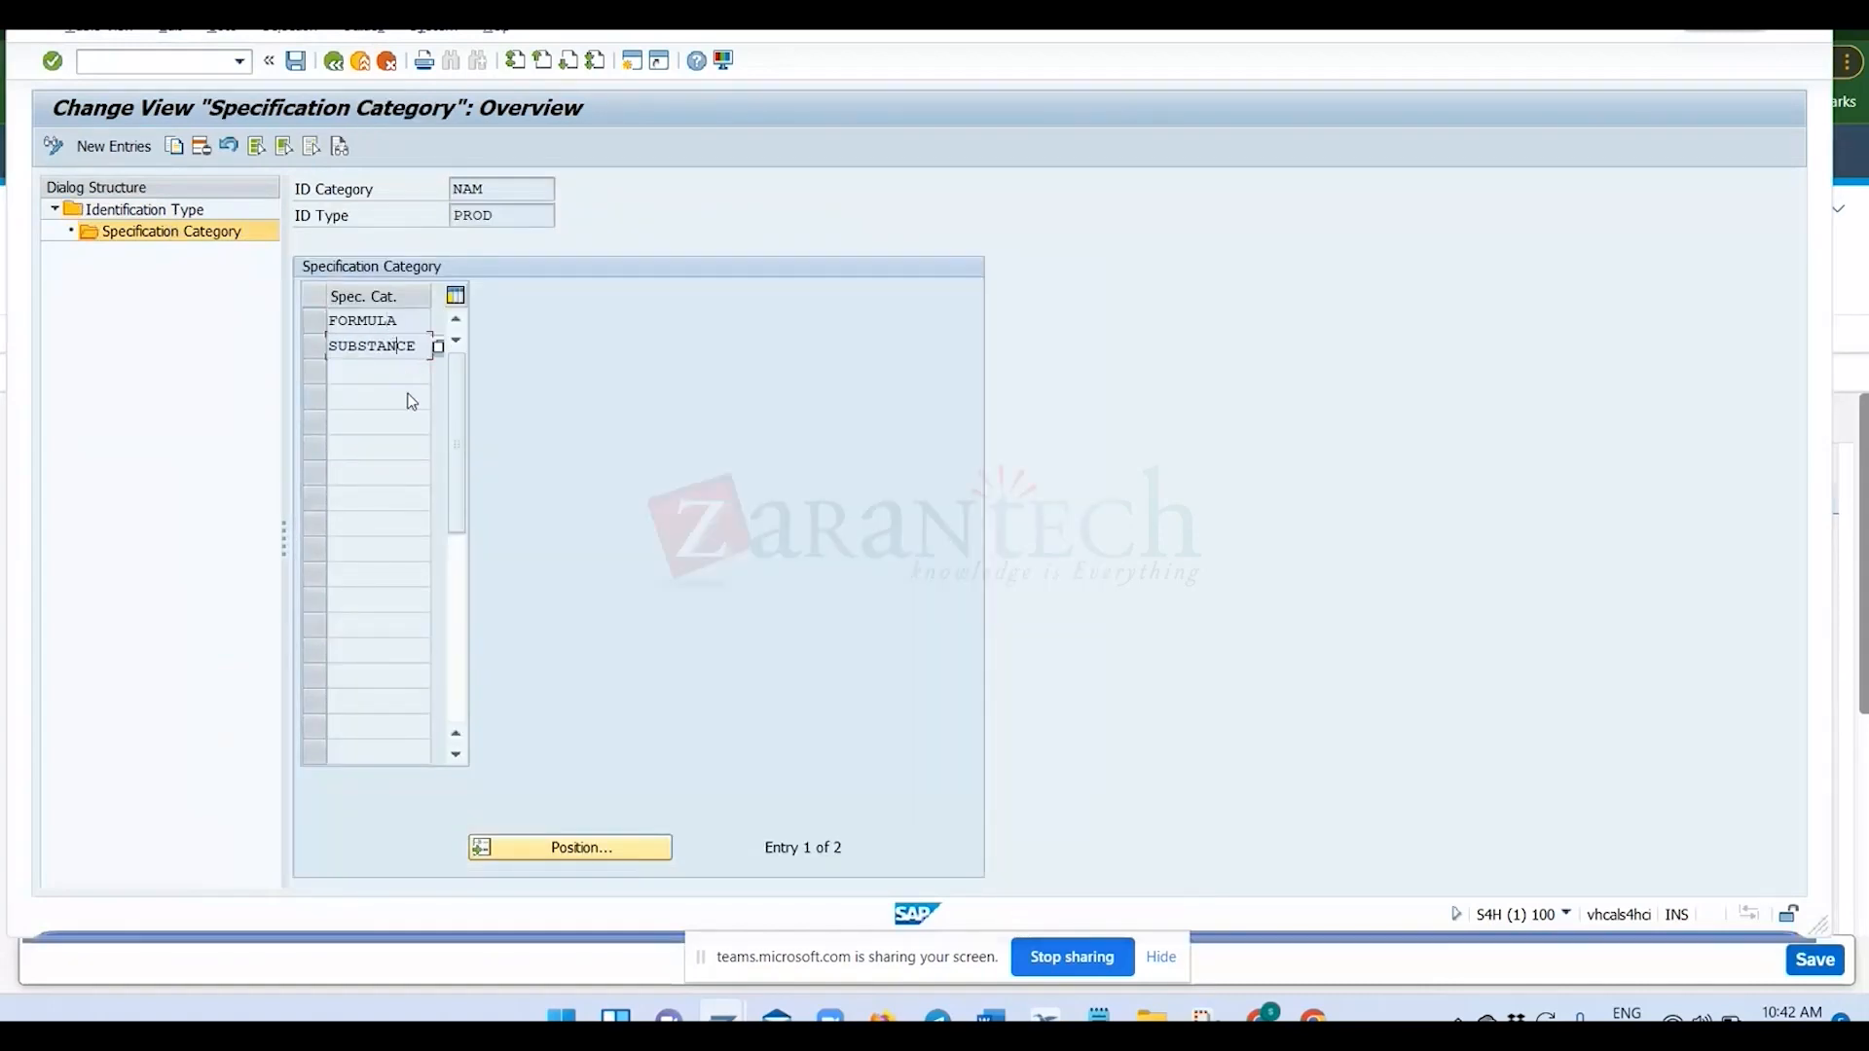
key(alt+Tab)
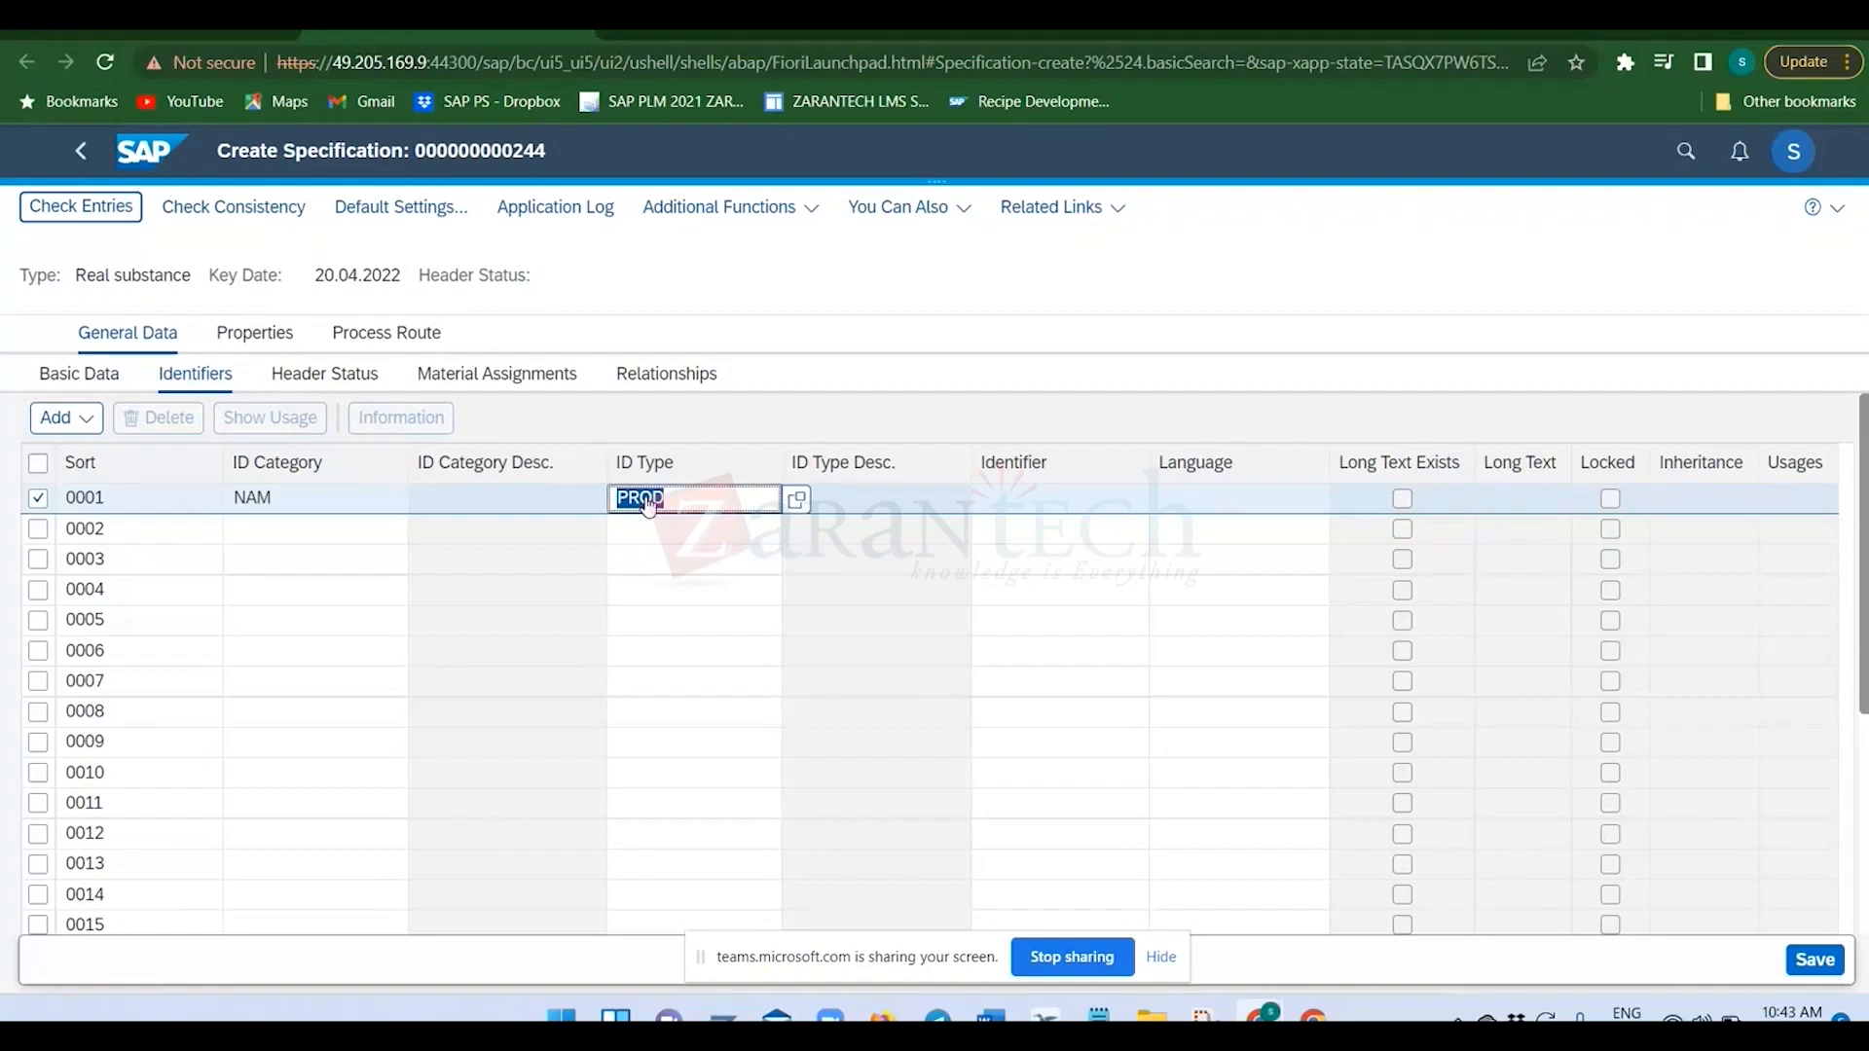
key(alt+Tab)
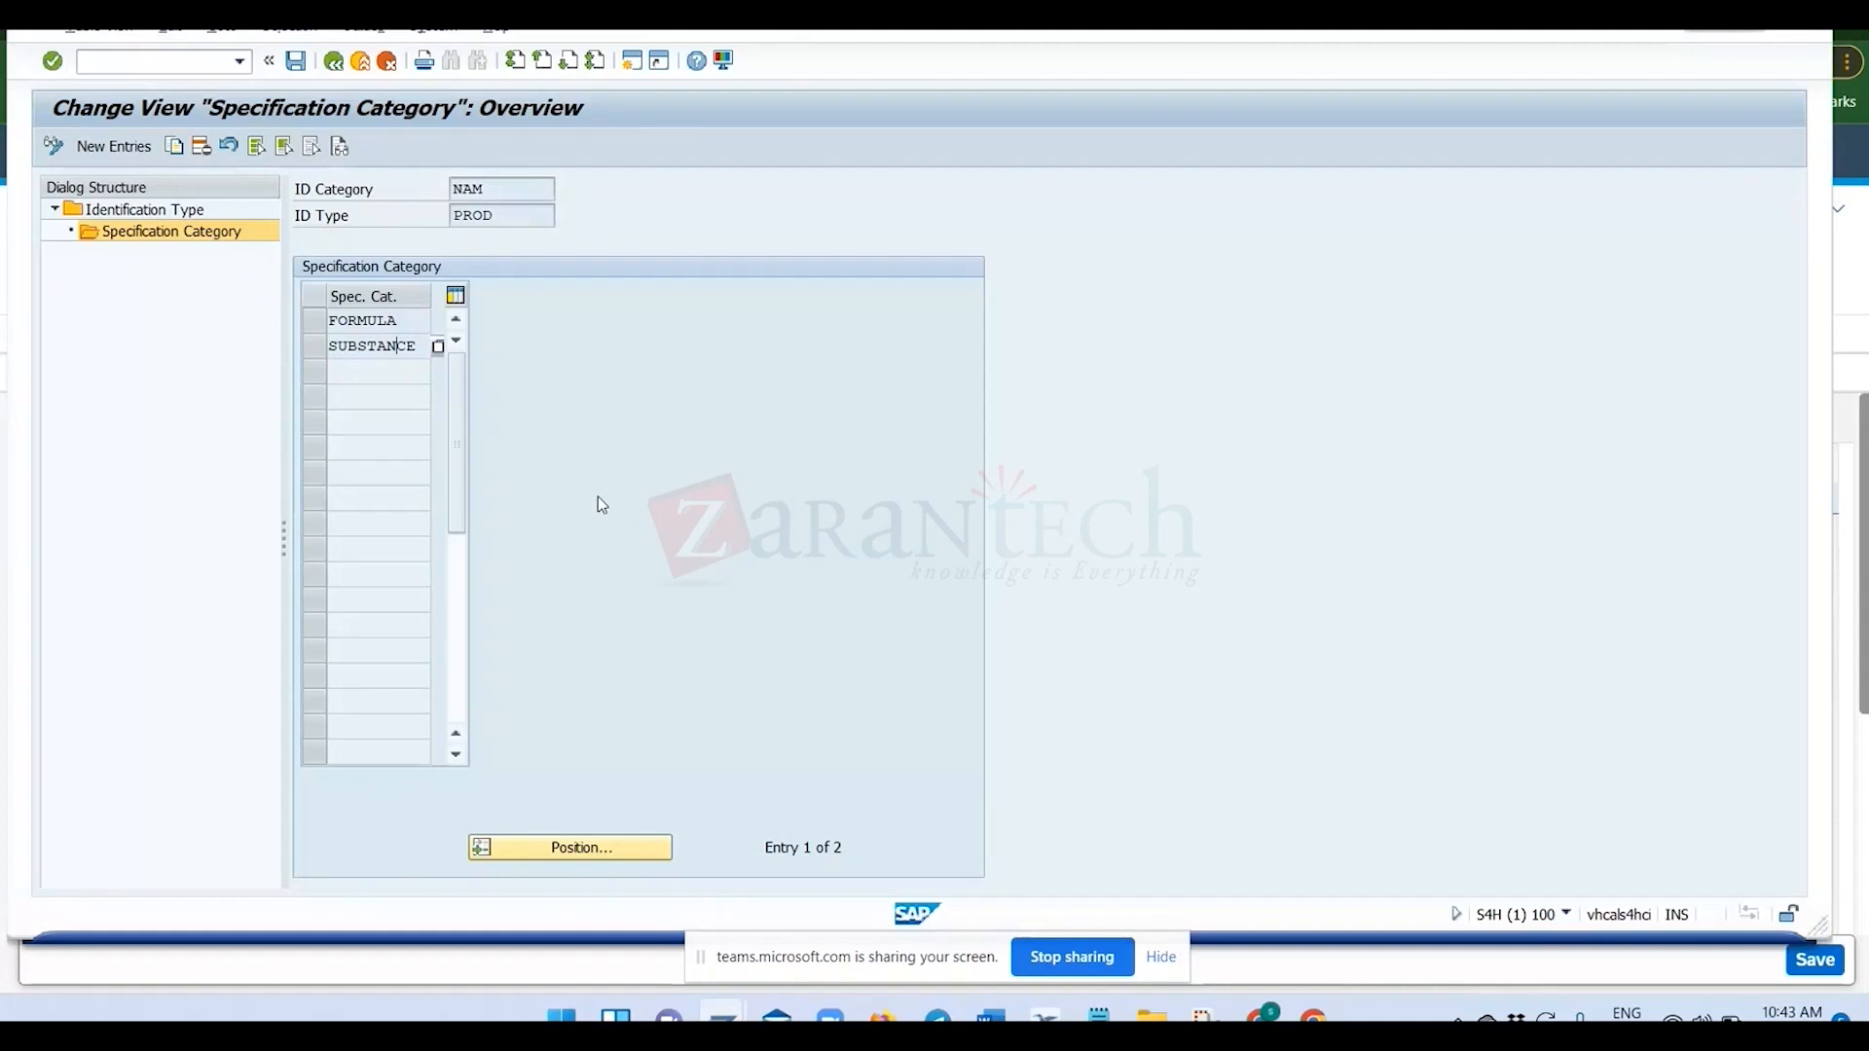
key(alt+Tab)
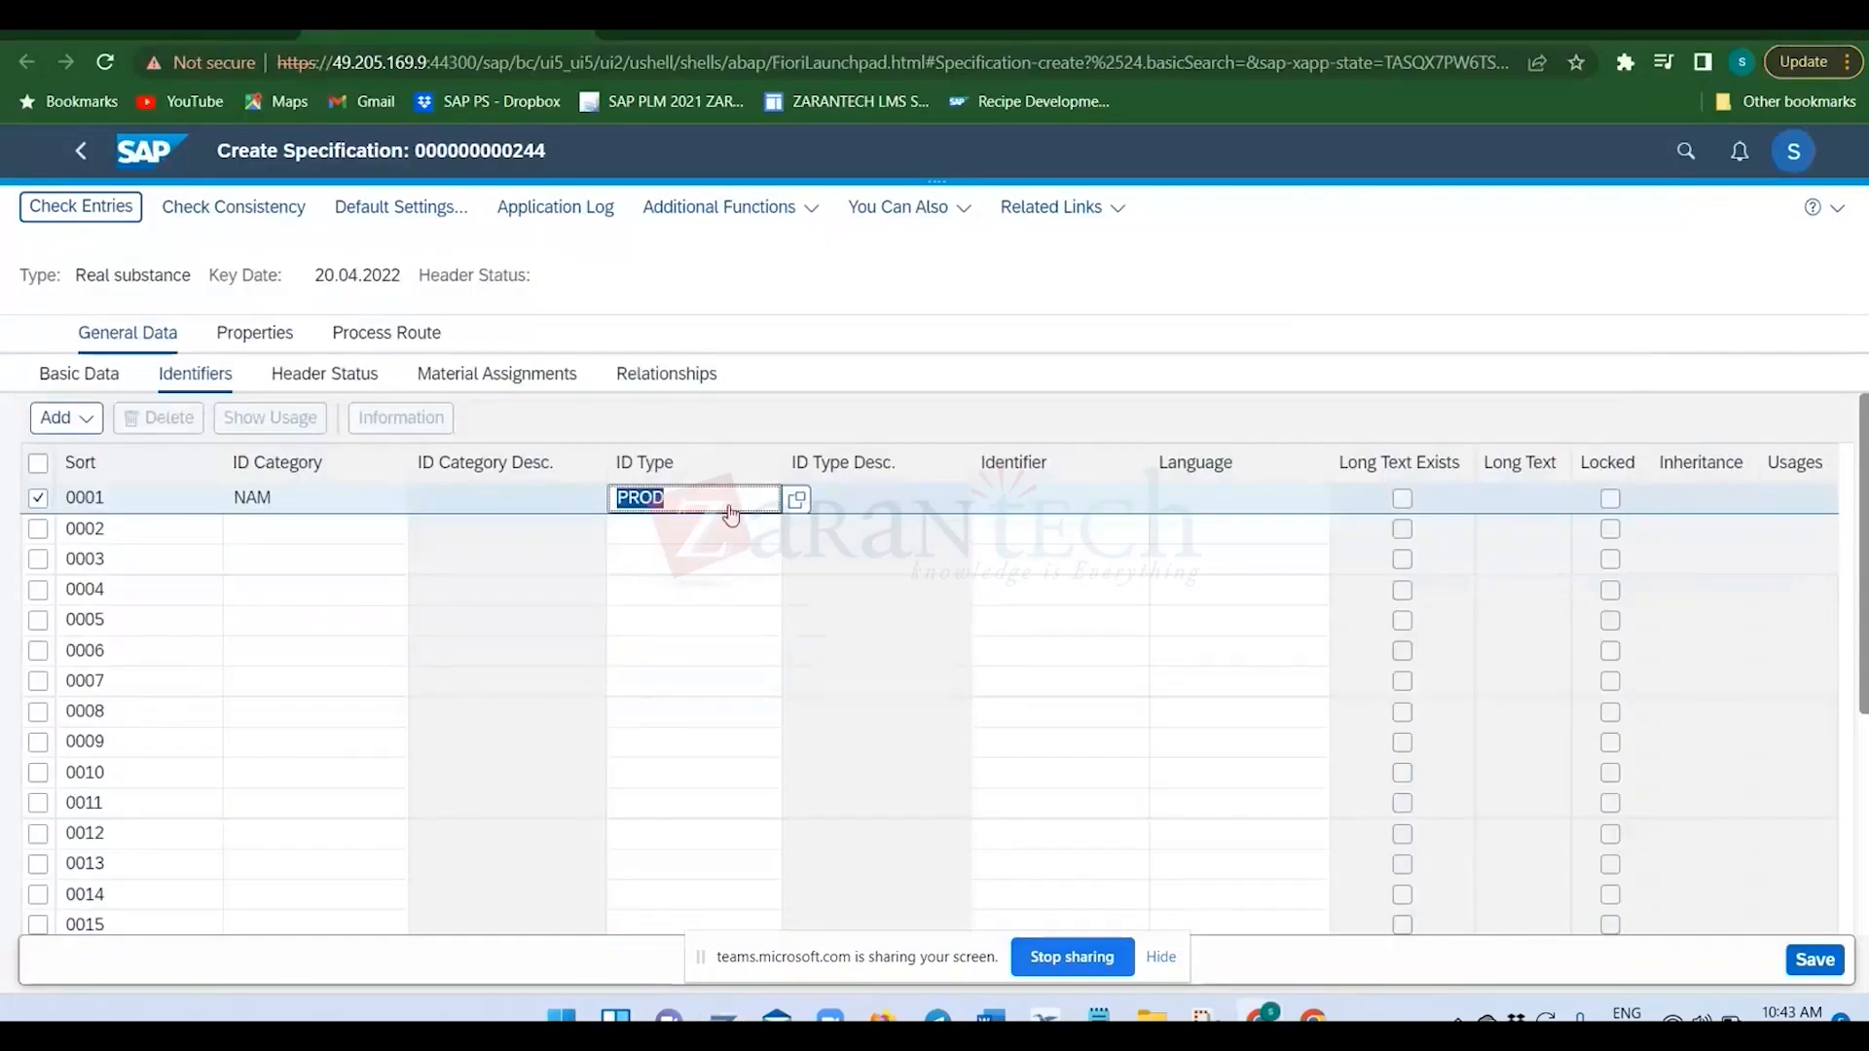
Enter TEST001 as the identifier for the NAM/PROD row of specification 244.
click(1060, 506)
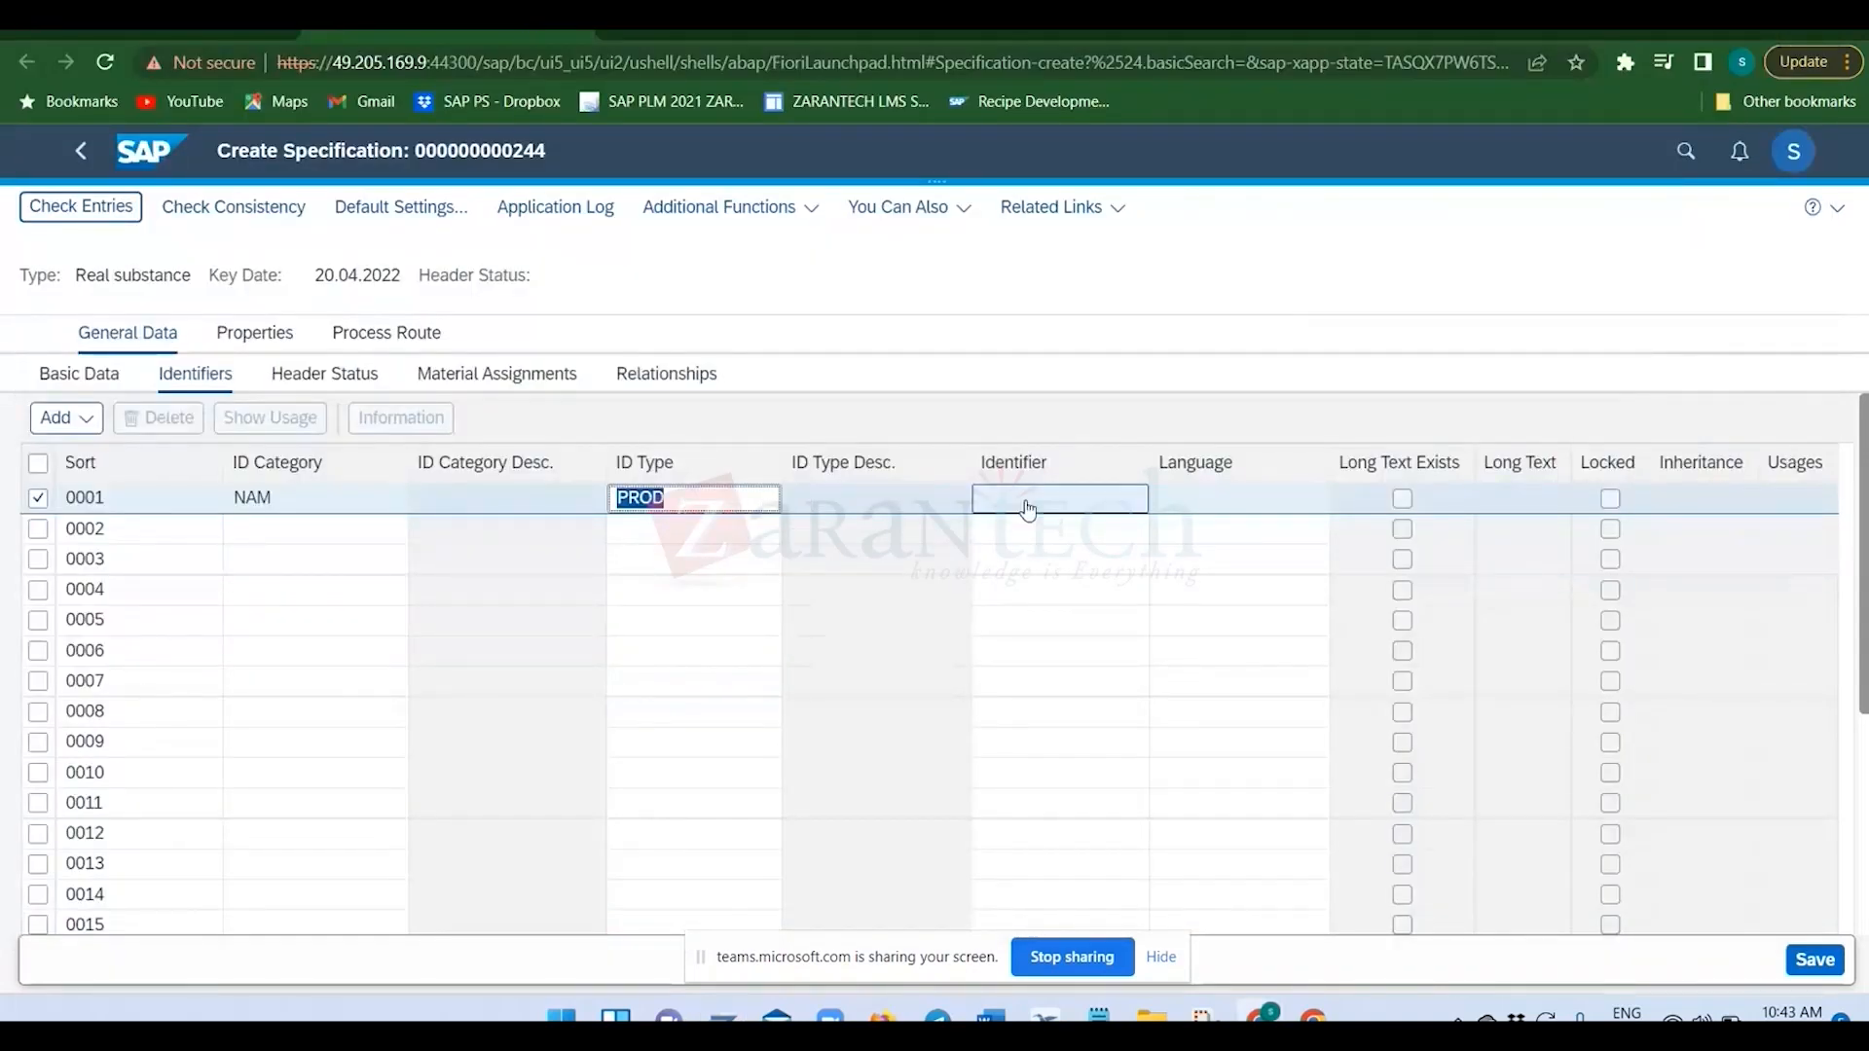
text(TES)
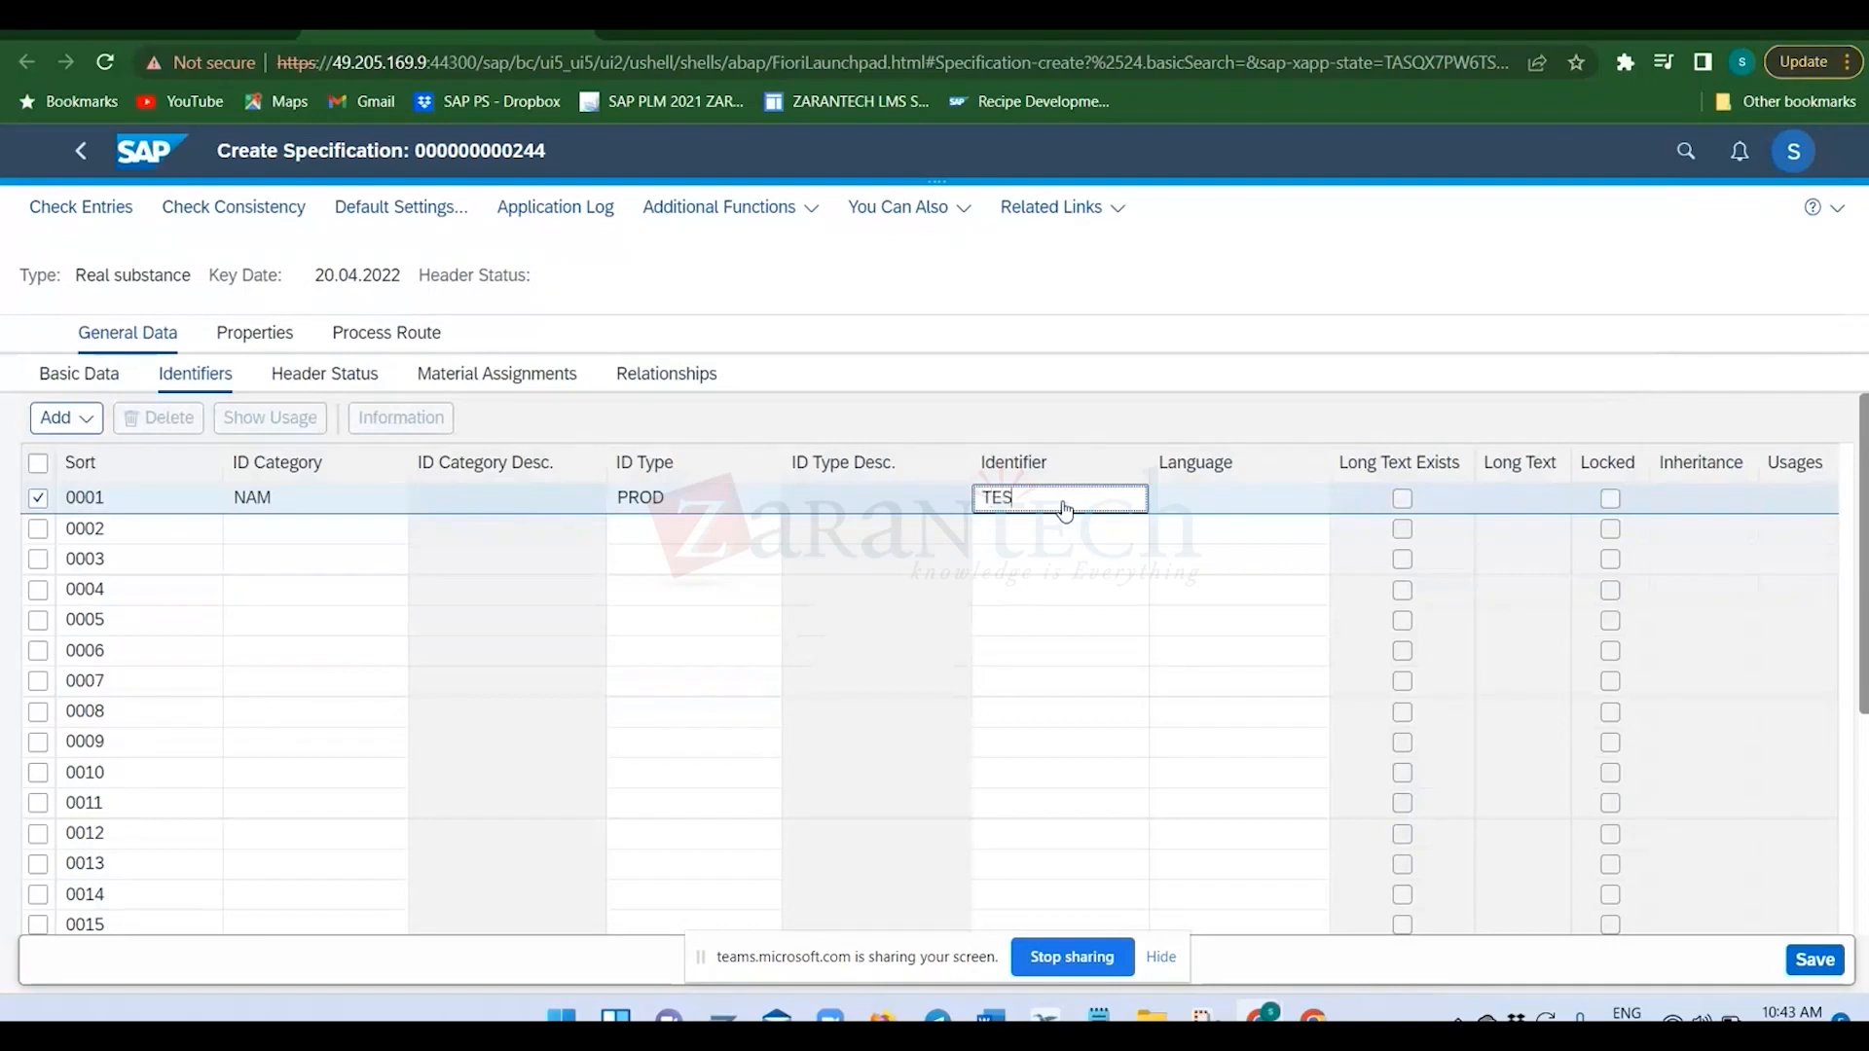
text(T001)
key(Return)
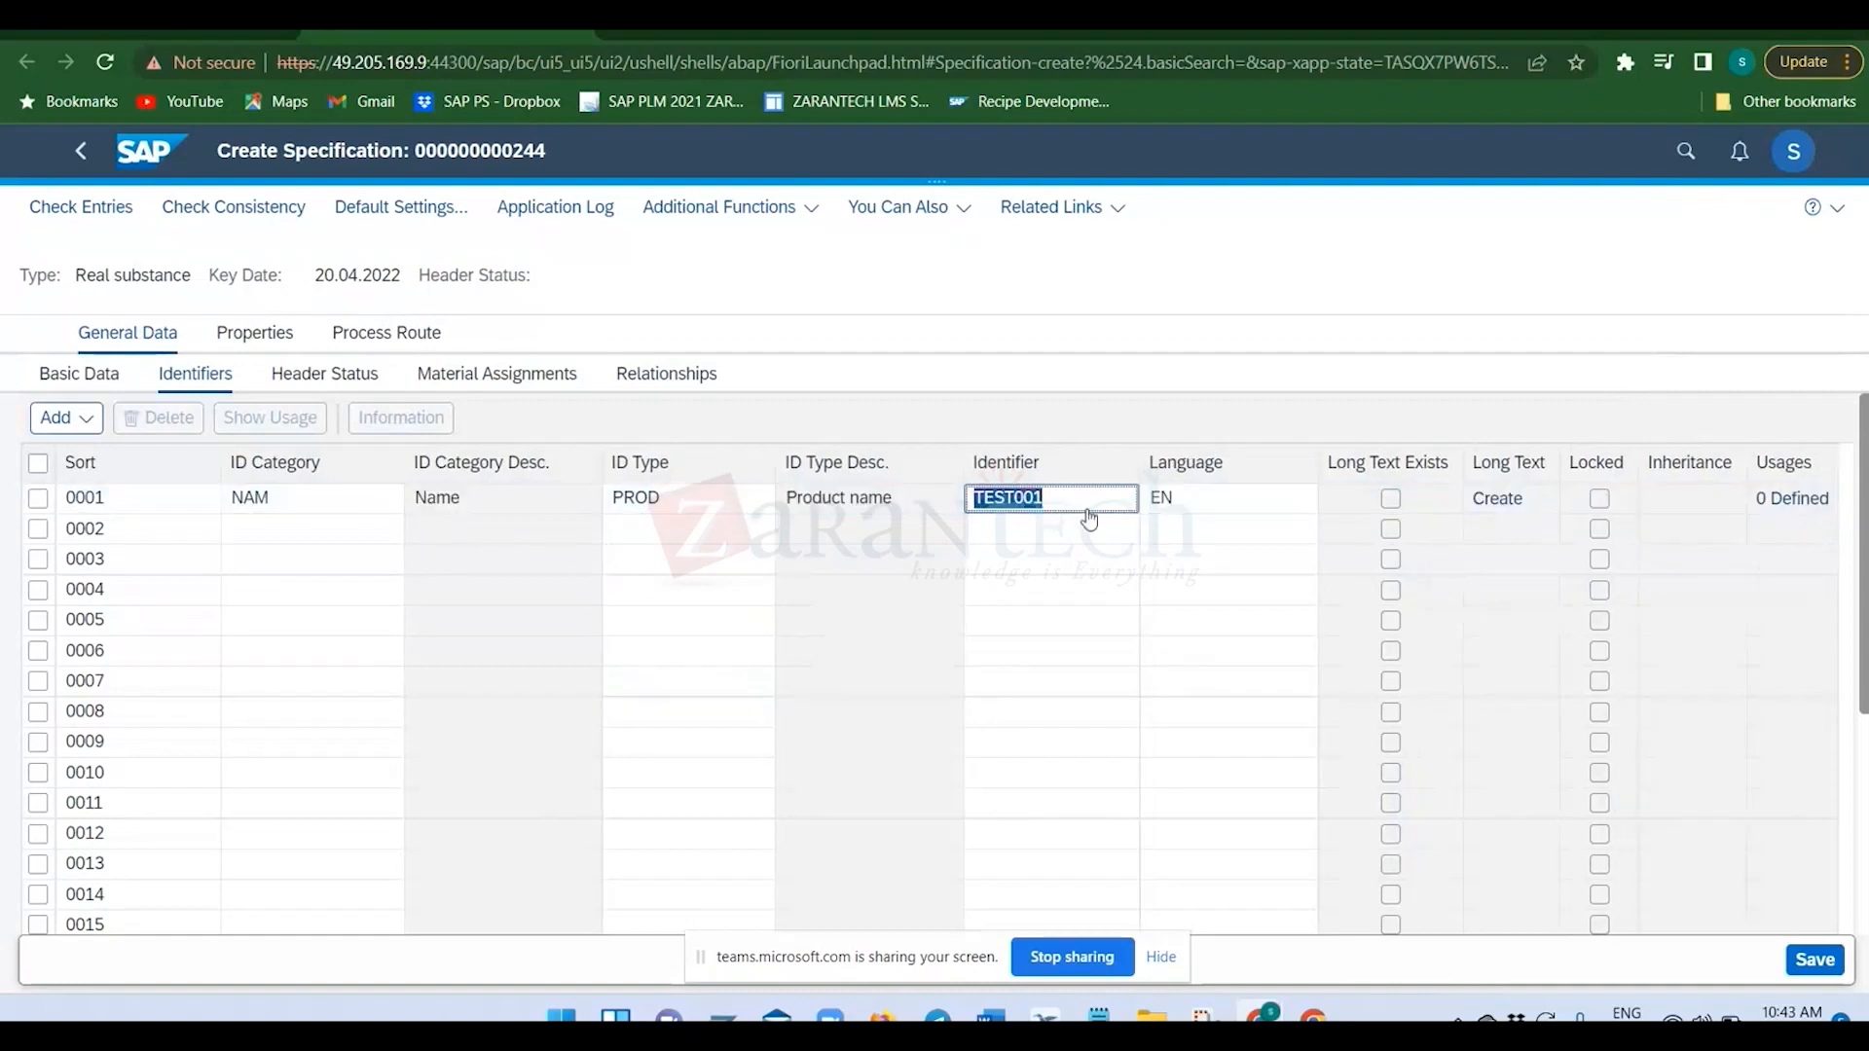
In the specification's properties, expand General and Administration in Test RM prop tree and open VAT type for test.
click(242, 340)
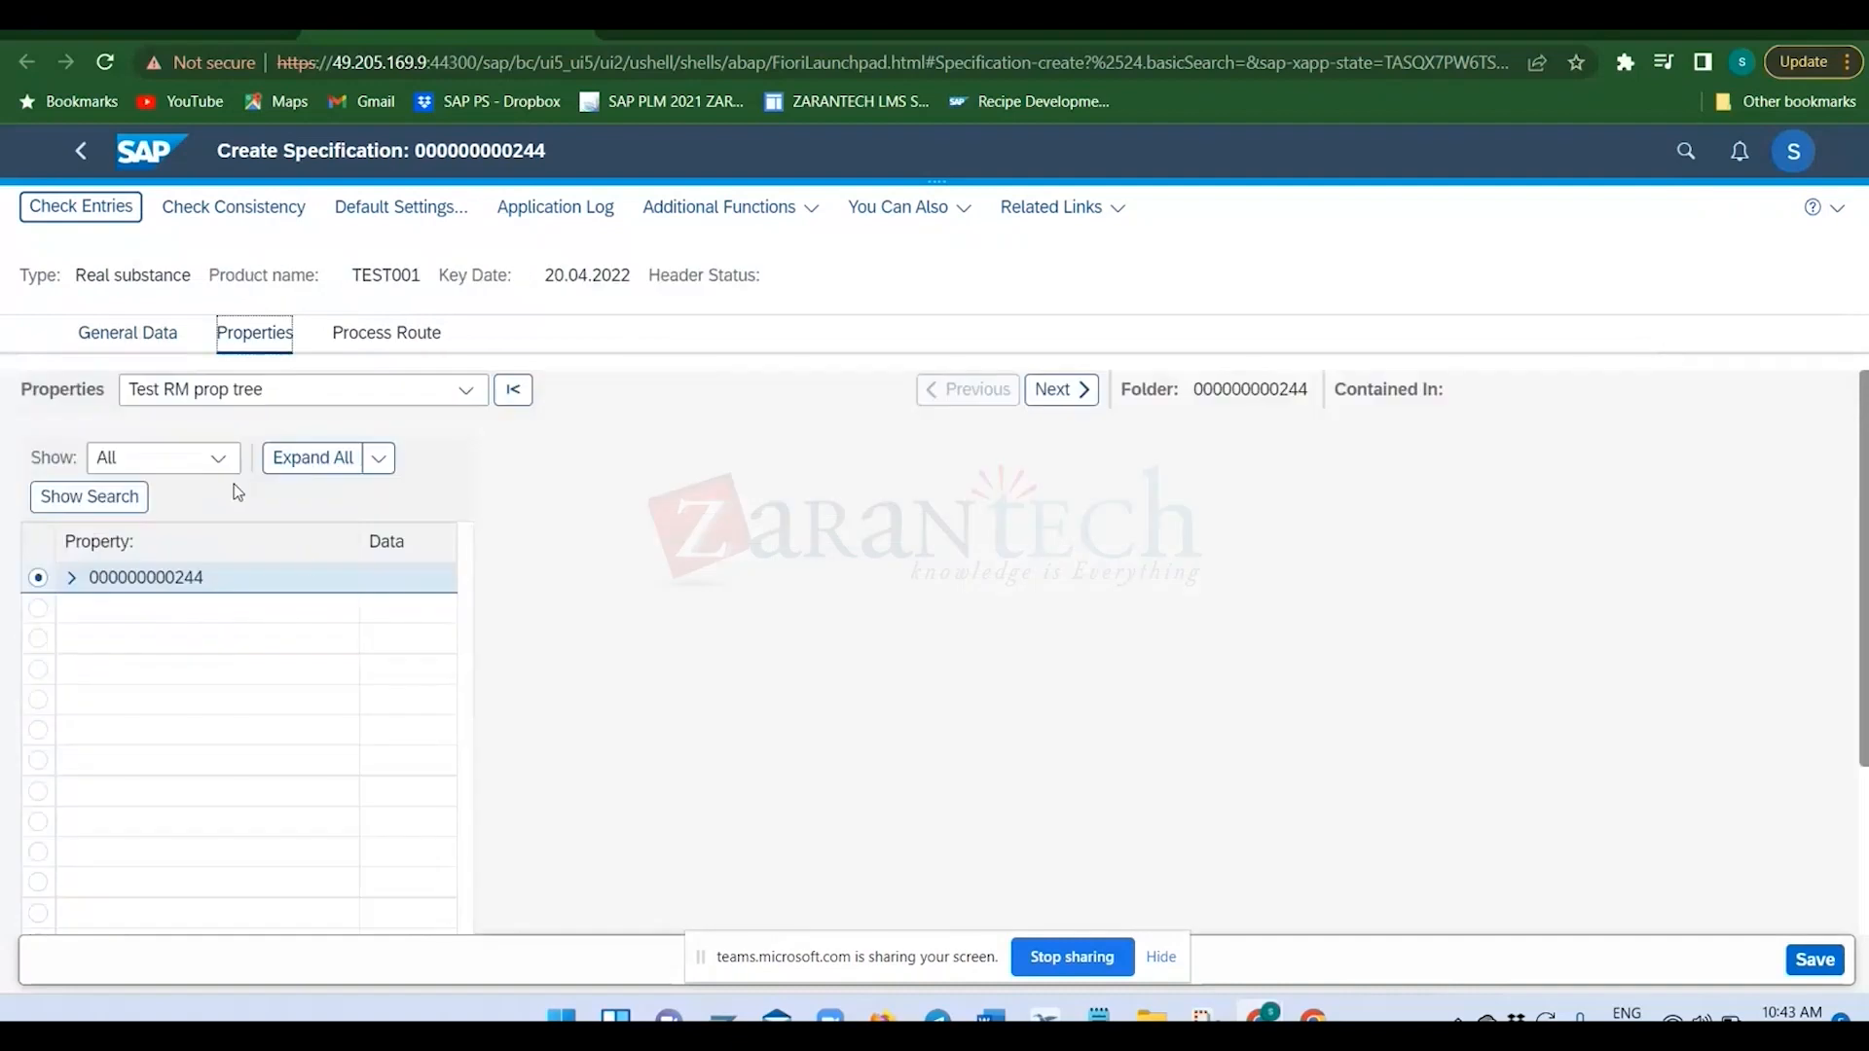
click(469, 391)
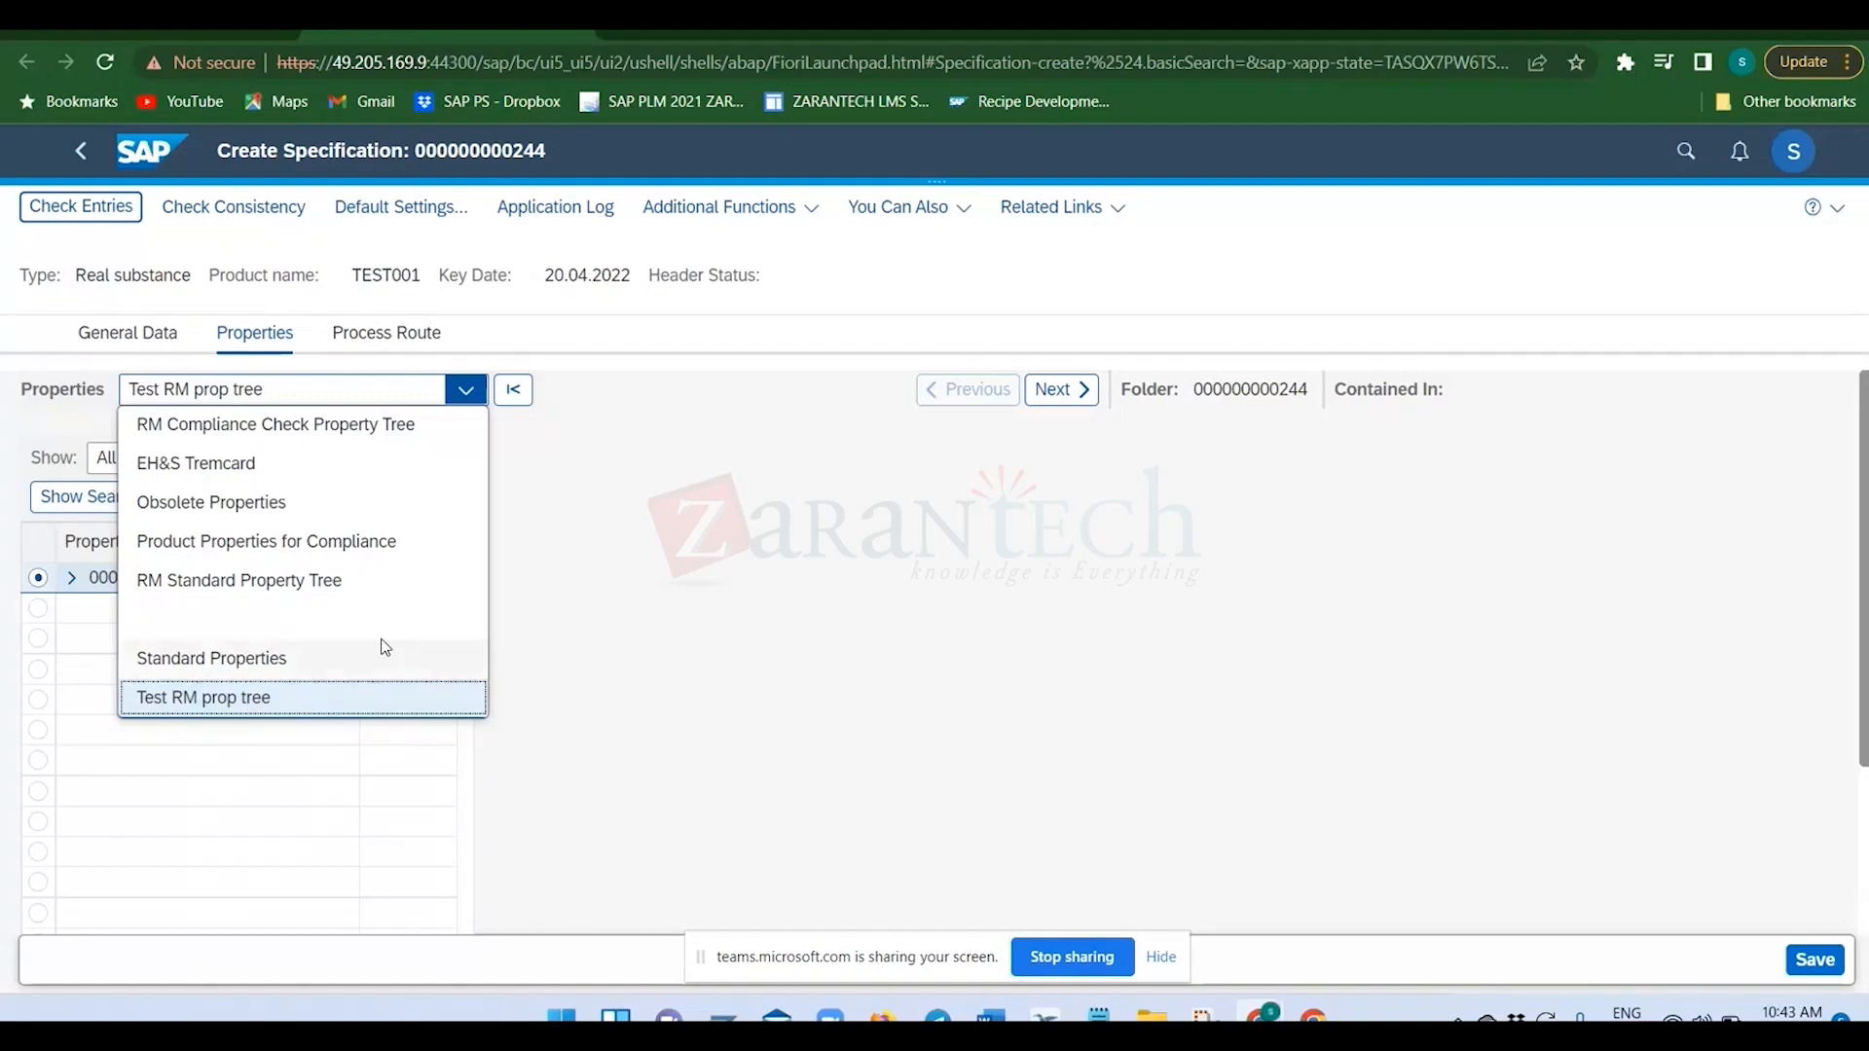
click(610, 584)
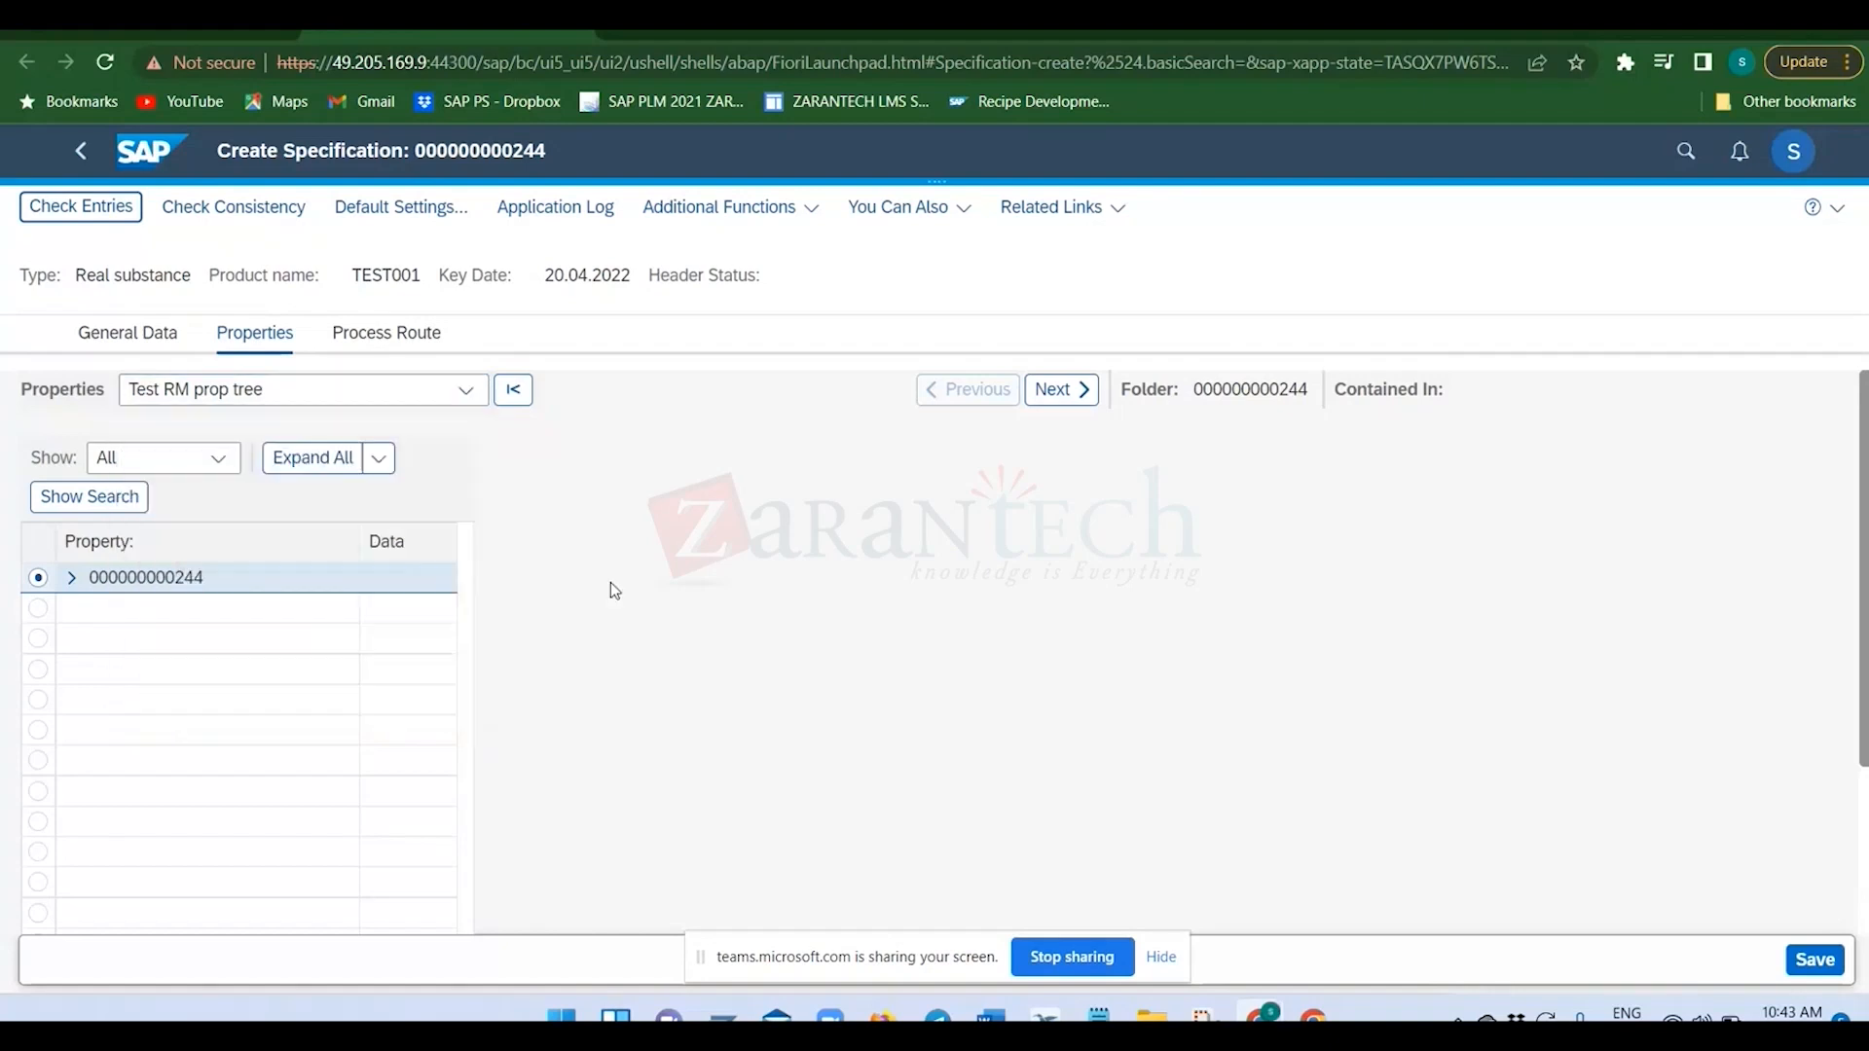
click(71, 578)
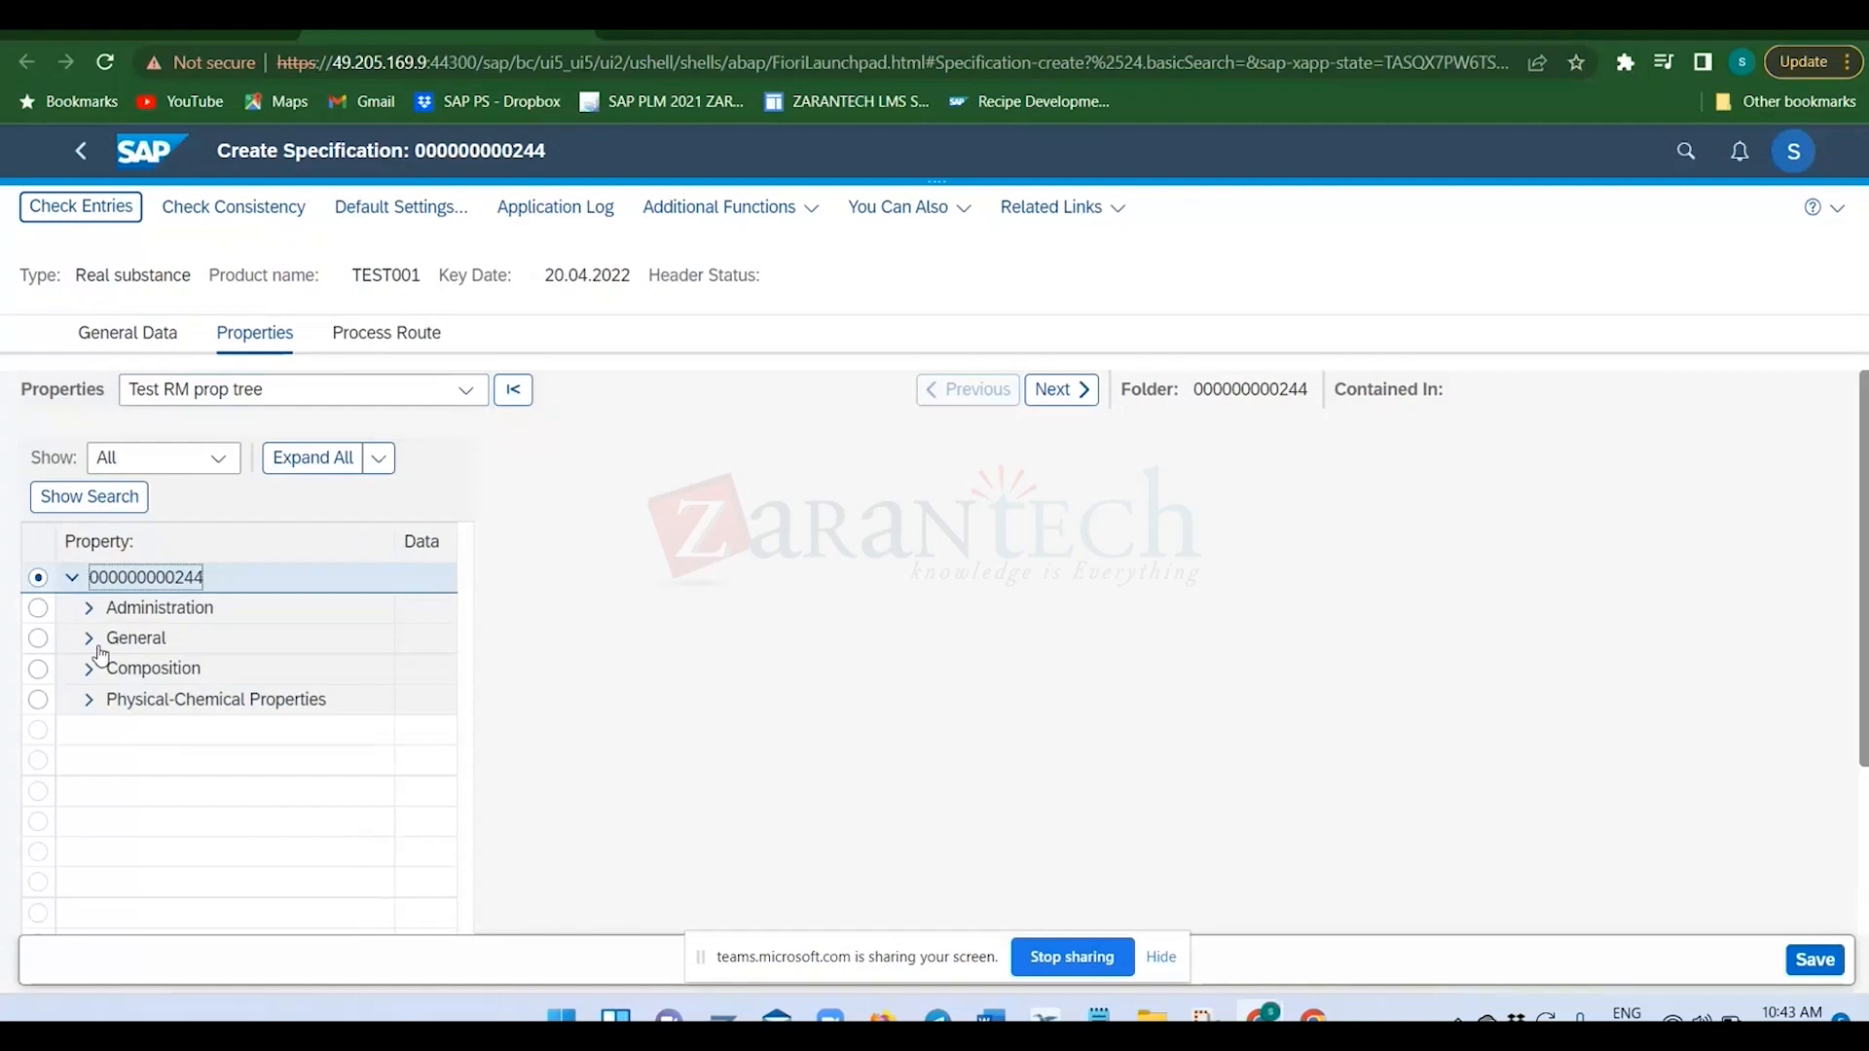
click(89, 638)
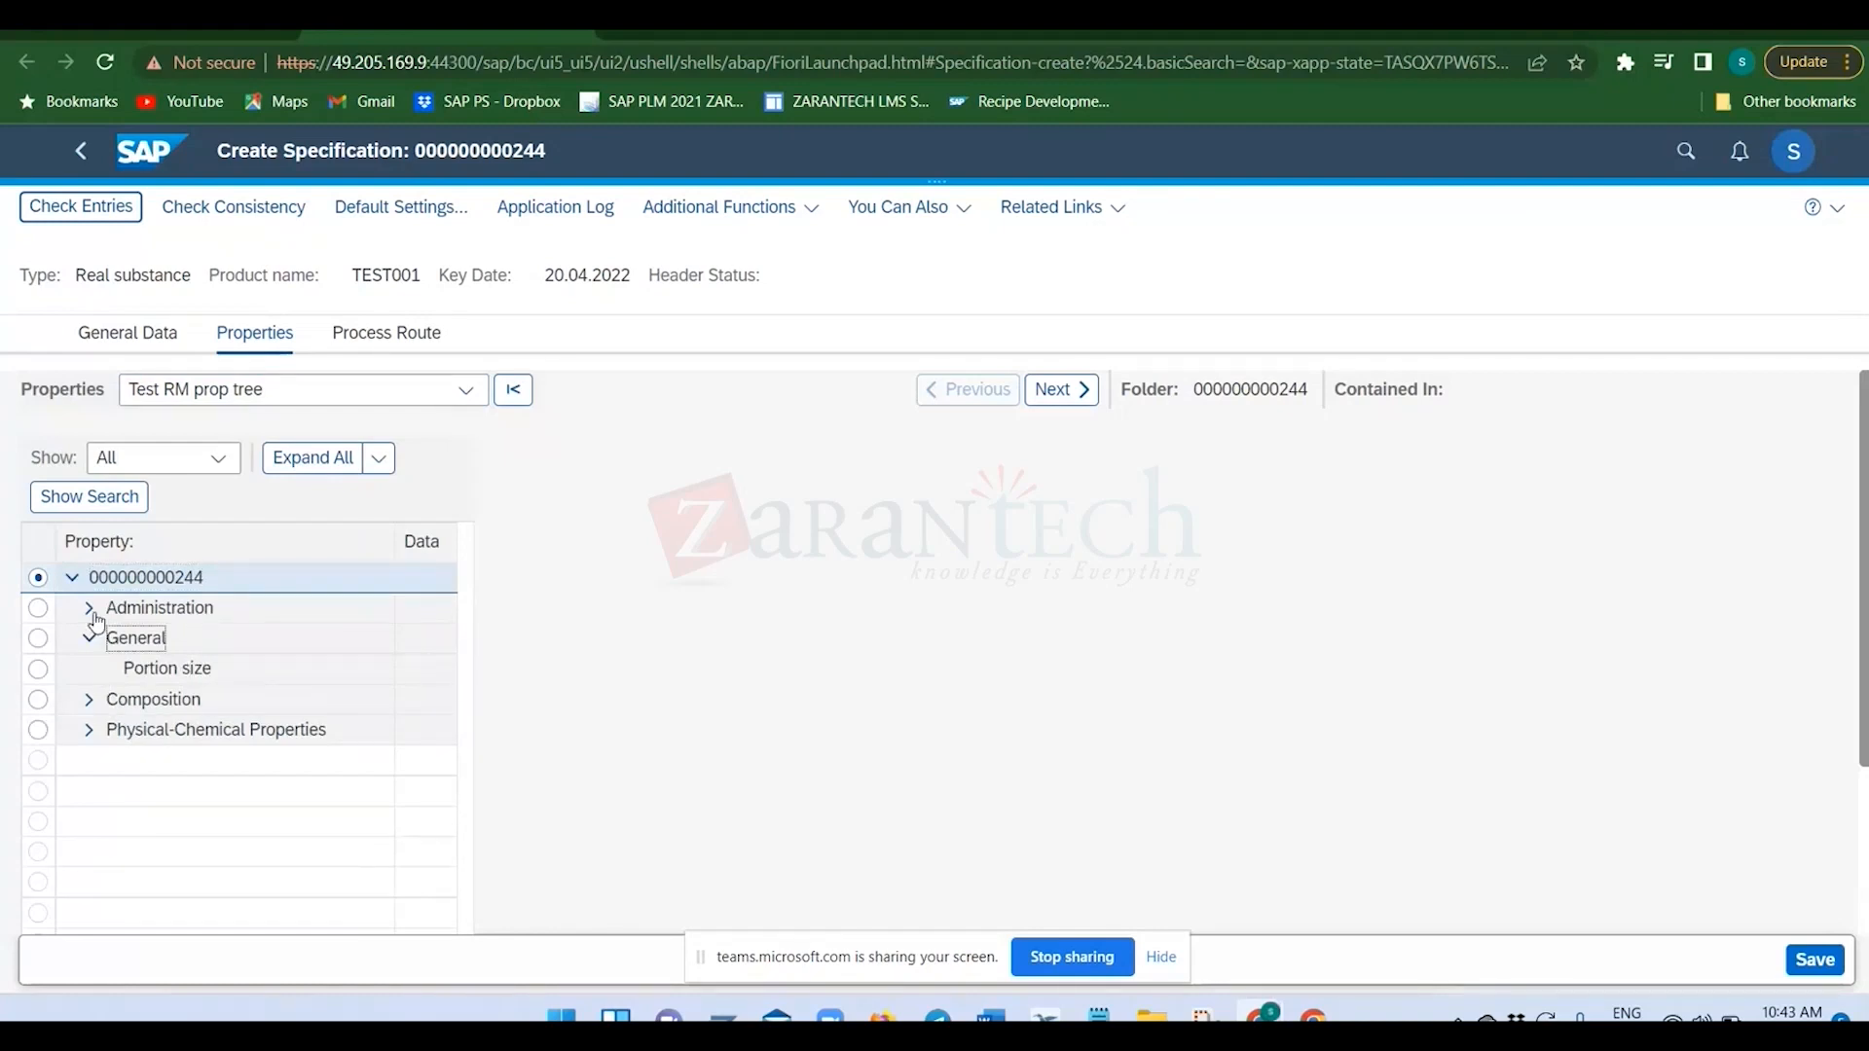
click(88, 609)
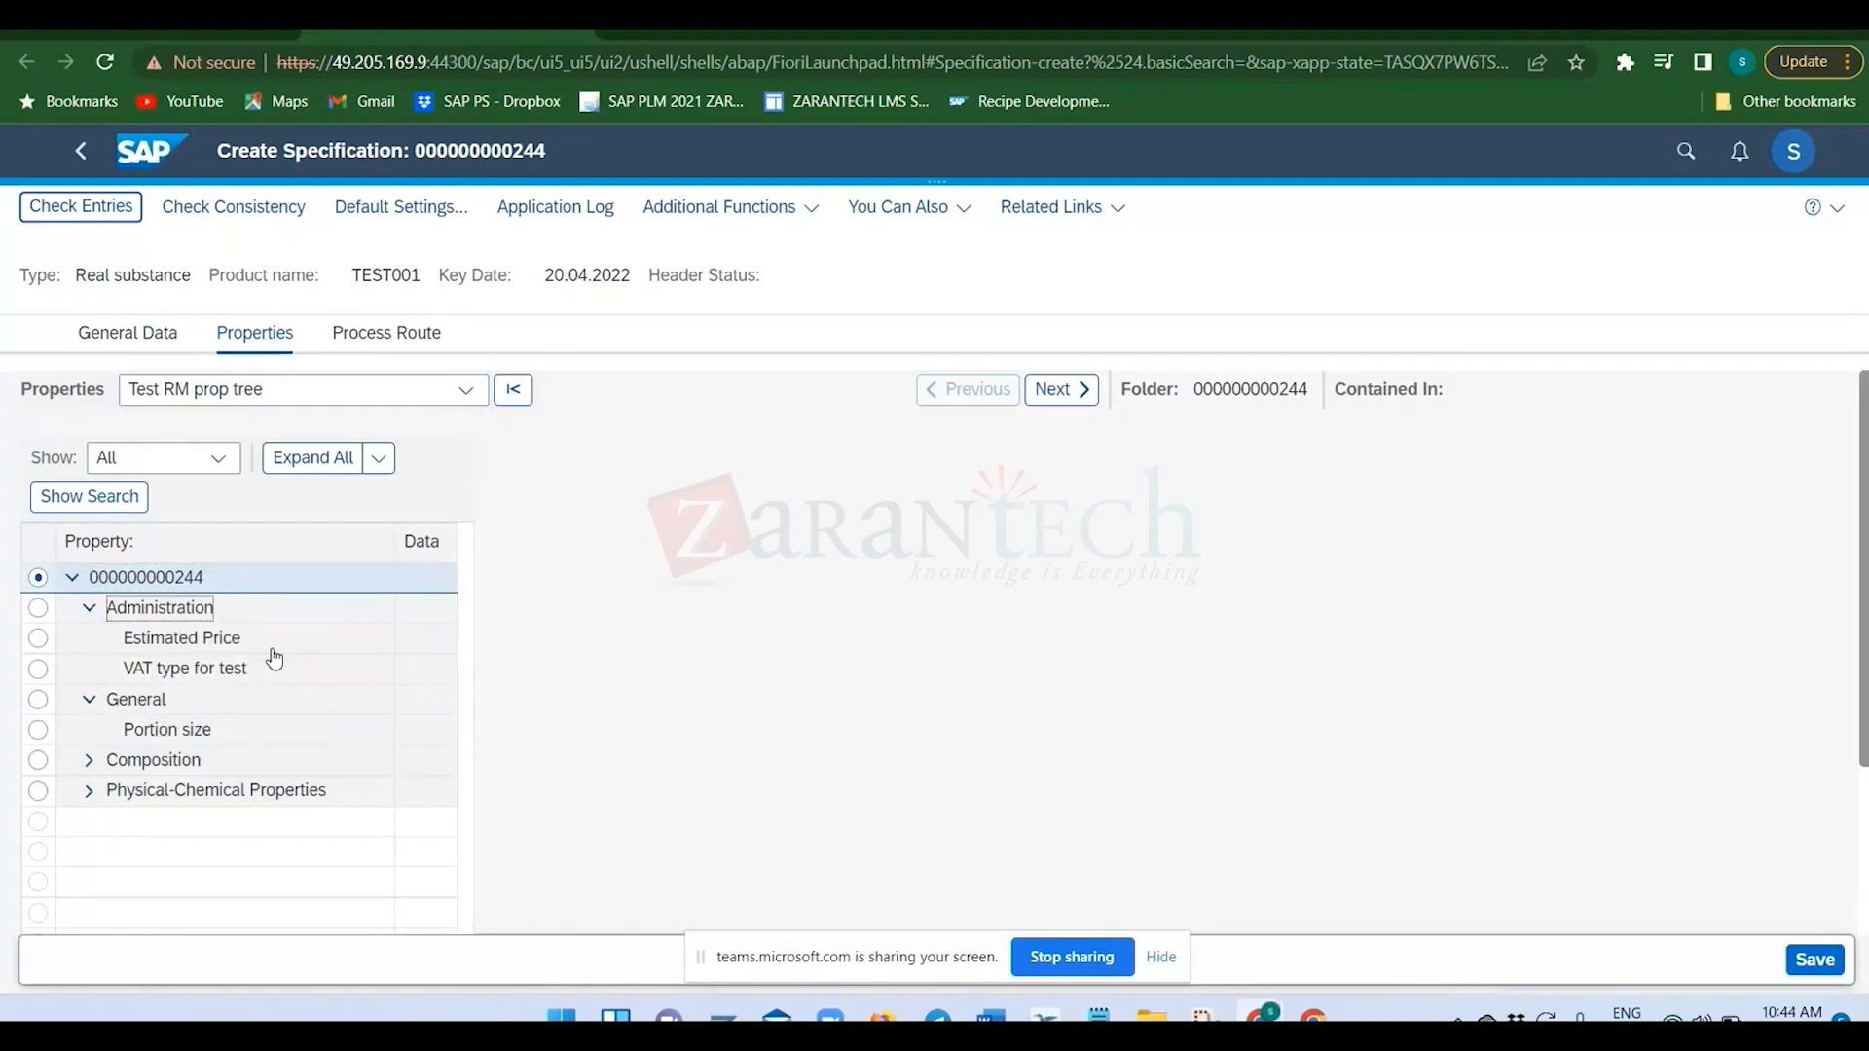
click(160, 666)
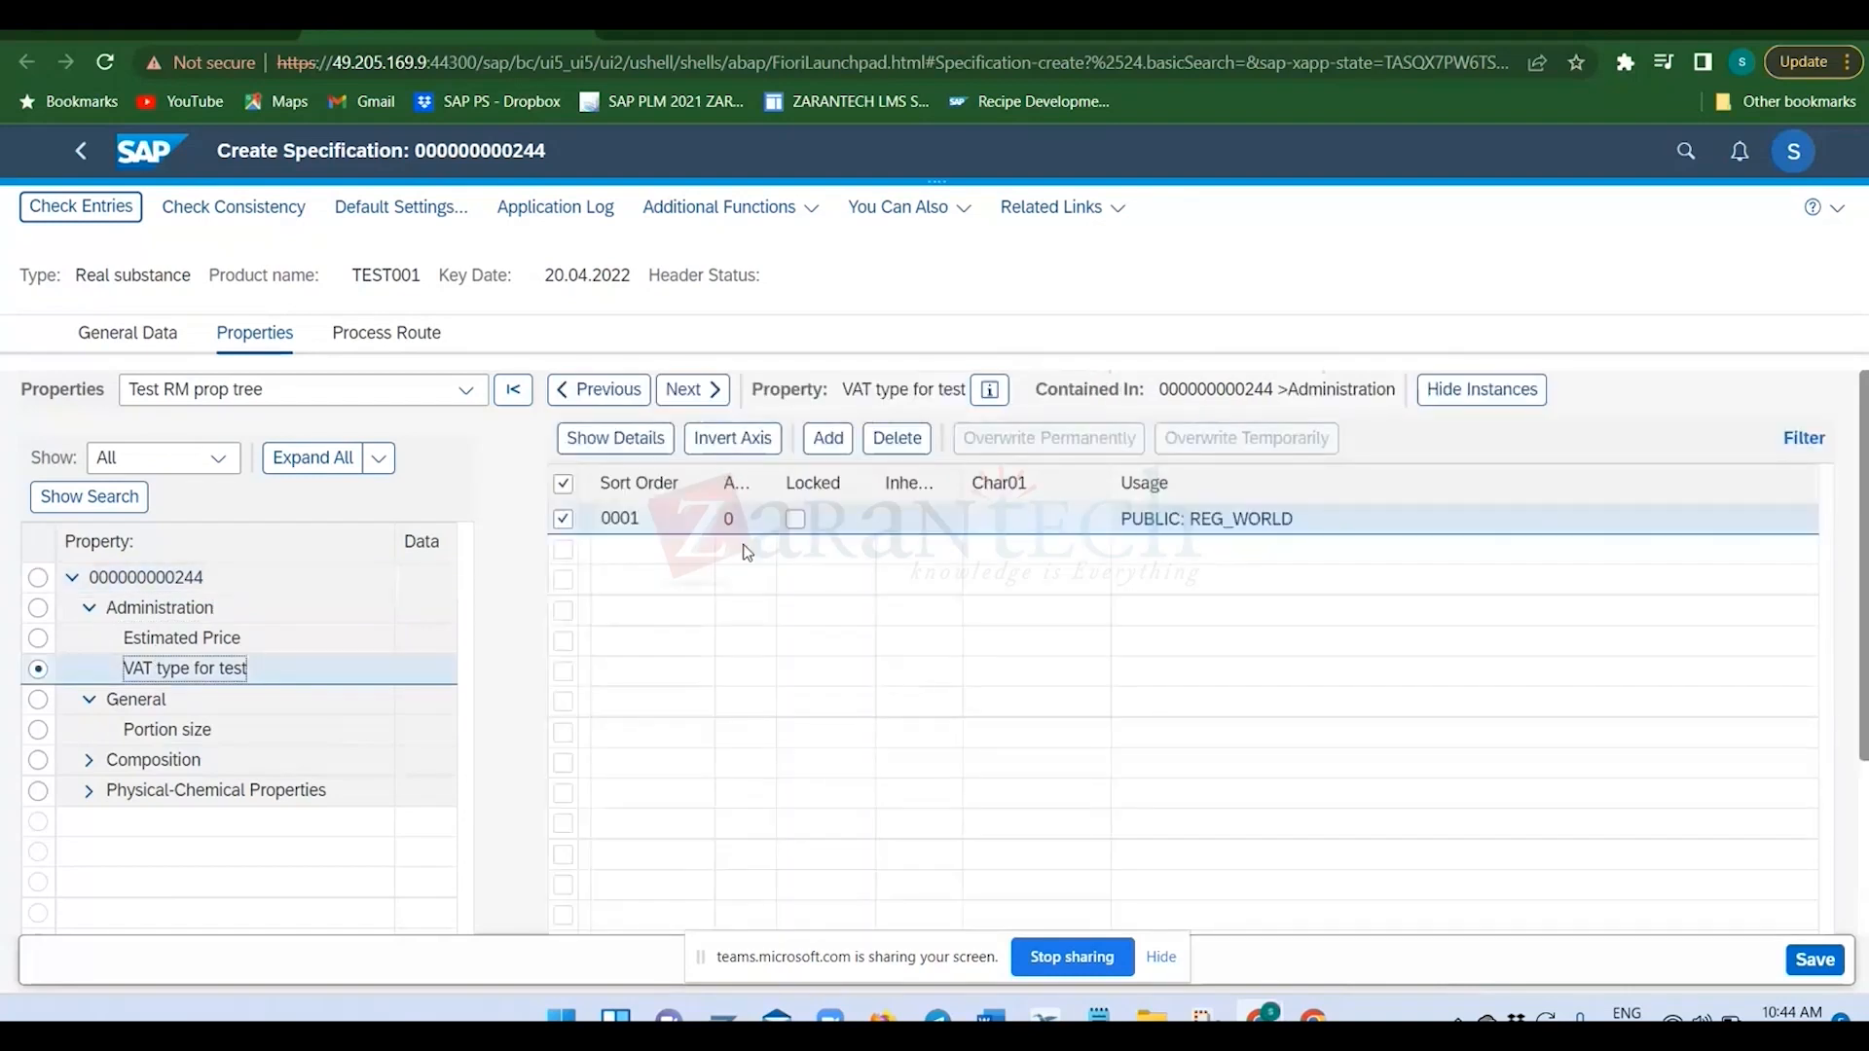
Set Char01 of the VAT type for test instance to TEST2 and save the specification.
click(1076, 526)
text(TEST)
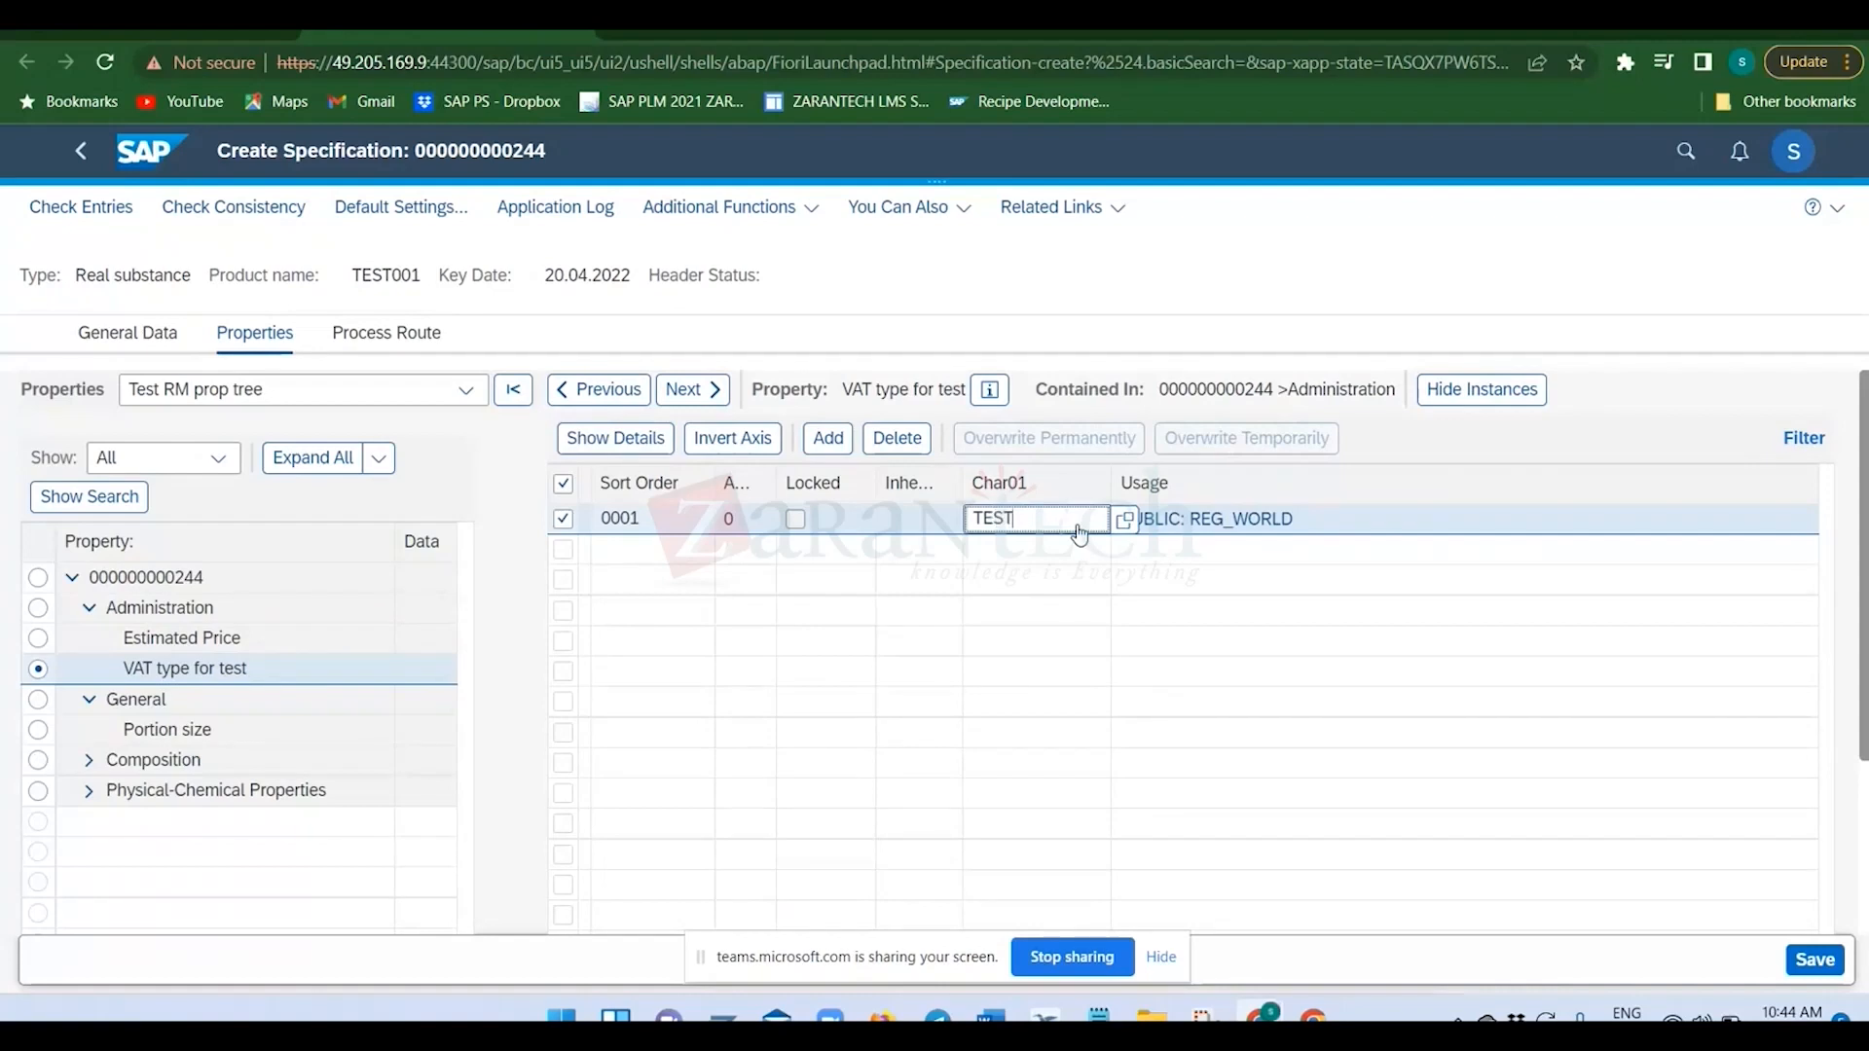
text(2)
key(Return)
click(1815, 959)
Examine the specification's header status, including the current status, the next possible status and its preconditions.
click(101, 208)
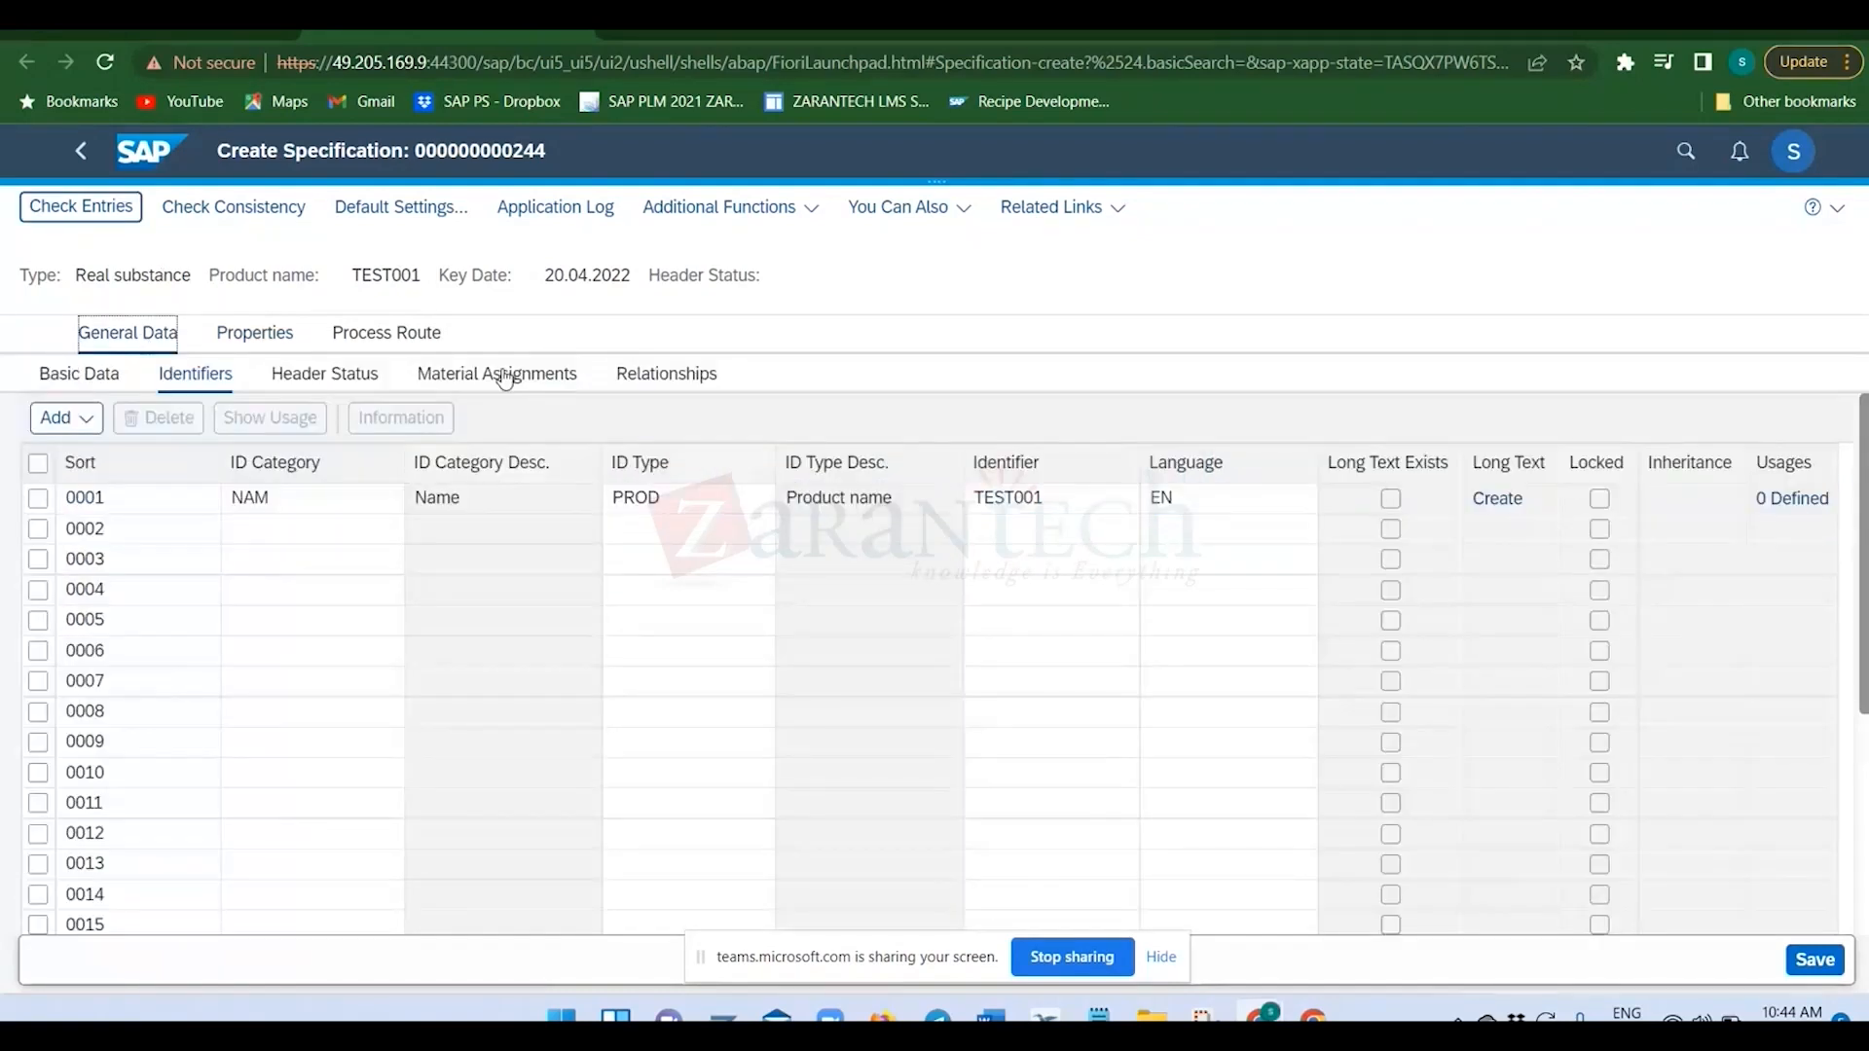
click(325, 381)
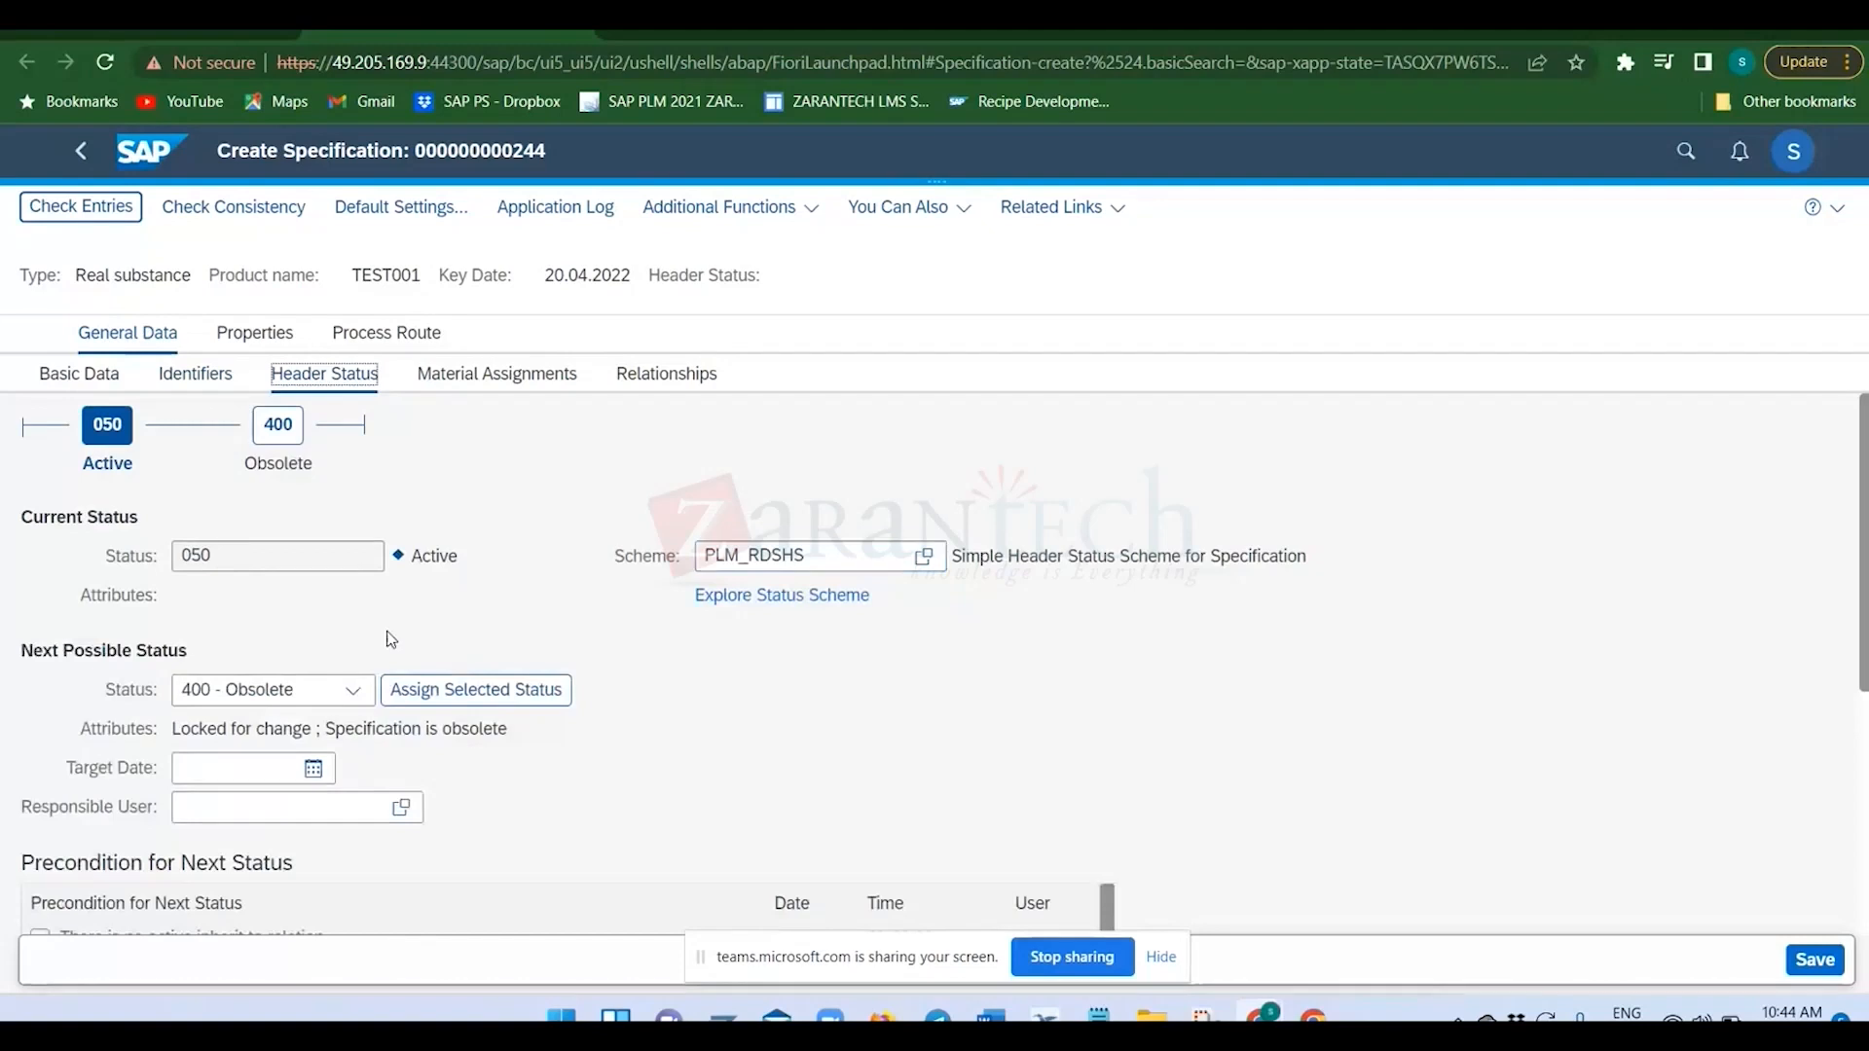
click(358, 693)
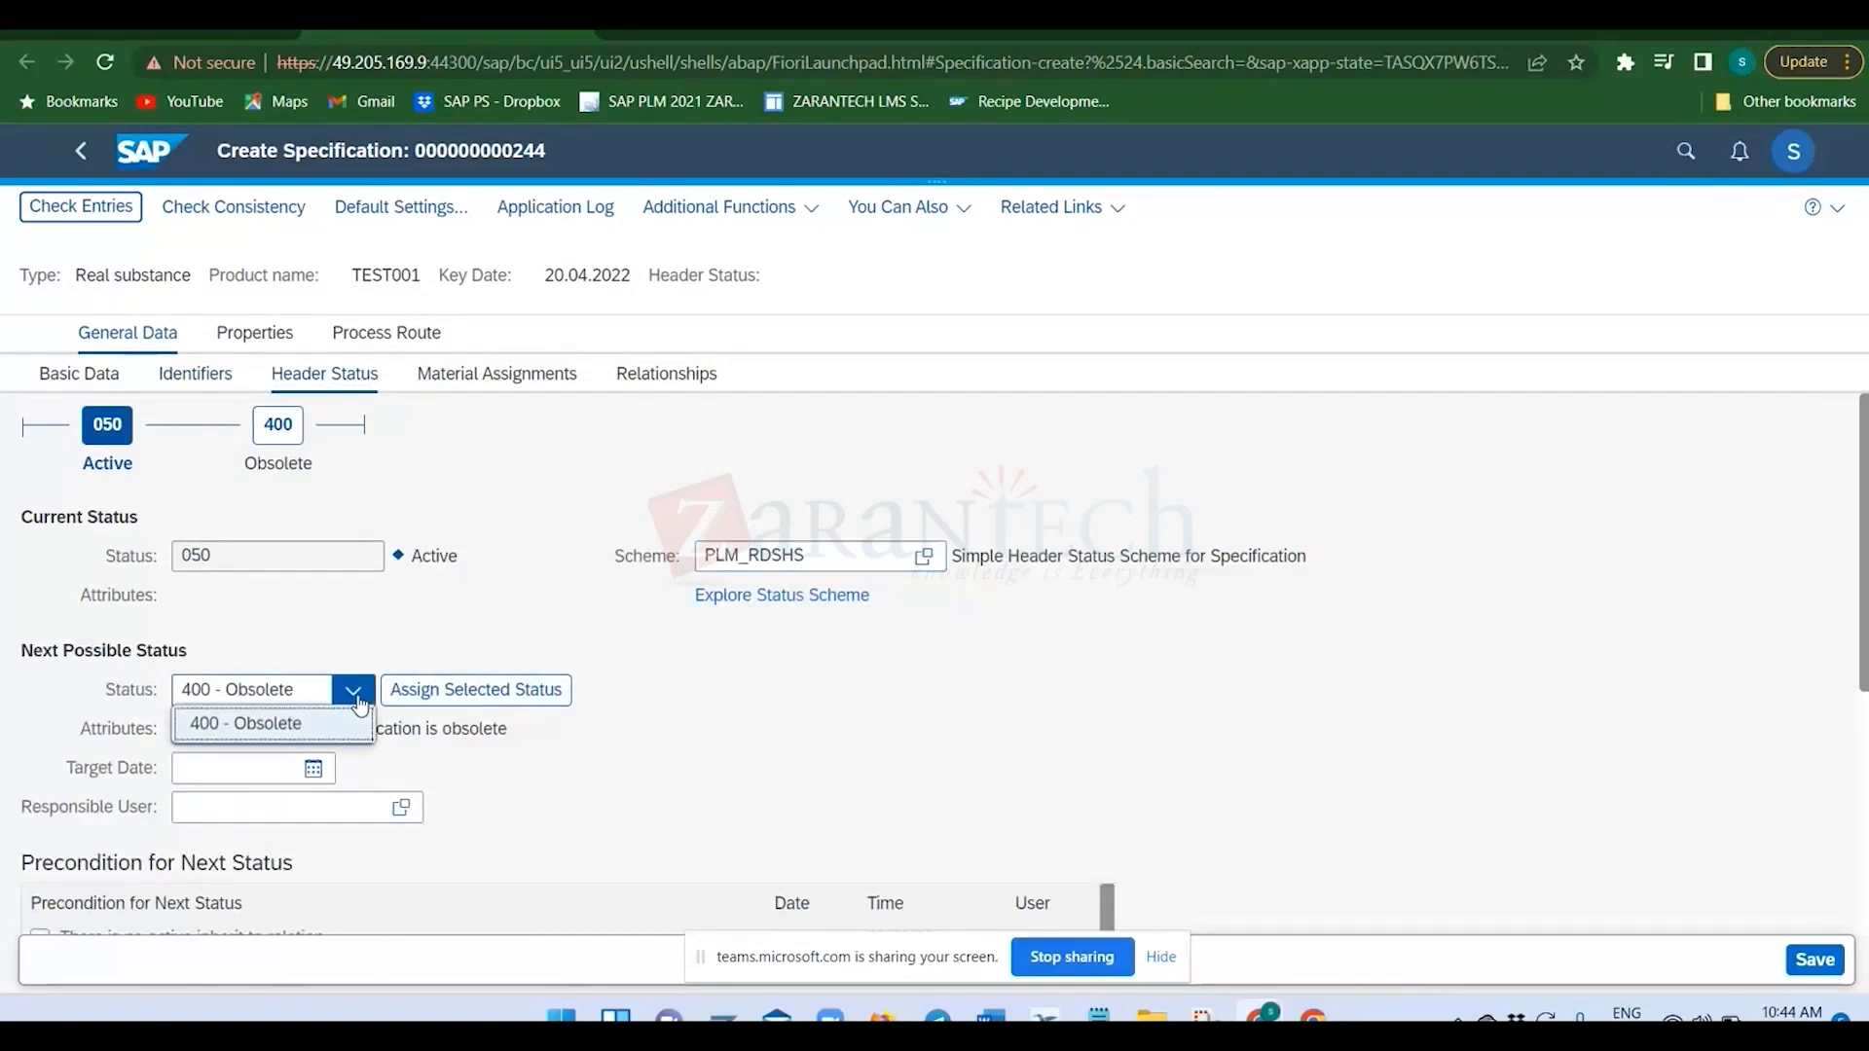
click(368, 621)
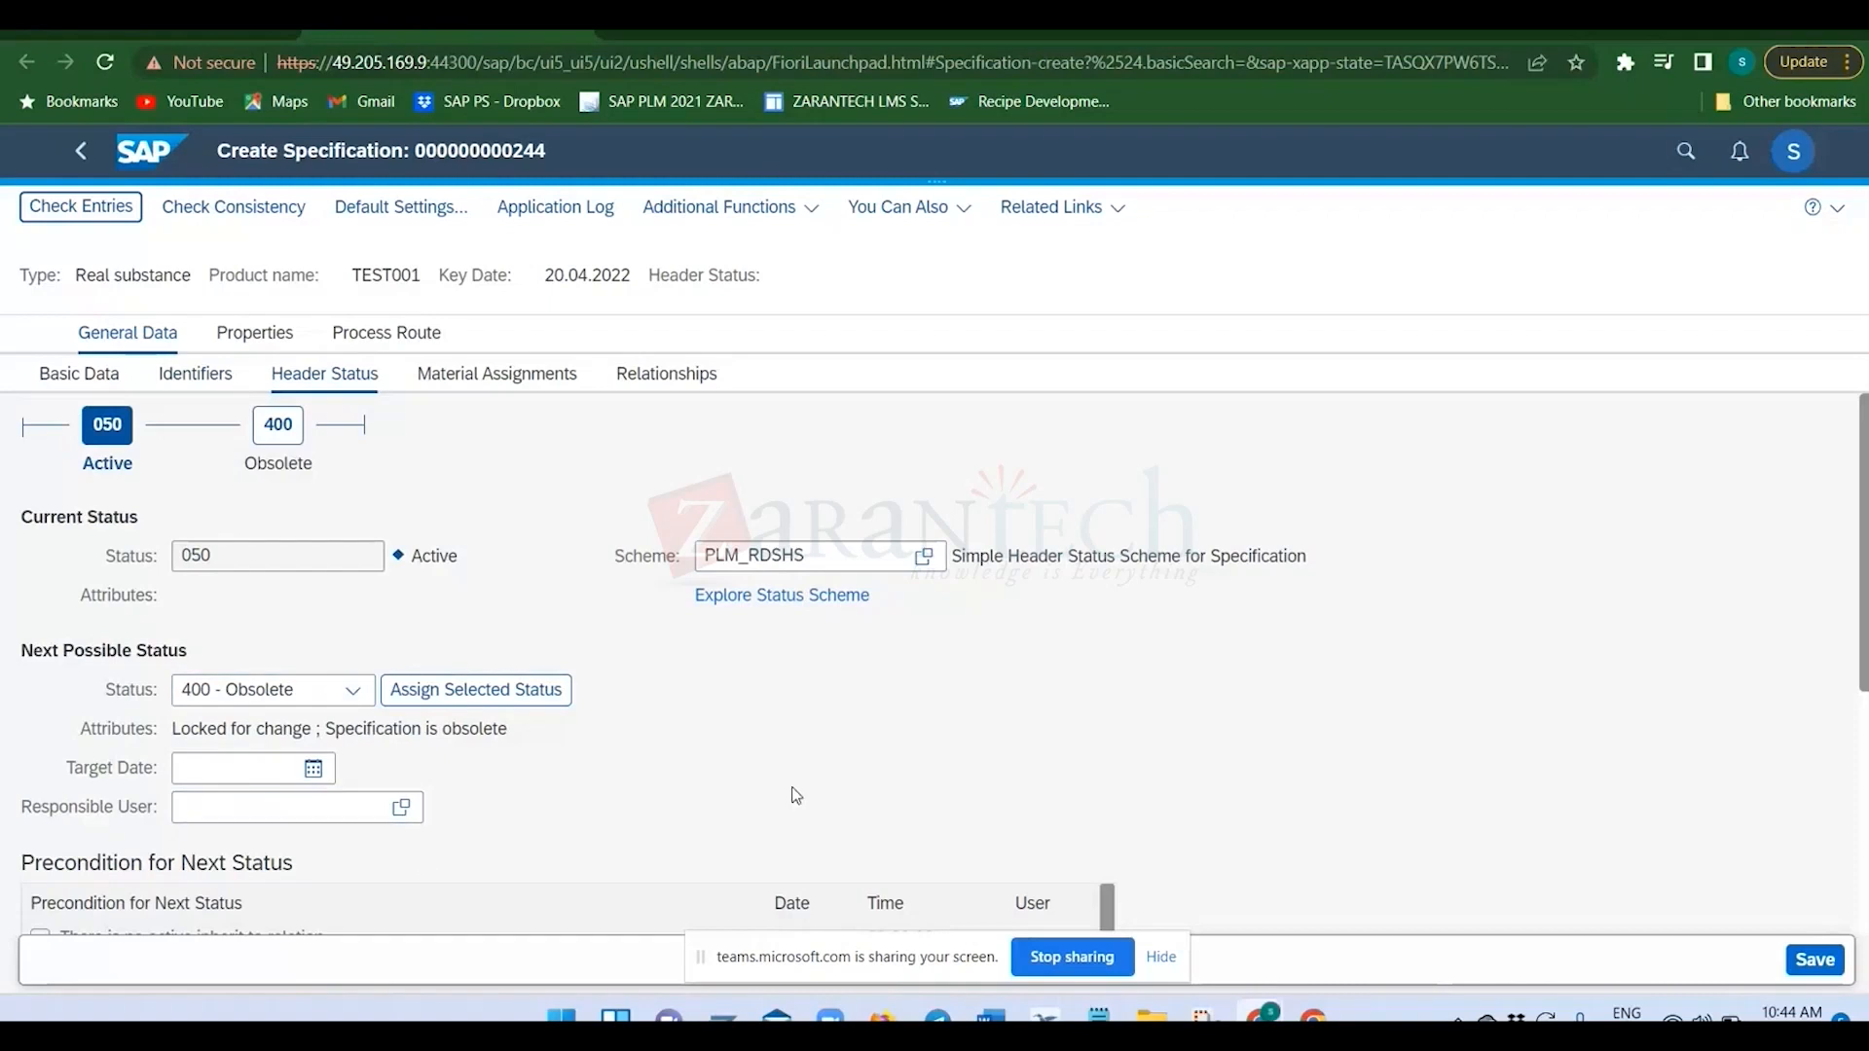
scroll(789, 794, down, 3)
scroll(780, 793, up, 3)
click(234, 568)
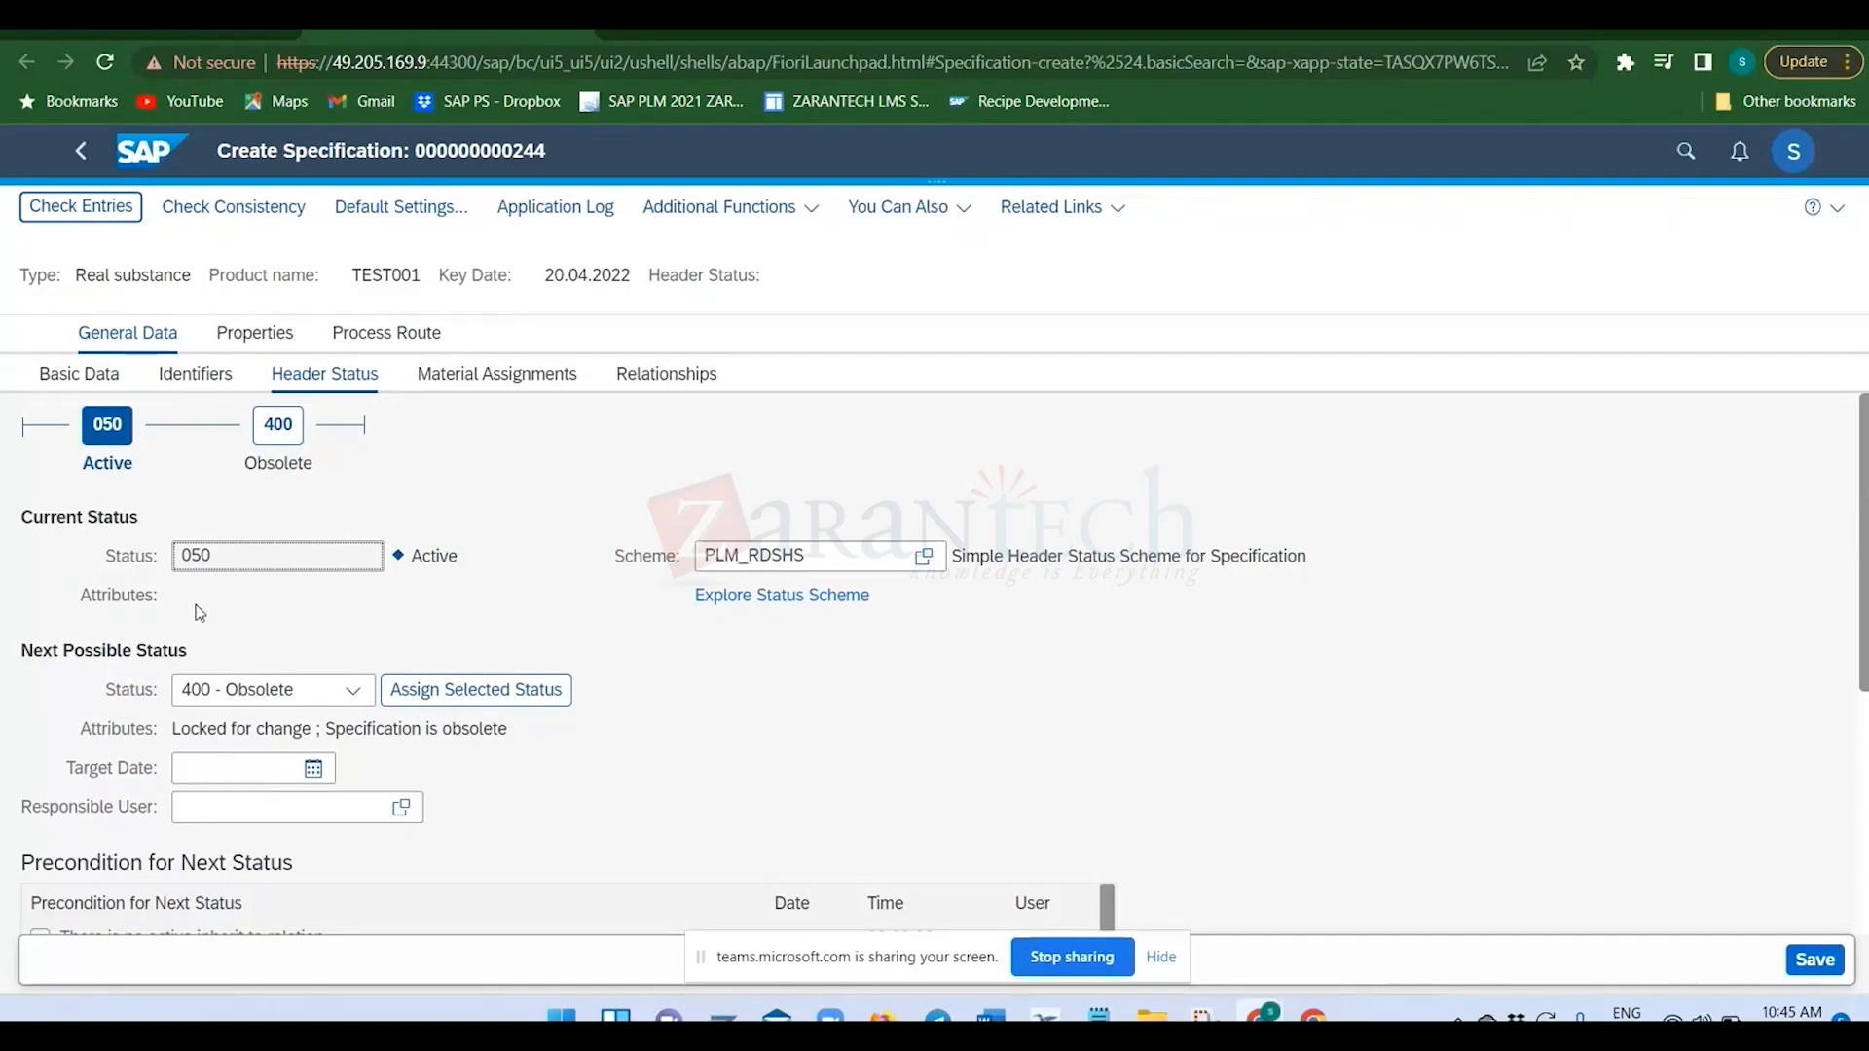
click(492, 377)
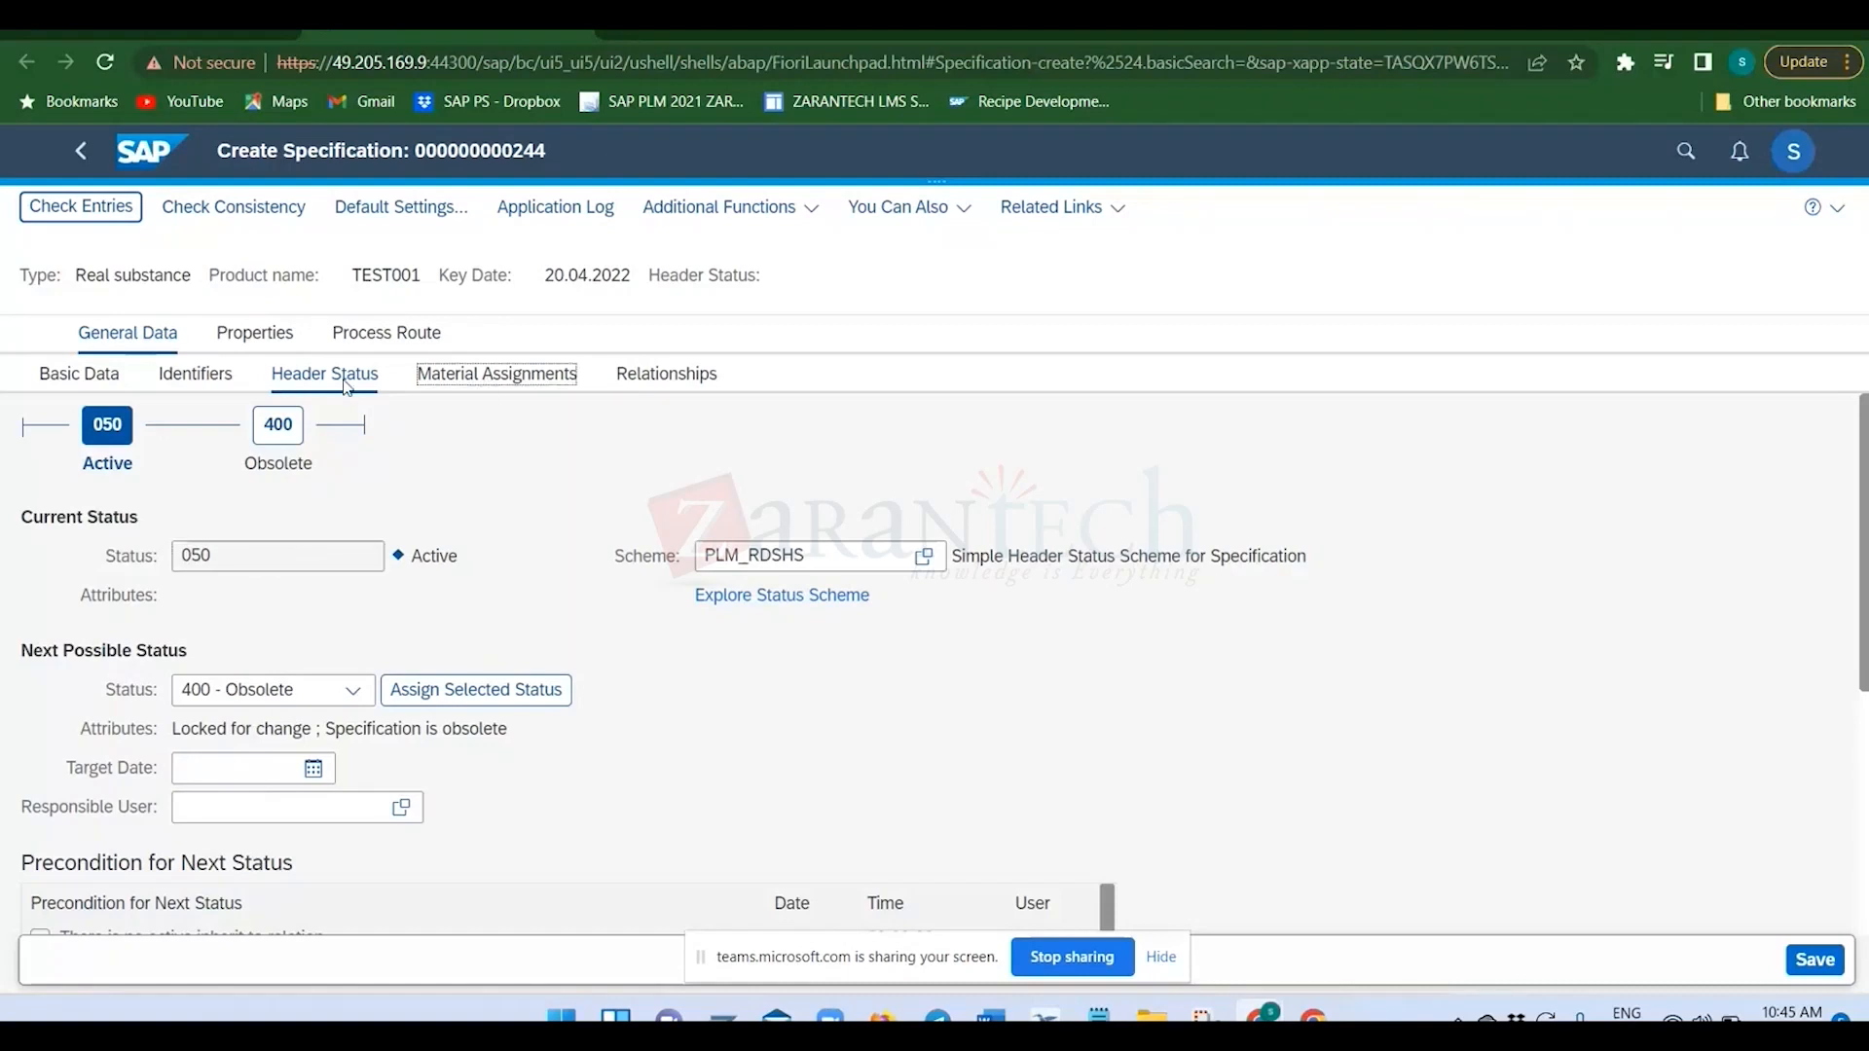
Switch to the SAP GUI session and leave the identification type settings, returning to the Display IMG structure.
key(alt+Tab)
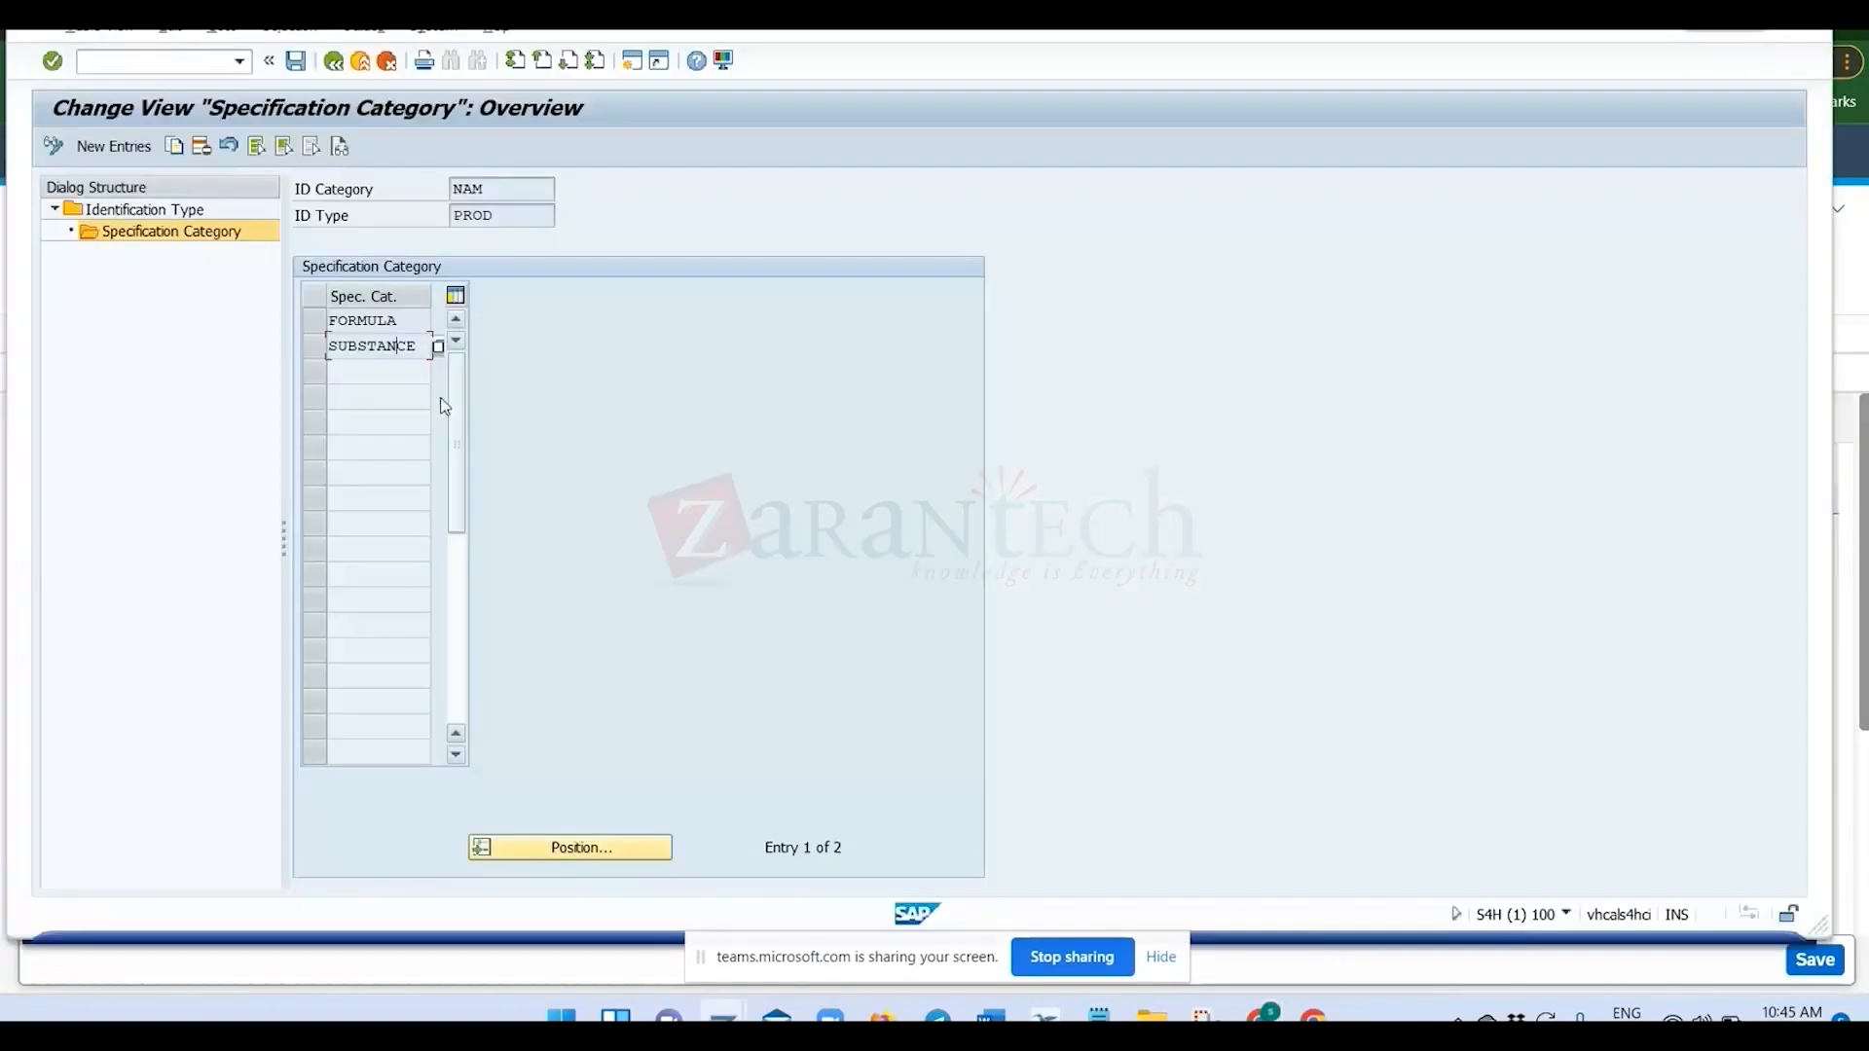
click(334, 64)
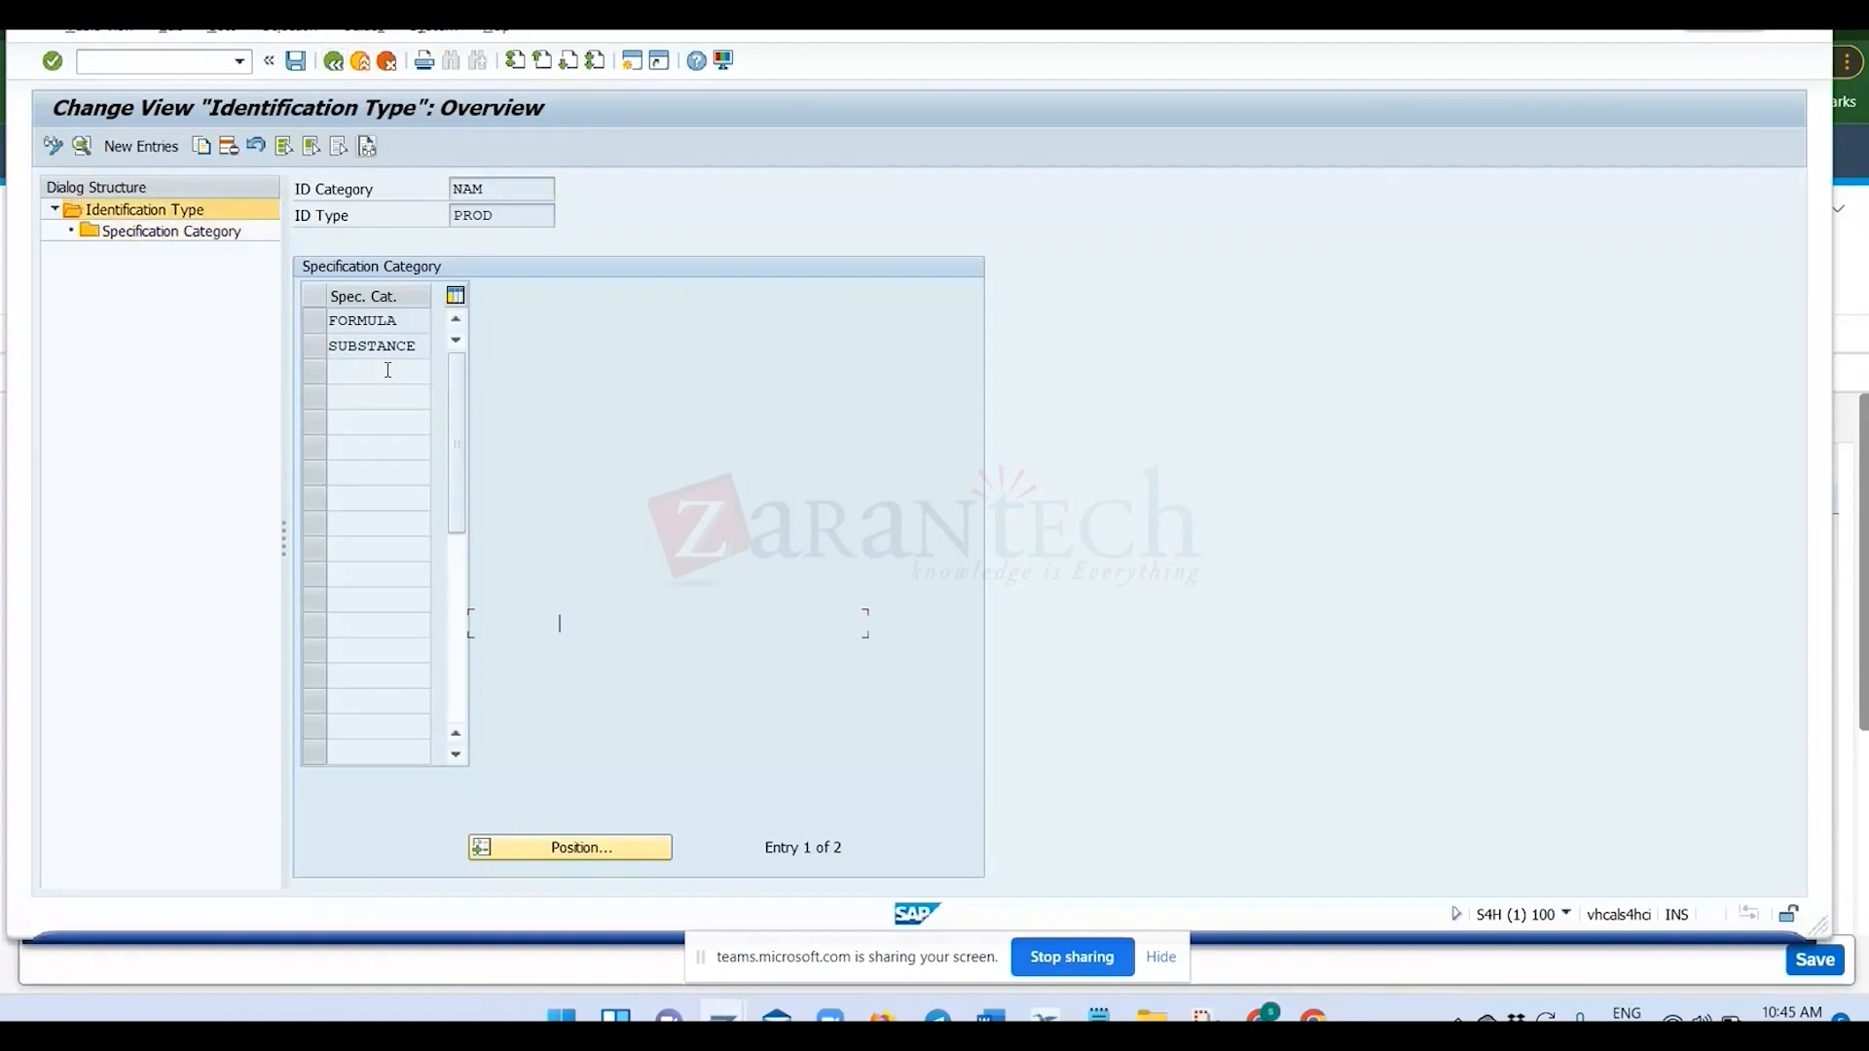
click(336, 63)
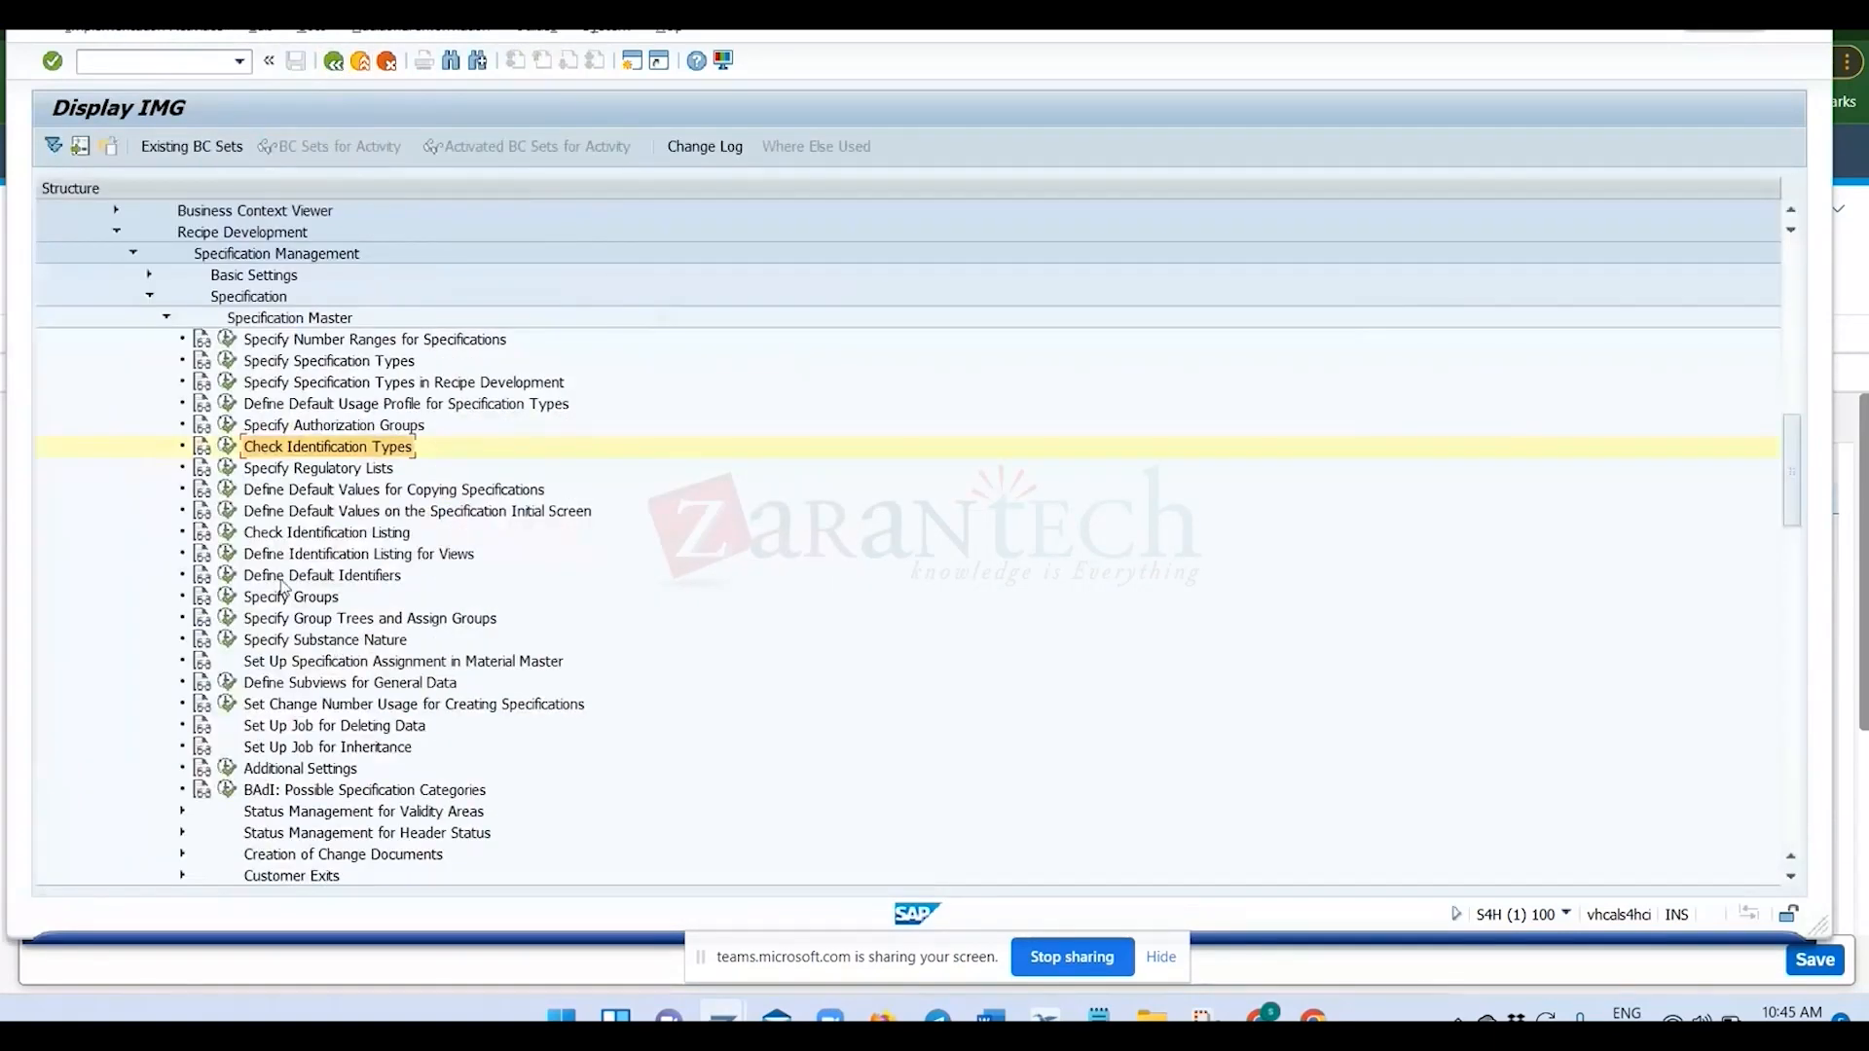
Collapse Specification Master and review the Settings for Value Assignment and Classification System Settings branches under Specification Database Structure.
click(165, 317)
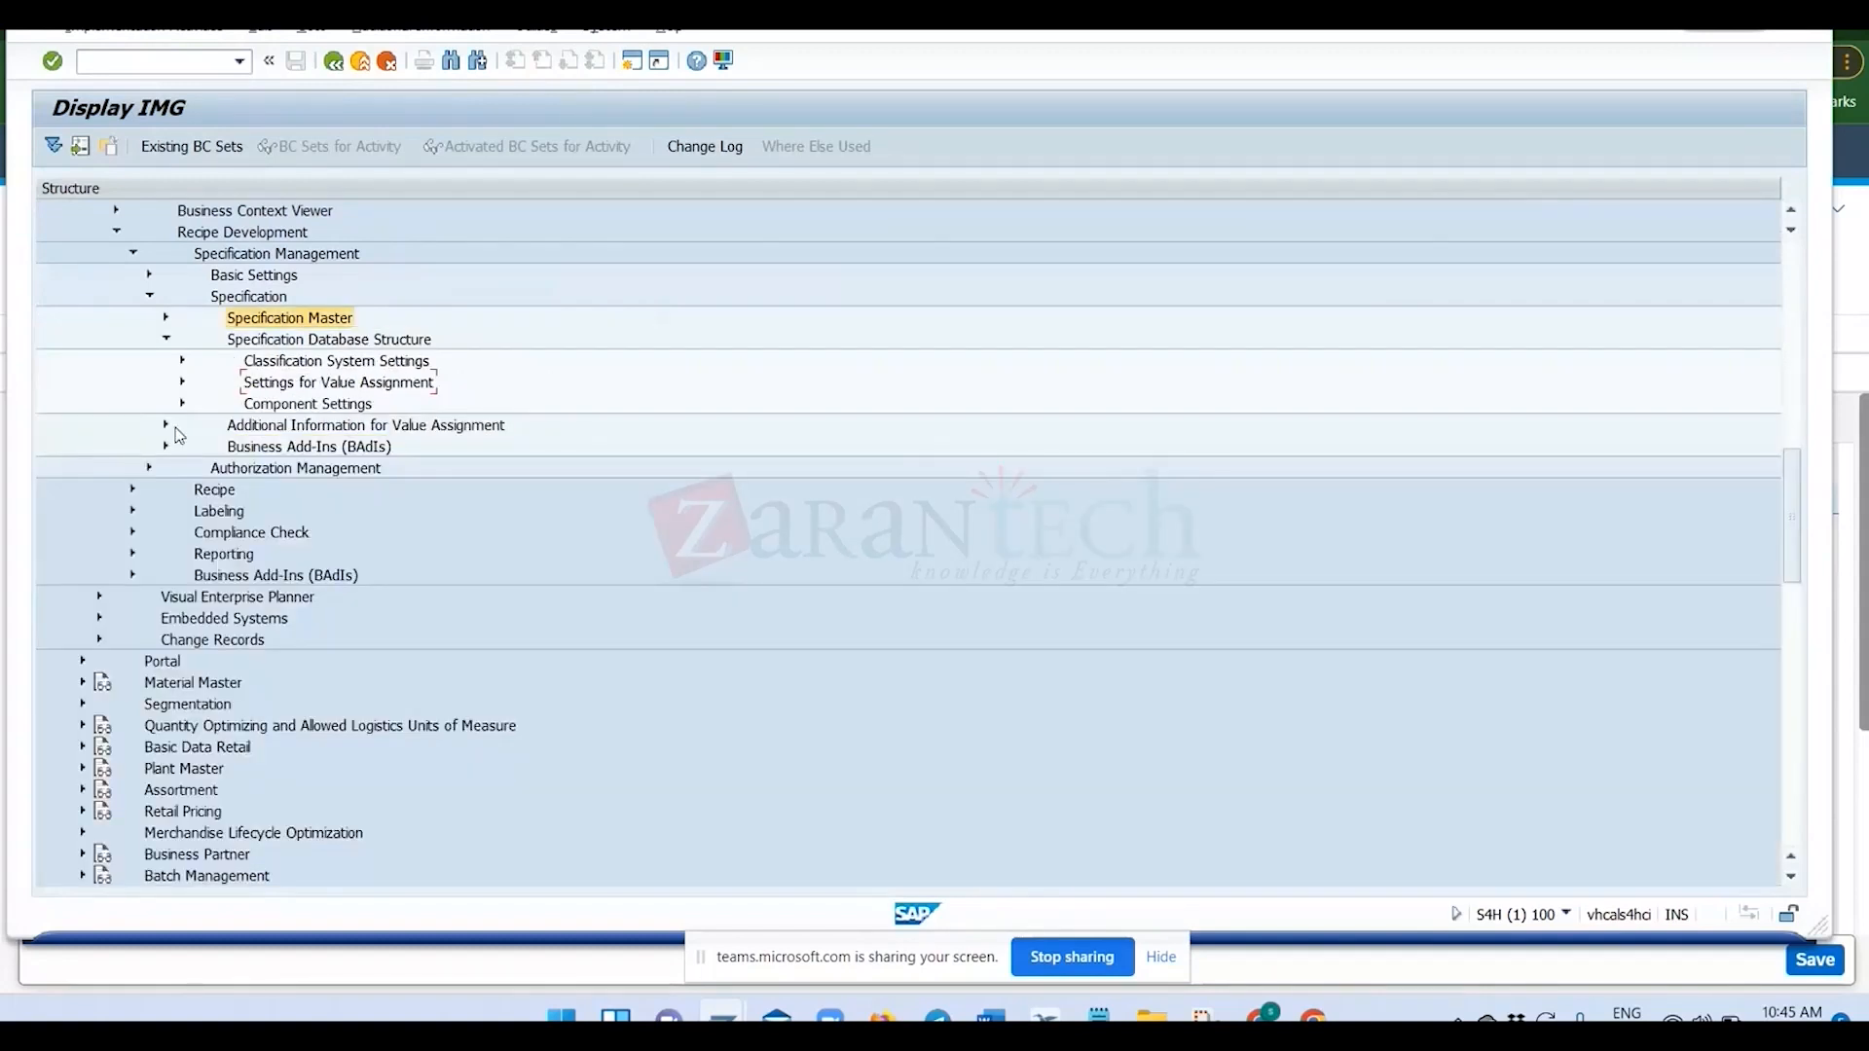
click(182, 382)
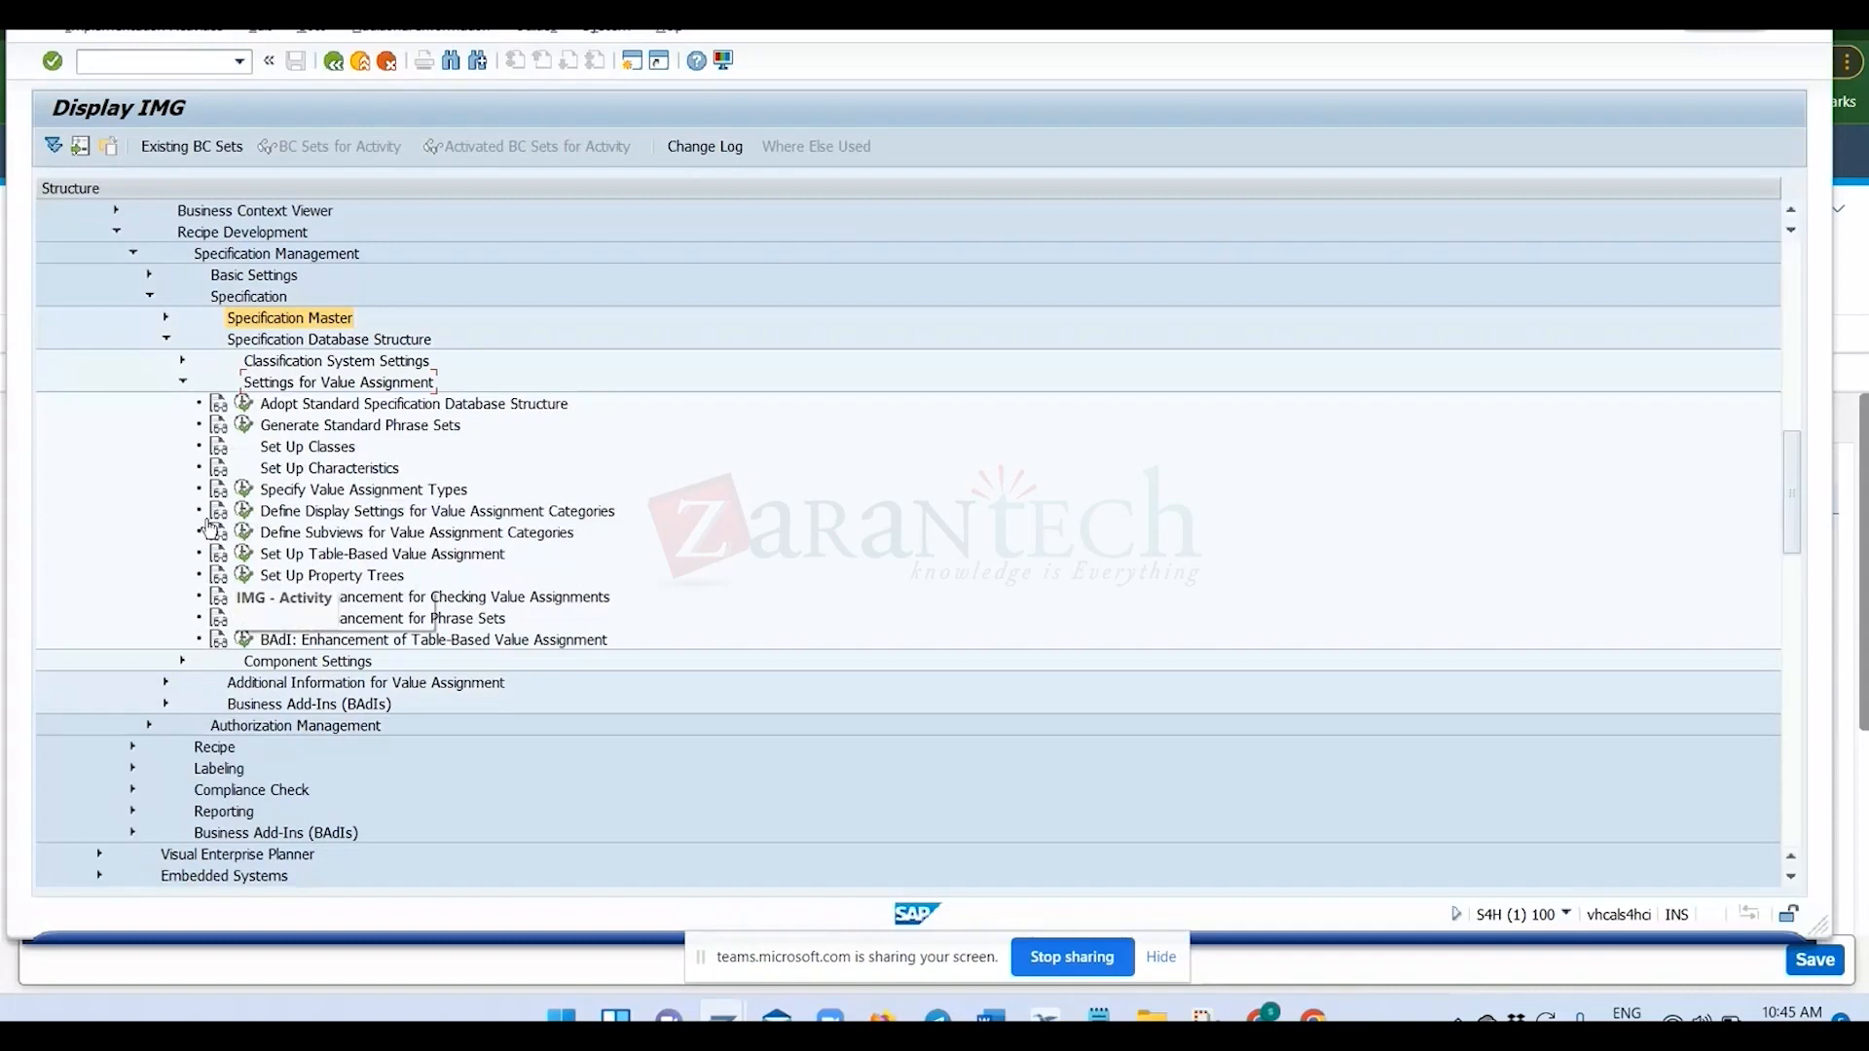
click(183, 383)
click(183, 361)
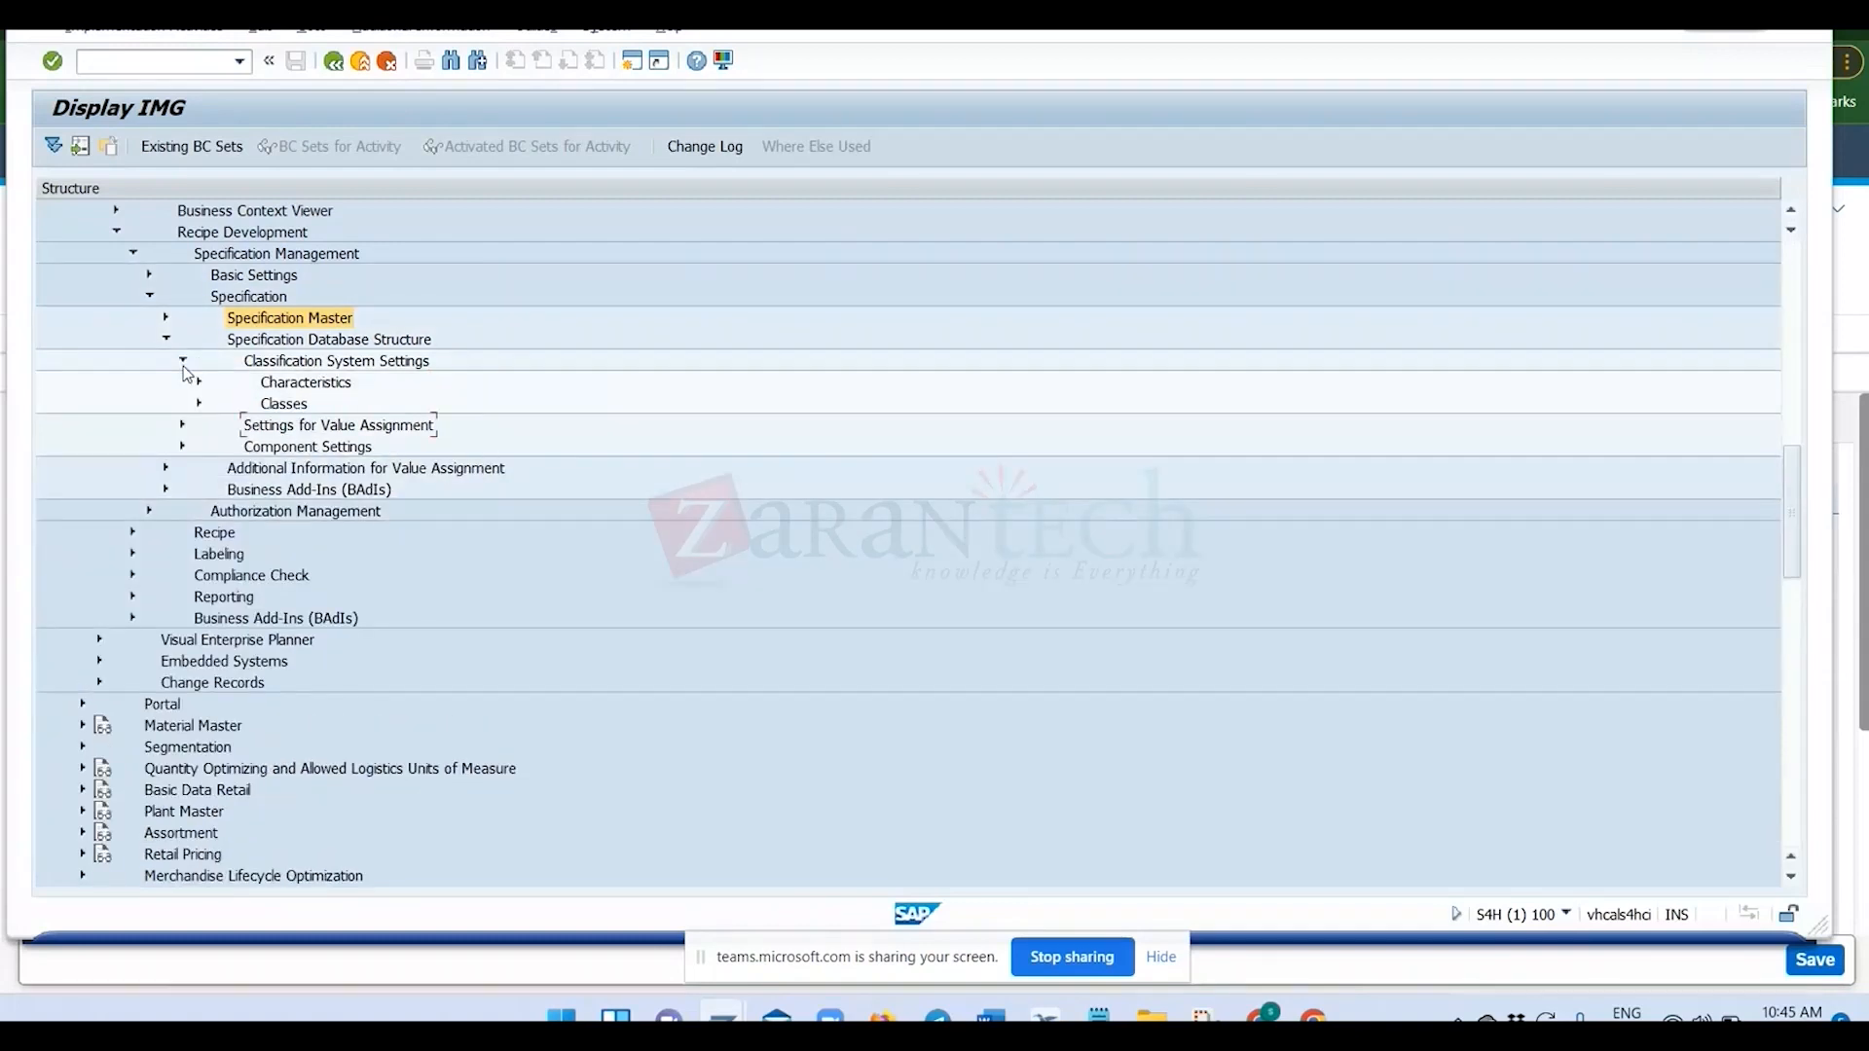
click(183, 362)
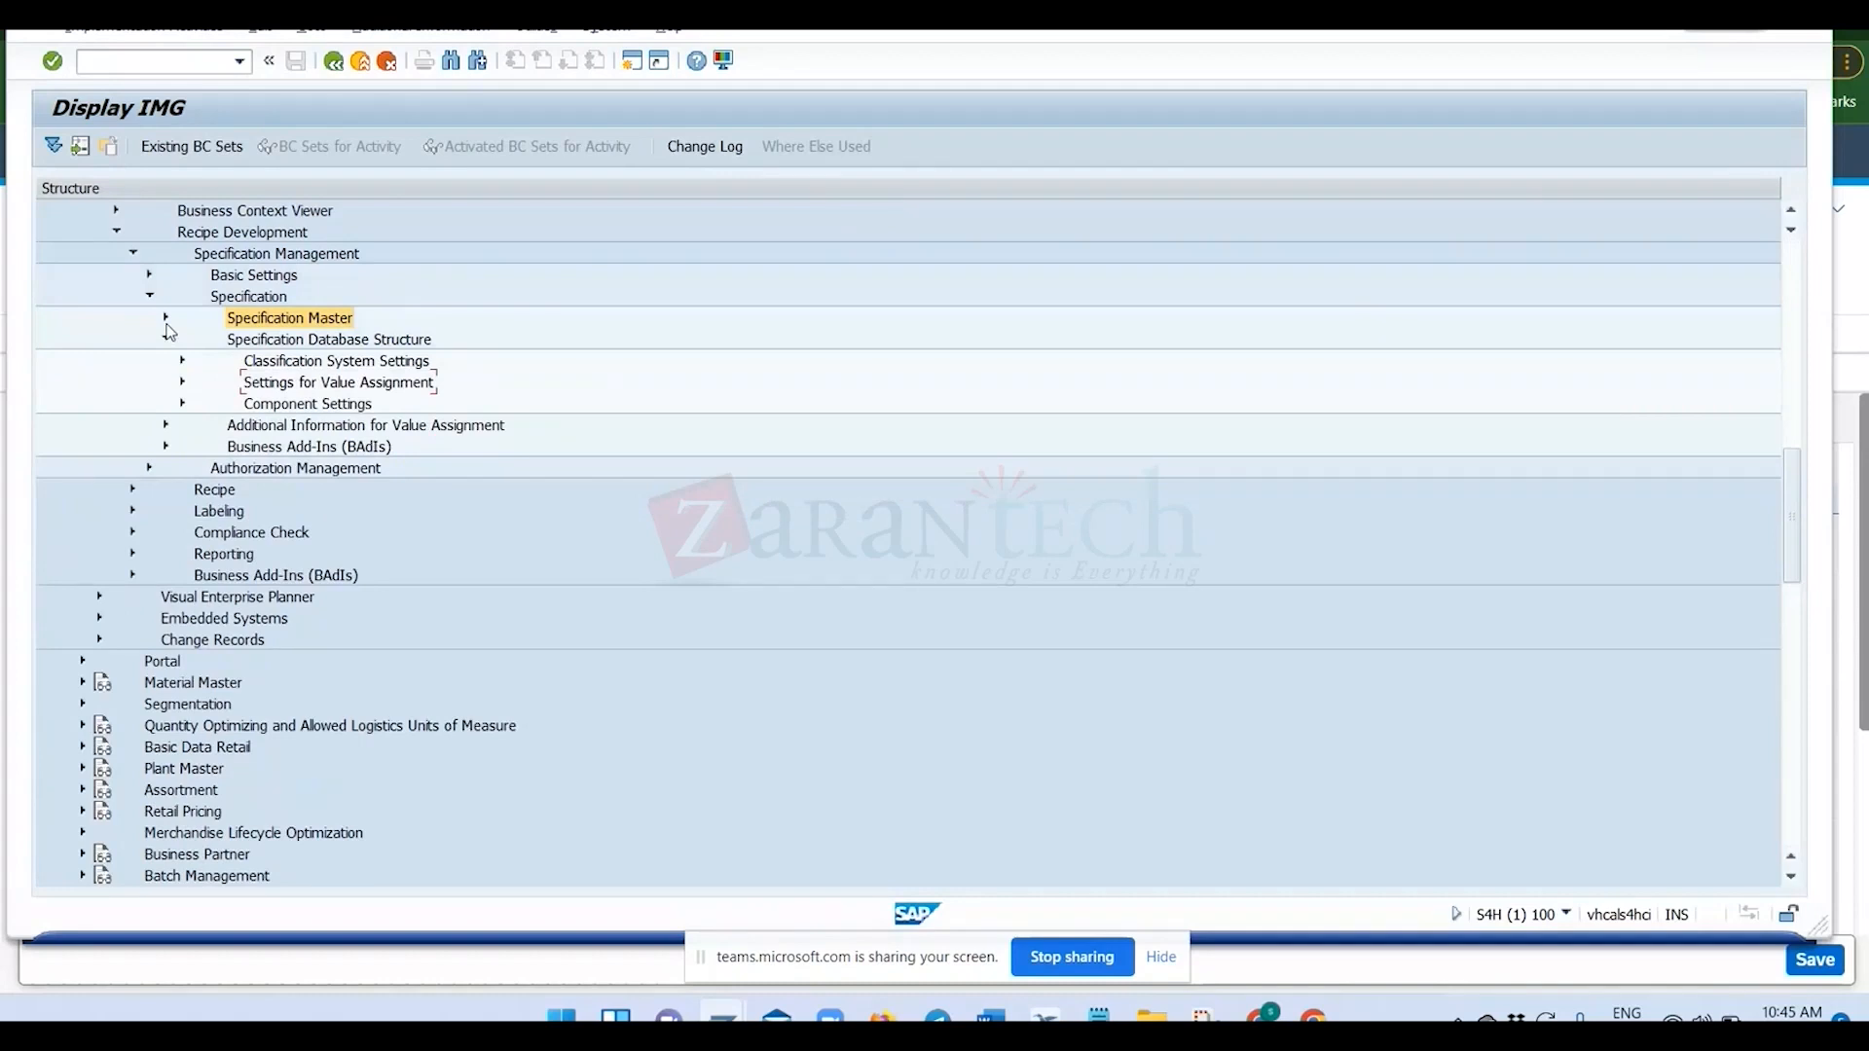
Expand Specification Master again and view the activities under Status Management for Validity Areas.
click(166, 320)
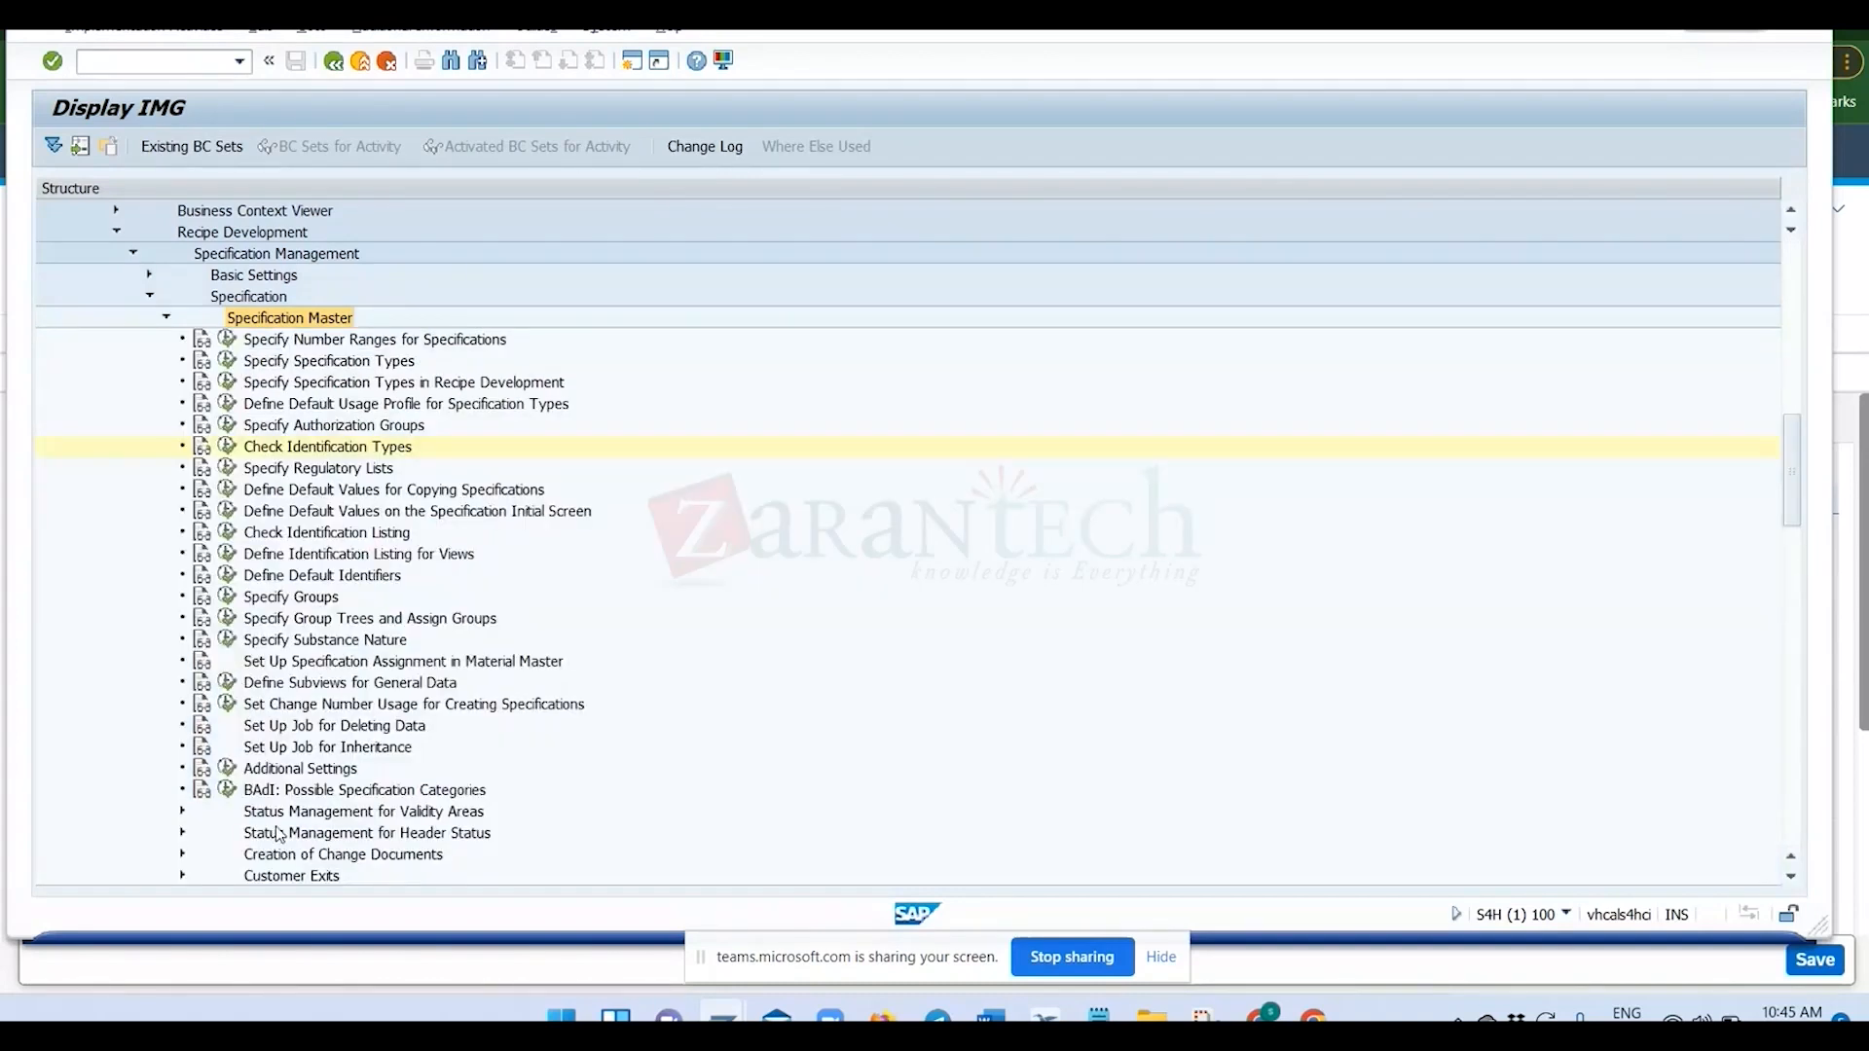
scroll(280, 835, down, 2)
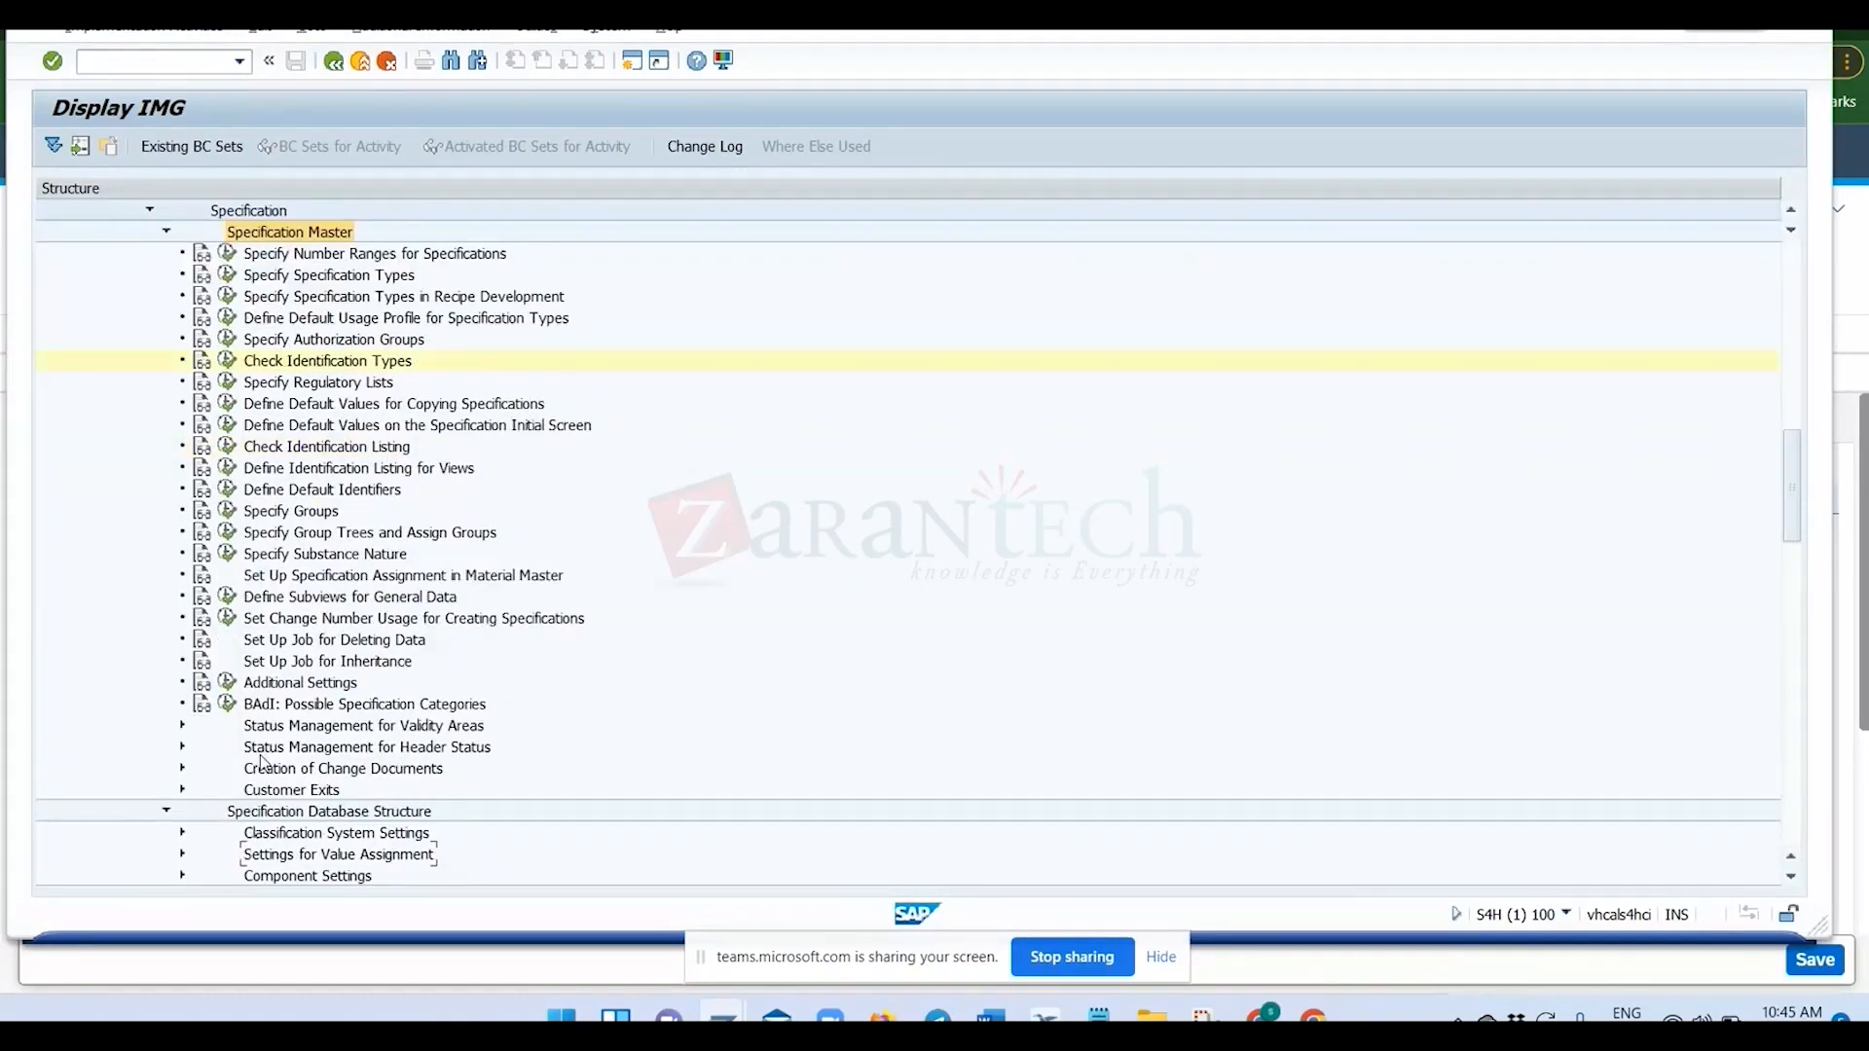
click(182, 725)
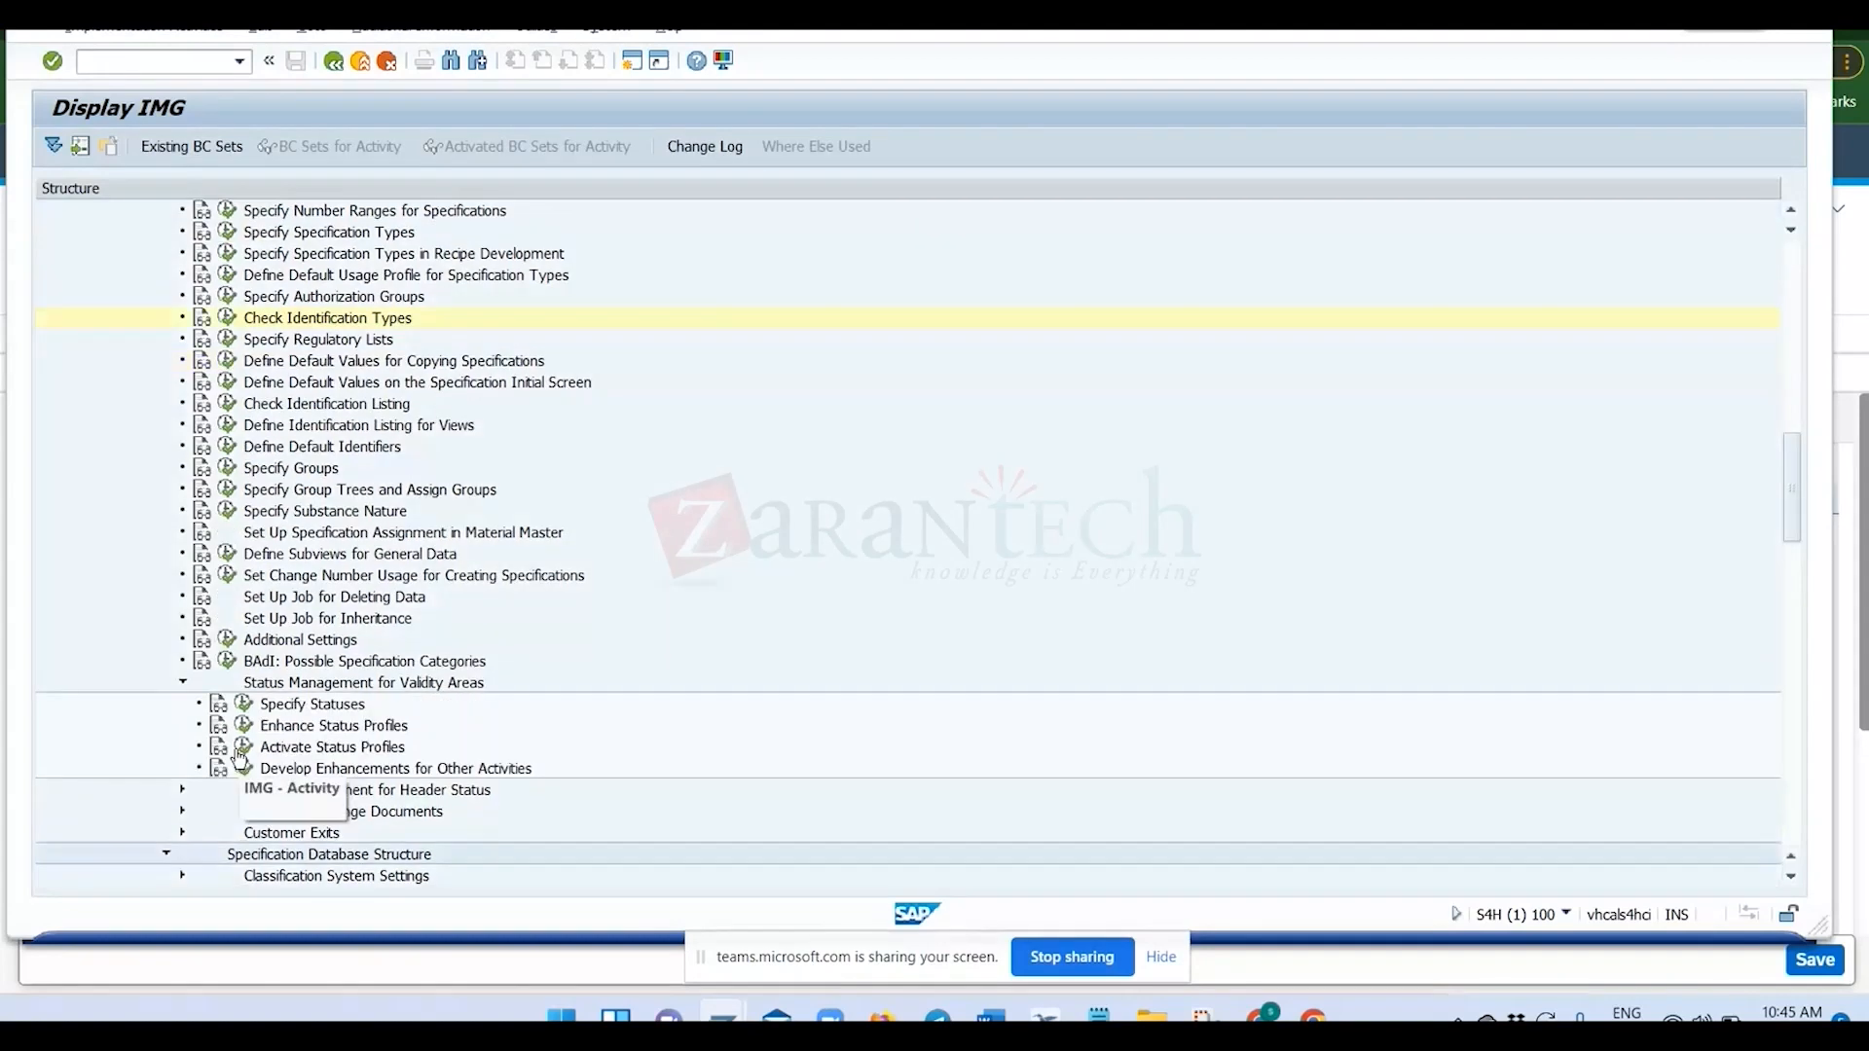
click(339, 684)
click(183, 684)
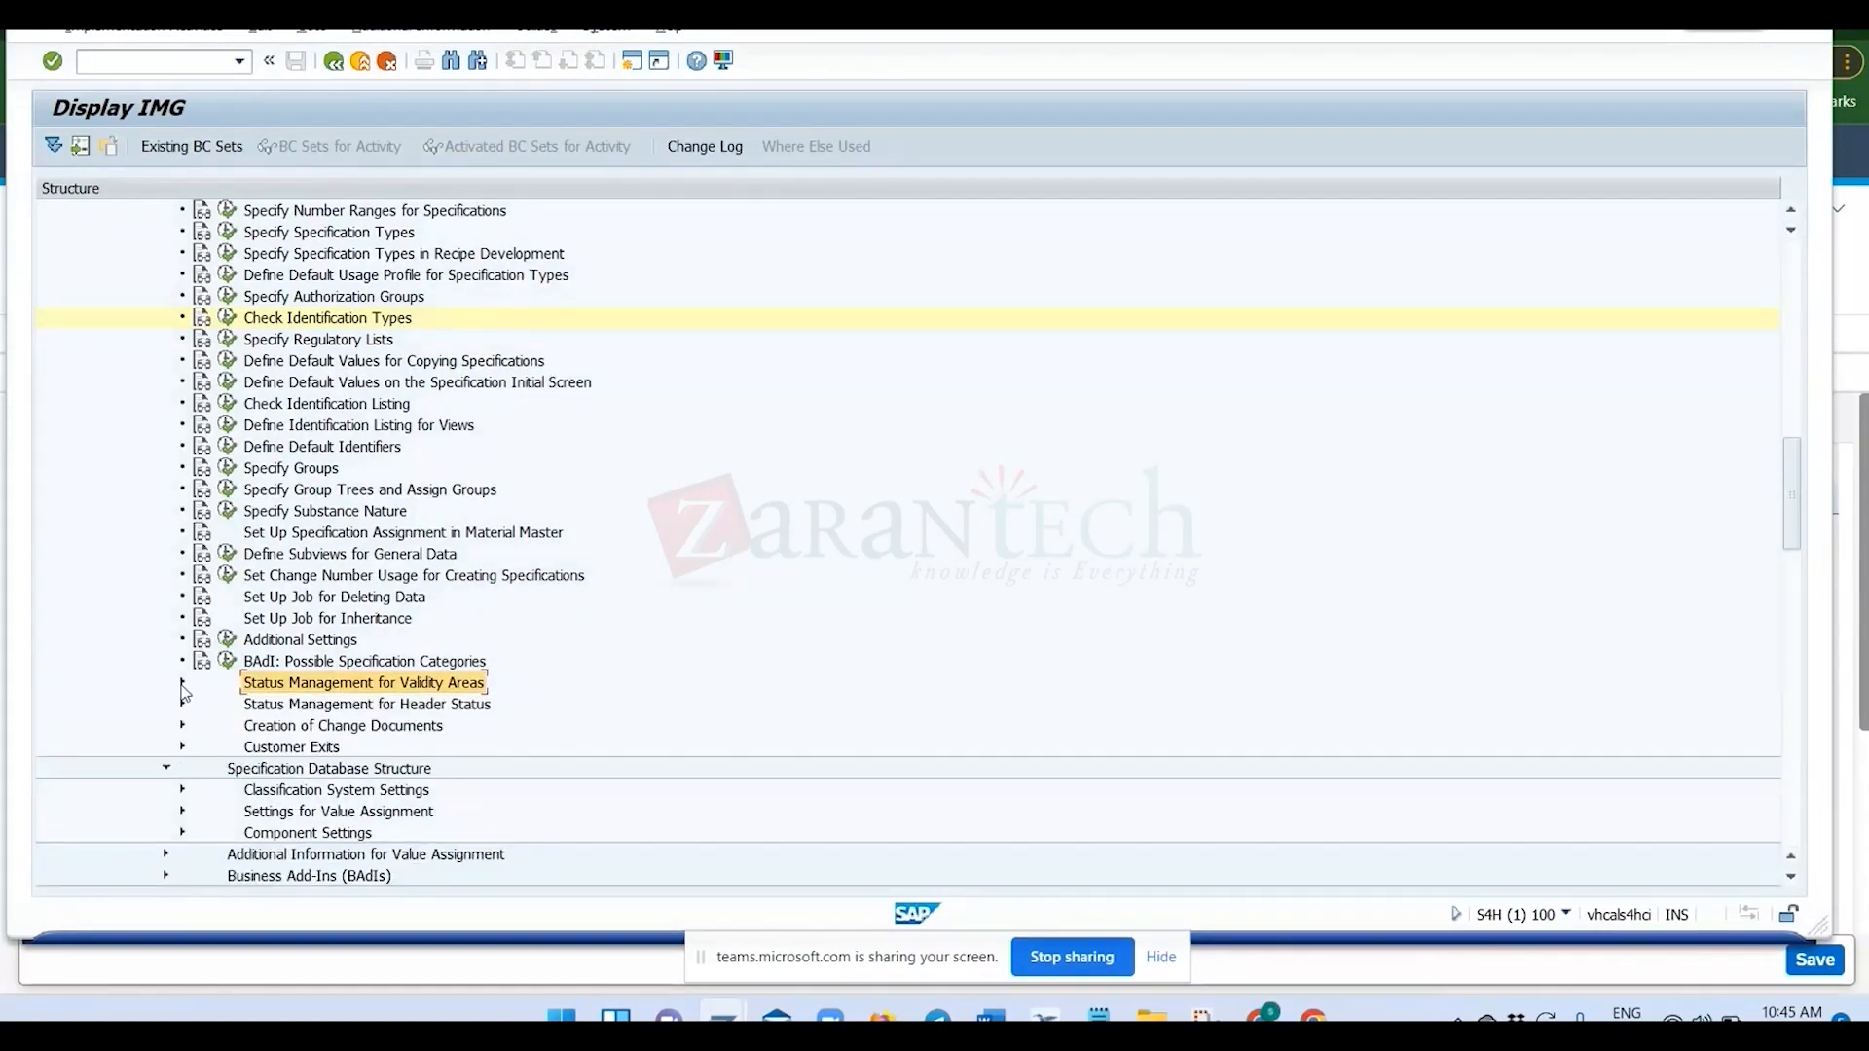
Open Define Status Scheme under Status Management for Header Status, select object type PLM_RSPSUB, and return to the IMG structure.
click(182, 704)
click(271, 683)
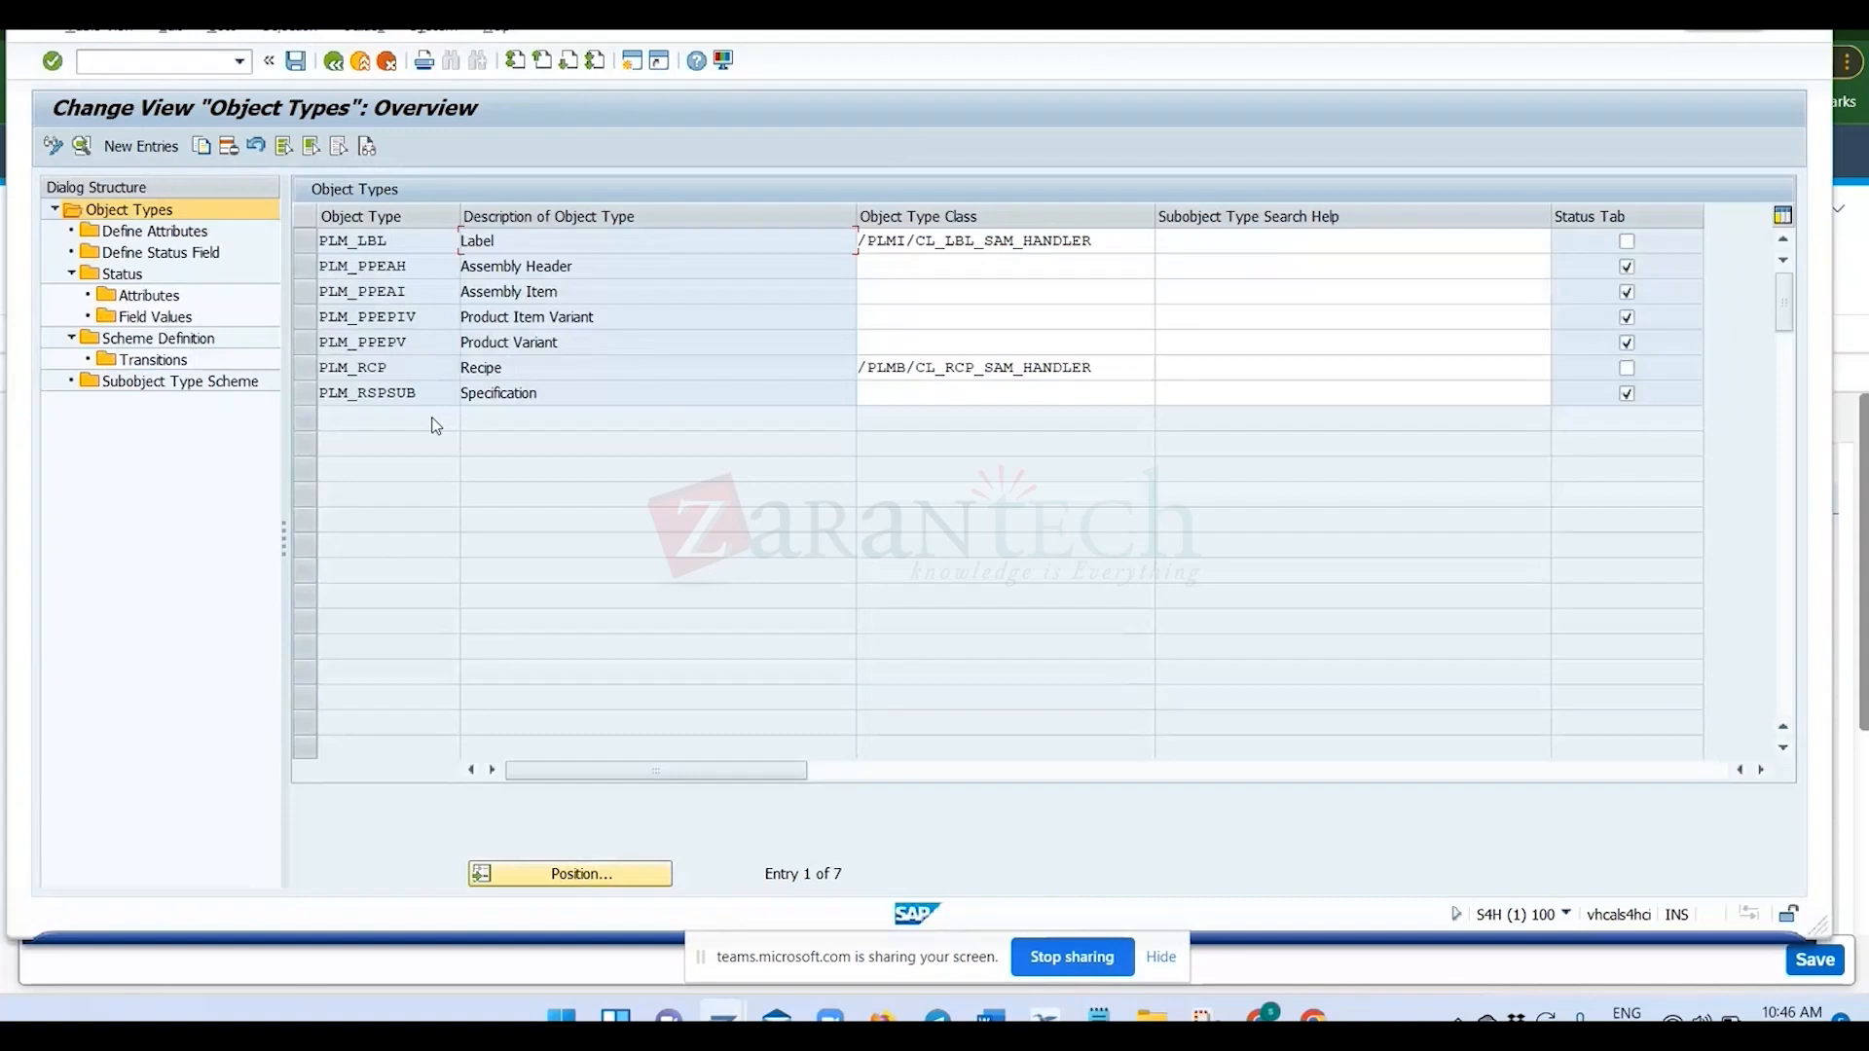
click(301, 394)
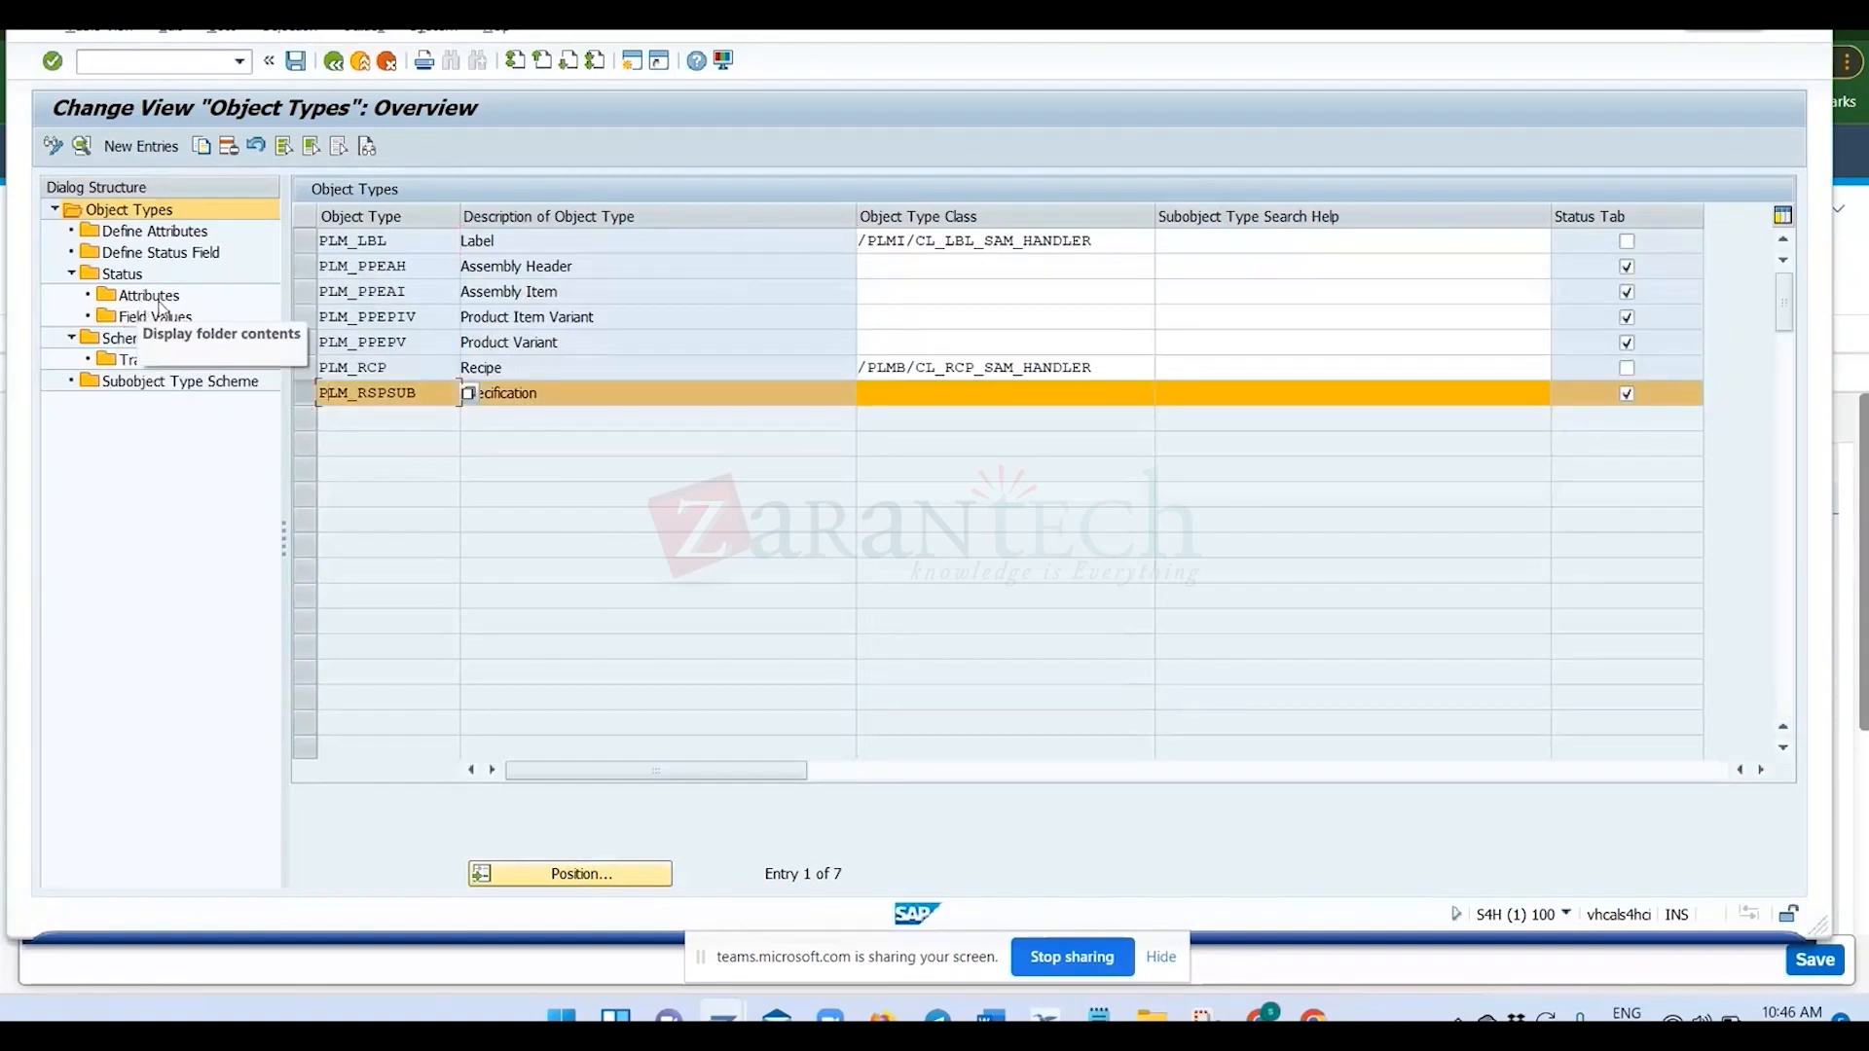
click(335, 64)
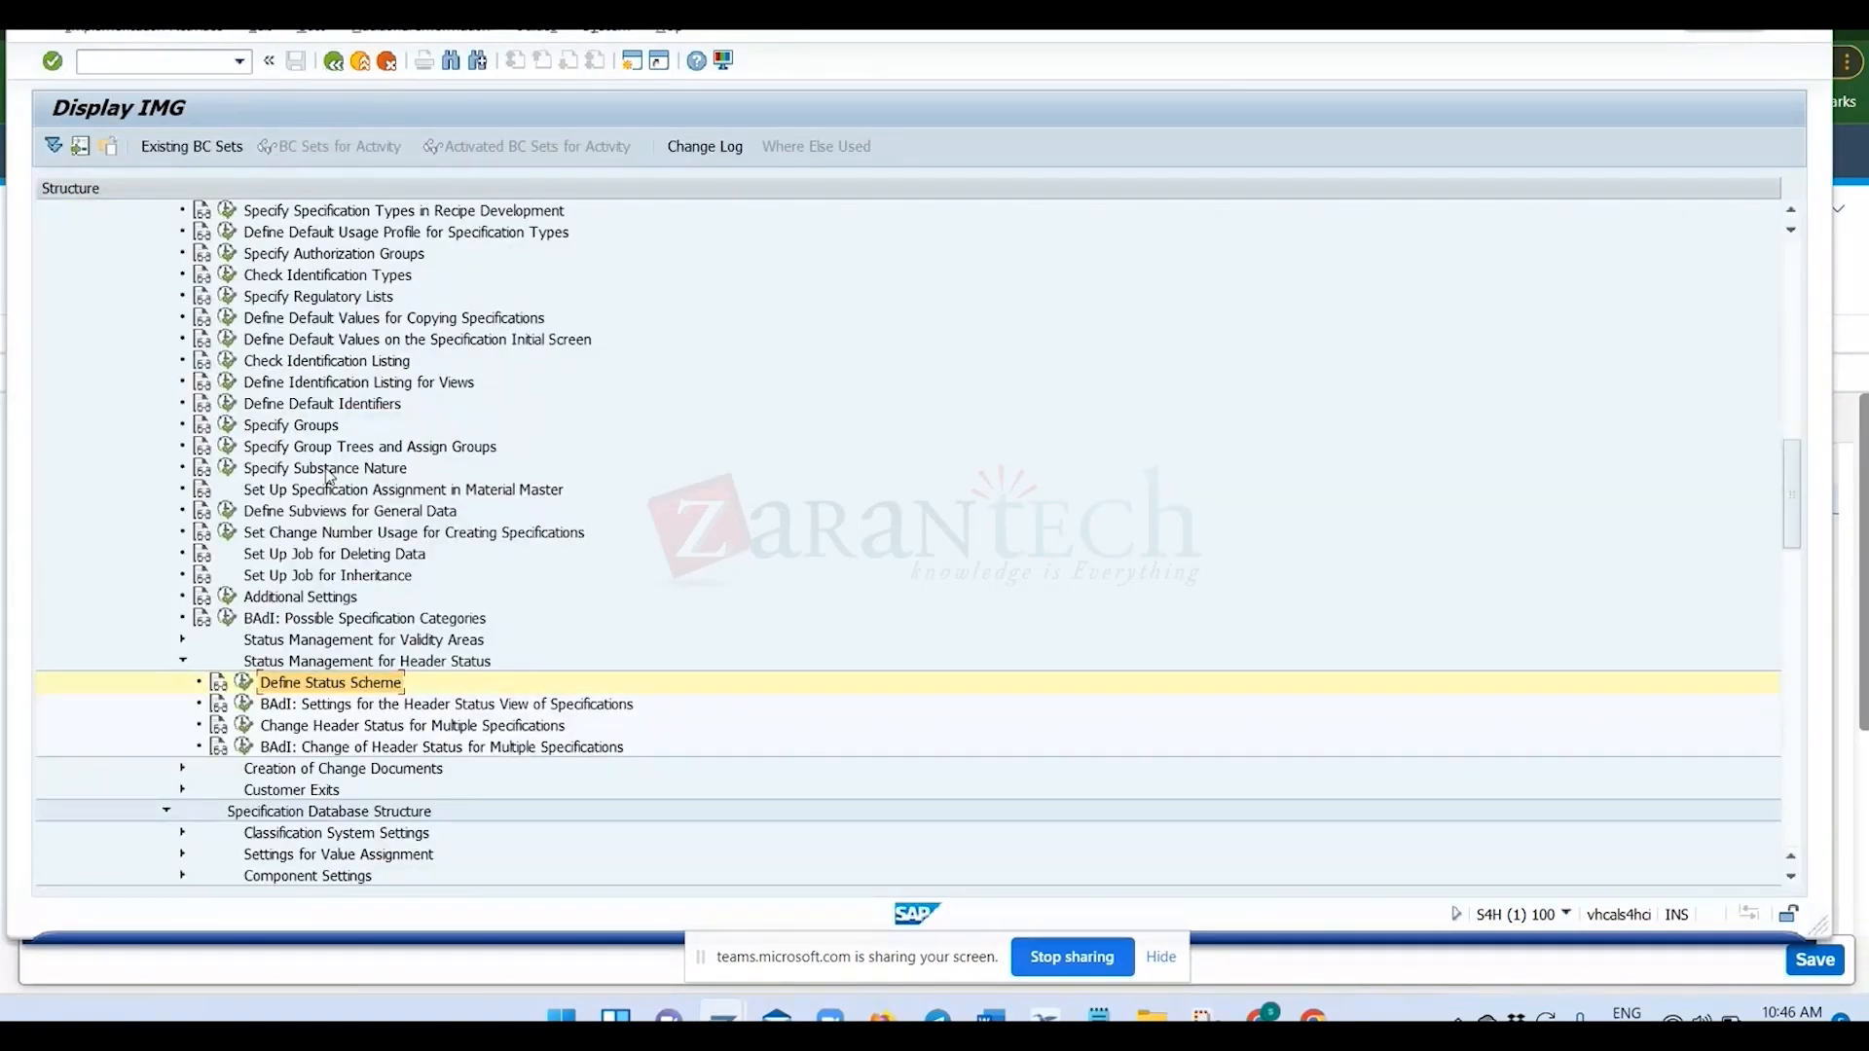
Switch to the Fiori specification in the browser and open the material search for the first Material Assignments row.
key(alt+Tab)
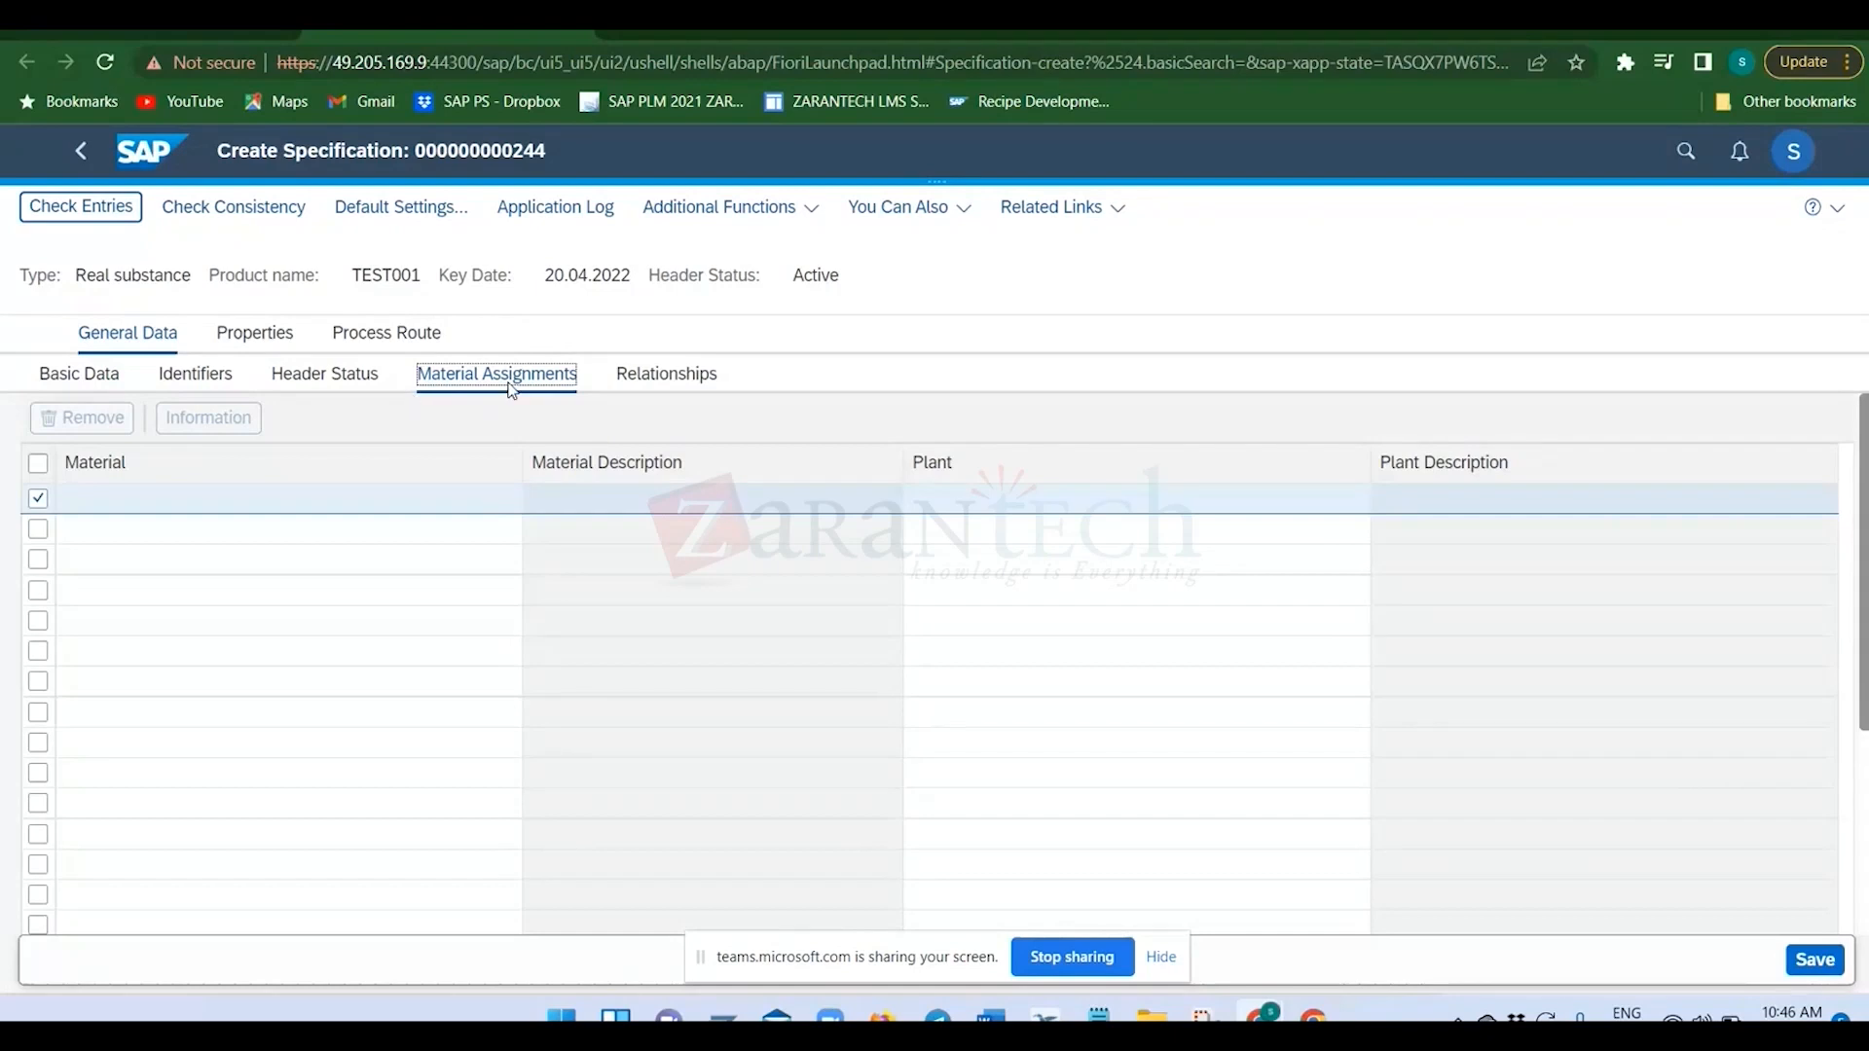
click(325, 506)
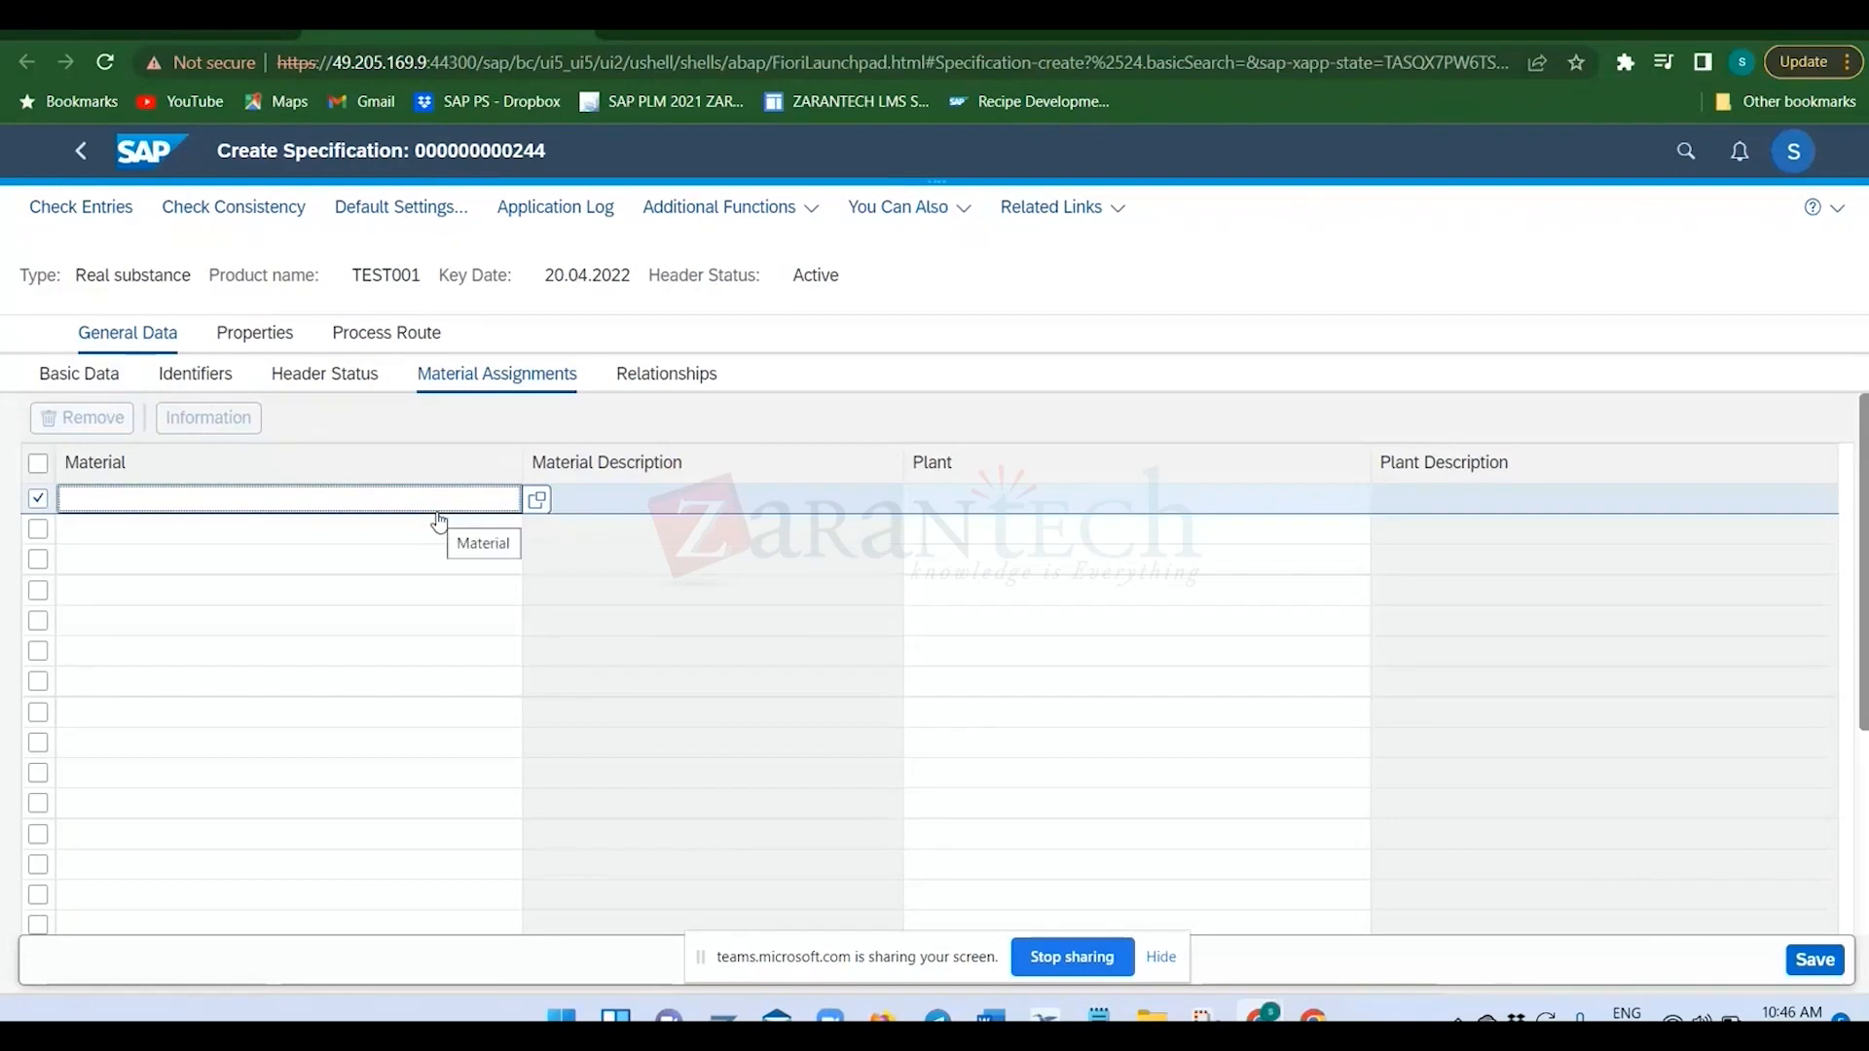
click(537, 501)
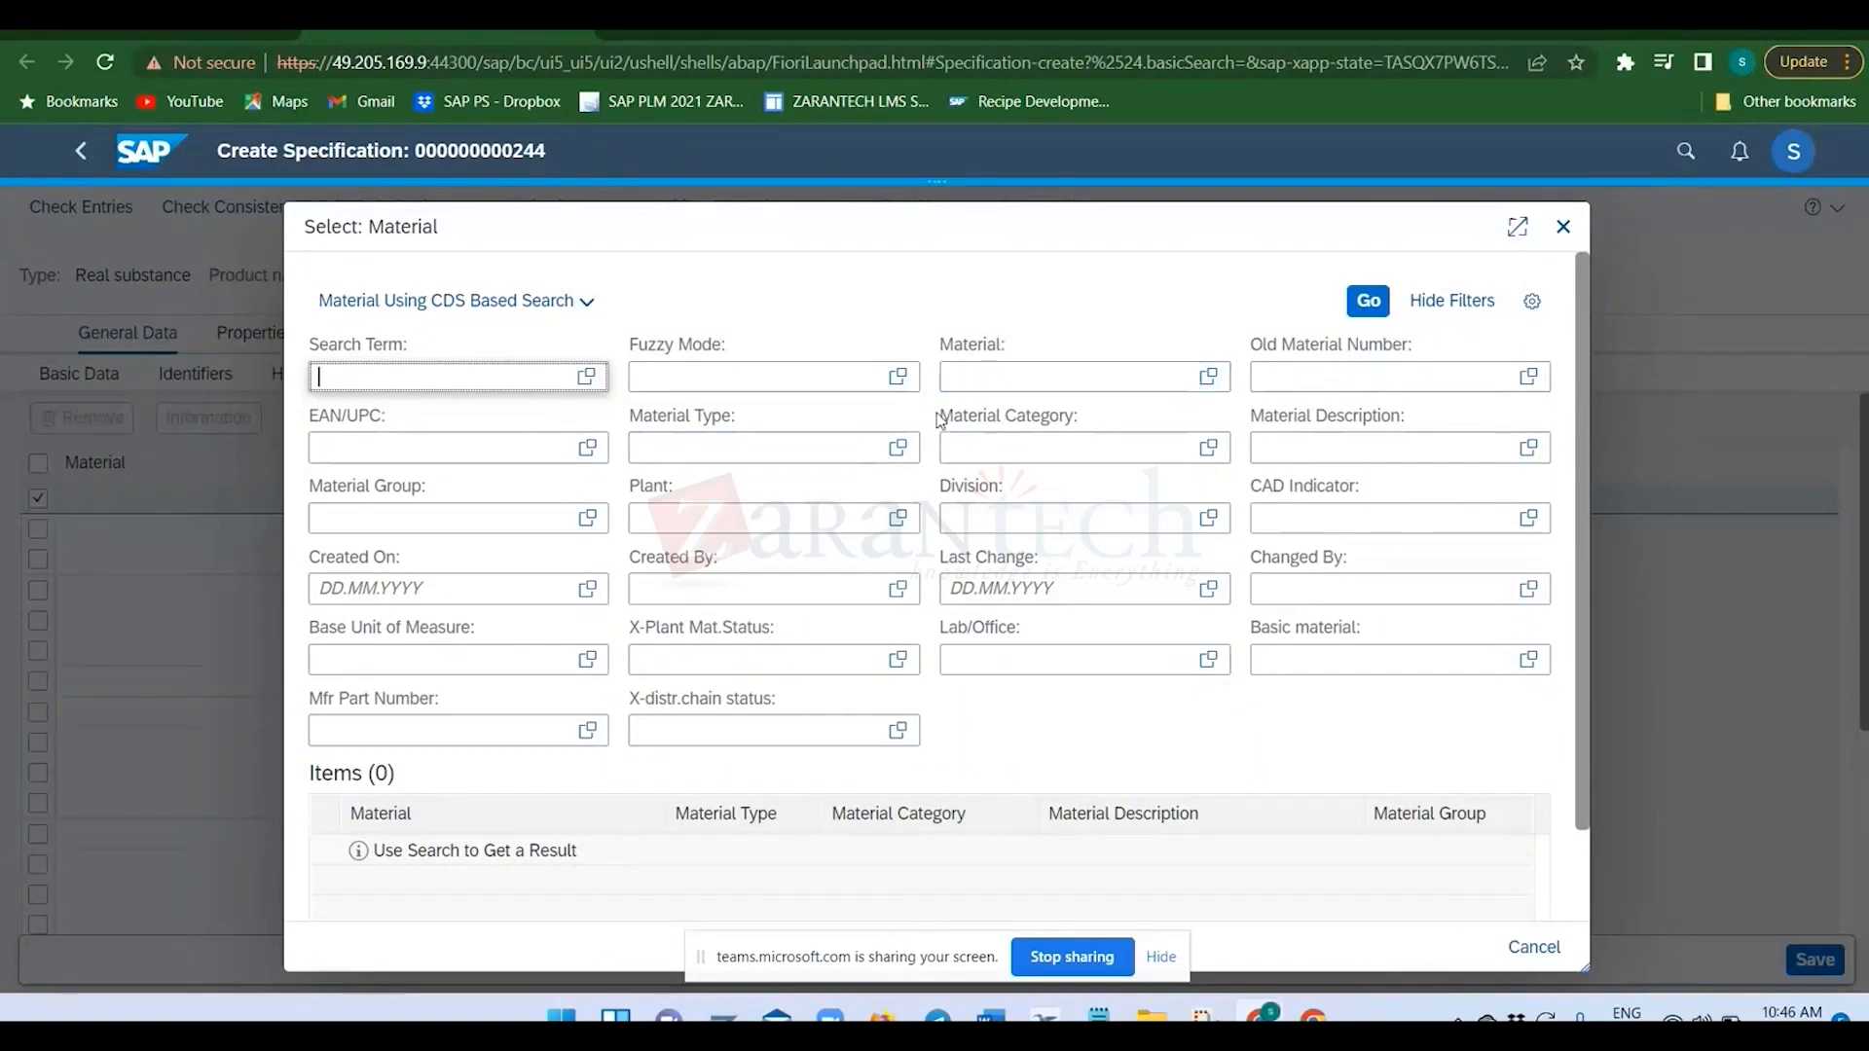
Filter the material search by material type MAT and run the search.
click(897, 447)
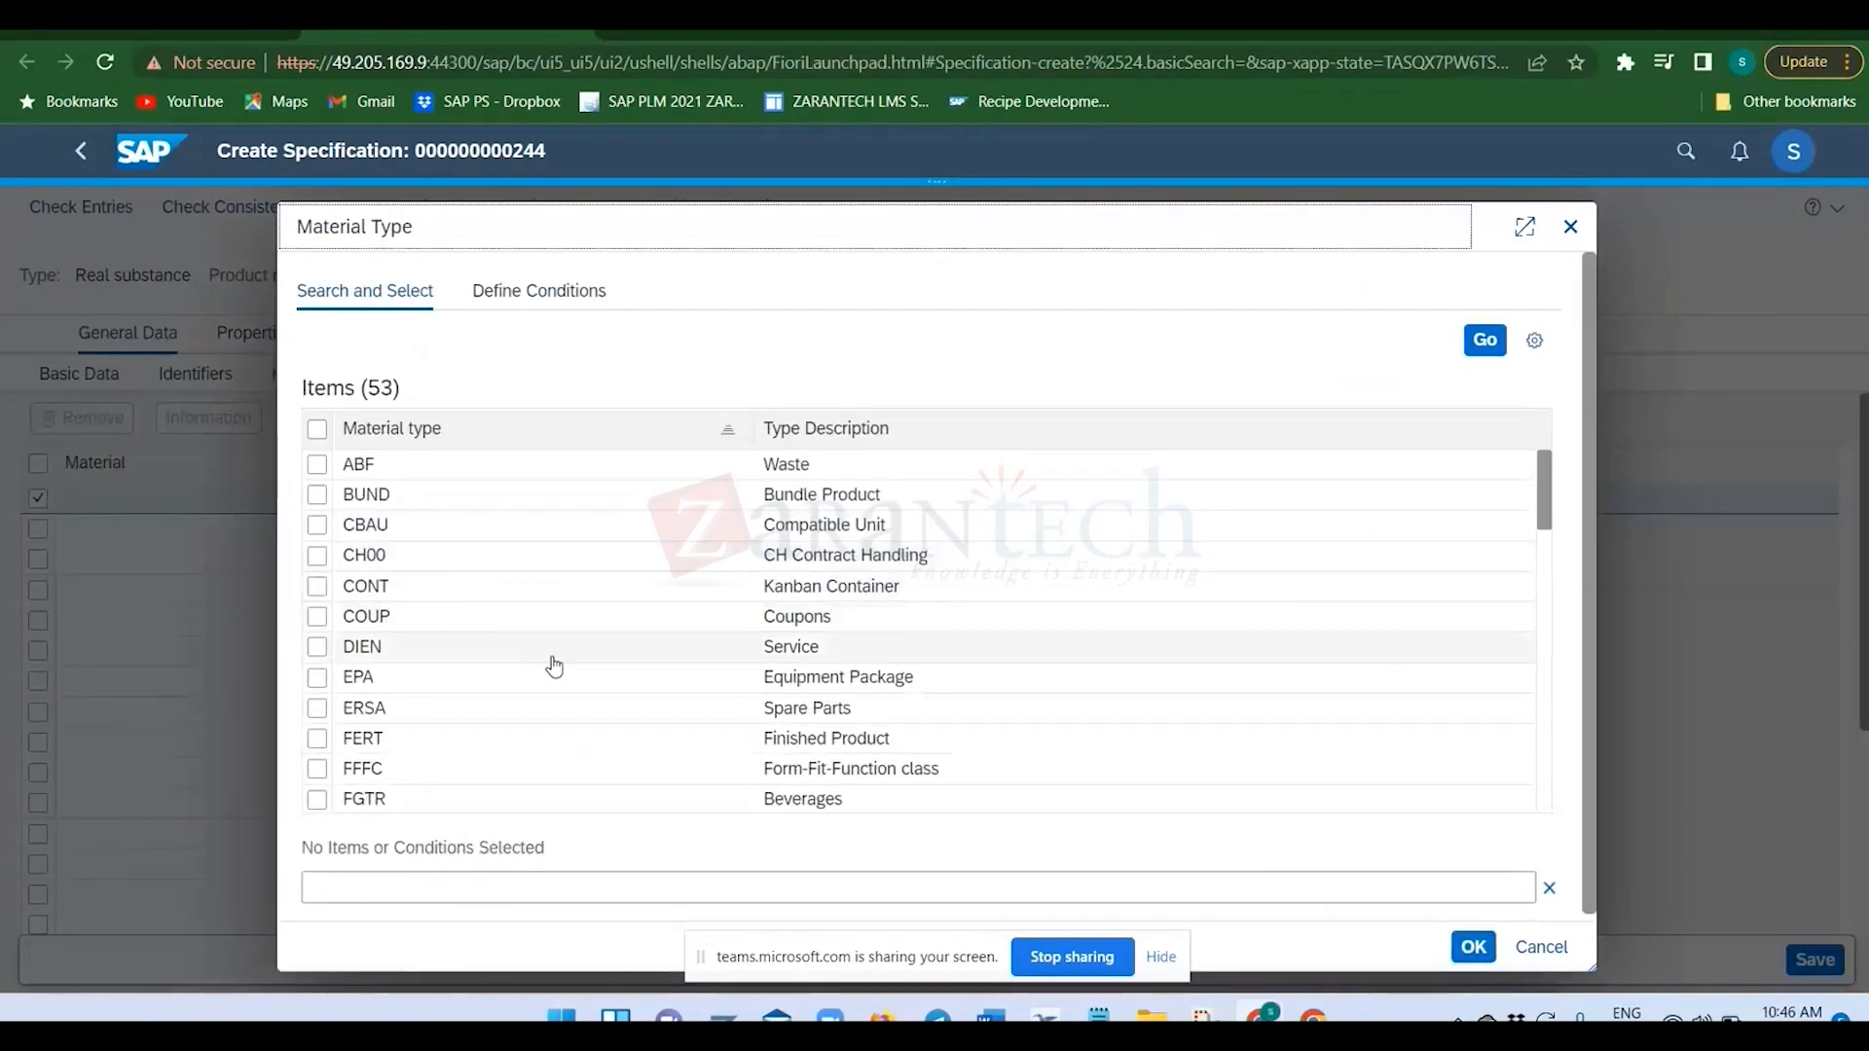
scroll(759, 594, down, 5)
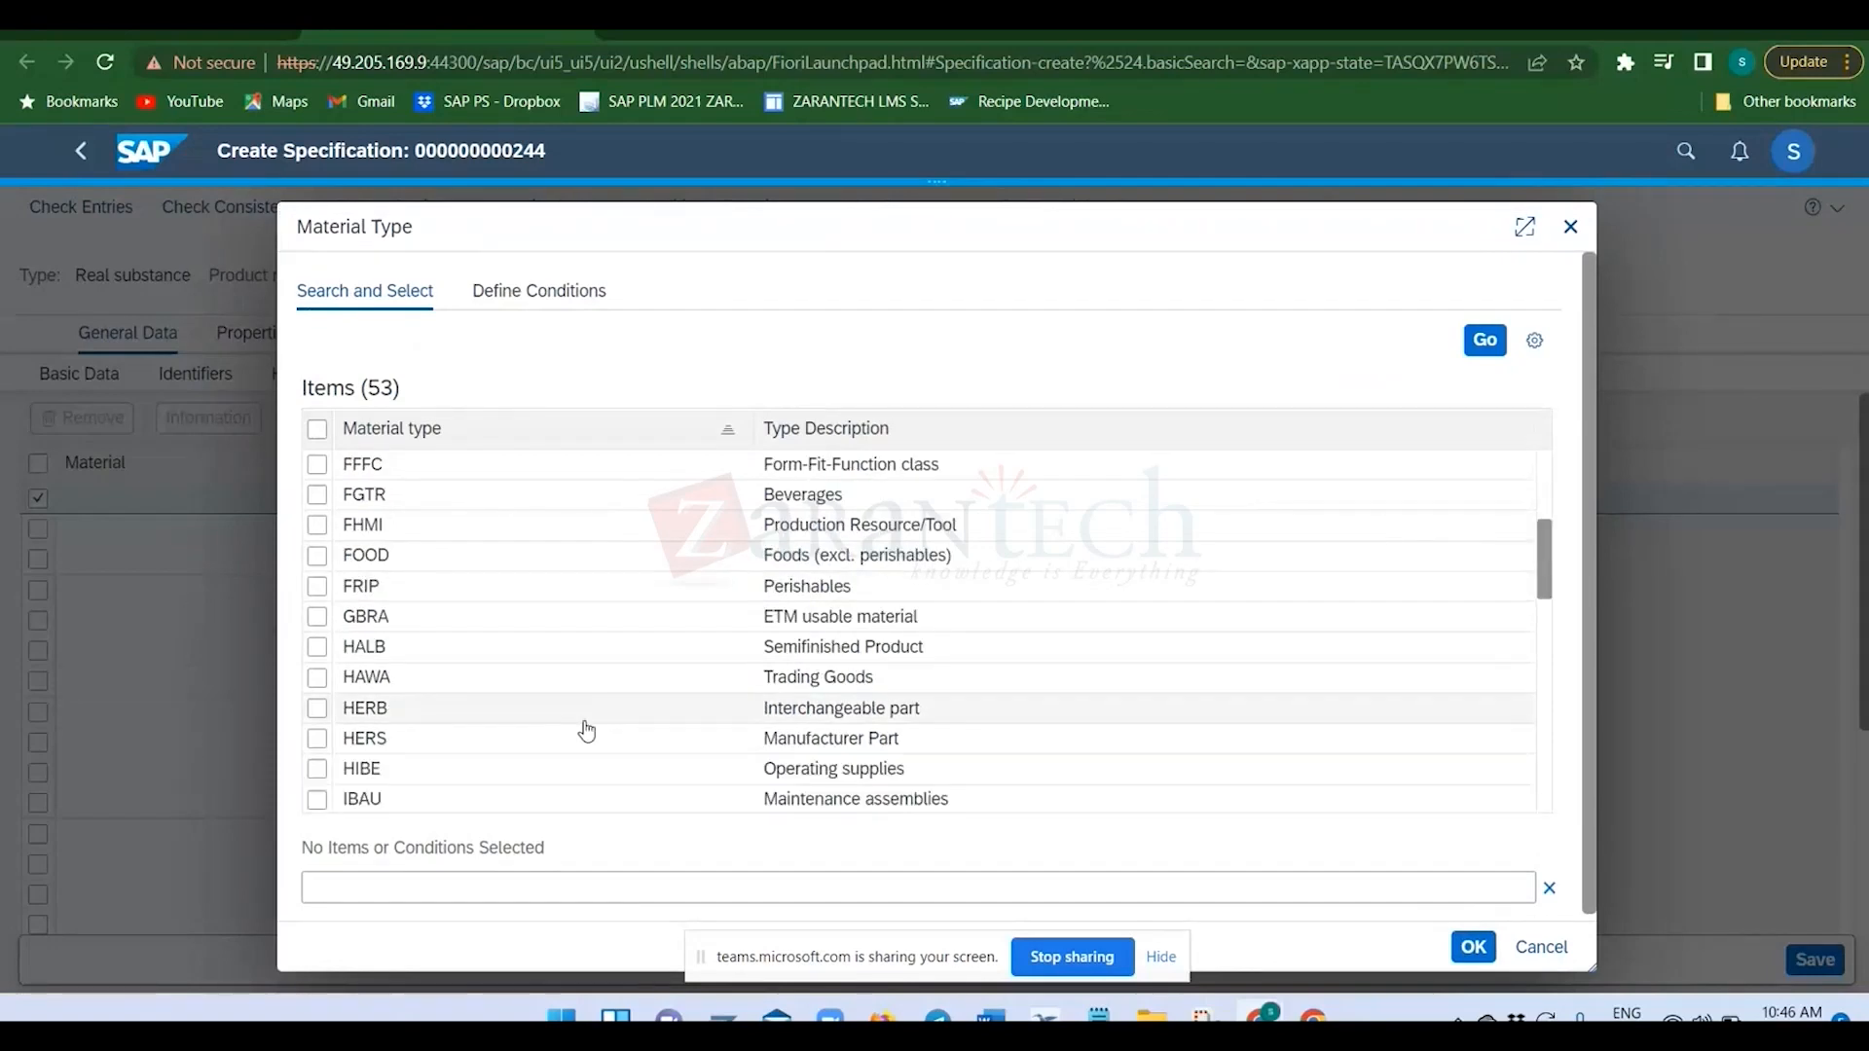
scroll(740, 744, down, 5)
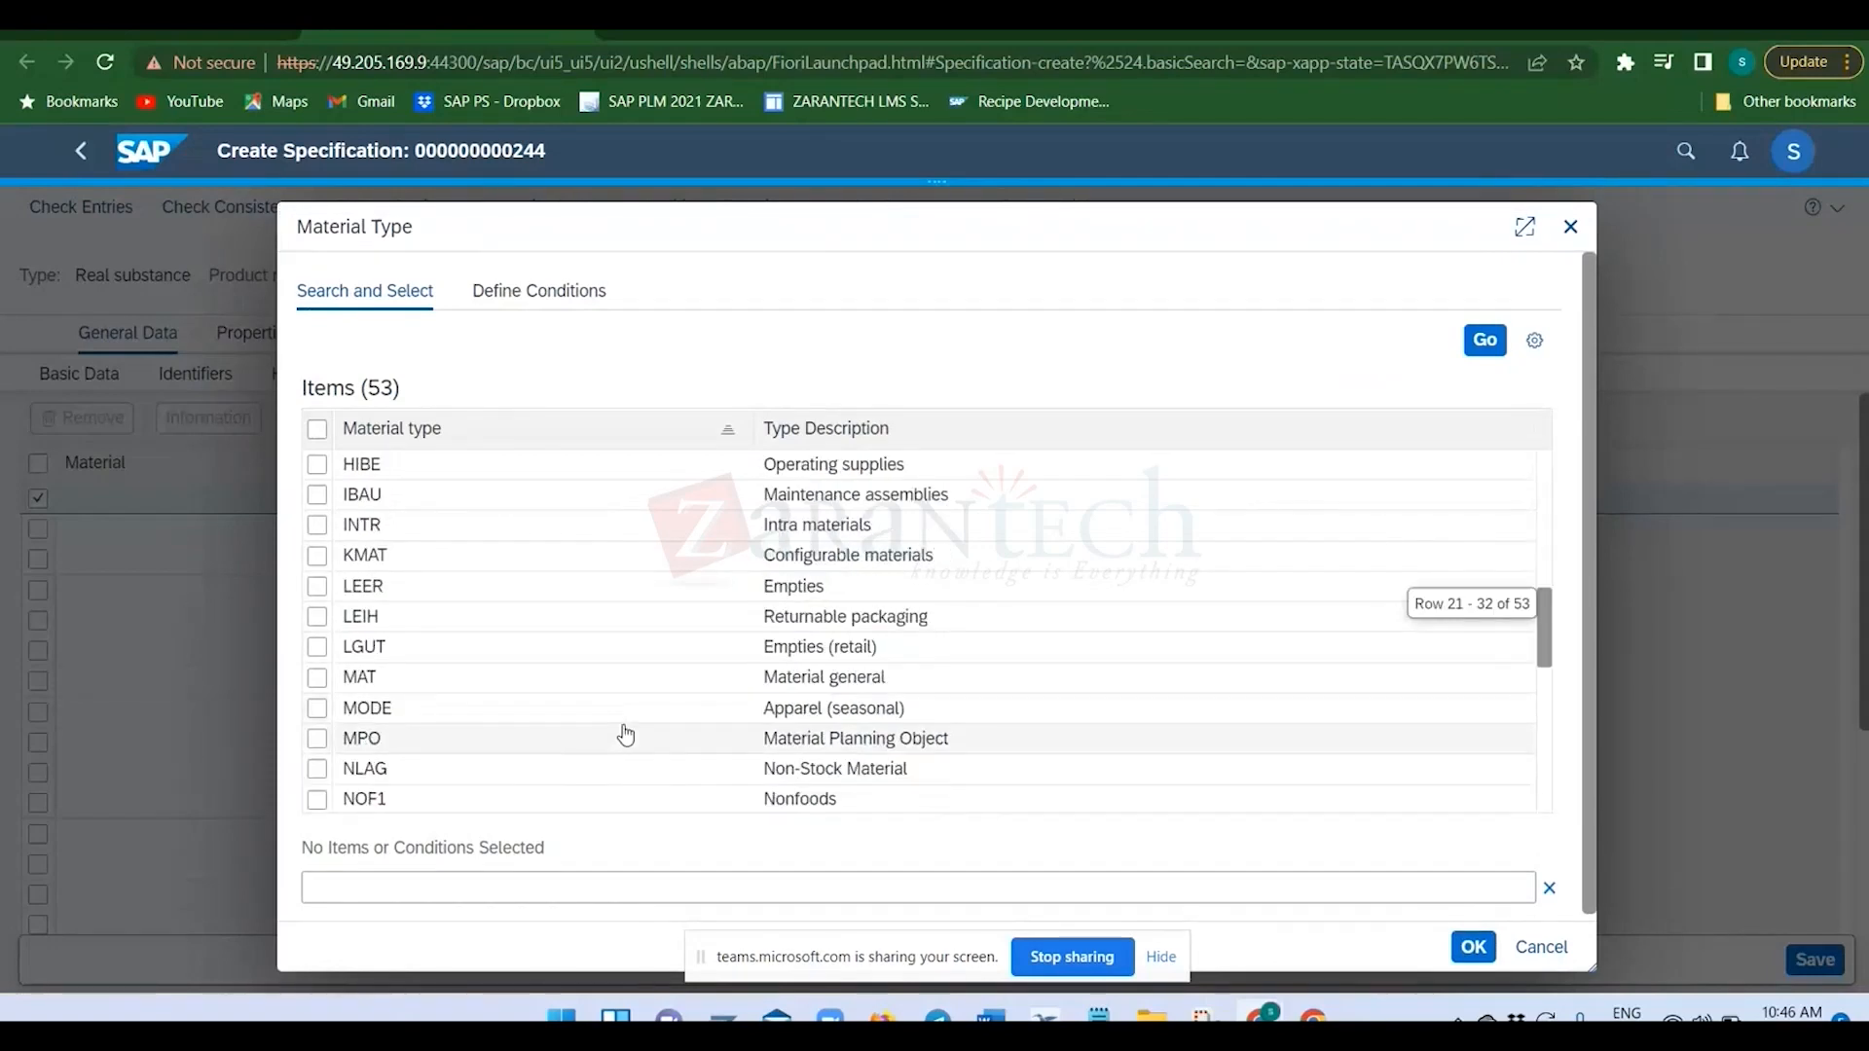
click(736, 678)
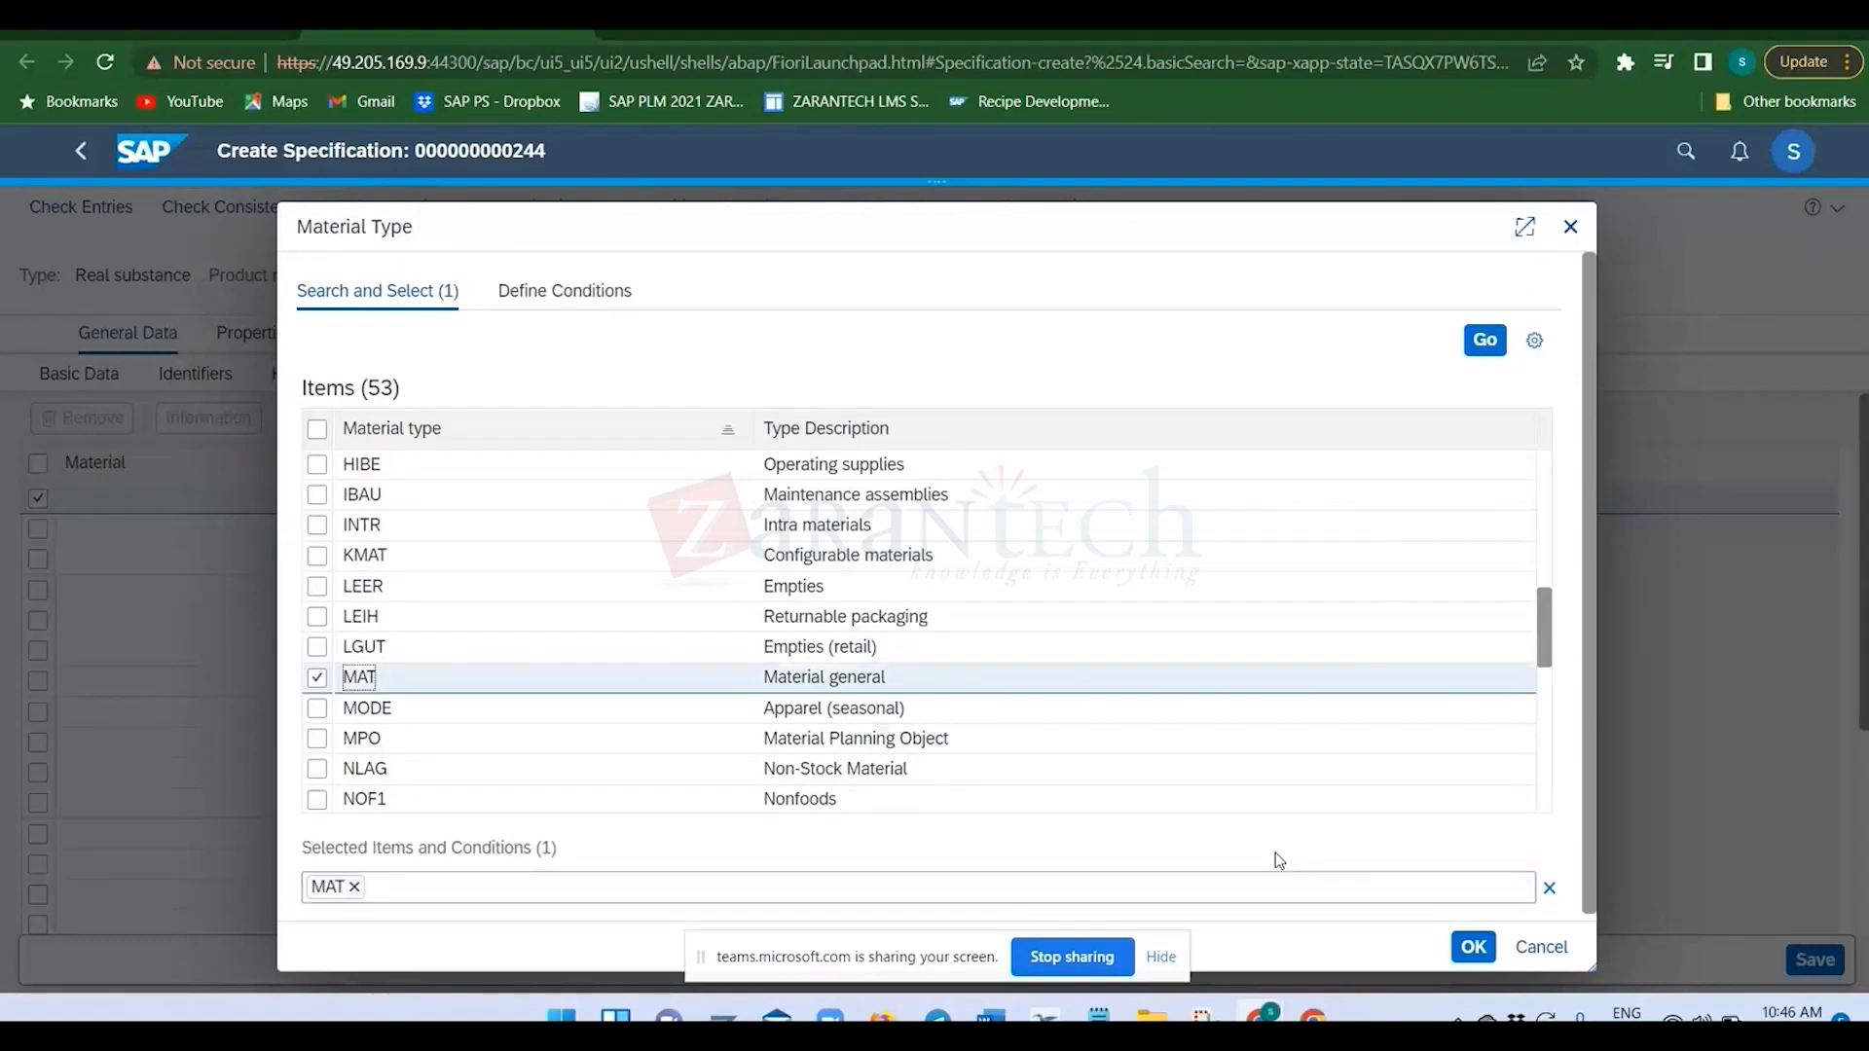
click(1473, 947)
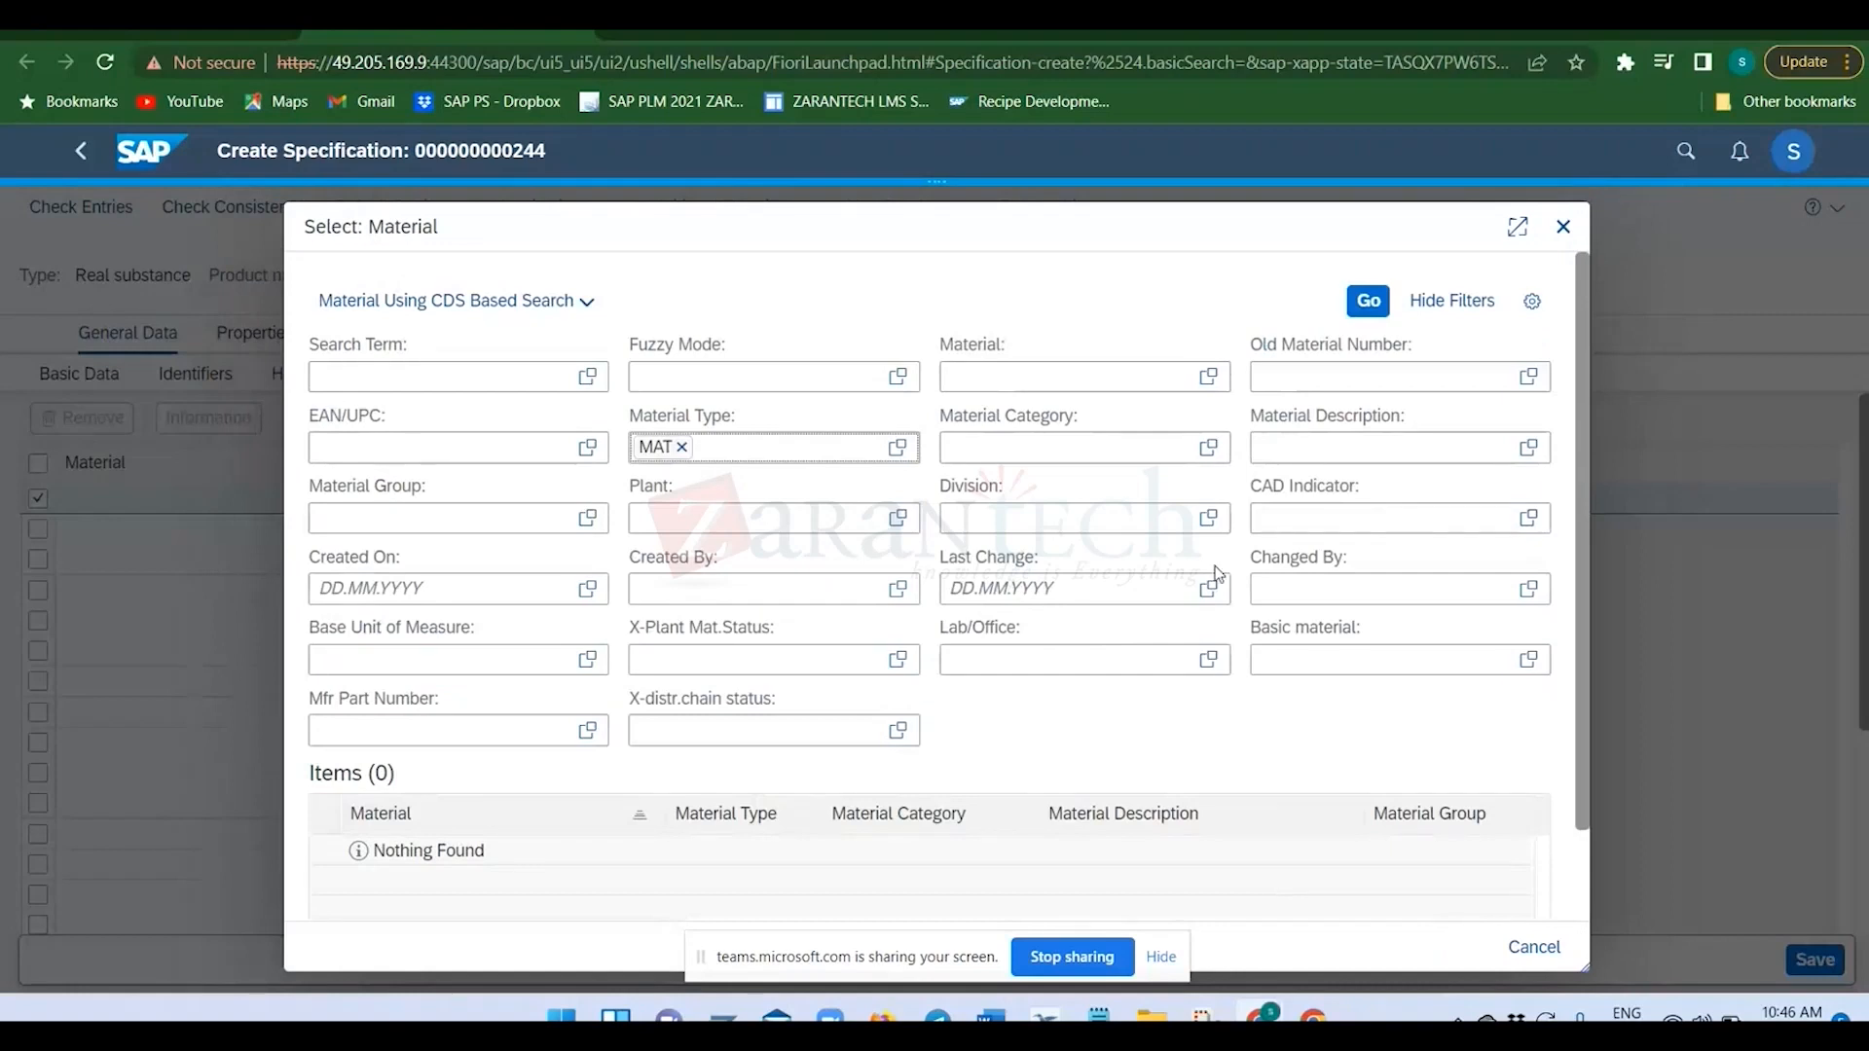
click(1378, 301)
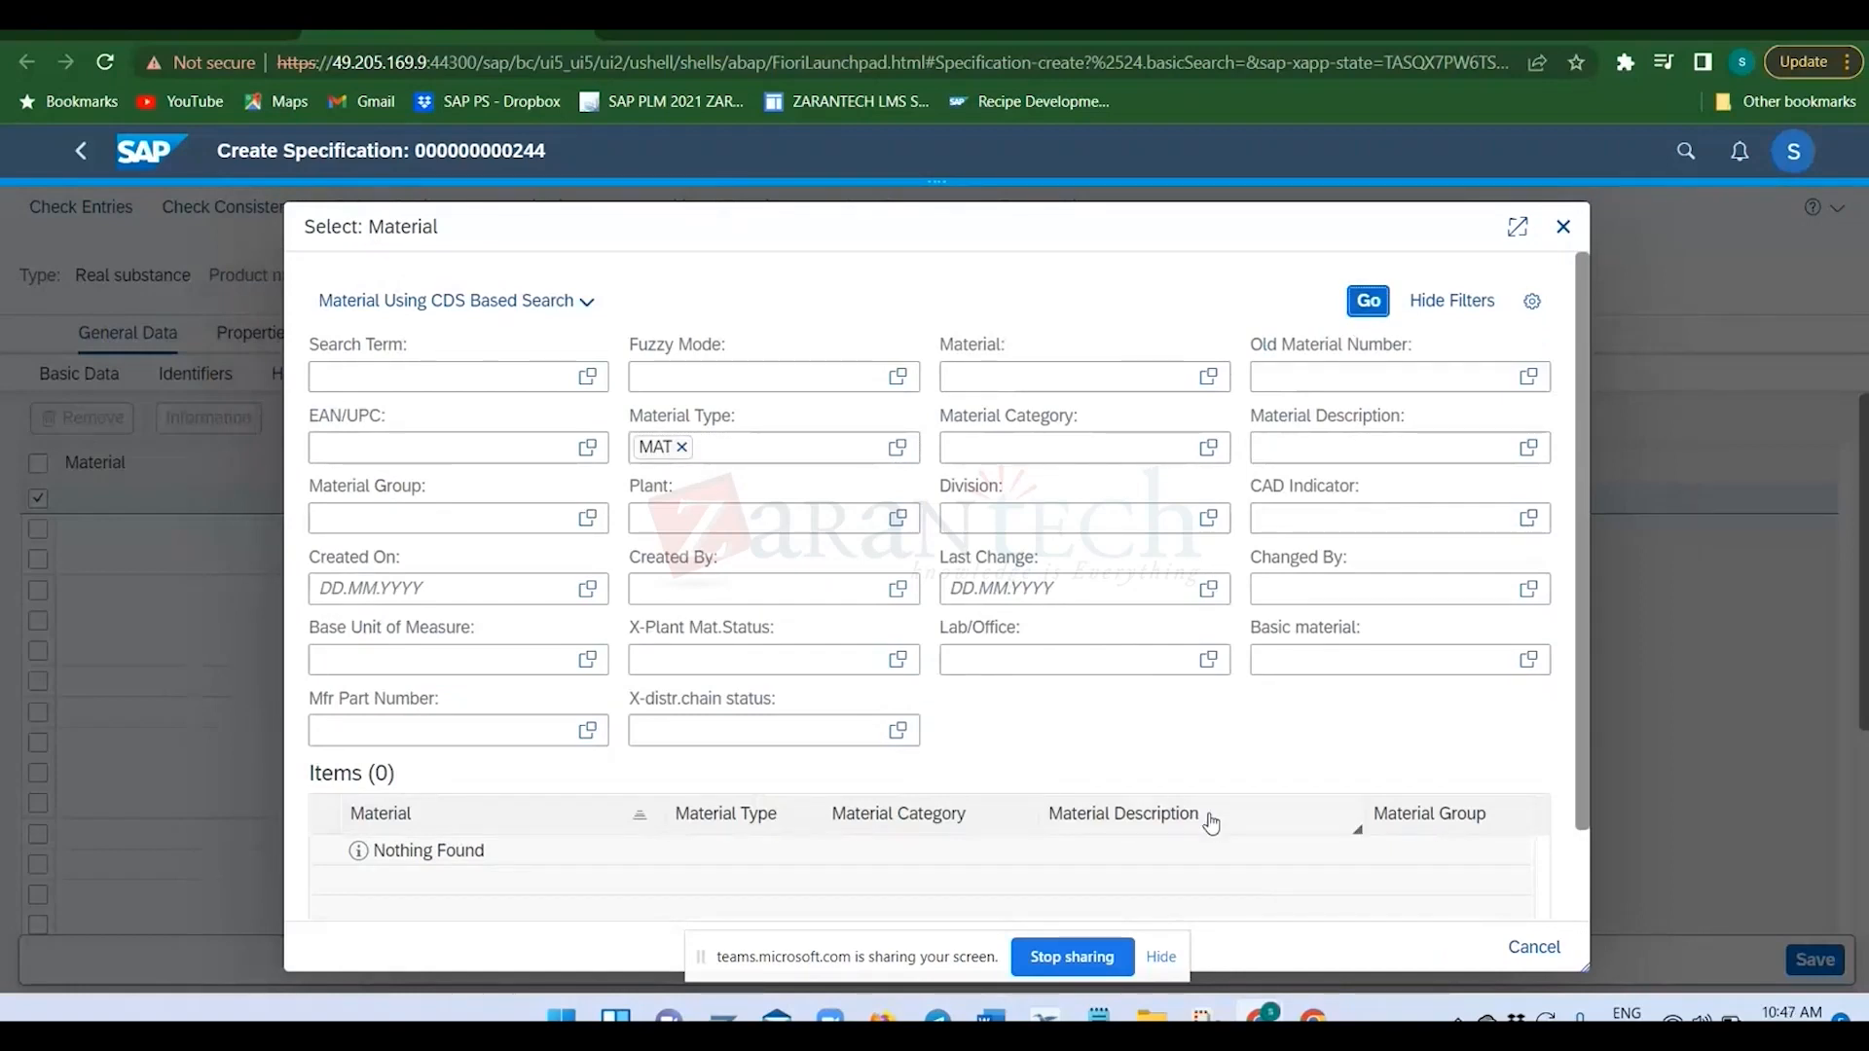
Remove the MAT filter, search for materials without restrictions, and close the material selection.
click(658, 447)
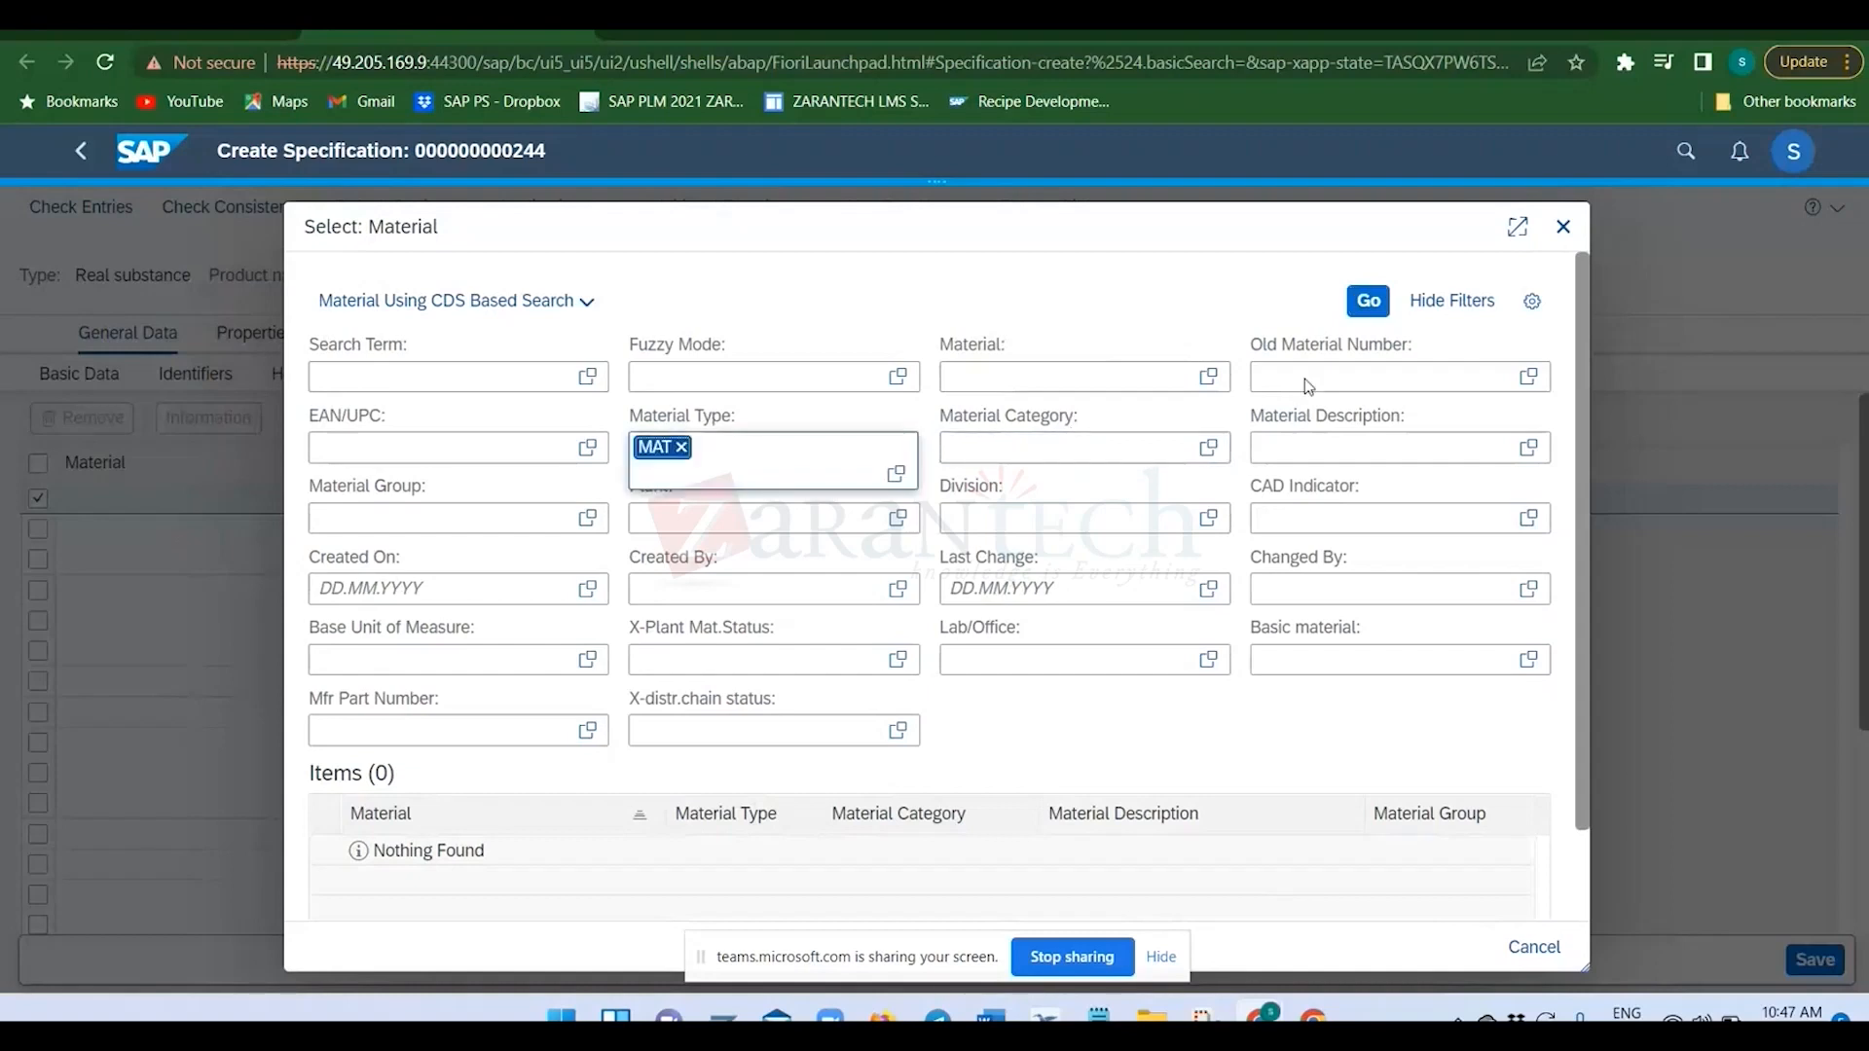
key(BackSpace)
click(1371, 303)
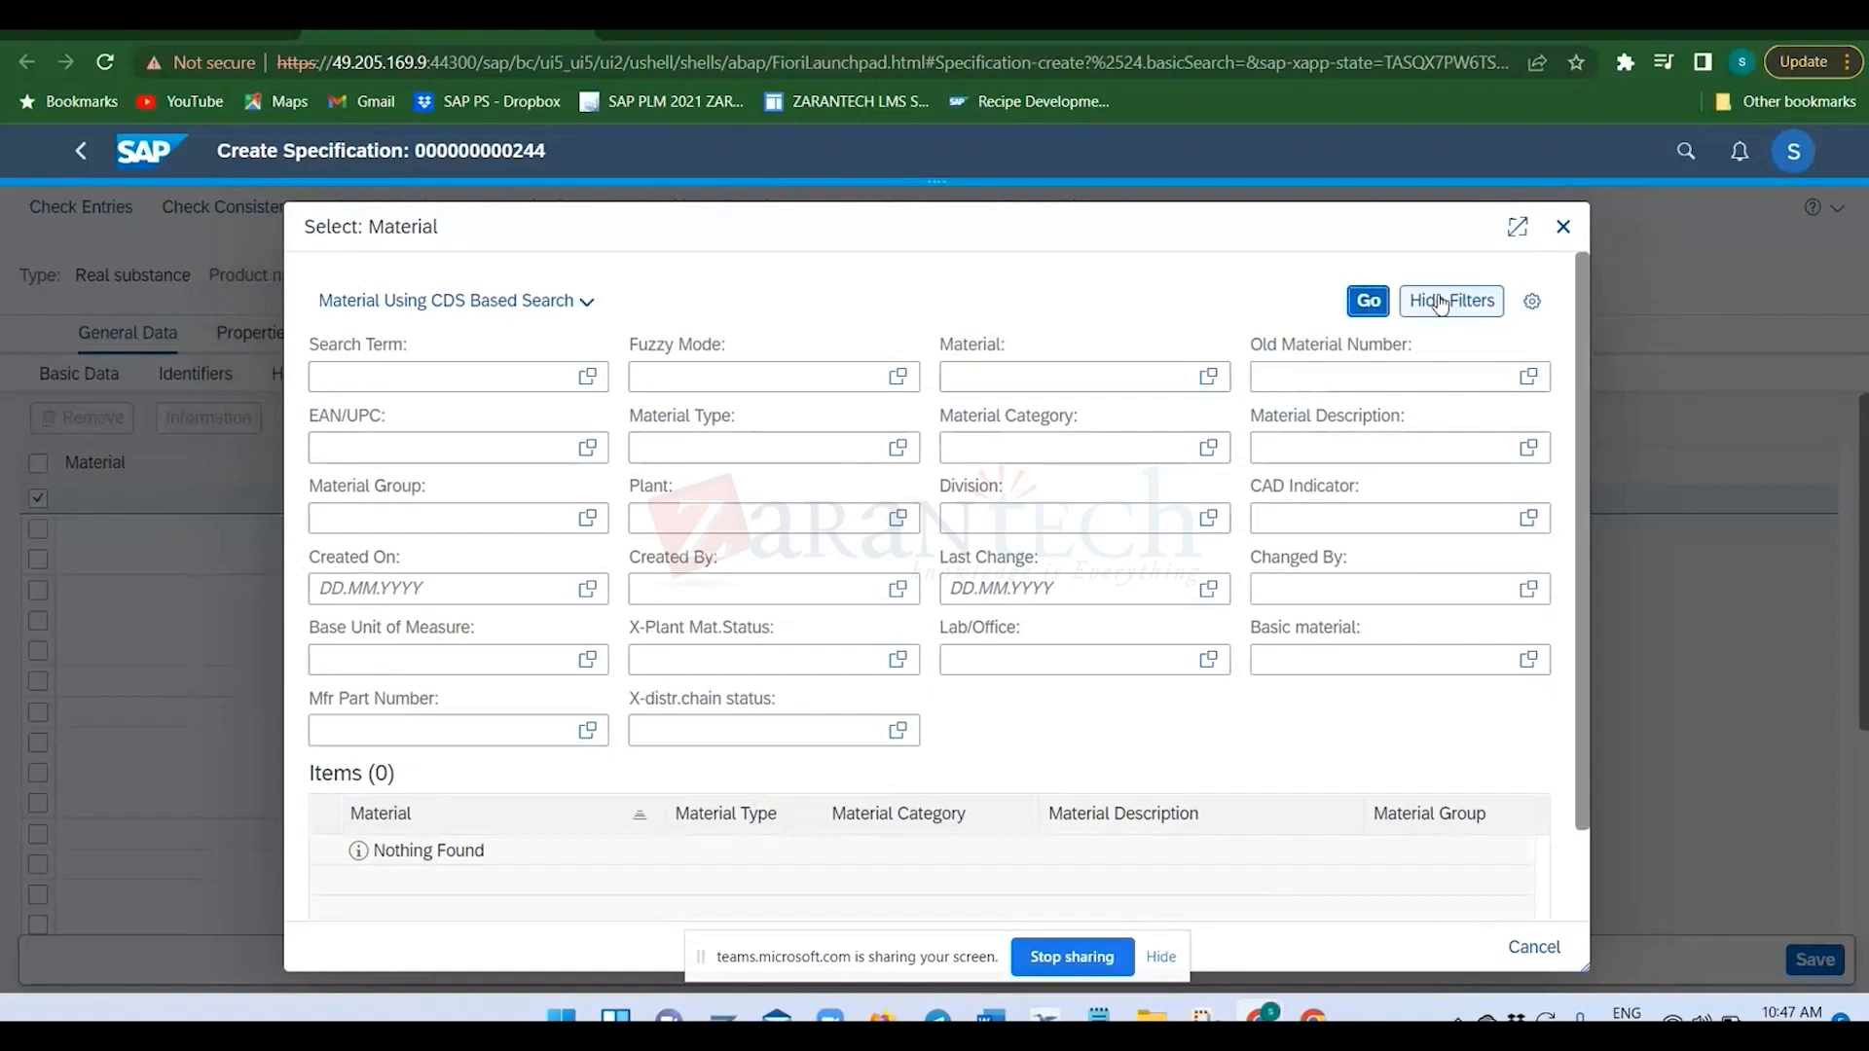
scroll(1294, 823, down, 1)
scroll(1294, 823, down, 1)
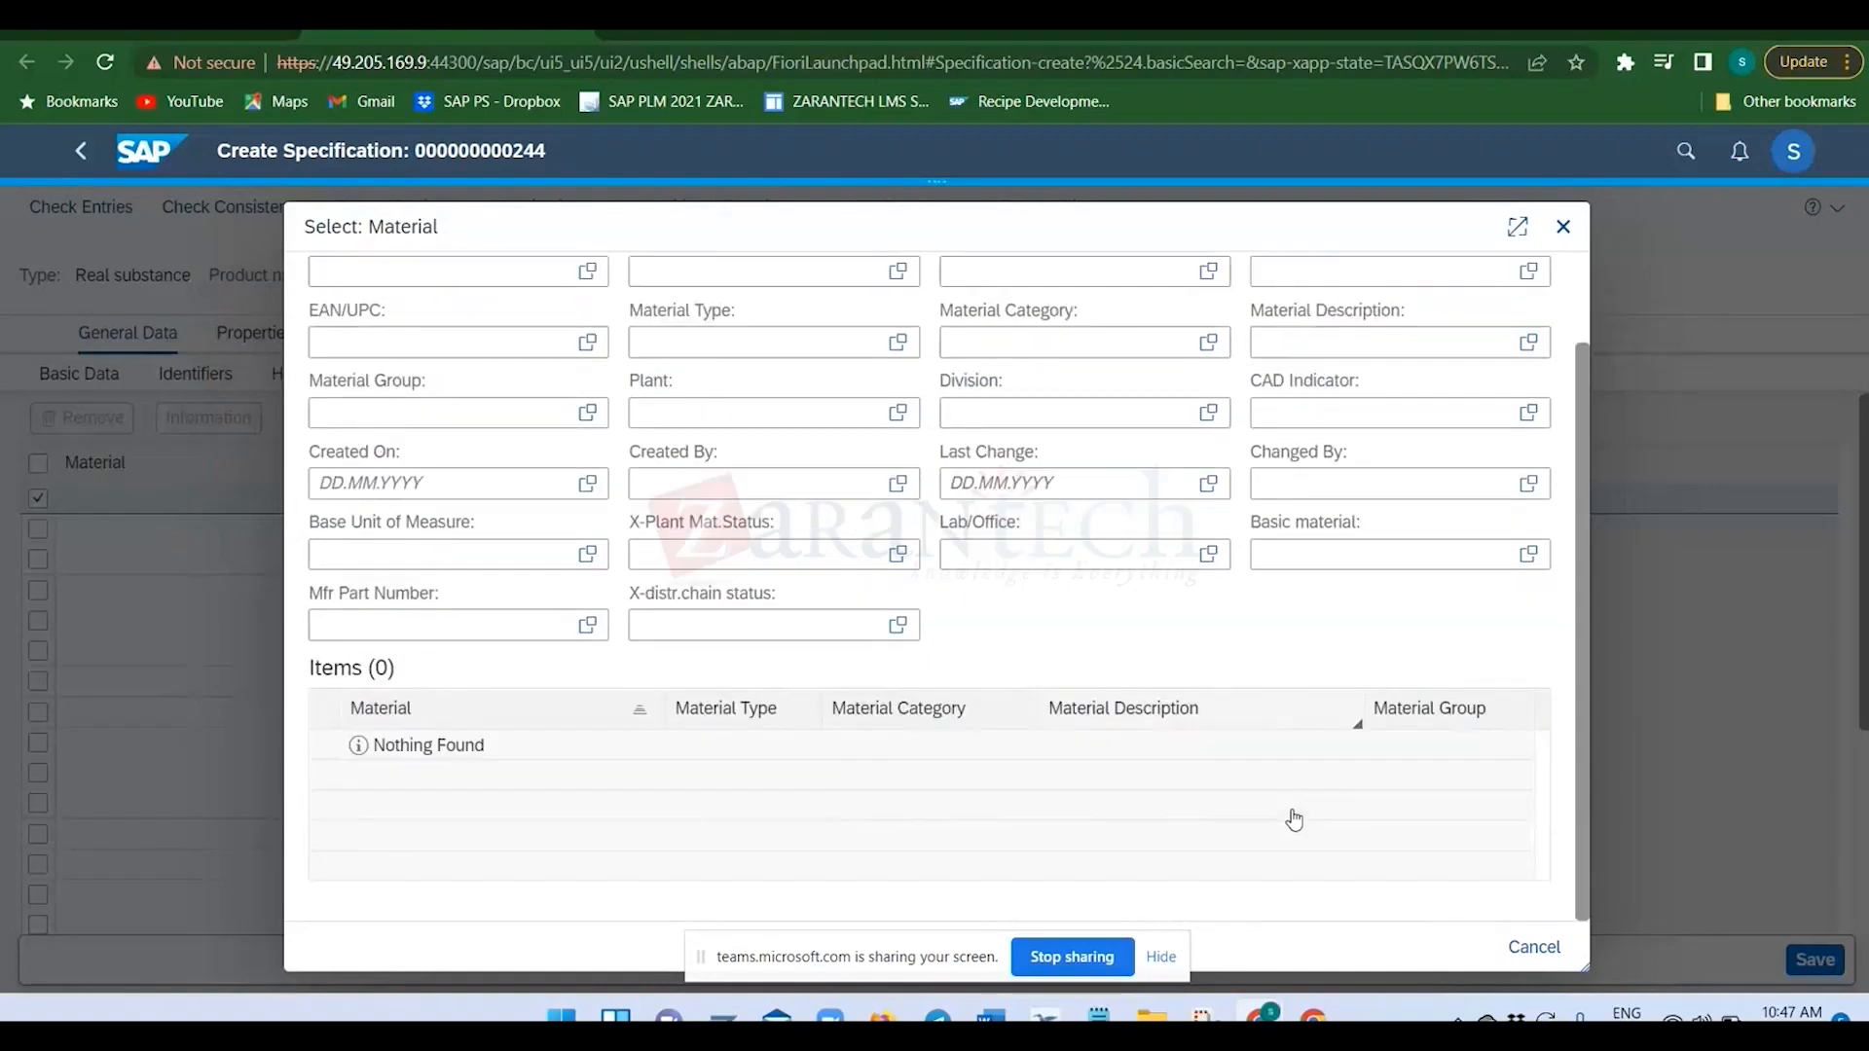
scroll(1294, 820, up, 1)
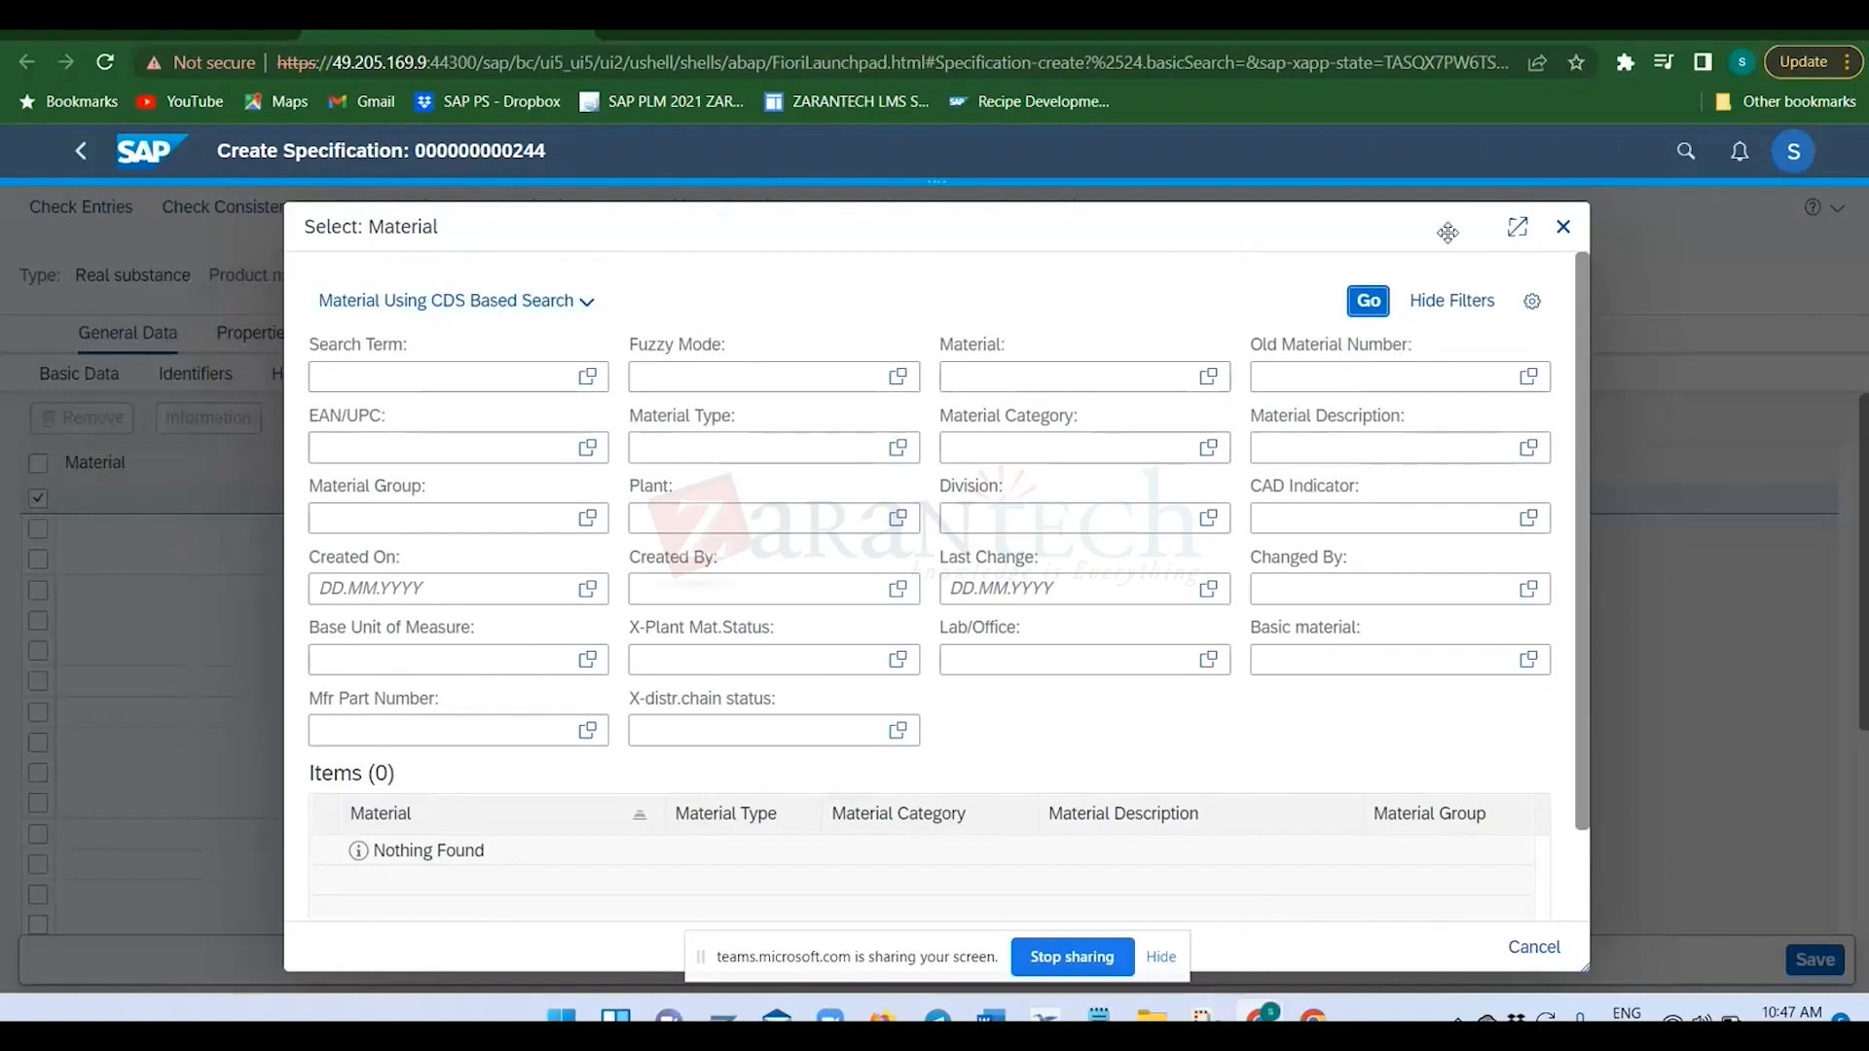
click(1563, 226)
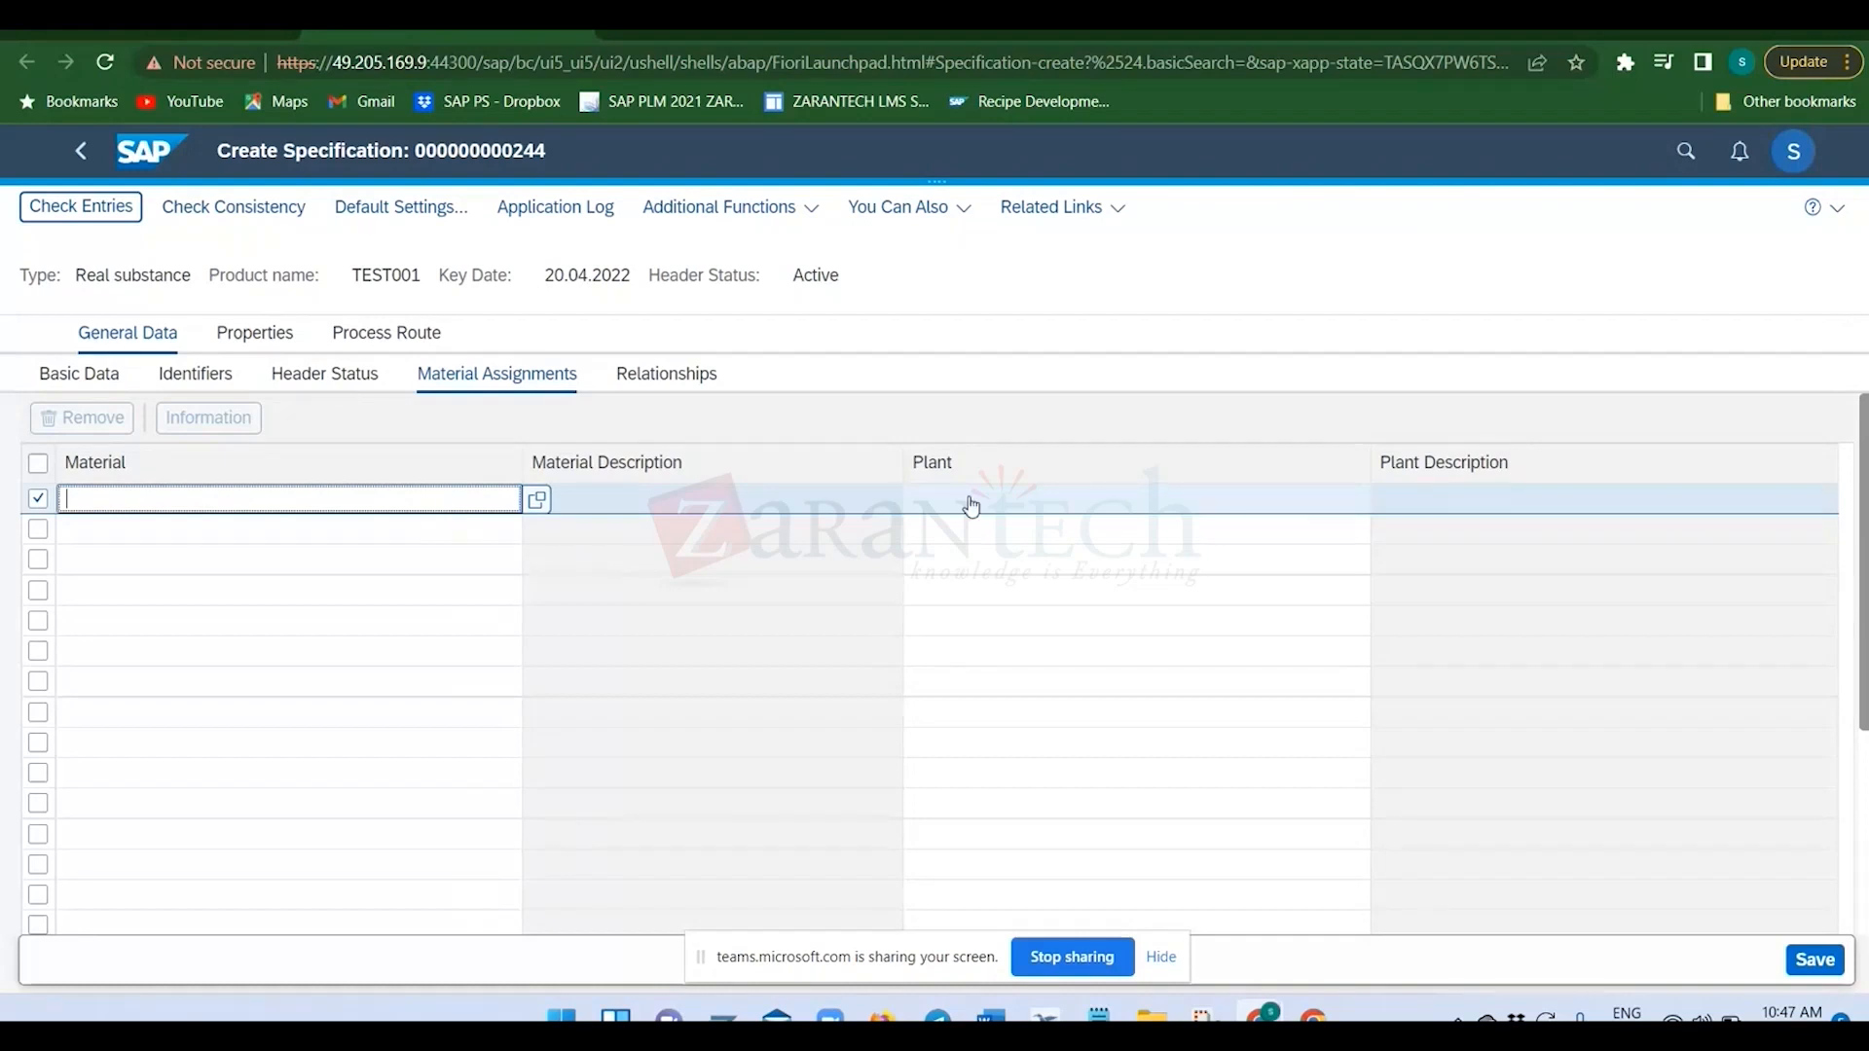
key(F4)
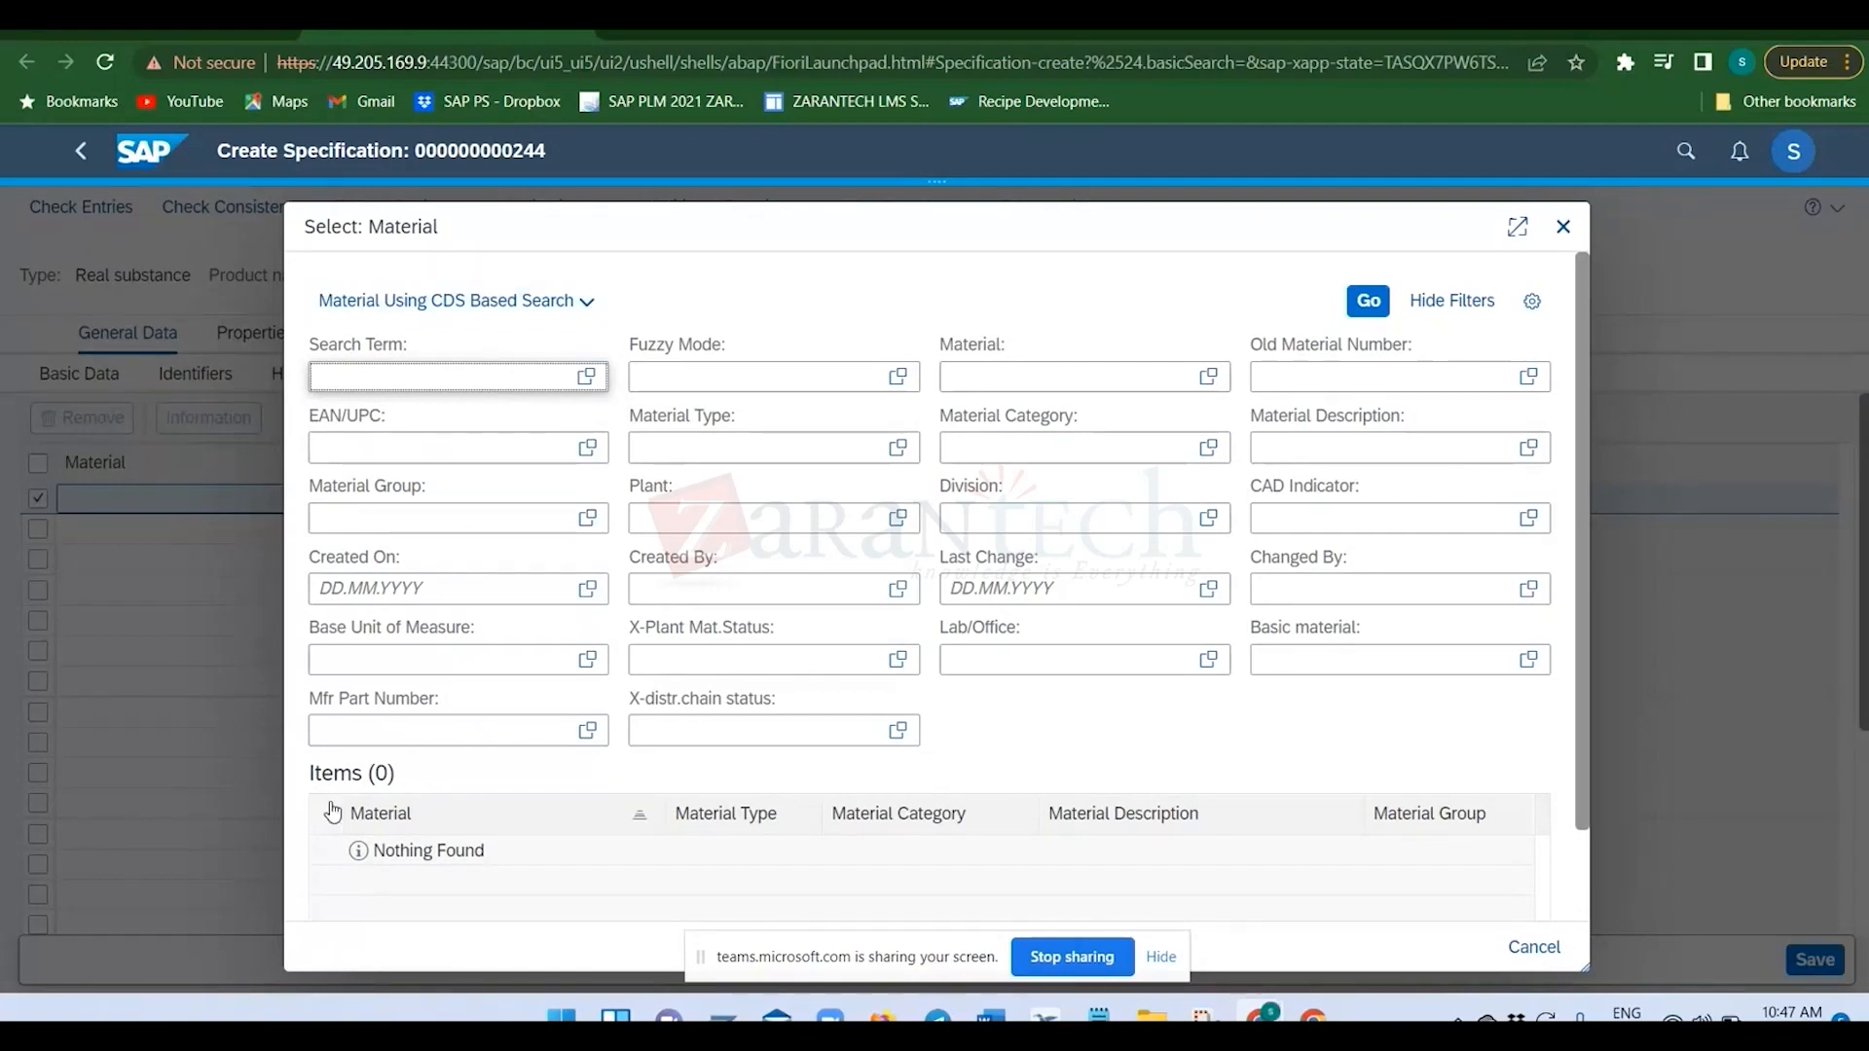
click(1562, 227)
click(82, 539)
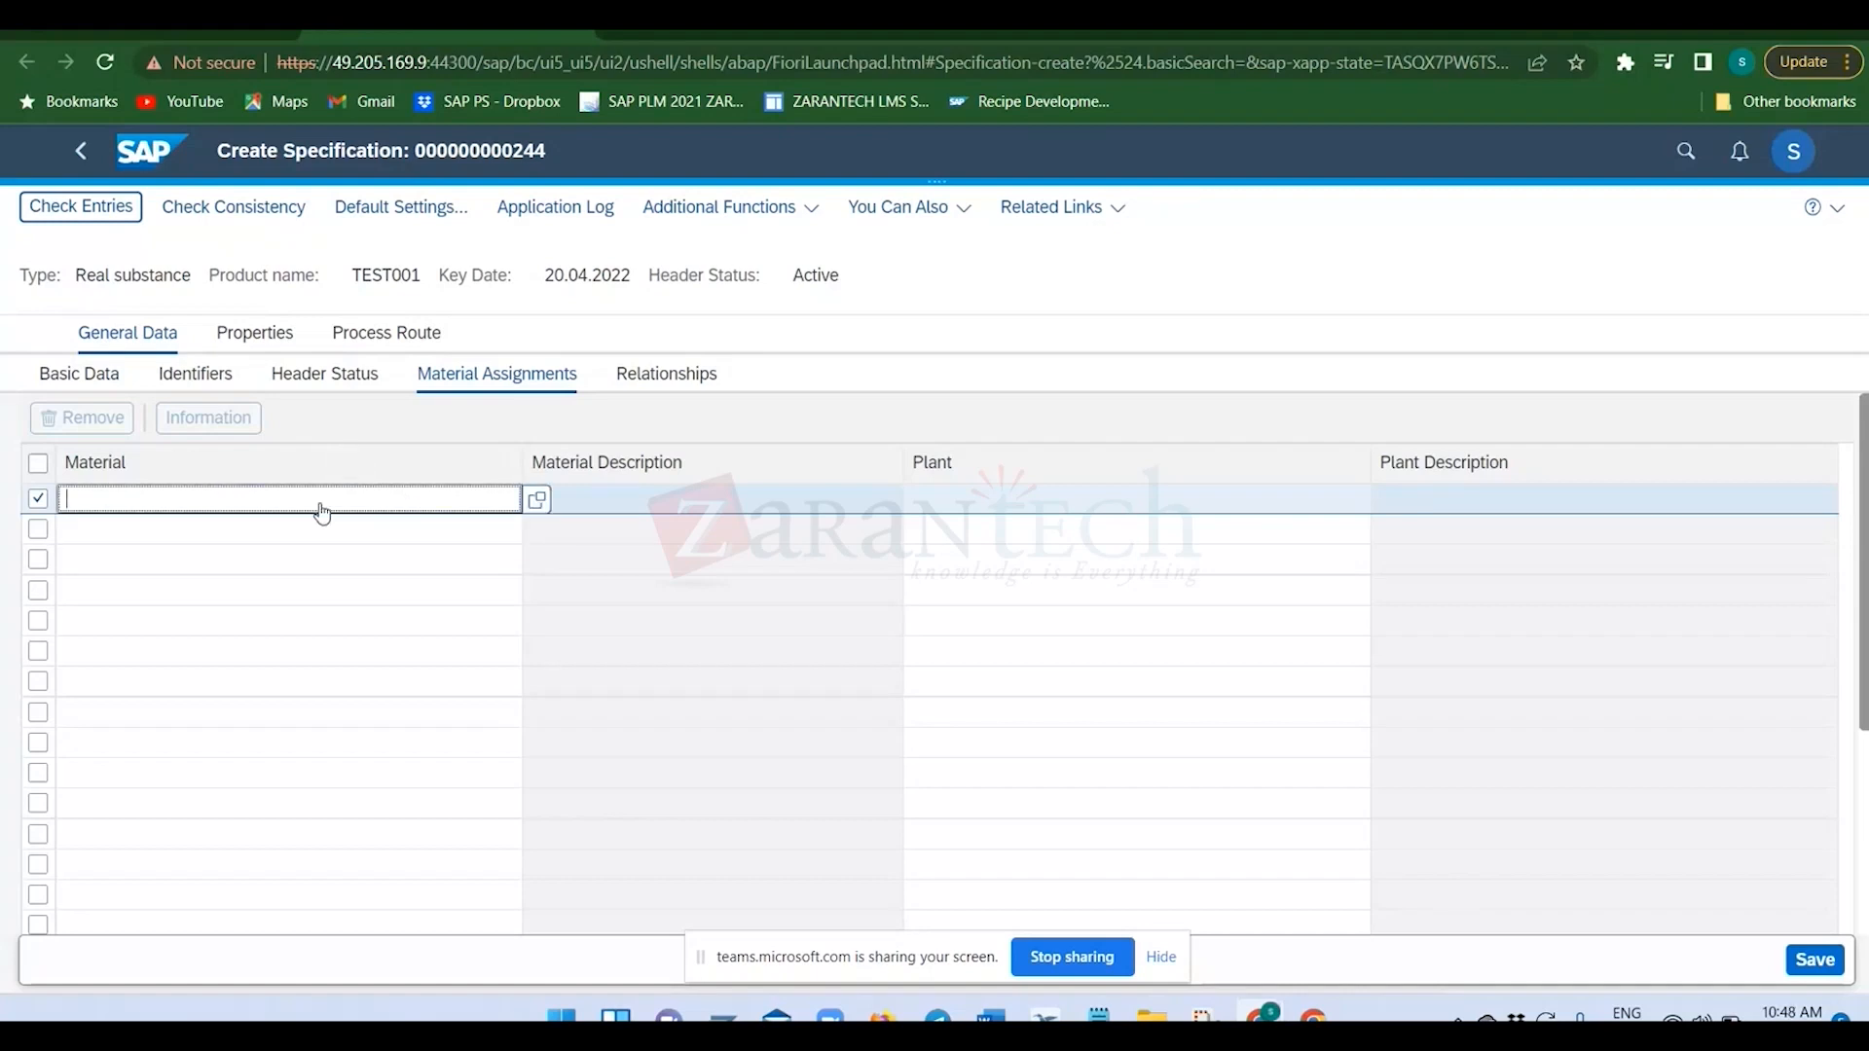
Open the specification's Relationships view, agreeing to save the current data, and dismiss the message list.
click(690, 373)
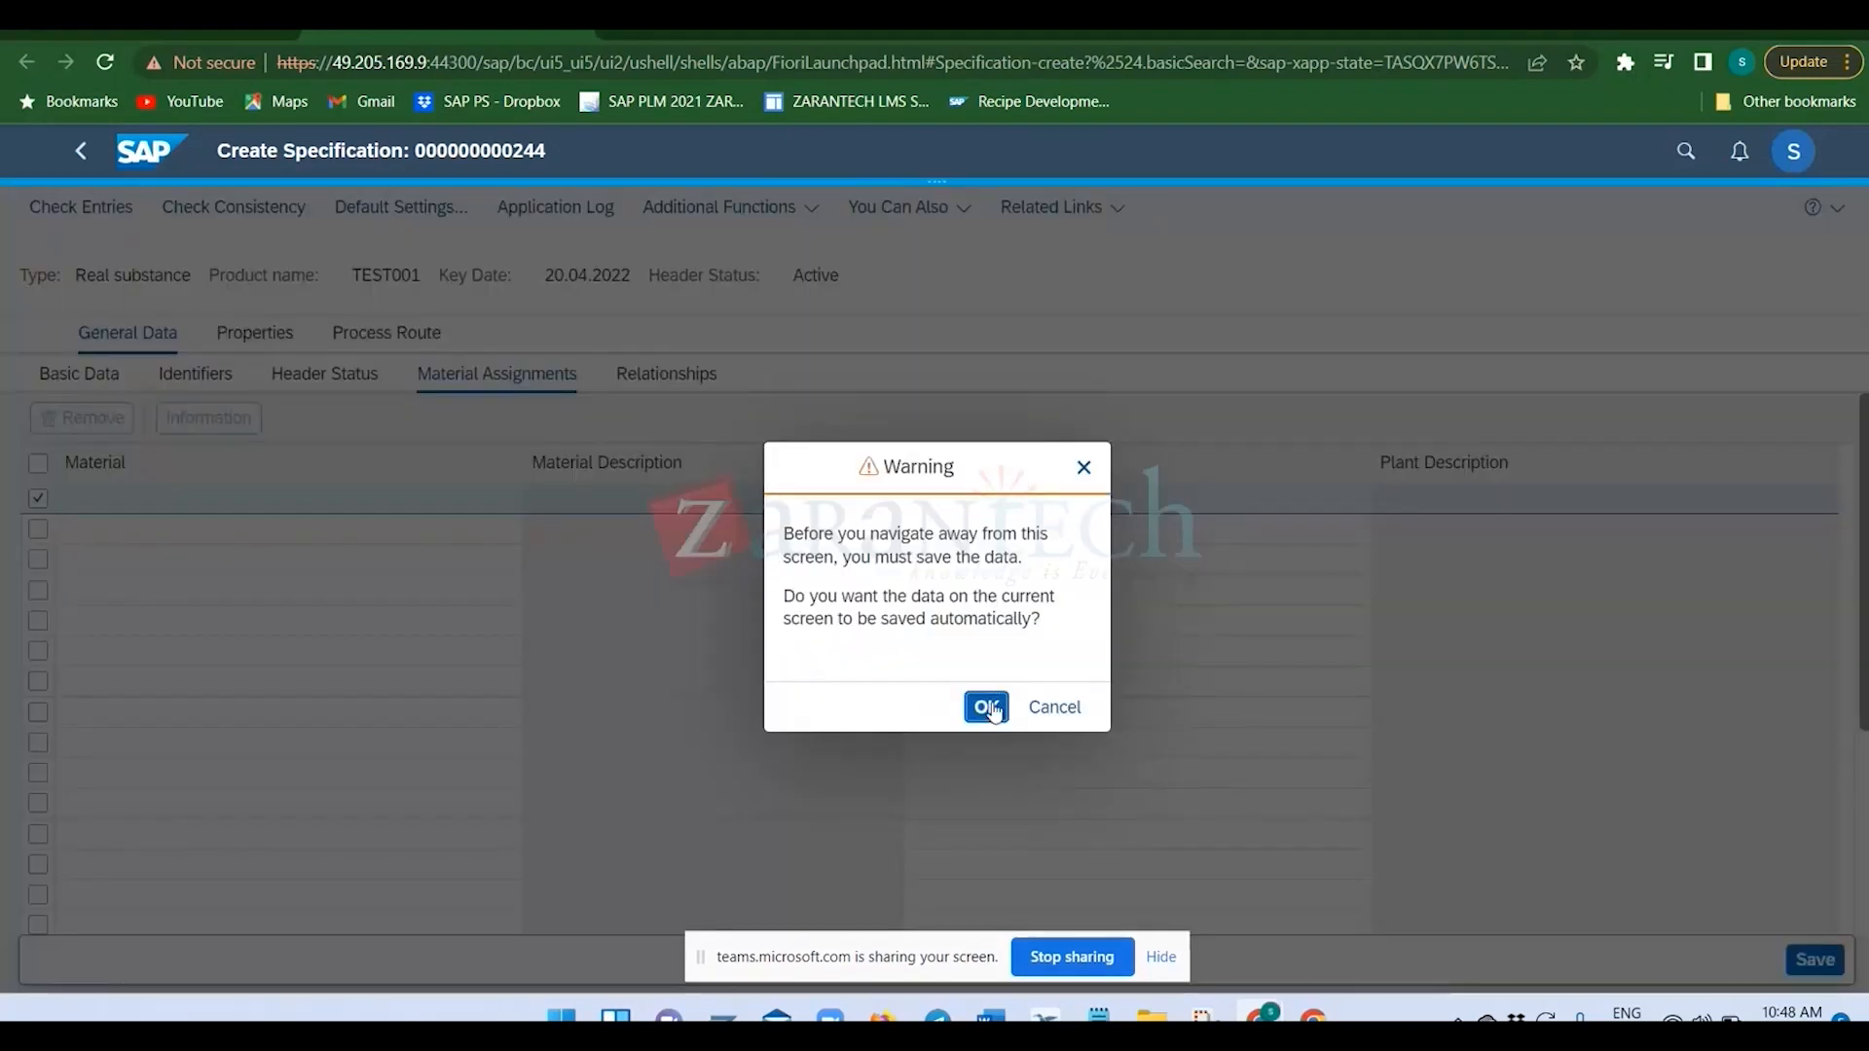
click(988, 709)
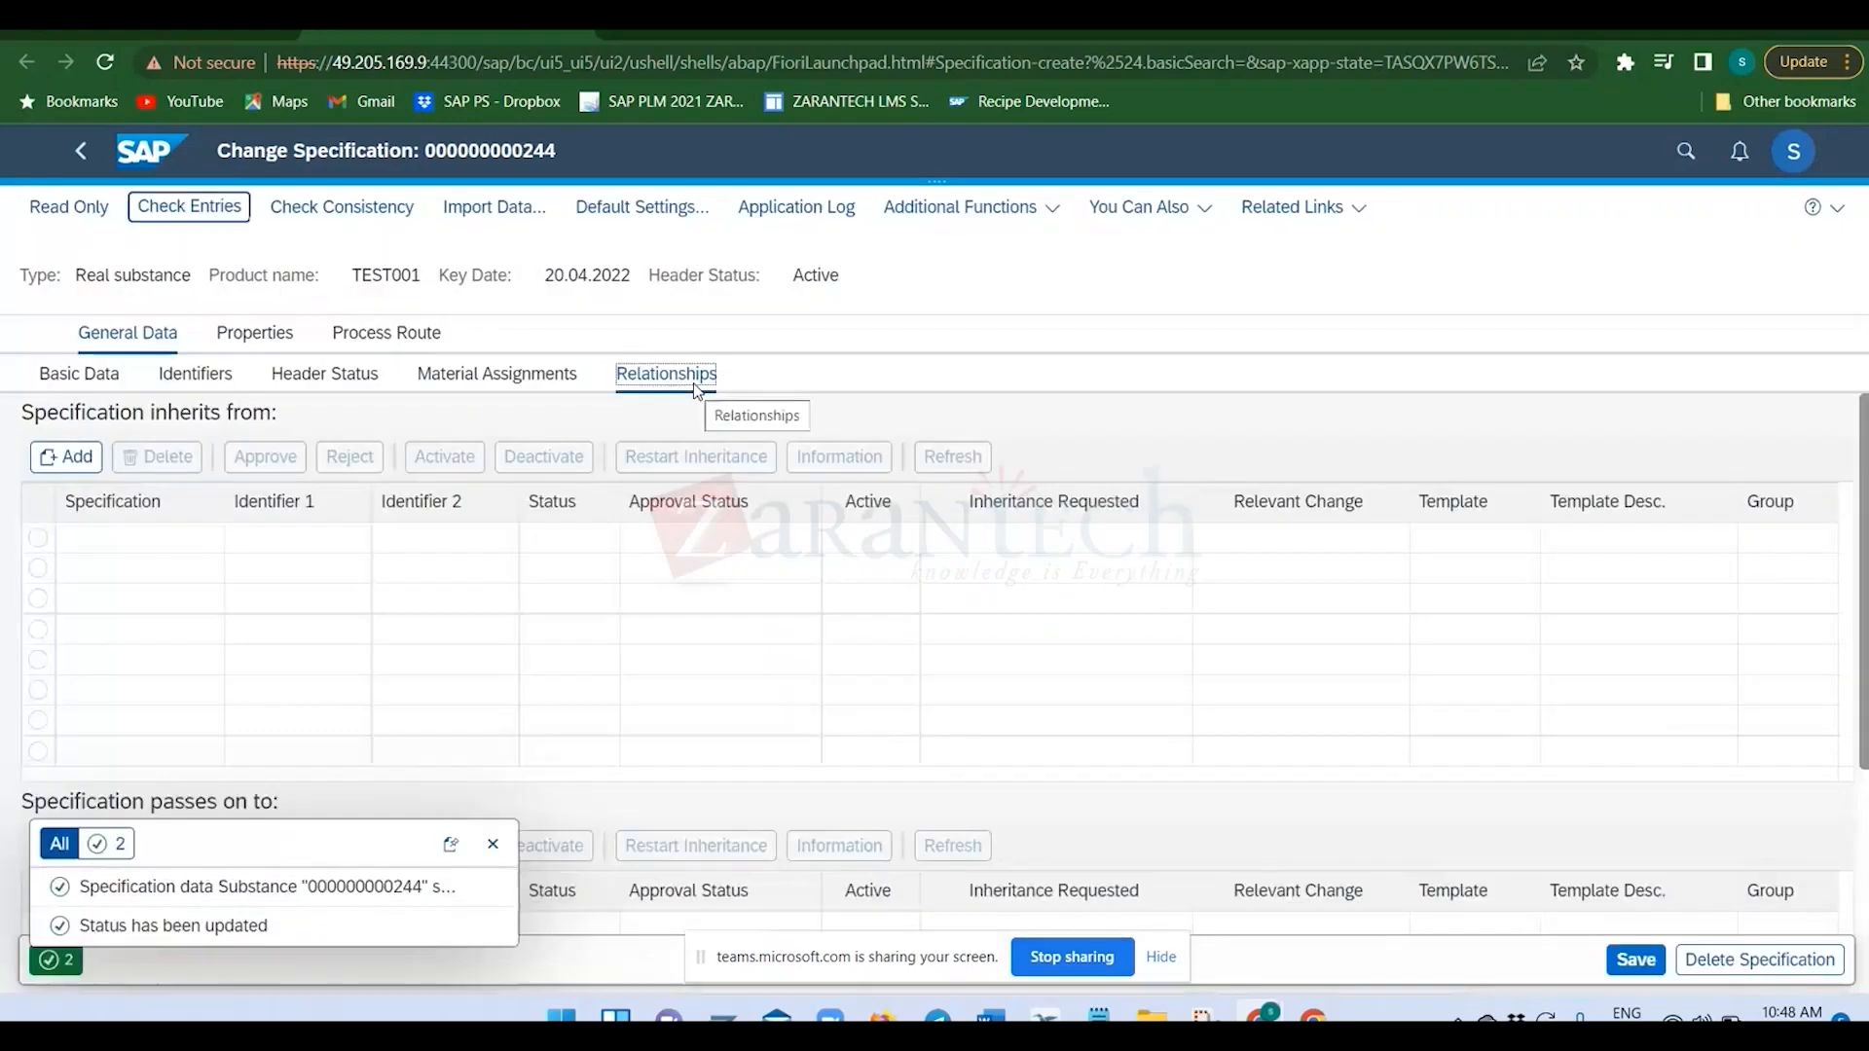
click(492, 844)
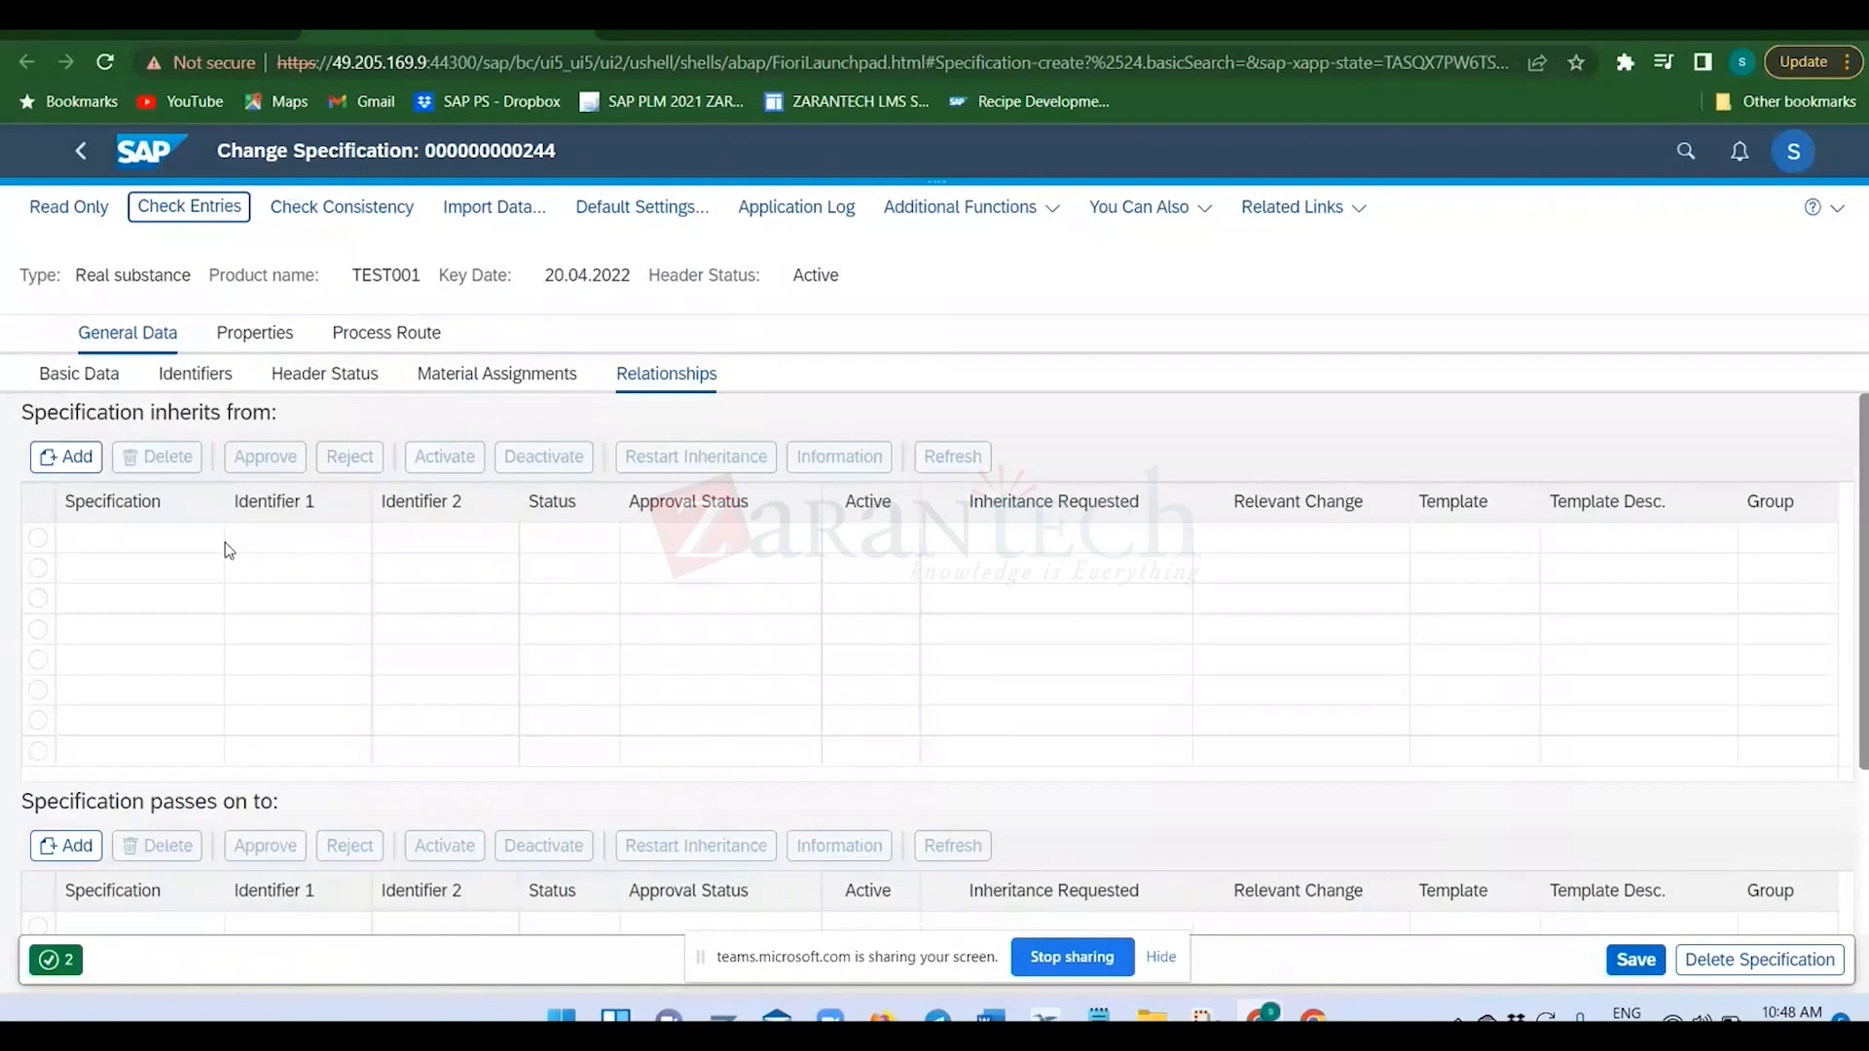
Look at the fields required to add an inheritance source, and cancel without adding one.
click(73, 458)
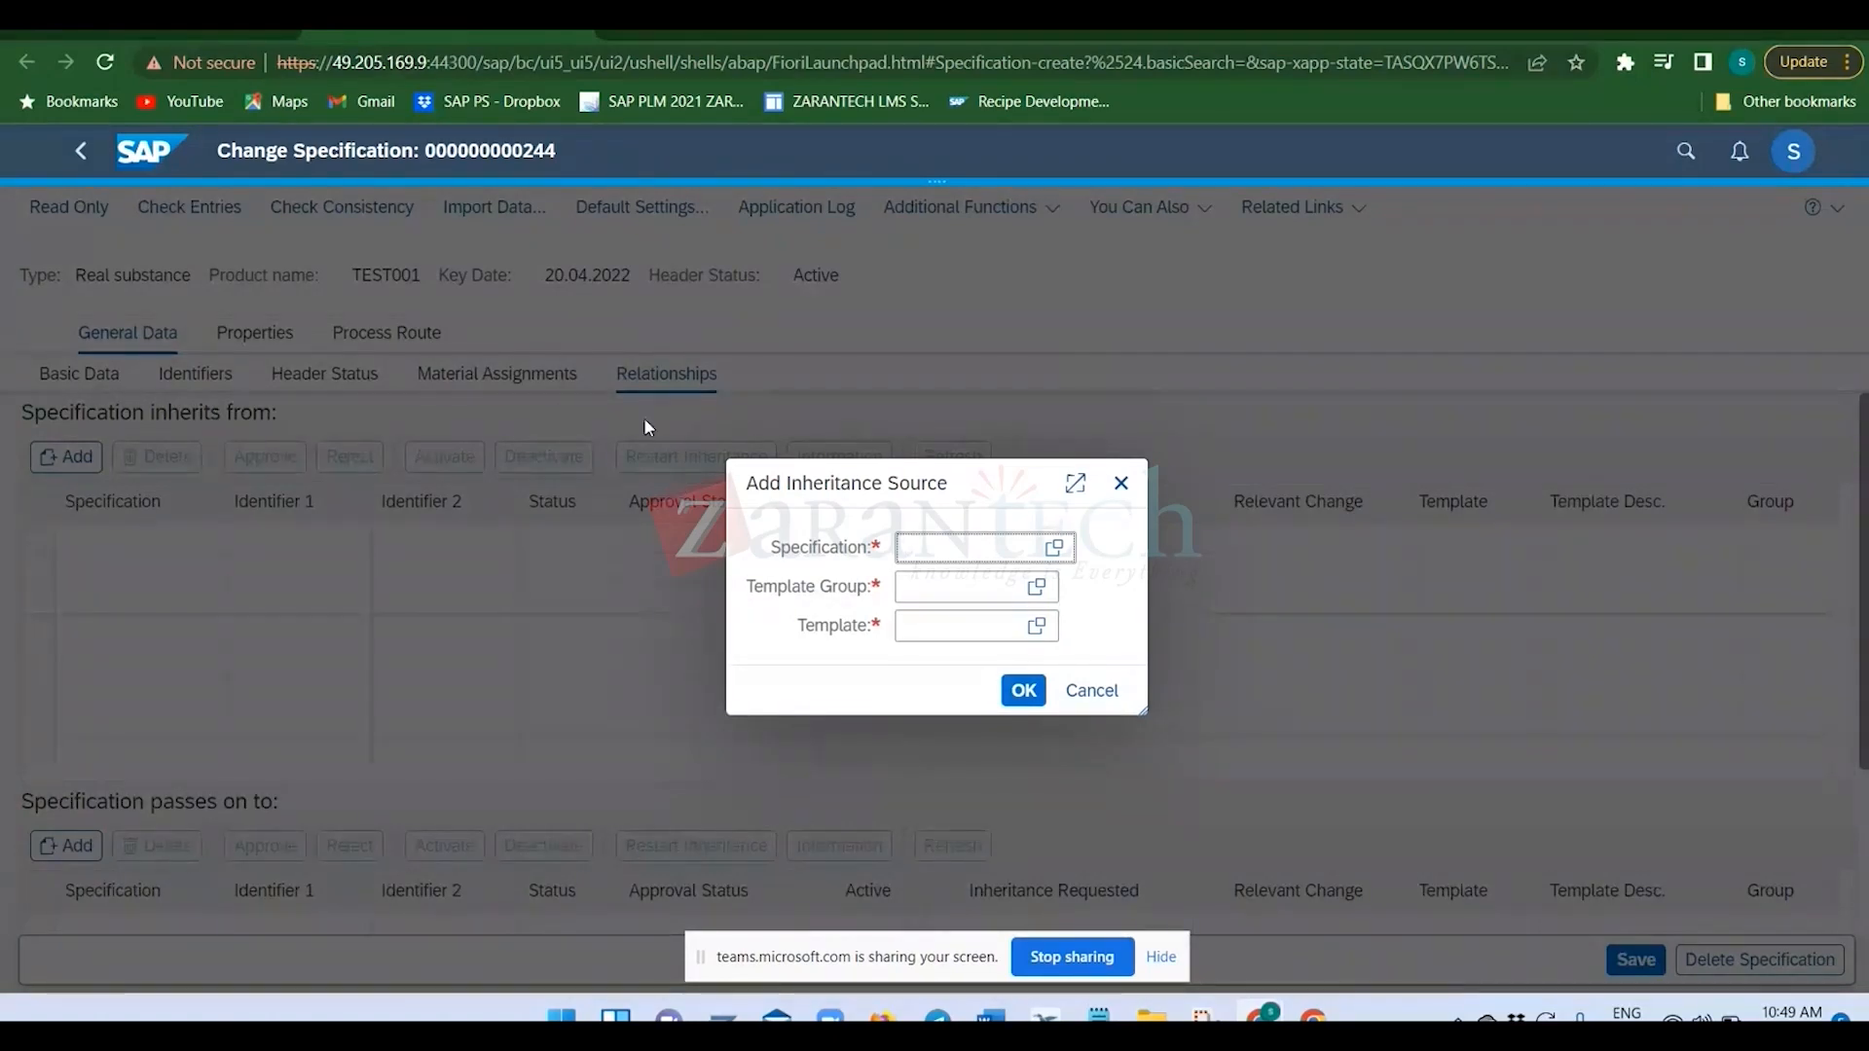
click(1107, 698)
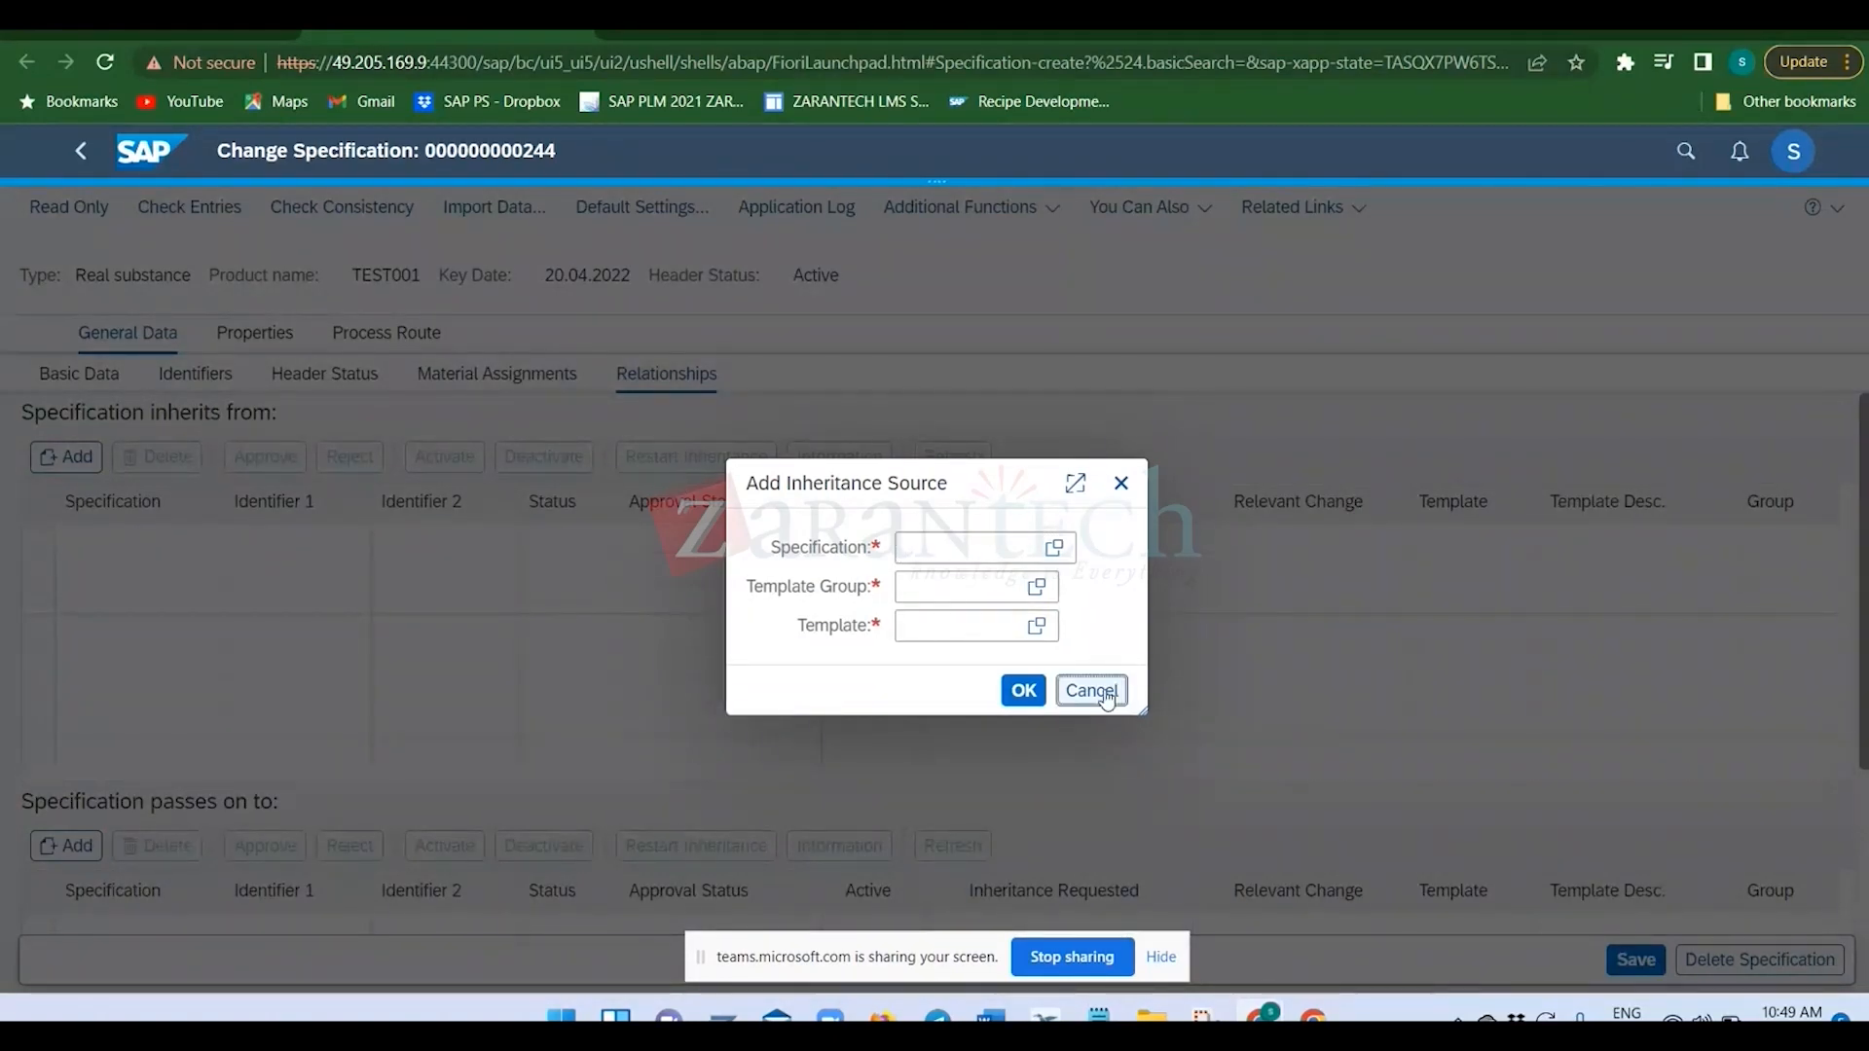
click(1107, 698)
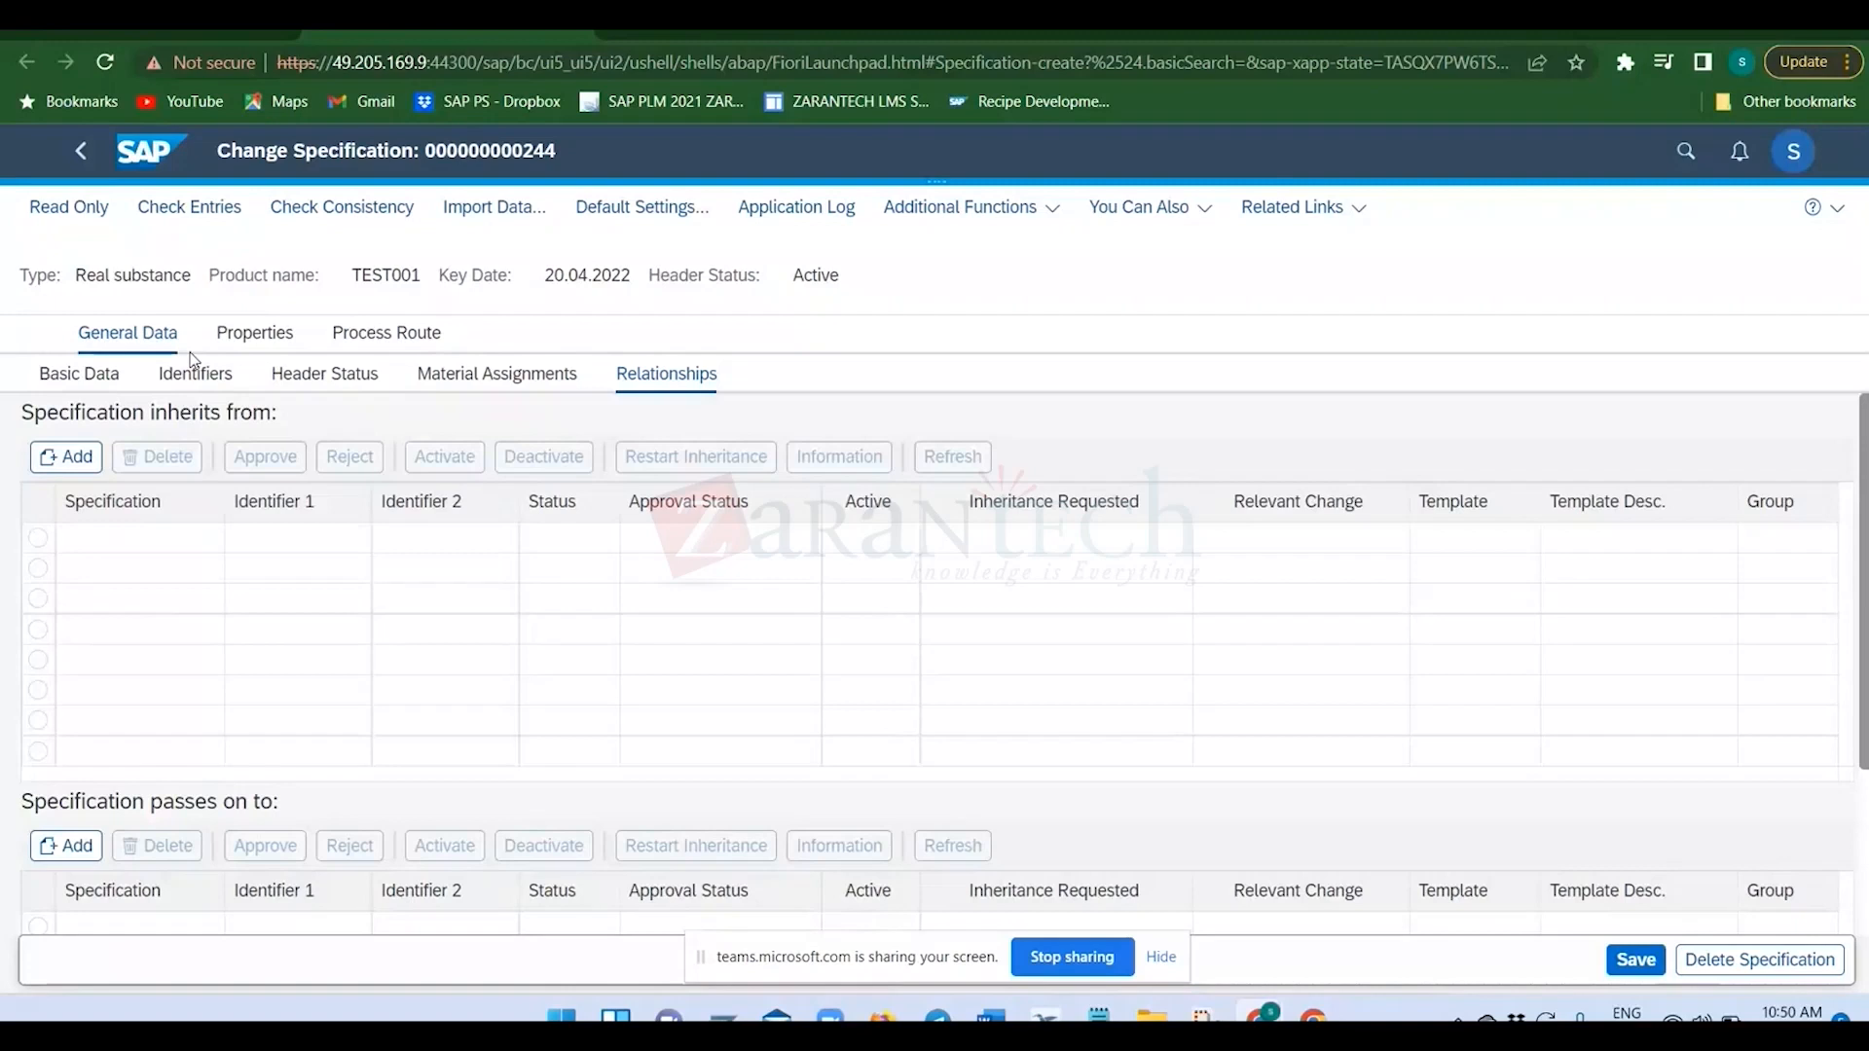
Try to enter TEST1 as the Char01 value of the VAT type for test property and save the specification.
click(190, 208)
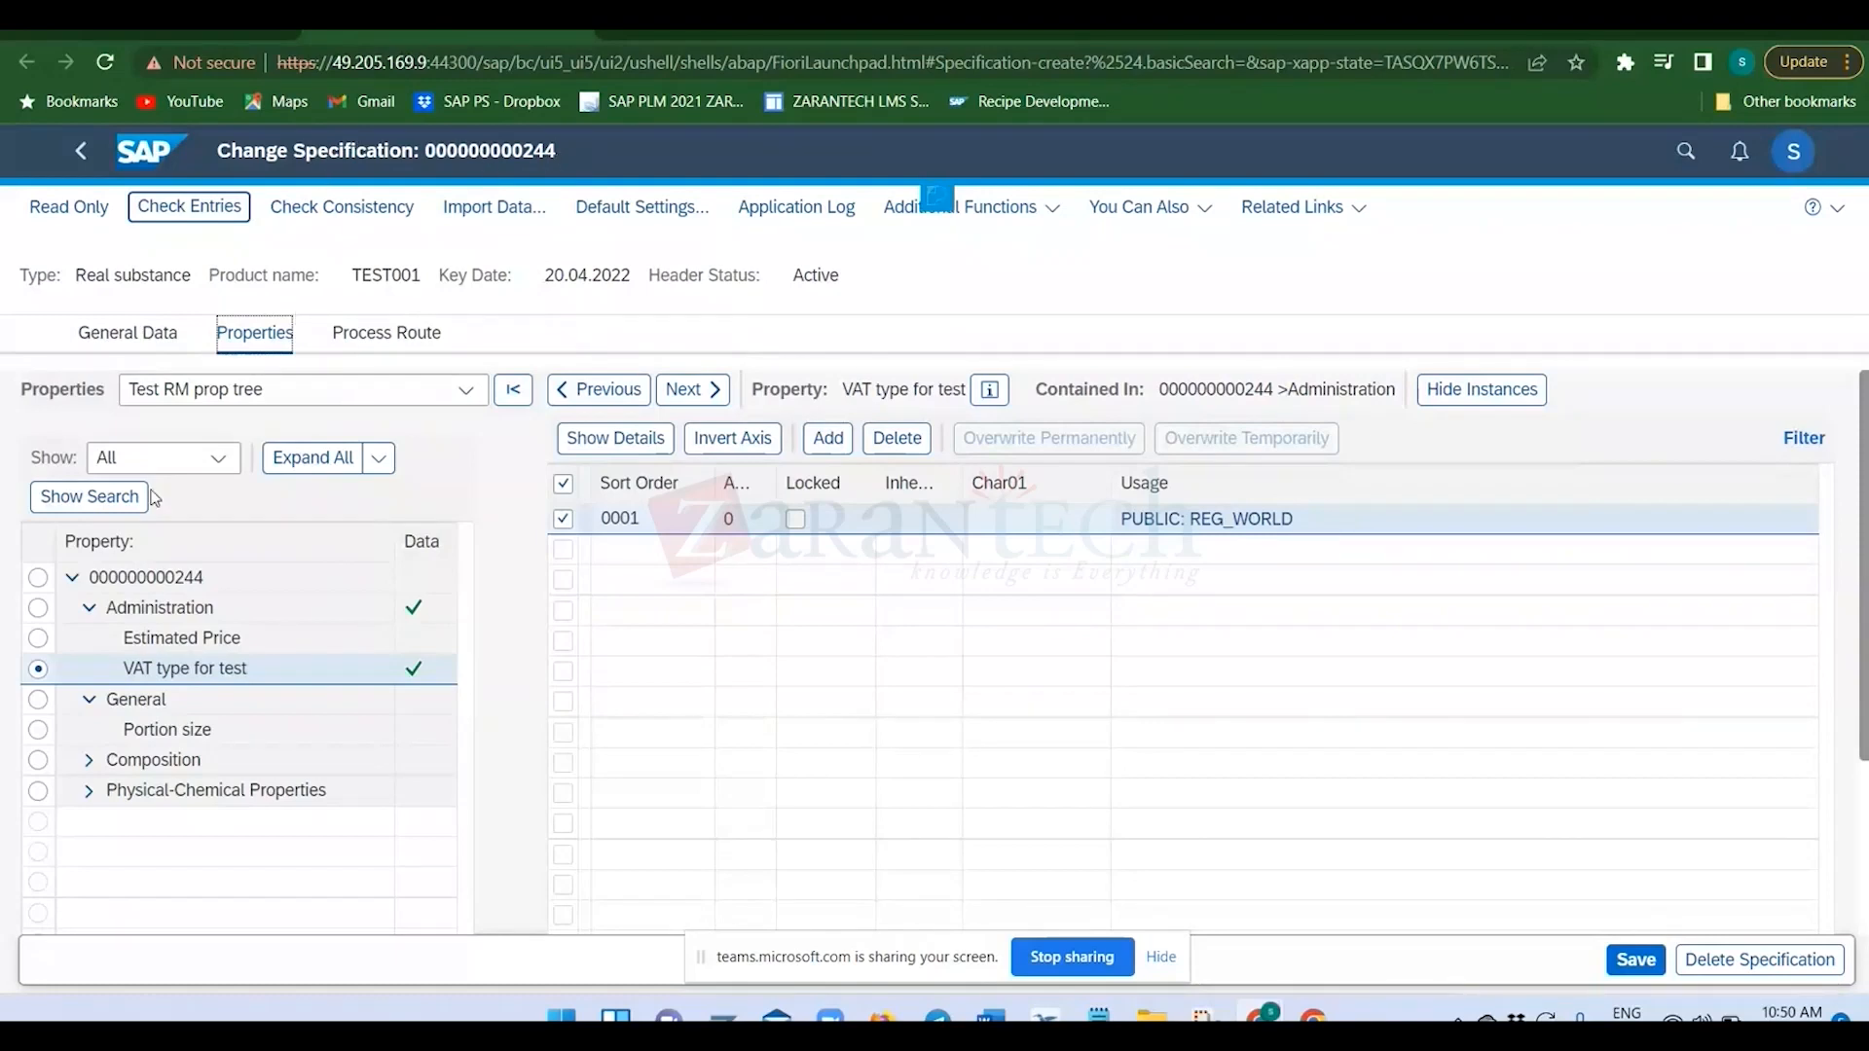
click(1008, 520)
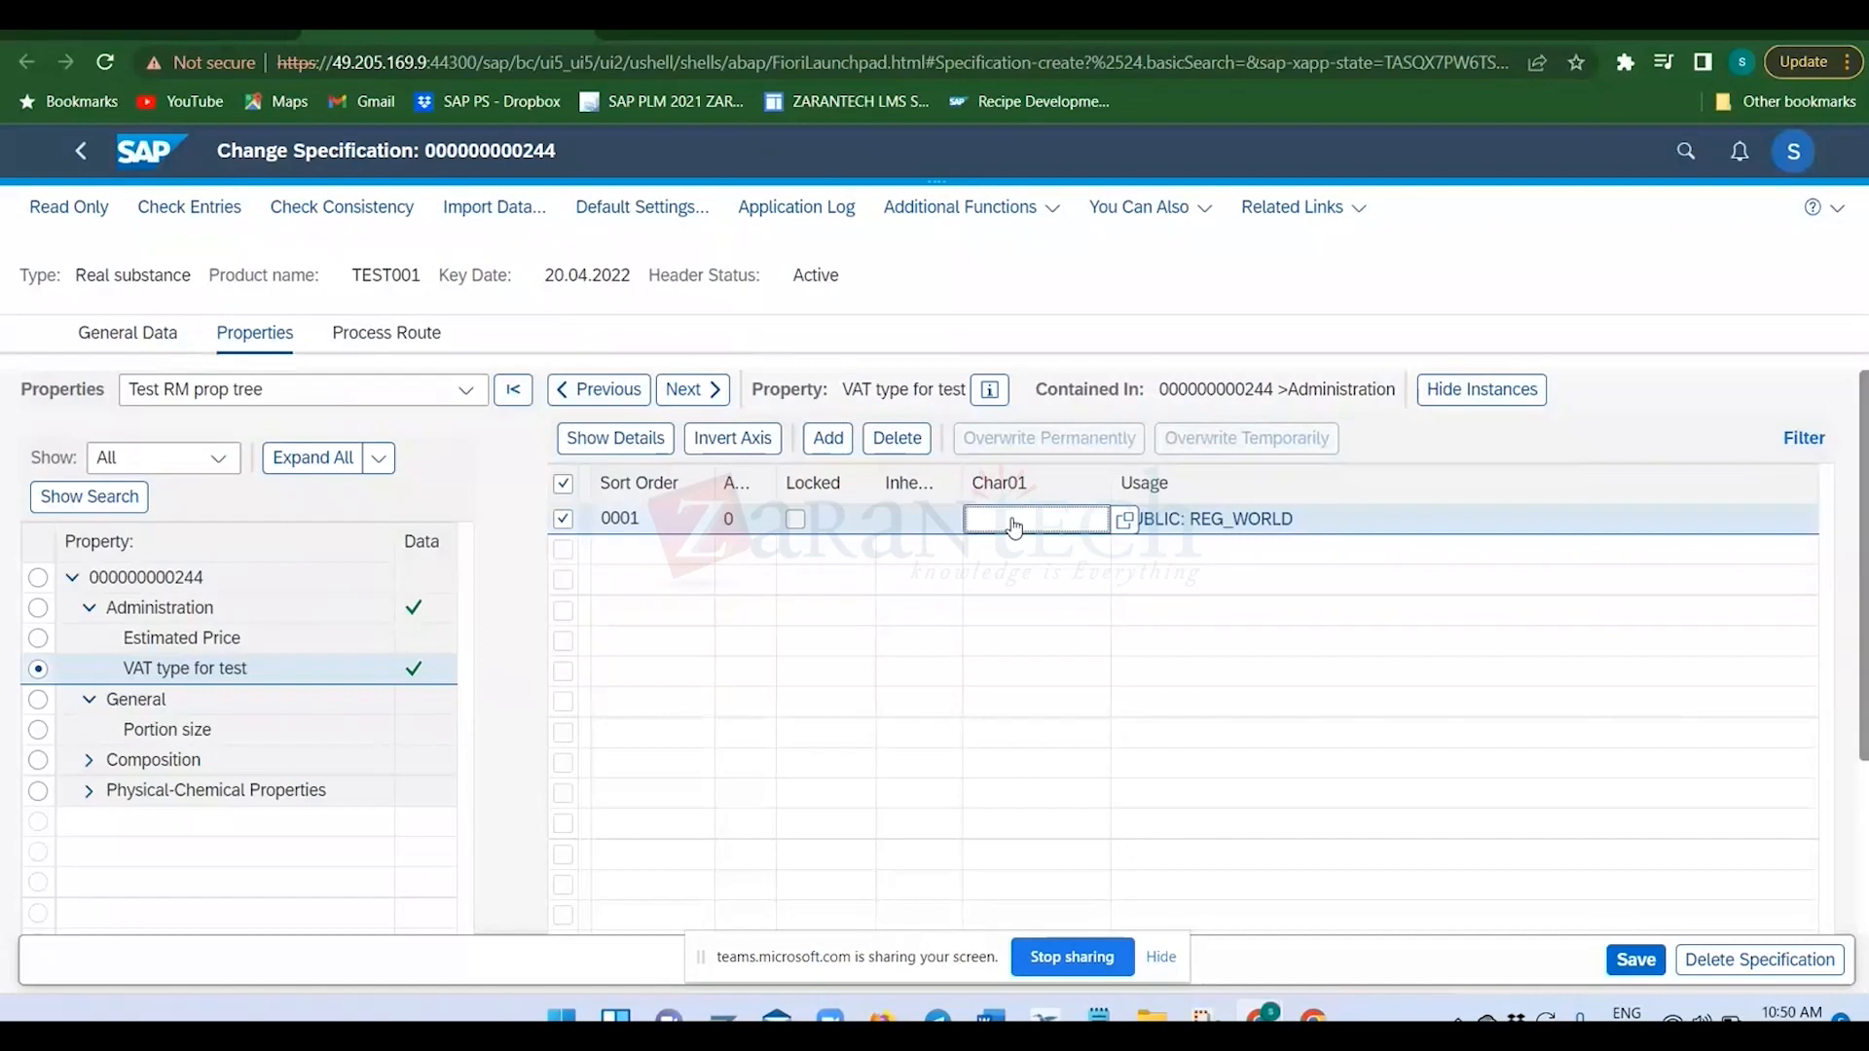
text(TEST1)
key(Return)
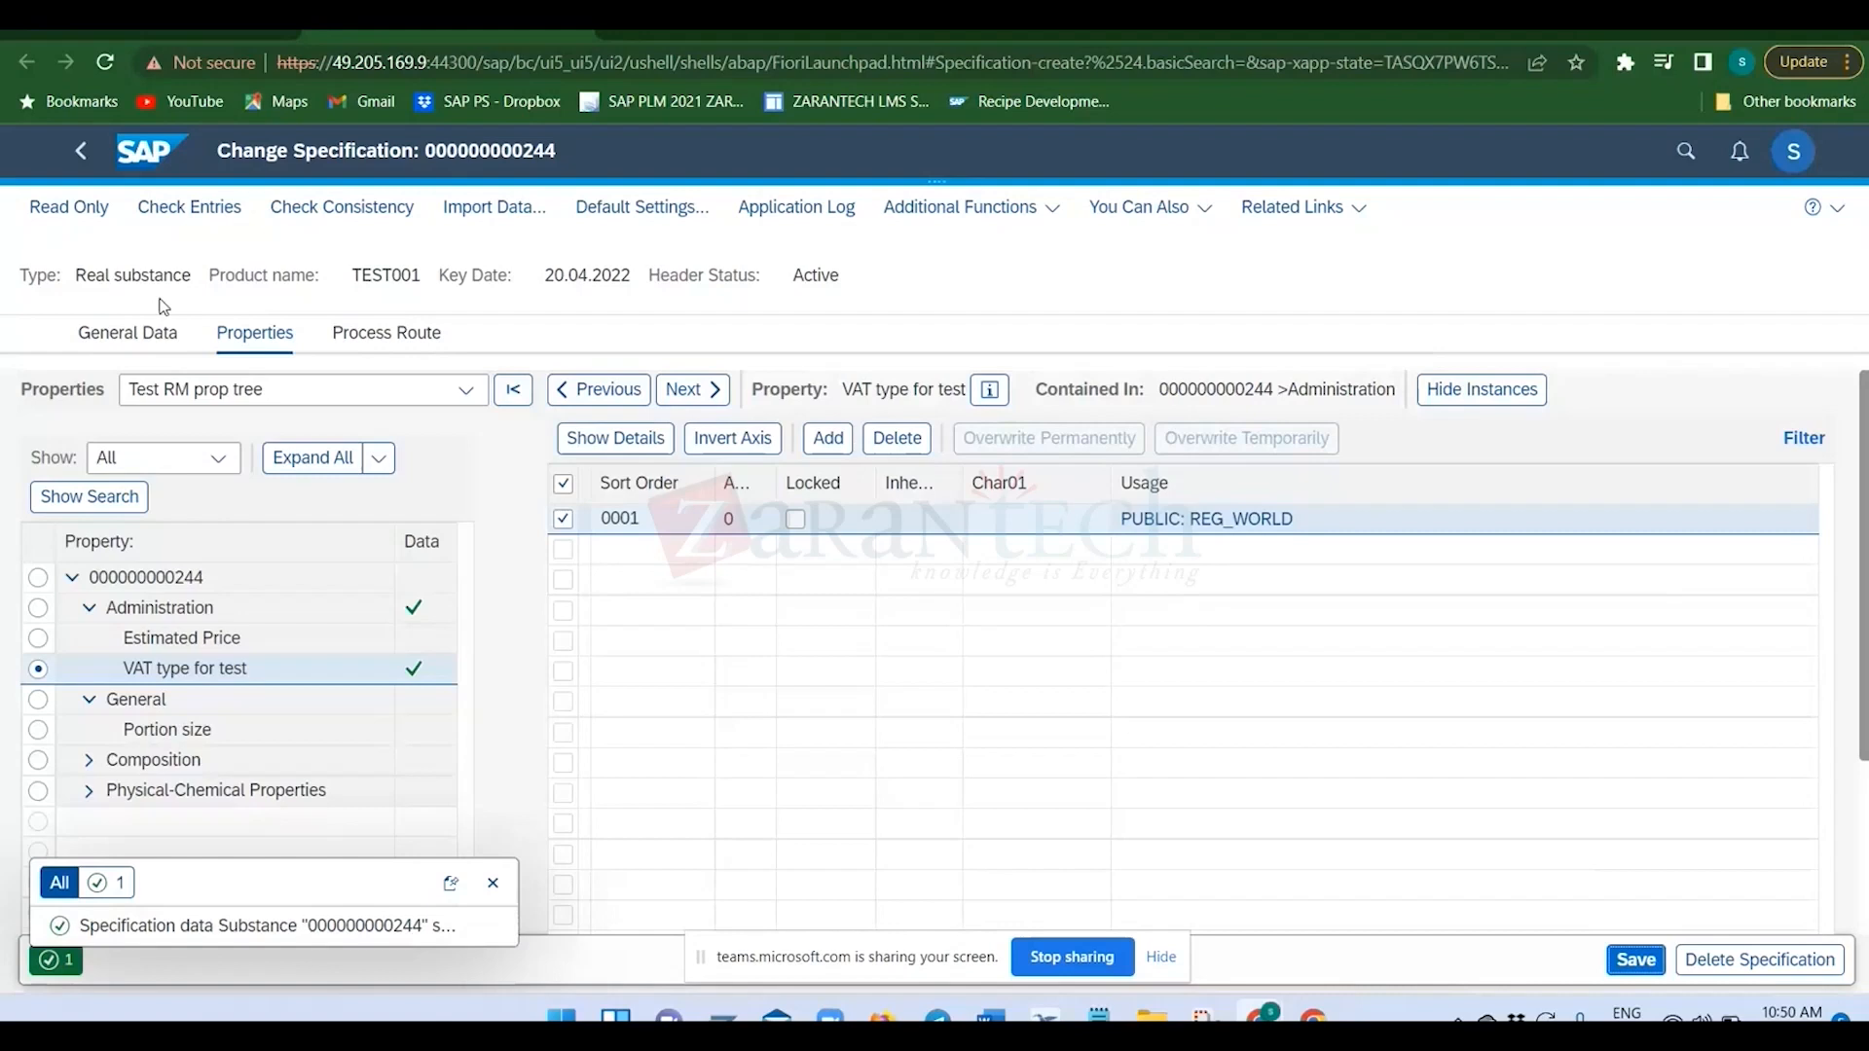
Leave the specification and return to the specification list in the other browser tab.
click(153, 168)
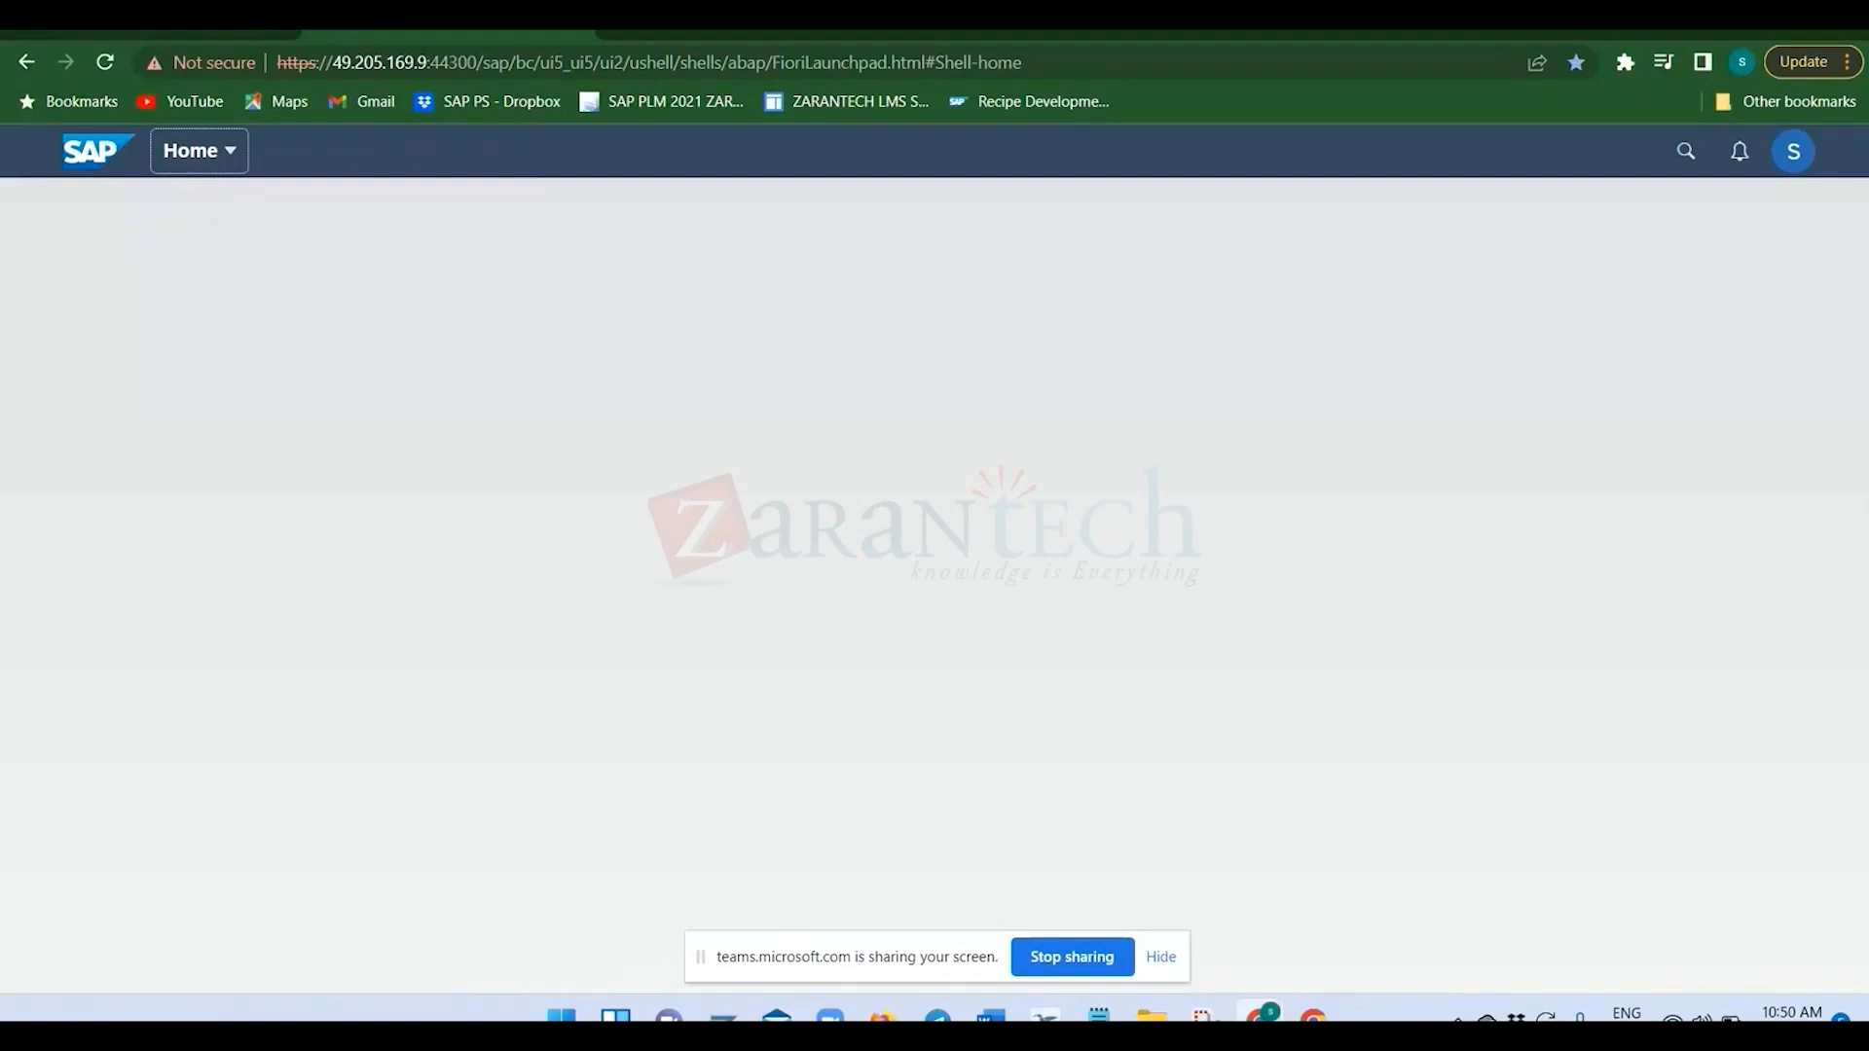
click(144, 27)
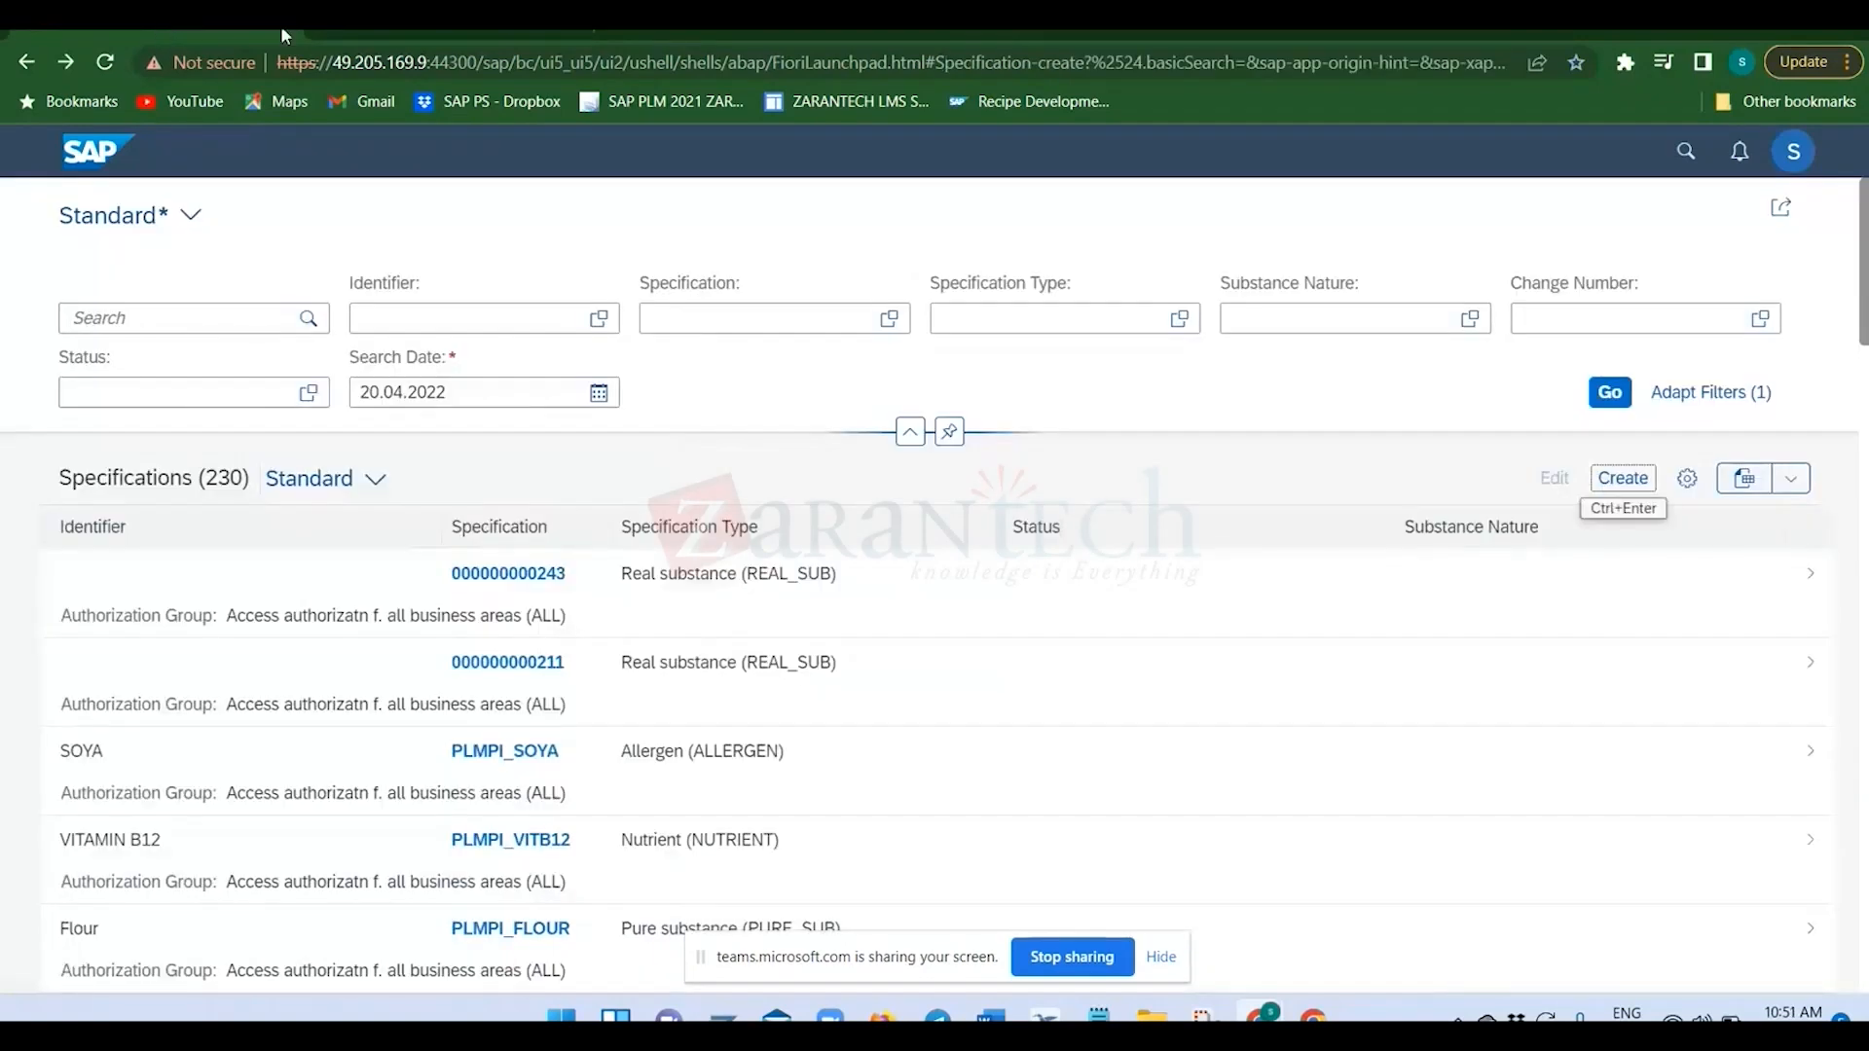
click(358, 27)
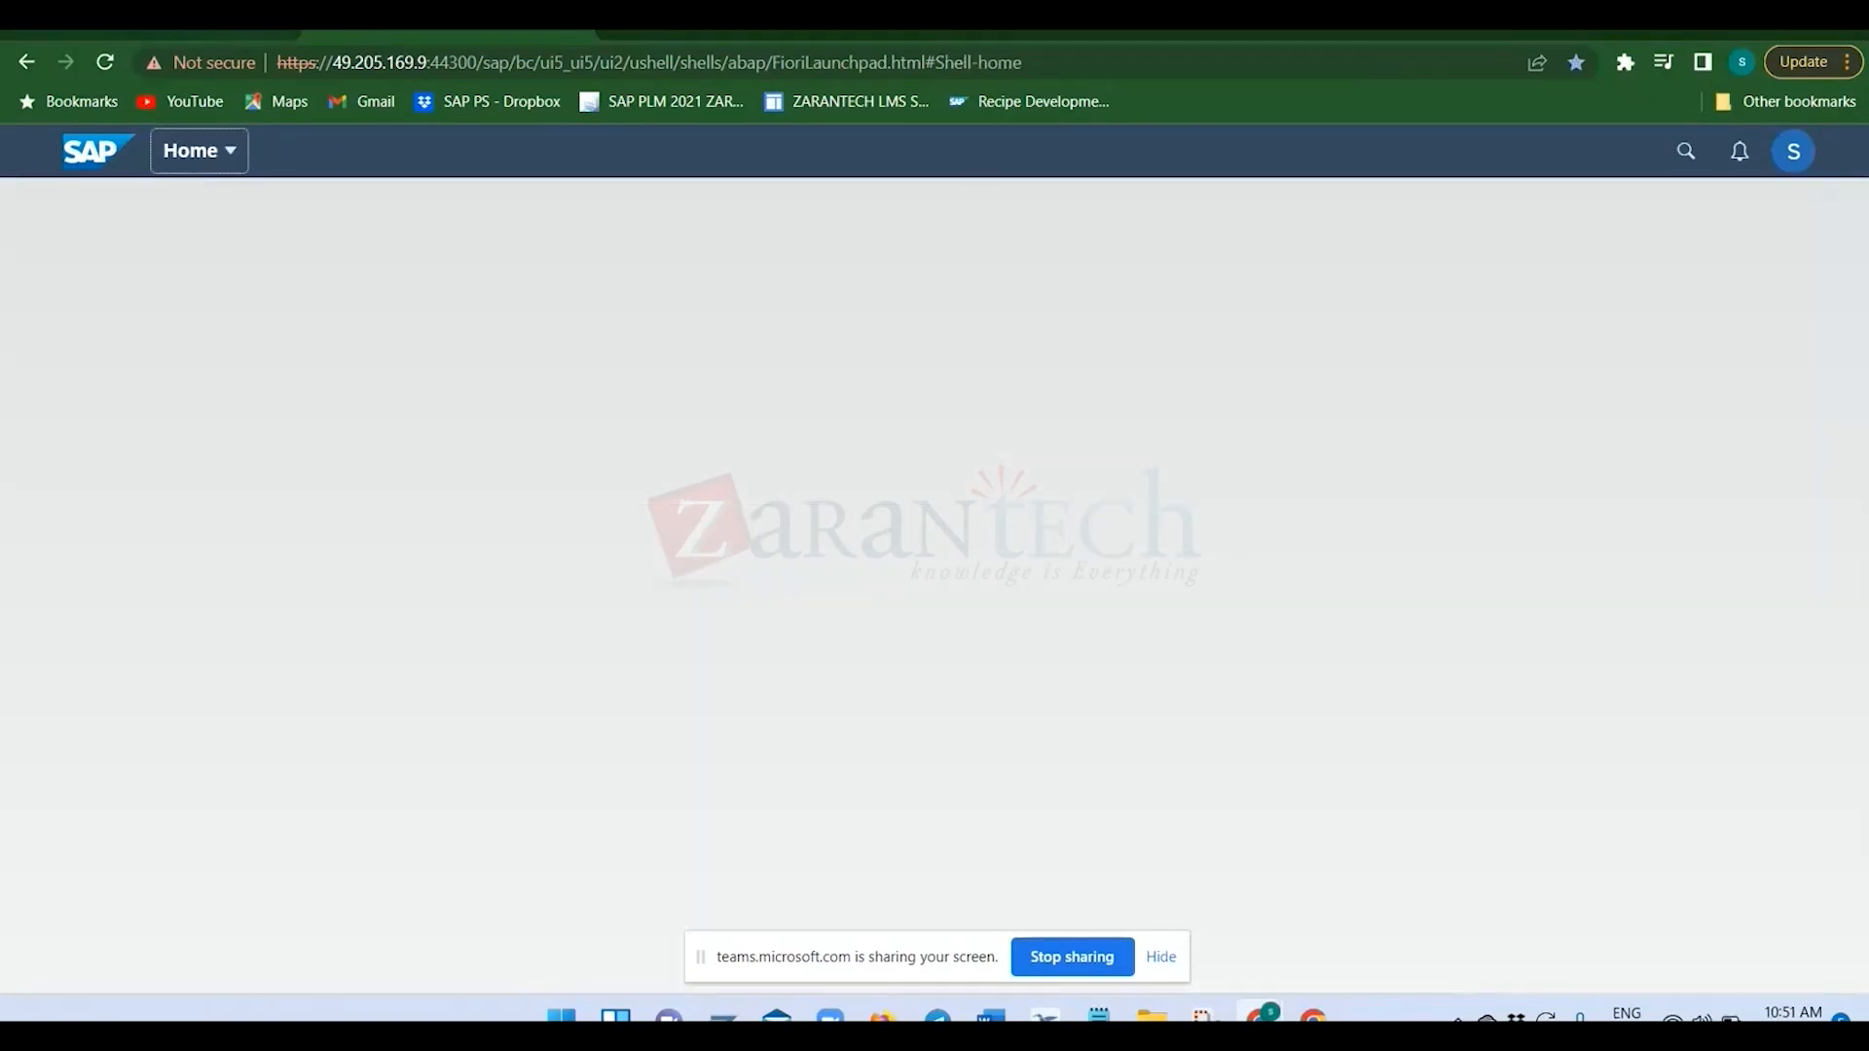
click(144, 27)
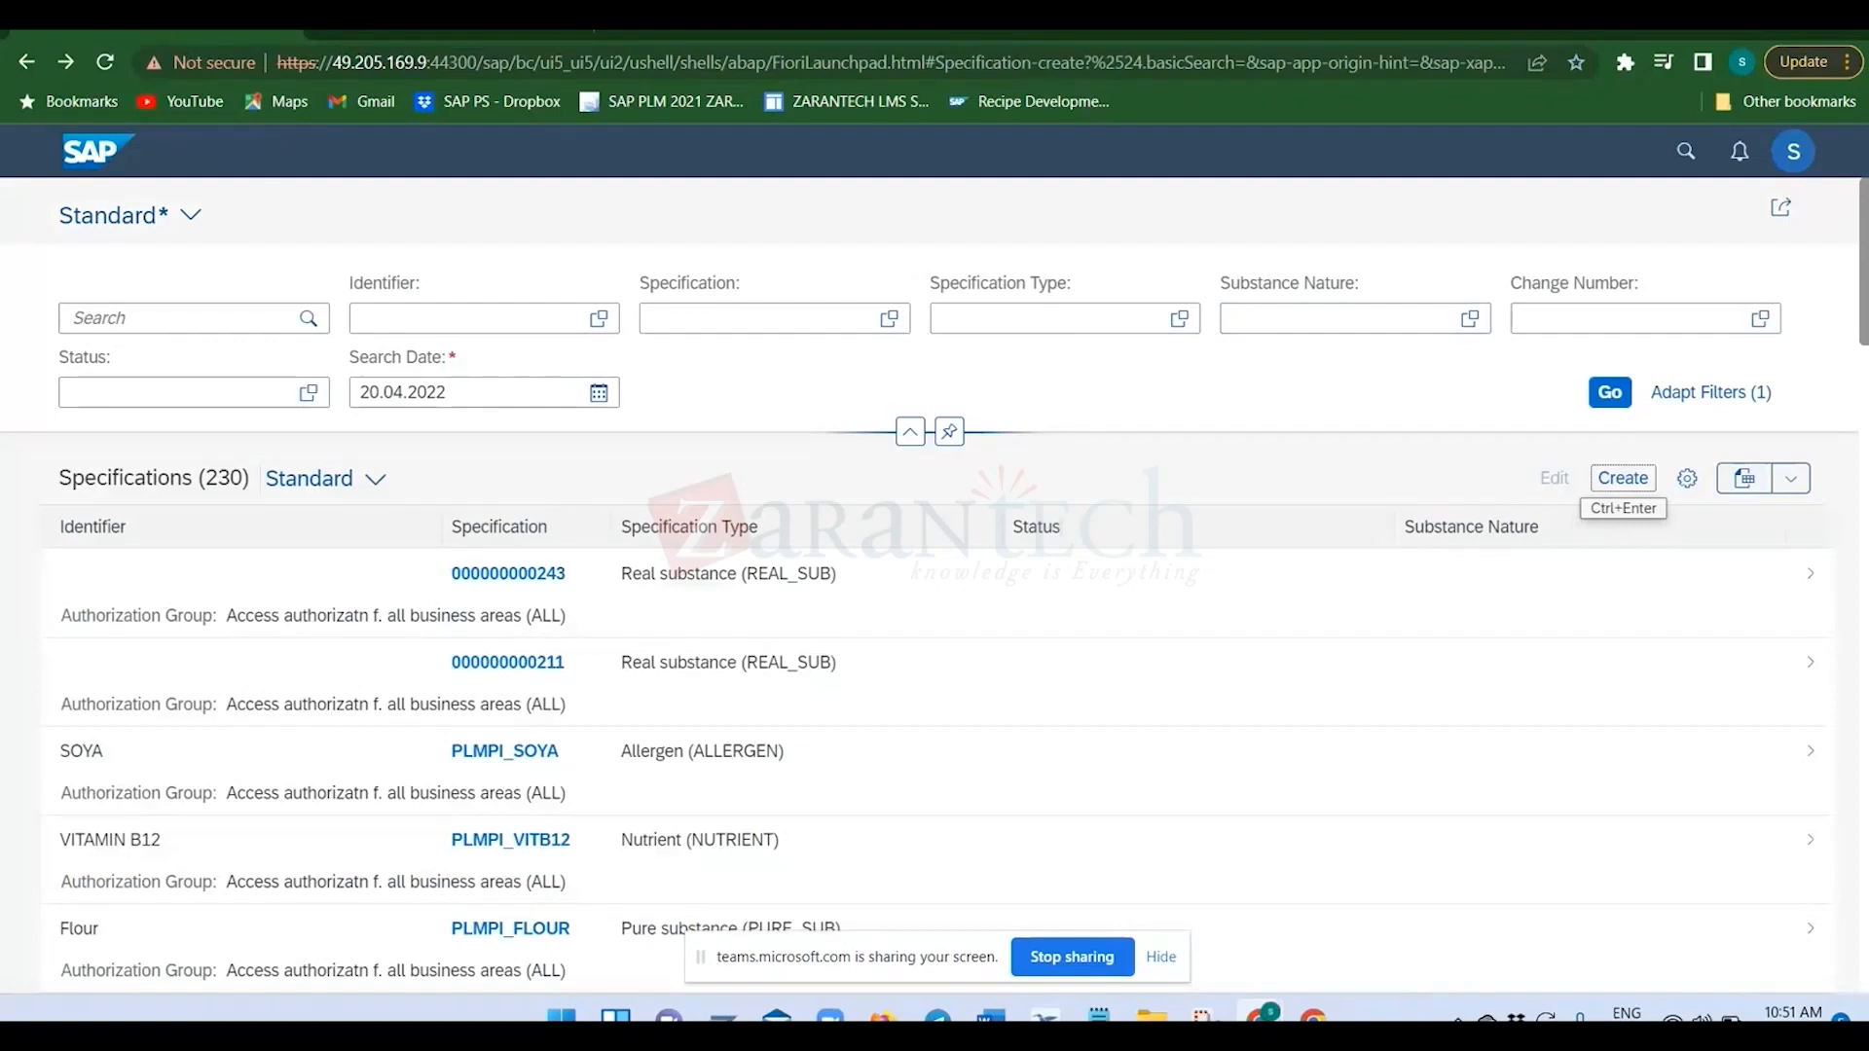
click(377, 29)
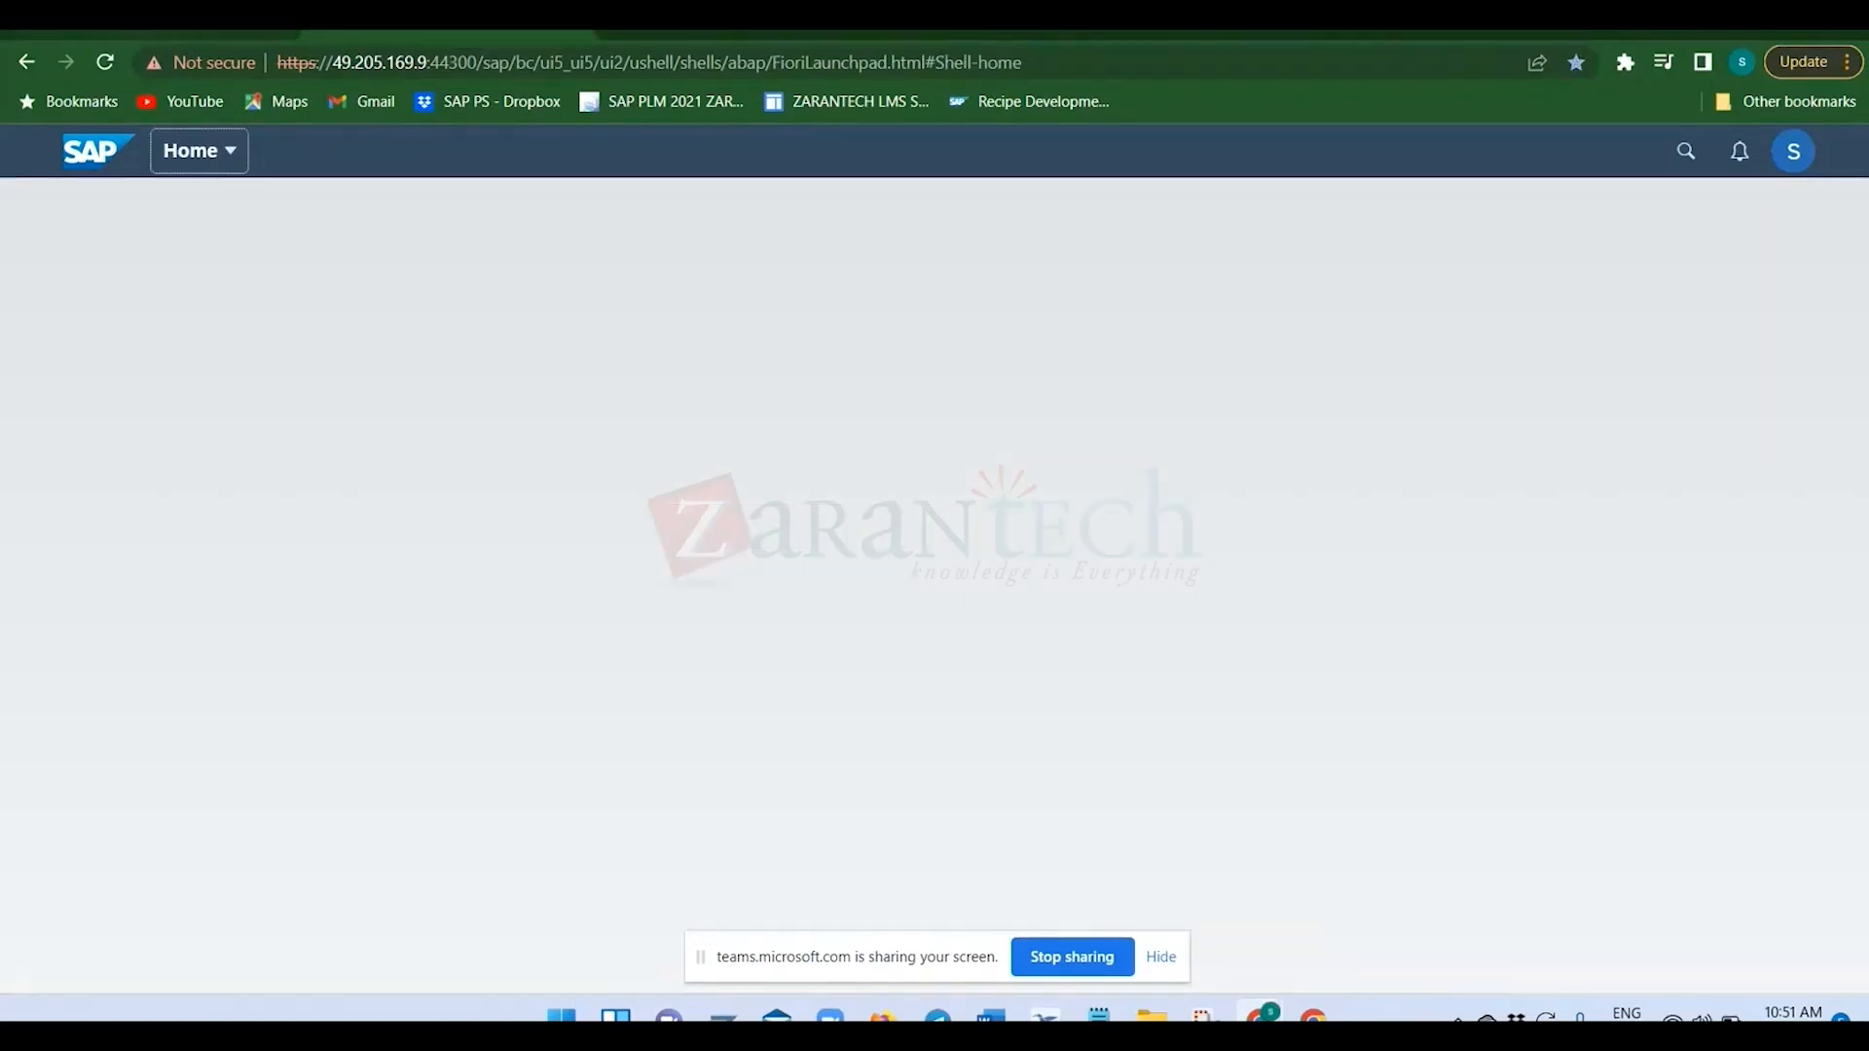
click(144, 27)
click(706, 327)
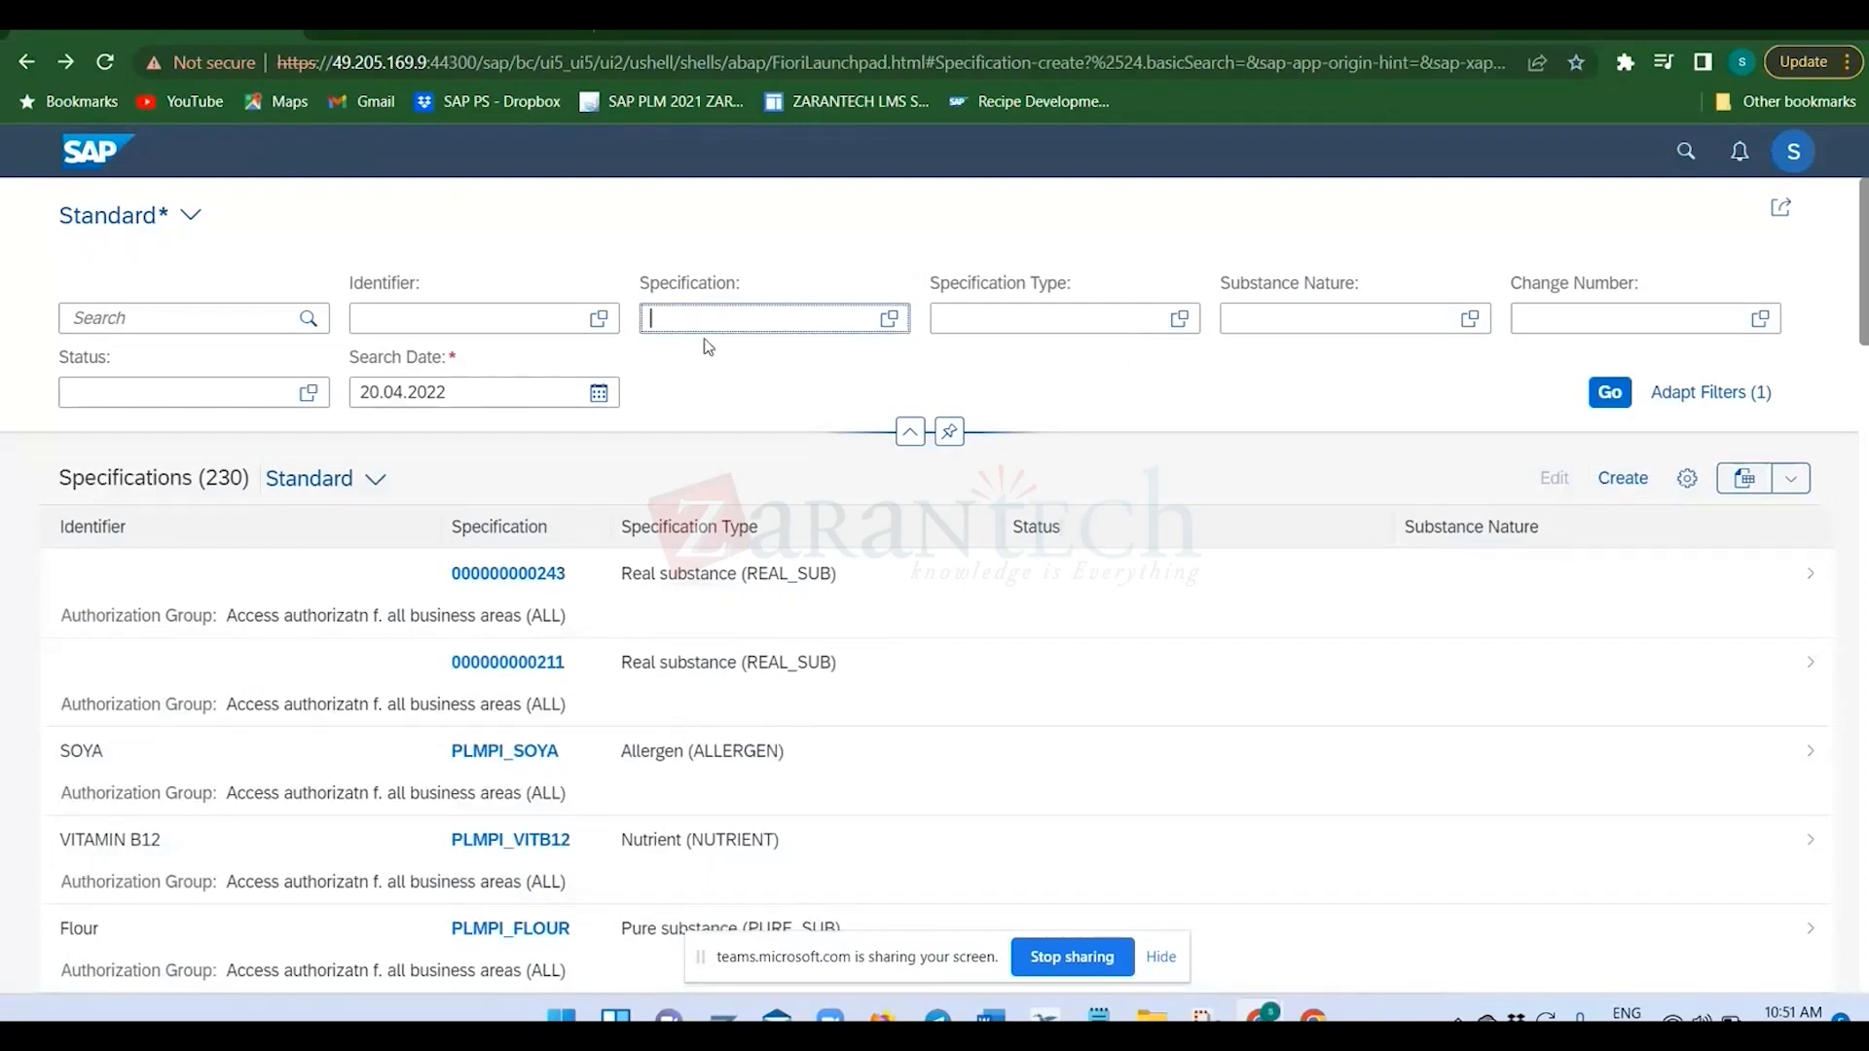
text(000000000244)
key(Return)
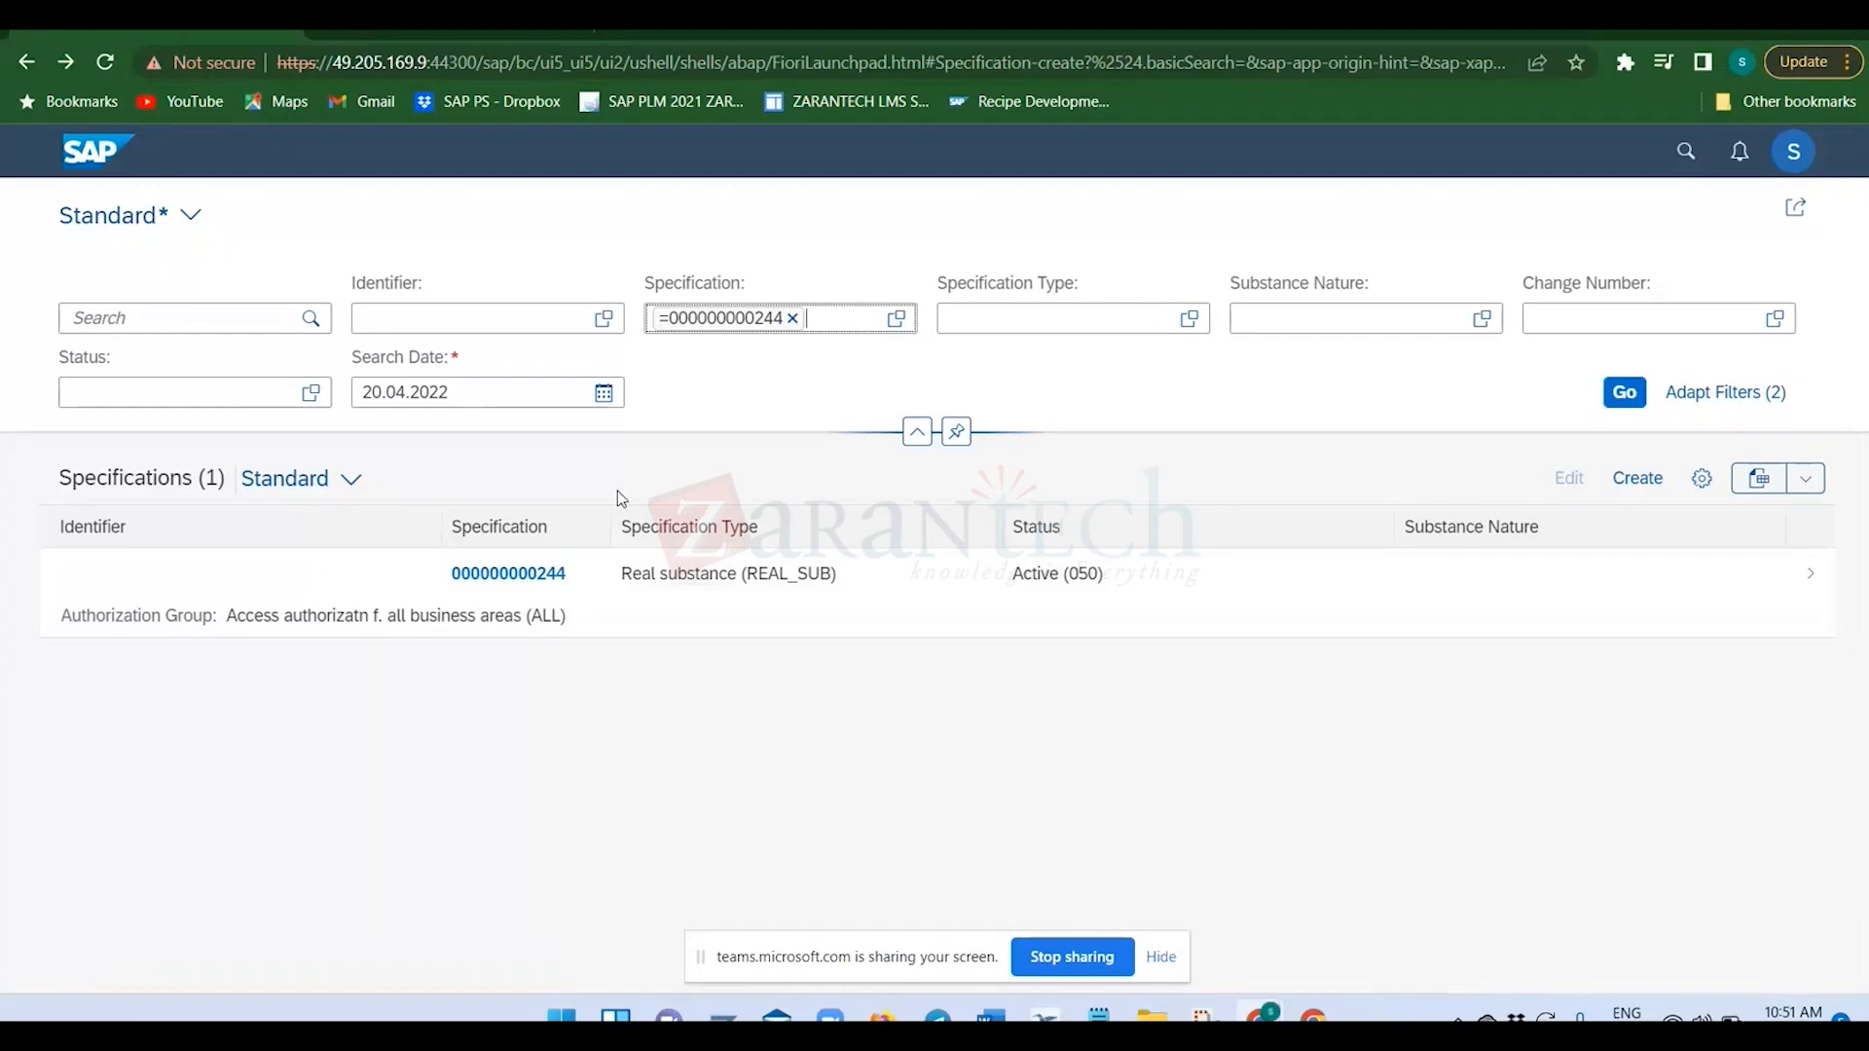
click(548, 578)
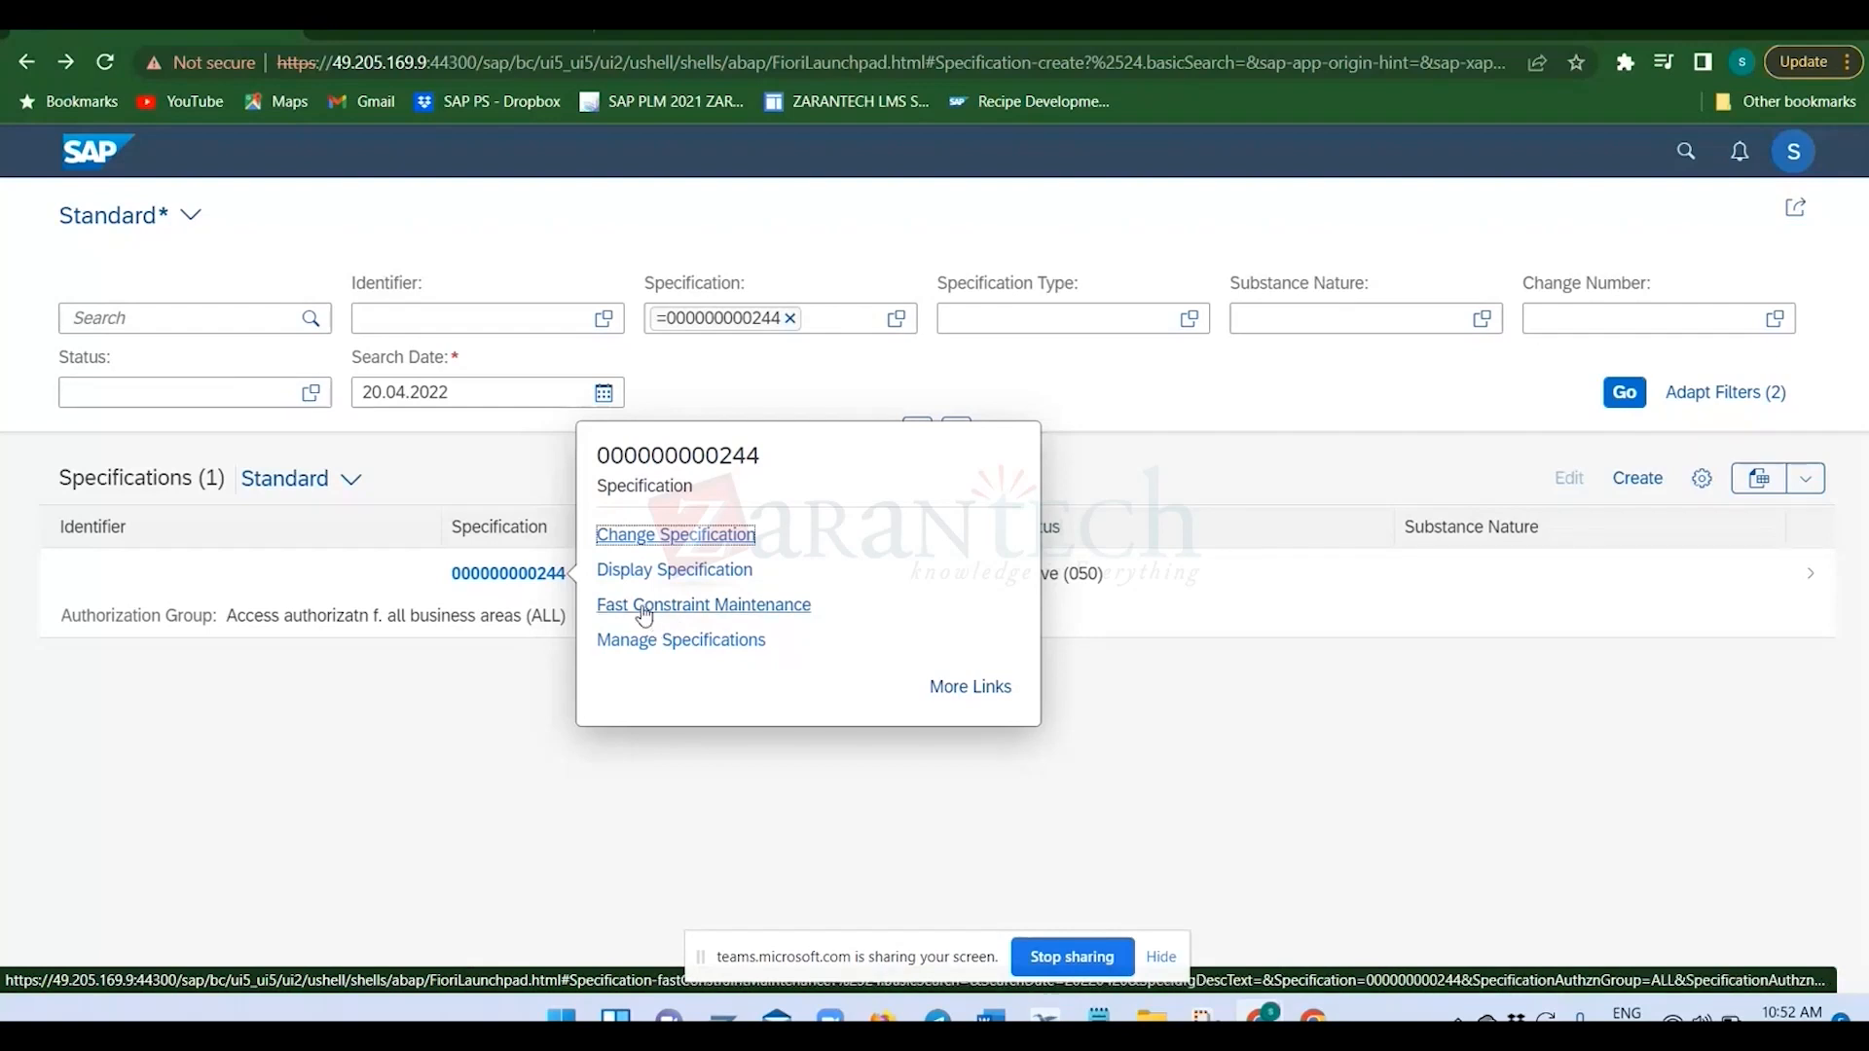
click(656, 538)
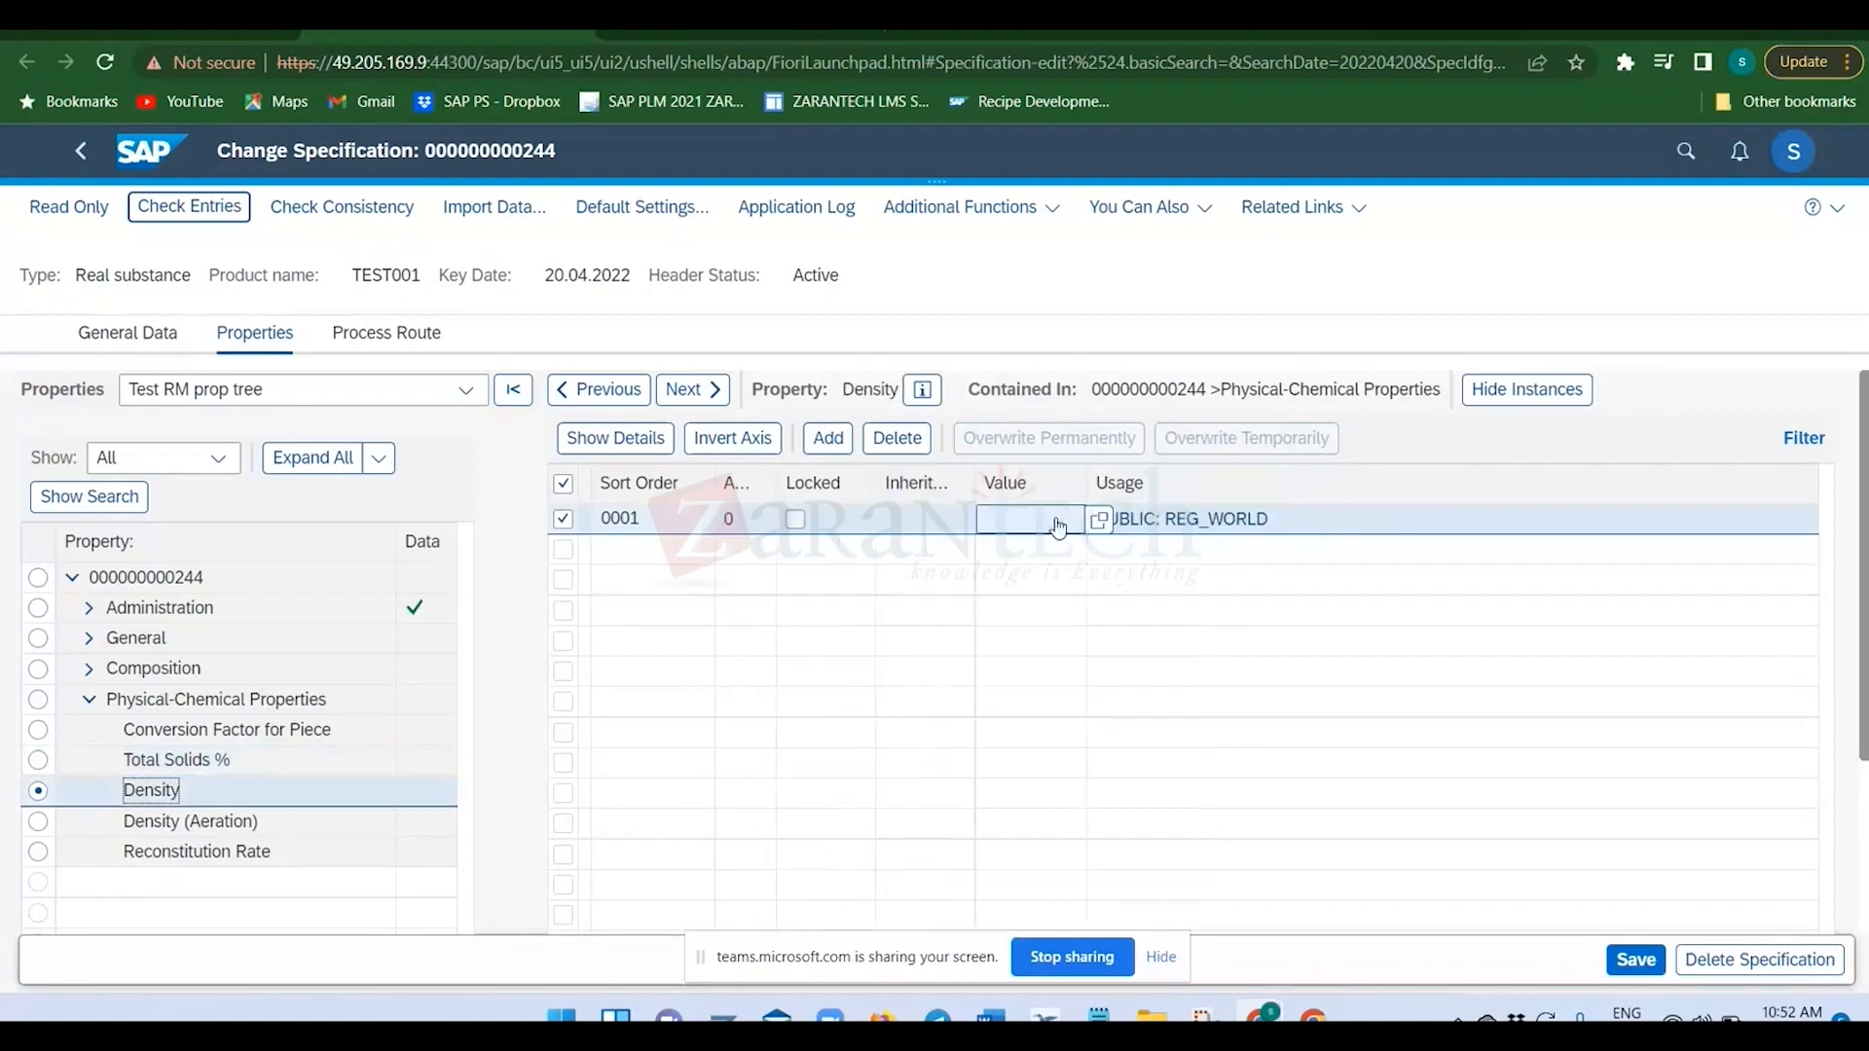
Set the Density property's value to 12 g/cm3 under Physical-Chemical Properties.
click(1058, 526)
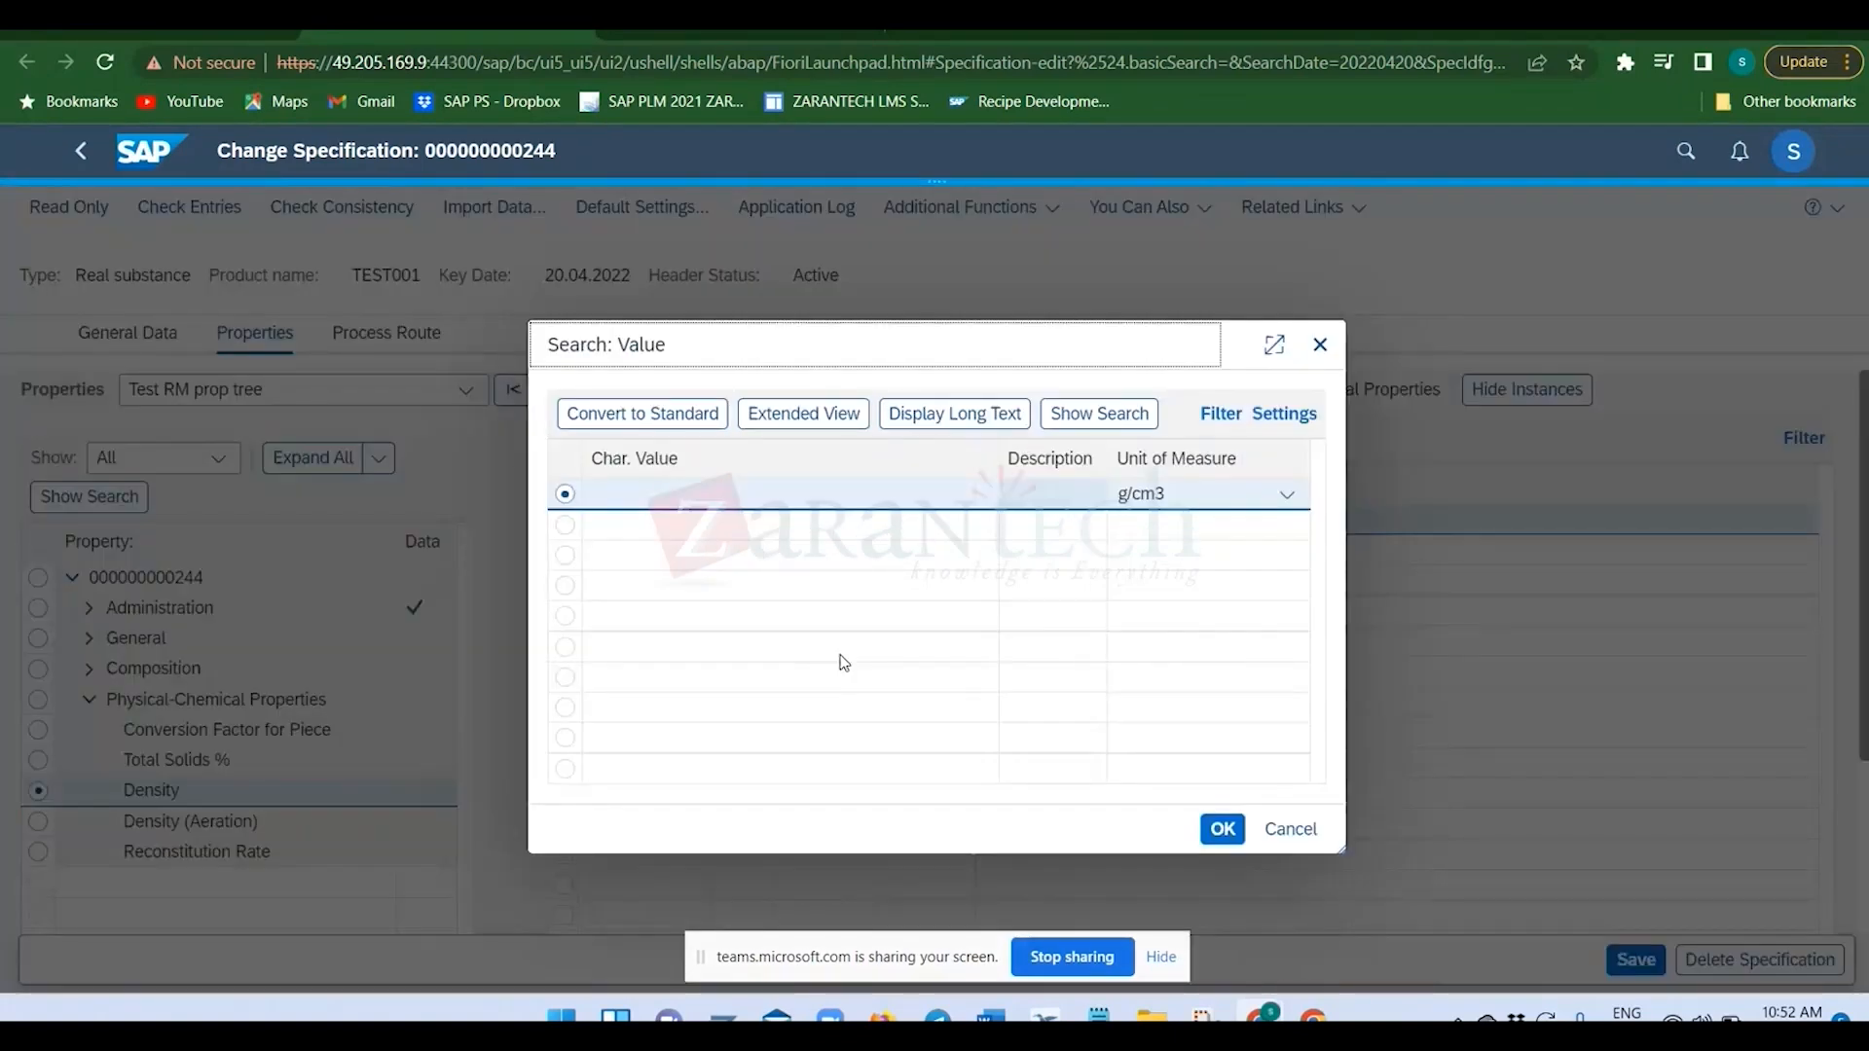
click(681, 497)
text(12)
key(Return)
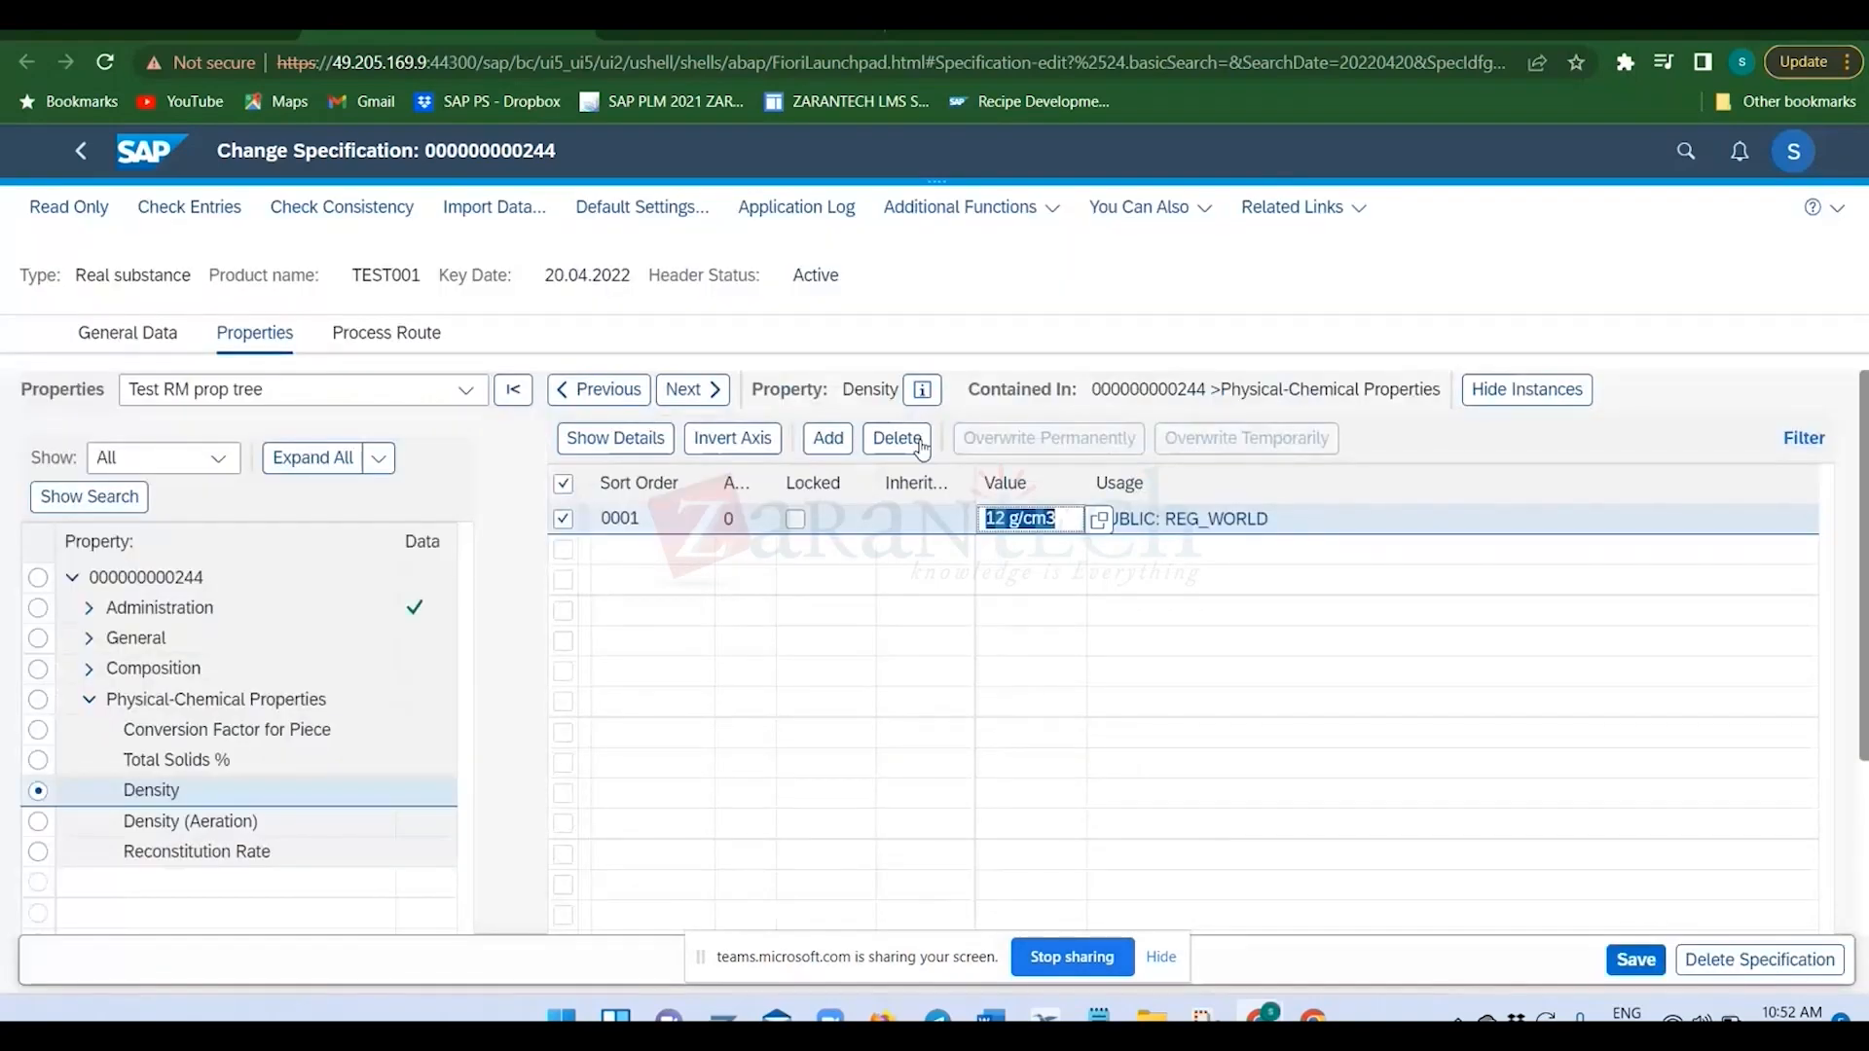
Set the Total Solids % property to 12 % under Physical-Chemical Properties.
click(38, 760)
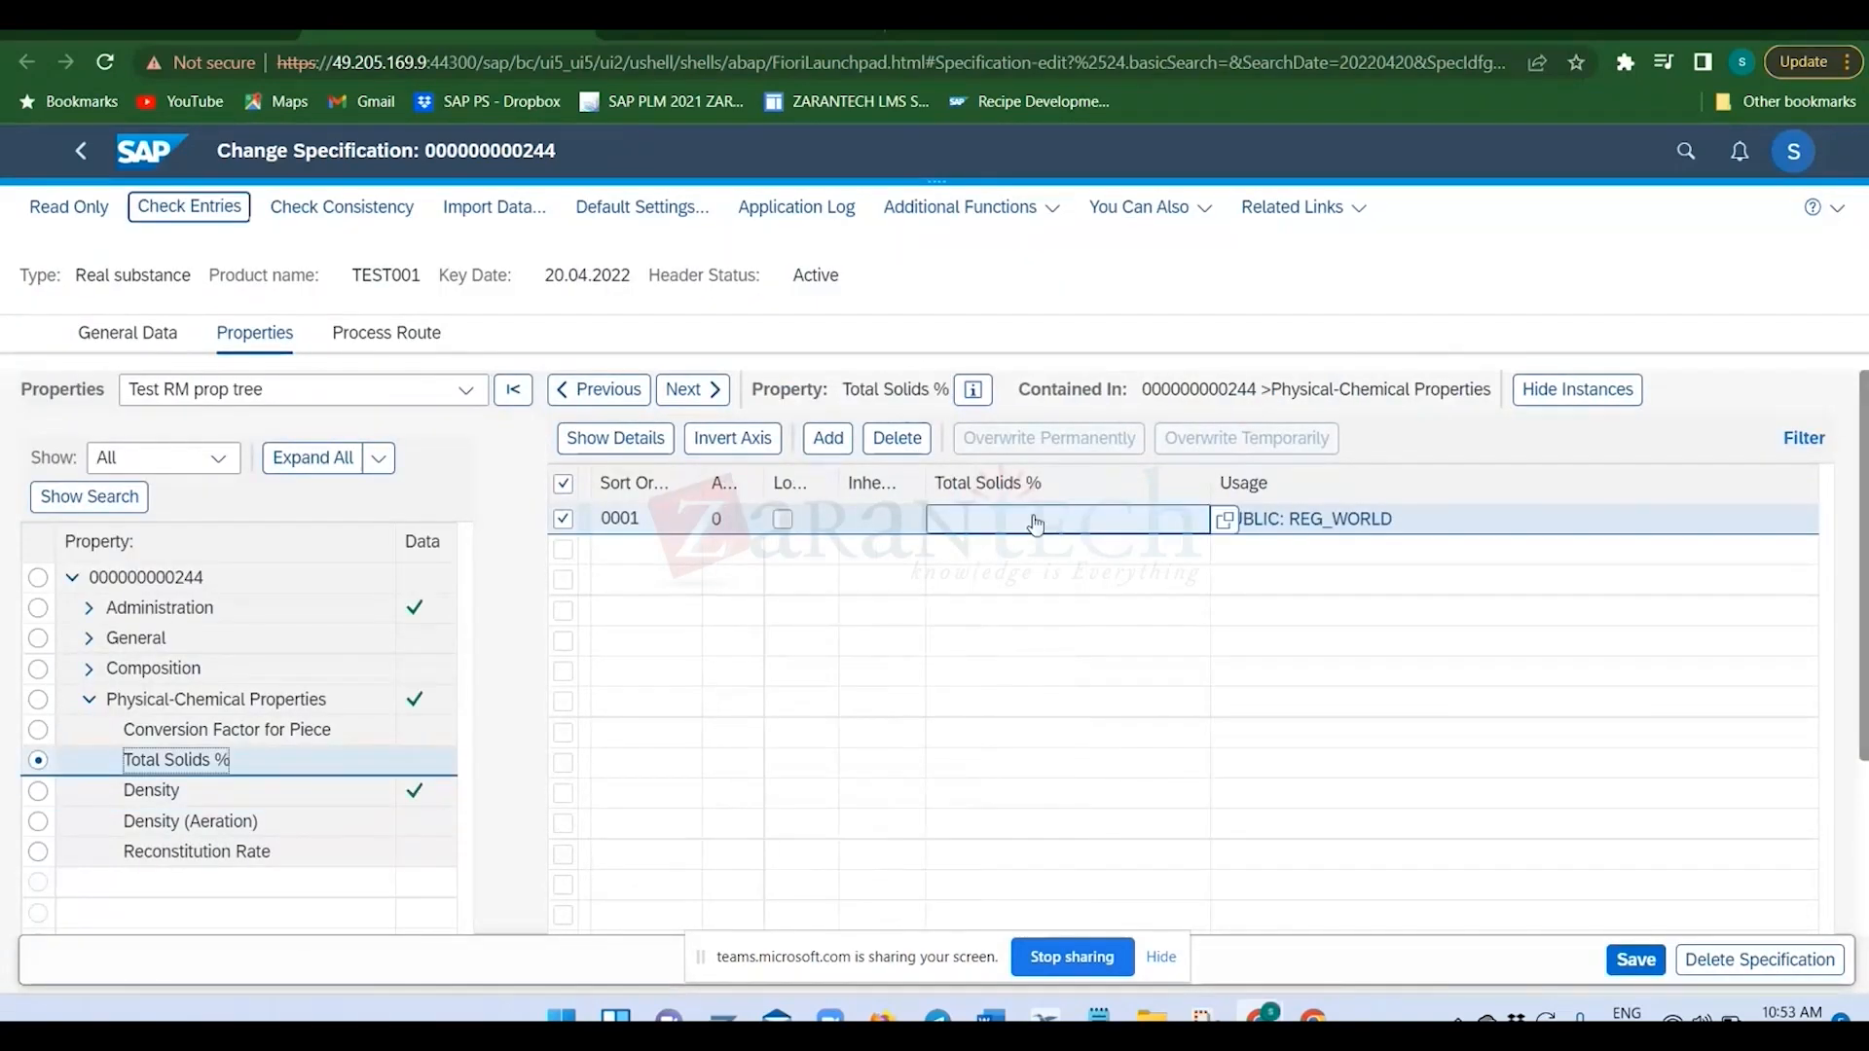
click(1224, 520)
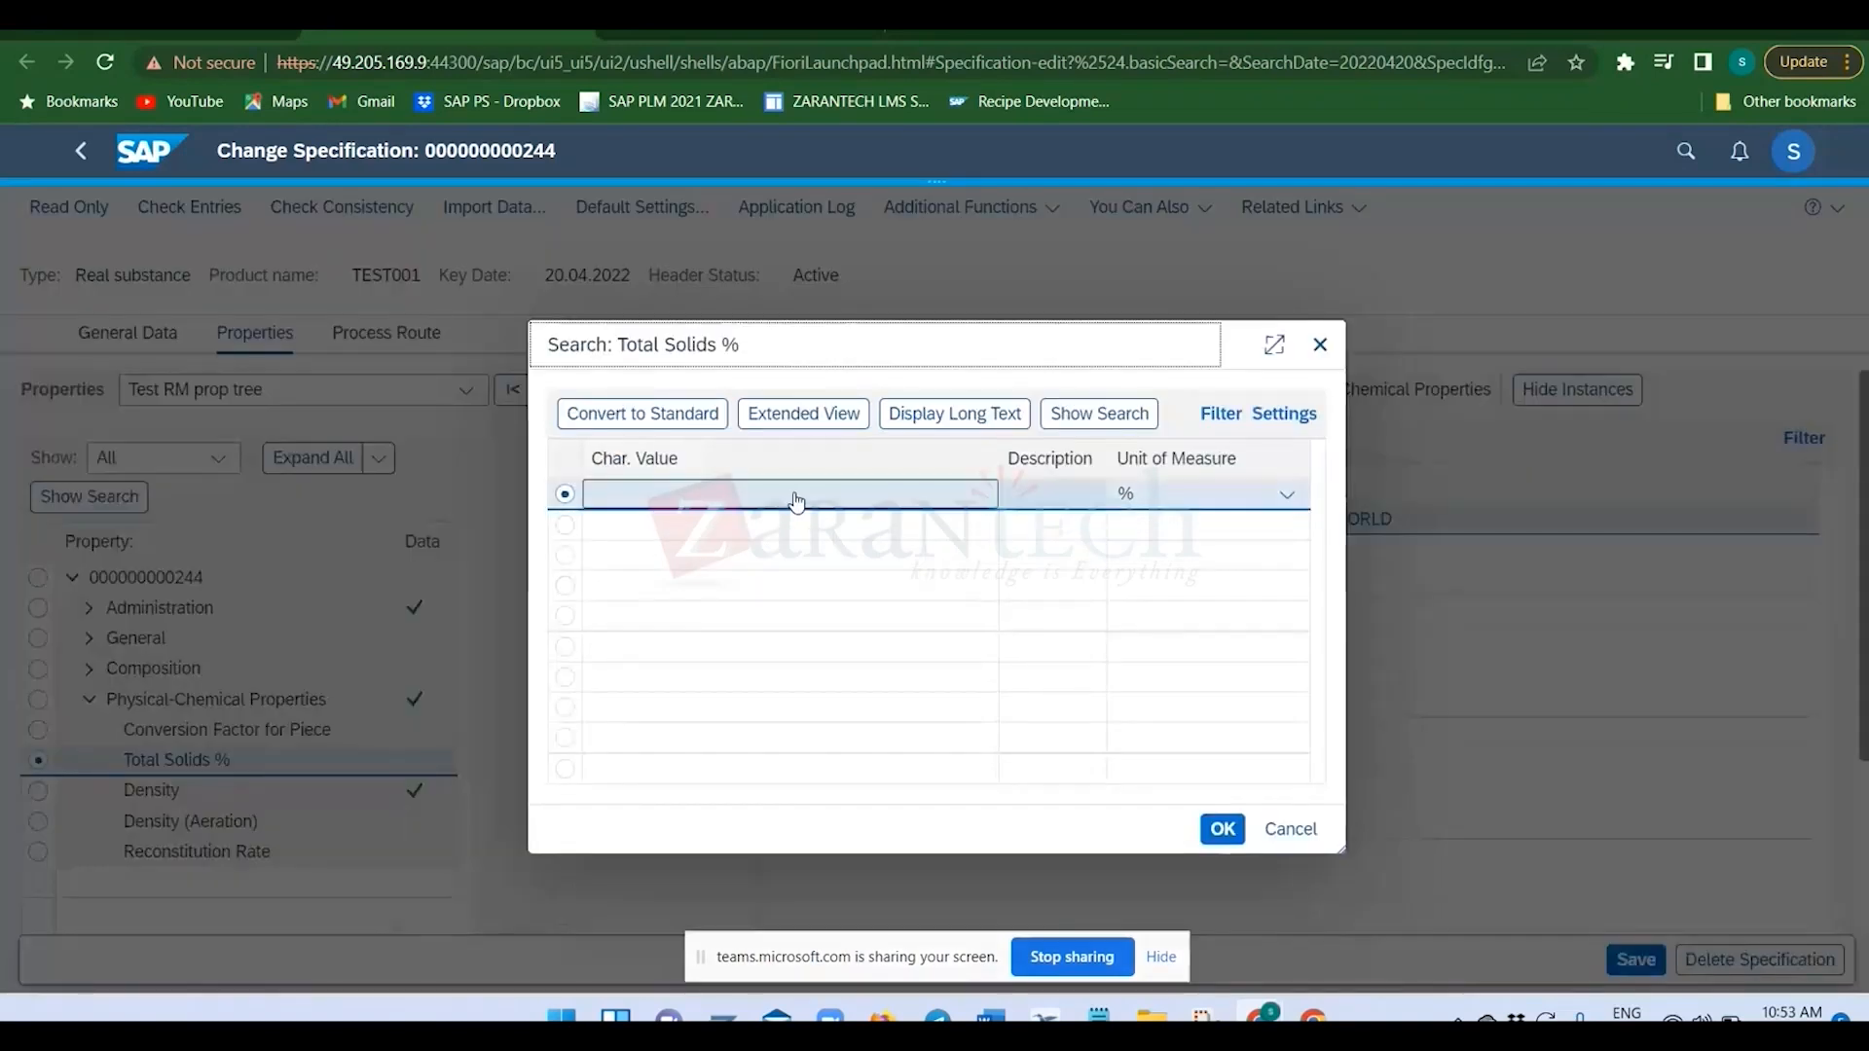
click(796, 499)
text(12)
key(Return)
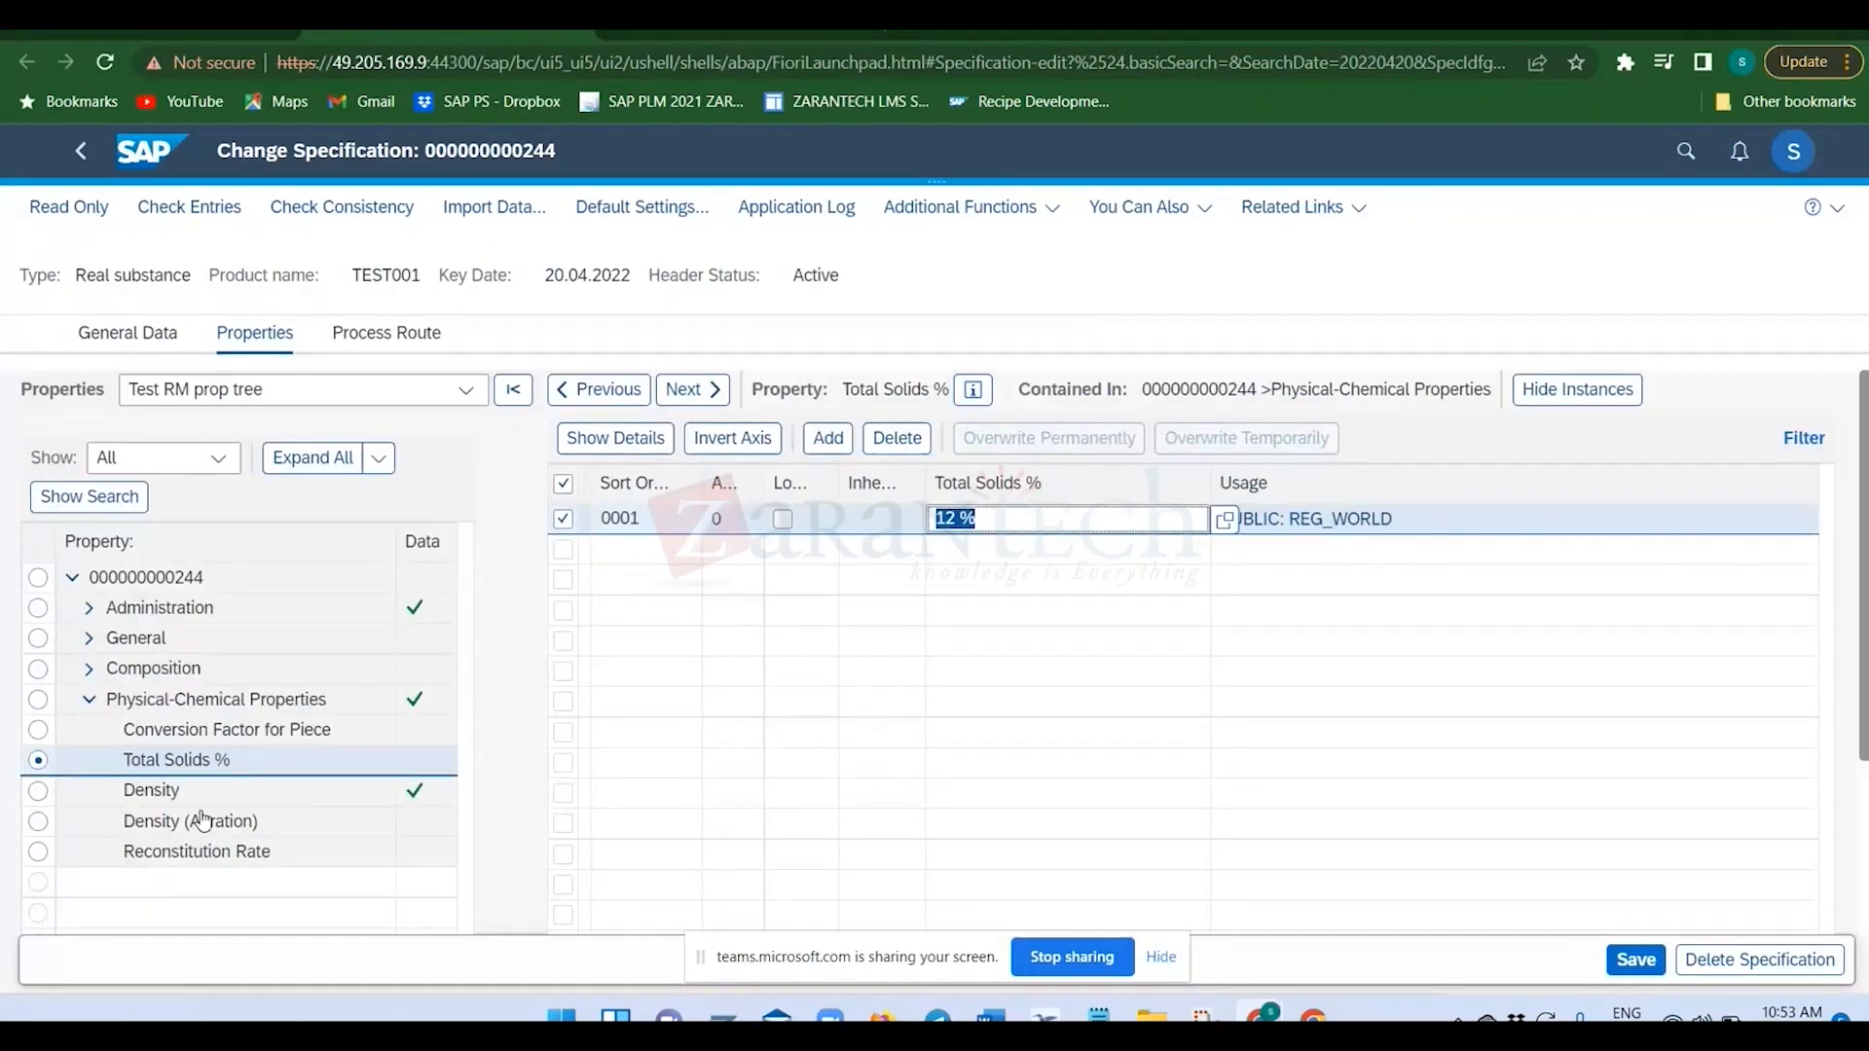
Look at Conversion Factor for Piece, then compare the Physical-Chemical Properties entries in the RM Standard Property Tree and the Test RM prop tree.
click(235, 743)
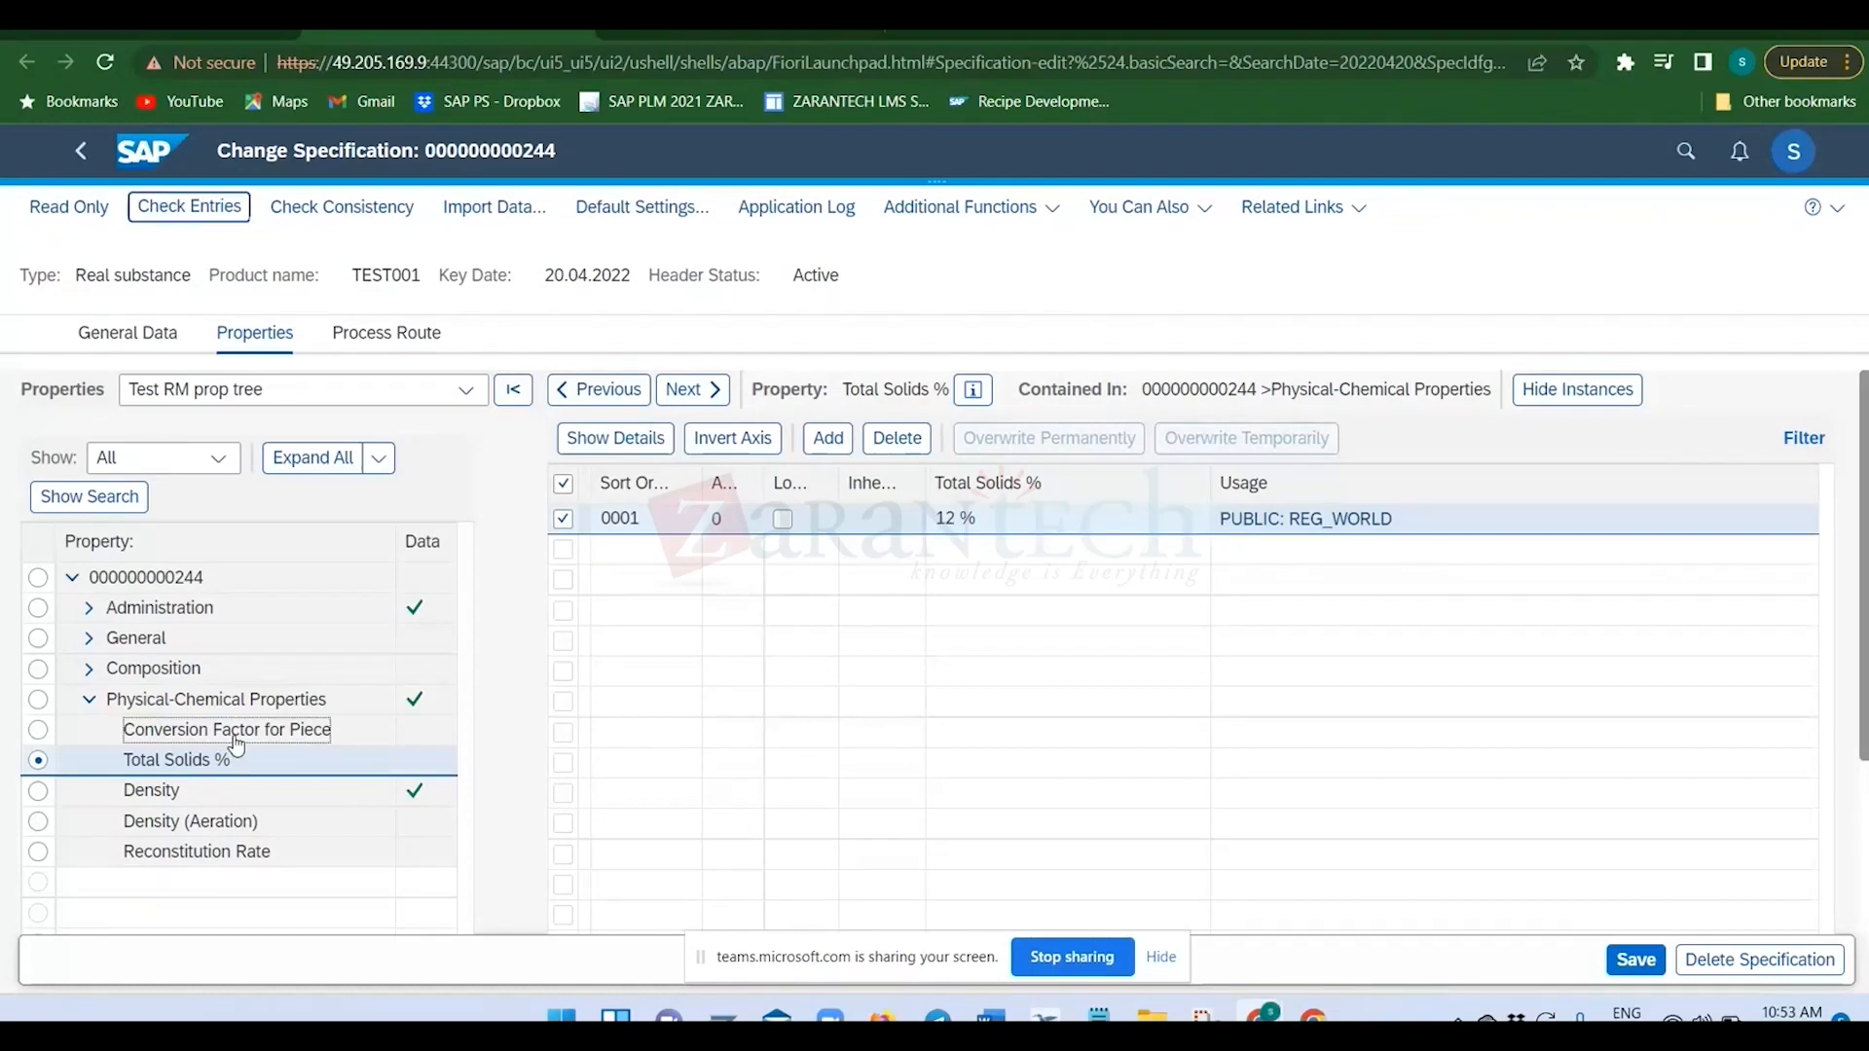
click(236, 740)
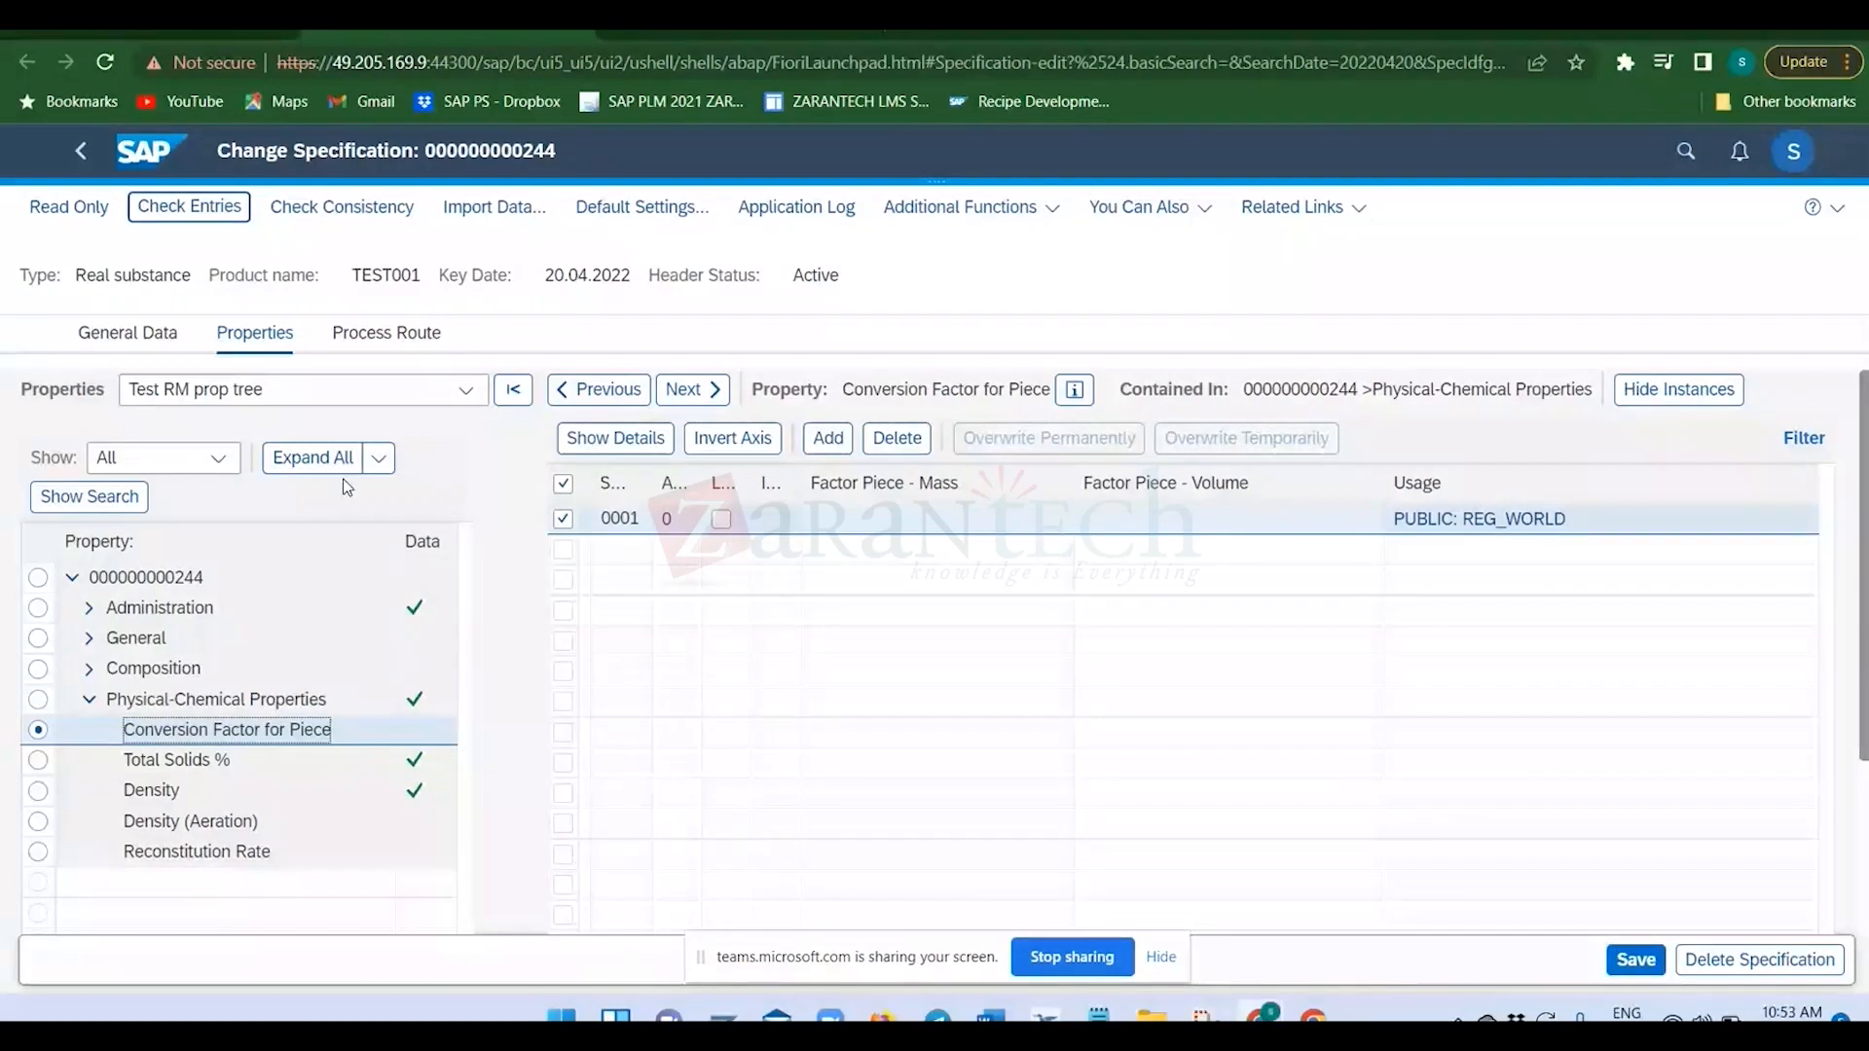
click(468, 391)
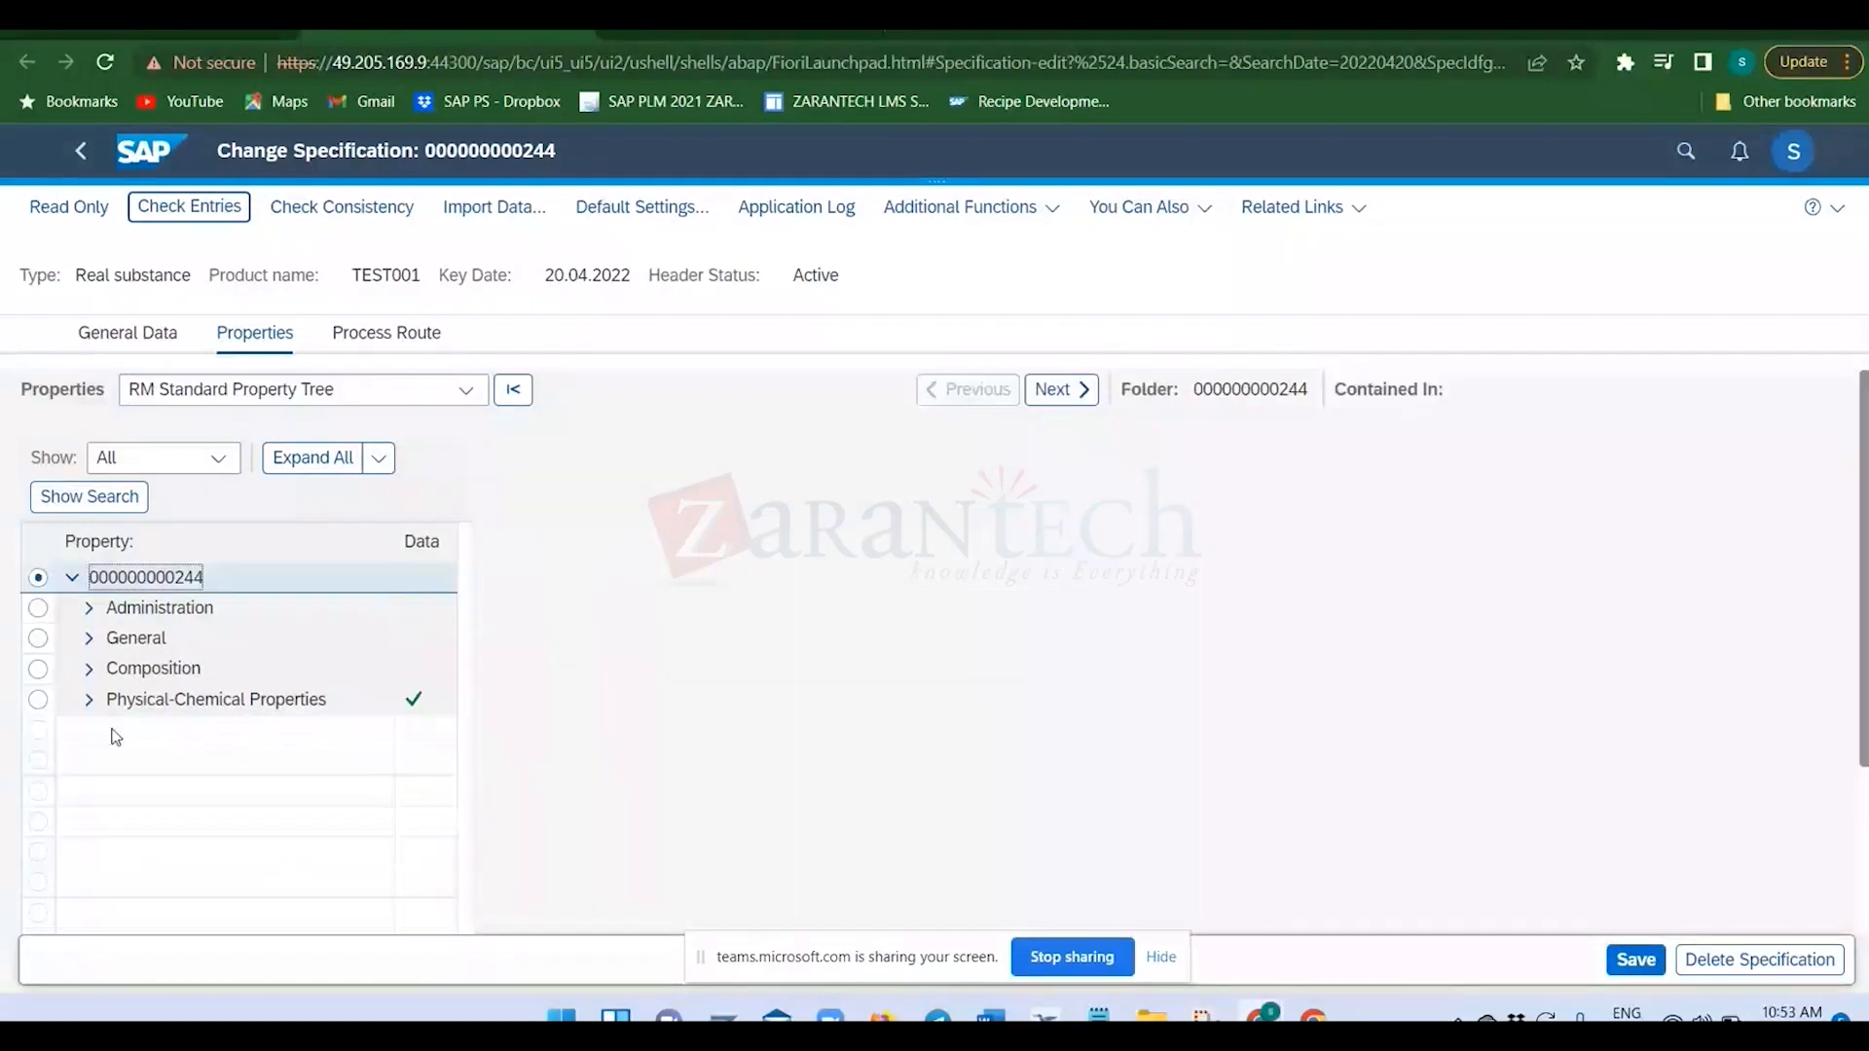
click(90, 699)
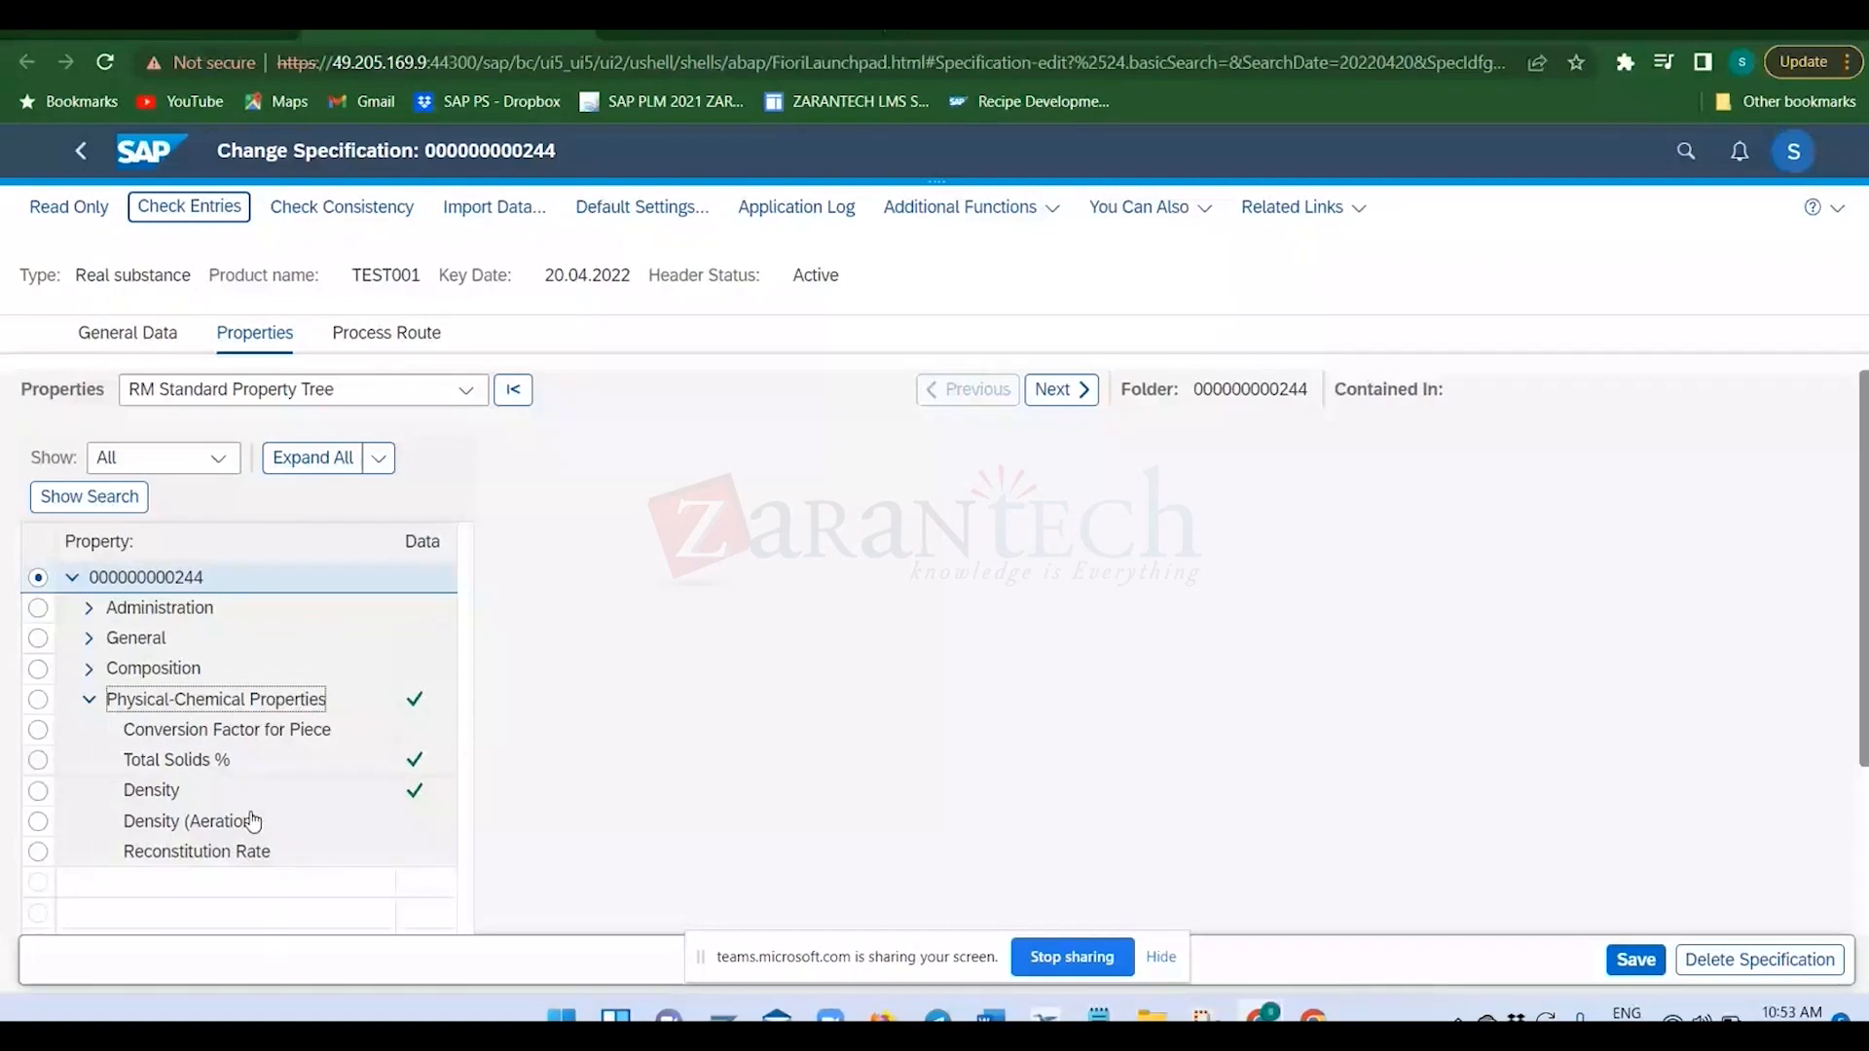
click(176, 762)
click(172, 794)
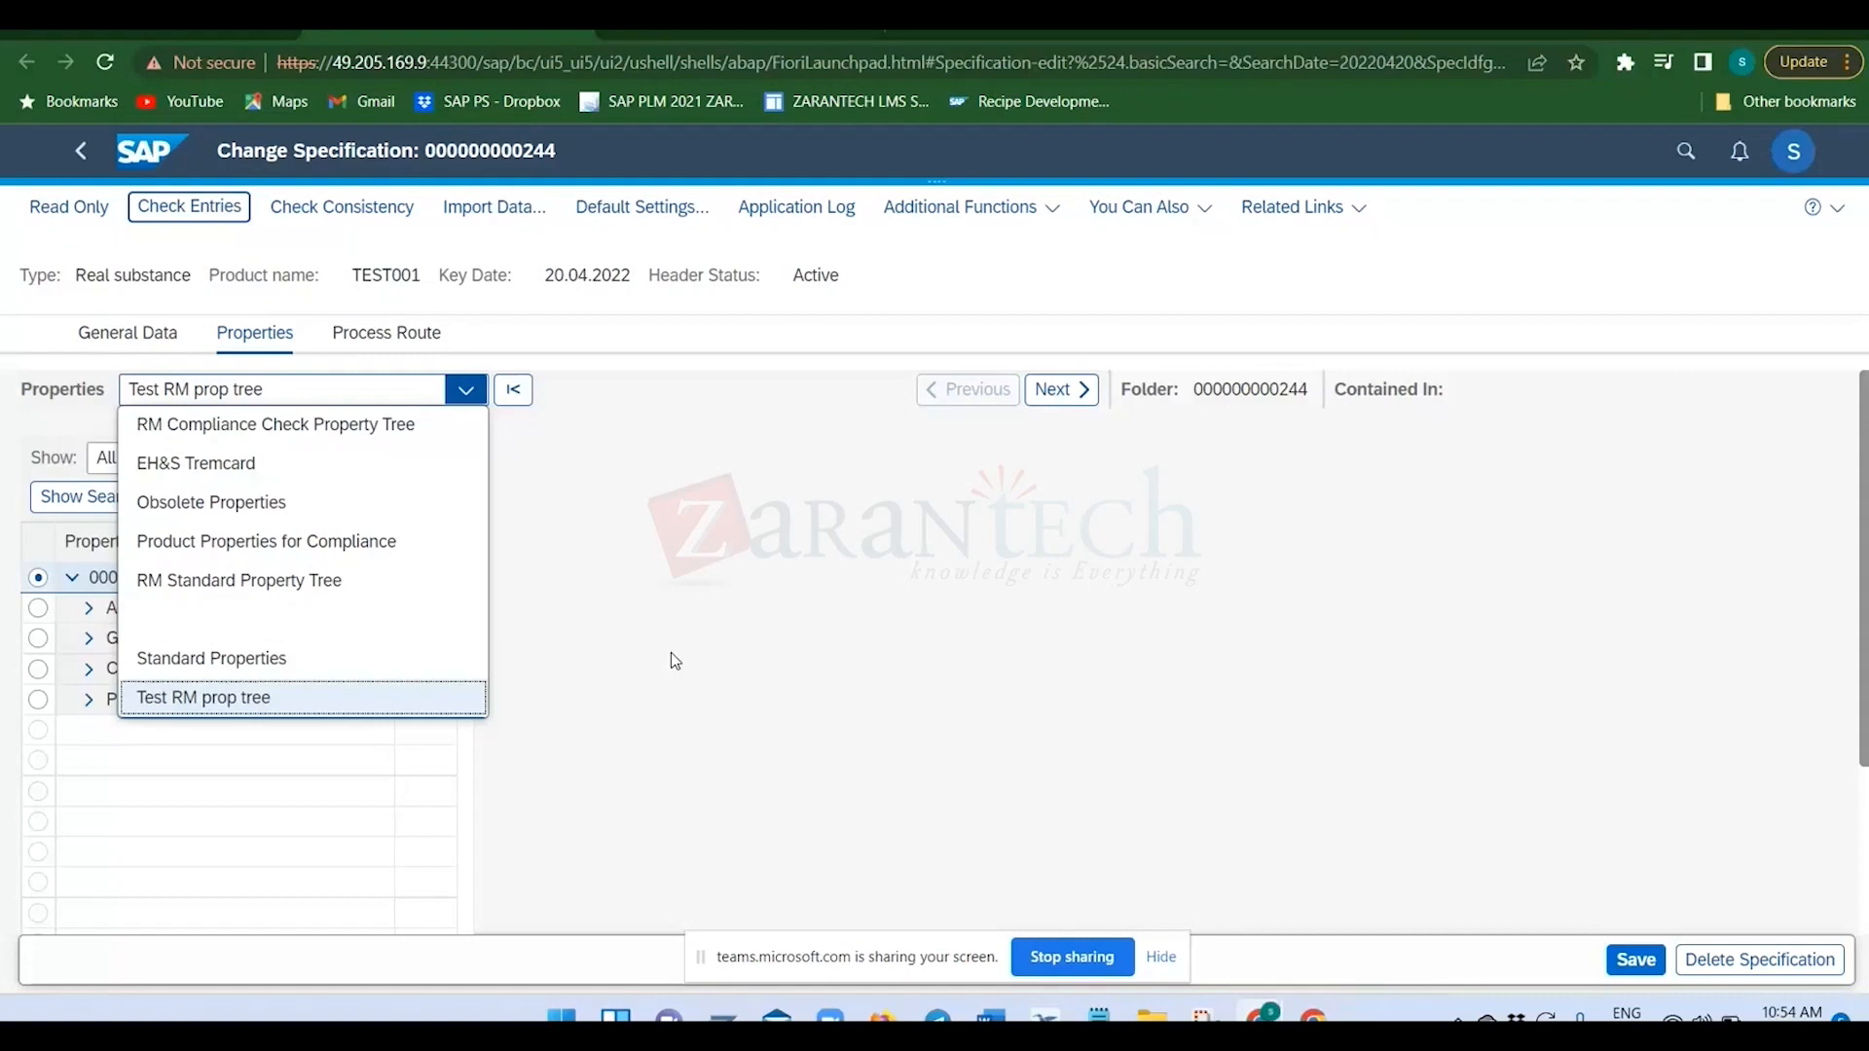
click(657, 621)
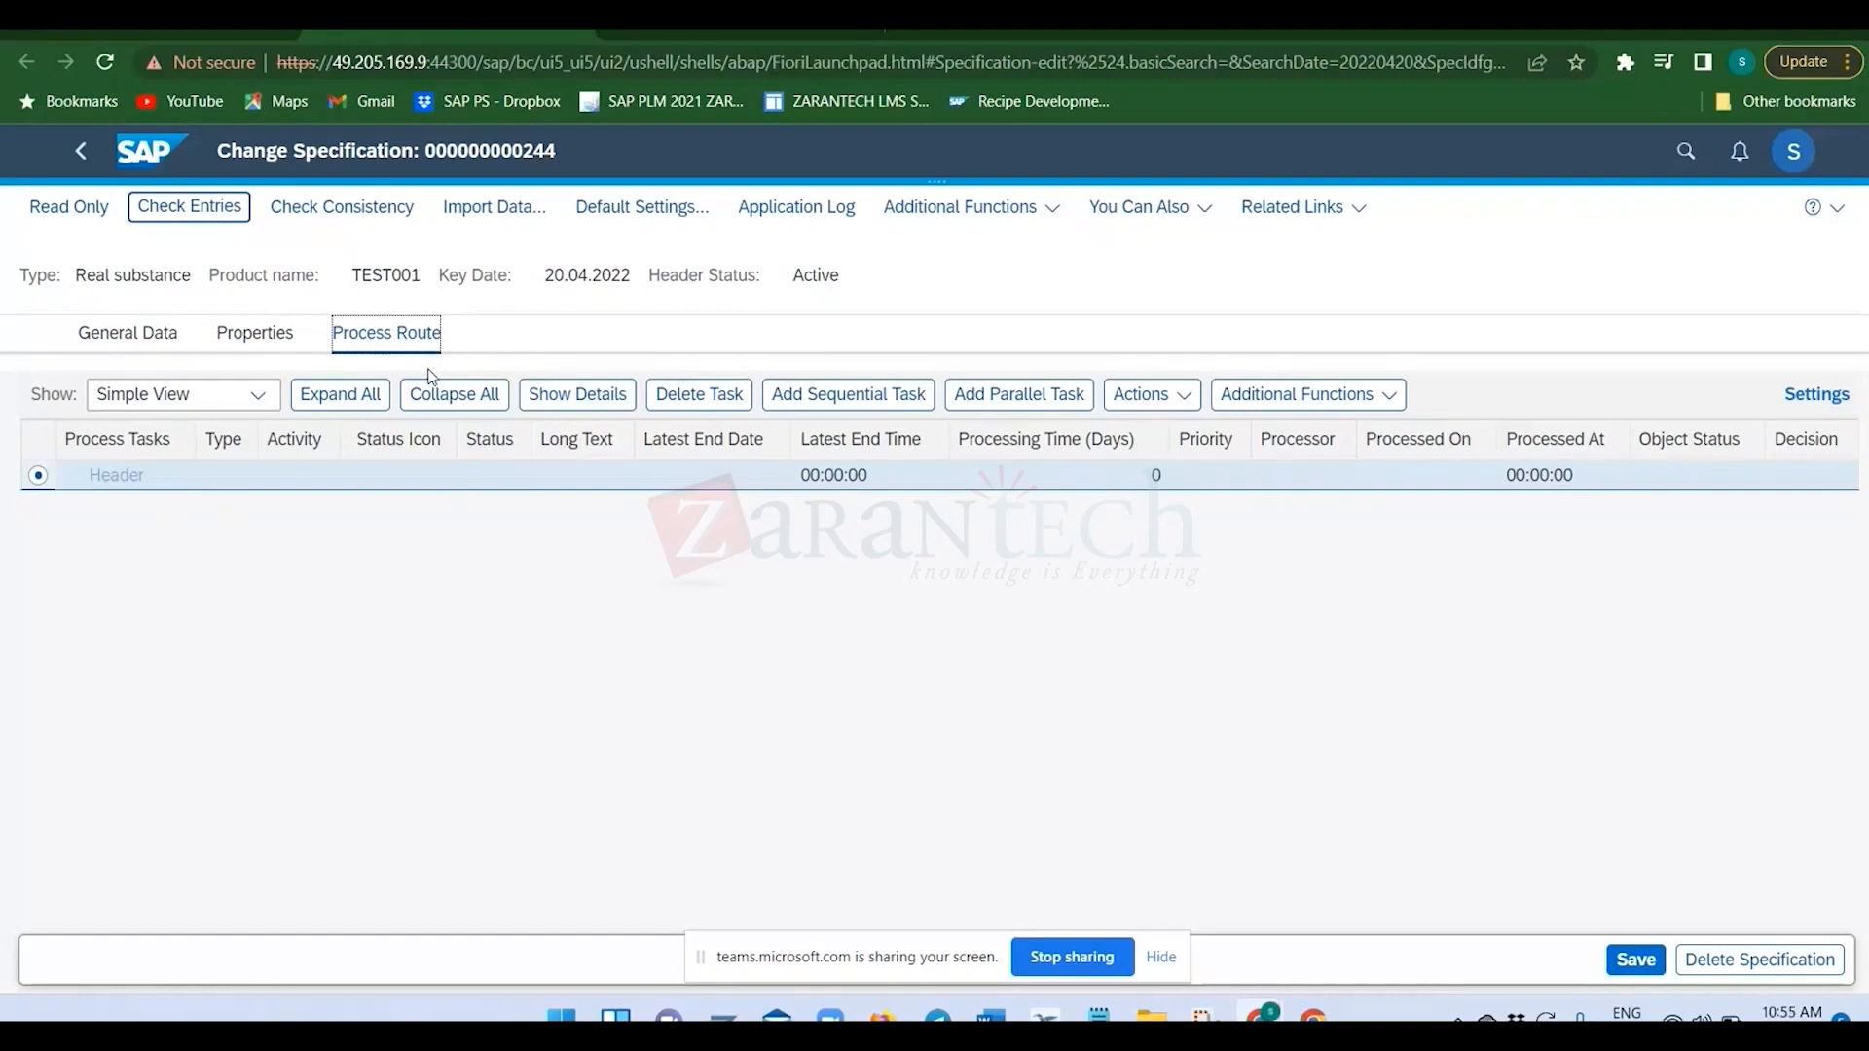
Return from the process route to the identifiers, then save the specification and leave it for the home page.
click(176, 348)
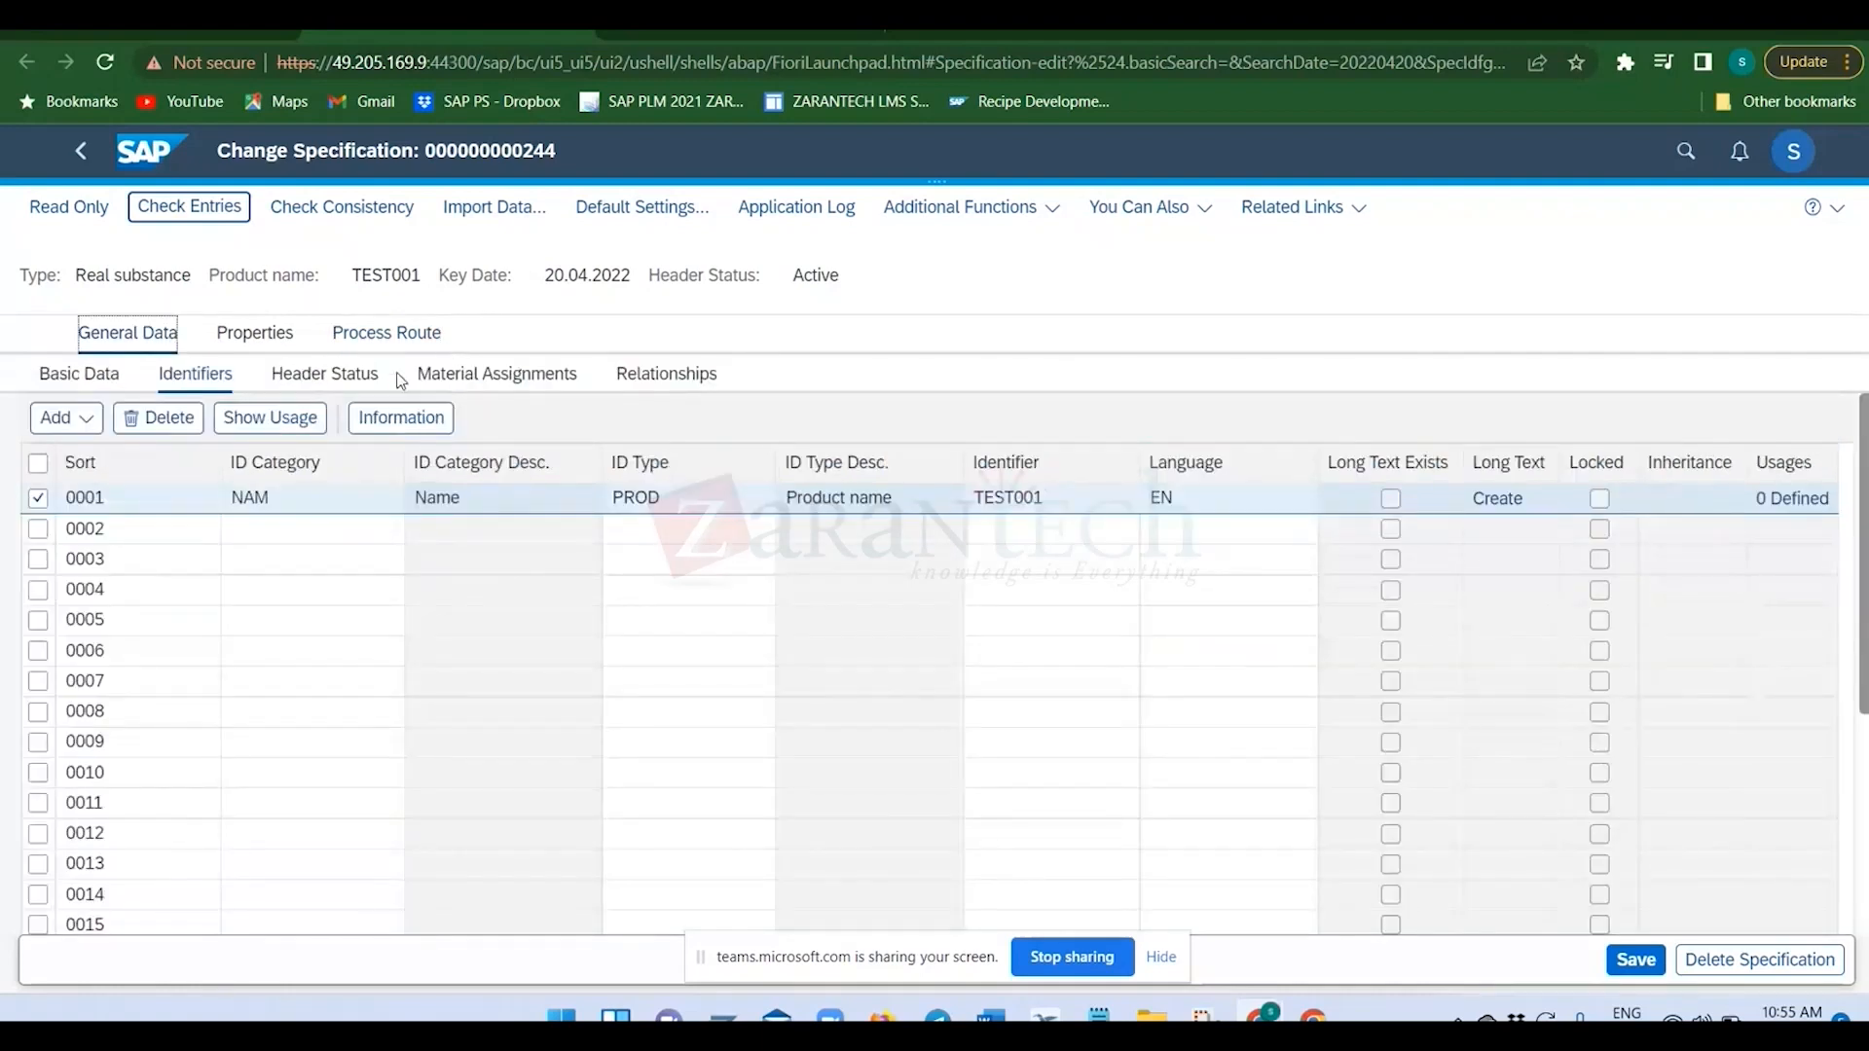
click(399, 622)
click(1632, 961)
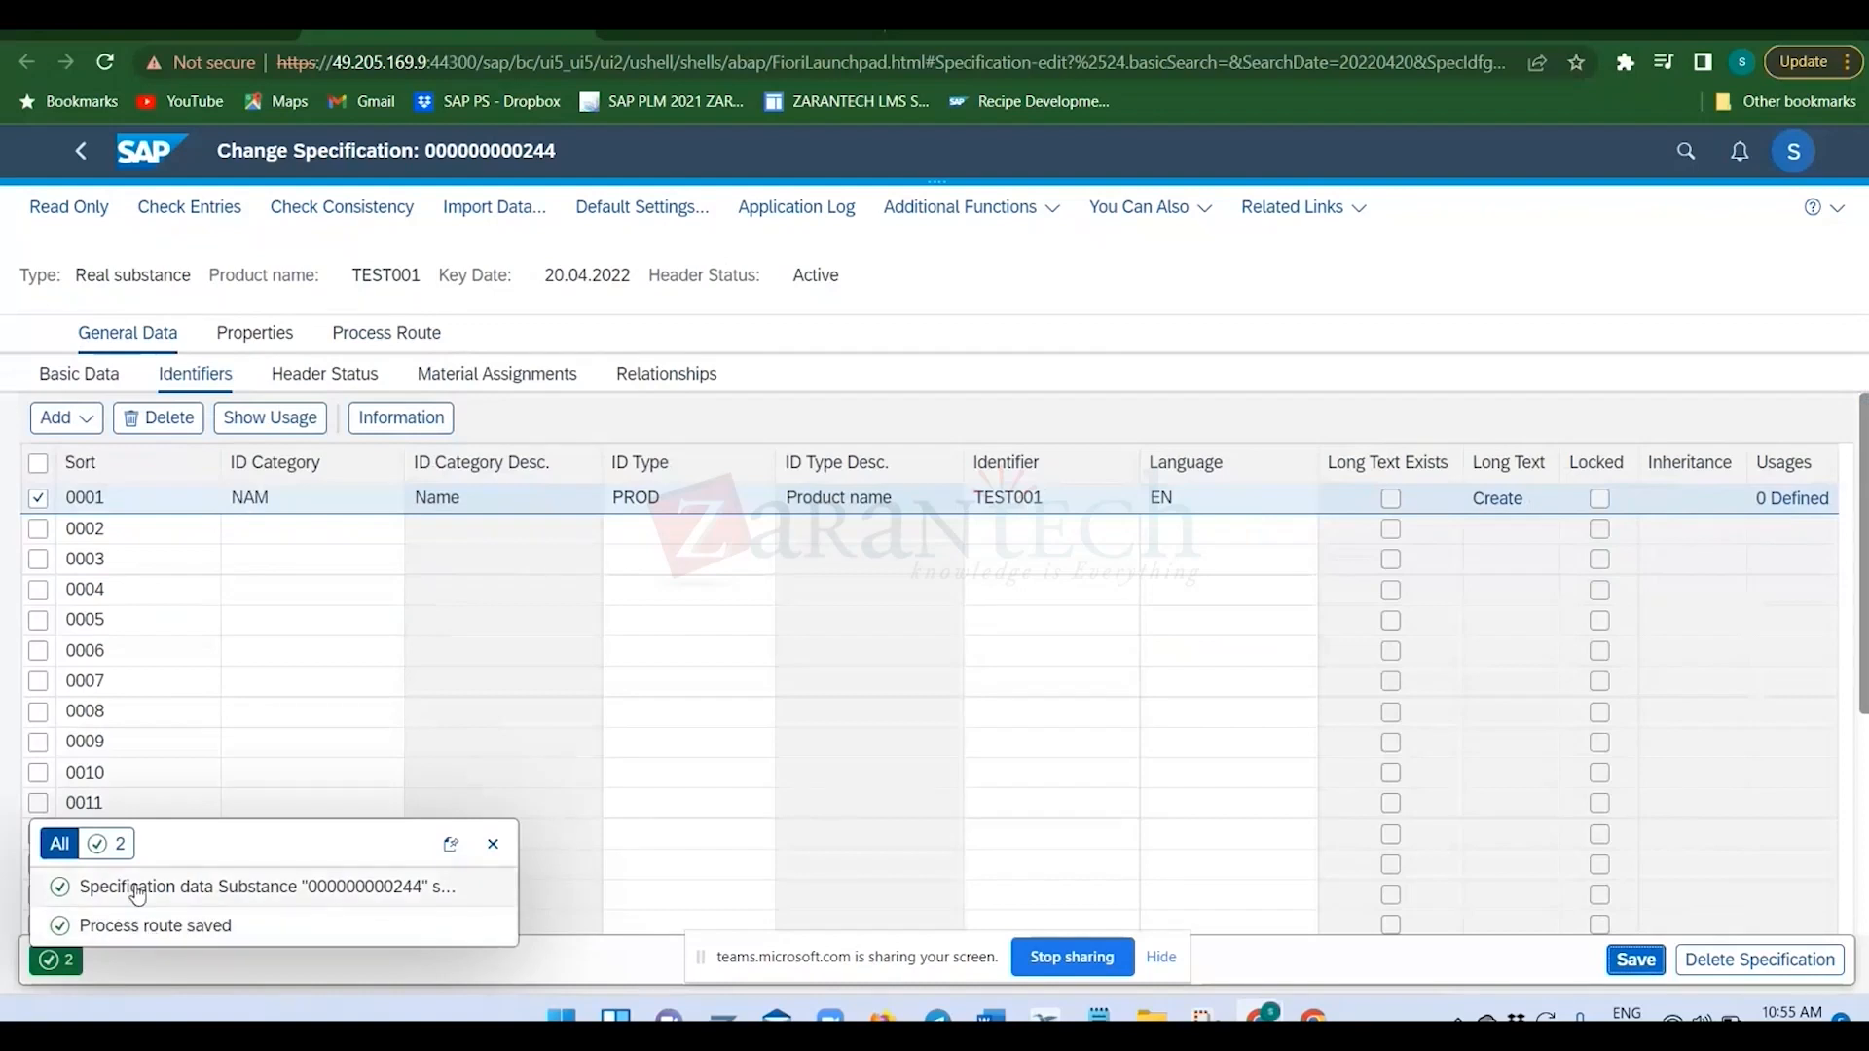
click(492, 844)
click(168, 157)
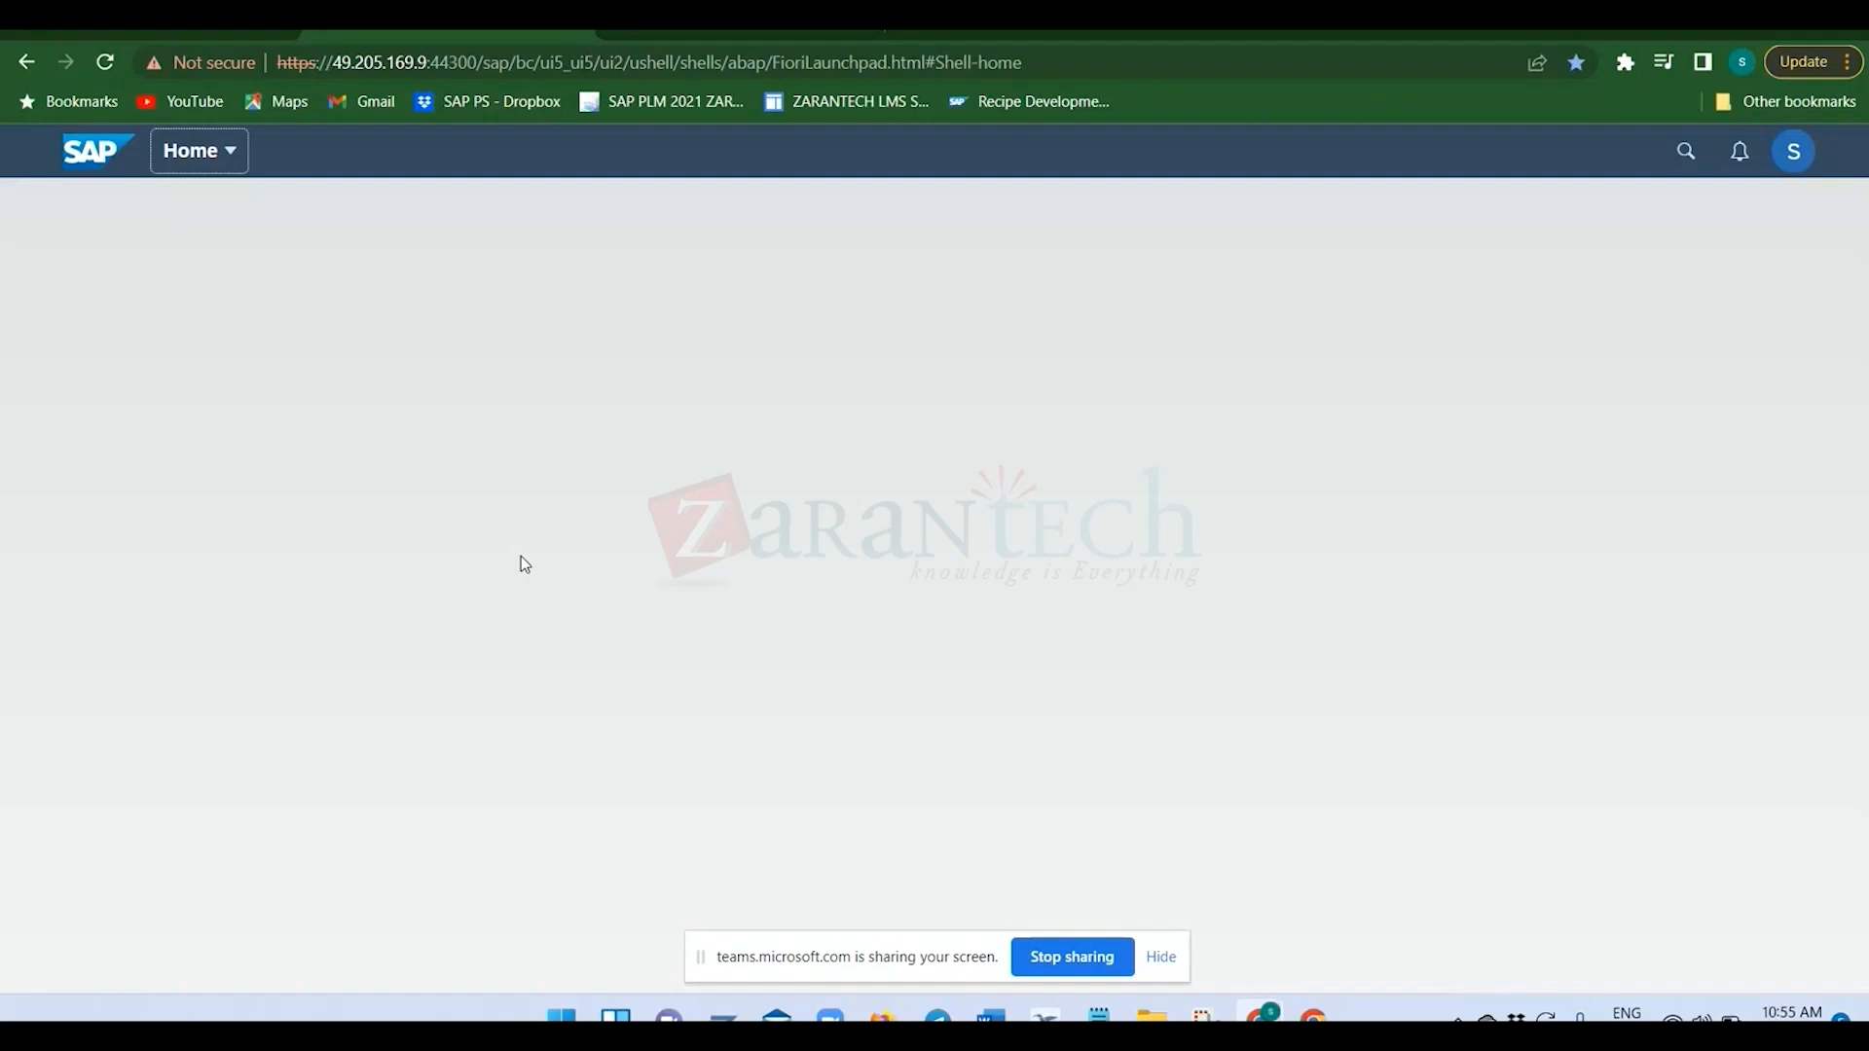
Switch to the Module 2 slides to view the recipe master data overview, and open the SAP_PLM training_Configuration guide folder.
key(alt+Tab)
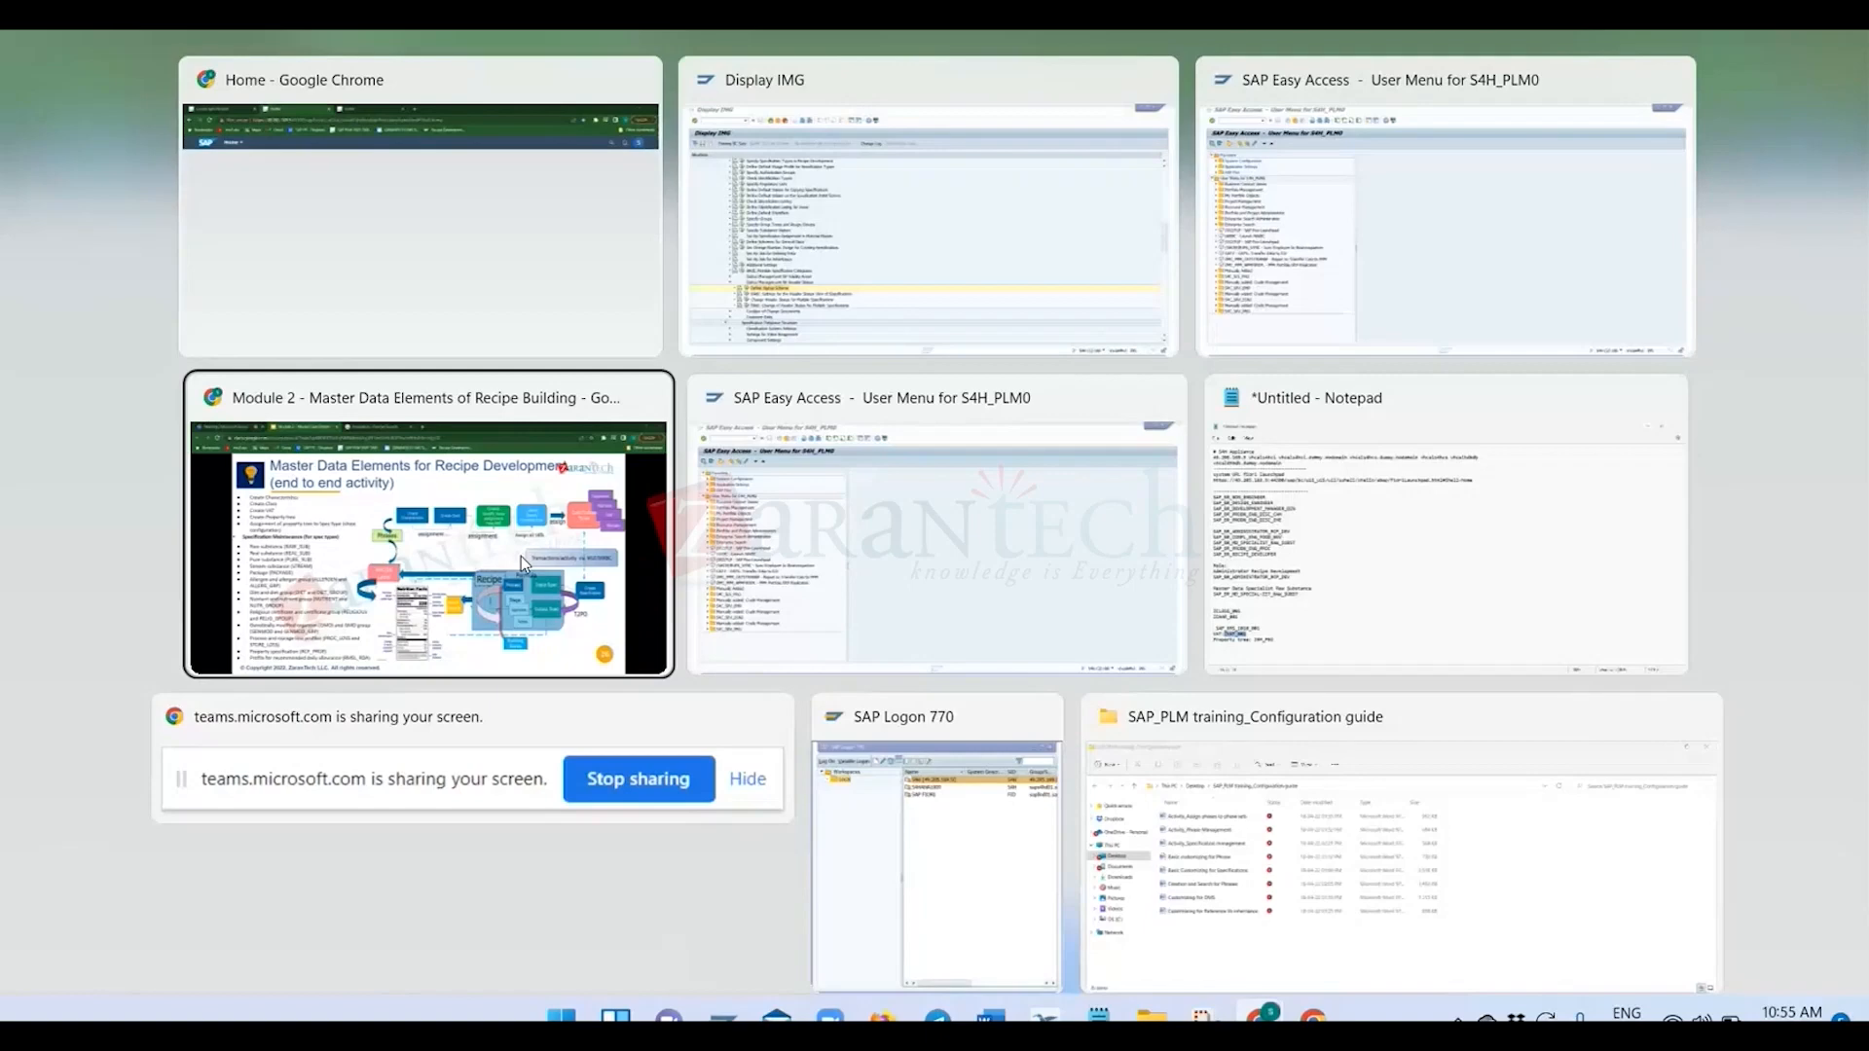
click(522, 557)
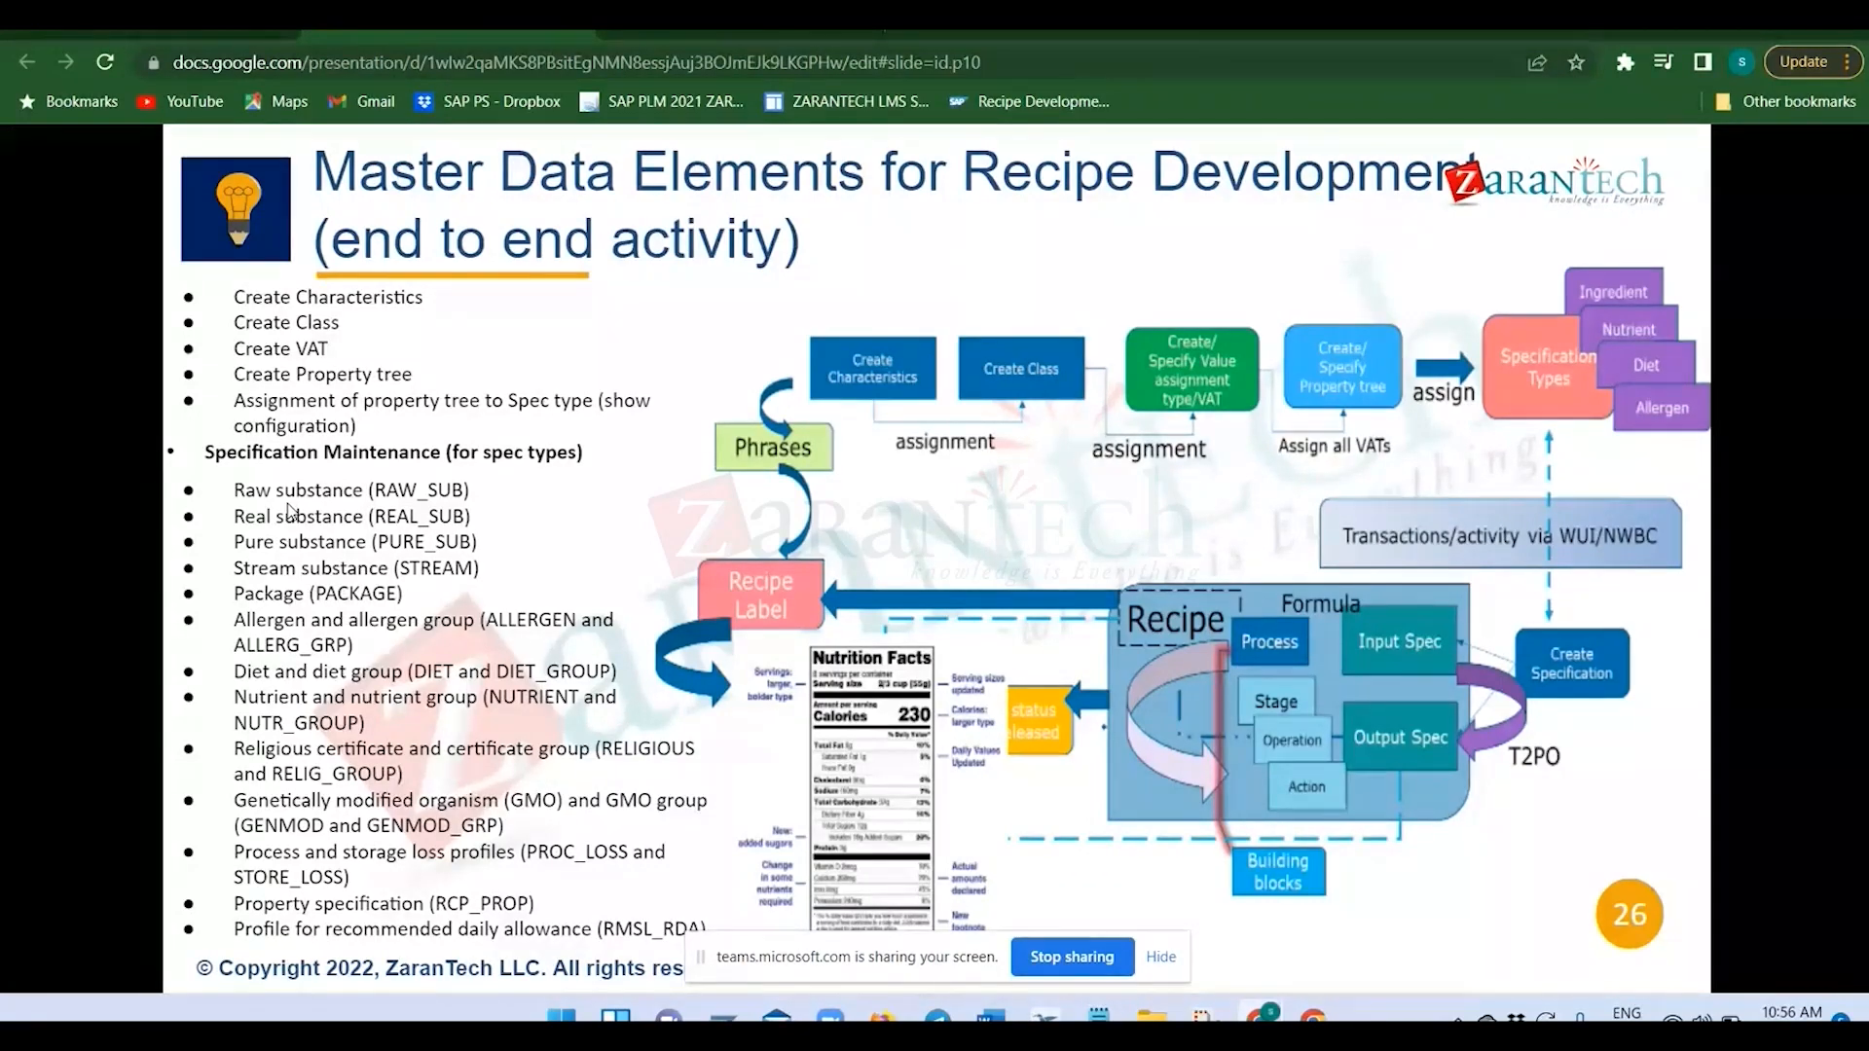
click(1151, 1017)
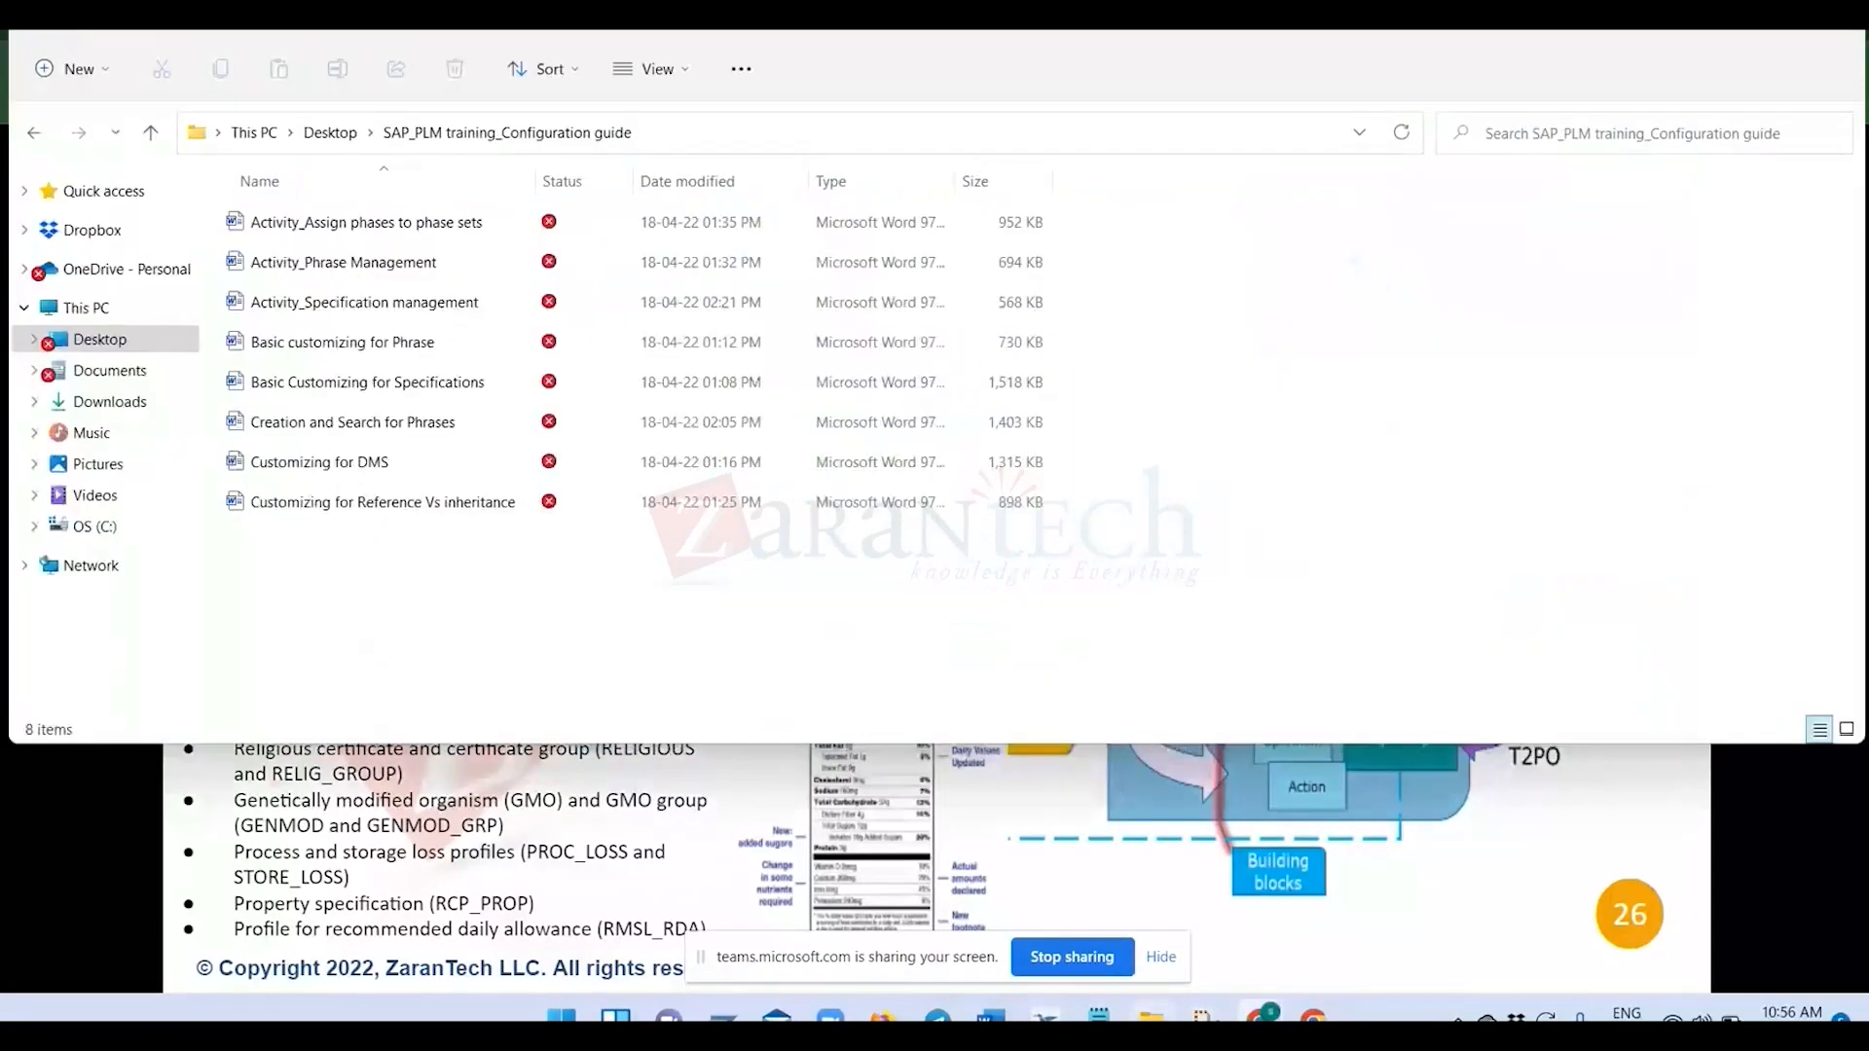
Open the Basic customizing for Phrase document in Word and close it again.
click(303, 346)
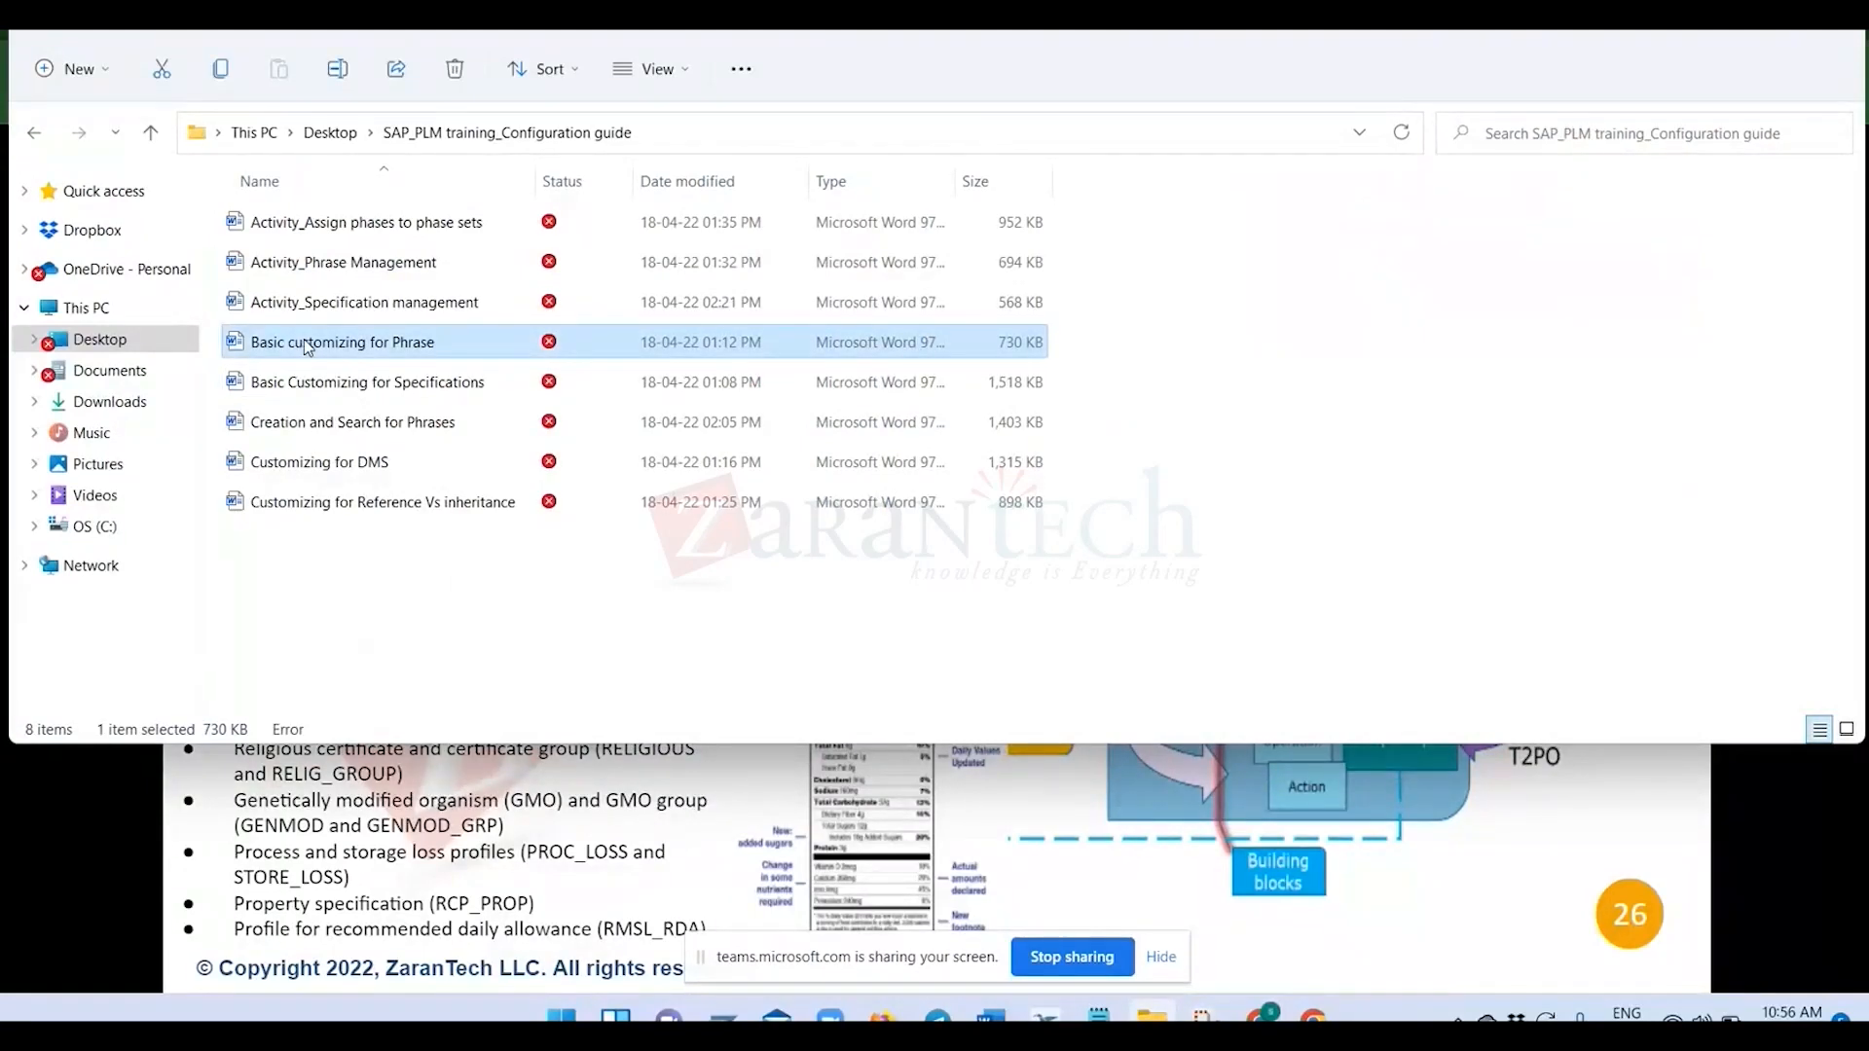
double_click(360, 346)
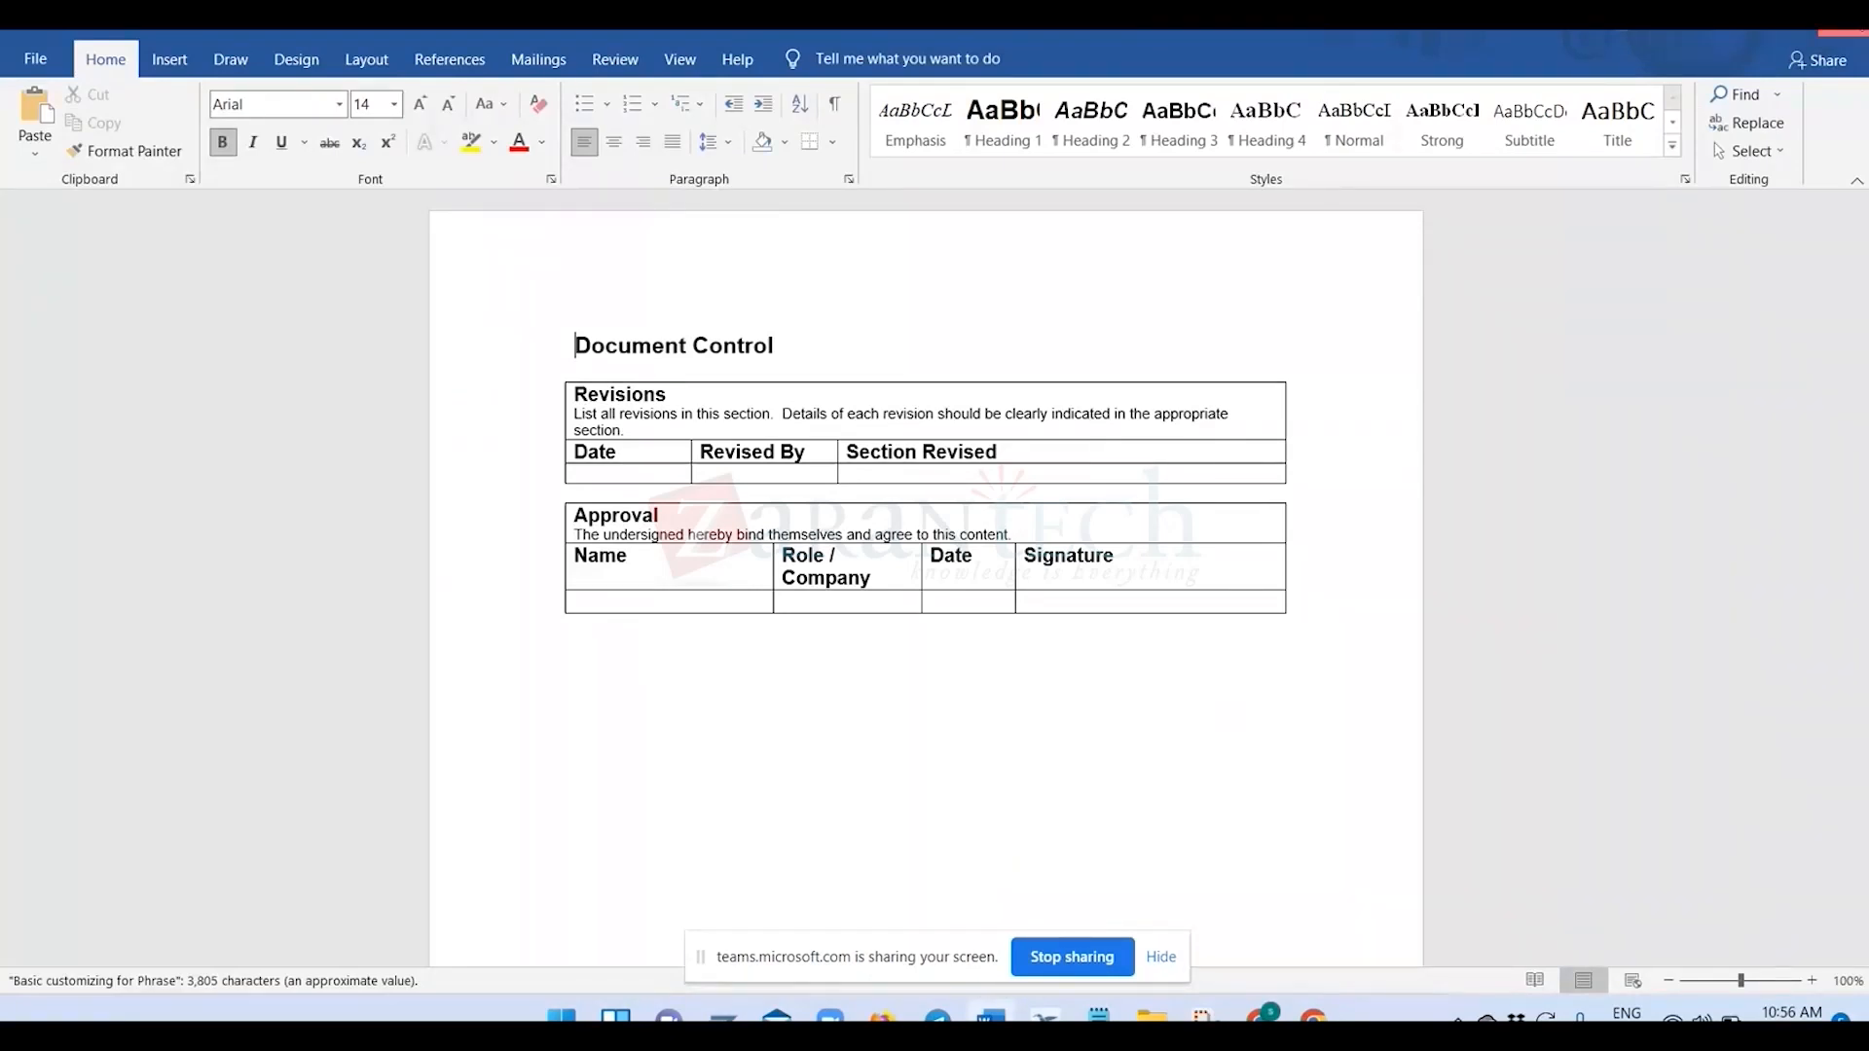
click(1844, 21)
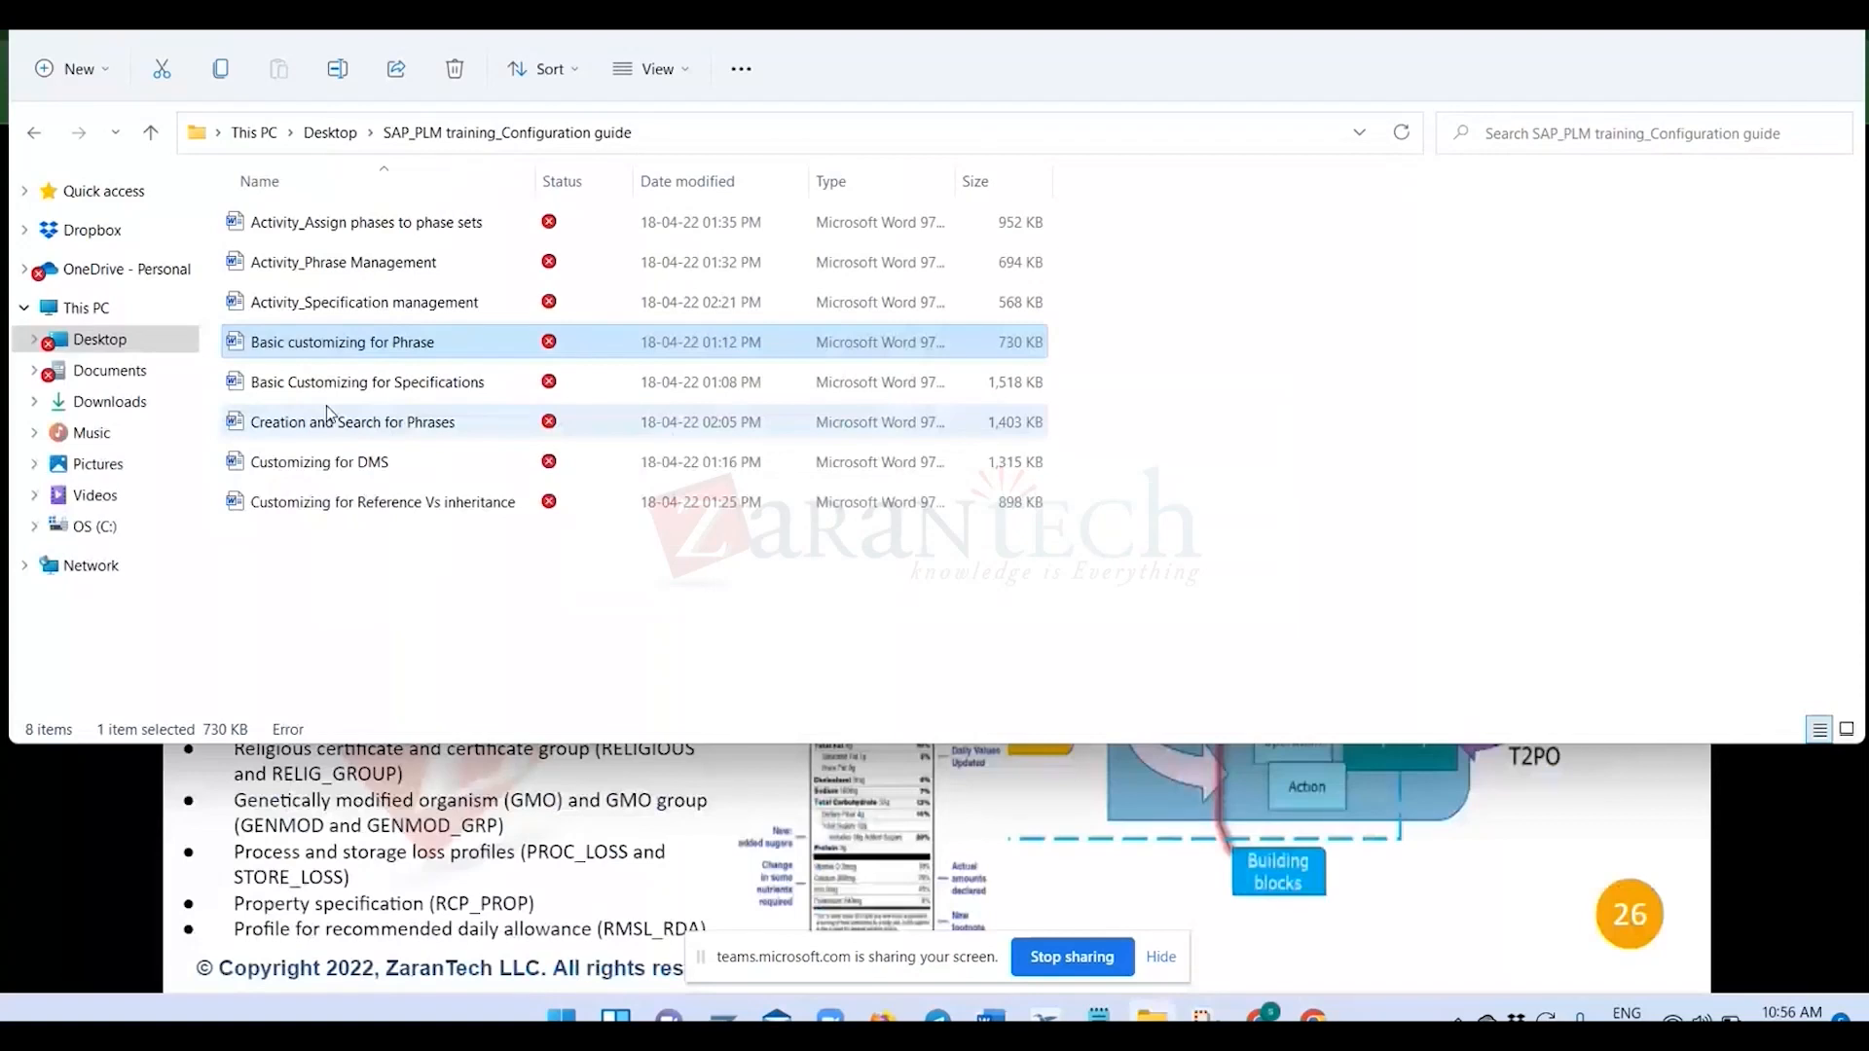
Open the Basic Customizing for Specifications document and examine its Workbench configuration section.
double_click(329, 382)
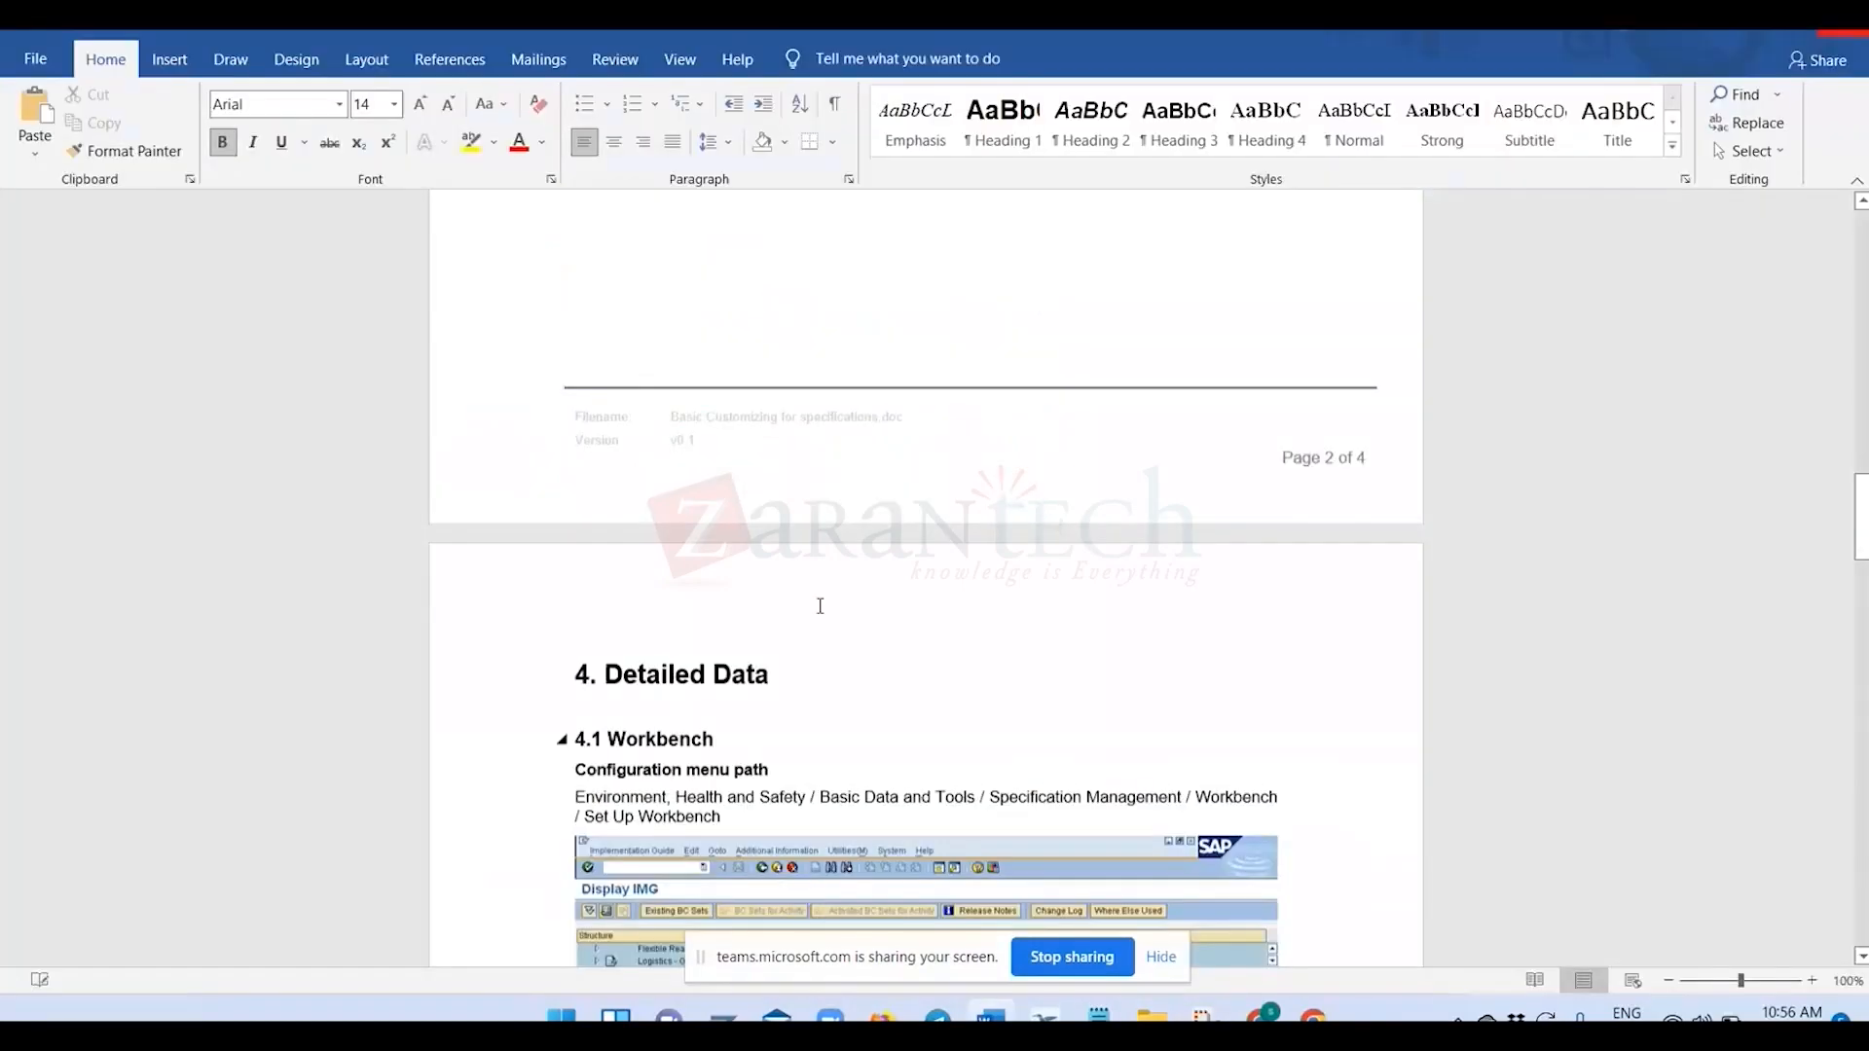
scroll(819, 606, down, 5)
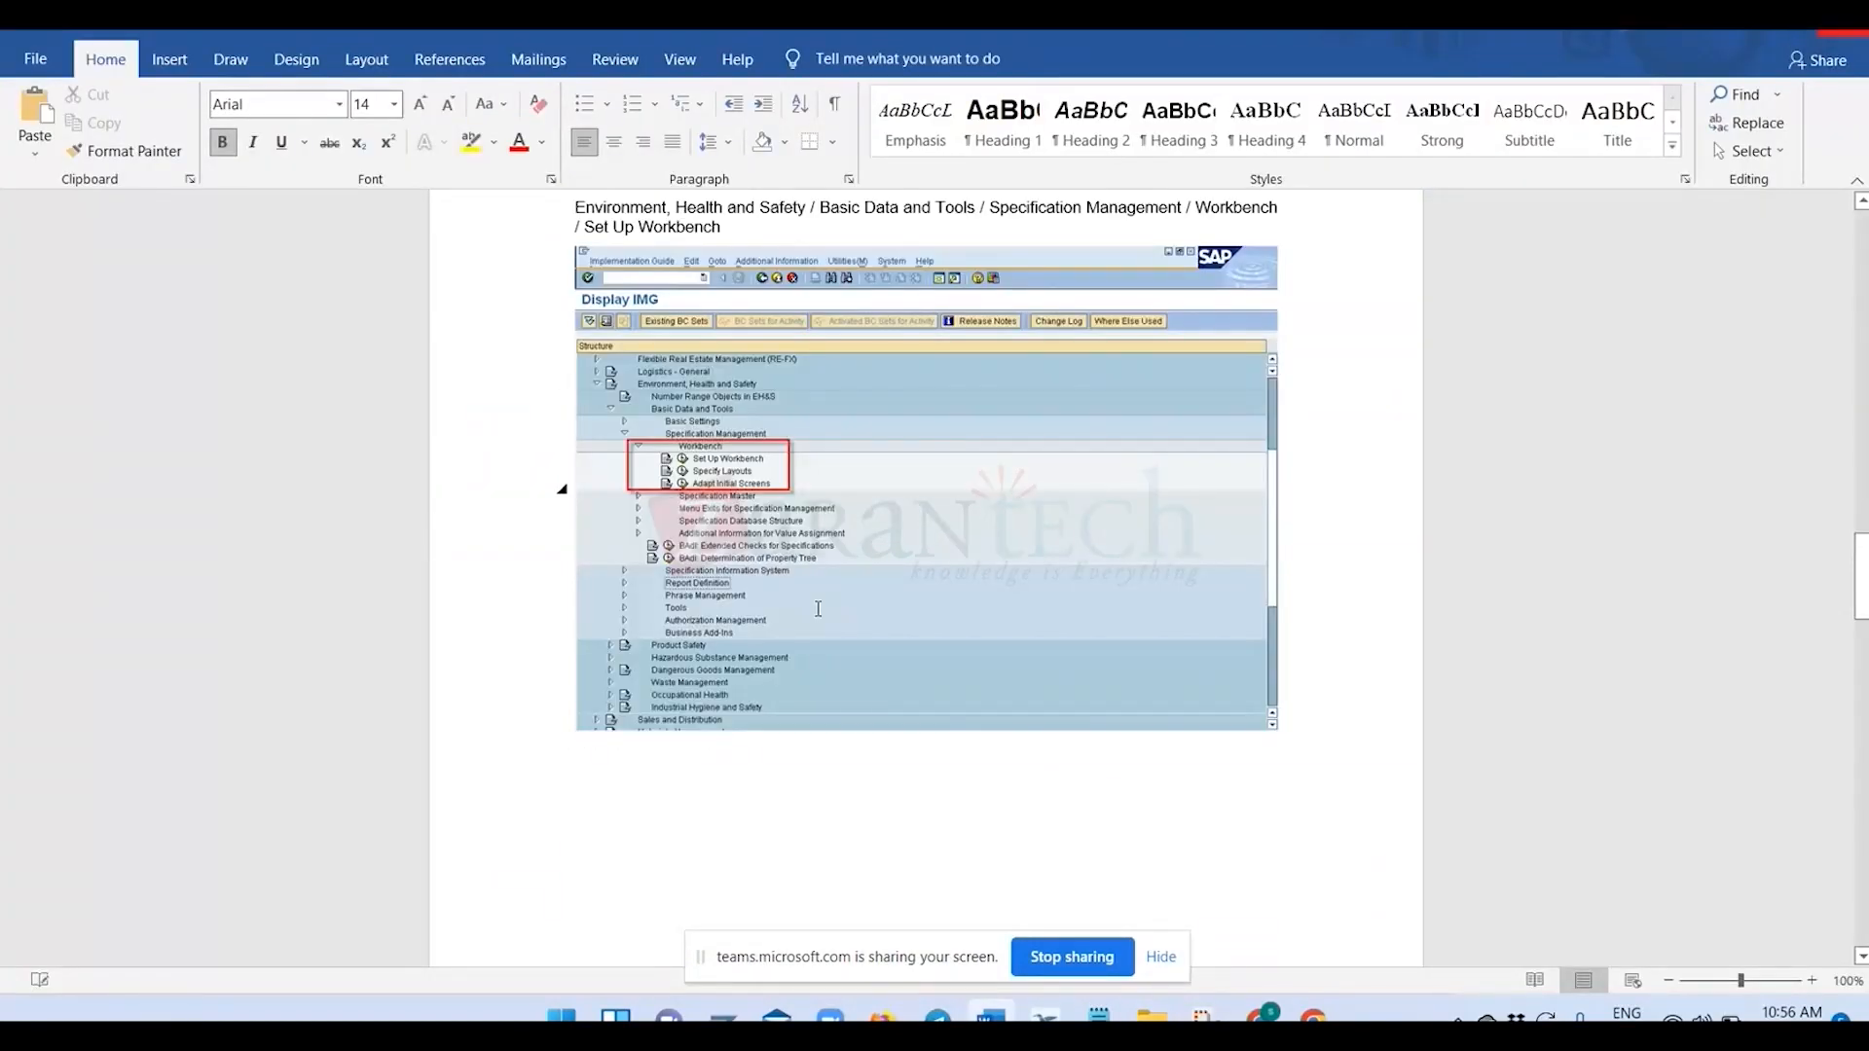
scroll(817, 608, down, 10)
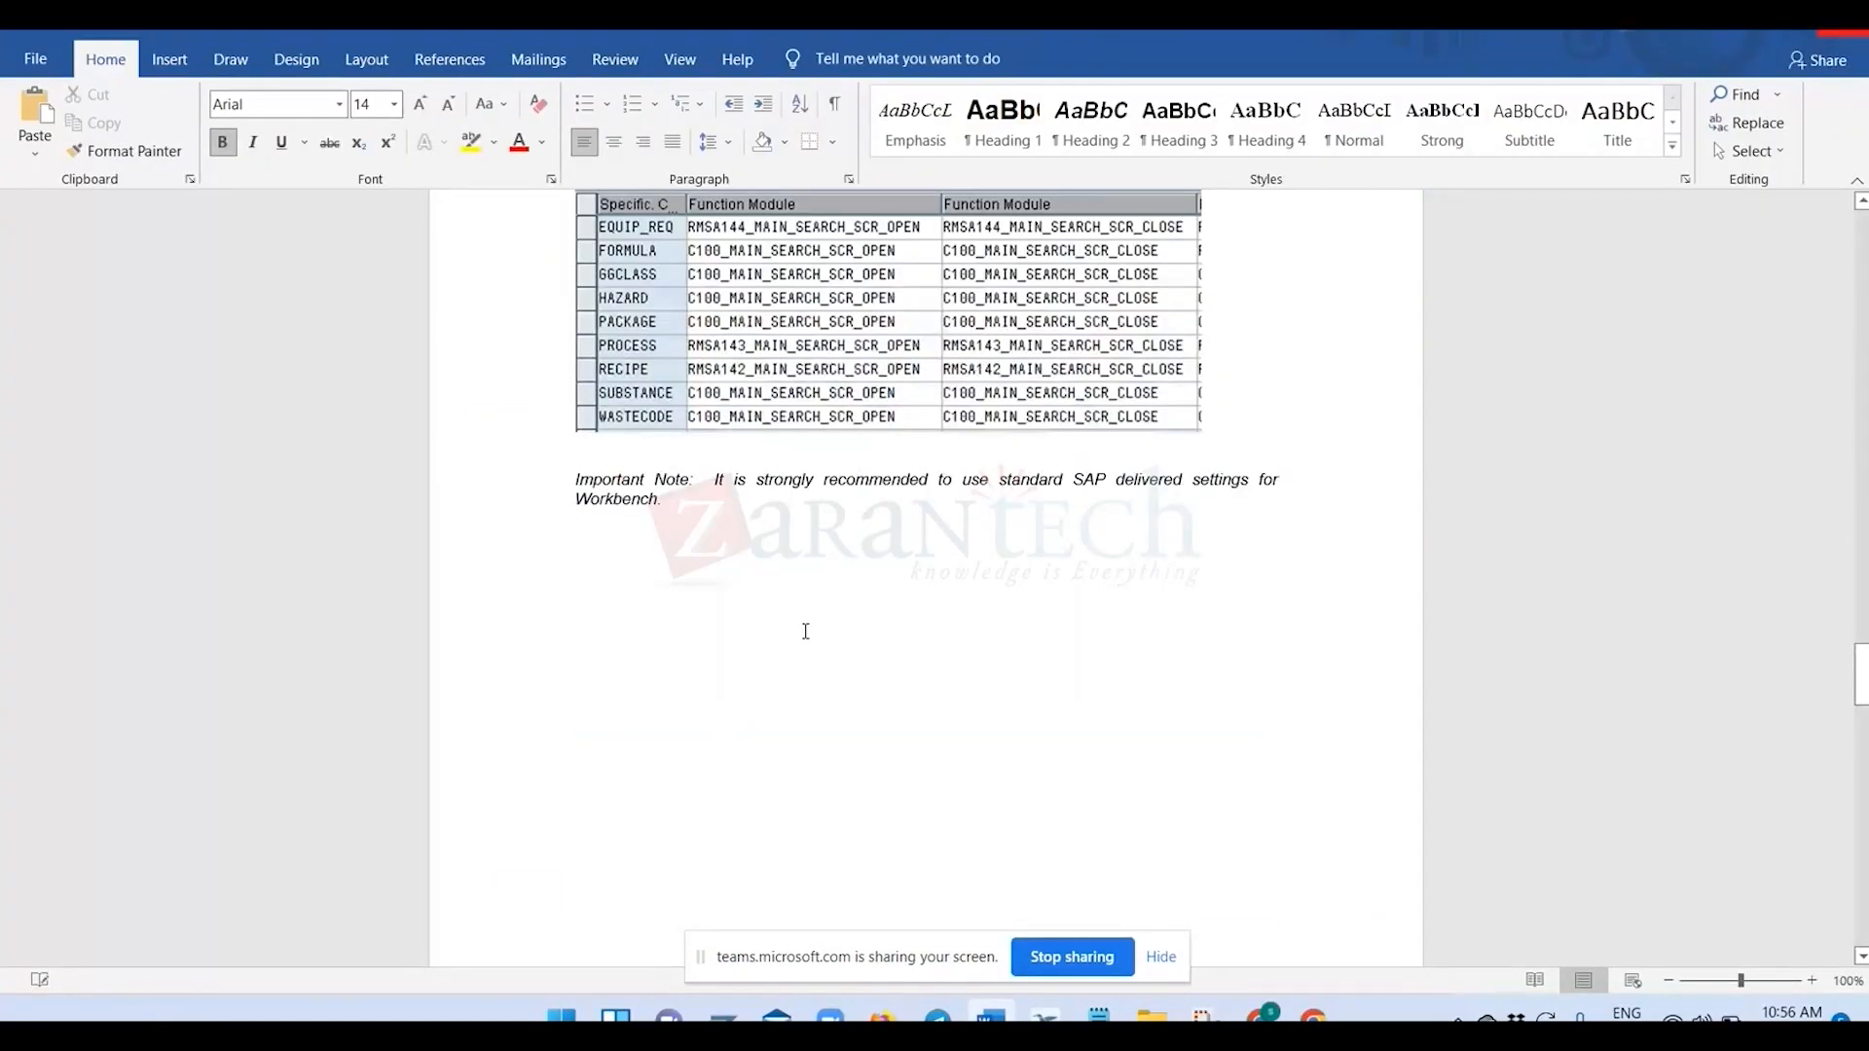
Examine the Basic Customizing for Specifications guide from the number range notes through header tab pages and specification types to the regulatory list step.
ctrl+scroll(806, 631, up, 6)
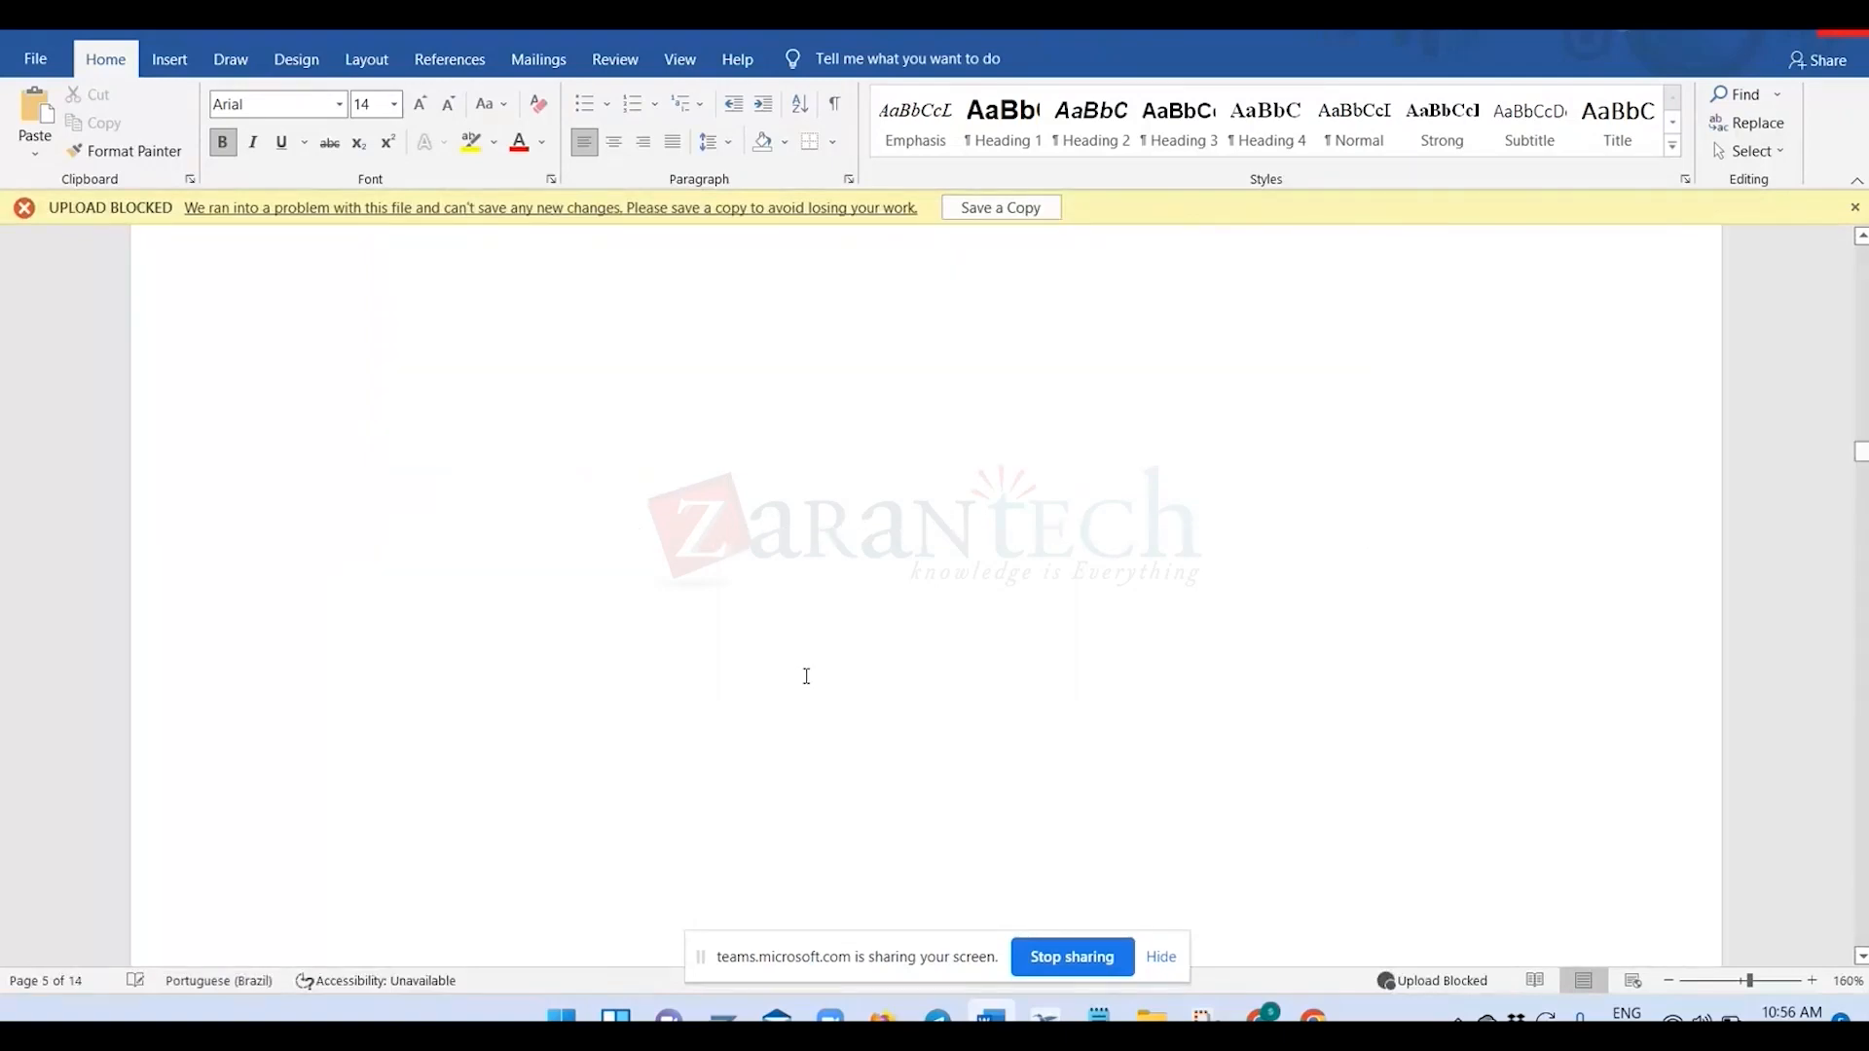
scroll(811, 691, down, 20)
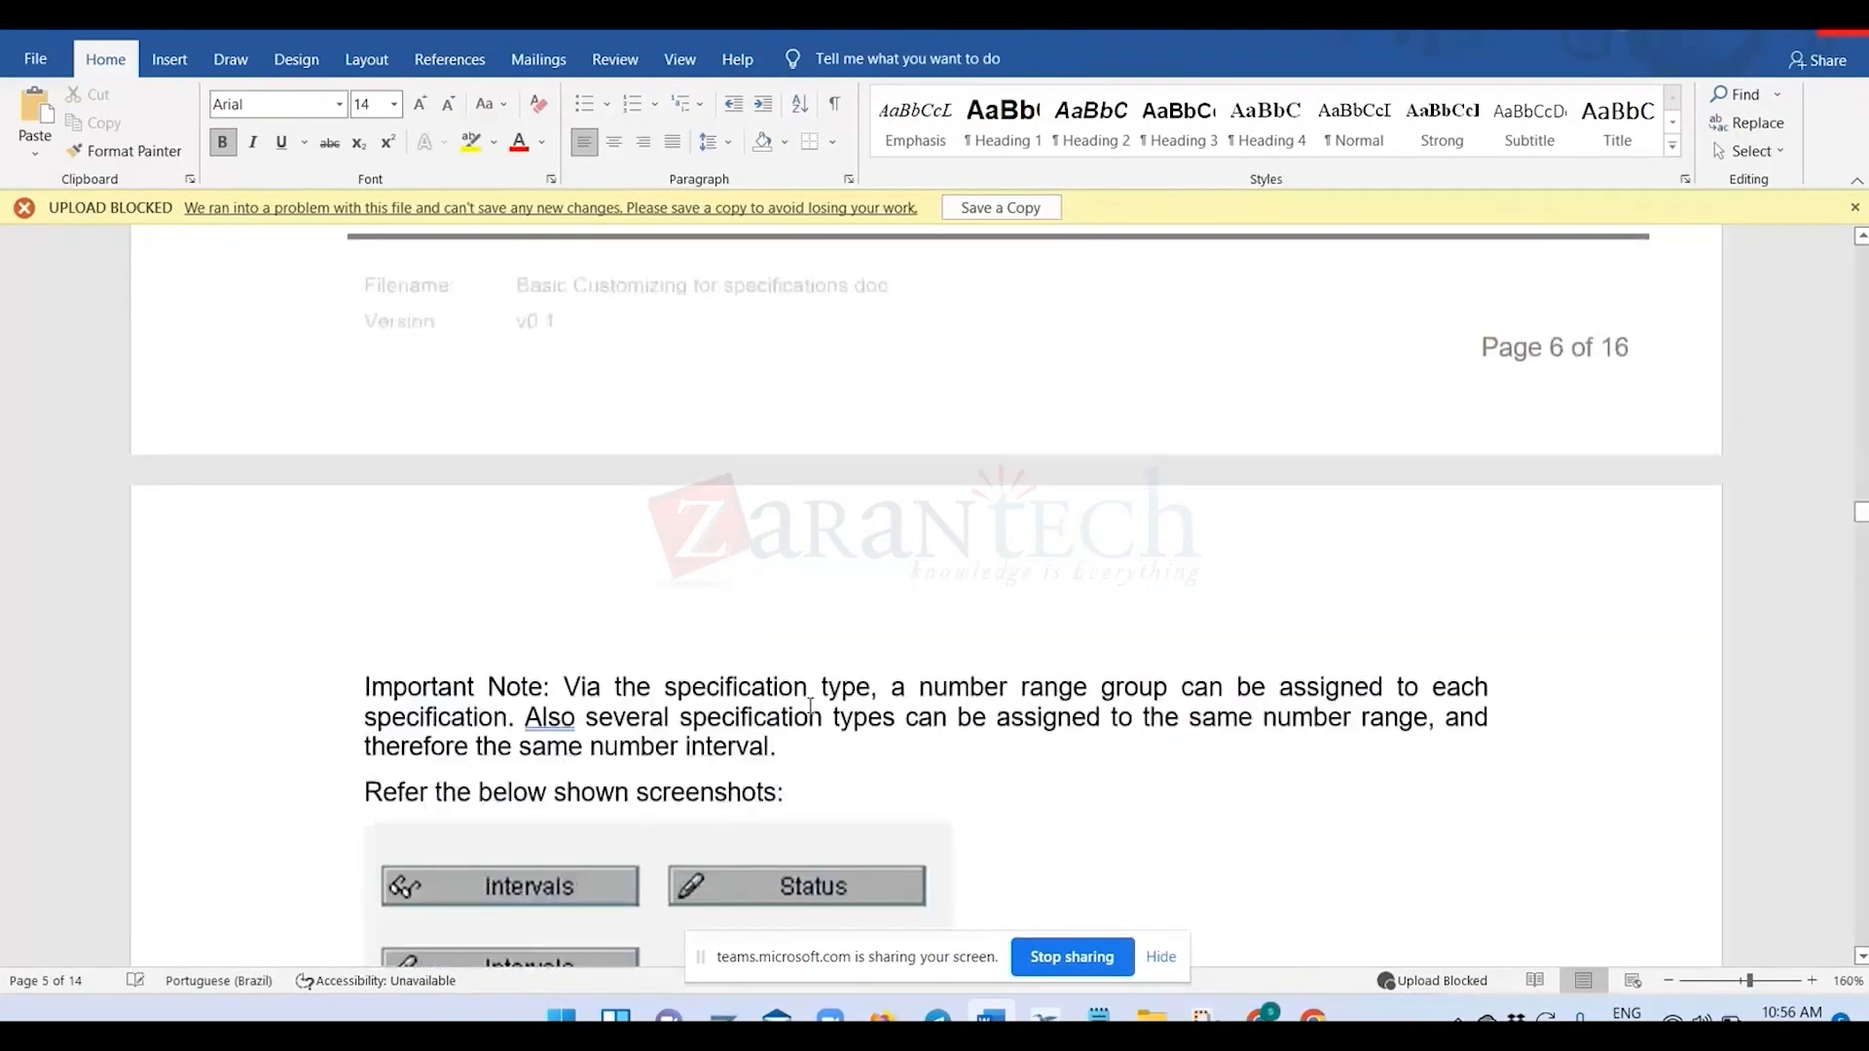
scroll(811, 708, down, 10)
scroll(811, 711, down, 10)
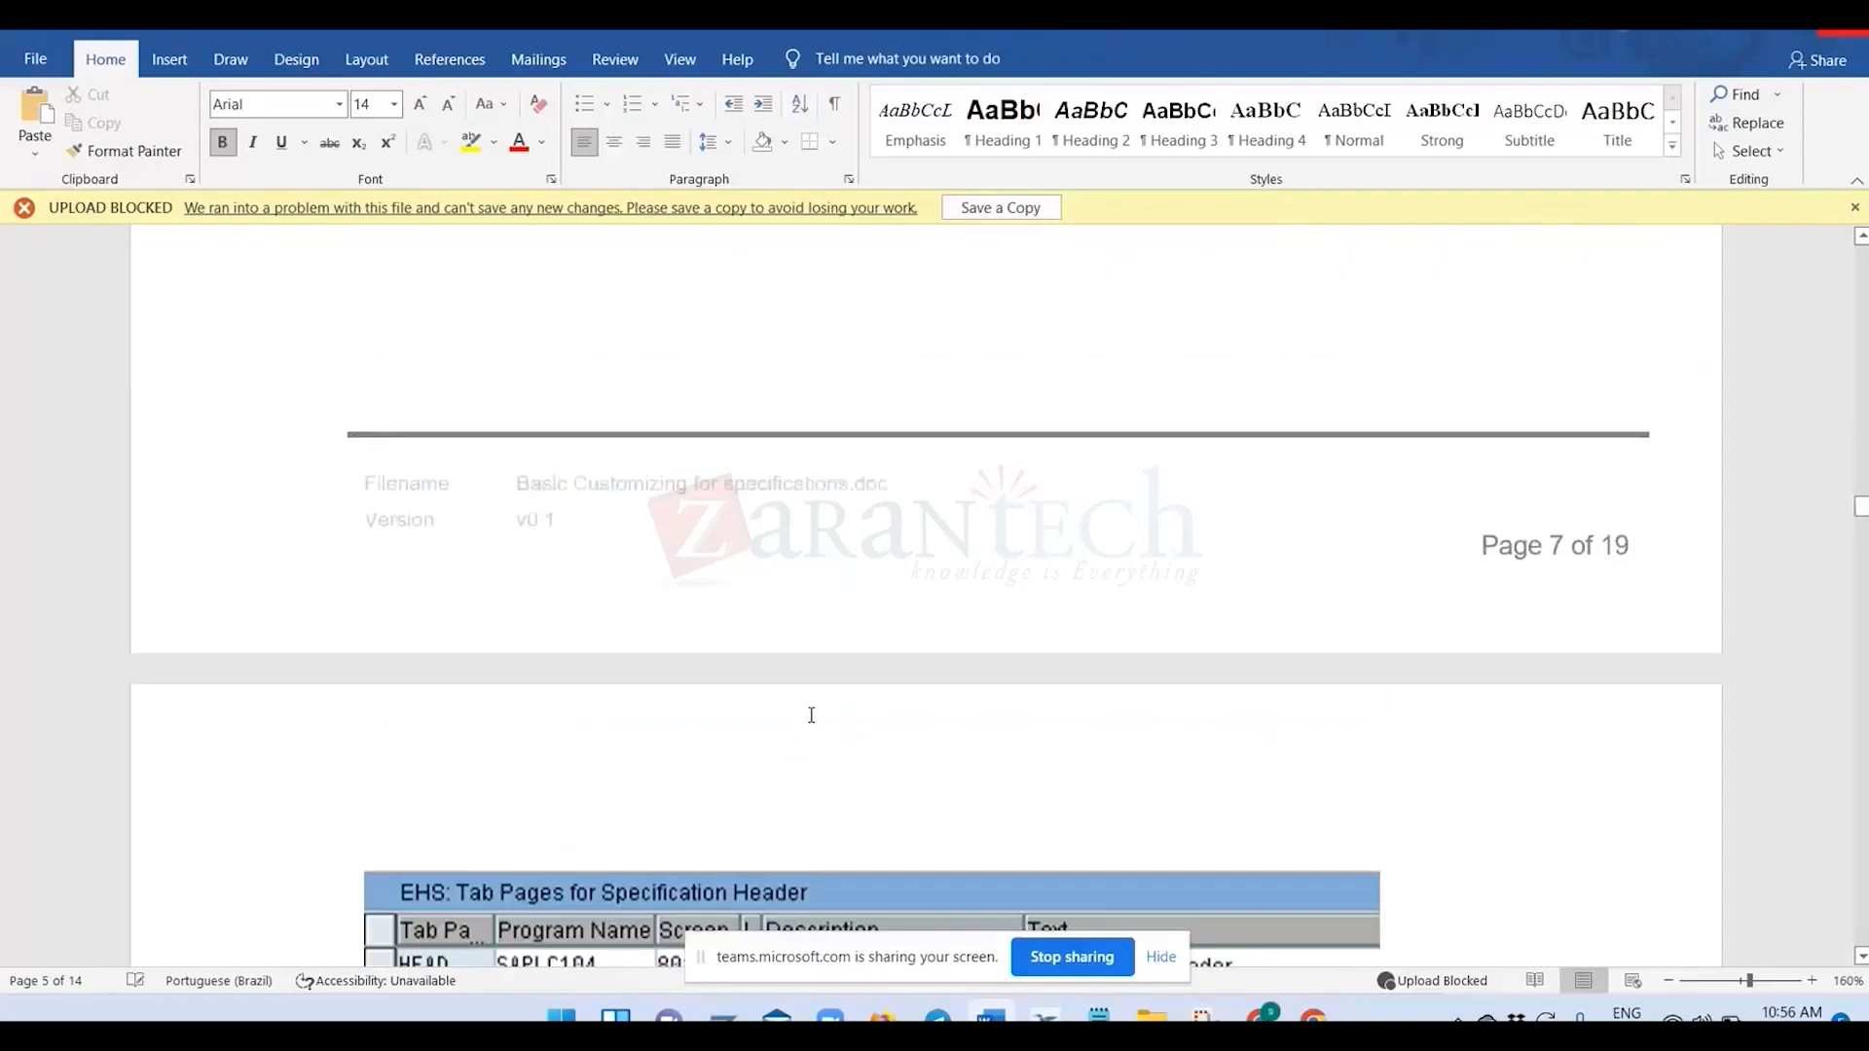
scroll(811, 716, down, 5)
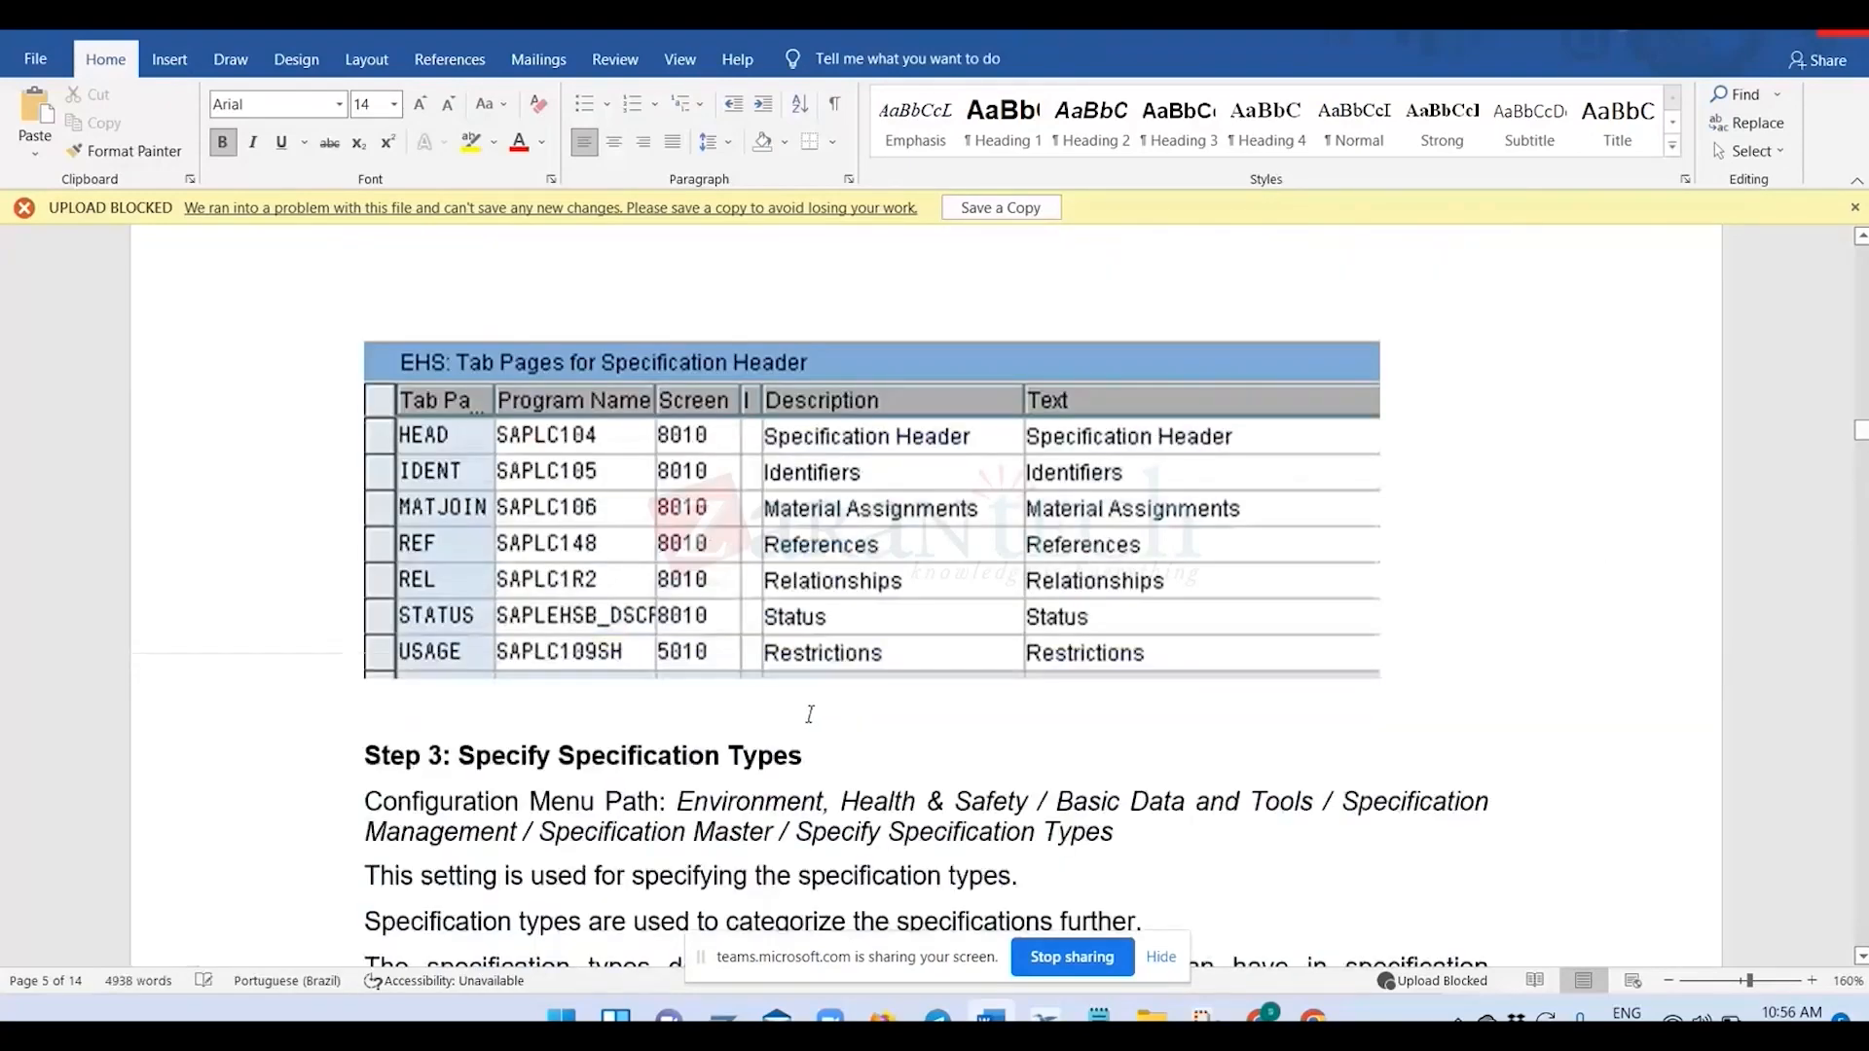
scroll(810, 715, down, 10)
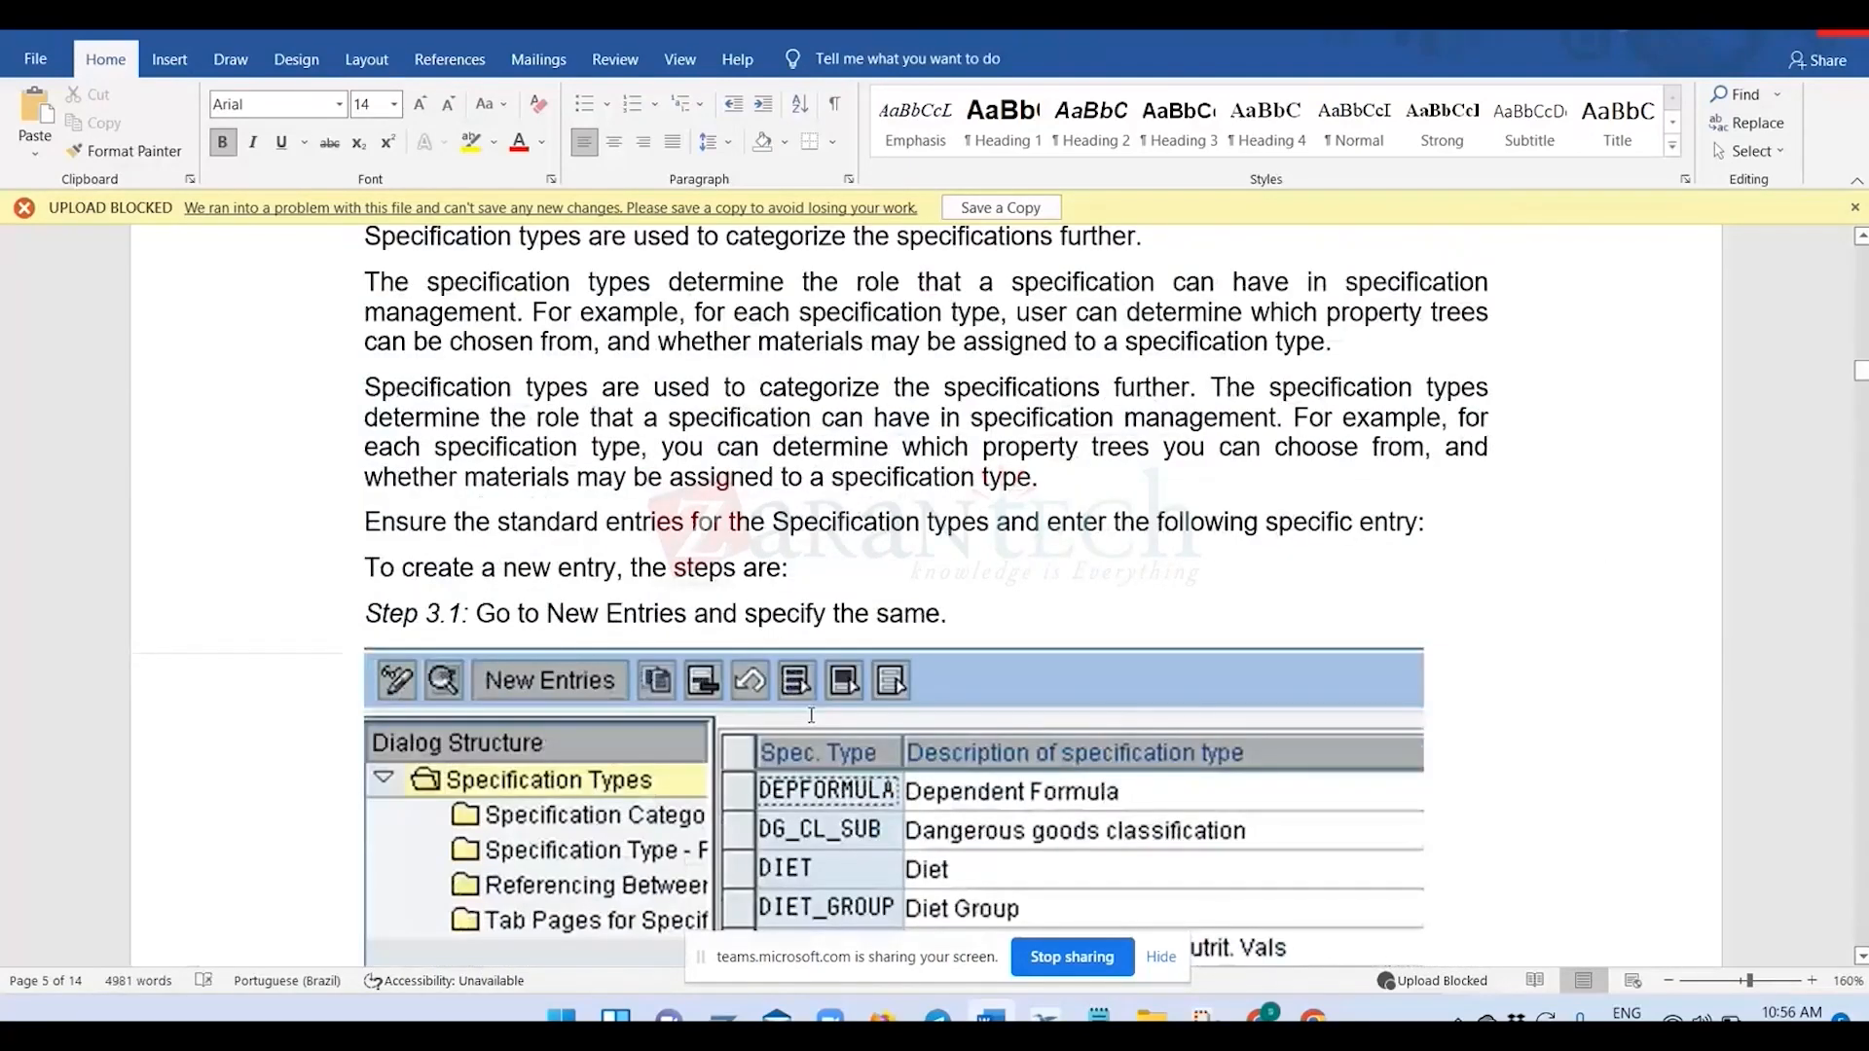
scroll(811, 715, down, 20)
scroll(812, 589, down, 20)
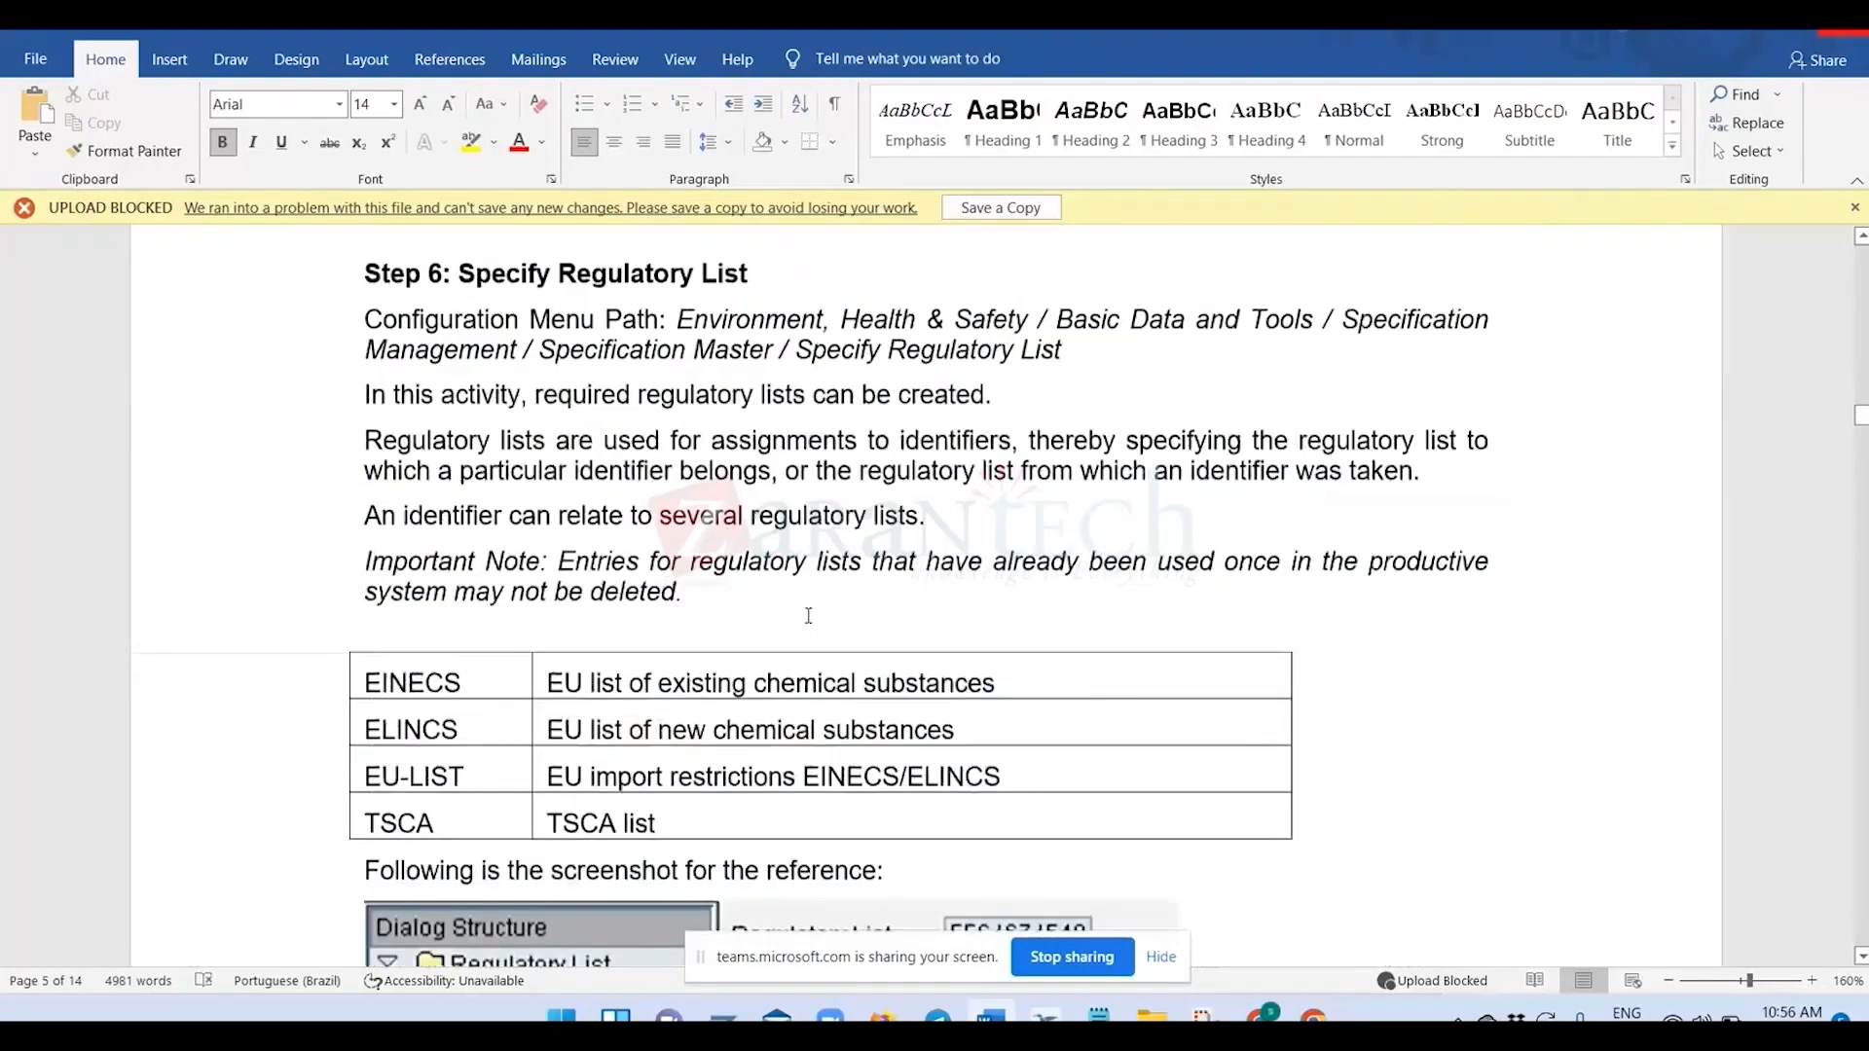
Examine the identification listings and group tree assignments in the guide, highlighting the specification categories for the groups in Step 8.2.
scroll(808, 615, down, 20)
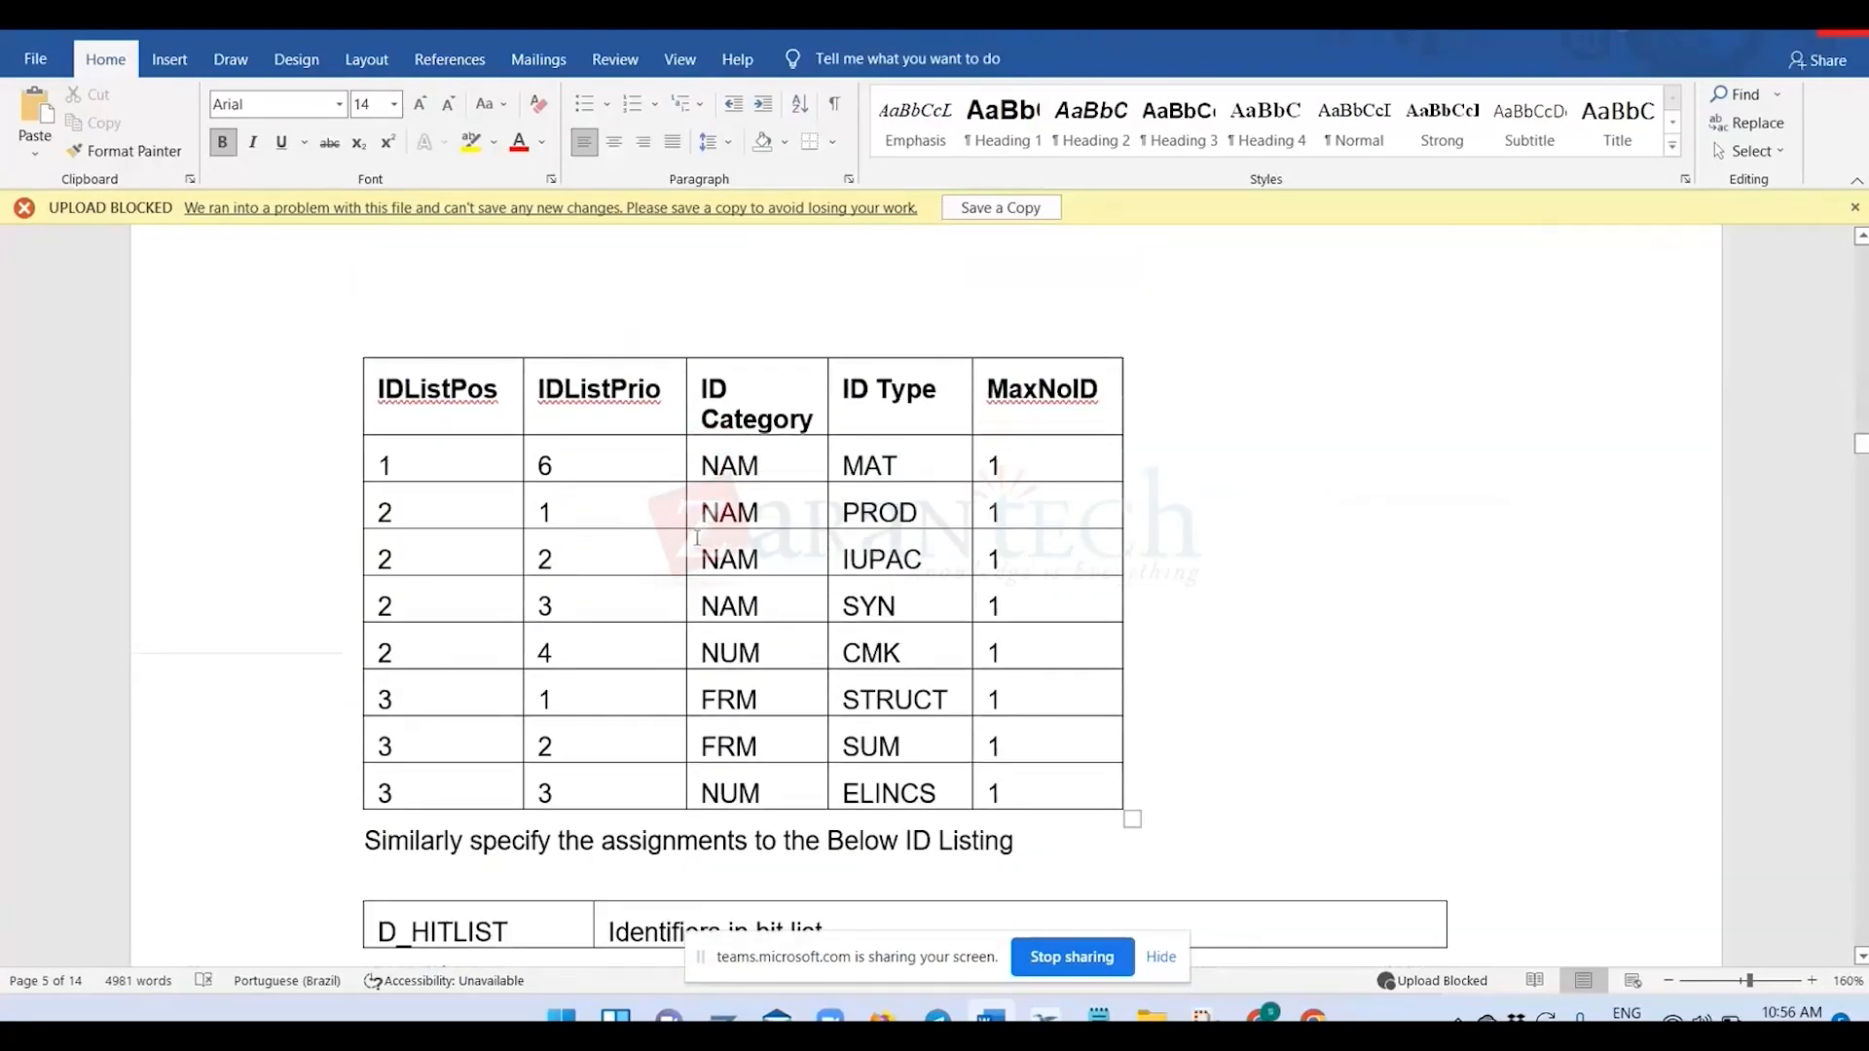
scroll(697, 537, down, 5)
scroll(669, 586, down, 15)
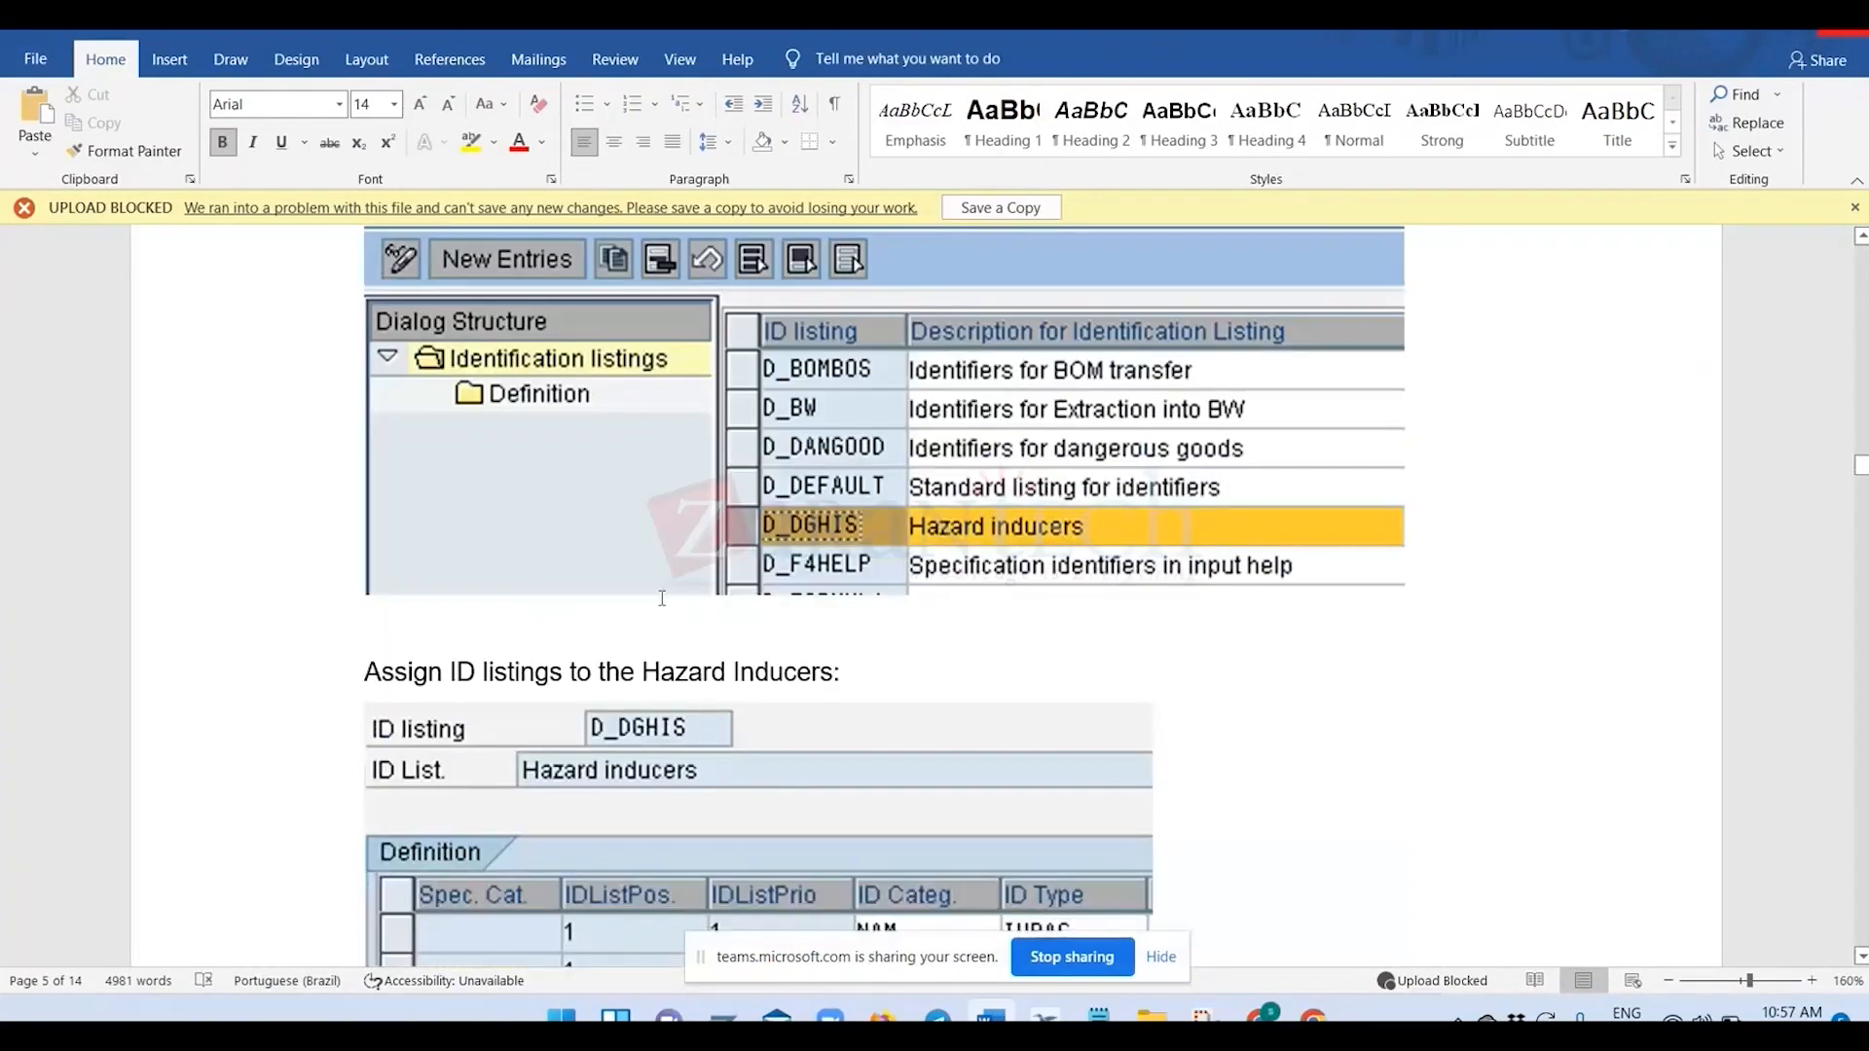
scroll(774, 593, down, 1)
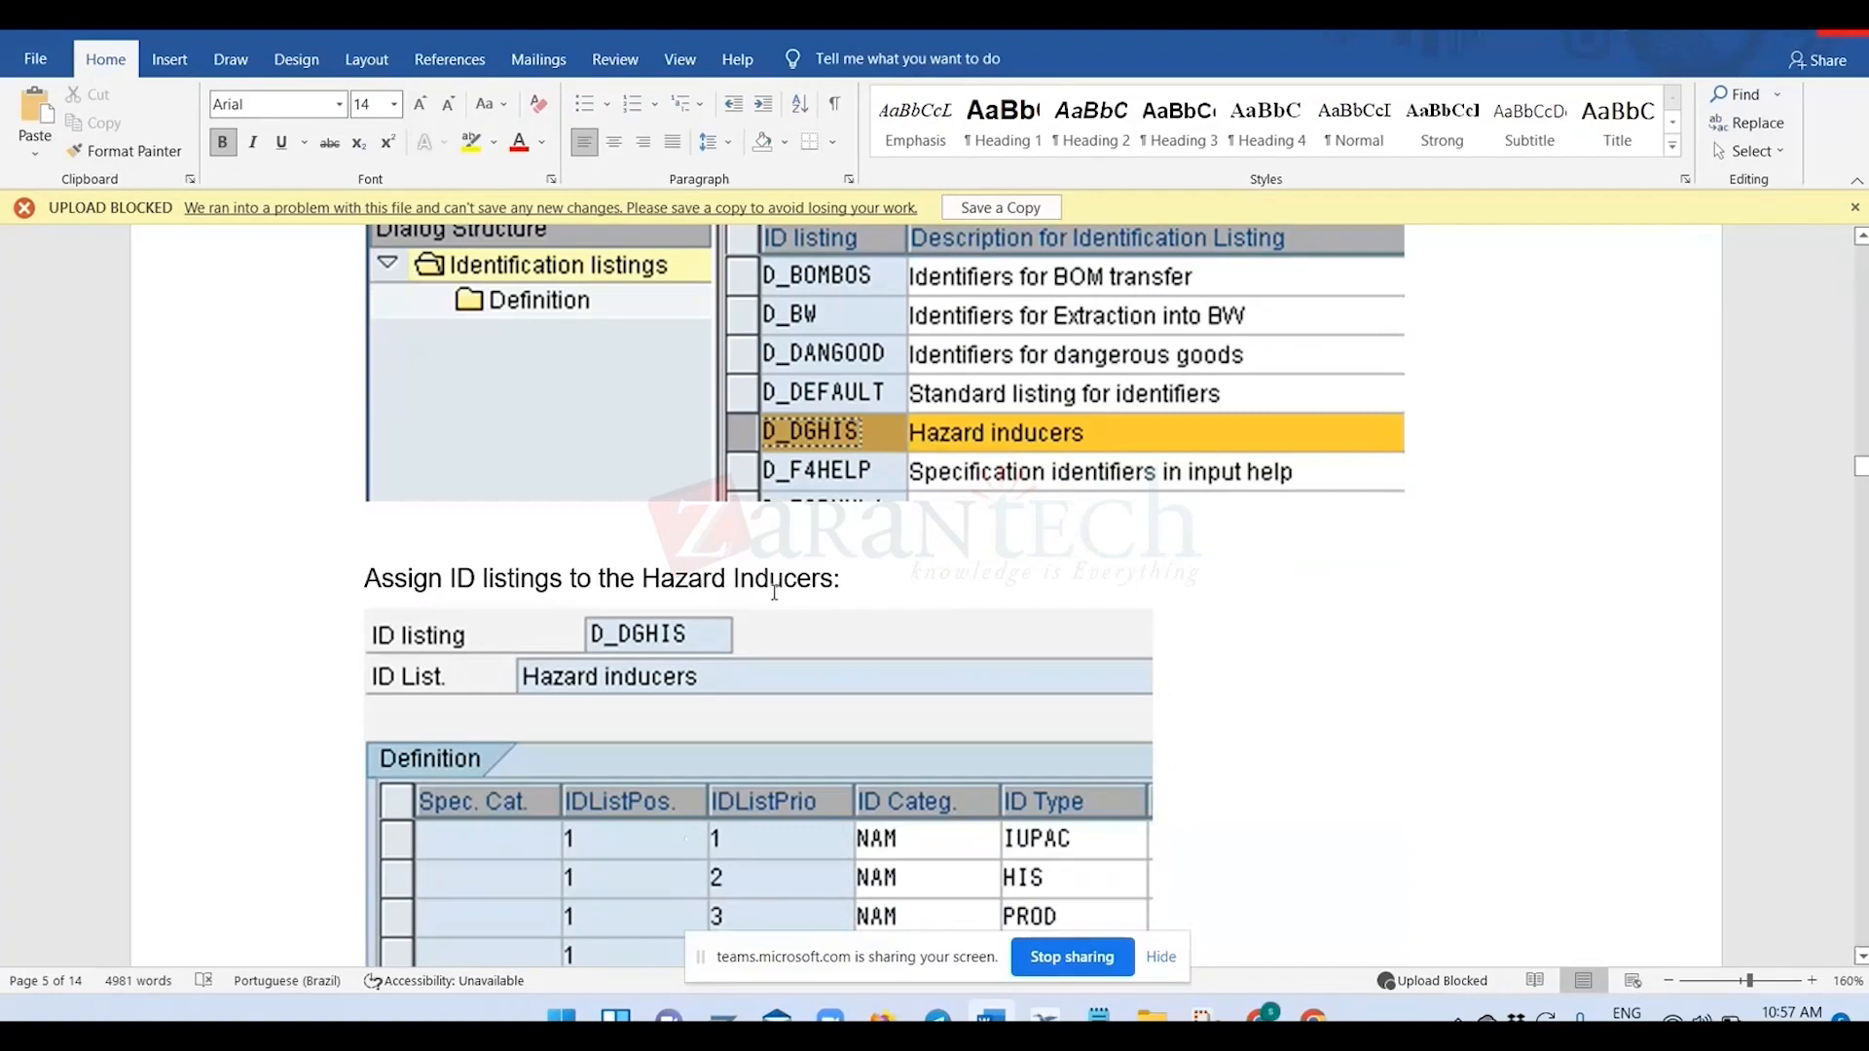
scroll(774, 593, up, 10)
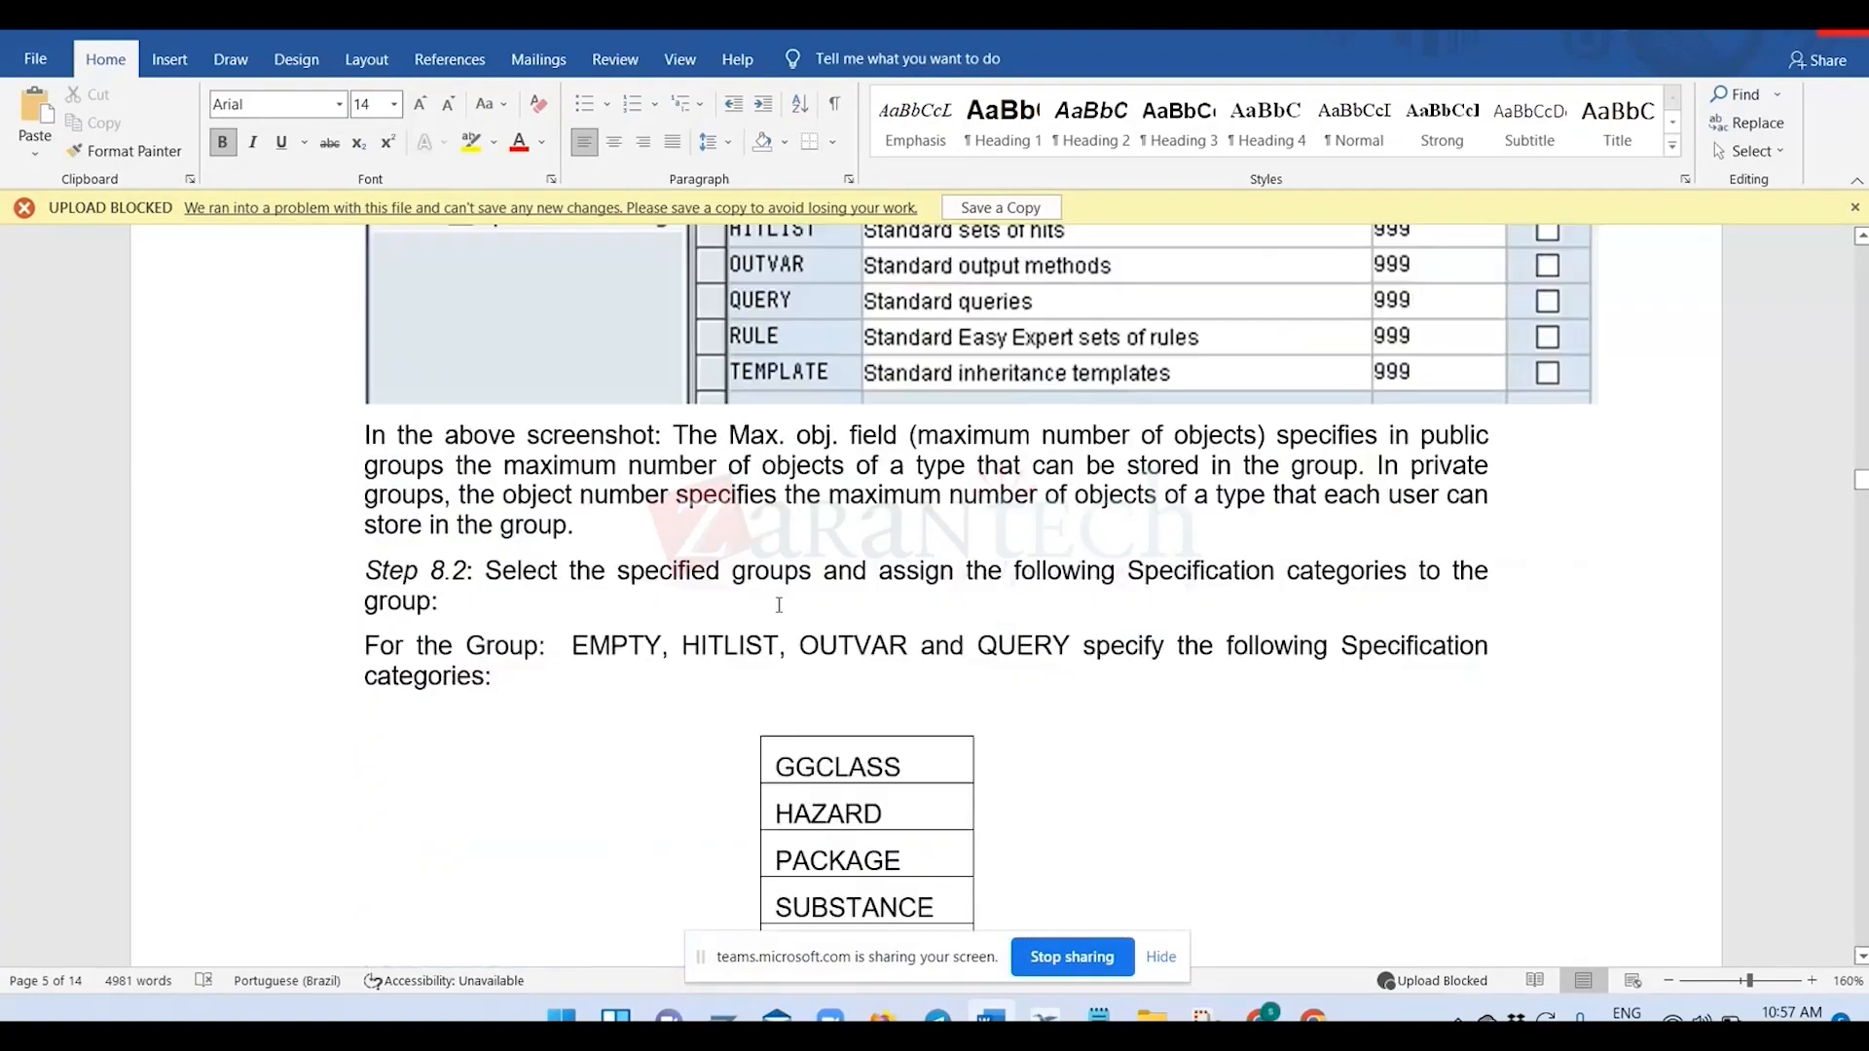
scroll(779, 598, down, 5)
scroll(781, 601, up, 3)
drag(779, 574, 838, 793)
scroll(852, 731, down, 5)
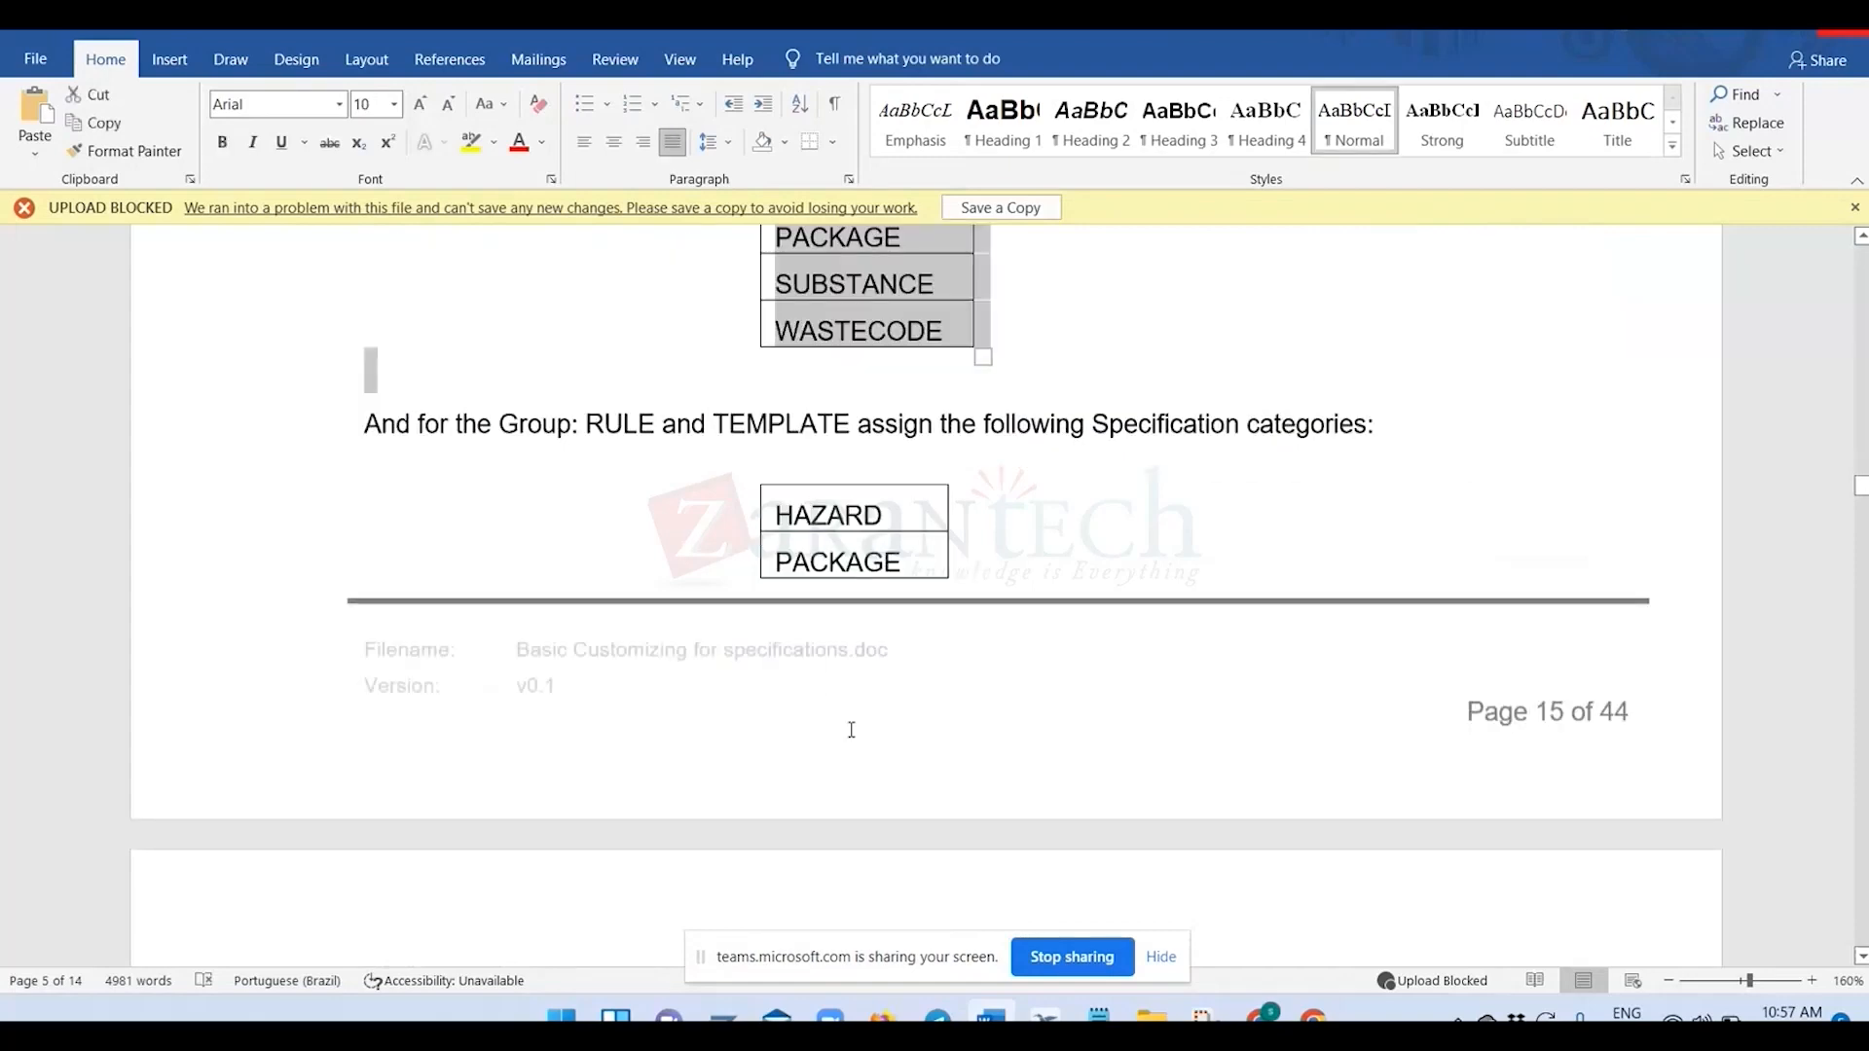
scroll(852, 731, down, 20)
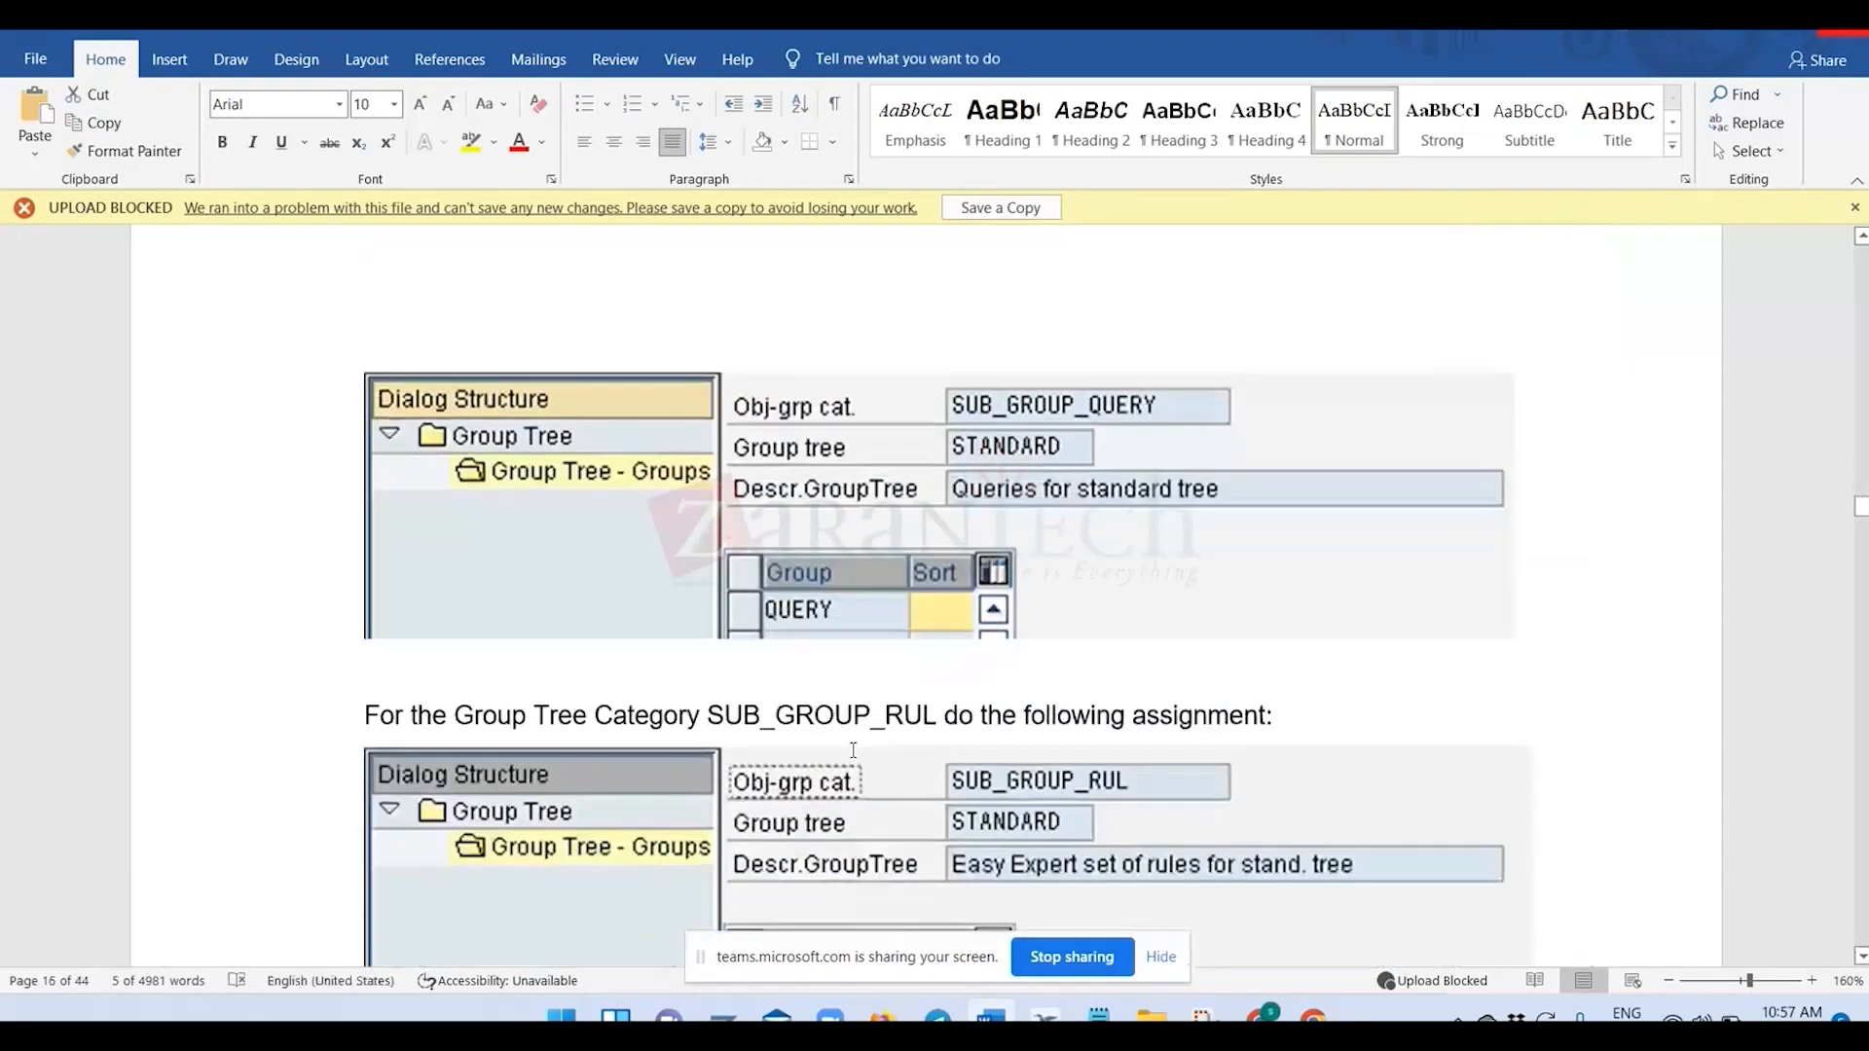